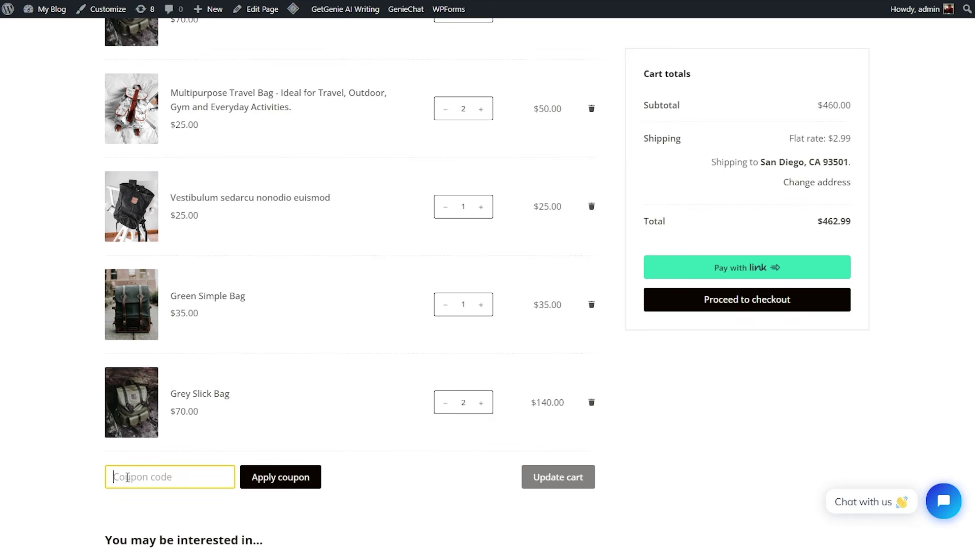
# - Apply the coupon code 'danrel' to the shopping cart and scroll down the page
pyautogui.write('dan')
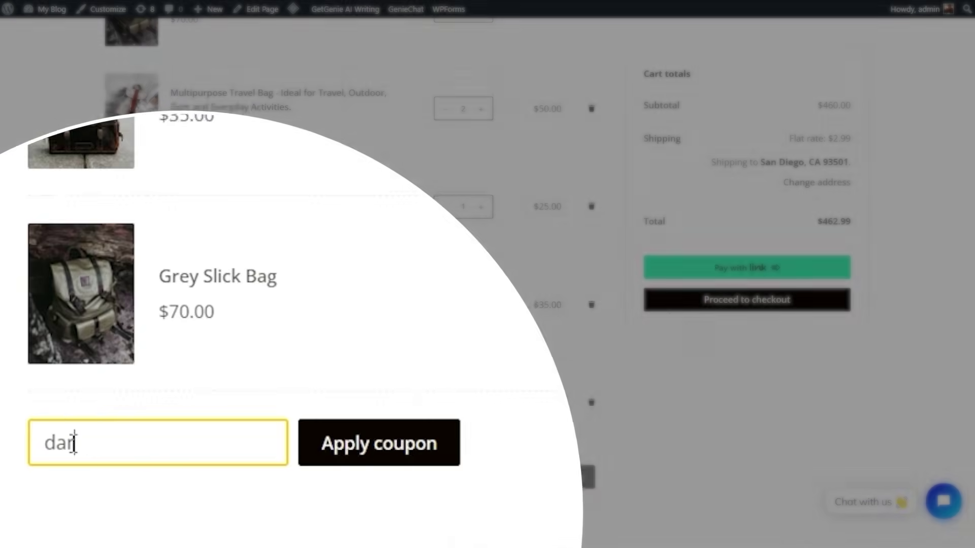
pyautogui.write('rel')
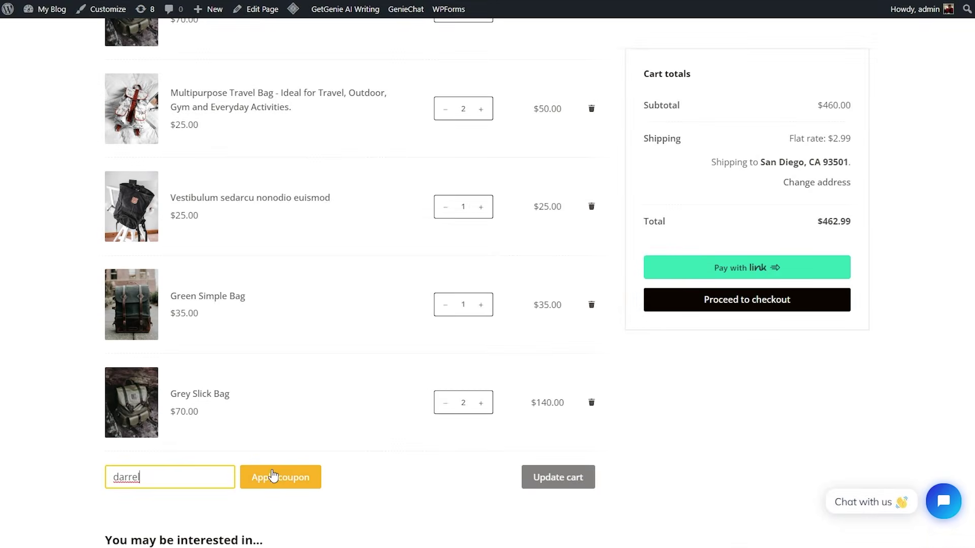
pyautogui.click(272, 476)
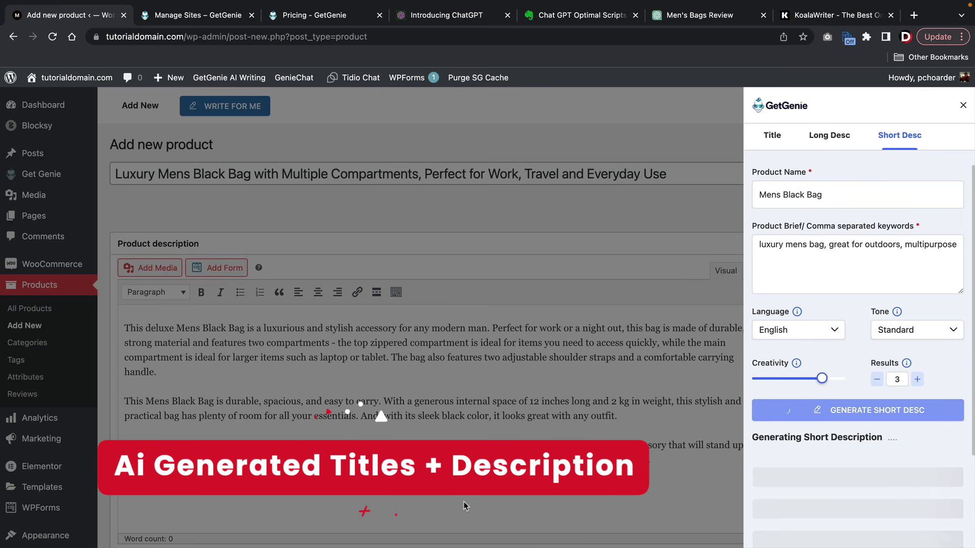
pyautogui.scroll(-6, 823, 455)
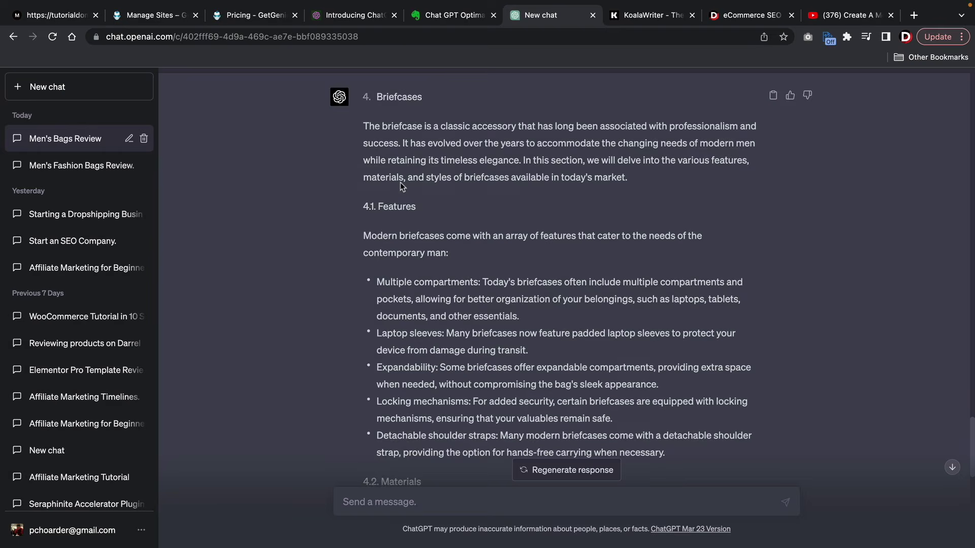
pyautogui.scroll(-5, 400, 183)
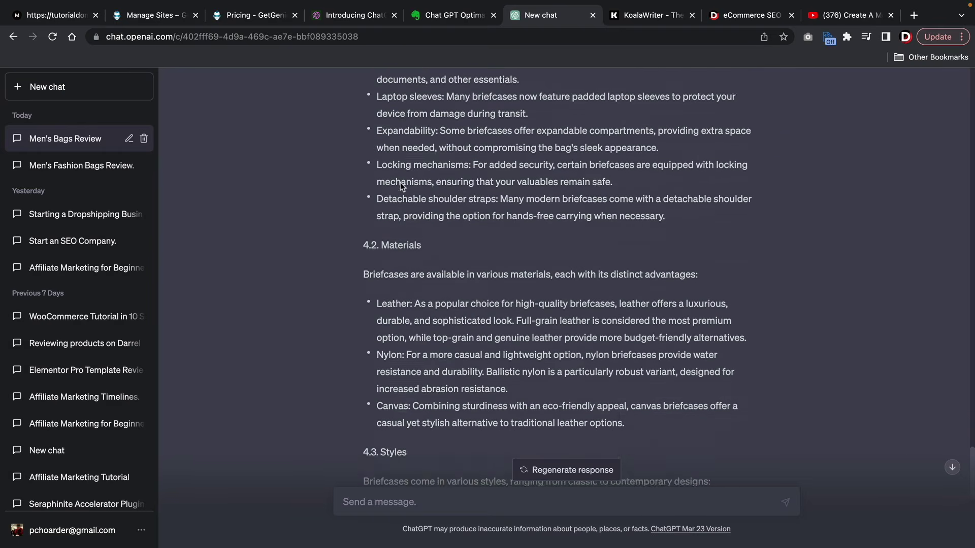
pyautogui.scroll(-5, 400, 185)
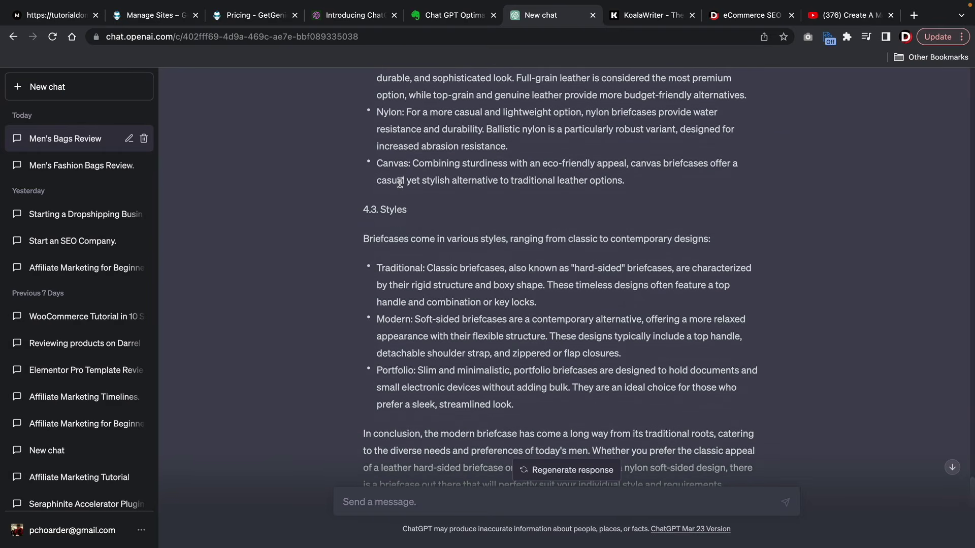
pyautogui.scroll(-2, 437, 217)
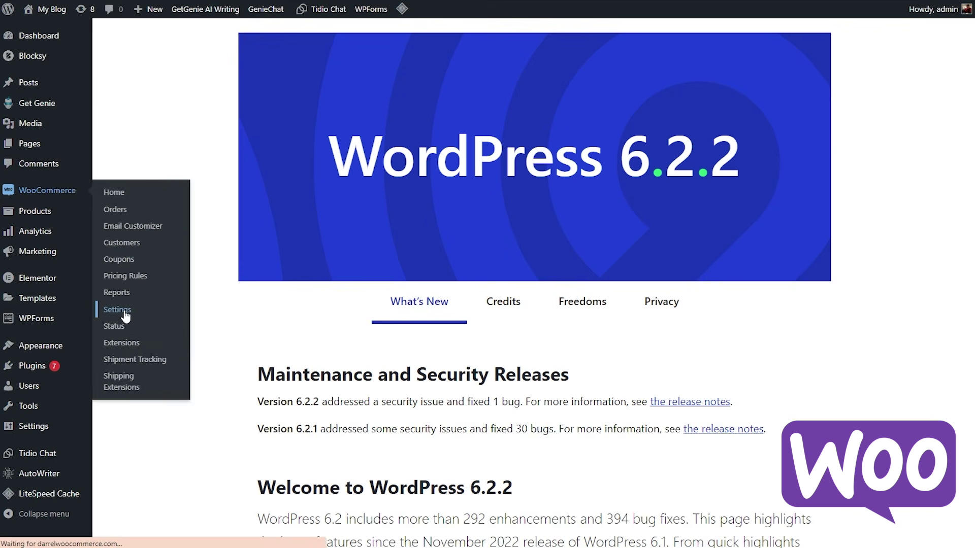
# - Scroll down the General settings through Store Address and the general selling options
pyautogui.scroll(-4, 527, 304)
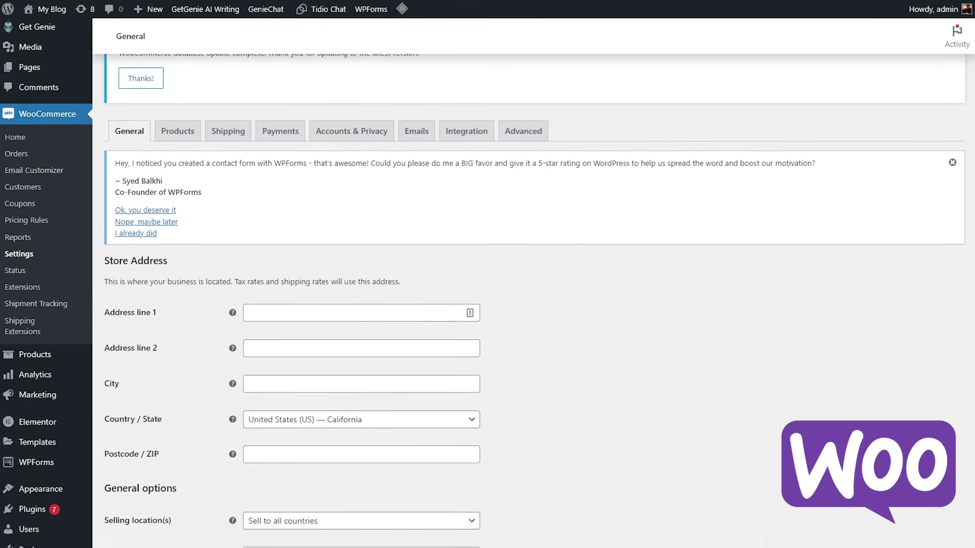
pyautogui.scroll(-5, 528, 305)
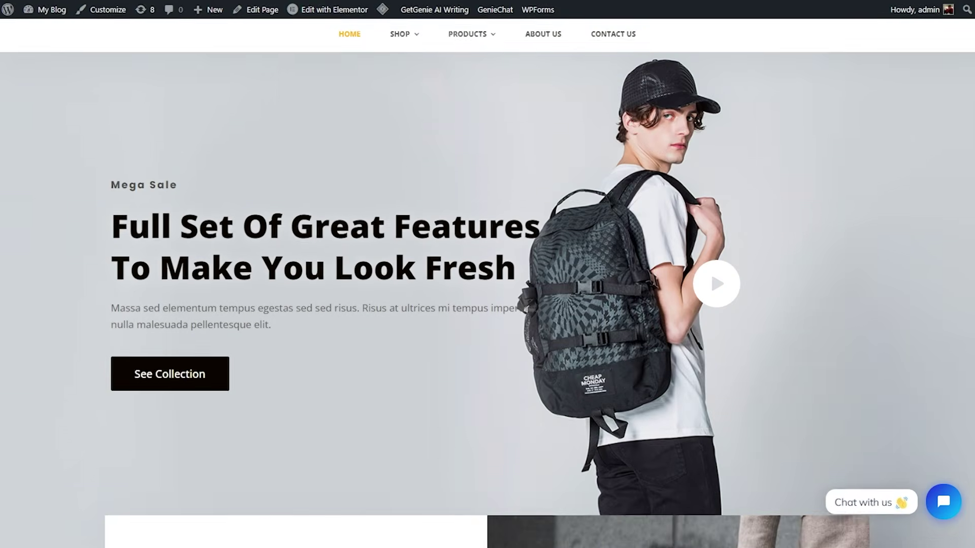
# - Scroll through the Modern Shop home page, the 13-product Shop grid and About Us
pyautogui.scroll(-2, 487, 274)
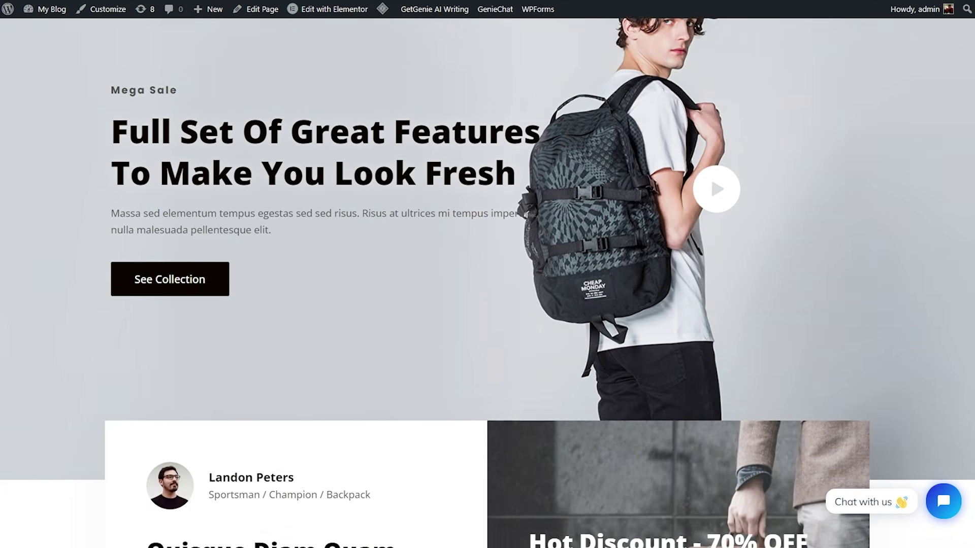
pyautogui.scroll(-3, 488, 274)
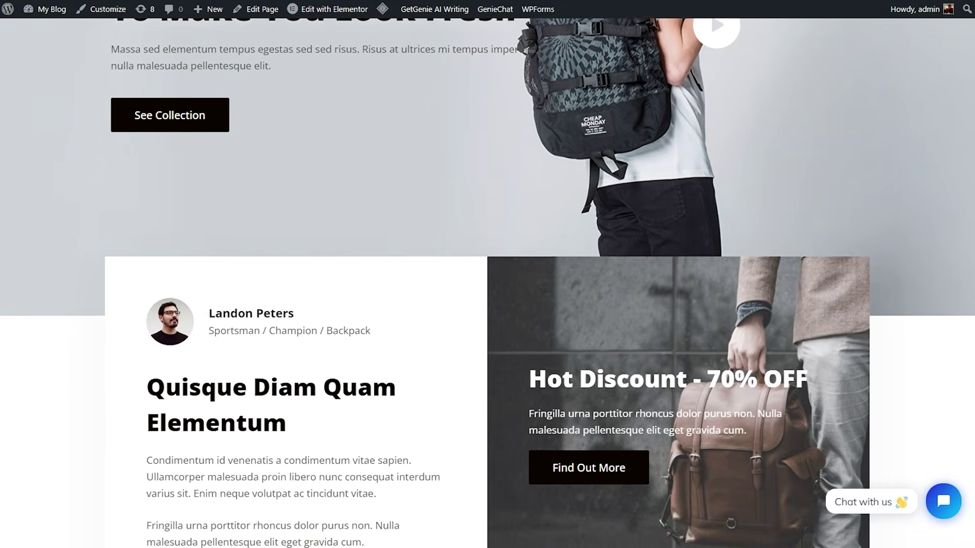
pyautogui.scroll(-1, 488, 274)
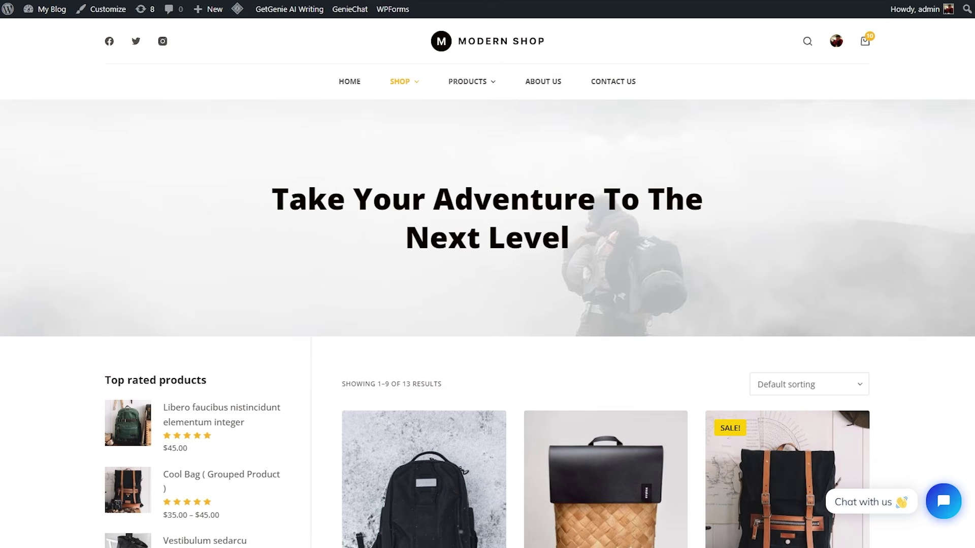
pyautogui.scroll(-1, 487, 275)
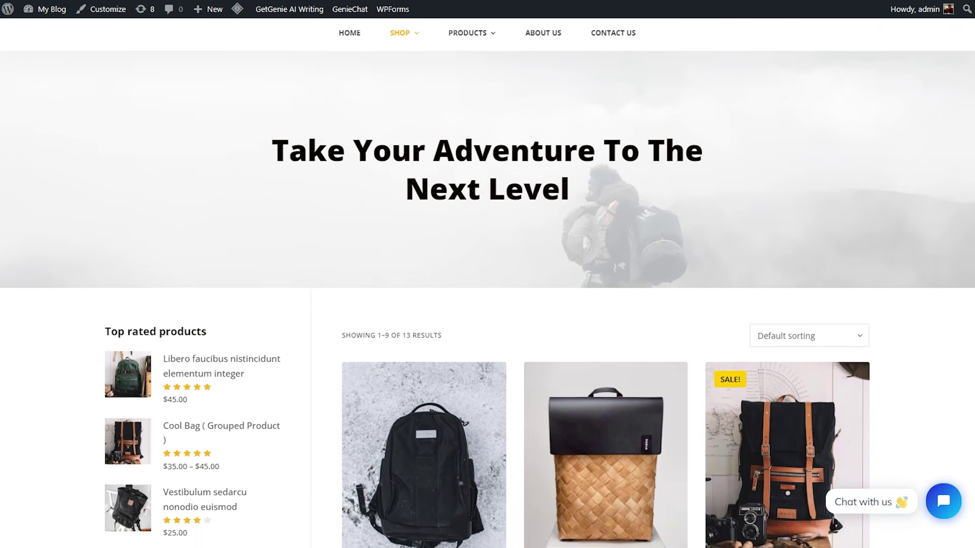
pyautogui.scroll(-4, 488, 274)
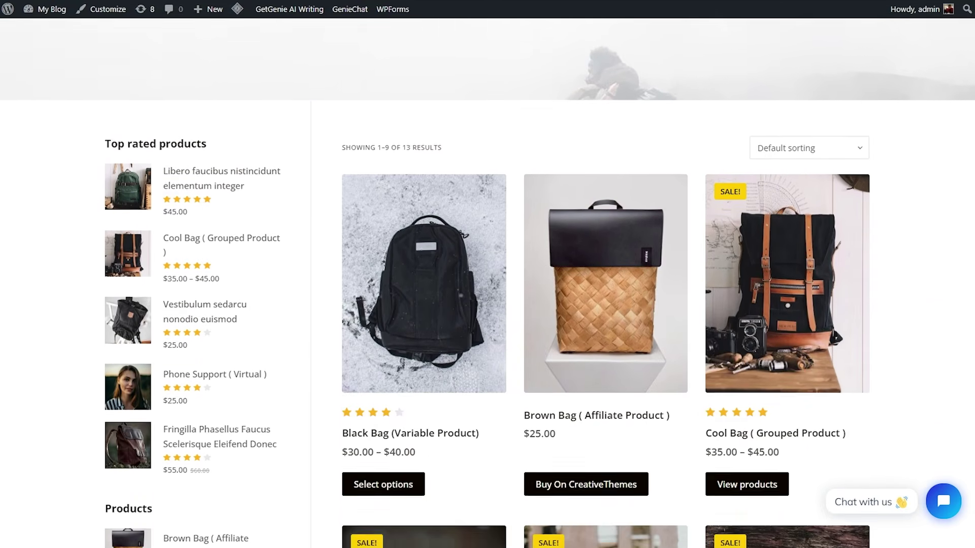
pyautogui.scroll(-4, 487, 274)
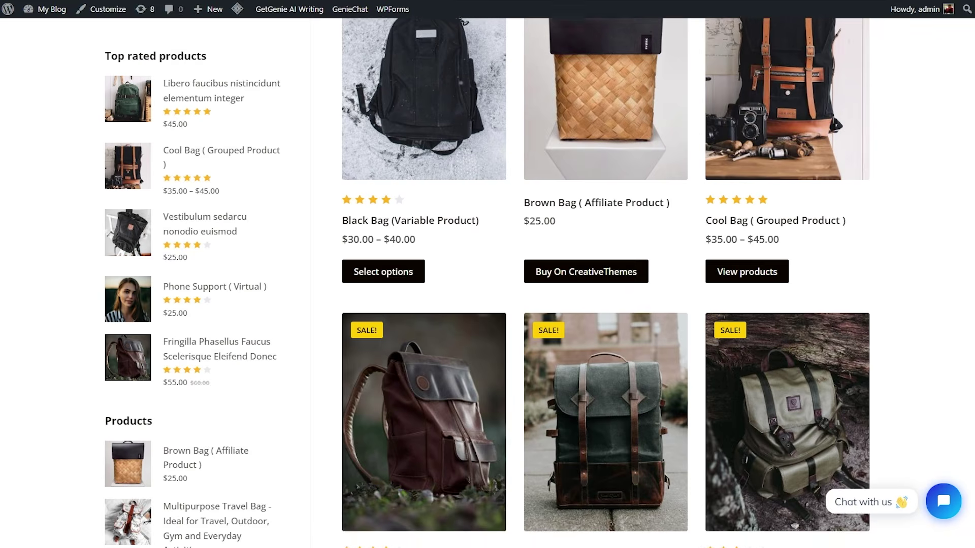
pyautogui.scroll(-4, 604, 274)
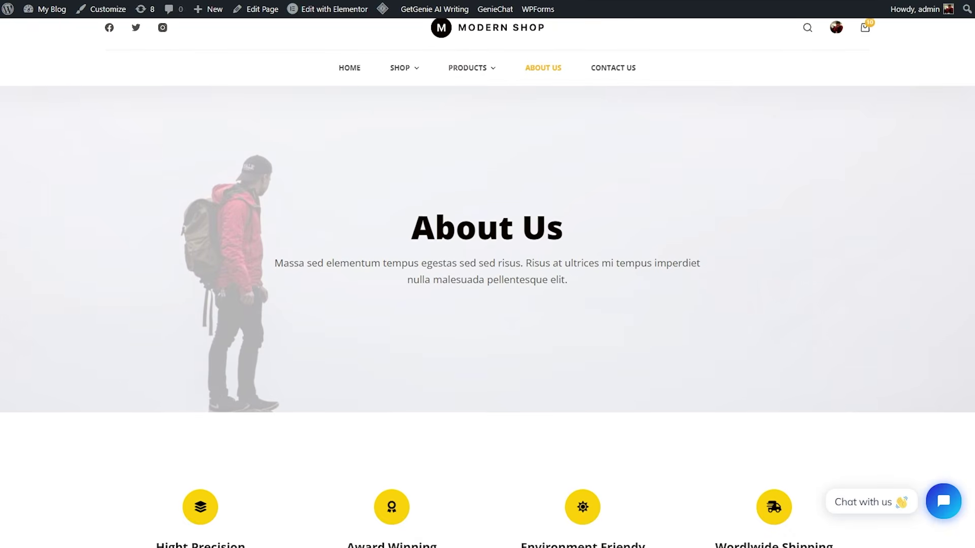
pyautogui.scroll(-2, 487, 274)
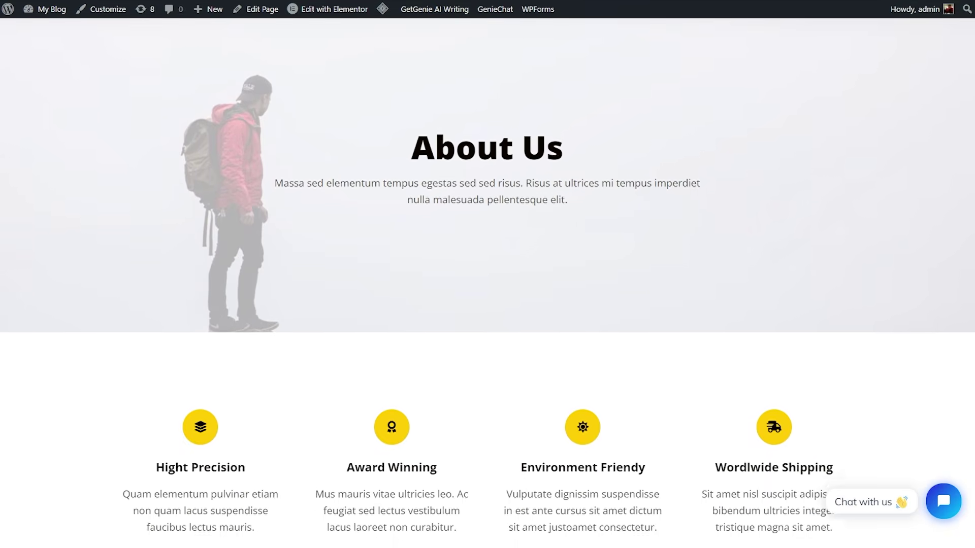
pyautogui.scroll(-2, 487, 274)
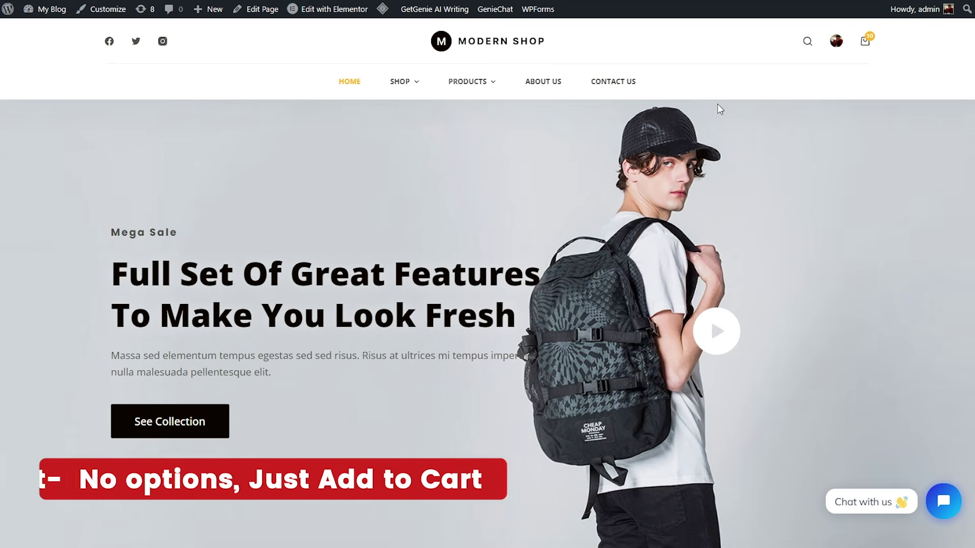
# - Open the Grey Slick Bag simple product page and look it over
pyautogui.moveTo(487, 96)
pyautogui.click(491, 122)
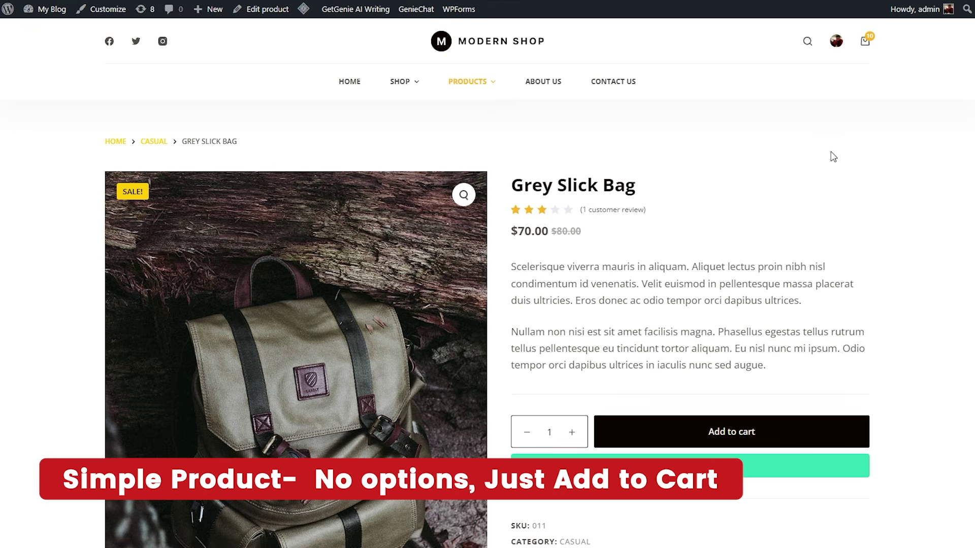
pyautogui.scroll(-2, 858, 160)
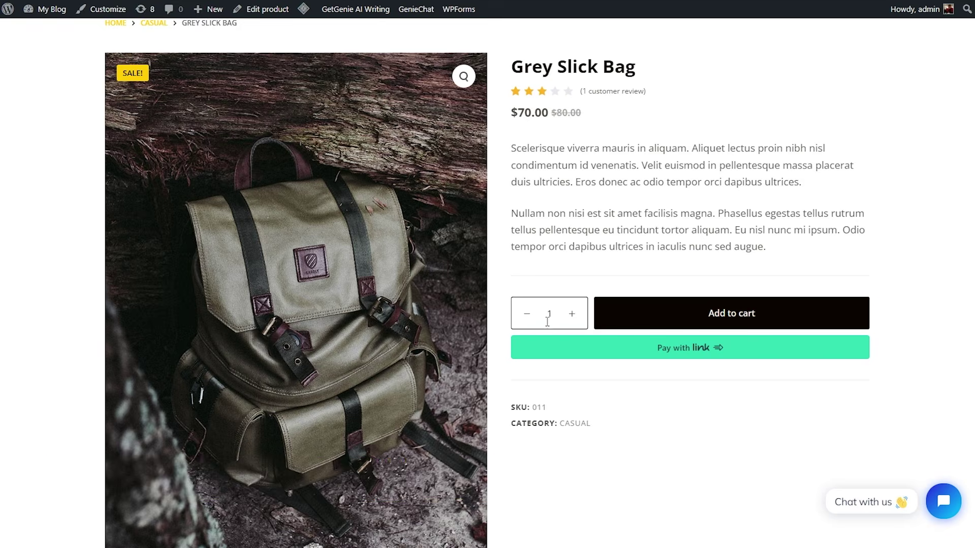
pyautogui.scroll(2, 627, 347)
# - Open the Black Bag variable product and advance its gallery to the fourth photo
pyautogui.moveTo(491, 87)
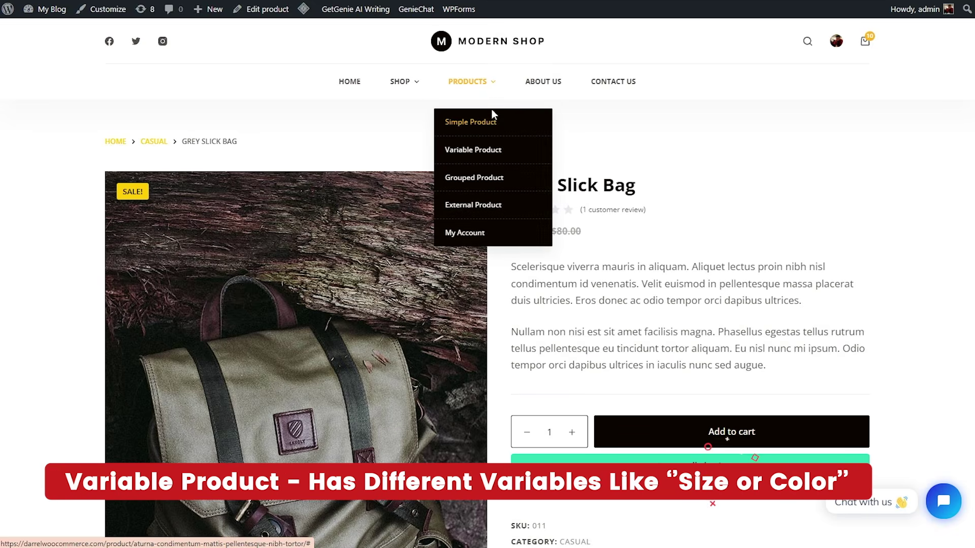
pyautogui.click(478, 151)
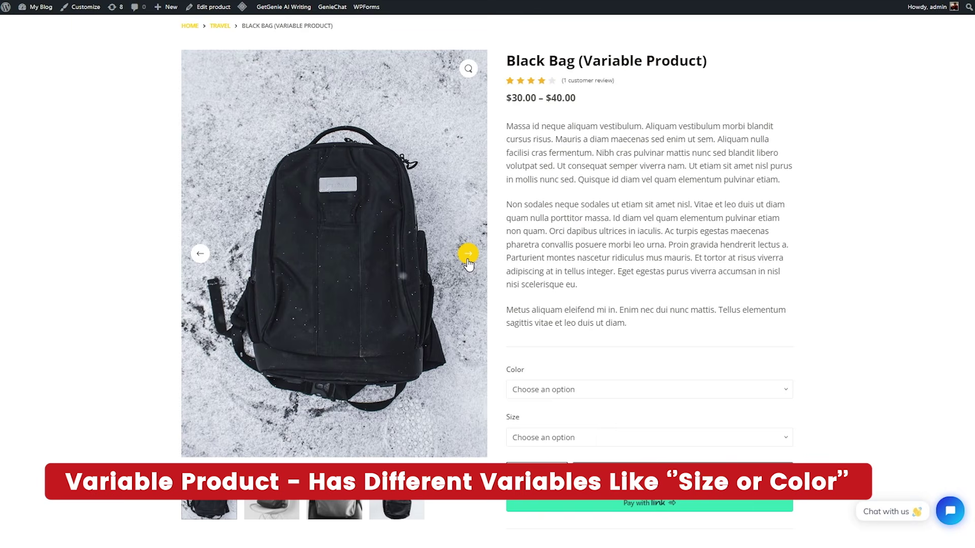
pyautogui.click(467, 254)
pyautogui.click(468, 254)
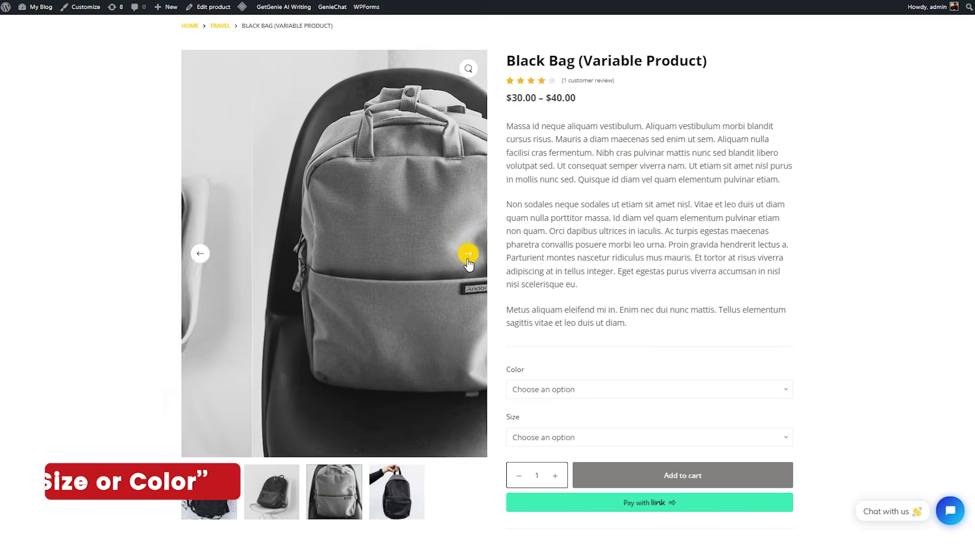
pyautogui.click(467, 256)
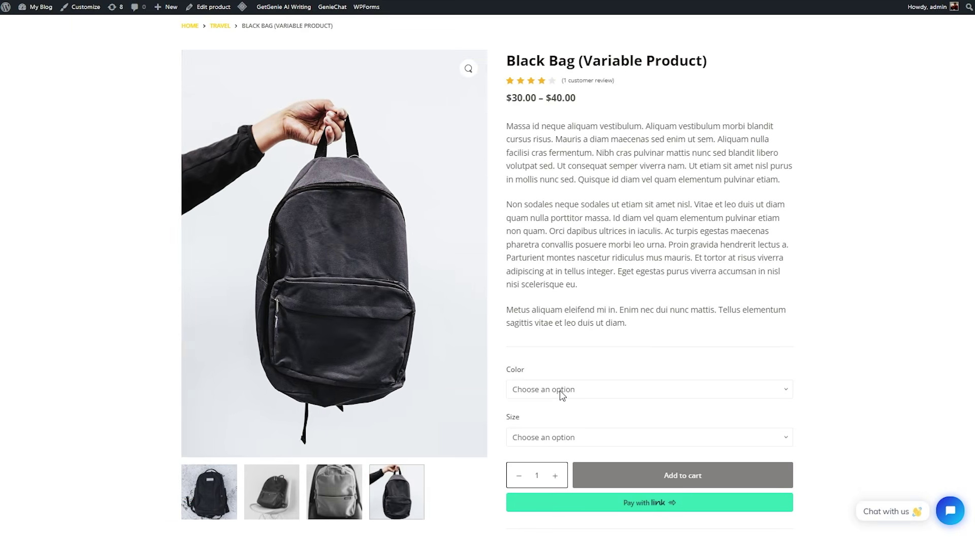
# - Choose Black as the colour and Medium as the size
pyautogui.click(560, 390)
pyautogui.click(546, 416)
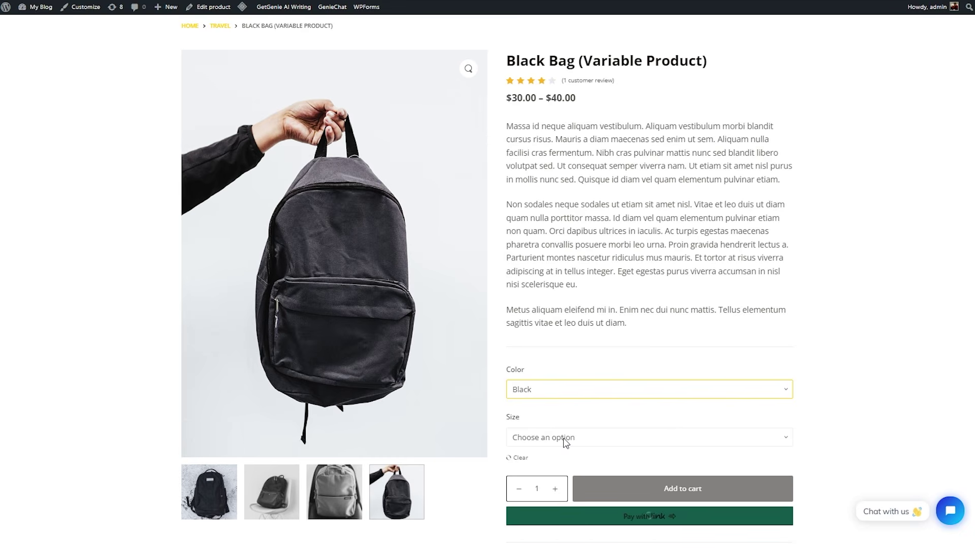
pyautogui.click(564, 440)
pyautogui.click(531, 462)
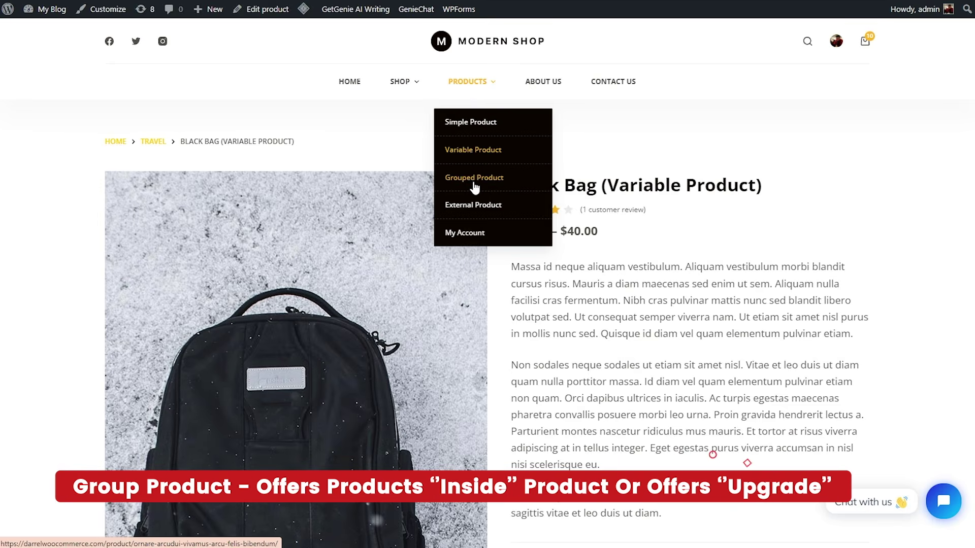
# - Open the Cool Bag grouped product and add its bags in quantities 2, 2 and 1 to the cart
pyautogui.click(475, 178)
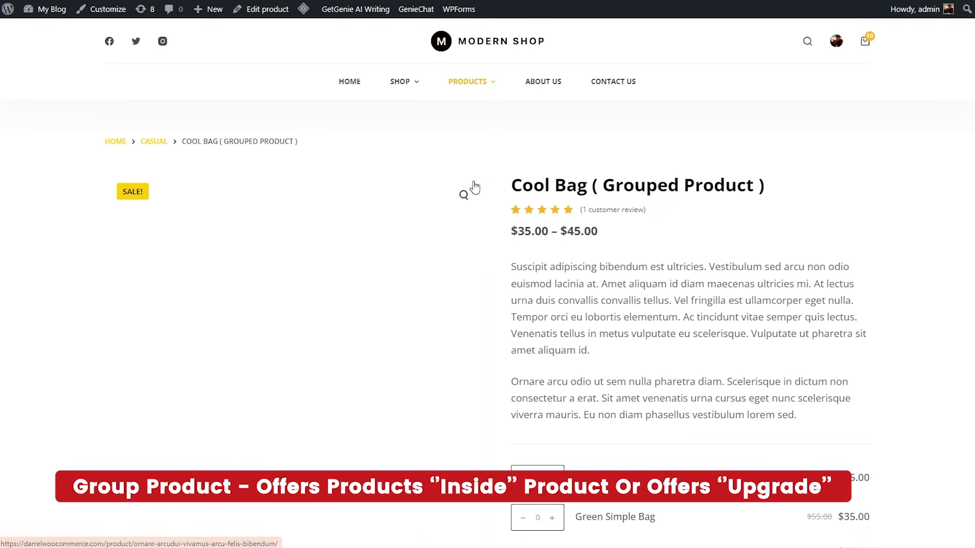
pyautogui.scroll(-2, 474, 187)
pyautogui.scroll(-1, 487, 285)
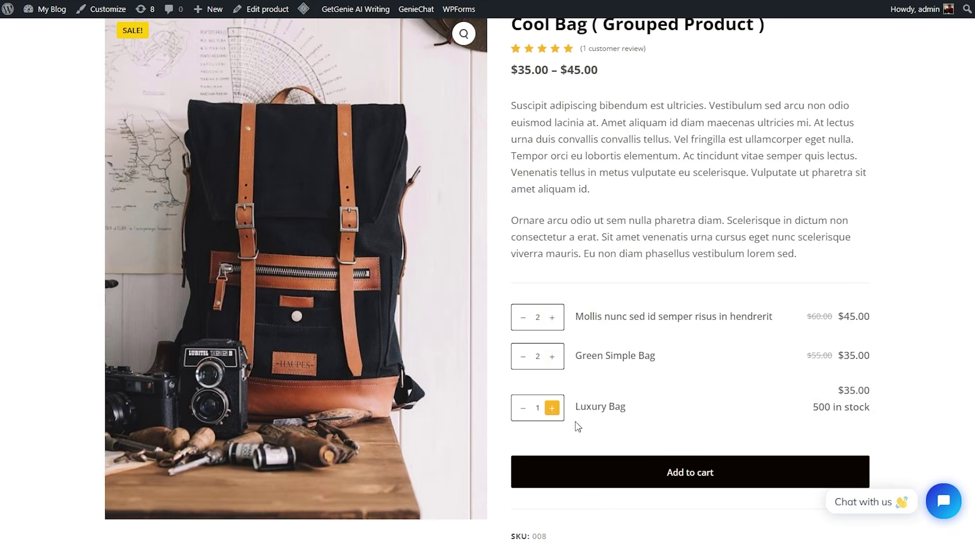
pyautogui.click(687, 473)
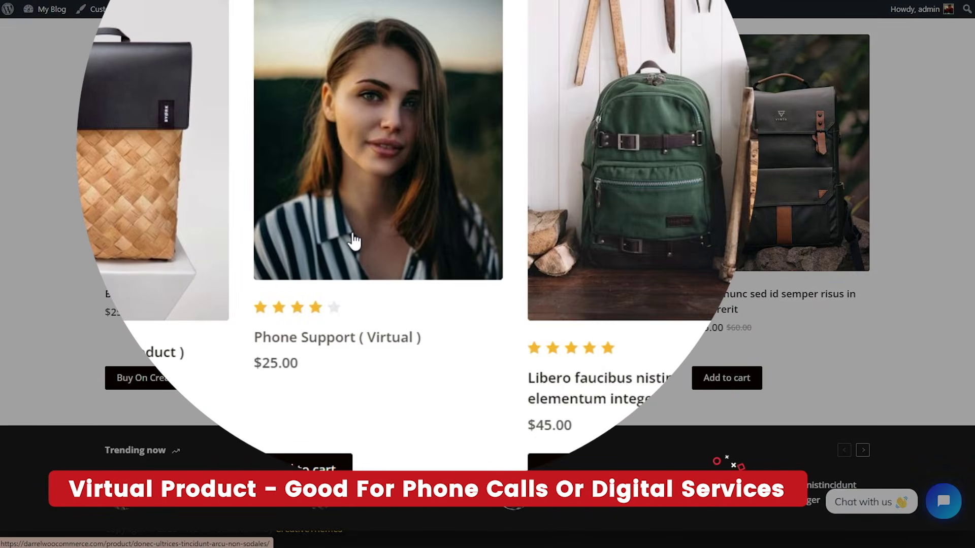
# - Open the Phone Support (Virtual) product and raise its quantity to 3
pyautogui.click(354, 241)
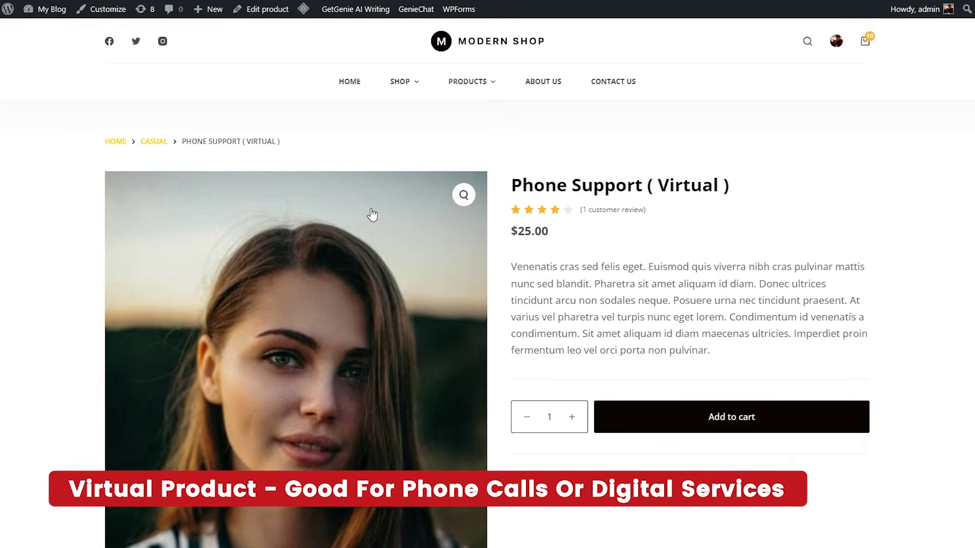
pyautogui.scroll(-2, 487, 282)
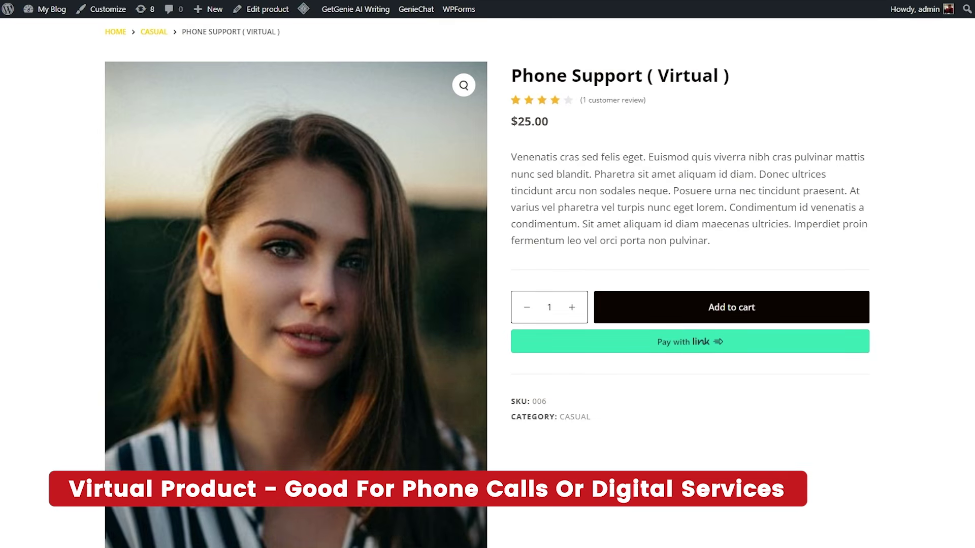
pyautogui.click(572, 307)
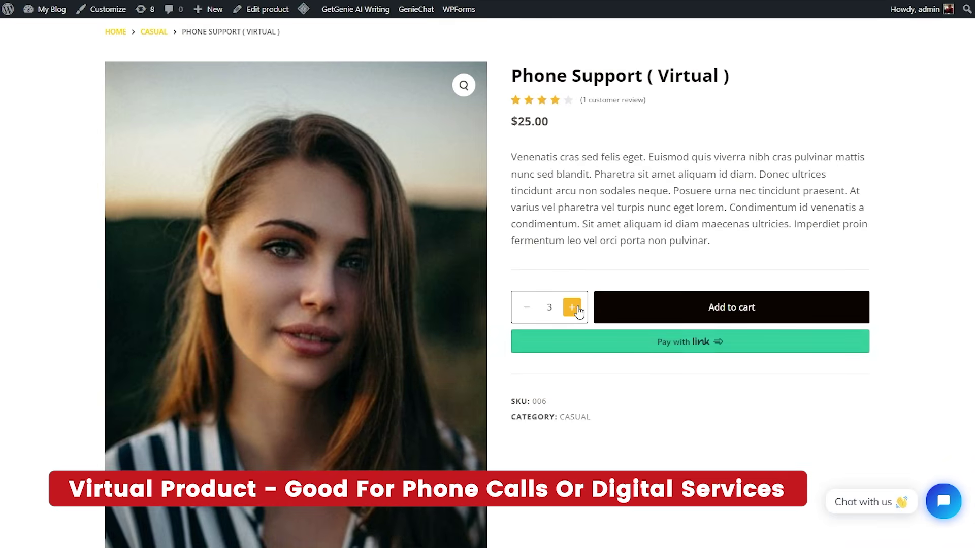
pyautogui.click(572, 307)
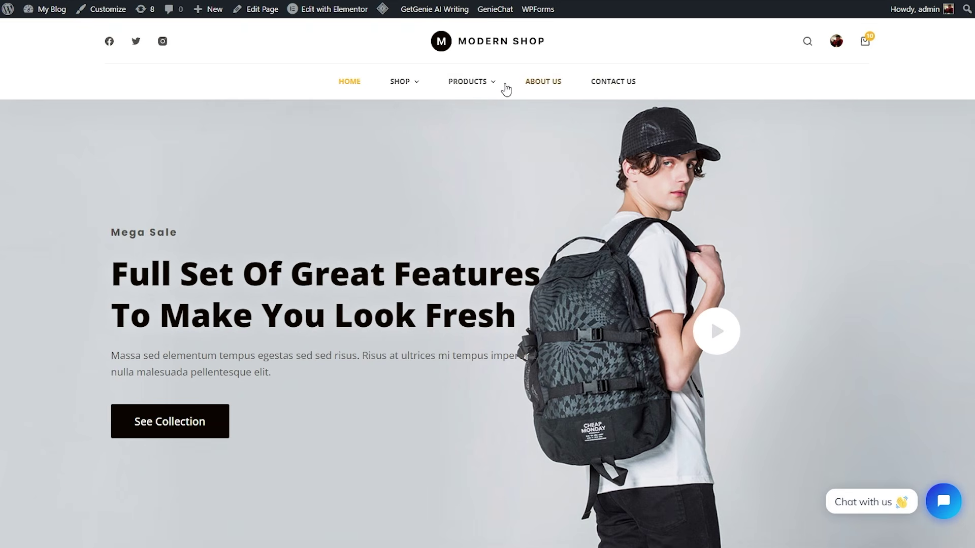
# - View the Brown Bag external product's Buy On CreativeThemes button, then search 'elementor ecommerce template pack'
pyautogui.moveTo(464, 84)
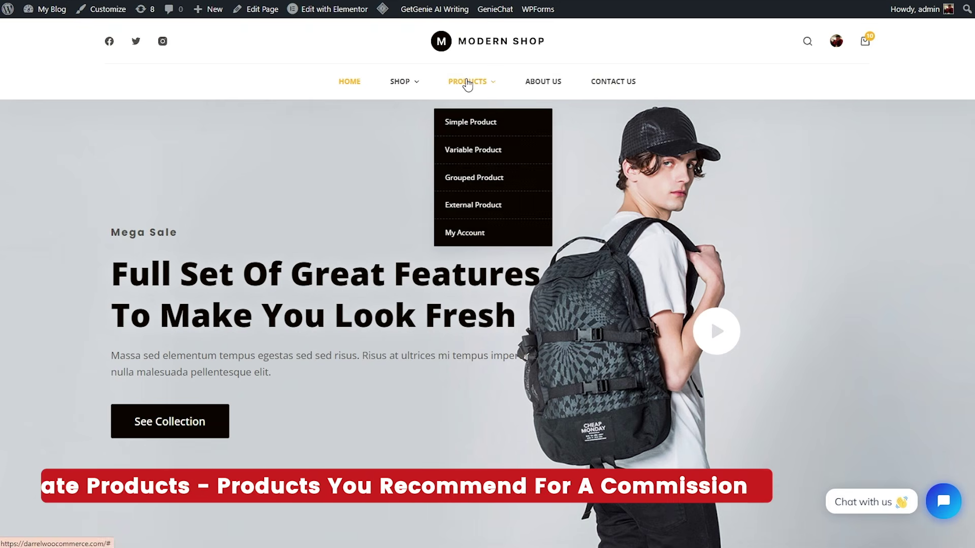
pyautogui.click(456, 208)
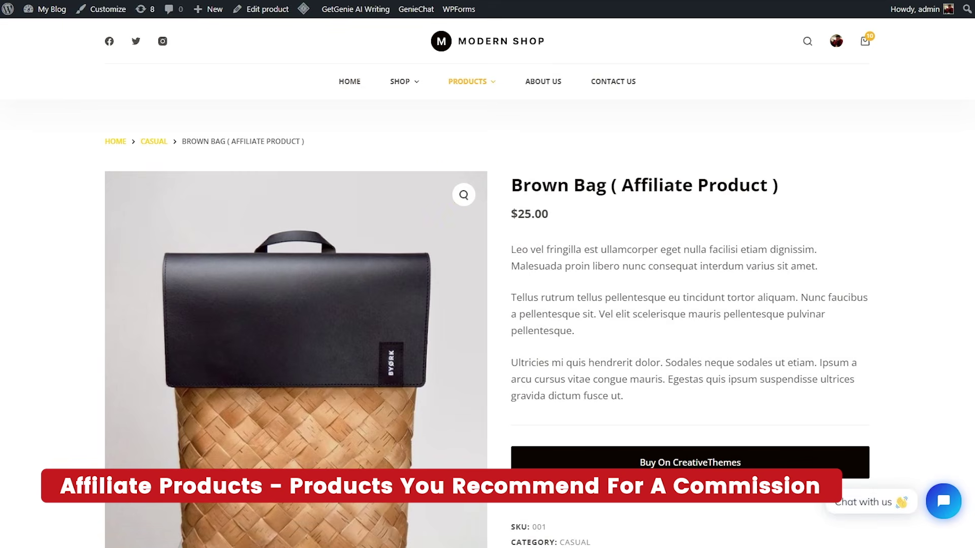
pyautogui.scroll(-3, 487, 285)
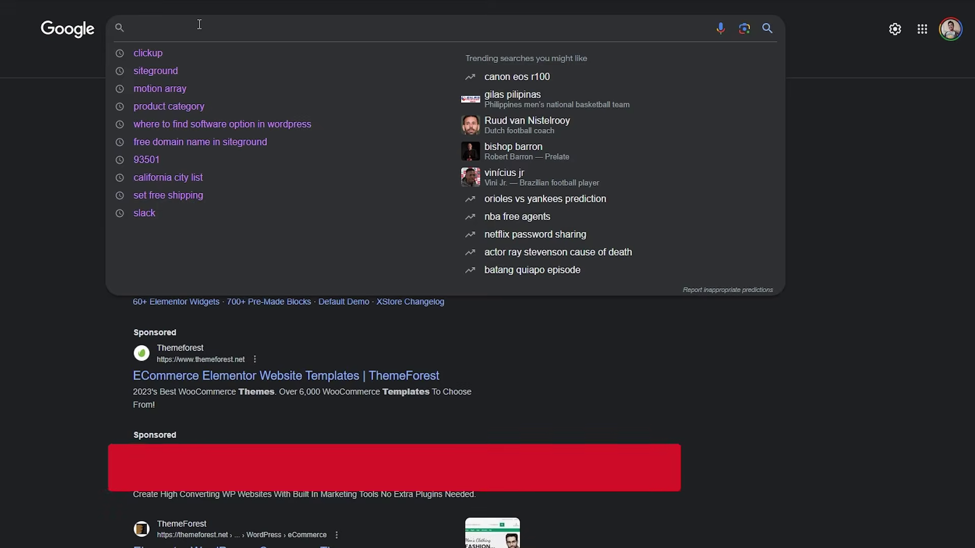
pyautogui.write('elementor')
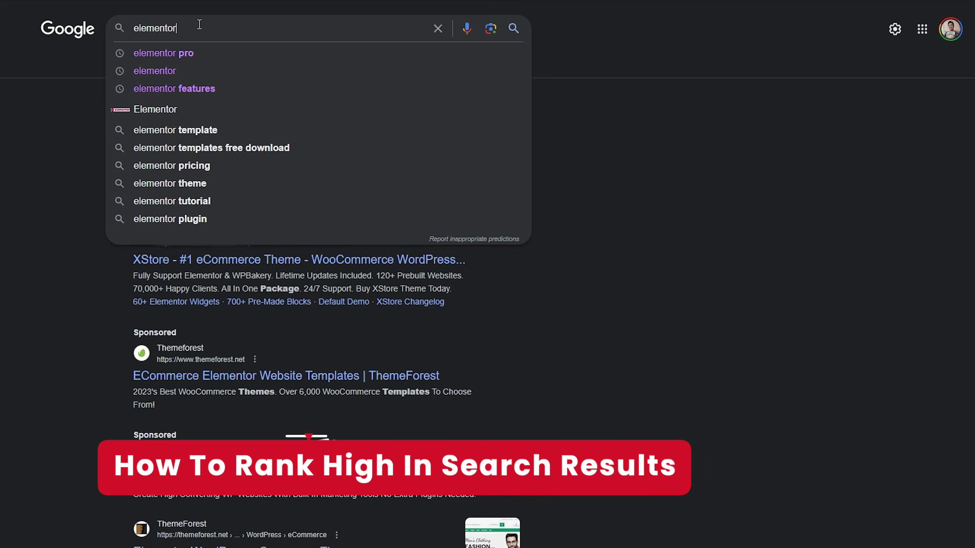
pyautogui.write(' ecommerce template ')
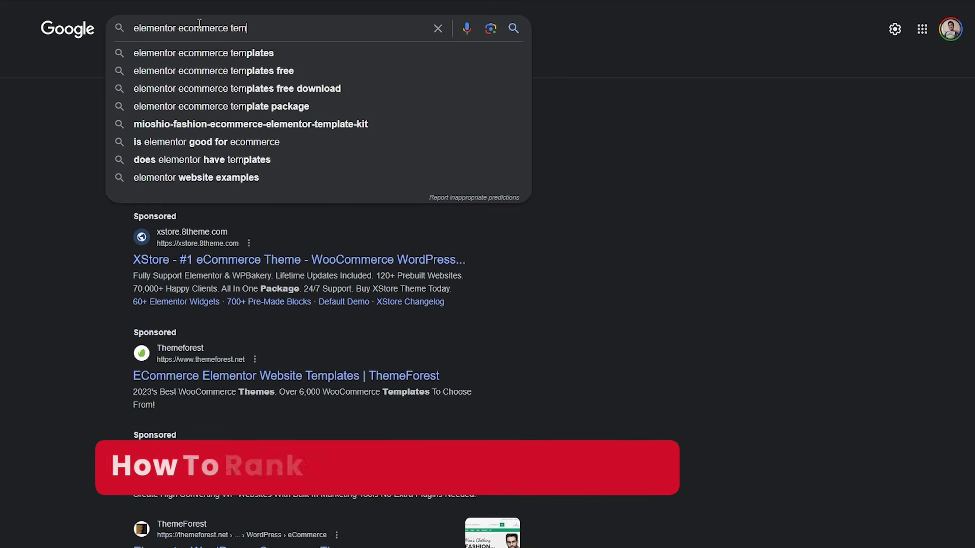
pyautogui.write('package')
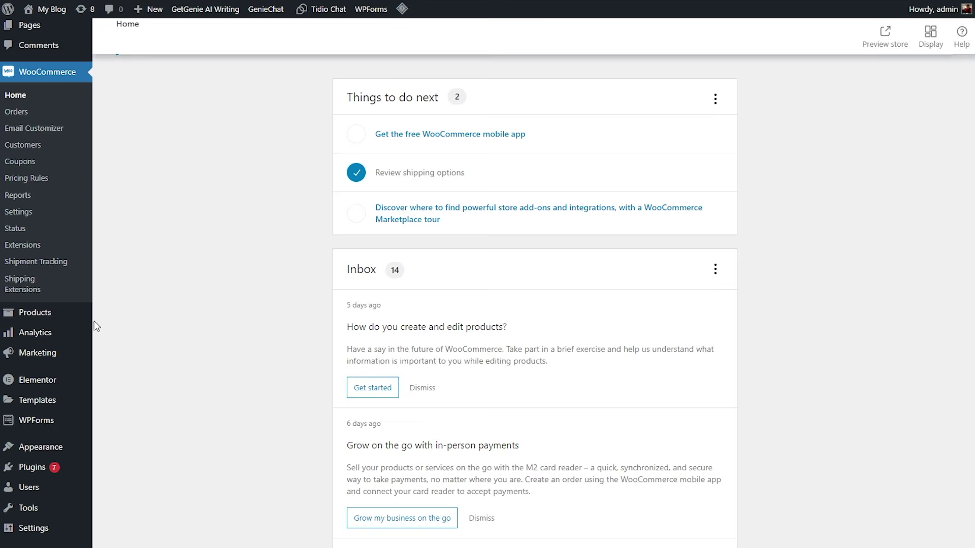
# - Review the store's product list under Products > Categories
pyautogui.moveTo(44, 320)
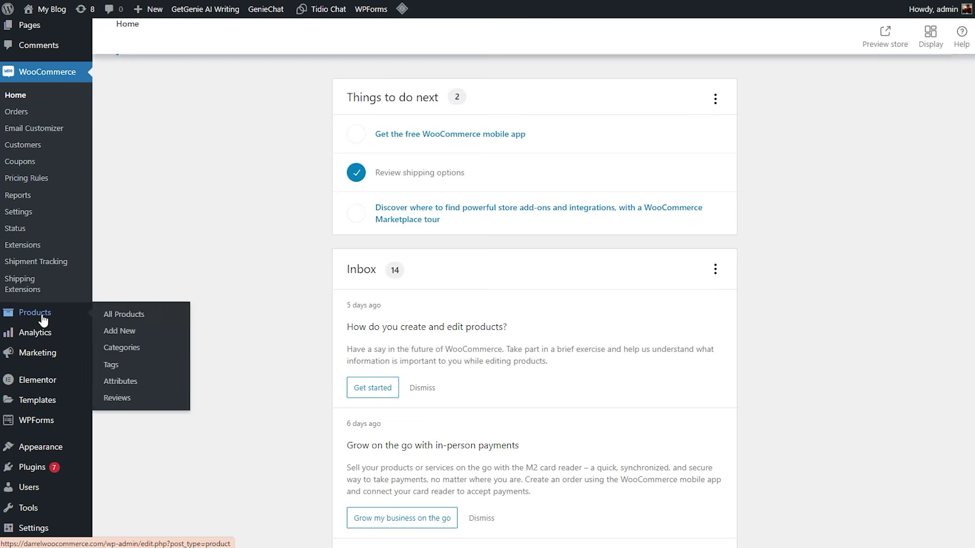
pyautogui.click(131, 350)
pyautogui.scroll(-3, 131, 351)
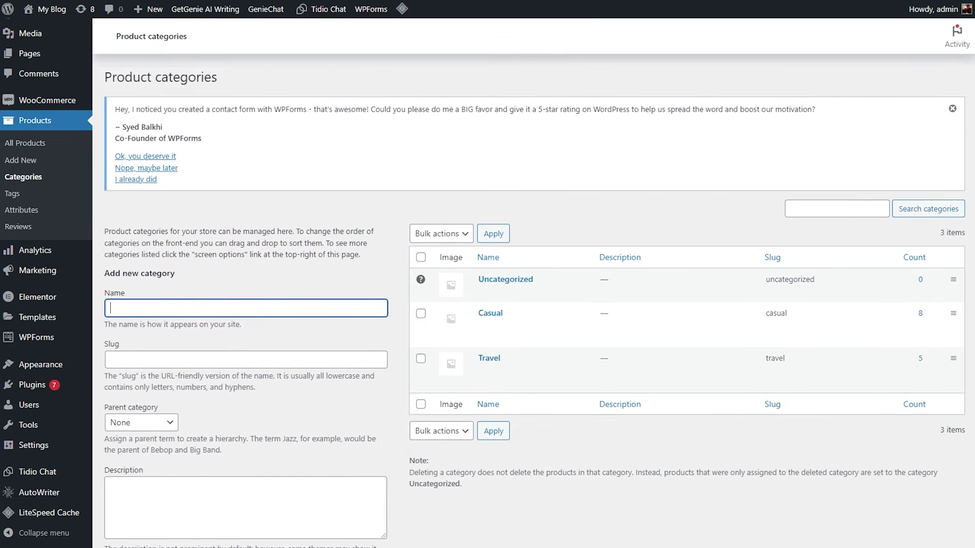
pyautogui.scroll(-1, 533, 299)
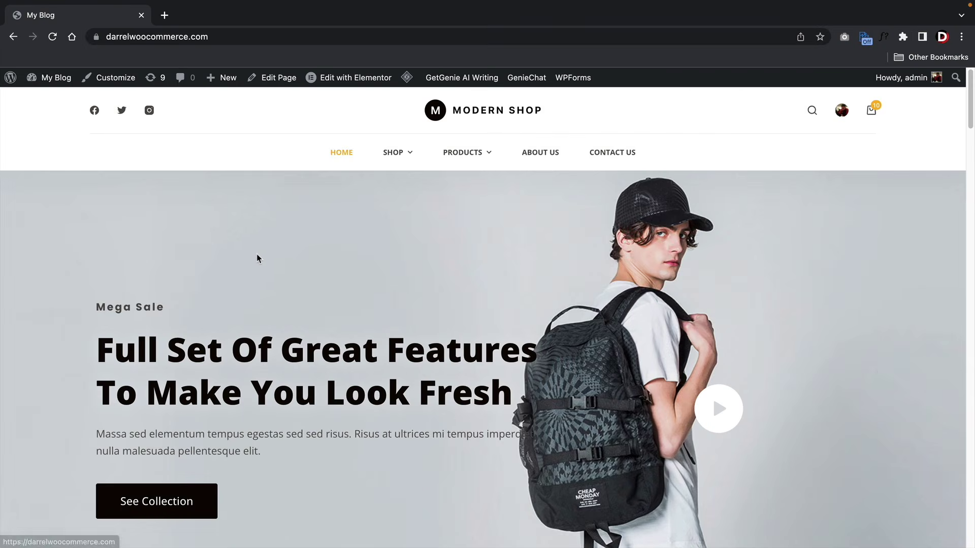
# - Open the storefront's Travel category and scroll to its bag grid
pyautogui.moveTo(414, 157)
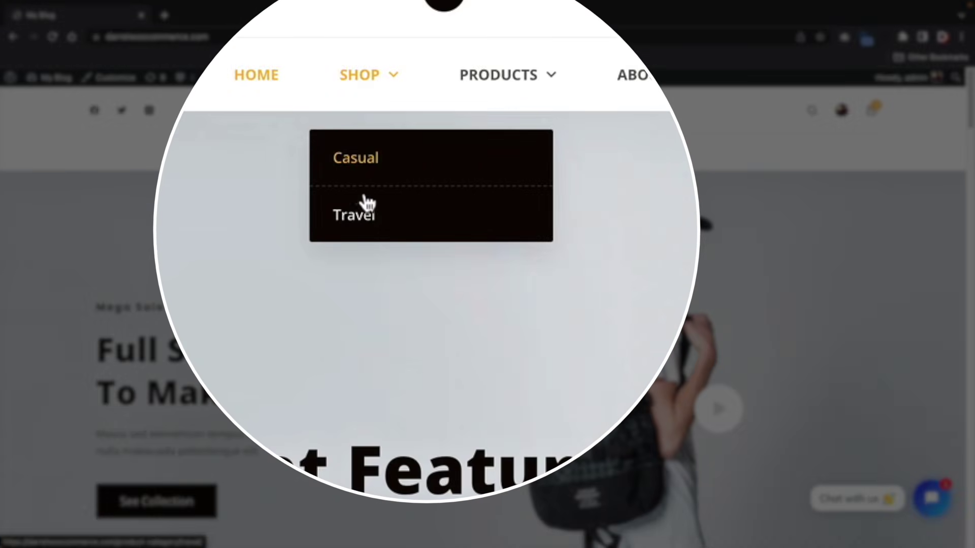
pyautogui.click(396, 222)
pyautogui.scroll(-7, 333, 235)
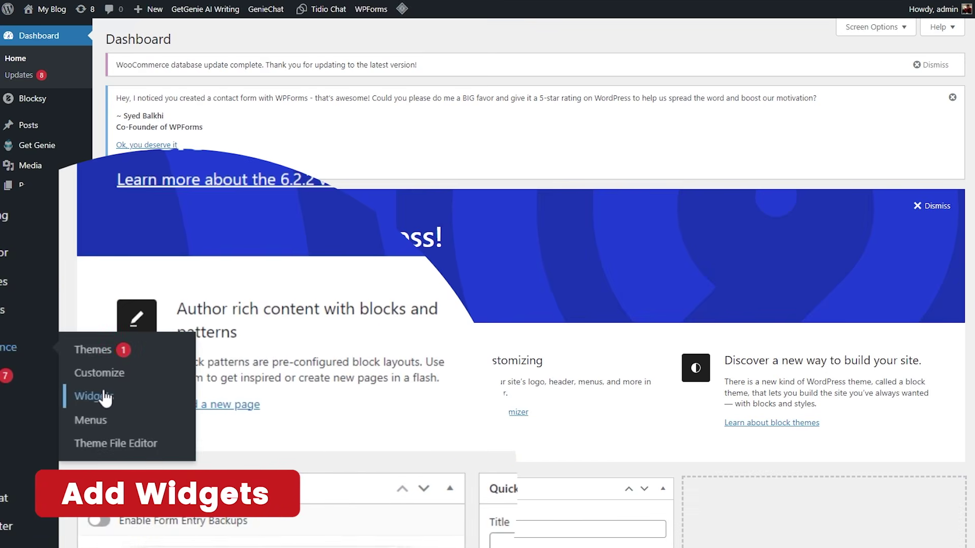
# - Check Appearance > Widgets and the Default sorting options, then go to the shop's next page
pyautogui.click(105, 398)
pyautogui.scroll(-10, 440, 295)
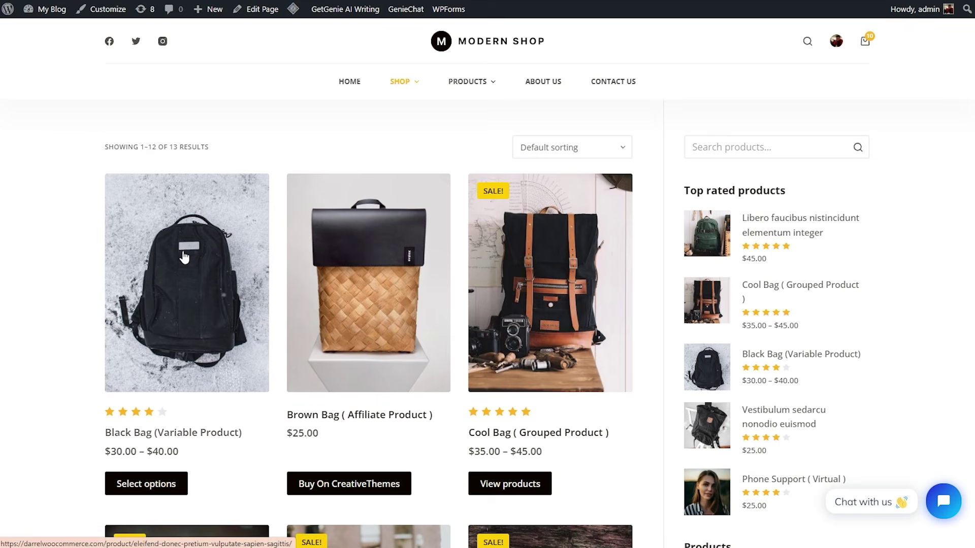
pyautogui.click(564, 148)
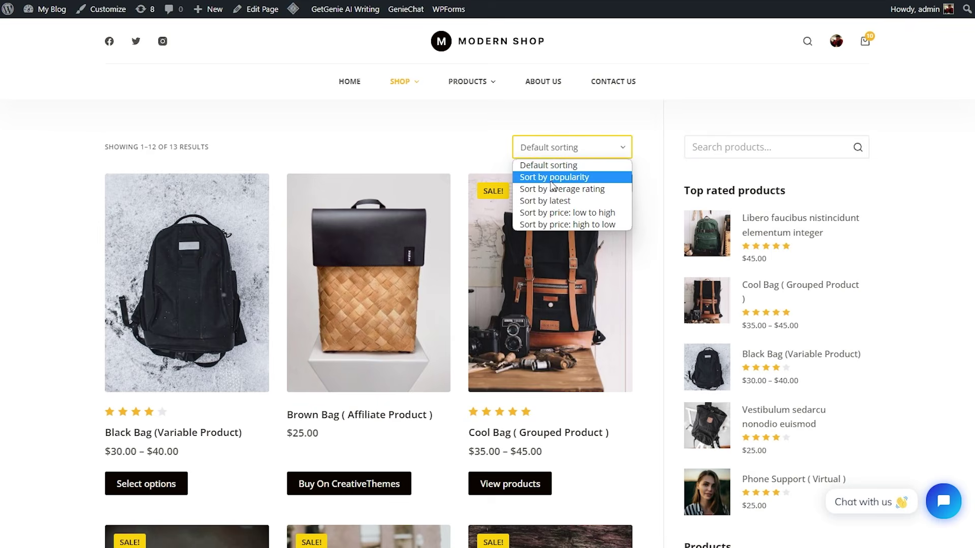
pyautogui.moveTo(974, 108); pyautogui.dragTo(974, 351)
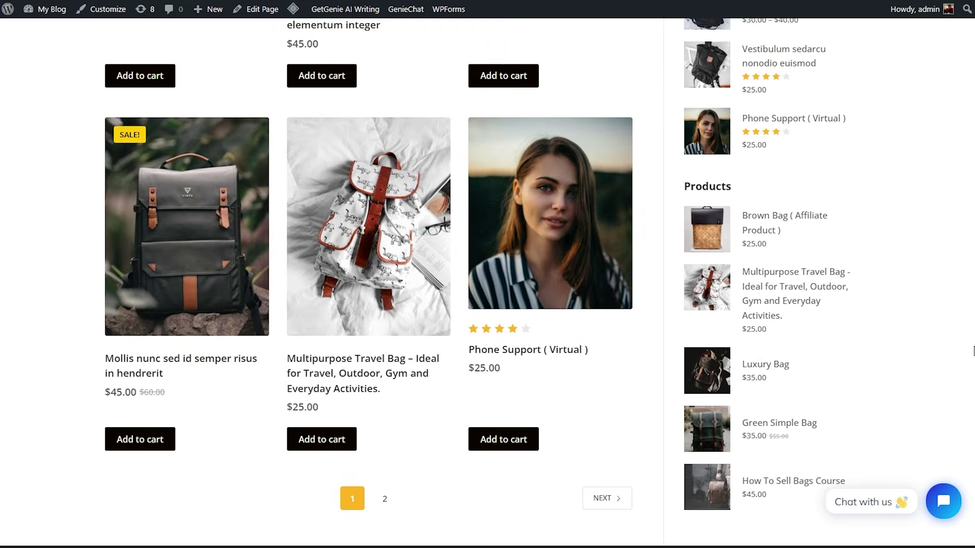
pyautogui.click(599, 503)
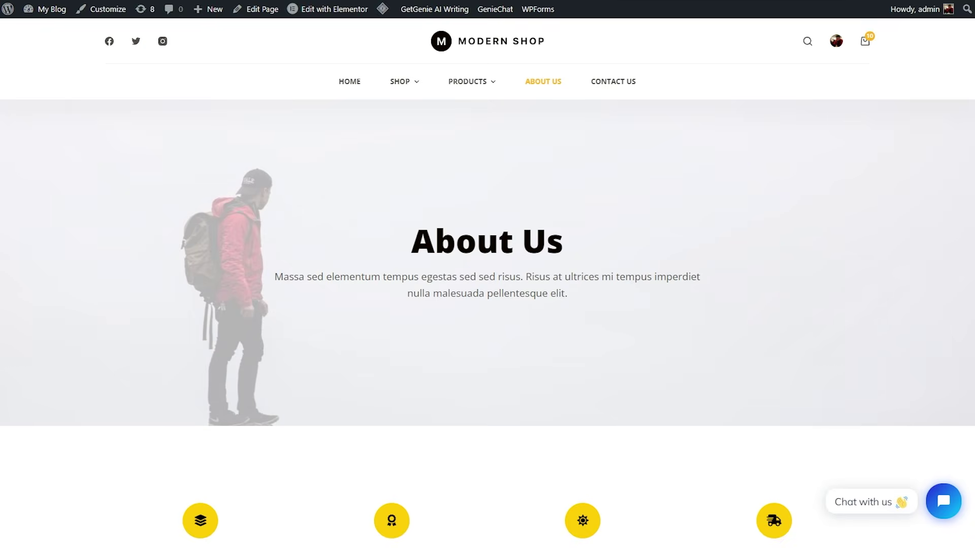
# - Open the Chat with us window, the Email Customizer preview, and scroll Blocksy's Starter Sites templates
pyautogui.click(855, 507)
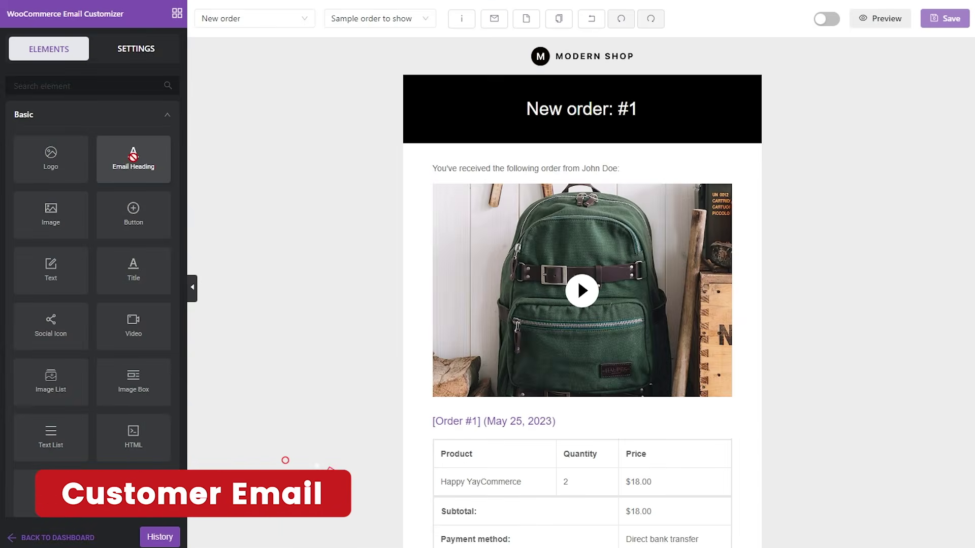
pyautogui.moveTo(133, 157)
pyautogui.mouseDown()
pyautogui.moveTo(536, 166)
pyautogui.moveTo(133, 160)
pyautogui.mouseUp()
pyautogui.scroll(-6, 376, 333)
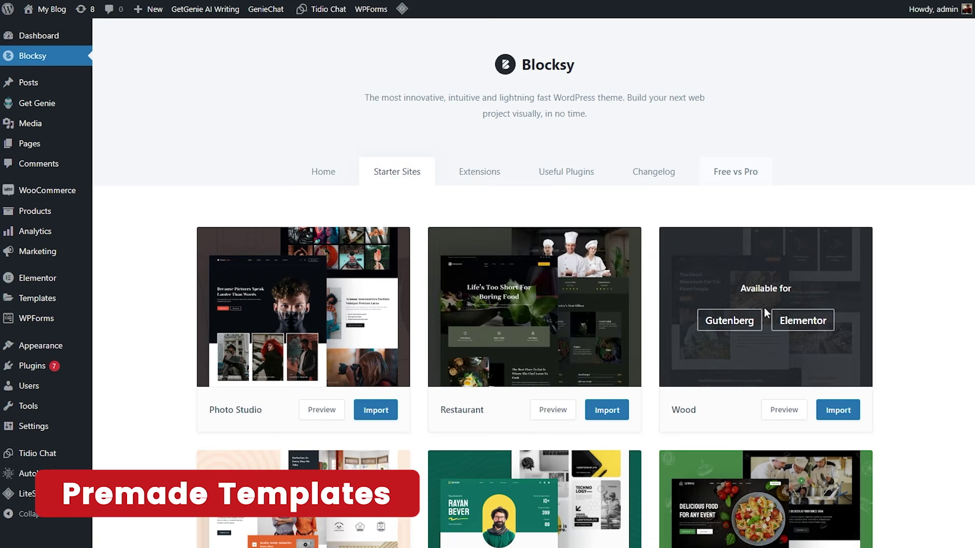
pyautogui.scroll(-3, 864, 122)
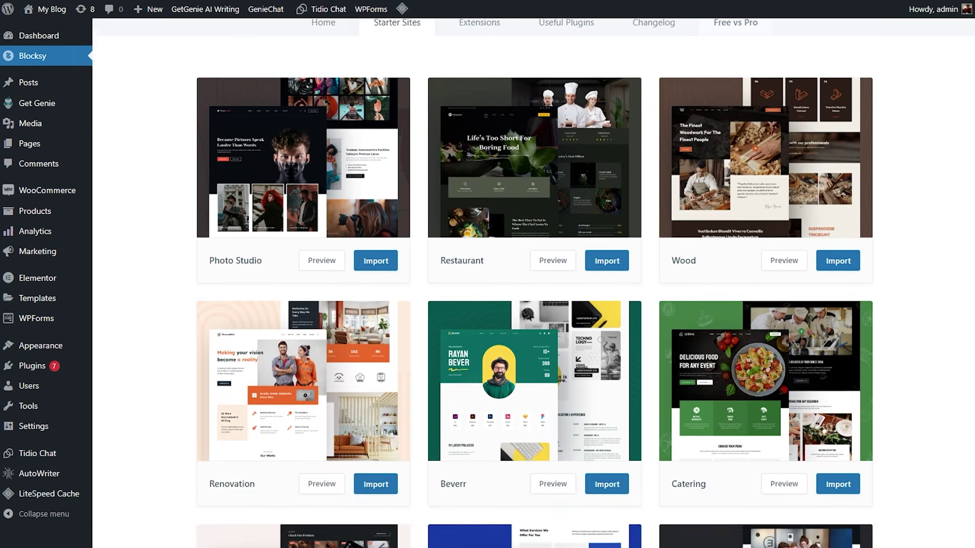
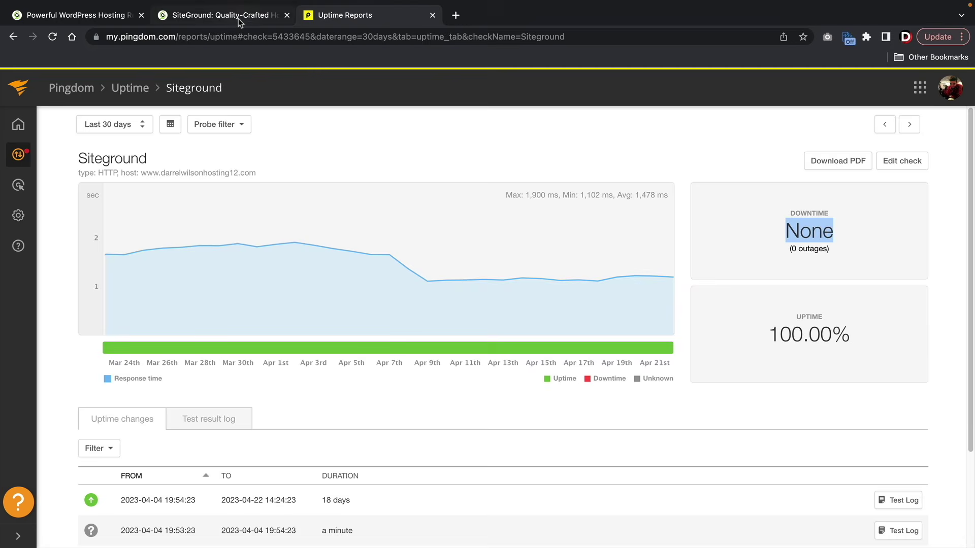
# - Go to SiteGround's discounted hosting offer page and its Free Domain deal
pyautogui.click(238, 18)
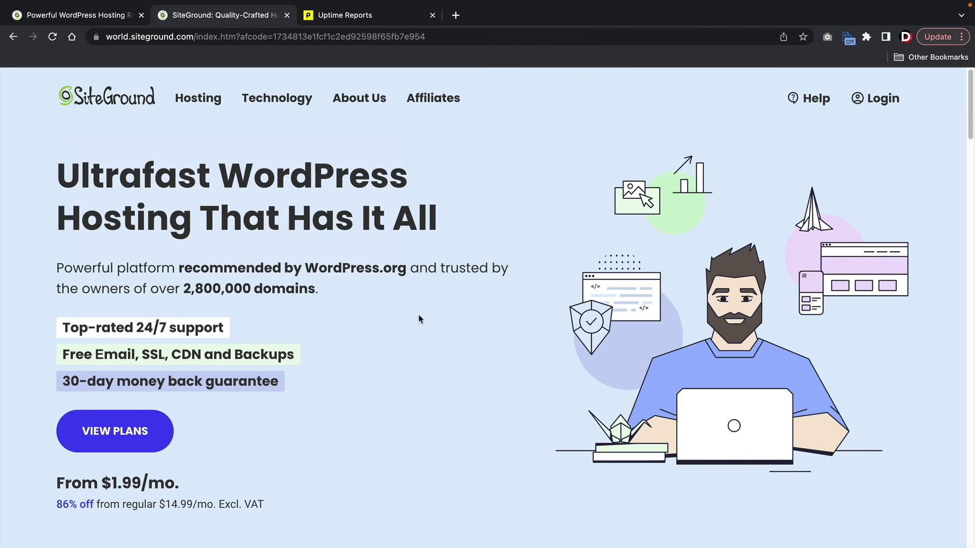
pyautogui.click(87, 15)
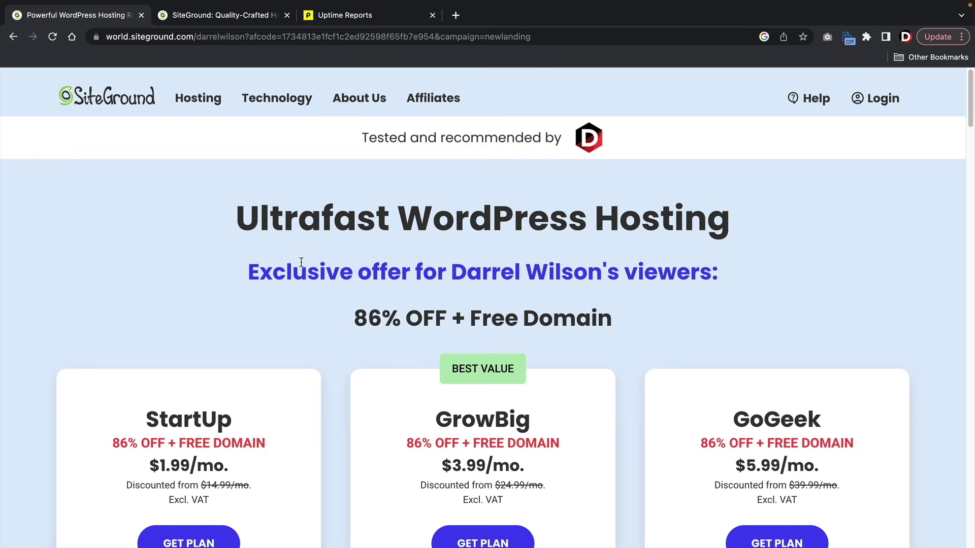
pyautogui.moveTo(470, 319); pyautogui.dragTo(614, 329)
pyautogui.click(614, 330)
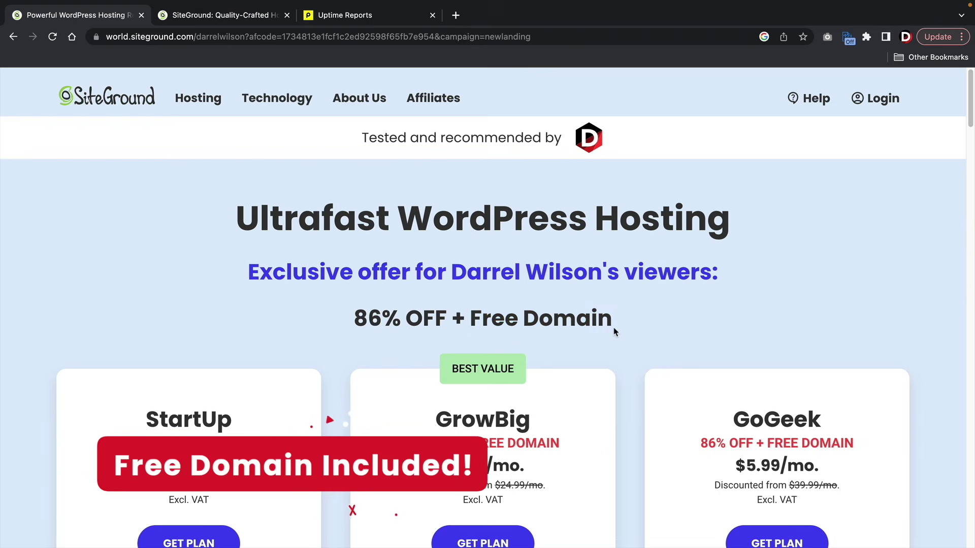
# - Order the GrowBig plan from the pricing cards
pyautogui.scroll(-2, 614, 330)
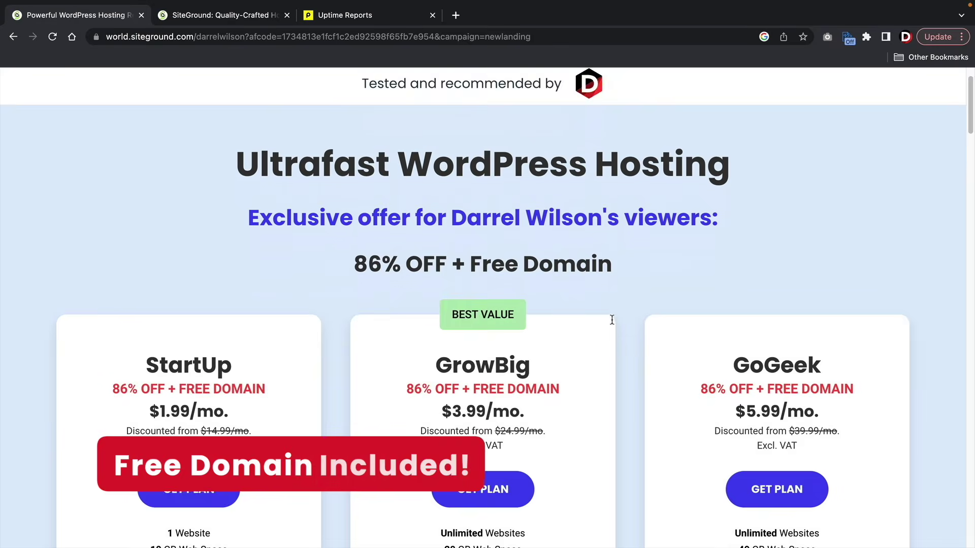
pyautogui.scroll(-1, 612, 320)
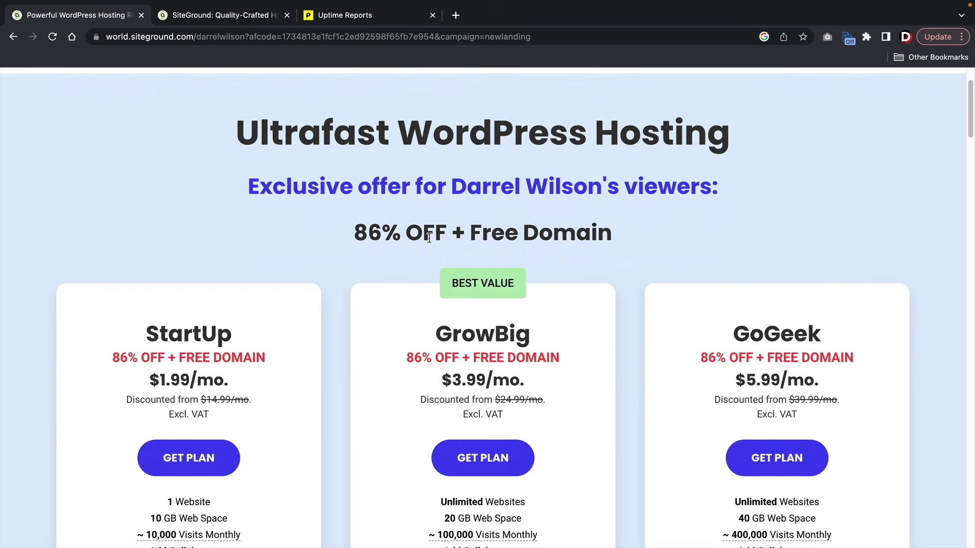
pyautogui.scroll(-3, 429, 239)
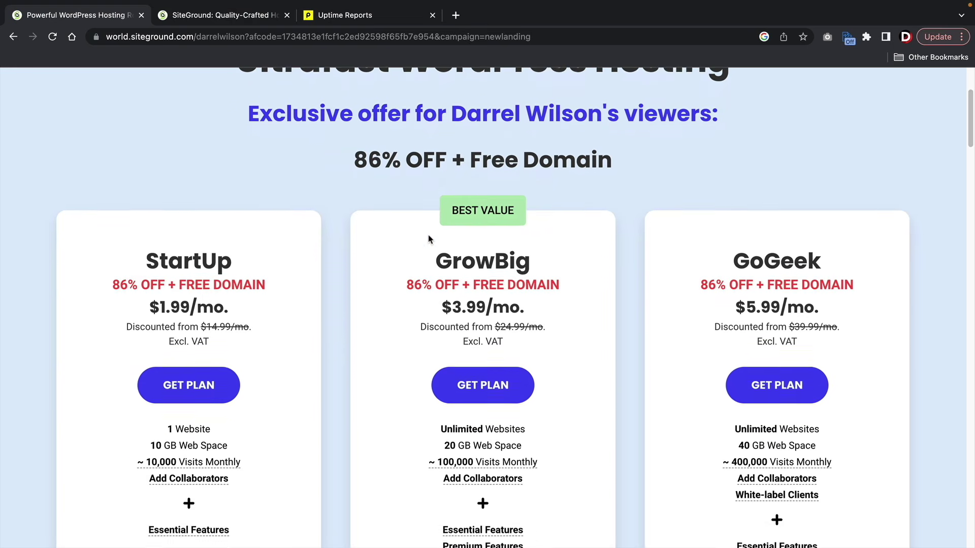
pyautogui.scroll(-5, 428, 238)
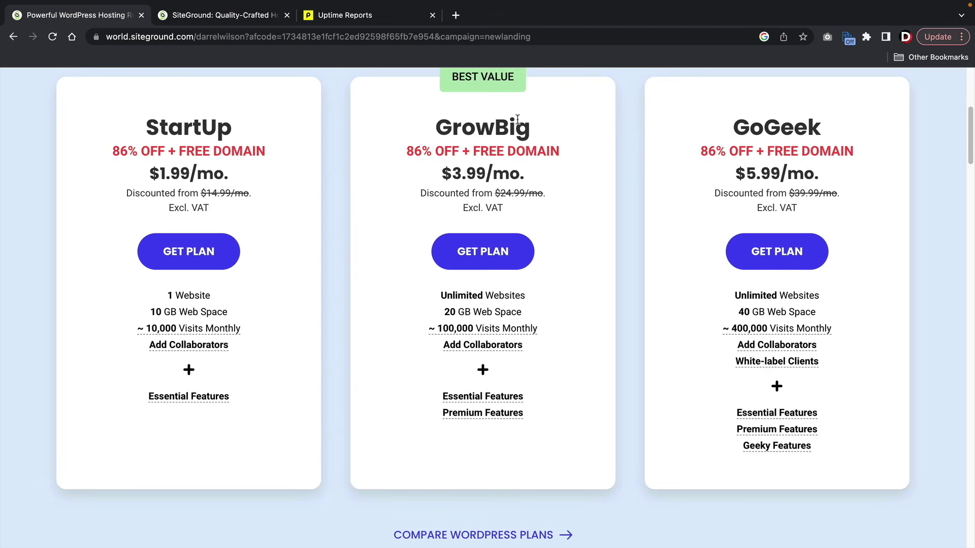
pyautogui.moveTo(435, 133); pyautogui.dragTo(528, 122)
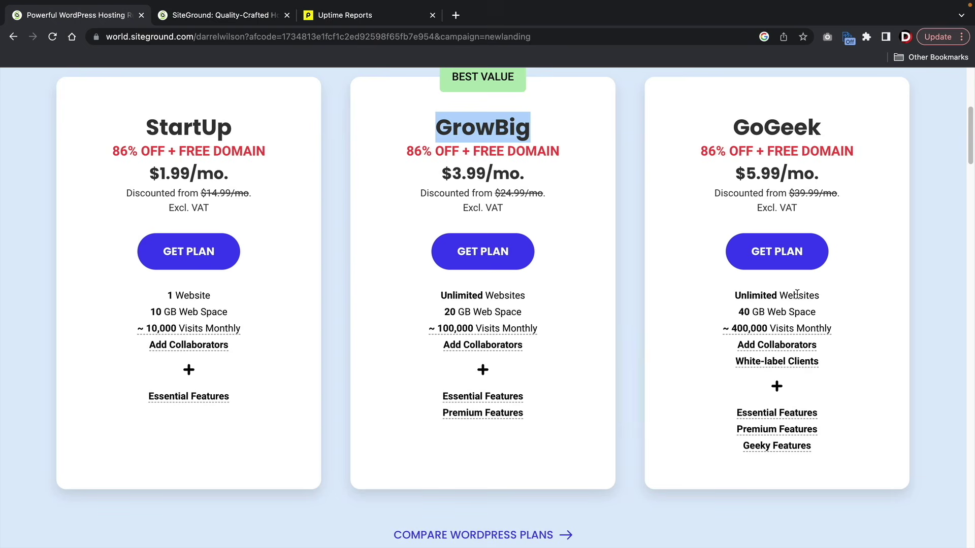
pyautogui.click(628, 234)
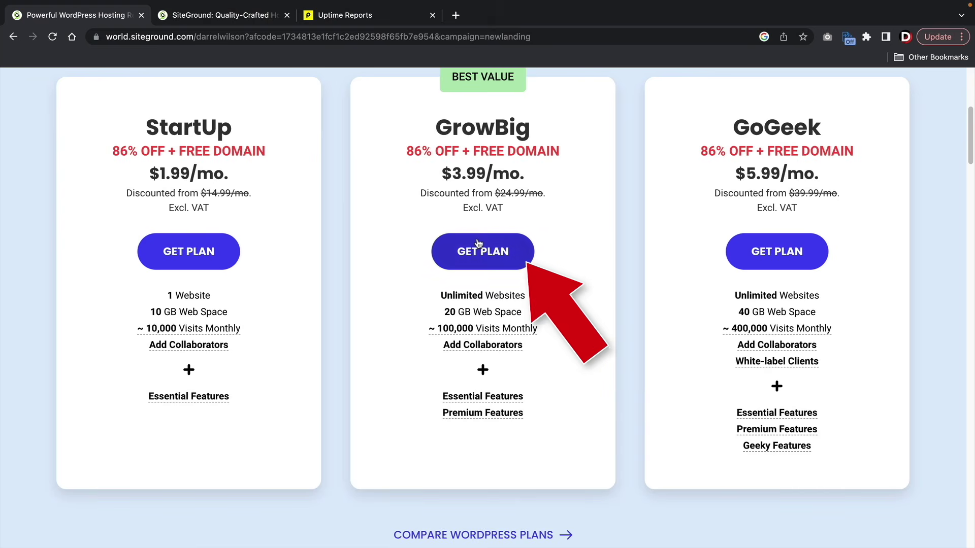
pyautogui.click(480, 256)
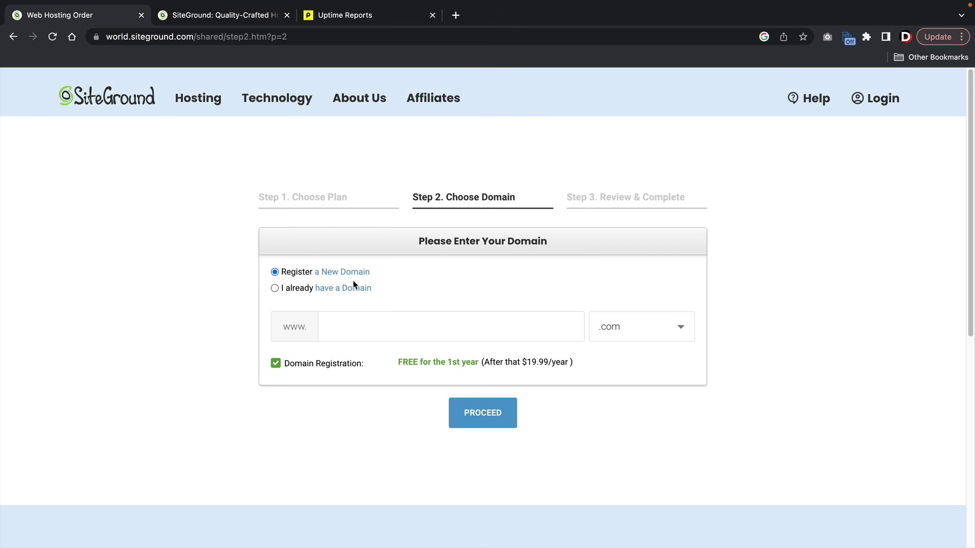
# - Register darrelschattutorial.com as the new domain, removing the duplicated .com ending
pyautogui.click(362, 328)
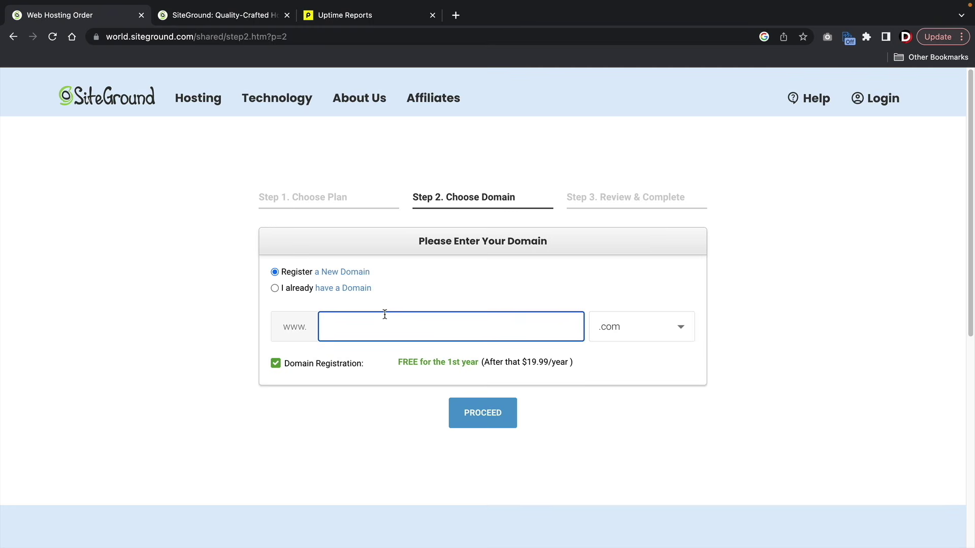
pyautogui.write('darrelschat')
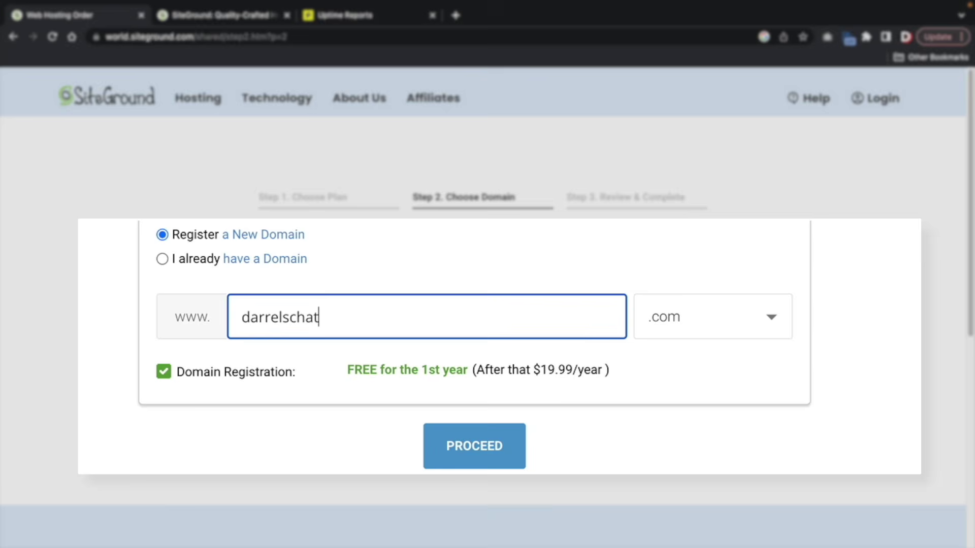
pyautogui.write('tutorial.com')
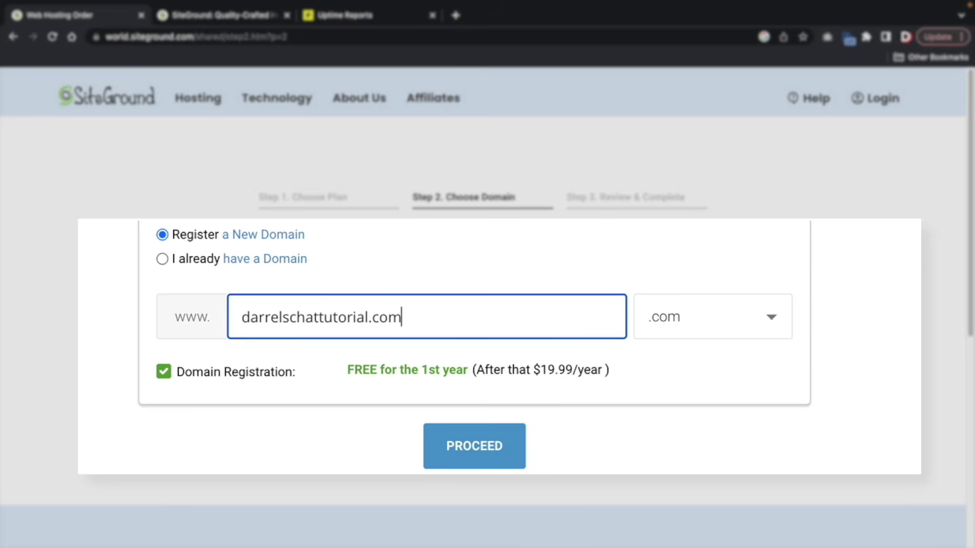
pyautogui.click(479, 427)
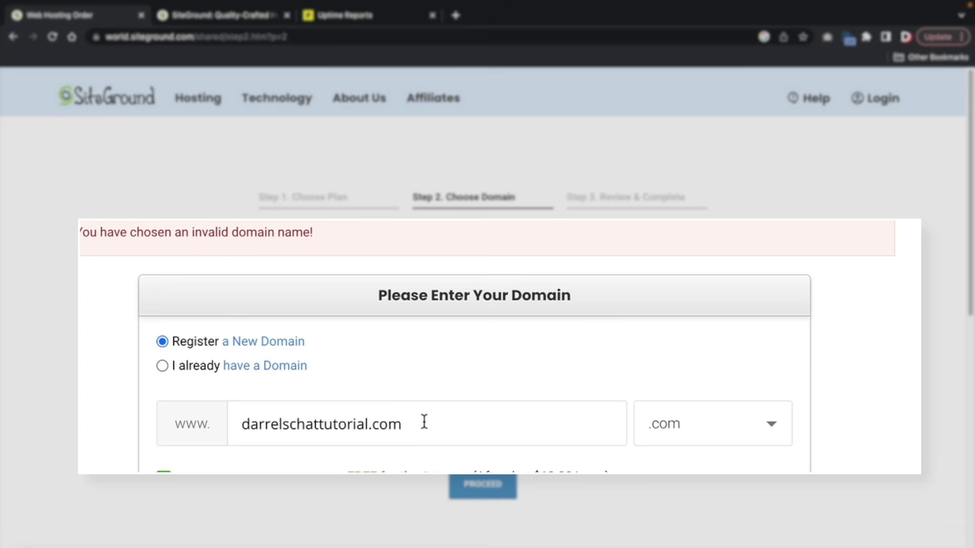
pyautogui.moveTo(380, 430); pyautogui.dragTo(489, 433)
pyautogui.press('BackSpace')
pyautogui.press('BackSpace')
pyautogui.press('BackSpace')
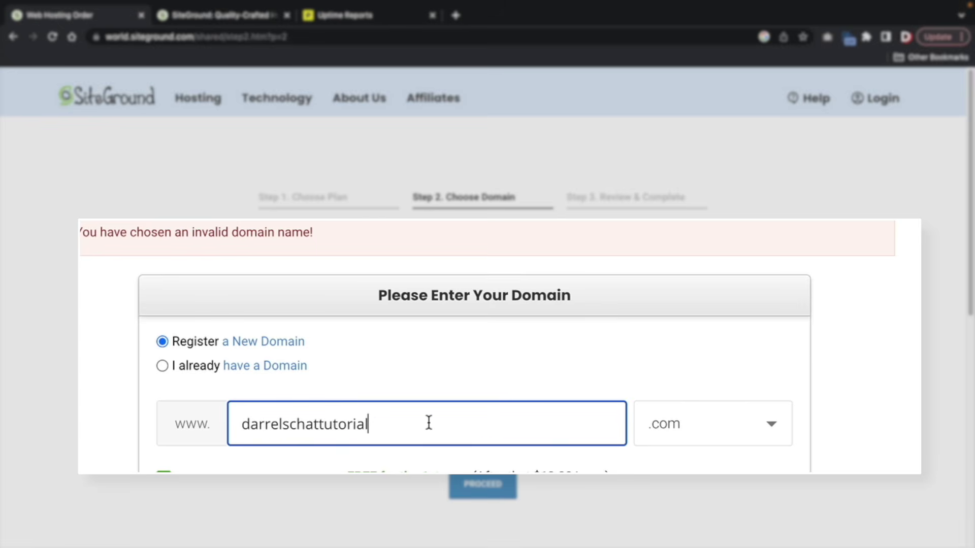
pyautogui.click(482, 484)
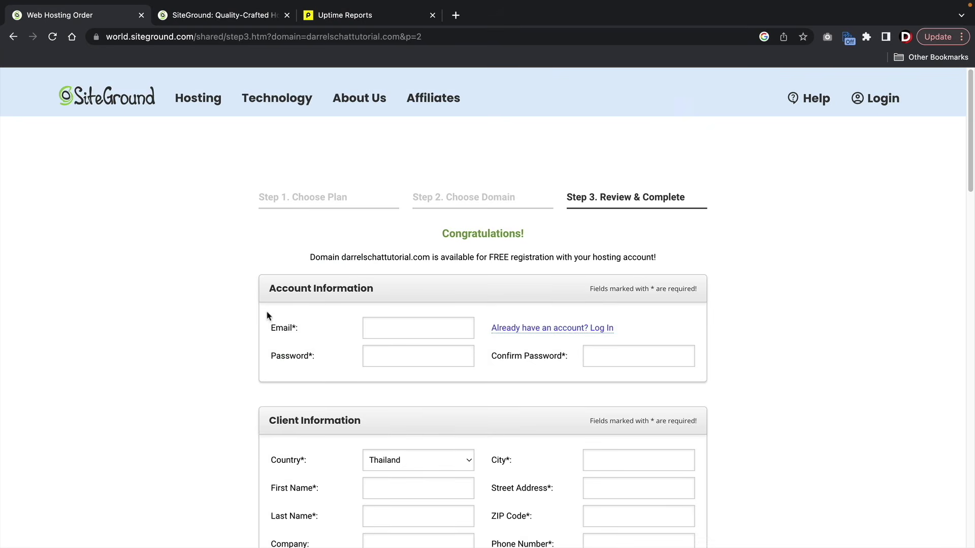
# - Keep the GrowBig billing period at 12 months
pyautogui.scroll(-2, 283, 360)
pyautogui.scroll(-3, 282, 360)
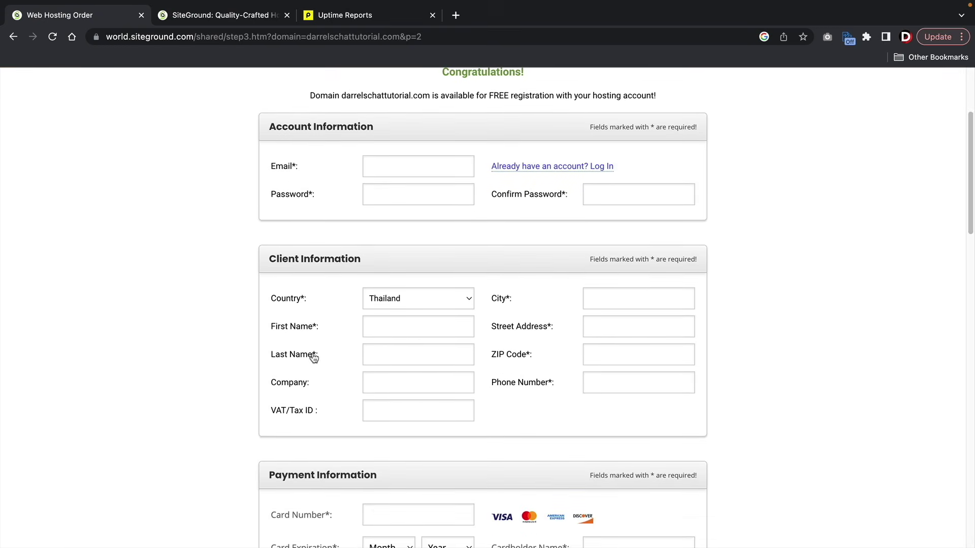
pyautogui.scroll(-5, 317, 348)
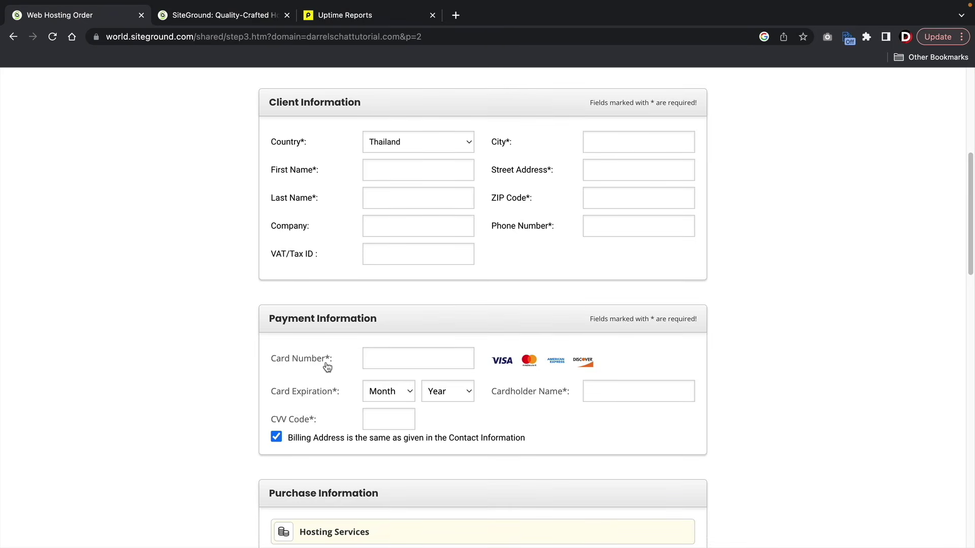
pyautogui.scroll(-5, 328, 366)
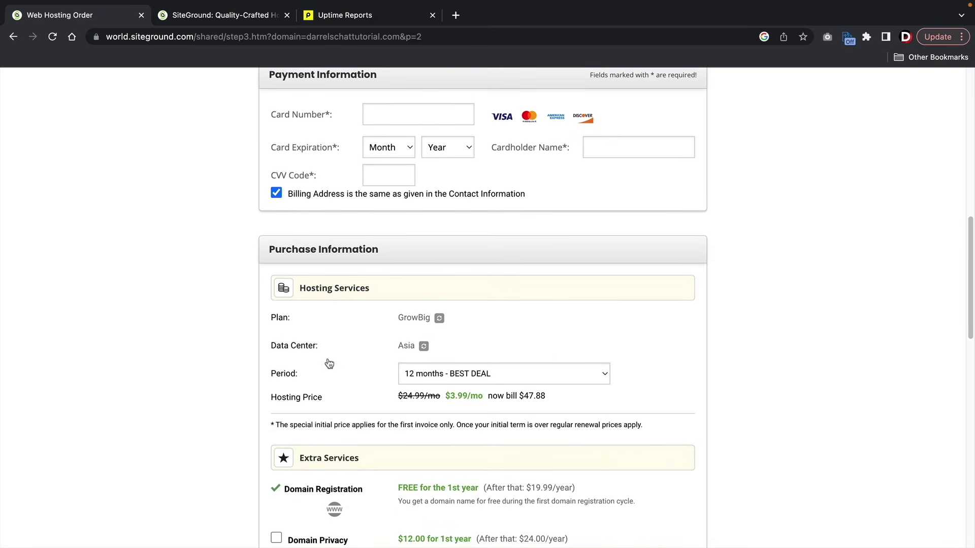
pyautogui.scroll(-3, 335, 366)
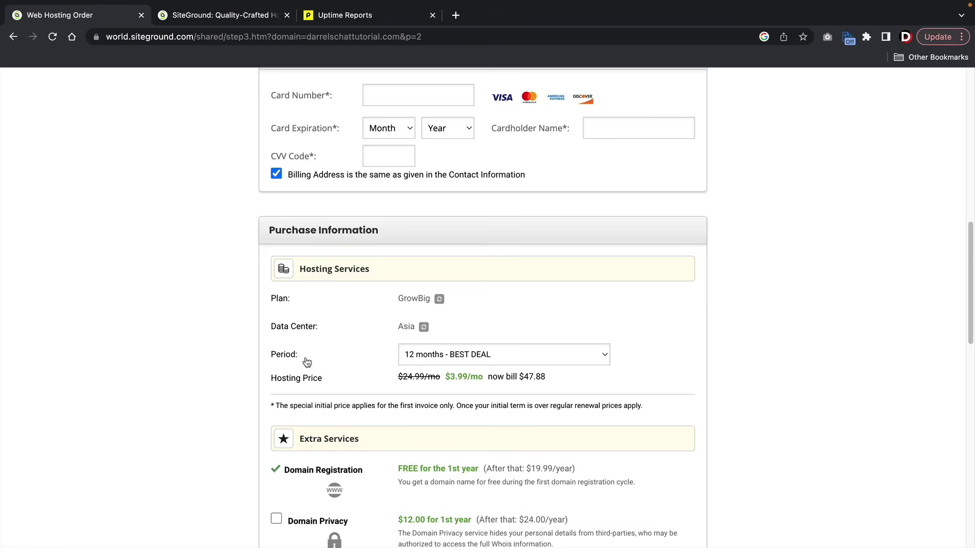
pyautogui.click(429, 357)
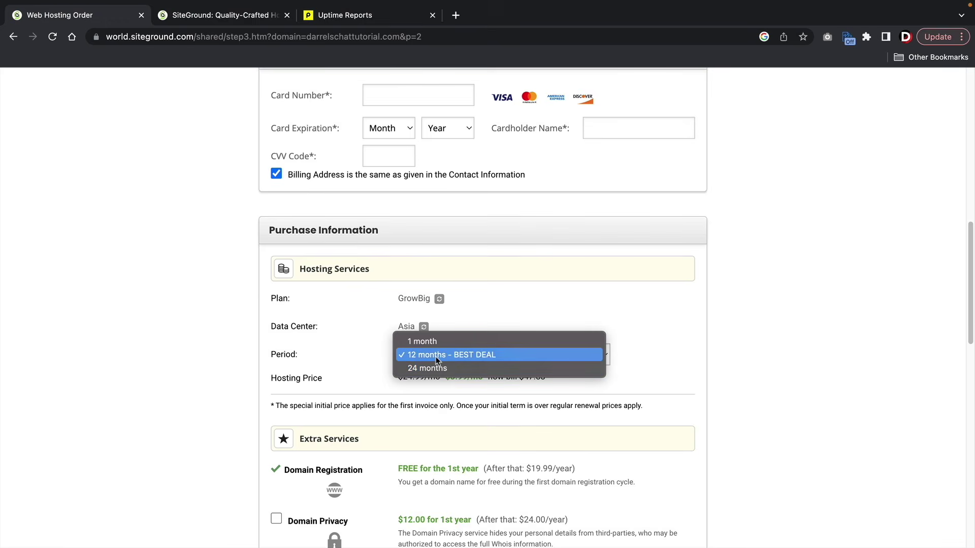
pyautogui.click(435, 357)
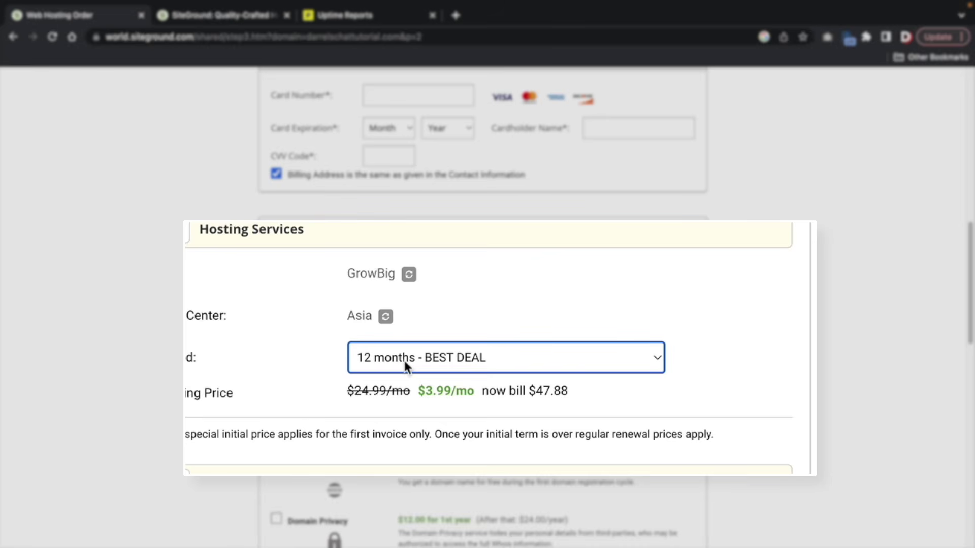
# - Add Domain Privacy, accept the terms and update emails, and pay the 59.88 USD order
pyautogui.scroll(-3, 416, 361)
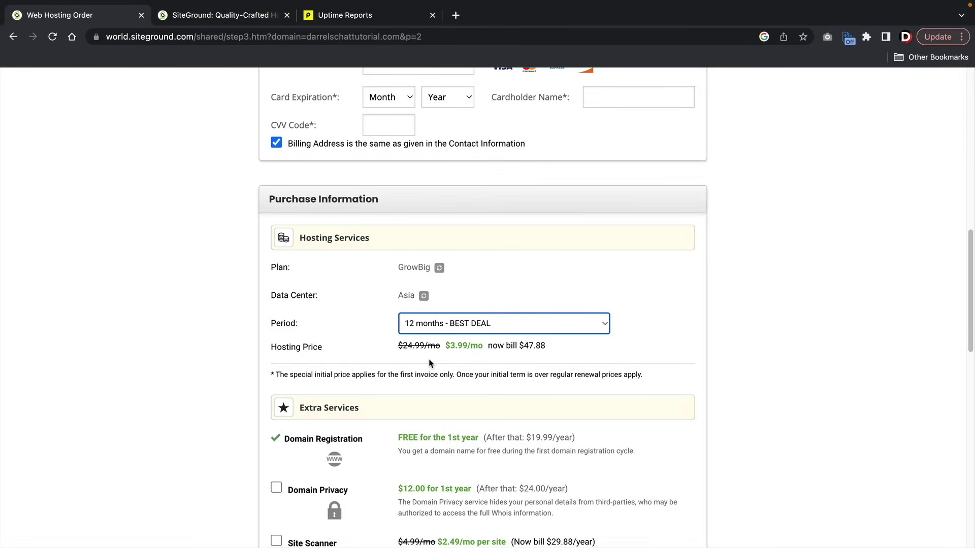
pyautogui.scroll(-1, 428, 363)
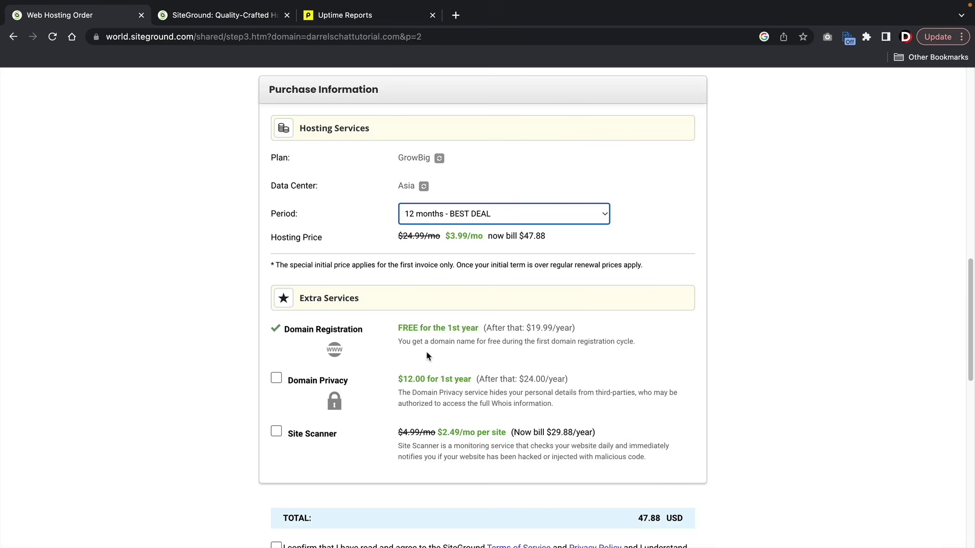
pyautogui.click(276, 378)
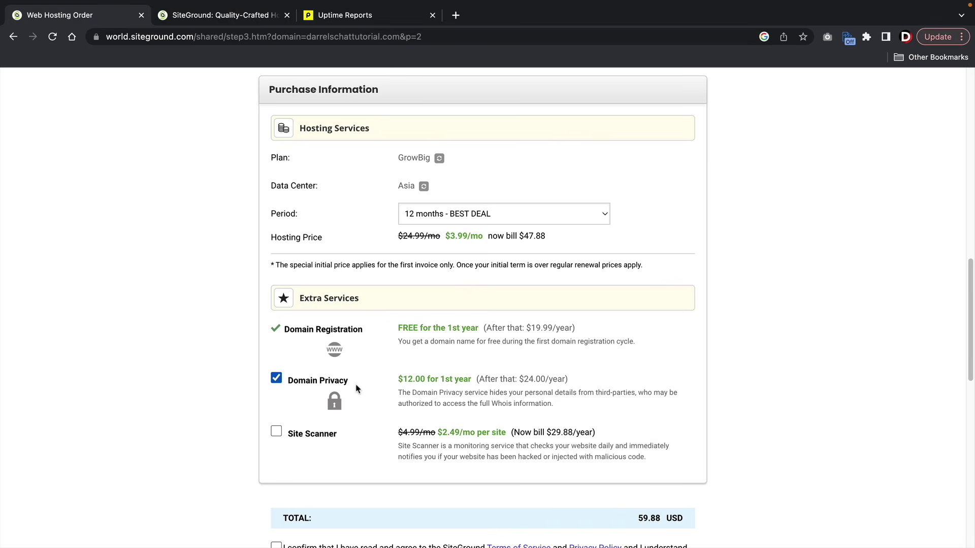
pyautogui.scroll(-5, 370, 388)
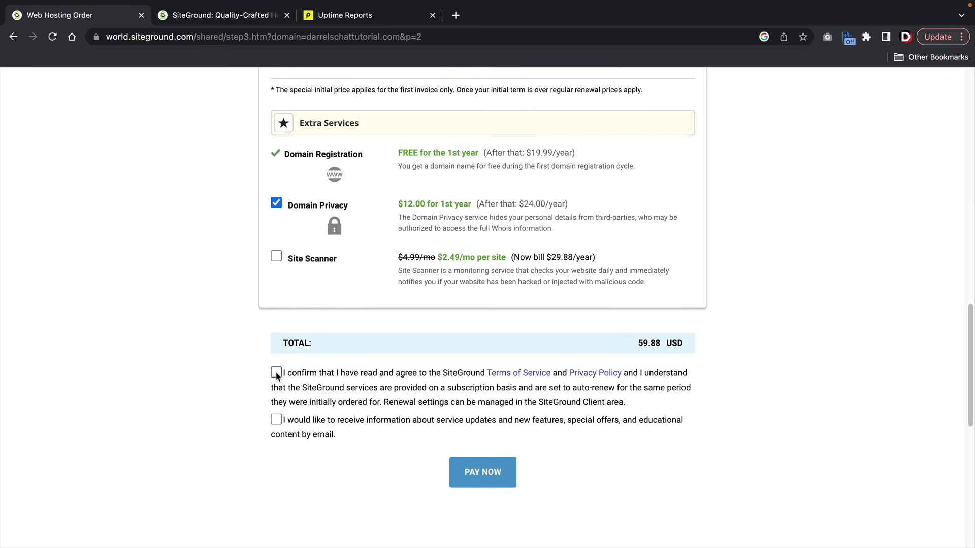
pyautogui.click(276, 374)
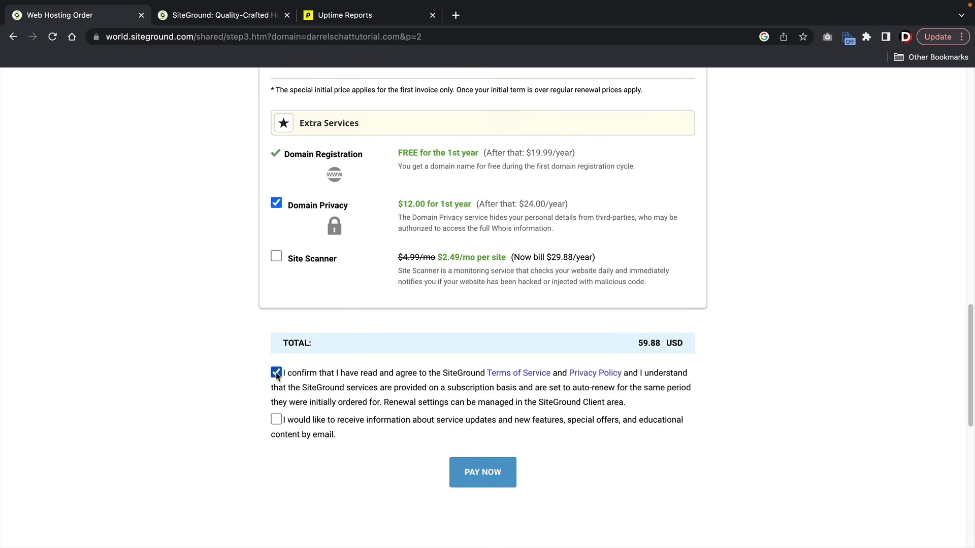
pyautogui.click(277, 420)
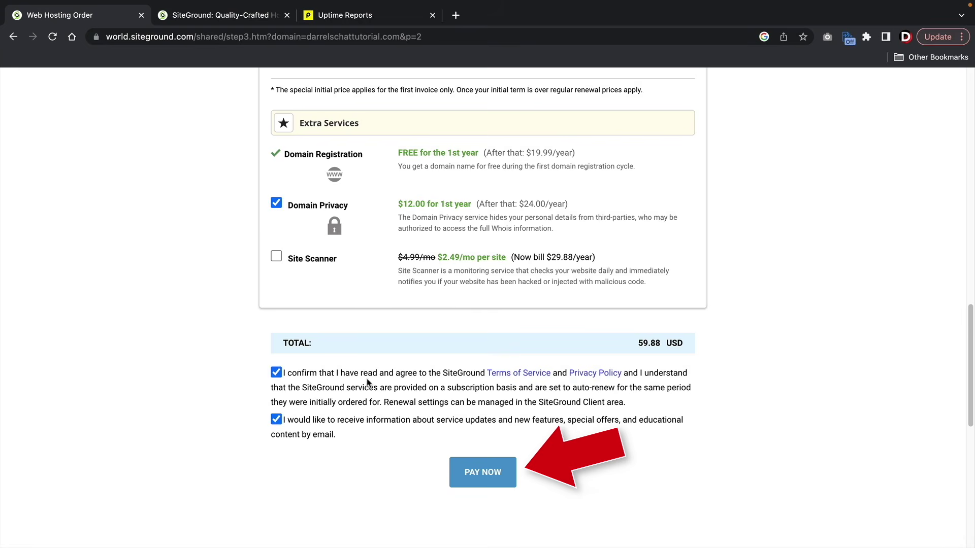
pyautogui.click(457, 472)
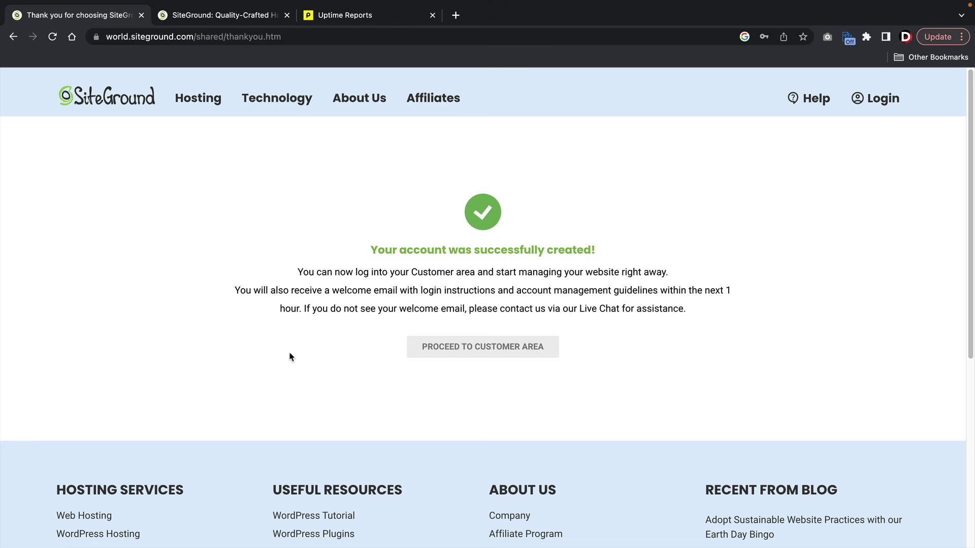
# - Enter the customer area and log in with Stay logged in ticked
pyautogui.click(464, 350)
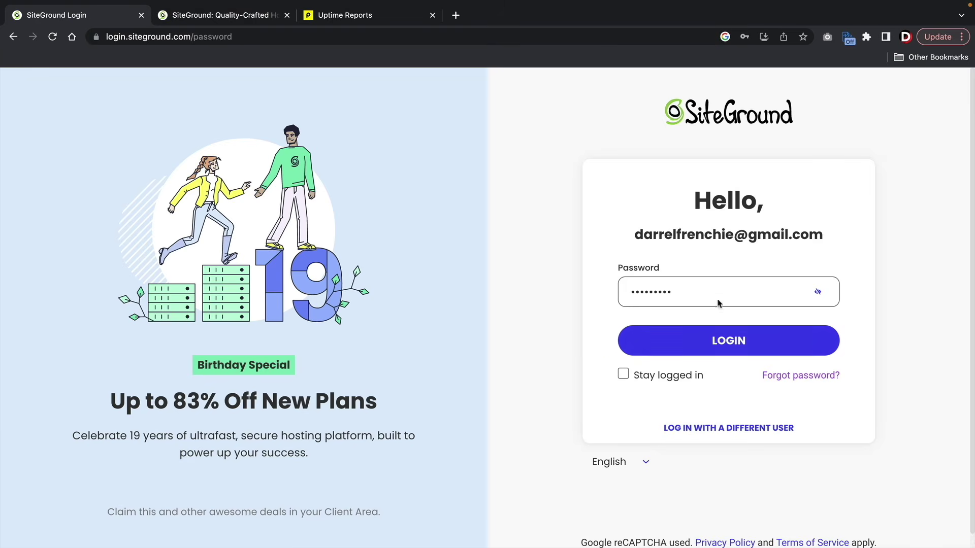
pyautogui.click(623, 378)
pyautogui.click(707, 343)
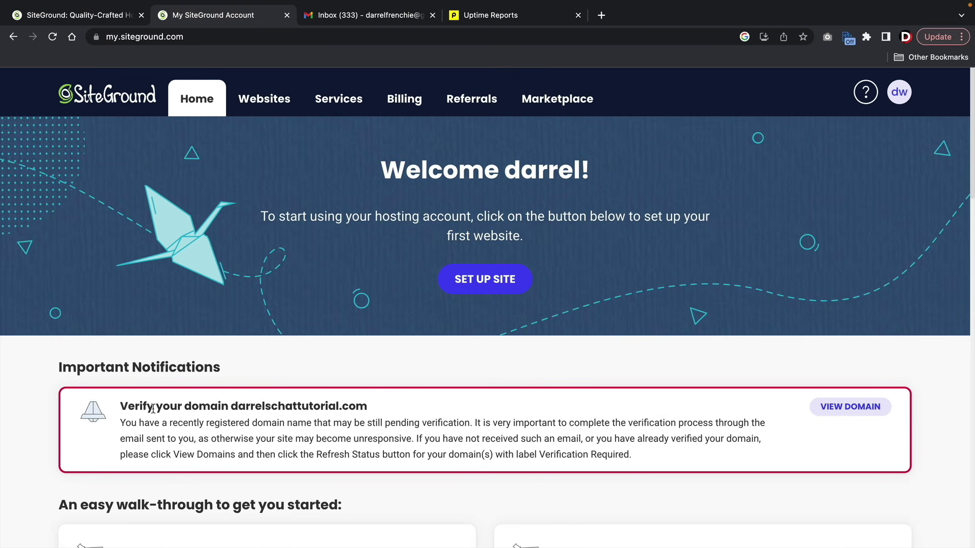
# - Open the VERIFICATION REQUIRED email in Gmail and follow its verification link
pyautogui.moveTo(128, 406); pyautogui.dragTo(366, 403)
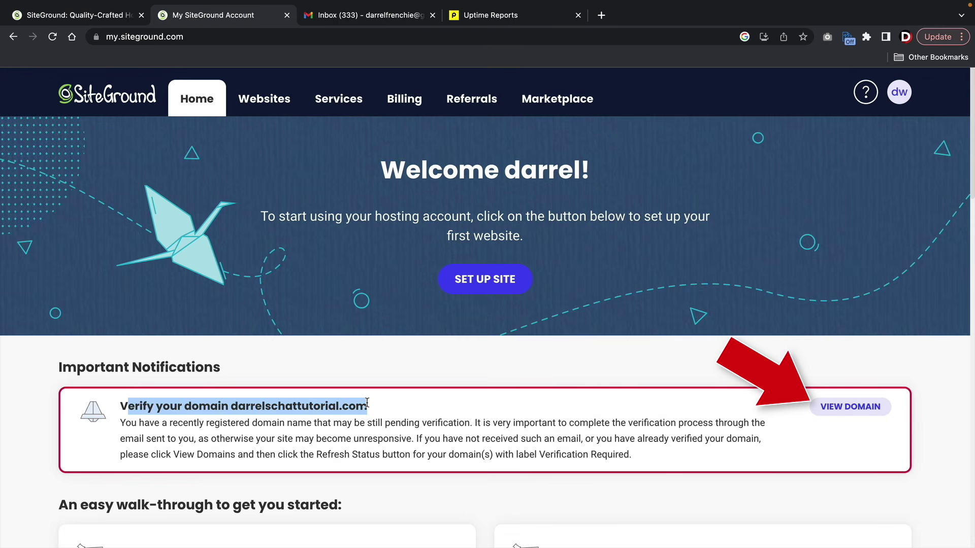
pyautogui.click(369, 407)
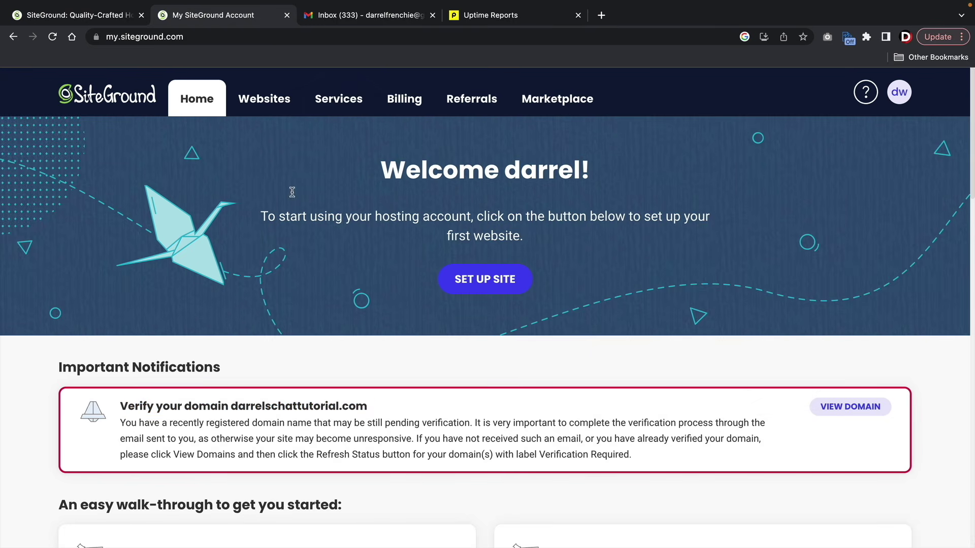
pyautogui.click(331, 21)
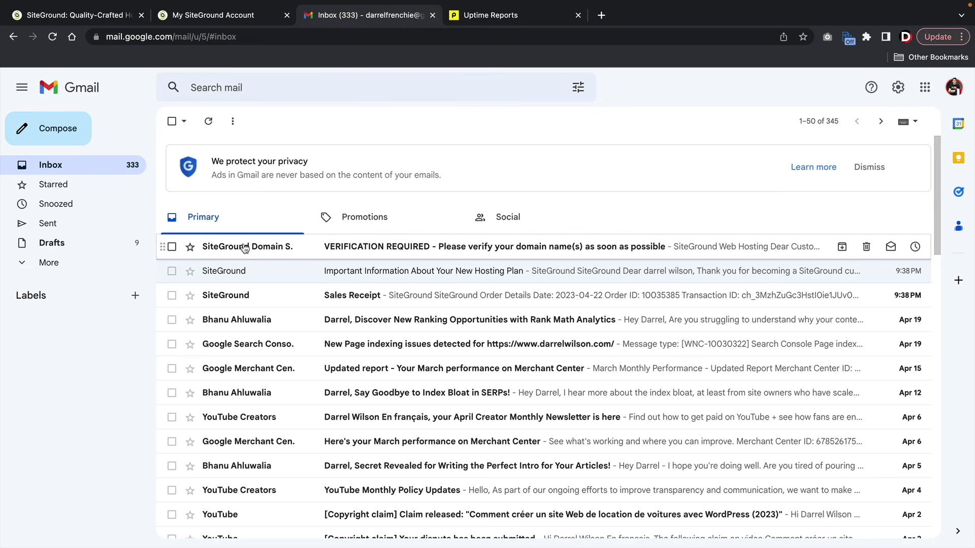
pyautogui.click(369, 248)
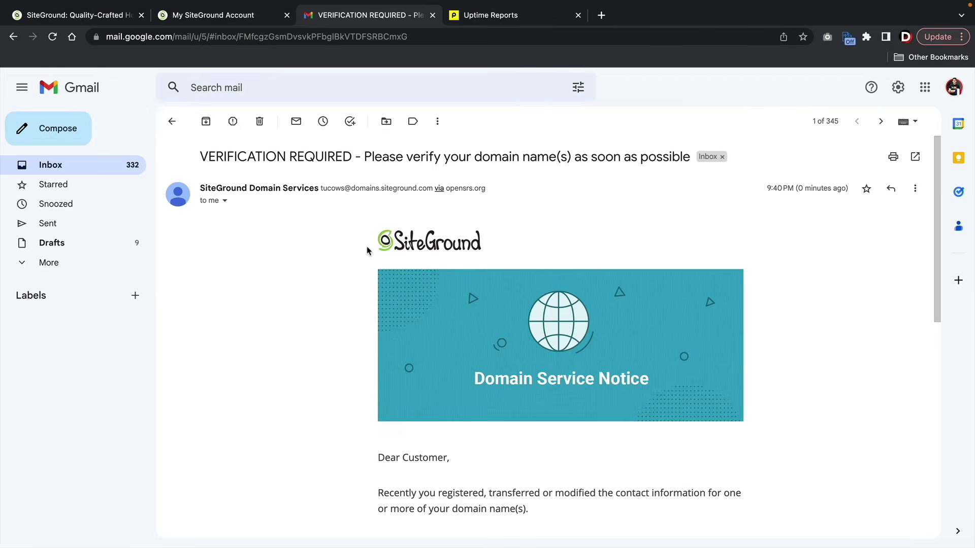
pyautogui.scroll(-4, 318, 303)
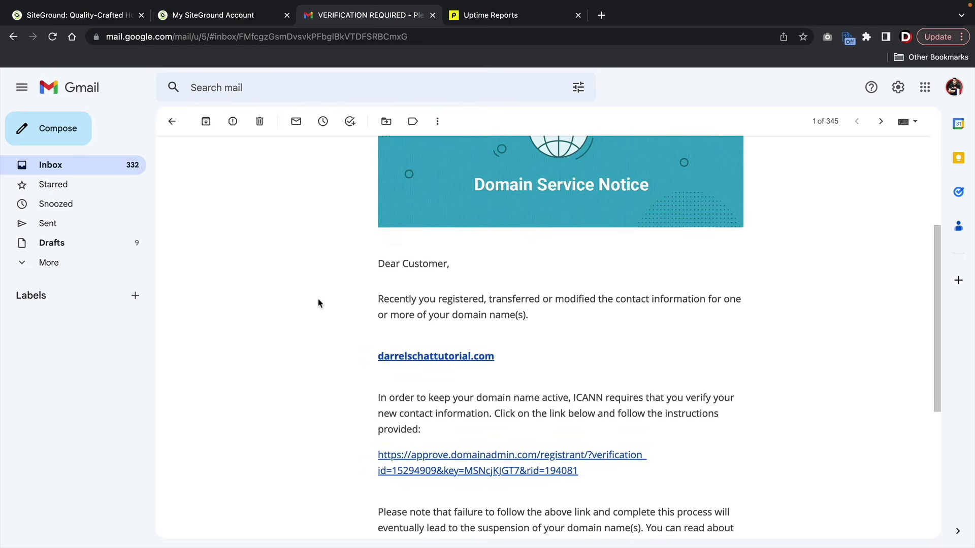
pyautogui.scroll(-2, 318, 303)
pyautogui.click(409, 372)
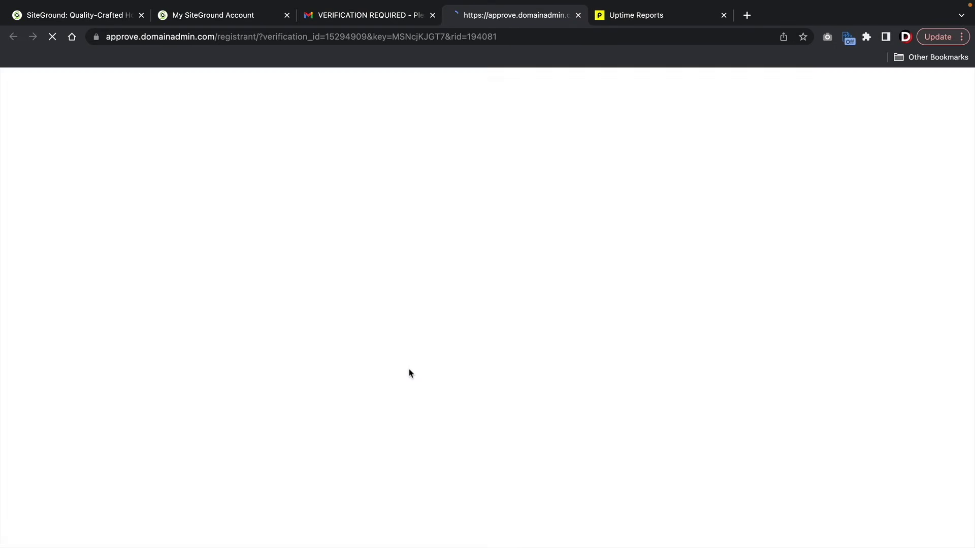
# - Verify darrelschattutorial.com's contact information and return to the SiteGround account home
pyautogui.moveTo(453, 316); pyautogui.dragTo(307, 322)
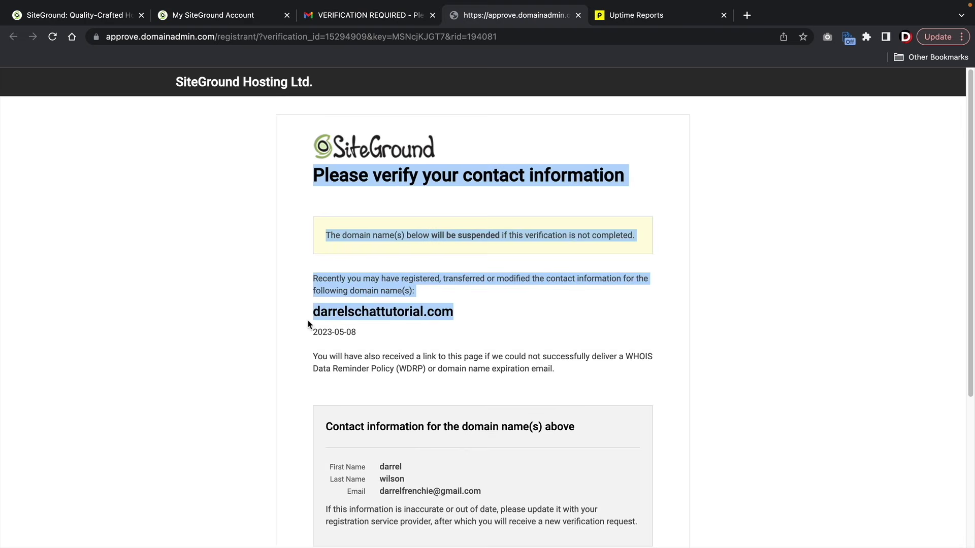
pyautogui.click(304, 324)
pyautogui.scroll(-5, 304, 356)
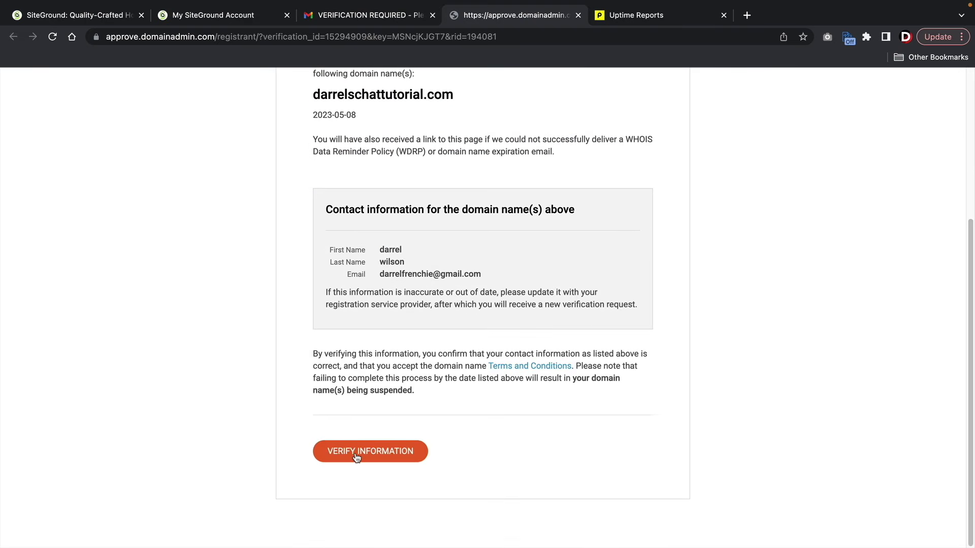
pyautogui.click(357, 459)
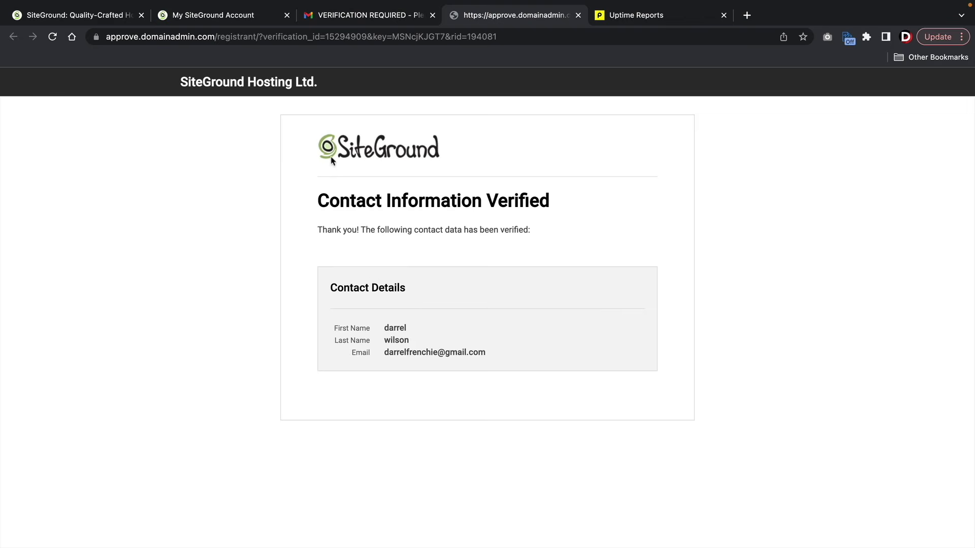
pyautogui.click(233, 19)
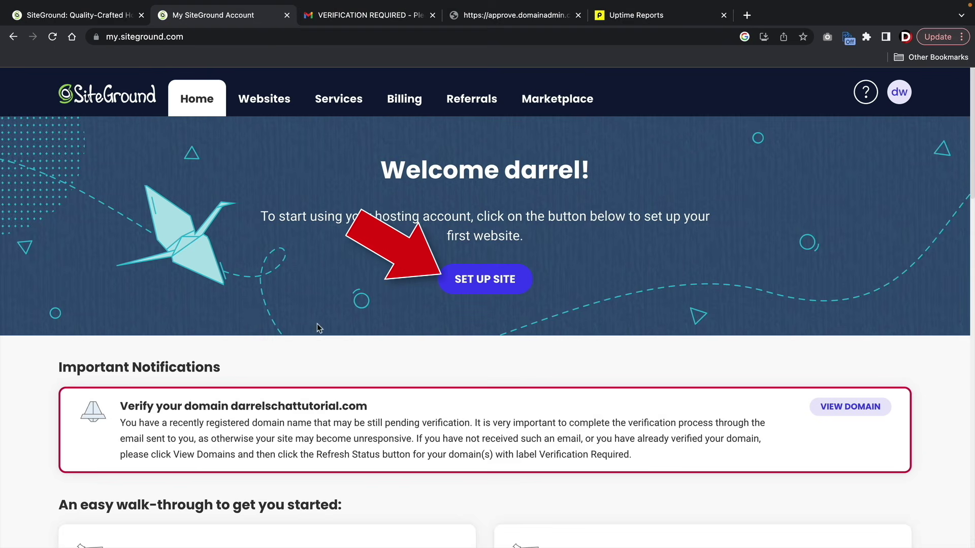
# - Set up a brand-new website on the existing domain darrelschattutorial.com
pyautogui.click(478, 282)
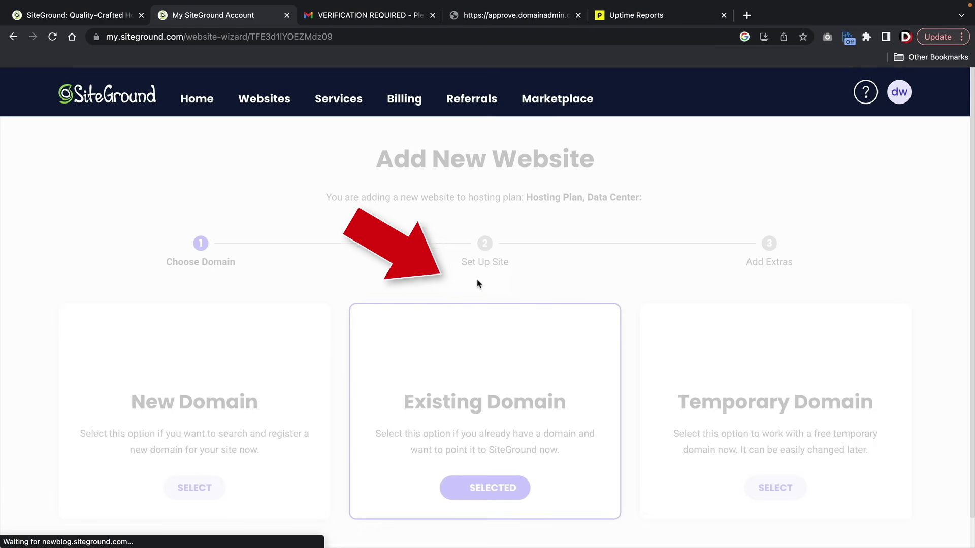
pyautogui.scroll(-2, 435, 262)
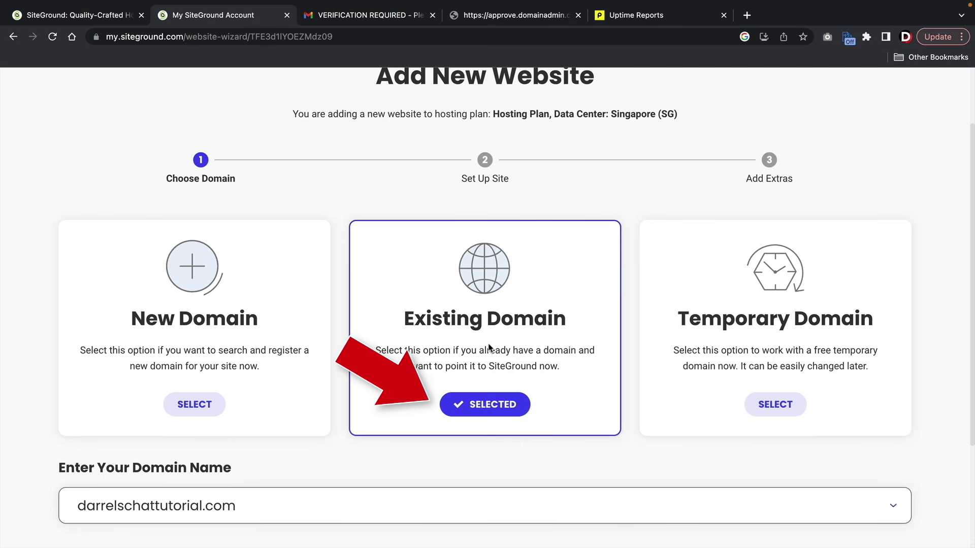
pyautogui.scroll(-3, 355, 350)
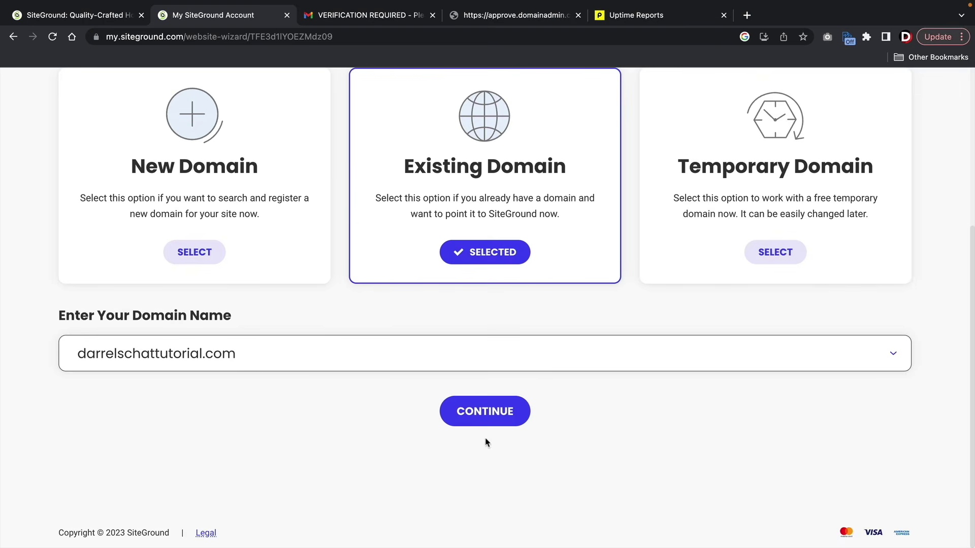
pyautogui.click(493, 421)
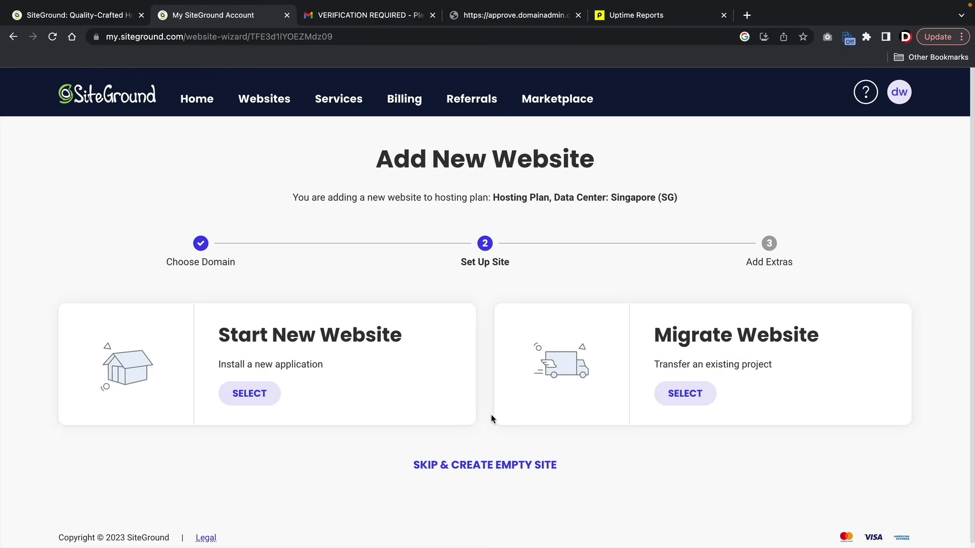
pyautogui.moveTo(220, 334); pyautogui.dragTo(413, 341)
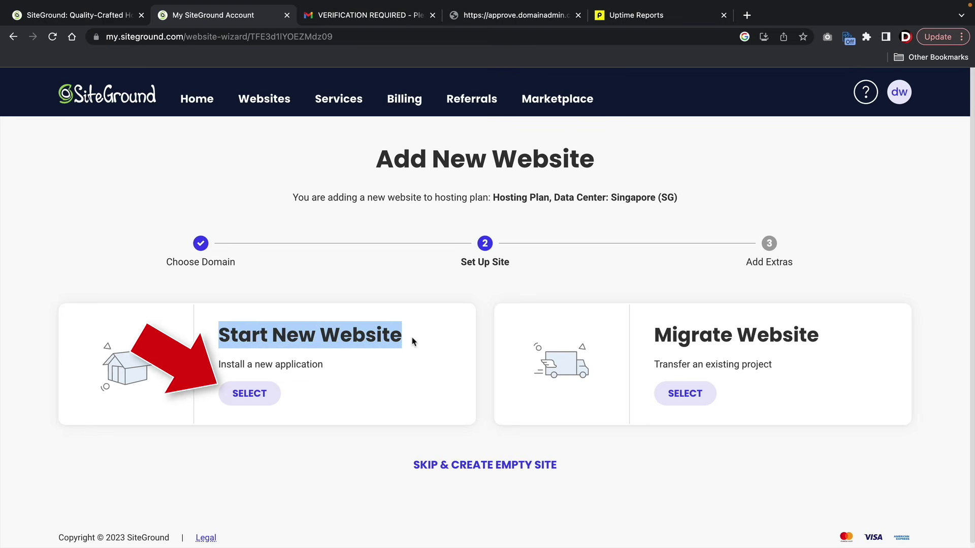
pyautogui.click(414, 341)
pyautogui.click(243, 401)
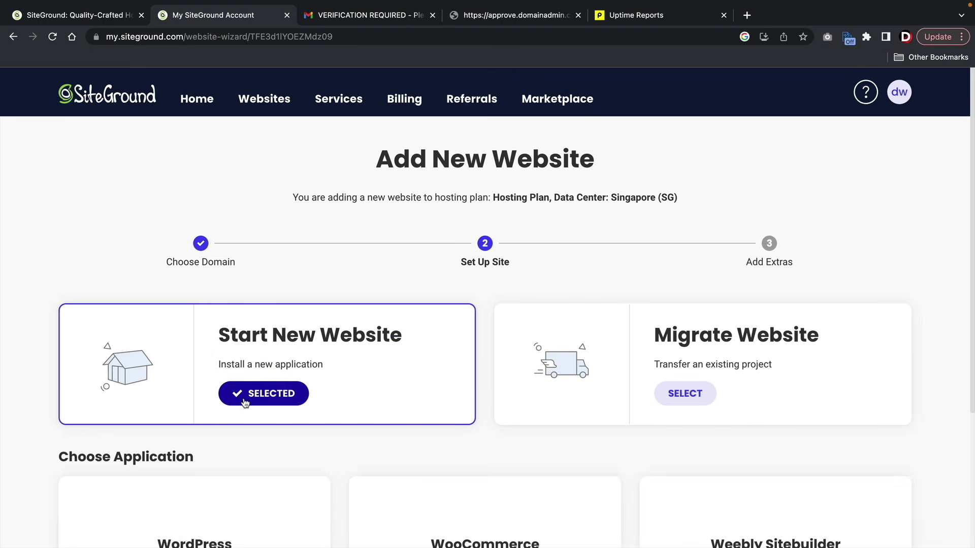
# - Choose WordPress as the application, pass login setup, and finish without extras
pyautogui.scroll(-4, 247, 399)
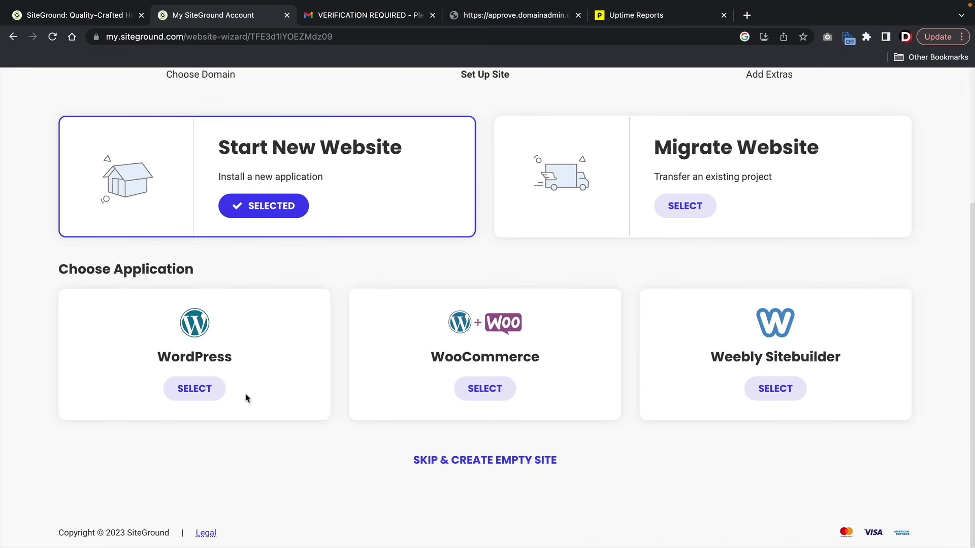
pyautogui.click(193, 391)
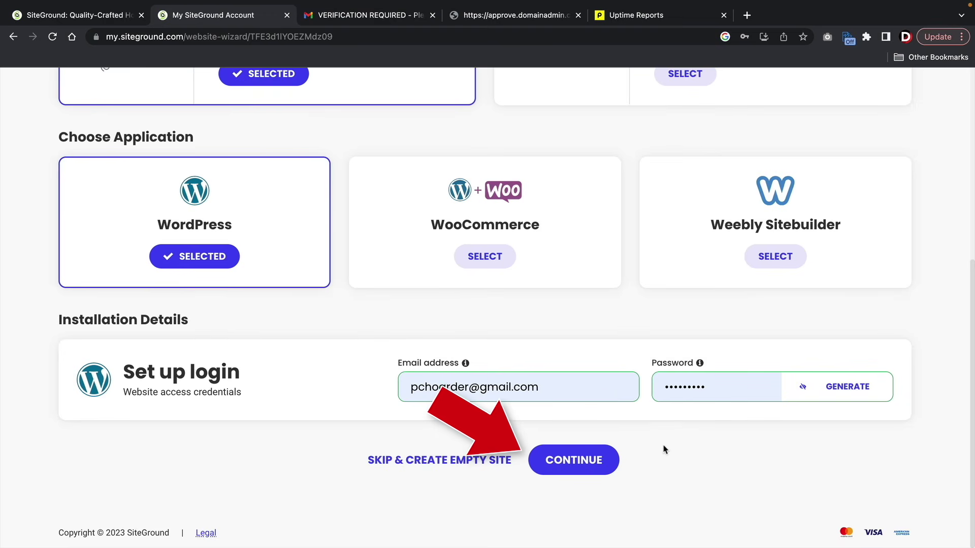
pyautogui.click(602, 463)
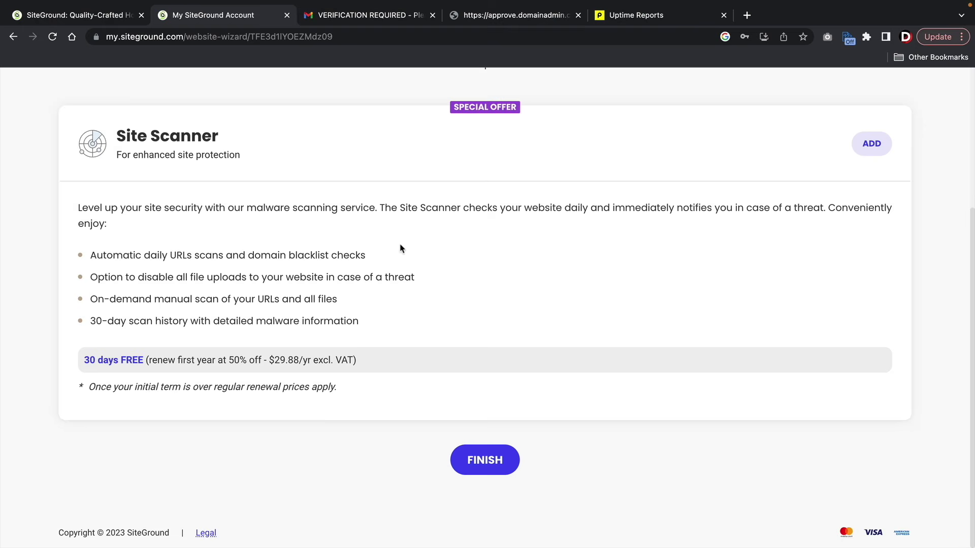
pyautogui.click(498, 460)
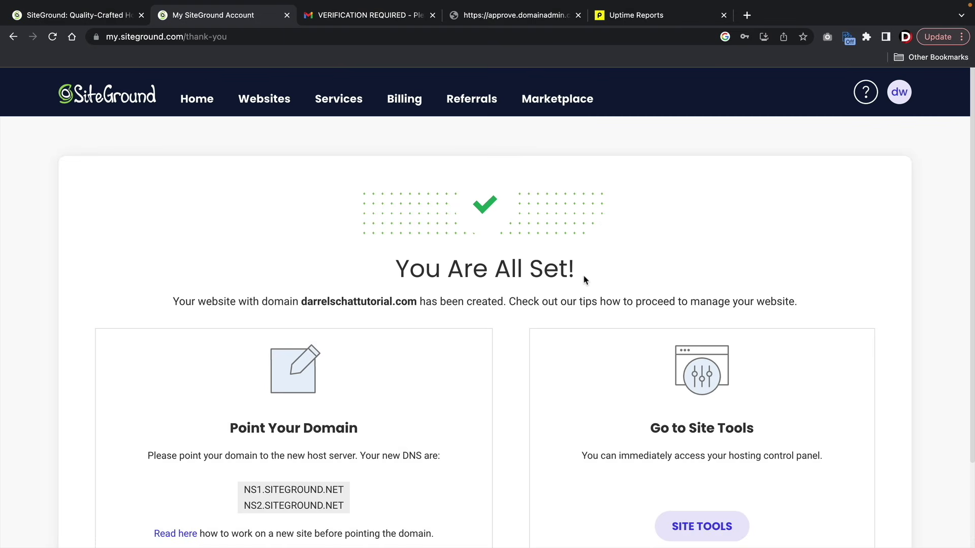
# - Open darrelschattutorial.com's Site Tools, visit Backups, then reach WordPress Install & Manage
pyautogui.scroll(-4, 561, 298)
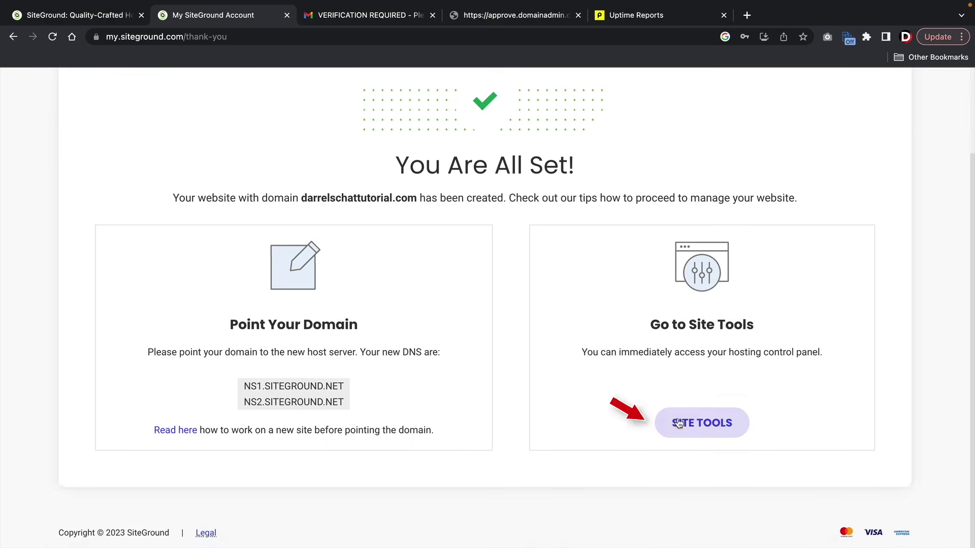
pyautogui.click(702, 424)
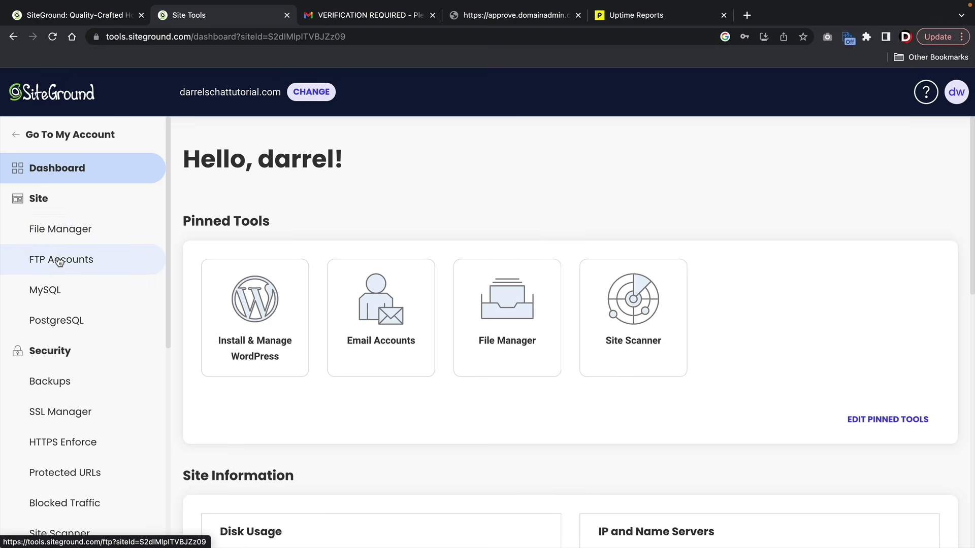
pyautogui.scroll(-4, 68, 264)
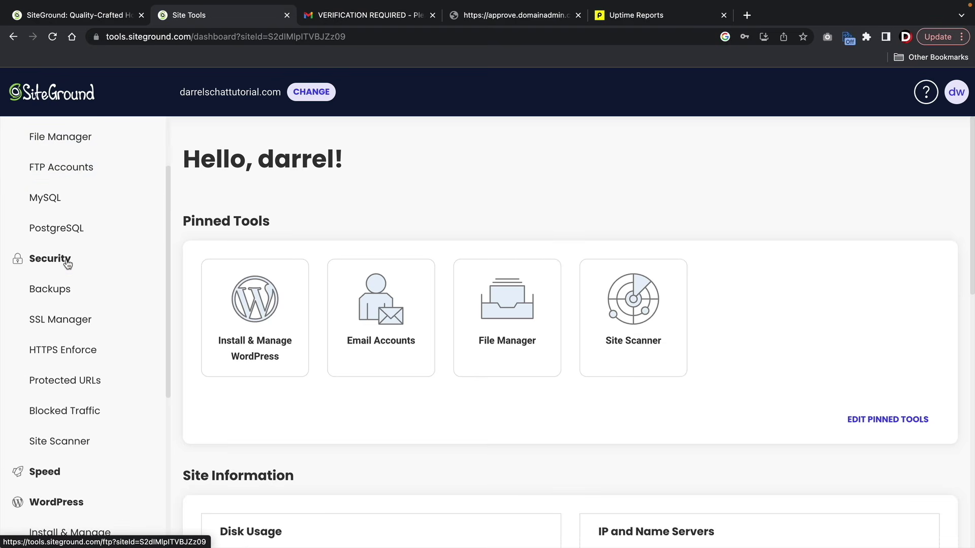
pyautogui.click(57, 273)
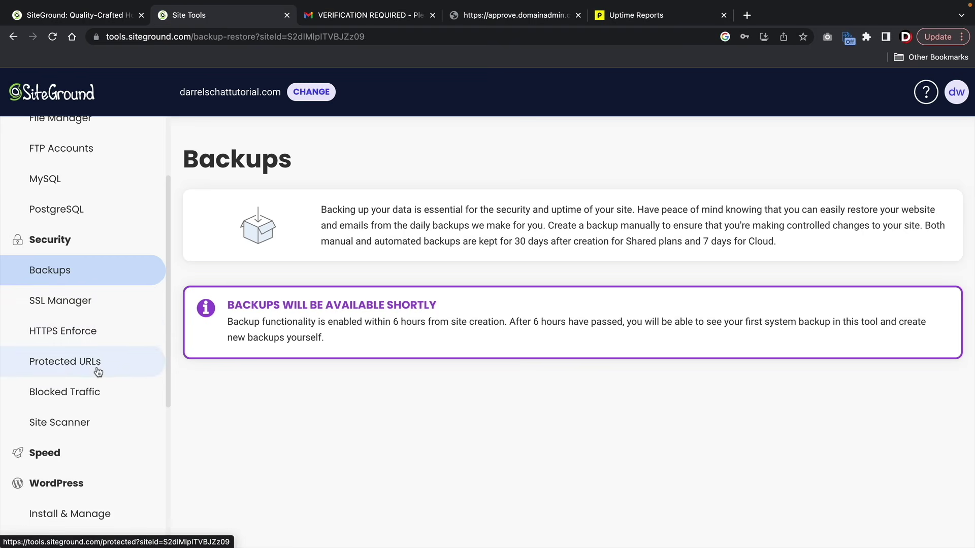
pyautogui.scroll(-3, 71, 327)
pyautogui.click(69, 320)
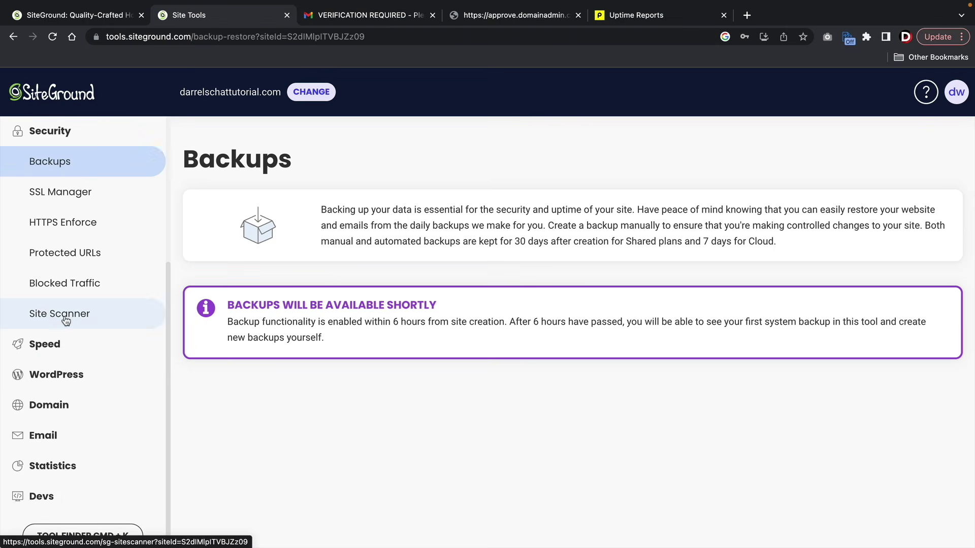
pyautogui.click(70, 374)
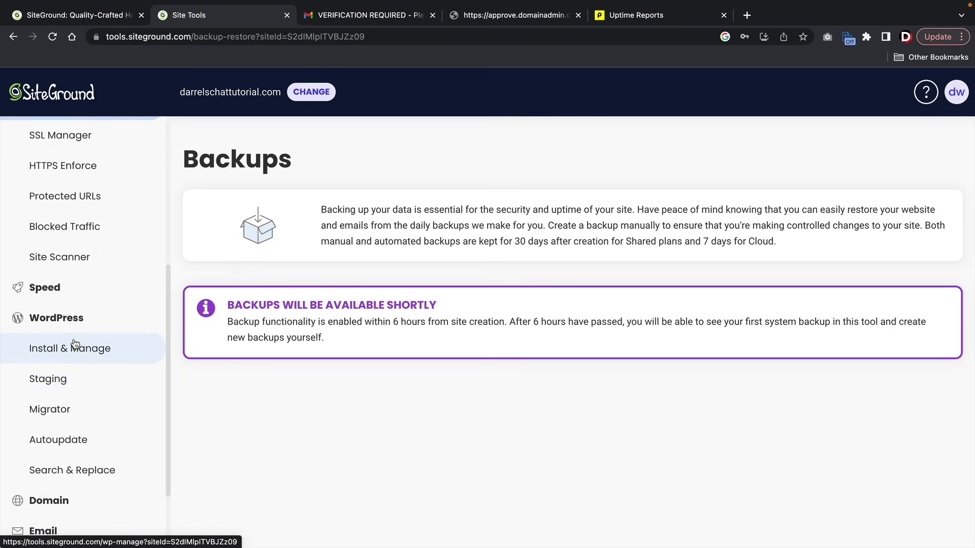
pyautogui.click(75, 349)
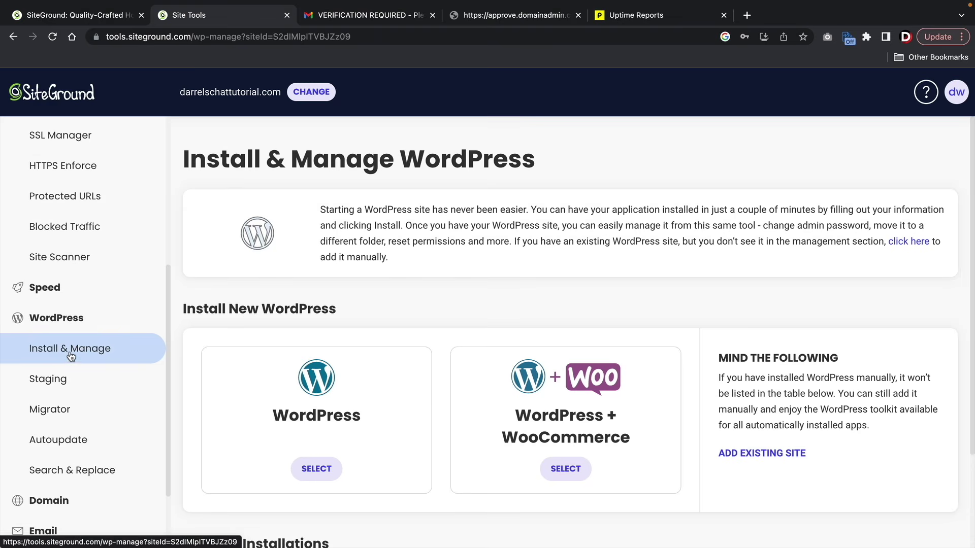
# - Log in to darrelschattutorial.com's WordPress admin from Manage Installations
pyautogui.scroll(-2, 421, 324)
pyautogui.scroll(-1, 422, 324)
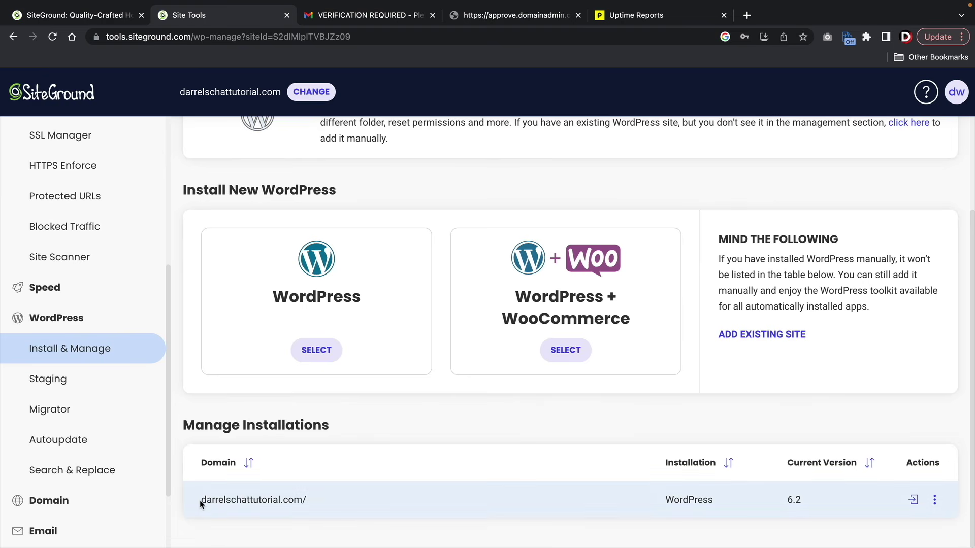
pyautogui.moveTo(201, 500); pyautogui.dragTo(325, 503)
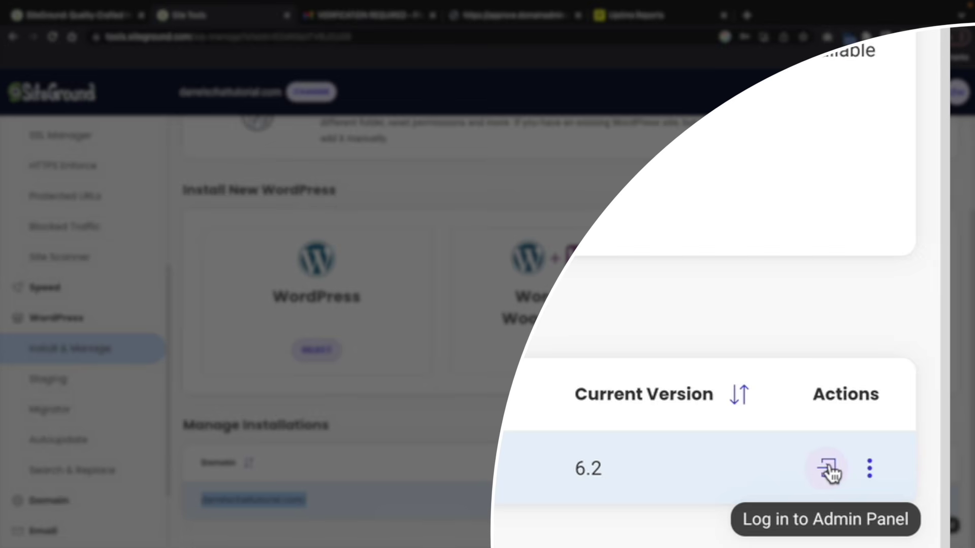
pyautogui.click(830, 468)
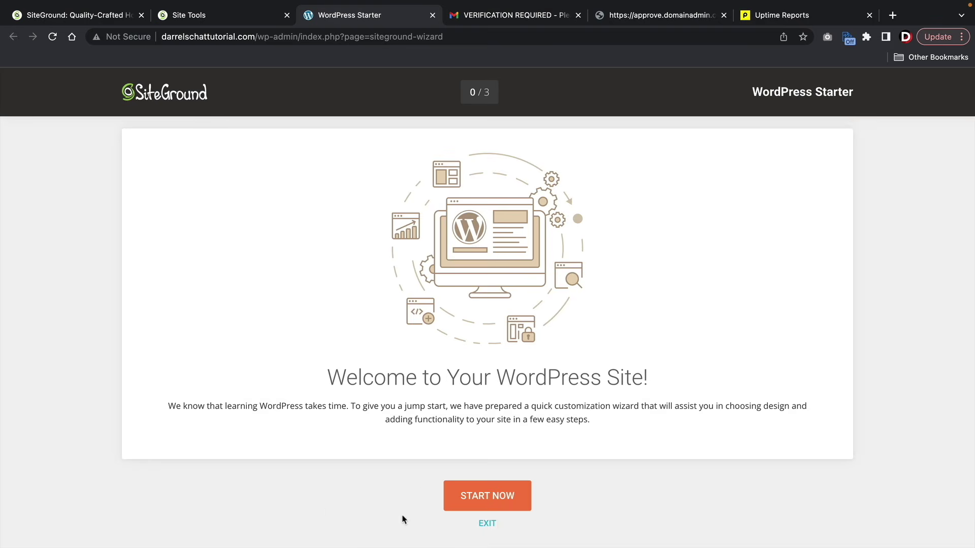
# - Start the WordPress Starter wizard, browse its theme grid, and exit to the Dashboard
pyautogui.click(488, 496)
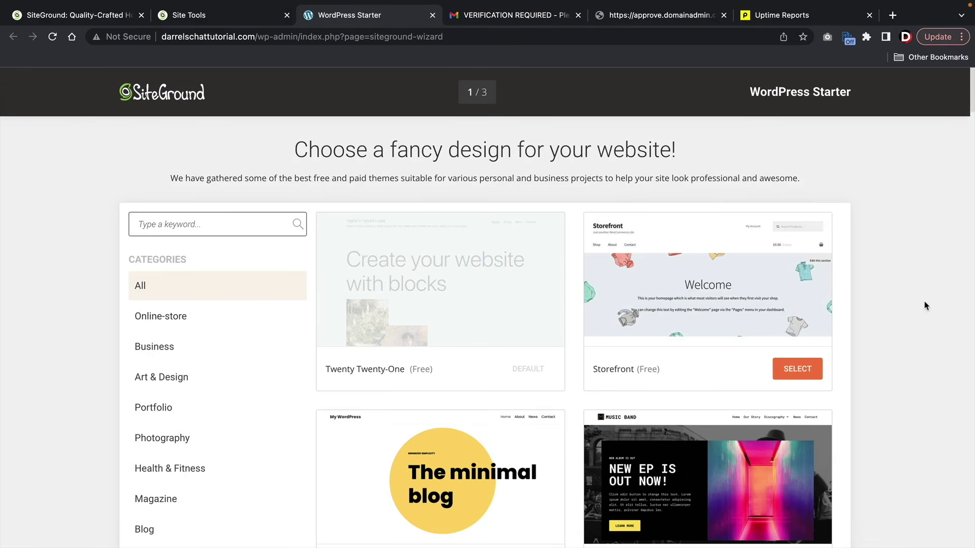
pyautogui.scroll(-20, 931, 347)
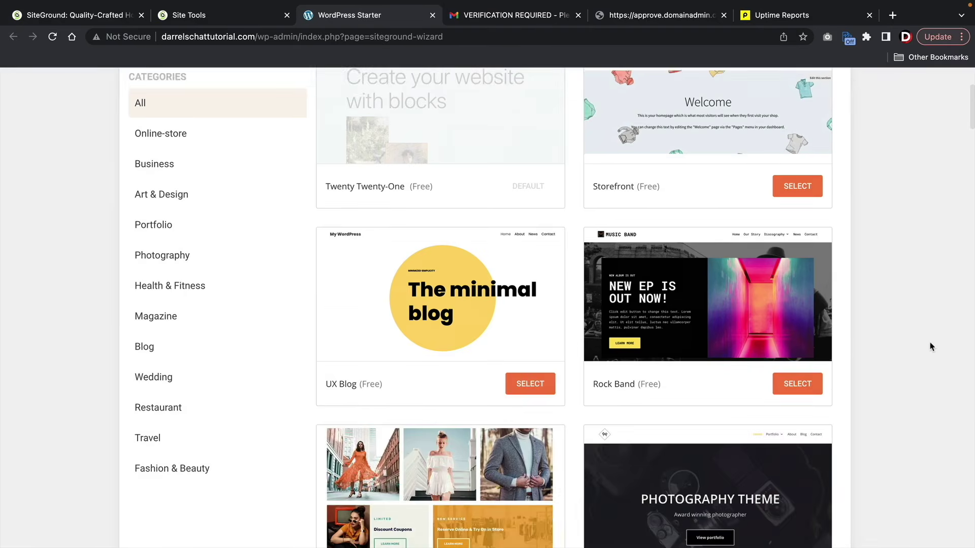
pyautogui.scroll(-20, 931, 347)
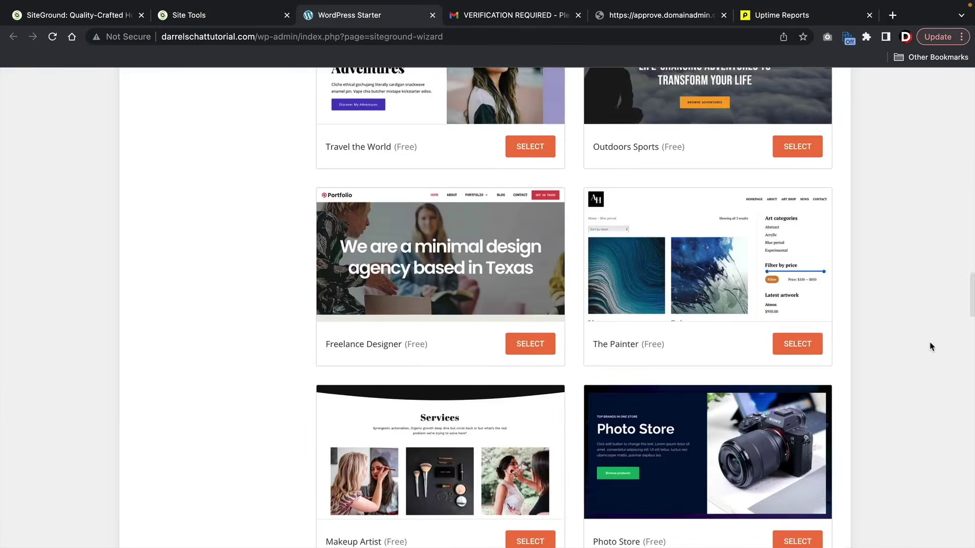
pyautogui.scroll(-20, 931, 347)
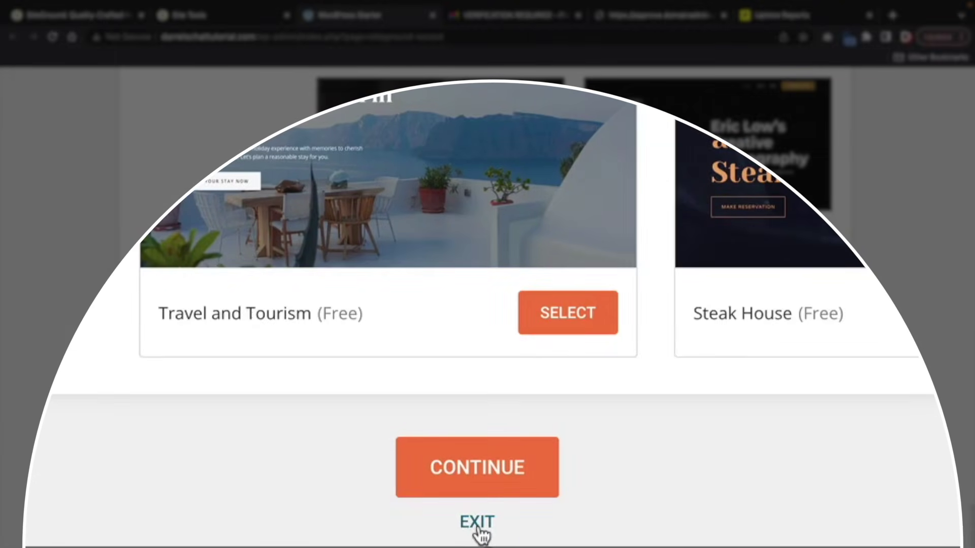
pyautogui.click(479, 527)
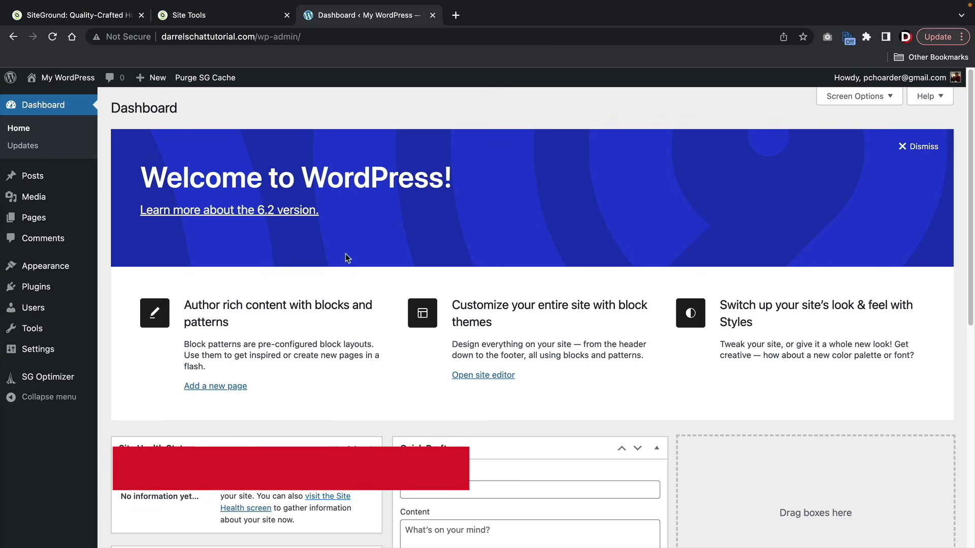
pyautogui.moveTo(59, 80)
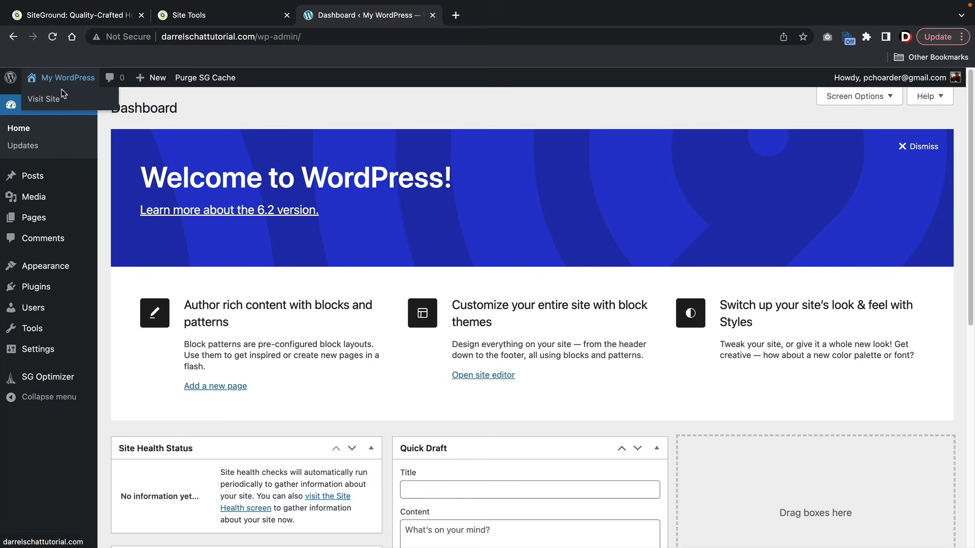
pyautogui.click(61, 98)
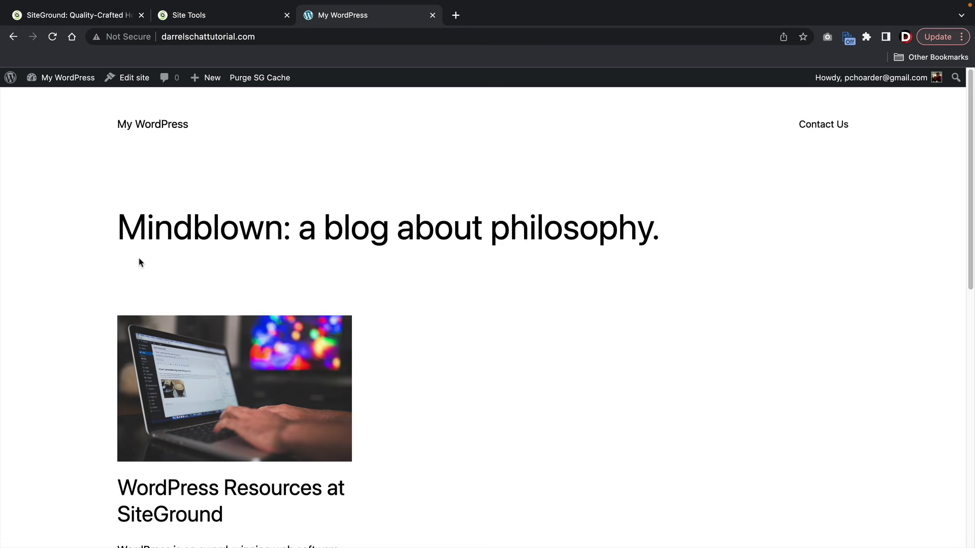
pyautogui.scroll(-10, 228, 250)
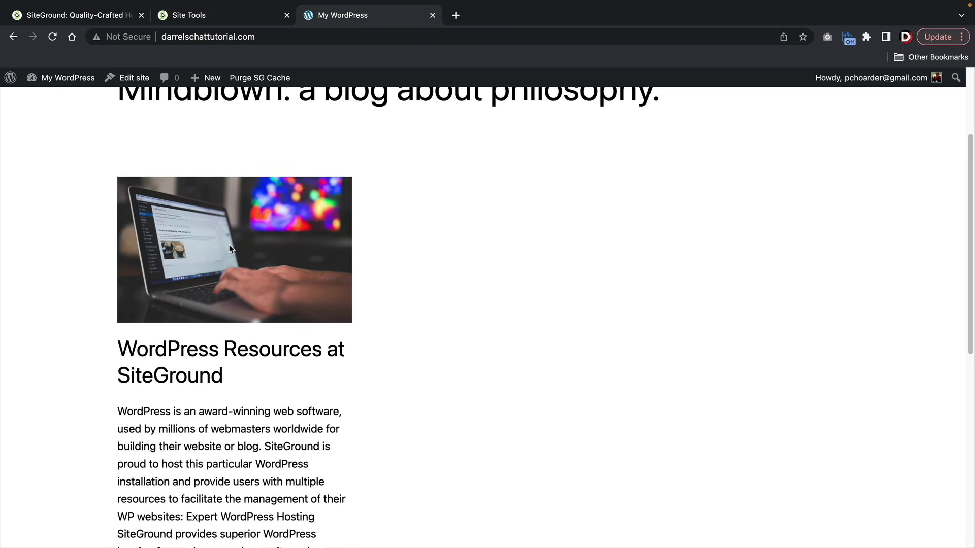
pyautogui.scroll(6, 311, 390)
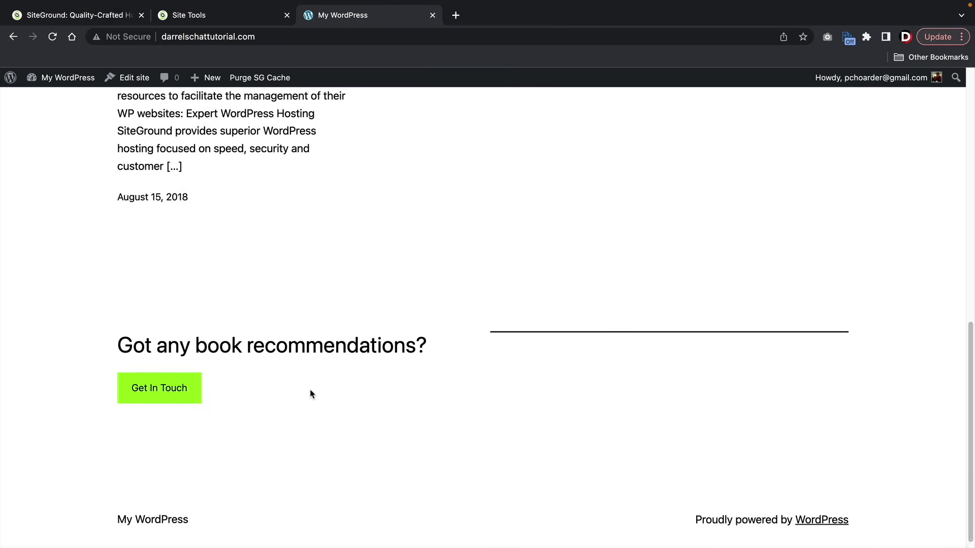
pyautogui.scroll(5, 314, 379)
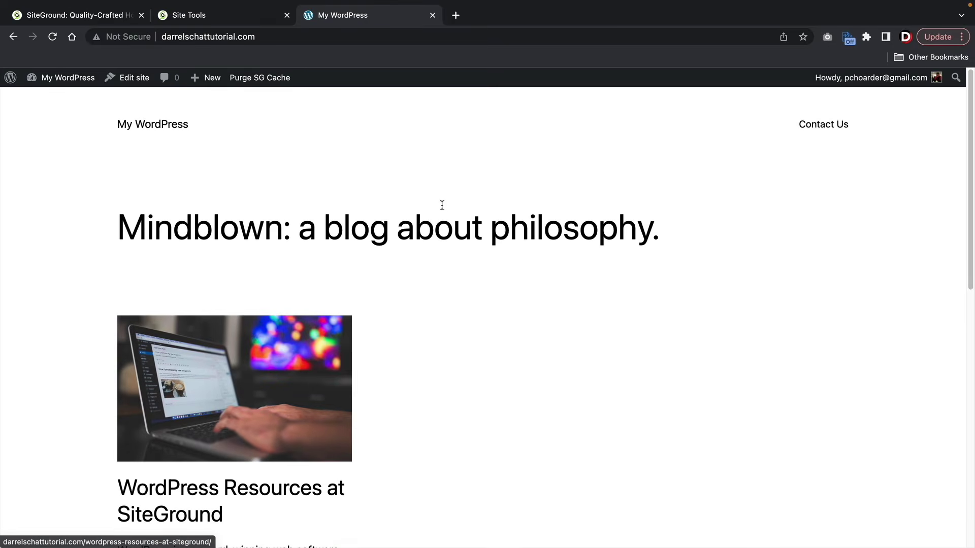
pyautogui.moveTo(69, 90)
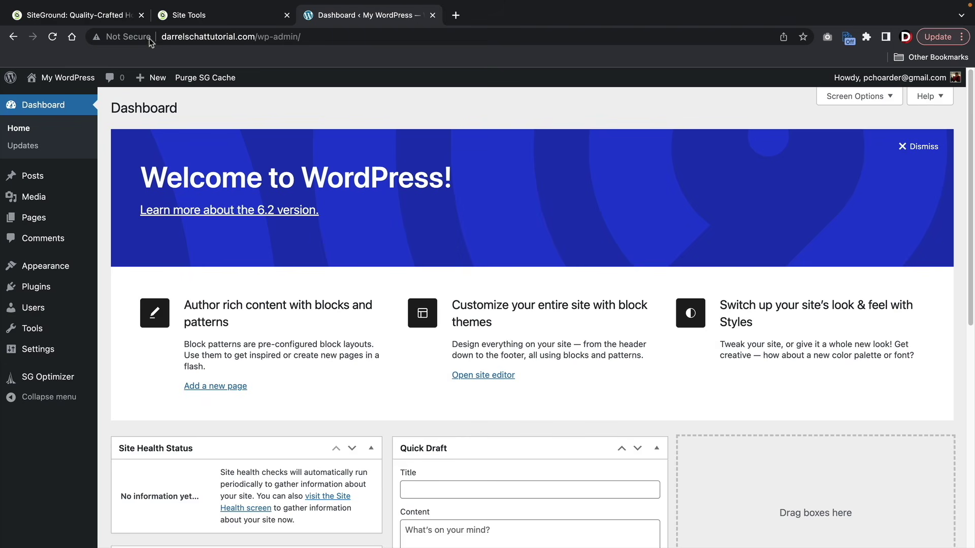
# - Switch on HTTPS Enforce for darrelschattutorial.com in Site Tools
pyautogui.click(128, 37)
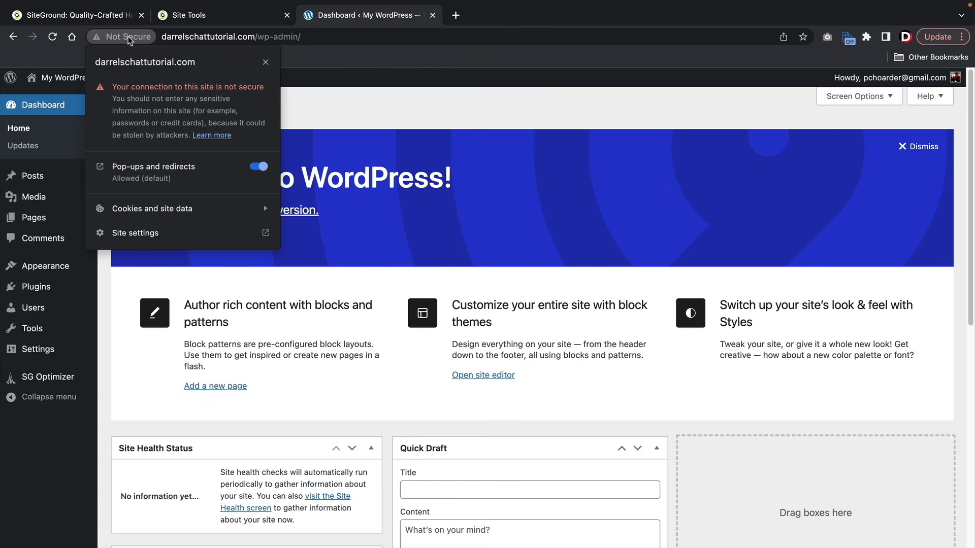
pyautogui.click(192, 15)
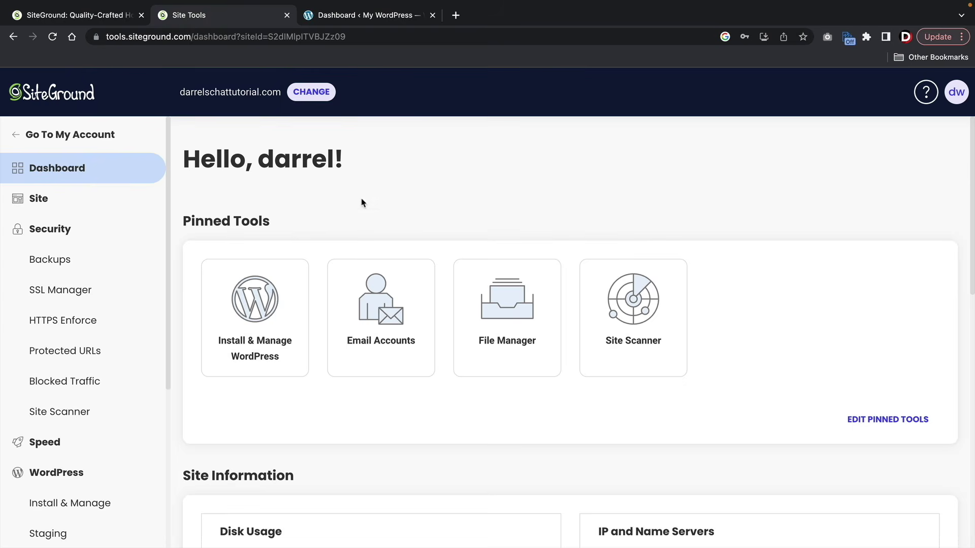
pyautogui.click(63, 321)
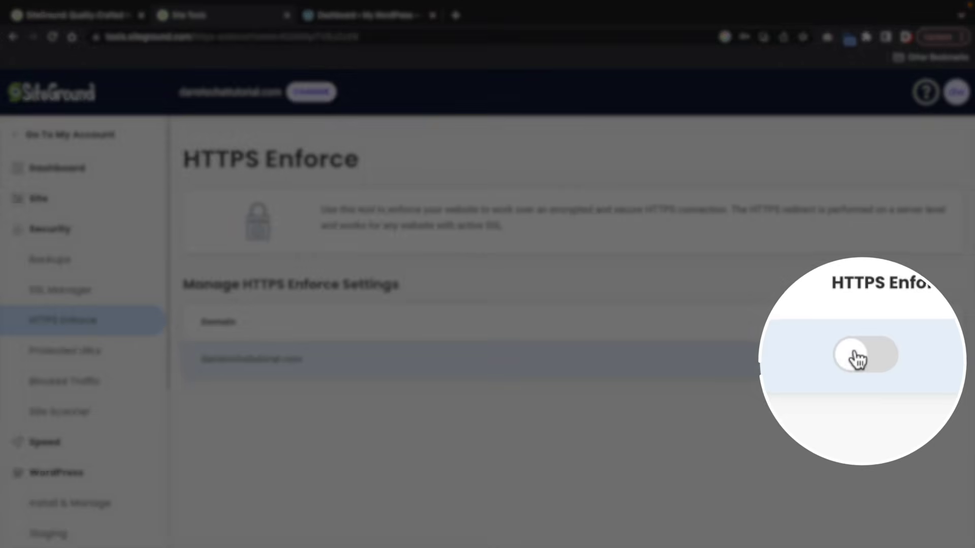
pyautogui.click(858, 358)
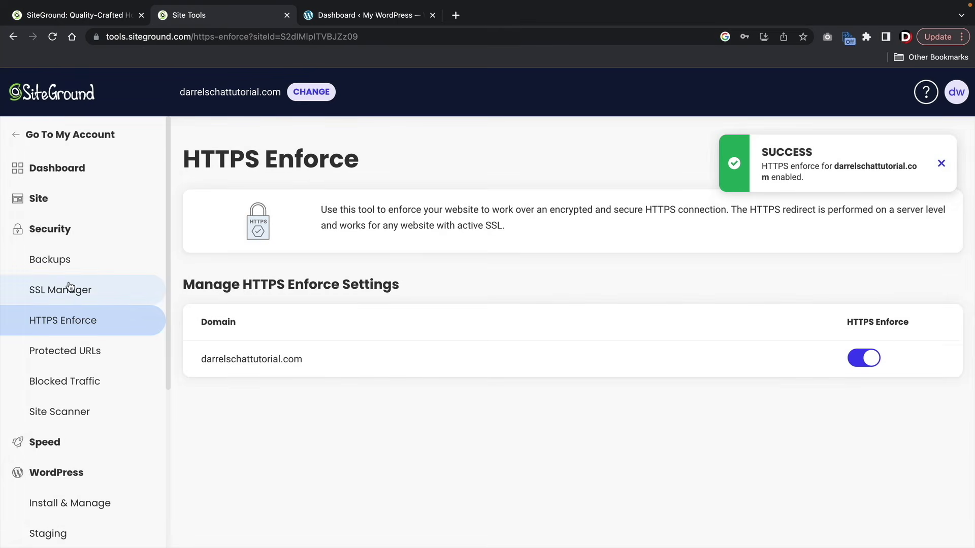
# - Confirm the Let's Encrypt Wildcard certificate is ACTIVE in SSL Manager, then return to WordPress
pyautogui.click(64, 287)
pyautogui.scroll(-2, 269, 328)
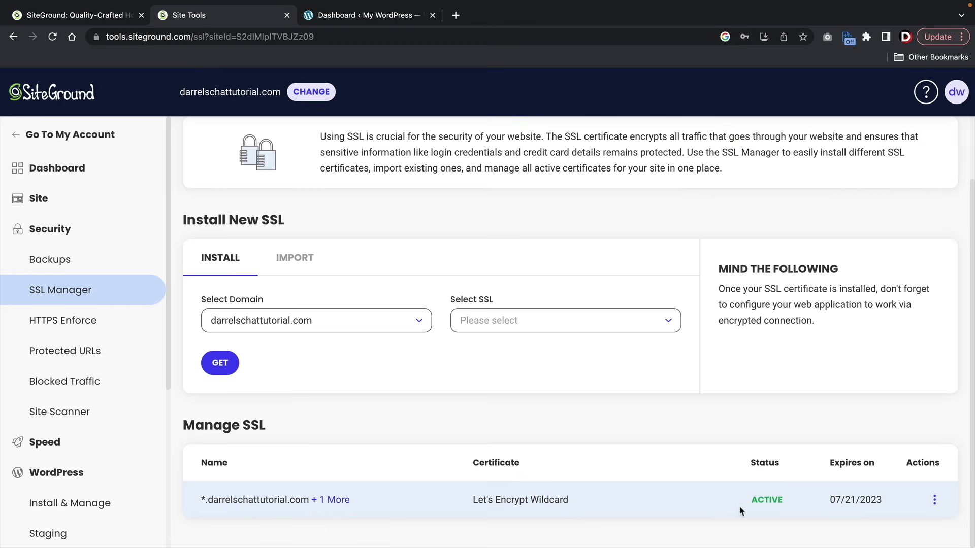
pyautogui.moveTo(747, 503); pyautogui.dragTo(788, 503)
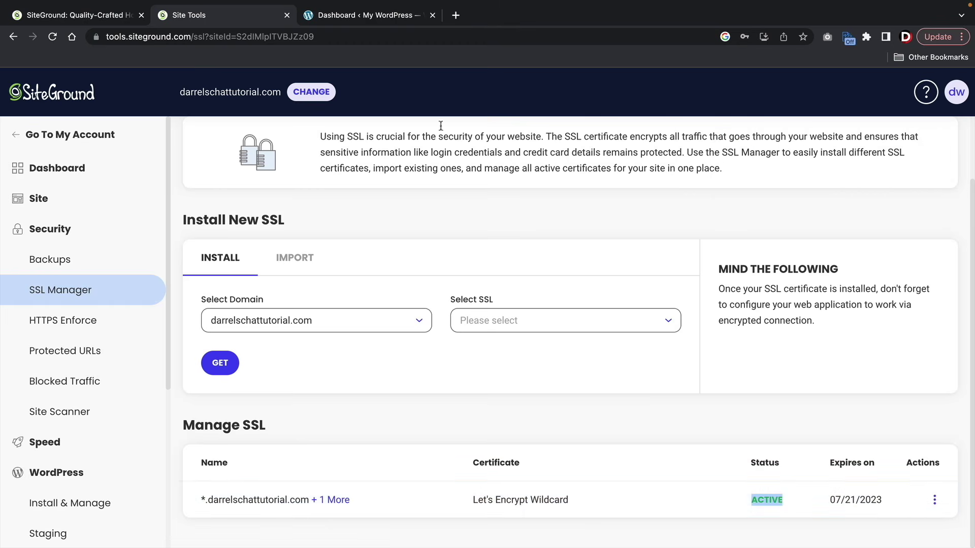
pyautogui.click(354, 16)
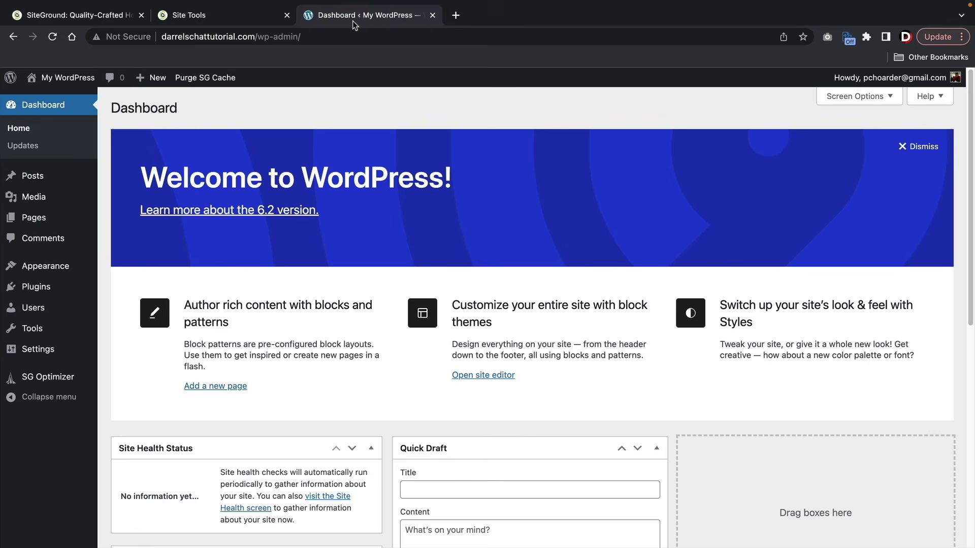
# - Clear the SiteGround cache and check the site connection is now secure
pyautogui.click(209, 85)
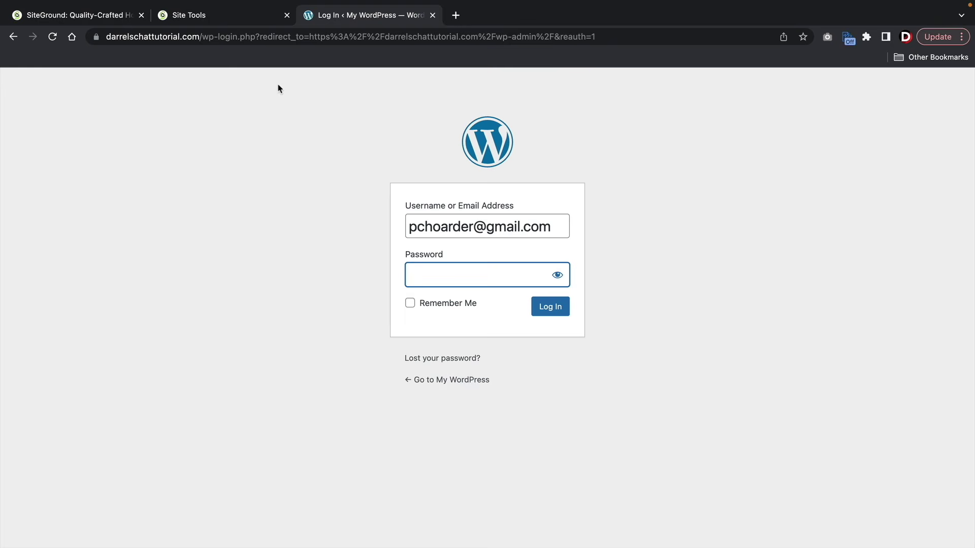
pyautogui.click(98, 37)
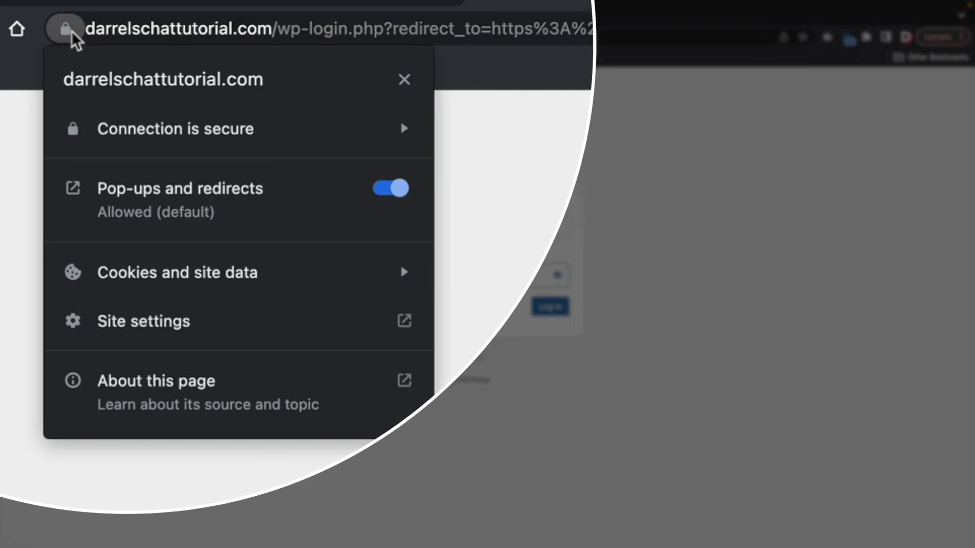
pyautogui.click(370, 203)
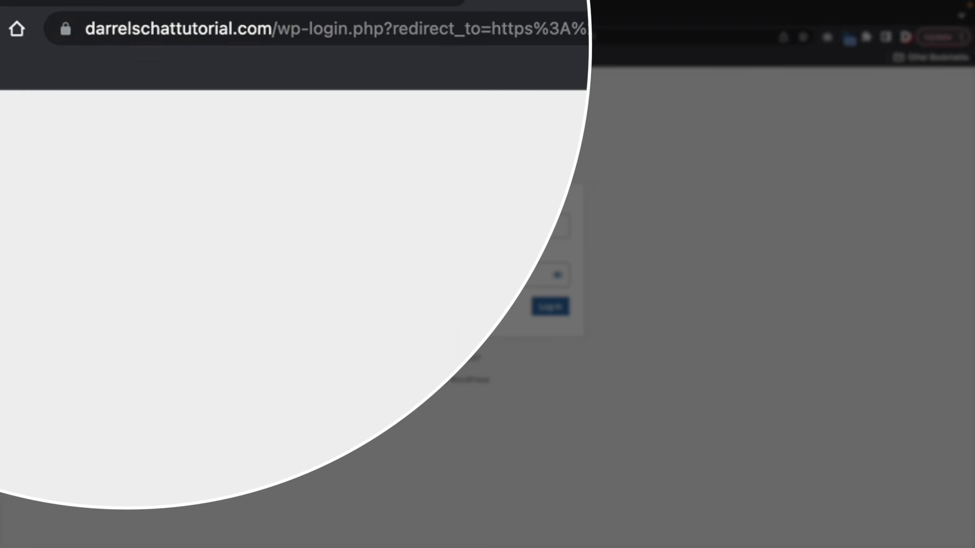
# - Log in with the account password and confirm the admin area loads securely
pyautogui.click(472, 275)
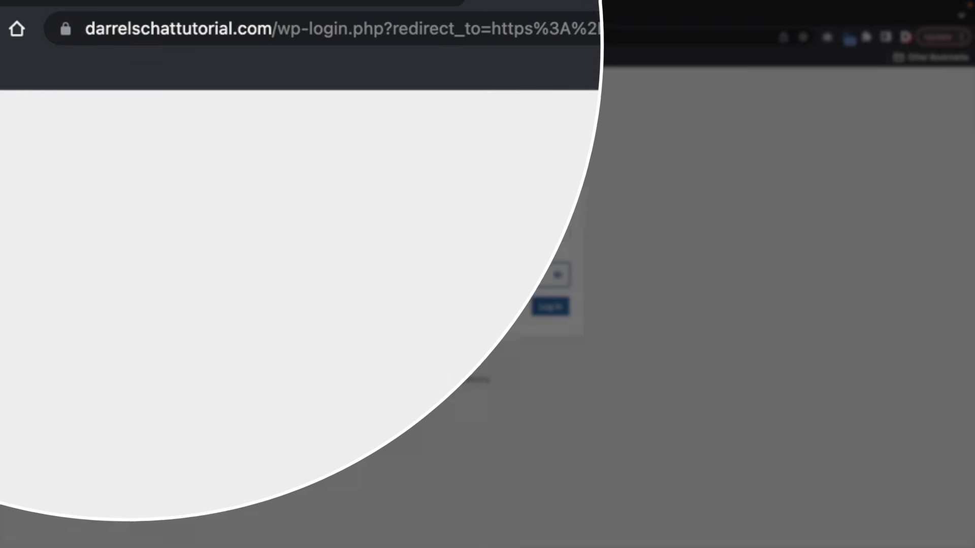
pyautogui.write('*********')
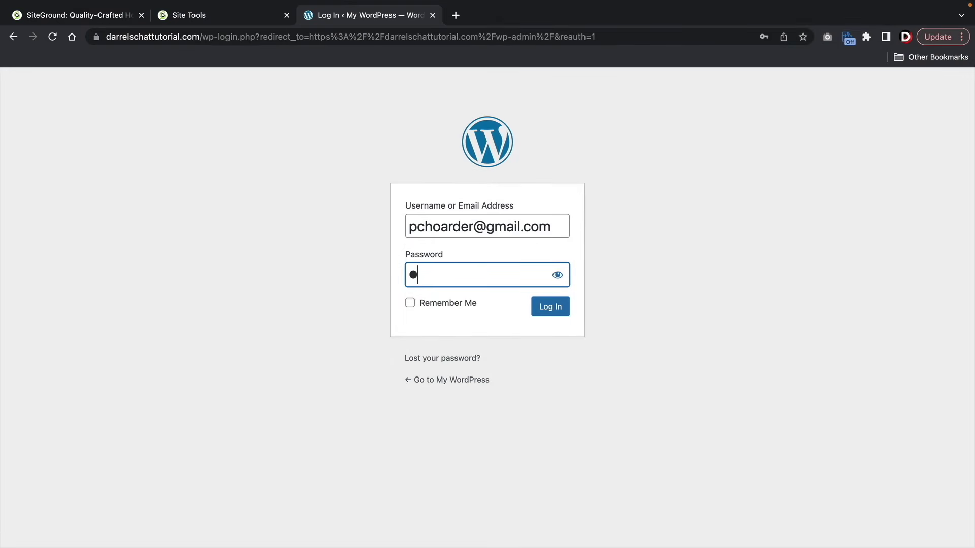
pyautogui.press('Return')
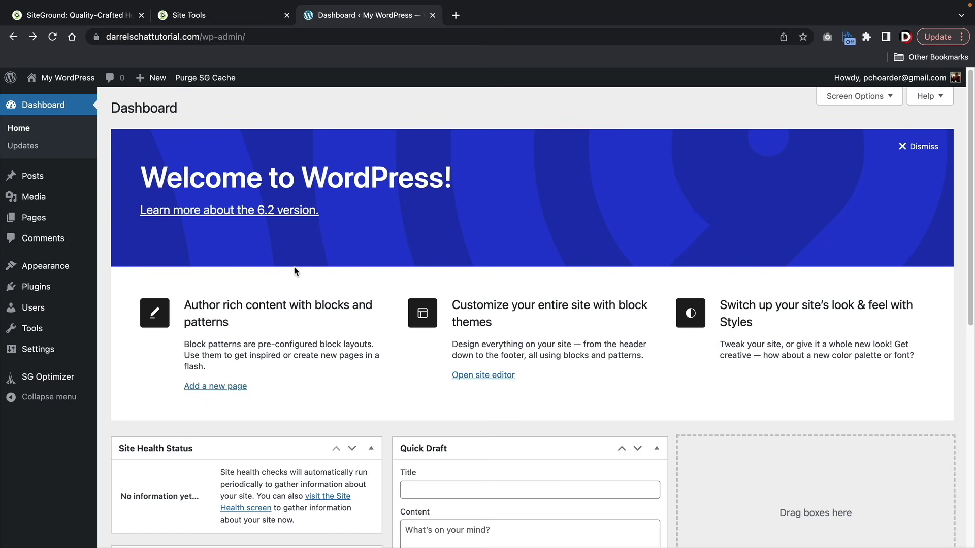
pyautogui.click(96, 37)
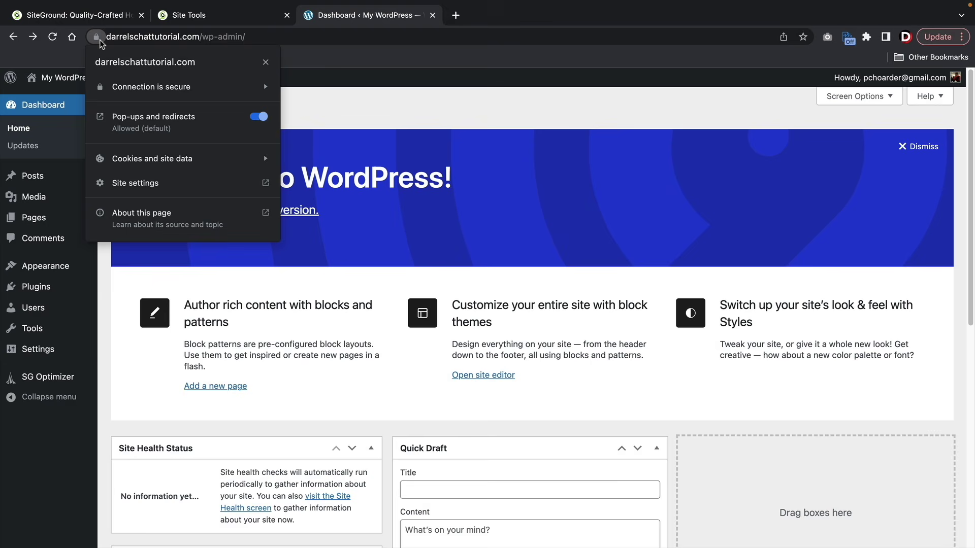
pyautogui.click(100, 40)
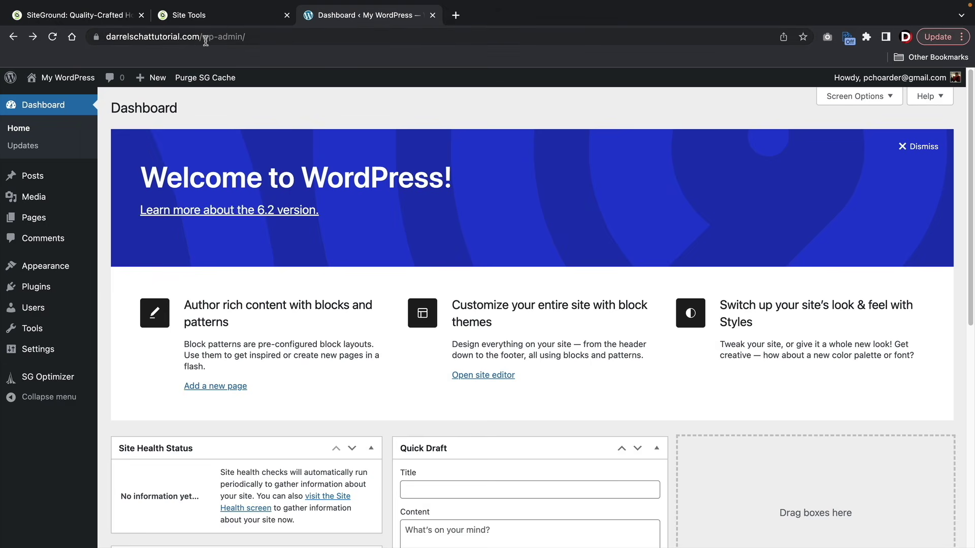
# - Log out of the WordPress admin and load the site's home page
pyautogui.moveTo(889, 77)
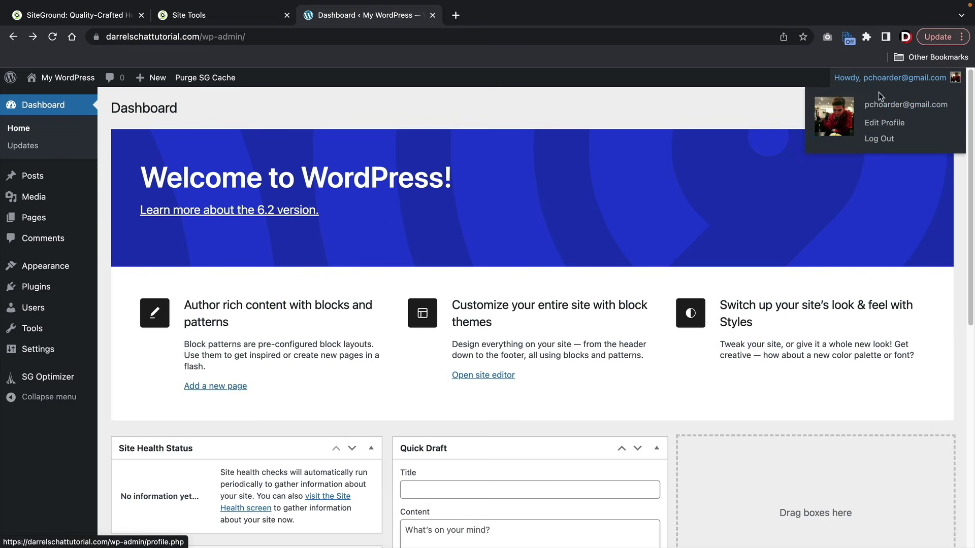
pyautogui.click(873, 145)
pyautogui.click(372, 157)
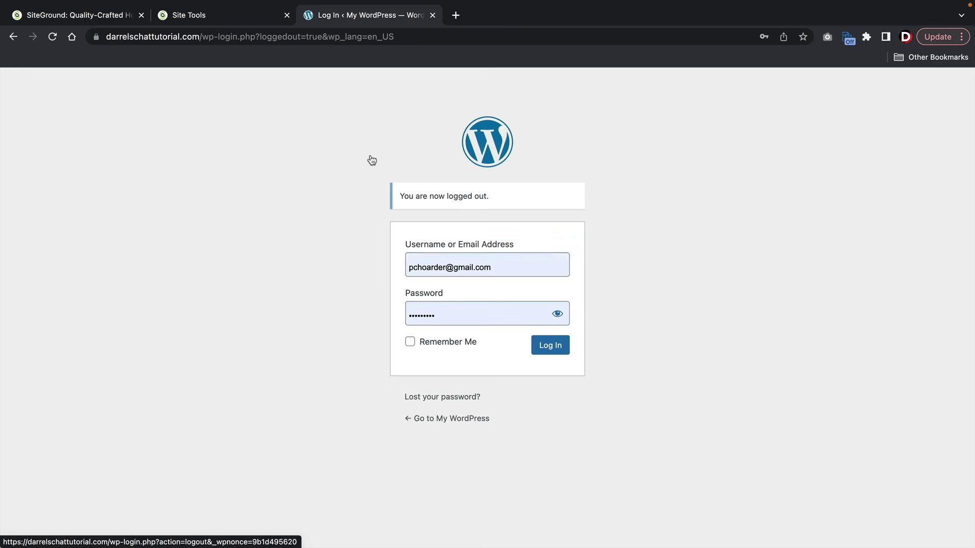
pyautogui.moveTo(205, 41); pyautogui.dragTo(561, 60)
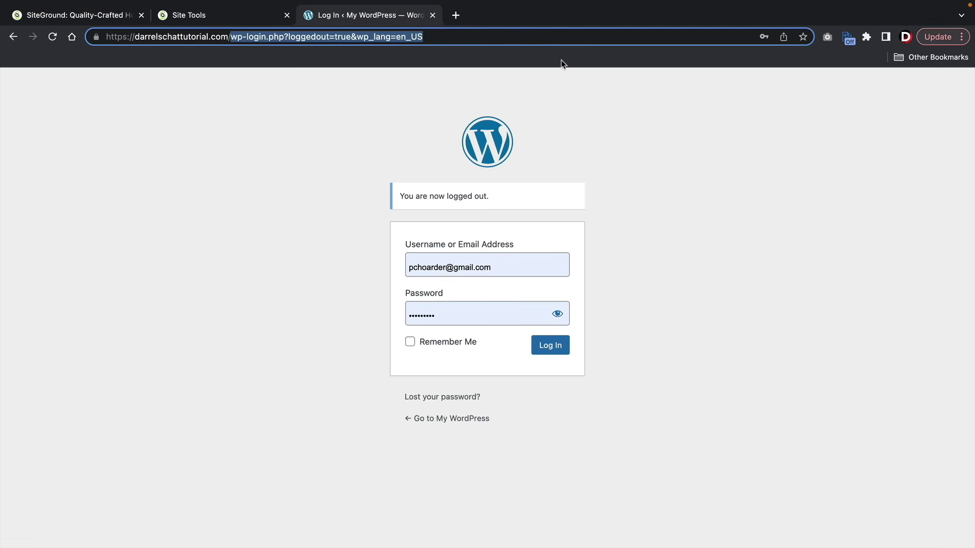
pyautogui.press('BackSpace')
pyautogui.press('Return')
# - Go to the site's /wp-admin and log in with Remember Me ticked
pyautogui.click(431, 44)
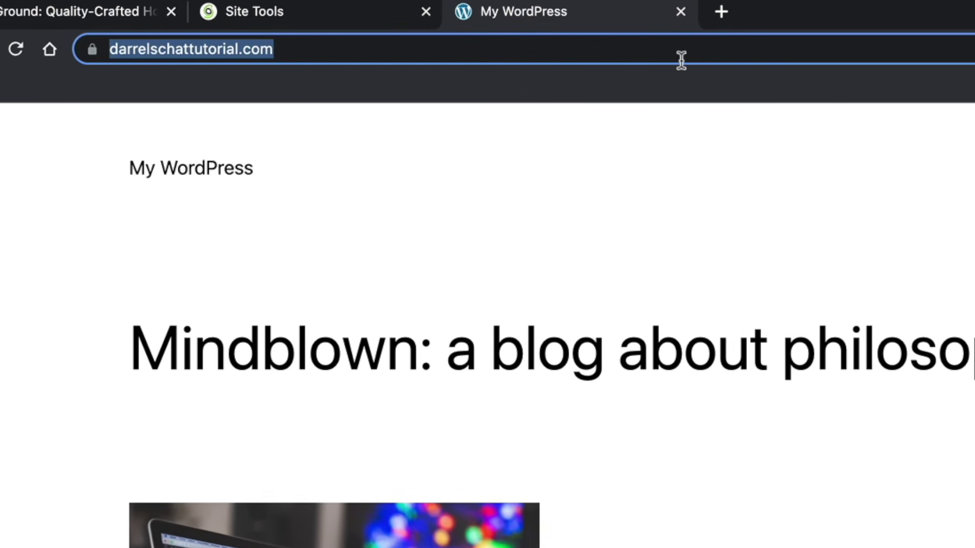
pyautogui.click(681, 60)
pyautogui.write('/wp-ad')
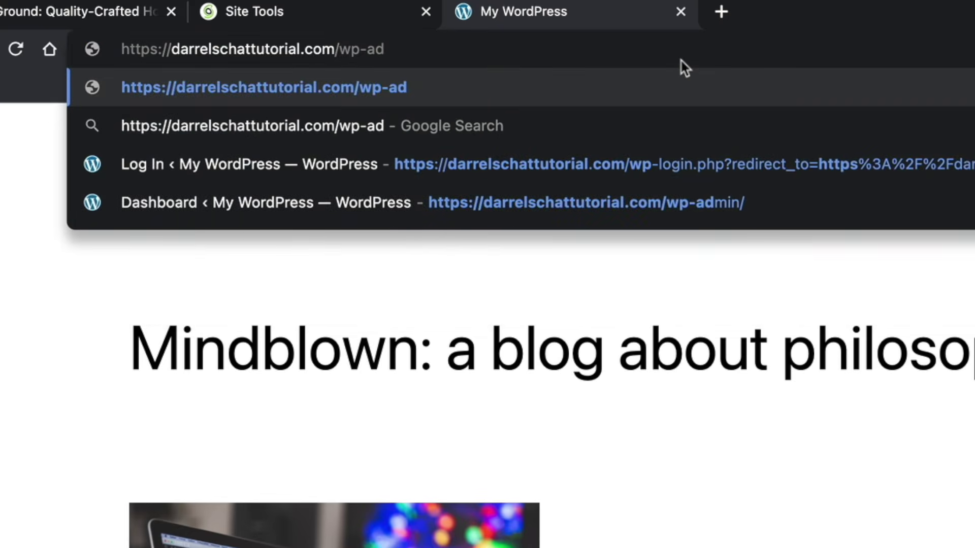
pyautogui.write('min')
pyautogui.press('Return')
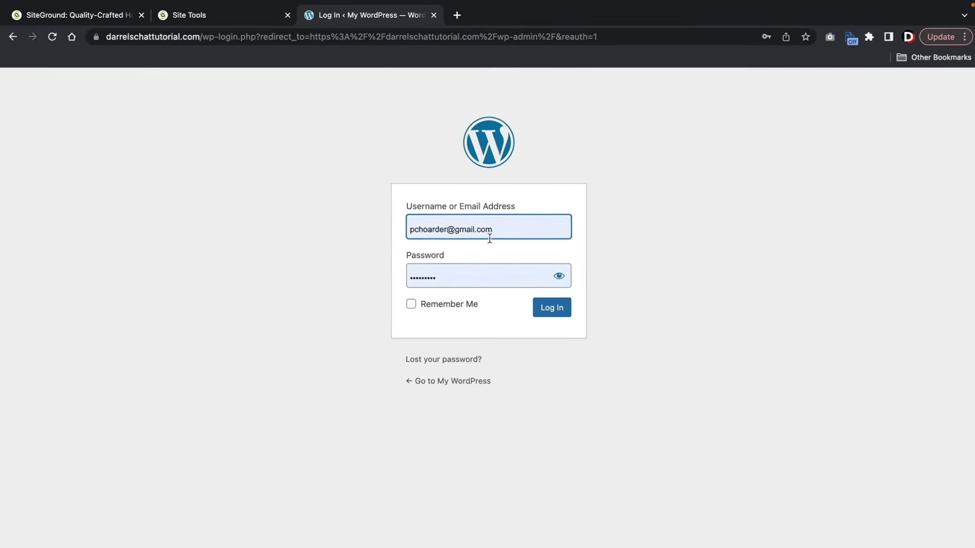
pyautogui.click(459, 304)
pyautogui.click(545, 309)
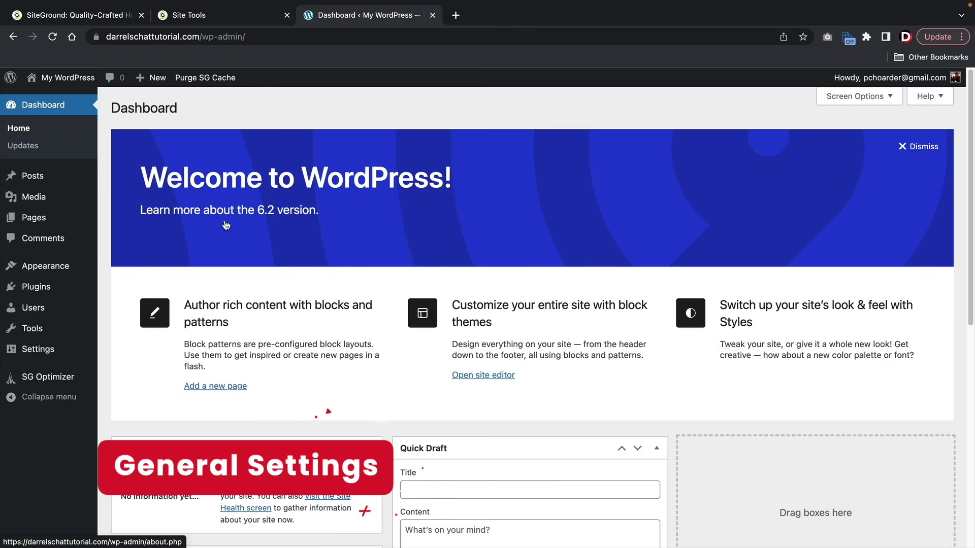
# - Save General Settings unchanged, keeping English (United States) as language and UTC+0 timezone
pyautogui.moveTo(66, 349)
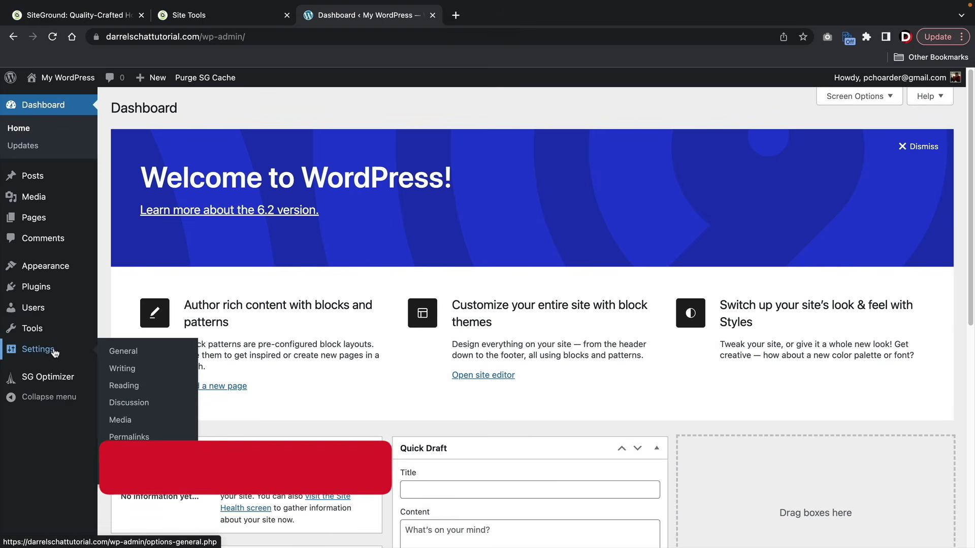
pyautogui.click(123, 352)
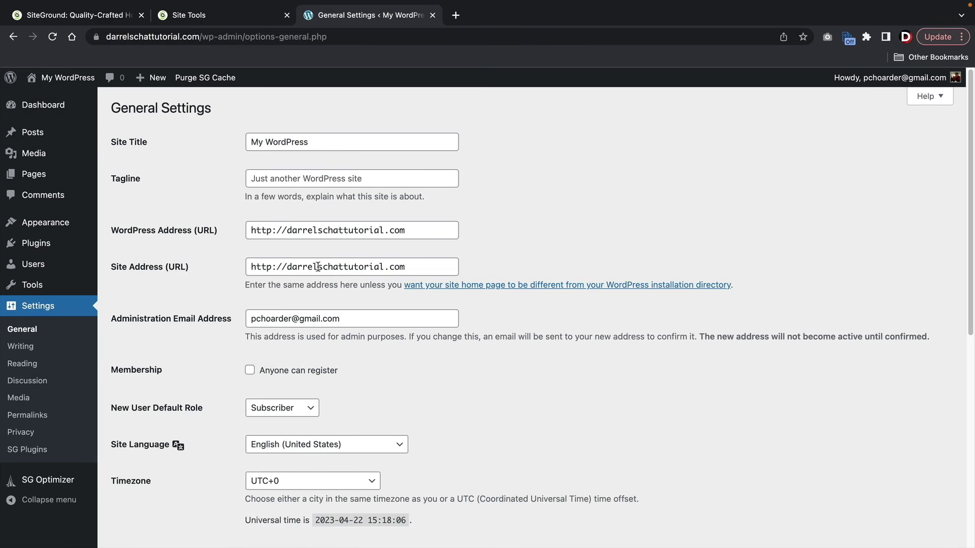
pyautogui.scroll(-3, 335, 279)
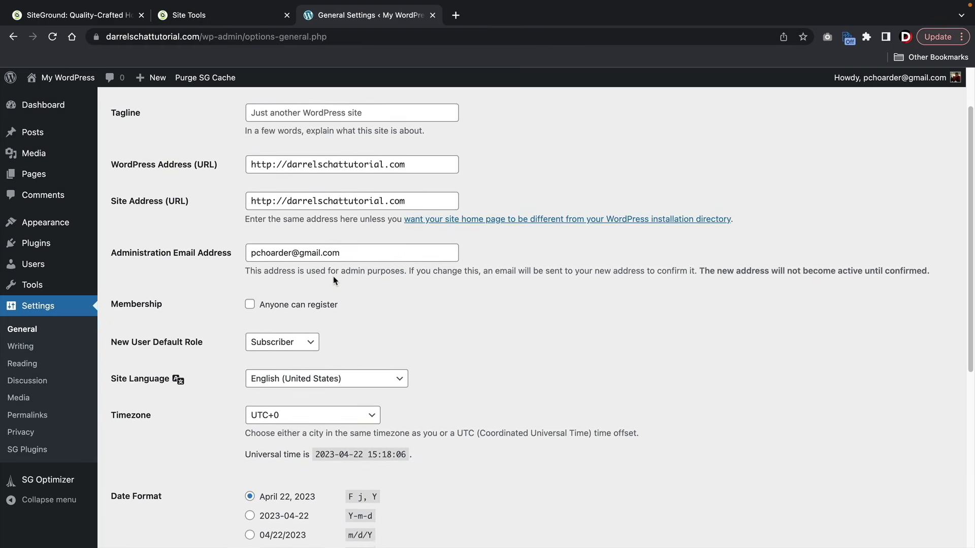
pyautogui.click(320, 357)
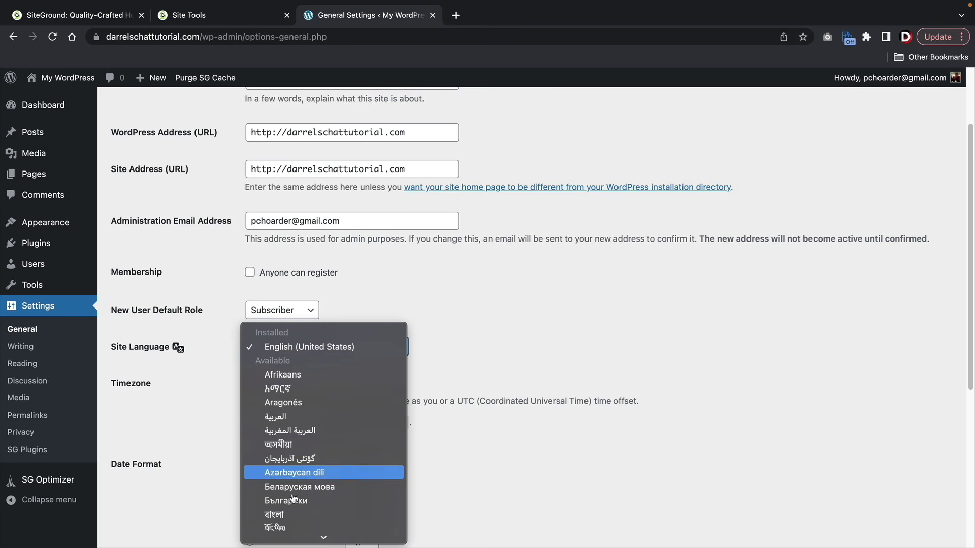
pyautogui.click(494, 346)
pyautogui.scroll(-5, 432, 352)
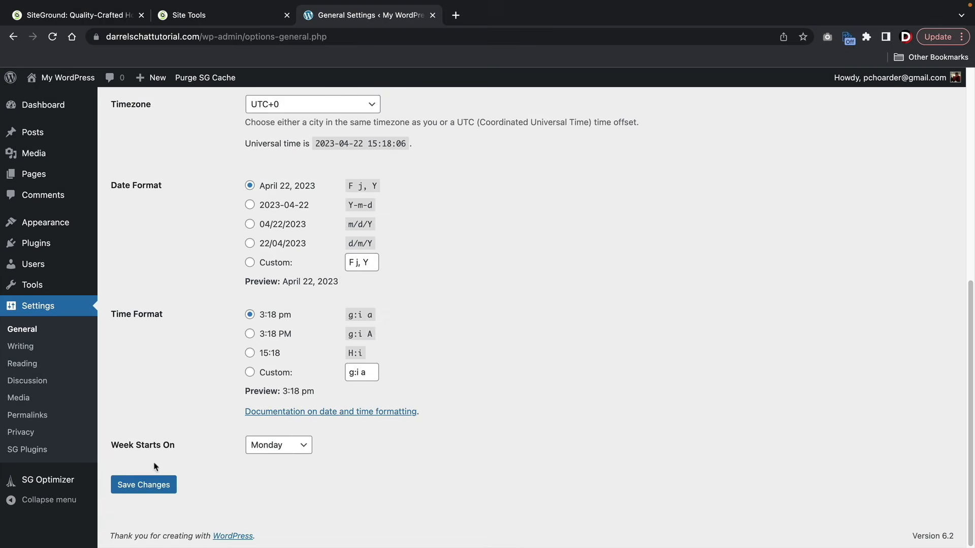
pyautogui.click(152, 493)
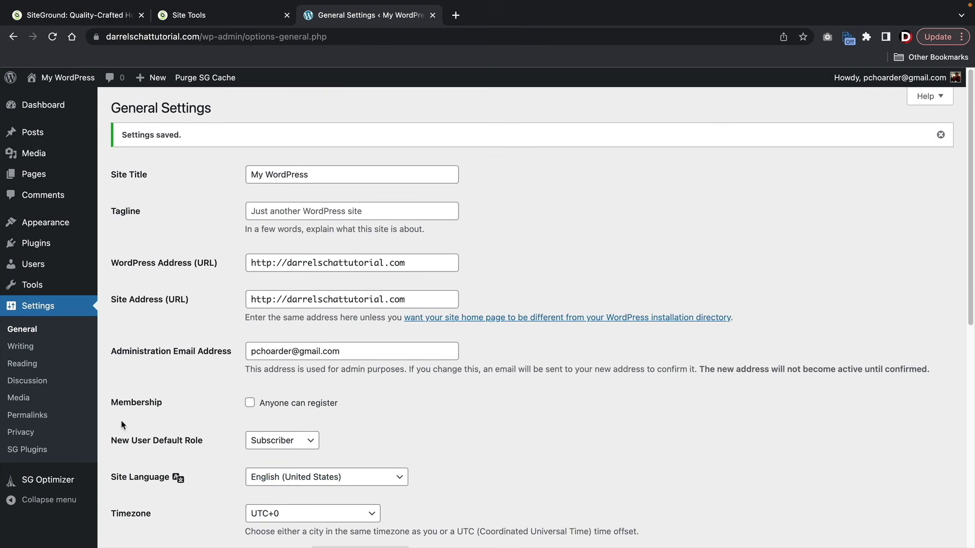
# - In the admin user's profile, preview several colour schemes and pick Midnight
pyautogui.moveTo(57, 264)
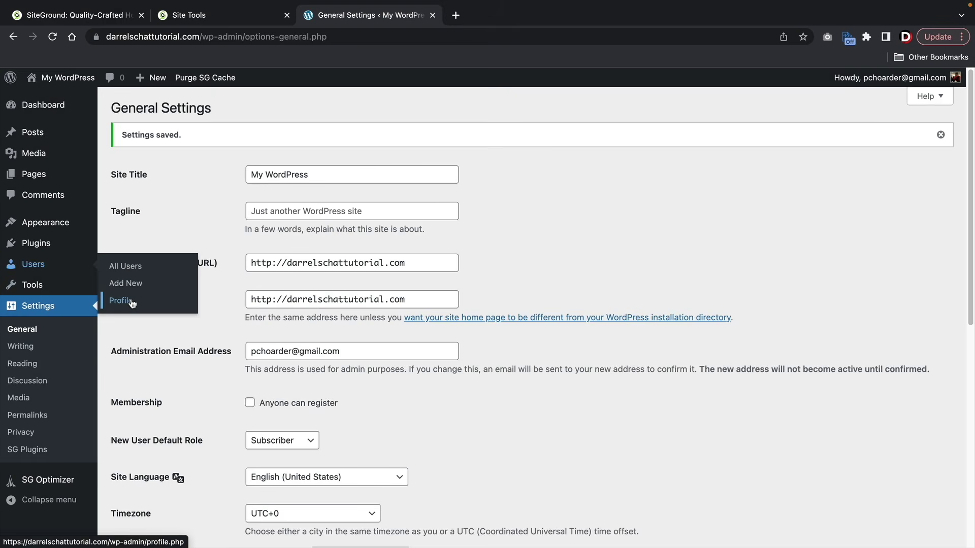
pyautogui.click(133, 269)
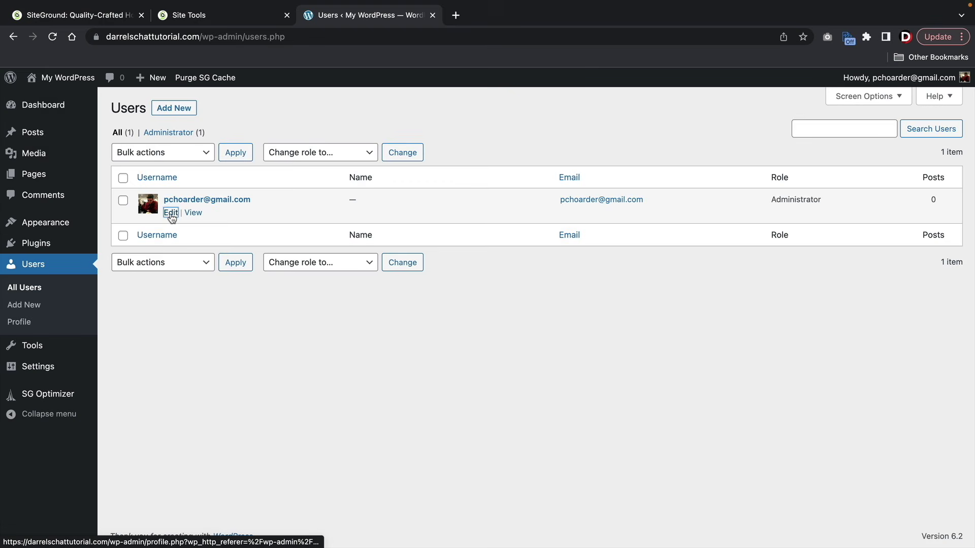
pyautogui.click(171, 212)
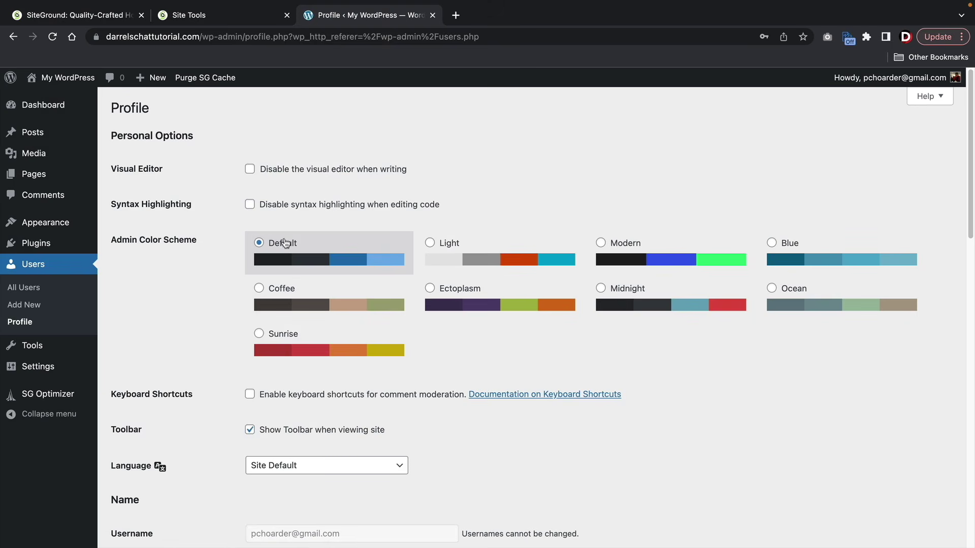
pyautogui.click(477, 258)
pyautogui.click(640, 261)
pyautogui.click(798, 258)
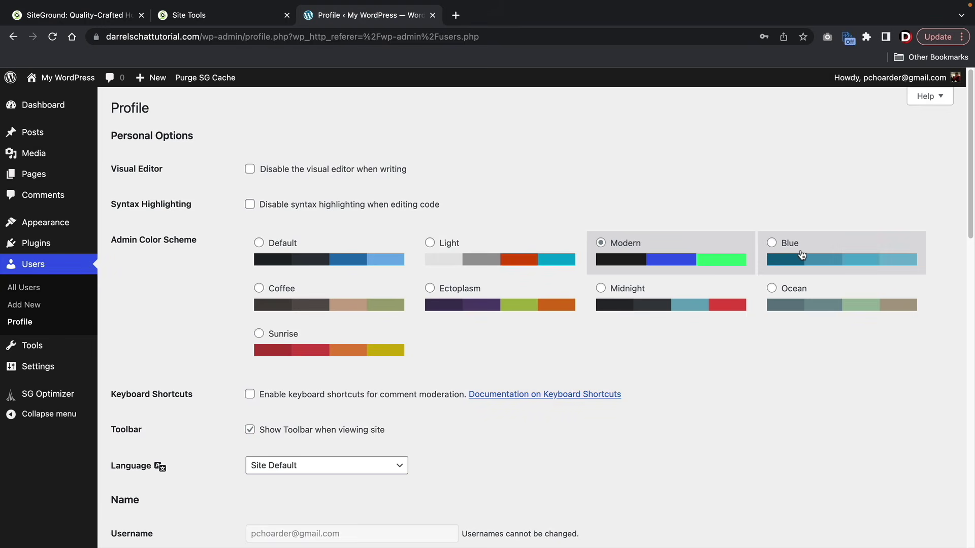
pyautogui.click(802, 303)
pyautogui.click(685, 304)
# - Cancel the generated new password and save the profile with Update Profile
pyautogui.scroll(-6, 504, 329)
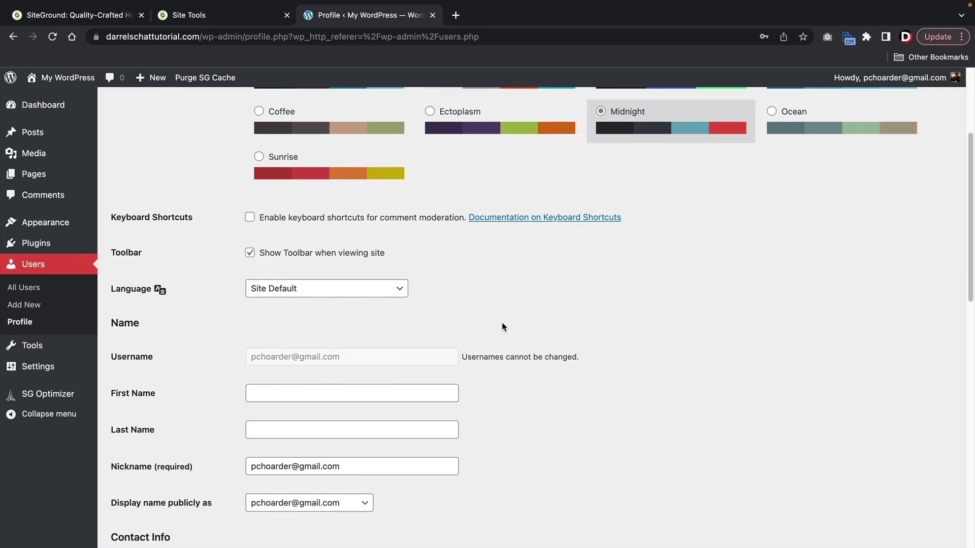
pyautogui.scroll(-2, 501, 327)
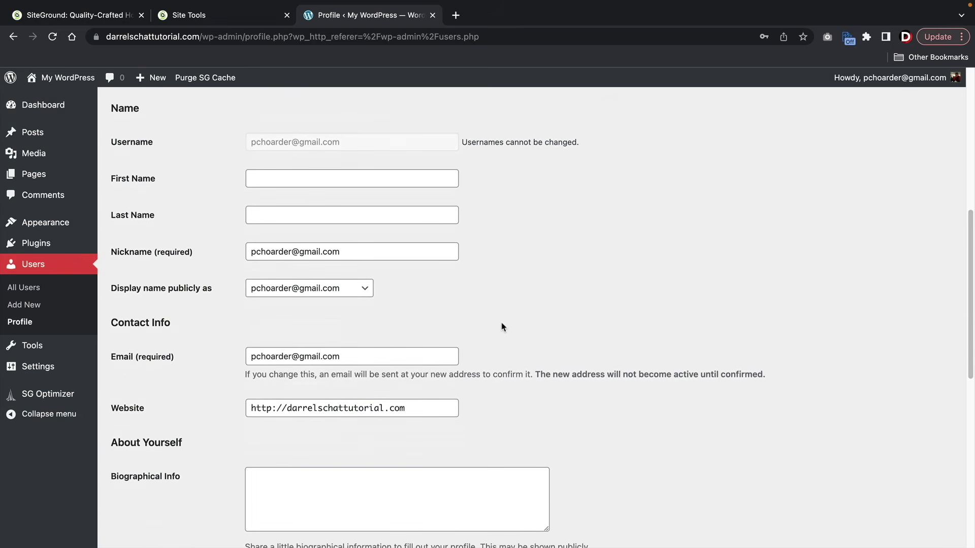
pyautogui.moveTo(389, 339); pyautogui.dragTo(241, 340)
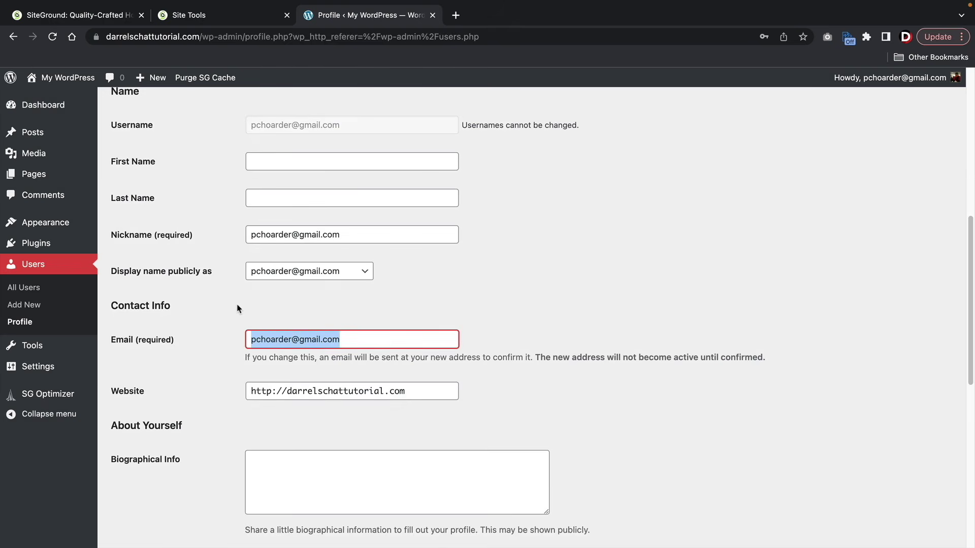
pyautogui.click(228, 351)
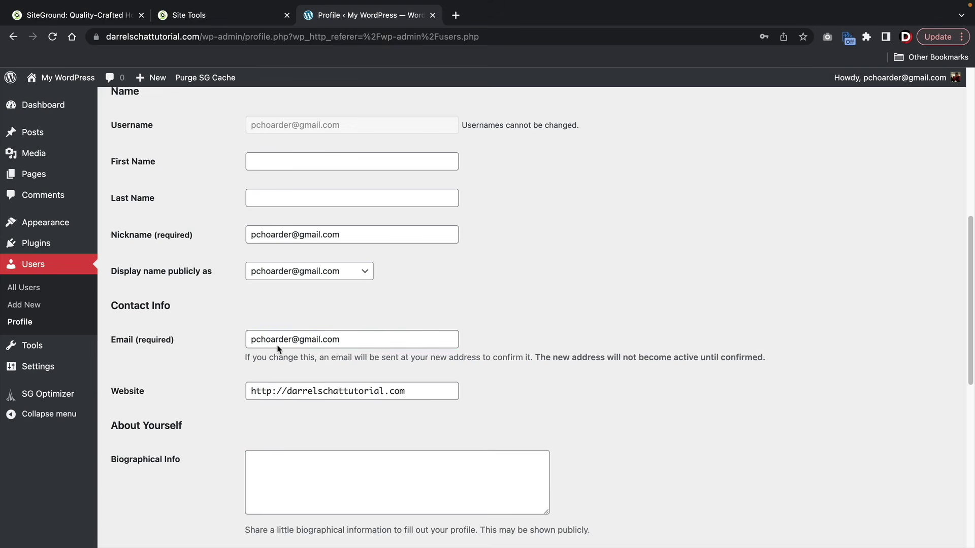
pyautogui.scroll(-6, 216, 360)
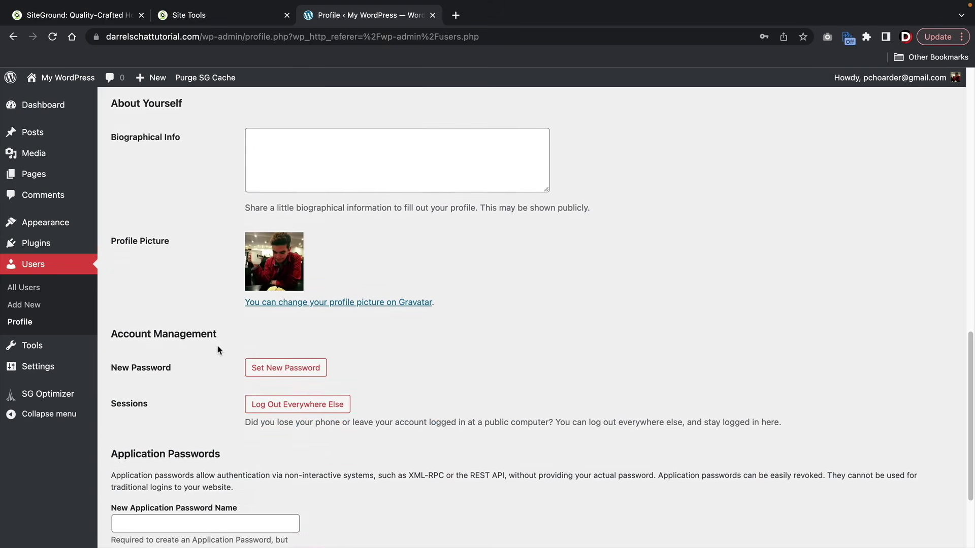
pyautogui.click(263, 365)
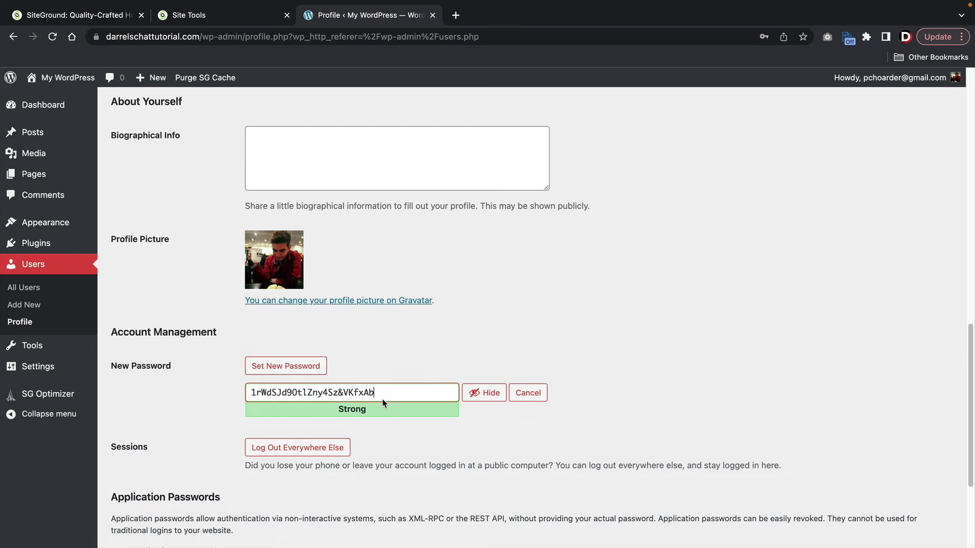
pyautogui.click(289, 367)
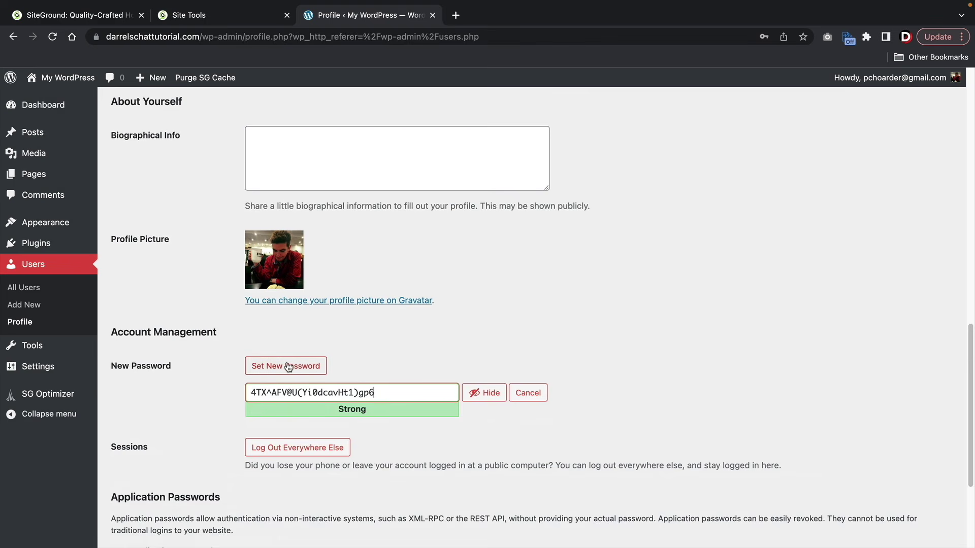
pyautogui.click(526, 394)
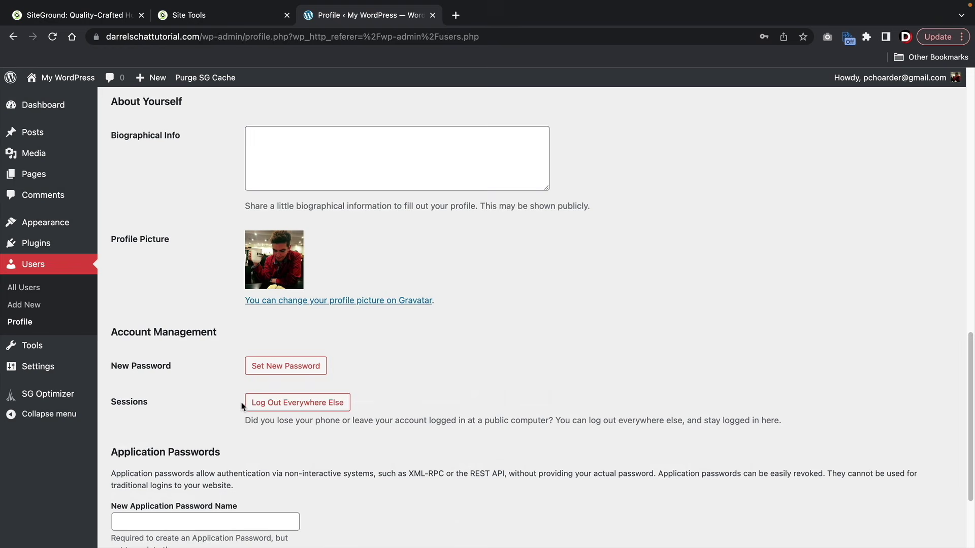
pyautogui.scroll(-3, 223, 398)
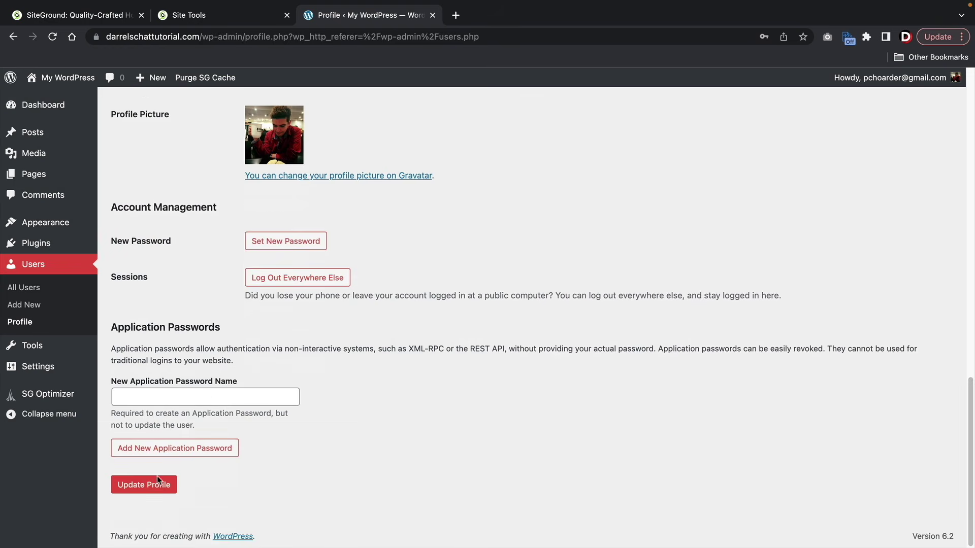
pyautogui.click(155, 485)
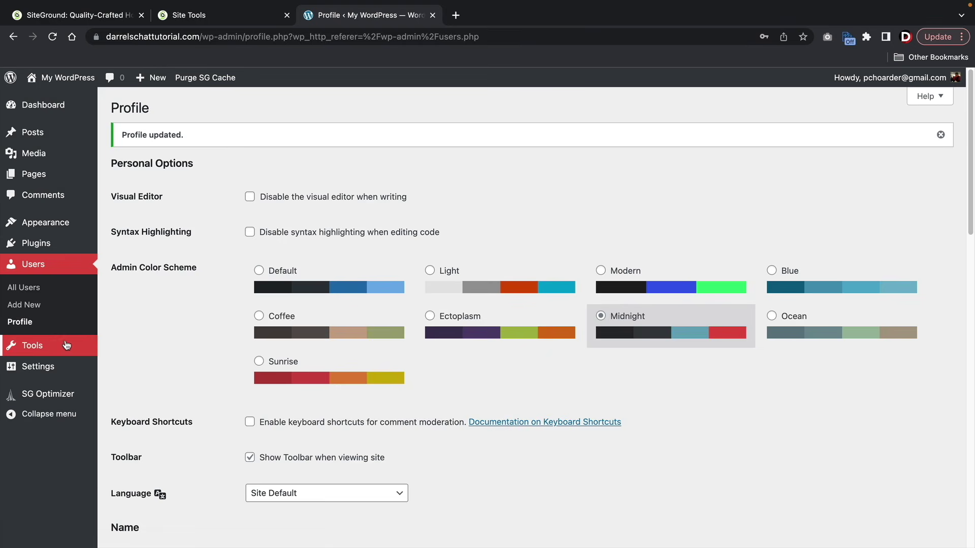
# - Switch the permalink structure to Post name (/%postname%/) and save it
pyautogui.moveTo(66, 345)
pyautogui.moveTo(42, 373)
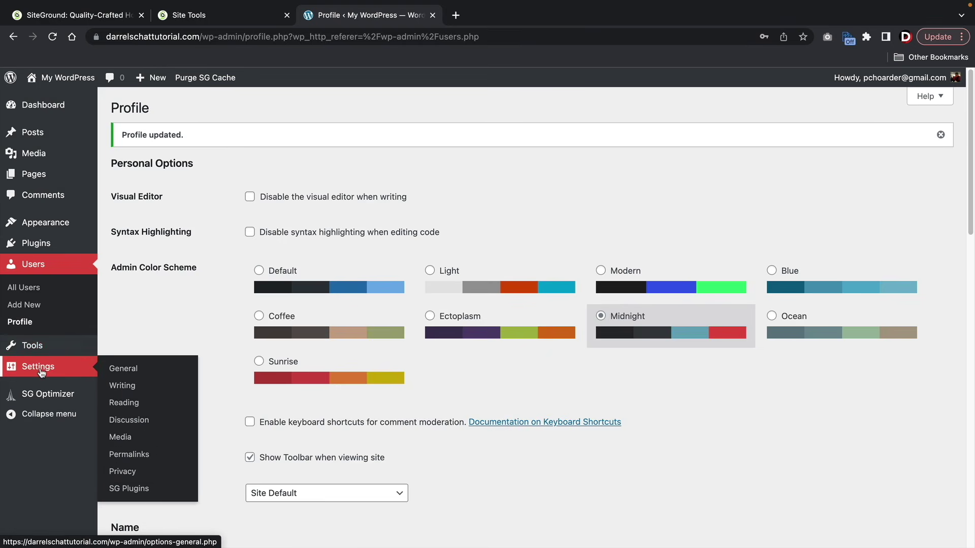
pyautogui.click(133, 455)
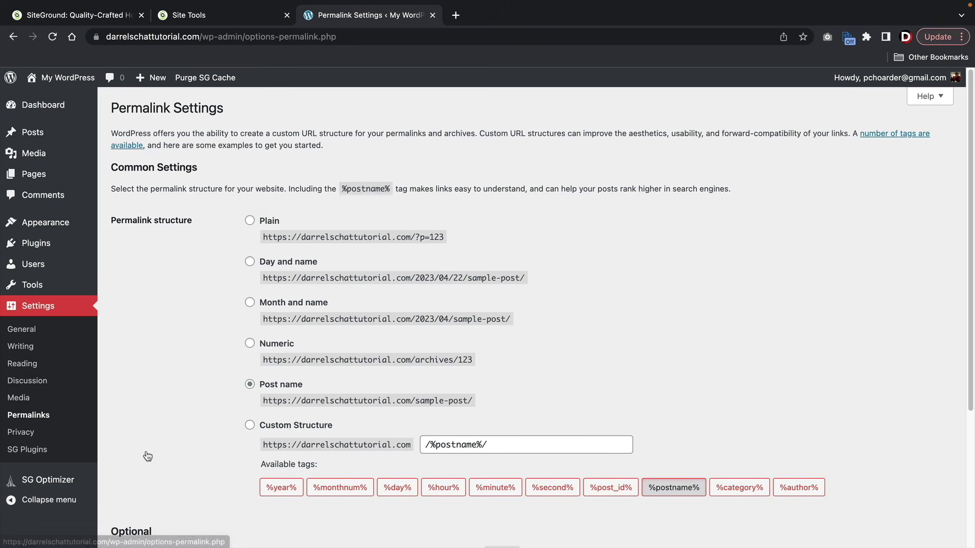
pyautogui.click(248, 387)
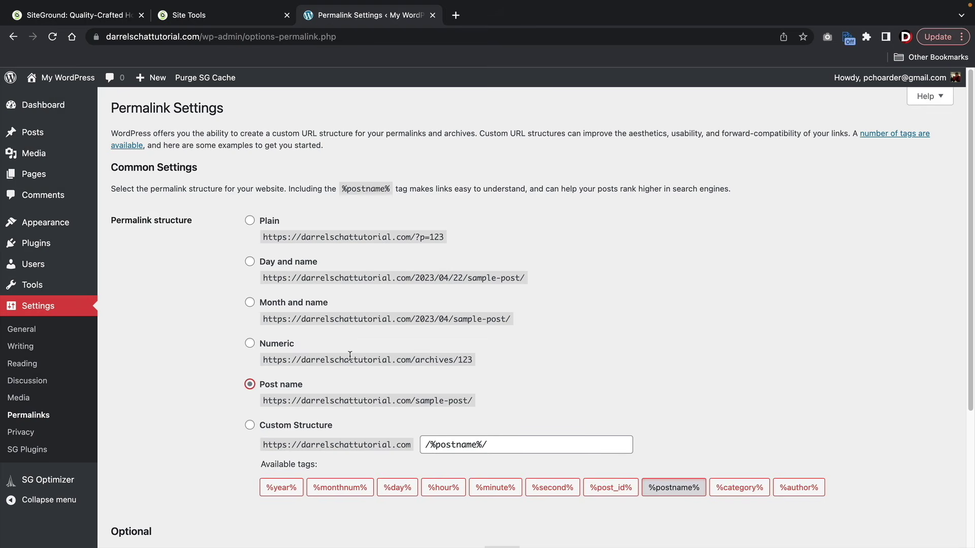
pyautogui.moveTo(407, 280); pyautogui.dragTo(498, 278)
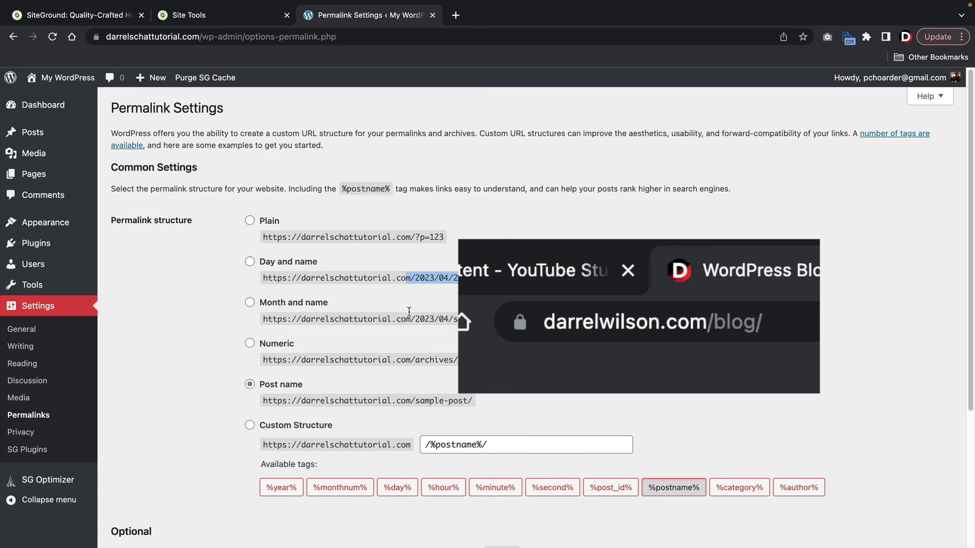
pyautogui.click(287, 387)
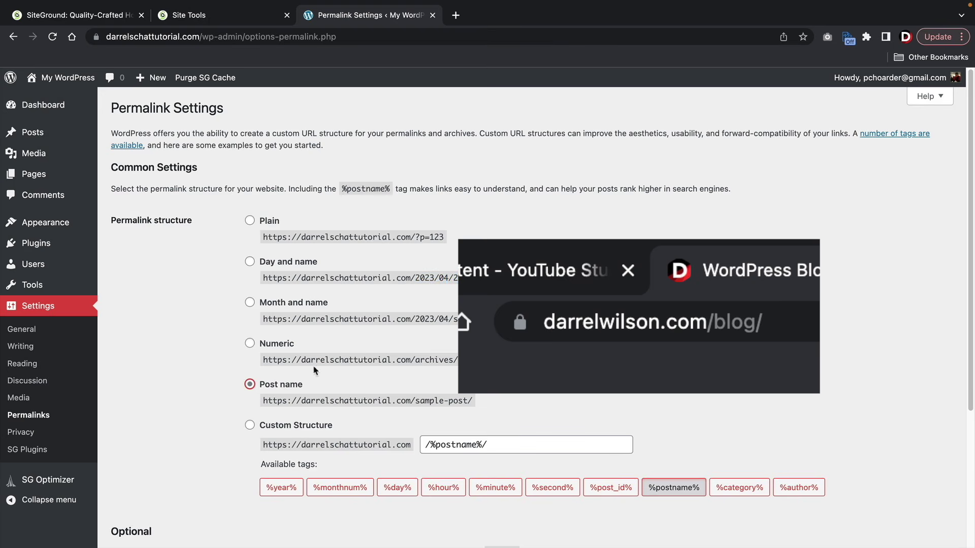
pyautogui.click(251, 386)
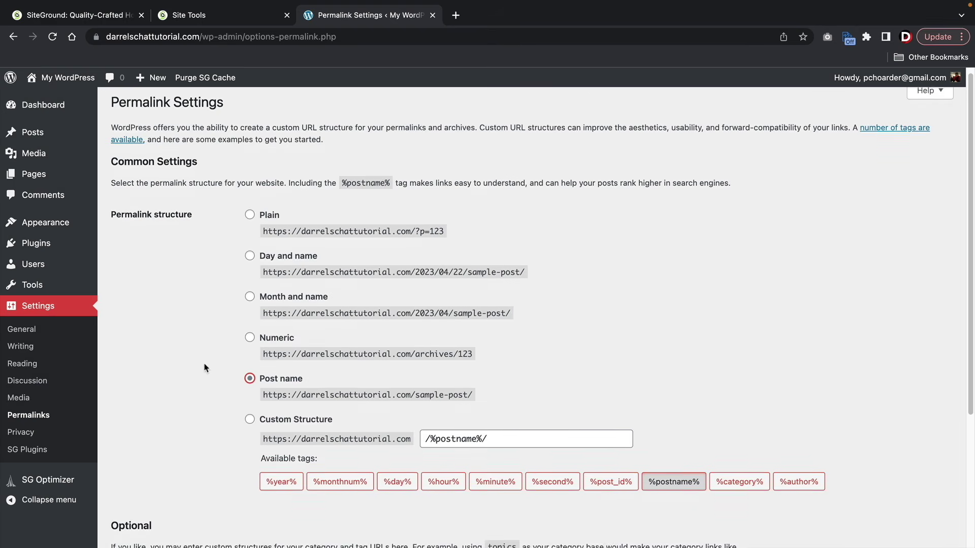
pyautogui.scroll(-4, 205, 369)
pyautogui.click(142, 484)
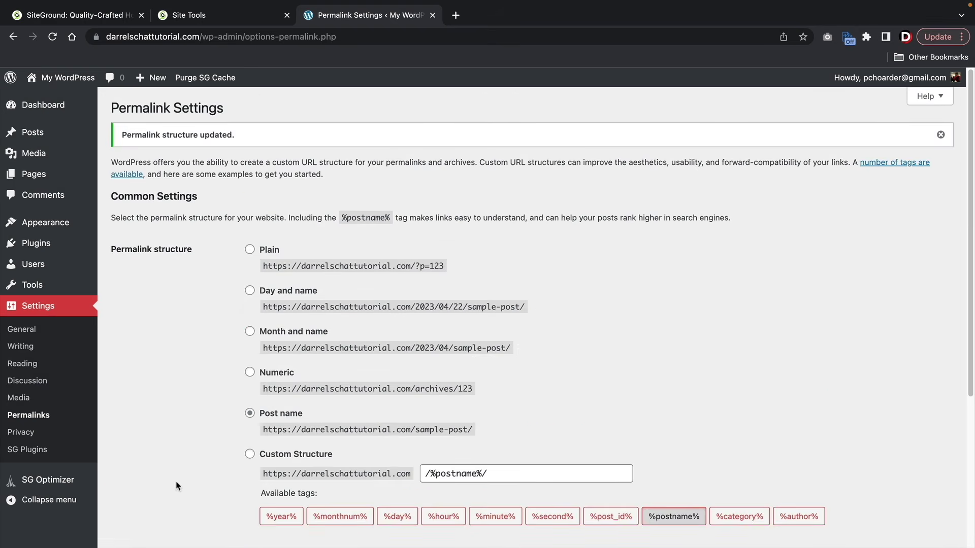
# - Activate SiteGround Security in Installed Plugins, next to SiteGround Optimizer
pyautogui.moveTo(56, 244)
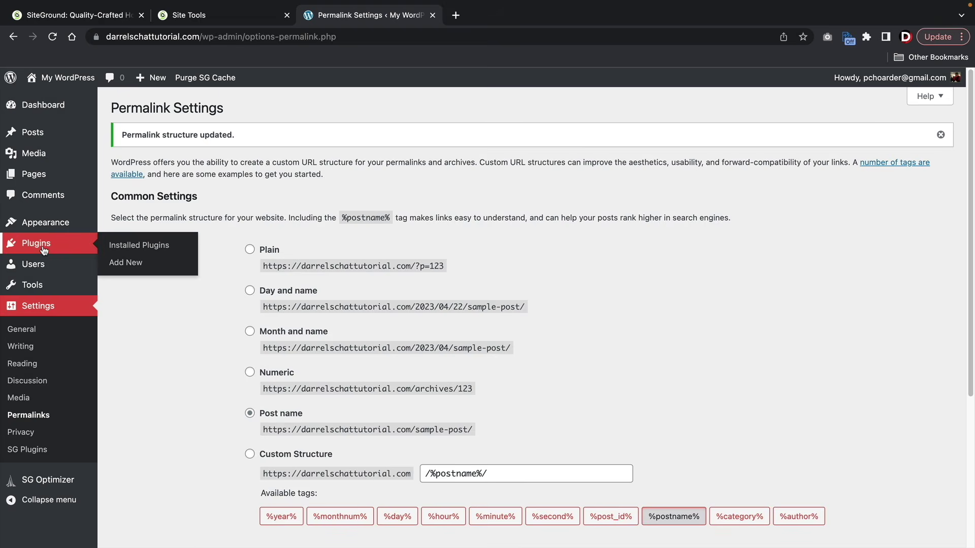
pyautogui.click(138, 246)
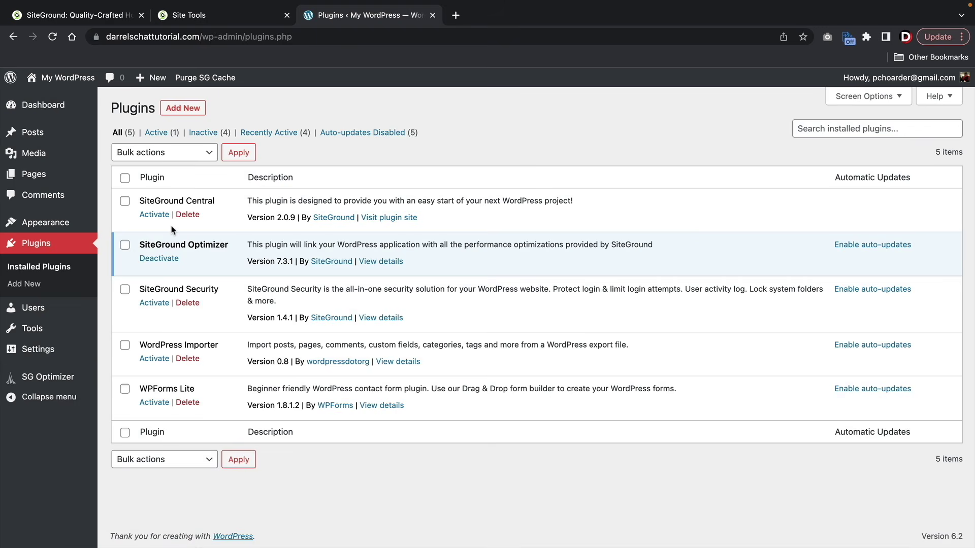
pyautogui.moveTo(146, 246); pyautogui.dragTo(230, 249)
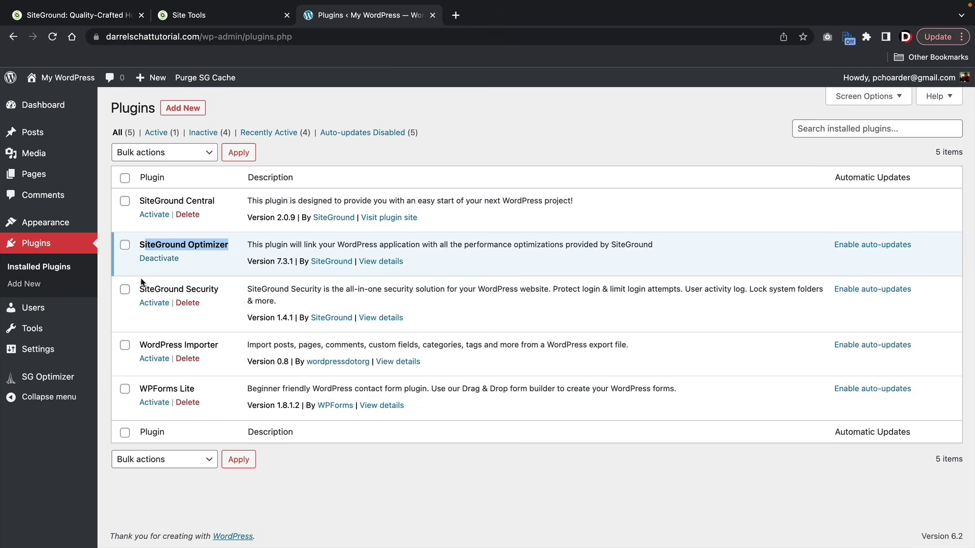
pyautogui.click(161, 304)
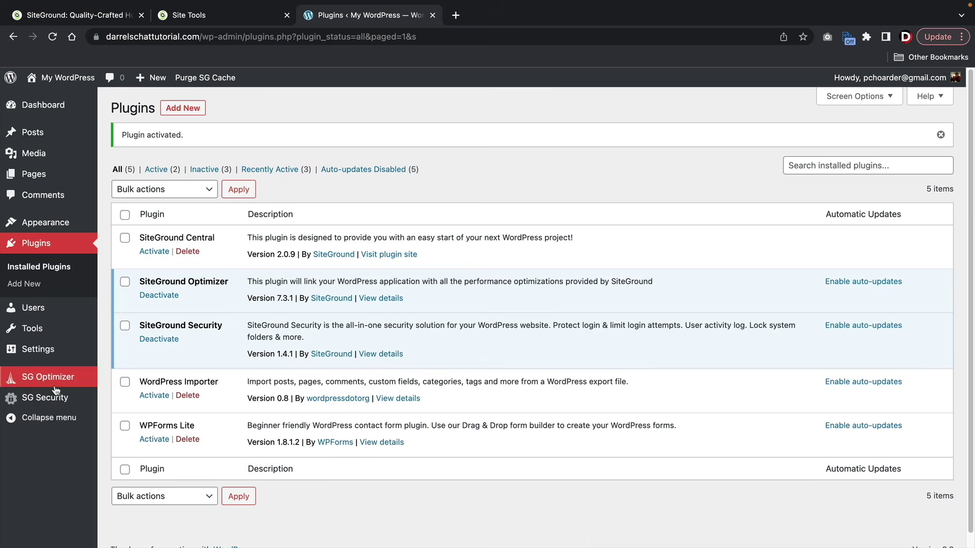
pyautogui.moveTo(46, 409)
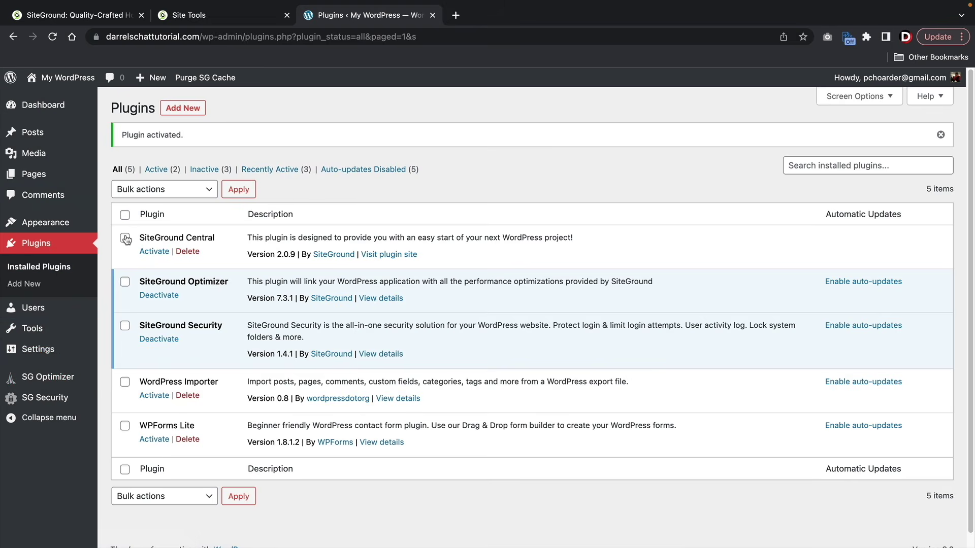
# - Review the SG Optimizer dashboard and scroll through its caching settings
pyautogui.moveTo(50, 385)
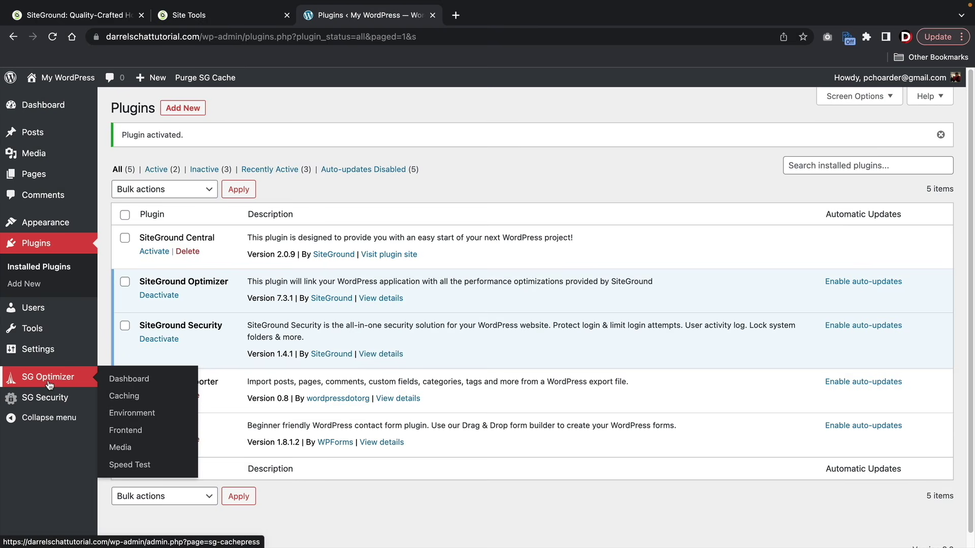
pyautogui.click(128, 379)
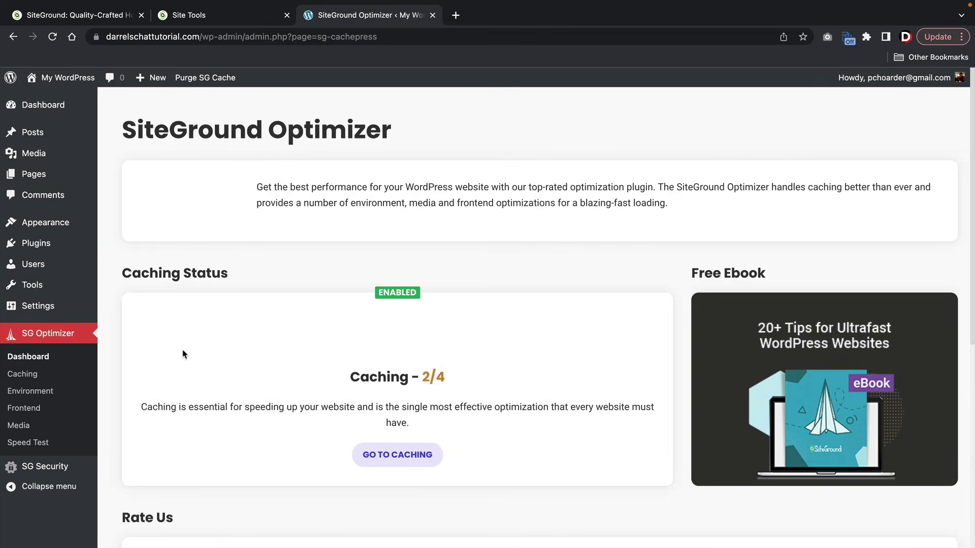
pyautogui.scroll(-7, 309, 327)
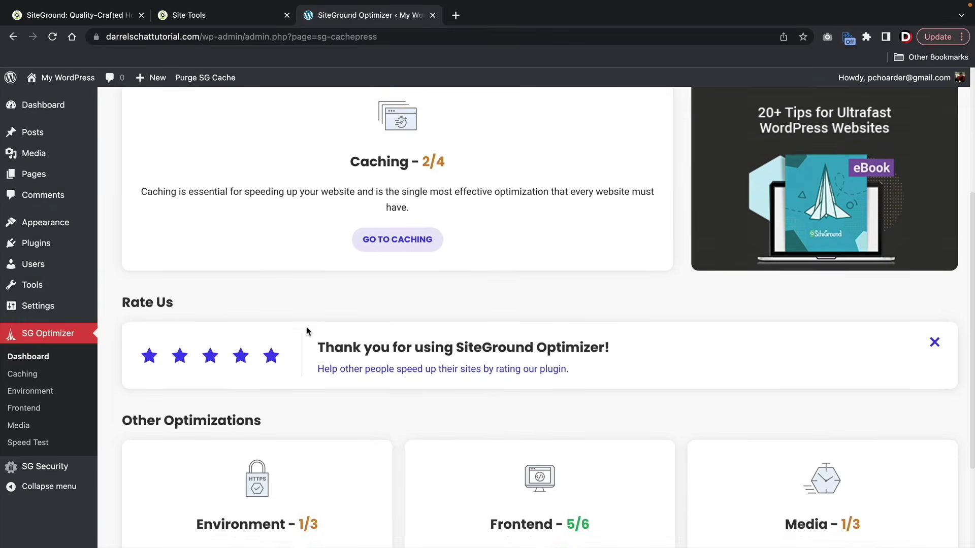
pyautogui.scroll(7, 312, 319)
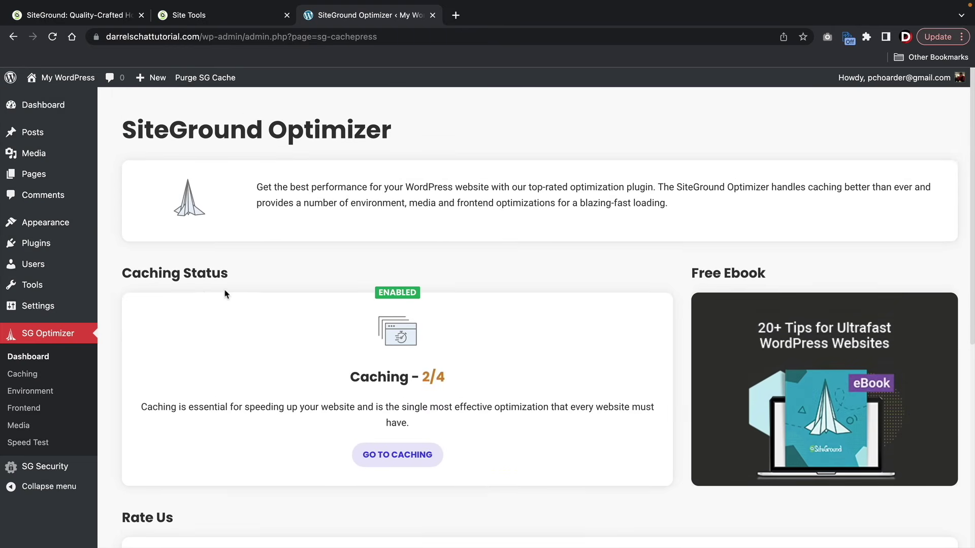
pyautogui.click(401, 458)
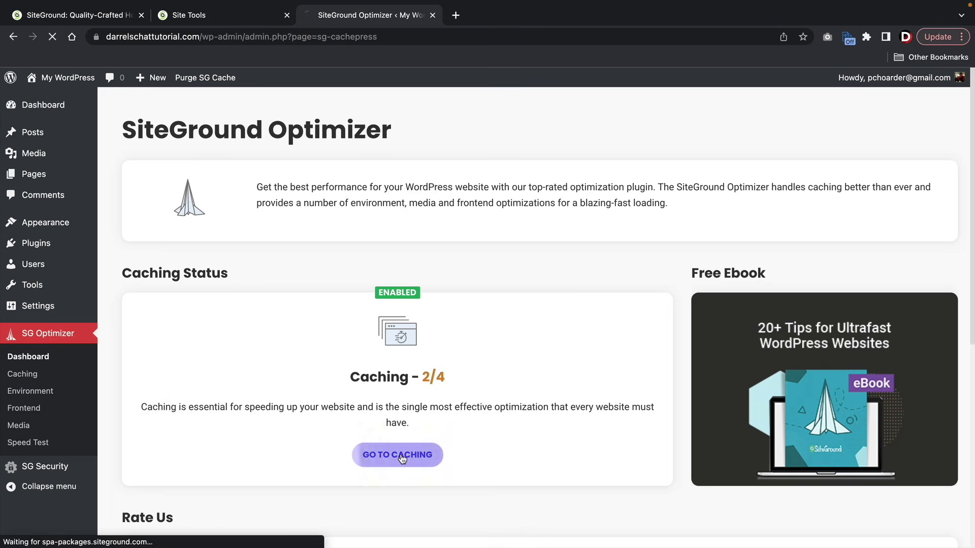
pyautogui.scroll(-2, 345, 305)
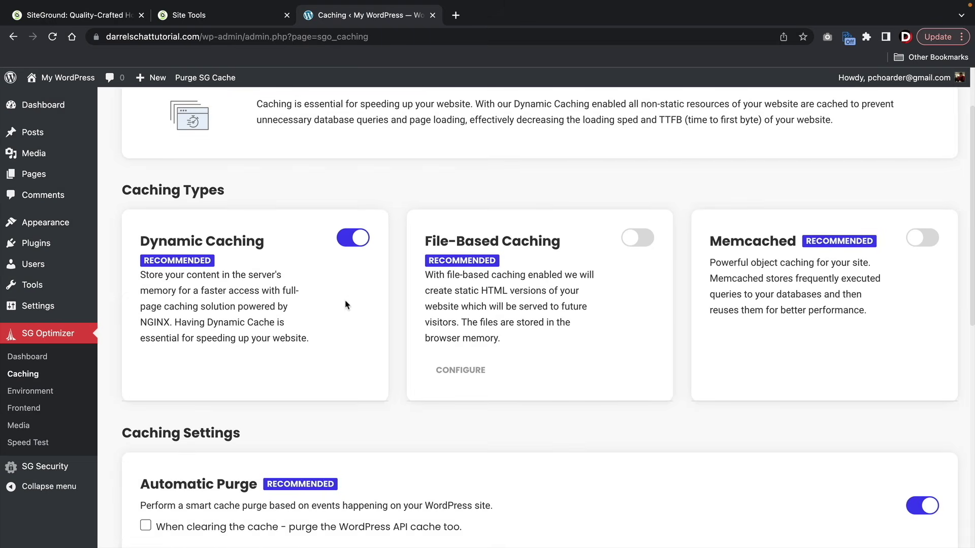
pyautogui.scroll(-5, 302, 333)
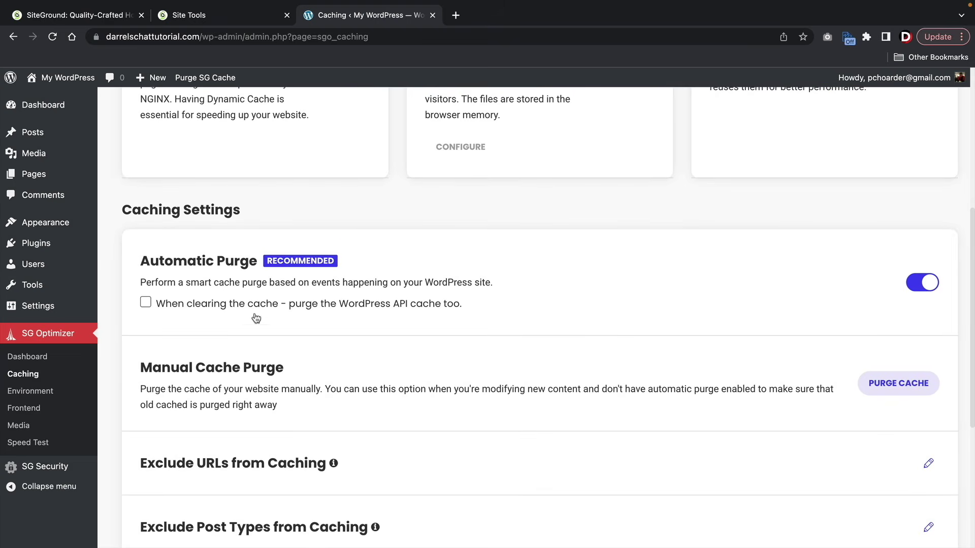
pyautogui.scroll(-4, 333, 359)
pyautogui.scroll(-2, 355, 362)
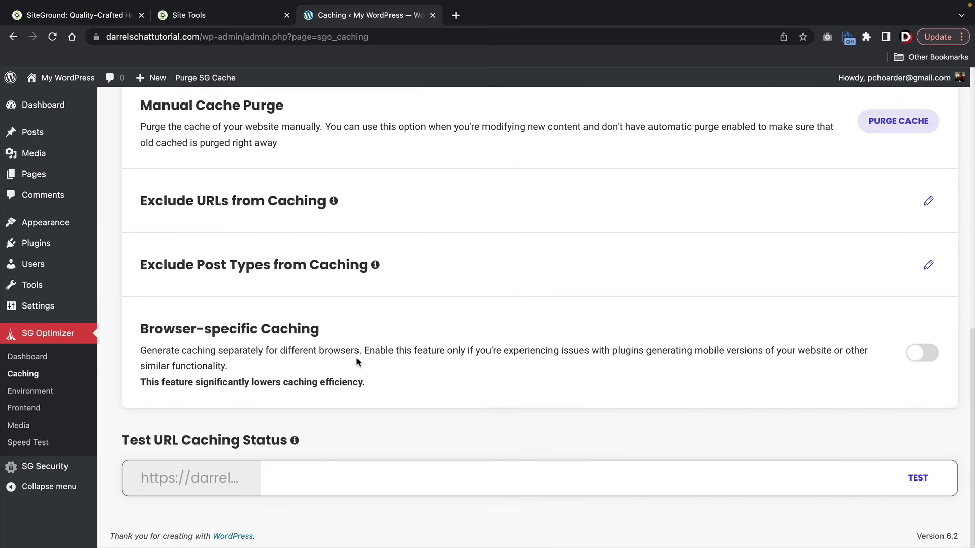
pyautogui.scroll(12, 483, 421)
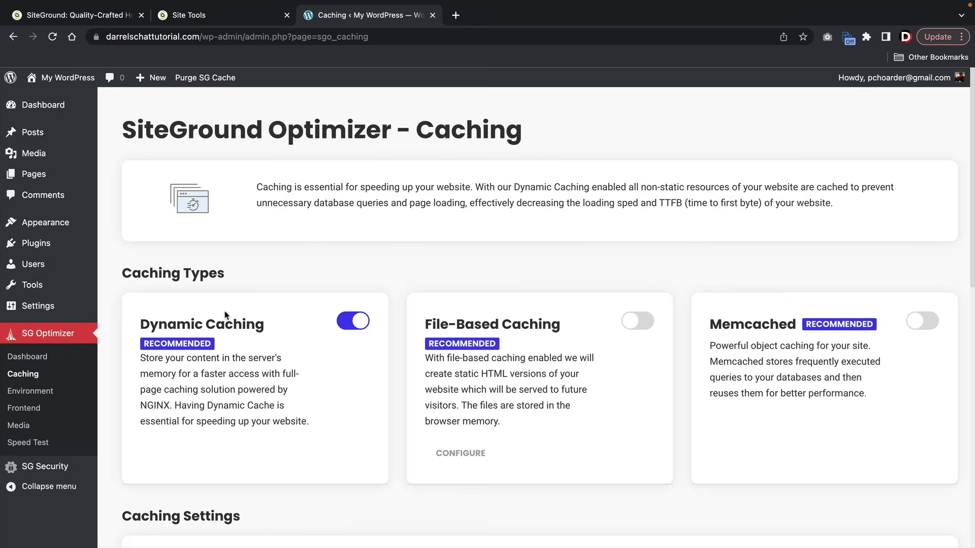
# - Return to the main WordPress admin Dashboard
pyautogui.click(35, 104)
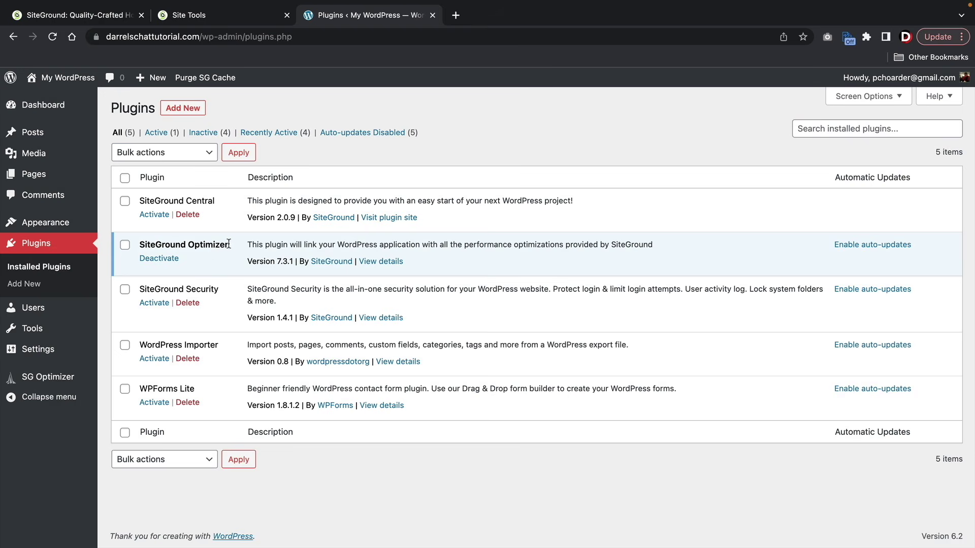
pyautogui.moveTo(230, 247); pyautogui.dragTo(151, 244)
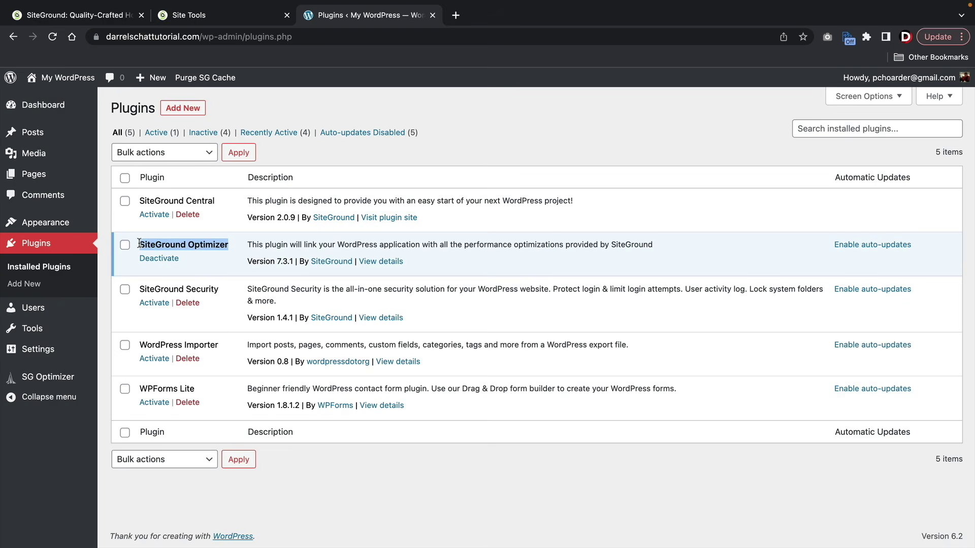
pyautogui.click(153, 242)
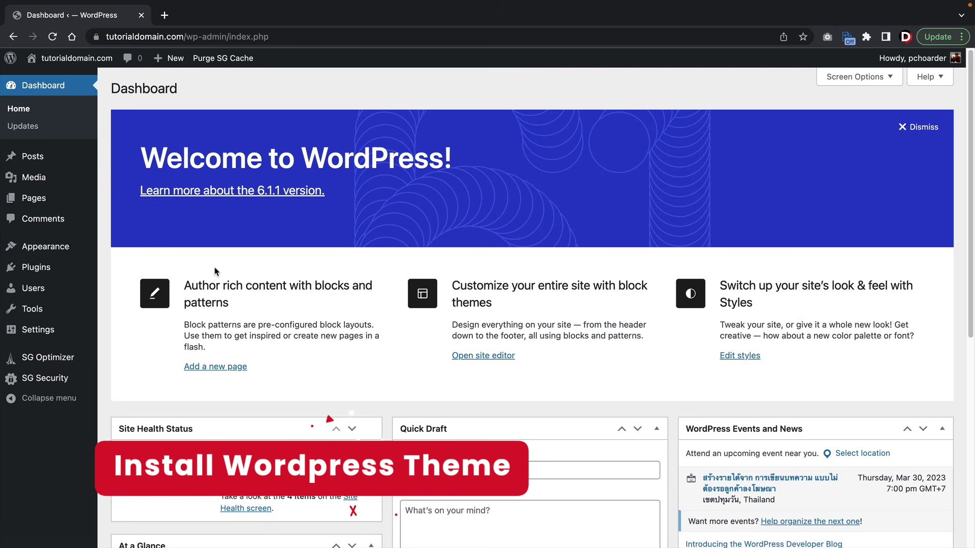
# - Open Add Themes and browse the 5447 Popular themes, ending in the search field
pyautogui.moveTo(46, 247)
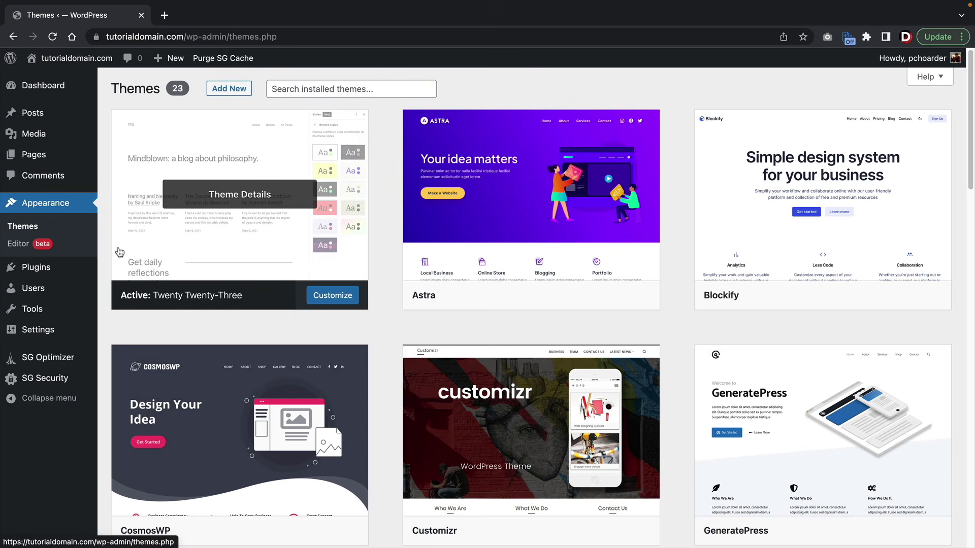
pyautogui.click(232, 90)
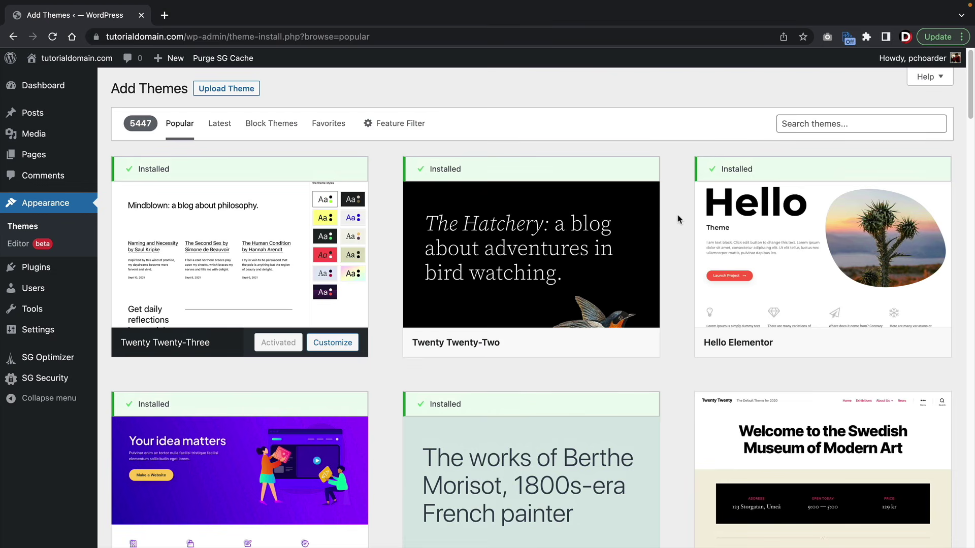
pyautogui.scroll(-10, 678, 219)
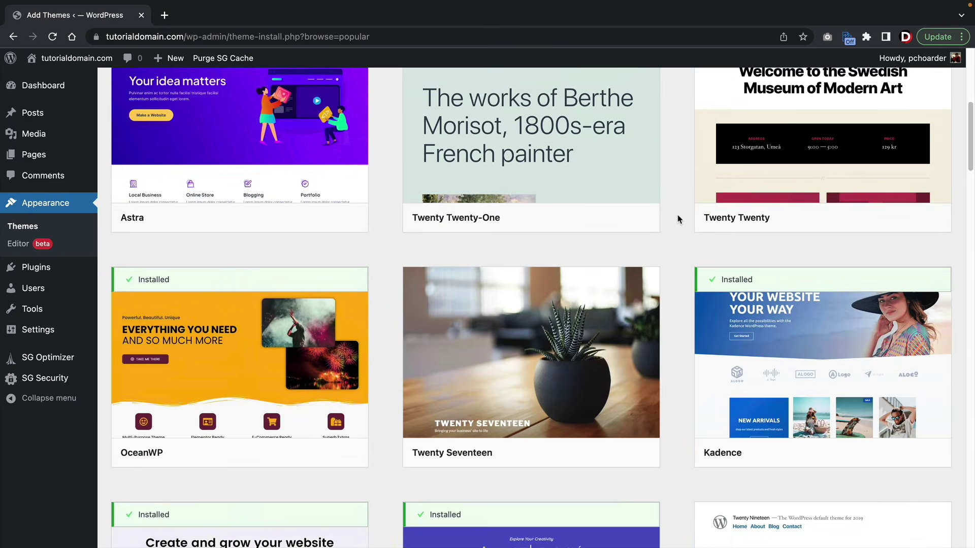
pyautogui.scroll(-3, 678, 219)
pyautogui.scroll(-3, 678, 219)
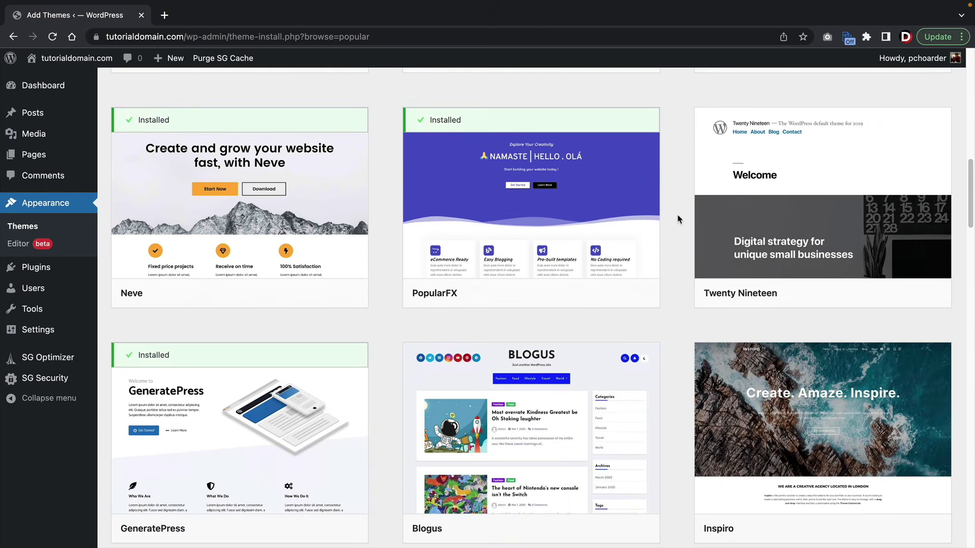
pyautogui.scroll(-5, 678, 219)
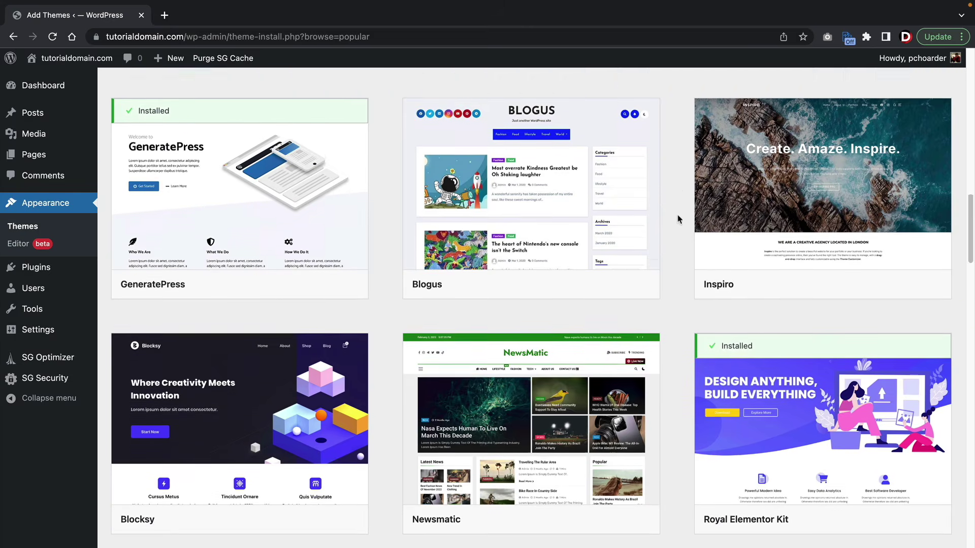
pyautogui.scroll(-7, 679, 220)
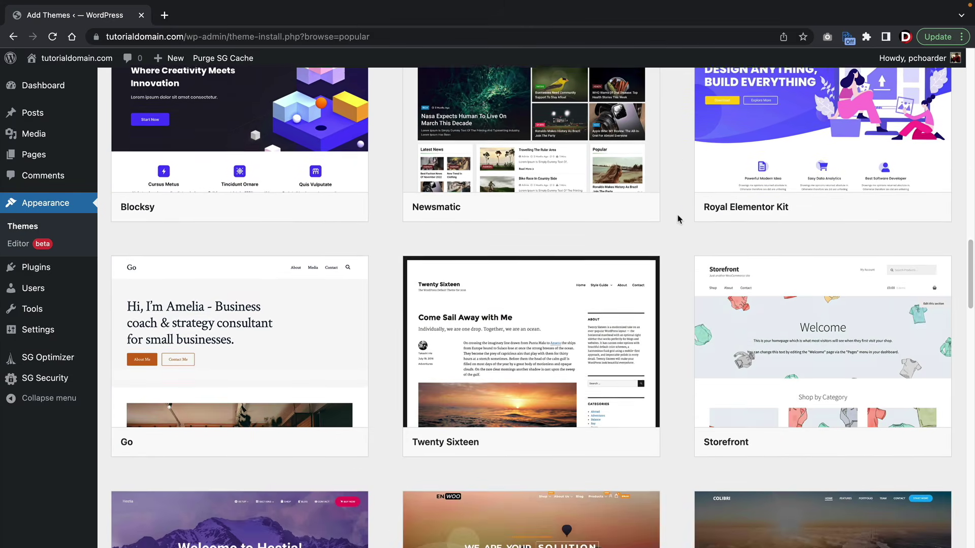
pyautogui.scroll(-7, 679, 220)
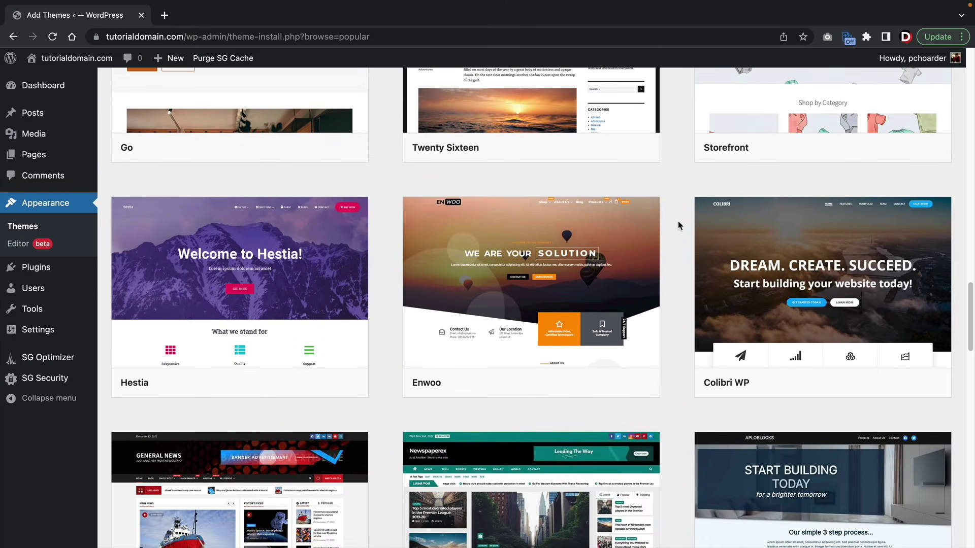
pyautogui.scroll(17, 680, 247)
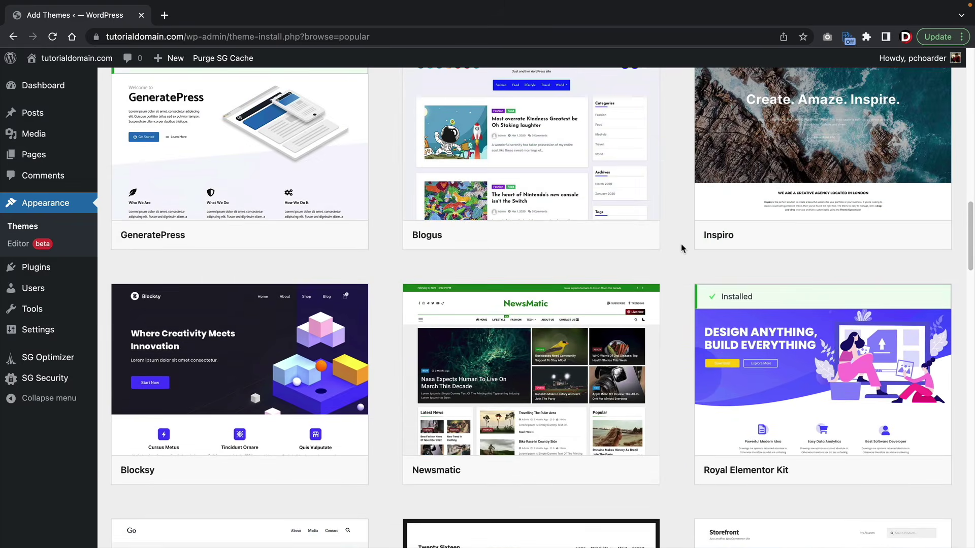
pyautogui.scroll(15, 681, 248)
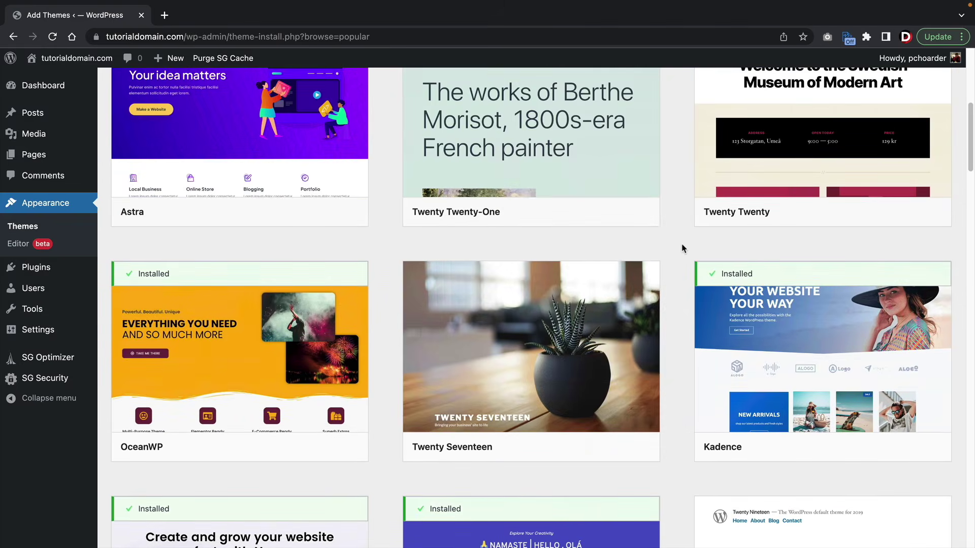
pyautogui.scroll(1, 682, 247)
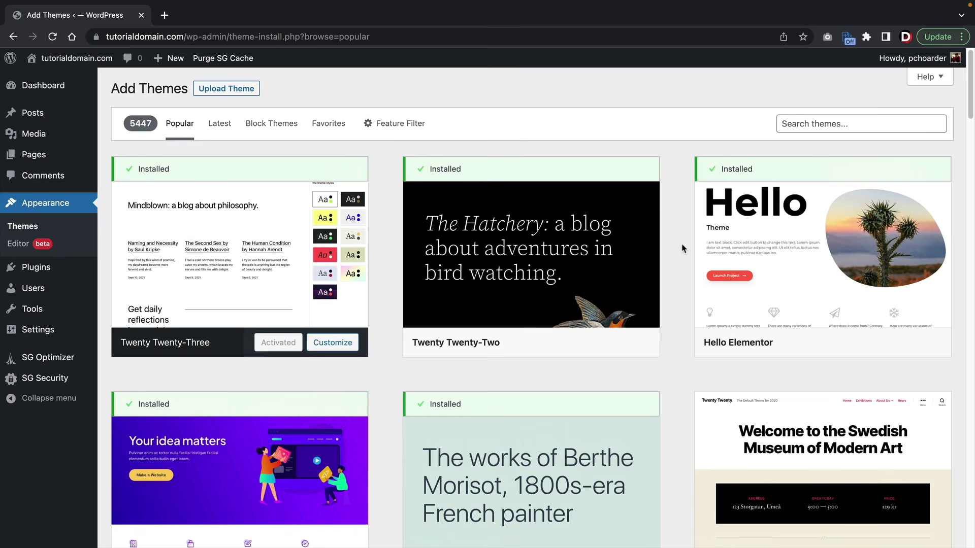
pyautogui.click(839, 126)
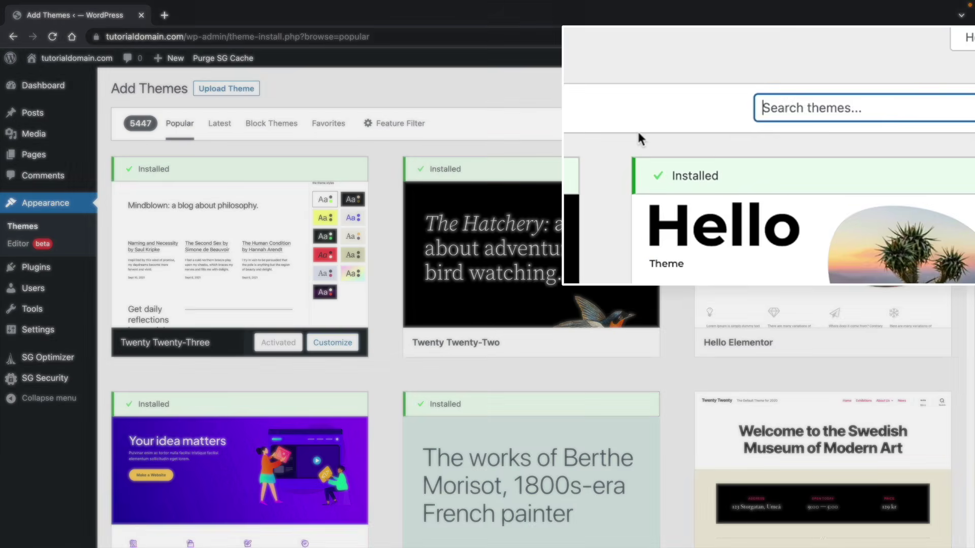
# - Search themes for 'blocks', then install and activate Blocksy
pyautogui.write('blocksy')
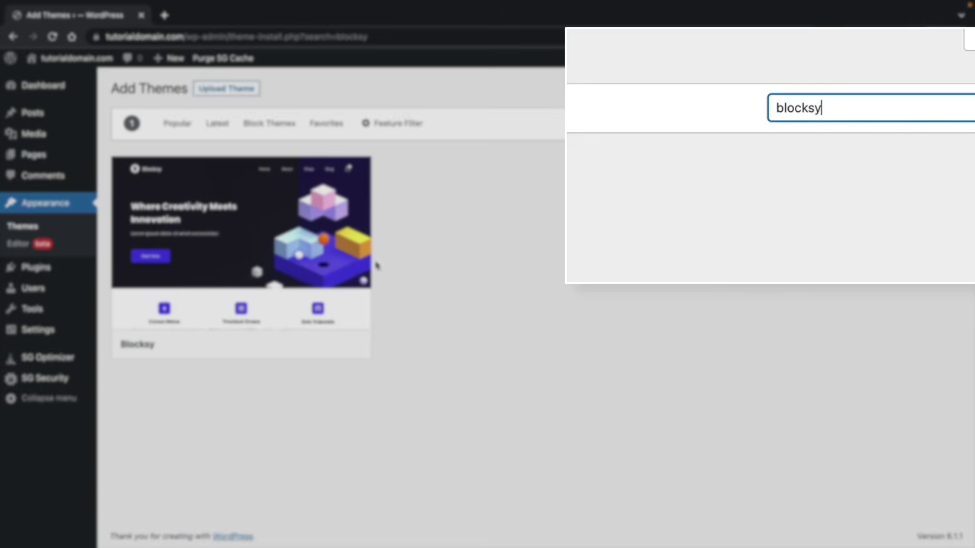
pyautogui.moveTo(244, 252)
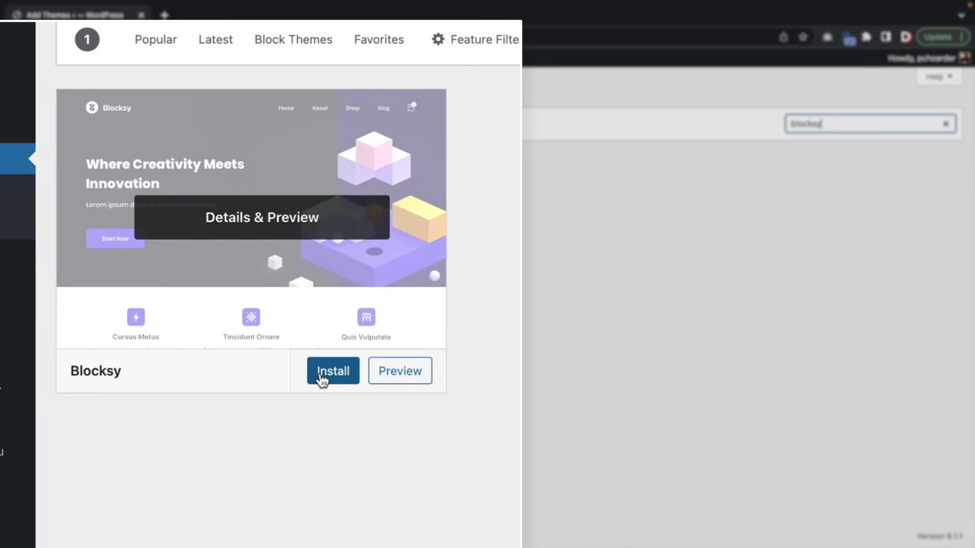
pyautogui.click(289, 350)
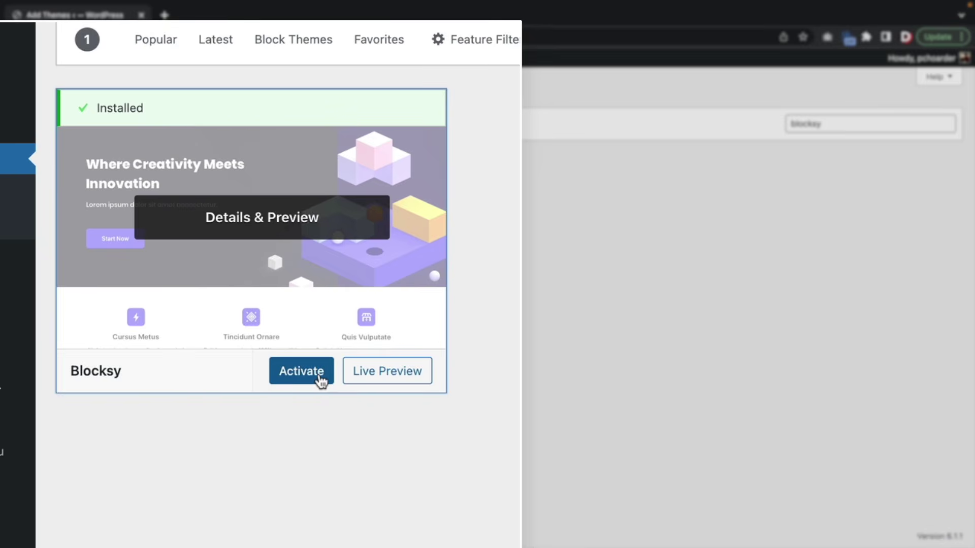
pyautogui.click(321, 380)
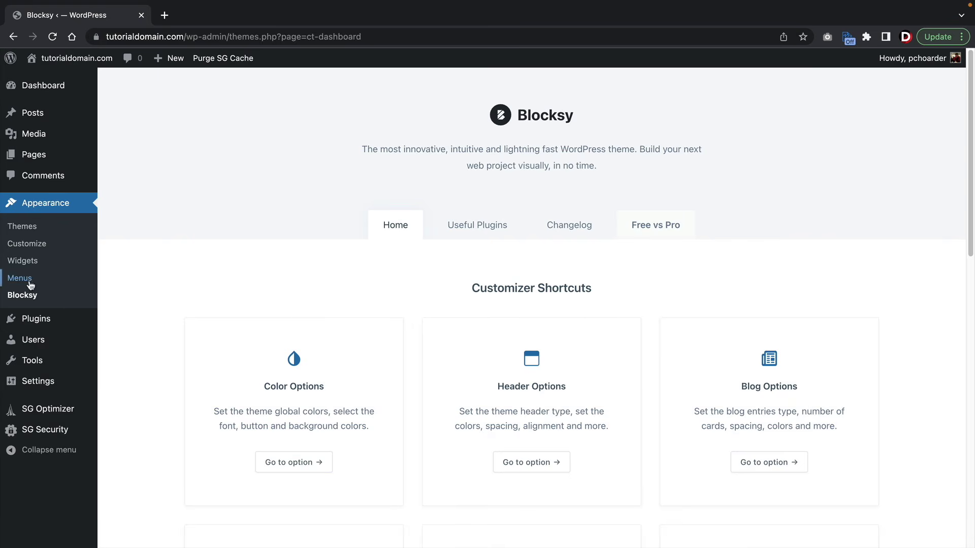
# - Install Blocksy Companion from the Blocksy dashboard and show its Starter Sites
pyautogui.click(22, 297)
pyautogui.scroll(-7, 415, 304)
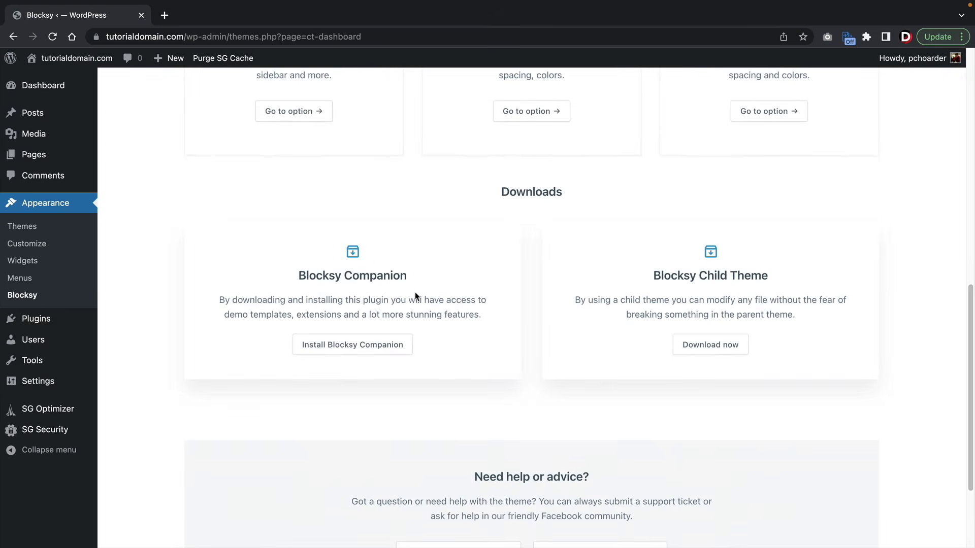
pyautogui.moveTo(303, 277); pyautogui.dragTo(435, 289)
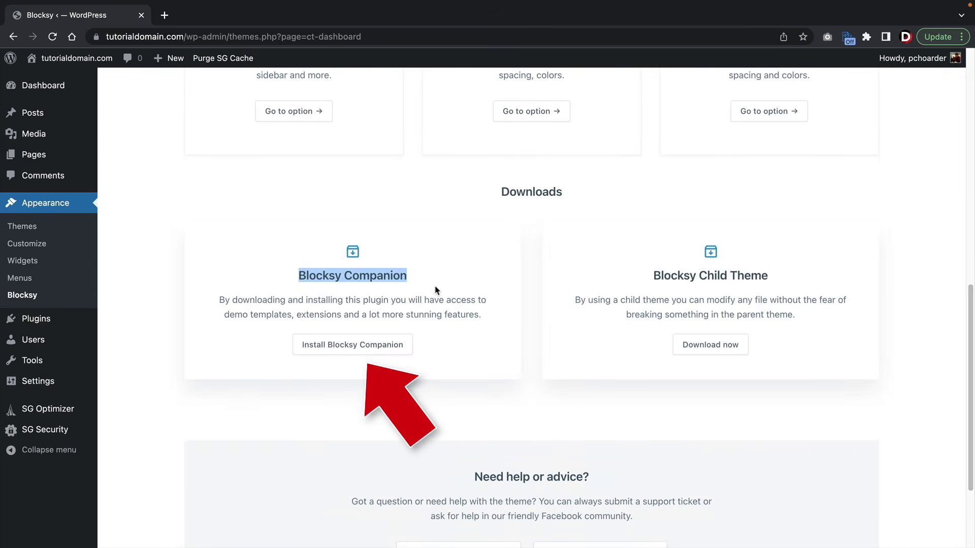
pyautogui.click(328, 351)
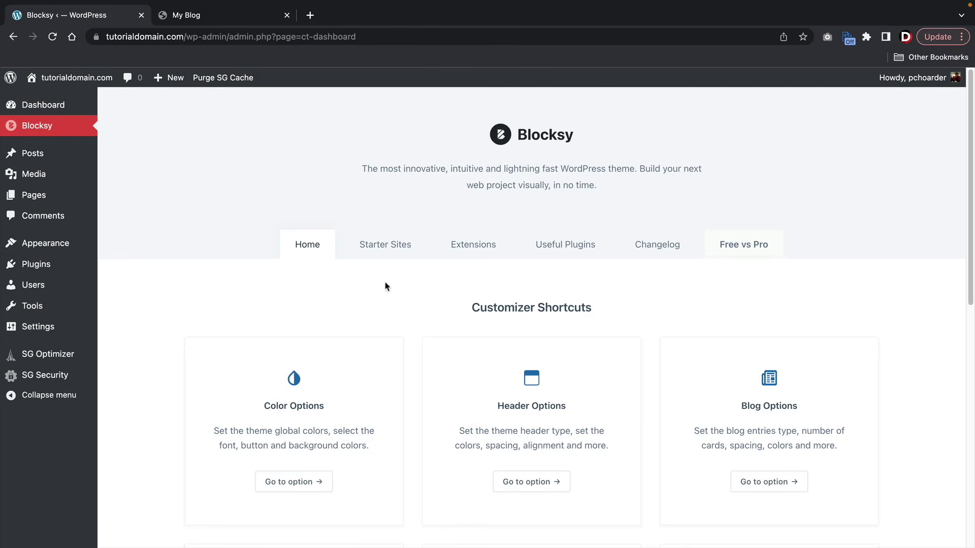
pyautogui.click(395, 248)
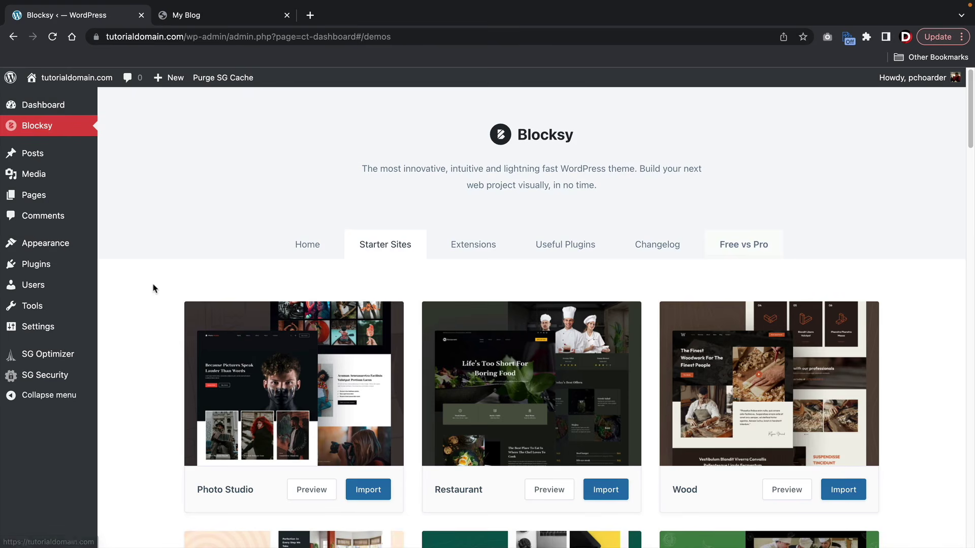
# - Scroll through Blocksy's starter site designs down to the Modern Shop card
pyautogui.scroll(-3, 162, 296)
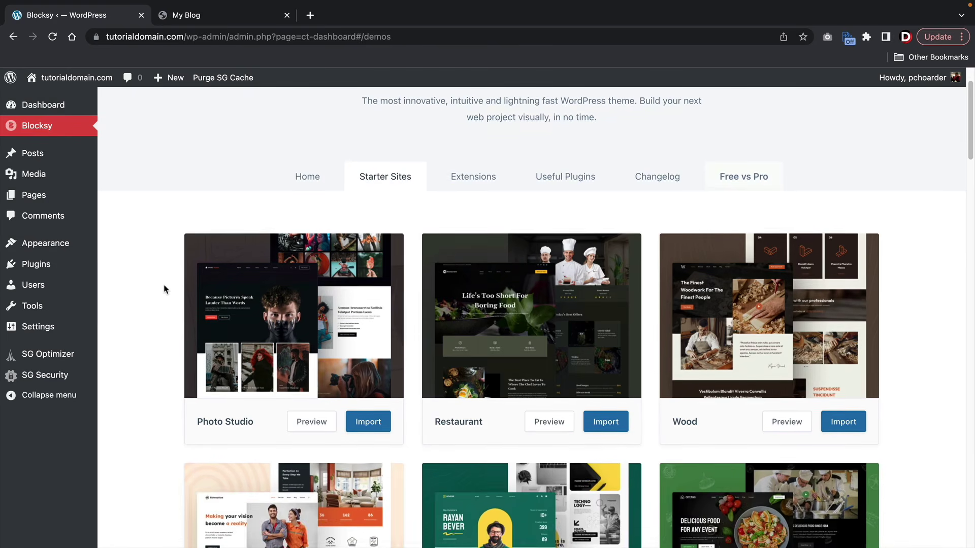
pyautogui.moveTo(221, 296)
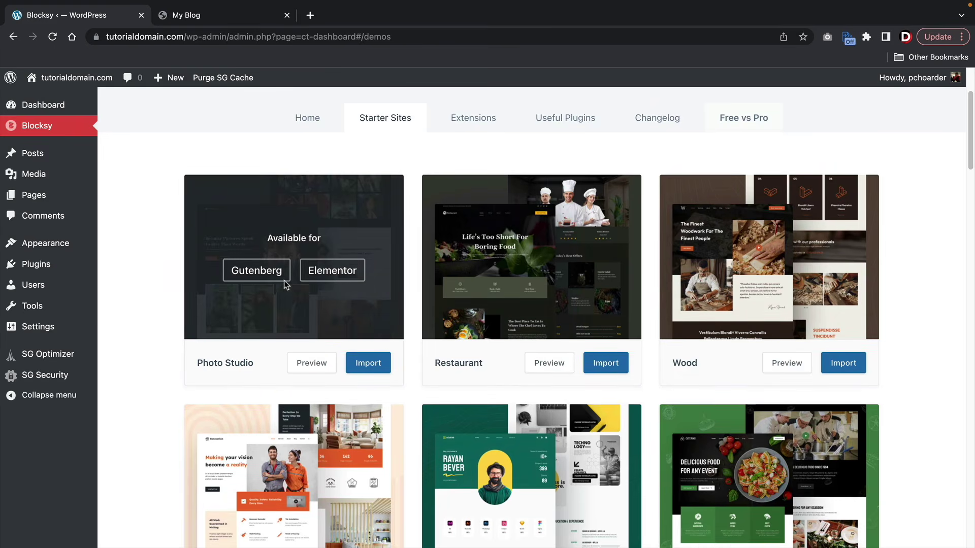
pyautogui.scroll(-4, 527, 258)
pyautogui.scroll(3, 552, 262)
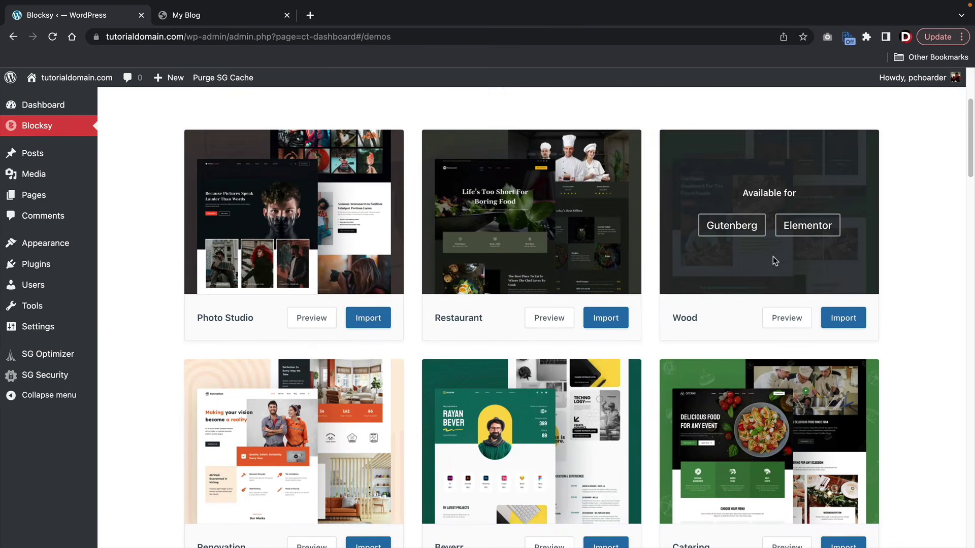
pyautogui.scroll(-2, 766, 264)
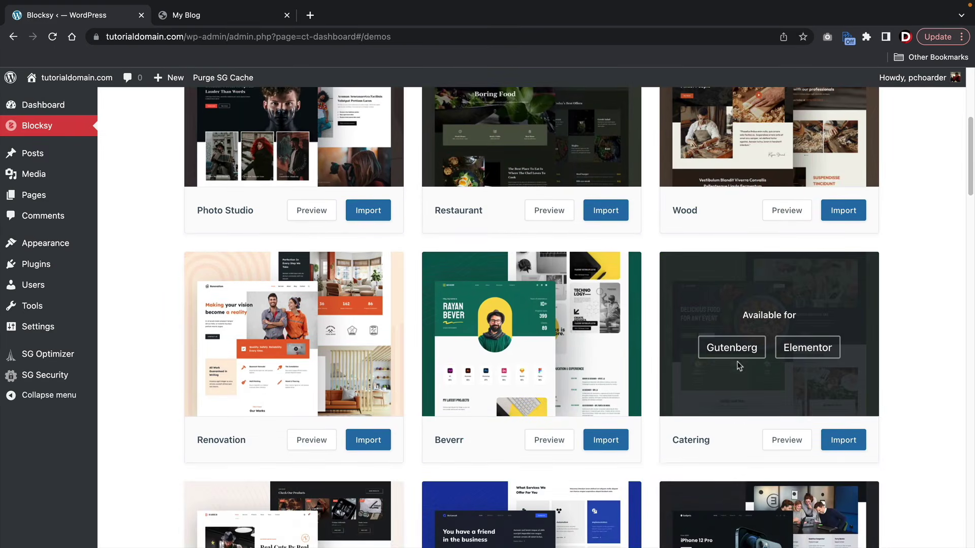
pyautogui.scroll(-5, 246, 355)
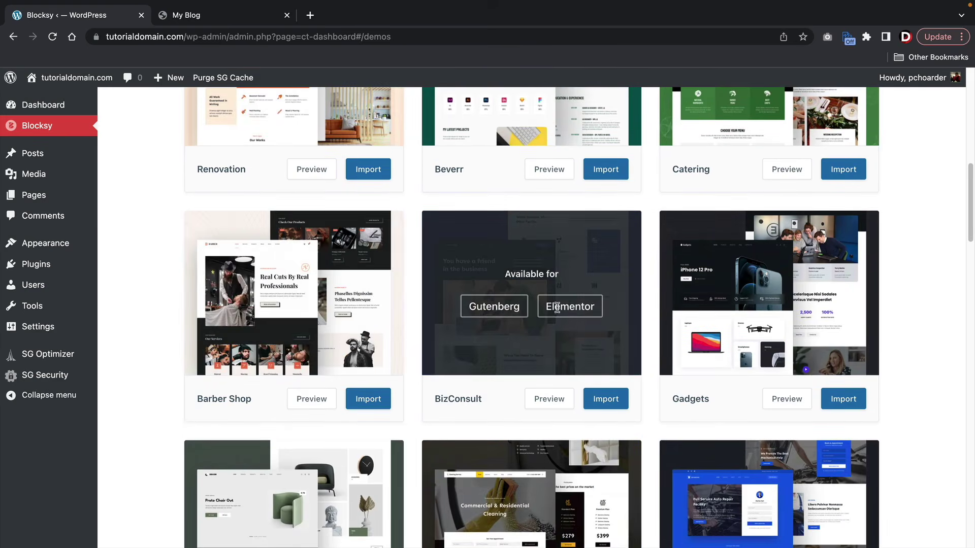
pyautogui.scroll(-3, 702, 303)
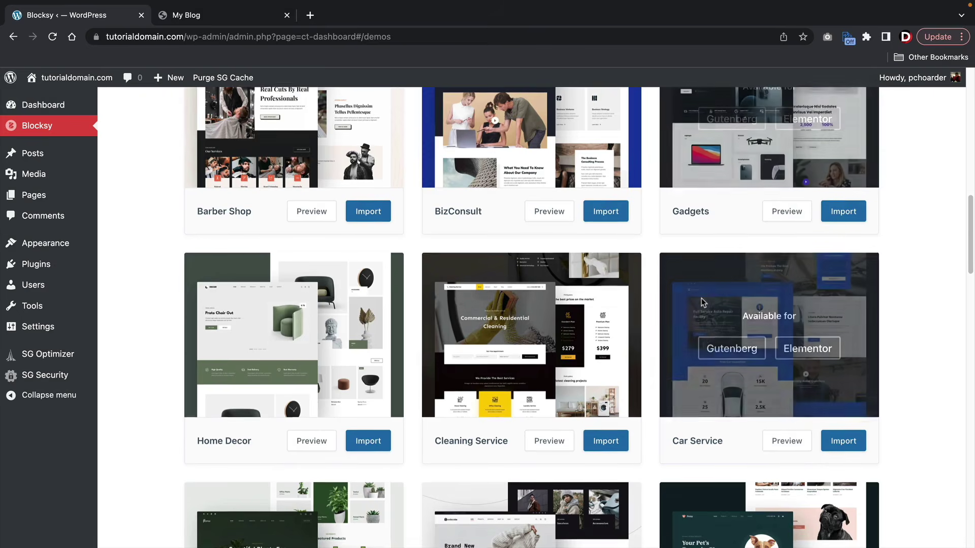
pyautogui.scroll(-2, 702, 299)
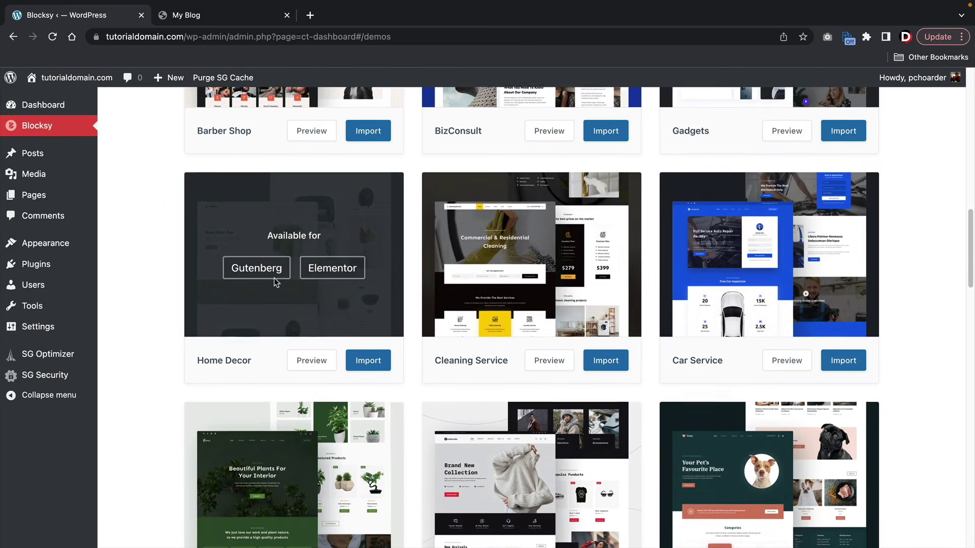
pyautogui.scroll(-10, 274, 279)
pyautogui.scroll(-12, 273, 276)
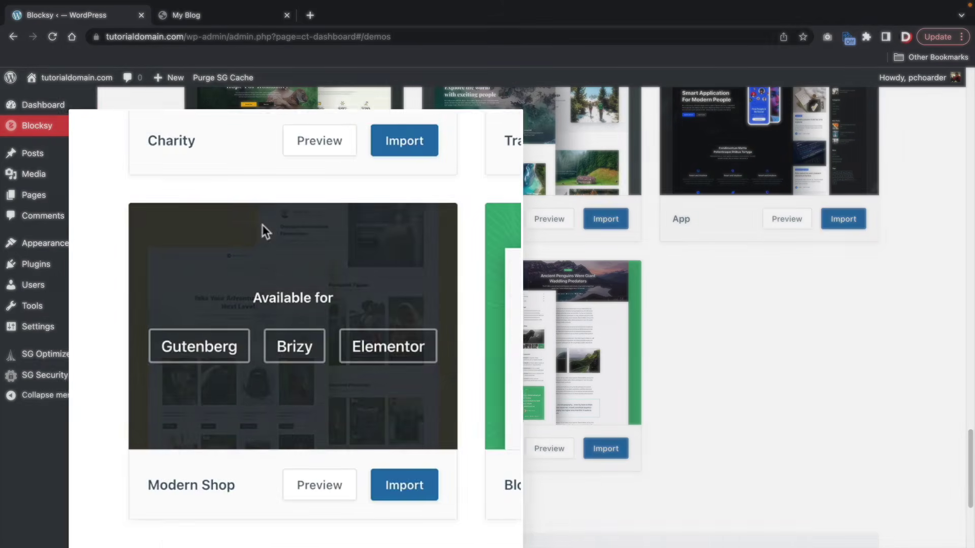
pyautogui.scroll(-1, 262, 224)
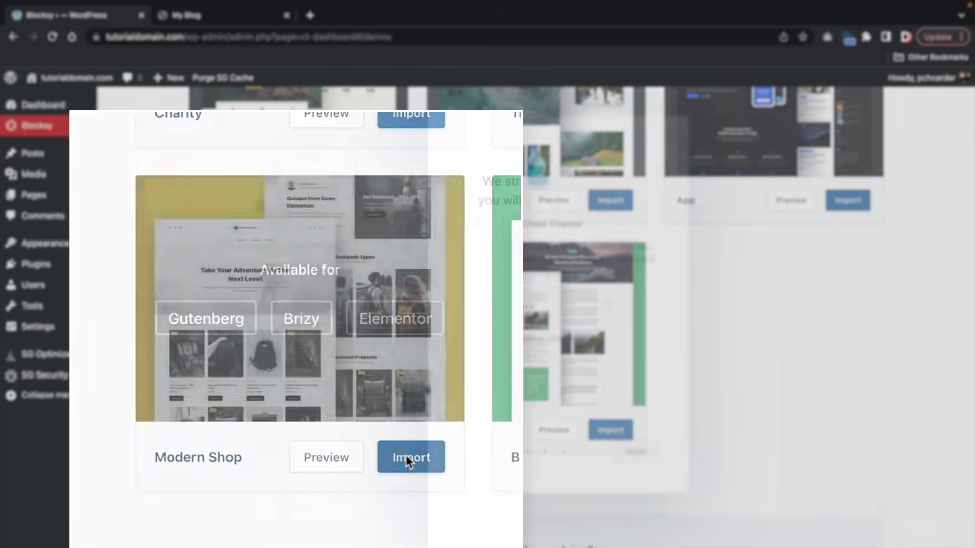
# - Clean-install the Modern Shop starter site with Elementor, WooCommerce and WPForms, then view the site
pyautogui.click(406, 459)
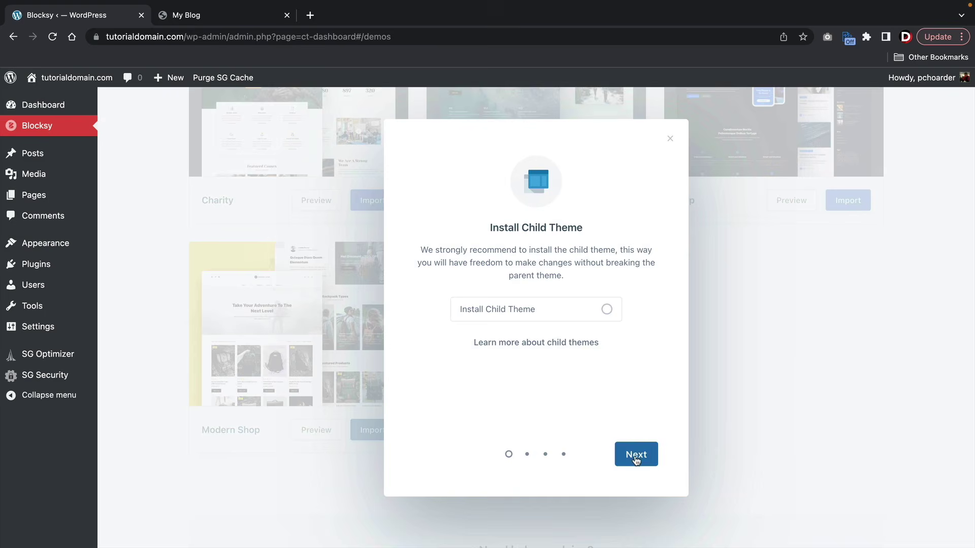
pyautogui.click(636, 455)
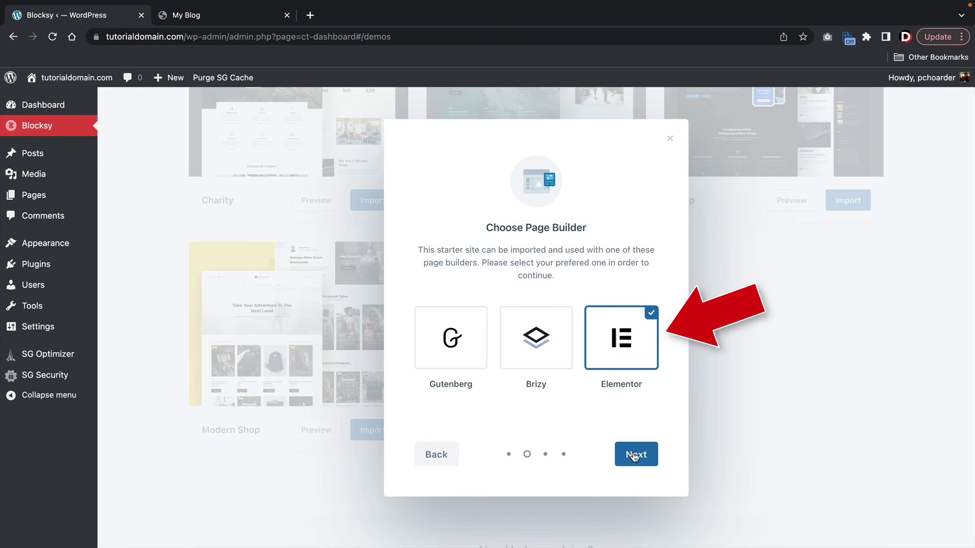
pyautogui.click(634, 456)
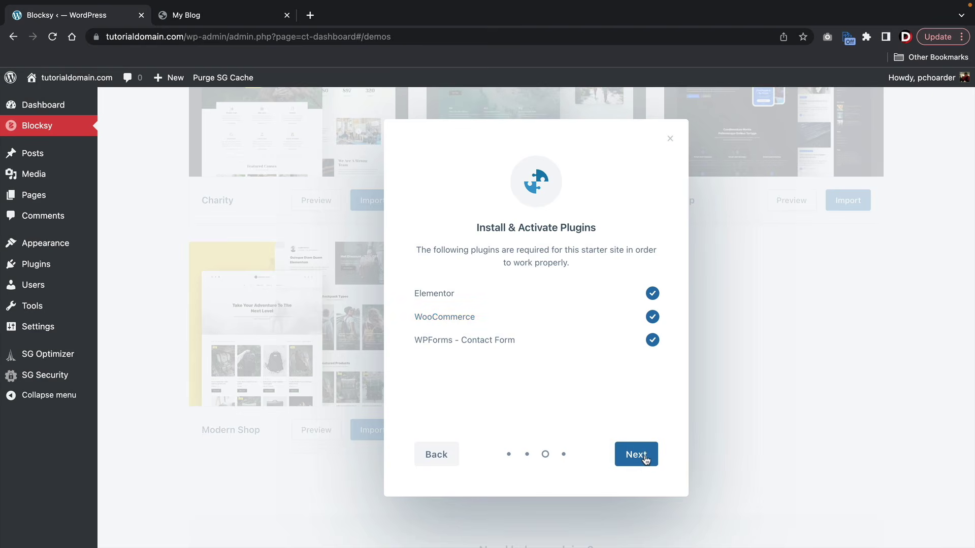
pyautogui.click(645, 459)
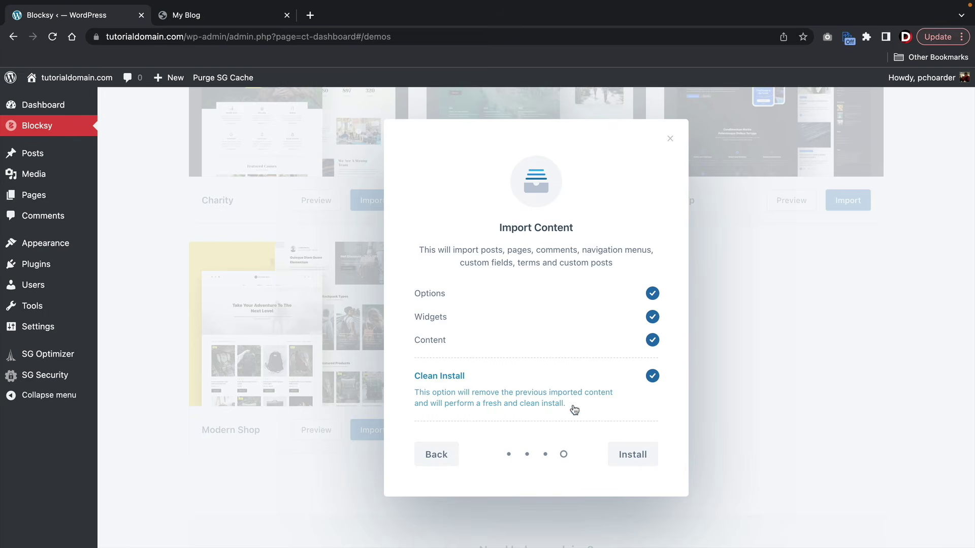
pyautogui.click(639, 456)
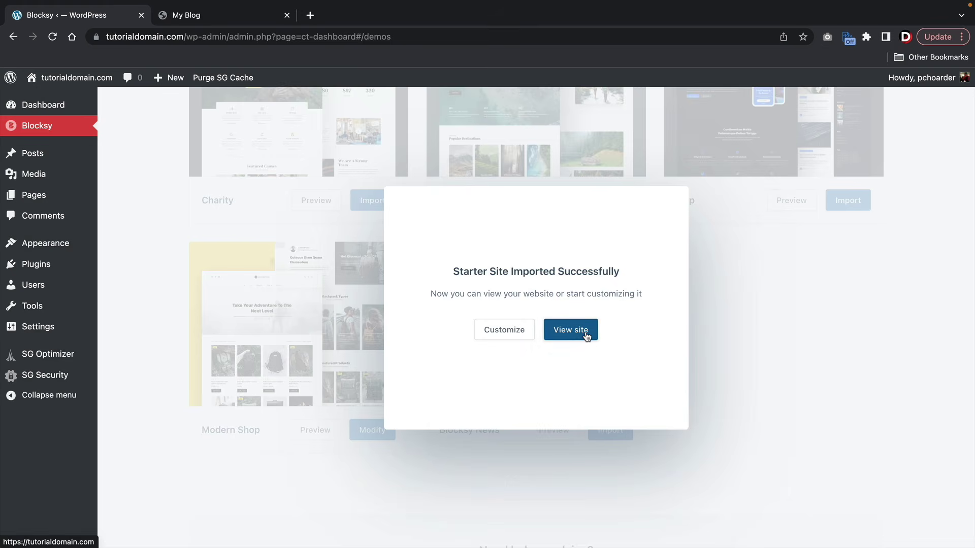
pyautogui.click(570, 330)
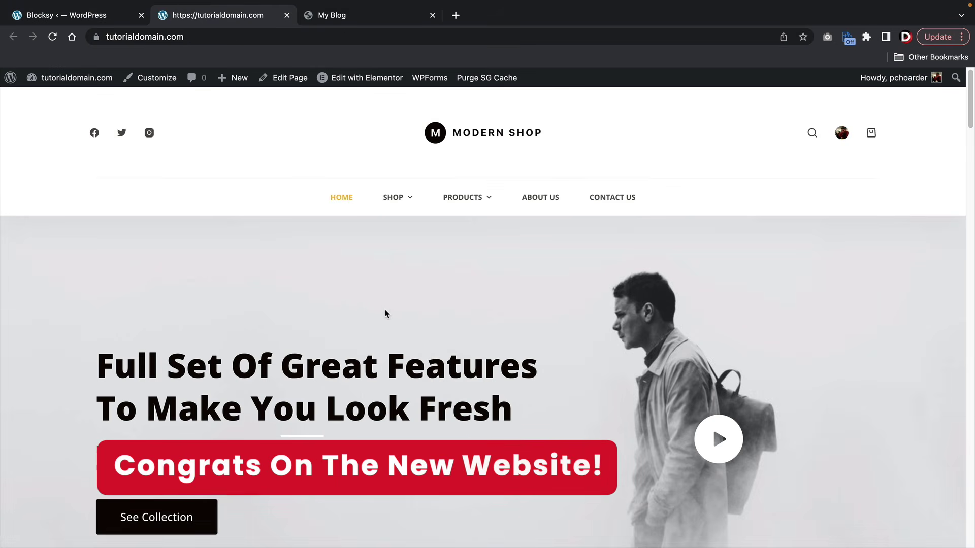
pyautogui.scroll(-5, 463, 267)
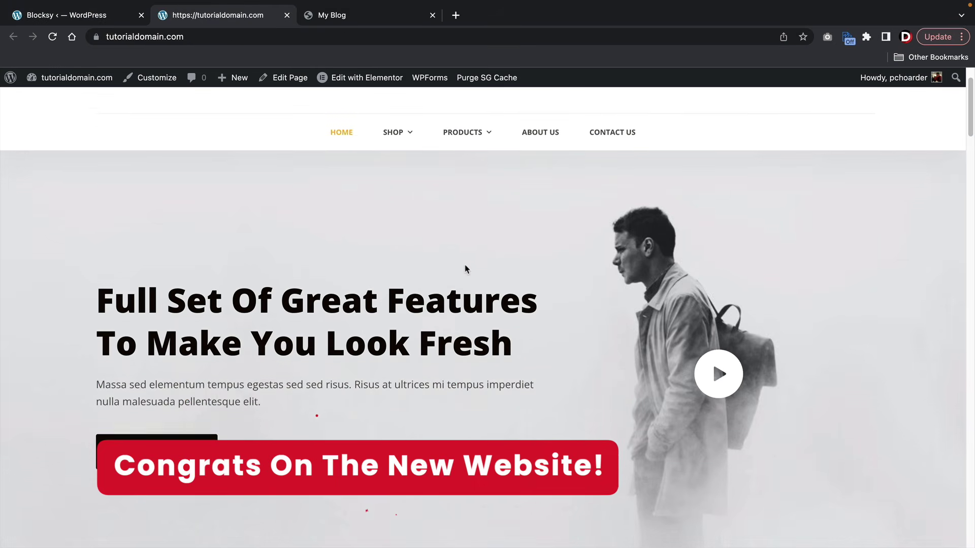
pyautogui.scroll(-4, 424, 342)
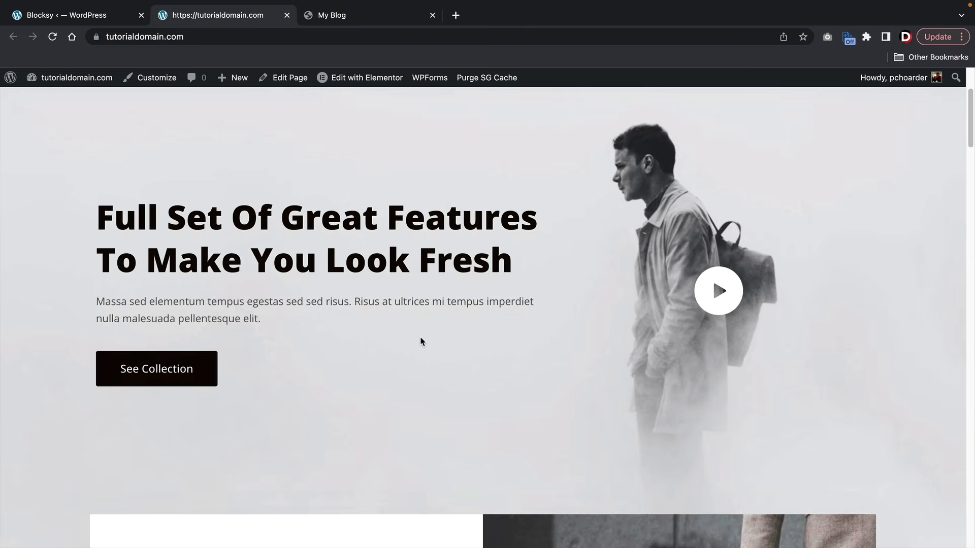
pyautogui.scroll(-10, 421, 338)
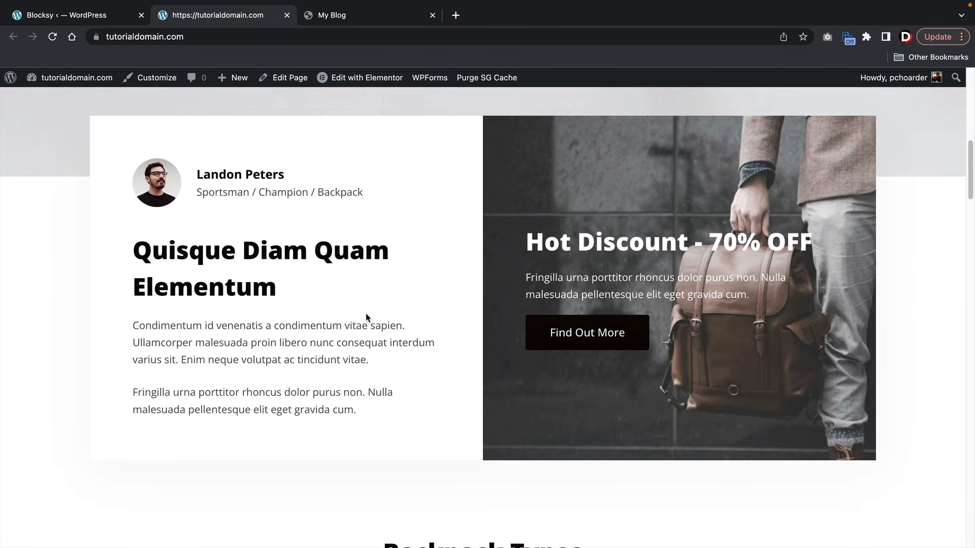
pyautogui.moveTo(280, 292); pyautogui.dragTo(129, 256)
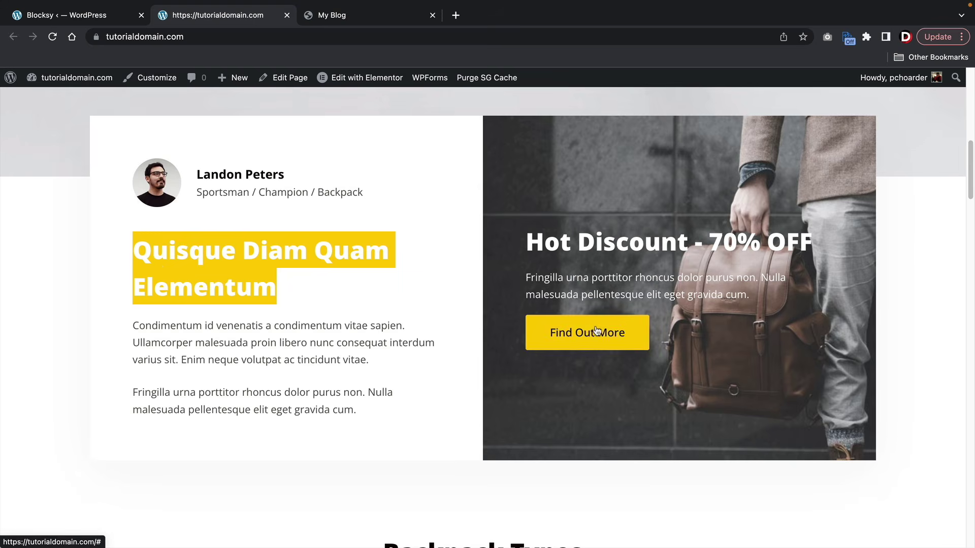
pyautogui.click(433, 336)
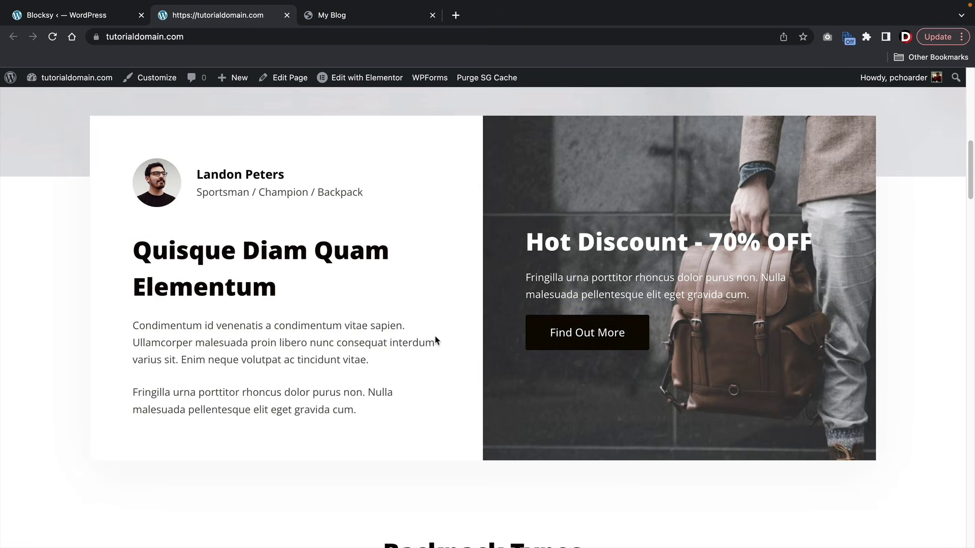
pyautogui.scroll(-13, 435, 337)
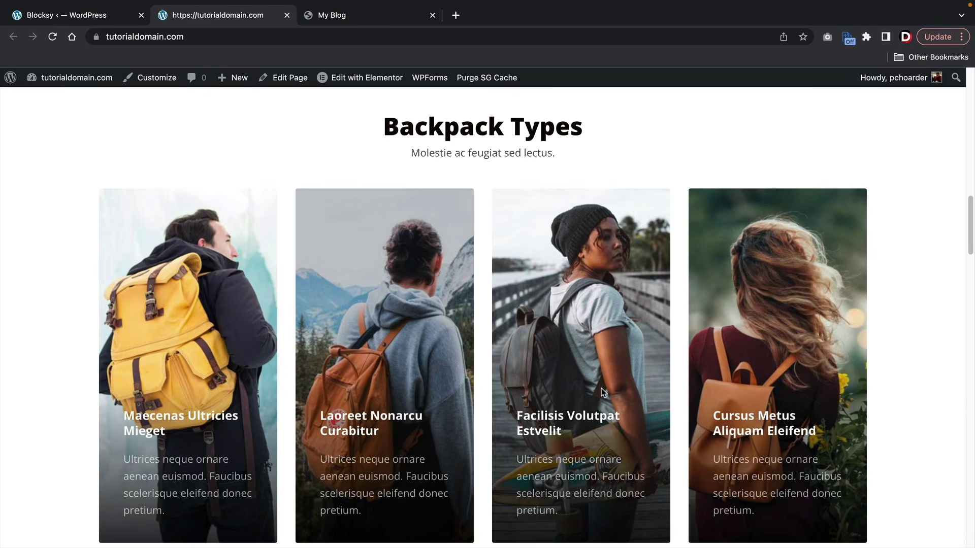
pyautogui.scroll(-10, 604, 383)
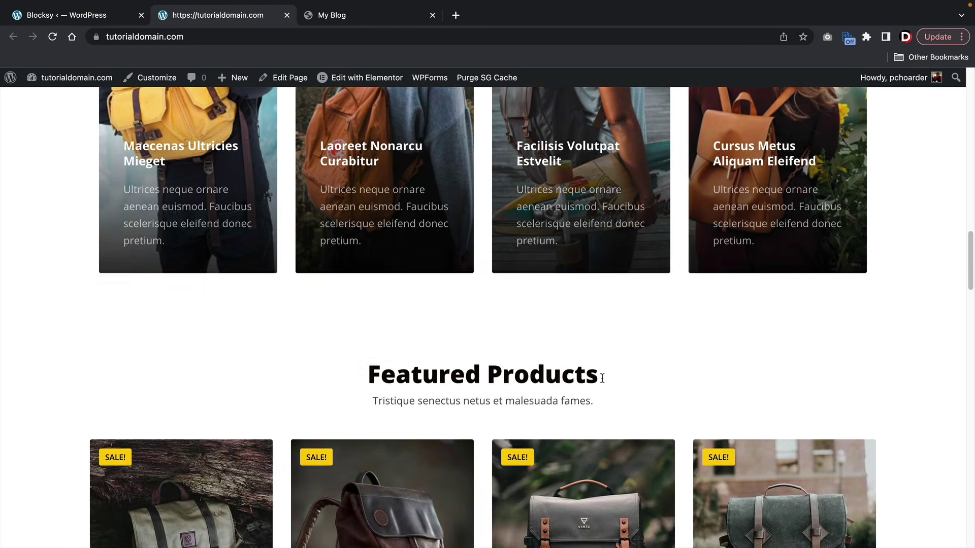
pyautogui.scroll(-2, 602, 378)
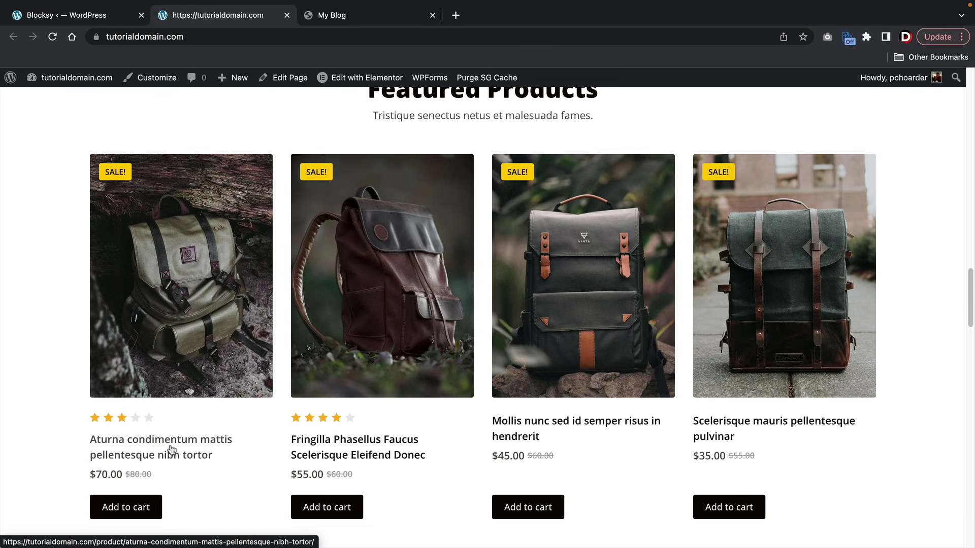
pyautogui.click(134, 507)
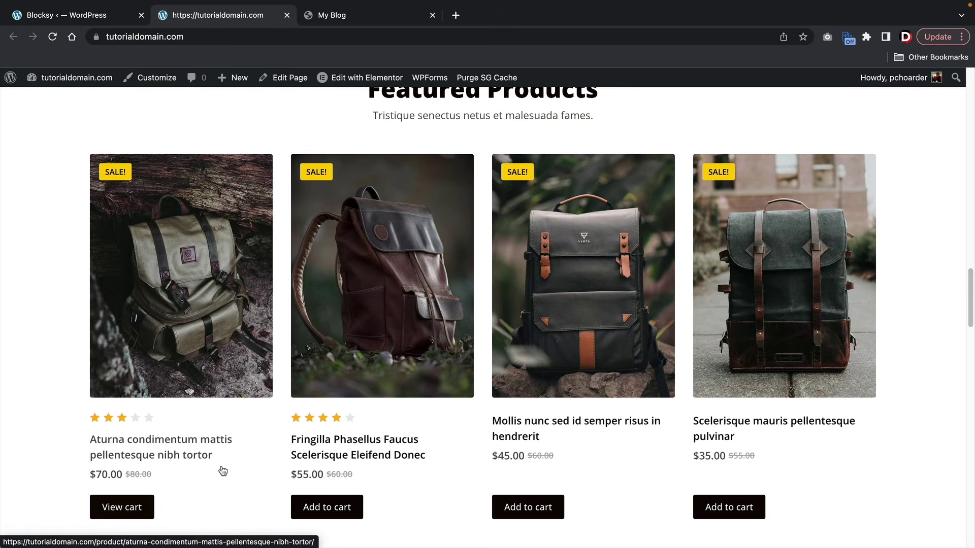
pyautogui.scroll(-3, 224, 464)
pyautogui.scroll(-4, 228, 459)
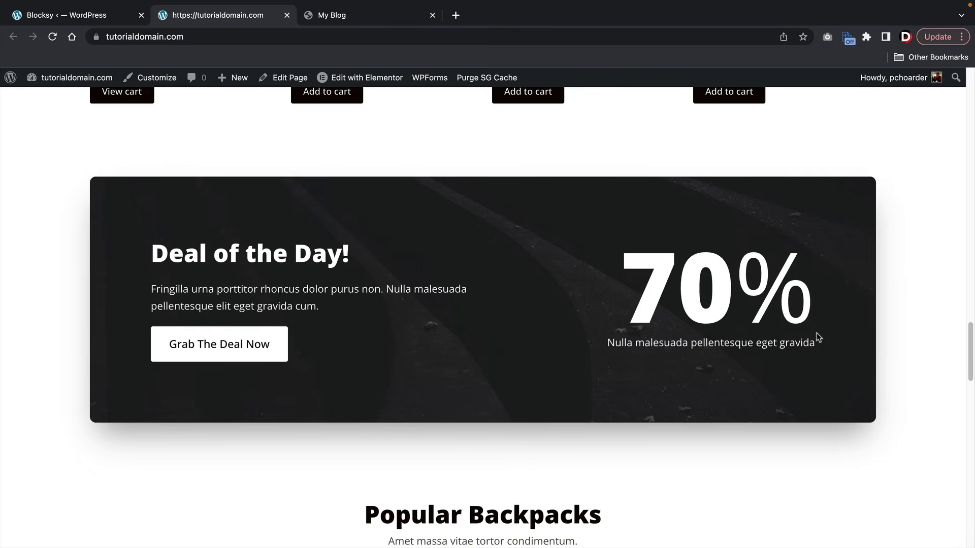
pyautogui.scroll(-6, 753, 387)
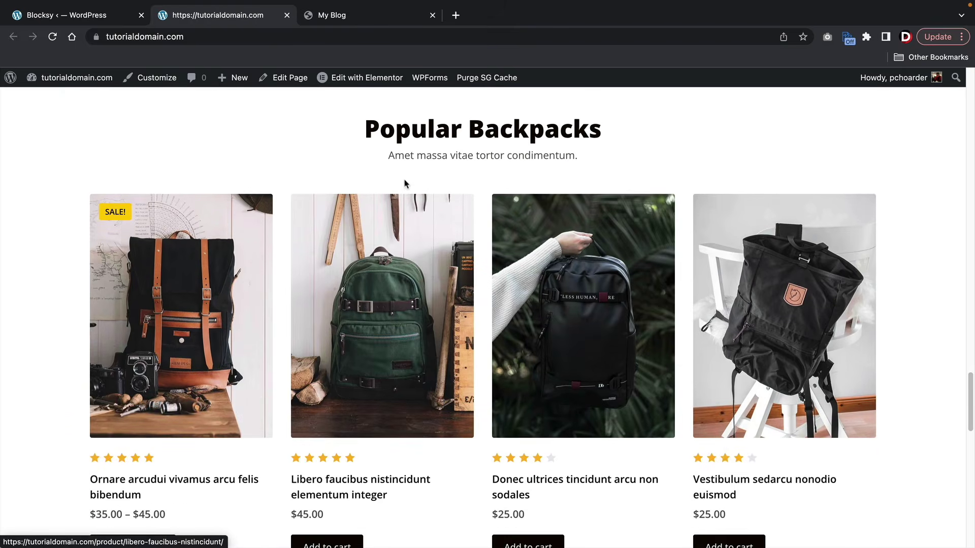
pyautogui.moveTo(364, 129); pyautogui.dragTo(593, 135)
pyautogui.scroll(-1, 533, 229)
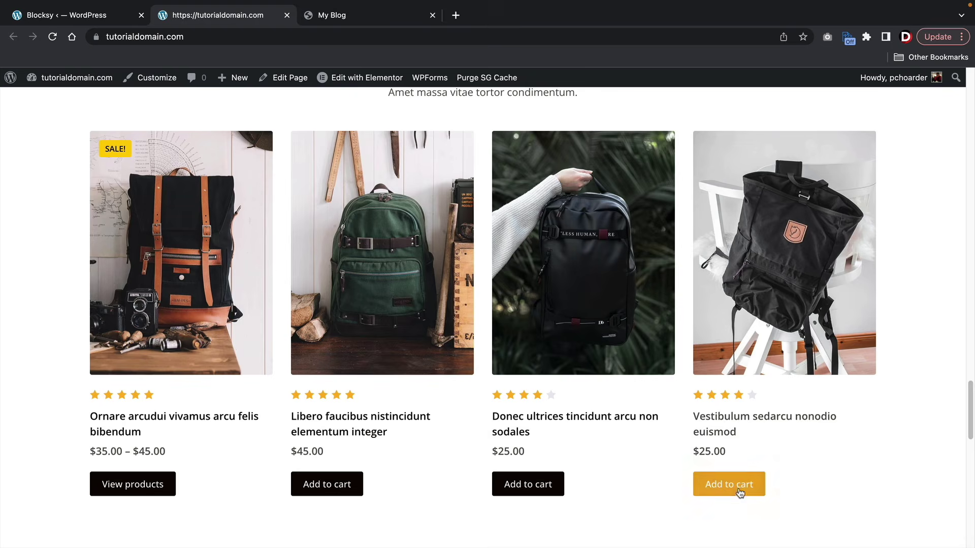
pyautogui.scroll(-4, 510, 450)
pyautogui.scroll(-4, 510, 449)
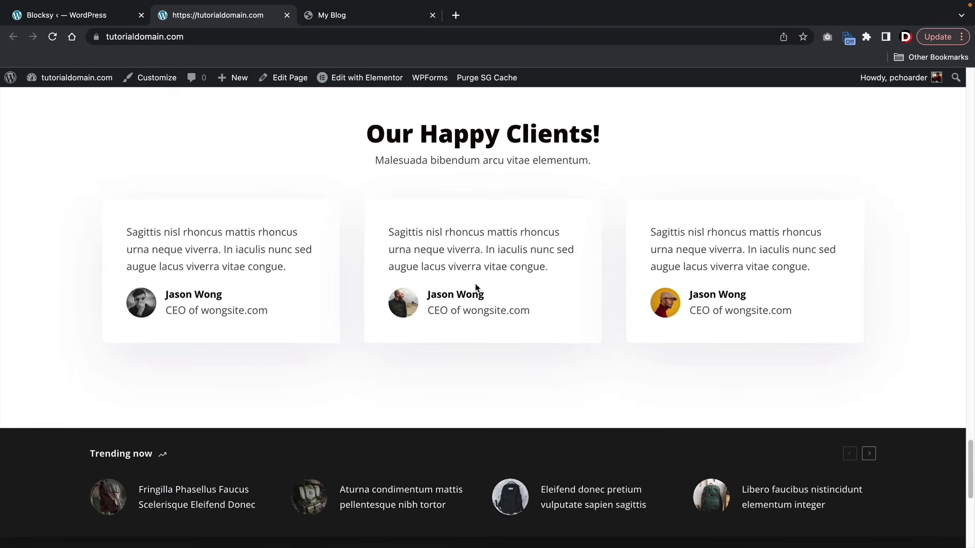
pyautogui.scroll(-3, 475, 286)
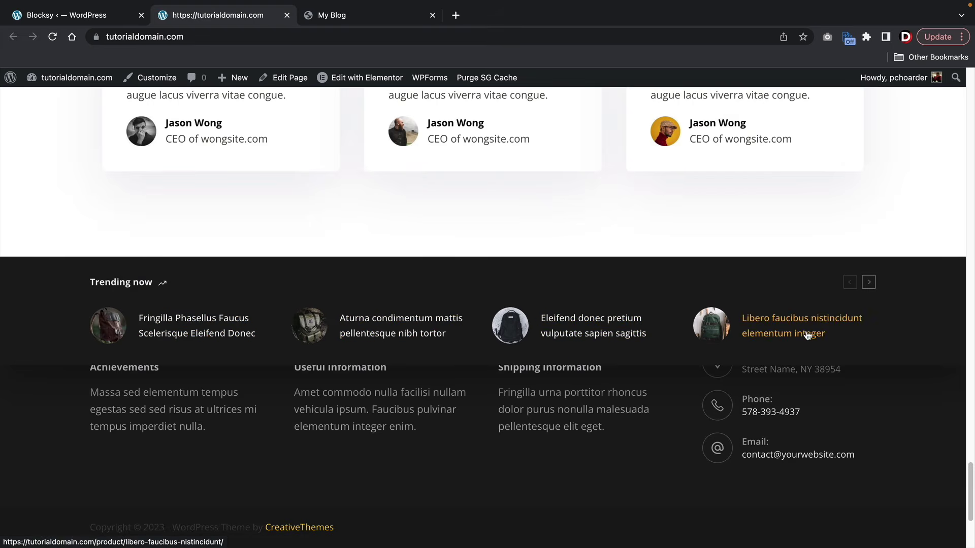
pyautogui.scroll(-4, 681, 390)
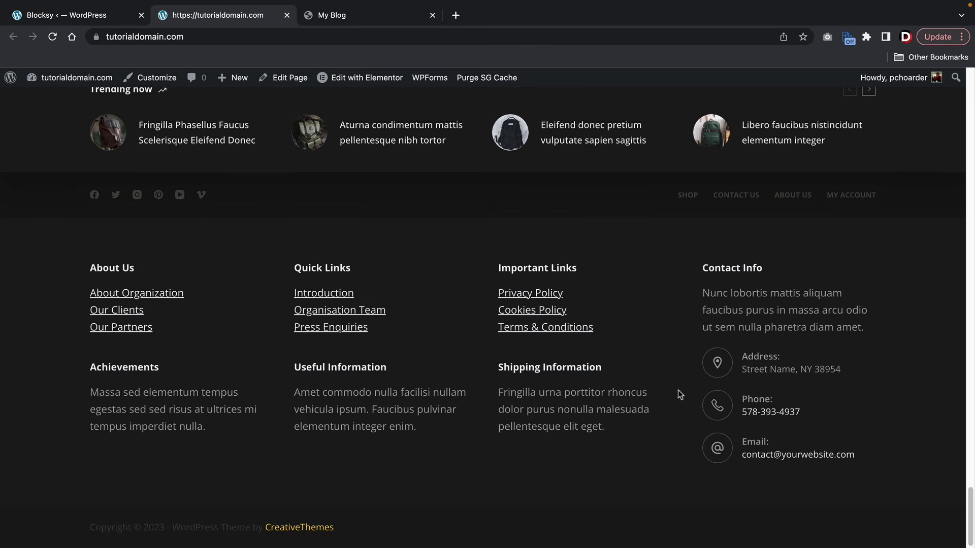
pyautogui.scroll(18, 680, 394)
pyautogui.scroll(20, 681, 389)
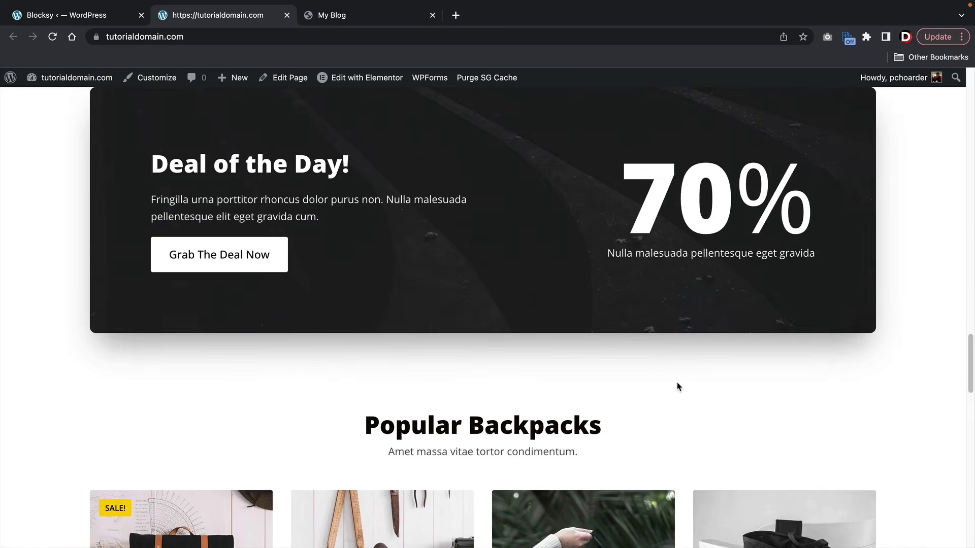
pyautogui.scroll(10, 678, 382)
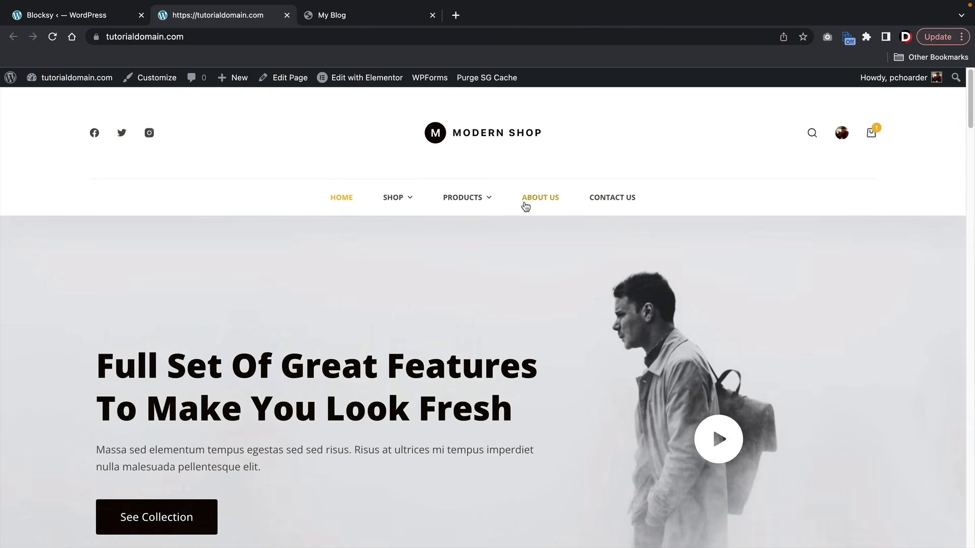
# - Open the About Us page and scroll down to the Our Amazing Team cards and back
pyautogui.click(528, 201)
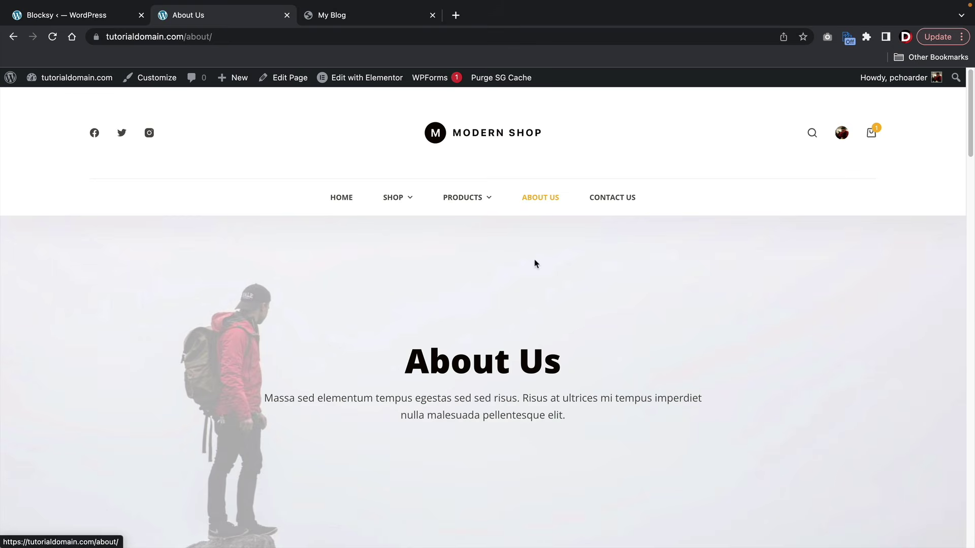
pyautogui.scroll(-1, 525, 276)
pyautogui.scroll(-15, 526, 275)
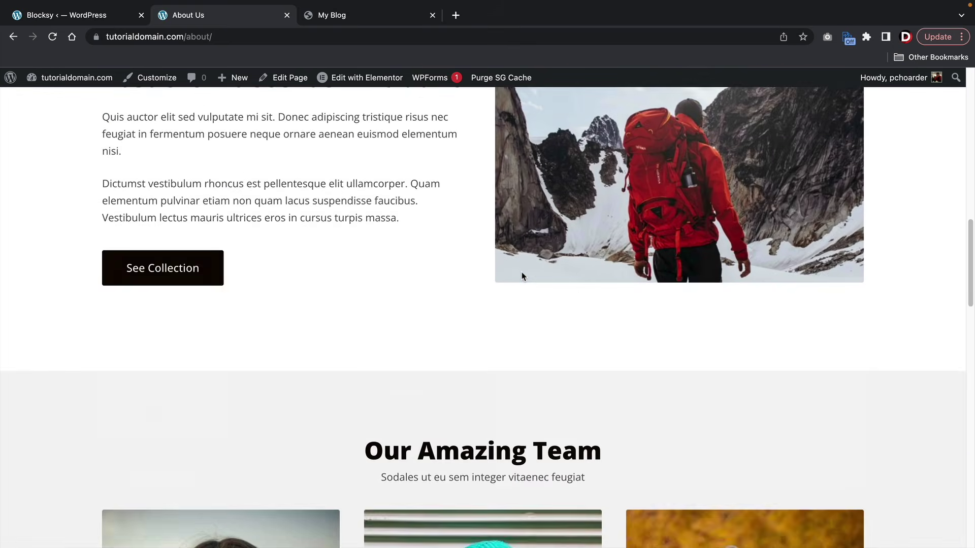
pyautogui.scroll(-10, 523, 276)
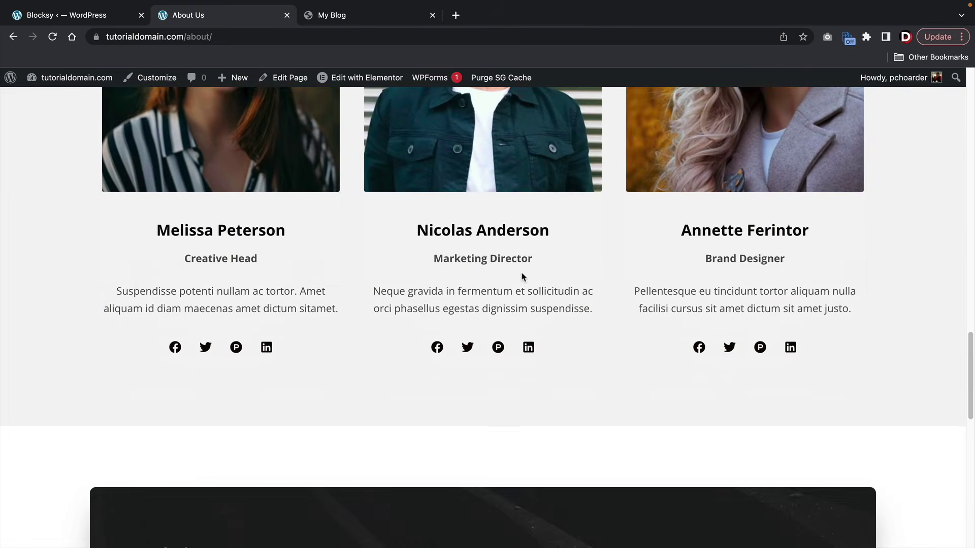
pyautogui.scroll(-8, 523, 276)
pyautogui.scroll(15, 521, 274)
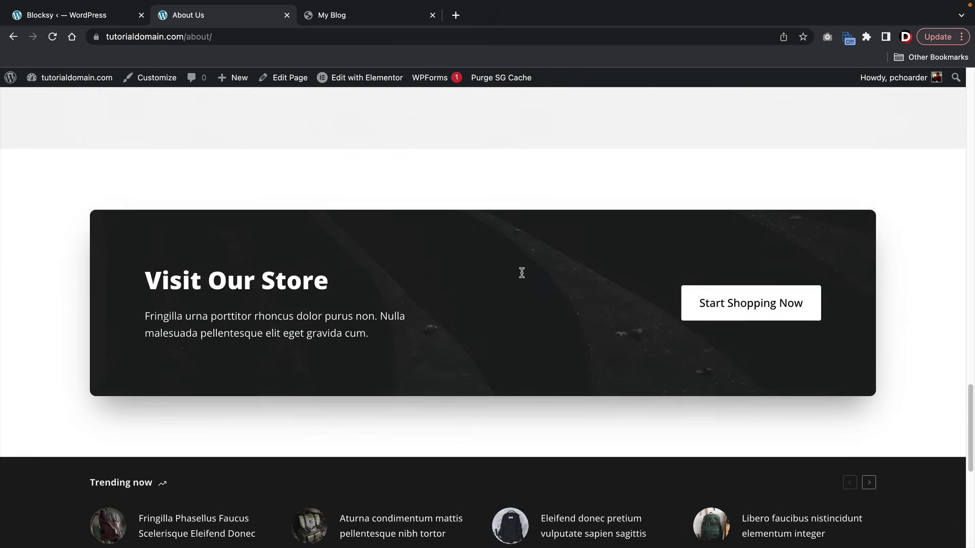
pyautogui.scroll(3, 521, 273)
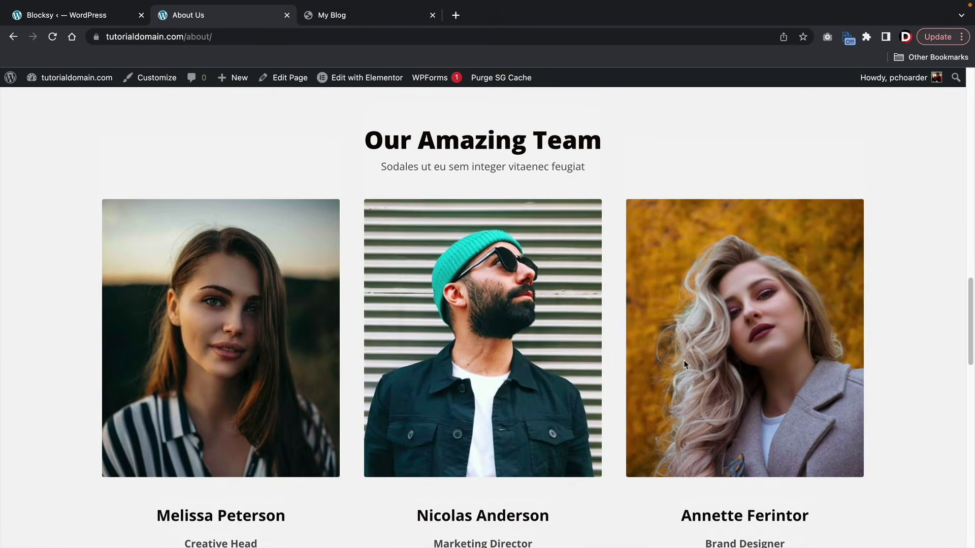
pyautogui.scroll(15, 670, 353)
pyautogui.click(611, 199)
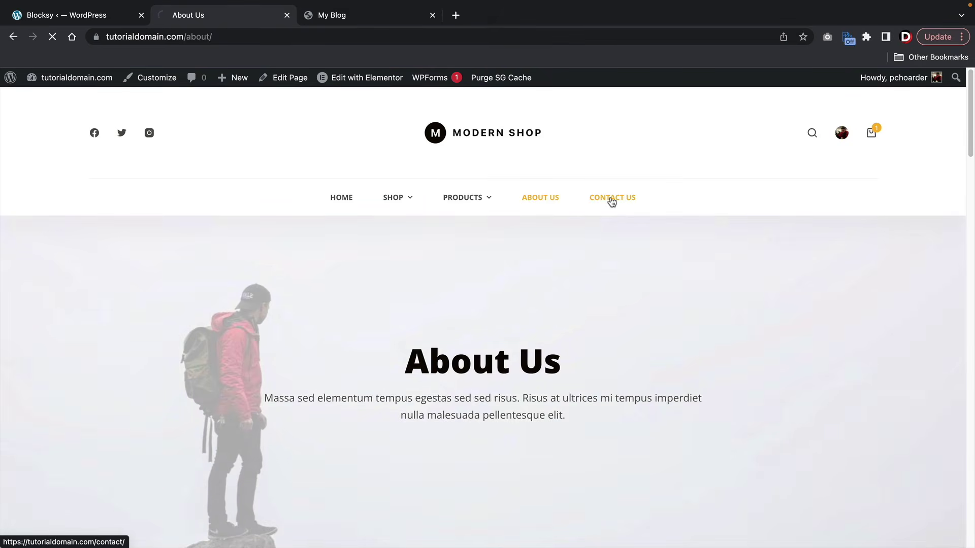
# - Scroll the Contact Us page down to the map and message form, then back up
pyautogui.scroll(-6, 584, 245)
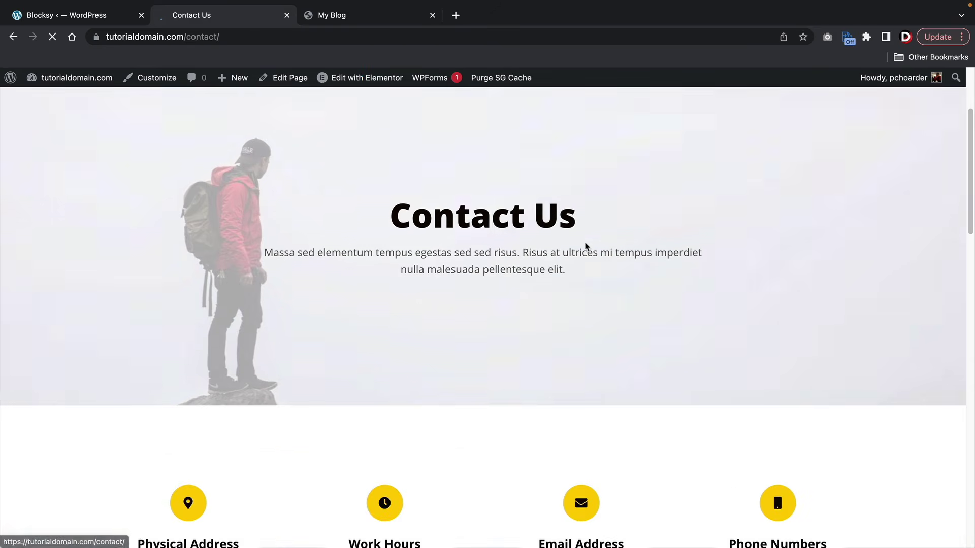
pyautogui.scroll(-6, 585, 244)
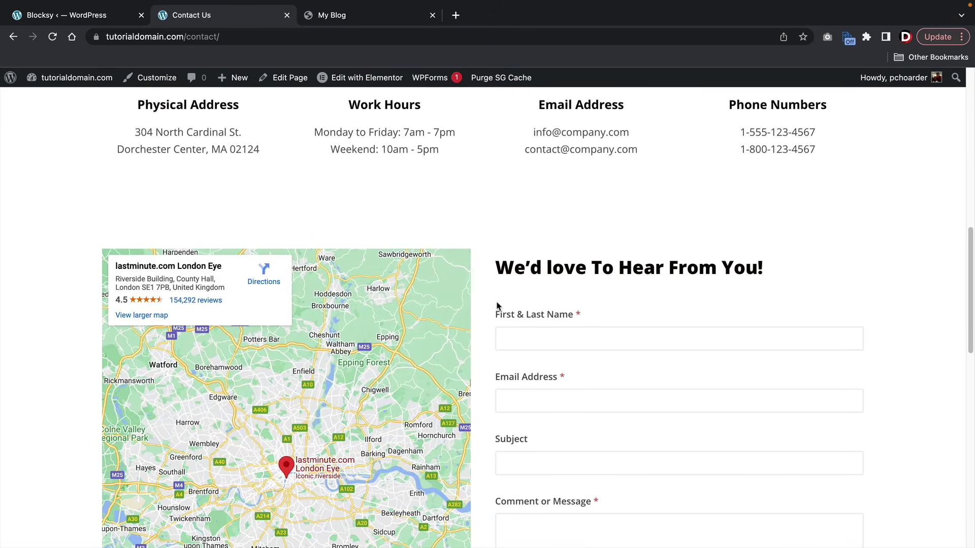
pyautogui.scroll(-2, 498, 306)
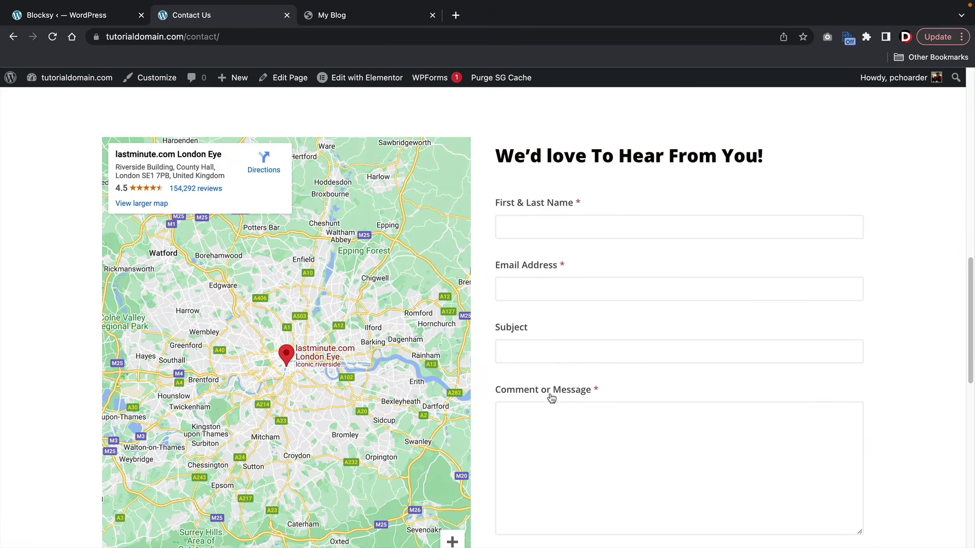
pyautogui.scroll(-10, 551, 393)
pyautogui.scroll(14, 551, 391)
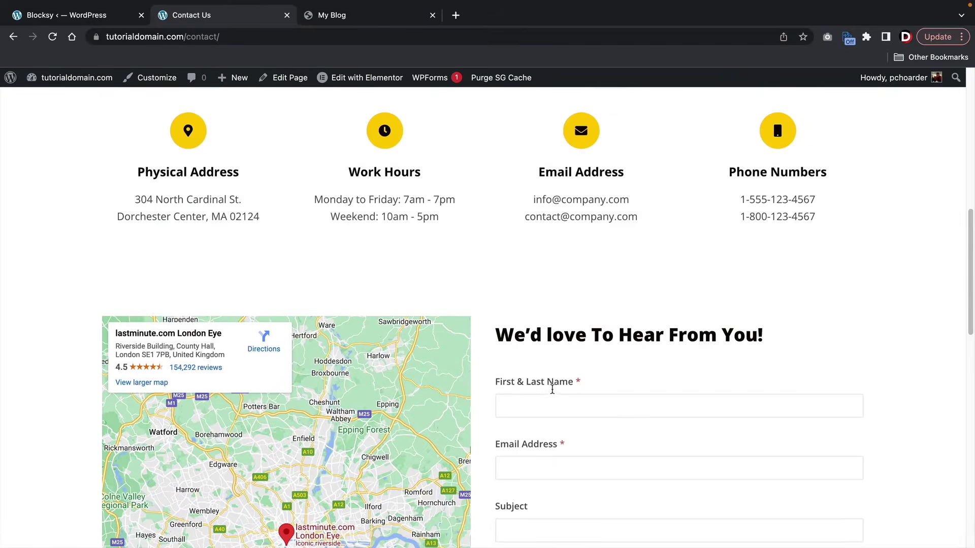
pyautogui.scroll(8, 553, 390)
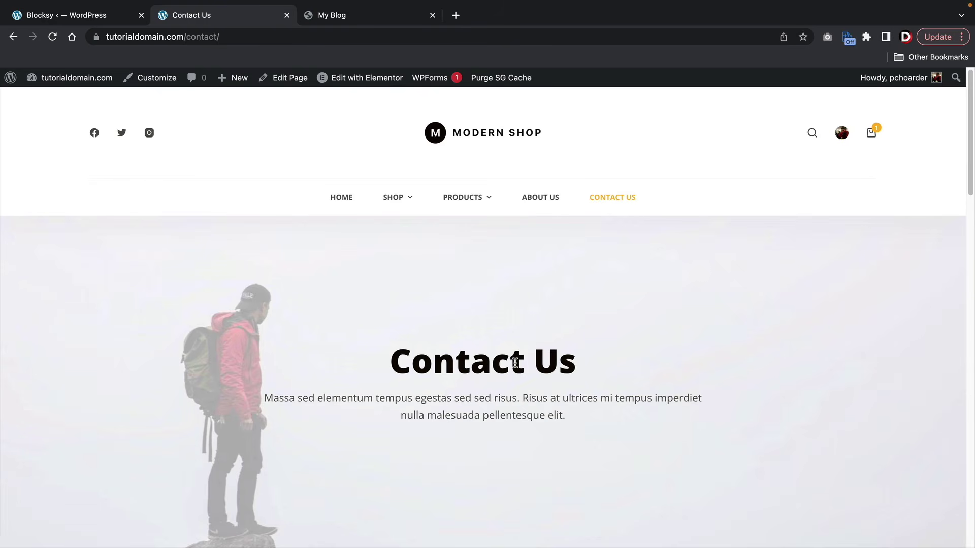
# - Open the Shop page and scroll through the 13 backpack products and their prices
pyautogui.click(394, 201)
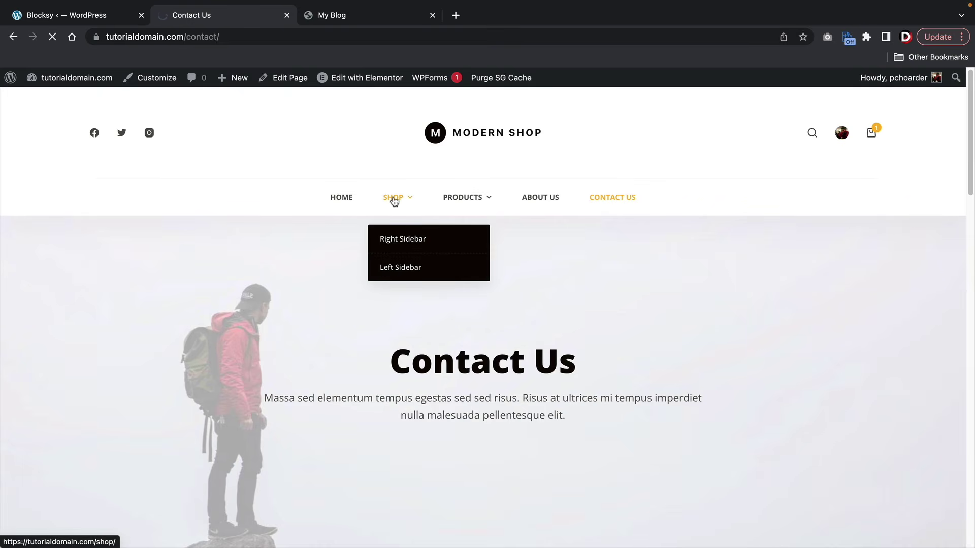
pyautogui.scroll(-5, 356, 229)
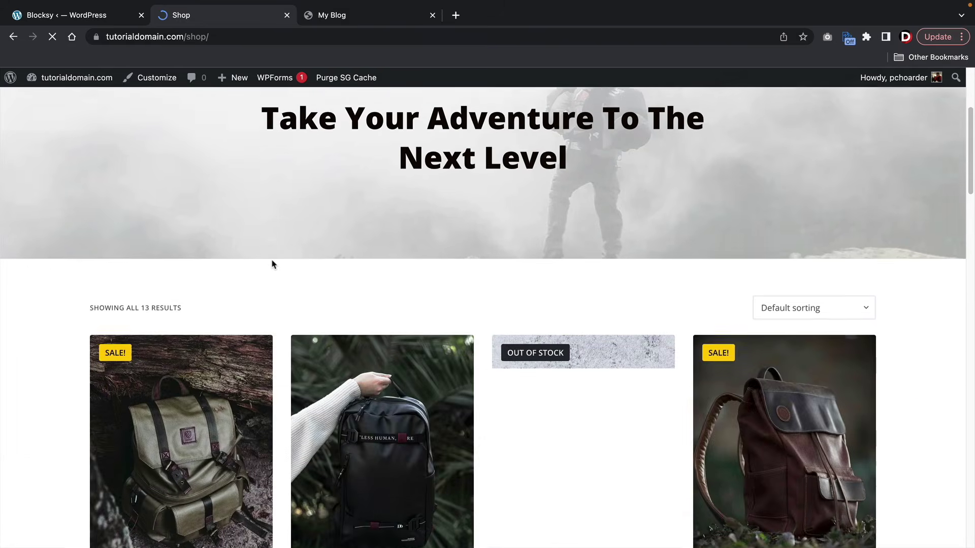
pyautogui.scroll(-8, 272, 264)
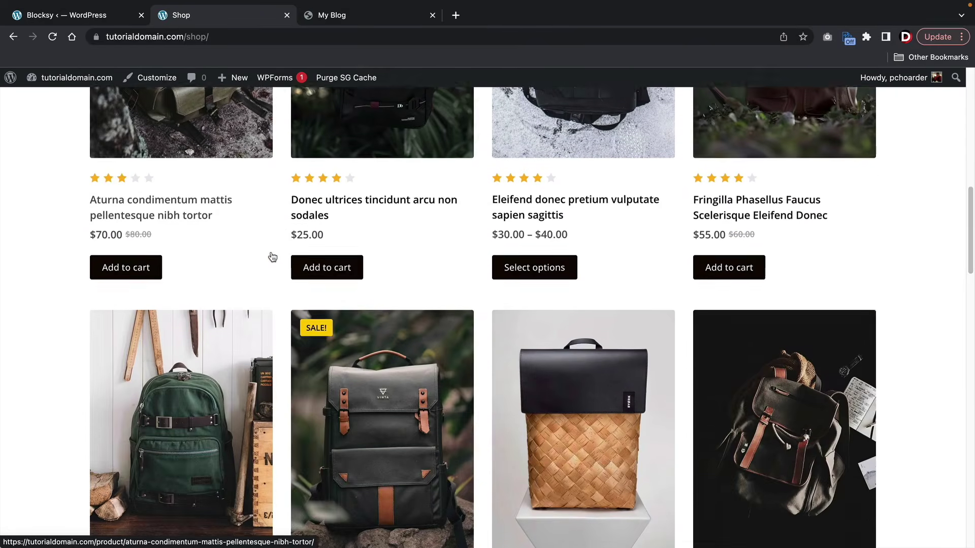
pyautogui.scroll(-10, 273, 257)
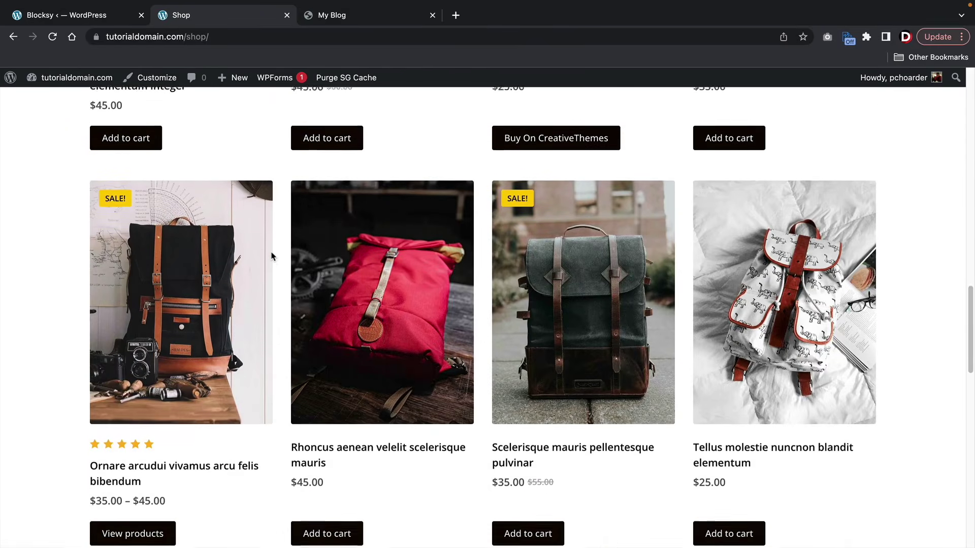
pyautogui.scroll(-8, 272, 256)
pyautogui.scroll(5, 273, 257)
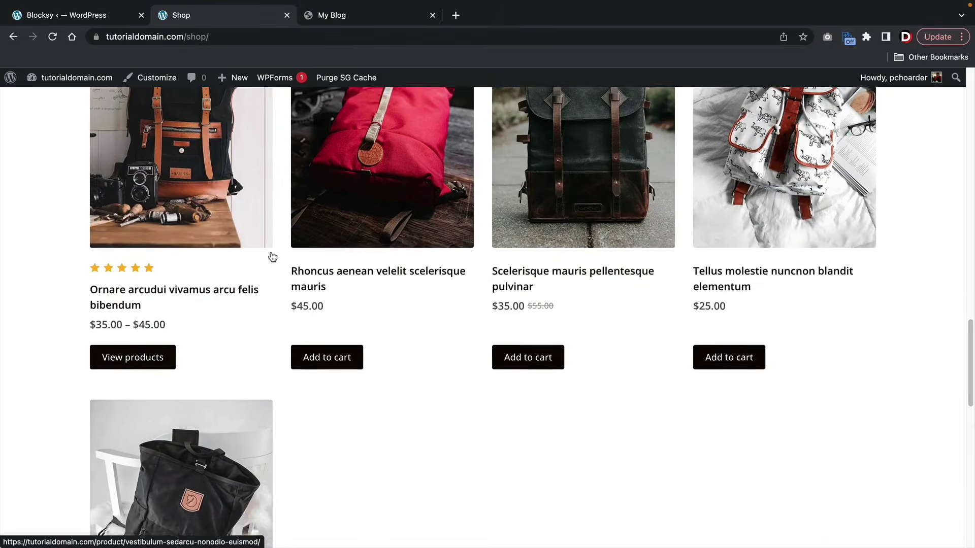
pyautogui.scroll(3, 272, 257)
pyautogui.click(372, 287)
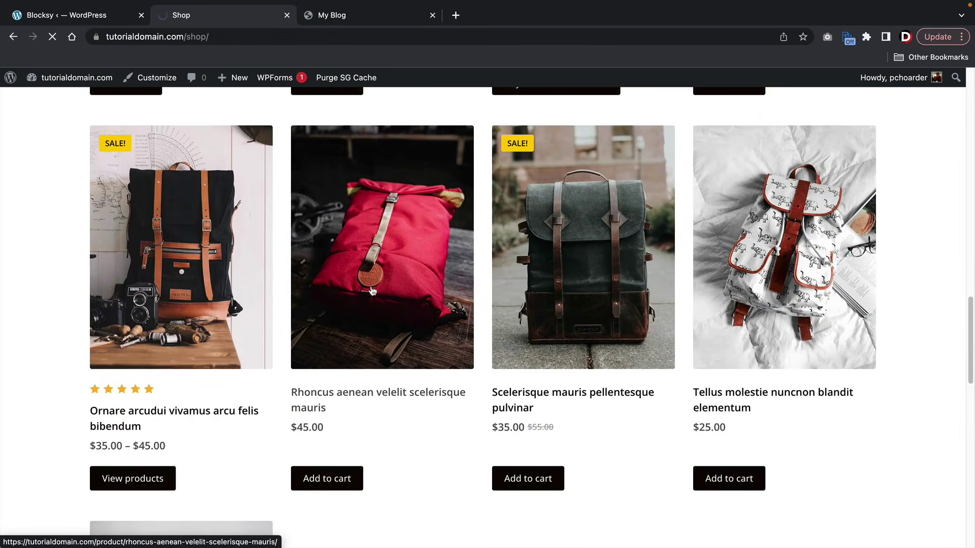
pyautogui.scroll(-2, 596, 308)
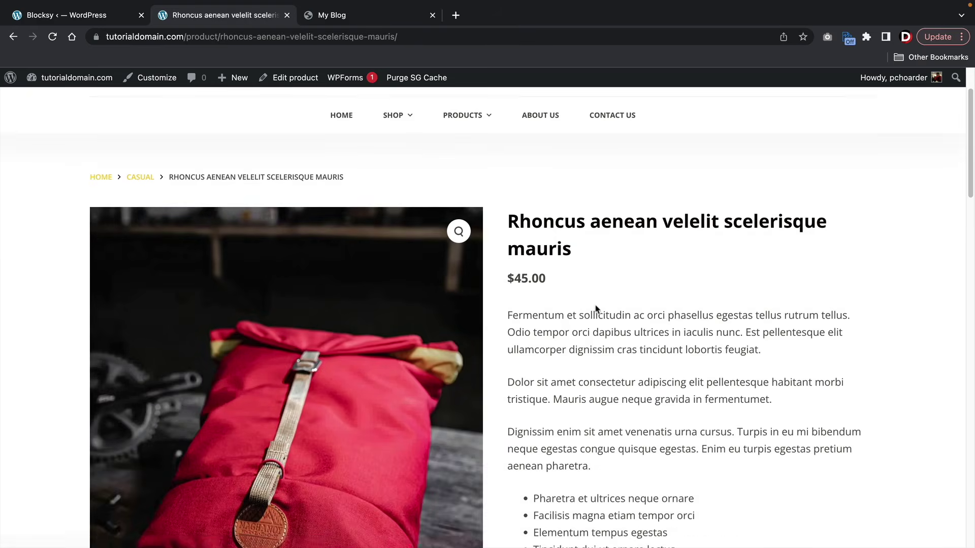
pyautogui.moveTo(597, 209); pyautogui.dragTo(518, 177)
pyautogui.scroll(-1, 521, 196)
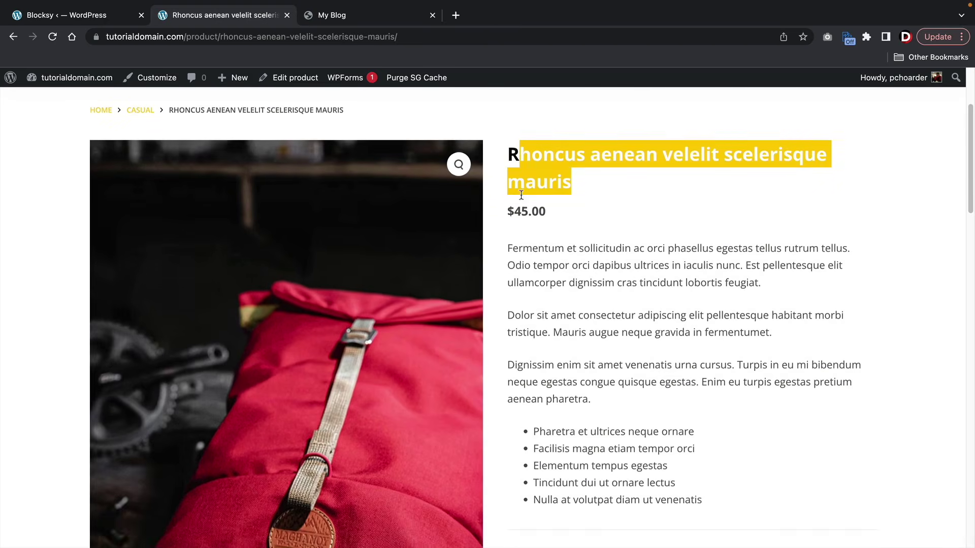
pyautogui.click(525, 214)
pyautogui.moveTo(533, 266); pyautogui.dragTo(548, 341)
pyautogui.scroll(-2, 642, 409)
pyautogui.scroll(-1, 547, 340)
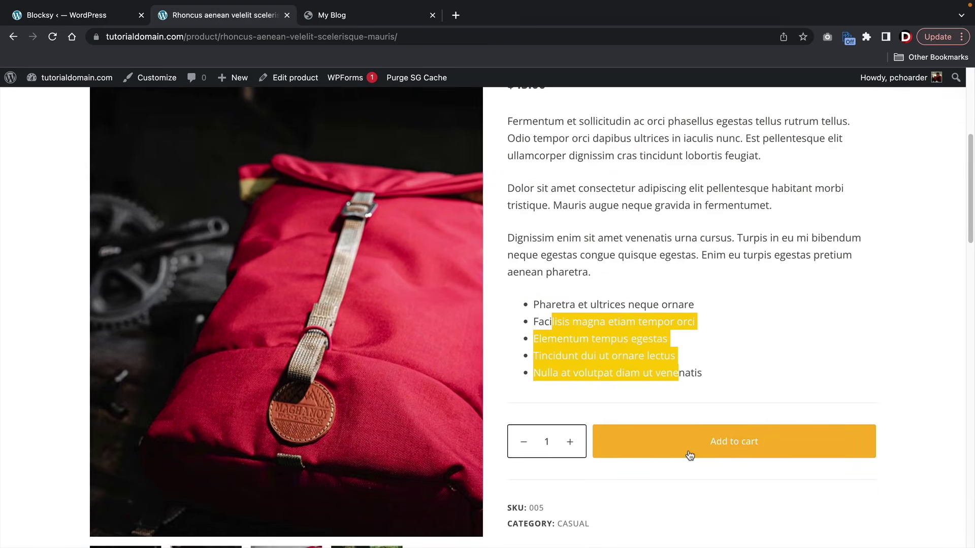
pyautogui.click(688, 455)
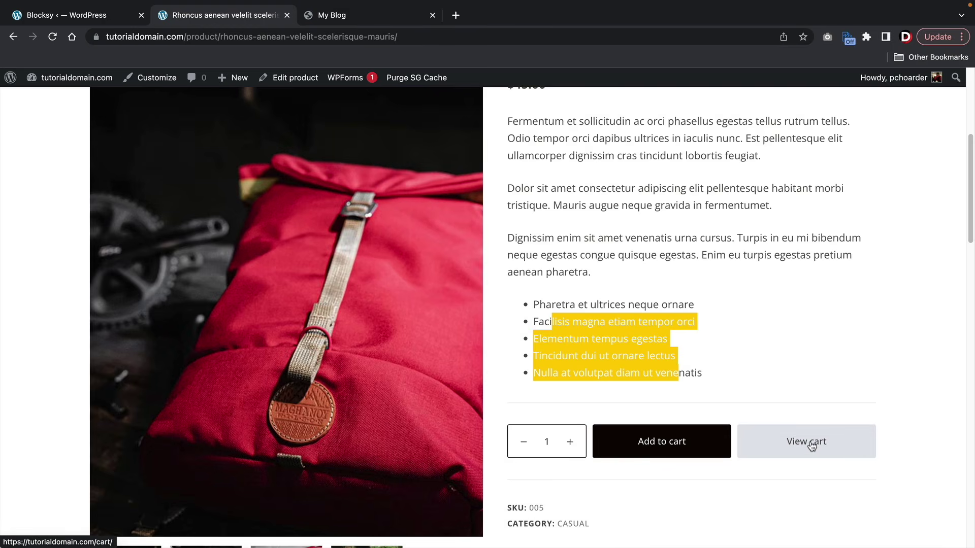
pyautogui.scroll(-8, 812, 444)
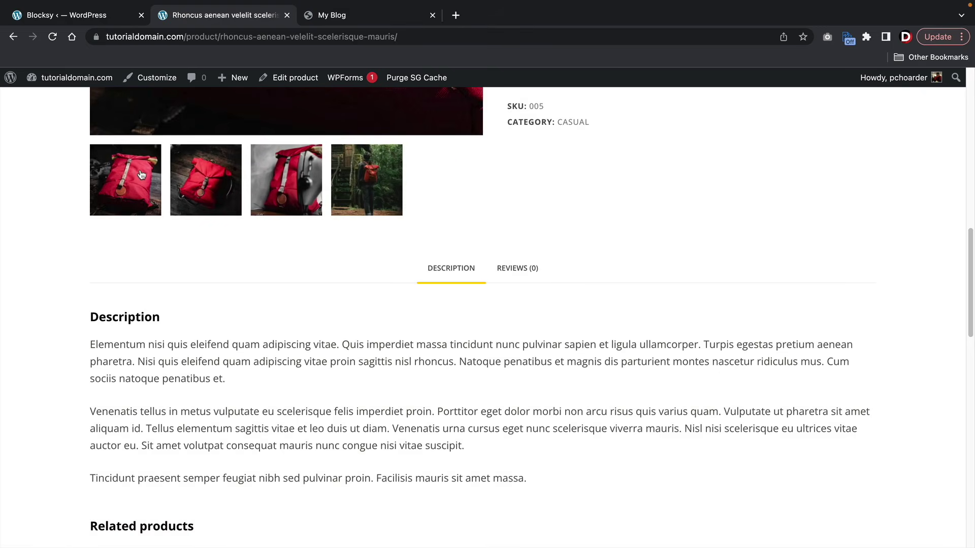
pyautogui.scroll(5, 215, 206)
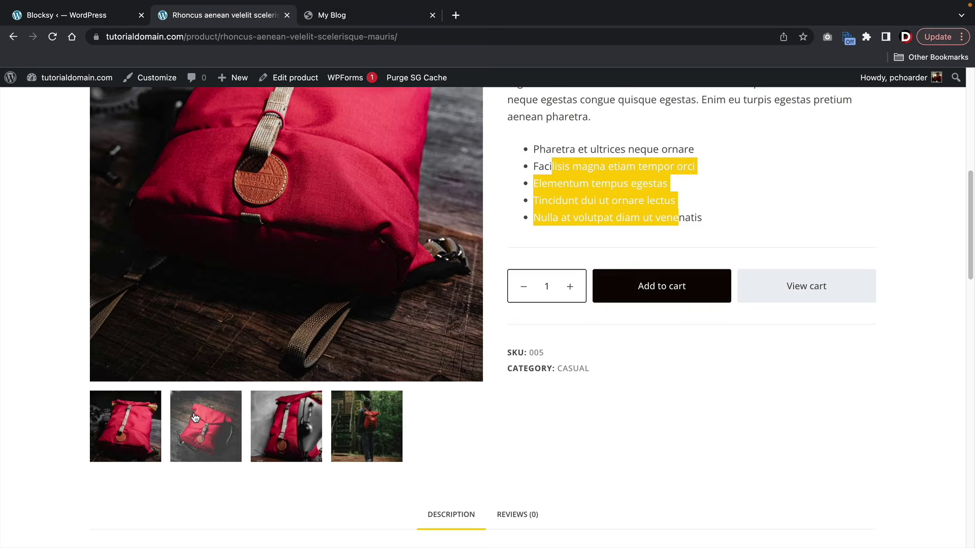
pyautogui.scroll(-6, 207, 416)
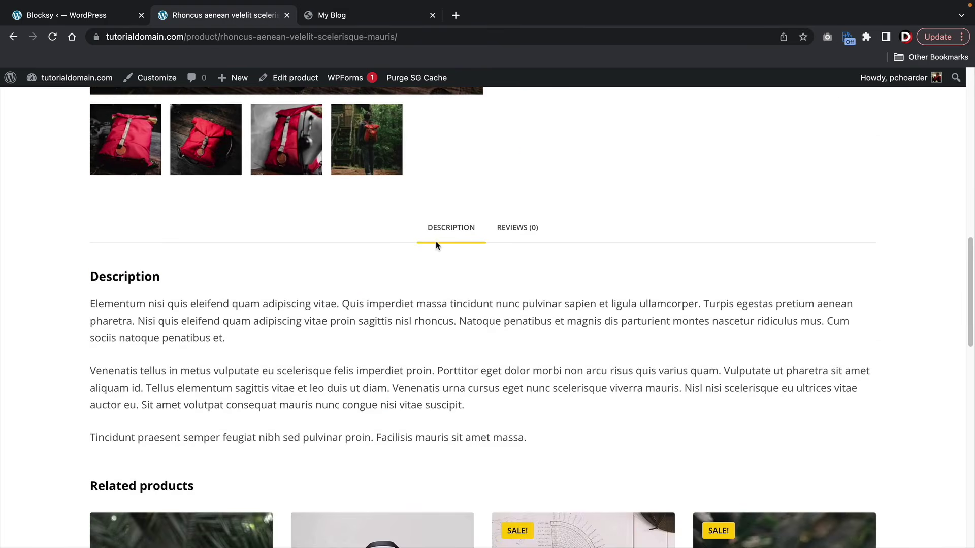
pyautogui.moveTo(202, 365); pyautogui.dragTo(86, 305)
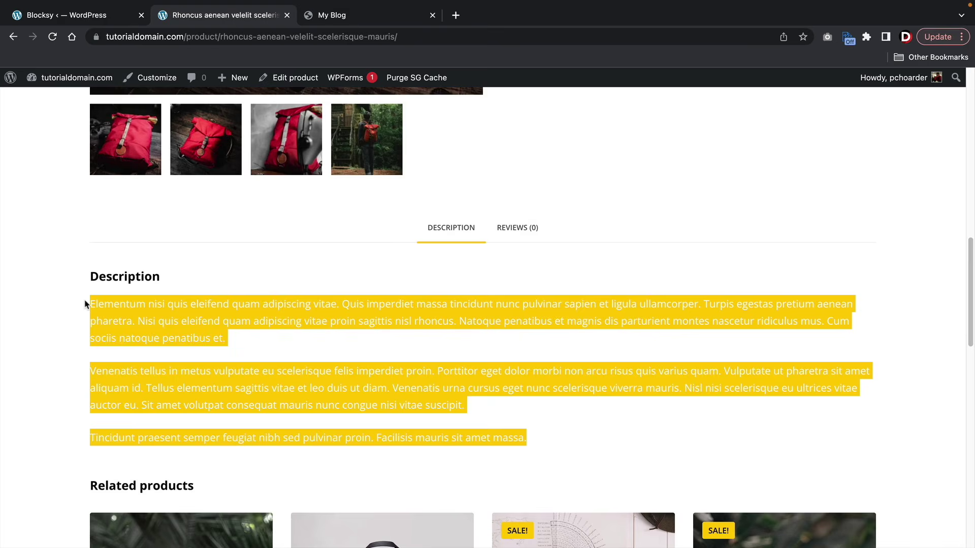
pyautogui.click(96, 307)
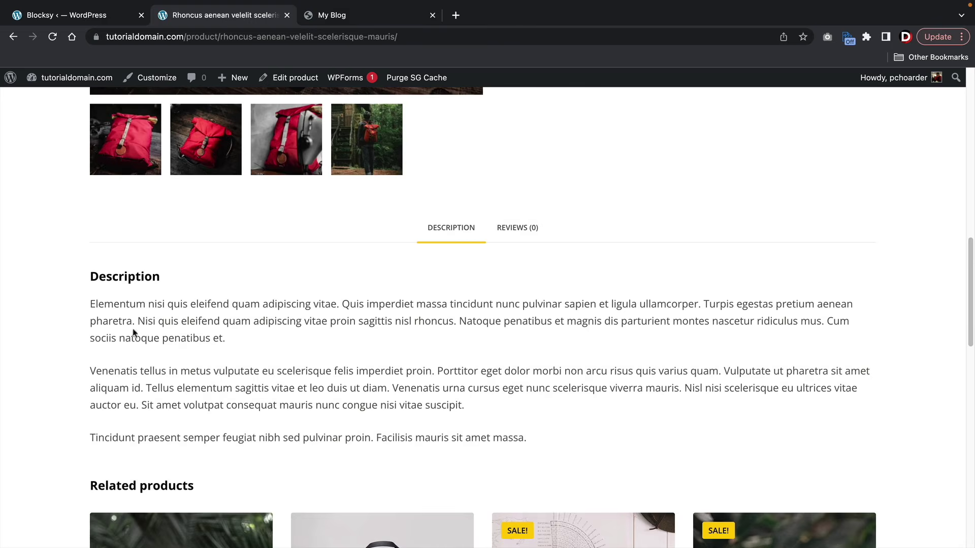
pyautogui.scroll(9, 559, 394)
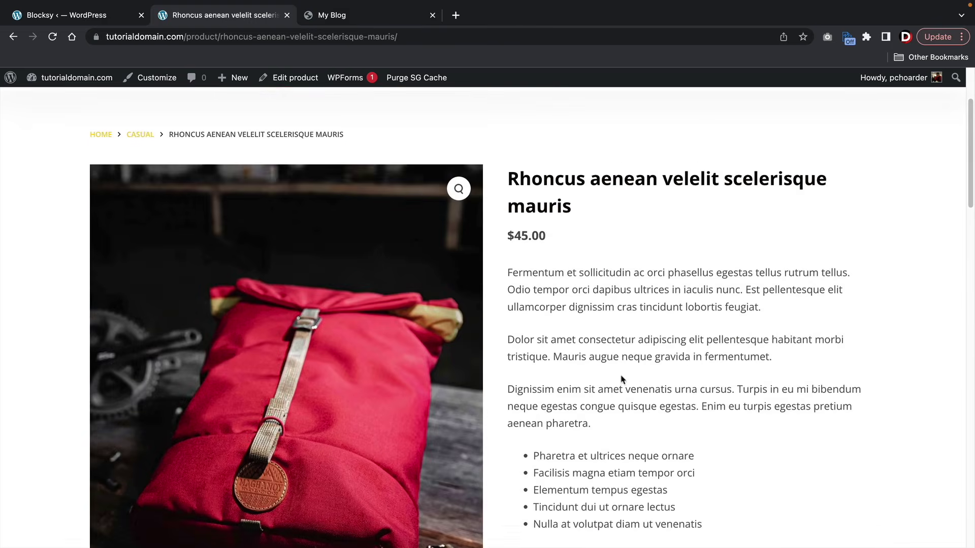
pyautogui.moveTo(512, 273); pyautogui.dragTo(489, 282)
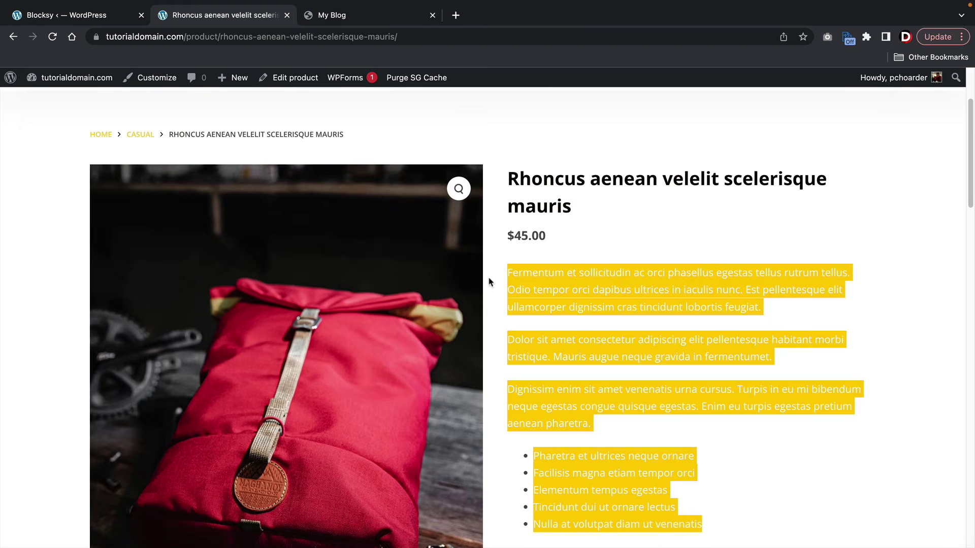
pyautogui.scroll(5, 489, 282)
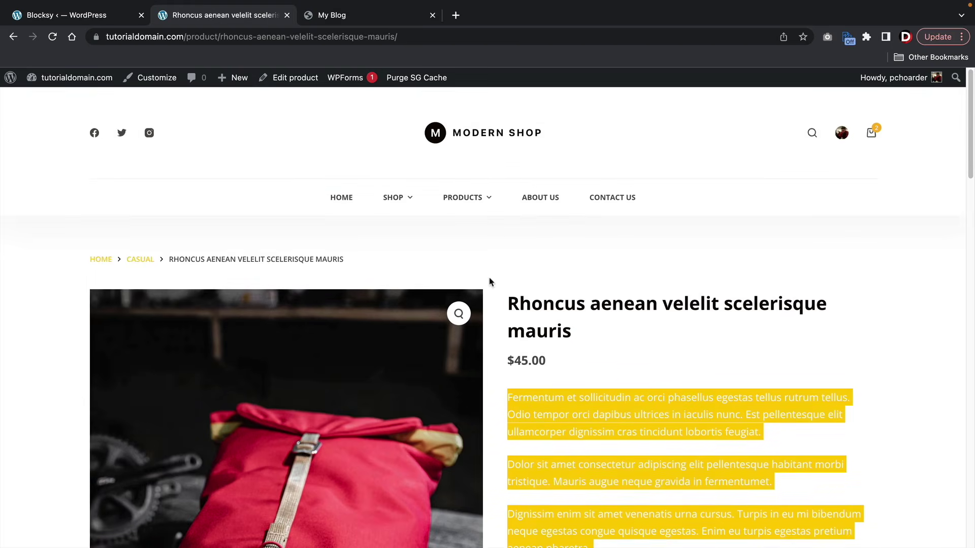
pyautogui.moveTo(409, 206)
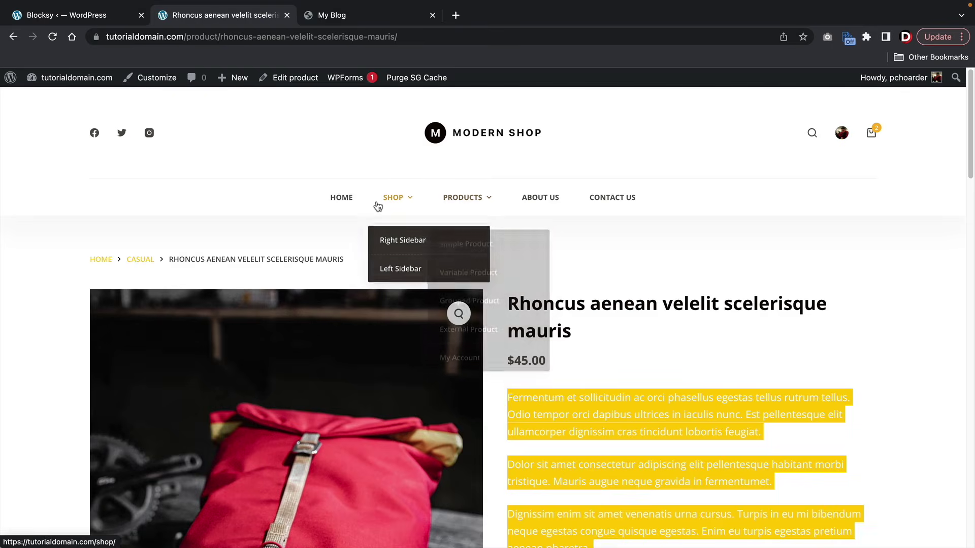
# - Open the Right Sidebar shop layout and scroll through its backpack grid and sidebar
pyautogui.click(398, 241)
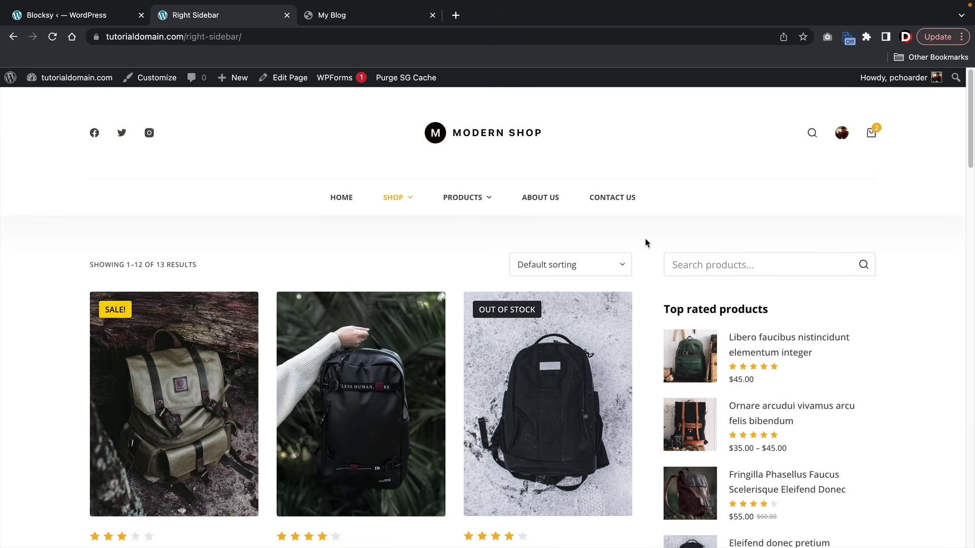
pyautogui.scroll(-2, 643, 244)
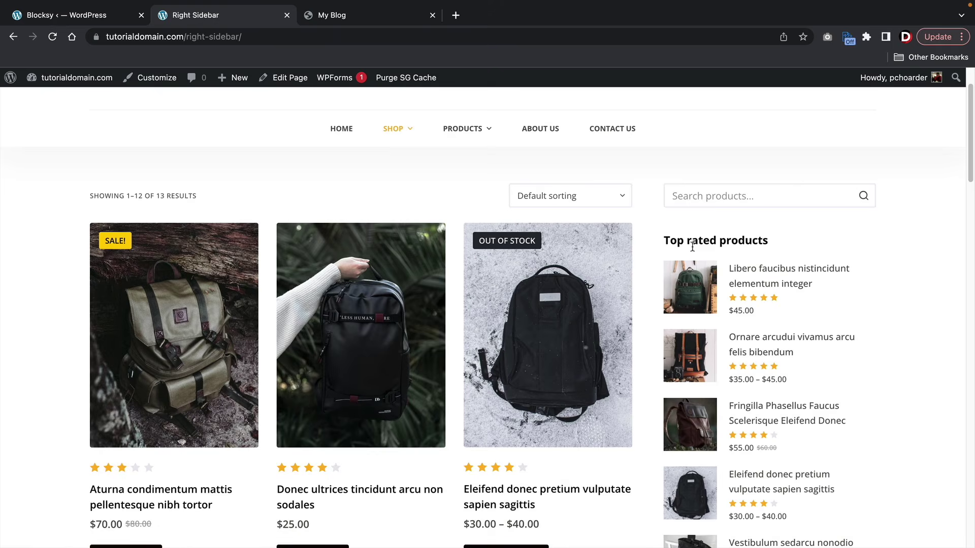
pyautogui.click(709, 195)
pyautogui.scroll(-7, 792, 219)
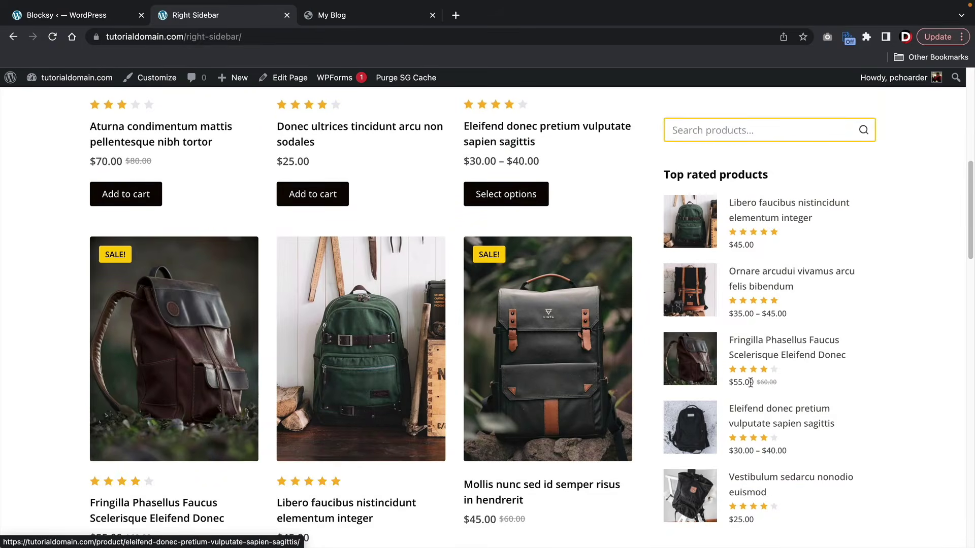
pyautogui.scroll(-2, 740, 416)
pyautogui.scroll(-12, 740, 417)
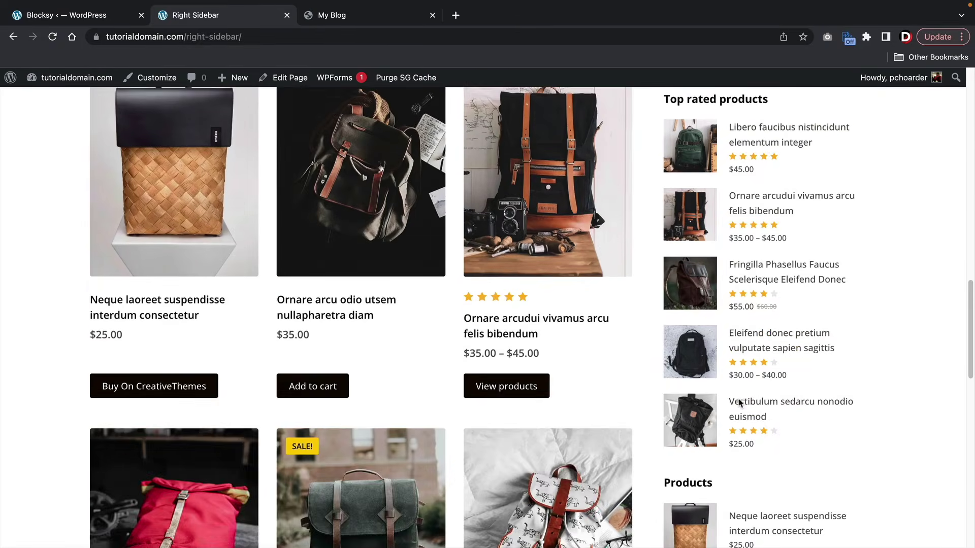
pyautogui.scroll(-7, 739, 401)
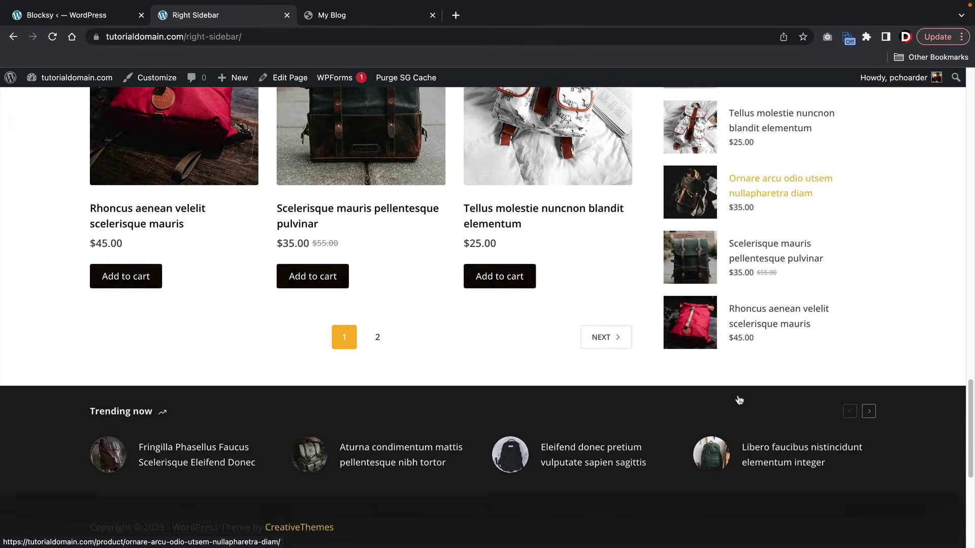
pyautogui.scroll(5, 739, 399)
pyautogui.scroll(20, 739, 400)
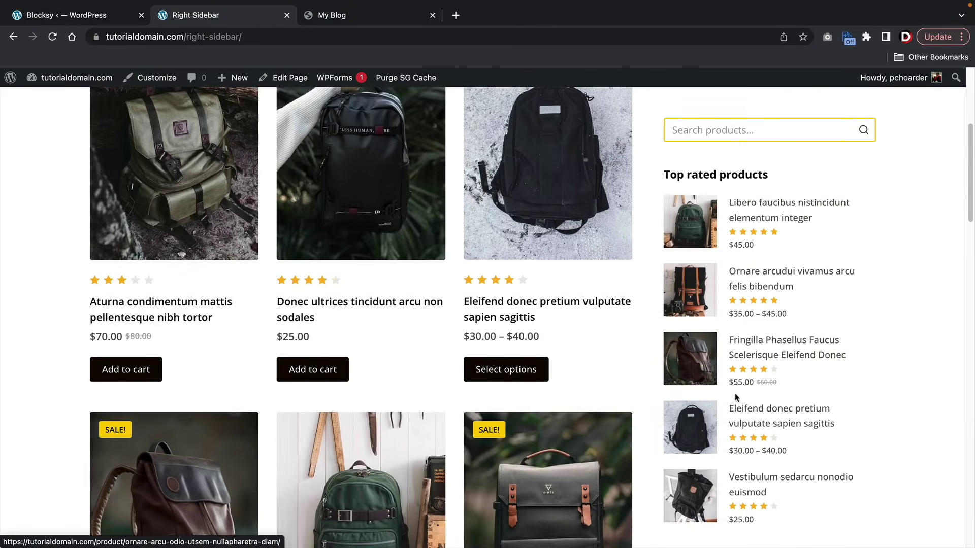
pyautogui.scroll(2, 750, 414)
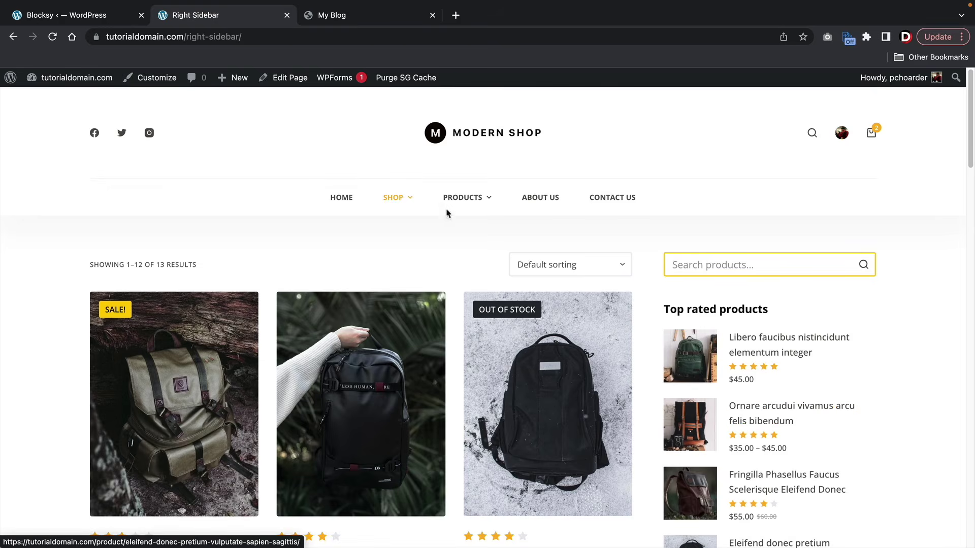
pyautogui.moveTo(393, 199)
pyautogui.click(396, 259)
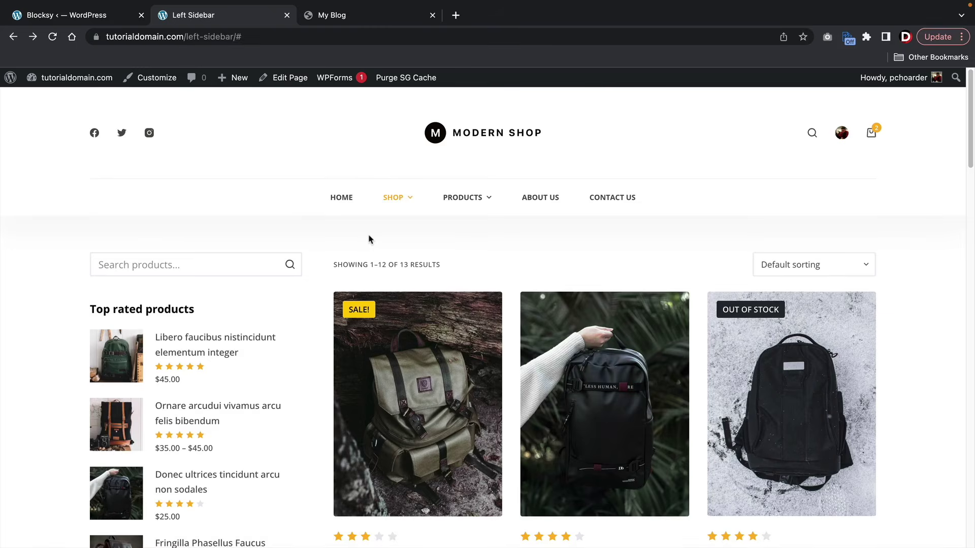
# - In the Left Sidebar shop layout, focus the product search and scroll through the backpacks
pyautogui.click(128, 268)
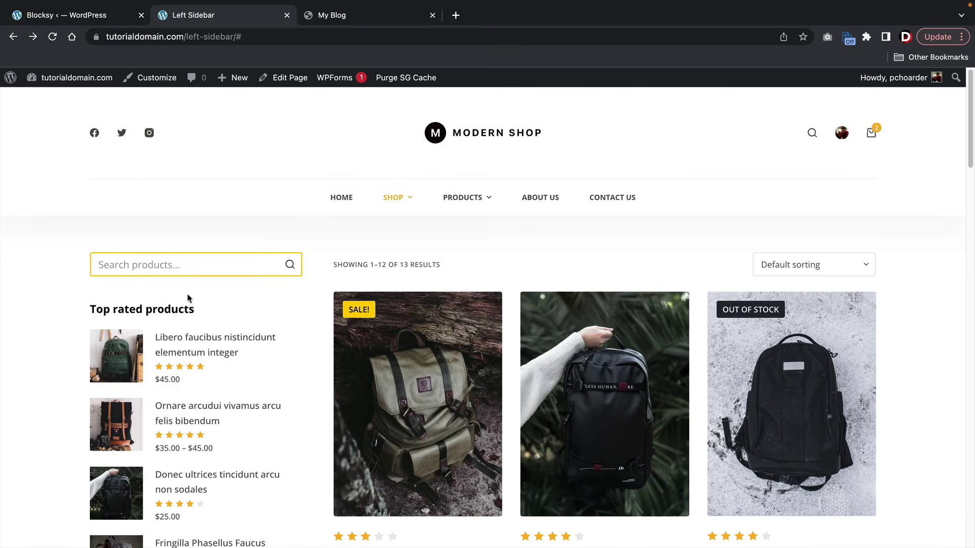
pyautogui.scroll(-2, 201, 298)
pyautogui.scroll(-3, 201, 297)
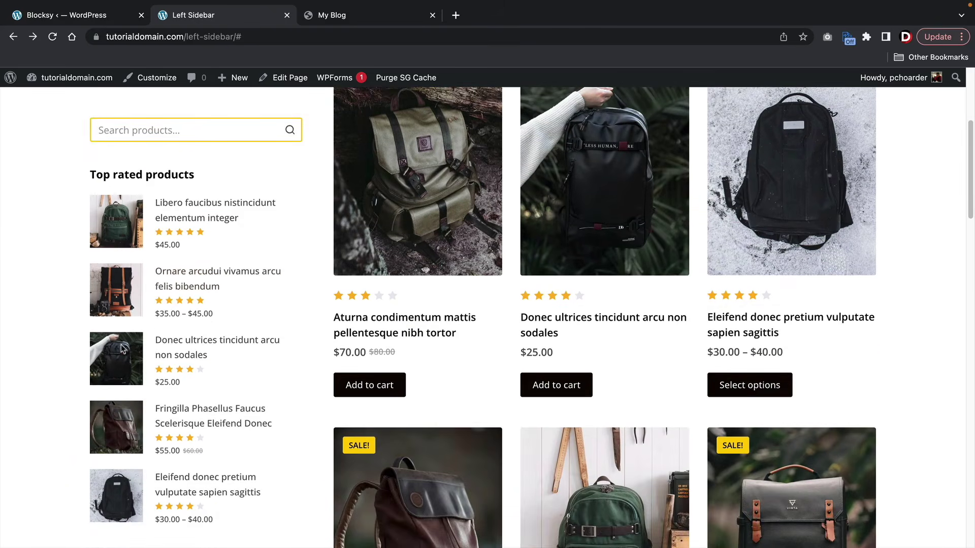
pyautogui.scroll(-11, 174, 335)
pyautogui.scroll(-9, 173, 334)
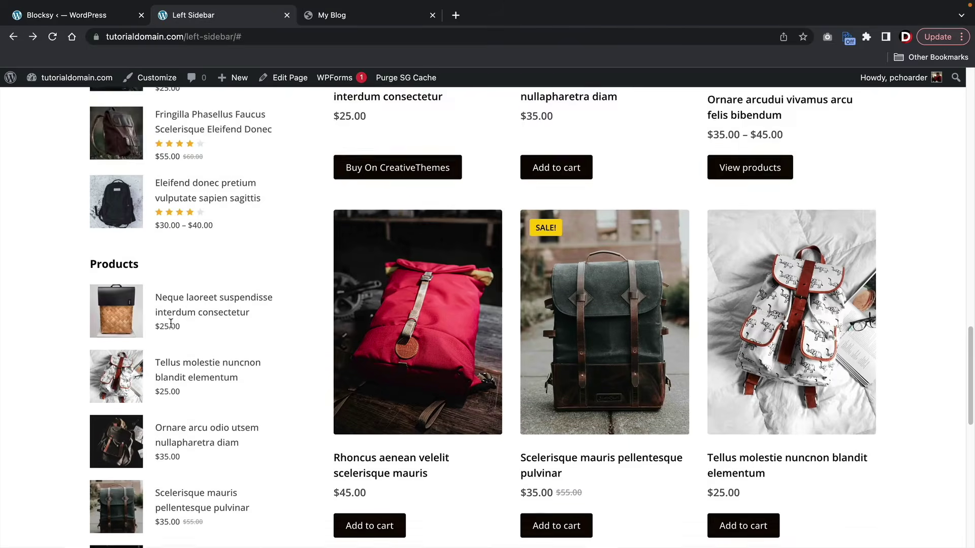
pyautogui.scroll(20, 248, 354)
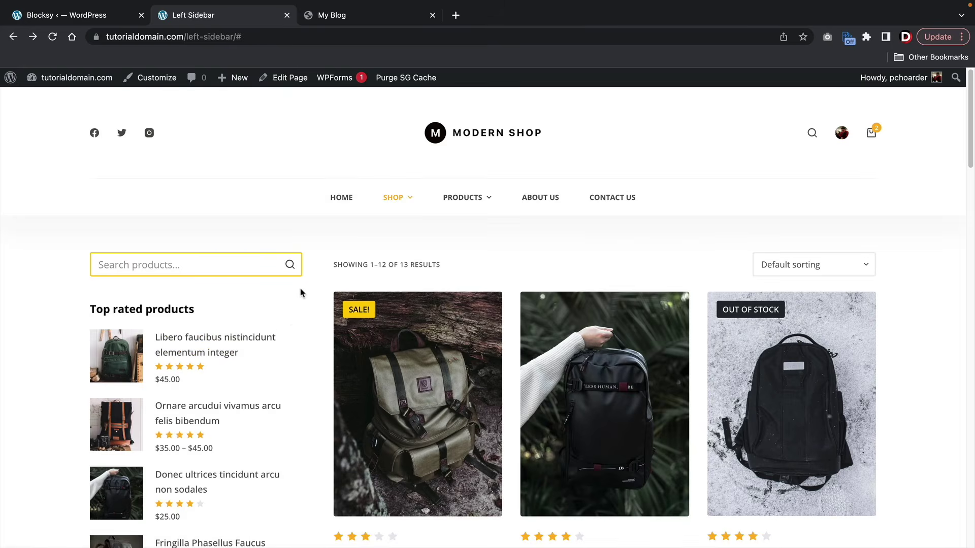
pyautogui.click(343, 201)
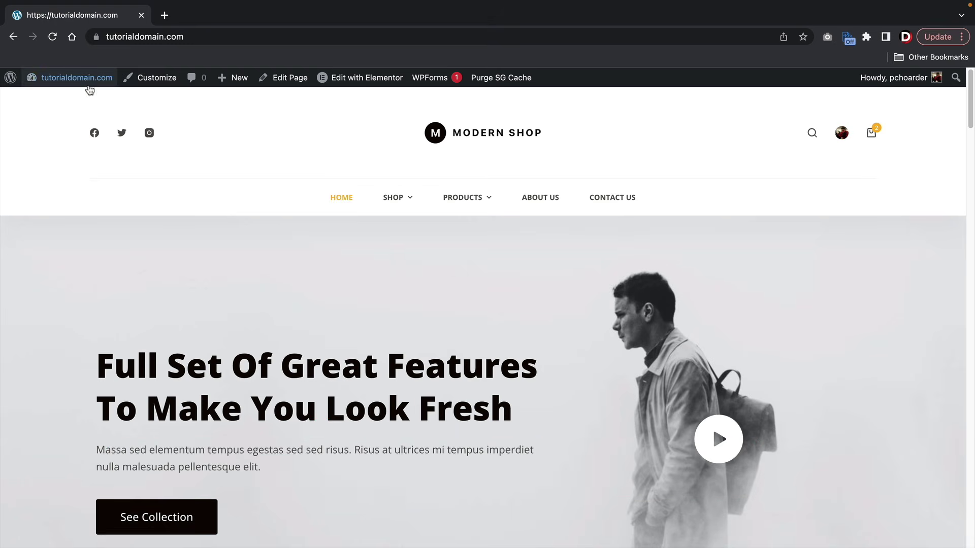
# - Go to the WordPress admin Dashboard
pyautogui.click(84, 103)
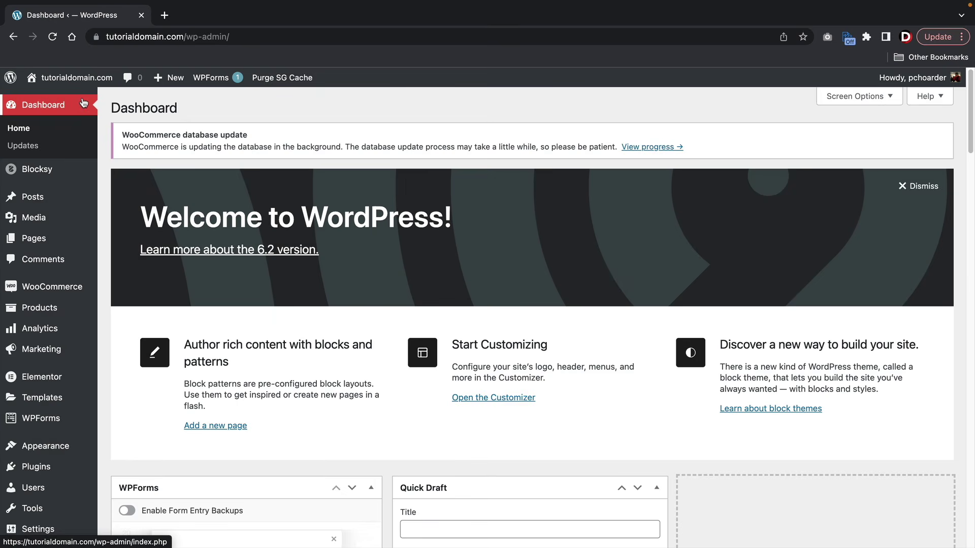
# - Search the plugin directory for 'woocommerce' from Plugins > Add New
pyautogui.moveTo(81, 467)
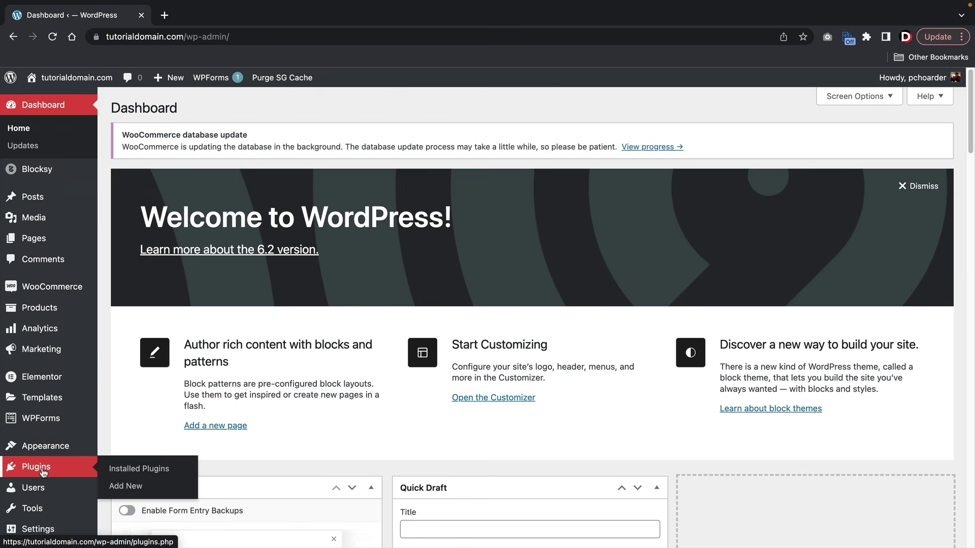
pyautogui.click(114, 488)
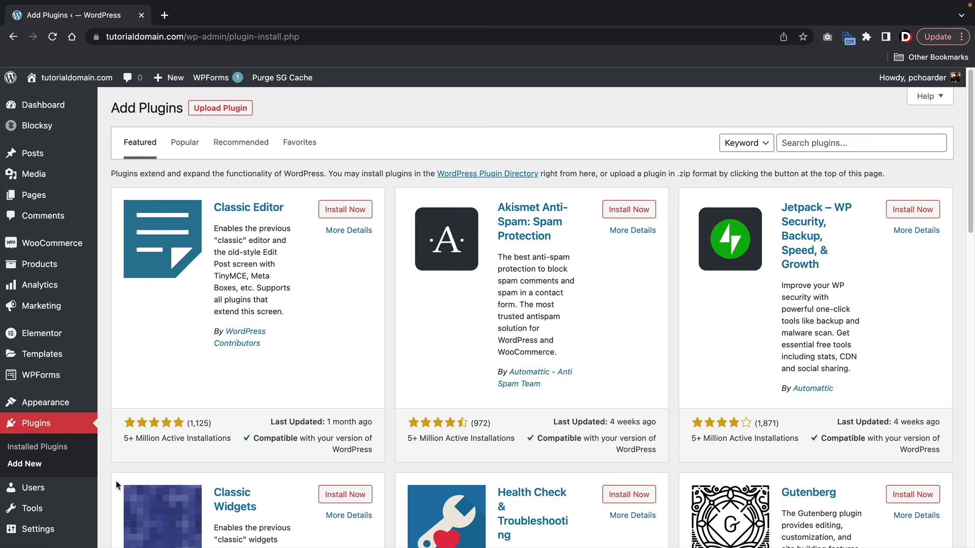
pyautogui.click(796, 148)
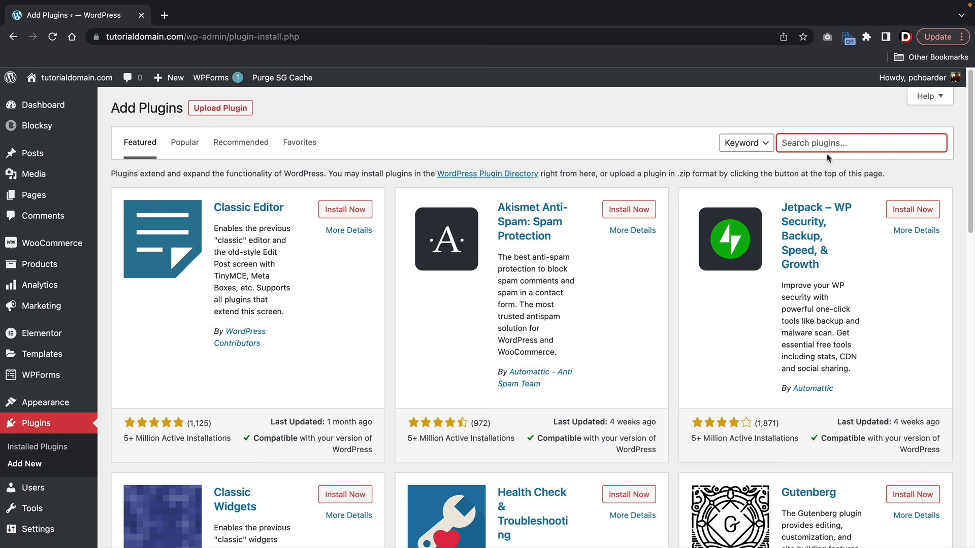
pyautogui.write('woocommerce')
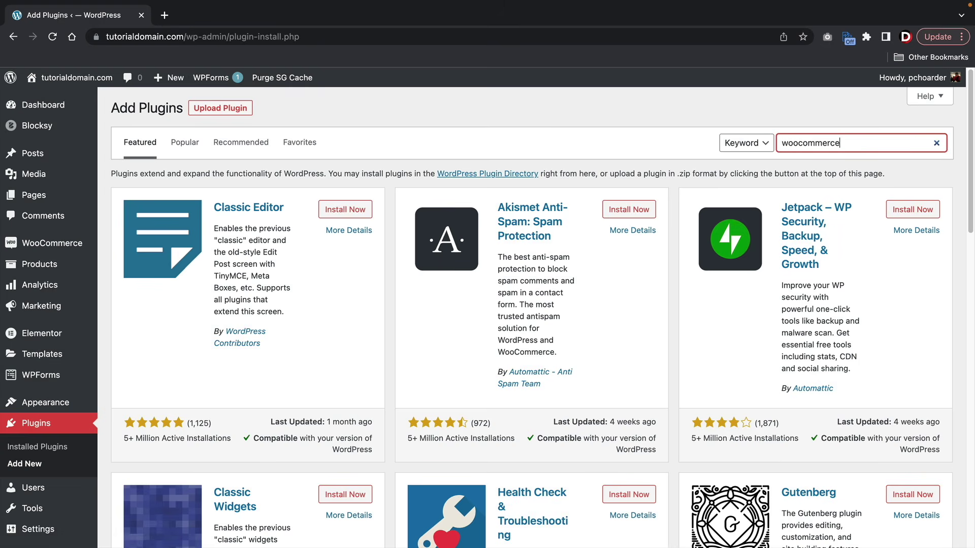
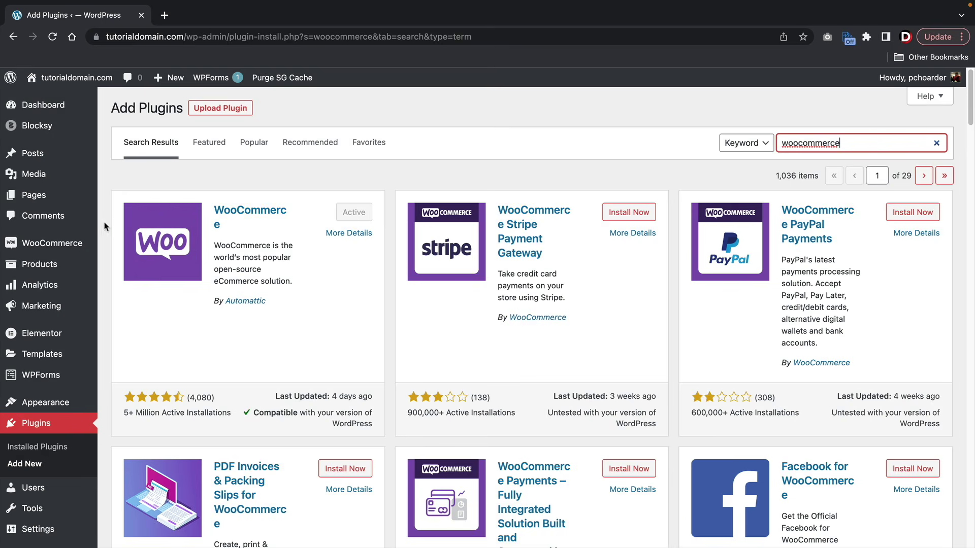
# - Open WooCommerce > Status and scroll through the WordPress and server environment details
pyautogui.moveTo(67, 245)
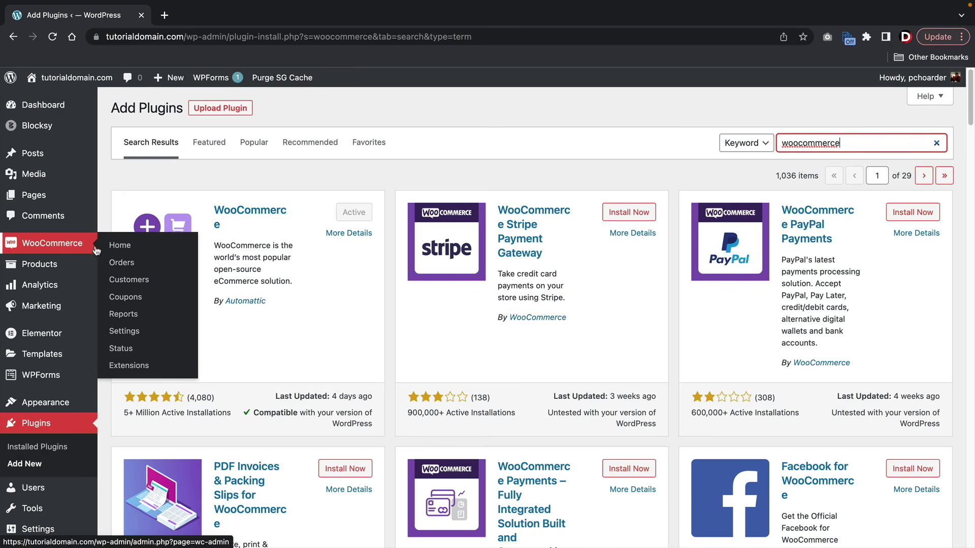
pyautogui.click(121, 349)
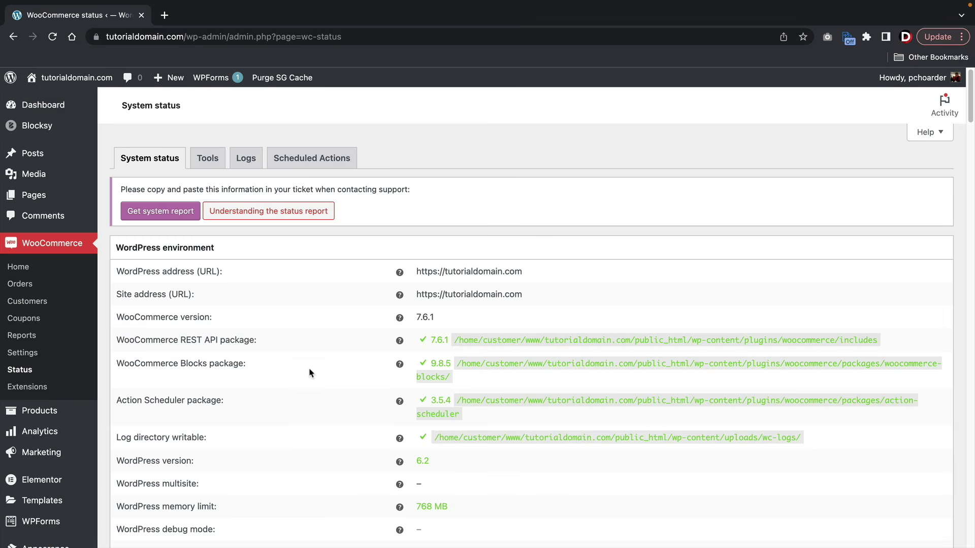
pyautogui.scroll(-3, 270, 389)
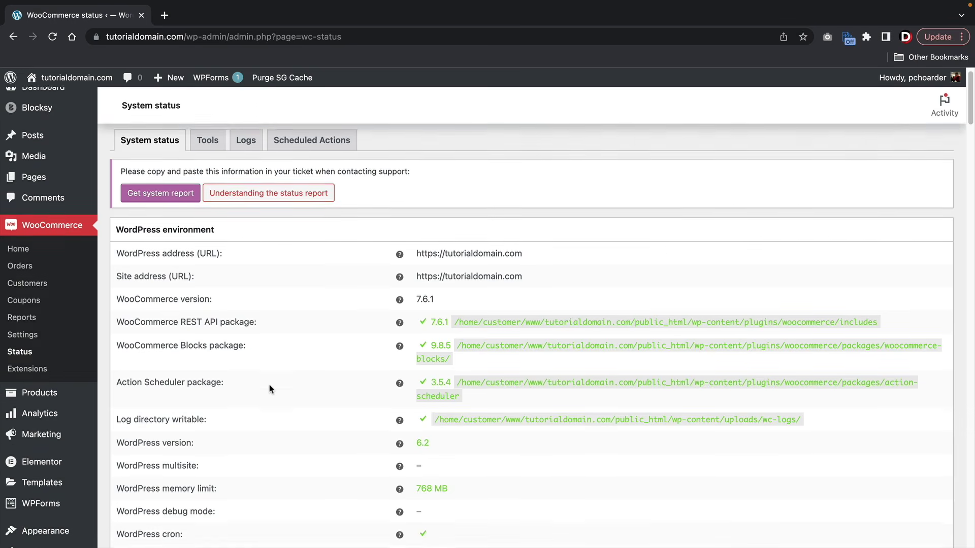
pyautogui.scroll(-3, 270, 389)
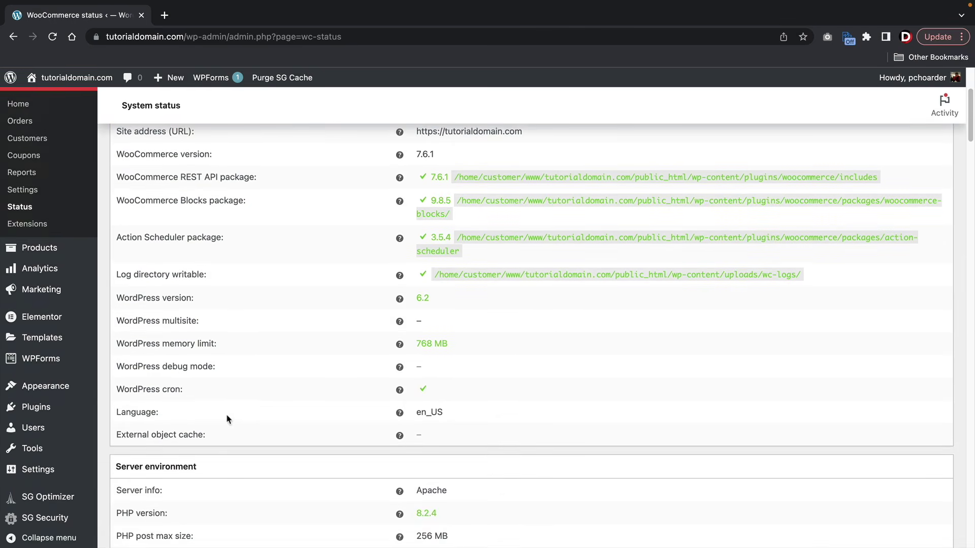
pyautogui.scroll(-5, 299, 388)
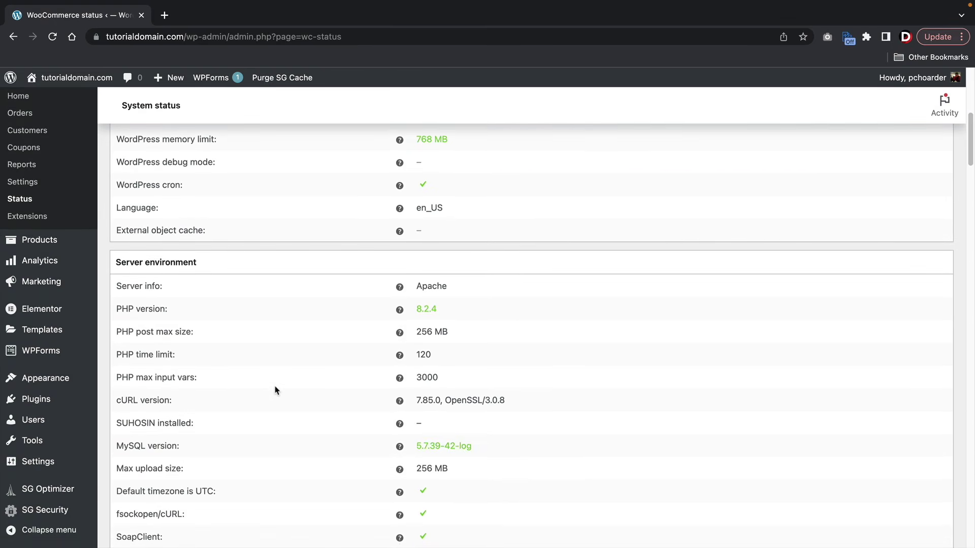
pyautogui.scroll(10, 274, 389)
# - On the Status Tools tab, highlight the 'Create default WooCommerce pages' tool heading
pyautogui.click(211, 161)
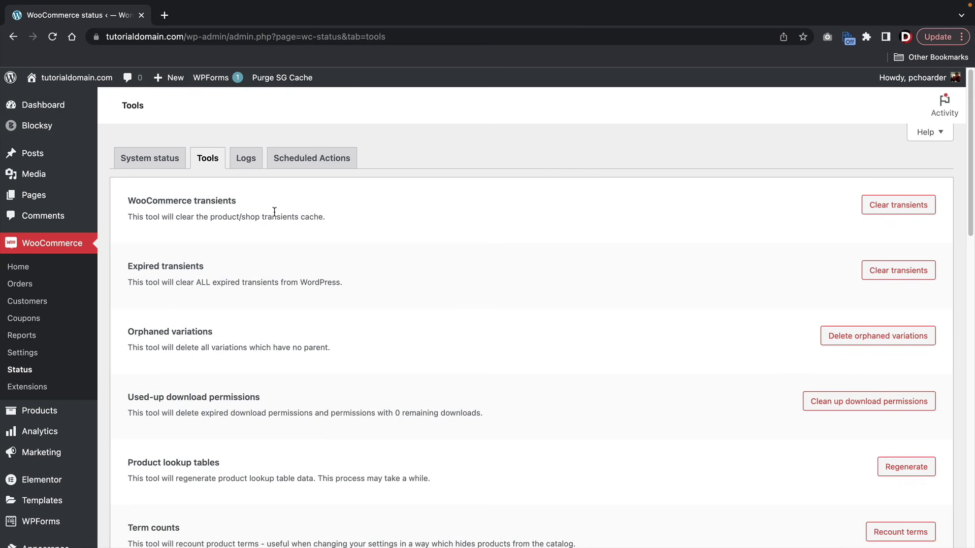
pyautogui.scroll(-6, 274, 211)
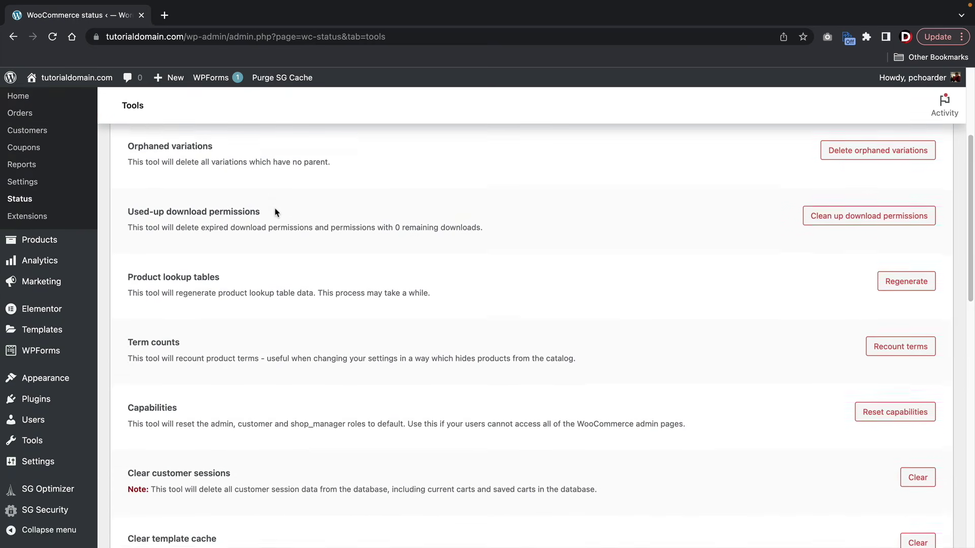
pyautogui.scroll(-4, 274, 211)
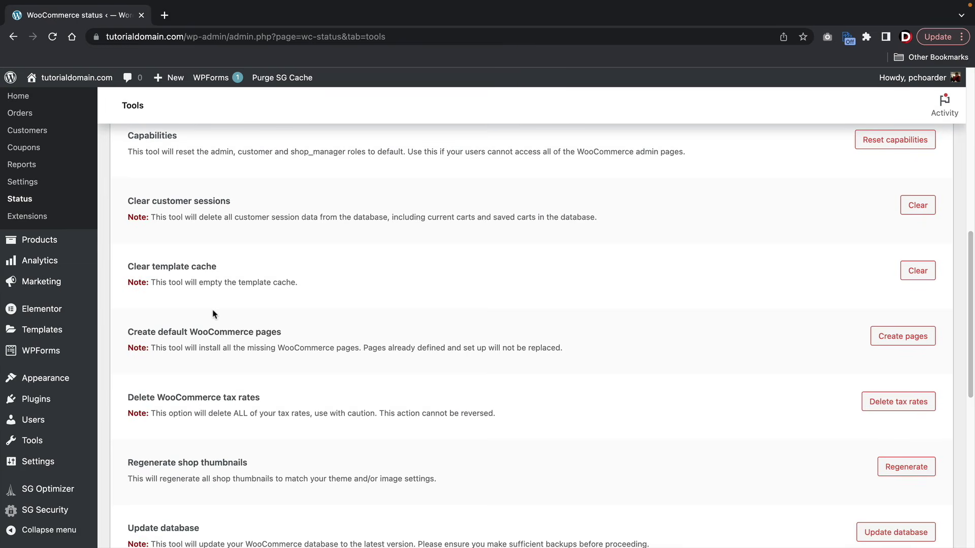
pyautogui.scroll(-1, 209, 315)
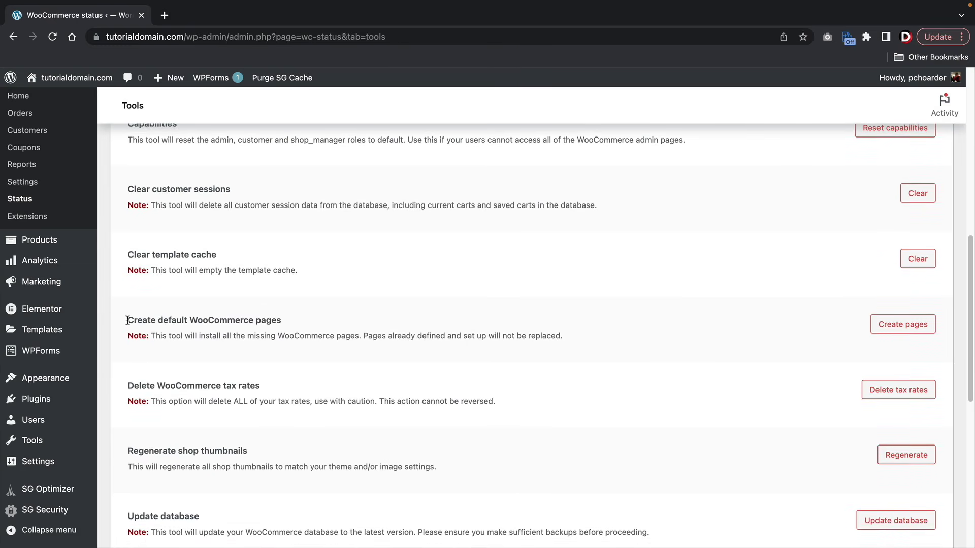
pyautogui.moveTo(130, 321); pyautogui.dragTo(307, 323)
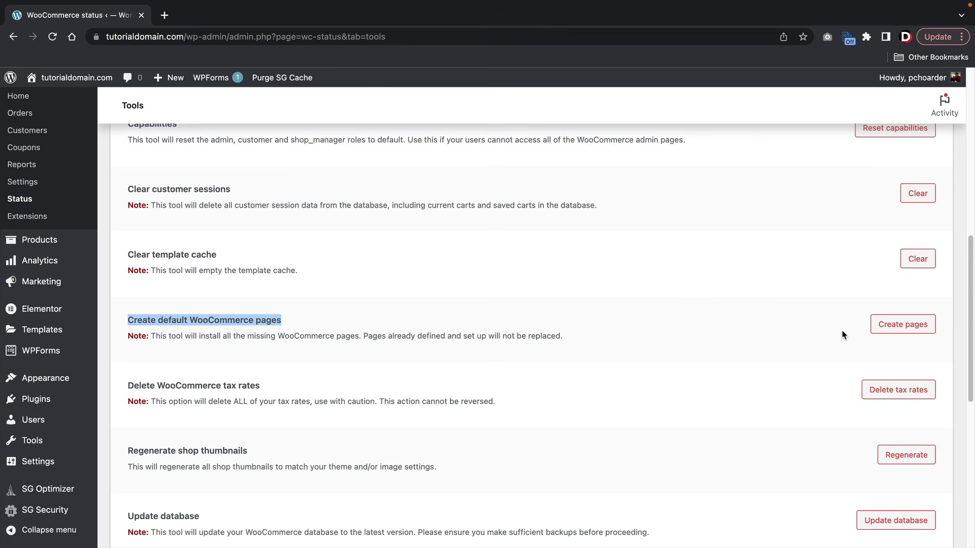
pyautogui.click(423, 320)
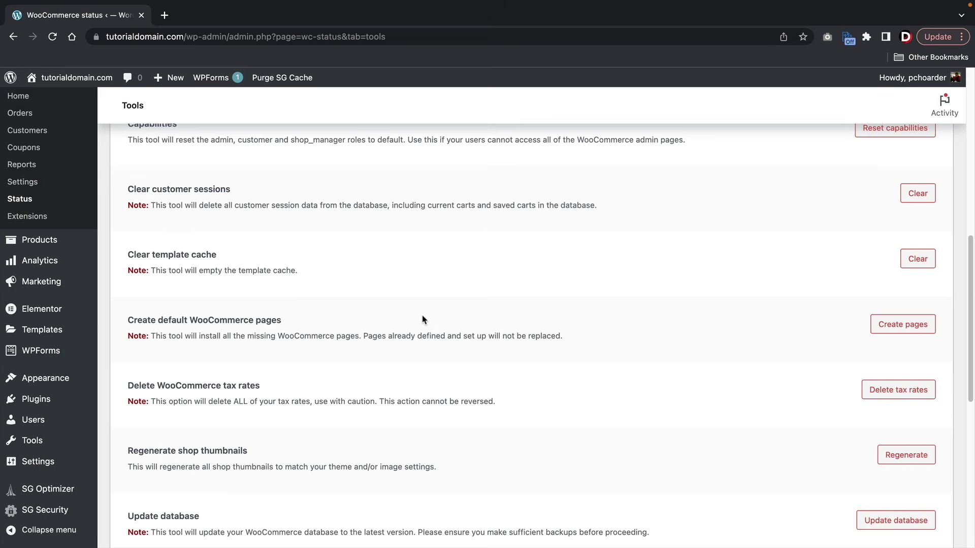
pyautogui.moveTo(282, 320); pyautogui.dragTo(120, 322)
pyautogui.click(157, 313)
# - Visit the live Modern Shop front page and scroll slightly past its hero banner
pyautogui.moveTo(87, 76)
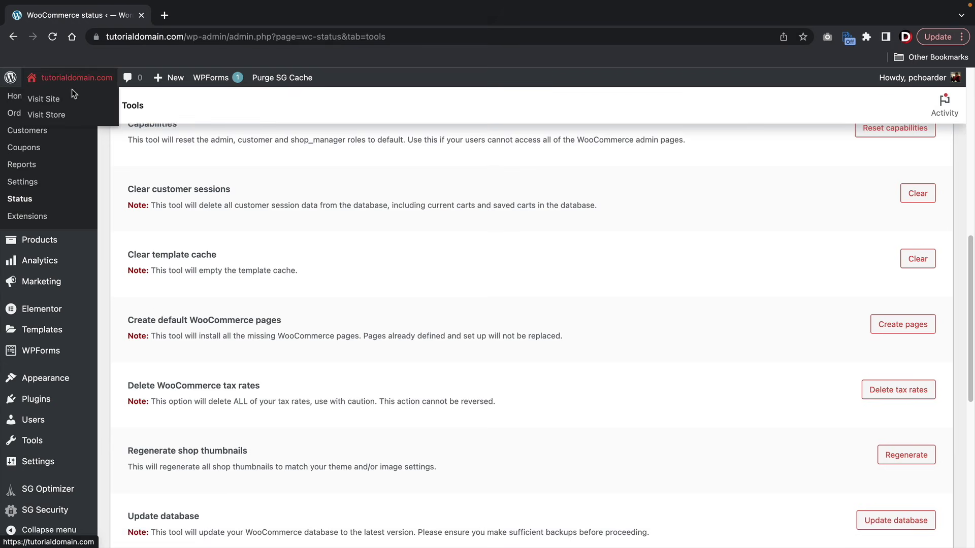
pyautogui.click(55, 102)
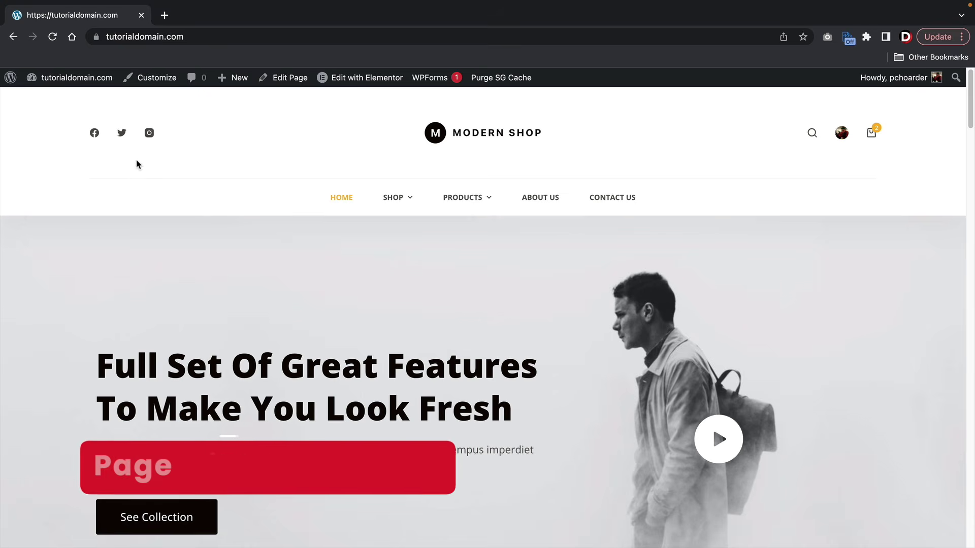
pyautogui.scroll(-2, 137, 163)
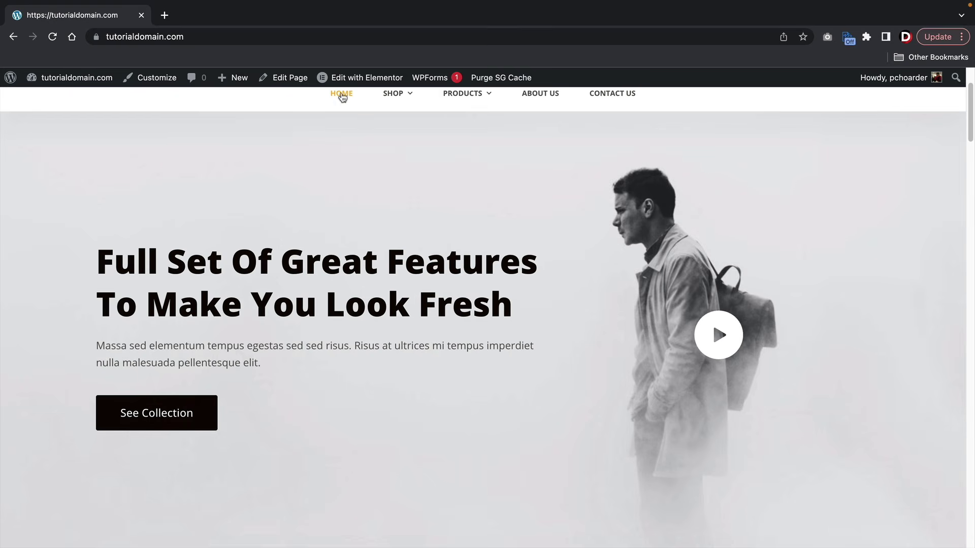
pyautogui.moveTo(346, 80)
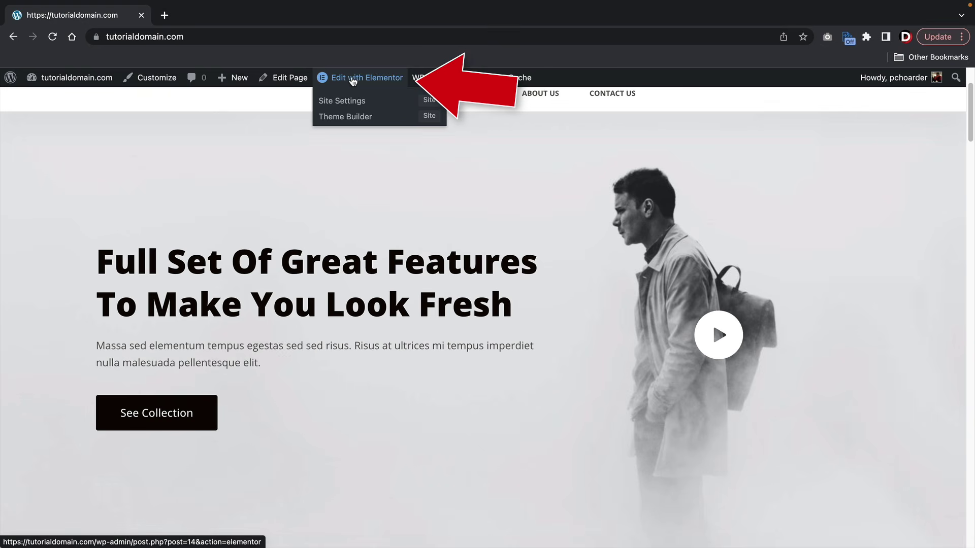
# - Recreate the missing Elementor default kit in Elementor Tools, save, and reopen the homepage editor
pyautogui.click(354, 80)
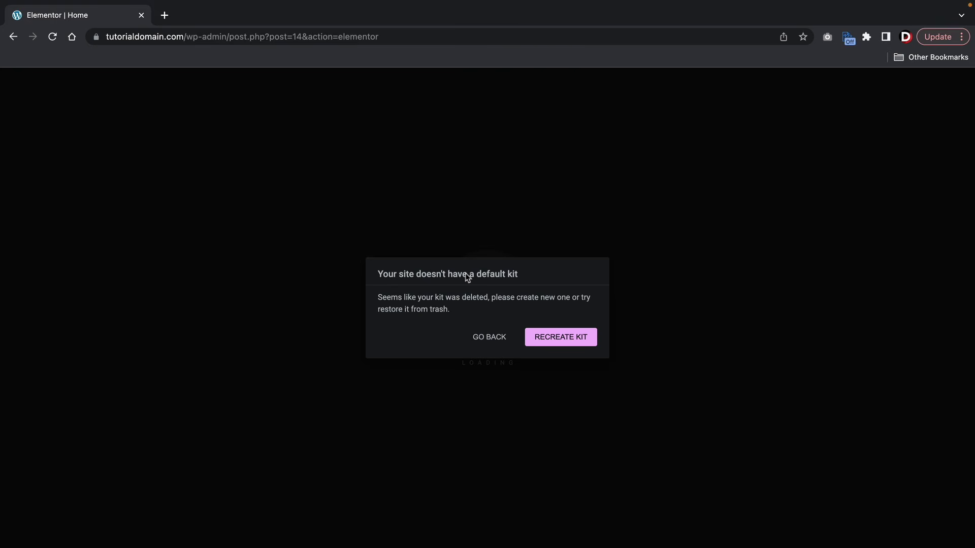
pyautogui.click(556, 338)
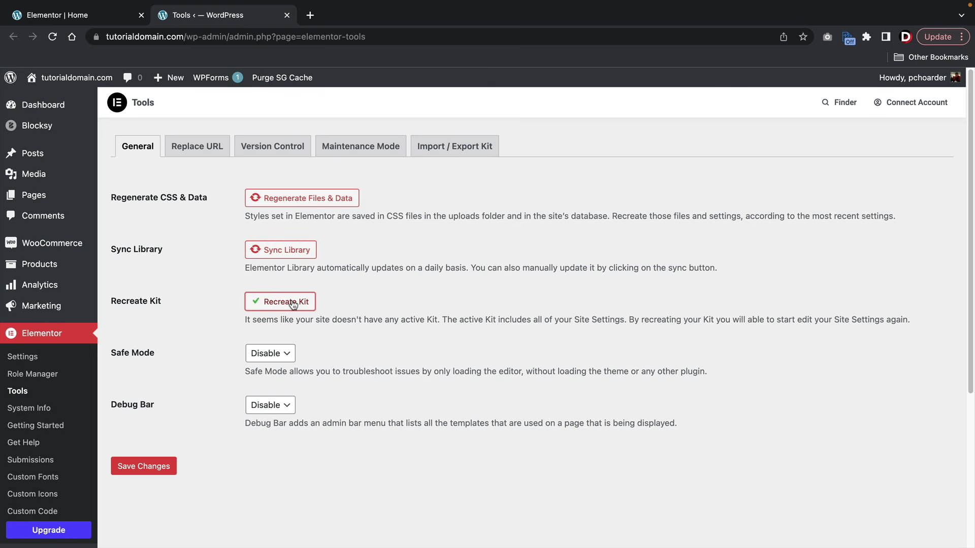
pyautogui.click(142, 468)
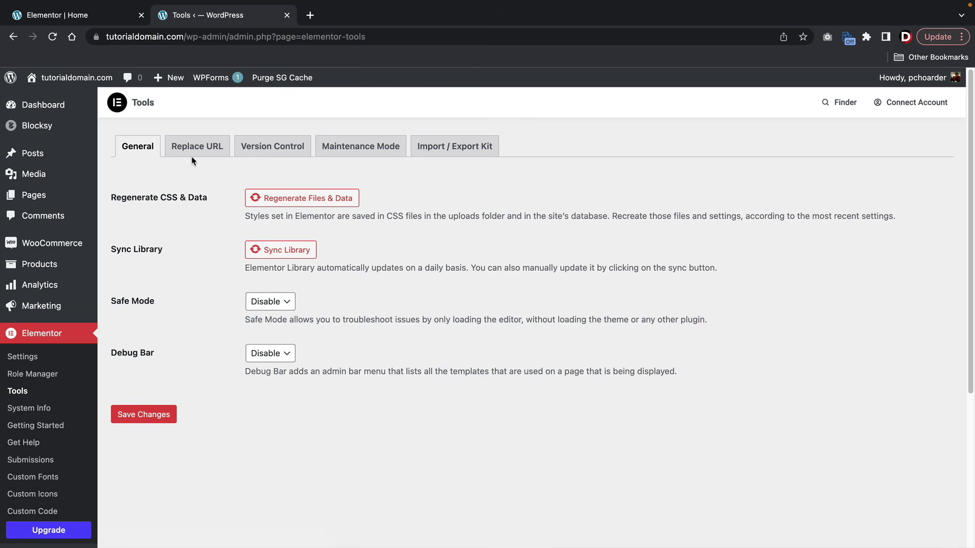
pyautogui.click(104, 15)
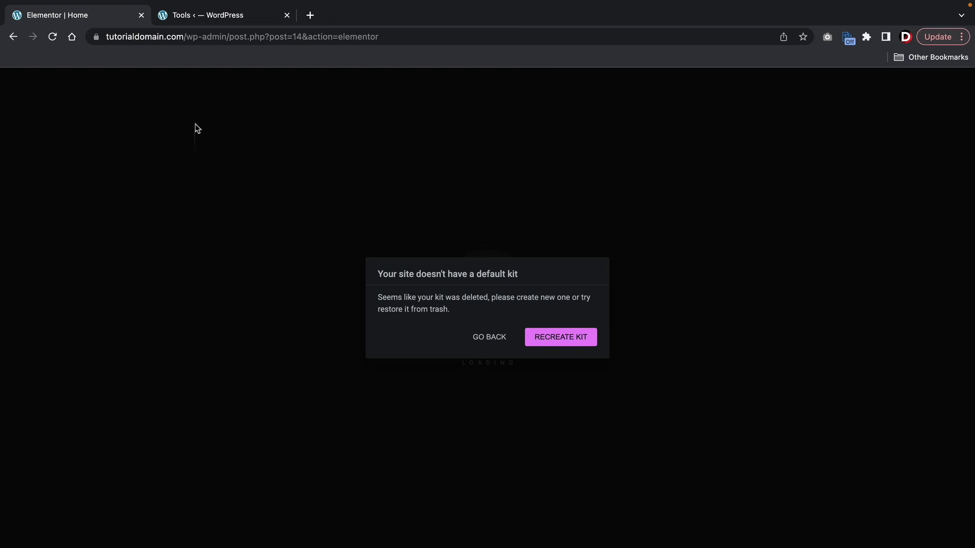
pyautogui.click(489, 336)
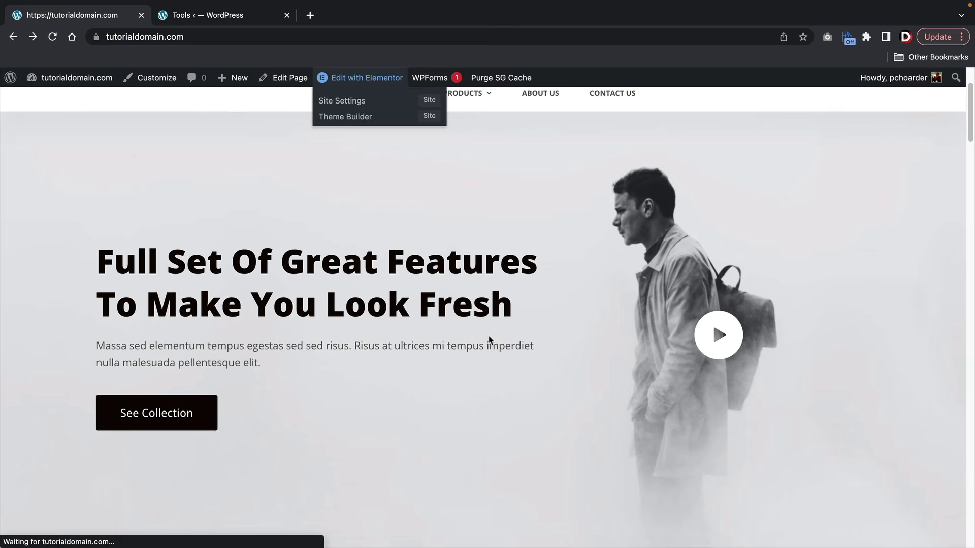
pyautogui.click(349, 79)
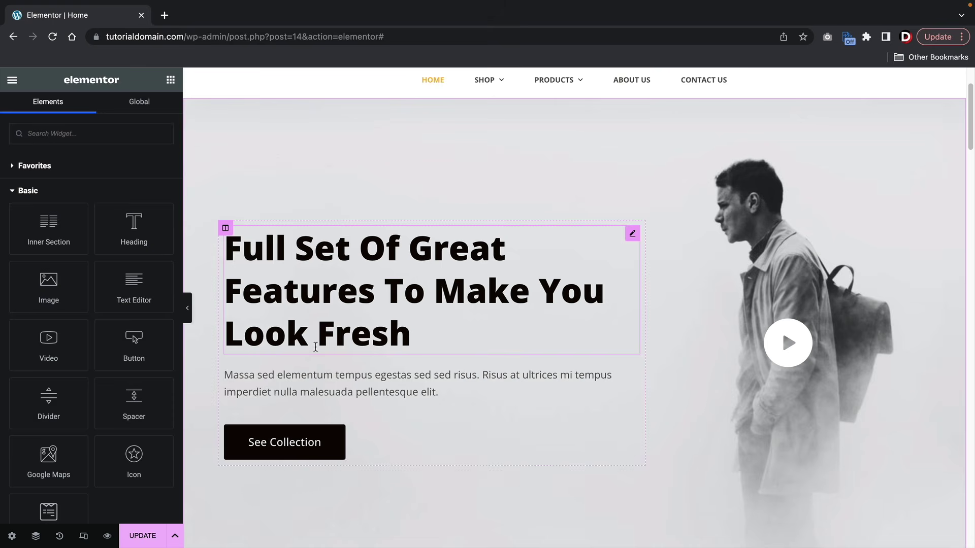
# - Browse the widget panel and drag a Text Editor widget above the hero heading
pyautogui.scroll(-6, 110, 280)
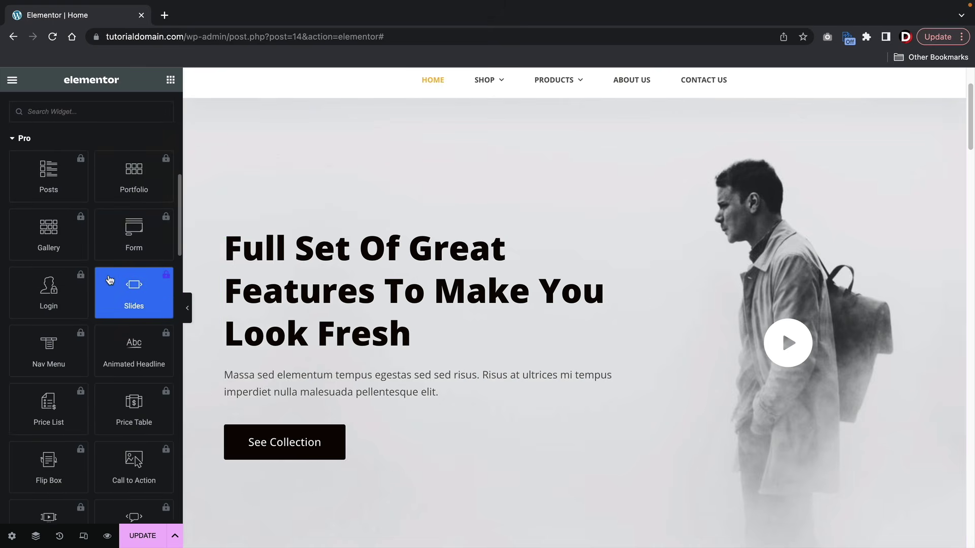
pyautogui.scroll(-15, 110, 279)
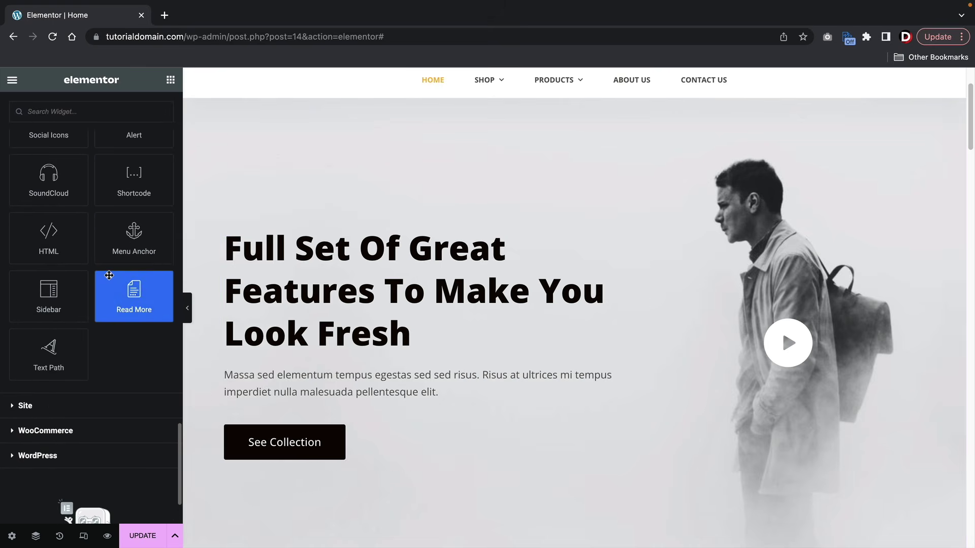
pyautogui.scroll(-2, 109, 275)
pyautogui.scroll(20, 103, 305)
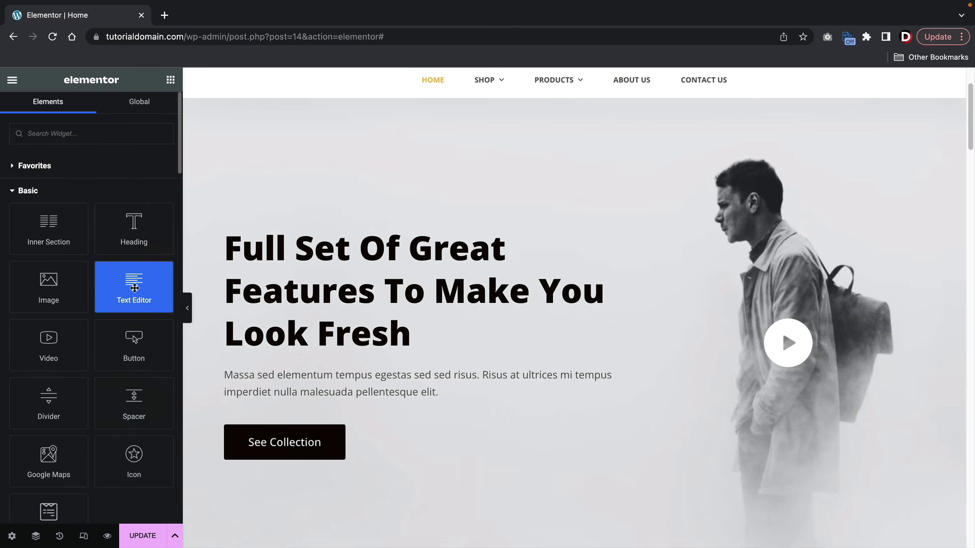
pyautogui.moveTo(136, 287); pyautogui.dragTo(255, 235)
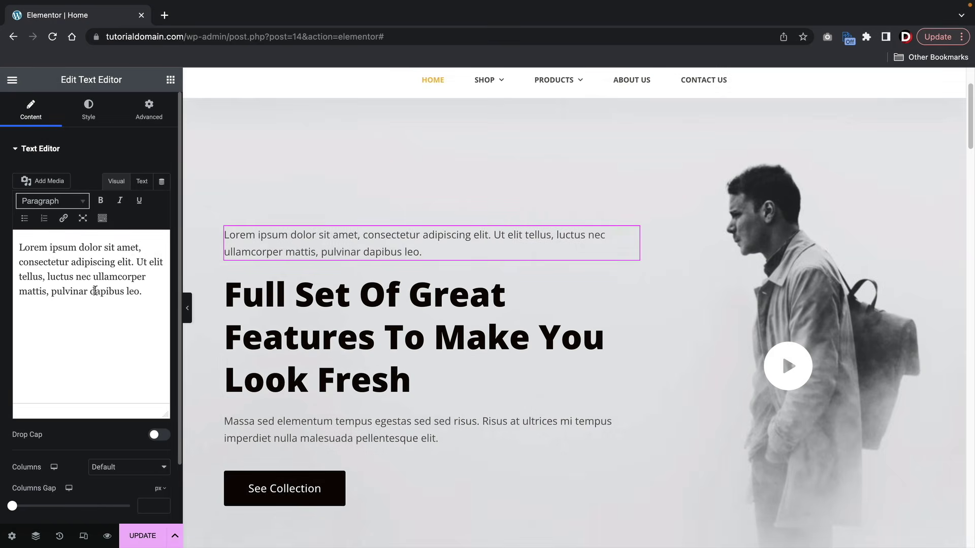
# - Set the intro paragraph's Advanced > Layout padding to 0 on all sides
pyautogui.click(95, 125)
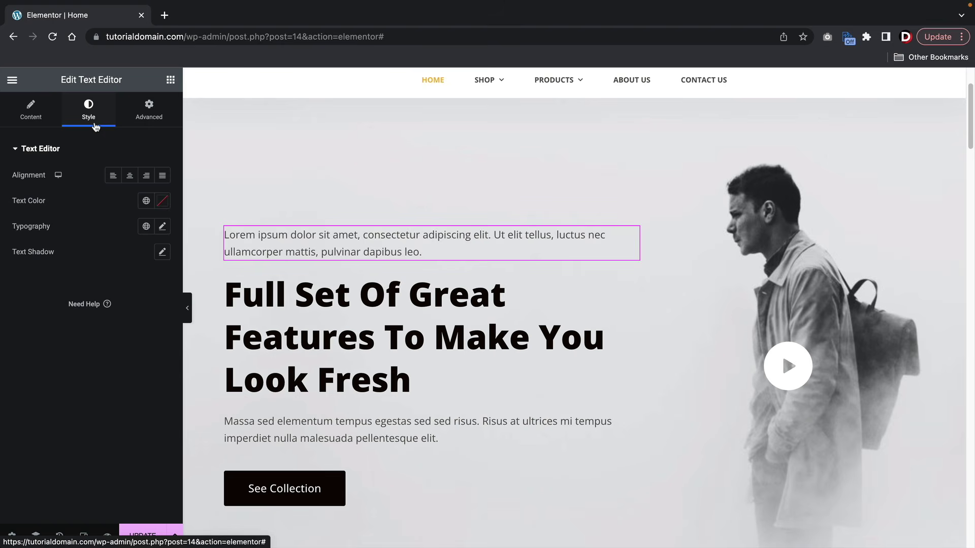
pyautogui.click(147, 117)
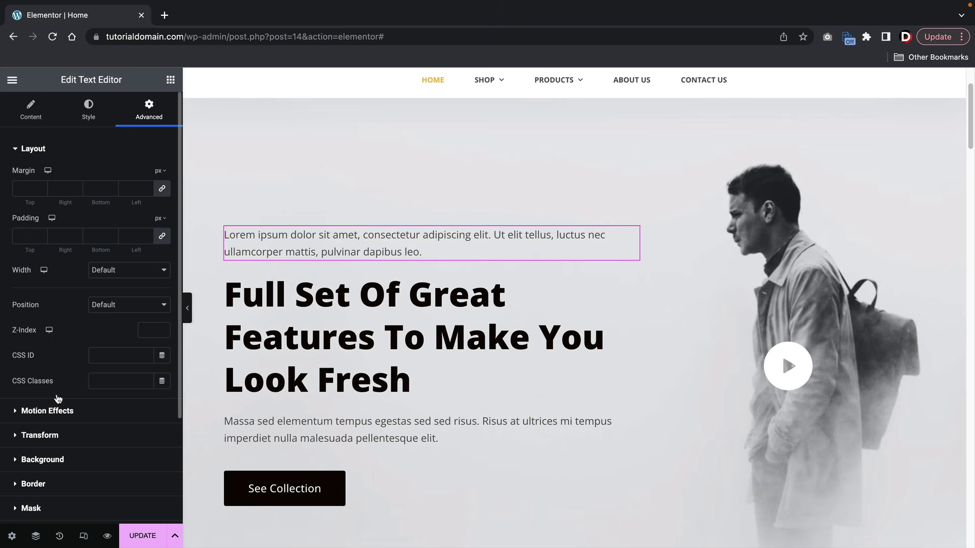
pyautogui.click(162, 236)
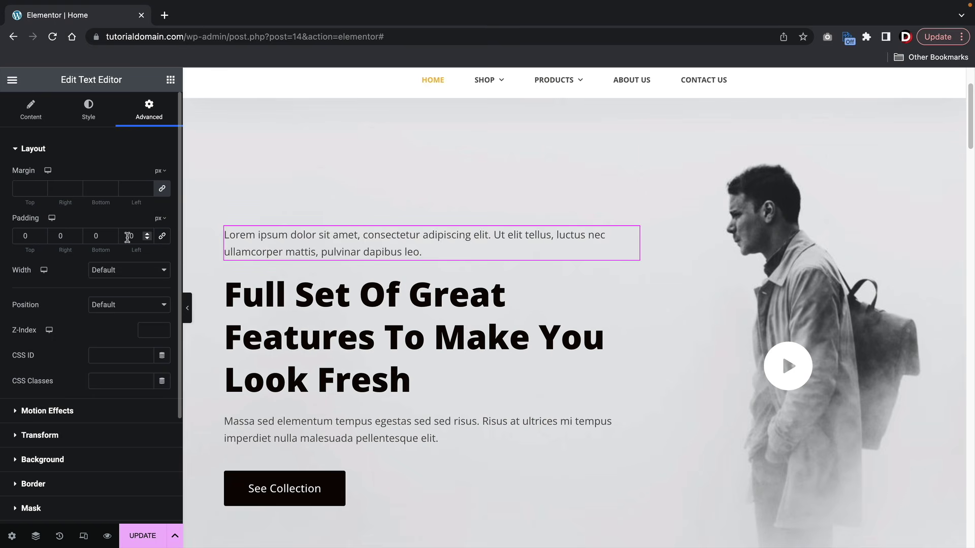
pyautogui.click(112, 234)
pyautogui.click(112, 234)
pyautogui.moveTo(112, 234); pyautogui.dragTo(112, 233)
pyautogui.click(40, 234)
pyautogui.moveTo(40, 234); pyautogui.dragTo(40, 234)
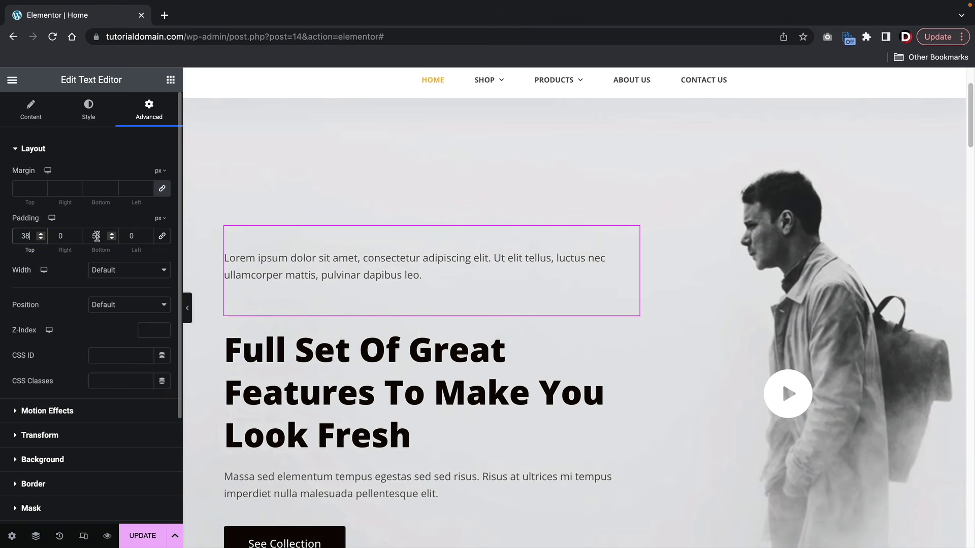
pyautogui.doubleClick(95, 236)
pyautogui.write('0')
pyautogui.doubleClick(20, 236)
pyautogui.write('0')
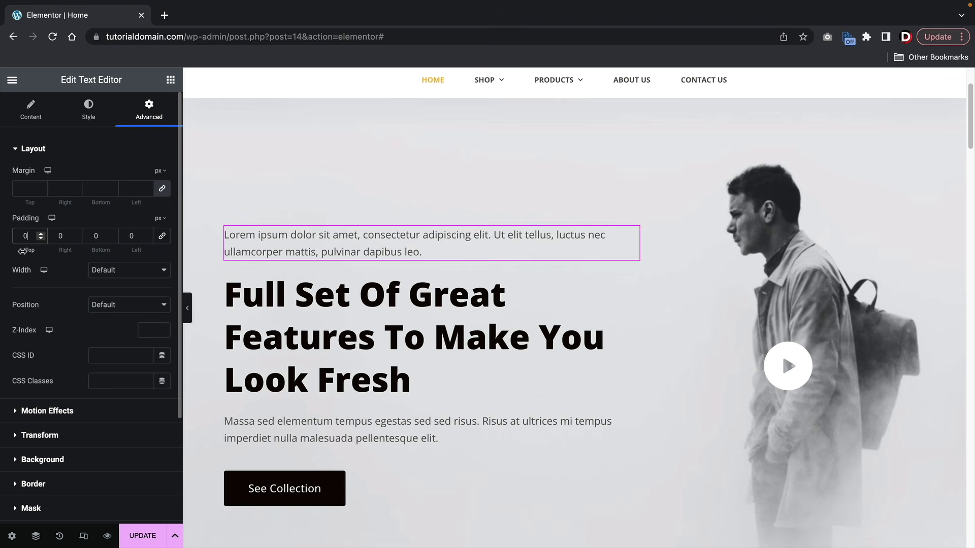
# - Set the paragraph's Motion Effects entrance animation to Rotate In Up Left
pyautogui.click(77, 410)
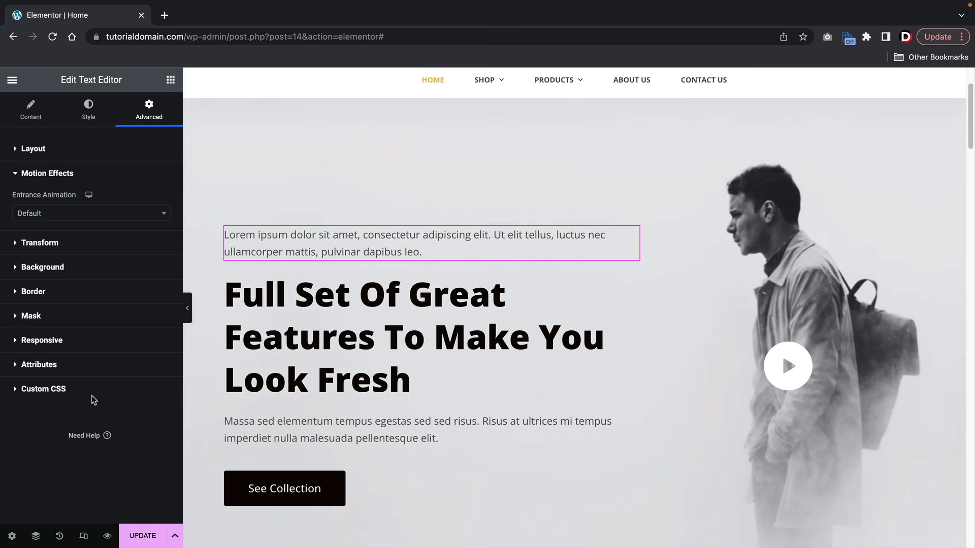
pyautogui.click(127, 214)
pyautogui.scroll(-1, 105, 266)
pyautogui.click(94, 288)
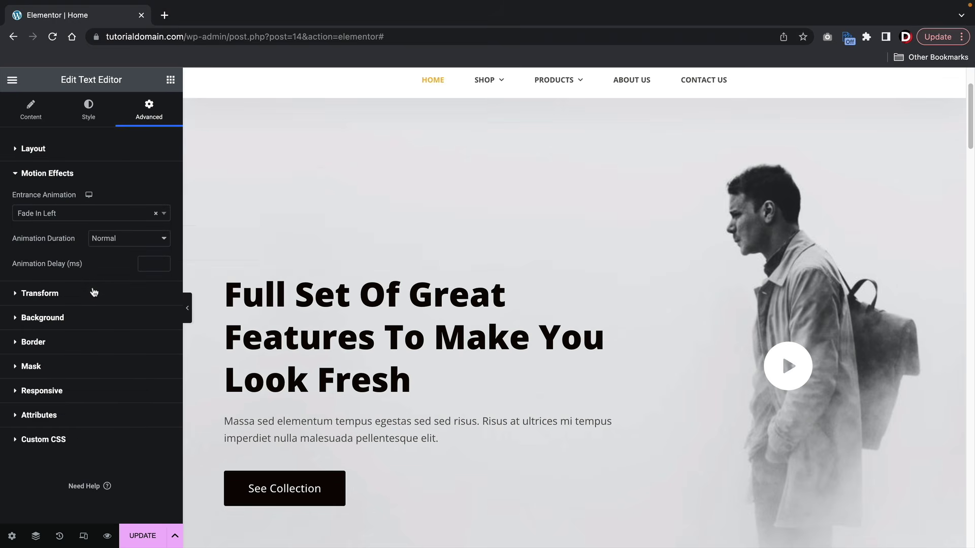
pyautogui.click(85, 215)
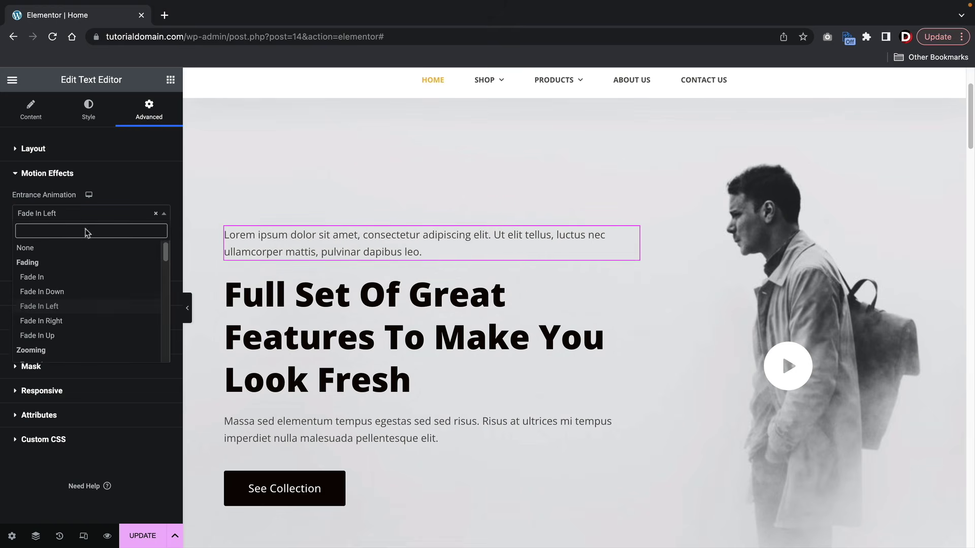
pyautogui.scroll(-3, 81, 315)
pyautogui.click(83, 312)
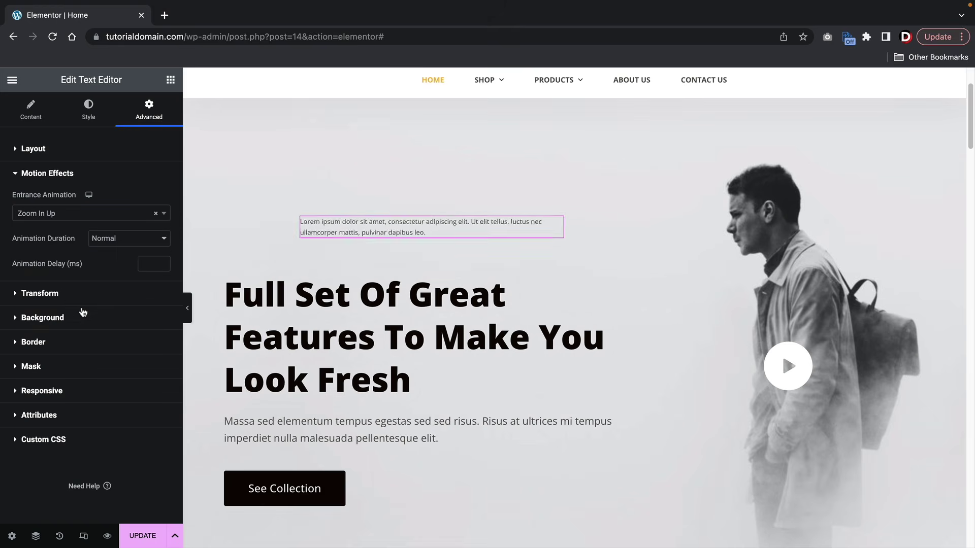
pyautogui.click(92, 219)
pyautogui.scroll(-5, 90, 293)
pyautogui.click(90, 291)
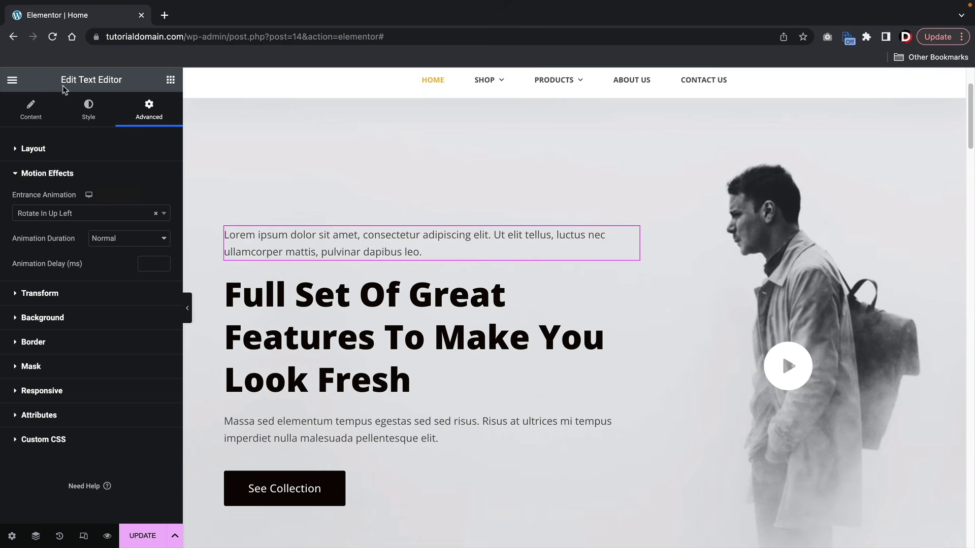
pyautogui.click(36, 113)
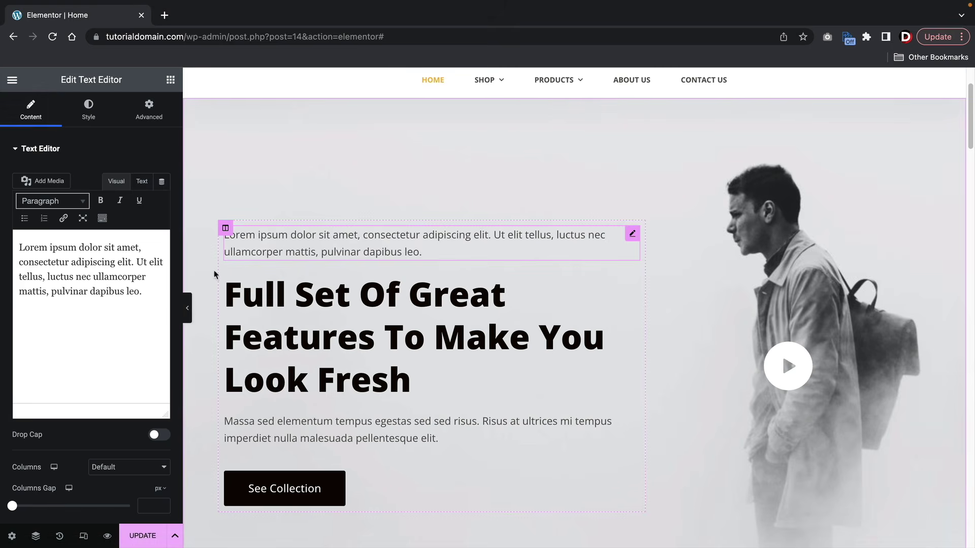
# - Change the paragraph text to 'change this text', duplicate it, then delete both copies
pyautogui.moveTo(145, 294); pyautogui.dragTo(2, 229)
pyautogui.write('change this text')
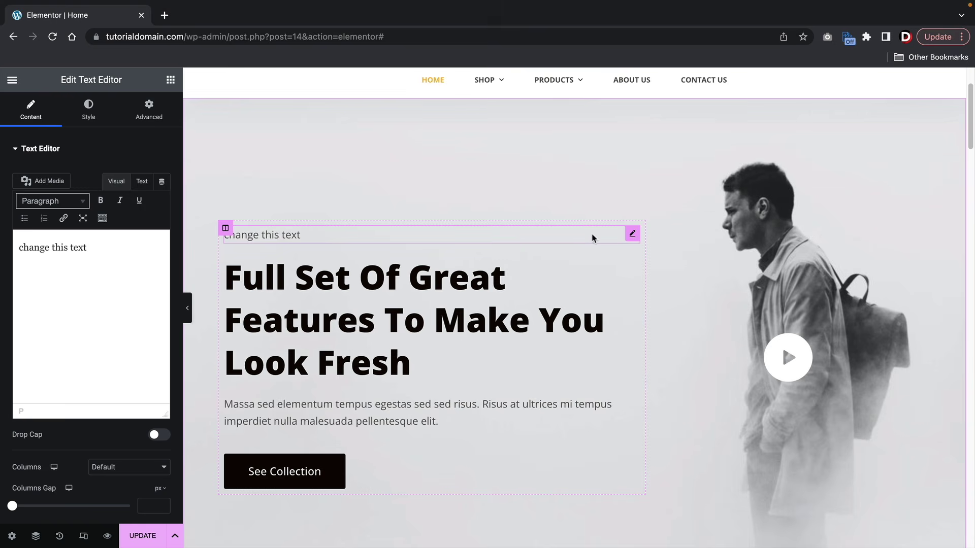
pyautogui.rightClick(633, 235)
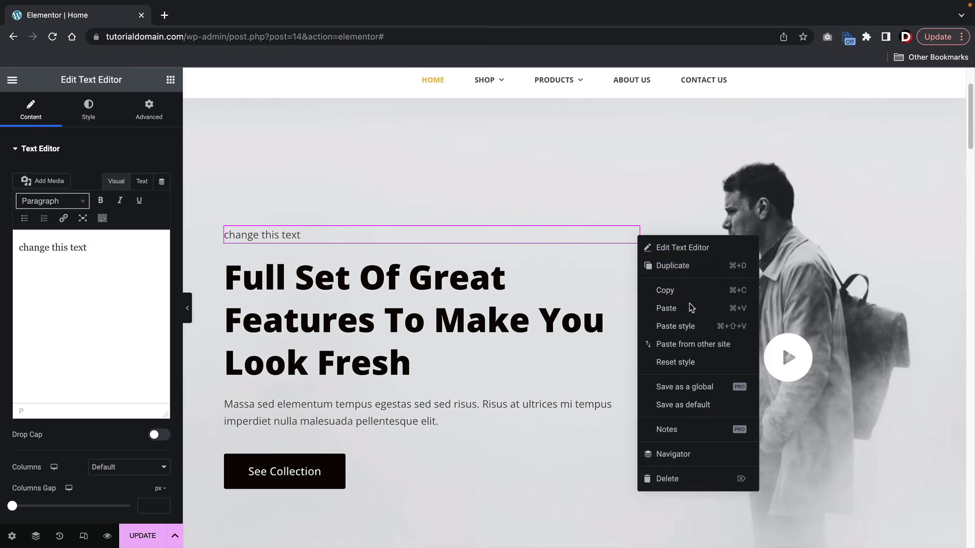
pyautogui.click(683, 268)
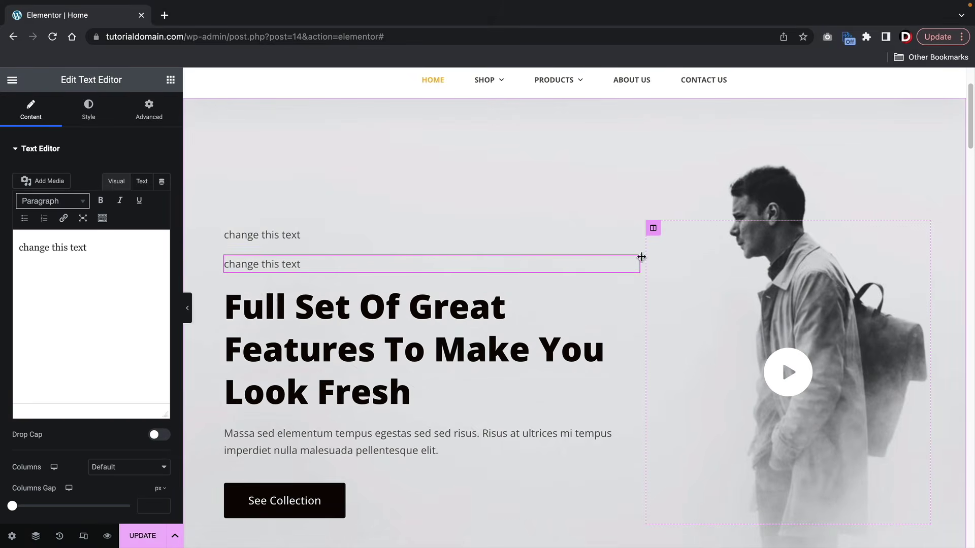
pyautogui.rightClick(631, 264)
pyautogui.click(658, 509)
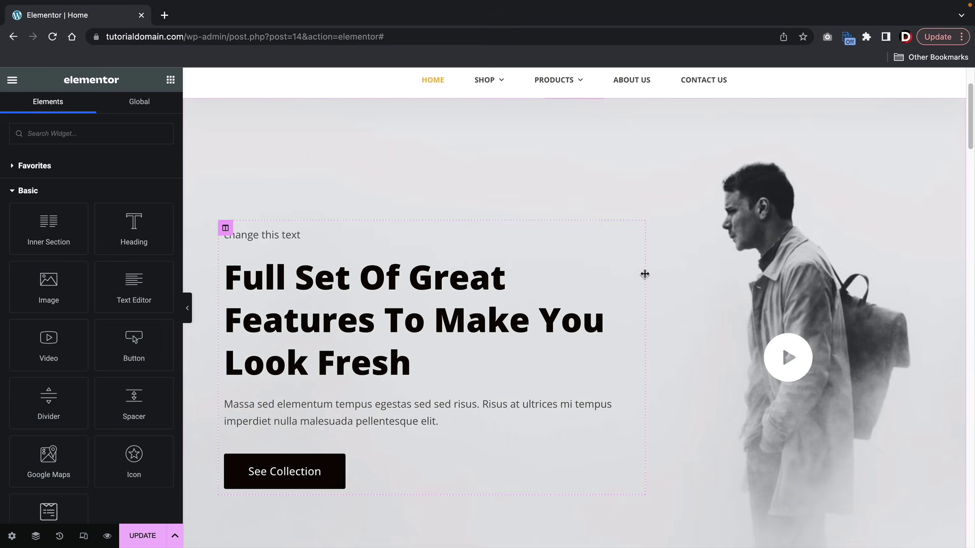
pyautogui.rightClick(633, 234)
pyautogui.click(665, 477)
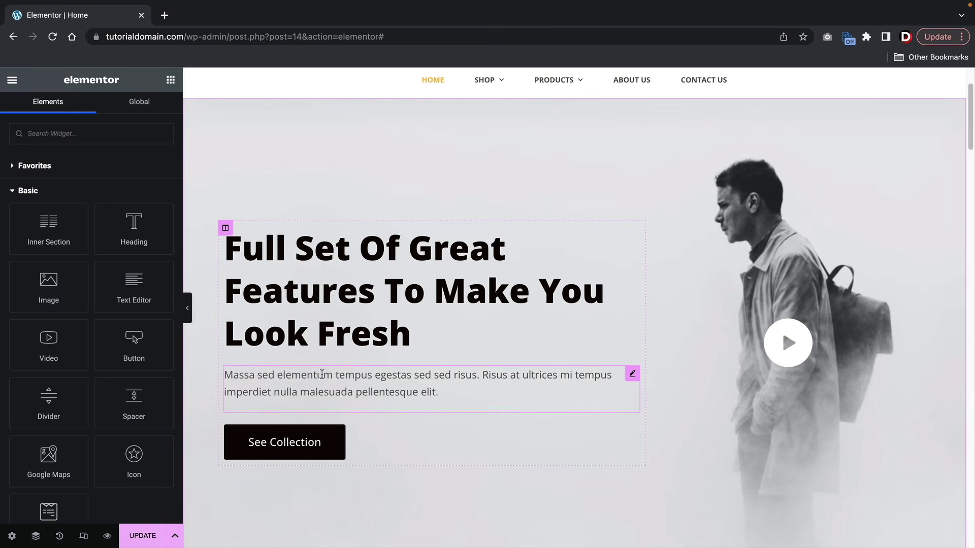
# - Select the hero heading to show its Edit Heading settings and scroll the canvas to review
pyautogui.click(326, 374)
pyautogui.click(348, 307)
pyautogui.scroll(-2, 348, 309)
pyautogui.click(358, 346)
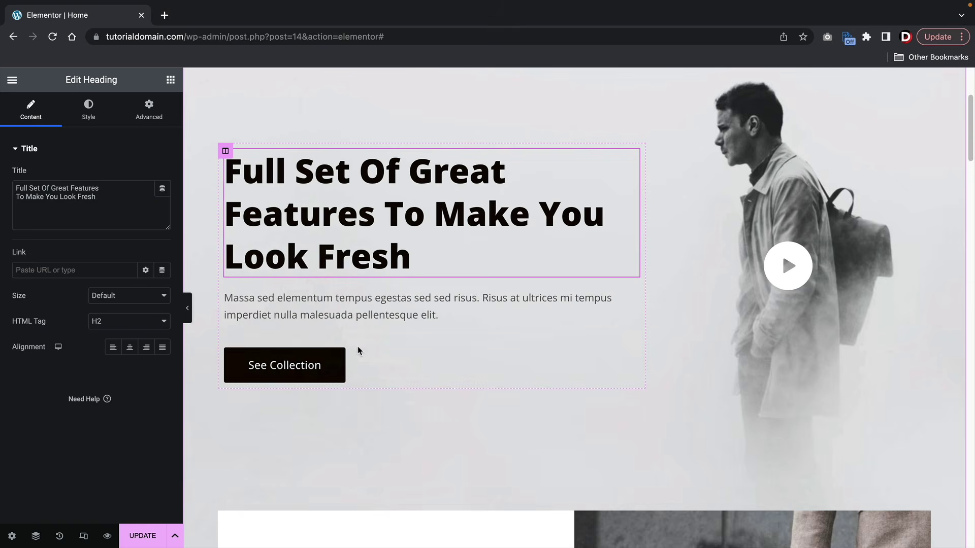
pyautogui.scroll(-1, 361, 320)
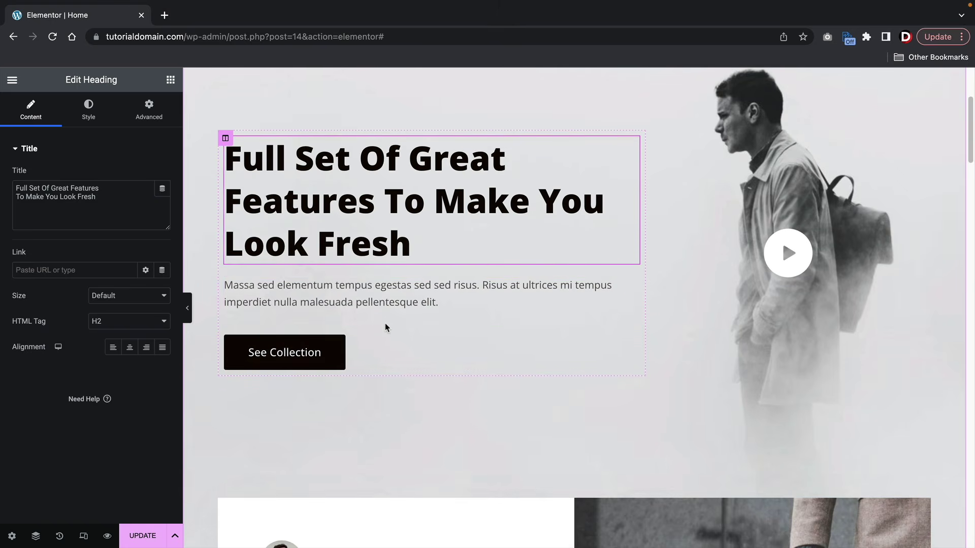
pyautogui.scroll(-4, 385, 323)
pyautogui.scroll(7, 384, 318)
pyautogui.scroll(-2, 383, 318)
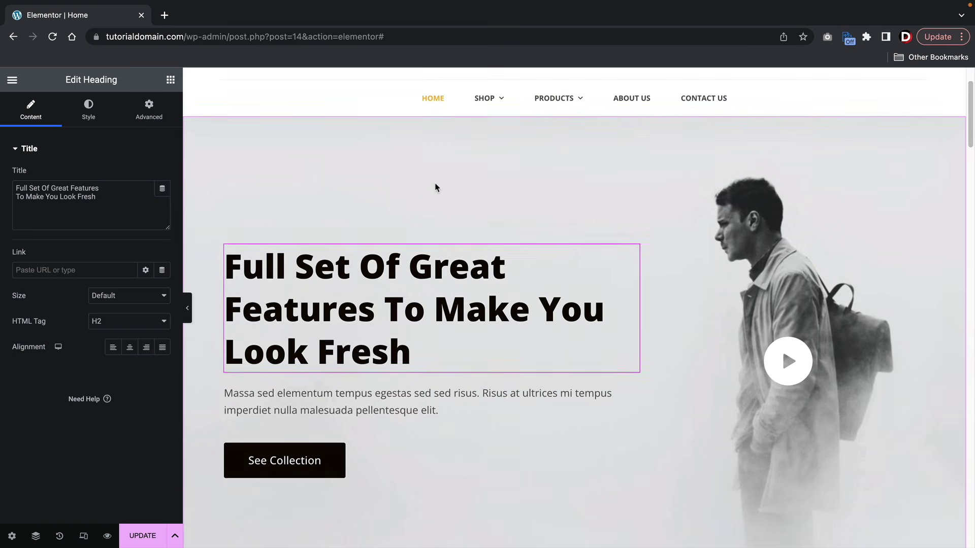
pyautogui.scroll(2, 447, 208)
pyautogui.scroll(-2, 466, 228)
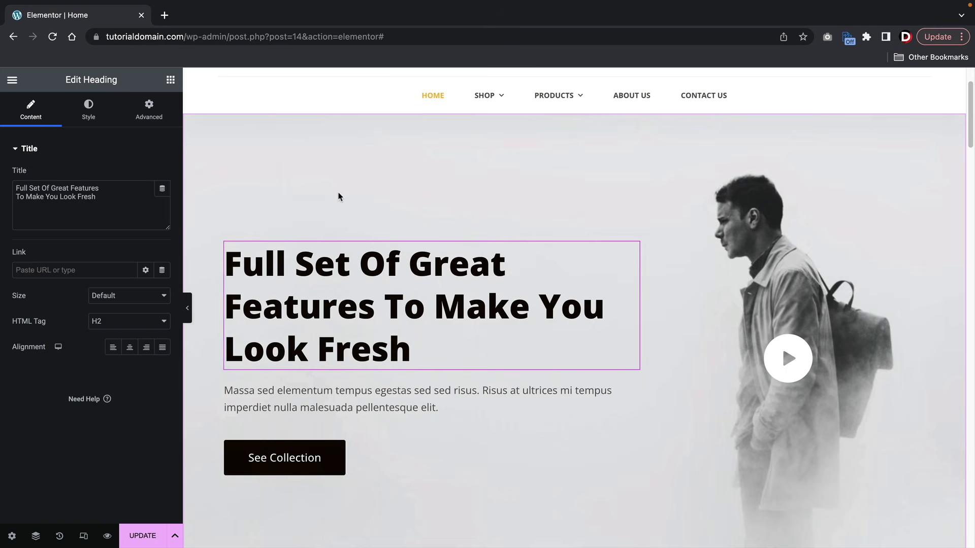
# - Open Edit Section for the hero section from its right-click menu
pyautogui.rightClick(270, 179)
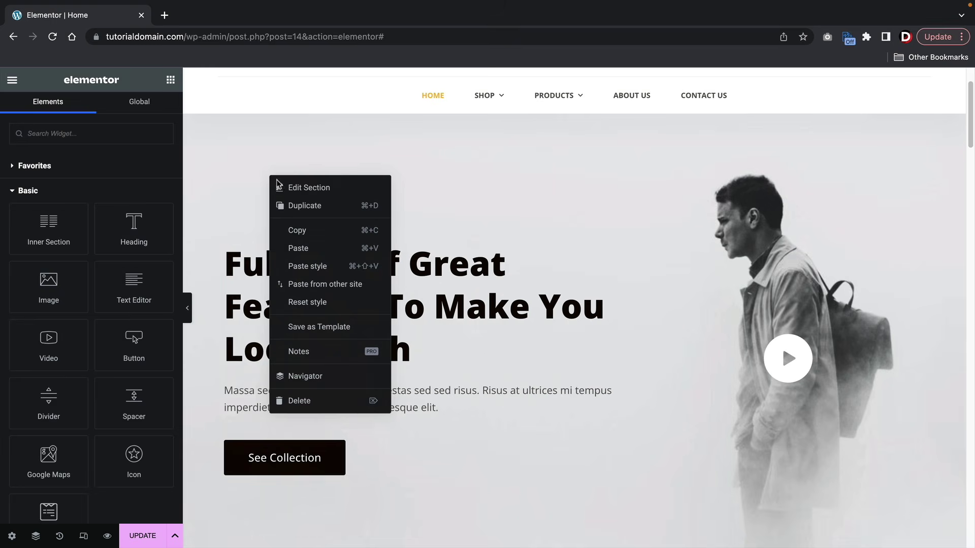
pyautogui.click(290, 187)
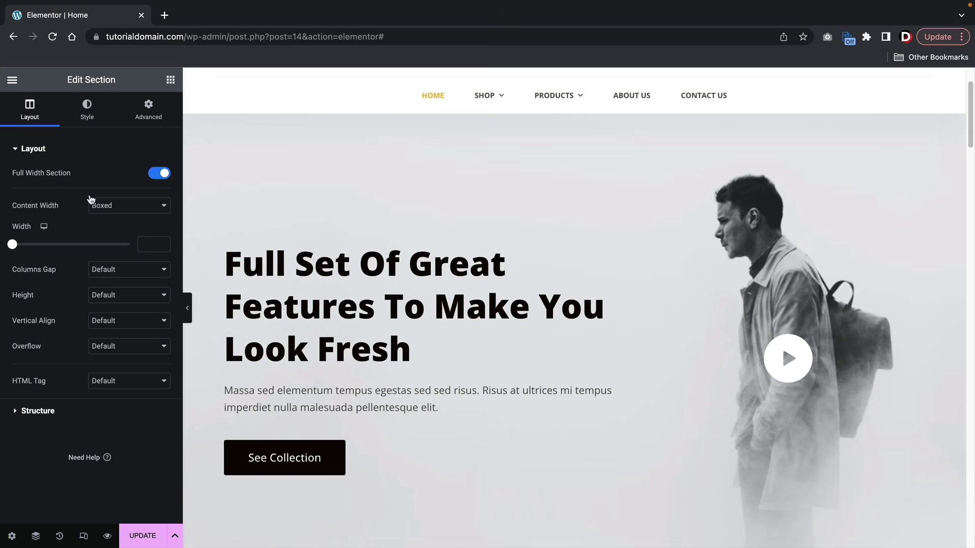
# - Remove the hero's background image and try a red, then maroon, background colour
pyautogui.click(85, 117)
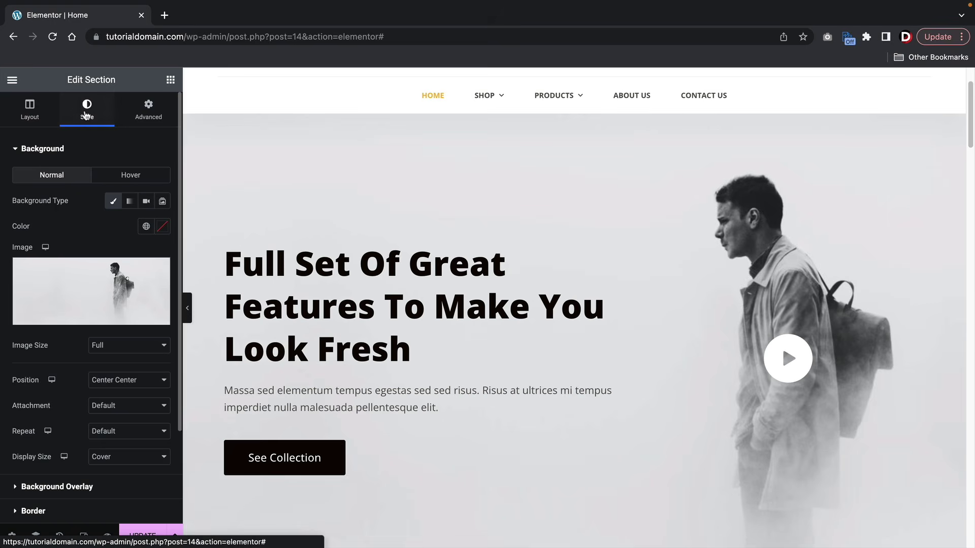
pyautogui.moveTo(57, 299)
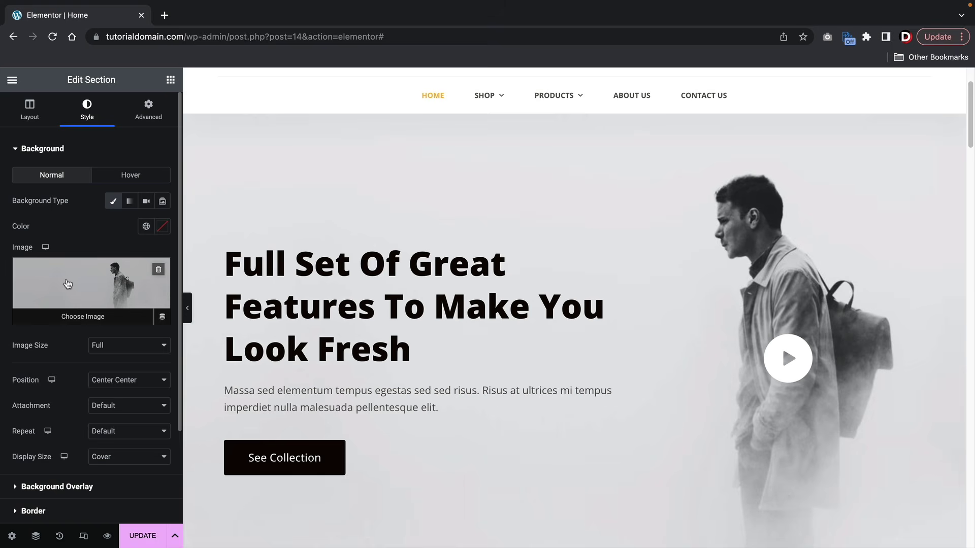
pyautogui.click(159, 270)
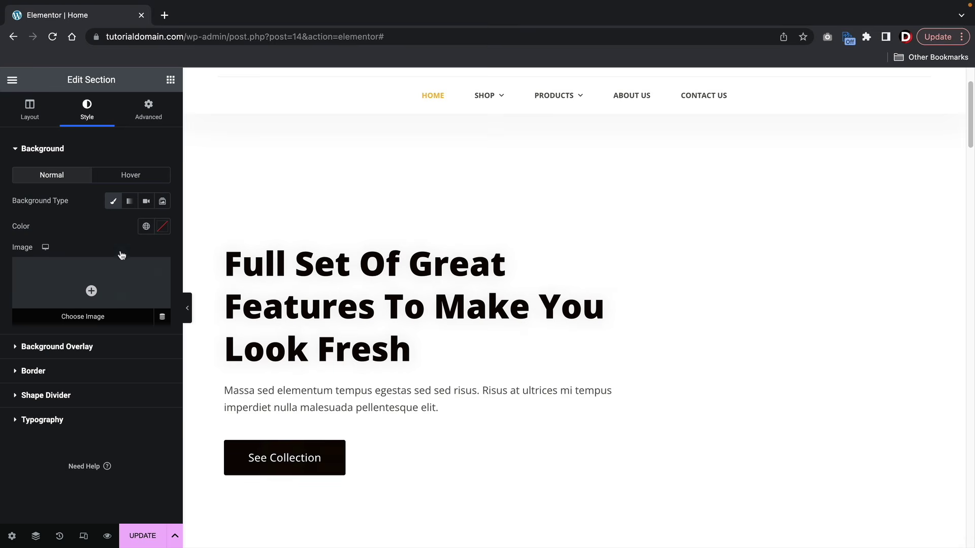
pyautogui.click(129, 209)
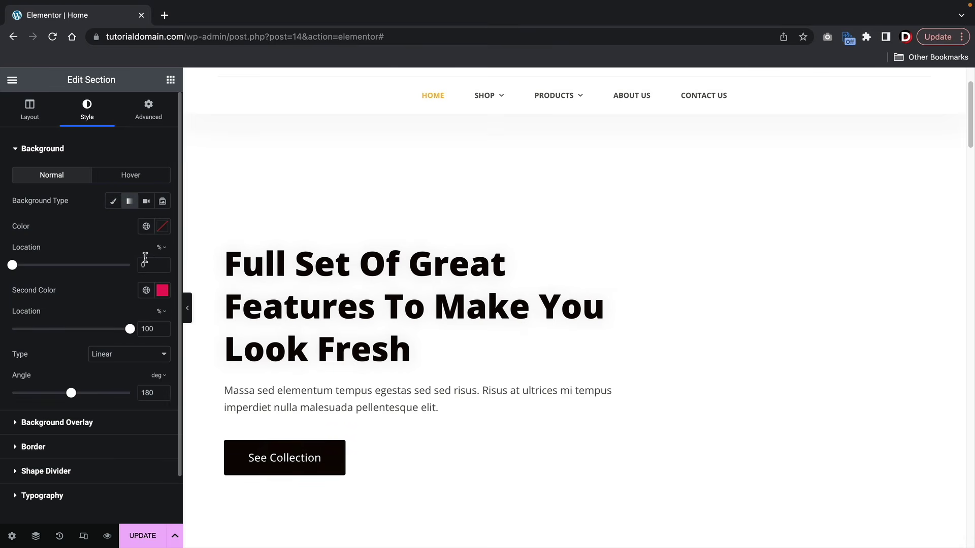
pyautogui.click(114, 201)
pyautogui.click(162, 227)
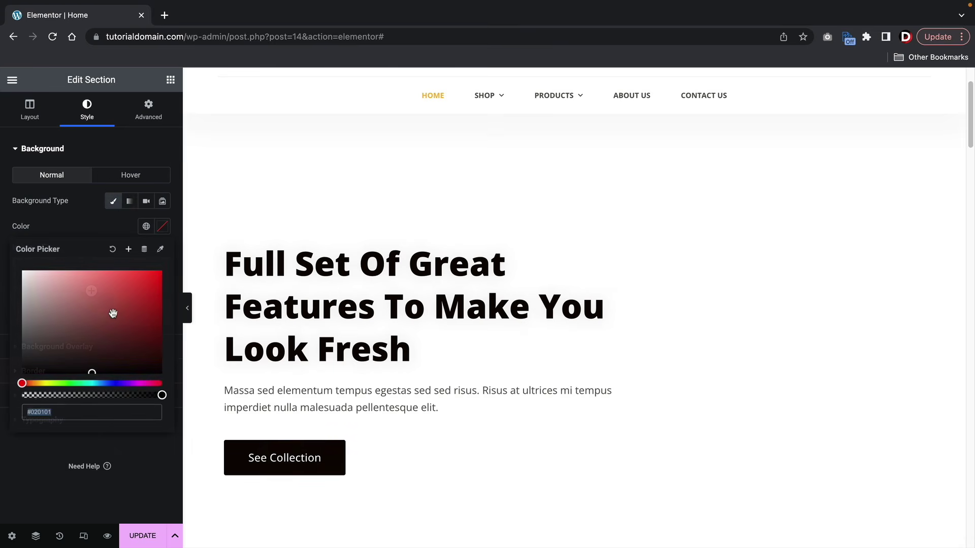
pyautogui.click(135, 286)
pyautogui.moveTo(135, 286)
pyautogui.mouseDown()
pyautogui.moveTo(110, 278)
pyautogui.moveTo(54, 359)
pyautogui.moveTo(109, 339)
pyautogui.mouseUp()
# - Try a gradient background running from #FF0404 to black
pyautogui.click(129, 201)
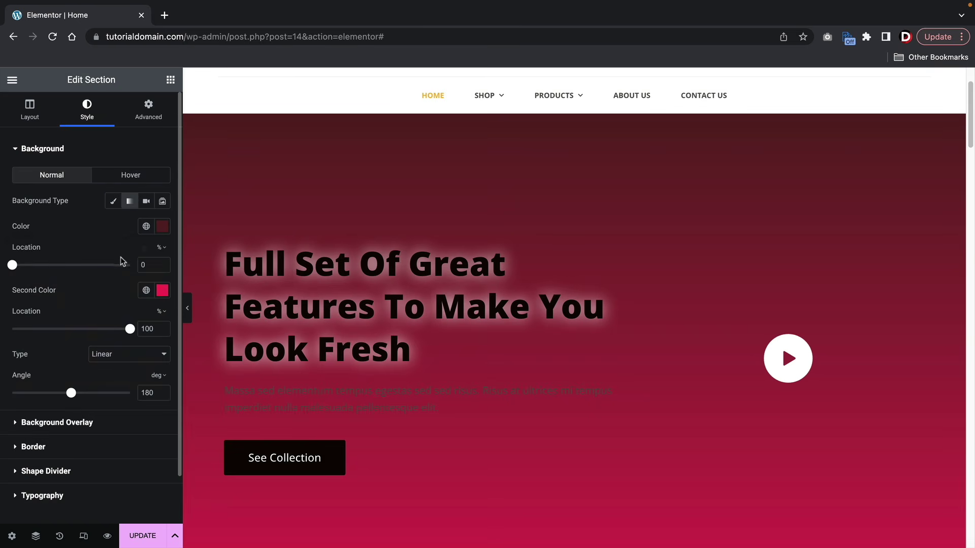
pyautogui.click(163, 226)
pyautogui.write('#FF0404')
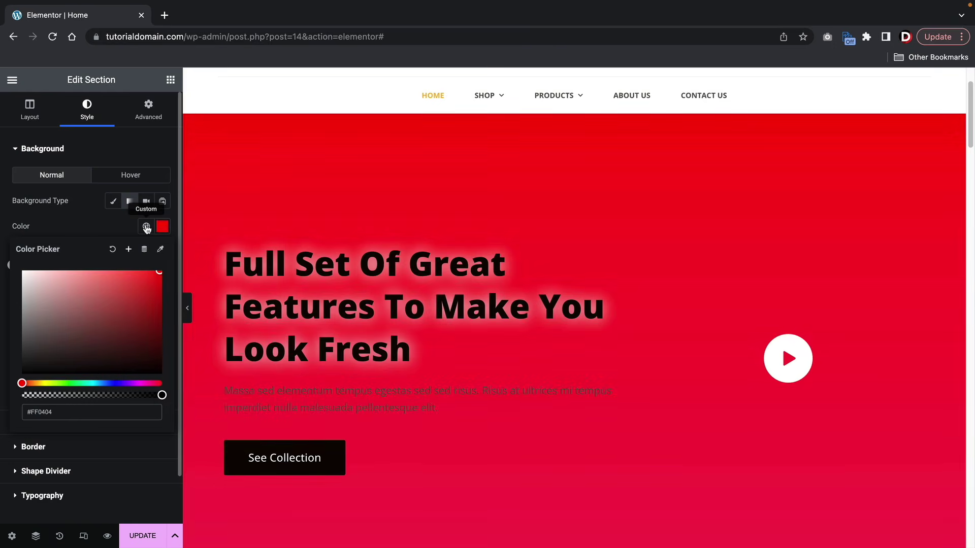
pyautogui.click(94, 232)
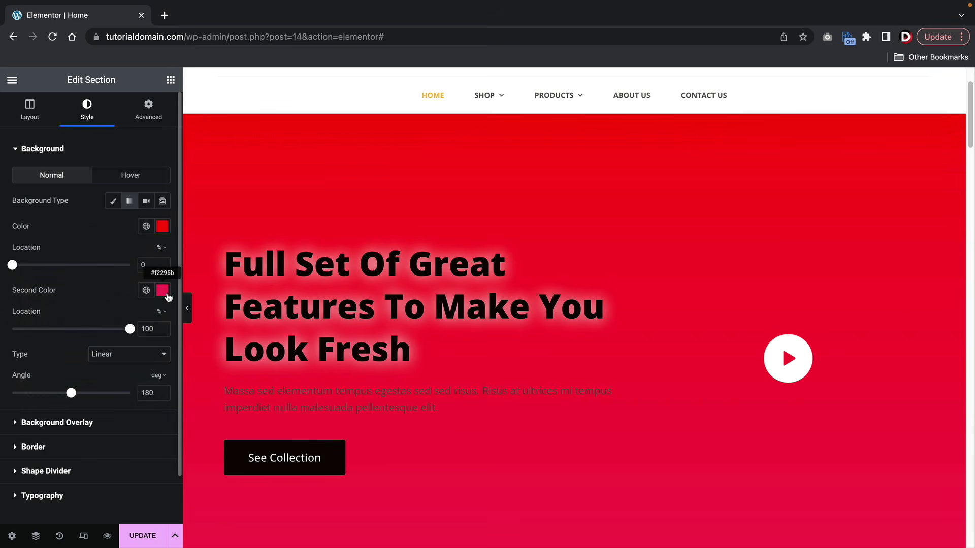
pyautogui.click(162, 291)
pyautogui.moveTo(88, 379); pyautogui.dragTo(2, 459)
pyautogui.click(116, 247)
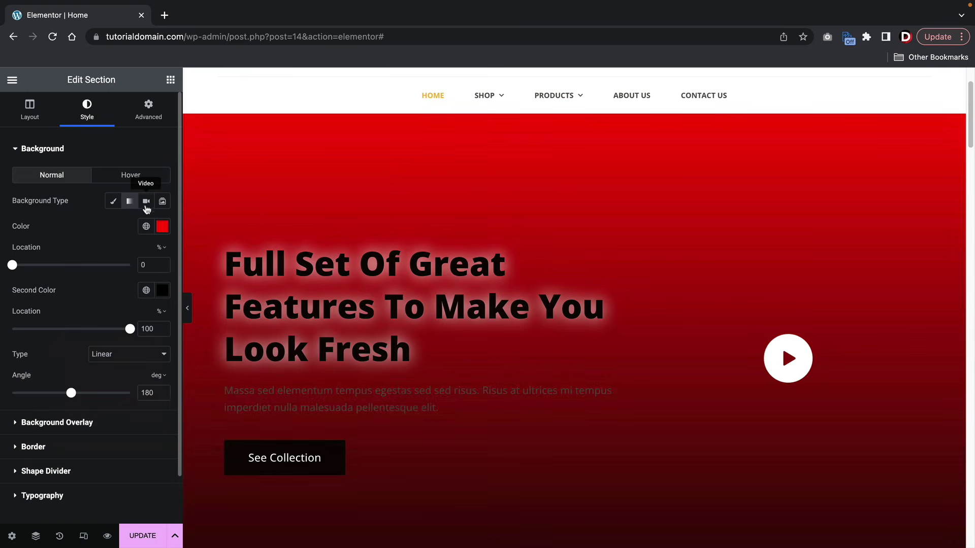
# - Look at the video and slideshow background types, then return to a plain colour
pyautogui.click(147, 202)
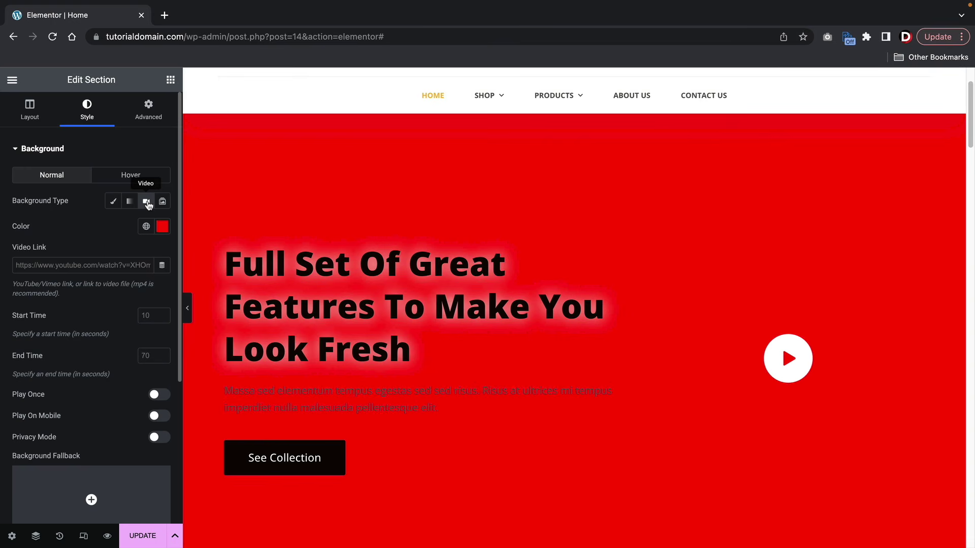
pyautogui.click(45, 265)
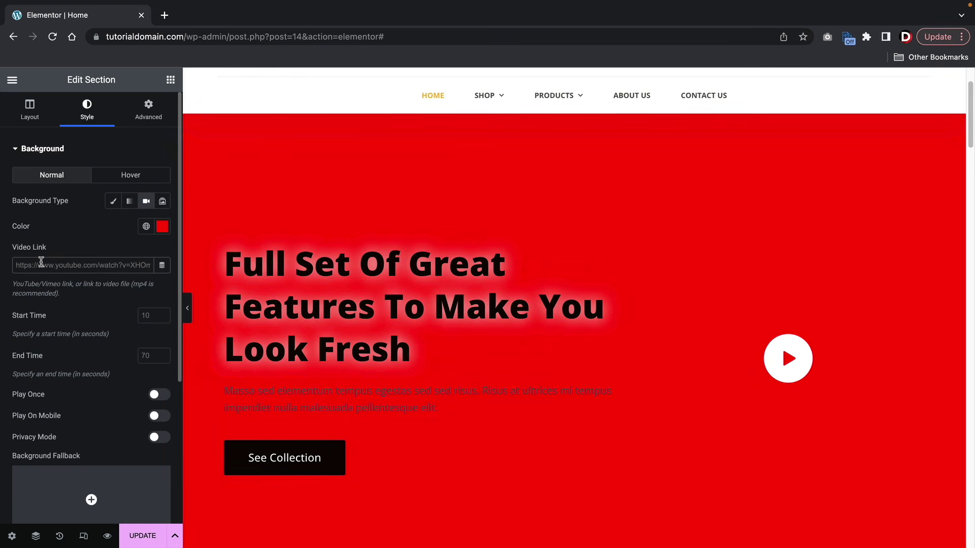
pyautogui.click(162, 202)
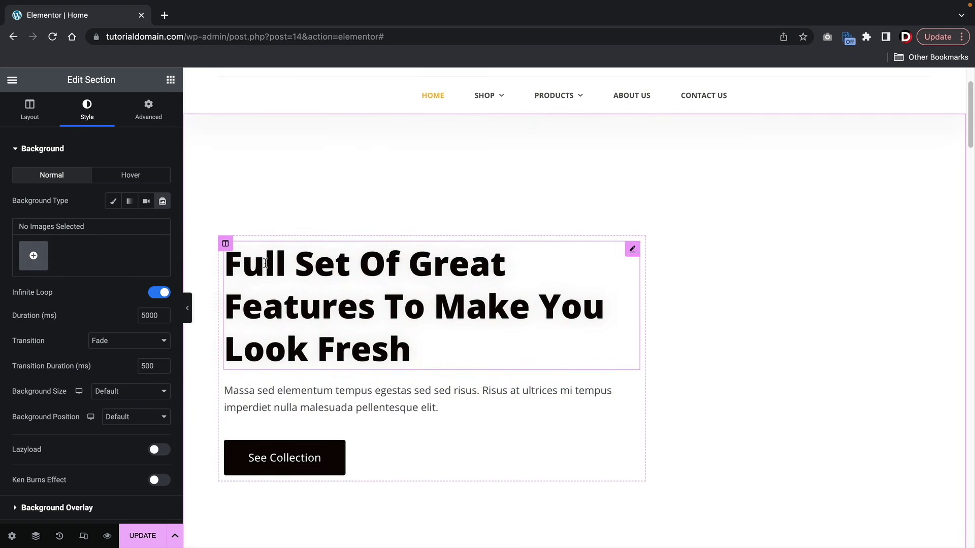
pyautogui.click(111, 202)
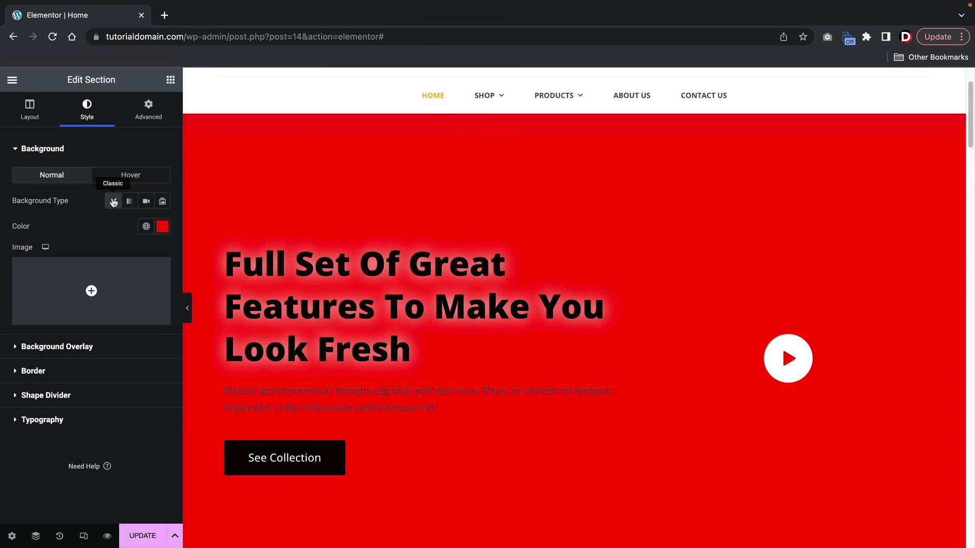
# - Drag the background colour's alpha to zero and open the background image picker
pyautogui.click(161, 226)
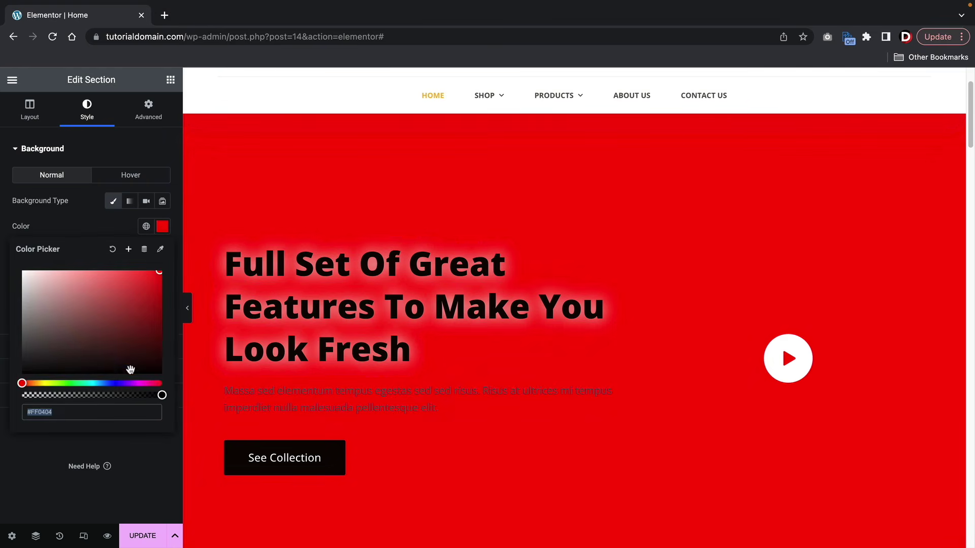
pyautogui.moveTo(162, 395); pyautogui.dragTo(22, 395)
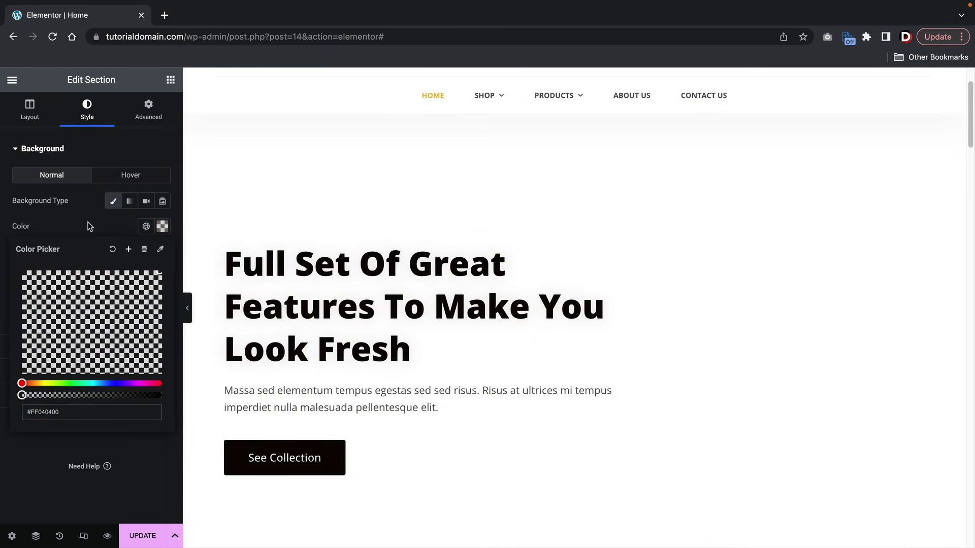
pyautogui.click(87, 222)
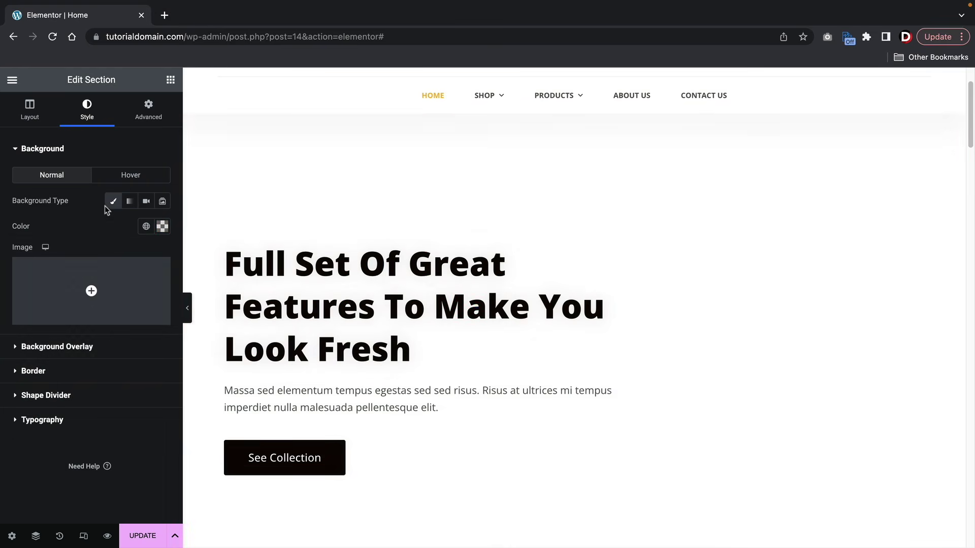
pyautogui.click(90, 289)
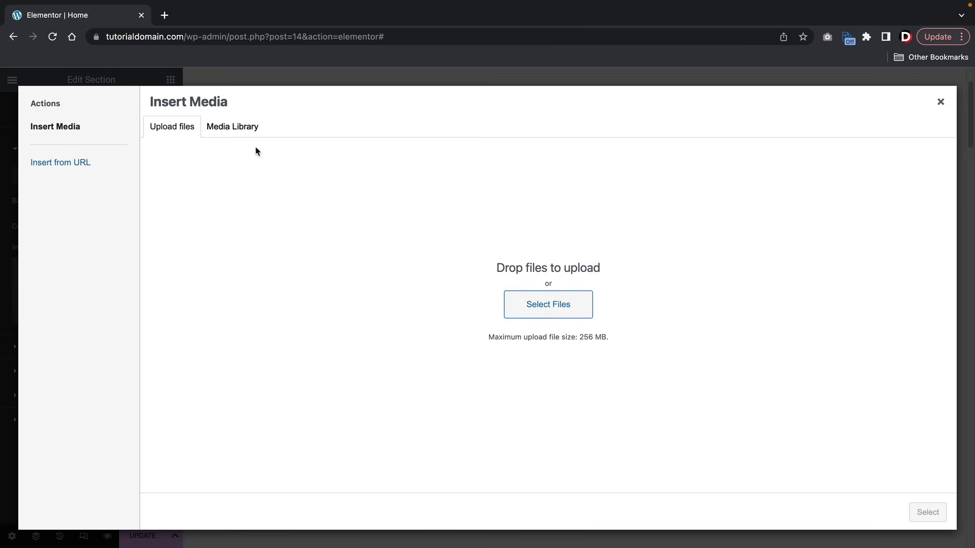
# - Upload h12-slide-1.jpeg from the computer and insert it as the hero's background image
pyautogui.click(548, 310)
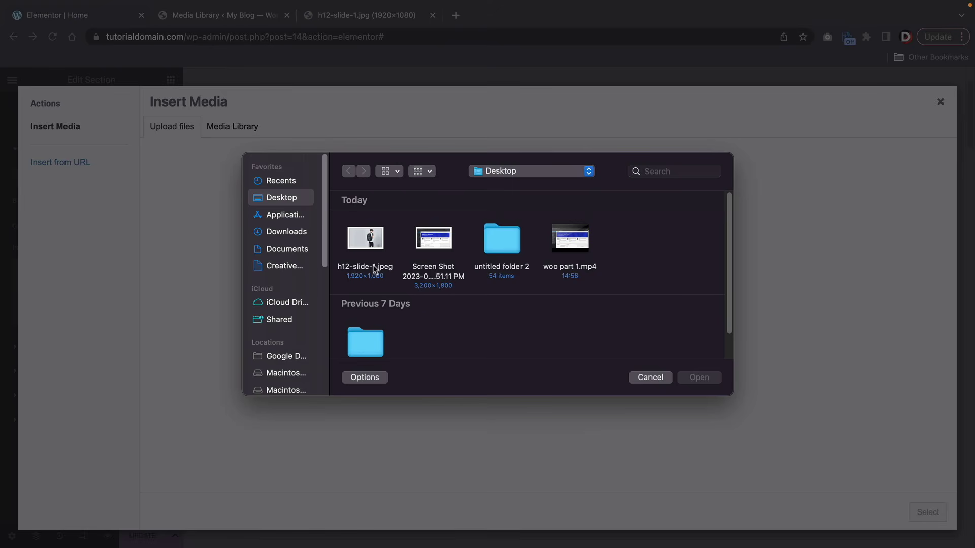
pyautogui.click(368, 284)
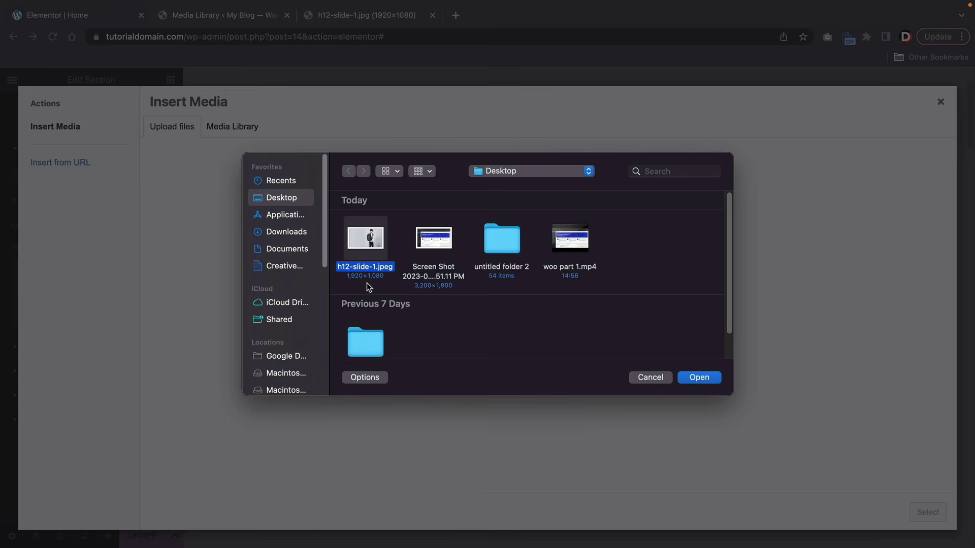
pyautogui.click(699, 378)
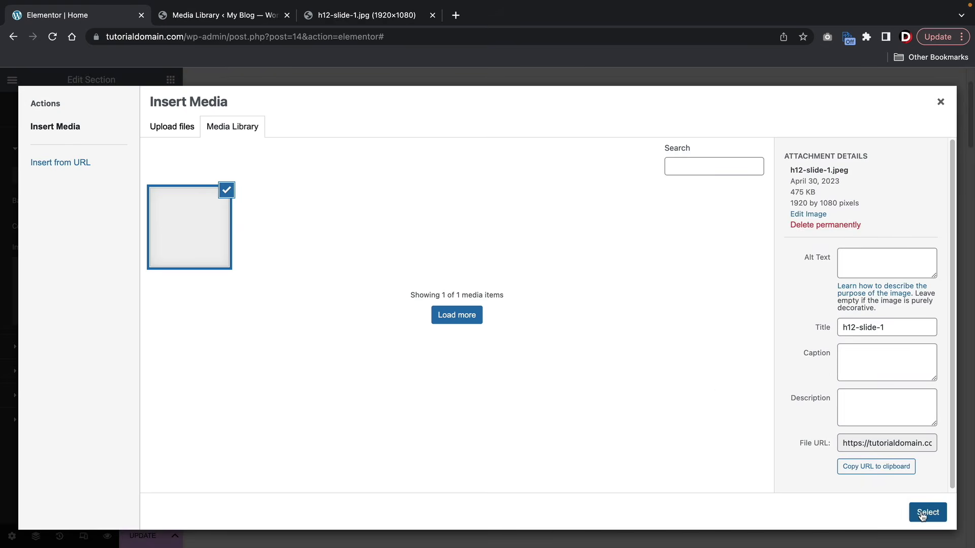
pyautogui.click(927, 513)
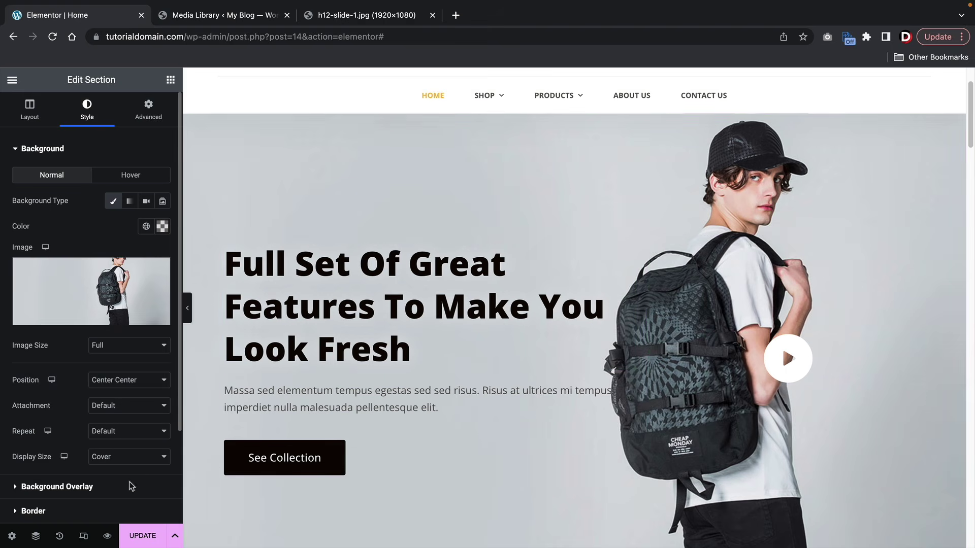
# - Try Contain, then set the background image Display Size to Cover
pyautogui.click(112, 460)
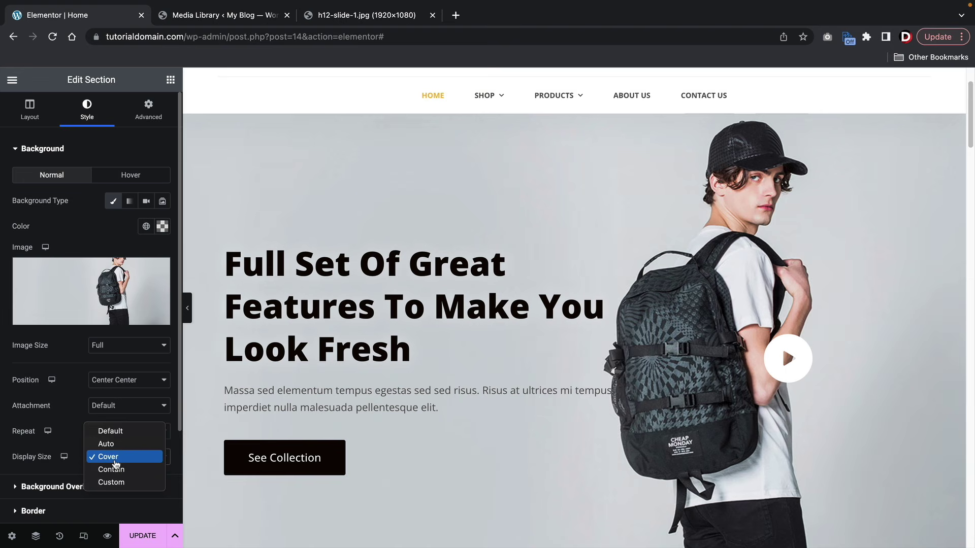
pyautogui.click(112, 469)
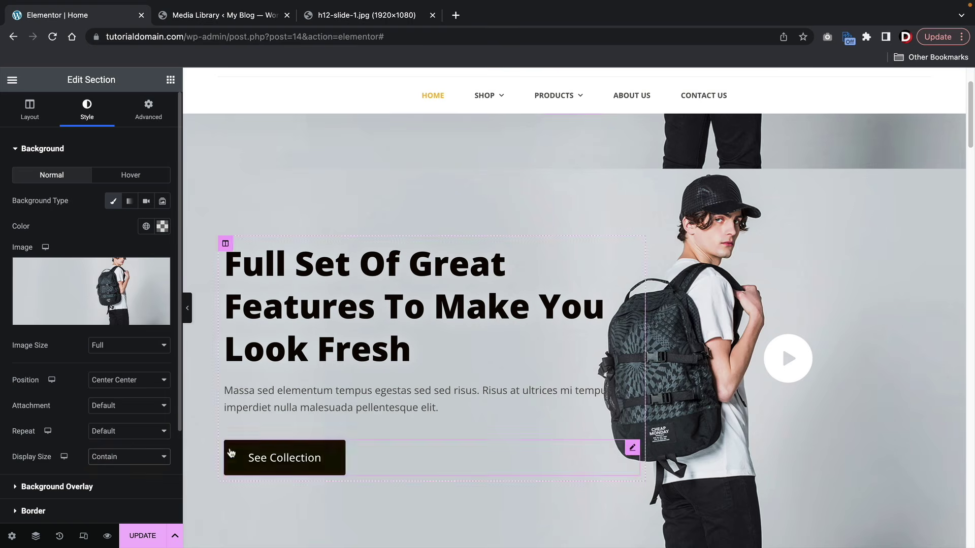
pyautogui.click(143, 459)
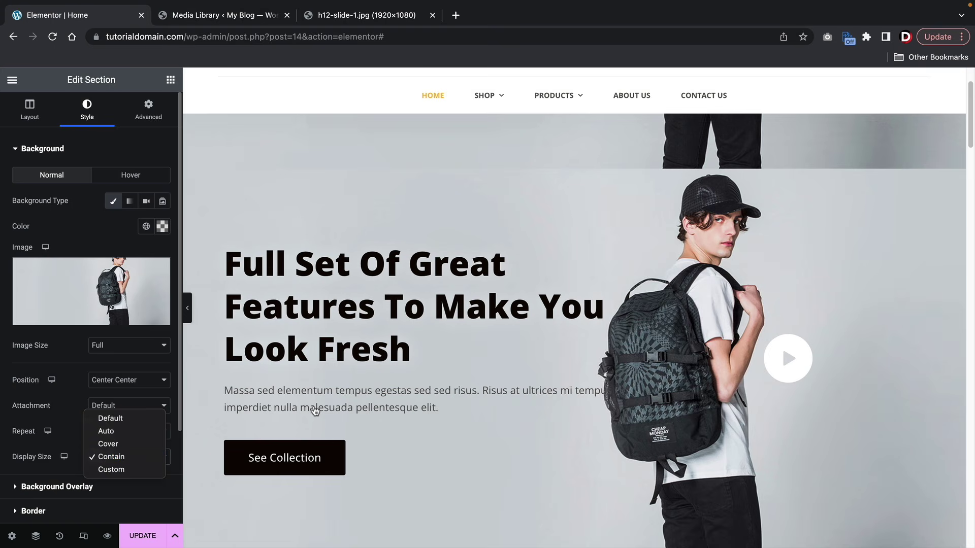
pyautogui.click(122, 444)
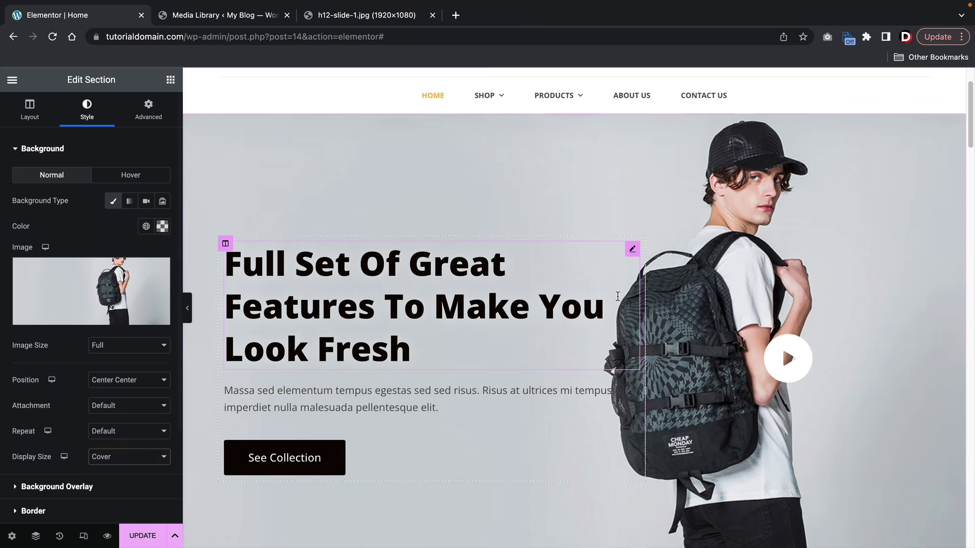
pyautogui.scroll(-2, 869, 222)
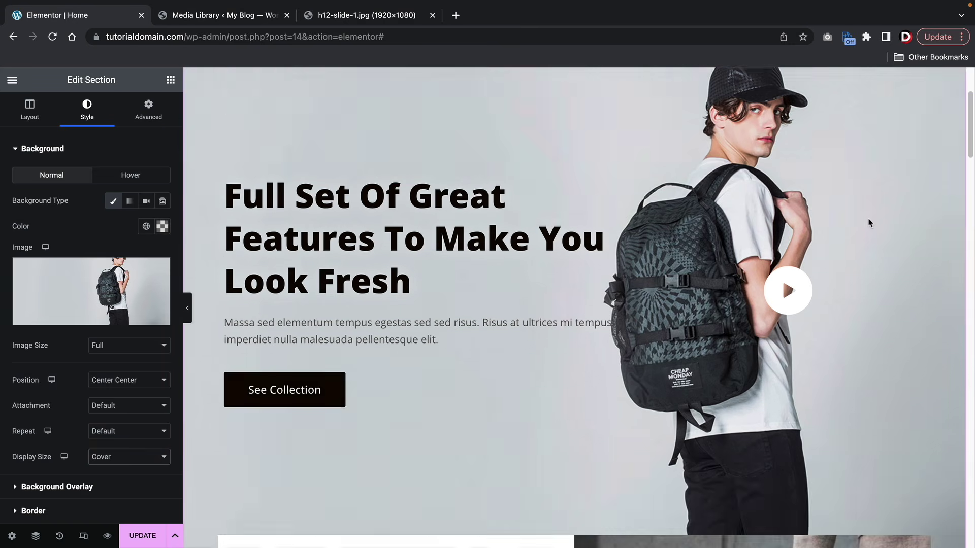
pyautogui.scroll(-3, 870, 224)
pyautogui.scroll(3, 819, 229)
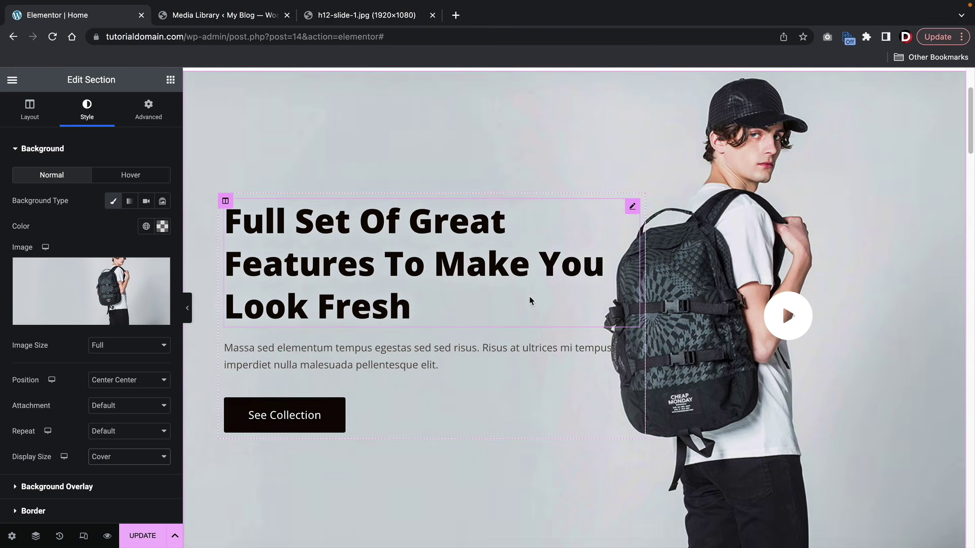
# - Try Center Right and Top Left, then set the background Position to Center Left
pyautogui.click(112, 386)
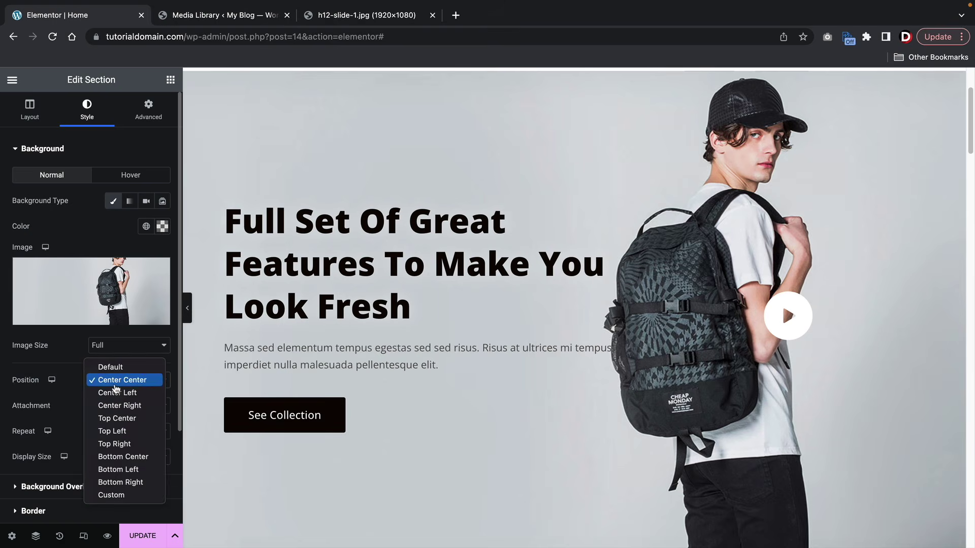
pyautogui.click(118, 396)
pyautogui.click(117, 382)
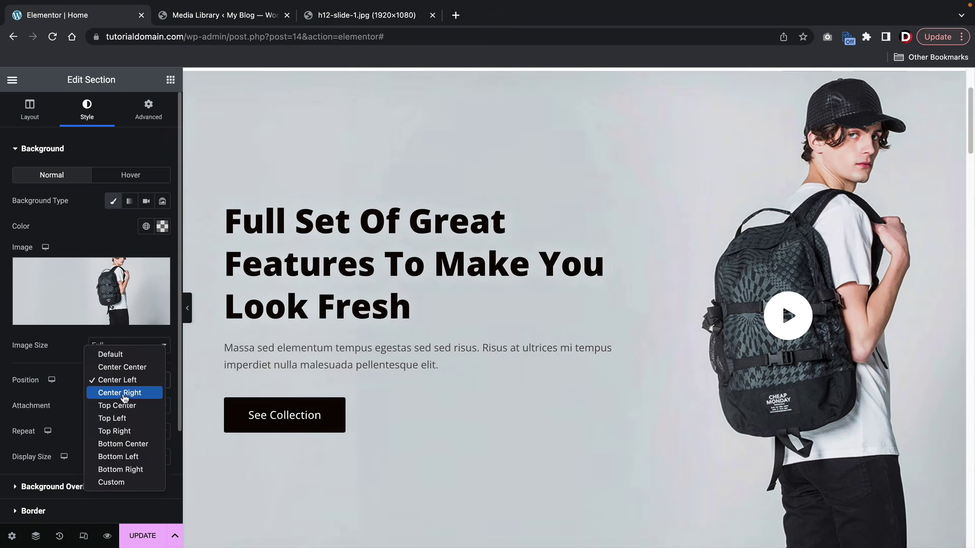
pyautogui.click(125, 389)
pyautogui.click(124, 389)
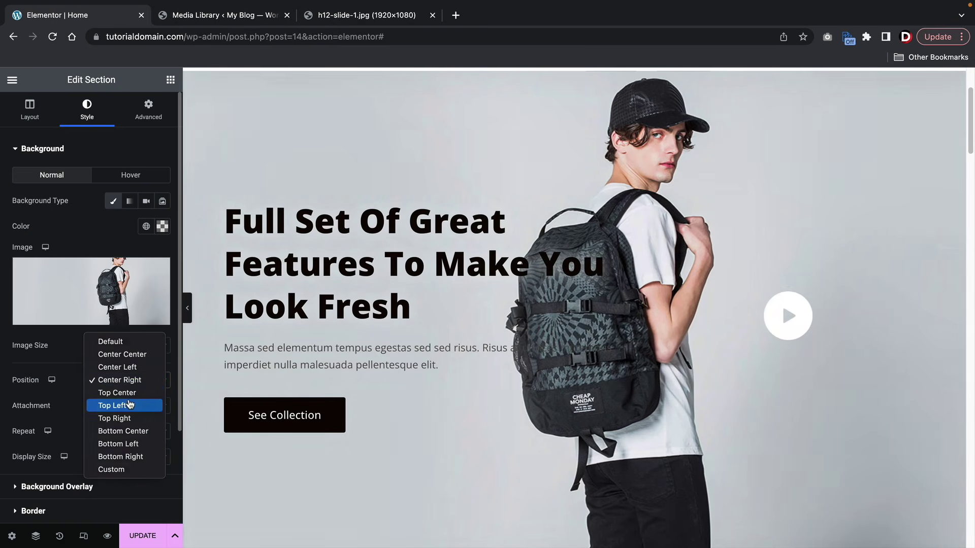
pyautogui.click(123, 405)
pyautogui.click(134, 379)
pyautogui.click(130, 342)
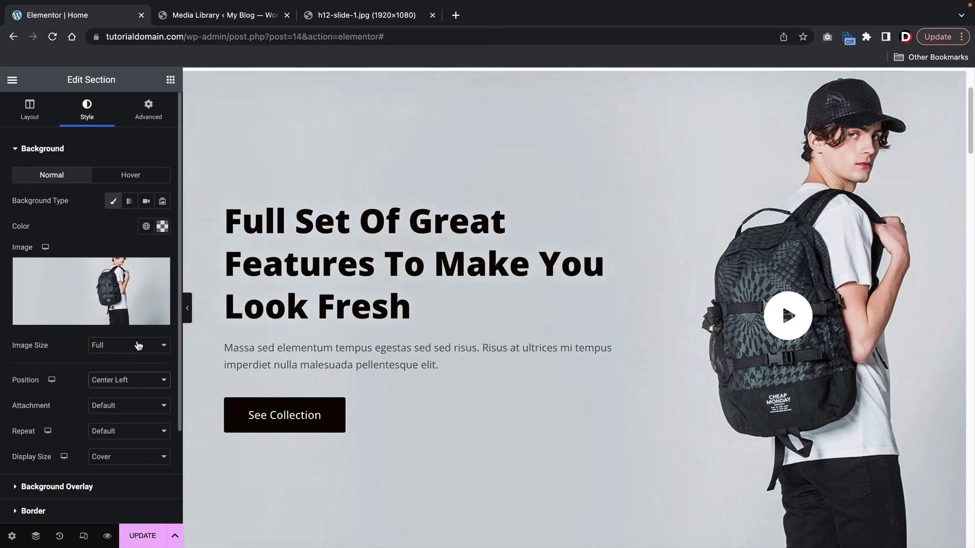
pyautogui.scroll(1, 209, 323)
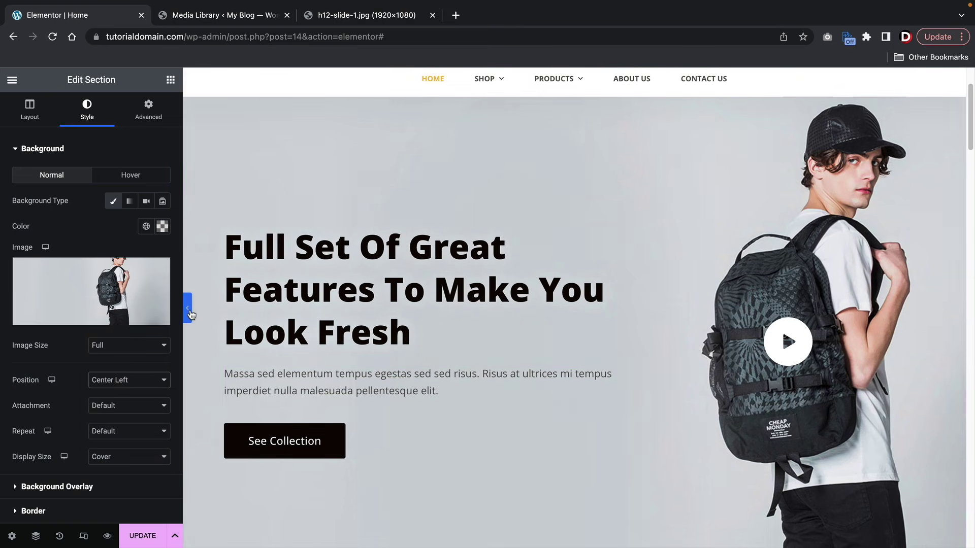
# - Hide and restore the editing panel to view the hero full width, then Update the page
pyautogui.click(190, 311)
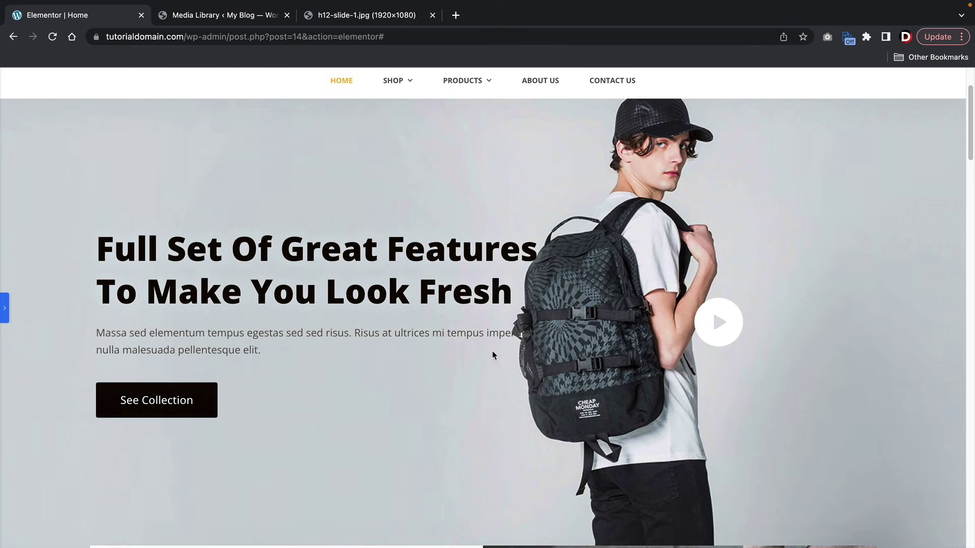
pyautogui.click(3, 308)
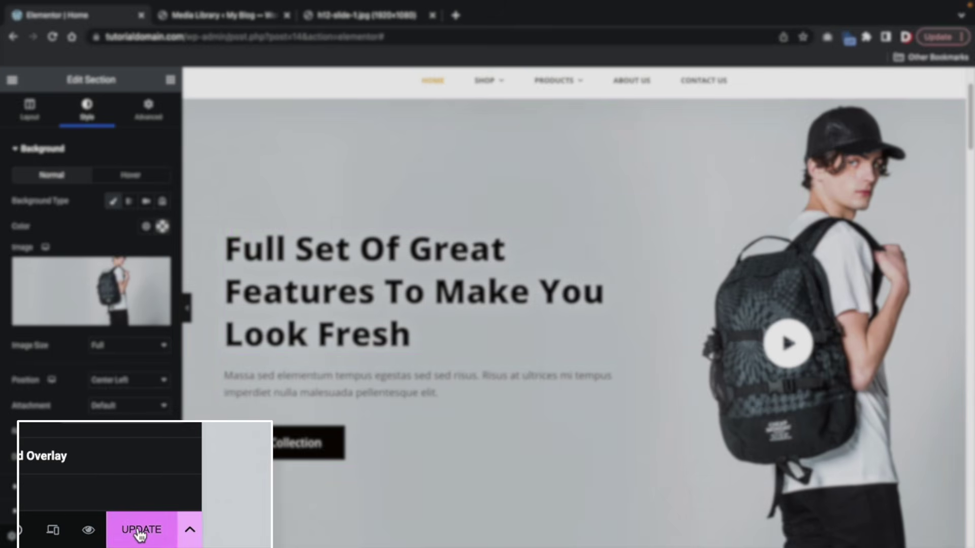
pyautogui.click(140, 531)
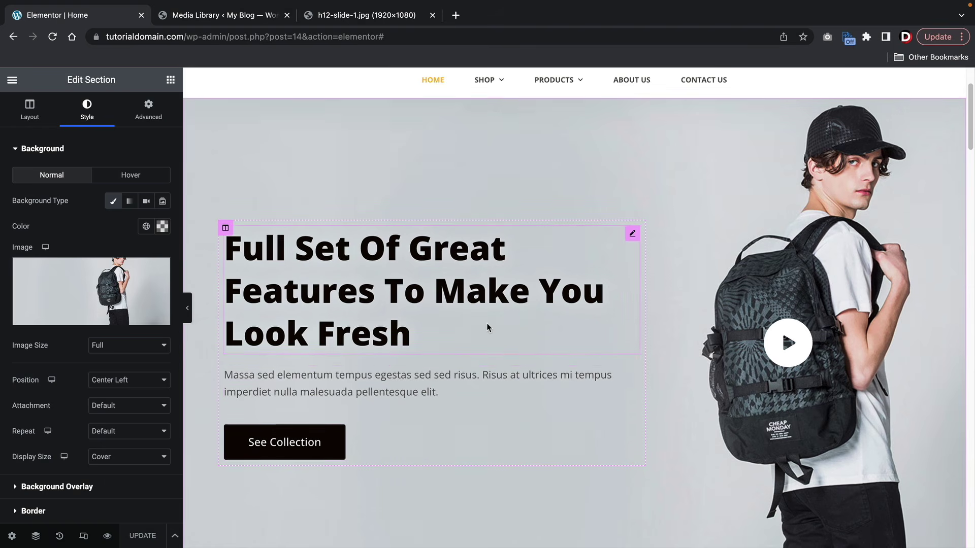
pyautogui.scroll(-4, 487, 322)
# - Rename the heading to 'How We Got Started With eCommerce' and replace the image box's name title
pyautogui.scroll(-5, 486, 327)
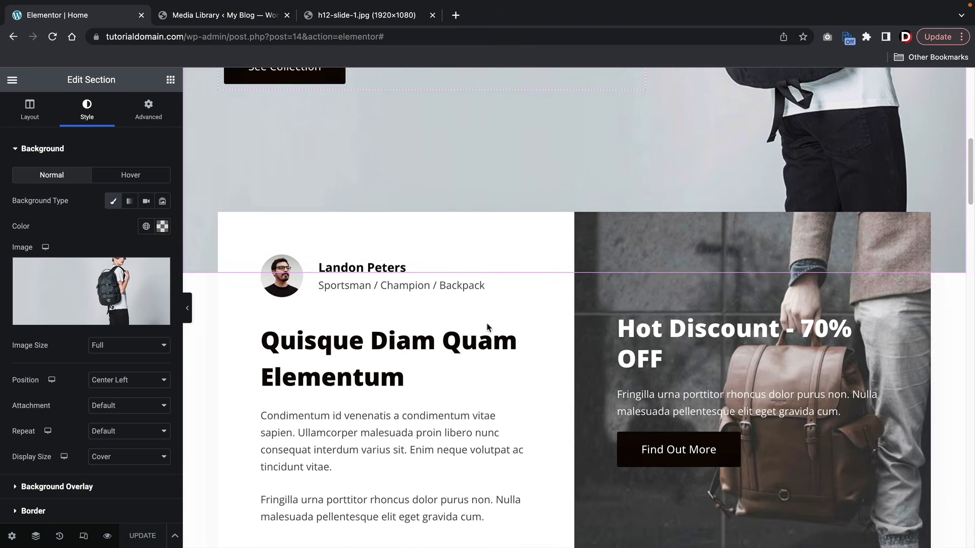
pyautogui.scroll(-2, 439, 316)
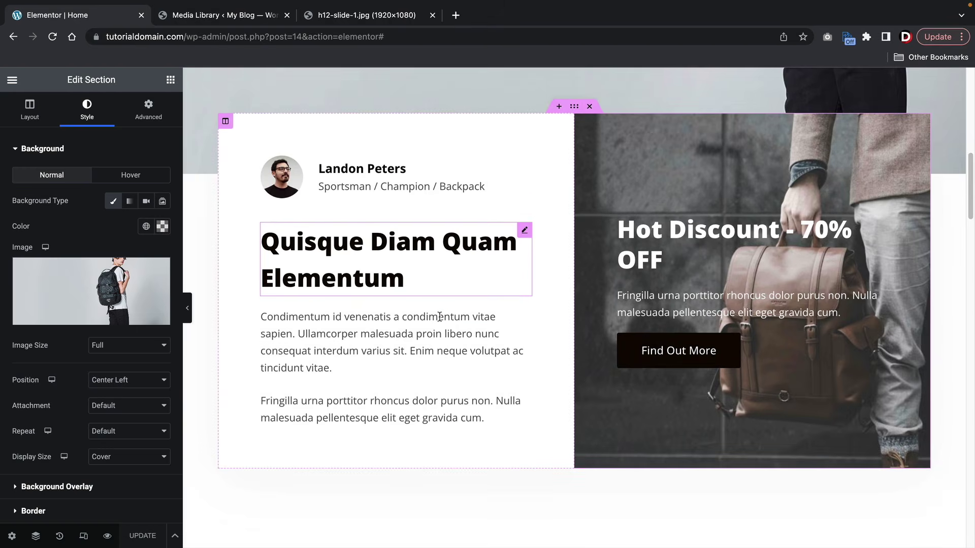
pyautogui.tripleClick(415, 247)
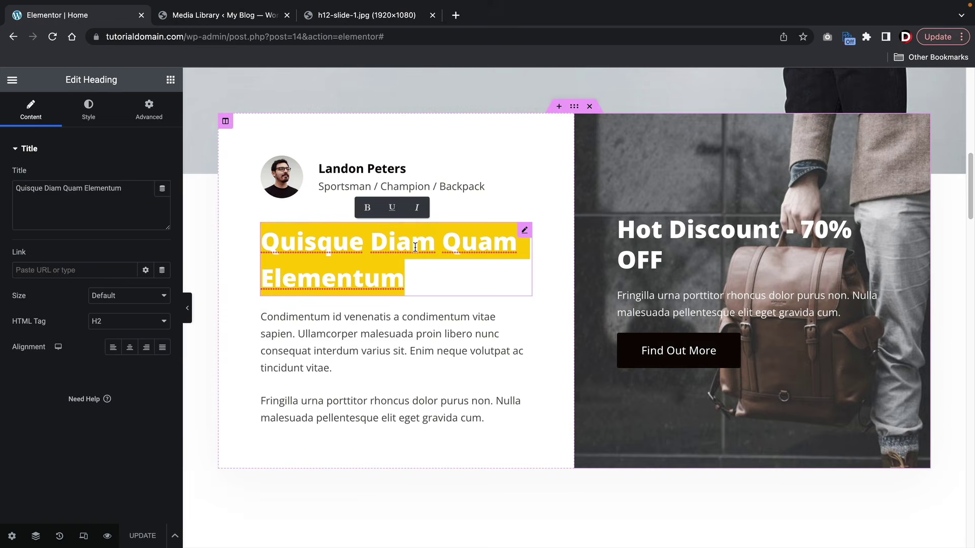
pyautogui.write('How We TG')
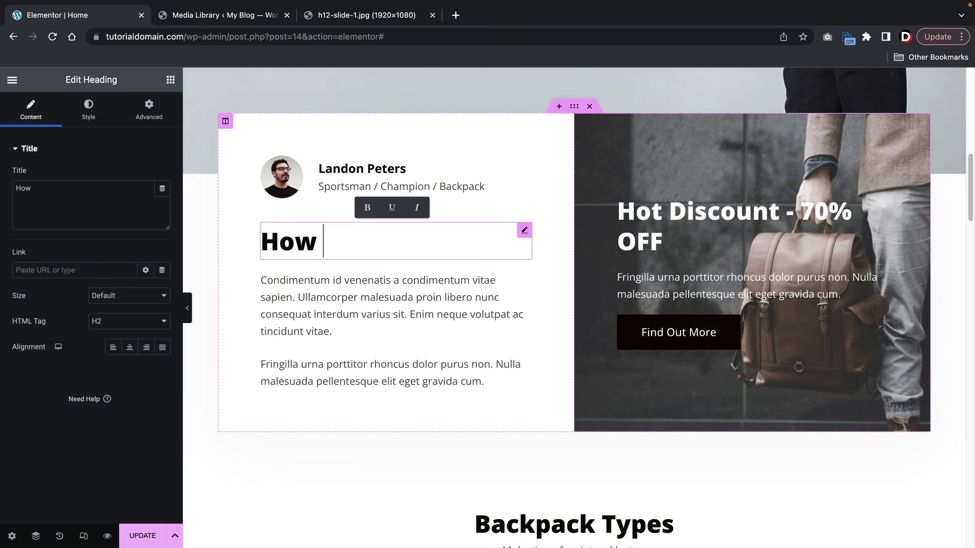
pyautogui.press('BackSpace')
pyautogui.press('BackSpace')
pyautogui.write('Got Star')
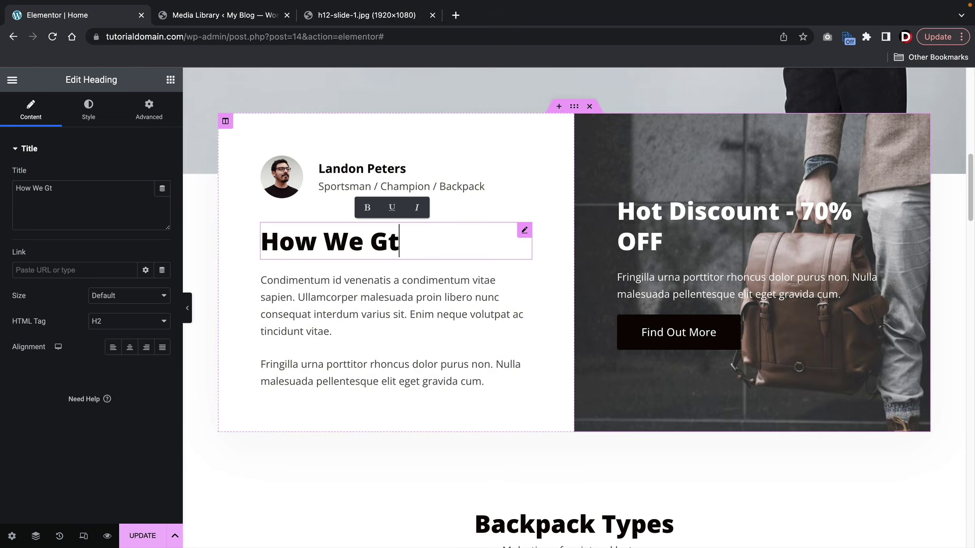
pyautogui.write('ted W')
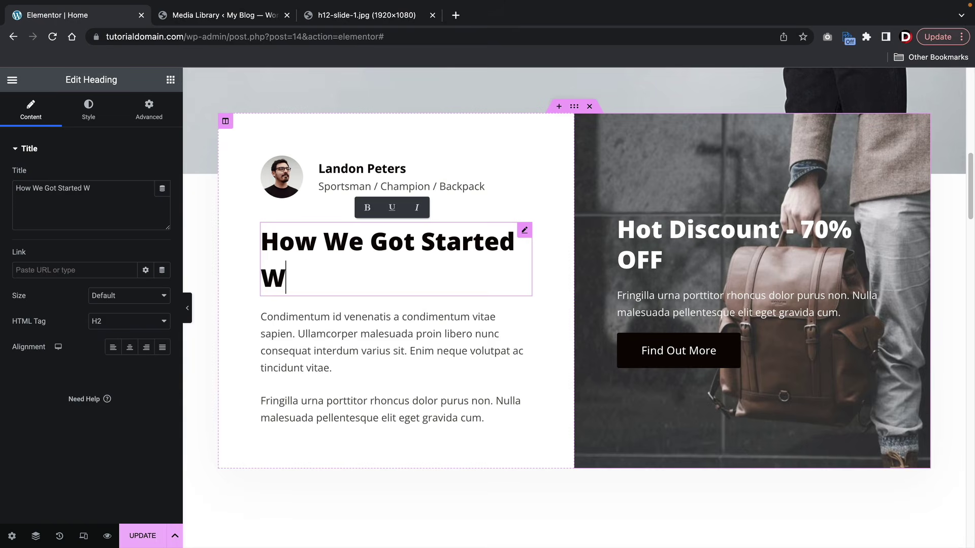
pyautogui.write('ith eCommerce')
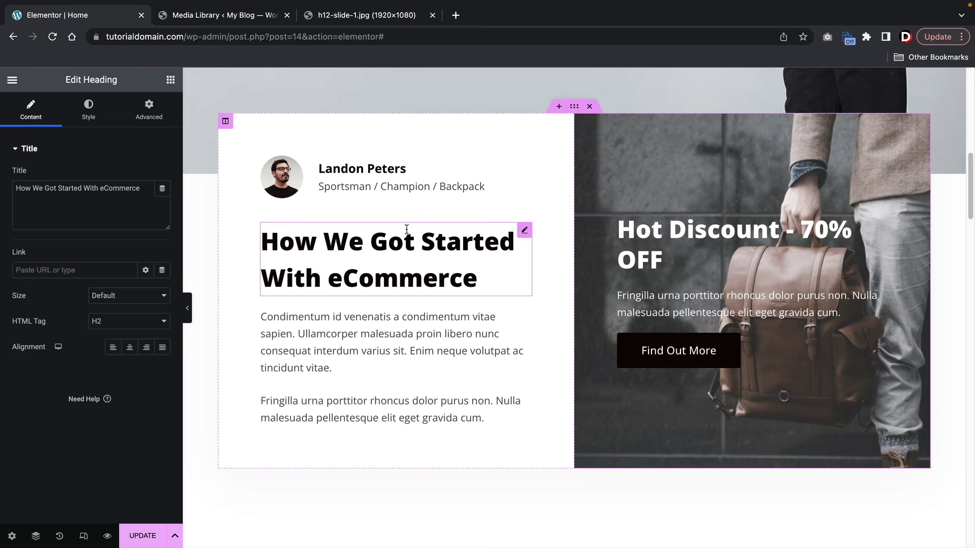
pyautogui.click(378, 169)
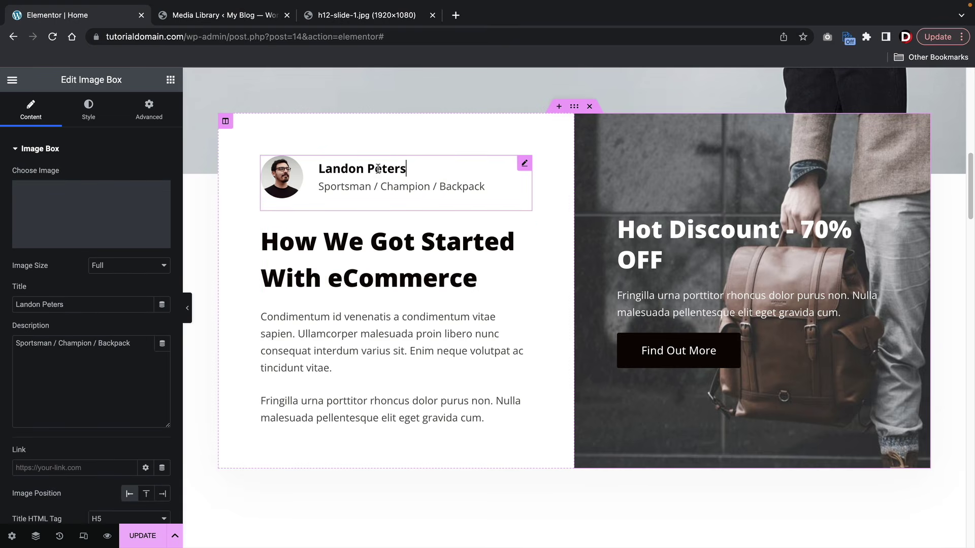
pyautogui.tripleClick(377, 169)
pyautogui.write('Darrel Wilson')
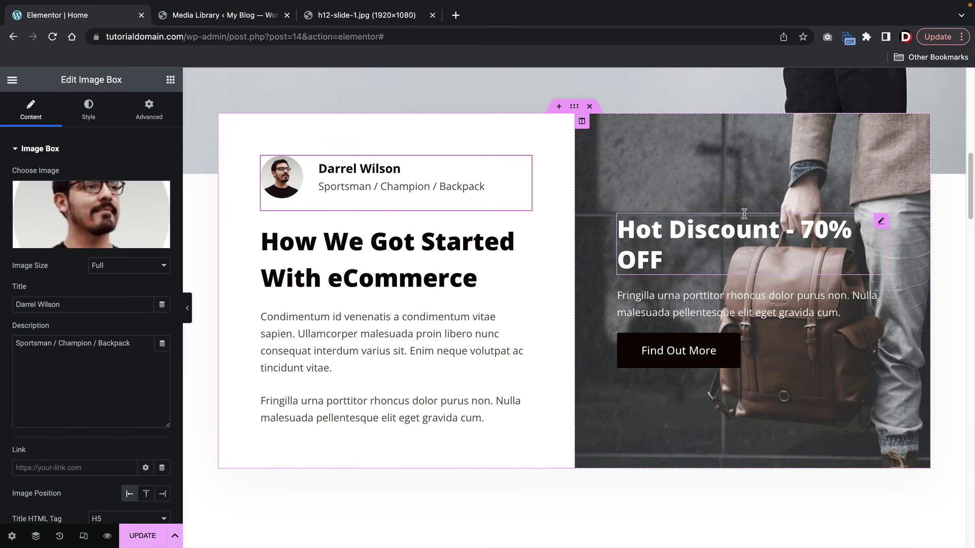
# - Select the left story column and inspect its image box, heading and paragraph widgets
pyautogui.click(581, 121)
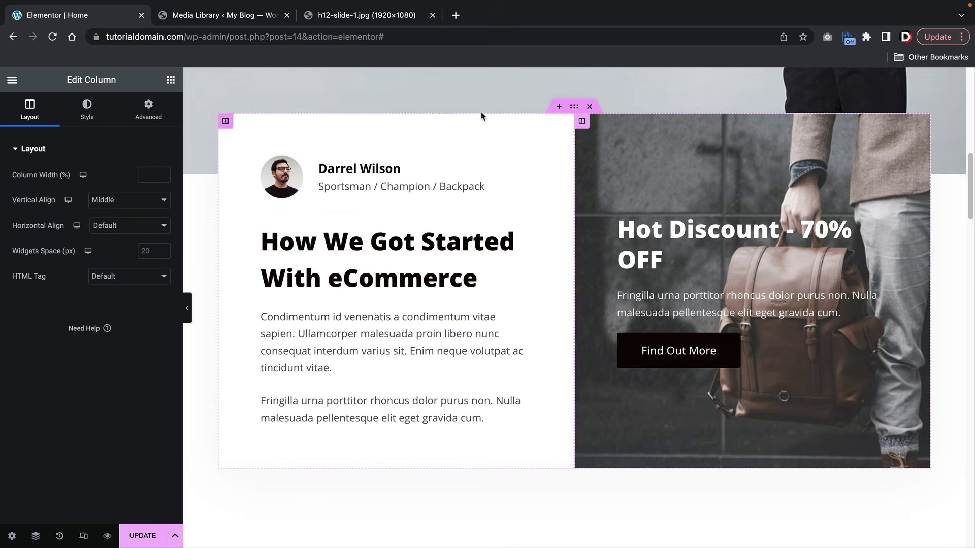
pyautogui.click(87, 109)
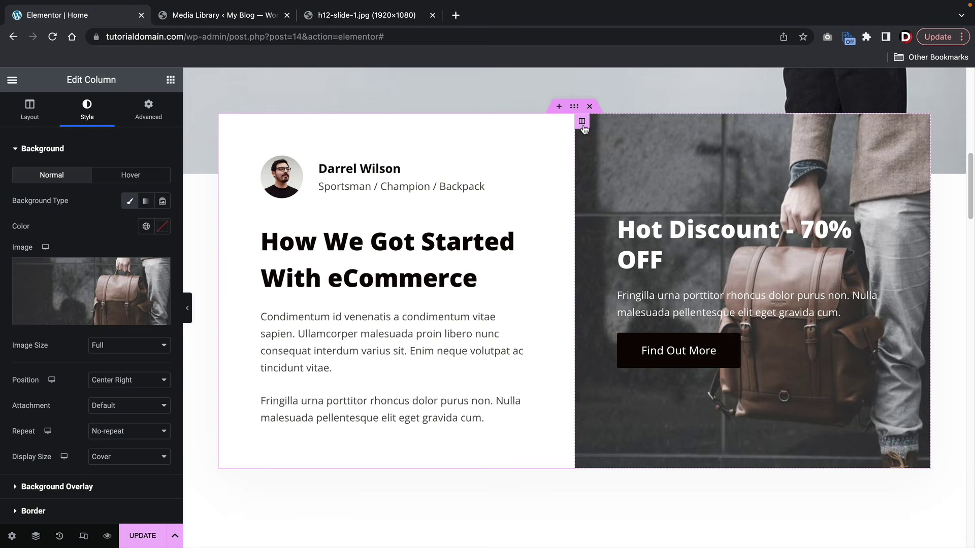
pyautogui.click(438, 181)
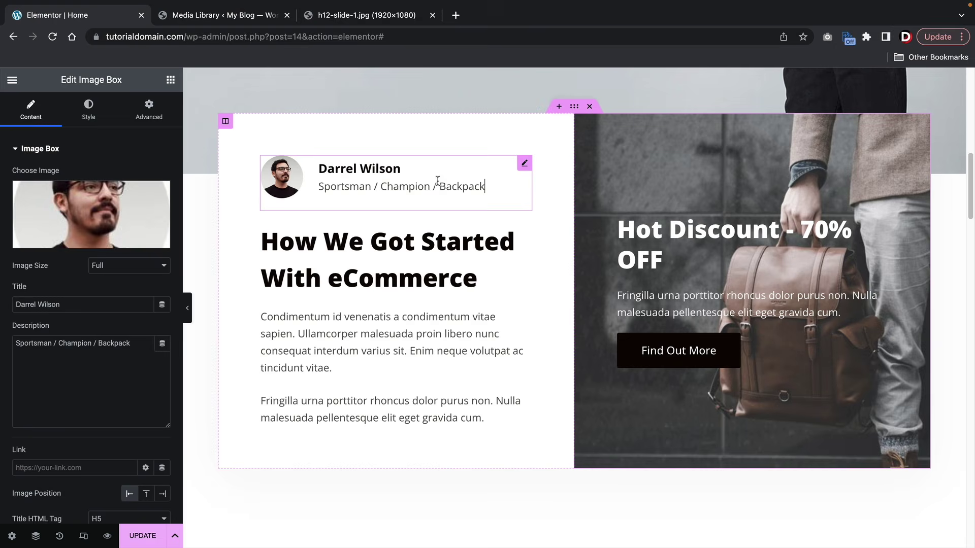
pyautogui.click(437, 237)
pyautogui.click(428, 313)
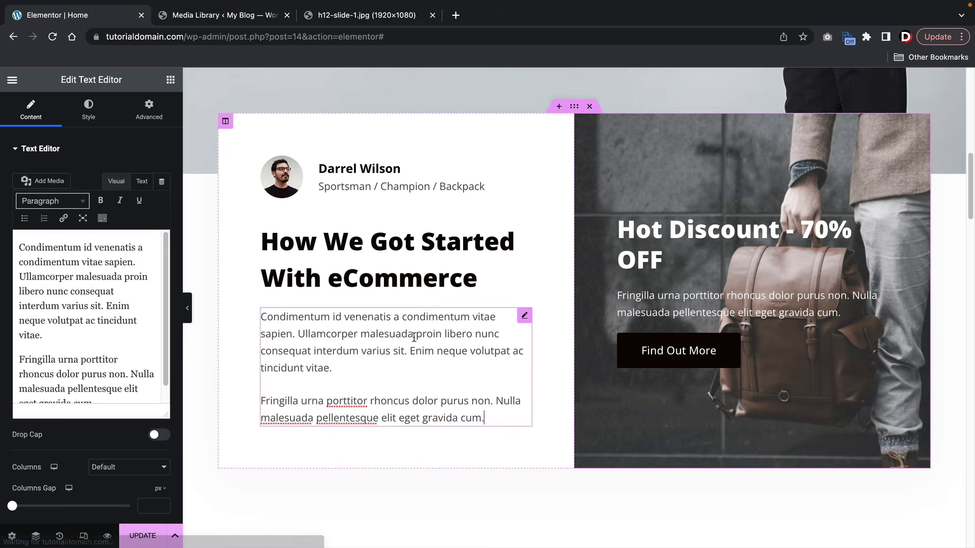
pyautogui.click(408, 271)
pyautogui.click(409, 350)
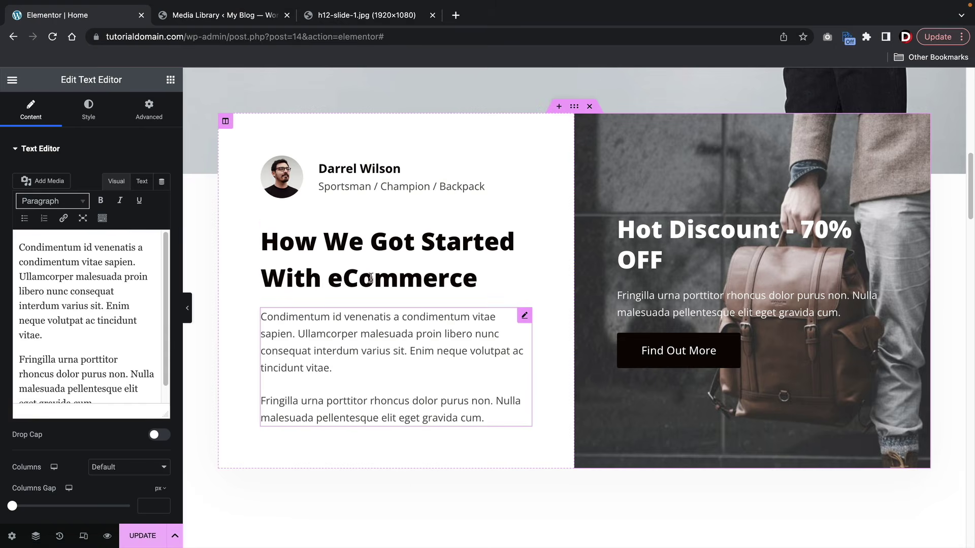
# - Try a darker background colour on the left column, then close the picker leaving it white
pyautogui.click(226, 122)
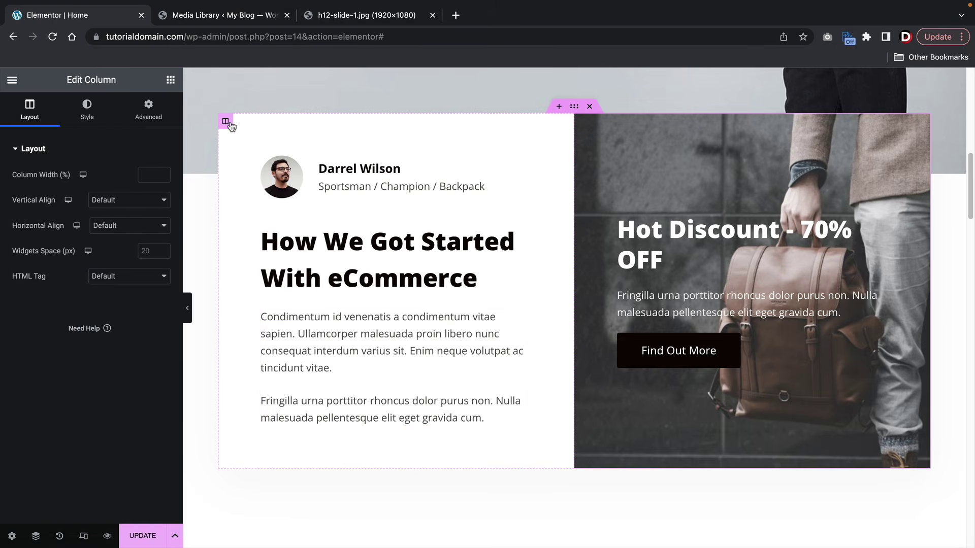
pyautogui.click(87, 109)
pyautogui.click(161, 227)
pyautogui.moveTo(98, 307); pyautogui.dragTo(4, 253)
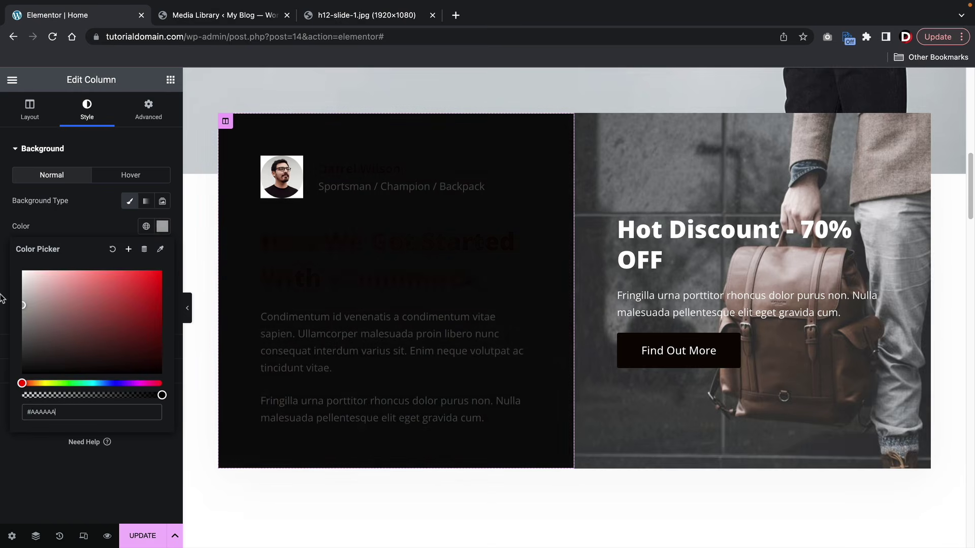
pyautogui.click(101, 230)
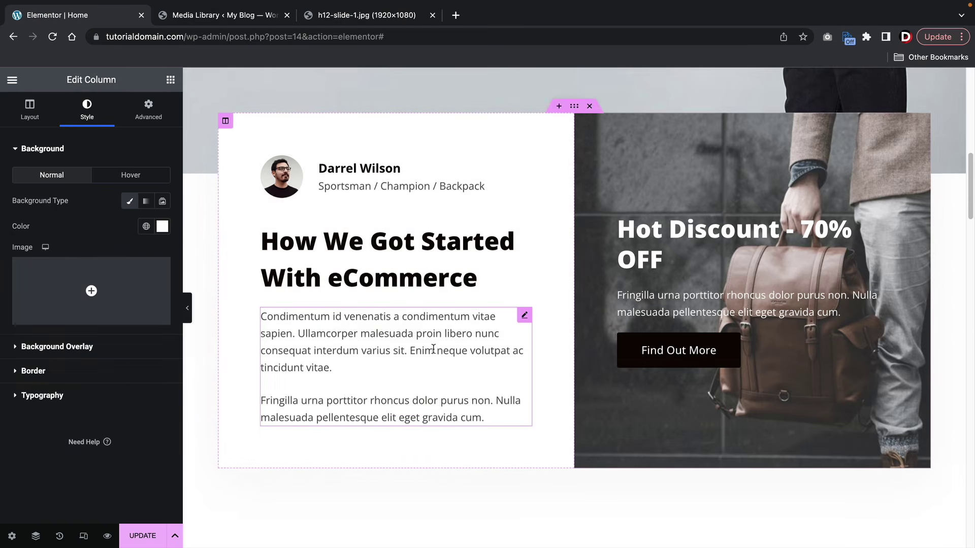
# - Inspect the first backpack card's background image in the media library without changing it
pyautogui.scroll(-6, 434, 349)
pyautogui.scroll(-1, 433, 349)
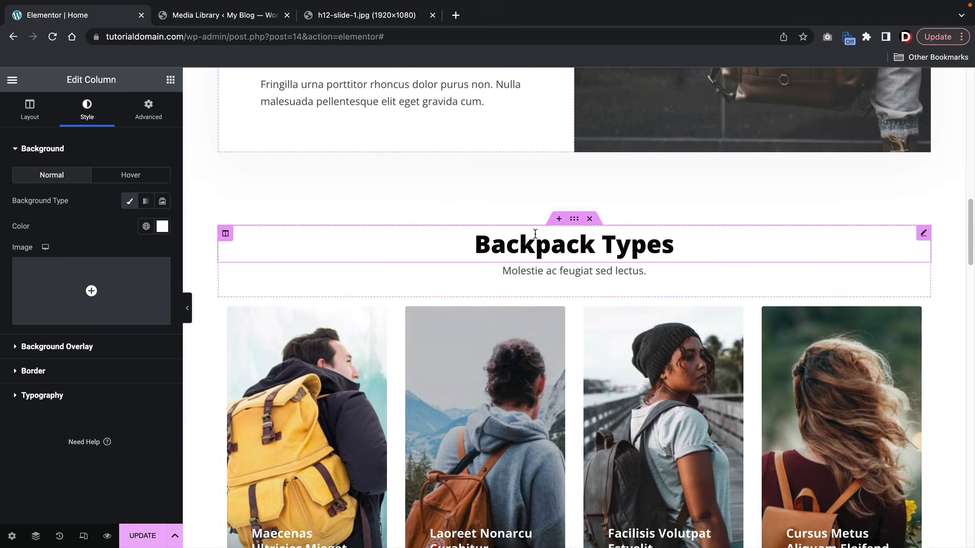
pyautogui.scroll(-6, 535, 234)
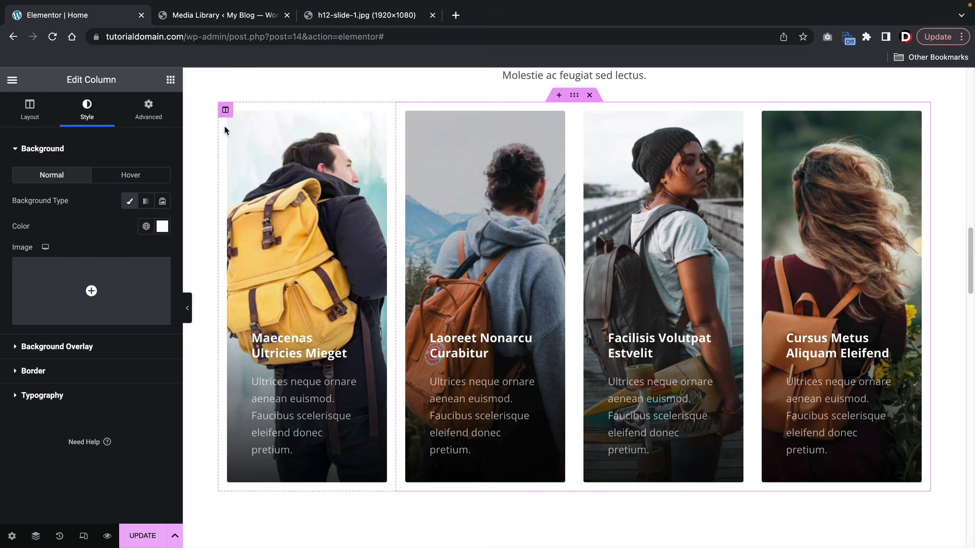
pyautogui.click(228, 113)
pyautogui.click(89, 108)
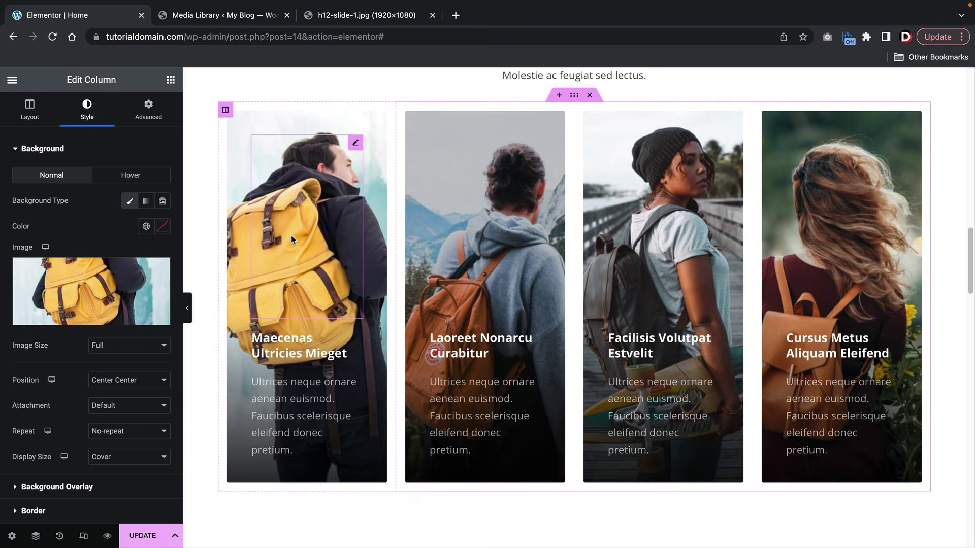
pyautogui.moveTo(142, 316)
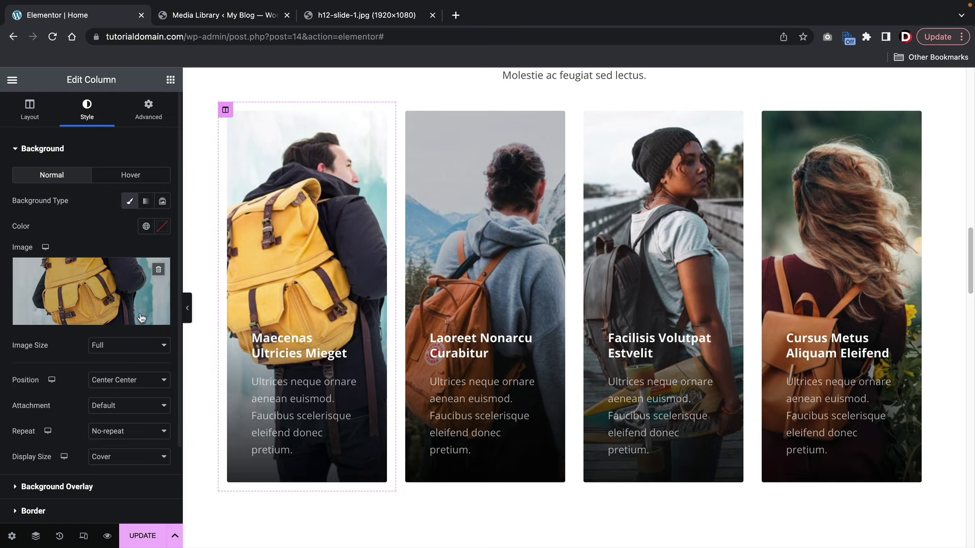
pyautogui.click(110, 284)
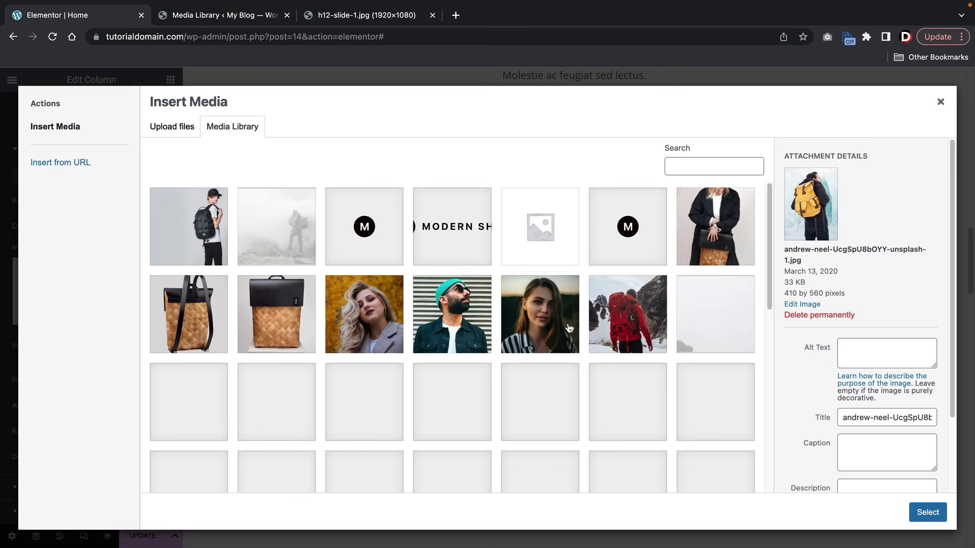
pyautogui.click(942, 103)
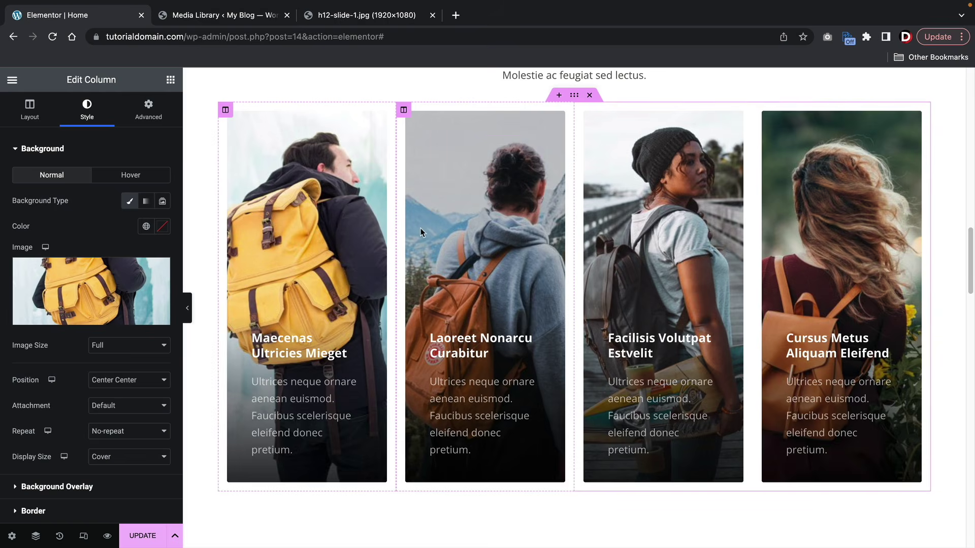
# - Remove the four-card row, leaving only the Backpack Types heading and subtitle
pyautogui.tripleClick(308, 354)
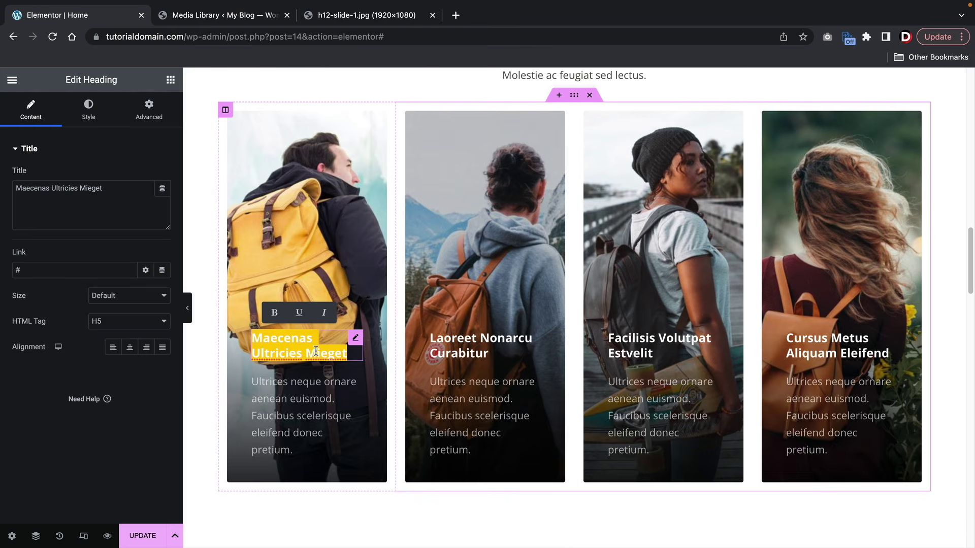
pyautogui.scroll(2, 315, 351)
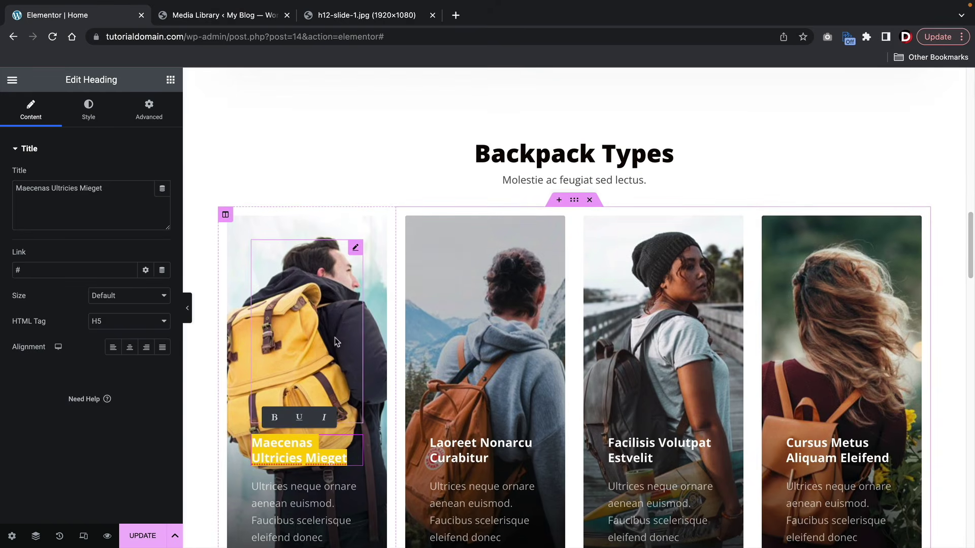
pyautogui.scroll(-1, 467, 287)
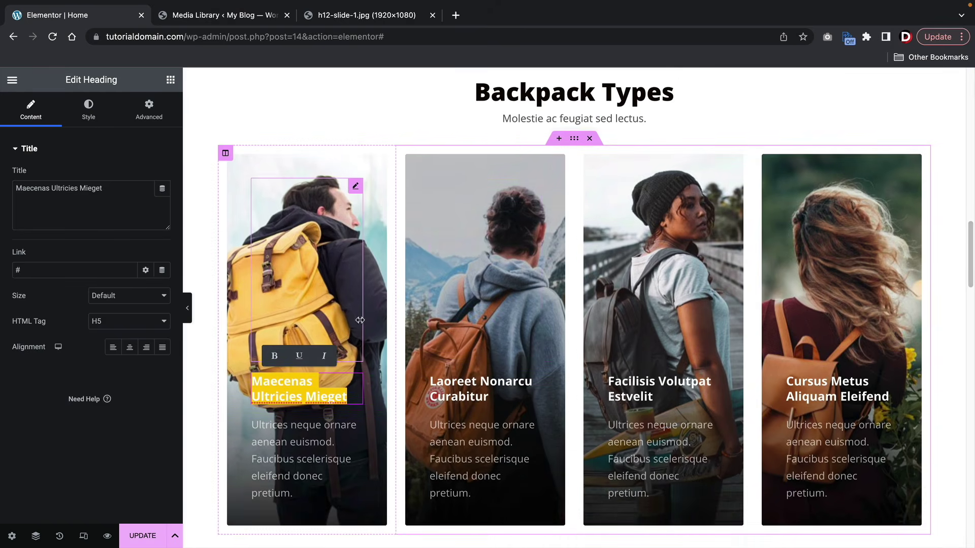
pyautogui.click(590, 140)
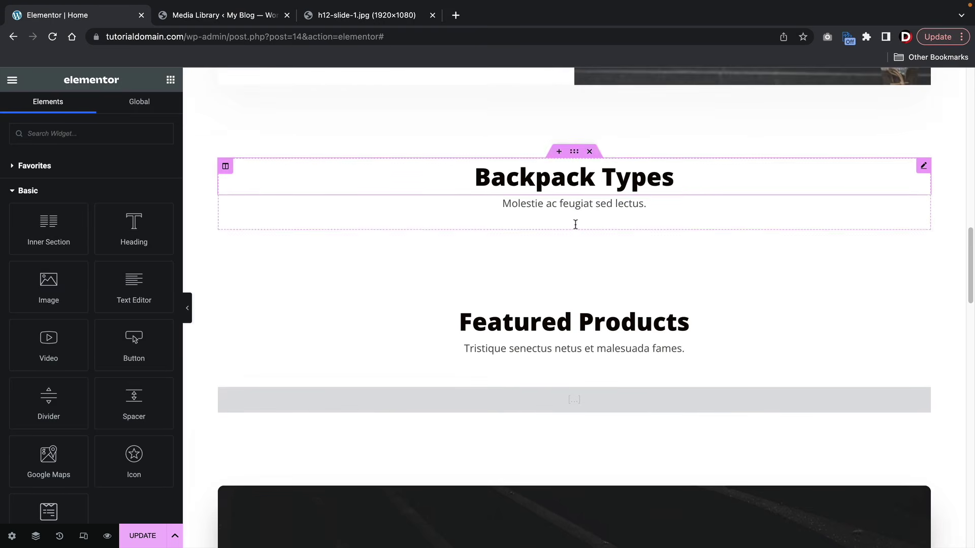
# - Delete the Backpack Types heading section so Featured Products comes directly after
pyautogui.scroll(1, 571, 238)
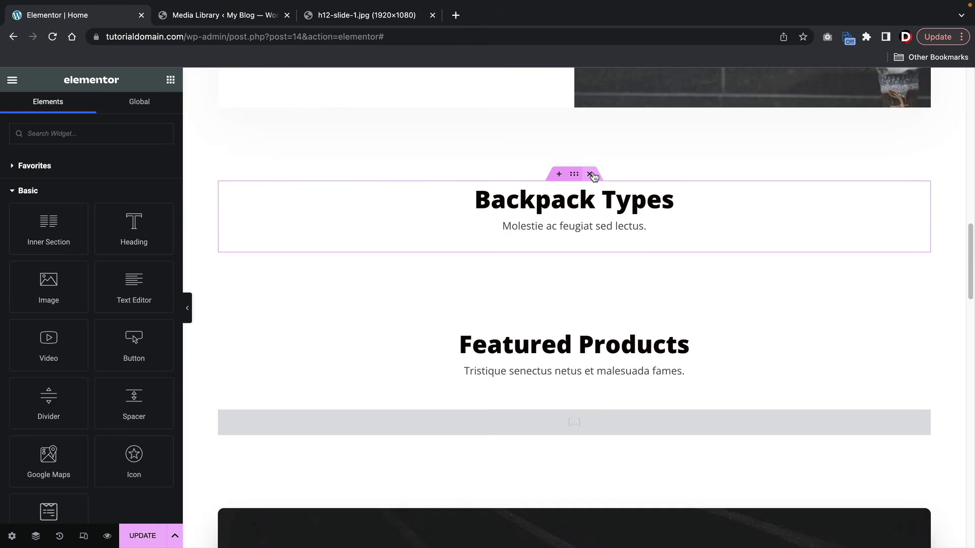
pyautogui.click(589, 174)
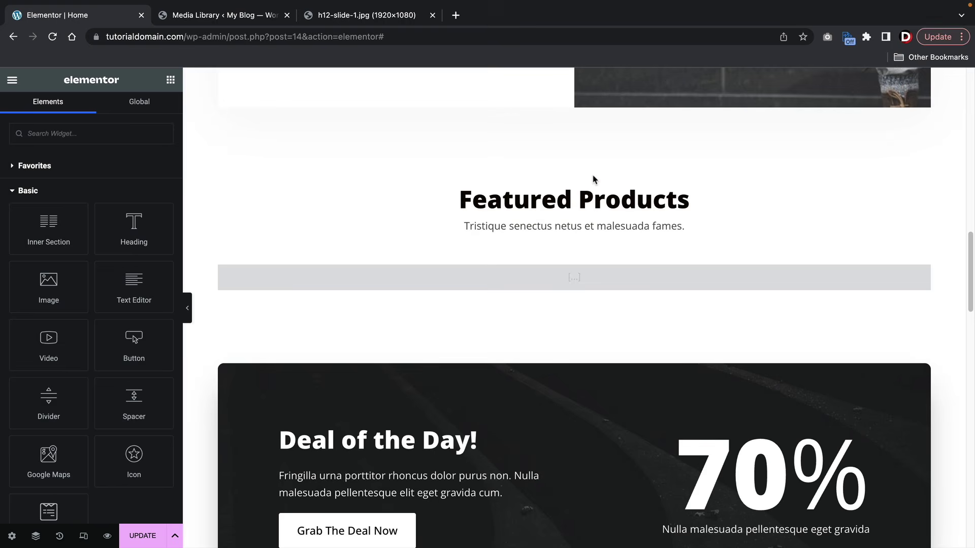
pyautogui.click(591, 200)
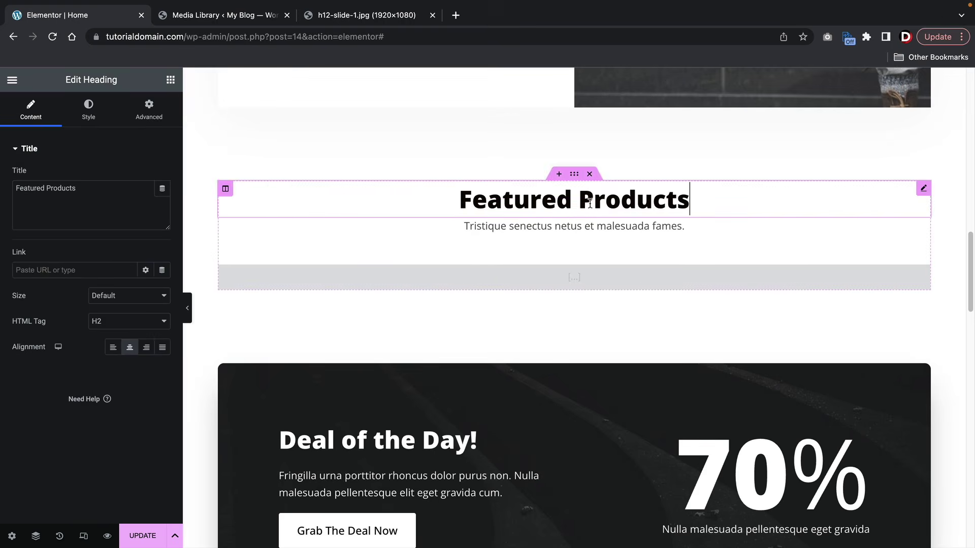
# - Review the shortcode [products limit="4" columns="4" on_sale="true"], then select the Deal of the Day heading
pyautogui.click(582, 279)
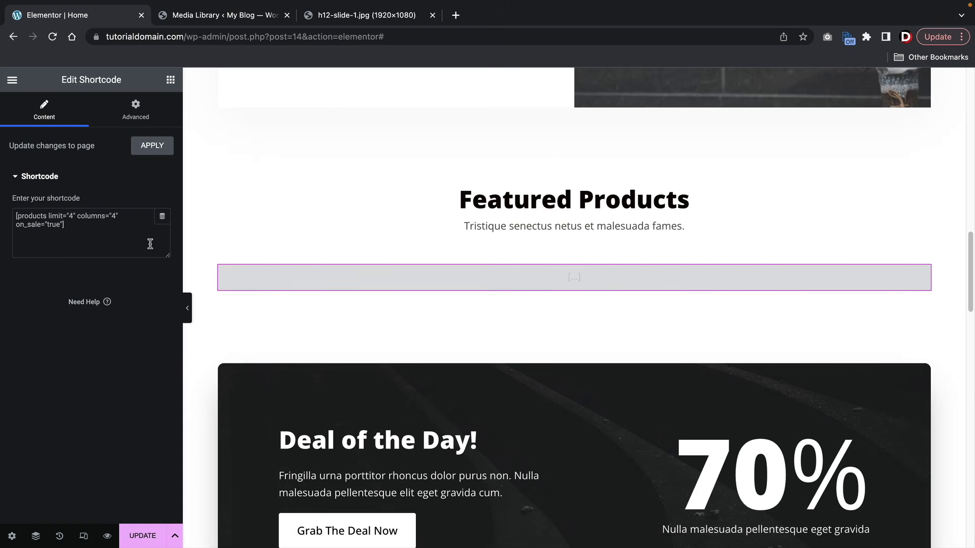
pyautogui.moveTo(152, 243); pyautogui.dragTo(14, 211)
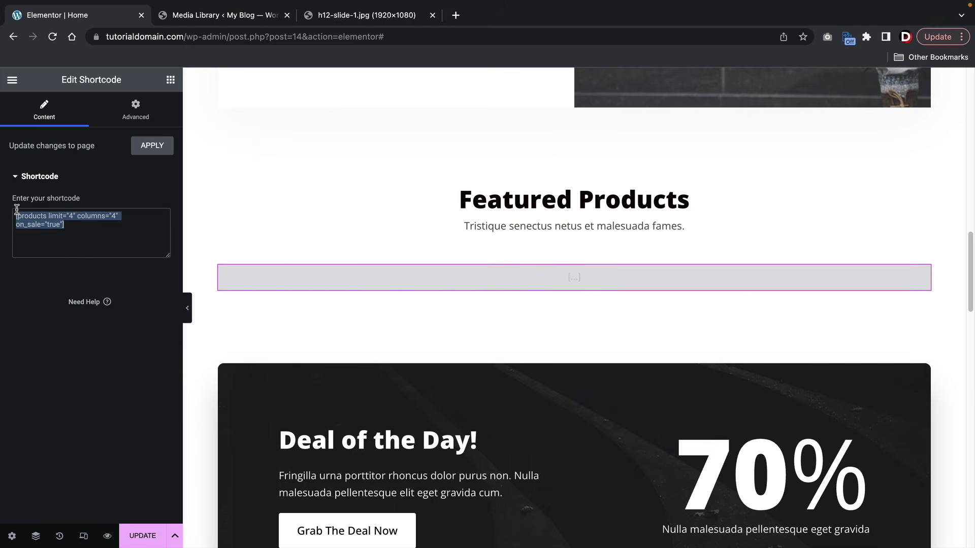
pyautogui.click(102, 232)
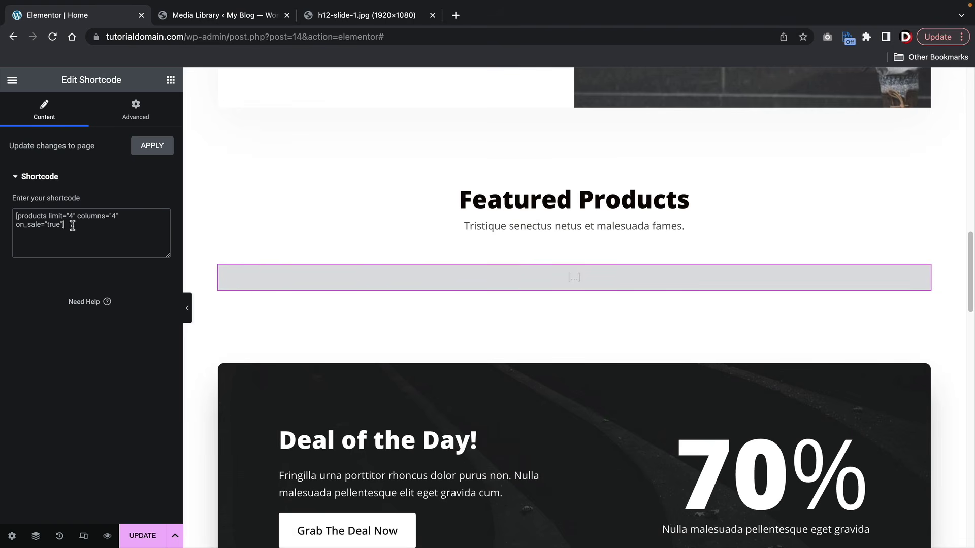
pyautogui.moveTo(72, 225); pyautogui.dragTo(3, 208)
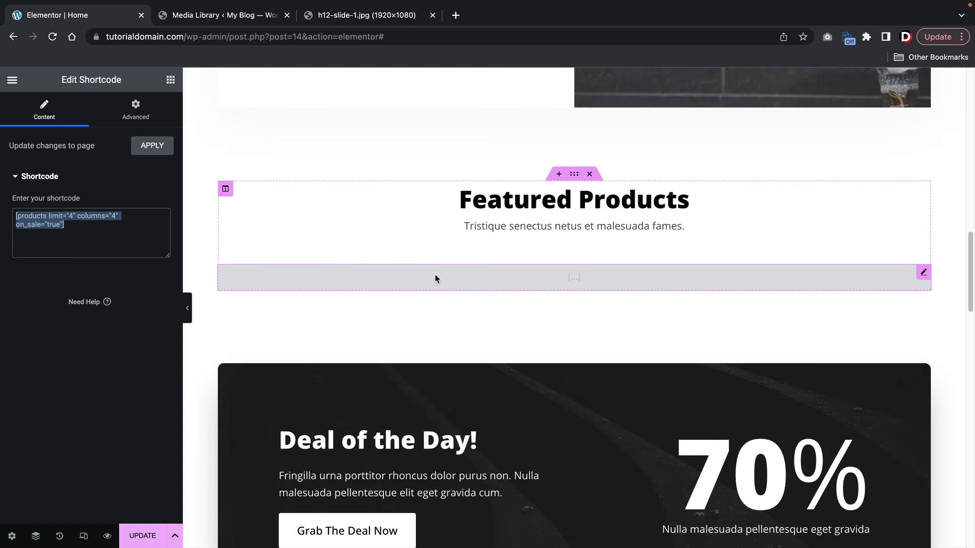
pyautogui.scroll(-5, 434, 278)
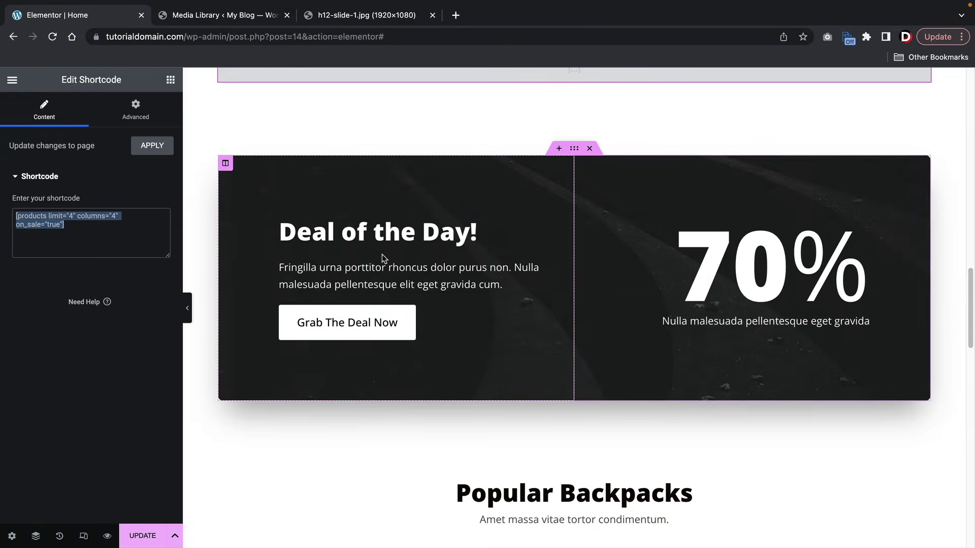
pyautogui.click(404, 247)
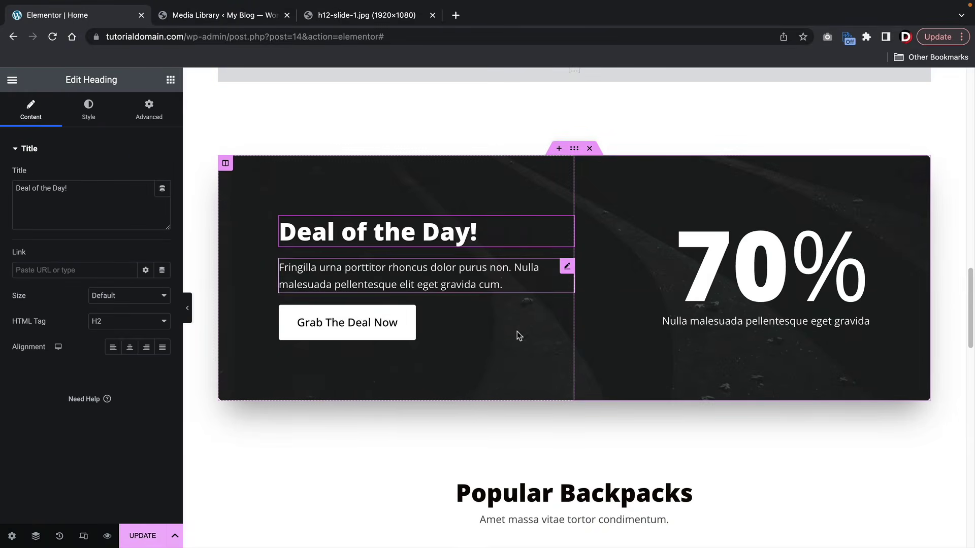
# - Insert a new section with the three-column structure below the Deal of the Day banner
pyautogui.scroll(-2, 497, 251)
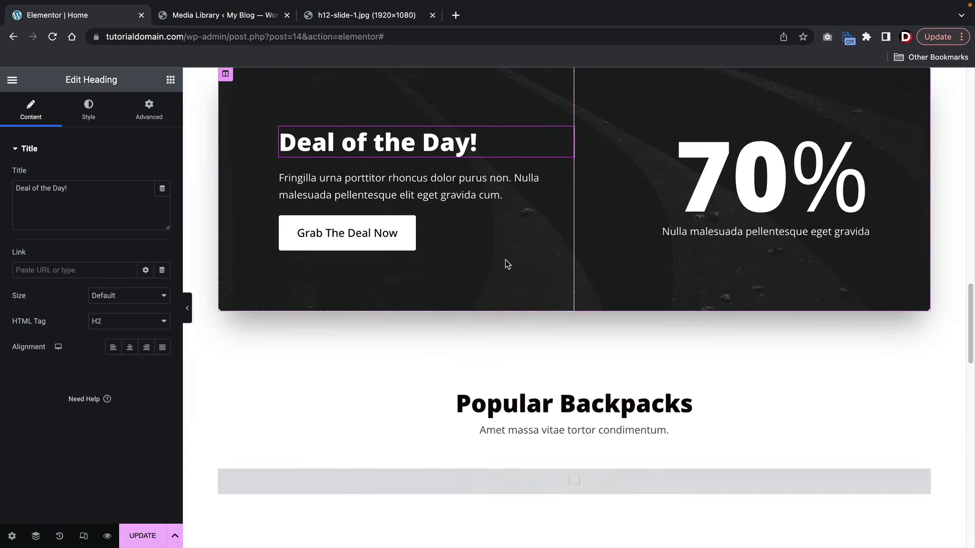
pyautogui.scroll(7, 558, 383)
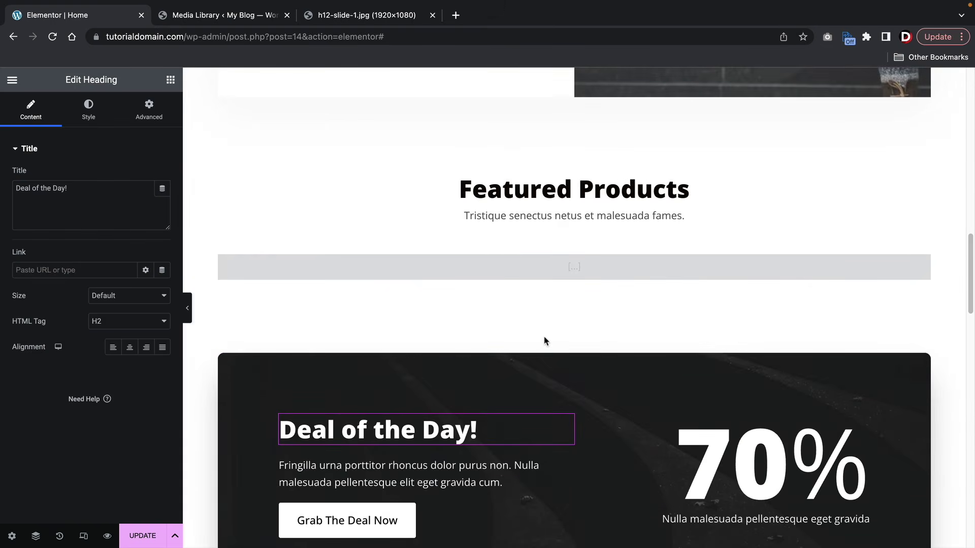
pyautogui.scroll(-4, 544, 340)
pyautogui.scroll(4, 543, 336)
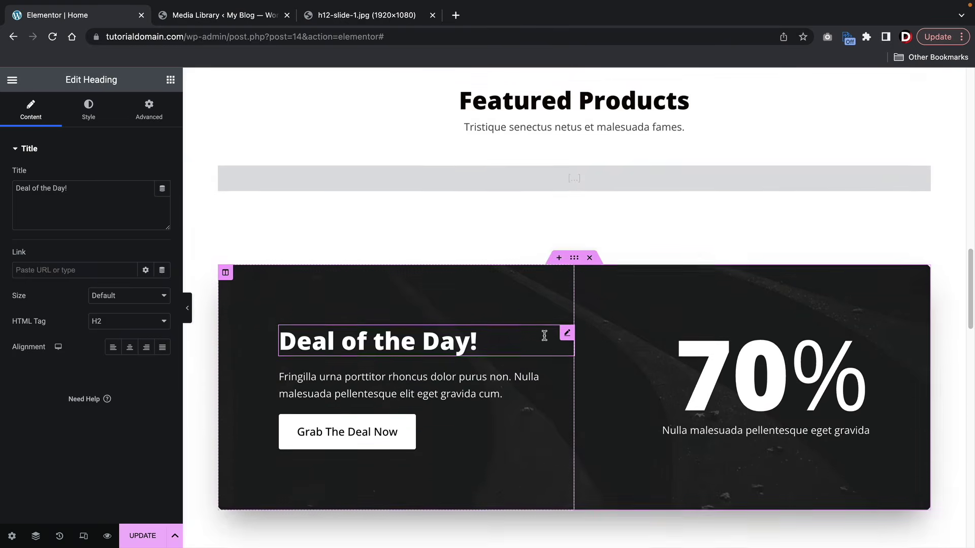
pyautogui.scroll(-8, 544, 335)
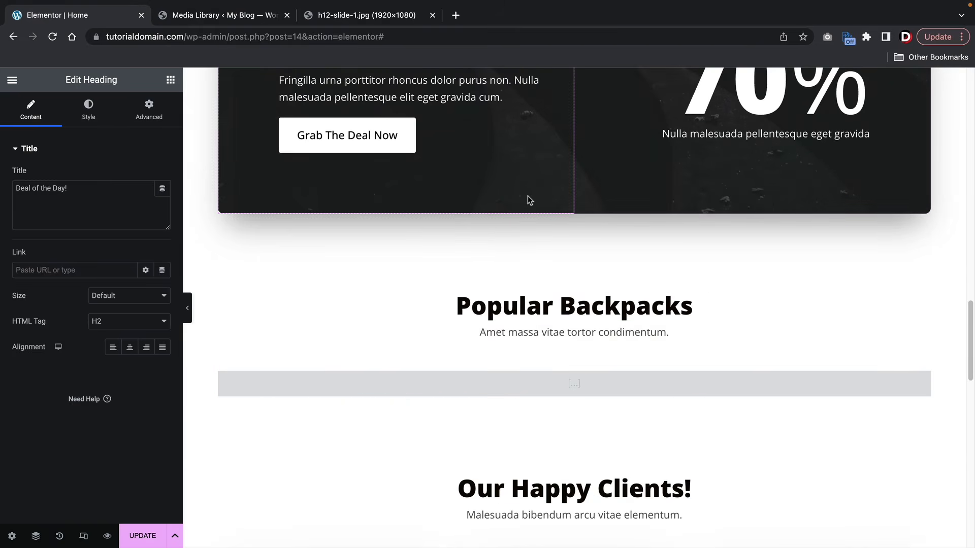
pyautogui.scroll(2, 528, 198)
pyautogui.scroll(1, 528, 199)
pyautogui.scroll(-1, 507, 313)
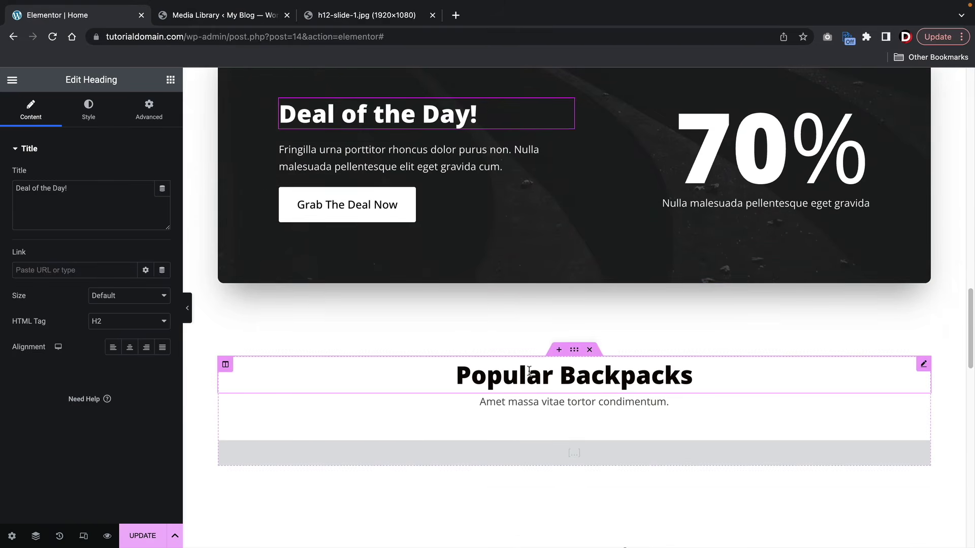
pyautogui.click(558, 350)
pyautogui.click(561, 340)
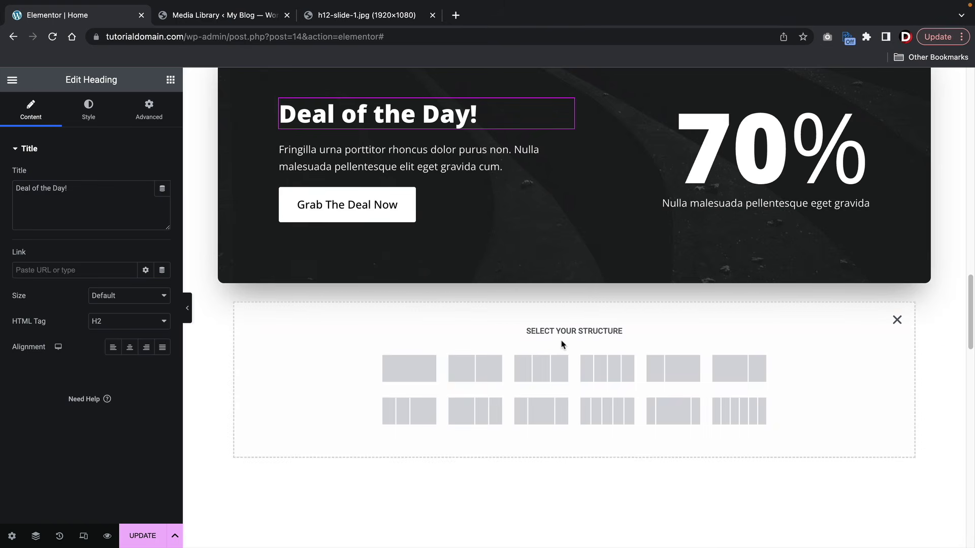
pyautogui.scroll(-3, 561, 343)
pyautogui.scroll(1, 385, 279)
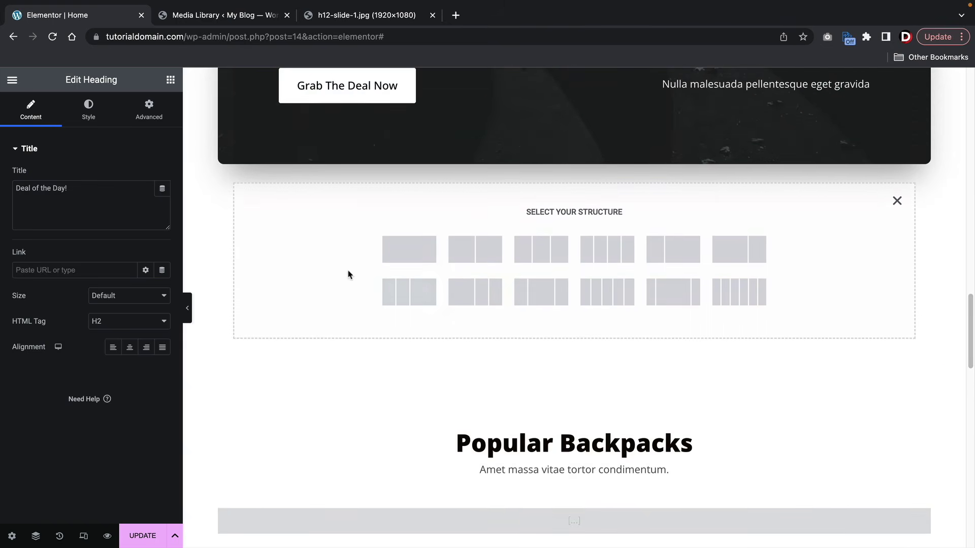
pyautogui.click(559, 253)
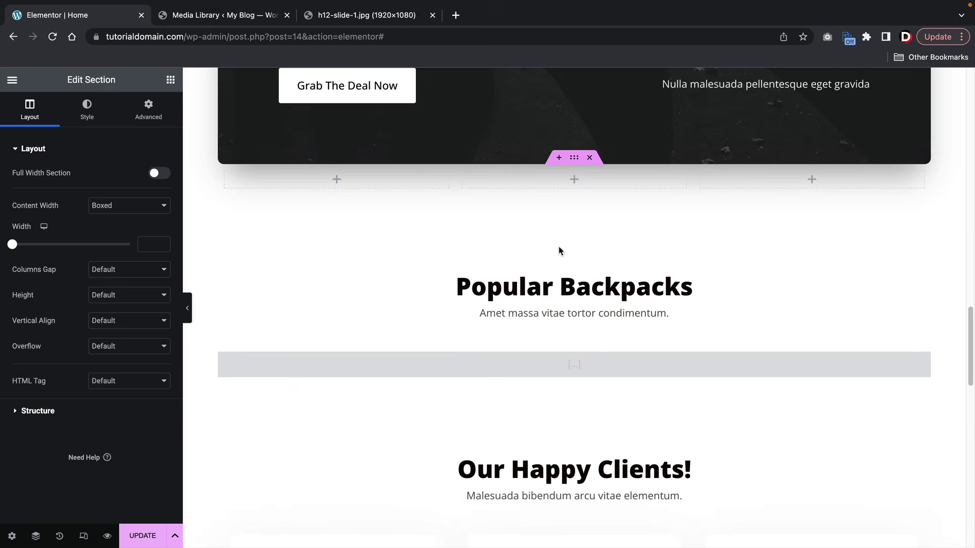
pyautogui.scroll(3, 522, 250)
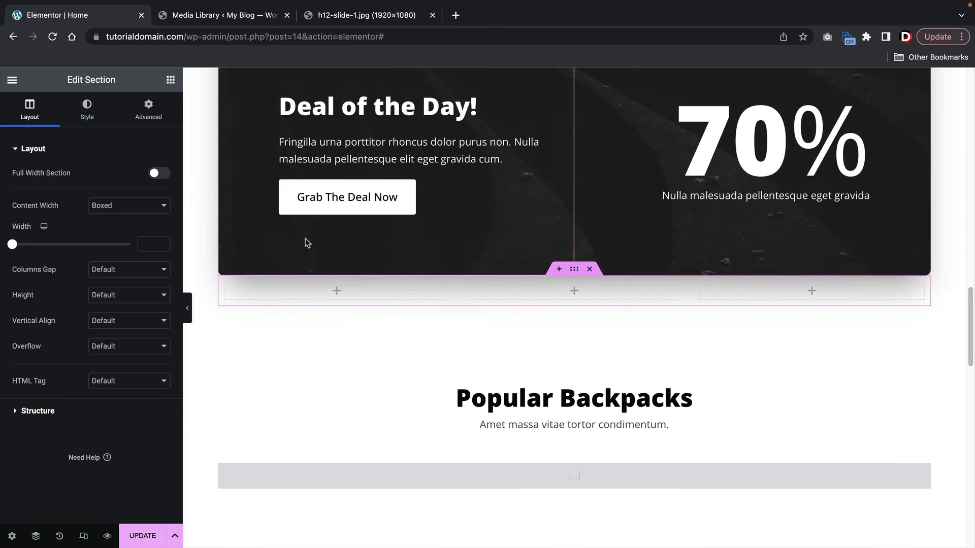
pyautogui.click(170, 80)
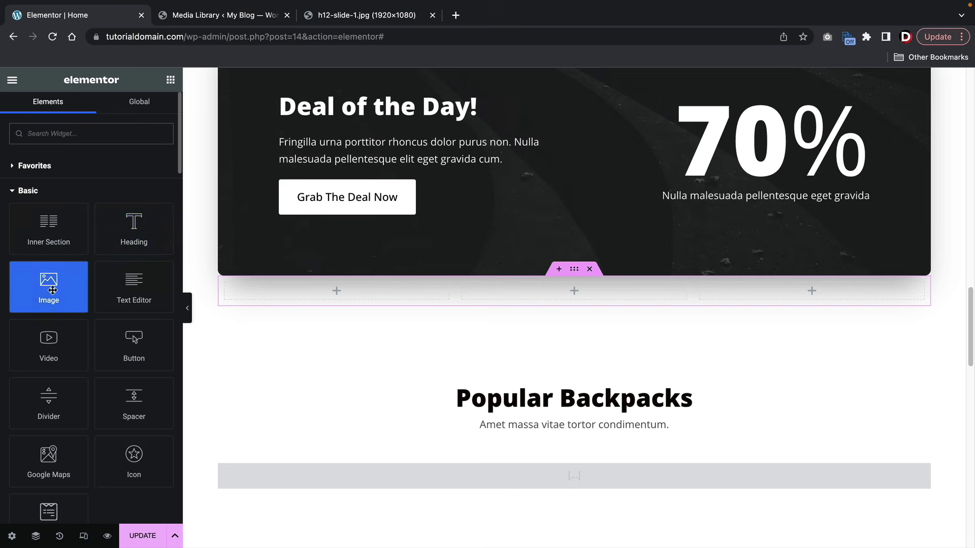
# - Place Image, Heading, Text Editor and Button widgets into the first new column
pyautogui.moveTo(49, 282); pyautogui.dragTo(300, 285)
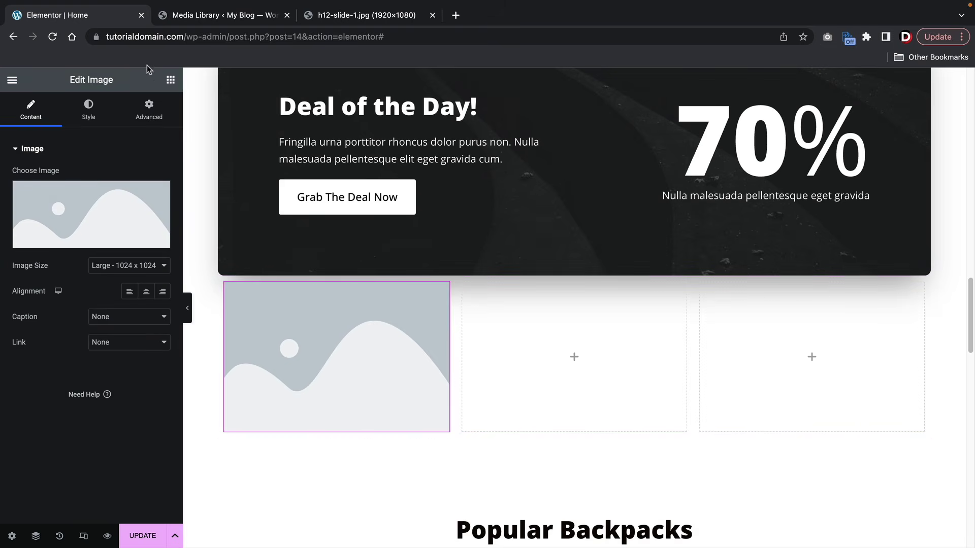
pyautogui.click(170, 80)
pyautogui.scroll(-2, 217, 282)
pyautogui.moveTo(154, 248); pyautogui.dragTo(278, 331)
pyautogui.scroll(-3, 279, 330)
pyautogui.click(171, 80)
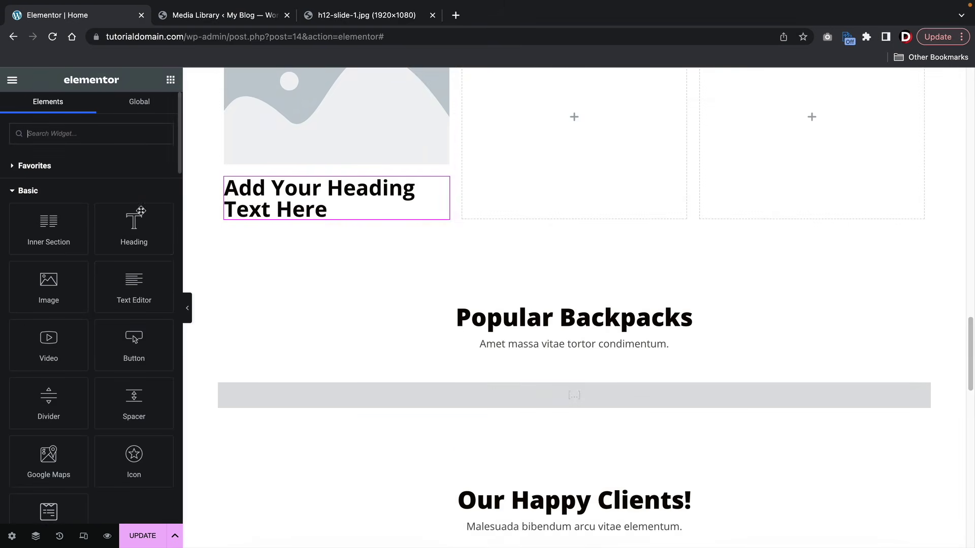
pyautogui.moveTo(133, 276); pyautogui.dragTo(249, 215)
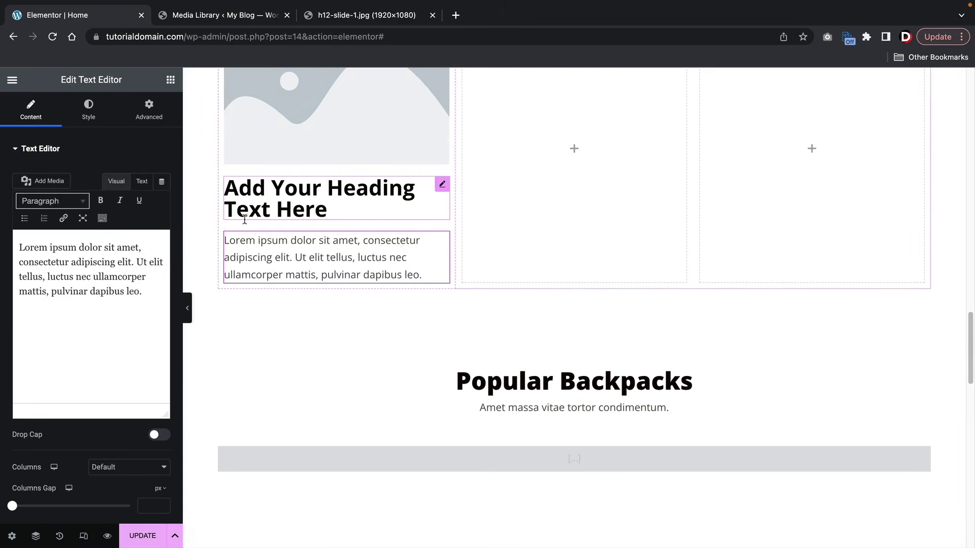
pyautogui.click(171, 80)
pyautogui.moveTo(124, 354); pyautogui.dragTo(257, 311)
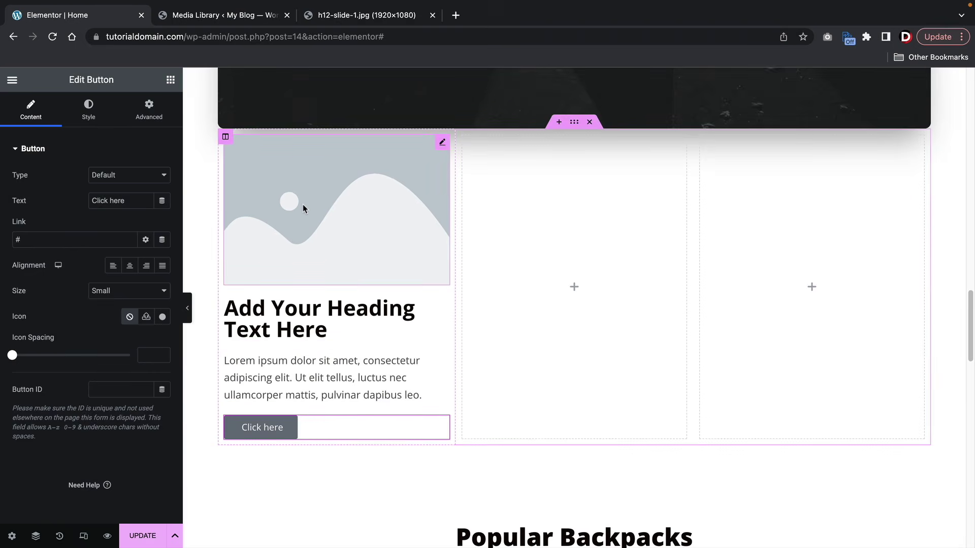
# - Fill the image placeholder with the hiker-with-red-backpack photo from the Media Library
pyautogui.click(302, 204)
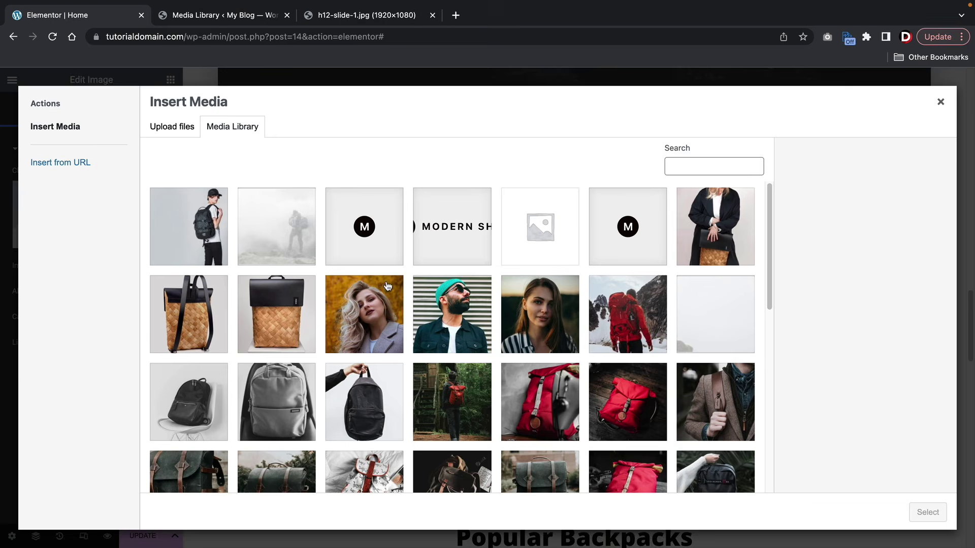
pyautogui.click(464, 390)
pyautogui.click(920, 514)
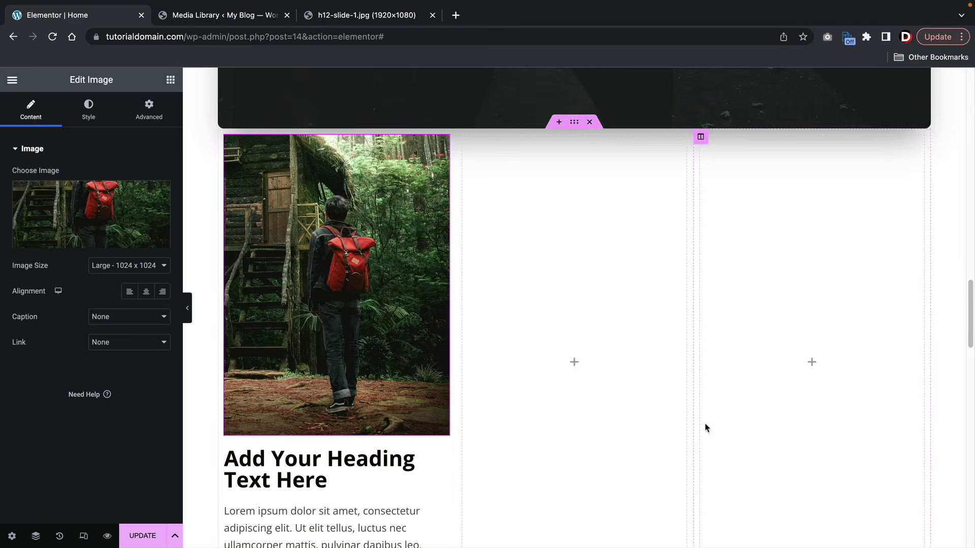
pyautogui.scroll(-3, 417, 327)
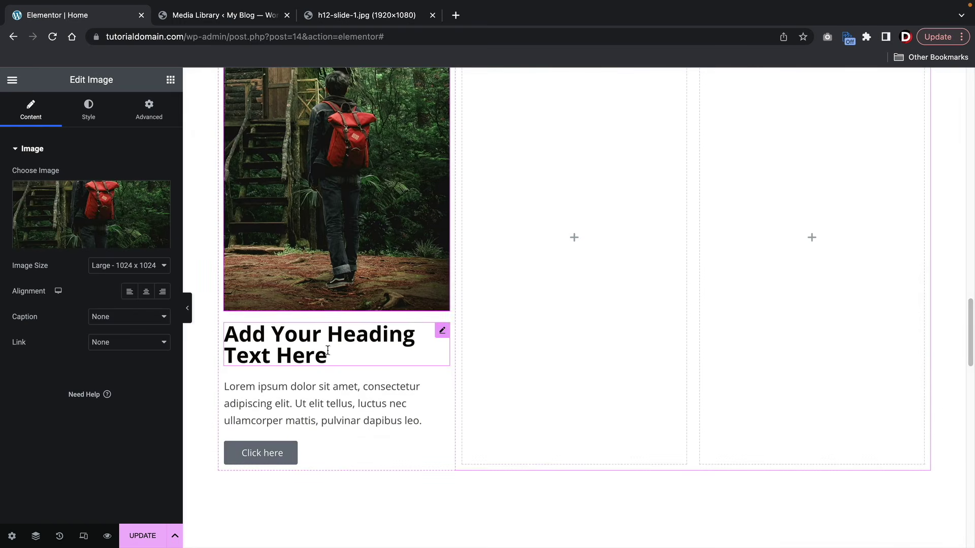
pyautogui.click(262, 455)
pyautogui.scroll(-2, 348, 420)
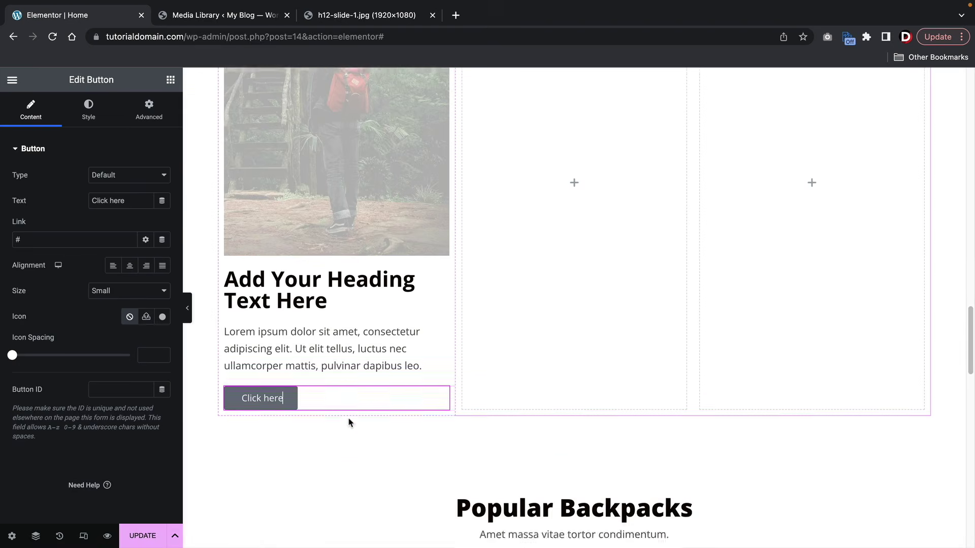
# - Set the Click here button's background colour to black (#000000)
pyautogui.click(88, 110)
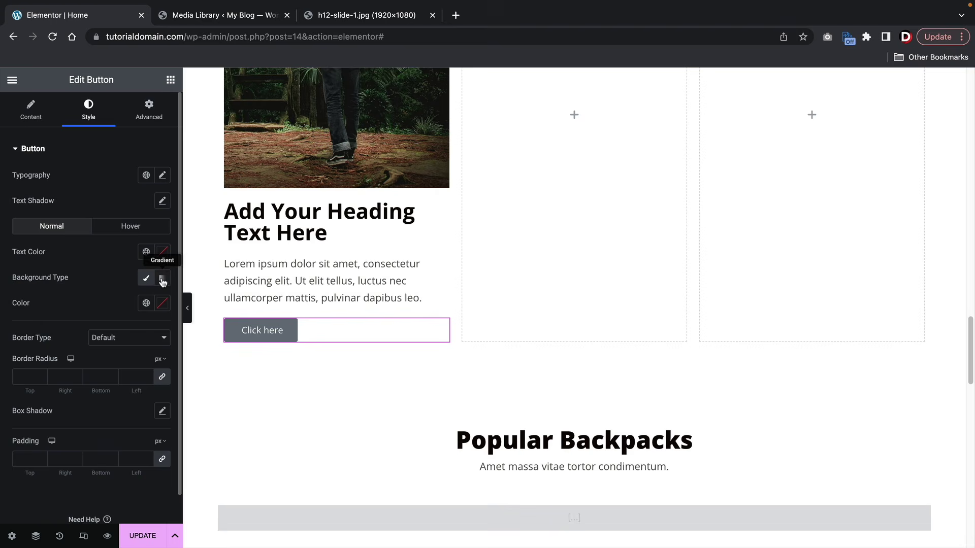
pyautogui.click(162, 303)
pyautogui.moveTo(80, 389); pyautogui.dragTo(163, 436)
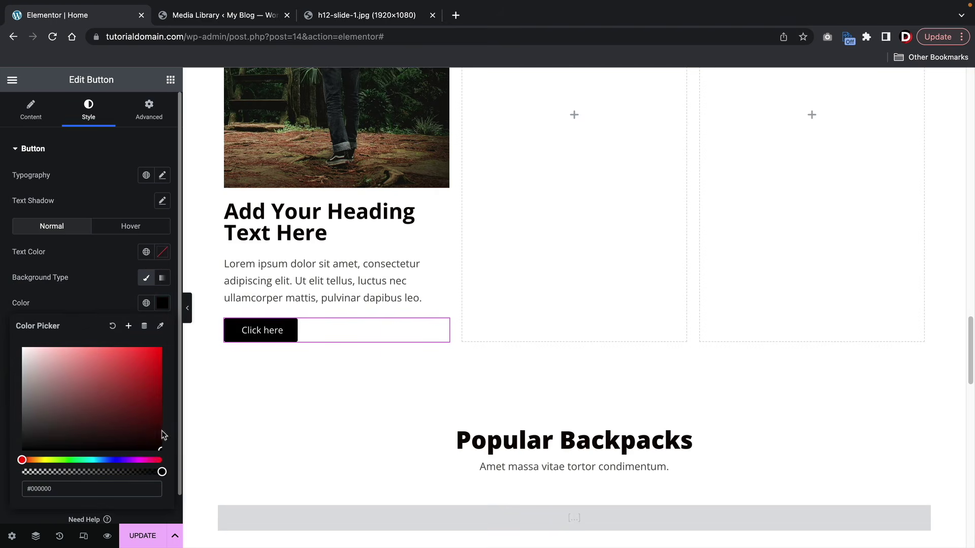
# - Set the button typography to the Poppins family with Bold weight
pyautogui.click(162, 176)
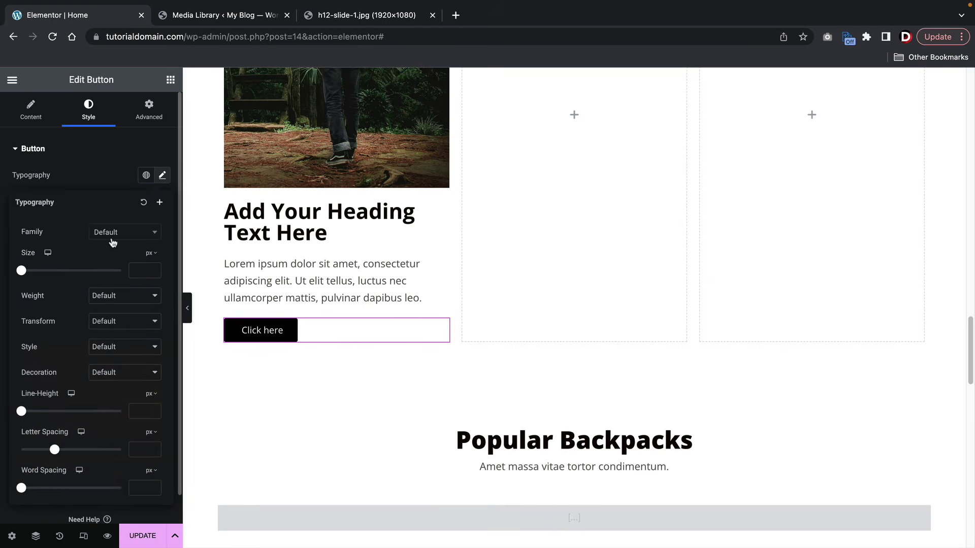
pyautogui.click(129, 237)
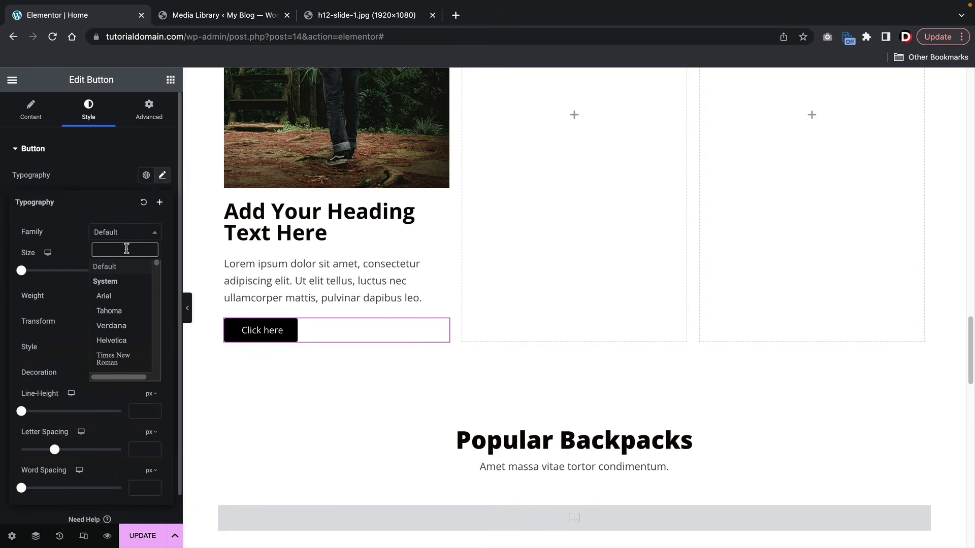
pyautogui.write('poppi')
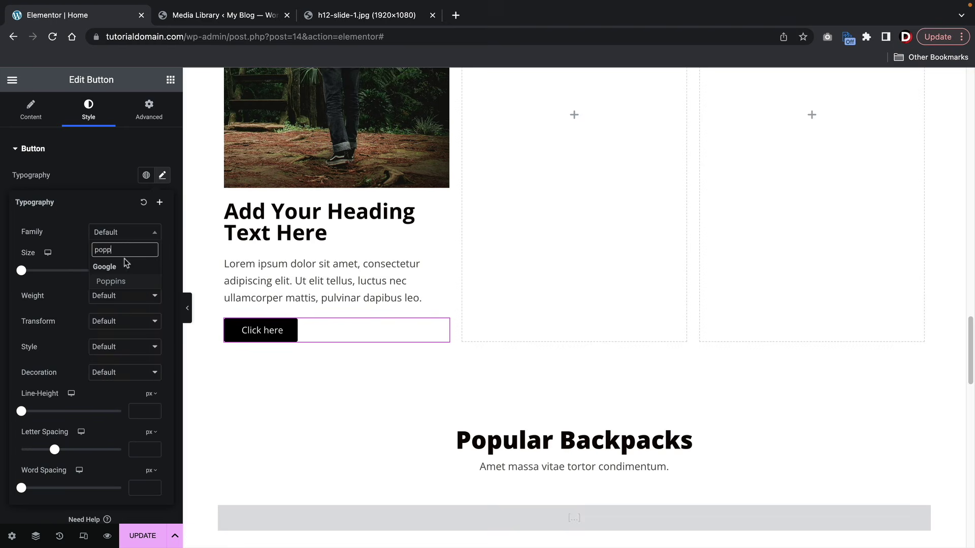
pyautogui.click(123, 280)
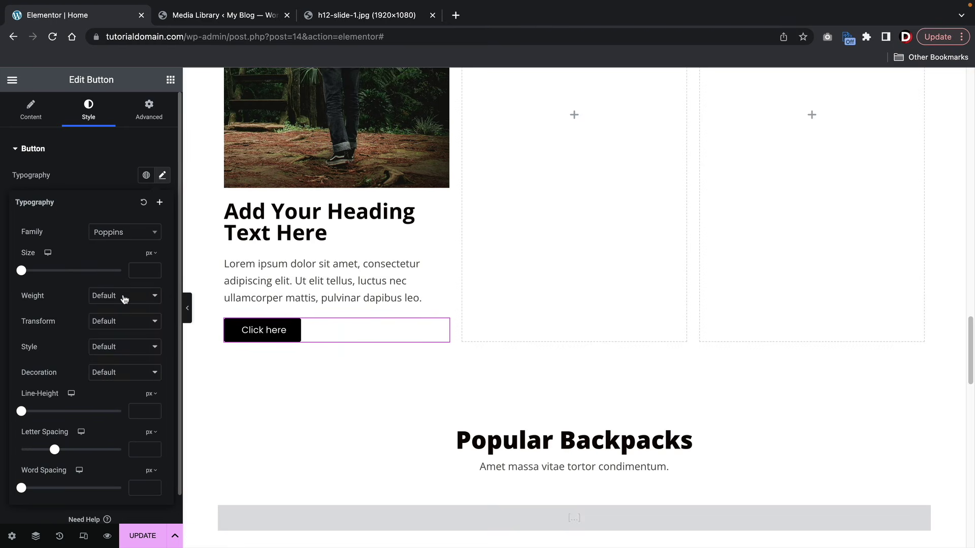
pyautogui.click(125, 297)
pyautogui.click(130, 321)
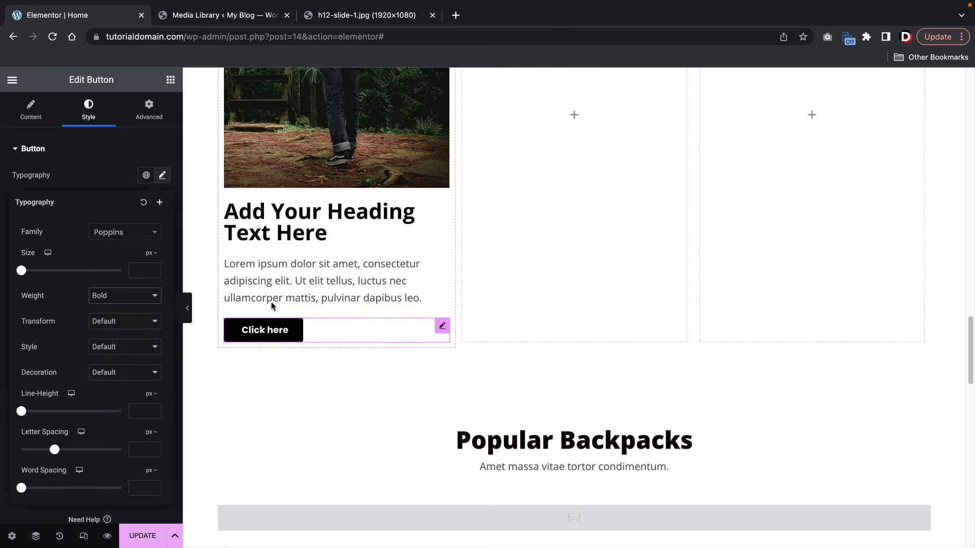
pyautogui.click(31, 116)
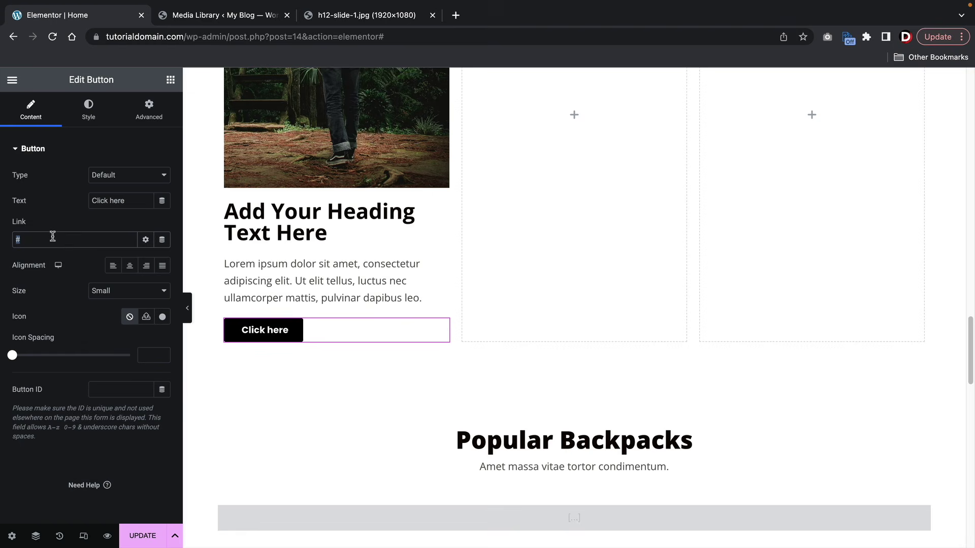
# - Replace the button's # link with the About Us page (/about/) from the suggestions
pyautogui.press('BackSpace')
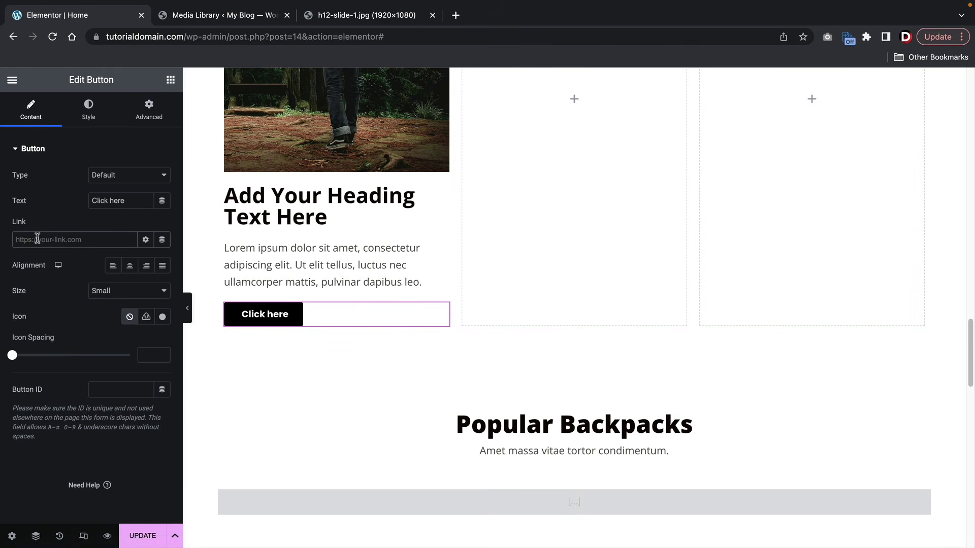
pyautogui.write('about')
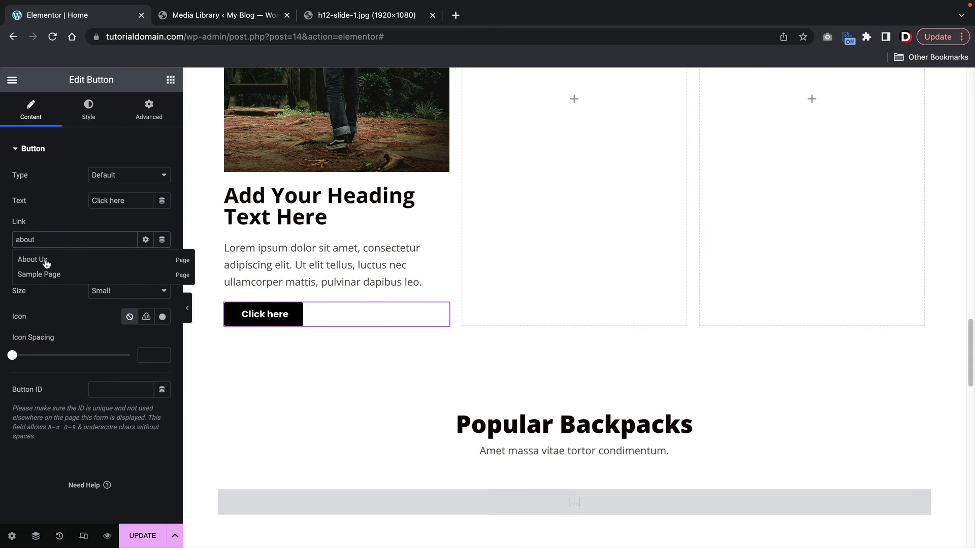
pyautogui.click(46, 263)
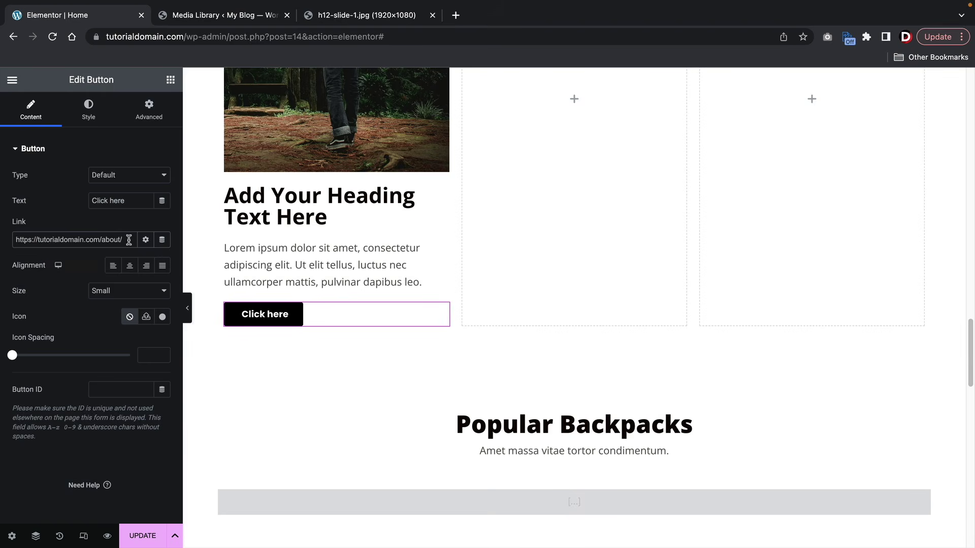
pyautogui.moveTo(129, 239); pyautogui.dragTo(7, 244)
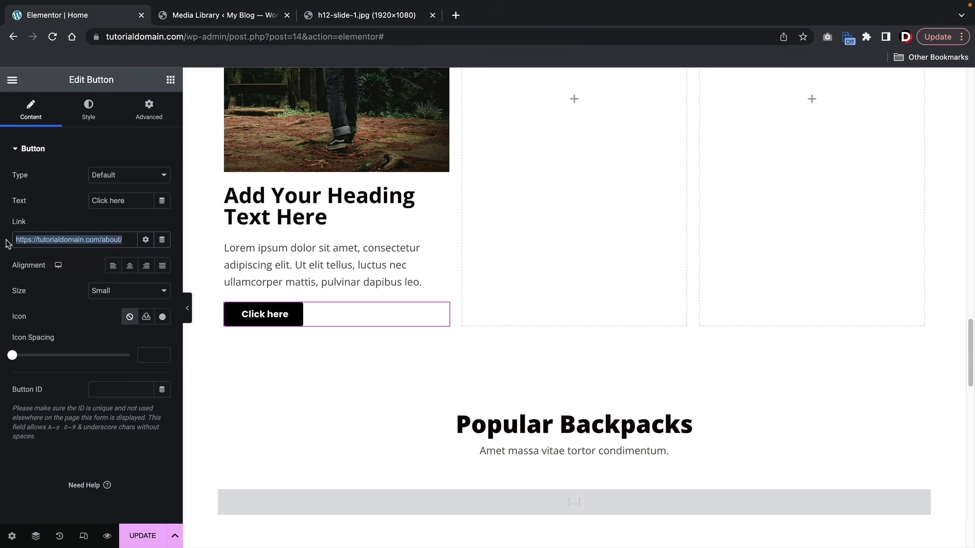
pyautogui.scroll(5, 216, 289)
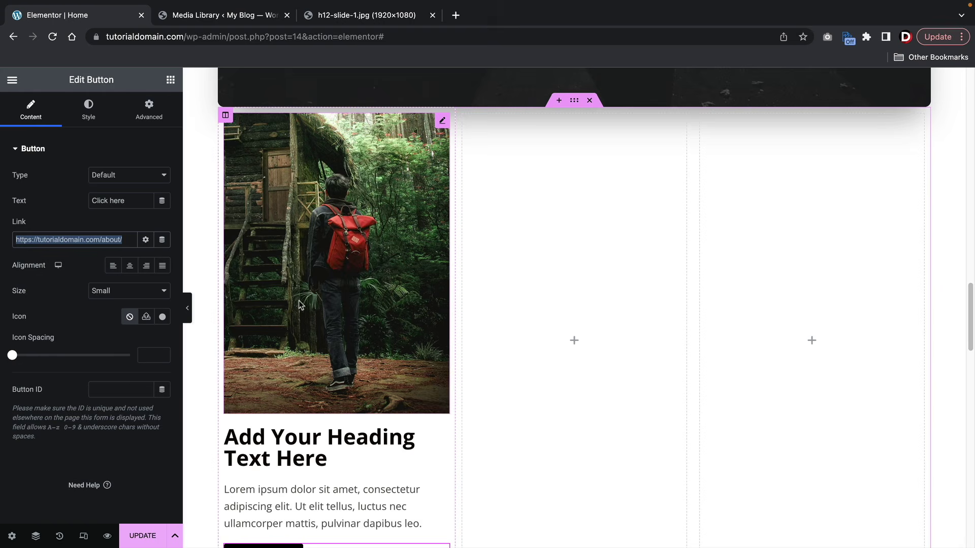
# - Copy the Grab The Deal Now button and paste its yellow style onto Click here
pyautogui.scroll(-4, 303, 308)
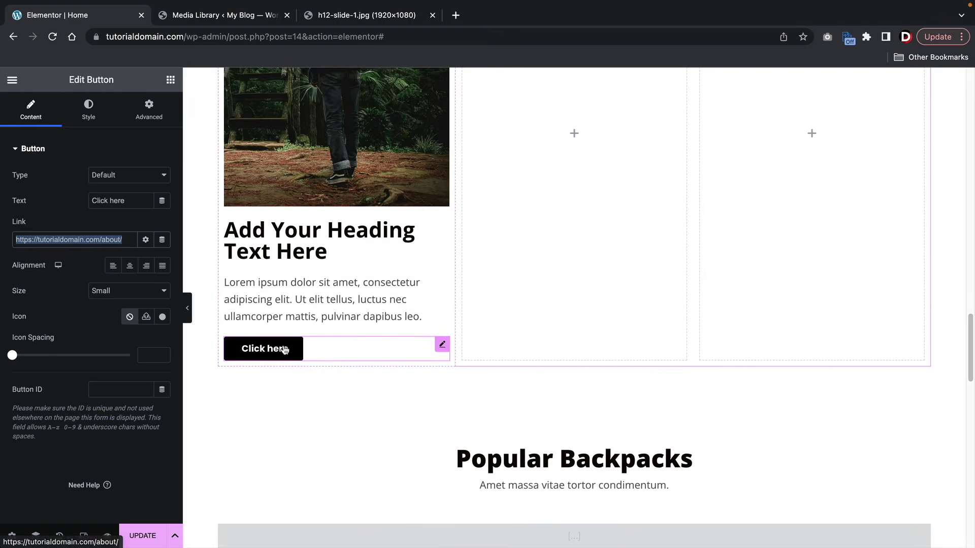
pyautogui.scroll(12, 302, 352)
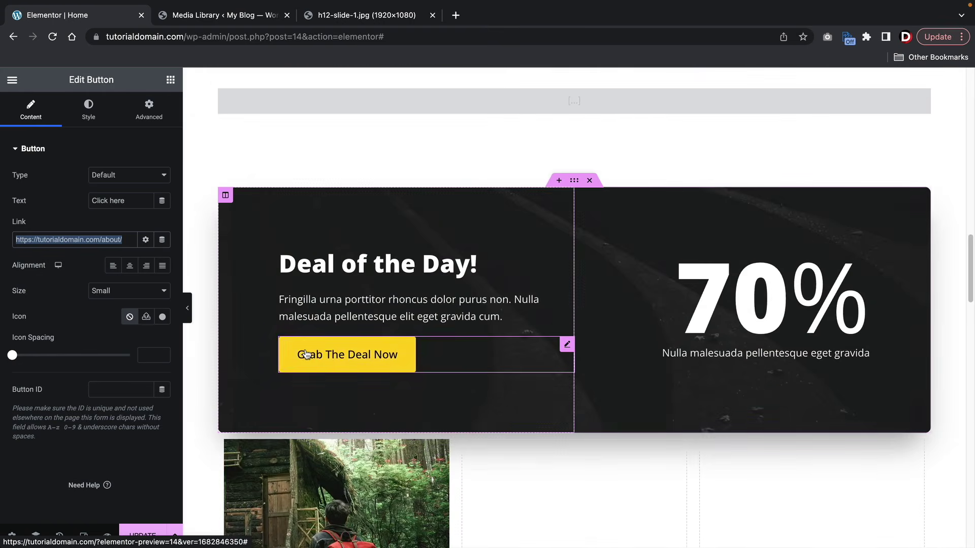
pyautogui.scroll(-3, 306, 349)
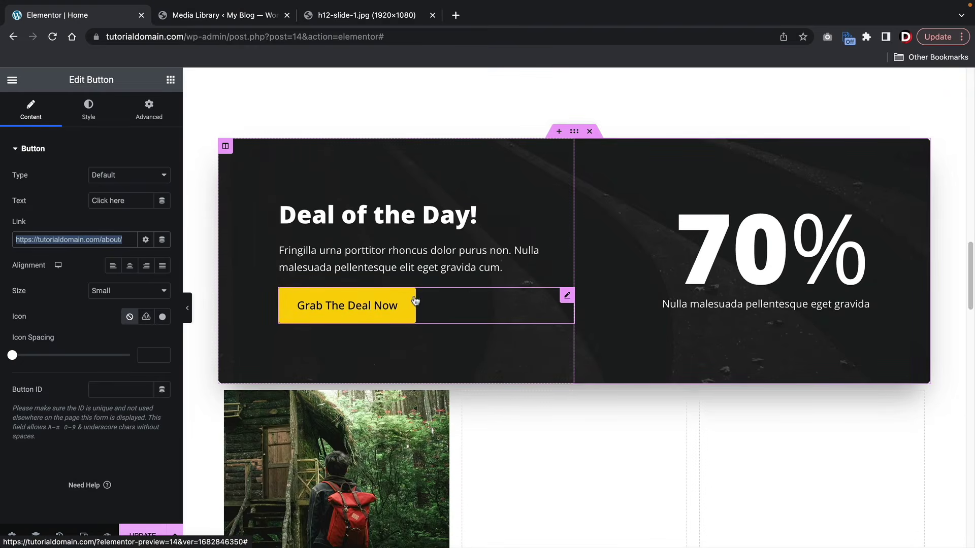
pyautogui.rightClick(567, 298)
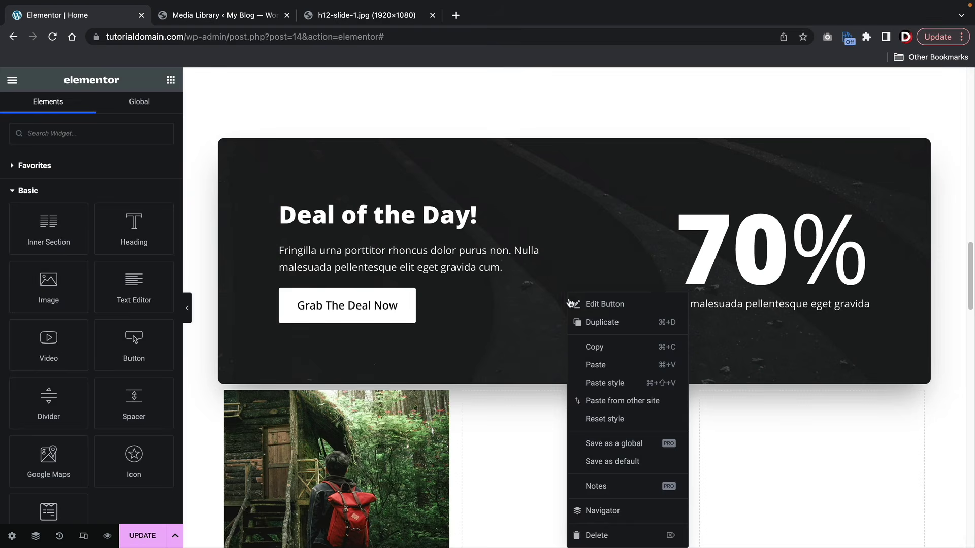
pyautogui.click(592, 346)
pyautogui.scroll(-5, 538, 335)
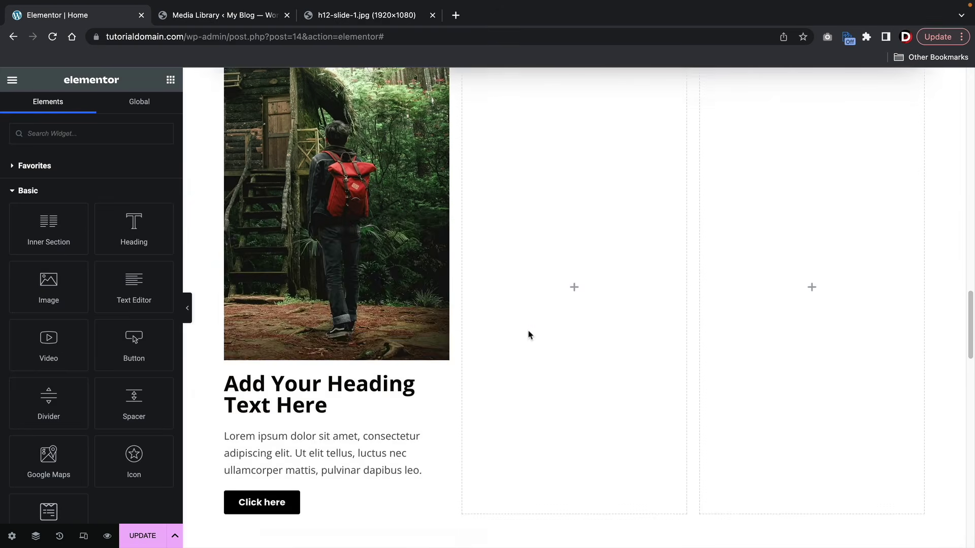
pyautogui.scroll(-3, 528, 335)
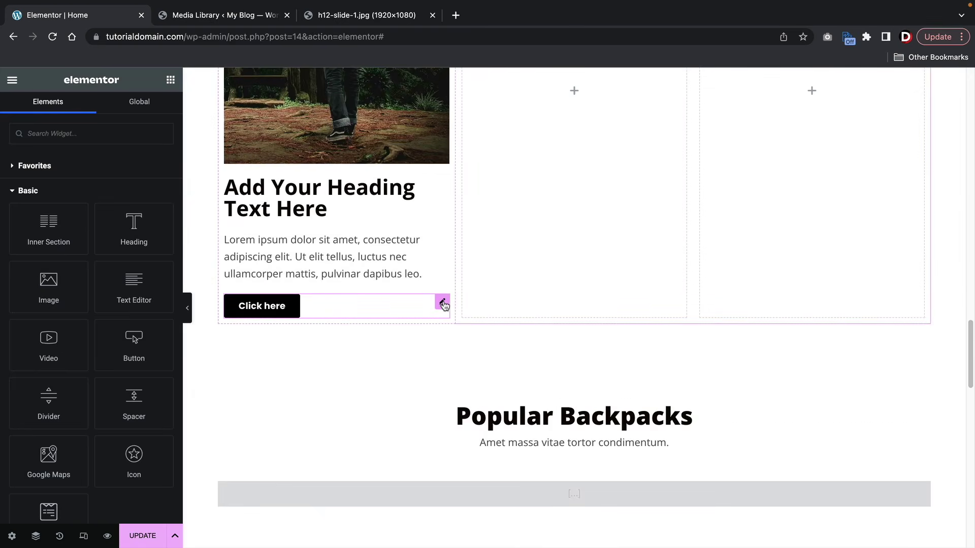
pyautogui.rightClick(443, 305)
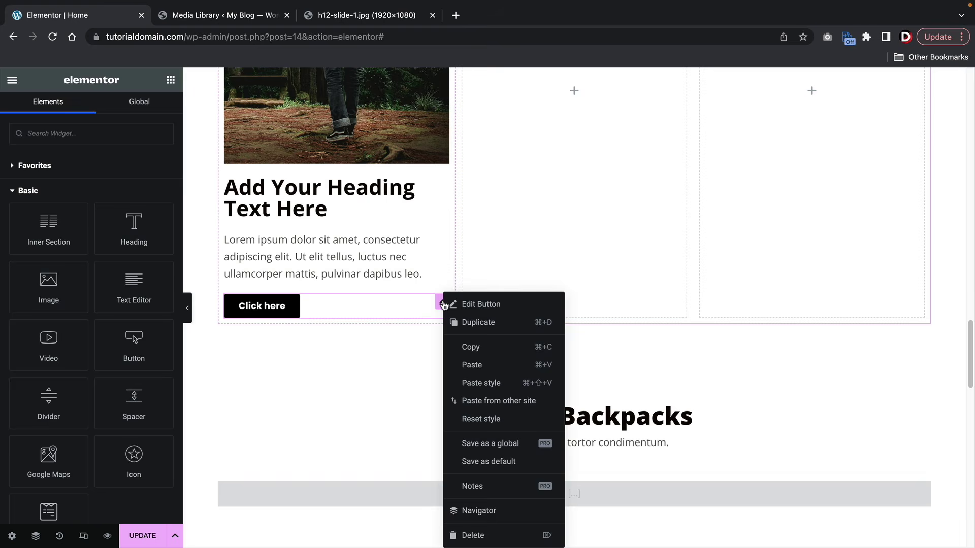
pyautogui.click(477, 384)
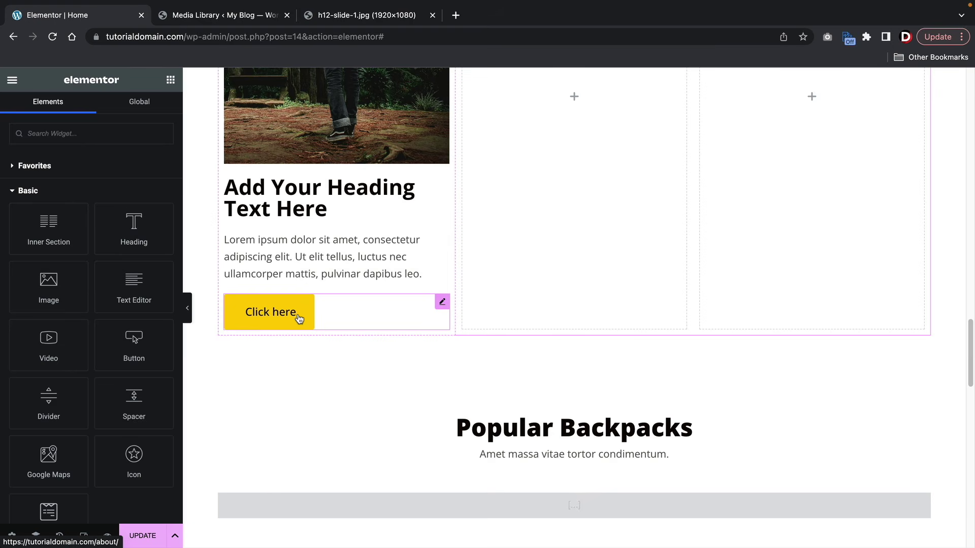
# - Copy the Find Out More button and paste its black style onto Click here
pyautogui.scroll(15, 299, 319)
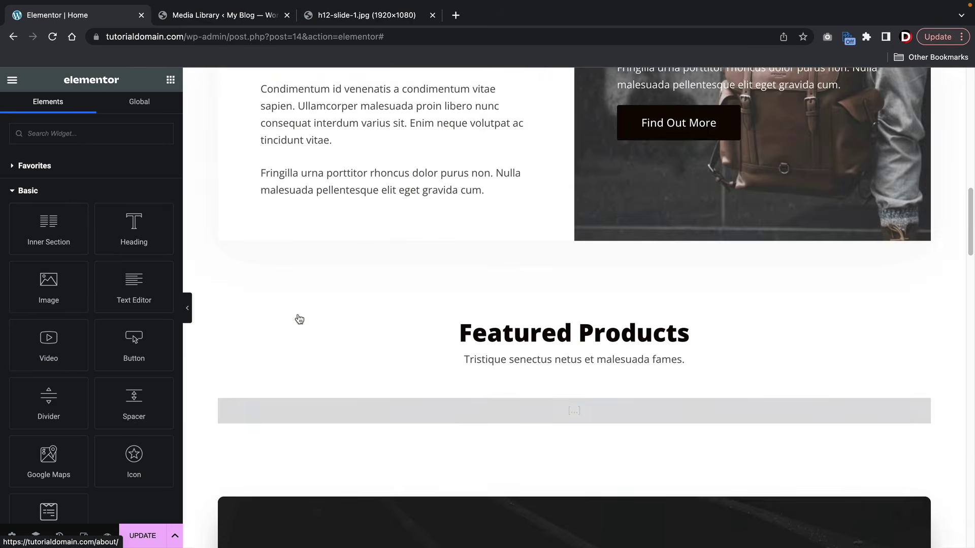
pyautogui.scroll(-5, 300, 318)
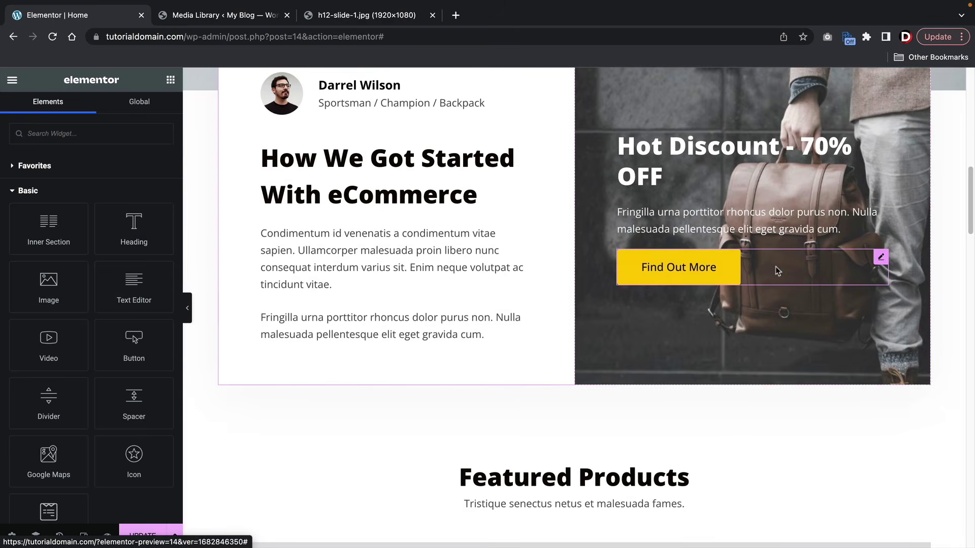
pyautogui.rightClick(879, 256)
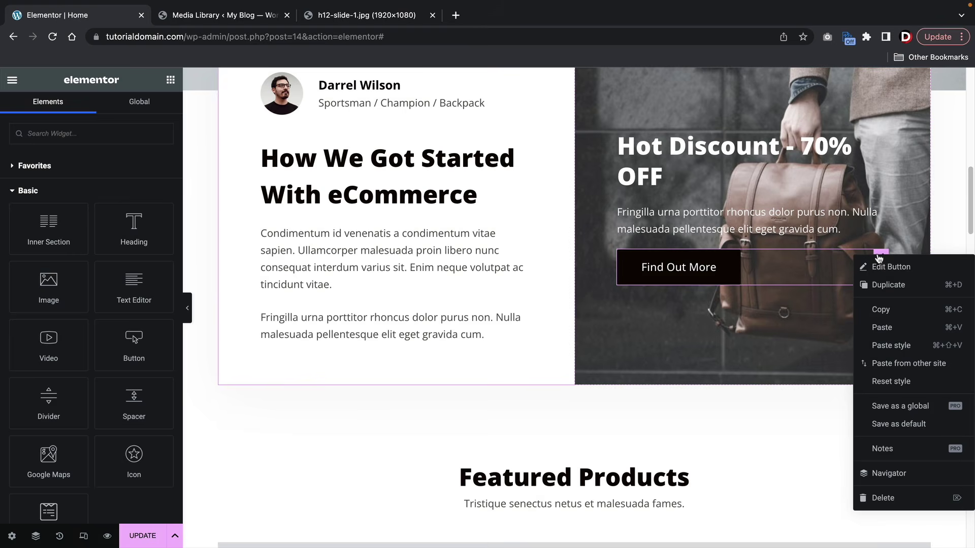
pyautogui.click(881, 313)
pyautogui.scroll(-10, 492, 316)
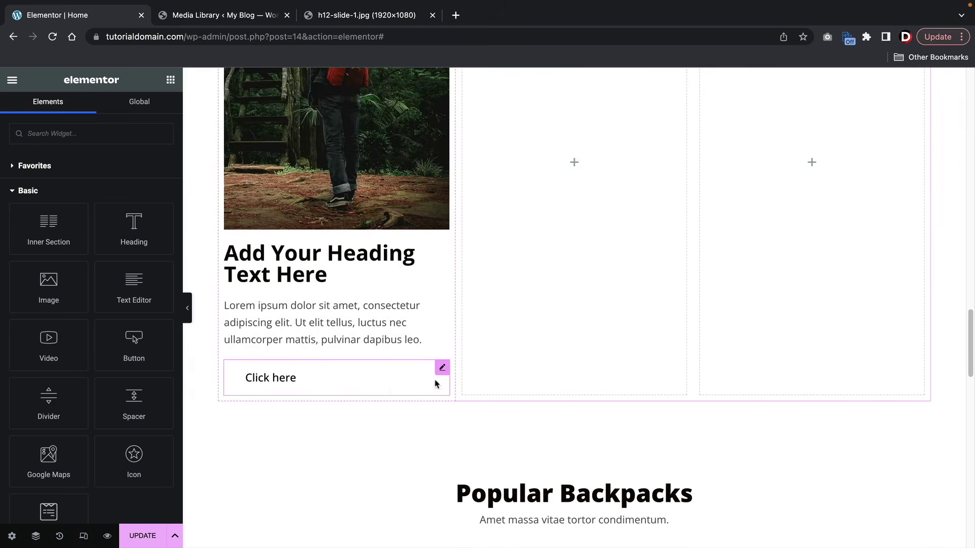
pyautogui.rightClick(440, 370)
pyautogui.click(459, 384)
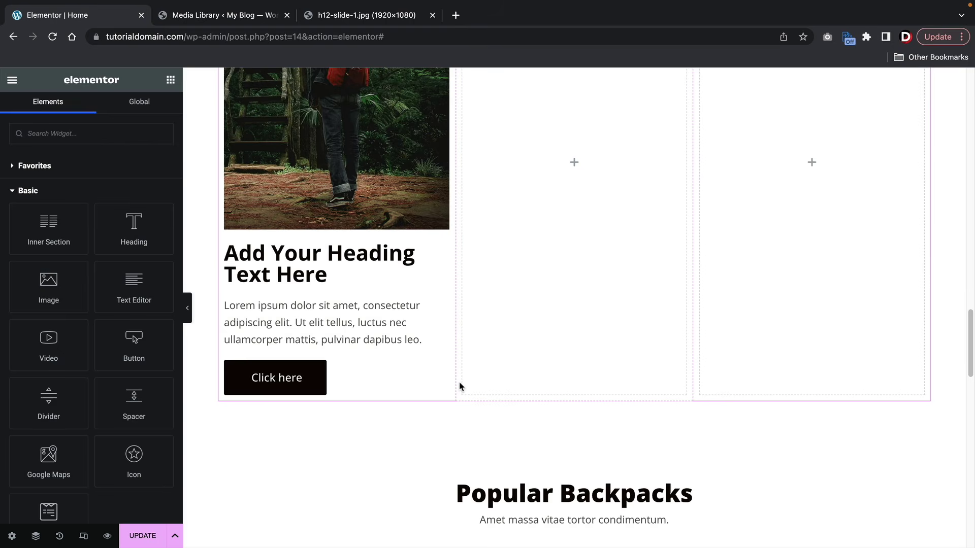
# - Delete the two empty columns beside the hiker card column
pyautogui.scroll(3, 459, 387)
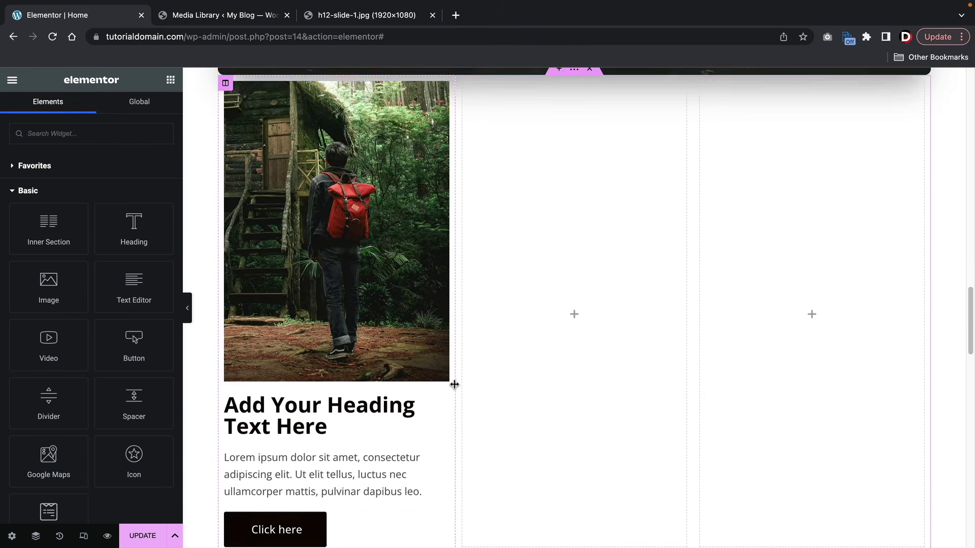
pyautogui.scroll(1, 470, 201)
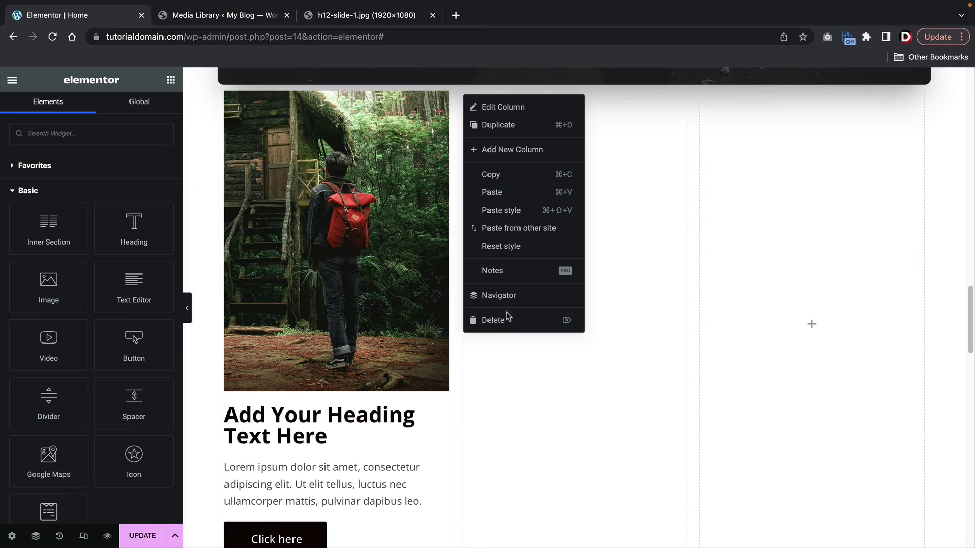
pyautogui.click(505, 319)
pyautogui.rightClick(586, 100)
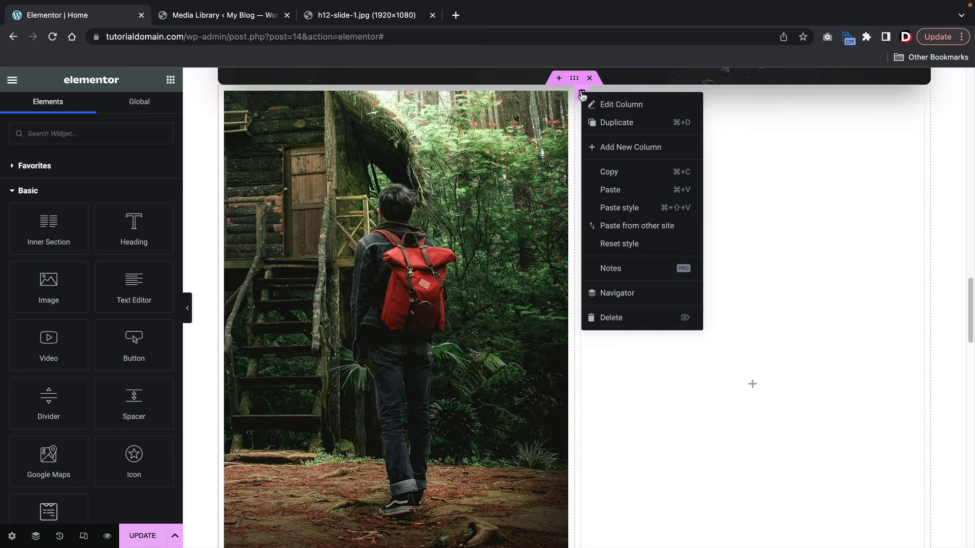
pyautogui.click(623, 319)
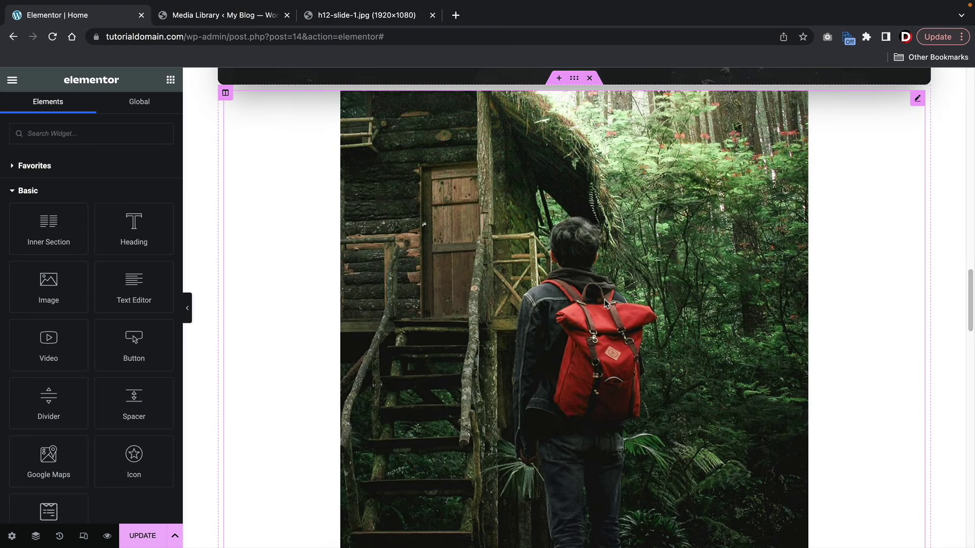
# - Duplicate the hiker card column twice to make three identical cards
pyautogui.rightClick(227, 95)
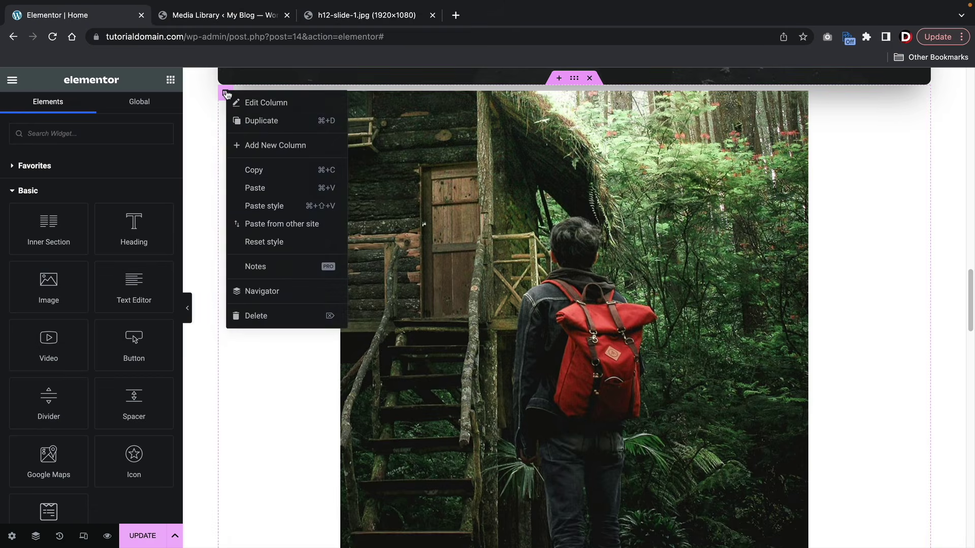
pyautogui.click(252, 123)
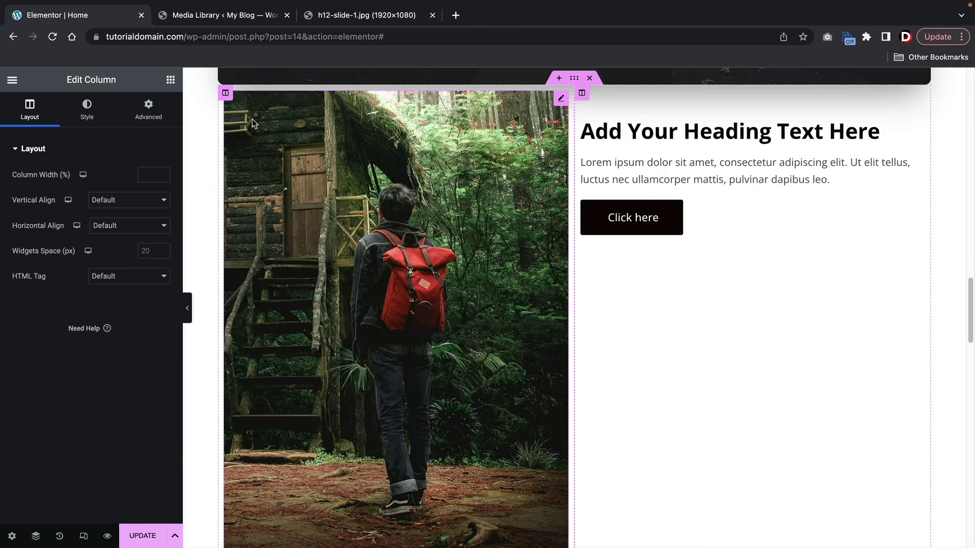
pyautogui.rightClick(226, 94)
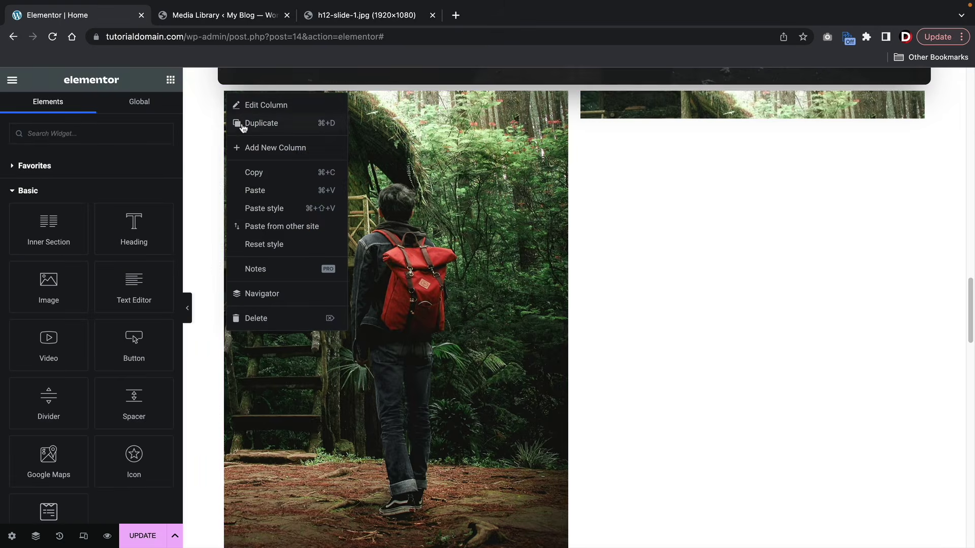
pyautogui.click(242, 125)
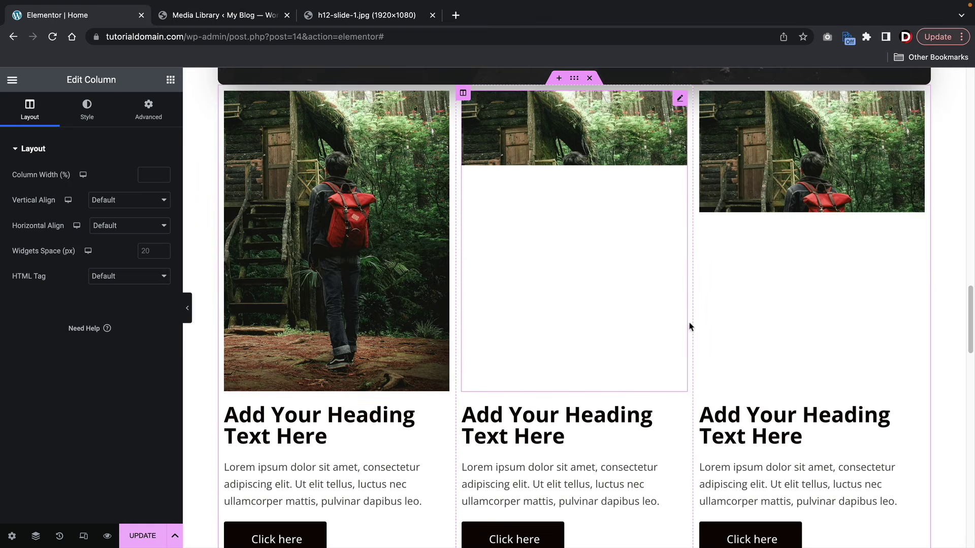
pyautogui.scroll(-3, 662, 392)
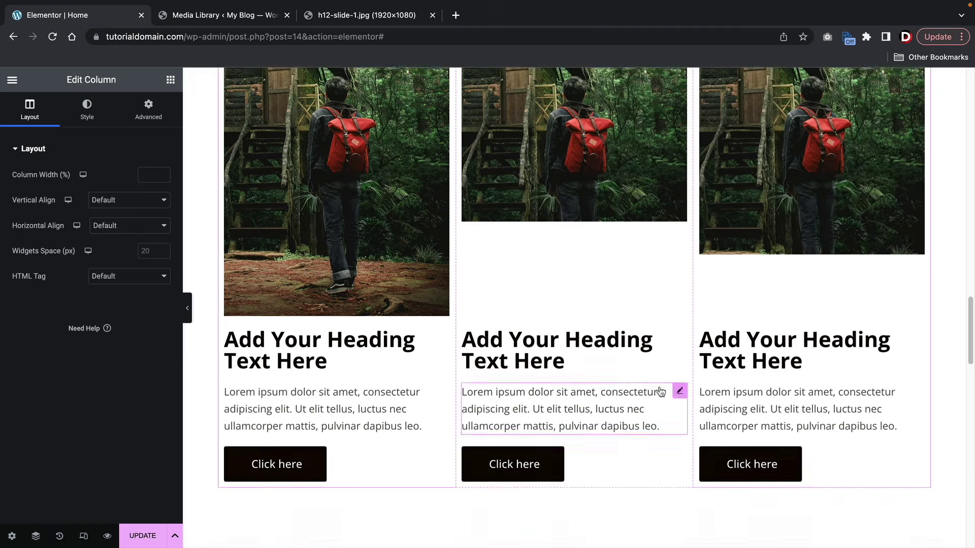
pyautogui.scroll(2, 548, 371)
pyautogui.scroll(2, 572, 136)
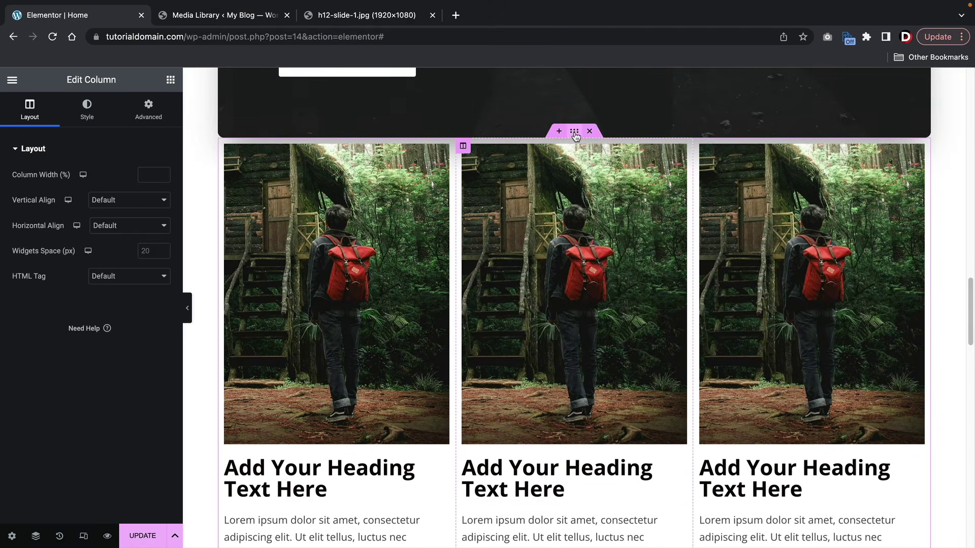
# - Unlink the card section's padding in Advanced and set its top padding to 100 px
pyautogui.click(574, 133)
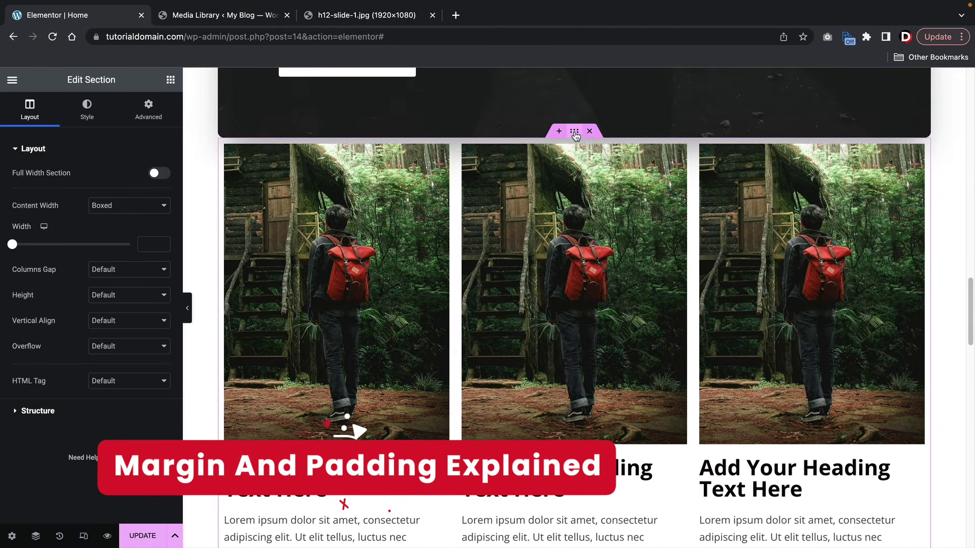
pyautogui.click(163, 119)
pyautogui.scroll(8, 374, 289)
pyautogui.scroll(-6, 507, 229)
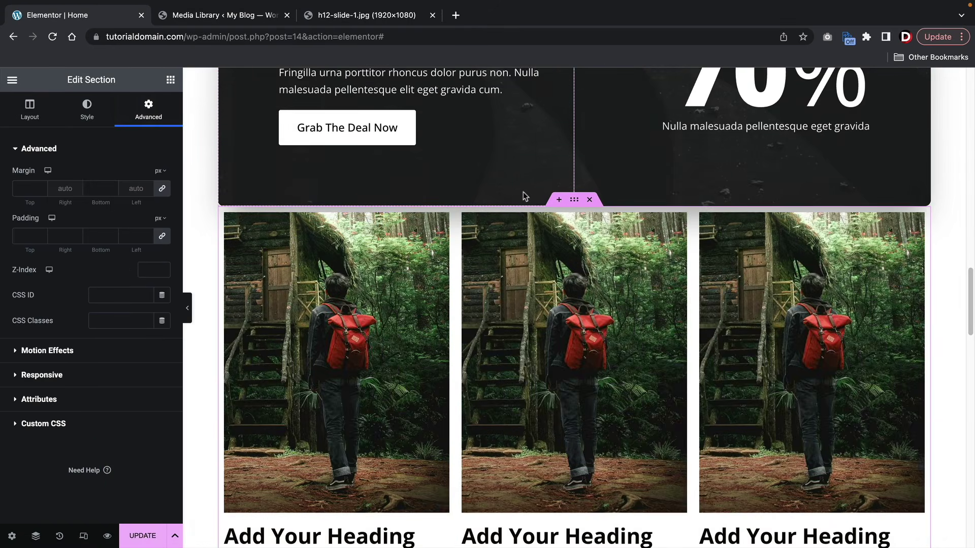
pyautogui.click(162, 237)
pyautogui.click(42, 235)
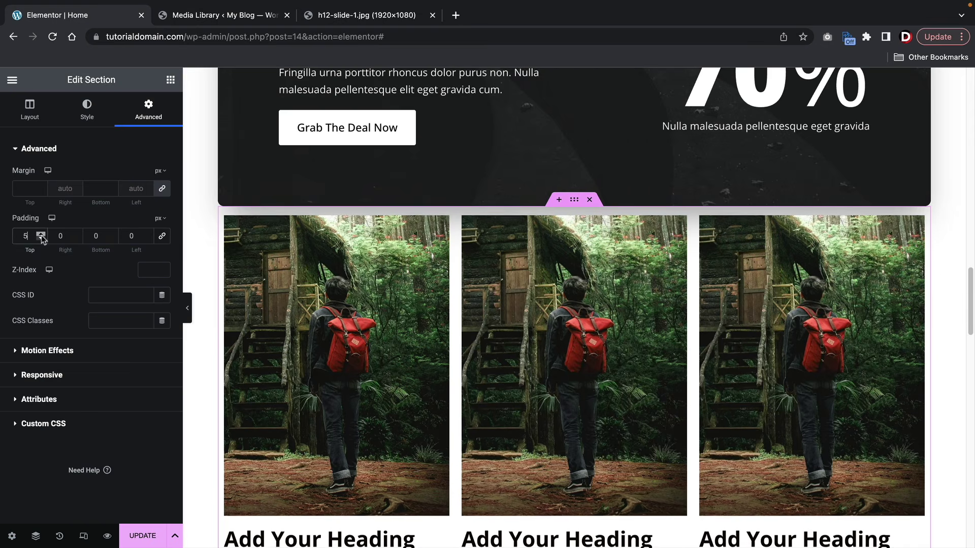
pyautogui.moveTo(42, 235); pyautogui.dragTo(37, 237)
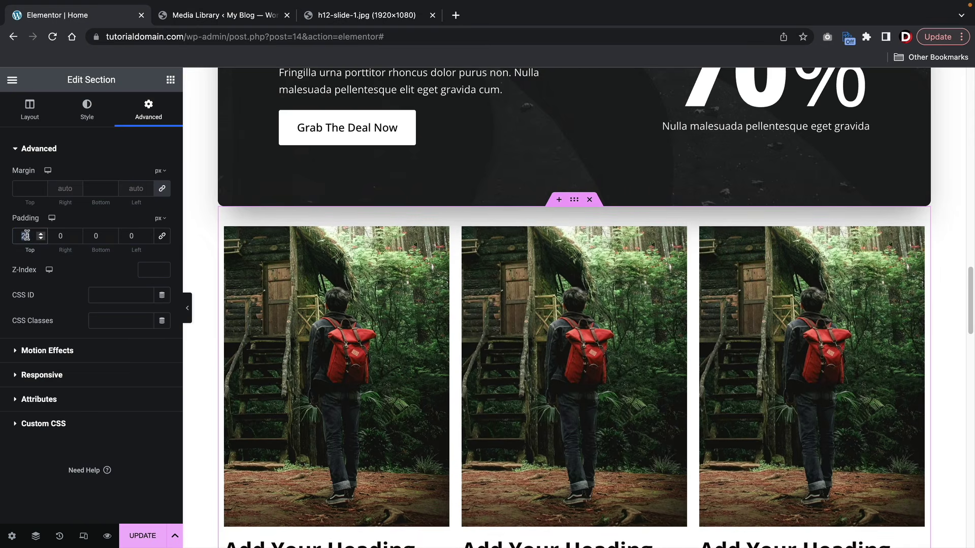
pyautogui.write('100')
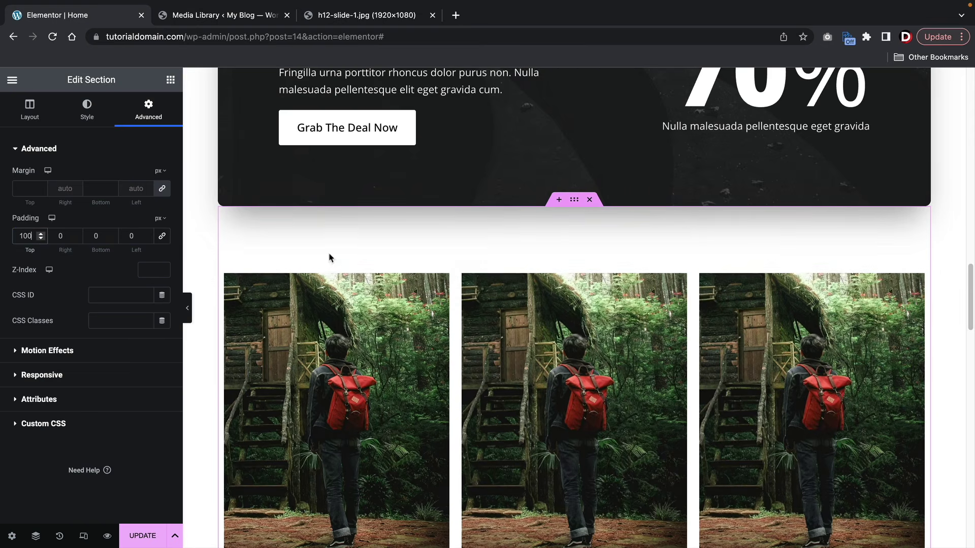
pyautogui.scroll(-5, 330, 258)
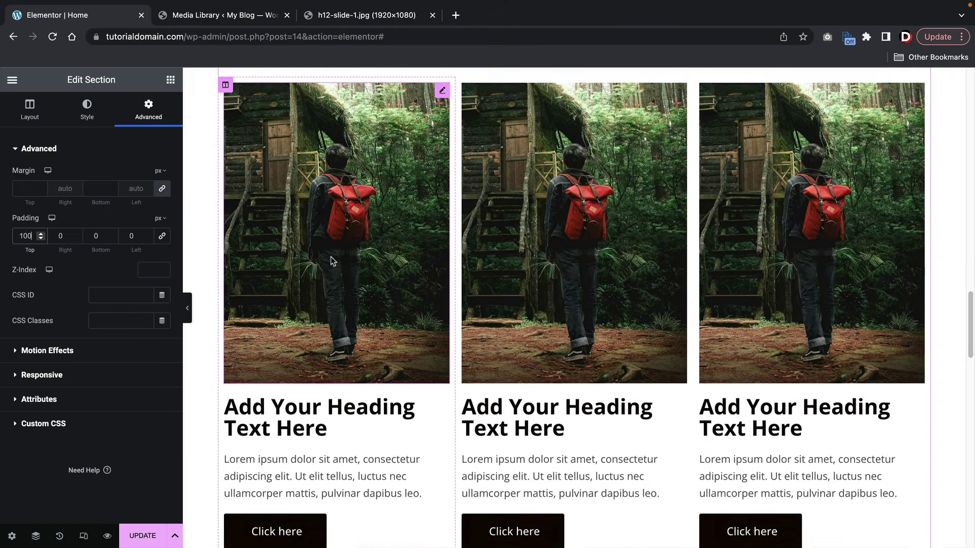
pyautogui.scroll(-7, 330, 257)
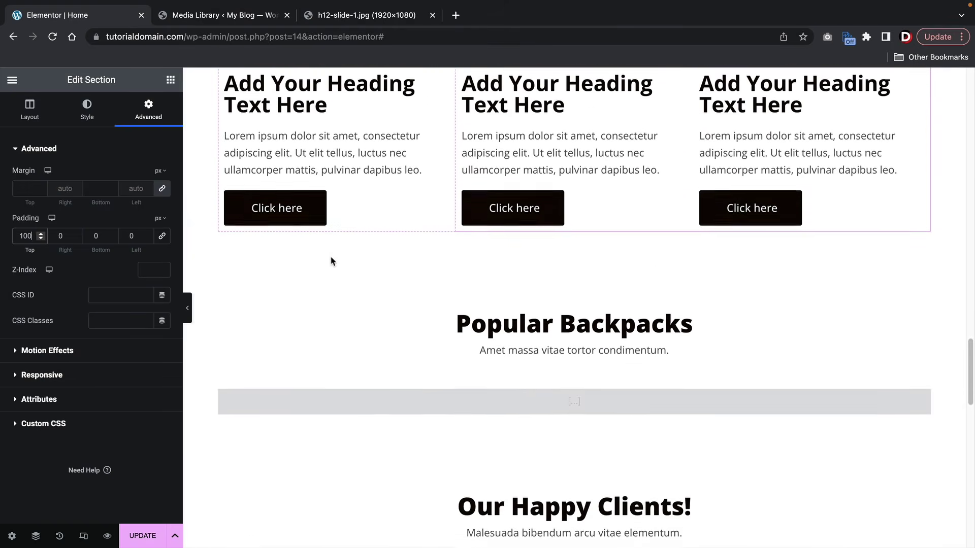
pyautogui.scroll(9, 330, 259)
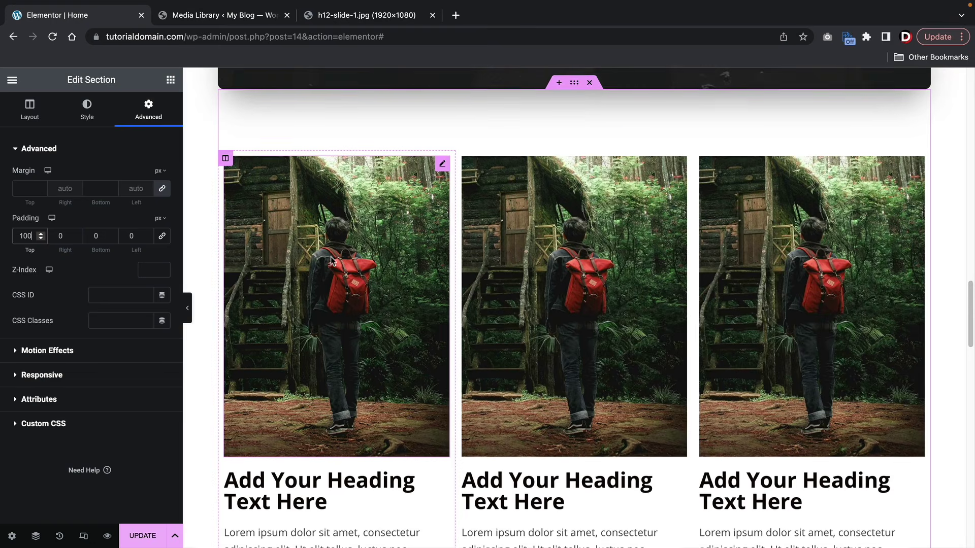
pyautogui.scroll(-2, 330, 257)
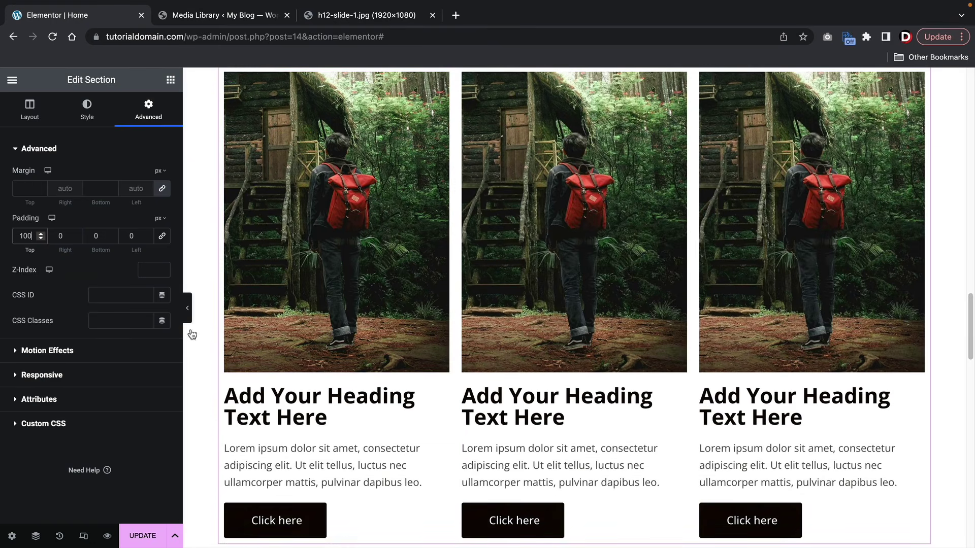
# - Unlink the first card heading's margin, try top values -40 and 40, then set it to 0
pyautogui.click(337, 420)
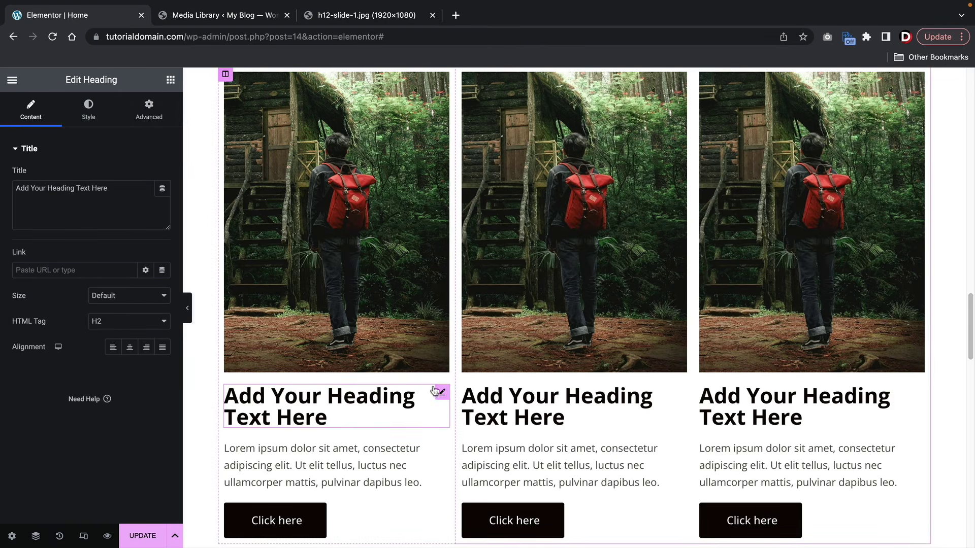
pyautogui.click(150, 111)
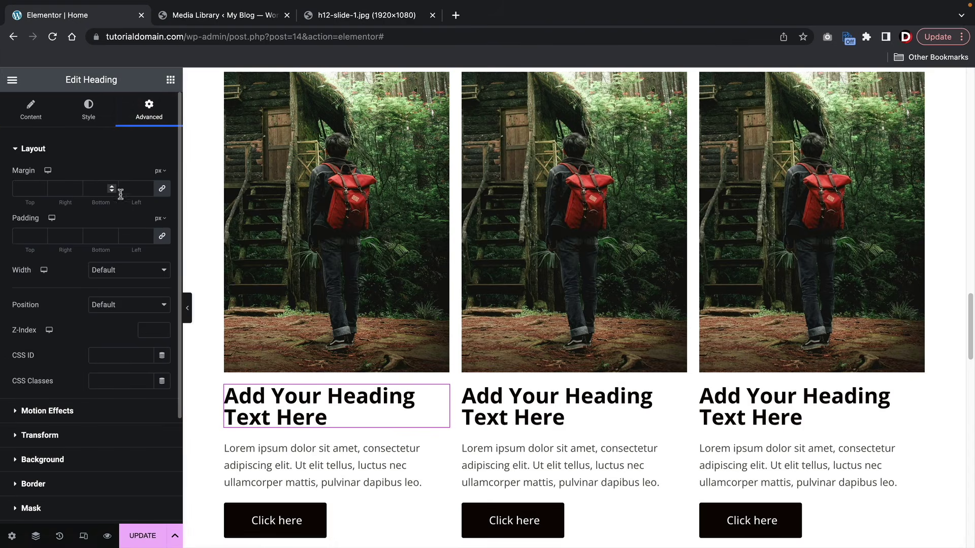
pyautogui.click(163, 190)
pyautogui.doubleClick(29, 187)
pyautogui.write('-40')
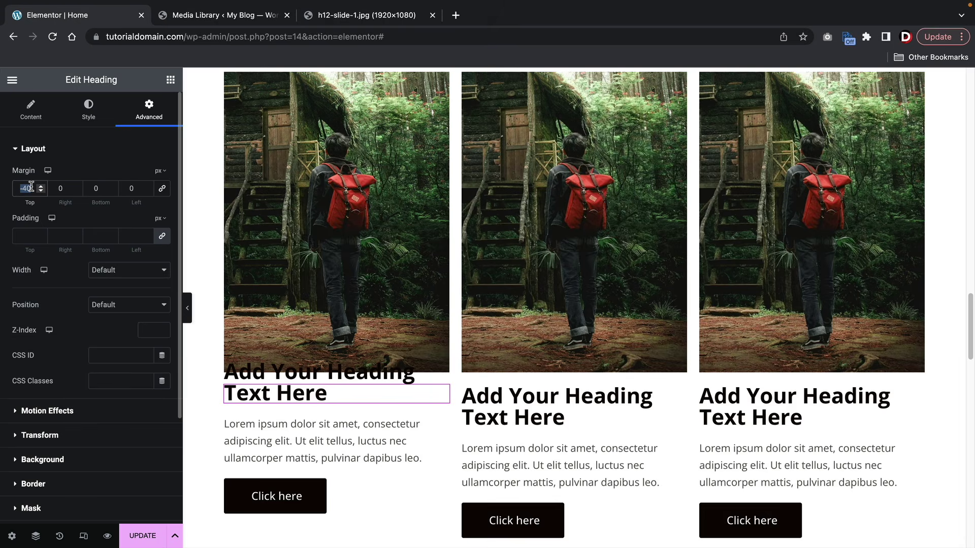
pyautogui.write('40')
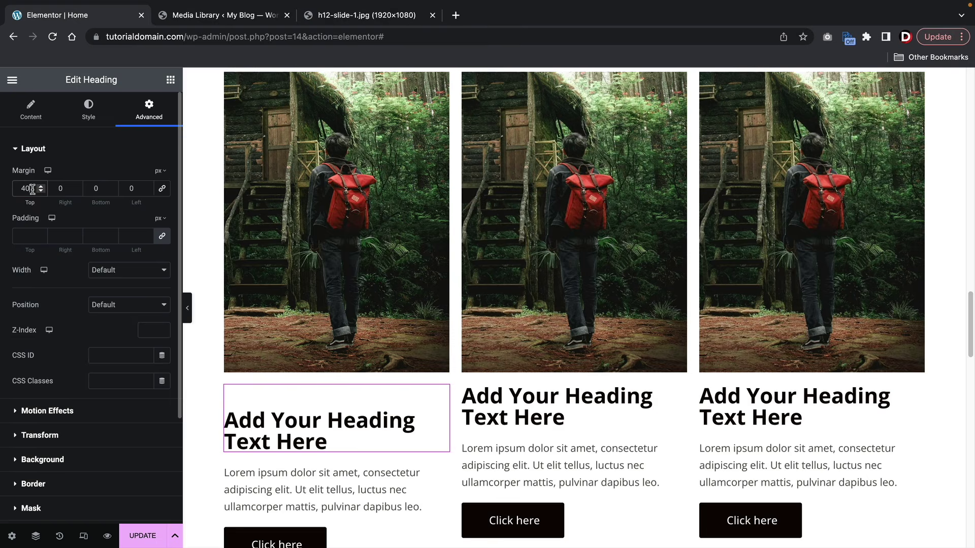
pyautogui.scroll(-2, 341, 261)
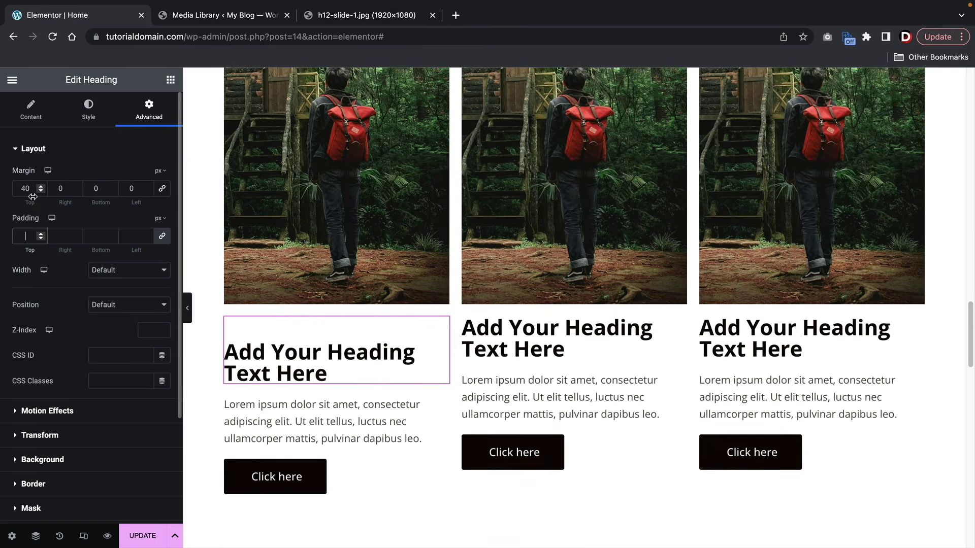
pyautogui.click(32, 191)
pyautogui.write('0')
pyautogui.scroll(-4, 388, 269)
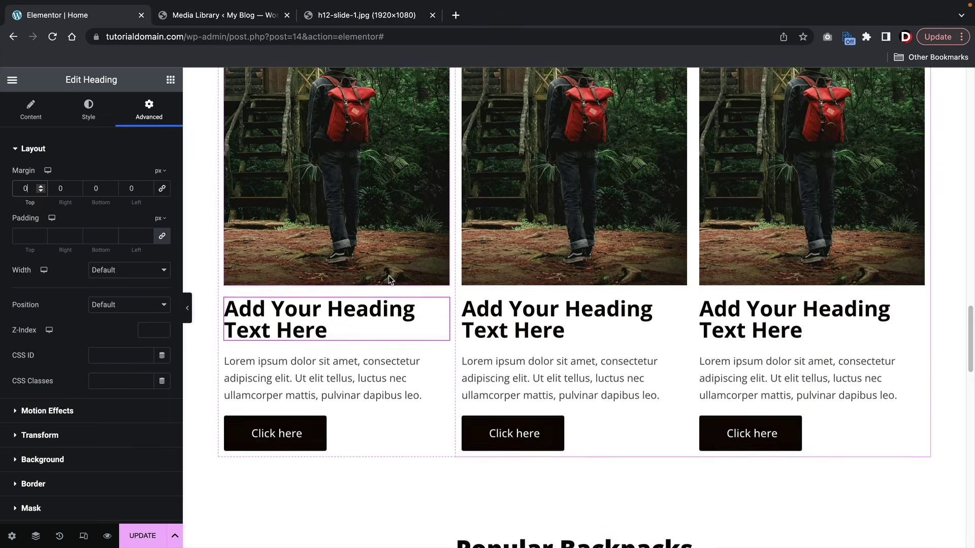
pyautogui.scroll(-4, 389, 279)
# - Inspect the Popular Backpacks products shortcode text, then scroll the canvas back up to the hero
pyautogui.click(421, 259)
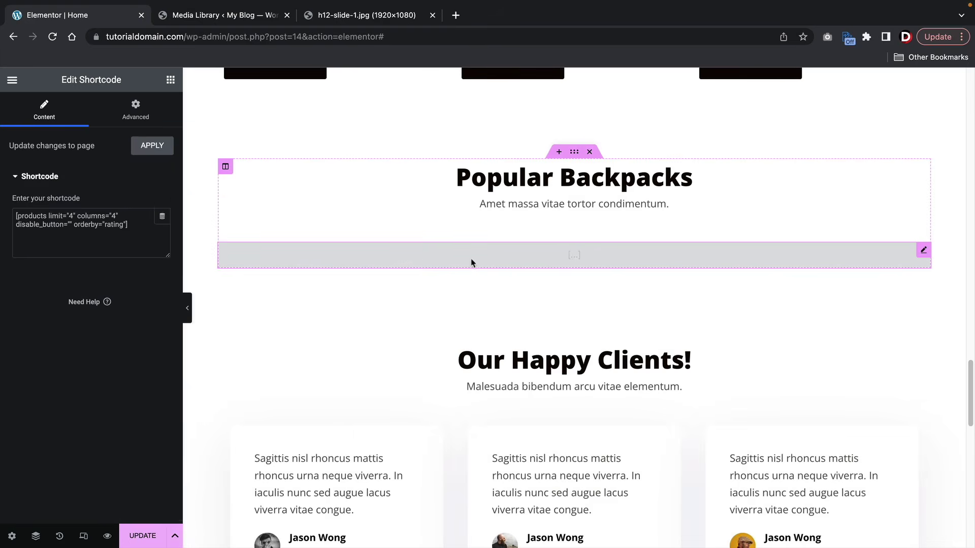
pyautogui.click(75, 220)
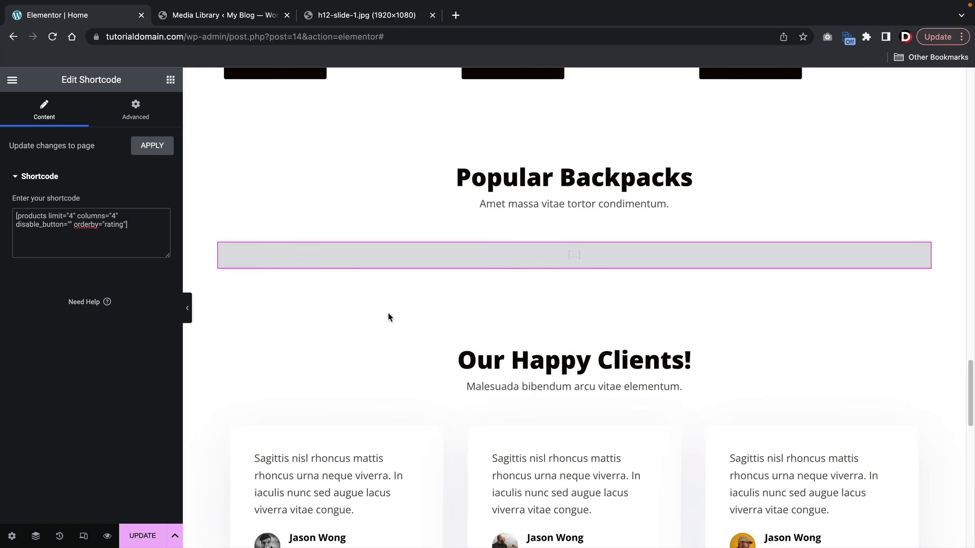
pyautogui.scroll(-6, 389, 317)
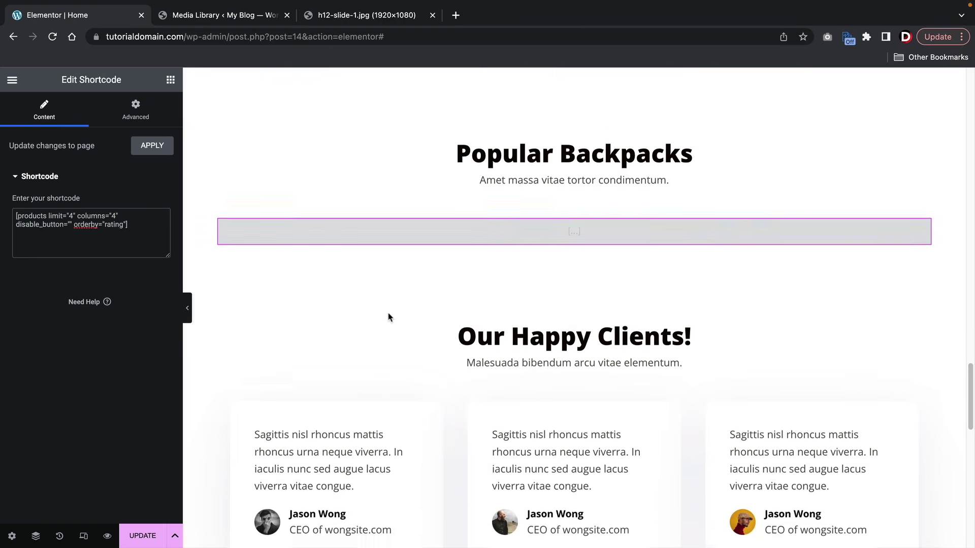
pyautogui.scroll(-10, 386, 318)
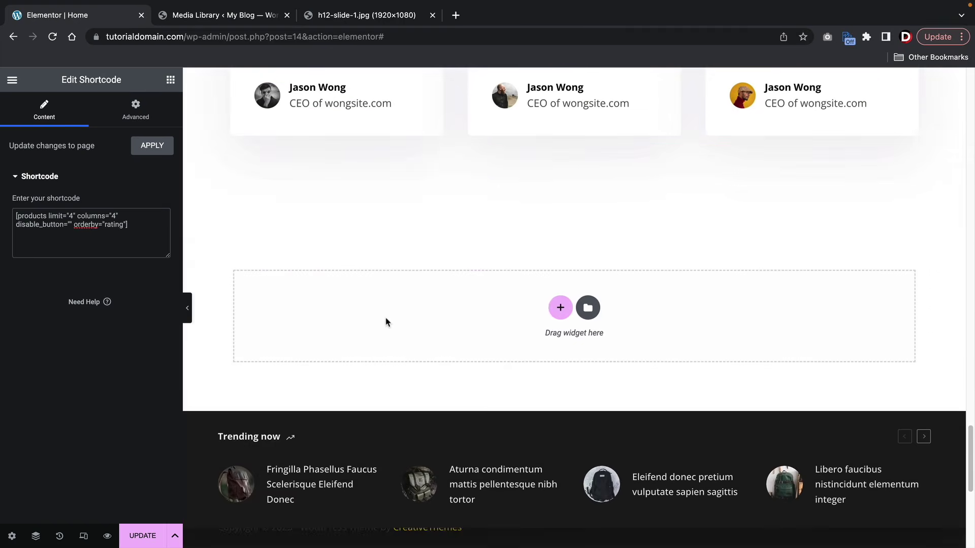
pyautogui.scroll(15, 452, 320)
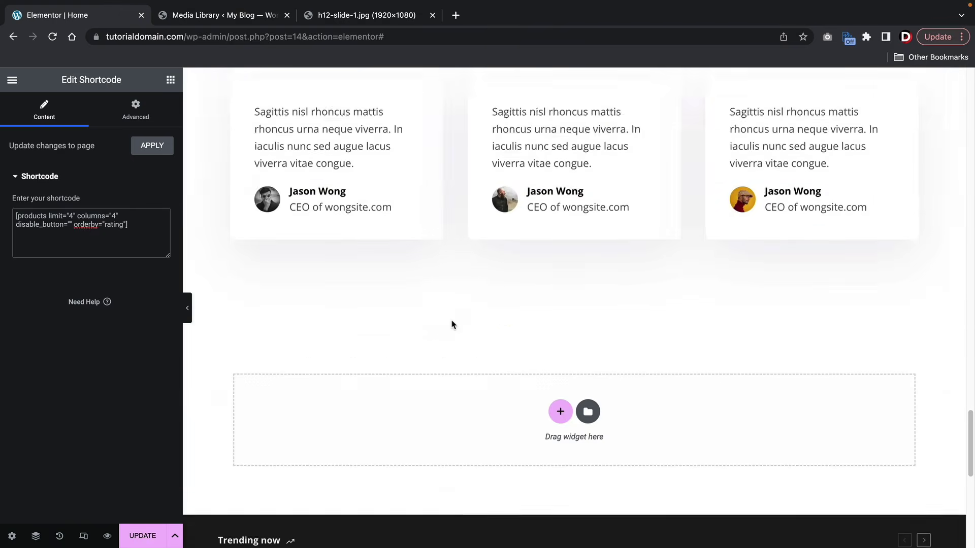
pyautogui.scroll(5, 450, 318)
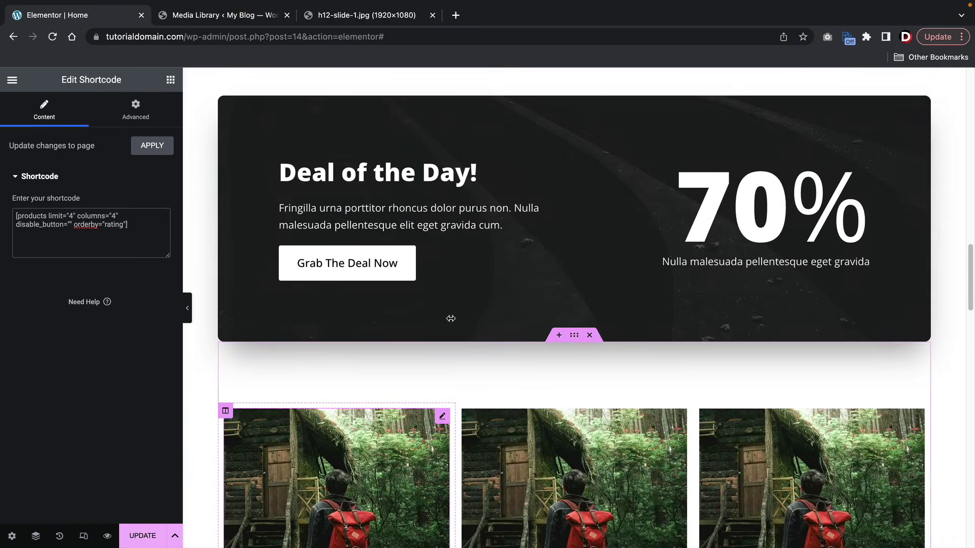
pyautogui.scroll(-4, 451, 319)
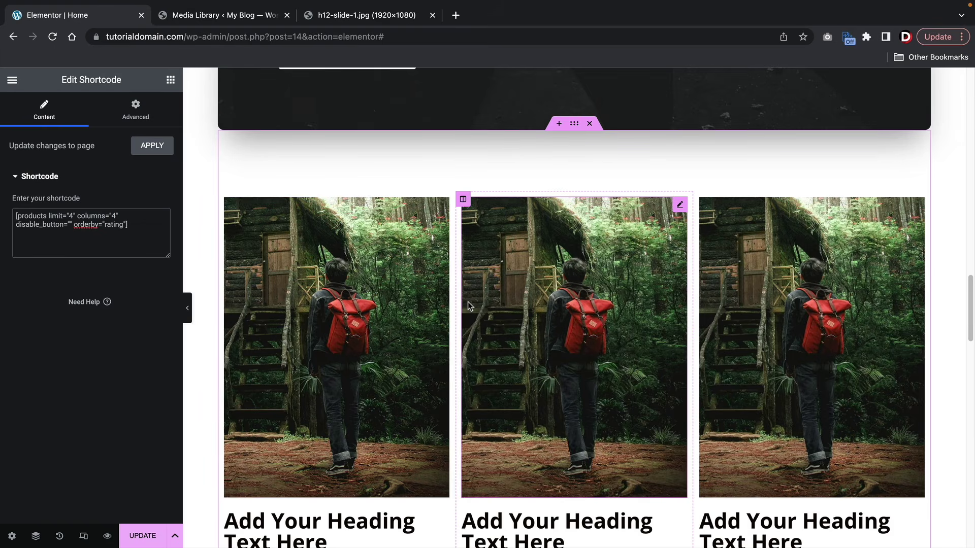
pyautogui.scroll(5, 468, 302)
pyautogui.scroll(15, 468, 302)
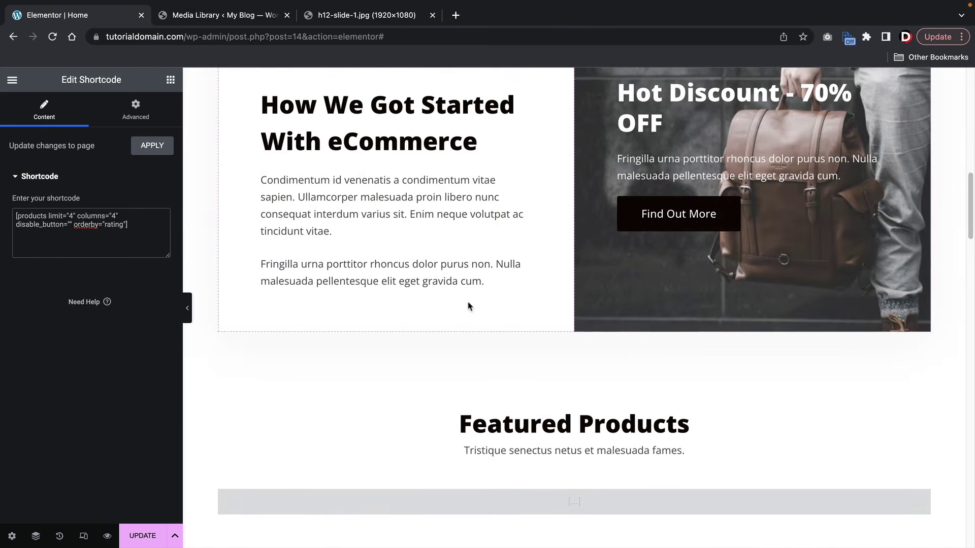
pyautogui.scroll(8, 468, 302)
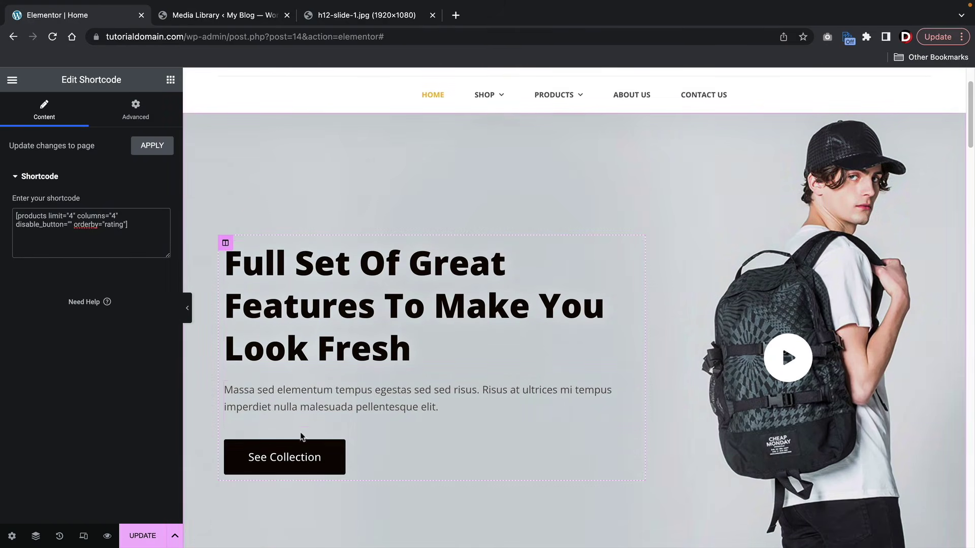
# - Open the History panel and restore earlier text-edit states, removing the extra text line
pyautogui.click(60, 538)
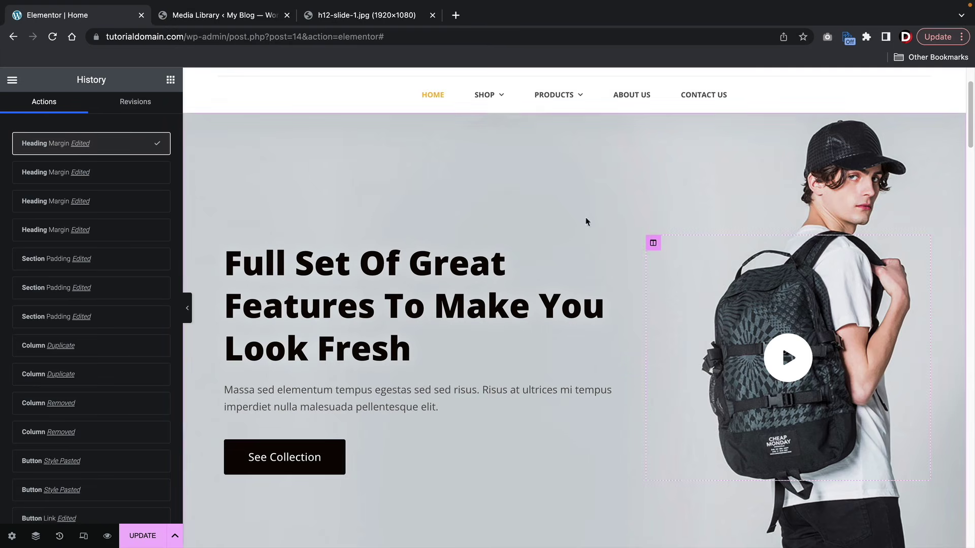
pyautogui.scroll(-15, 82, 292)
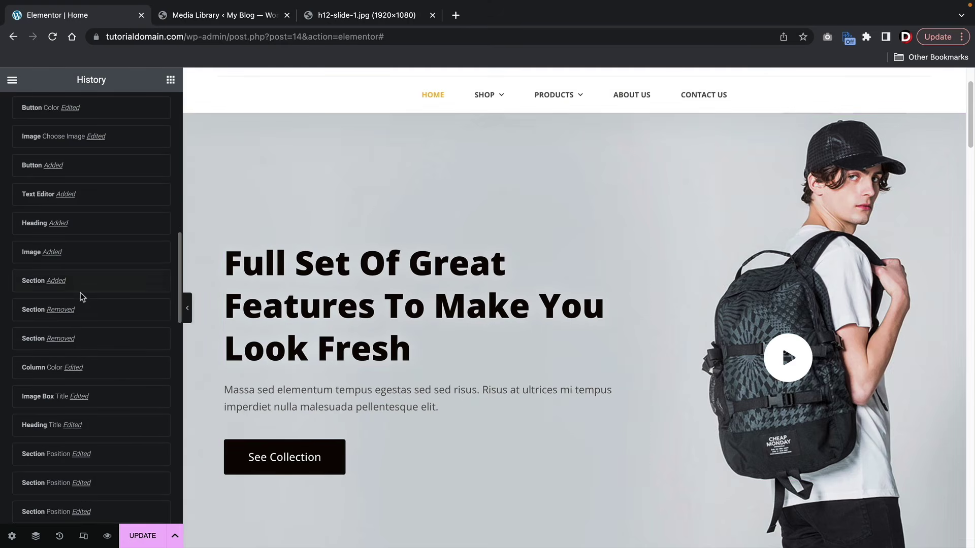
pyautogui.scroll(10, 82, 304)
pyautogui.scroll(-10, 85, 318)
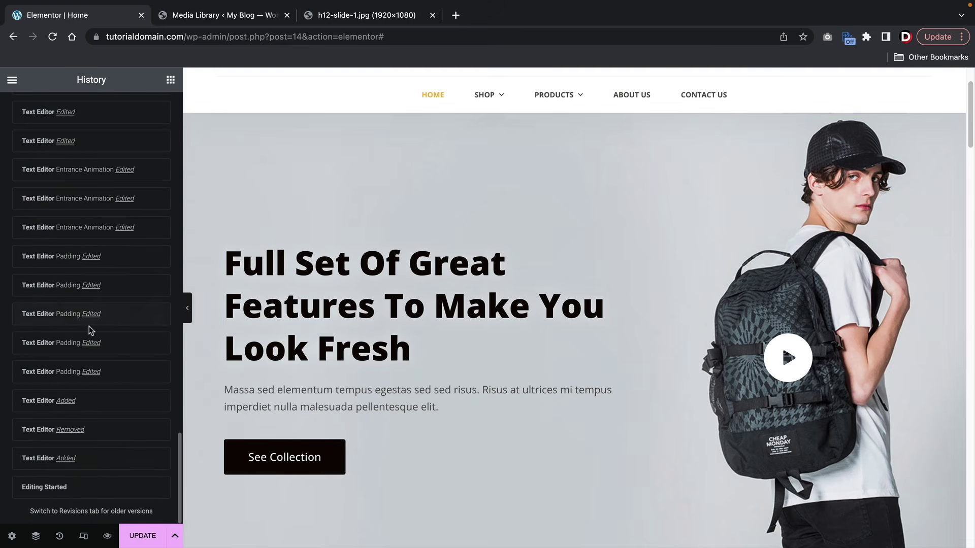
pyautogui.click(100, 146)
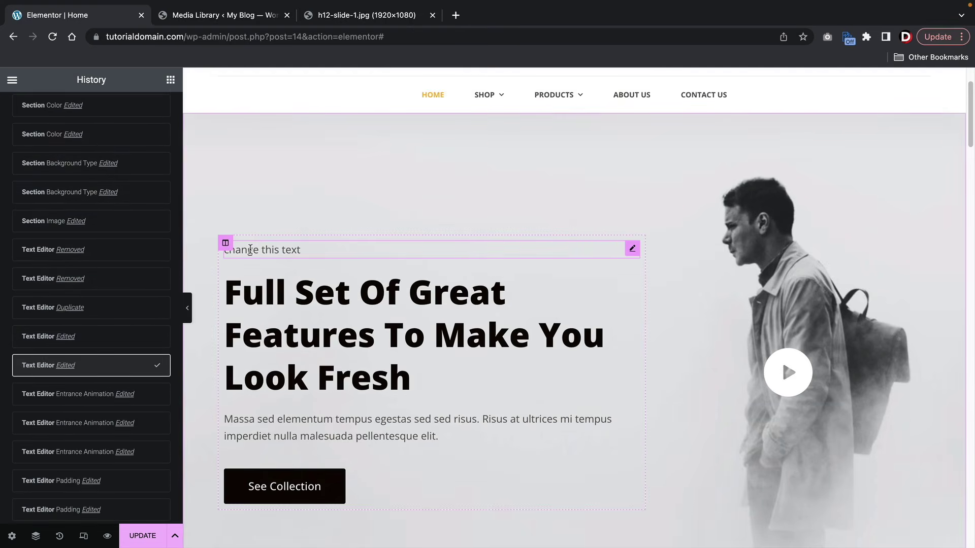
pyautogui.click(122, 250)
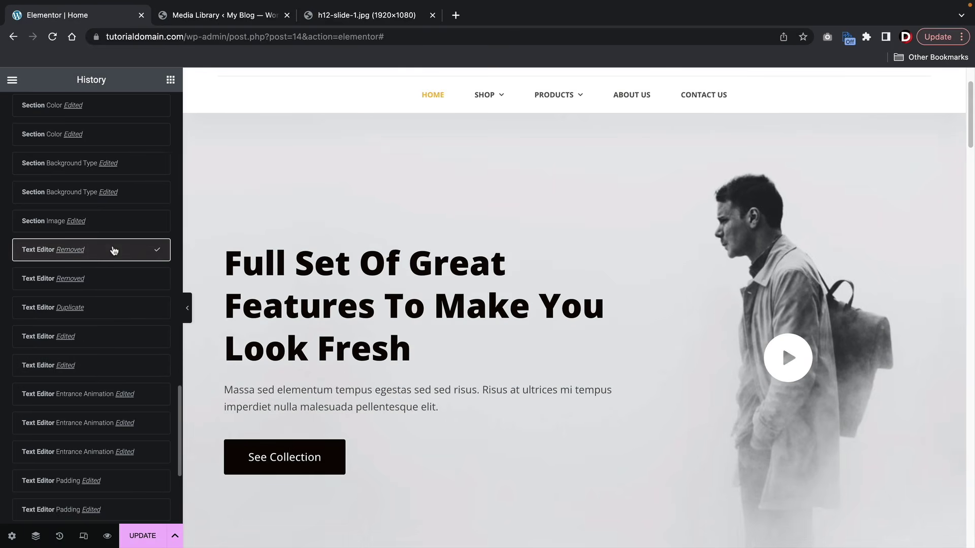
# - Step back through hero background states to restore the backpack model hero image
pyautogui.scroll(4, 111, 253)
pyautogui.click(112, 326)
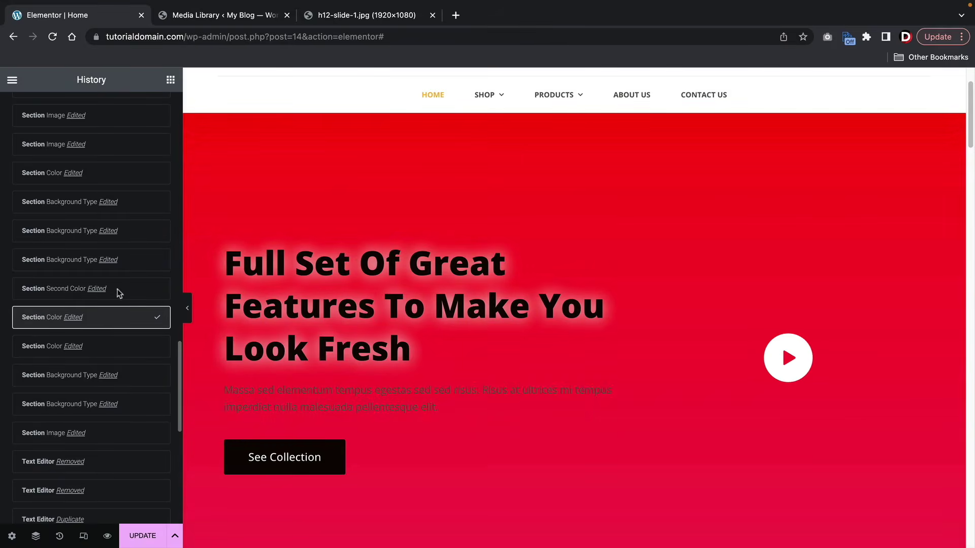
pyautogui.click(129, 182)
pyautogui.scroll(4, 111, 239)
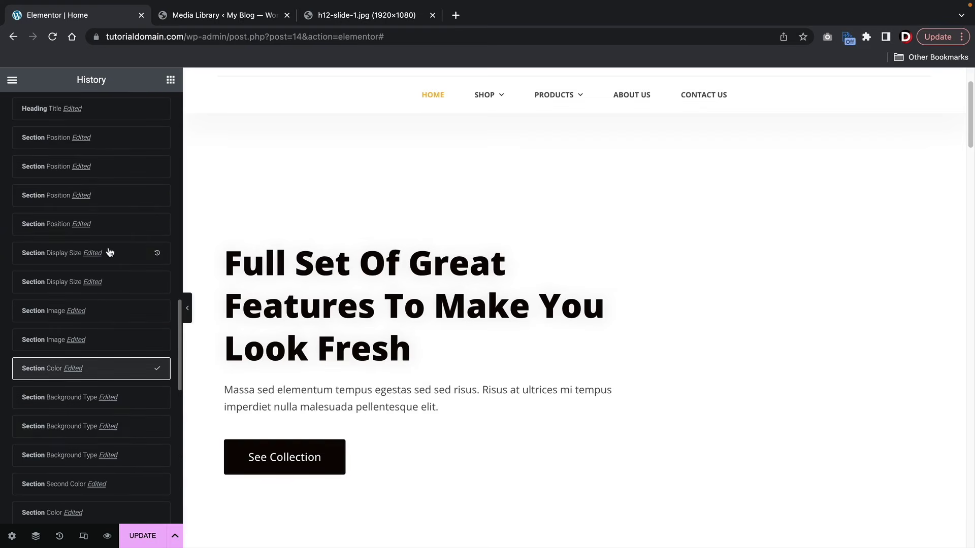
pyautogui.click(115, 319)
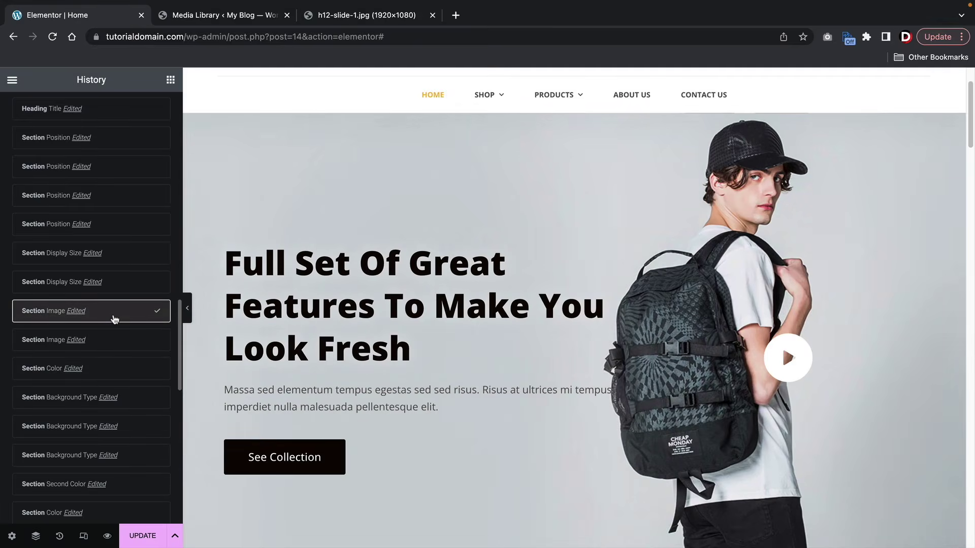
pyautogui.scroll(-12, 418, 359)
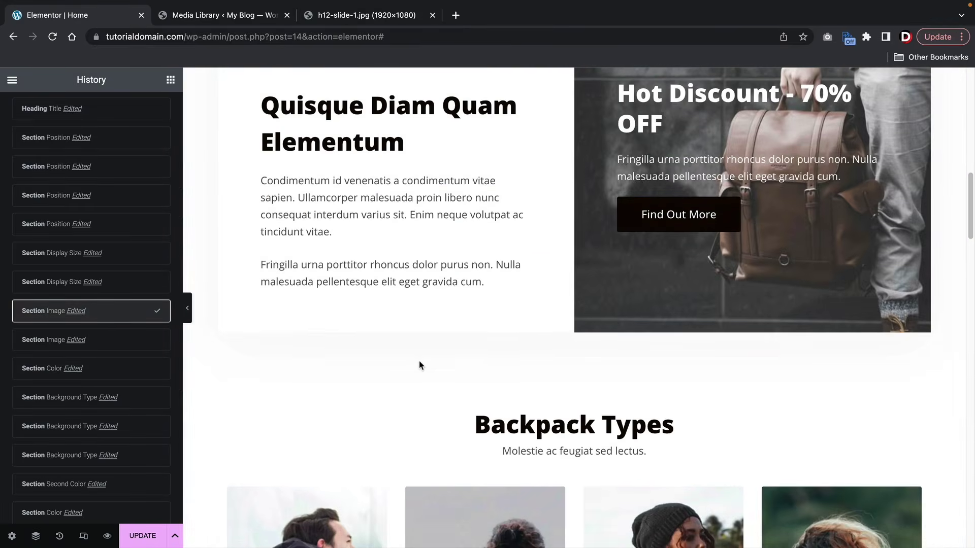
pyautogui.scroll(2, 339, 302)
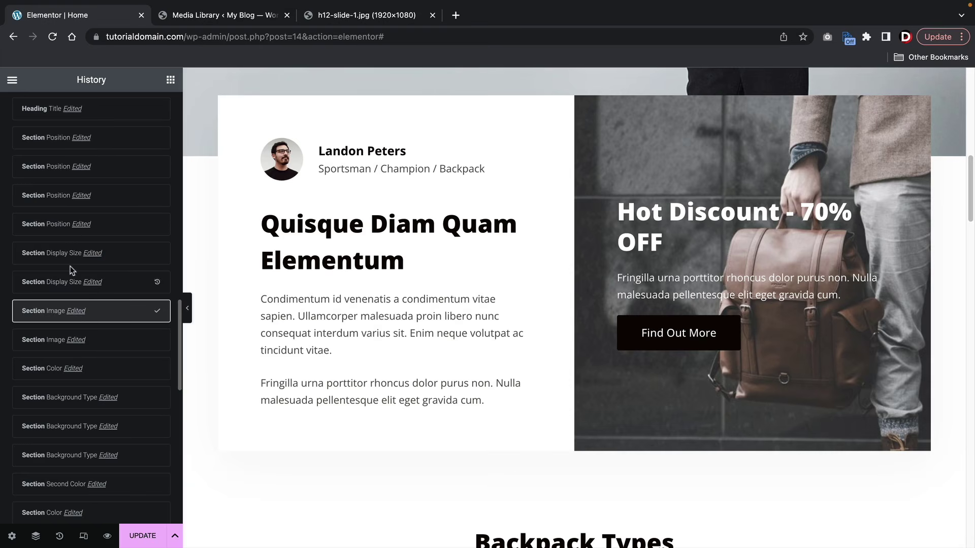
# - Review the restored page and save it with Update
pyautogui.scroll(-4, 71, 254)
pyautogui.scroll(-8, 214, 313)
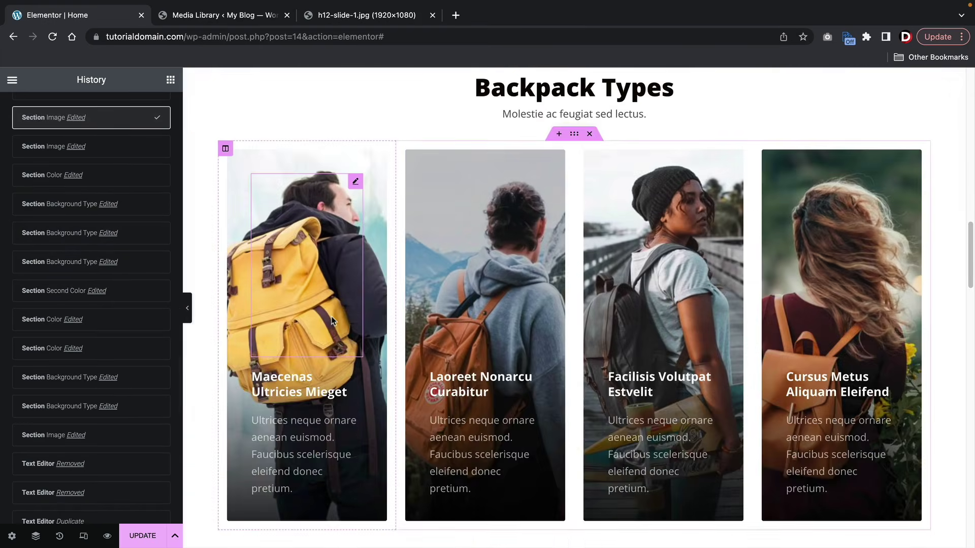
pyautogui.scroll(-14, 331, 321)
pyautogui.scroll(6, 330, 327)
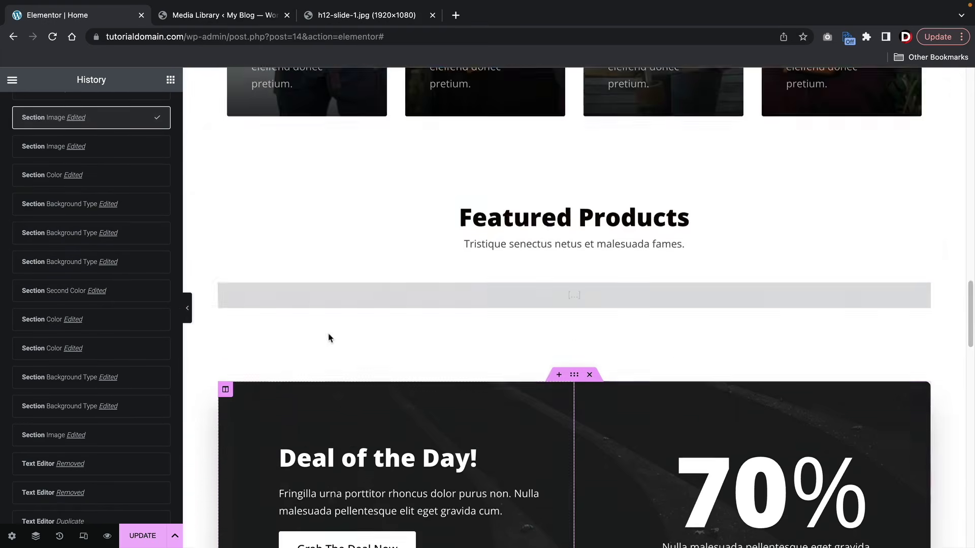
pyautogui.scroll(15, 328, 338)
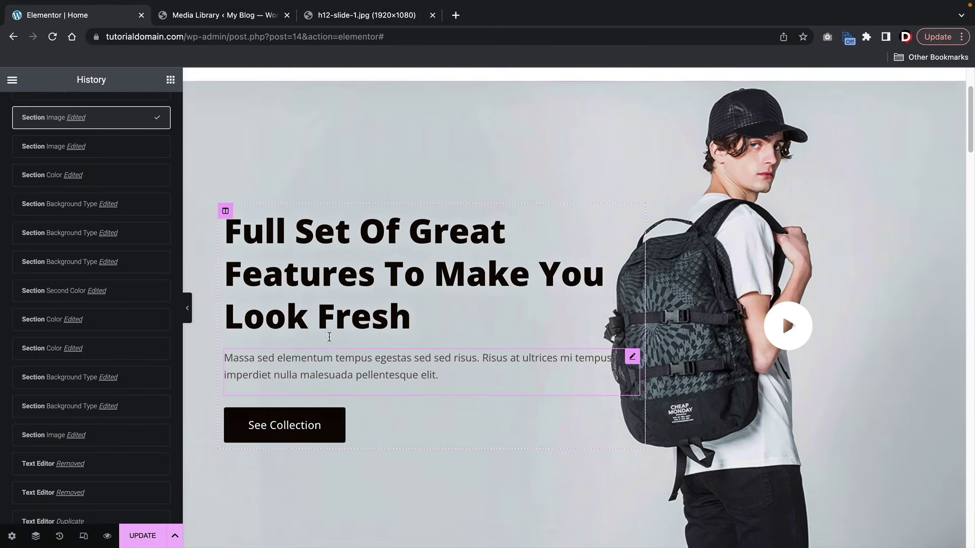
pyautogui.scroll(2, 329, 337)
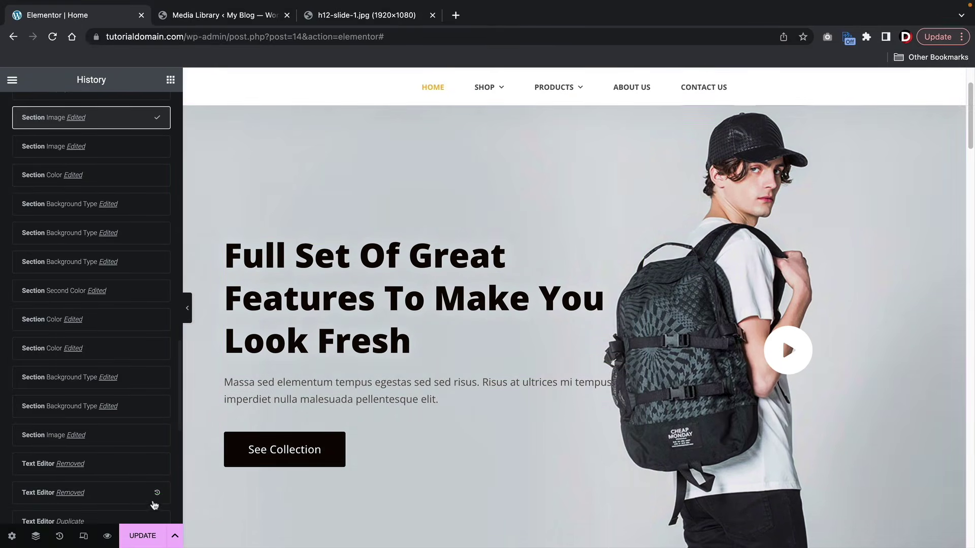
pyautogui.click(143, 536)
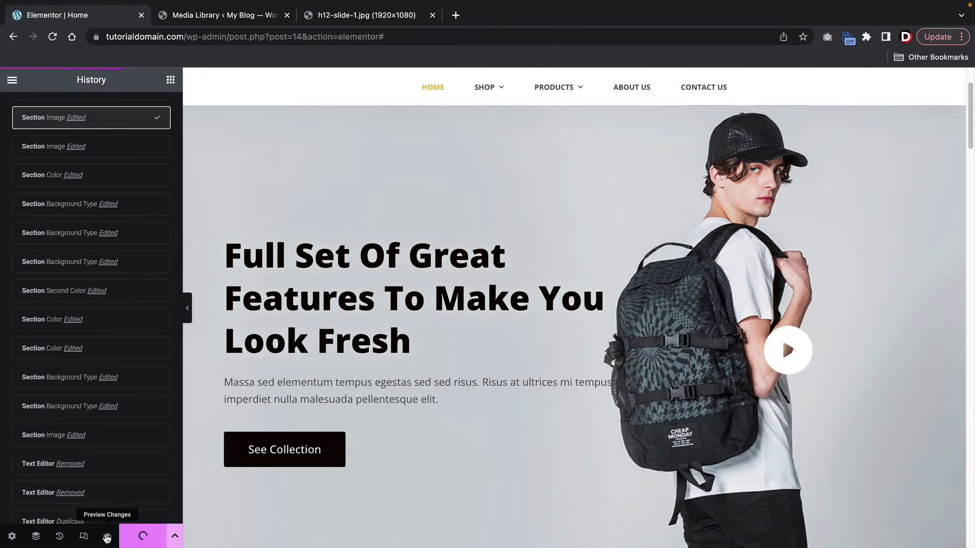
# - Preview the saved homepage in a new tab, then go back to the Elementor | Home tab
pyautogui.click(105, 537)
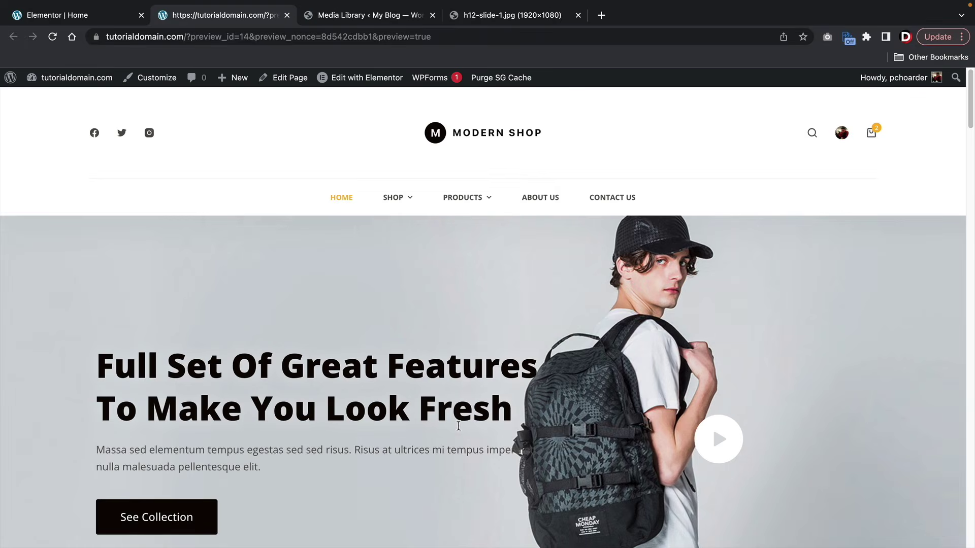
pyautogui.scroll(-1, 377, 430)
pyautogui.scroll(-20, 377, 431)
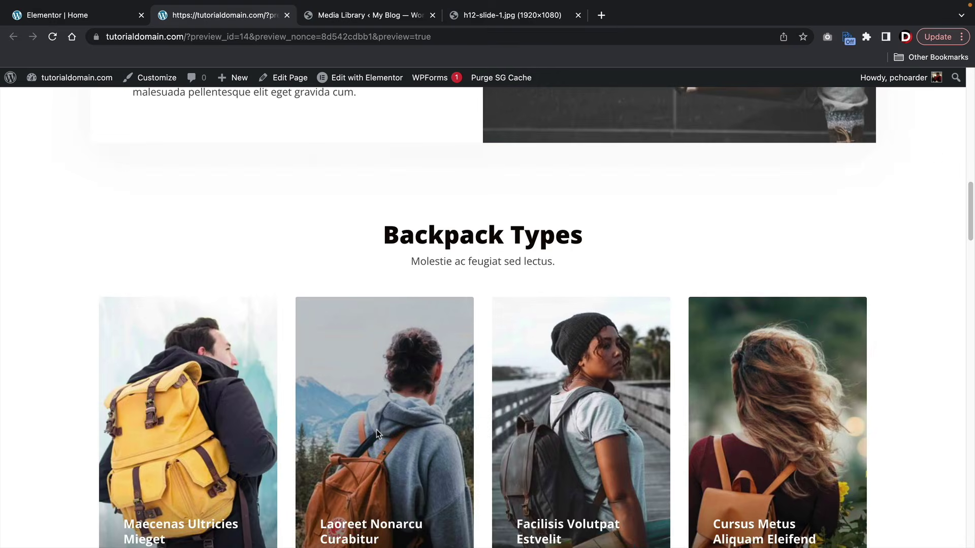
pyautogui.scroll(-8, 376, 434)
pyautogui.scroll(2, 376, 434)
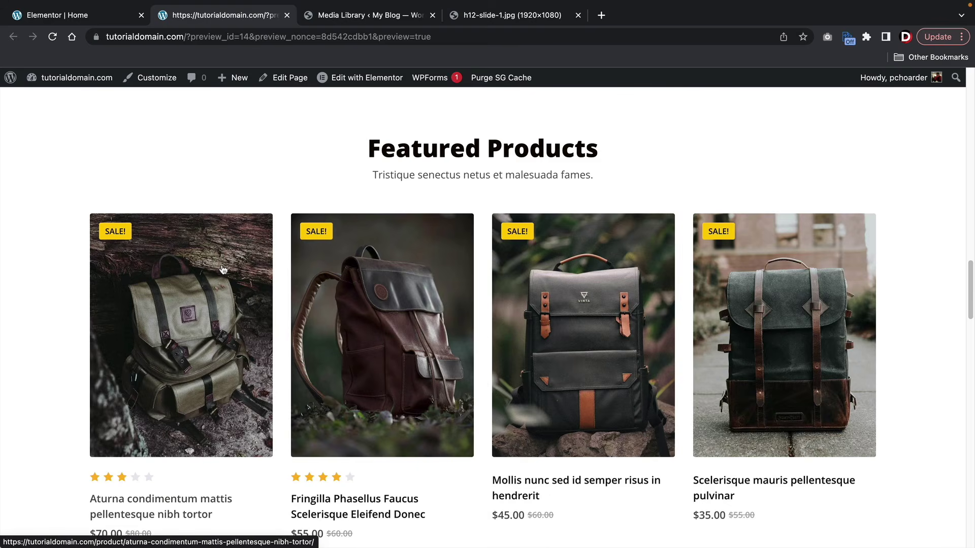
pyautogui.click(95, 20)
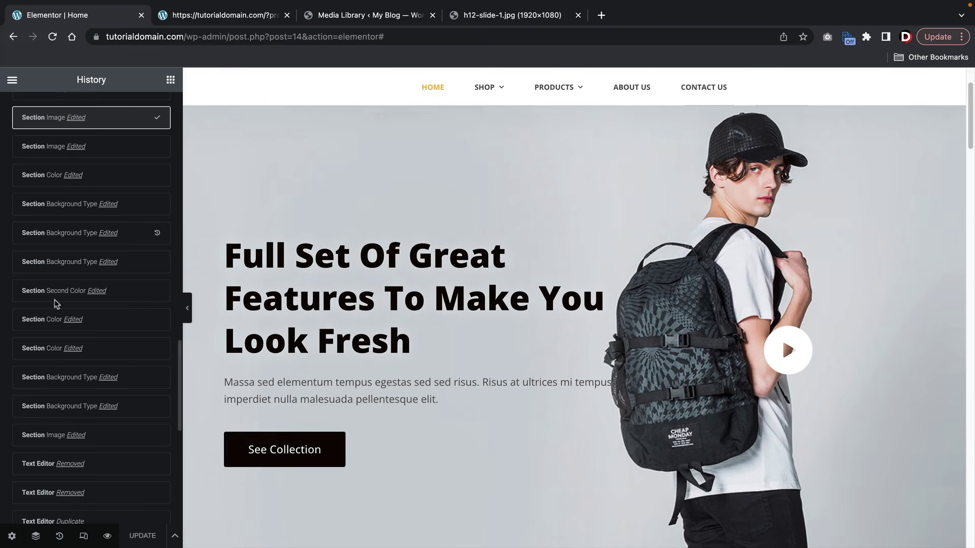
# - Check the homepage at tablet and 360 px mobile portrait widths, then return to desktop
pyautogui.click(83, 537)
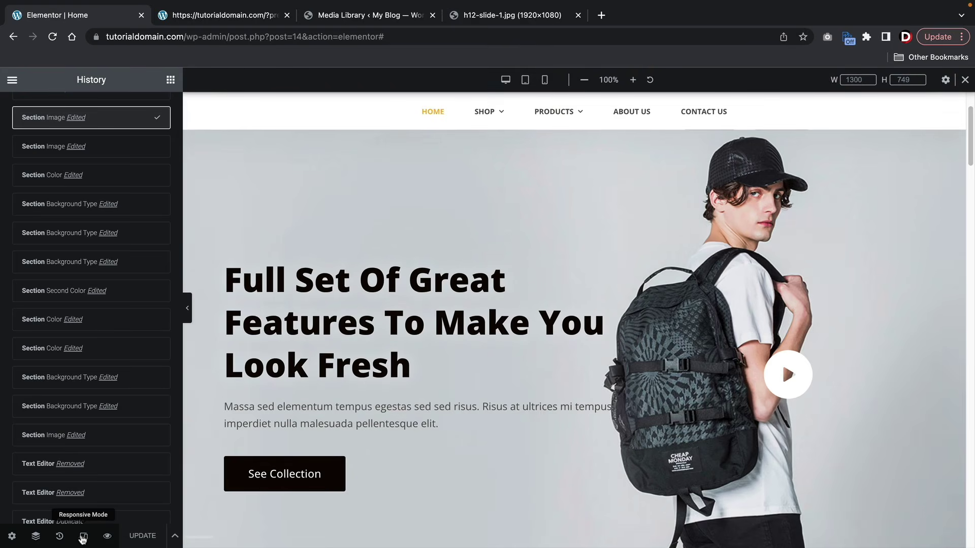
pyautogui.click(525, 80)
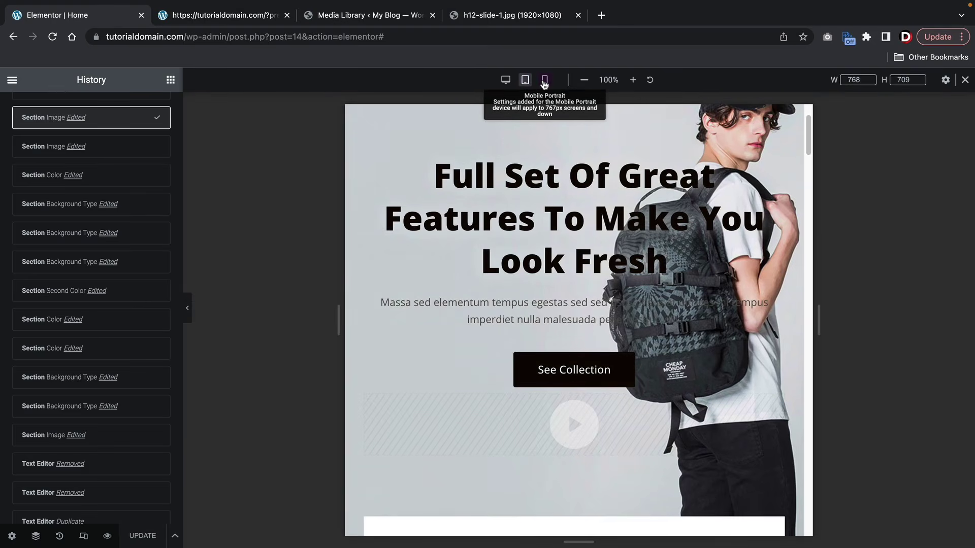
pyautogui.click(544, 81)
pyautogui.scroll(-4, 547, 219)
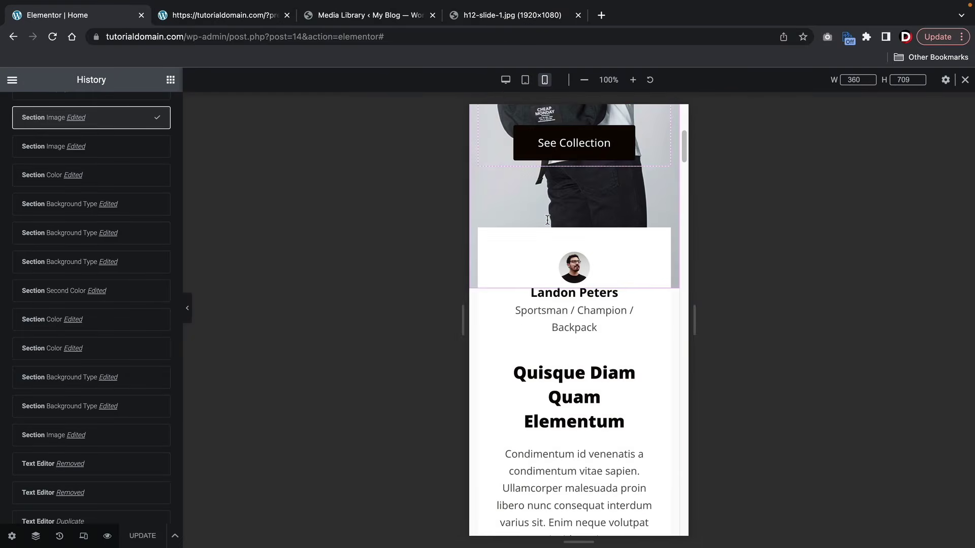
pyautogui.scroll(-15, 547, 219)
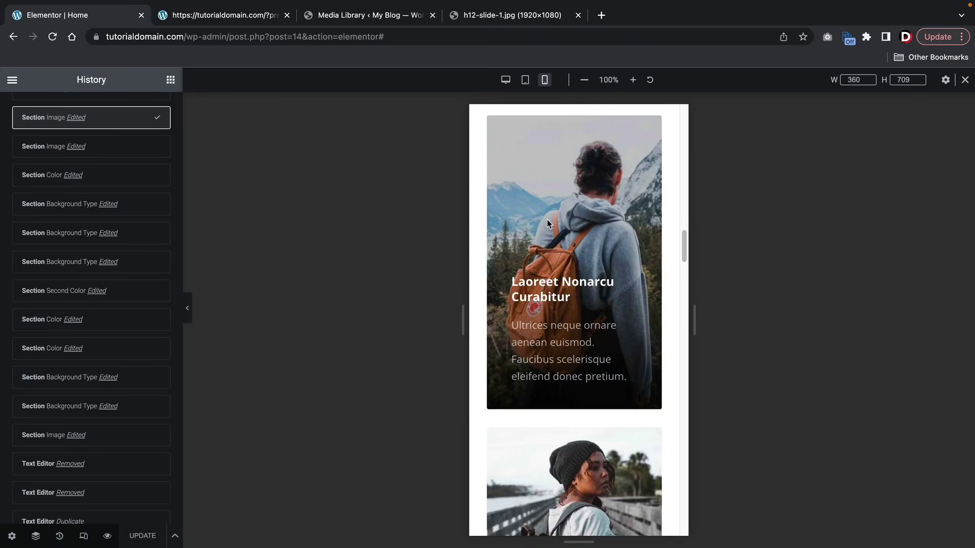
pyautogui.scroll(-15, 546, 219)
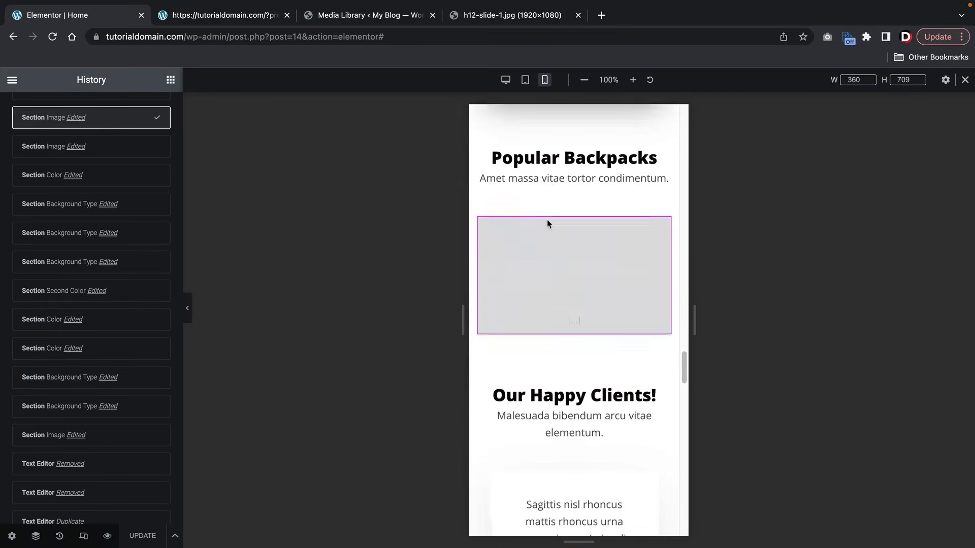
pyautogui.scroll(-5, 547, 219)
pyautogui.moveTo(683, 399); pyautogui.dragTo(655, 174)
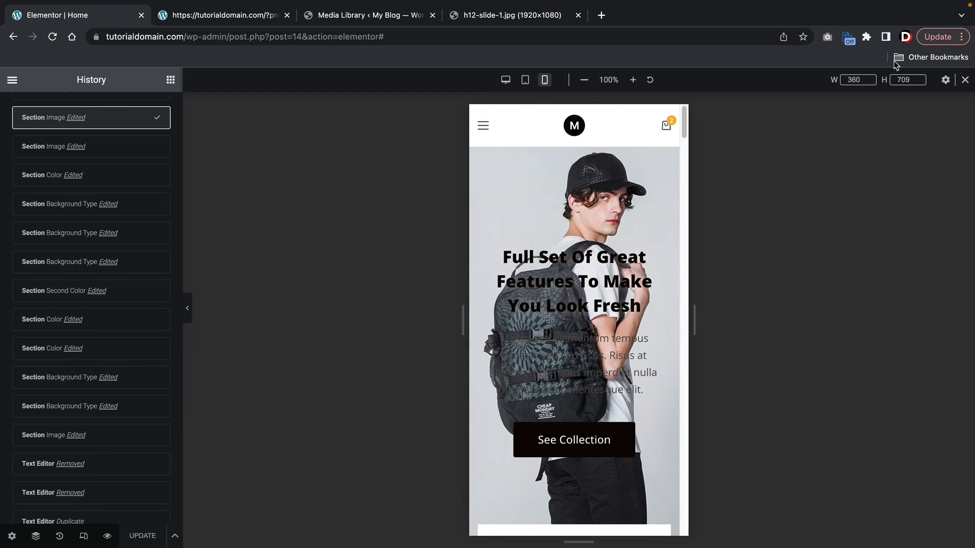
pyautogui.click(965, 80)
# - Browse the Navigator and Page Settings, then exit Elementor to view the live Home page
pyautogui.click(36, 535)
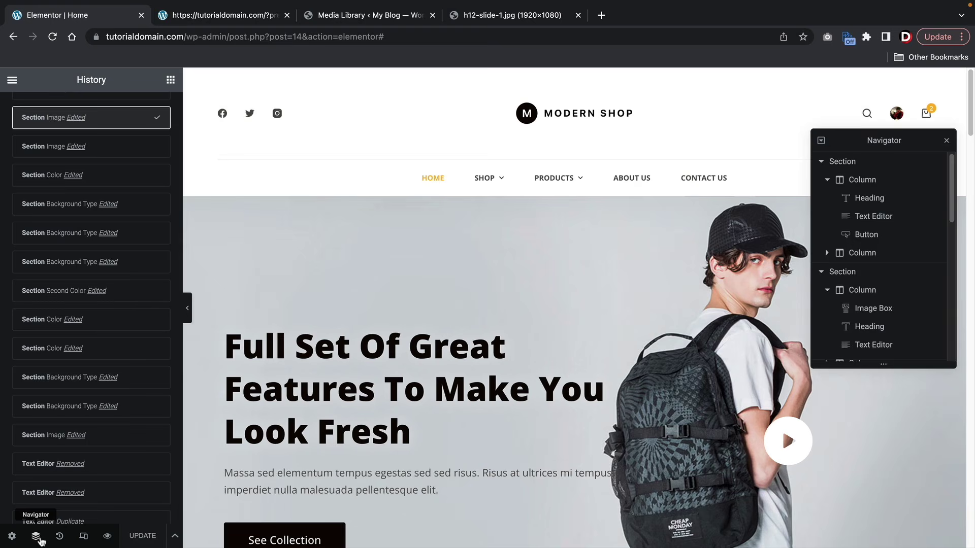
pyautogui.scroll(-1, 869, 200)
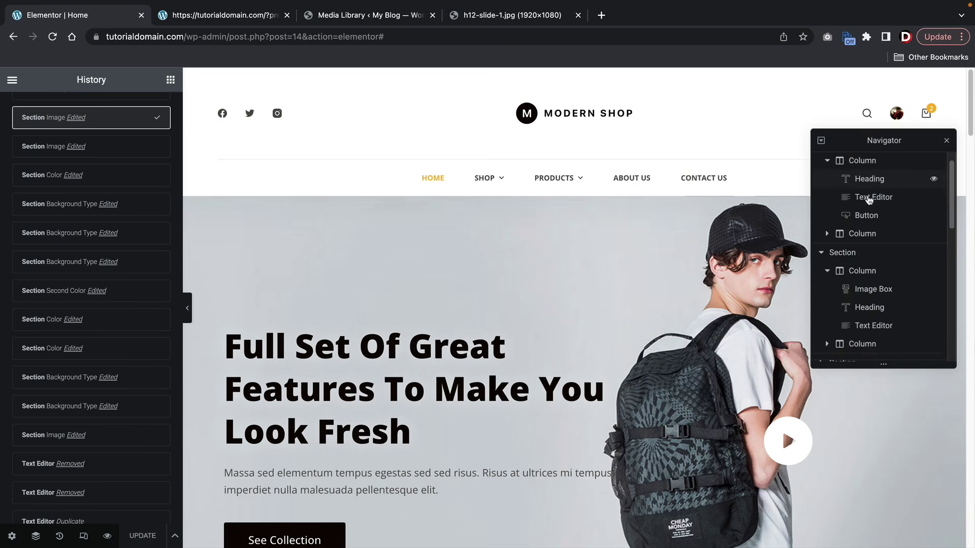
pyautogui.click(880, 272)
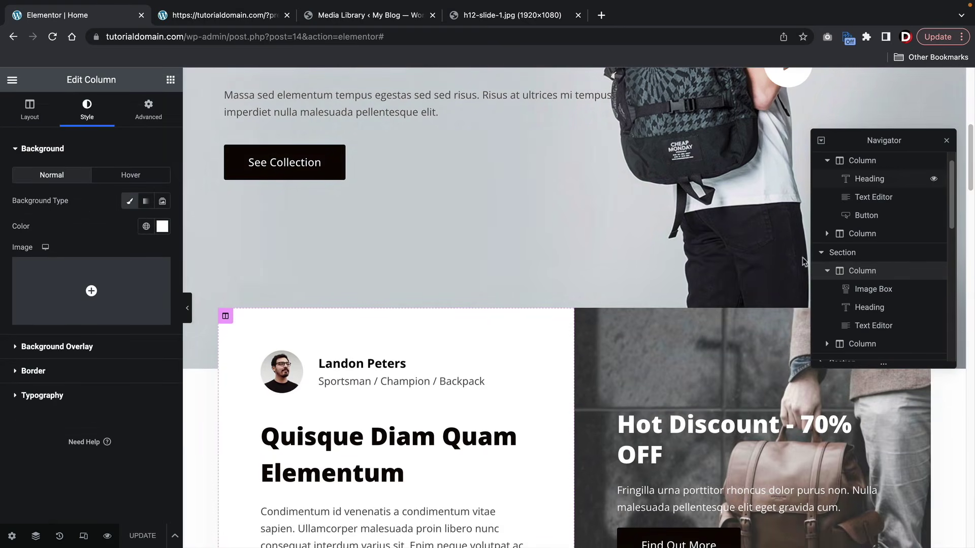
pyautogui.click(12, 536)
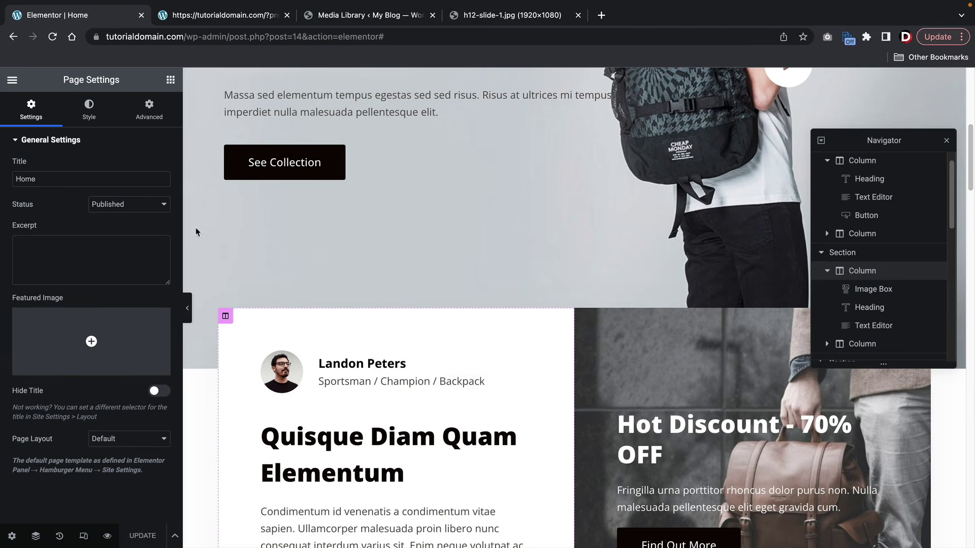
pyautogui.scroll(5, 434, 292)
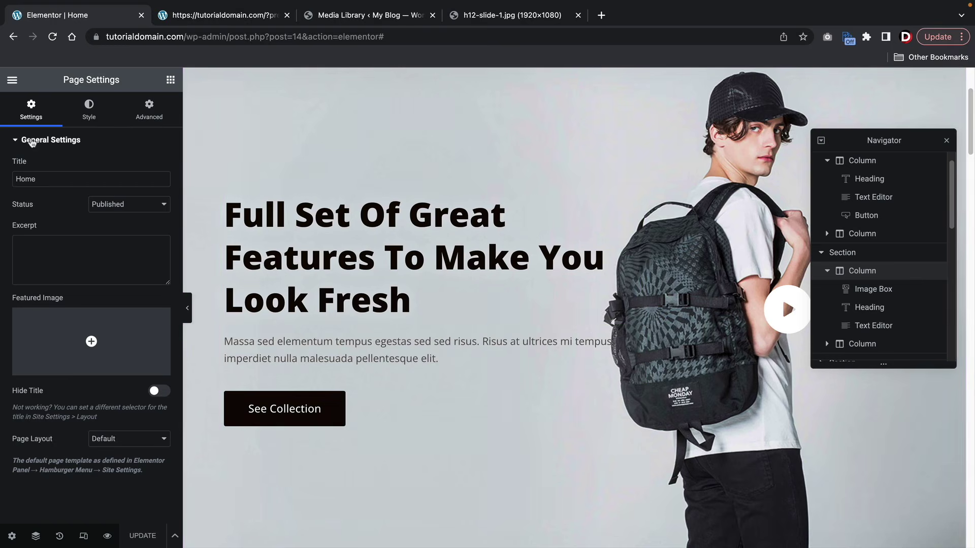
pyautogui.click(13, 81)
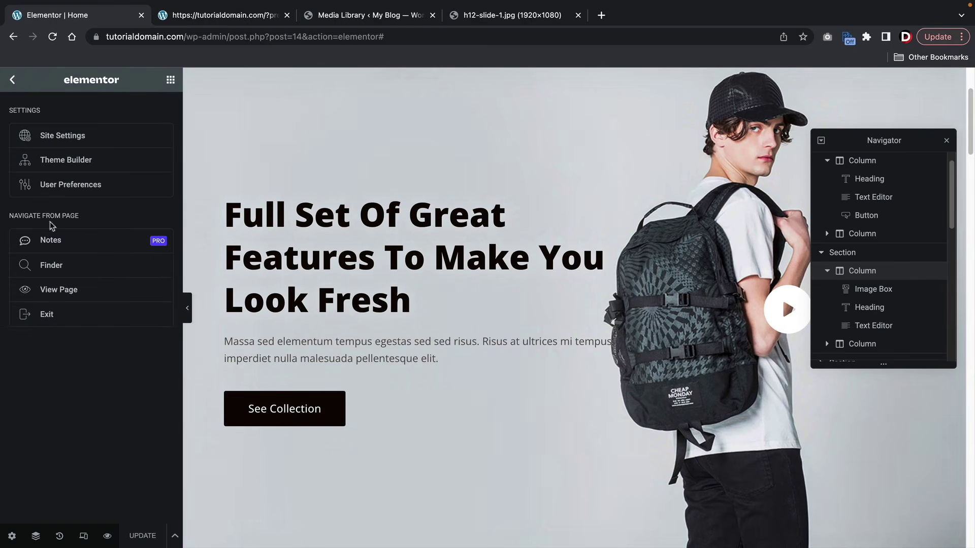
pyautogui.click(70, 298)
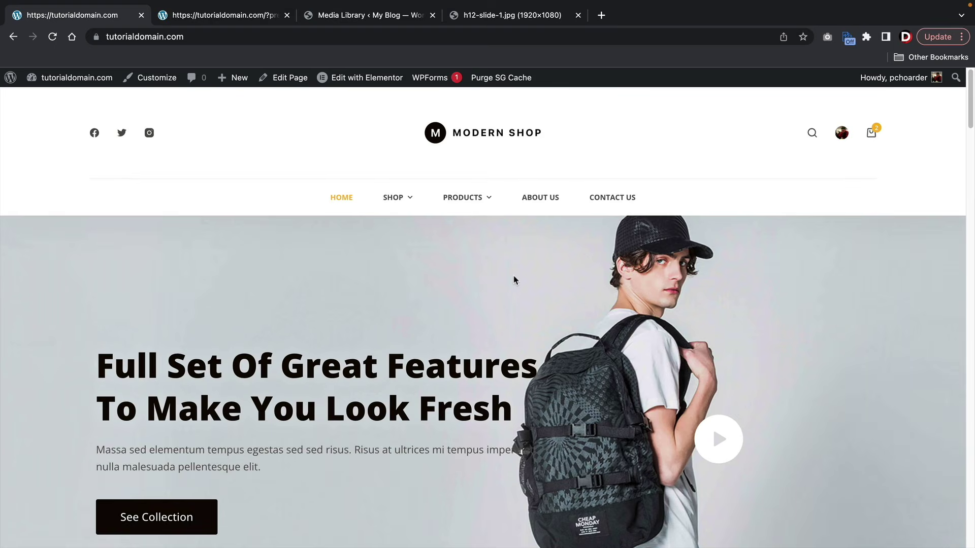
pyautogui.scroll(-3, 513, 275)
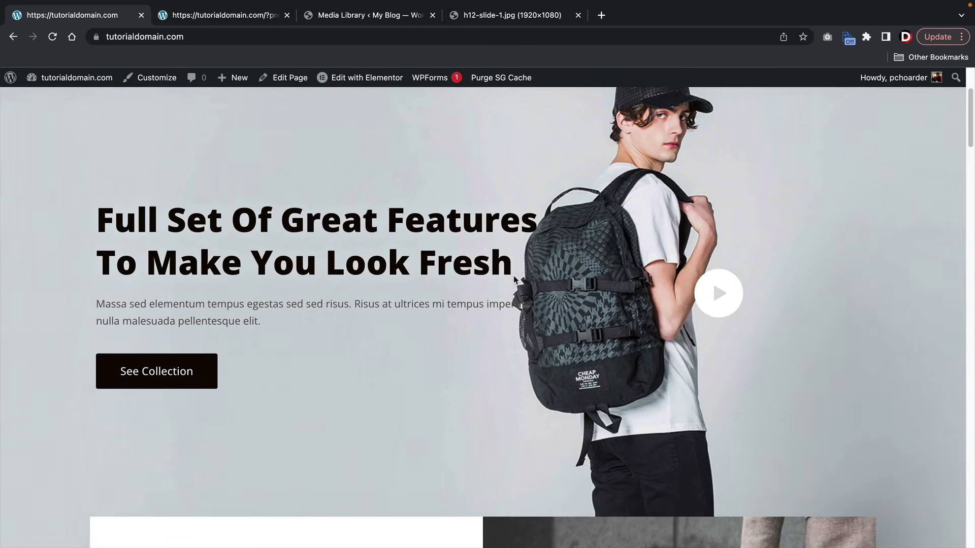
pyautogui.scroll(-10, 513, 325)
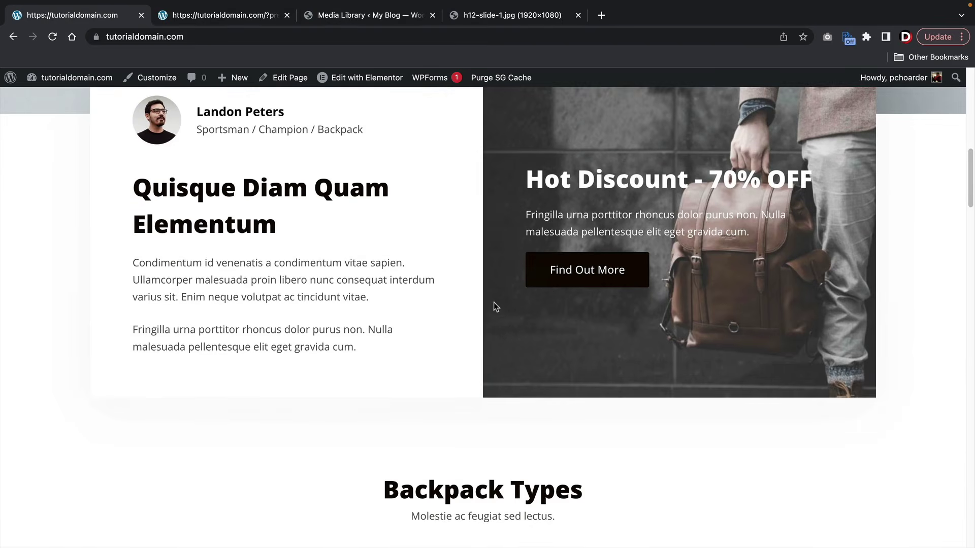
pyautogui.scroll(-18, 494, 303)
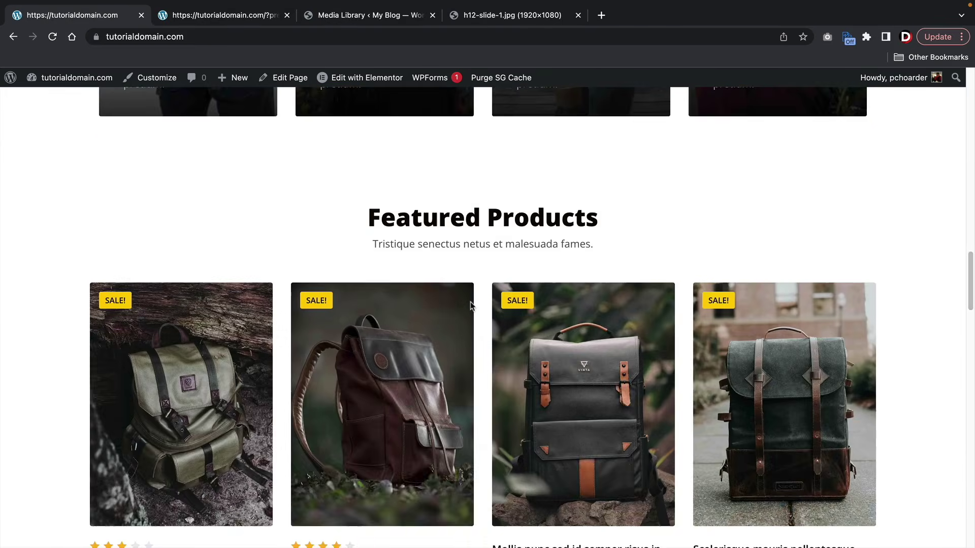
pyautogui.scroll(-5, 470, 305)
pyautogui.scroll(19, 471, 305)
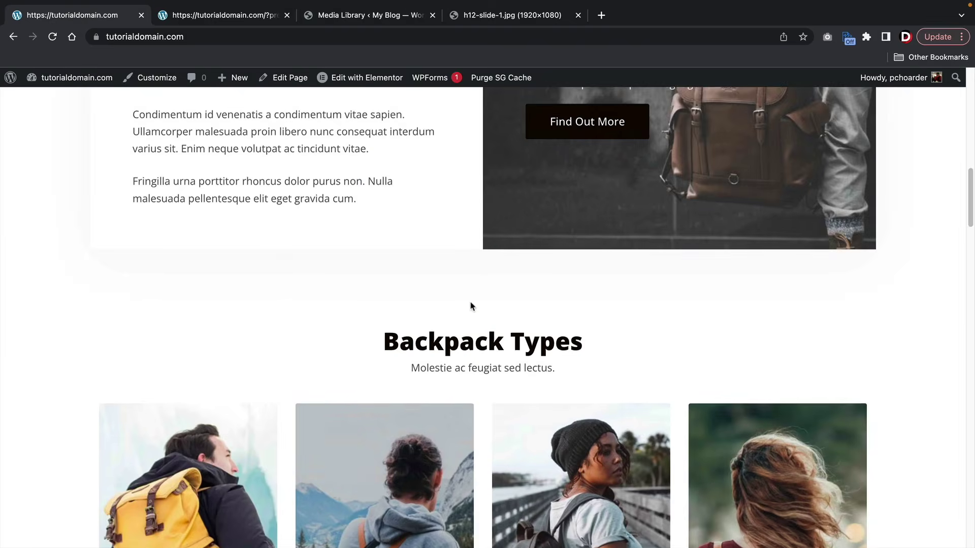
pyautogui.scroll(10, 470, 305)
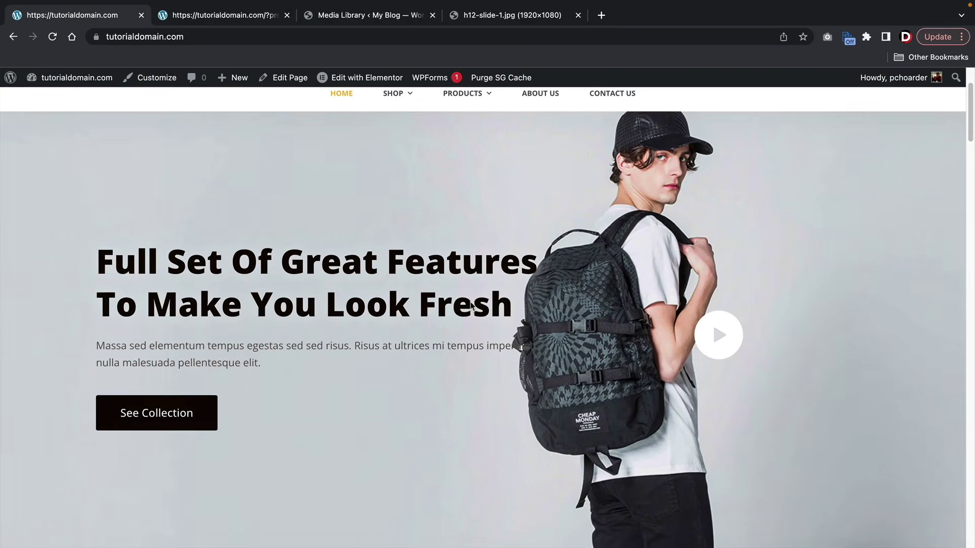
pyautogui.scroll(2, 471, 305)
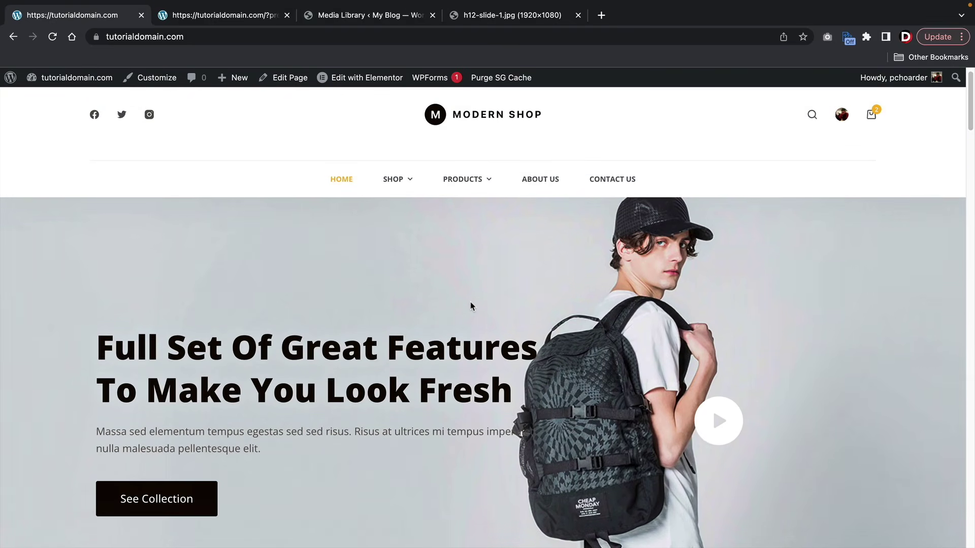
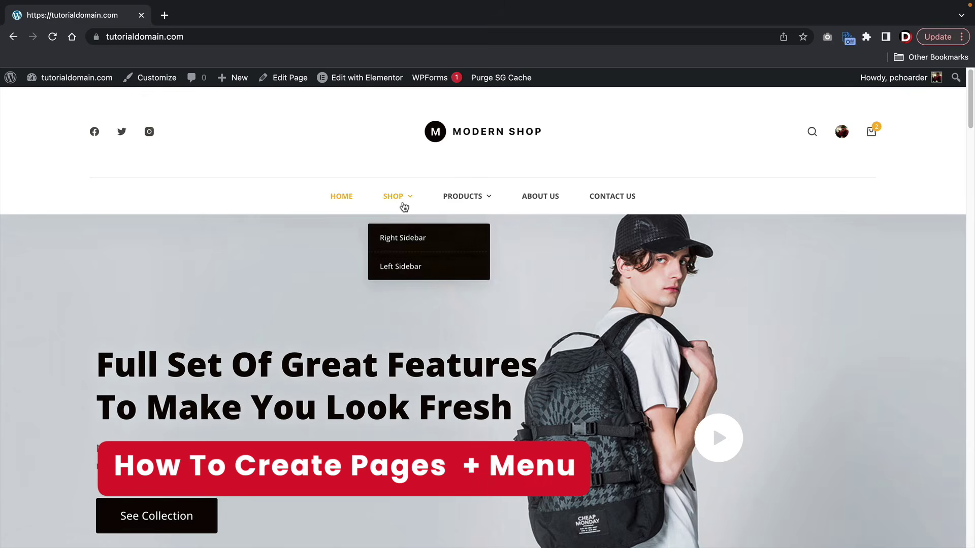
# - From the dashboard, open Appearance > Menus and load the Main Menu for editing
pyautogui.moveTo(483, 198)
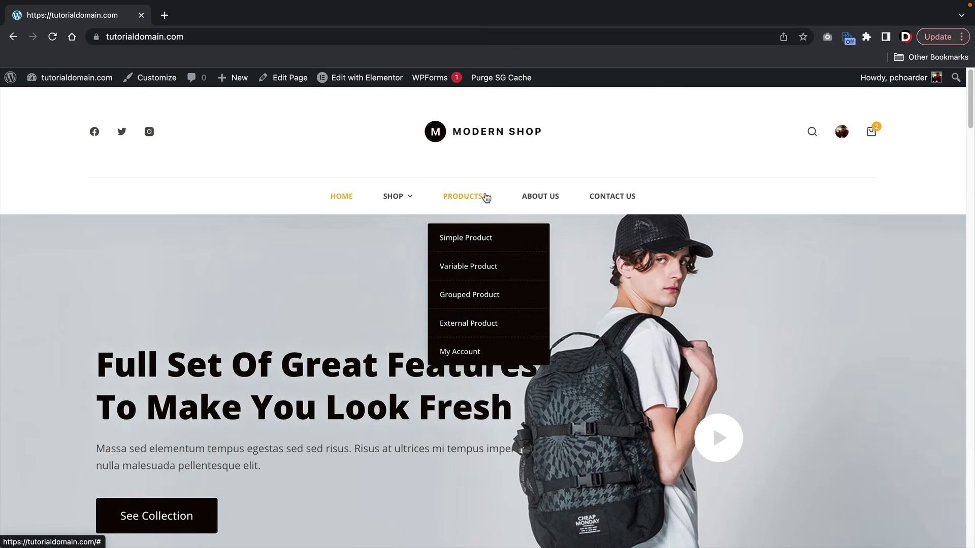
pyautogui.moveTo(404, 204)
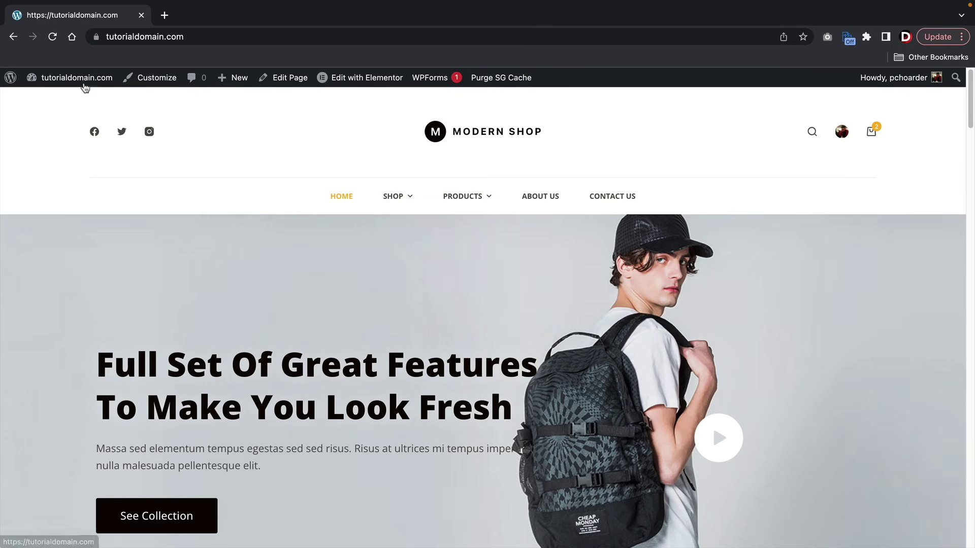
pyautogui.moveTo(81, 83)
pyautogui.click(67, 104)
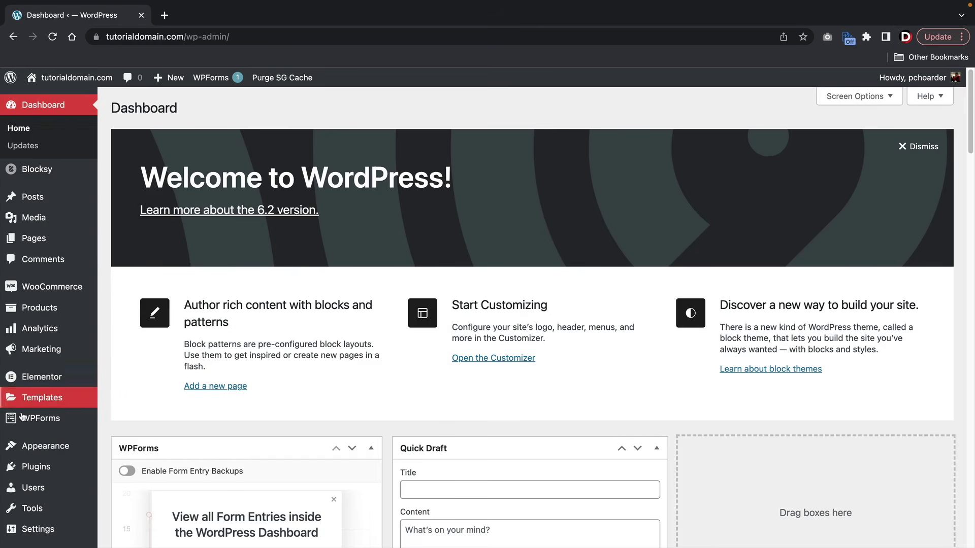
pyautogui.moveTo(51, 446)
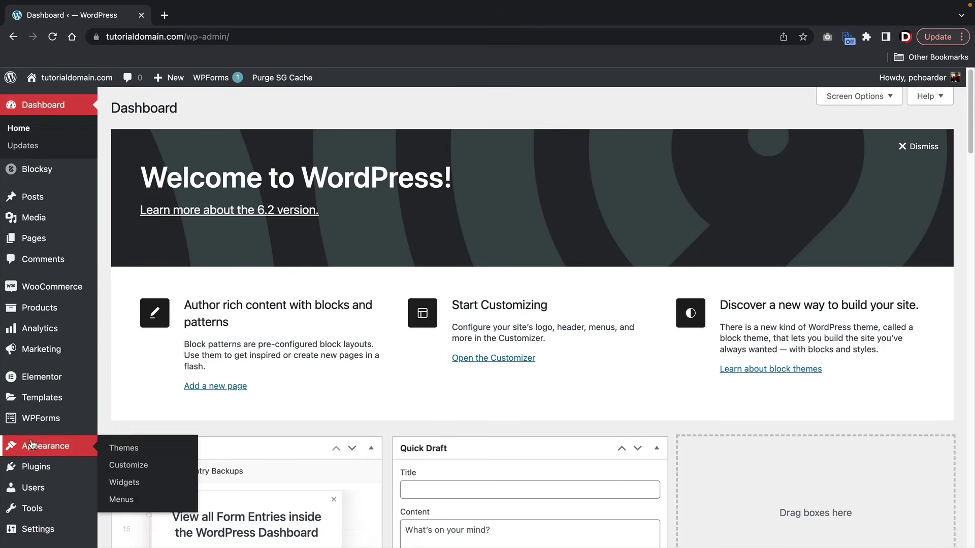
pyautogui.click(138, 501)
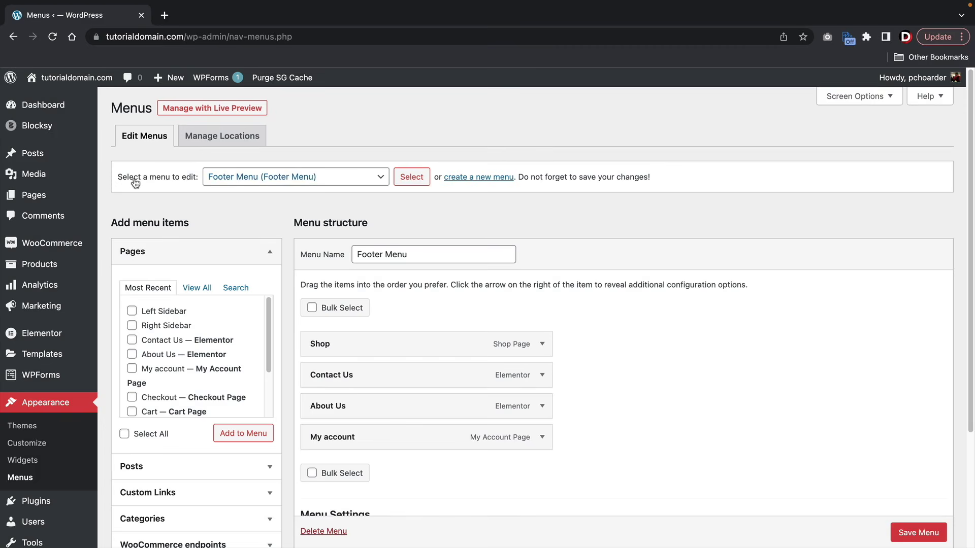
pyautogui.click(274, 182)
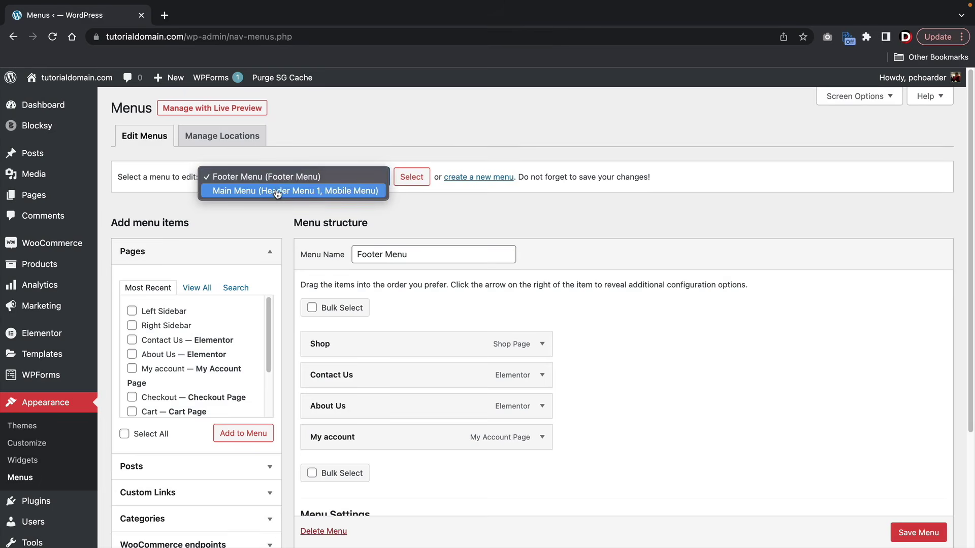
pyautogui.click(277, 191)
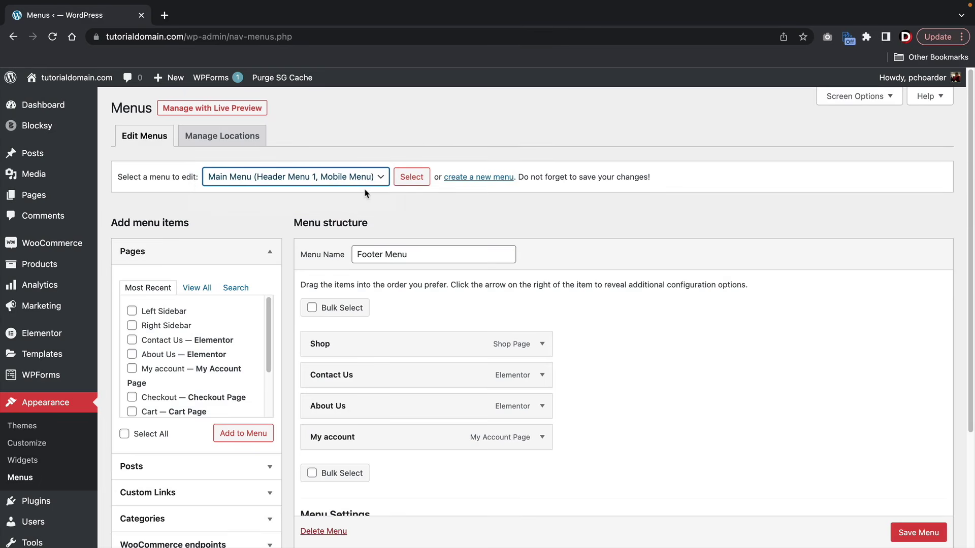
pyautogui.click(413, 177)
# - Remove the Right Sidebar and Left Sidebar sub items from the menu
pyautogui.scroll(-5, 464, 233)
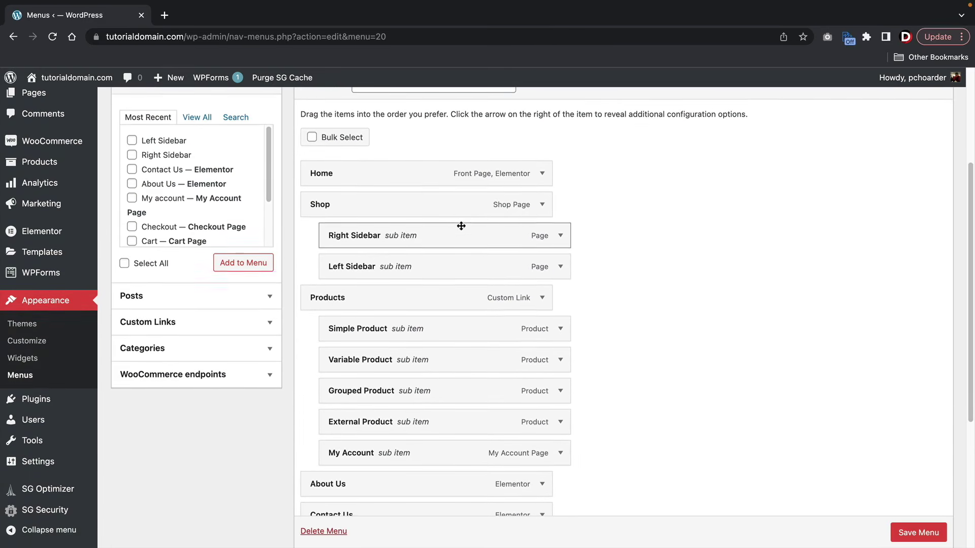
pyautogui.scroll(-1, 457, 223)
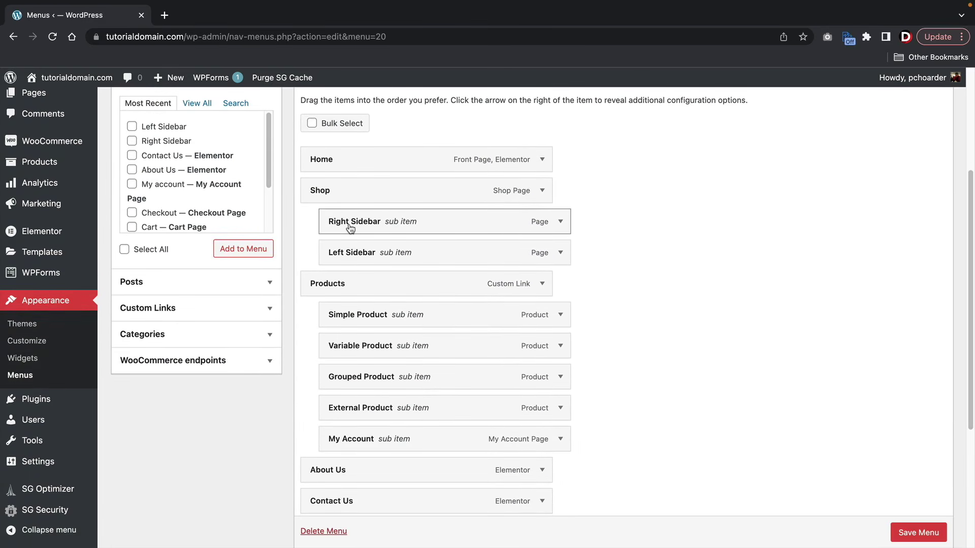
pyautogui.click(560, 221)
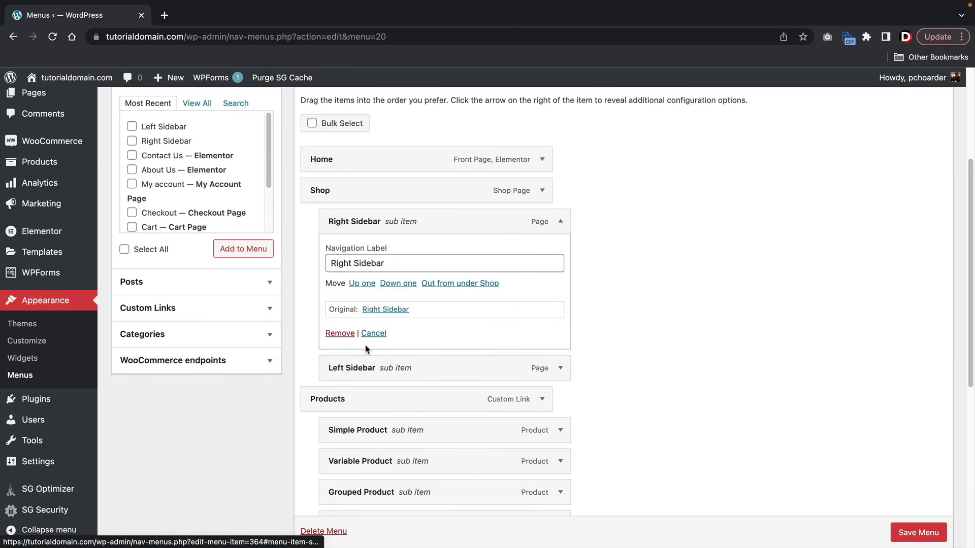
pyautogui.click(340, 333)
pyautogui.click(560, 221)
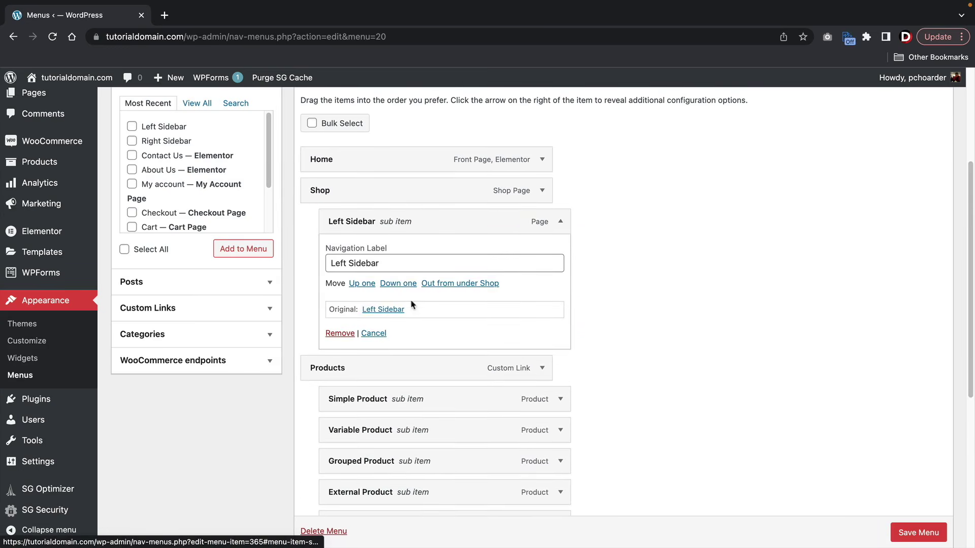
pyautogui.click(338, 333)
# - Remove the Simple, Variable, Grouped and External Product and My Account sub items
pyautogui.click(560, 252)
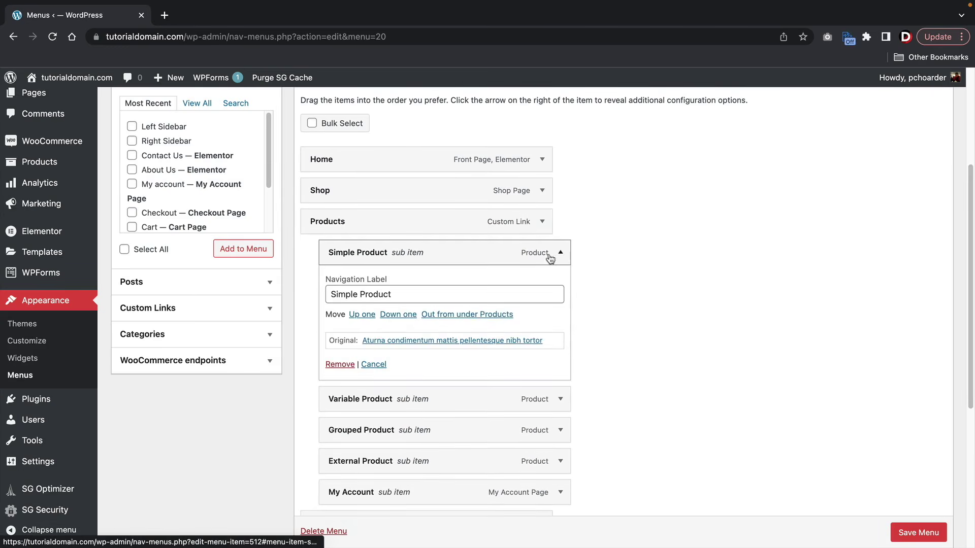
pyautogui.click(339, 364)
pyautogui.click(560, 253)
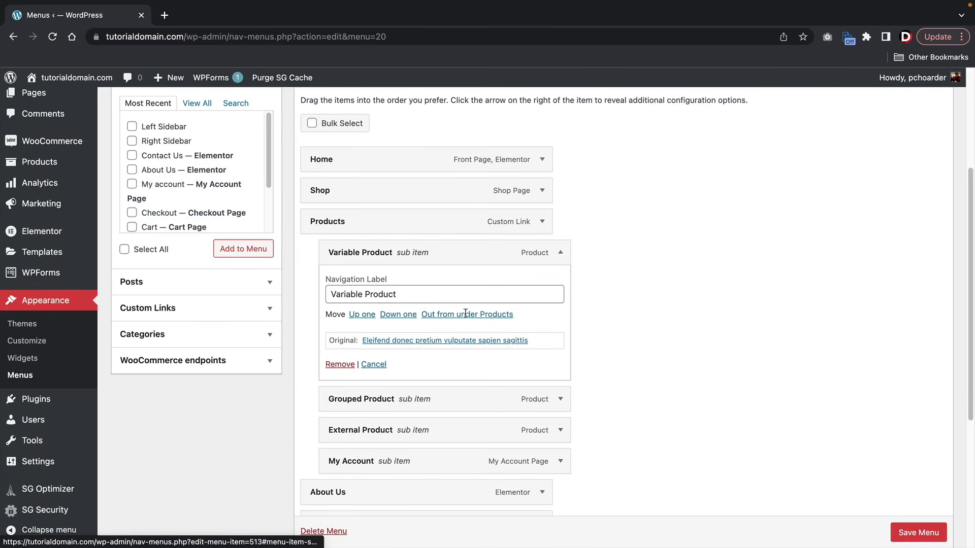
pyautogui.click(339, 364)
pyautogui.click(560, 253)
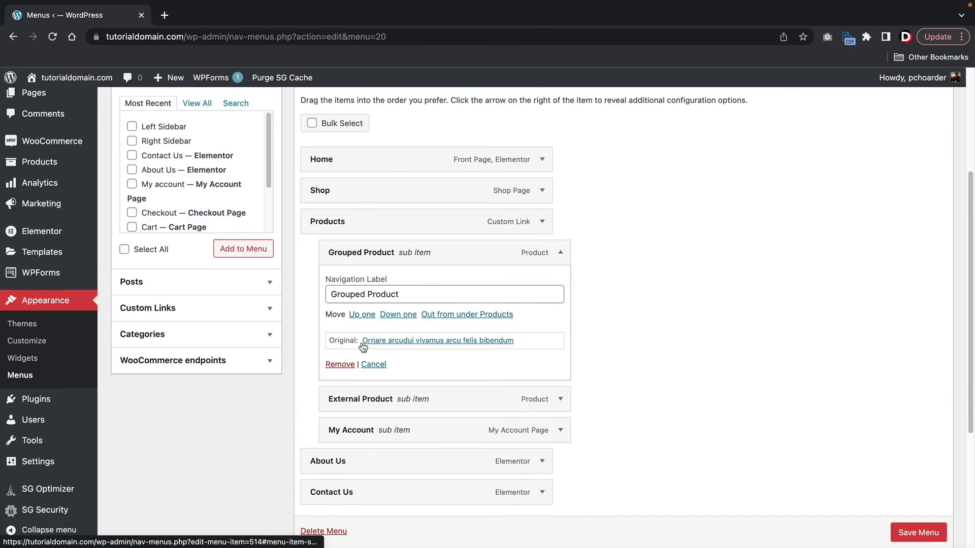
pyautogui.click(339, 364)
pyautogui.click(561, 252)
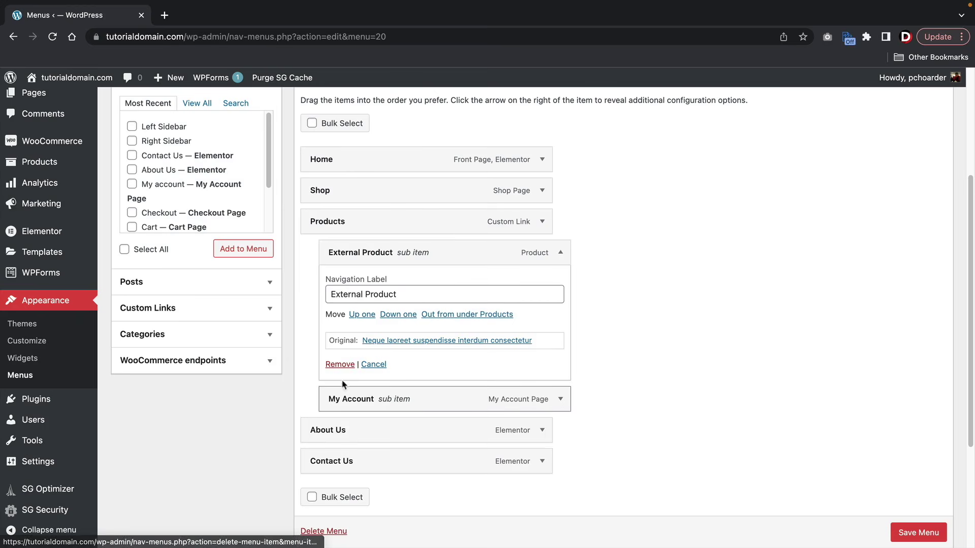
pyautogui.click(339, 364)
pyautogui.click(561, 252)
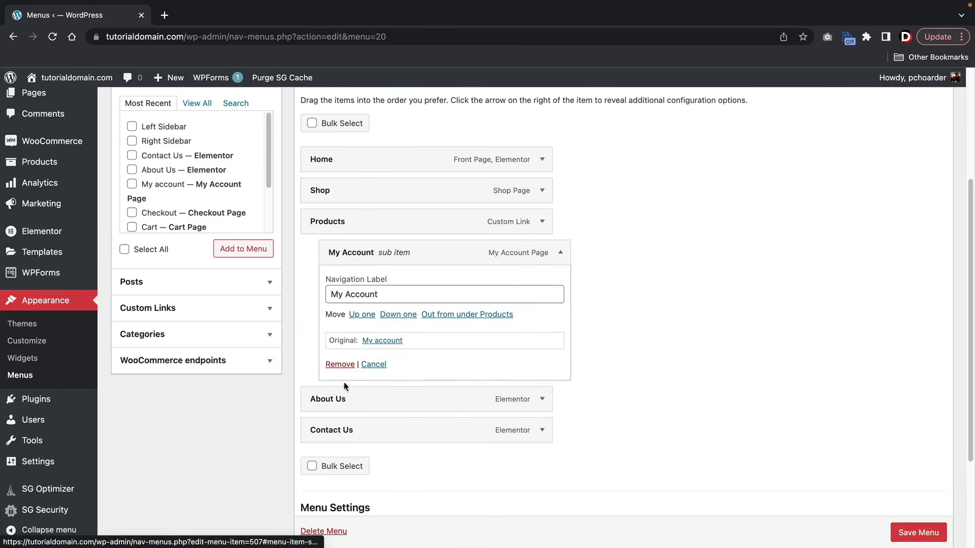
pyautogui.click(340, 363)
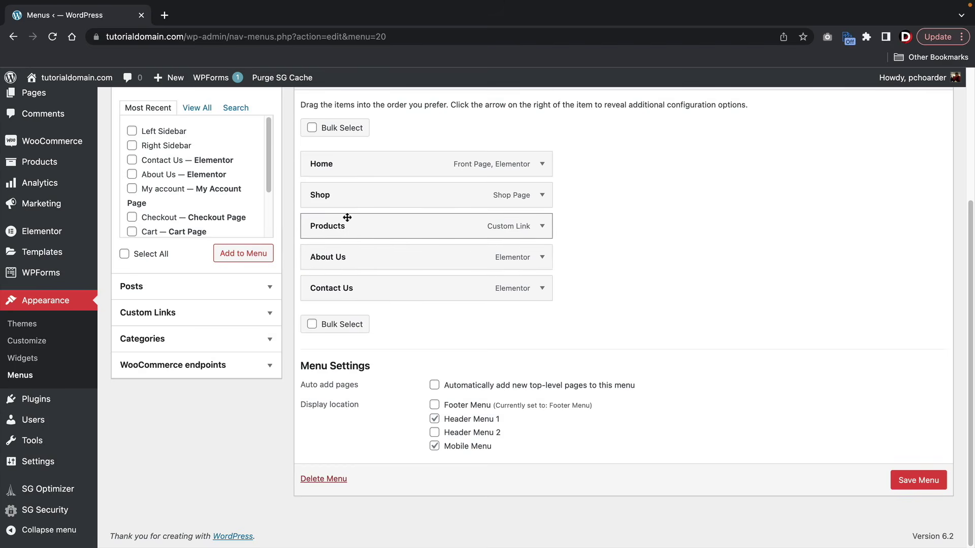
# - Relabel the Products menu item to 'Facebook Group', then remove it from the menu
pyautogui.click(541, 226)
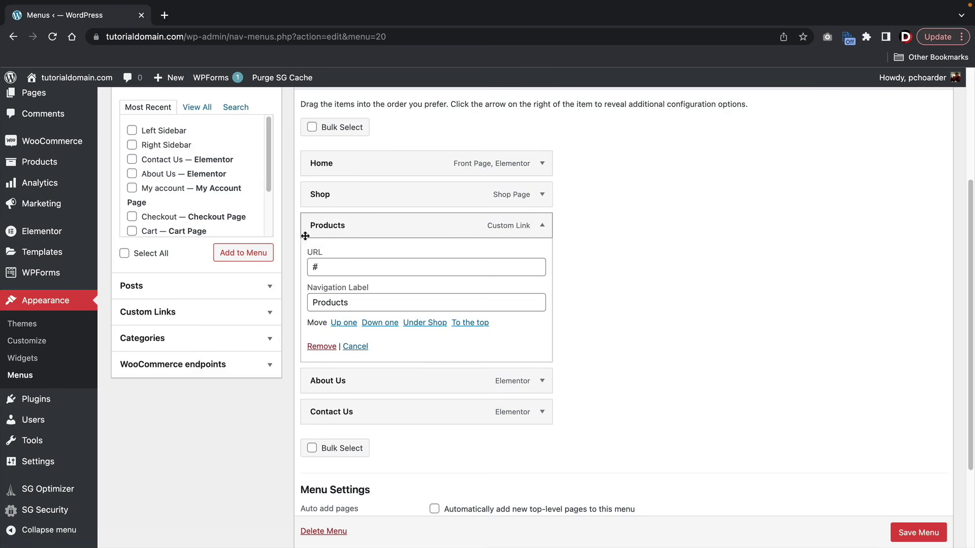
pyautogui.click(162, 312)
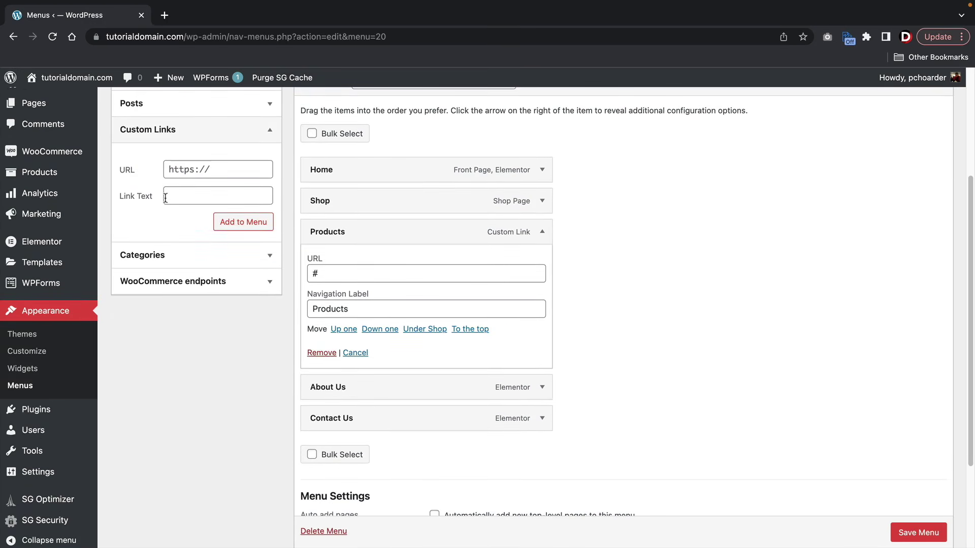
pyautogui.doubleClick(358, 303)
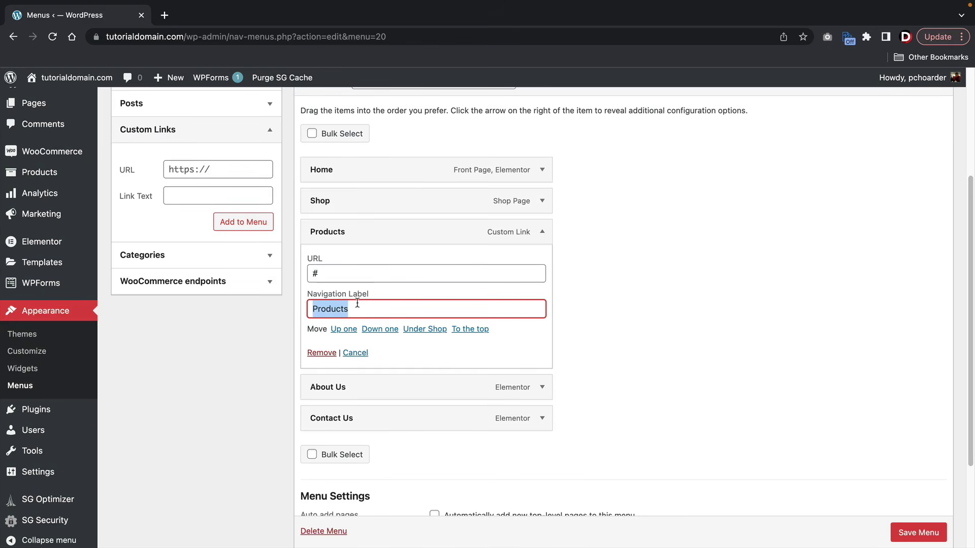
pyautogui.write('Face')
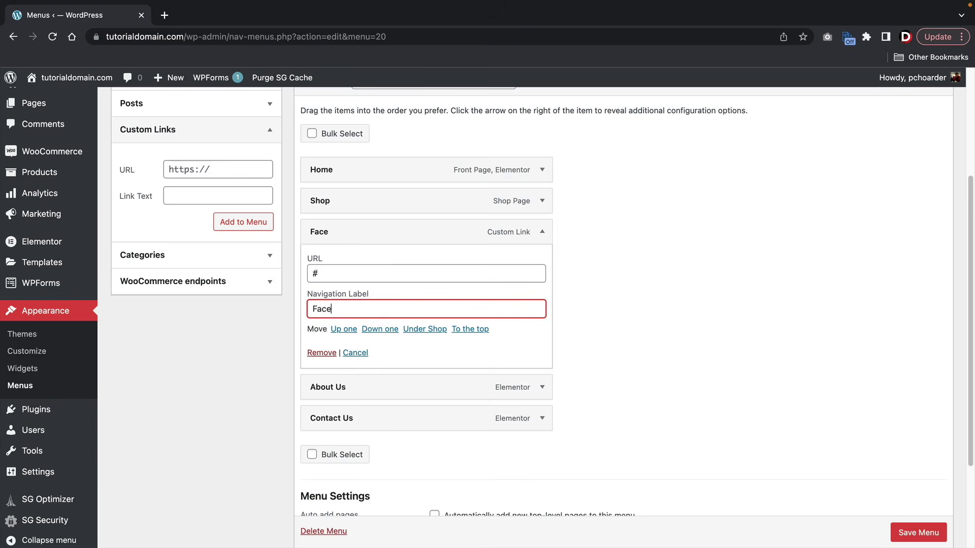
pyautogui.write('book Group')
pyautogui.press('Tab')
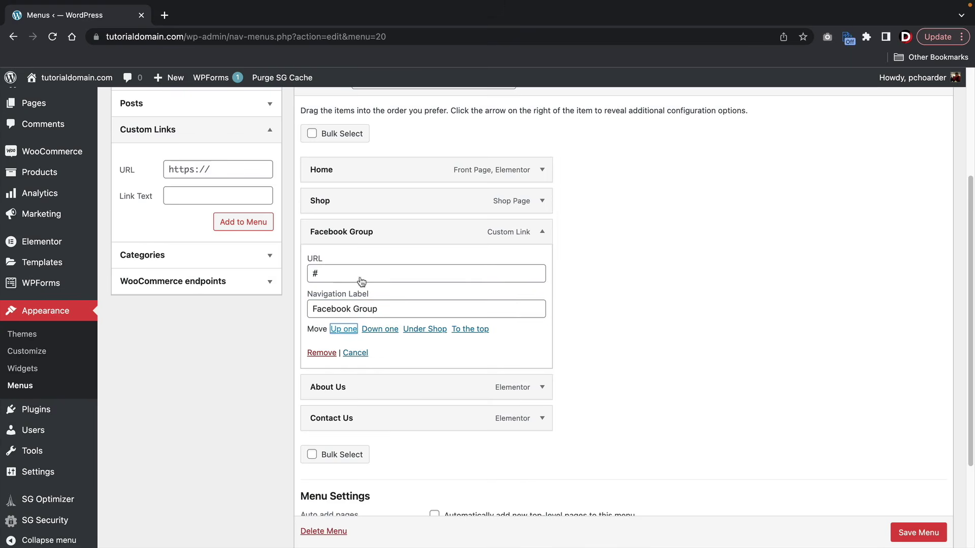
pyautogui.doubleClick(360, 272)
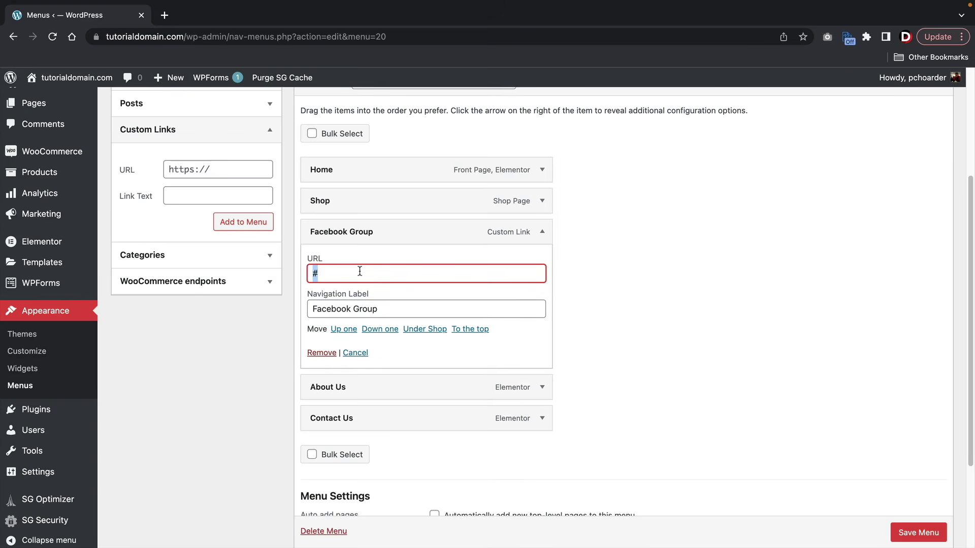
pyautogui.click(542, 233)
pyautogui.click(542, 233)
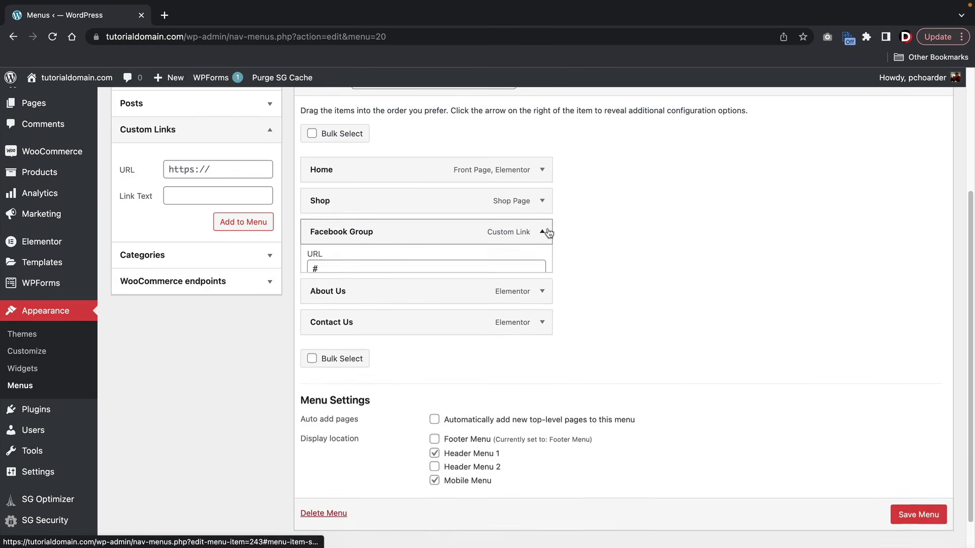
pyautogui.click(321, 352)
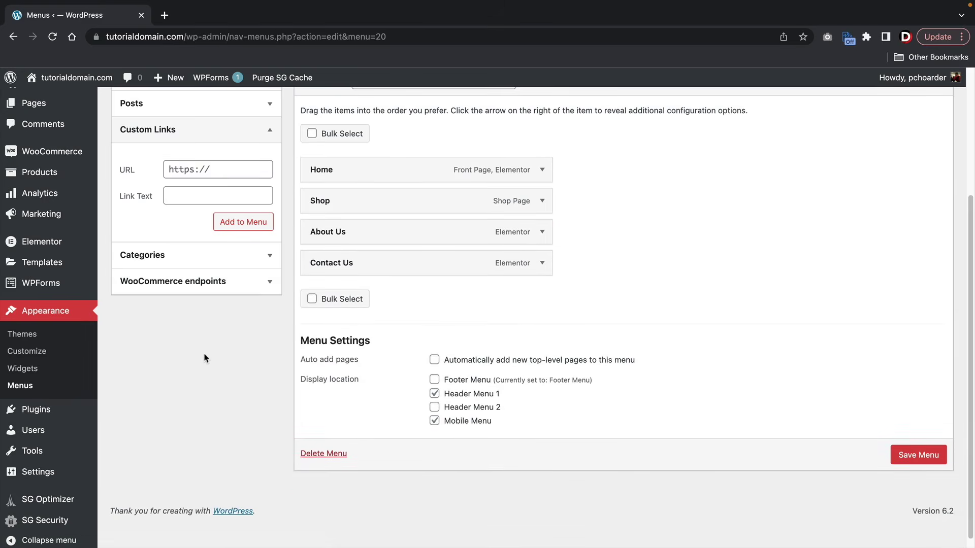
# - Save the Main Menu, now holding Home, Shop, About Us and Contact Us
pyautogui.scroll(1, 204, 358)
pyautogui.click(167, 148)
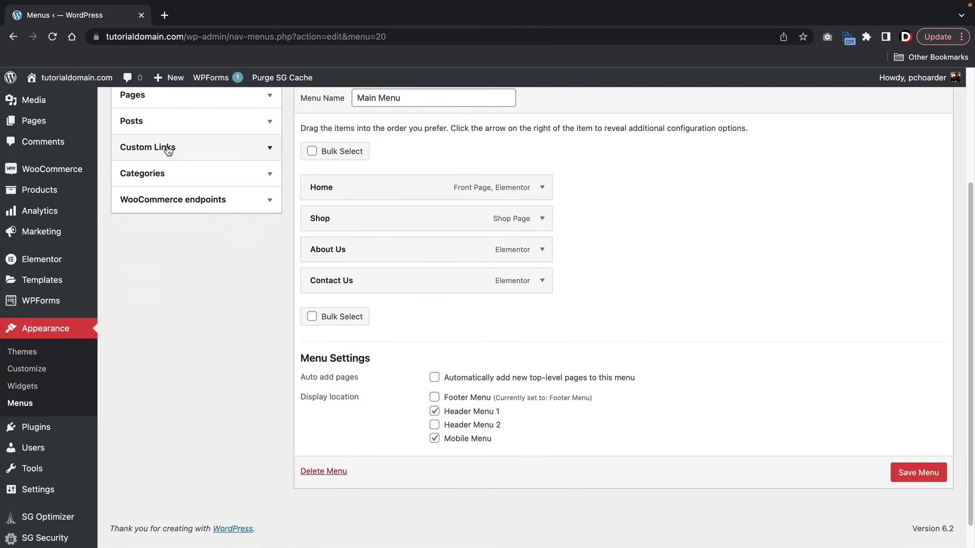
pyautogui.click(166, 148)
pyautogui.click(199, 190)
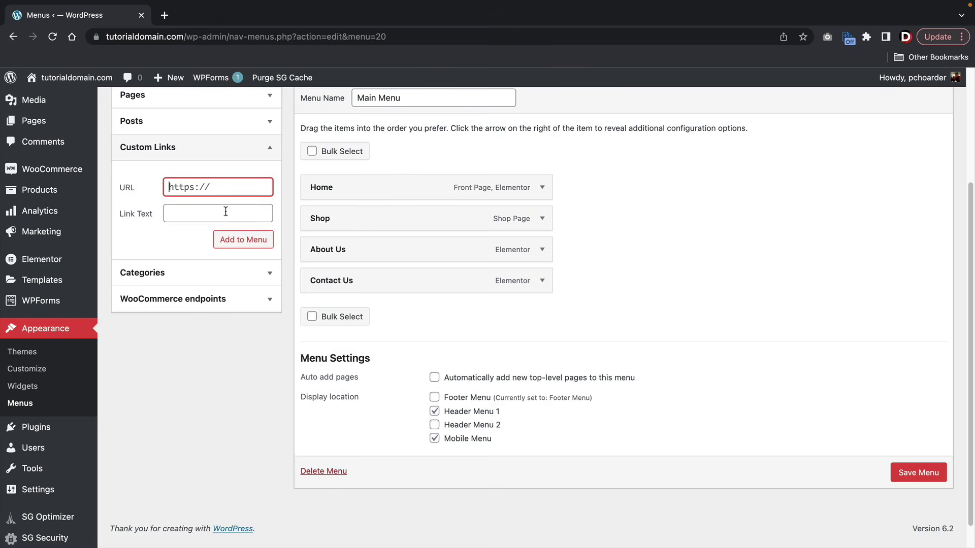
pyautogui.click(917, 473)
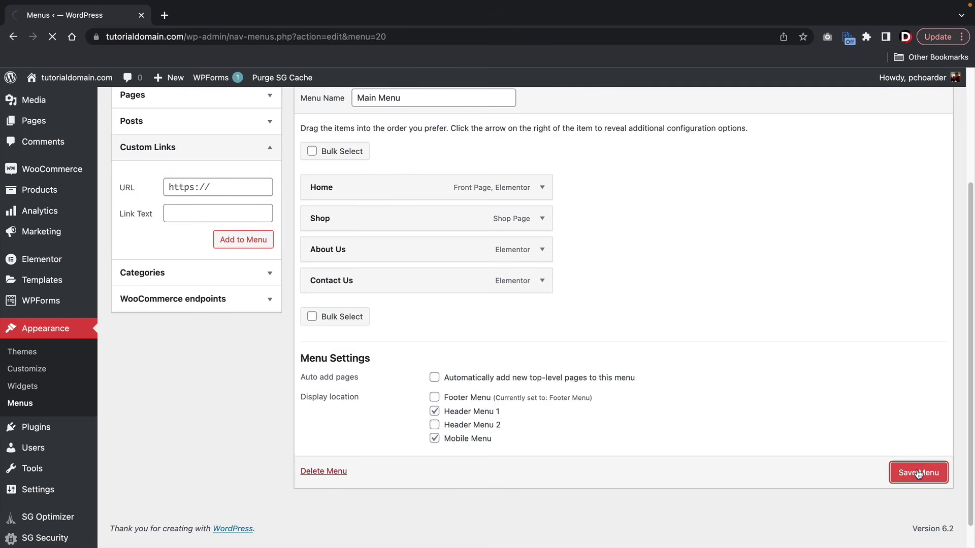
pyautogui.scroll(-1, 640, 412)
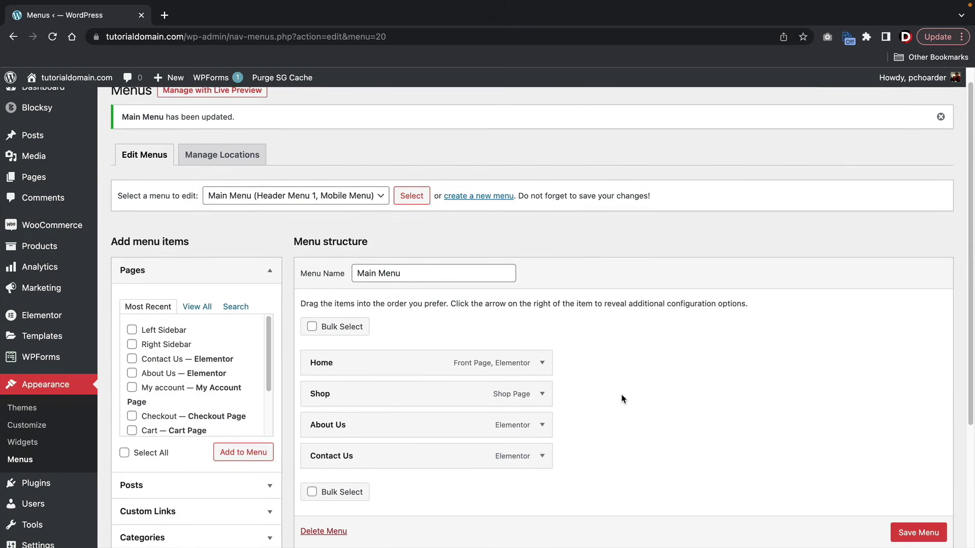
# - Create a new page titled 'Our Team', publish it, and open it in Elementor
pyautogui.moveTo(163, 80)
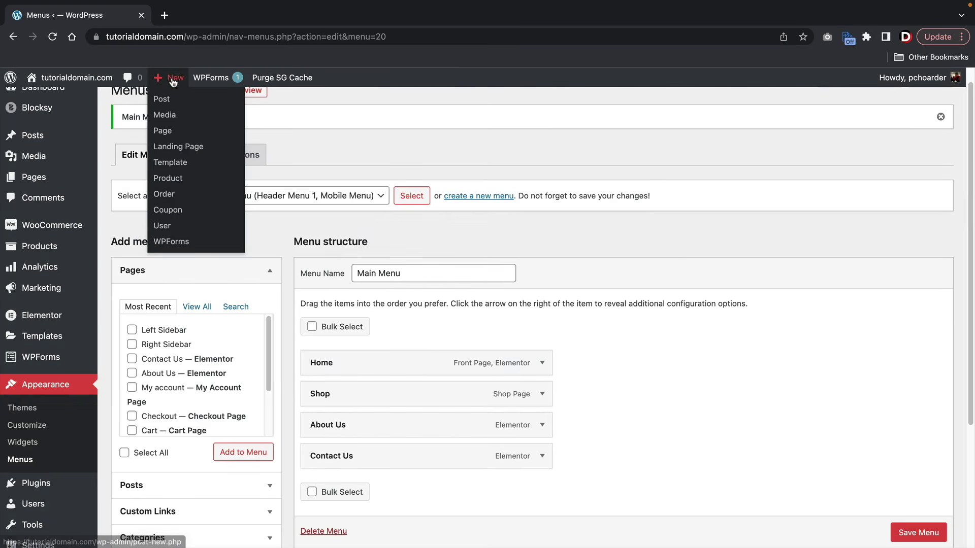
pyautogui.click(170, 137)
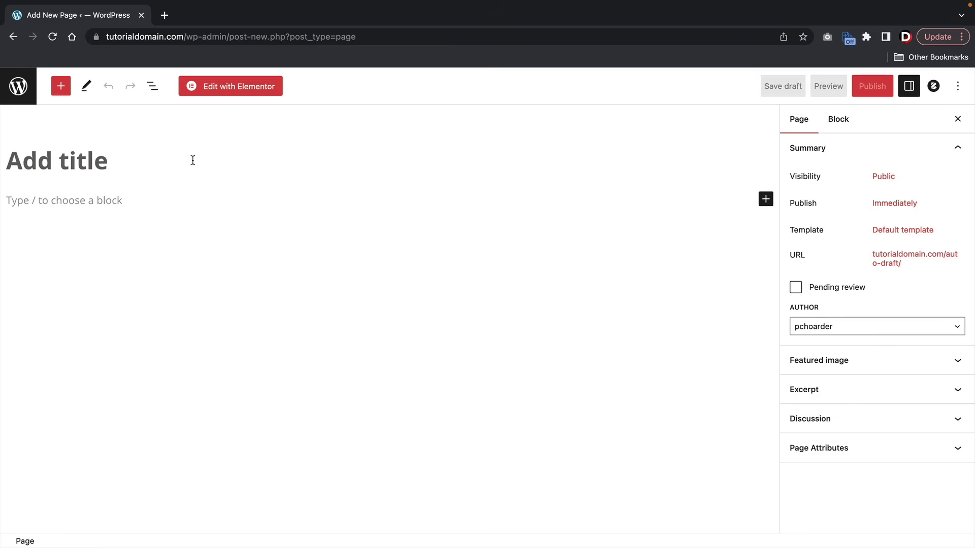
pyautogui.click(193, 161)
pyautogui.write('Our Team')
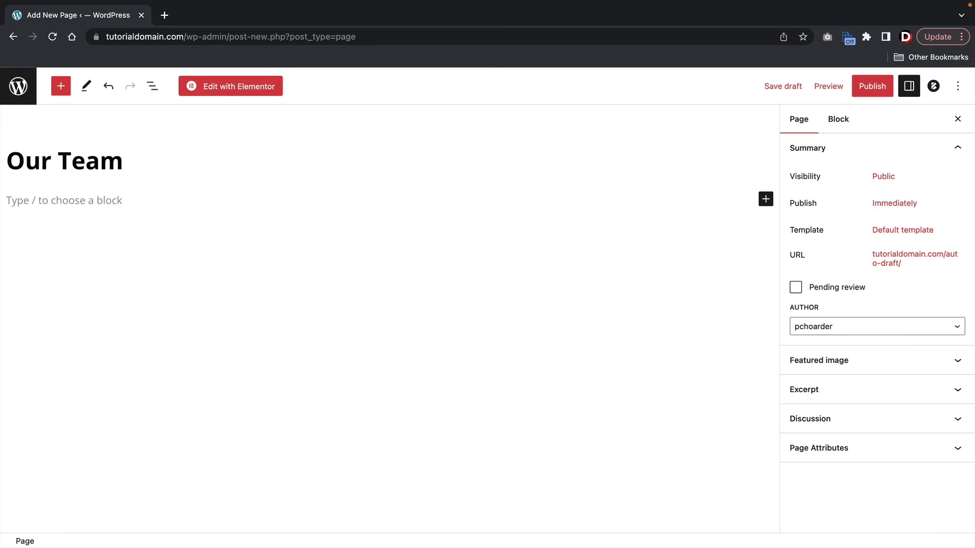
pyautogui.click(872, 86)
pyautogui.click(854, 87)
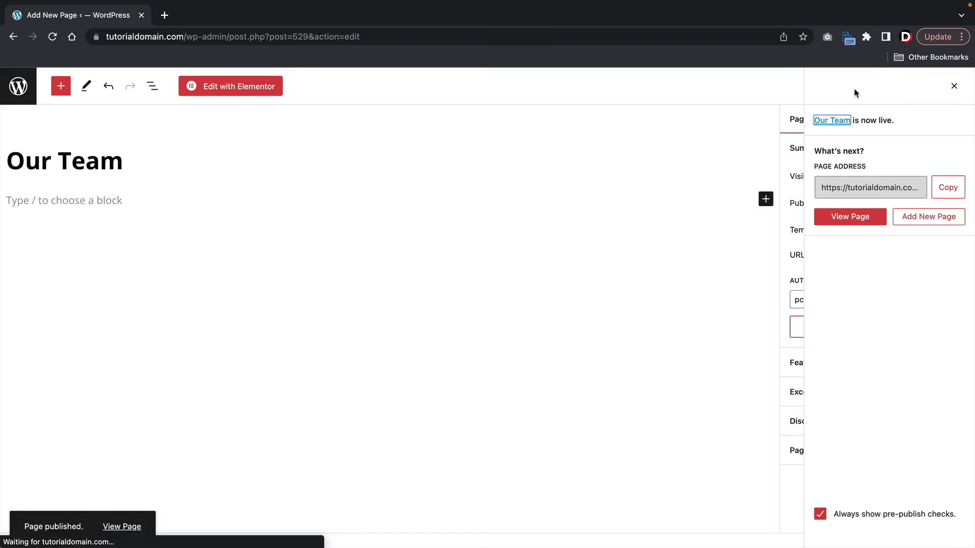
pyautogui.click(224, 88)
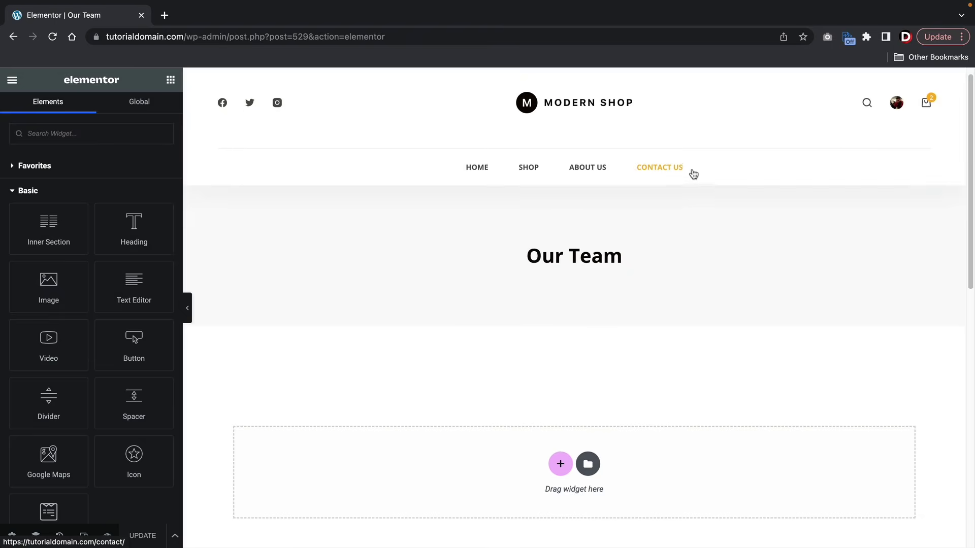
# - Open Elementor's template library and filter the blocks by the Team category
pyautogui.scroll(-2, 675, 234)
pyautogui.click(589, 384)
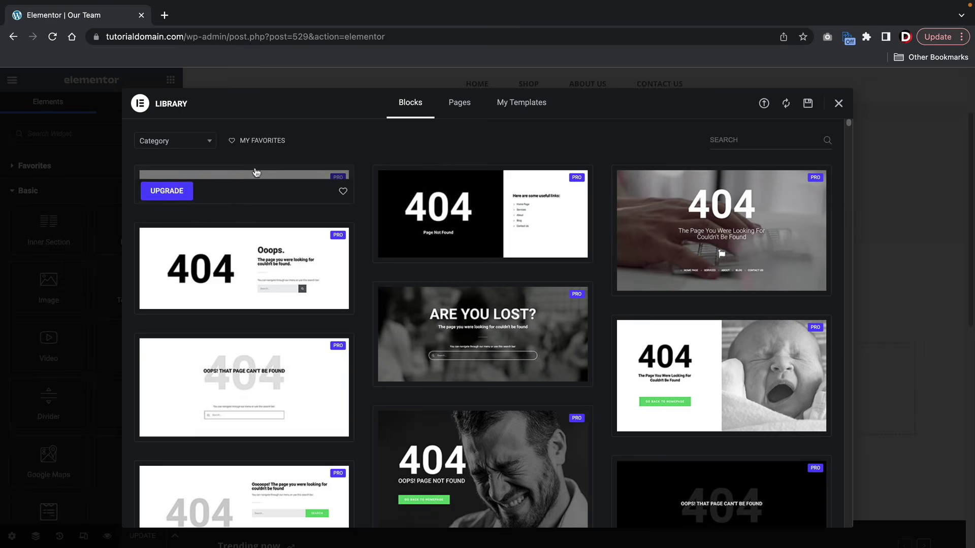
pyautogui.click(193, 143)
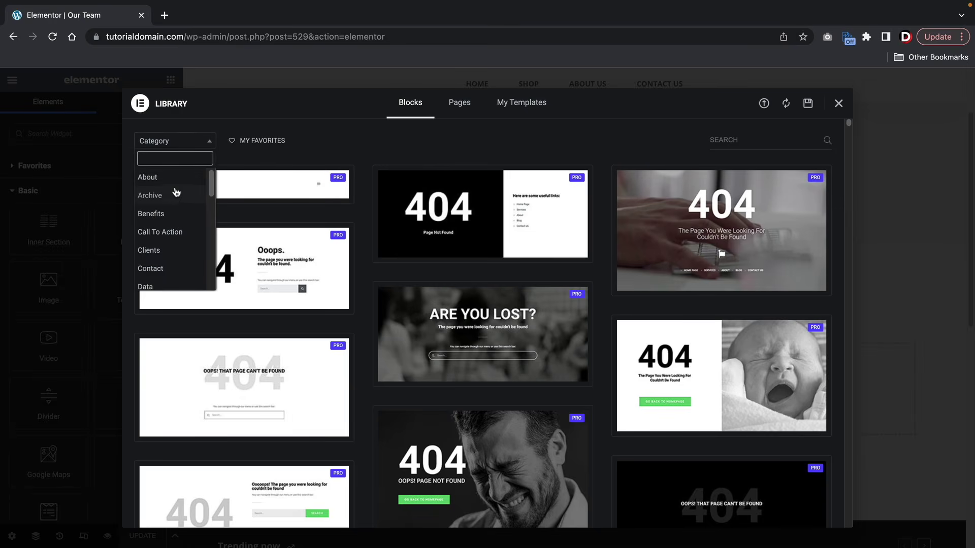
pyautogui.scroll(-3, 175, 191)
pyautogui.scroll(-5, 176, 193)
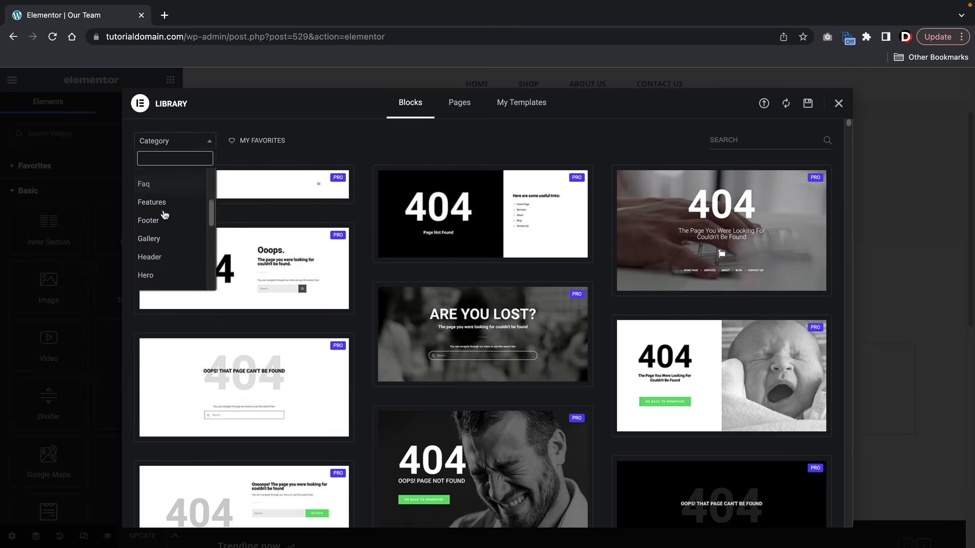
pyautogui.scroll(-3, 165, 215)
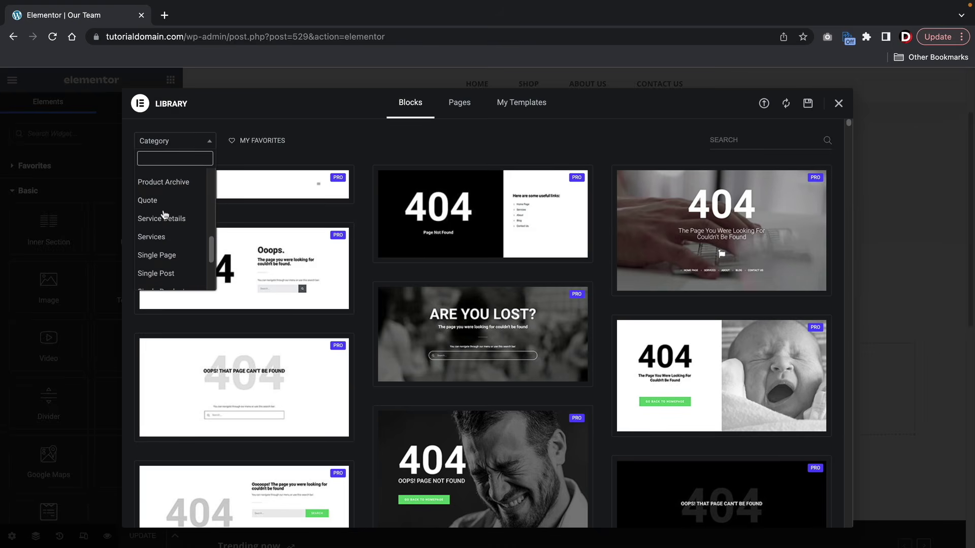
pyautogui.scroll(4, 163, 217)
pyautogui.scroll(-4, 178, 203)
pyautogui.scroll(-2, 179, 204)
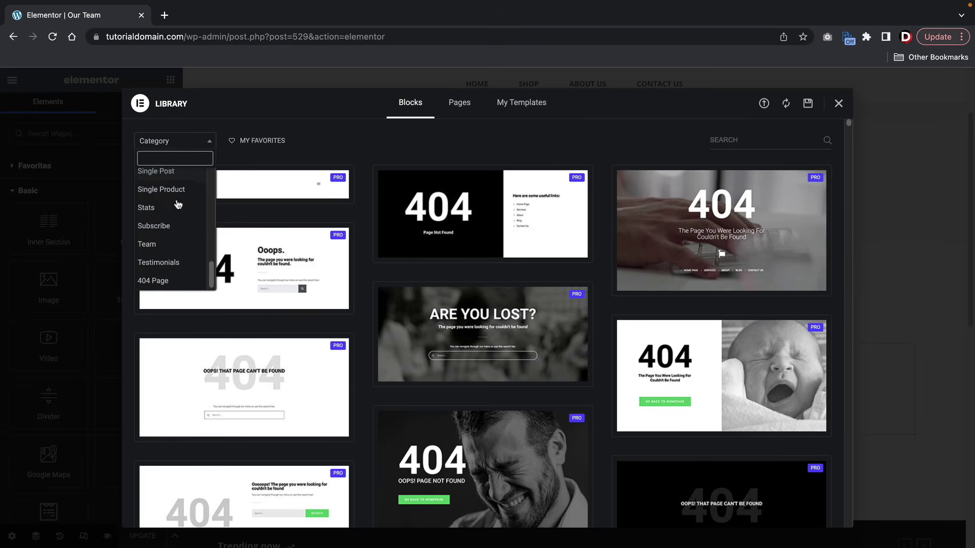
pyautogui.click(149, 244)
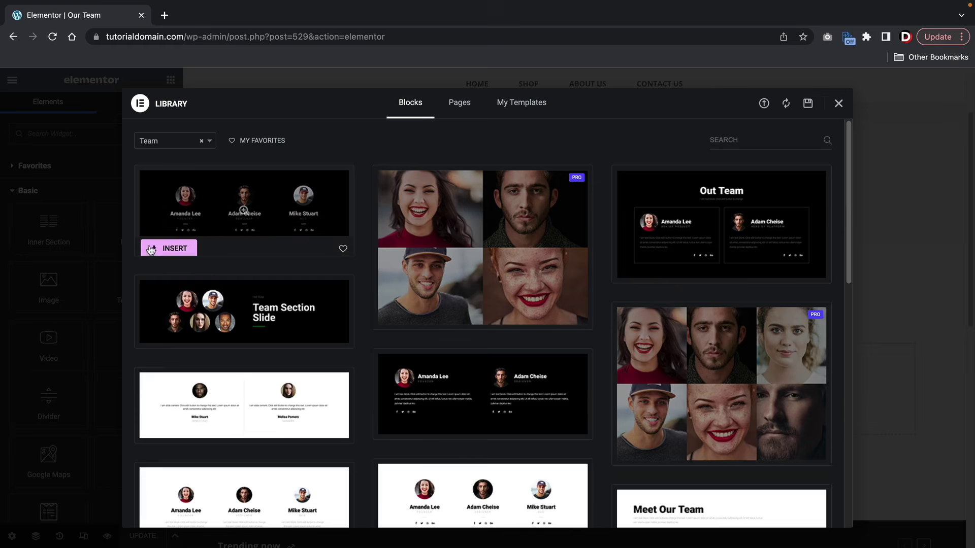
pyautogui.scroll(-3, 382, 246)
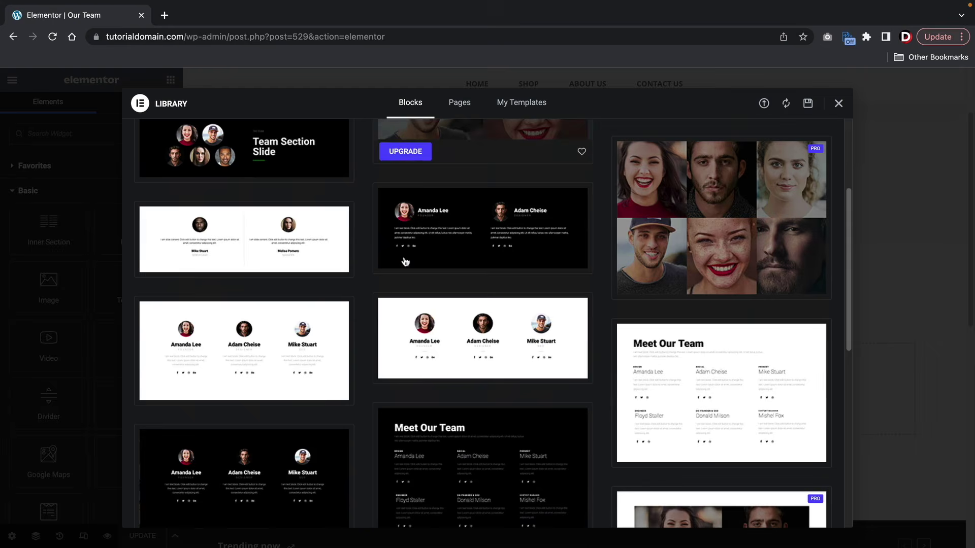
# - Insert the white three-member team block, signing in and connecting the Elementor account
pyautogui.scroll(-1, 404, 261)
pyautogui.moveTo(404, 261)
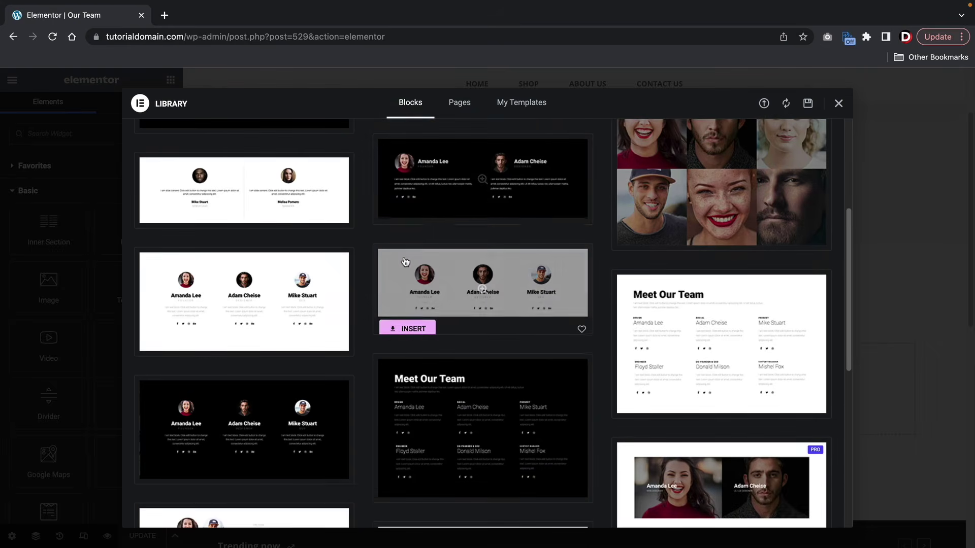
pyautogui.click(417, 324)
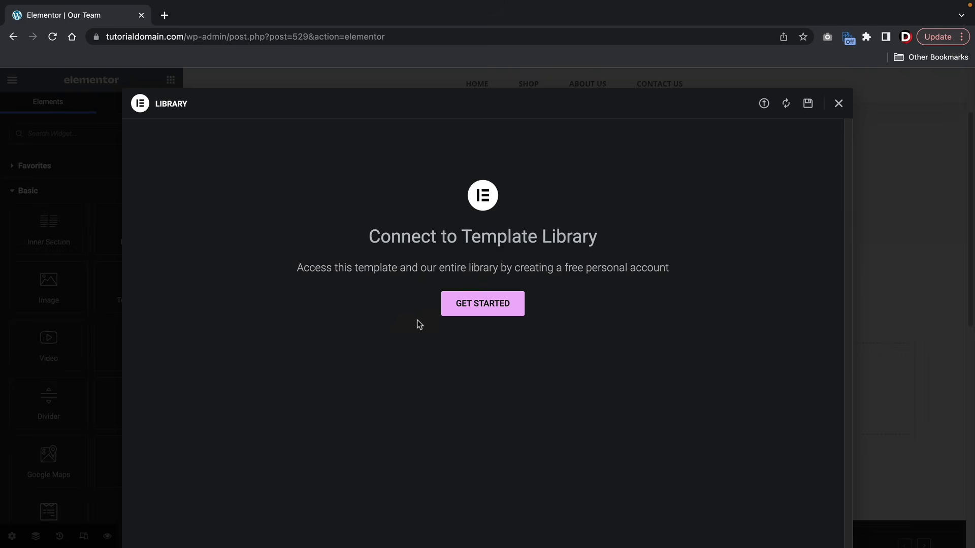
pyautogui.click(472, 309)
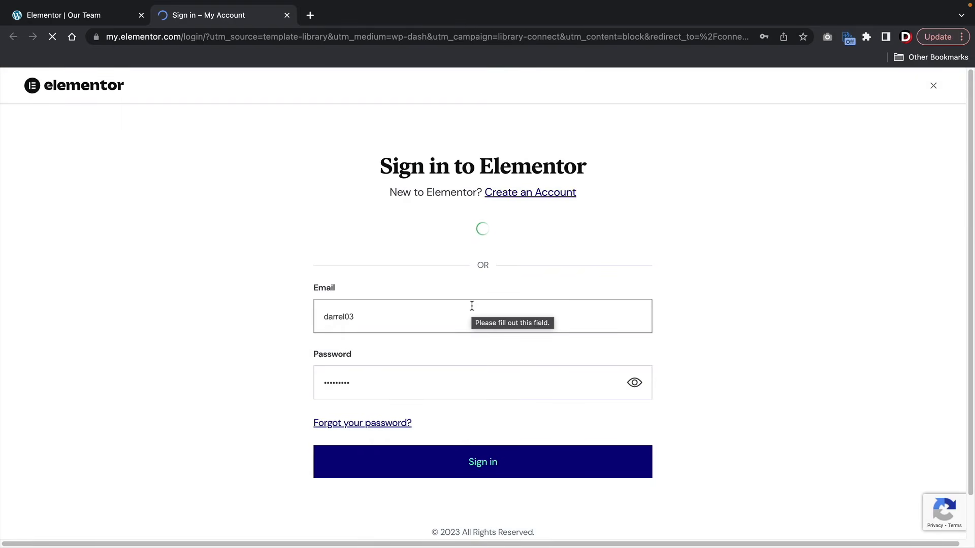
pyautogui.click(473, 459)
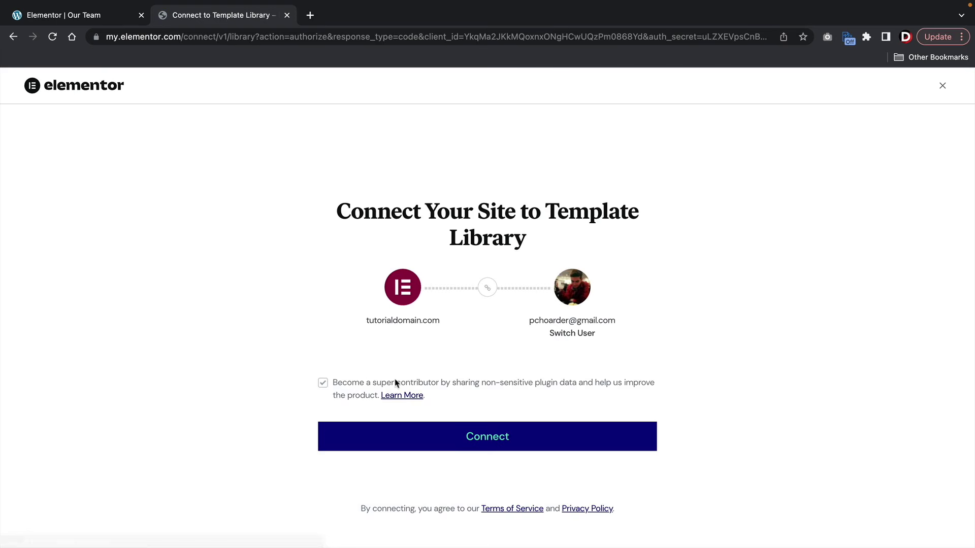
pyautogui.click(526, 438)
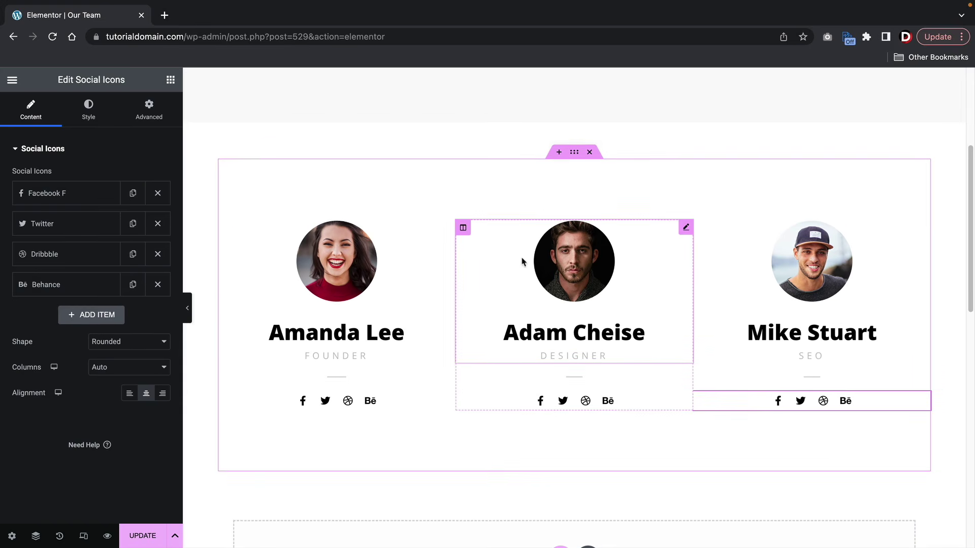
# - Update the Our Team page, then exit Elementor with WP Dashboard as the exit destination
pyautogui.click(147, 543)
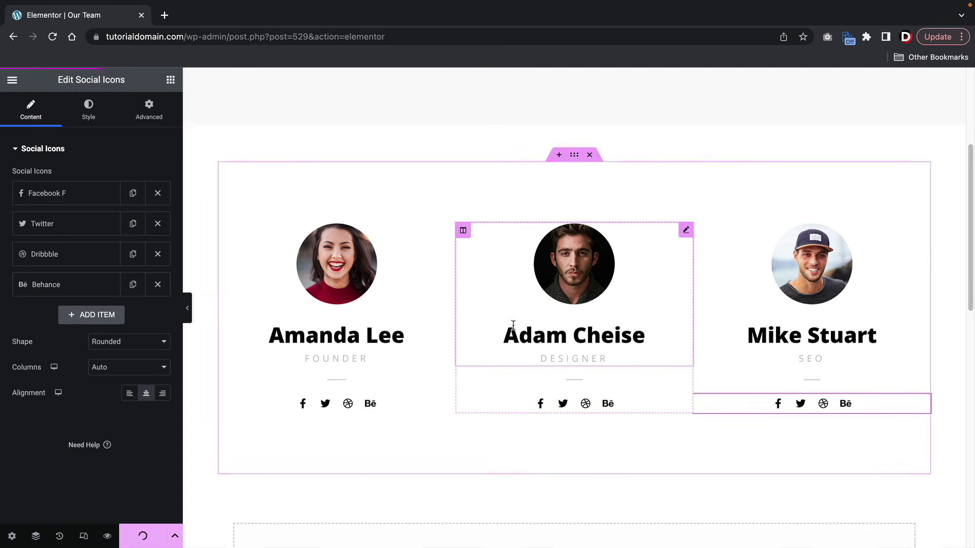
pyautogui.scroll(5, 506, 204)
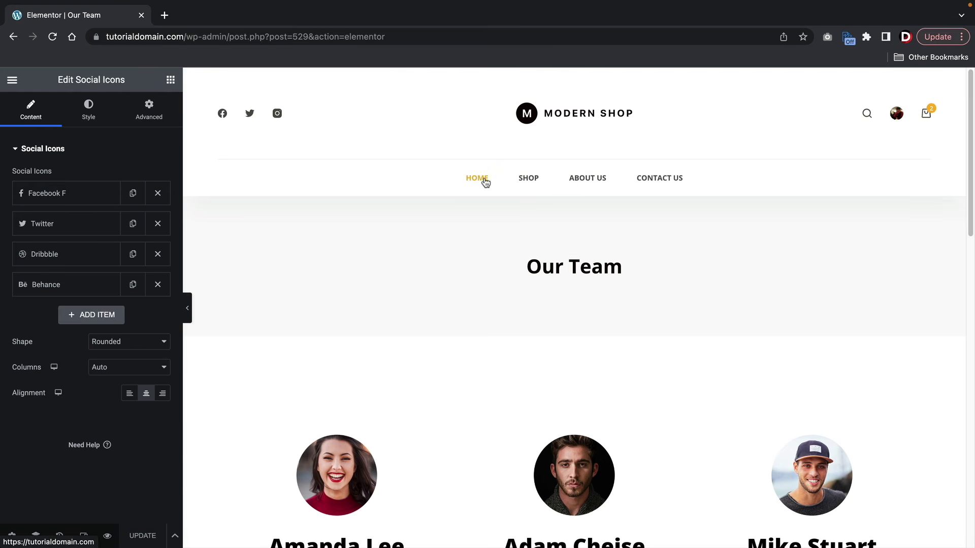
pyautogui.click(12, 79)
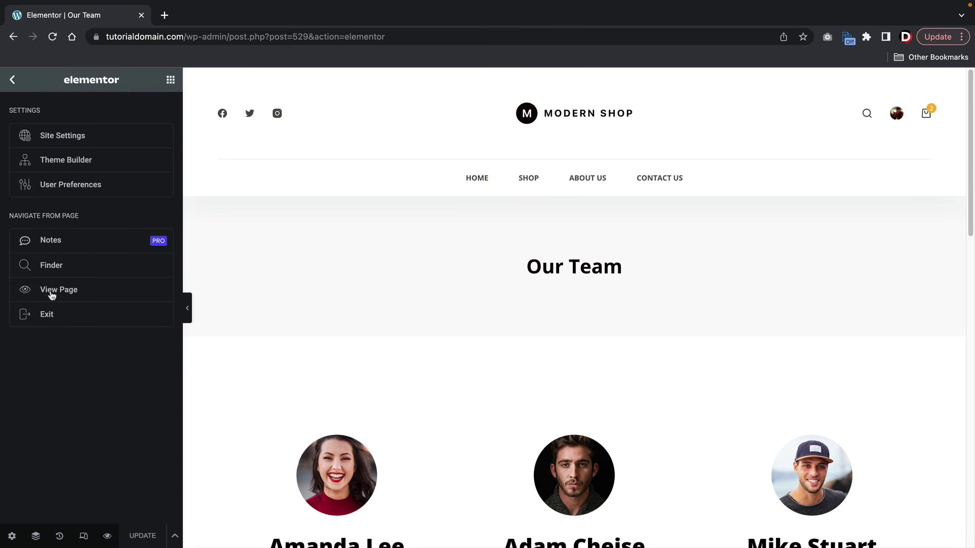
pyautogui.click(56, 318)
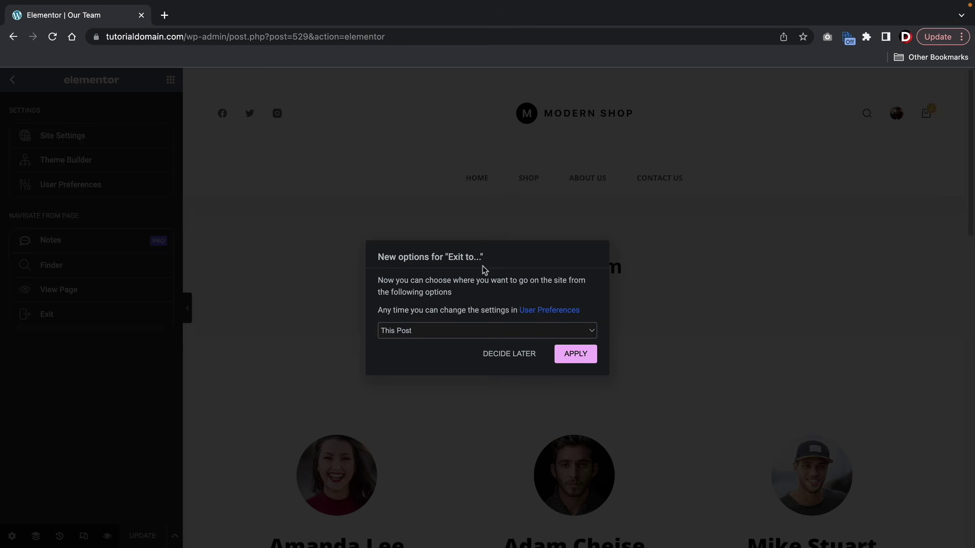
pyautogui.click(459, 331)
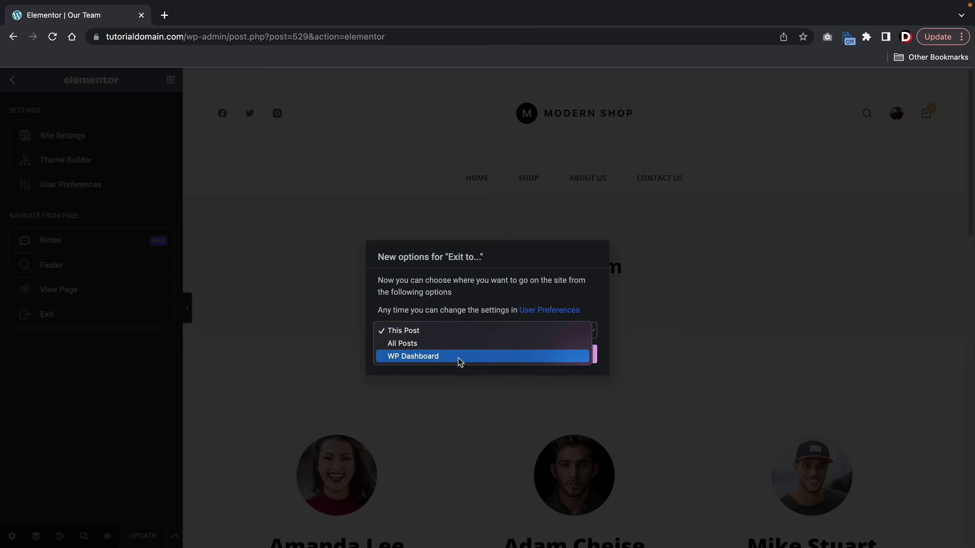
pyautogui.click(459, 356)
pyautogui.click(560, 358)
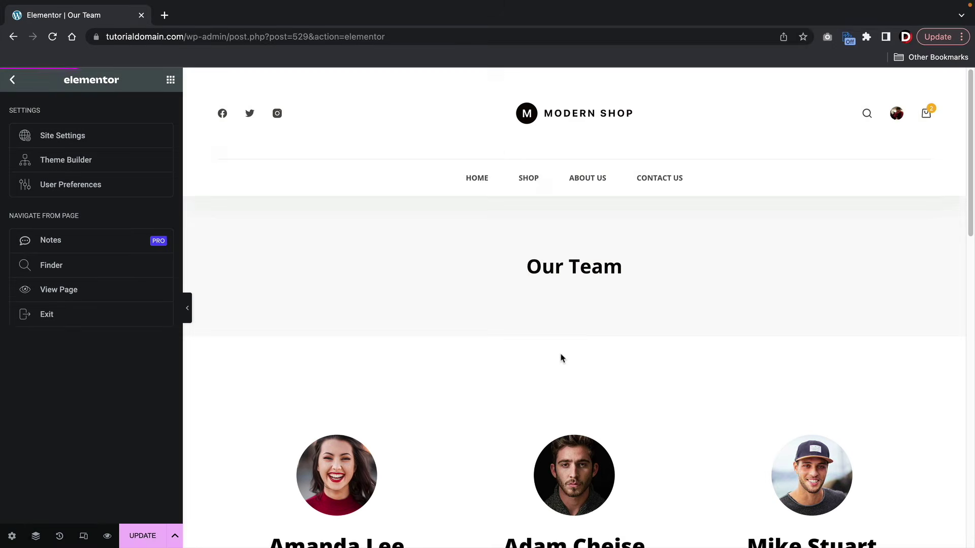
pyautogui.moveTo(56, 446)
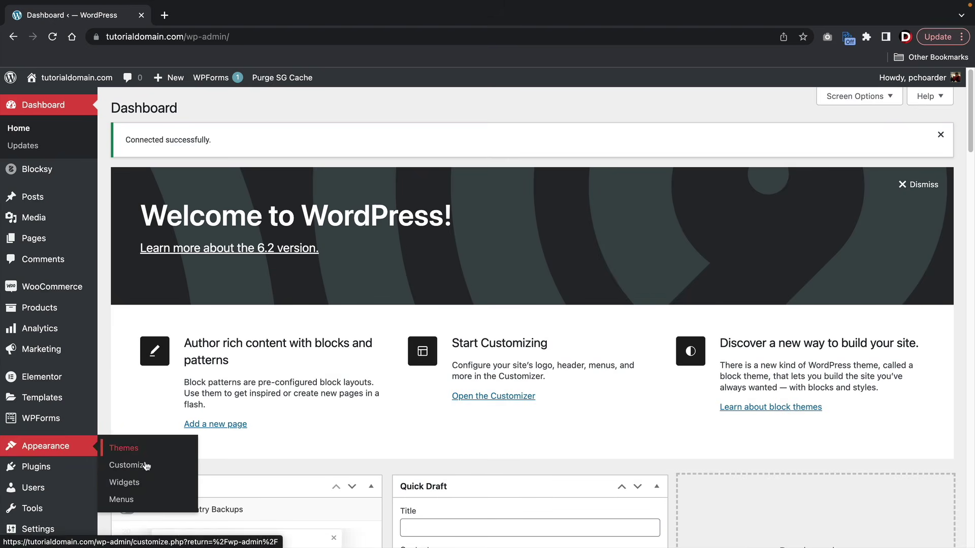
# - Add the Our Team page to the Main Menu, place it under Home, and save
pyautogui.click(138, 500)
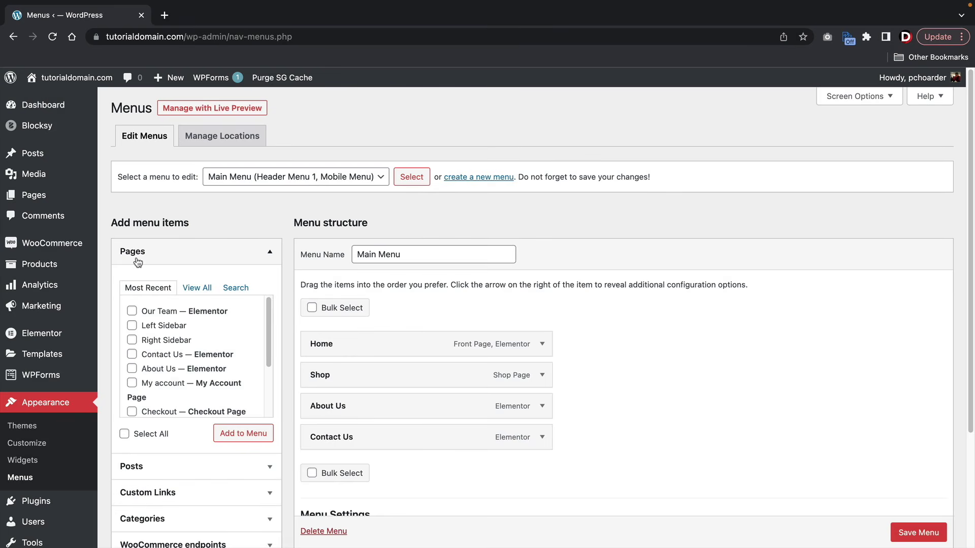
pyautogui.click(196, 289)
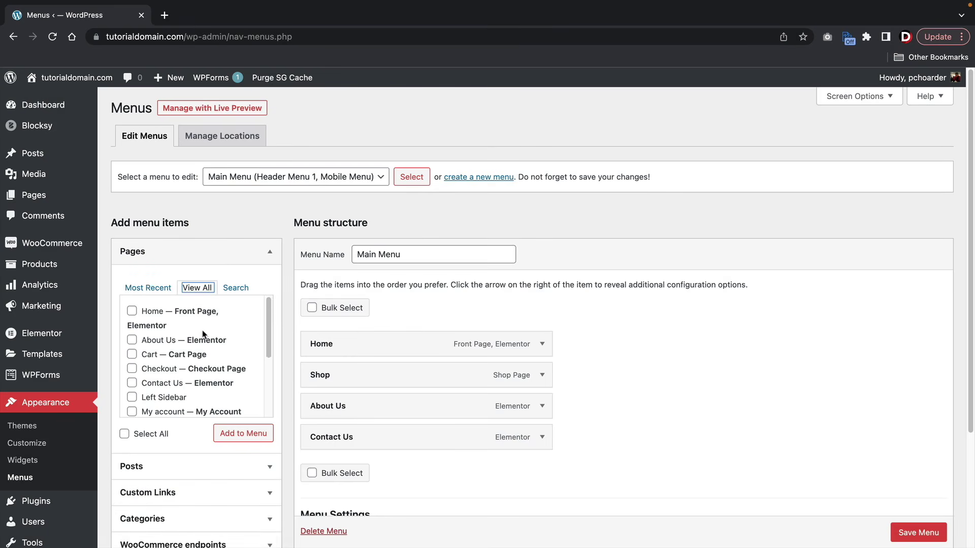
pyautogui.scroll(-2, 205, 335)
pyautogui.scroll(-3, 205, 339)
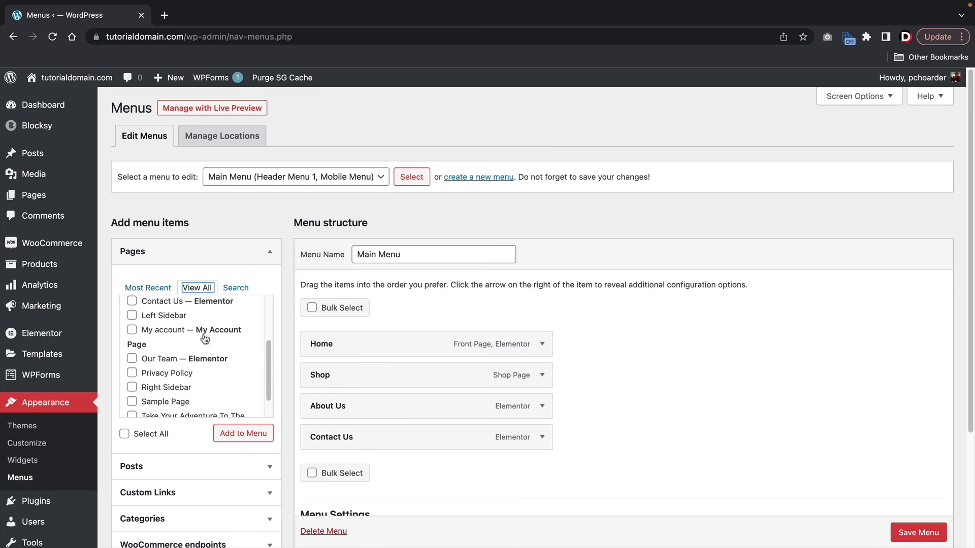
pyautogui.click(132, 358)
pyautogui.click(237, 435)
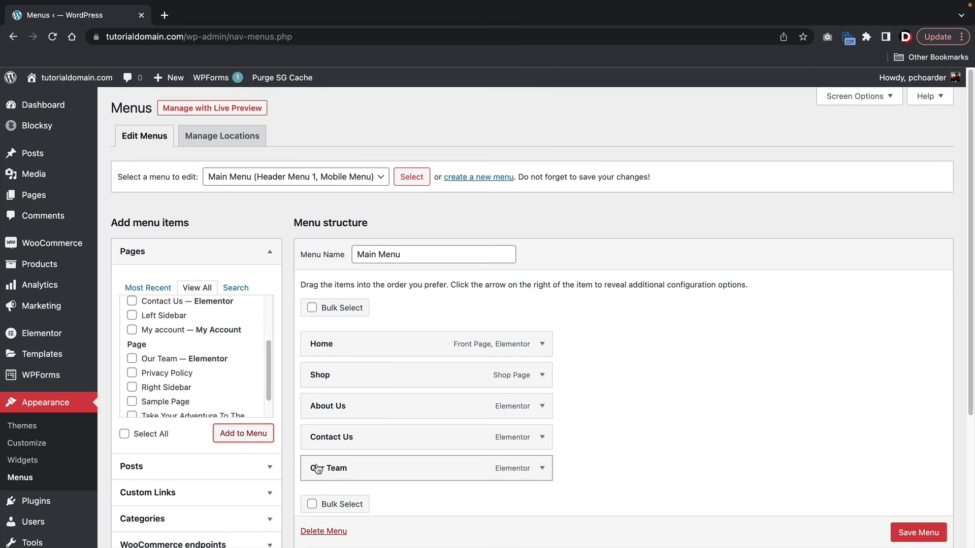
pyautogui.moveTo(320, 465); pyautogui.dragTo(412, 417)
pyautogui.click(907, 533)
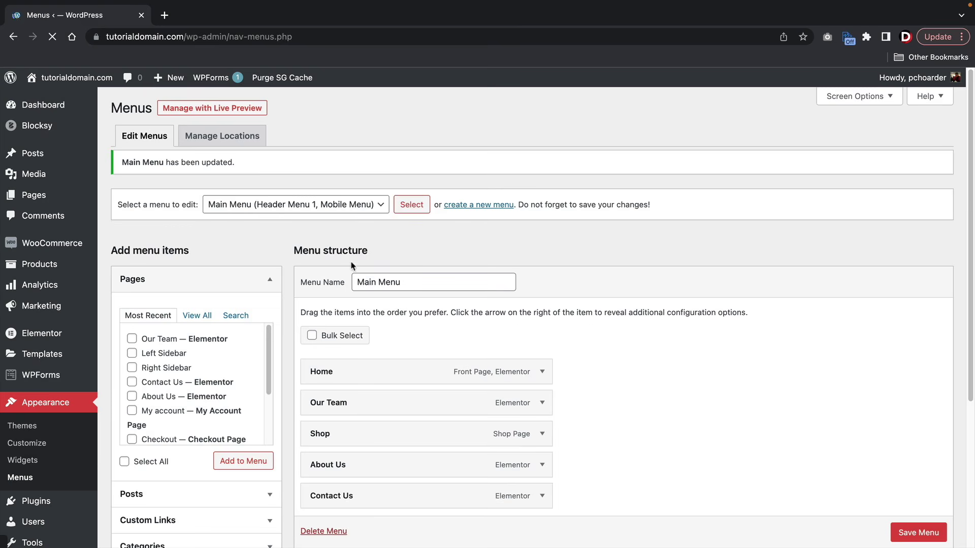
pyautogui.moveTo(76, 77)
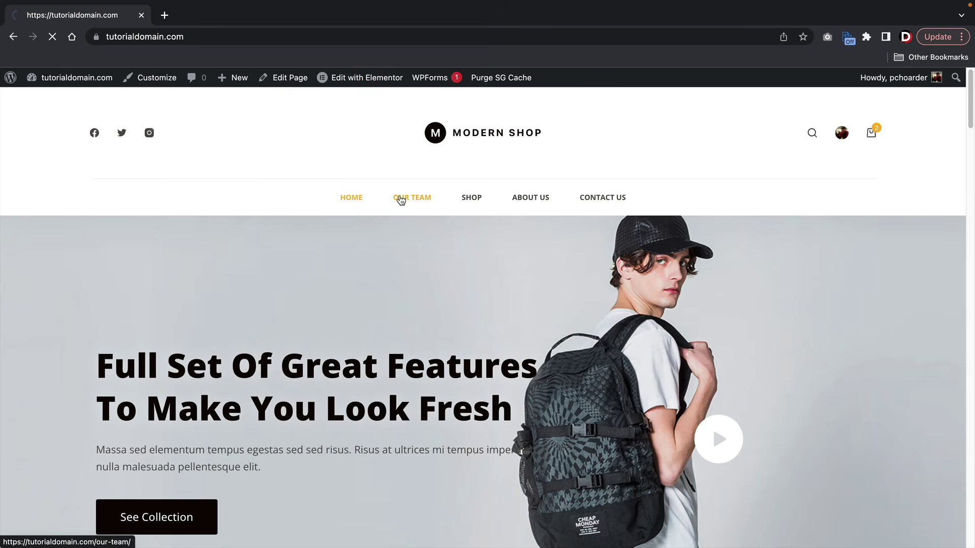
# - Open the storefront Shop page and scroll through all 13 backpack products
pyautogui.scroll(-2, 428, 280)
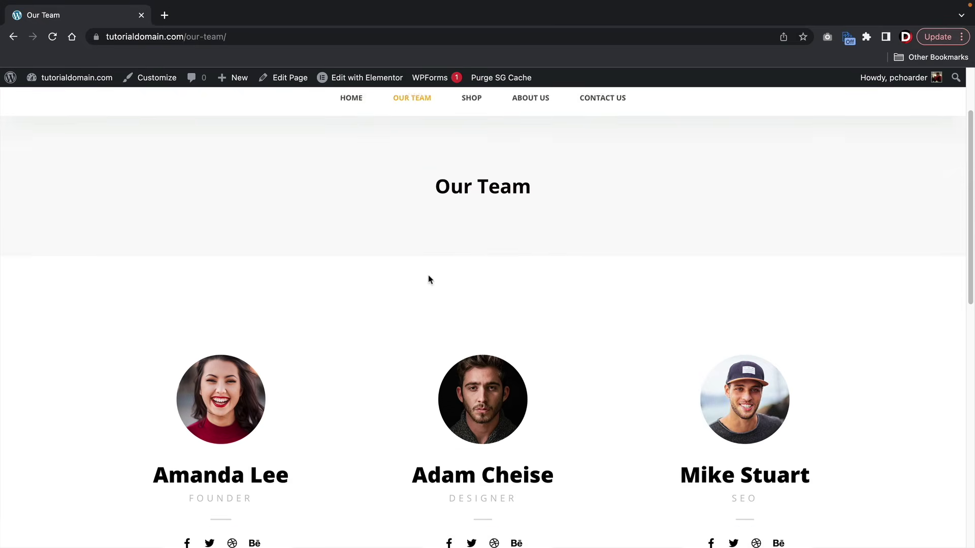
pyautogui.scroll(-10, 428, 280)
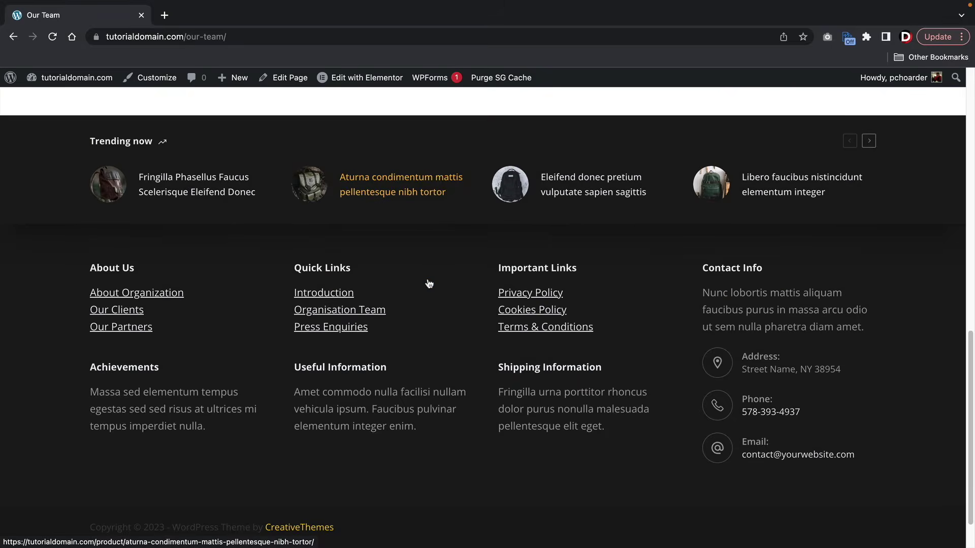
pyautogui.scroll(15, 421, 295)
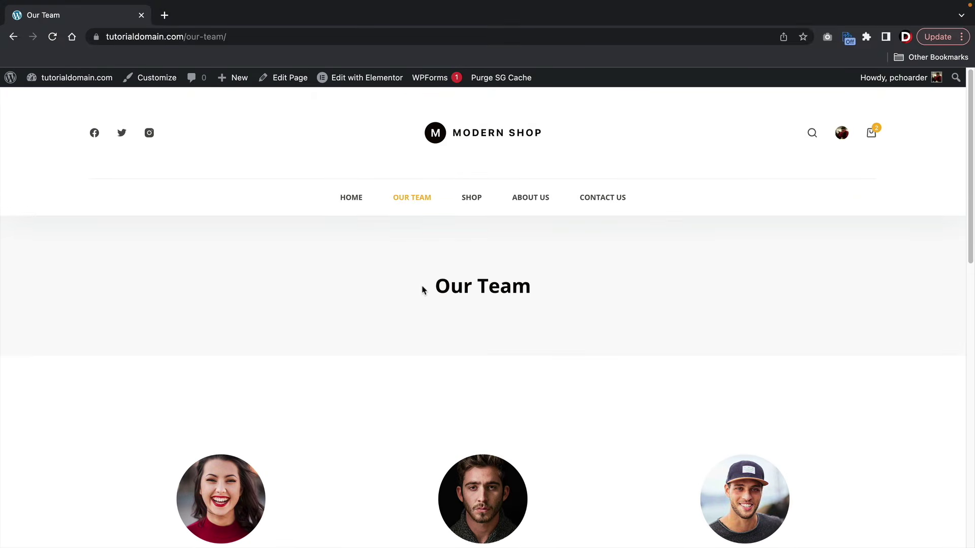
pyautogui.click(472, 201)
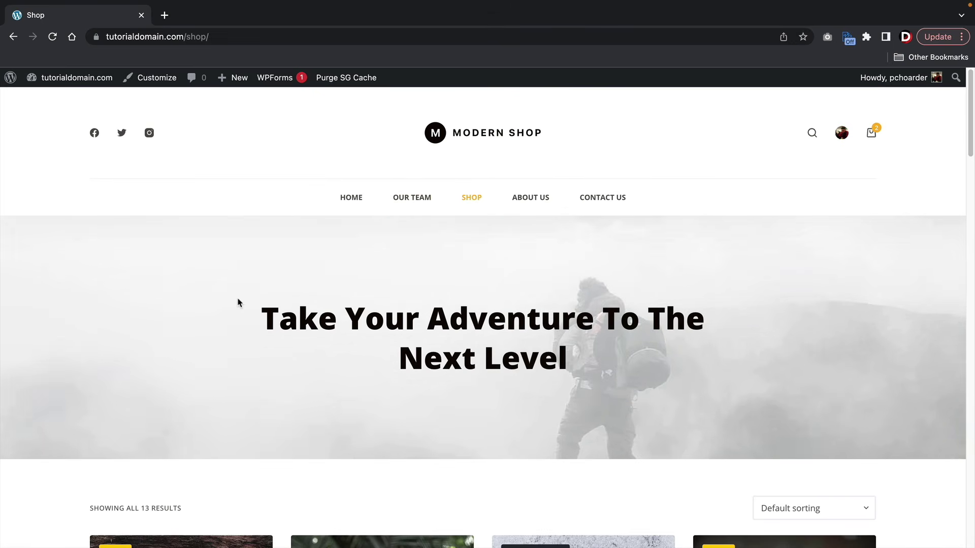
pyautogui.scroll(-5, 114, 299)
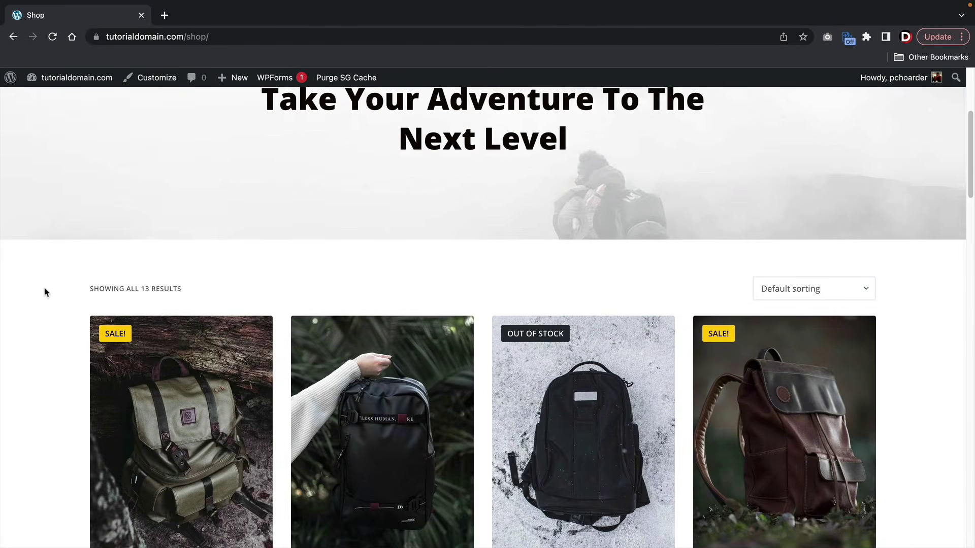
pyautogui.scroll(-3, 44, 292)
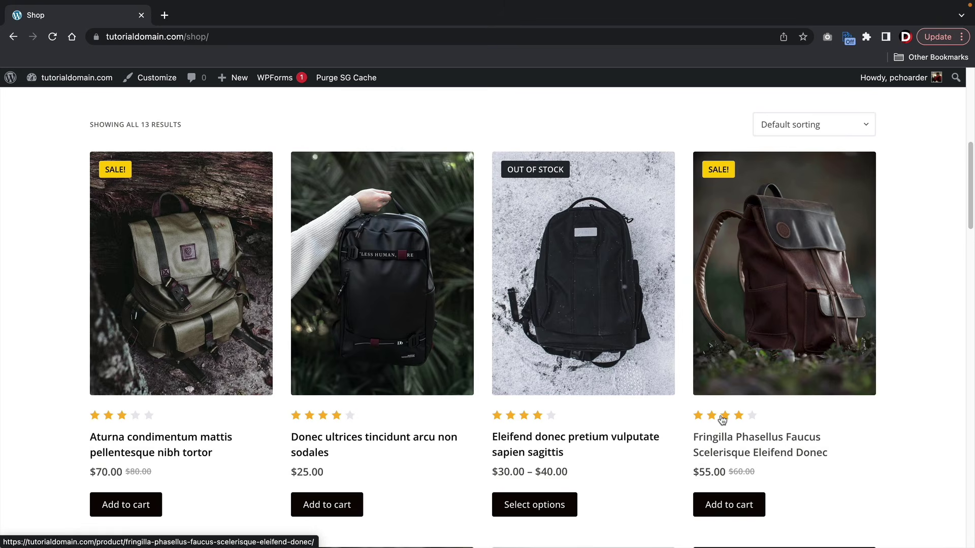
pyautogui.scroll(-1, 722, 419)
pyautogui.scroll(-3, 729, 434)
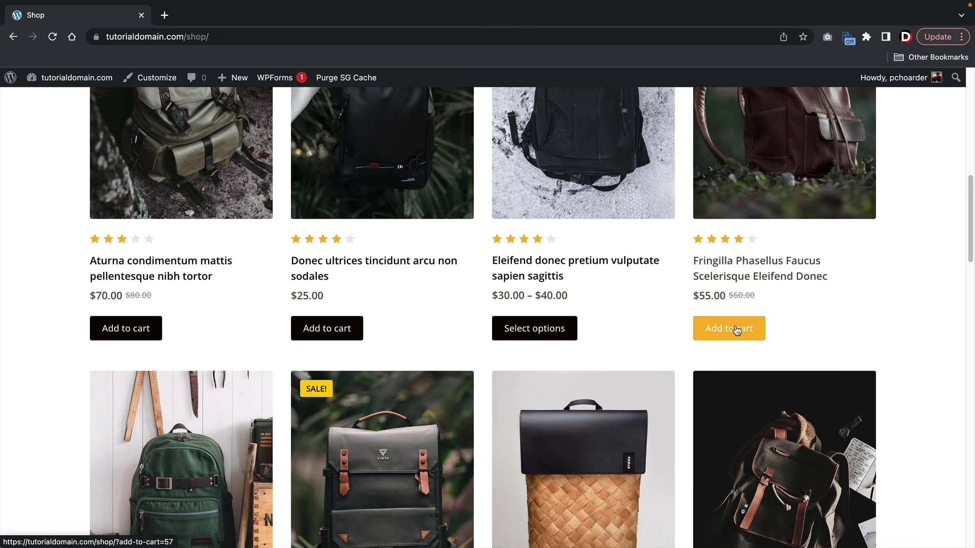
pyautogui.scroll(-5, 736, 330)
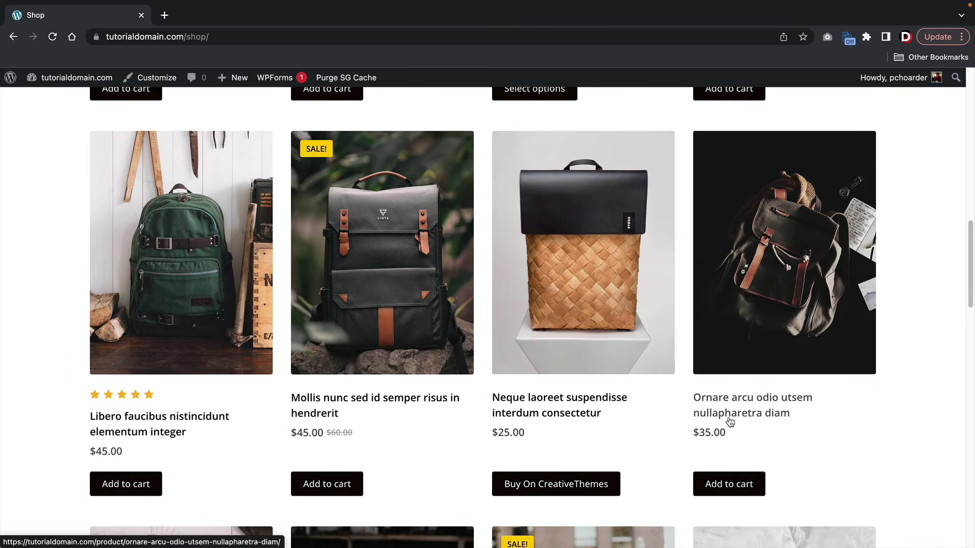
pyautogui.scroll(-15, 729, 421)
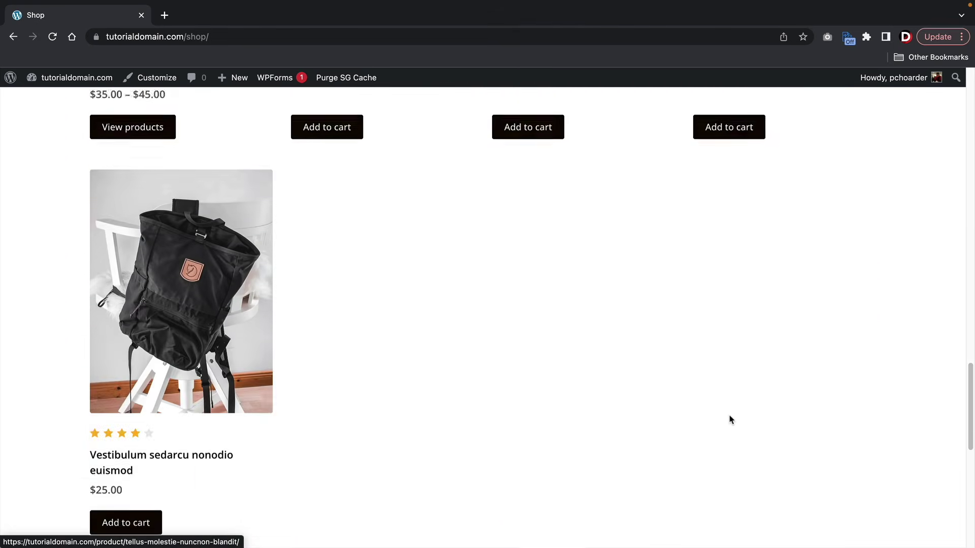
pyautogui.scroll(11, 729, 419)
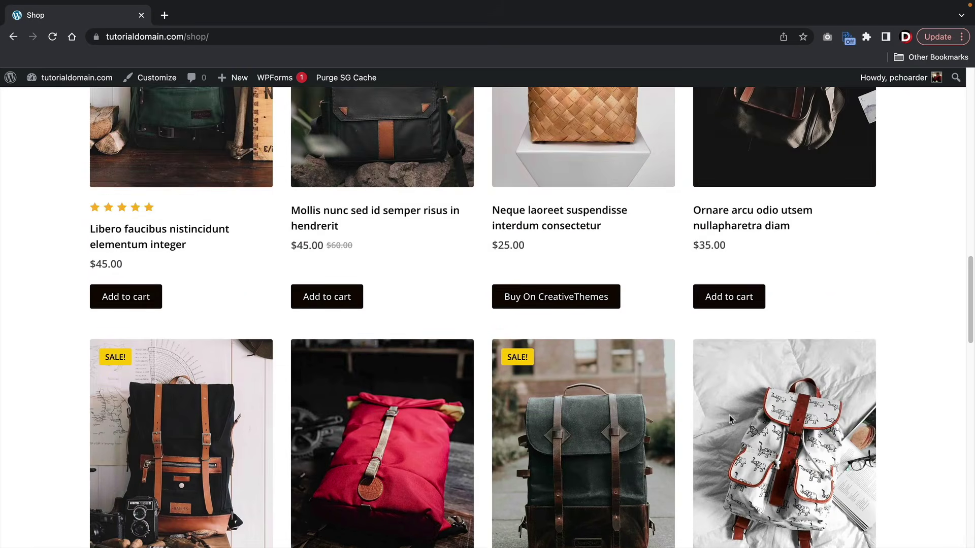
pyautogui.scroll(14, 728, 415)
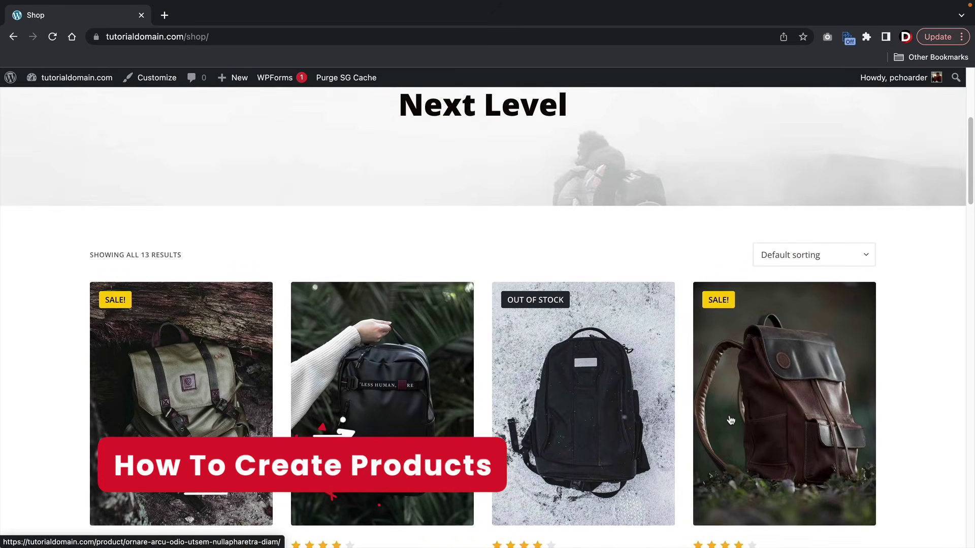
pyautogui.scroll(-4, 730, 419)
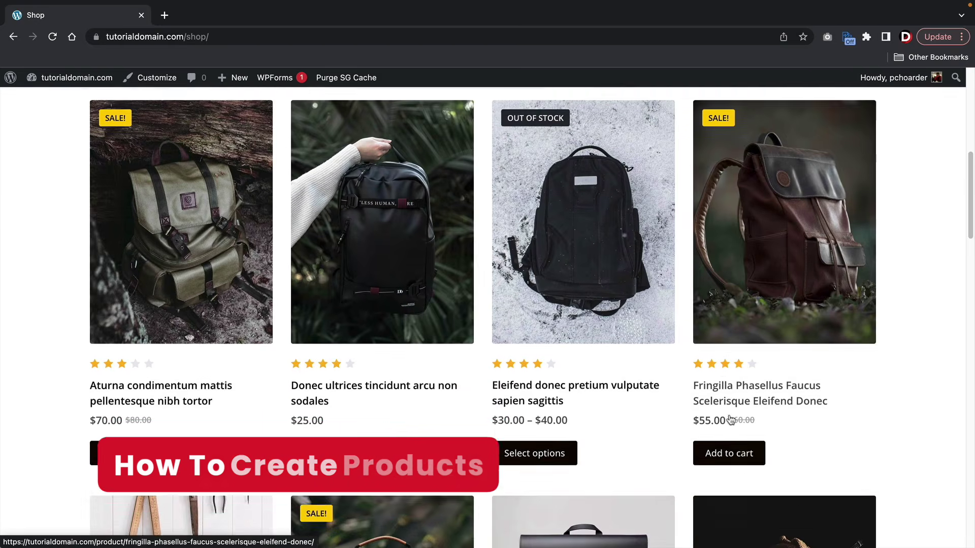
pyautogui.scroll(1, 698, 316)
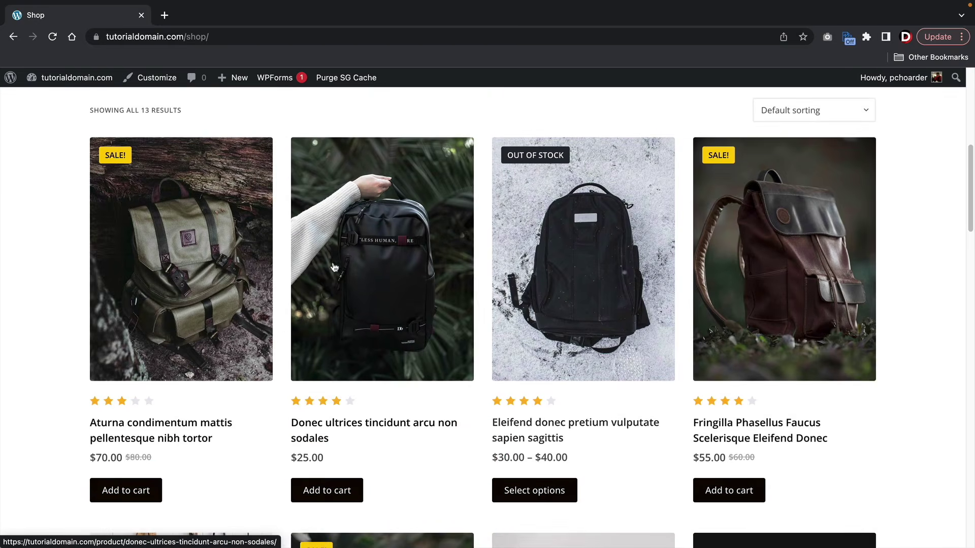
# - View the Aturna backpack's product page, add it to the cart, and return to the shop
pyautogui.click(189, 283)
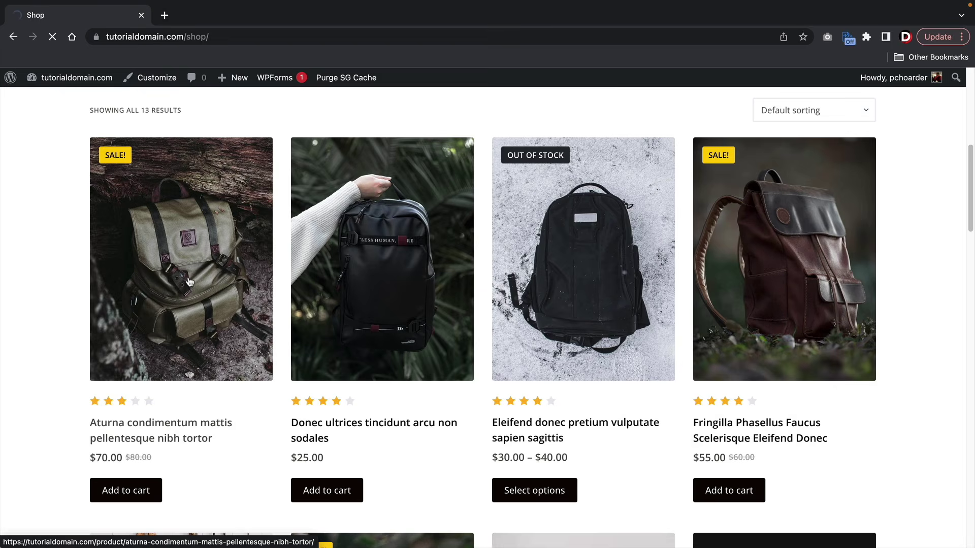
pyautogui.scroll(-3, 557, 331)
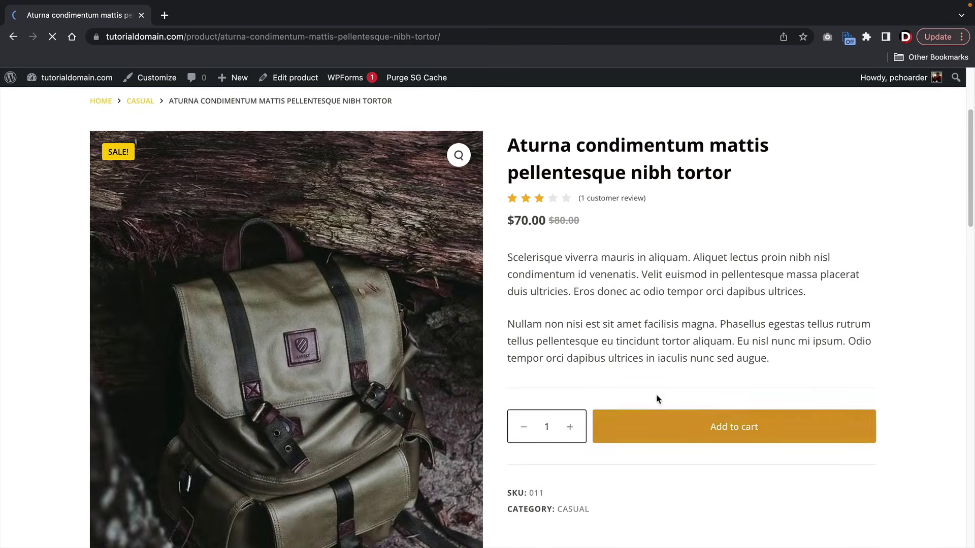
pyautogui.click(670, 429)
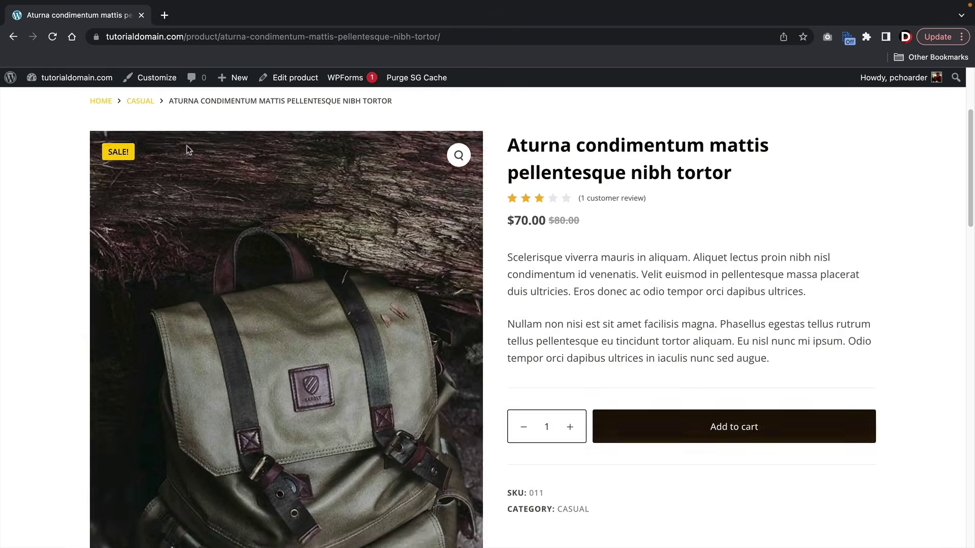
pyautogui.click(13, 38)
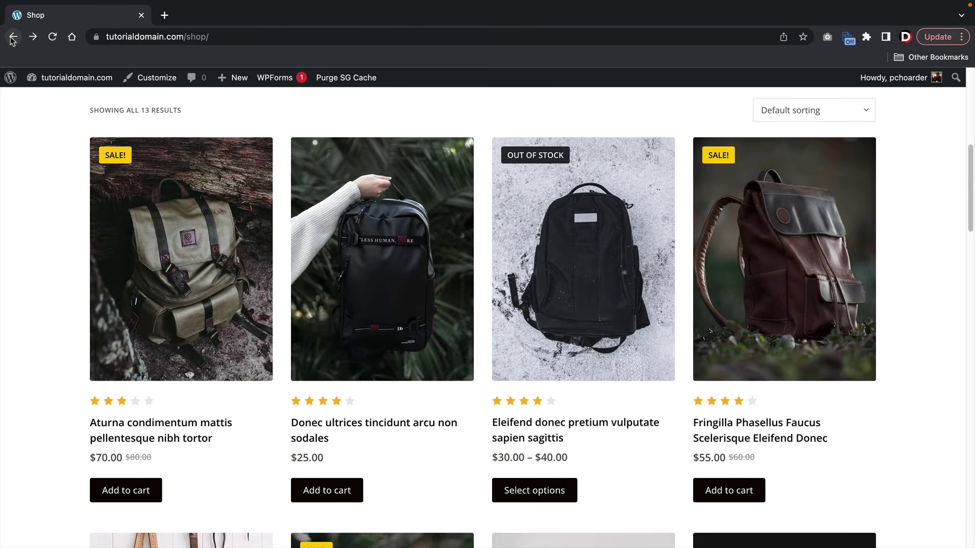
# - Select all 13 products under Products > All Products and bulk-move them to the Trash
pyautogui.moveTo(35, 79)
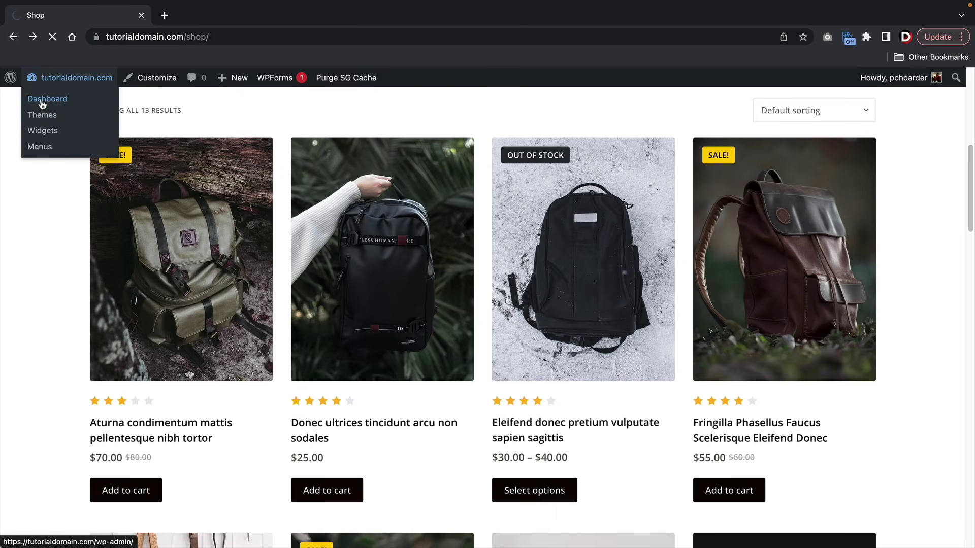
pyautogui.click(42, 104)
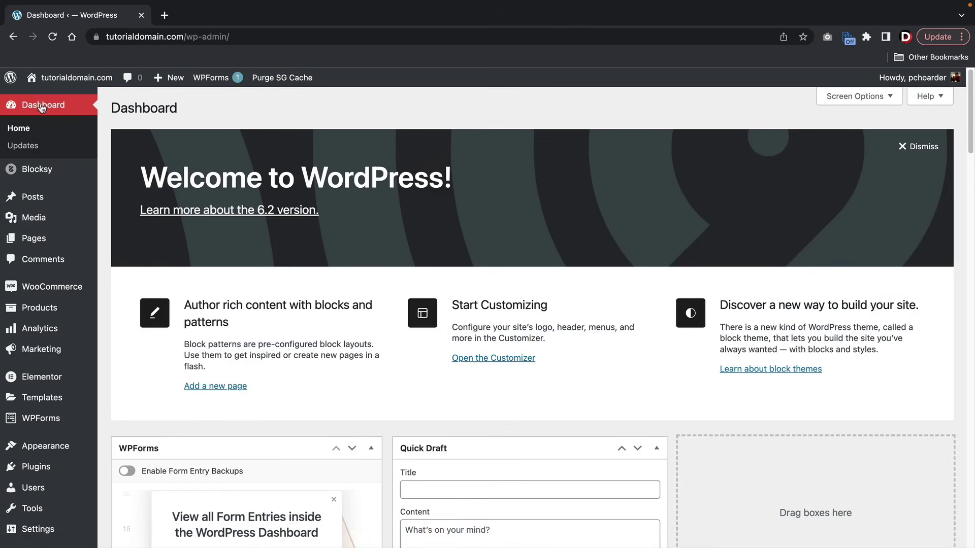
pyautogui.moveTo(23, 305)
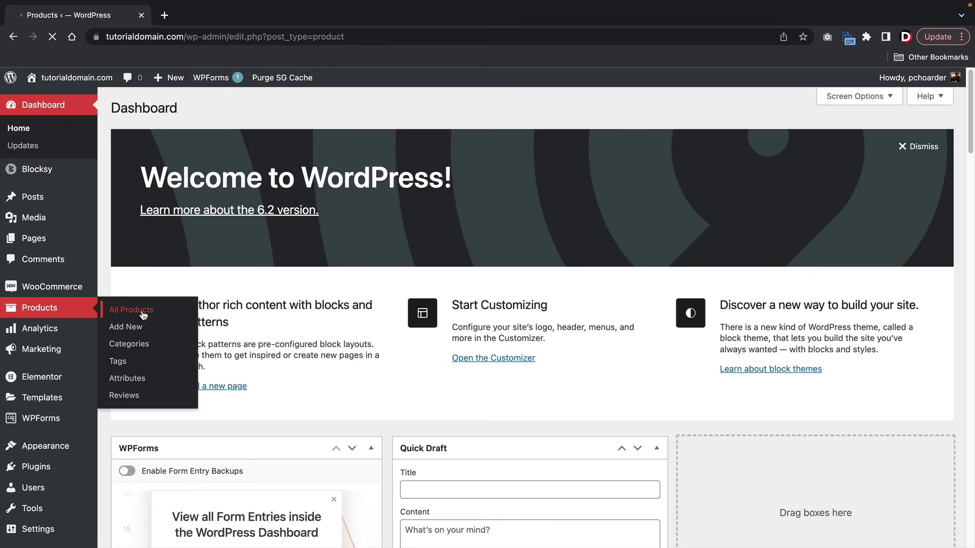
pyautogui.click(283, 297)
pyautogui.scroll(-10, 243, 333)
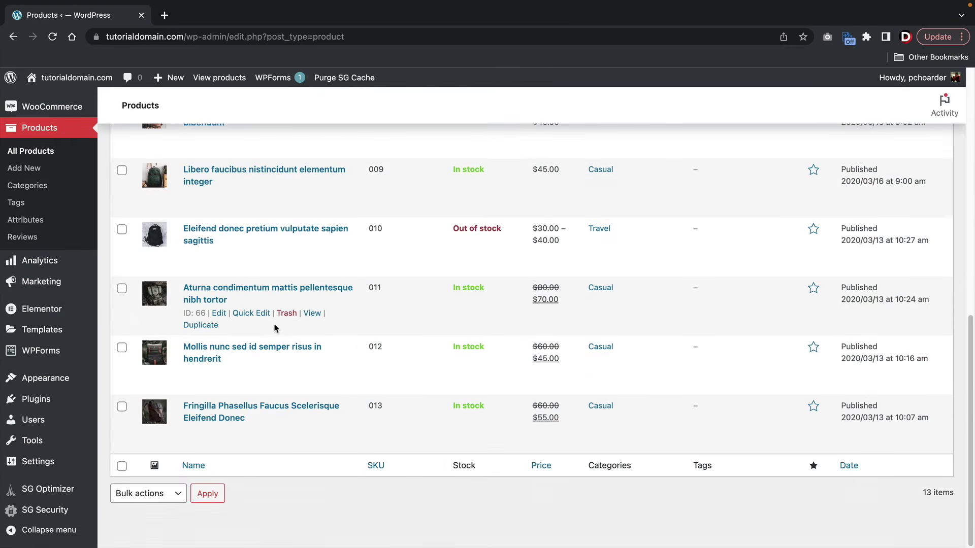
pyautogui.scroll(10, 276, 330)
pyautogui.scroll(1, 274, 328)
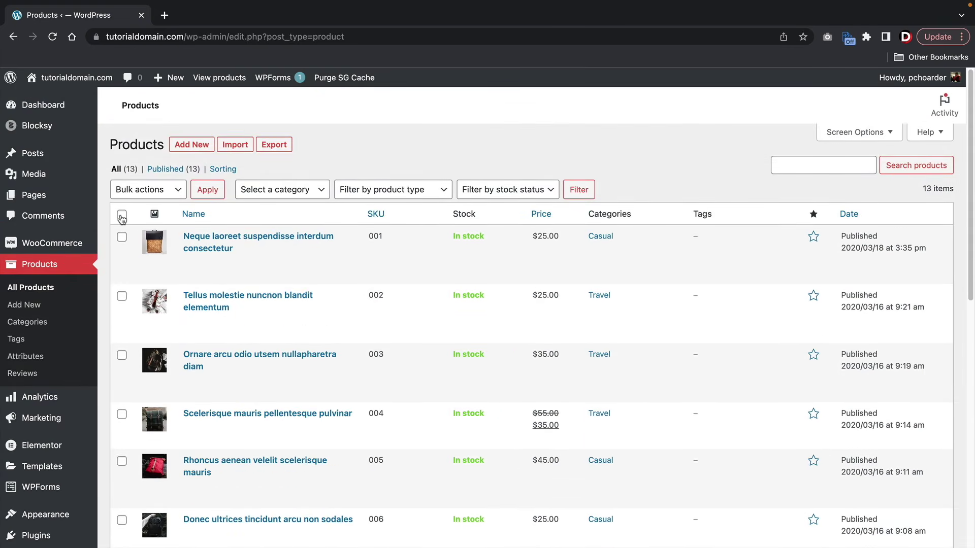
pyautogui.click(143, 190)
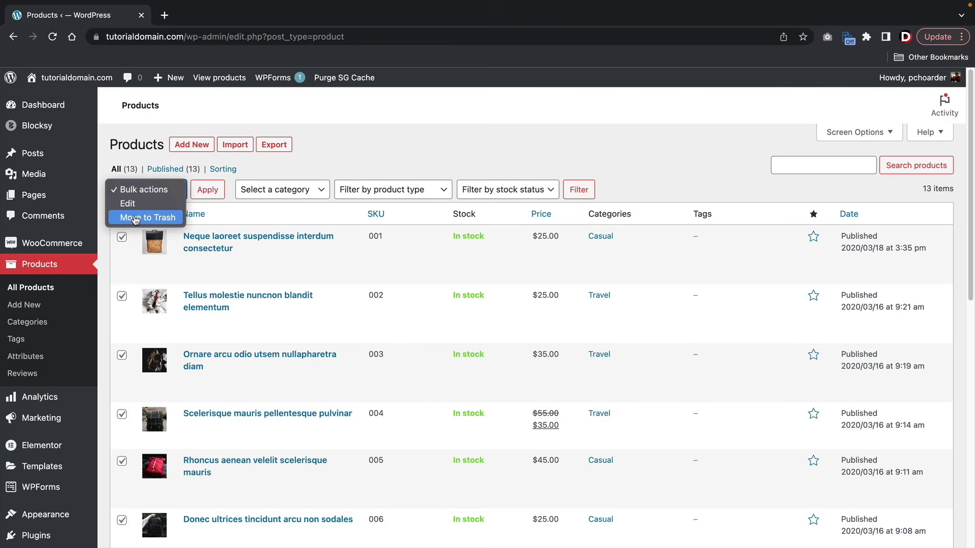
pyautogui.click(135, 218)
pyautogui.click(211, 195)
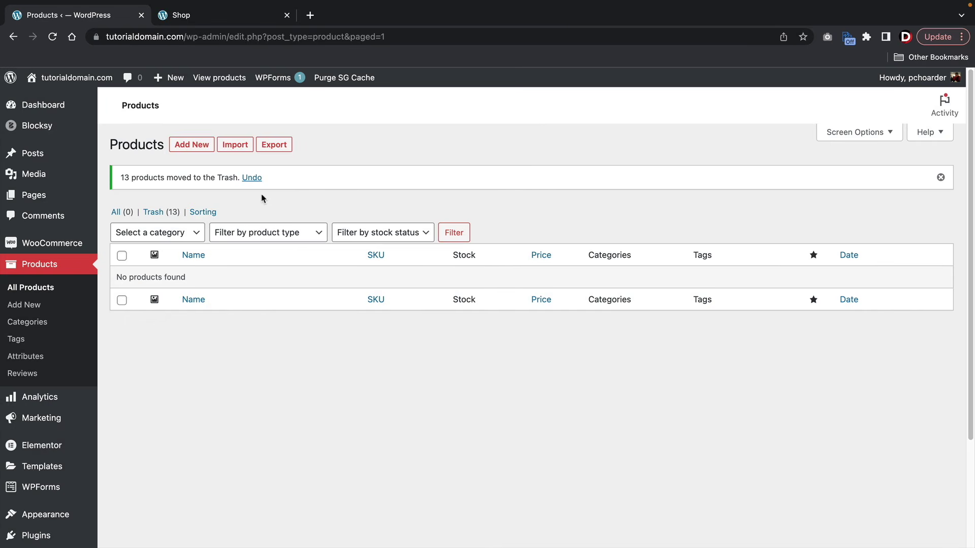
# - Confirm the storefront Shop page is empty, then start a new product with Add New
pyautogui.click(224, 16)
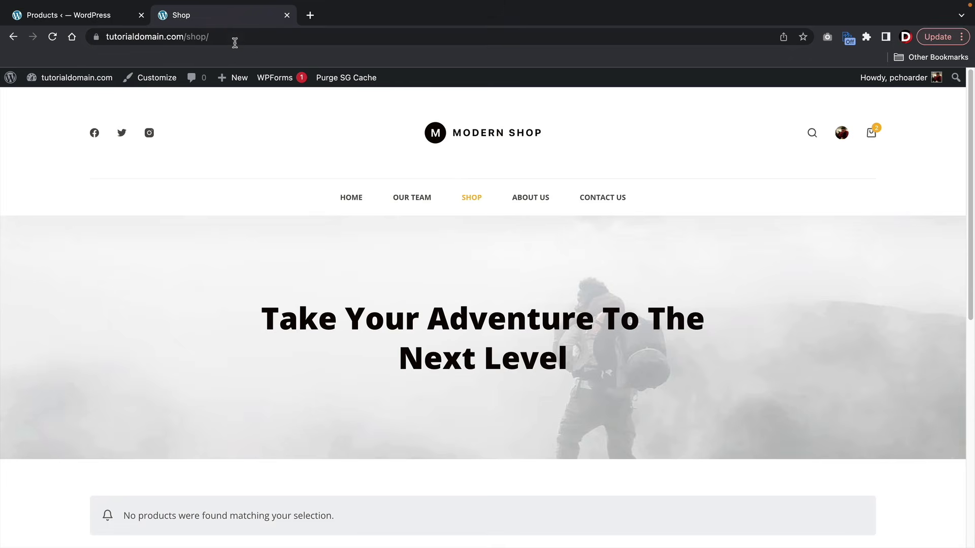
pyautogui.scroll(-5, 231, 223)
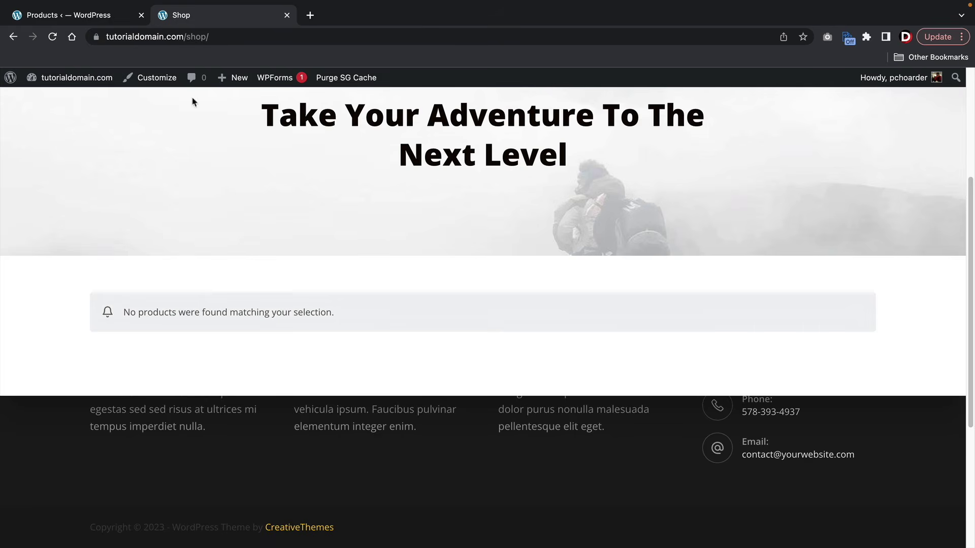
pyautogui.click(53, 19)
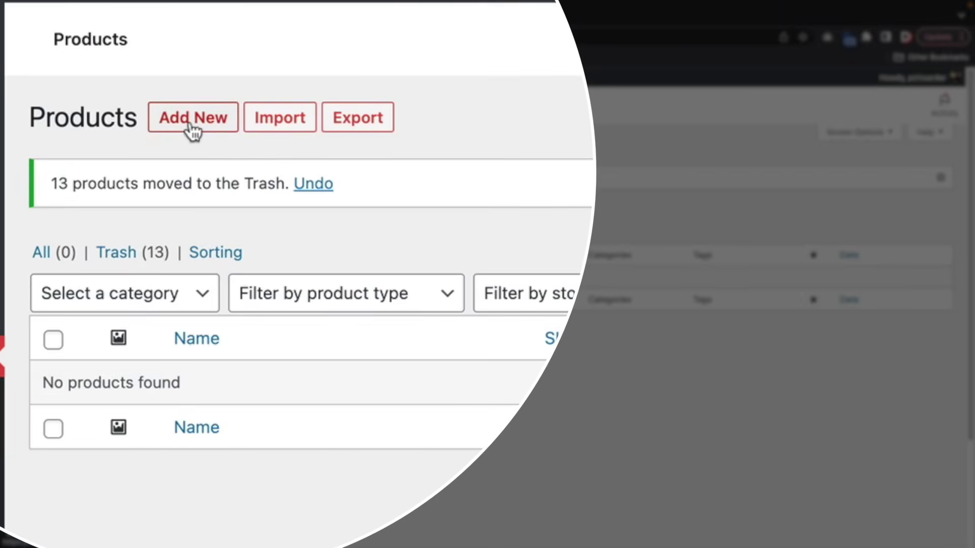
pyautogui.click(192, 118)
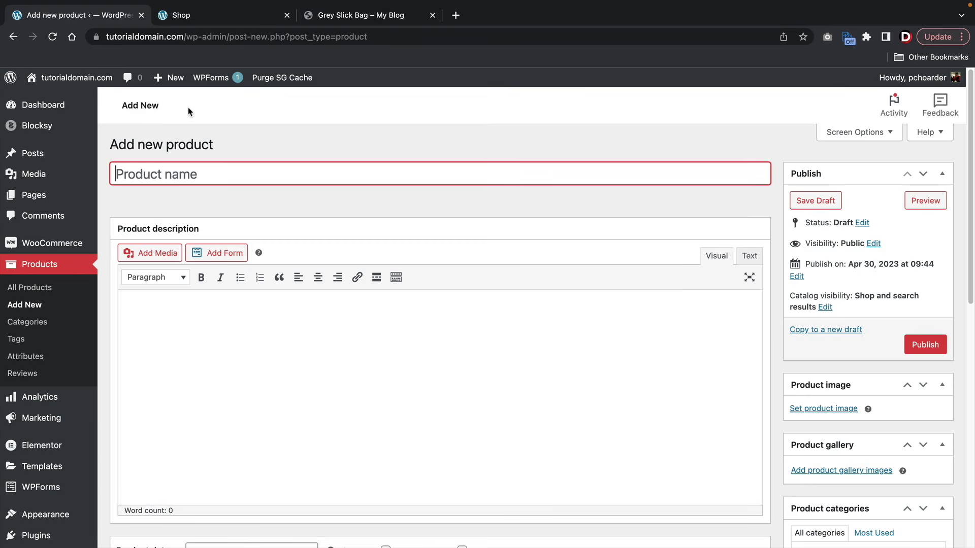
# - Review the Grey Slick Bag page's title and description, then return to the blank product form
pyautogui.click(335, 23)
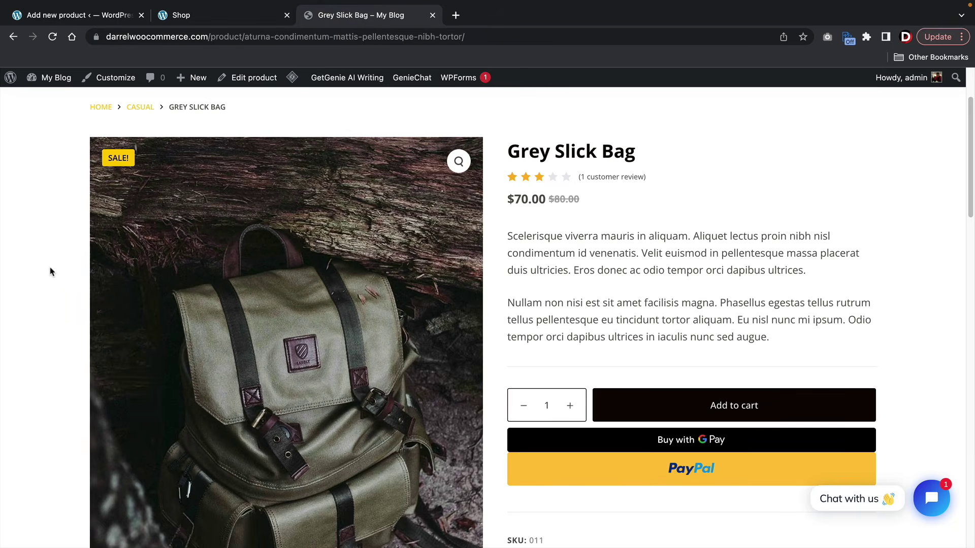
pyautogui.moveTo(641, 152); pyautogui.dragTo(504, 151)
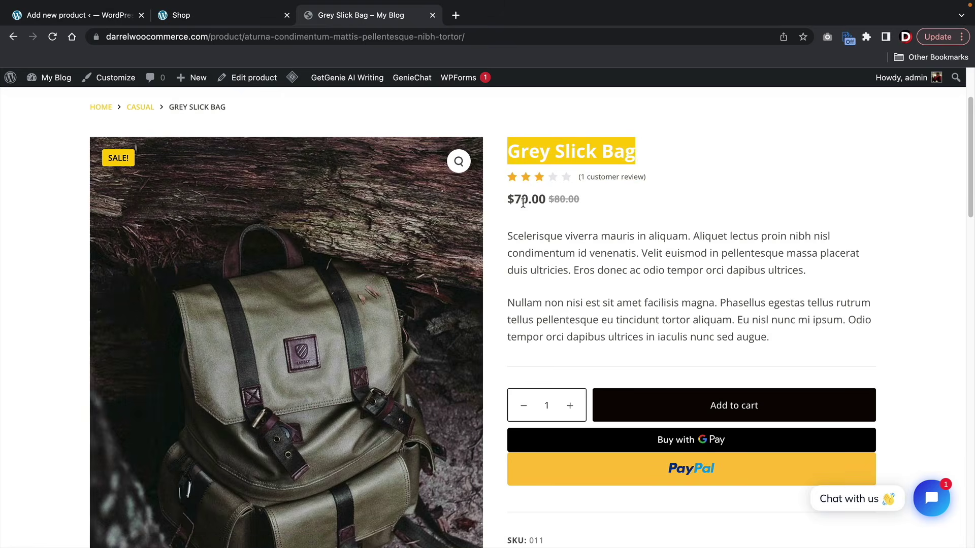
pyautogui.moveTo(507, 232); pyautogui.dragTo(755, 336)
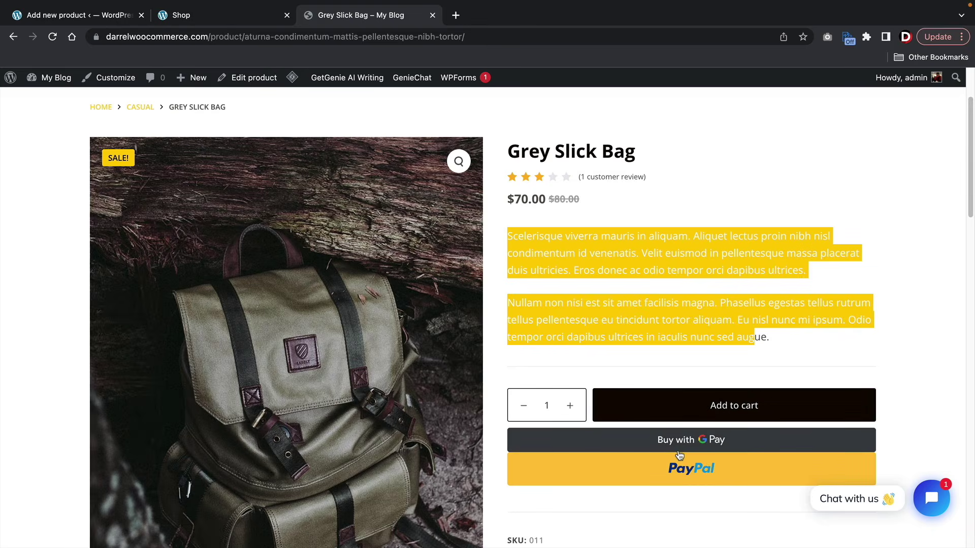
pyautogui.click(609, 296)
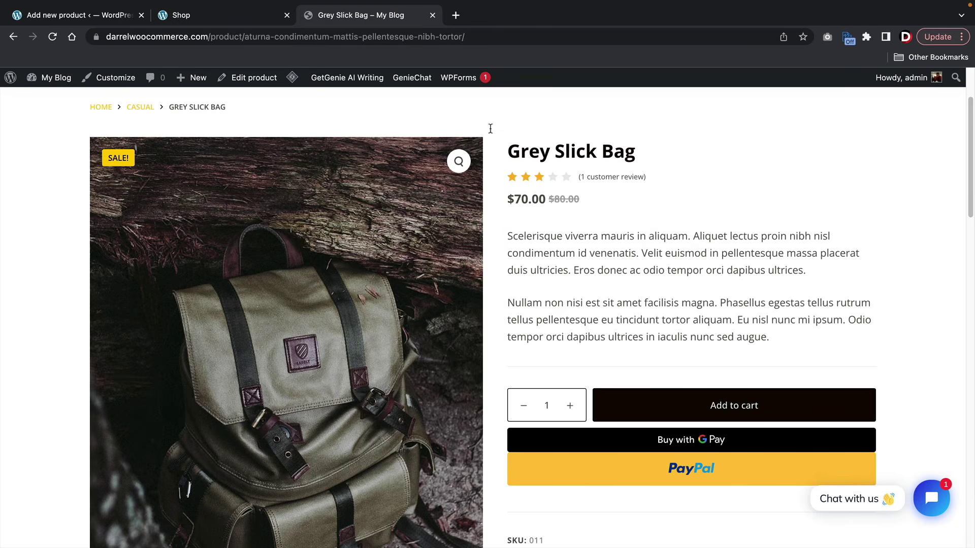
pyautogui.click(107, 18)
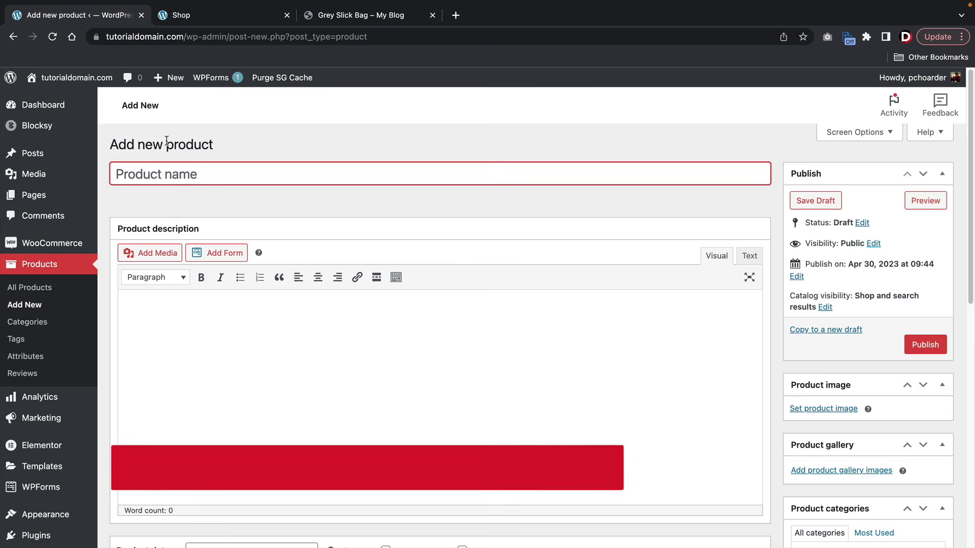
pyautogui.click(315, 215)
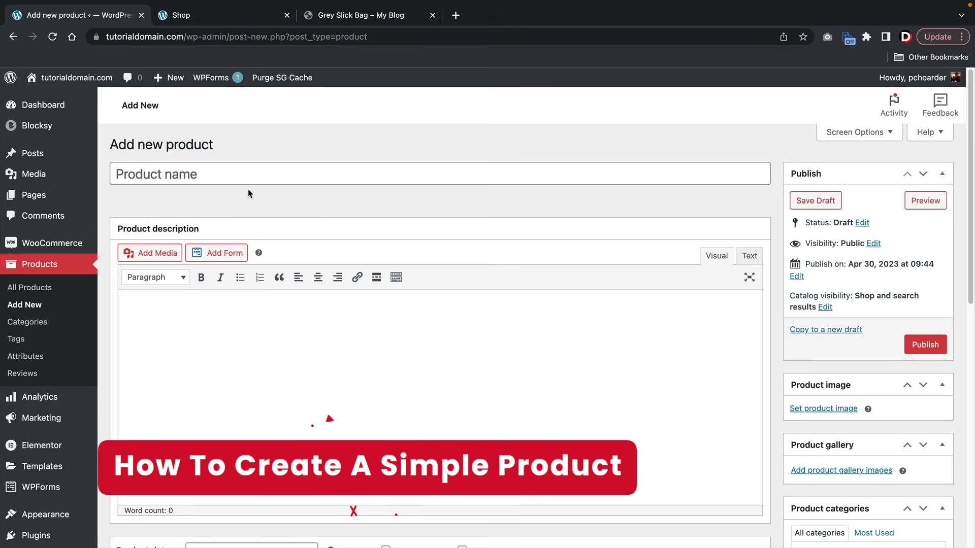
# - Enter 'Grey Simple Bag' as the product name
pyautogui.click(227, 172)
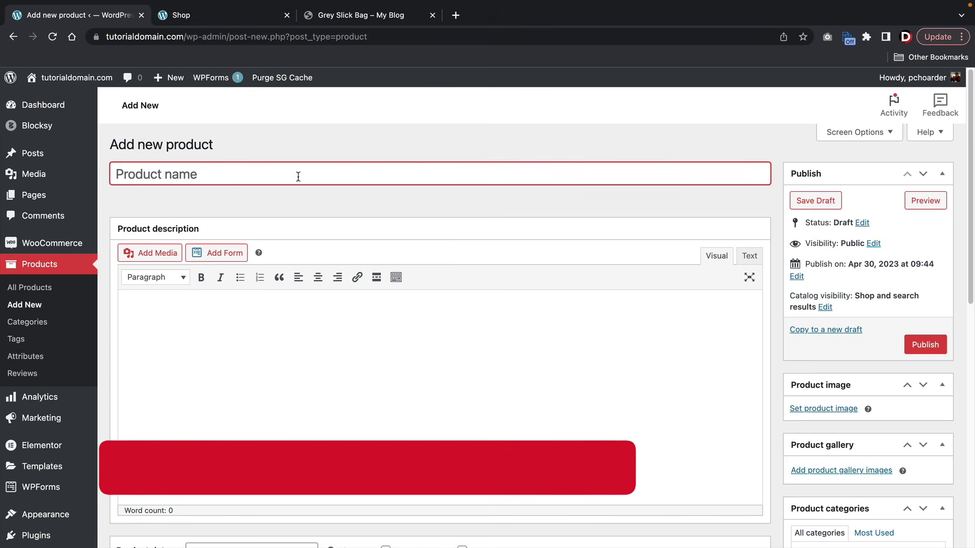
pyautogui.write('Grey Simple Bag')
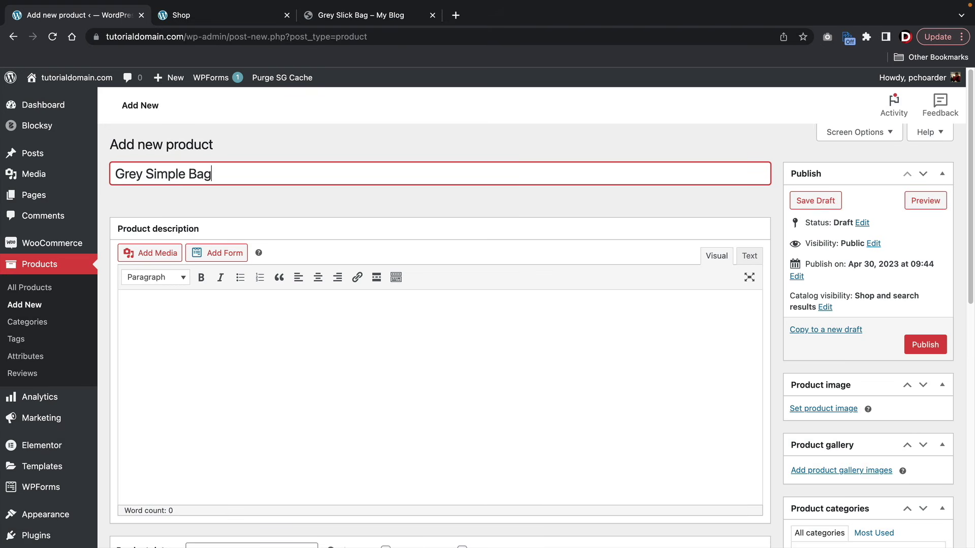
pyautogui.scroll(-3, 297, 180)
pyautogui.click(204, 329)
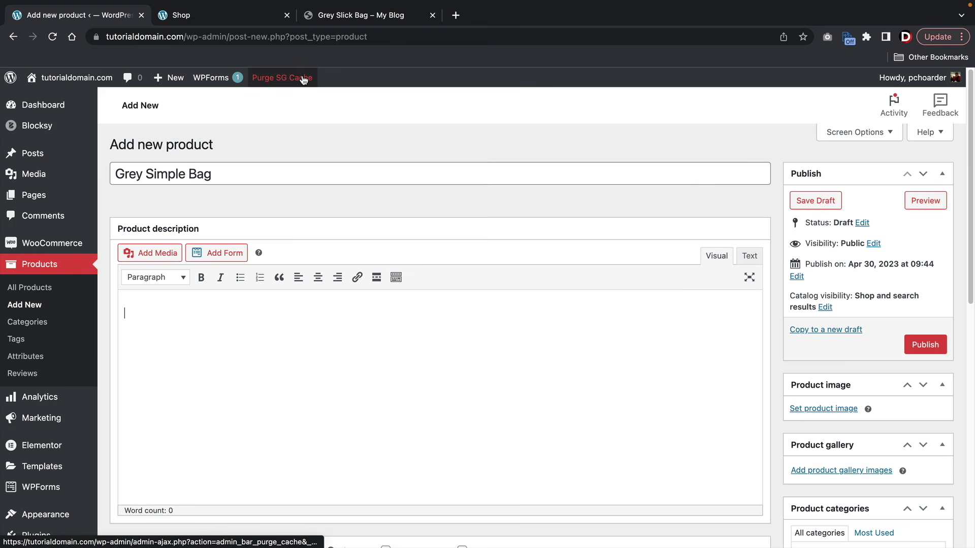
# - Copy the first description paragraph from the Grey Slick Bag page
pyautogui.click(366, 20)
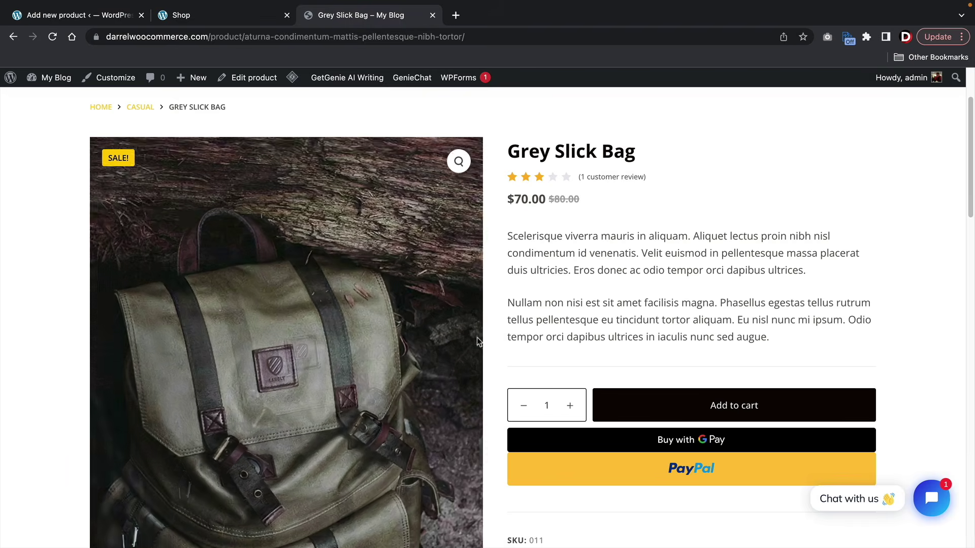
pyautogui.scroll(-10, 538, 327)
pyautogui.scroll(-3, 539, 327)
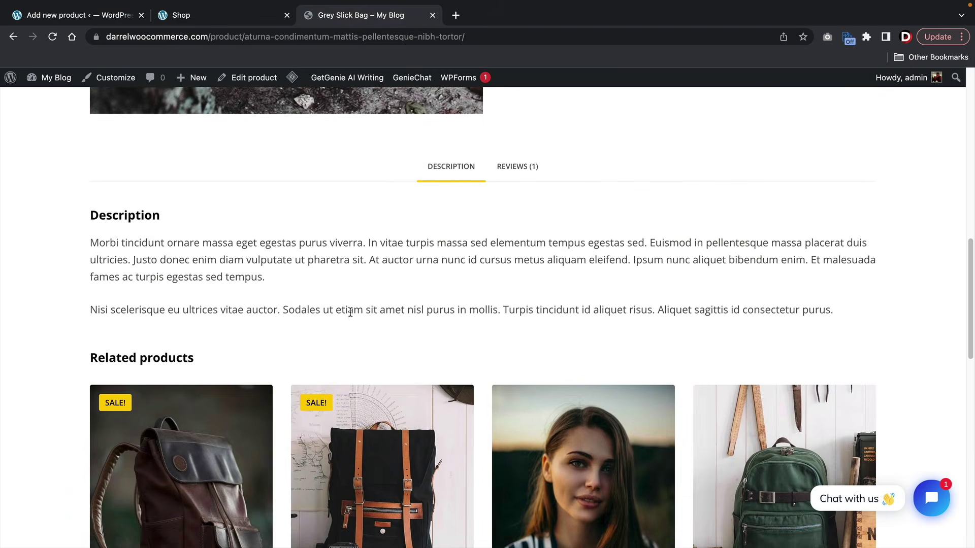
pyautogui.moveTo(337, 287); pyautogui.dragTo(89, 248)
pyautogui.press('super+c')
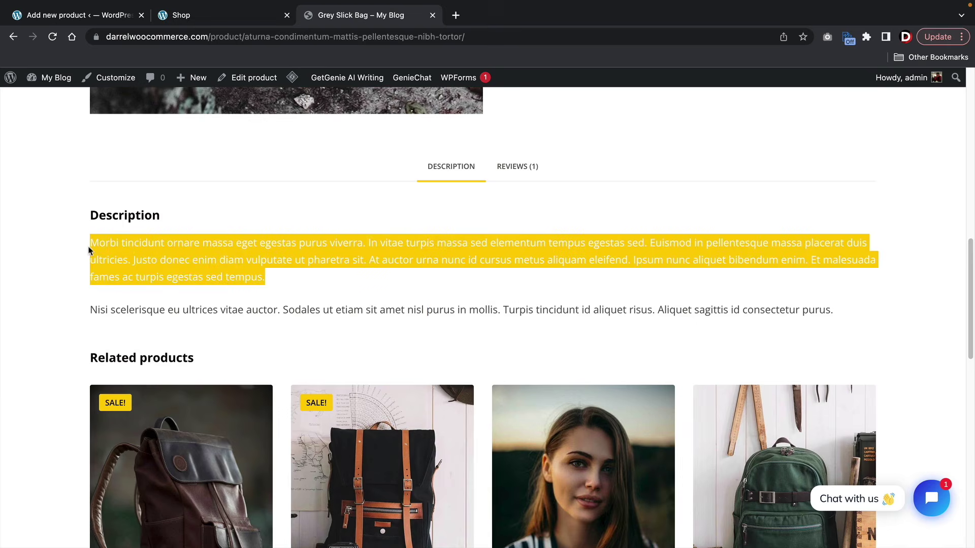
pyautogui.rightClick(102, 246)
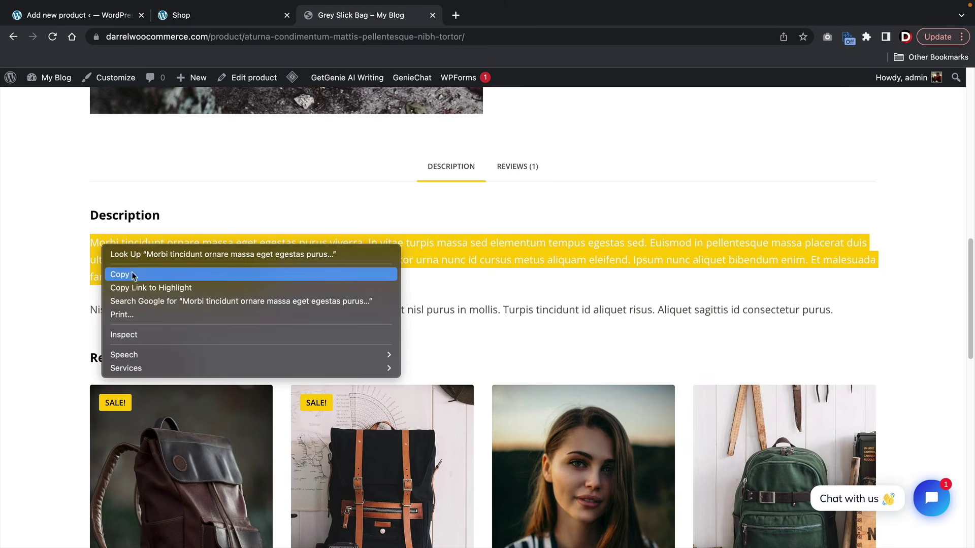
pyautogui.click(148, 275)
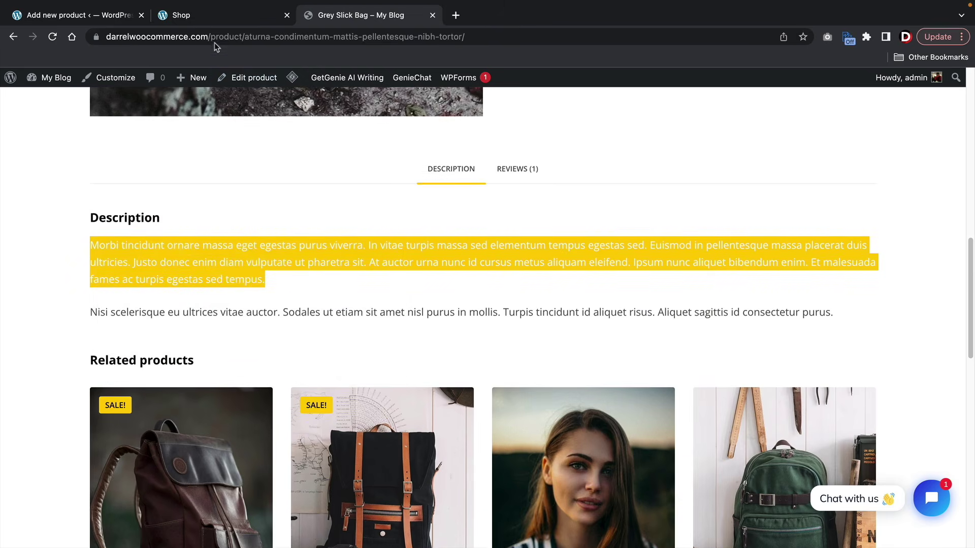
# - Paste the copied text into the description and split it into two paragraphs after 'pharetra sit.'
pyautogui.click(207, 18)
pyautogui.click(90, 22)
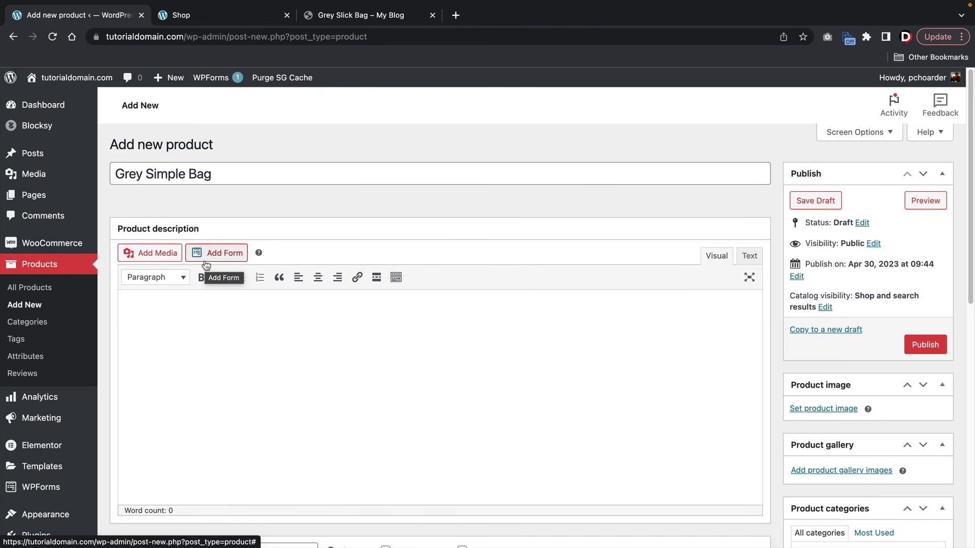
pyautogui.rightClick(134, 317)
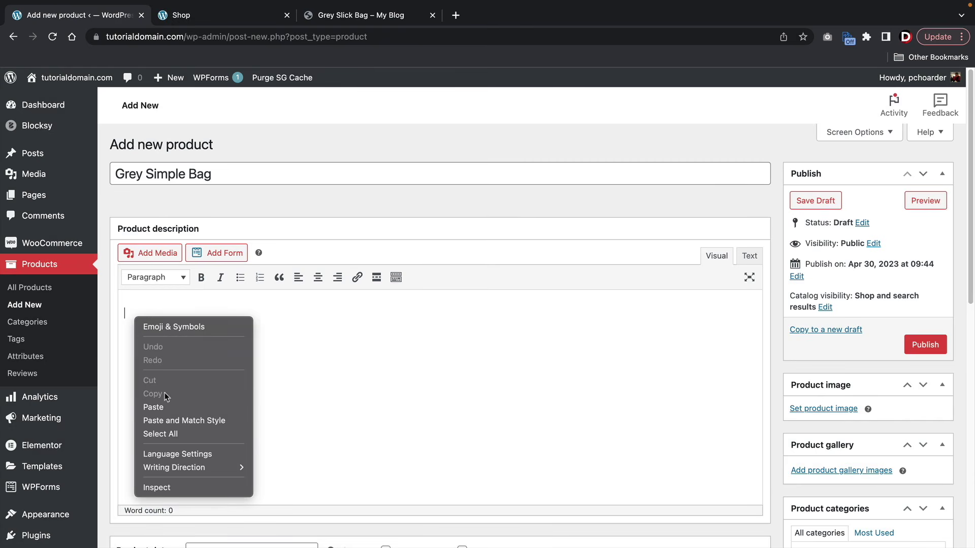
pyautogui.click(170, 408)
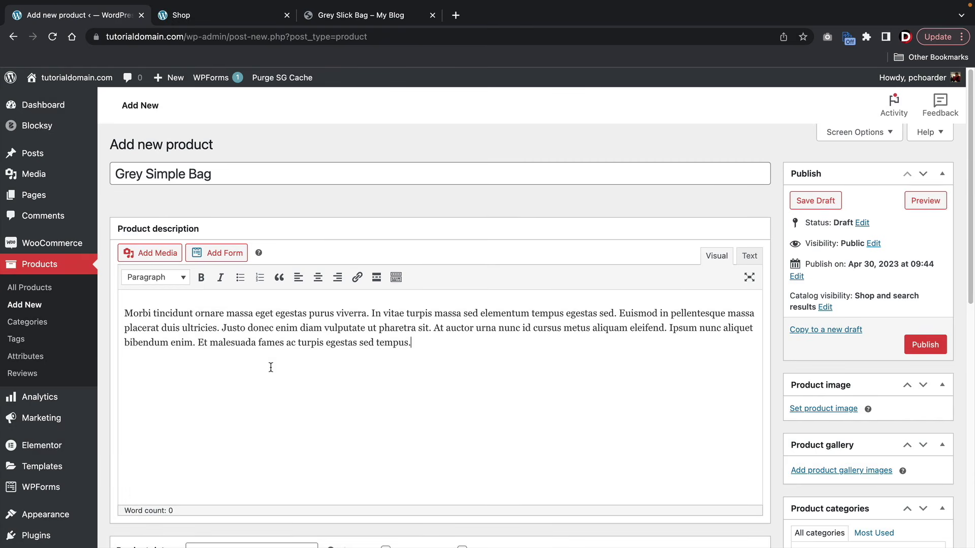
pyautogui.click(432, 328)
pyautogui.press('Return')
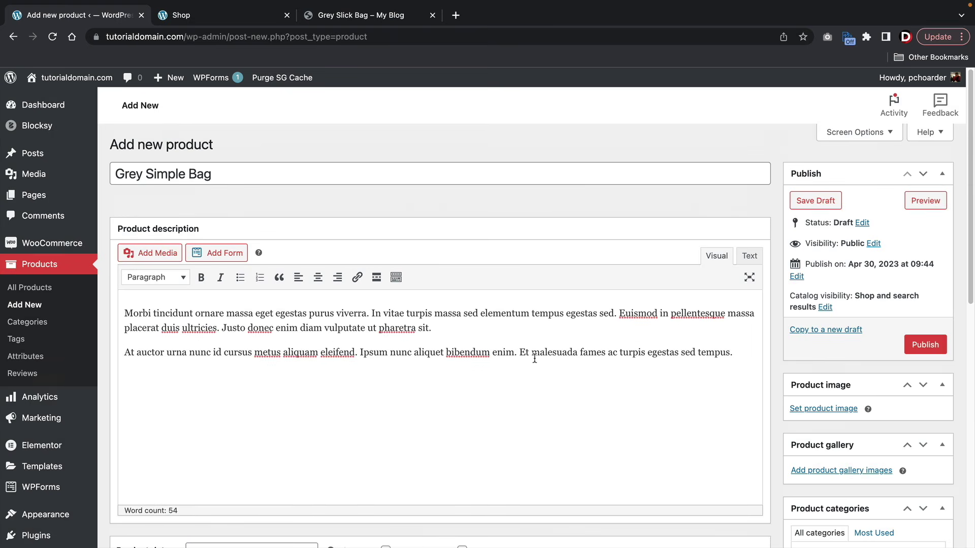
pyautogui.moveTo(750, 356); pyautogui.dragTo(89, 313)
pyautogui.click(218, 341)
pyautogui.scroll(-6, 304, 344)
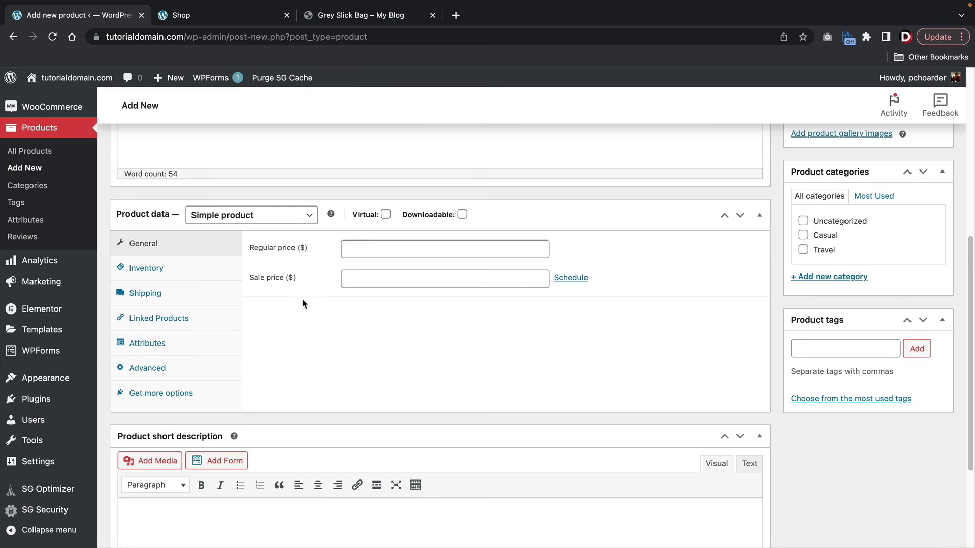
pyautogui.click(288, 219)
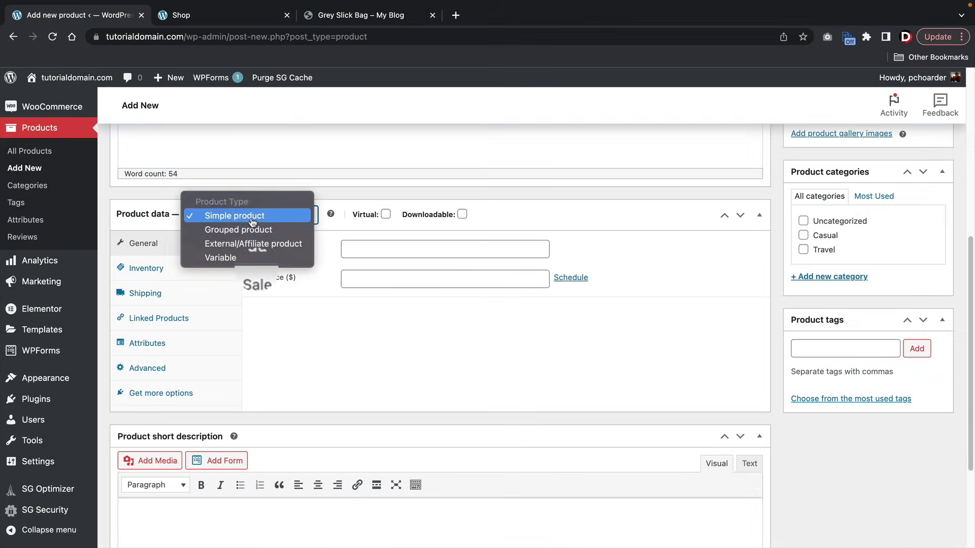
pyautogui.click(253, 218)
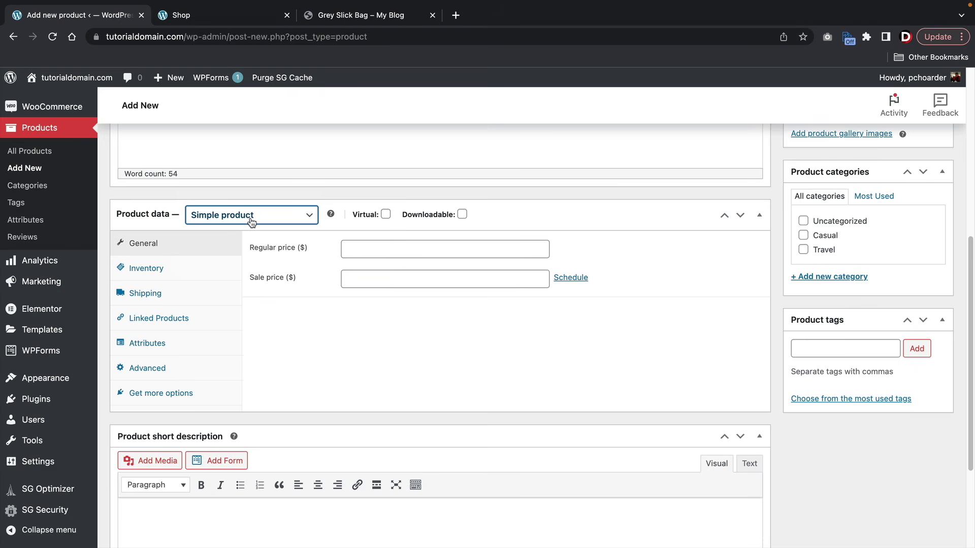
pyautogui.click(386, 214)
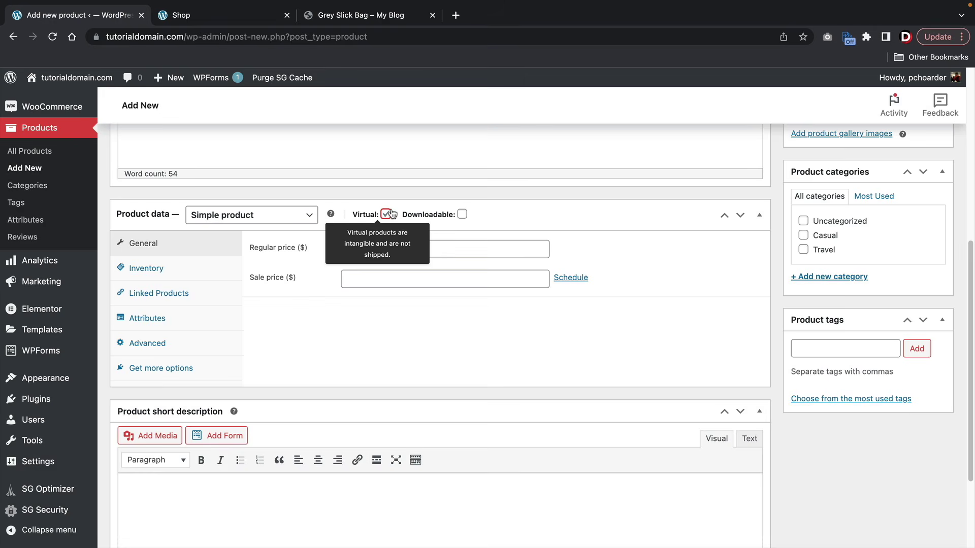
pyautogui.click(461, 214)
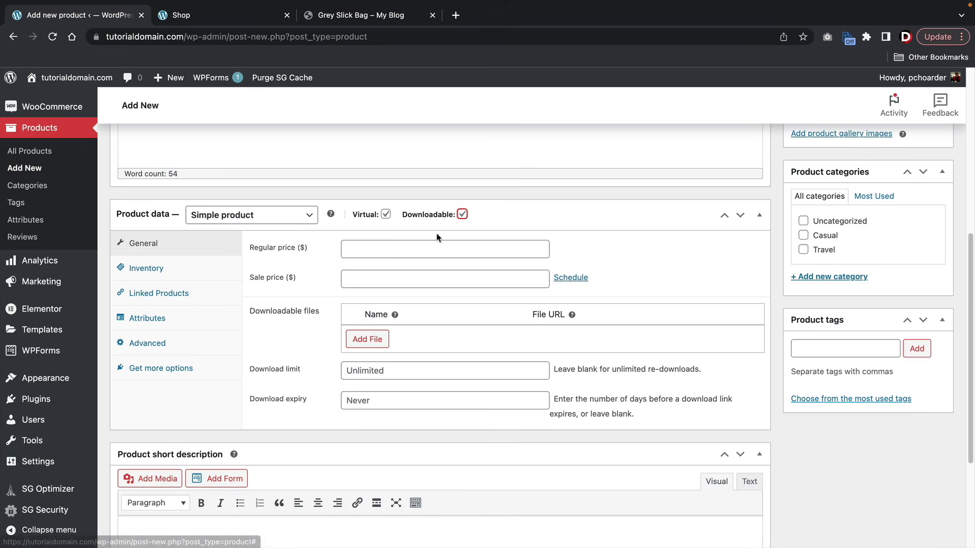
pyautogui.click(462, 215)
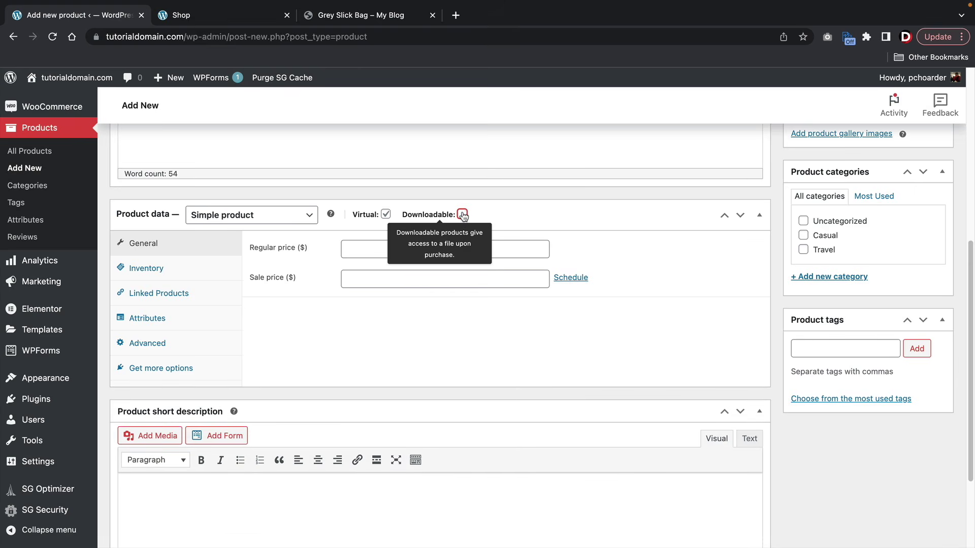
pyautogui.click(386, 214)
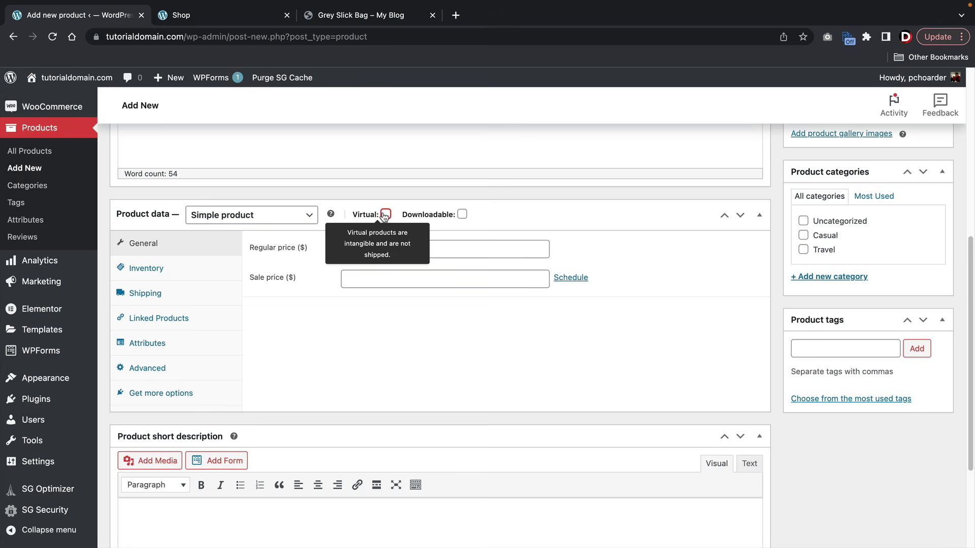
# - Enter a regular price of 50 and a sale price of 40
pyautogui.click(396, 249)
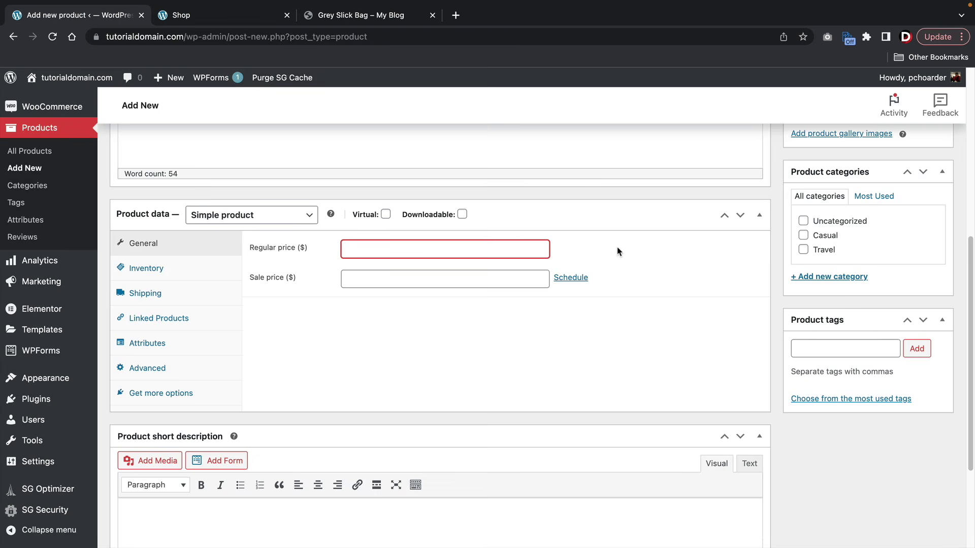
pyautogui.write('50')
pyautogui.press('Tab')
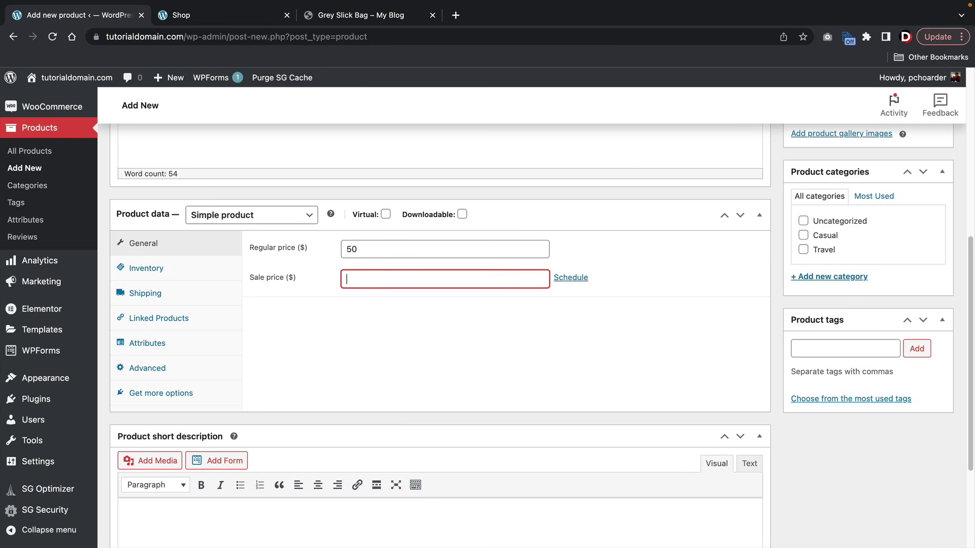
pyautogui.write('40')
# - Schedule the sale to run from 2023-04-29 to 2023-05-12
pyautogui.click(570, 277)
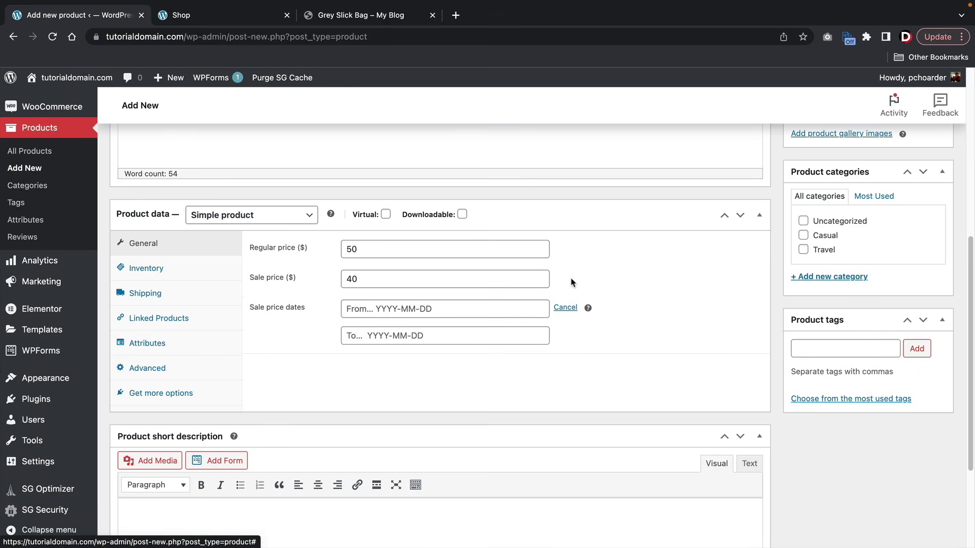
pyautogui.click(417, 308)
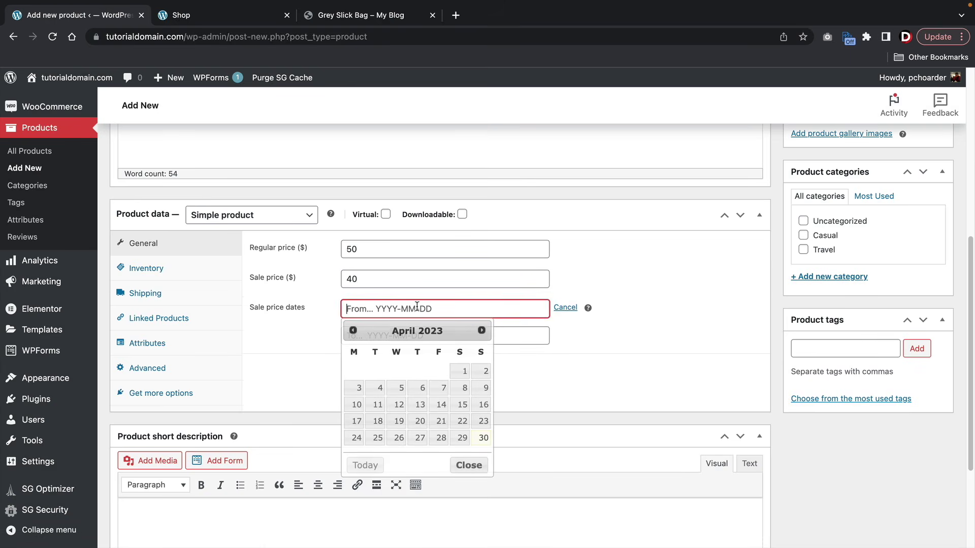
pyautogui.click(461, 440)
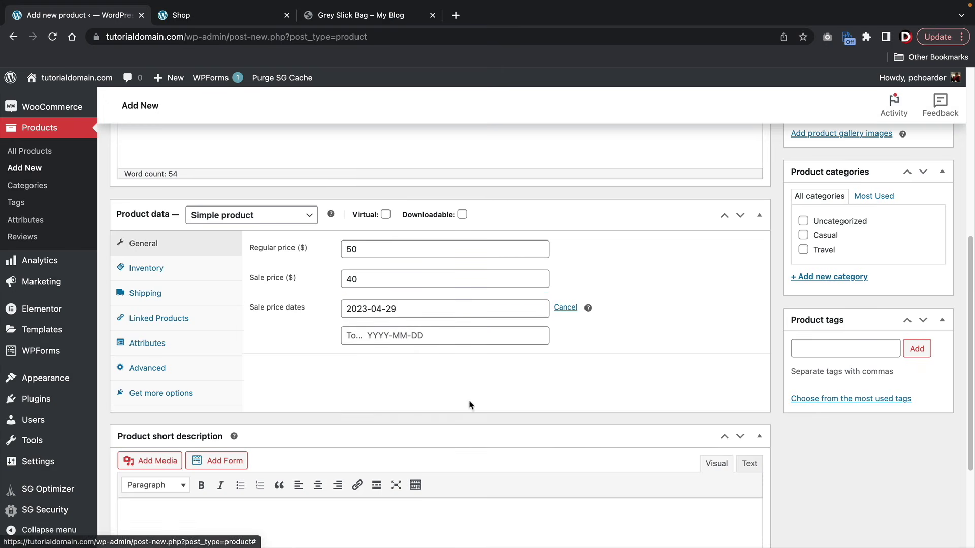
pyautogui.click(457, 335)
pyautogui.click(481, 357)
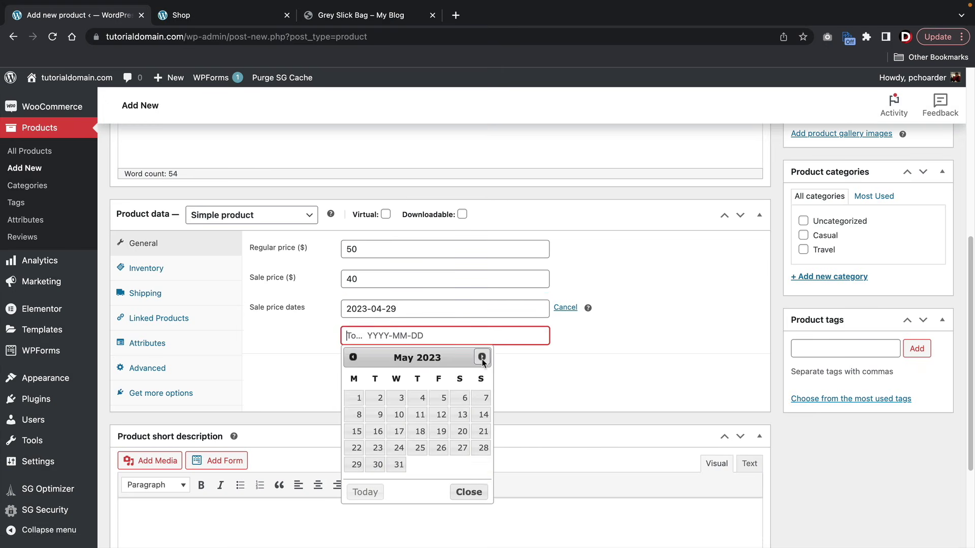
pyautogui.click(443, 415)
pyautogui.moveTo(388, 278); pyautogui.dragTo(334, 284)
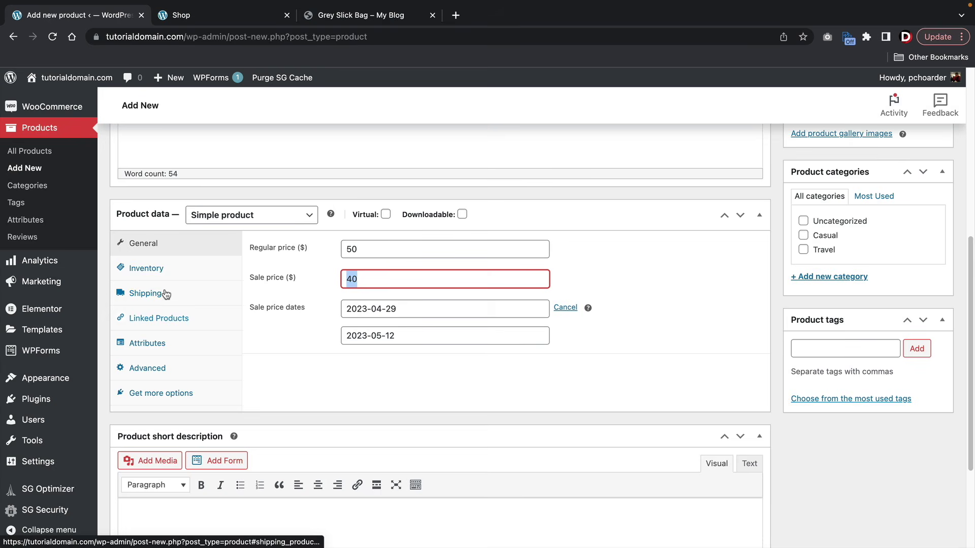
# - Keep stock tracking enabled in the product's Inventory settings
pyautogui.click(179, 272)
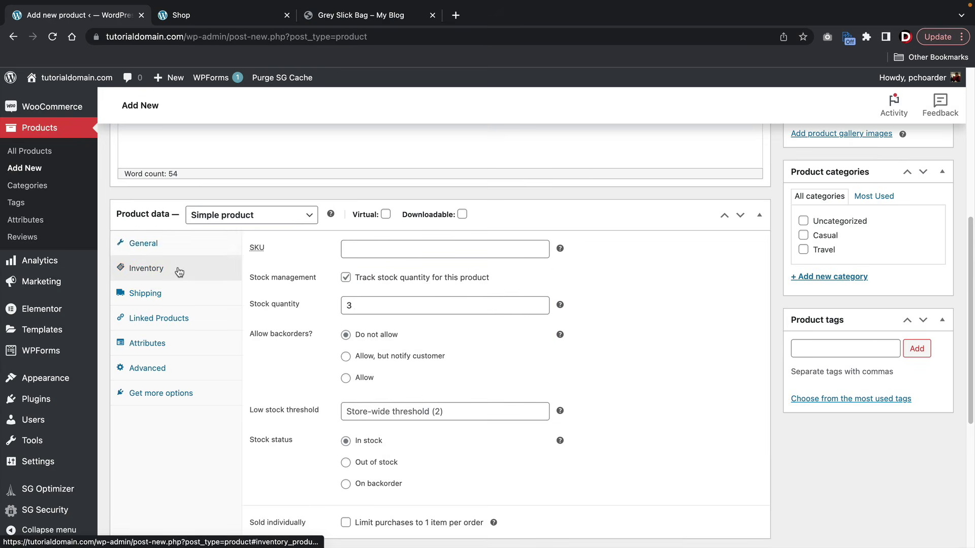
pyautogui.click(426, 250)
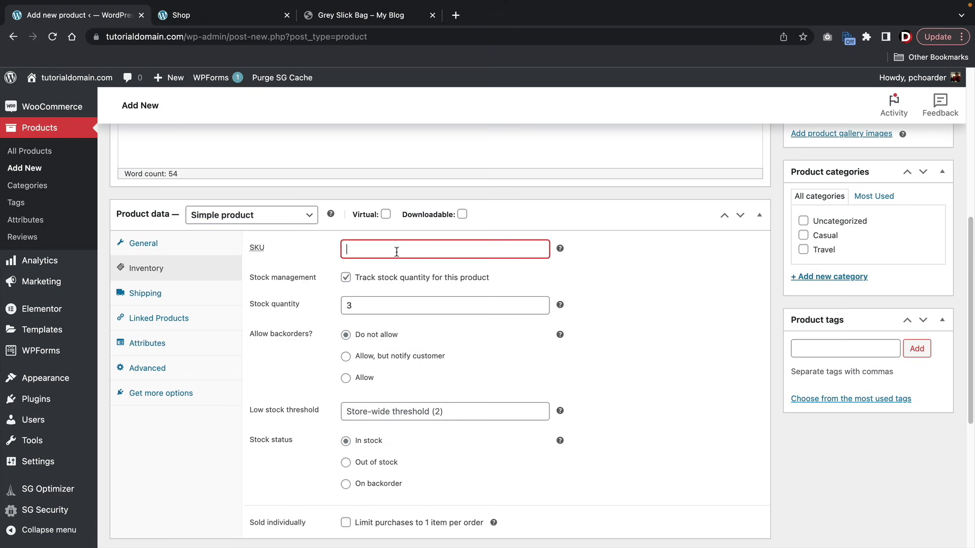
pyautogui.click(346, 277)
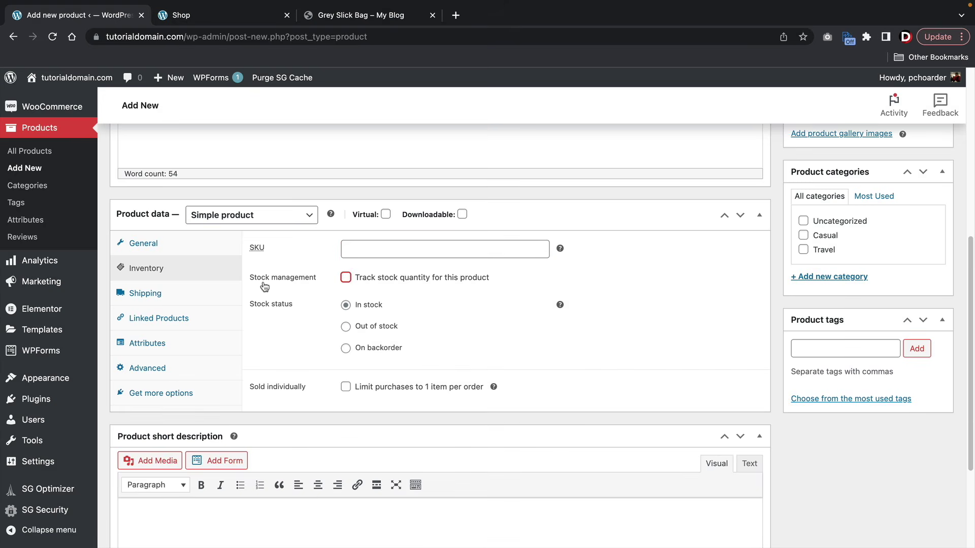
pyautogui.click(380, 278)
pyautogui.click(345, 278)
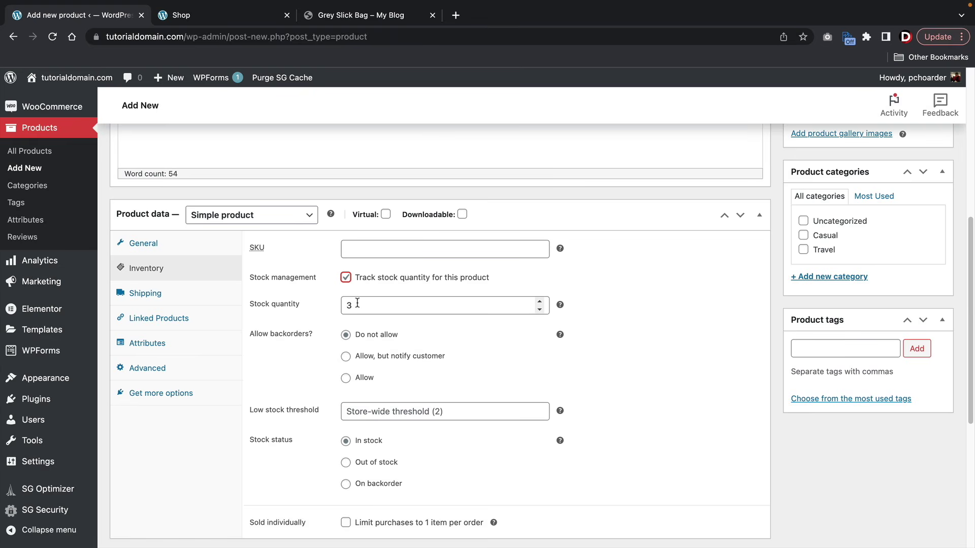
# - Set stock quantity to 1000 and leave backorders as Do not allow
pyautogui.doubleClick(358, 303)
pyautogui.write('1000')
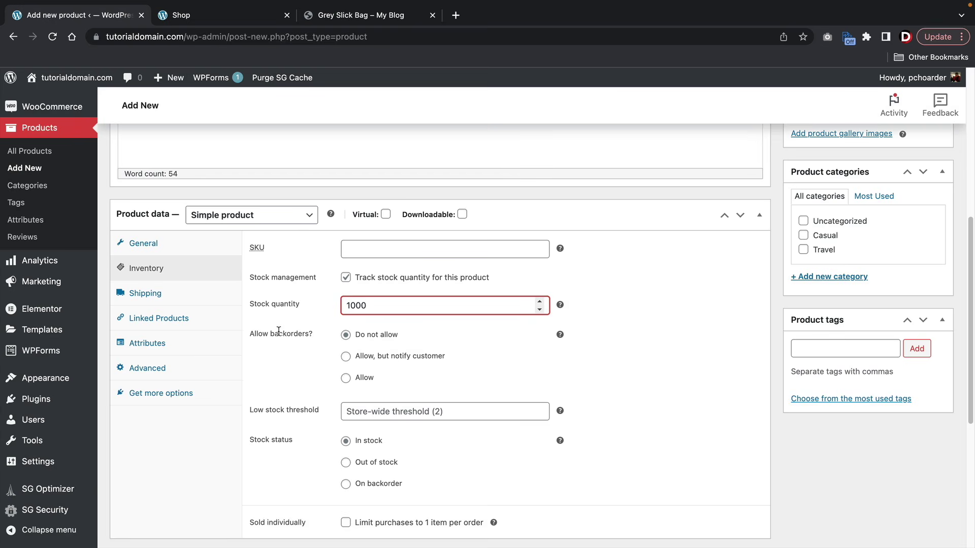
pyautogui.click(346, 378)
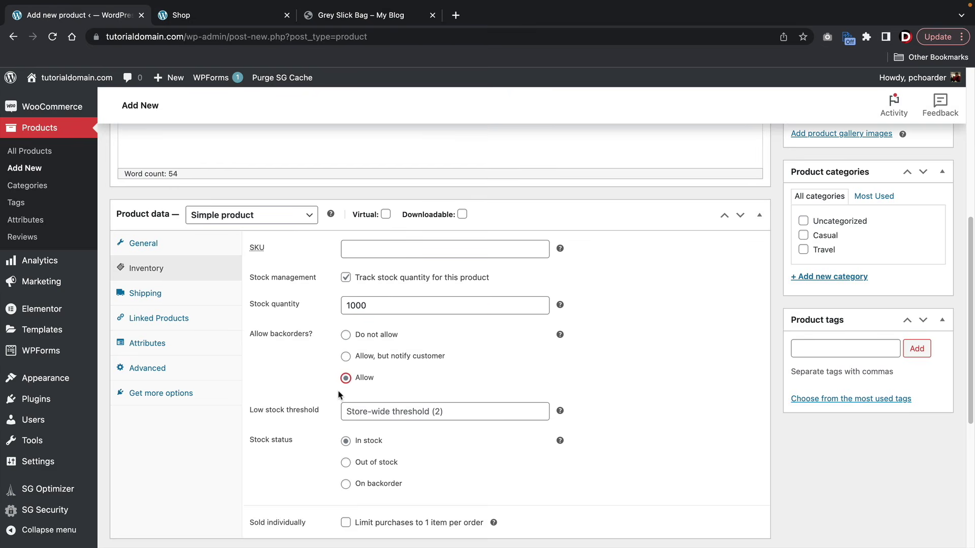
pyautogui.click(346, 357)
pyautogui.click(347, 335)
# - Set the low stock threshold to 48
pyautogui.scroll(-1, 347, 338)
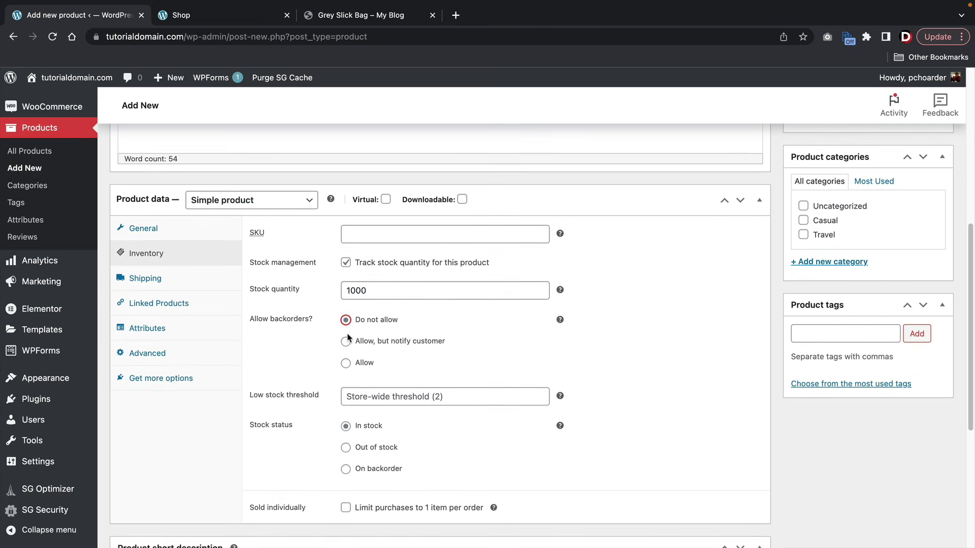
pyautogui.click(390, 386)
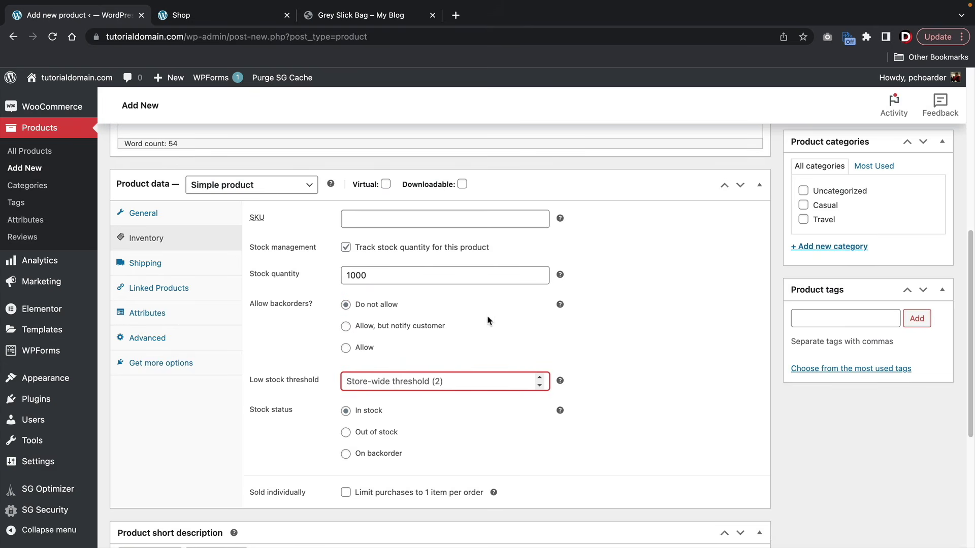
pyautogui.moveTo(363, 247); pyautogui.dragTo(490, 248)
pyautogui.click(492, 250)
pyautogui.click(484, 385)
pyautogui.write('50')
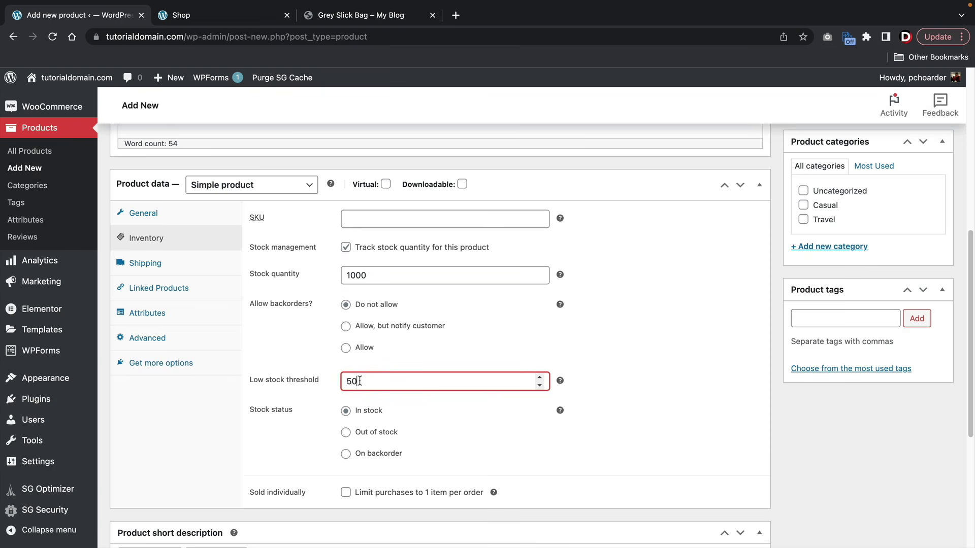
# - Leave Sold individually unchecked so multiple items can be bought per order
pyautogui.scroll(-2, 359, 381)
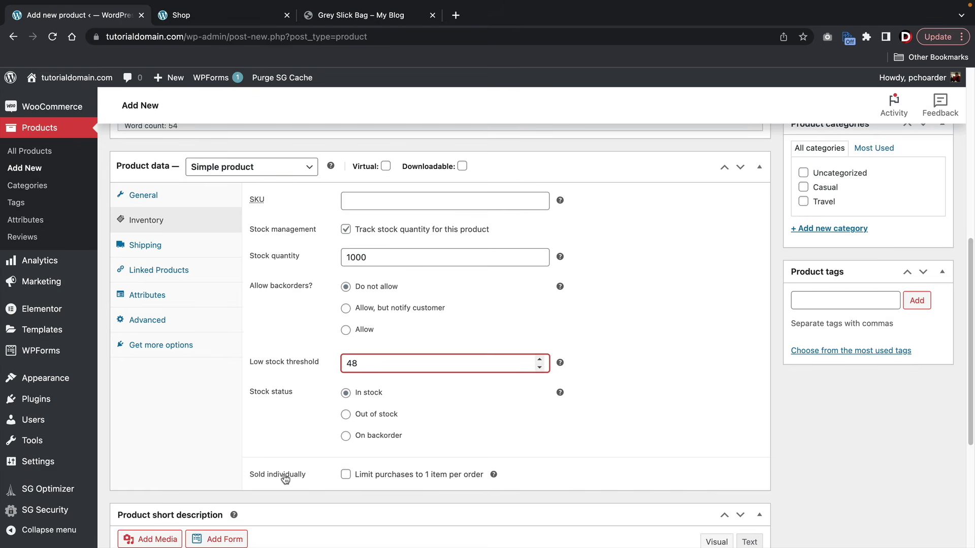
pyautogui.click(345, 475)
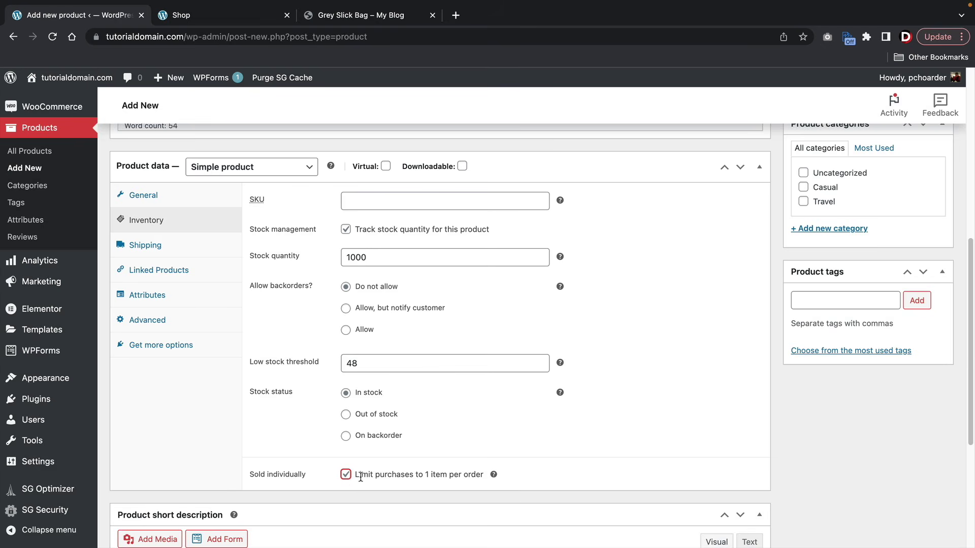
pyautogui.scroll(-1, 365, 470)
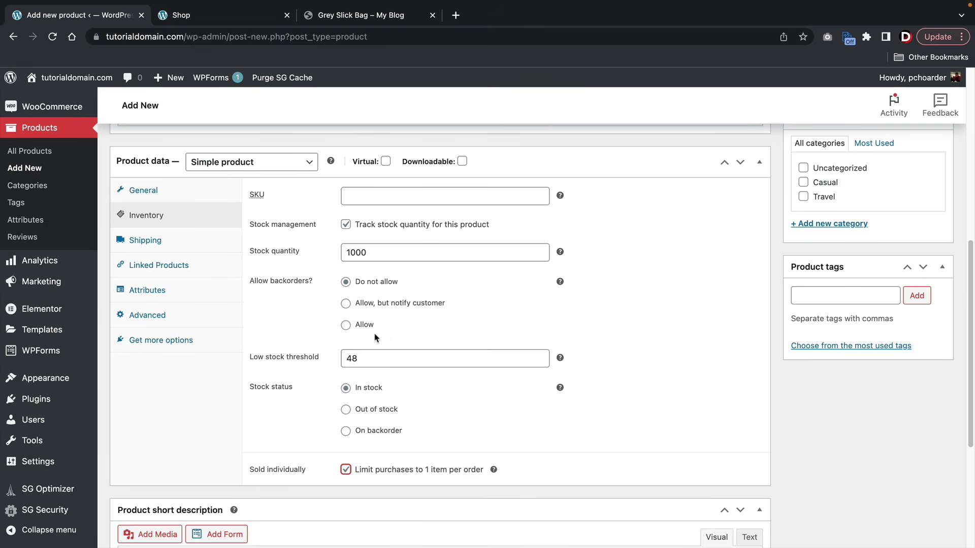
pyautogui.click(345, 470)
pyautogui.click(178, 244)
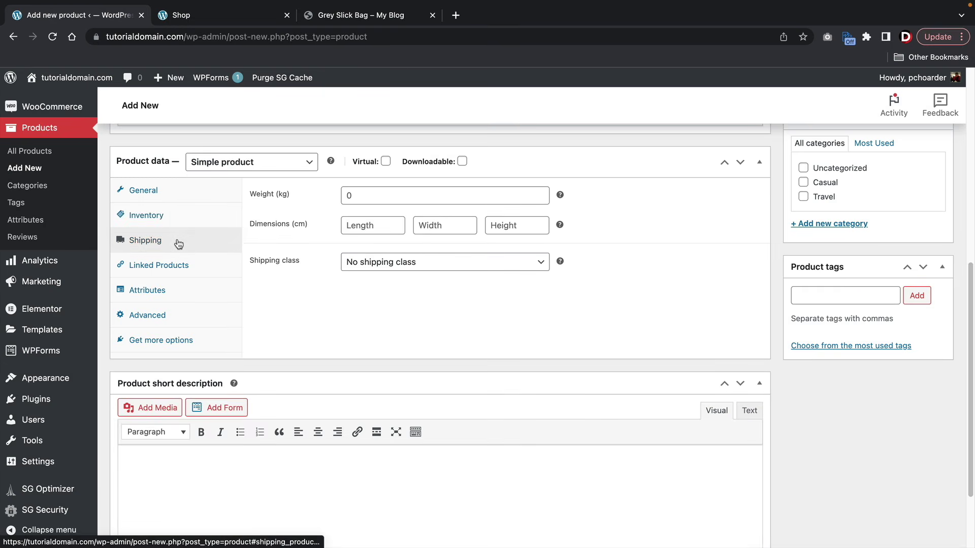
# - Set the product weight to 2 kg
pyautogui.click(380, 193)
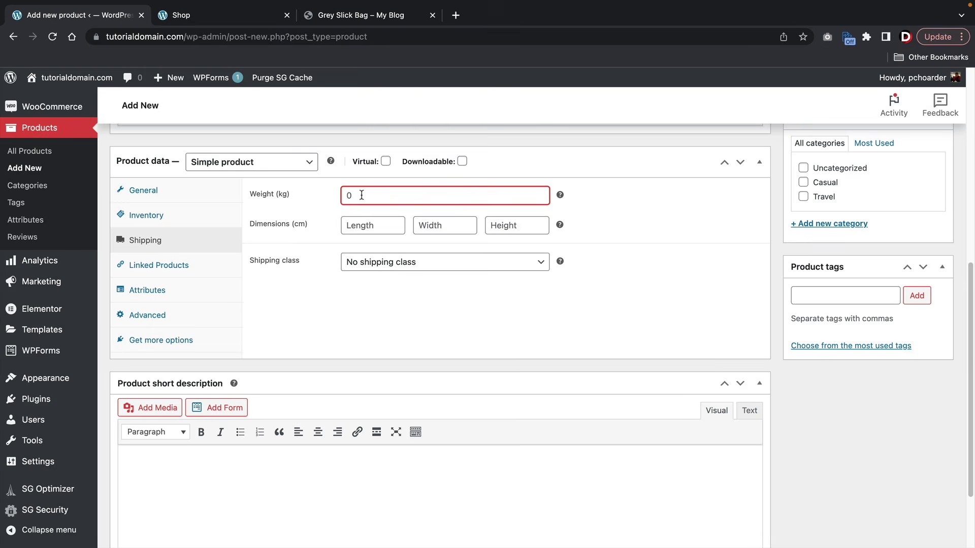
pyautogui.write('10')
pyautogui.doubleClick(361, 196)
pyautogui.write('2')
# - Enter dimensions 10 × 5 × 5 cm and keep No shipping class
pyautogui.click(354, 224)
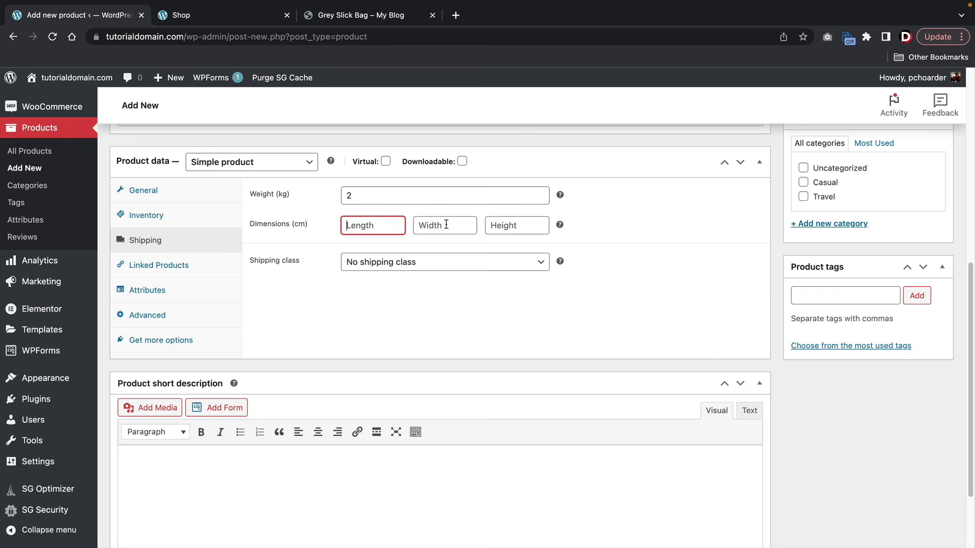
pyautogui.write('10')
pyautogui.press('Tab')
pyautogui.write('5')
pyautogui.press('Tab')
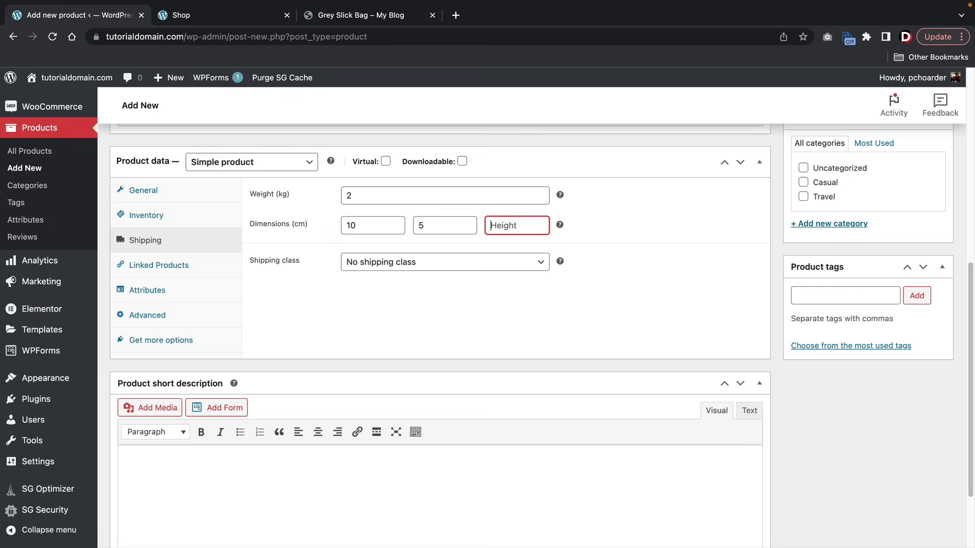
pyautogui.write('5')
pyautogui.click(387, 263)
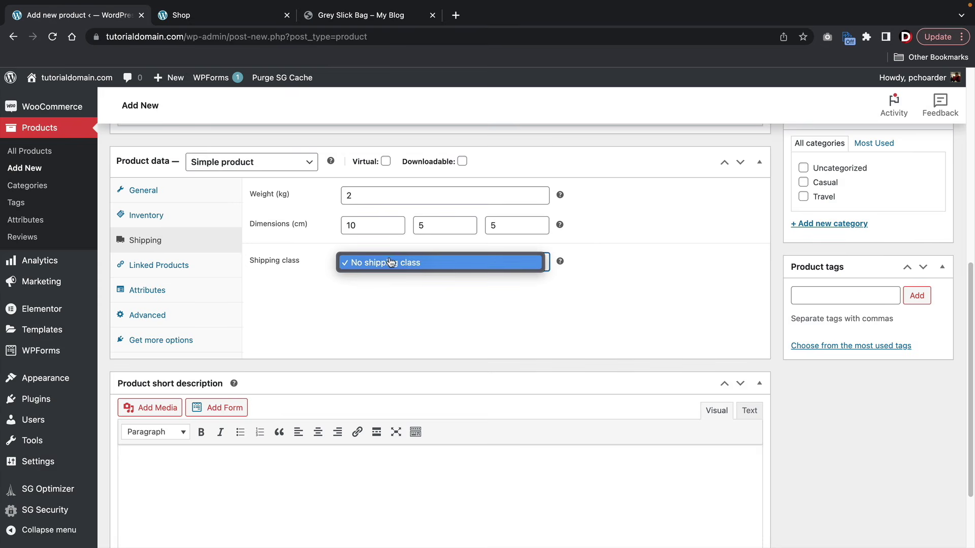
pyautogui.click(392, 264)
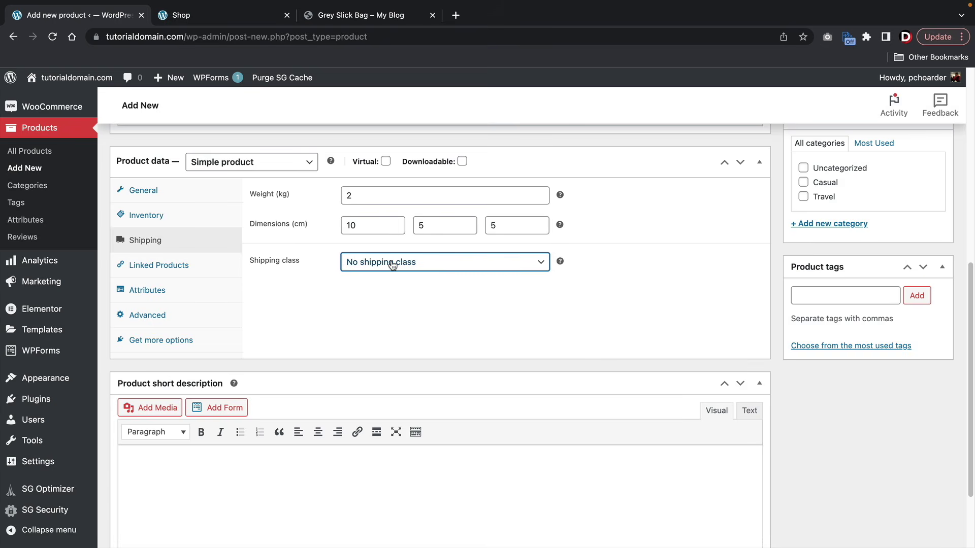
pyautogui.click(172, 266)
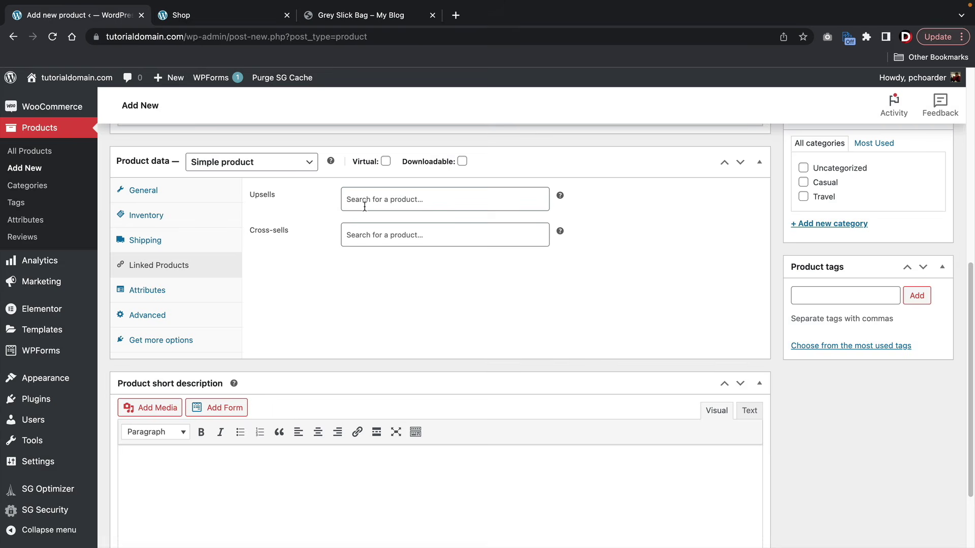
# - Change the Advanced menu order from 0 to -1, leaving reviews enabled
pyautogui.click(179, 290)
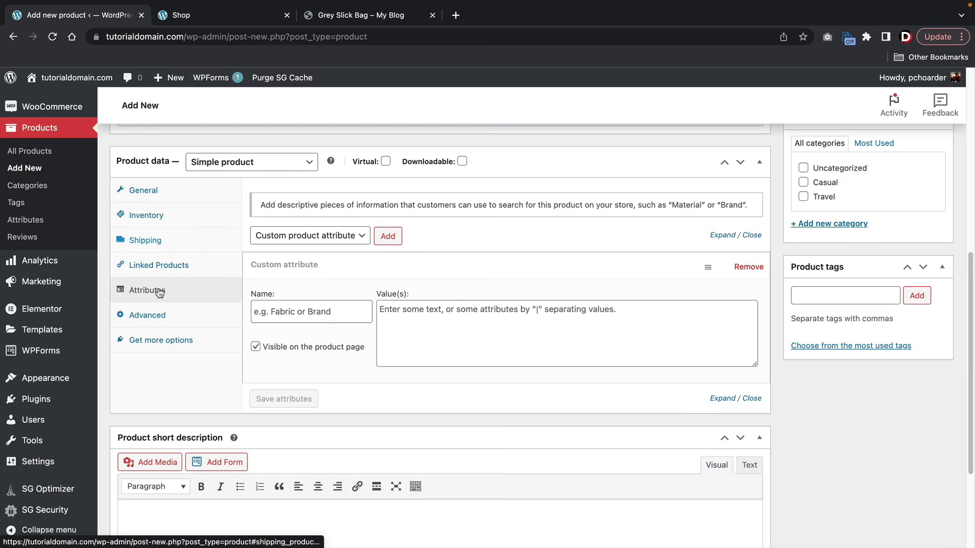
pyautogui.click(155, 315)
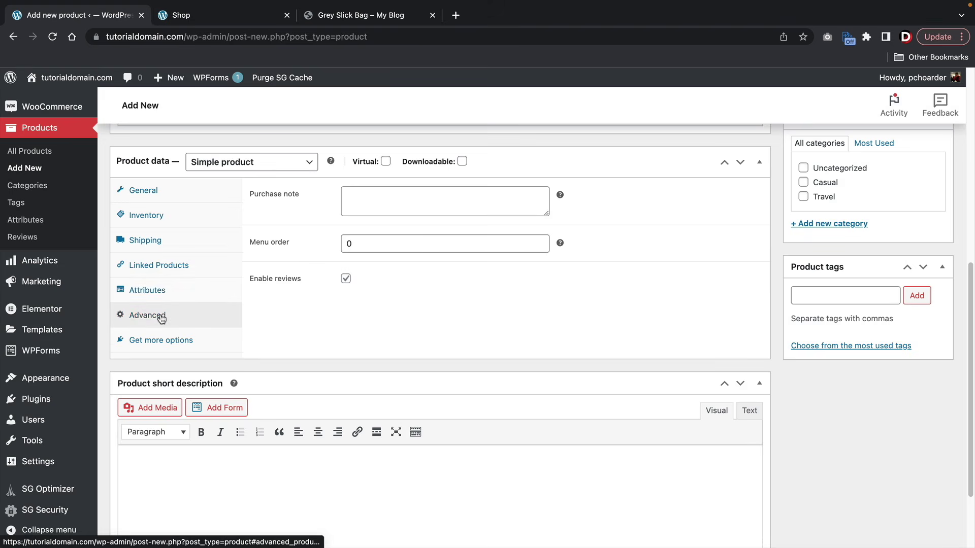
pyautogui.click(377, 201)
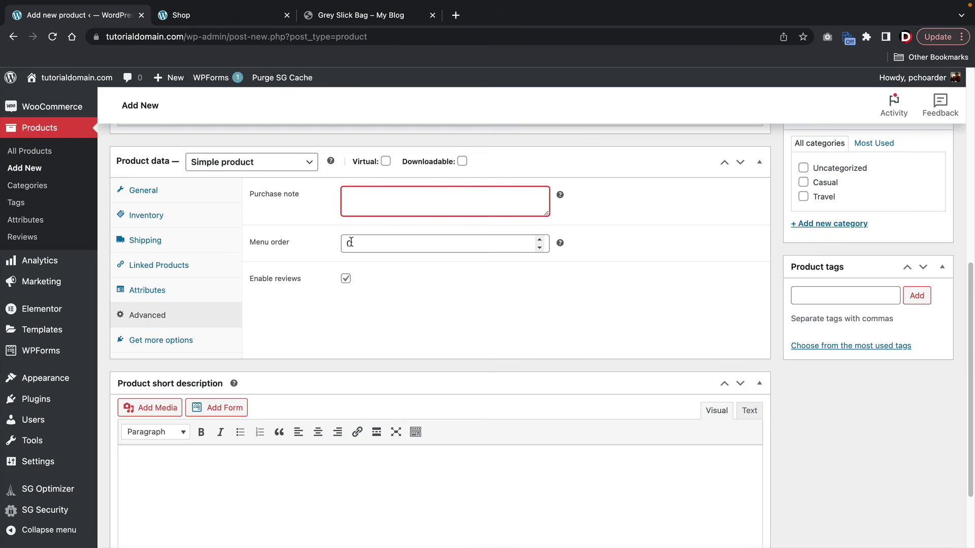
pyautogui.click(413, 243)
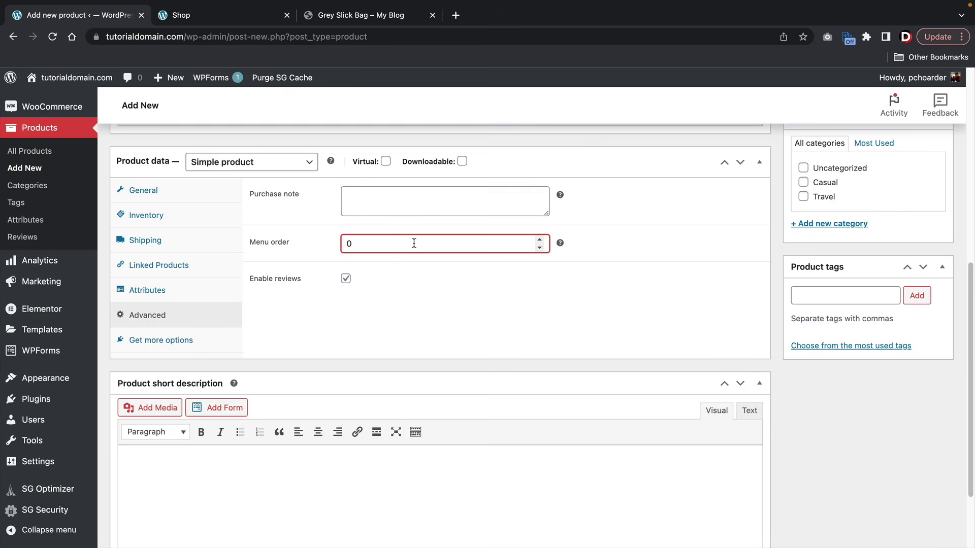
pyautogui.press('BackSpace')
pyautogui.write('-1')
pyautogui.scroll(-2, 456, 264)
# - Copy the Grey Slick Bag's two short description paragraphs and come back to the editor
pyautogui.click(258, 374)
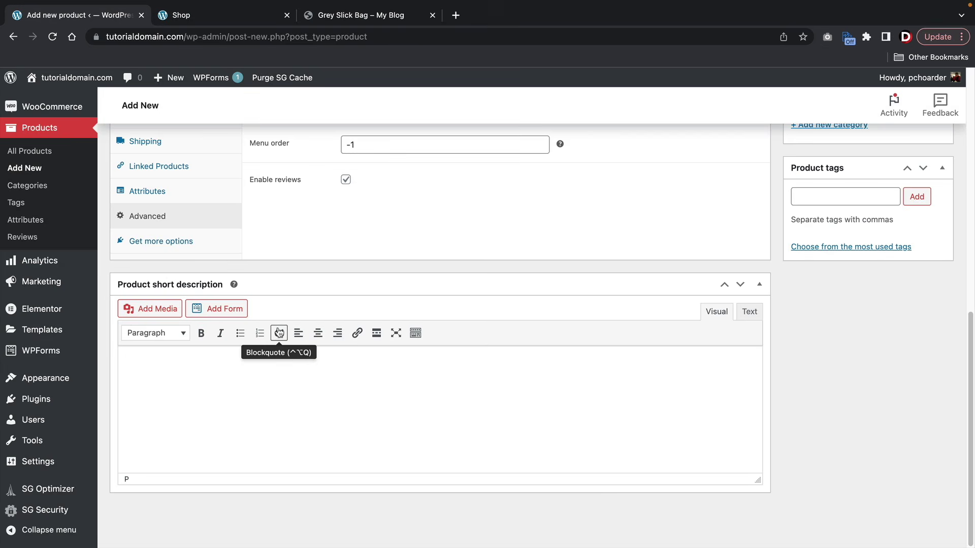
pyautogui.click(351, 17)
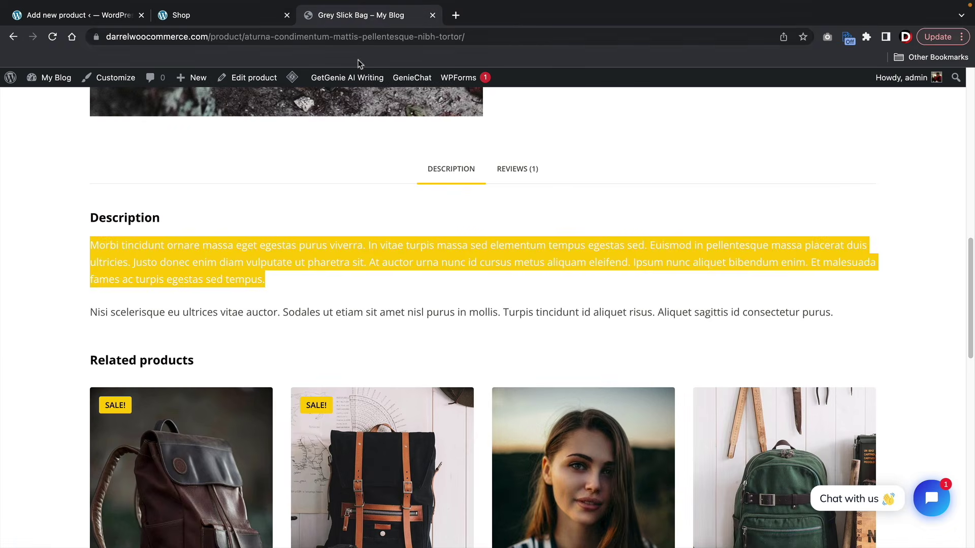
pyautogui.scroll(15, 527, 297)
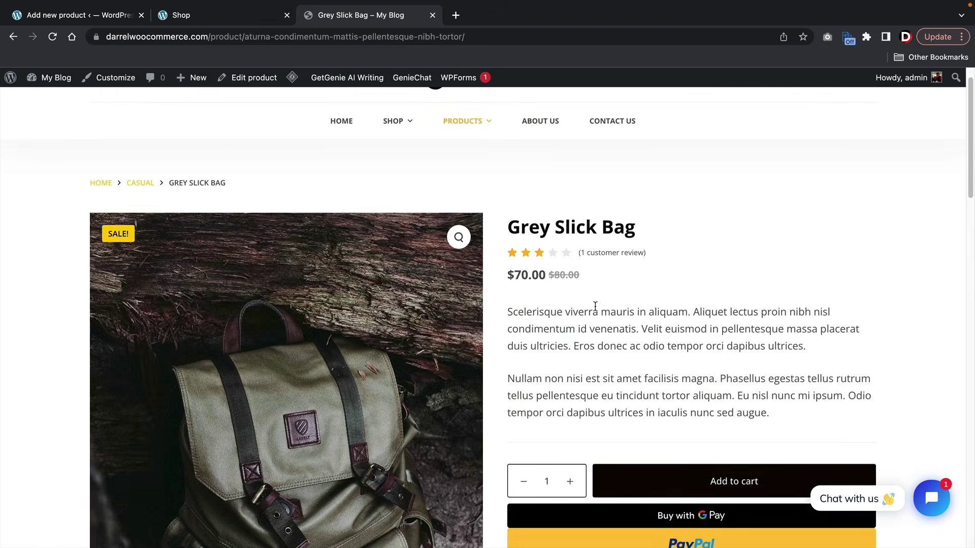
pyautogui.scroll(-1, 594, 306)
pyautogui.moveTo(787, 394); pyautogui.dragTo(511, 293)
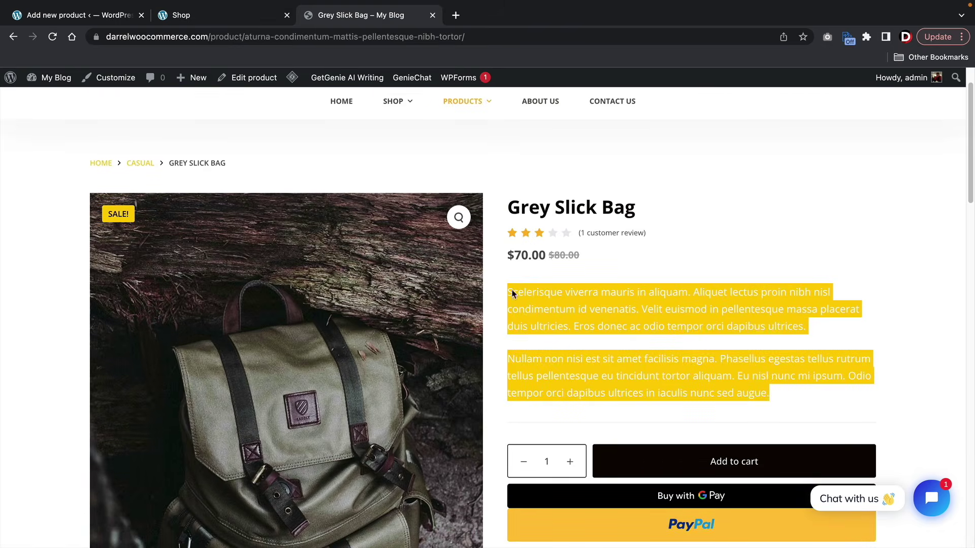
pyautogui.rightClick(511, 293)
pyautogui.click(532, 310)
pyautogui.click(103, 20)
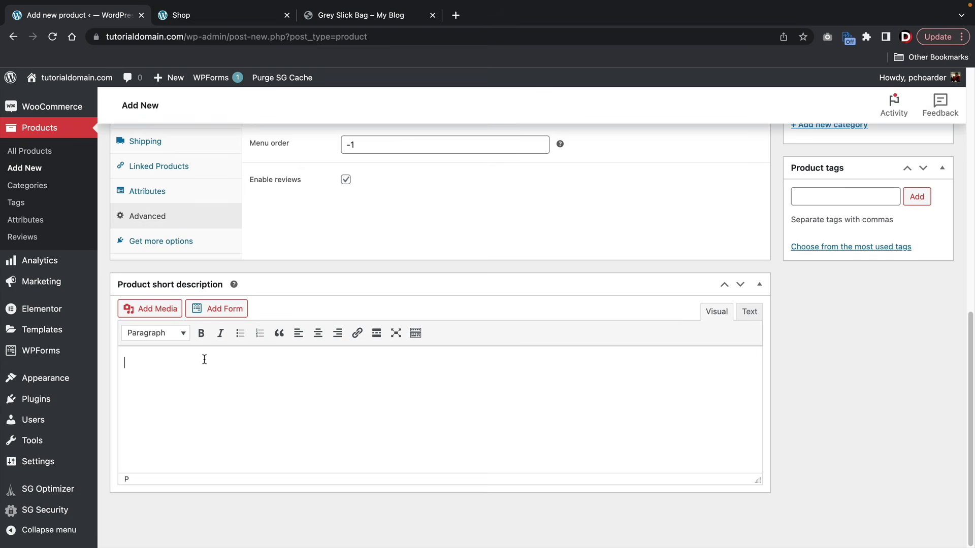
# - Paste the copied paragraphs into the short description and start a new line
pyautogui.rightClick(135, 363)
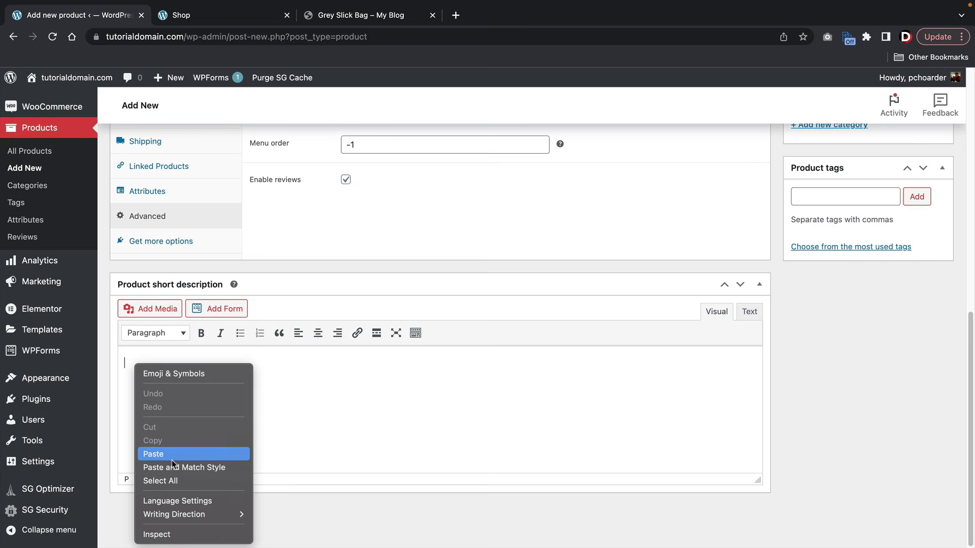
pyautogui.click(173, 455)
pyautogui.click(401, 379)
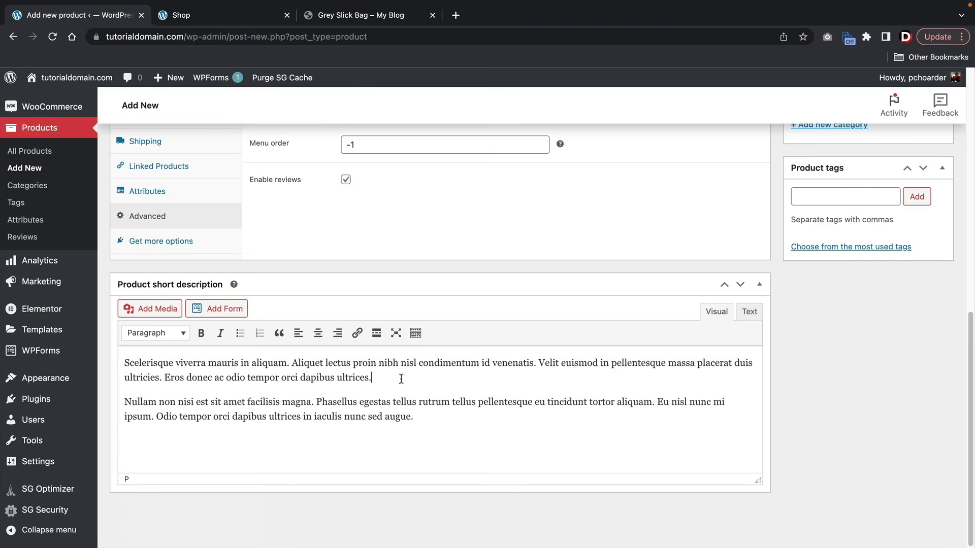
pyautogui.press('Return')
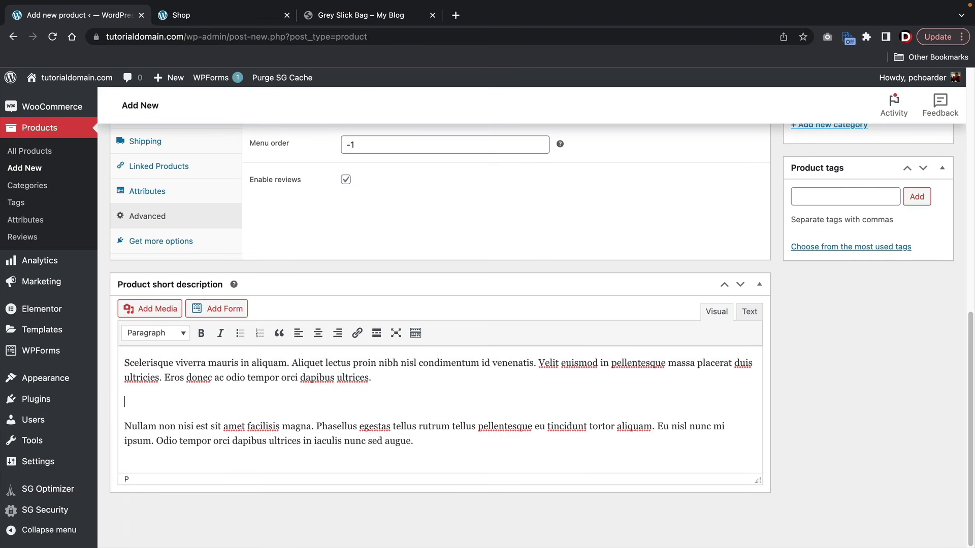
# - Add bullets Made In USA, 100% Money Back, Amazing Product, then a 'View Demo Product' line
pyautogui.click(241, 334)
pyautogui.write('Made In USA')
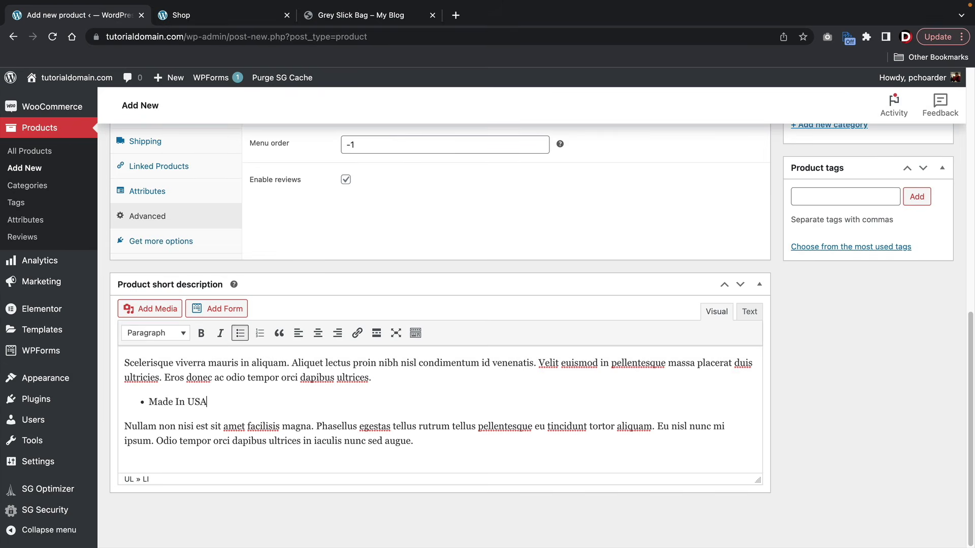
pyautogui.press('Return')
pyautogui.write('100% M')
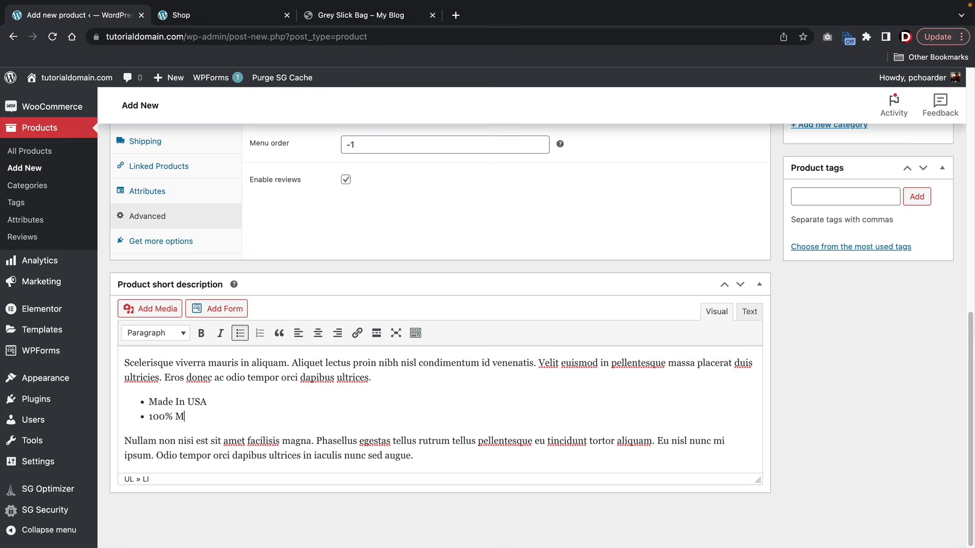
pyautogui.write('oney Back')
pyautogui.press('Return')
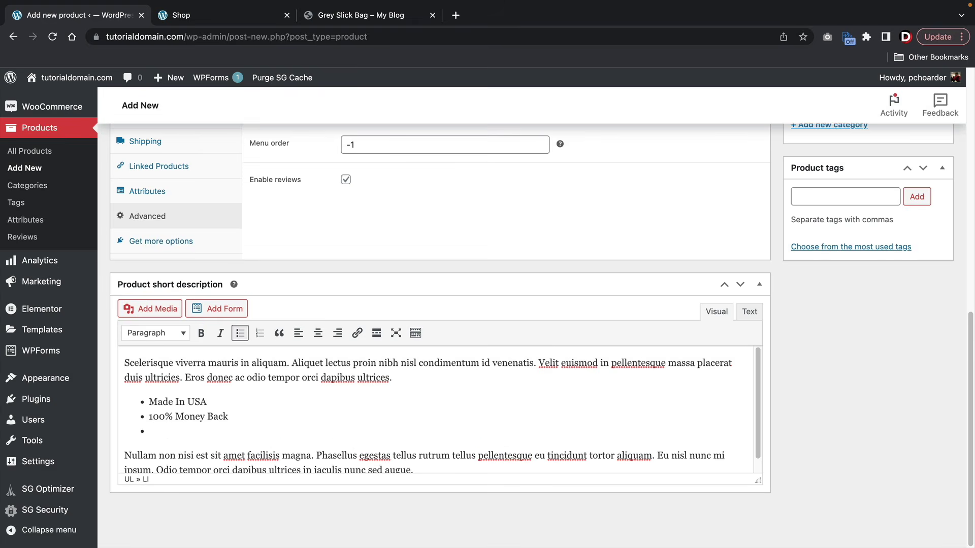
pyautogui.write('Amazing Product')
pyautogui.press('Return')
pyautogui.press('Return')
pyautogui.press('super+v')
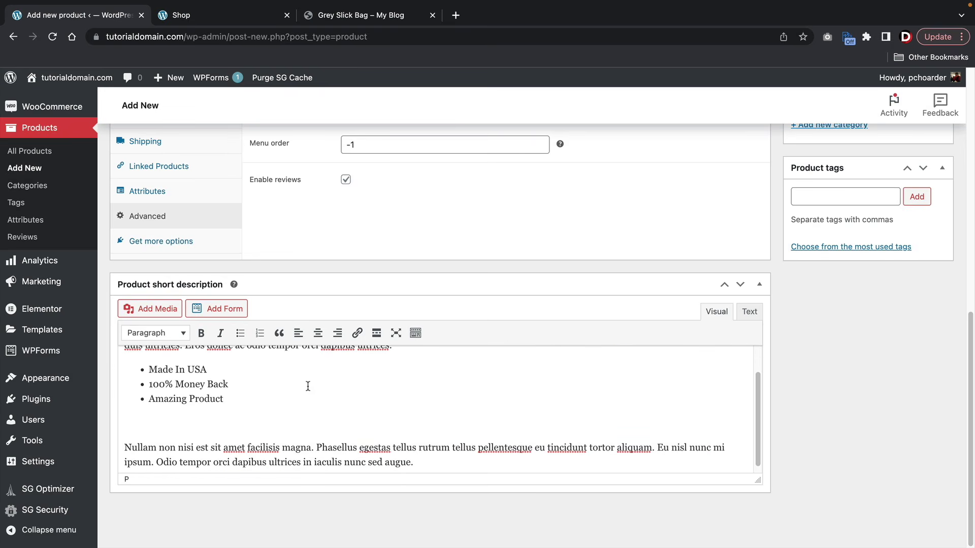
pyautogui.scroll(2, 307, 387)
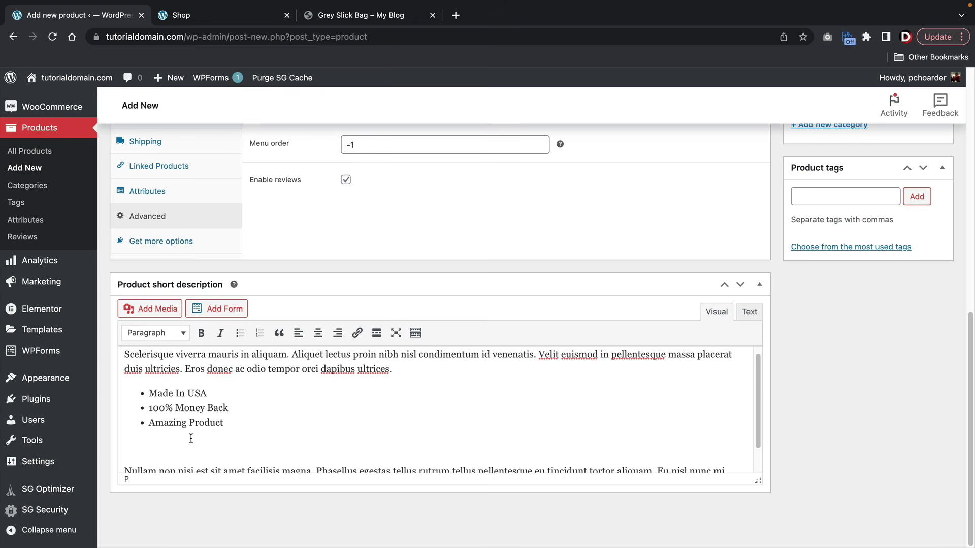
pyautogui.write('w Demo Product')
# - Link 'View Demo Product' to the demo site URL
pyautogui.moveTo(229, 447); pyautogui.dragTo(133, 449)
pyautogui.click(357, 334)
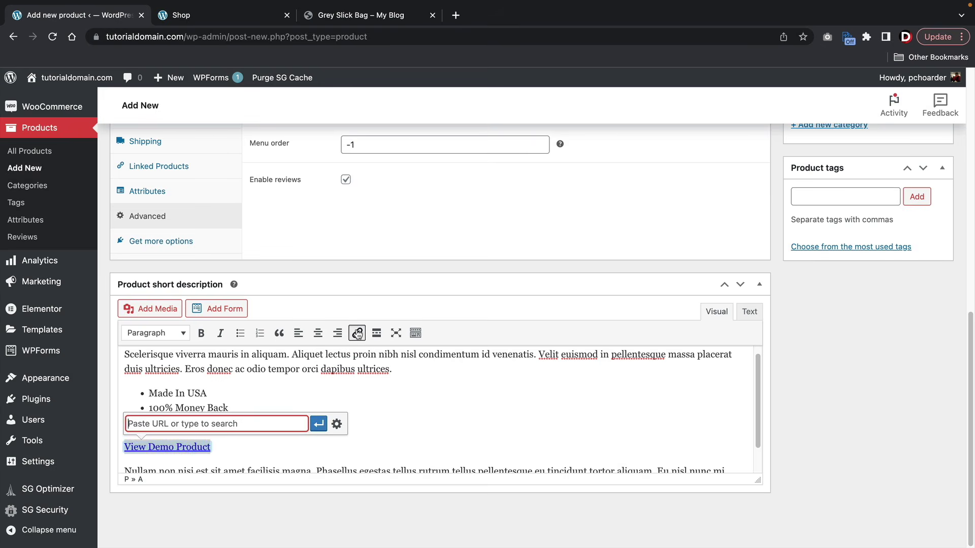
pyautogui.write('www.darrelwilson.com')
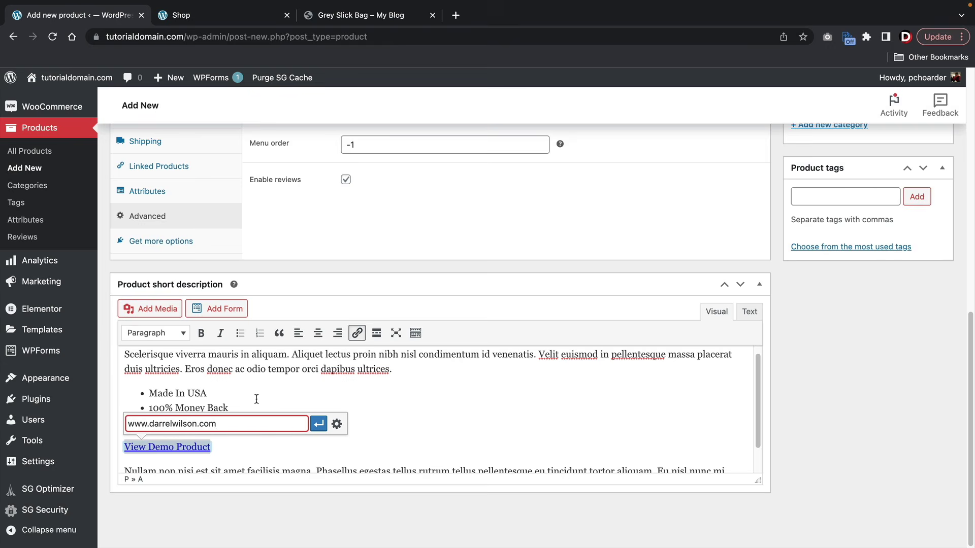
pyautogui.click(318, 423)
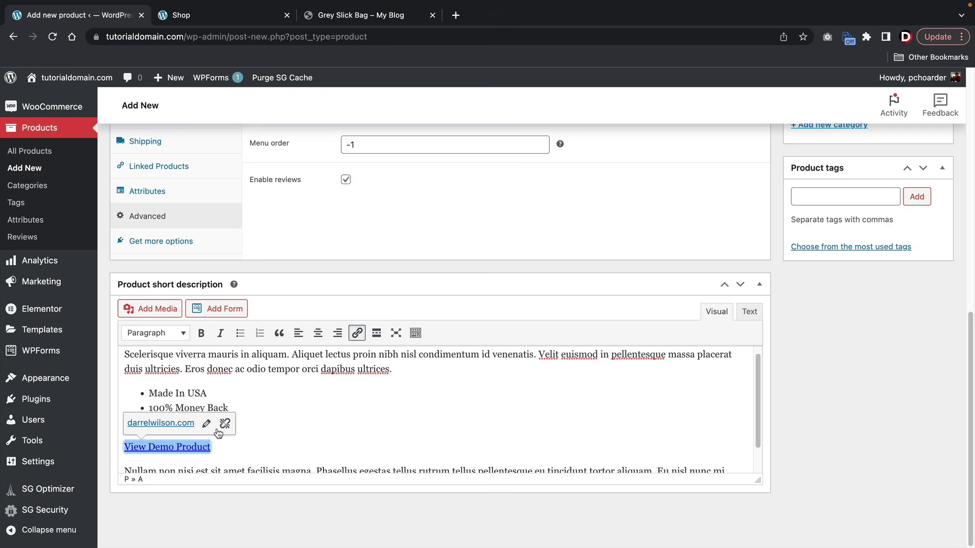
pyautogui.click(302, 428)
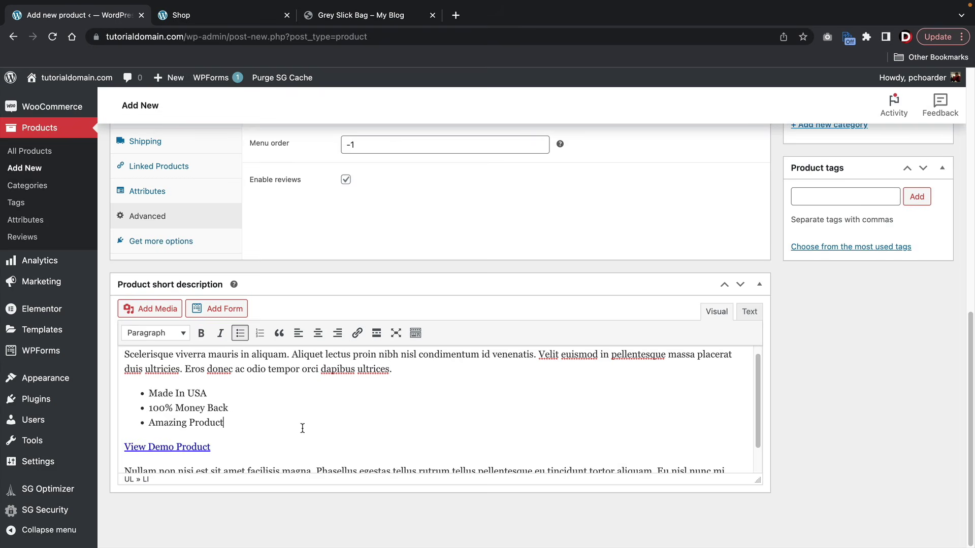
# - Add a numbered list with Add Hot Water and Clean below the link
pyautogui.scroll(-2, 302, 428)
pyautogui.click(272, 411)
pyautogui.press('Return')
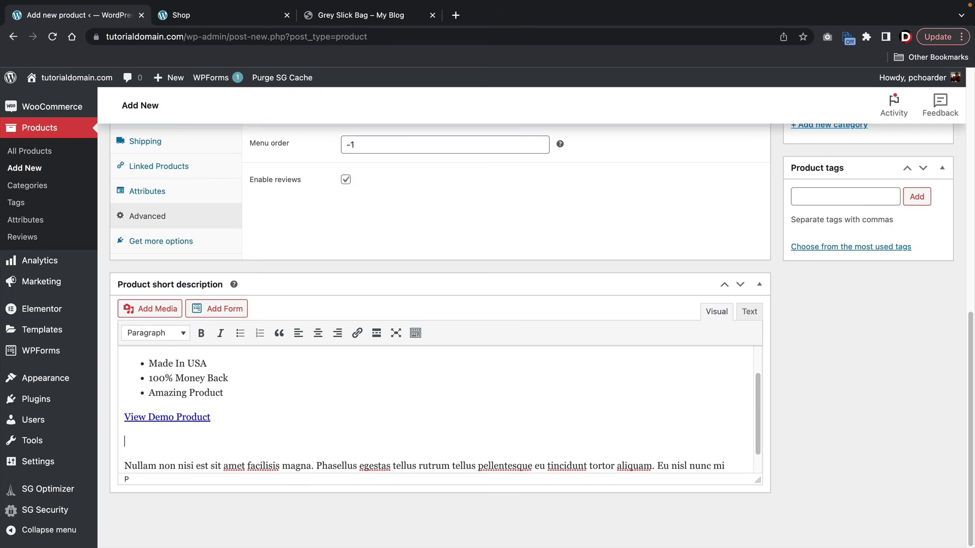
pyautogui.click(260, 333)
pyautogui.scroll(-1, 285, 365)
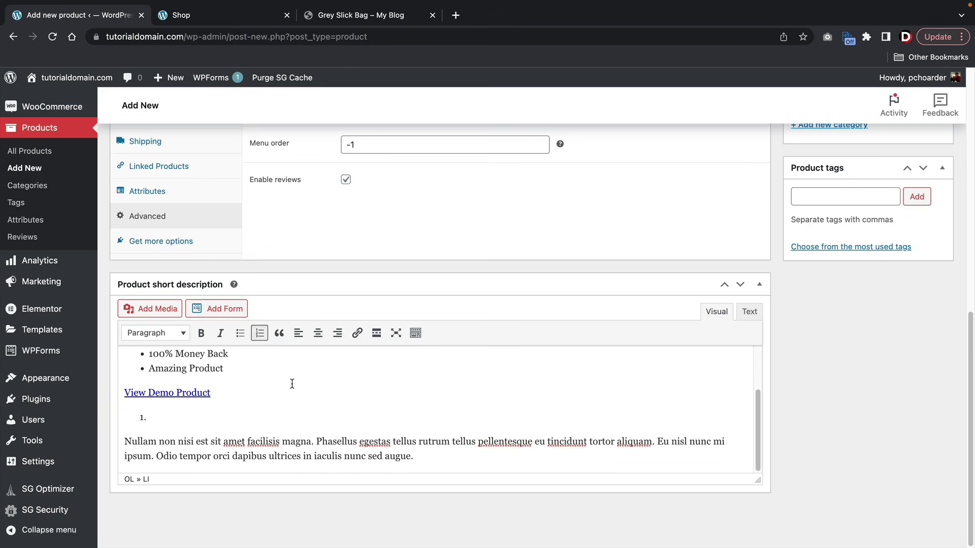
pyautogui.write('Add Hot Water')
pyautogui.press('Return')
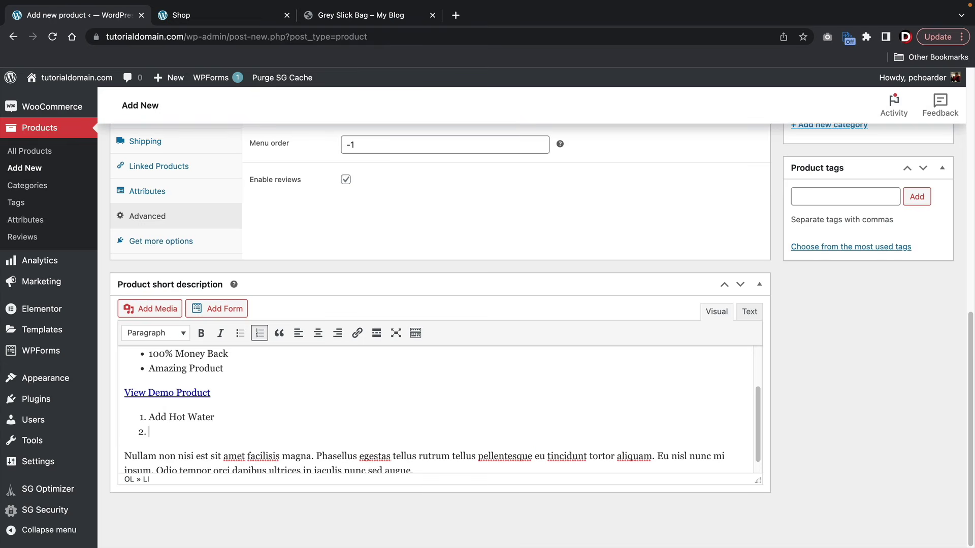
pyautogui.write('Clean')
pyautogui.press('Return')
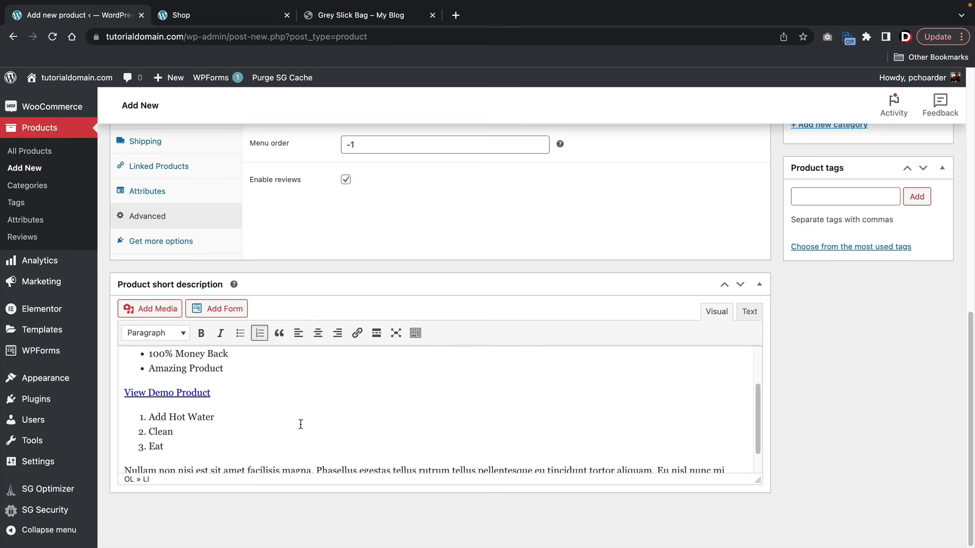
# - Try centre and right alignment on the short description, then keep it left-aligned
pyautogui.scroll(-1, 320, 403)
pyautogui.moveTo(421, 458); pyautogui.dragTo(51, 264)
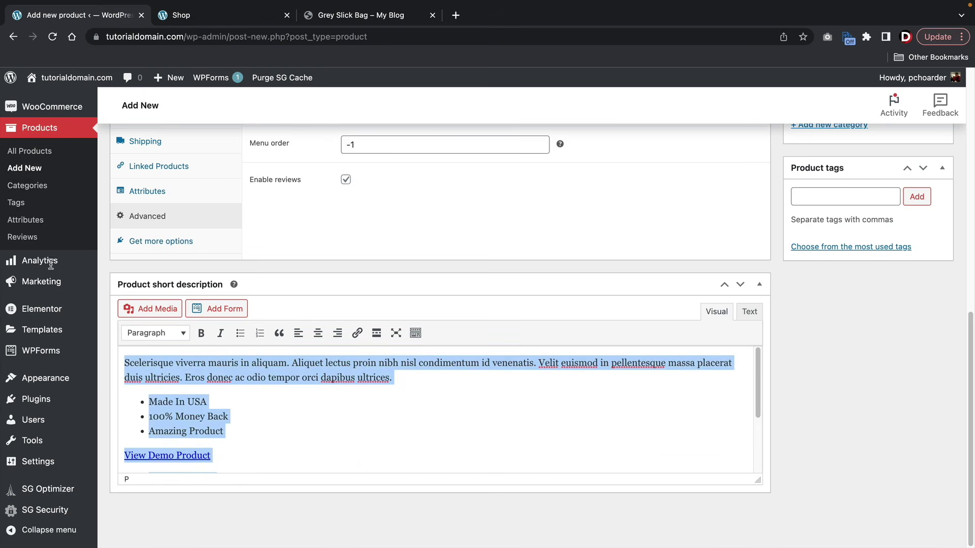
pyautogui.click(317, 334)
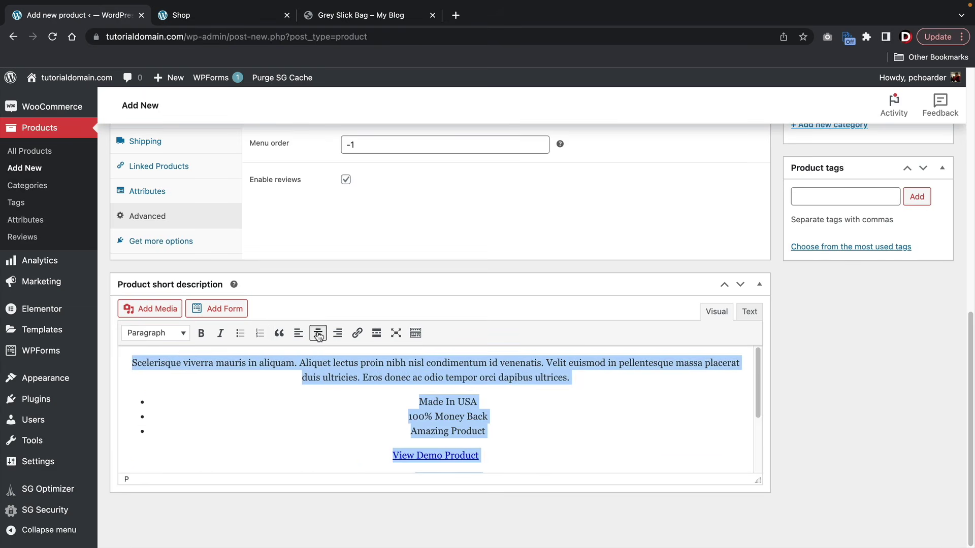
pyautogui.click(337, 333)
pyautogui.click(317, 333)
pyautogui.click(299, 333)
pyautogui.click(297, 378)
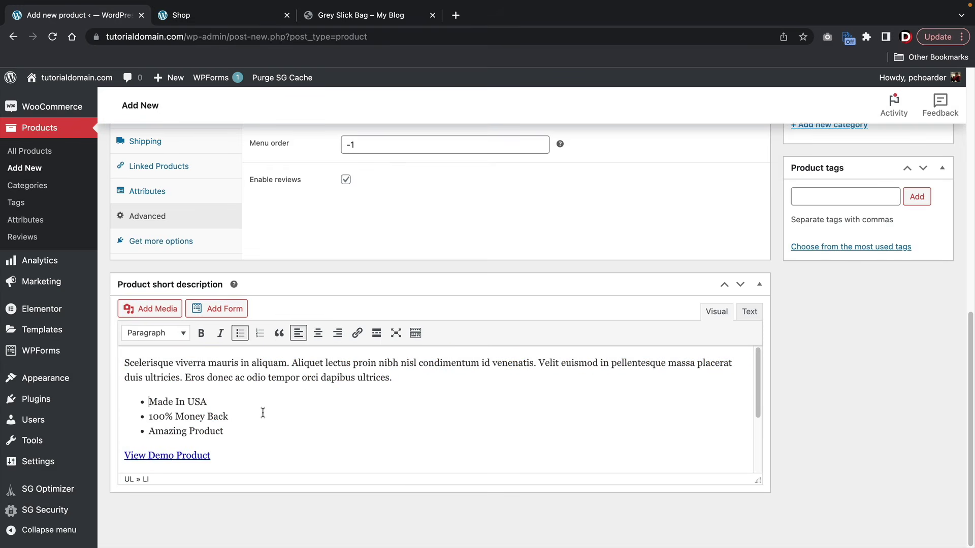
pyautogui.scroll(-1, 272, 405)
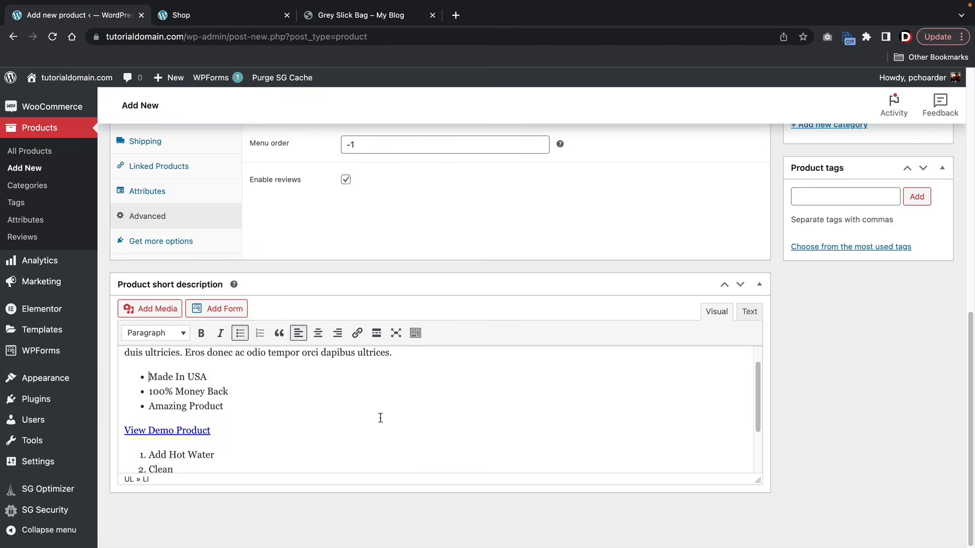
pyautogui.scroll(-3, 379, 416)
pyautogui.scroll(4, 379, 416)
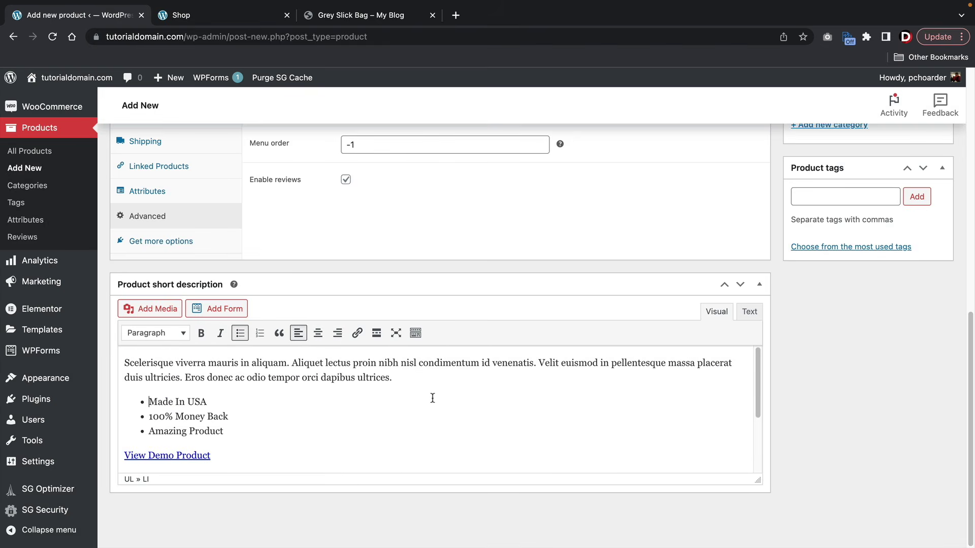
pyautogui.scroll(15, 569, 374)
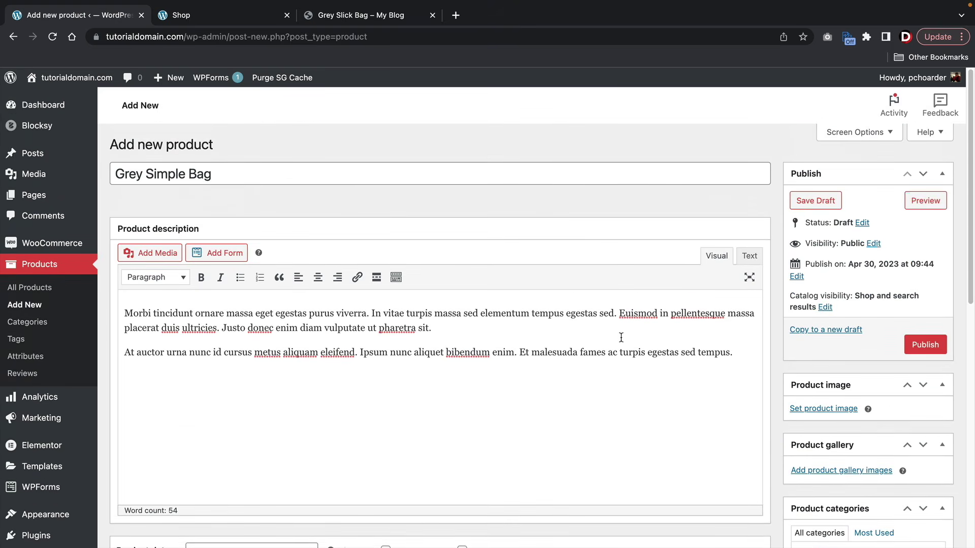
pyautogui.click(858, 133)
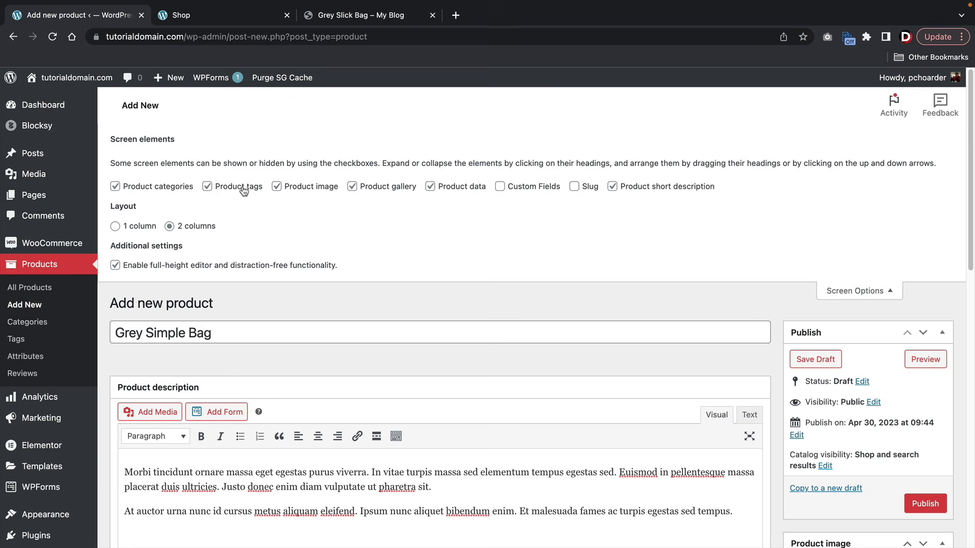
pyautogui.click(116, 187)
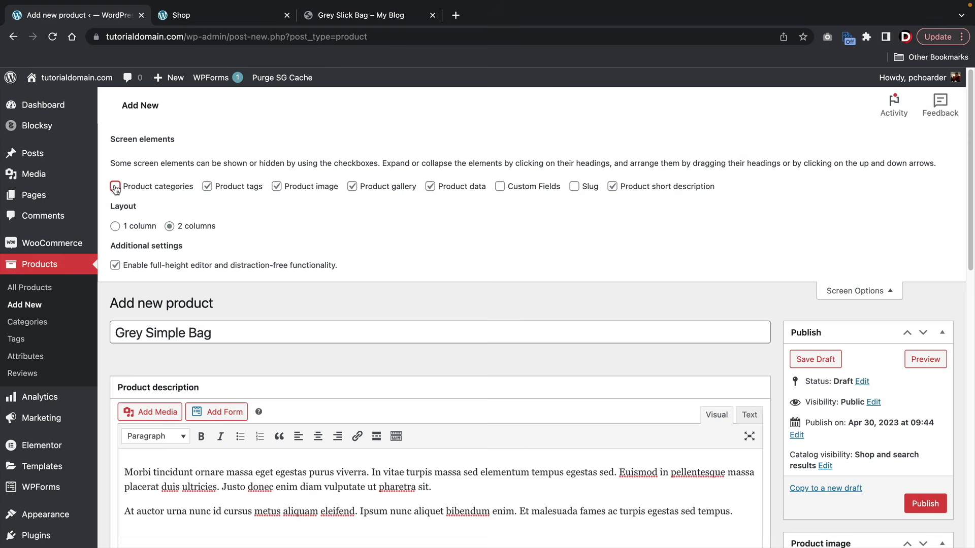
pyautogui.click(206, 186)
pyautogui.scroll(-10, 572, 332)
pyautogui.scroll(5, 583, 340)
pyautogui.click(115, 187)
pyautogui.scroll(-4, 589, 341)
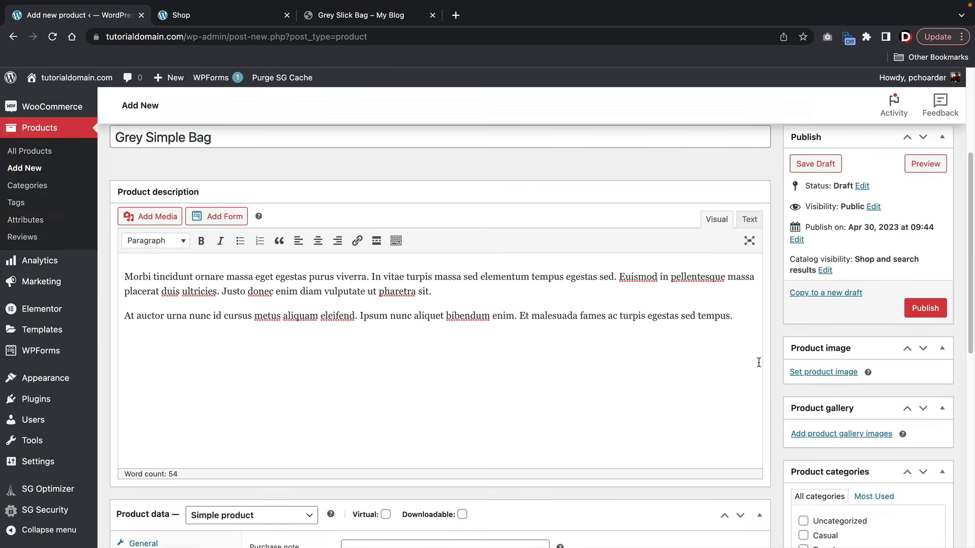
pyautogui.scroll(-2, 759, 362)
pyautogui.scroll(5, 759, 362)
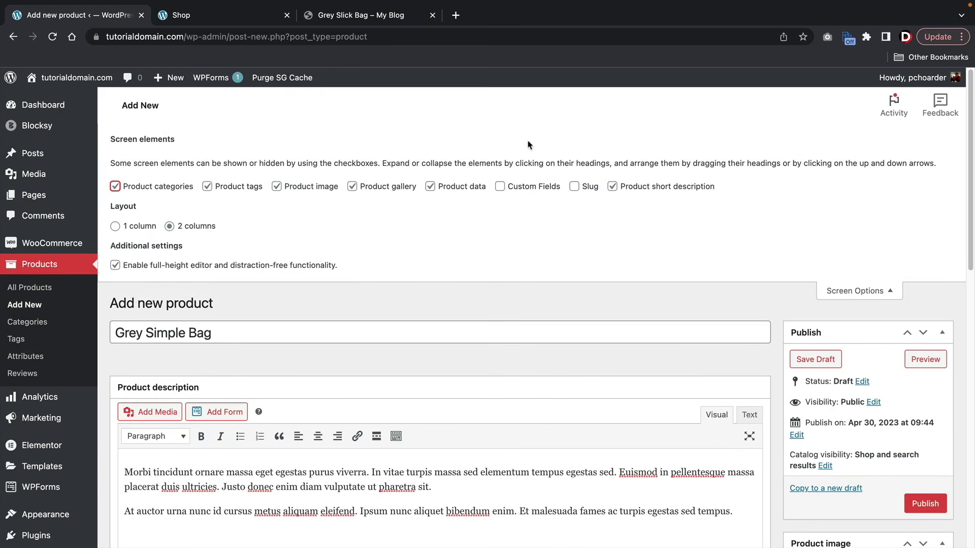
pyautogui.click(867, 290)
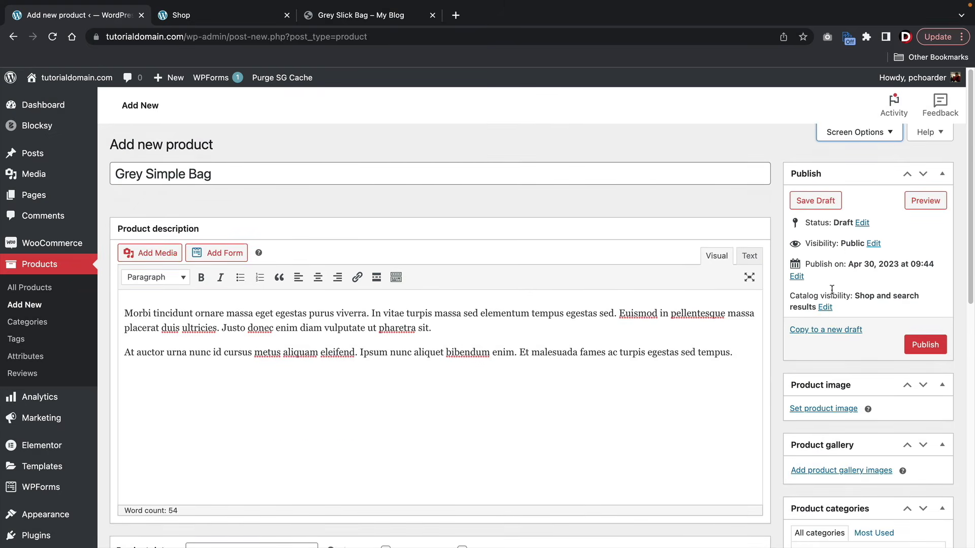
pyautogui.click(816, 202)
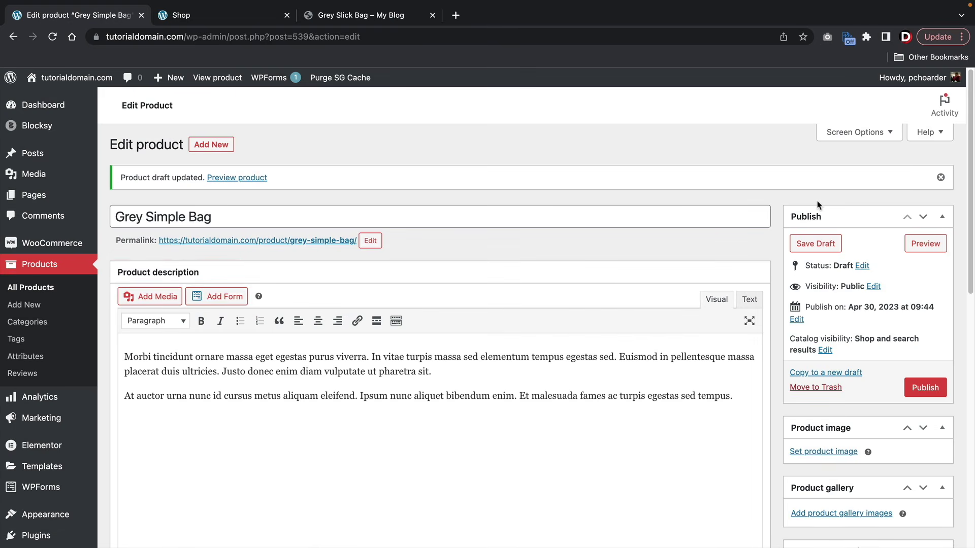
pyautogui.click(873, 287)
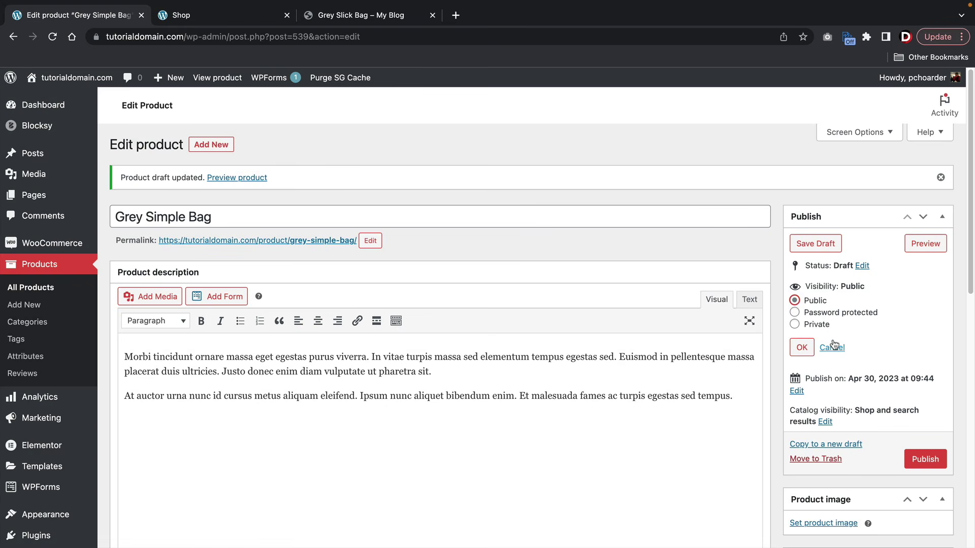
pyautogui.click(832, 347)
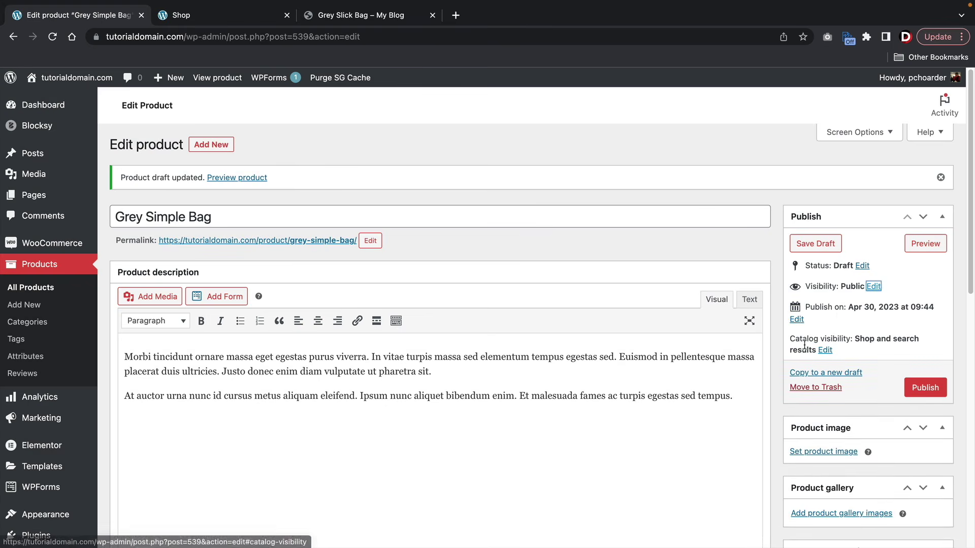
pyautogui.moveTo(799, 336); pyautogui.dragTo(846, 339)
pyautogui.click(826, 350)
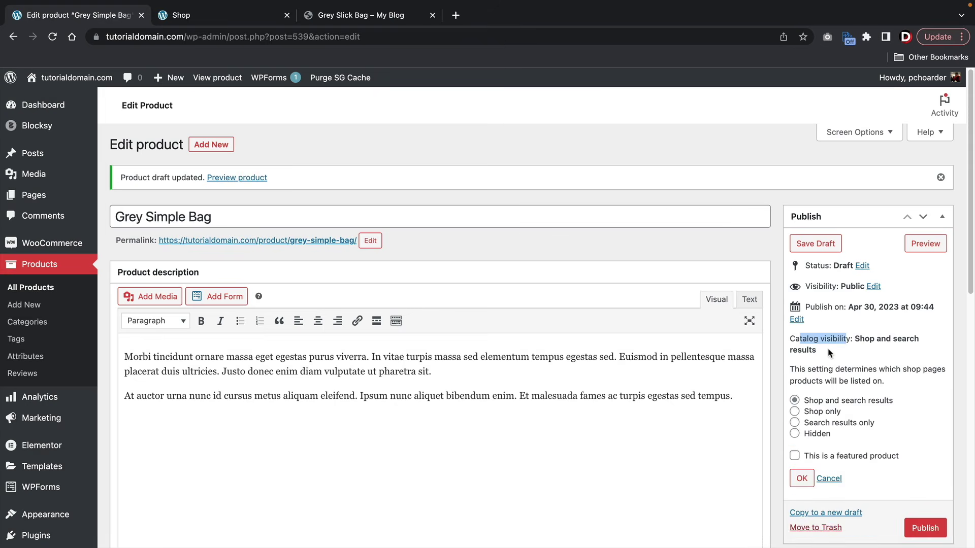
pyautogui.scroll(-3, 829, 345)
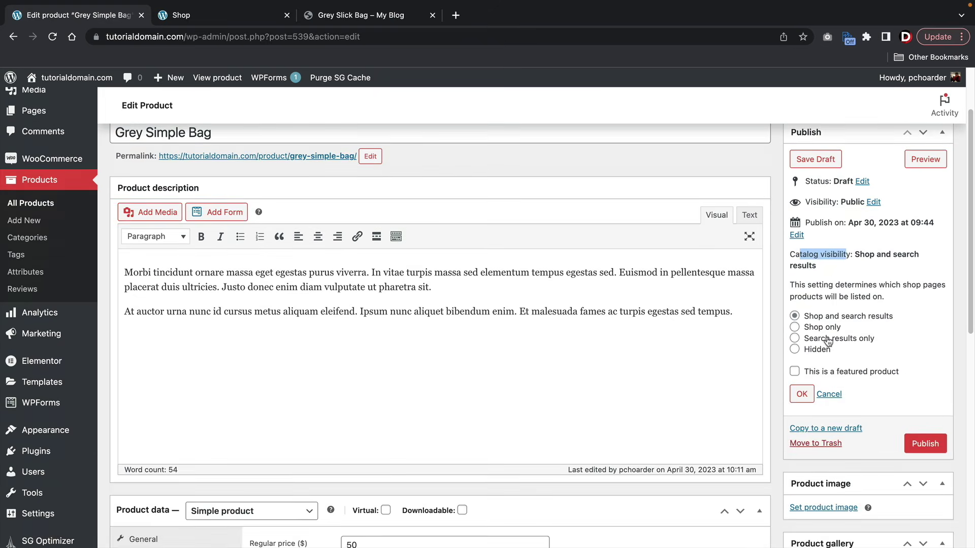
pyautogui.click(795, 327)
pyautogui.click(795, 317)
pyautogui.moveTo(818, 317); pyautogui.dragTo(893, 325)
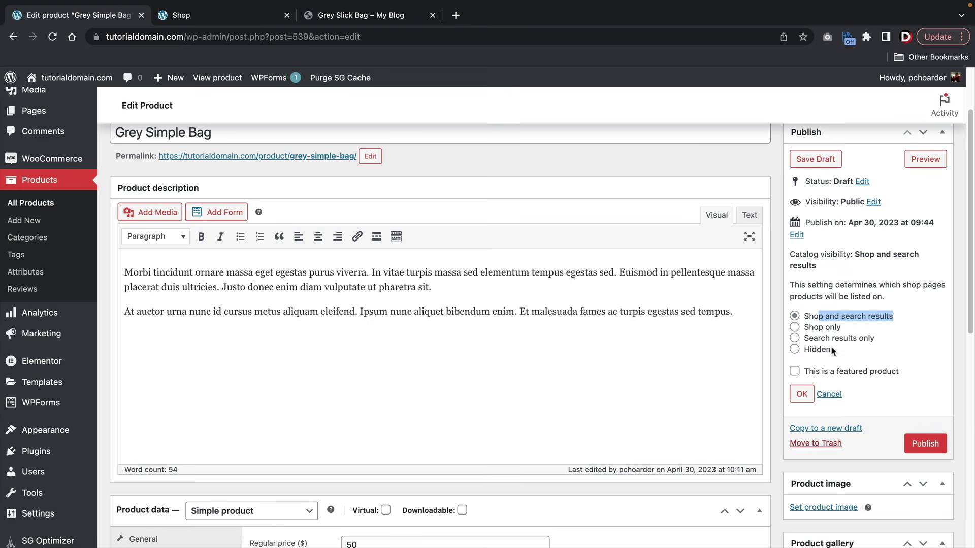
pyautogui.click(795, 338)
pyautogui.click(795, 327)
pyautogui.click(795, 316)
pyautogui.click(866, 326)
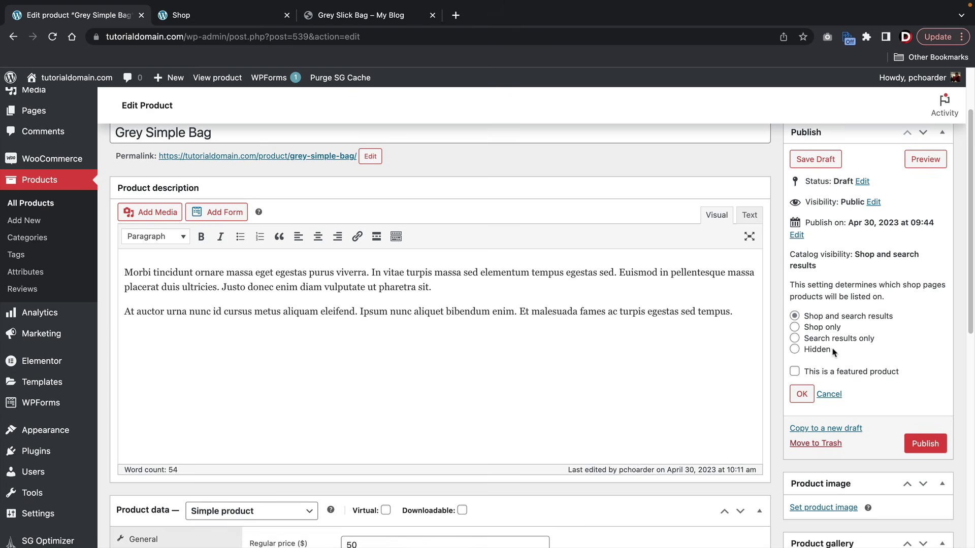
pyautogui.moveTo(833, 350); pyautogui.dragTo(807, 353)
pyautogui.click(816, 377)
pyautogui.click(796, 373)
pyautogui.click(801, 395)
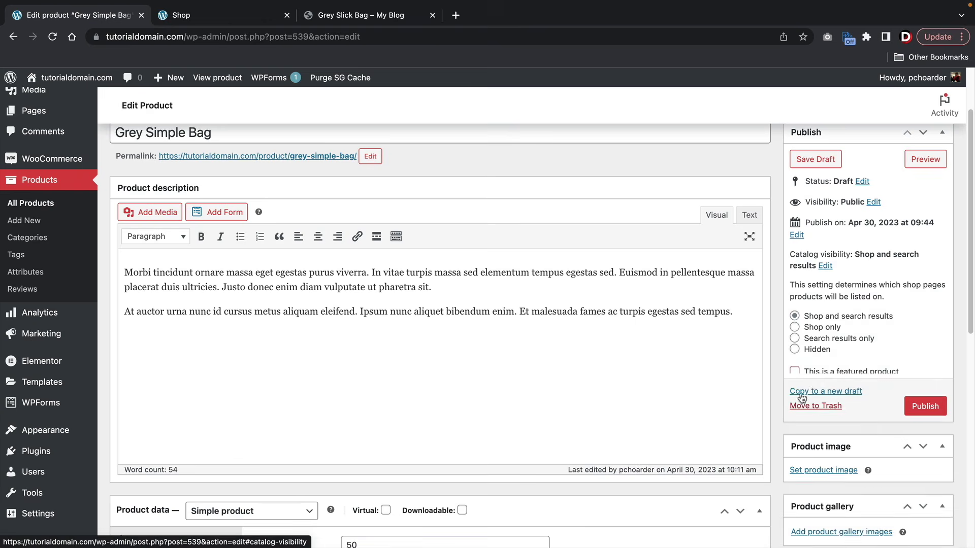
pyautogui.scroll(-1, 801, 395)
pyautogui.scroll(-1, 801, 395)
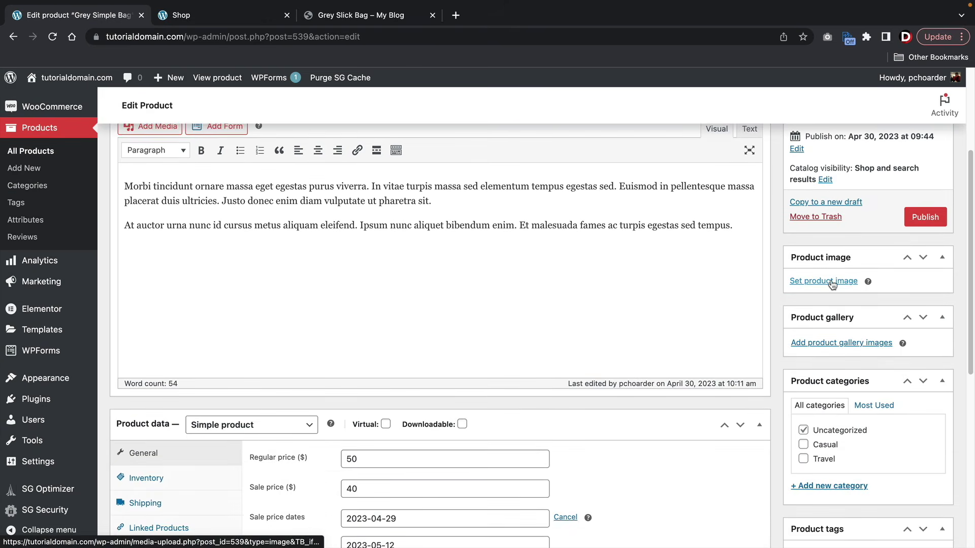
# - Set the grey backpack photo as the product image
pyautogui.click(810, 281)
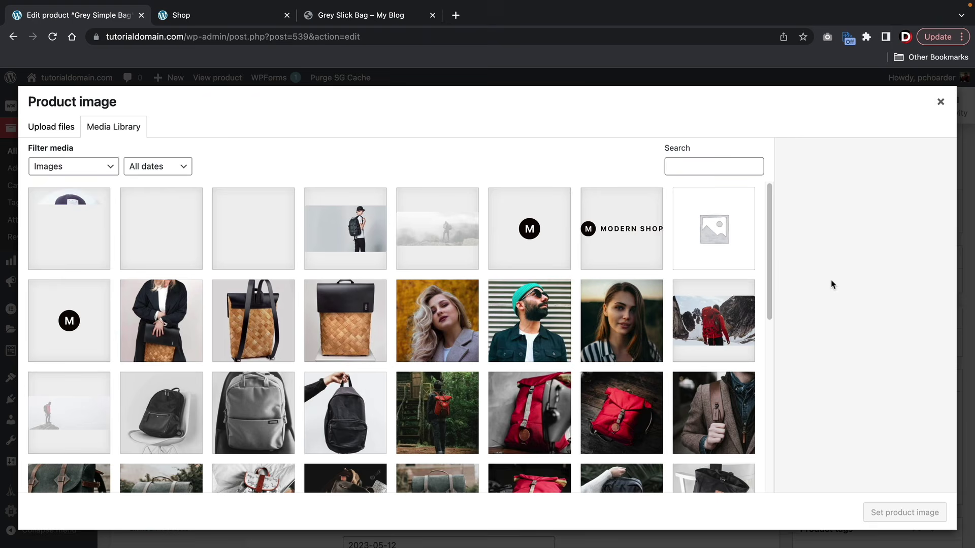
pyautogui.scroll(-2, 559, 340)
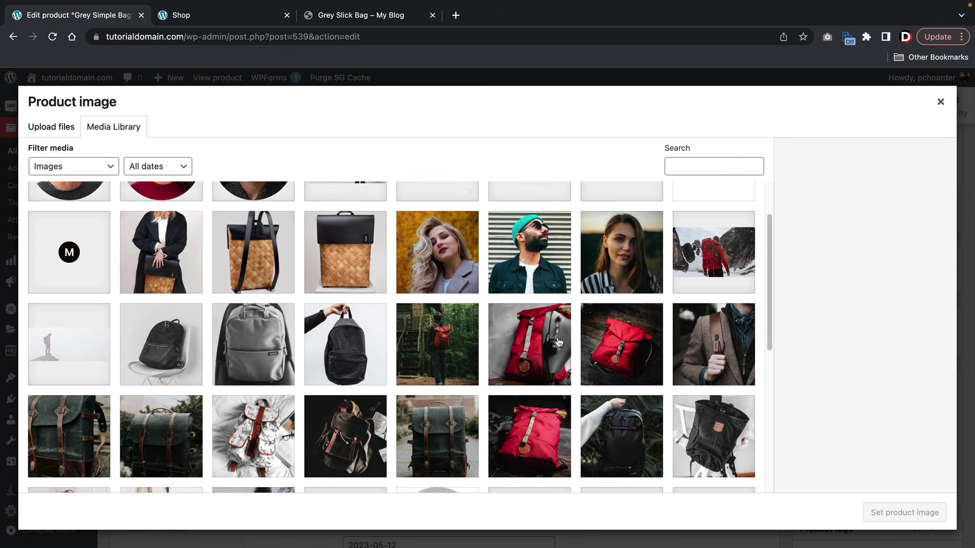
pyautogui.click(940, 101)
pyautogui.scroll(3, 700, 279)
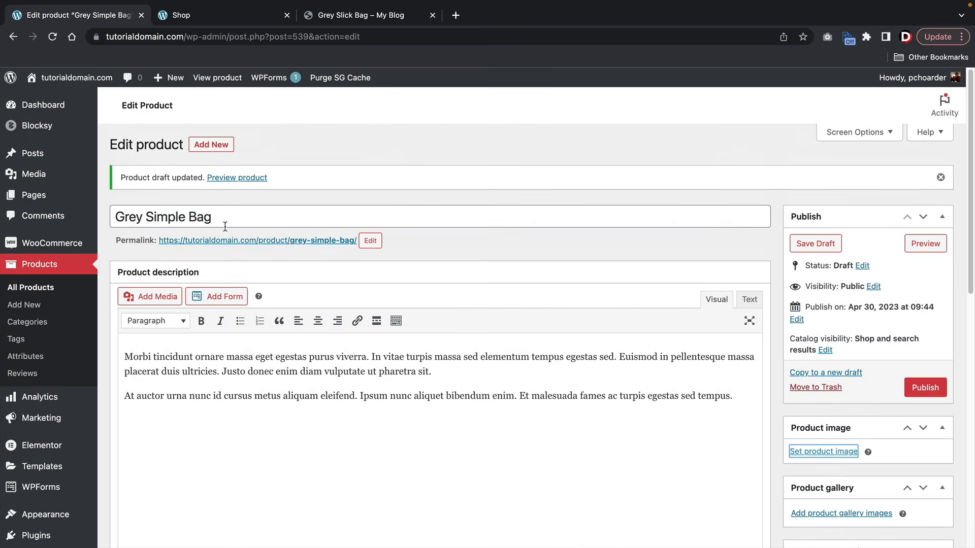
pyautogui.scroll(-2, 711, 328)
pyautogui.click(816, 339)
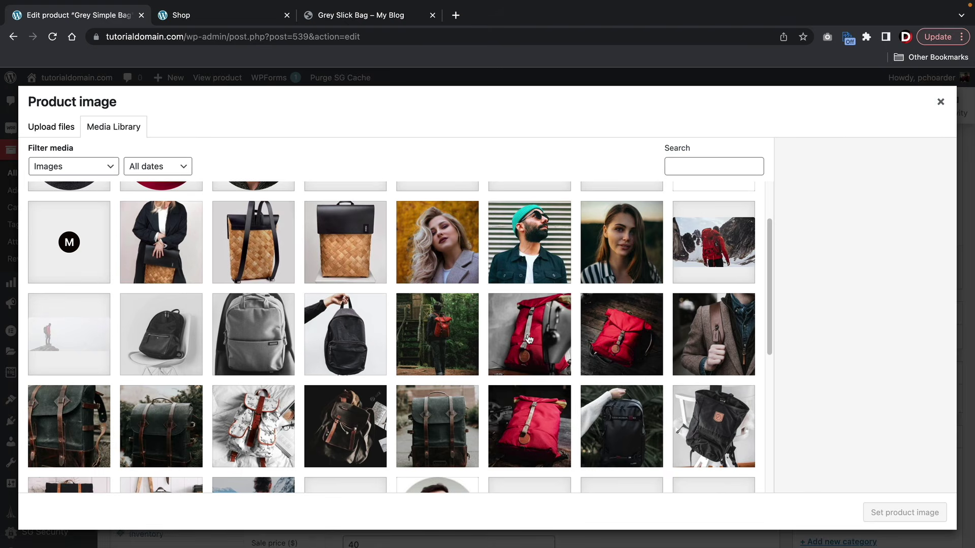
pyautogui.scroll(-2, 530, 340)
pyautogui.click(262, 274)
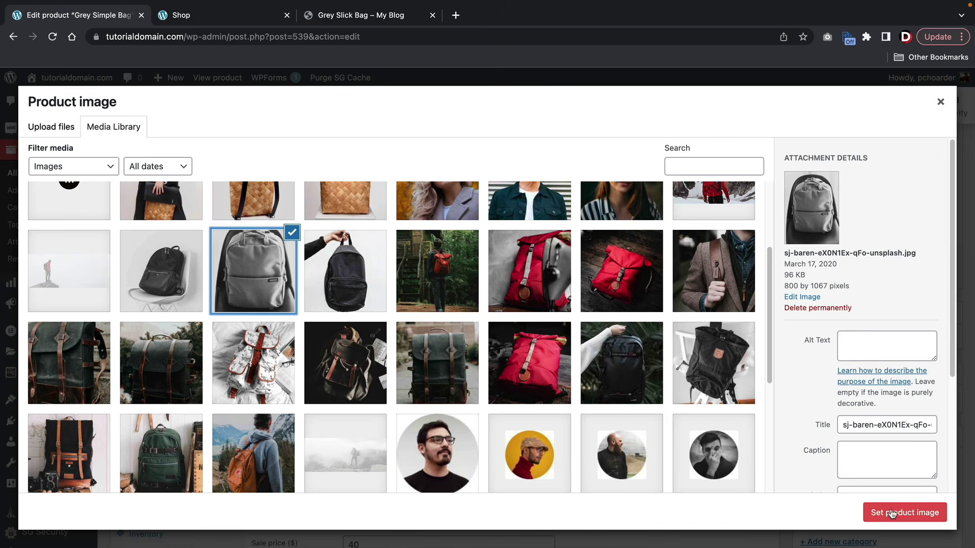
pyautogui.click(908, 511)
pyautogui.scroll(-5, 823, 402)
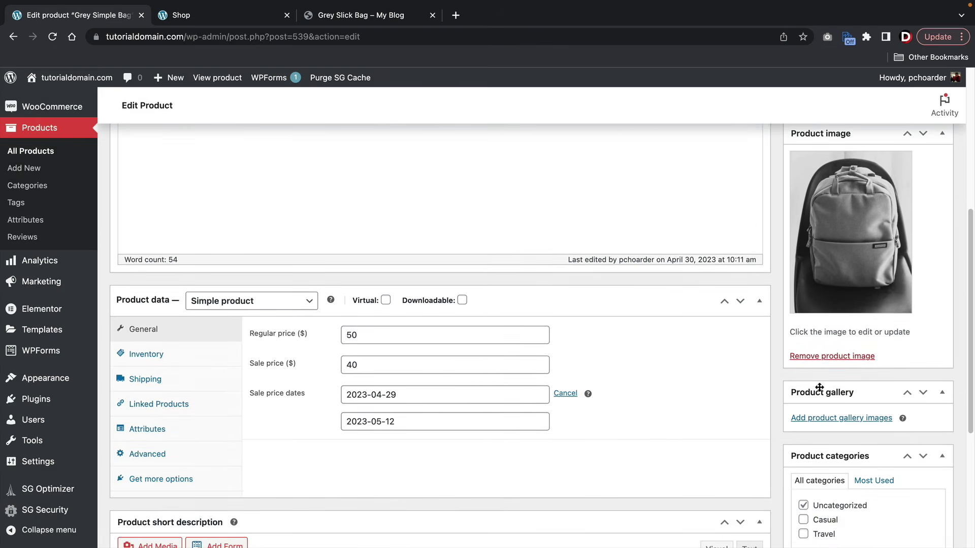
# - Add the photo of a hand holding a black backpack to the product gallery
pyautogui.click(819, 420)
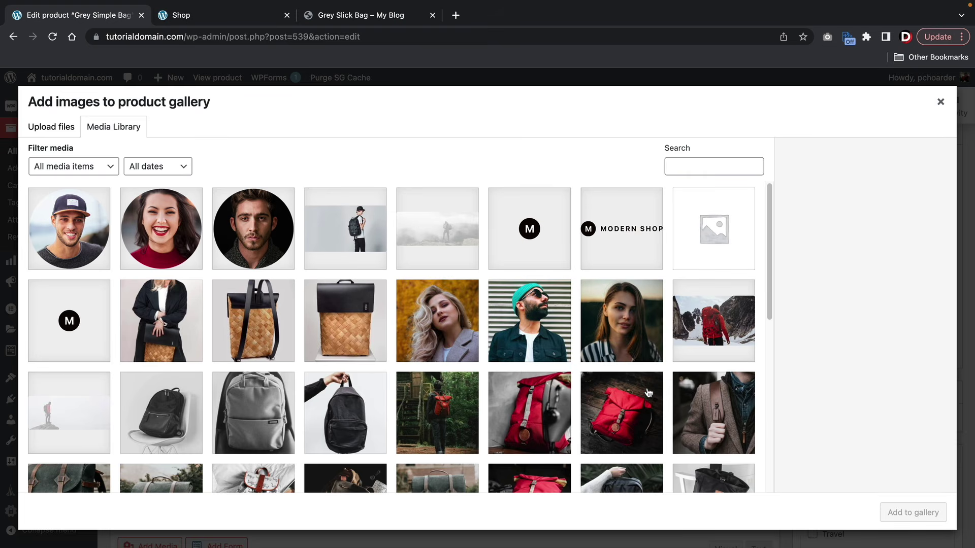
pyautogui.scroll(-3, 648, 393)
pyautogui.scroll(-1, 255, 387)
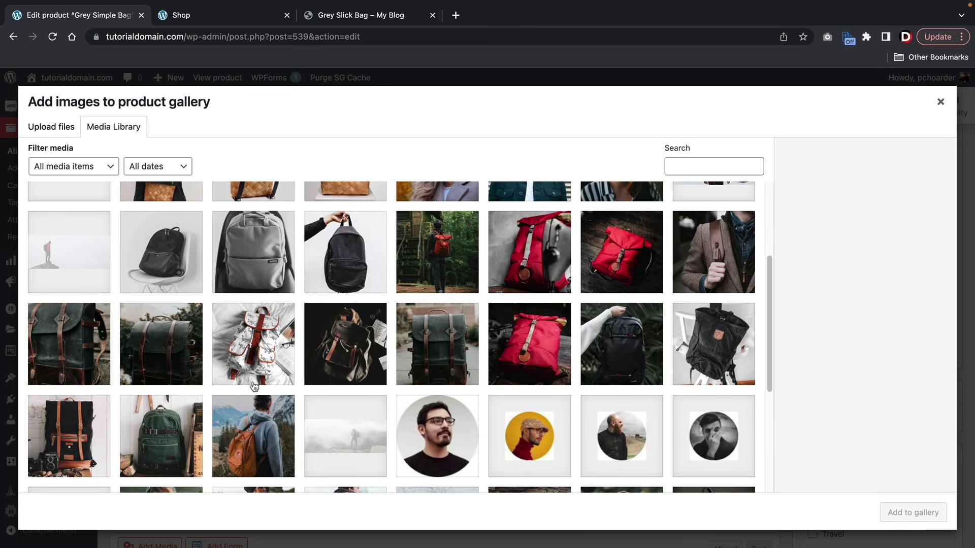
pyautogui.scroll(-4, 254, 387)
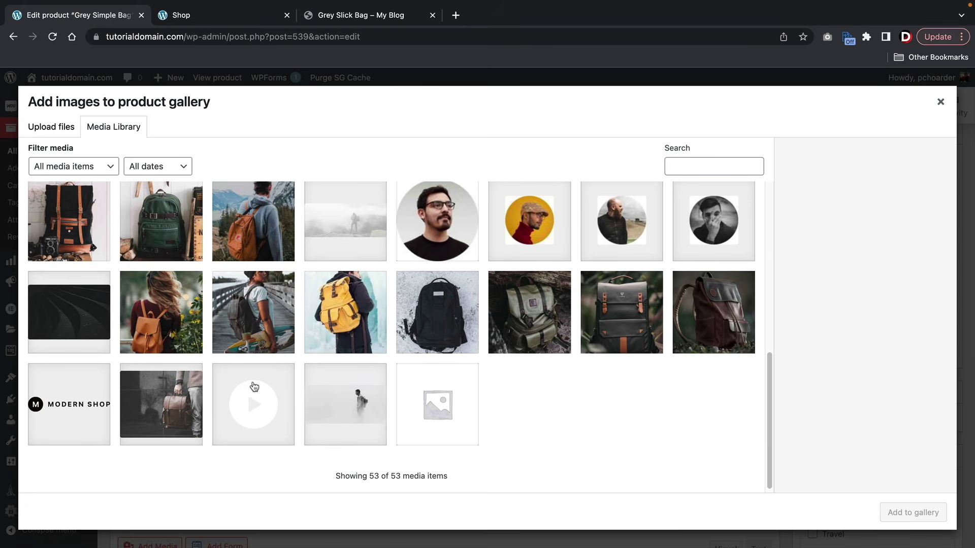
pyautogui.scroll(3, 255, 387)
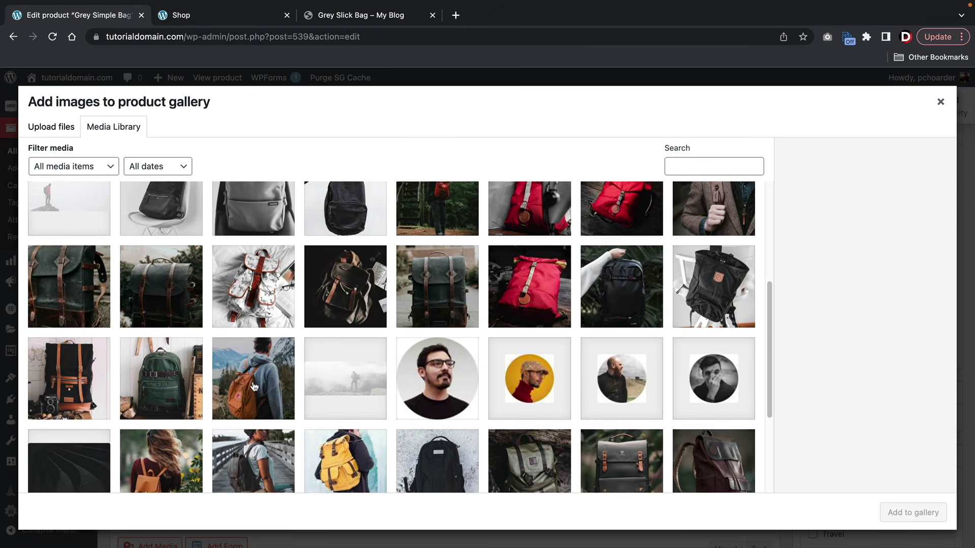
pyautogui.scroll(2, 254, 387)
pyautogui.click(346, 297)
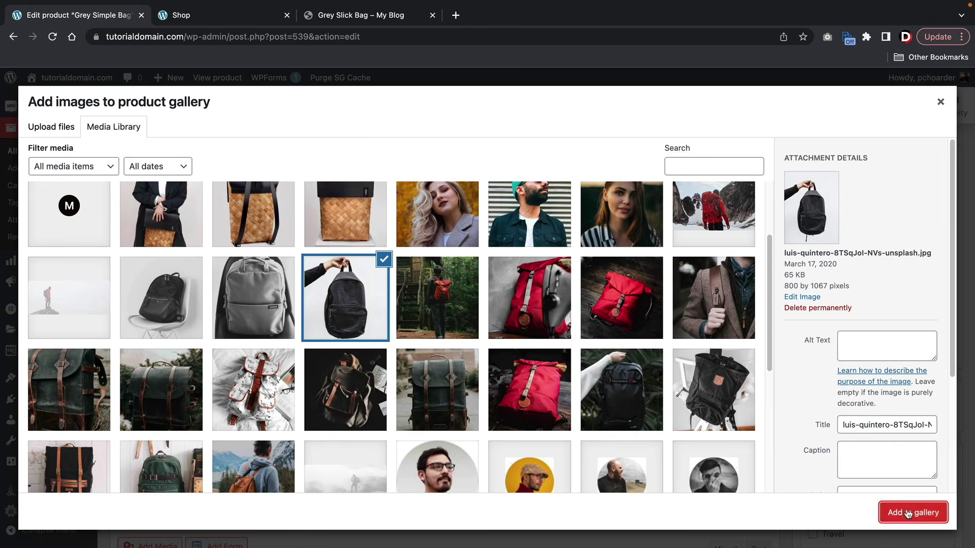
pyautogui.click(908, 514)
# - Add the black backpack on a chair photo as a second gallery image
pyautogui.click(842, 434)
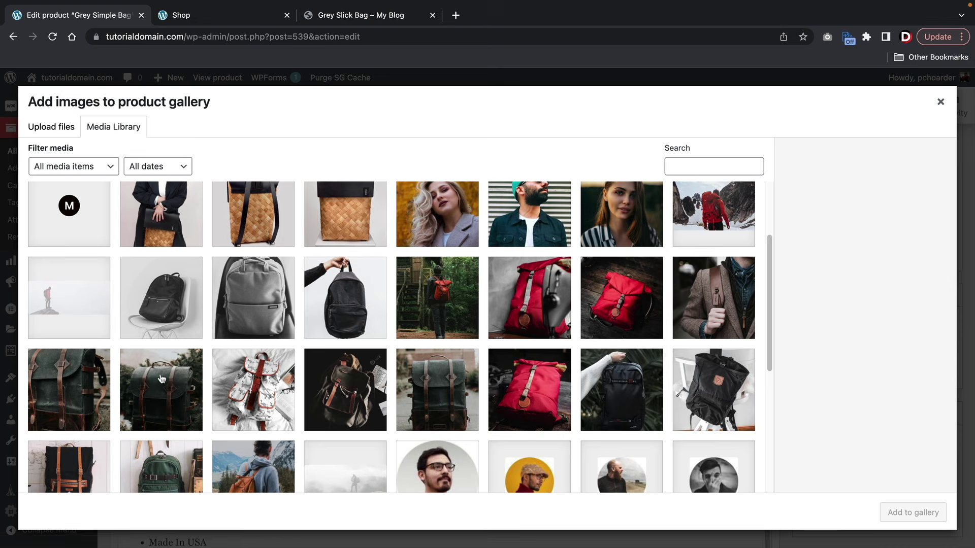
pyautogui.click(161, 298)
pyautogui.click(912, 512)
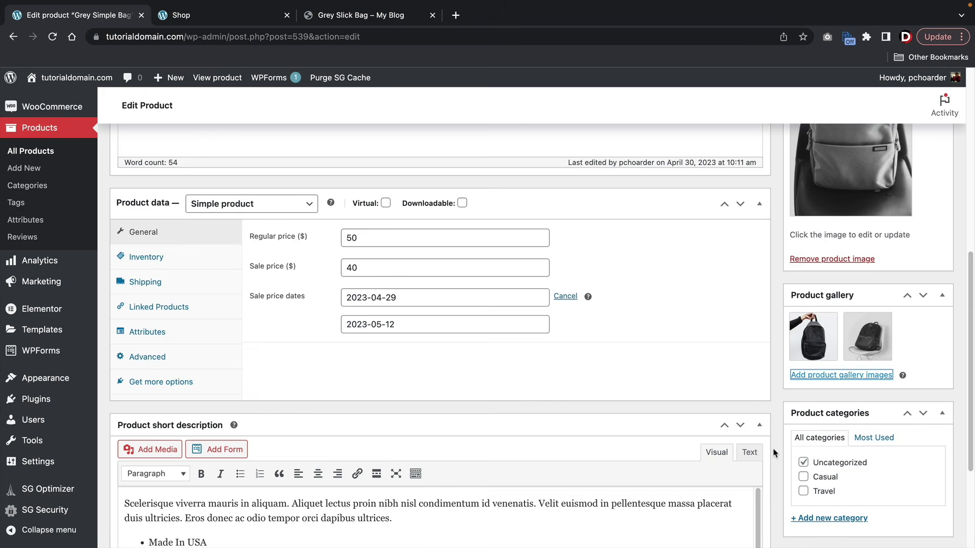
pyautogui.scroll(-1, 775, 453)
pyautogui.moveTo(866, 331)
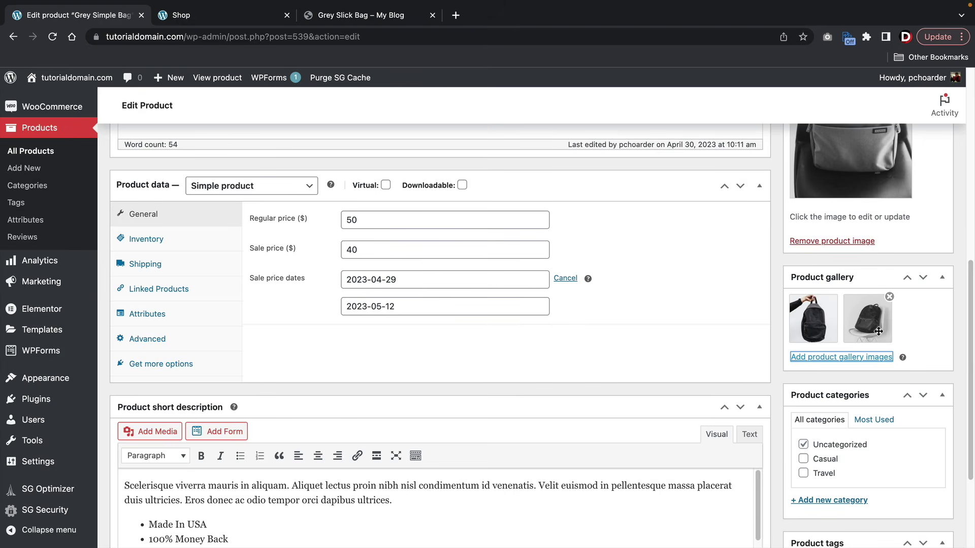
pyautogui.scroll(-5, 878, 331)
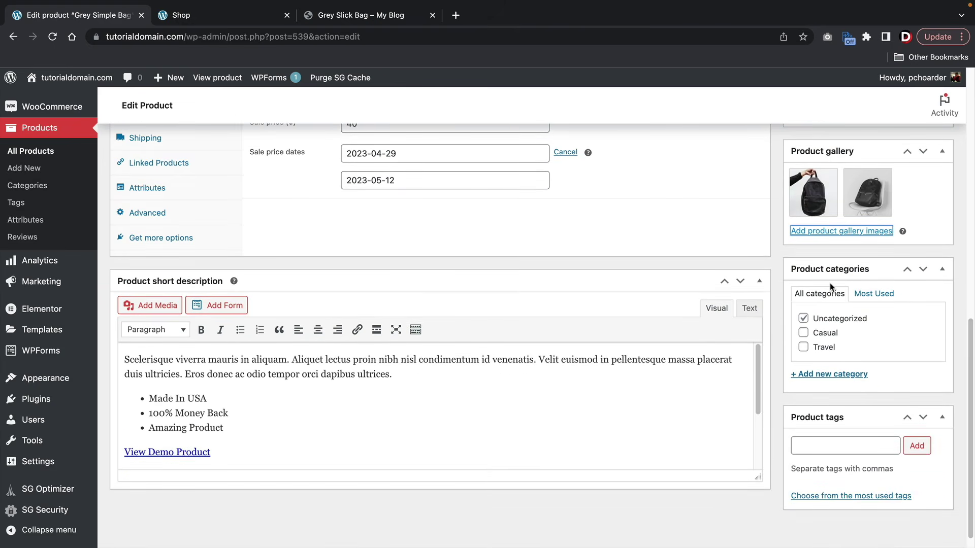
# - Create a new product category named 'Bags'
pyautogui.scroll(-1, 820, 272)
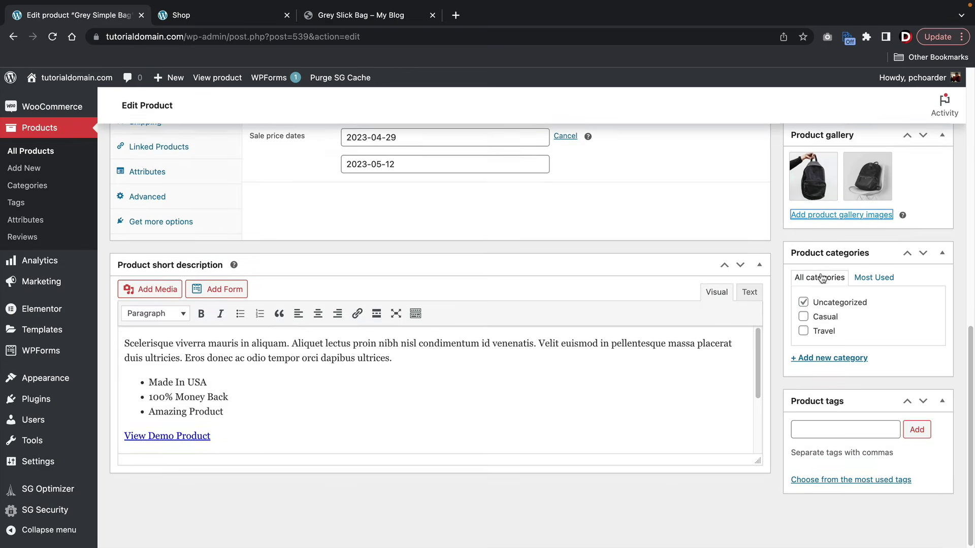
pyautogui.click(823, 359)
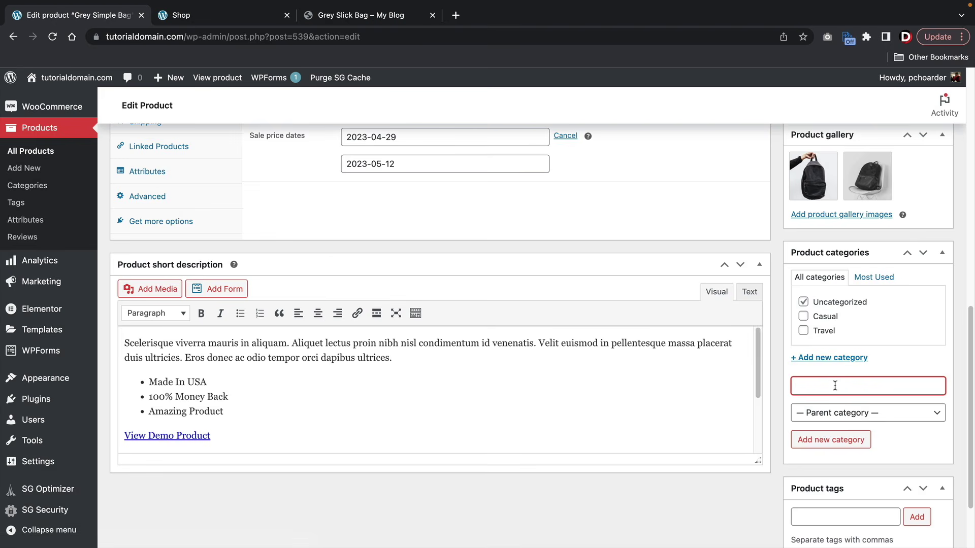
pyautogui.write('Bags')
pyautogui.click(836, 439)
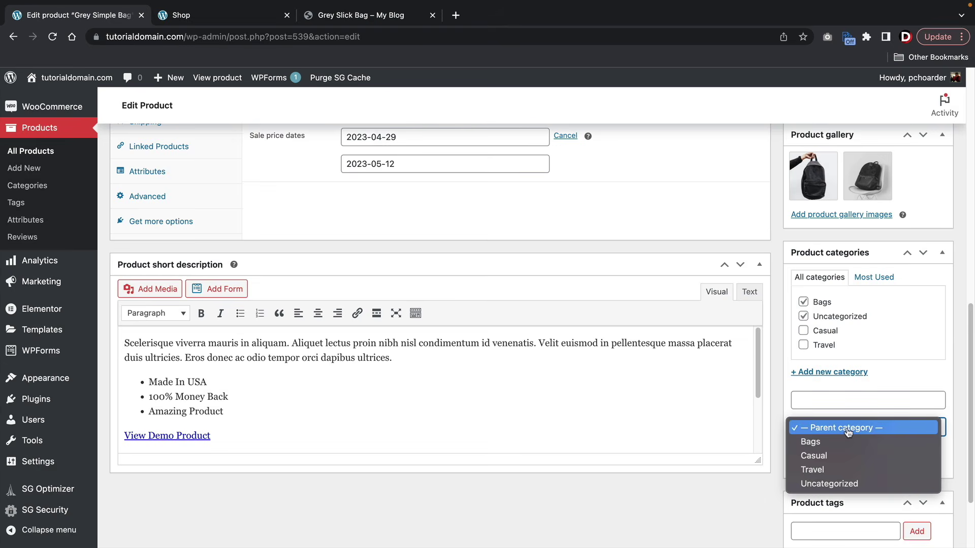
pyautogui.click(847, 431)
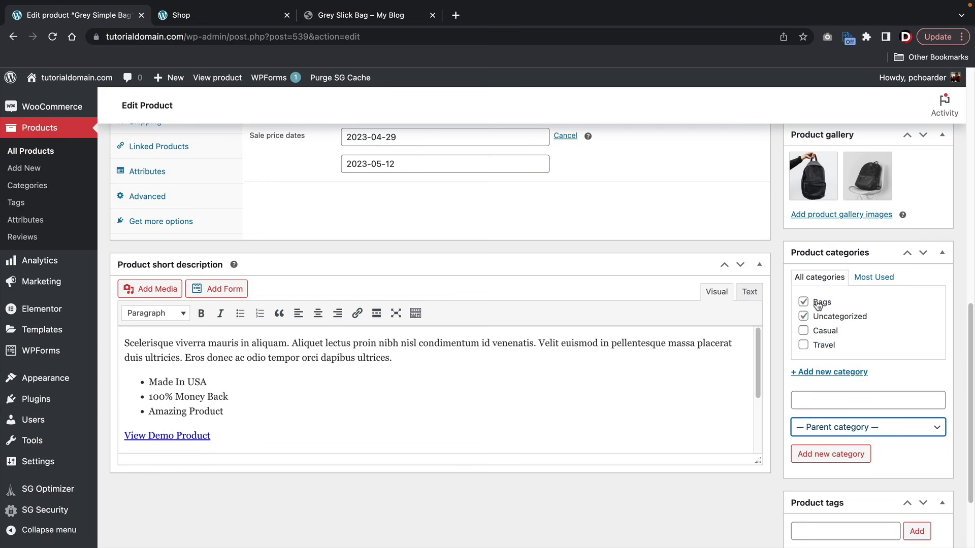
# - Add a 'Small Bags' category with parent Bags and uncheck Uncategorized
pyautogui.click(830, 430)
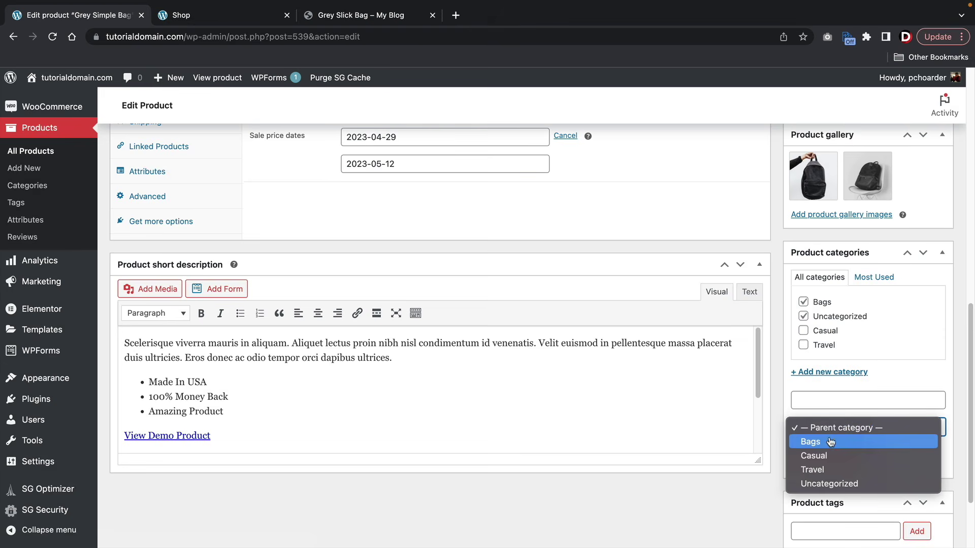
pyautogui.click(831, 443)
pyautogui.click(833, 459)
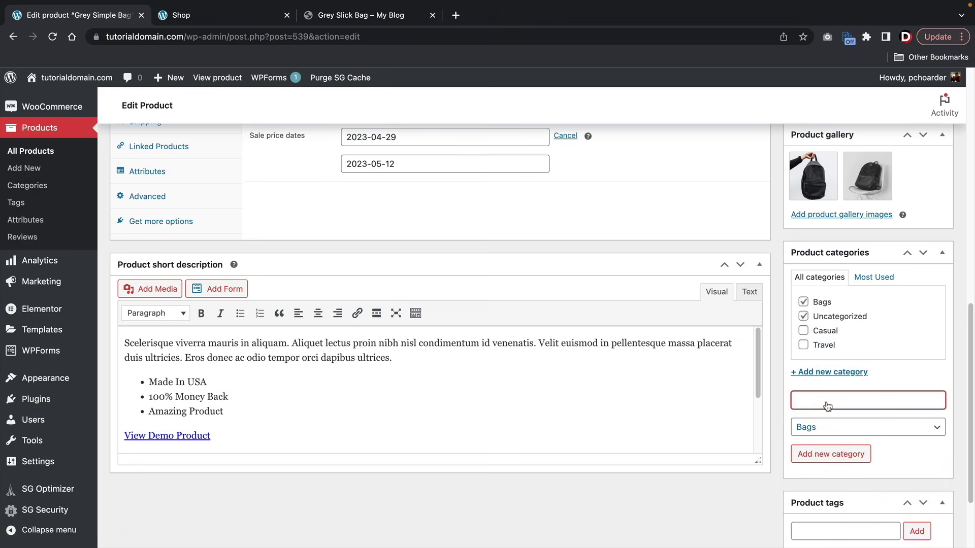
pyautogui.write('Small Bags')
pyautogui.click(819, 455)
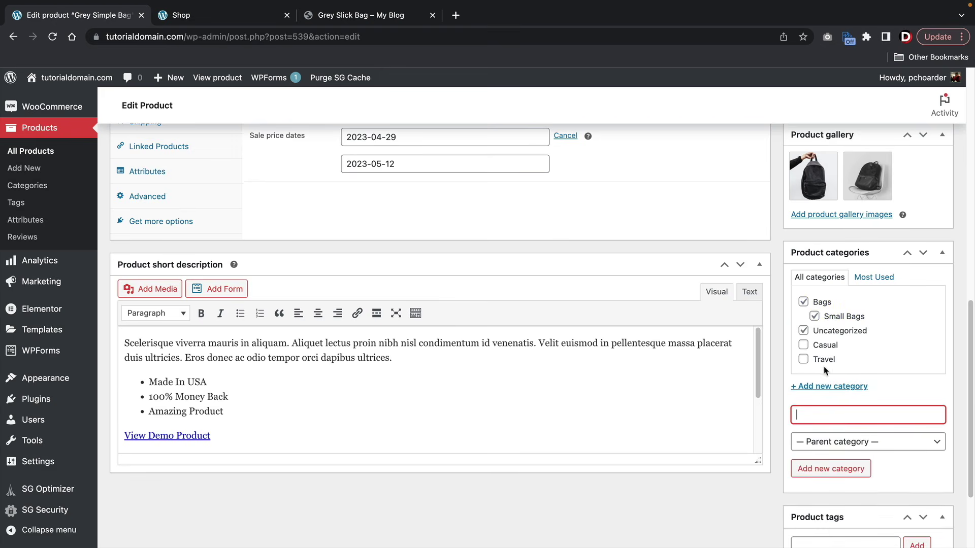
pyautogui.click(805, 334)
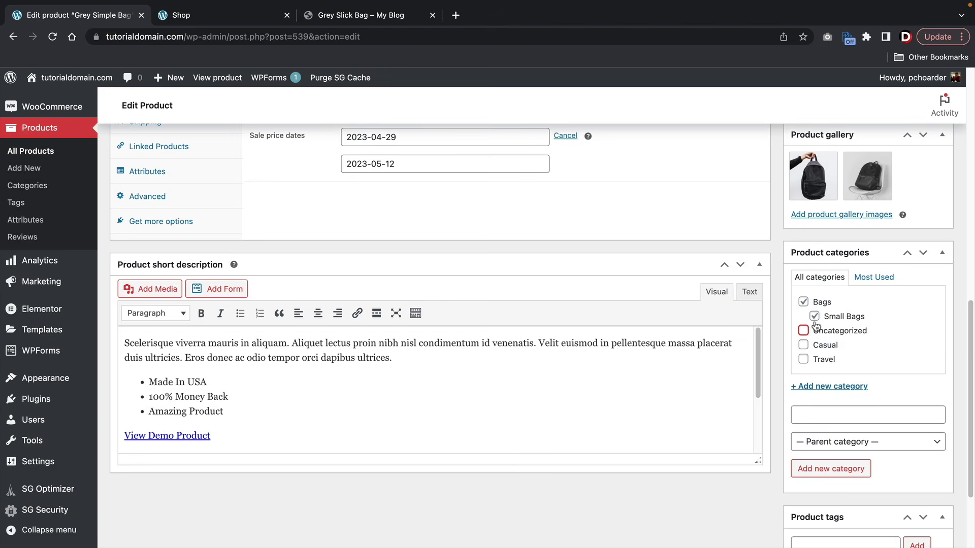
# - Remove Grey Simple Bag from Small Bags so it sits only in Bags, and tag it 'bag'
pyautogui.click(817, 318)
pyautogui.scroll(-5, 818, 318)
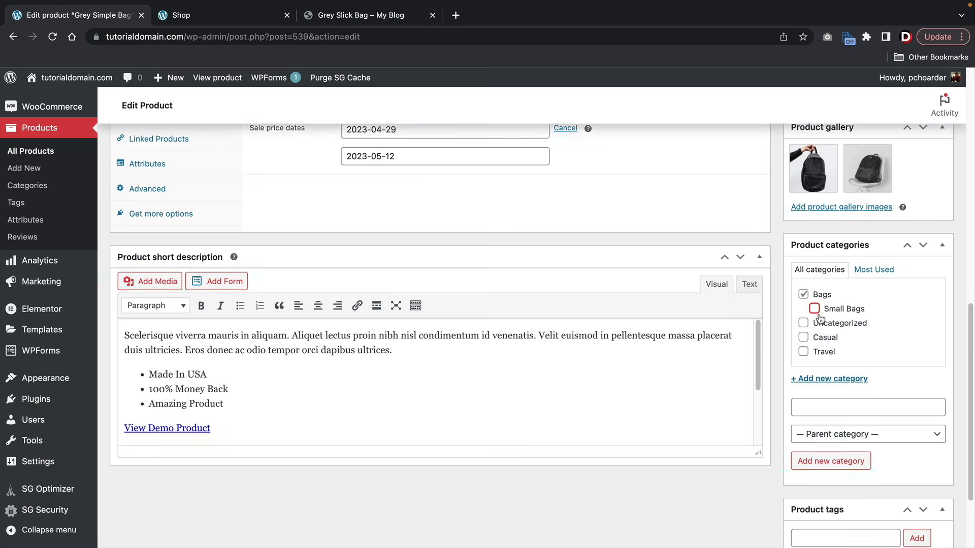
pyautogui.click(878, 429)
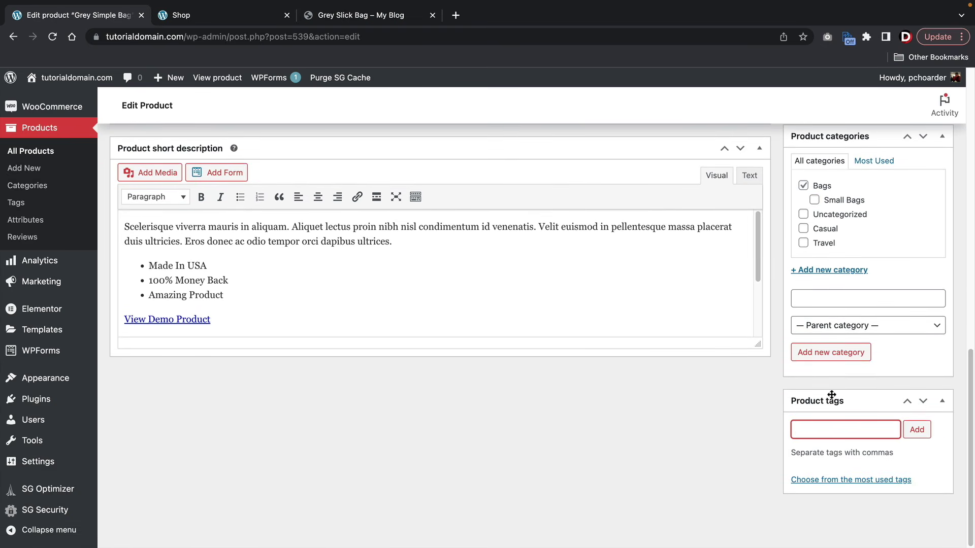
pyautogui.write('bag')
pyautogui.press('Return')
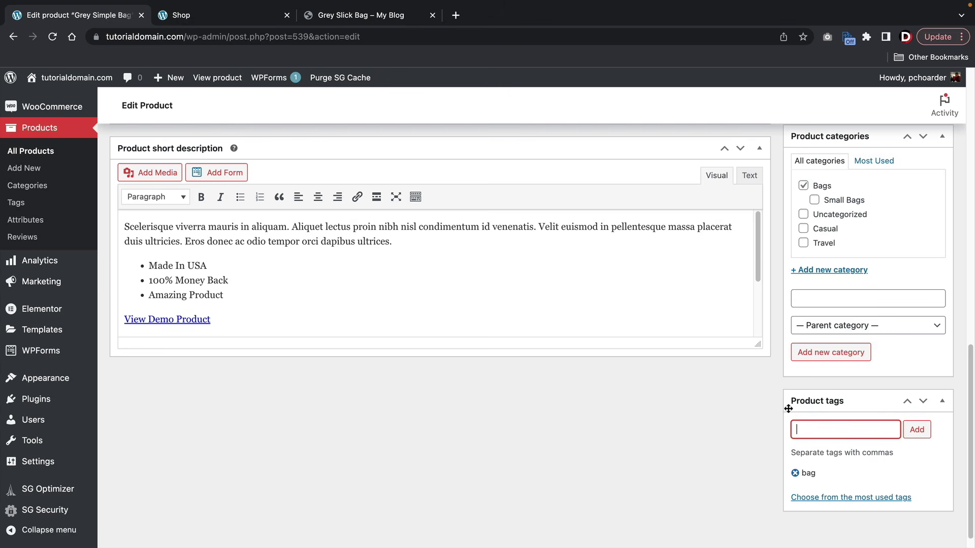
# - Dismiss the draft-updated notice, publish Grey Simple Bag, and view its live shop page
pyautogui.scroll(10, 788, 409)
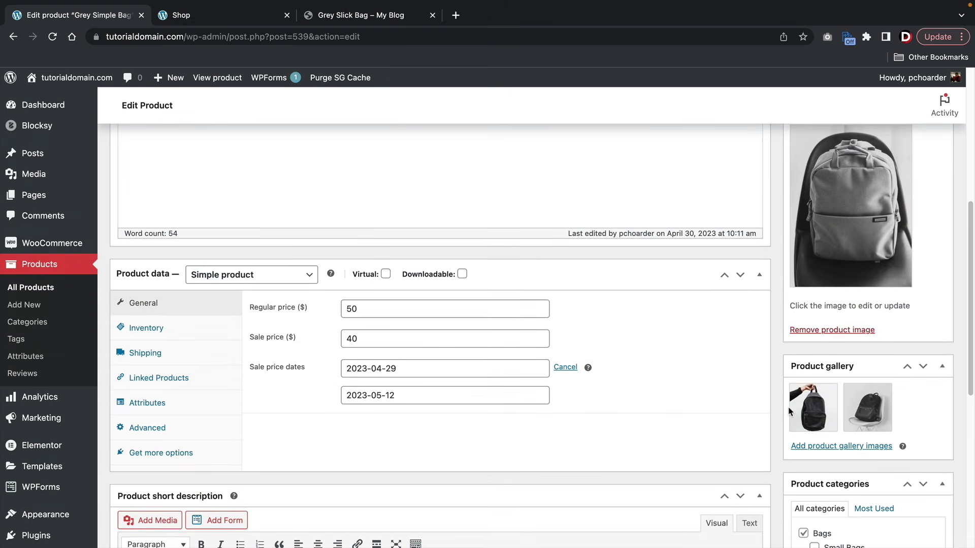
pyautogui.scroll(5, 788, 411)
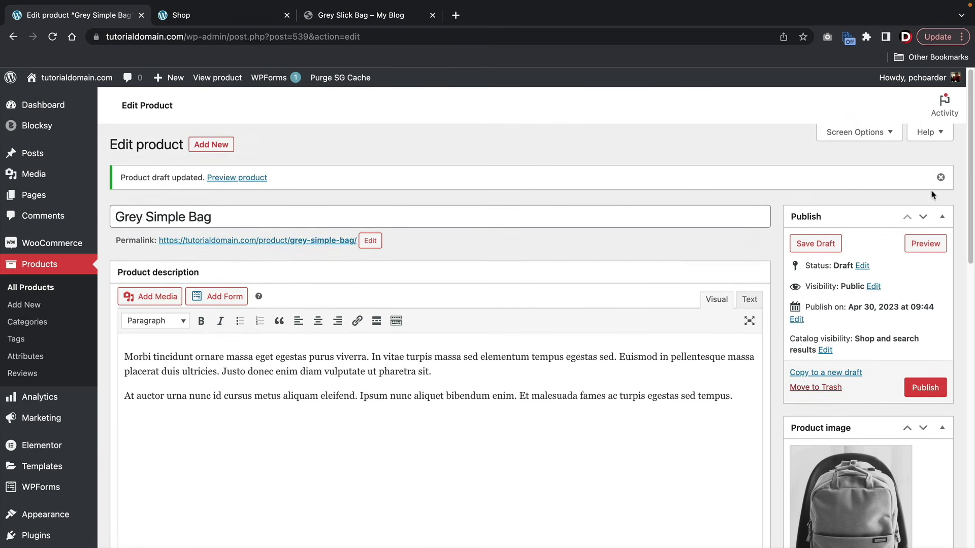
pyautogui.click(940, 177)
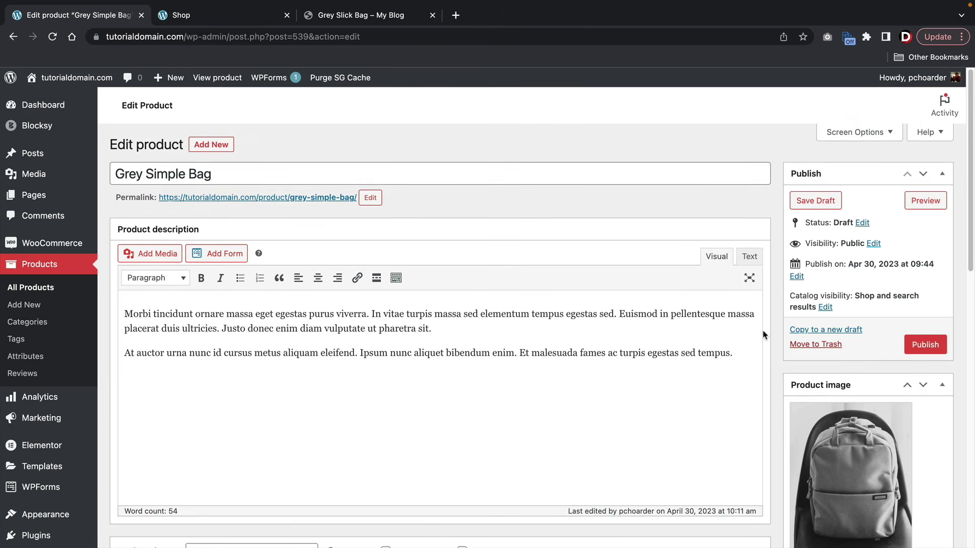
pyautogui.click(935, 345)
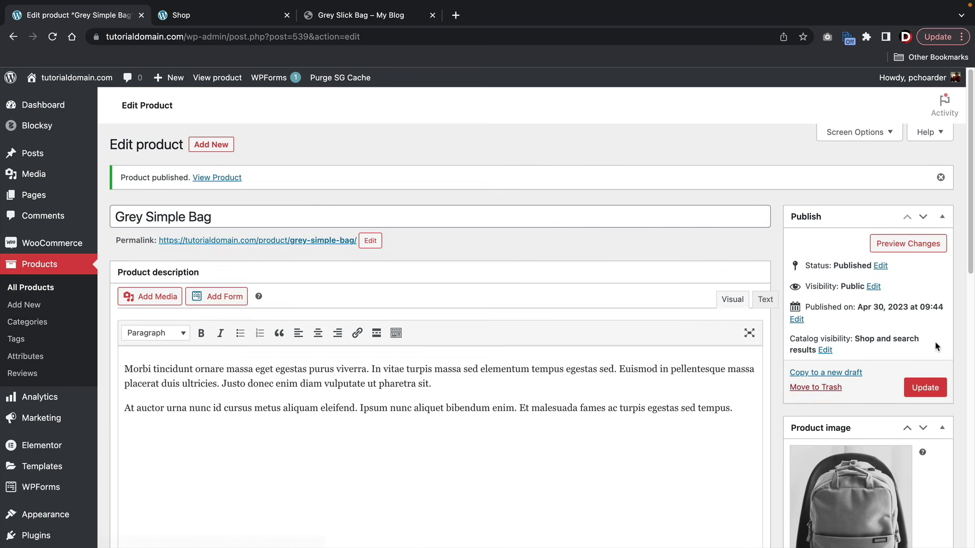
pyautogui.click(223, 82)
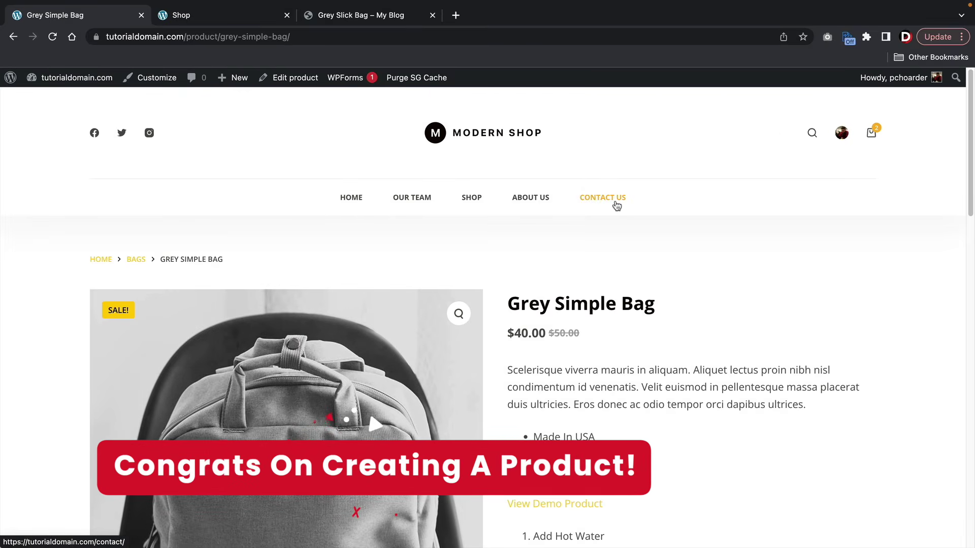
# - Browse through the Grey Simple Bag's gallery photos on its live page
pyautogui.scroll(-3, 616, 203)
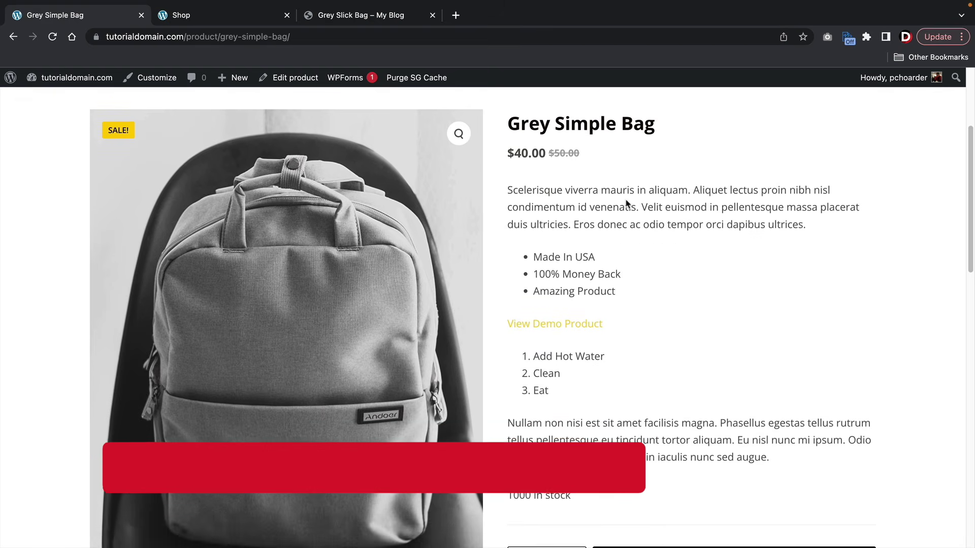
pyautogui.scroll(-2, 325, 222)
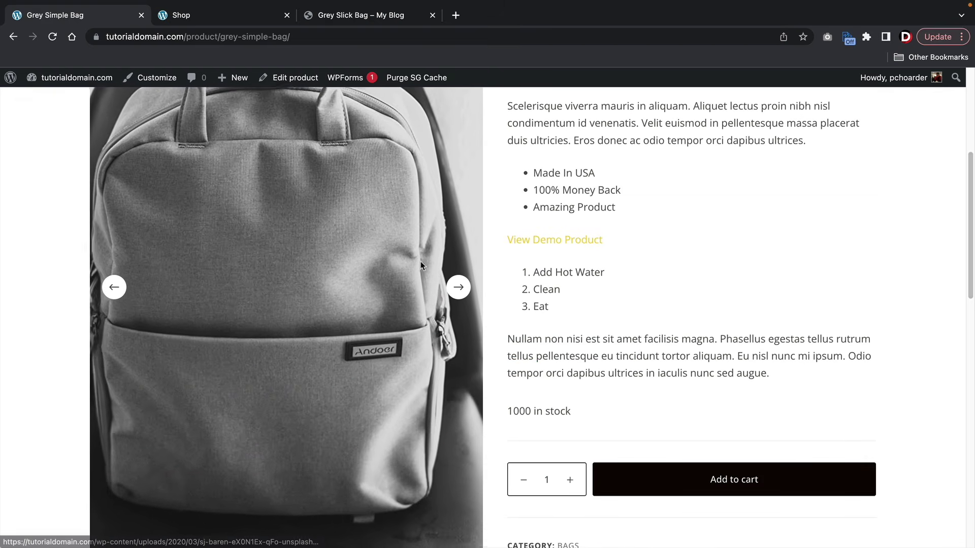
pyautogui.scroll(2, 559, 294)
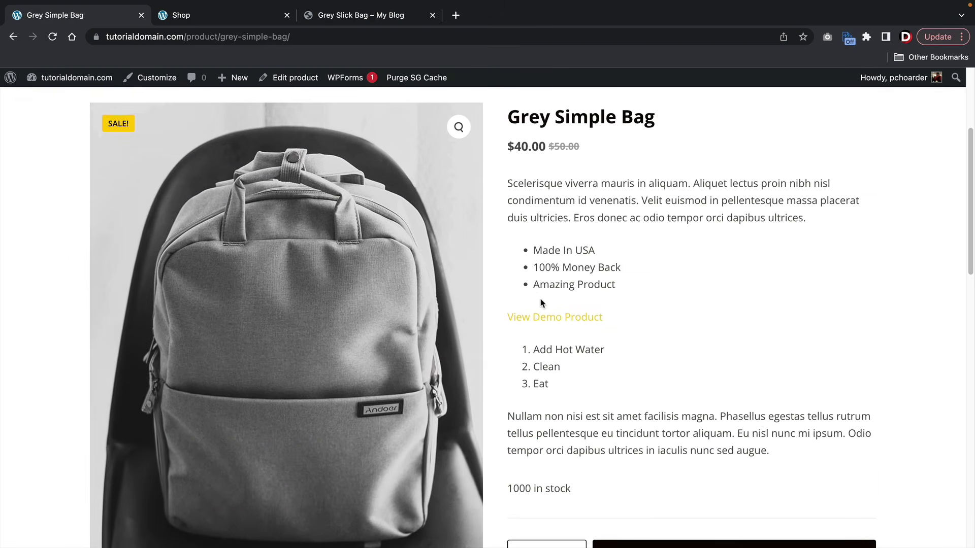
pyautogui.scroll(-5, 510, 223)
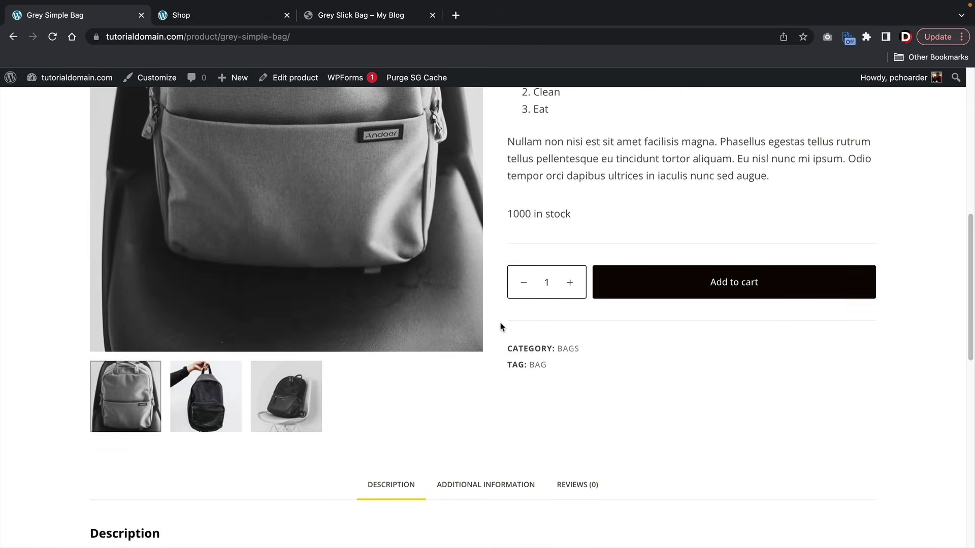
pyautogui.scroll(5, 500, 327)
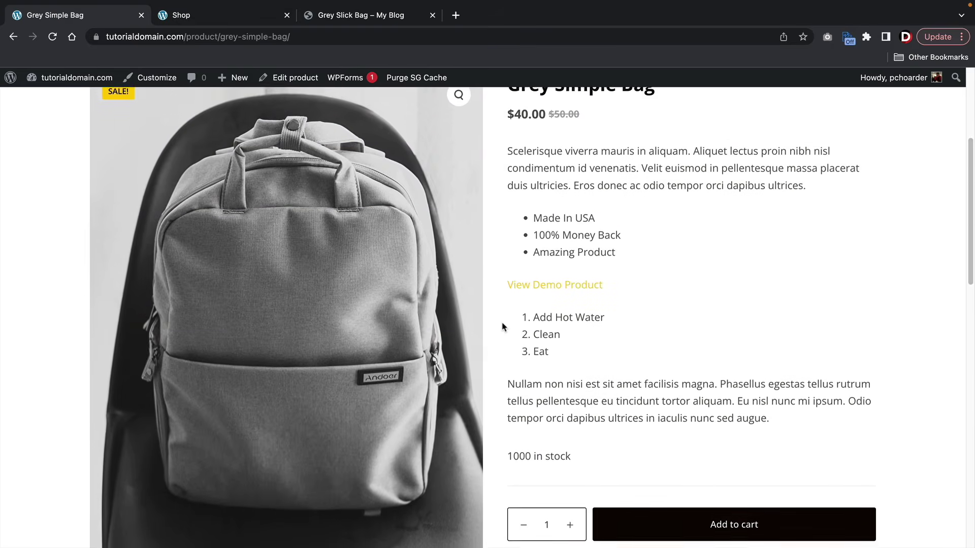
pyautogui.scroll(2, 502, 327)
pyautogui.moveTo(379, 285)
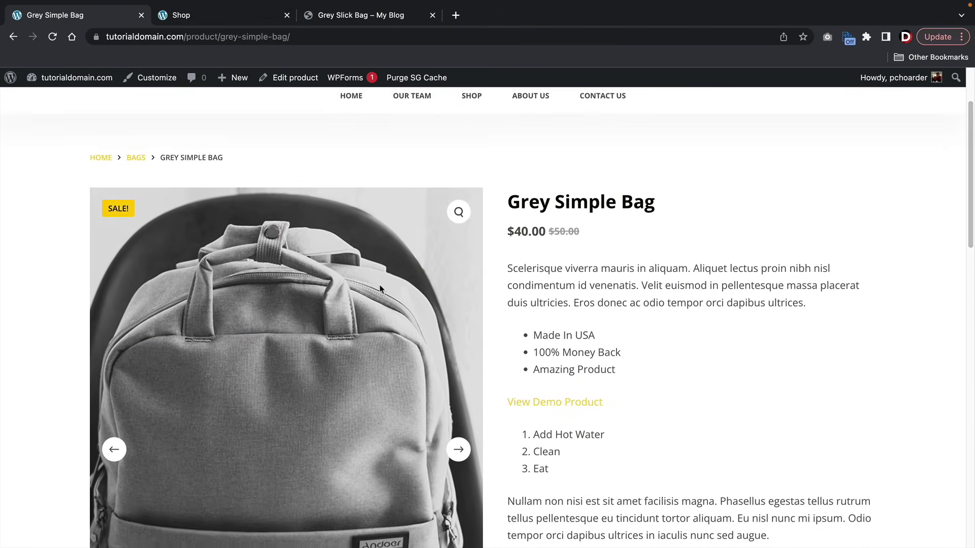
pyautogui.click(459, 450)
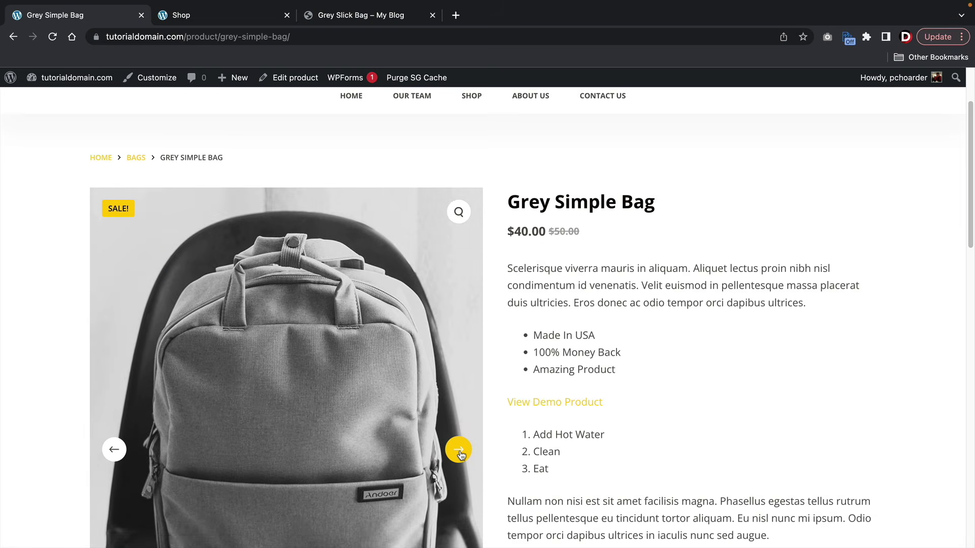
pyautogui.click(460, 450)
pyautogui.click(459, 451)
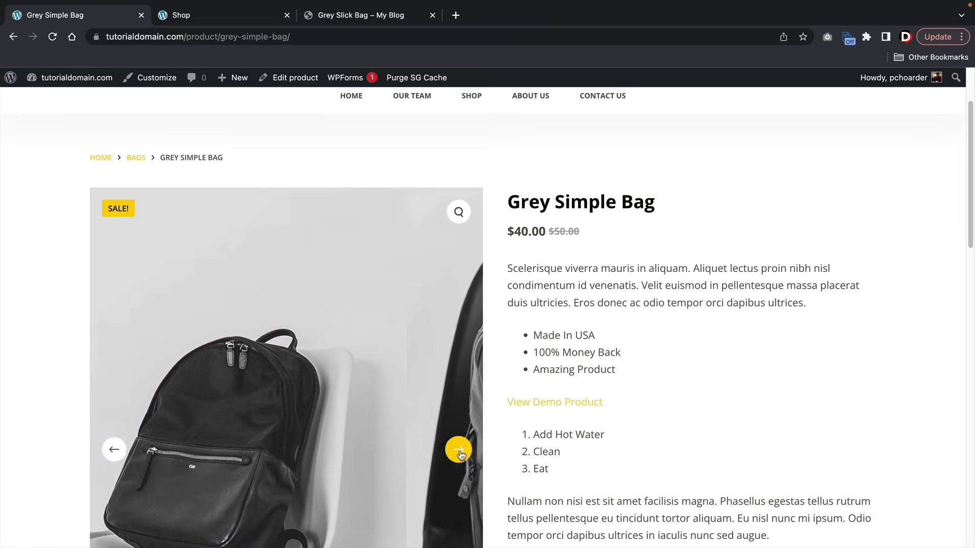
pyautogui.scroll(-3, 462, 444)
pyautogui.click(458, 300)
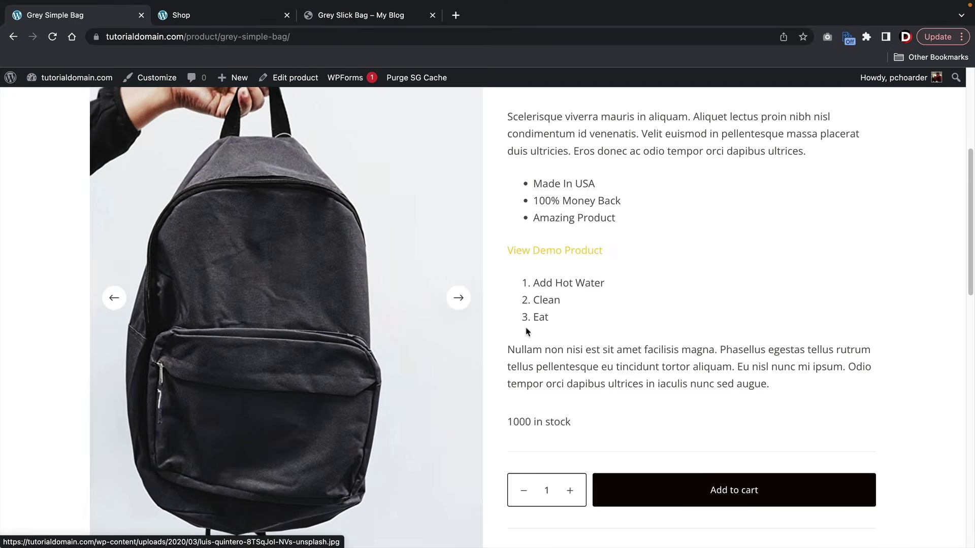
# - Highlight the $40.00 sale price and the product details text
pyautogui.scroll(4, 559, 331)
pyautogui.moveTo(658, 266); pyautogui.dragTo(506, 265)
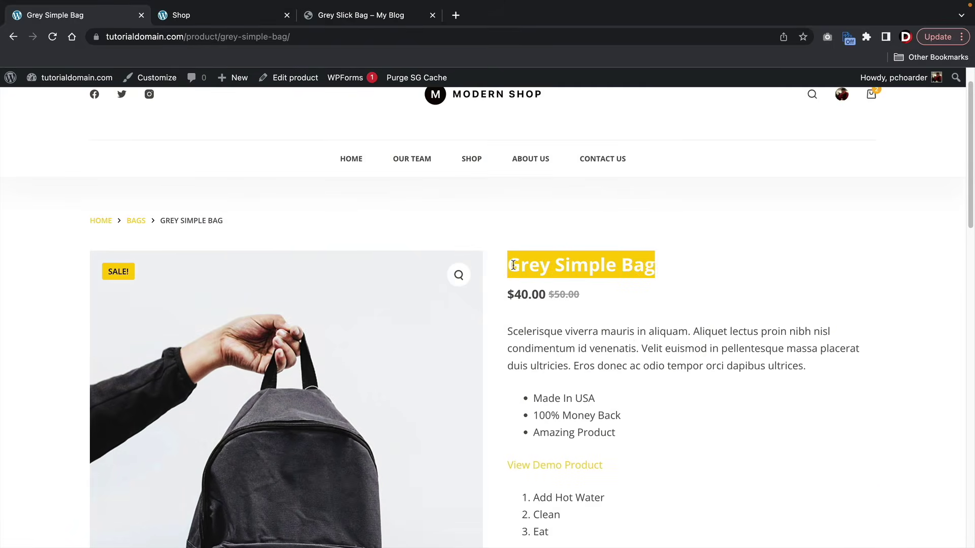
pyautogui.scroll(-2, 517, 264)
pyautogui.moveTo(546, 214); pyautogui.dragTo(513, 214)
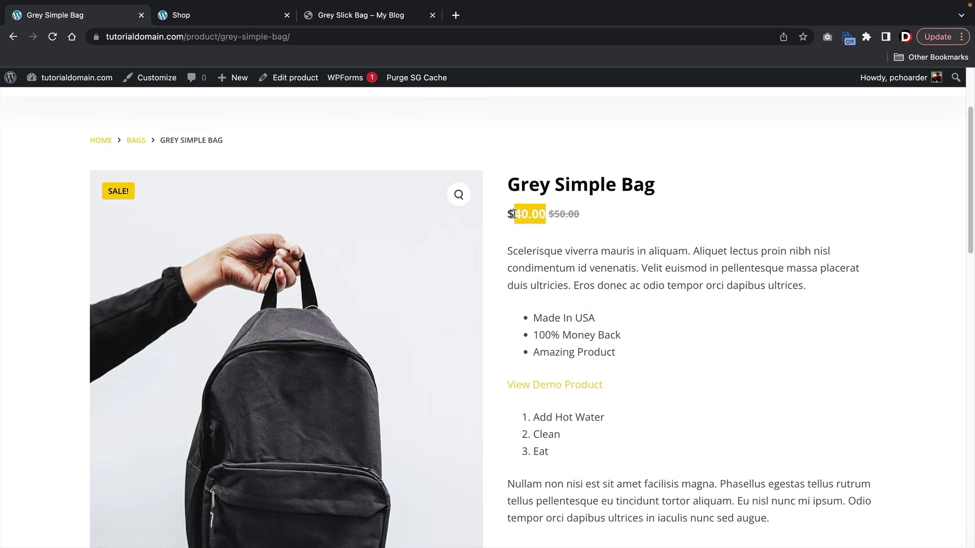
pyautogui.moveTo(507, 251); pyautogui.dragTo(811, 291)
pyautogui.scroll(-2, 612, 264)
pyautogui.scroll(-2, 553, 302)
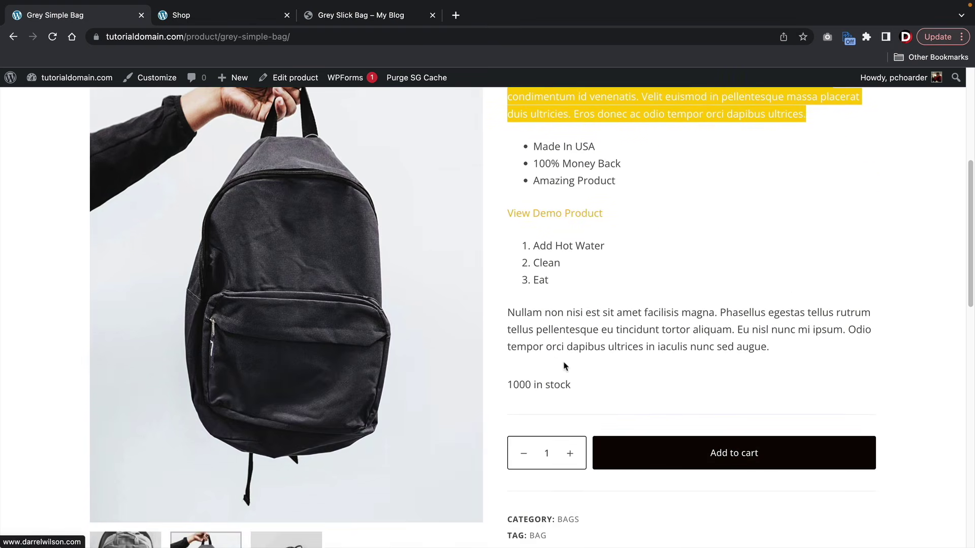
pyautogui.moveTo(571, 385); pyautogui.dragTo(521, 376)
pyautogui.scroll(-3, 548, 366)
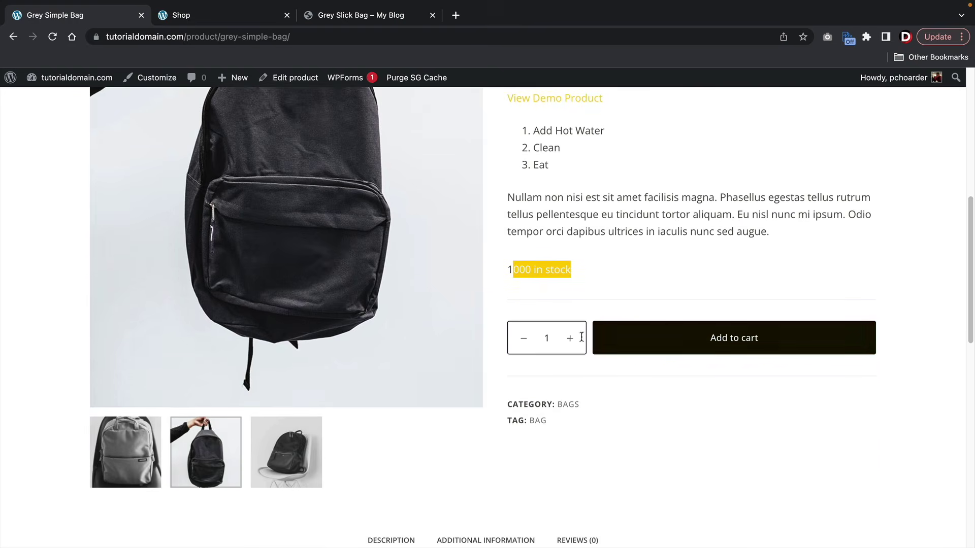
# - Raise the quantity to 12 and add the bags to the cart
pyautogui.click(570, 339)
pyautogui.click(570, 340)
pyautogui.click(570, 339)
pyautogui.click(571, 339)
pyautogui.click(570, 339)
pyautogui.click(571, 339)
pyautogui.click(571, 339)
pyautogui.click(571, 339)
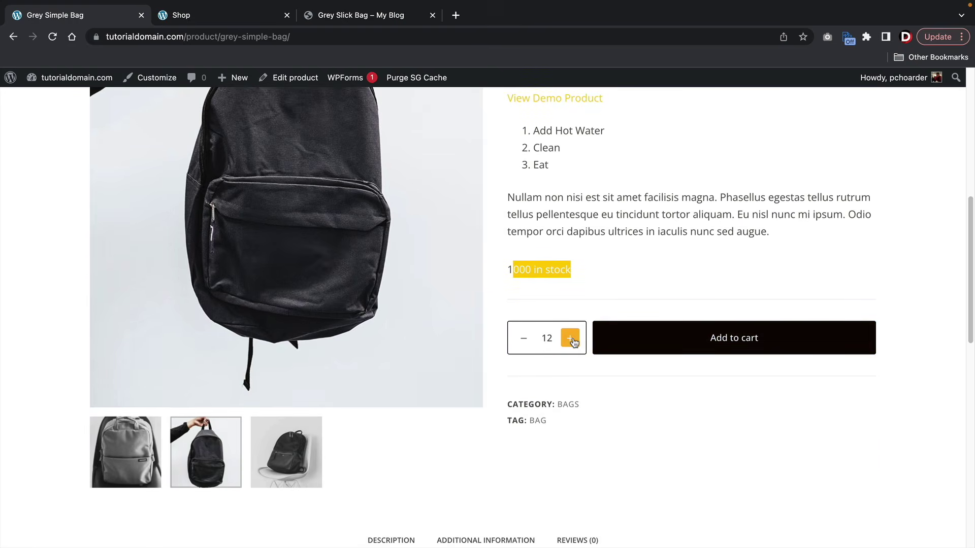
pyautogui.click(624, 344)
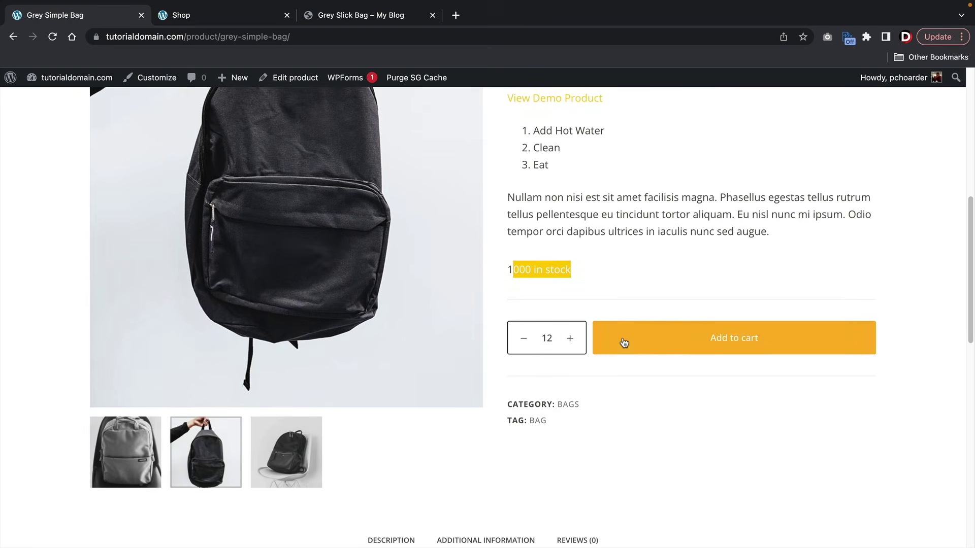
pyautogui.scroll(-2, 624, 343)
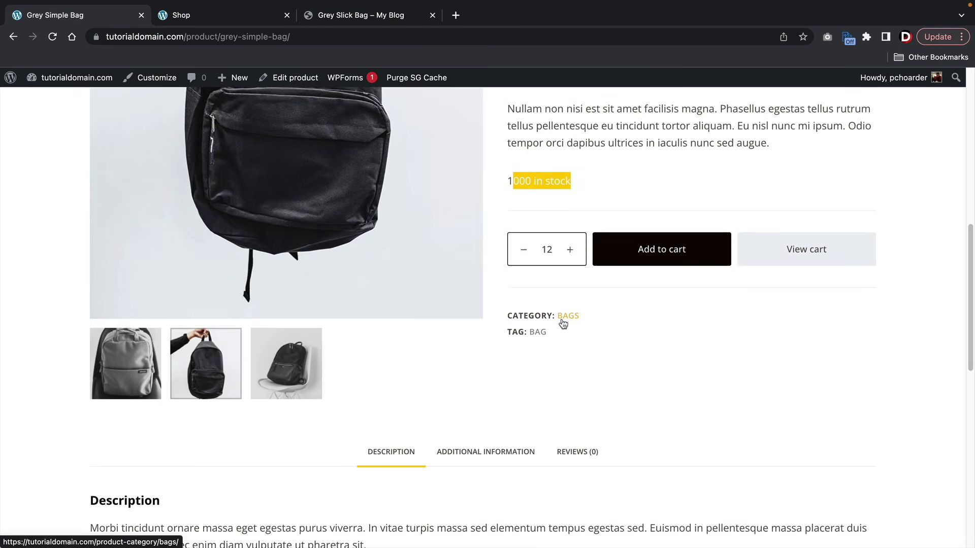
# - Check the Bags category listing, then go back to the product page
pyautogui.click(565, 323)
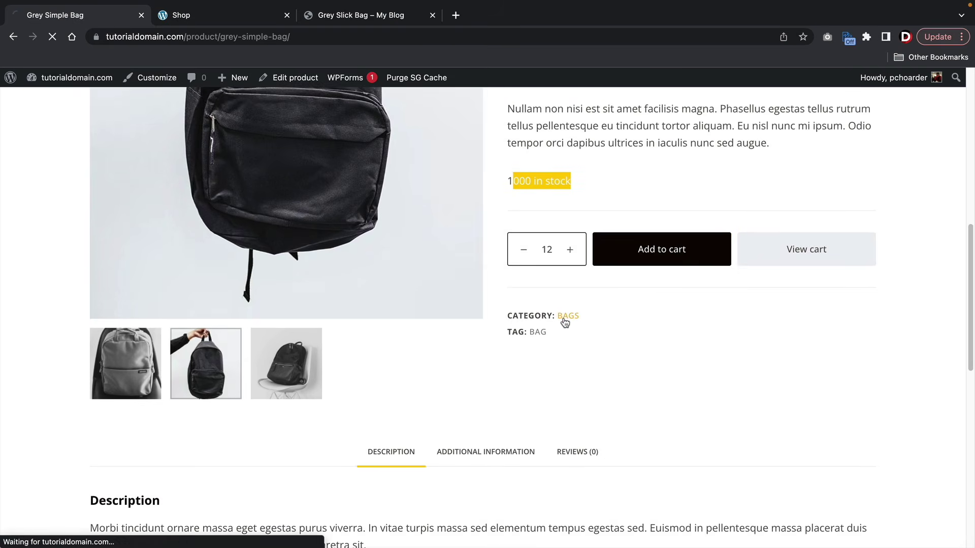
pyautogui.scroll(-6, 562, 323)
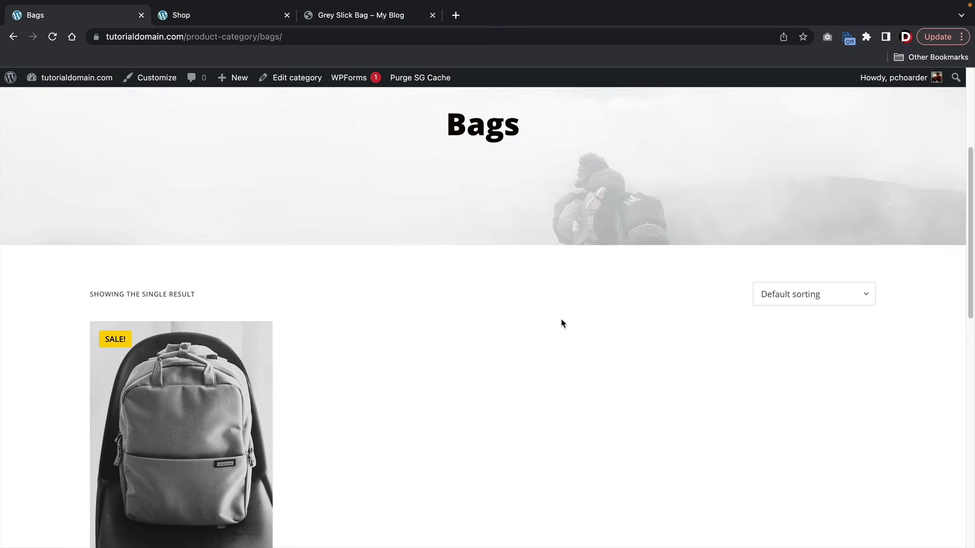
pyautogui.scroll(-1, 552, 315)
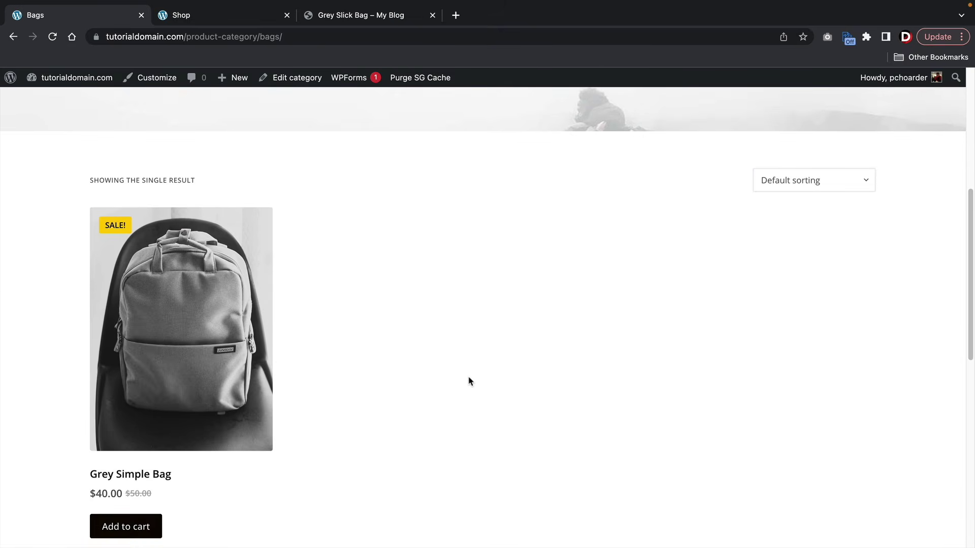
pyautogui.scroll(-1, 469, 381)
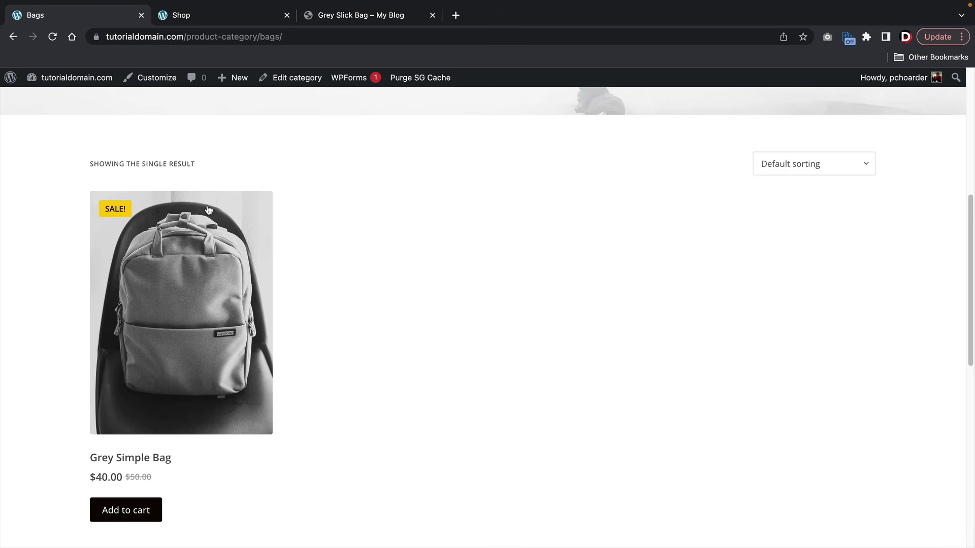
pyautogui.click(13, 37)
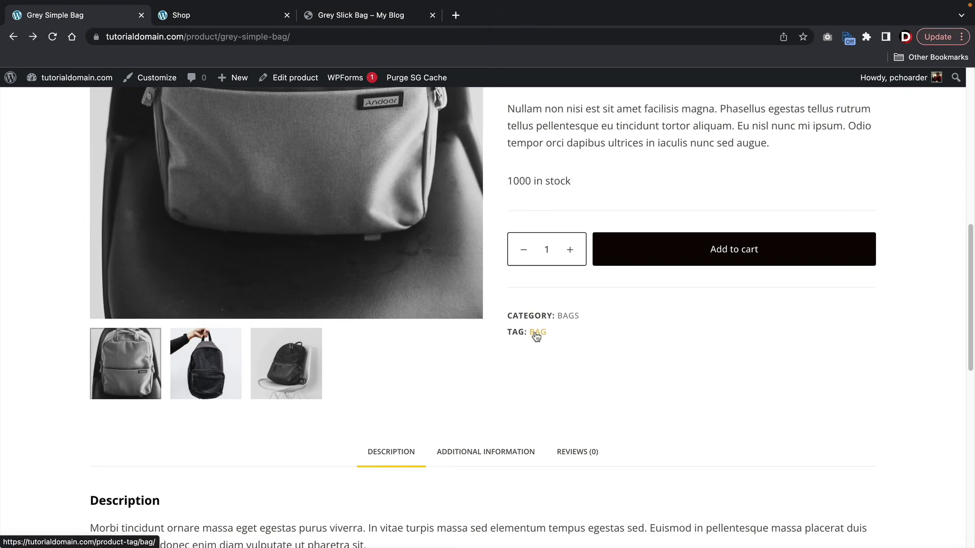
# - Check the listing of products tagged 'bag', then return to Grey Simple Bag
pyautogui.click(537, 336)
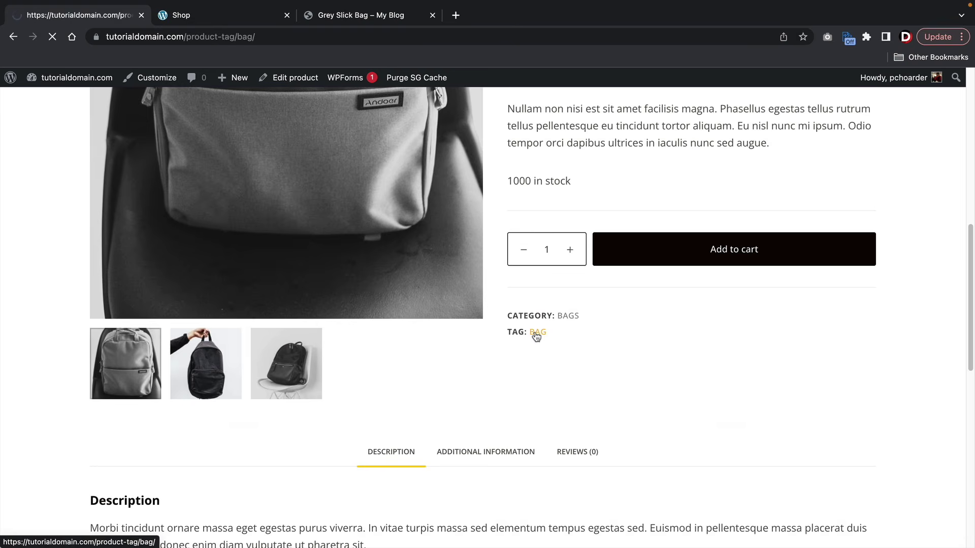
pyautogui.scroll(-6, 534, 332)
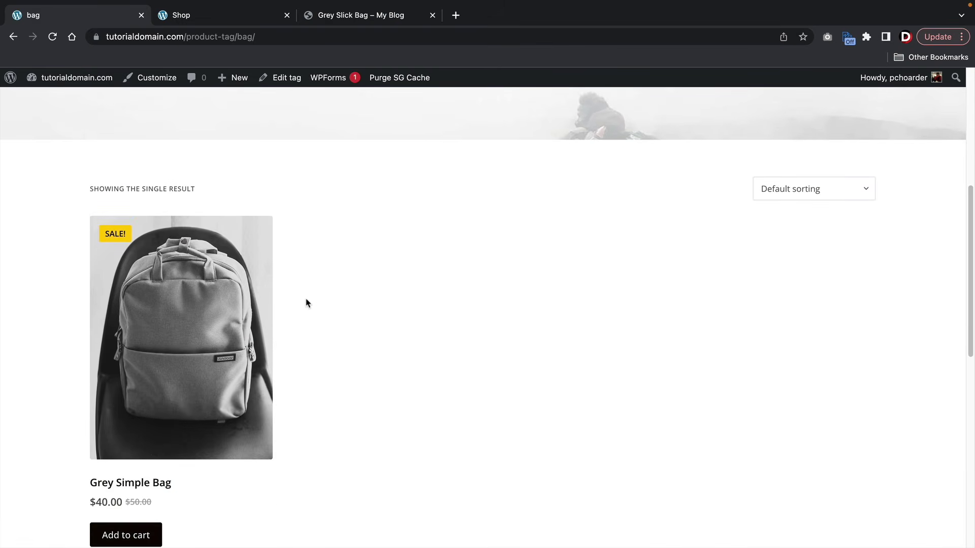
pyautogui.click(13, 37)
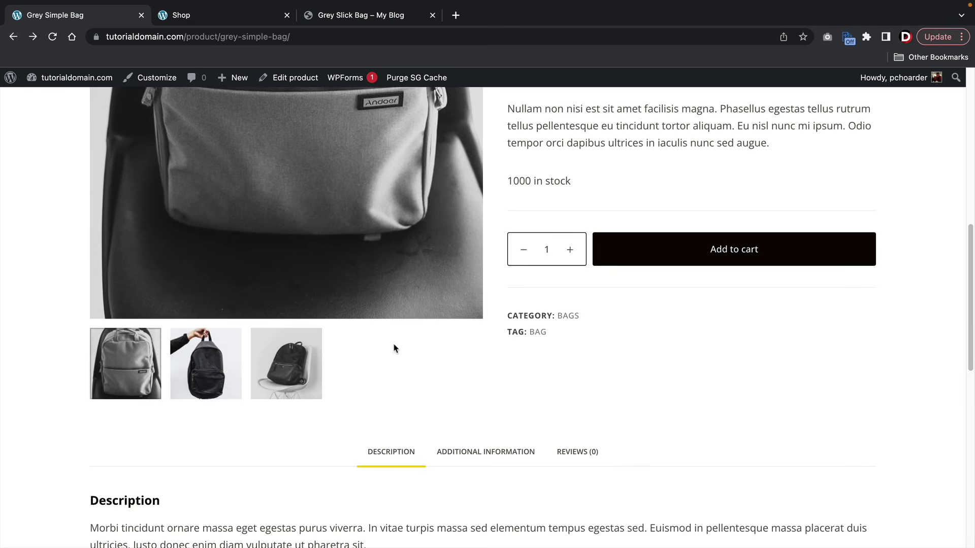
pyautogui.scroll(-4, 394, 349)
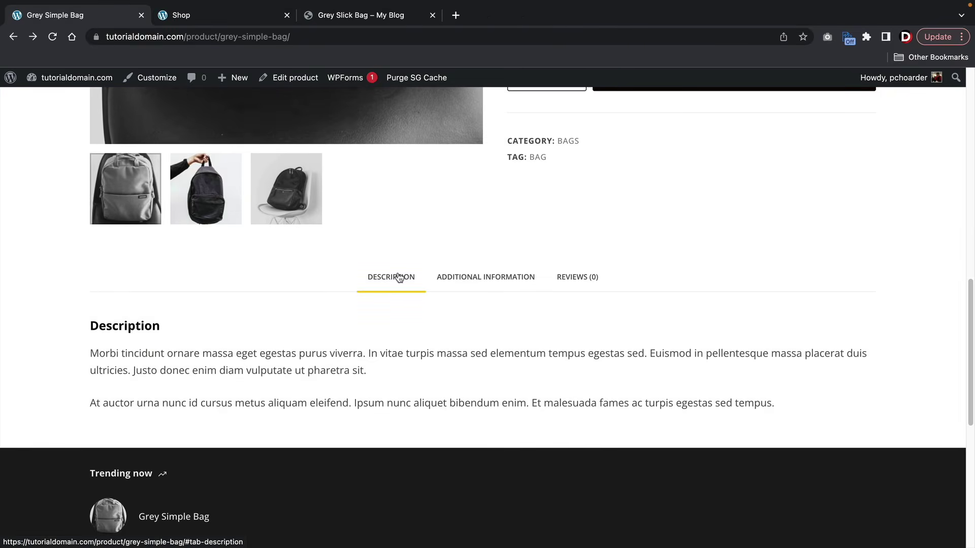
# - Show Additional information and highlight the Weight and Dimensions entries
pyautogui.click(454, 281)
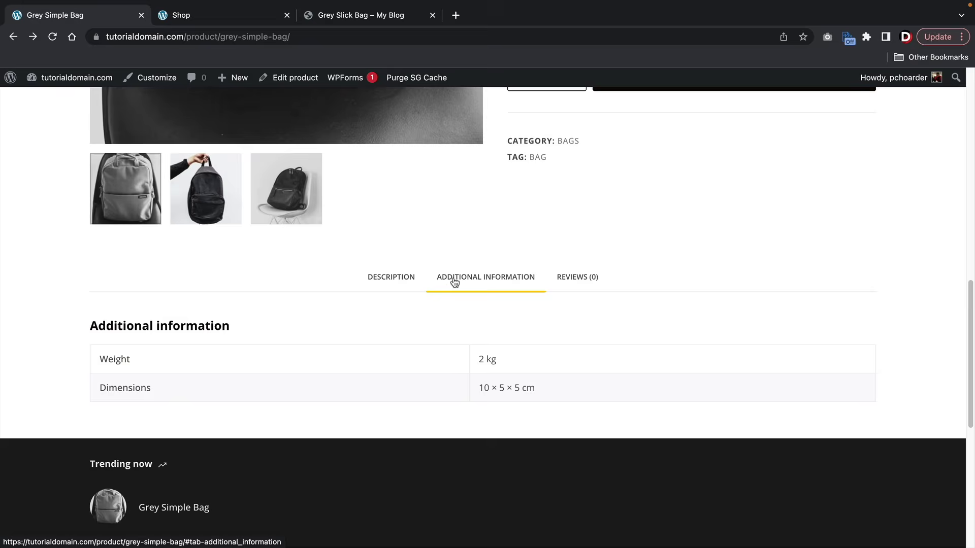
pyautogui.moveTo(153, 349); pyautogui.dragTo(82, 359)
pyautogui.moveTo(155, 388); pyautogui.dragTo(107, 389)
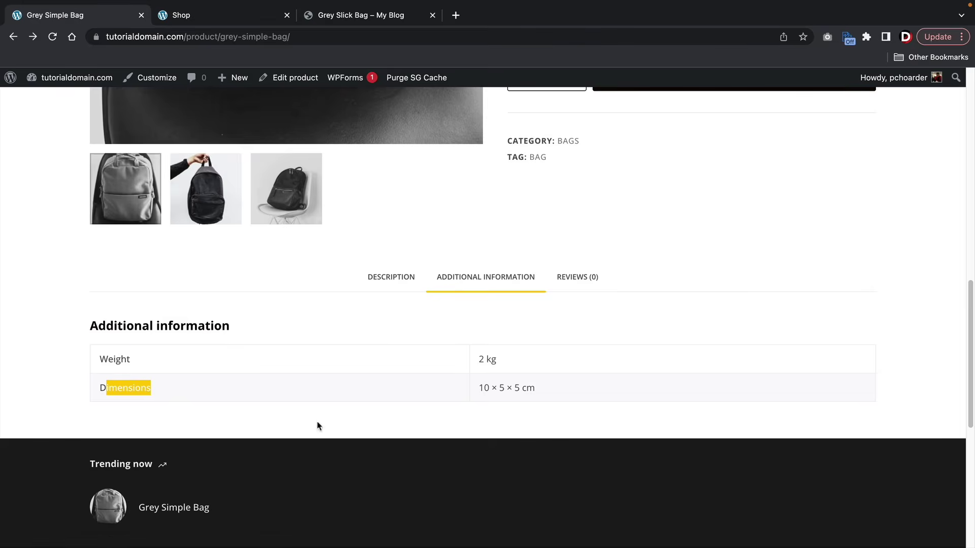
# - Submit a five-star review reading 'amazing product!'
pyautogui.click(563, 278)
pyautogui.scroll(-2, 559, 282)
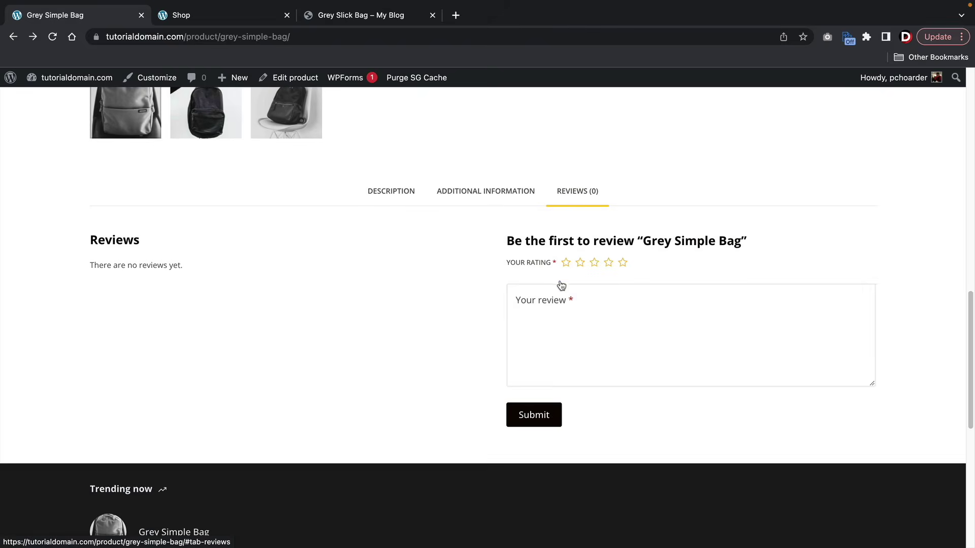
pyautogui.click(621, 263)
pyautogui.click(603, 337)
pyautogui.write('amazi')
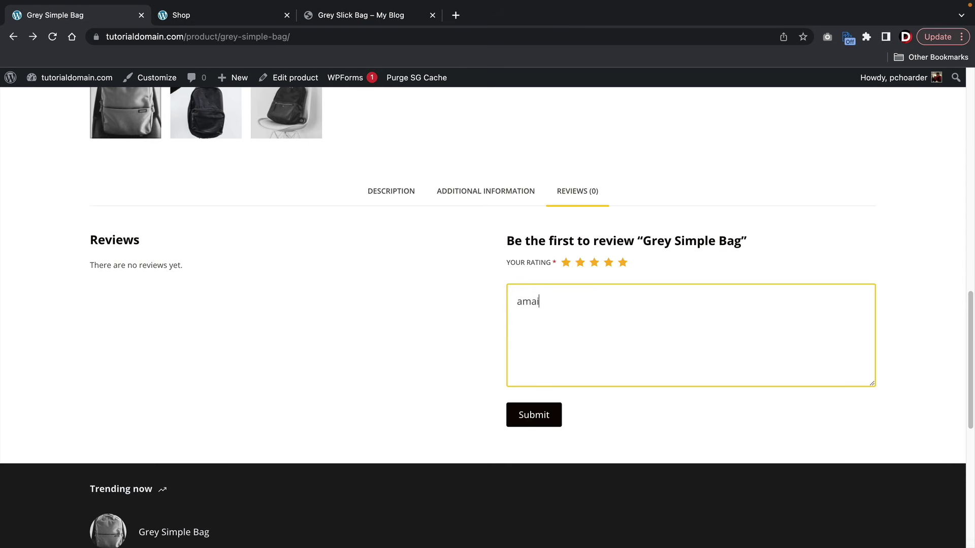
pyautogui.write('n')
pyautogui.press('BackSpace')
pyautogui.press('BackSpace')
pyautogui.press('BackSpace')
pyautogui.write('azing produc')
pyautogui.click(552, 416)
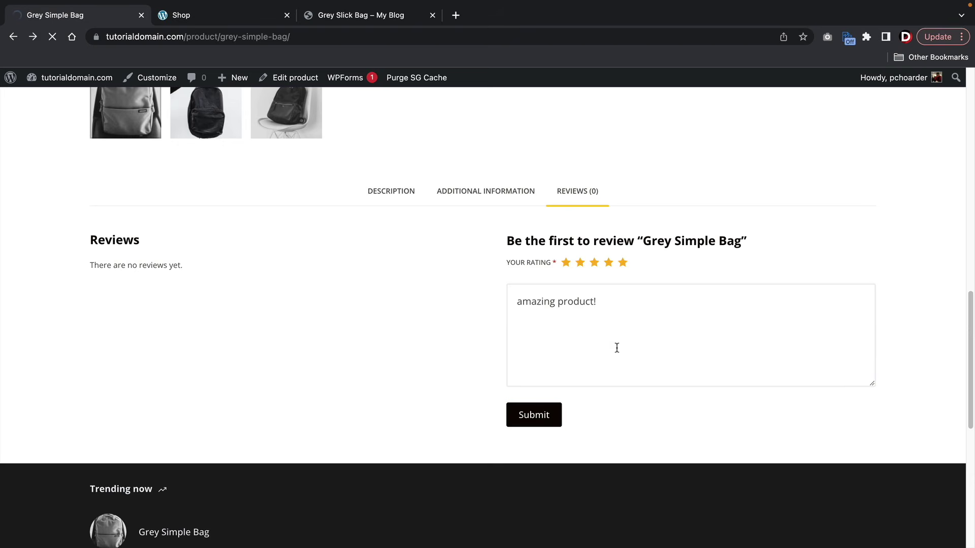
# - Scroll back up and open Grey Simple Bag's admin edit screen
pyautogui.scroll(2, 557, 300)
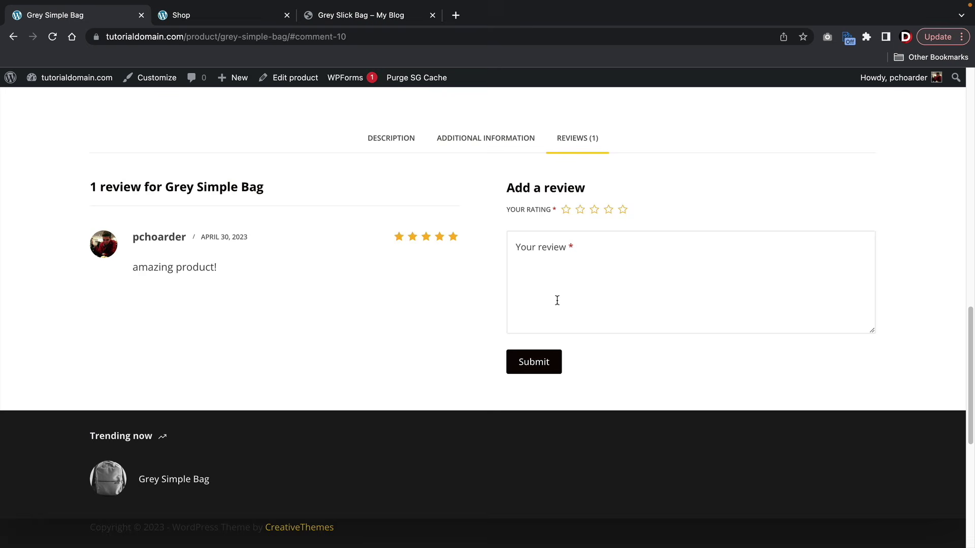
pyautogui.scroll(12, 579, 272)
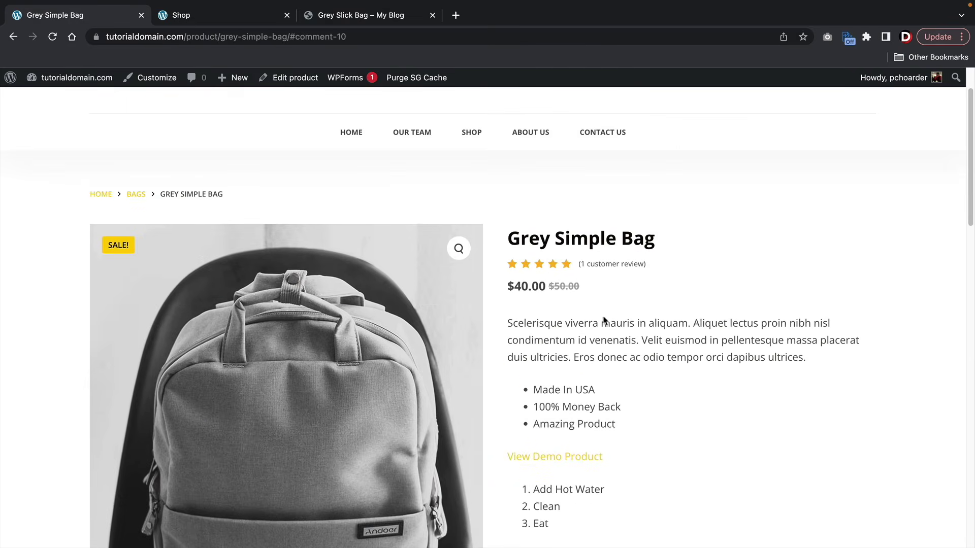
pyautogui.scroll(-2, 605, 323)
pyautogui.scroll(-1, 606, 323)
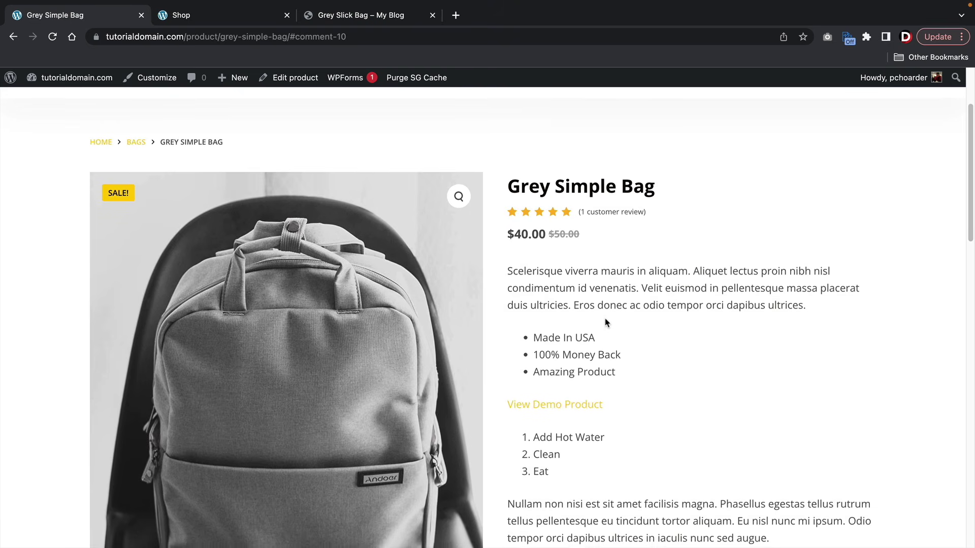
pyautogui.scroll(-1, 605, 322)
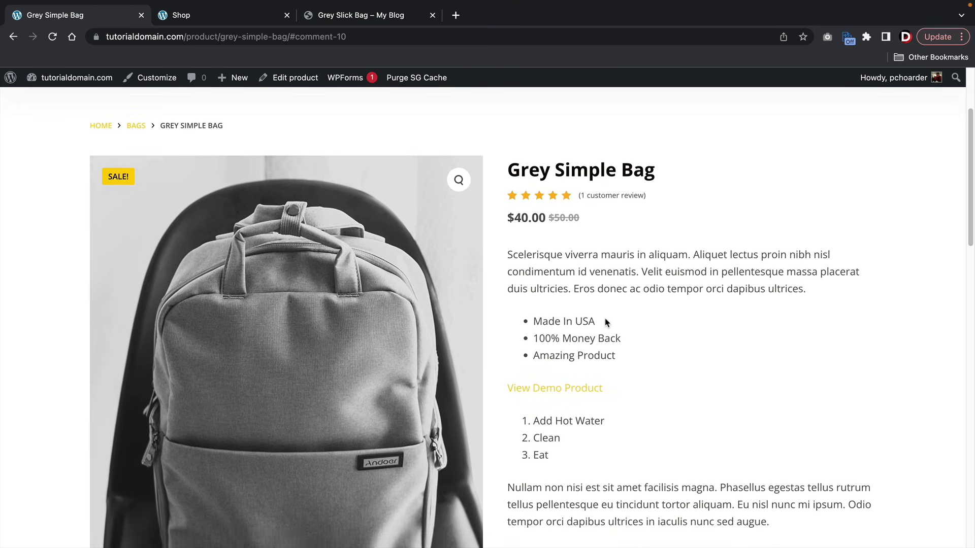
pyautogui.scroll(3, 605, 323)
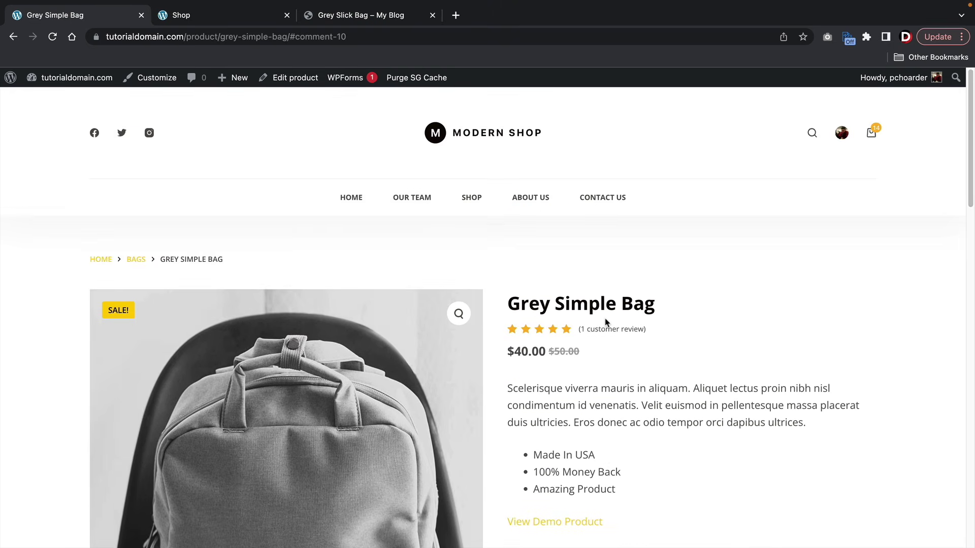
pyautogui.click(299, 85)
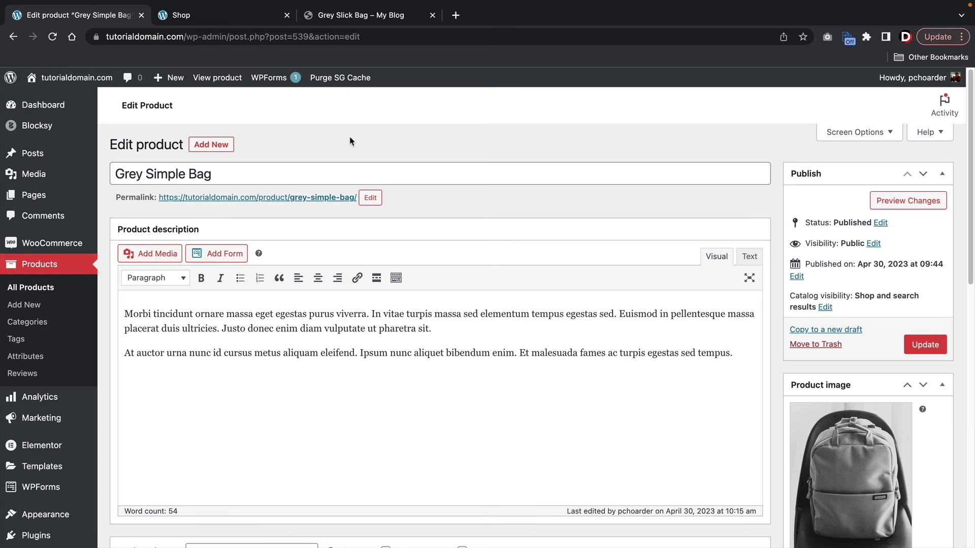
# - Rename the product title to Grey Luxury Bag and update it
pyautogui.click(171, 177)
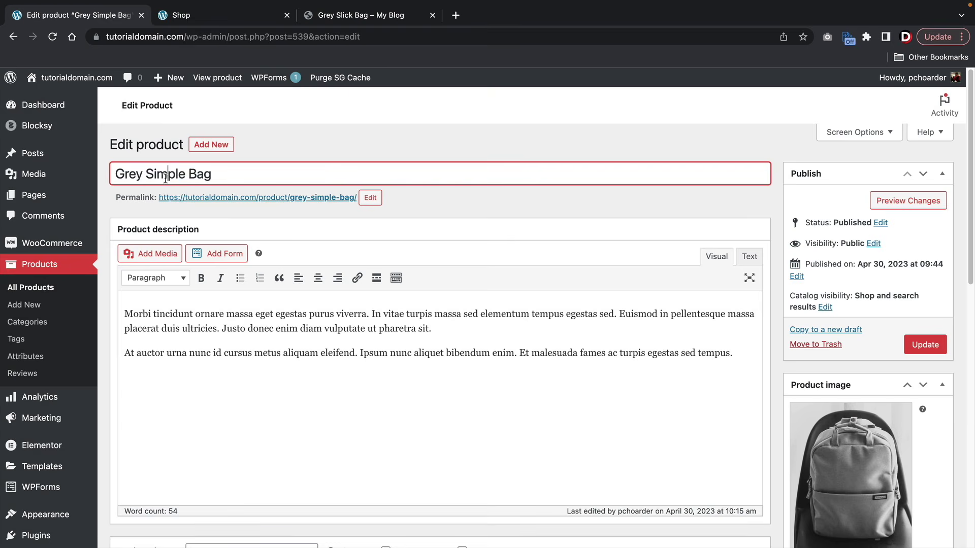
pyautogui.doubleClick(171, 175)
pyautogui.doubleClick(130, 173)
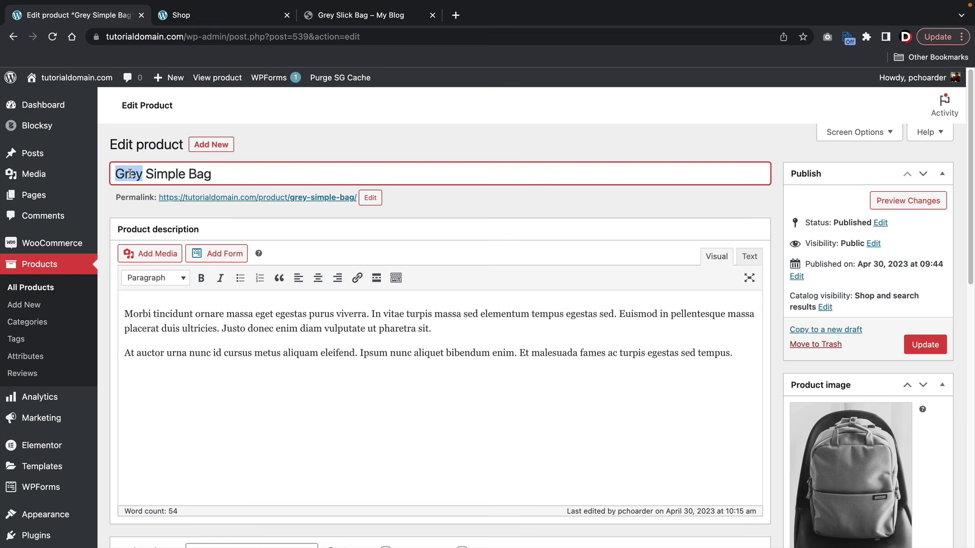
pyautogui.doubleClick(168, 176)
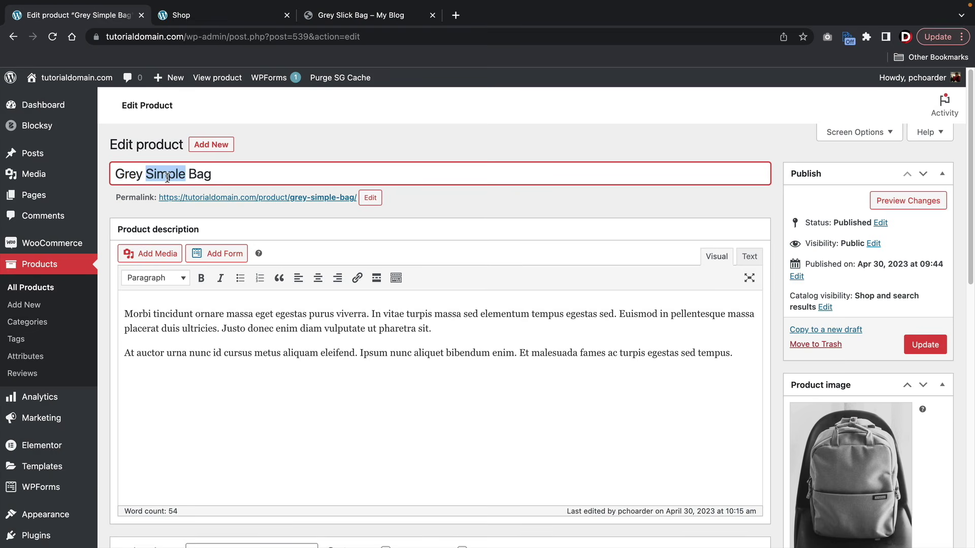
pyautogui.write('Luxury')
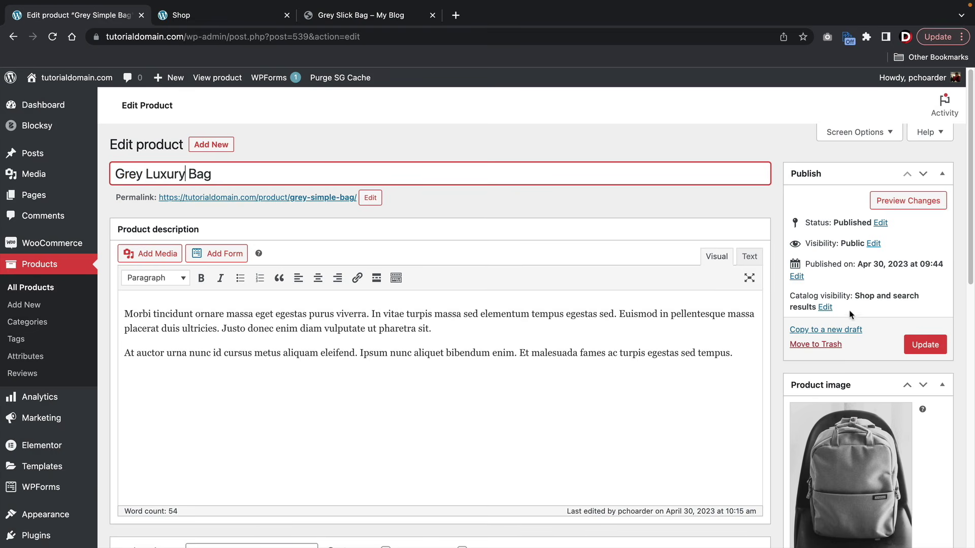
pyautogui.click(921, 346)
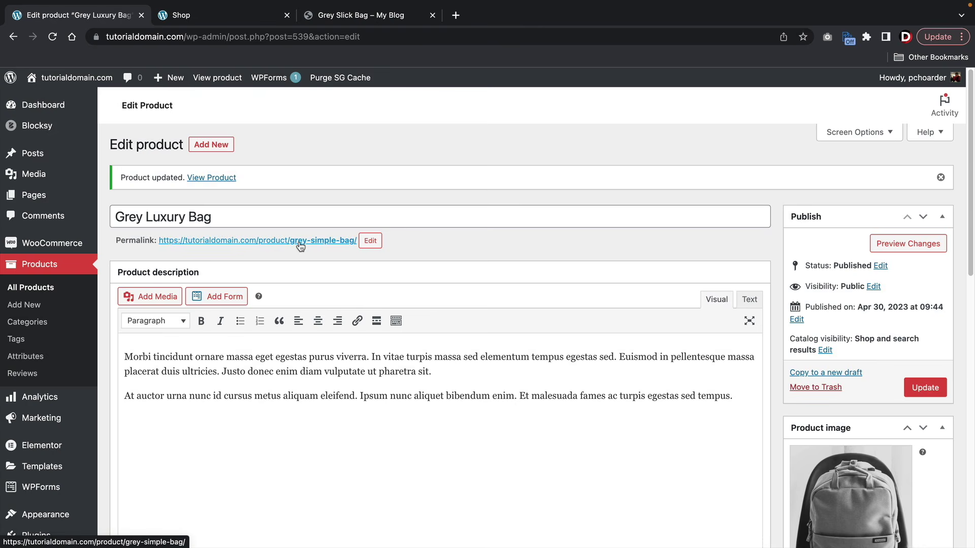
# - Change the permalink slug to grey-luxury-bag, update, and view the live page
pyautogui.click(367, 242)
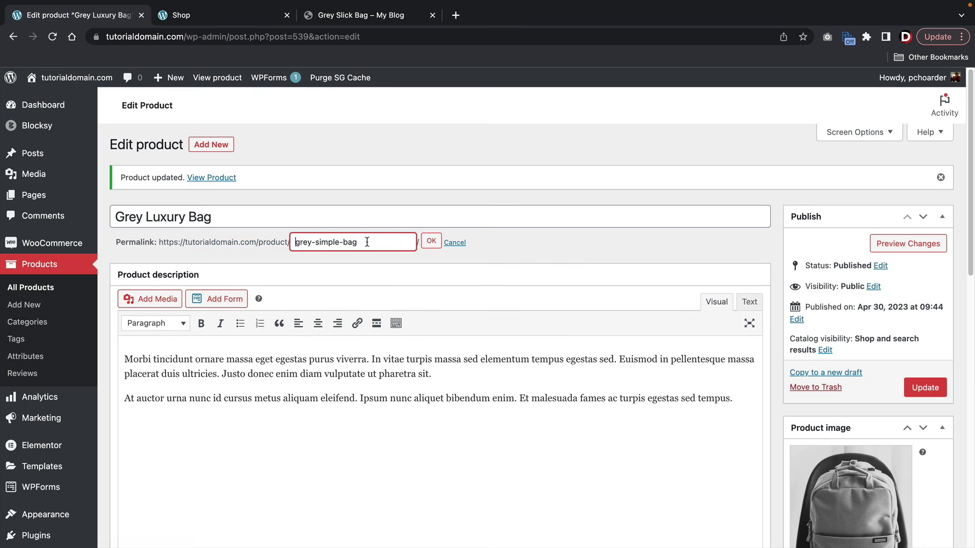
pyautogui.doubleClick(330, 242)
pyautogui.write('luxury')
pyautogui.click(430, 241)
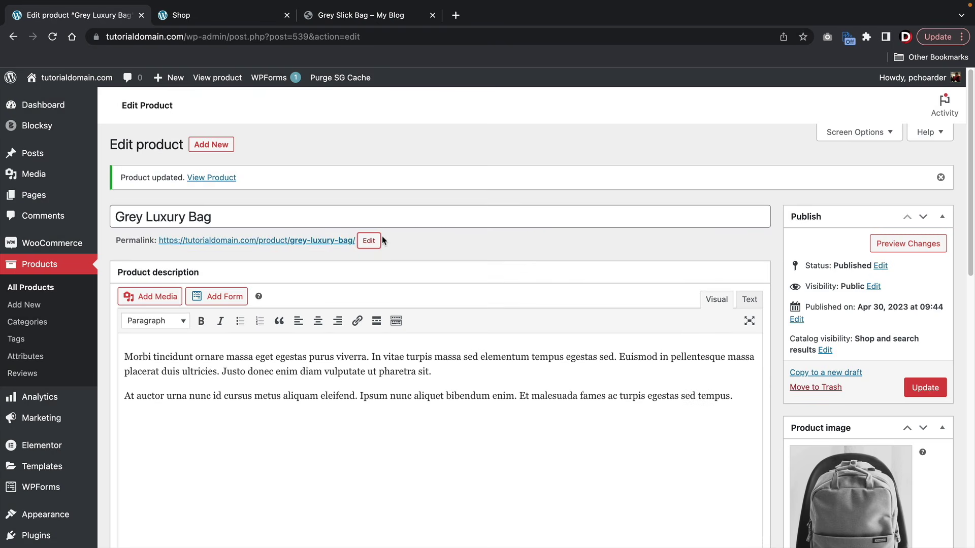
pyautogui.click(927, 386)
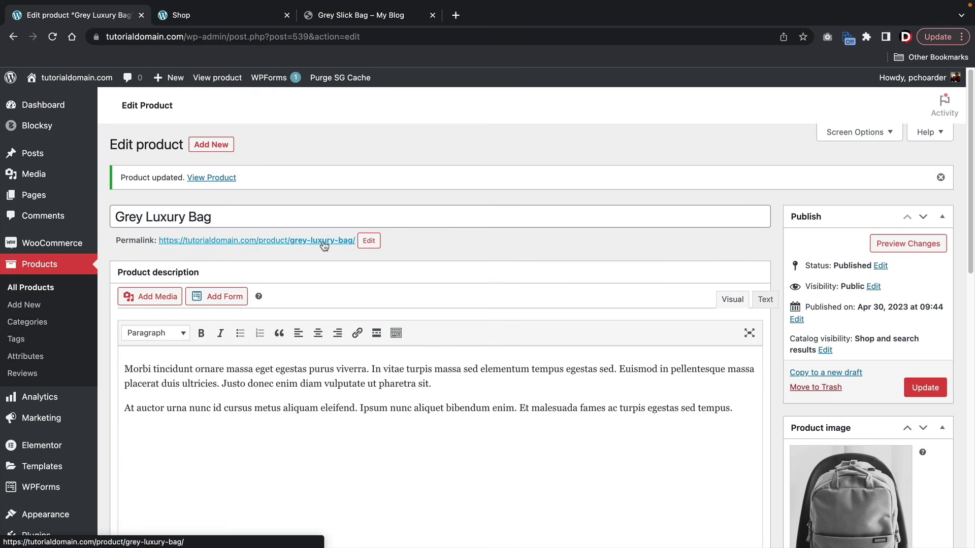
pyautogui.click(215, 79)
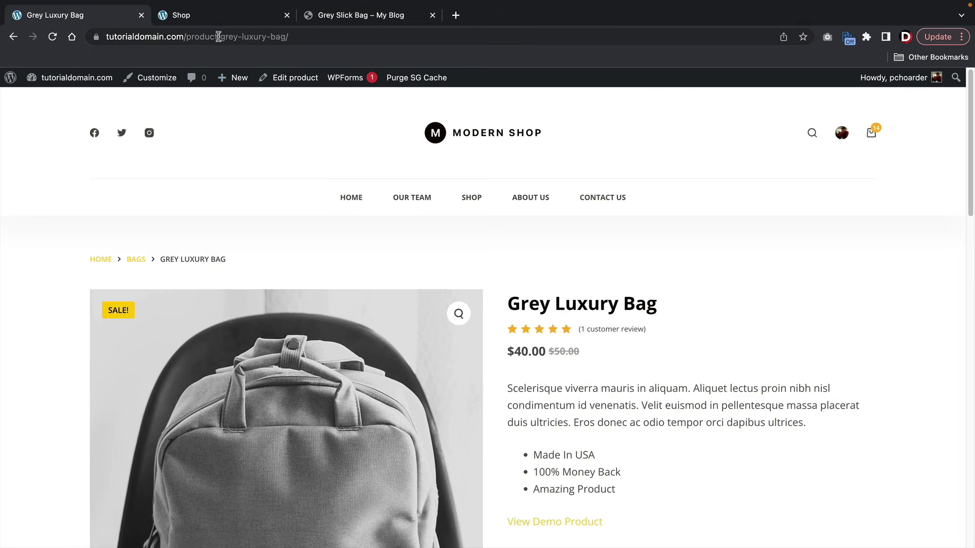
# - Start a new product from the admin bar's New menu
pyautogui.moveTo(218, 37); pyautogui.dragTo(346, 38)
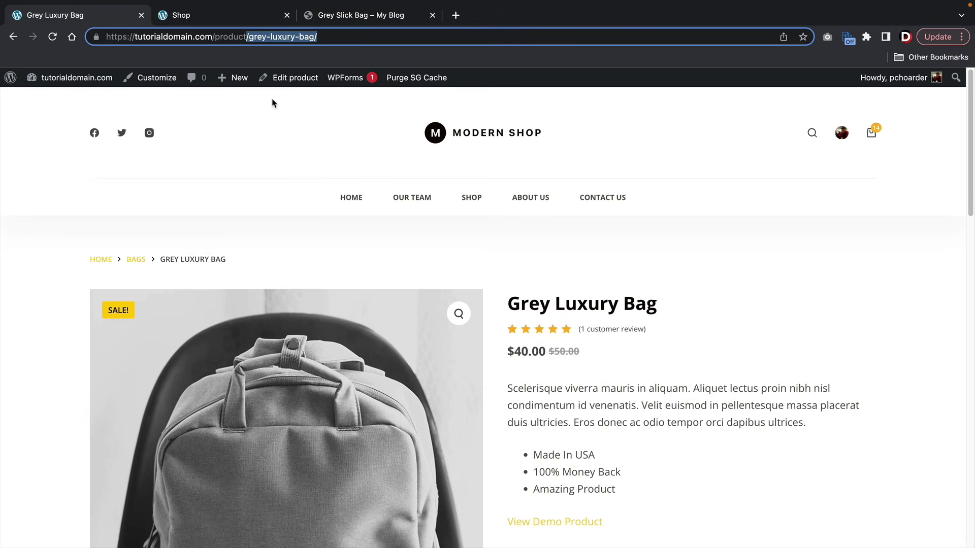
pyautogui.moveTo(234, 81)
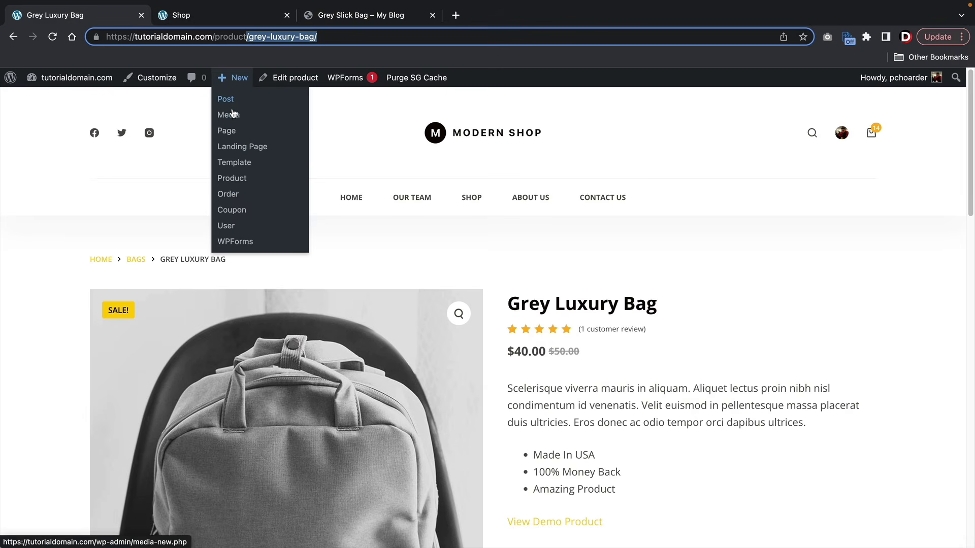
pyautogui.click(233, 182)
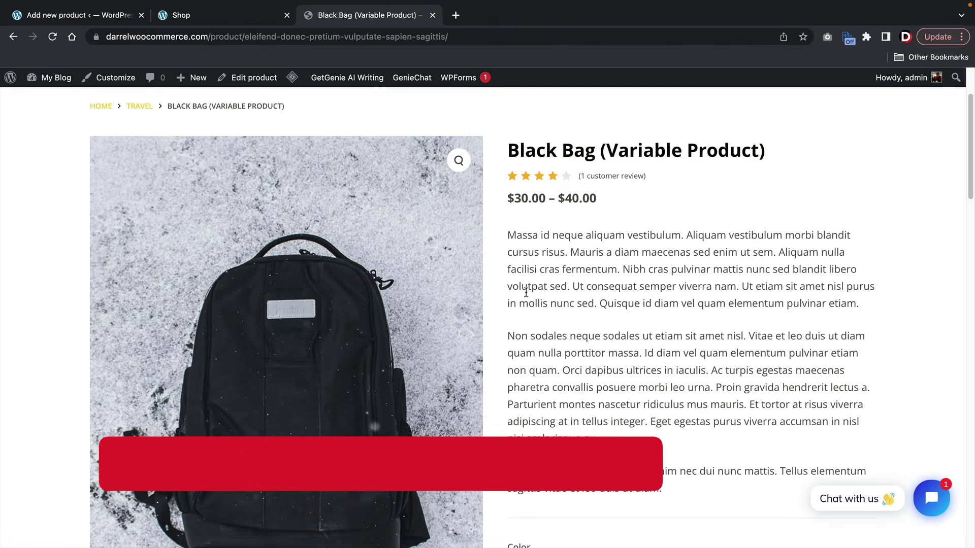
# - Choose Color Grey and Size Medium on Black Bag, then return to the new product form
pyautogui.moveTo(507, 150); pyautogui.dragTo(758, 152)
pyautogui.click(758, 152)
pyautogui.scroll(-5, 756, 155)
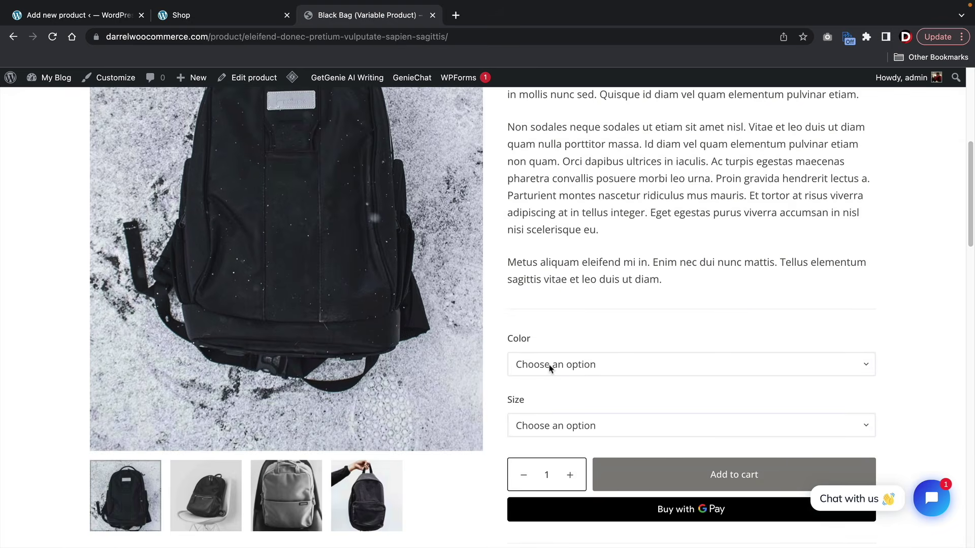
pyautogui.click(550, 367)
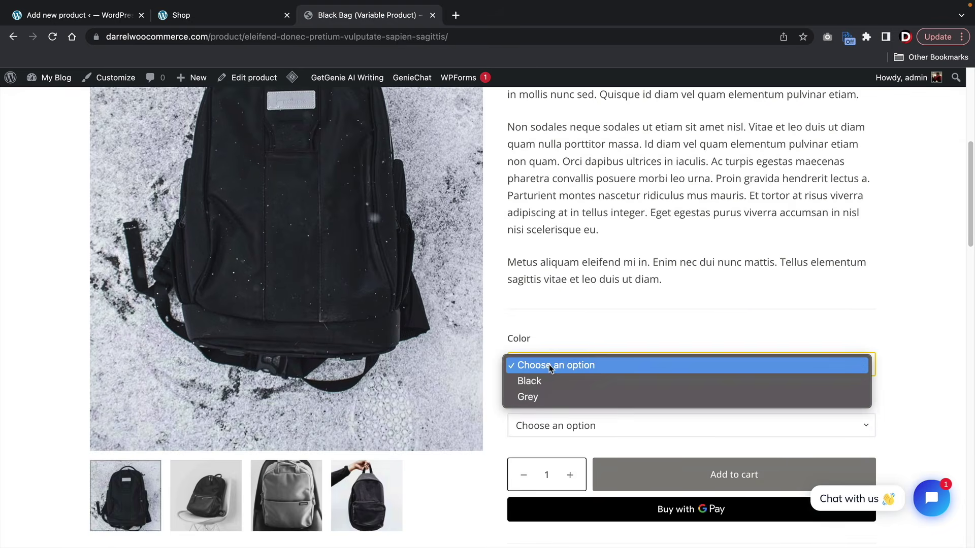
pyautogui.click(546, 396)
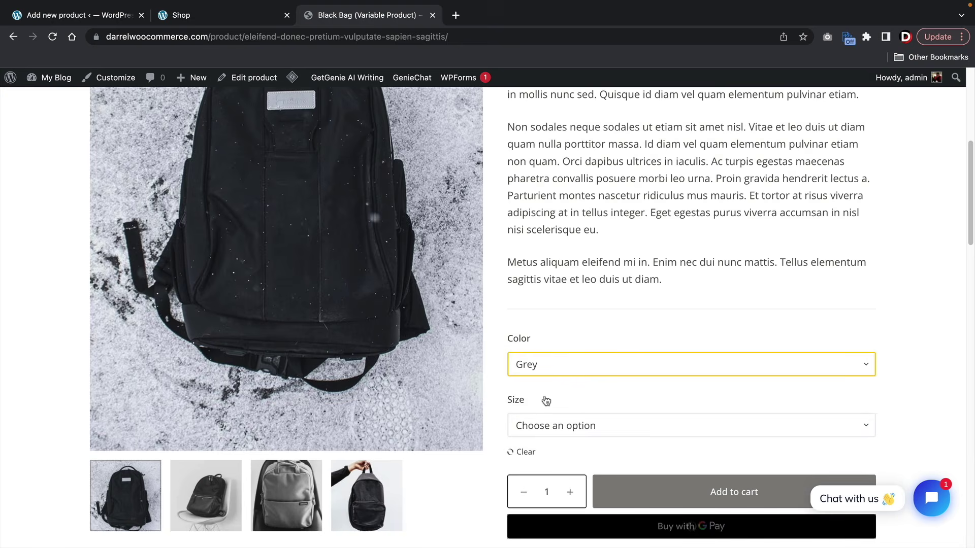
pyautogui.click(544, 433)
pyautogui.click(547, 450)
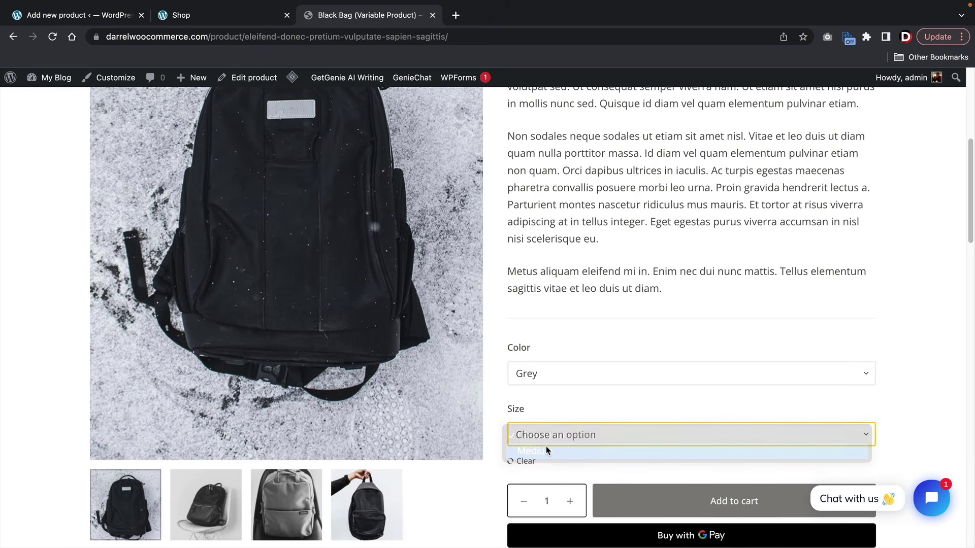
pyautogui.scroll(2, 546, 436)
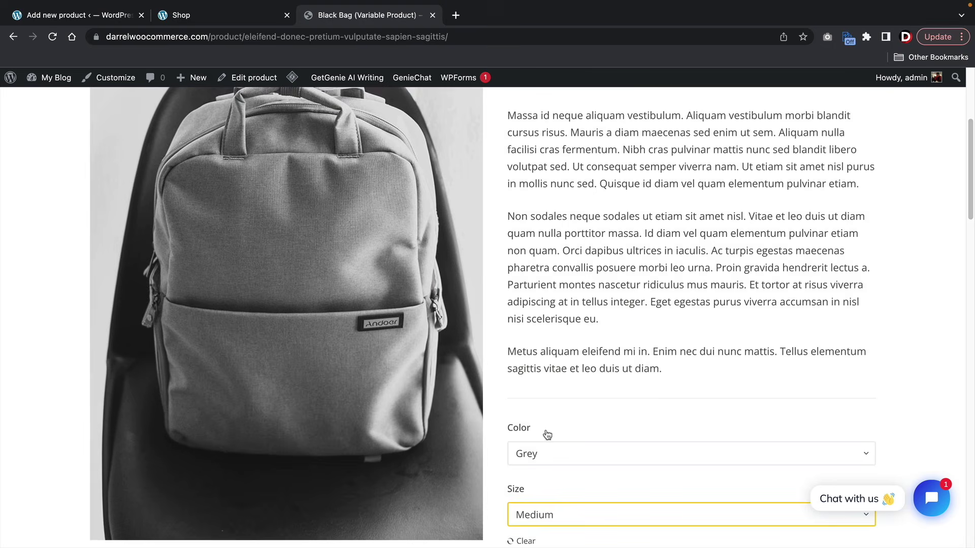
pyautogui.scroll(2, 547, 435)
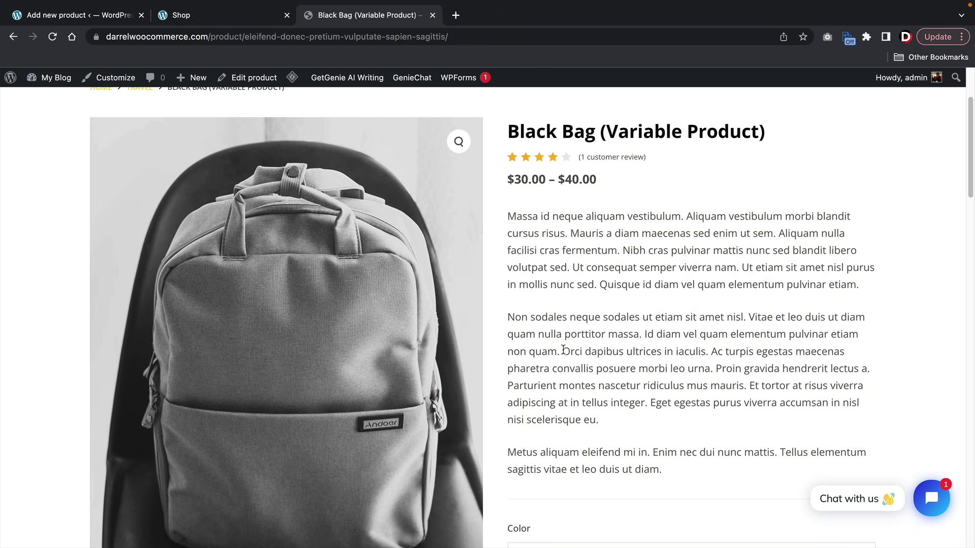
pyautogui.click(61, 18)
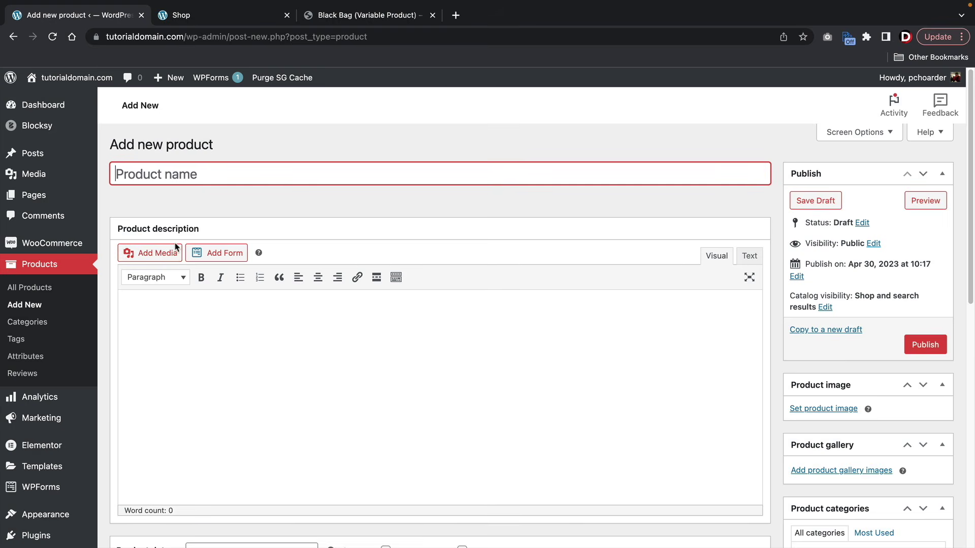
# - Name it Mens Cool Bag and paste the Black Bag description, split before 'Ut consequat'
pyautogui.write('Mens Cool Bag')
pyautogui.click(250, 320)
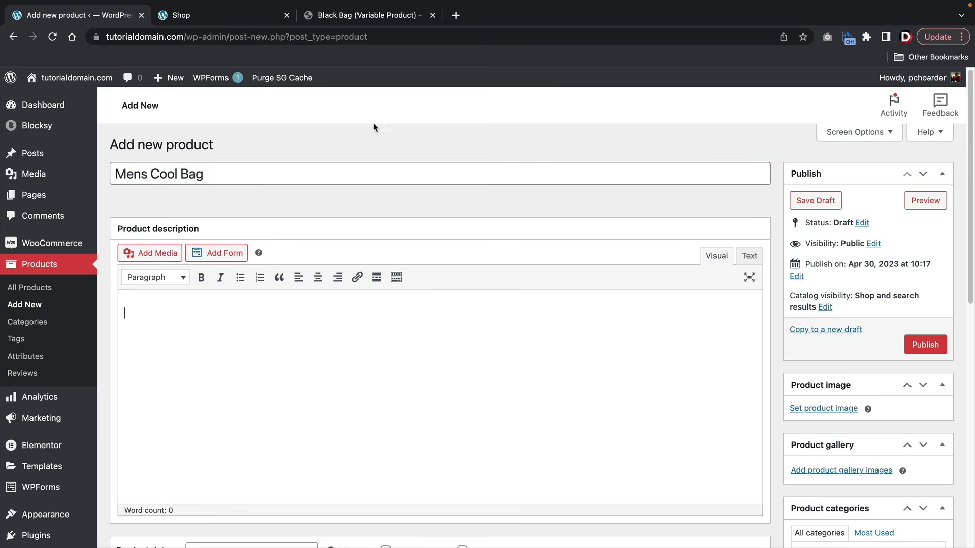
pyautogui.click(367, 15)
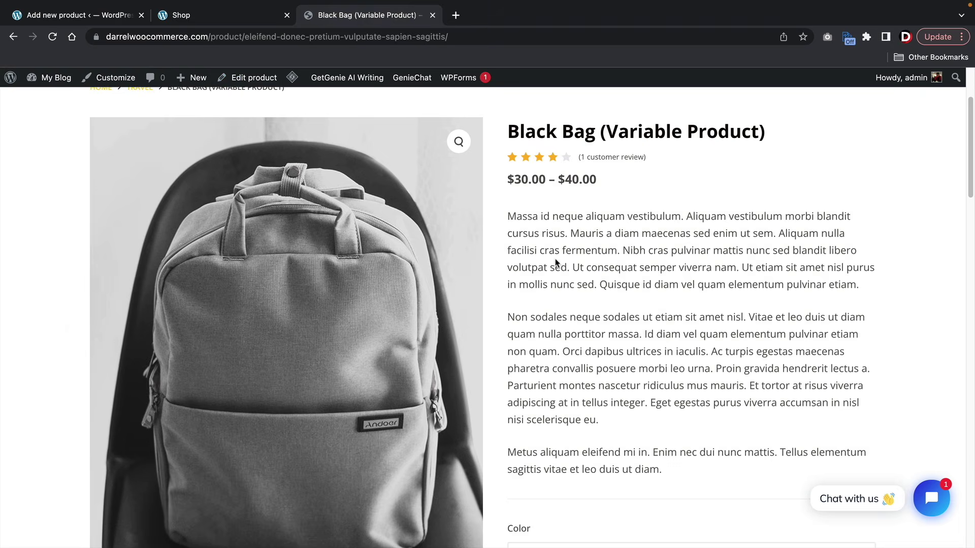
pyautogui.tripleClick(556, 263)
pyautogui.rightClick(556, 263)
pyautogui.click(571, 283)
pyautogui.click(101, 16)
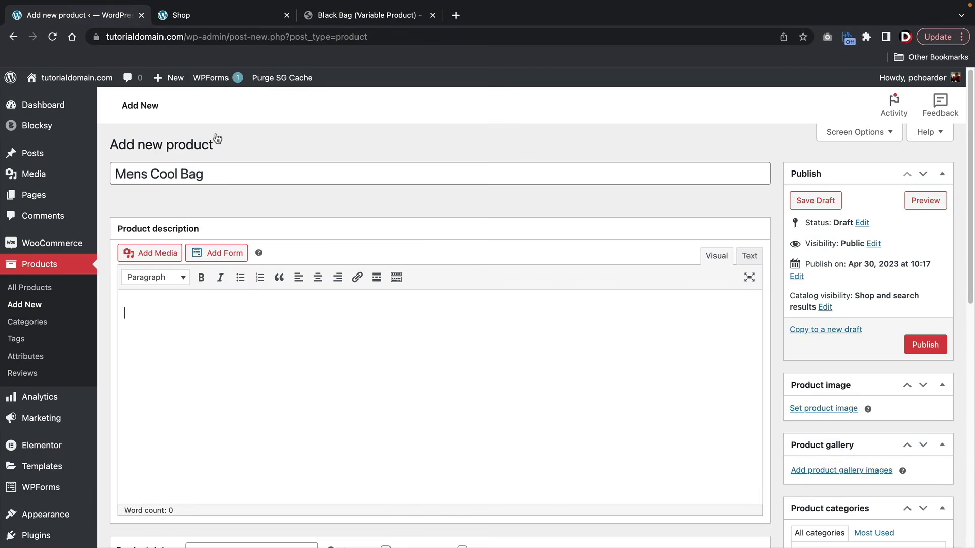
pyautogui.rightClick(163, 312)
pyautogui.click(187, 399)
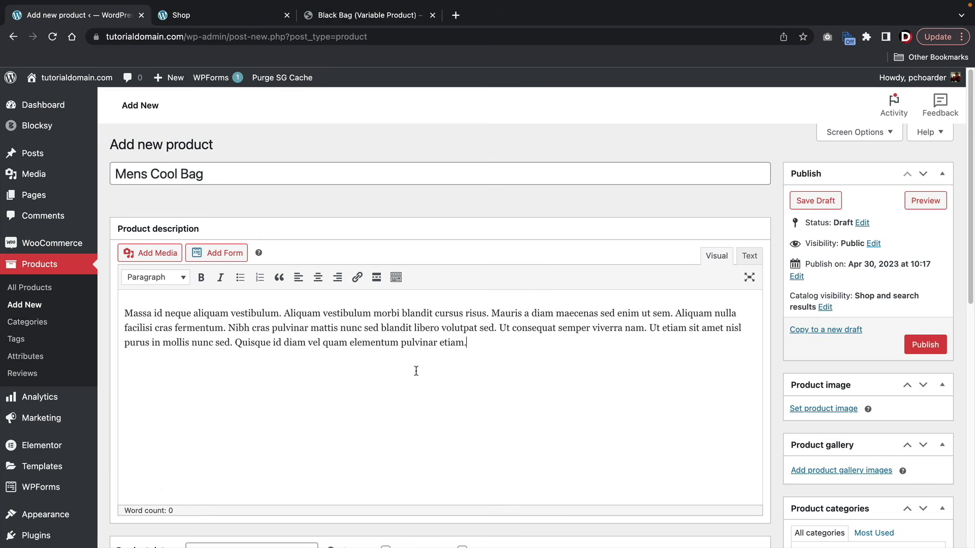
pyautogui.click(497, 328)
pyautogui.press('Return')
# - Set the Product data type to Variable product
pyautogui.scroll(-2, 533, 331)
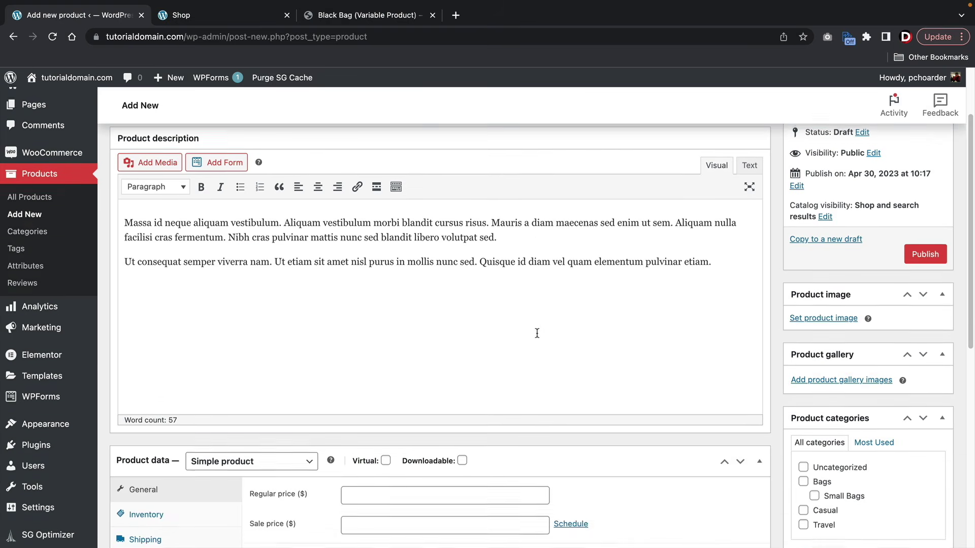
pyautogui.scroll(-4, 536, 333)
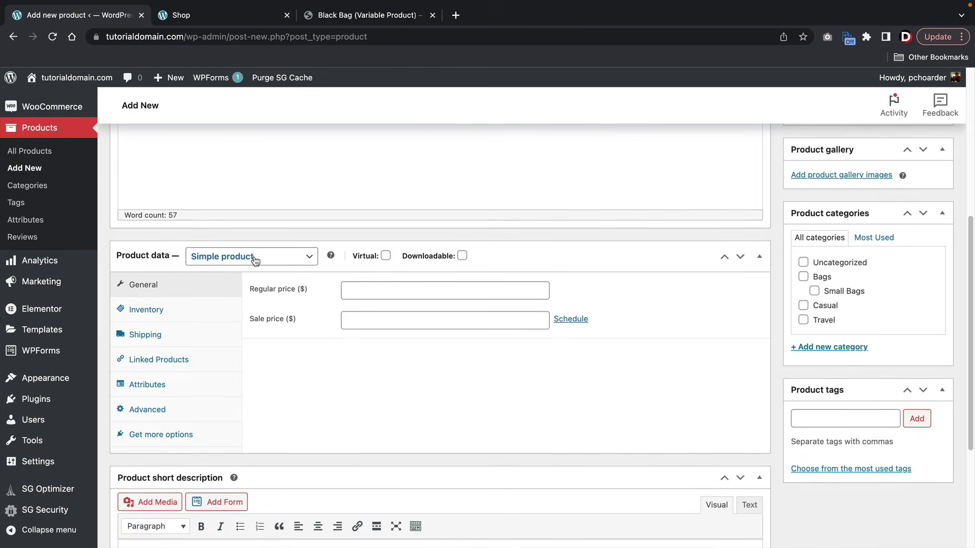
pyautogui.click(251, 259)
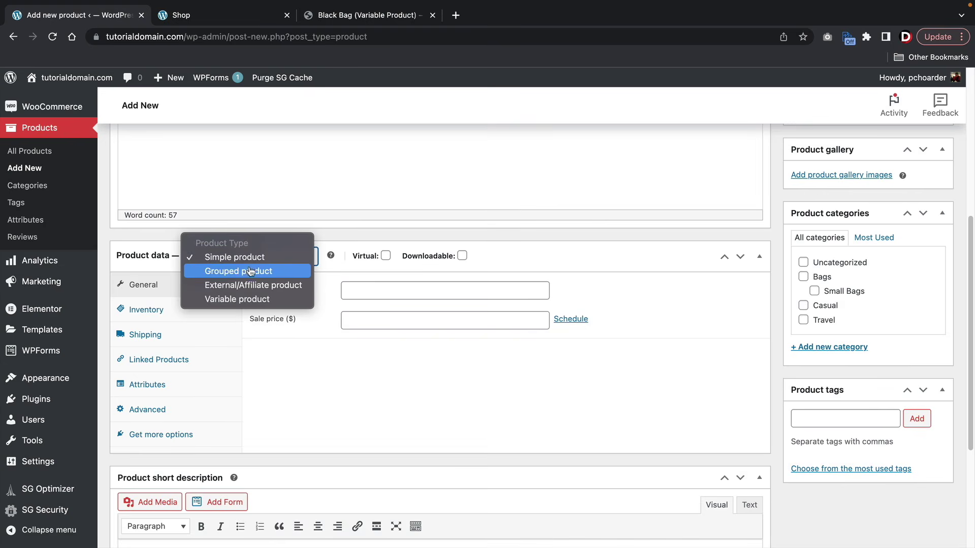
pyautogui.click(249, 300)
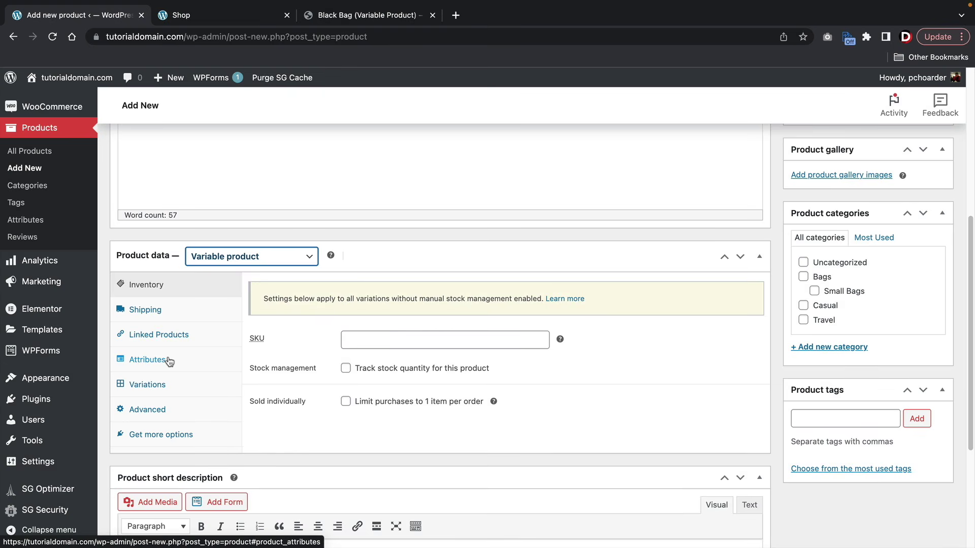
# - In Linked Products, search 'bag' and add Grey Luxury Bag (#539) to Upsells and Cross-sells
pyautogui.scroll(-1, 169, 362)
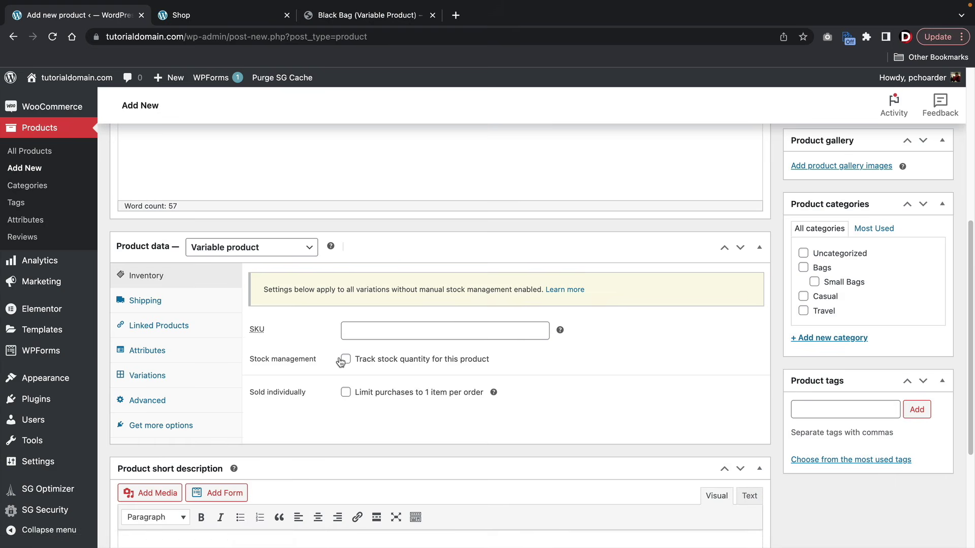
pyautogui.click(178, 303)
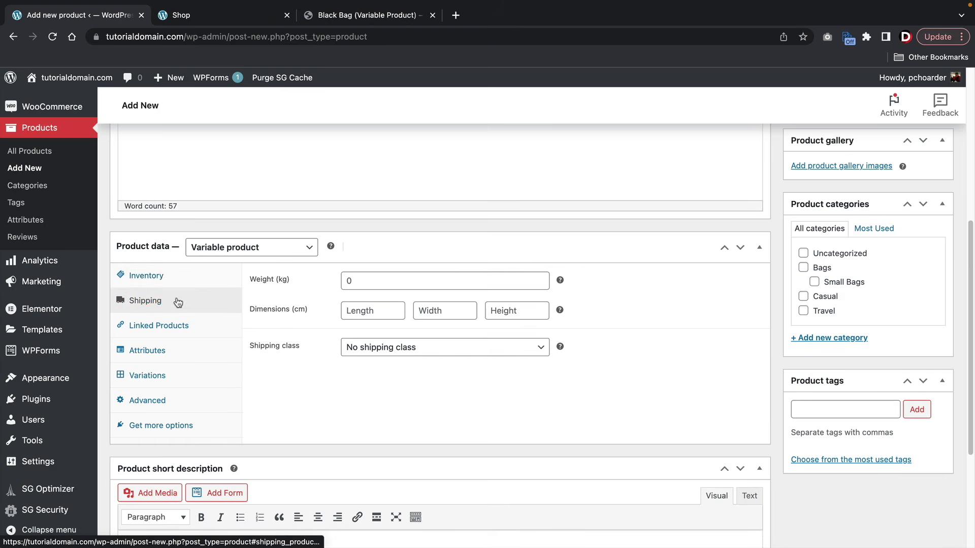
pyautogui.click(173, 327)
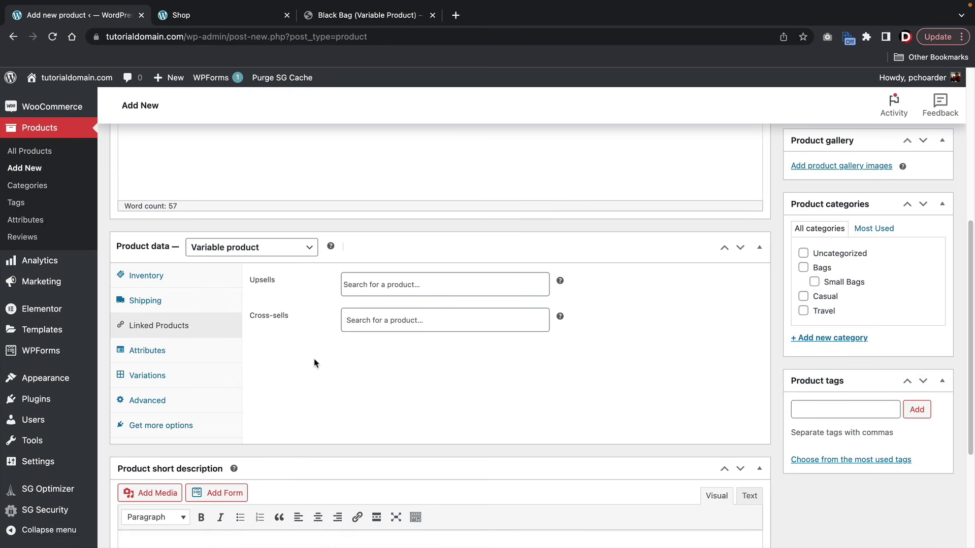
pyautogui.click(383, 281)
pyautogui.write('bag')
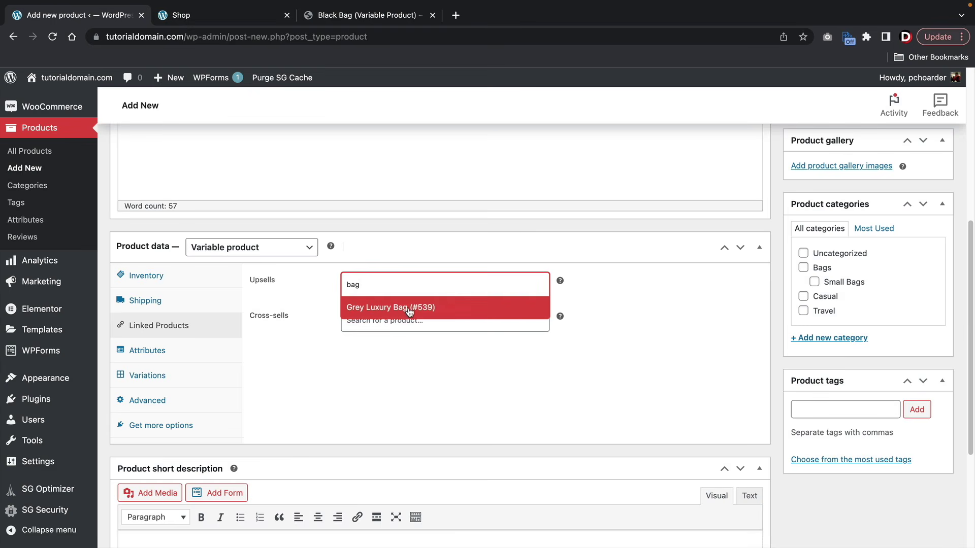
pyautogui.click(403, 310)
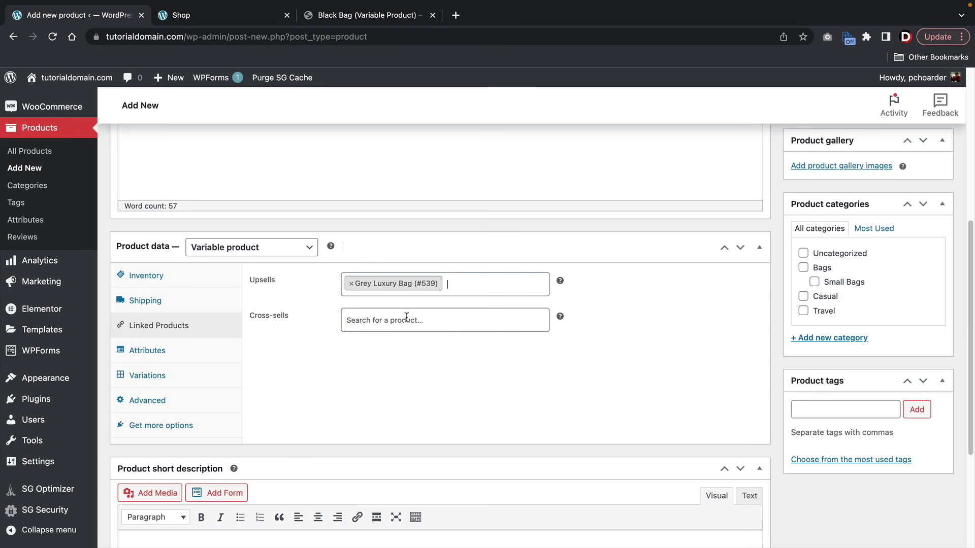
pyautogui.click(406, 320)
pyautogui.write('bag')
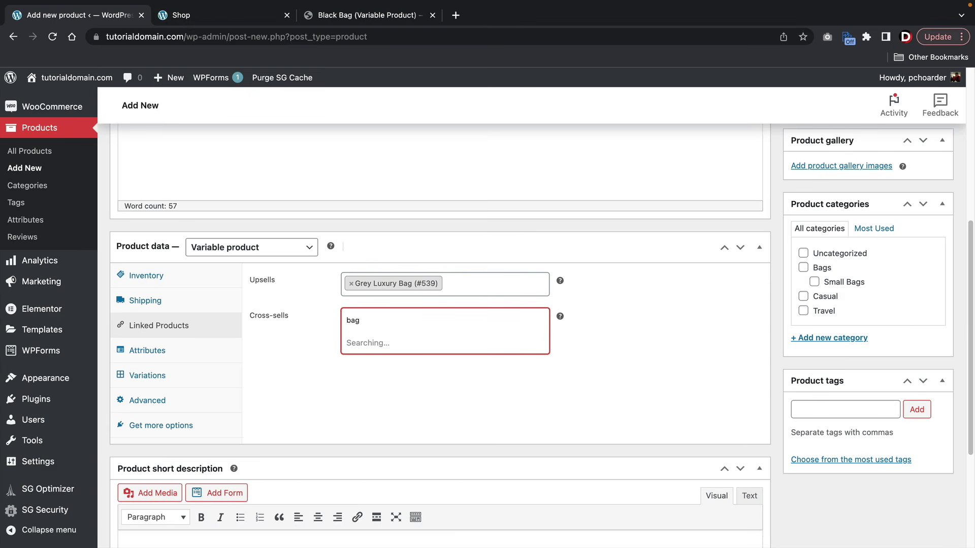
pyautogui.click(402, 343)
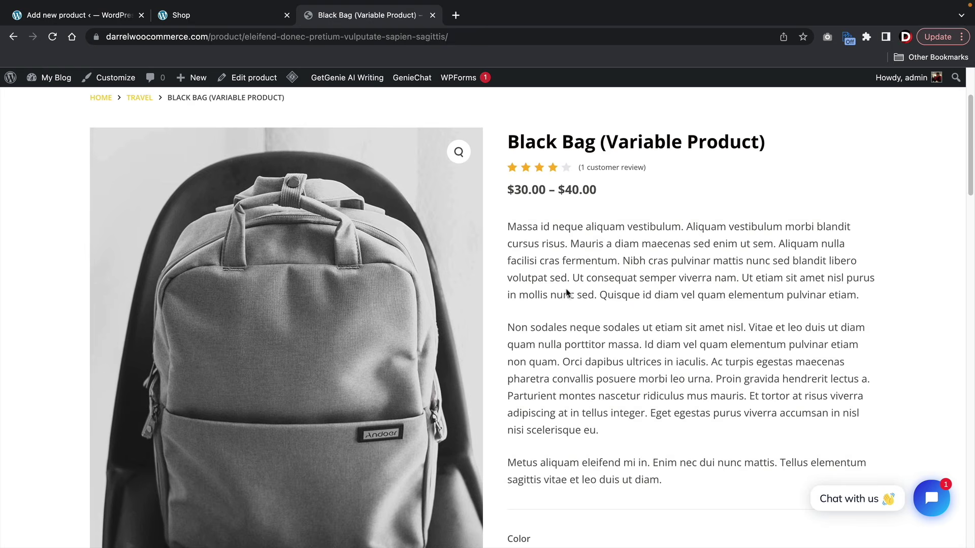
# - Scroll the Black Bag page to its Related products, then return to the product editor
pyautogui.scroll(-15, 639, 388)
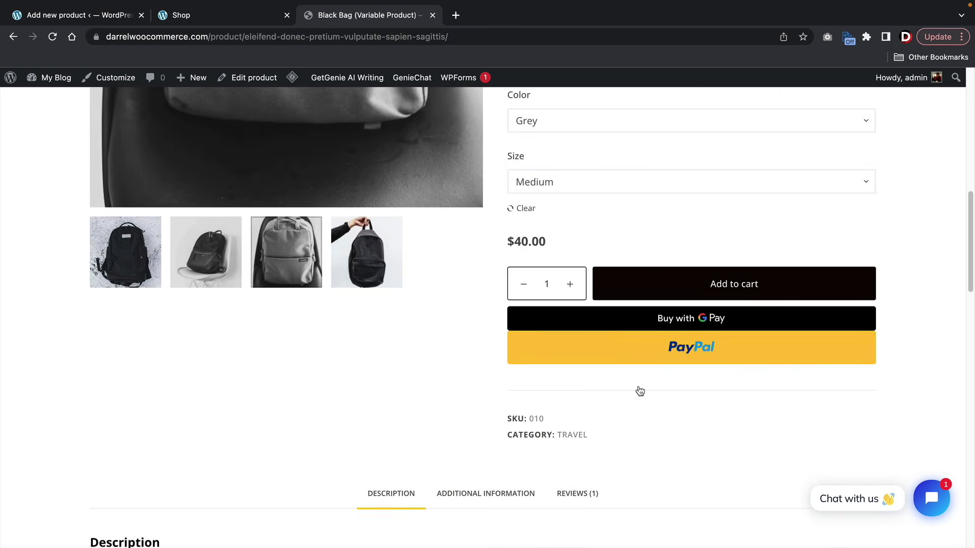
pyautogui.scroll(-4, 633, 383)
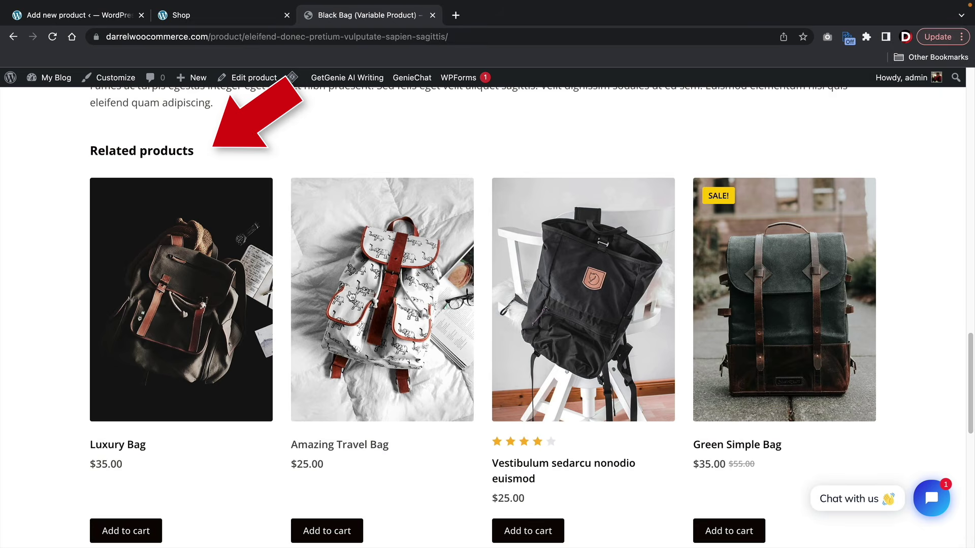
pyautogui.click(82, 15)
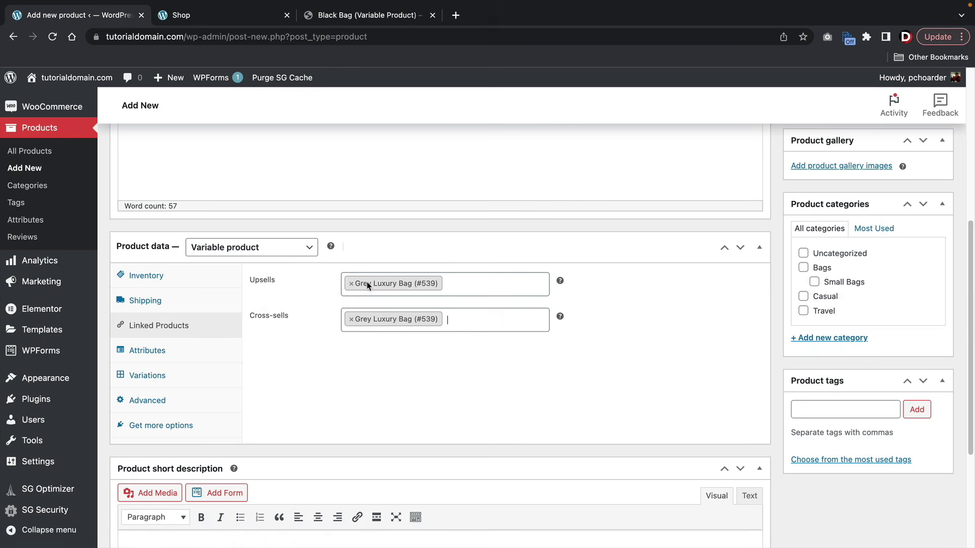
# - Review the cart's 'You may be interested in…' cross-sells, then return to the new product editor
pyautogui.scroll(6, 386, 288)
pyautogui.moveTo(202, 174); pyautogui.dragTo(117, 170)
pyautogui.click(247, 218)
pyautogui.scroll(-6, 314, 234)
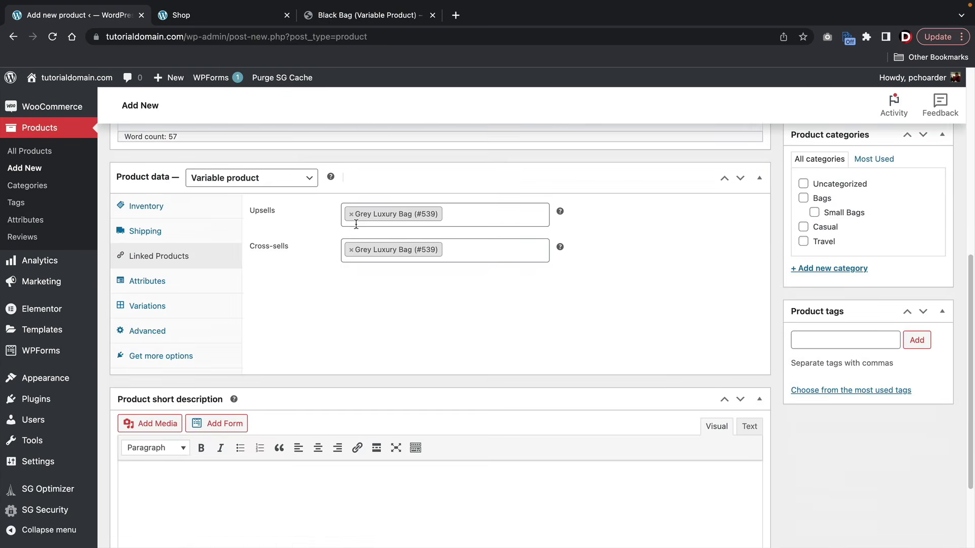
pyautogui.scroll(1, 314, 243)
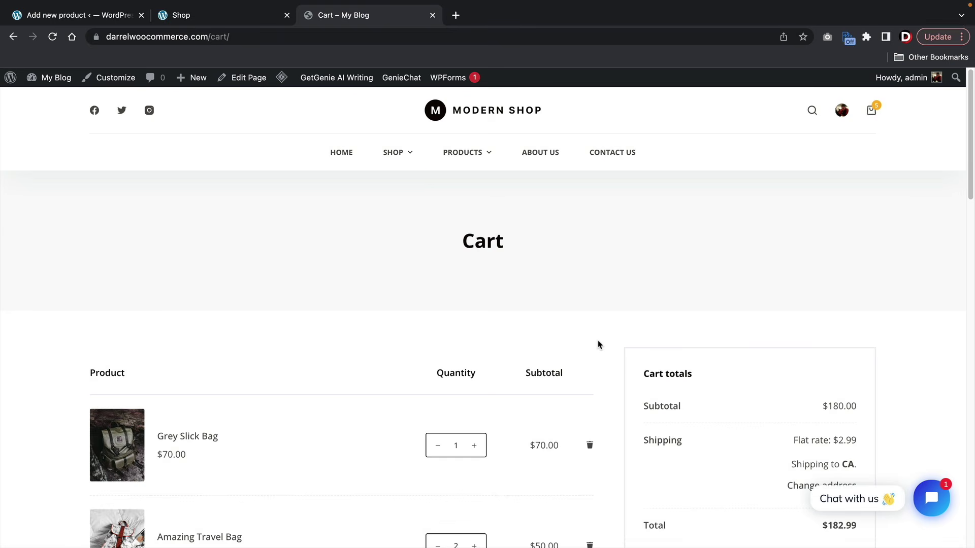
pyautogui.scroll(-4, 598, 345)
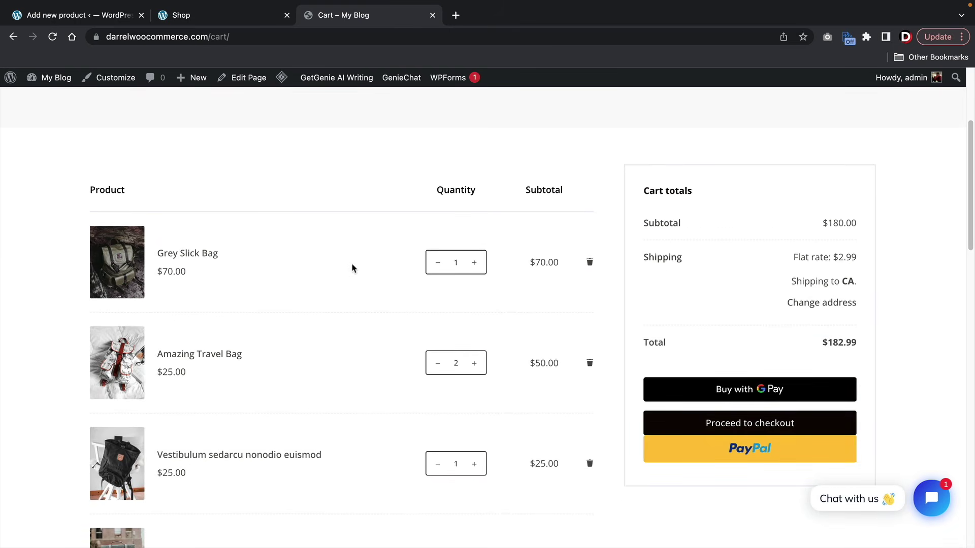
pyautogui.scroll(-1, 325, 276)
pyautogui.scroll(-10, 325, 276)
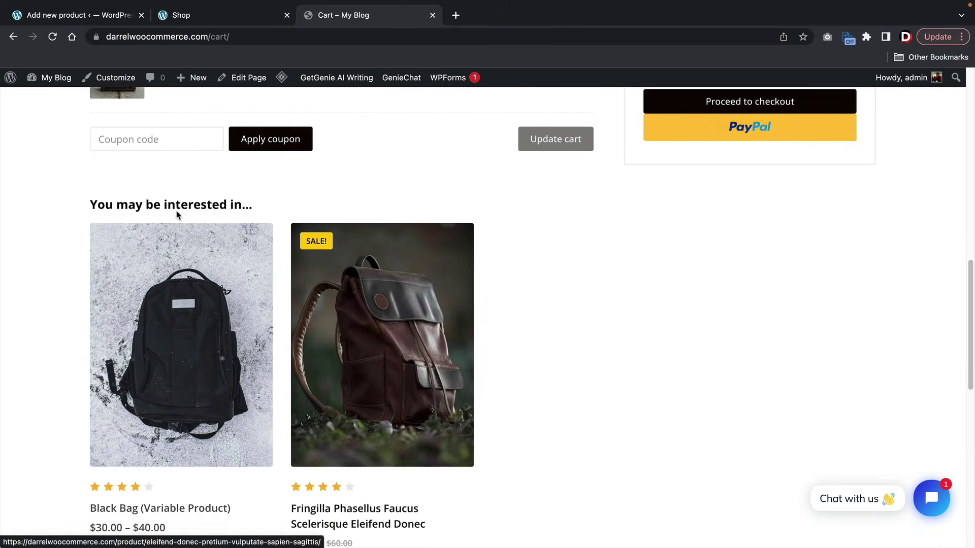
pyautogui.moveTo(144, 208); pyautogui.dragTo(256, 211)
pyautogui.scroll(-1, 257, 211)
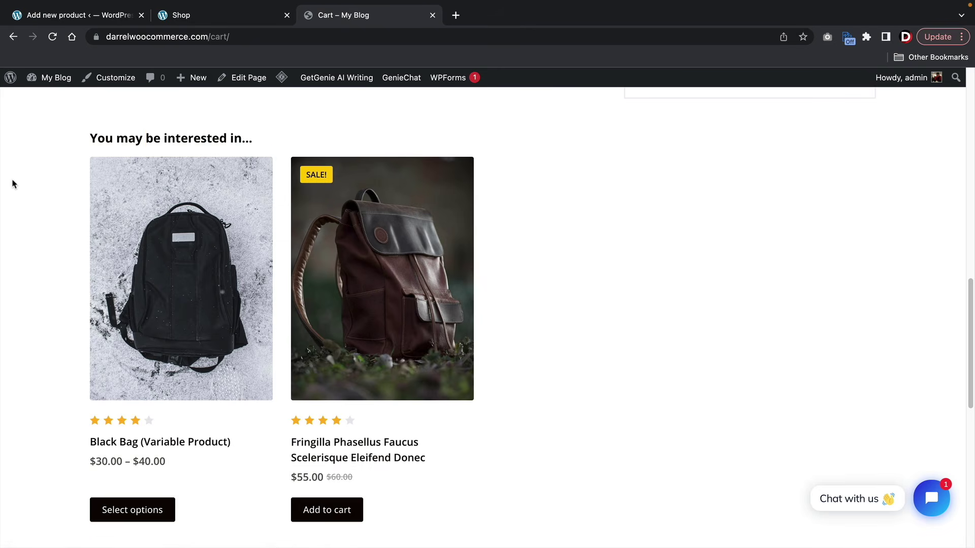
pyautogui.click(77, 17)
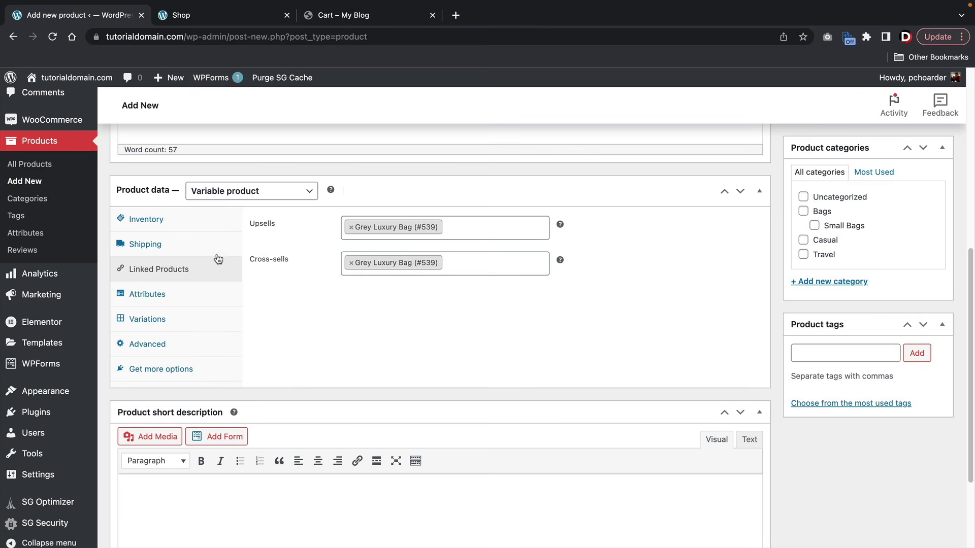
# - Add a custom Size attribute with values Small | Large and save it
pyautogui.click(154, 297)
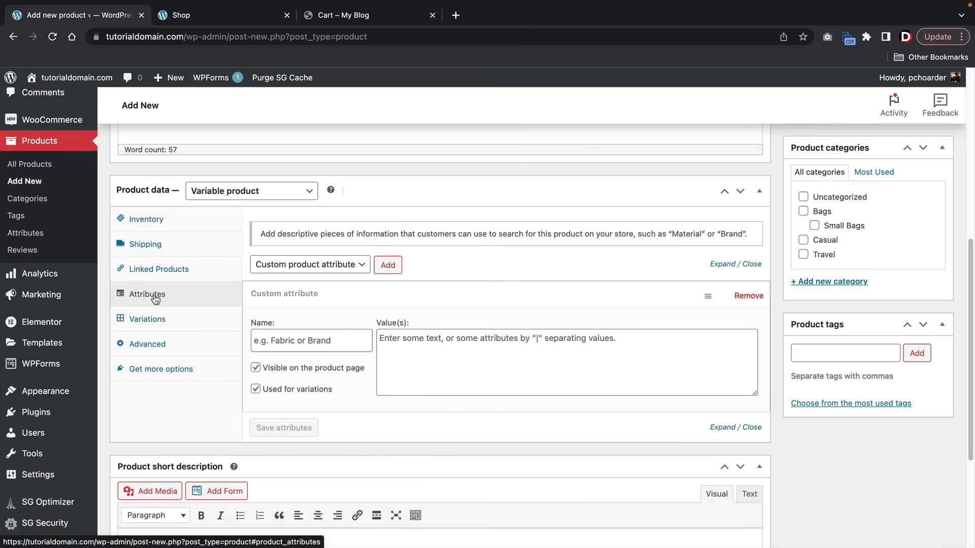
pyautogui.click(153, 321)
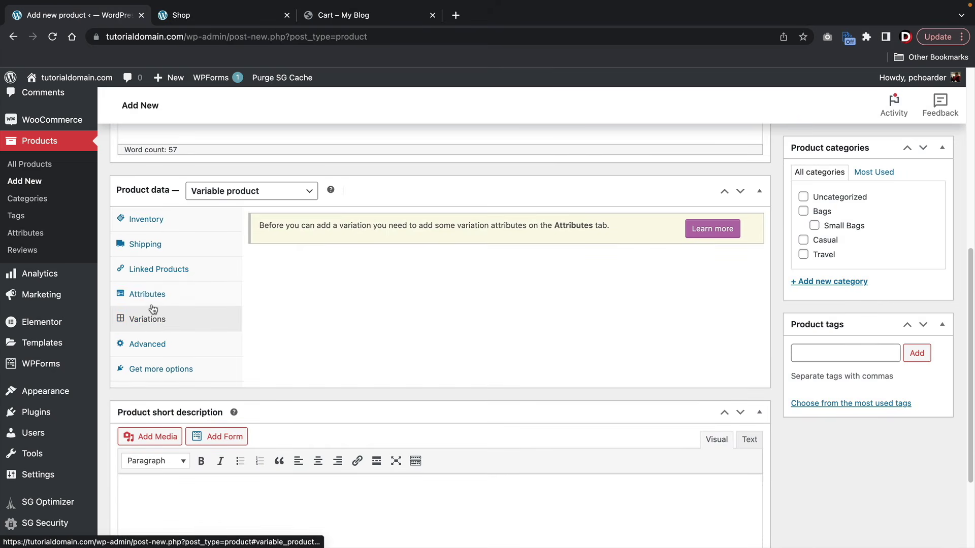
pyautogui.click(155, 295)
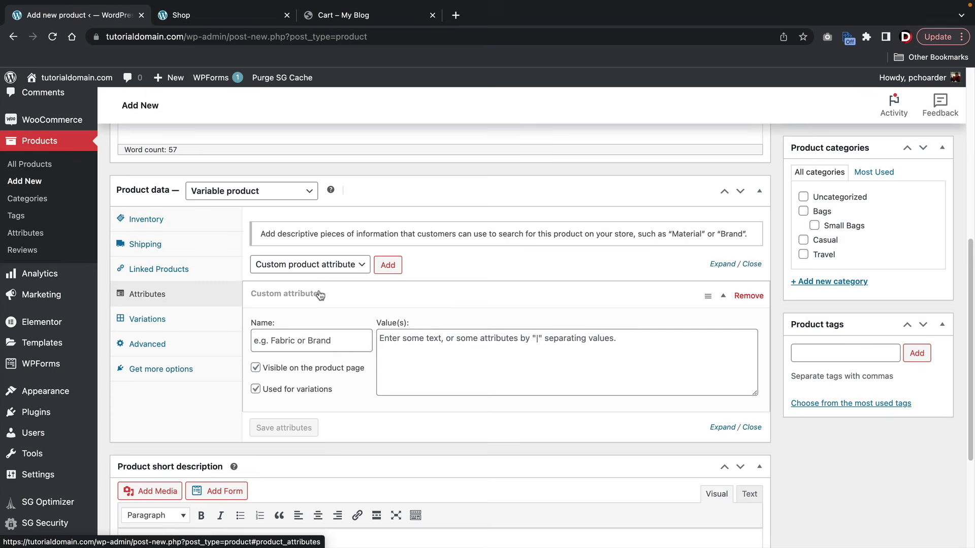
pyautogui.scroll(-2, 356, 293)
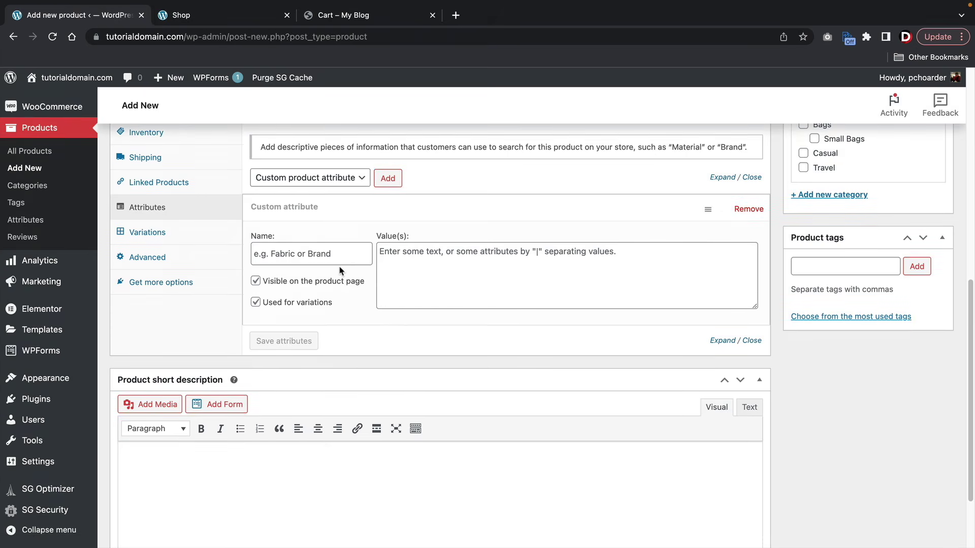
pyautogui.click(353, 254)
pyautogui.write('Size')
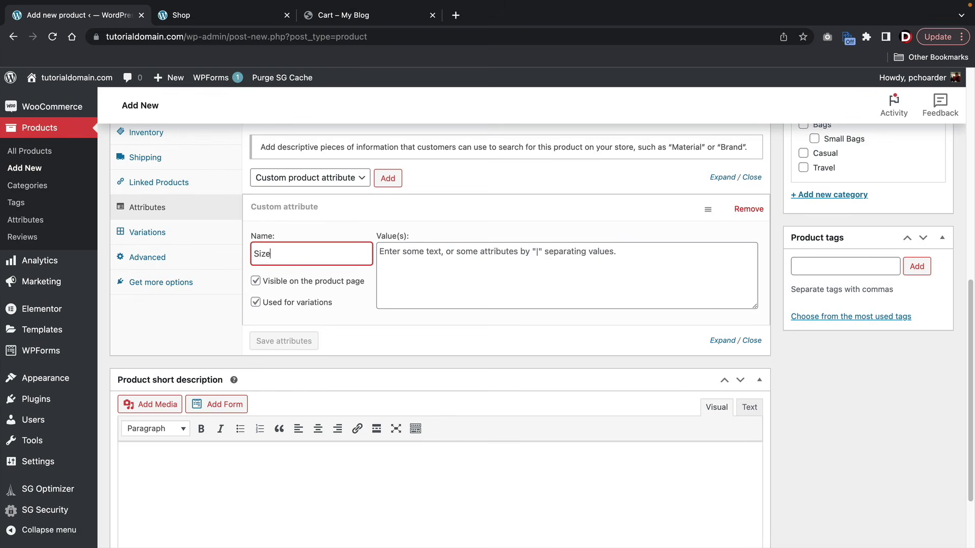
pyautogui.press('Tab')
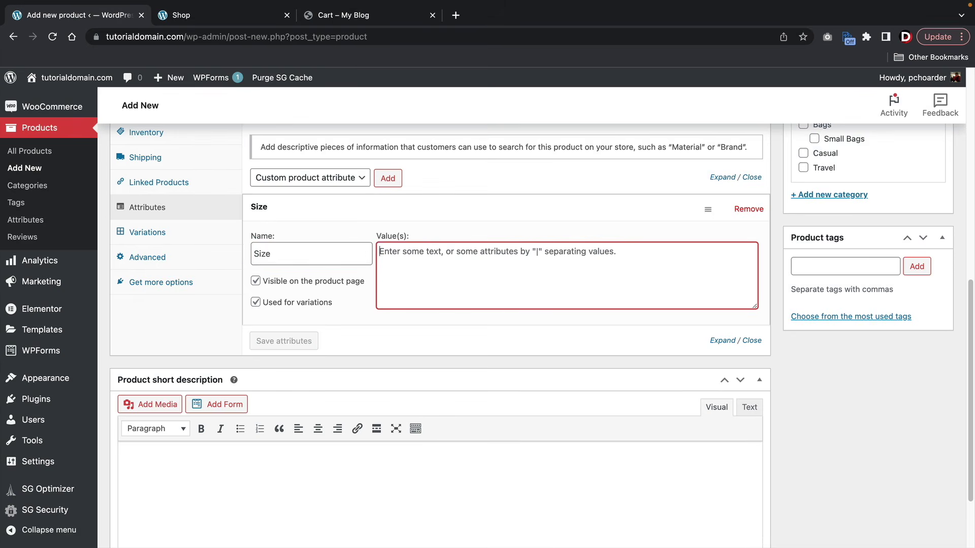
pyautogui.write('Small')
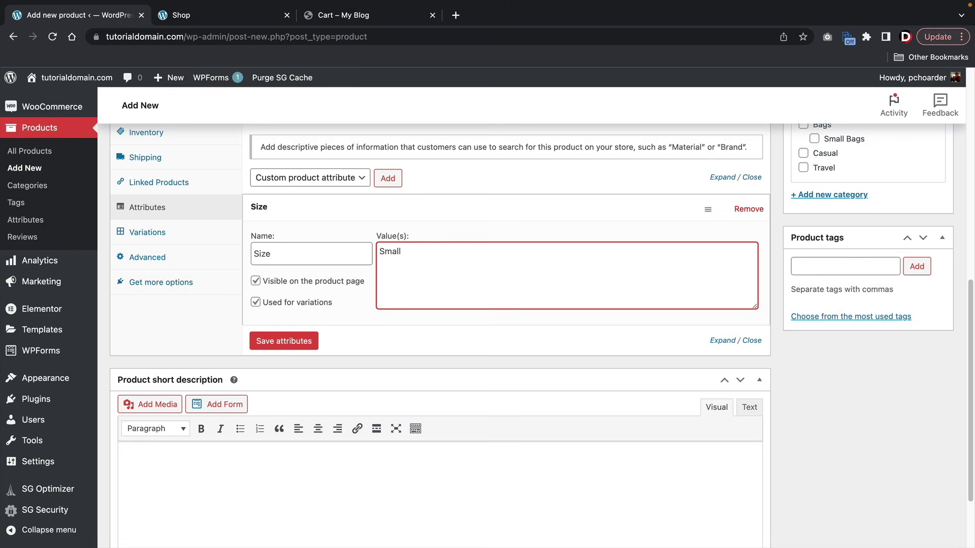
pyautogui.write('|')
pyautogui.write('Large')
pyautogui.click(288, 341)
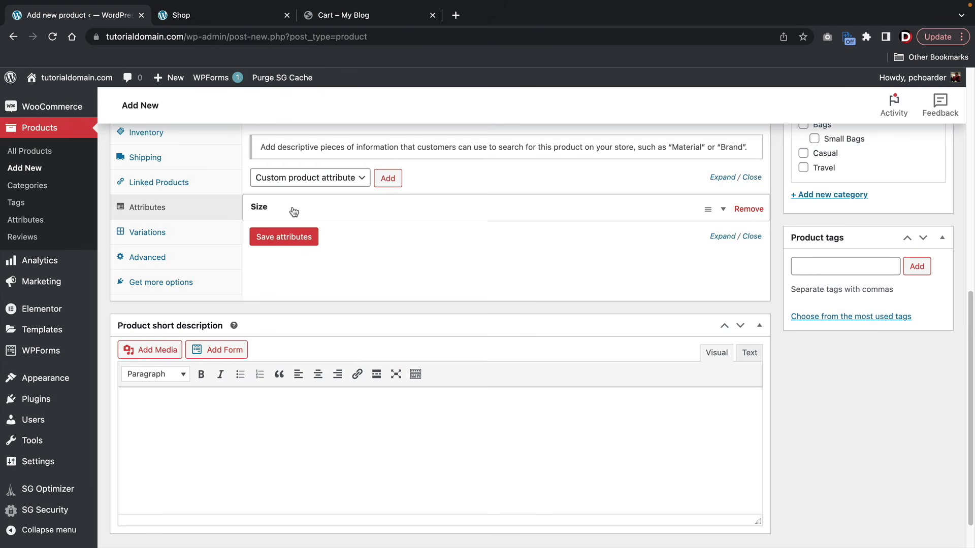
# - Add a second custom attribute named Color with values Grey | Black and save it
pyautogui.click(394, 179)
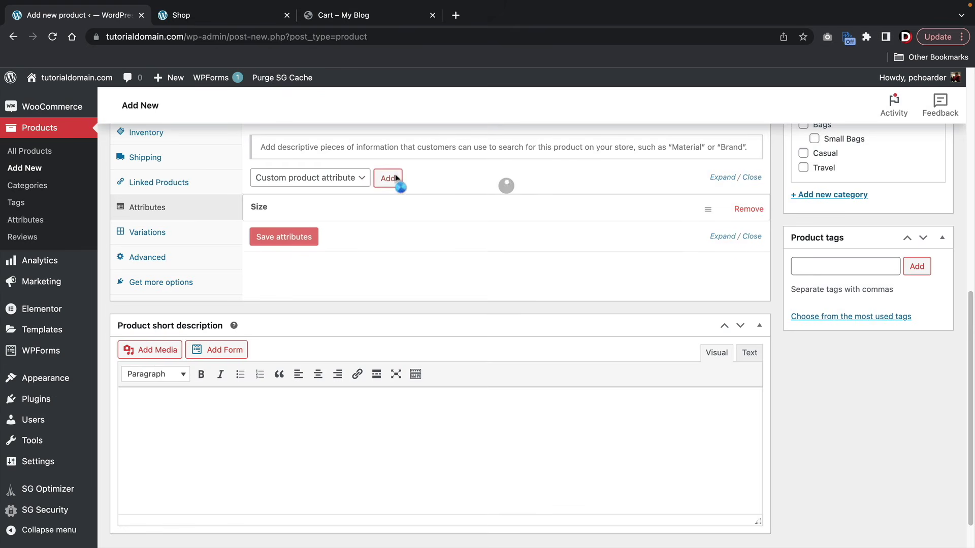
pyautogui.click(308, 277)
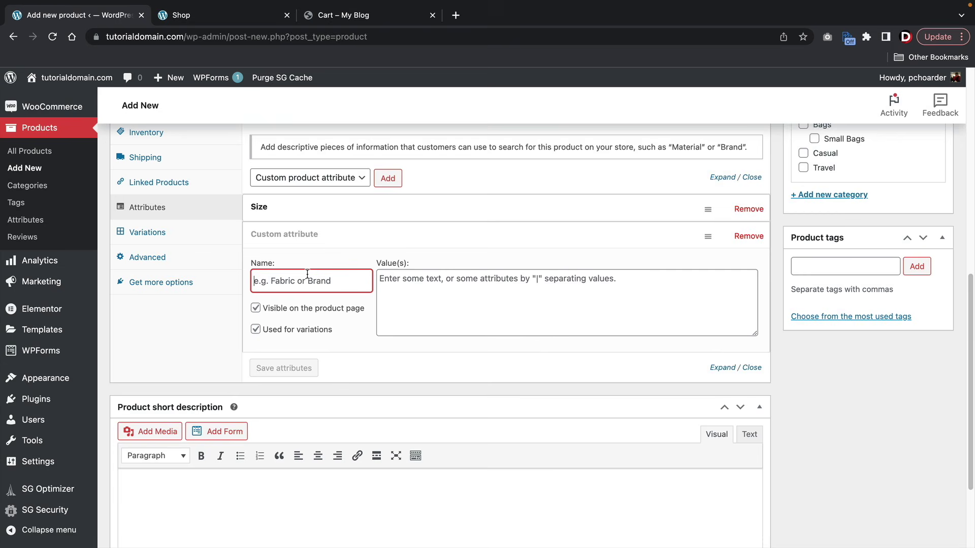
pyautogui.write('c')
pyautogui.press('BackSpace')
pyautogui.write('Color')
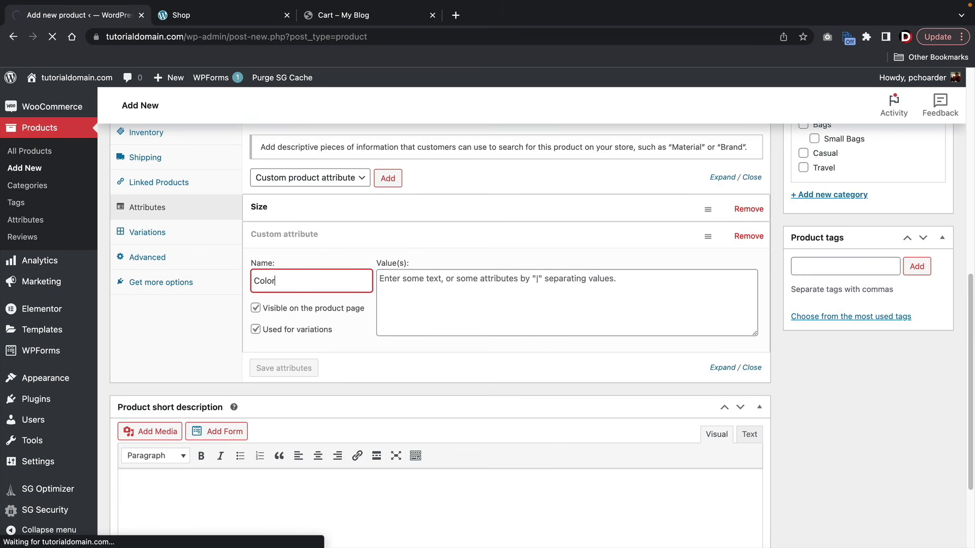
pyautogui.press('Tab')
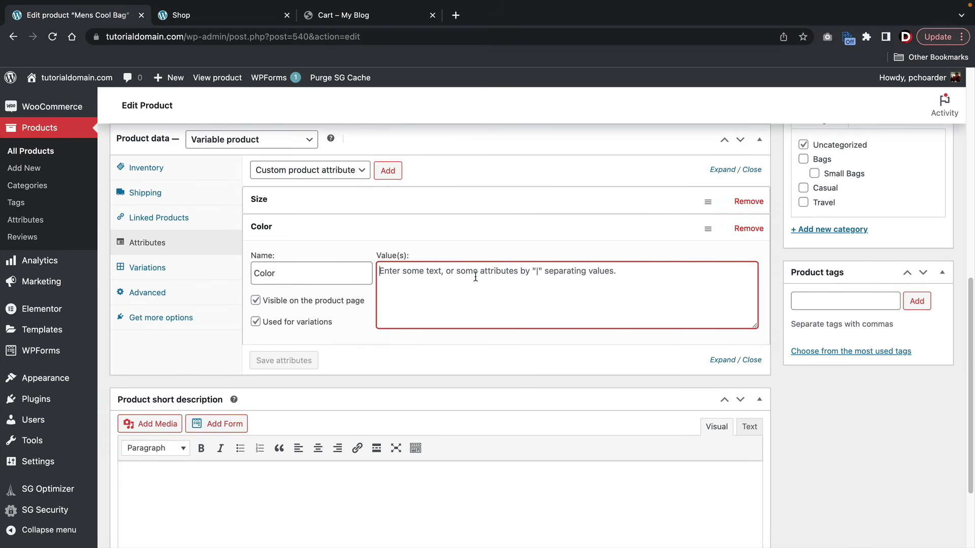
pyautogui.write('Grey')
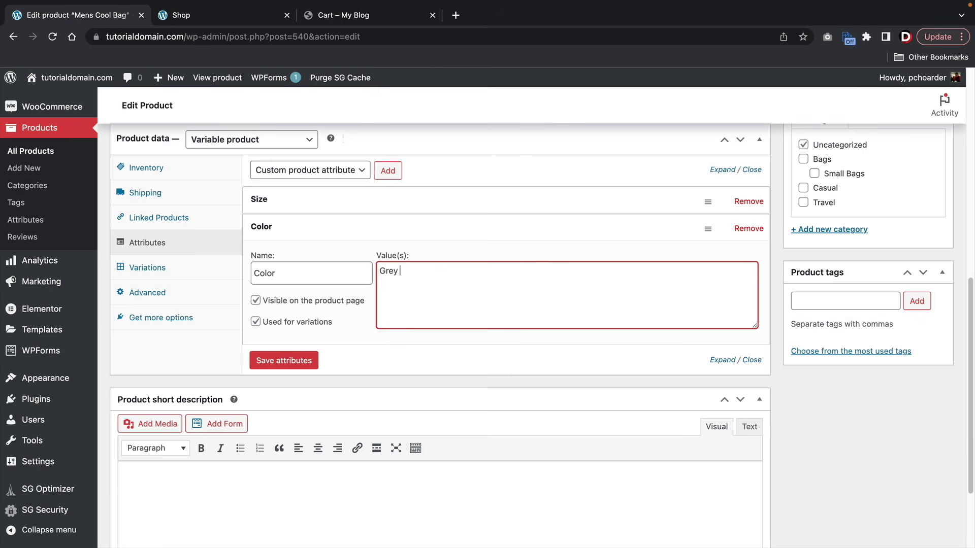
pyautogui.write(' | Black')
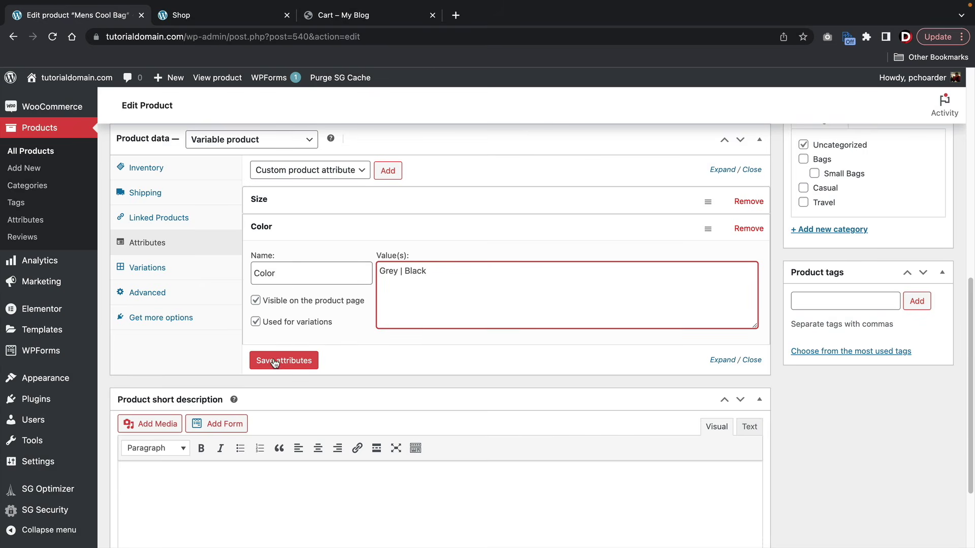
pyautogui.click(274, 361)
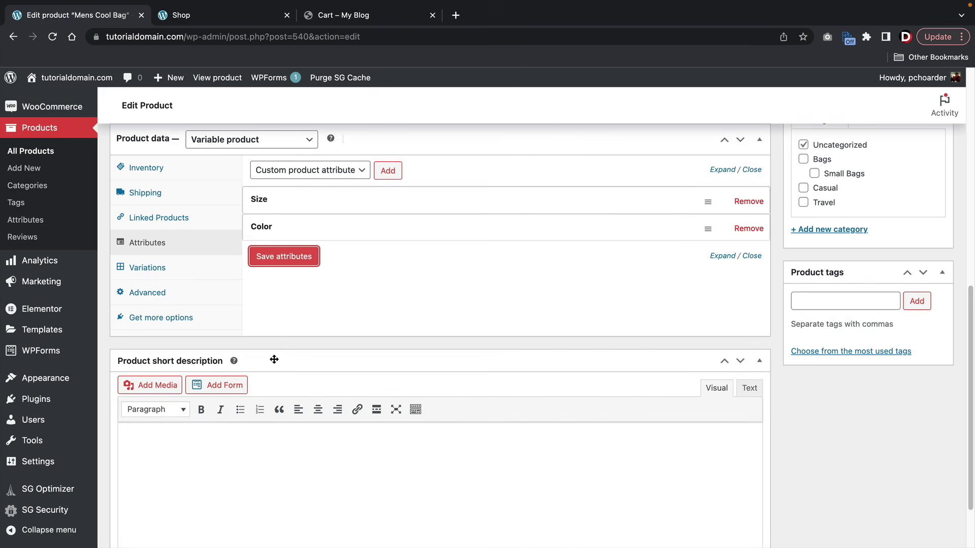
# - Generate the four Small/Large × Grey/Black variations using 'Create variations from all attributes'
pyautogui.click(193, 272)
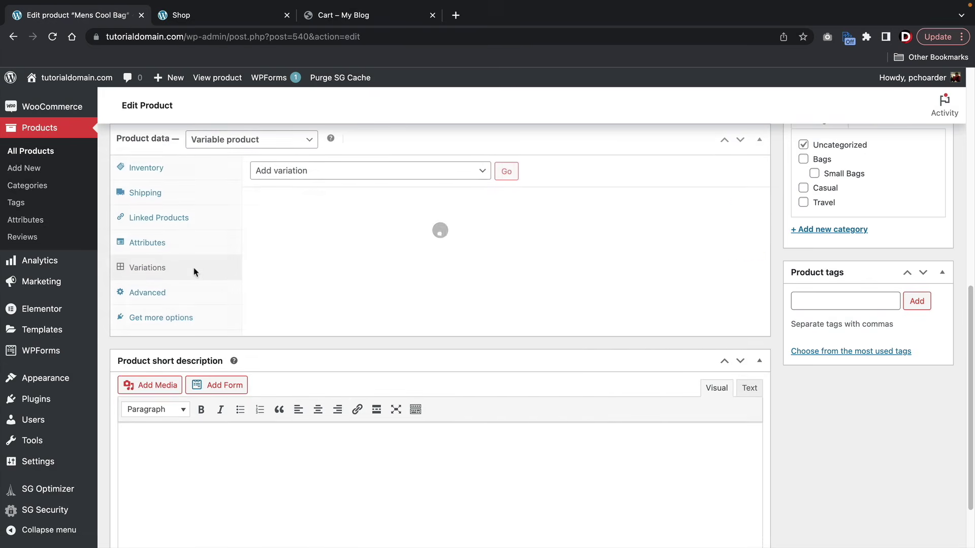
pyautogui.click(474, 176)
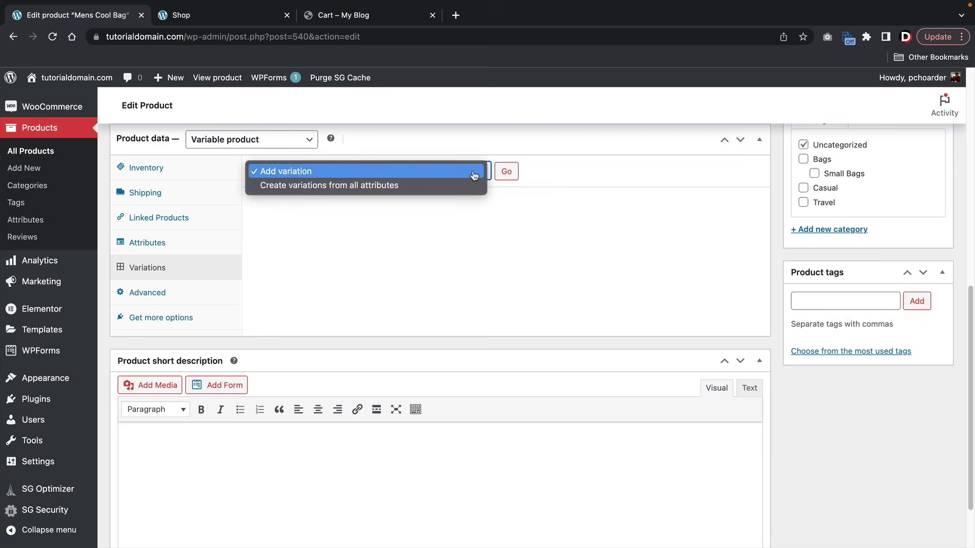
pyautogui.click(279, 186)
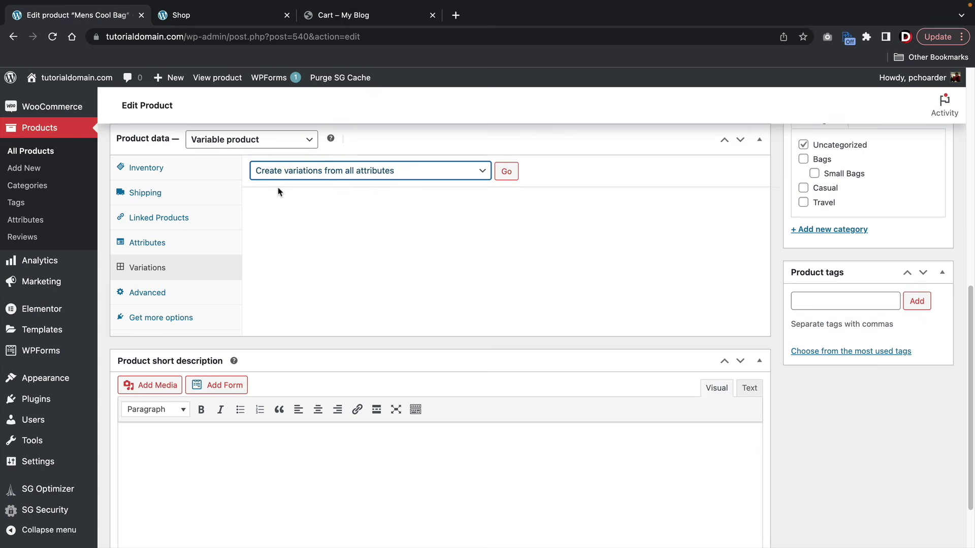
pyautogui.click(507, 173)
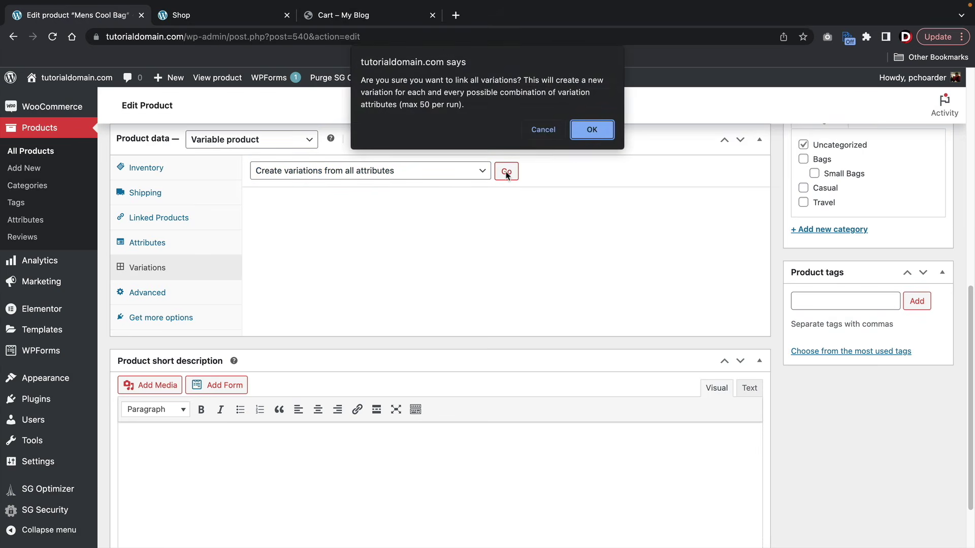
pyautogui.click(592, 131)
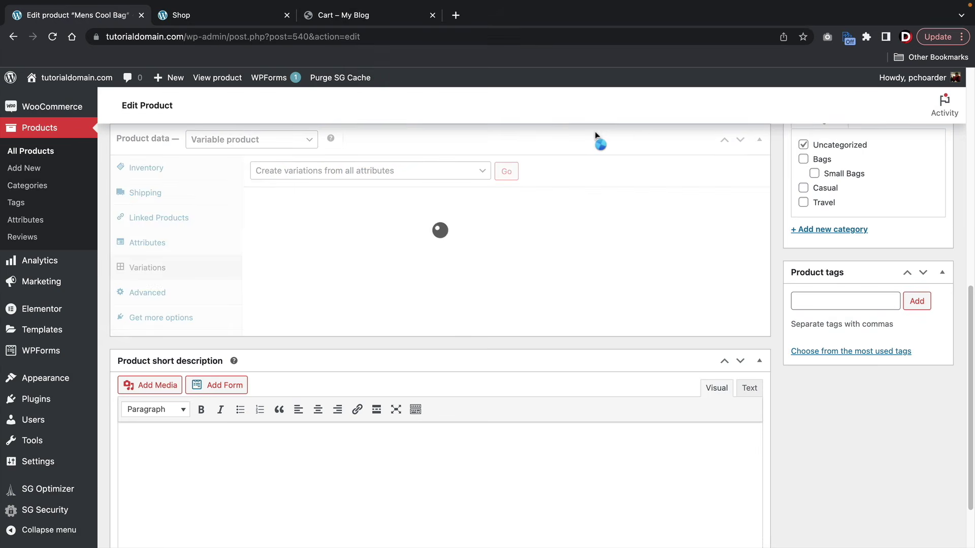
pyautogui.click(597, 108)
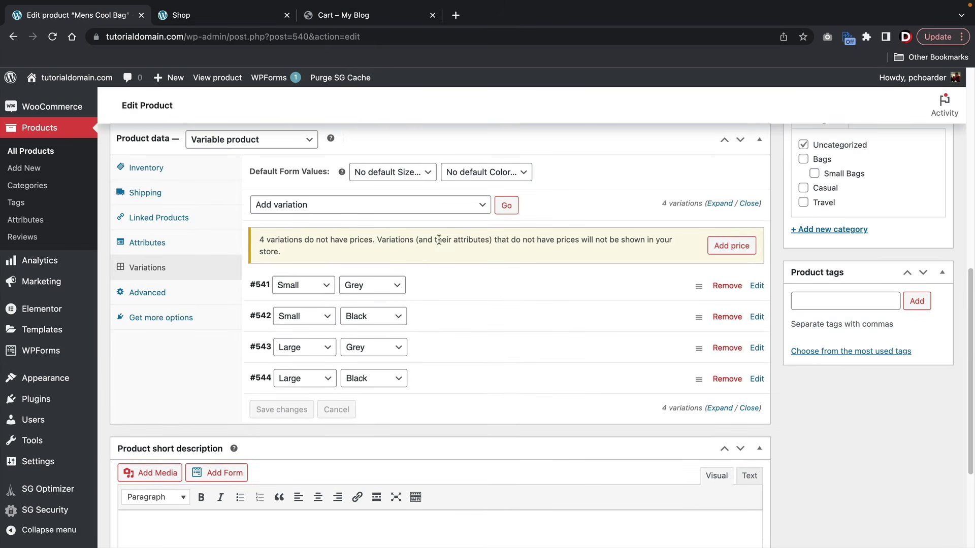
pyautogui.scroll(-1, 432, 245)
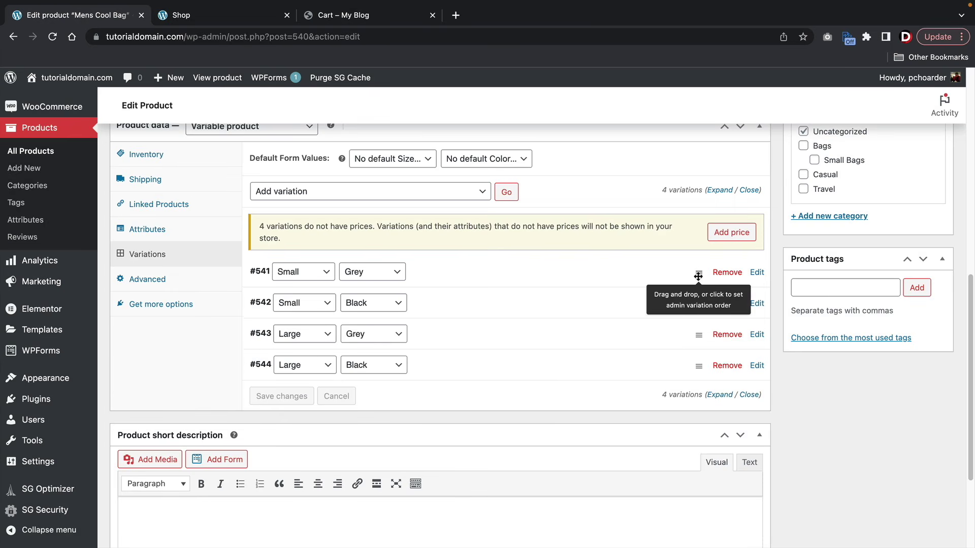
# - Set the grey backpack photo as variation #541's image
pyautogui.click(443, 279)
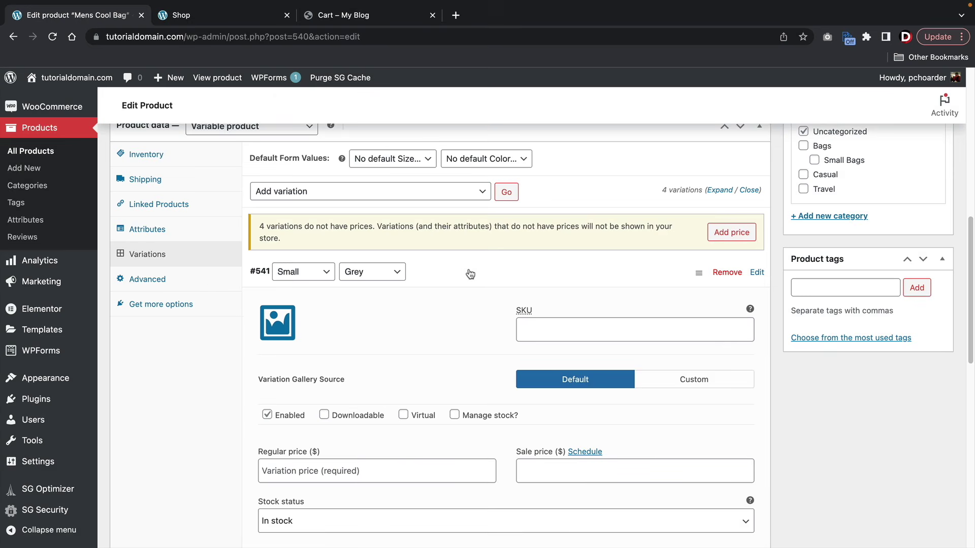
pyautogui.scroll(-4, 450, 277)
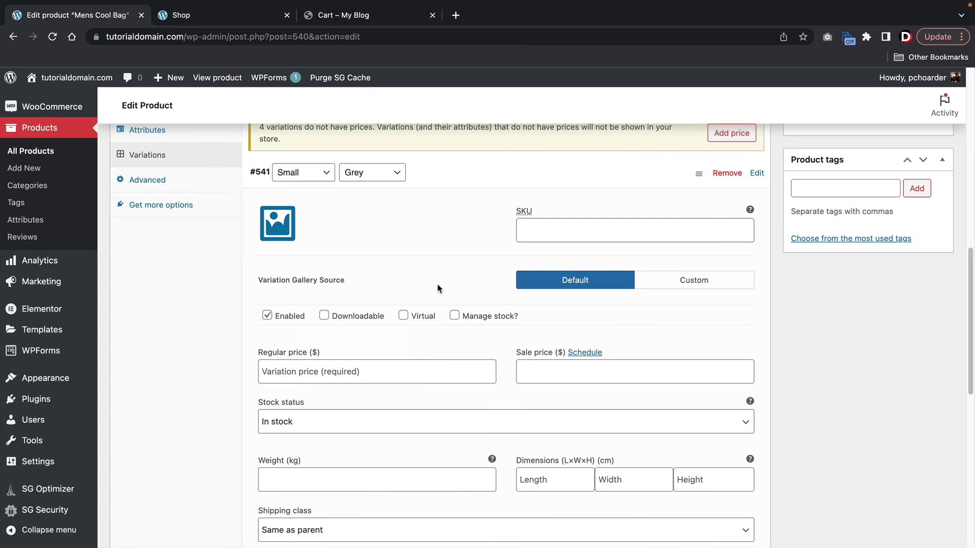
pyautogui.click(281, 219)
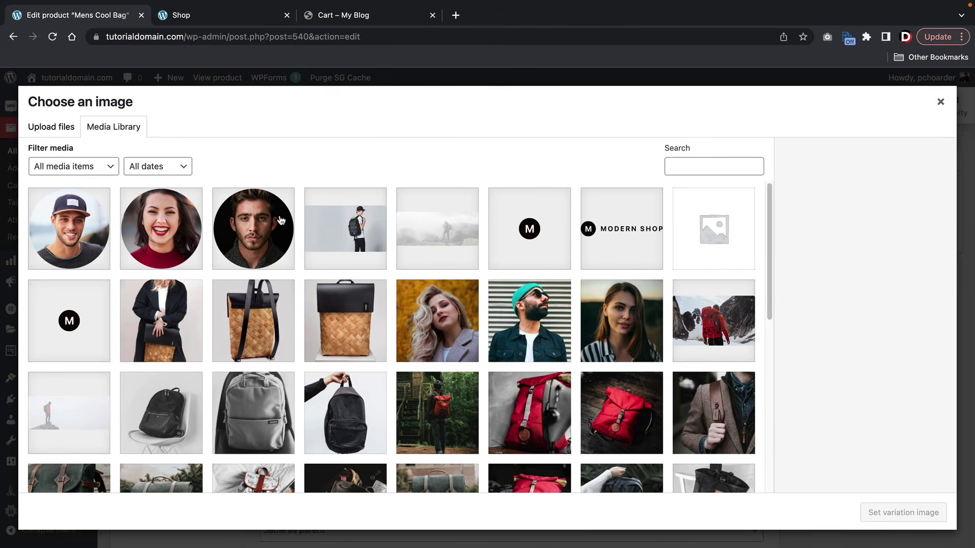
pyautogui.scroll(-1, 312, 374)
pyautogui.click(281, 389)
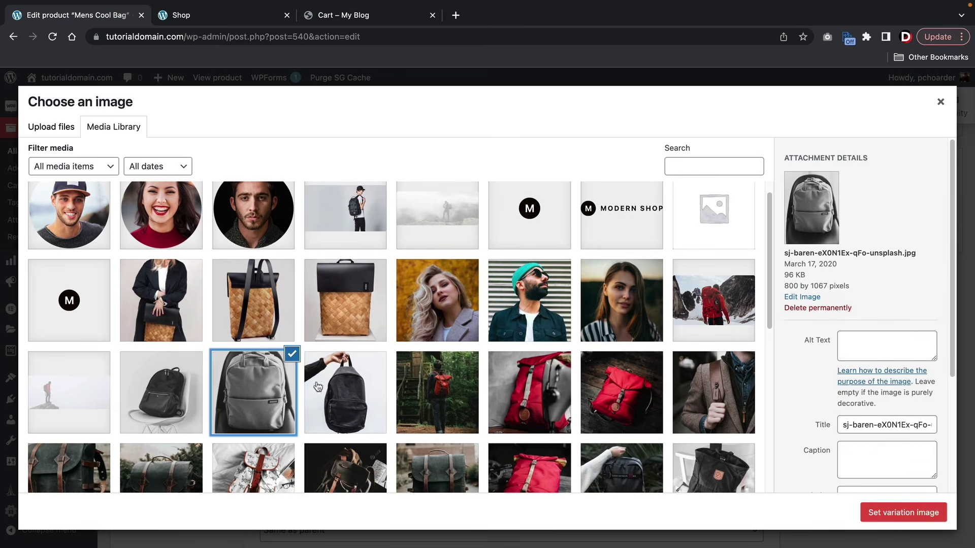
pyautogui.click(903, 512)
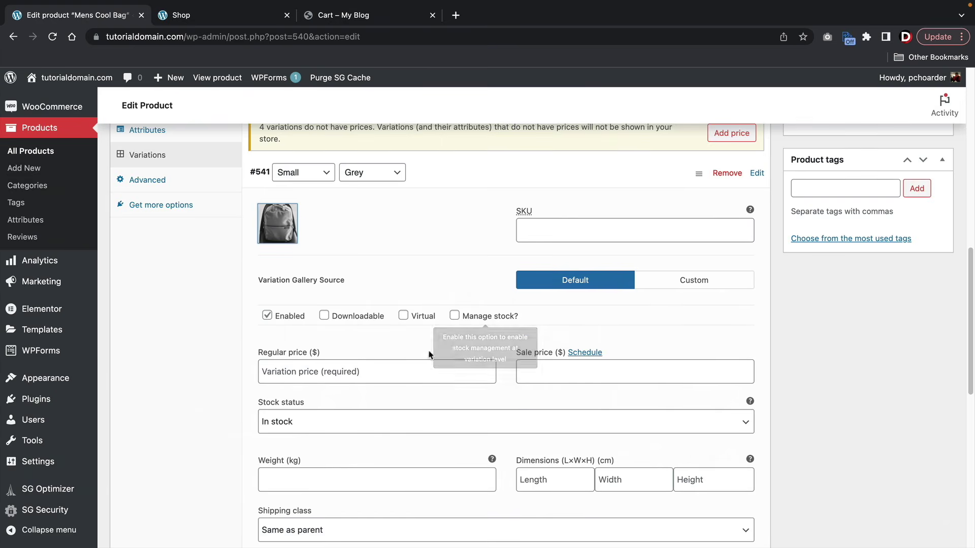
# - Enter a regular price of 50 for variation #541 and collapse its details
pyautogui.click(387, 370)
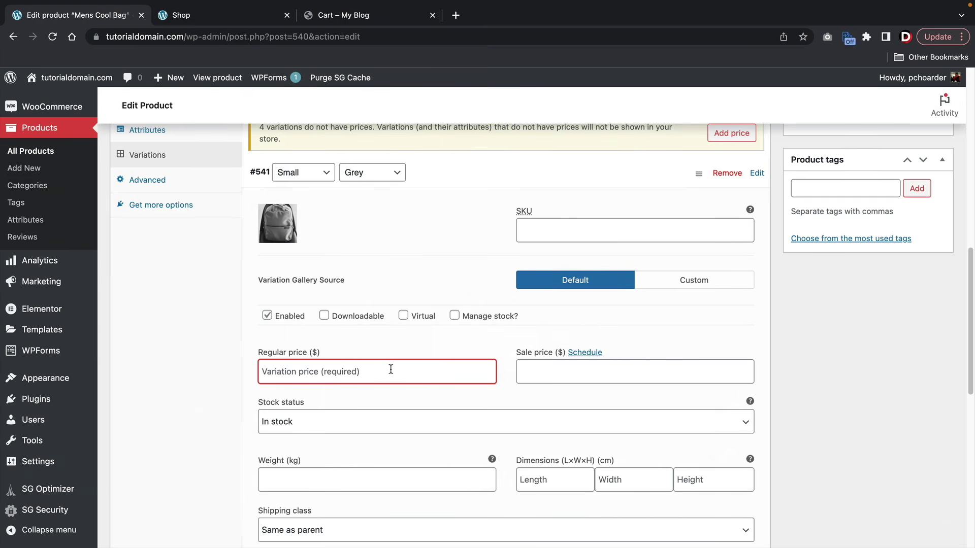
pyautogui.write('50')
pyautogui.press('Tab')
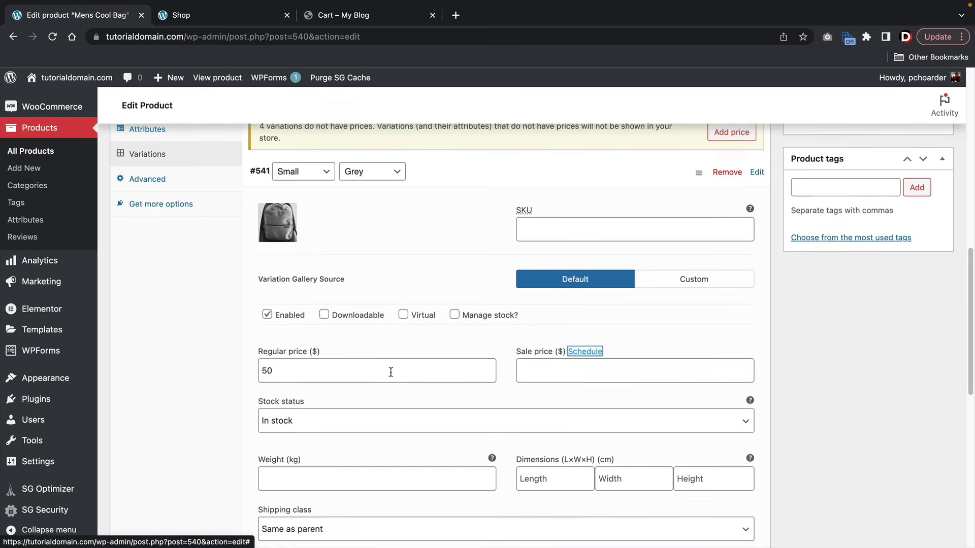
pyautogui.scroll(-1, 392, 375)
pyautogui.scroll(-3, 393, 376)
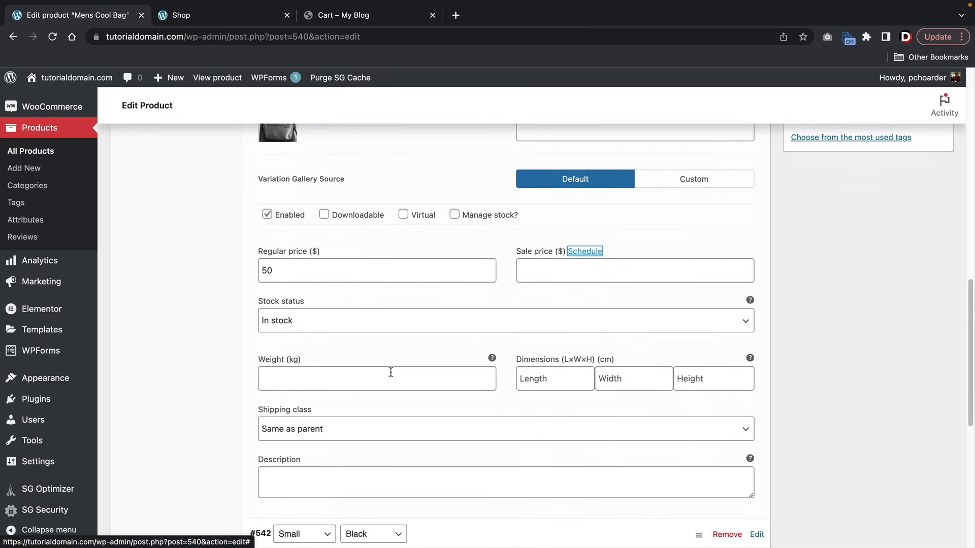
pyautogui.scroll(-1, 391, 372)
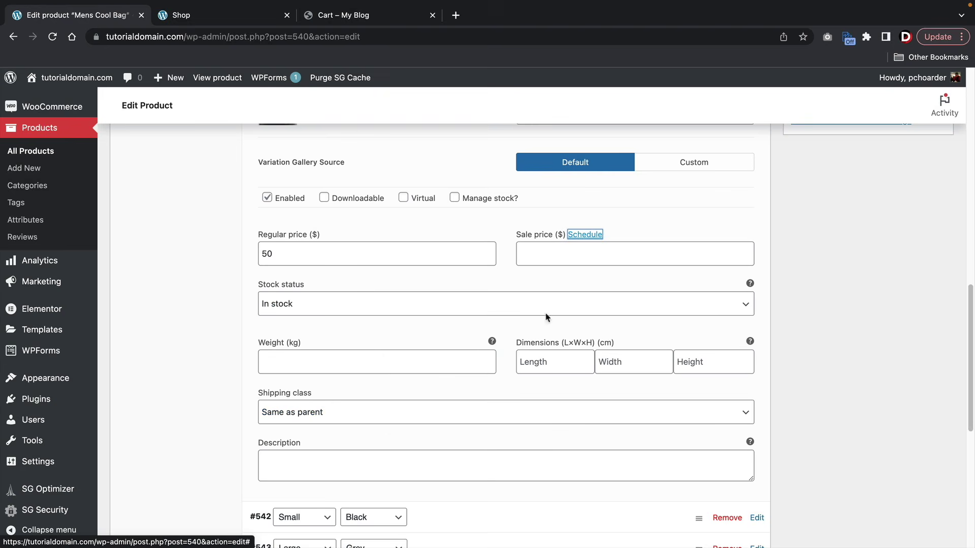
pyautogui.click(531, 258)
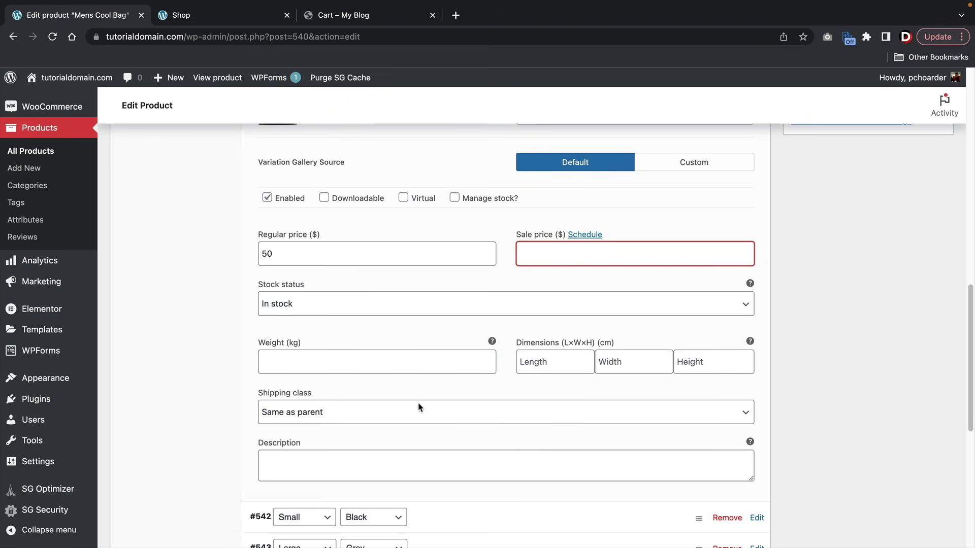
pyautogui.scroll(5, 487, 365)
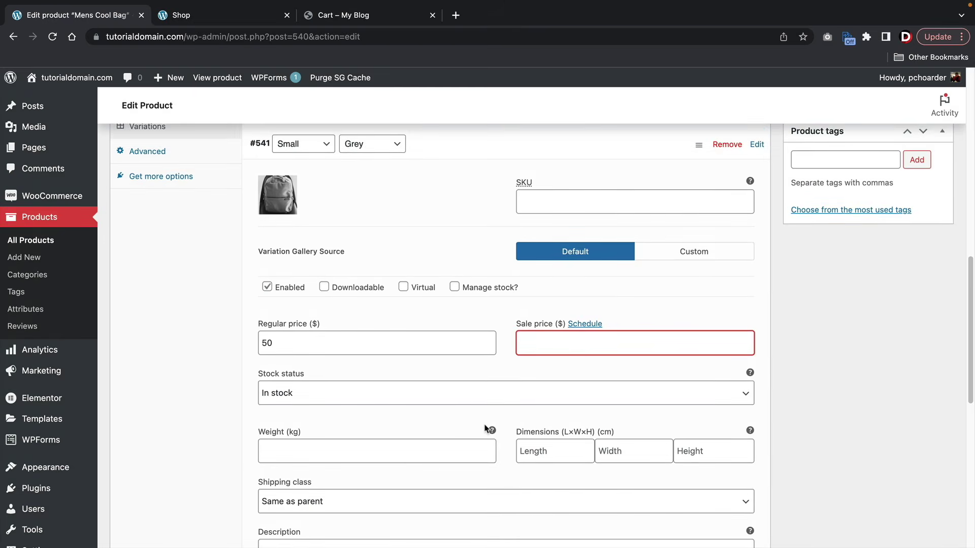
pyautogui.doubleClick(333, 344)
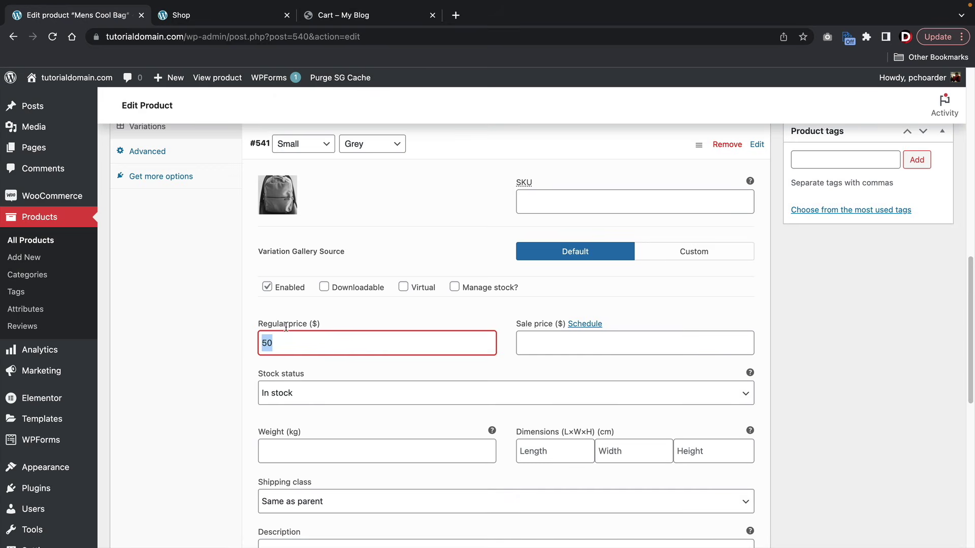
pyautogui.scroll(2, 386, 229)
pyautogui.click(445, 217)
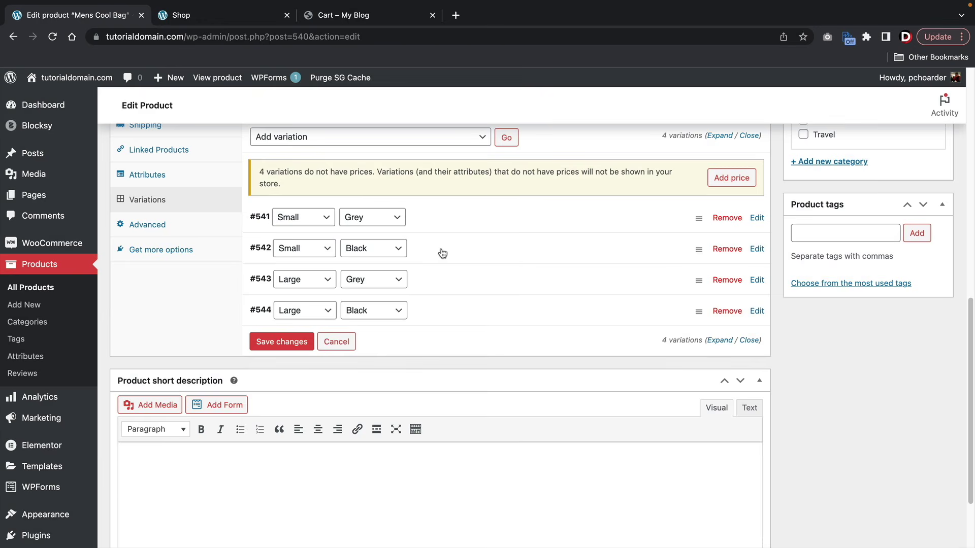
# - Give variation #542 the black backpack image and a regular price of 40
pyautogui.click(439, 253)
pyautogui.click(277, 308)
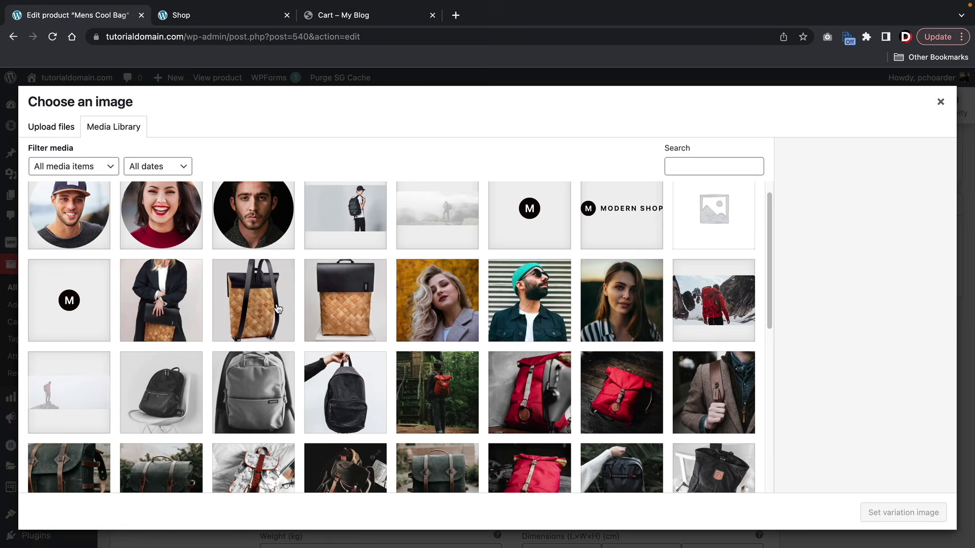
pyautogui.click(342, 381)
pyautogui.click(872, 512)
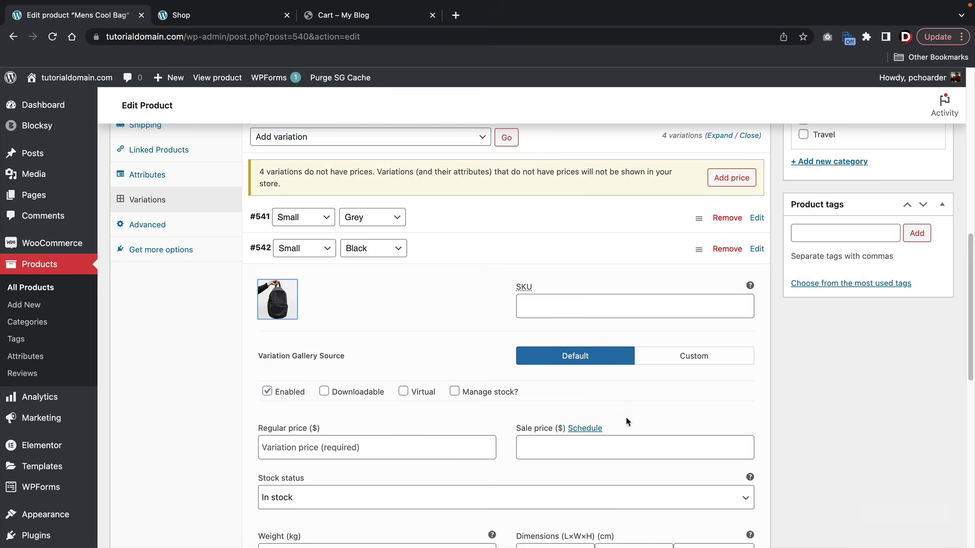
pyautogui.click(371, 453)
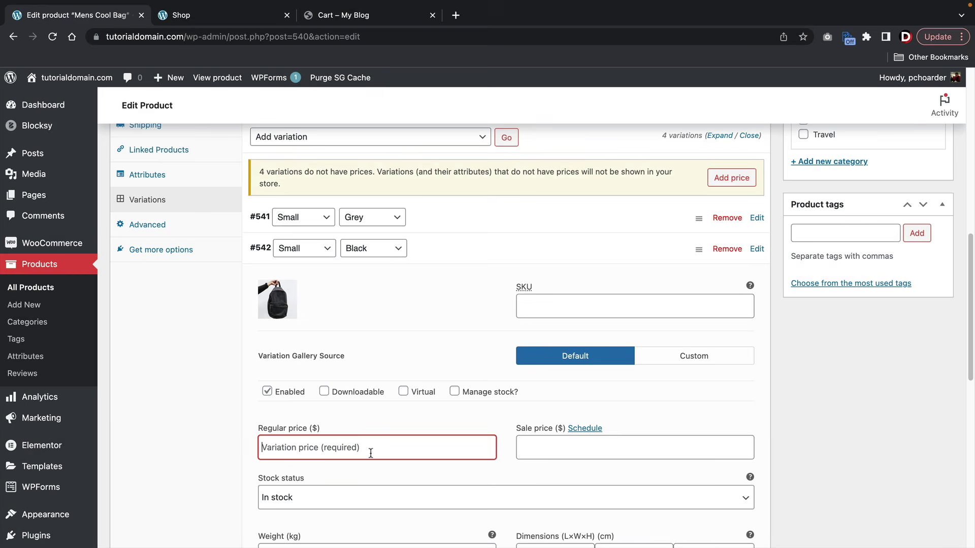
pyautogui.write('40')
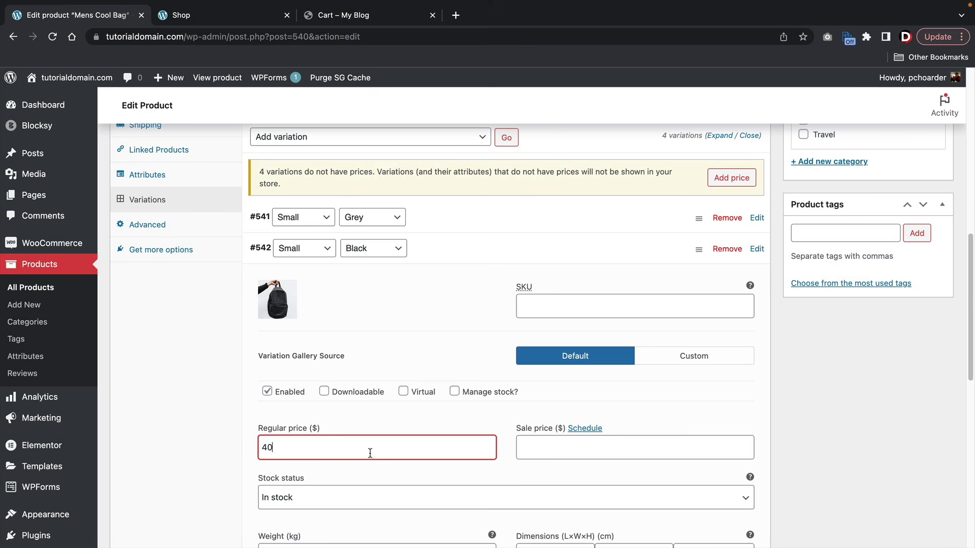
pyautogui.click(463, 243)
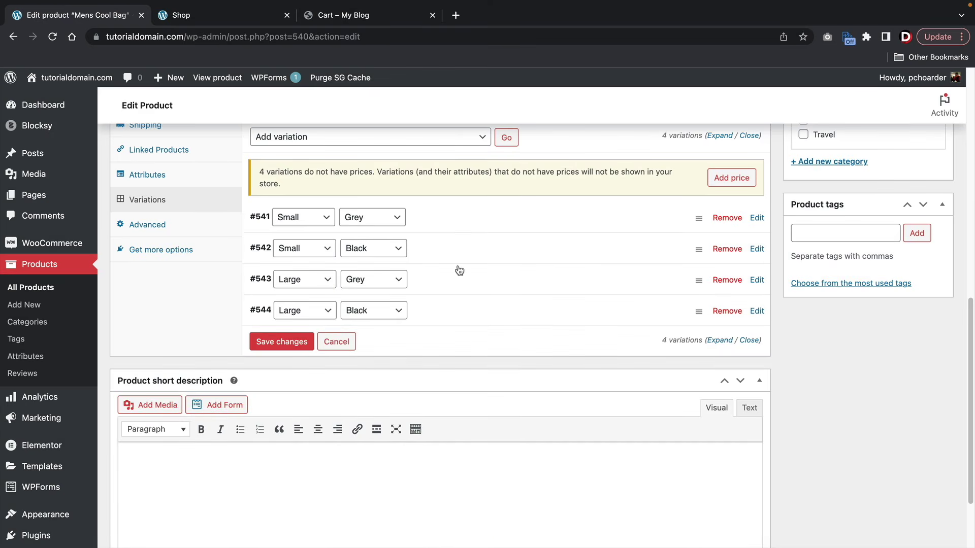
# - Give Large Grey variation #543 the grey backpack image and a regular price of 50
pyautogui.click(457, 282)
pyautogui.click(281, 333)
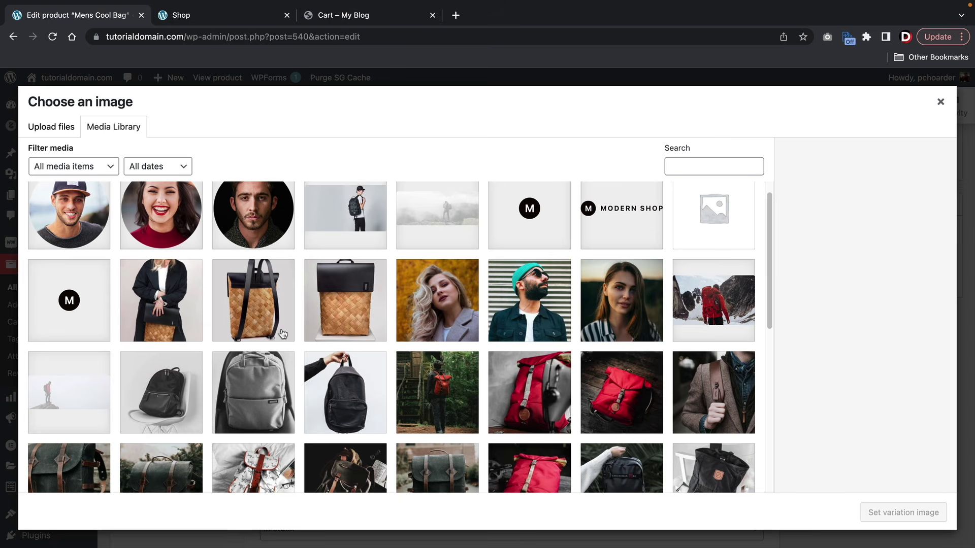
pyautogui.click(292, 391)
pyautogui.click(858, 514)
pyautogui.click(362, 473)
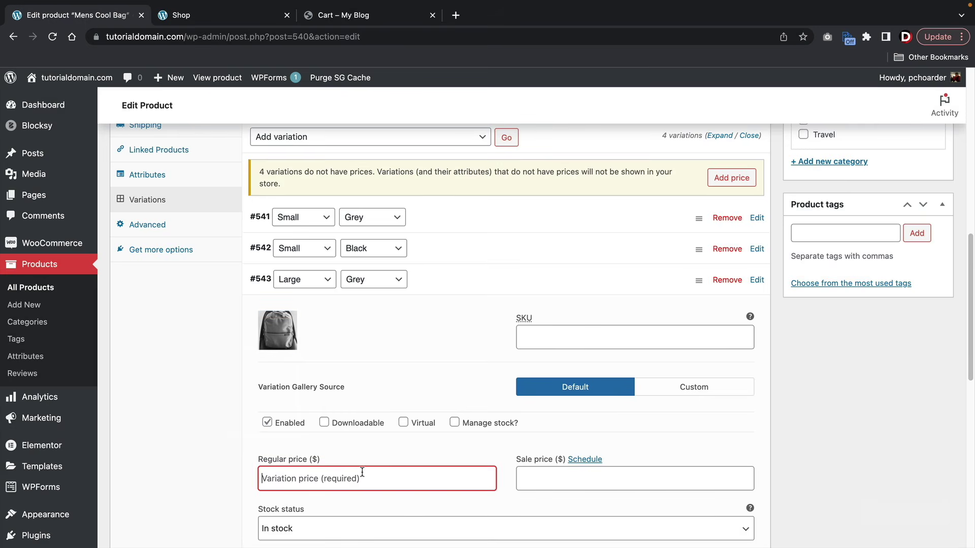
pyautogui.write('50')
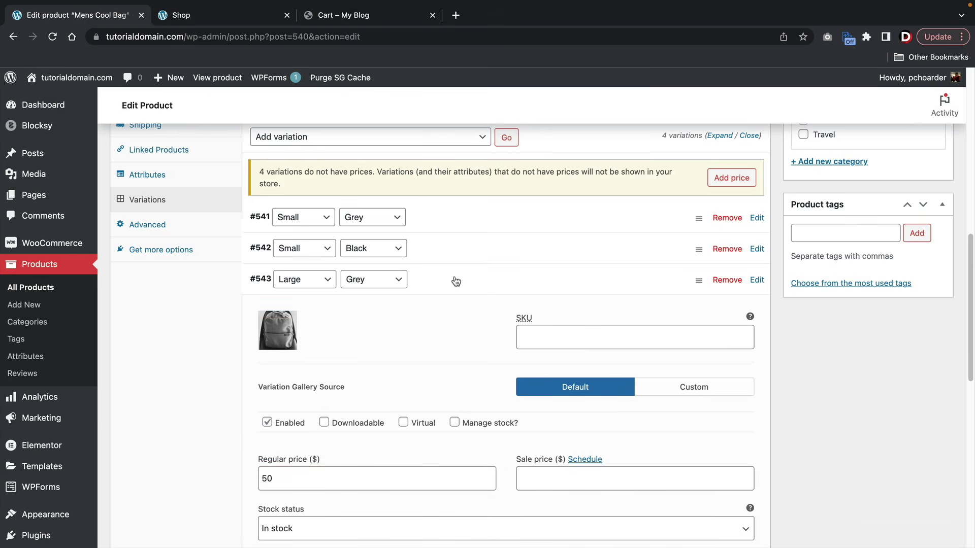
pyautogui.click(456, 282)
# - Give Large Black variation #544 the black backpack image and a regular price of 40
pyautogui.click(443, 308)
pyautogui.click(278, 361)
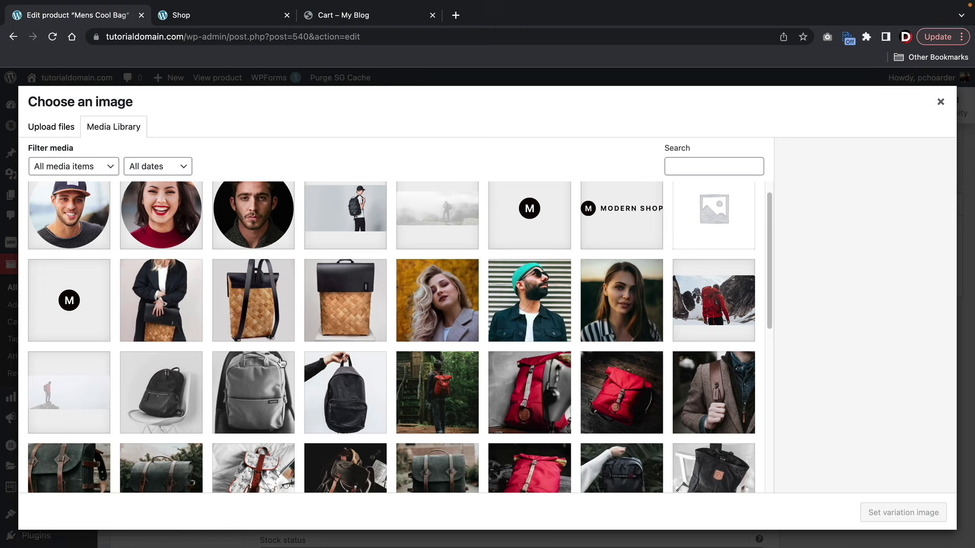
pyautogui.click(337, 396)
pyautogui.click(859, 512)
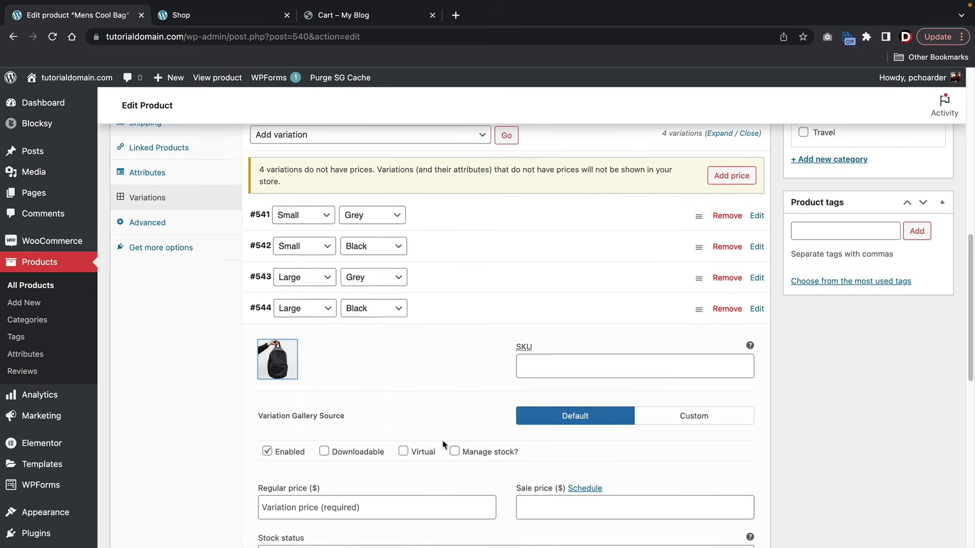
pyautogui.click(381, 504)
pyautogui.write('40')
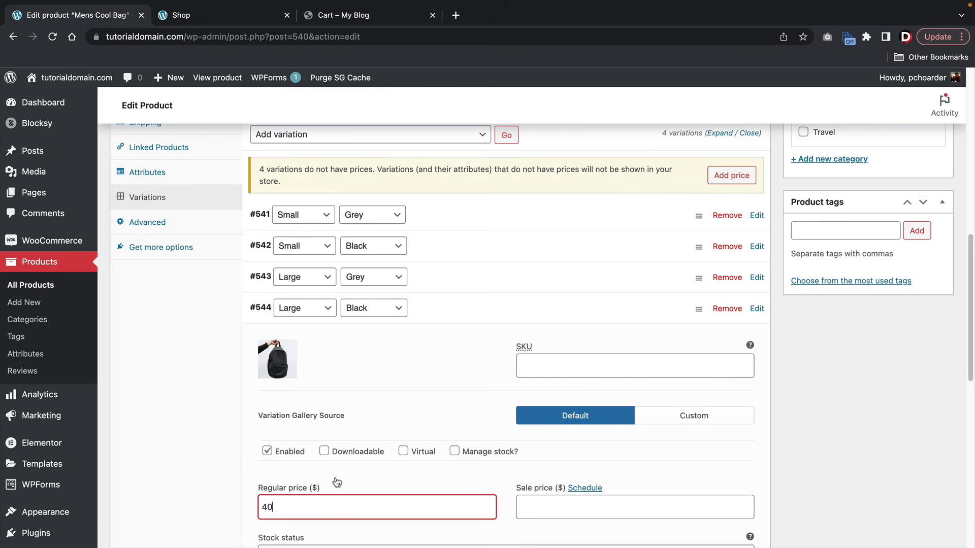
pyautogui.click(453, 312)
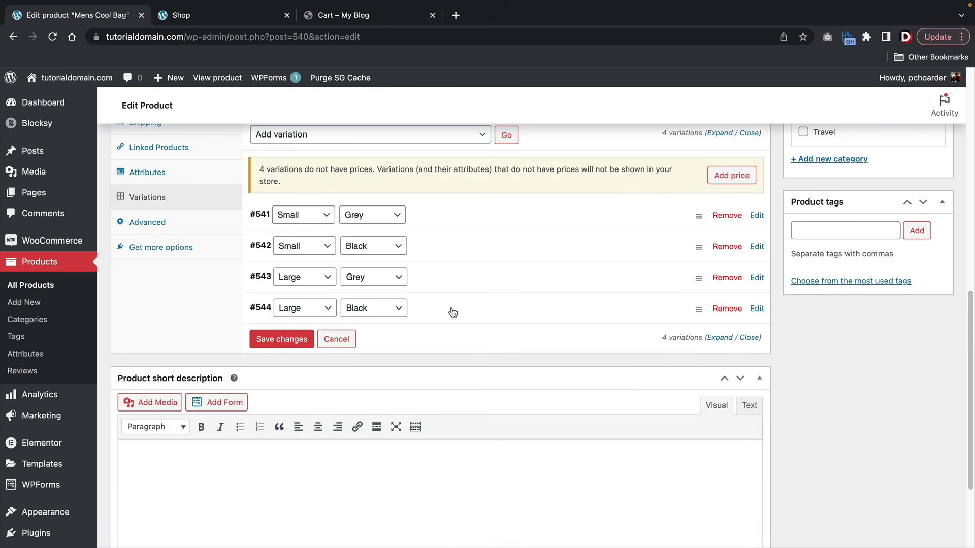
# - Set the default form values to Small size and Grey colour
pyautogui.scroll(3, 303, 233)
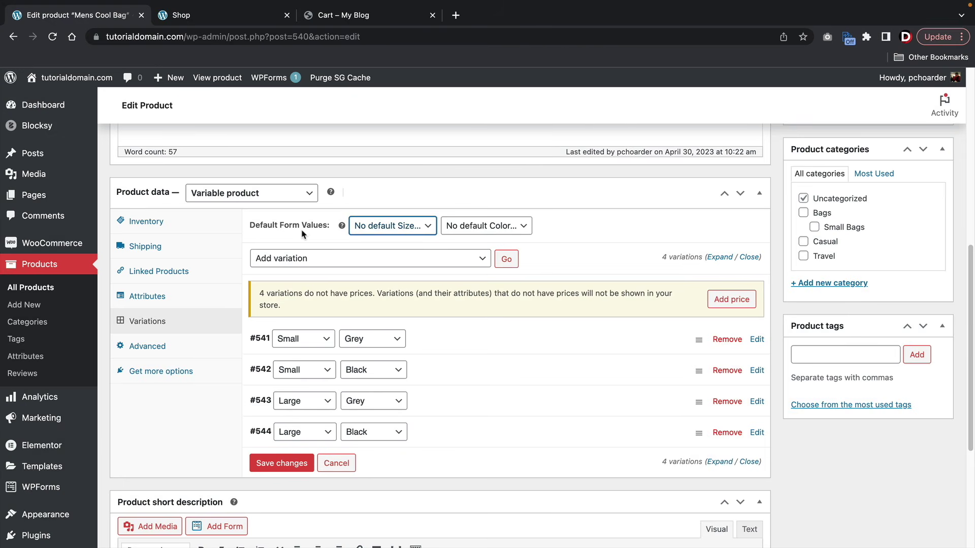
pyautogui.click(382, 232)
pyautogui.click(376, 242)
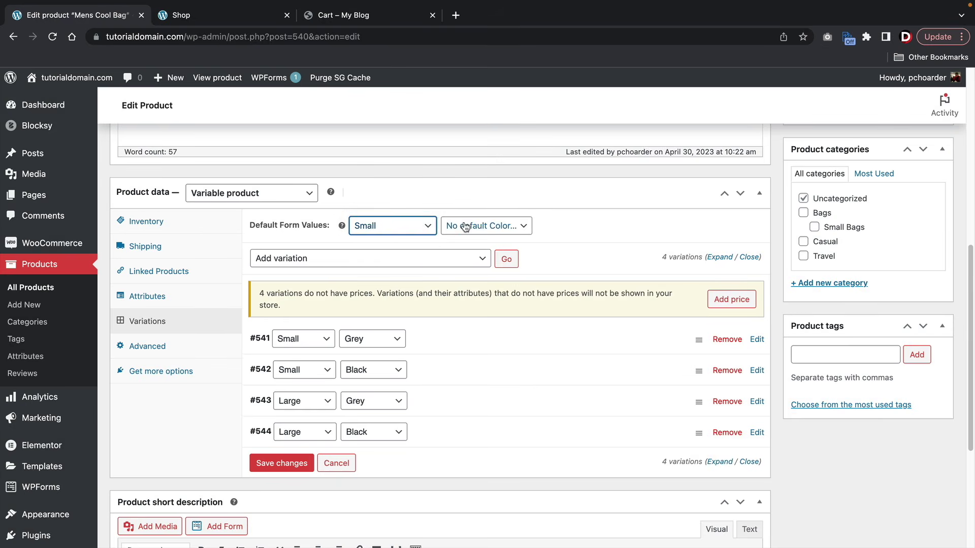
pyautogui.click(465, 227)
pyautogui.click(467, 242)
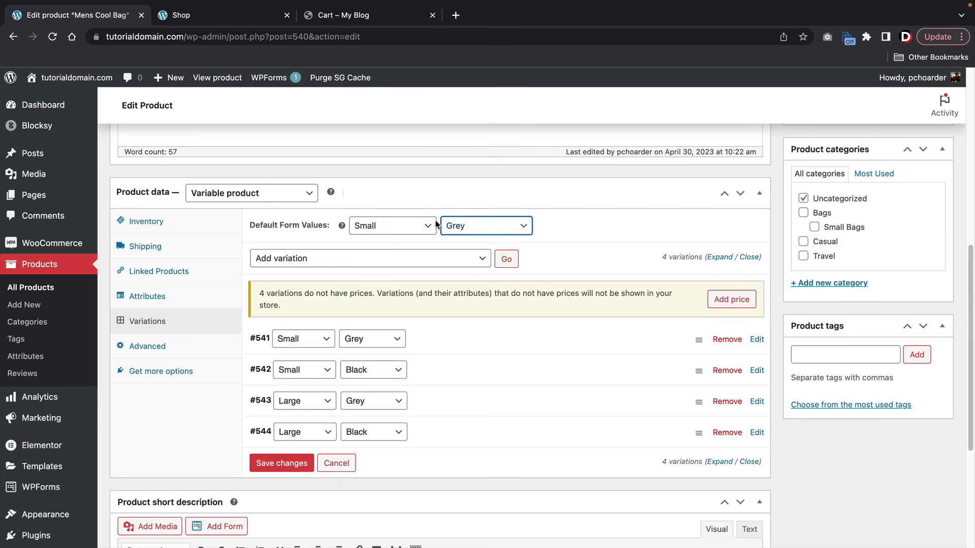
pyautogui.click(466, 227)
pyautogui.click(467, 241)
pyautogui.click(391, 225)
pyautogui.click(467, 227)
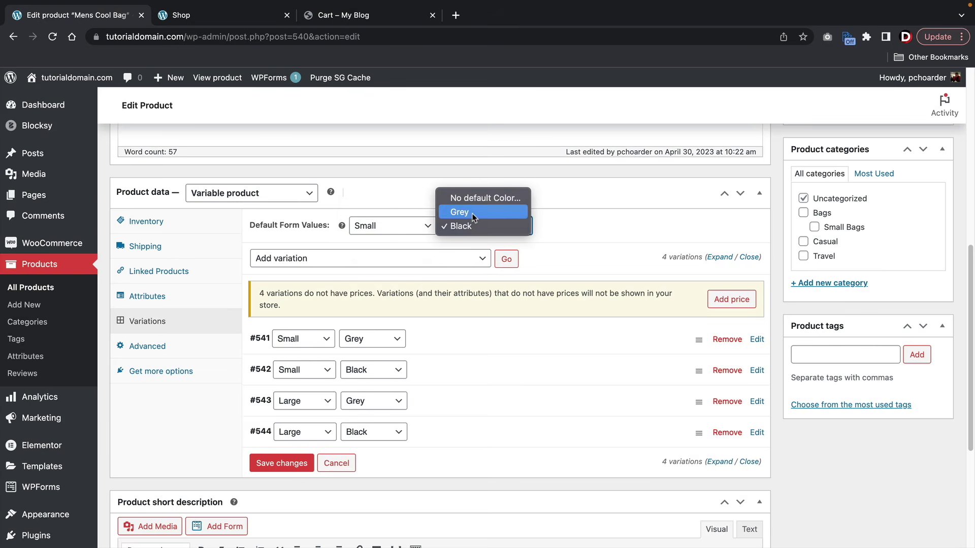
pyautogui.click(472, 213)
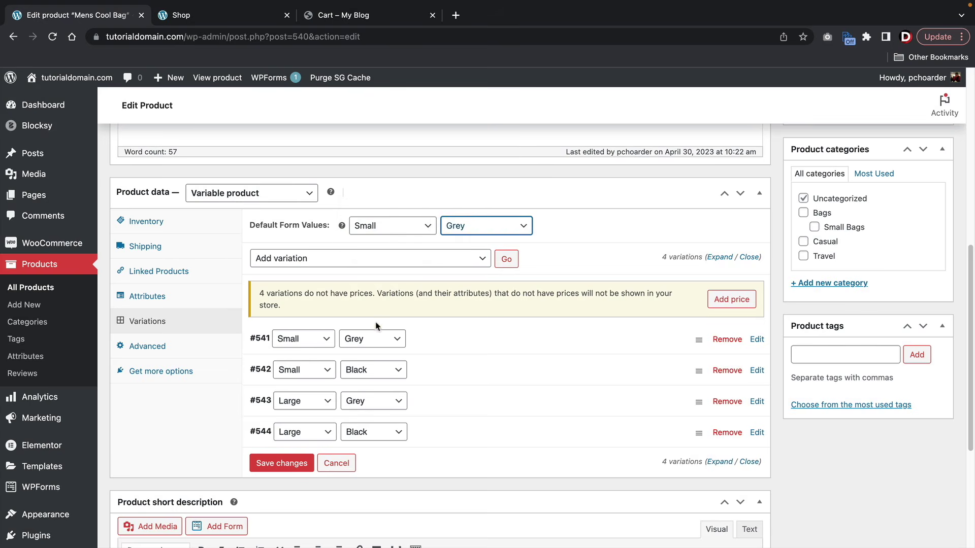
# - Save the variation changes and switch to the Shop page tab
pyautogui.click(283, 463)
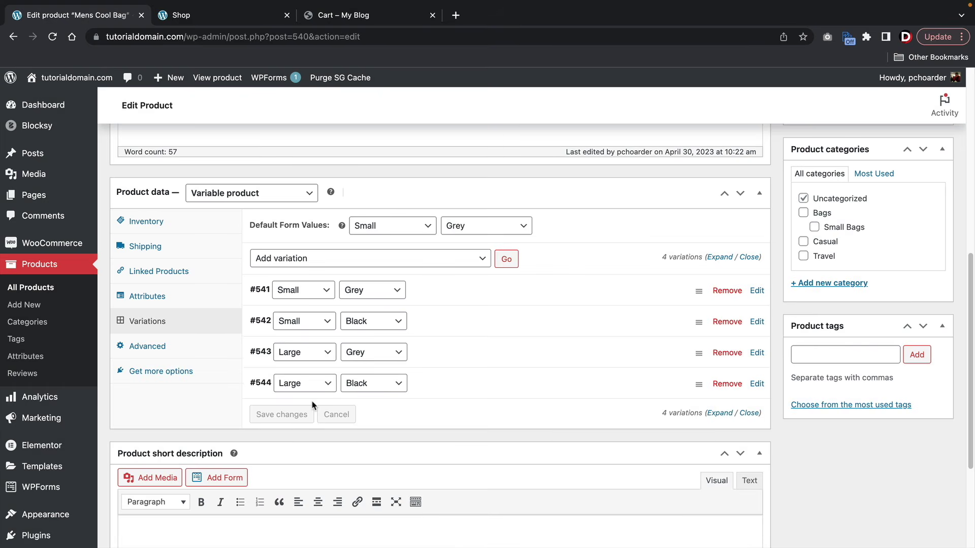
pyautogui.scroll(-5, 343, 366)
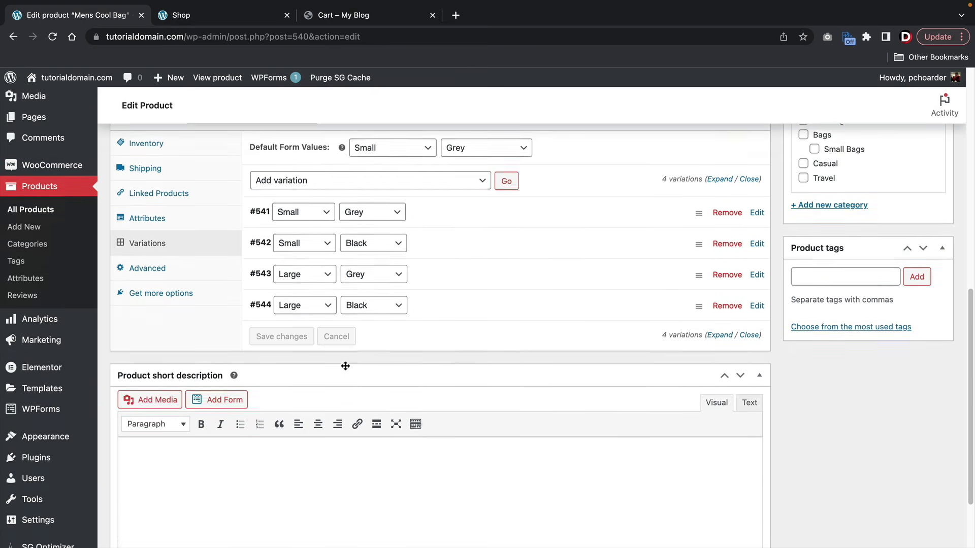
pyautogui.click(269, 381)
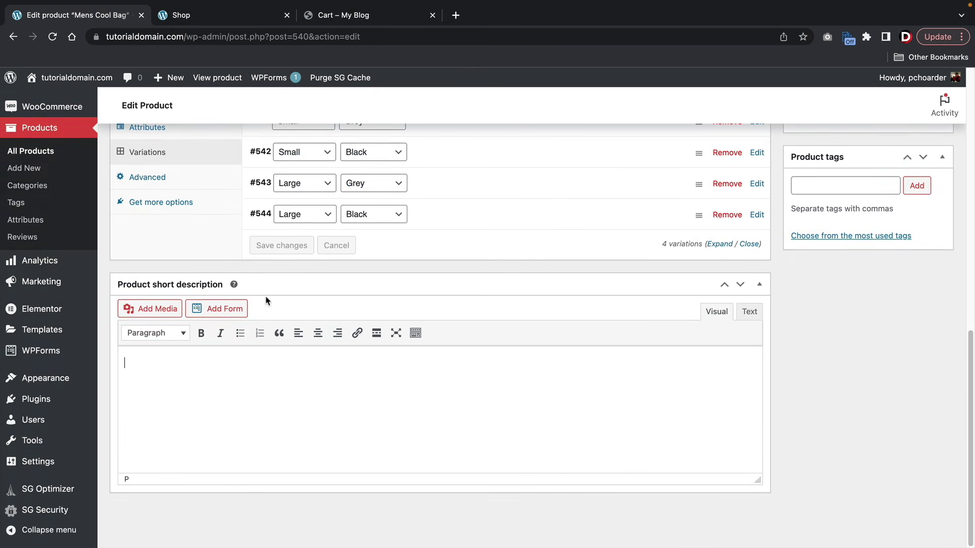
pyautogui.click(235, 17)
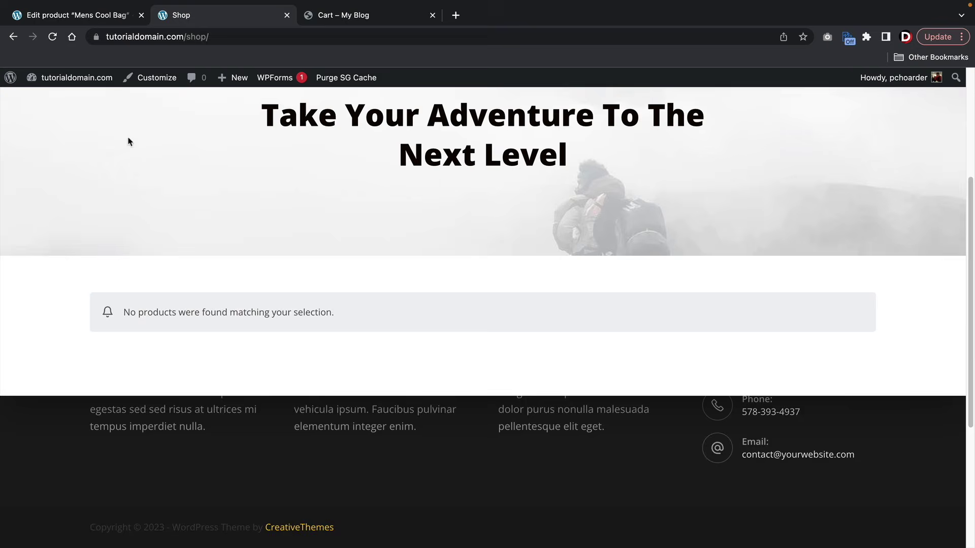
pyautogui.scroll(5, 132, 153)
# - Copy the full description from the Grey Luxury Bag product page and return to the Mens Cool Bag editor
pyautogui.click(53, 37)
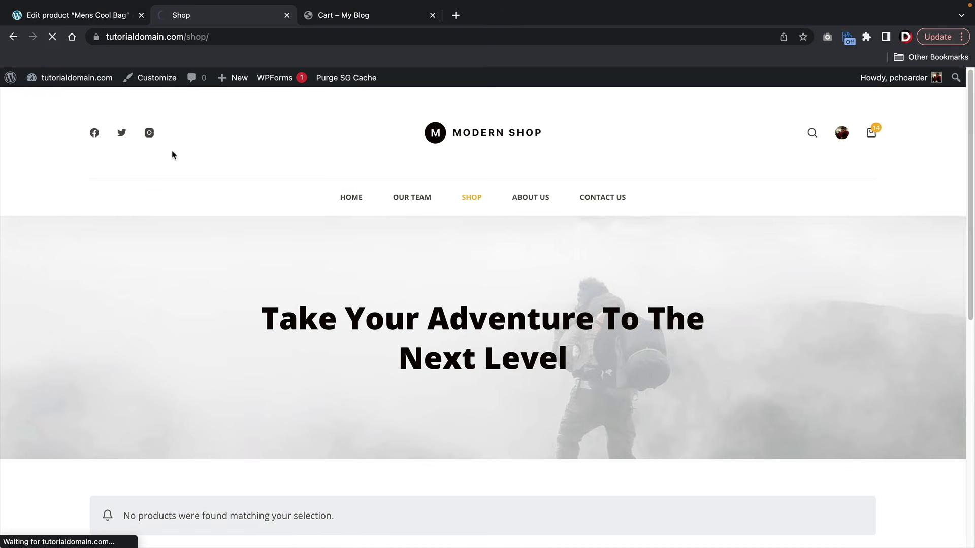
pyautogui.scroll(-4, 269, 246)
pyautogui.scroll(-4, 182, 375)
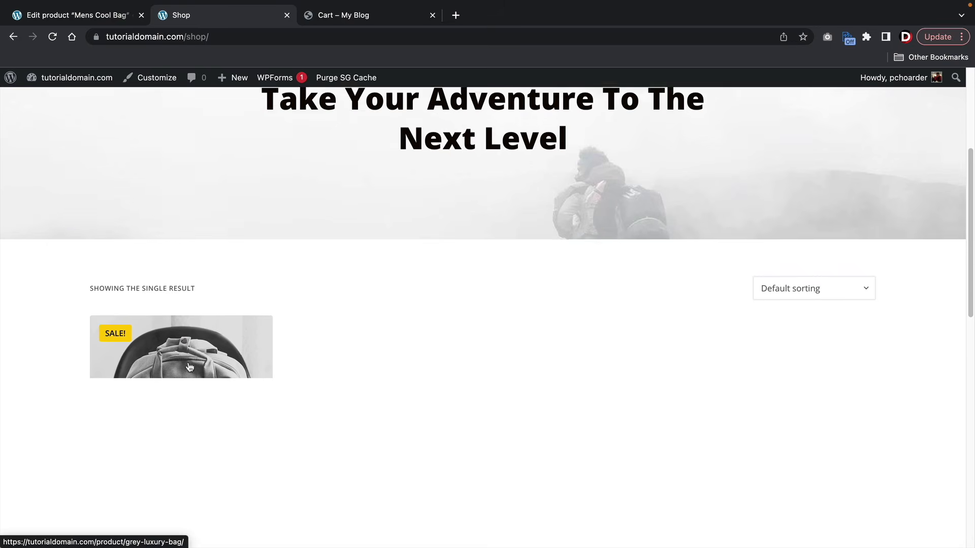
pyautogui.click(182, 329)
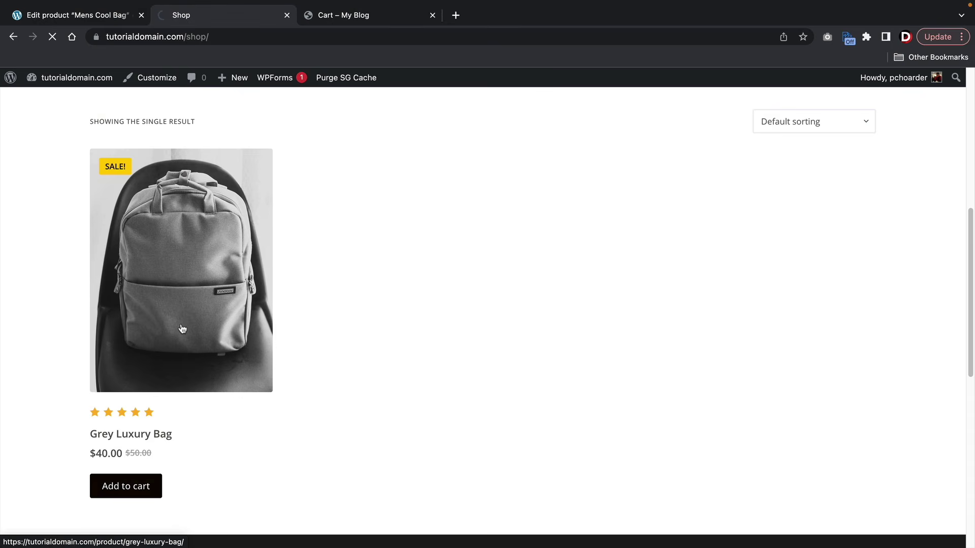
pyautogui.scroll(-3, 523, 384)
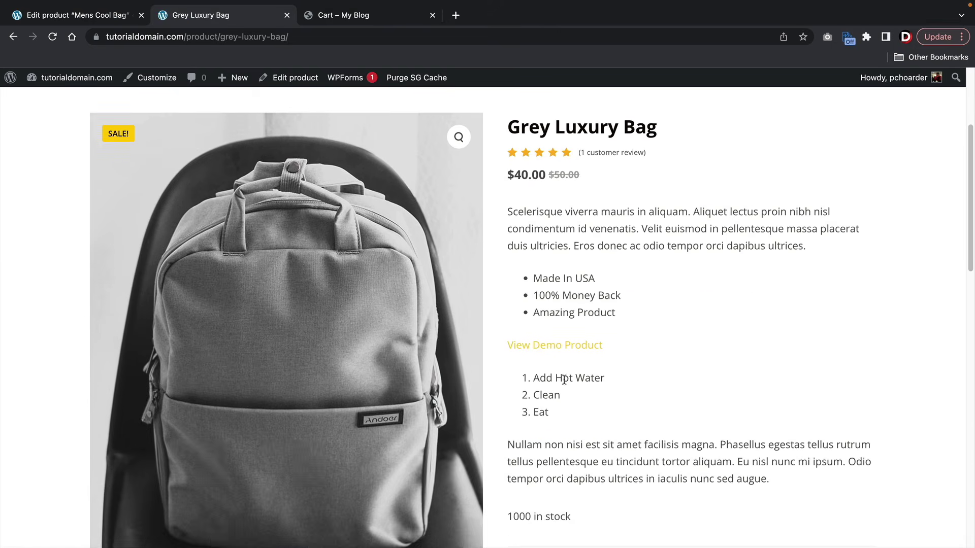
pyautogui.moveTo(769, 486); pyautogui.dragTo(502, 215)
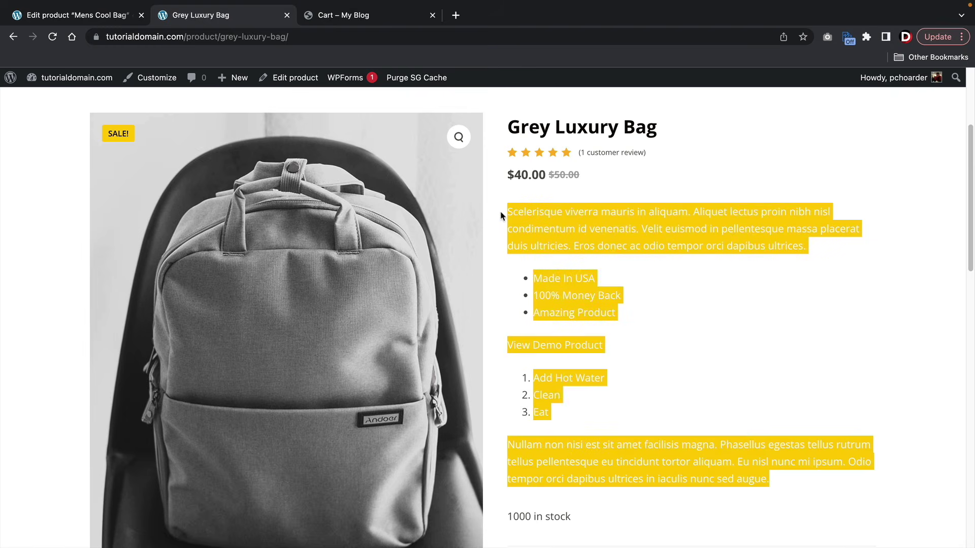
pyautogui.rightClick(517, 212)
pyautogui.click(534, 237)
pyautogui.click(77, 15)
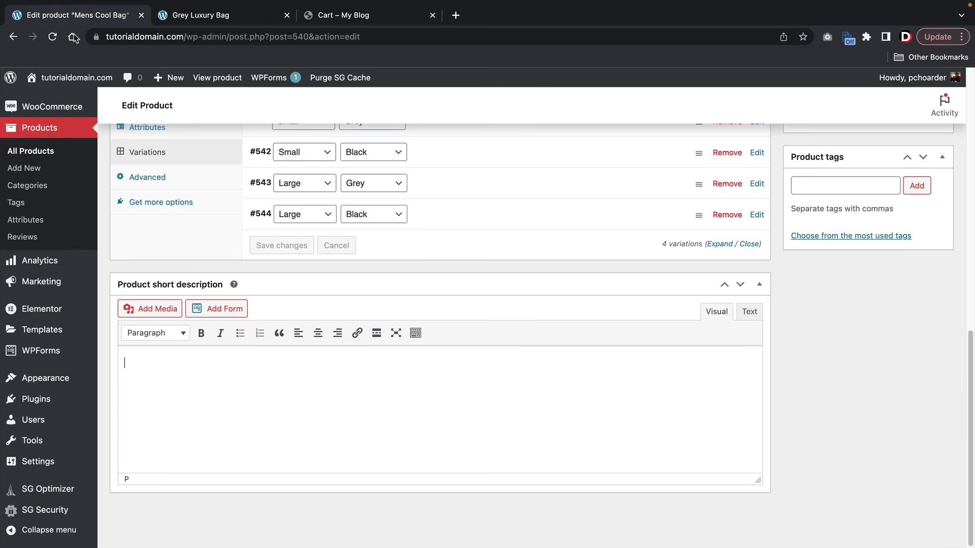
# - Paste the copied Grey Luxury Bag description into the Mens Cool Bag short description
pyautogui.rightClick(141, 362)
pyautogui.click(135, 374)
pyautogui.rightClick(134, 374)
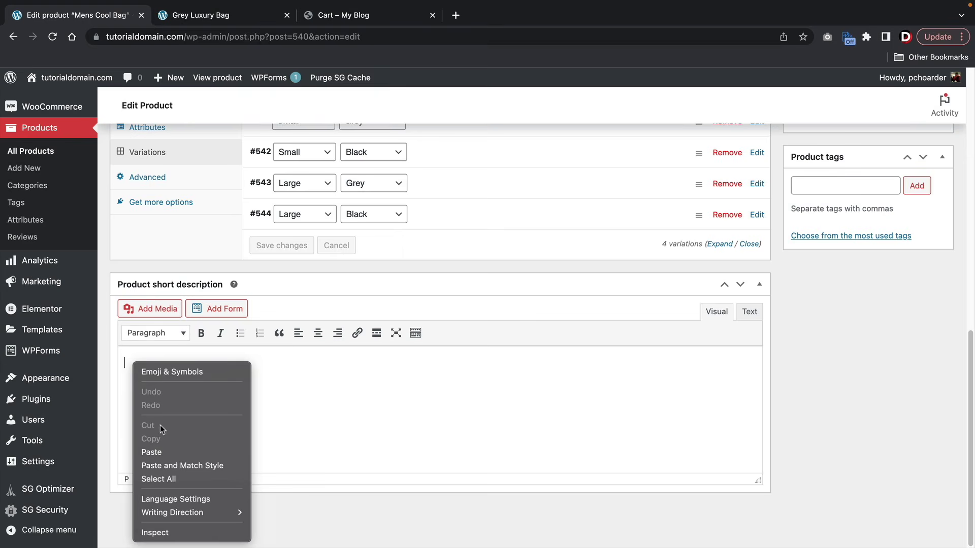
pyautogui.click(179, 452)
pyautogui.scroll(8, 665, 331)
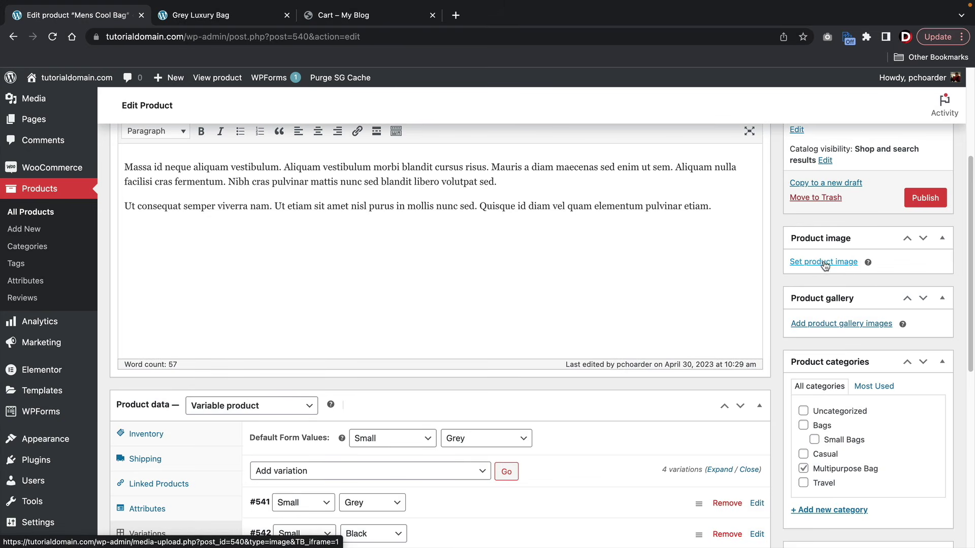
pyautogui.scroll(-2, 824, 264)
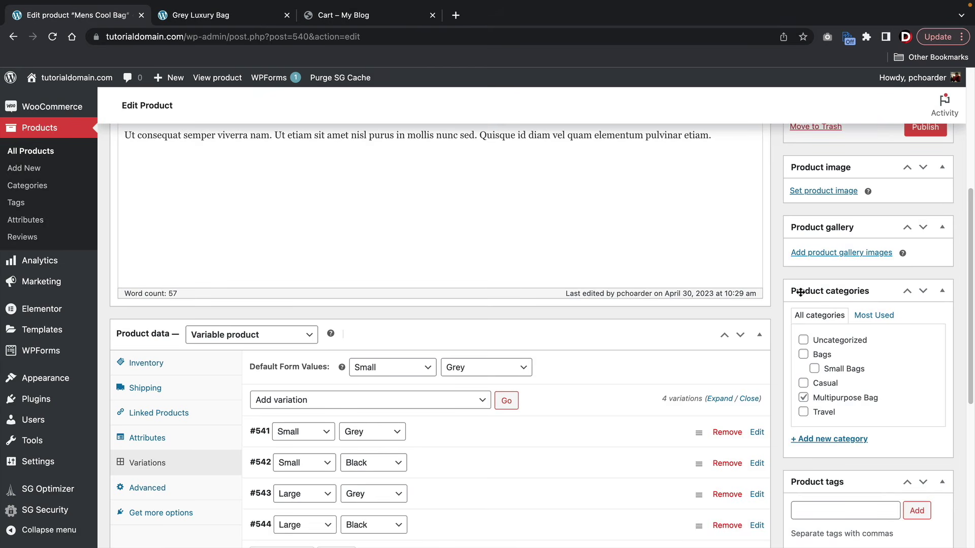
# - Set the grey backpack photo from the Media Library as Mens Cool Bag's product image
pyautogui.click(823, 192)
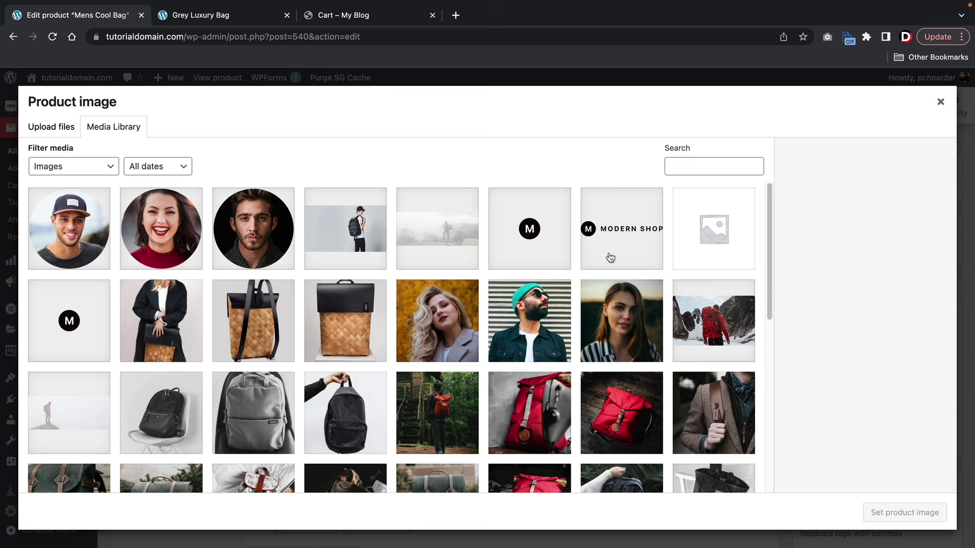
pyautogui.scroll(-2, 525, 336)
pyautogui.click(252, 325)
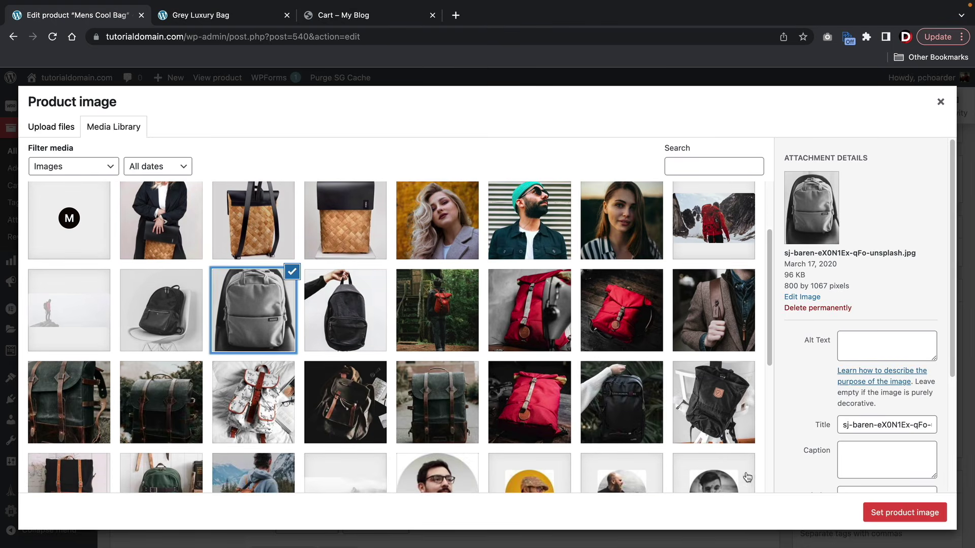
pyautogui.click(903, 512)
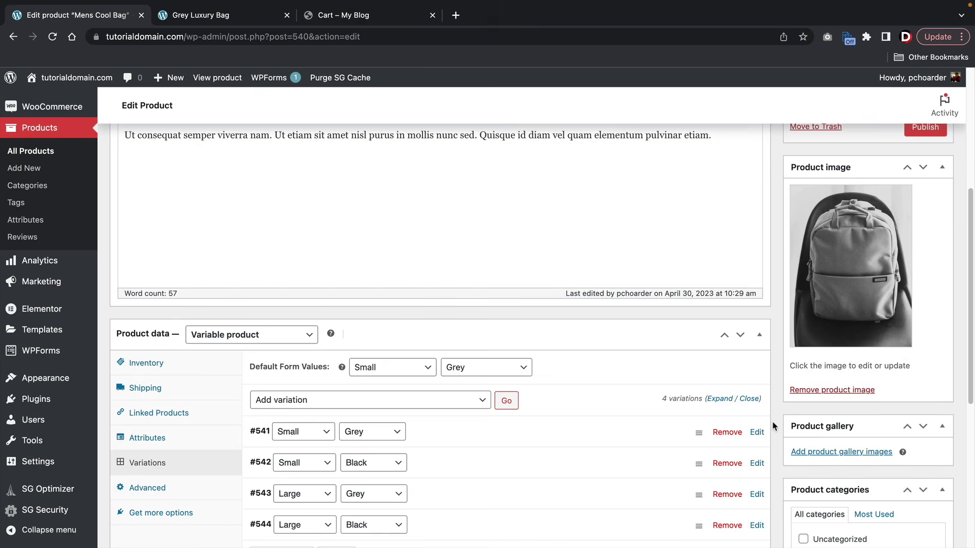
pyautogui.scroll(-4, 772, 421)
pyautogui.scroll(-1, 772, 418)
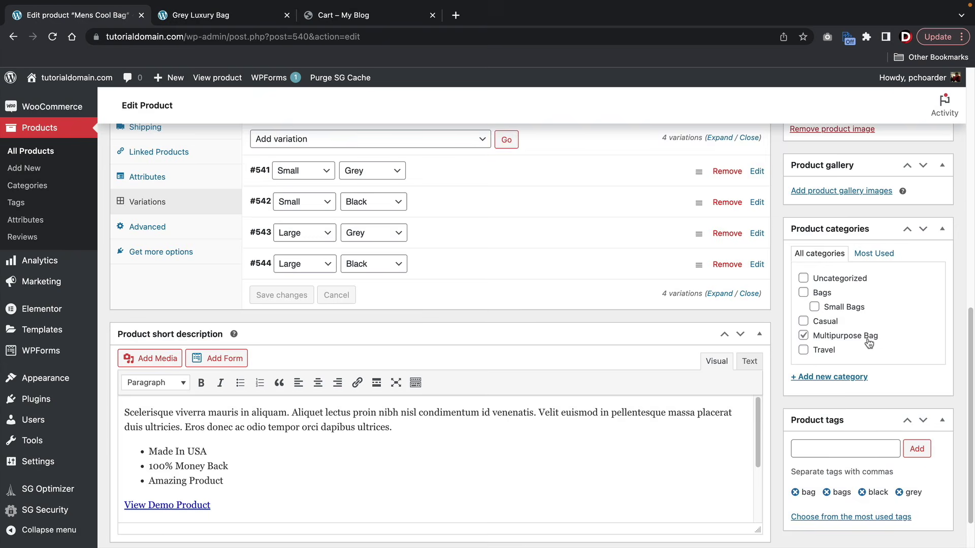
pyautogui.scroll(-1, 869, 343)
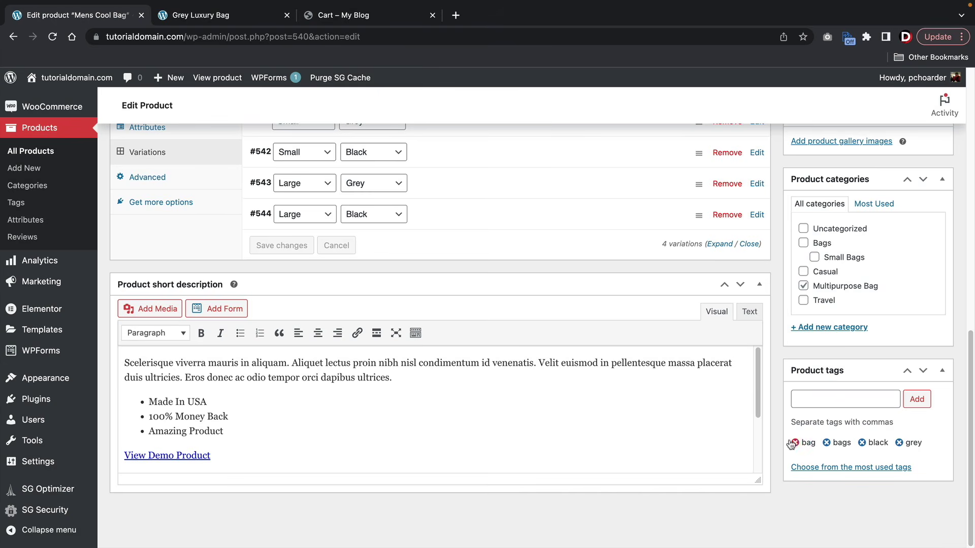
pyautogui.scroll(15, 790, 419)
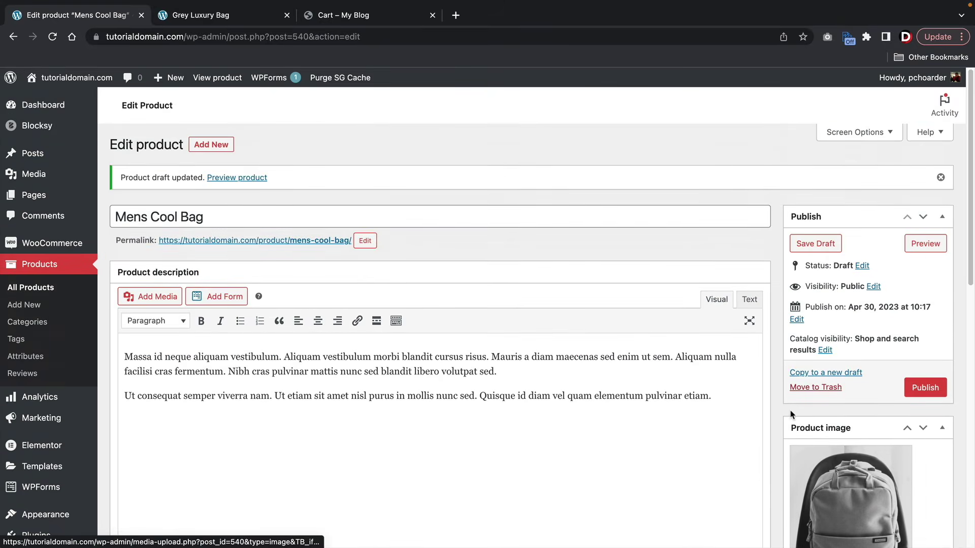
# - Publish Mens Cool Bag and highlight its displayed price range on the live page
pyautogui.click(918, 389)
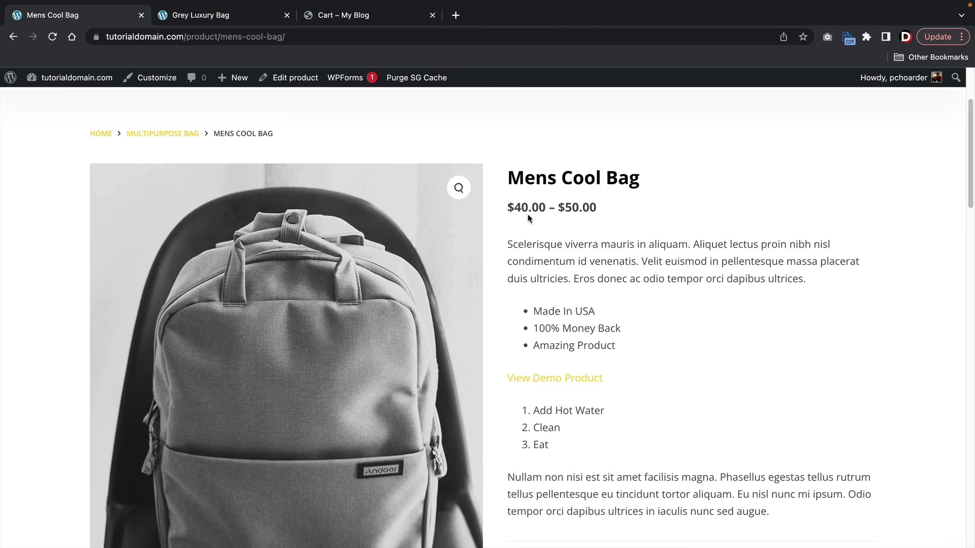
pyautogui.moveTo(513, 207); pyautogui.dragTo(631, 216)
pyautogui.click(622, 213)
pyautogui.moveTo(507, 207); pyautogui.dragTo(615, 211)
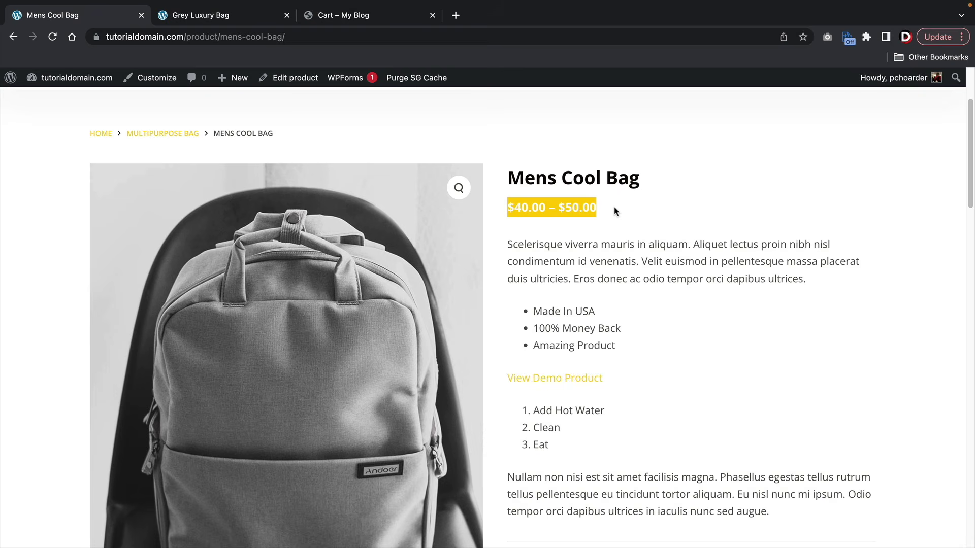
pyautogui.moveTo(579, 244); pyautogui.dragTo(653, 250)
pyautogui.scroll(-3, 653, 250)
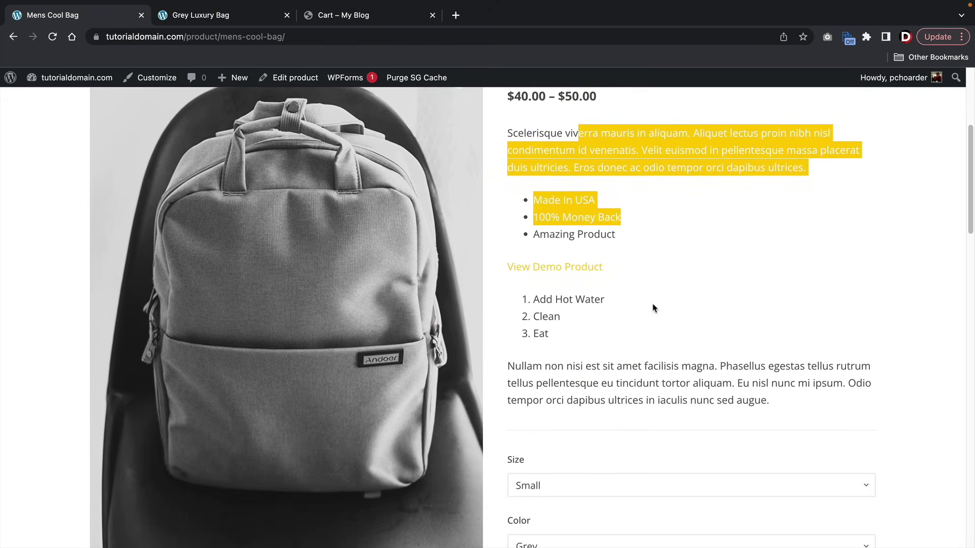
pyautogui.scroll(-1, 653, 308)
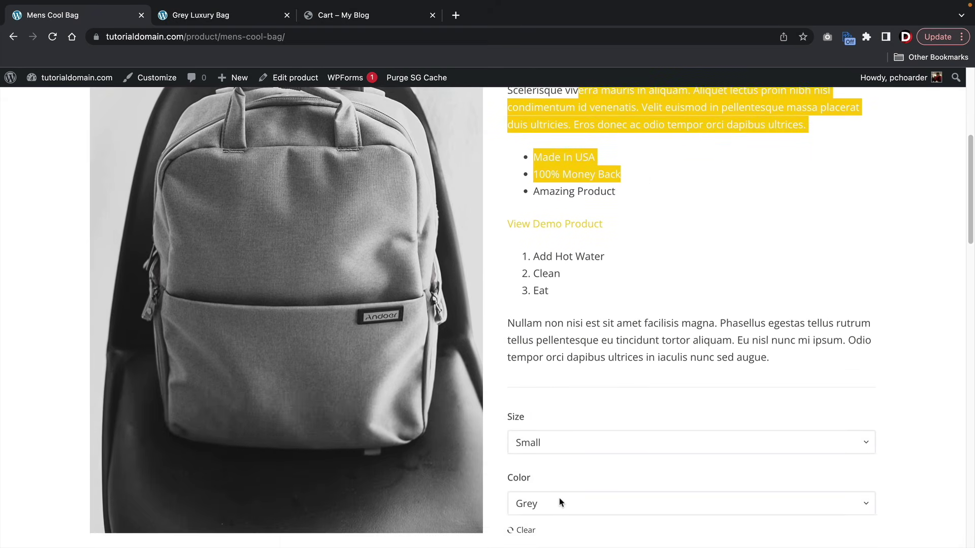
# - Choose Size Large and Color Black to show the black bag at $40.00
pyautogui.click(574, 440)
pyautogui.click(577, 455)
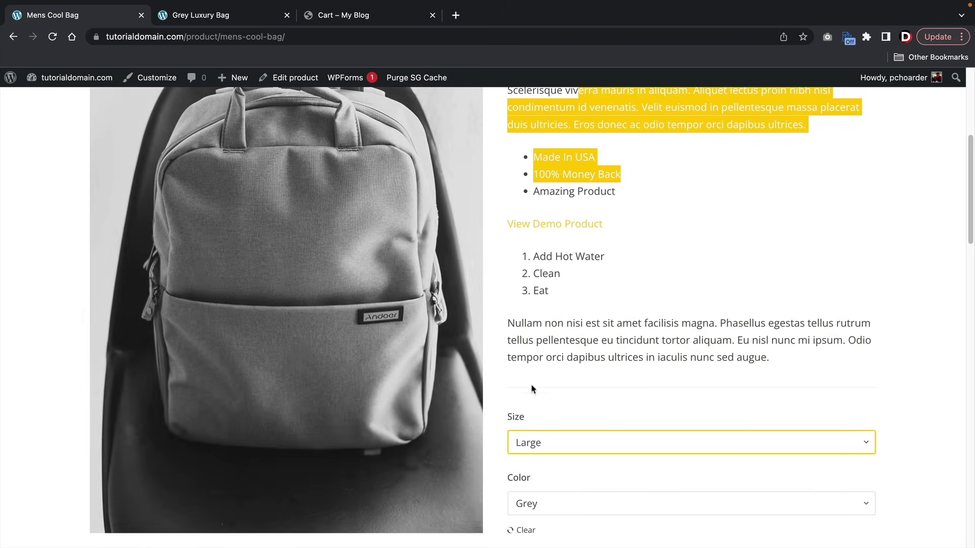
pyautogui.click(536, 504)
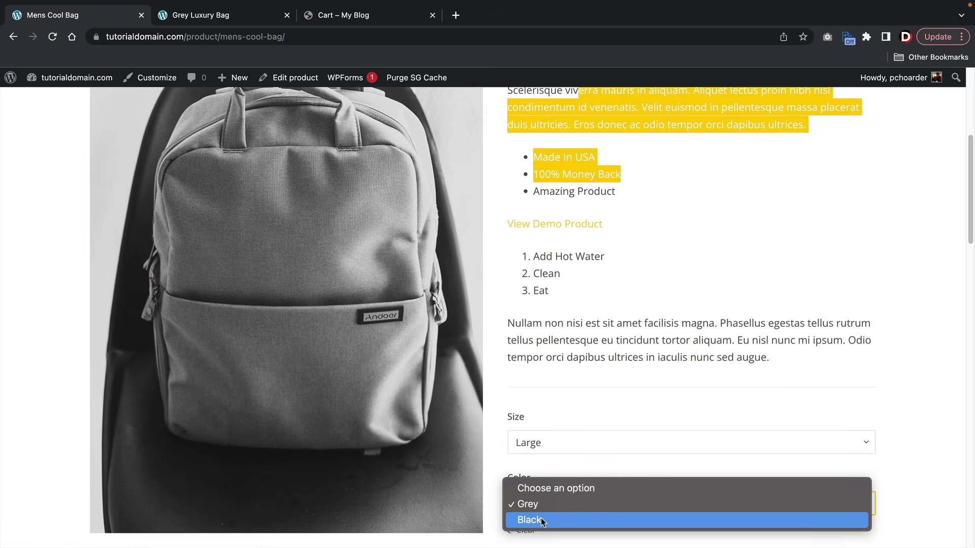
pyautogui.click(541, 518)
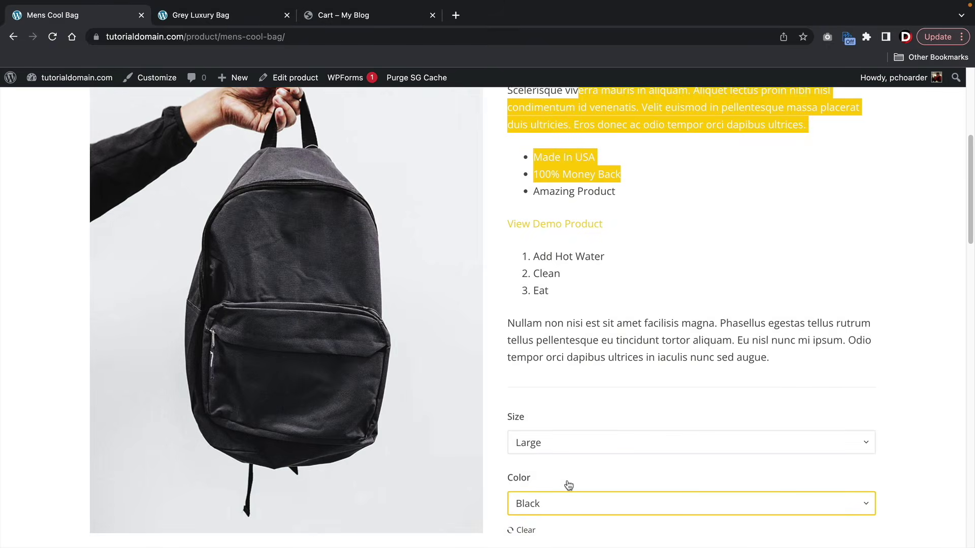
# - Scroll through the product page and open the Multipurpose Bag category
pyautogui.click(605, 339)
pyautogui.scroll(-3, 601, 336)
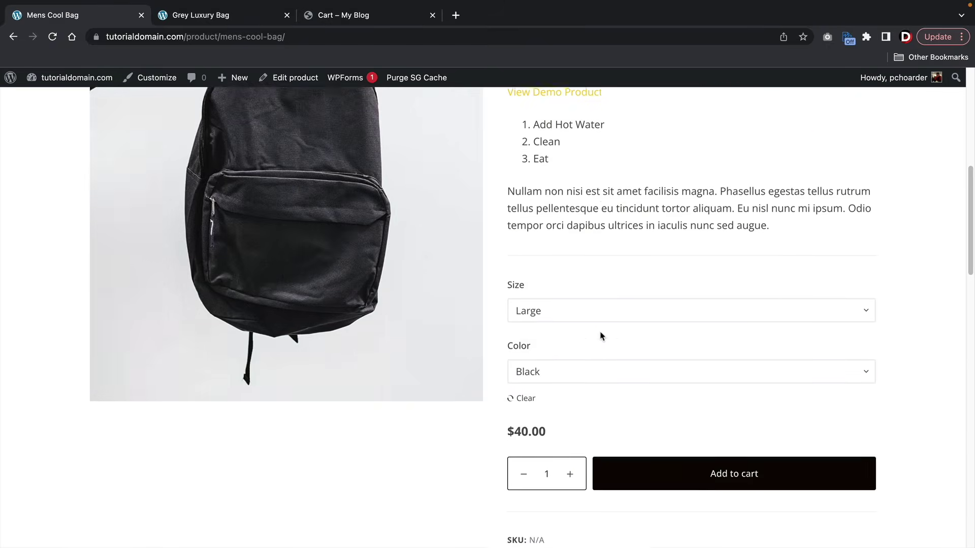
pyautogui.scroll(-4, 601, 336)
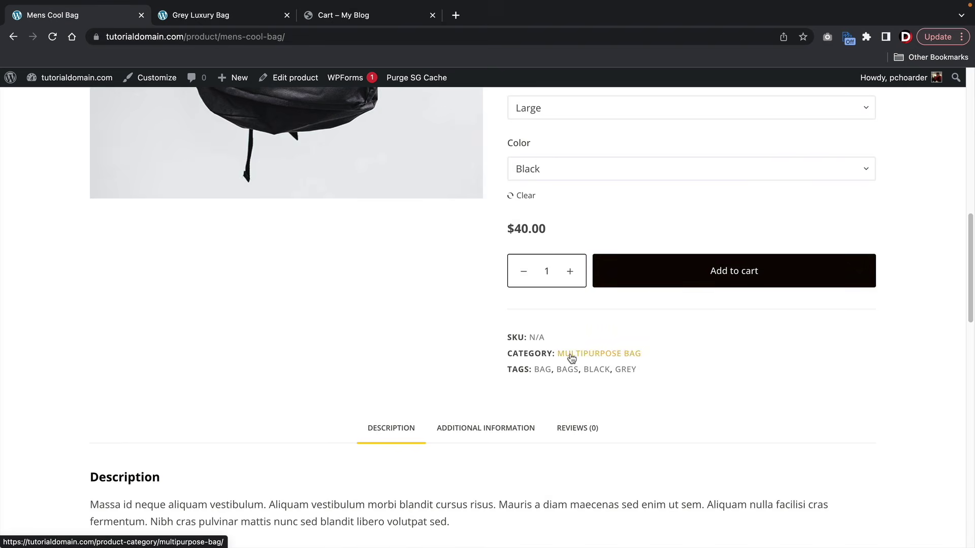
pyautogui.scroll(-2, 571, 357)
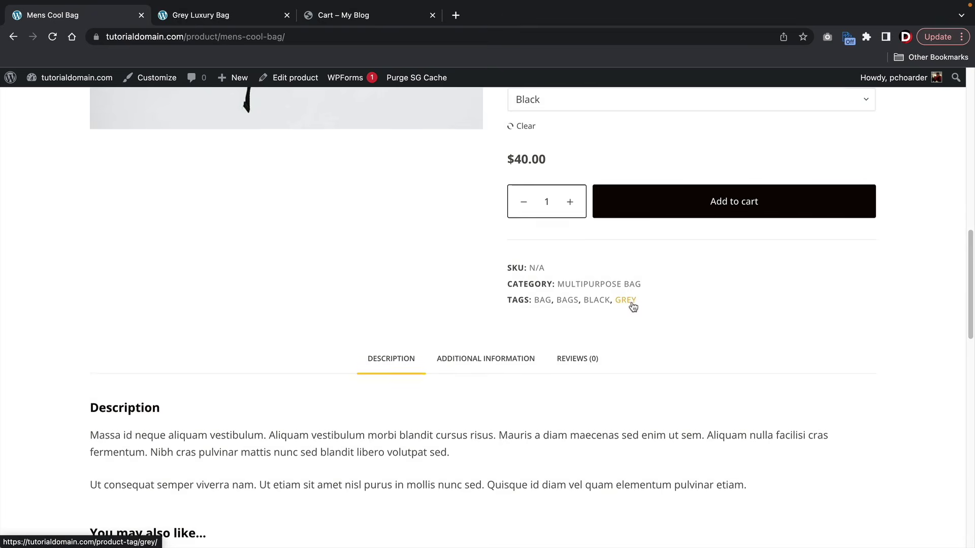
pyautogui.scroll(-7, 343, 282)
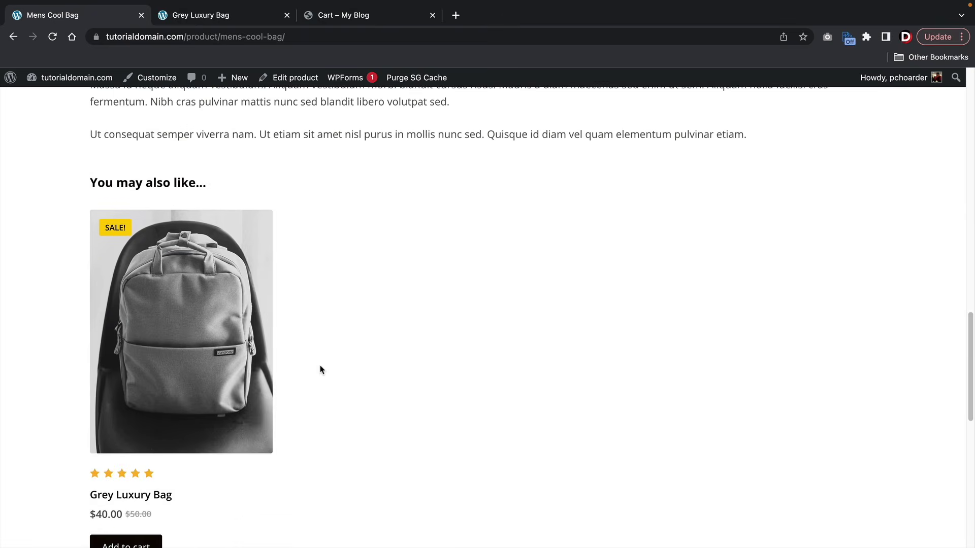
pyautogui.scroll(-1, 322, 370)
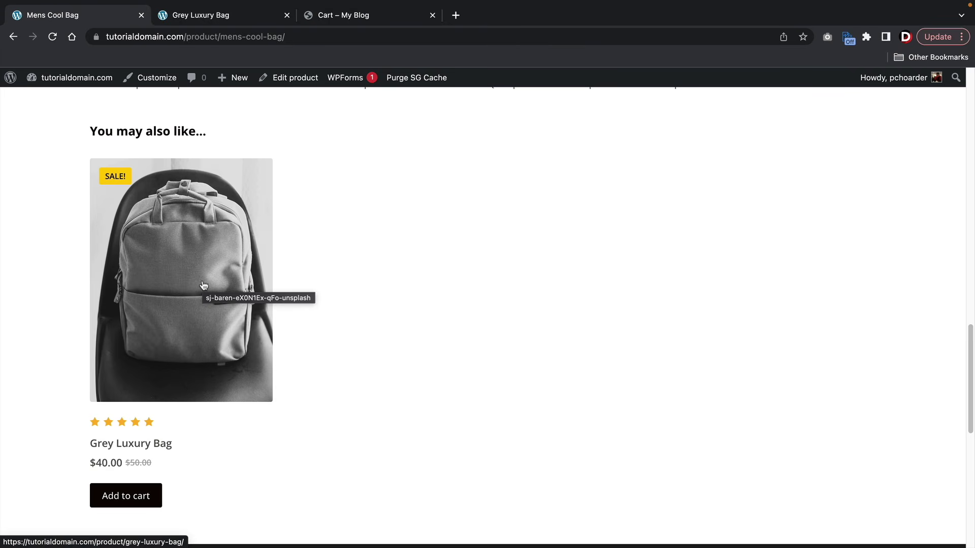
pyautogui.scroll(10, 520, 330)
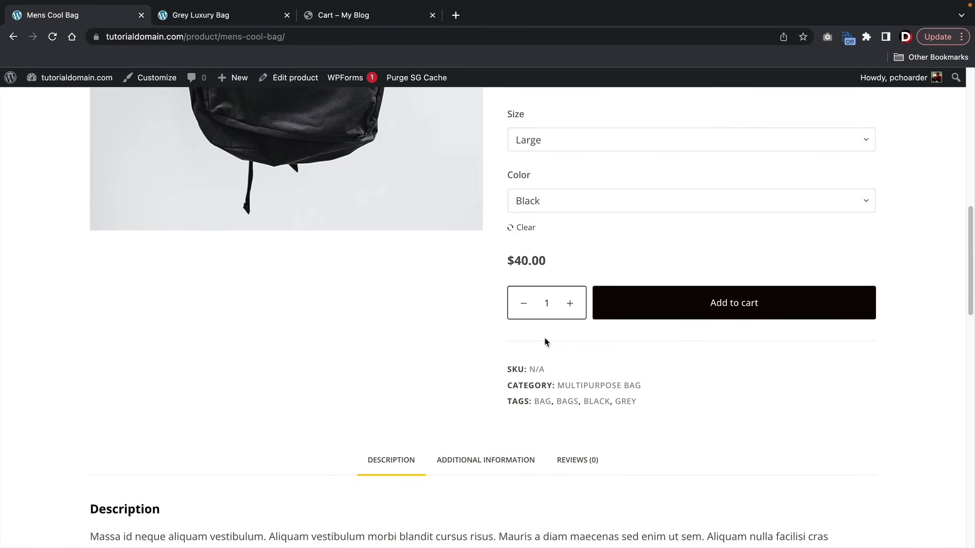
pyautogui.scroll(-1, 489, 354)
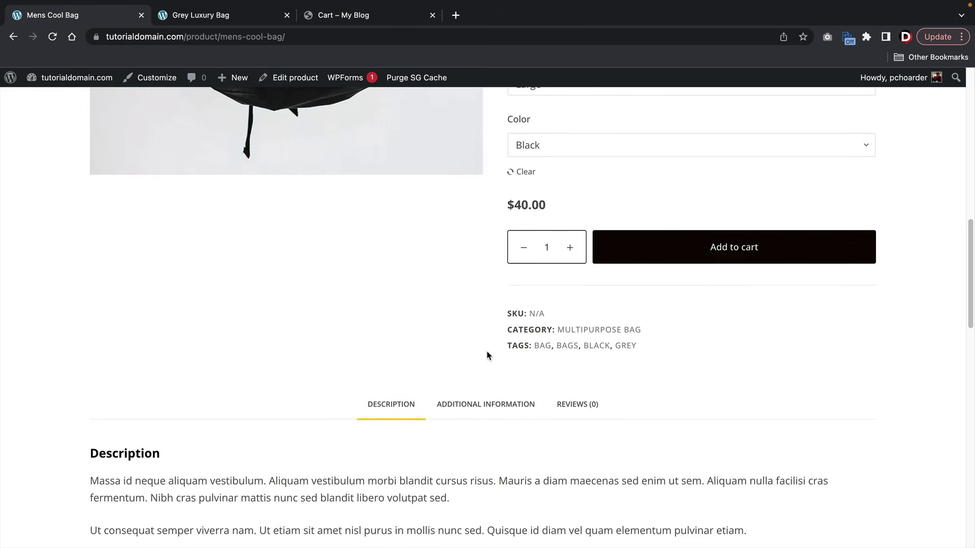
pyautogui.click(596, 331)
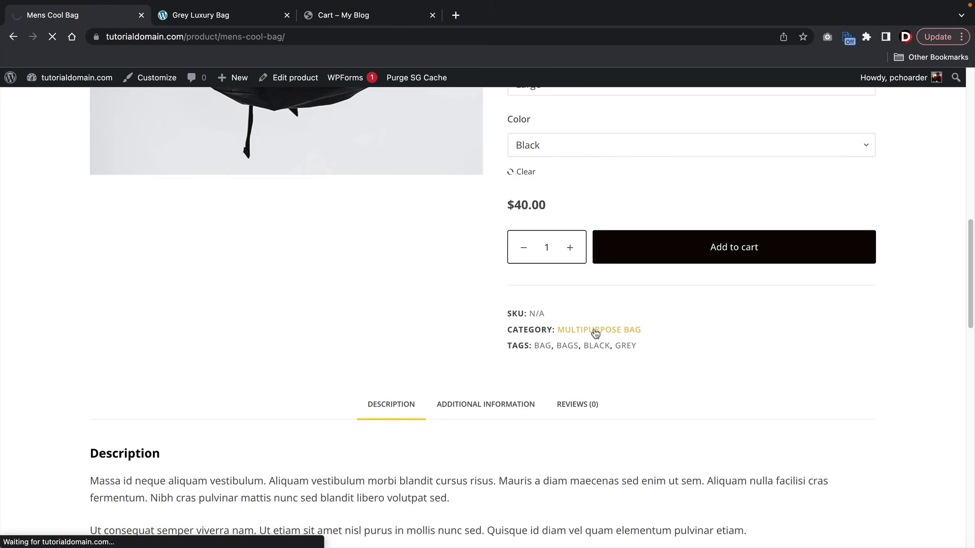
# - From the Multipurpose Bag category, open the Mens Cool Bag product page and browse it
pyautogui.scroll(-5, 595, 334)
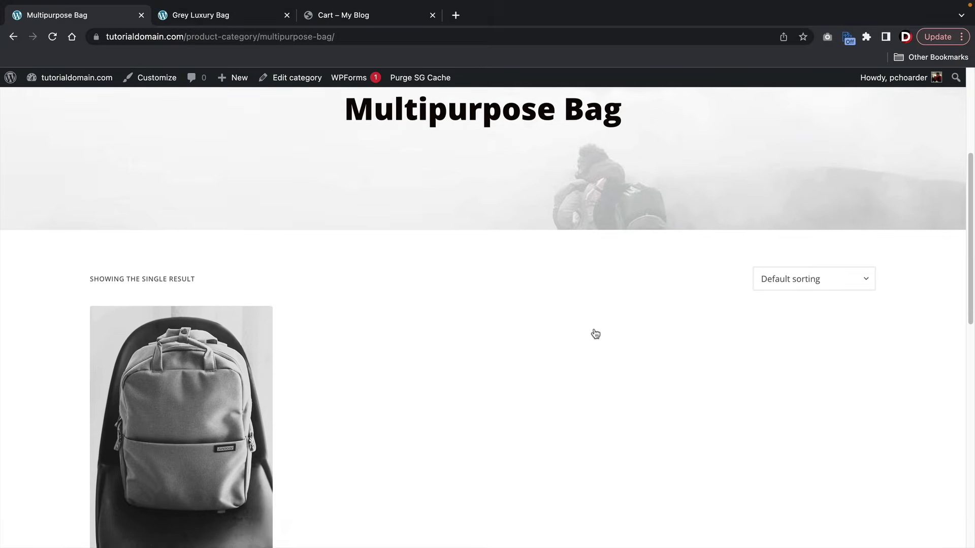
pyautogui.scroll(-2, 595, 333)
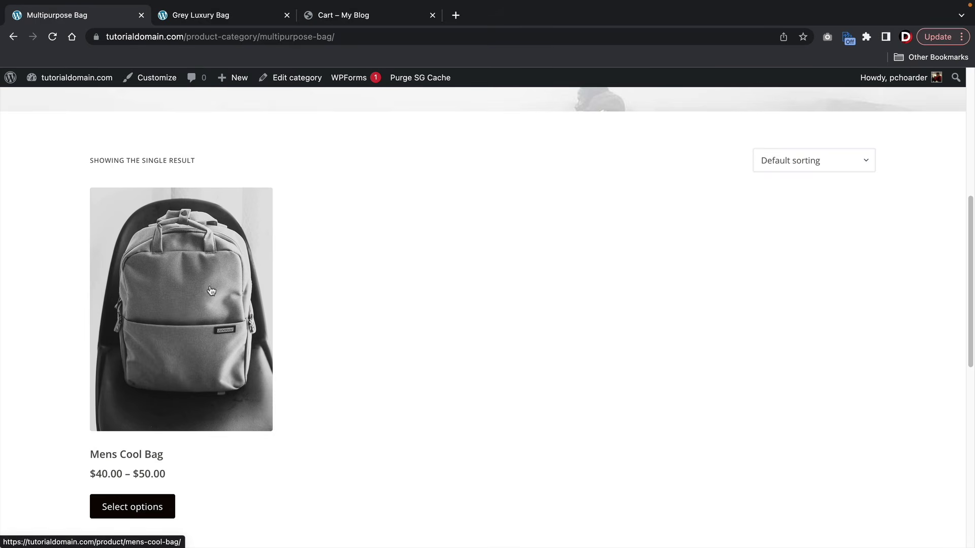
pyautogui.click(179, 313)
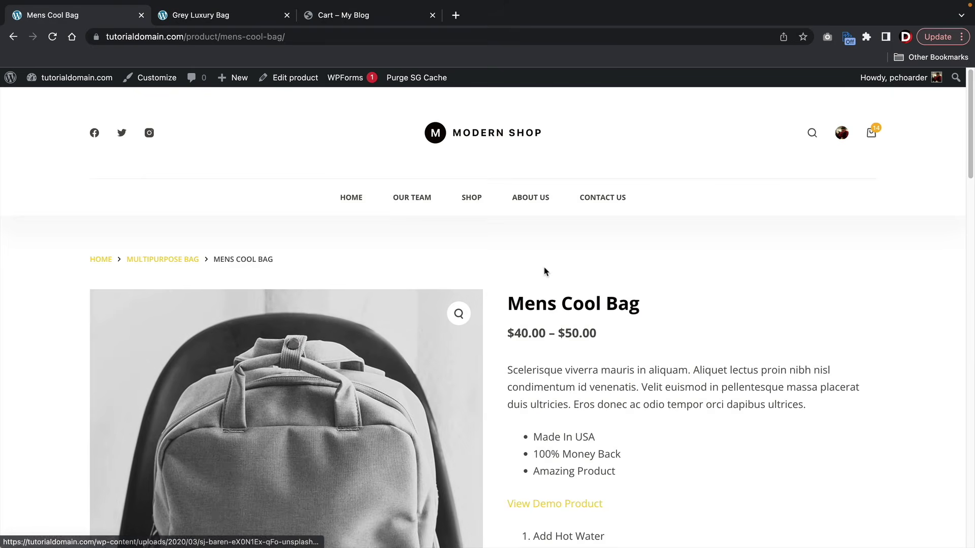
pyautogui.scroll(-2, 555, 272)
pyautogui.scroll(-2, 554, 272)
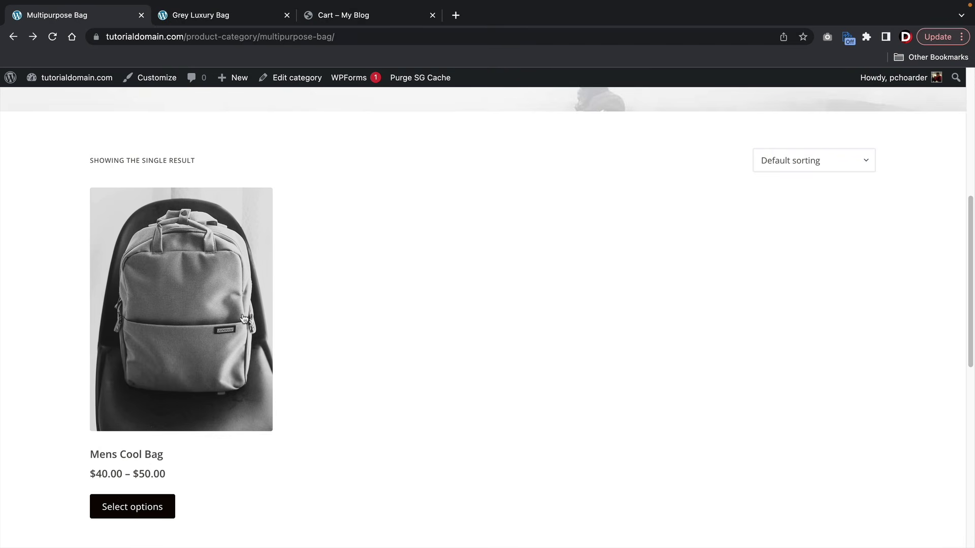
pyautogui.scroll(-1, 251, 317)
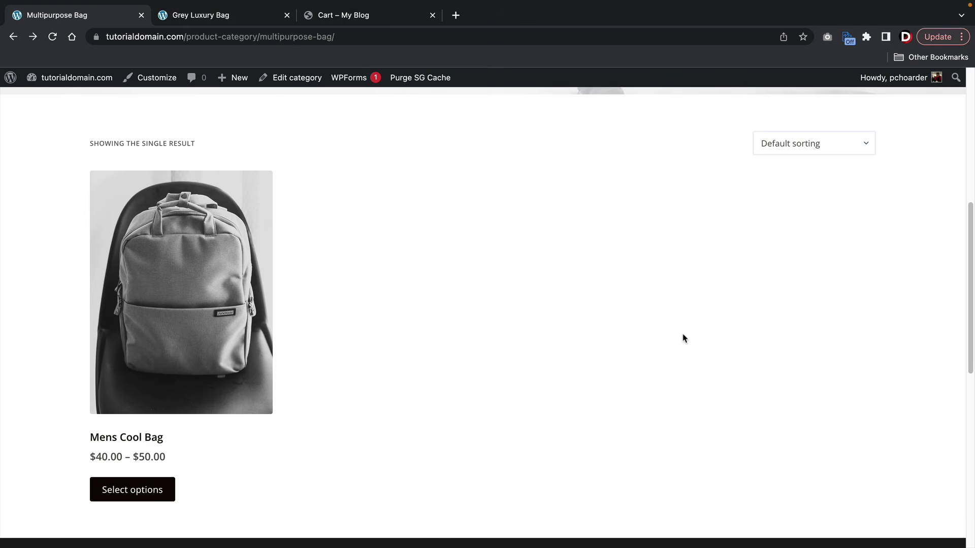
pyautogui.scroll(7, 372, 311)
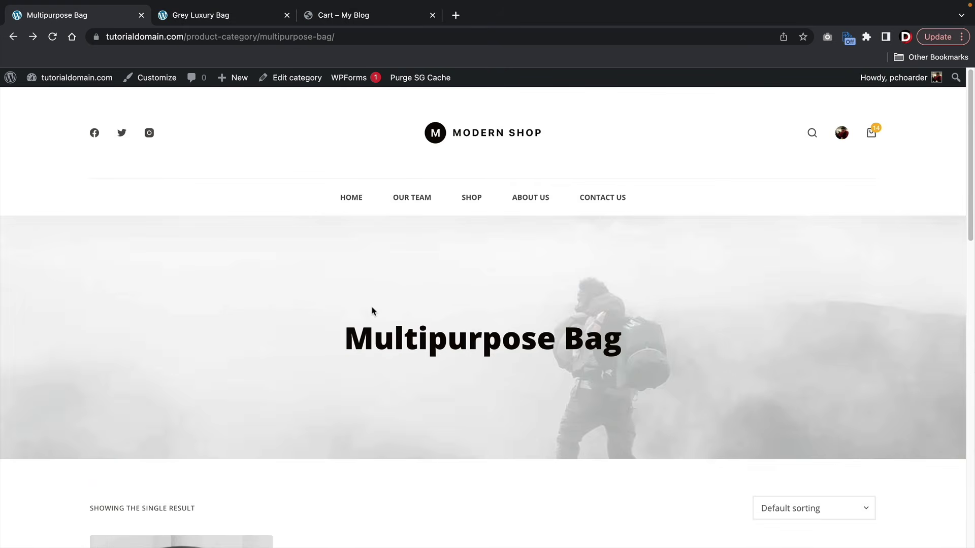
# - Go to the Shop page listing both bags and reopen Mens Cool Bag
pyautogui.click(469, 202)
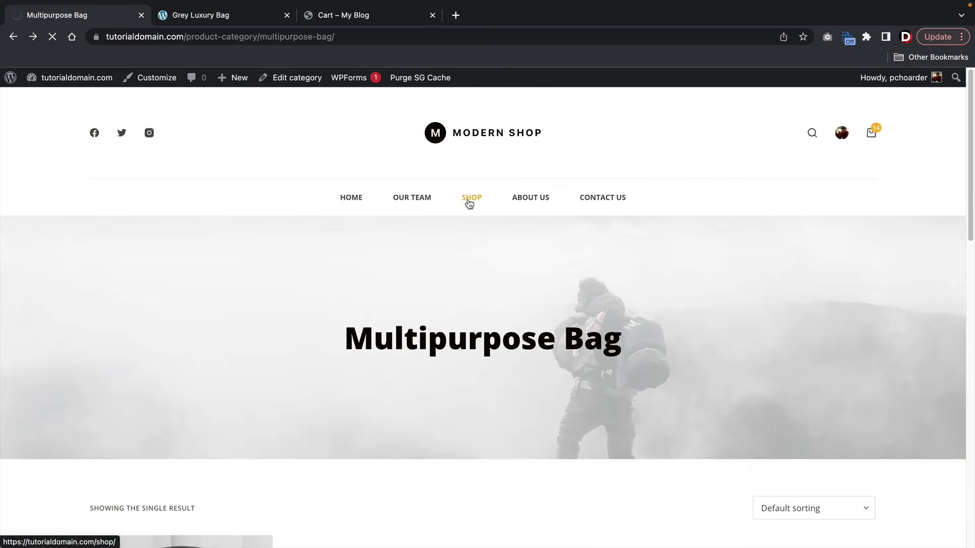
pyautogui.scroll(-7, 441, 324)
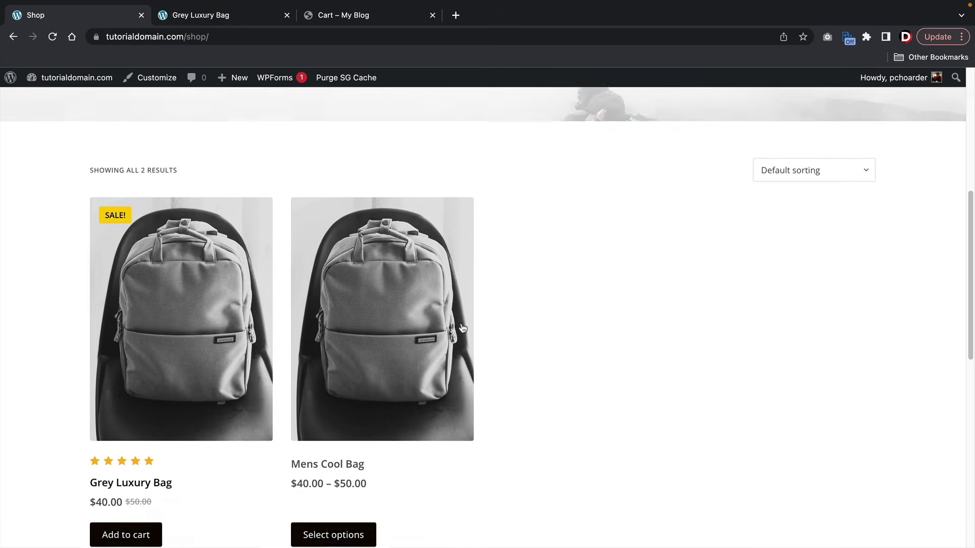
pyautogui.scroll(-1, 462, 327)
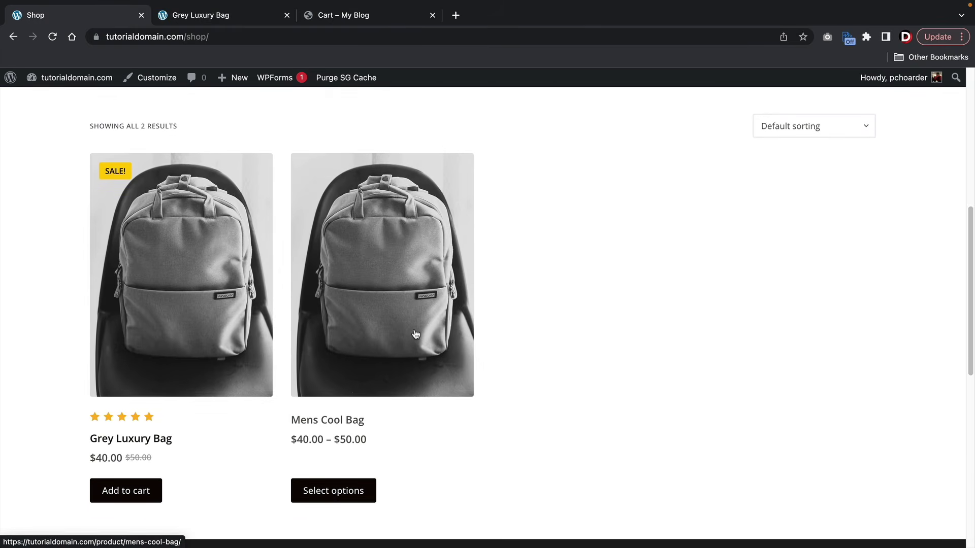
pyautogui.click(407, 278)
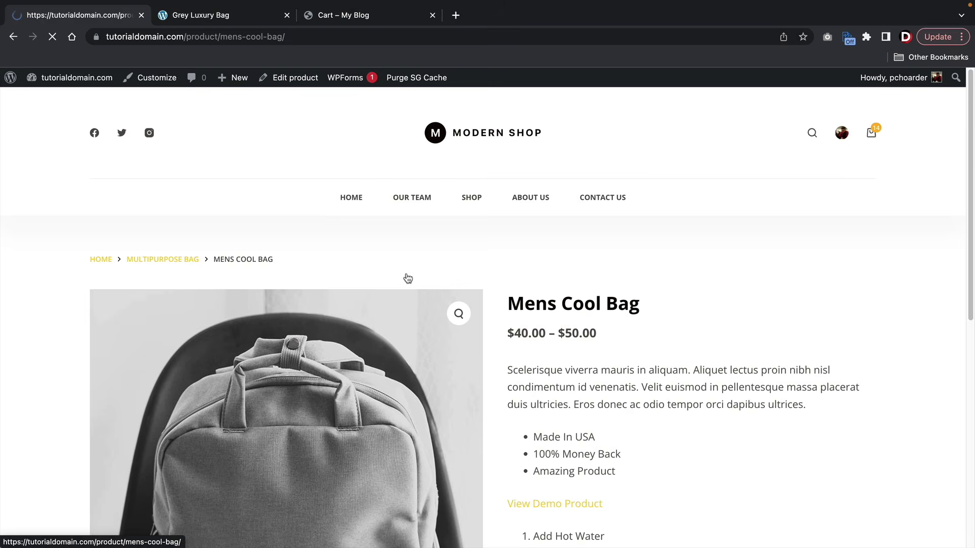
# - Set the black backpack photo as the Mens Cool Bag's product image and update the product
pyautogui.click(293, 79)
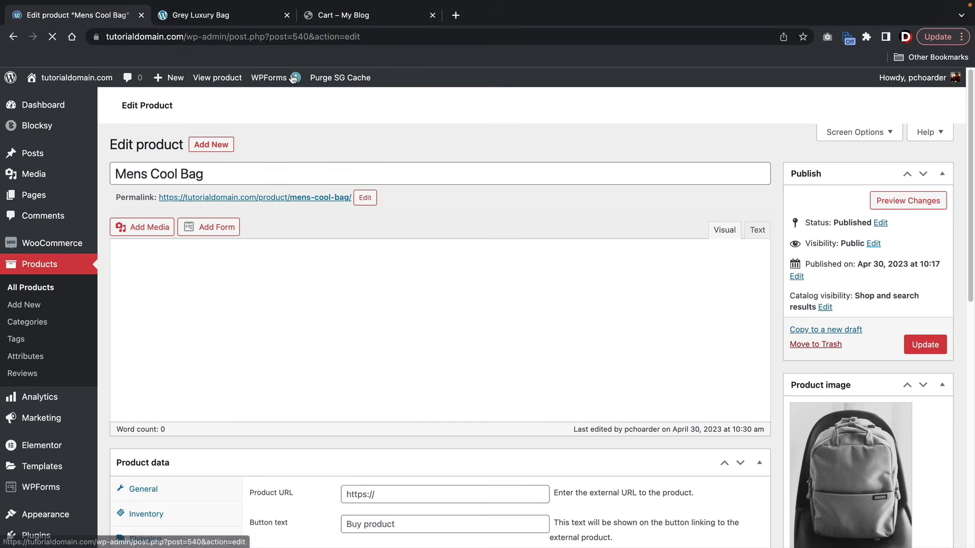
pyautogui.click(874, 448)
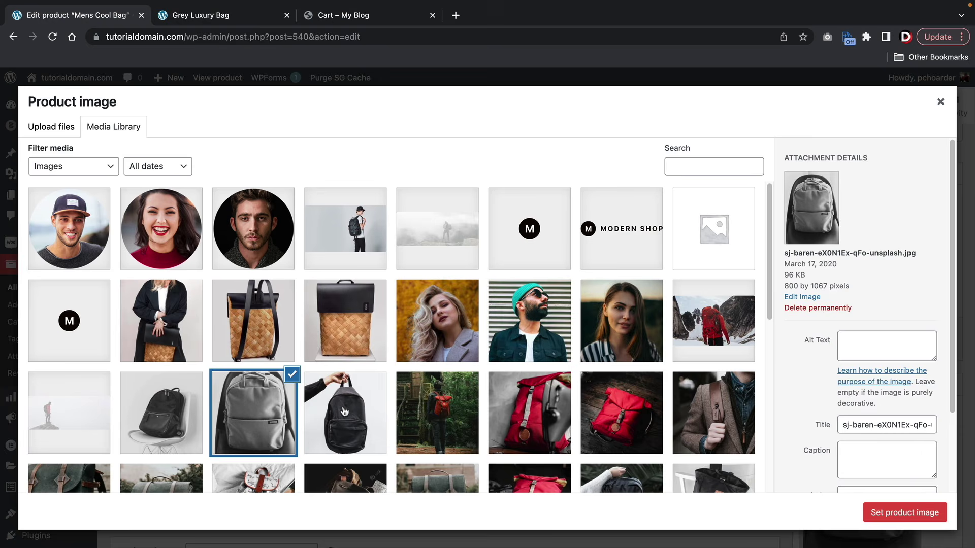
pyautogui.click(344, 412)
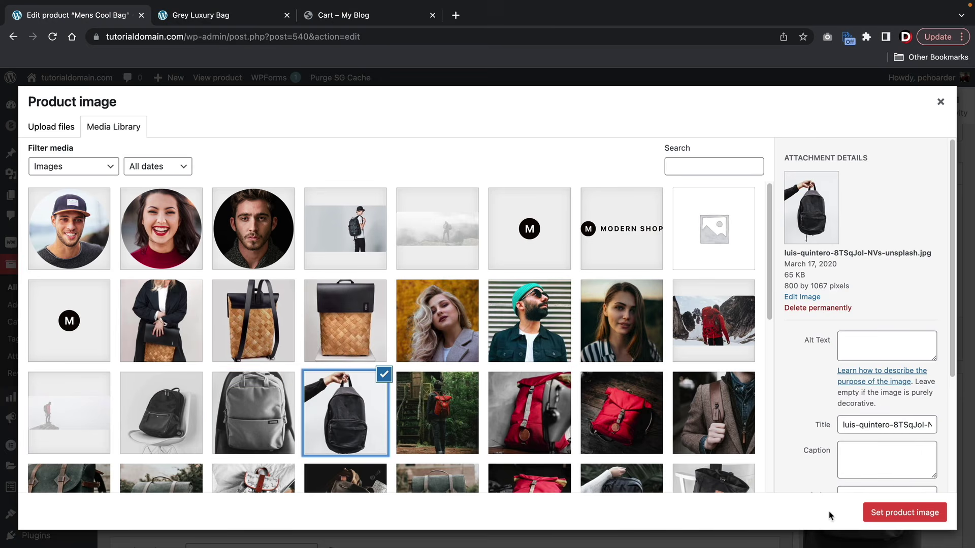
pyautogui.click(895, 513)
pyautogui.click(923, 330)
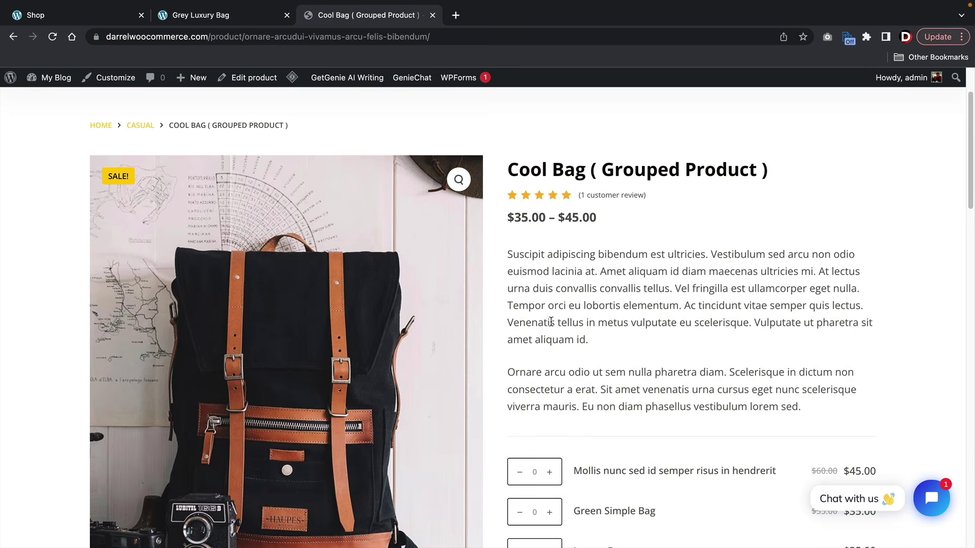
# - Scroll through the Cool Bag grouped product page to review its listed bags
pyautogui.scroll(-2, 551, 321)
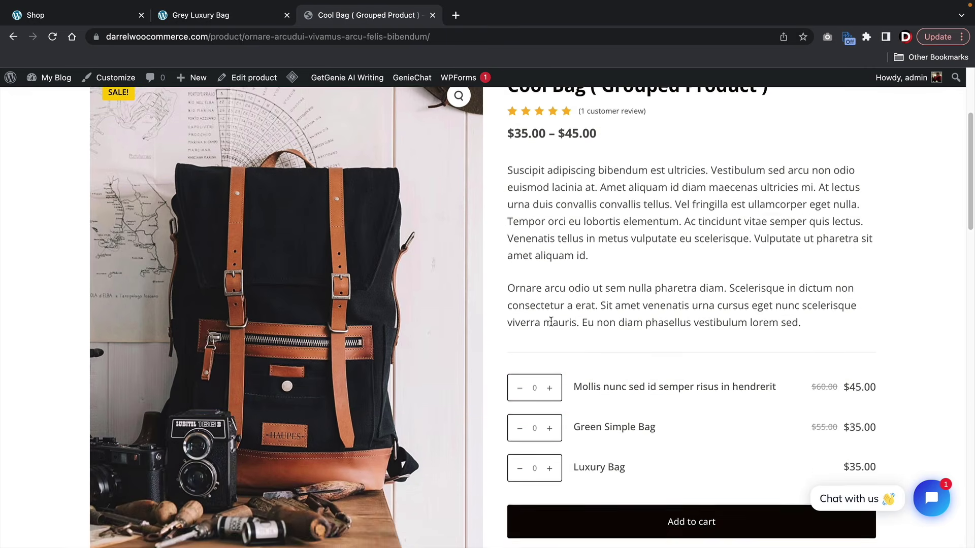
pyautogui.scroll(-1, 551, 321)
pyautogui.scroll(1, 552, 325)
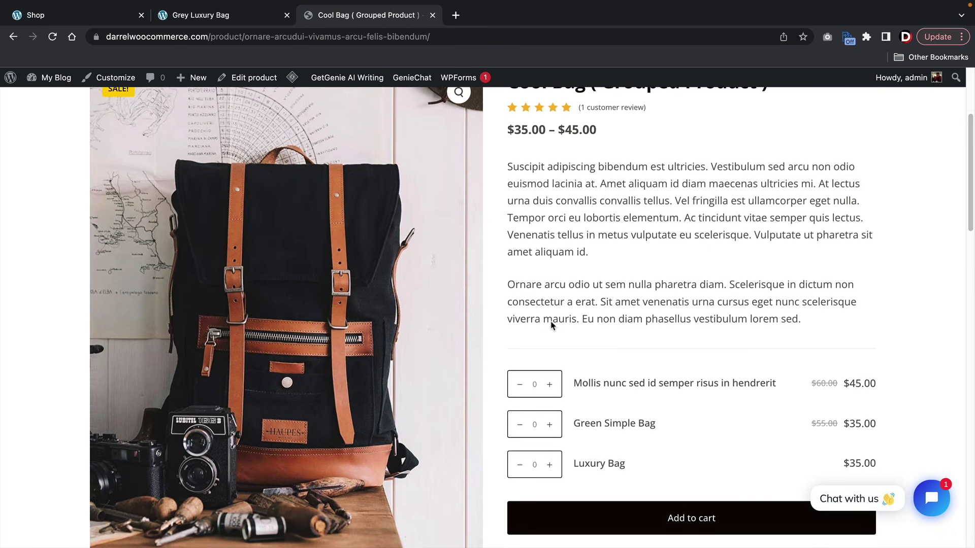
pyautogui.scroll(-1, 694, 397)
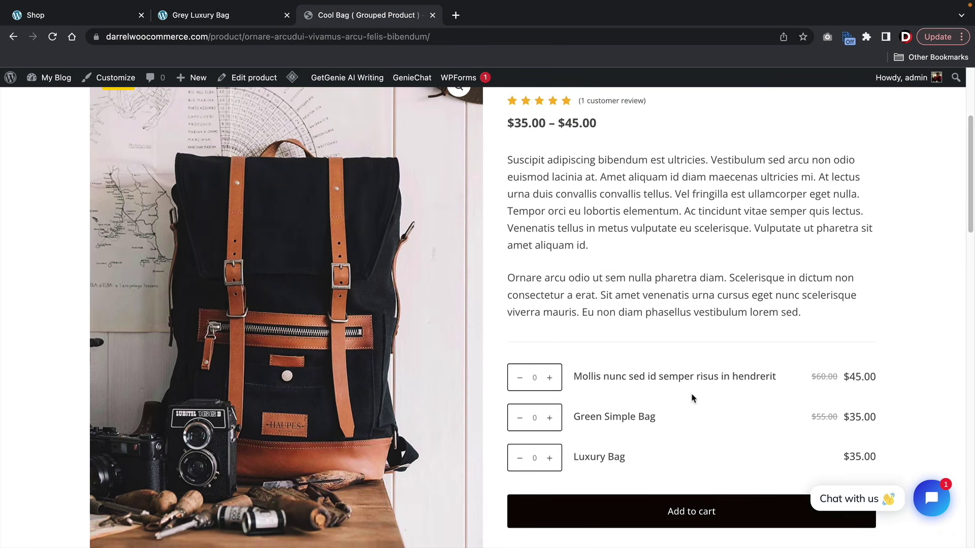
pyautogui.scroll(-2, 692, 398)
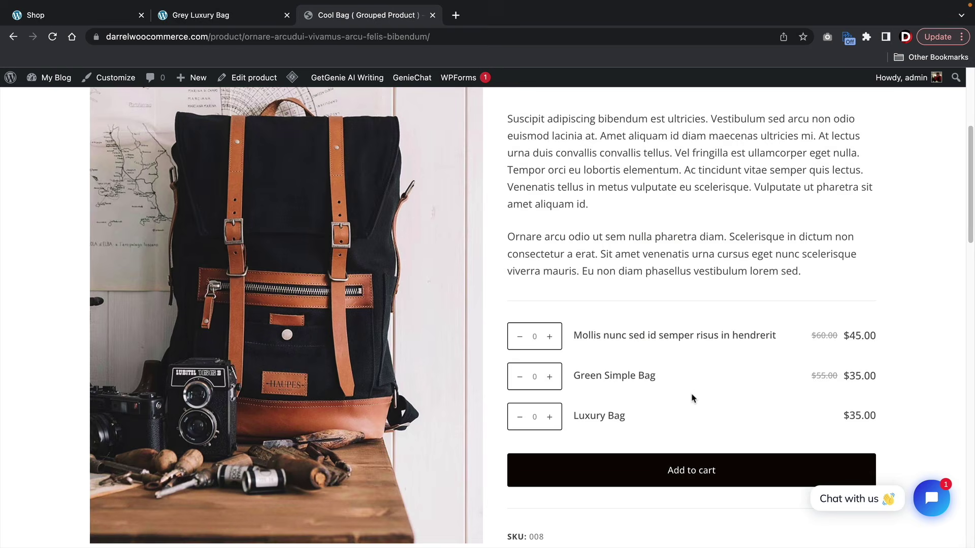
pyautogui.scroll(-1, 694, 399)
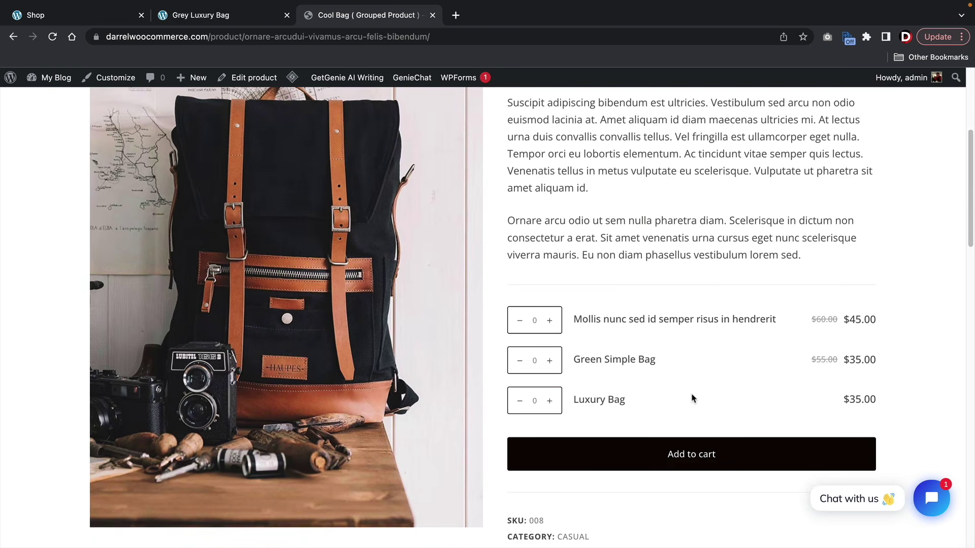
pyautogui.scroll(3, 693, 398)
pyautogui.scroll(-3, 527, 388)
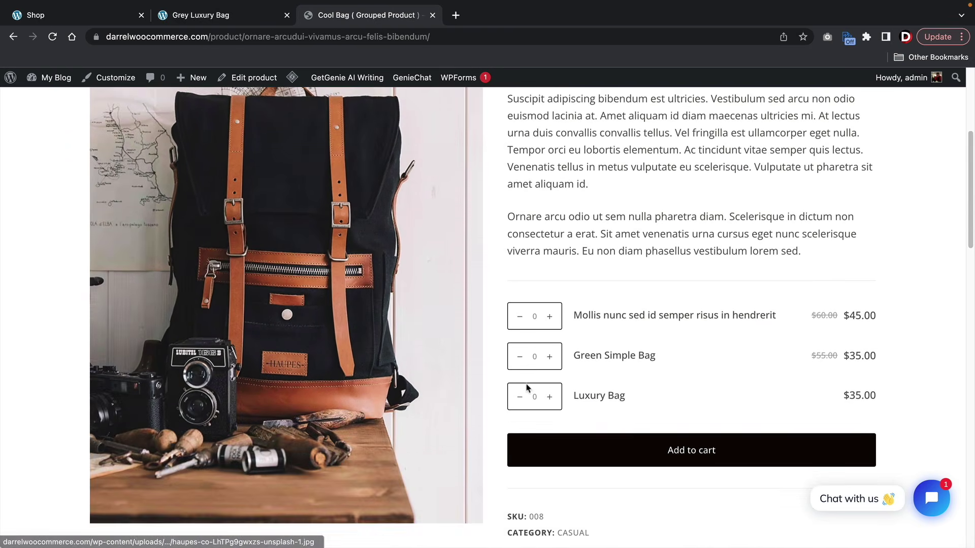
# - Highlight the Luxury Bag, Green Simple Bag and Mollis child product names, then return to the Shop page
pyautogui.moveTo(630, 401)
pyautogui.mouseDown()
pyautogui.moveTo(574, 396)
pyautogui.moveTo(632, 391)
pyautogui.mouseUp()
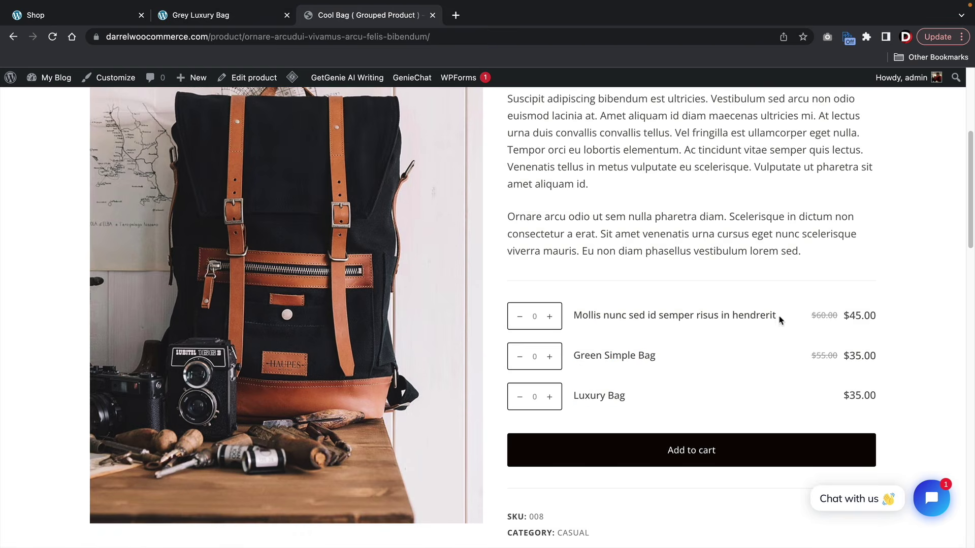
pyautogui.moveTo(780, 319); pyautogui.dragTo(690, 254)
pyautogui.click(691, 256)
pyautogui.moveTo(670, 404); pyautogui.dragTo(570, 403)
pyautogui.moveTo(666, 362); pyautogui.dragTo(570, 360)
pyautogui.click(744, 359)
pyautogui.moveTo(796, 324); pyautogui.dragTo(538, 316)
pyautogui.click(602, 239)
pyautogui.scroll(3, 632, 202)
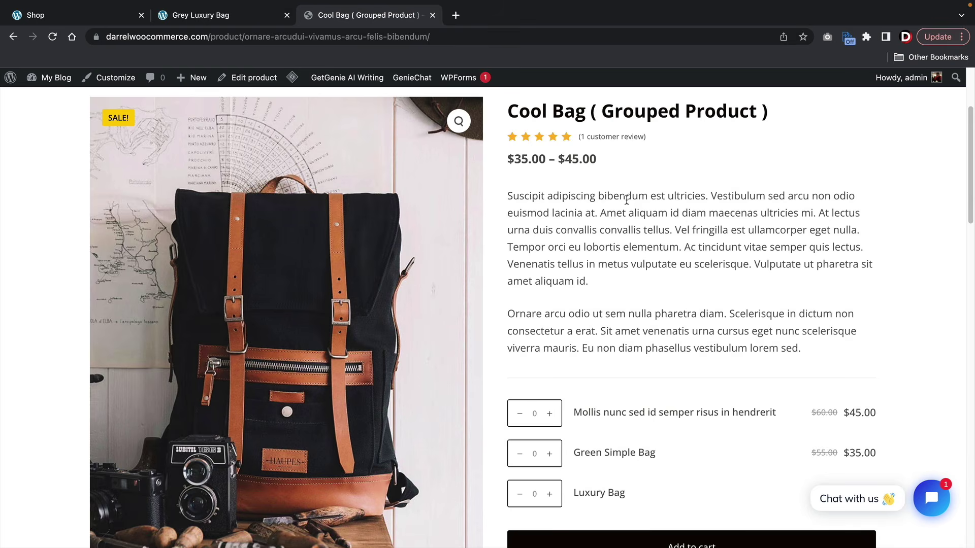
pyautogui.click(113, 19)
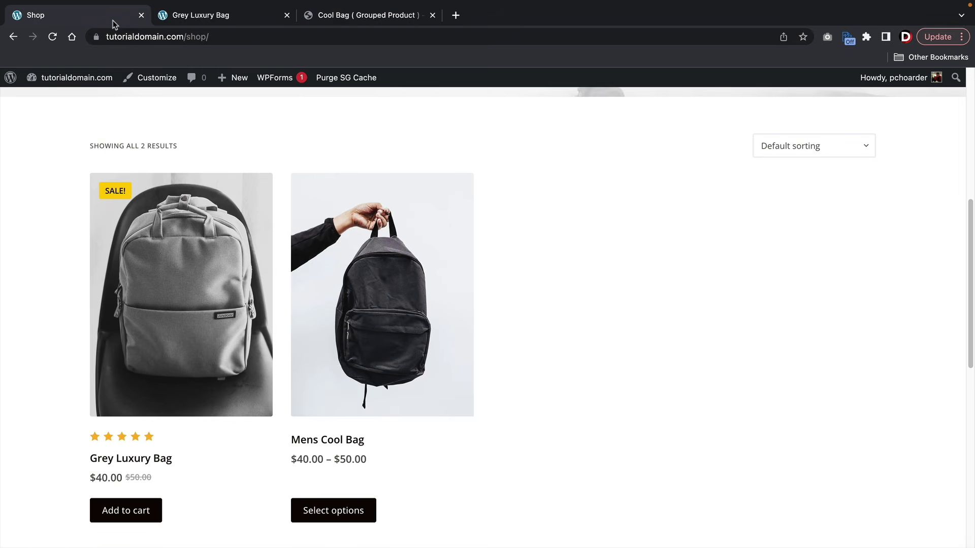
# - Start a new product and name it 'Premium Brown Bag'
pyautogui.moveTo(234, 79)
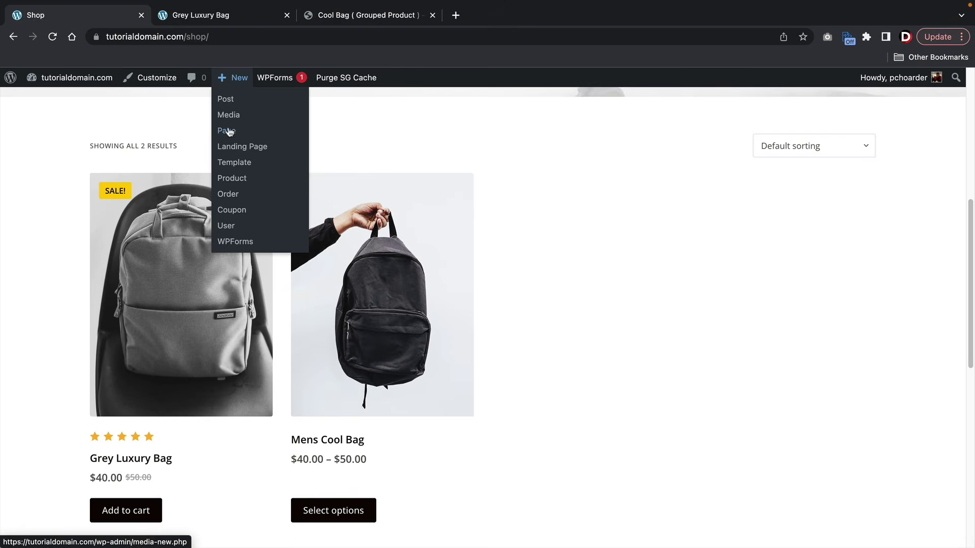
pyautogui.click(234, 179)
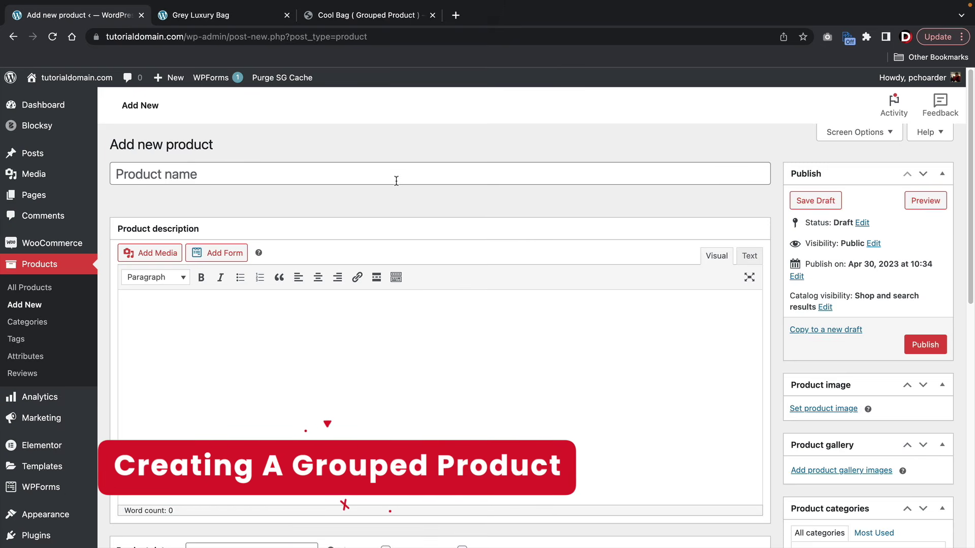
pyautogui.click(333, 170)
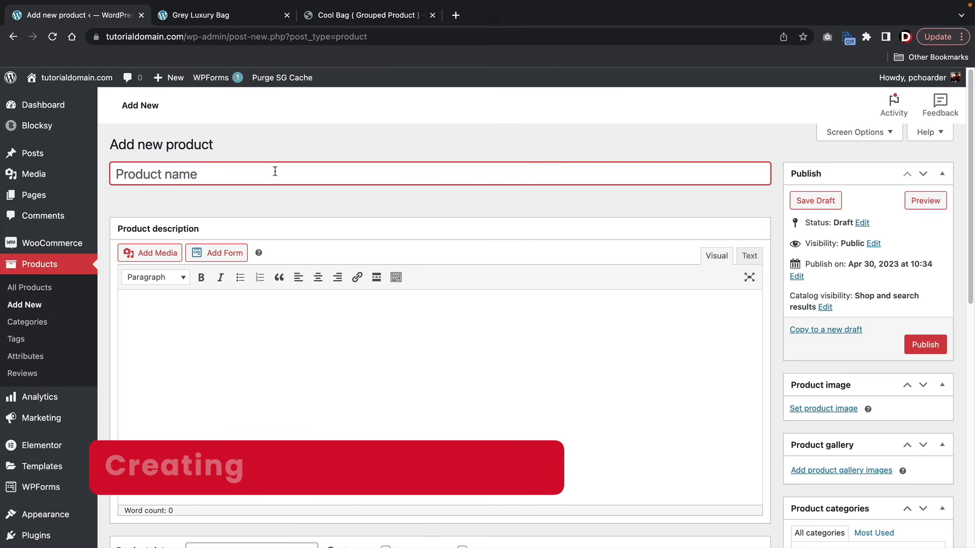
pyautogui.write('P')
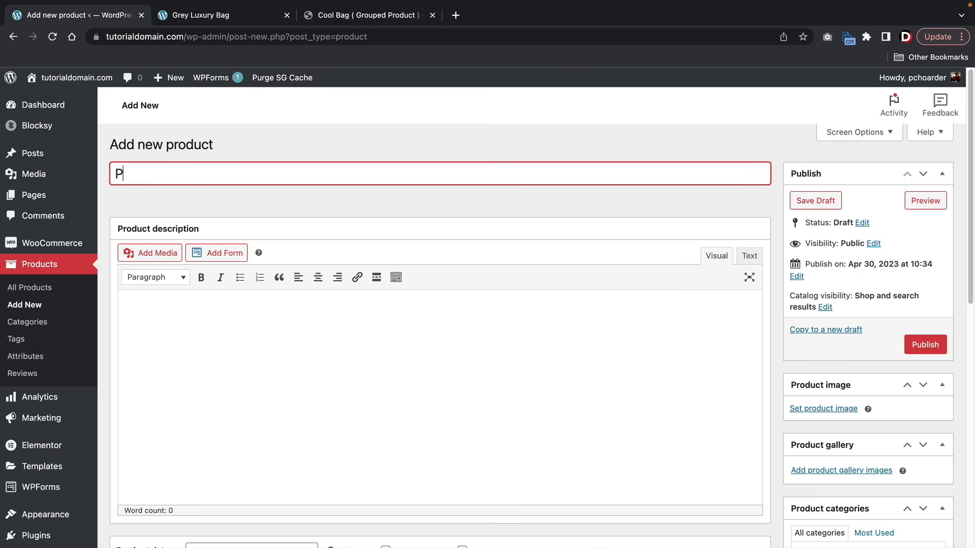
pyautogui.write('remium Brown Bag')
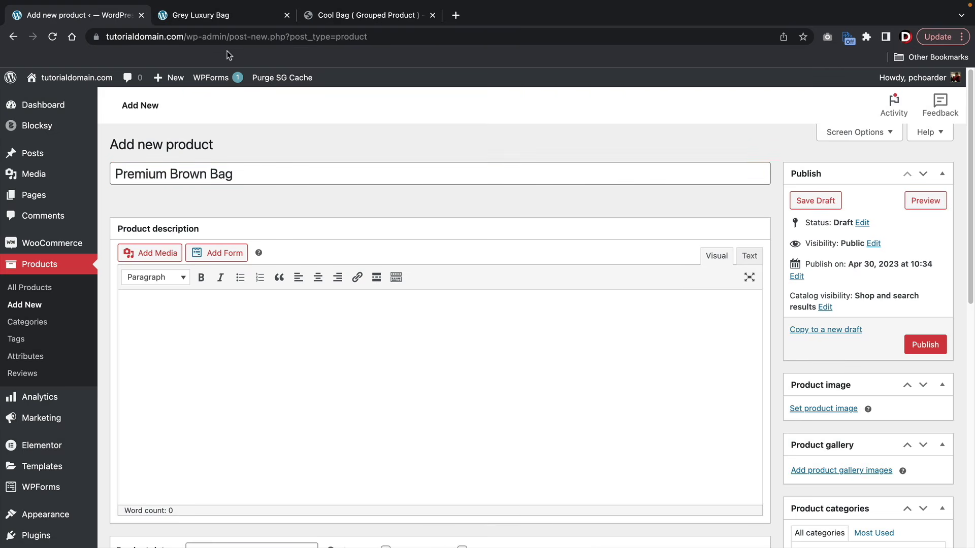
# - Copy the two description paragraphs from the Grey Luxury Bag product page
pyautogui.click(239, 16)
pyautogui.rightClick(543, 213)
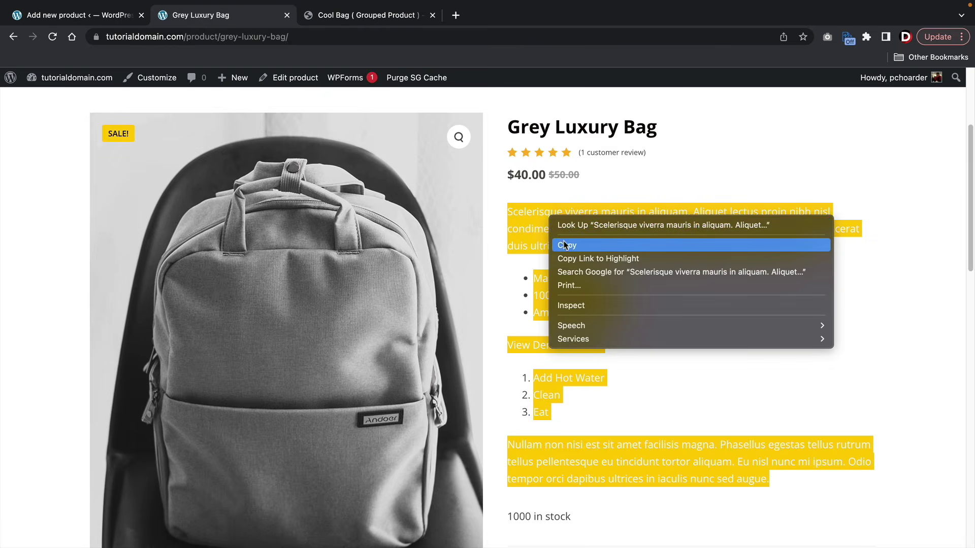
pyautogui.click(533, 245)
pyautogui.scroll(-5, 526, 264)
pyautogui.scroll(-9, 526, 264)
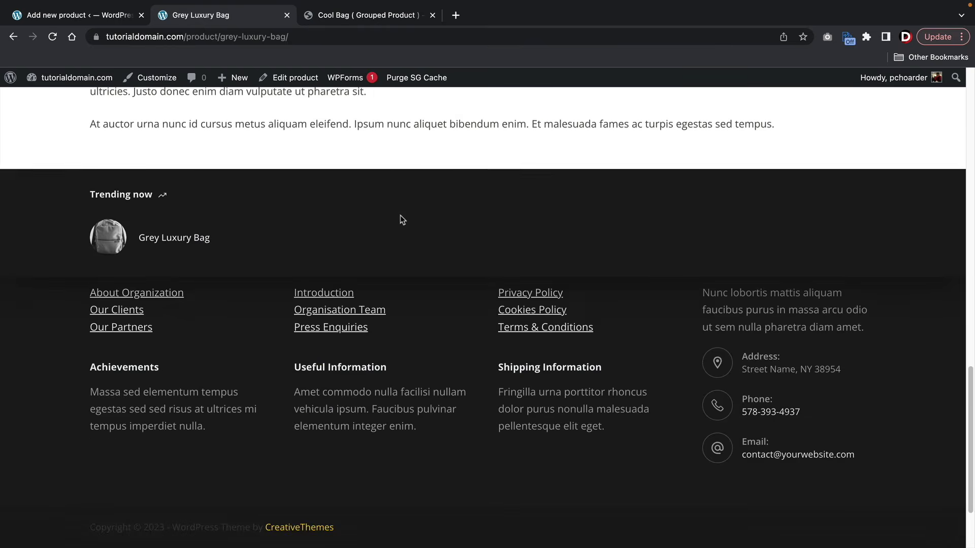
pyautogui.scroll(2, 399, 218)
pyautogui.moveTo(811, 243); pyautogui.dragTo(129, 178)
pyautogui.rightClick(128, 191)
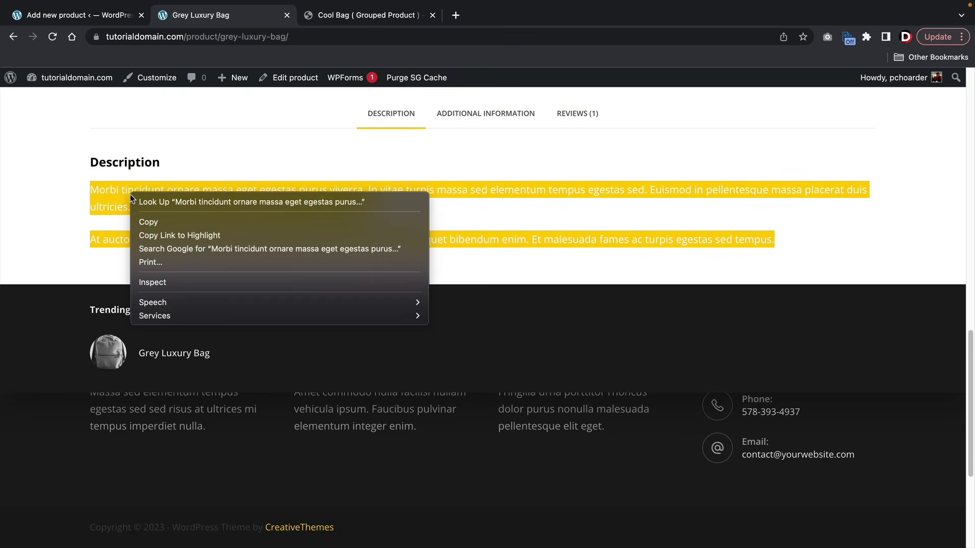
pyautogui.click(147, 221)
# - Paste the copied paragraphs into the new product's description
pyautogui.click(101, 23)
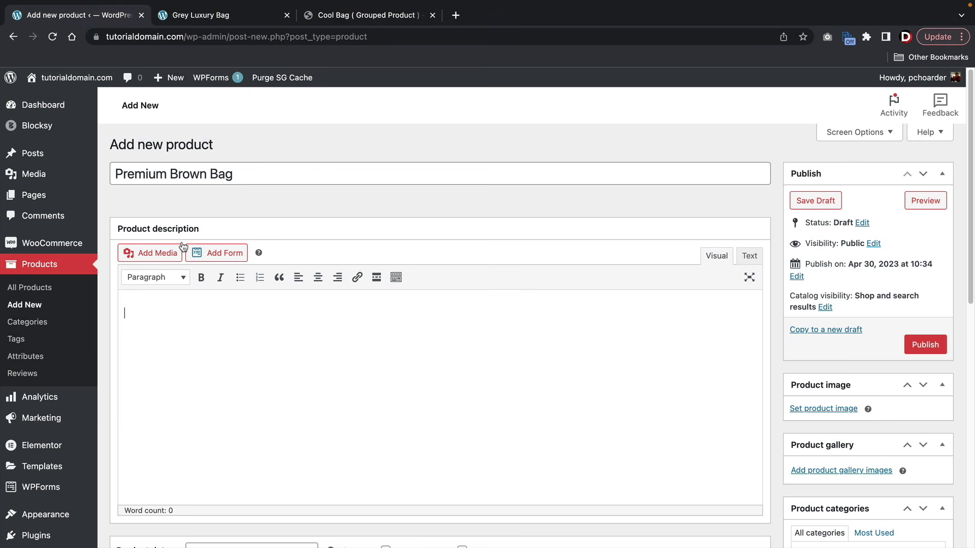
pyautogui.rightClick(168, 309)
pyautogui.click(198, 394)
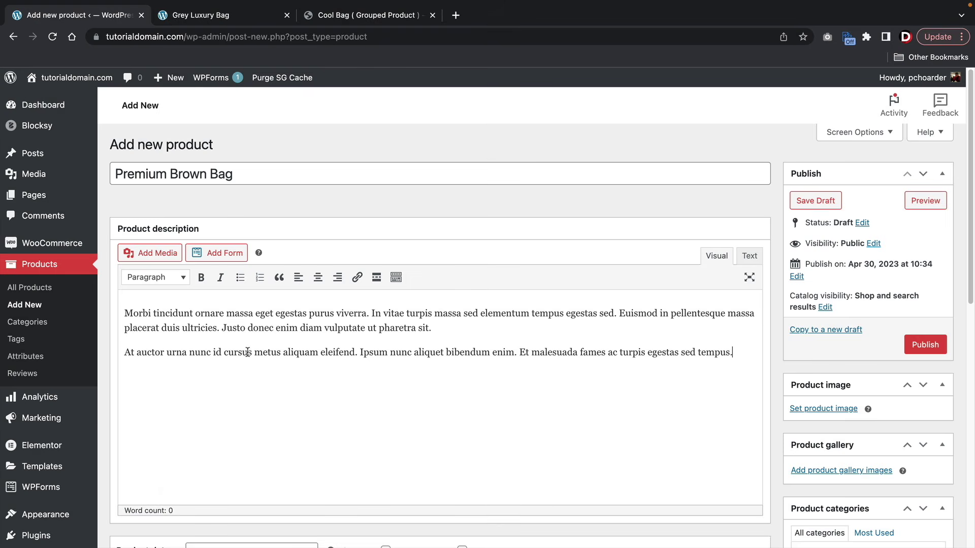
pyautogui.scroll(-5, 247, 352)
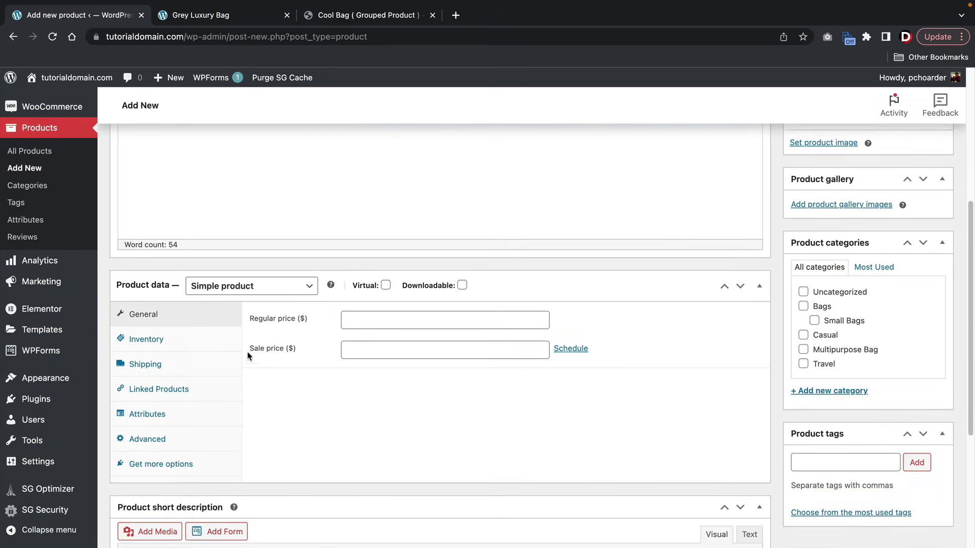
# - Set the product data type to Grouped product
pyautogui.click(213, 284)
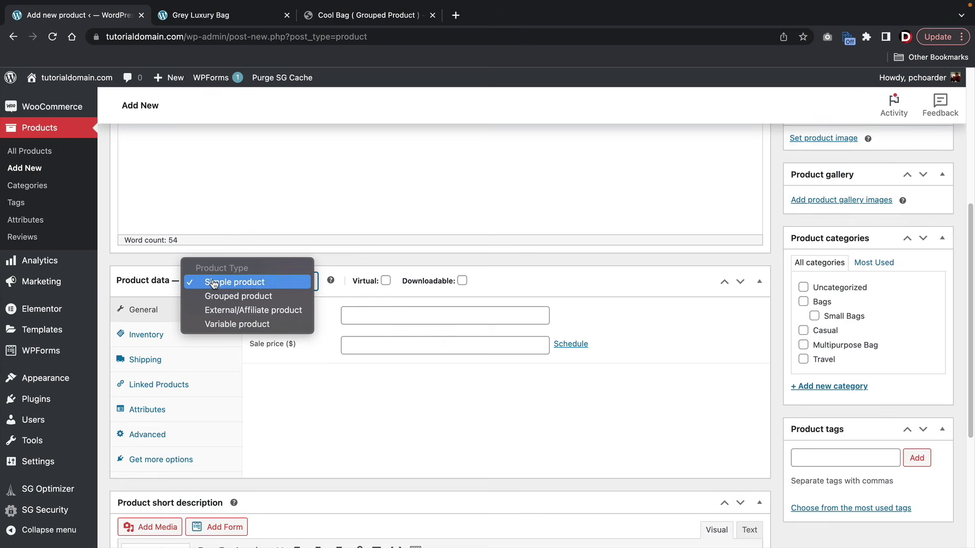
pyautogui.click(216, 293)
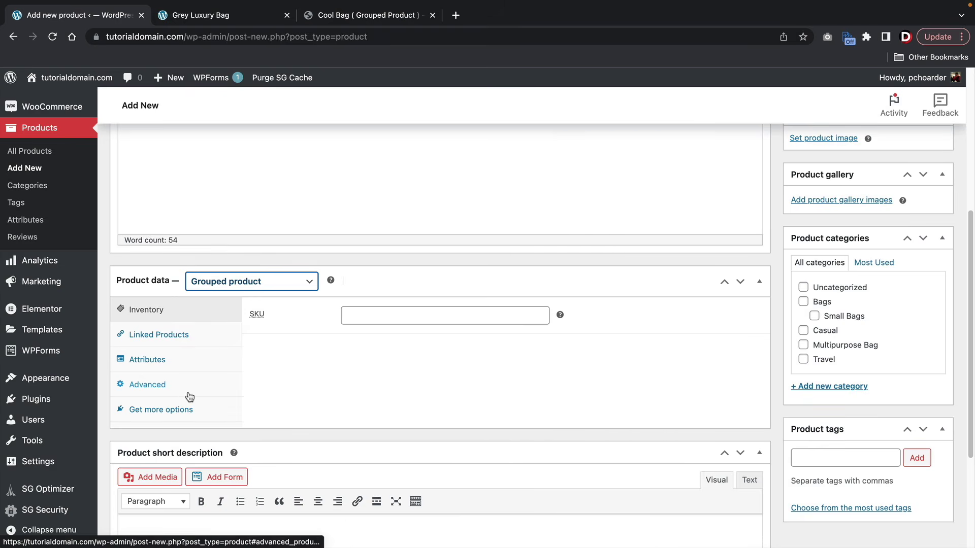
pyautogui.scroll(-5, 187, 393)
pyautogui.scroll(-1, 188, 392)
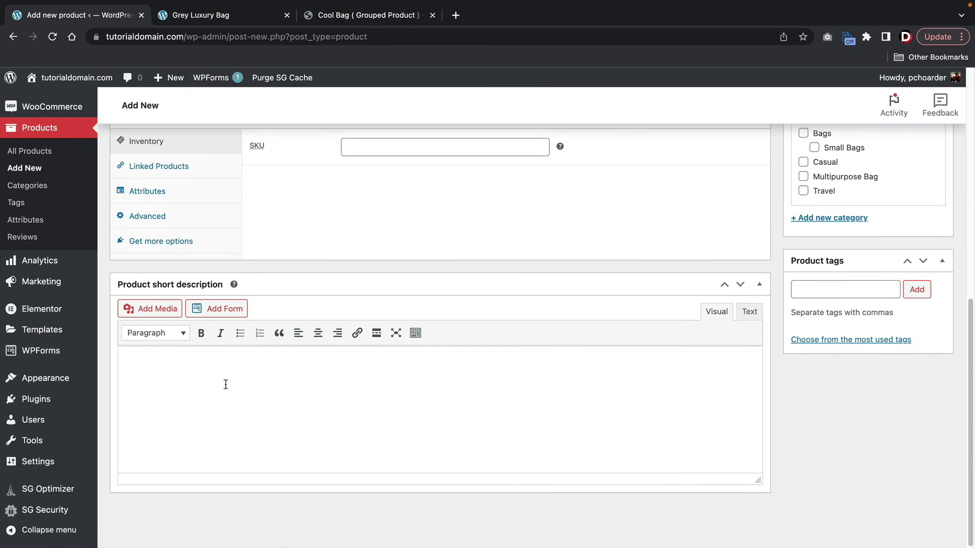
# - Copy the Grey Luxury Bag's summary paragraph and bullet list
pyautogui.click(243, 14)
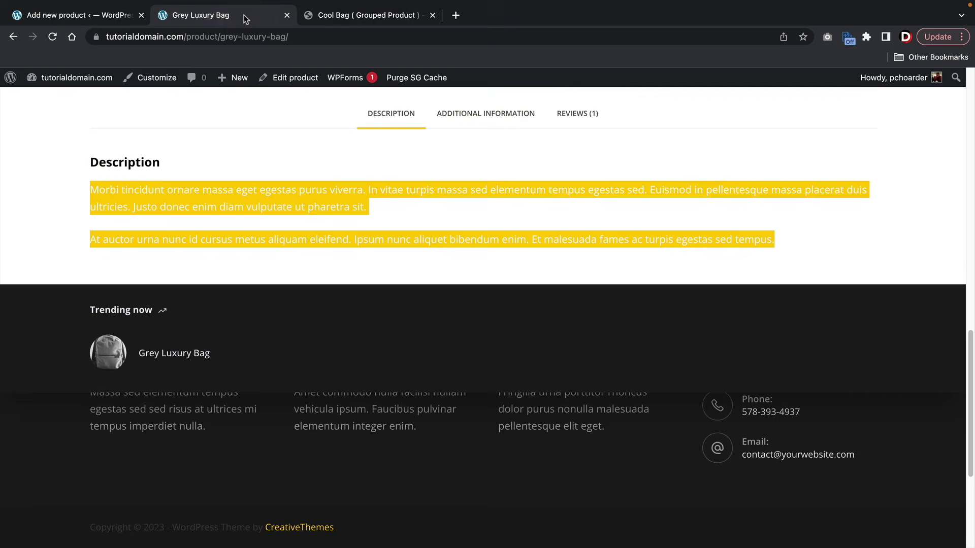
pyautogui.scroll(10, 514, 239)
pyautogui.scroll(5, 521, 239)
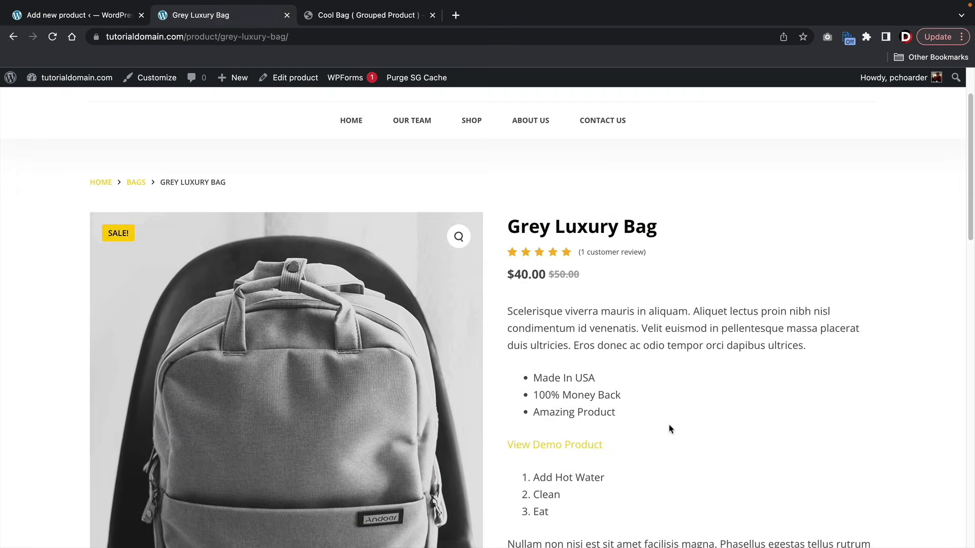
pyautogui.moveTo(620, 406); pyautogui.dragTo(507, 305)
pyautogui.rightClick(507, 305)
pyautogui.click(533, 335)
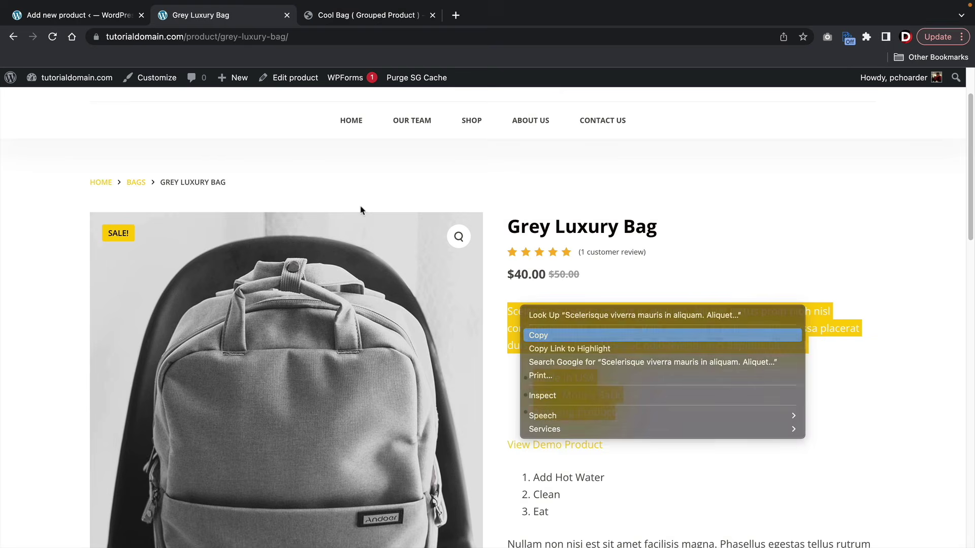
# - Paste the summary and bullets into the Product short description
pyautogui.click(93, 21)
pyautogui.rightClick(153, 359)
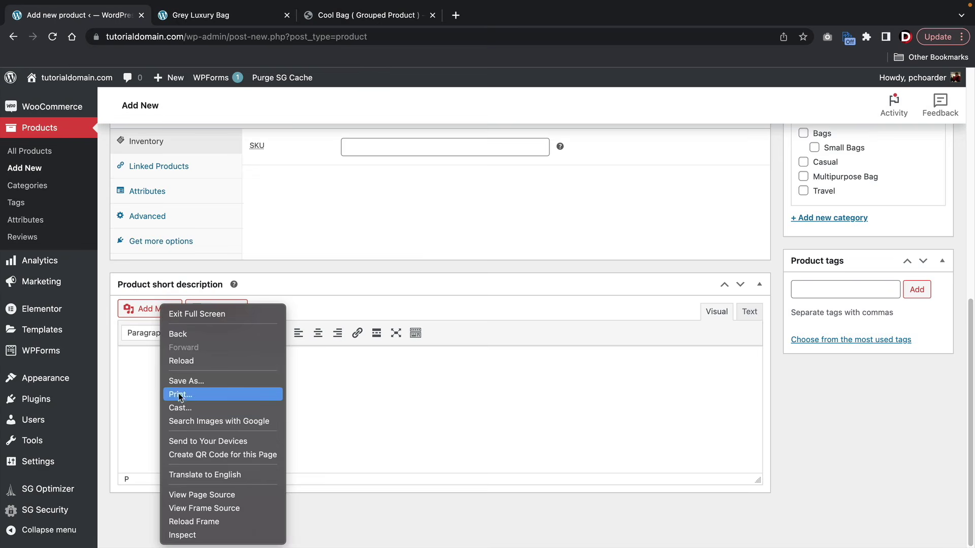
pyautogui.click(133, 366)
pyautogui.rightClick(133, 366)
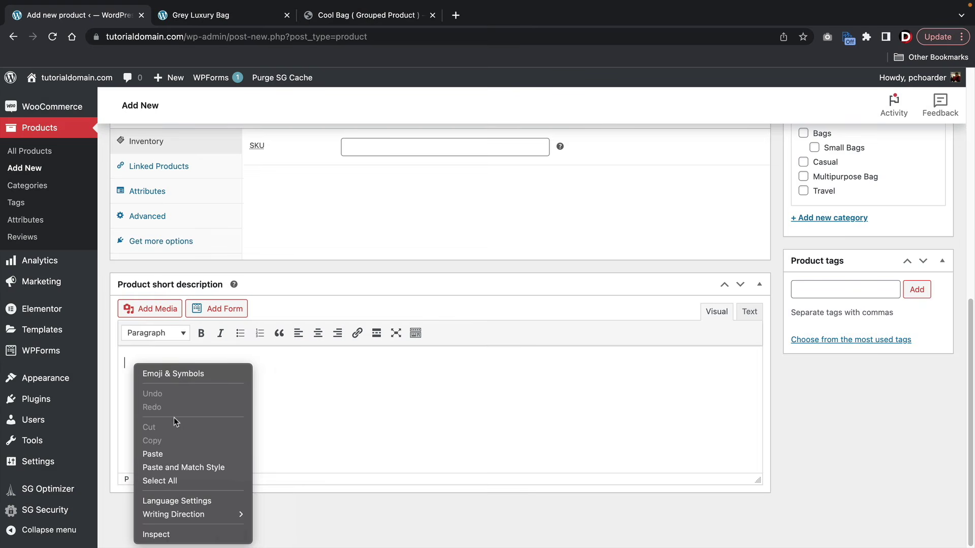
pyautogui.click(174, 454)
pyautogui.scroll(6, 858, 386)
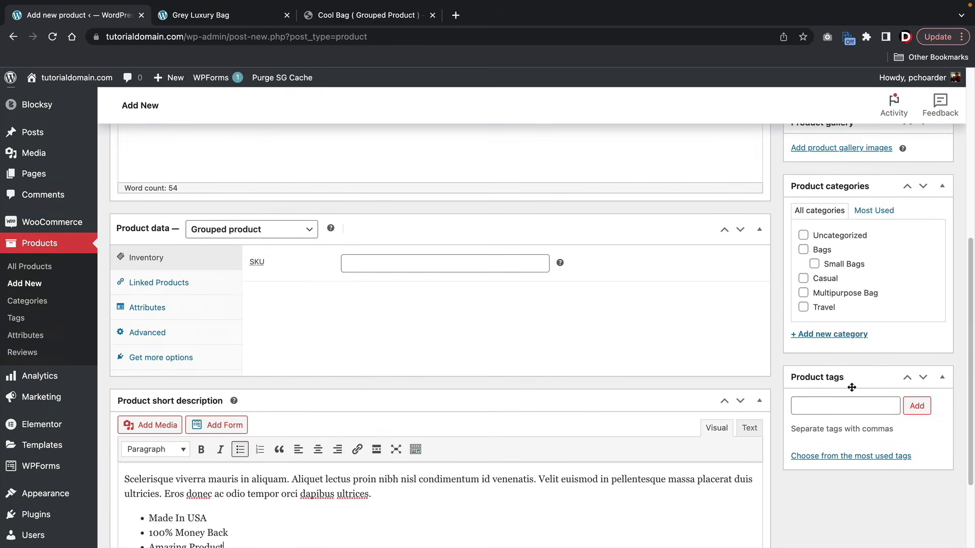
pyautogui.scroll(5, 849, 386)
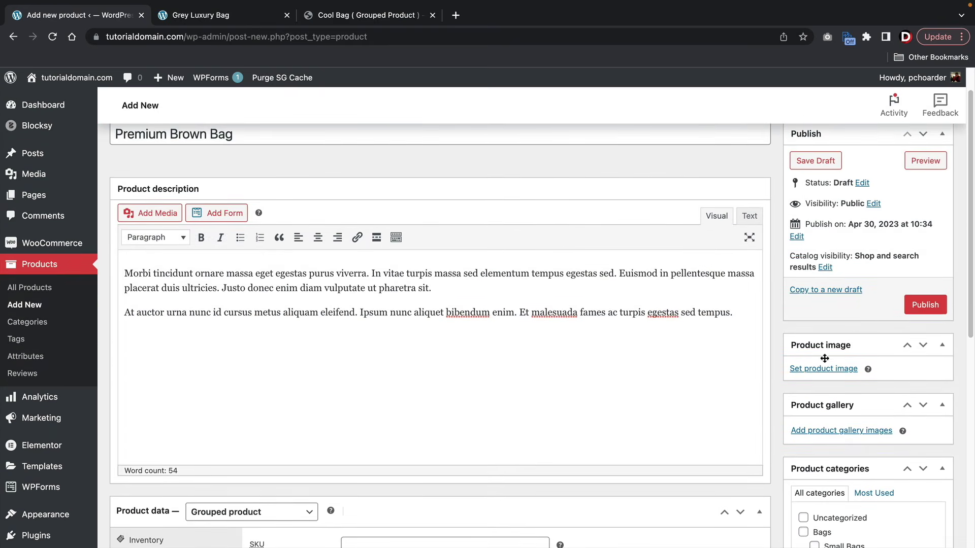
# - Set the black and tan backpack photo as the product image
pyautogui.click(822, 429)
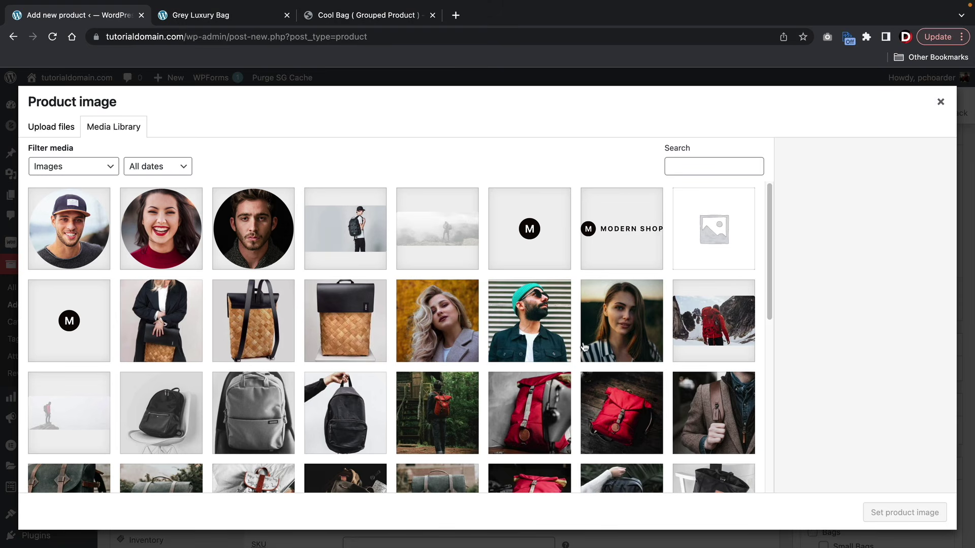
pyautogui.scroll(-4, 584, 346)
pyautogui.scroll(-2, 583, 346)
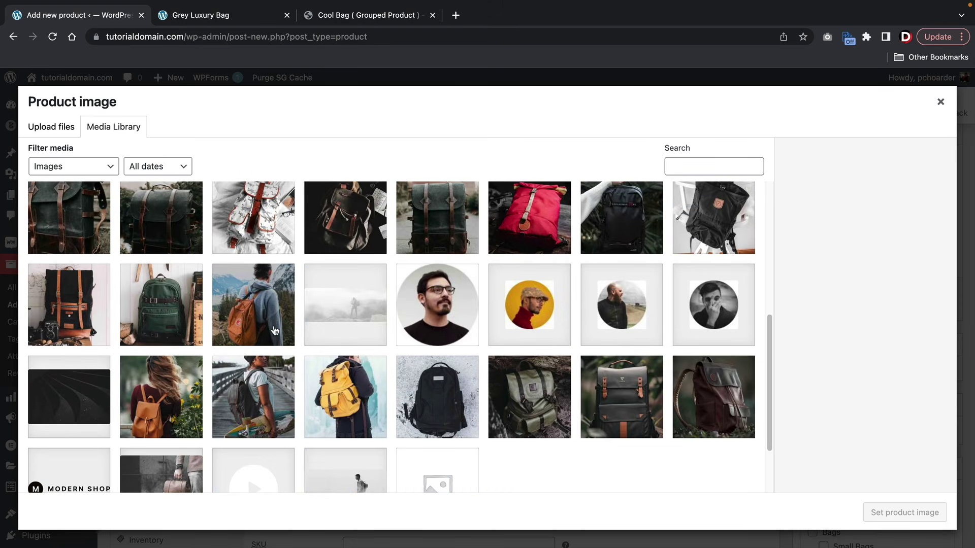
pyautogui.click(69, 305)
pyautogui.click(905, 513)
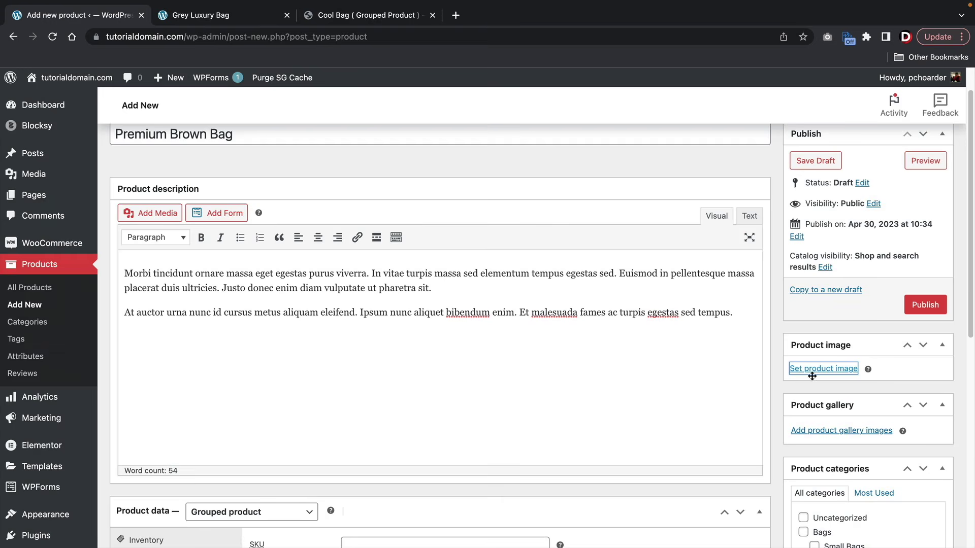
pyautogui.scroll(-2, 780, 334)
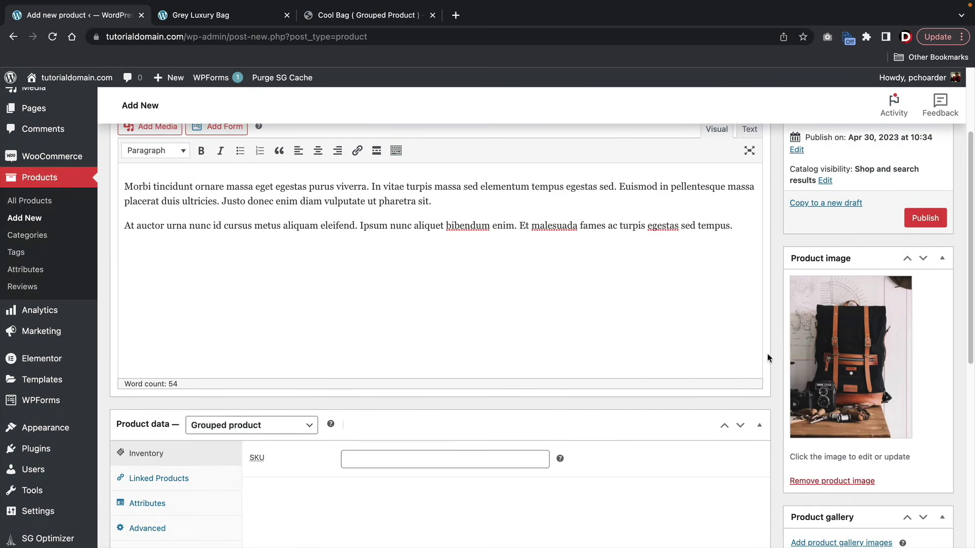
pyautogui.scroll(3, 764, 352)
# - Rename the product to 'Premium Brownish Black Bag'
pyautogui.click(208, 173)
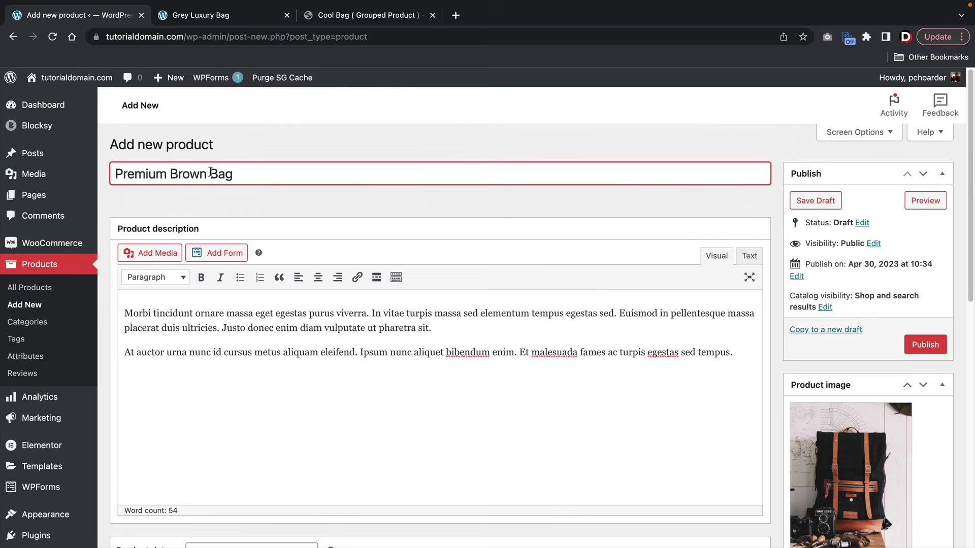
pyautogui.write('ish Black')
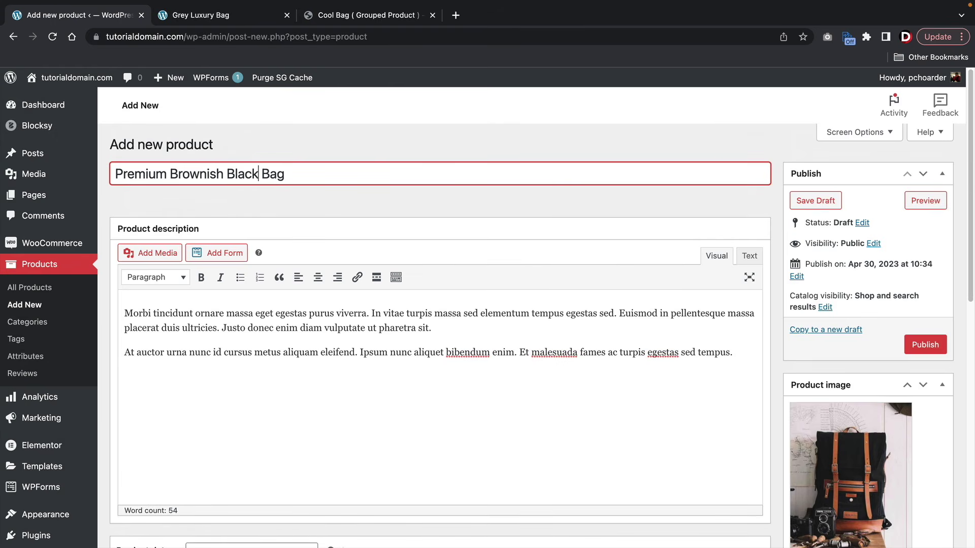
pyautogui.scroll(-10, 779, 310)
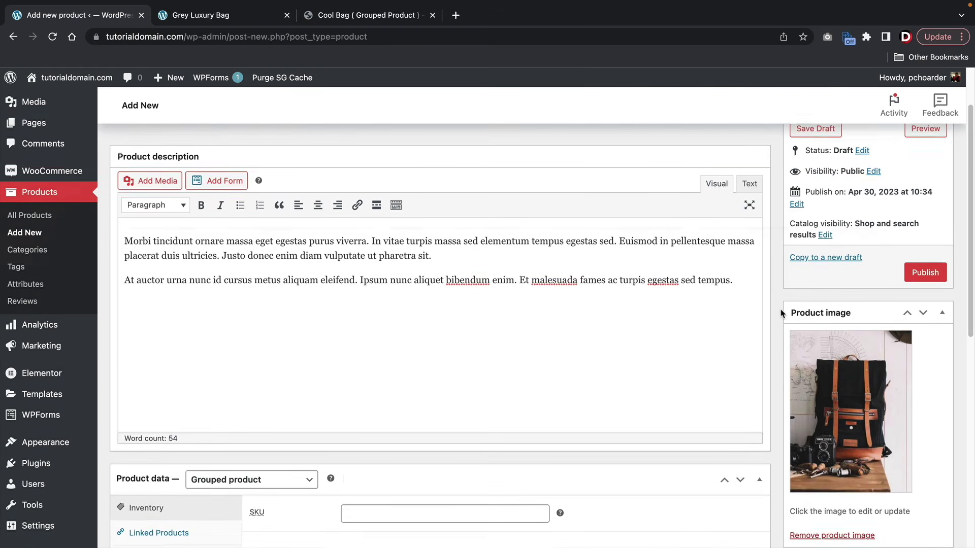
pyautogui.scroll(-1, 781, 314)
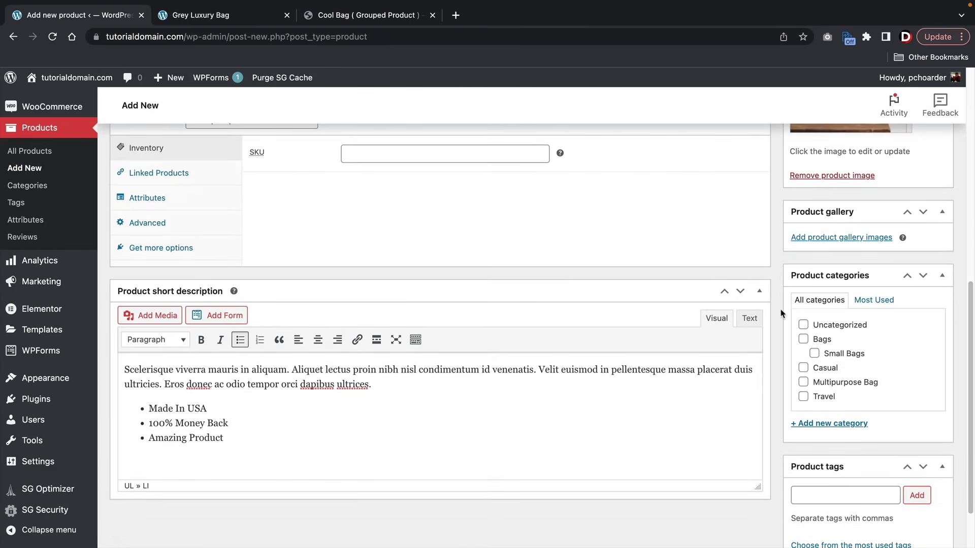
# - Create a new Premiums category for the product and publish it
pyautogui.click(825, 424)
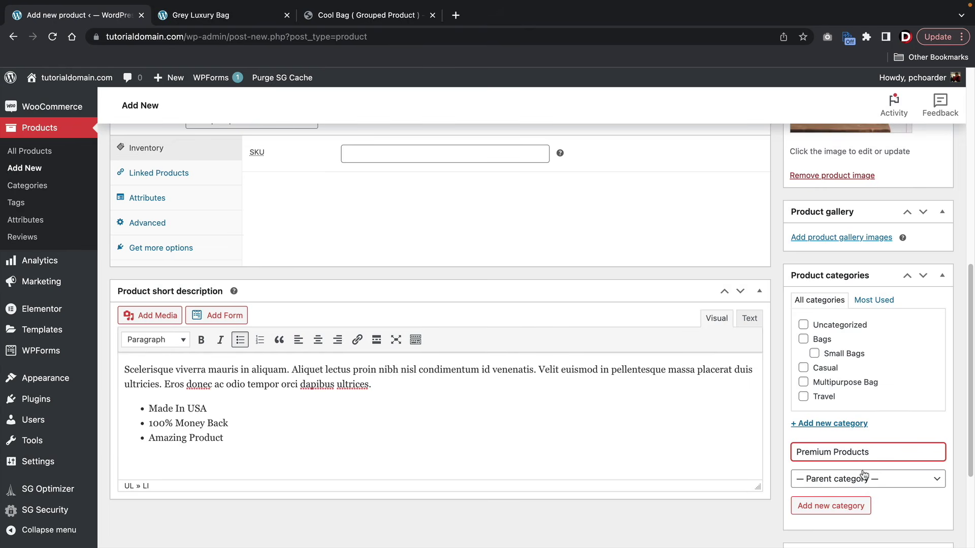
pyautogui.press('BackSpace')
pyautogui.press('BackSpace')
pyautogui.press('BackSpace')
pyautogui.press('BackSpace')
pyautogui.press('BackSpace')
pyautogui.press('BackSpace')
pyautogui.press('BackSpace')
pyautogui.press('BackSpace')
pyautogui.press('BackSpace')
pyautogui.click(836, 505)
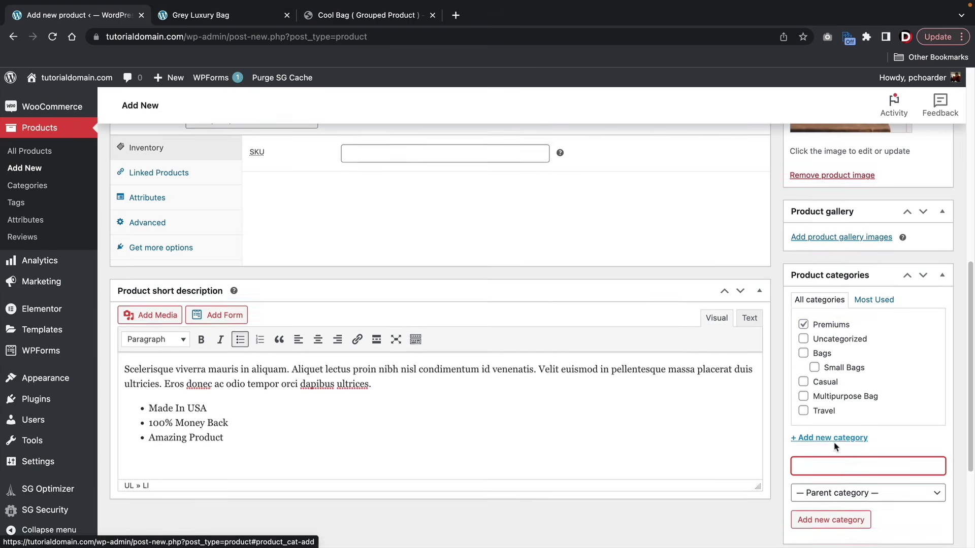
pyautogui.scroll(-3, 835, 446)
pyautogui.scroll(10, 835, 421)
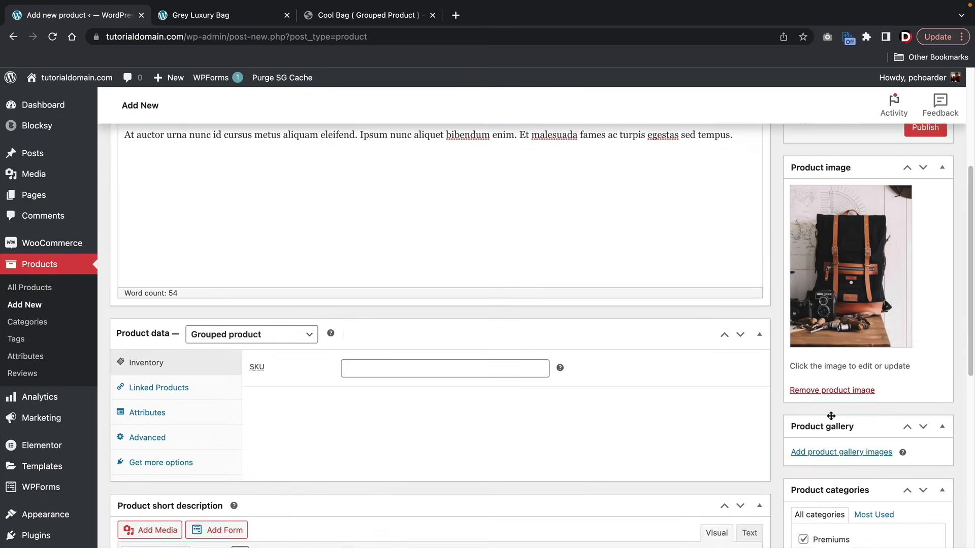
pyautogui.scroll(1, 840, 422)
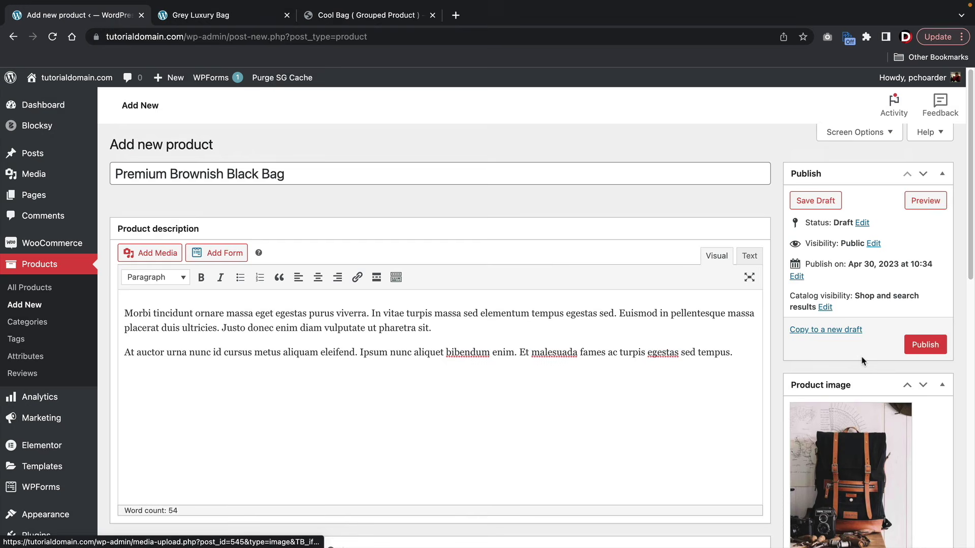
pyautogui.click(918, 346)
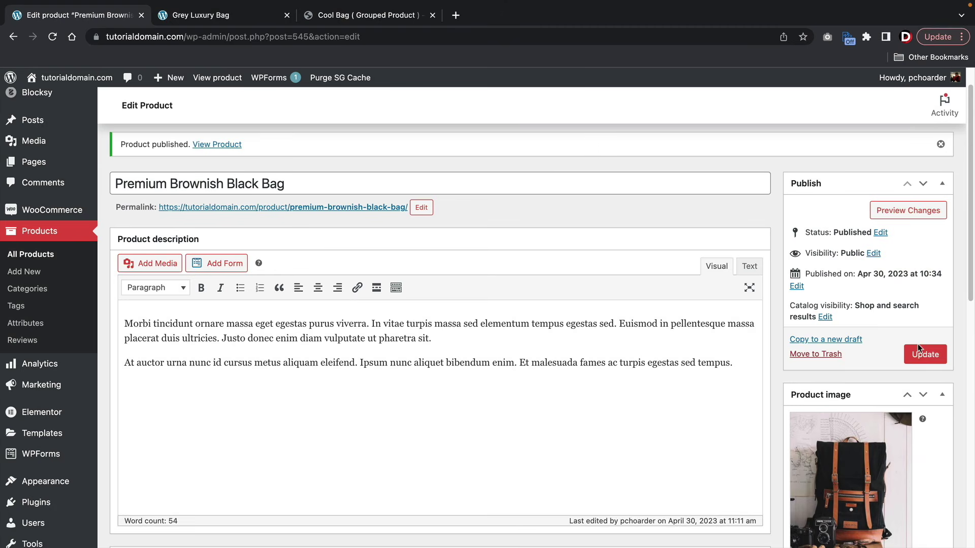
pyautogui.click(376, 20)
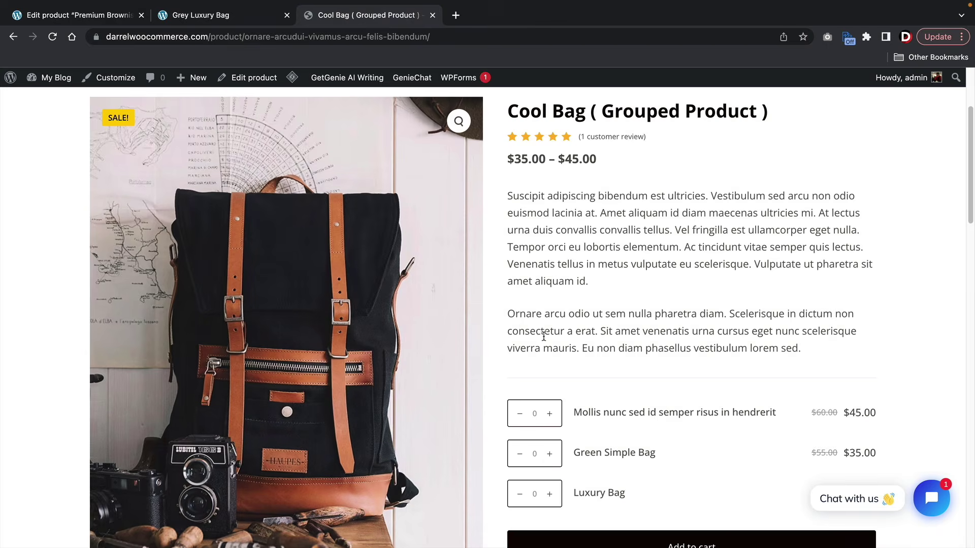
pyautogui.scroll(-2, 544, 336)
pyautogui.moveTo(627, 421); pyautogui.dragTo(575, 419)
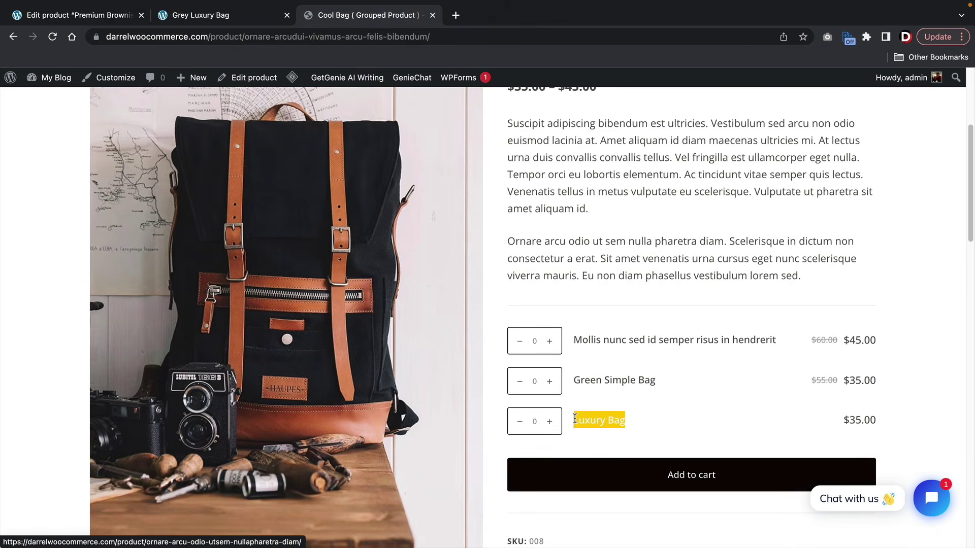
pyautogui.click(635, 422)
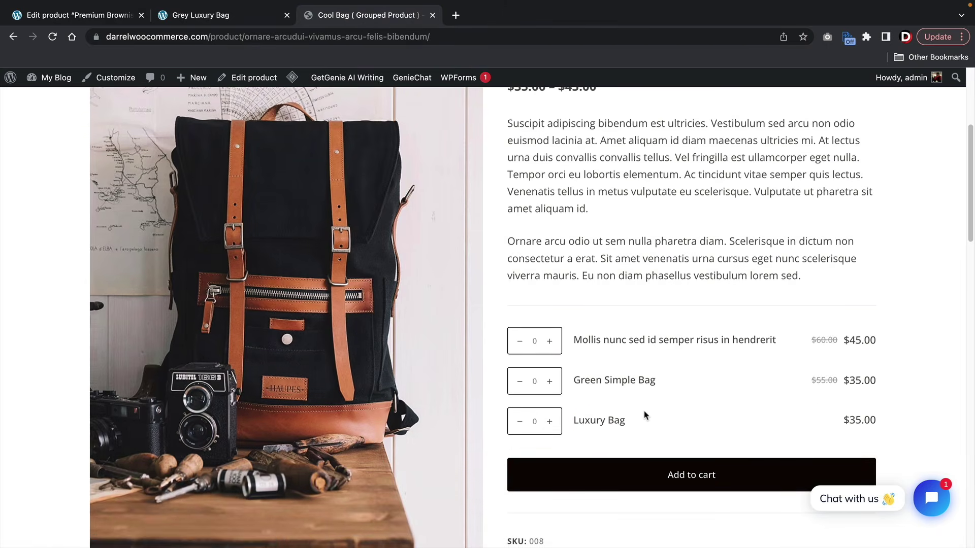
pyautogui.scroll(2, 644, 416)
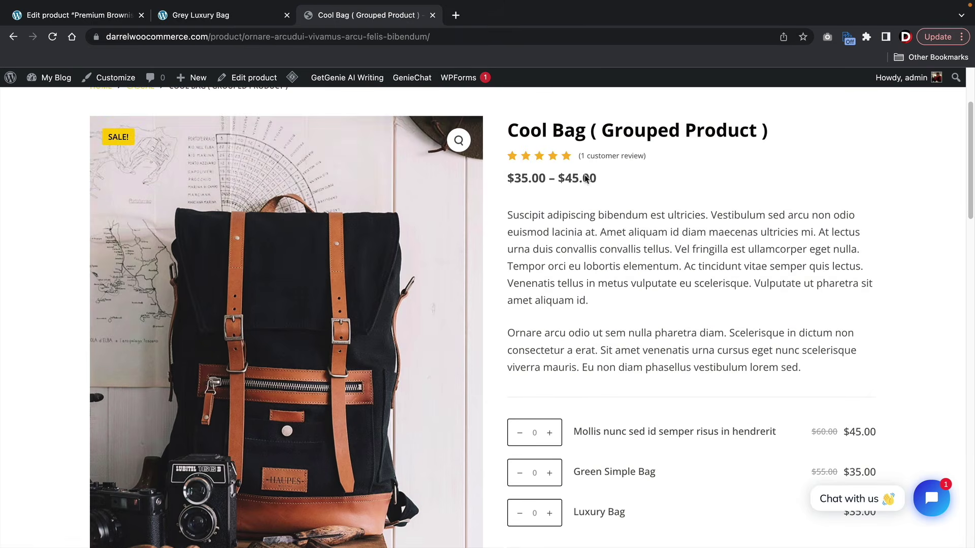
pyautogui.moveTo(509, 135); pyautogui.dragTo(774, 134)
pyautogui.scroll(-3, 727, 253)
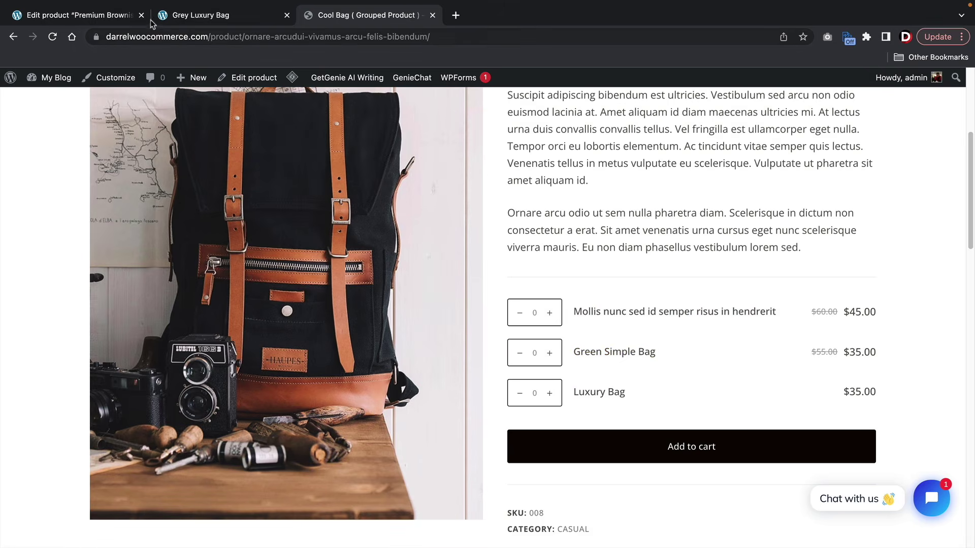
pyautogui.click(105, 17)
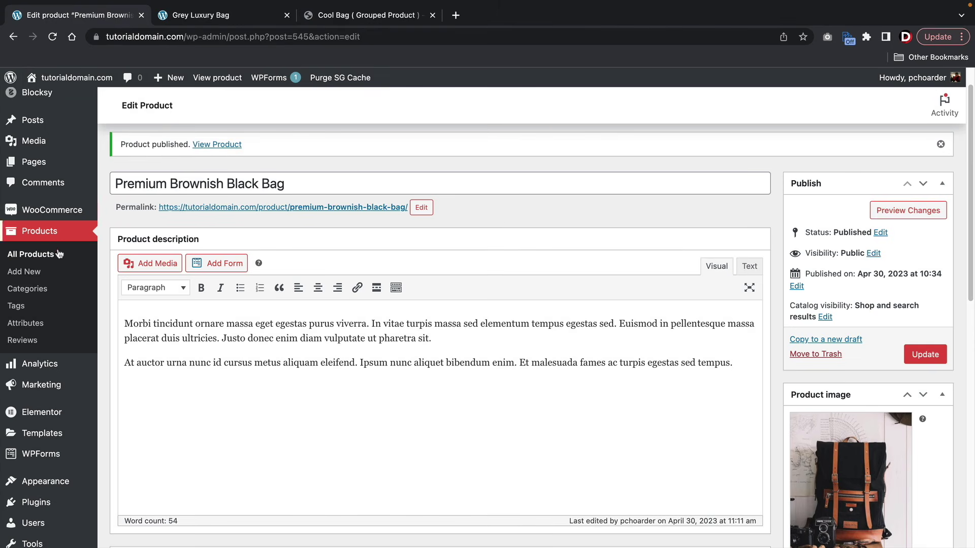
# - Start a new product 'Base Version (Not WaterProof)' with a regular price of 50
pyautogui.click(31, 274)
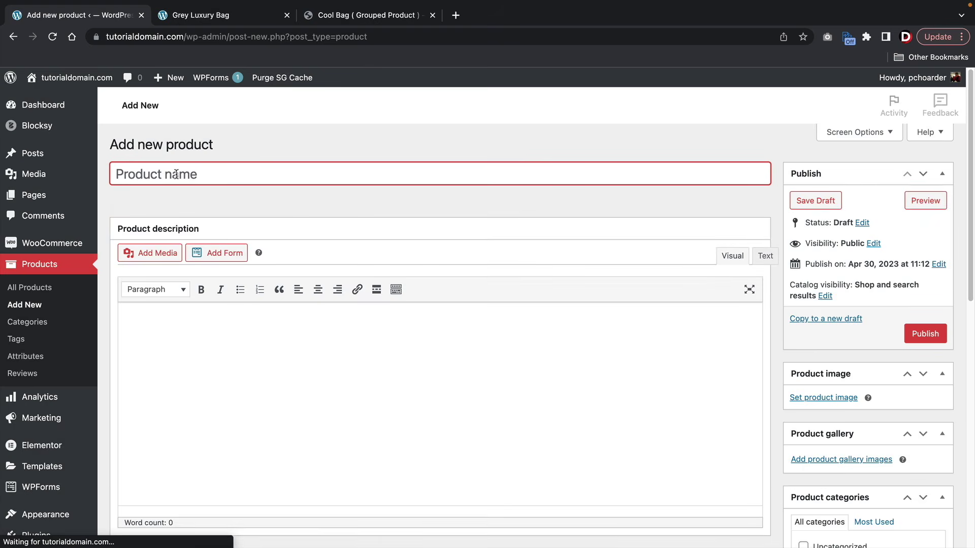
pyautogui.write('Base')
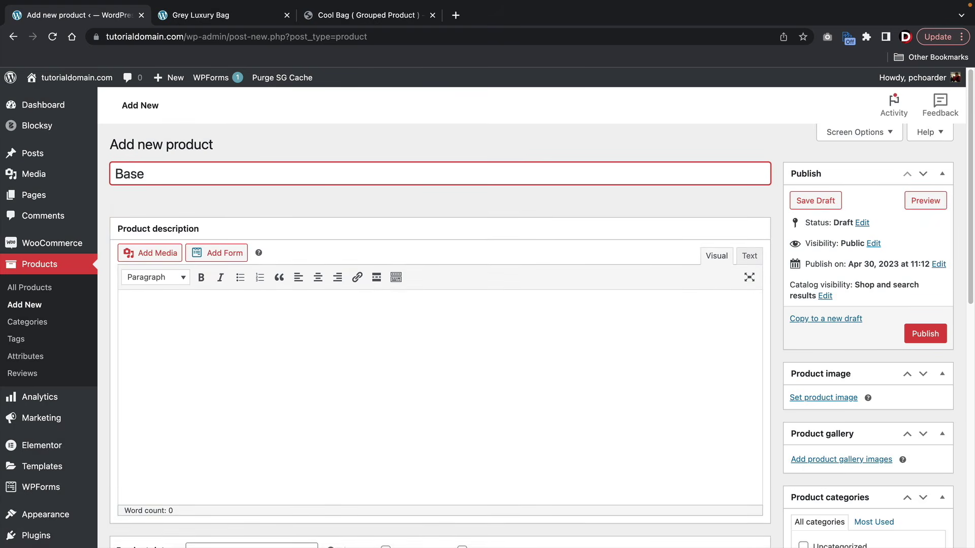
pyautogui.write(' Version (Not WaterP')
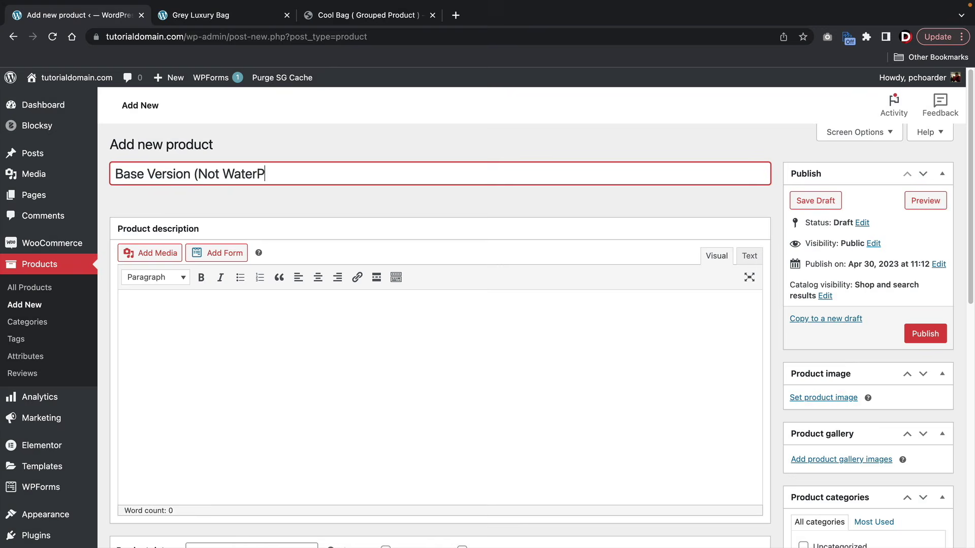
pyautogui.scroll(-5, 178, 174)
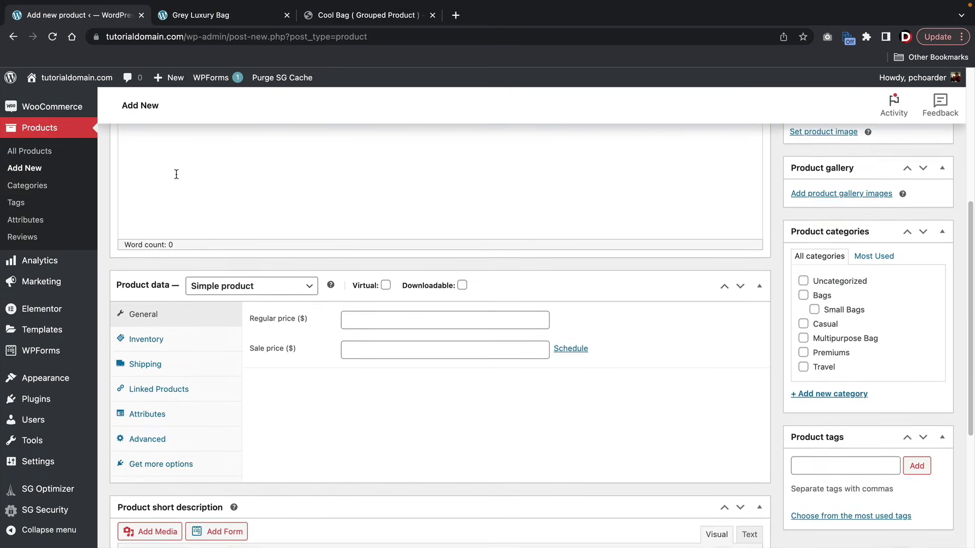
pyautogui.click(368, 311)
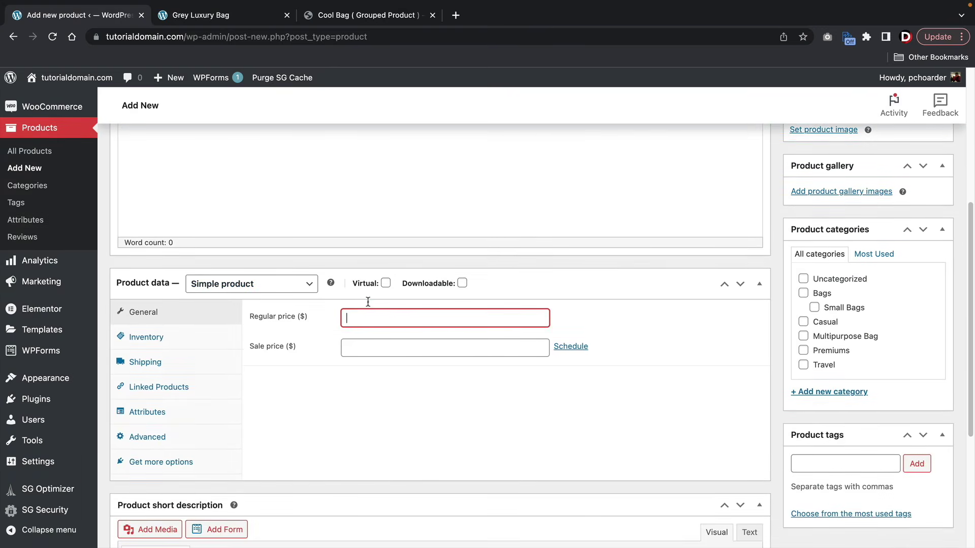
pyautogui.click(356, 16)
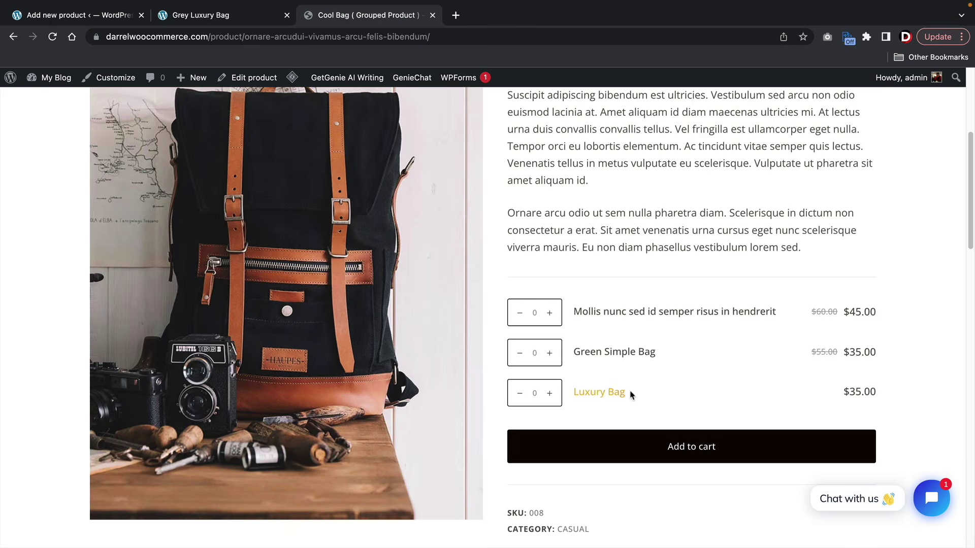
pyautogui.click(76, 15)
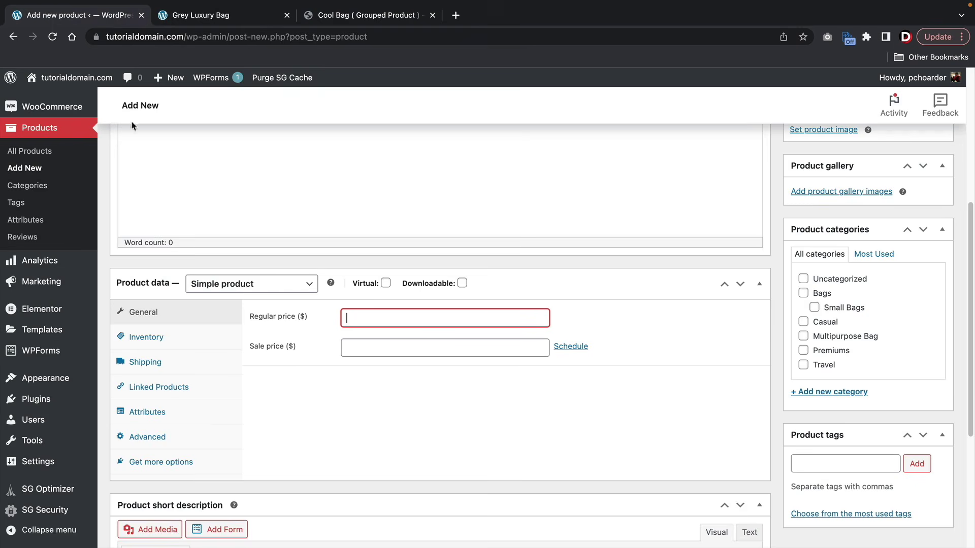
pyautogui.write('50')
pyautogui.scroll(-5, 327, 319)
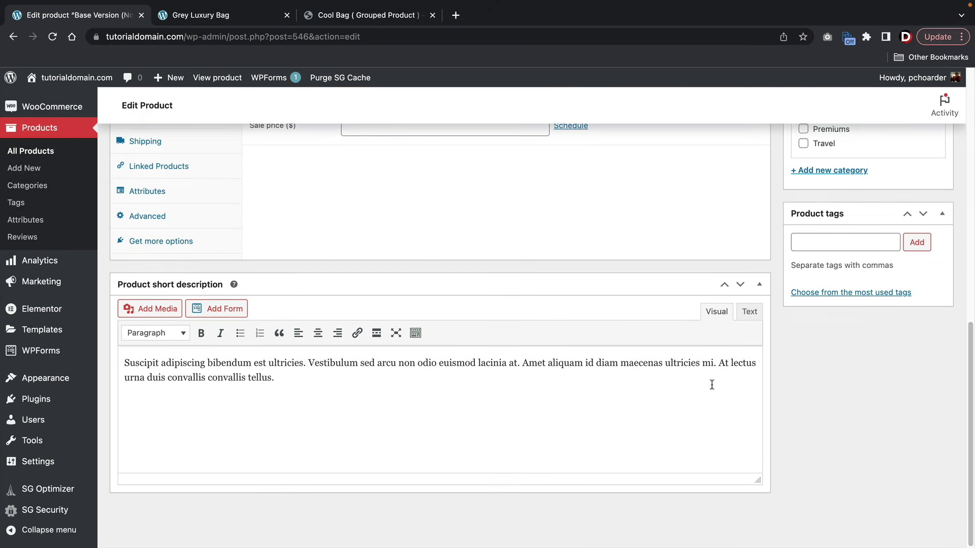
# - Uncheck the Uncategorized category for the Base Version product
pyautogui.scroll(6, 770, 395)
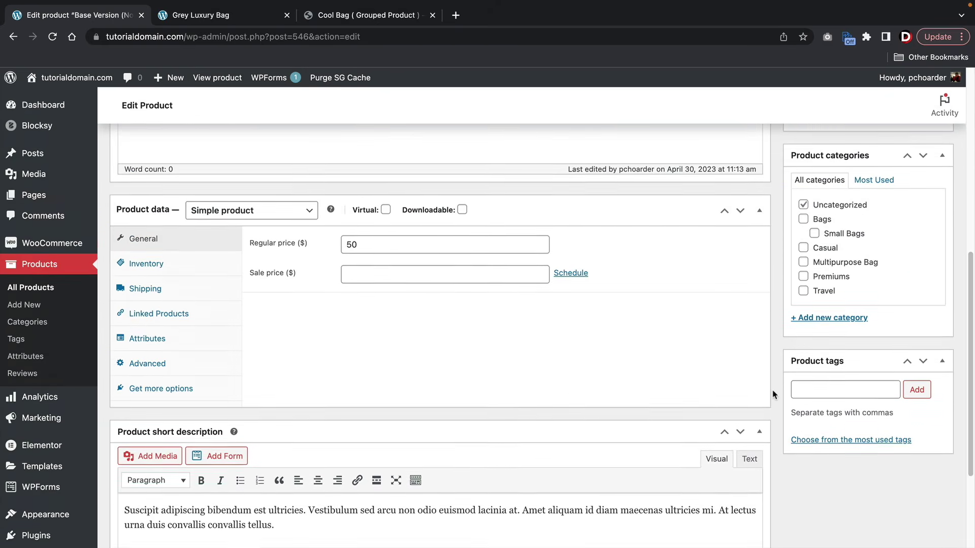
pyautogui.click(803, 343)
pyautogui.scroll(2, 804, 305)
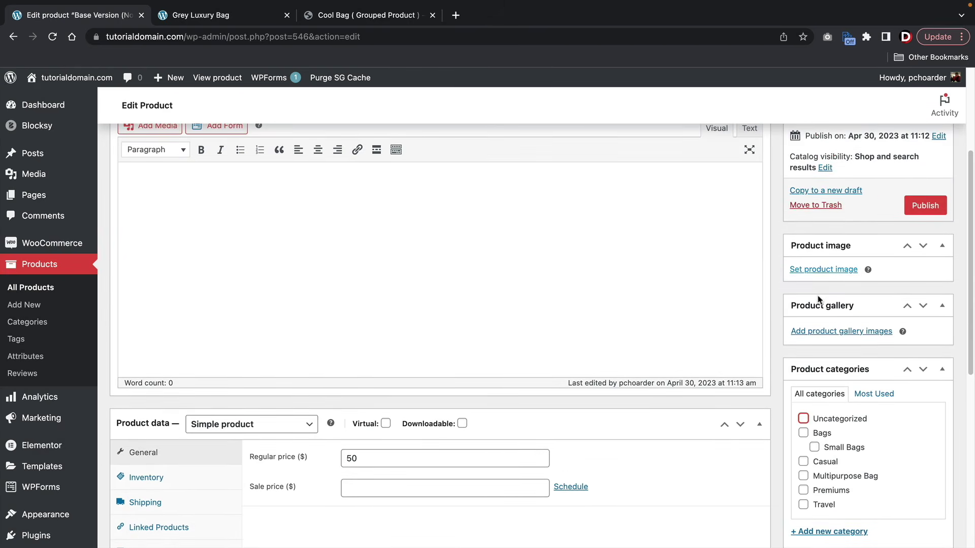
pyautogui.scroll(3, 818, 297)
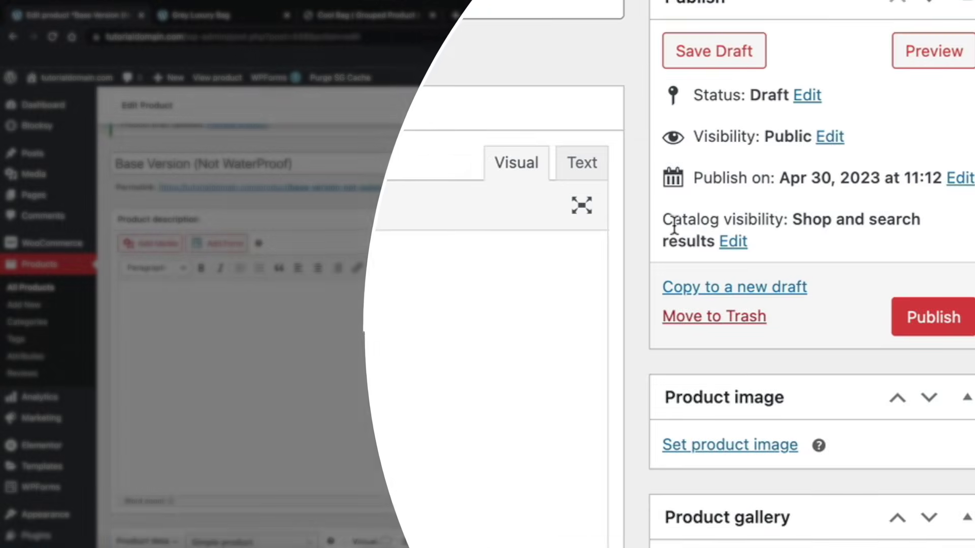
# - Set catalog visibility to Hidden and publish the Base Version product
pyautogui.moveTo(790, 276); pyautogui.dragTo(895, 279)
pyautogui.moveTo(873, 227); pyautogui.dragTo(900, 224)
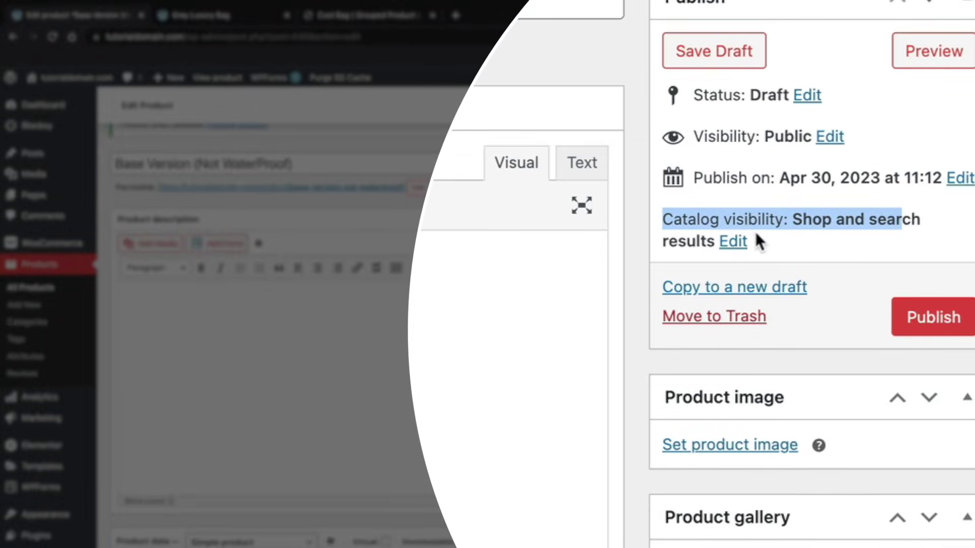
pyautogui.click(732, 242)
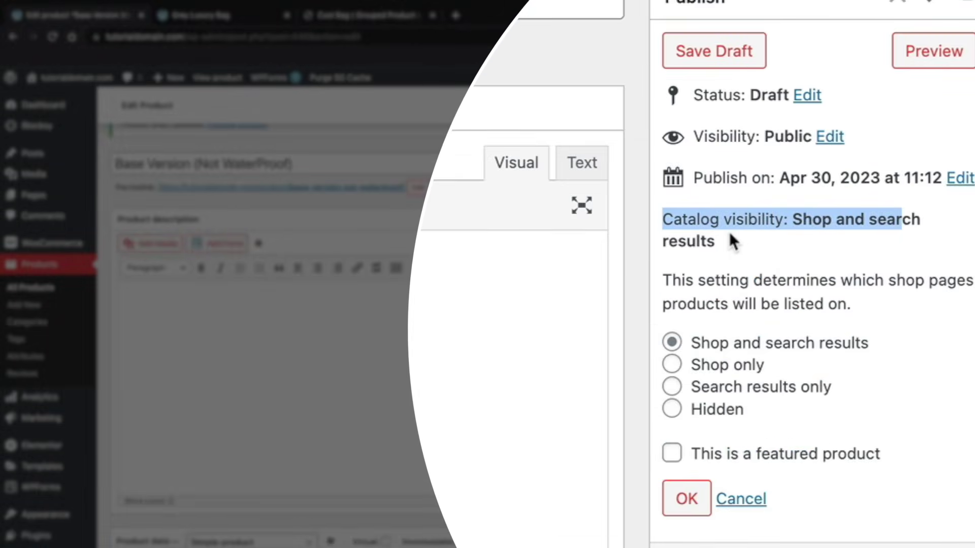
pyautogui.click(670, 410)
pyautogui.click(678, 492)
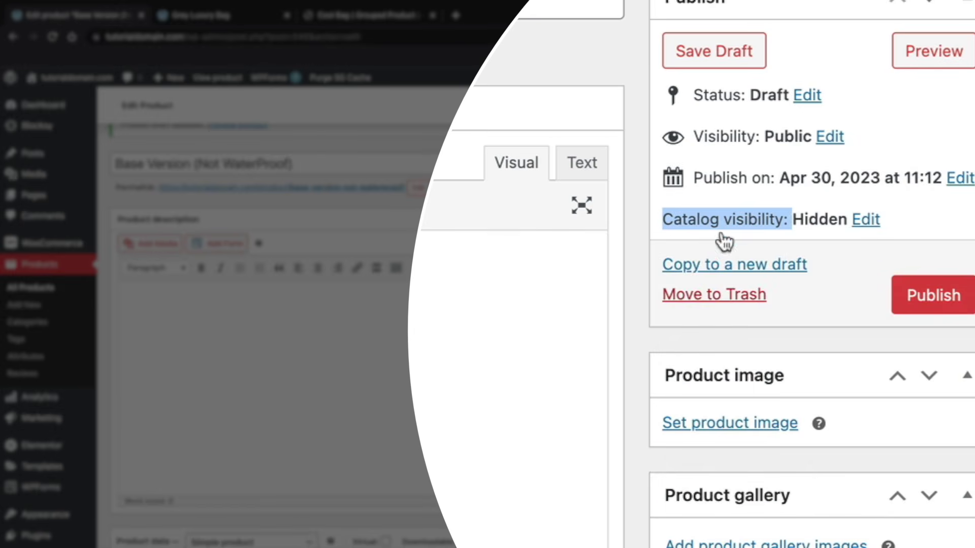
pyautogui.click(718, 213)
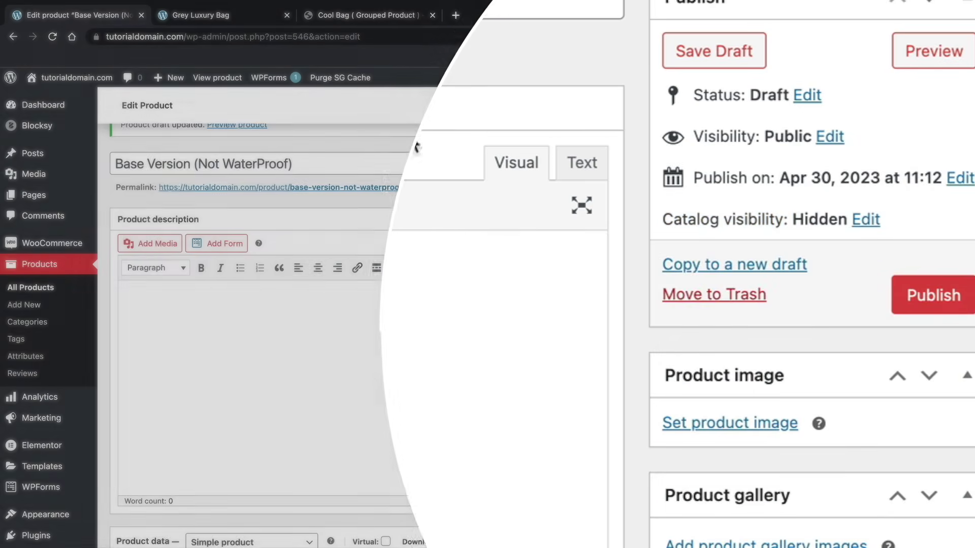
pyautogui.click(928, 316)
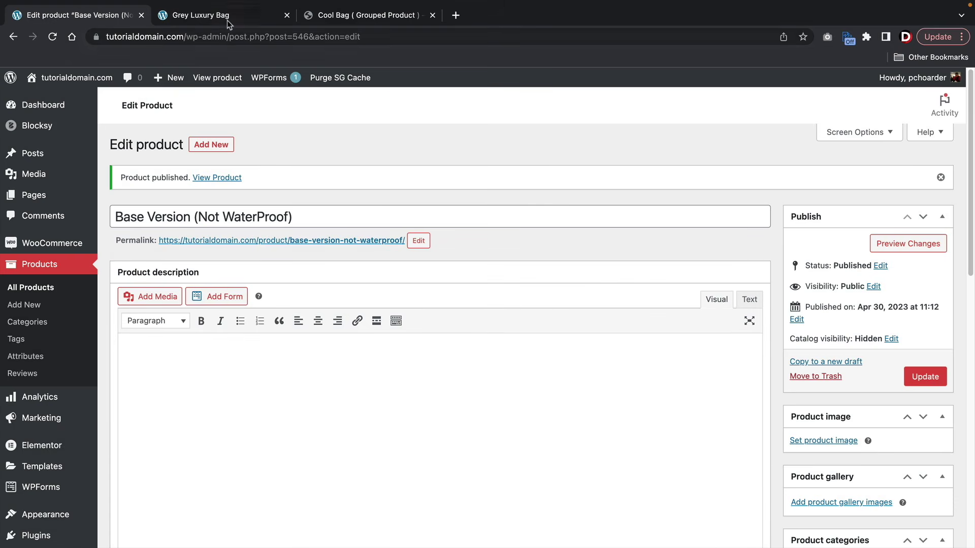
pyautogui.click(227, 16)
# - Open Premium Brownish Black Bag for editing from the dashboard
pyautogui.moveTo(71, 77)
pyautogui.click(69, 100)
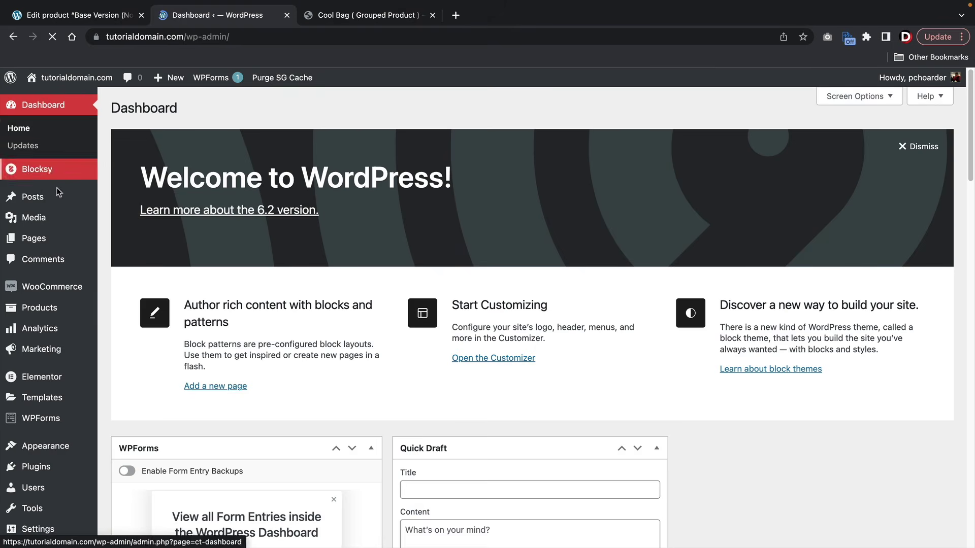
pyautogui.moveTo(51, 307)
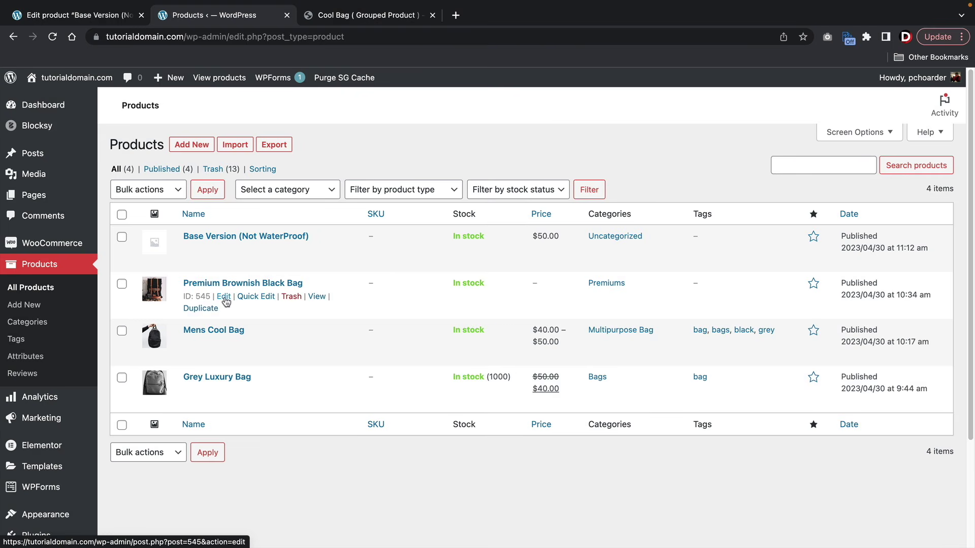
pyautogui.click(223, 297)
# - Add Base Version (Not WaterProof) under Linked Products' Grouped products and update the product
pyautogui.scroll(-10, 226, 300)
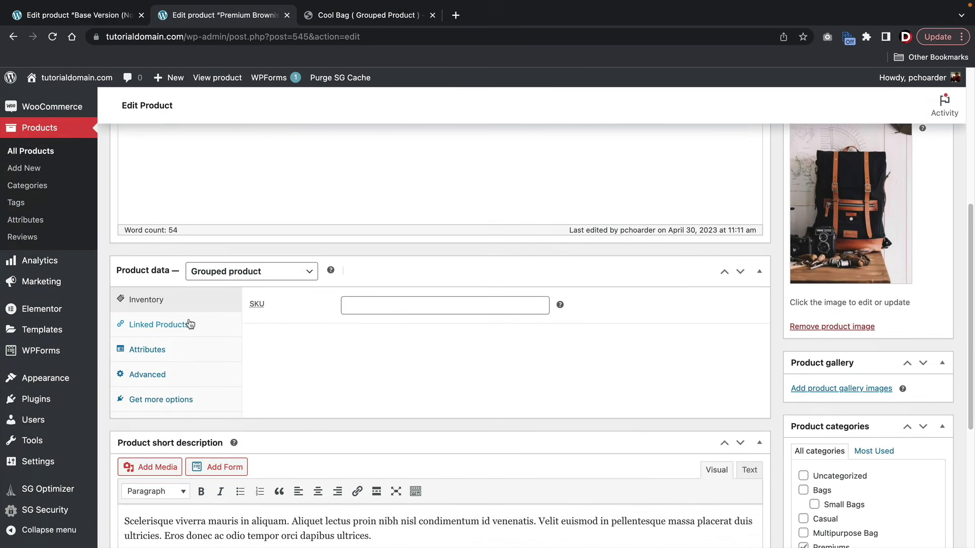
pyautogui.click(188, 325)
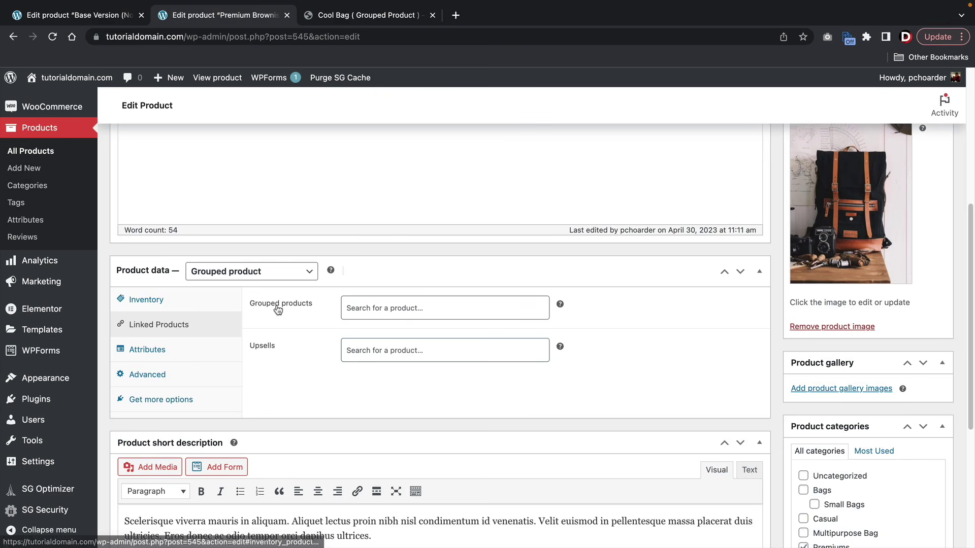
pyautogui.click(383, 306)
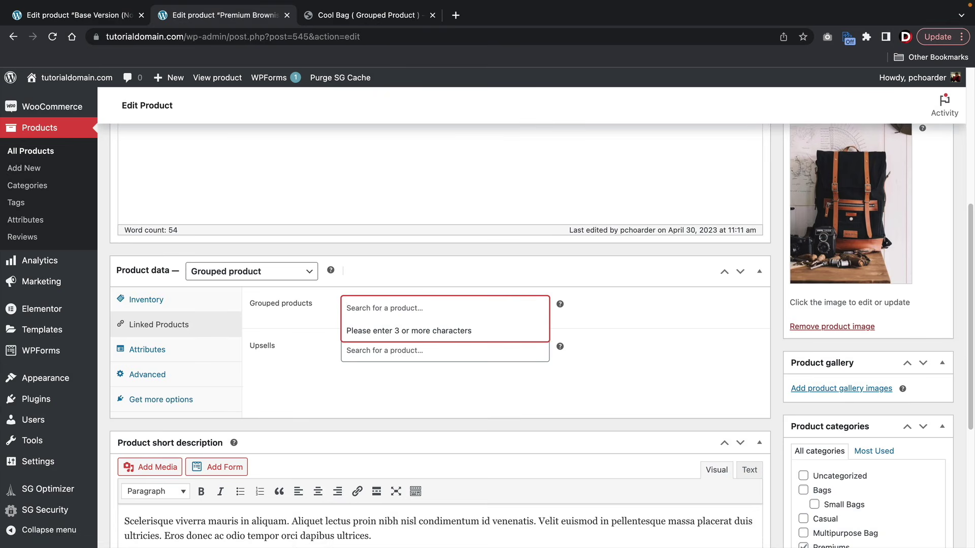
pyautogui.write('base')
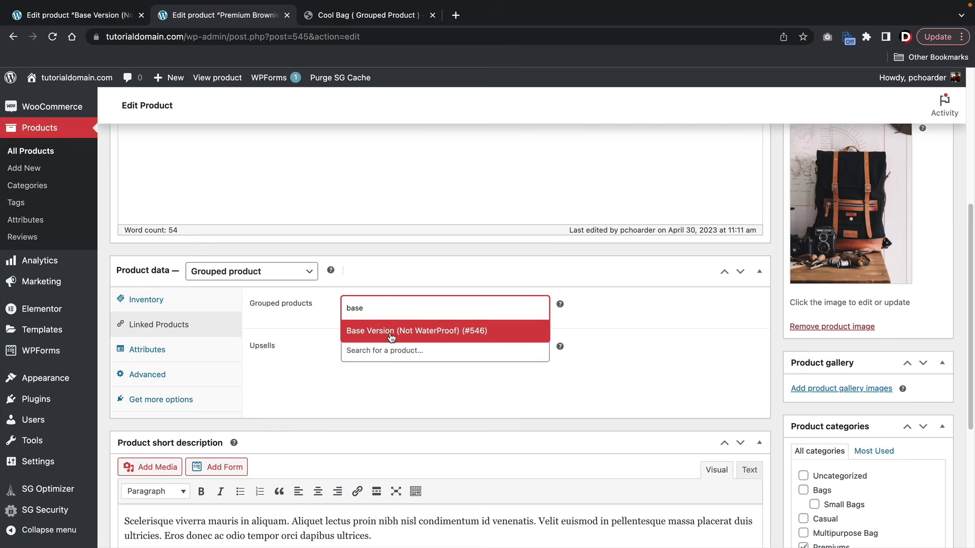
pyautogui.click(391, 336)
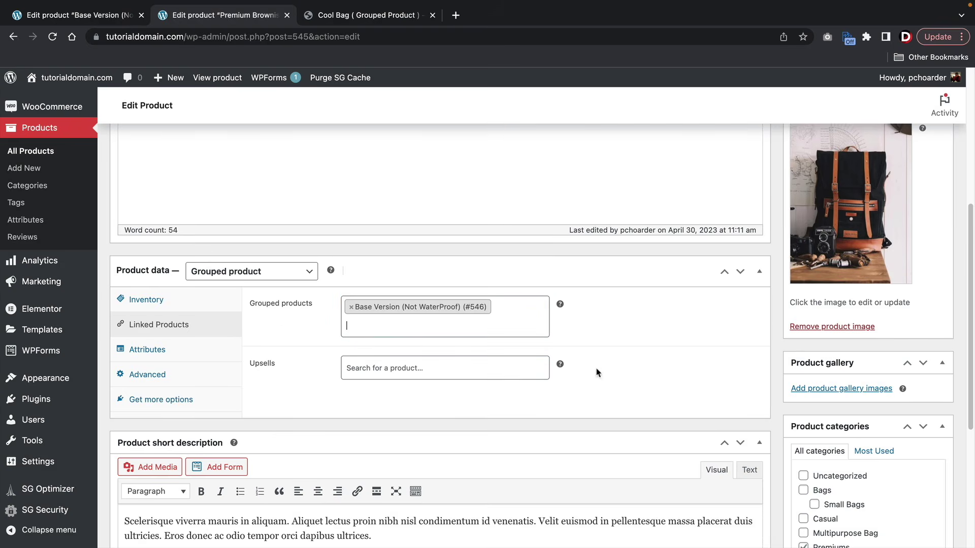
pyautogui.scroll(5, 597, 373)
pyautogui.click(935, 307)
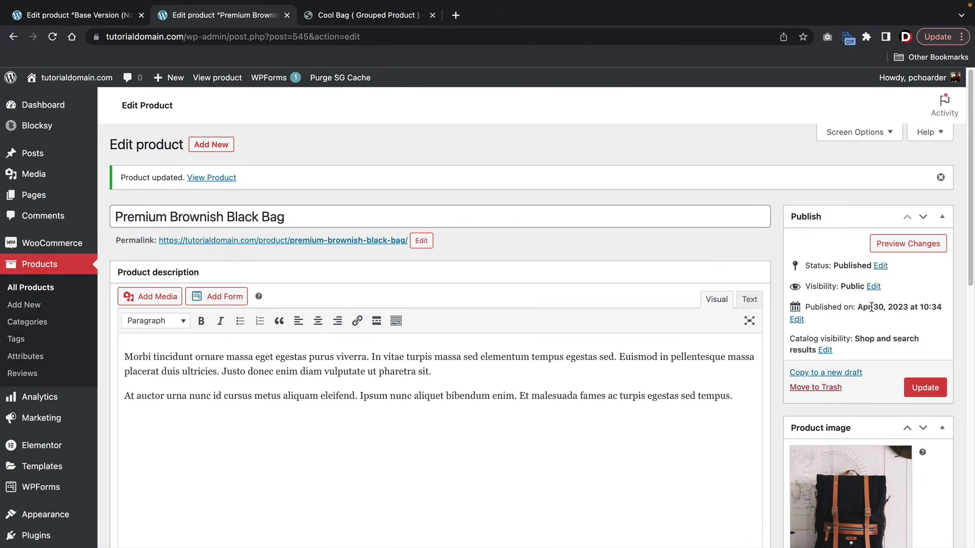
# - View the Premium Brownish Black Bag storefront's title and description, then return to the Base Version editor
pyautogui.click(222, 80)
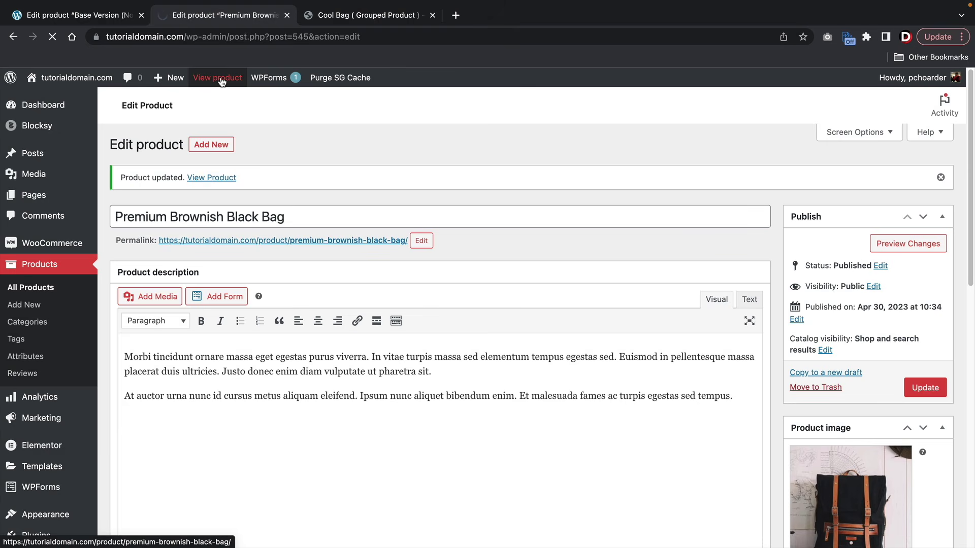
pyautogui.scroll(-3, 289, 147)
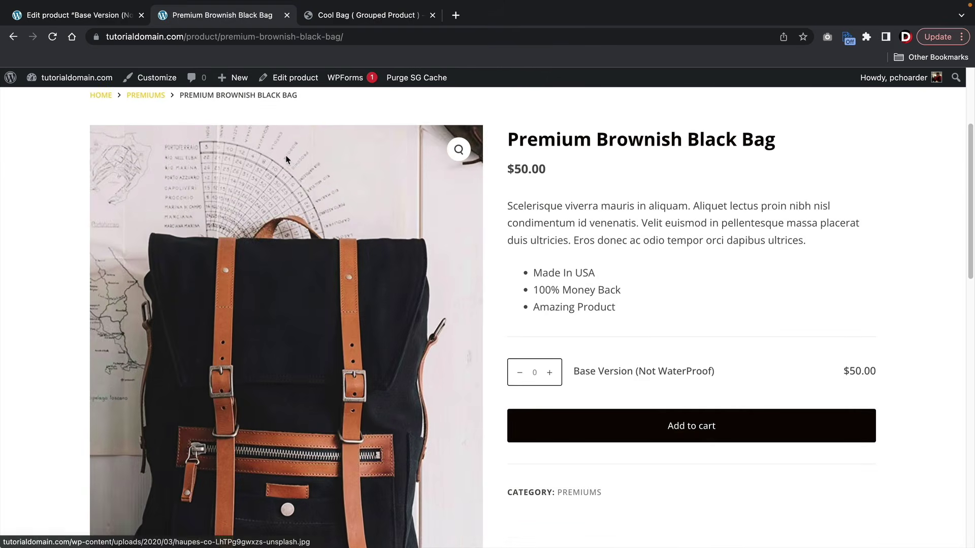
pyautogui.moveTo(518, 139); pyautogui.dragTo(784, 138)
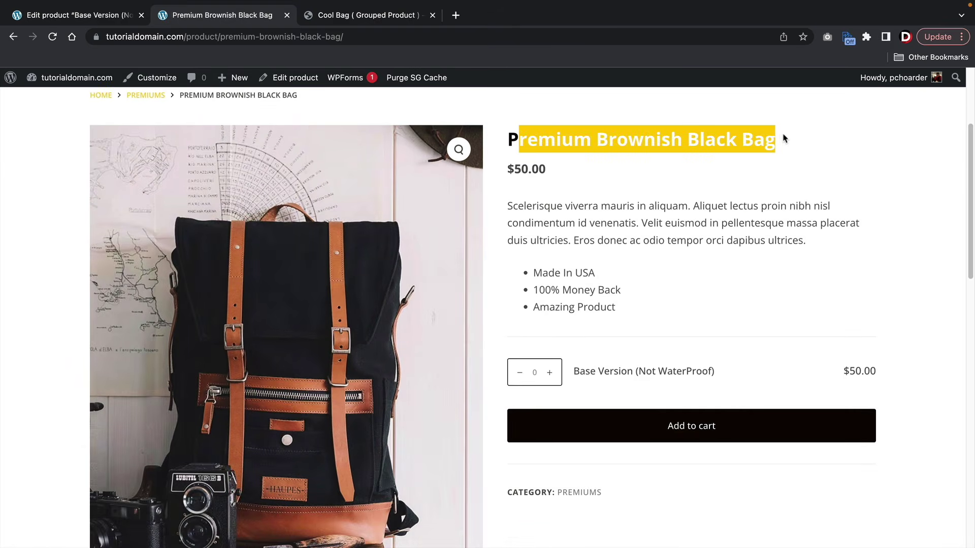
pyautogui.moveTo(511, 203); pyautogui.dragTo(789, 222)
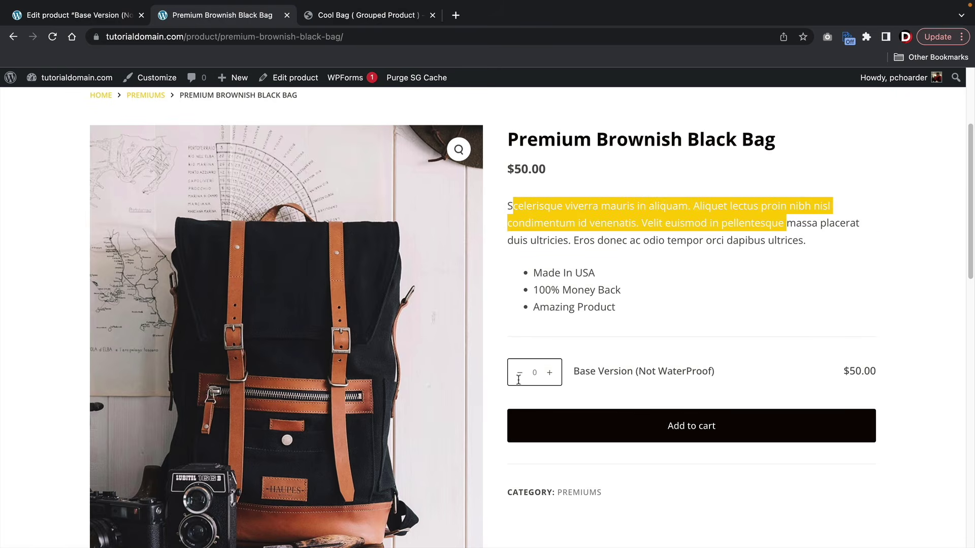
pyautogui.click(589, 277)
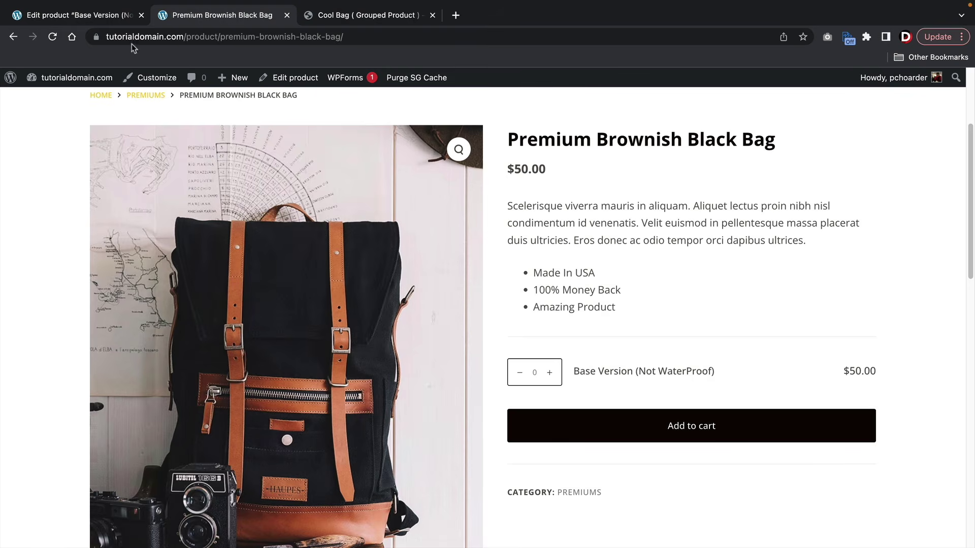
pyautogui.click(94, 17)
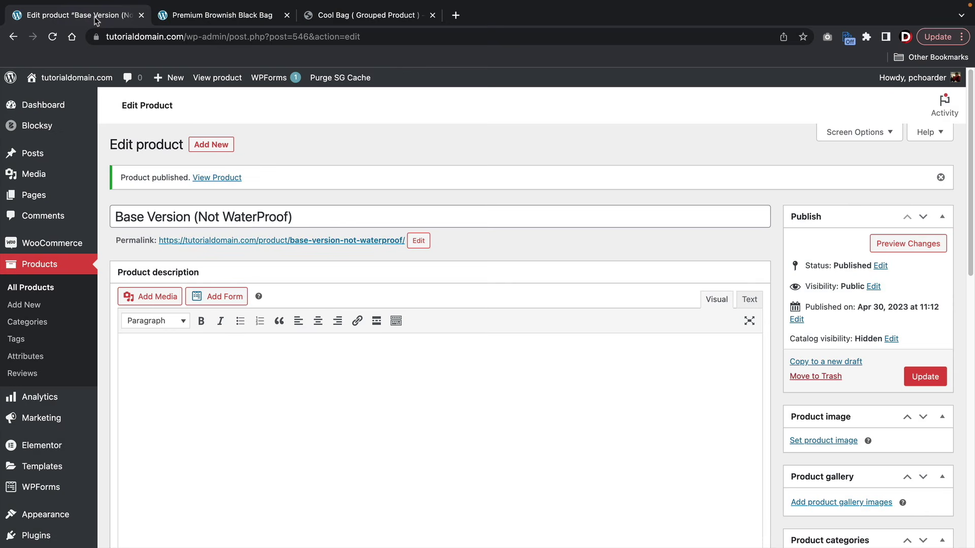
# - Start a new product 'Premium (Water Proof)' with Hidden catalog visibility
pyautogui.click(223, 147)
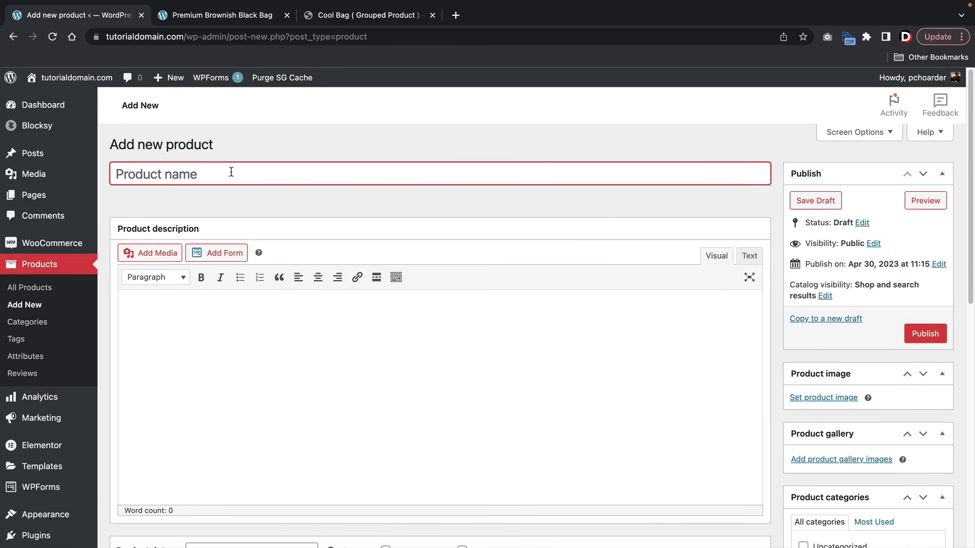
pyautogui.write('Premium (Water Proof)')
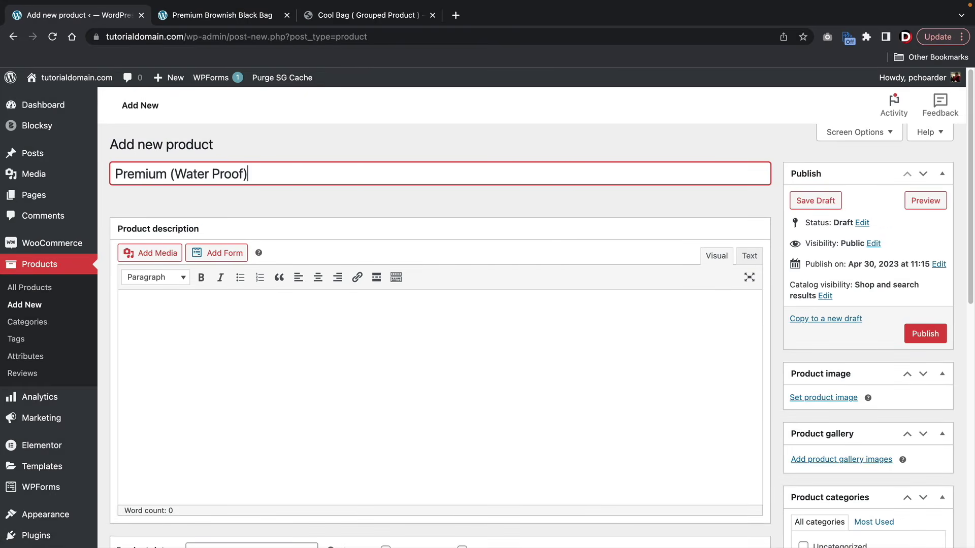
pyautogui.scroll(-1, 559, 249)
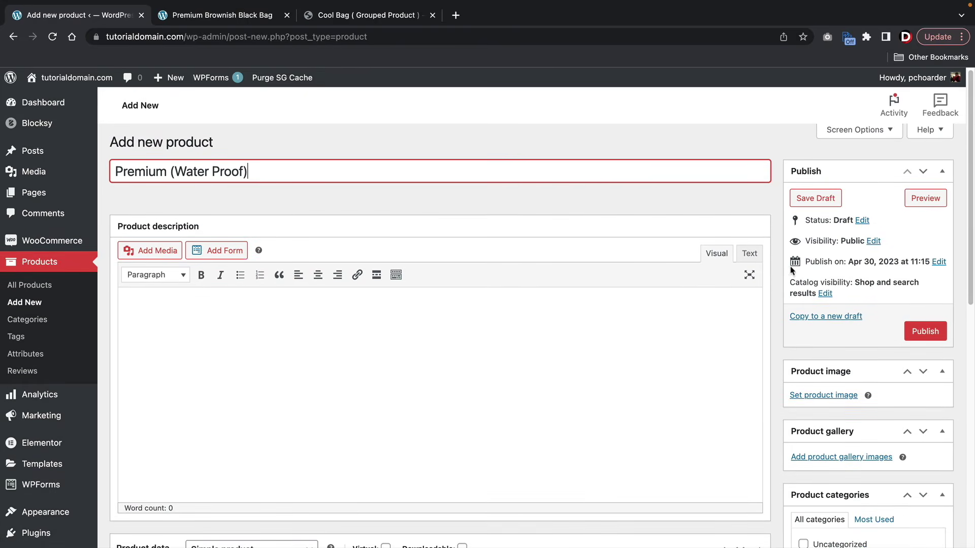
pyautogui.click(824, 293)
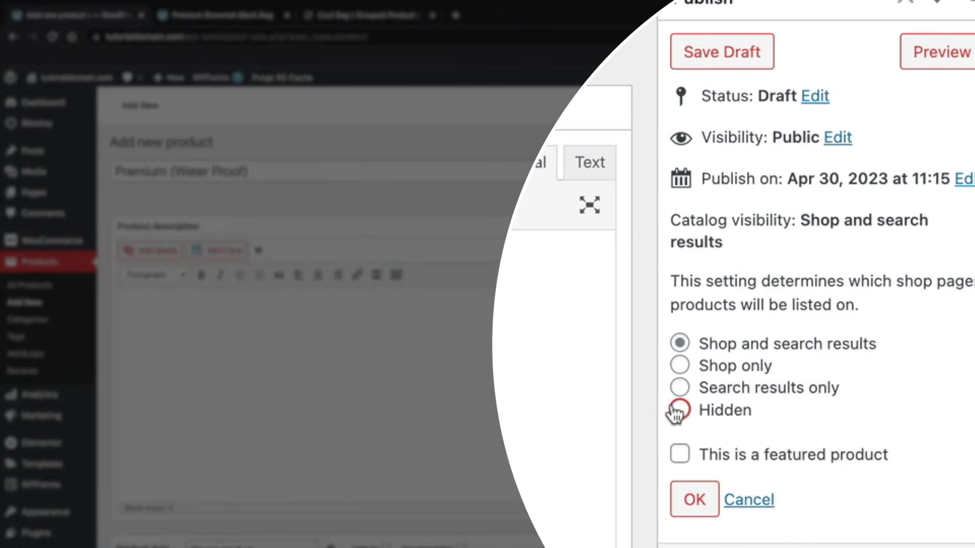
pyautogui.click(794, 376)
pyautogui.click(693, 495)
# - Give it a regular price of 80, publish it, and bring up the bag storefront
pyautogui.scroll(-6, 684, 480)
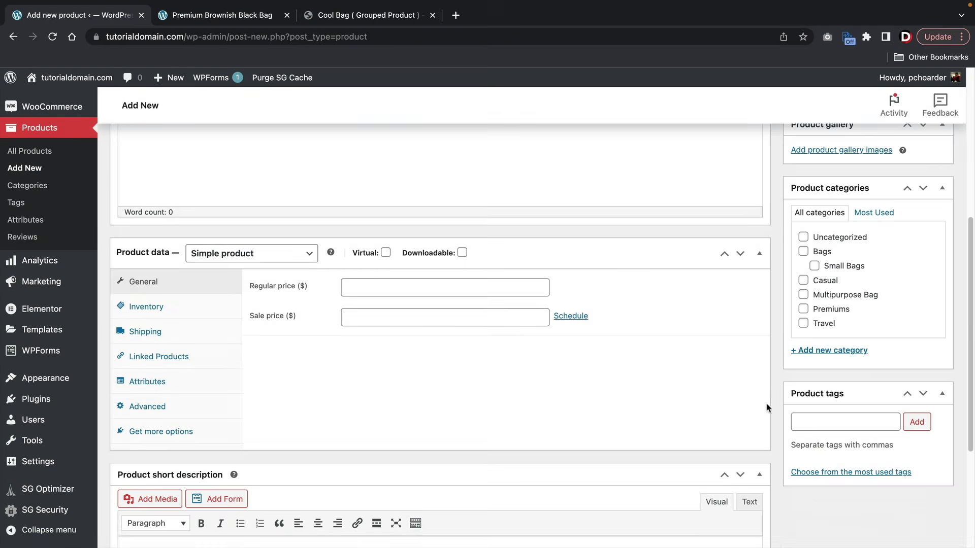
pyautogui.click(450, 284)
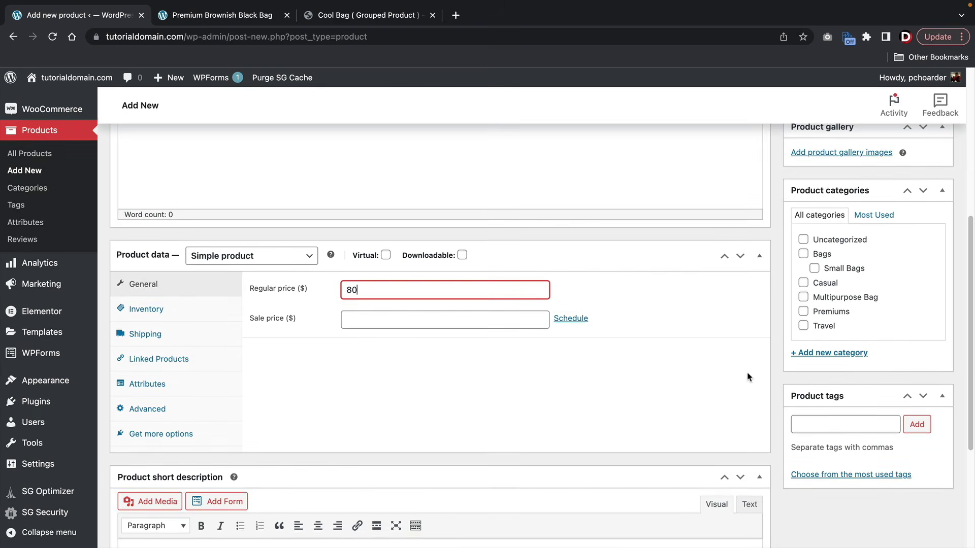
pyautogui.scroll(5, 741, 375)
pyautogui.click(923, 283)
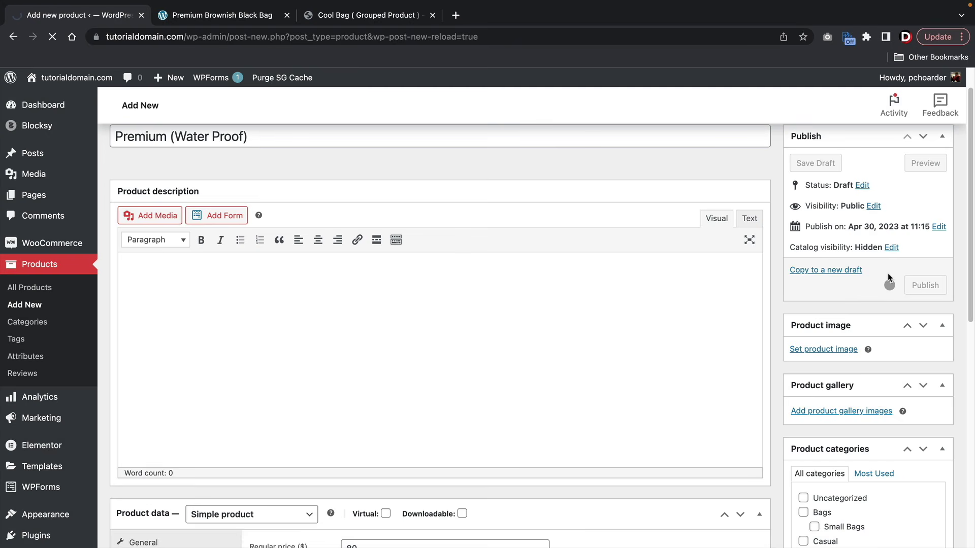
pyautogui.click(250, 16)
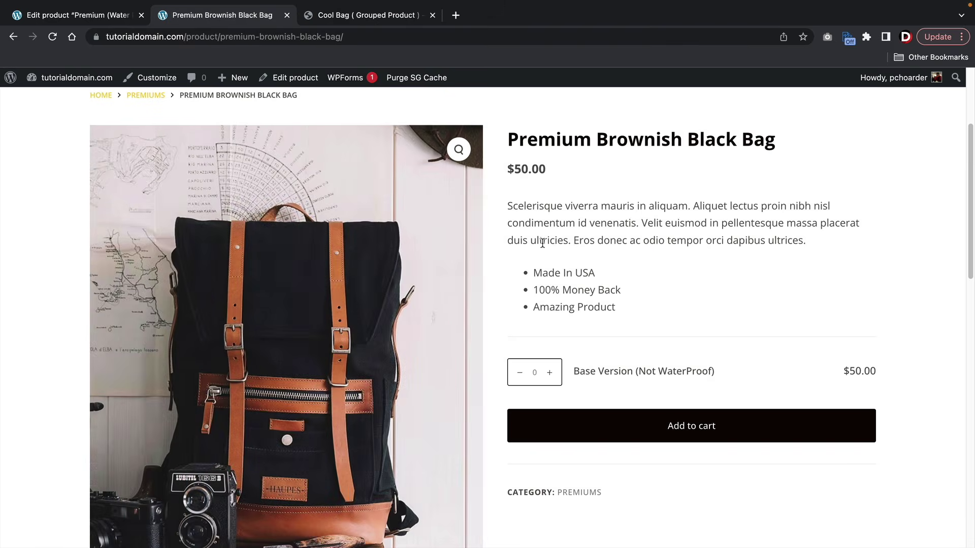
# - Add Premium (Water Proof) to Premium Brownish Black Bag's grouped products and update the product
pyautogui.click(300, 76)
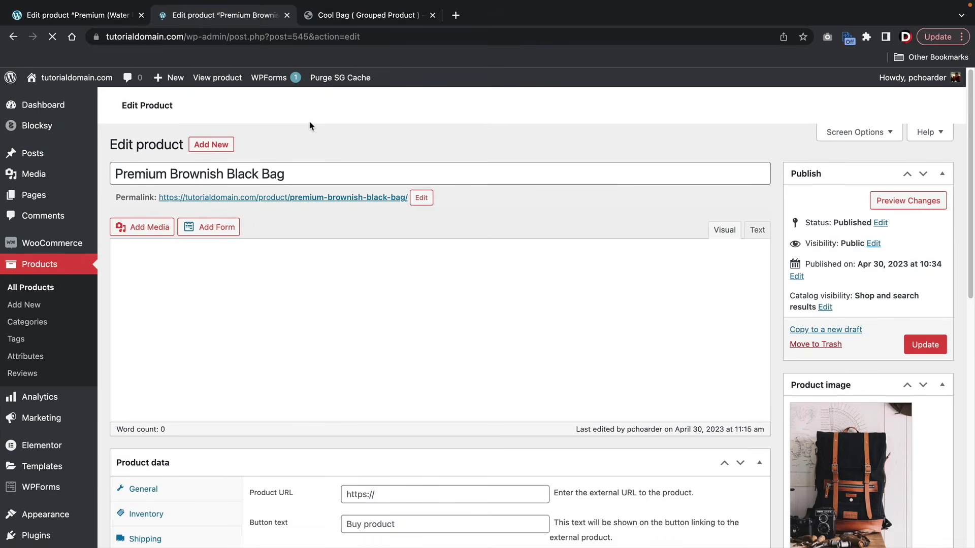
pyautogui.scroll(-3, 430, 325)
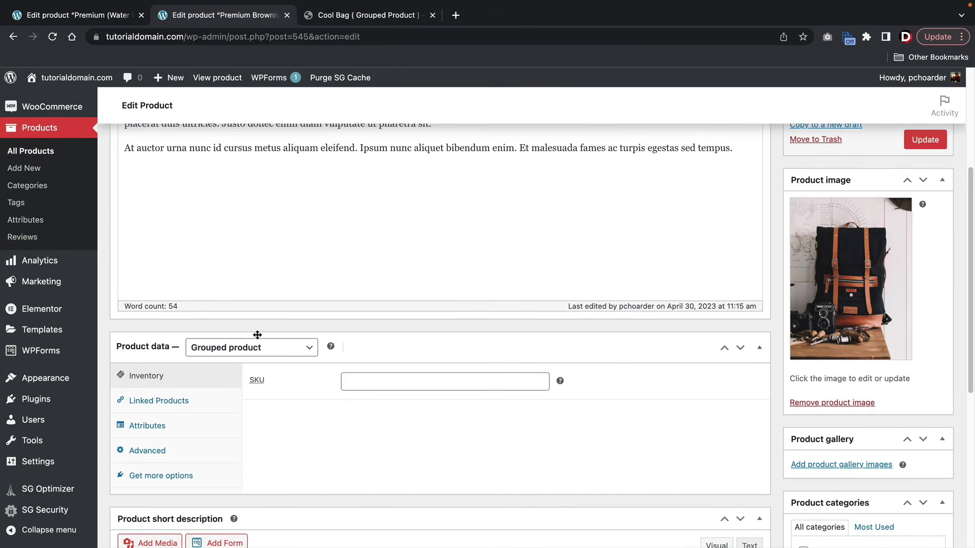
pyautogui.click(180, 401)
pyautogui.click(377, 403)
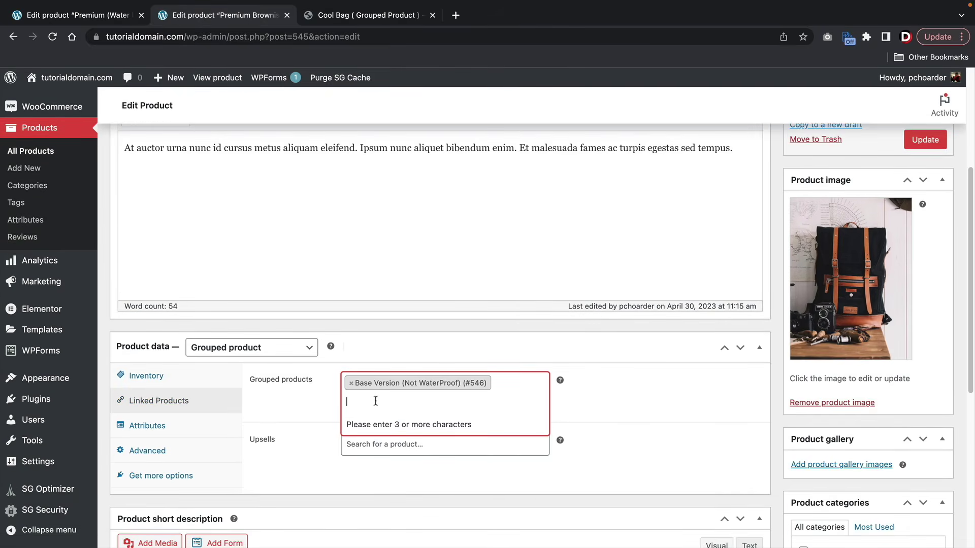
pyautogui.write('pre')
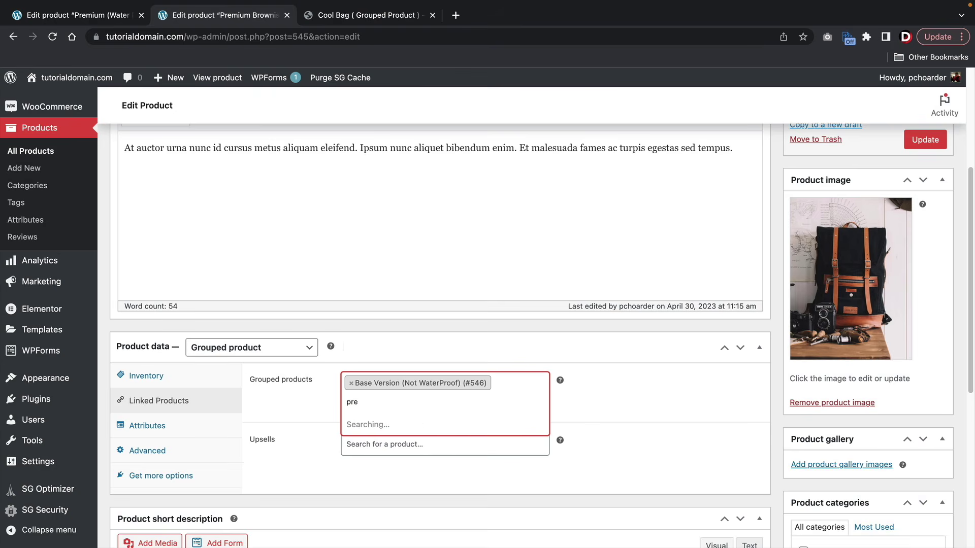
pyautogui.click(375, 422)
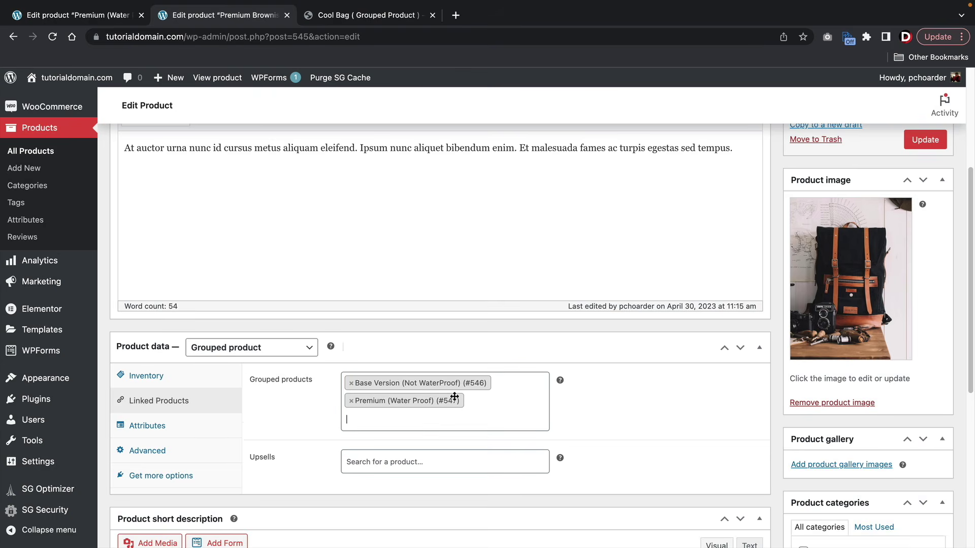
pyautogui.click(925, 141)
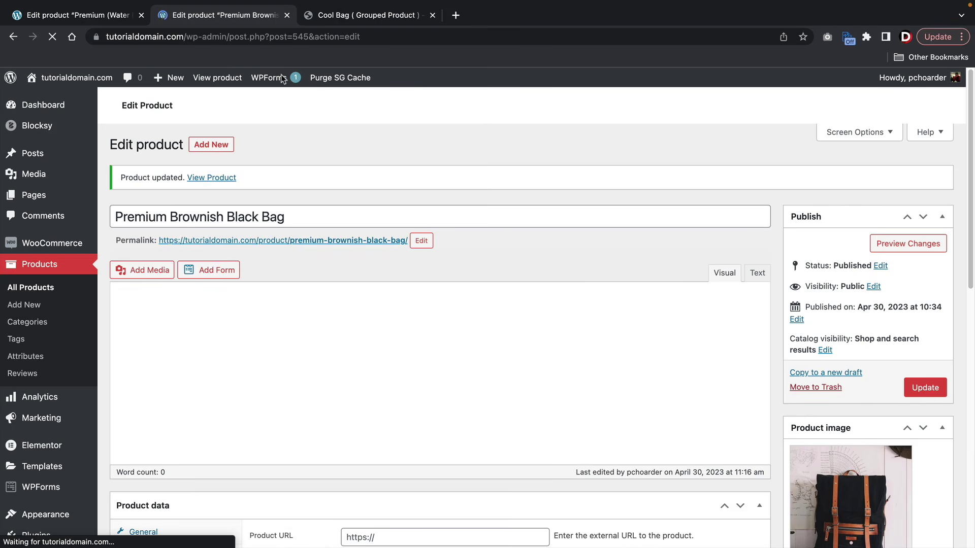
# - Switch to the Cool Bag example product page and scroll through it
pyautogui.click(315, 17)
pyautogui.scroll(-1, 565, 304)
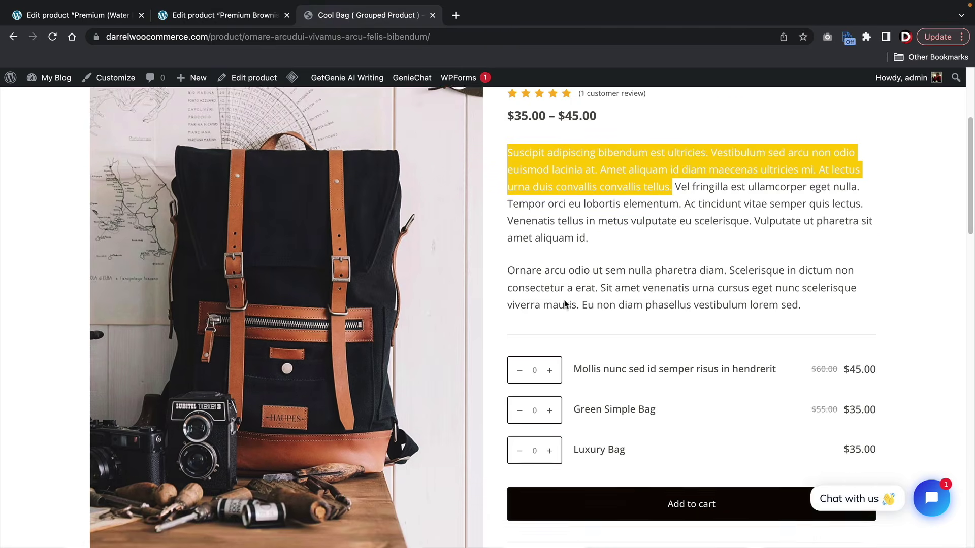
pyautogui.scroll(-1, 565, 304)
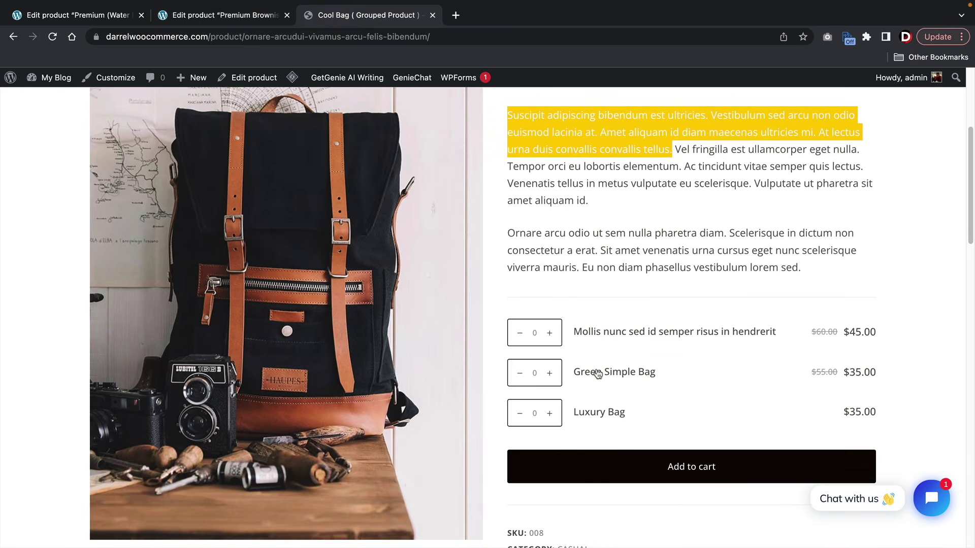
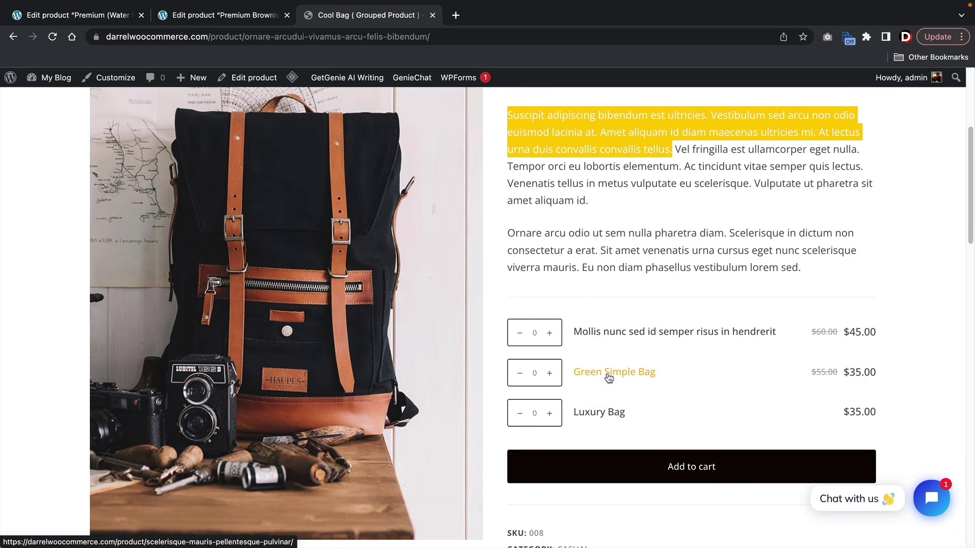
# - Clear the leftover text selection in the example product's description
pyautogui.scroll(3, 605, 196)
pyautogui.click(530, 227)
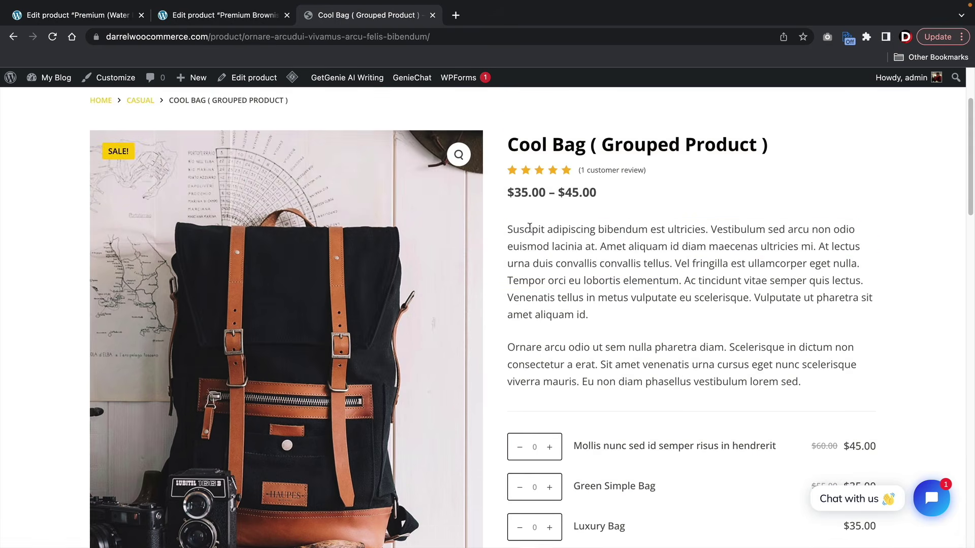
pyautogui.moveTo(508, 223); pyautogui.dragTo(801, 382)
pyautogui.click(739, 348)
# - View the live Premium Brownish Black Bag page and review its Base Version and Premium (Water Proof) items
pyautogui.click(249, 15)
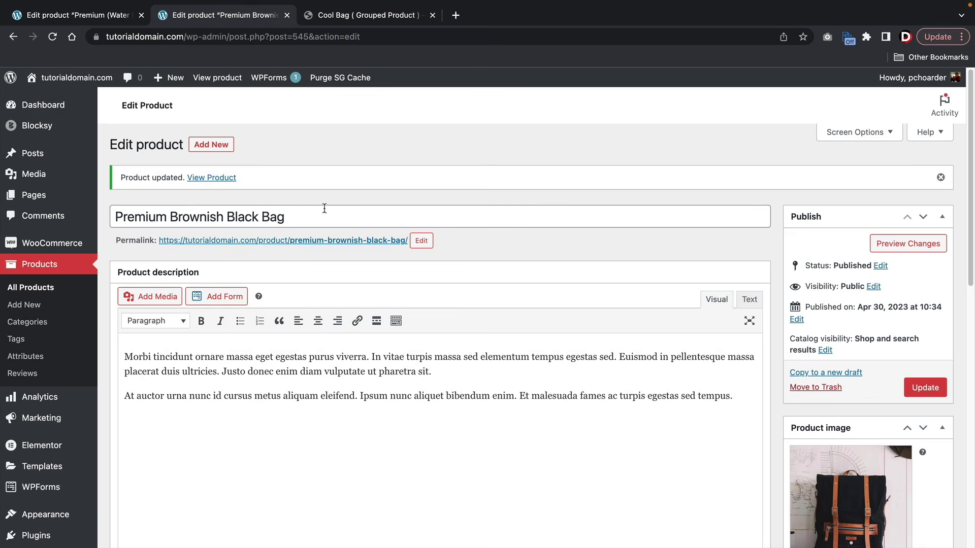
pyautogui.click(223, 78)
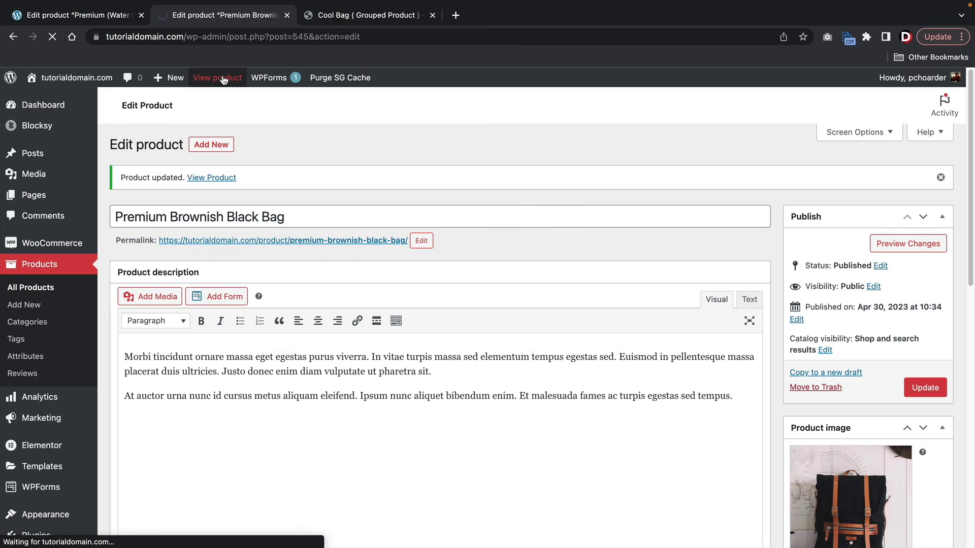
pyautogui.scroll(-3, 518, 198)
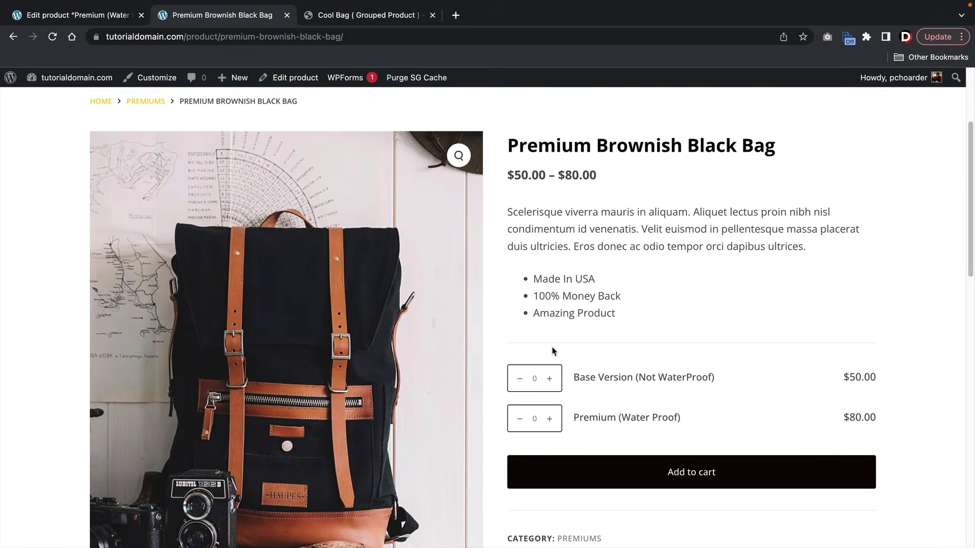
pyautogui.moveTo(596, 378); pyautogui.dragTo(717, 377)
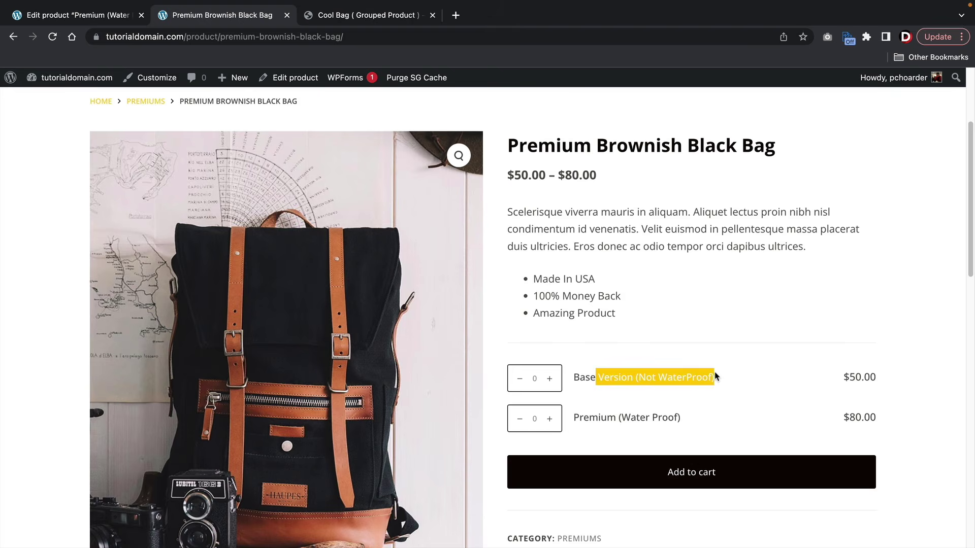
pyautogui.scroll(-2, 714, 376)
pyautogui.moveTo(579, 363); pyautogui.dragTo(693, 370)
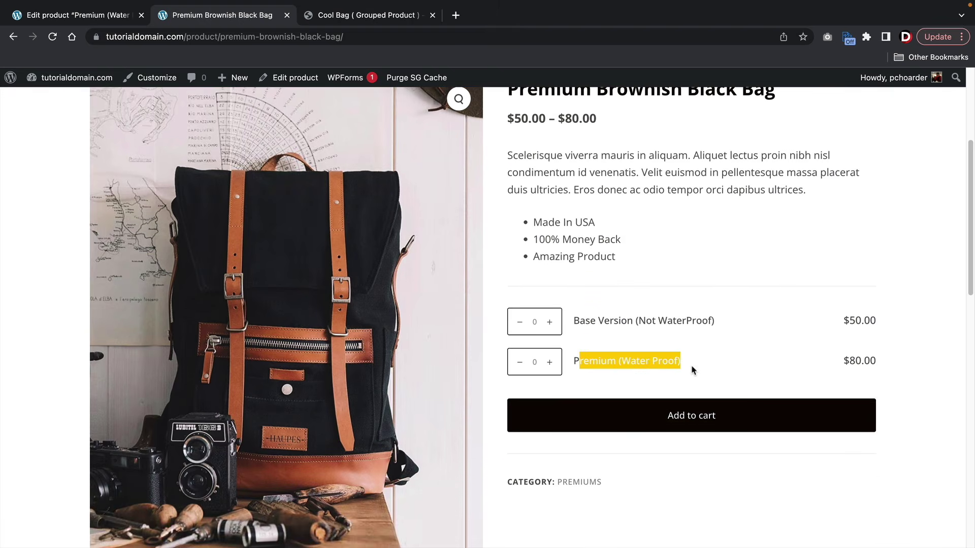
pyautogui.click(694, 370)
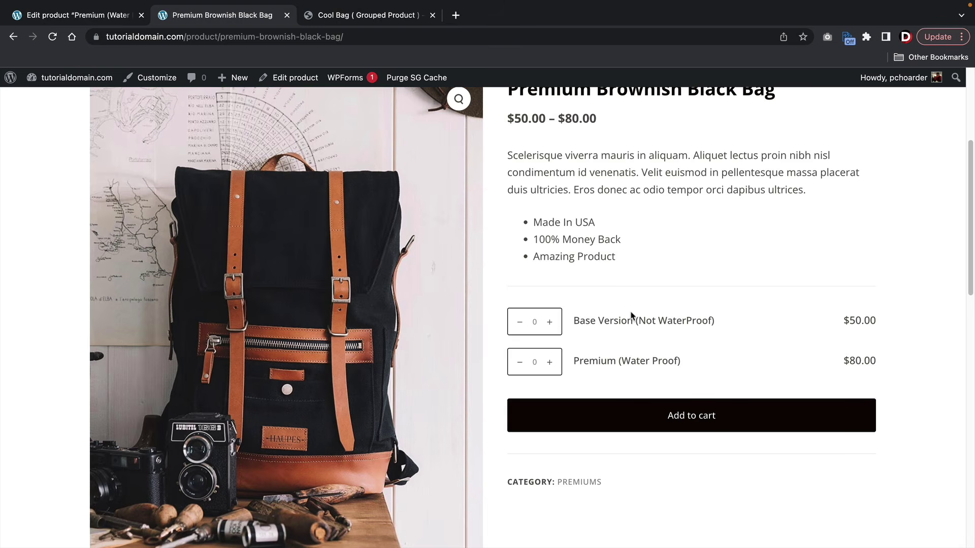
pyautogui.click(79, 17)
# - Start a new product named Ultra Bag (WaterProof + Speakers)
pyautogui.click(206, 150)
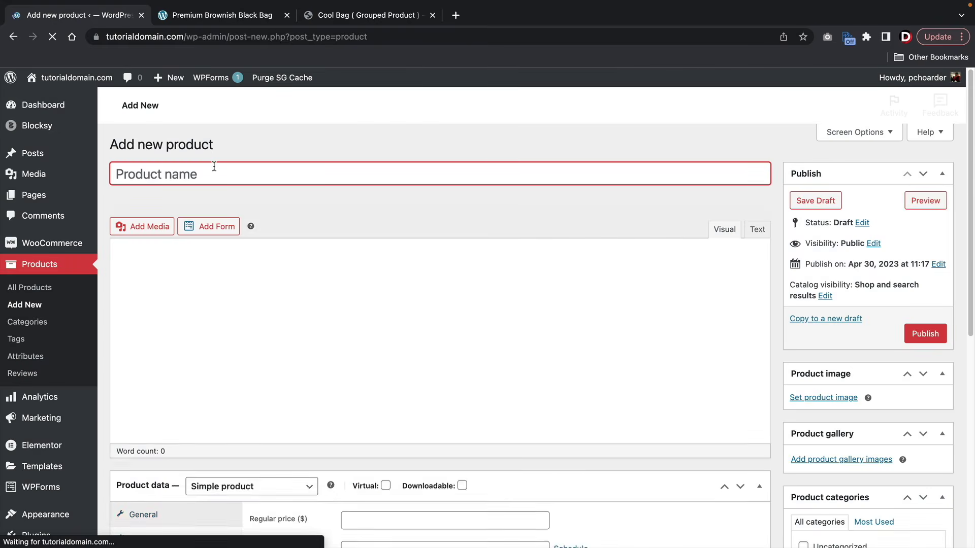
pyautogui.write('Ultra Bag )')
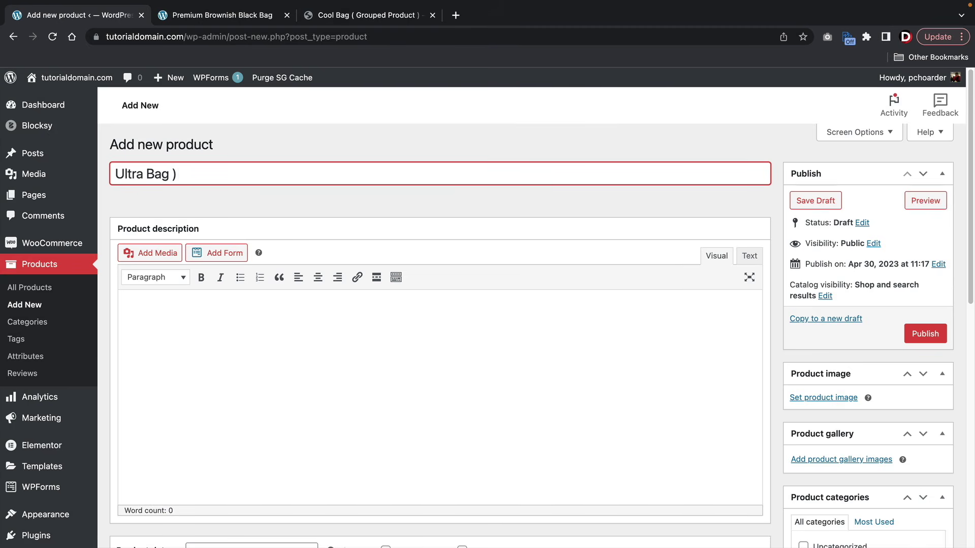
pyautogui.write('WaterP')
pyautogui.press('BackSpace')
pyautogui.press('BackSpace')
pyautogui.press('BackSpace')
pyautogui.press('BackSpace')
pyautogui.write('(WaterProof + S')
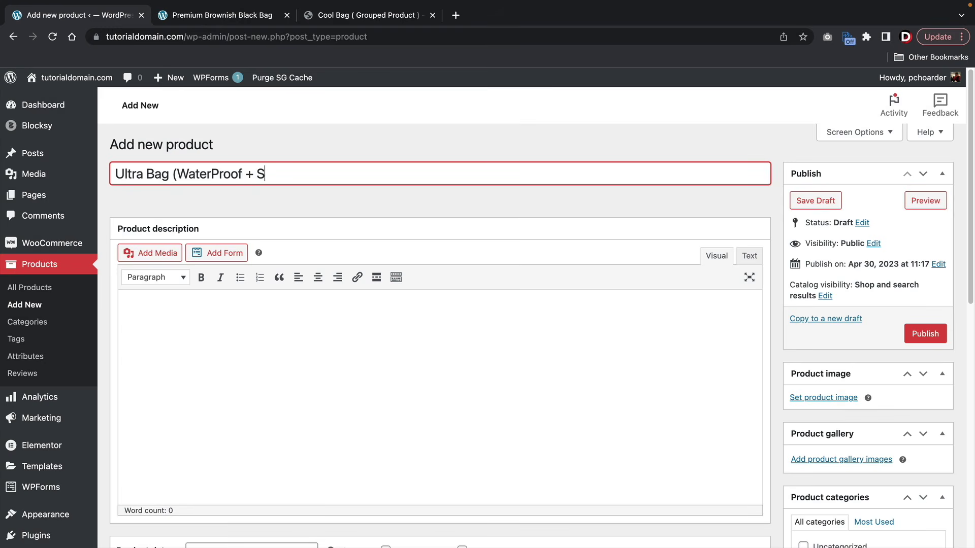
pyautogui.write('peakers)')
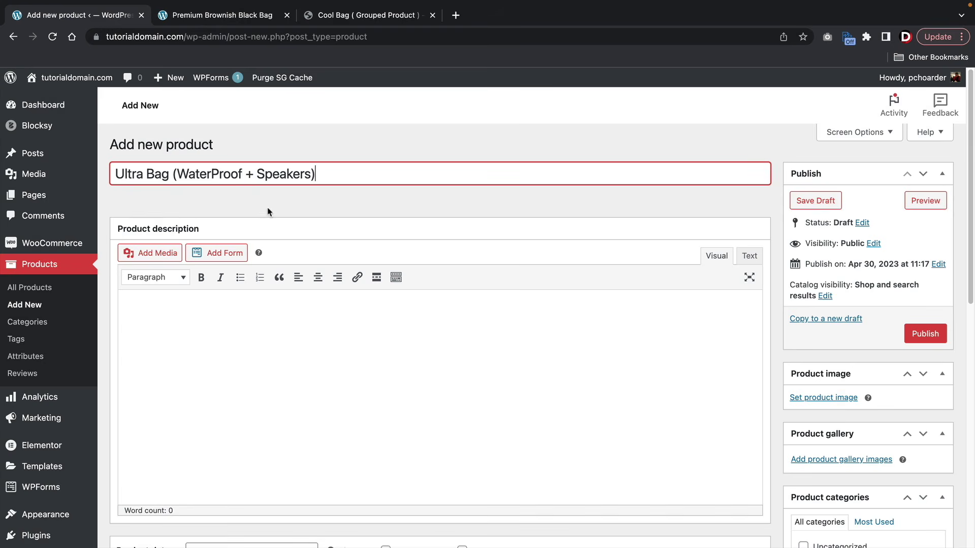
# - Set its catalog visibility to Hidden, give it a regular price of 200, and publish it
pyautogui.click(824, 296)
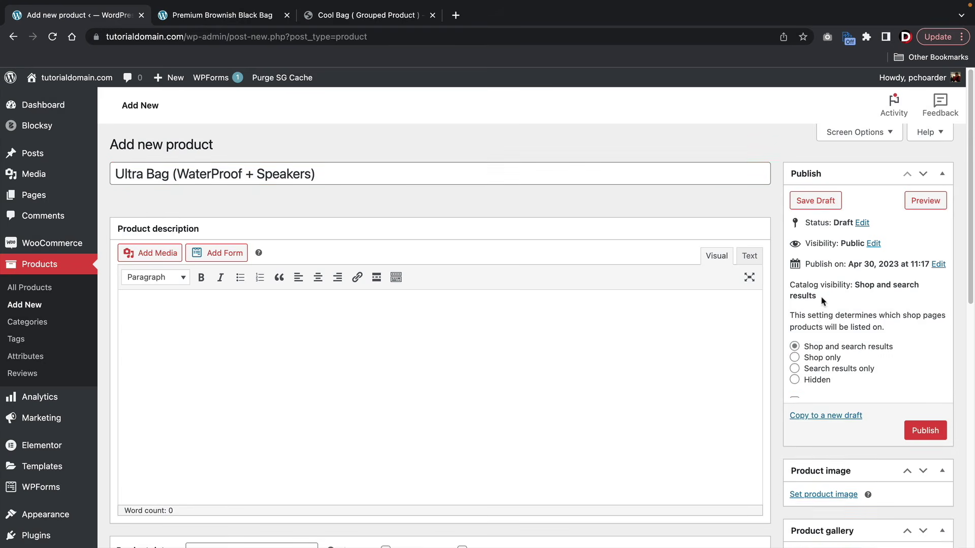
pyautogui.click(811, 379)
pyautogui.click(798, 425)
pyautogui.scroll(-7, 418, 266)
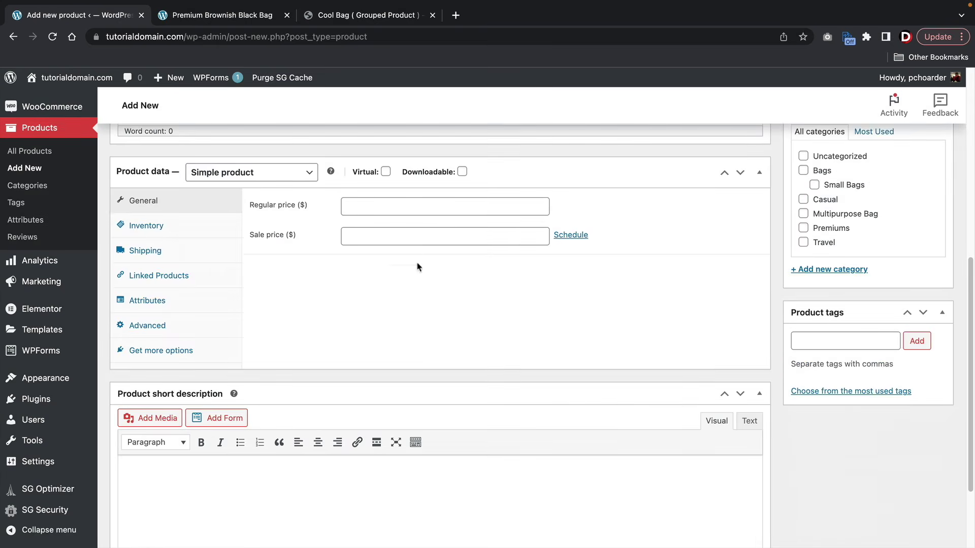
pyautogui.click(410, 204)
pyautogui.write('200')
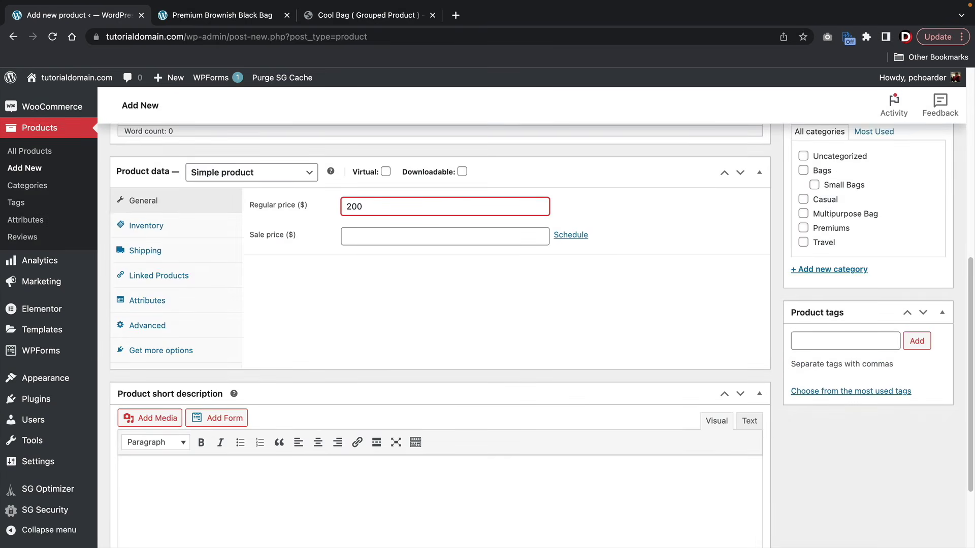
pyautogui.scroll(5, 514, 349)
pyautogui.click(916, 214)
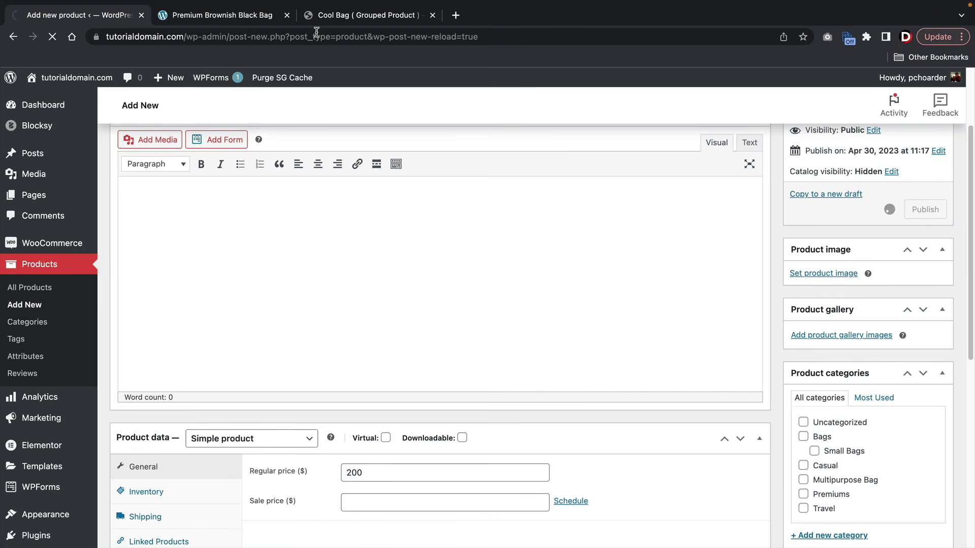
pyautogui.click(222, 15)
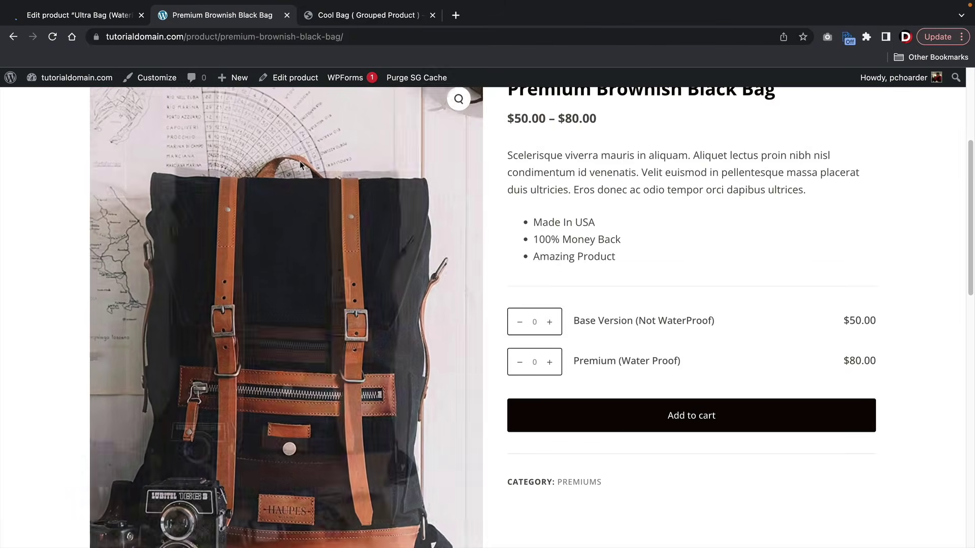
# - Add Ultra Bag to Premium Brownish Black Bag's grouped products via the 'ultra' search
pyautogui.click(302, 79)
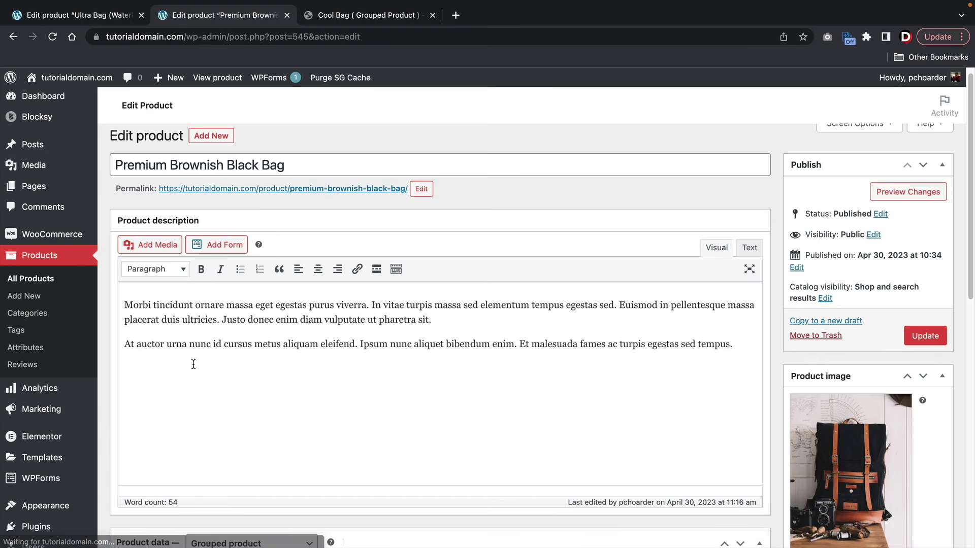
pyautogui.scroll(-5, 194, 364)
pyautogui.click(192, 364)
pyautogui.click(416, 379)
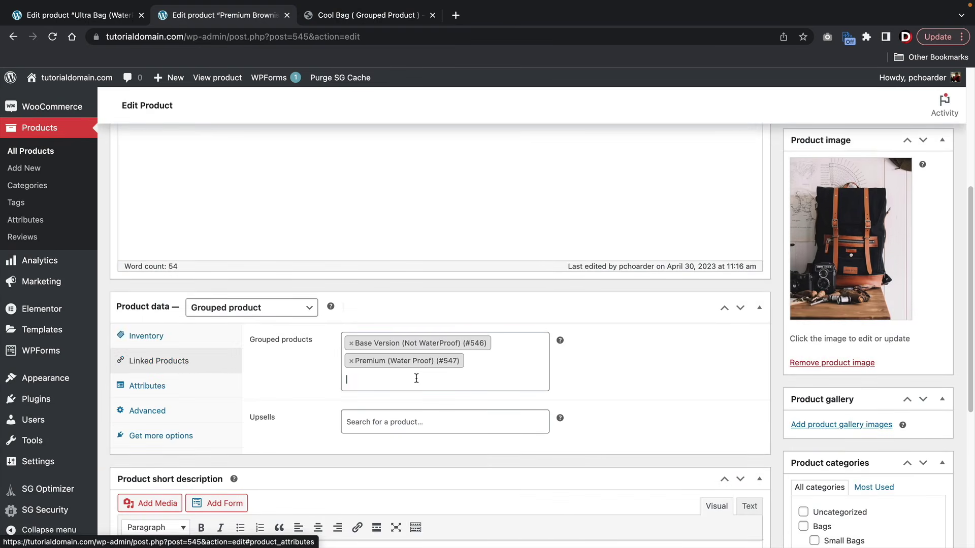
pyautogui.write('ultra')
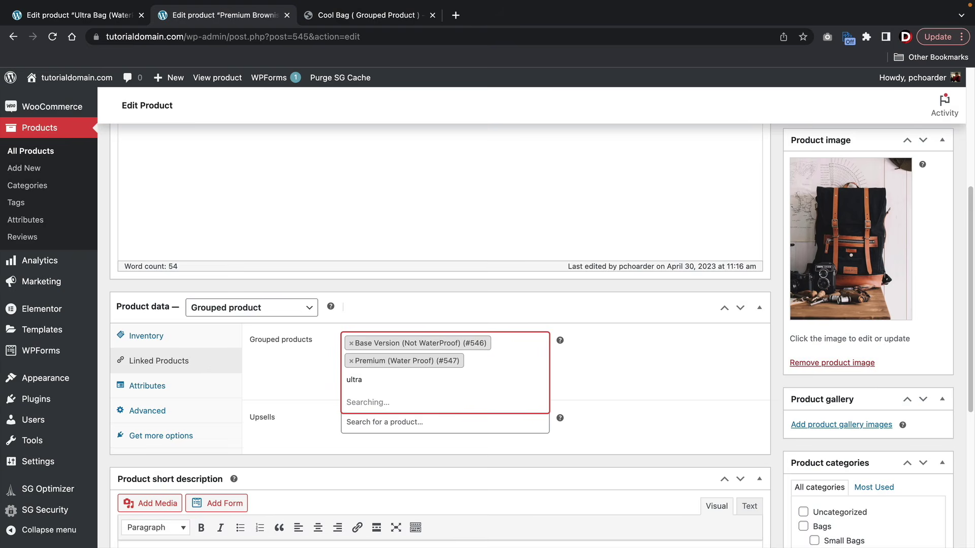
pyautogui.click(914, 346)
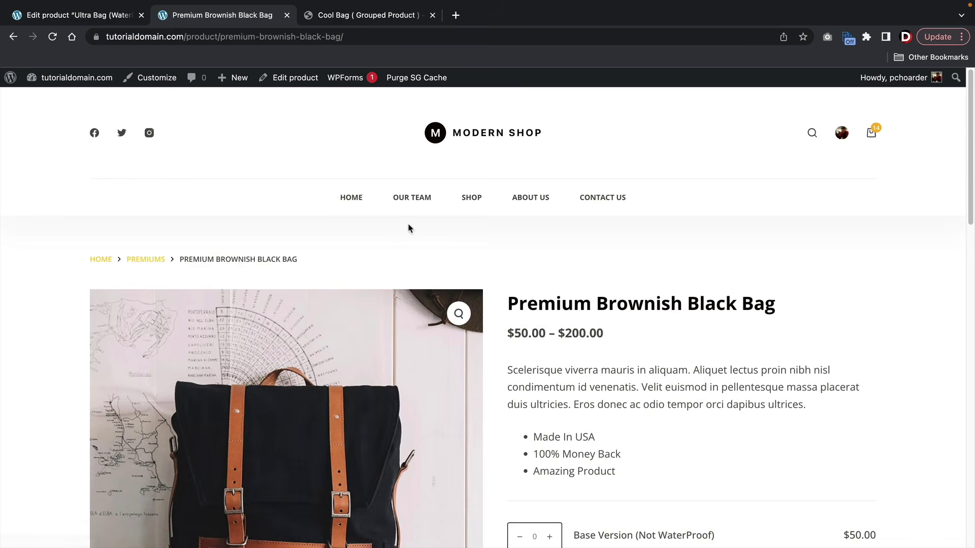
# - Review the live page's three grouped items, including the new $200 Ultra Bag
pyautogui.scroll(-5, 460, 232)
pyautogui.scroll(1, 459, 232)
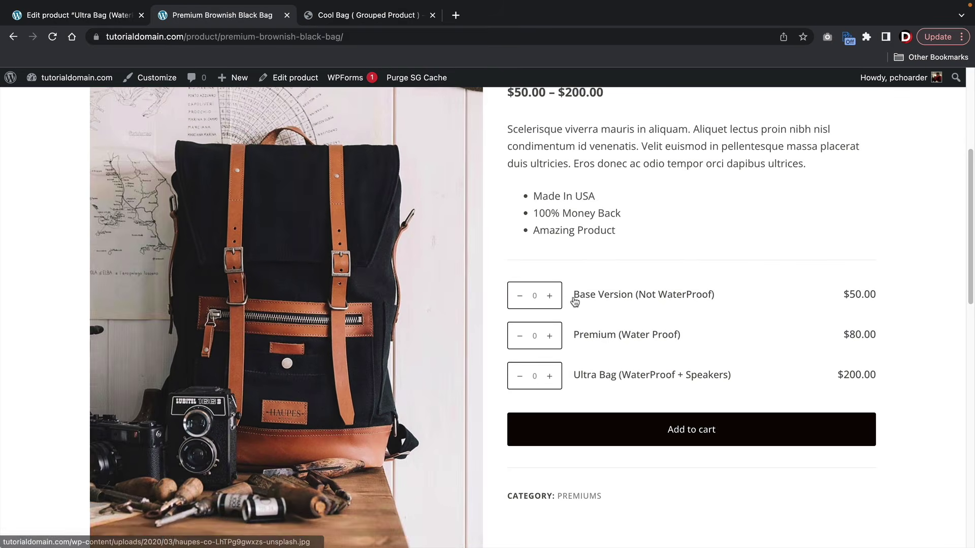
pyautogui.moveTo(574, 296); pyautogui.dragTo(702, 295)
pyautogui.moveTo(597, 336); pyautogui.dragTo(687, 335)
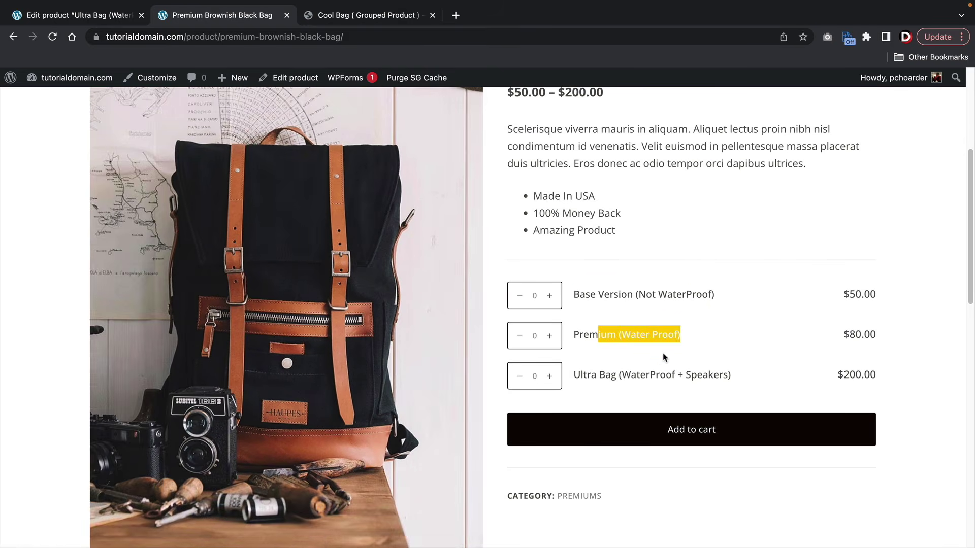
pyautogui.moveTo(583, 381); pyautogui.dragTo(727, 386)
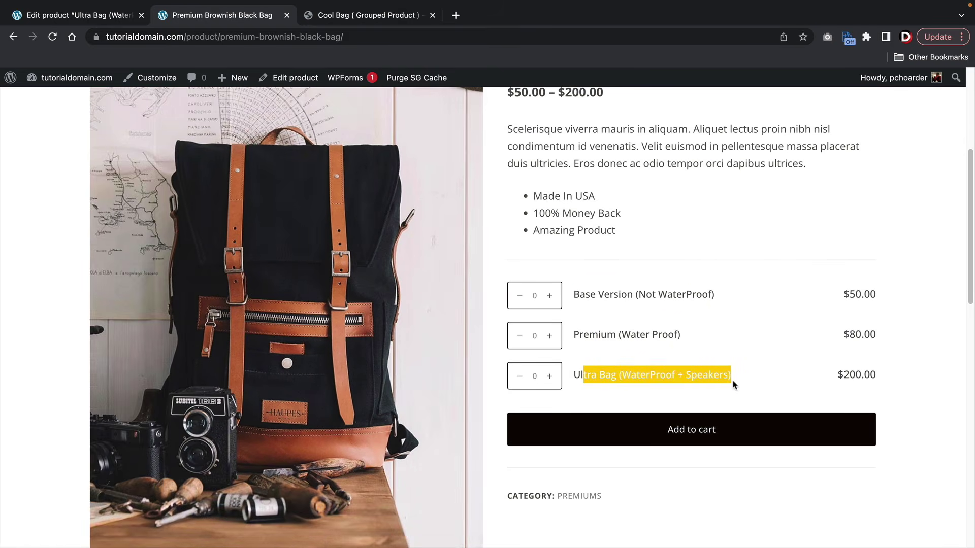
pyautogui.click(740, 384)
pyautogui.scroll(2, 739, 384)
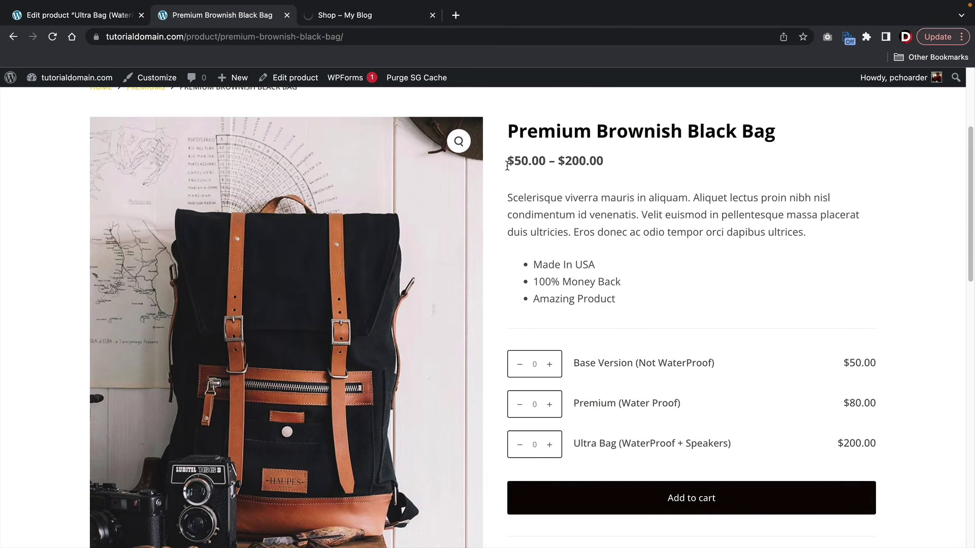
# - Scroll through the Brown Bag (Affiliate Product) demo page
pyautogui.click(401, 20)
pyautogui.scroll(-2, 616, 299)
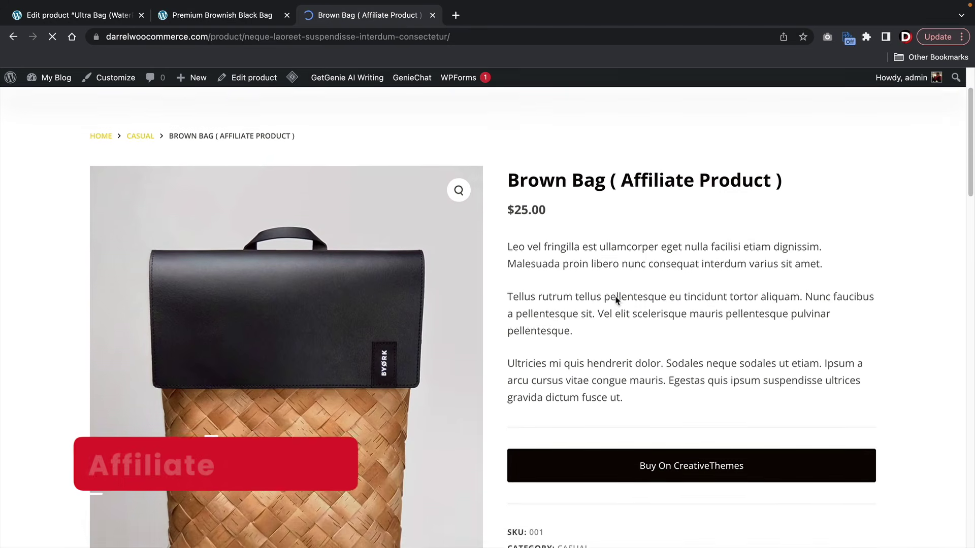
pyautogui.scroll(-2, 616, 300)
pyautogui.scroll(1, 617, 300)
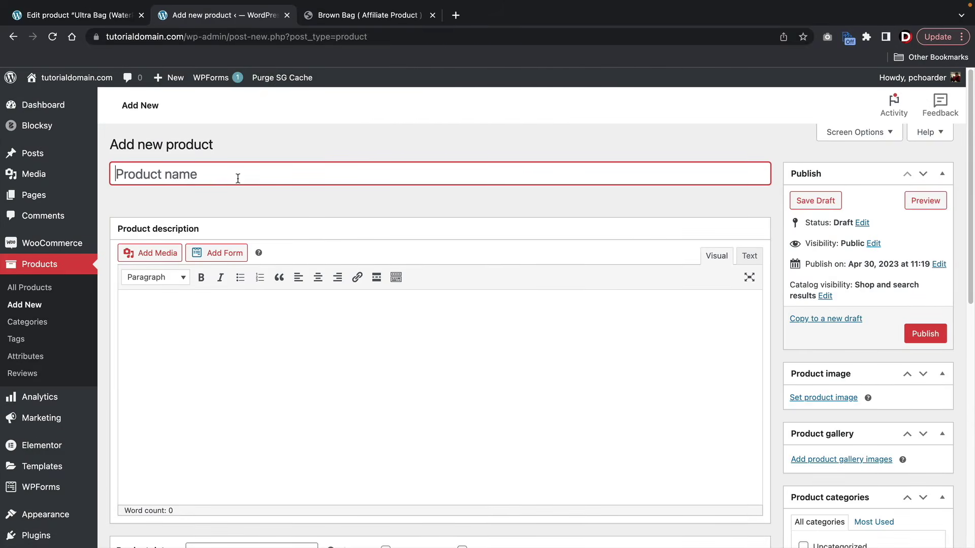
# - Name the new product Getaway Bag and copy the Brown Bag's two description paragraphs
pyautogui.write('Getaway Bag')
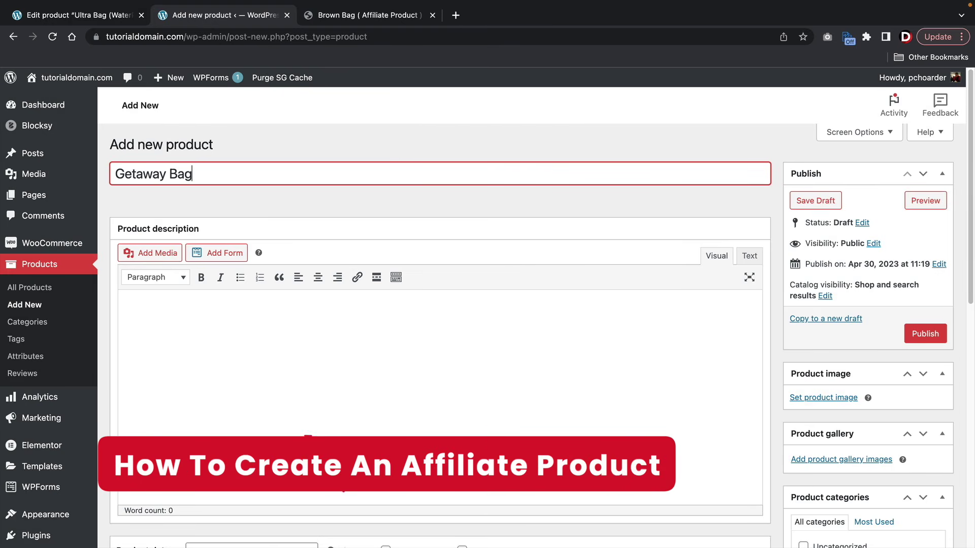
pyautogui.press('Tab')
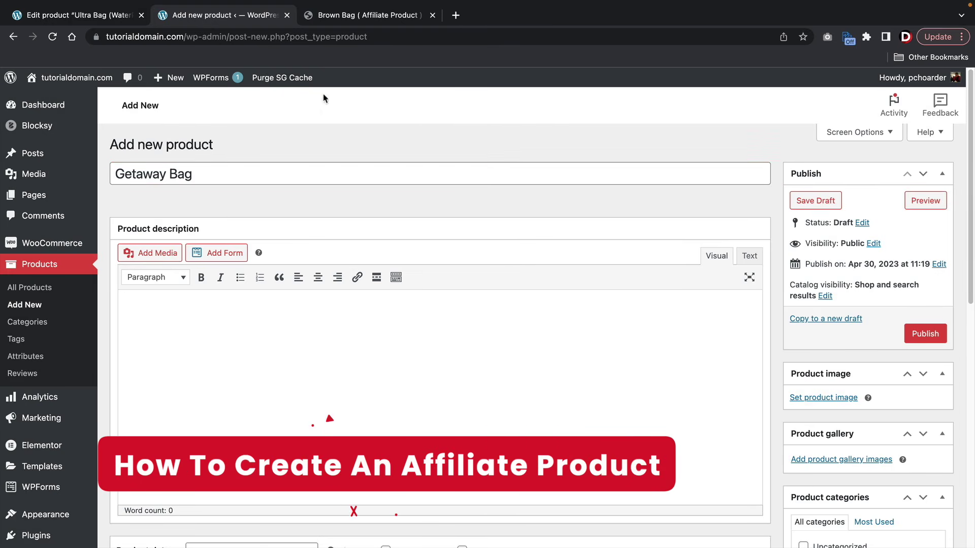
pyautogui.click(355, 16)
pyautogui.moveTo(589, 302); pyautogui.dragTo(508, 217)
pyautogui.rightClick(509, 217)
pyautogui.click(526, 246)
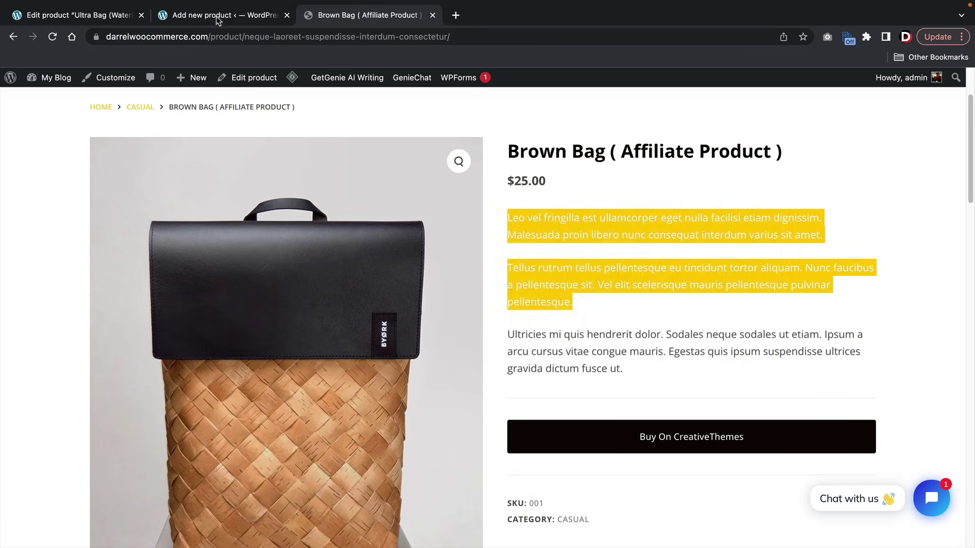
# - Paste the paragraphs into both descriptions and set the type to External/Affiliate product
pyautogui.click(219, 15)
pyautogui.rightClick(139, 316)
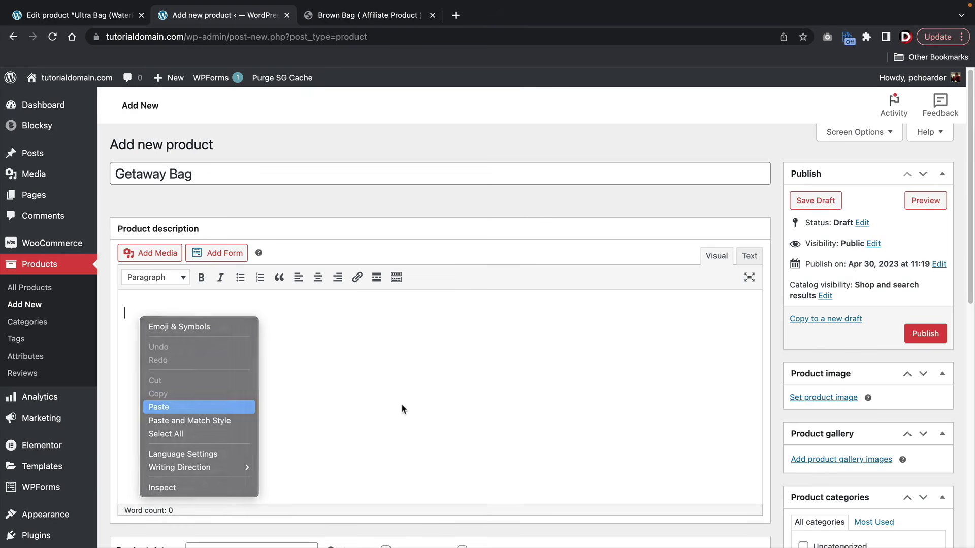
pyautogui.click(159, 407)
pyautogui.scroll(-7, 413, 418)
pyautogui.rightClick(140, 406)
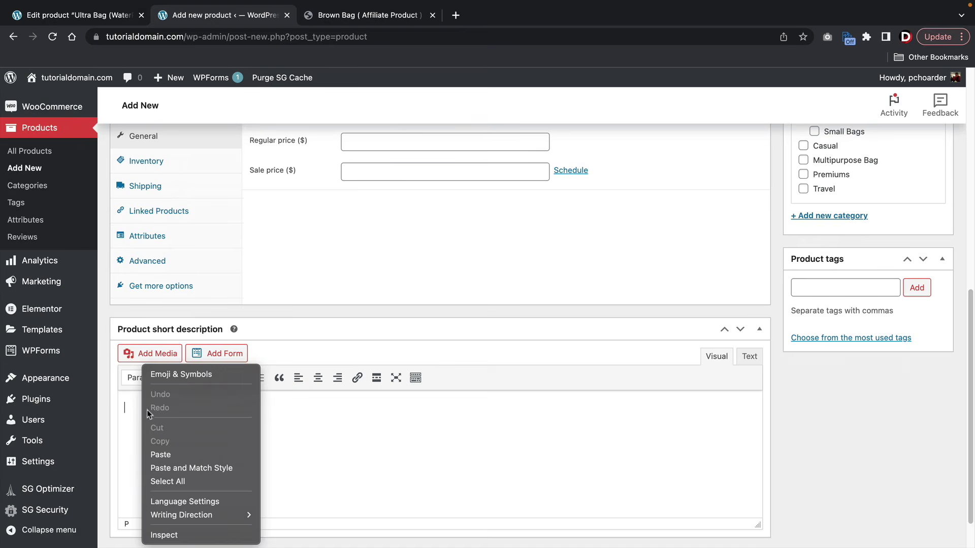
pyautogui.click(171, 452)
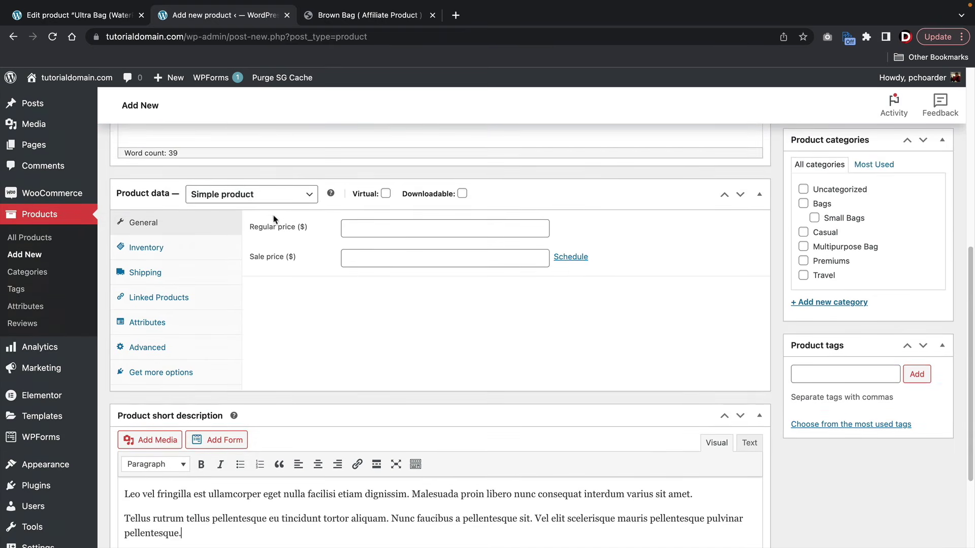
pyautogui.click(239, 194)
pyautogui.click(258, 224)
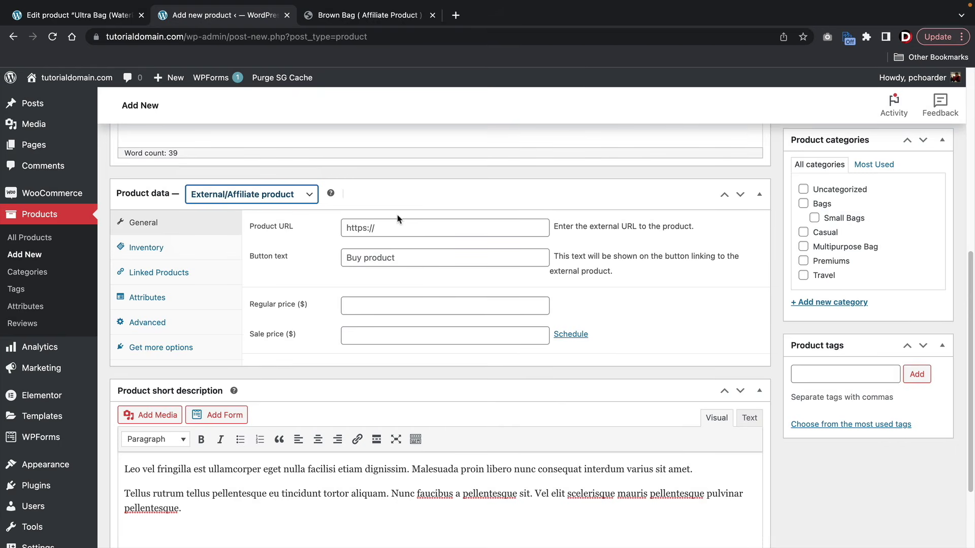
# - Set the product URL to the darrelwilson.com/blocksy link, button text 'Buy Product', and regular price 150
pyautogui.click(399, 227)
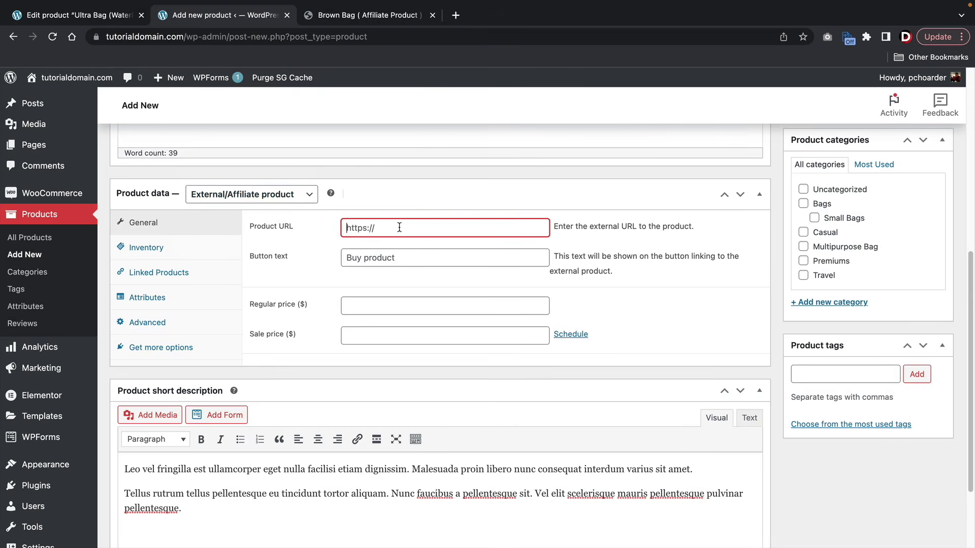
pyautogui.write('https:///www')
pyautogui.press('BackSpace')
pyautogui.press('BackSpace')
pyautogui.write('/www.darrelwilson.com/blocksy')
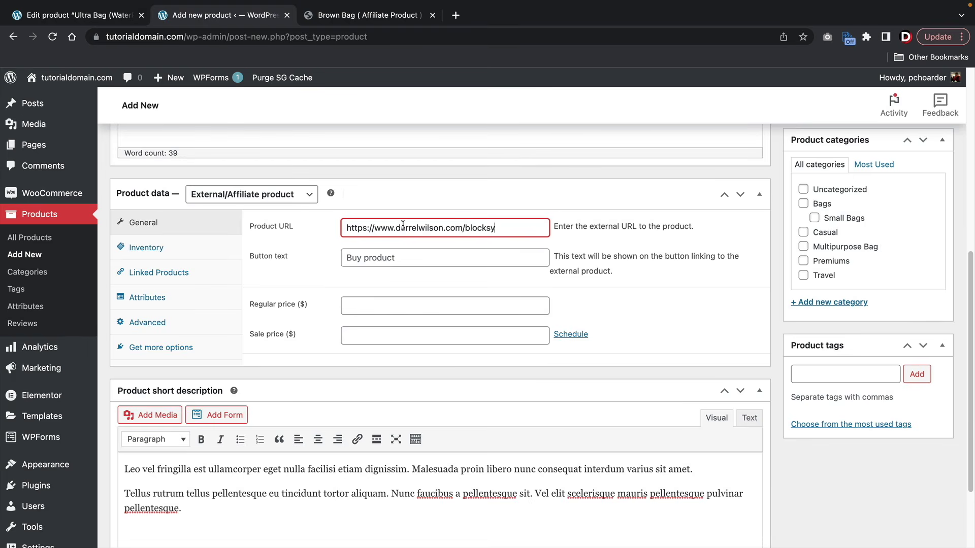
pyautogui.click(499, 252)
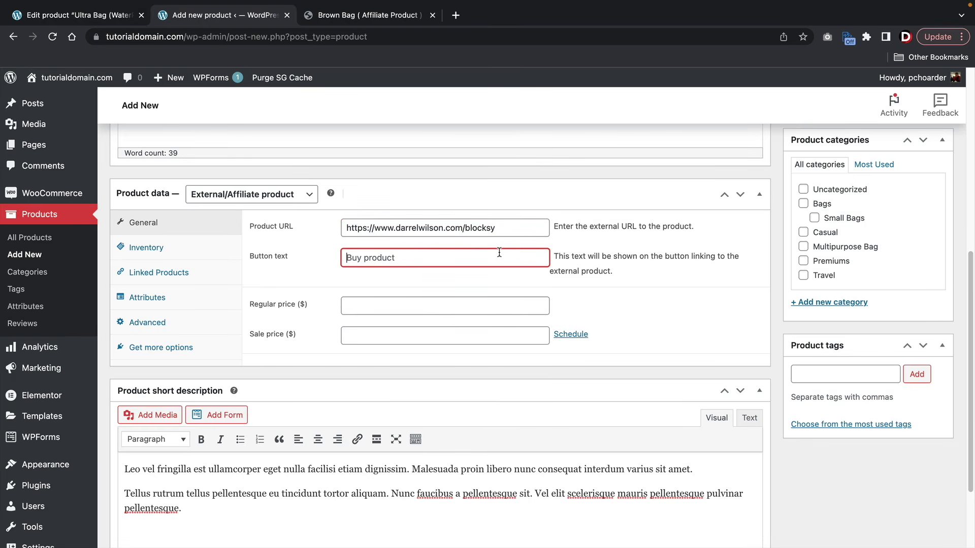
pyautogui.write('Buy Product')
pyautogui.press('Tab')
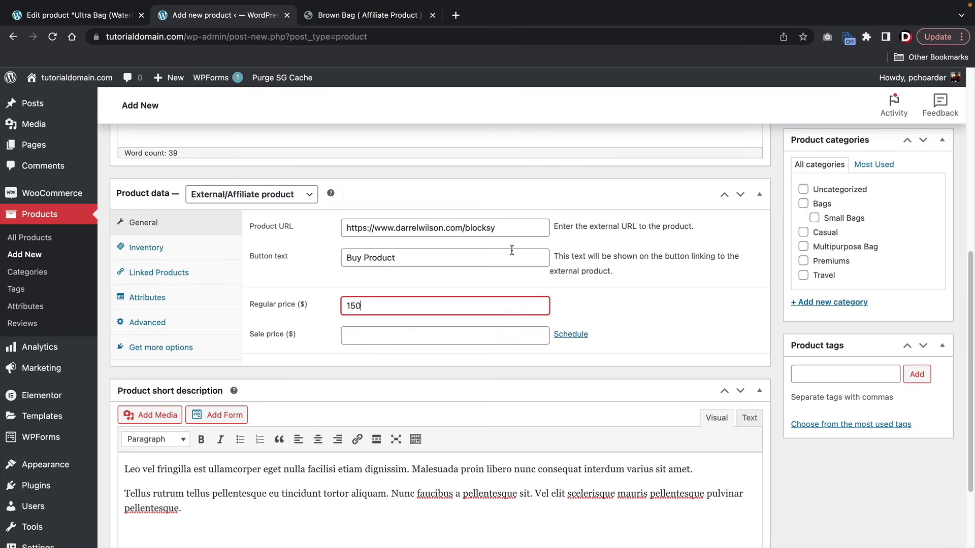
pyautogui.scroll(2, 827, 260)
pyautogui.scroll(5, 828, 303)
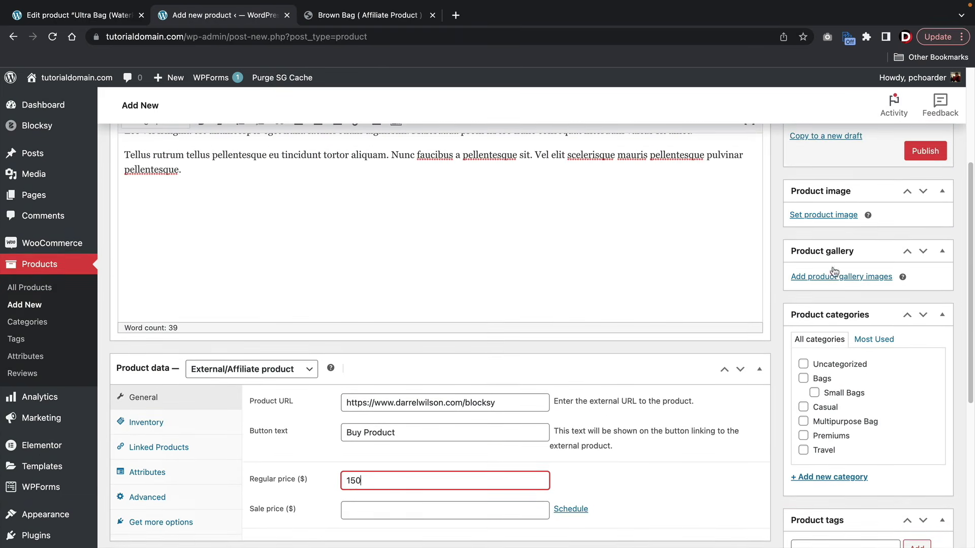
# - Set the red backpack photo from the Media Library as the product image
pyautogui.click(826, 214)
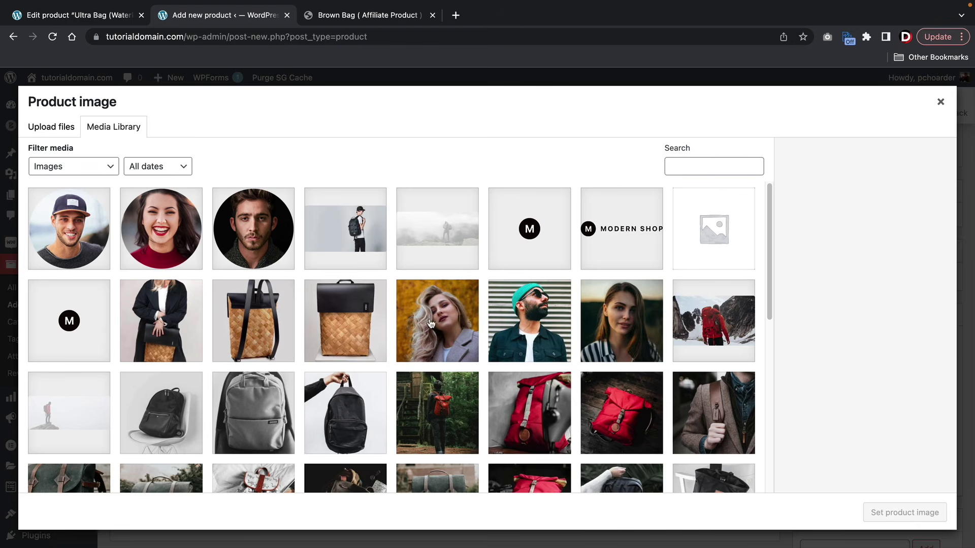
pyautogui.scroll(-4, 424, 366)
pyautogui.click(529, 311)
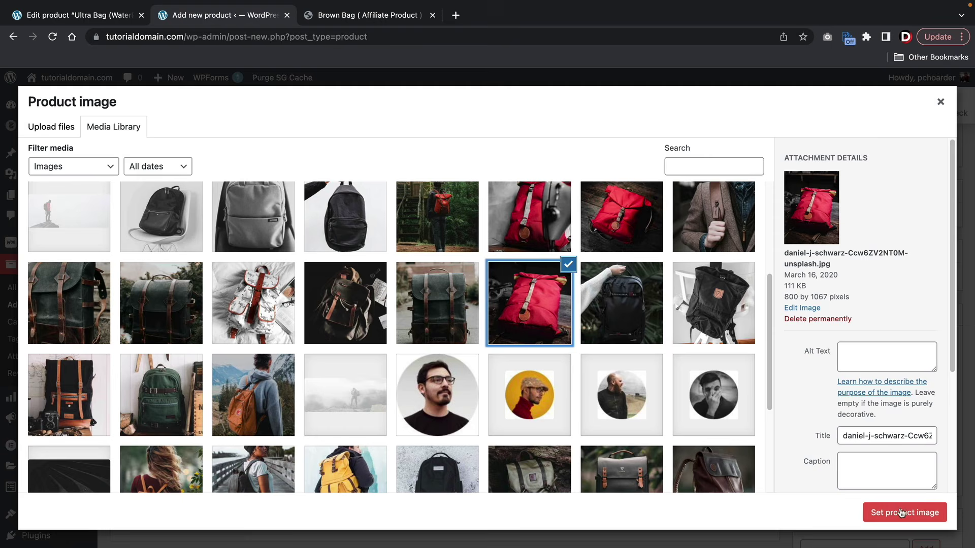
pyautogui.click(901, 513)
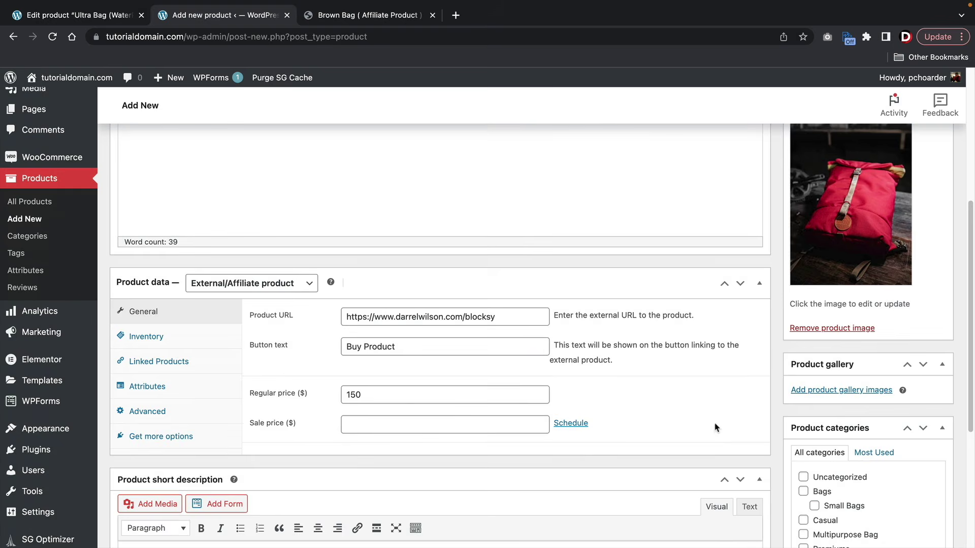
# - Double-check the product URL, then publish the Getaway Bag
pyautogui.scroll(4, 713, 426)
pyautogui.scroll(1, 698, 415)
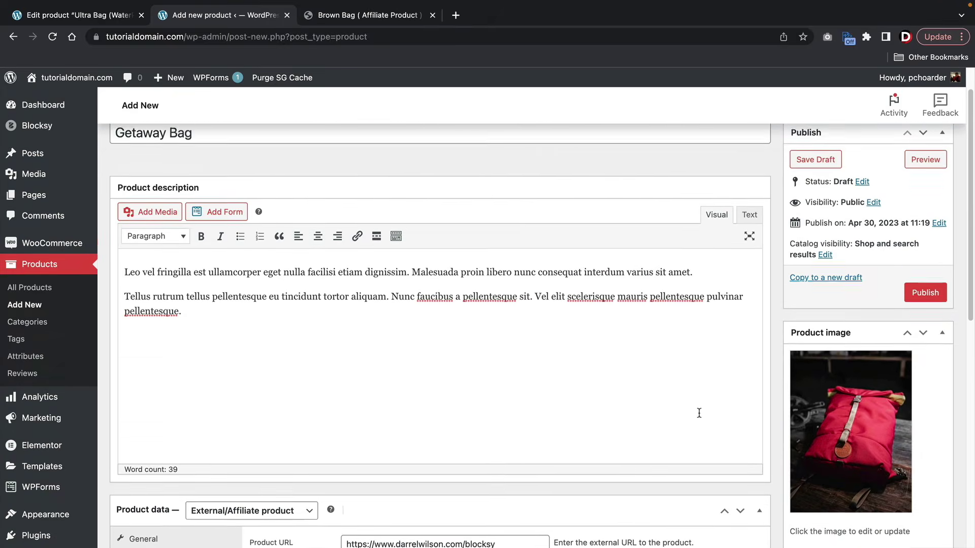
pyautogui.scroll(-4, 325, 330)
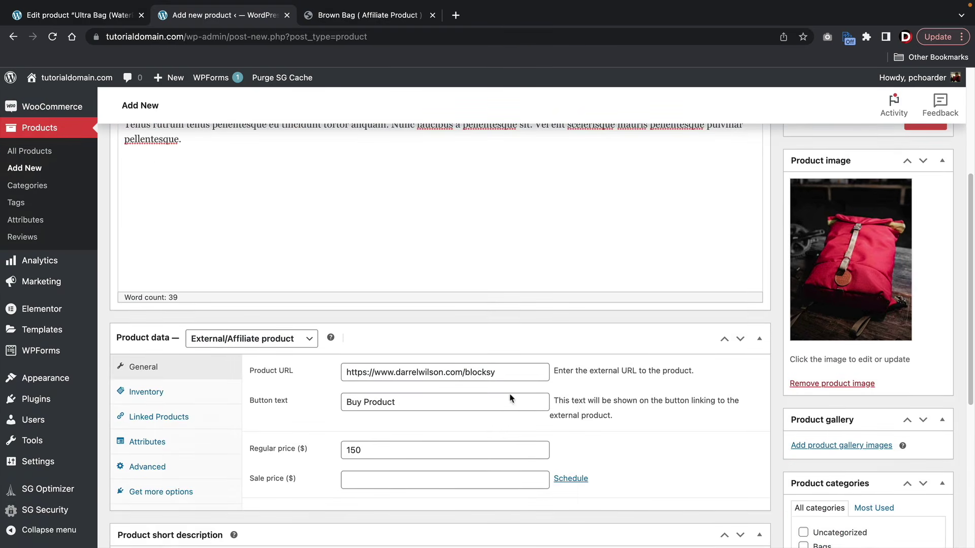
pyautogui.moveTo(508, 372); pyautogui.dragTo(340, 383)
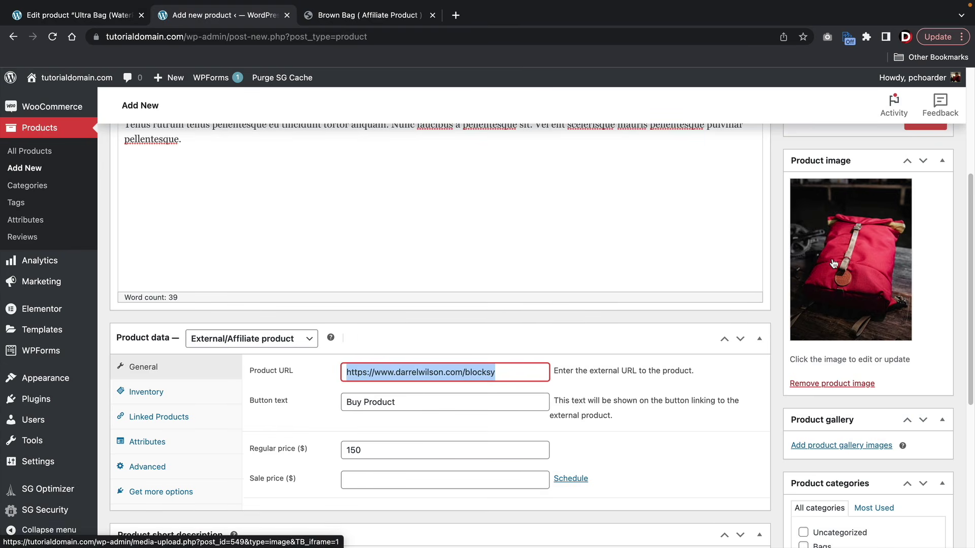
pyautogui.scroll(5, 833, 263)
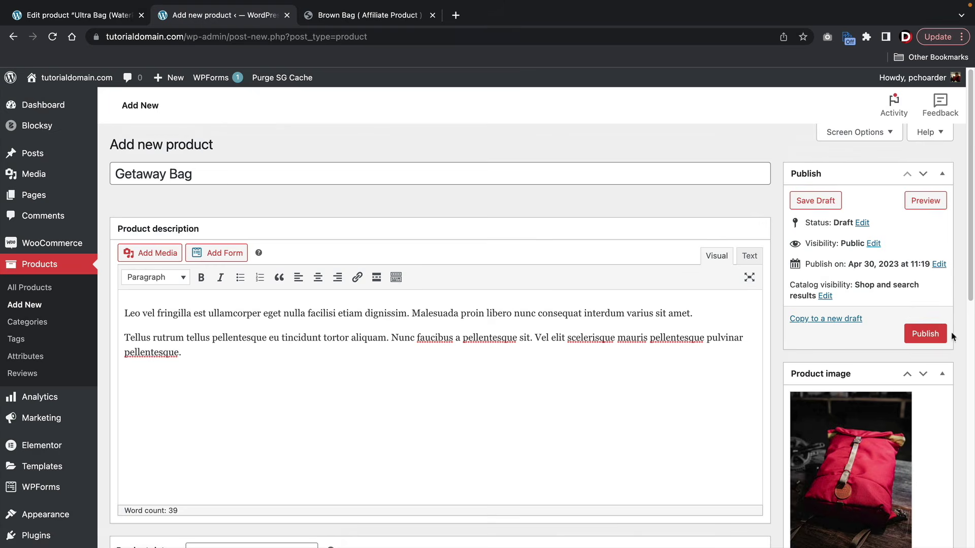
pyautogui.click(938, 334)
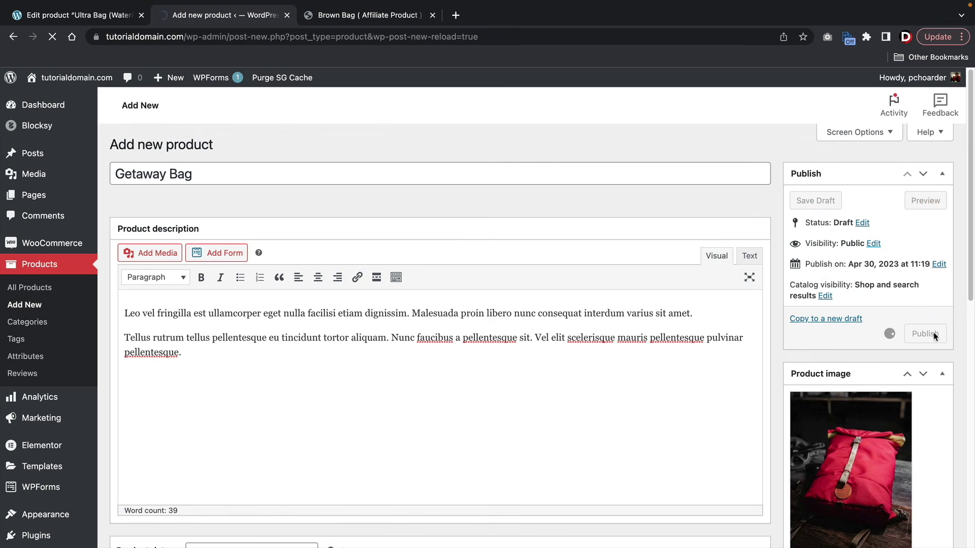
# - Open the live Getaway Bag page and follow its Buy Product button to Blocksy PRO
pyautogui.click(219, 82)
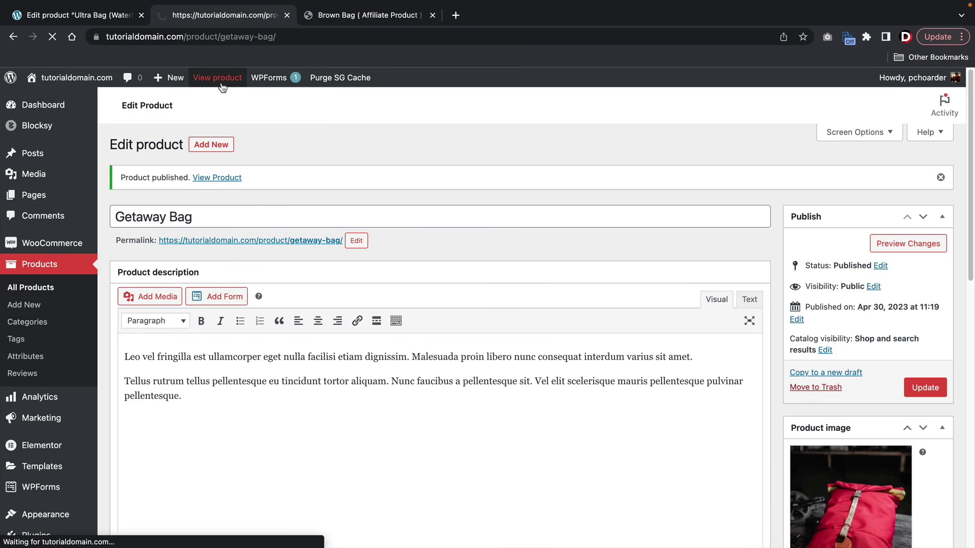
pyautogui.scroll(-2, 239, 241)
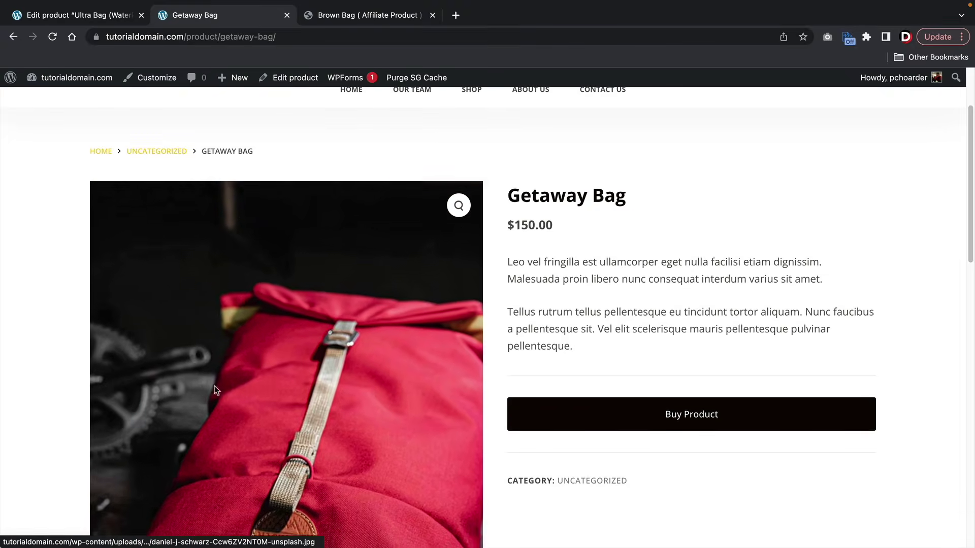
pyautogui.click(599, 422)
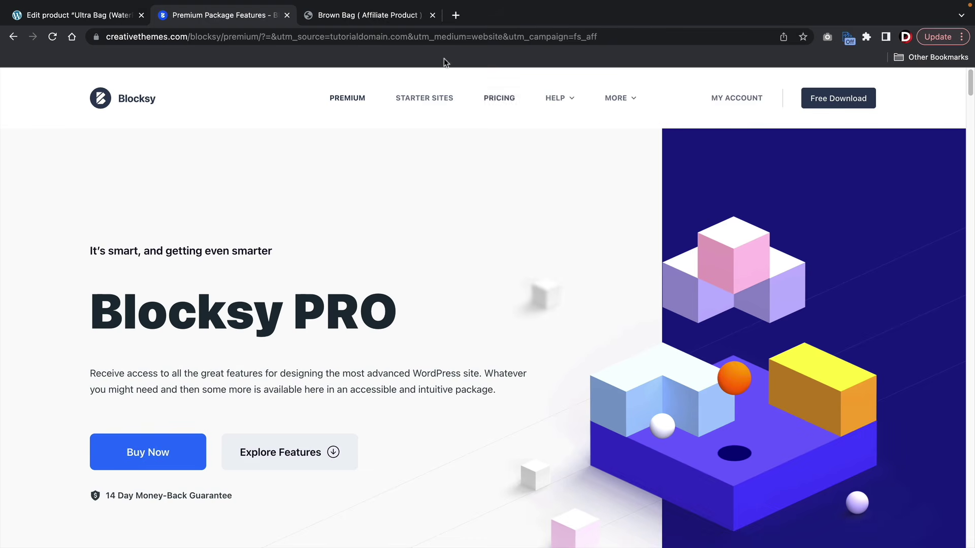
# - Inspect the affiliate link's utm tracking parameters, then return to the Getaway Bag page
pyautogui.moveTo(419, 36); pyautogui.dragTo(628, 40)
pyautogui.click(628, 40)
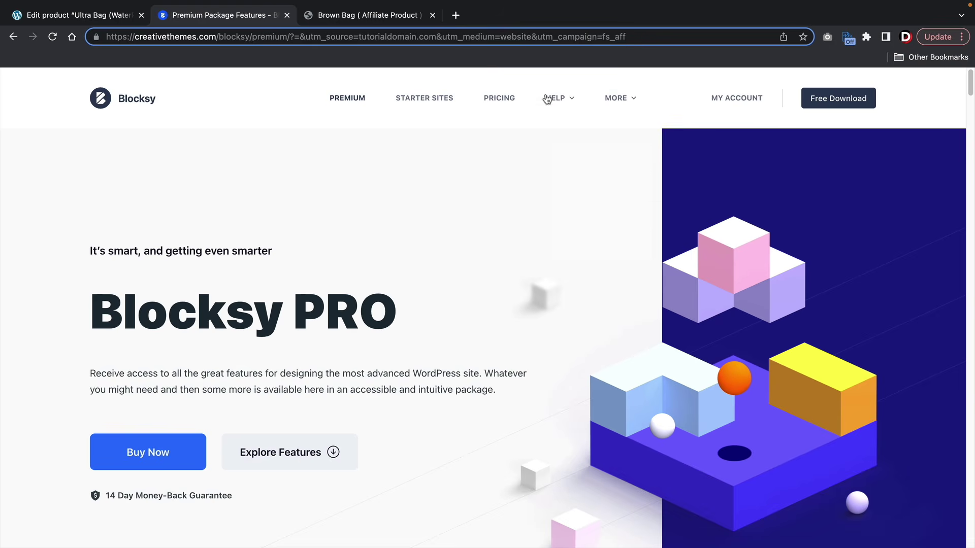
pyautogui.click(13, 38)
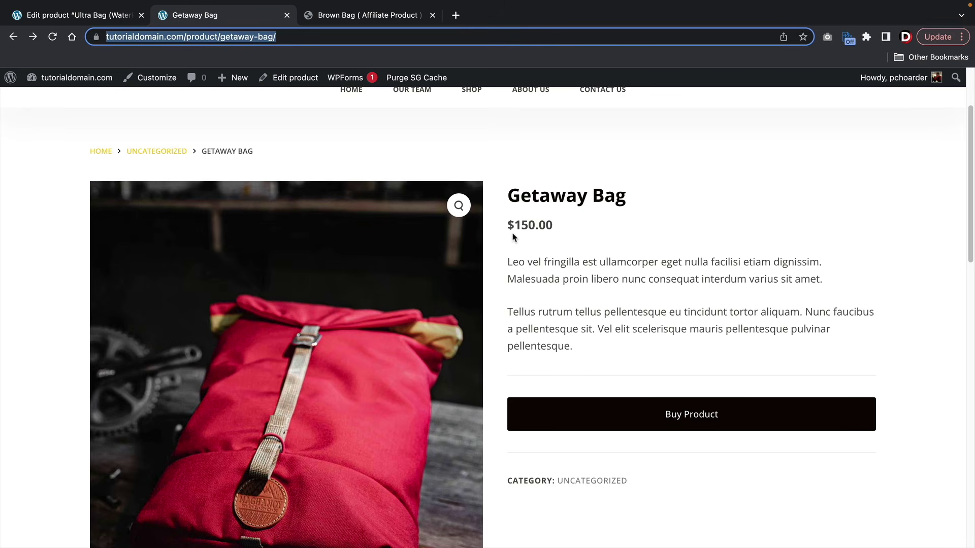
# - Start another new product titled Virtual Call
pyautogui.scroll(3, 513, 237)
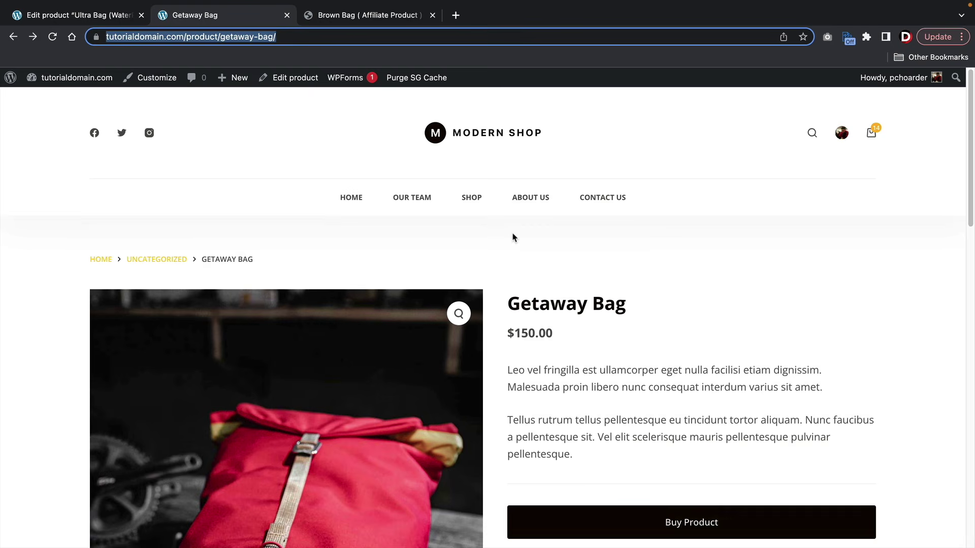
pyautogui.moveTo(234, 78)
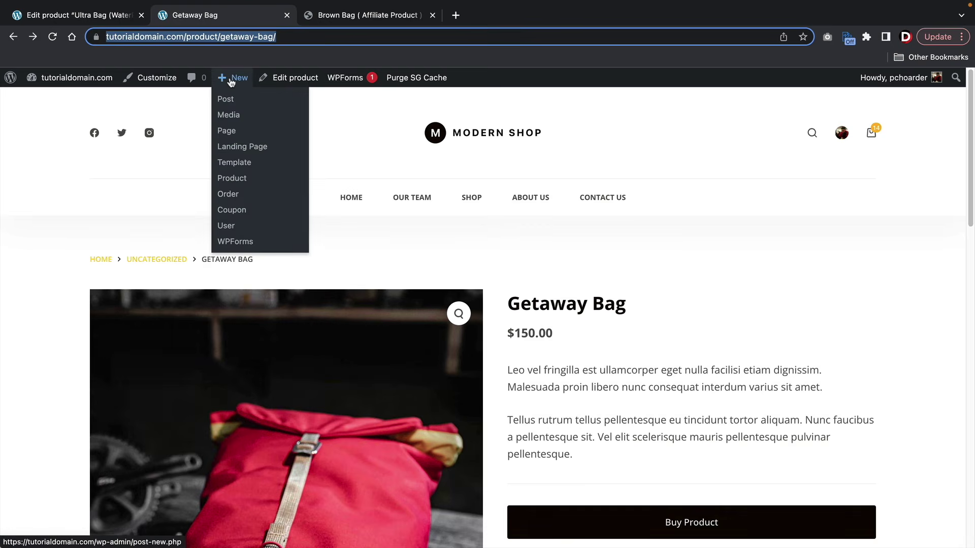
pyautogui.click(237, 180)
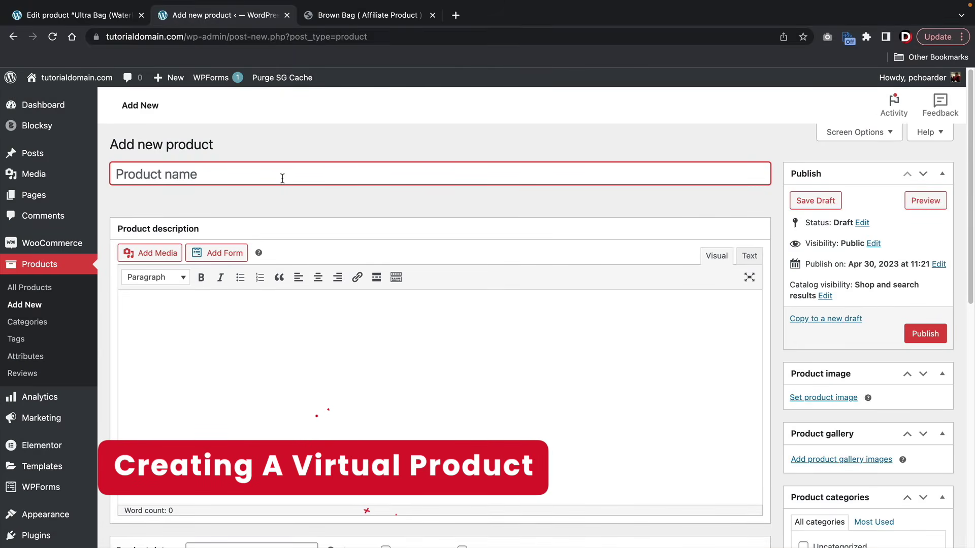
pyautogui.write('V')
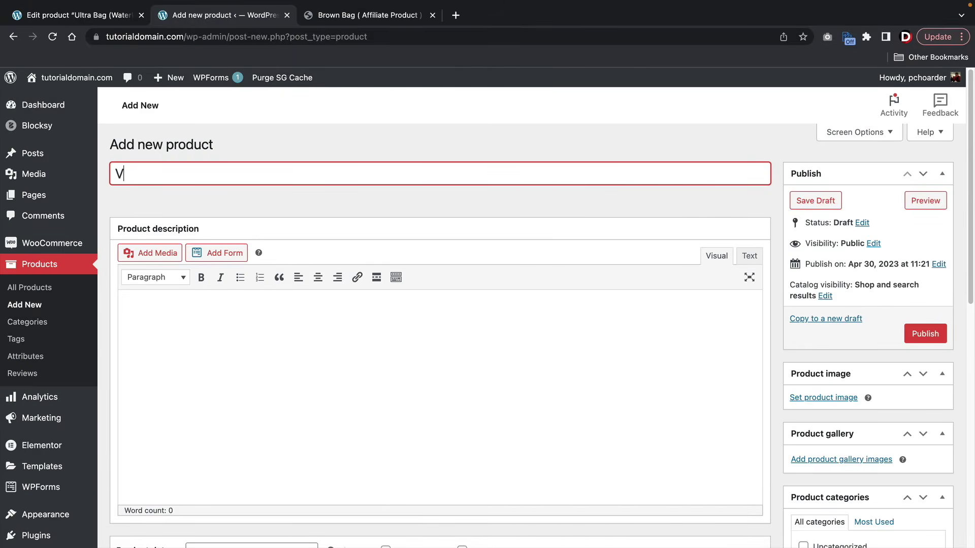
pyautogui.write('irtual Call')
# - Copy the Brown Bag description paragraphs and paste them into Virtual Call's description
pyautogui.scroll(-3, 279, 189)
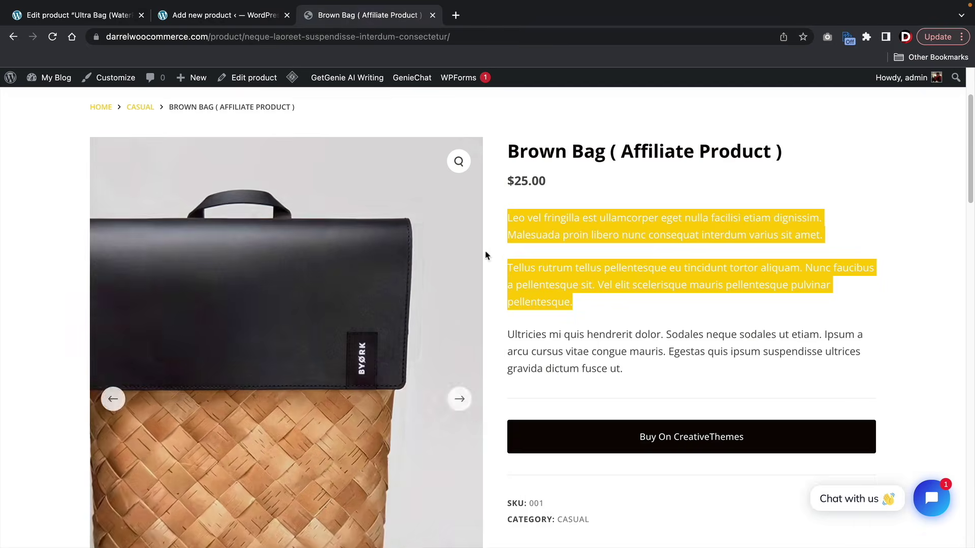
pyautogui.rightClick(537, 270)
pyautogui.click(551, 307)
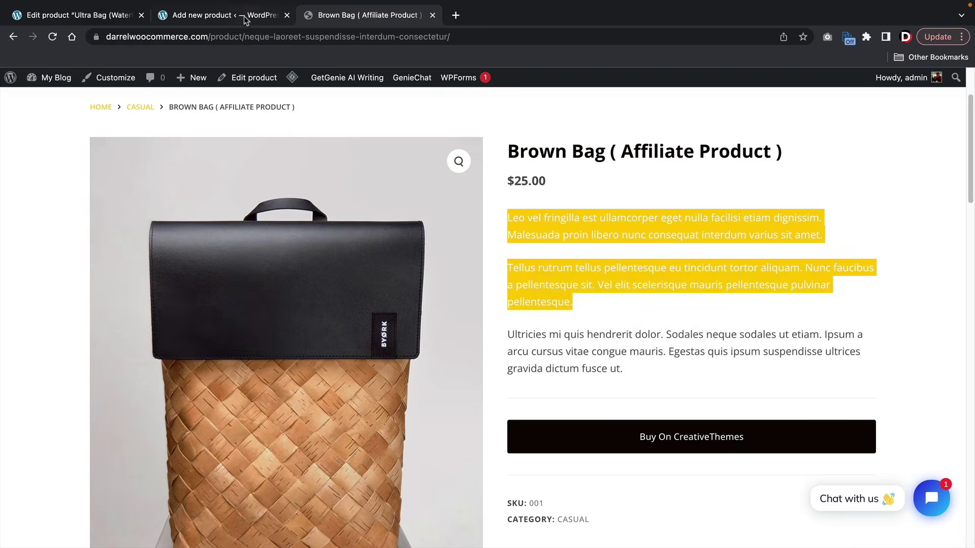
pyautogui.click(224, 15)
pyautogui.rightClick(140, 255)
pyautogui.click(128, 231)
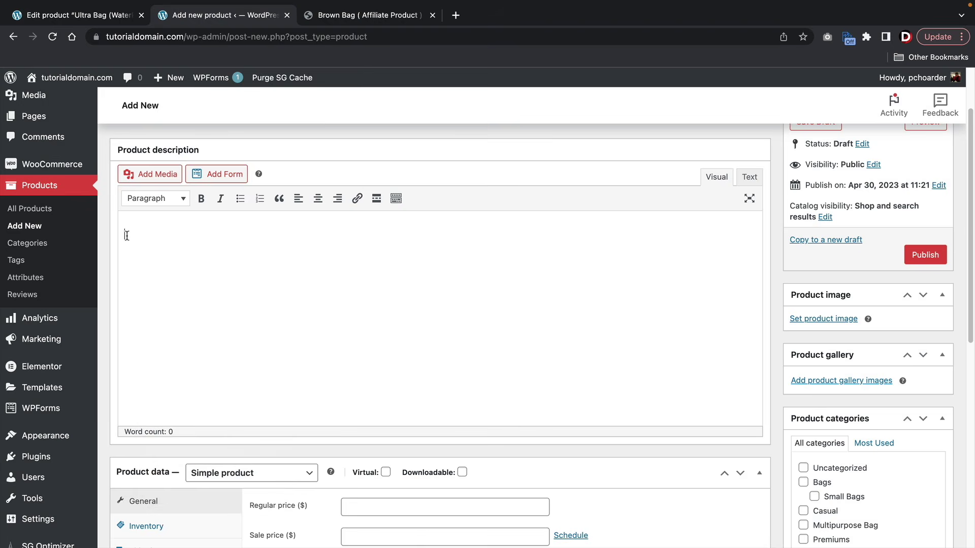
pyautogui.rightClick(128, 231)
pyautogui.click(173, 321)
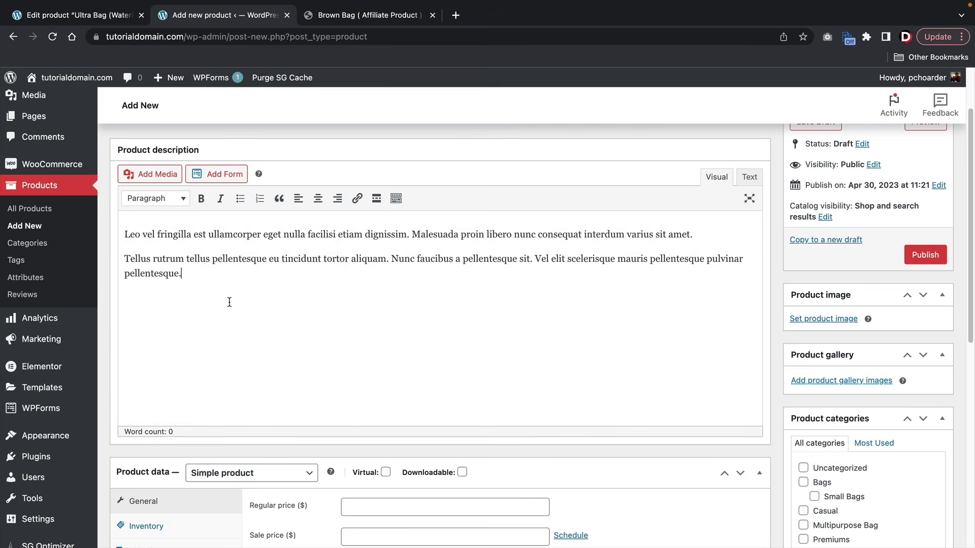
# - Leave the short description empty, dismissing its paste menu
pyautogui.scroll(-7, 228, 304)
pyautogui.rightClick(157, 366)
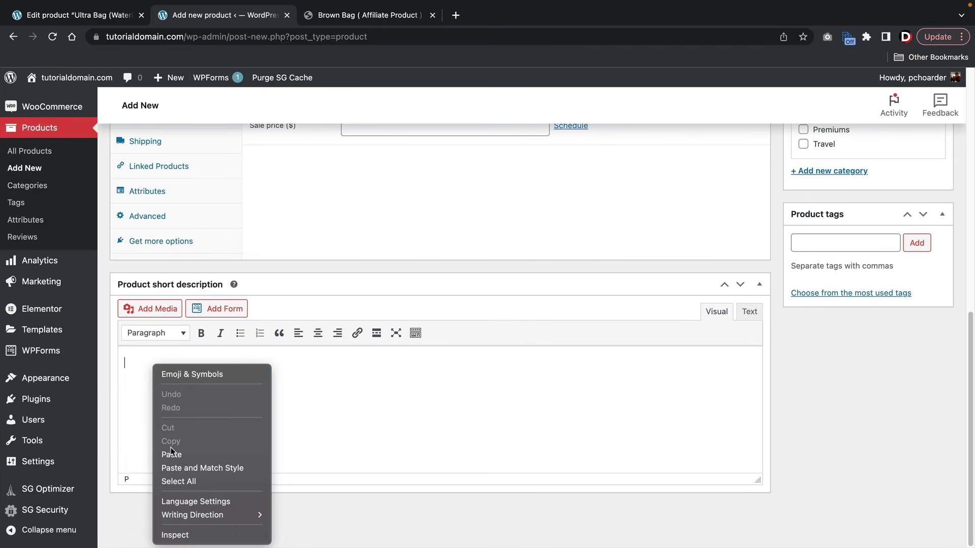
pyautogui.press('Escape')
pyautogui.scroll(5, 277, 370)
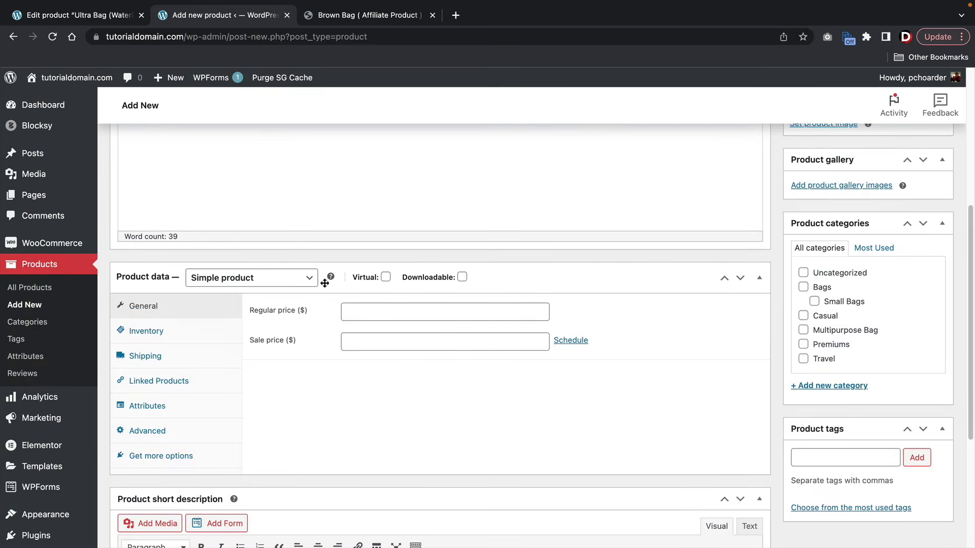
# - Mark the Virtual Call product as virtual with a regular price of 100
pyautogui.click(386, 277)
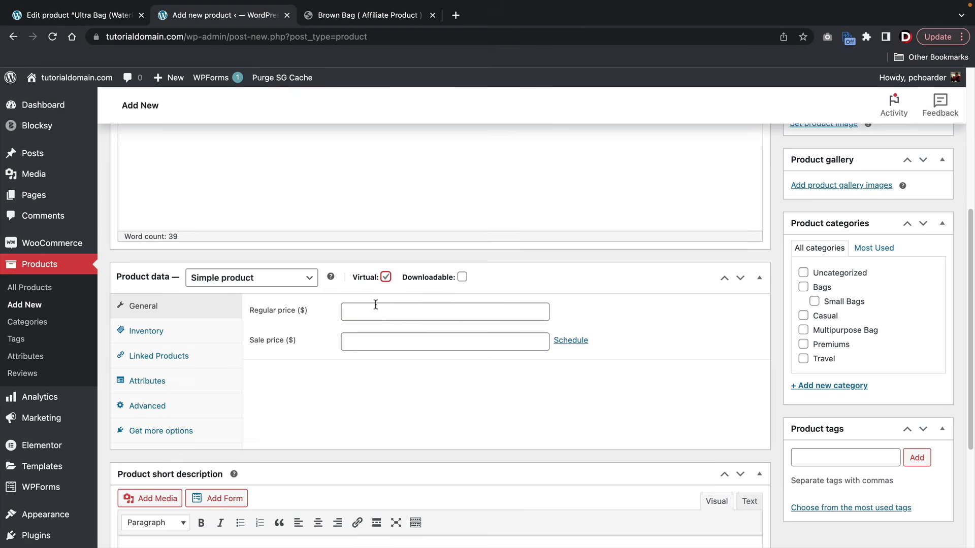
pyautogui.click(418, 311)
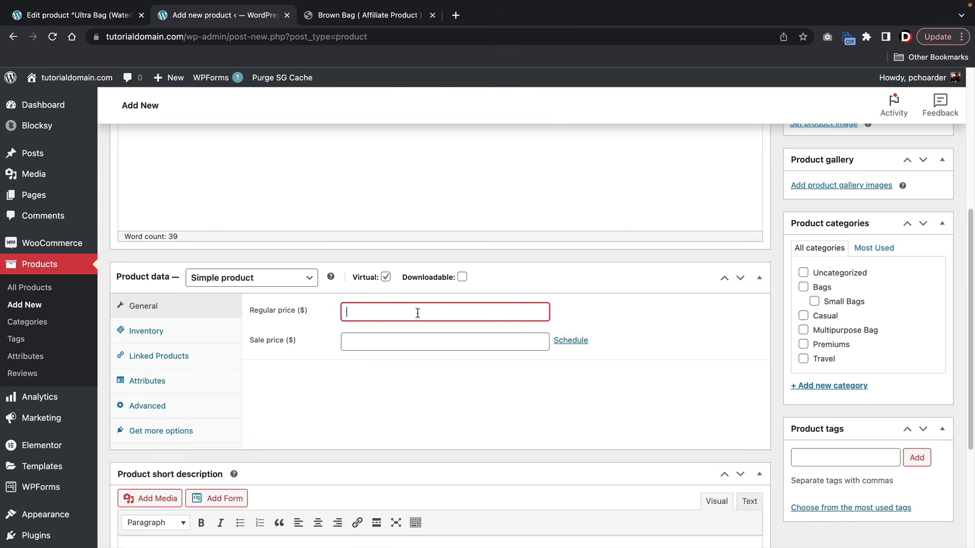
pyautogui.write('100')
pyautogui.press('Tab')
pyautogui.scroll(-3, 418, 312)
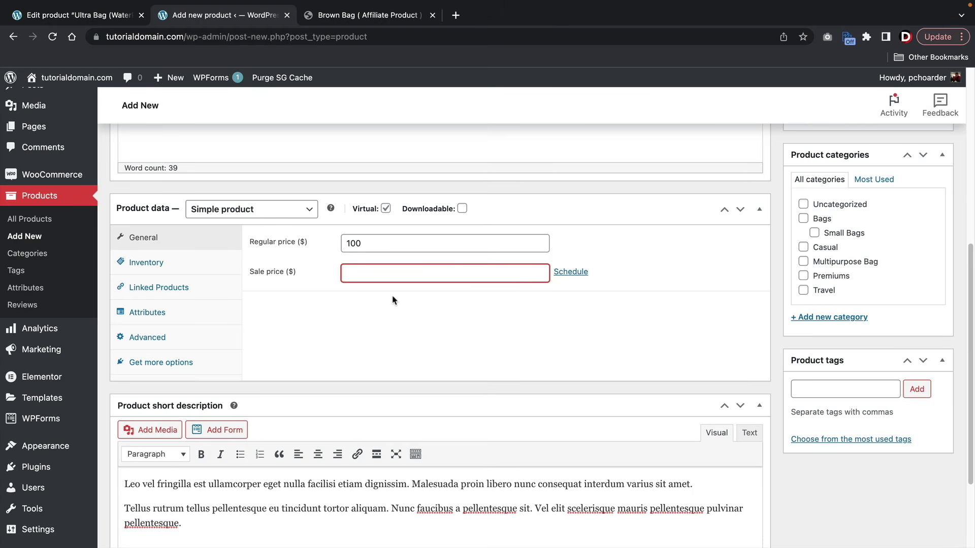
pyautogui.scroll(10, 735, 333)
# - Set the woman's portrait as the product image and publish Virtual Call
pyautogui.click(845, 404)
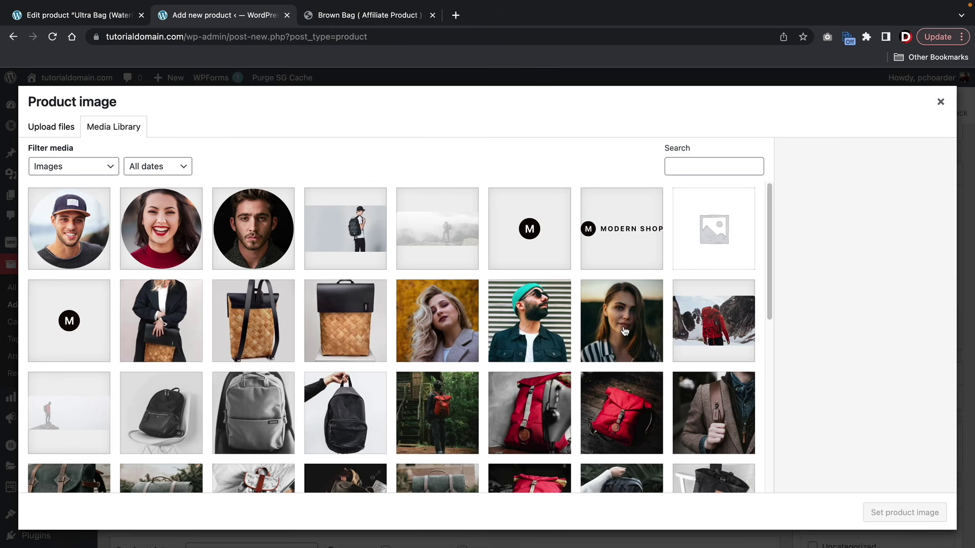
pyautogui.click(624, 331)
pyautogui.click(889, 512)
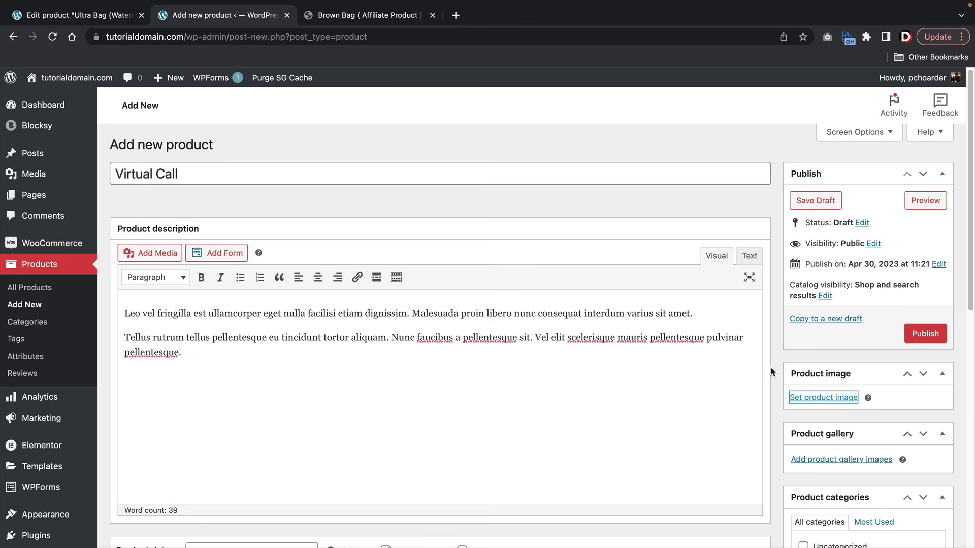
pyautogui.scroll(-5, 668, 417)
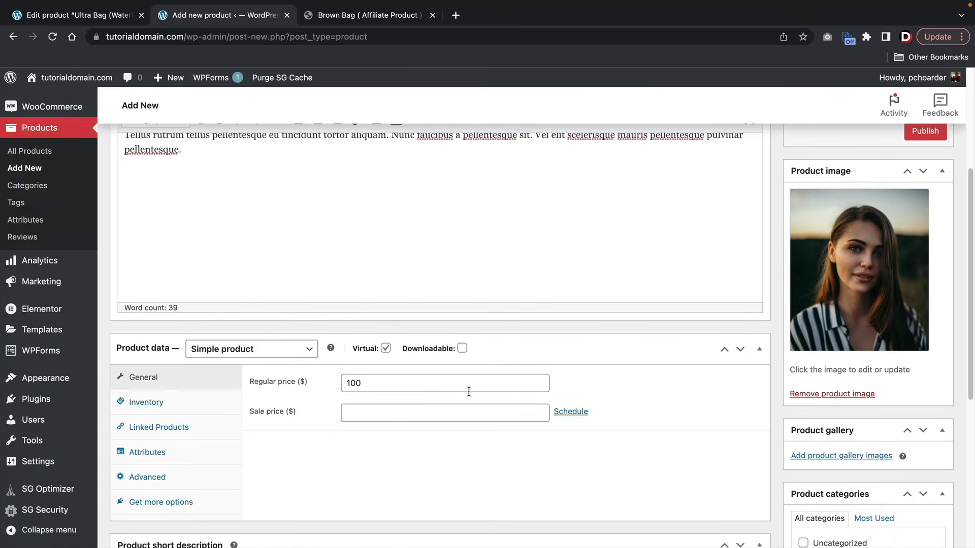
pyautogui.moveTo(427, 384); pyautogui.dragTo(298, 389)
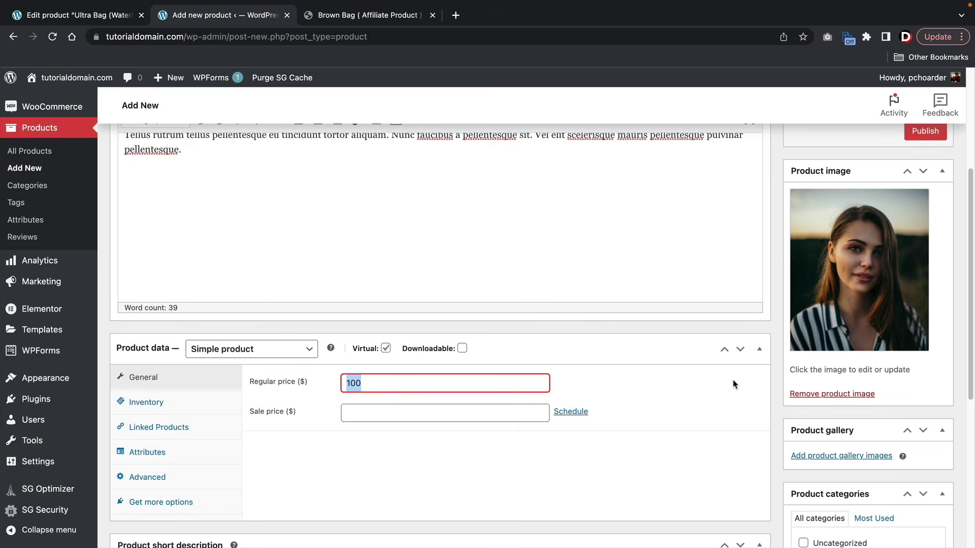
pyautogui.click(774, 378)
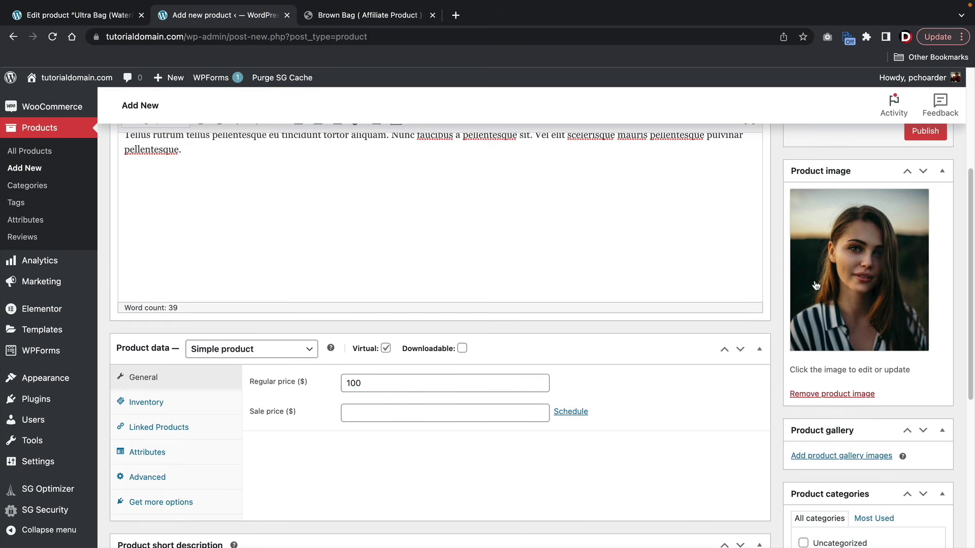
pyautogui.scroll(3, 816, 286)
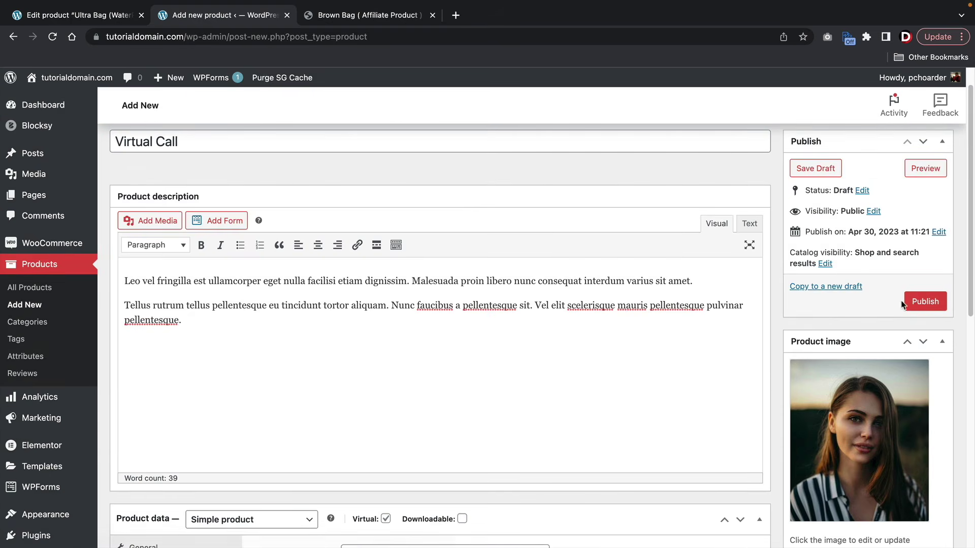
pyautogui.click(914, 303)
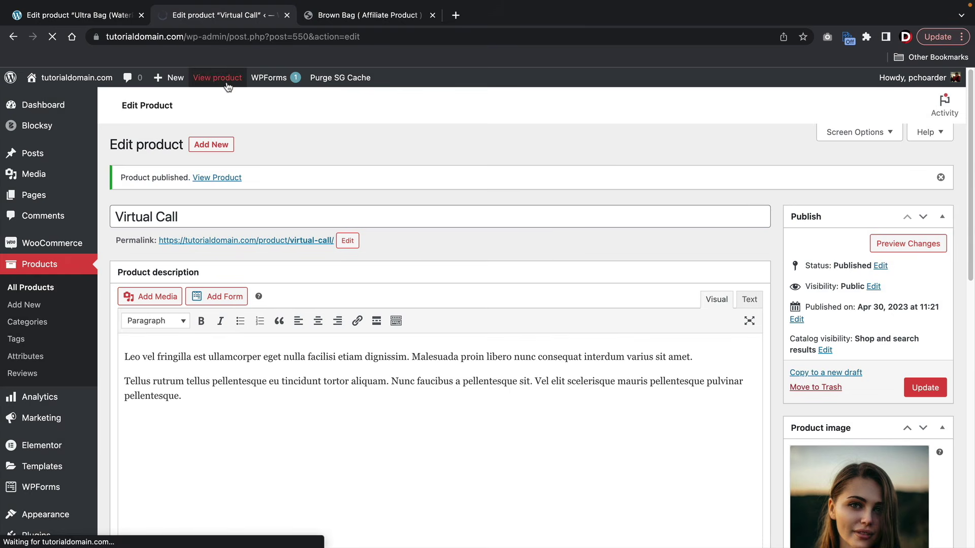
# - Review the live Virtual Call page at $100.00, then start another new product
pyautogui.scroll(-3, 523, 274)
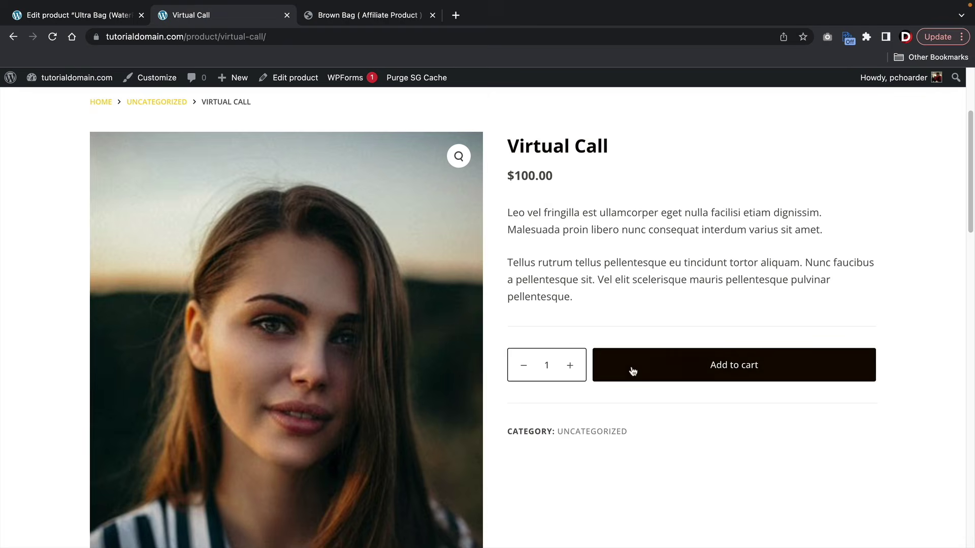
pyautogui.scroll(-1, 570, 323)
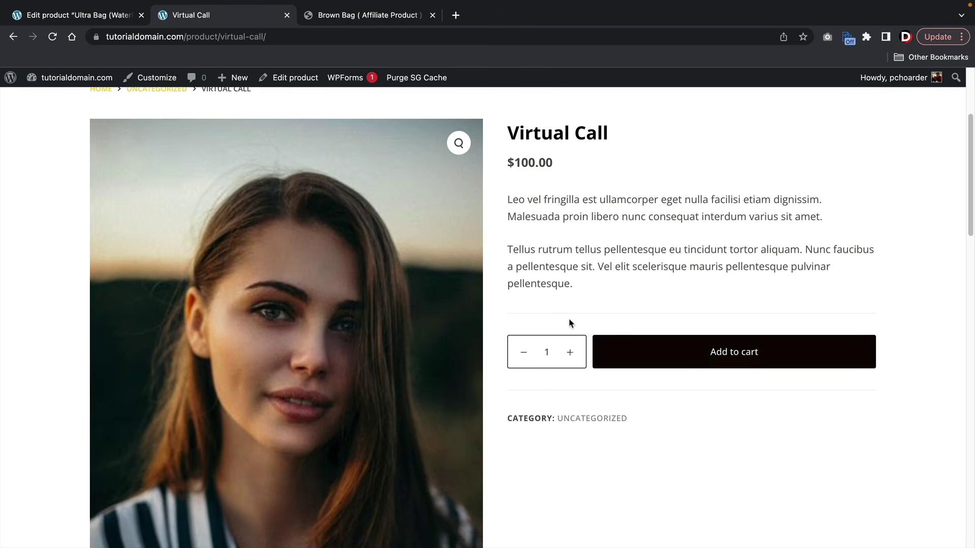
pyautogui.scroll(-3, 570, 322)
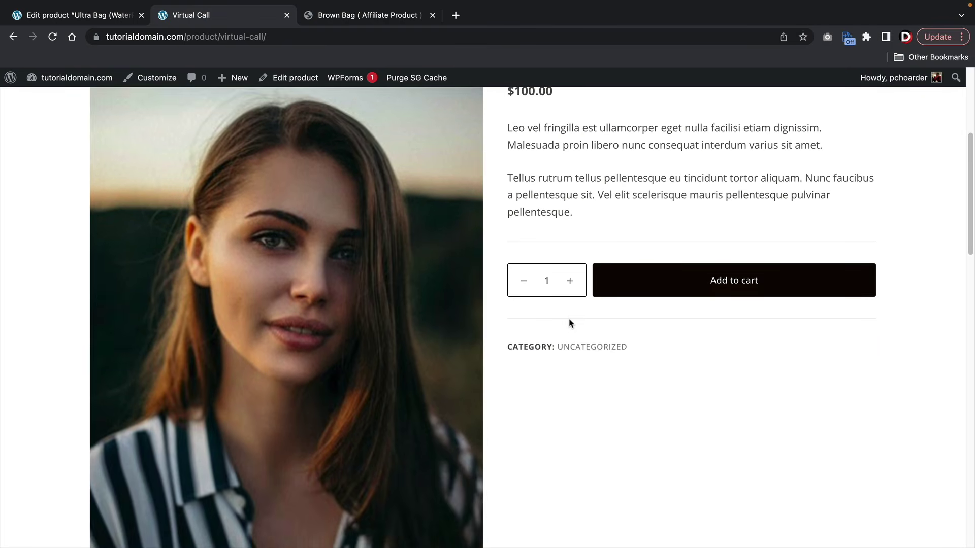
pyautogui.scroll(1, 570, 323)
pyautogui.scroll(1, 569, 323)
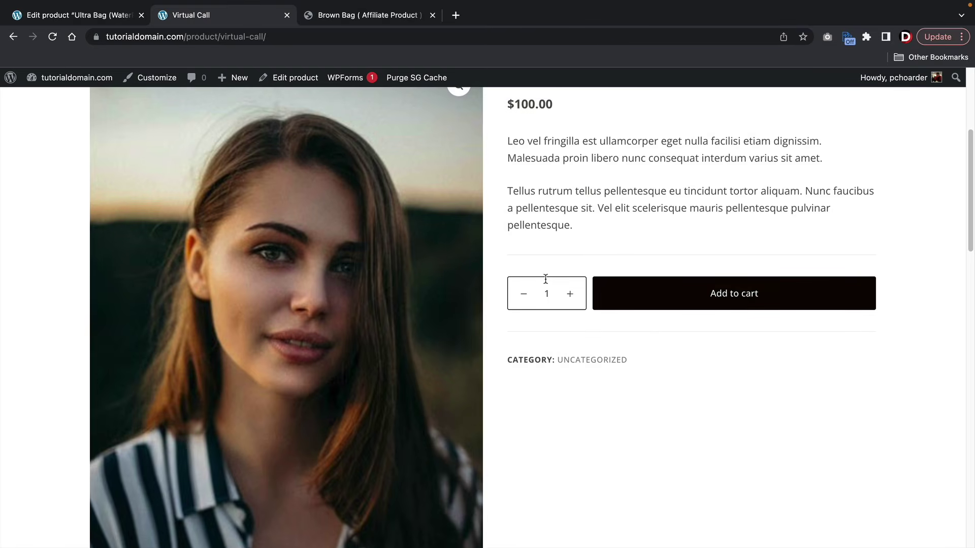
pyautogui.scroll(4, 545, 279)
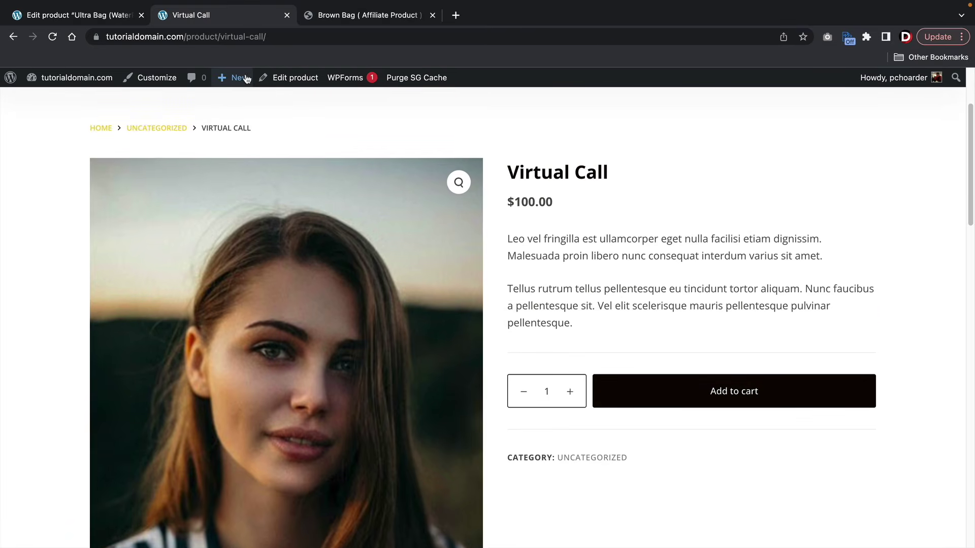
pyautogui.moveTo(246, 78)
pyautogui.click(240, 180)
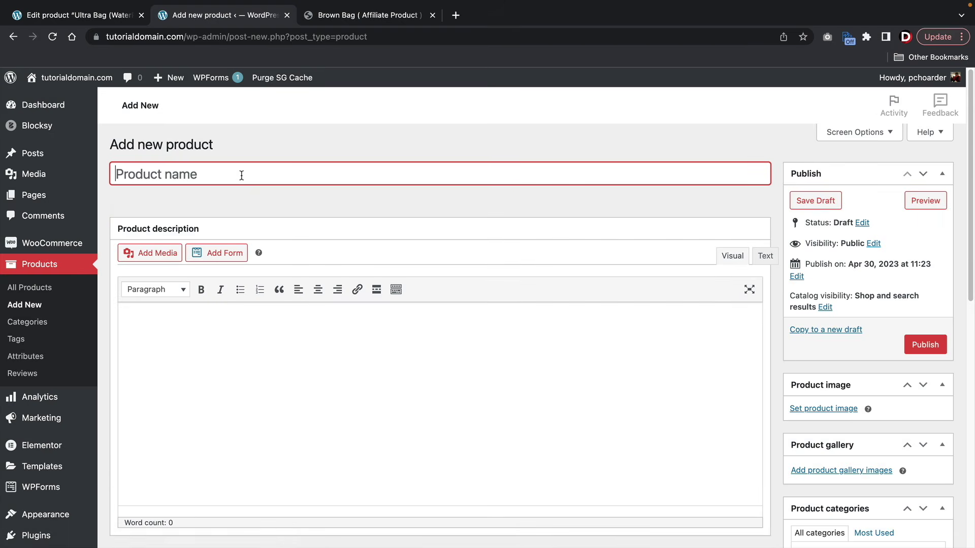
# - Title the new product 'Fake Guru eBook'
pyautogui.write('Fake ')
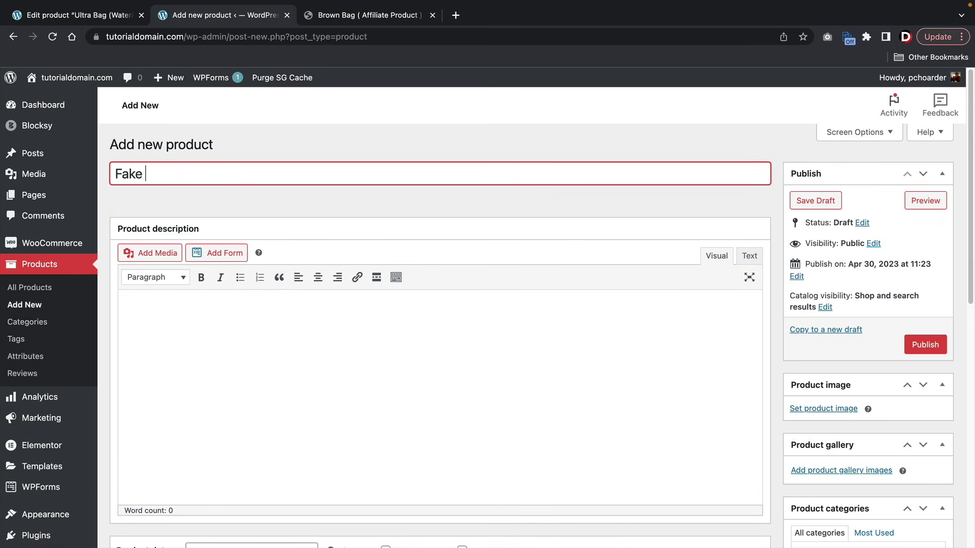
pyautogui.write('Guru eBook')
pyautogui.press('Tab')
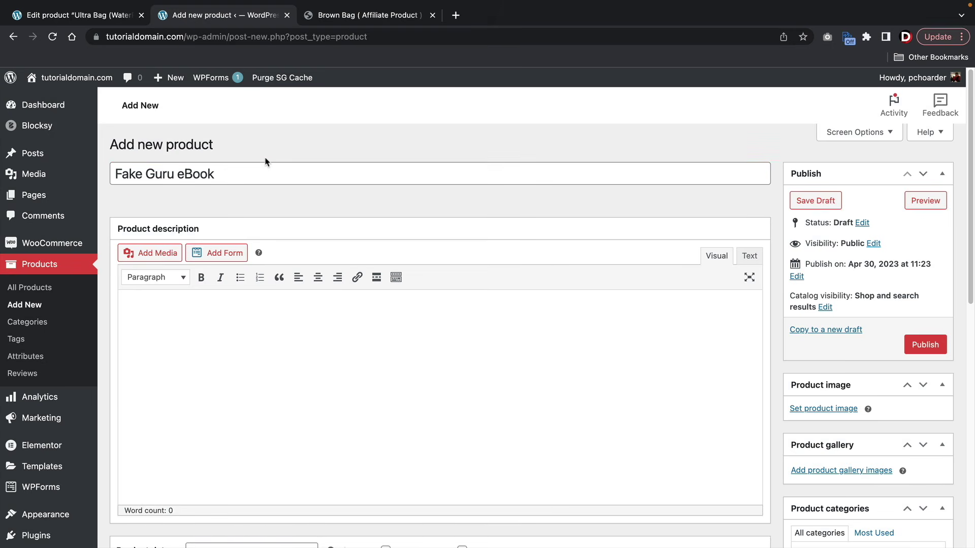
pyautogui.scroll(-1, 270, 201)
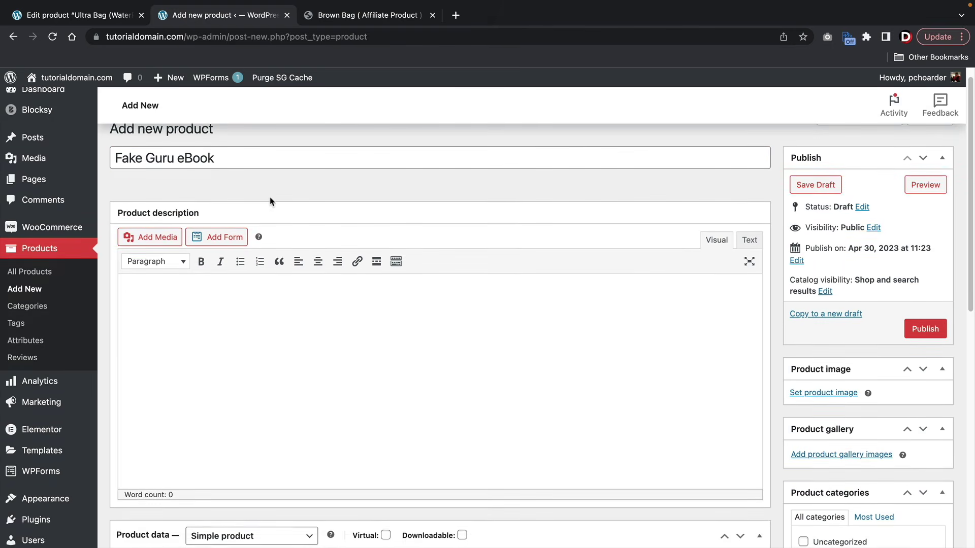
pyautogui.scroll(-1, 271, 201)
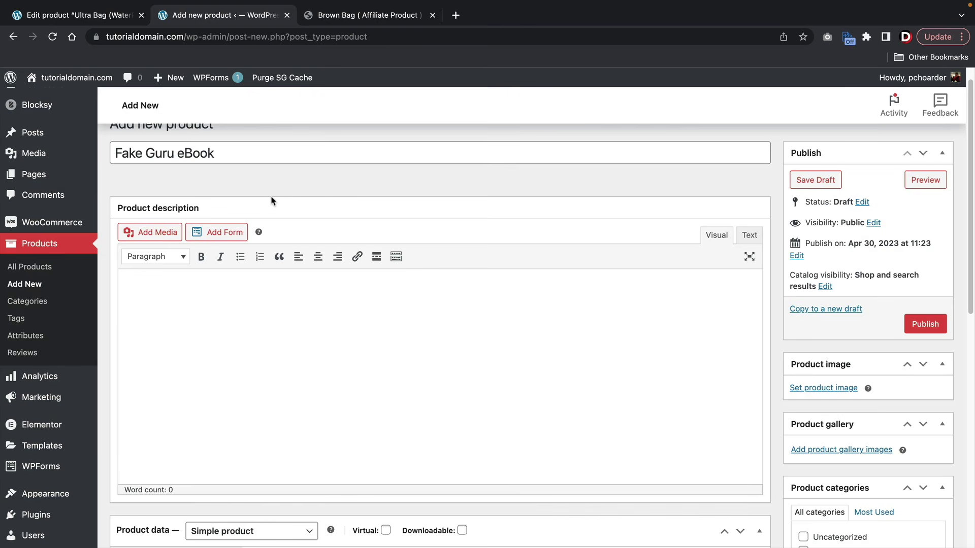
pyautogui.scroll(-2, 317, 220)
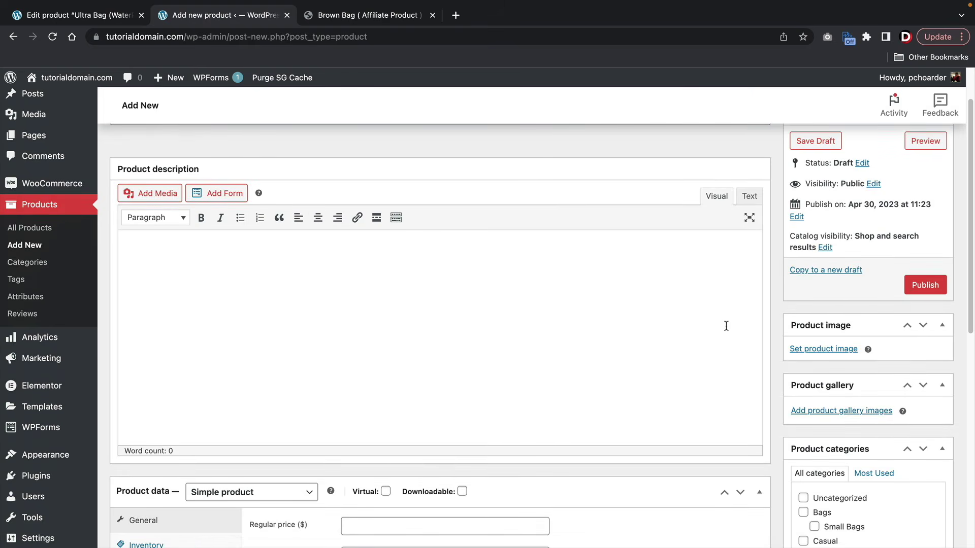
# - Set the beanie-man photo as the product image
pyautogui.click(812, 349)
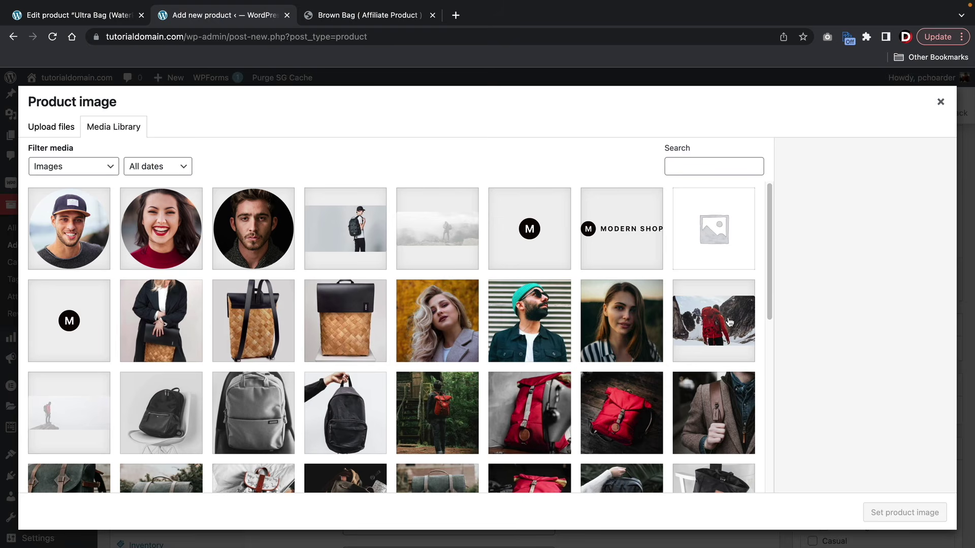
pyautogui.scroll(-2, 673, 316)
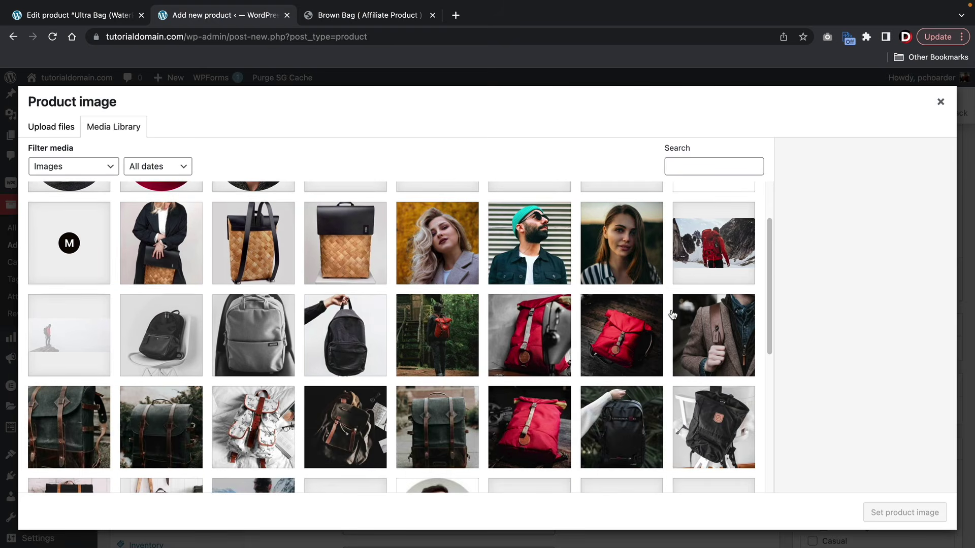
pyautogui.scroll(-7, 672, 315)
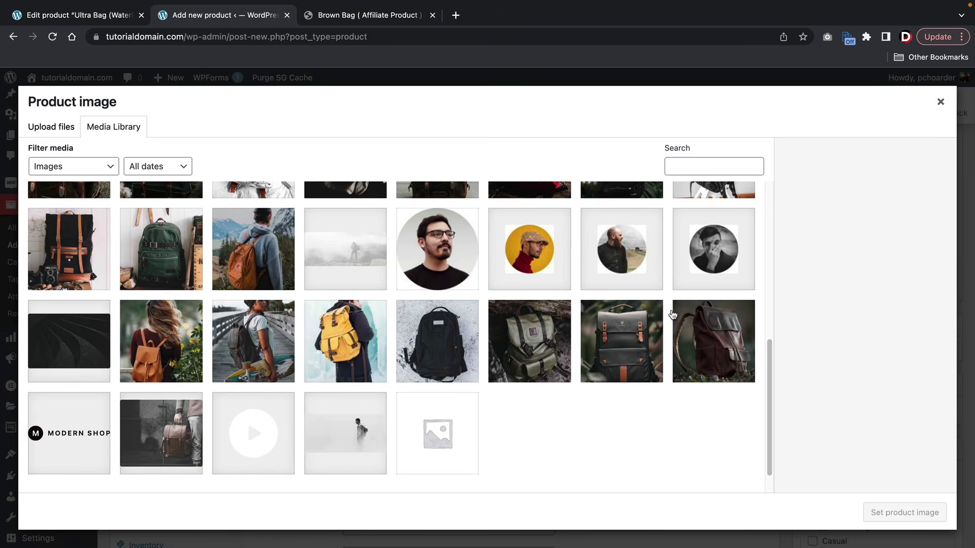
pyautogui.scroll(3, 535, 253)
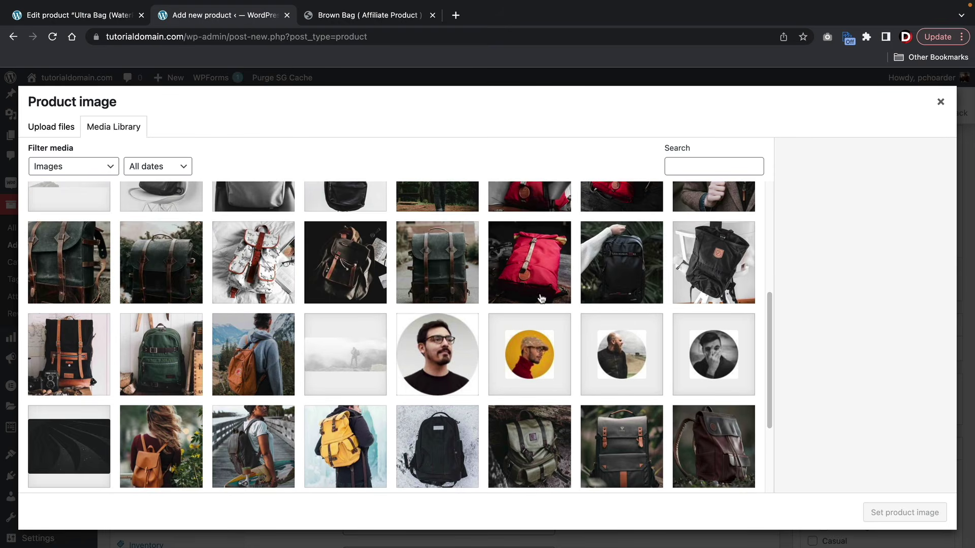
pyautogui.click(443, 352)
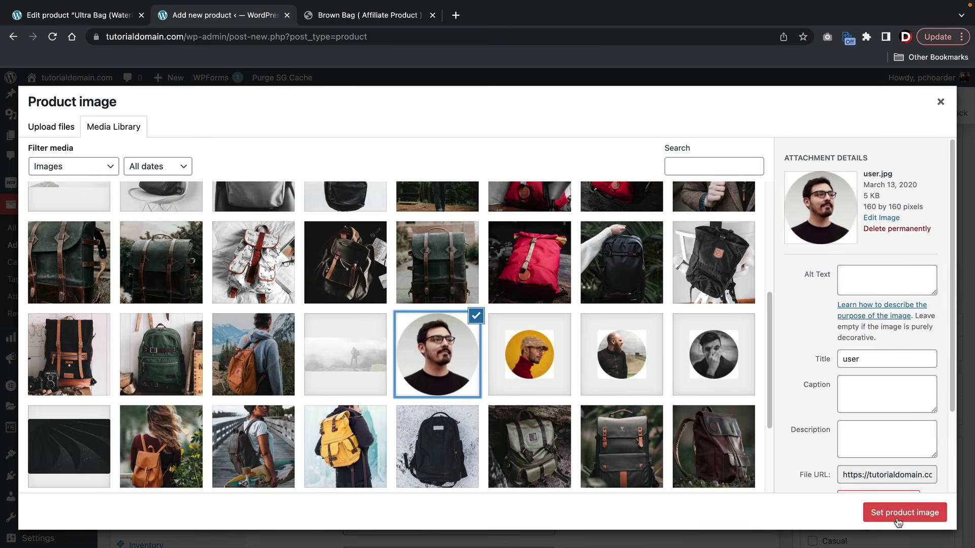
pyautogui.scroll(3, 470, 402)
pyautogui.click(475, 406)
pyautogui.scroll(3, 469, 403)
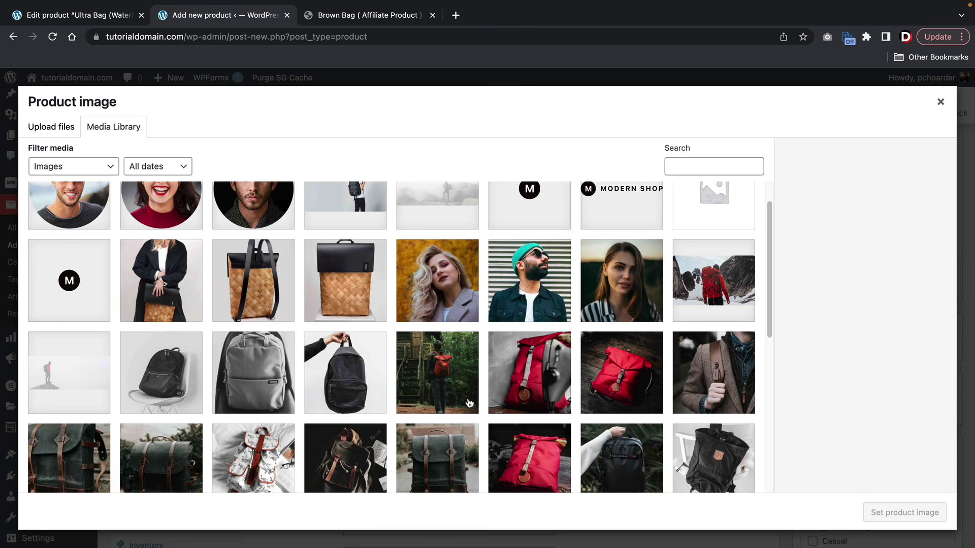
pyautogui.click(538, 325)
pyautogui.click(904, 512)
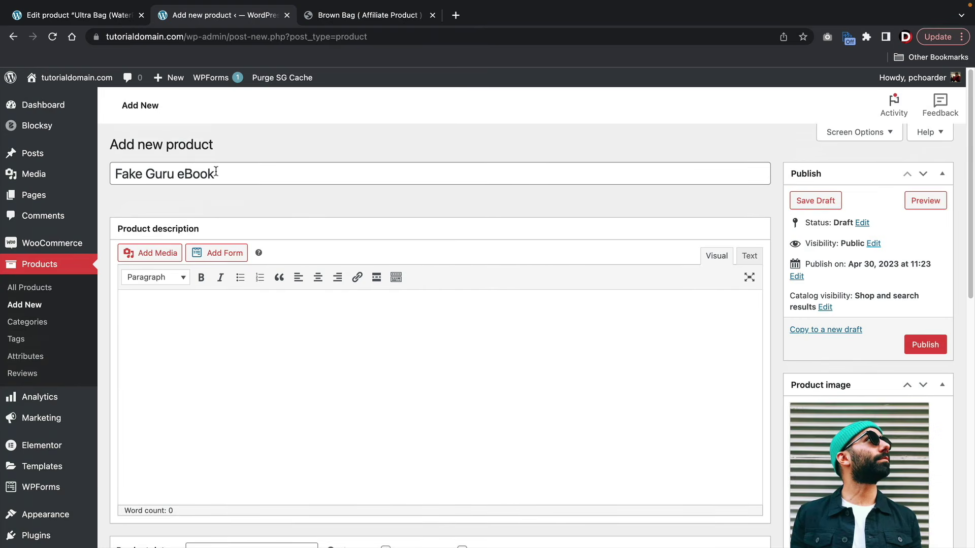
# - Give it a regular price of 299 and mark it virtual
pyautogui.scroll(-5, 325, 228)
pyautogui.click(374, 286)
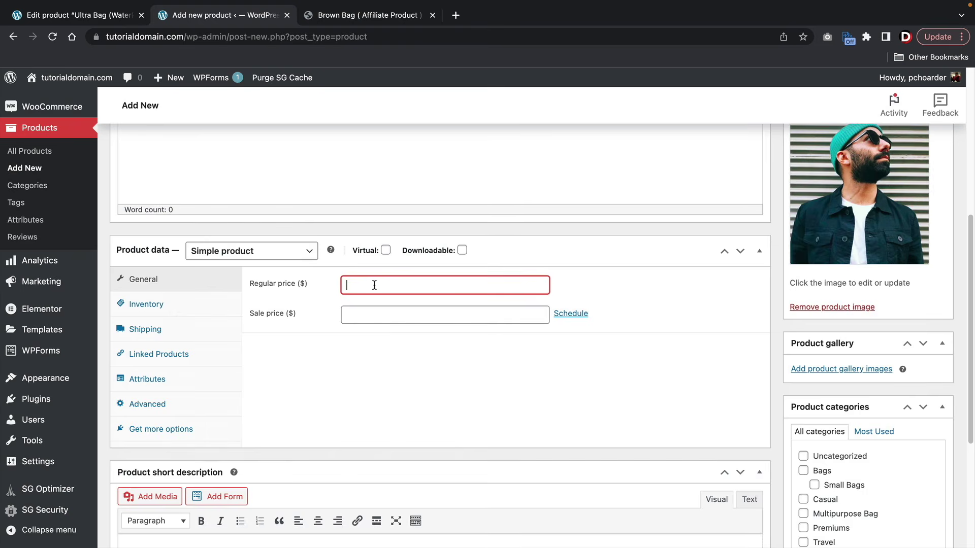
pyautogui.write('20')
pyautogui.write('99')
pyautogui.press('Tab')
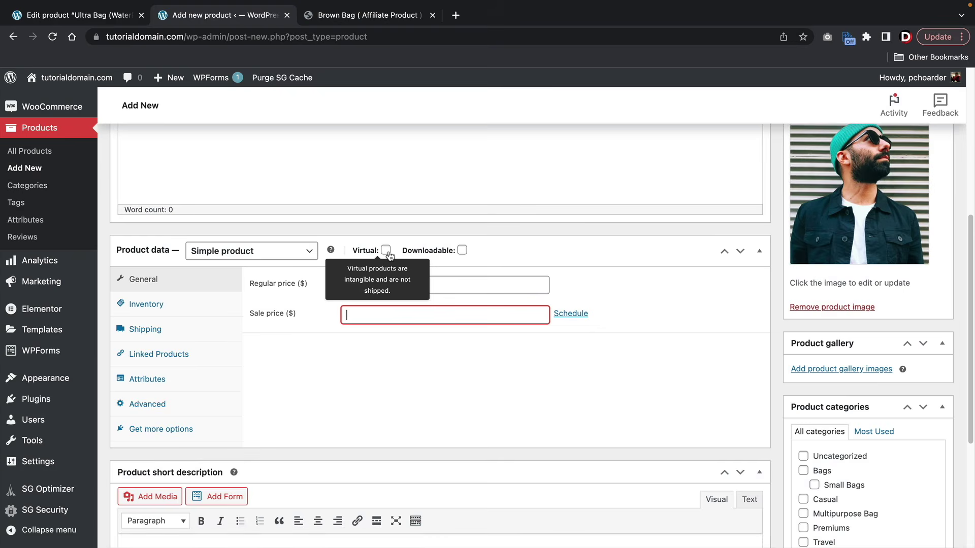
pyautogui.click(390, 251)
# - Make the product downloadable and attach a newly uploaded 1-1.png as the first file
pyautogui.click(461, 251)
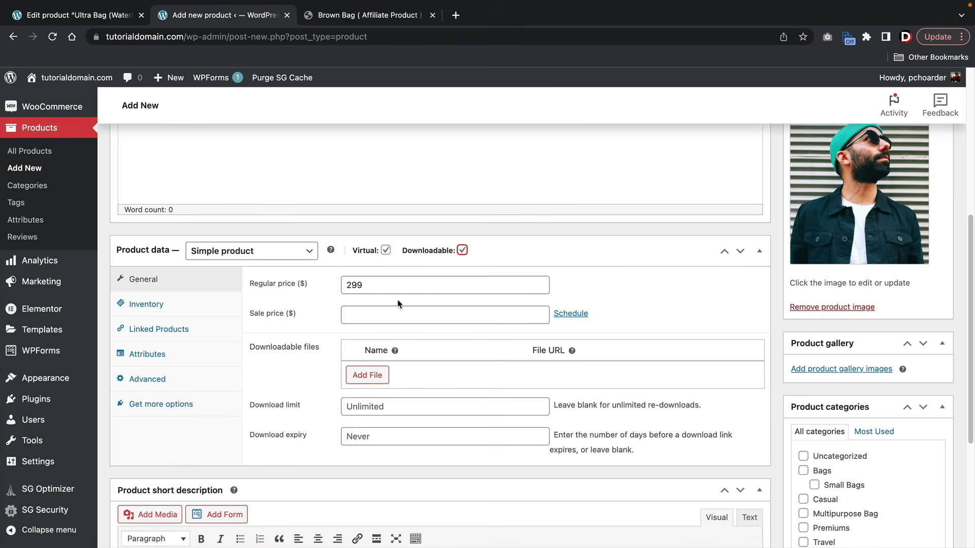
pyautogui.click(367, 374)
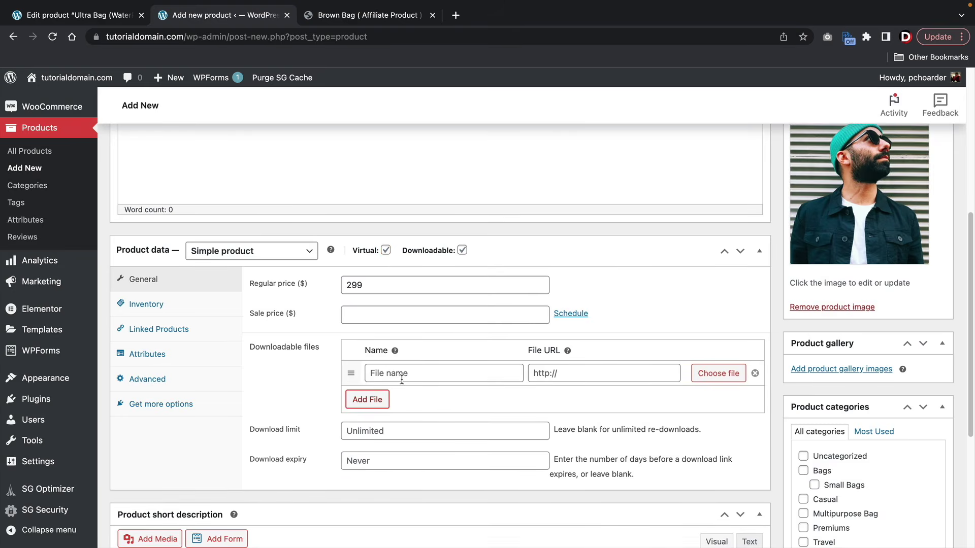
pyautogui.click(707, 374)
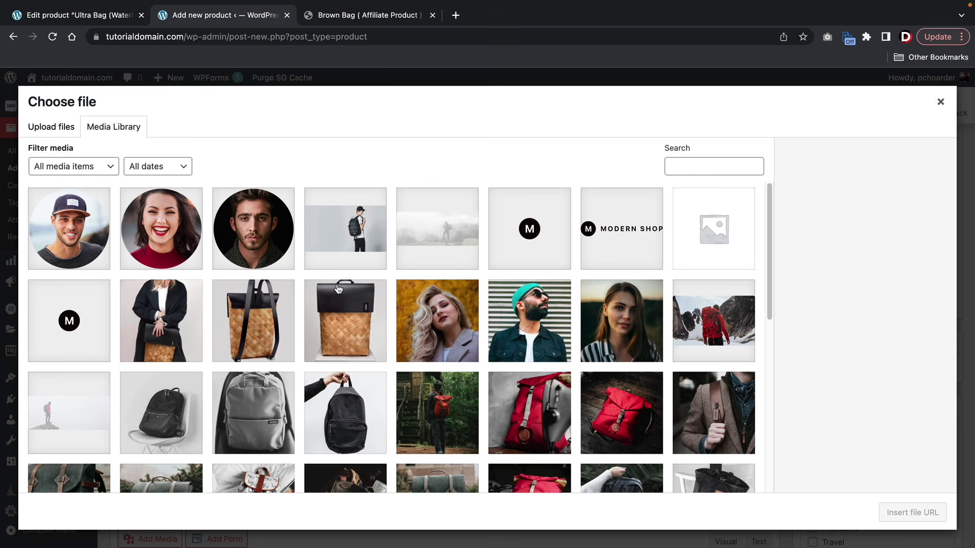
pyautogui.click(51, 129)
pyautogui.click(507, 311)
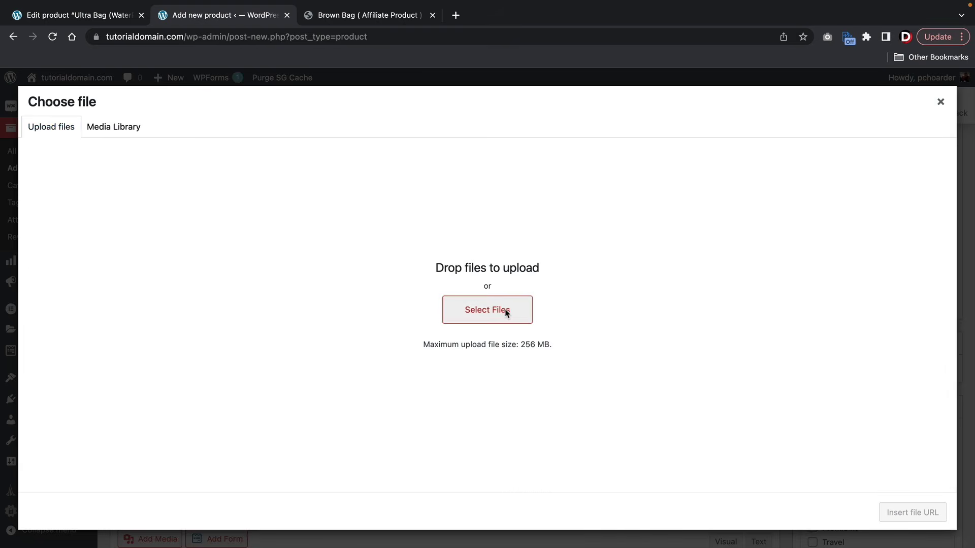
pyautogui.doubleClick(571, 248)
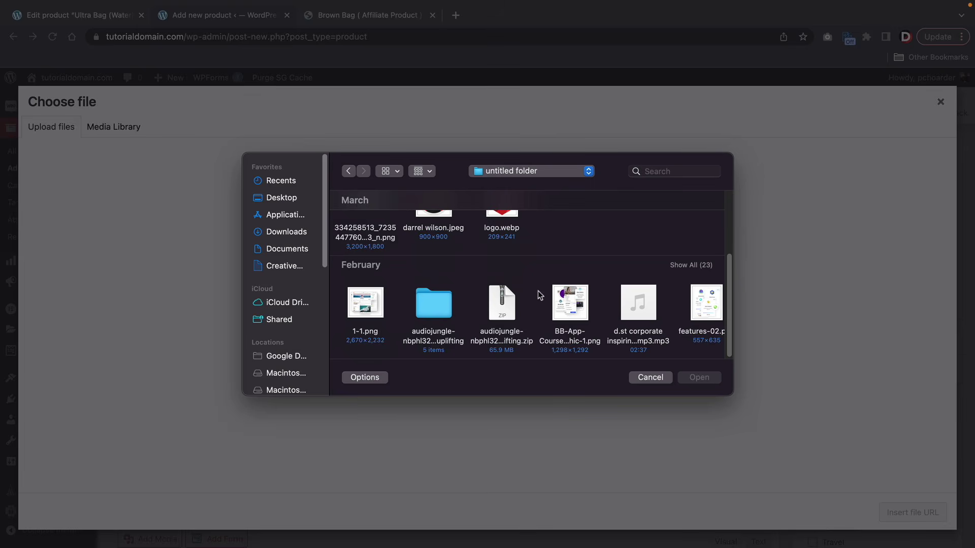
pyautogui.click(636, 336)
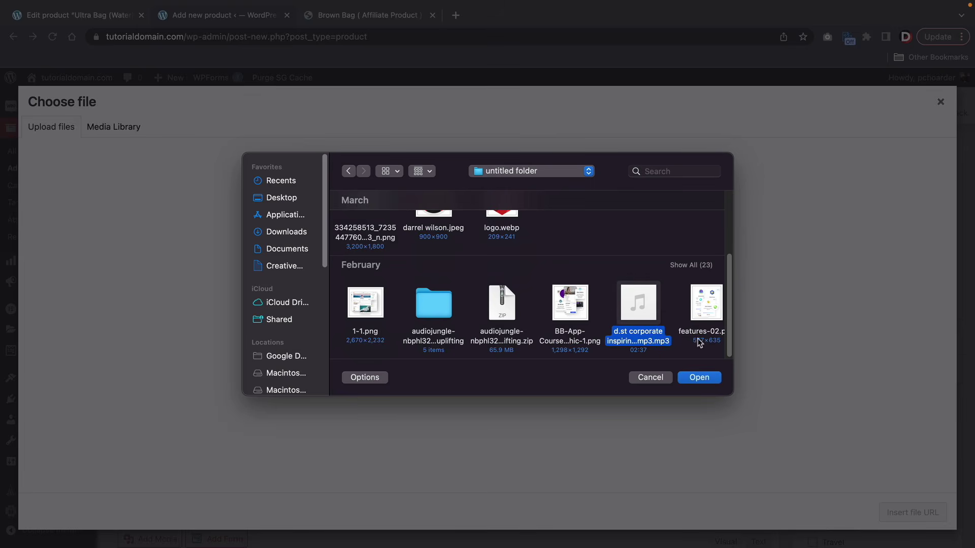
pyautogui.click(516, 341)
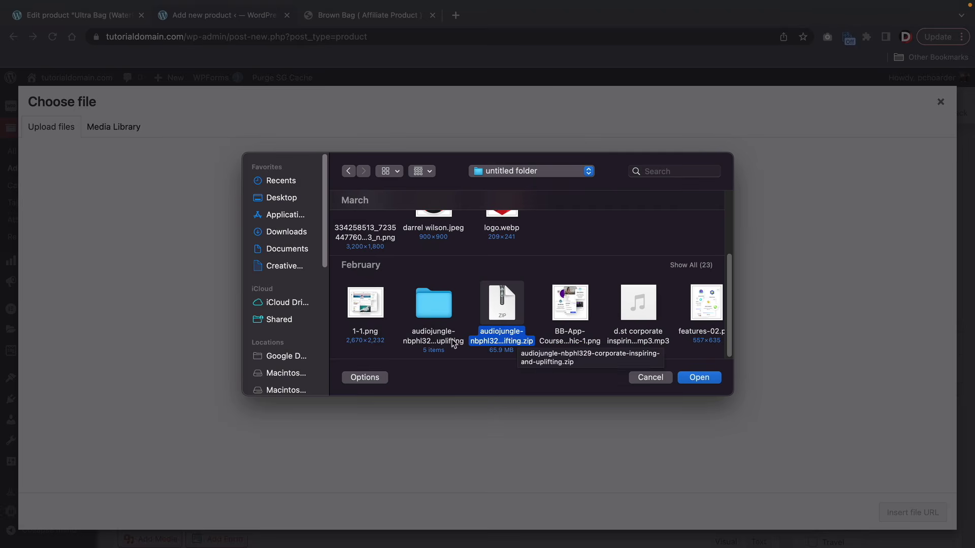
pyautogui.click(382, 335)
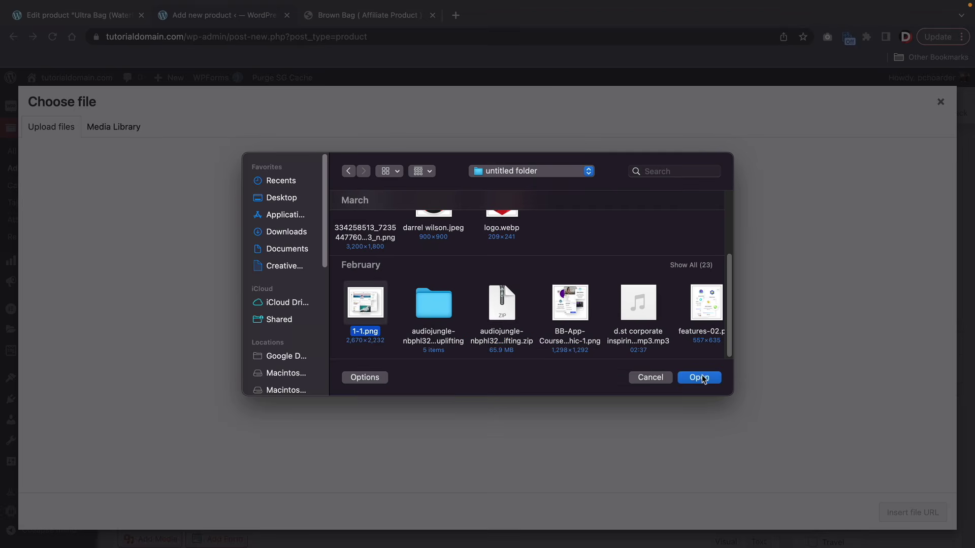
pyautogui.click(701, 378)
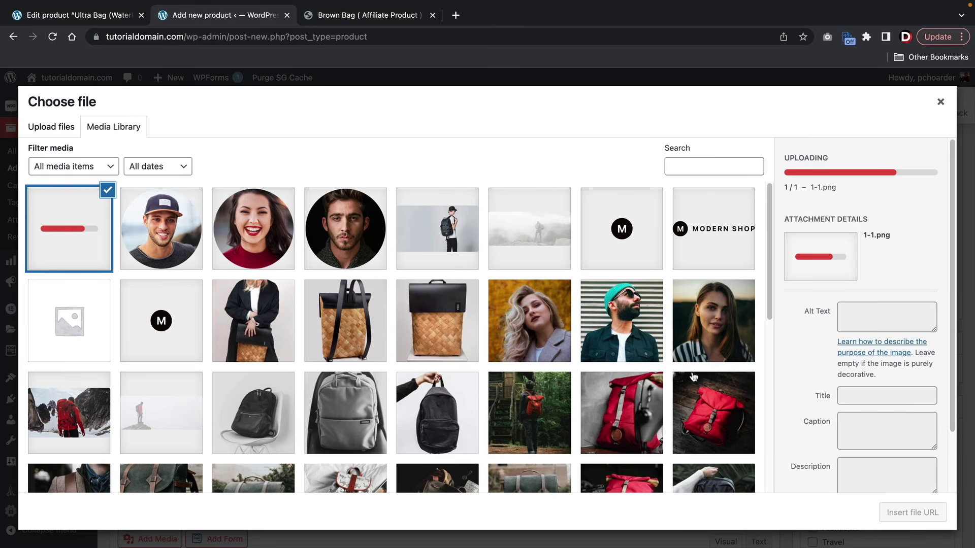
pyautogui.click(910, 520)
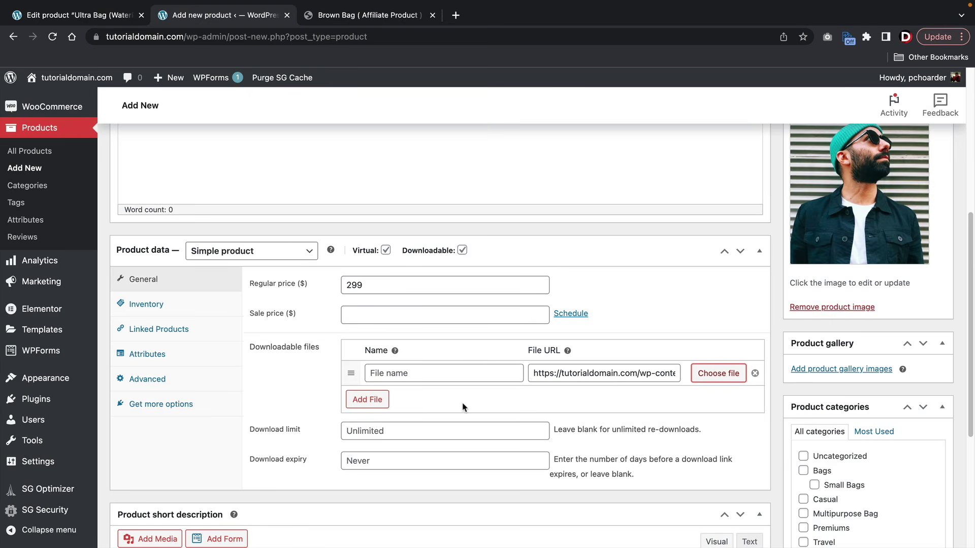
# - Add a second downloadable file using ava2.png from the media library
pyautogui.click(376, 401)
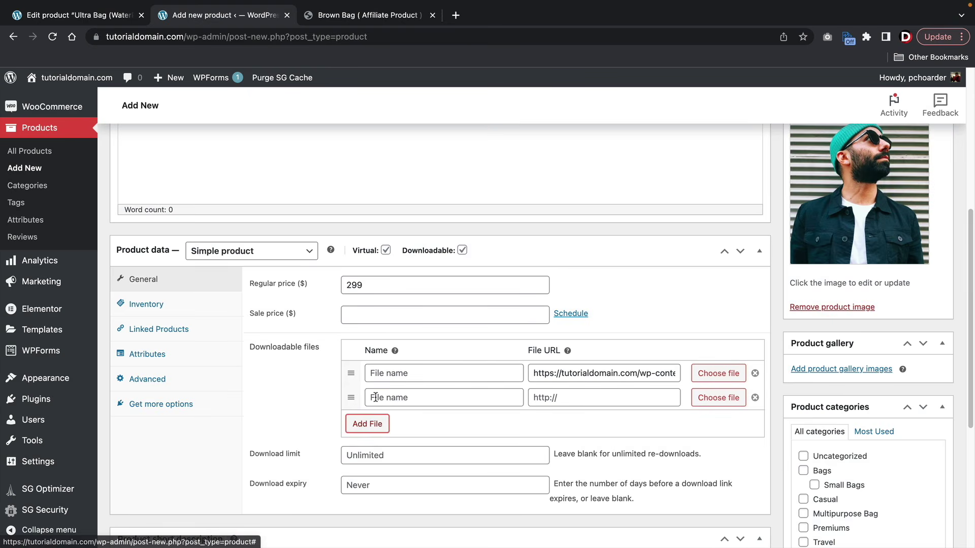
pyautogui.click(727, 401)
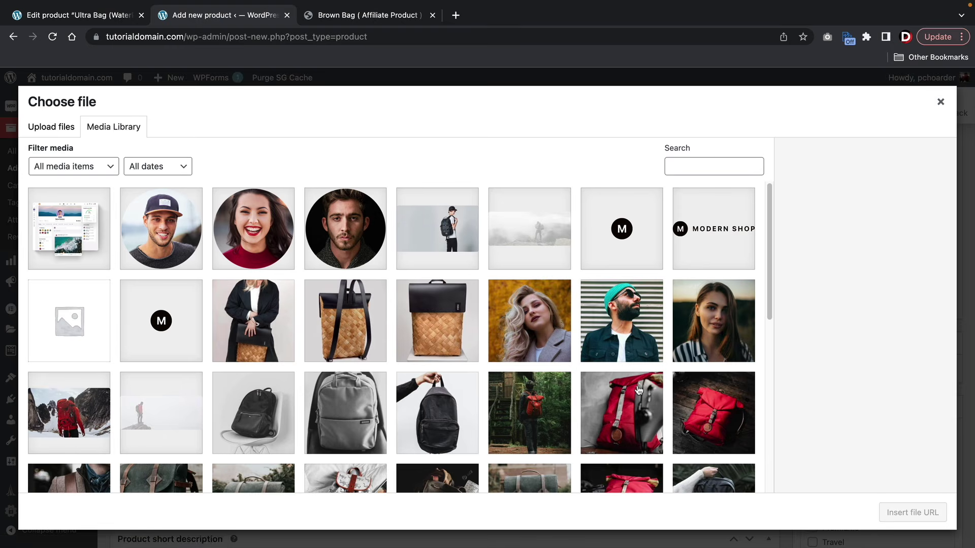
pyautogui.click(450, 246)
pyautogui.click(351, 243)
pyautogui.click(894, 512)
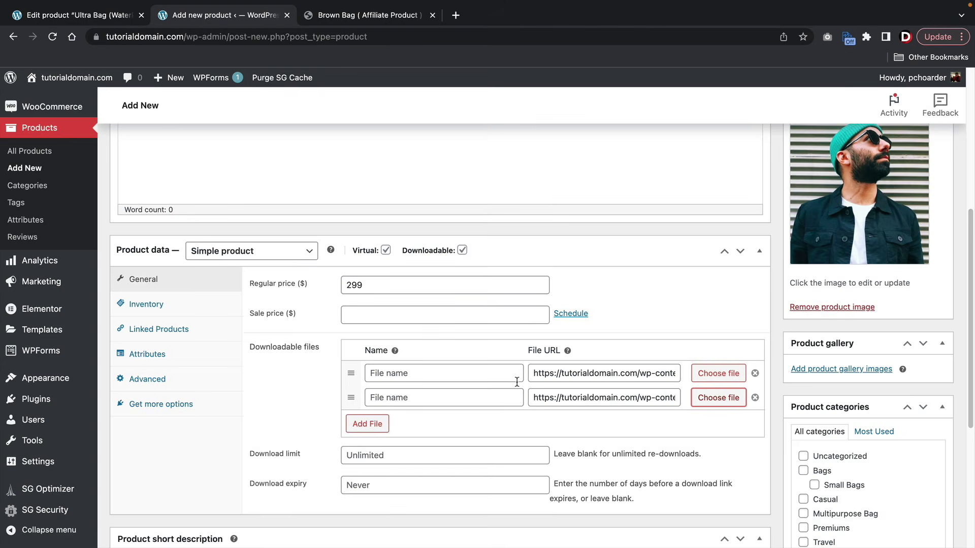
# - Set the download limit to 5 and leave download expiry at Never
pyautogui.scroll(-1, 516, 382)
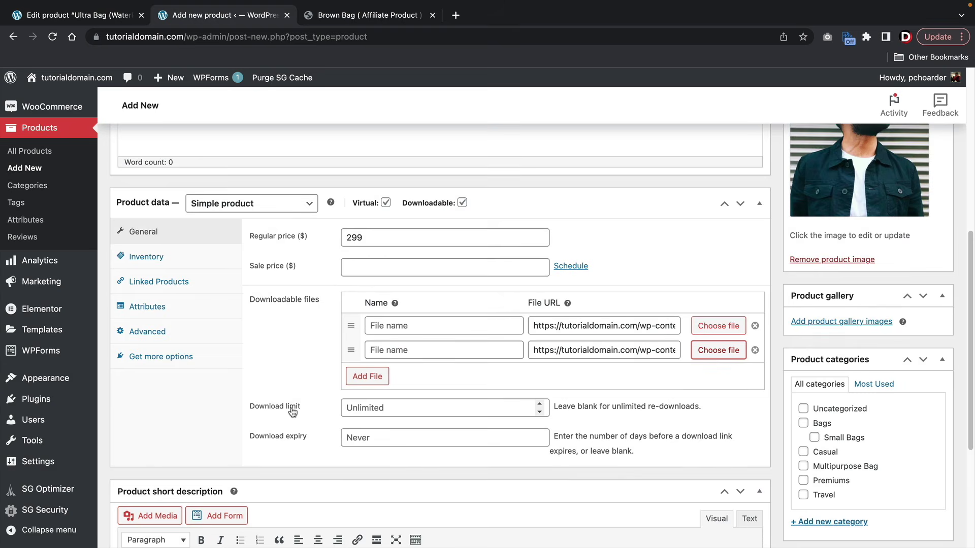
pyautogui.scroll(-4, 293, 403)
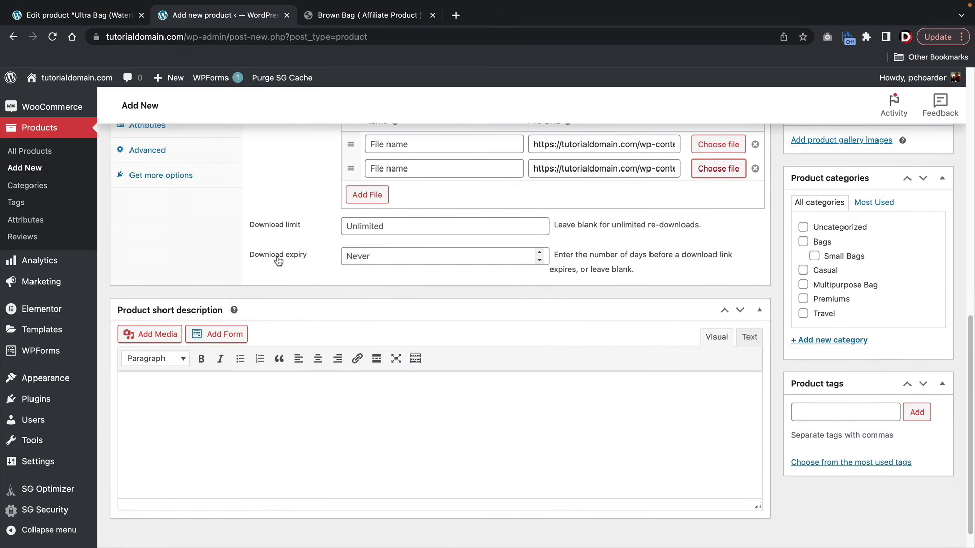
pyautogui.click(361, 226)
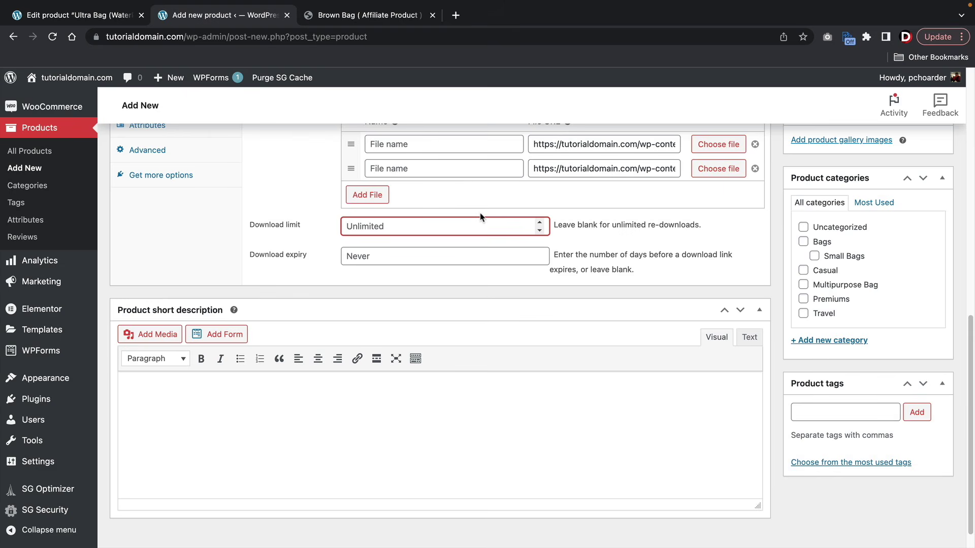
pyautogui.write('1')
pyautogui.press('Tab')
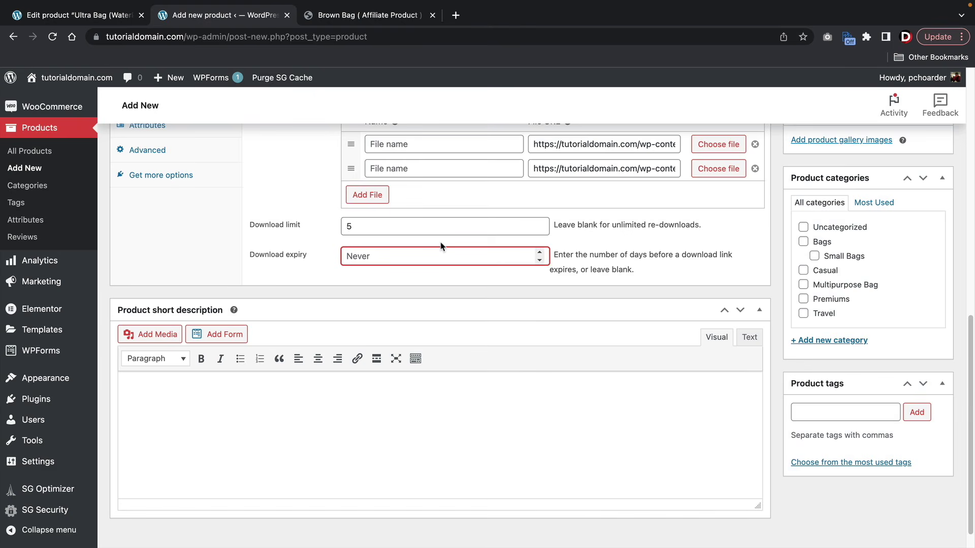
pyautogui.write('4')
pyautogui.press('BackSpace')
# - Copy the Brown Bag description into the Fake Guru eBook's short description
pyautogui.click(358, 19)
pyautogui.rightClick(569, 225)
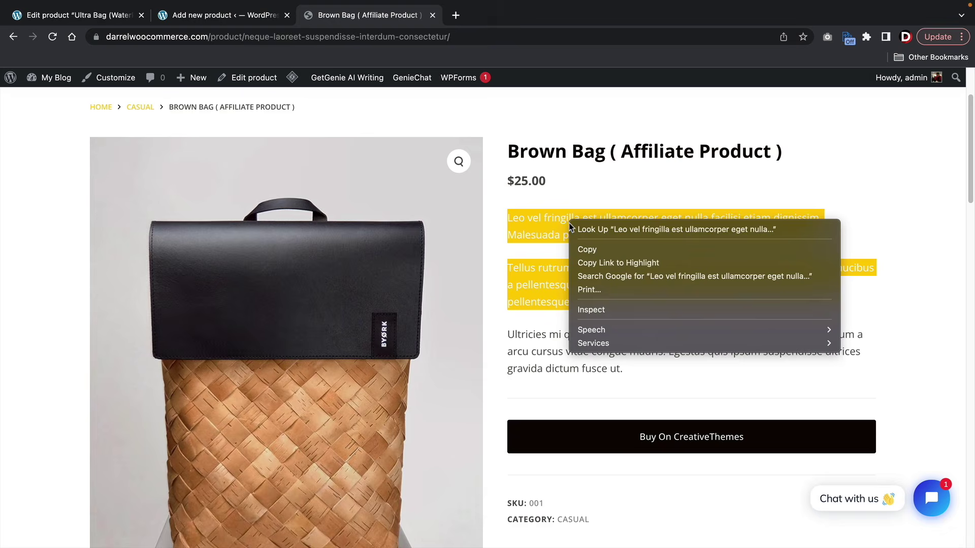
pyautogui.click(583, 249)
pyautogui.click(206, 18)
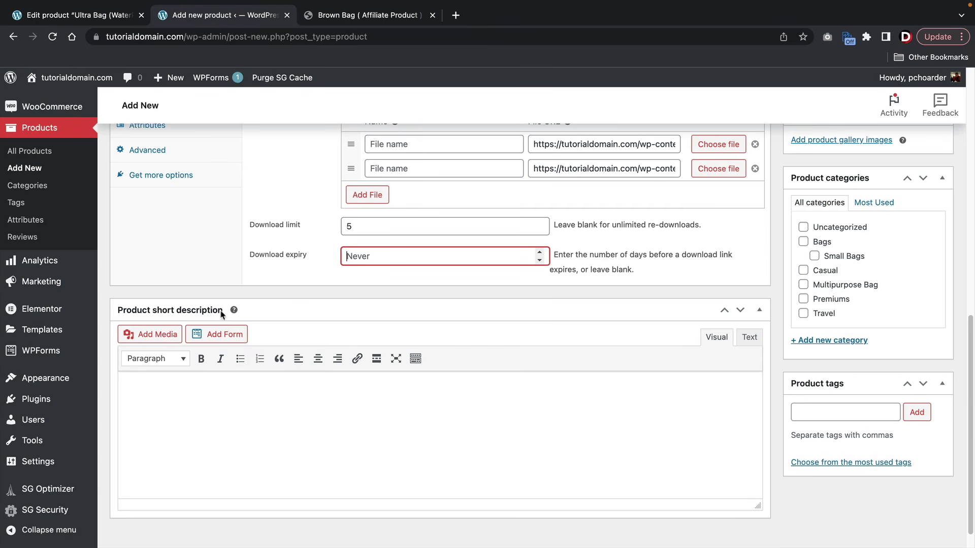
pyautogui.click(162, 405)
pyautogui.rightClick(143, 394)
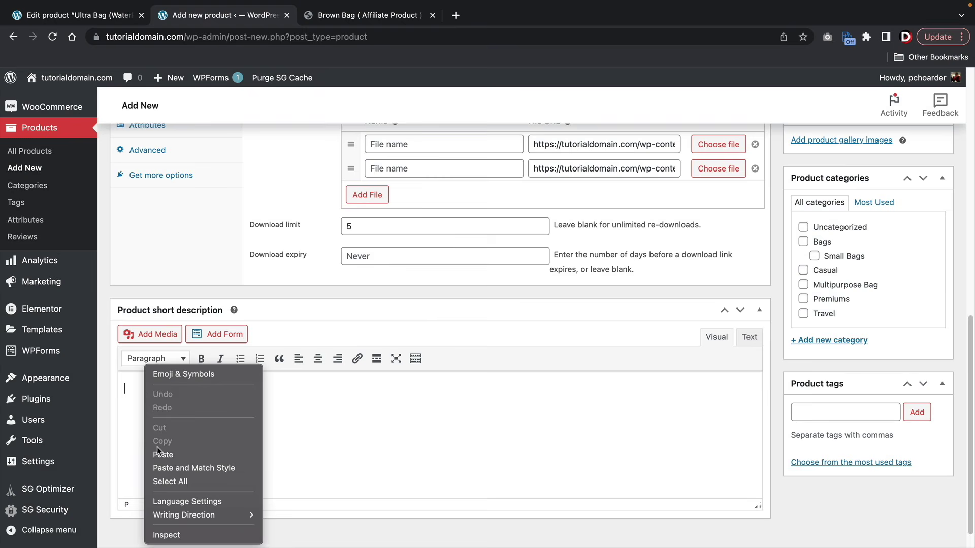
pyautogui.click(157, 453)
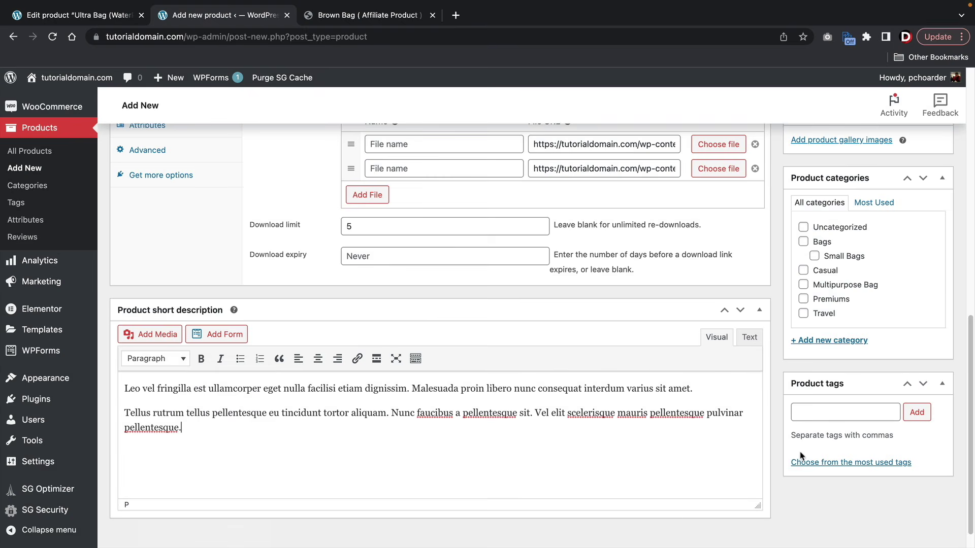
# - Add a new Courses category and publish the Fake Guru eBook
pyautogui.scroll(1, 792, 456)
pyautogui.click(829, 355)
pyautogui.write('Courses')
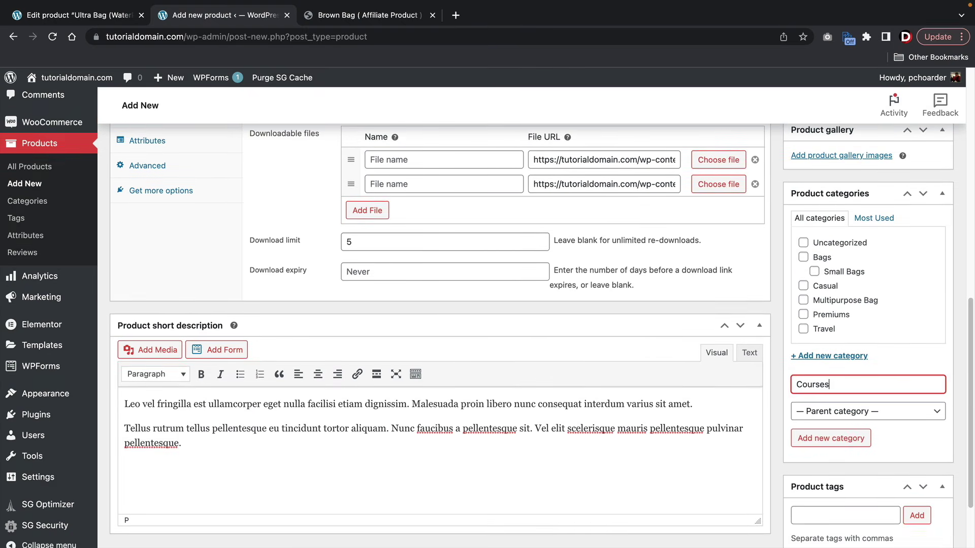
pyautogui.press('Return')
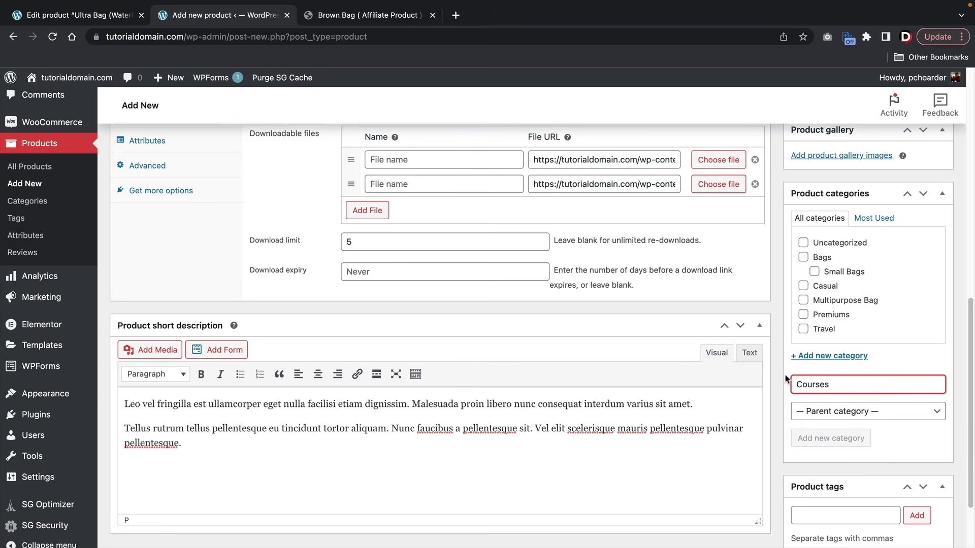
pyautogui.scroll(6, 783, 408)
pyautogui.scroll(3, 817, 350)
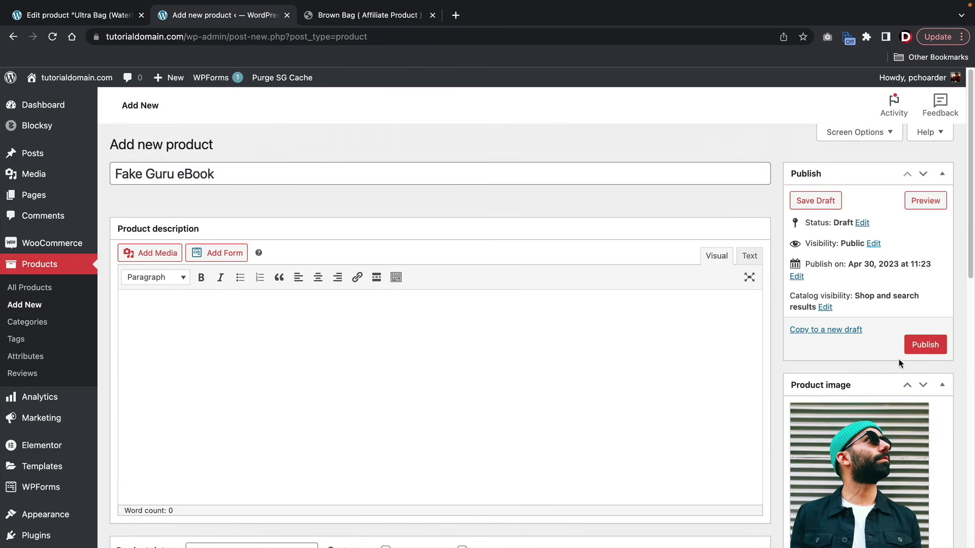
pyautogui.click(919, 350)
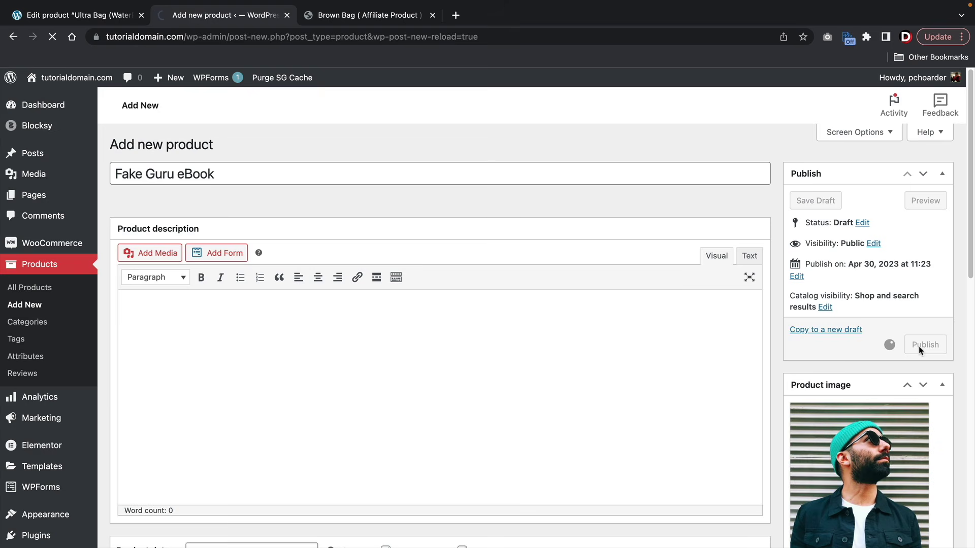
# - View the live Fake Guru eBook page, priced $299.00 under Courses
pyautogui.click(217, 179)
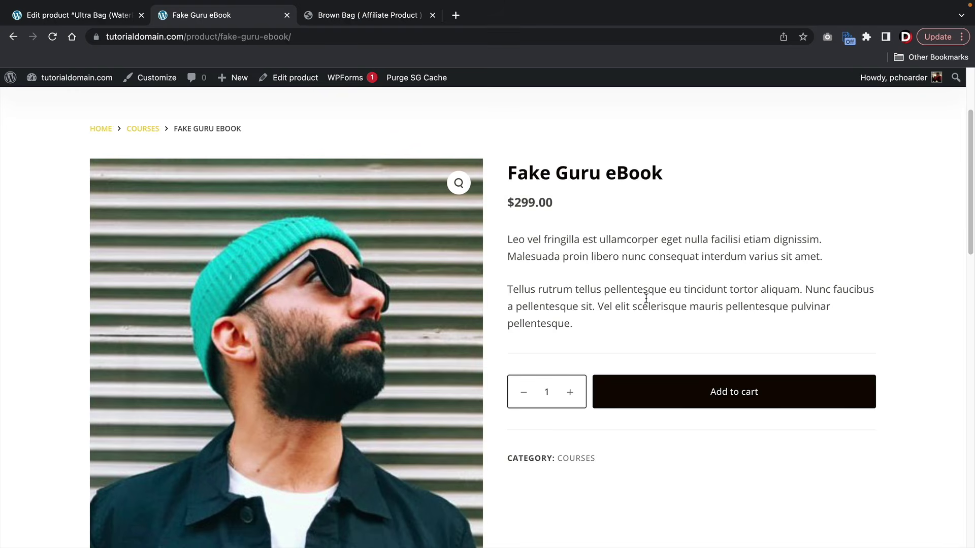
pyautogui.scroll(-1, 528, 307)
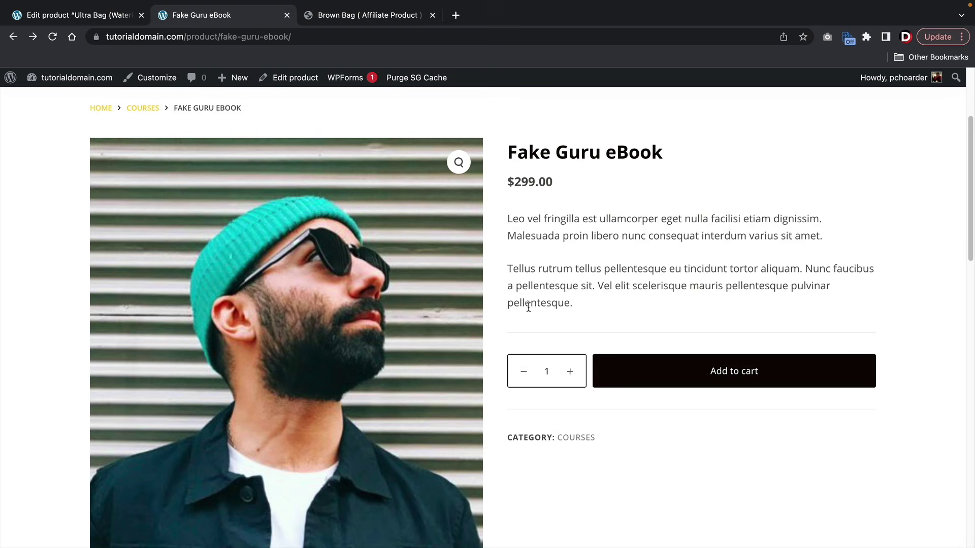
pyautogui.scroll(5, 531, 305)
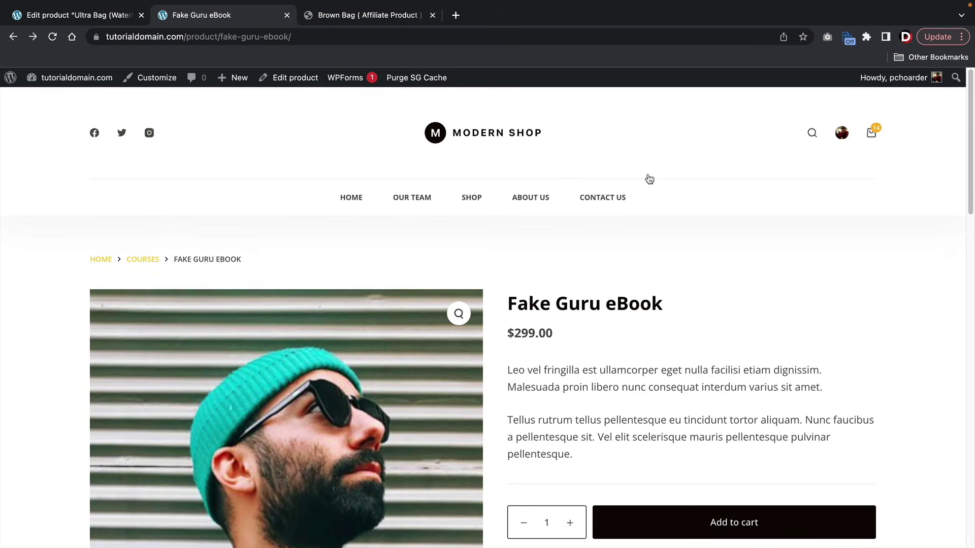
pyautogui.moveTo(872, 133)
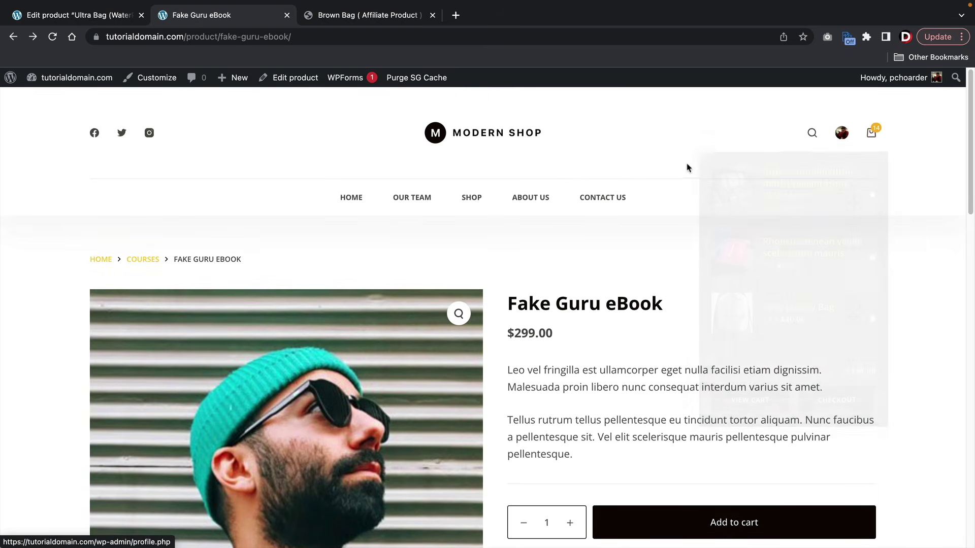
# - Add the My account page to the Main Menu in Appearance > Menus
pyautogui.moveTo(55, 81)
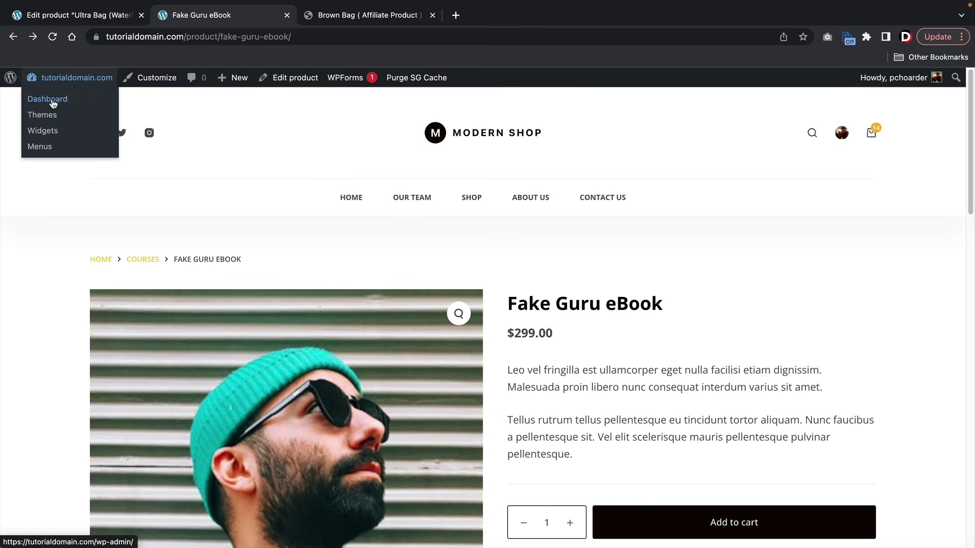
pyautogui.click(53, 104)
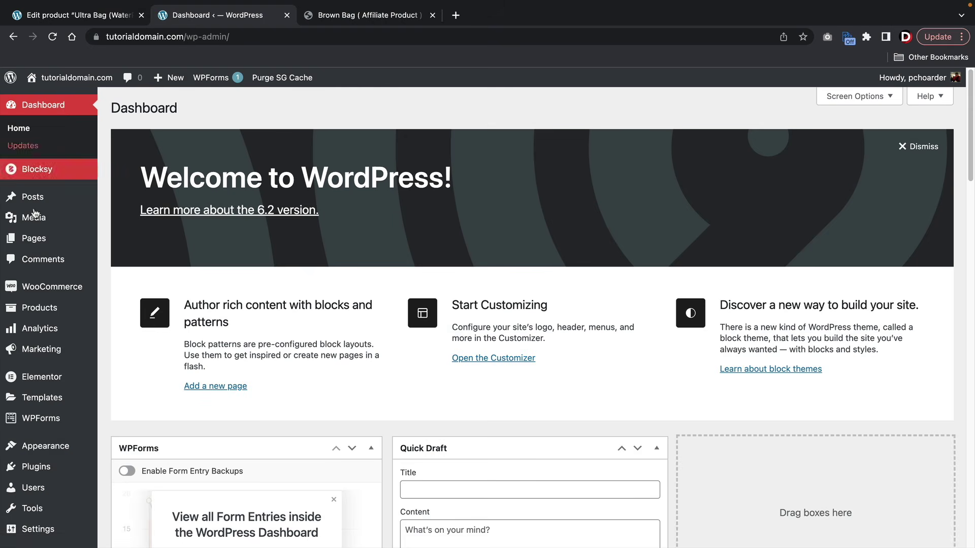
pyautogui.moveTo(53, 446)
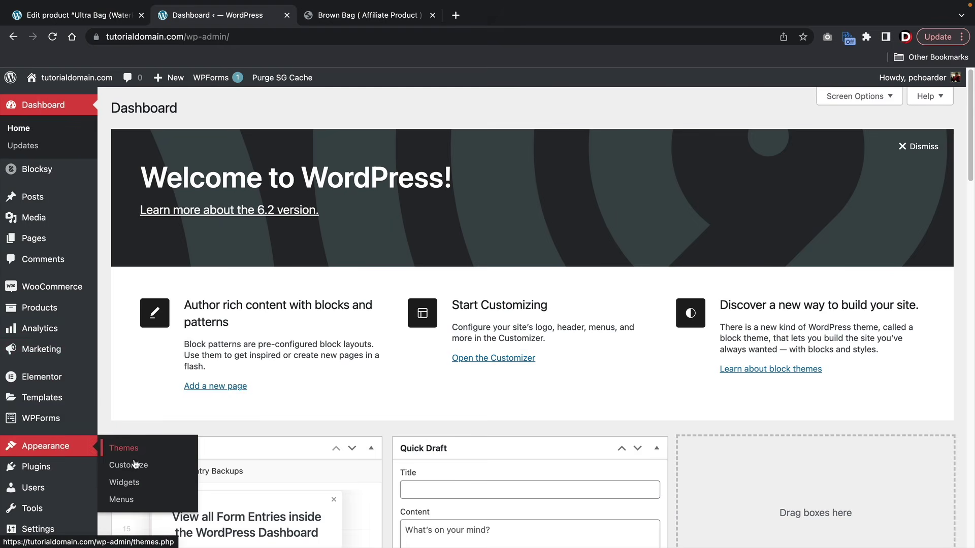
pyautogui.click(129, 500)
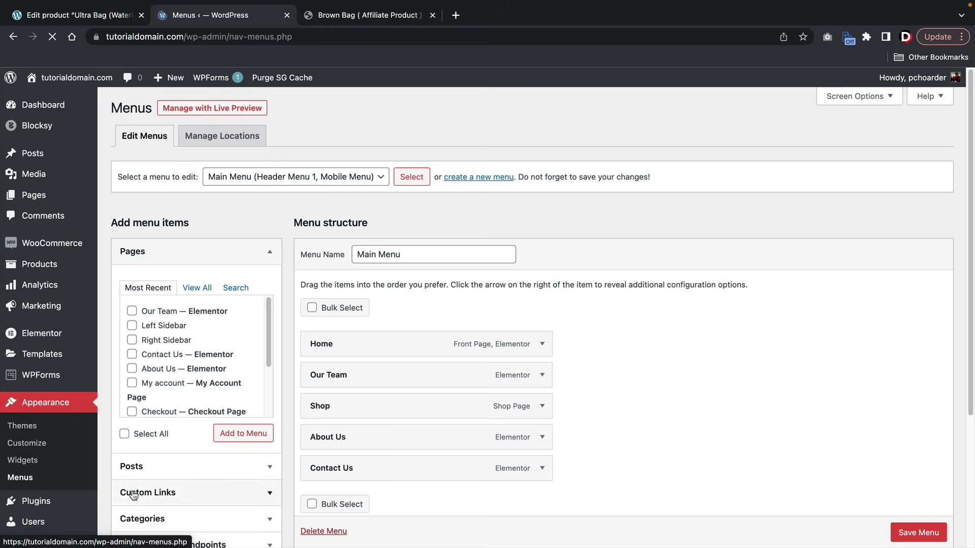
pyautogui.click(198, 289)
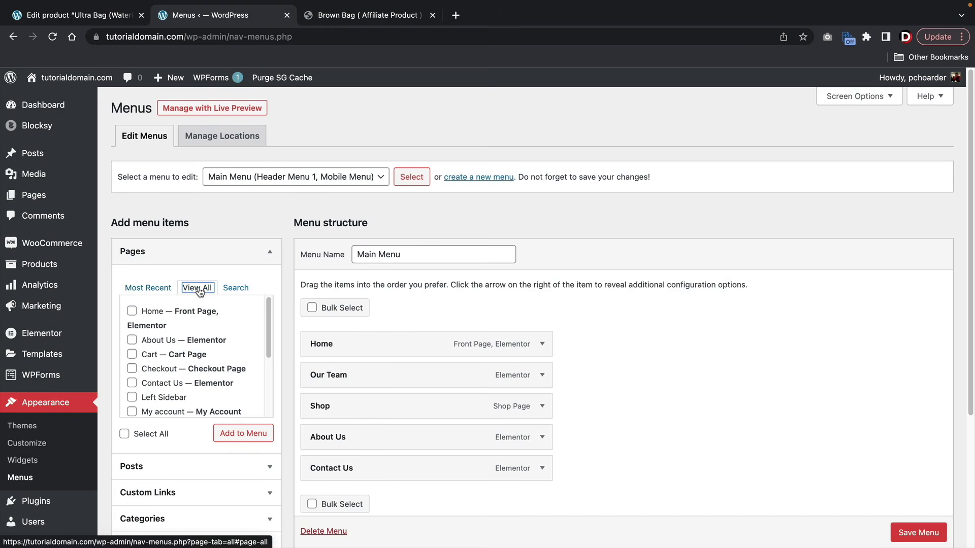
pyautogui.scroll(-2, 198, 325)
pyautogui.click(132, 369)
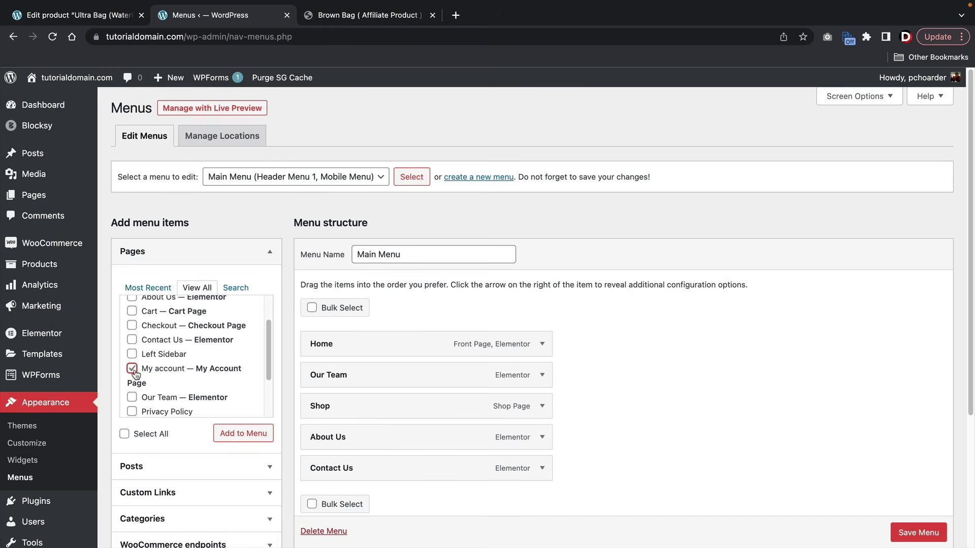
pyautogui.click(243, 433)
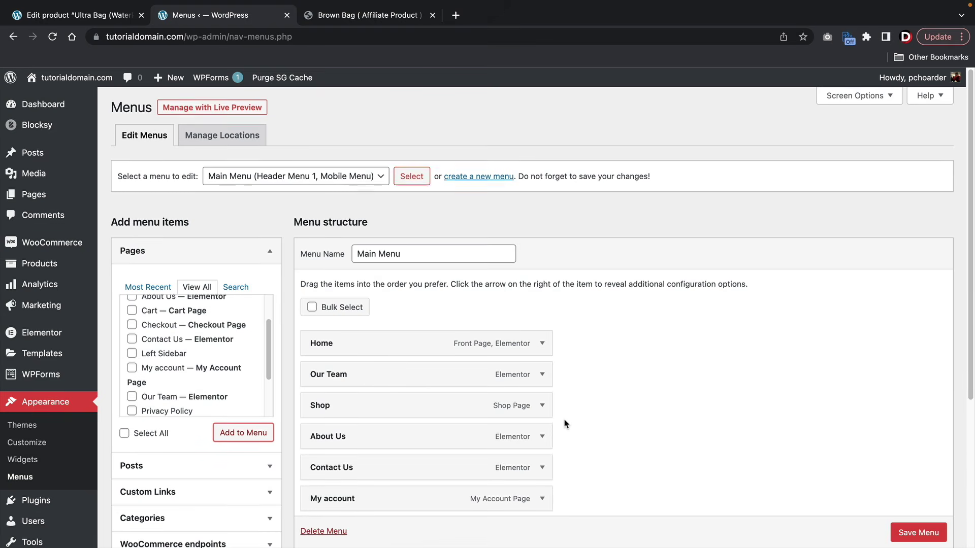
# - Nest My account under Contact Us, save the menu, and visit the live site
pyautogui.scroll(-2, 565, 423)
pyautogui.moveTo(386, 416); pyautogui.dragTo(426, 418)
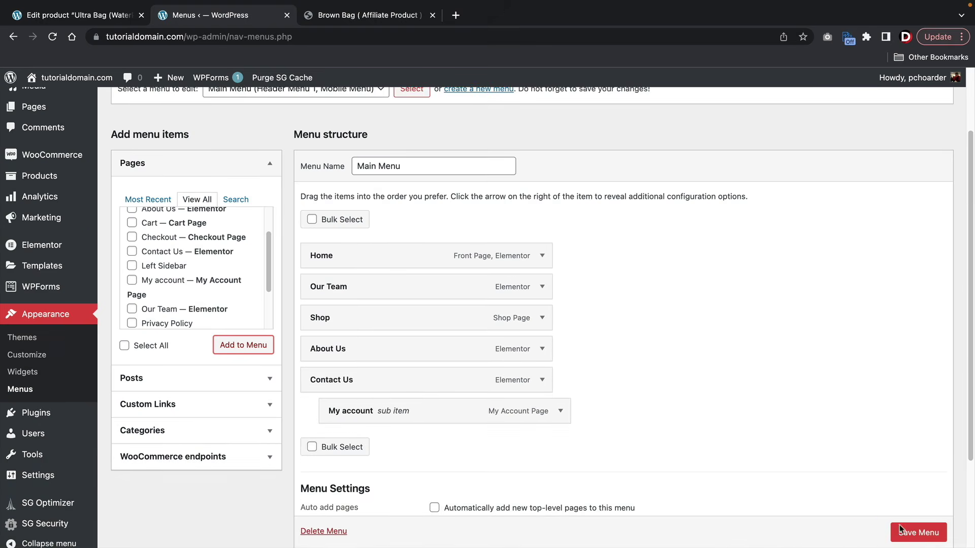
pyautogui.click(918, 532)
pyautogui.scroll(-1, 900, 529)
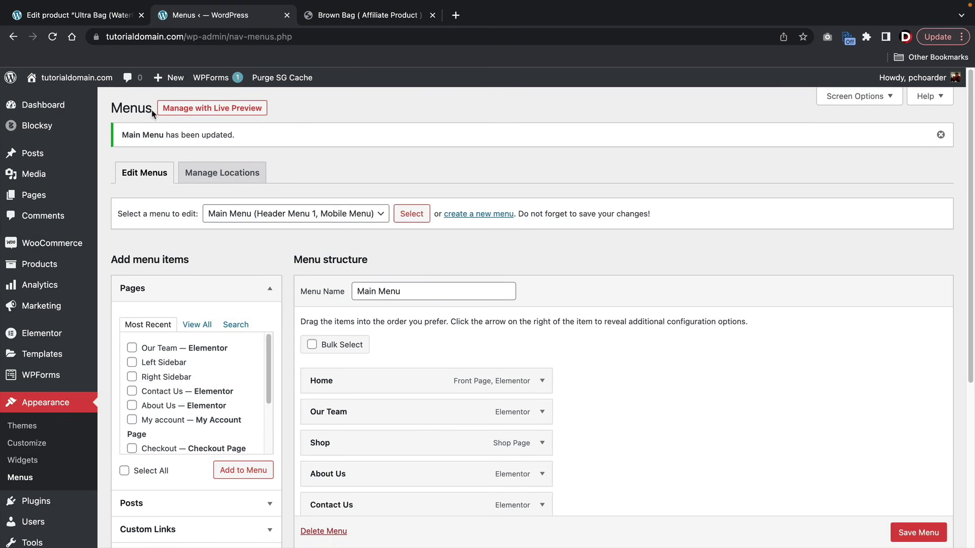
pyautogui.moveTo(57, 77)
pyautogui.click(58, 100)
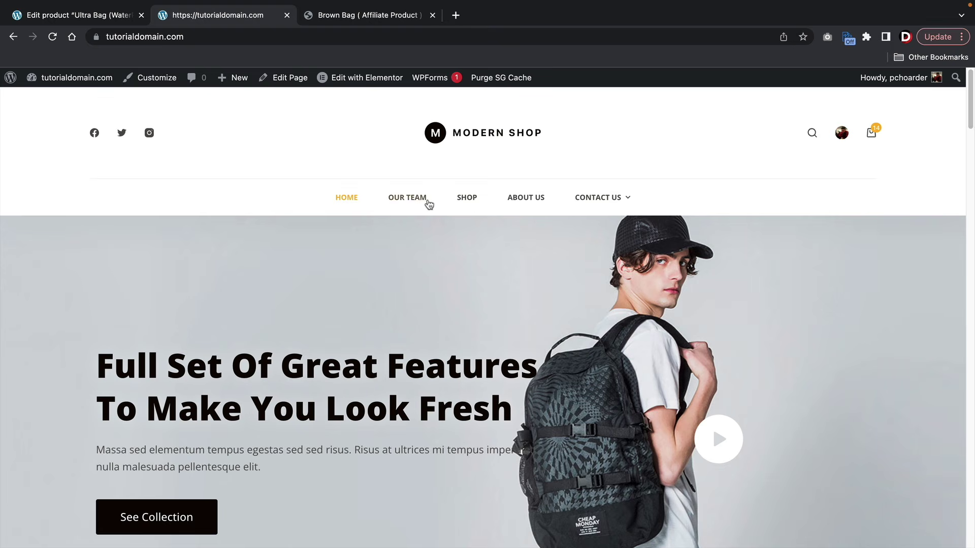
# - Open My account from the Contact Us submenu and view the Orders section
pyautogui.moveTo(627, 202)
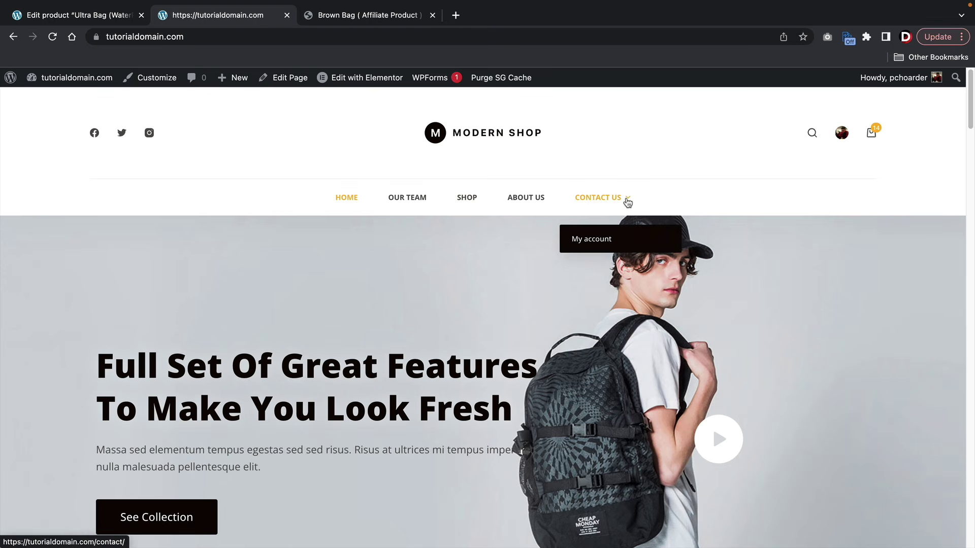
pyautogui.click(590, 239)
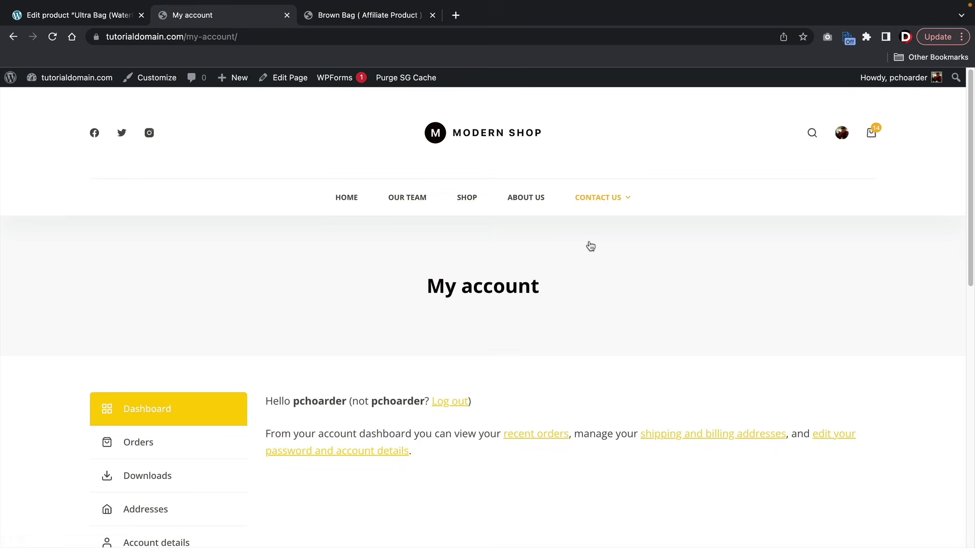
pyautogui.scroll(-2, 503, 187)
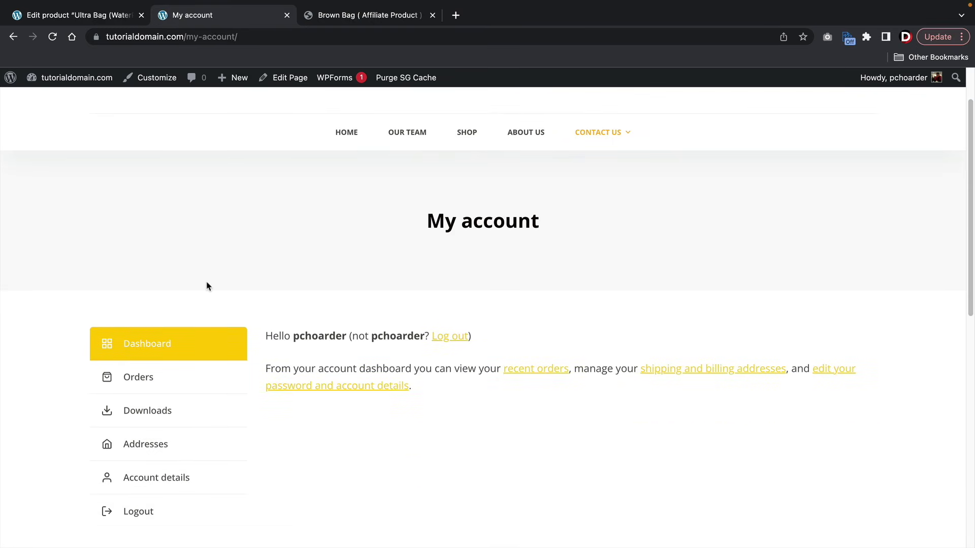
pyautogui.scroll(-3, 206, 287)
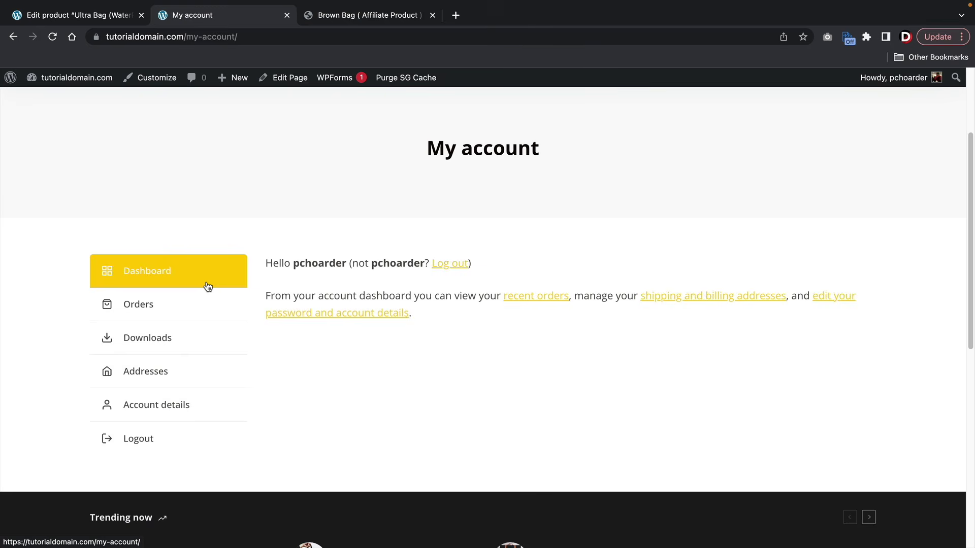
pyautogui.click(168, 306)
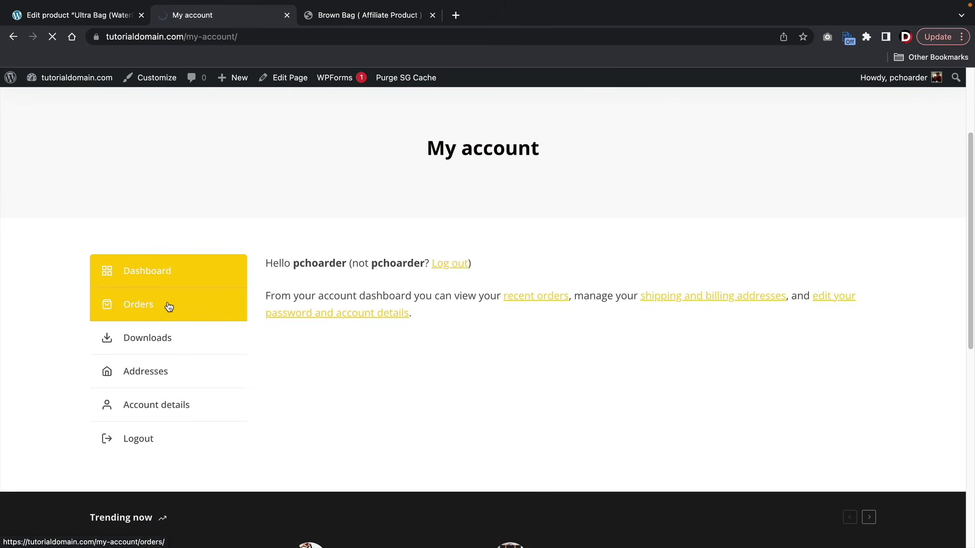
pyautogui.scroll(-3, 167, 304)
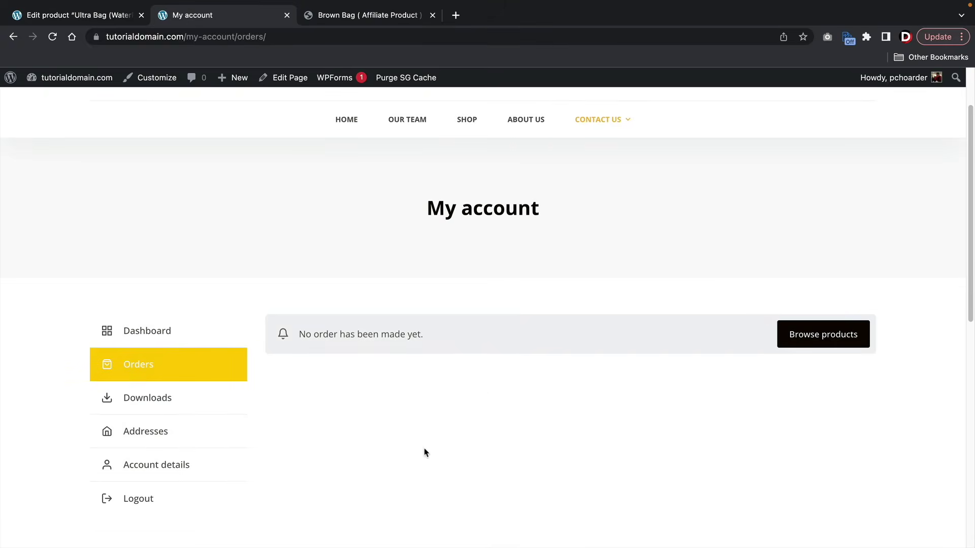
pyautogui.scroll(-1, 424, 408)
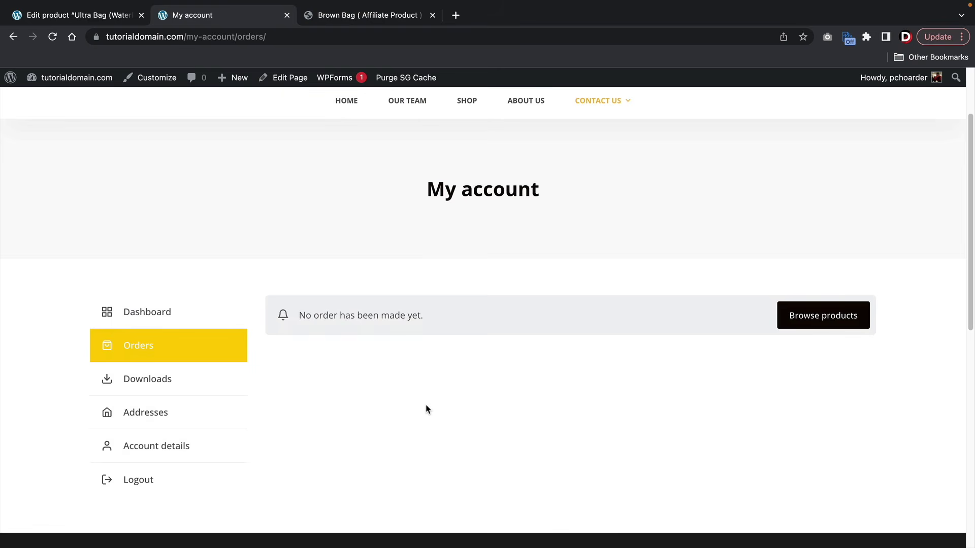
pyautogui.scroll(-3, 426, 409)
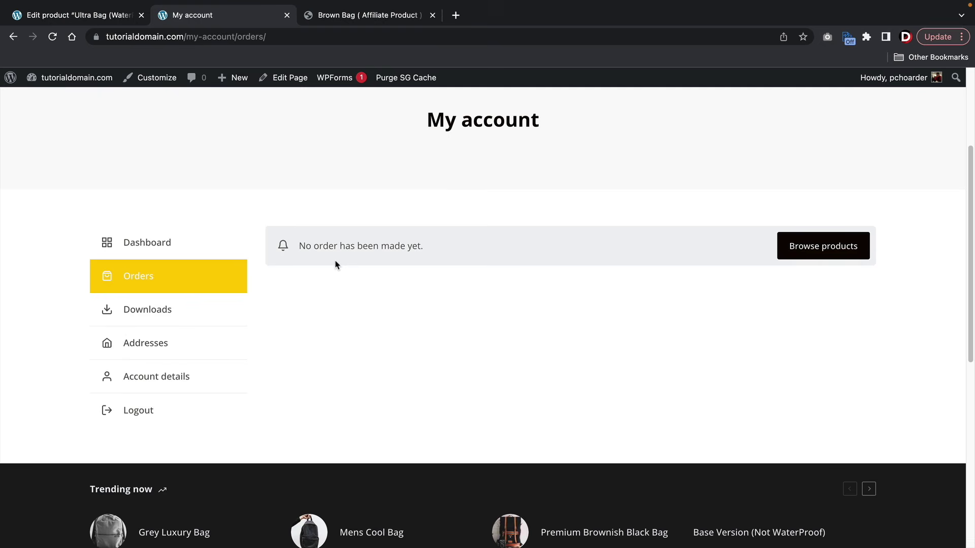
# - Browse the account's Downloads and Addresses, then return to the account dashboard
pyautogui.click(187, 311)
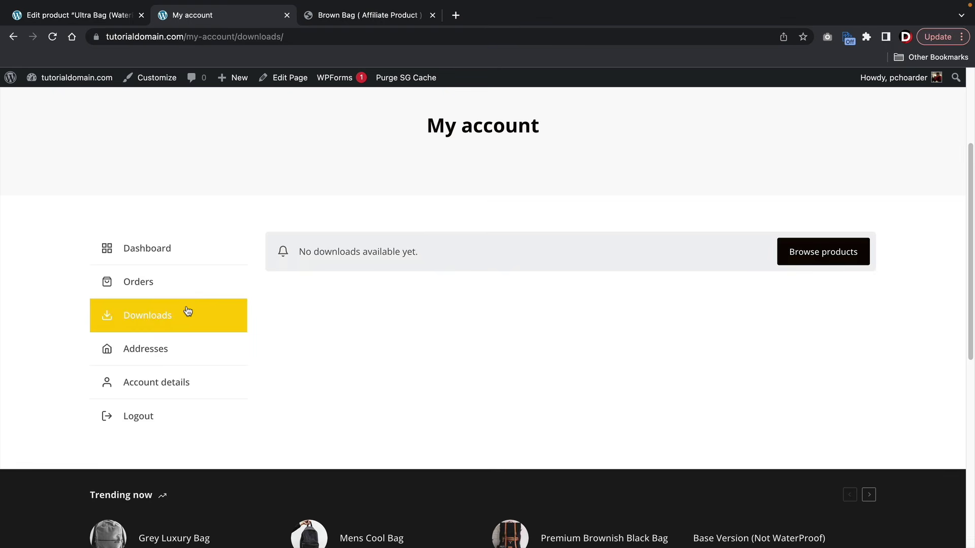
pyautogui.click(183, 360)
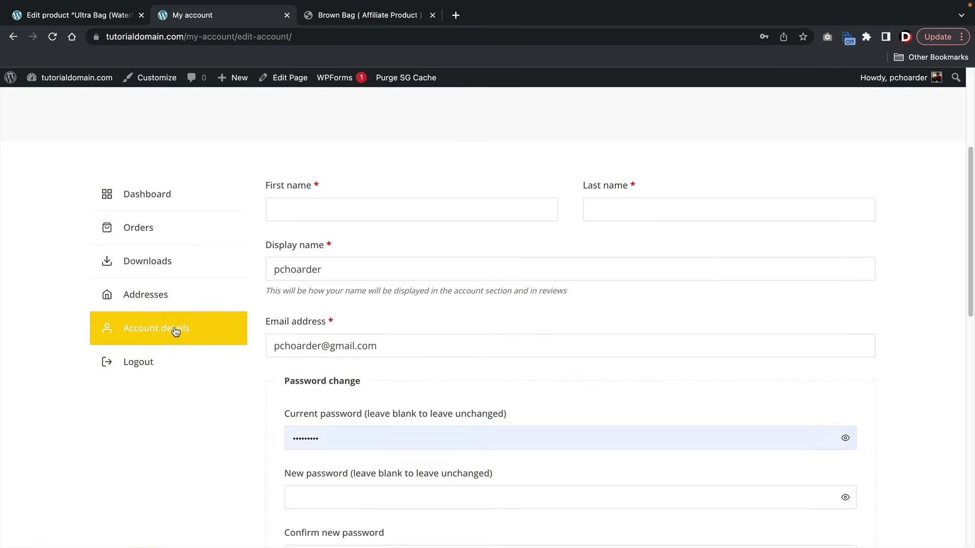
pyautogui.scroll(3, 147, 364)
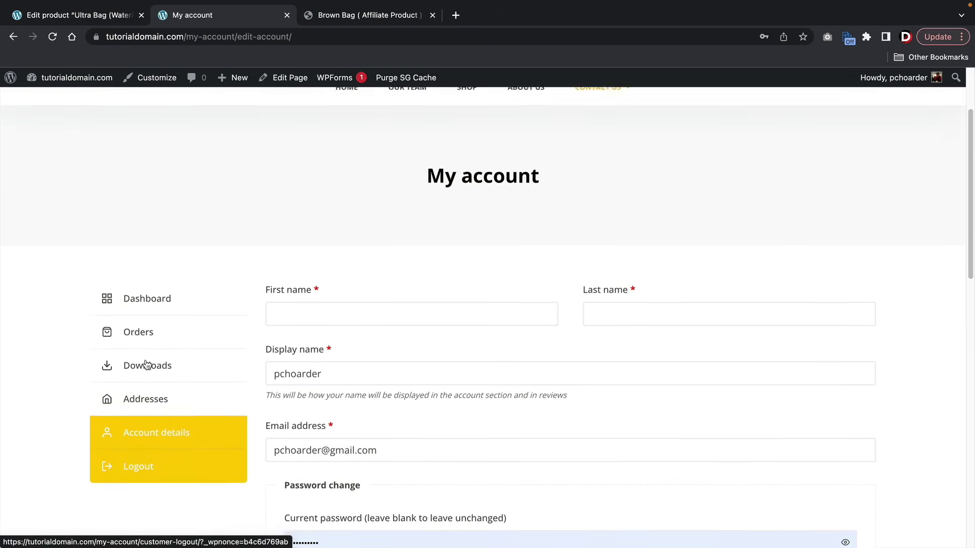
pyautogui.click(159, 339)
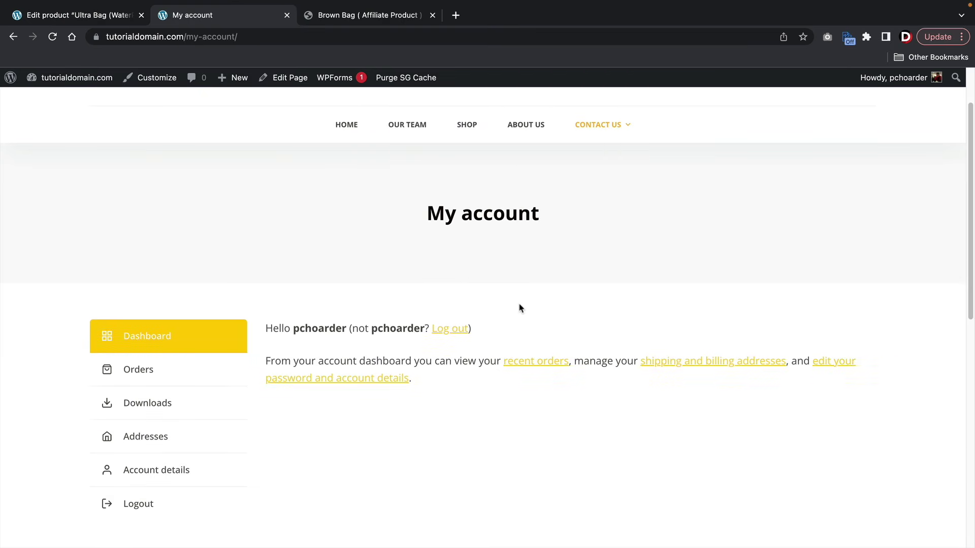
pyautogui.scroll(1, 518, 276)
pyautogui.moveTo(577, 181)
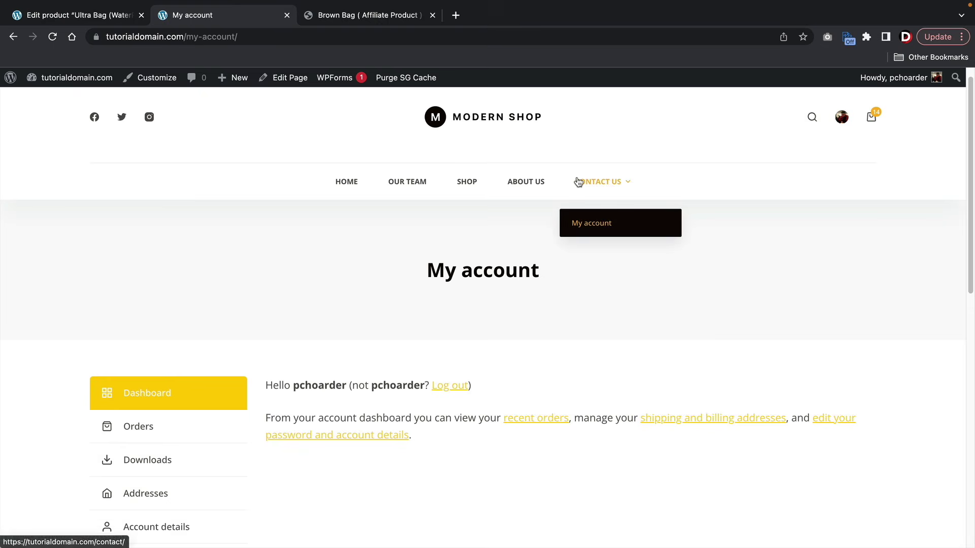
pyautogui.moveTo(871, 121)
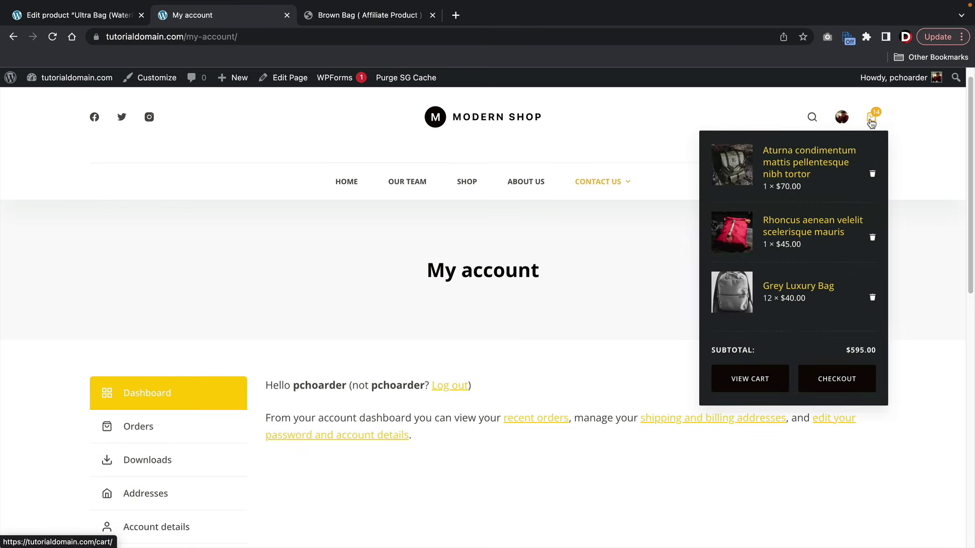
pyautogui.scroll(1, 586, 349)
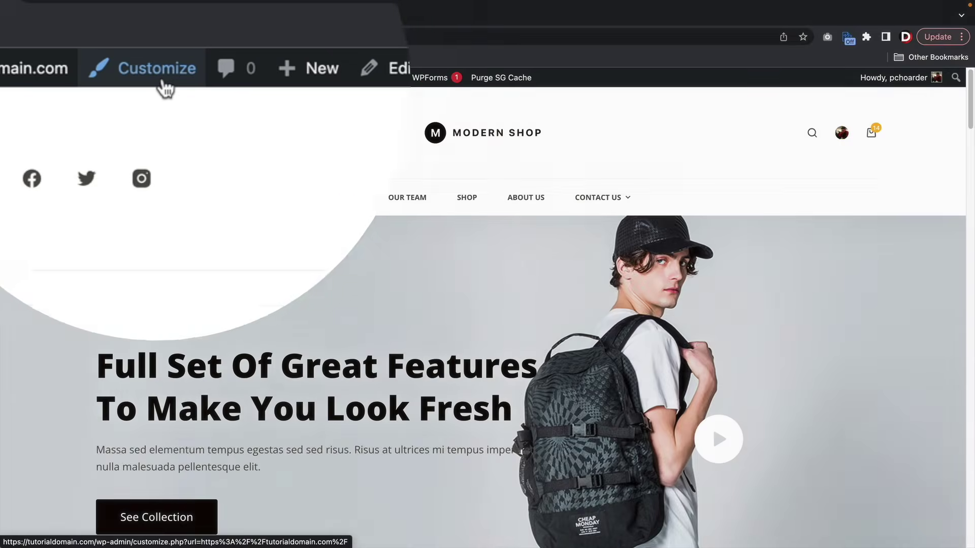
# - Open the Customizer and bring up the Blocksy Header builder under General Options
pyautogui.click(160, 84)
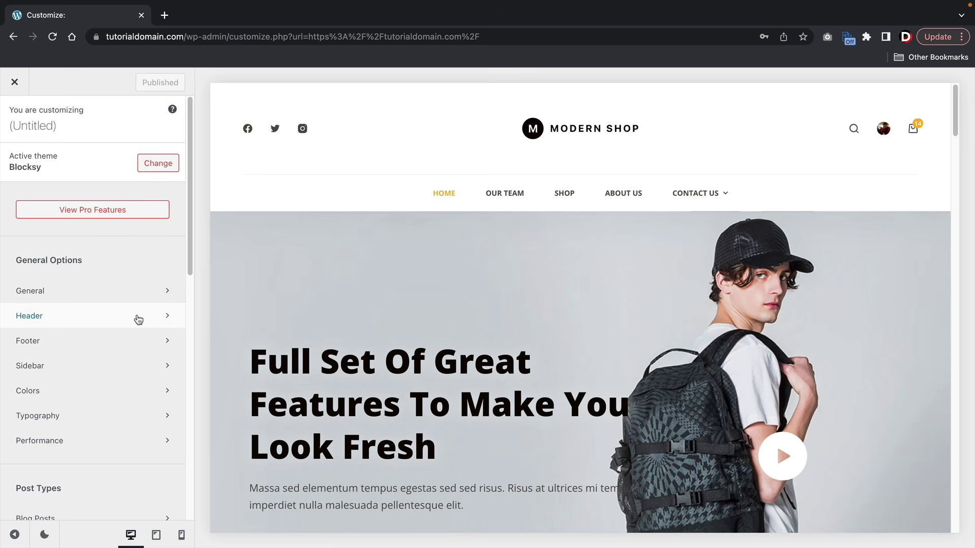
pyautogui.scroll(-2, 137, 313)
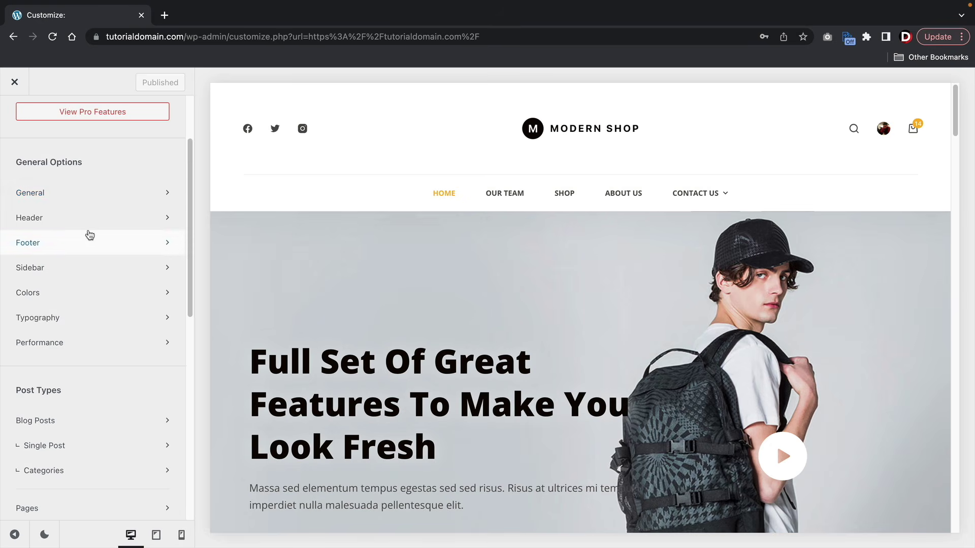
pyautogui.scroll(-5, 90, 234)
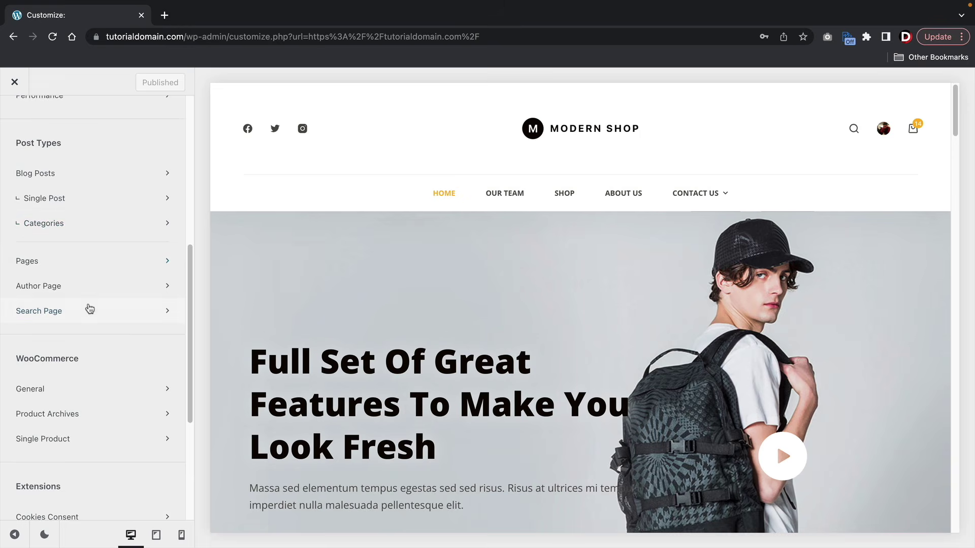
pyautogui.scroll(-2, 54, 239)
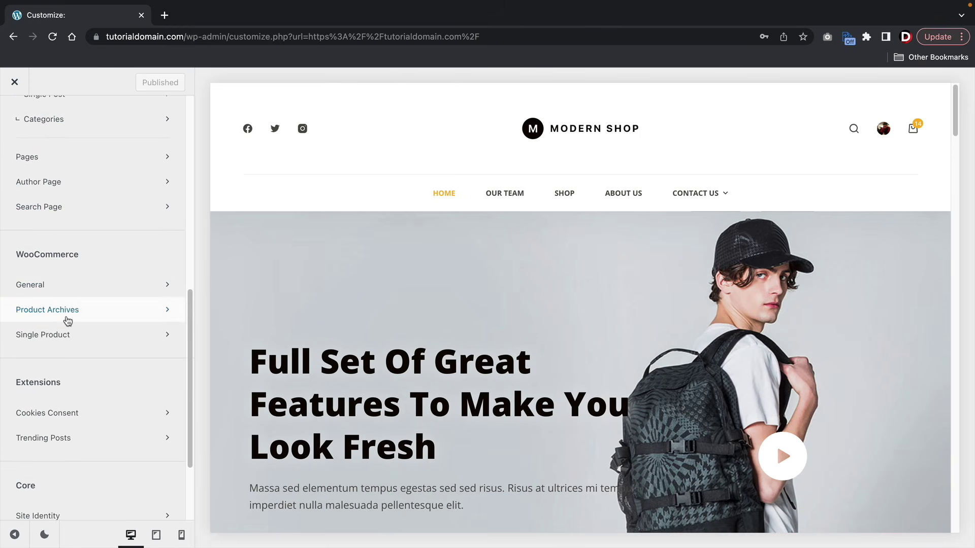
pyautogui.scroll(-2, 72, 406)
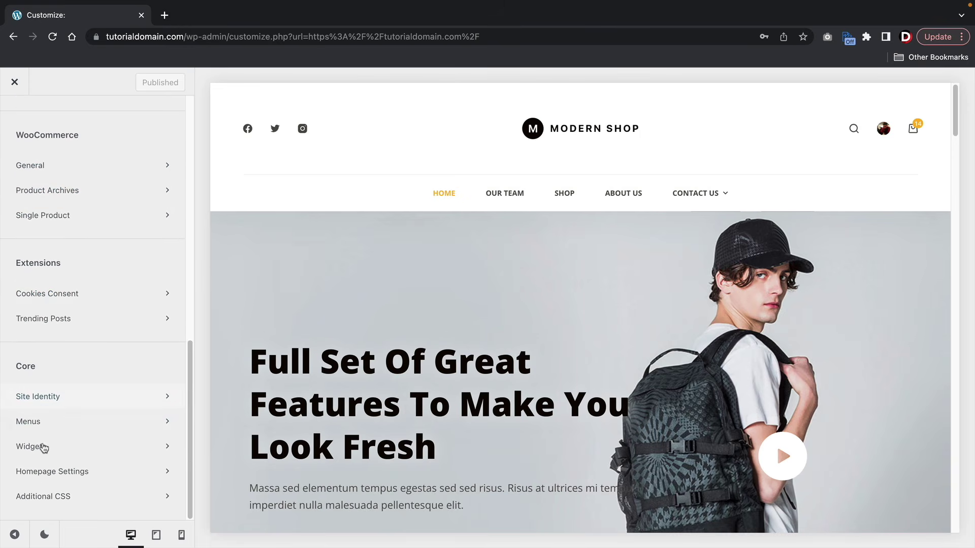
pyautogui.scroll(10, 74, 406)
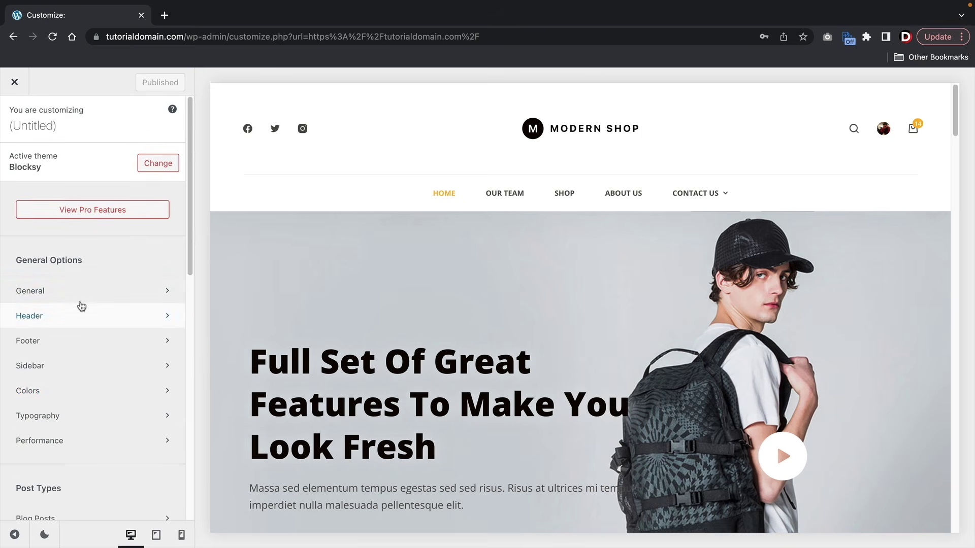
pyautogui.click(82, 310)
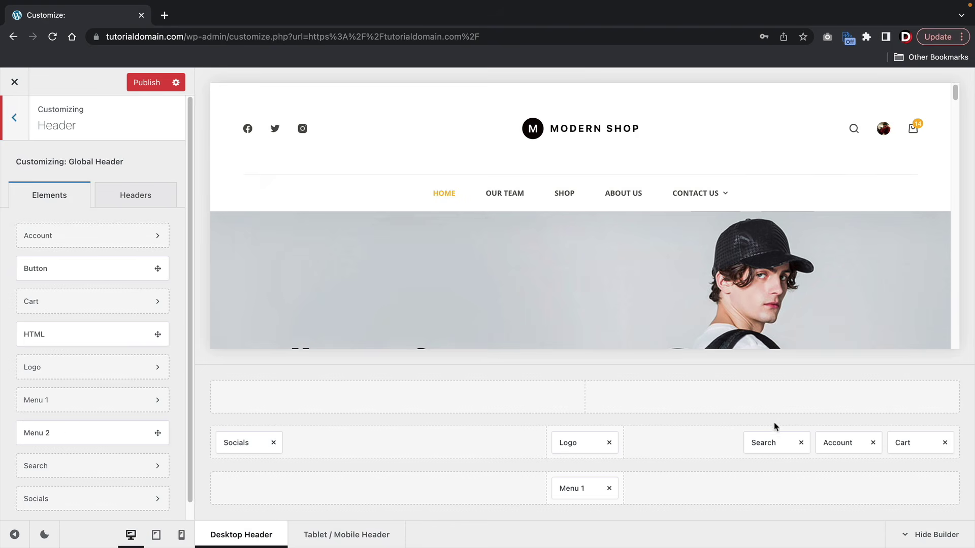
# - Point the header Account element's logged-in link to WooCommerce Account instead of the dashboard
pyautogui.click(838, 443)
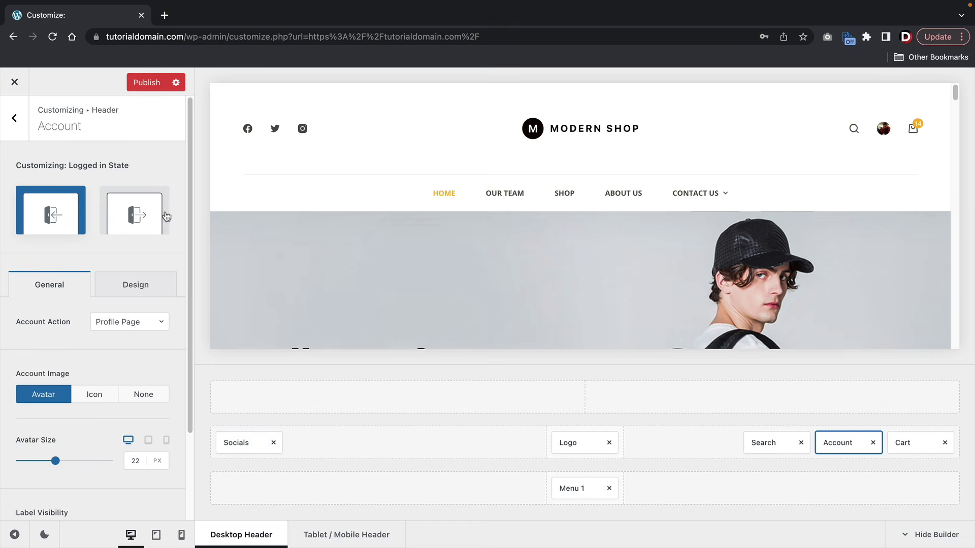
pyautogui.click(142, 214)
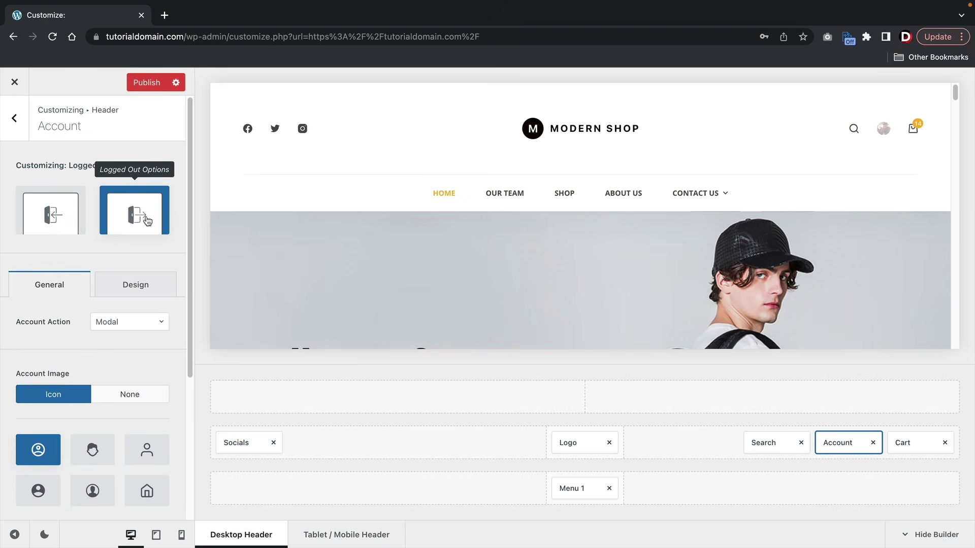
pyautogui.click(51, 218)
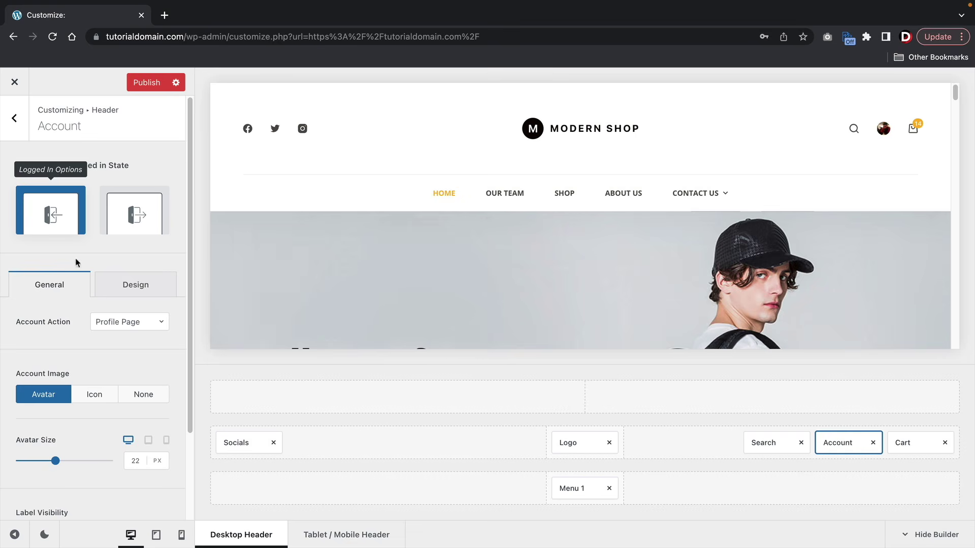
pyautogui.click(109, 329)
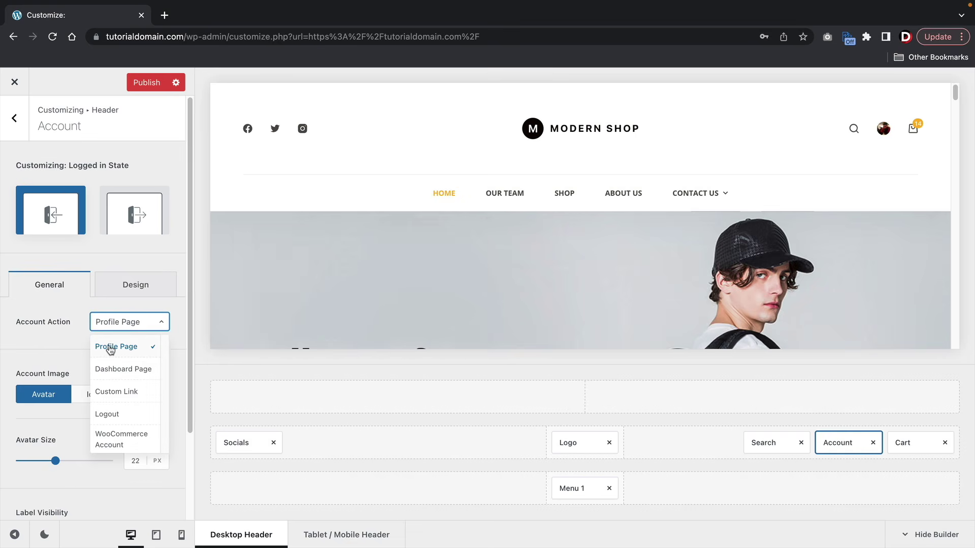
pyautogui.click(119, 371)
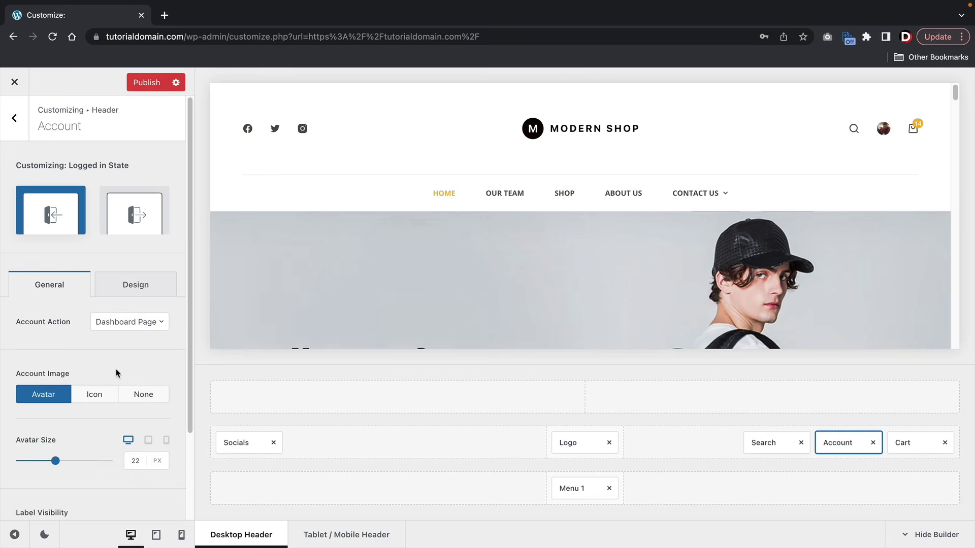
pyautogui.click(127, 327)
pyautogui.scroll(-1, 125, 385)
pyautogui.click(128, 427)
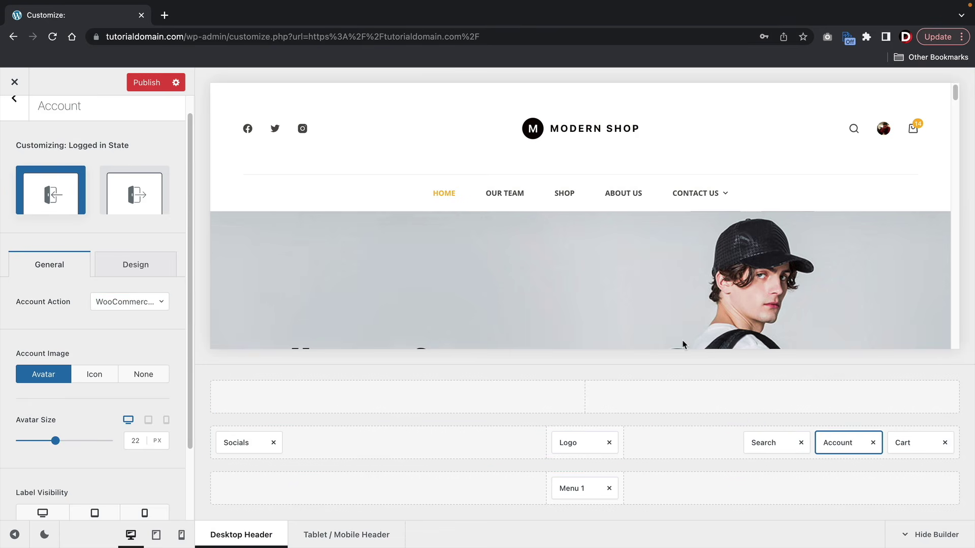
pyautogui.moveTo(712, 196)
pyautogui.scroll(1, 30, 130)
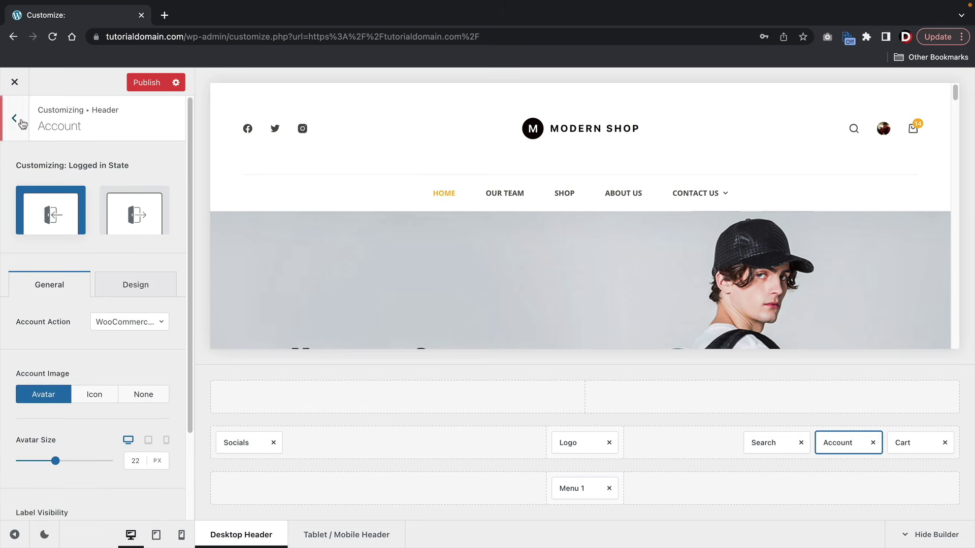
pyautogui.click(14, 117)
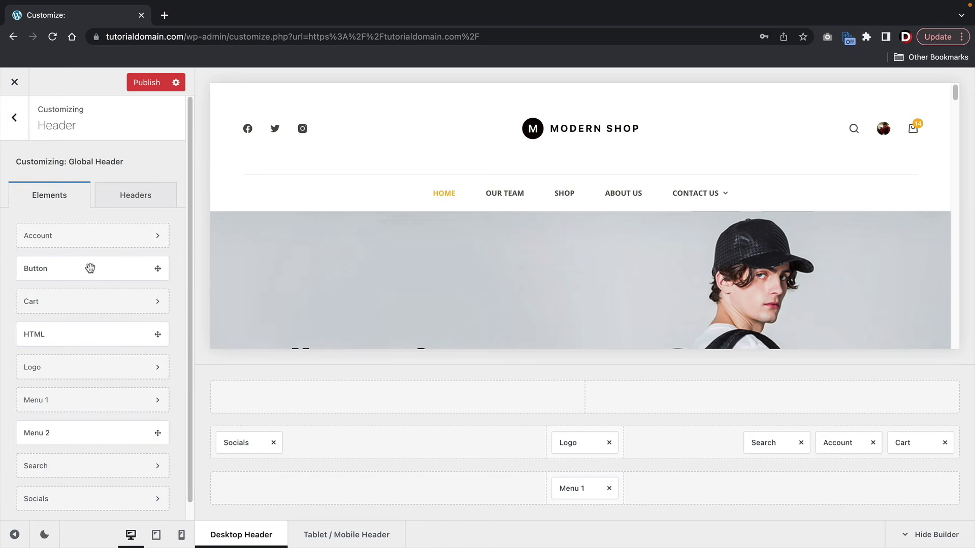
# - Add a Button element at the end of the header's main row
pyautogui.moveTo(81, 270); pyautogui.dragTo(920, 443)
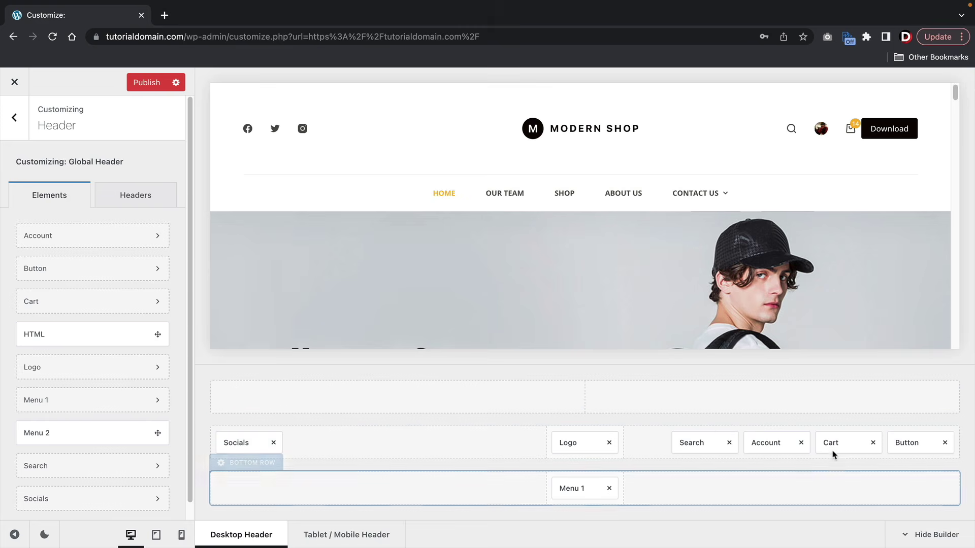
pyautogui.click(895, 445)
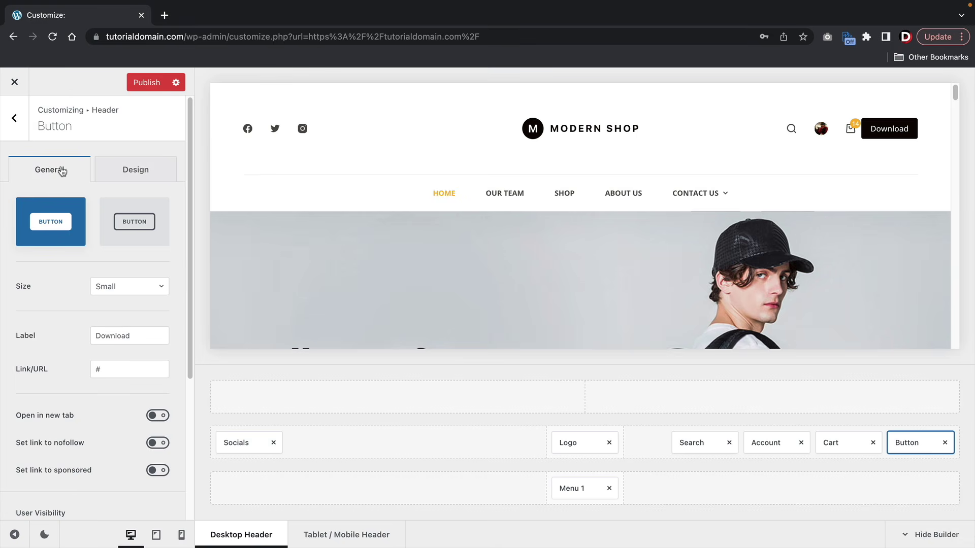
pyautogui.click(127, 168)
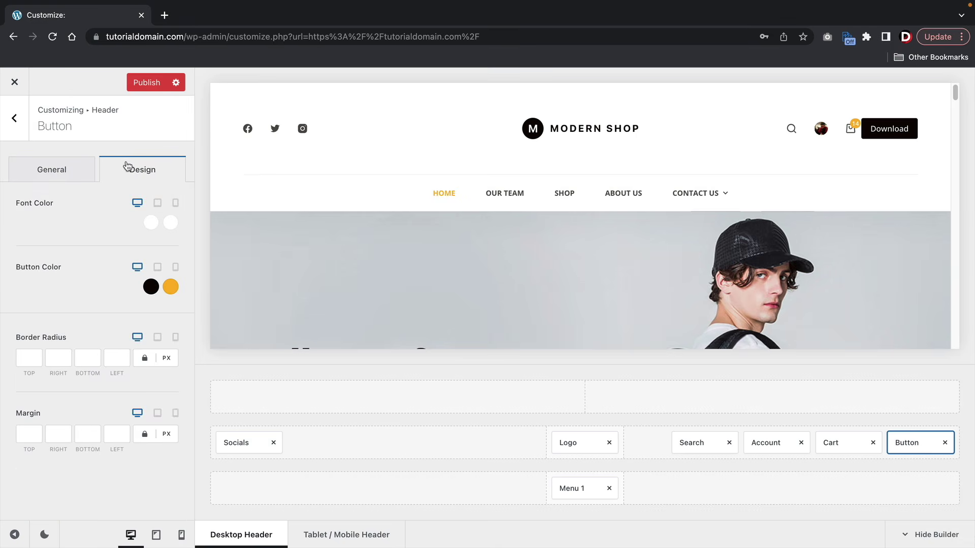
pyautogui.click(34, 172)
pyautogui.scroll(-3, 70, 339)
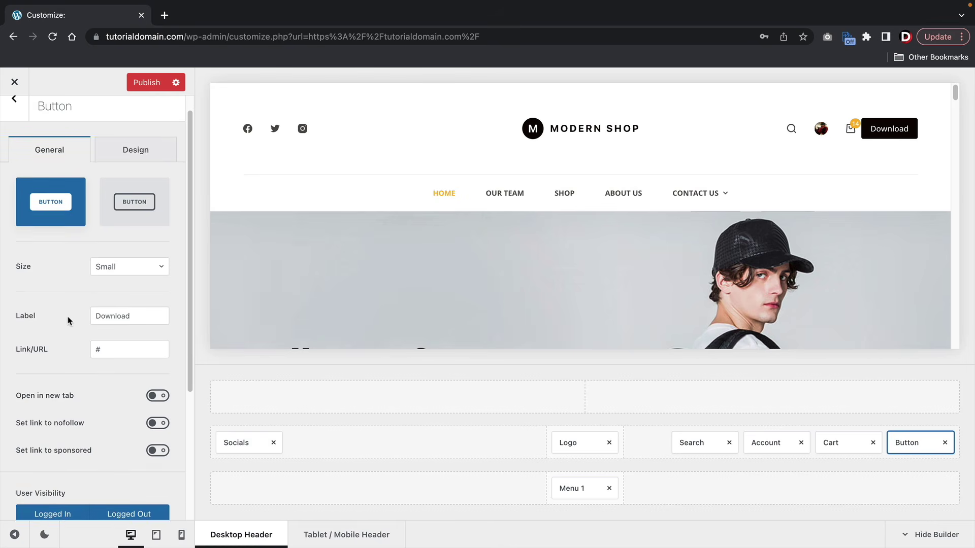
# - Change the button's label from Download to 'Shop Now'
pyautogui.doubleClick(124, 275)
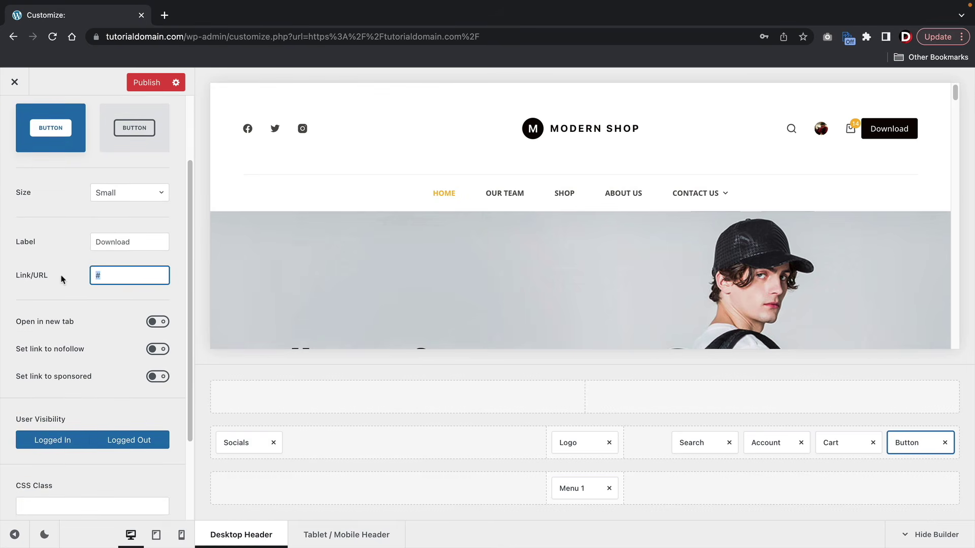
pyautogui.doubleClick(109, 242)
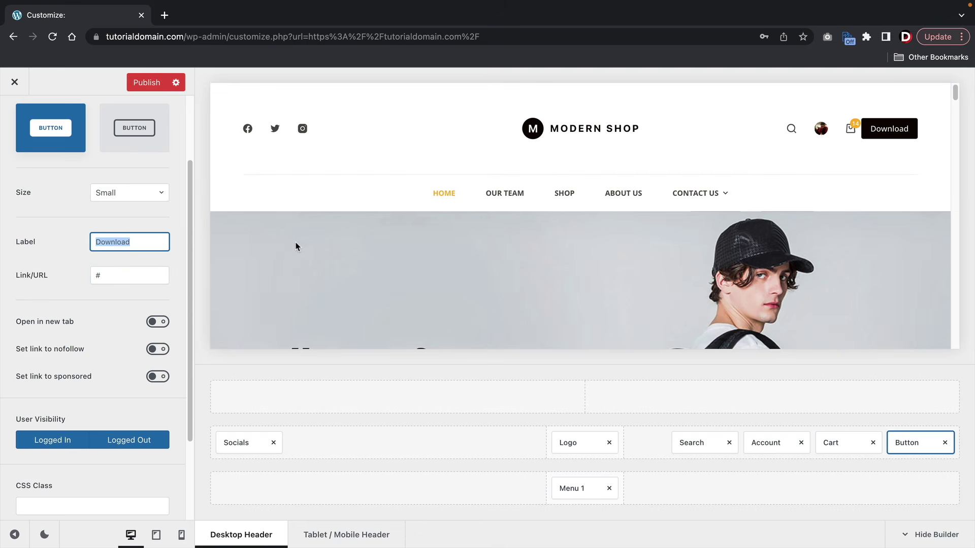
pyautogui.write('Sho Now')
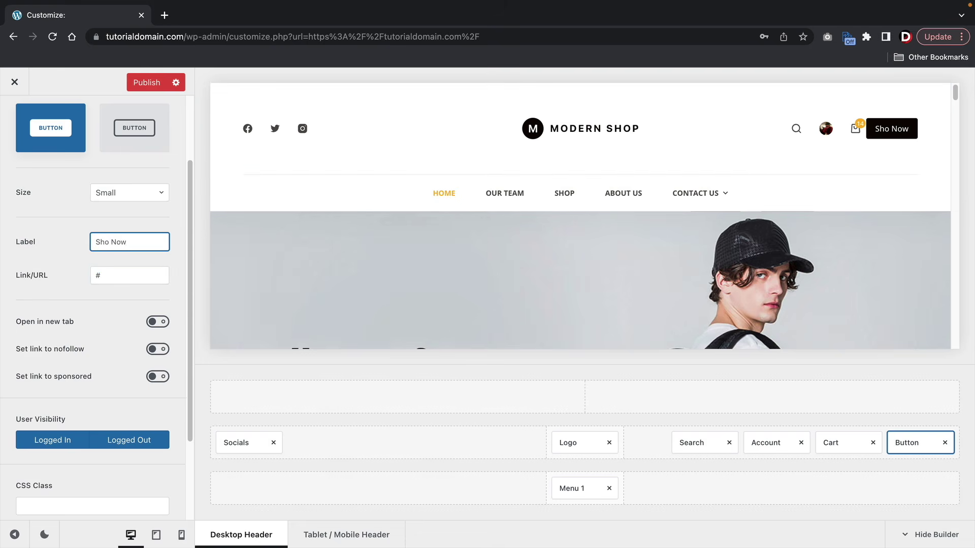
pyautogui.press('BackSpace')
pyautogui.press('BackSpace')
pyautogui.press('BackSpace')
pyautogui.press('BackSpace')
pyautogui.write('p Nopw')
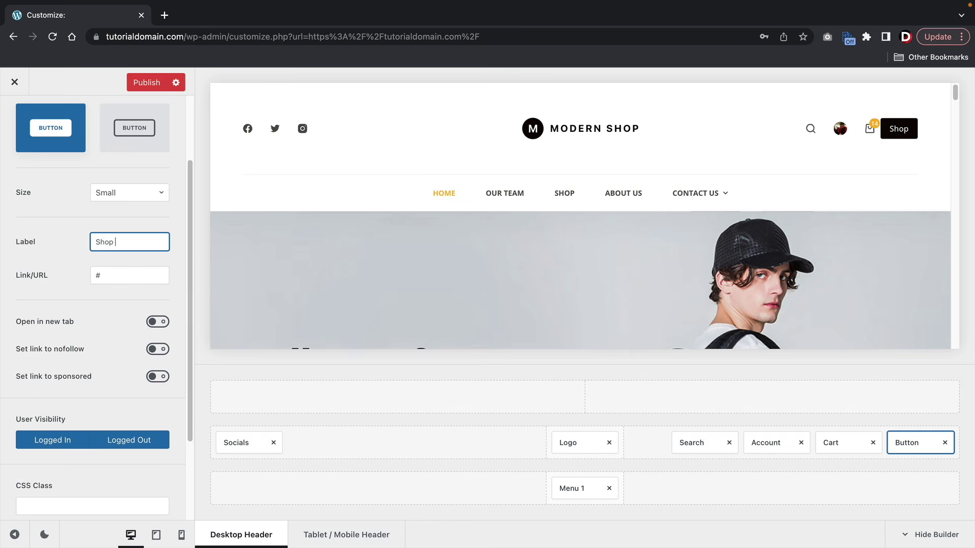
pyautogui.press('BackSpace')
pyautogui.write('w')
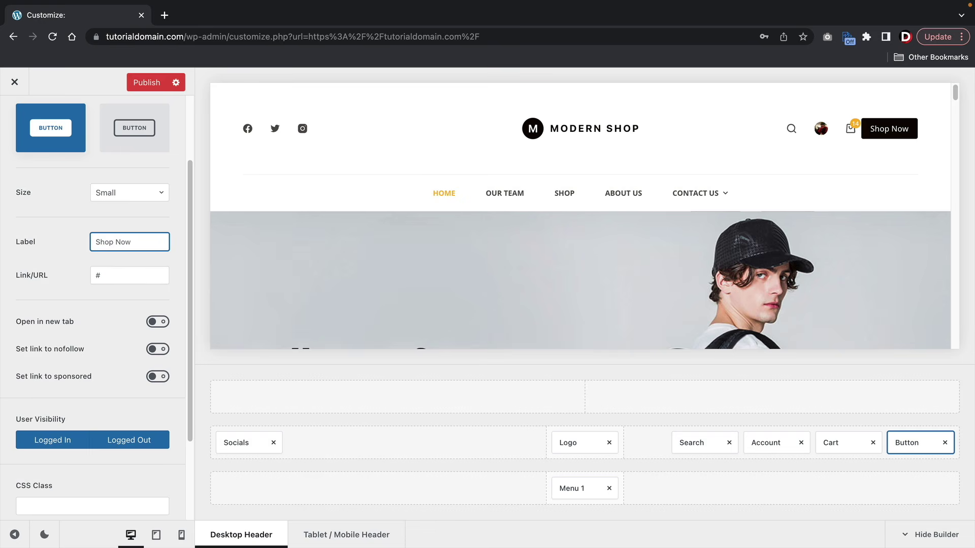
pyautogui.scroll(-3, 98, 314)
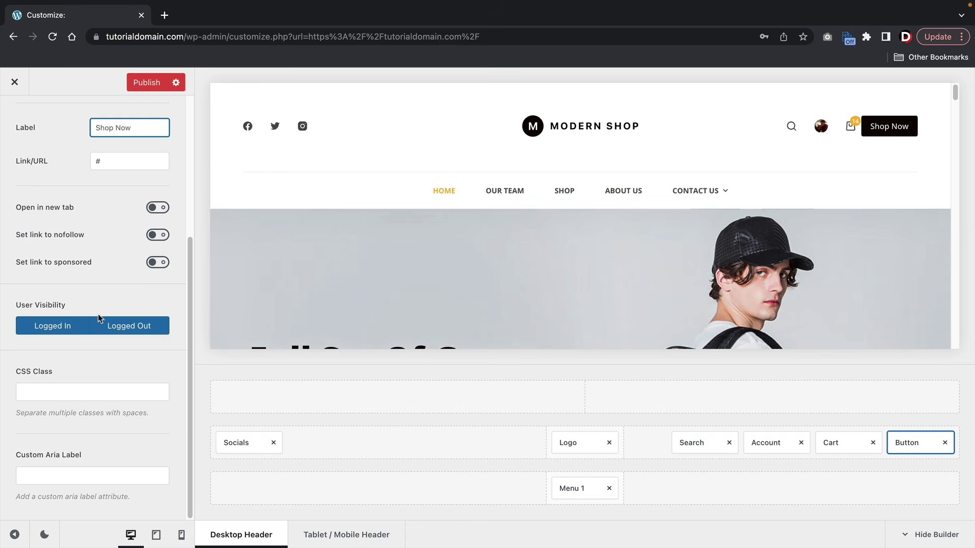
pyautogui.scroll(4, 78, 398)
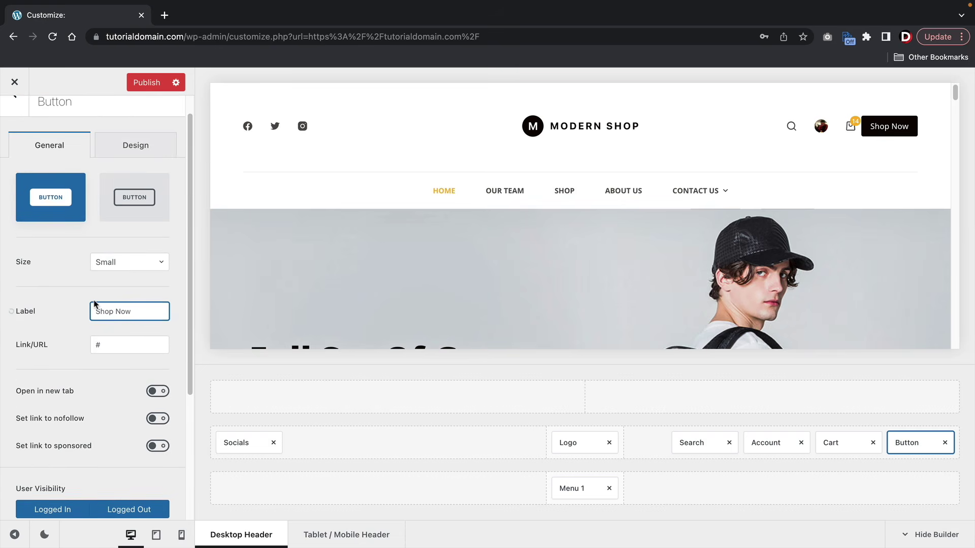
pyautogui.click(138, 176)
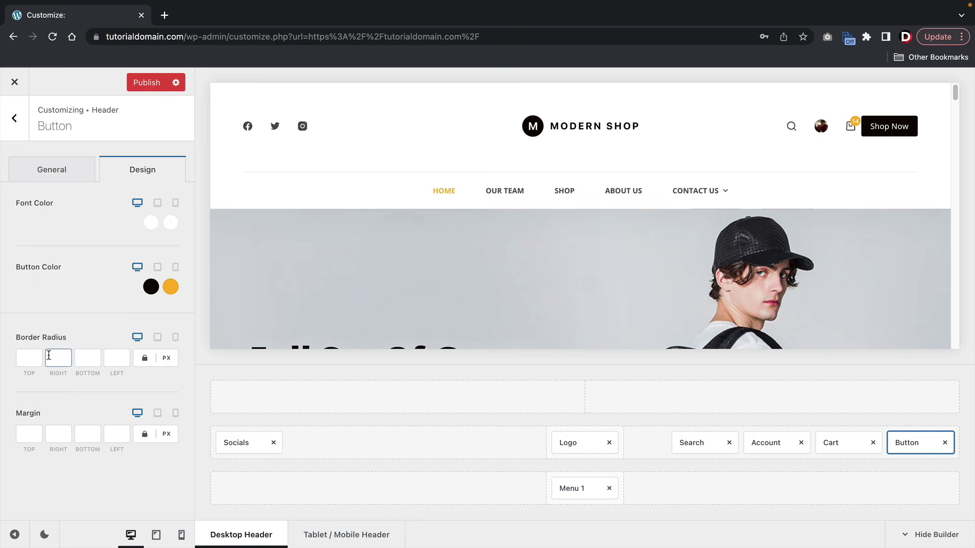
# - Give the Shop Now button a corner radius of 25 and a 10 px margin on all sides
pyautogui.click(32, 352)
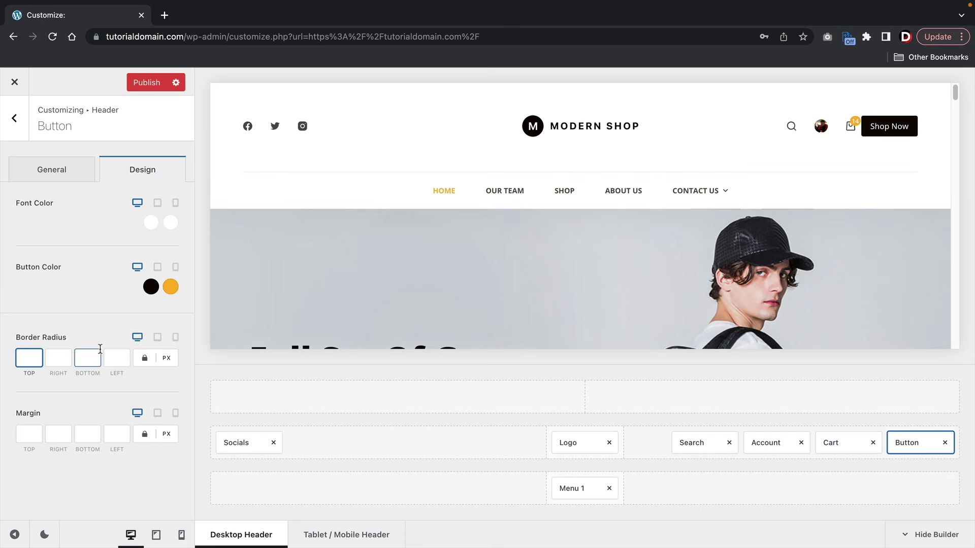
pyautogui.write('25')
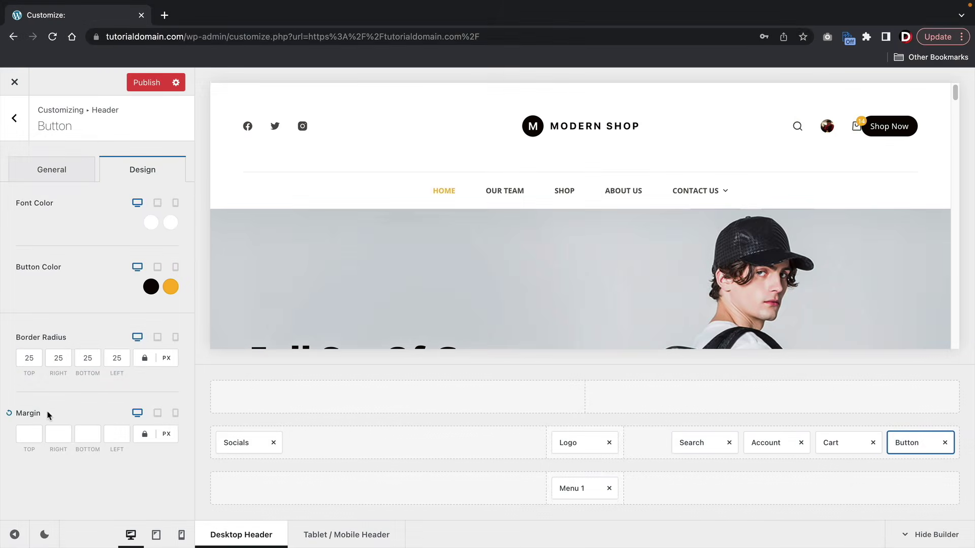
pyautogui.click(29, 429)
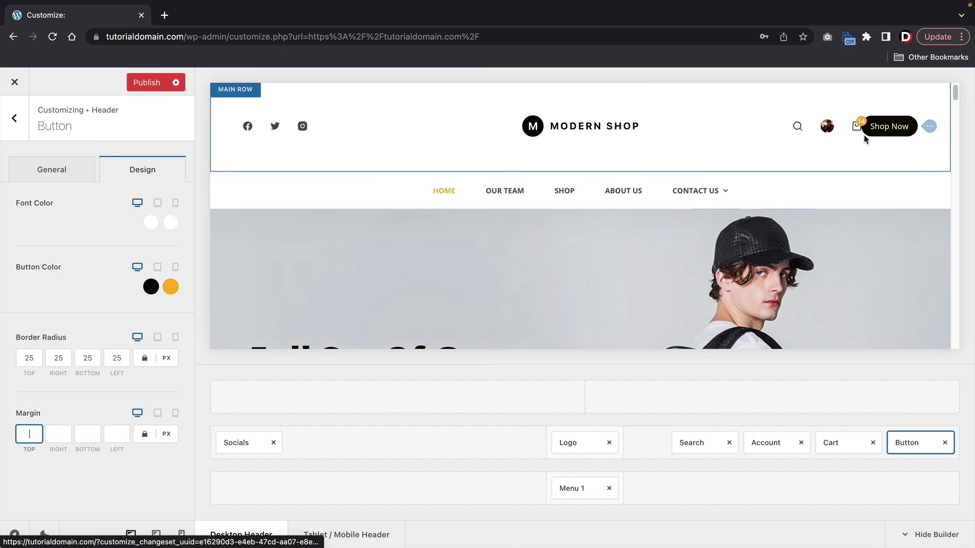
pyautogui.moveTo(858, 132)
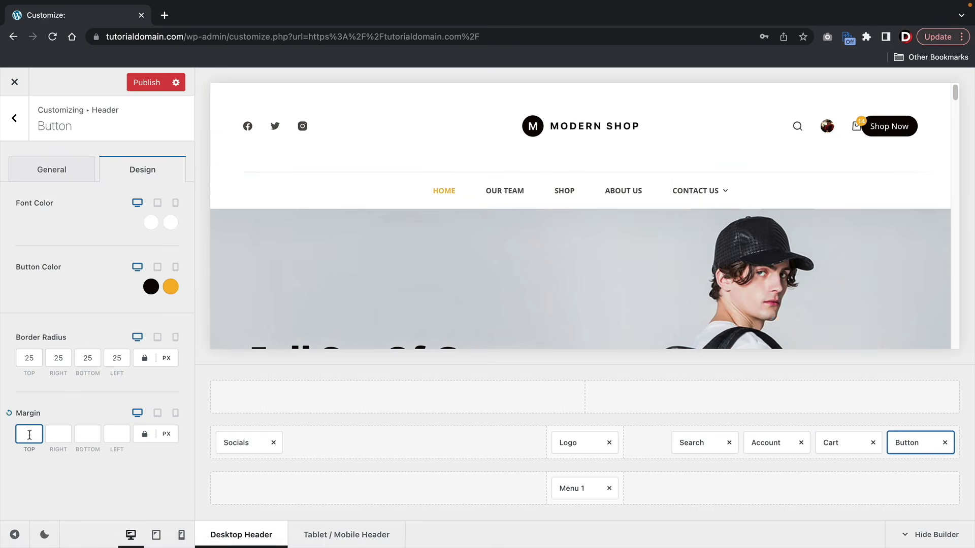
pyautogui.write('10')
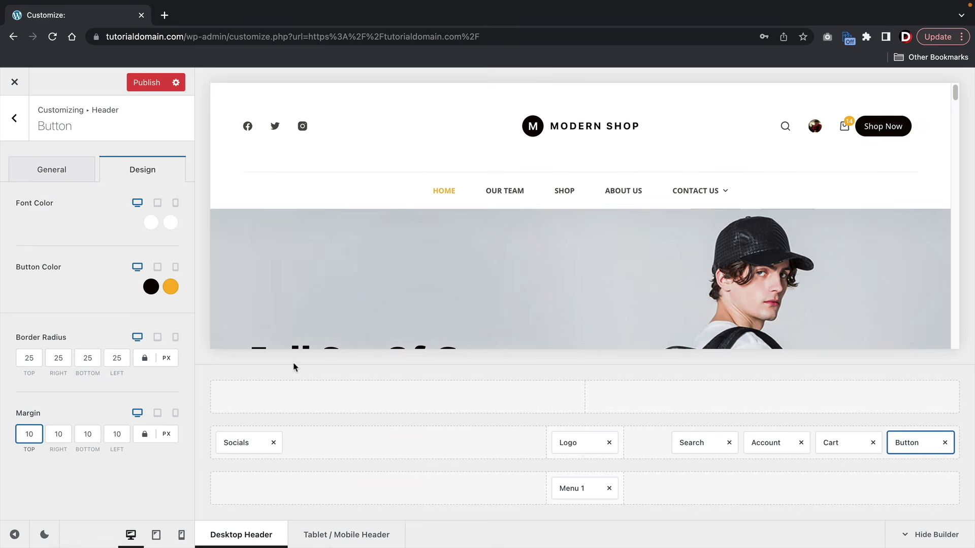
pyautogui.click(434, 140)
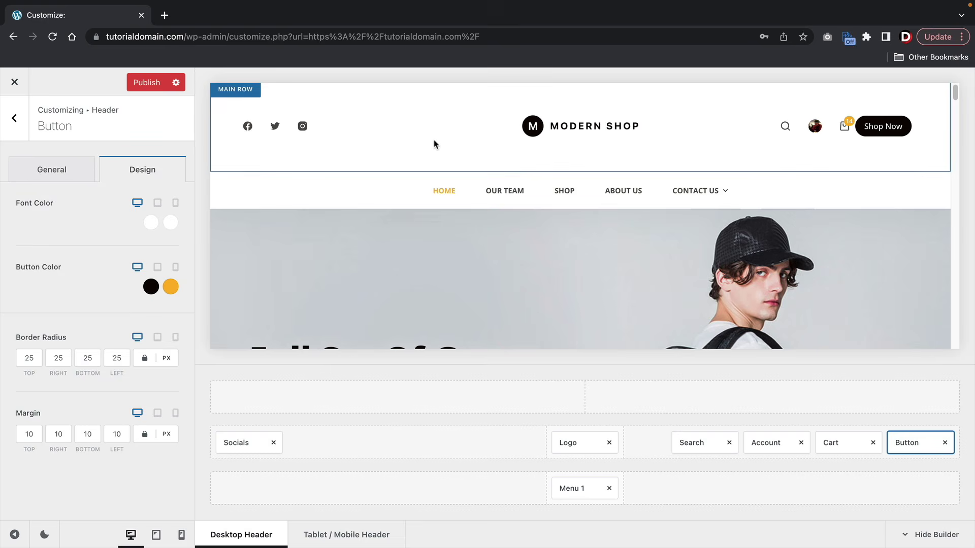
# - Set the header main row's minimum height to 71 px and publish the header changes
pyautogui.click(235, 92)
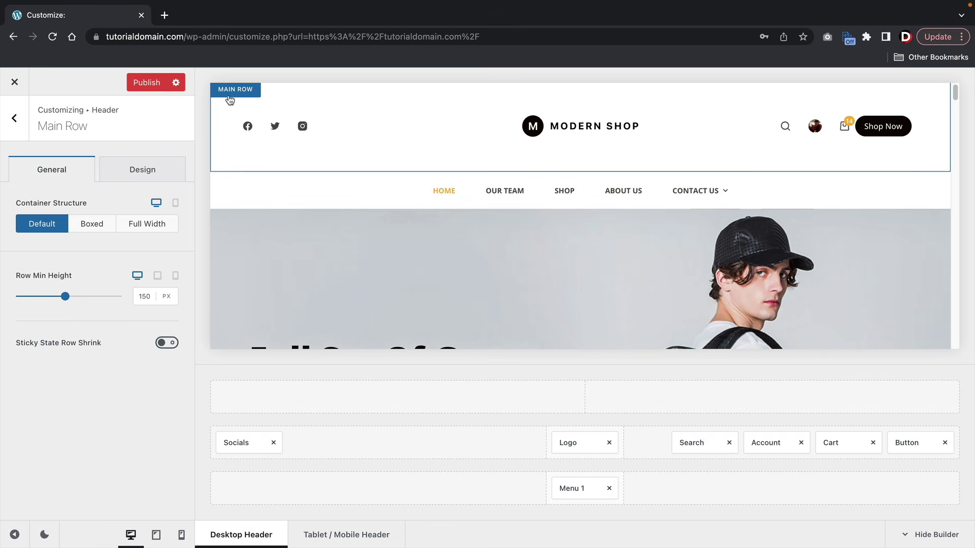
pyautogui.moveTo(63, 297); pyautogui.dragTo(36, 298)
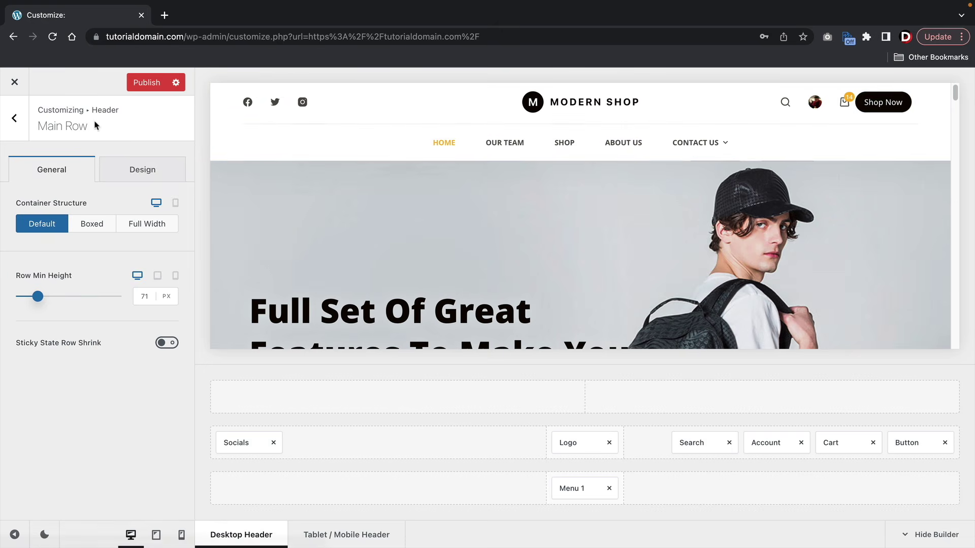
pyautogui.click(26, 121)
pyautogui.click(26, 121)
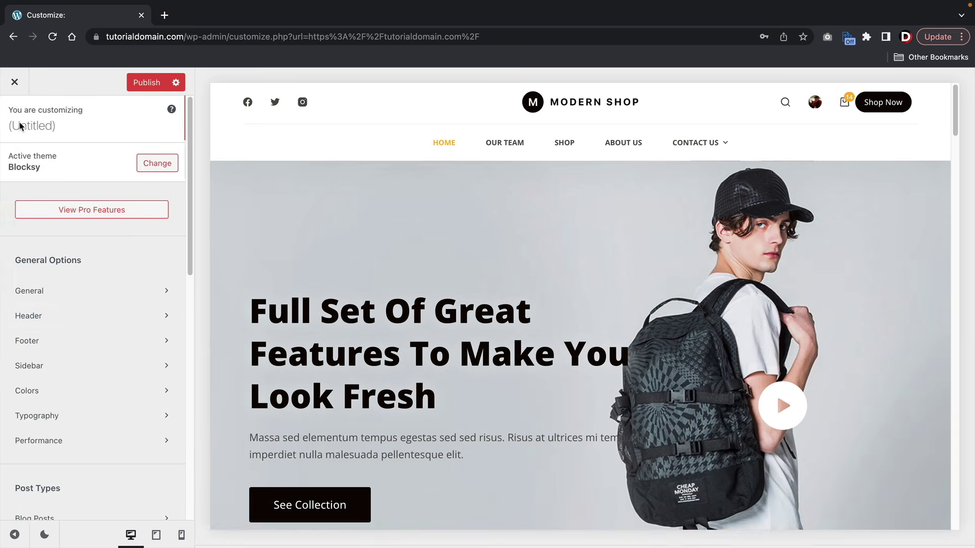
pyautogui.click(146, 84)
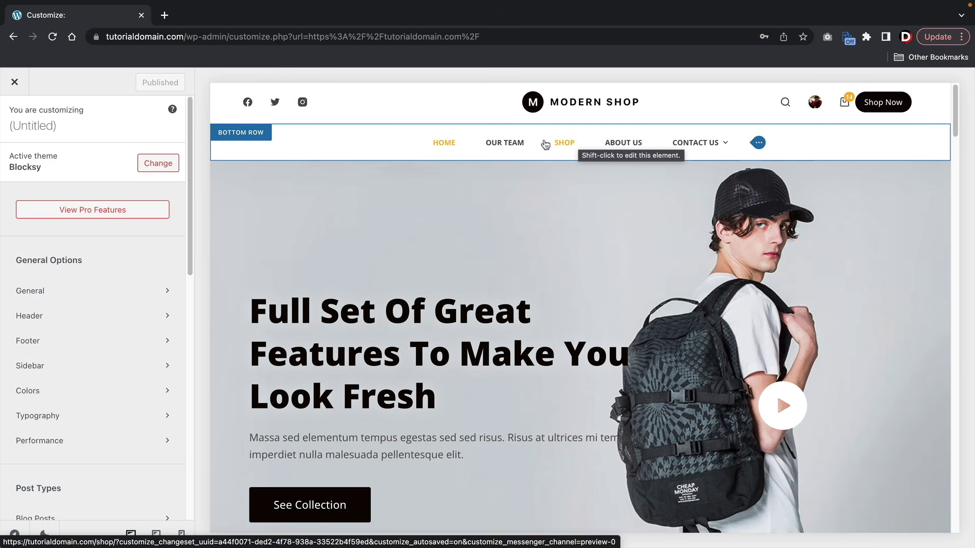
pyautogui.click(43, 292)
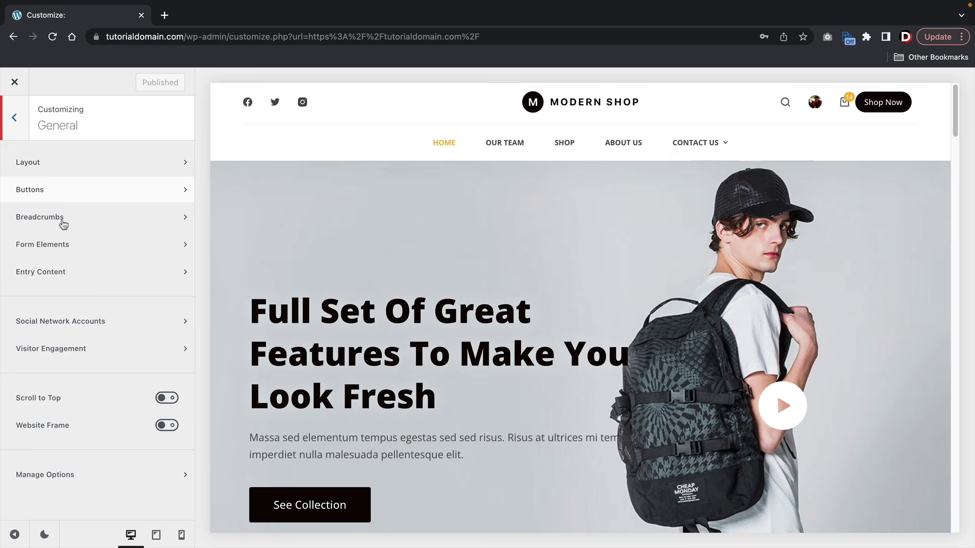
# - Enable Scroll to Top and a bright green (#01ffb7) website frame, then test back-to-top
pyautogui.click(169, 398)
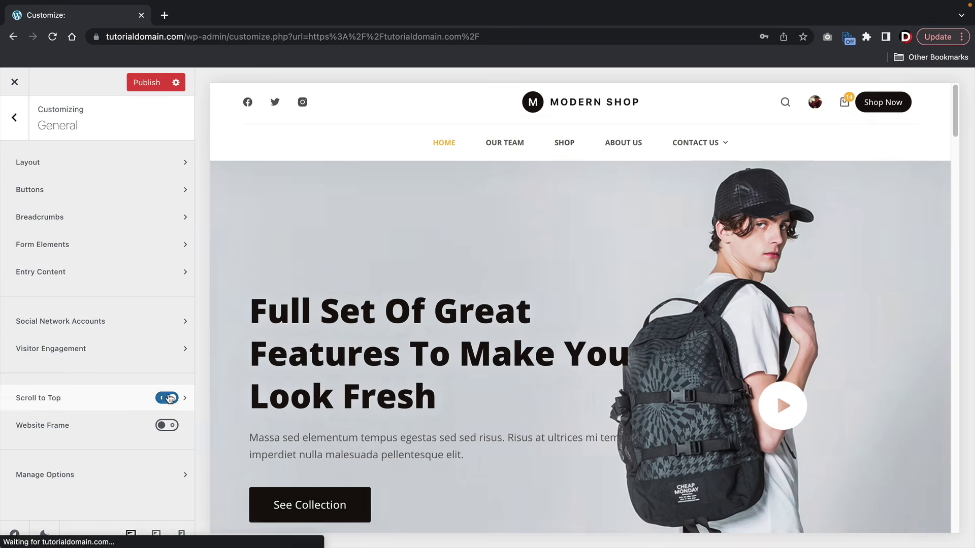
pyautogui.click(165, 426)
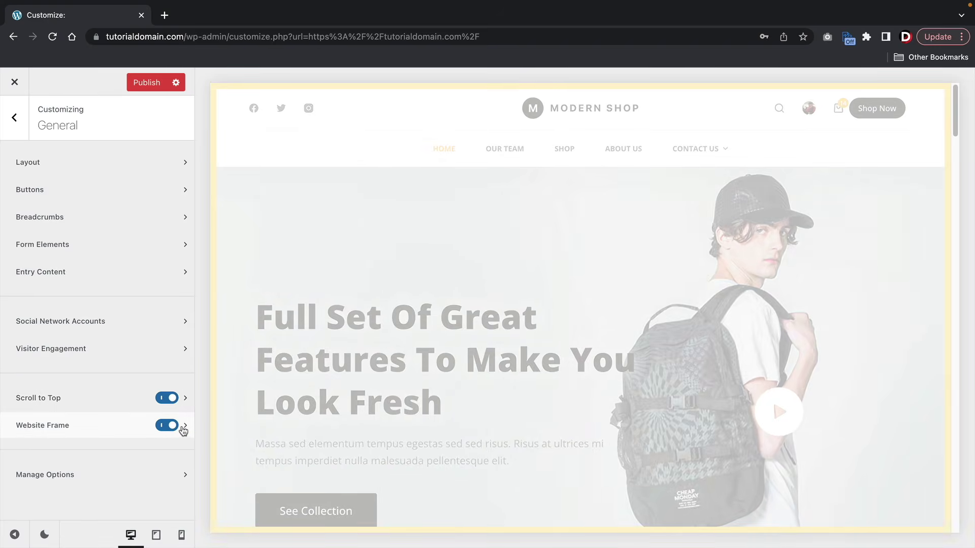
pyautogui.click(185, 426)
pyautogui.click(169, 215)
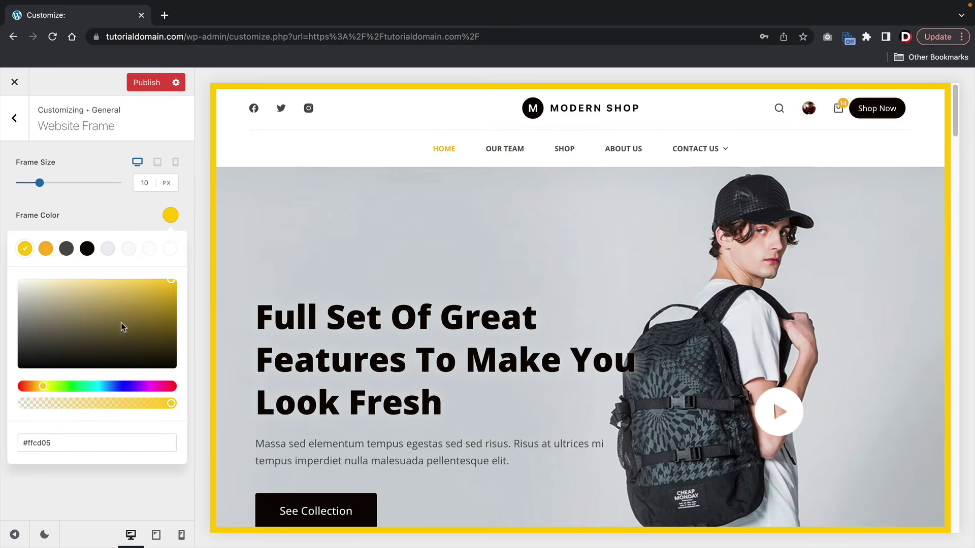
pyautogui.click(91, 389)
pyautogui.moveTo(127, 310); pyautogui.dragTo(175, 280)
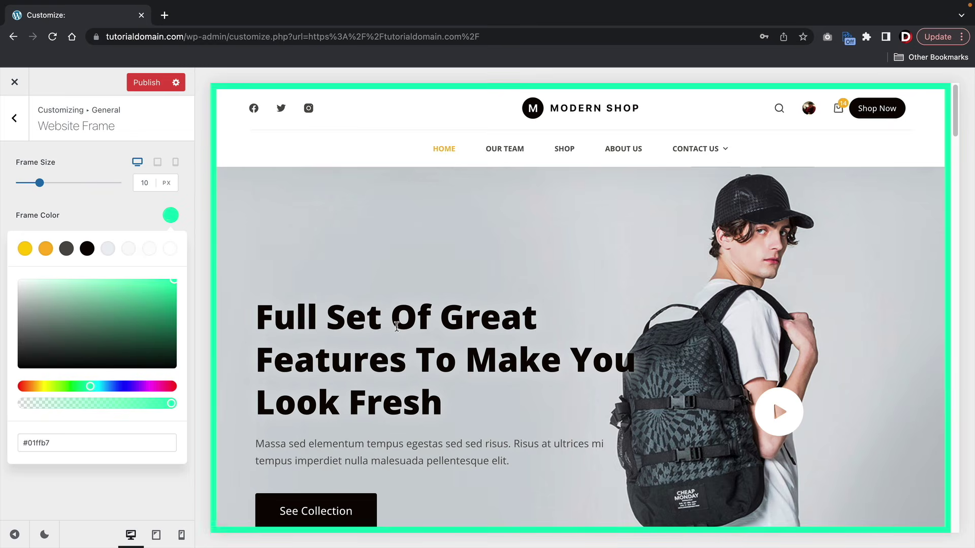
pyautogui.scroll(-2, 401, 327)
pyautogui.scroll(-5, 400, 329)
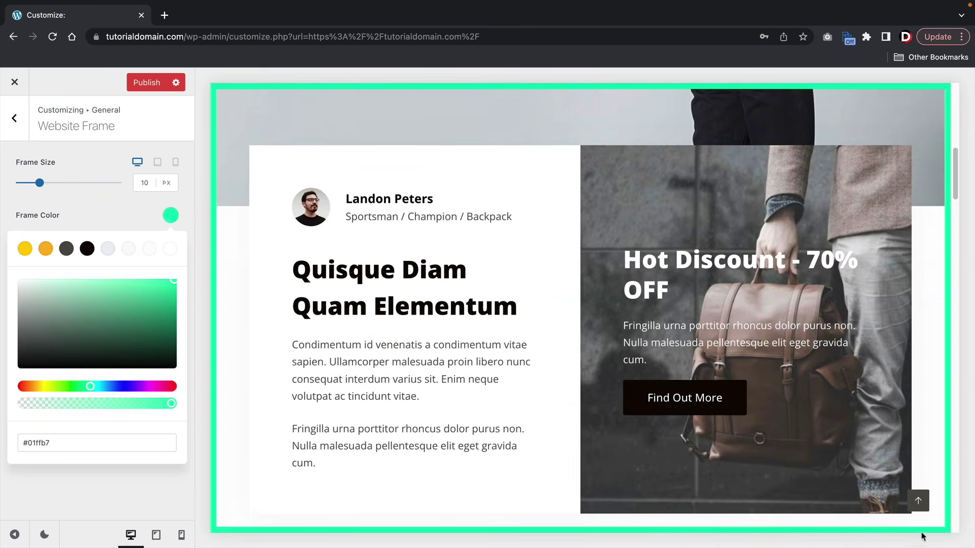
pyautogui.click(918, 502)
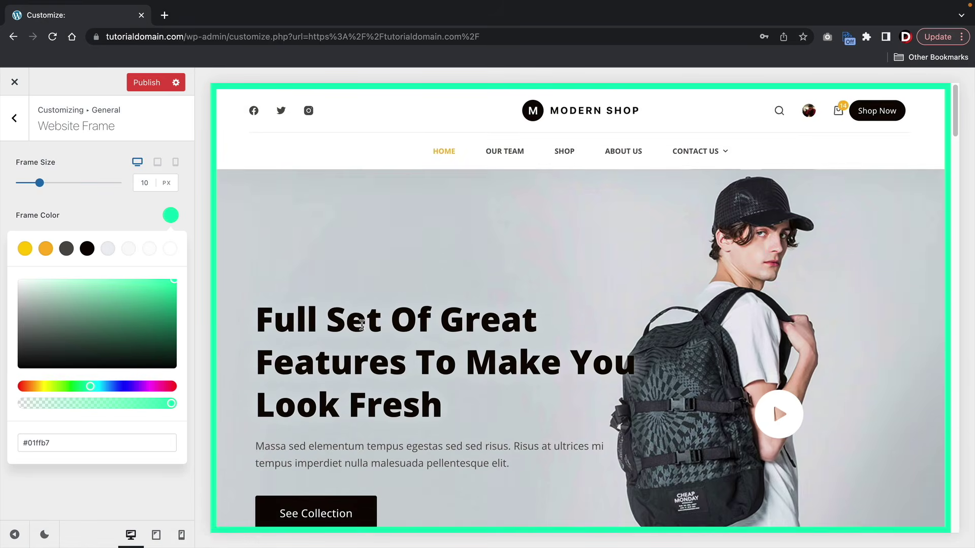
# - Switch Scroll to Top and Website Frame back off
pyautogui.click(15, 120)
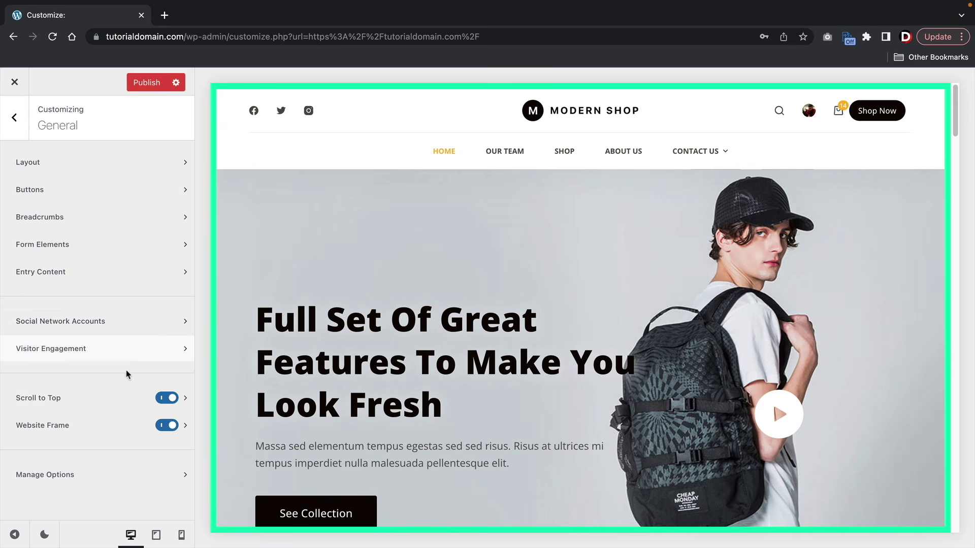
pyautogui.click(166, 398)
pyautogui.click(167, 425)
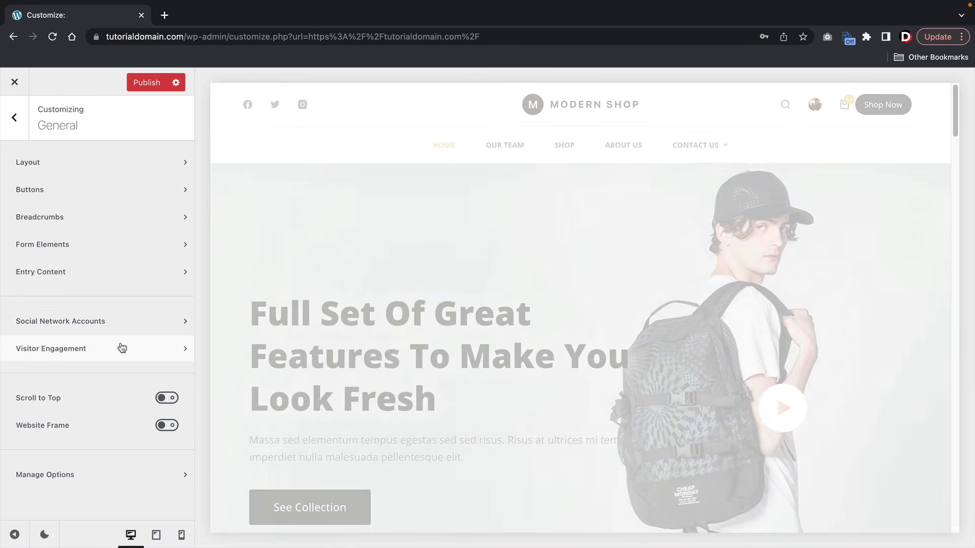
pyautogui.click(14, 118)
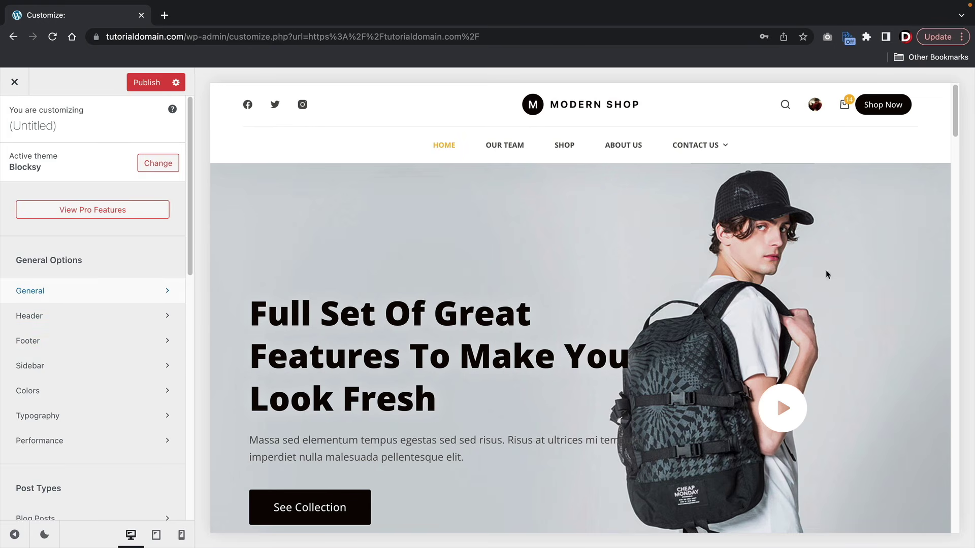
# - Scroll the preview to the footer and open Widget Area 1 from the footer builder
pyautogui.moveTo(954, 109); pyautogui.dragTo(917, 526)
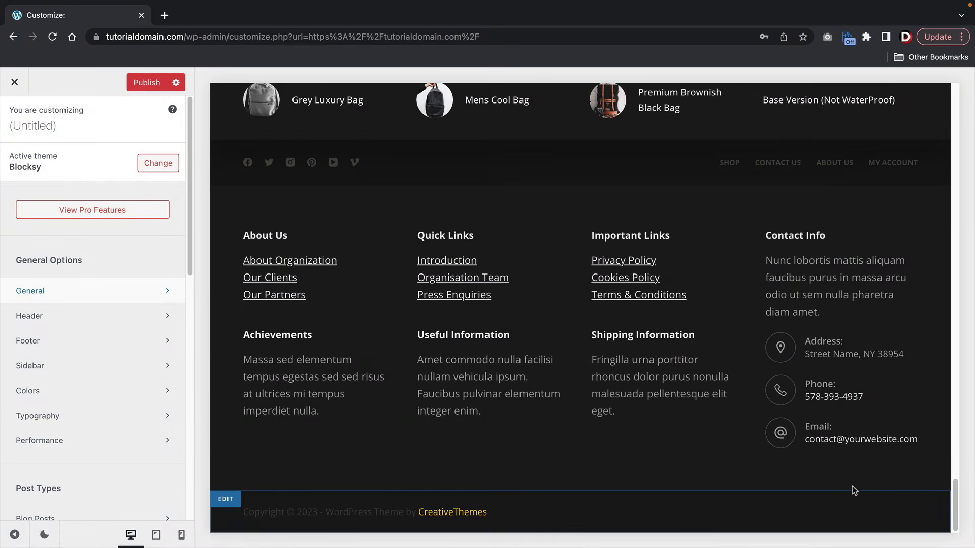
pyautogui.click(59, 345)
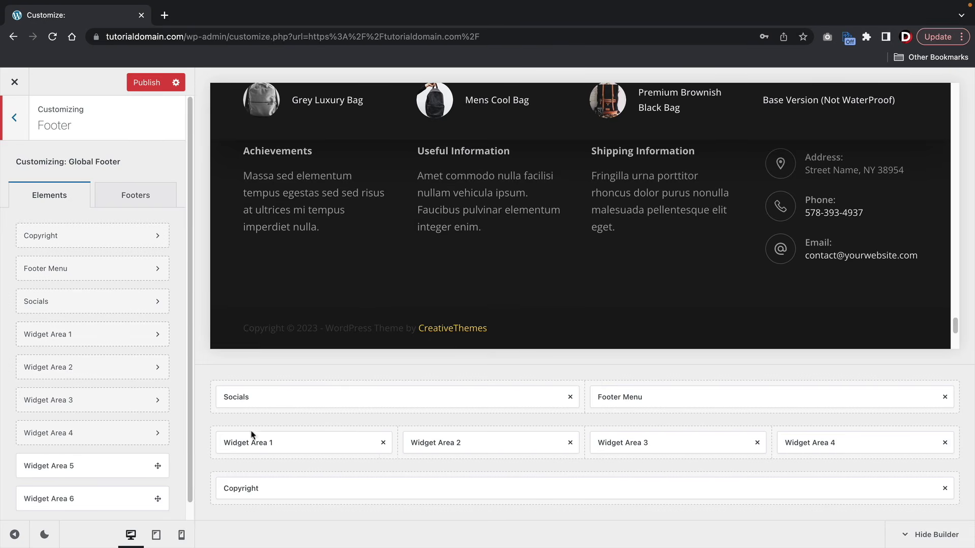
pyautogui.moveTo(279, 446)
pyautogui.mouseDown()
pyautogui.moveTo(305, 477)
pyautogui.moveTo(322, 419)
pyautogui.moveTo(281, 446)
pyautogui.mouseUp()
pyautogui.click(278, 445)
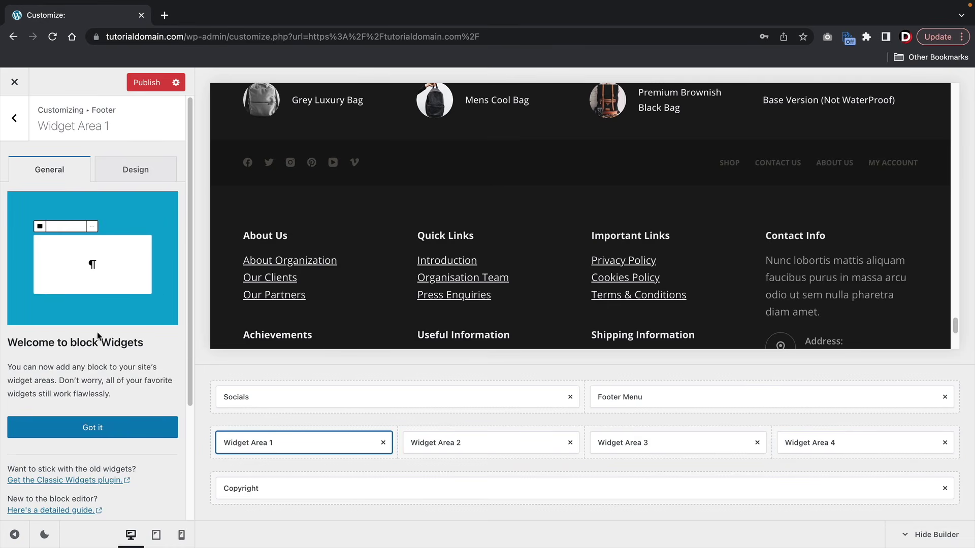
# - Insert a Products list block into footer Widget Area 1
pyautogui.click(101, 429)
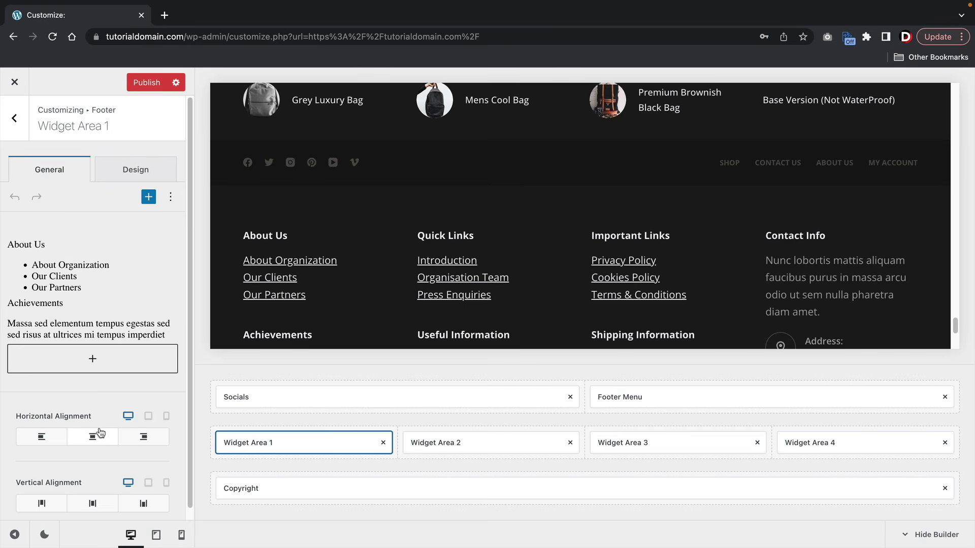
pyautogui.click(92, 361)
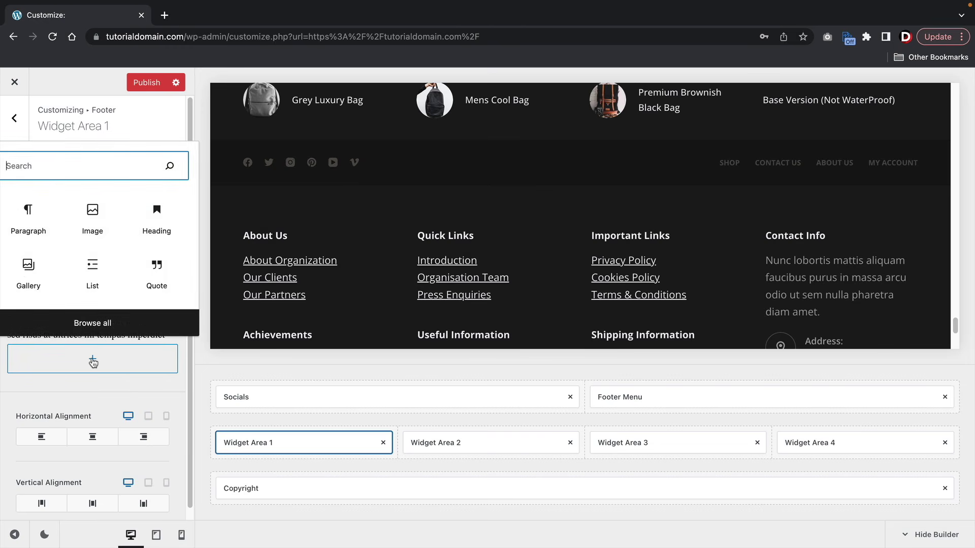
pyautogui.click(103, 323)
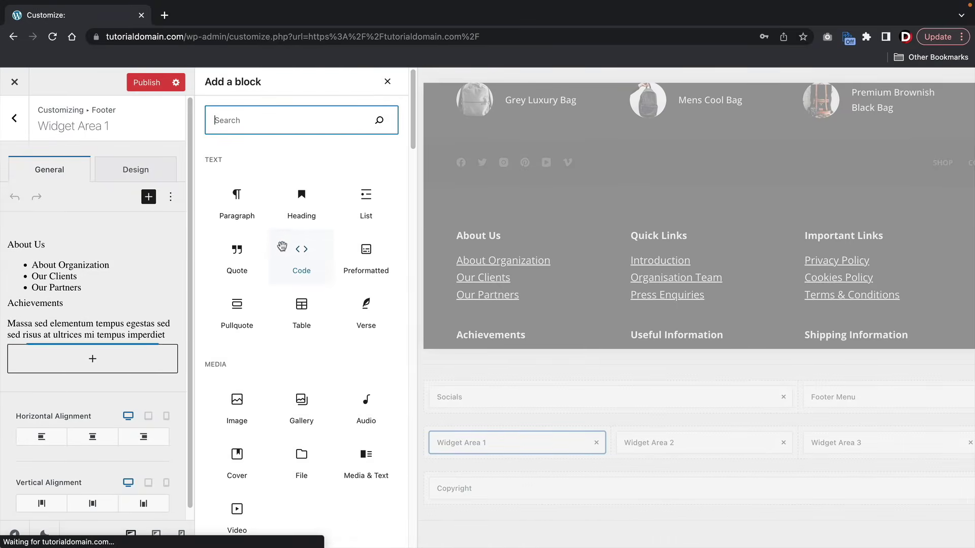
pyautogui.scroll(-4, 301, 408)
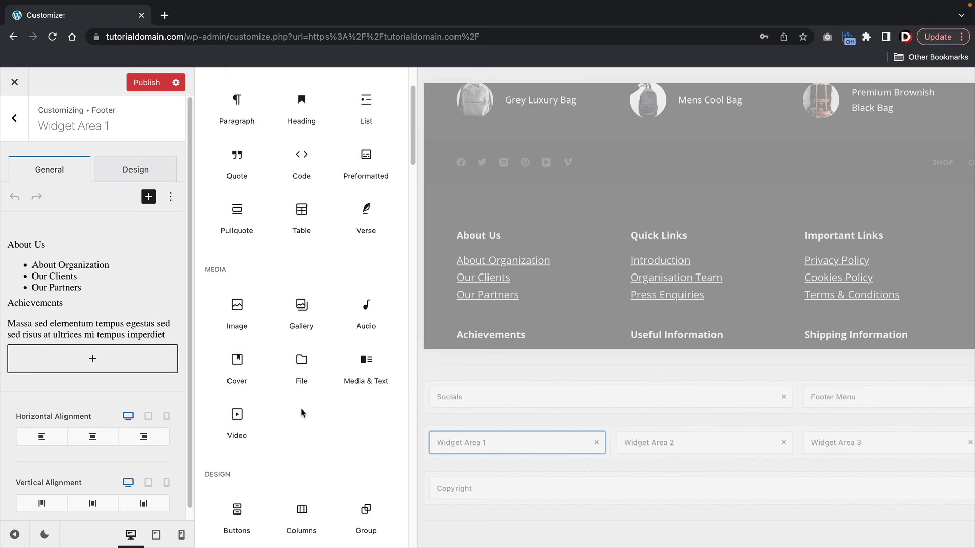
pyautogui.scroll(-10, 301, 409)
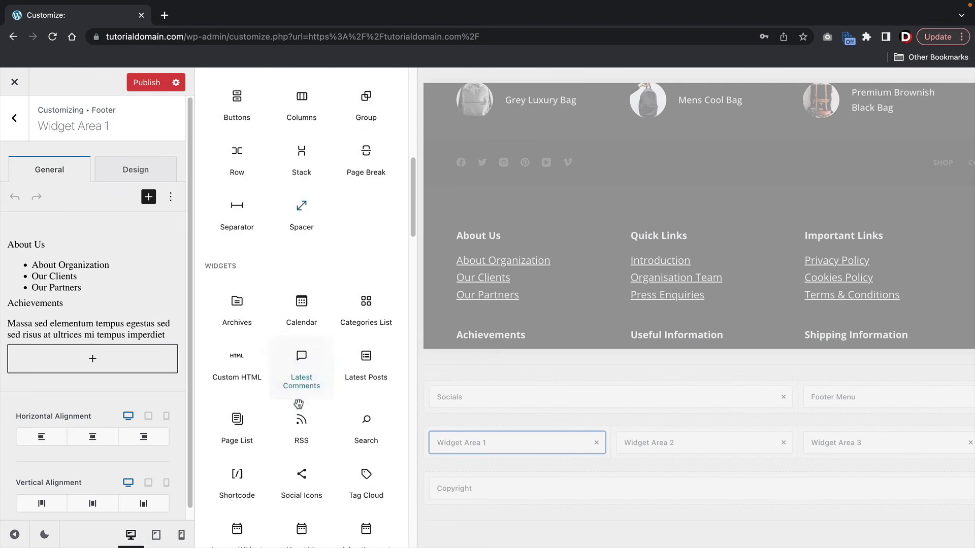
pyautogui.scroll(-10, 299, 403)
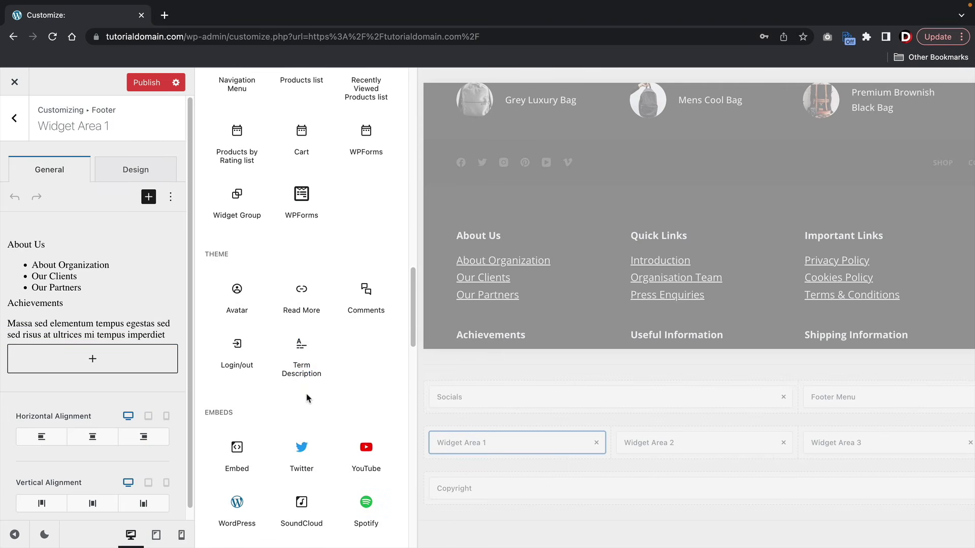
pyautogui.scroll(-10, 254, 324)
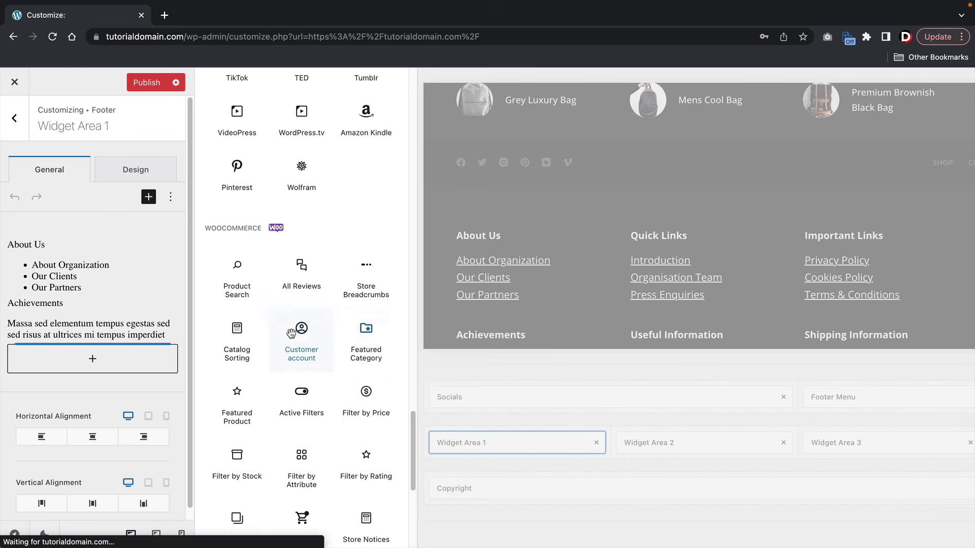
pyautogui.scroll(-1, 275, 332)
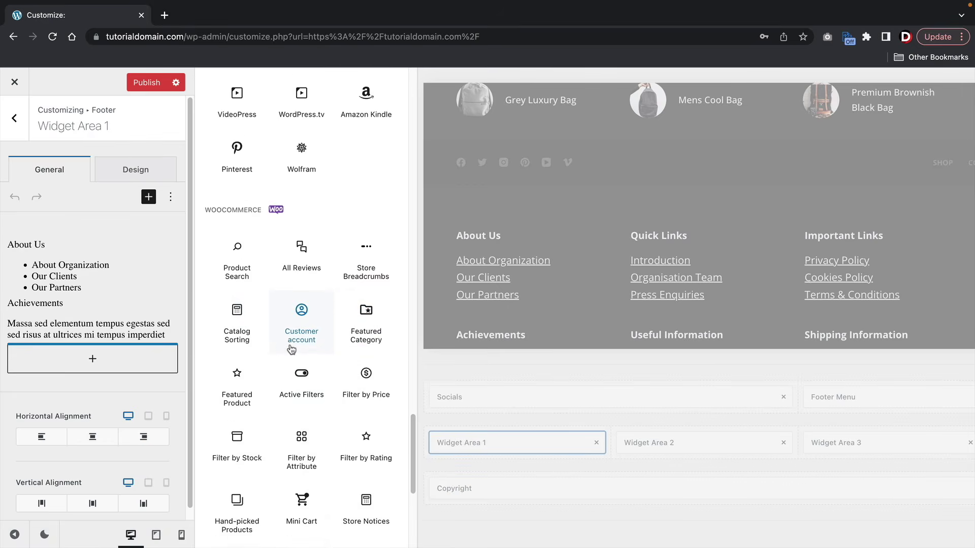
pyautogui.click(301, 201)
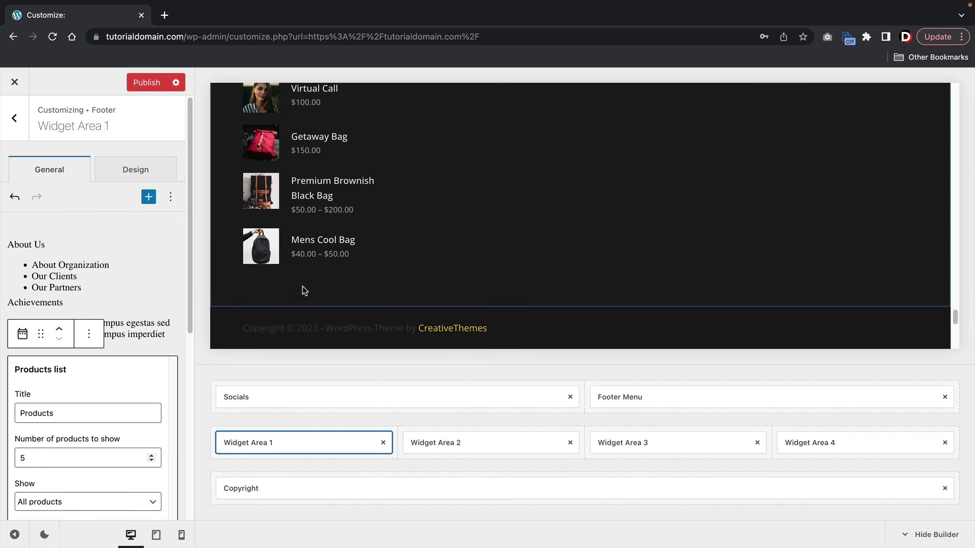
pyautogui.click(309, 160)
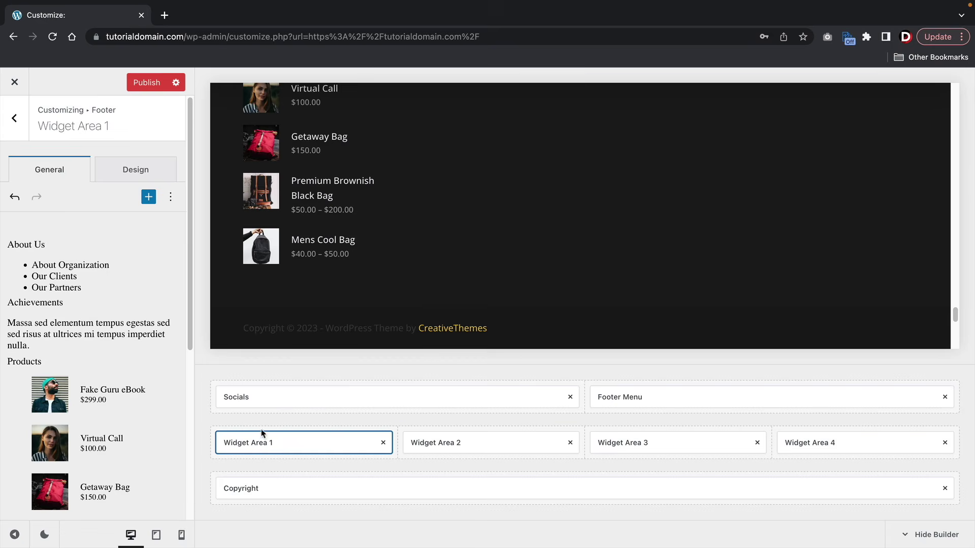
# - Set the Products list to show 3 products instead of 5
pyautogui.click(123, 384)
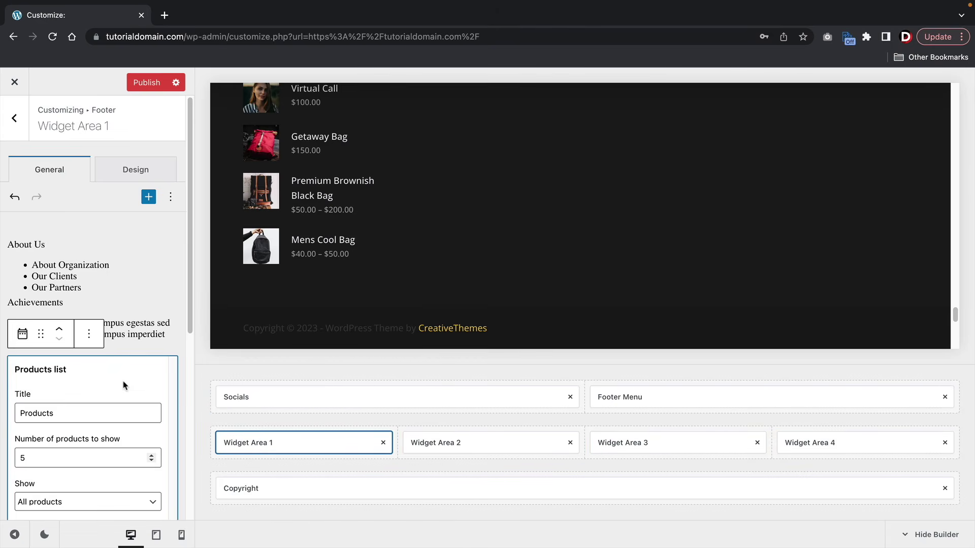
pyautogui.scroll(-3, 111, 380)
pyautogui.click(44, 376)
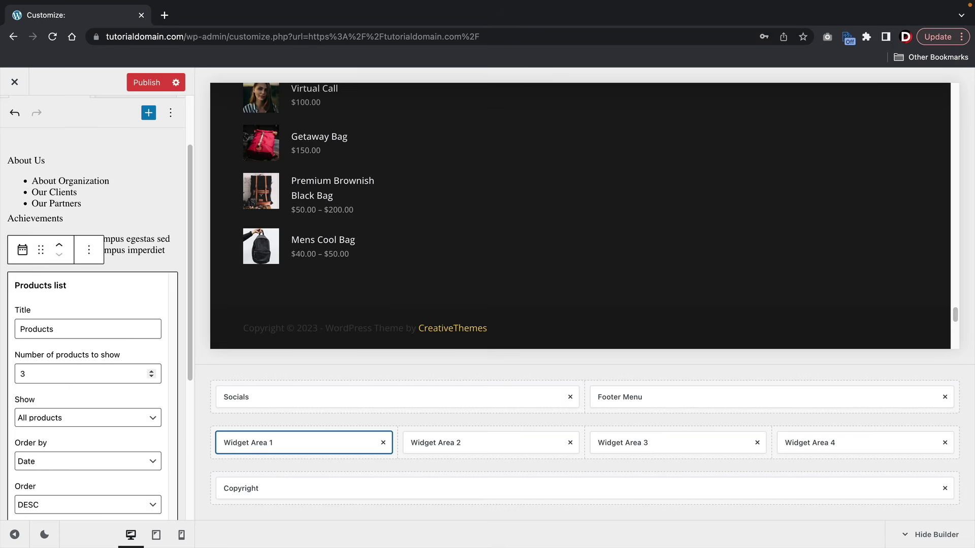
pyautogui.click(488, 442)
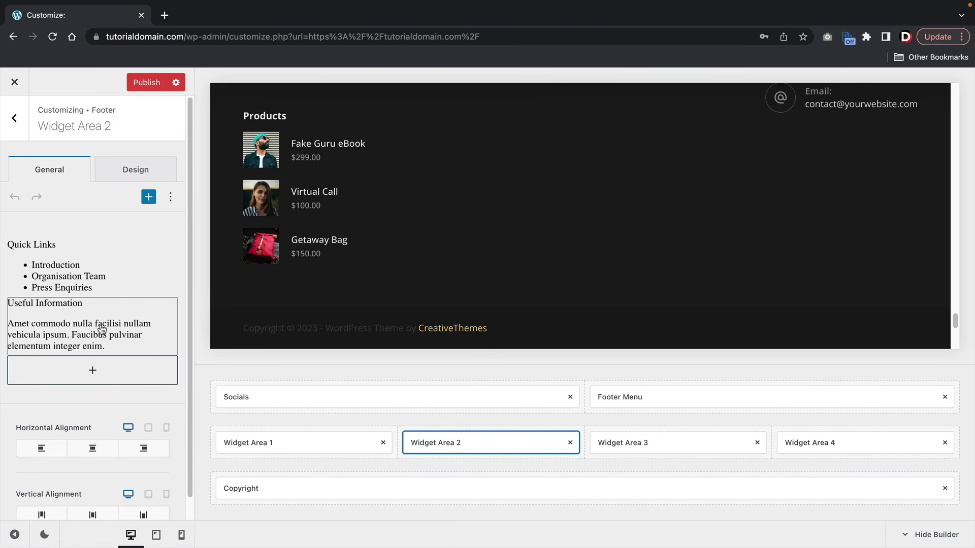
# - Add a Calendar widget block to footer Widget Area 2
pyautogui.click(91, 367)
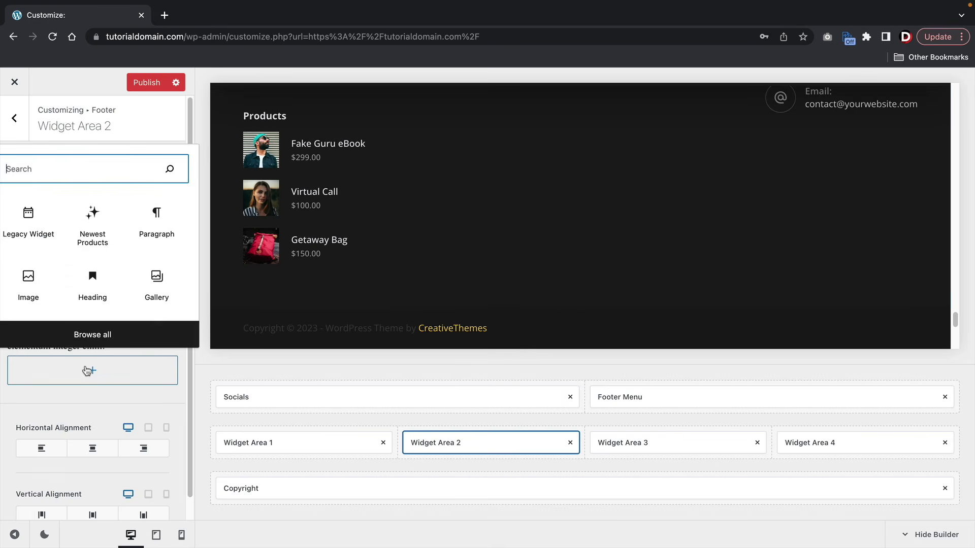
pyautogui.click(98, 335)
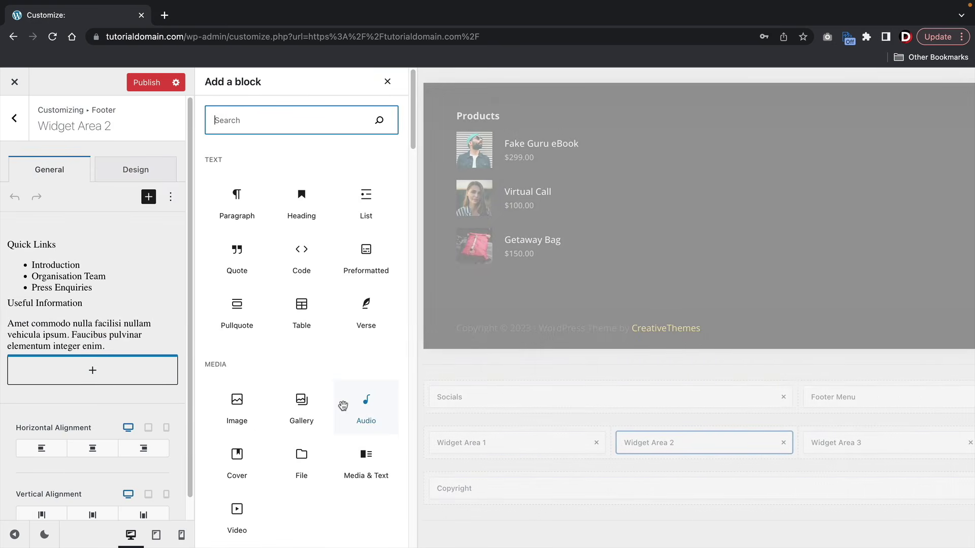
pyautogui.scroll(-2, 343, 409)
pyautogui.scroll(-3, 343, 410)
pyautogui.scroll(-2, 343, 410)
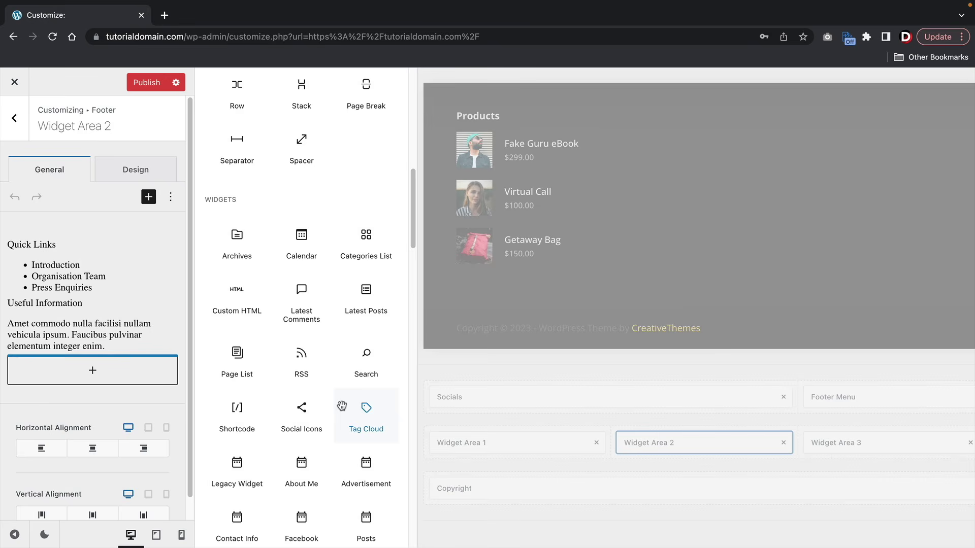
pyautogui.click(311, 254)
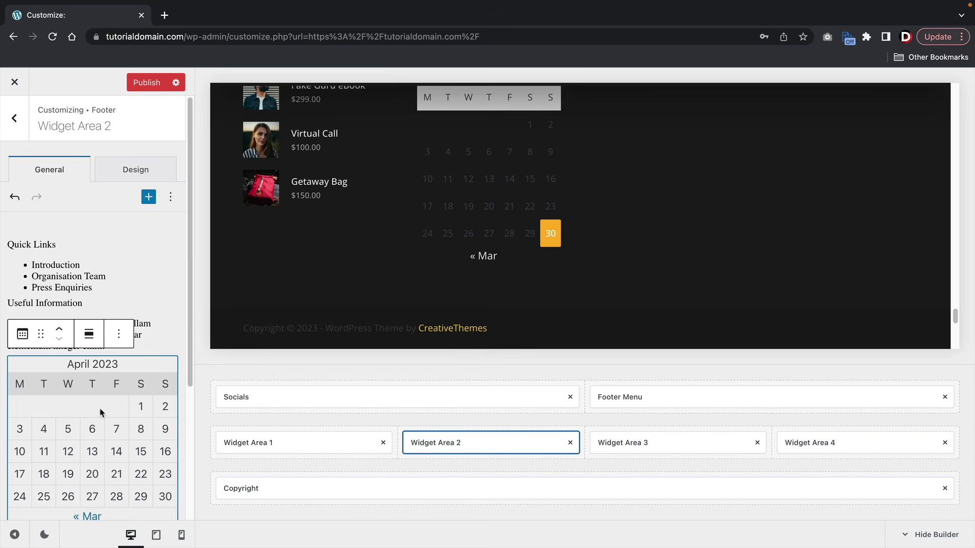
# - Review the calendar block's options and publish the footer changes
pyautogui.click(22, 333)
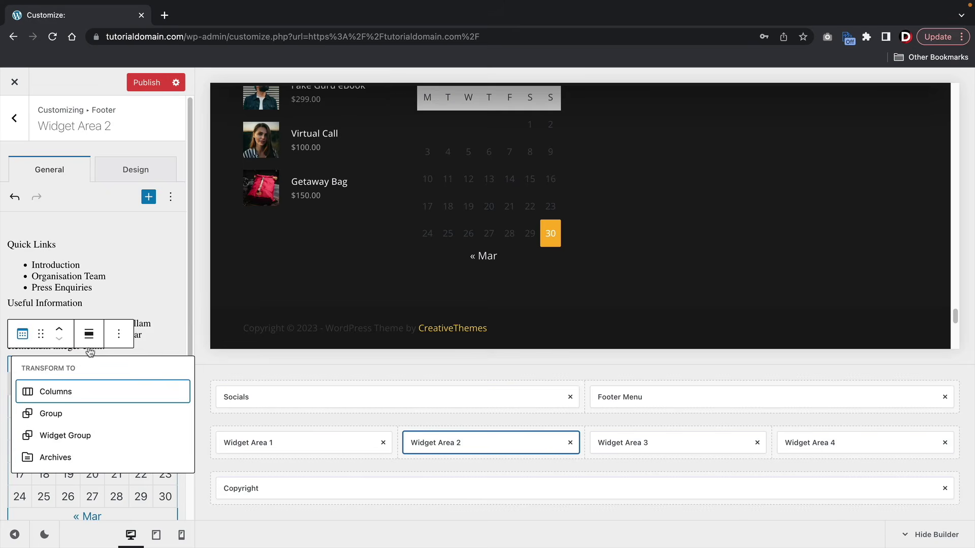
pyautogui.click(119, 333)
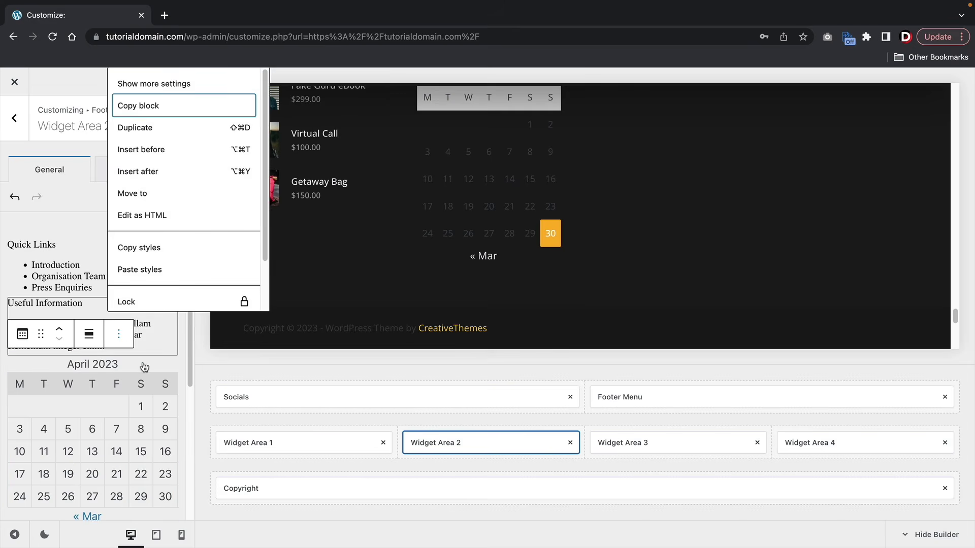
pyautogui.click(124, 386)
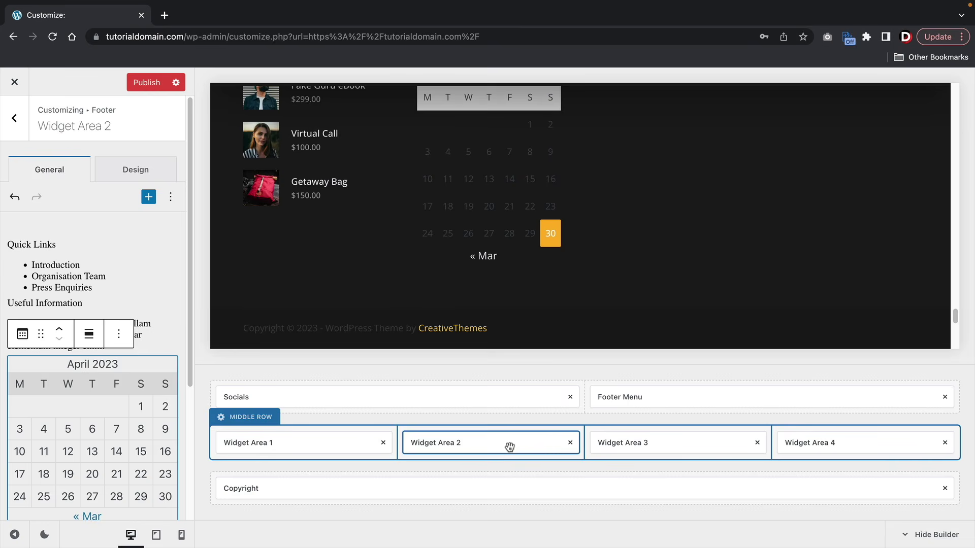
pyautogui.moveTo(509, 446); pyautogui.dragTo(477, 446)
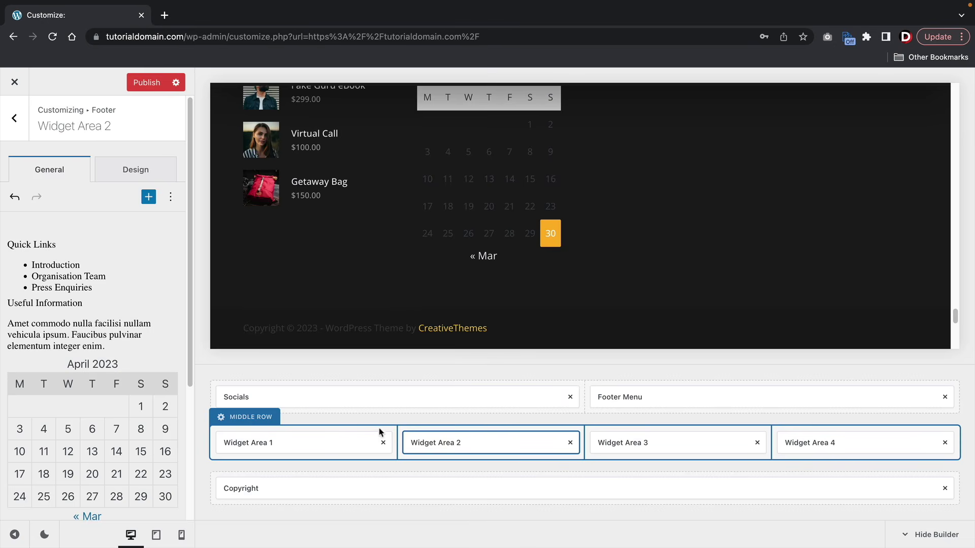
pyautogui.click(148, 85)
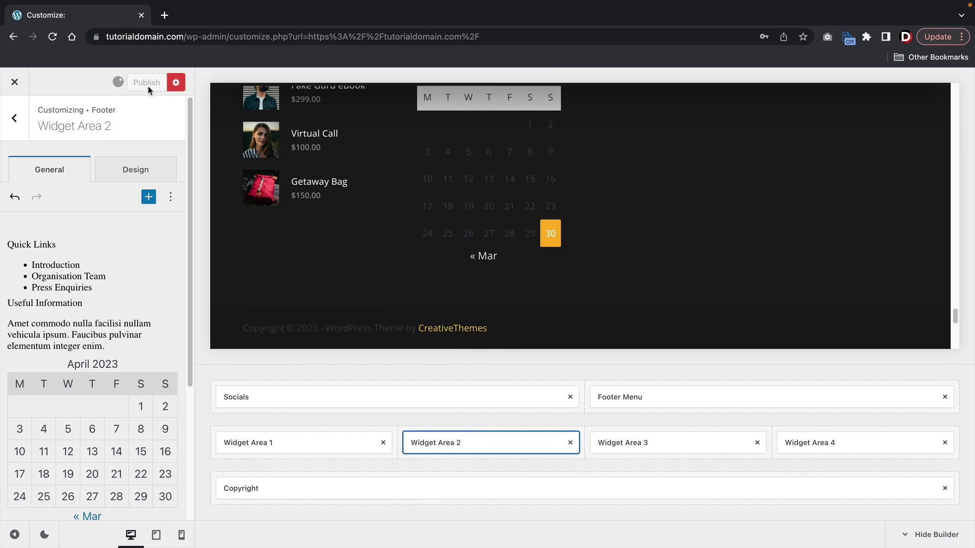
# - Reopen the Customizer on the Shop page preview, then switch to the Dashboard tab
pyautogui.click(22, 84)
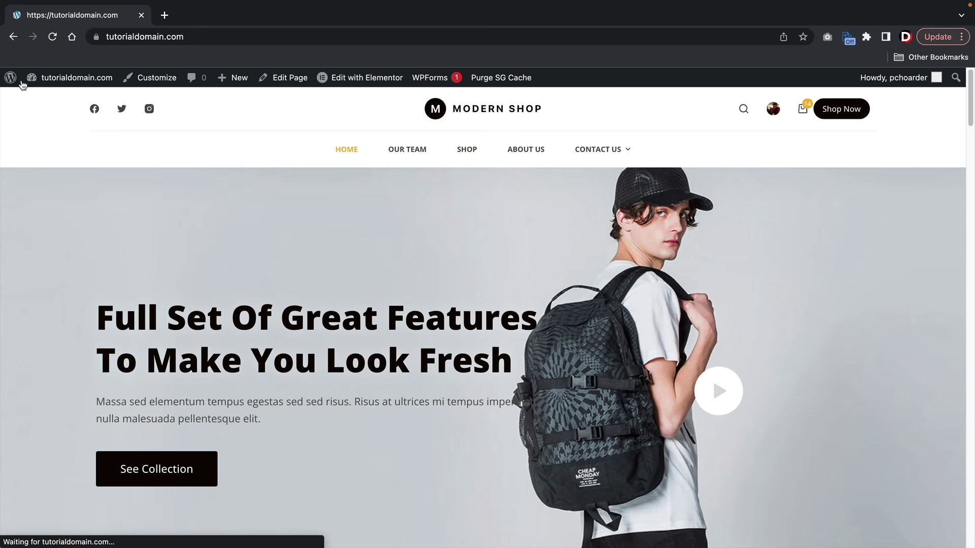
pyautogui.moveTo(968, 91); pyautogui.dragTo(899, 508)
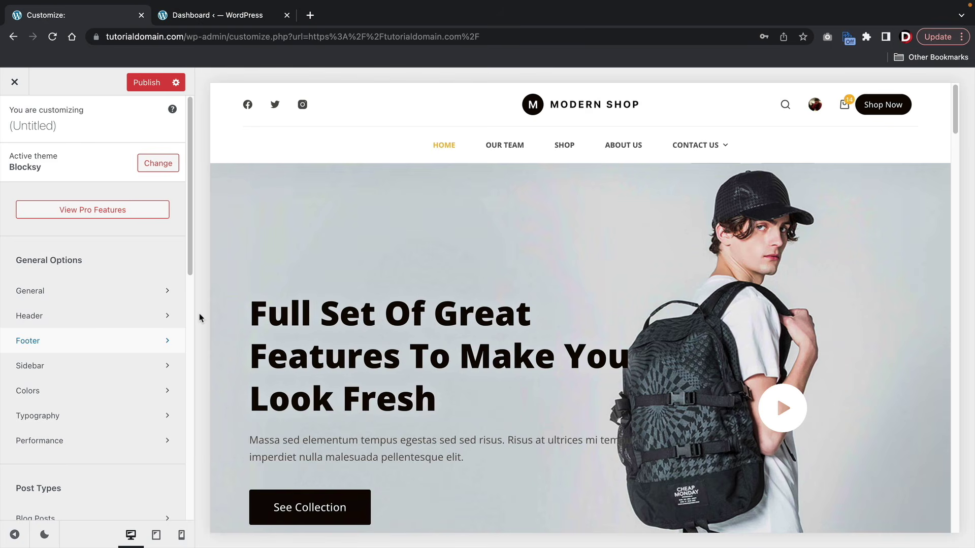
pyautogui.click(568, 146)
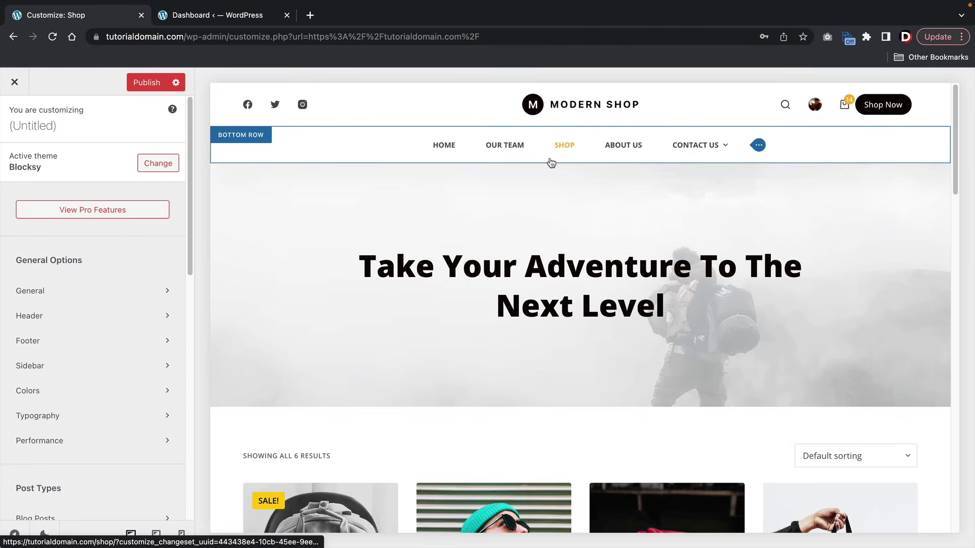
pyautogui.moveTo(357, 268); pyautogui.dragTo(665, 307)
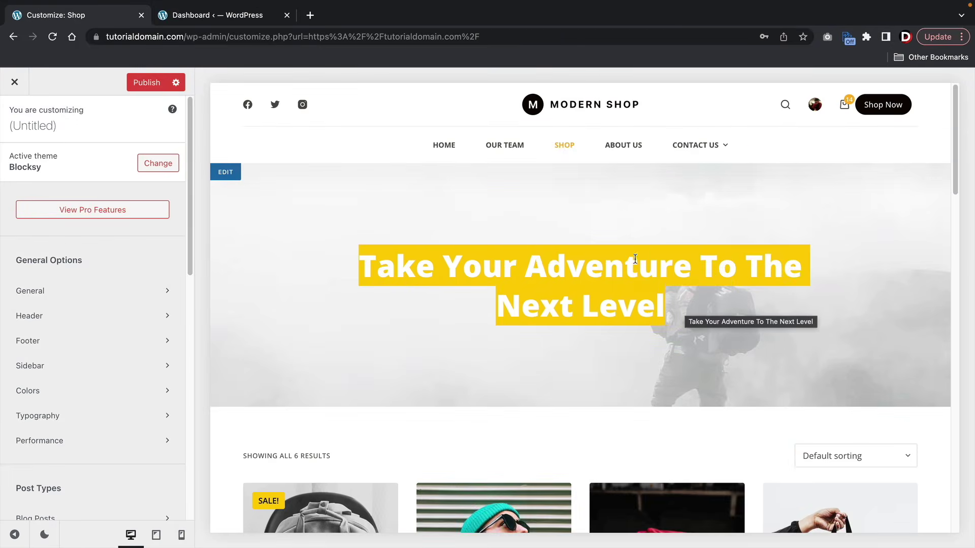
pyautogui.click(244, 17)
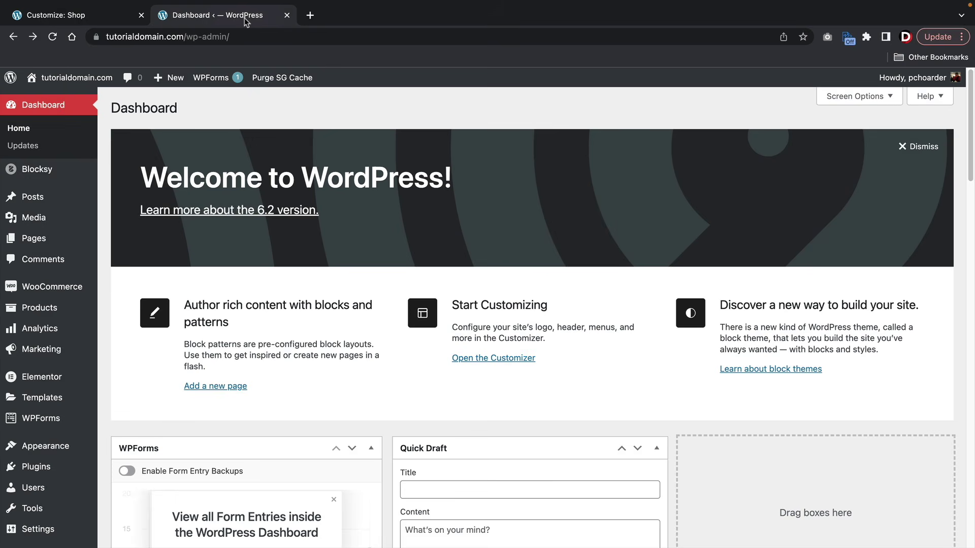
# - Reselect the Shop page's hero heading in the Customizer preview
pyautogui.click(106, 16)
pyautogui.click(366, 259)
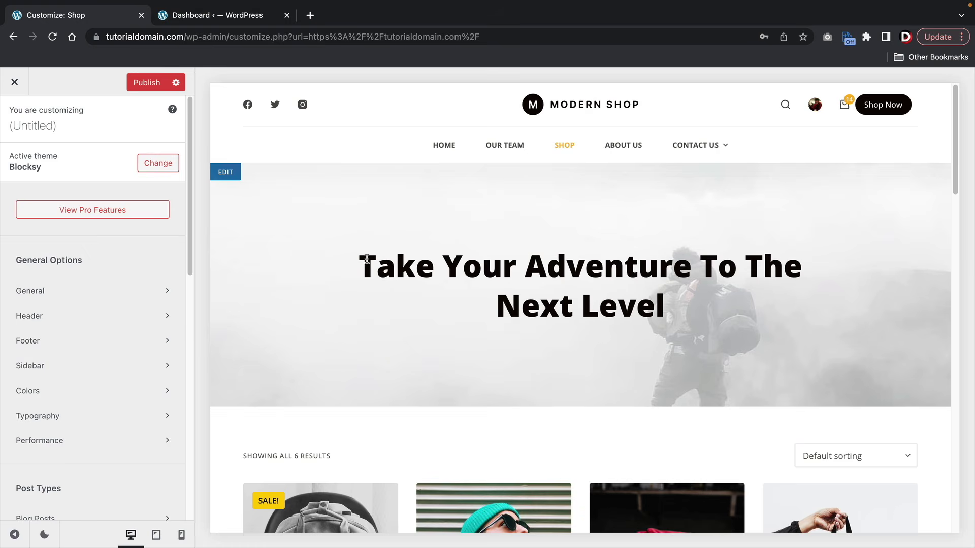
pyautogui.moveTo(366, 258); pyautogui.dragTo(671, 309)
# - Open the Shop page from All Pages in the block editor and select its title
pyautogui.click(221, 17)
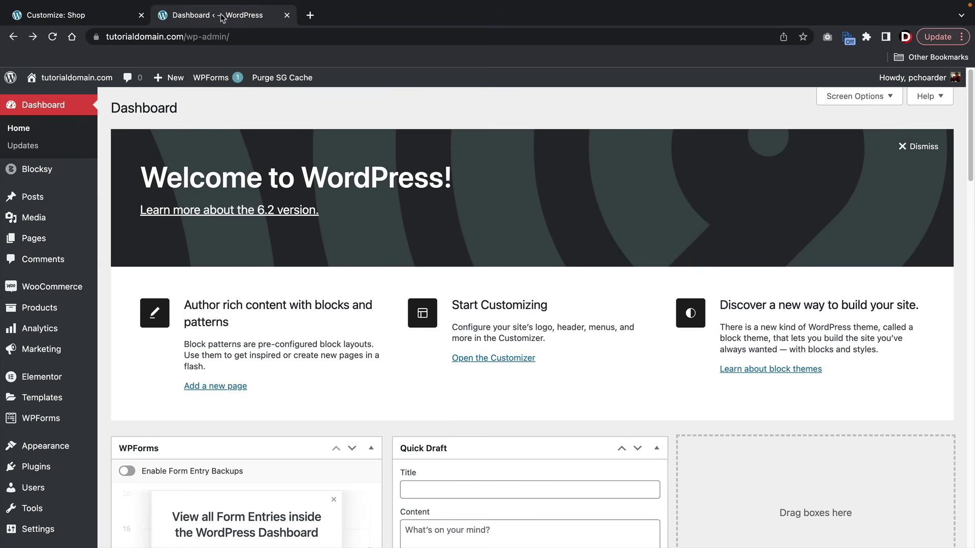
pyautogui.moveTo(61, 238)
pyautogui.click(131, 244)
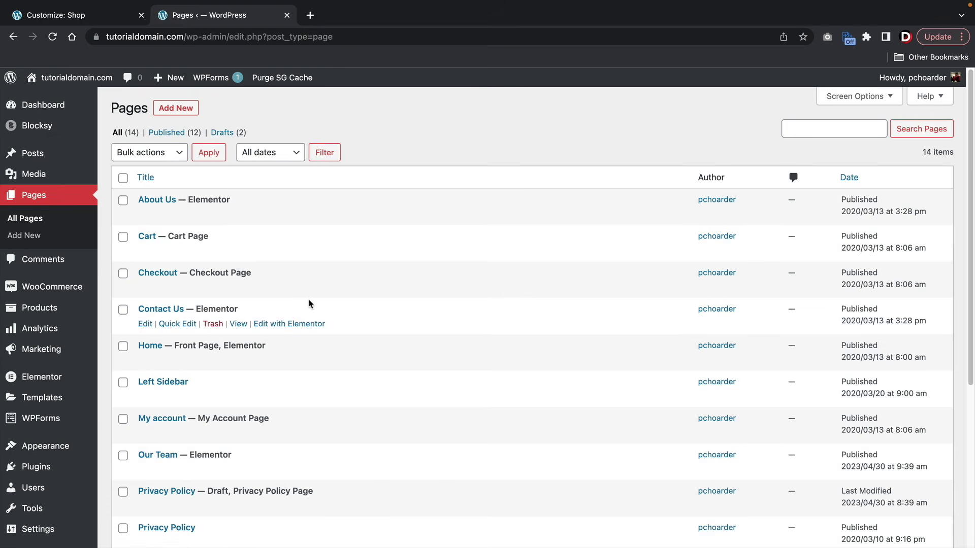
pyautogui.scroll(-5, 312, 304)
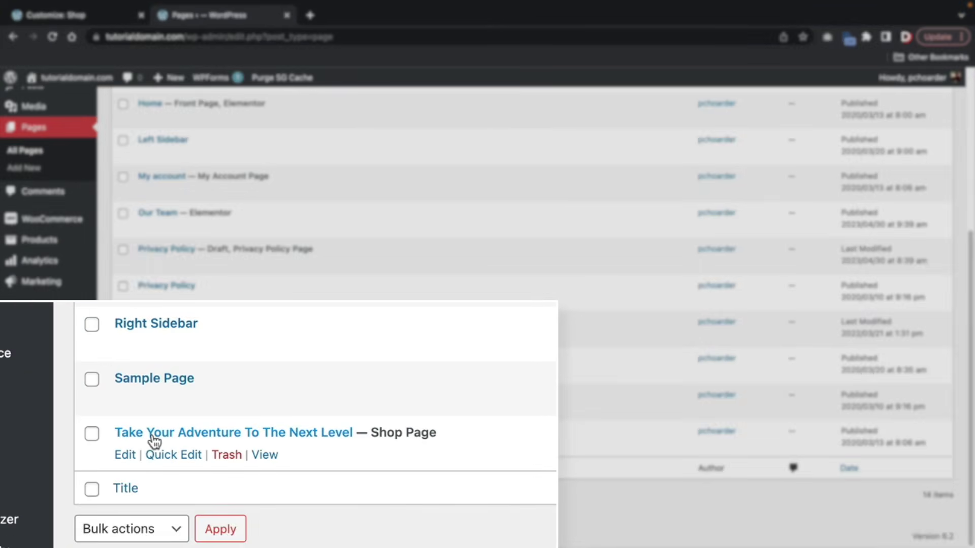
pyautogui.click(125, 455)
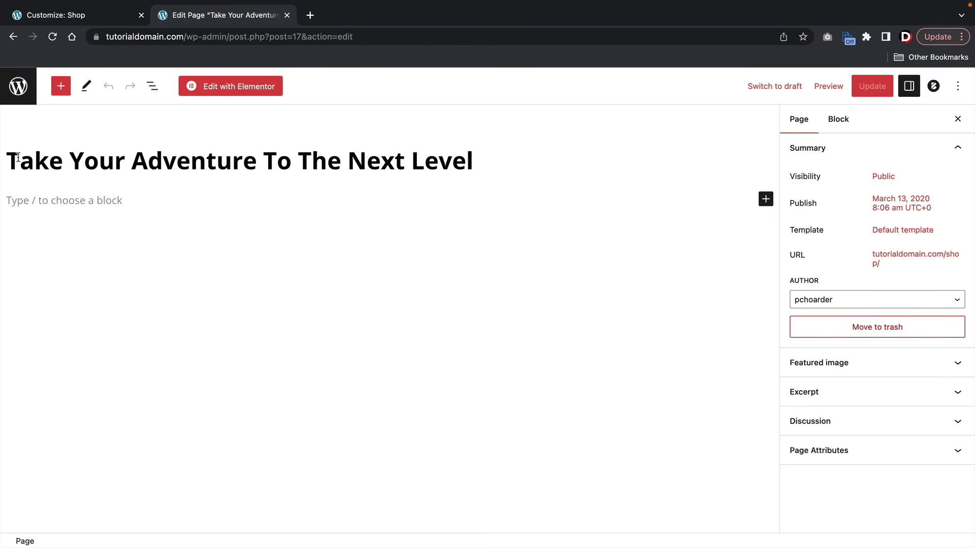
pyautogui.moveTo(11, 156); pyautogui.dragTo(525, 162)
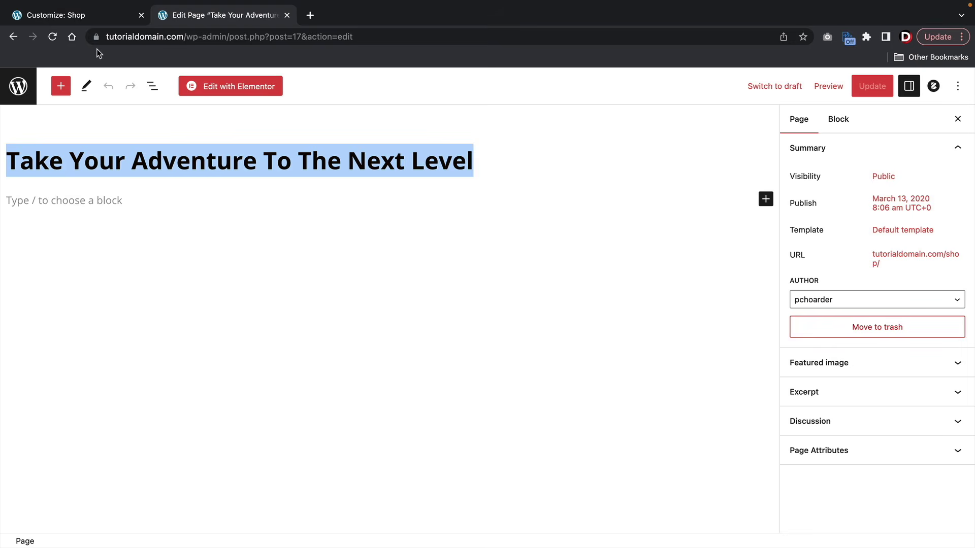
# - Retitle the Shop page 'Cool Shop Page', save it, and return to the Customizer
pyautogui.write('Cool Shop Page')
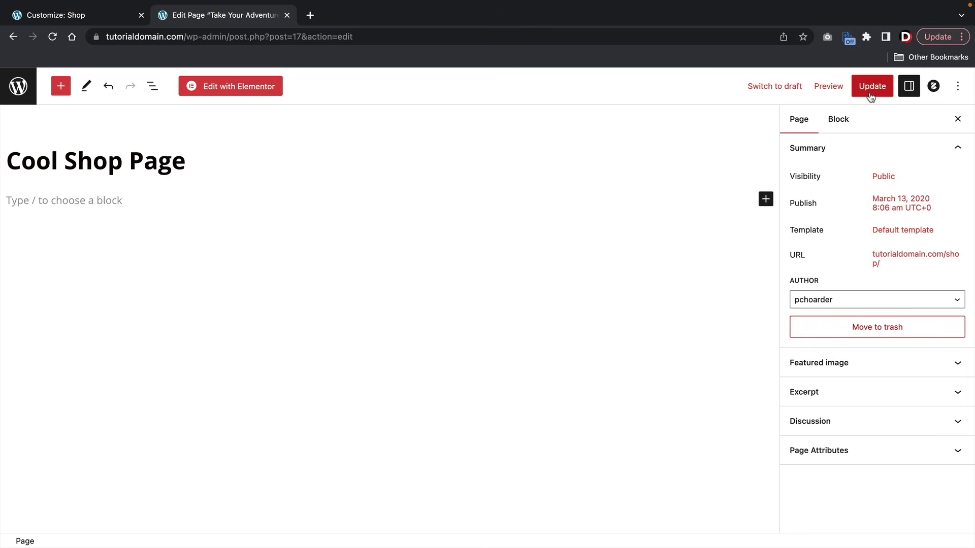
pyautogui.click(867, 89)
pyautogui.click(93, 20)
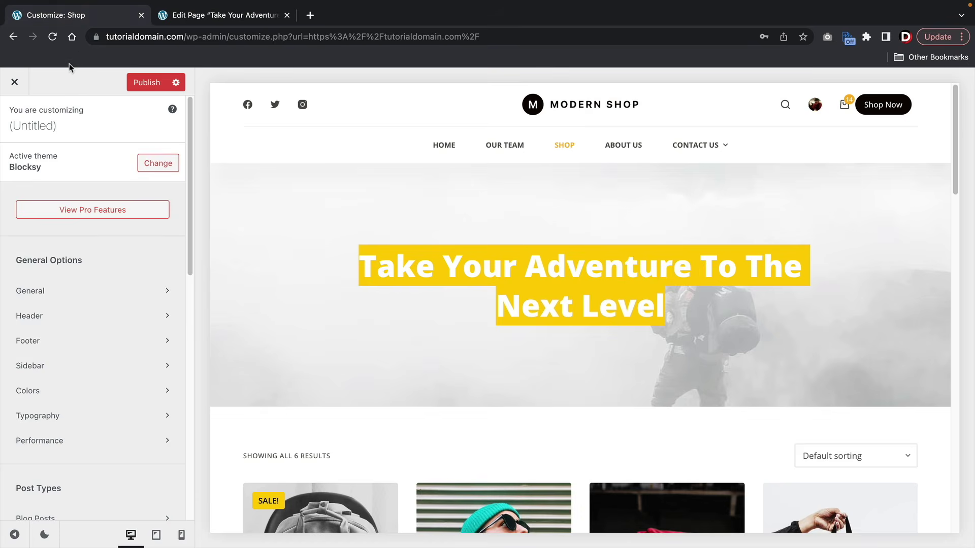
# - Reload the Customizer and check the new 'Cool Shop Page' heading in the preview
pyautogui.click(52, 37)
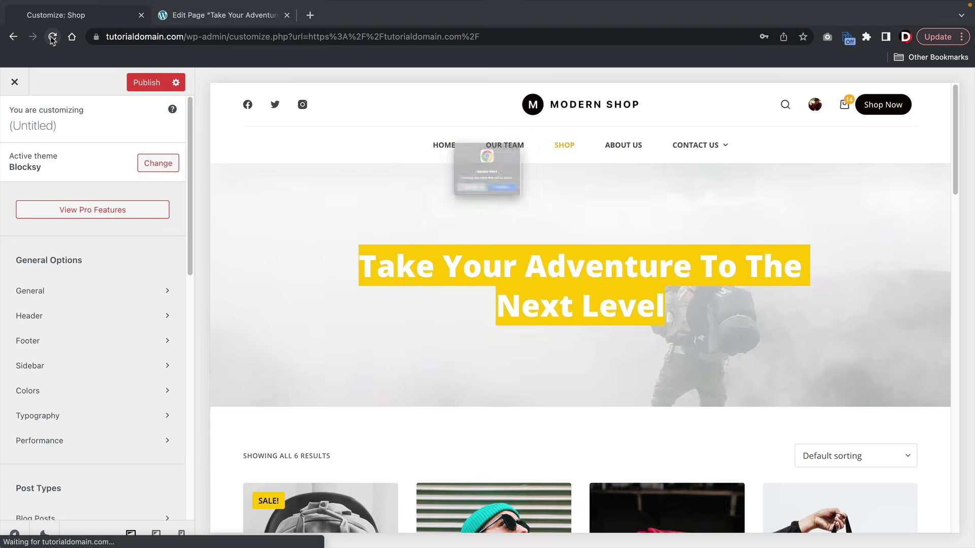
pyautogui.moveTo(458, 295); pyautogui.dragTo(724, 292)
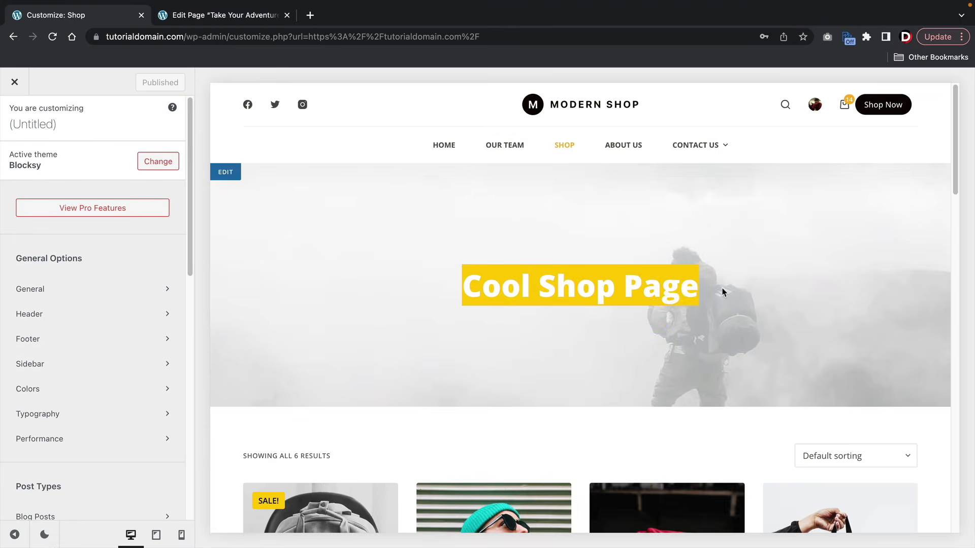
pyautogui.click(279, 344)
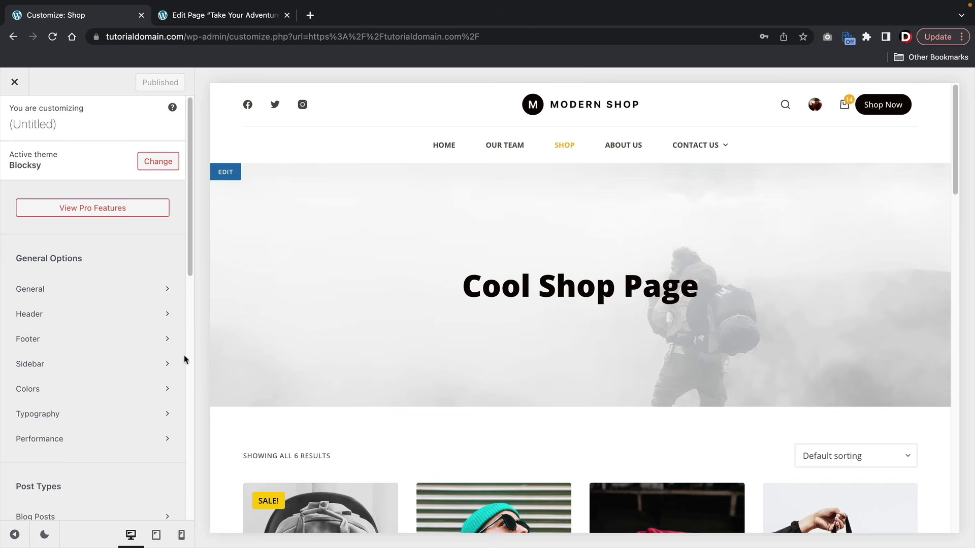
# - Browse the WooCommerce General Star Rating and Messages colour settings, then return to the main list
pyautogui.scroll(-8, 131, 345)
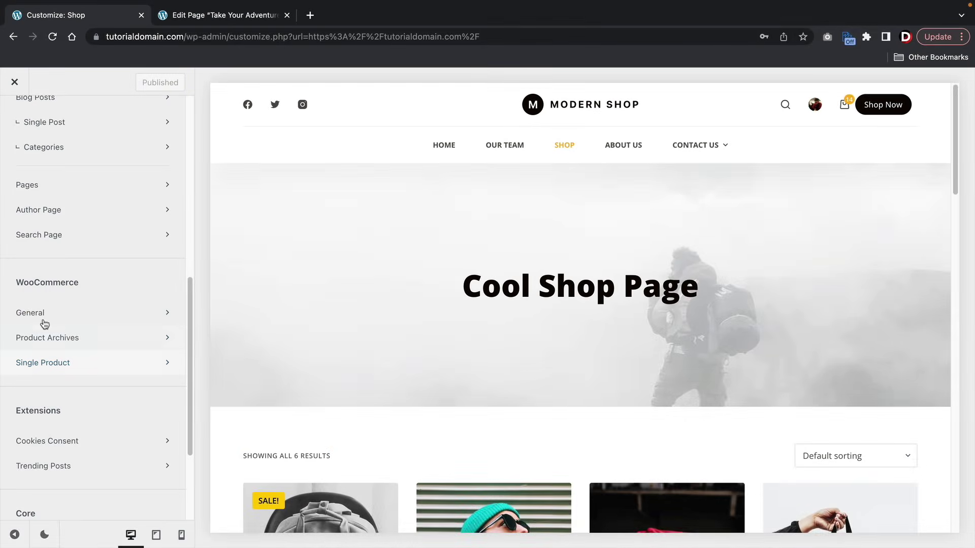
pyautogui.click(44, 319)
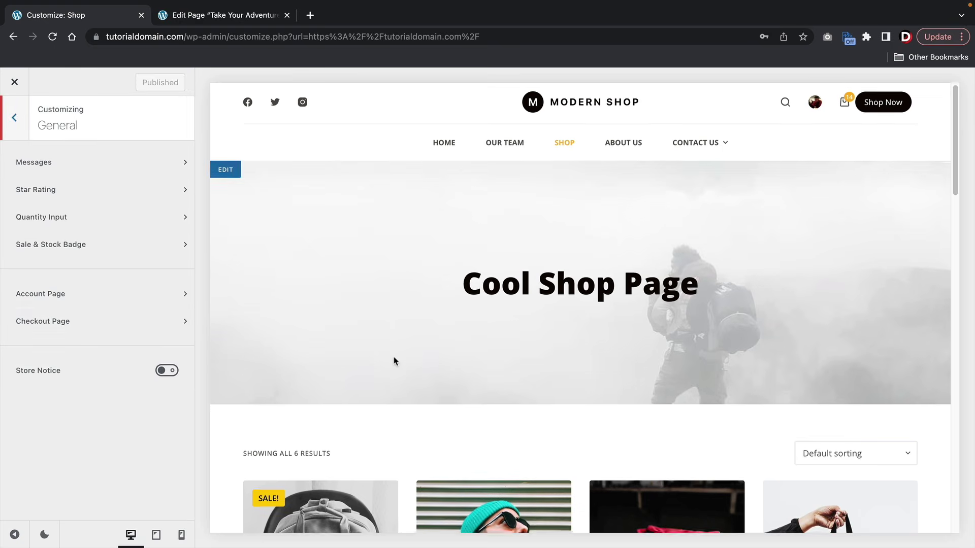
pyautogui.scroll(-7, 395, 359)
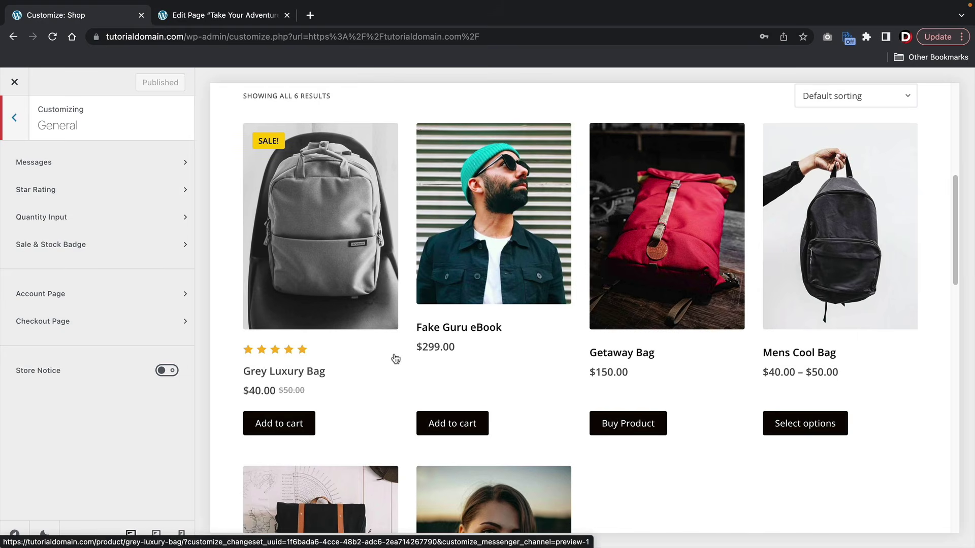
pyautogui.click(86, 189)
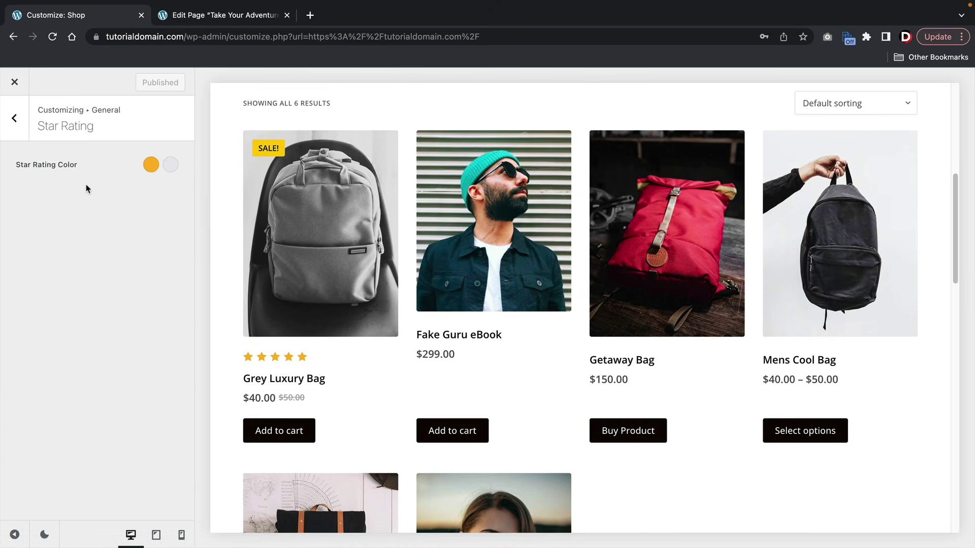
pyautogui.click(11, 130)
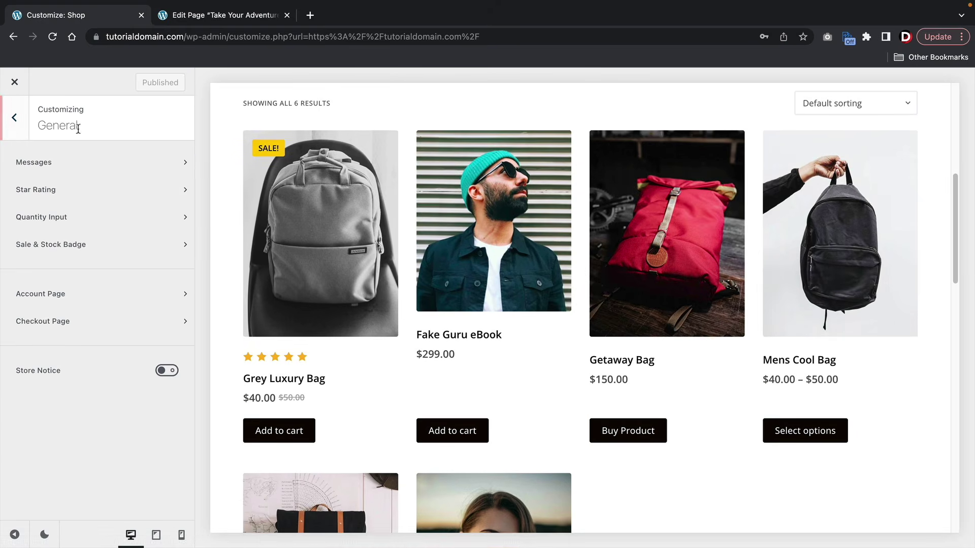
pyautogui.click(100, 162)
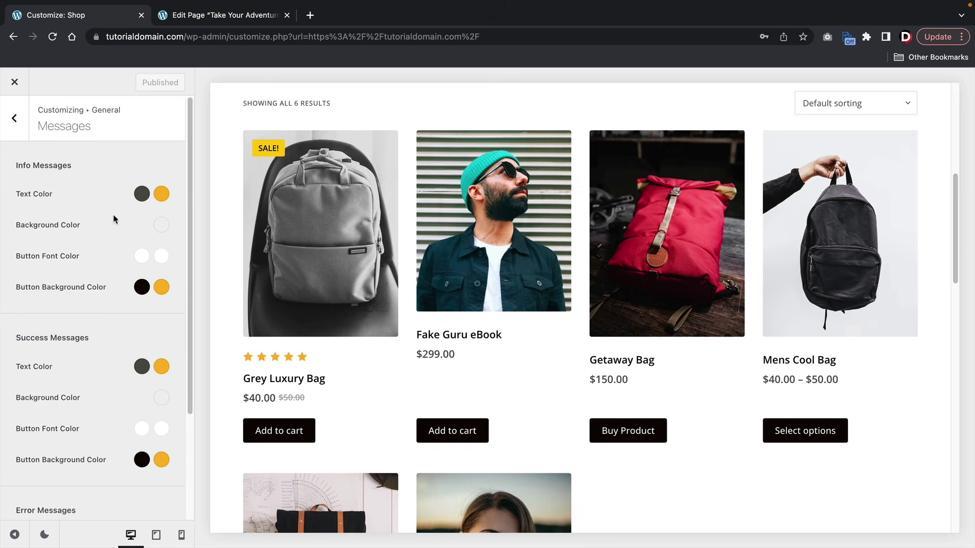
pyautogui.click(15, 119)
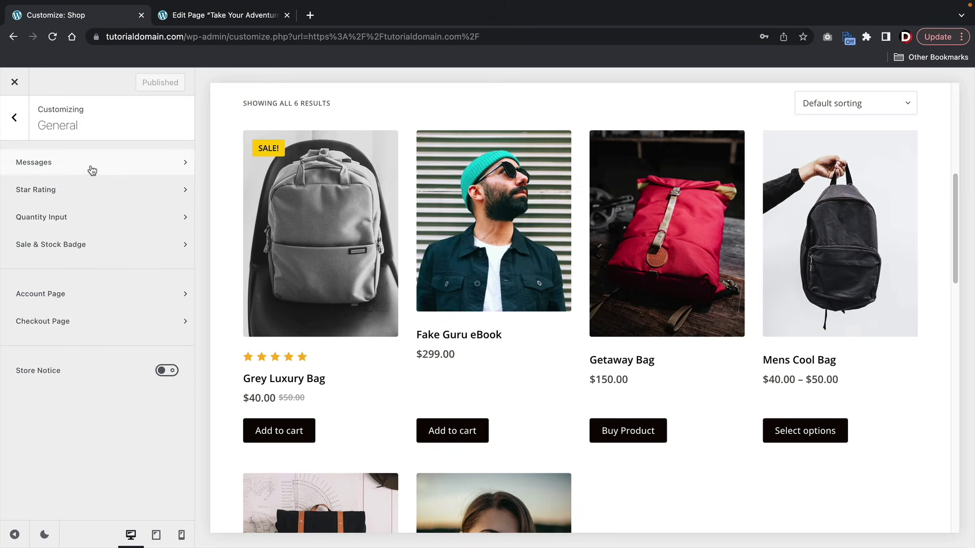
pyautogui.press('Escape')
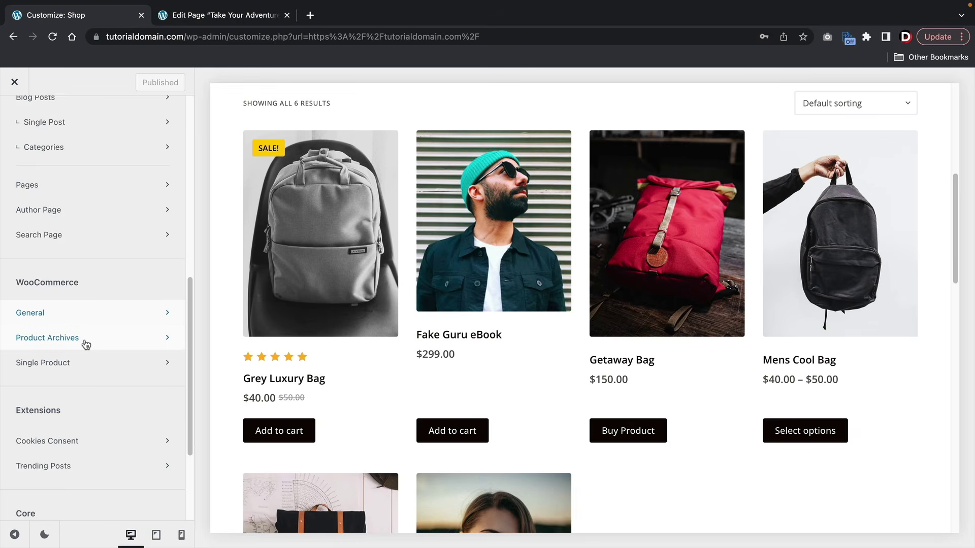
# - In Product Archives, briefly hide then re-show the shop Page Title and expand its options
pyautogui.click(67, 341)
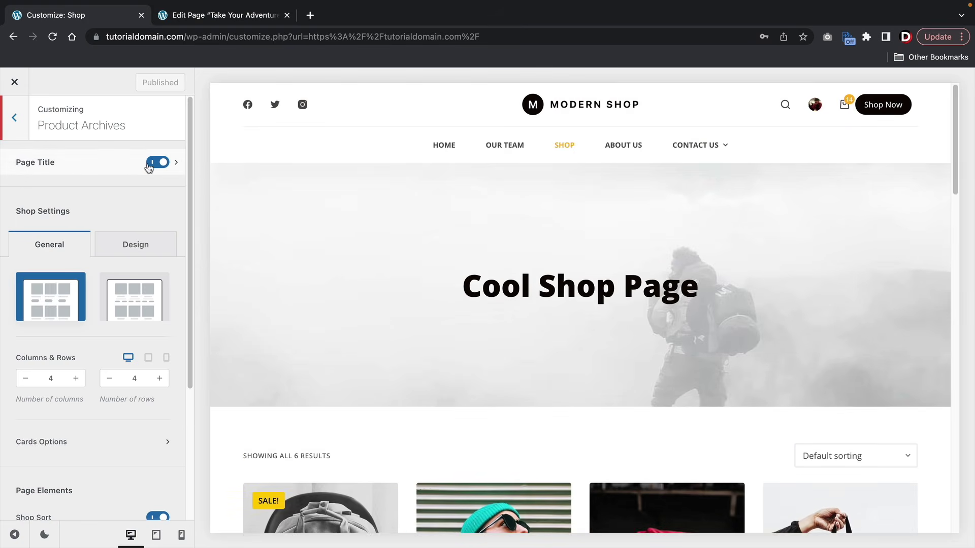
pyautogui.click(159, 164)
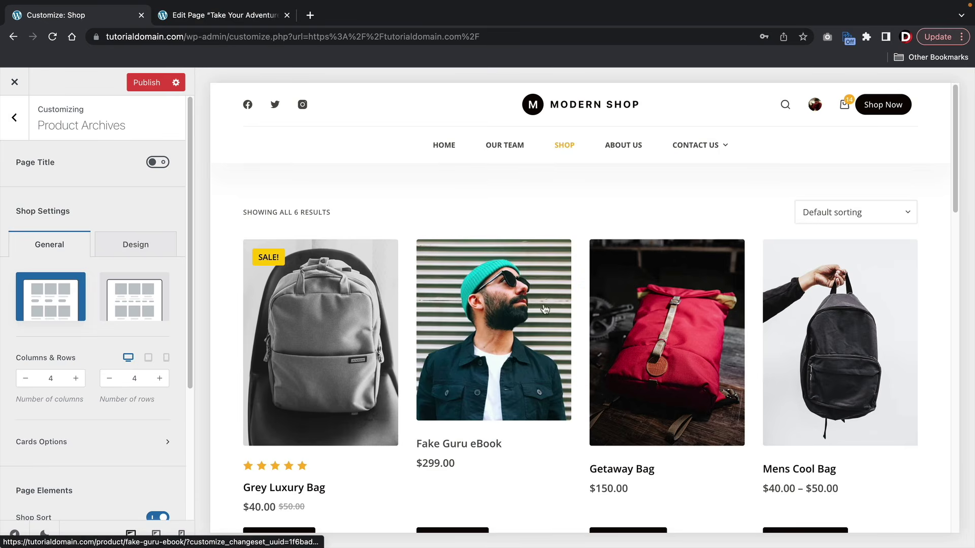
pyautogui.click(157, 162)
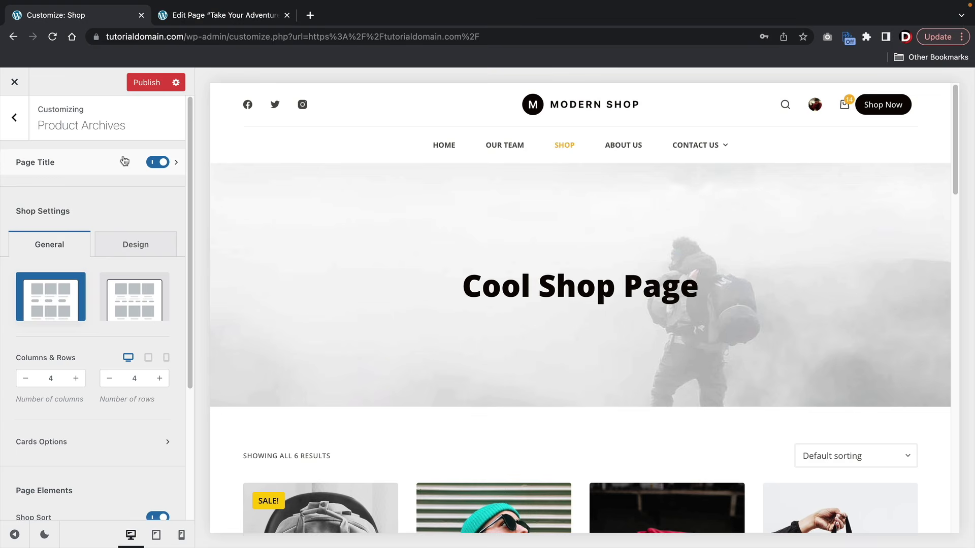
pyautogui.click(176, 162)
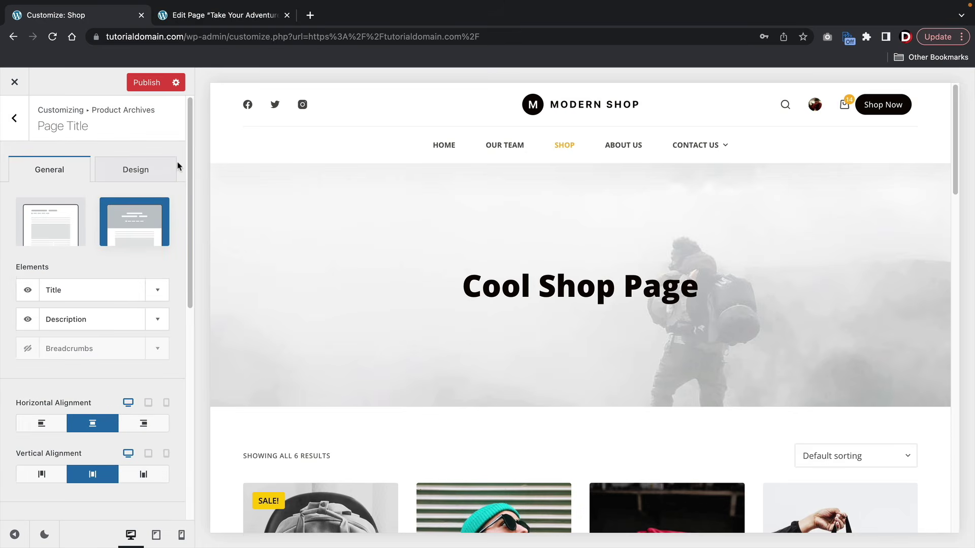
# - Set the shop page title to the Type 1 layout, left-aligned, with breadcrumbs shown
pyautogui.click(70, 225)
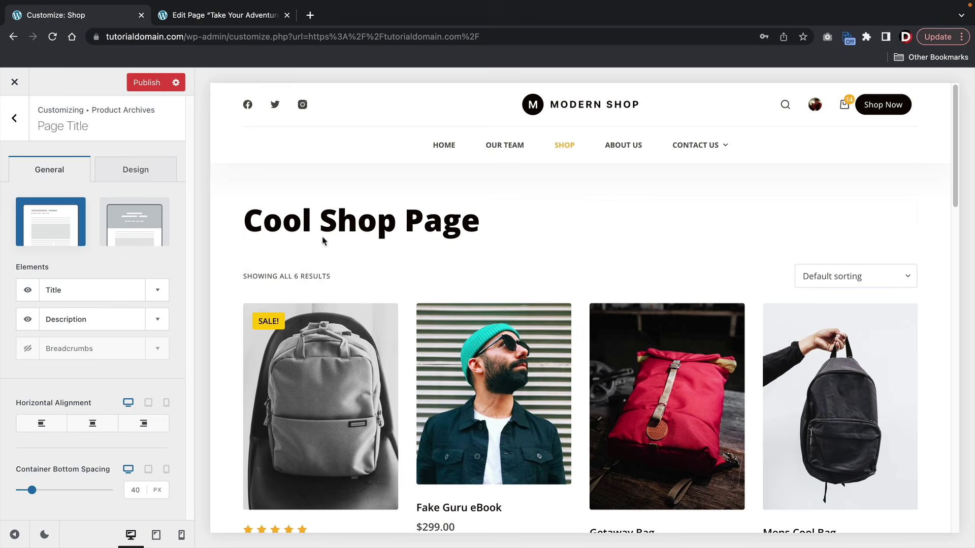
pyautogui.click(28, 349)
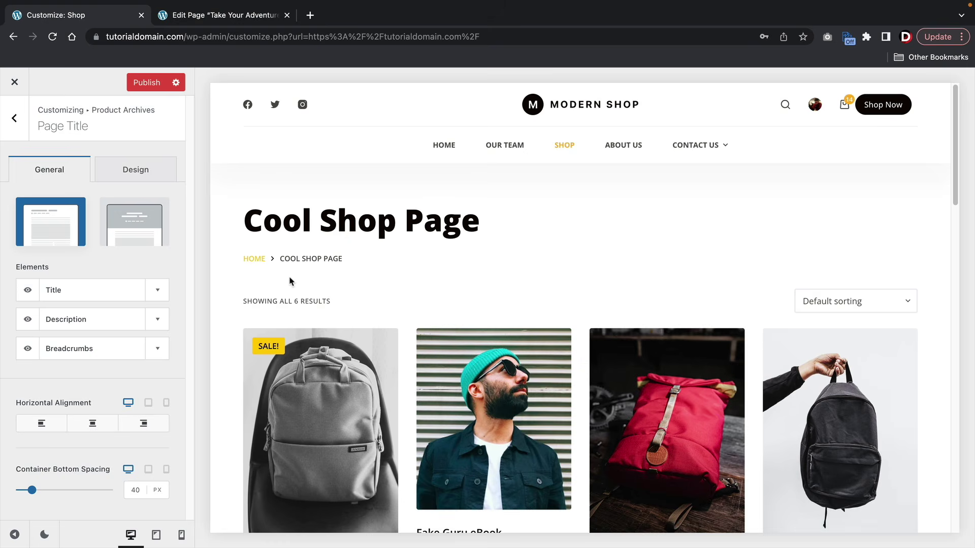
pyautogui.scroll(-1, 445, 246)
pyautogui.scroll(-5, 444, 246)
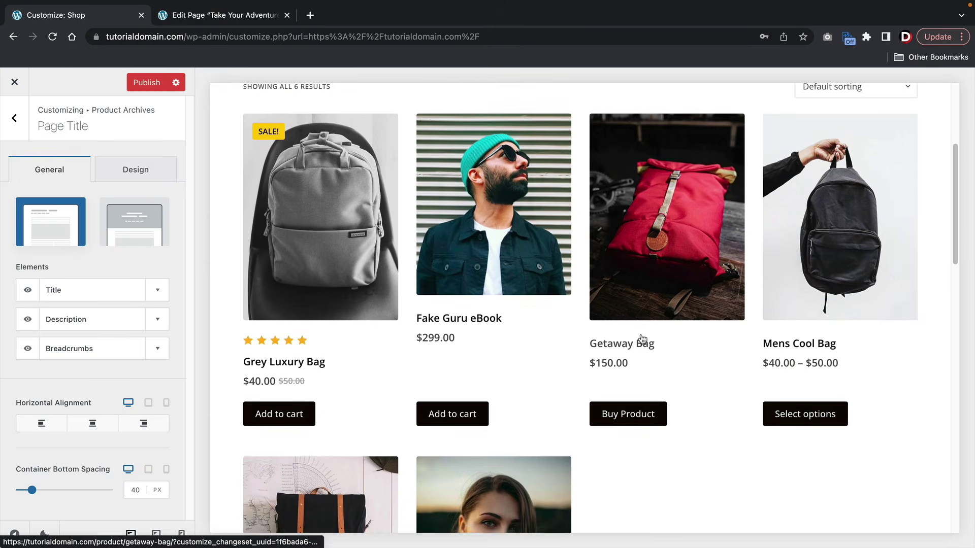
pyautogui.scroll(5, 642, 339)
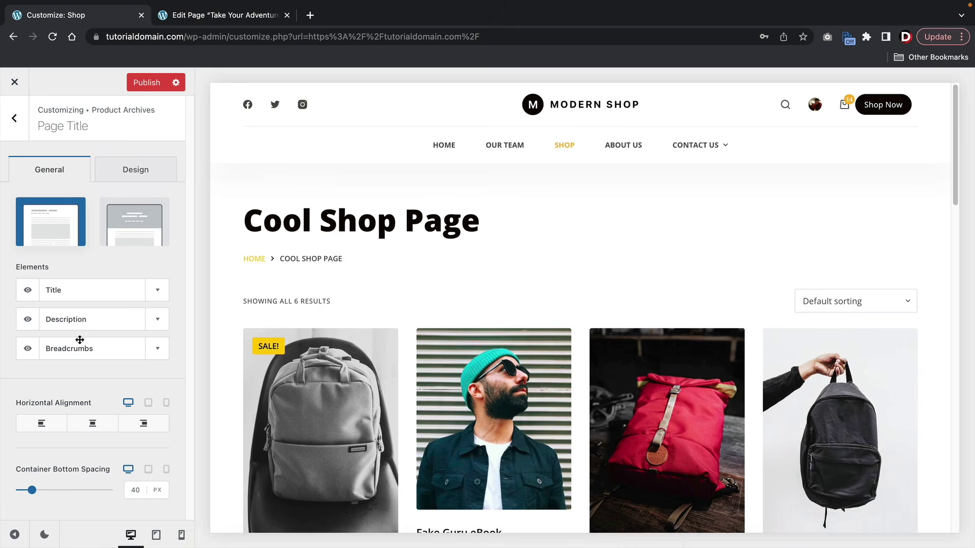
pyautogui.click(99, 431)
pyautogui.click(148, 427)
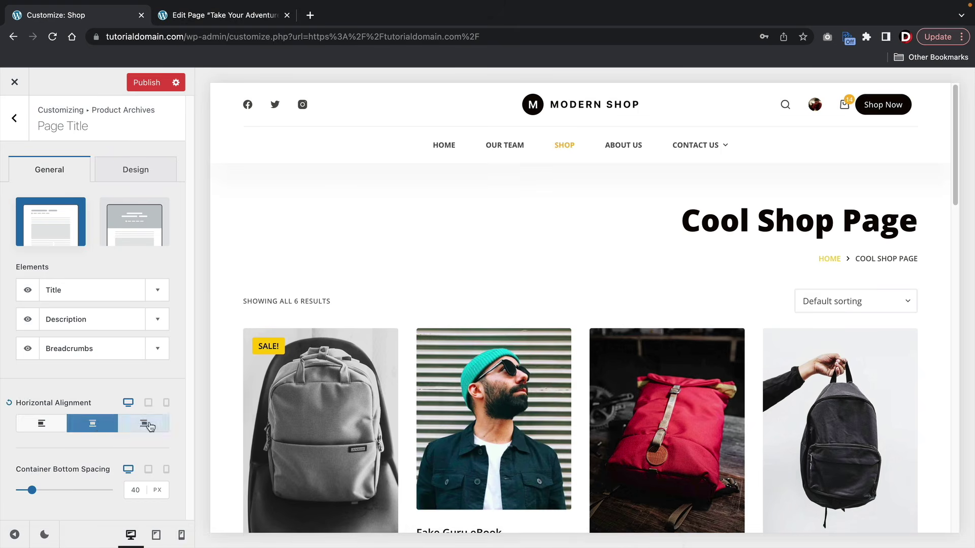
pyautogui.click(102, 425)
pyautogui.click(40, 424)
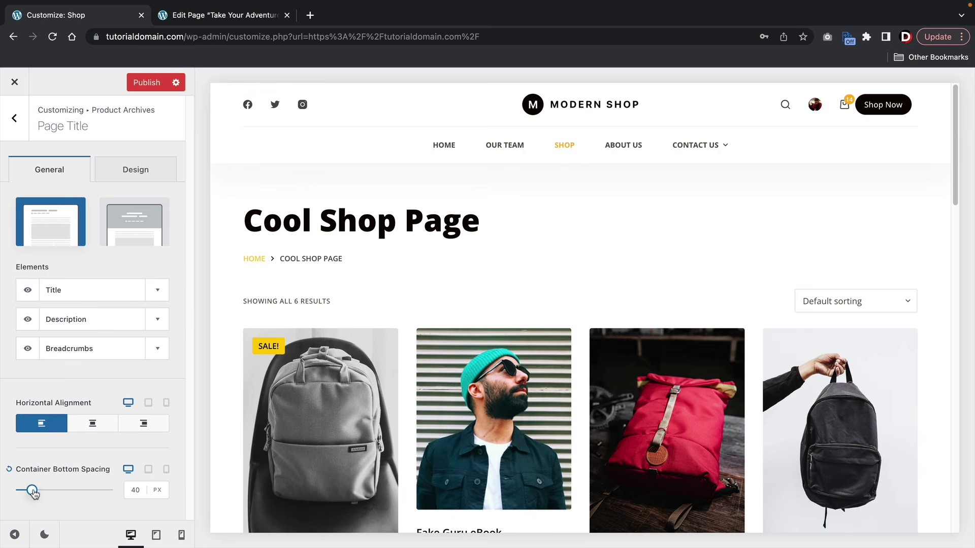
# - Set the title's bottom spacing to 40 px and review its element and design settings
pyautogui.moveTo(32, 491); pyautogui.dragTo(60, 491)
pyautogui.click(133, 490)
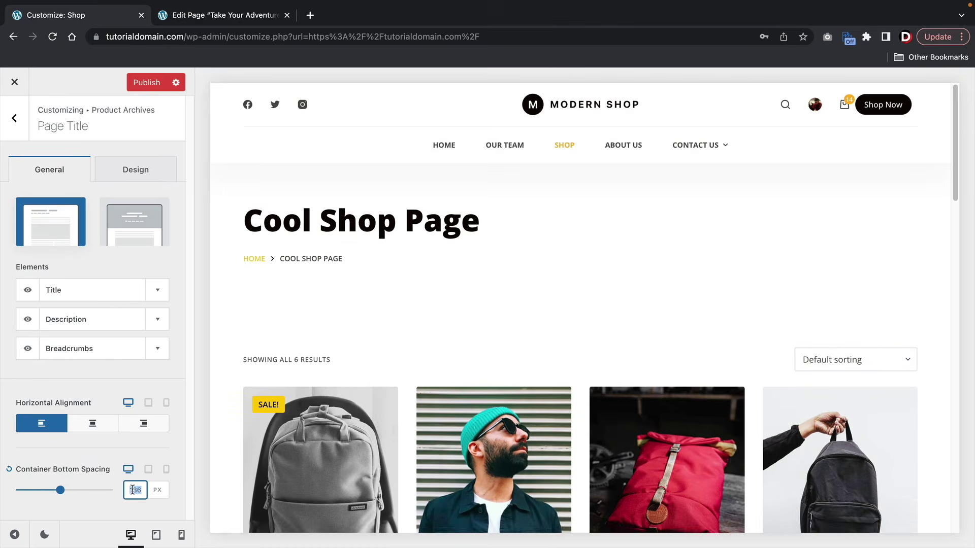
pyautogui.write('40')
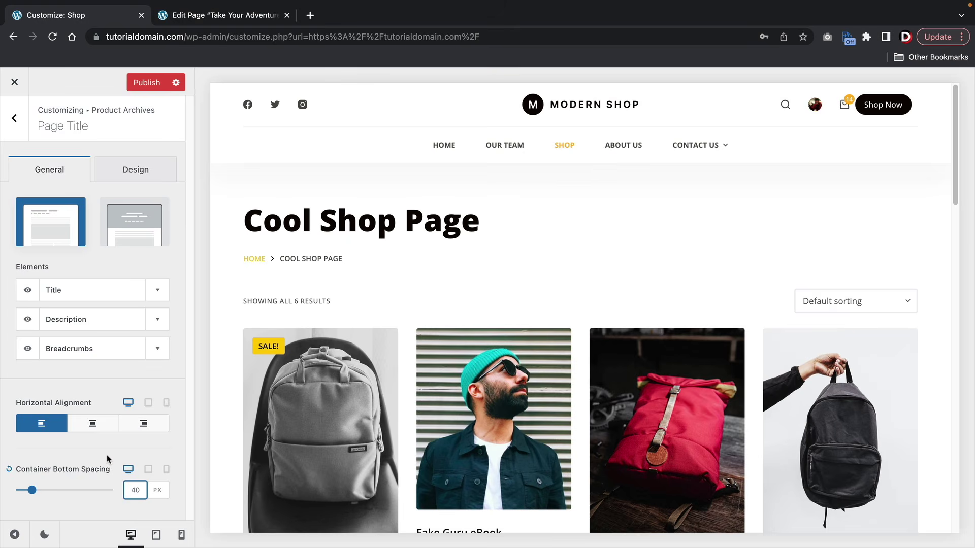
pyautogui.click(108, 458)
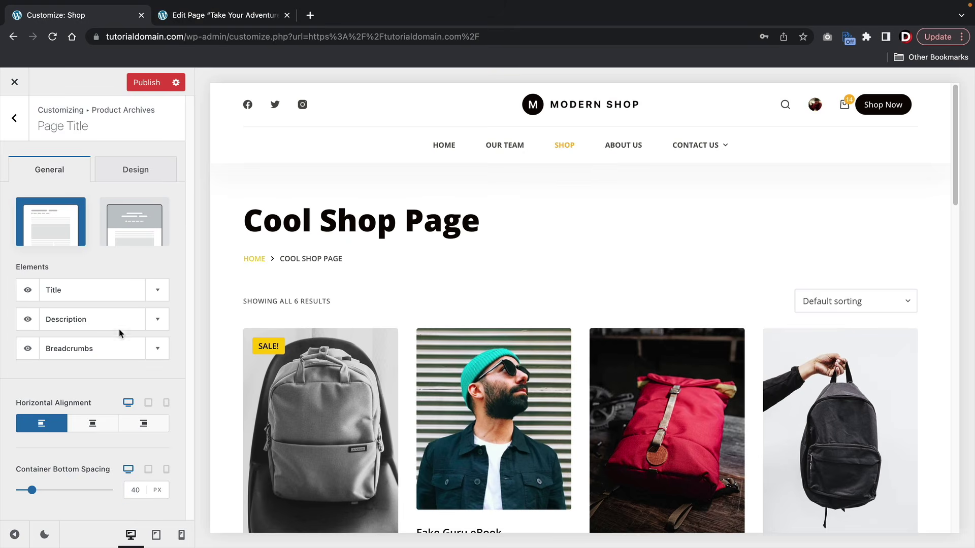
pyautogui.click(158, 349)
pyautogui.click(157, 319)
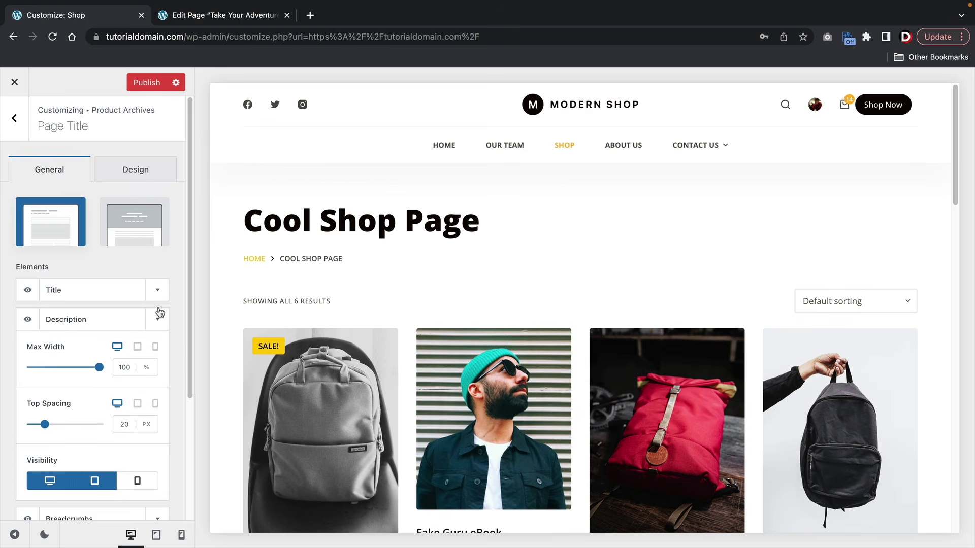
pyautogui.click(157, 291)
pyautogui.click(158, 292)
pyautogui.click(158, 320)
pyautogui.click(158, 321)
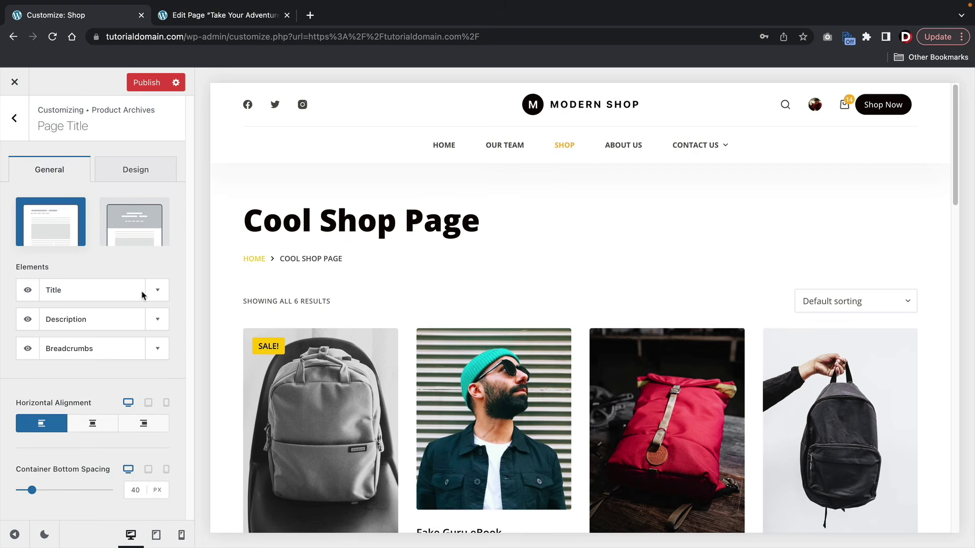
pyautogui.click(133, 172)
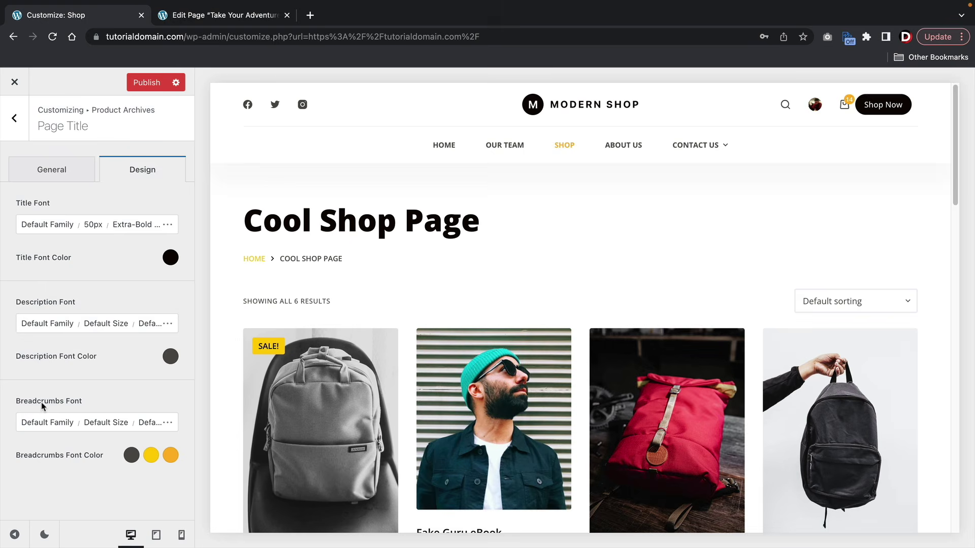
pyautogui.scroll(-10, 529, 252)
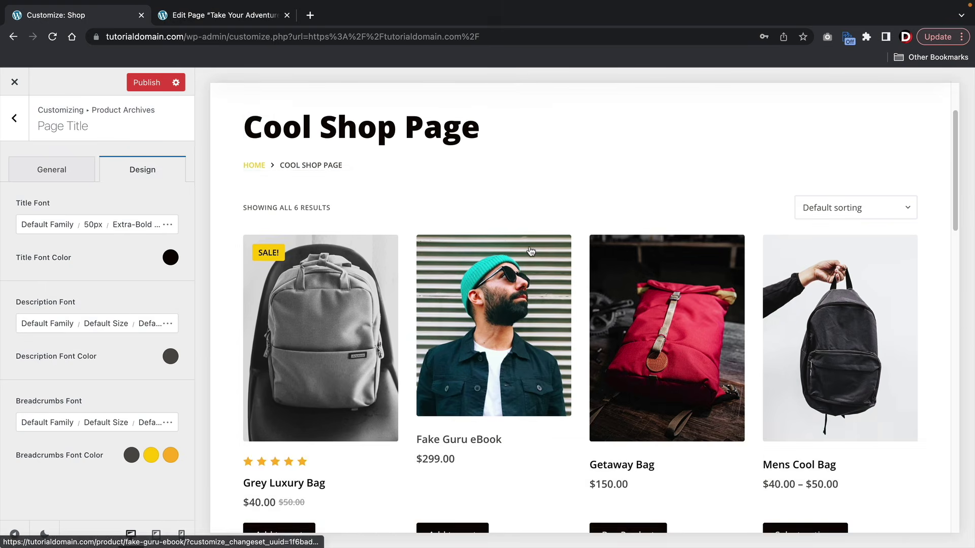
pyautogui.scroll(9, 529, 251)
pyautogui.scroll(1, 529, 251)
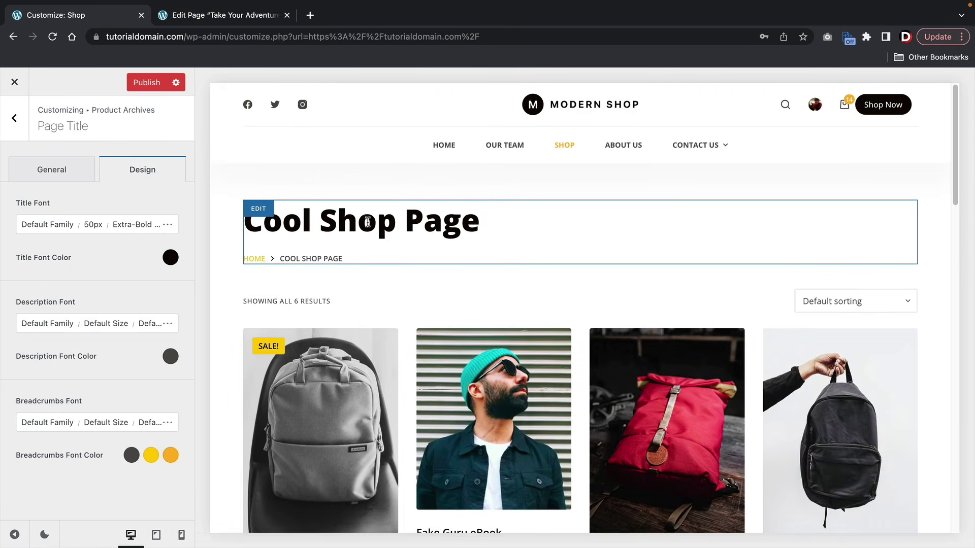
pyautogui.click(30, 168)
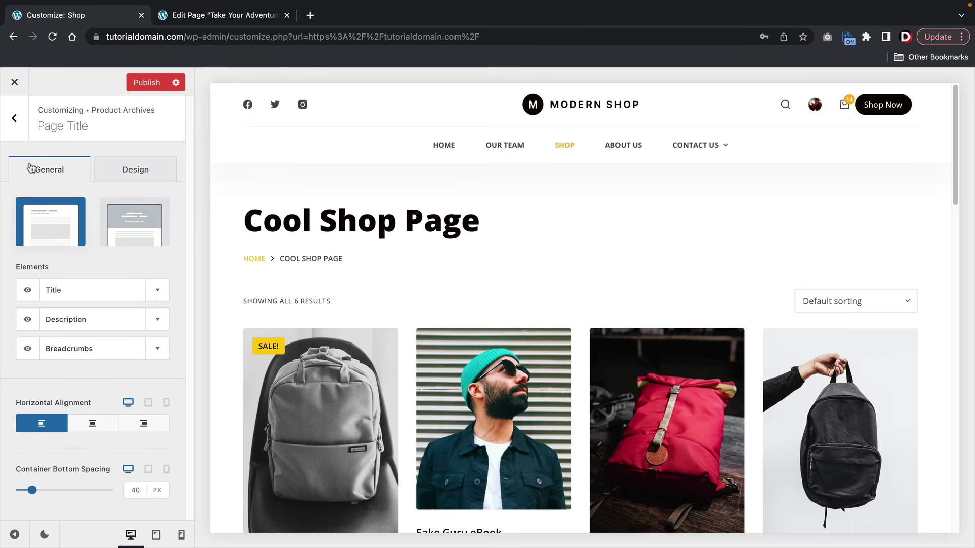
pyautogui.click(148, 232)
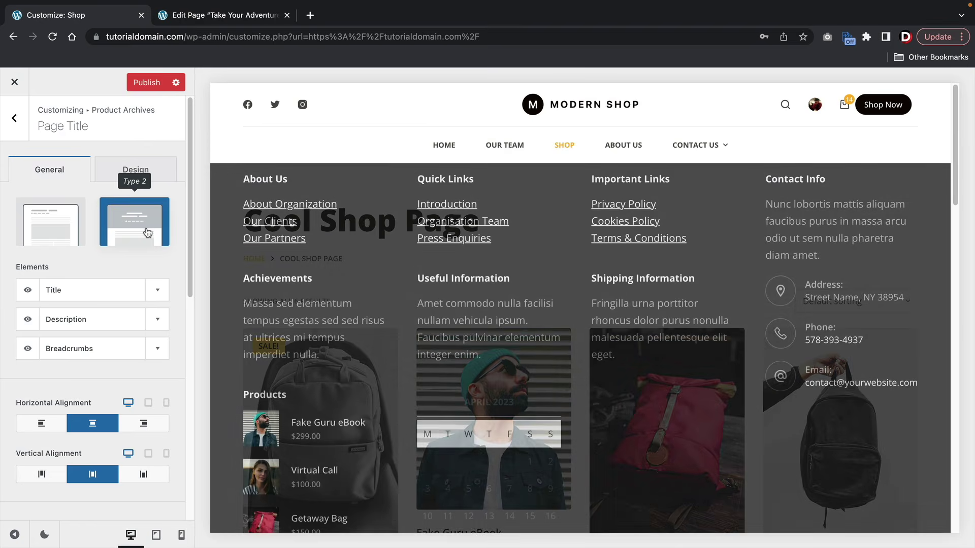
pyautogui.scroll(-8, 122, 229)
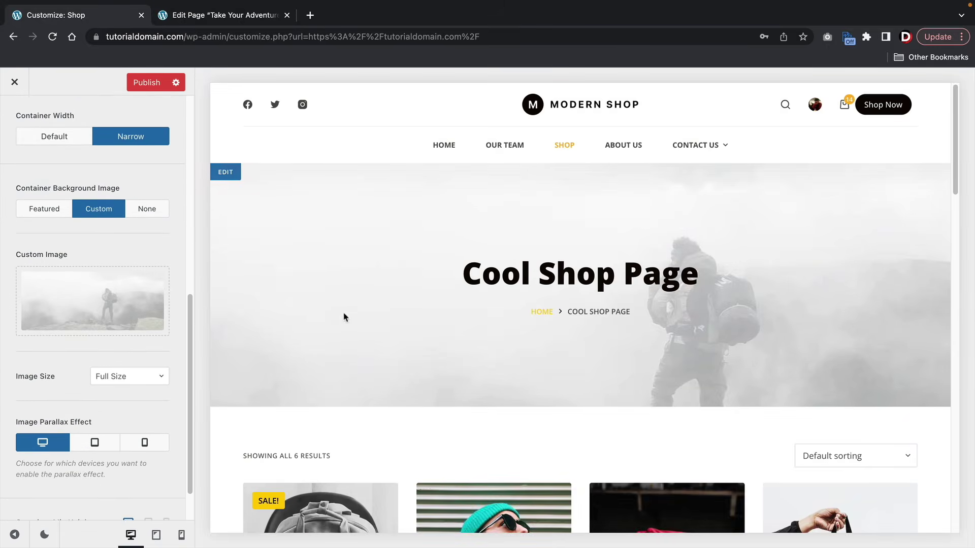
pyautogui.moveTo(88, 307)
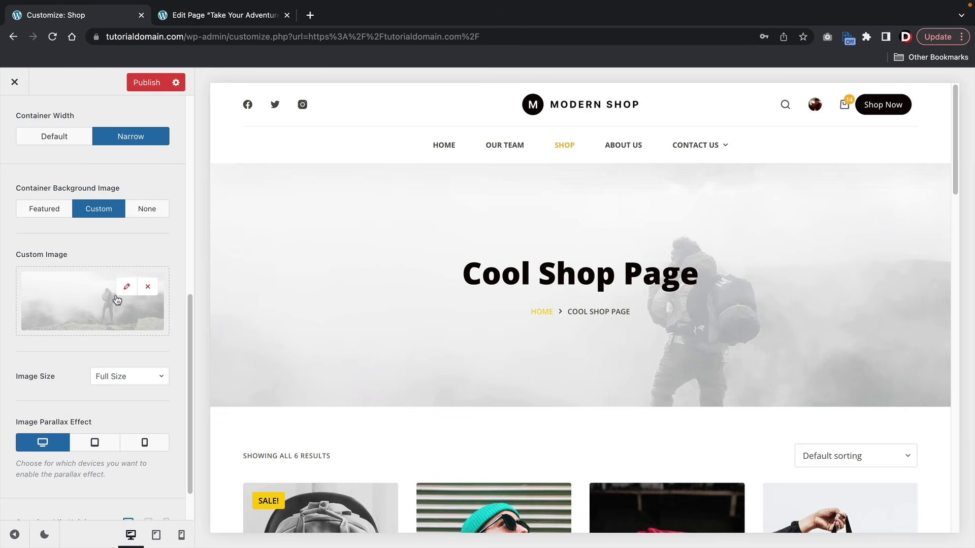
pyautogui.scroll(10, 116, 300)
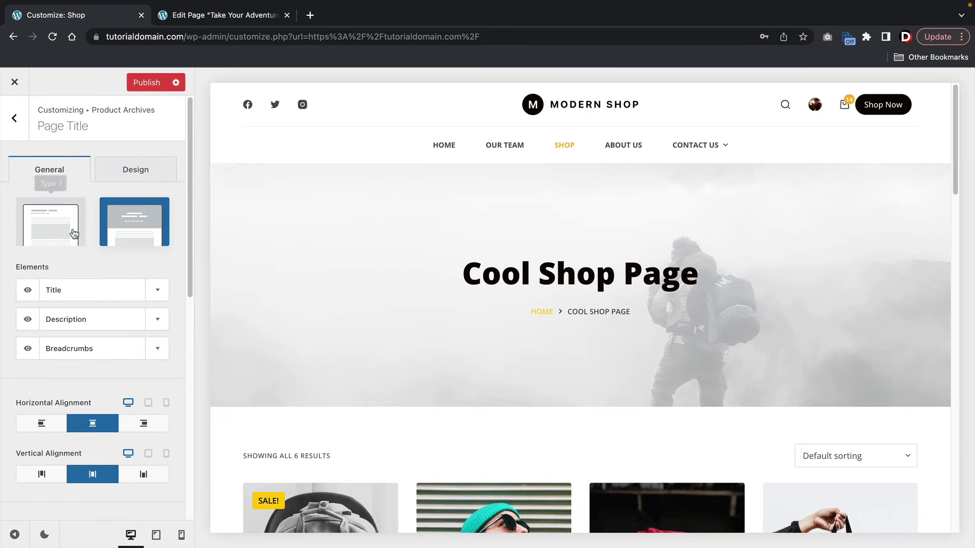
pyautogui.click(65, 230)
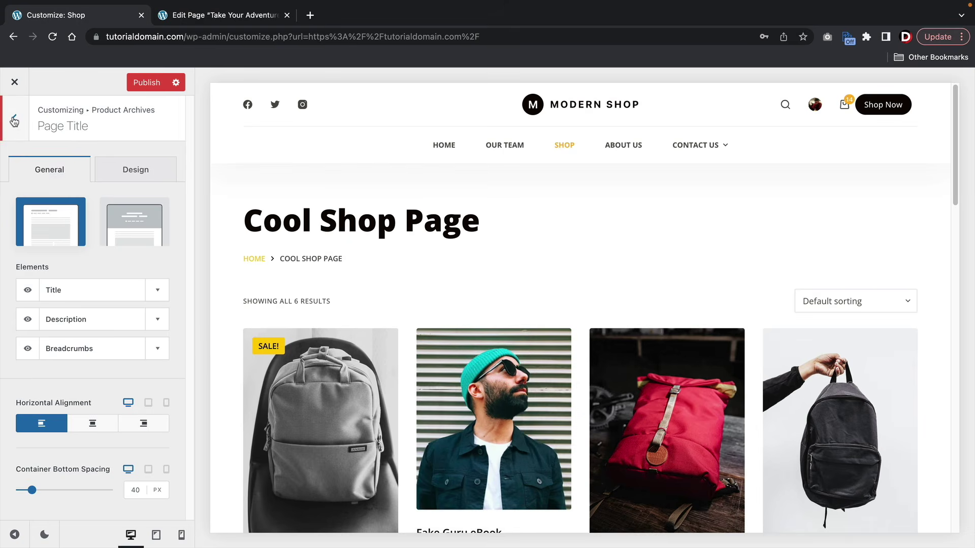
# - Switch the Product Archives shop cards to the boxed Type 2 layout
pyautogui.click(14, 120)
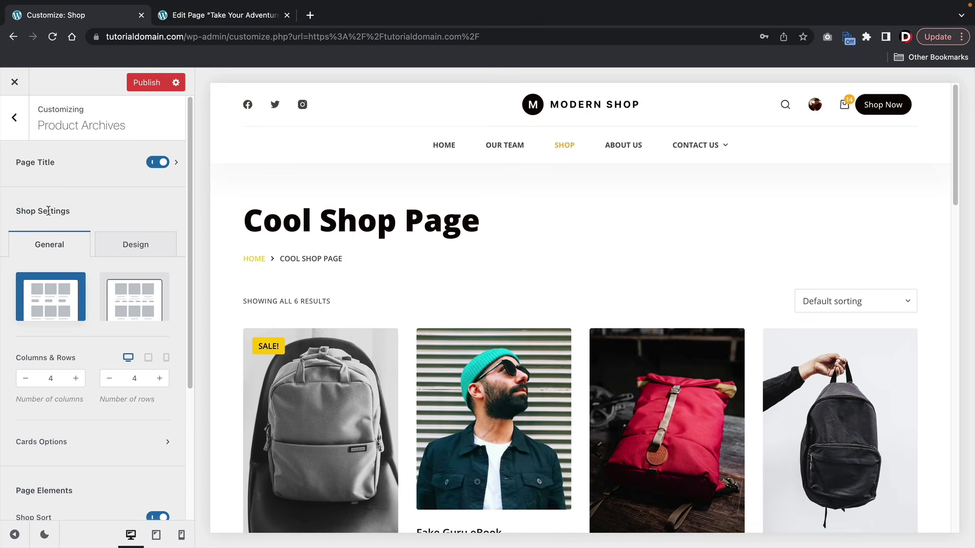
pyautogui.click(114, 302)
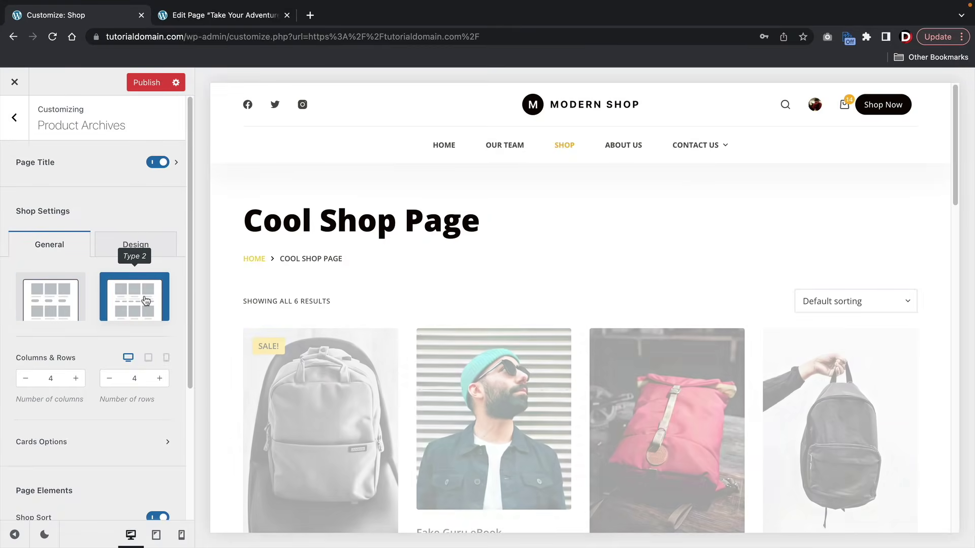
pyautogui.scroll(-2, 366, 256)
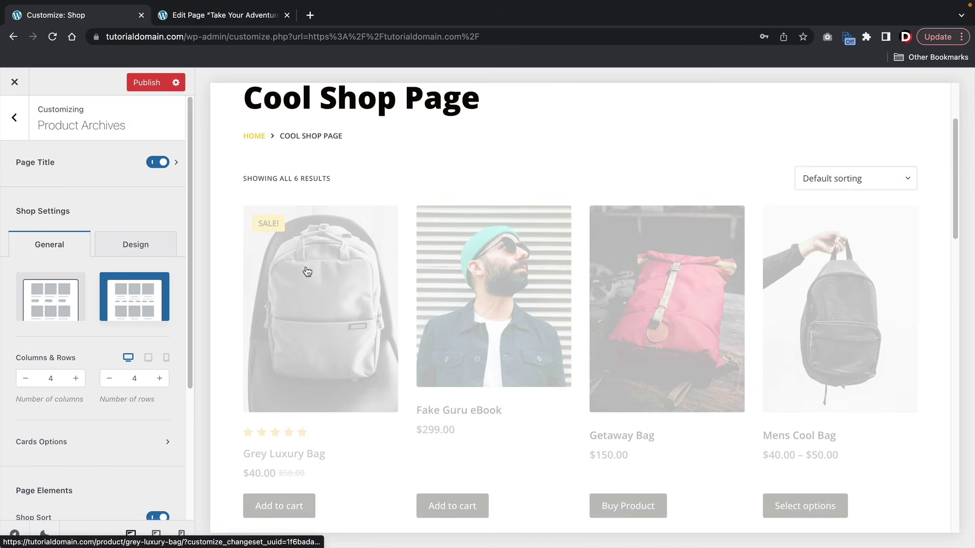
pyautogui.scroll(-1, 308, 272)
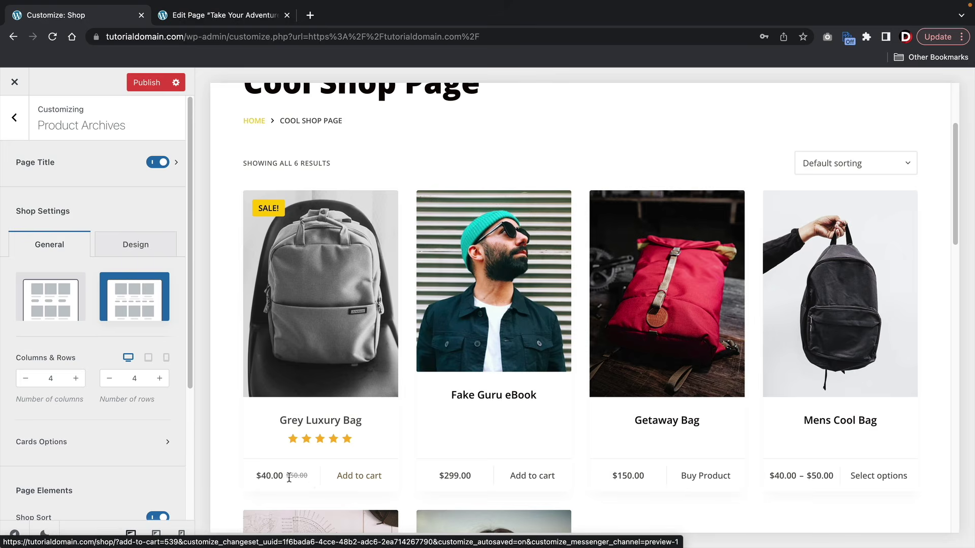
pyautogui.moveTo(284, 480); pyautogui.dragTo(267, 476)
pyautogui.scroll(-1, 345, 291)
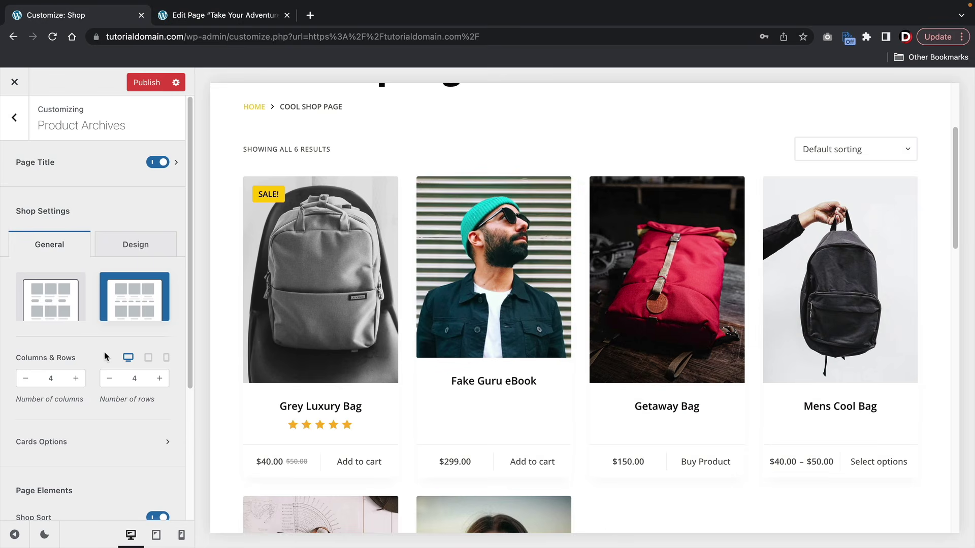
pyautogui.moveTo(76, 359); pyautogui.dragTo(22, 362)
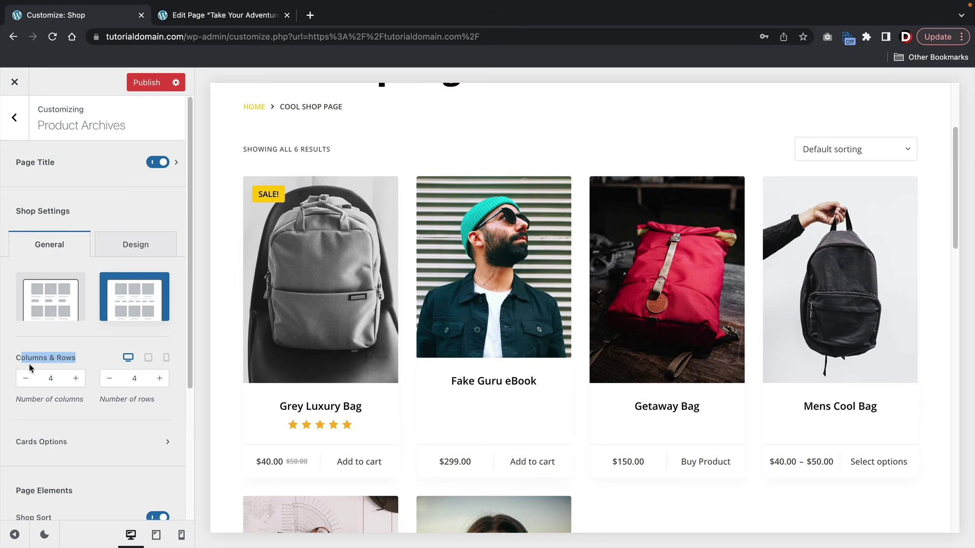
# - Step the shop grid columns down to 1 and back up to 4, then open Cards Options
pyautogui.click(26, 379)
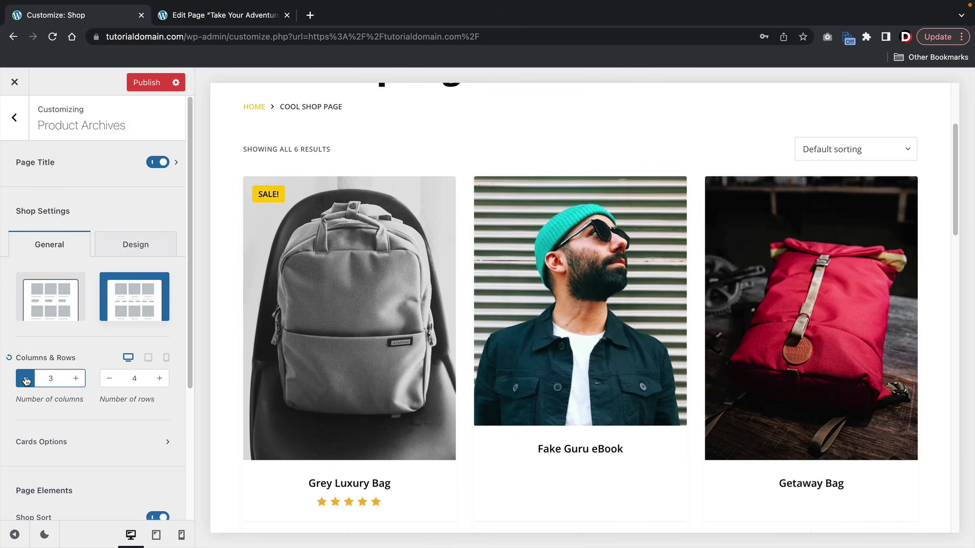
pyautogui.click(26, 379)
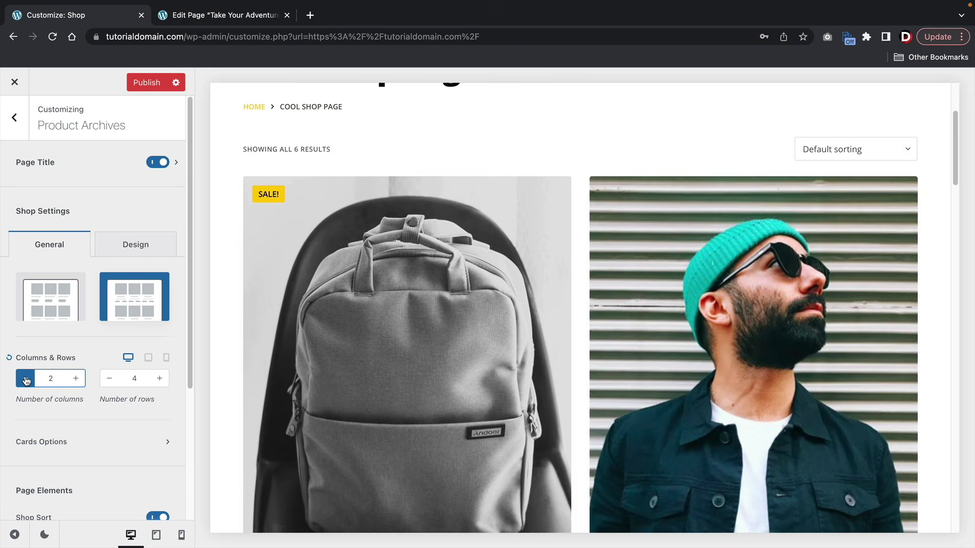
pyautogui.click(26, 379)
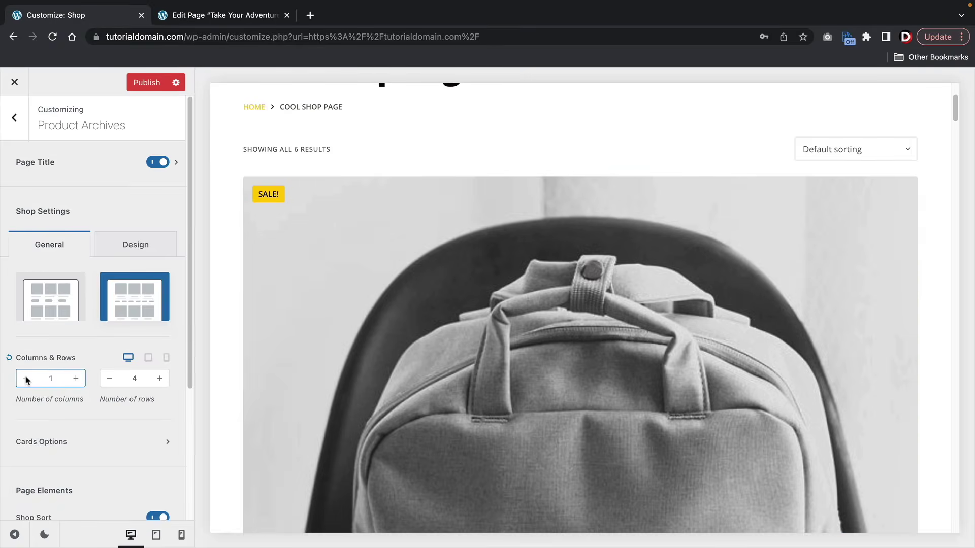
pyautogui.click(76, 379)
pyautogui.click(76, 379)
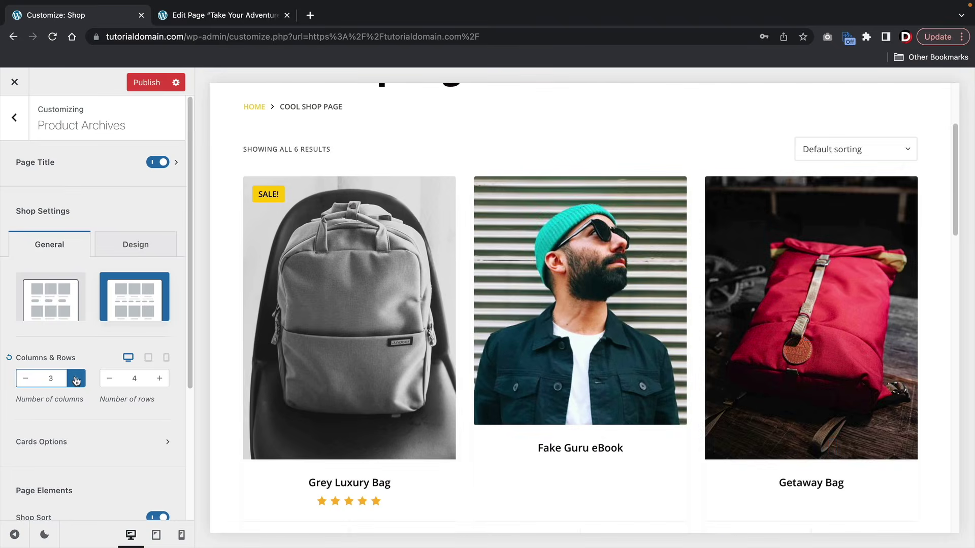
pyautogui.click(76, 379)
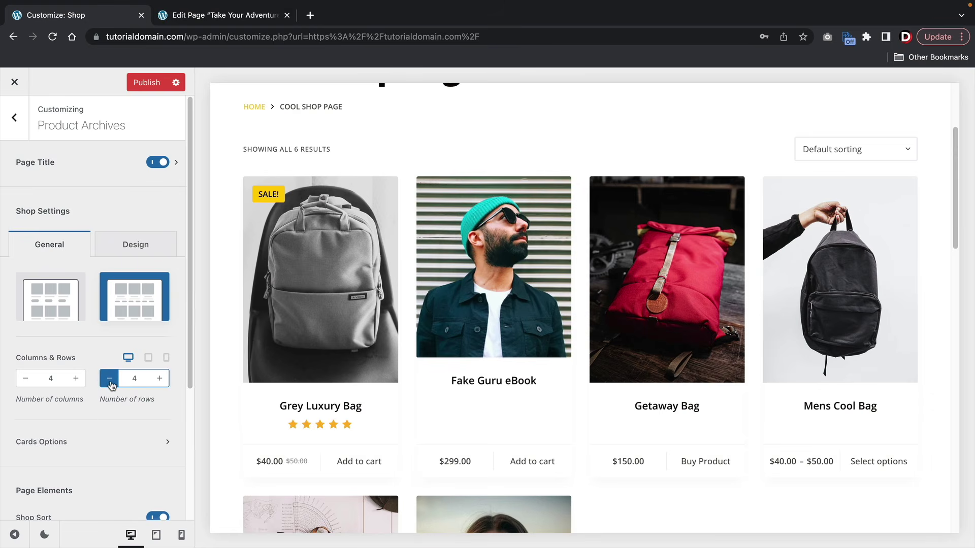
pyautogui.scroll(-2, 107, 381)
pyautogui.click(110, 366)
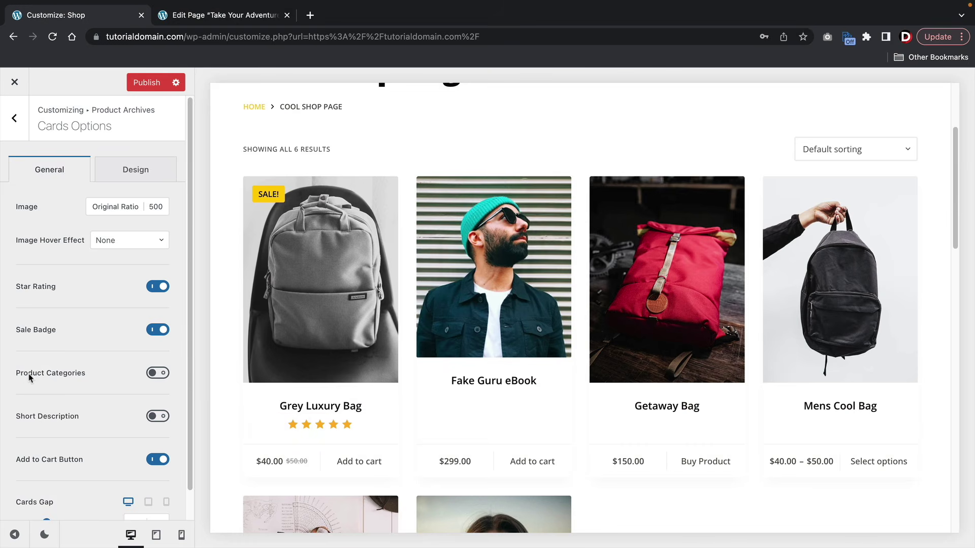
# - Enable Product Categories on the shop cards, review their Design options, and return to Shop Settings
pyautogui.click(148, 376)
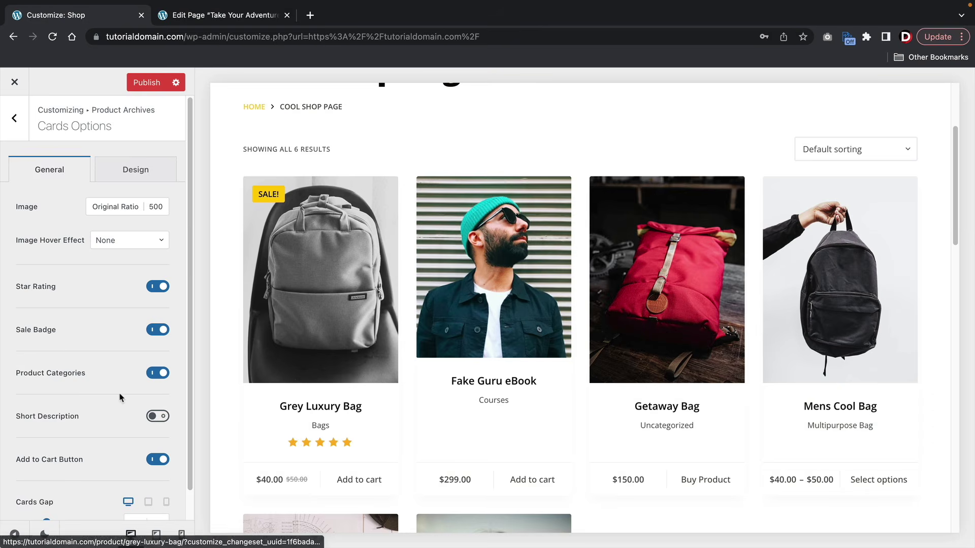
pyautogui.scroll(-1, 121, 398)
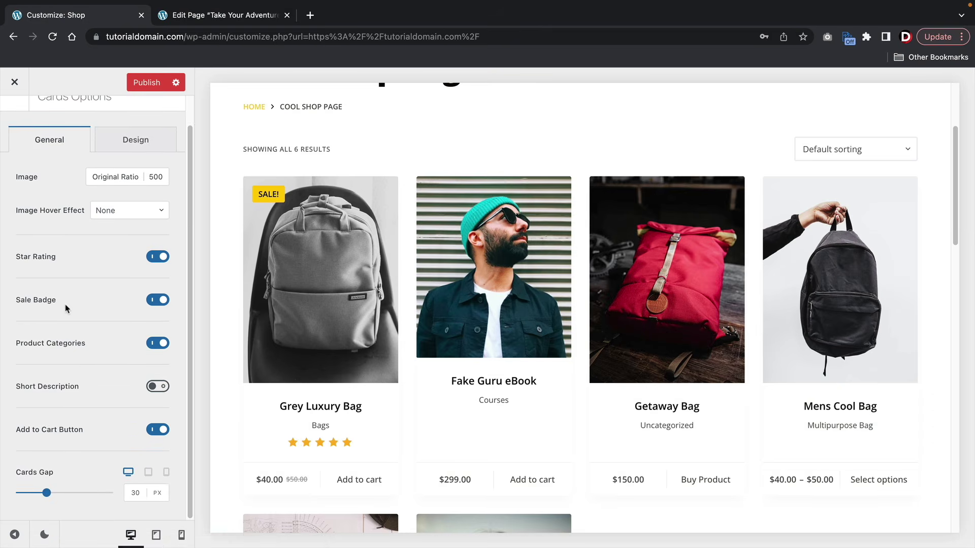
pyautogui.click(118, 140)
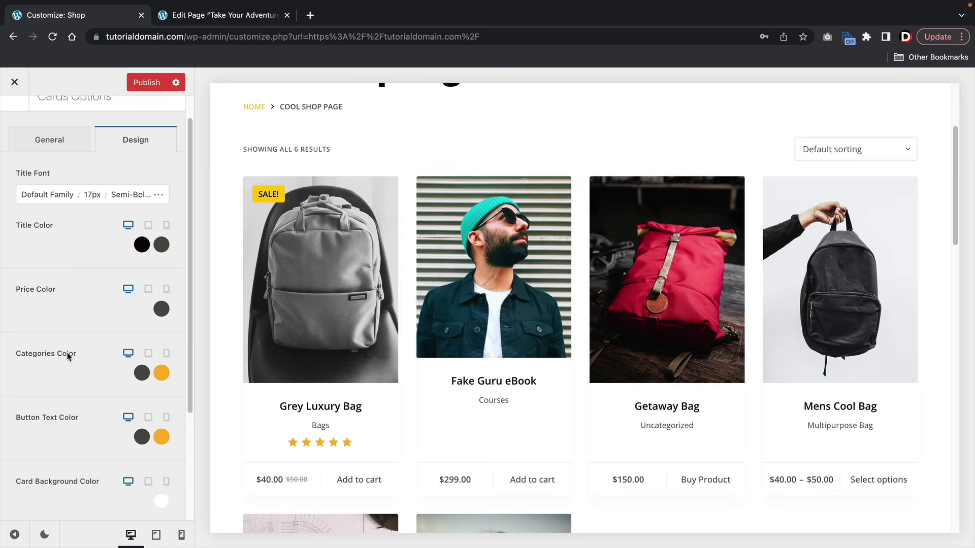
pyautogui.scroll(-2, 68, 355)
pyautogui.moveTo(79, 320); pyautogui.dragTo(16, 320)
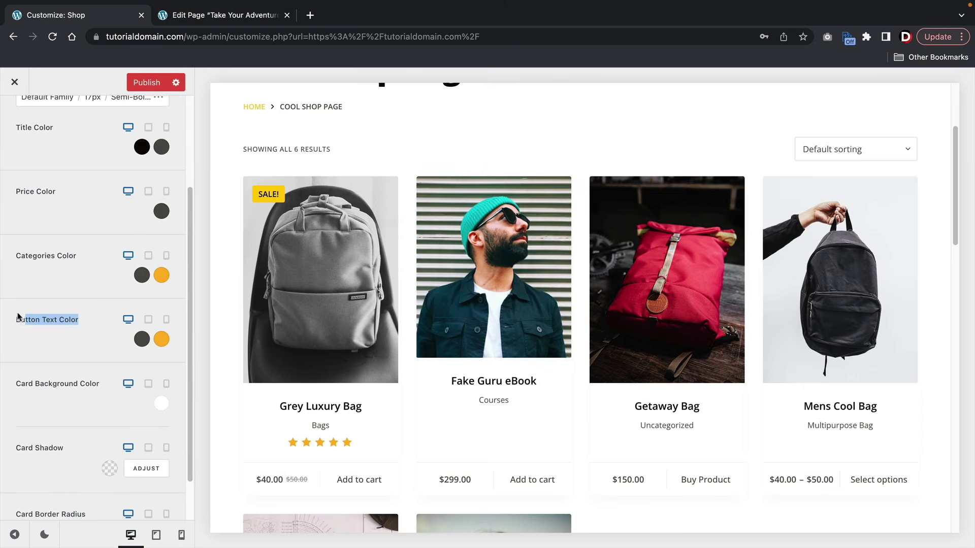
pyautogui.scroll(3, 37, 323)
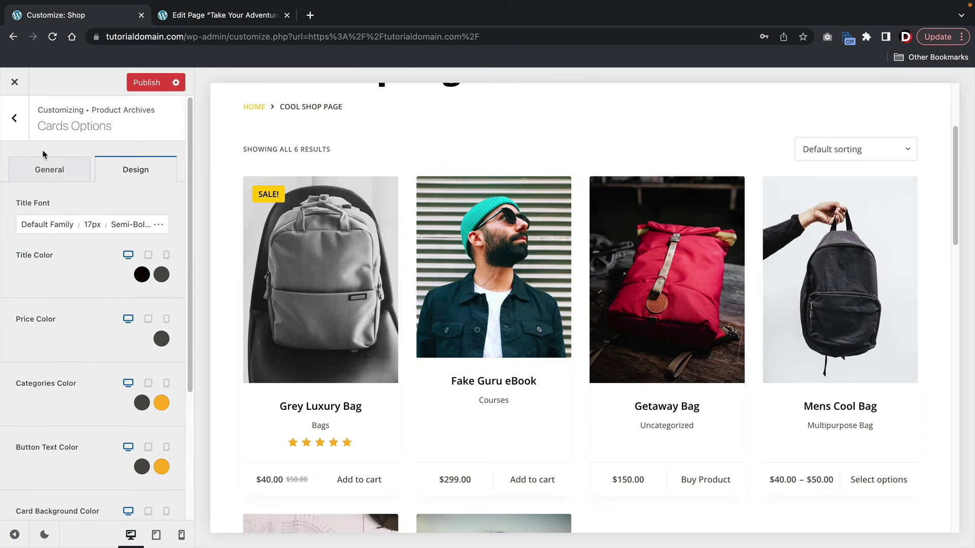
pyautogui.click(43, 167)
pyautogui.click(16, 133)
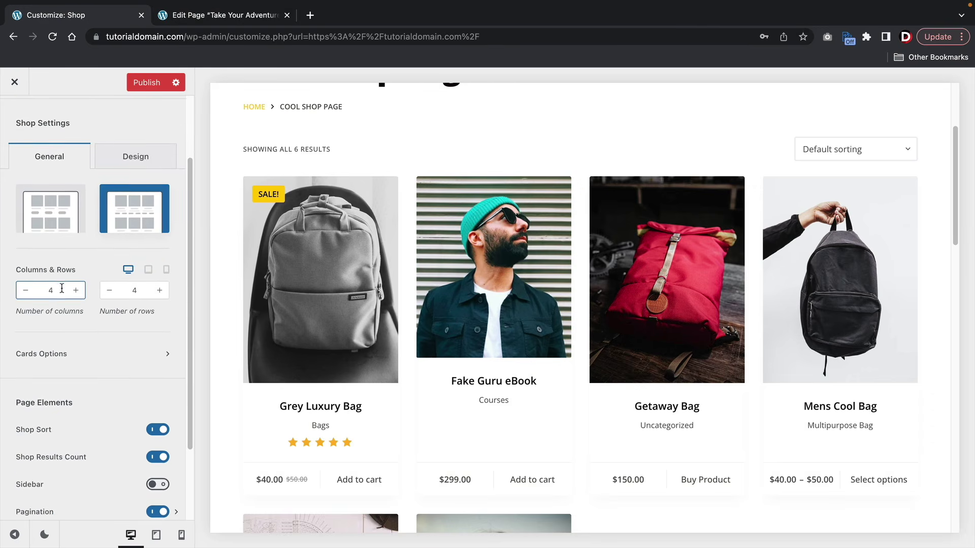
# - Review the Columns & Rows and Page Elements settings and enable the shop sidebar
pyautogui.scroll(-2, 60, 304)
pyautogui.scroll(-1, 64, 341)
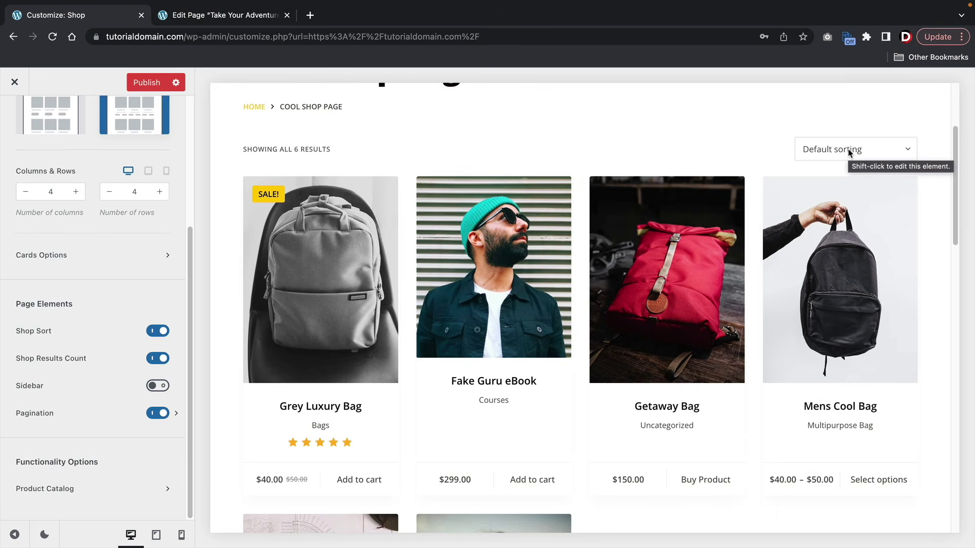
pyautogui.scroll(-9, 709, 250)
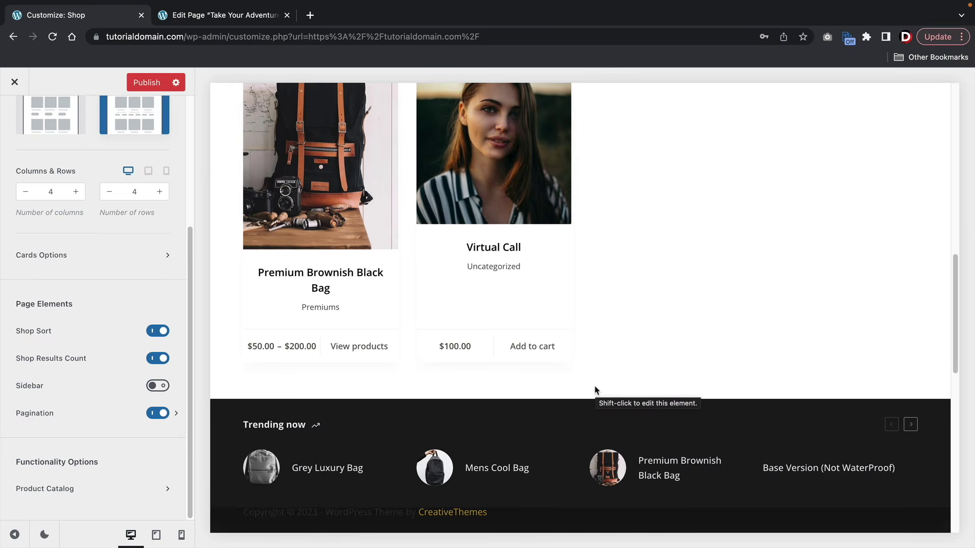
pyautogui.scroll(10, 609, 342)
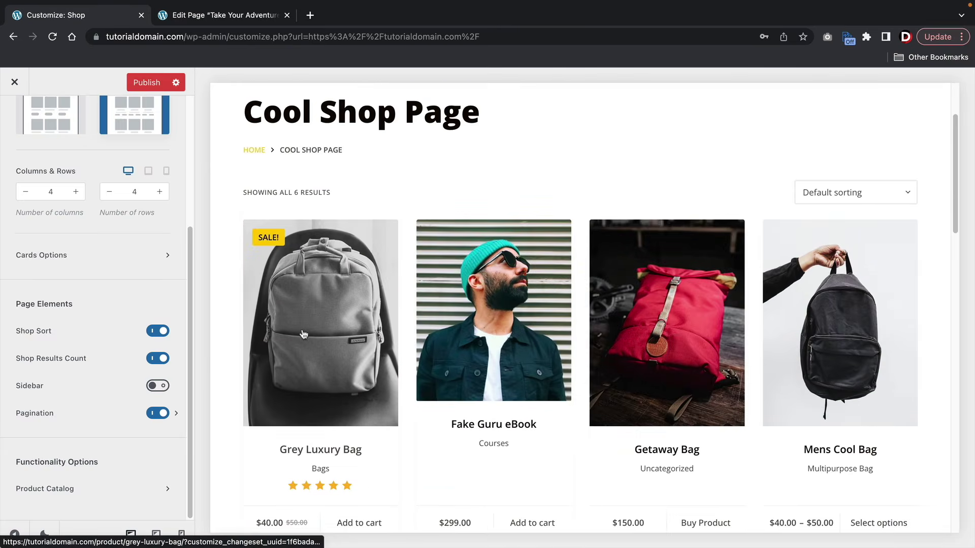
pyautogui.click(154, 387)
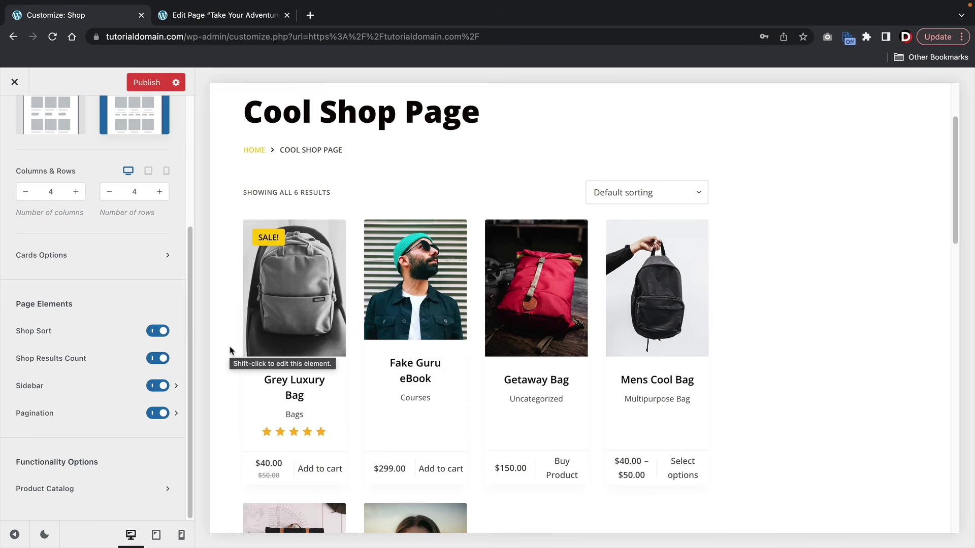
# - Place the shop sidebar on the left and reduce the product grid to 3 columns
pyautogui.click(176, 386)
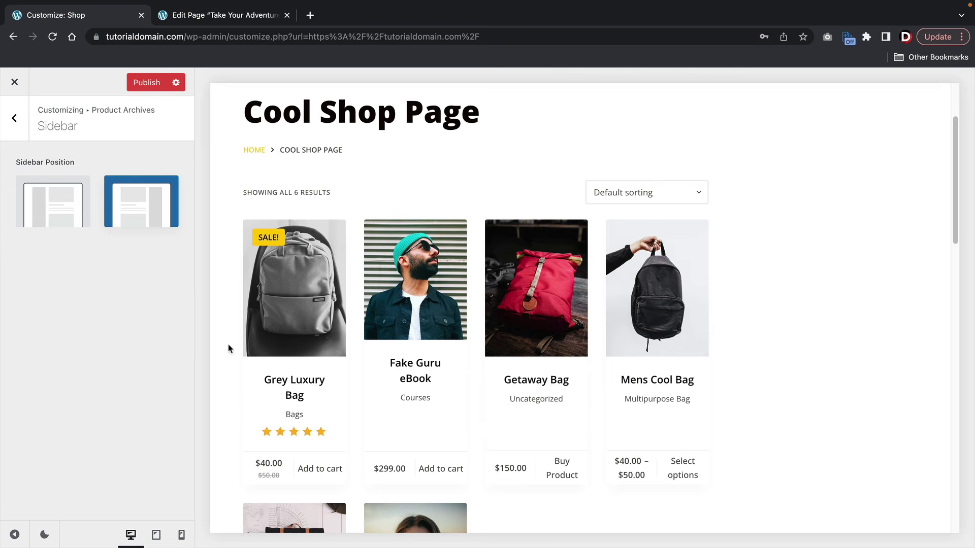
pyautogui.click(38, 223)
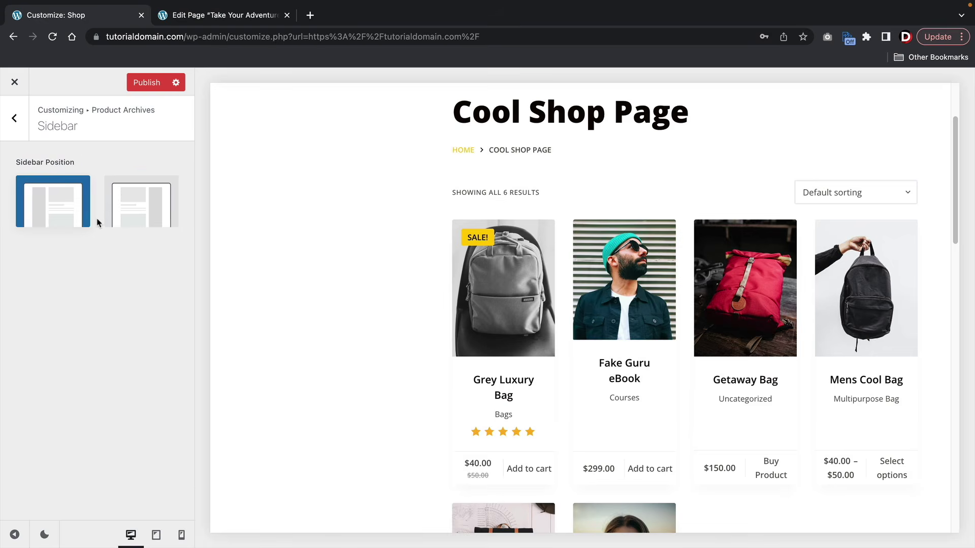
pyautogui.click(15, 118)
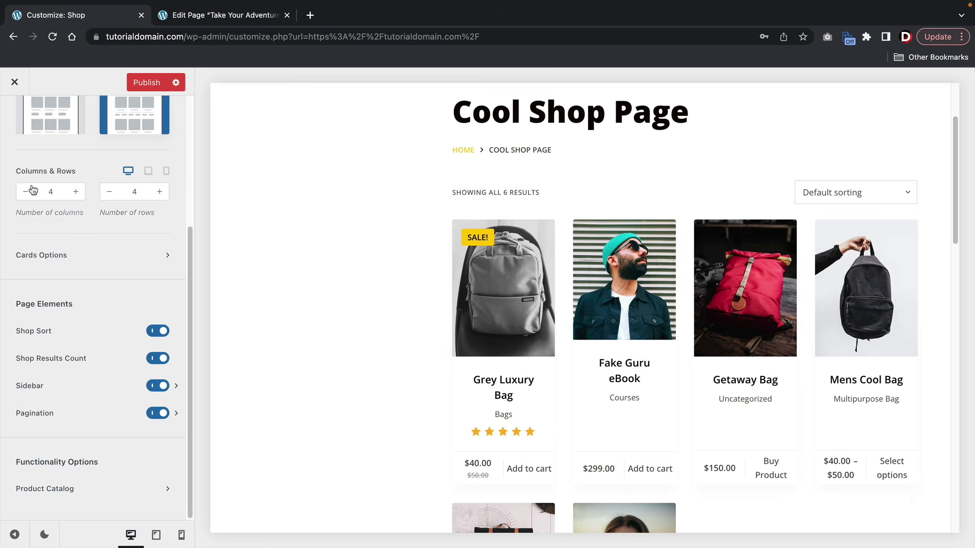
pyautogui.click(25, 196)
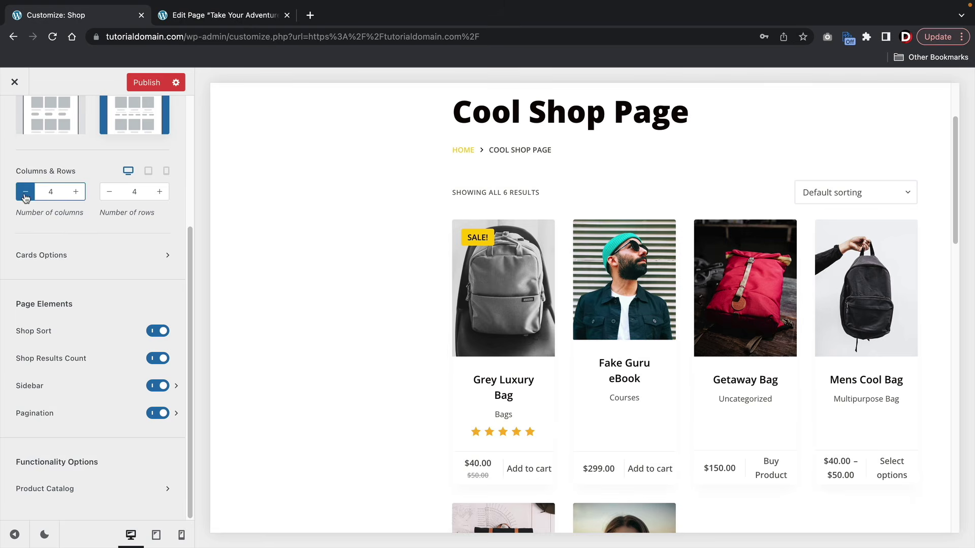
pyautogui.click(25, 196)
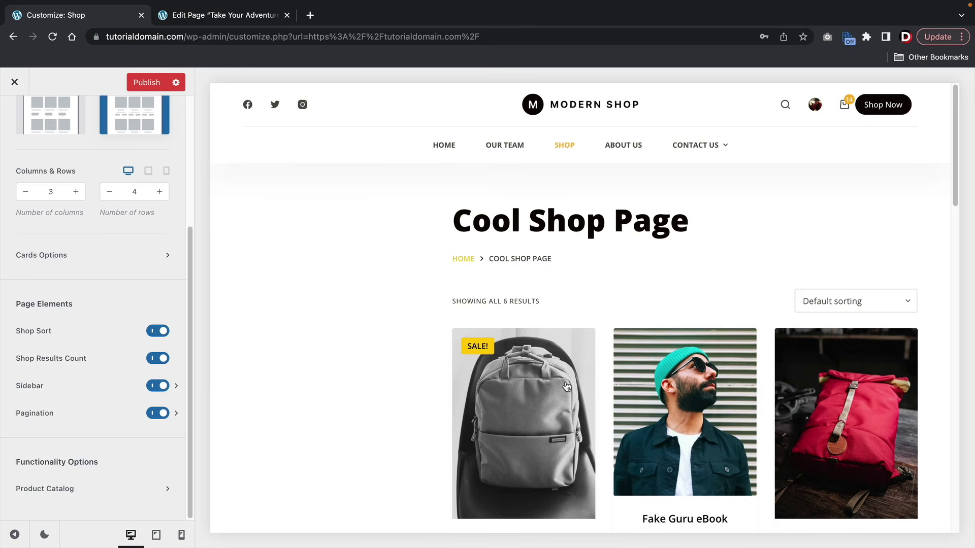
pyautogui.scroll(4, 59, 391)
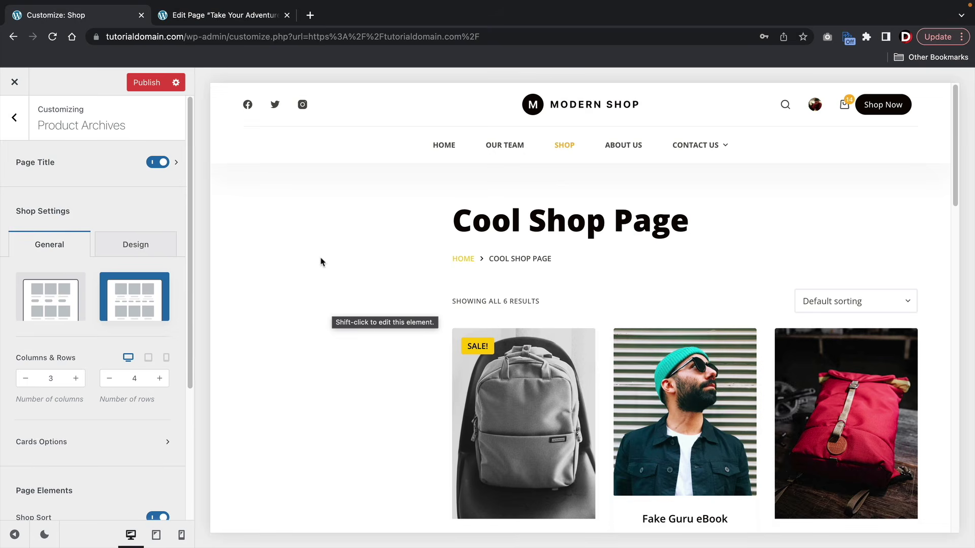
# - Publish the shop changes, preview the Grey Luxury Bag product, and open Single Product settings
pyautogui.click(147, 82)
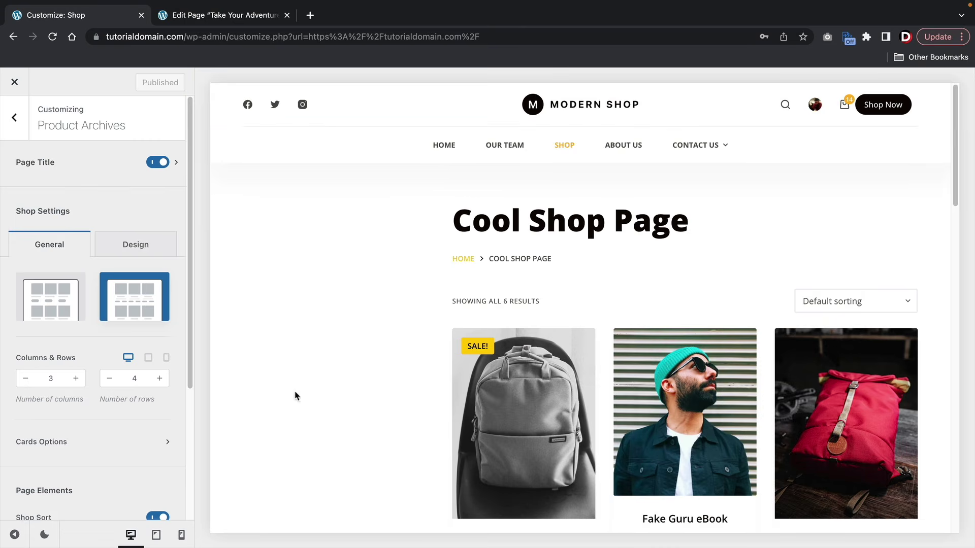
pyautogui.scroll(-2, 421, 379)
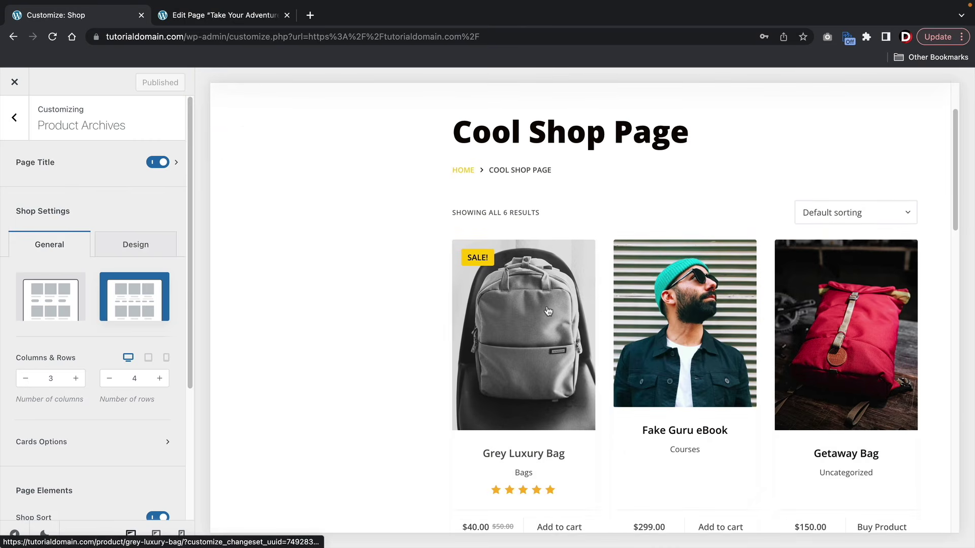
pyautogui.click(521, 305)
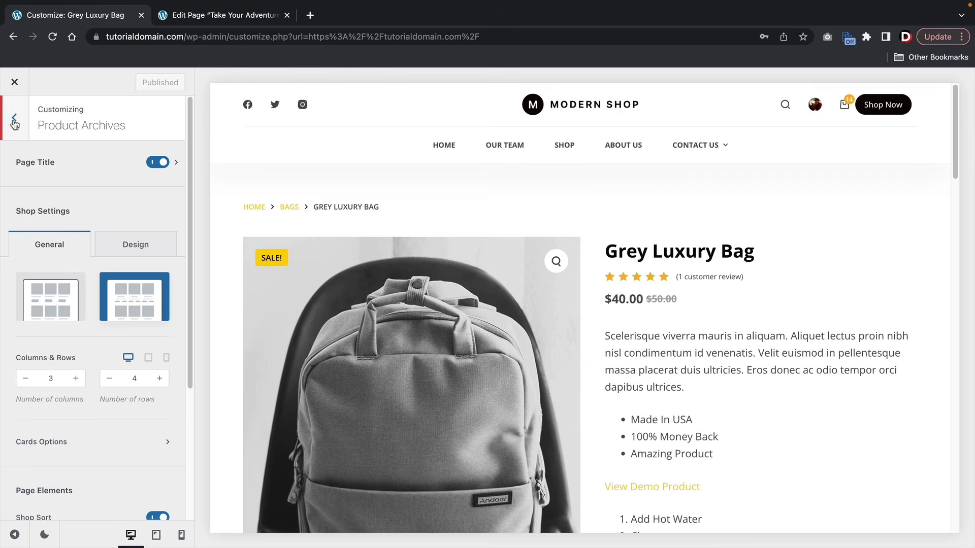
pyautogui.click(14, 121)
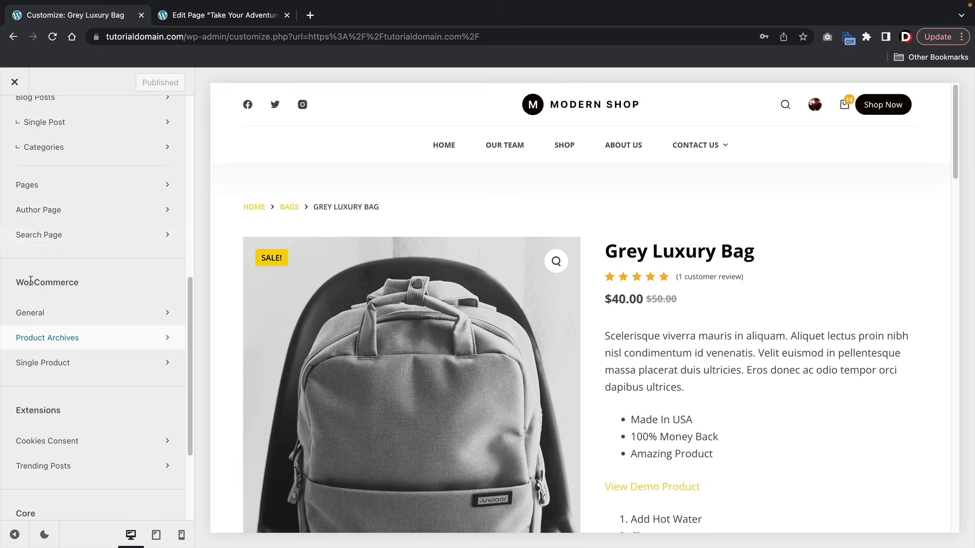
pyautogui.click(49, 363)
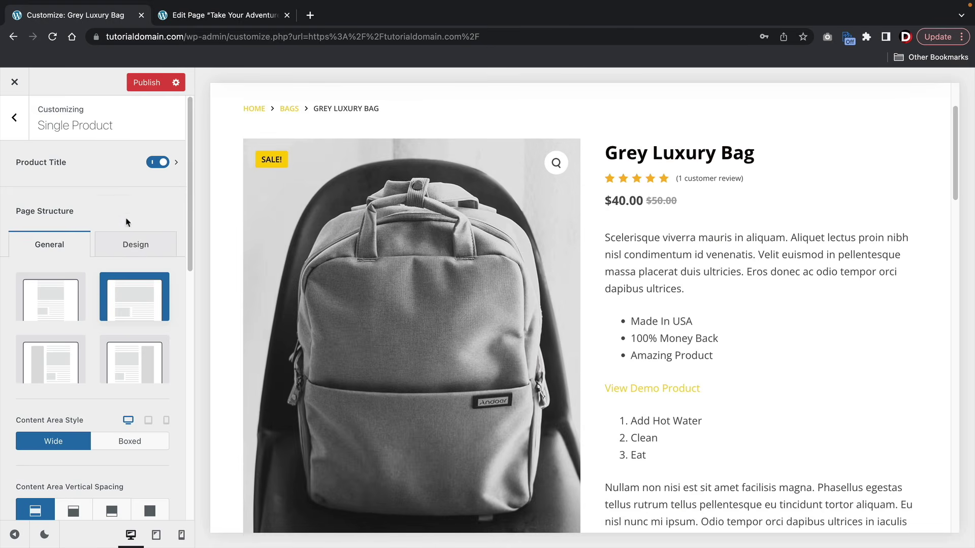
# - Try left and right sidebar product layouts, keep Narrow Width, and open the Product Title settings
pyautogui.moveTo(21, 211); pyautogui.dragTo(75, 212)
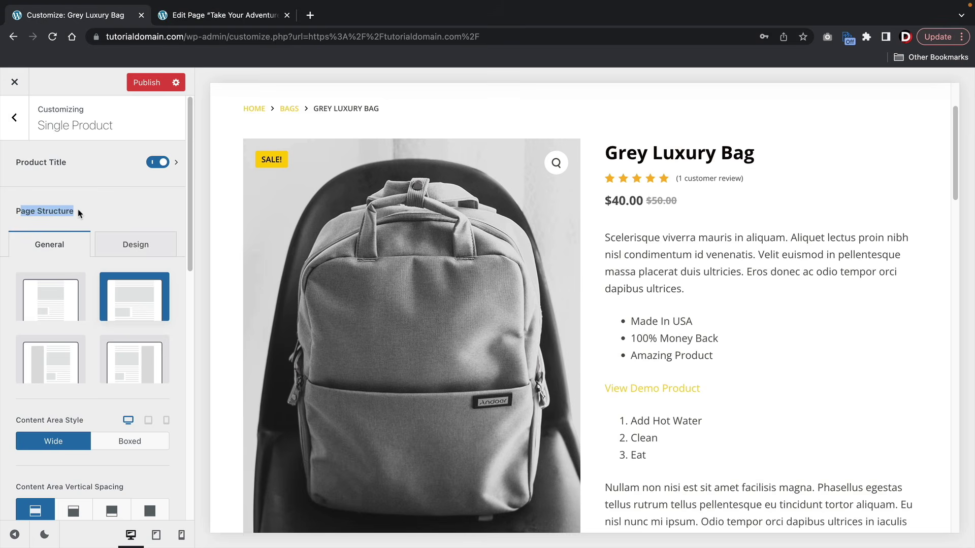
pyautogui.click(58, 302)
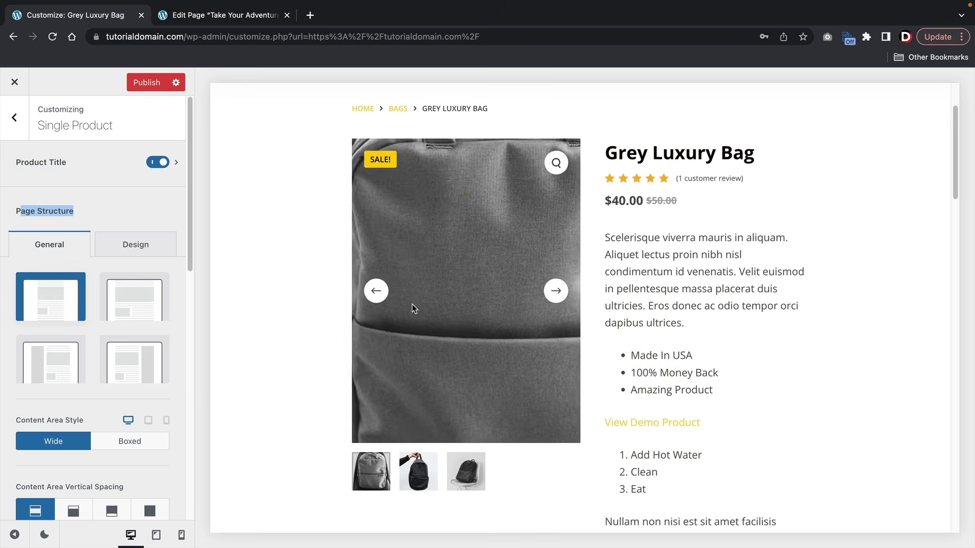
pyautogui.scroll(1, 710, 448)
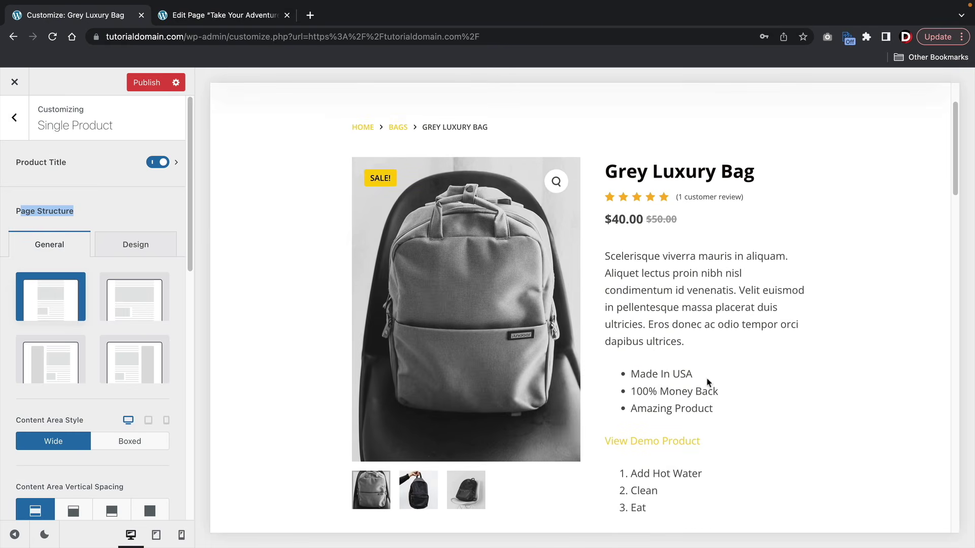
pyautogui.click(50, 362)
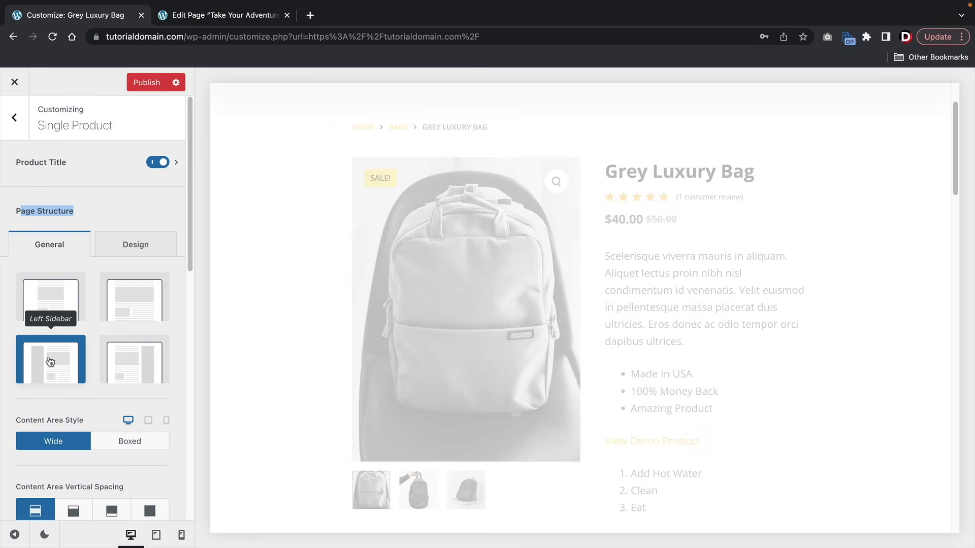
pyautogui.click(111, 361)
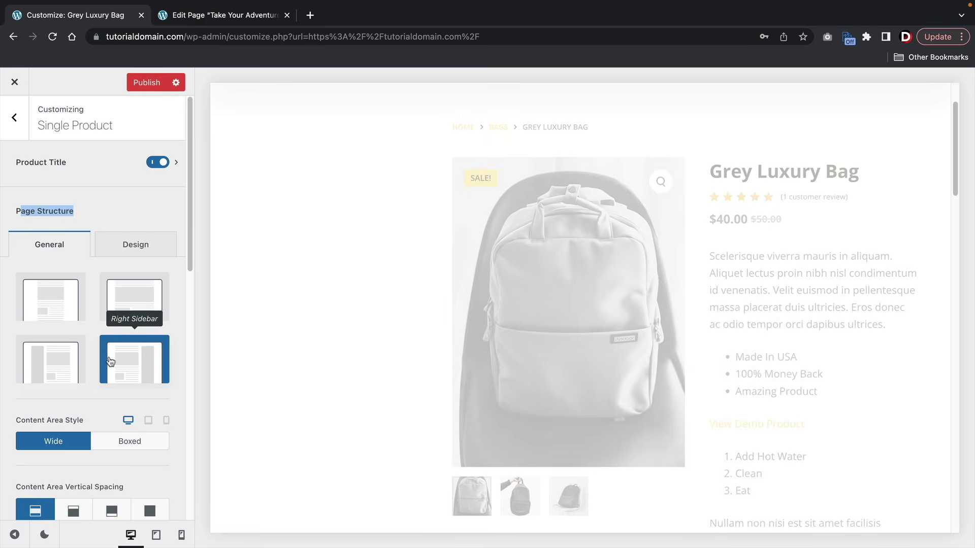
pyautogui.click(62, 304)
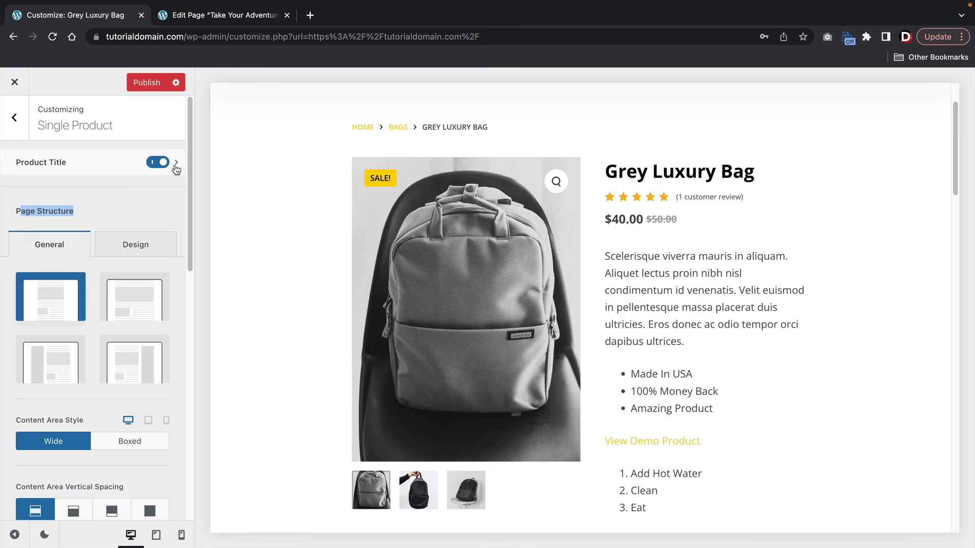
pyautogui.click(177, 162)
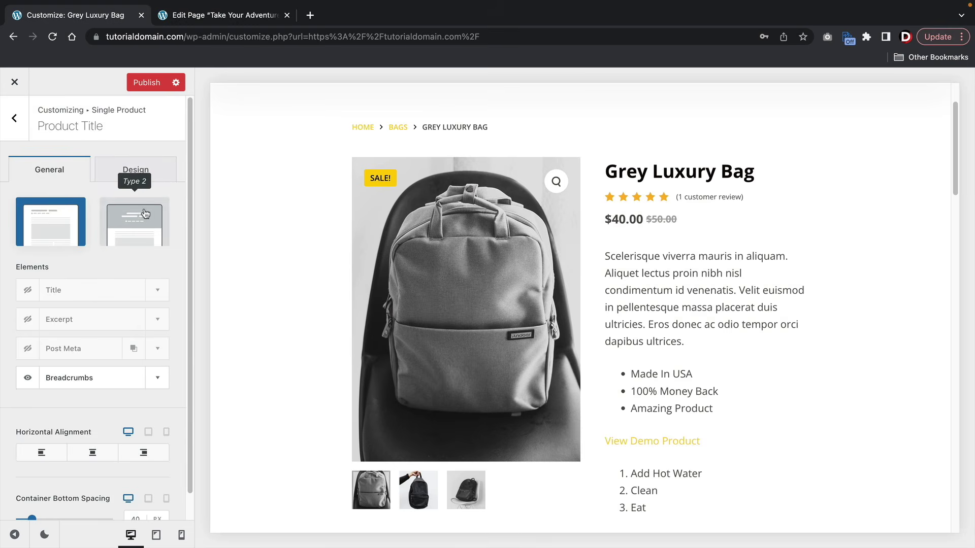
# - In Product Title, show the title and breadcrumbs while keeping Excerpt and Post Meta hidden
pyautogui.click(28, 291)
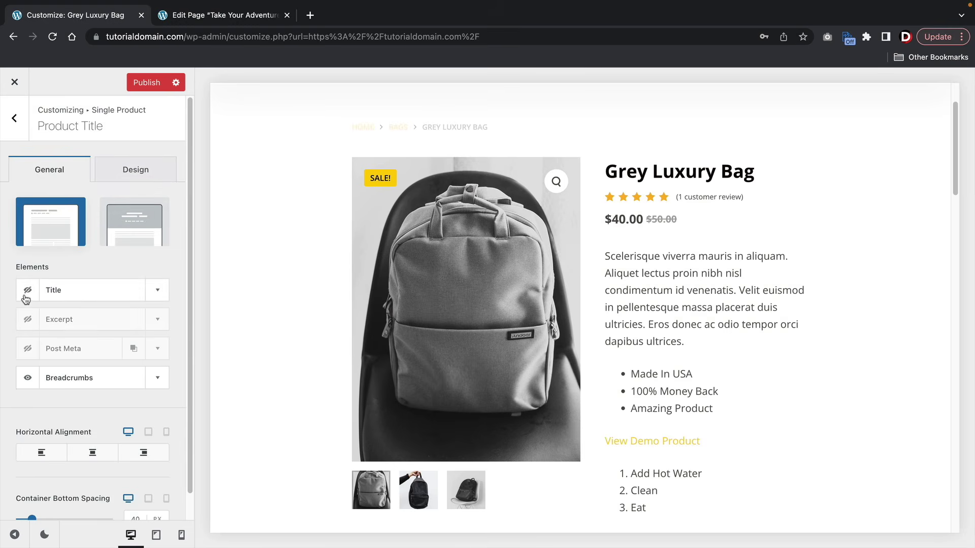
pyautogui.click(28, 319)
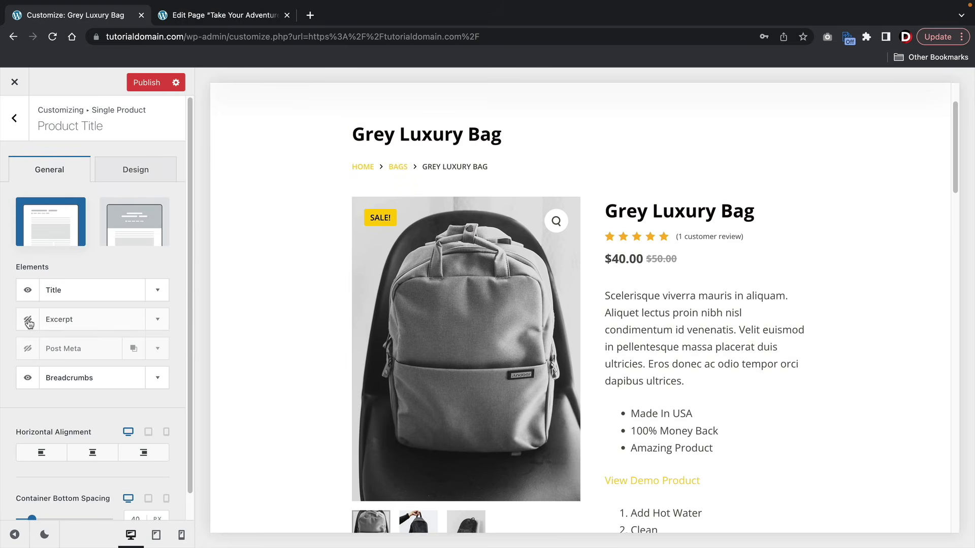
pyautogui.click(27, 377)
pyautogui.click(28, 349)
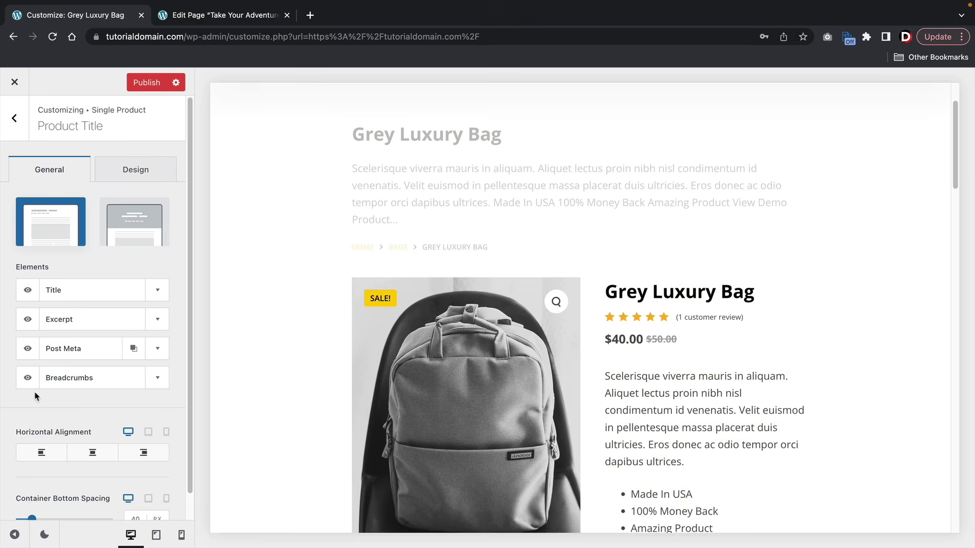
pyautogui.click(28, 349)
pyautogui.click(28, 320)
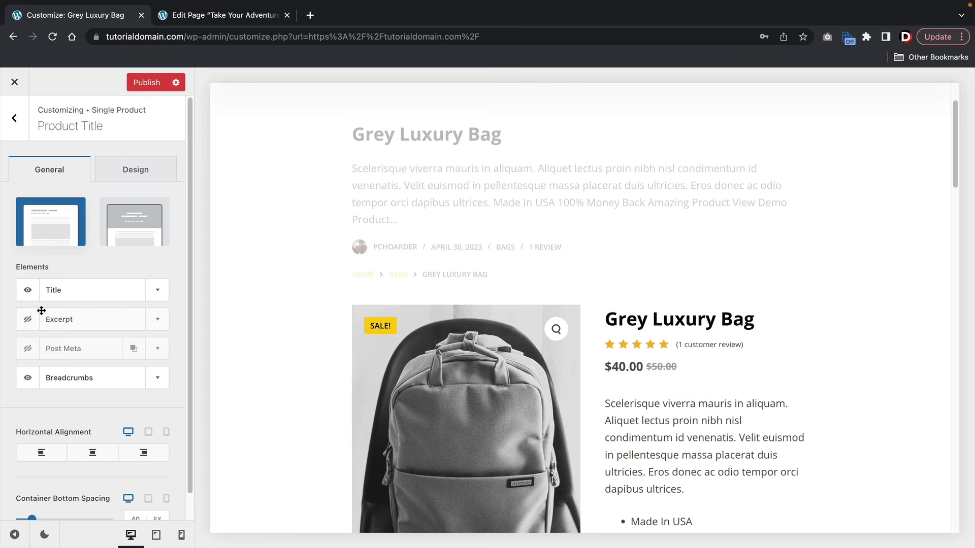
# - Keep the plain Type 1 title layout and review the 30px title font in the Design options
pyautogui.click(129, 237)
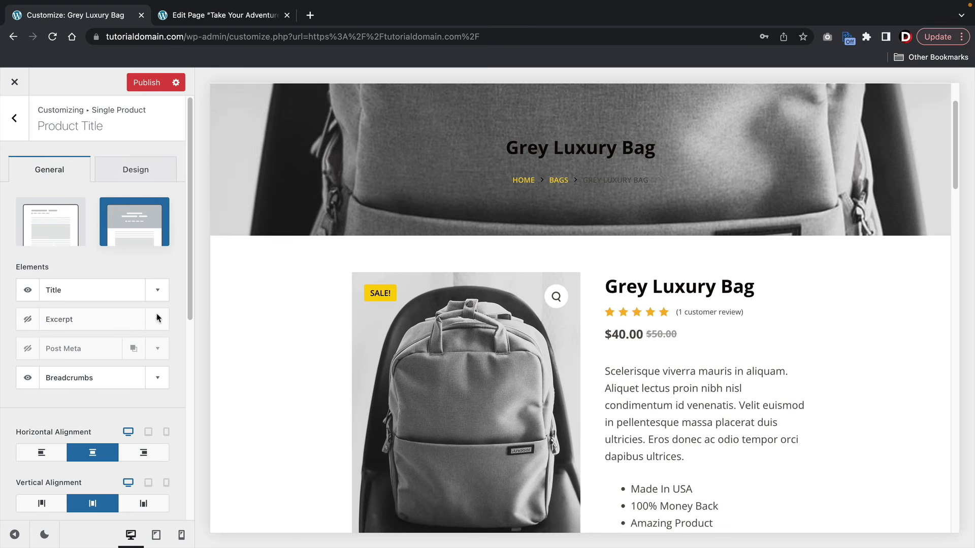
pyautogui.click(88, 216)
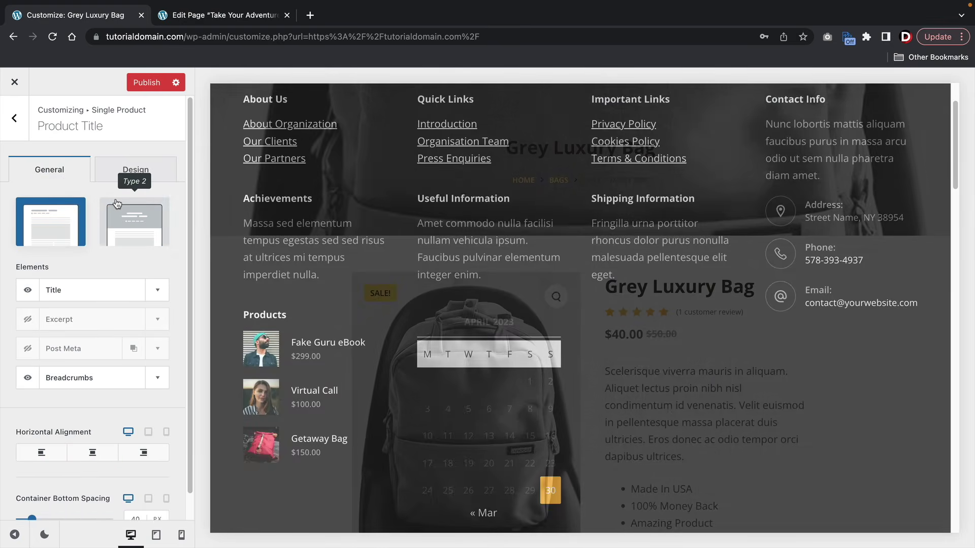
pyautogui.scroll(-1, 65, 416)
pyautogui.scroll(-2, 65, 416)
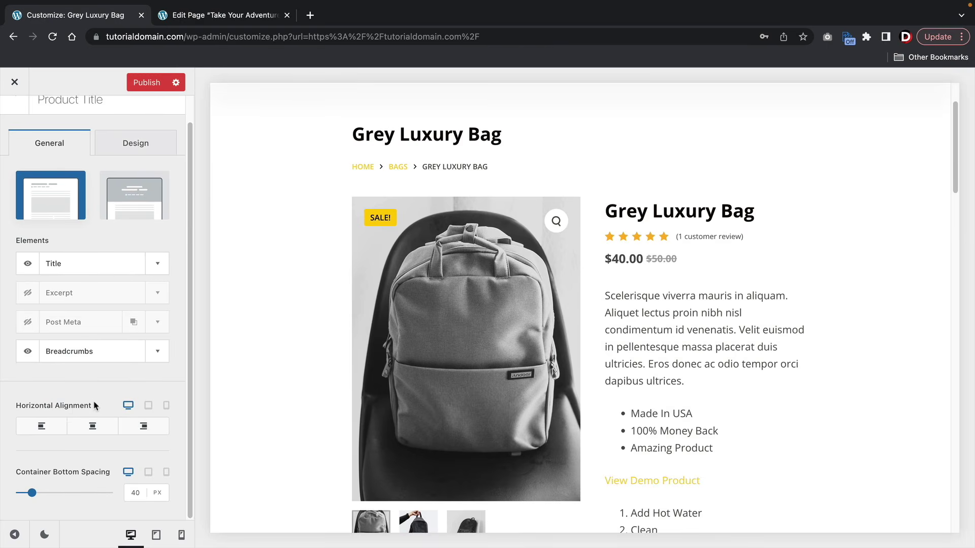
pyautogui.scroll(2, 93, 405)
pyautogui.click(138, 171)
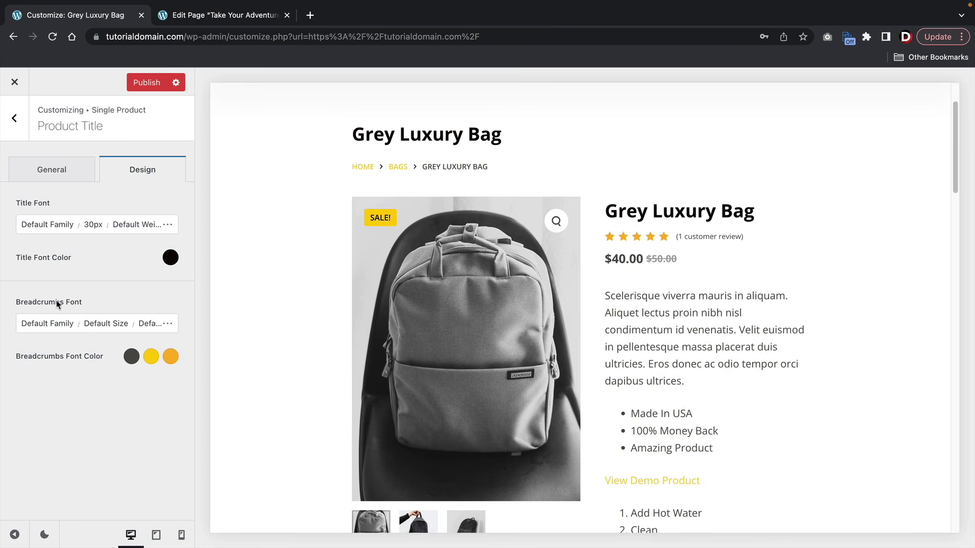
pyautogui.click(14, 122)
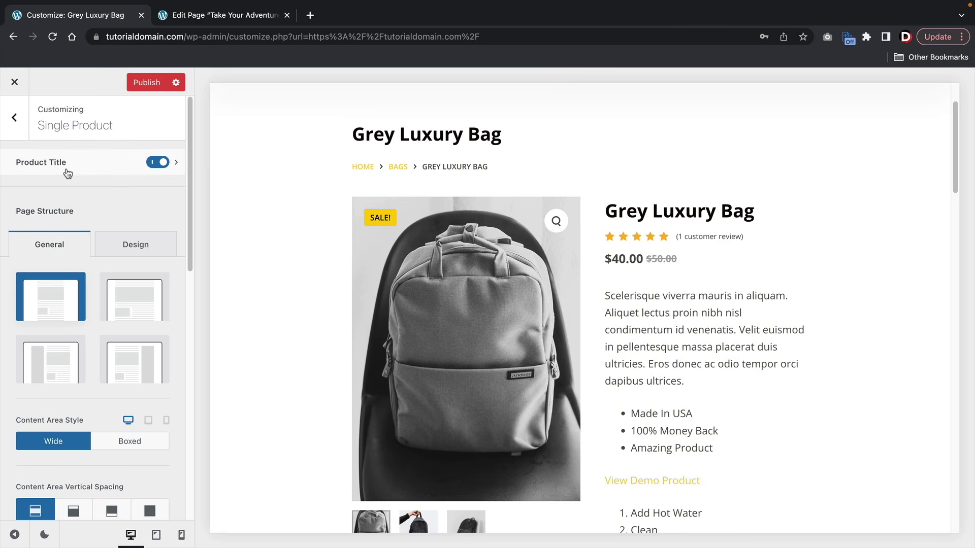
# - Turn off Star Rating in the Single Product settings
pyautogui.scroll(-5, 81, 174)
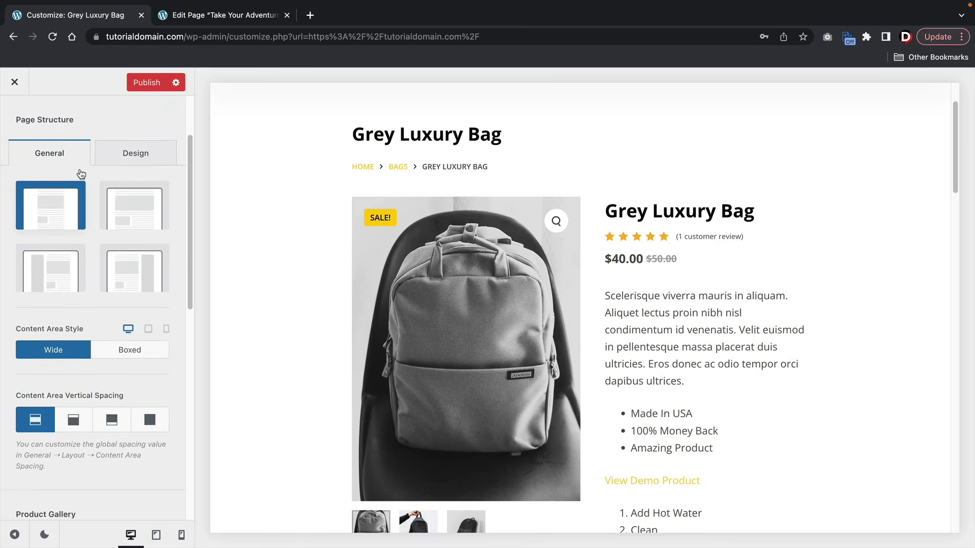
pyautogui.scroll(-4, 81, 174)
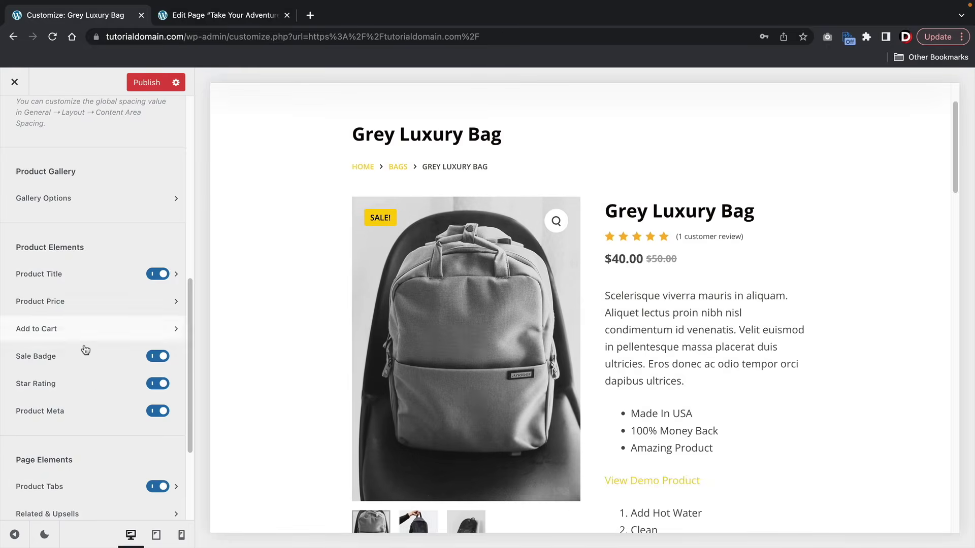
pyautogui.click(160, 384)
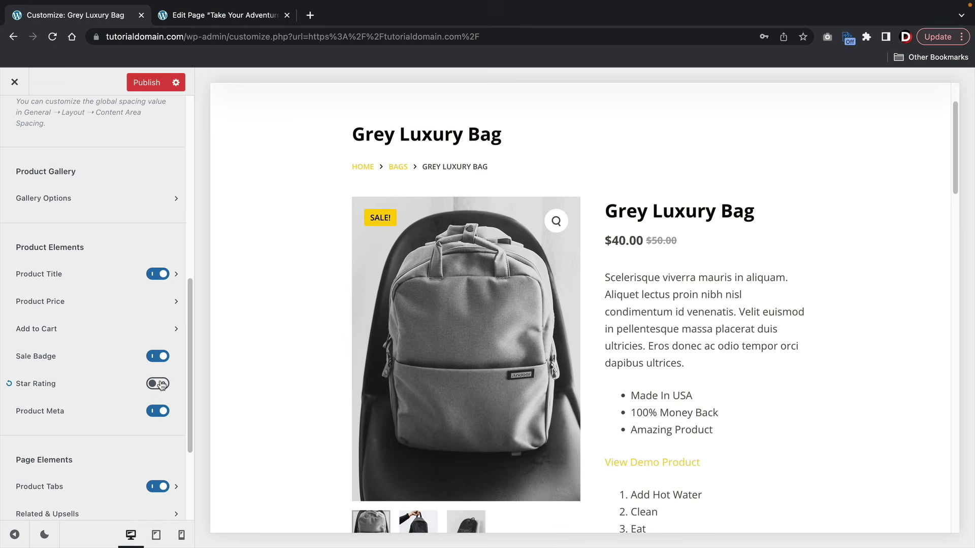
pyautogui.scroll(-5, 127, 311)
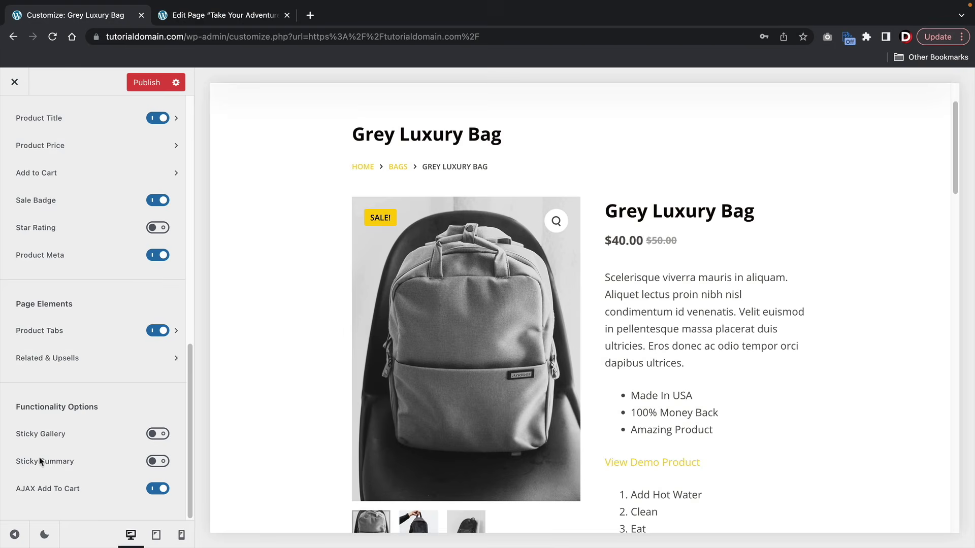
# - Try out Sticky Gallery and Sticky Summary by switching them on
pyautogui.click(157, 434)
pyautogui.click(157, 461)
pyautogui.scroll(-5, 274, 398)
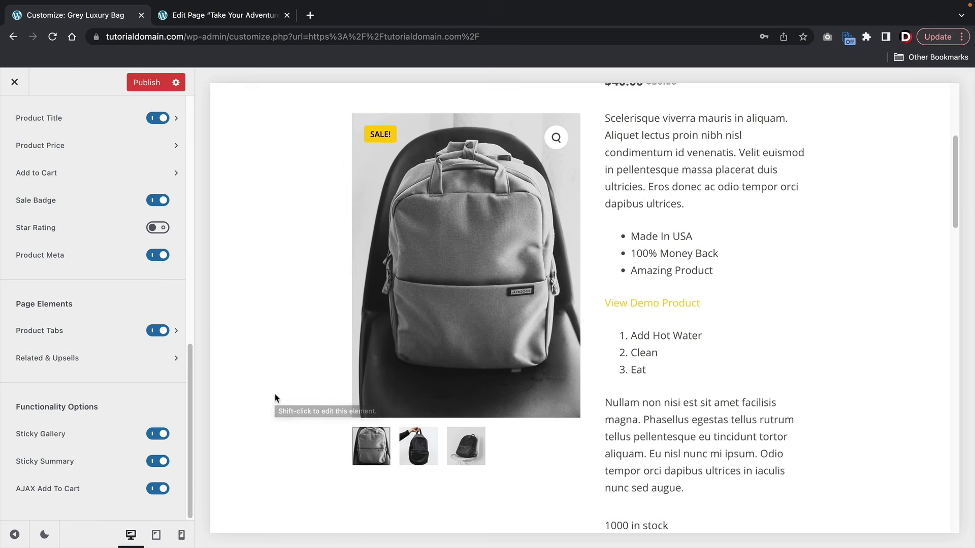
pyautogui.scroll(5, 274, 398)
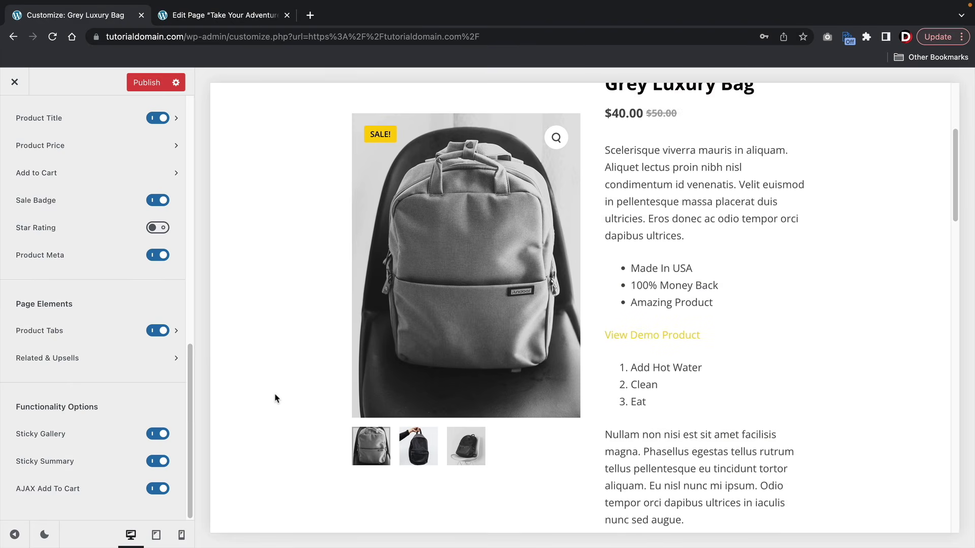
pyautogui.scroll(-3, 274, 398)
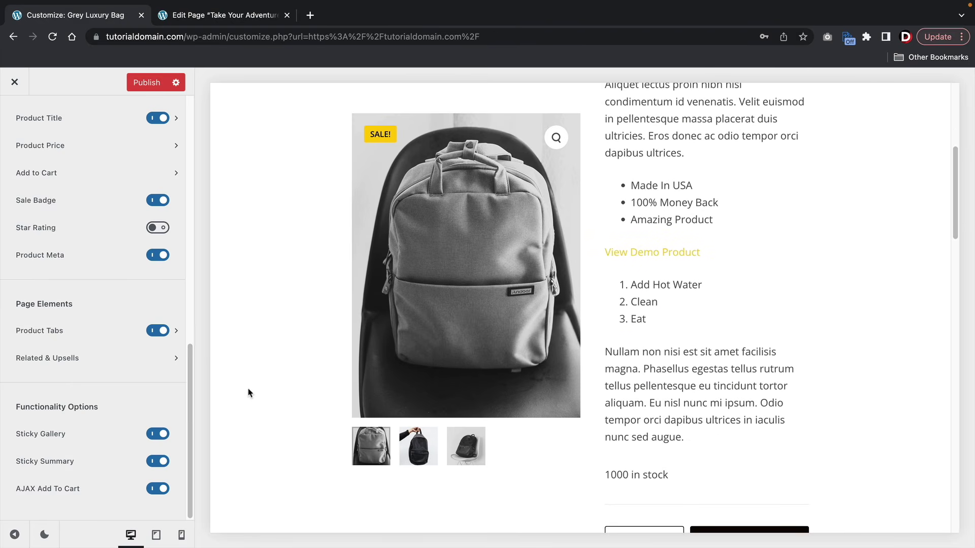
pyautogui.click(151, 439)
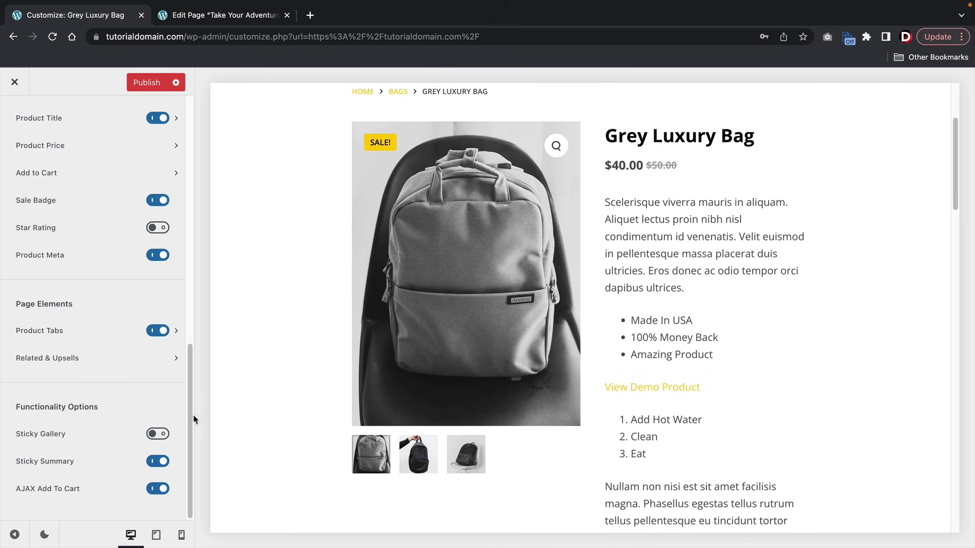
pyautogui.click(152, 440)
# - Switch Sticky Summary and Sticky Gallery back off
pyautogui.scroll(-5, 278, 419)
pyautogui.scroll(5, 278, 418)
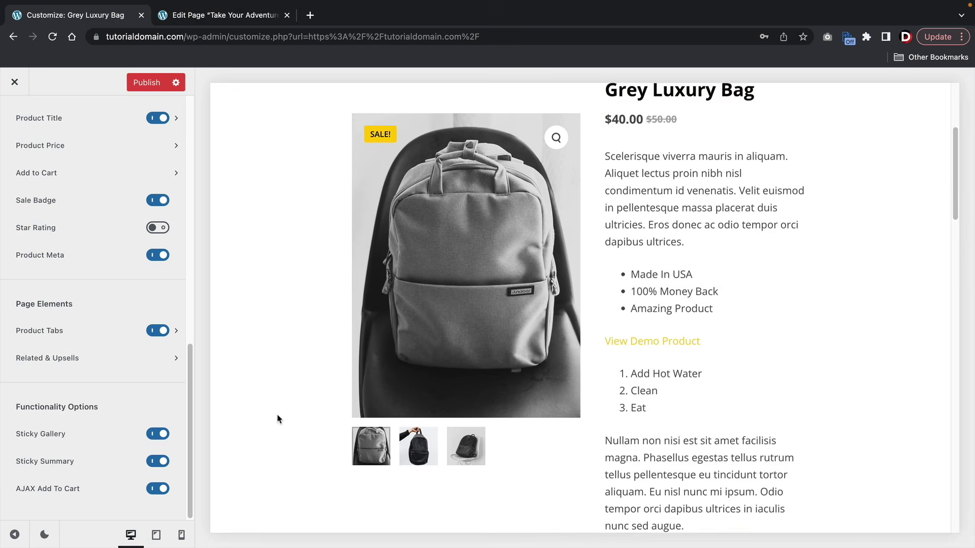
pyautogui.scroll(1, 278, 419)
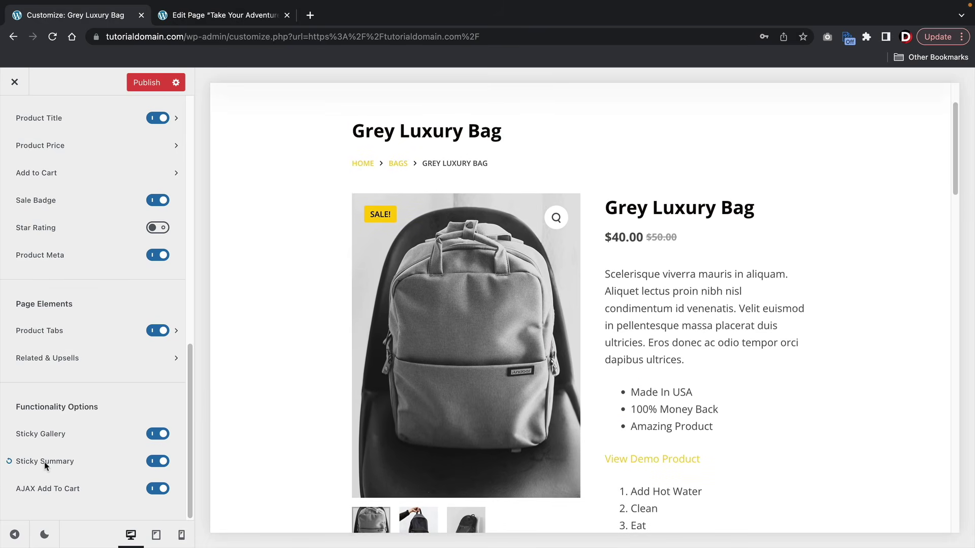
pyautogui.click(157, 461)
pyautogui.click(157, 434)
pyautogui.scroll(6, 140, 413)
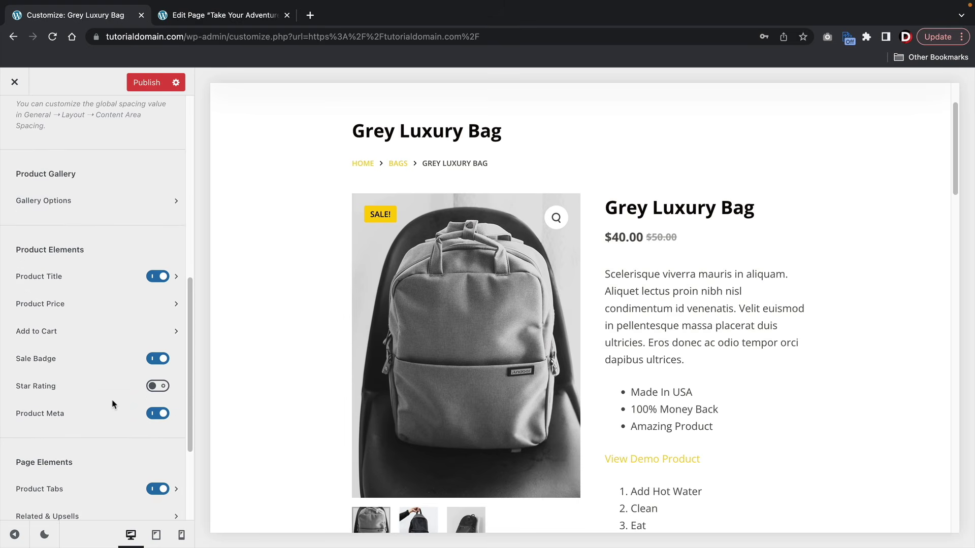
pyautogui.scroll(5, 112, 403)
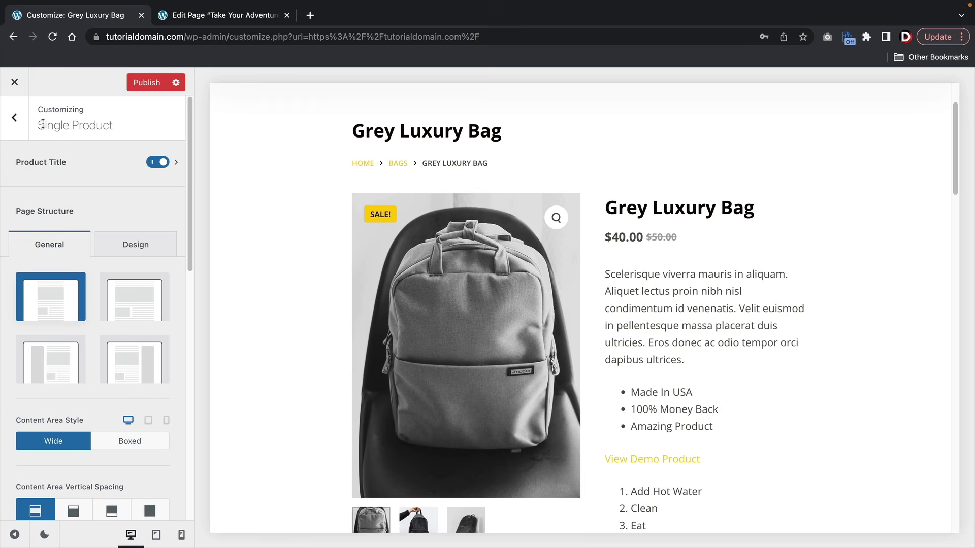
# - Open the Product Archives settings and load the Cool Shop Page product grid in the preview
pyautogui.click(17, 120)
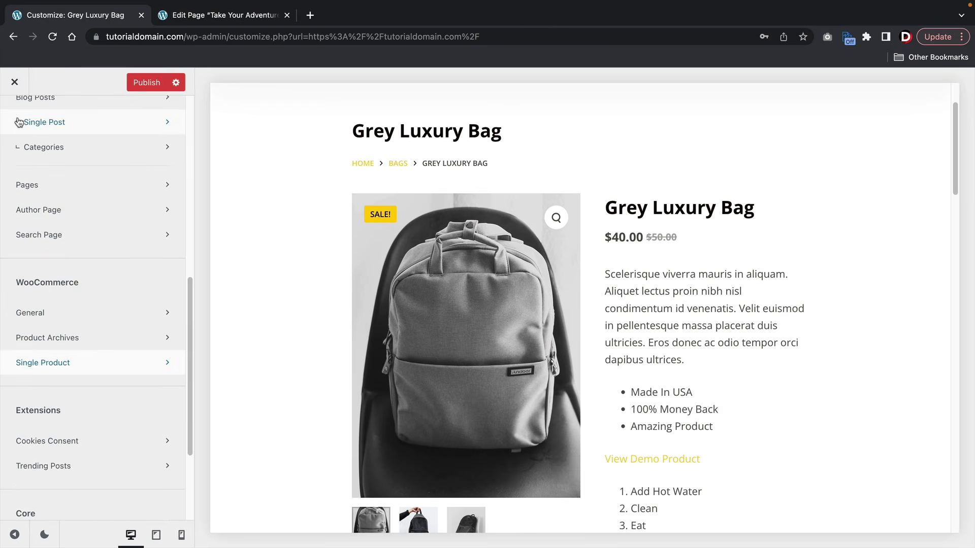
pyautogui.click(59, 338)
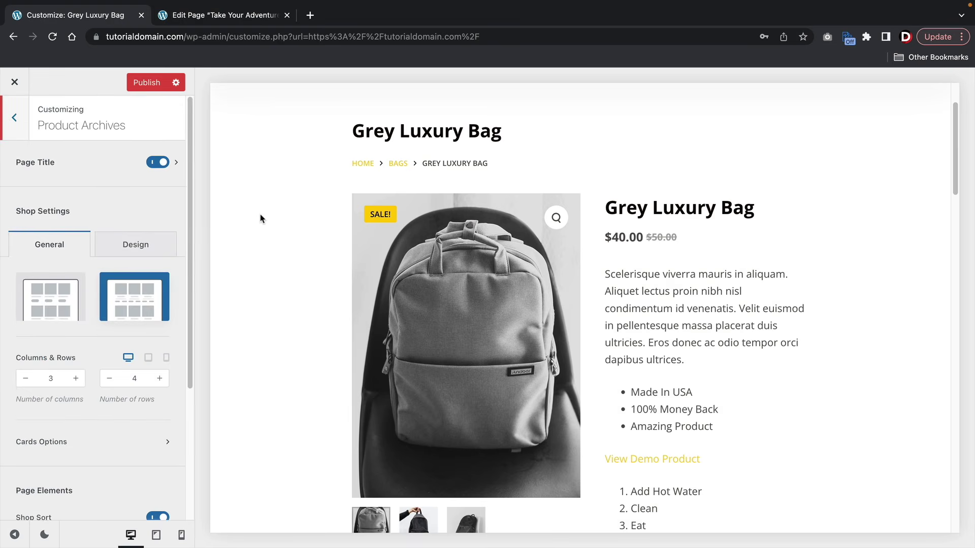
pyautogui.scroll(3, 372, 186)
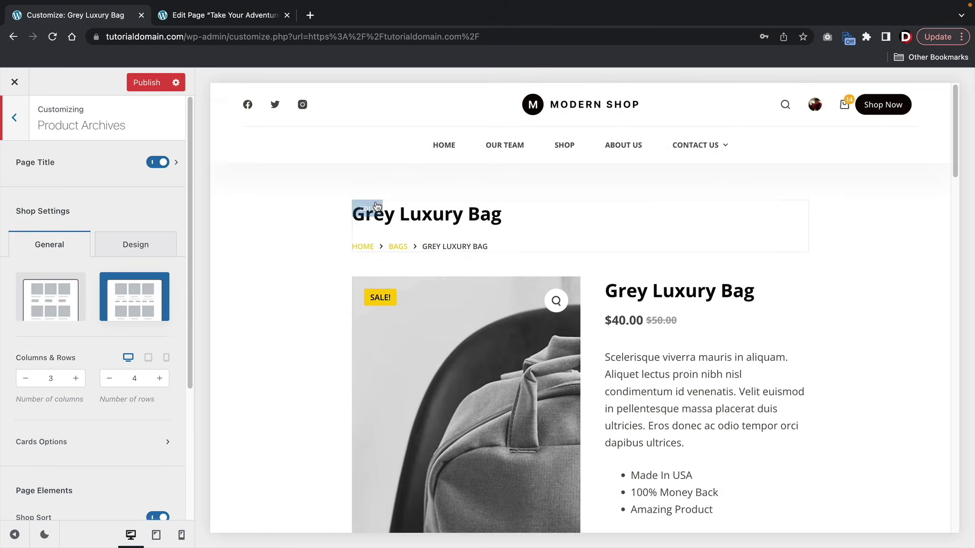
pyautogui.click(564, 146)
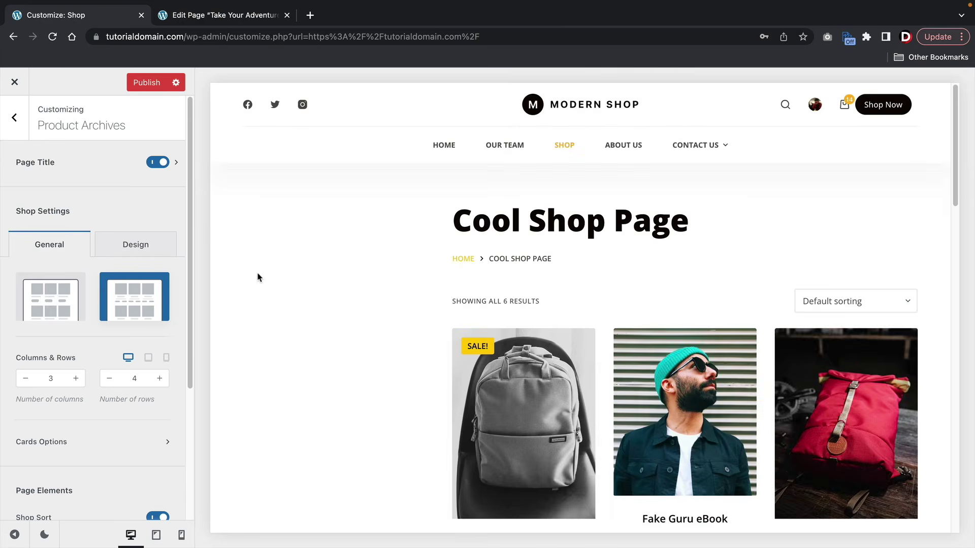
pyautogui.scroll(-5, 257, 277)
pyautogui.scroll(-6, 317, 270)
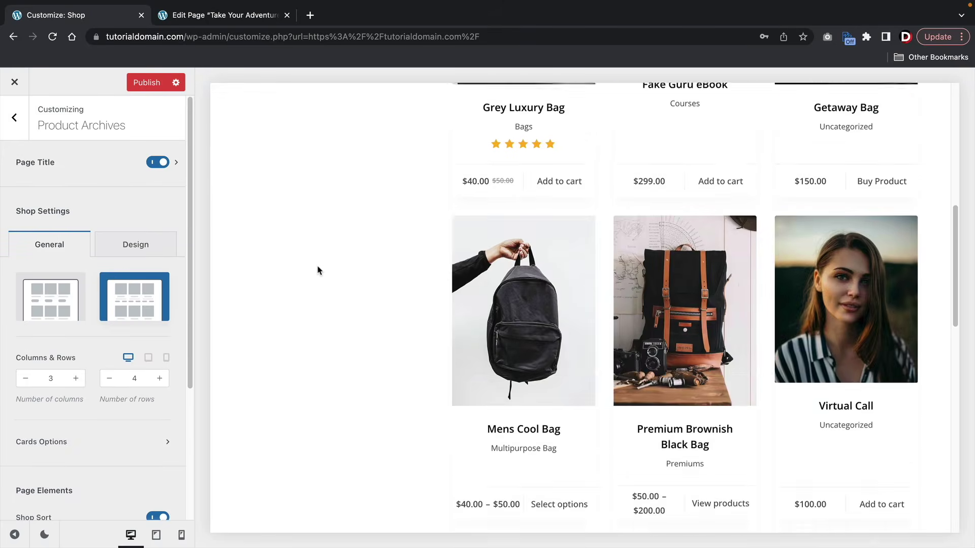
pyautogui.scroll(5, 315, 294)
pyautogui.scroll(7, 315, 297)
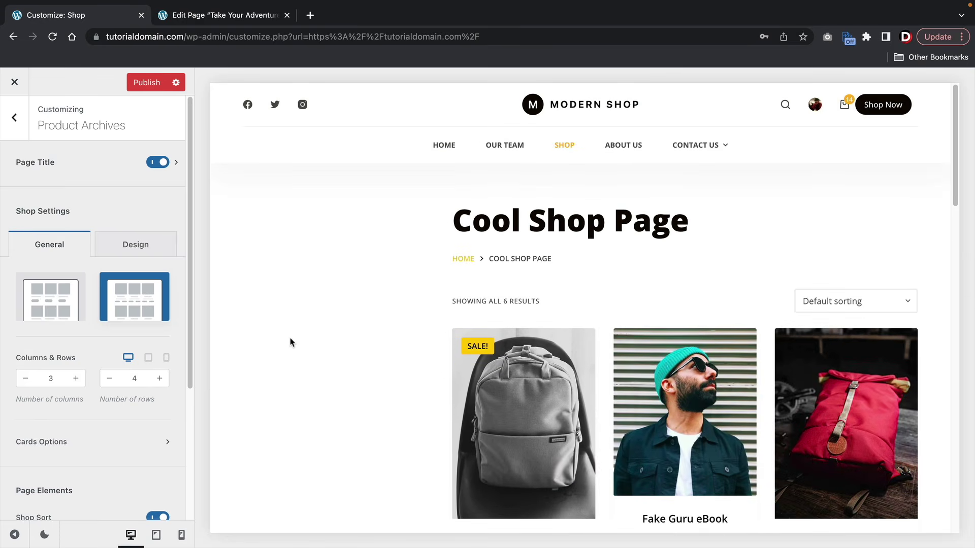
# - Publish the Customizer changes and return to the admin dashboard
pyautogui.click(141, 83)
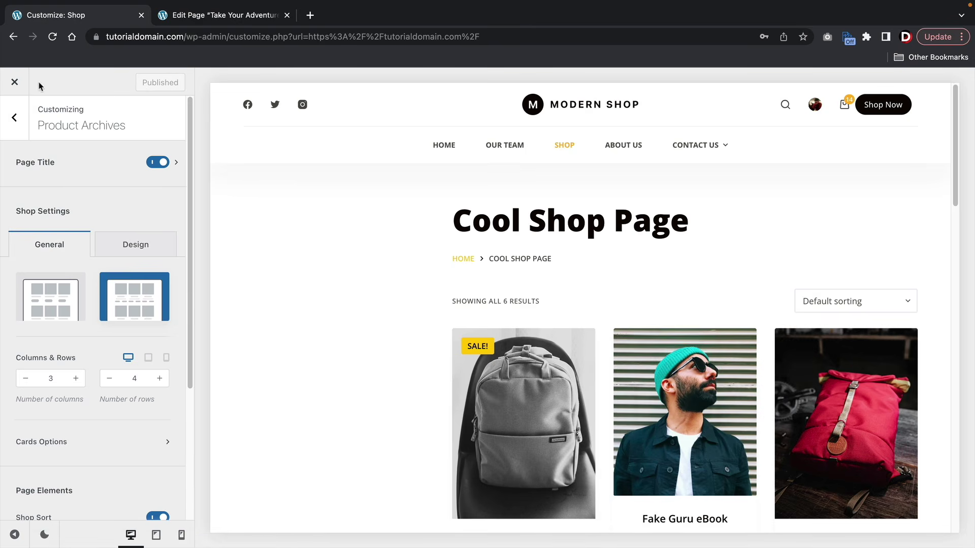
pyautogui.click(13, 84)
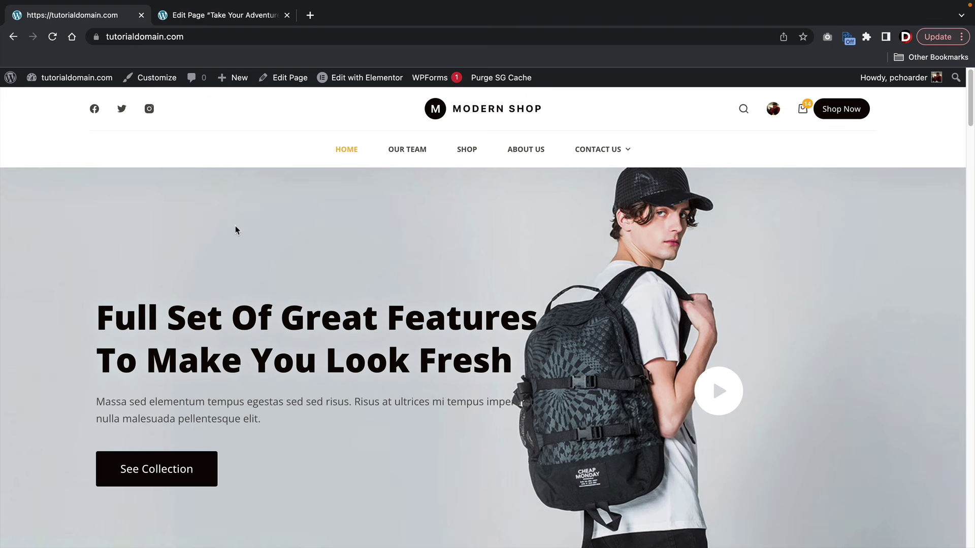
pyautogui.moveTo(75, 78)
pyautogui.click(66, 101)
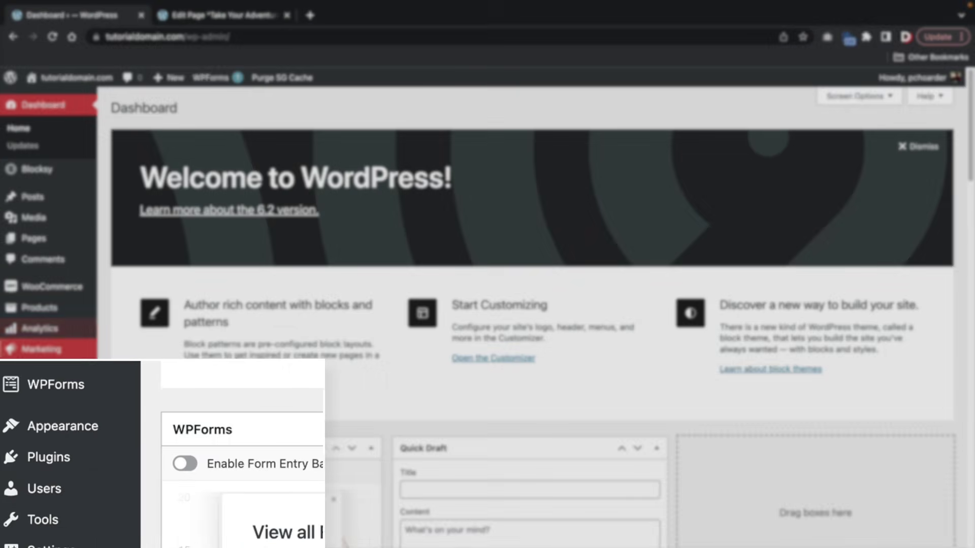
# - Go to Appearance > Widgets and dismiss the block widgets welcome dialog
pyautogui.moveTo(49, 425)
pyautogui.click(189, 487)
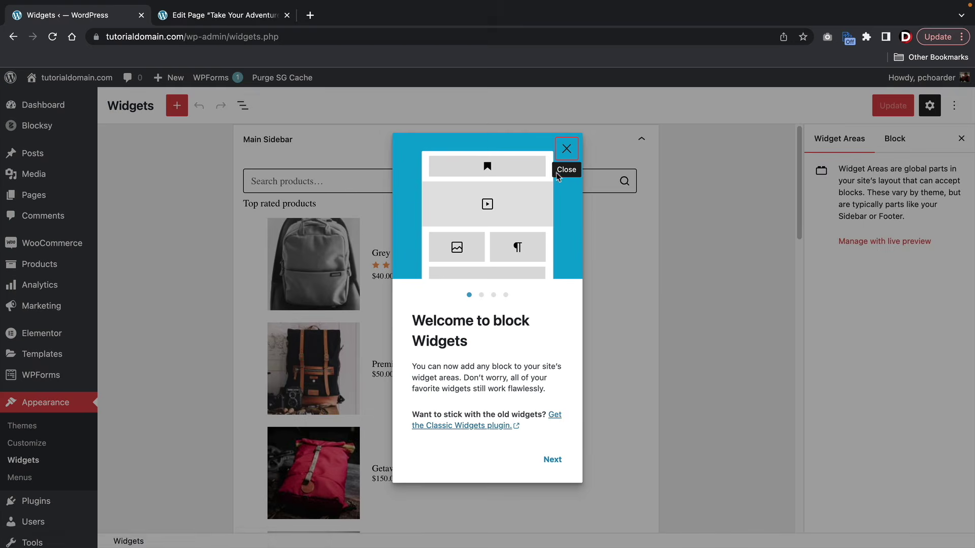
pyautogui.click(567, 155)
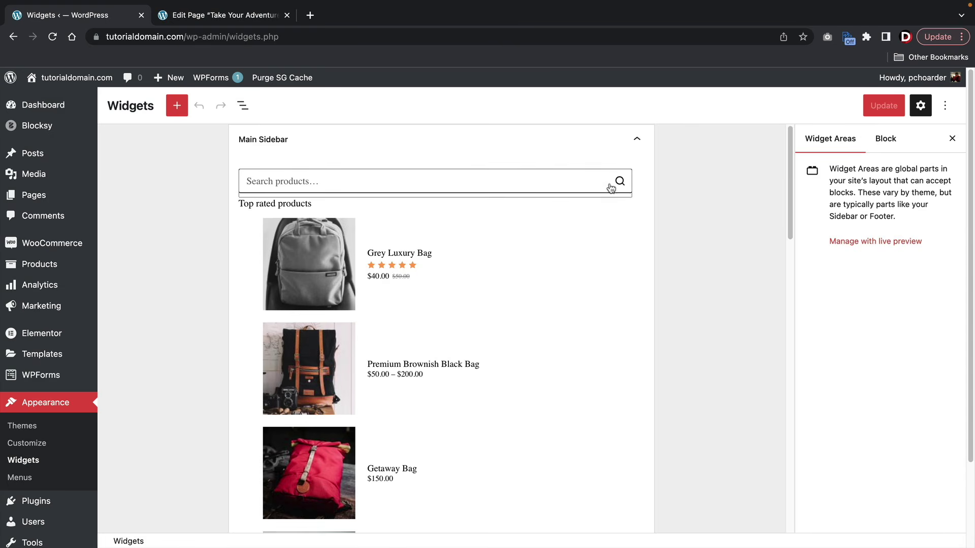
# - Collapse and expand the widget areas to bring up the Main Sidebar widgets
pyautogui.click(640, 143)
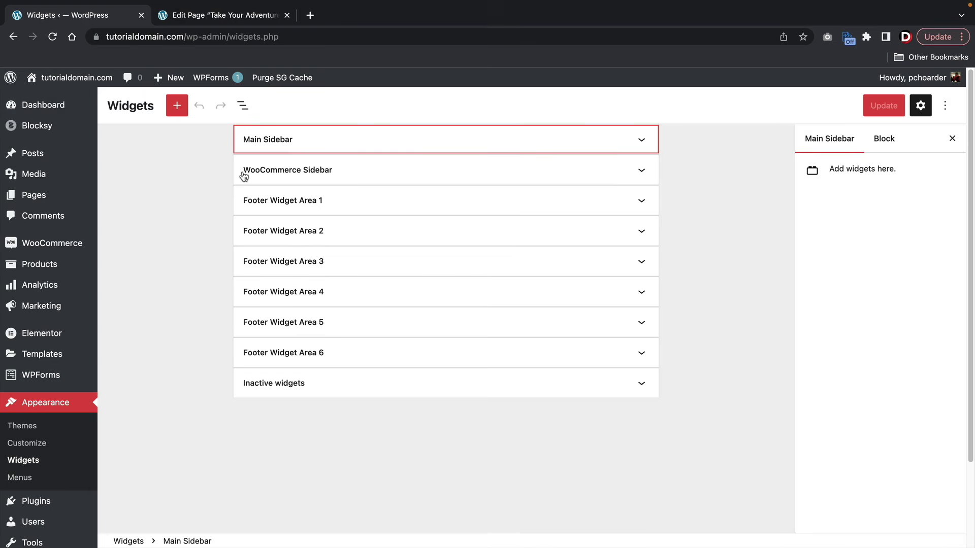
pyautogui.click(304, 176)
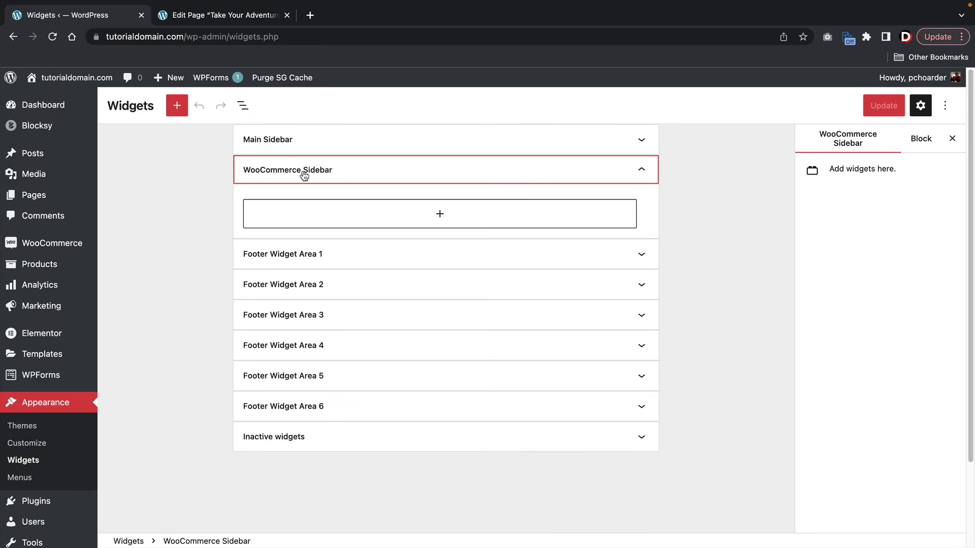
pyautogui.click(311, 148)
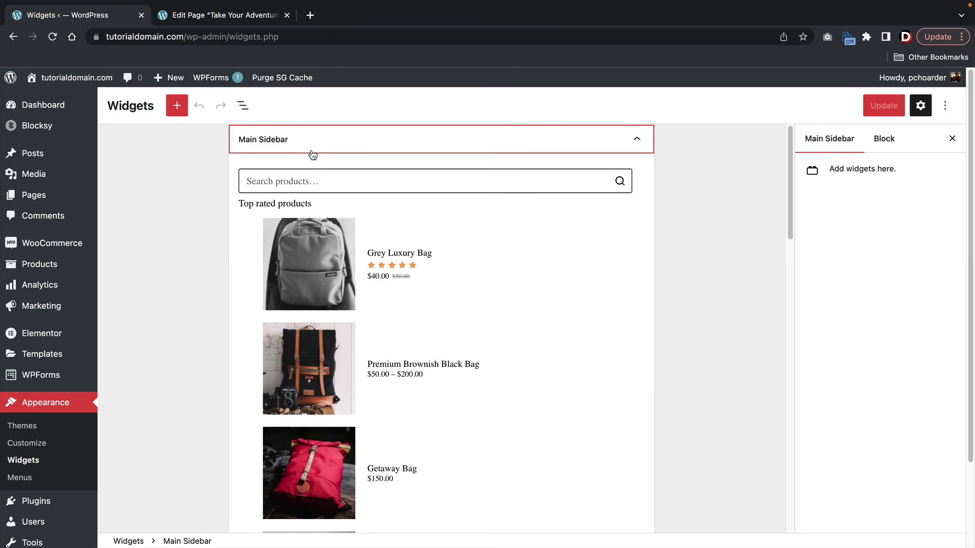
# - Remove the Products by Rating, Product Search and Products list legacy widgets from Main Sidebar
pyautogui.click(448, 236)
pyautogui.click(350, 176)
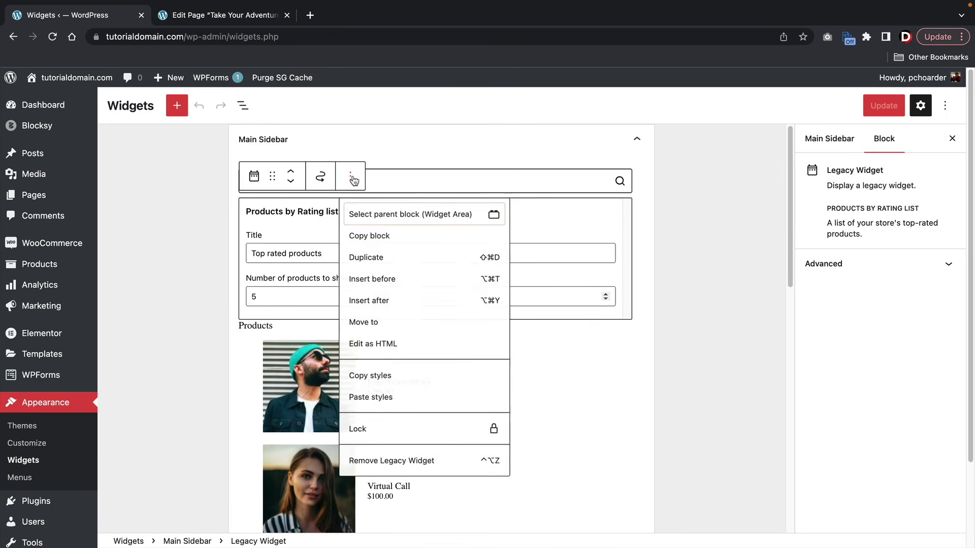
pyautogui.click(392, 464)
pyautogui.click(350, 151)
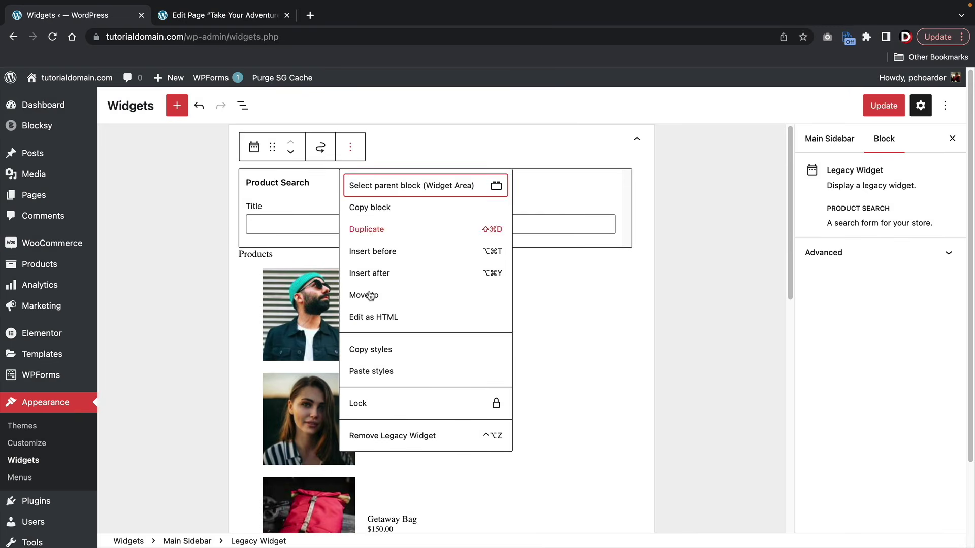
pyautogui.click(396, 435)
pyautogui.click(383, 193)
pyautogui.click(350, 147)
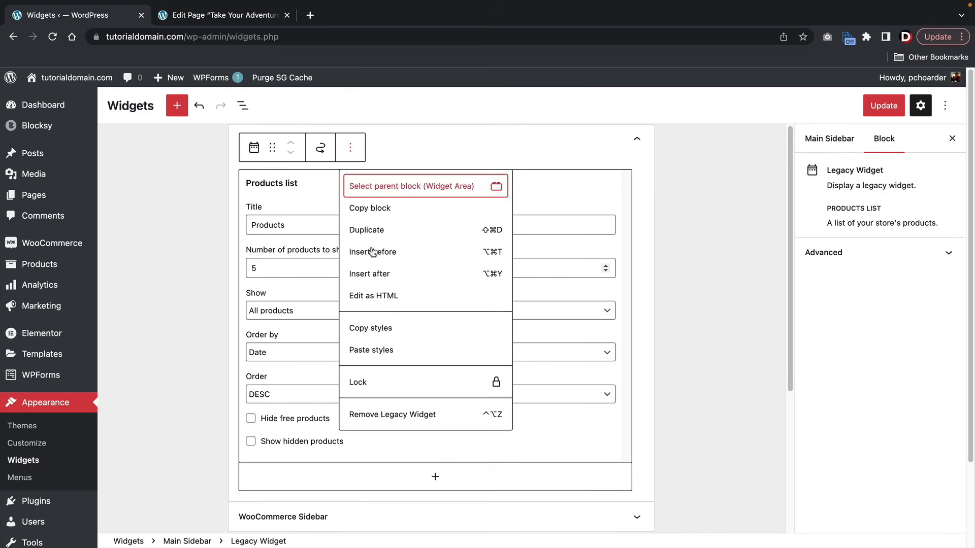
pyautogui.click(394, 413)
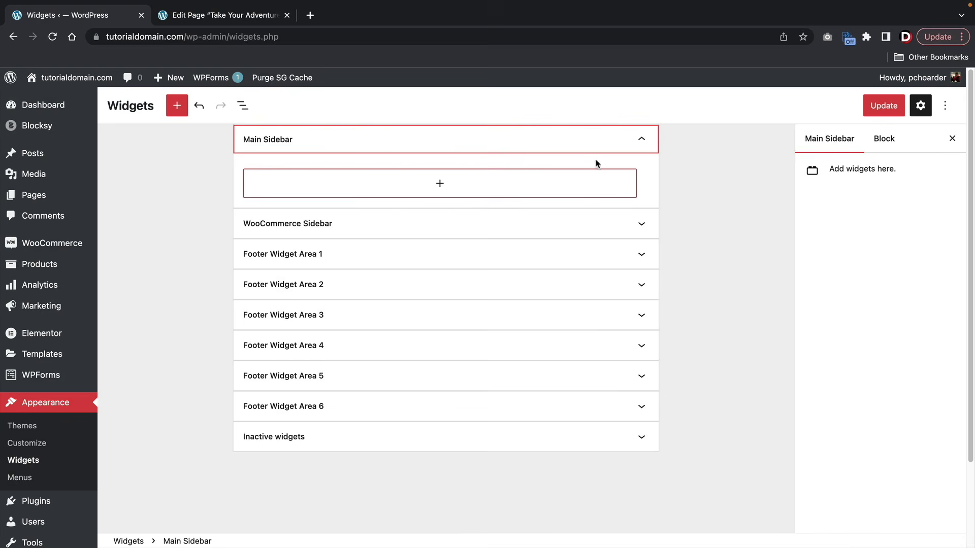
# - Add a Products list widget to the WooCommerce Sidebar
pyautogui.click(312, 229)
pyautogui.click(450, 270)
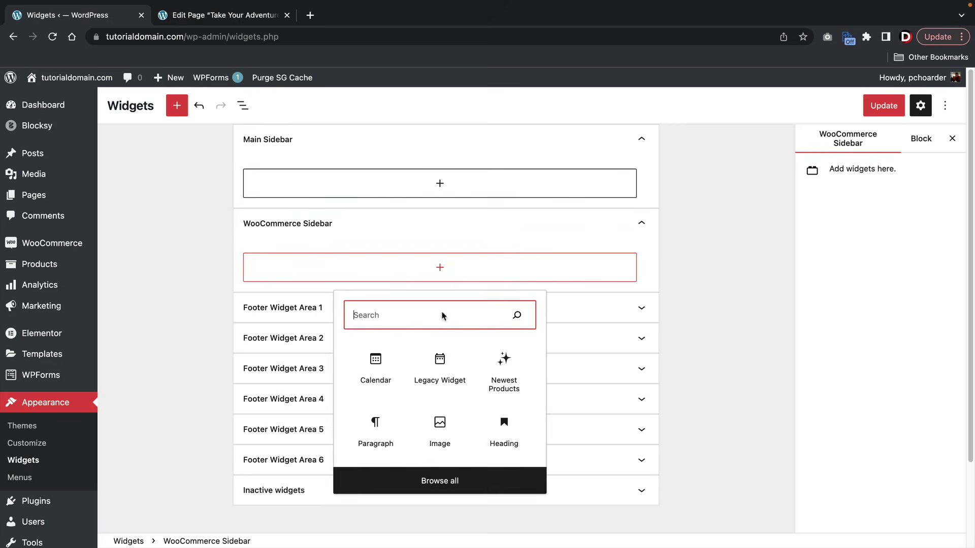
pyautogui.write('produc')
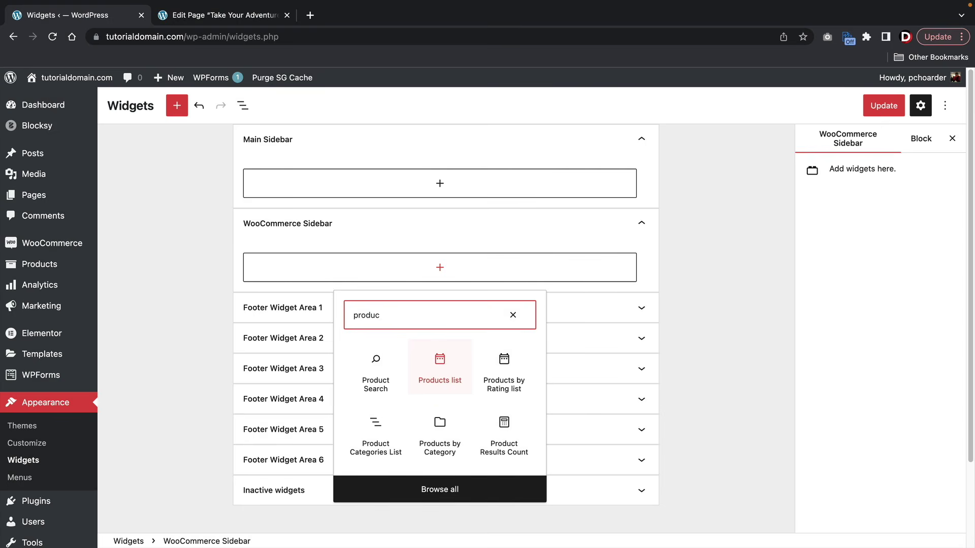
pyautogui.click(463, 368)
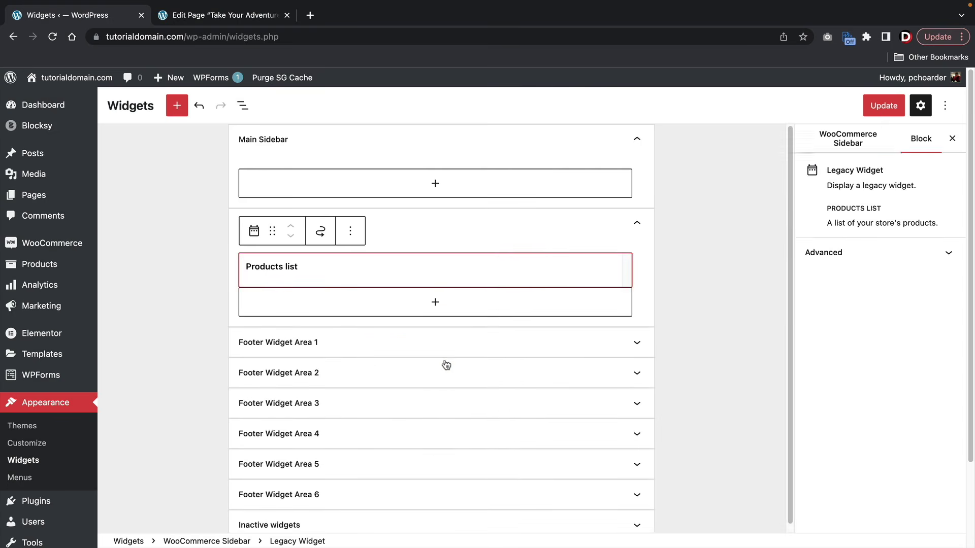
pyautogui.scroll(-1, 337, 357)
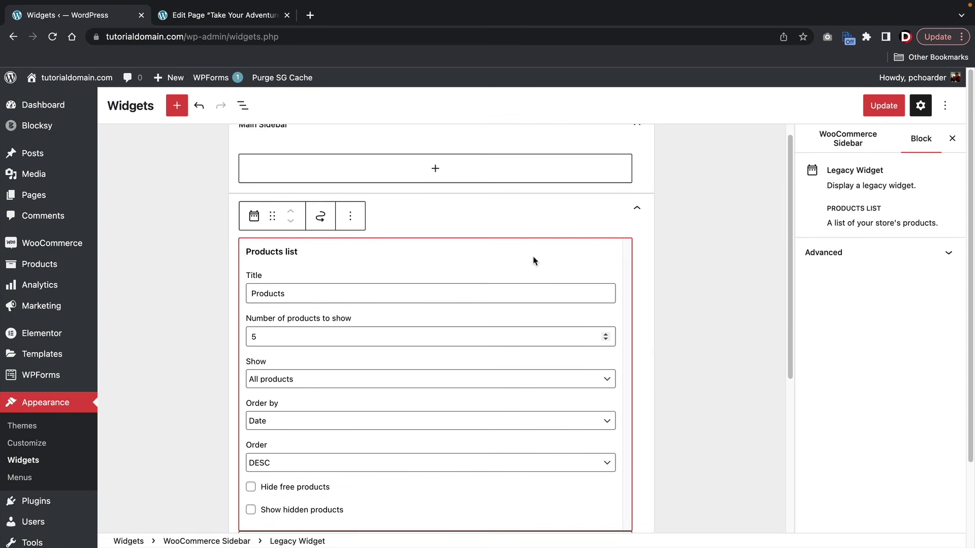
pyautogui.click(636, 209)
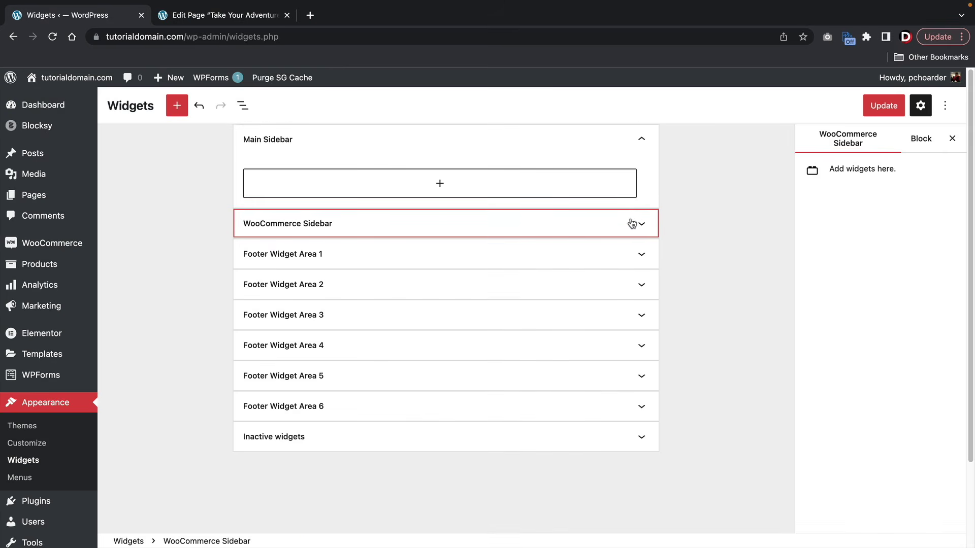
pyautogui.click(644, 225)
pyautogui.scroll(-7, 437, 243)
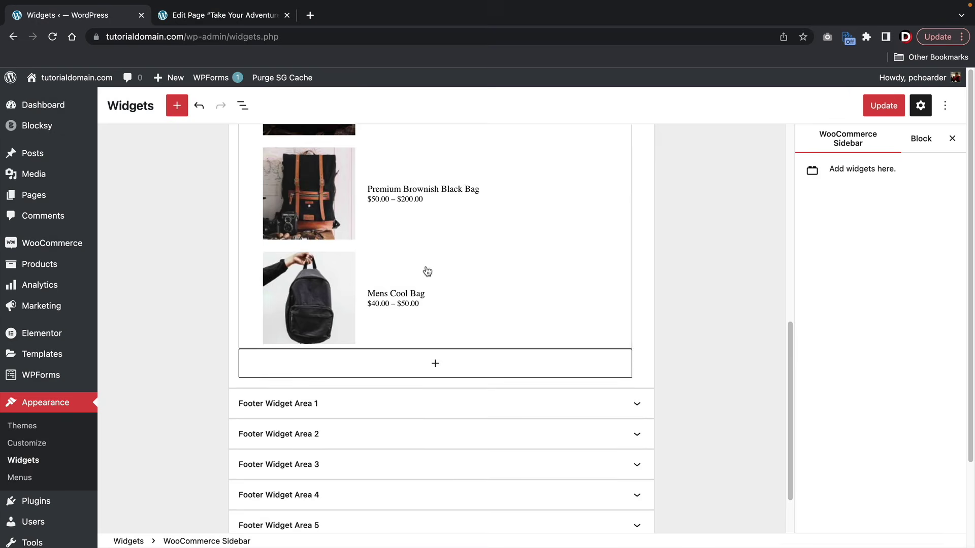
# - Add a Filter by Price block and move it above the Products list
pyautogui.click(436, 366)
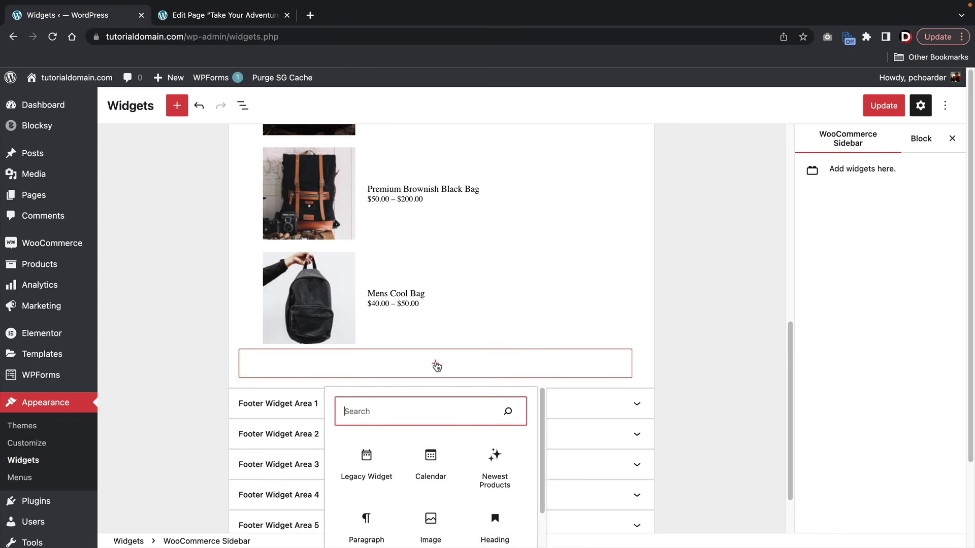
pyautogui.write('filter')
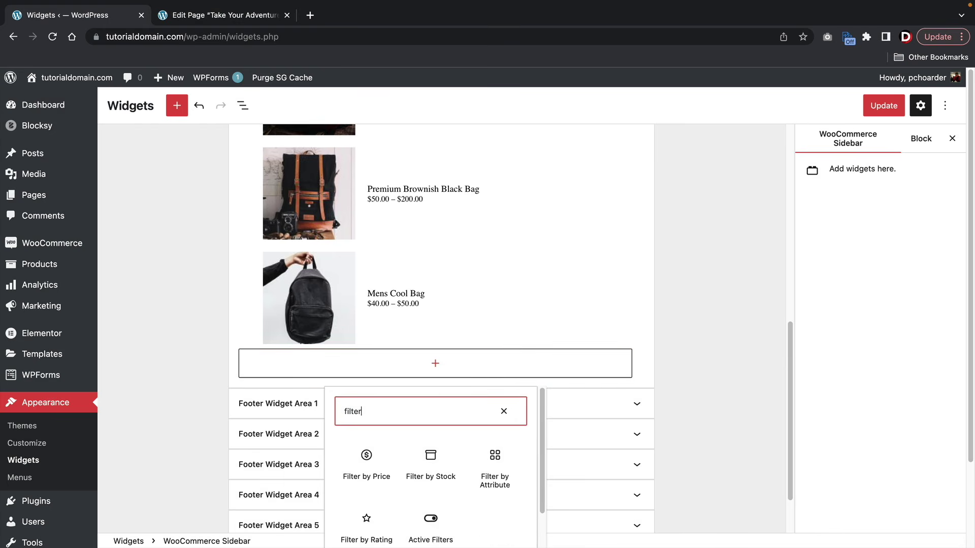
pyautogui.click(376, 474)
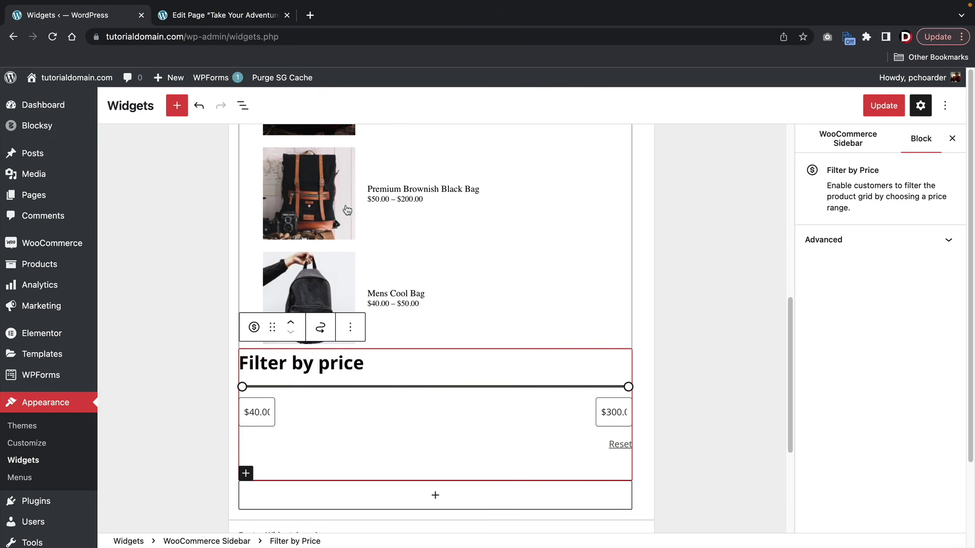
pyautogui.scroll(4, 348, 211)
pyautogui.scroll(-2, 374, 279)
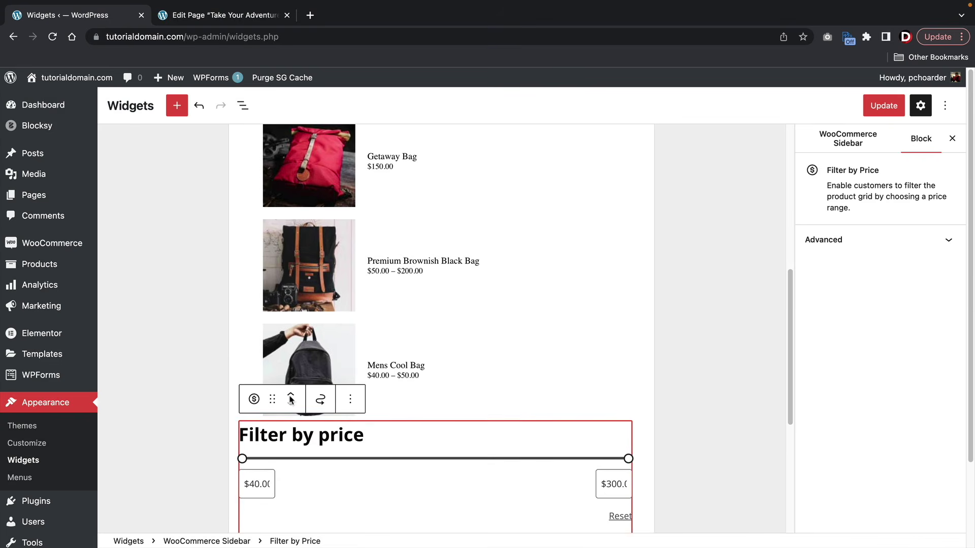
pyautogui.click(293, 396)
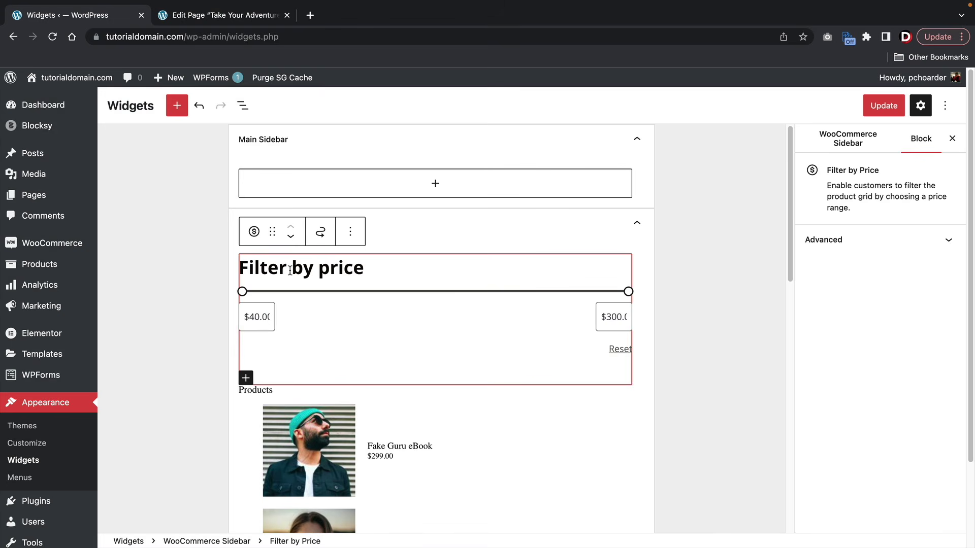
# - Add a Recently Viewed Products list widget at the end of the sidebar
pyautogui.scroll(-12, 293, 281)
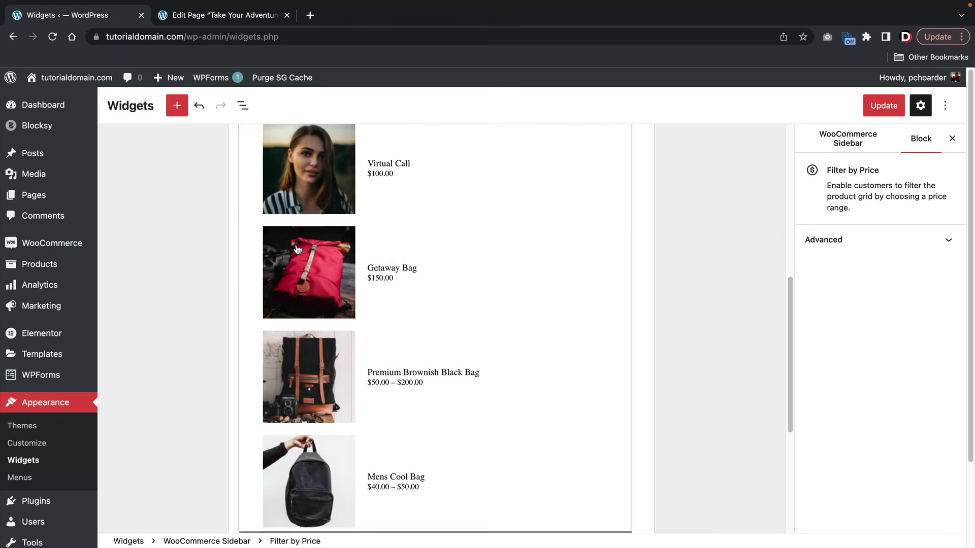
pyautogui.click(435, 340)
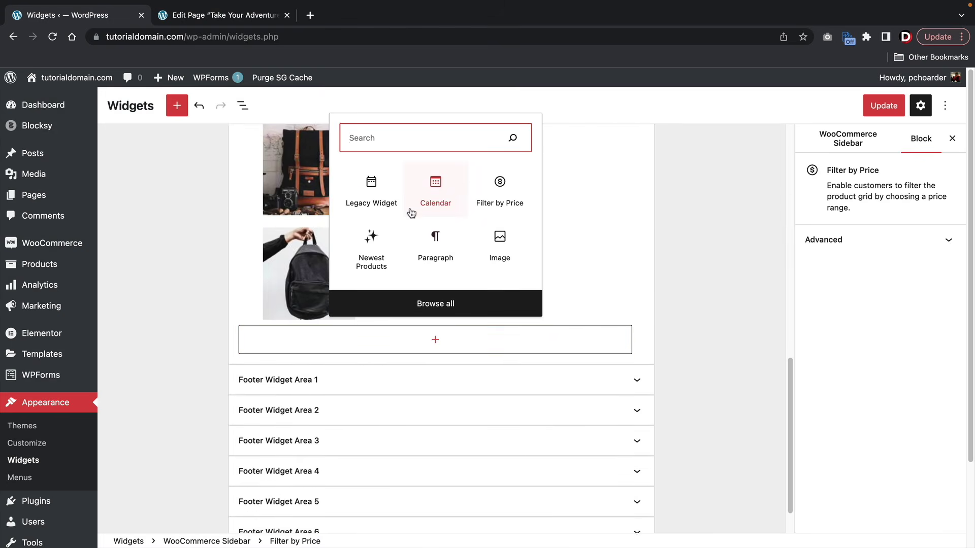
pyautogui.write('rece')
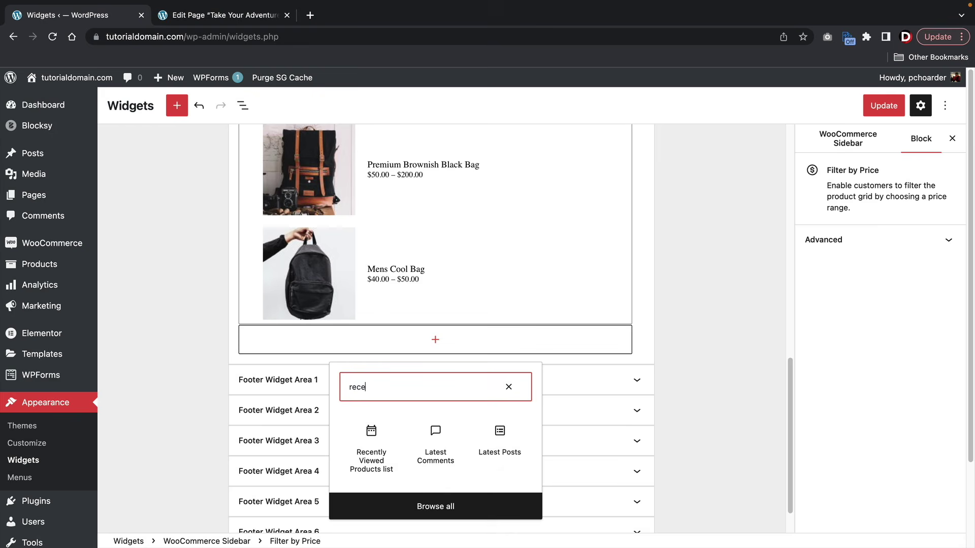
pyautogui.click(371, 444)
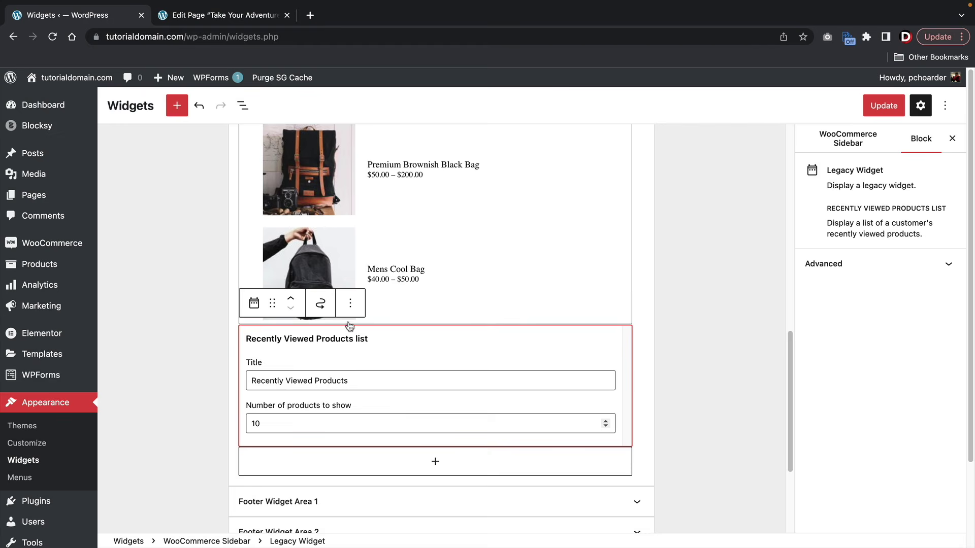
pyautogui.scroll(2, 357, 311)
pyautogui.scroll(-2, 322, 375)
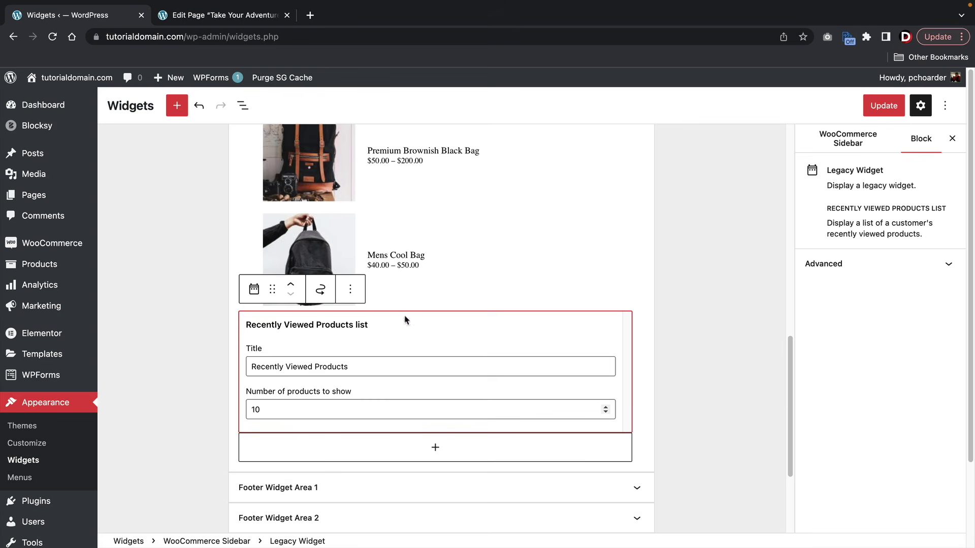
pyautogui.scroll(6, 513, 335)
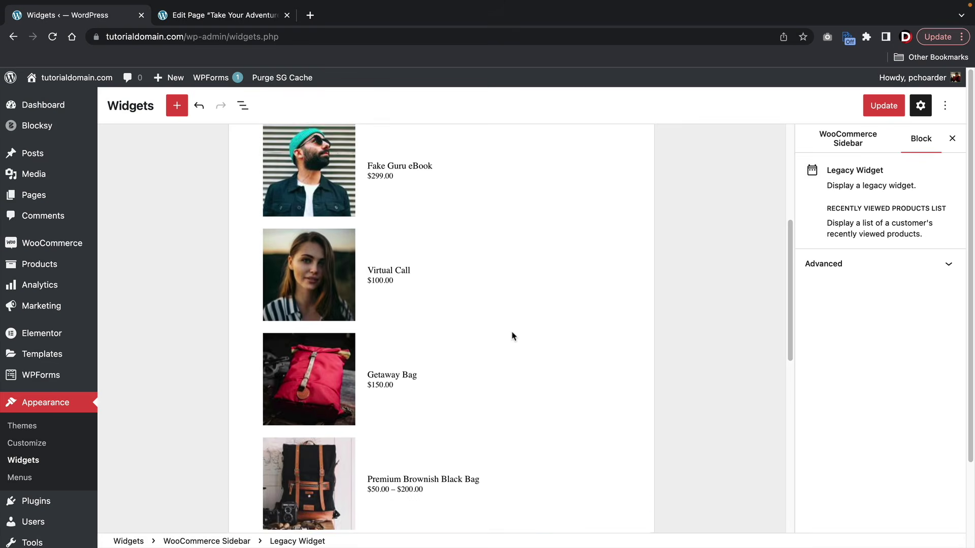
pyautogui.scroll(5, 513, 336)
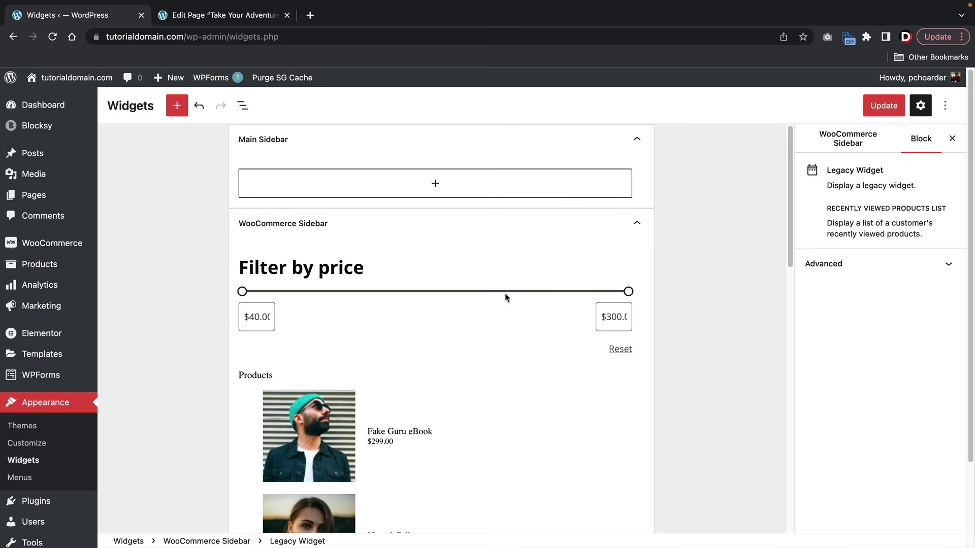
# - Open flatsometutorial.com in a new tab and go to its Shop page
pyautogui.click(310, 15)
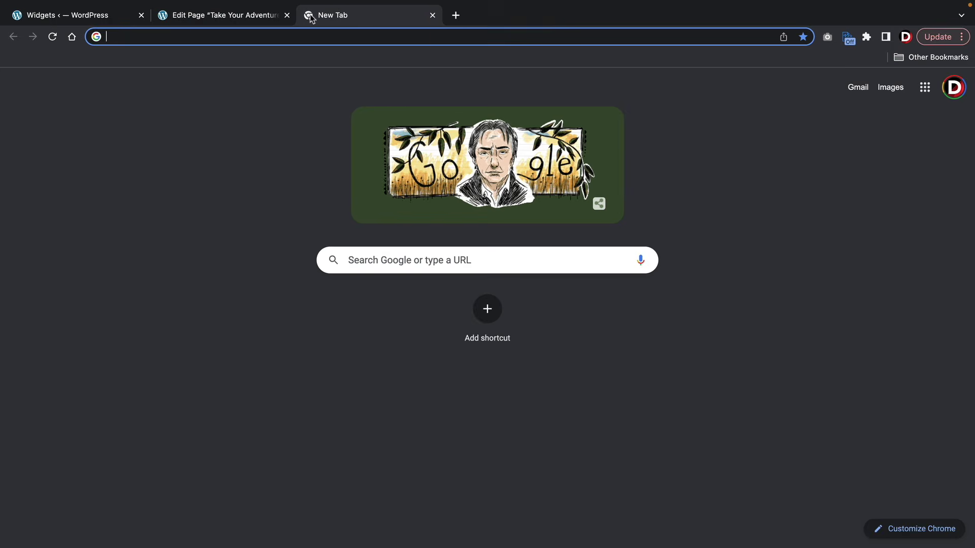
pyautogui.write('flat')
pyautogui.press('Return')
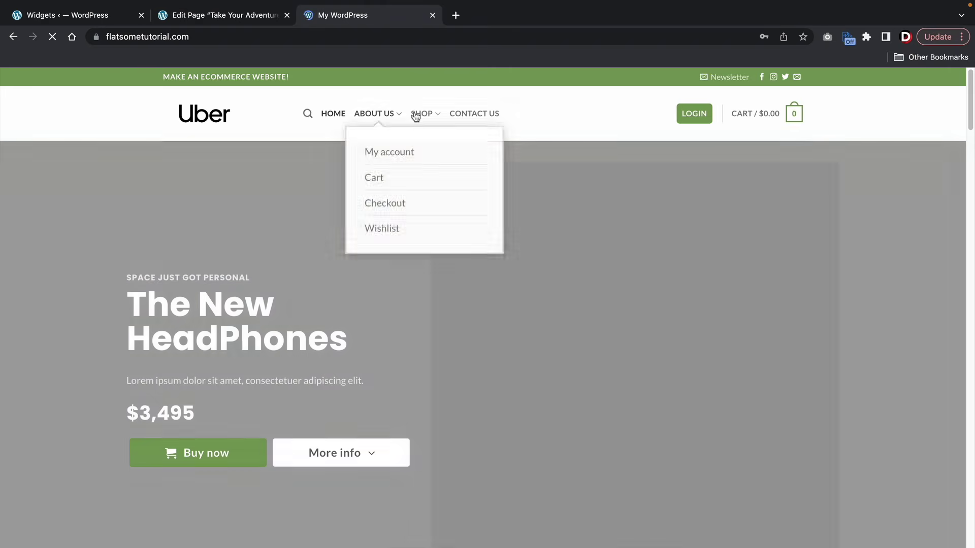
pyautogui.click(415, 114)
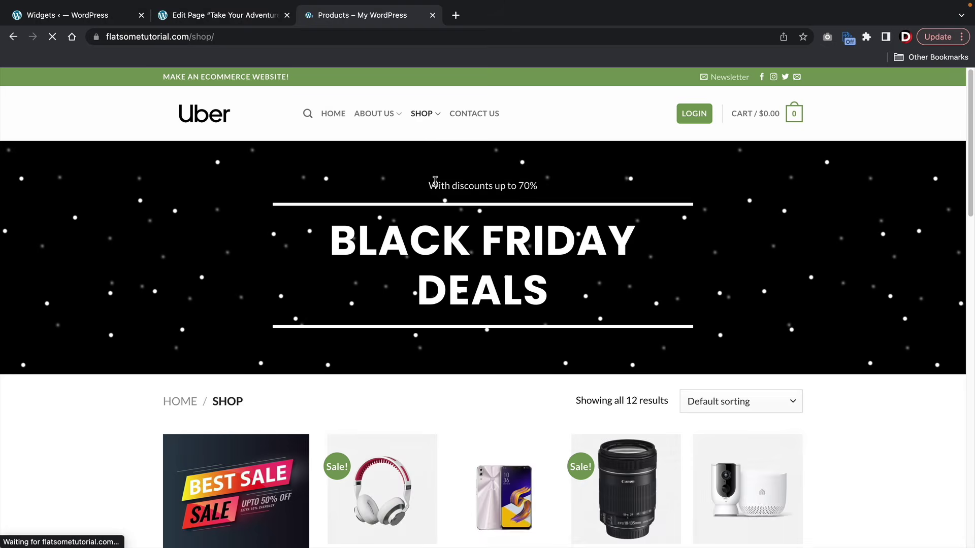
# - Scroll through the demo shop sidebar's sale banner, price filter, products list and promo video
pyautogui.scroll(-3, 435, 185)
pyautogui.scroll(-3, 435, 185)
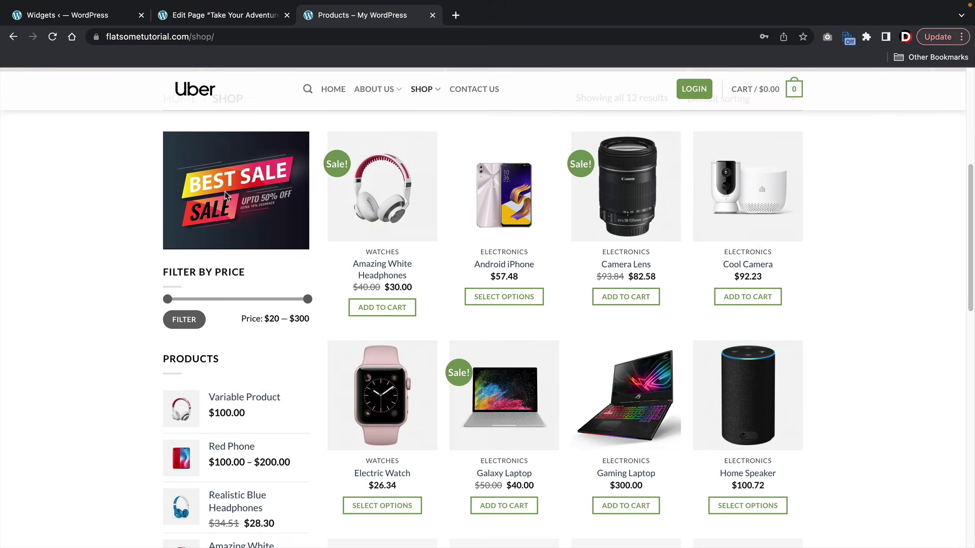
pyautogui.scroll(-1, 205, 244)
pyautogui.scroll(-5, 221, 264)
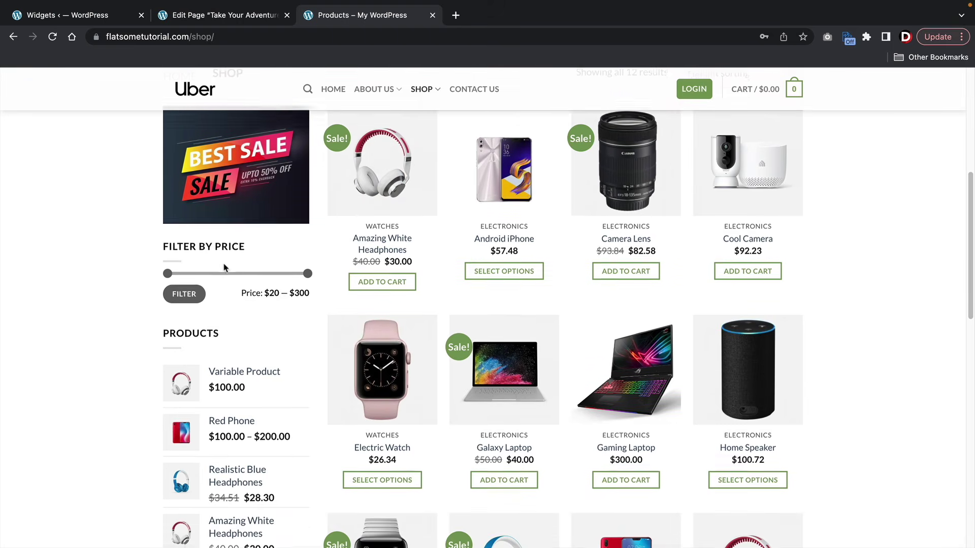
pyautogui.scroll(-8, 225, 268)
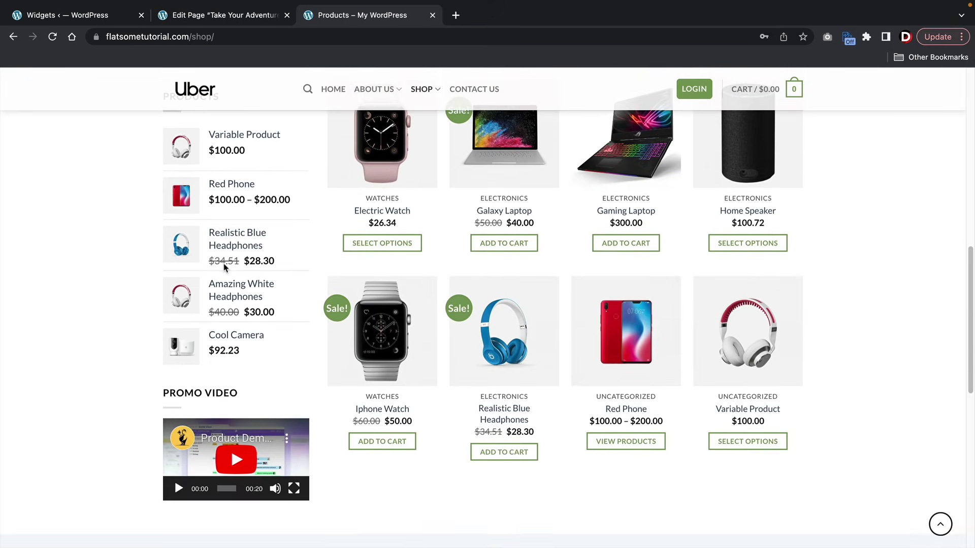
pyautogui.scroll(5, 224, 267)
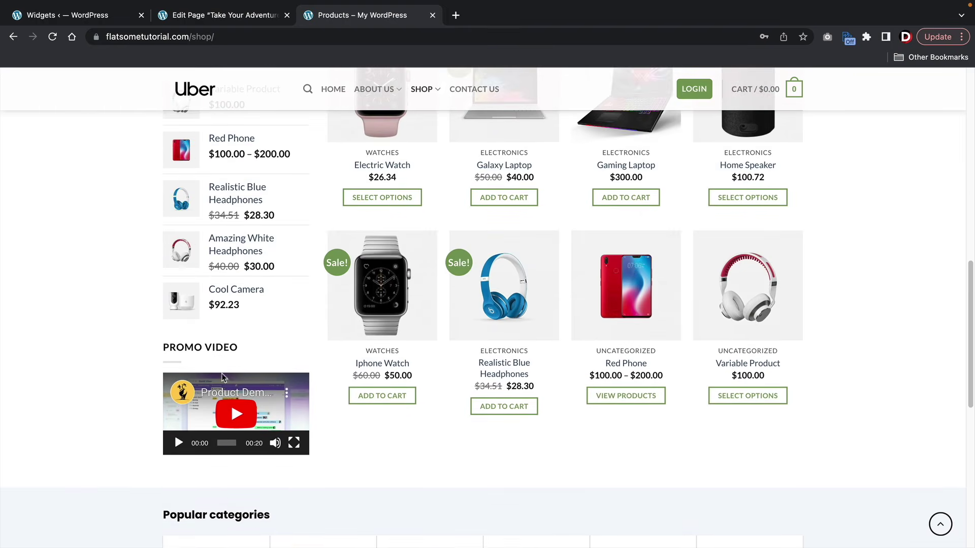
pyautogui.scroll(4, 222, 404)
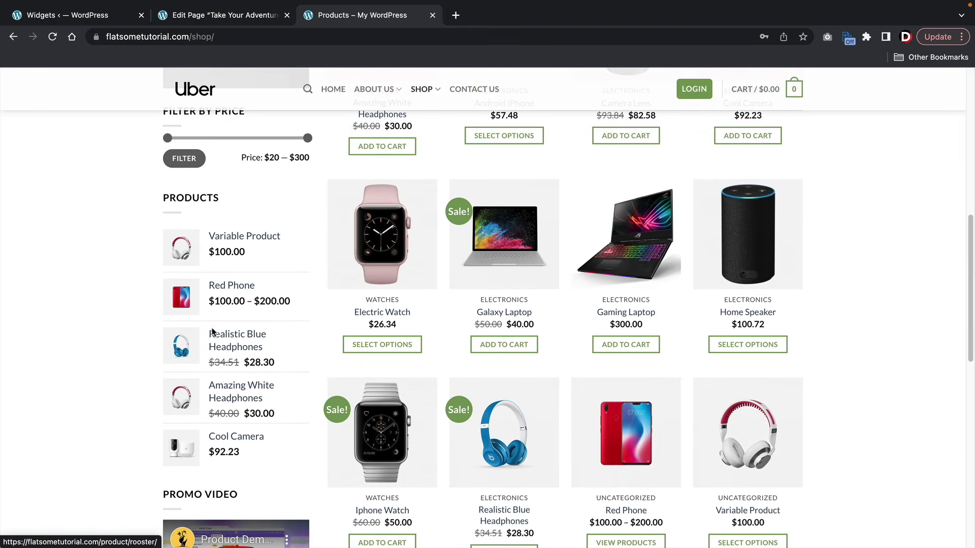
pyautogui.scroll(7, 213, 333)
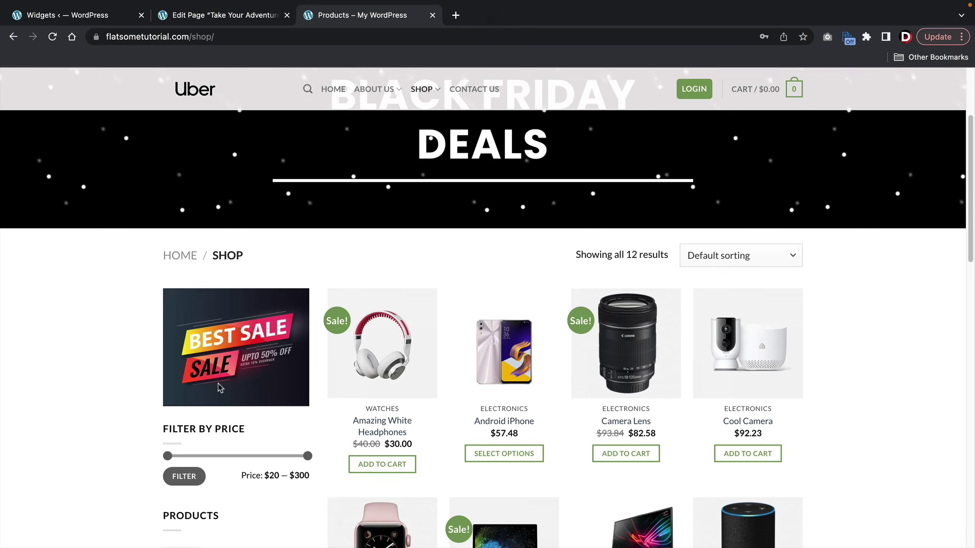
pyautogui.scroll(3, 218, 383)
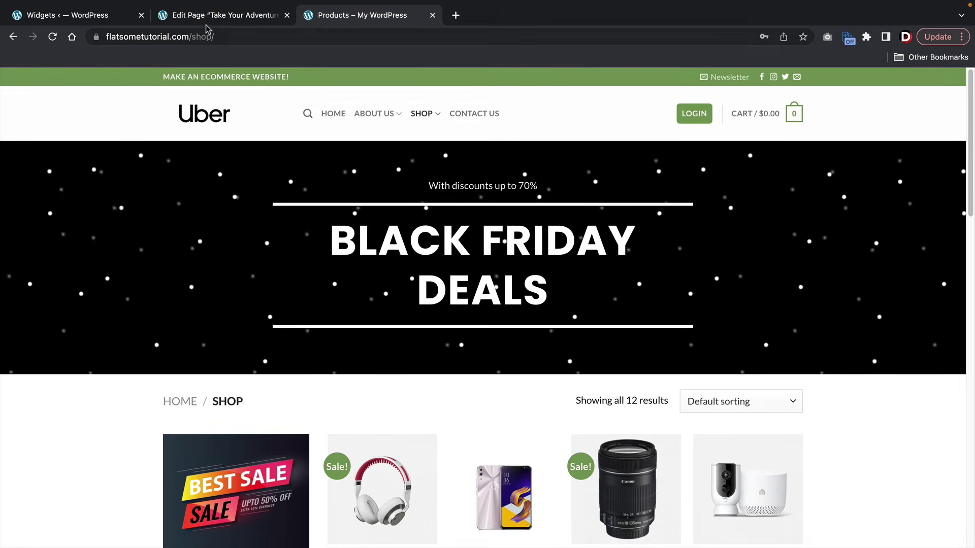
# - Back in the widgets editor, search the block inserter for an 'image' block
pyautogui.click(206, 18)
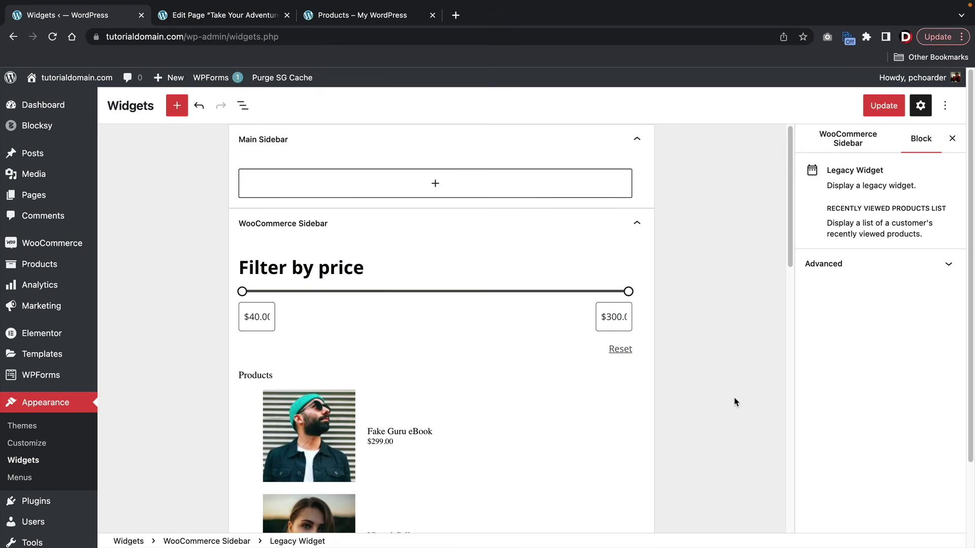
pyautogui.scroll(-10, 734, 402)
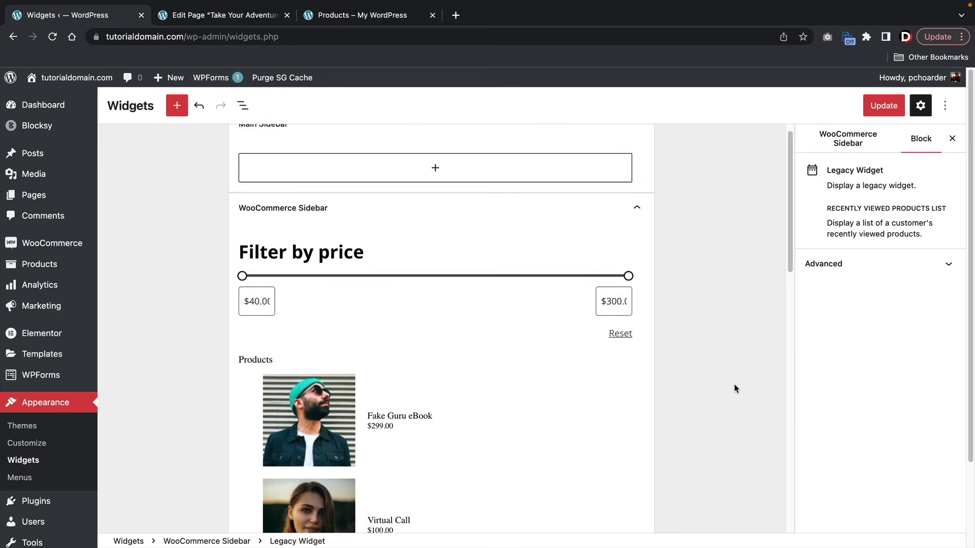
pyautogui.click(435, 485)
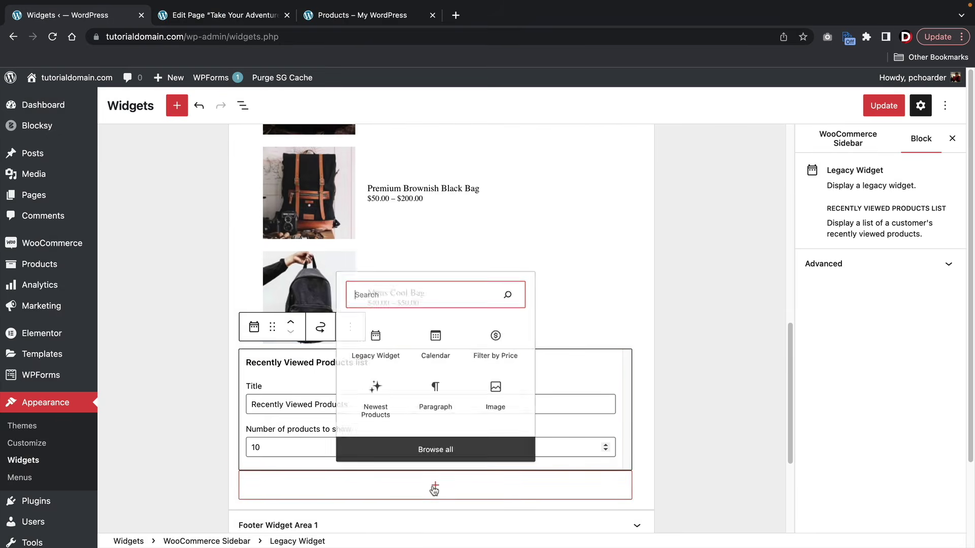
pyautogui.write('image')
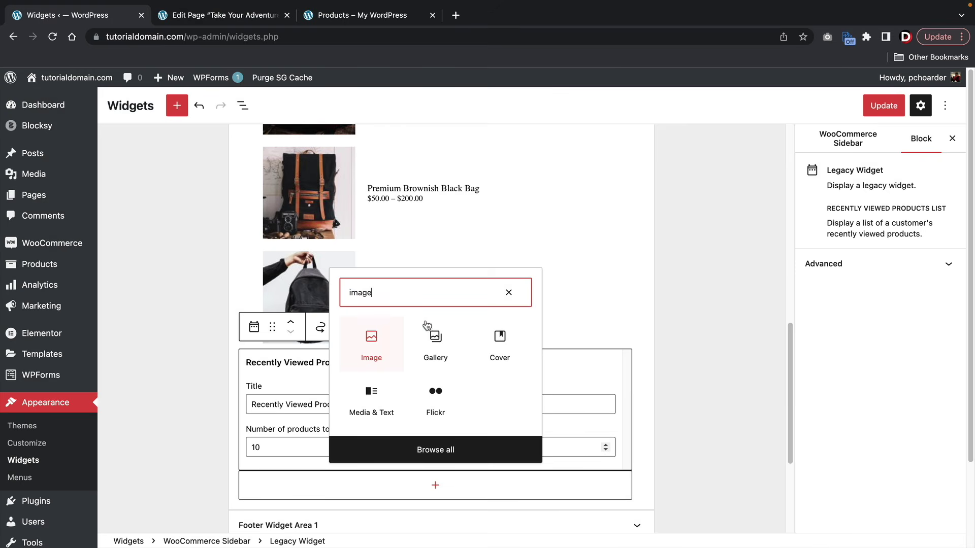
pyautogui.click(508, 292)
# - Close the block inserter, save the sidebar widgets with Update and switch to the Shop tab
pyautogui.click(693, 282)
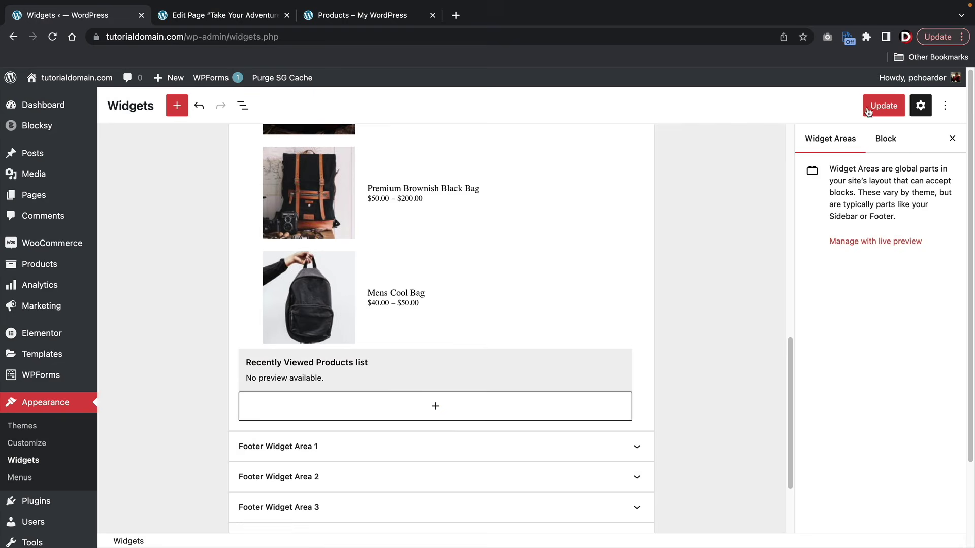
pyautogui.click(879, 109)
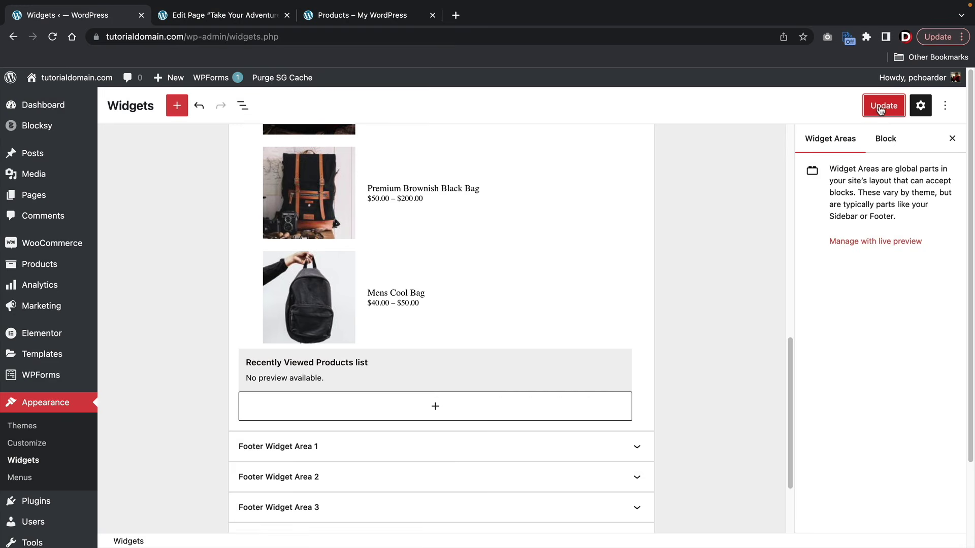
pyautogui.click(211, 17)
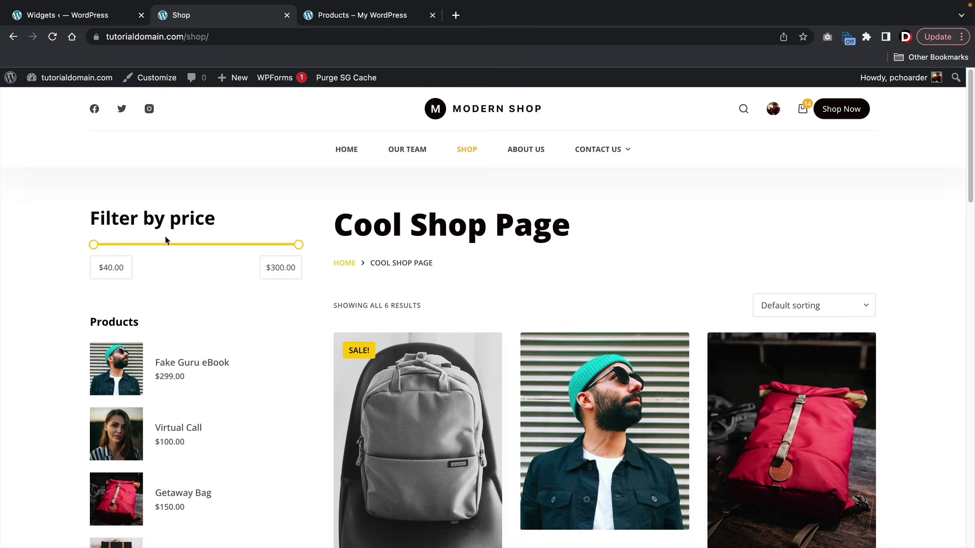
# - Scroll the Cool Shop Page to review its Filter by price and Products sidebar, then return to Widgets
pyautogui.moveTo(215, 219); pyautogui.dragTo(87, 219)
pyautogui.scroll(-3, 125, 254)
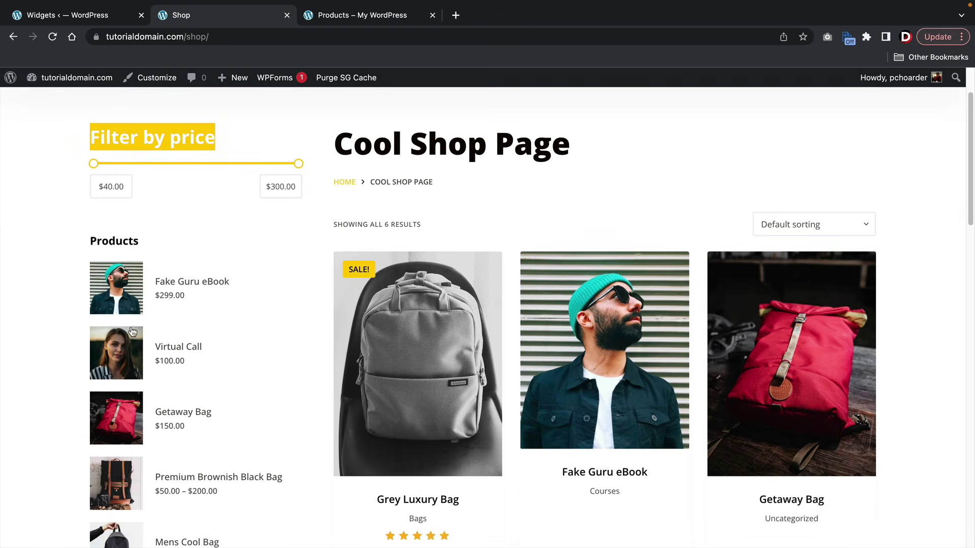
pyautogui.scroll(-3, 432, 384)
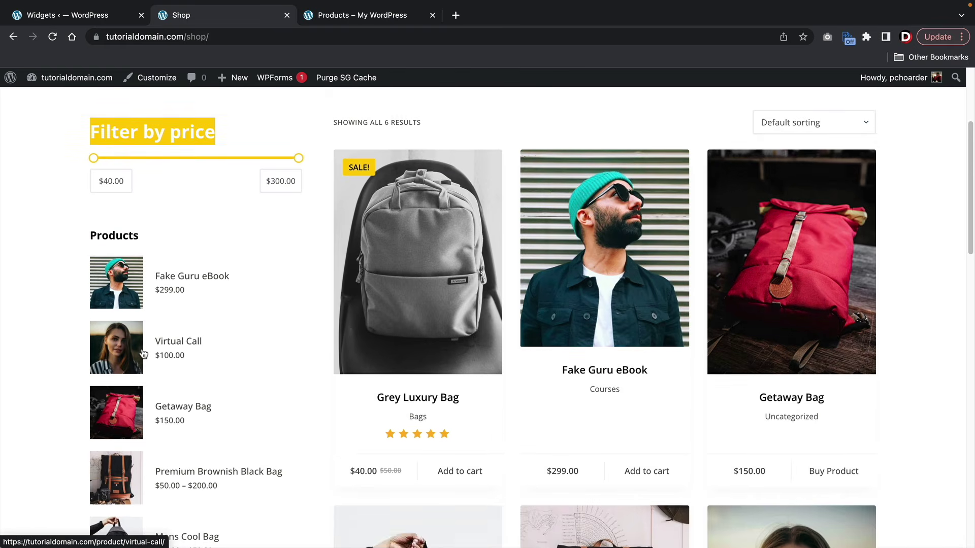
pyautogui.scroll(-5, 144, 353)
pyautogui.scroll(-3, 144, 354)
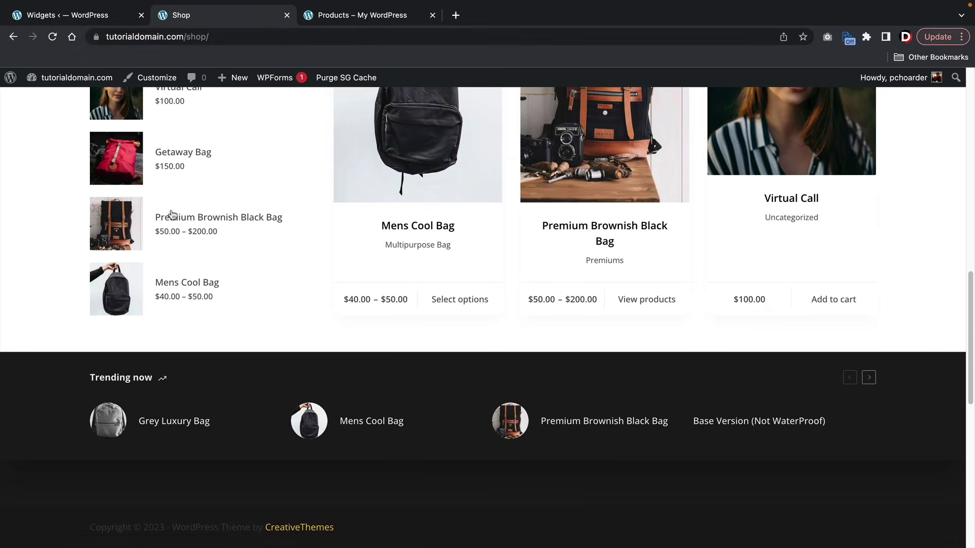
pyautogui.click(93, 20)
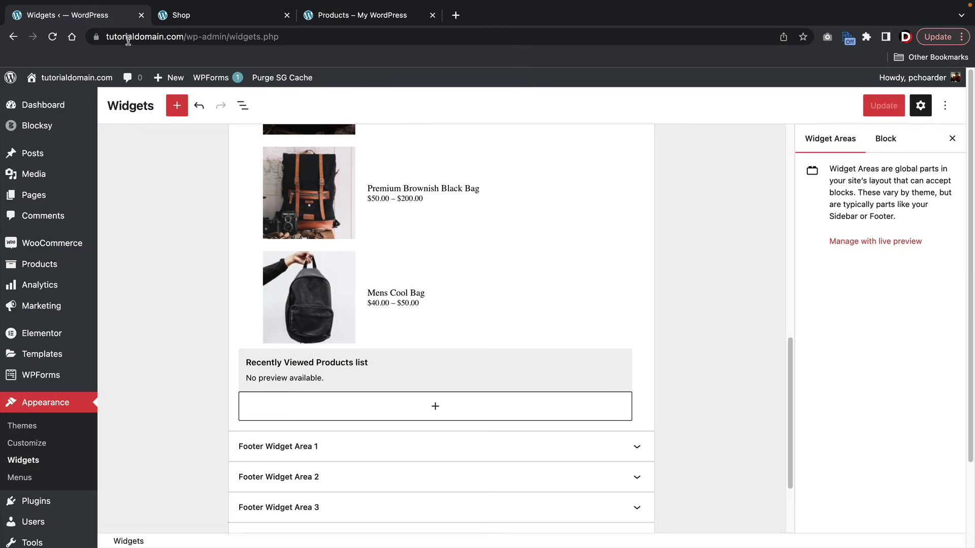
pyautogui.click(181, 15)
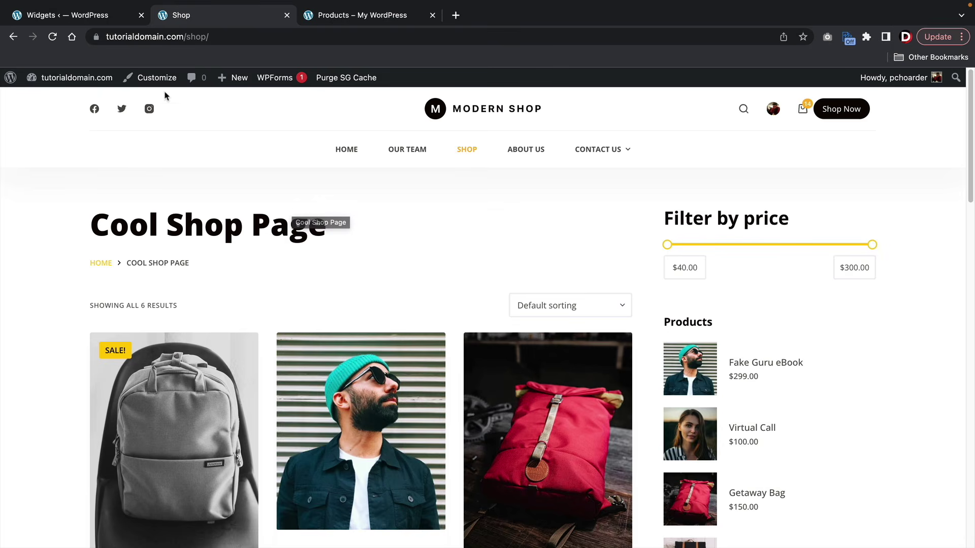
pyautogui.click(112, 20)
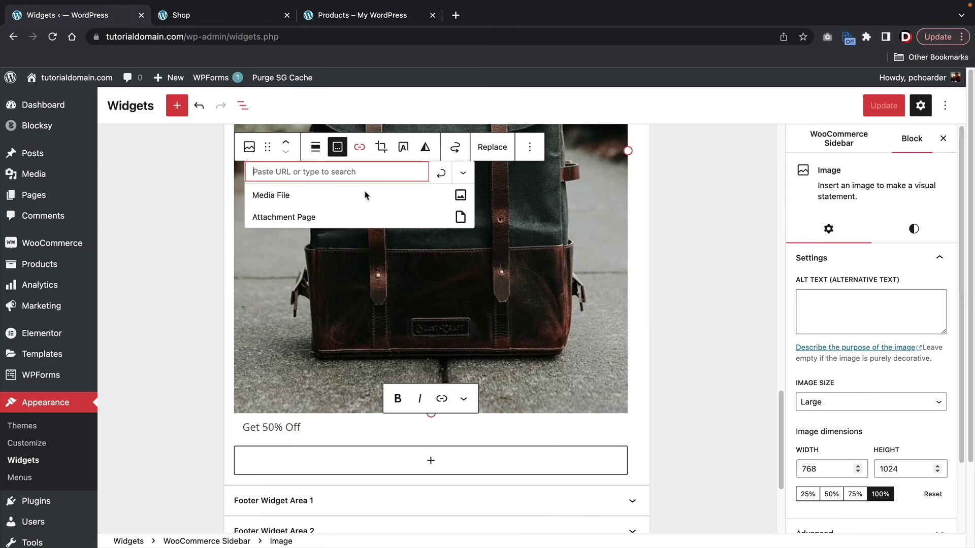
# - Insert a Product Categories List block into the WooCommerce Sidebar
pyautogui.click(429, 461)
pyautogui.write('product')
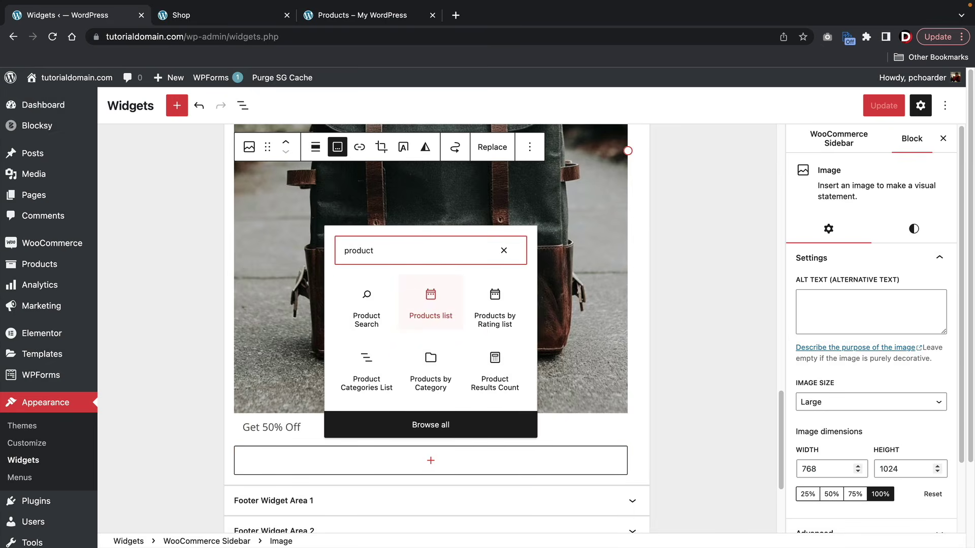
pyautogui.click(374, 386)
pyautogui.scroll(1, 408, 314)
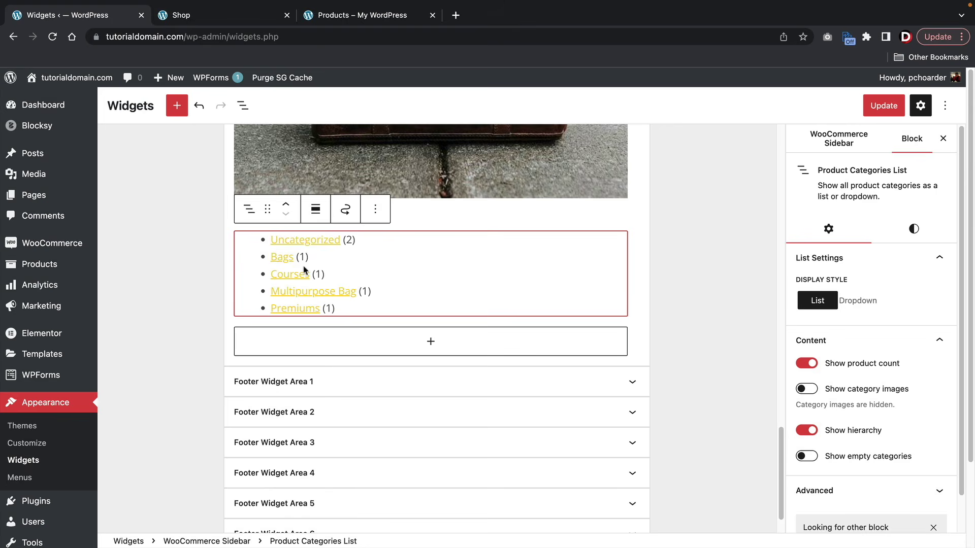
pyautogui.scroll(6, 305, 270)
# - Remove the backpack Image block, save the widgets with Update, and view the Shop tab
pyautogui.click(388, 265)
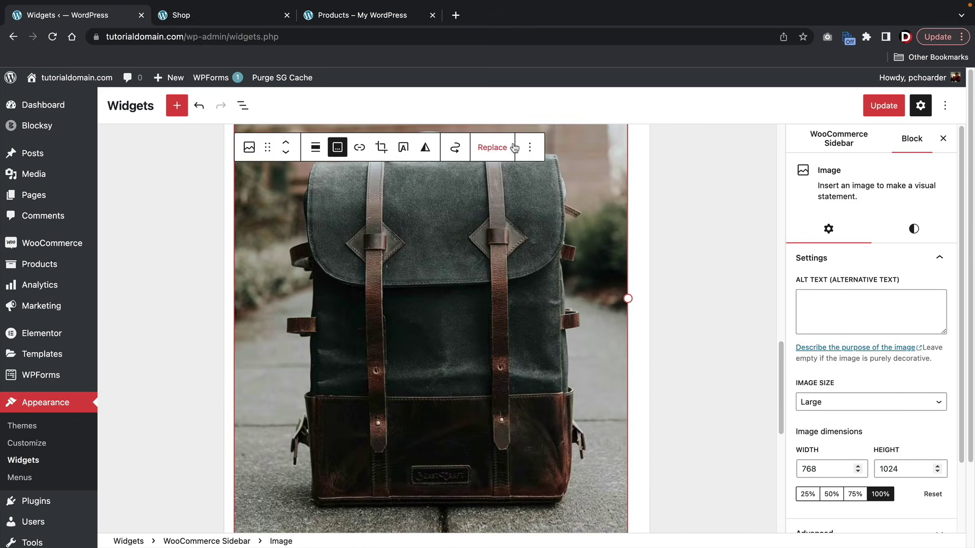
pyautogui.click(529, 147)
pyautogui.click(570, 433)
pyautogui.scroll(2, 449, 292)
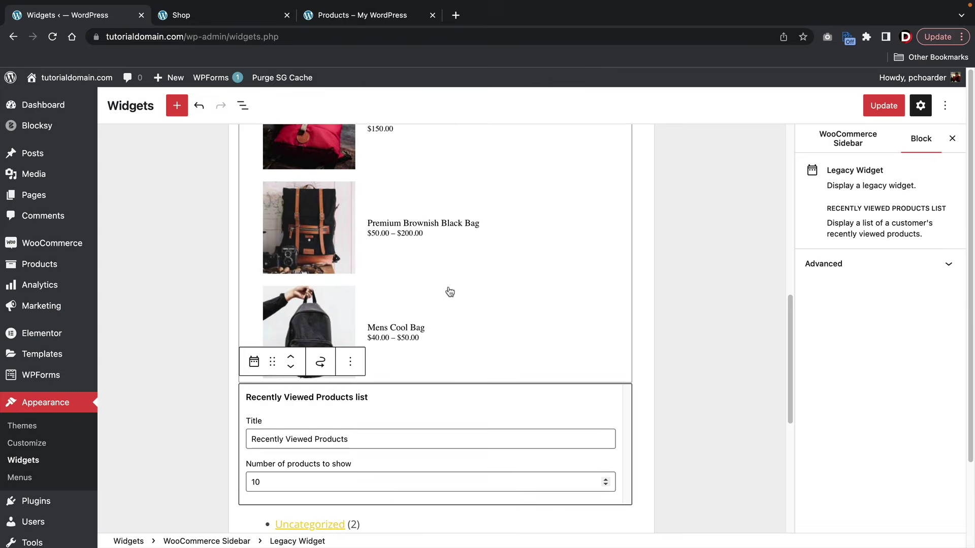
pyautogui.scroll(-3, 431, 387)
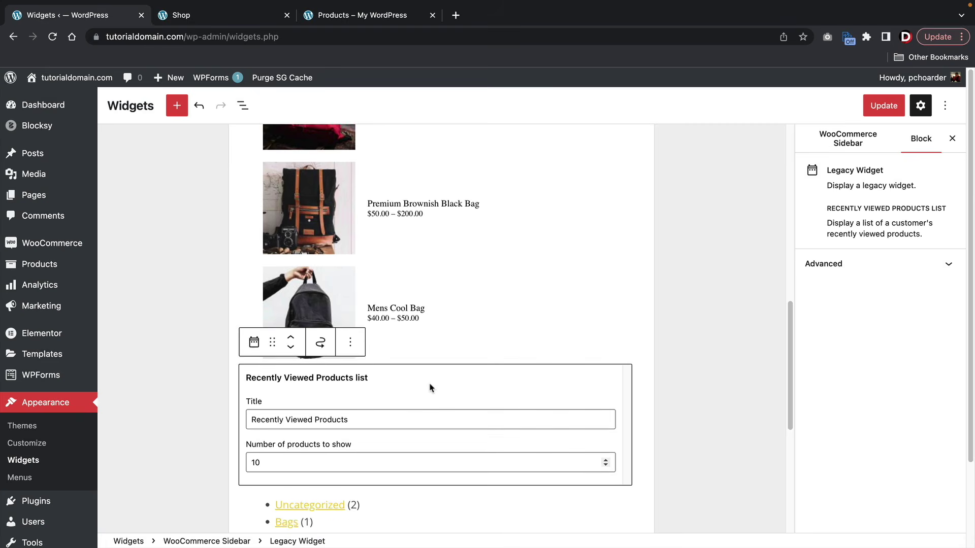
pyautogui.click(876, 108)
pyautogui.click(223, 19)
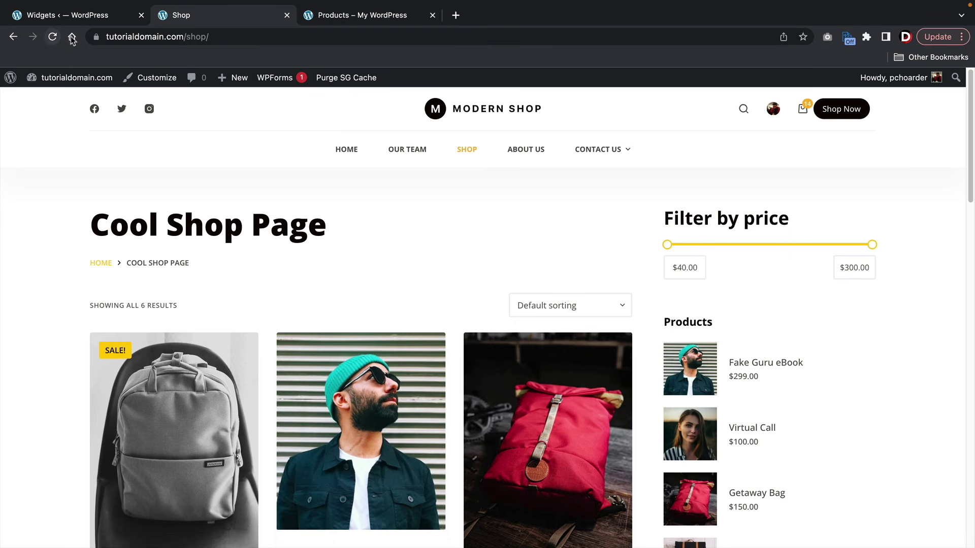
# - Reload the Cool Shop Page and scroll down to the new sidebar
pyautogui.click(52, 37)
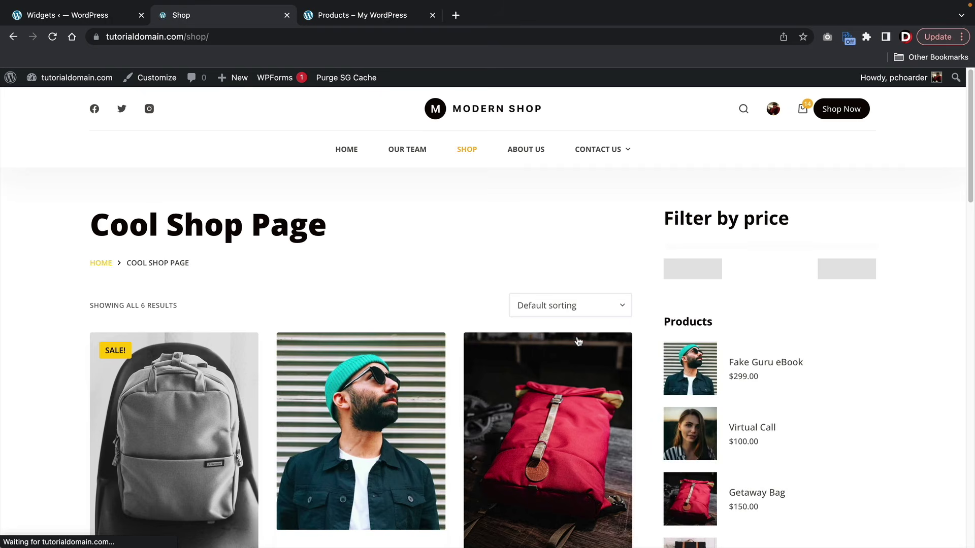
pyautogui.scroll(-2, 678, 337)
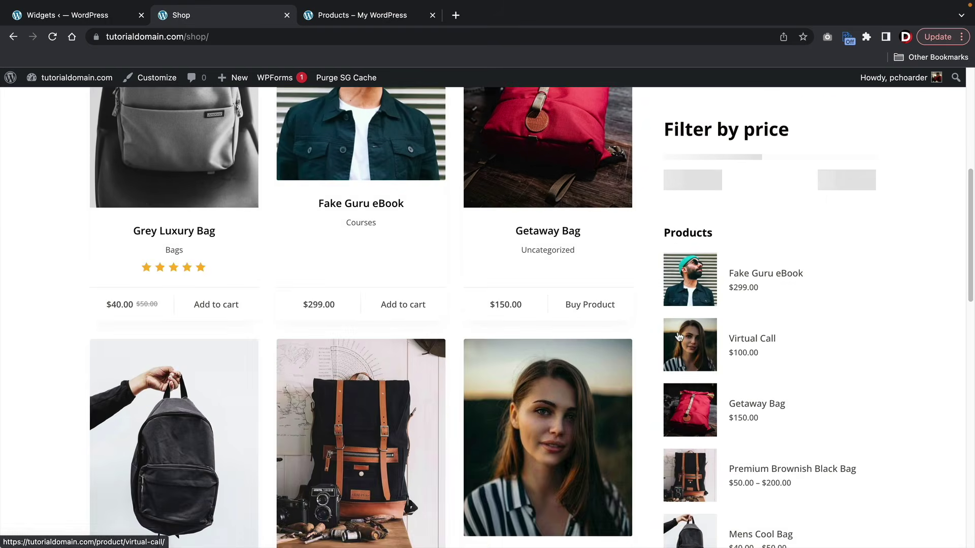
pyautogui.scroll(-6, 679, 337)
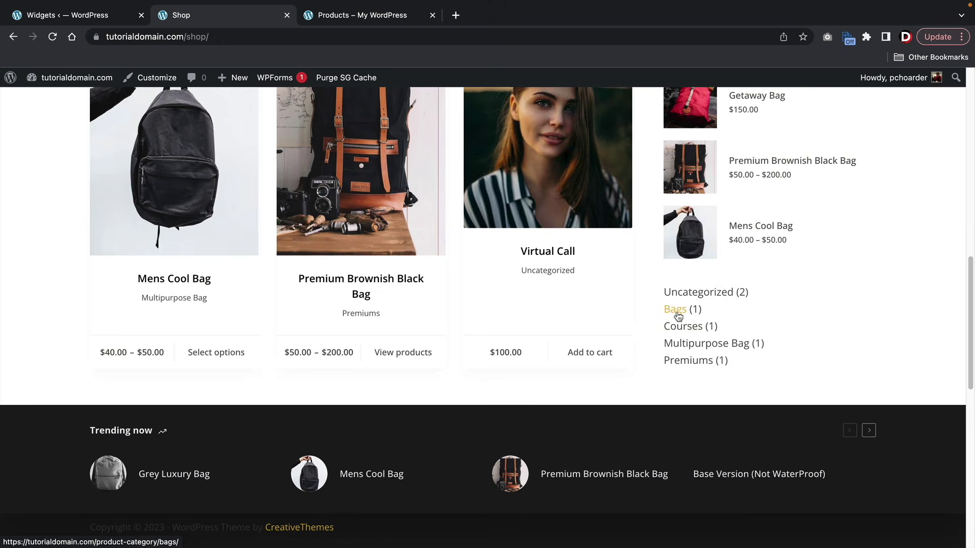
# - Browse the Bags, Courses, Multipurpose Bag and Premiums category pages in turn
pyautogui.click(679, 314)
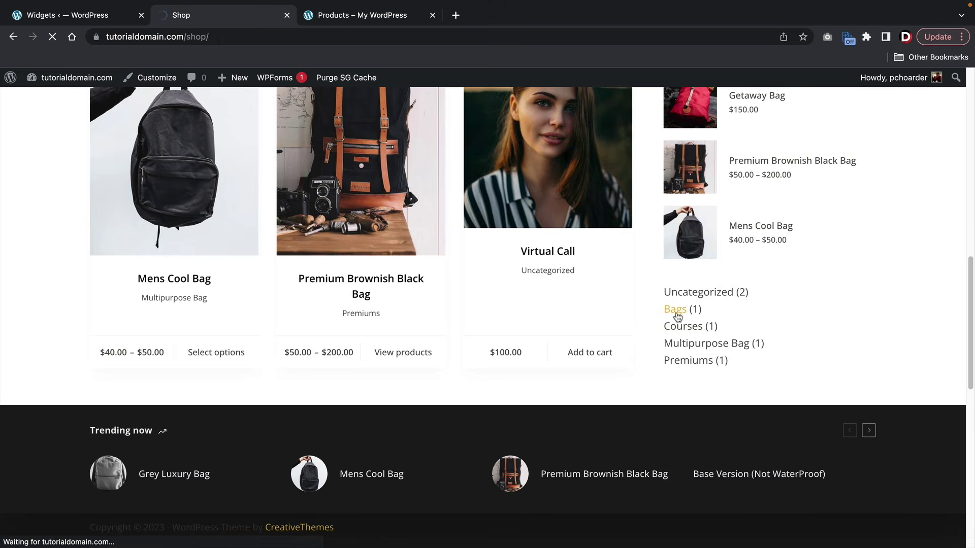
pyautogui.scroll(-1, 589, 330)
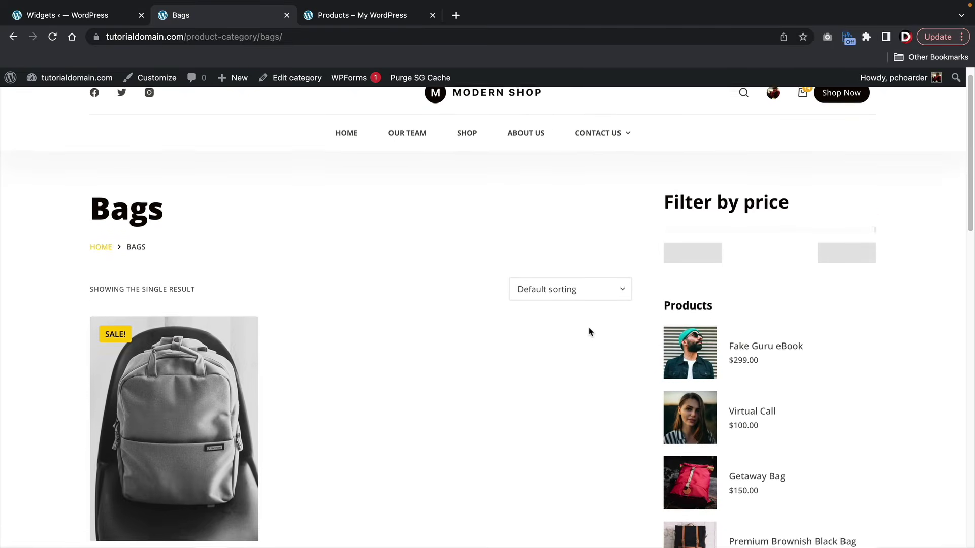
pyautogui.scroll(-1, 588, 325)
pyautogui.scroll(-6, 696, 391)
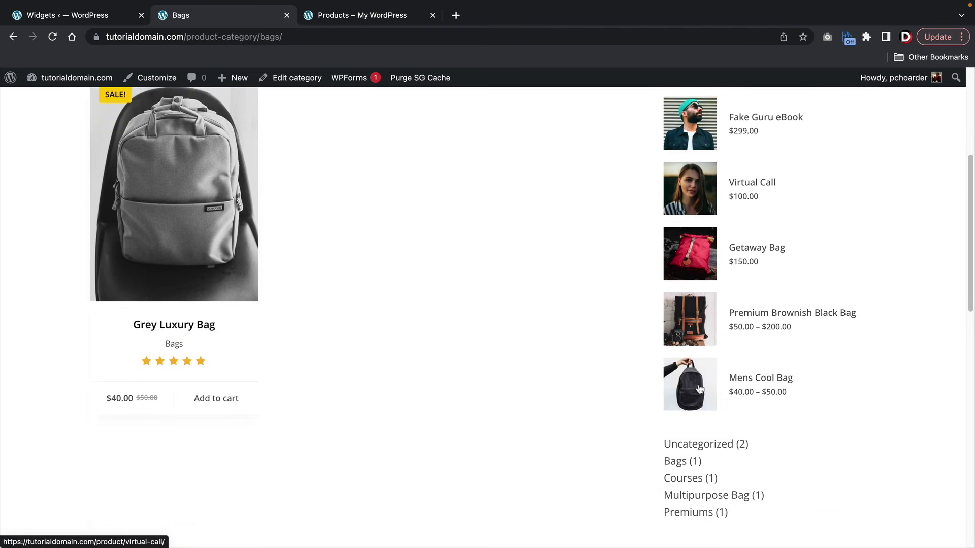
pyautogui.click(699, 387)
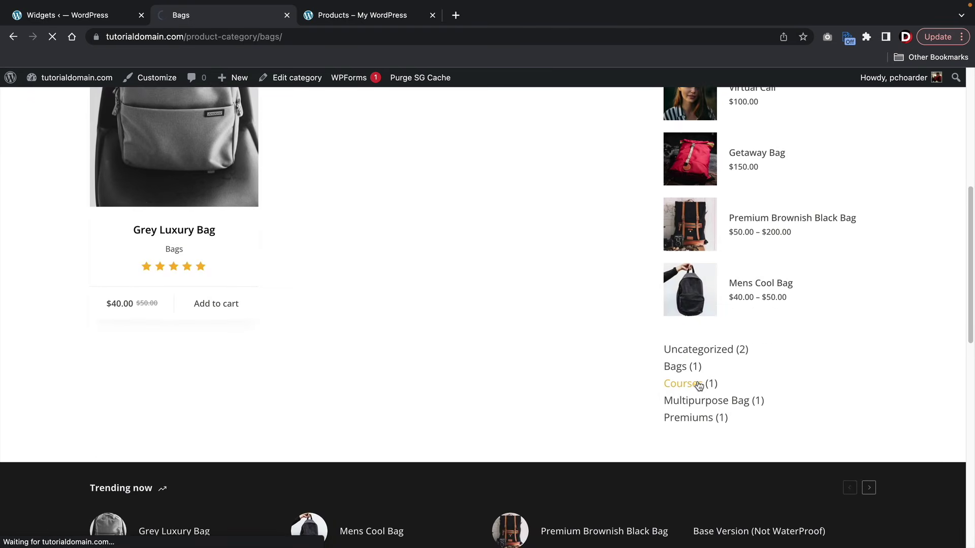
pyautogui.scroll(-2, 446, 345)
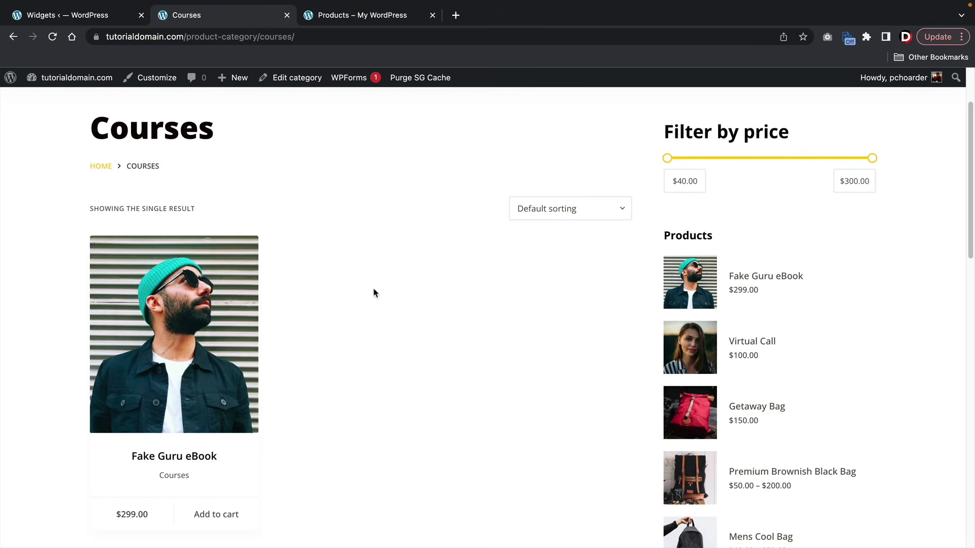
pyautogui.scroll(-4, 481, 334)
pyautogui.click(701, 431)
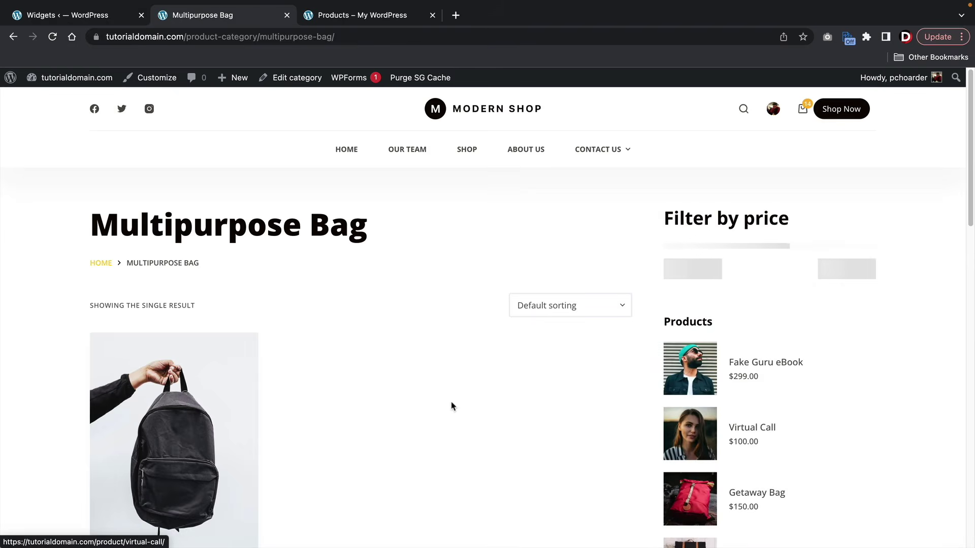
pyautogui.scroll(-2, 451, 406)
pyautogui.scroll(-2, 449, 406)
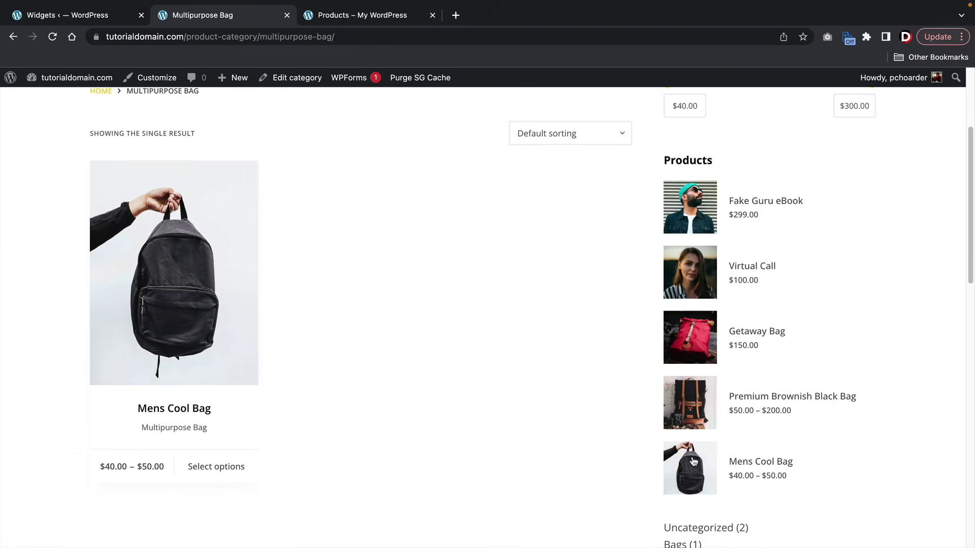
pyautogui.scroll(-2, 711, 517)
pyautogui.click(709, 500)
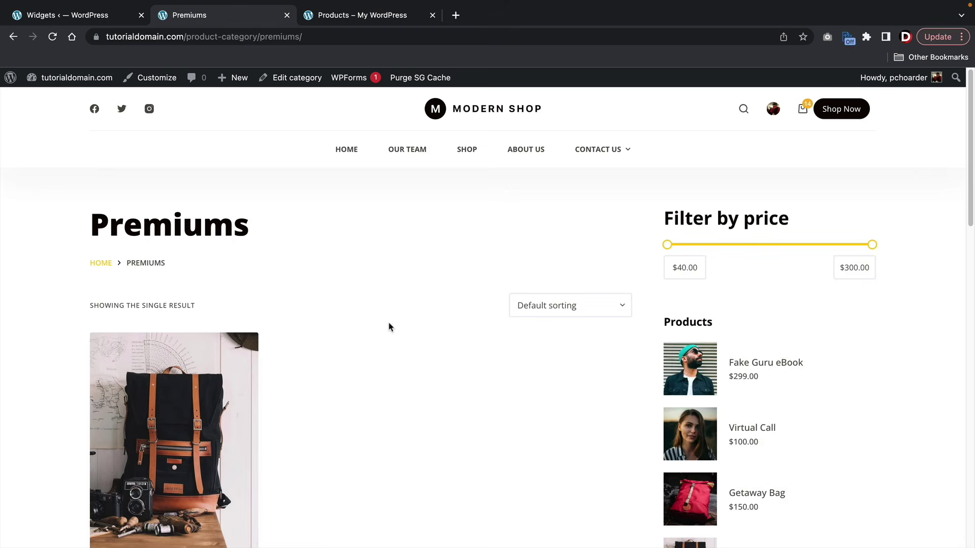
# - Return to the main shop page, scroll its products and come back to the top
pyautogui.click(468, 150)
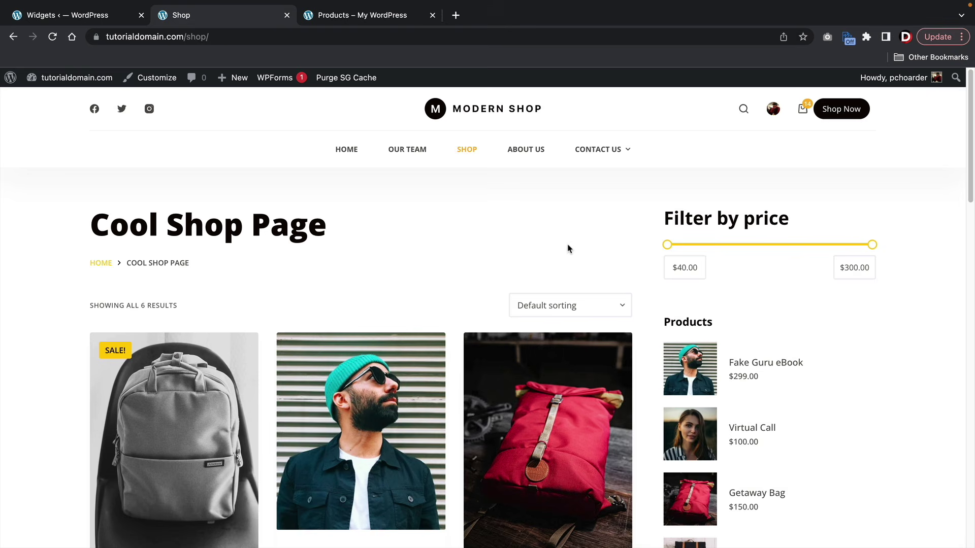
pyautogui.scroll(-10, 498, 203)
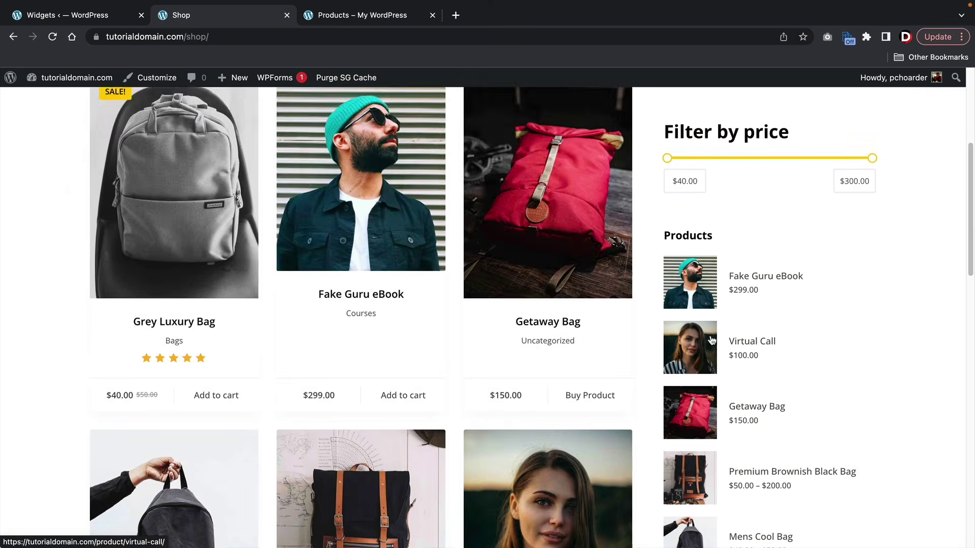
pyautogui.scroll(-2, 711, 346)
pyautogui.scroll(14, 549, 316)
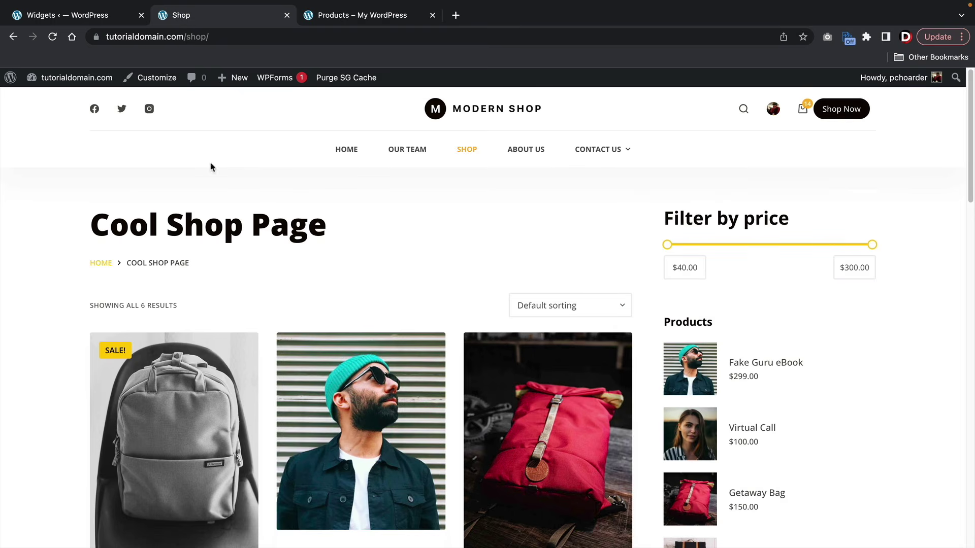
pyautogui.moveTo(108, 81)
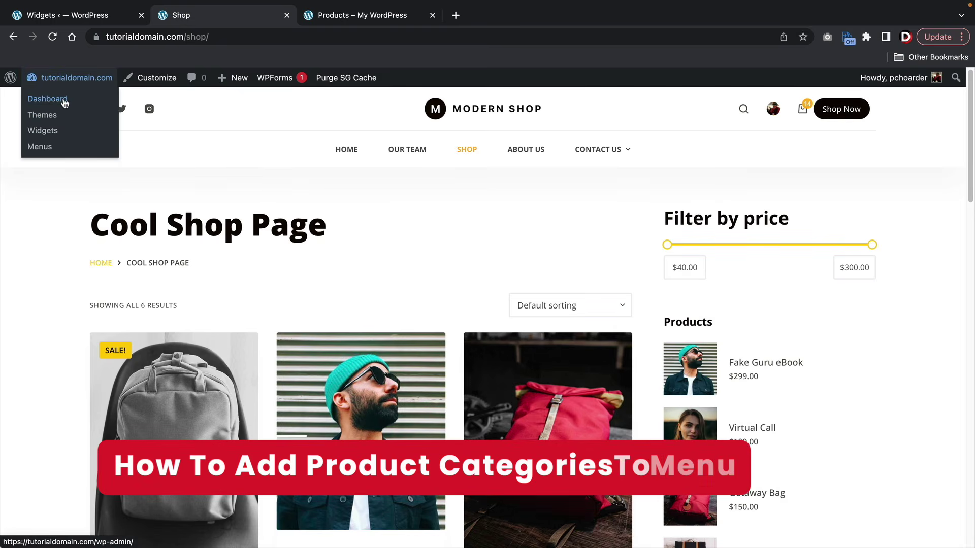
# - Go to Appearance > Menus and enable Product categories in Screen Options
pyautogui.click(48, 99)
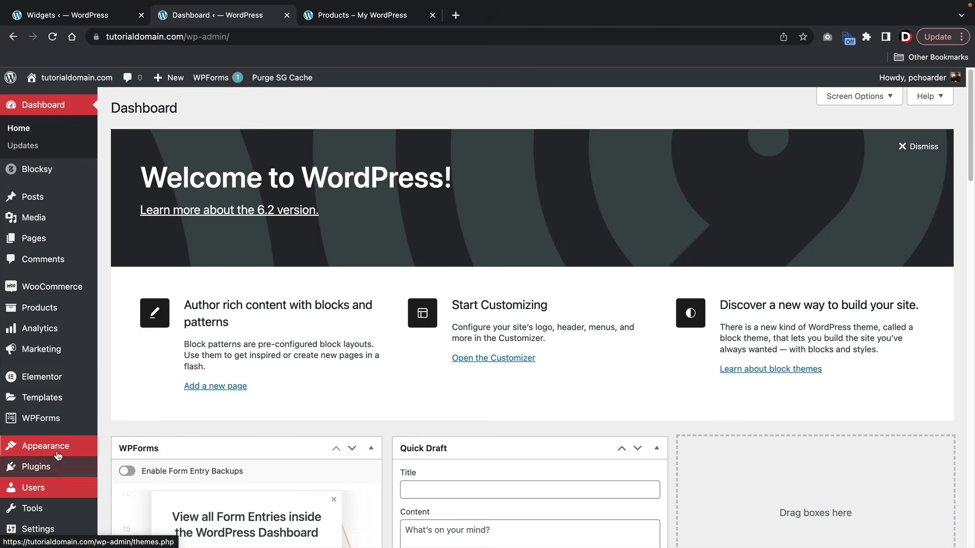
pyautogui.moveTo(58, 455)
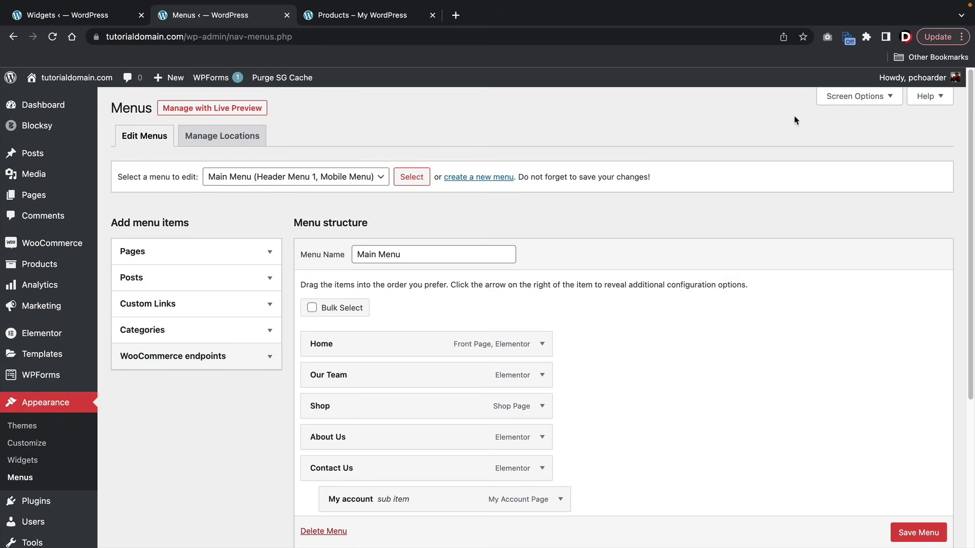
pyautogui.click(842, 98)
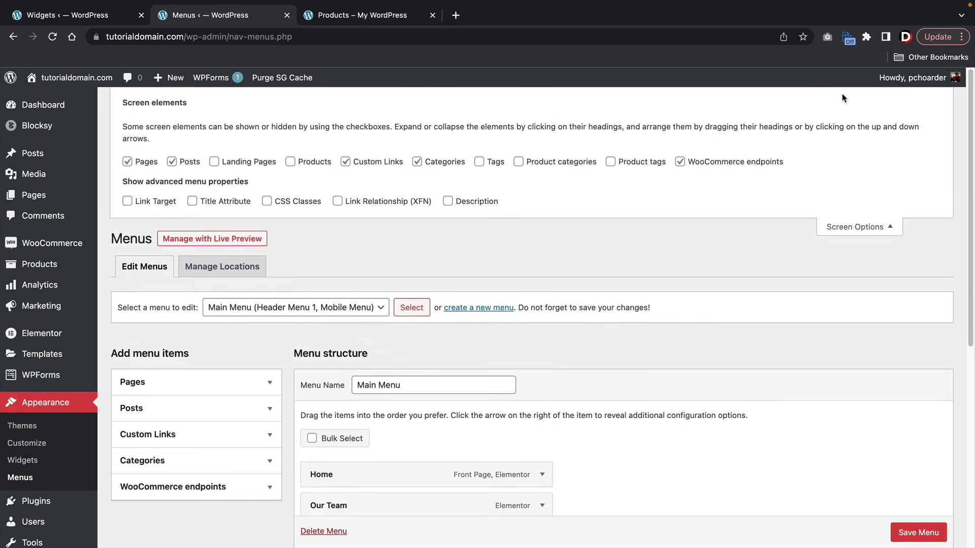
pyautogui.click(519, 162)
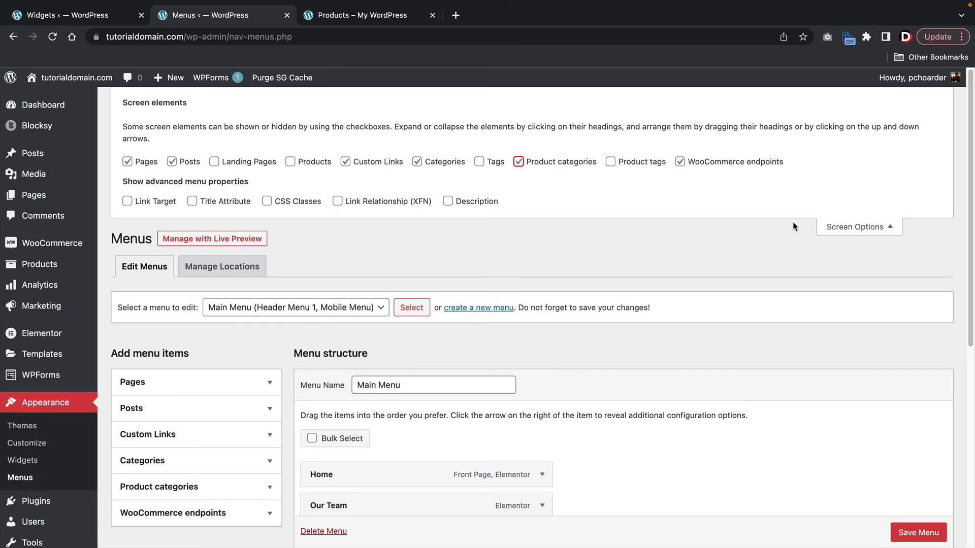
pyautogui.click(857, 227)
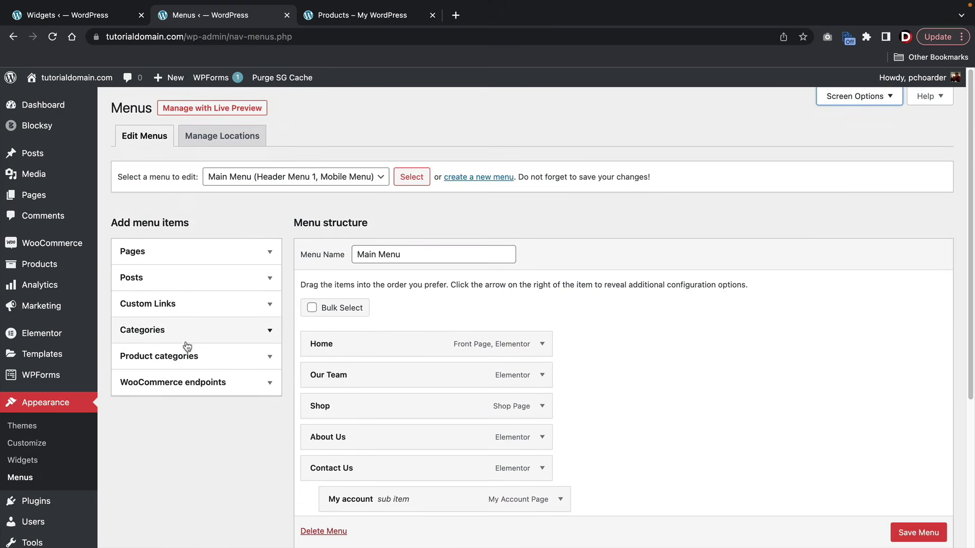
# - Add the Bags, Courses and Multipurpose Bag categories to the Main Menu
pyautogui.click(190, 355)
pyautogui.scroll(-2, 192, 350)
pyautogui.click(197, 314)
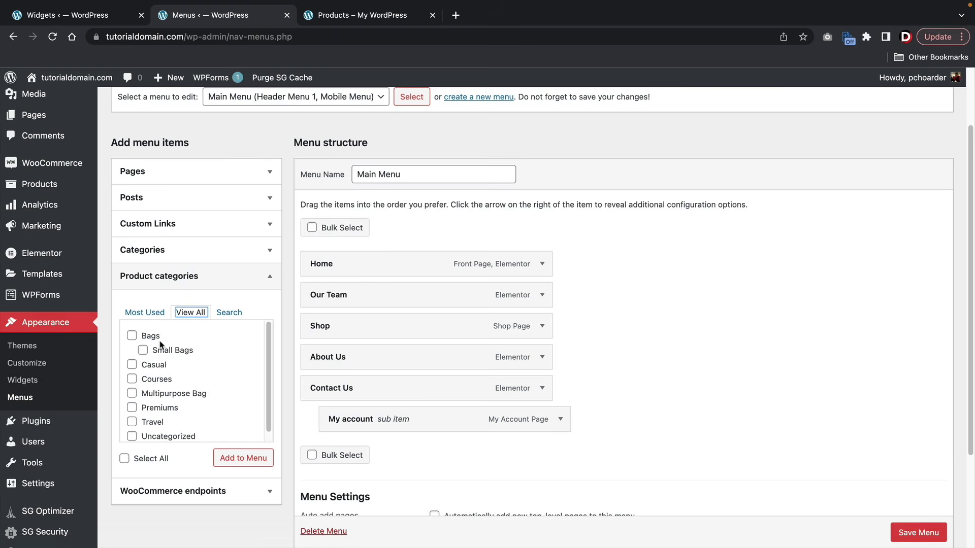
pyautogui.click(131, 337)
pyautogui.click(131, 381)
pyautogui.click(131, 393)
pyautogui.click(234, 457)
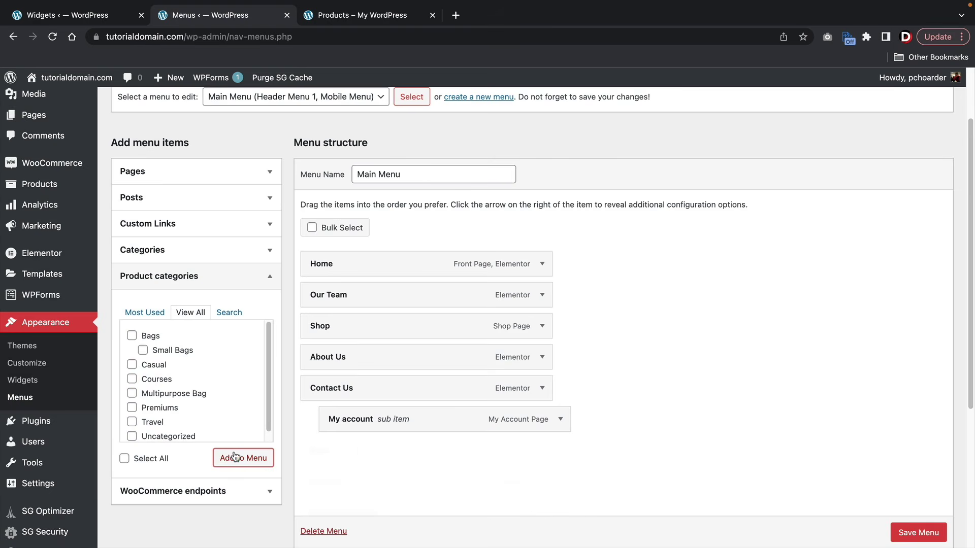
# - Nest the three categories under Shop, save the Main Menu and view the live site
pyautogui.scroll(-3, 374, 442)
pyautogui.moveTo(361, 371); pyautogui.dragTo(376, 282)
pyautogui.moveTo(363, 401); pyautogui.dragTo(378, 310)
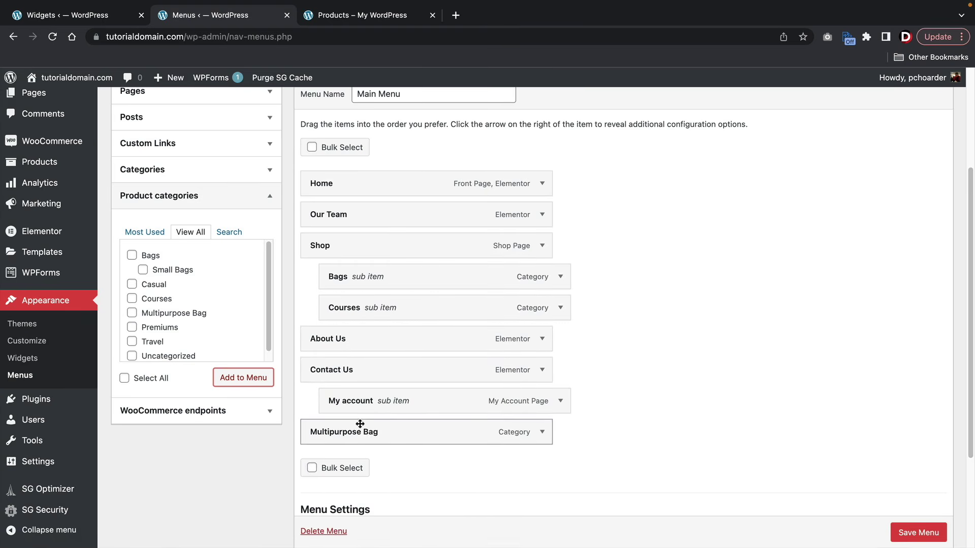
pyautogui.moveTo(360, 423); pyautogui.dragTo(380, 343)
pyautogui.click(918, 523)
pyautogui.scroll(-1, 908, 526)
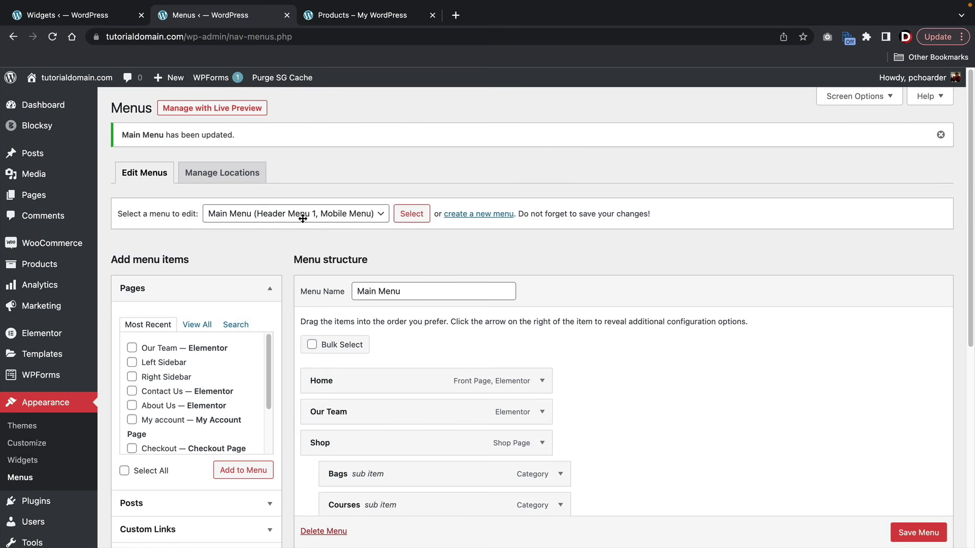
pyautogui.click(75, 100)
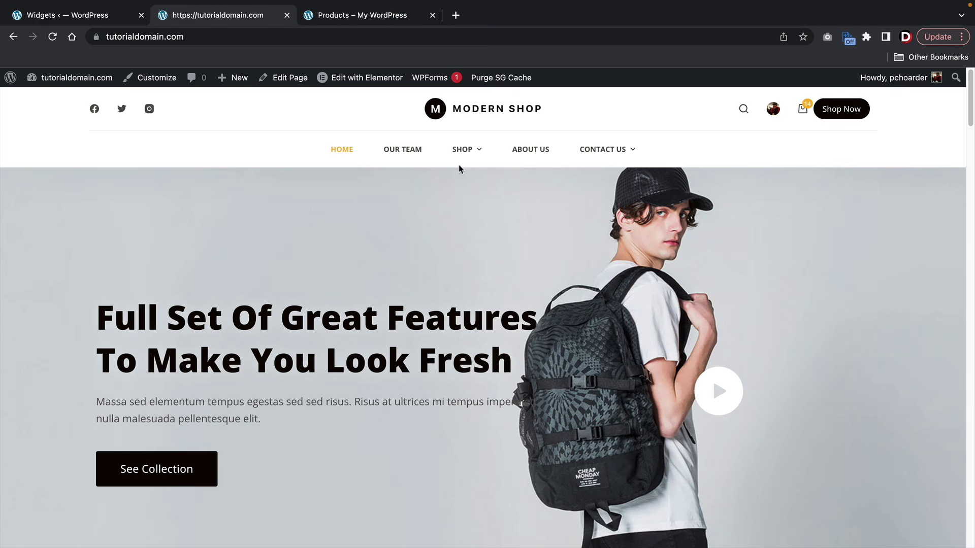
pyautogui.moveTo(461, 158)
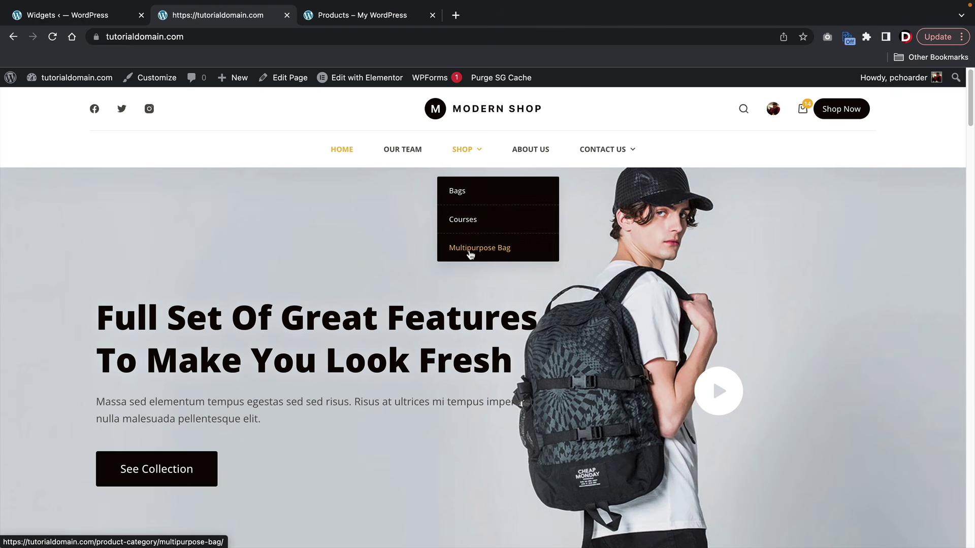
pyautogui.click(460, 193)
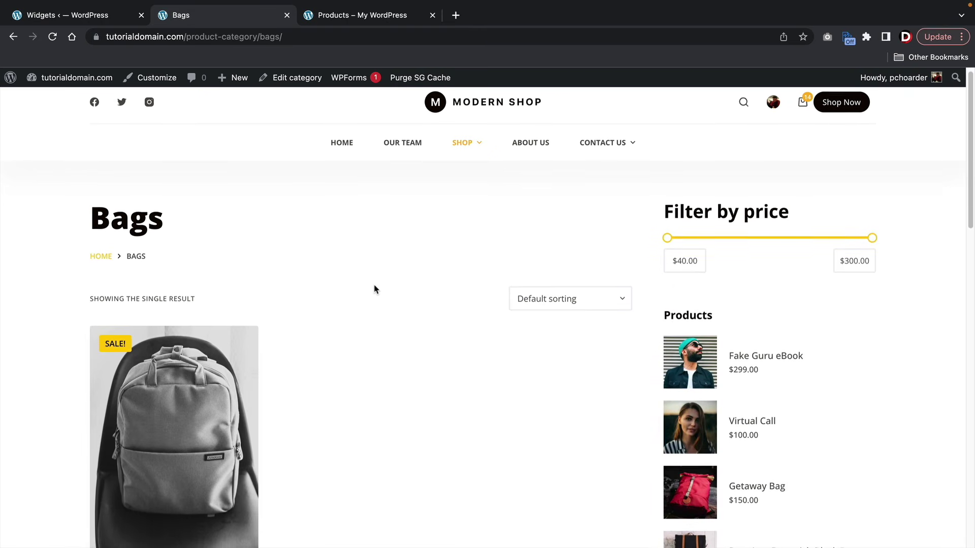
pyautogui.scroll(-1, 370, 297)
pyautogui.scroll(1, 370, 300)
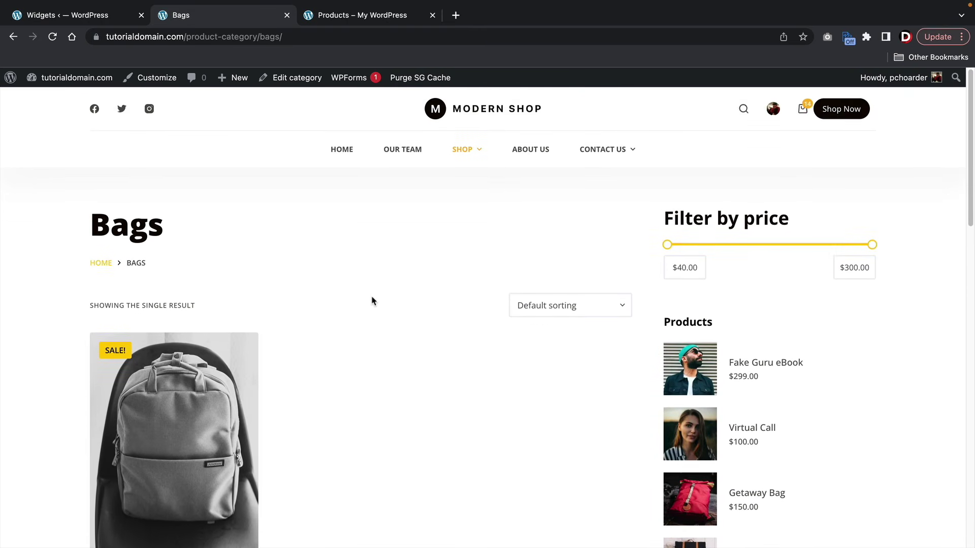
pyautogui.moveTo(463, 149)
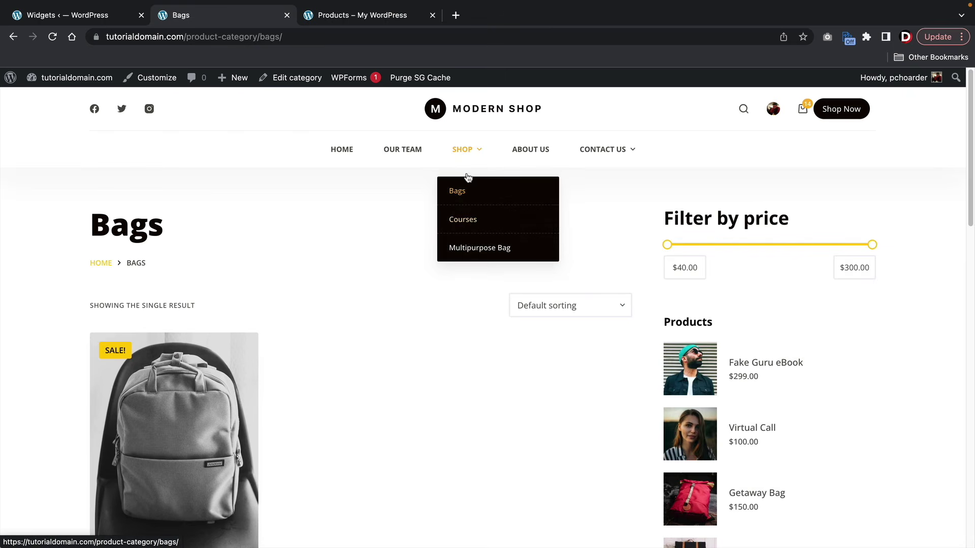
pyautogui.click(342, 149)
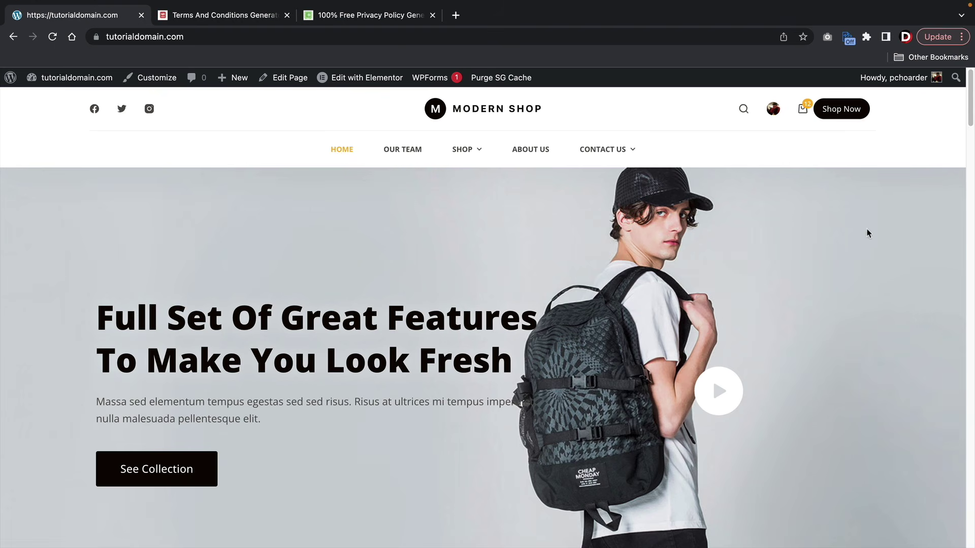
# - Open the full Cart page holding 12 Grey Luxury Bags at $480.00 and launch the Customizer
pyautogui.moveTo(803, 113)
pyautogui.click(694, 250)
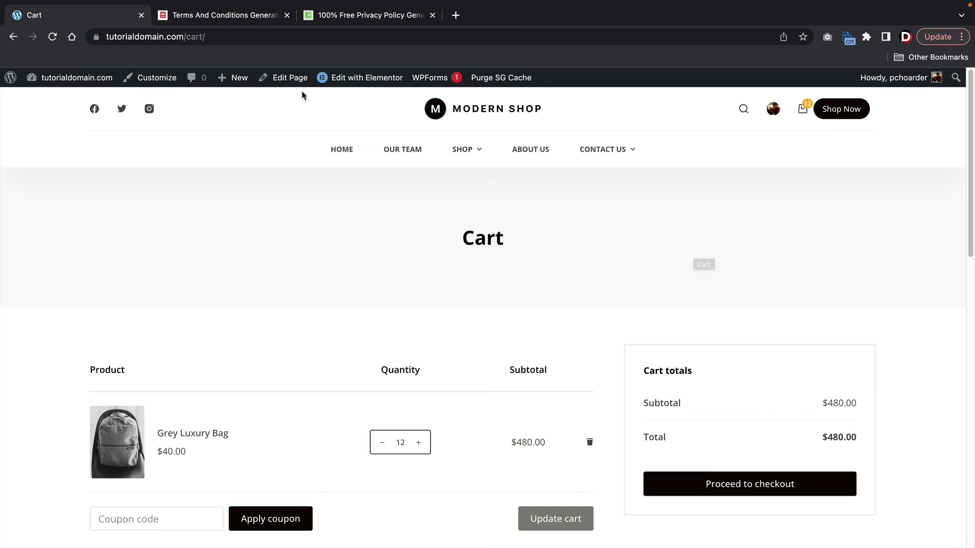
pyautogui.click(141, 81)
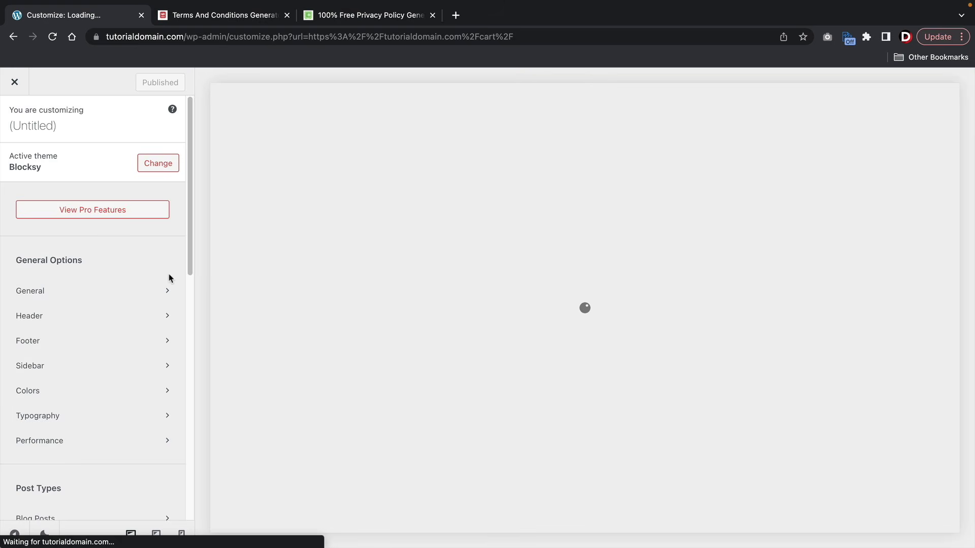
# - Look at the Customizer's WooCommerce > General > Account Page settings, back out, and close it
pyautogui.scroll(-5, 125, 277)
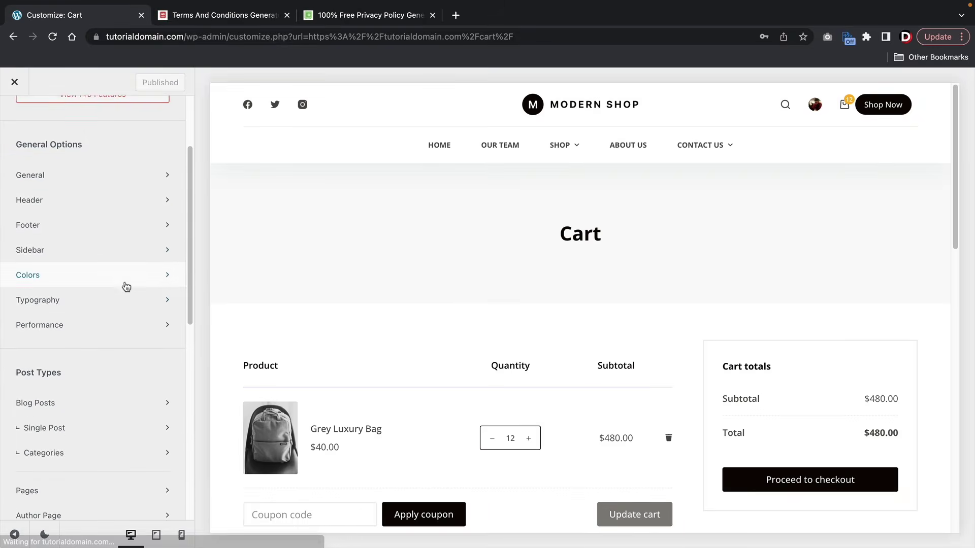
pyautogui.scroll(-6, 124, 279)
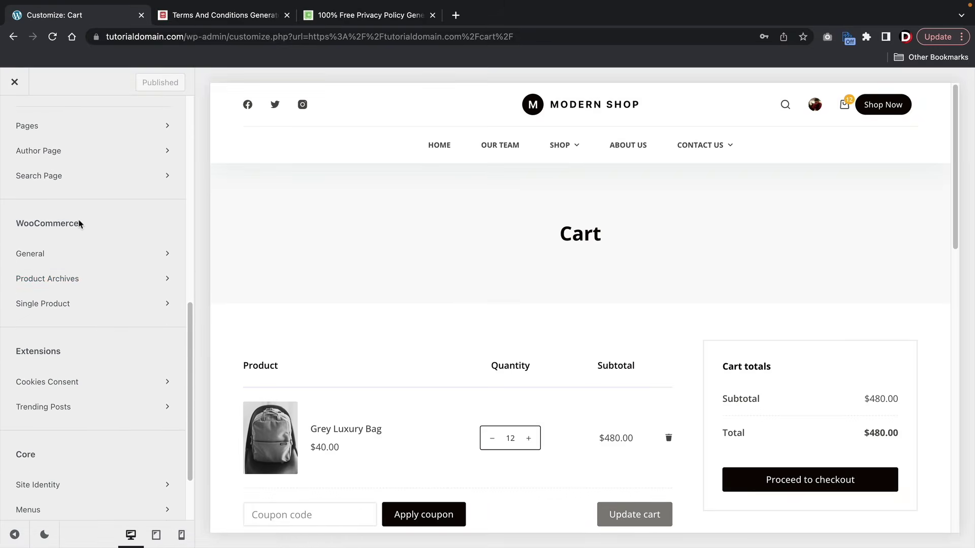
pyautogui.click(66, 261)
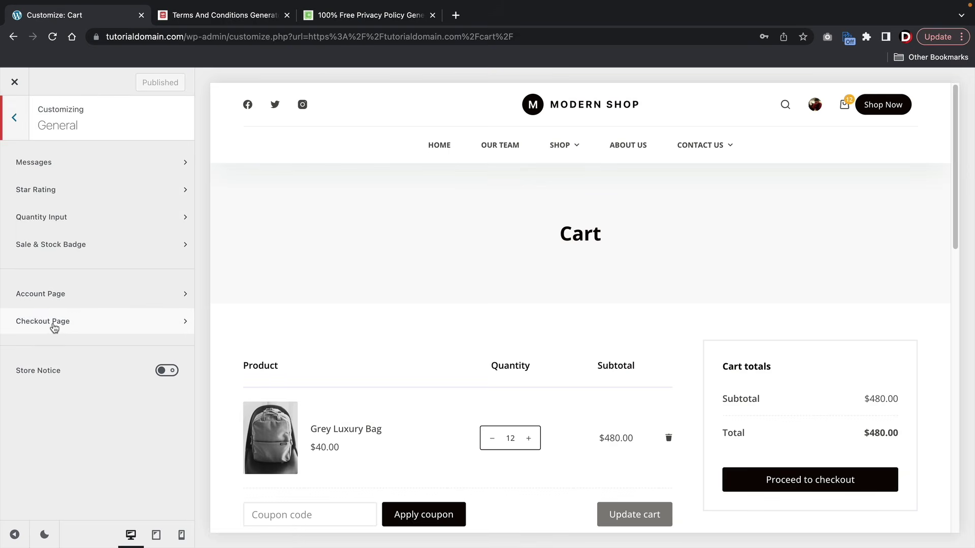
pyautogui.click(51, 296)
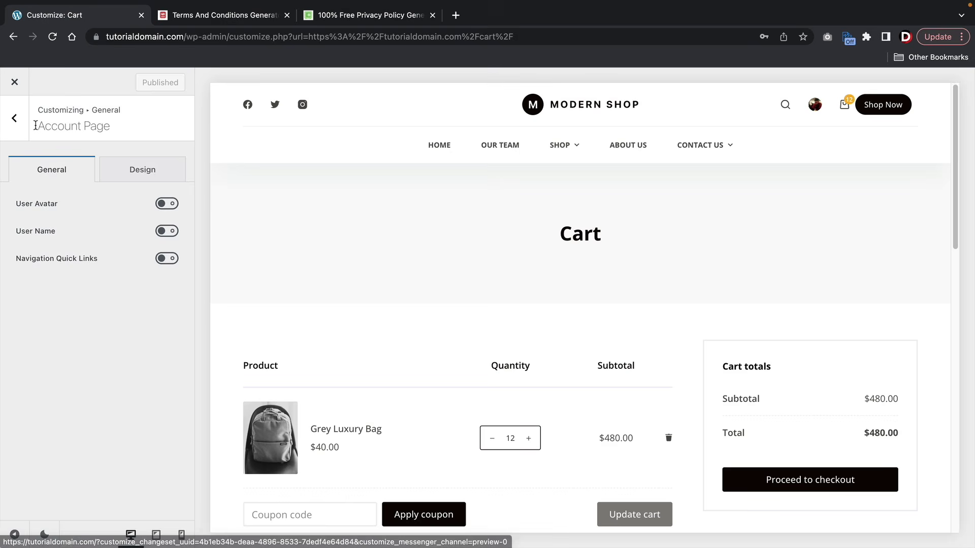
pyautogui.click(13, 120)
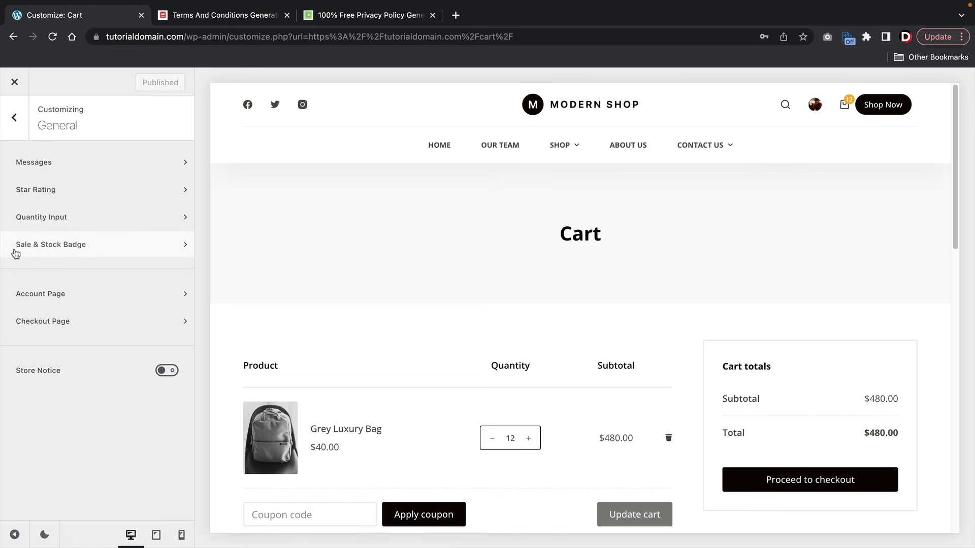
pyautogui.click(15, 122)
pyautogui.click(20, 84)
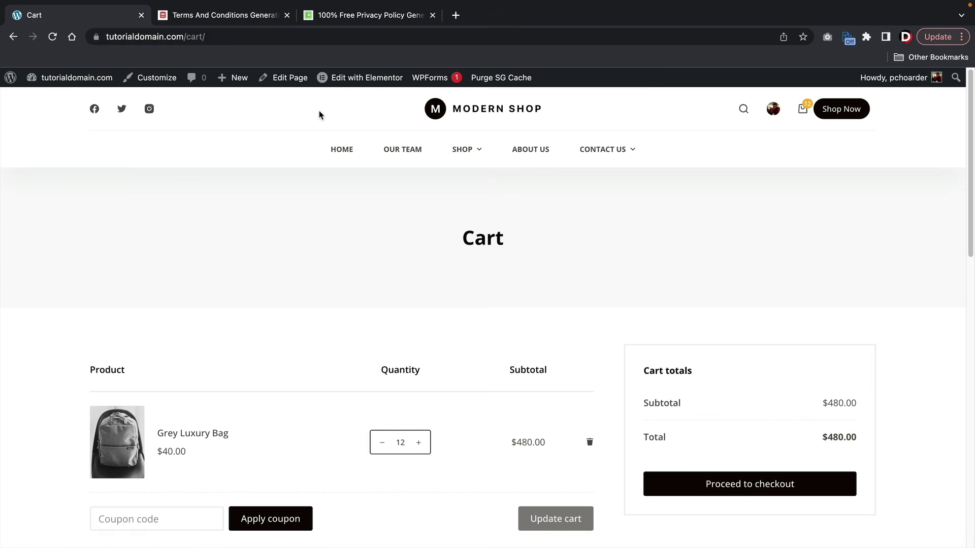
# - Edit the Cart page in Elementor, select the [woocommerce_cart] text and open its Style typography settings
pyautogui.click(300, 84)
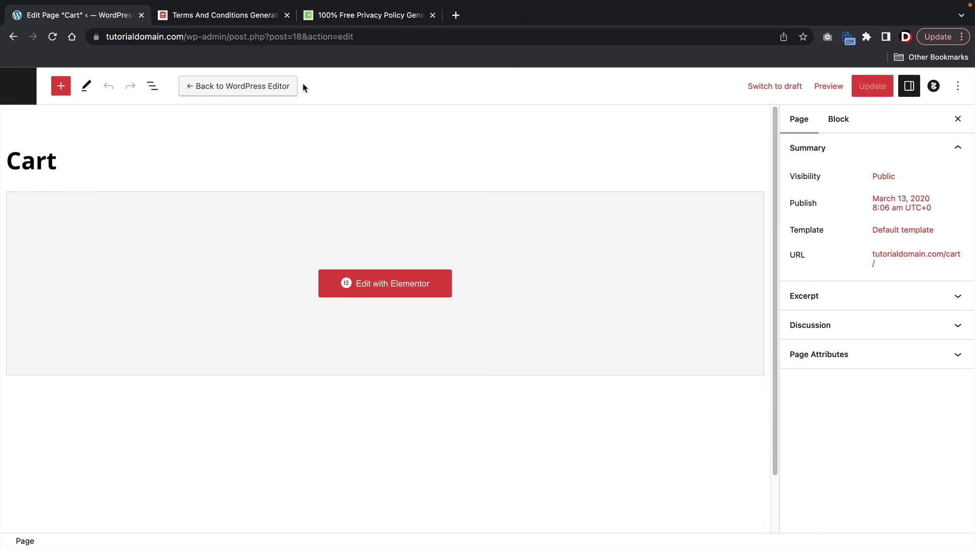
pyautogui.click(394, 296)
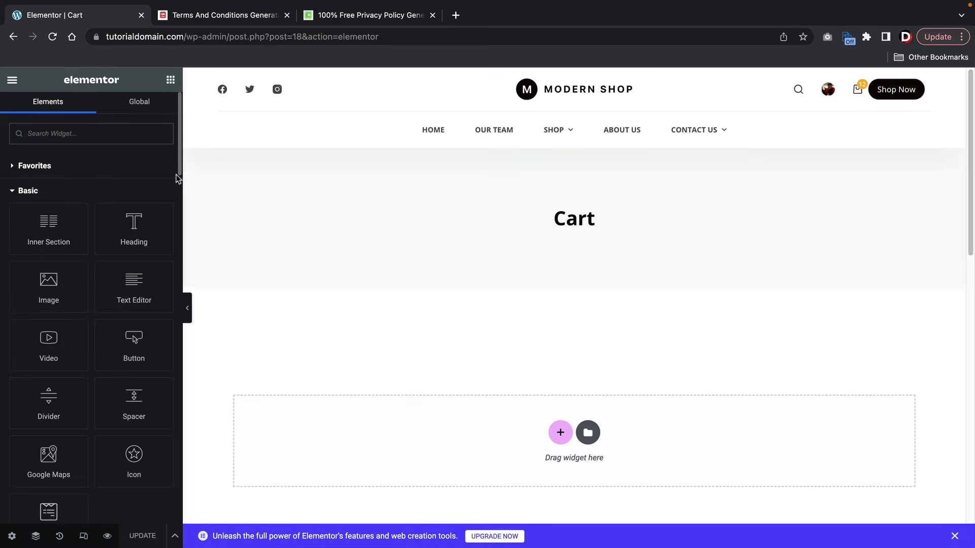
pyautogui.scroll(-2, 477, 265)
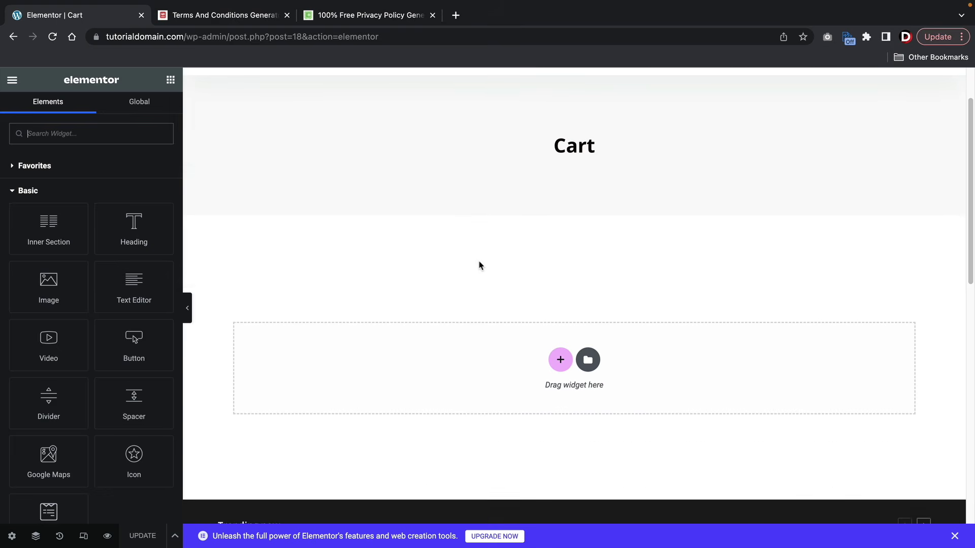
pyautogui.click(430, 259)
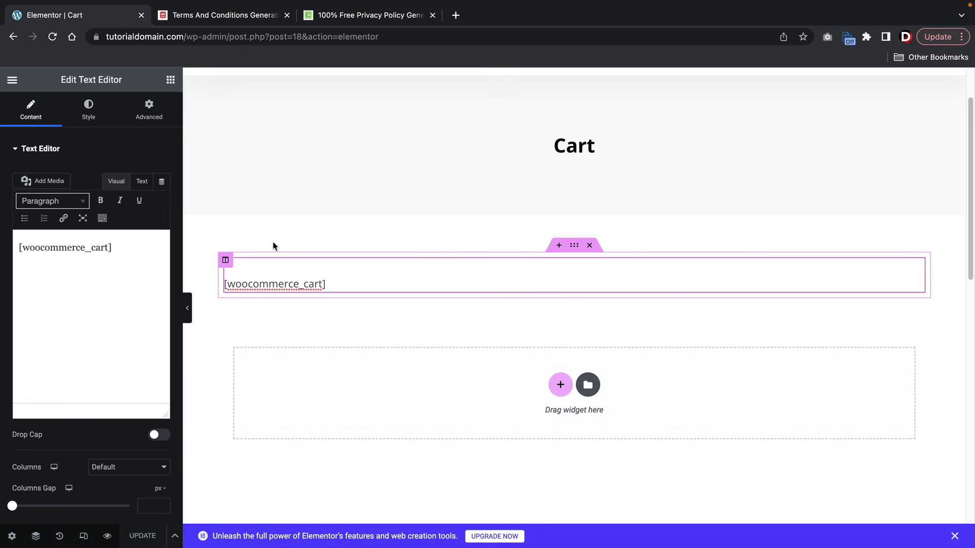
pyautogui.moveTo(113, 247); pyautogui.dragTo(18, 248)
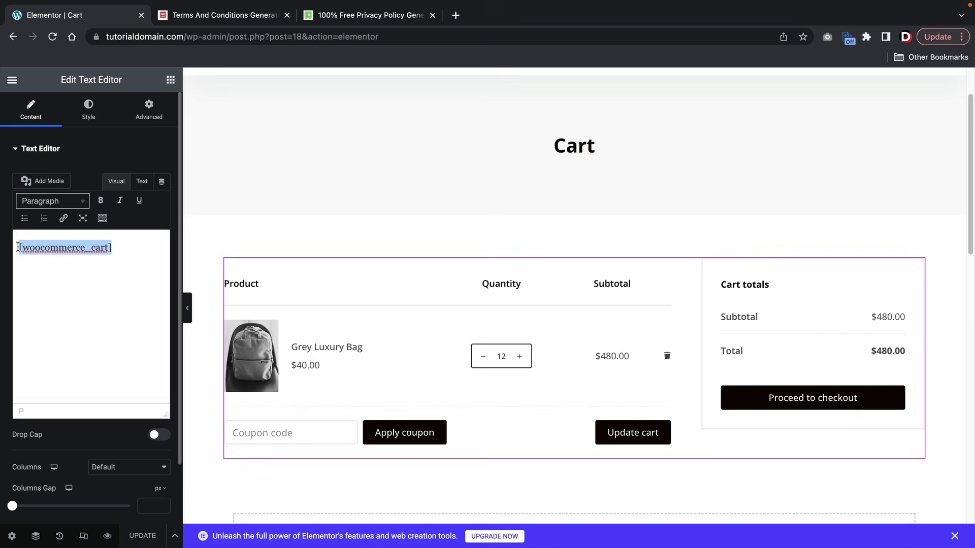
pyautogui.click(88, 115)
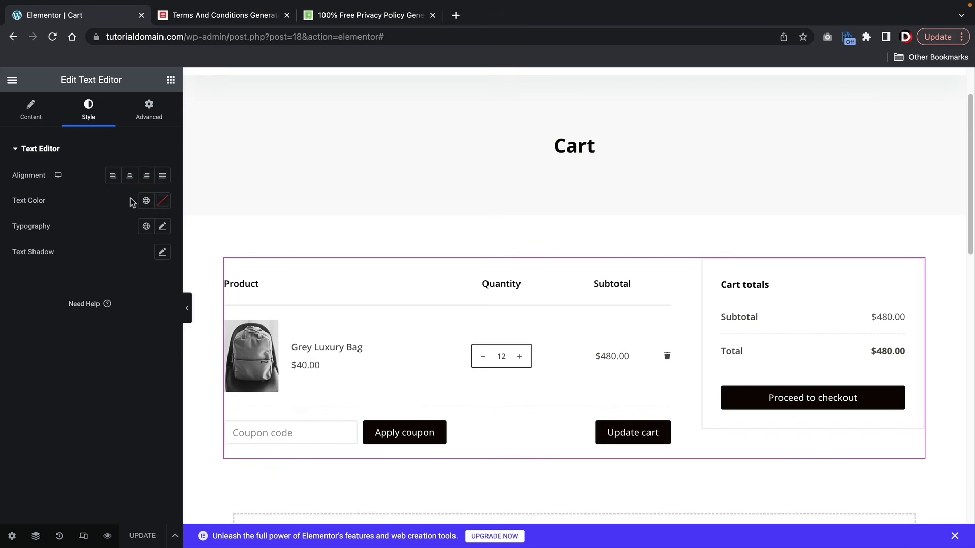
pyautogui.click(162, 226)
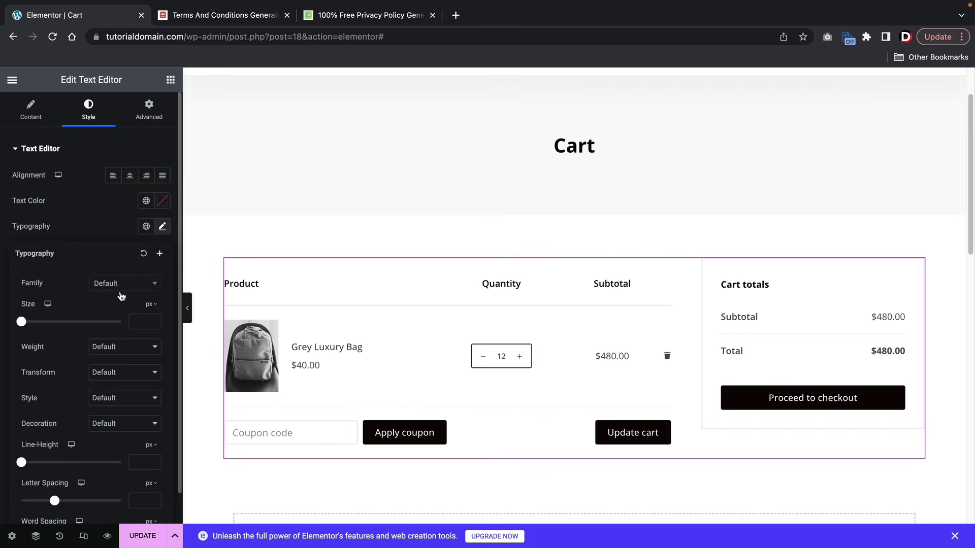
# - Set the cart text block's font family to Poppins
pyautogui.click(120, 292)
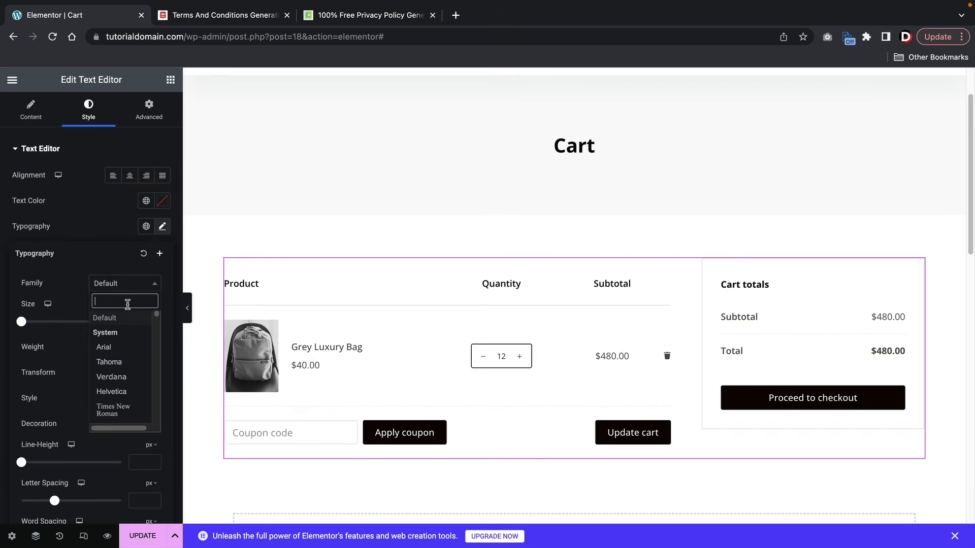
pyautogui.write('popp')
pyautogui.click(117, 333)
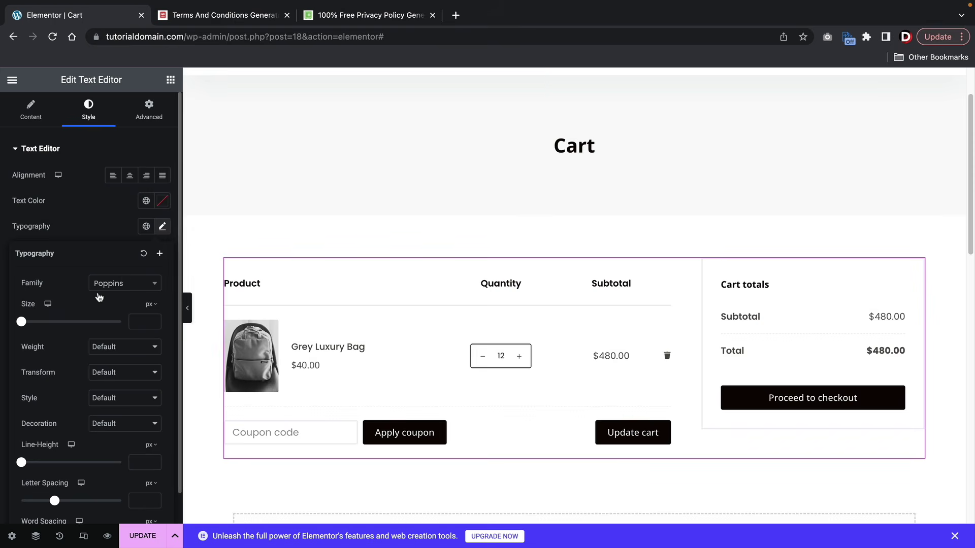
pyautogui.click(86, 225)
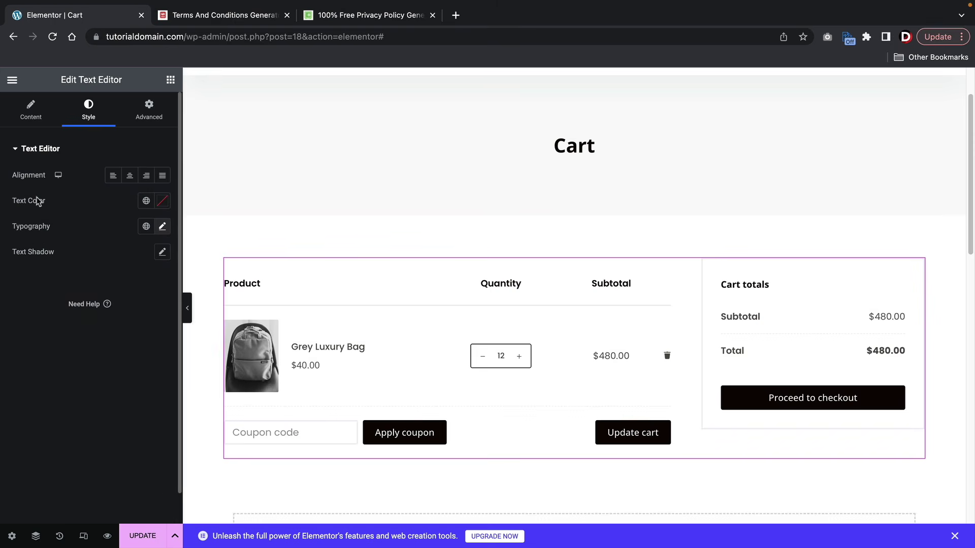
# - Save the Cart page with UPDATE in Elementor
pyautogui.scroll(-4, 384, 261)
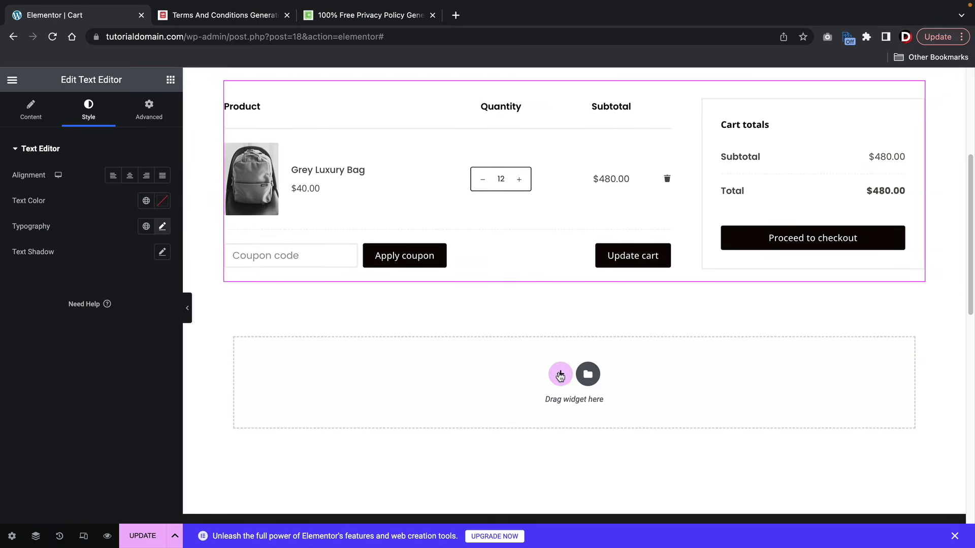
pyautogui.click(560, 375)
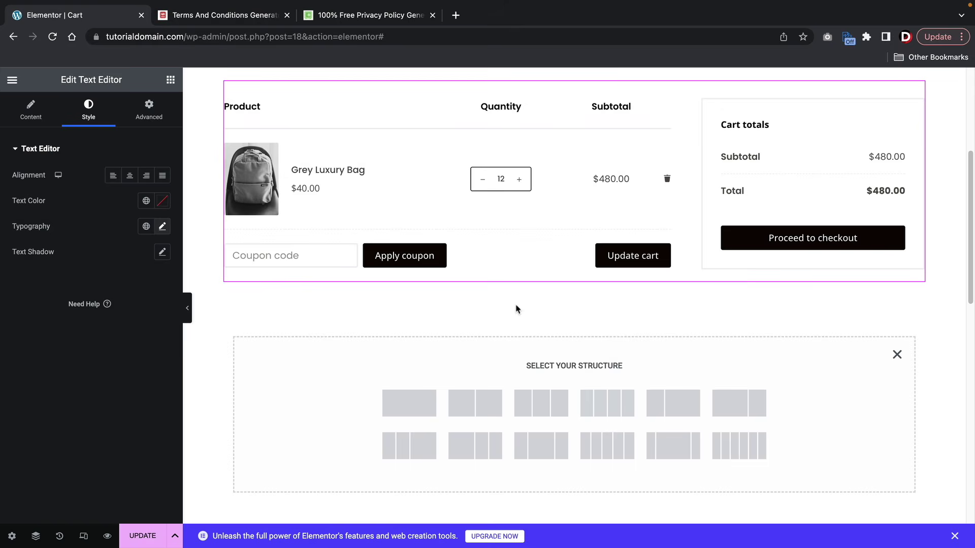
pyautogui.scroll(5, 516, 308)
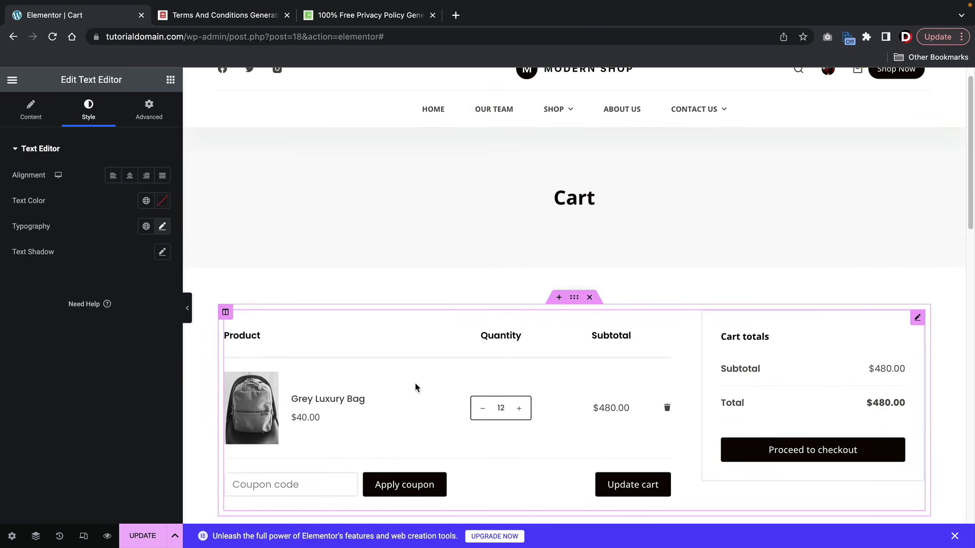
pyautogui.click(143, 537)
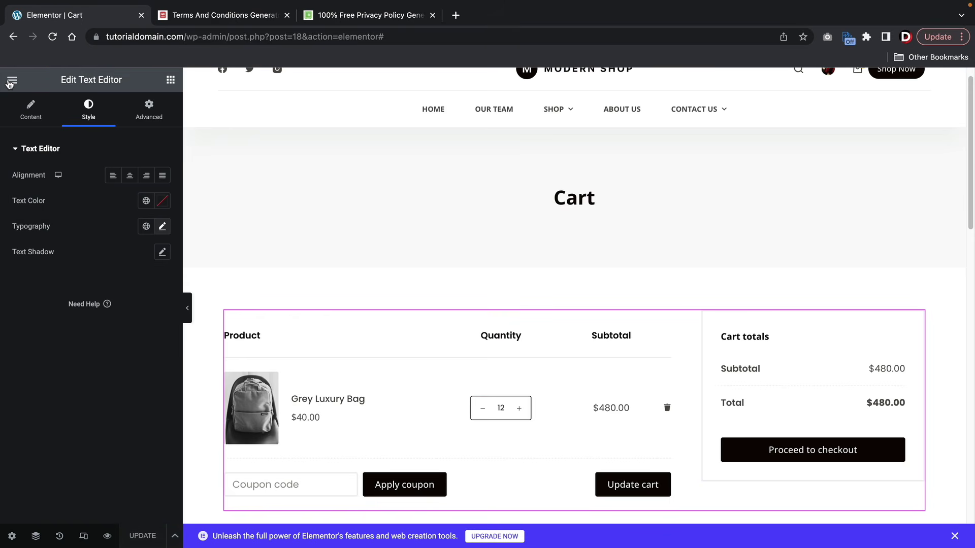
pyautogui.click(10, 80)
# - View the live Cart page, proceed to Checkout and open the Customizer there
pyautogui.click(59, 290)
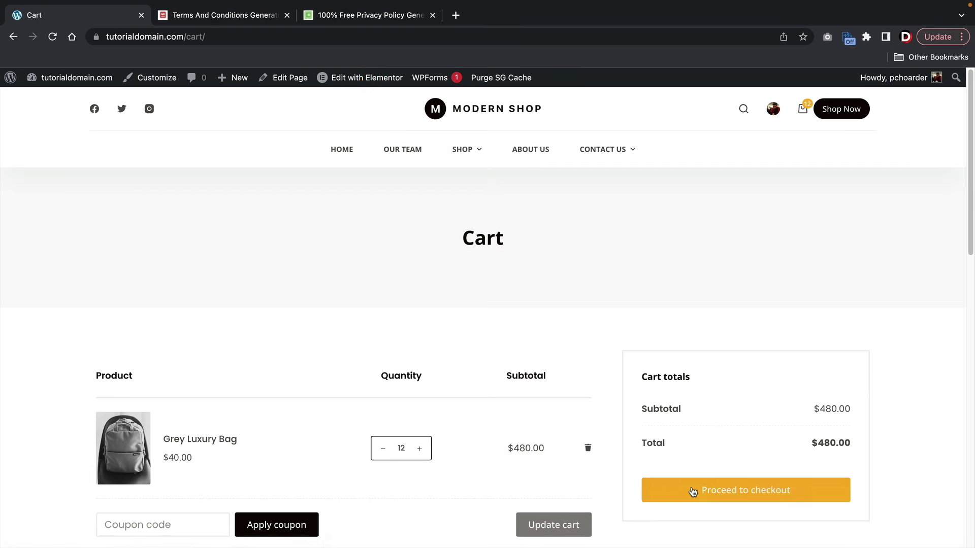
pyautogui.click(692, 490)
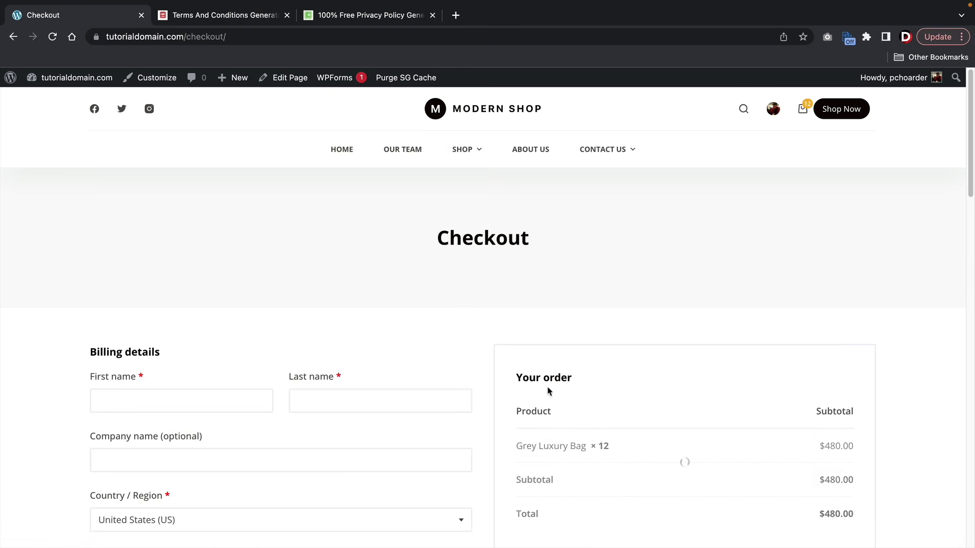
pyautogui.click(158, 78)
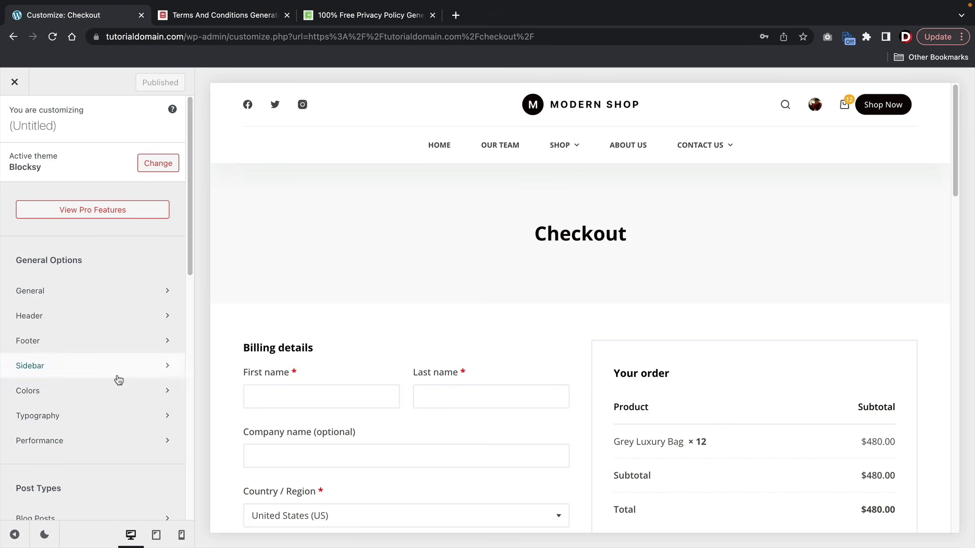
# - Under WooCommerce > General > Checkout Page, switch on the Coupon Form
pyautogui.scroll(-2, 401, 338)
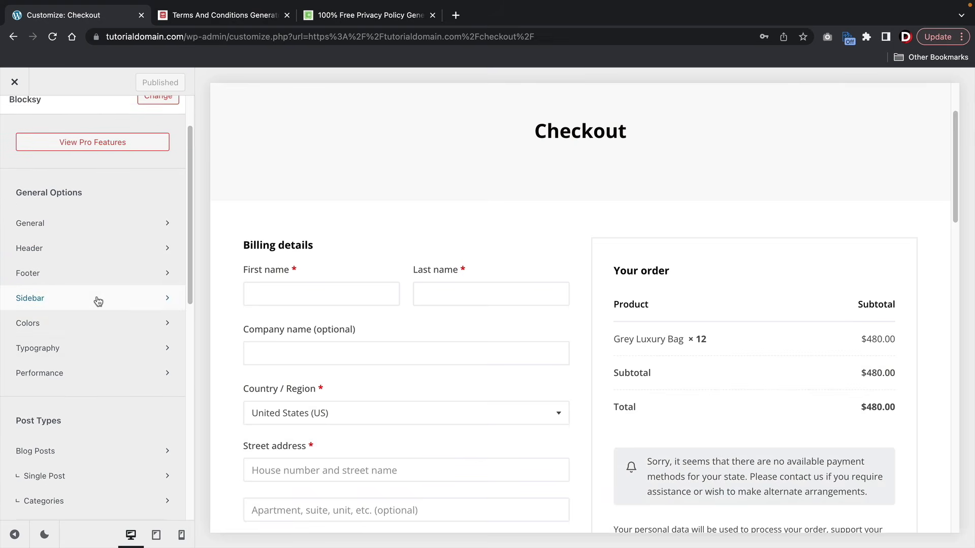
pyautogui.scroll(-3, 98, 299)
pyautogui.scroll(-2, 97, 298)
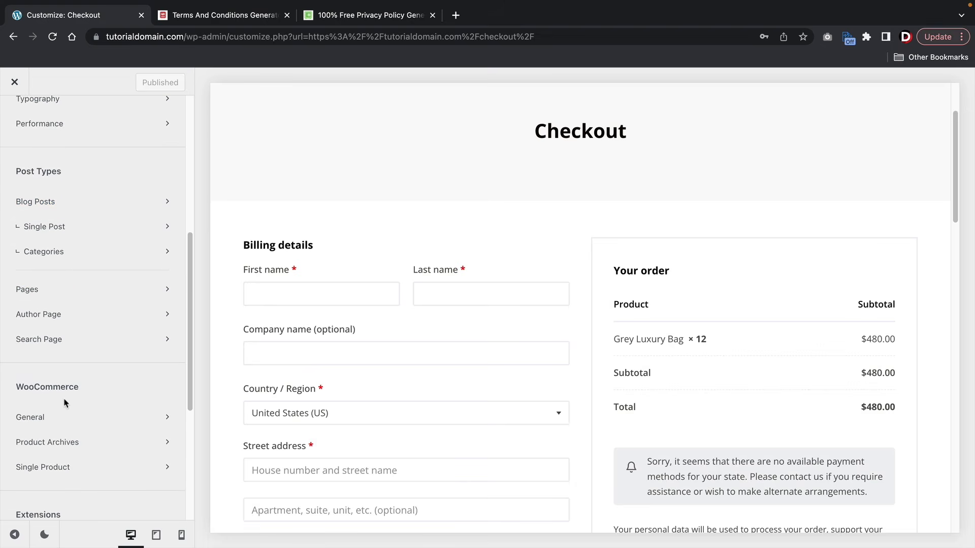
pyautogui.click(54, 417)
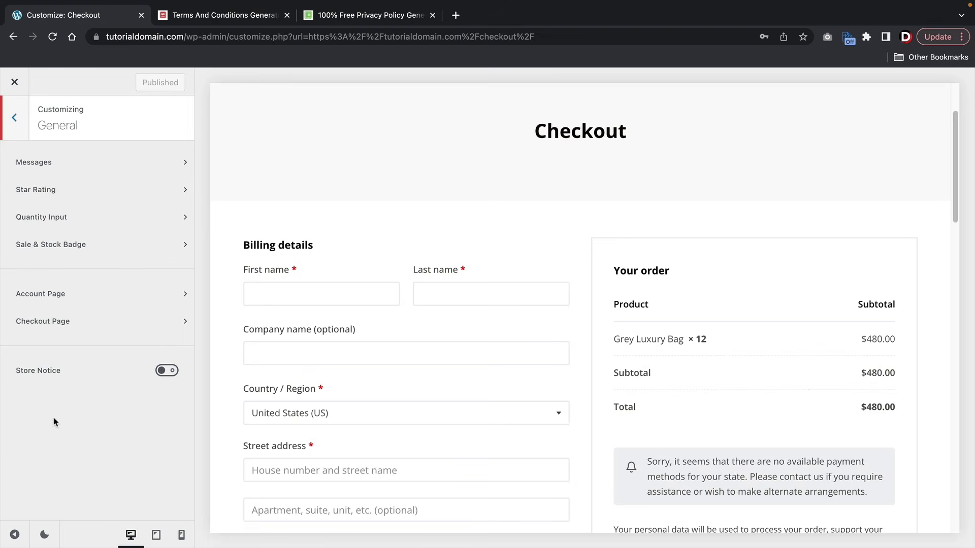
pyautogui.click(68, 319)
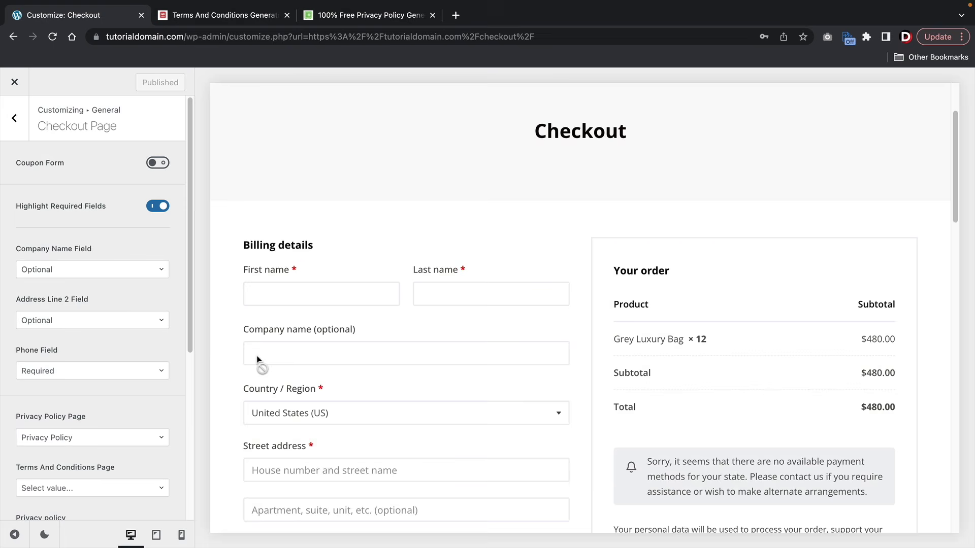
pyautogui.scroll(-2, 257, 355)
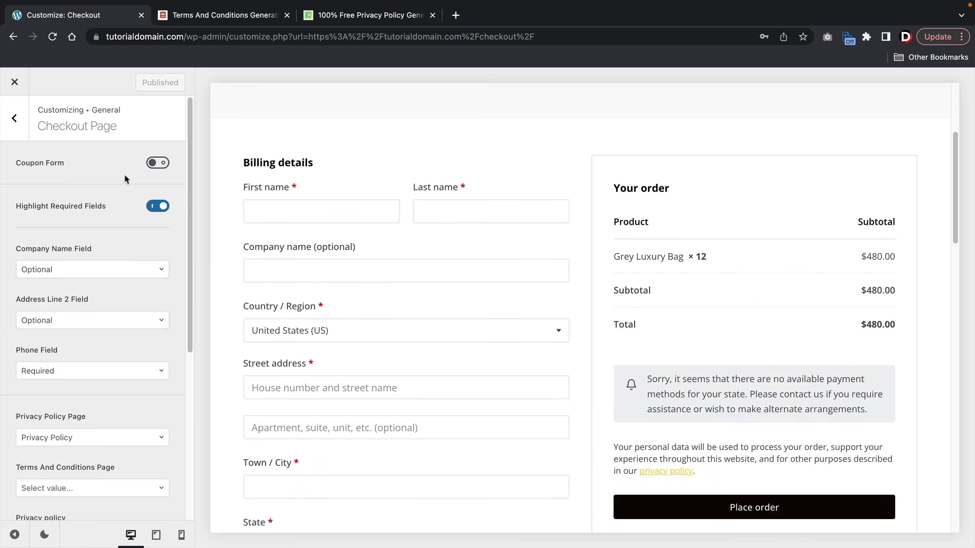
pyautogui.click(160, 163)
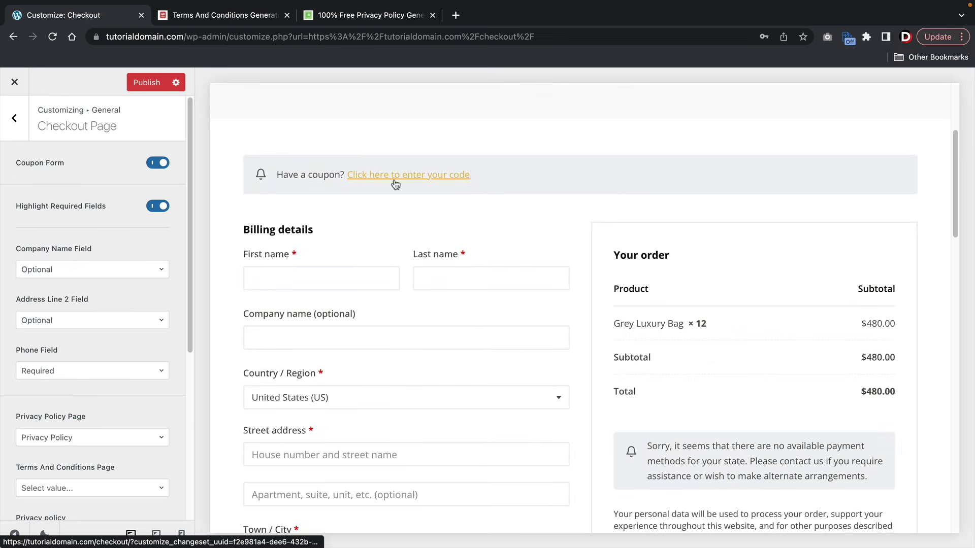
# - Toggle required-field highlighting, keep Company Name optional, and open the Address Line 2 options
pyautogui.click(167, 205)
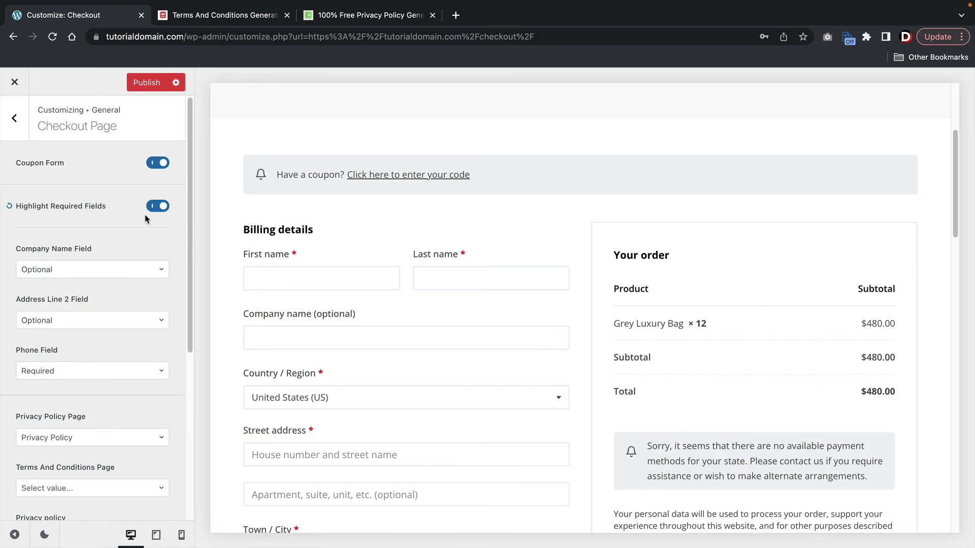
pyautogui.click(98, 271)
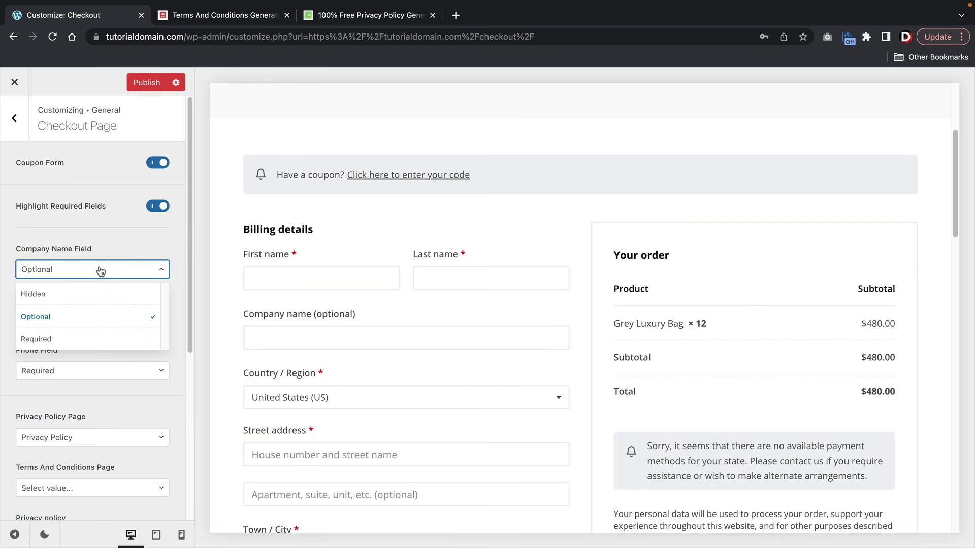
pyautogui.click(47, 319)
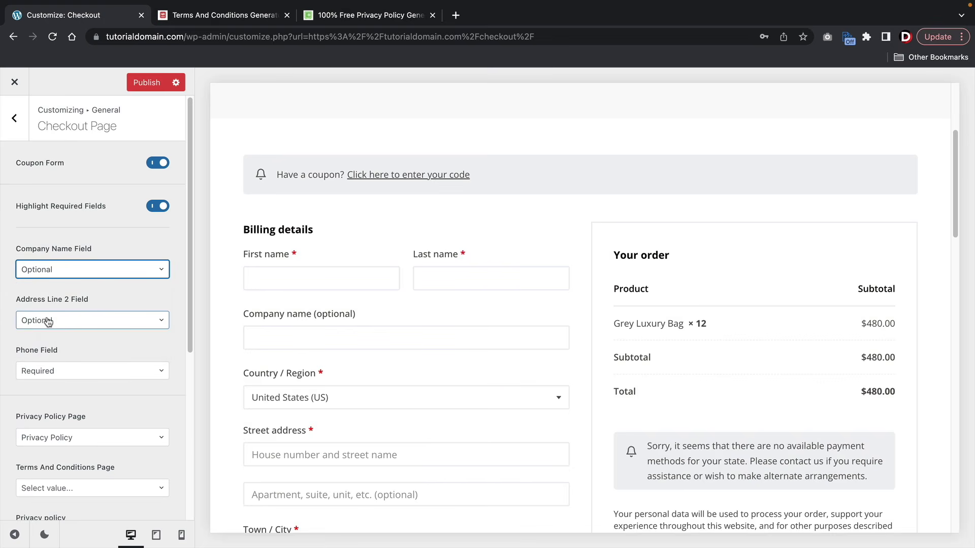
pyautogui.click(60, 321)
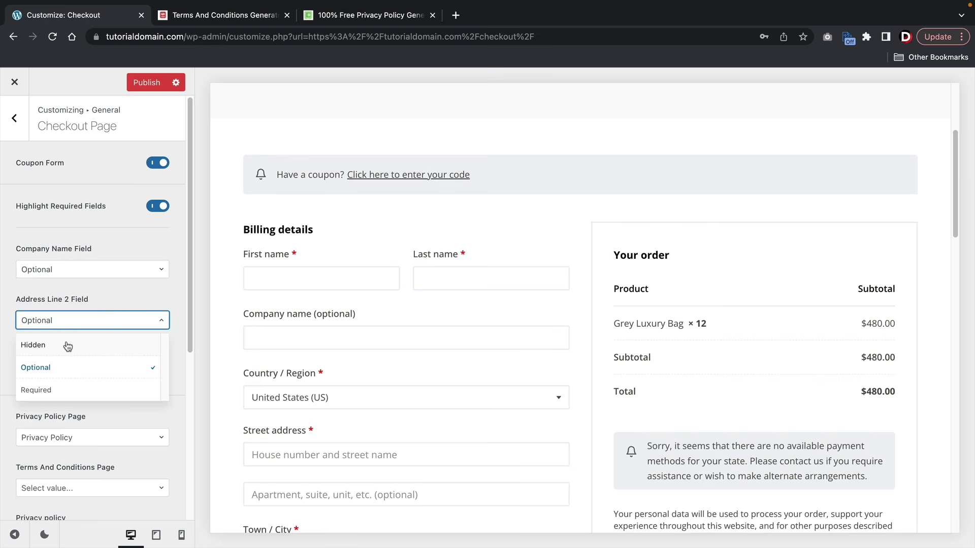
# - Set the Address Line 2 and Phone checkout fields to Hidden, publish, and exit the Customizer
pyautogui.click(67, 346)
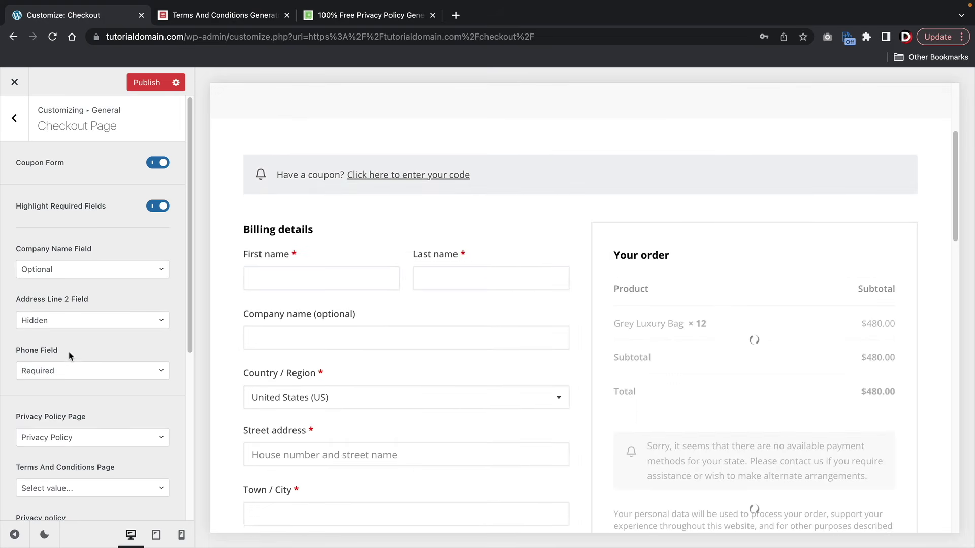
pyautogui.click(49, 373)
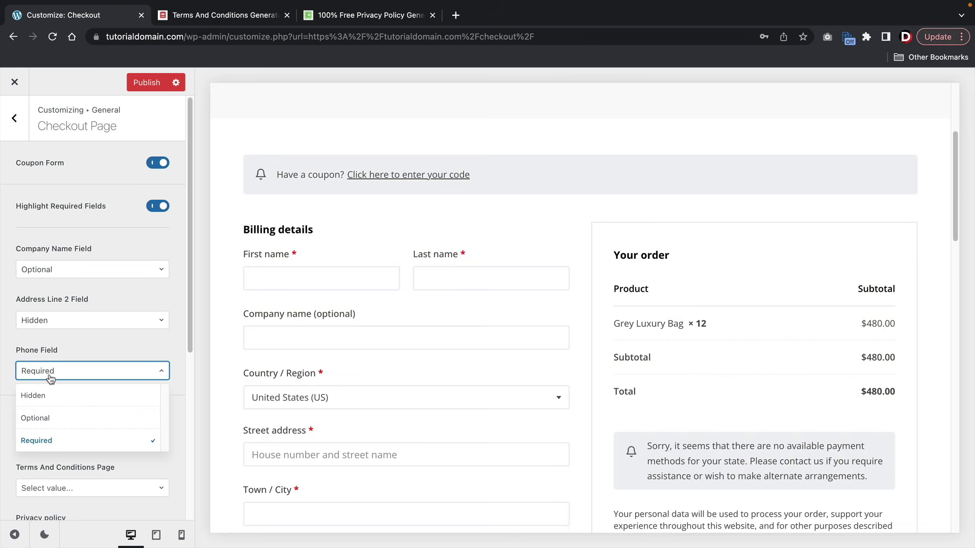
pyautogui.click(47, 401)
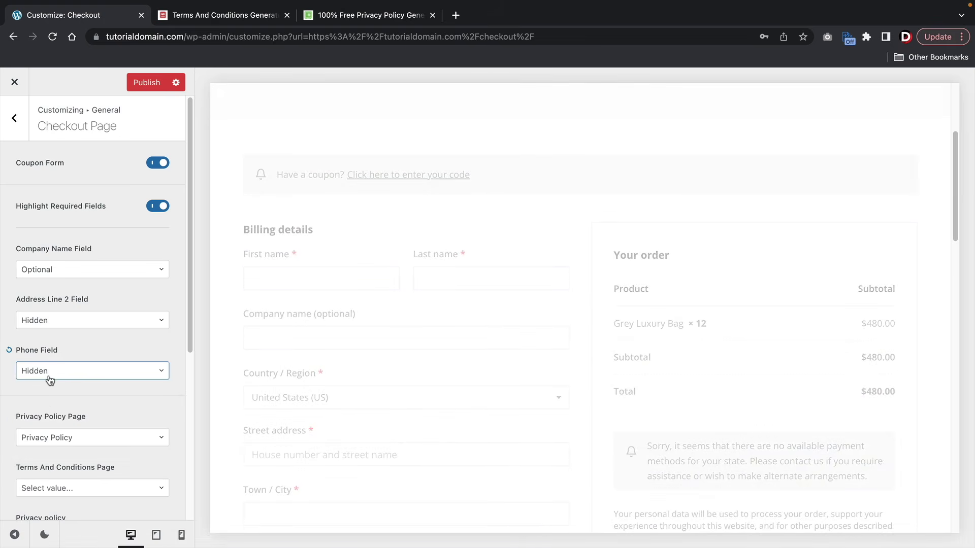
pyautogui.scroll(-5, 50, 378)
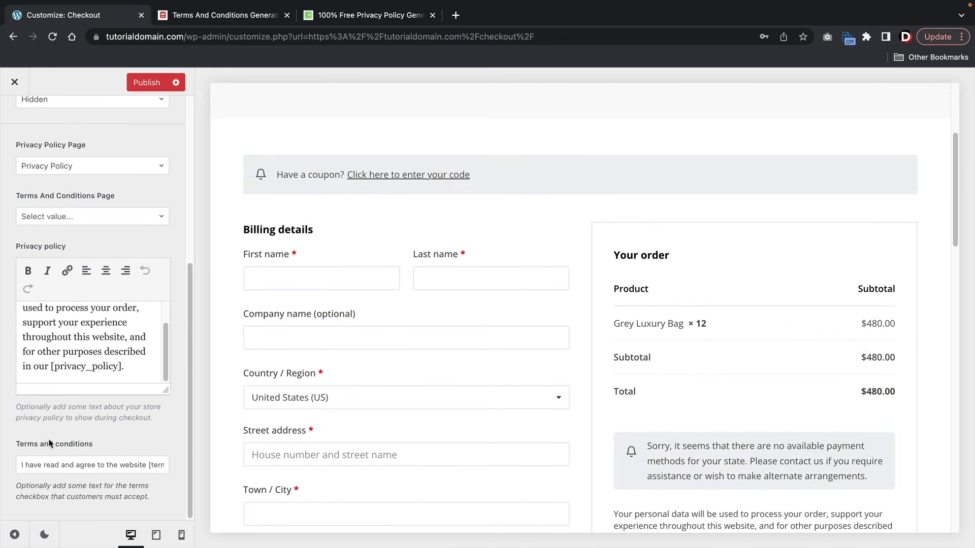
pyautogui.scroll(5, 23, 342)
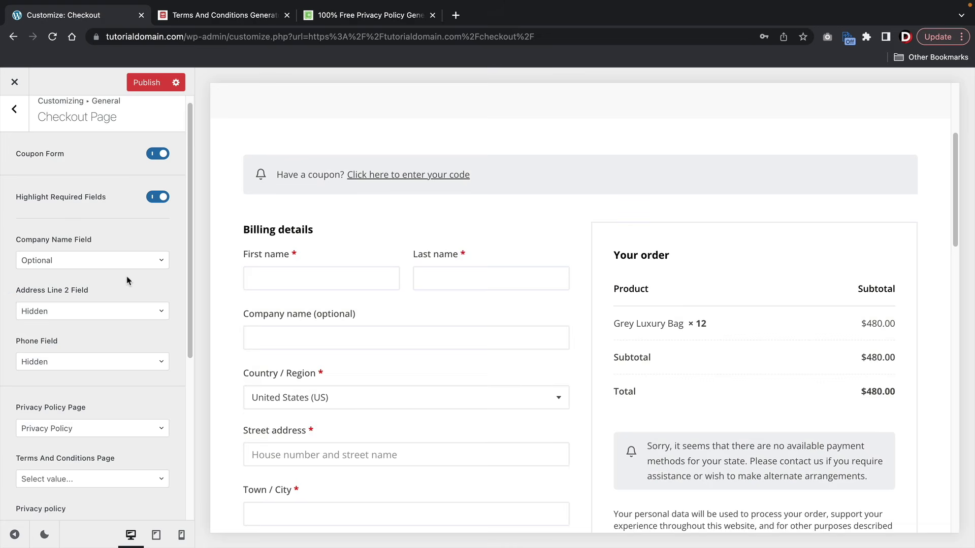
pyautogui.scroll(-1, 127, 274)
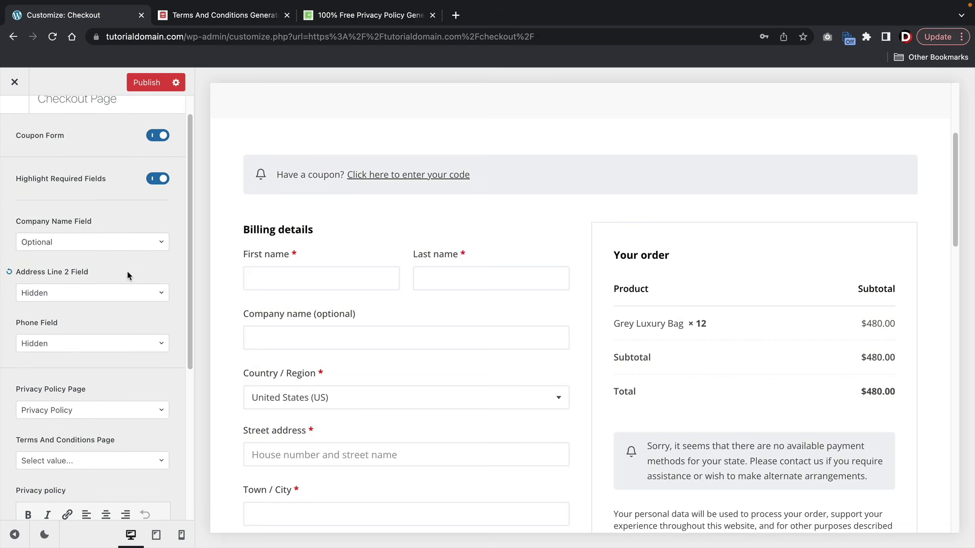
pyautogui.scroll(-3, 128, 274)
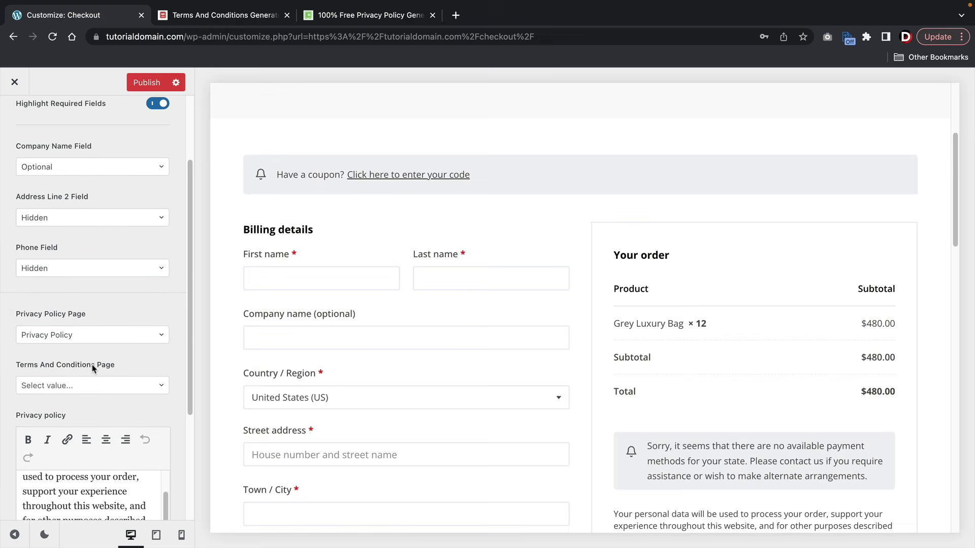
pyautogui.scroll(4, 113, 241)
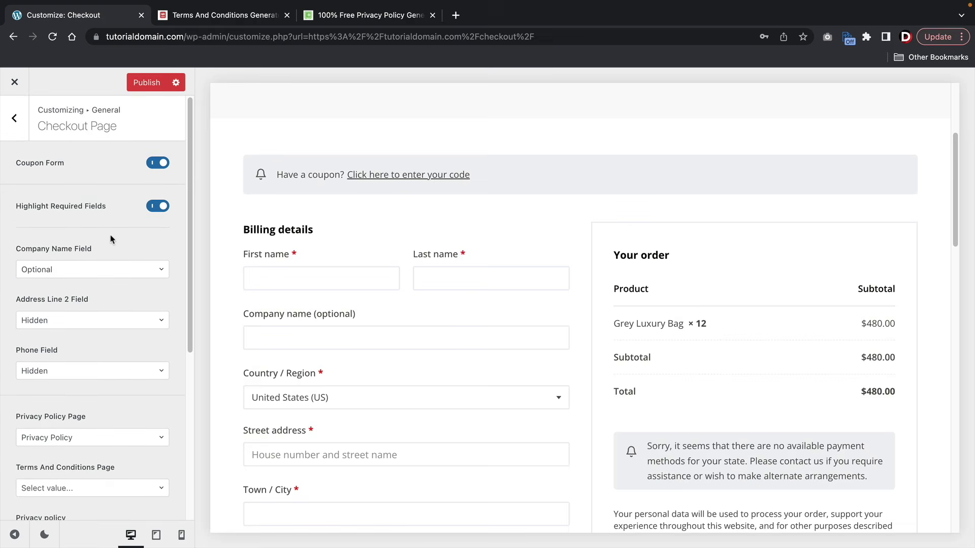
pyautogui.click(143, 83)
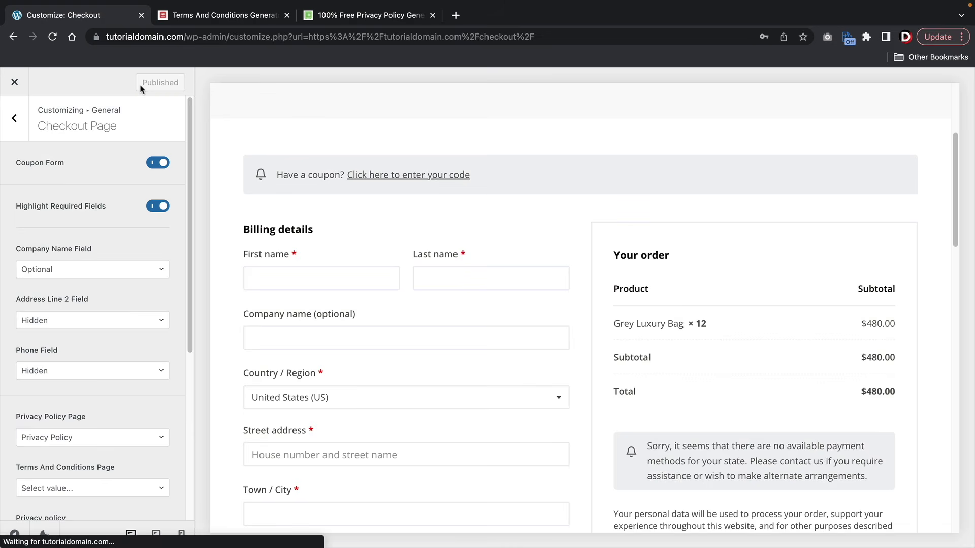
pyautogui.click(16, 83)
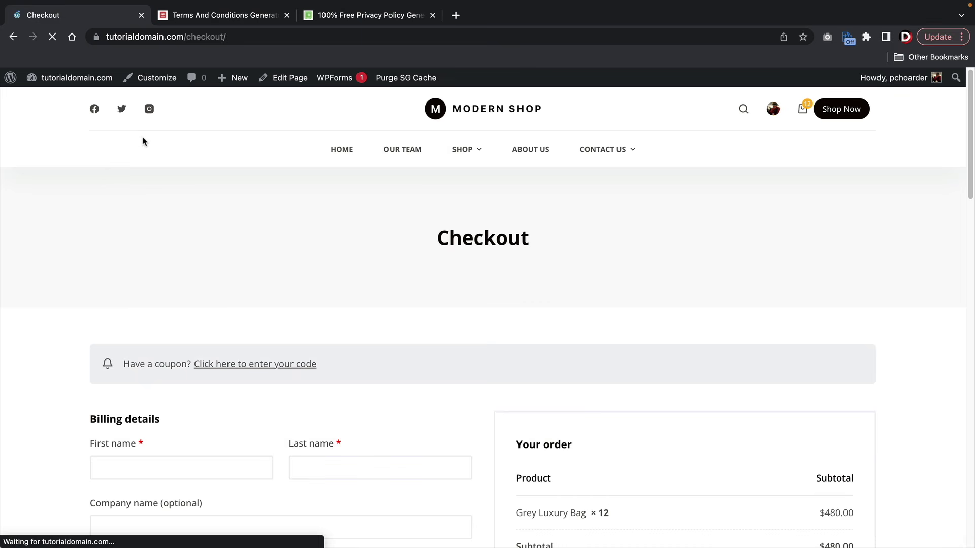
# - Create a new page titled 'Terms And Conditions' and switch to the Terms and Conditions Generator site
pyautogui.moveTo(230, 82)
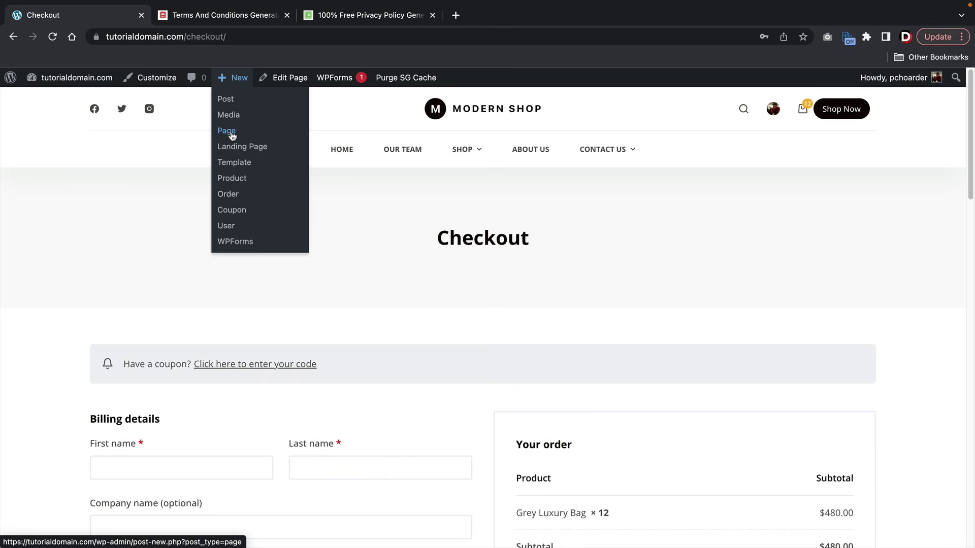
pyautogui.click(227, 131)
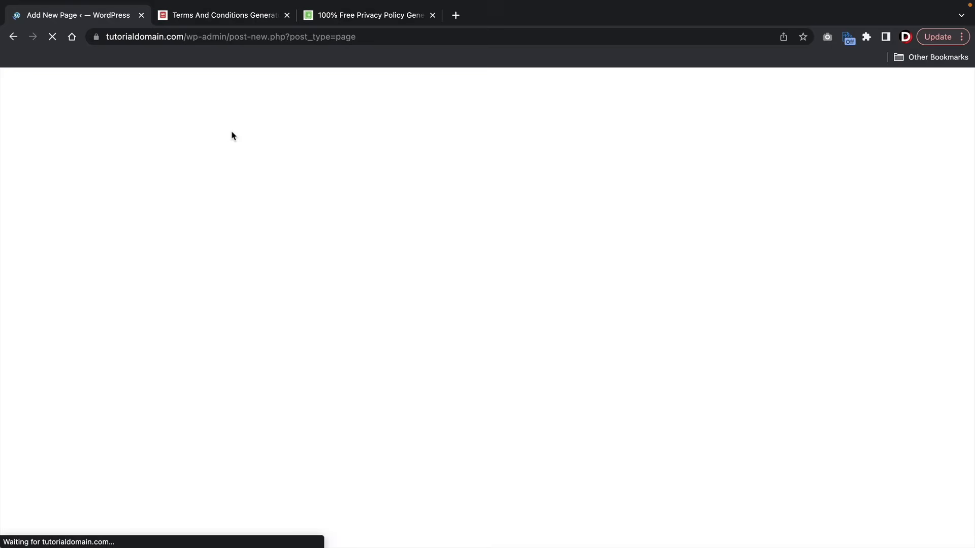
pyautogui.click(197, 158)
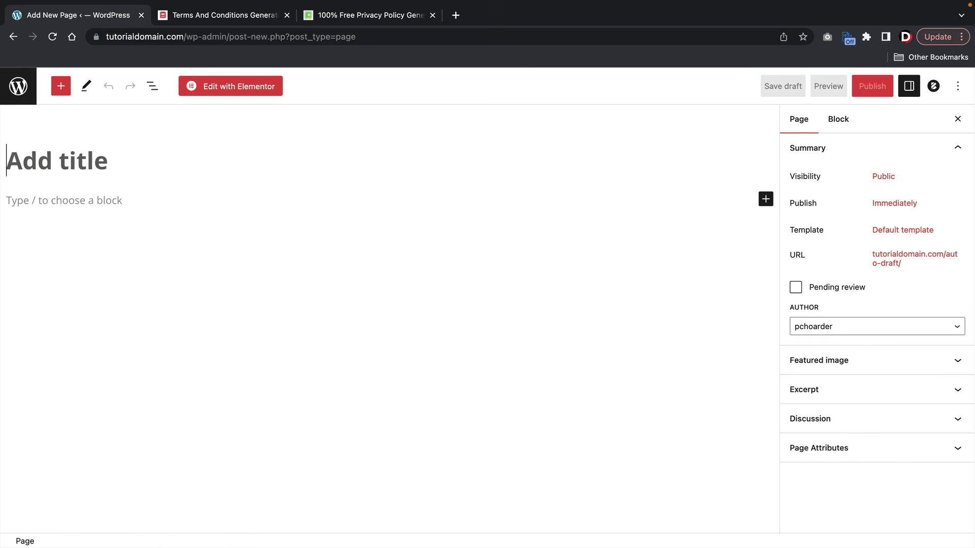
pyautogui.write('Terms And Conditions')
pyautogui.press('Return')
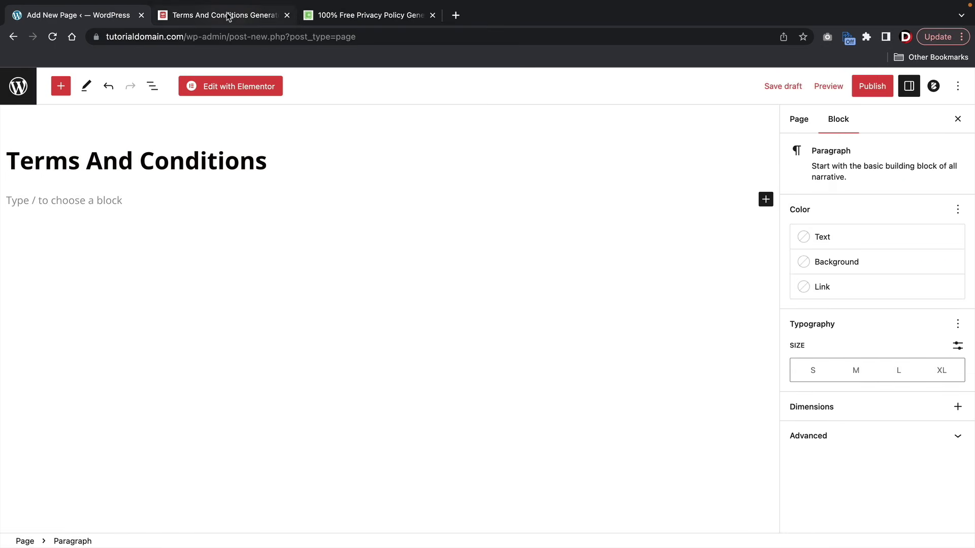
pyautogui.click(229, 17)
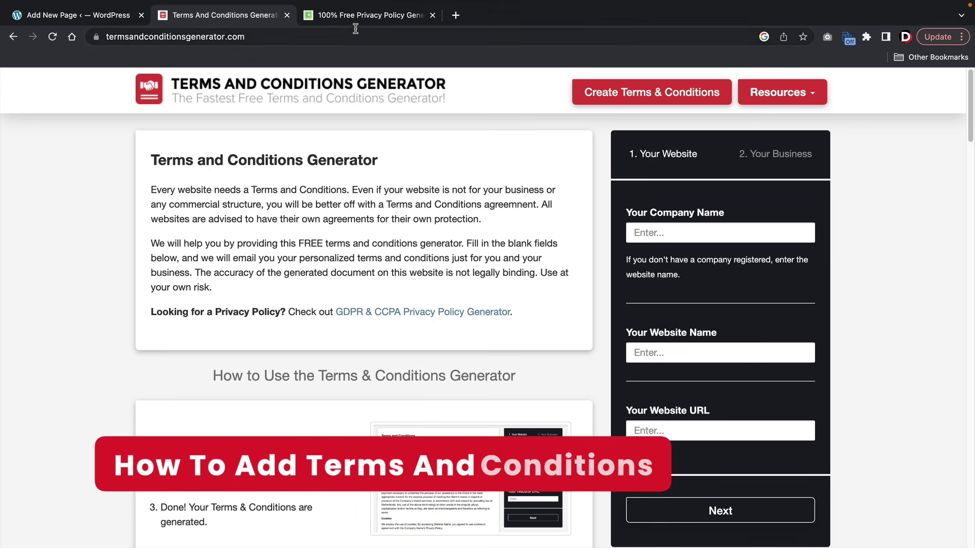
# - Enter 'tutorialdomain' as company and website name, begin the website URL, and continue
pyautogui.click(371, 15)
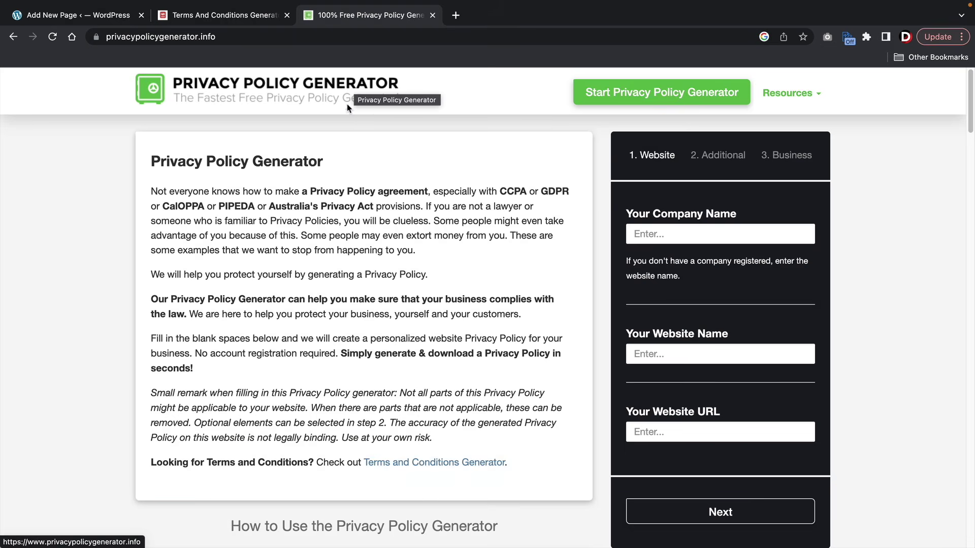
pyautogui.click(216, 22)
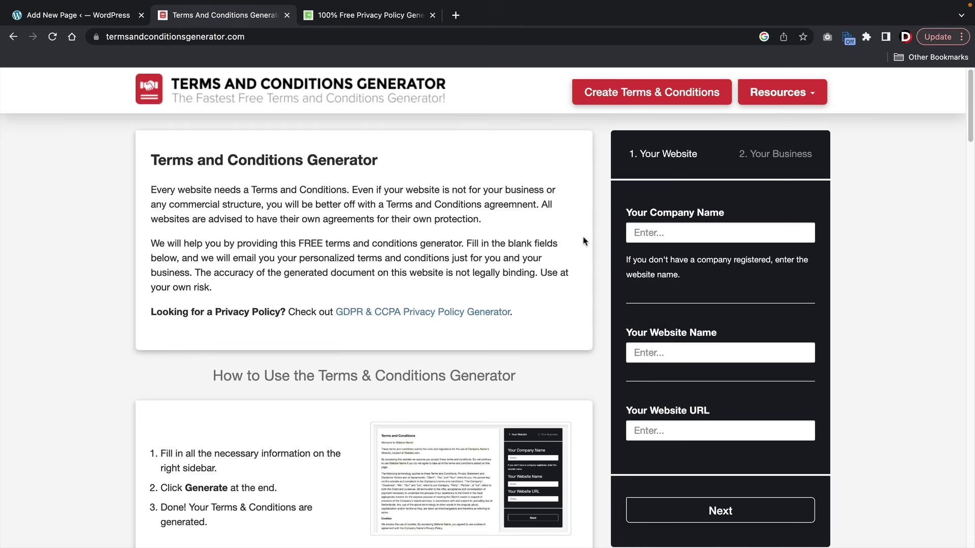
pyautogui.click(688, 232)
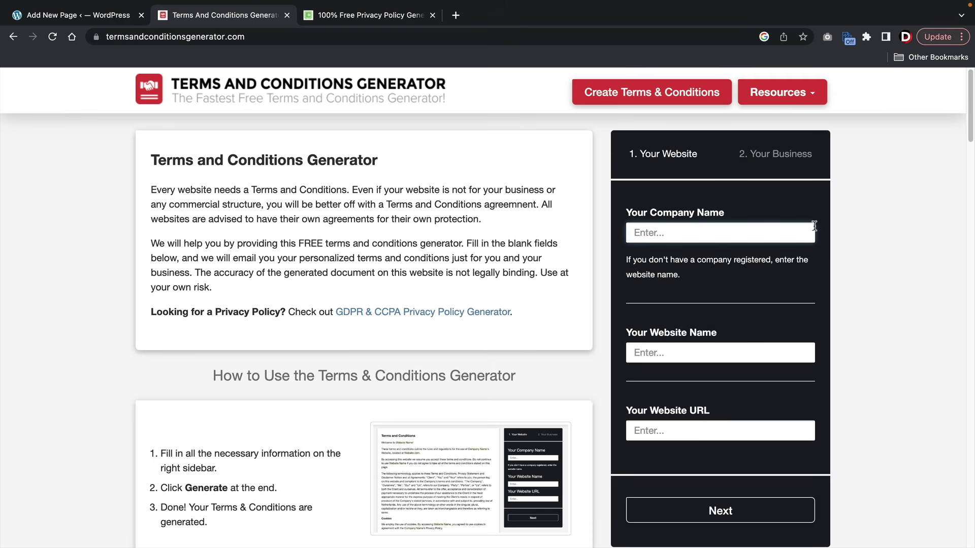
pyautogui.write('tutorialdomain')
pyautogui.press('Tab')
pyautogui.write('t')
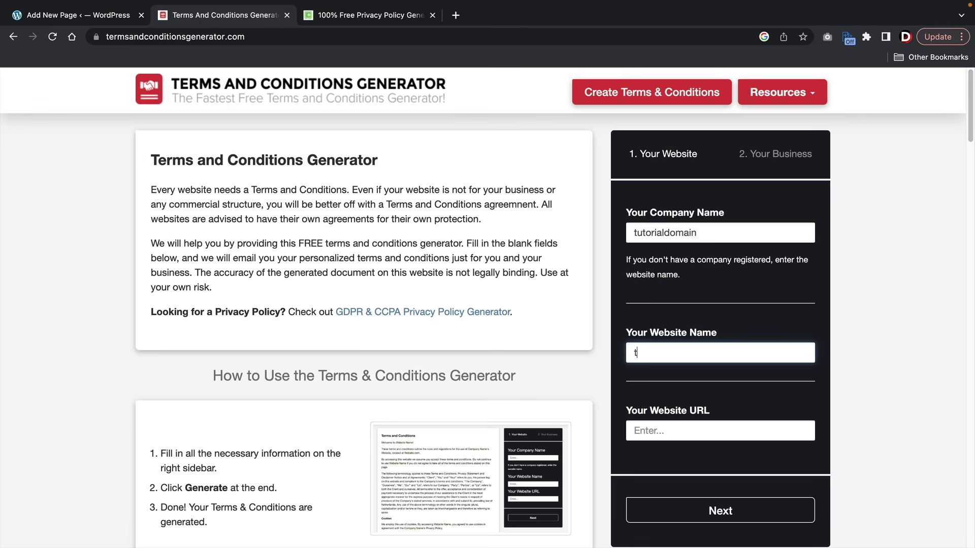
pyautogui.press('BackSpace')
pyautogui.write('tutorialdomain')
pyautogui.press('Tab')
pyautogui.write('ww')
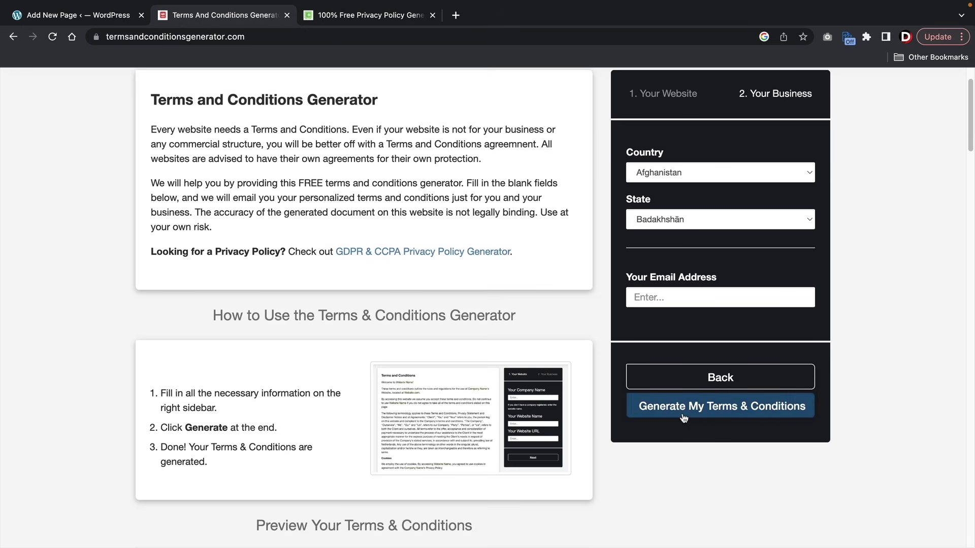
pyautogui.click(683, 417)
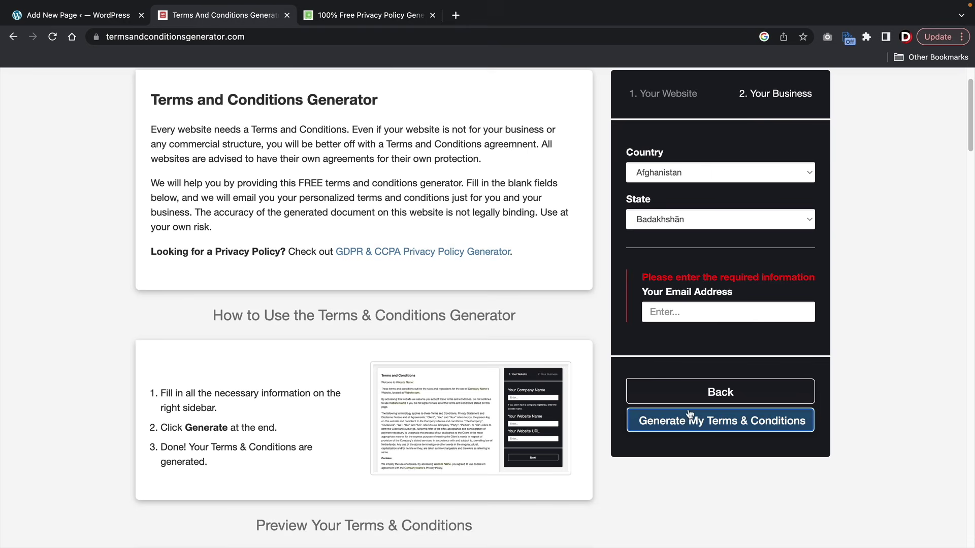
# - Add the contact e-mail, generate the terms, and copy the text to the clipboard
pyautogui.click(693, 313)
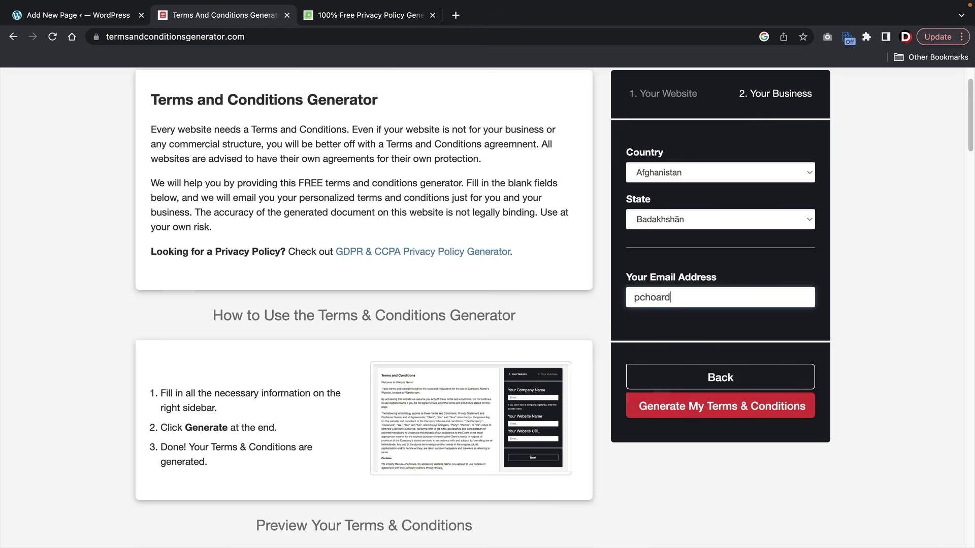
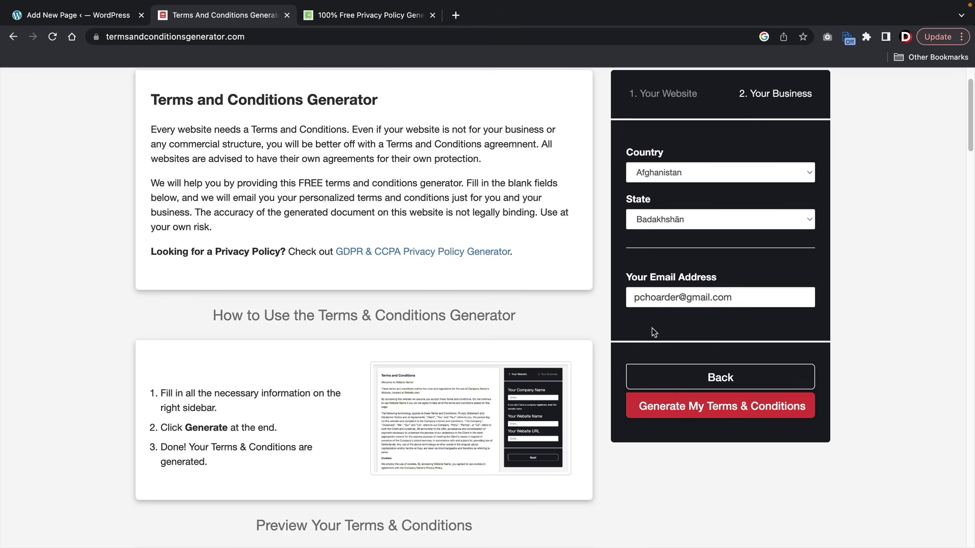
pyautogui.click(658, 409)
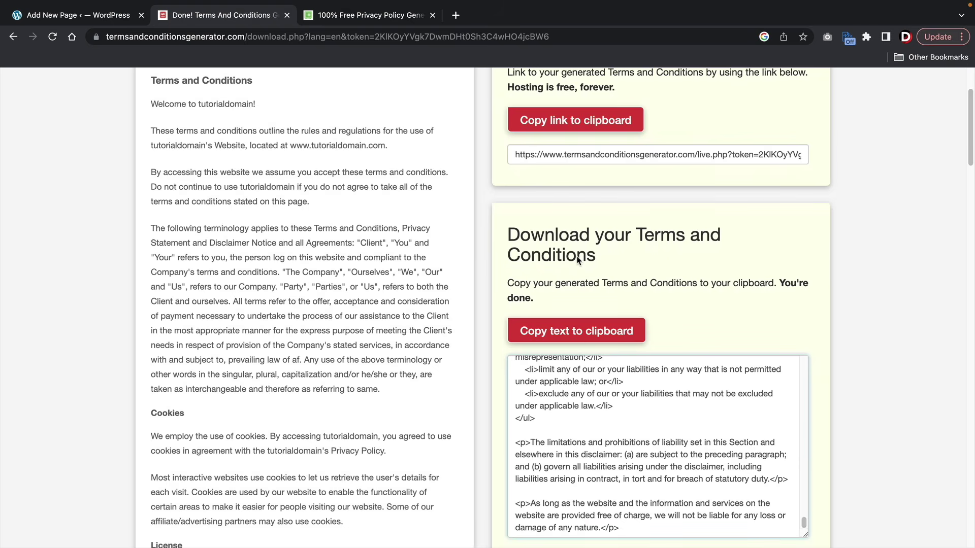
pyautogui.moveTo(505, 236); pyautogui.dragTo(597, 258)
pyautogui.scroll(3, 584, 248)
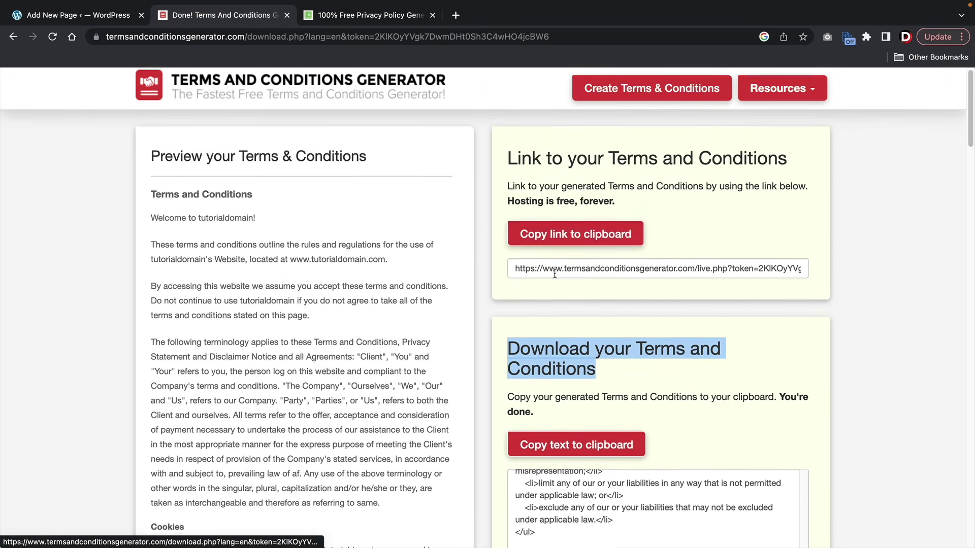
pyautogui.scroll(-2, 556, 274)
pyautogui.click(546, 363)
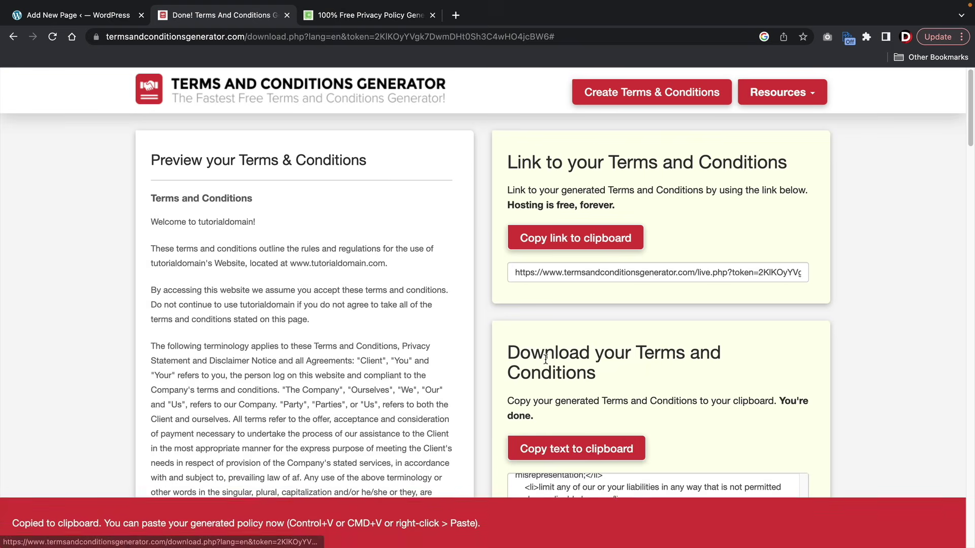
# - Paste the generated terms into the page body and scroll through them
pyautogui.click(95, 15)
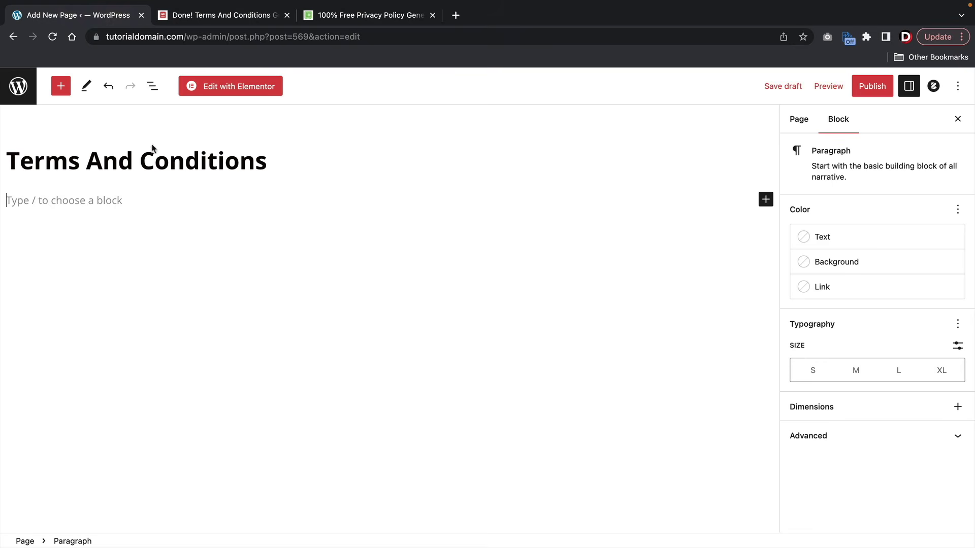
pyautogui.rightClick(109, 196)
pyautogui.click(131, 285)
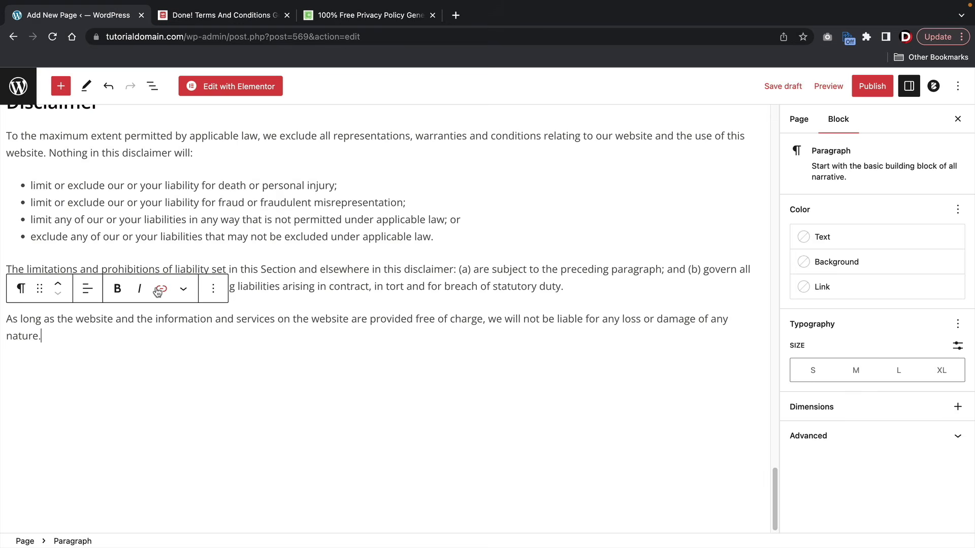
pyautogui.scroll(15, 202, 287)
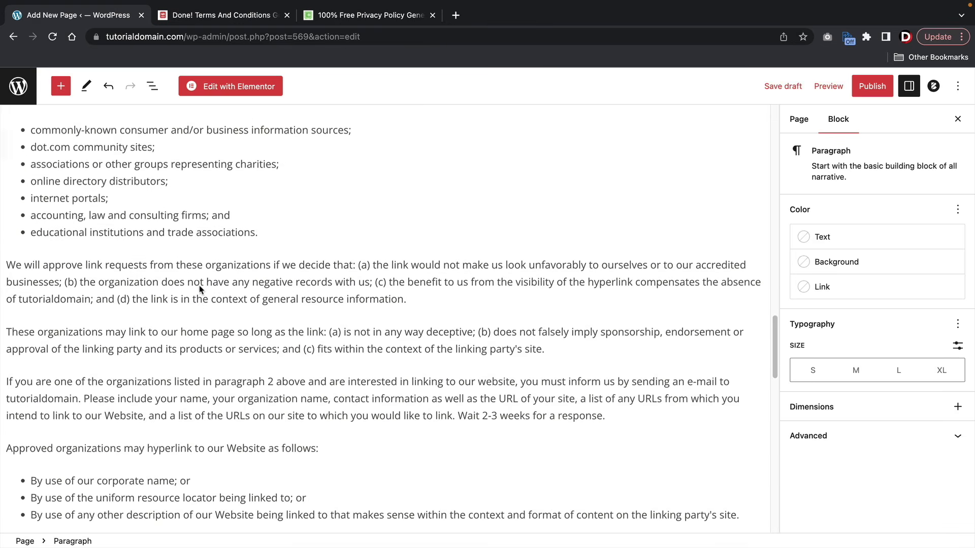
pyautogui.scroll(15, 199, 289)
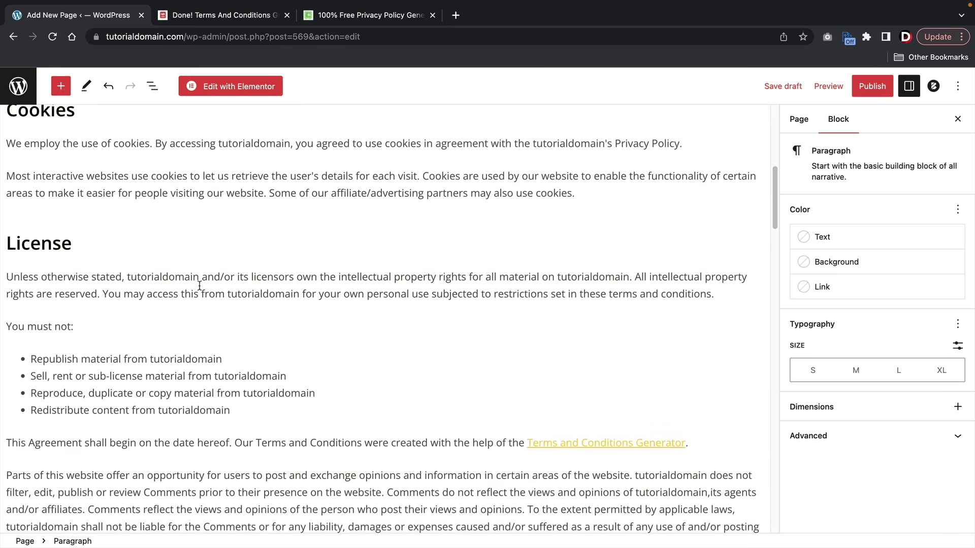
pyautogui.scroll(10, 200, 286)
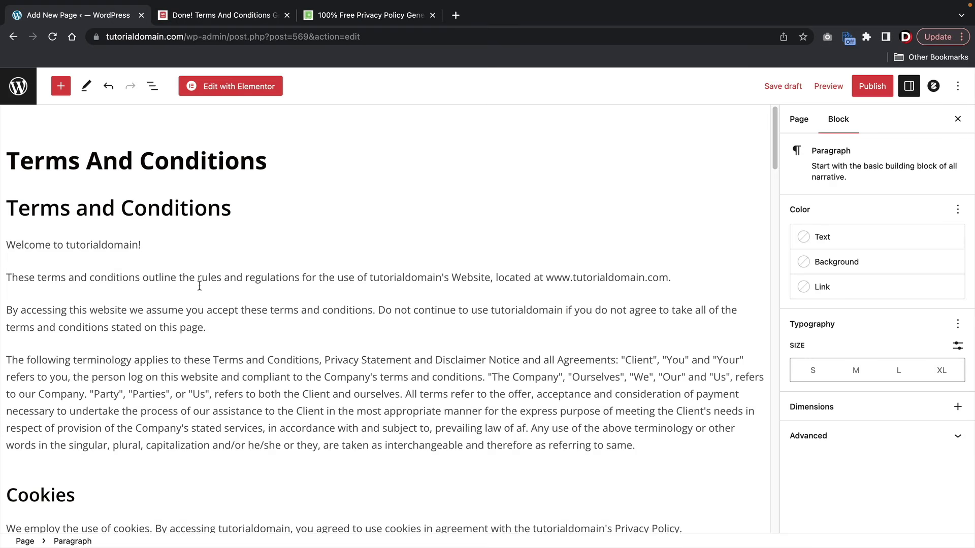
pyautogui.scroll(-2, 199, 286)
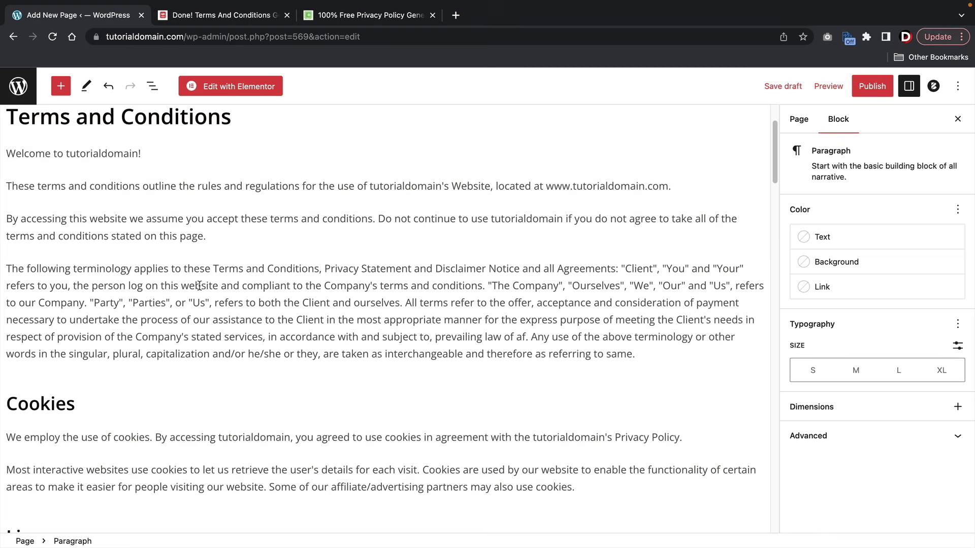
pyautogui.scroll(-8, 229, 293)
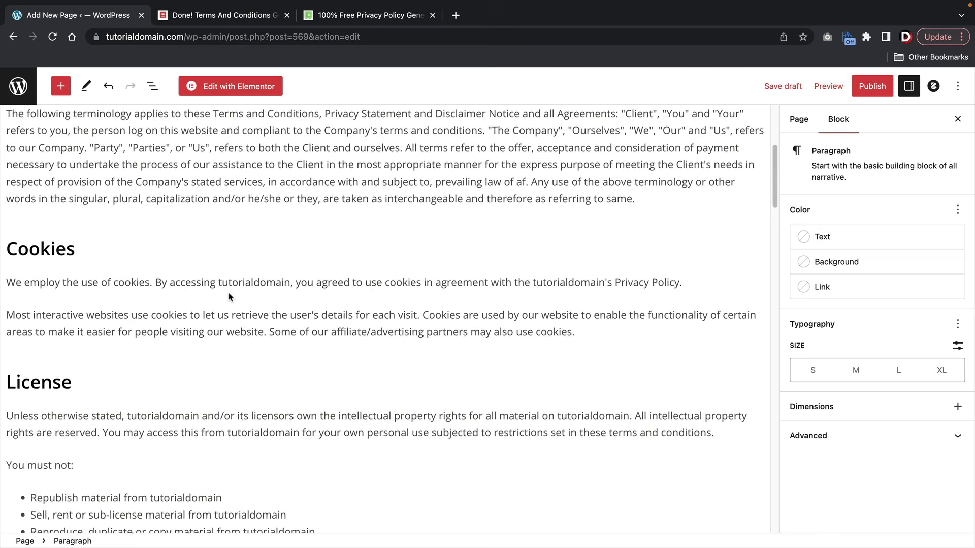
pyautogui.scroll(-9, 229, 297)
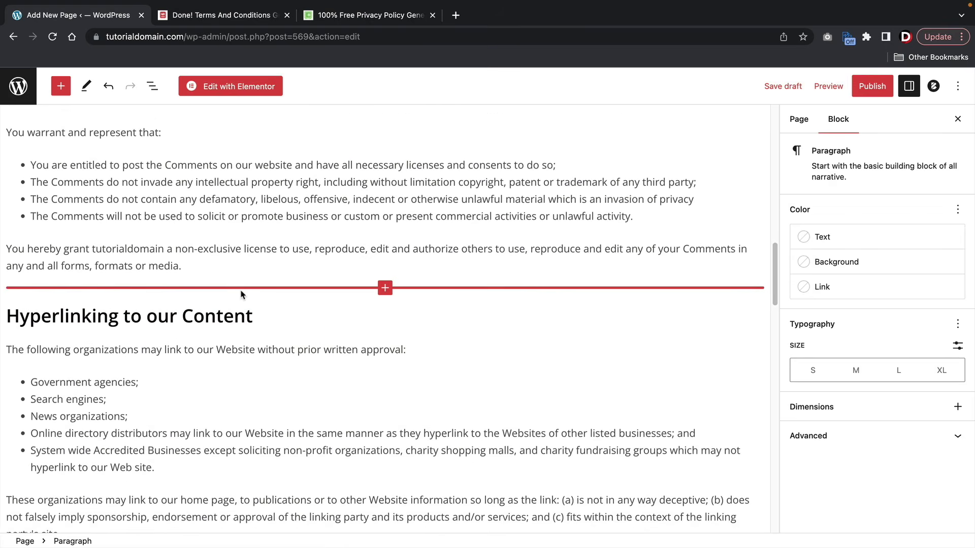
pyautogui.scroll(-4, 241, 291)
pyautogui.scroll(-8, 240, 291)
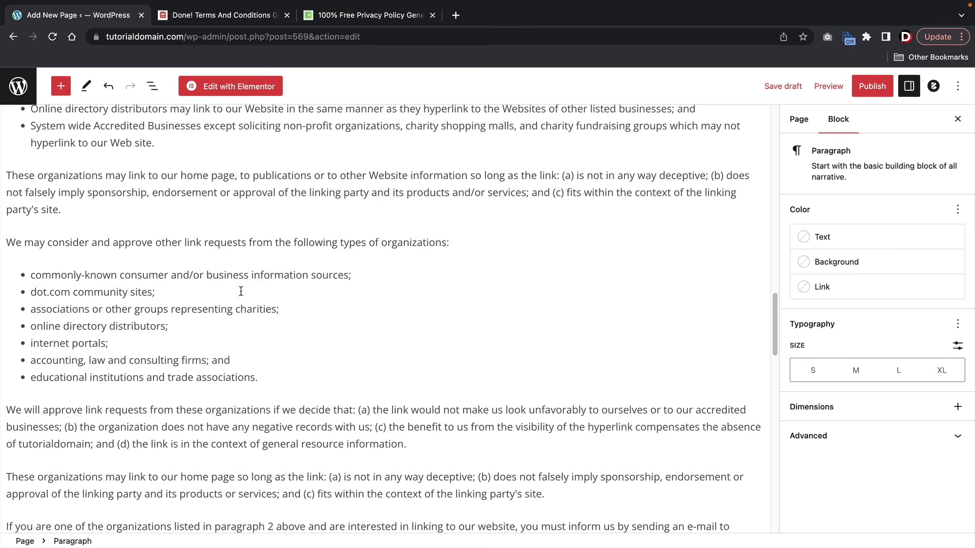
pyautogui.scroll(-7, 240, 291)
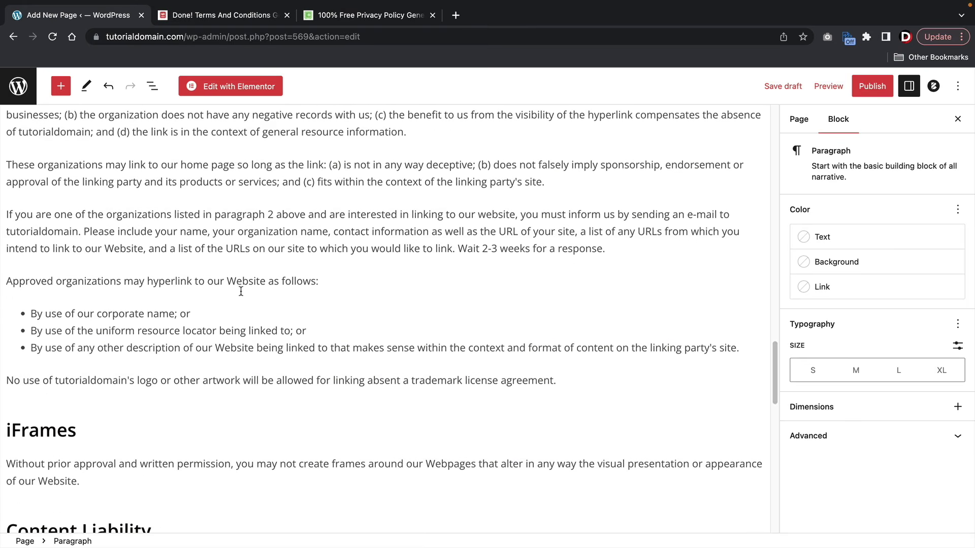
pyautogui.scroll(-10, 241, 290)
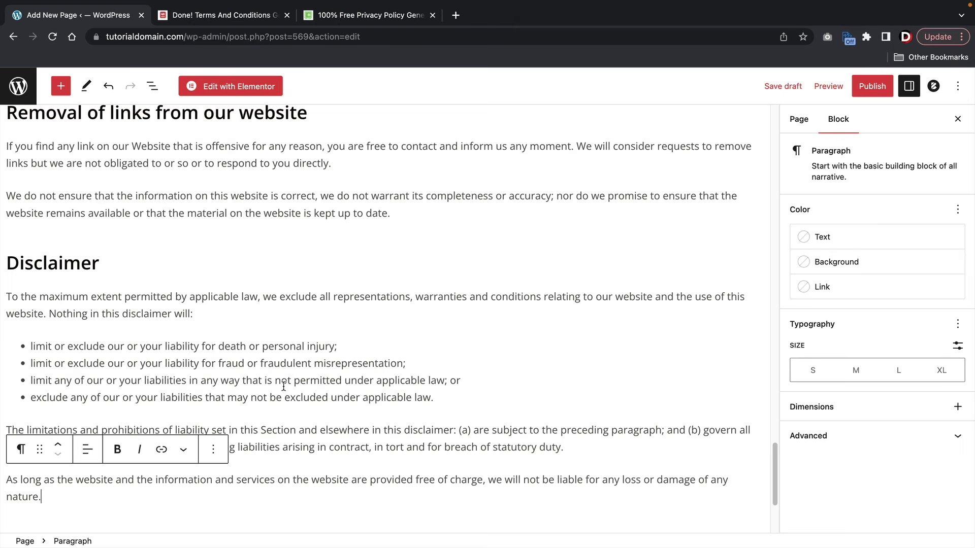
# - Publish the Terms And Conditions page and go back to the Pages list
pyautogui.click(870, 89)
pyautogui.click(861, 91)
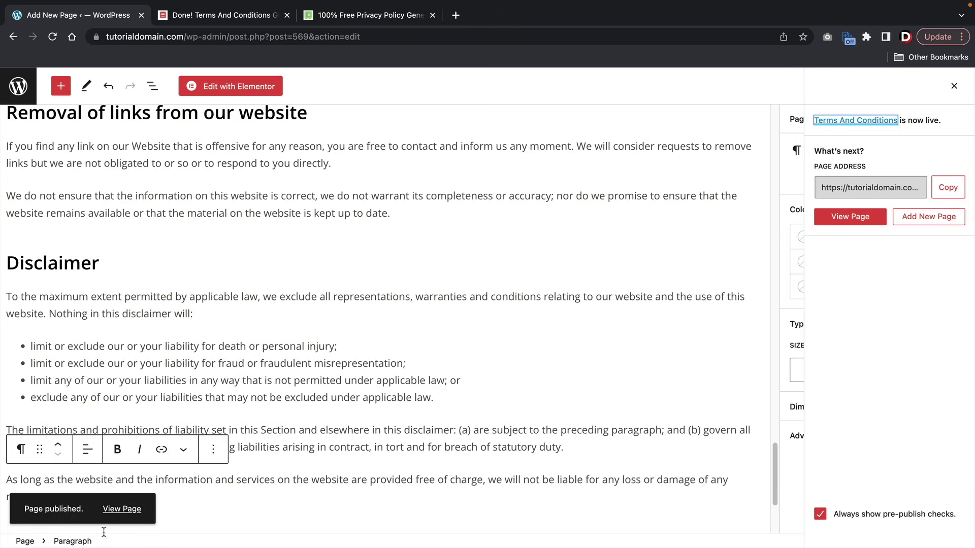
pyautogui.scroll(20, 206, 281)
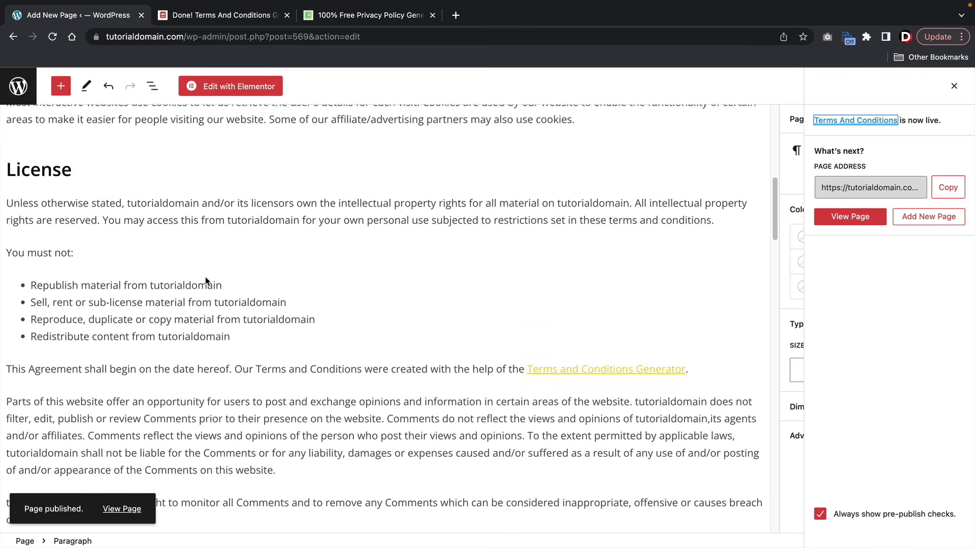
pyautogui.click(18, 88)
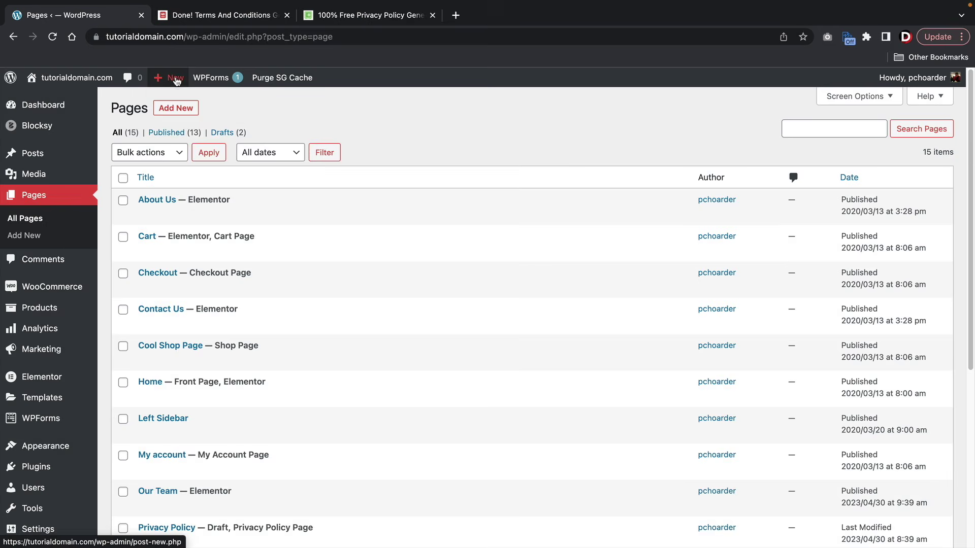
# - Start a new page titled 'Privacy Policy Page' and switch to the Privacy Policy Generator site
pyautogui.moveTo(171, 78)
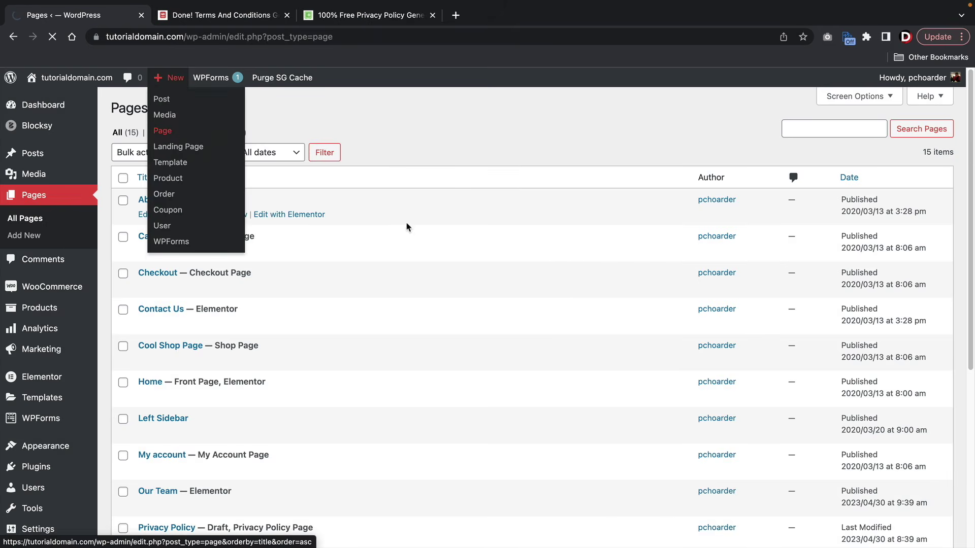
pyautogui.click(161, 130)
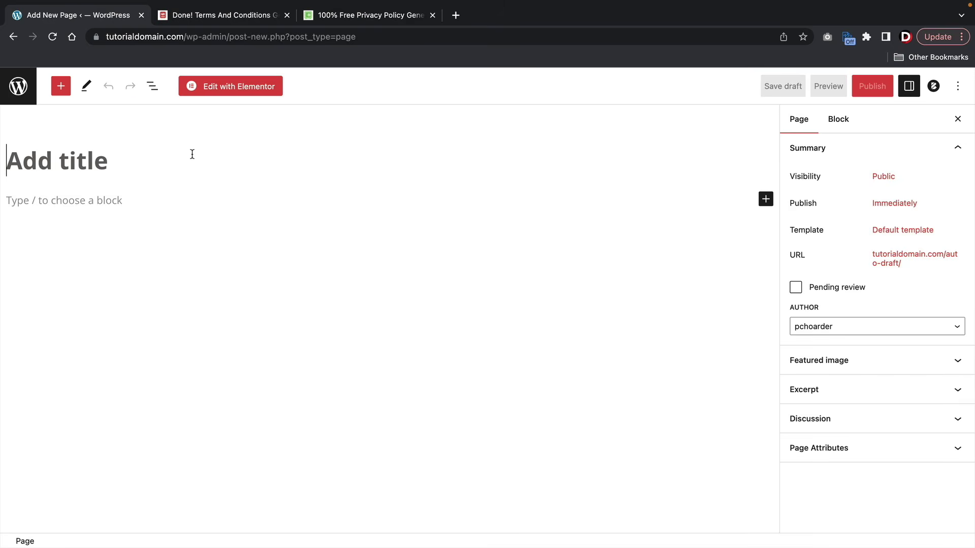
pyautogui.write('Privacy Policy Page')
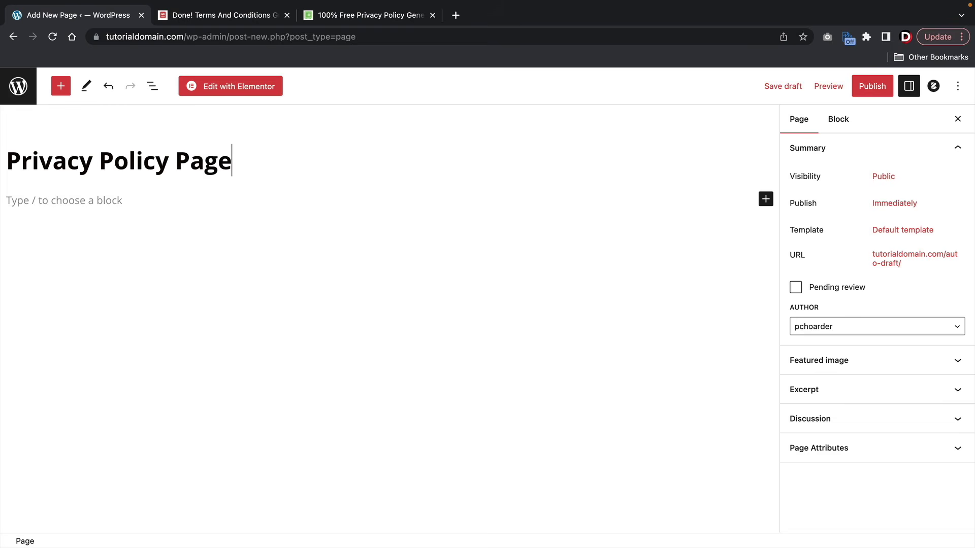
pyautogui.press('Return')
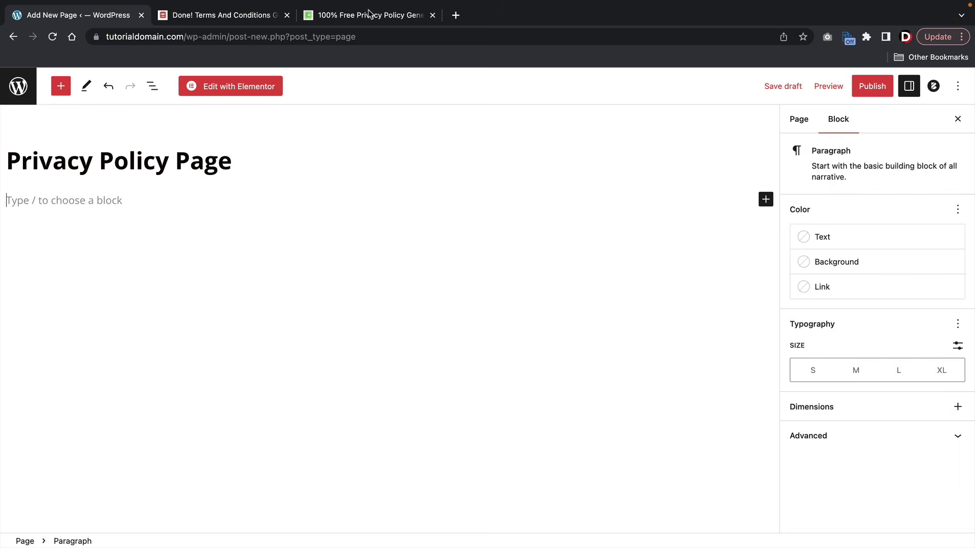
pyautogui.click(368, 15)
pyautogui.click(672, 227)
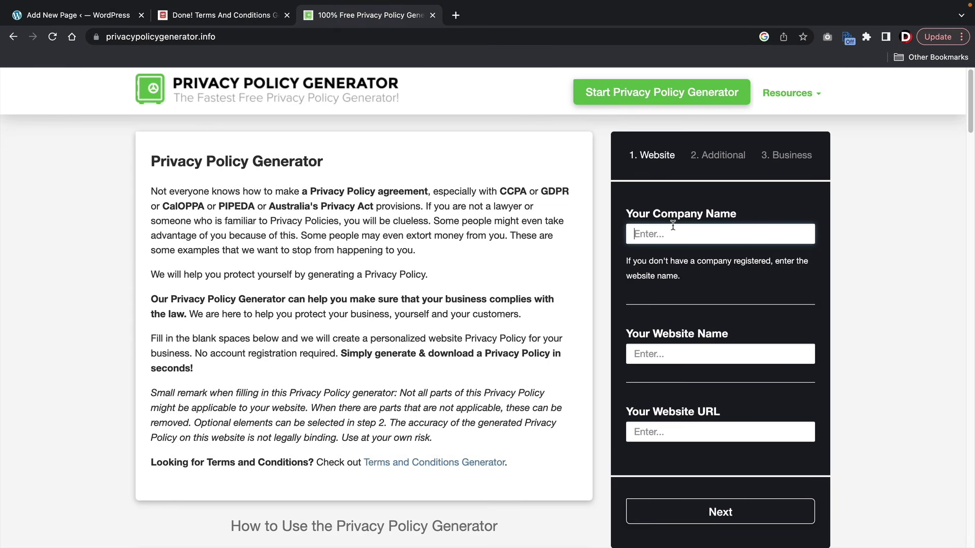
pyautogui.write('tutorialdomain')
pyautogui.press('Tab')
pyautogui.write('tut')
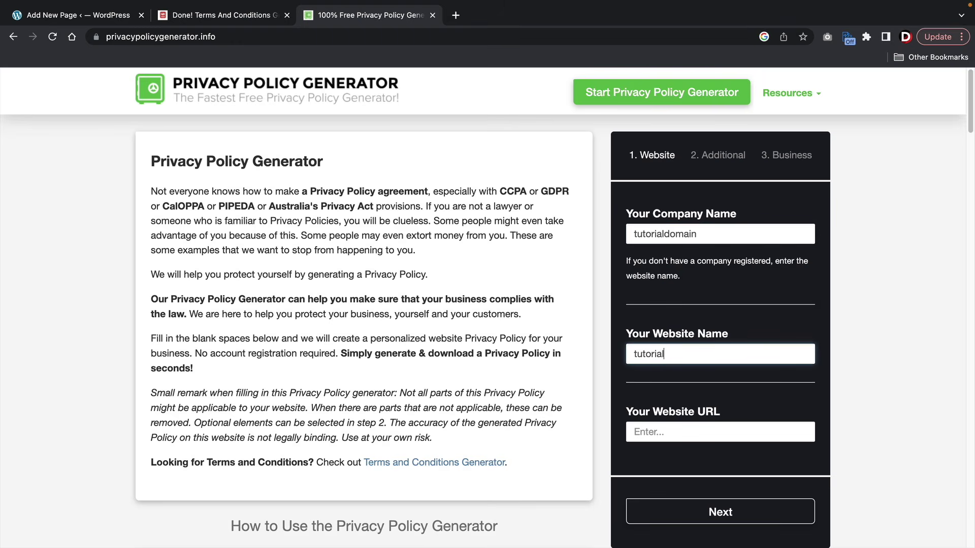
pyautogui.write('ain')
pyautogui.press('Tab')
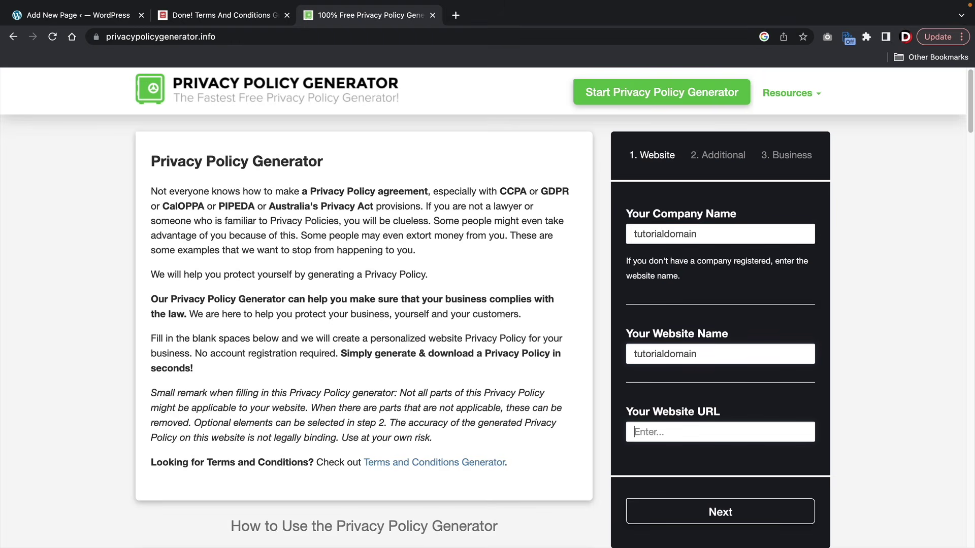
pyautogui.write('www,t')
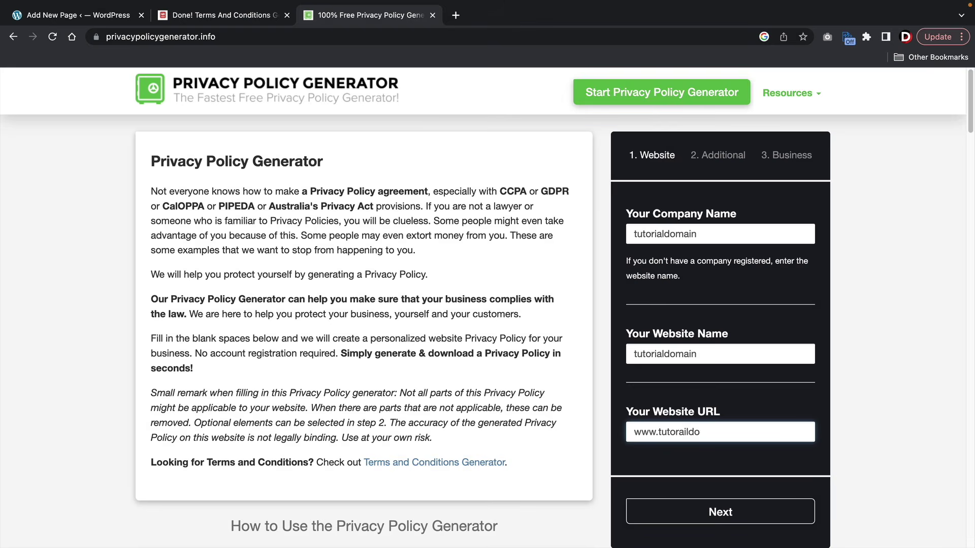
pyautogui.press('BackSpace')
pyautogui.press('BackSpace')
pyautogui.press('BackSpace')
pyautogui.press('BackSpace')
pyautogui.press('BackSpace')
pyautogui.press('BackSpace')
pyautogui.press('BackSpace')
pyautogui.press('BackSpace')
pyautogui.press('BackSpace')
pyautogui.press('BackSpace')
pyautogui.press('BackSpace')
pyautogui.press('BackSpace')
pyautogui.press('BackSpace')
pyautogui.press('BackSpace')
pyautogui.write('www.tutorialdomain')
pyautogui.press('Tab')
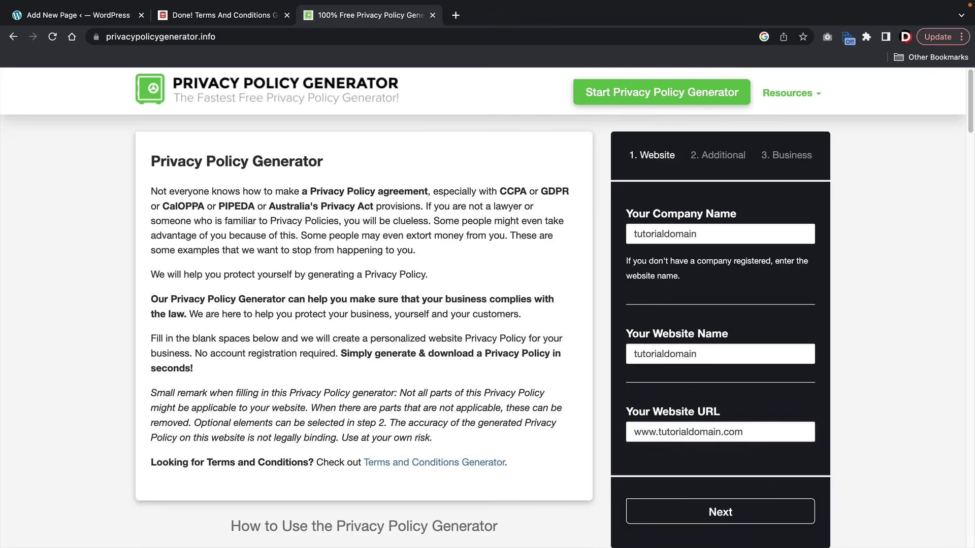
pyautogui.click(712, 524)
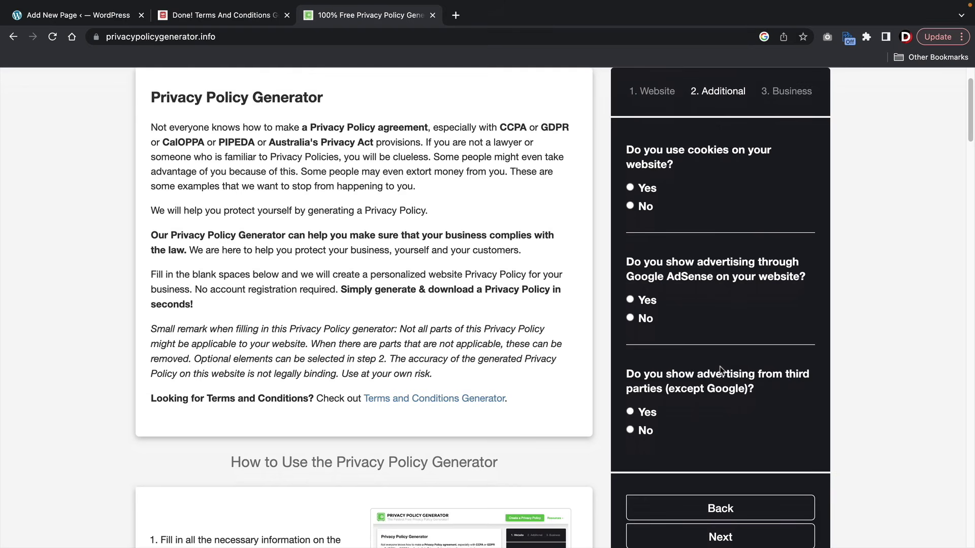
# - Answer Yes to cookies, No to Google AdSense, Yes to third-party ads
pyautogui.click(630, 187)
pyautogui.click(630, 317)
pyautogui.click(630, 412)
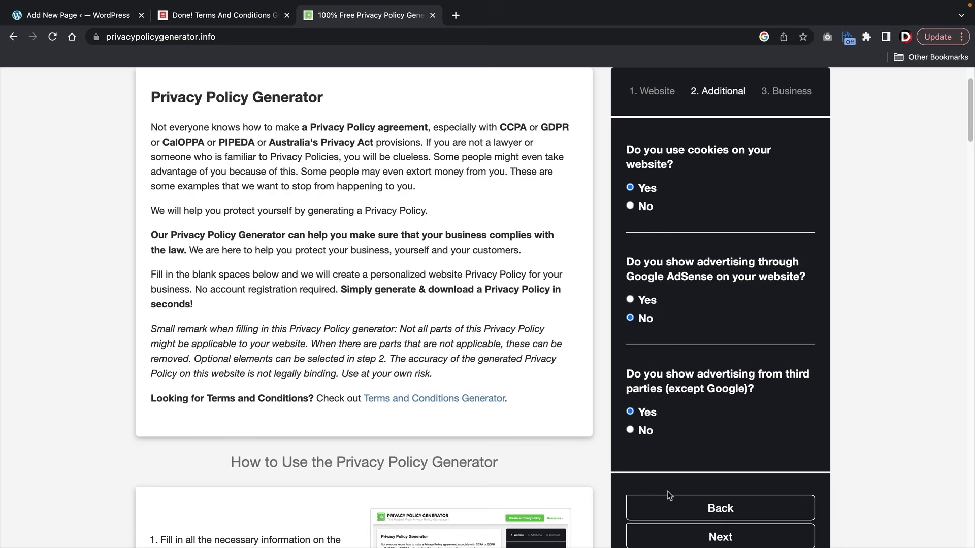
pyautogui.click(701, 537)
# - Choose United States and Nevada, add the contact e-mail, generate, and copy the policy
pyautogui.click(691, 169)
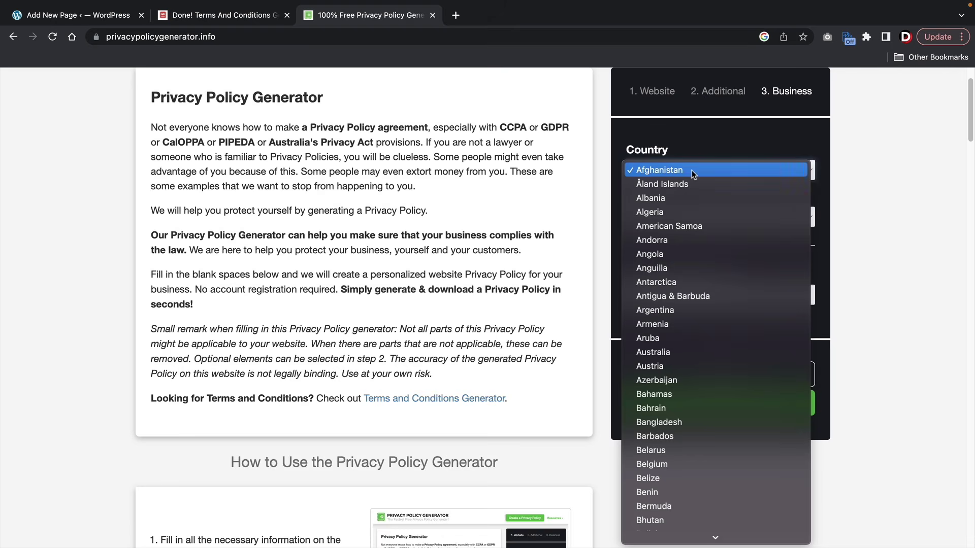
pyautogui.scroll(-15, 689, 358)
pyautogui.scroll(-20, 690, 358)
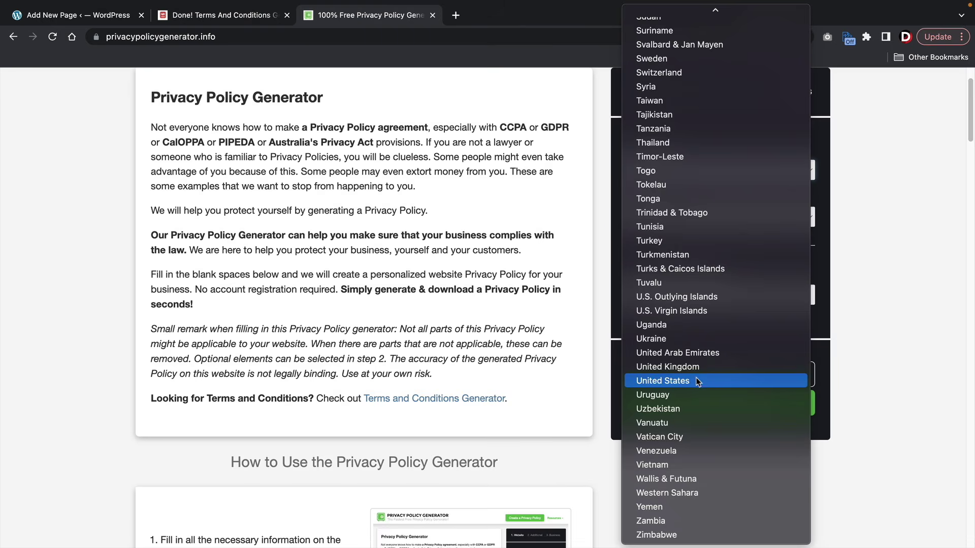
pyautogui.click(697, 381)
pyautogui.click(687, 218)
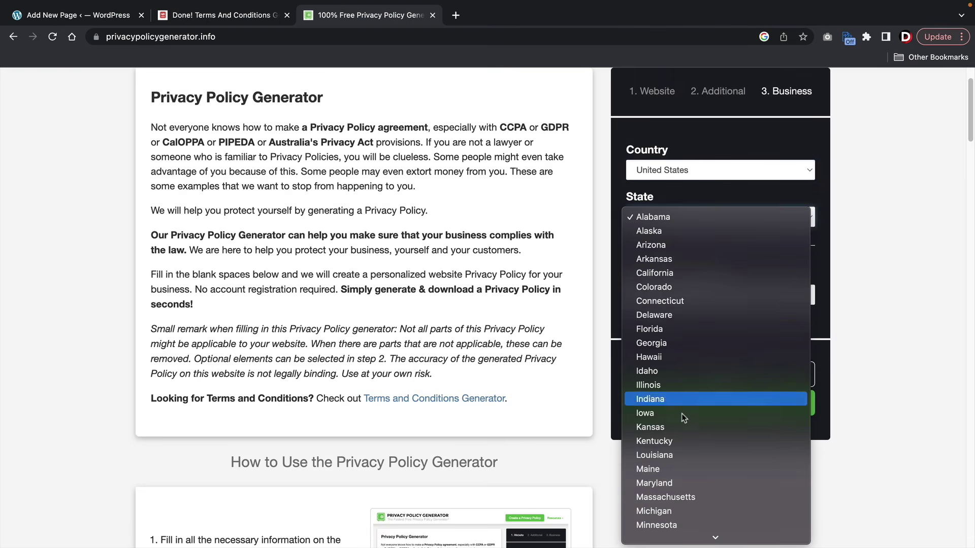
pyautogui.scroll(-5, 682, 422)
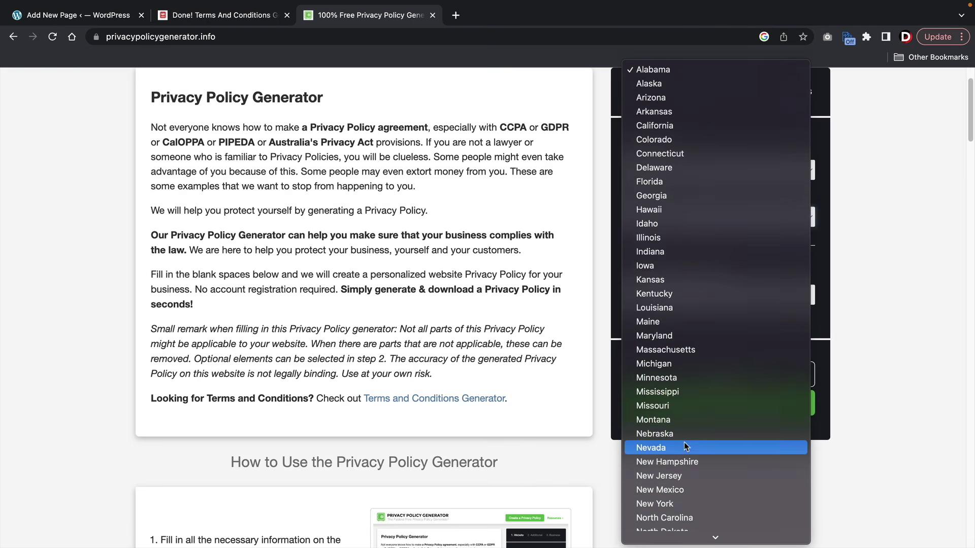
pyautogui.click(685, 447)
pyautogui.click(706, 296)
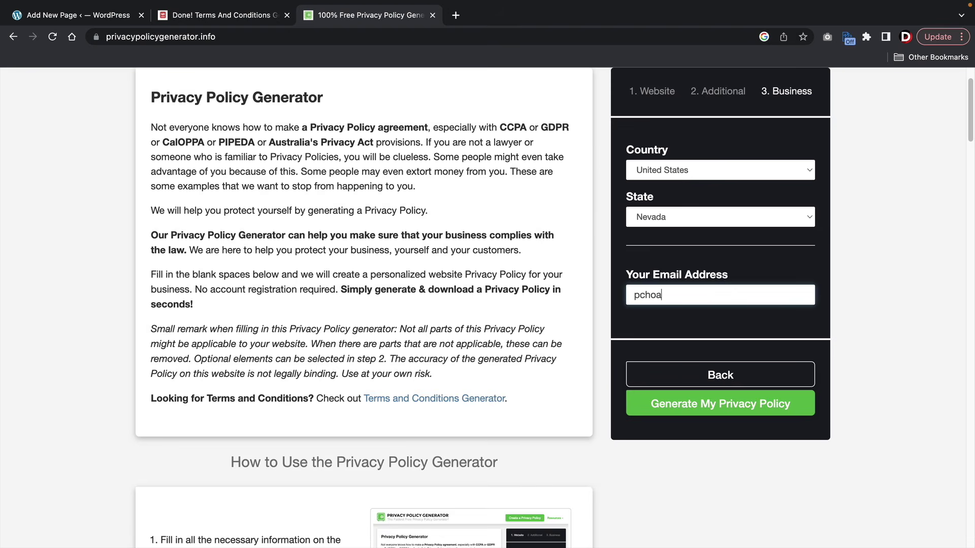
pyautogui.press('Tab')
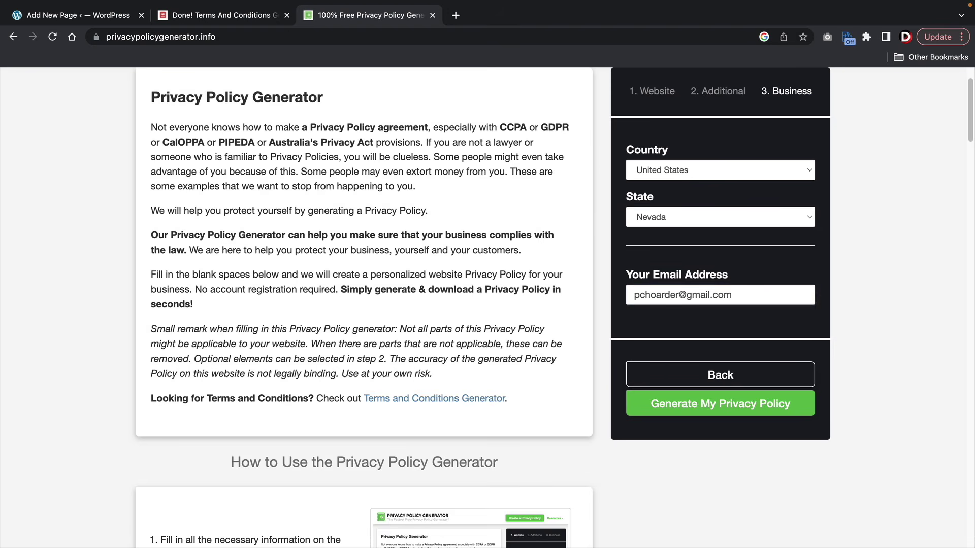
pyautogui.click(701, 405)
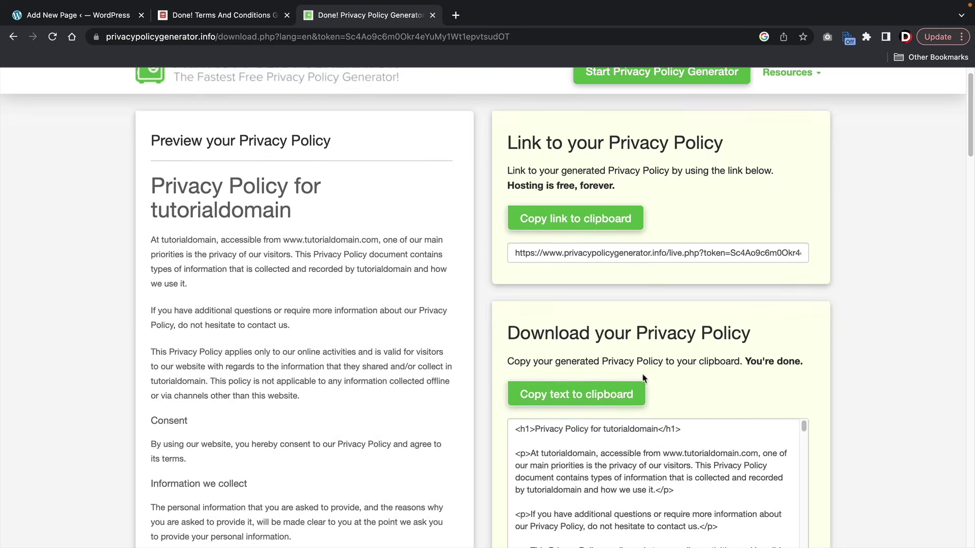
pyautogui.click(593, 387)
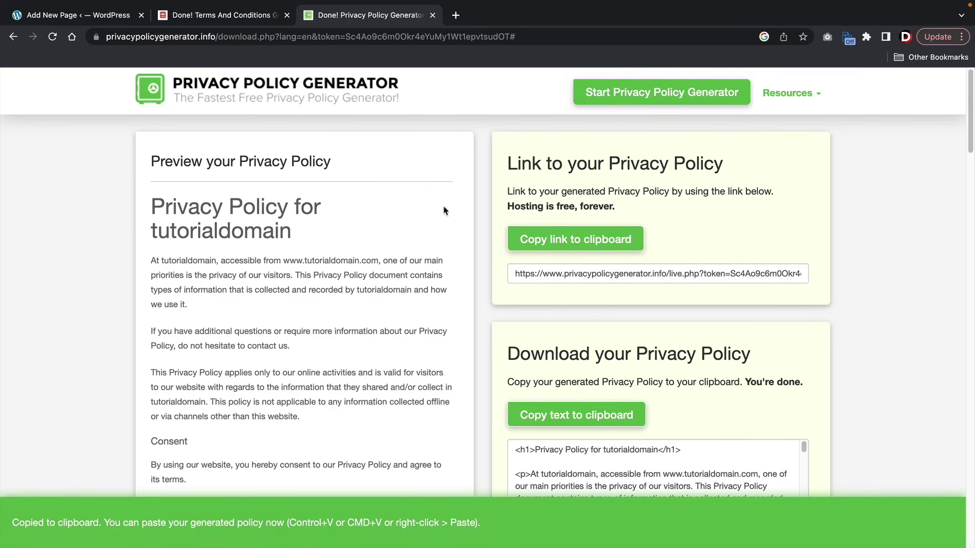
# - Paste the generated privacy policy into the new page's body
pyautogui.click(91, 17)
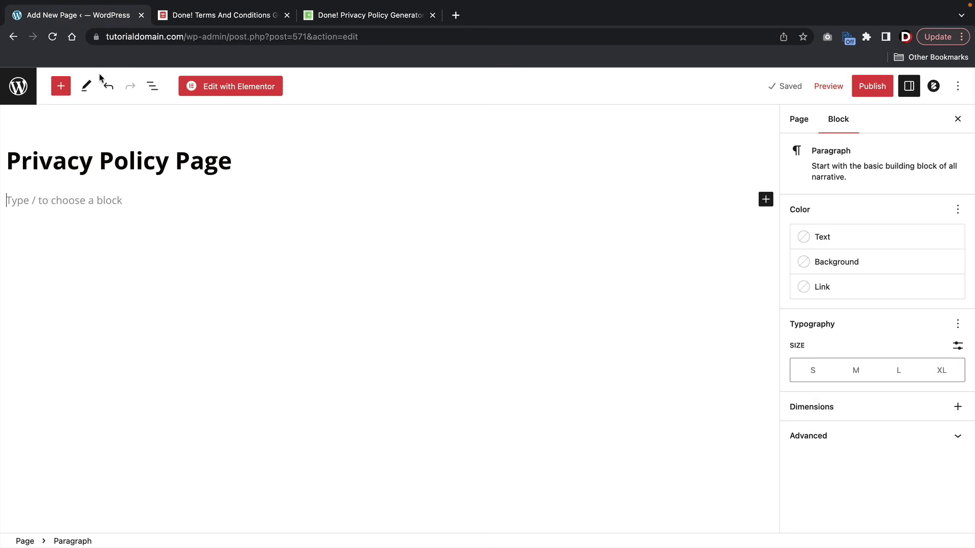
pyautogui.rightClick(53, 208)
pyautogui.click(77, 282)
pyautogui.scroll(15, 402, 350)
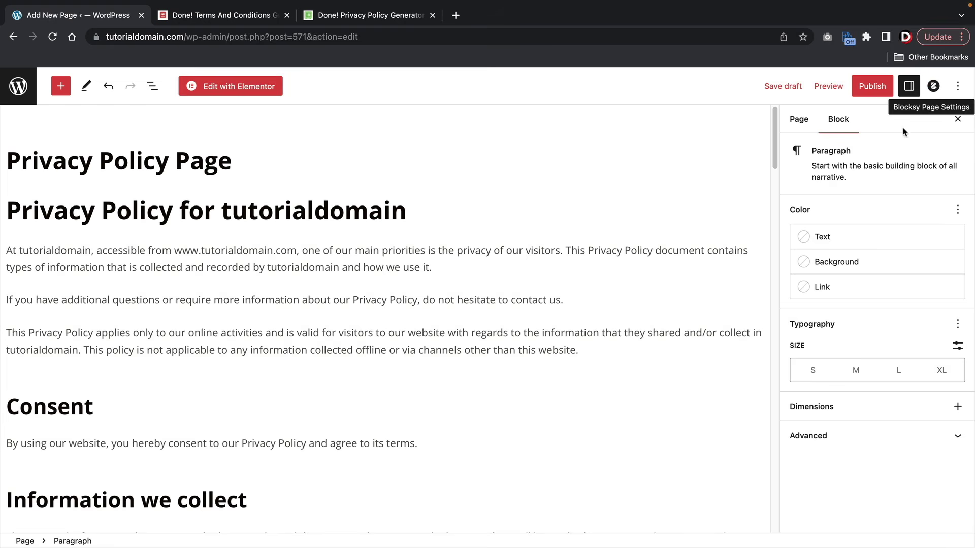
# - Show Page settings, turn off Fullscreen, enable Distraction free, and leave Spotlight off
pyautogui.click(800, 121)
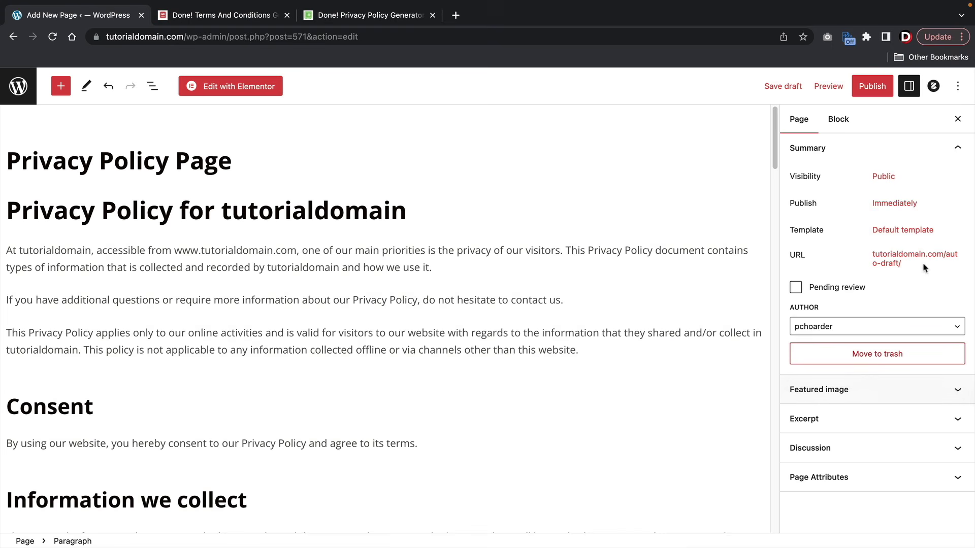
pyautogui.click(957, 86)
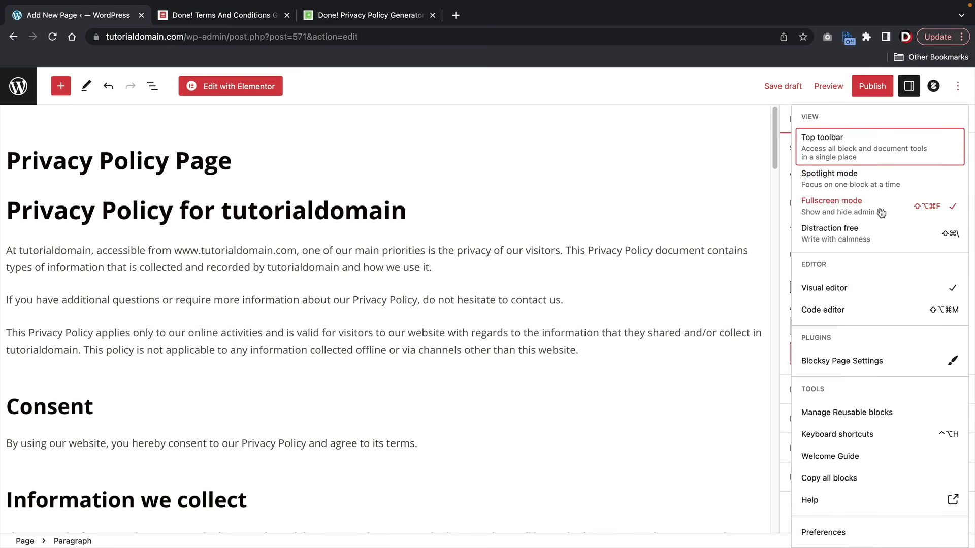
pyautogui.click(880, 186)
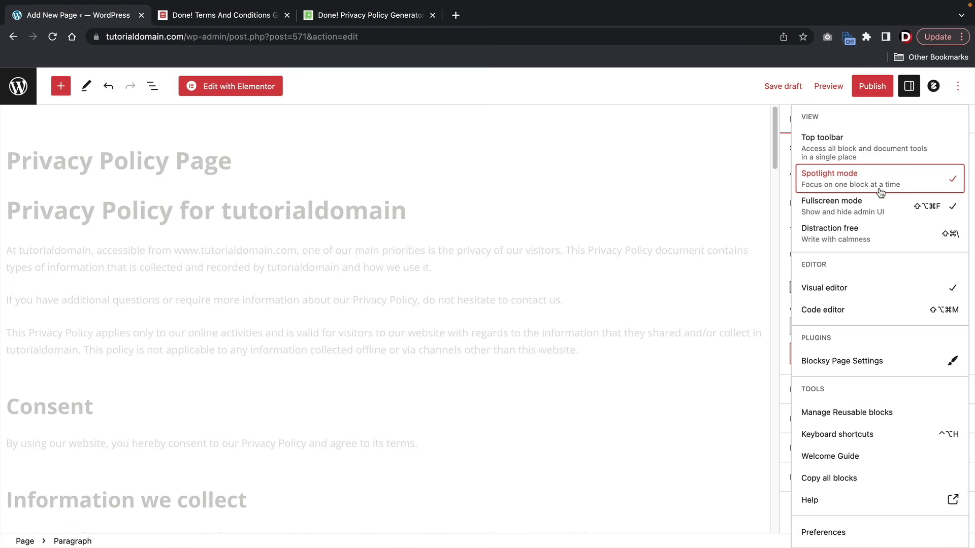
pyautogui.click(868, 209)
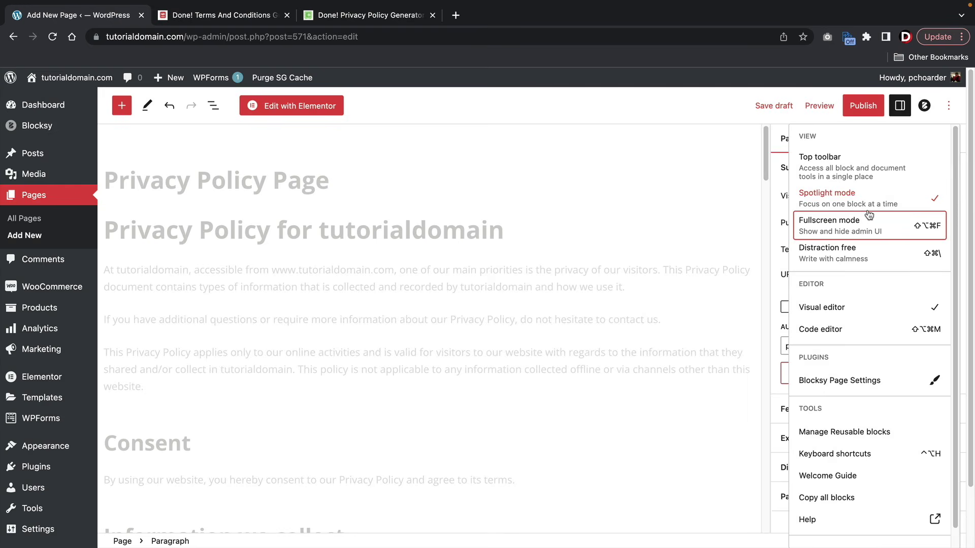
pyautogui.click(854, 252)
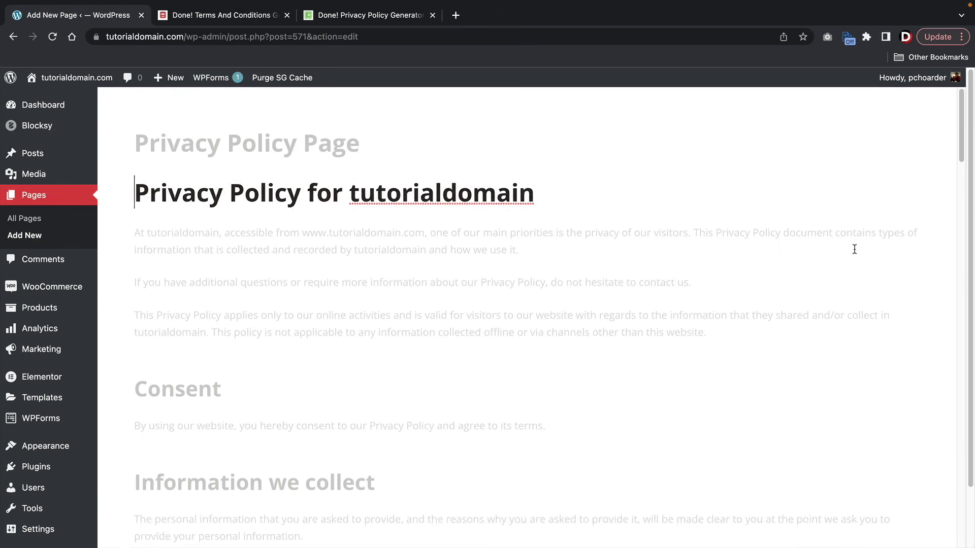
pyautogui.click(947, 107)
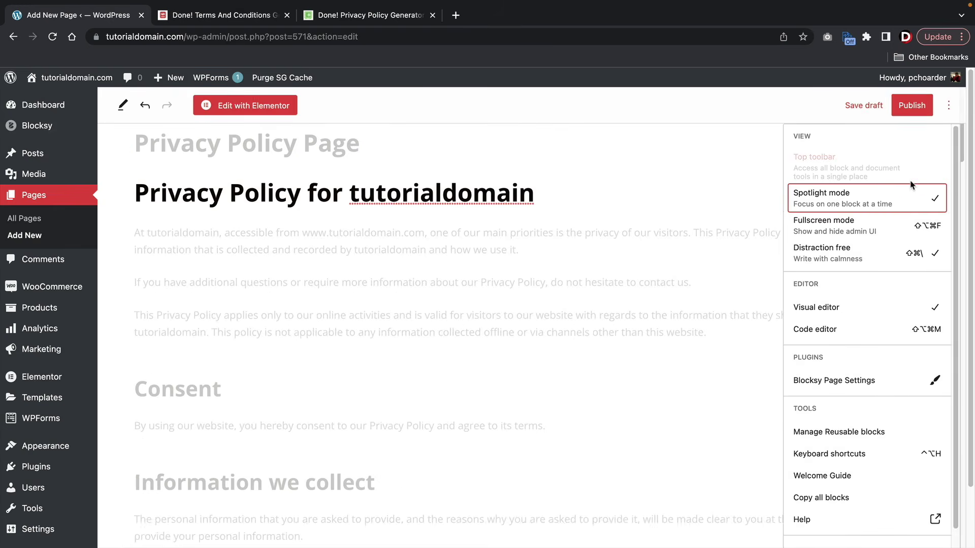
pyautogui.click(898, 203)
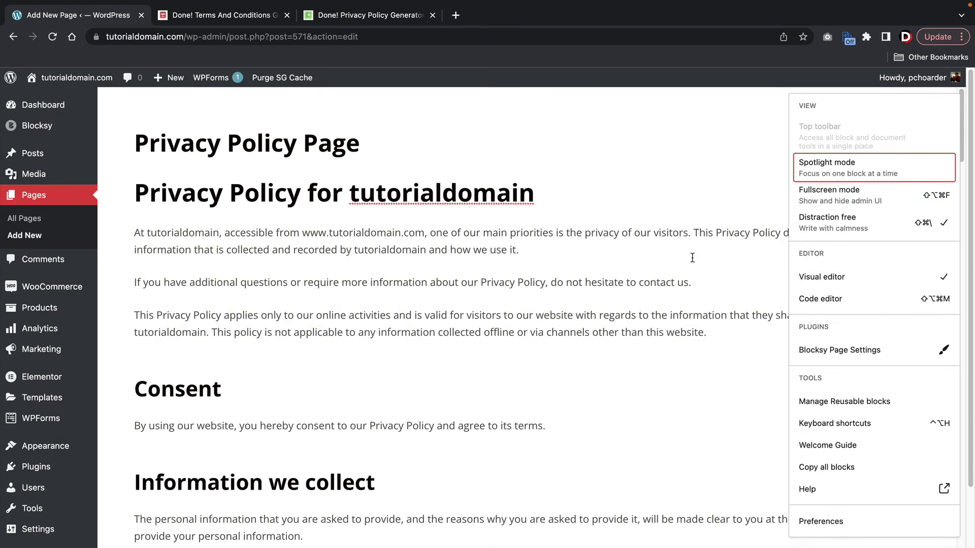
pyautogui.click(621, 239)
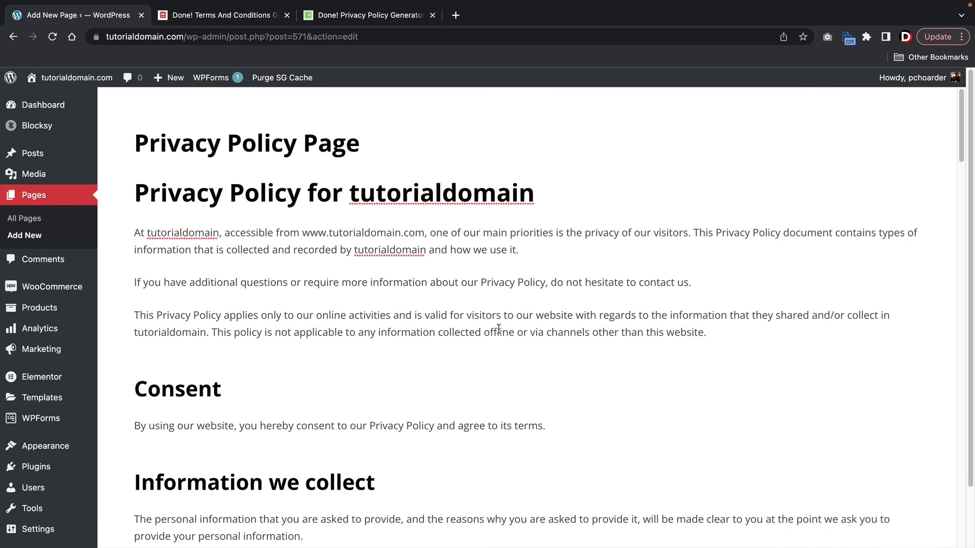
# - Scroll through the pasted policy text from introduction to Contact Us
pyautogui.scroll(-20, 362, 255)
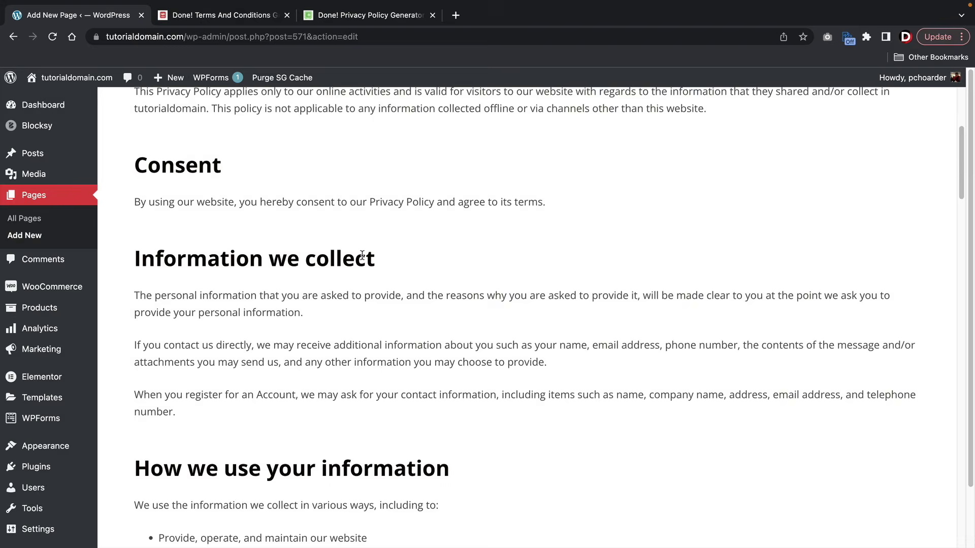
pyautogui.scroll(-10, 362, 254)
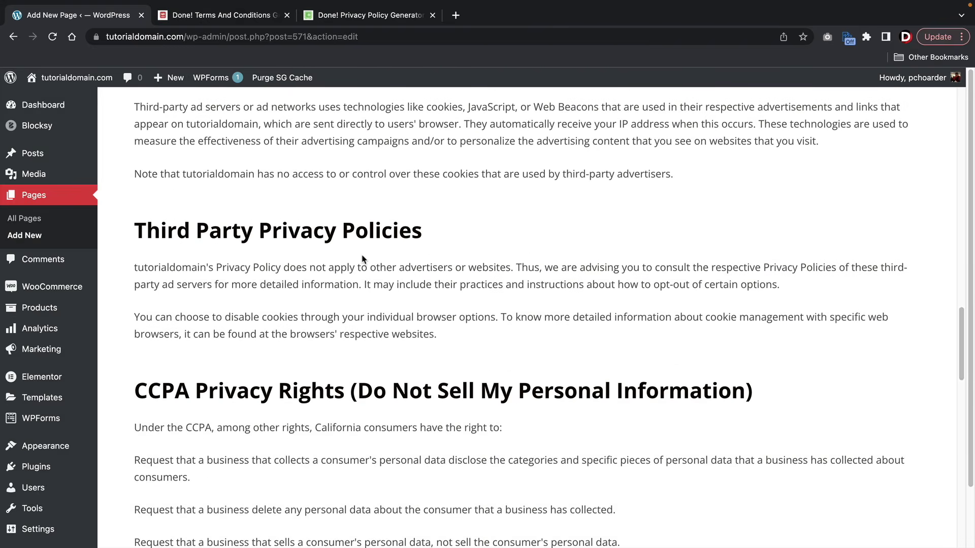
pyautogui.scroll(-15, 362, 259)
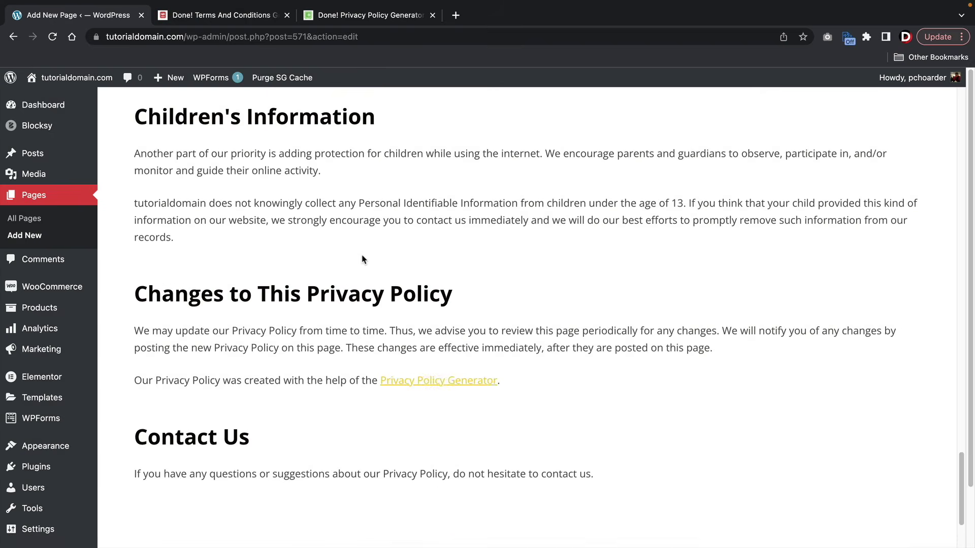
pyautogui.scroll(-2, 362, 259)
pyautogui.scroll(15, 328, 292)
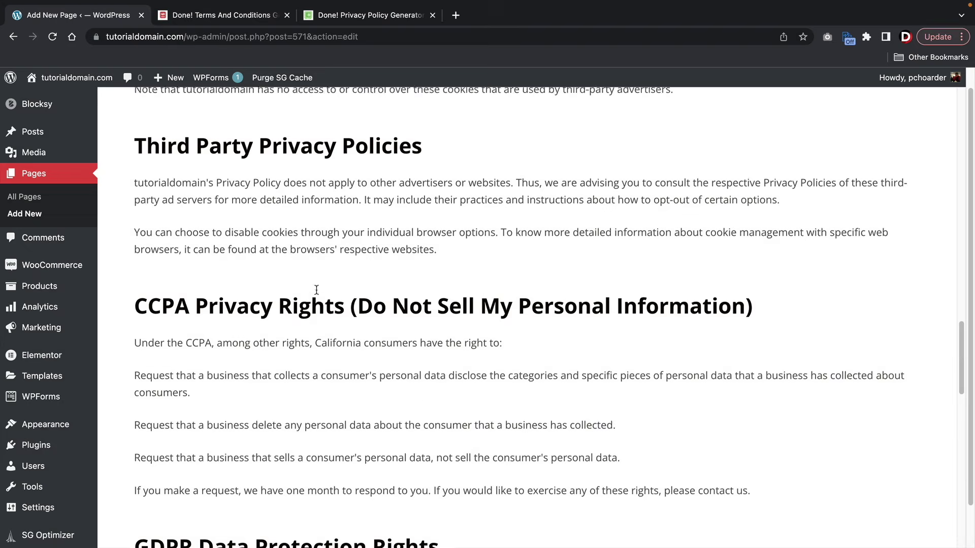
pyautogui.scroll(20, 316, 290)
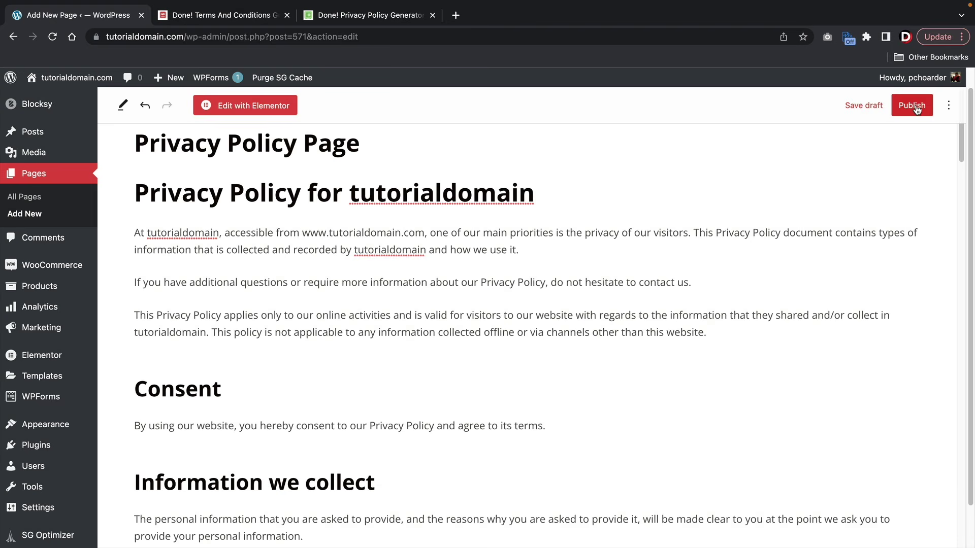
# - Publish the Privacy Policy Page and review it on the live site
pyautogui.click(917, 110)
pyautogui.click(874, 107)
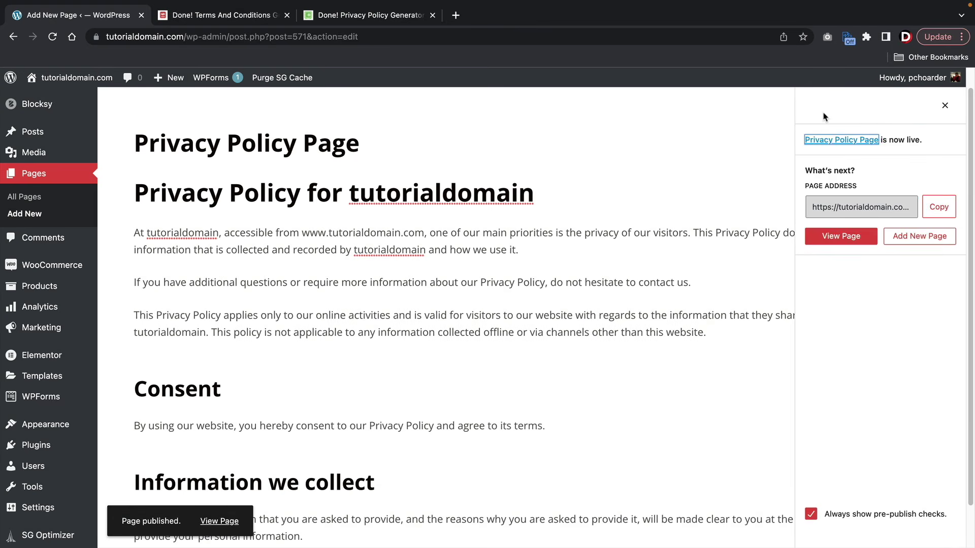
pyautogui.click(843, 241)
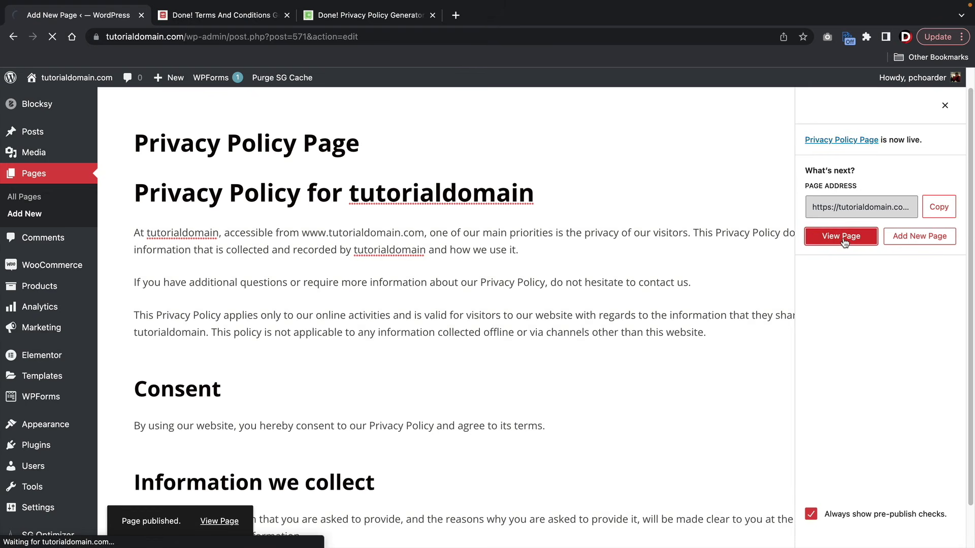
pyautogui.scroll(-10, 530, 239)
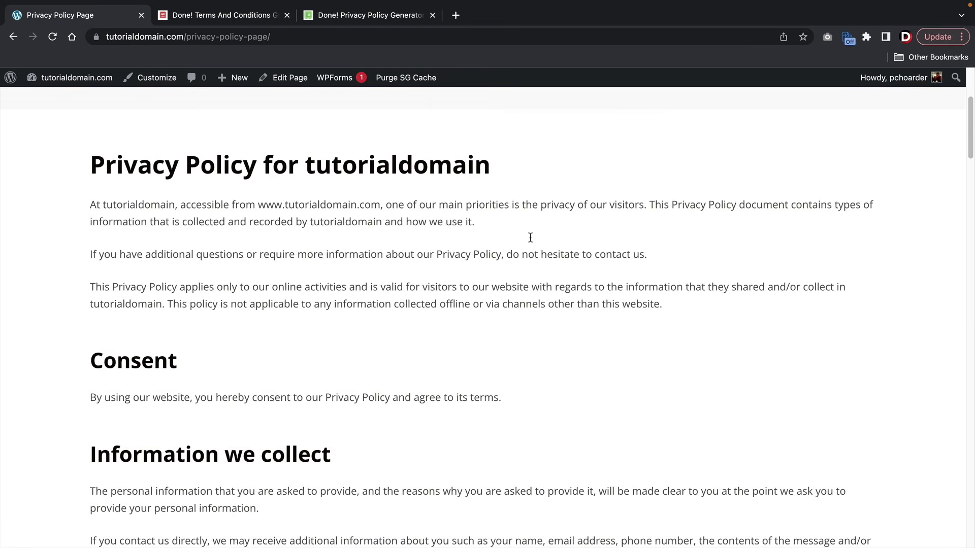
pyautogui.scroll(-15, 530, 242)
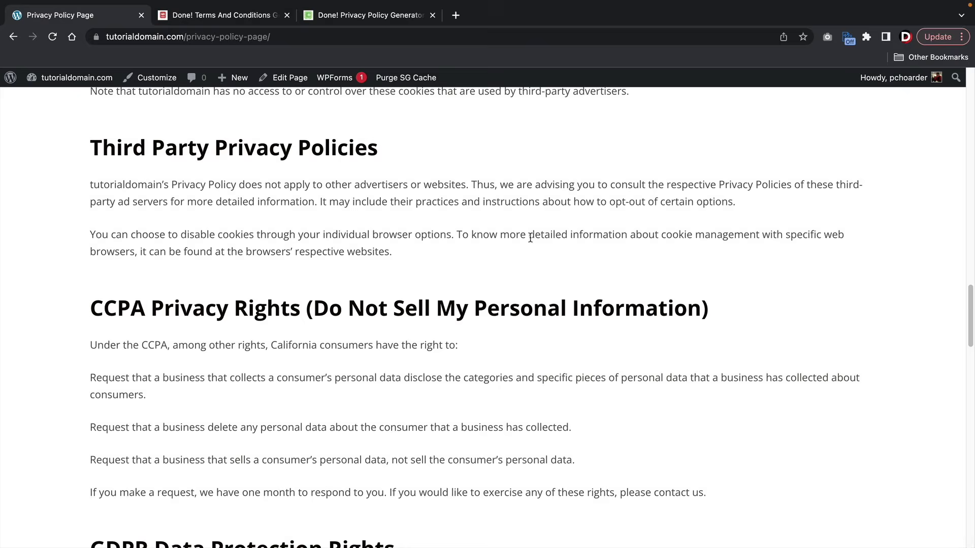
pyautogui.scroll(14, 530, 242)
pyautogui.scroll(10, 531, 241)
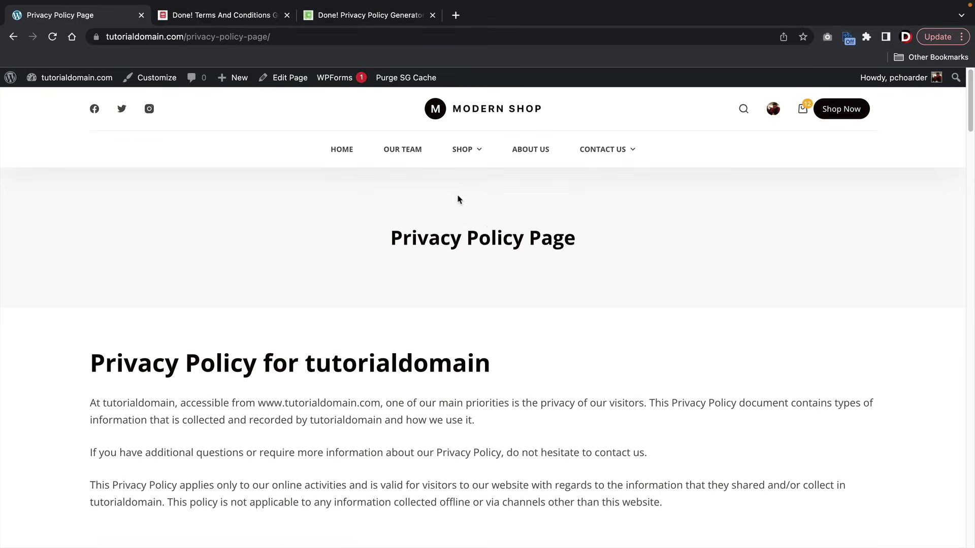
# - Go from the home page to Checkout via the cart and open the Customizer
pyautogui.click(340, 152)
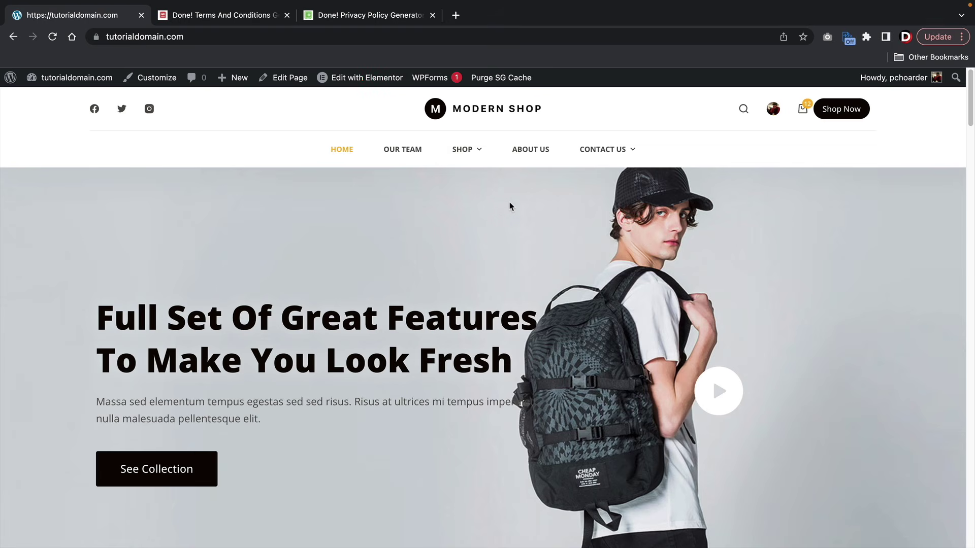
pyautogui.moveTo(802, 108)
pyautogui.click(761, 246)
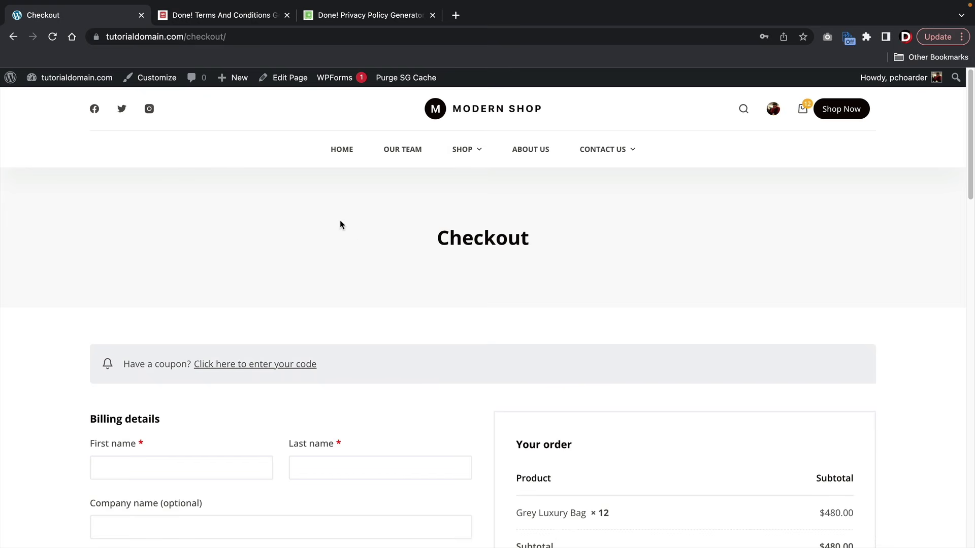
pyautogui.click(157, 82)
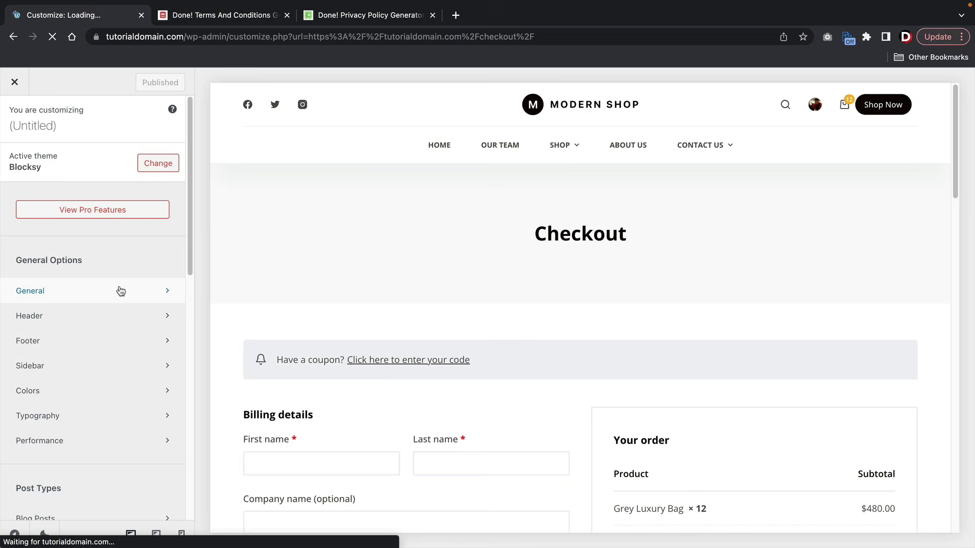
# - Under WooCommerce > General > Checkout Page, choose Privacy Policy Page as the privacy policy page
pyautogui.scroll(-8, 120, 290)
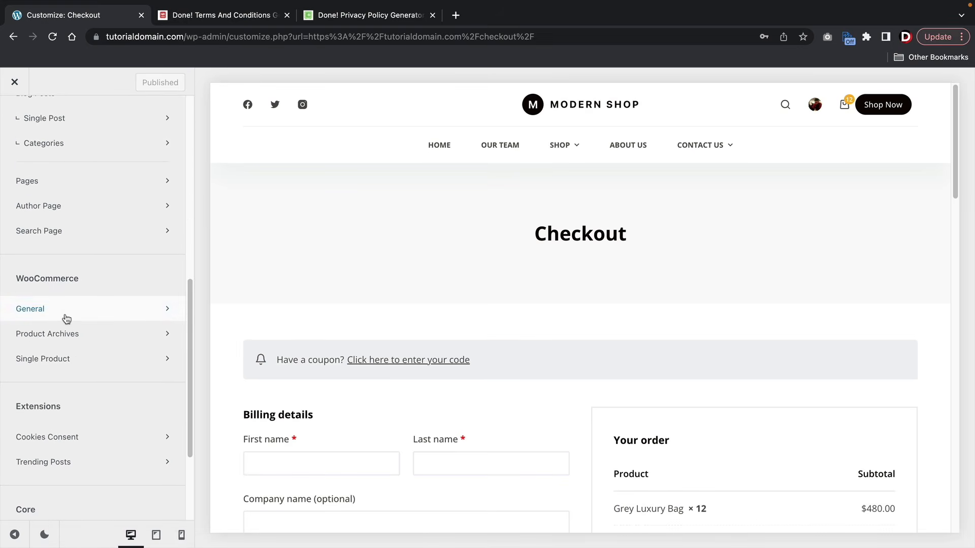
pyautogui.click(64, 315)
pyautogui.click(71, 323)
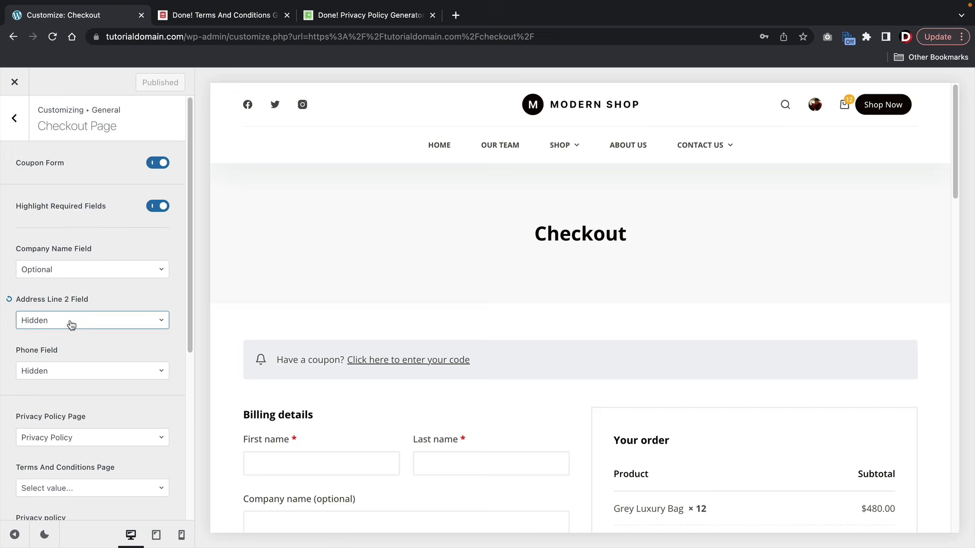
pyautogui.scroll(-4, 66, 244)
pyautogui.click(64, 235)
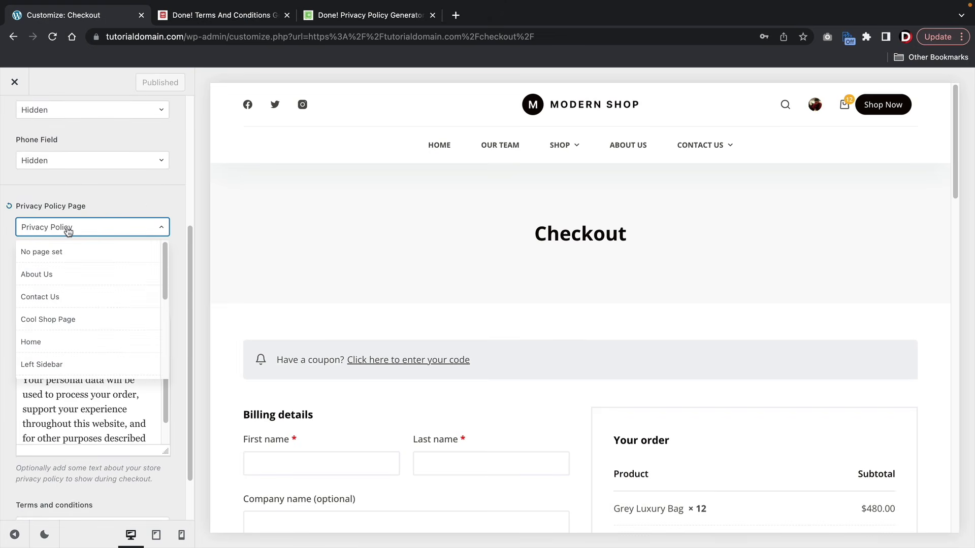
pyautogui.scroll(-2, 70, 296)
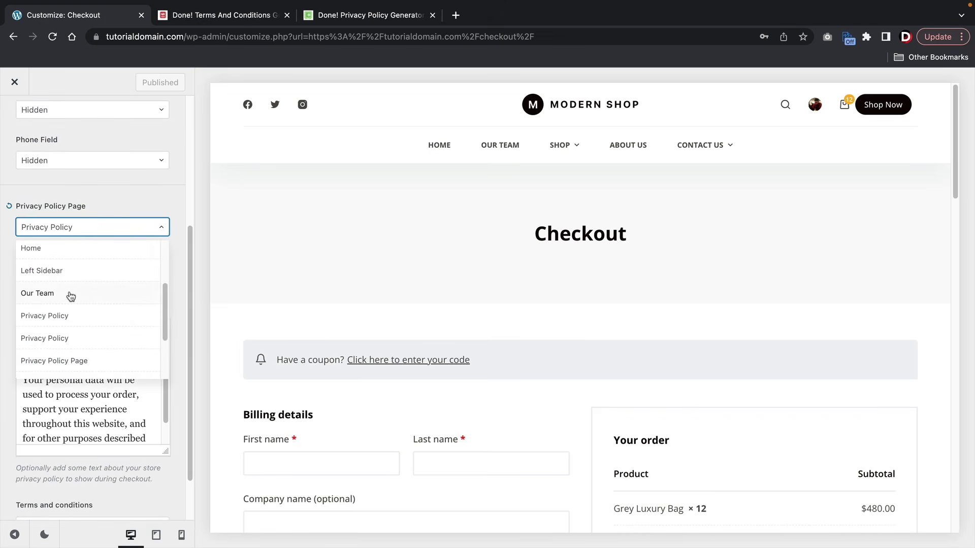
pyautogui.click(61, 324)
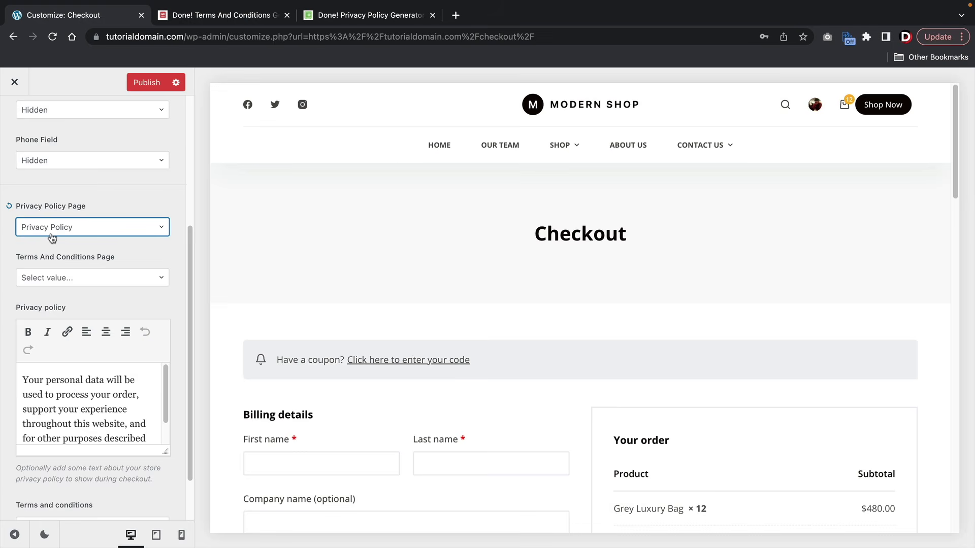
# - Choose Terms And Conditions as the checkout terms page
pyautogui.click(61, 277)
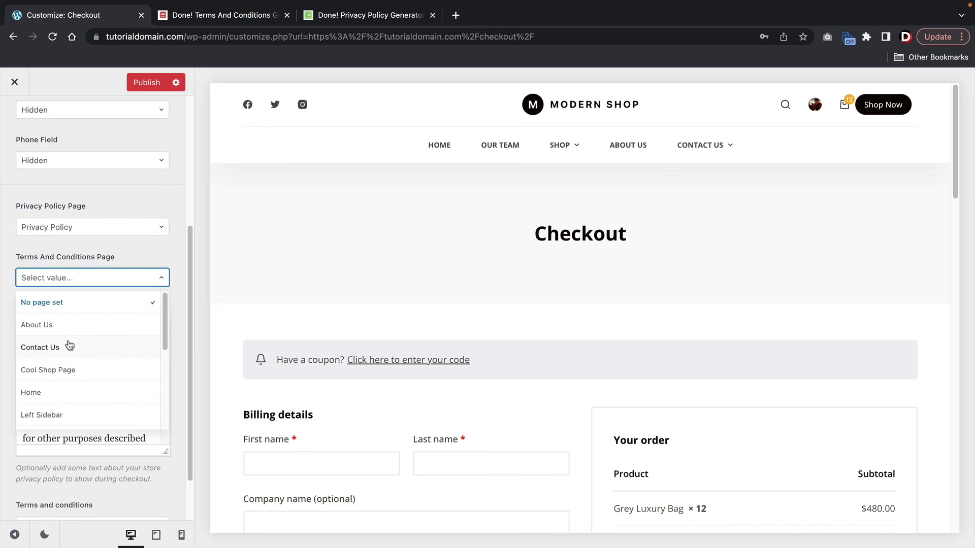
pyautogui.scroll(-5, 70, 345)
pyautogui.scroll(-2, 73, 353)
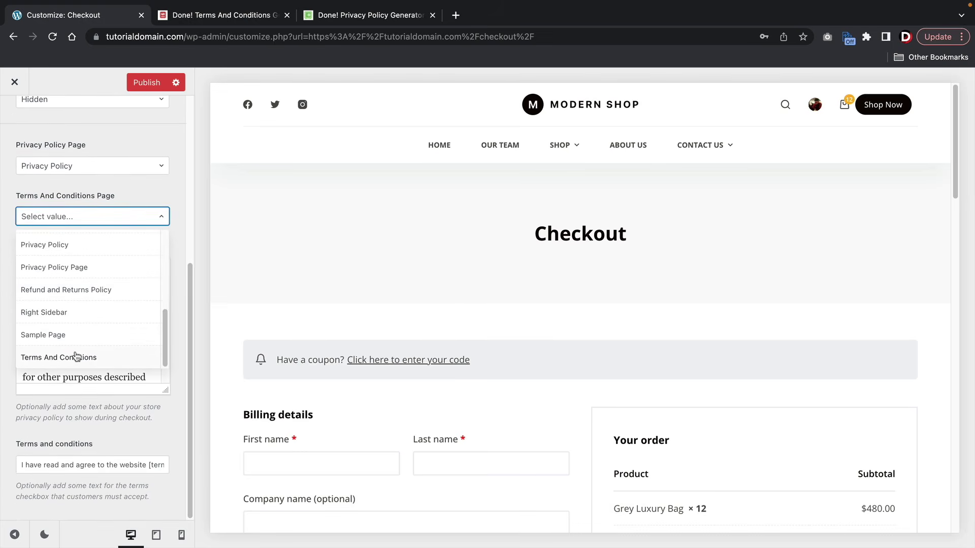
pyautogui.click(75, 357)
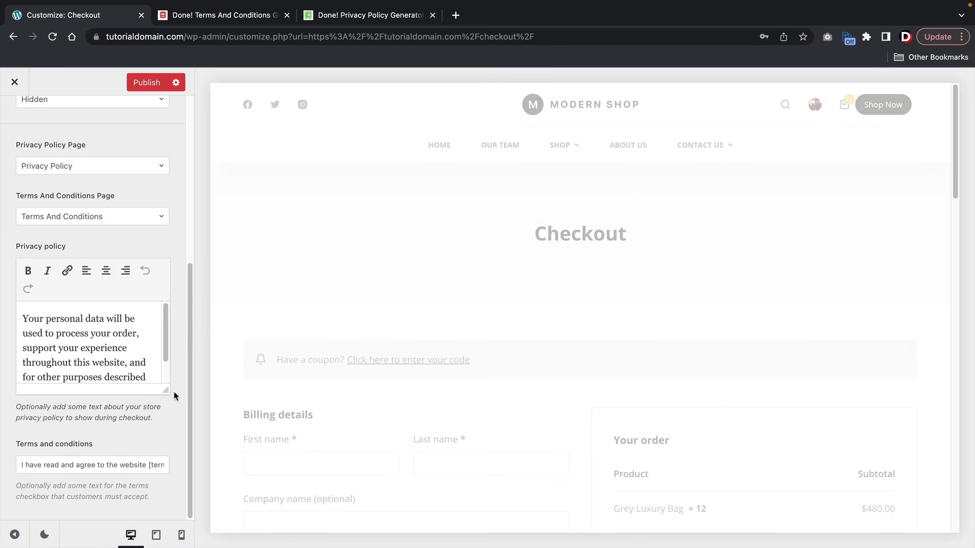
pyautogui.click(125, 166)
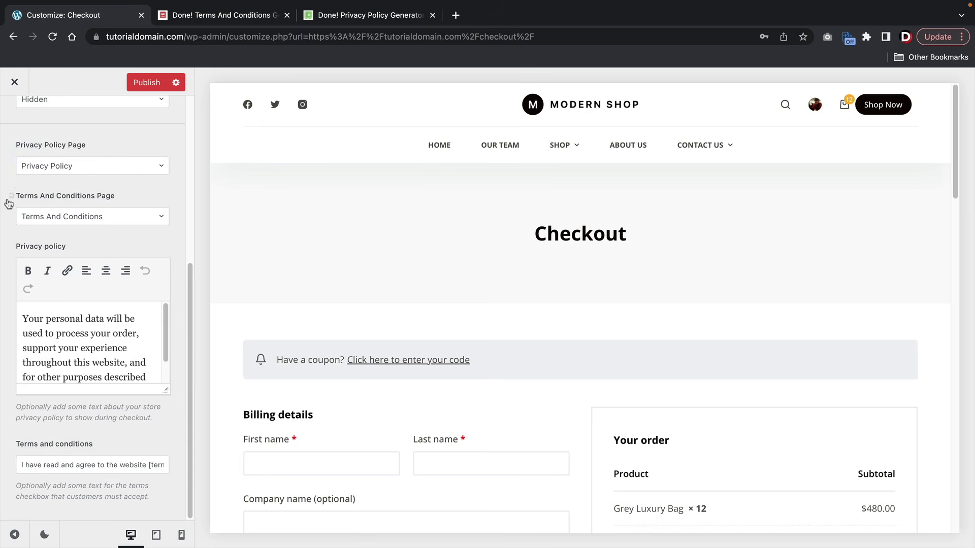
pyautogui.scroll(5, 87, 188)
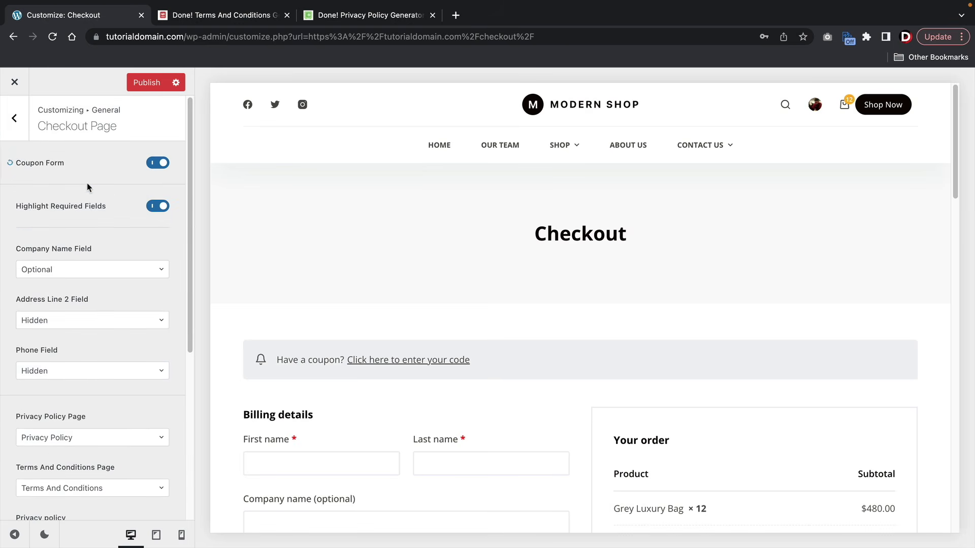
# - Publish the checkout settings and check the privacy notice on the preview
pyautogui.click(141, 87)
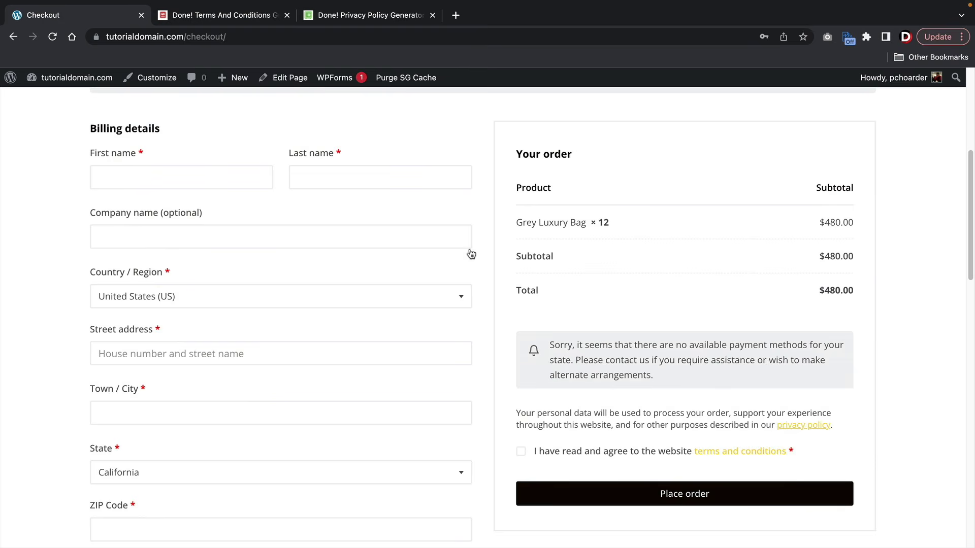
pyautogui.scroll(-4, 470, 254)
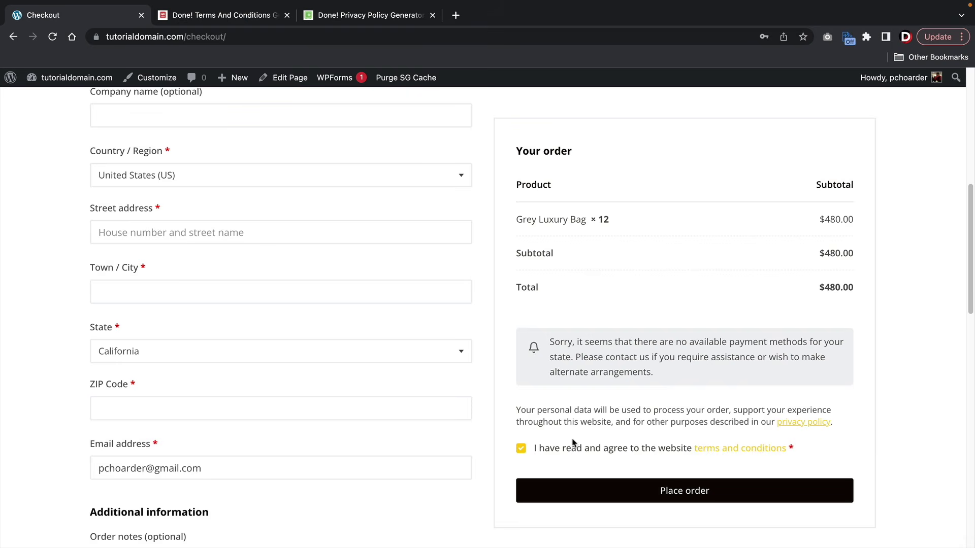
pyautogui.moveTo(522, 410); pyautogui.dragTo(839, 425)
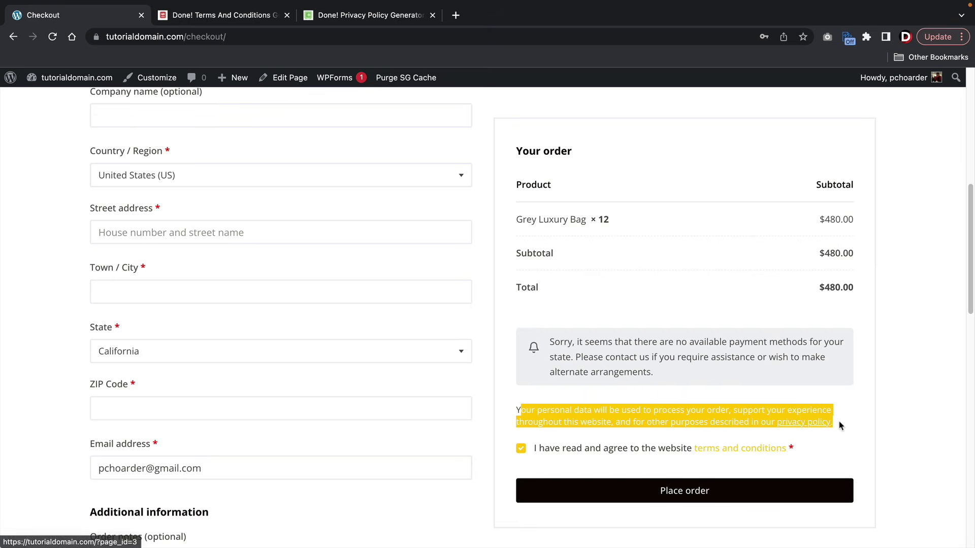
pyautogui.click(643, 399)
pyautogui.scroll(5, 441, 398)
pyautogui.scroll(2, 442, 400)
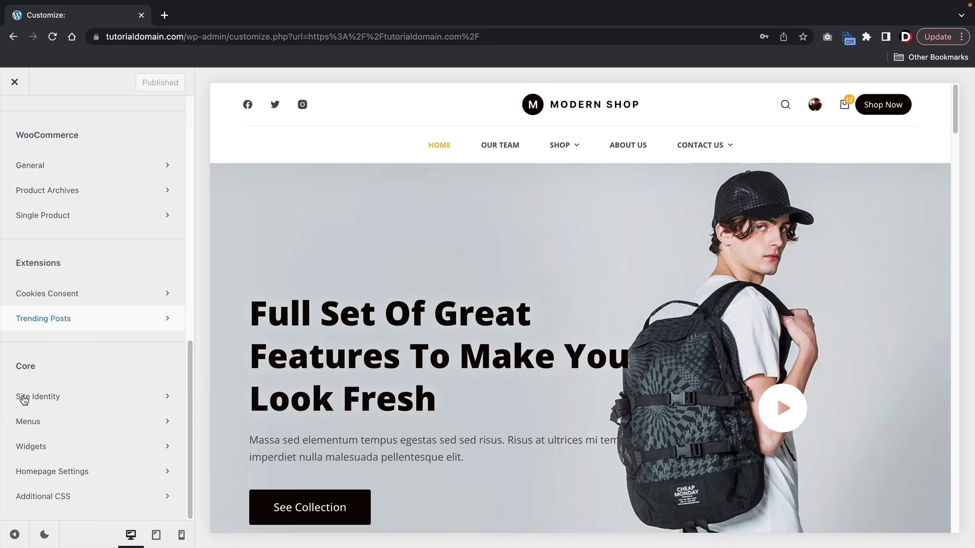
# - Set the black M logo-mobile image as site icon, skipping cropping, then return to the settings list
pyautogui.click(26, 401)
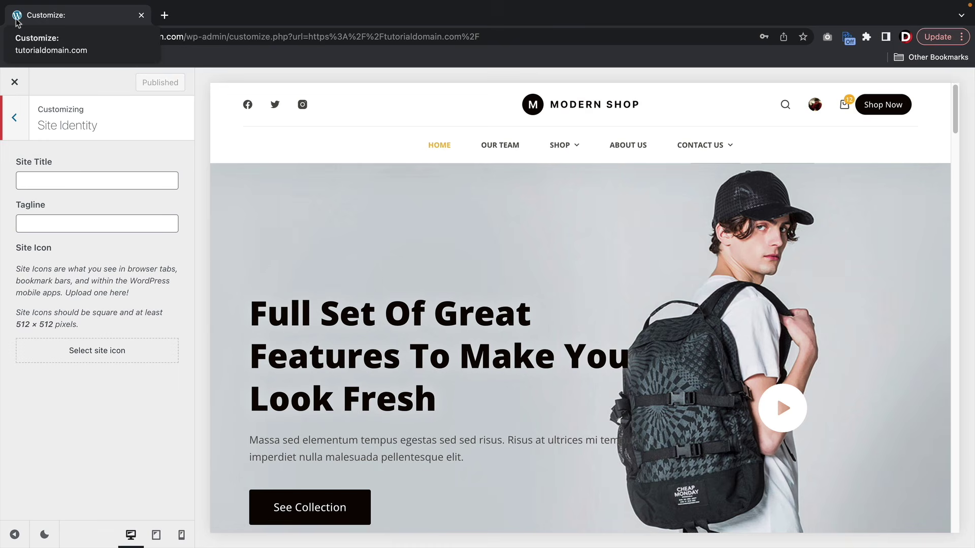
pyautogui.click(98, 357)
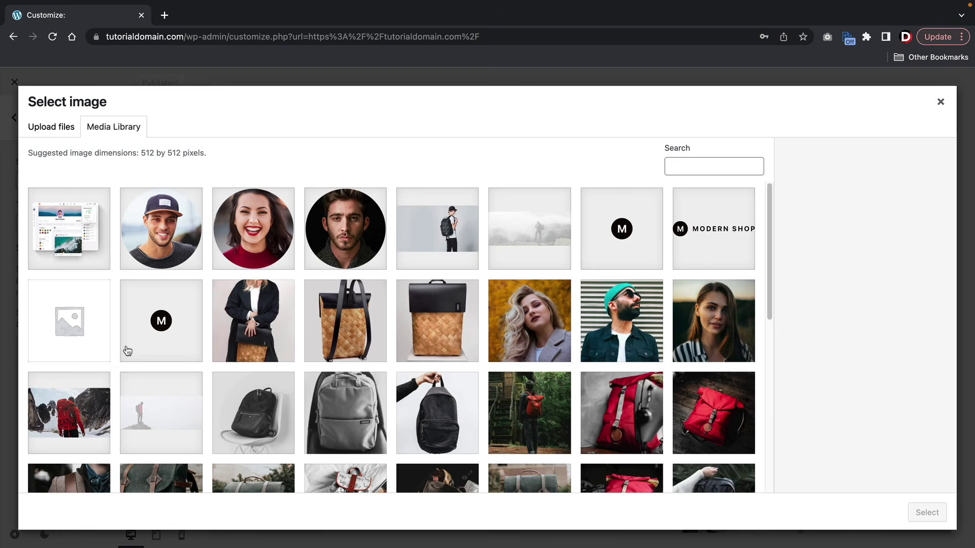
pyautogui.click(181, 331)
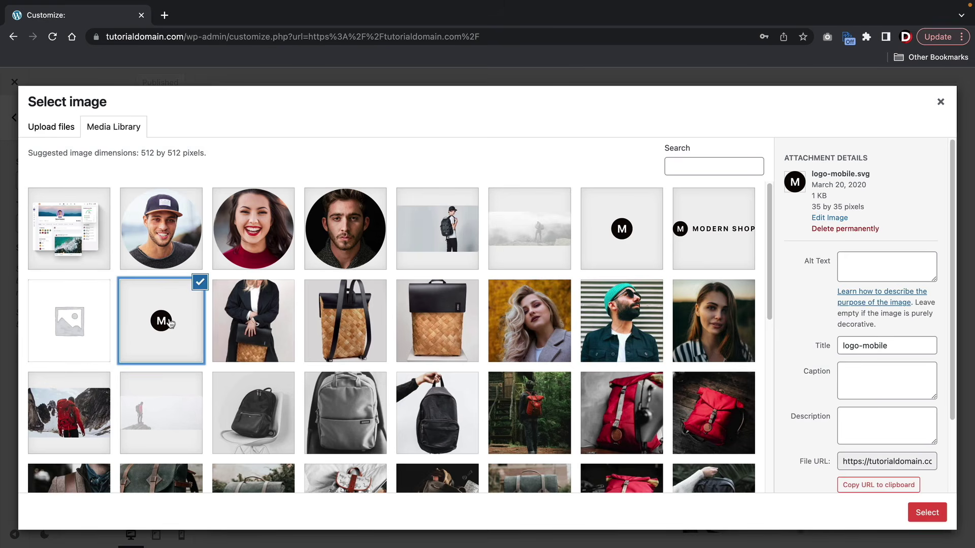
pyautogui.click(911, 514)
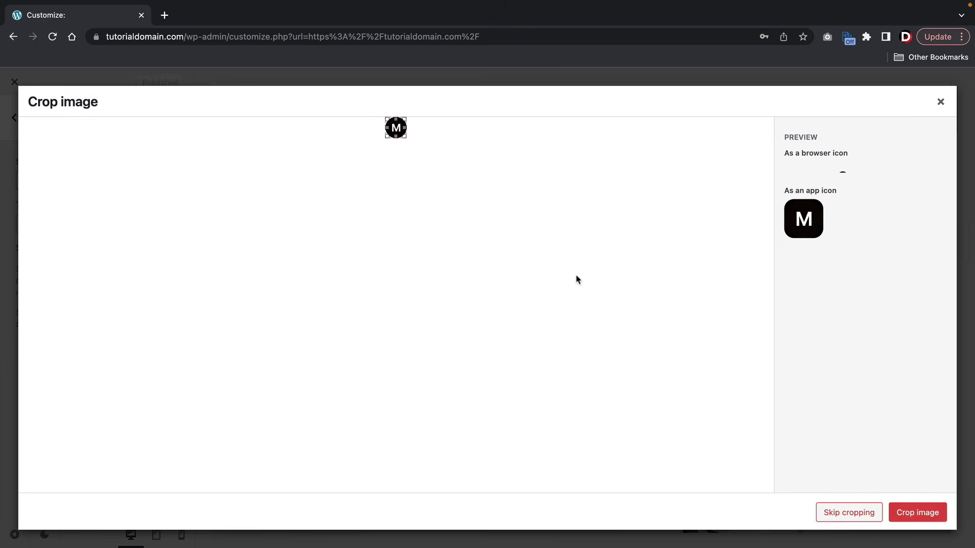
pyautogui.click(912, 510)
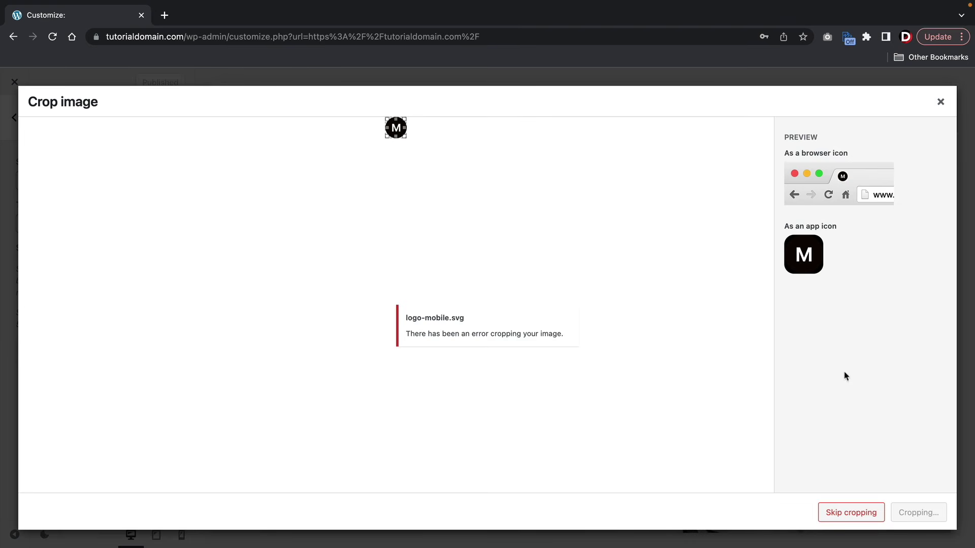
pyautogui.click(844, 516)
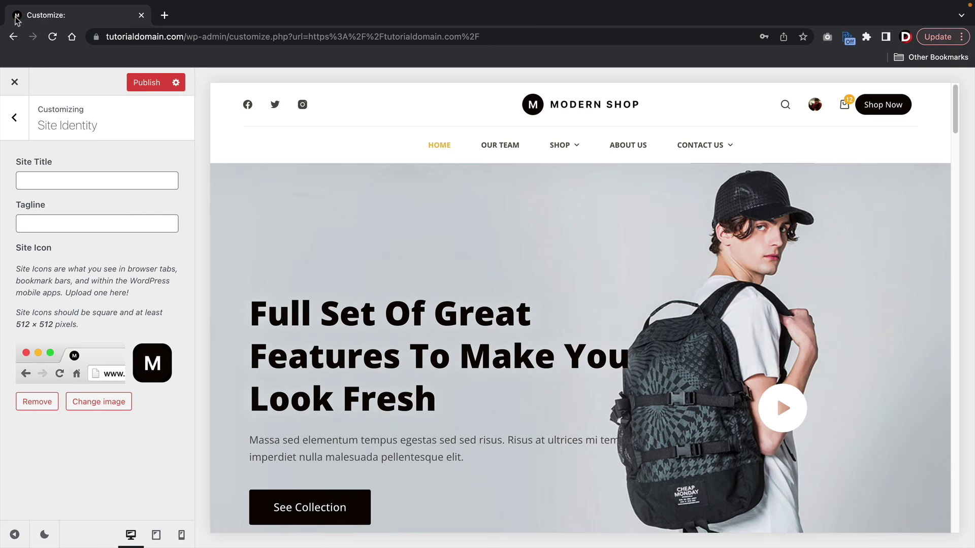
pyautogui.click(14, 117)
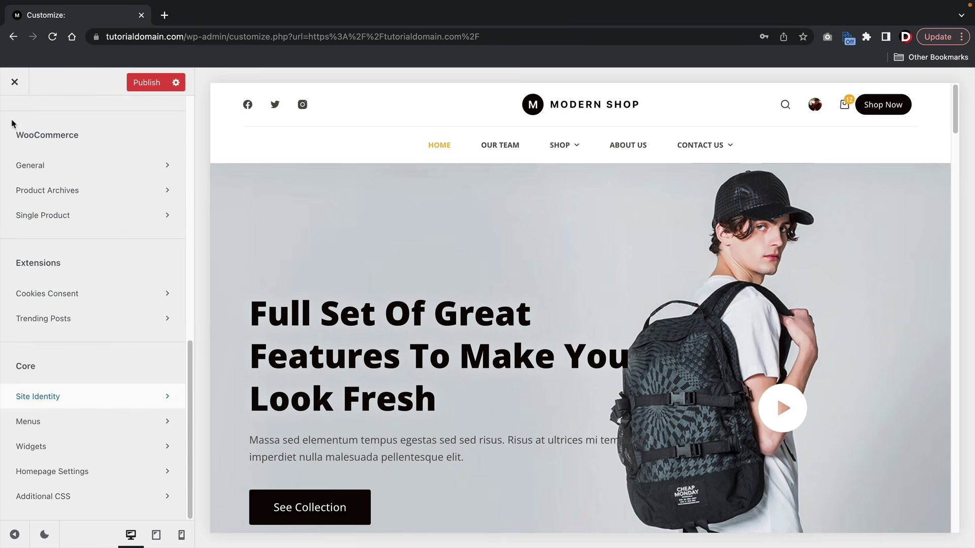
pyautogui.scroll(5, 81, 282)
pyautogui.scroll(3, 81, 281)
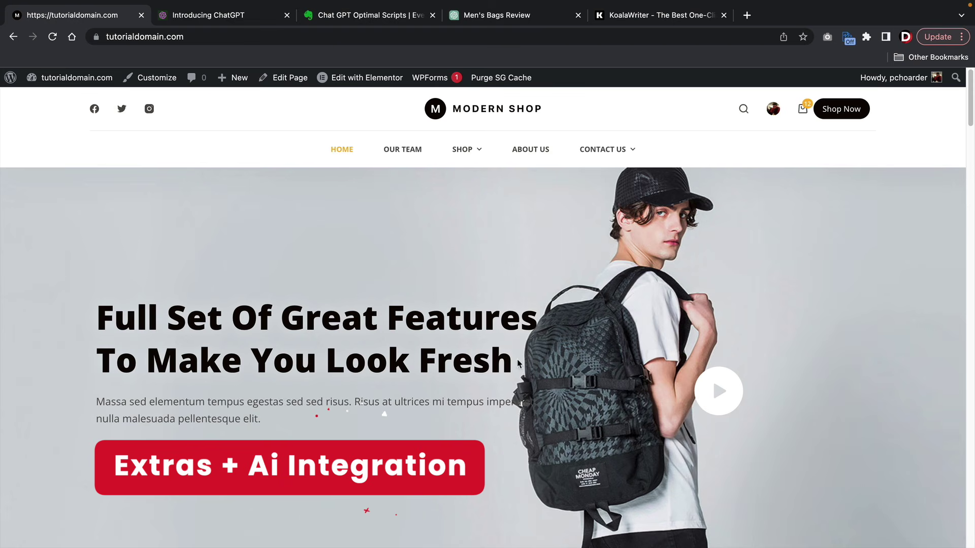
# - Switch to the ChatGPT tab showing the 'Ultimate Guide to Men's Bags' review
pyautogui.click(489, 19)
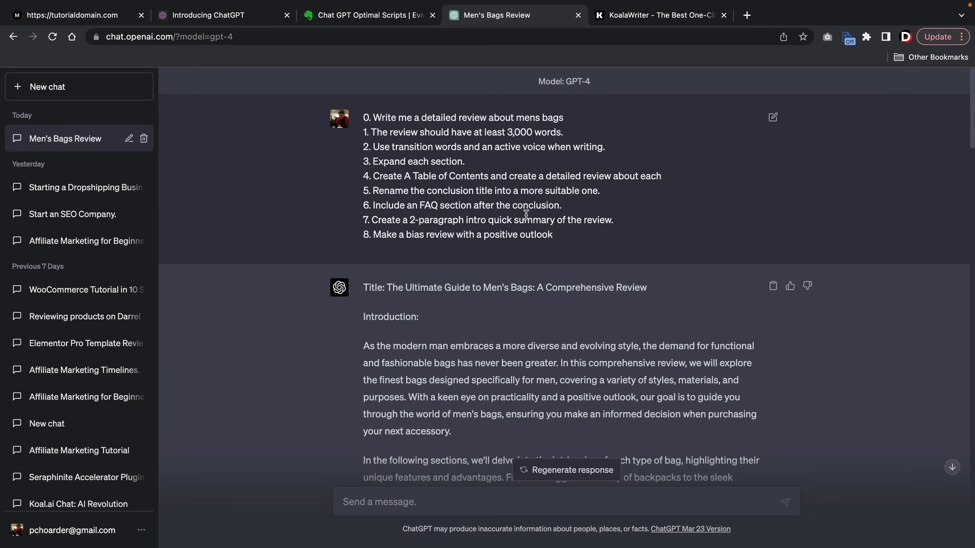
# - Scroll through GPT-4's men's bags guide and its contents, then return to the Modern Shop tab
pyautogui.scroll(-5, 518, 243)
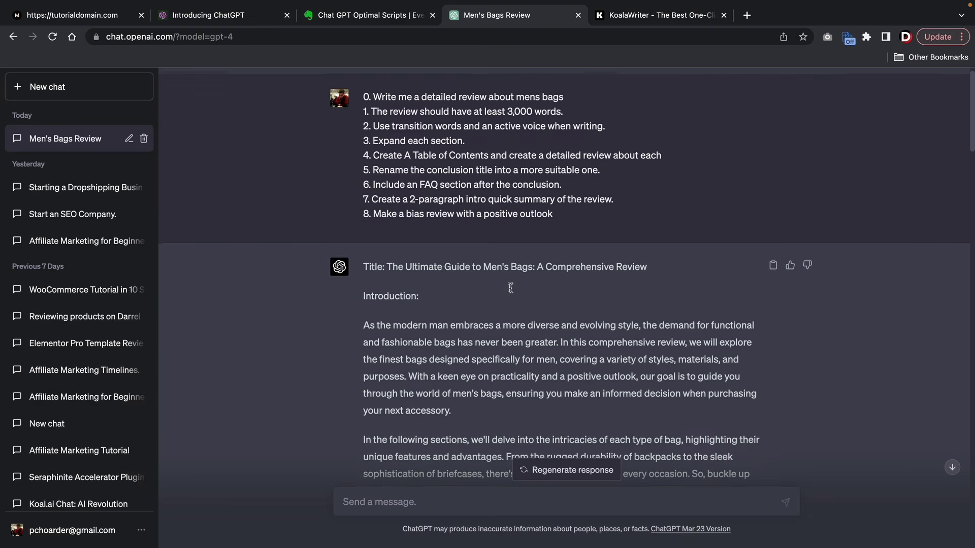
pyautogui.scroll(-4, 510, 278)
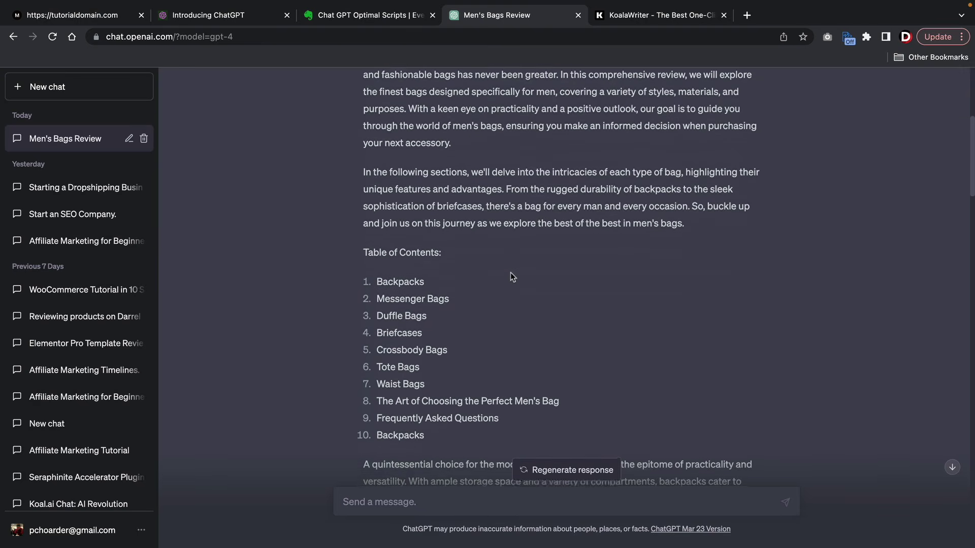
pyautogui.scroll(-4, 517, 257)
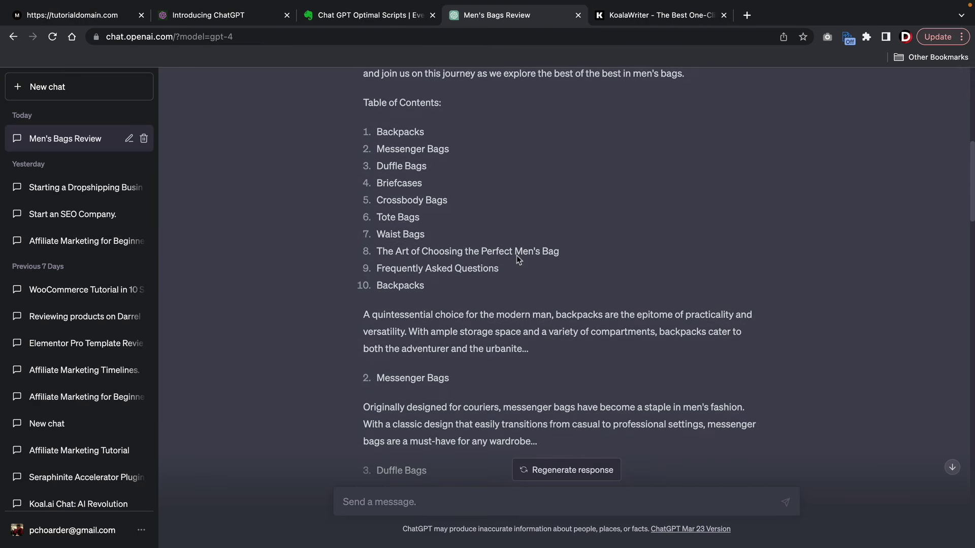
pyautogui.scroll(10, 516, 255)
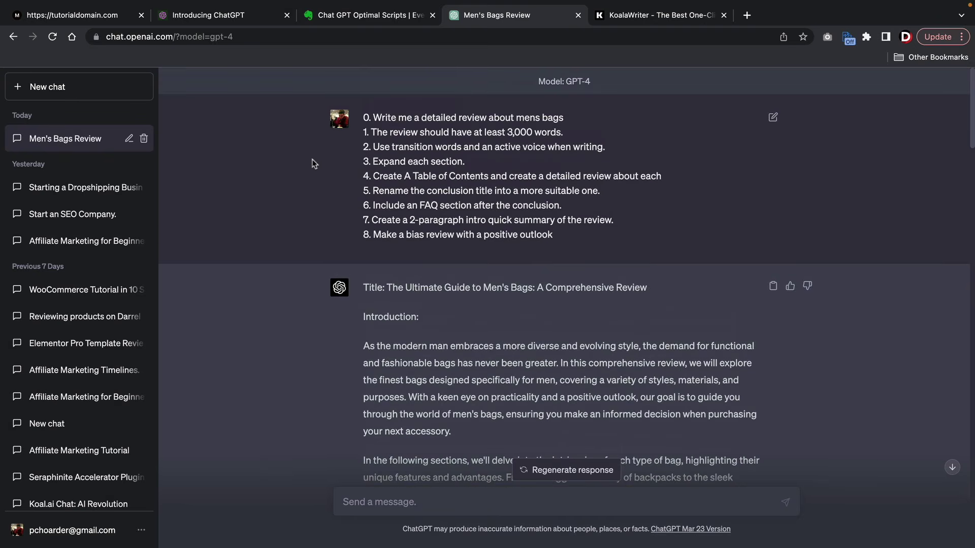
pyautogui.press('super+1')
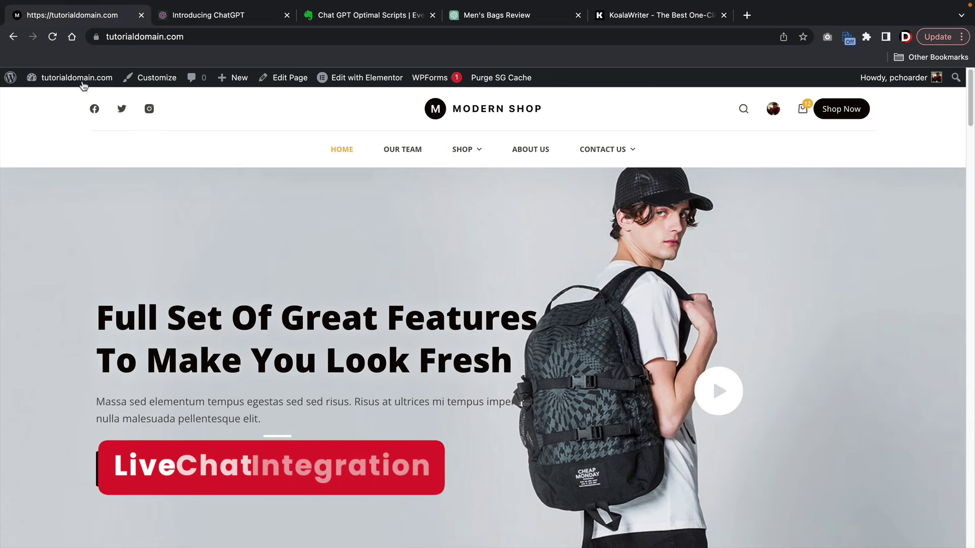
# - Search the WordPress plugin directory for 'live chat' from the Add New Plugins page
pyautogui.moveTo(80, 100)
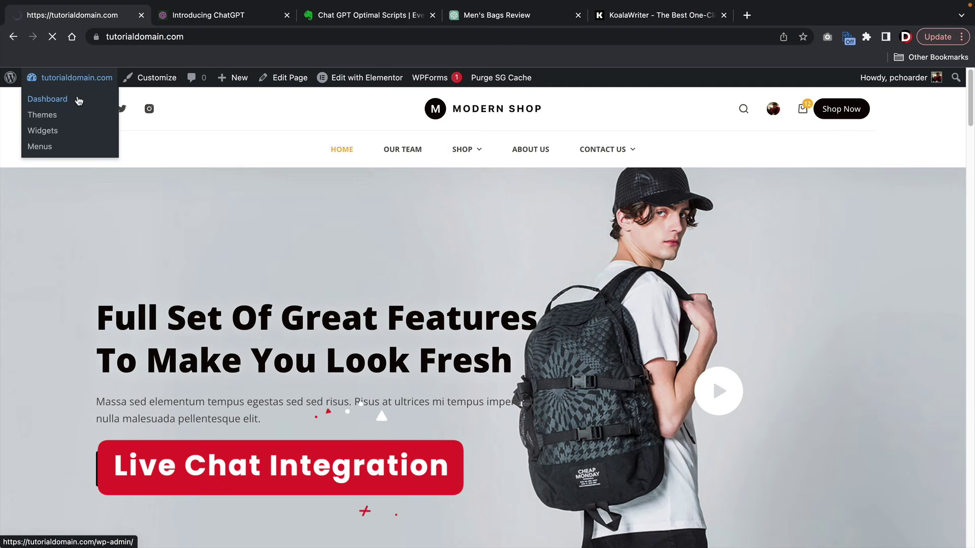
pyautogui.click(79, 100)
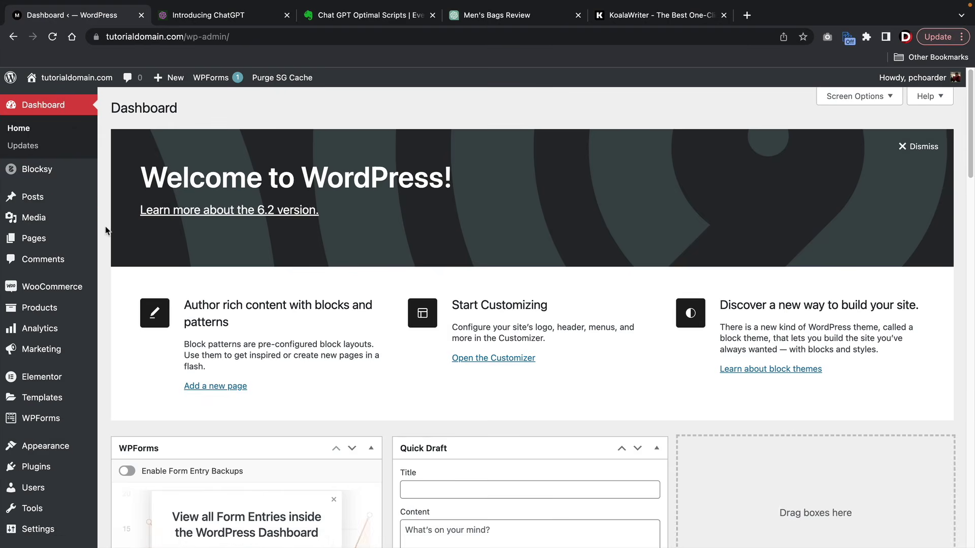
pyautogui.moveTo(69, 470)
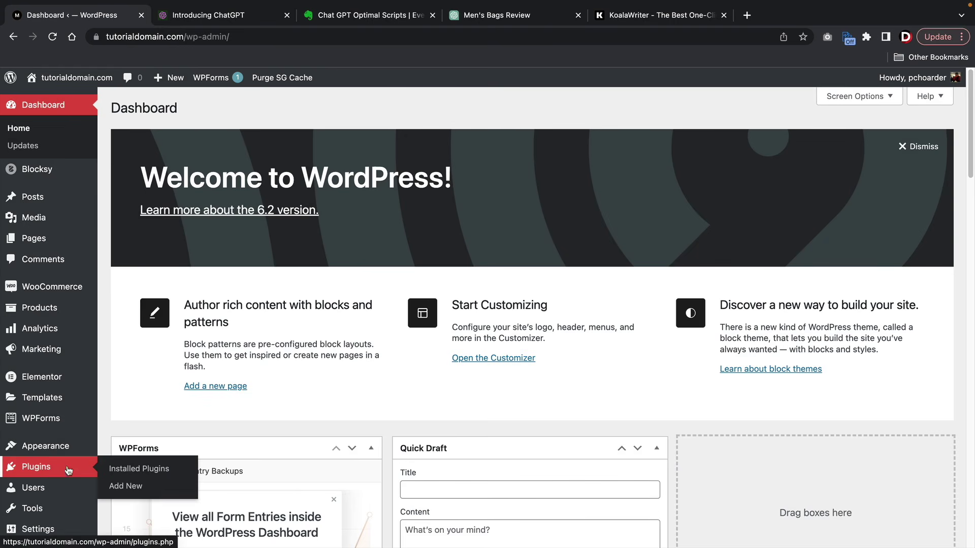
pyautogui.click(112, 486)
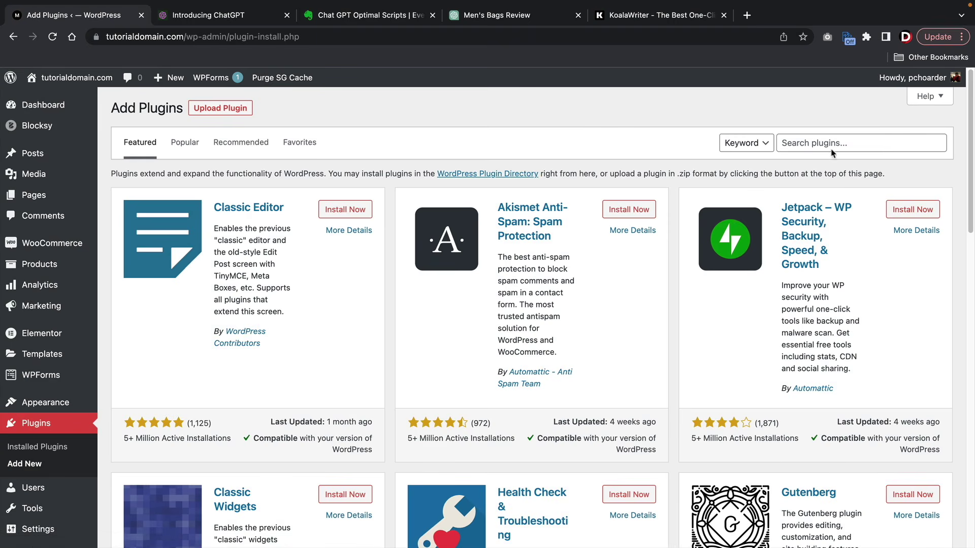
pyautogui.click(831, 149)
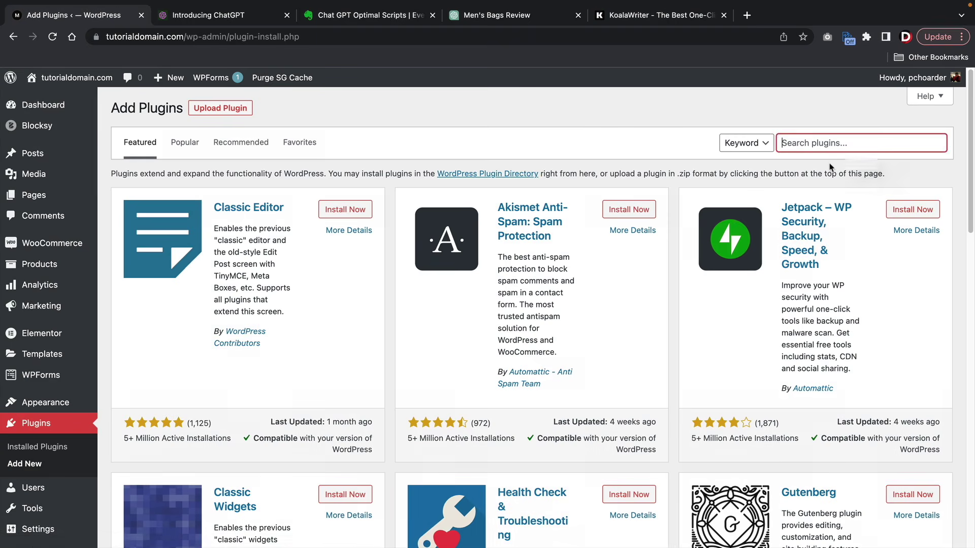
pyautogui.write('live chat')
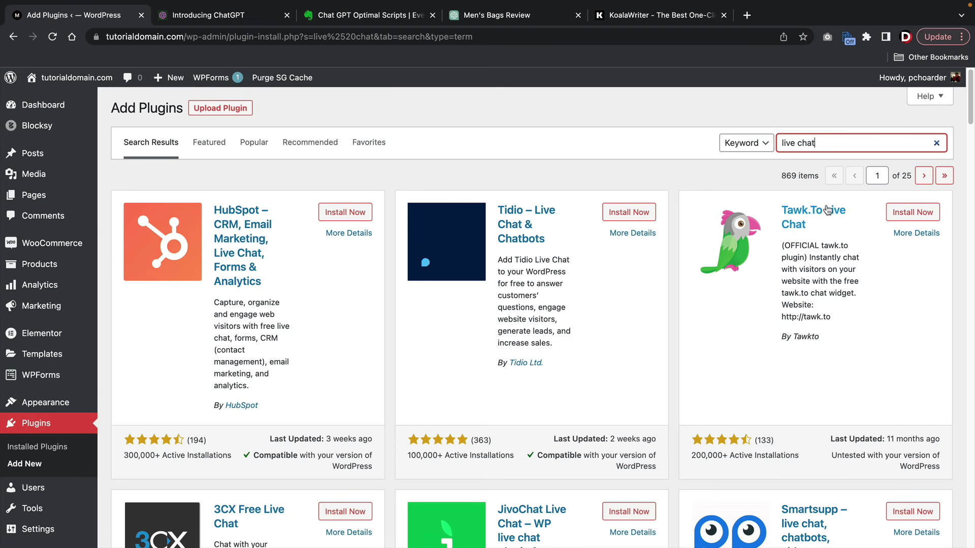
# - Install the Tidio – Live Chat & Chatbots plugin from the results and activate it
pyautogui.scroll(-3, 824, 218)
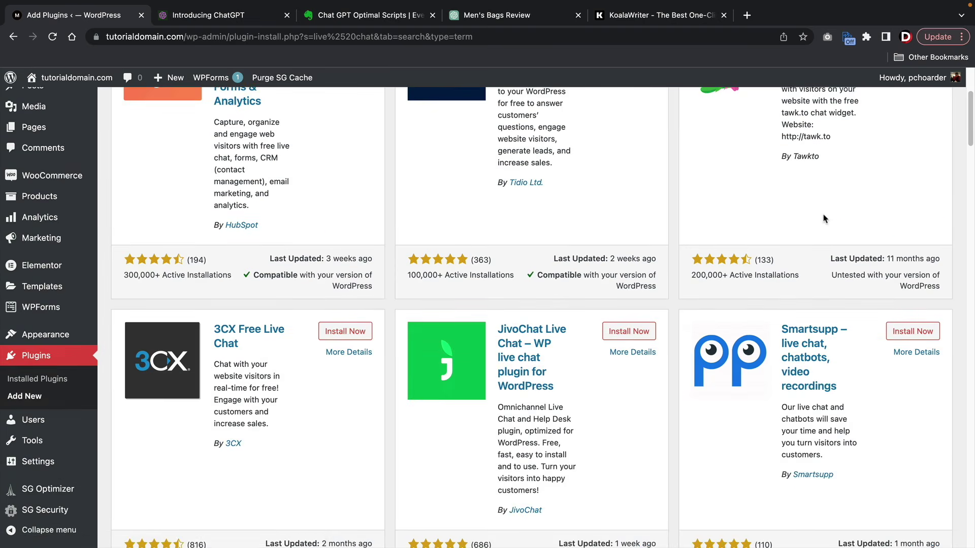
pyautogui.scroll(-1, 824, 219)
pyautogui.scroll(-1, 539, 327)
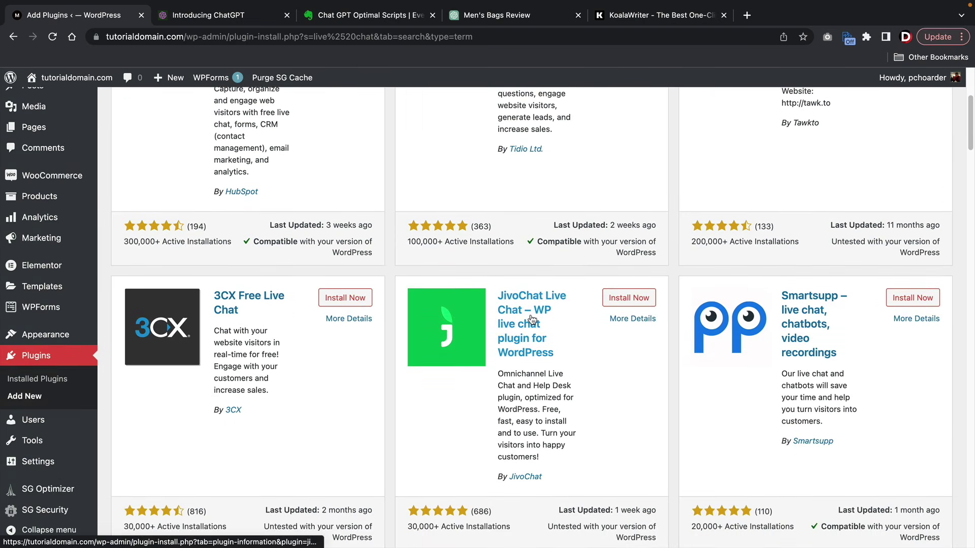
pyautogui.scroll(5, 531, 319)
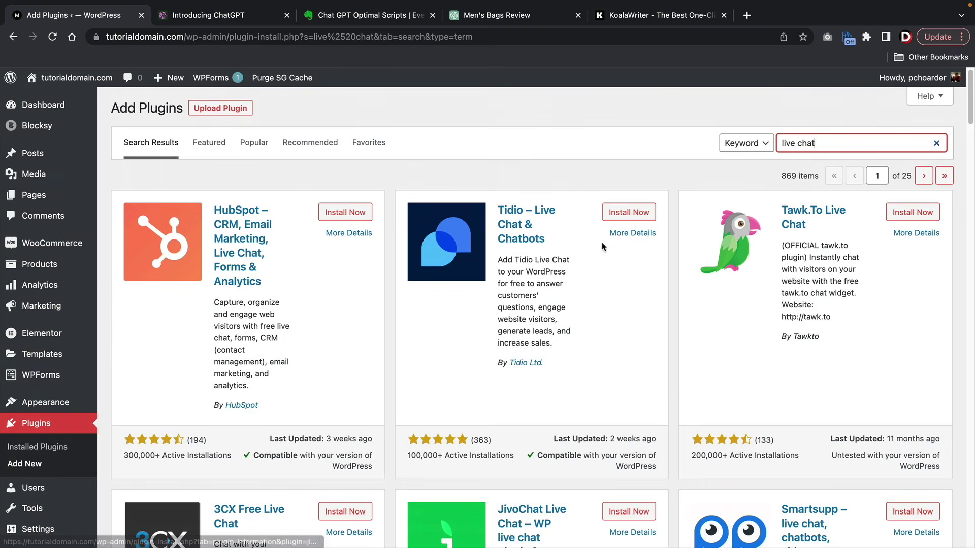
pyautogui.click(634, 219)
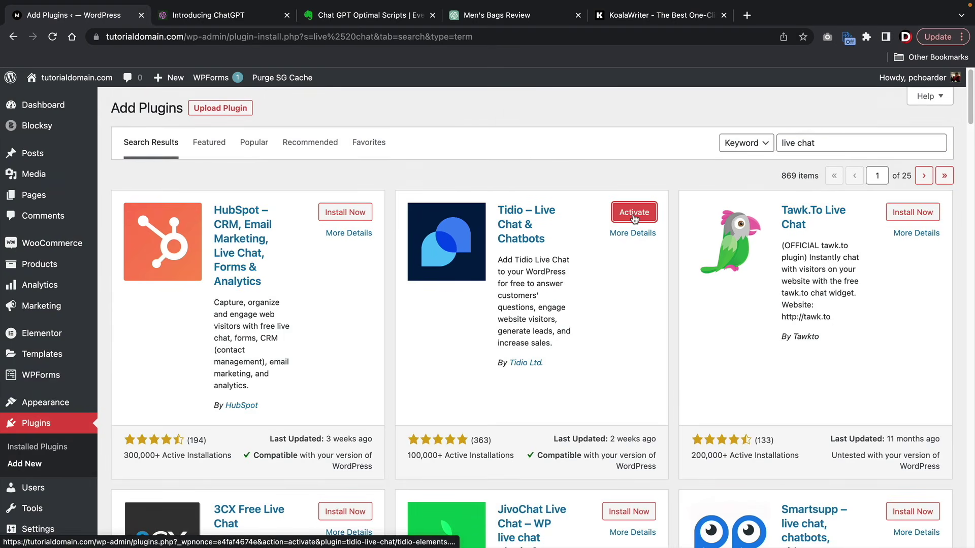
pyautogui.click(634, 218)
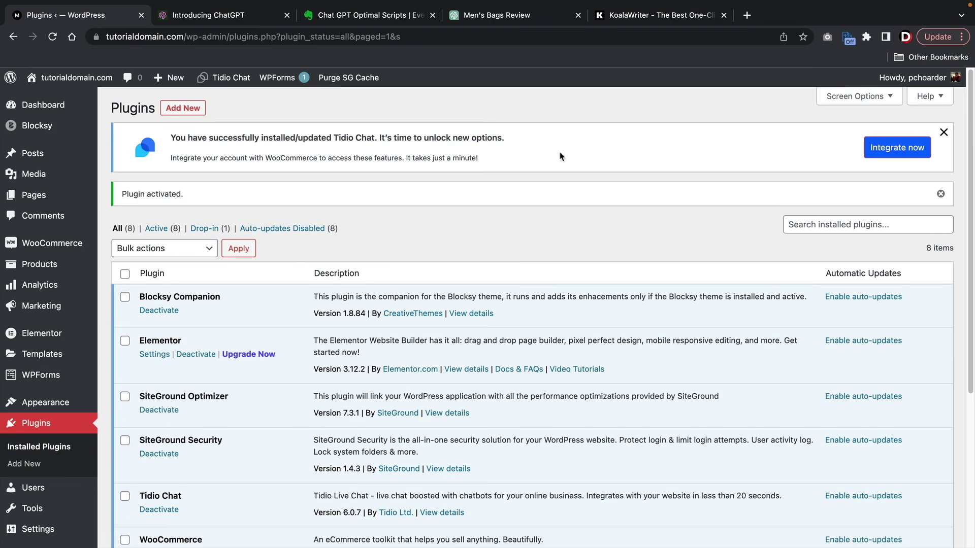
pyautogui.click(884, 151)
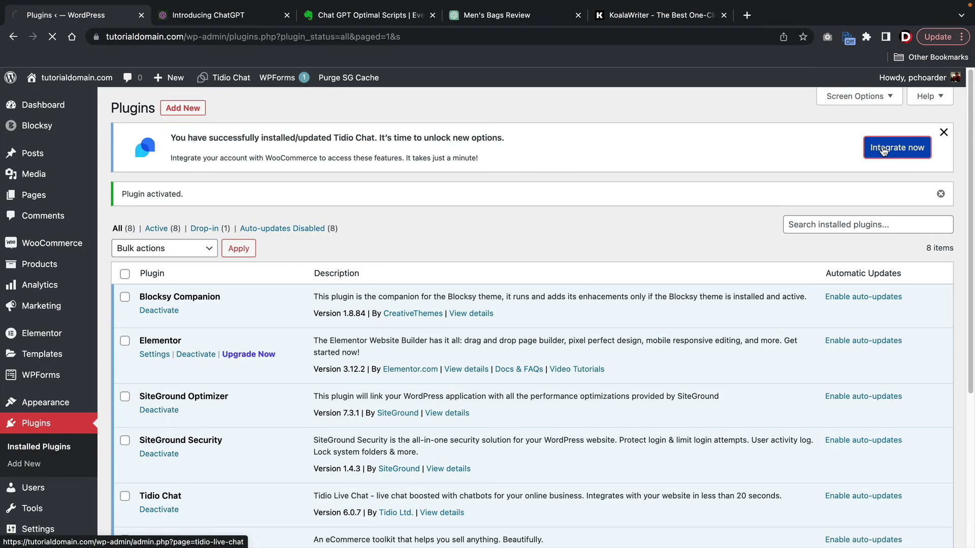
pyautogui.scroll(-2, 763, 182)
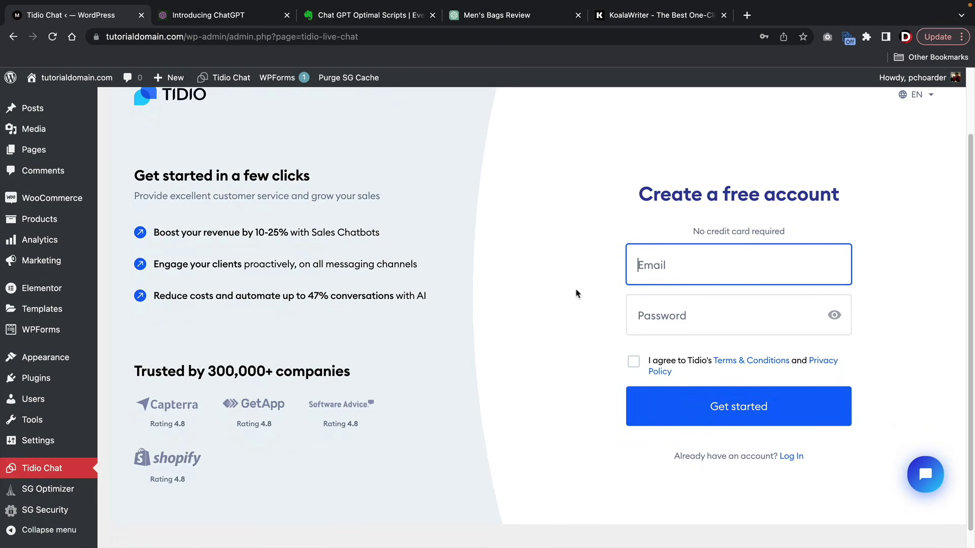
pyautogui.click(800, 460)
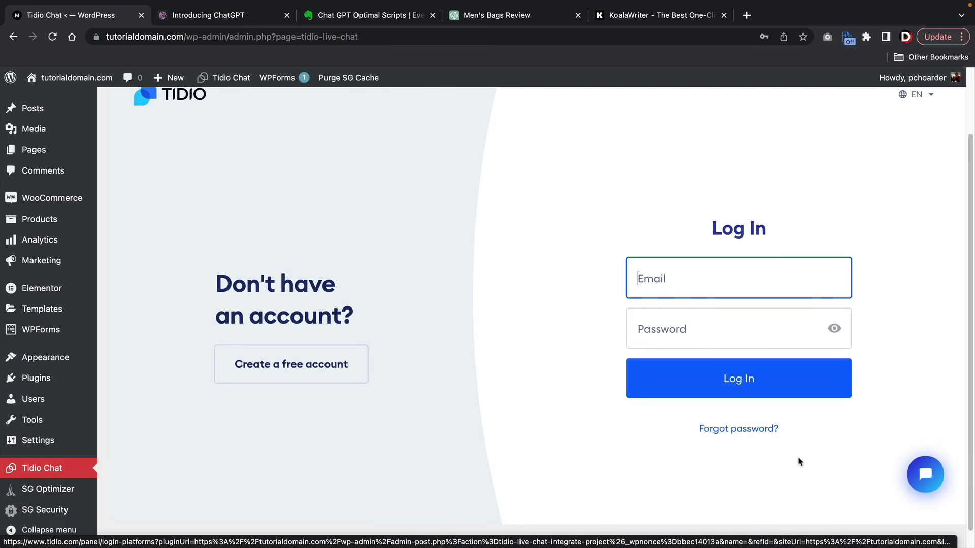
pyautogui.click(697, 278)
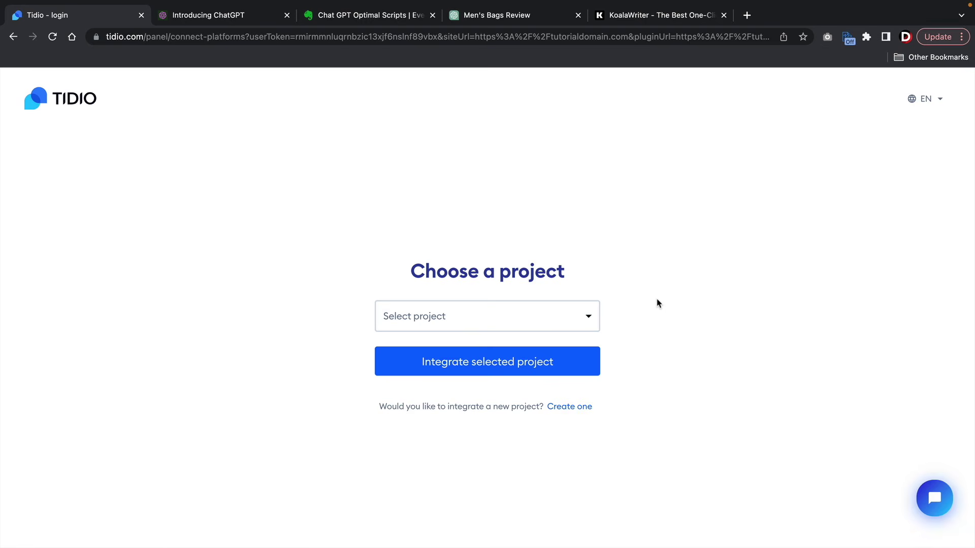
pyautogui.click(553, 314)
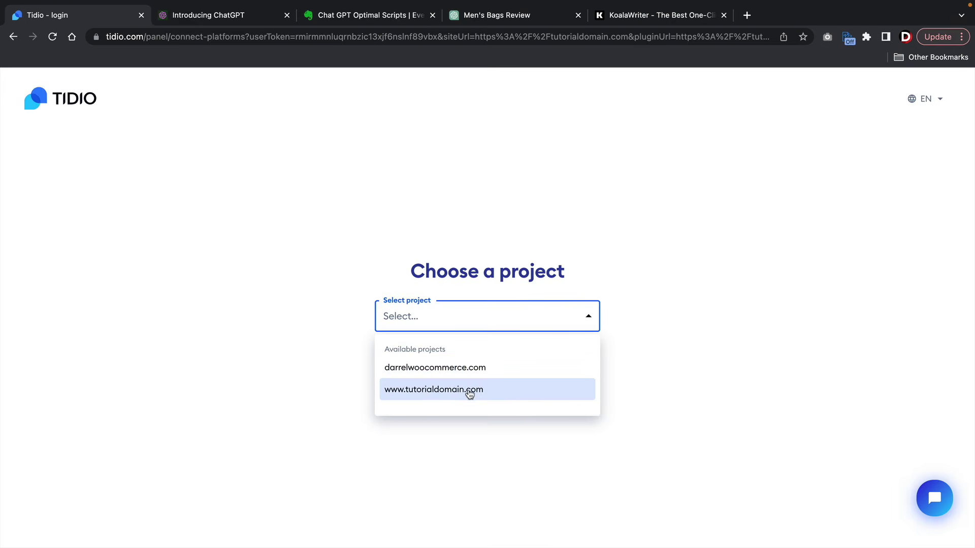
pyautogui.click(446, 393)
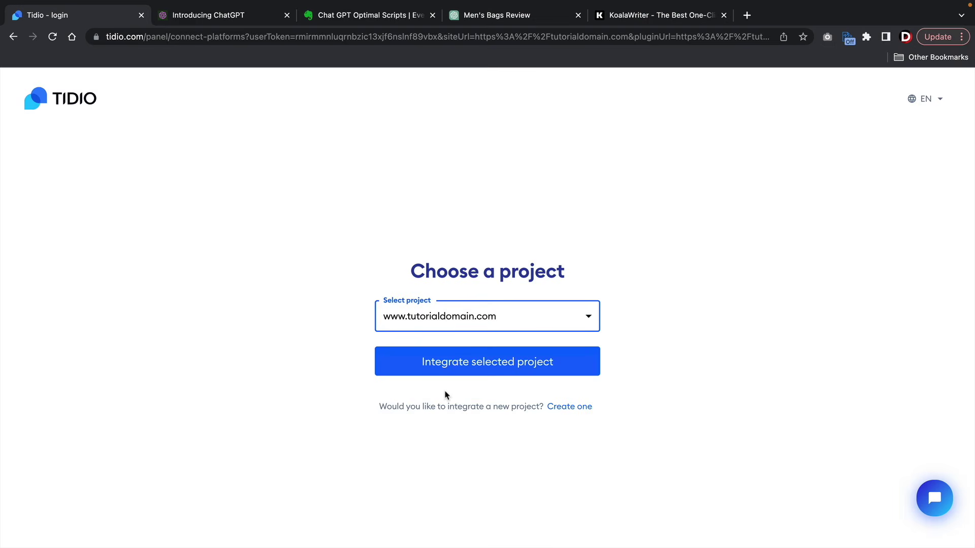
pyautogui.click(560, 411)
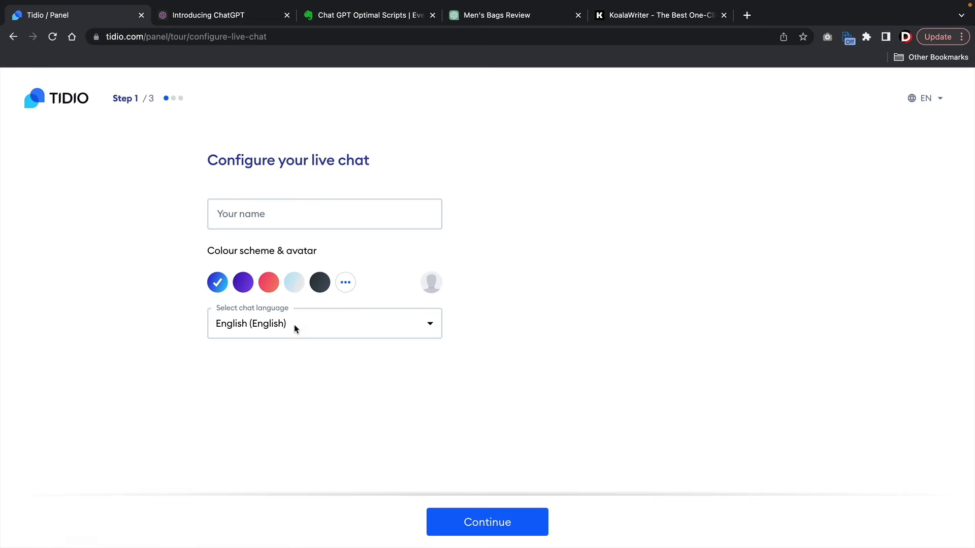
# - Enter the chat operator's name and upload a profile photo as the avatar
pyautogui.click(300, 225)
pyautogui.write('pchoarder')
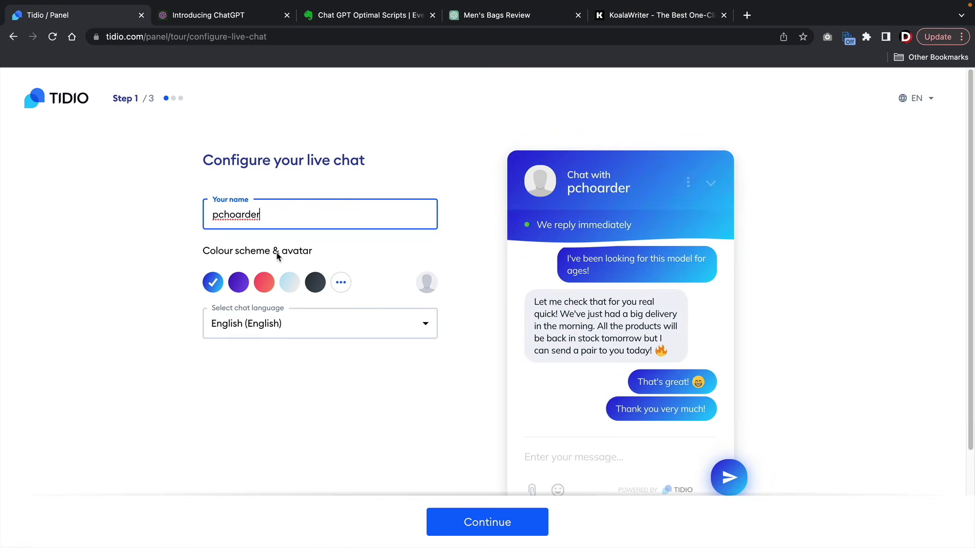
pyautogui.doubleClick(286, 215)
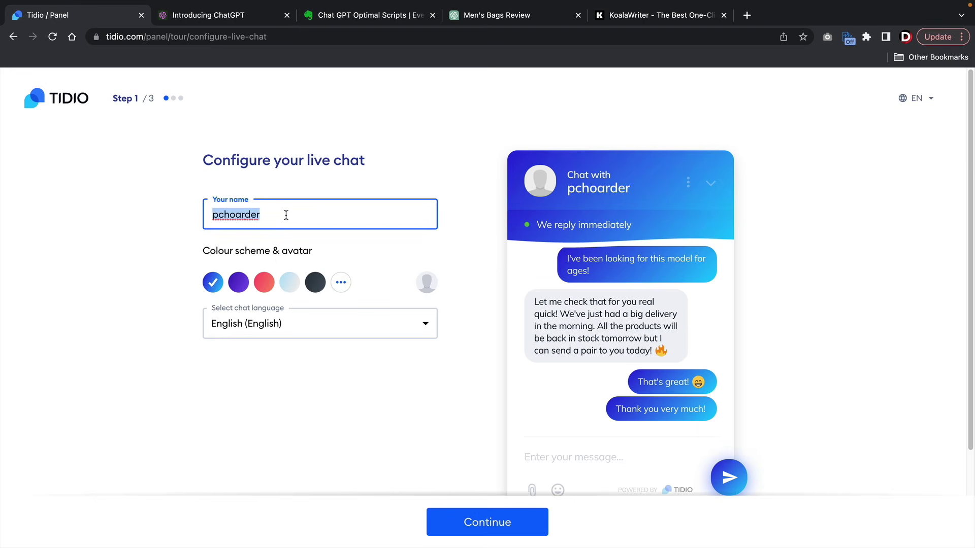
pyautogui.write('Darrel Wi.so')
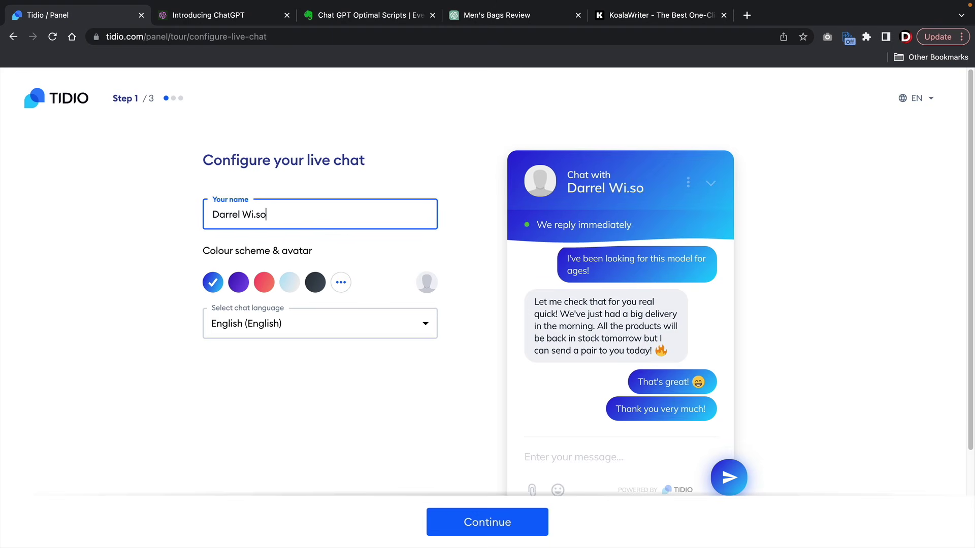
pyautogui.write('lson')
pyautogui.press('Tab')
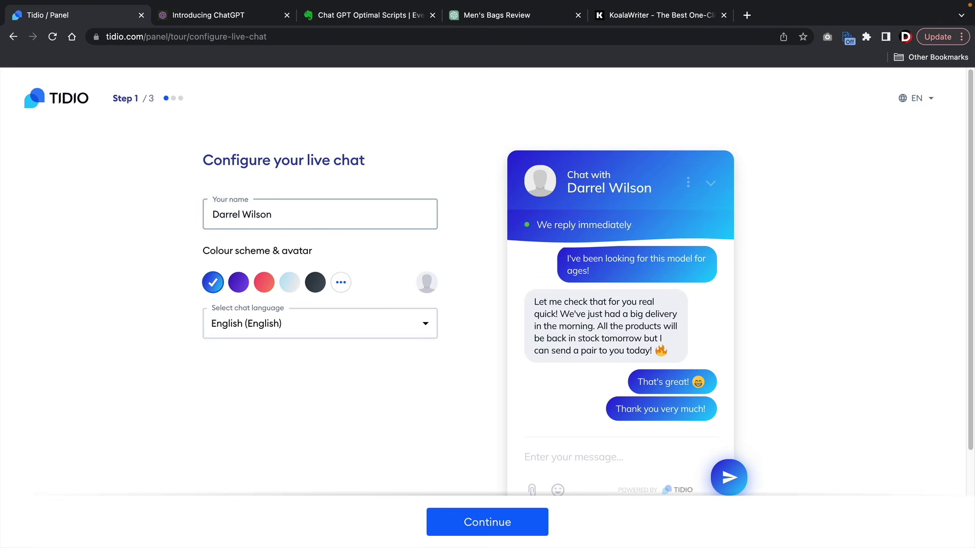
pyautogui.click(427, 283)
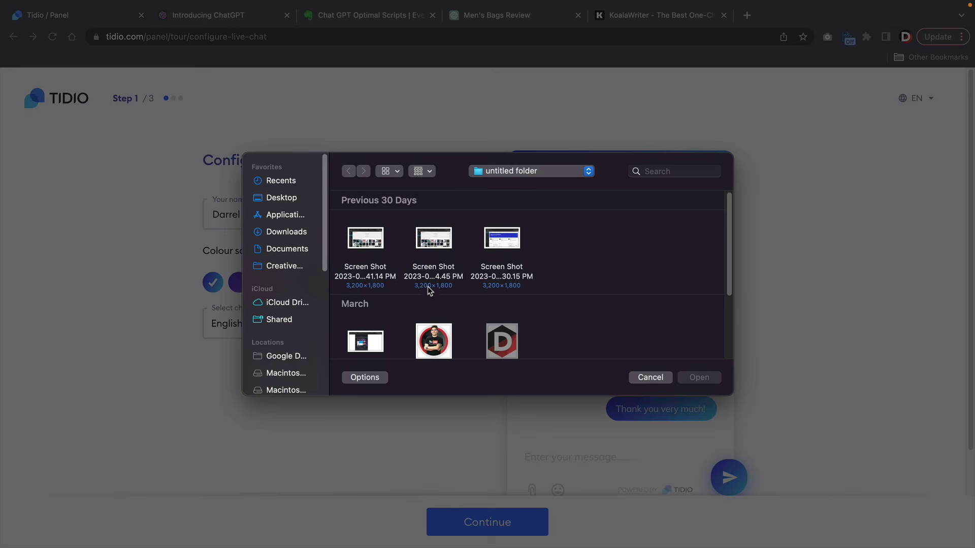
pyautogui.click(430, 320)
pyautogui.click(696, 377)
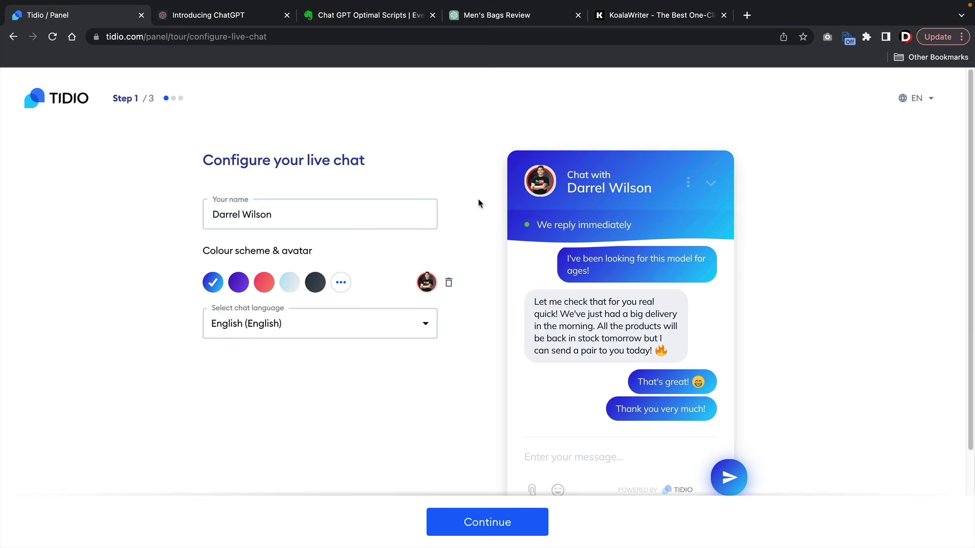
pyautogui.click(503, 522)
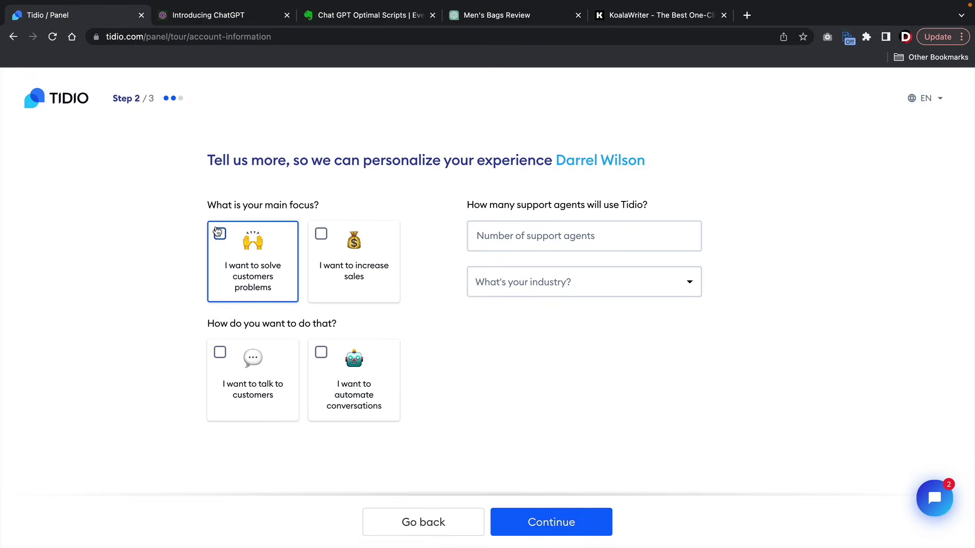
# - Answer the setup survey: talk to customers, 1 agent, Services industry, 0 monthly inquiries
pyautogui.click(220, 352)
pyautogui.click(533, 235)
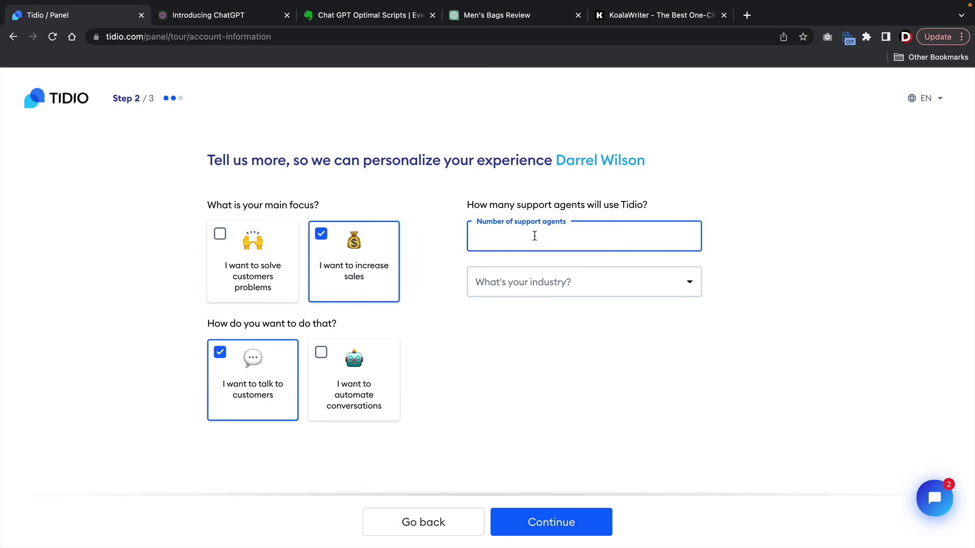
pyautogui.write('1')
pyautogui.click(533, 287)
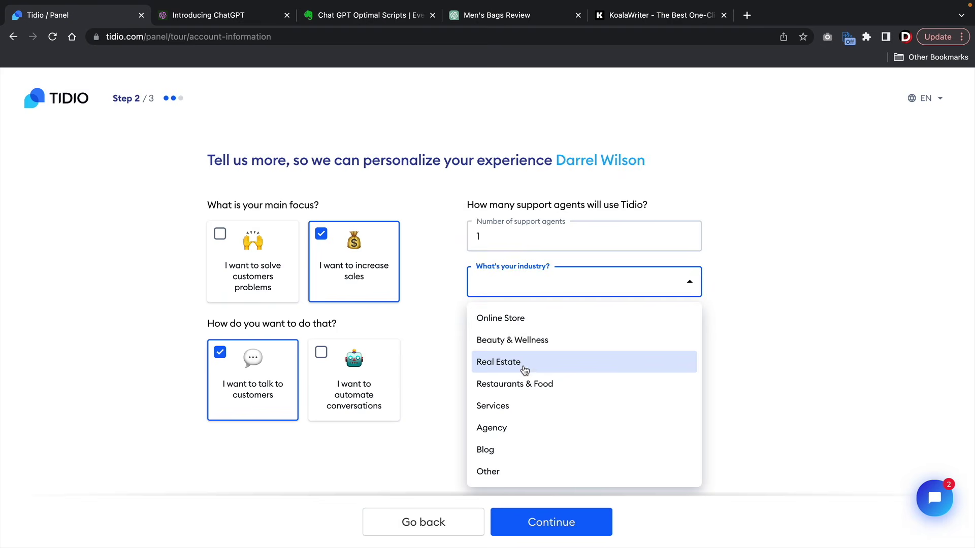
pyautogui.click(526, 409)
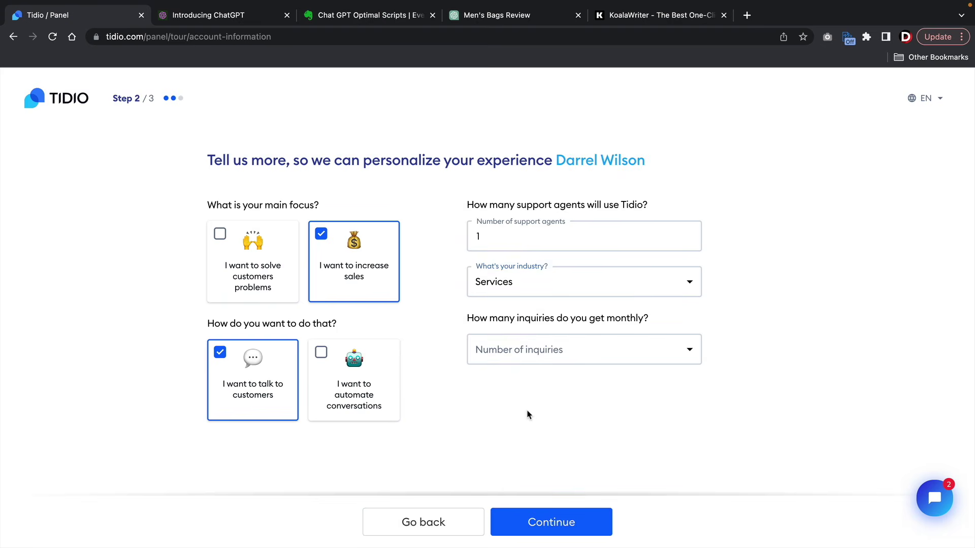
pyautogui.click(542, 530)
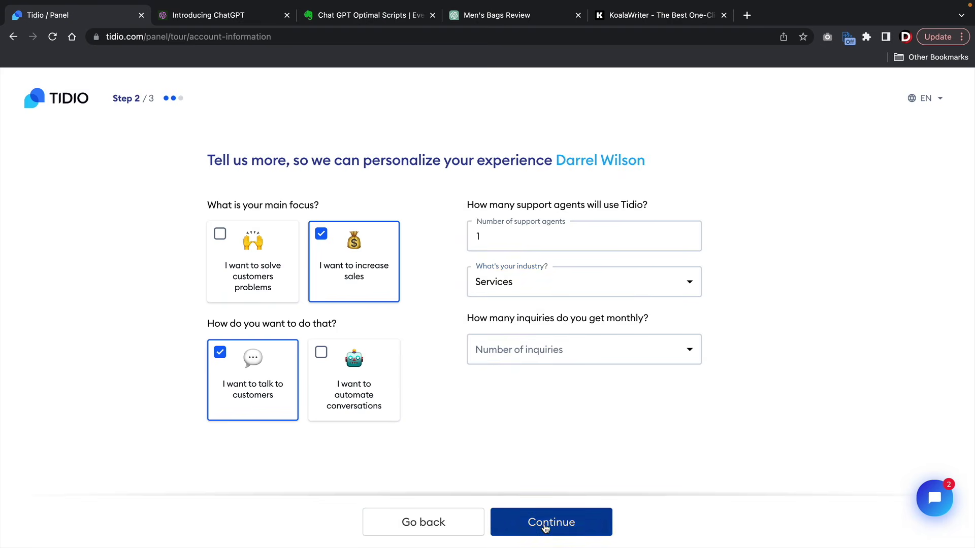
pyautogui.click(558, 359)
pyautogui.click(524, 385)
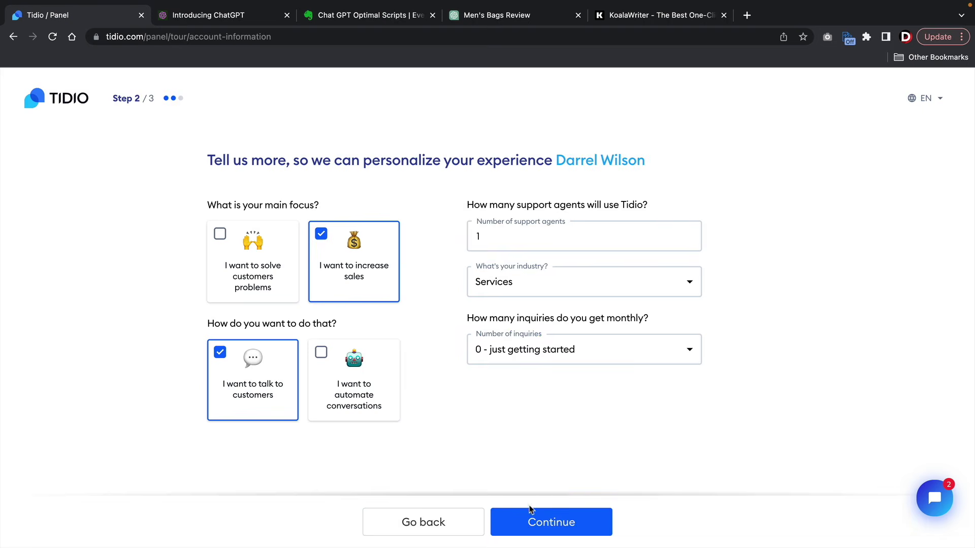
pyautogui.click(531, 513)
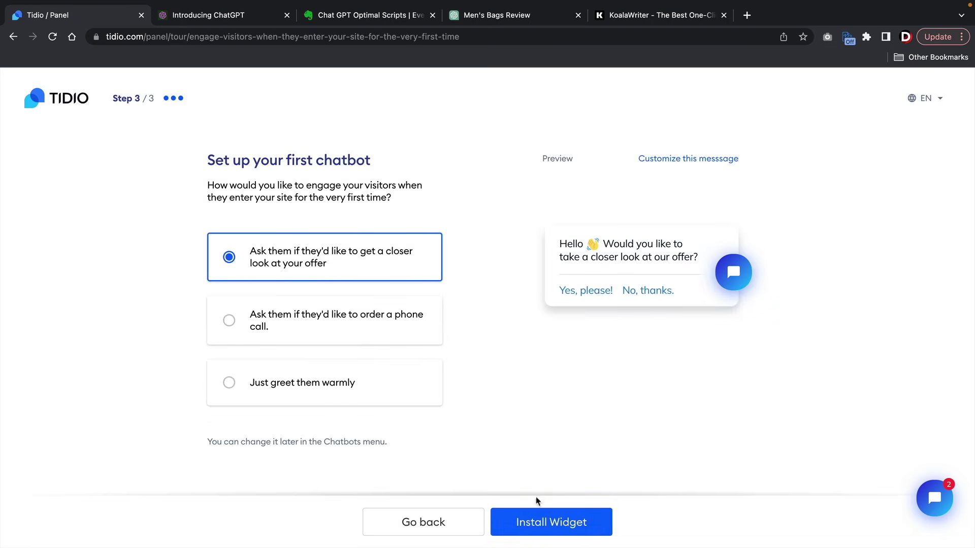
# - Install the Tidio chat widget and view the live Modern Shop homepage
pyautogui.click(560, 521)
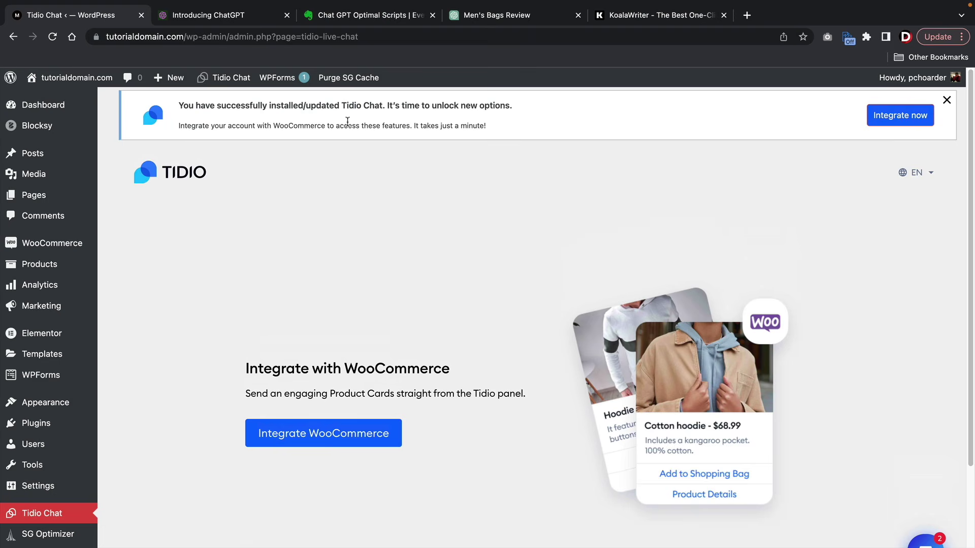
pyautogui.moveTo(241, 104); pyautogui.dragTo(441, 104)
pyautogui.scroll(-1, 552, 320)
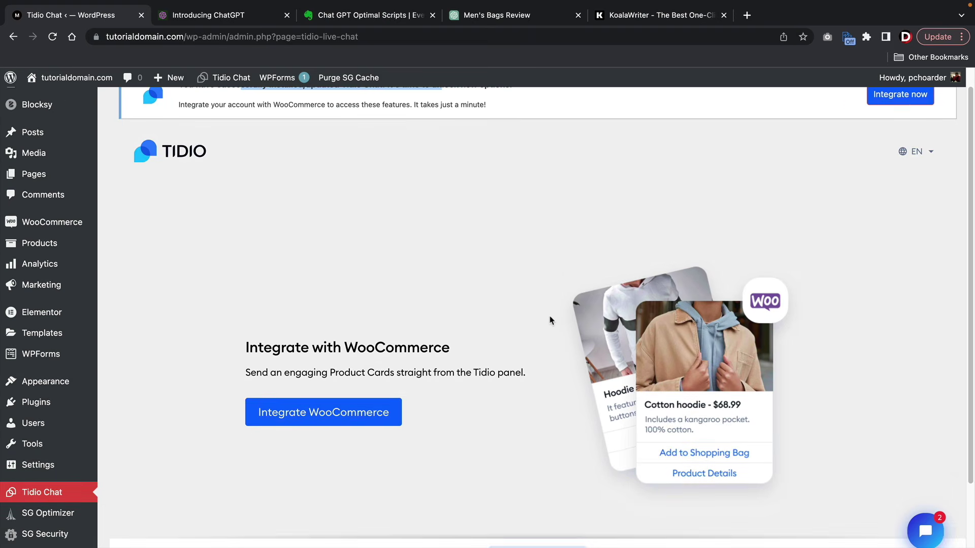
pyautogui.click(330, 374)
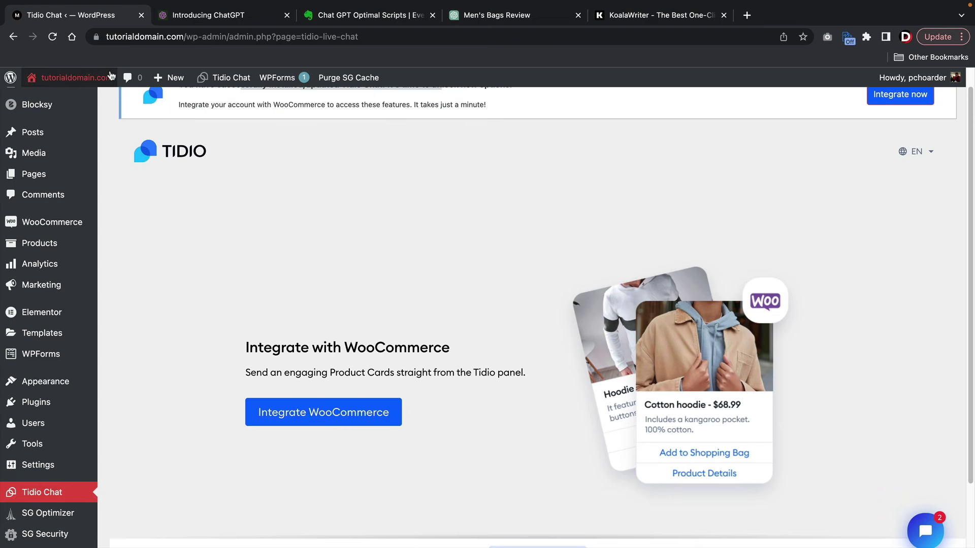
# - Test the storefront chat by answering yes to the offer greeting, then return to the Dashboard
pyautogui.moveTo(76, 77)
pyautogui.click(77, 102)
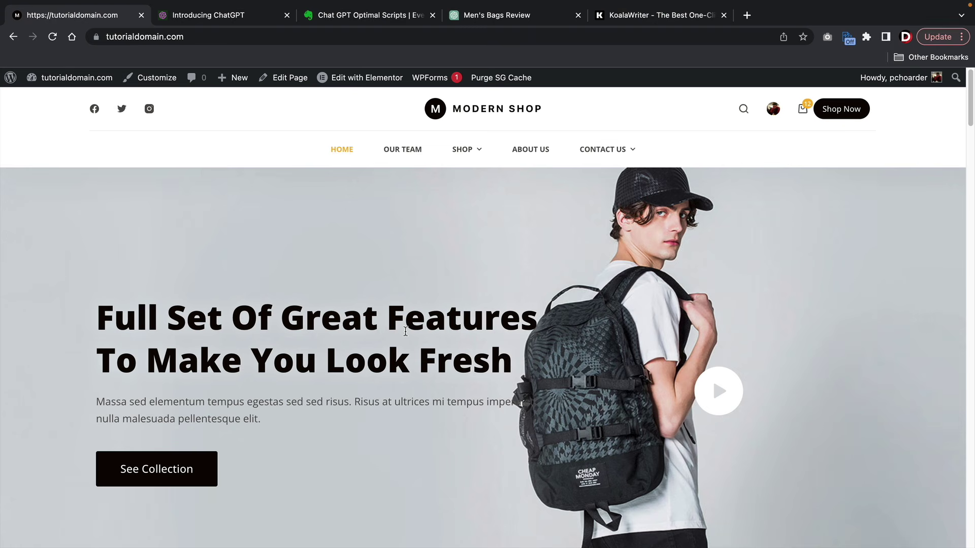
pyautogui.scroll(-15, 406, 331)
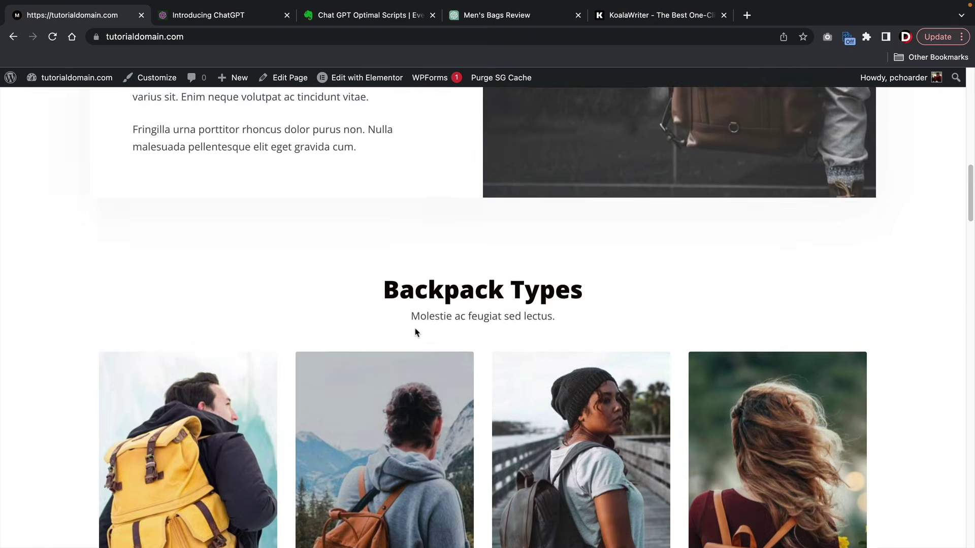
pyautogui.scroll(-15, 416, 333)
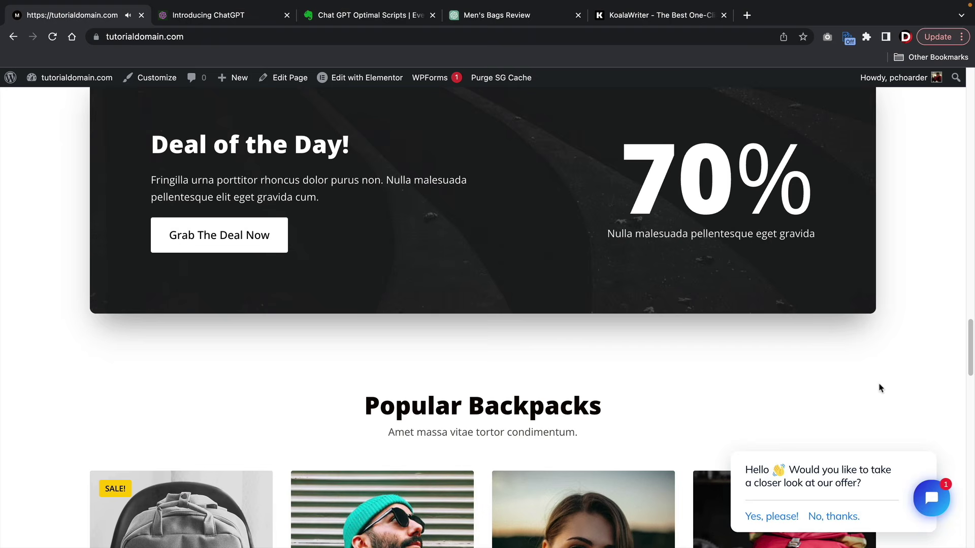
pyautogui.scroll(15, 713, 353)
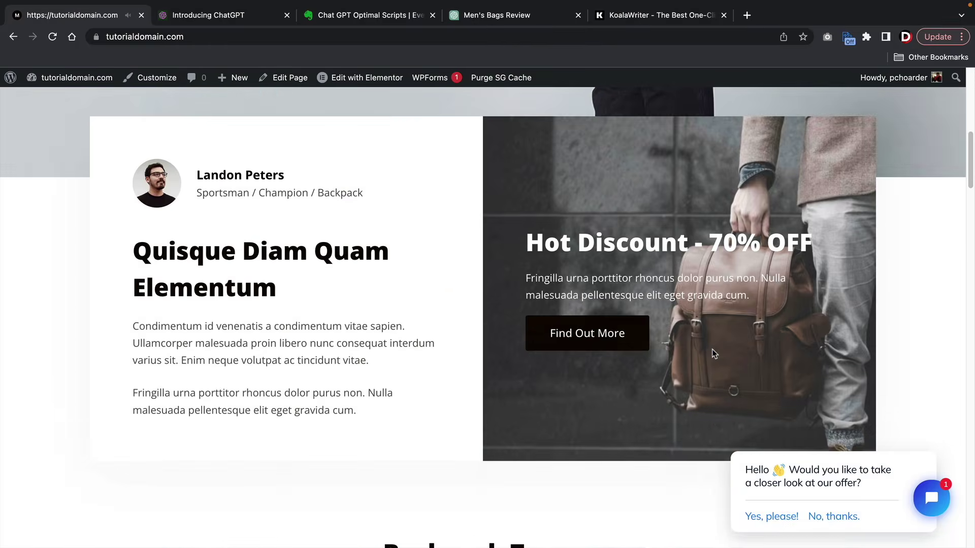
pyautogui.scroll(10, 714, 353)
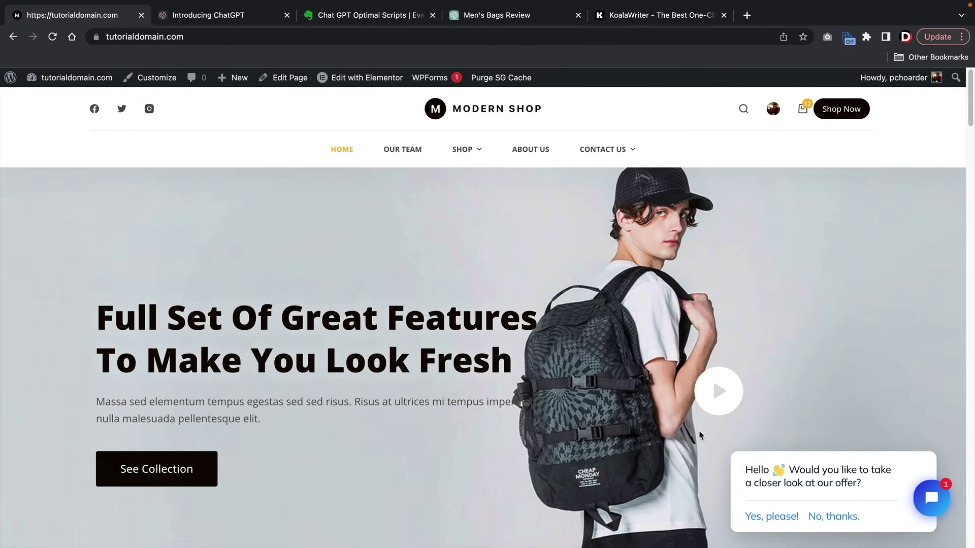
pyautogui.click(931, 498)
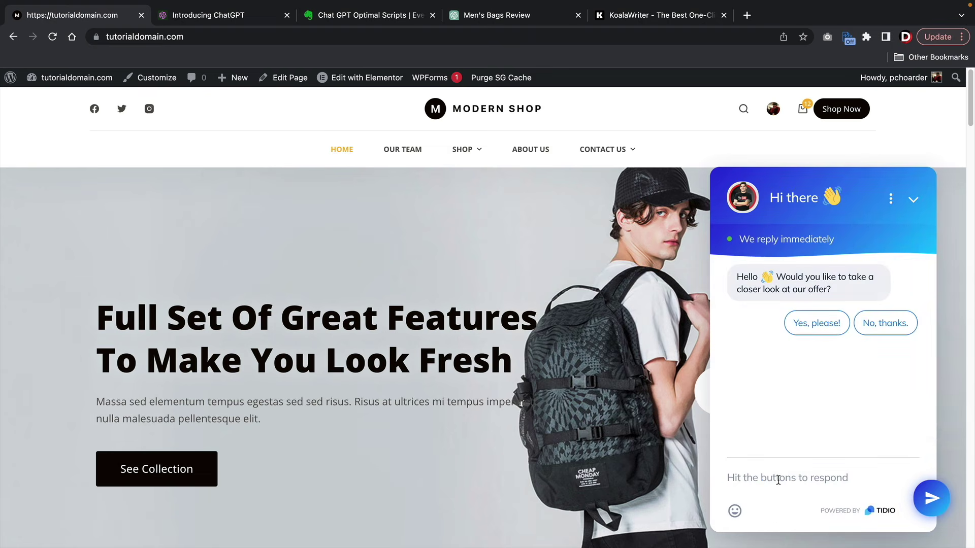
pyautogui.click(814, 323)
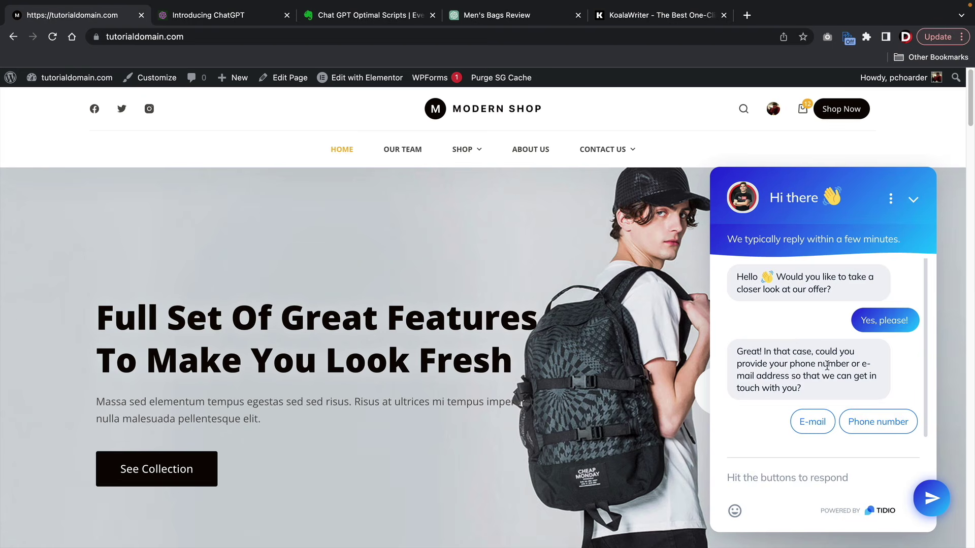
pyautogui.click(912, 202)
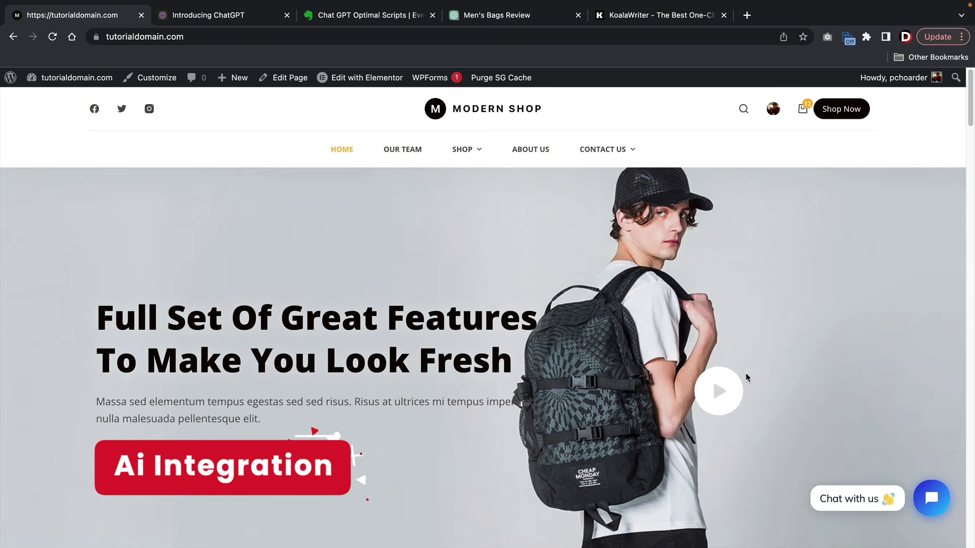
pyautogui.moveTo(71, 77)
pyautogui.click(75, 105)
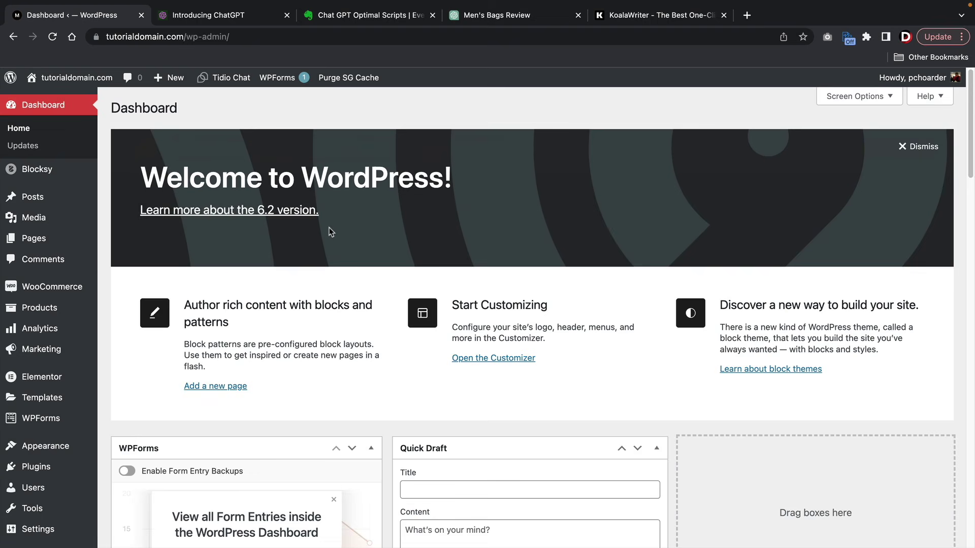
# - Search new plugins for 'woocommerce ai', then refine the search to 'get genie'
pyautogui.moveTo(31, 466)
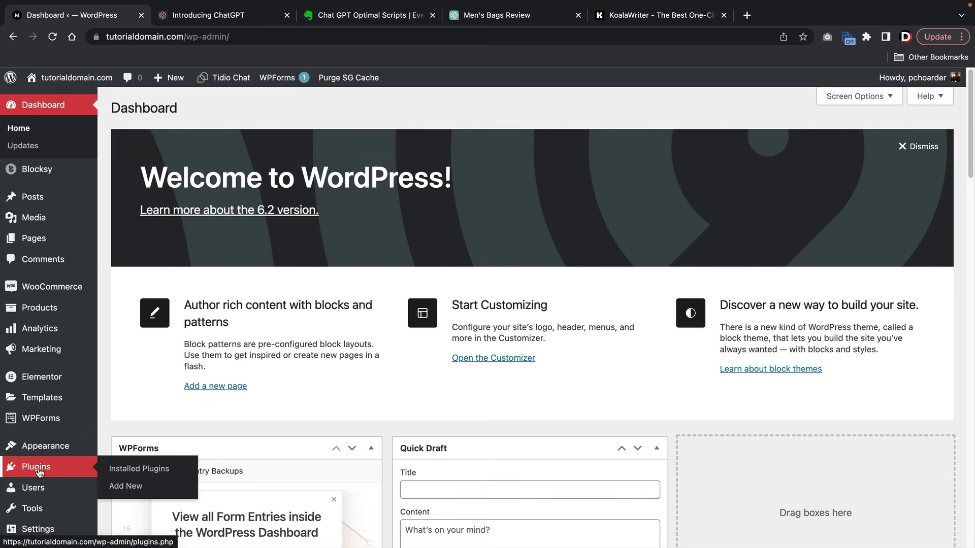
pyautogui.click(141, 488)
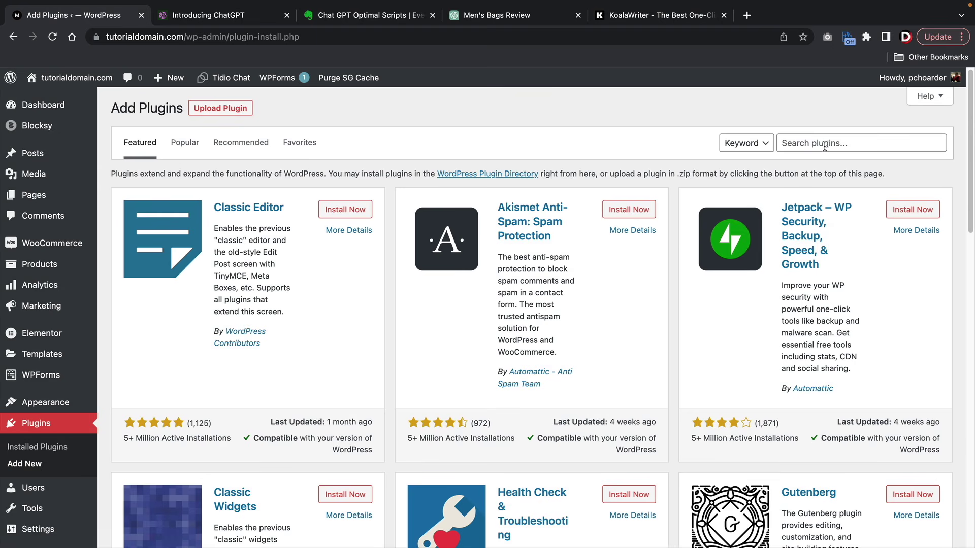
pyautogui.write('woocommerce ai')
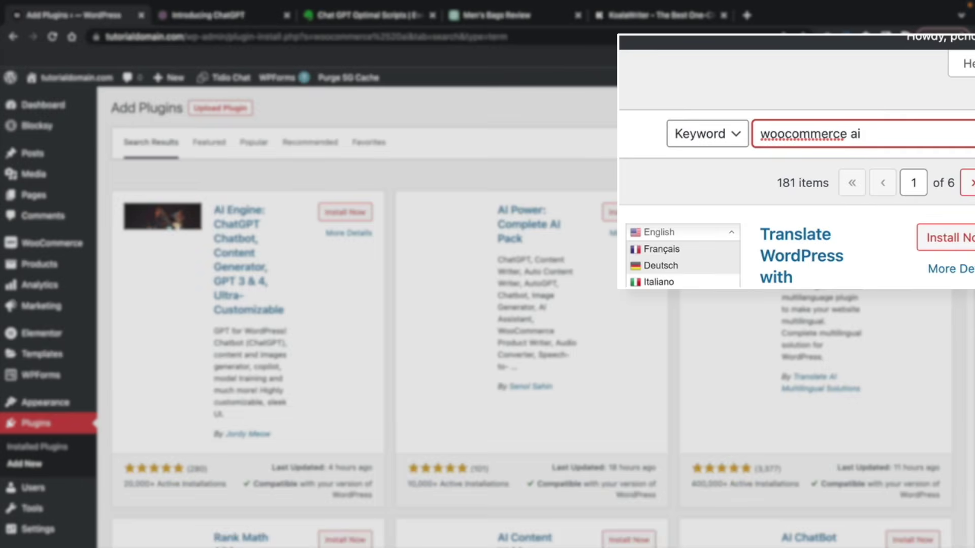
pyautogui.scroll(-12, 676, 218)
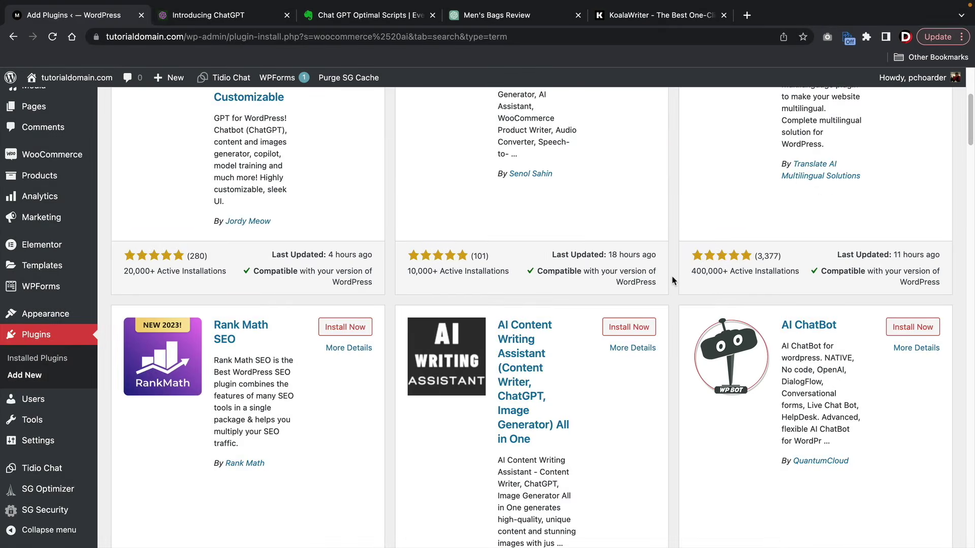
pyautogui.scroll(-12, 671, 280)
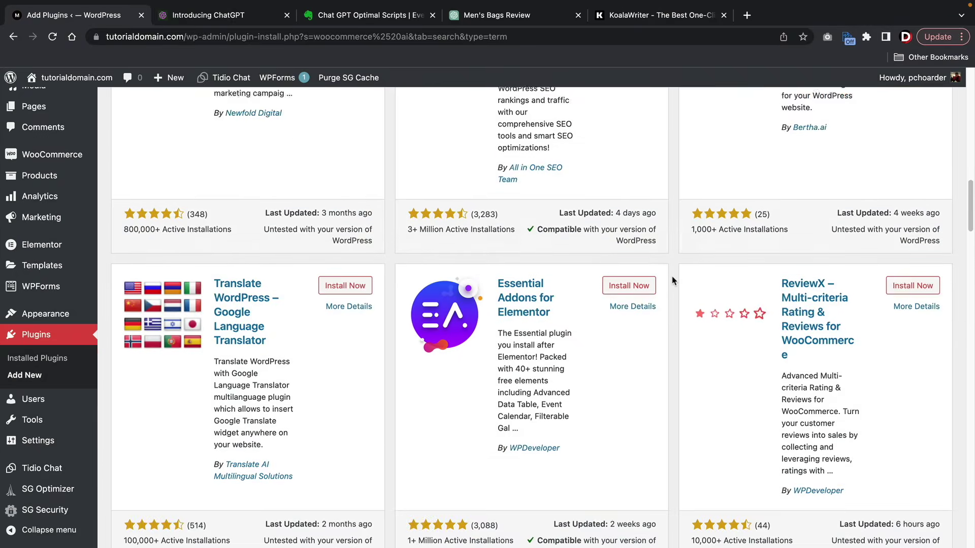
pyautogui.scroll(-10, 671, 281)
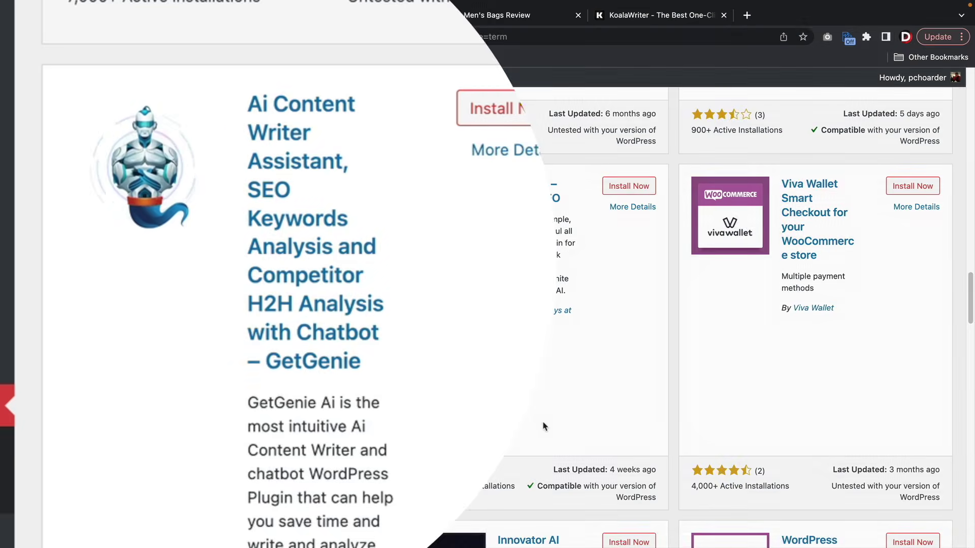
pyautogui.scroll(15, 837, 298)
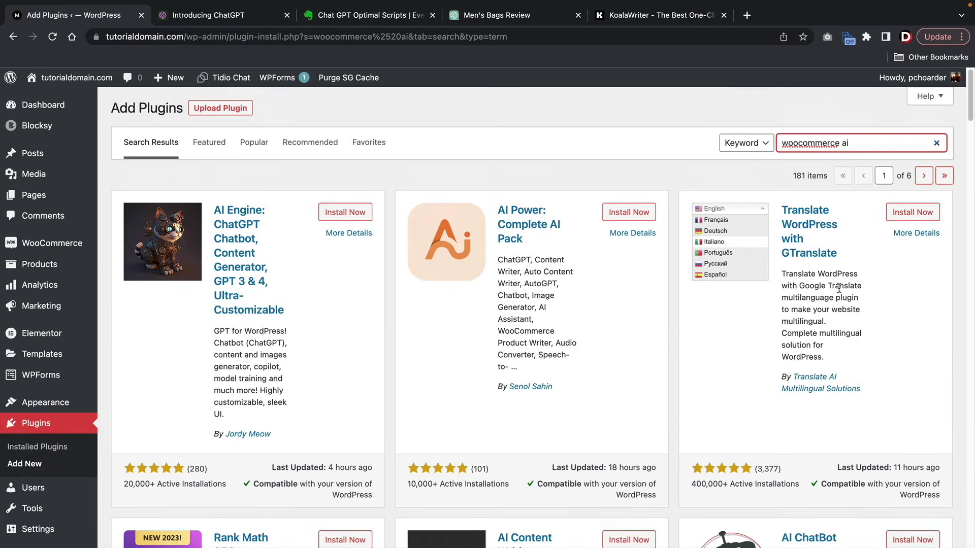
pyautogui.doubleClick(869, 146)
pyautogui.tripleClick(869, 147)
pyautogui.write('get genie')
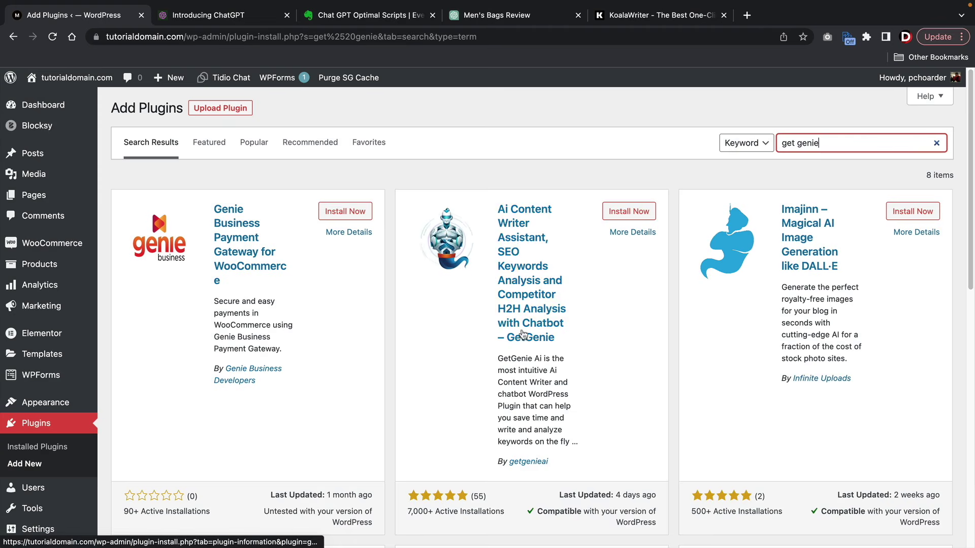
# - Install and activate the GetGenie AI plugin and start claiming its free license
pyautogui.click(626, 214)
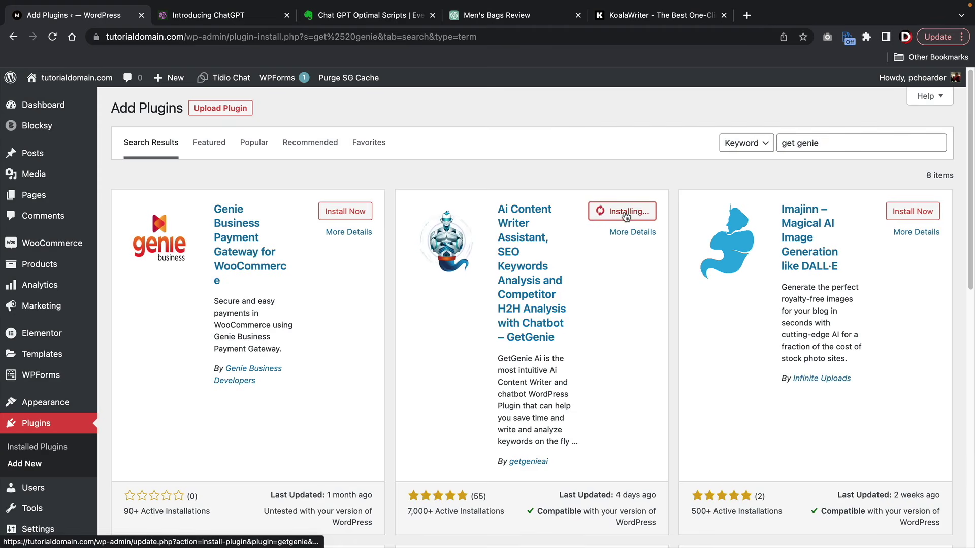
pyautogui.click(625, 212)
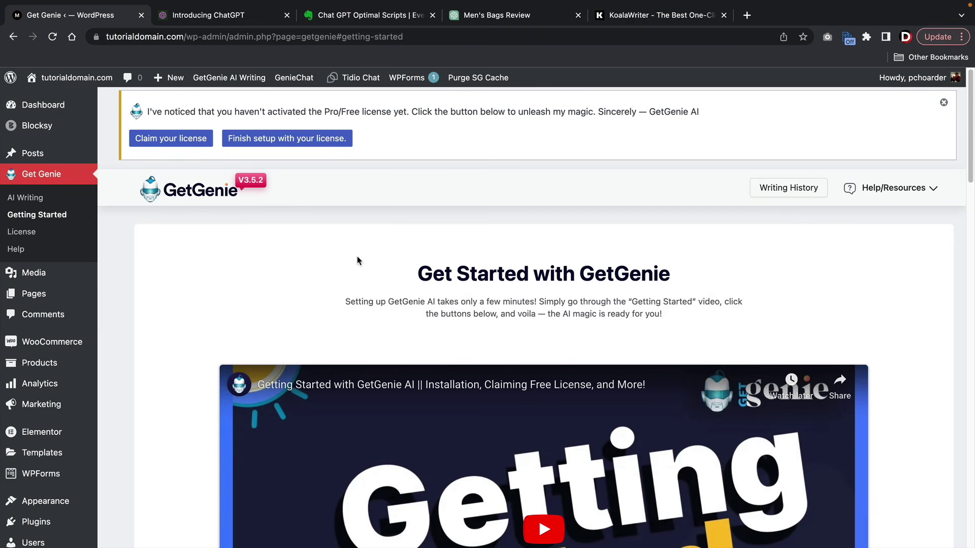
pyautogui.click(174, 145)
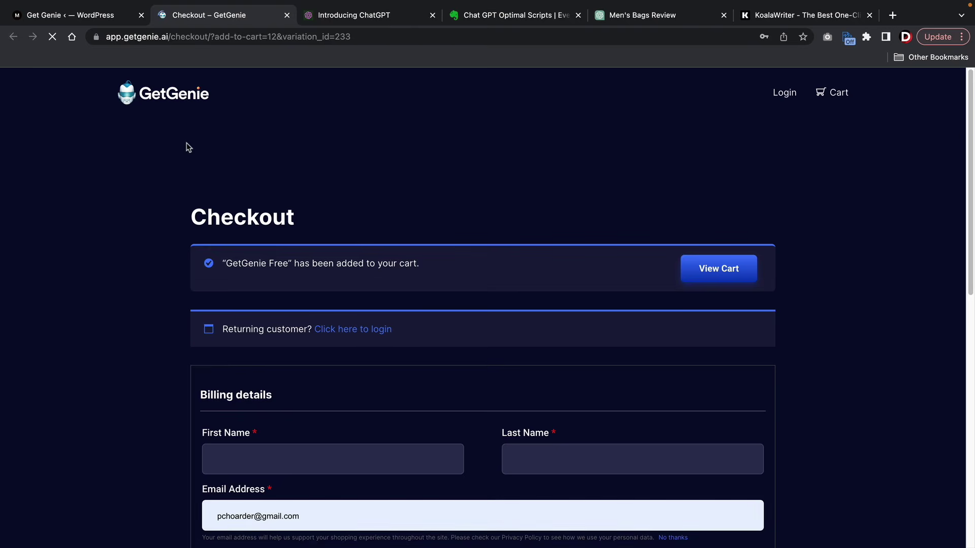
# - Check out GetGenie Free with a billing first name and United States (US) as country
pyautogui.moveTo(238, 263); pyautogui.dragTo(460, 269)
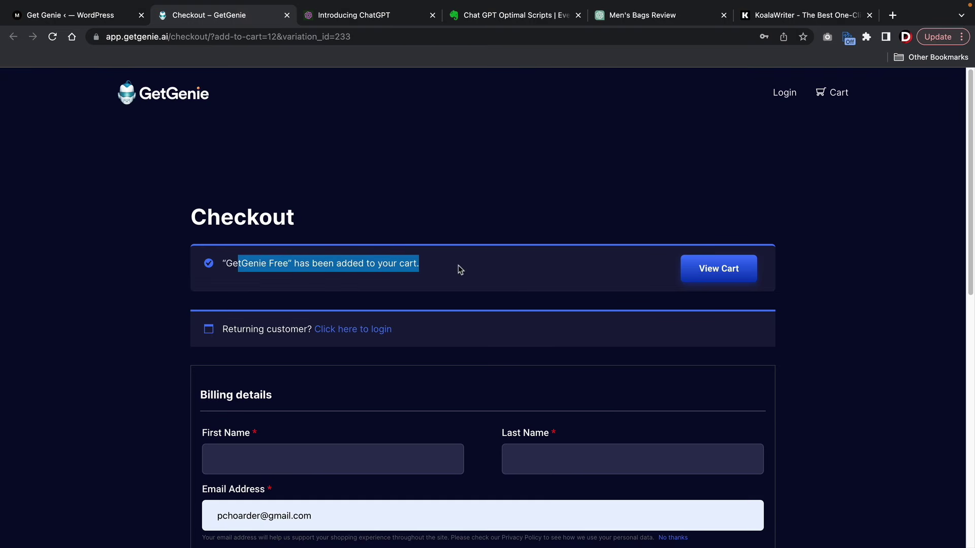
pyautogui.scroll(-2, 294, 243)
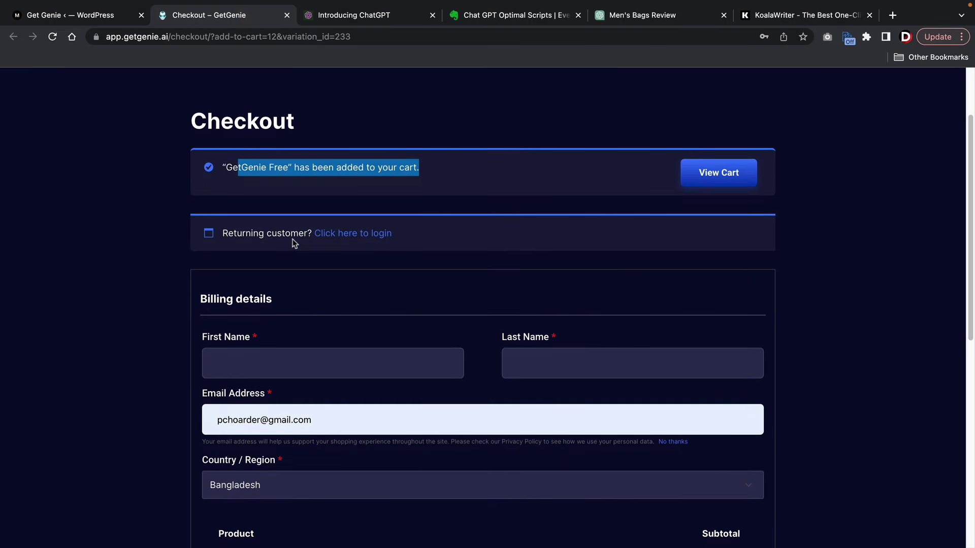
pyautogui.scroll(-2, 294, 243)
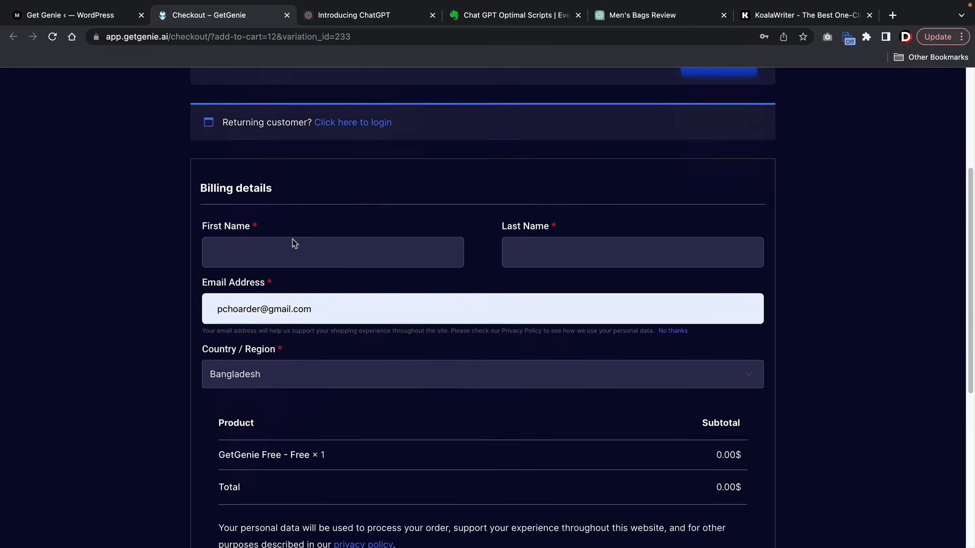
pyautogui.click(295, 239)
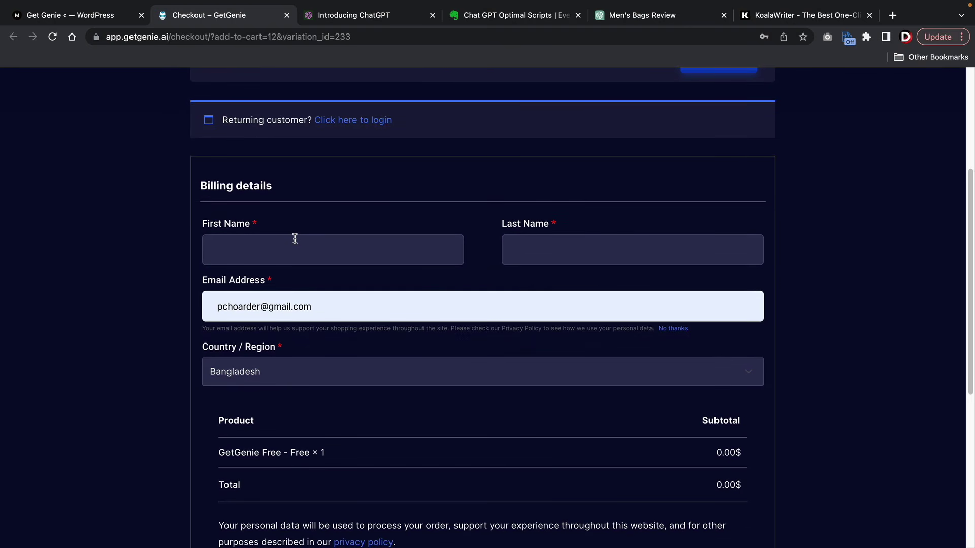
pyautogui.write('da')
pyautogui.write('wilson')
pyautogui.press('Tab')
pyautogui.scroll(-2, 292, 263)
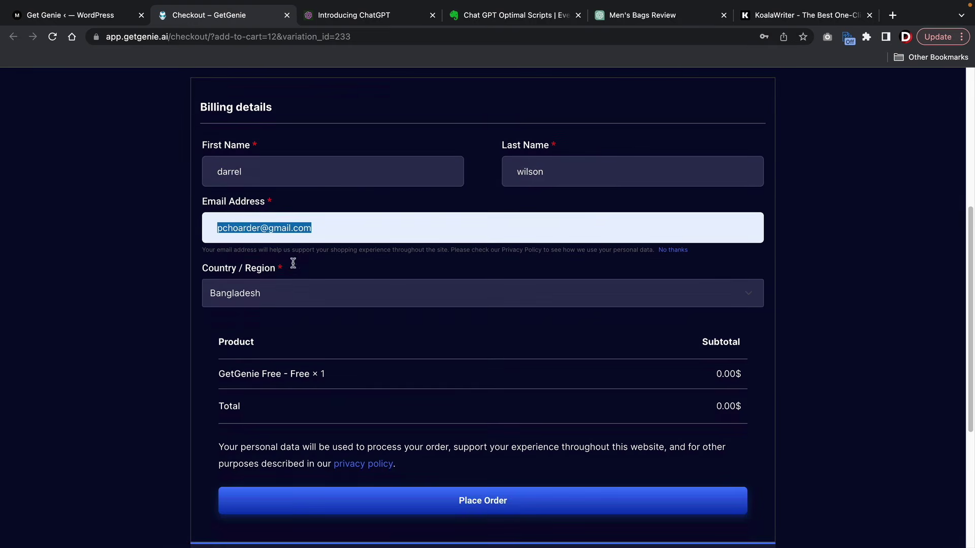
pyautogui.click(290, 287)
pyautogui.scroll(-8, 311, 386)
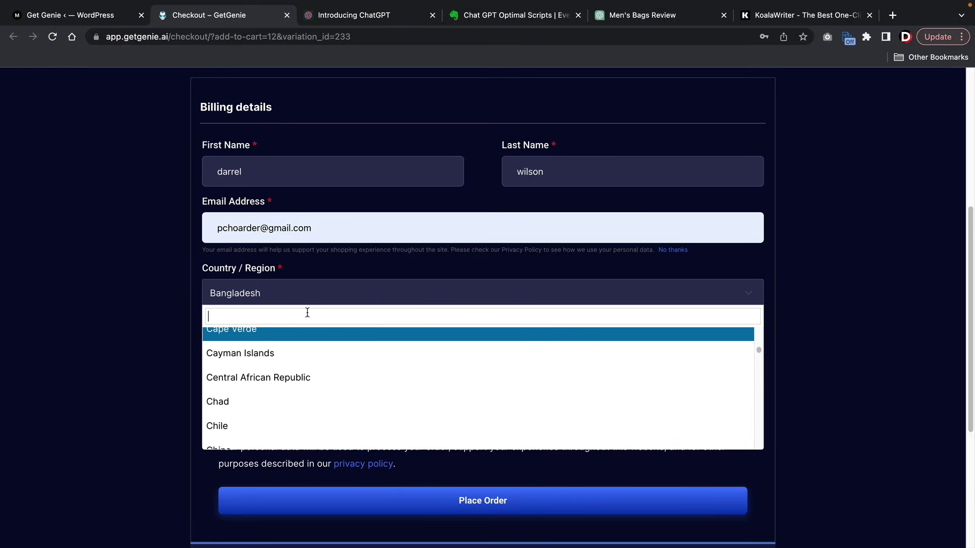
pyautogui.write('united')
pyautogui.click(309, 382)
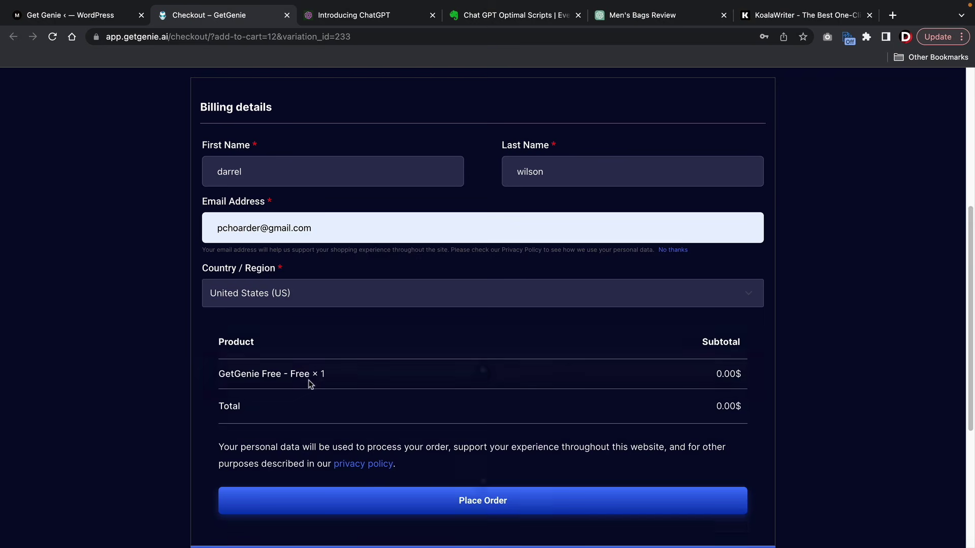
pyautogui.click(504, 501)
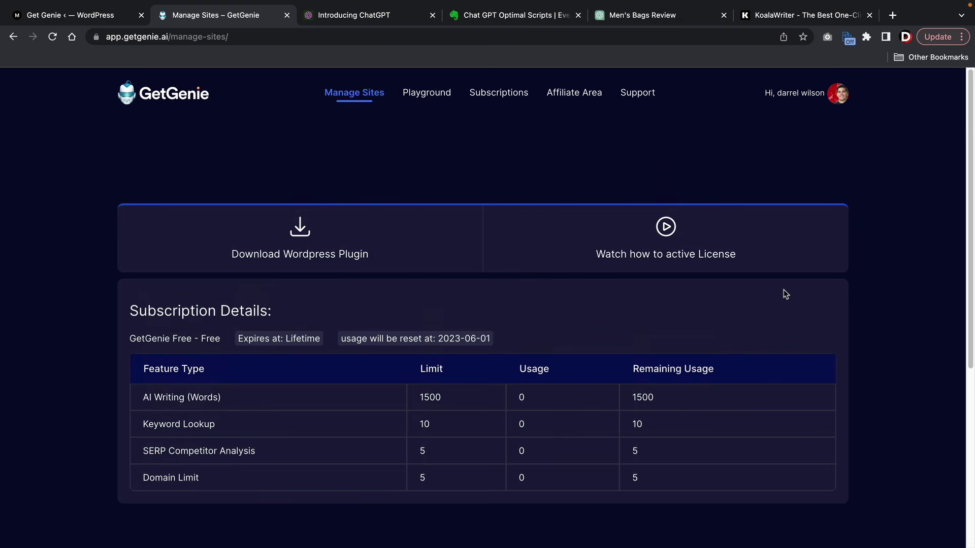
# - Add tutorialdomain.com as a licensed site, copy its license key, and go back to WordPress
pyautogui.scroll(-5, 783, 290)
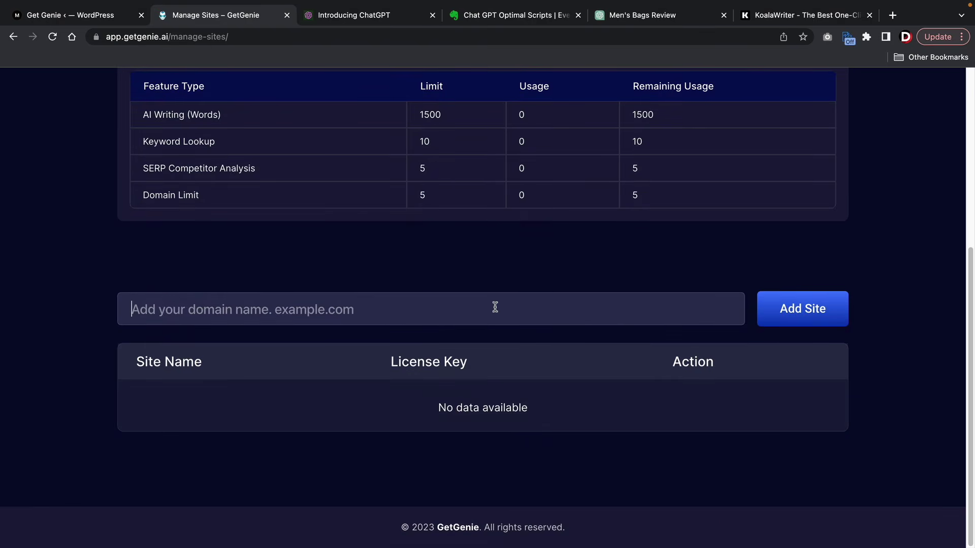
pyautogui.click(495, 307)
pyautogui.write('tutoria')
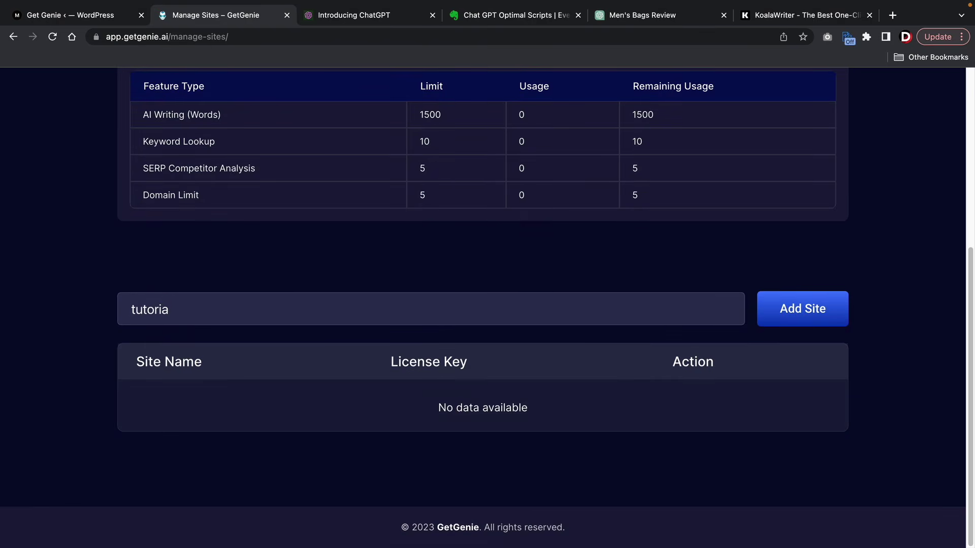
pyautogui.write('ldomain.com')
pyautogui.click(817, 321)
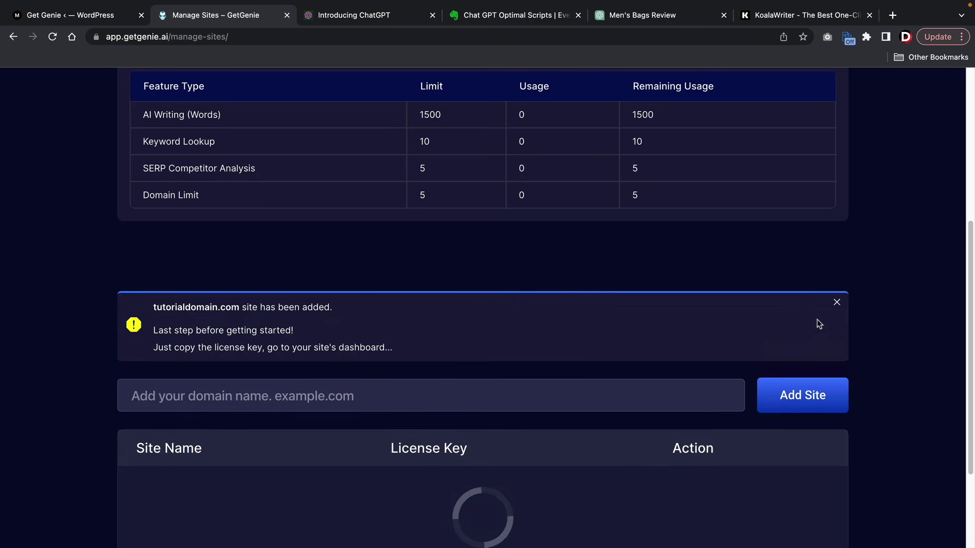
pyautogui.scroll(-2, 646, 319)
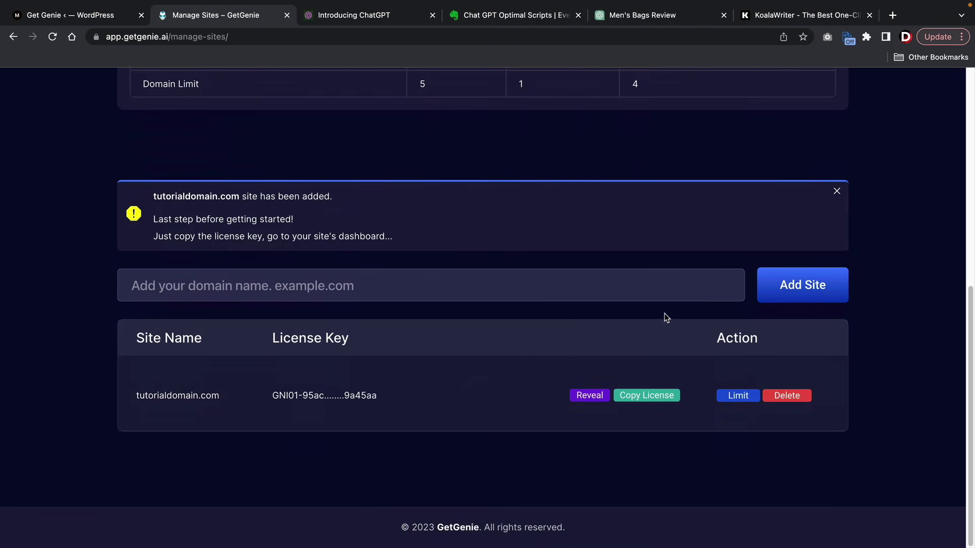
pyautogui.click(649, 401)
pyautogui.click(101, 21)
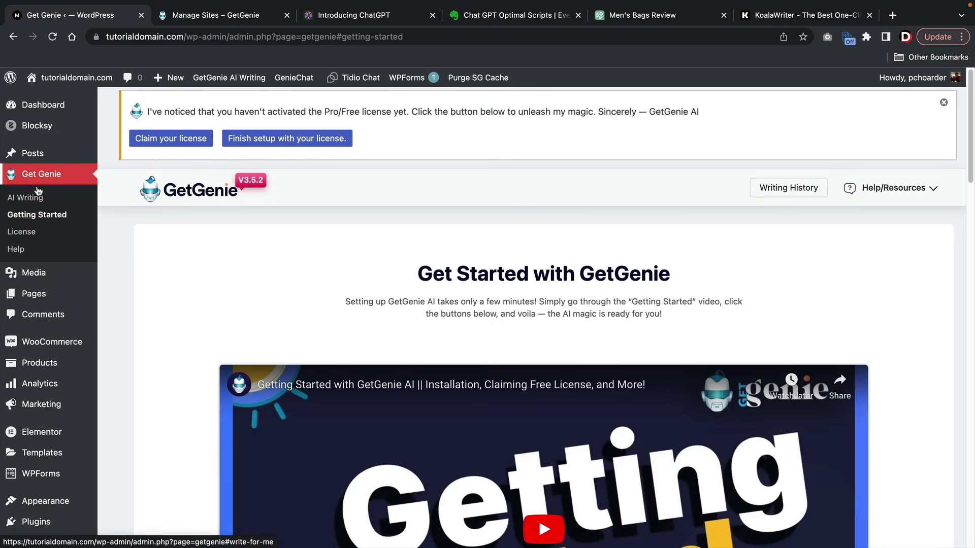
# - Paste the copied key into GetGenie's License page, activate it, then open All Products
pyautogui.click(30, 235)
pyautogui.scroll(-2, 325, 305)
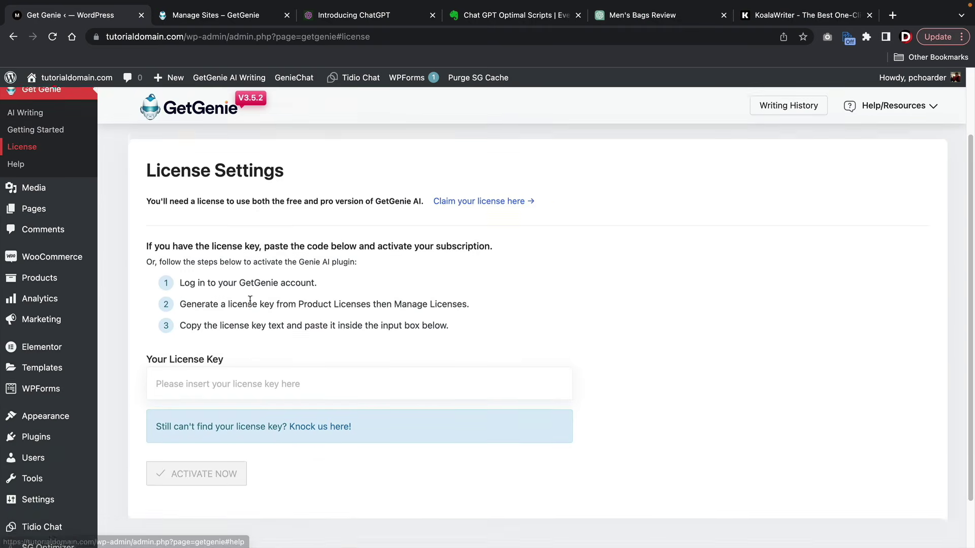
pyautogui.click(209, 374)
pyautogui.rightClick(206, 366)
pyautogui.click(234, 453)
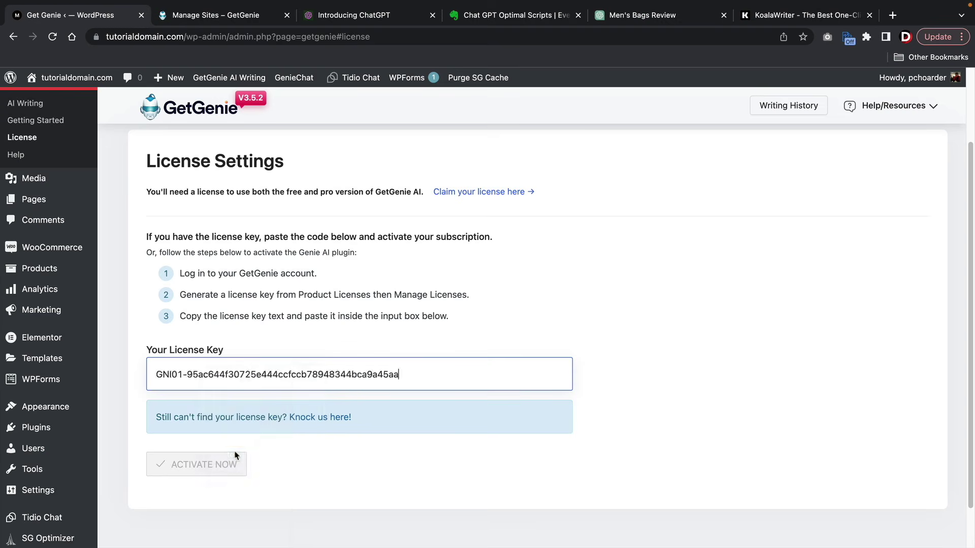
pyautogui.click(216, 464)
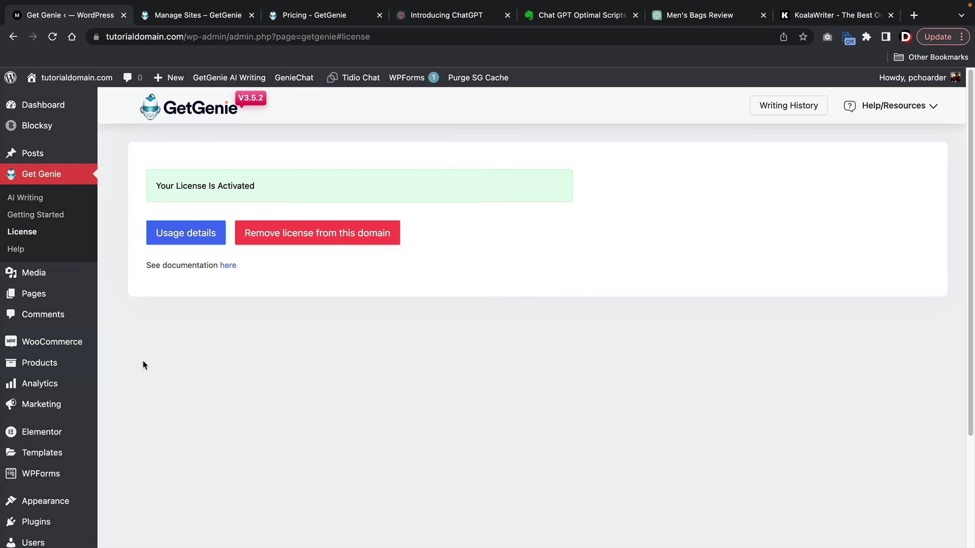
pyautogui.moveTo(43, 361)
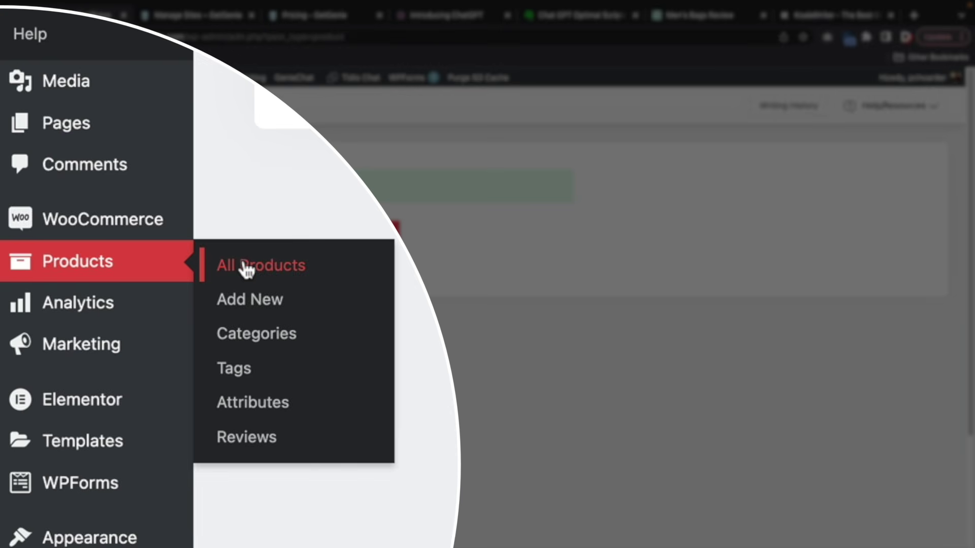
pyautogui.click(247, 269)
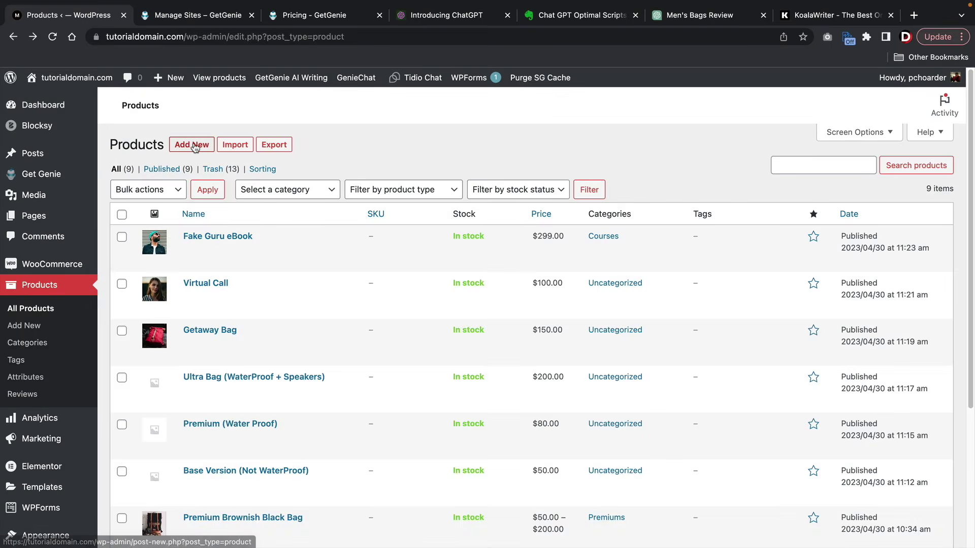
# - Add a new WooCommerce product and open GetGenie's Write For Me title generator
pyautogui.click(191, 147)
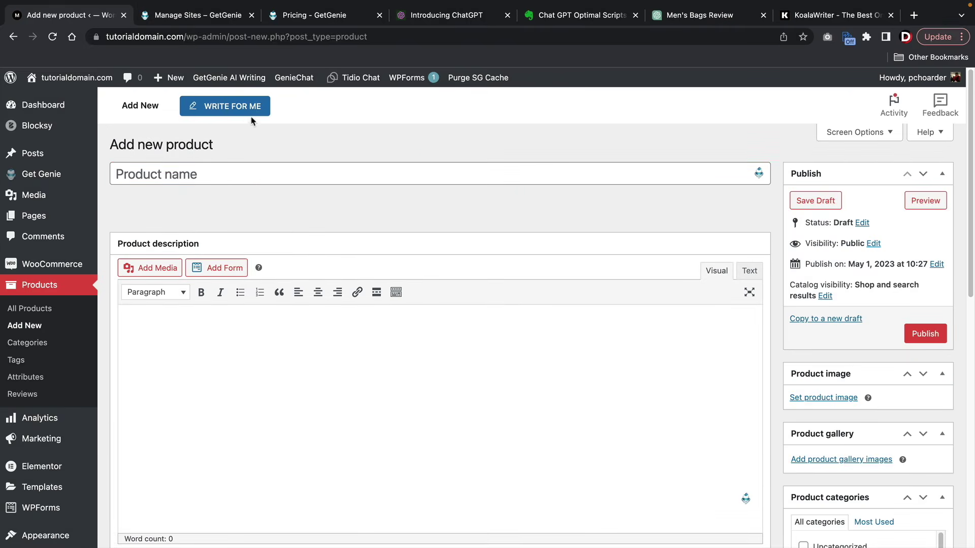
pyautogui.click(227, 108)
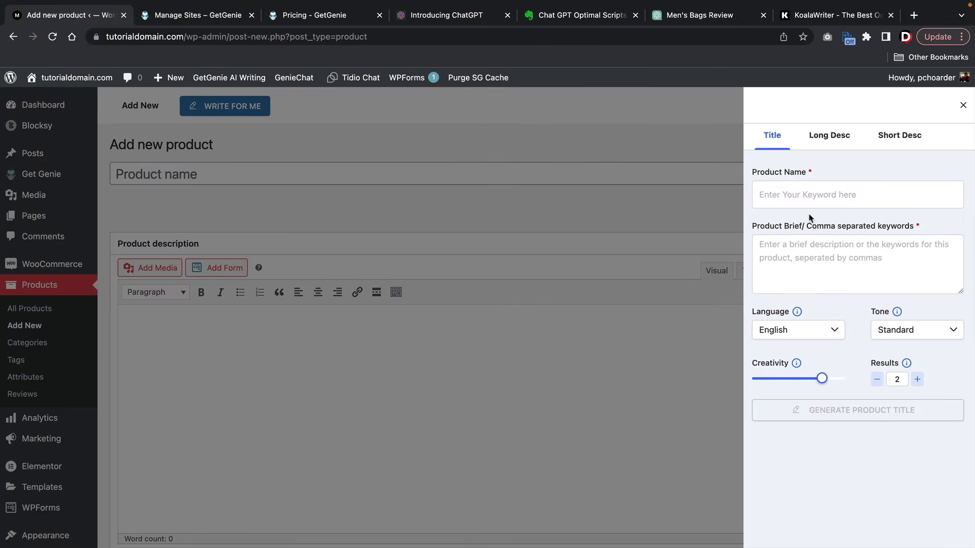
# - Enter product name 'Mens Black Bag' and keywords 'luxury mens bag' in GetGenie's Title tab
pyautogui.click(808, 197)
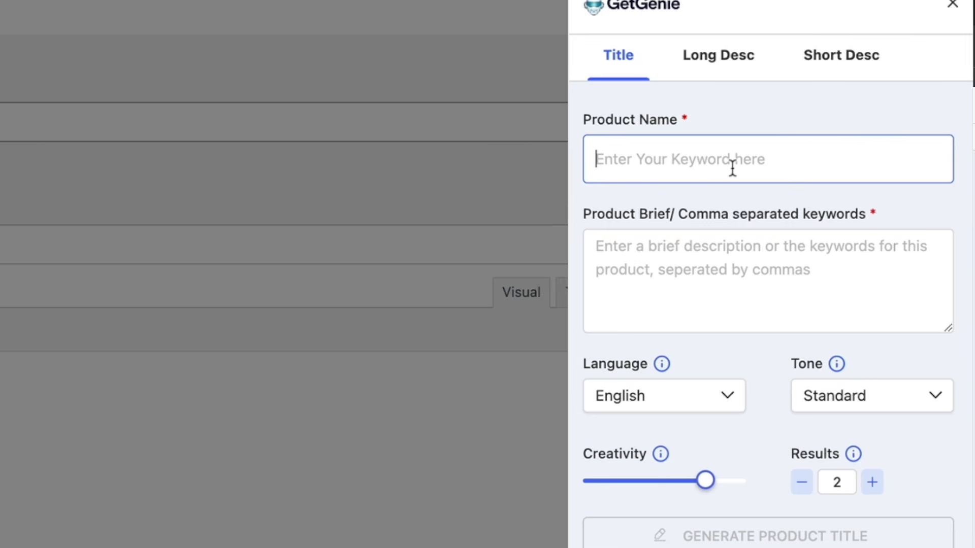
pyautogui.write('Mens B')
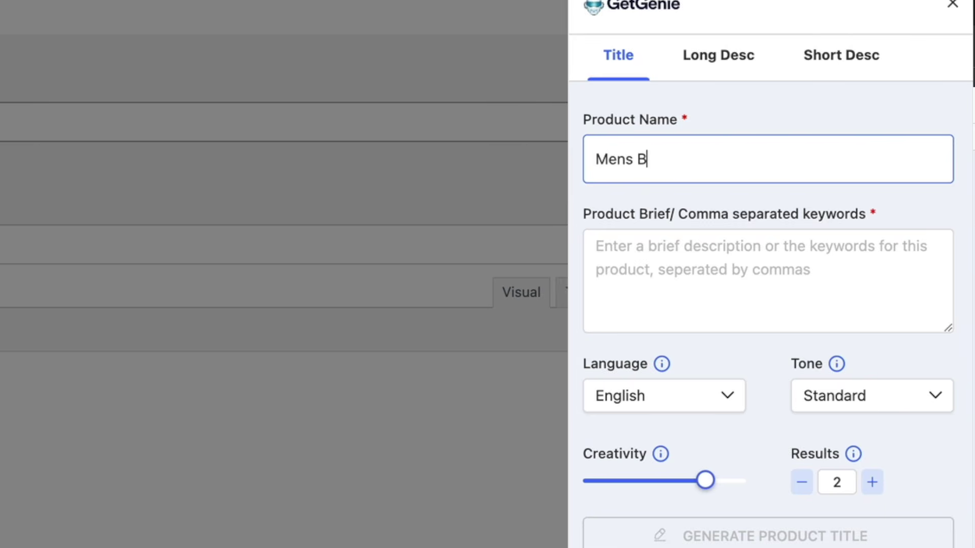
pyautogui.write('lack Bag')
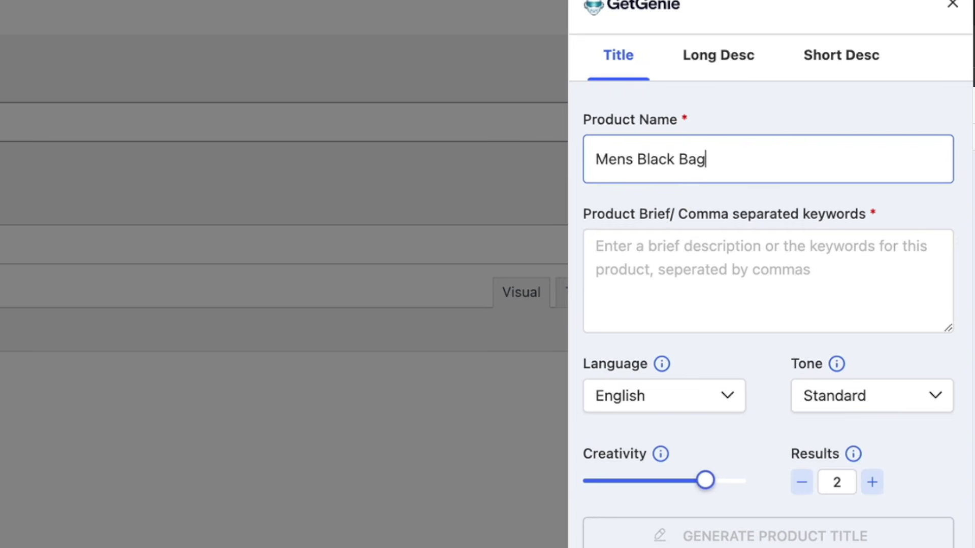
pyautogui.press('Tab')
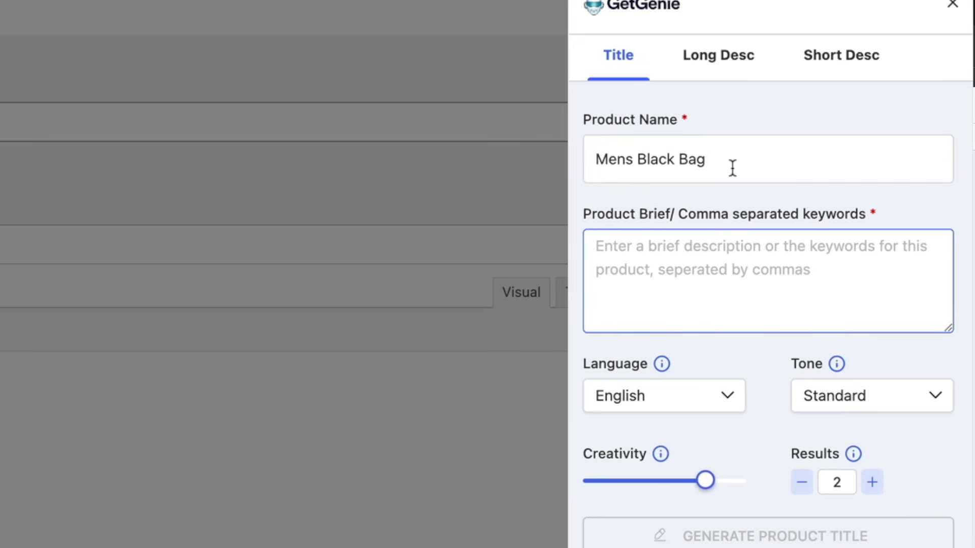
pyautogui.write('luxur')
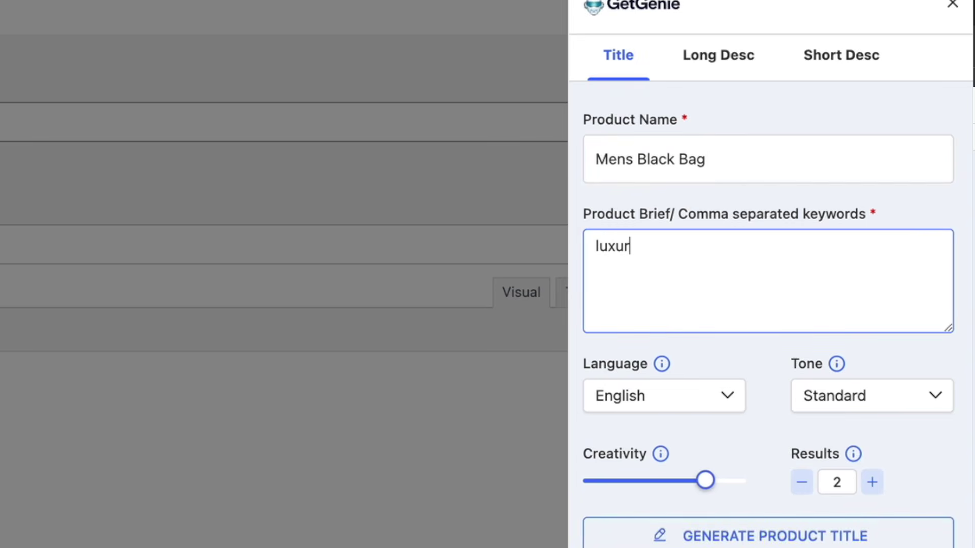
pyautogui.write('y mens bag')
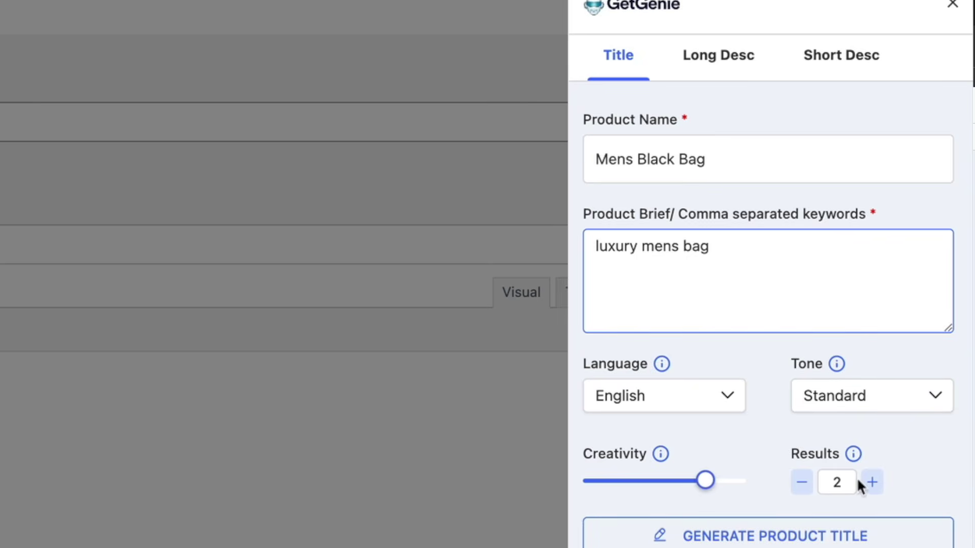
# - Raise Results to 3, generate the product titles and copy the first suggestion
pyautogui.click(871, 482)
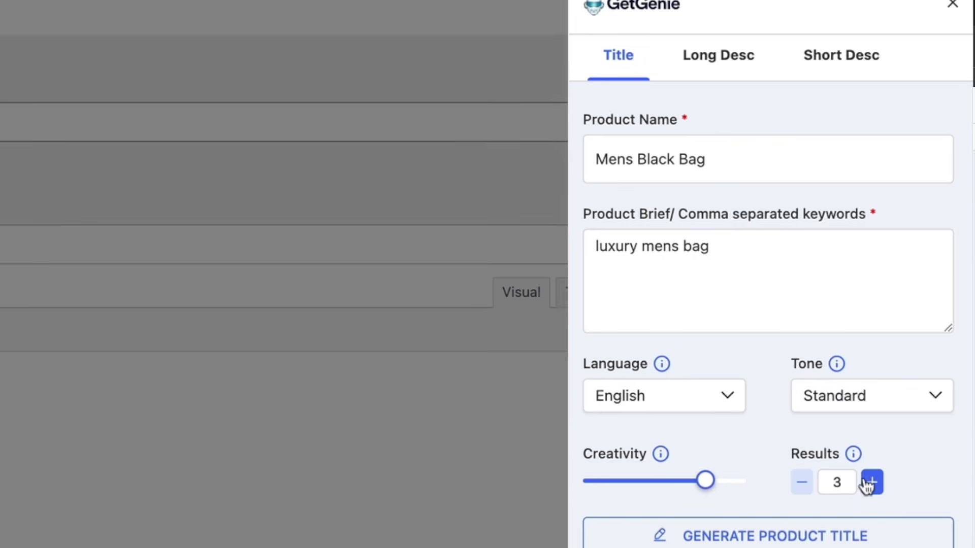
pyautogui.click(757, 538)
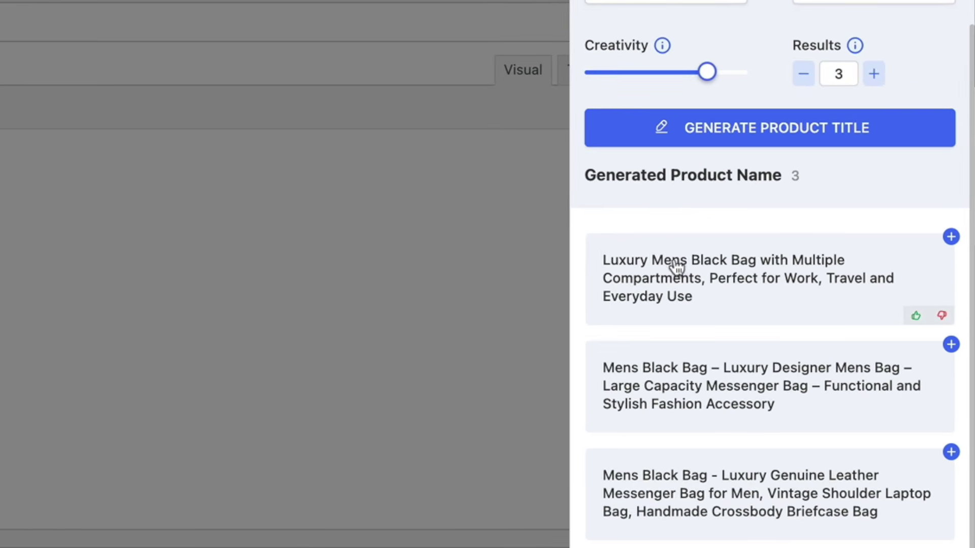
pyautogui.scroll(-2, 683, 292)
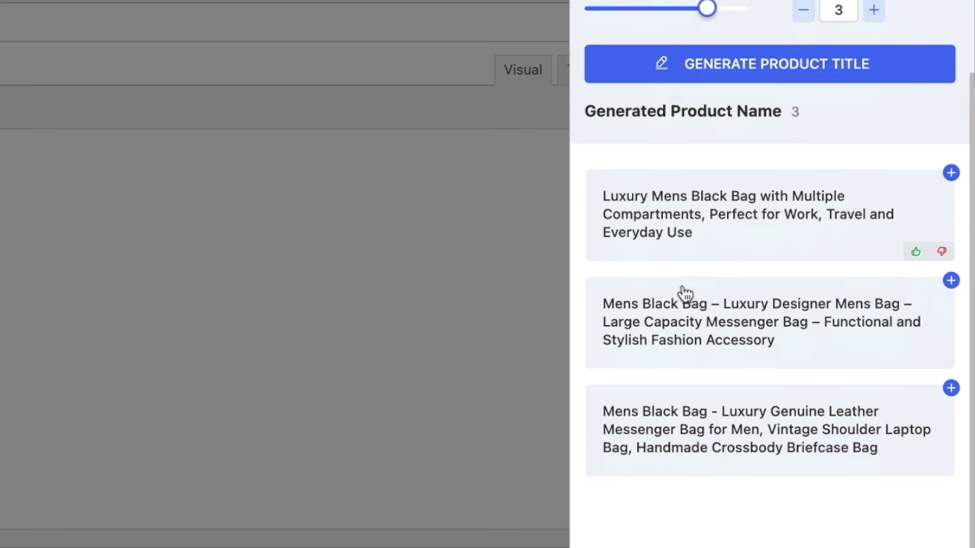
pyautogui.scroll(-1, 682, 294)
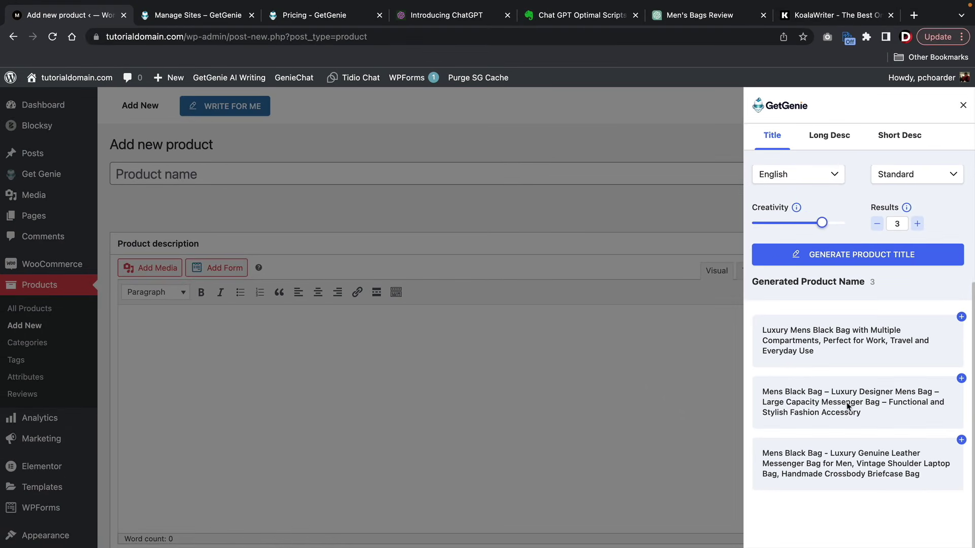
pyautogui.click(831, 343)
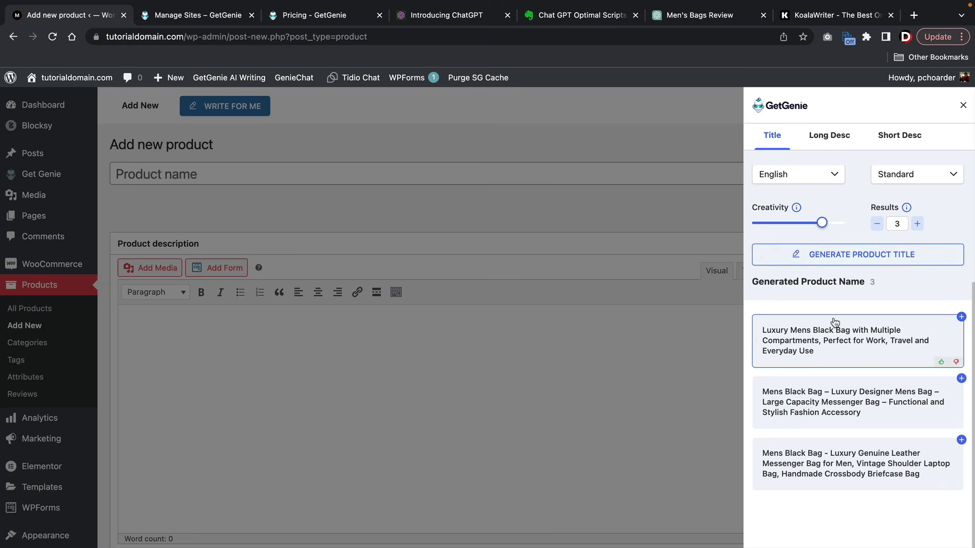
pyautogui.scroll(3, 838, 305)
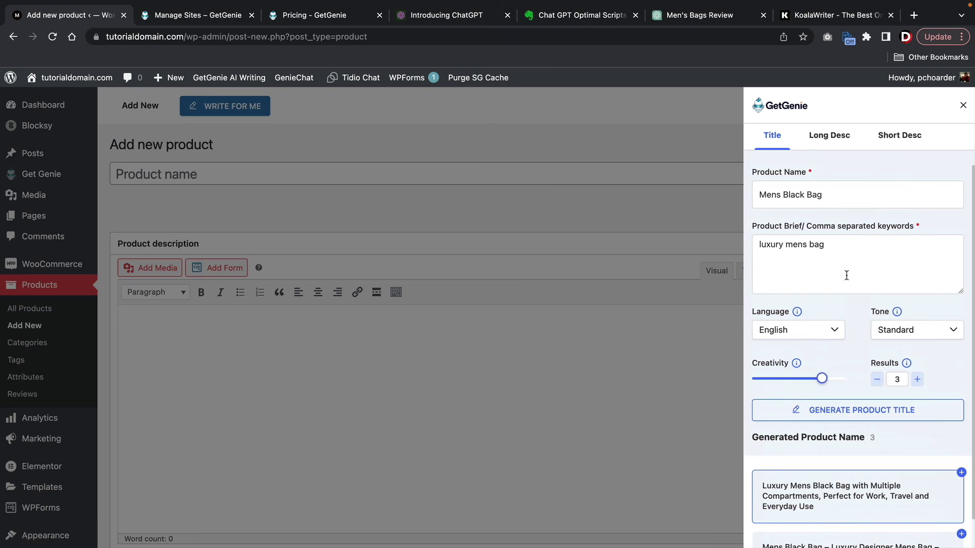
pyautogui.scroll(-3, 846, 275)
pyautogui.scroll(3, 846, 274)
# - In the Long Desc tab, append '2 kg, 12 inches long, made in usa' to the keywords
pyautogui.click(837, 138)
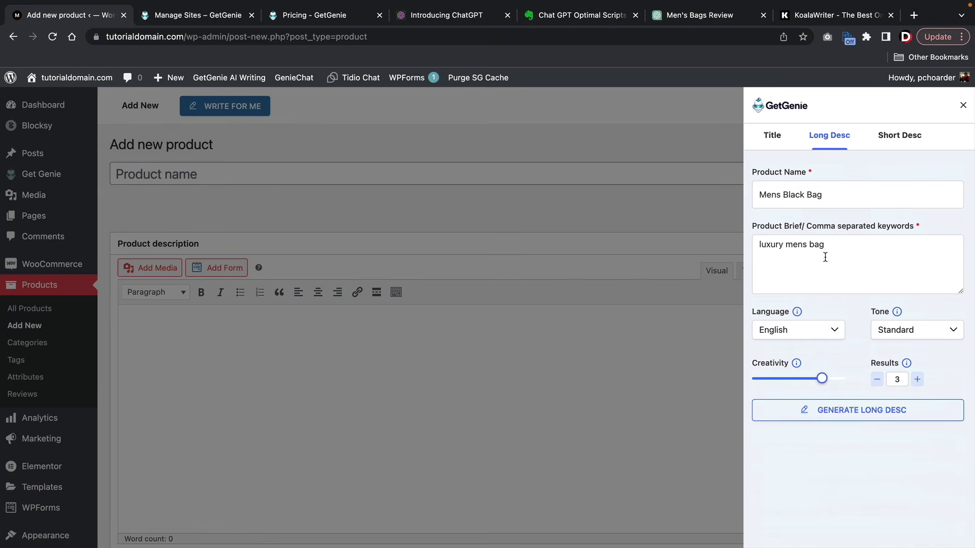
pyautogui.moveTo(833, 193); pyautogui.dragTo(758, 191)
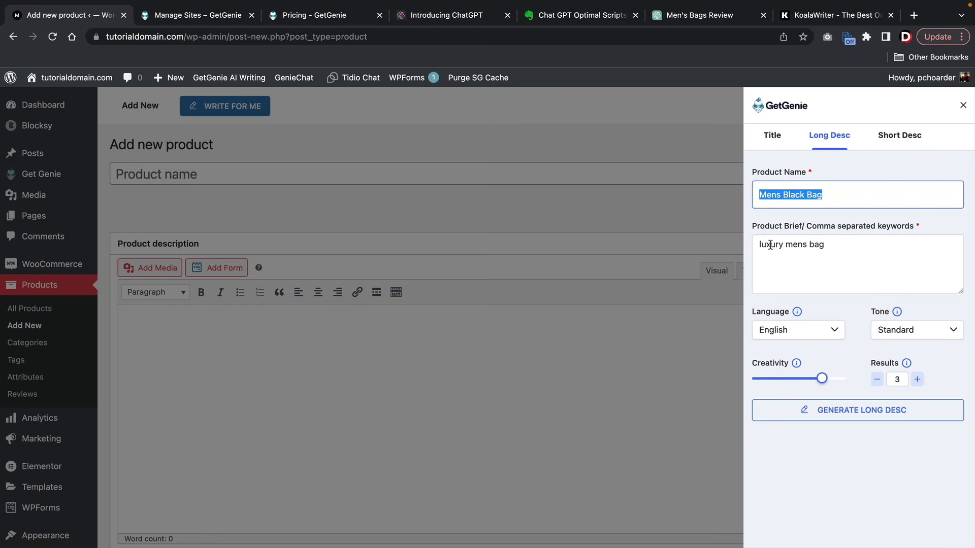
pyautogui.click(827, 246)
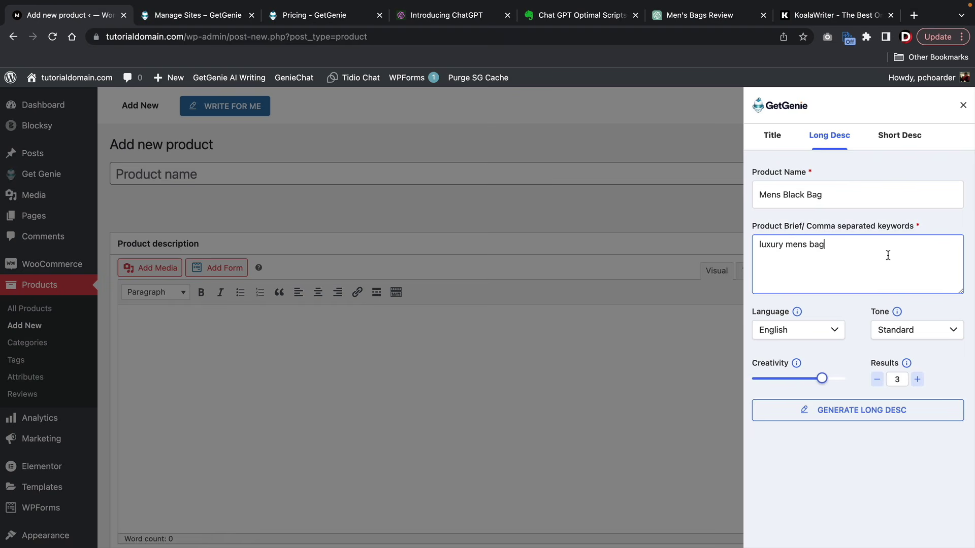
pyautogui.write(', 2 kg, 12 inches longh')
pyautogui.write('made in usa')
# - Generate three long descriptions, review them, and return to the title suggestions
pyautogui.click(856, 412)
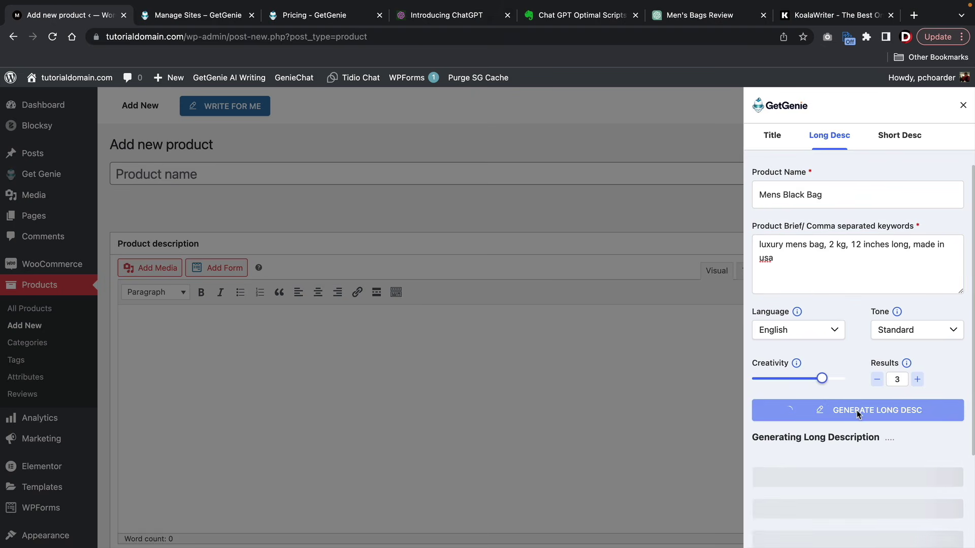
pyautogui.scroll(-5, 838, 354)
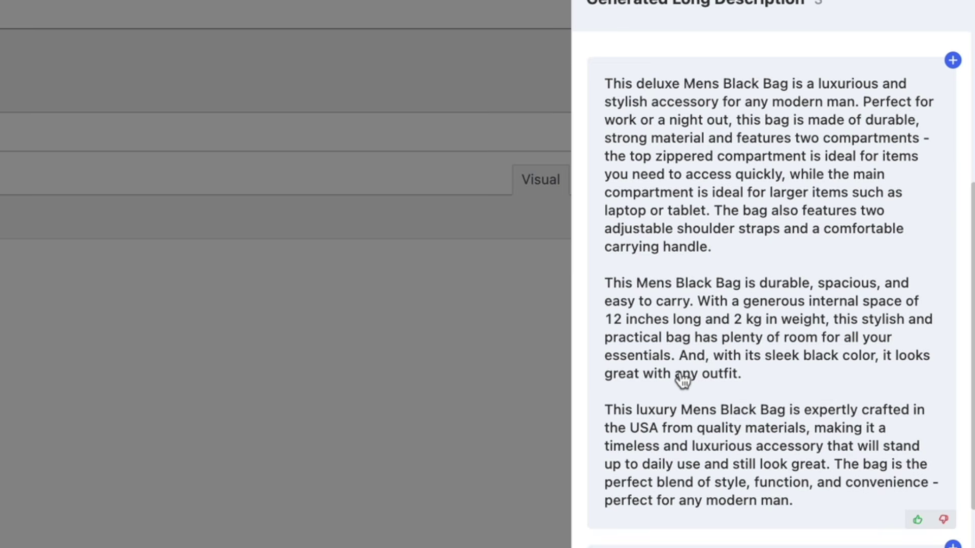
pyautogui.scroll(-10, 681, 378)
pyautogui.scroll(-5, 759, 506)
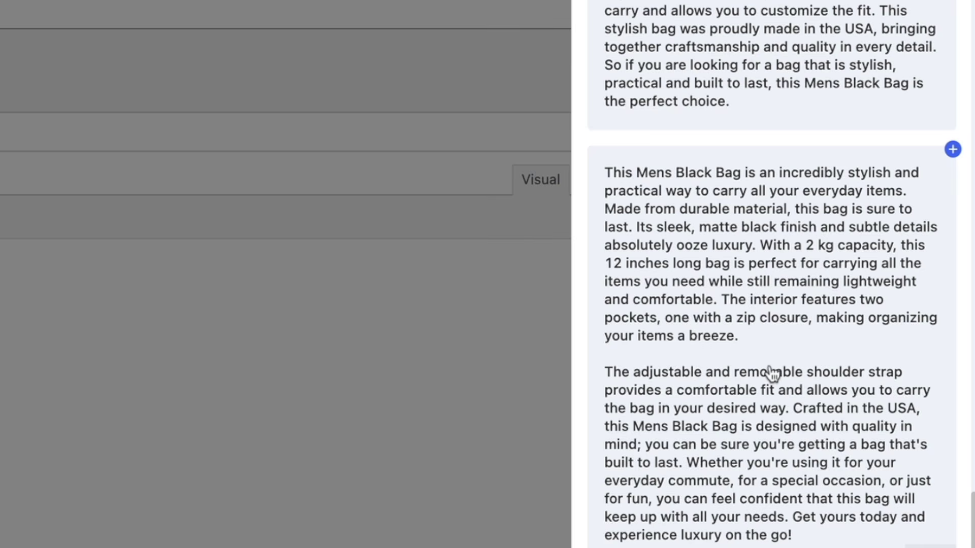
pyautogui.scroll(20, 769, 373)
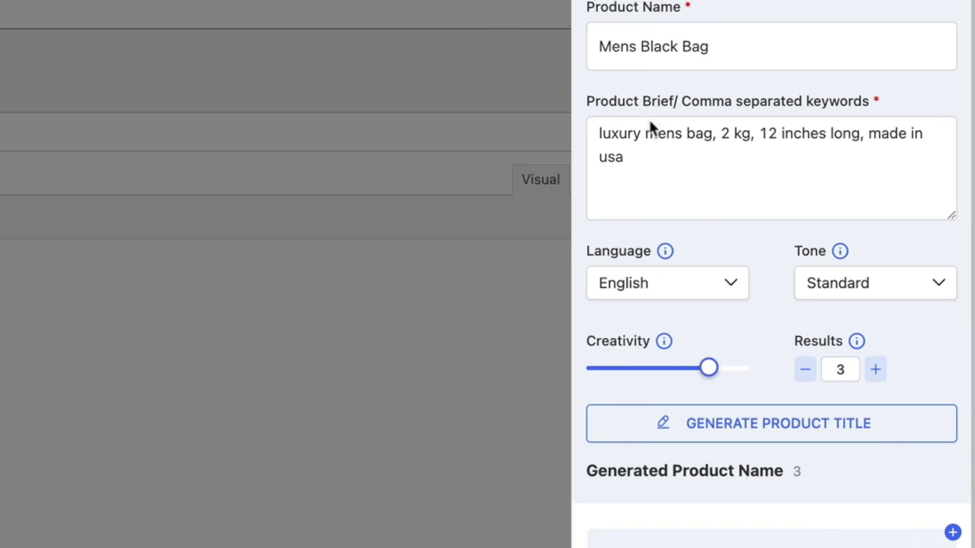
pyautogui.scroll(-3, 707, 311)
pyautogui.click(807, 407)
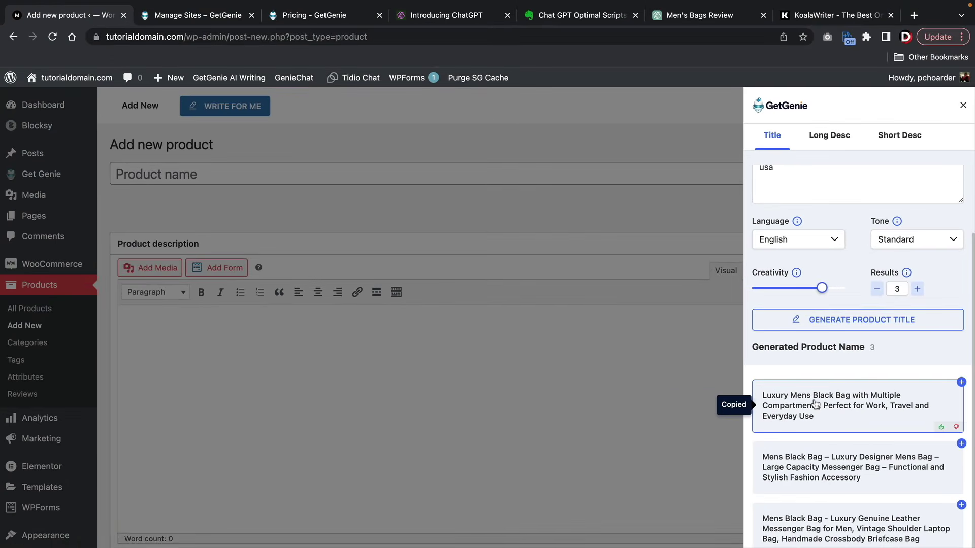
# - Insert 'Luxury Mens Black Bag' as the product name and the first long description as the product description
pyautogui.click(961, 383)
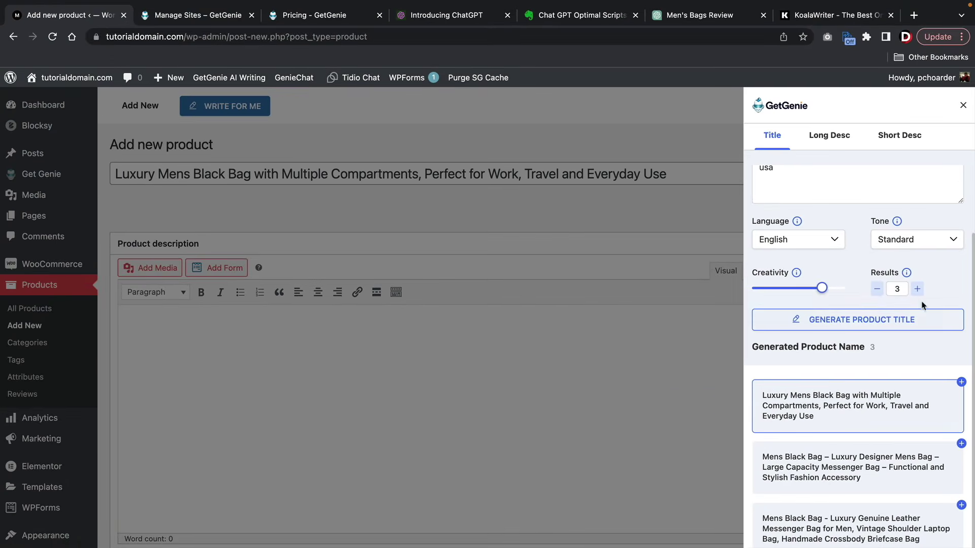
pyautogui.click(819, 133)
pyautogui.scroll(-4, 822, 330)
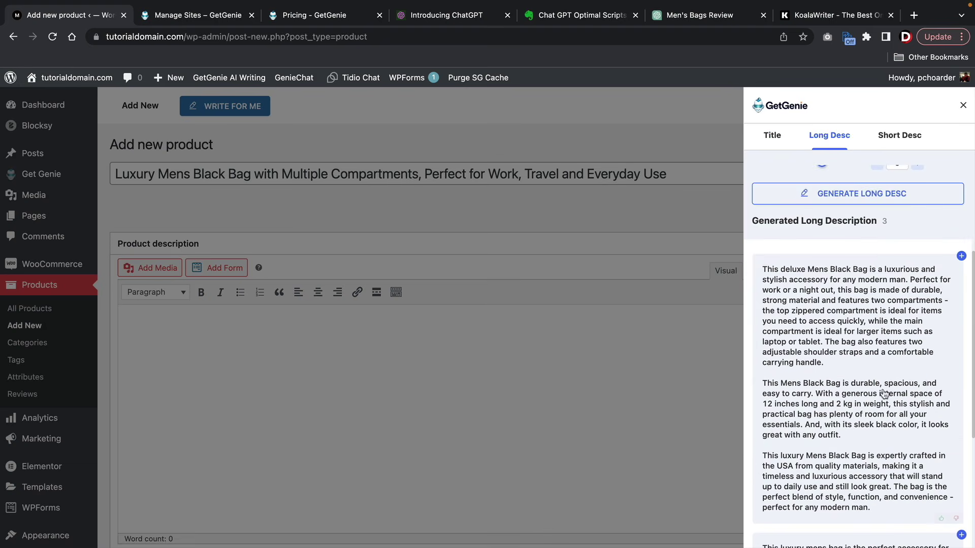
pyautogui.click(961, 256)
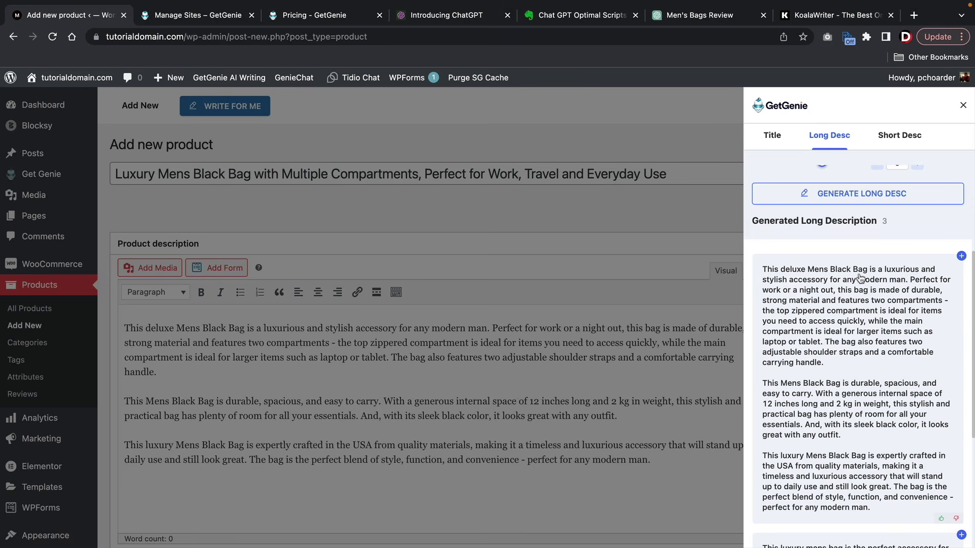
pyautogui.scroll(4, 861, 309)
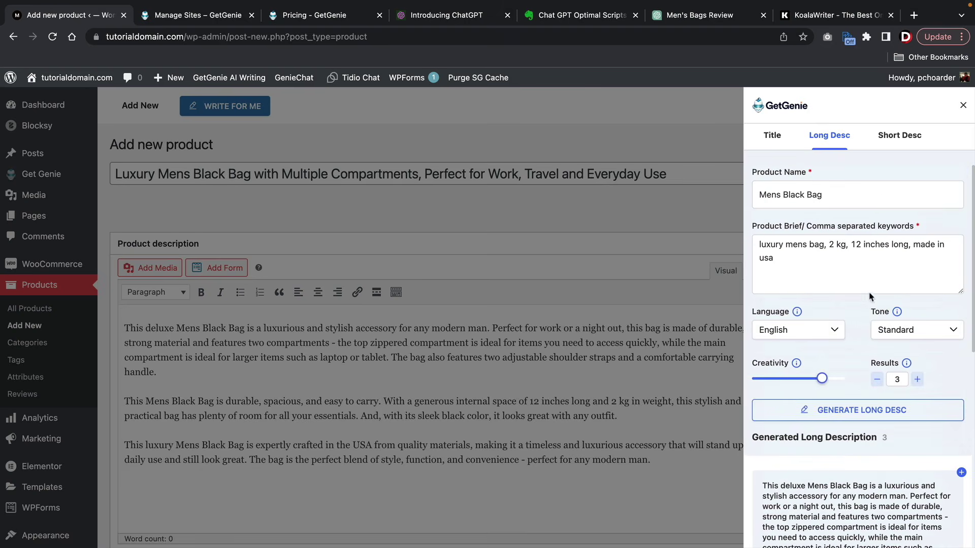
# - In Short Desc, replace the extra details with 'great for outdoors, multipurpose', correcting the spelling
pyautogui.click(897, 138)
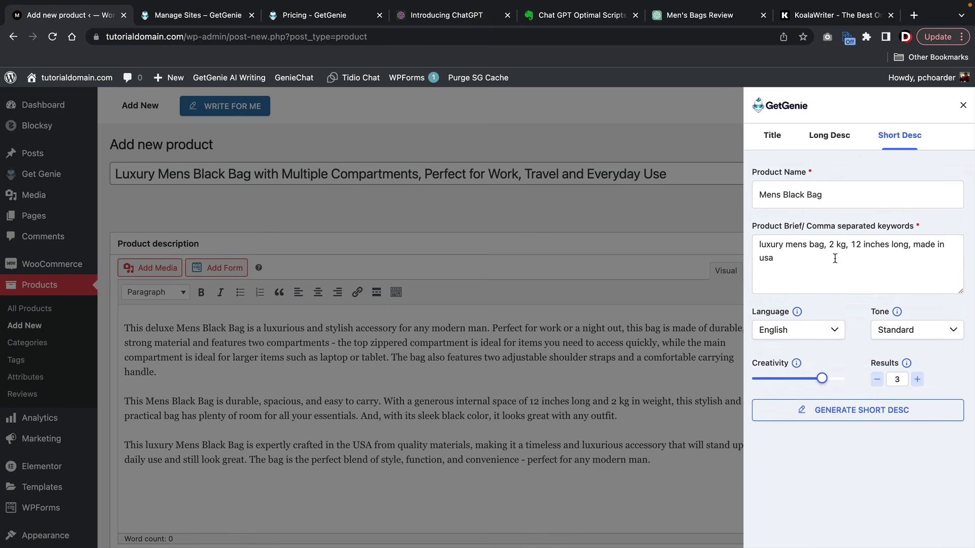
pyautogui.moveTo(832, 258); pyautogui.dragTo(834, 245)
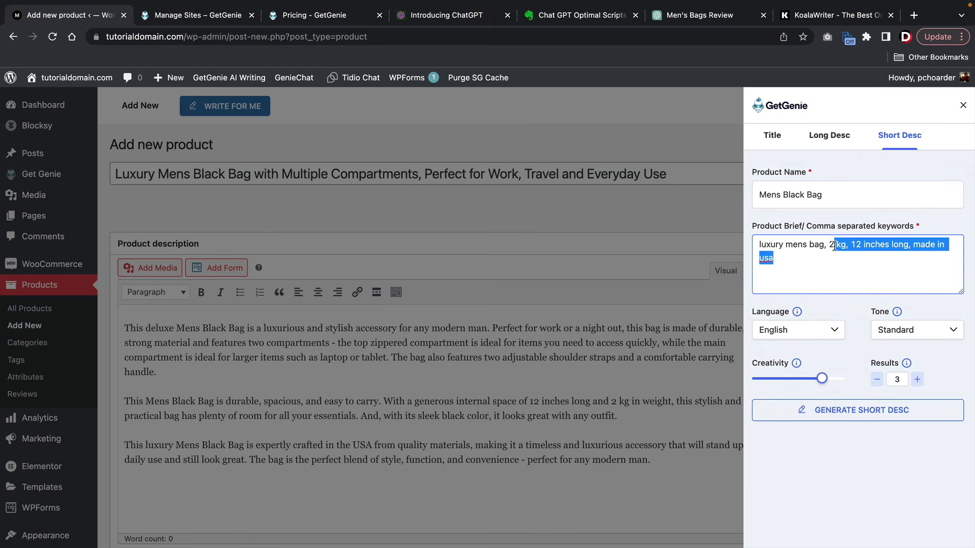
pyautogui.press('BackSpace')
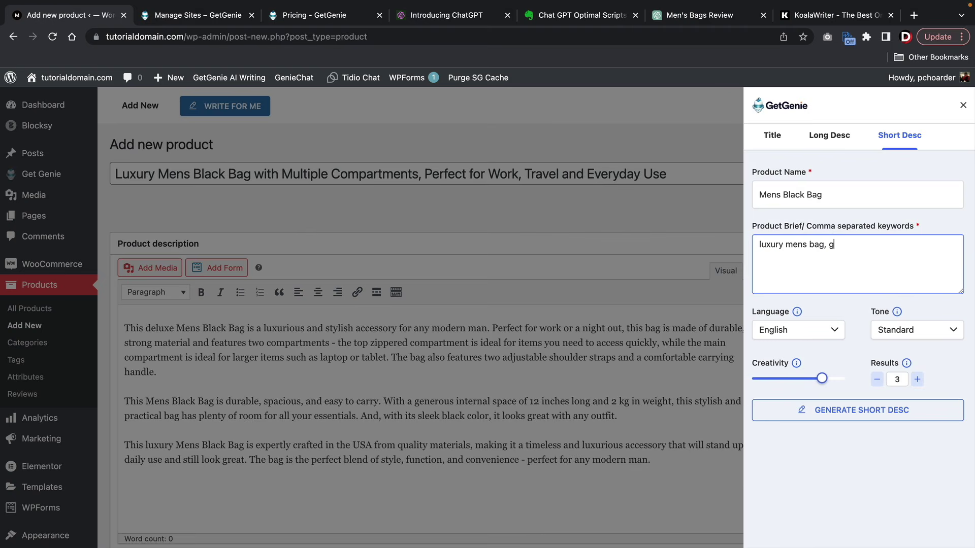
pyautogui.write('great for outdoors, multipupose')
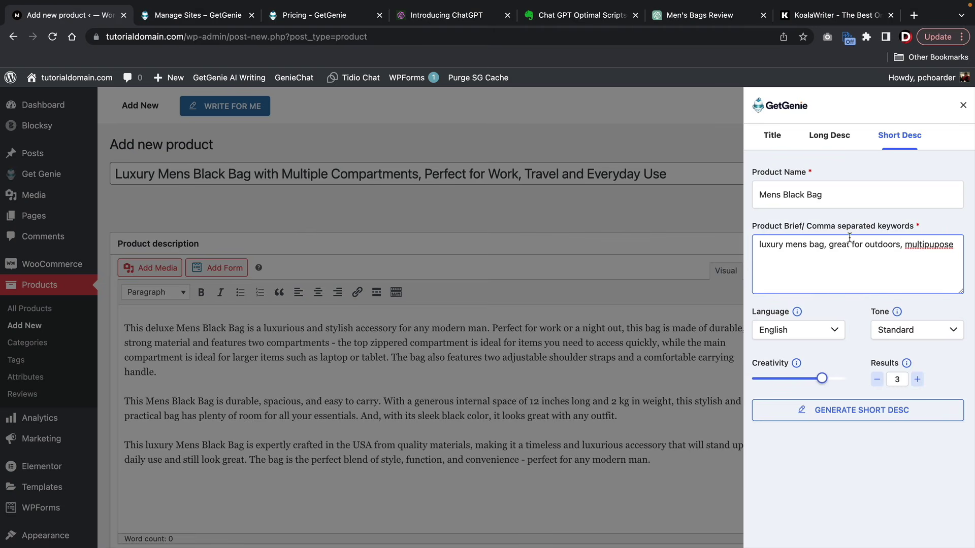
pyautogui.rightClick(938, 246)
pyautogui.click(927, 253)
# - Generate short descriptions, copy the third one, and close the GetGenie panel
pyautogui.click(866, 416)
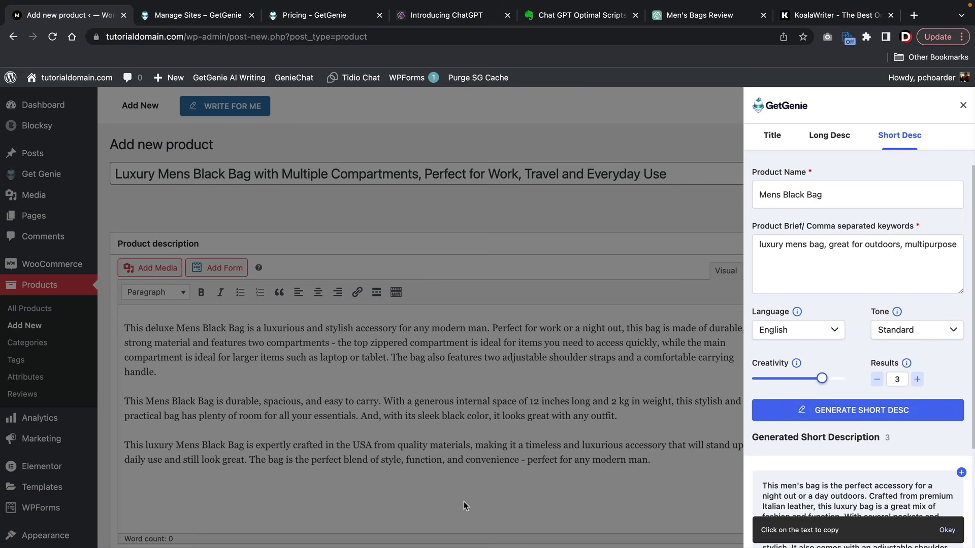
pyautogui.scroll(-6, 825, 460)
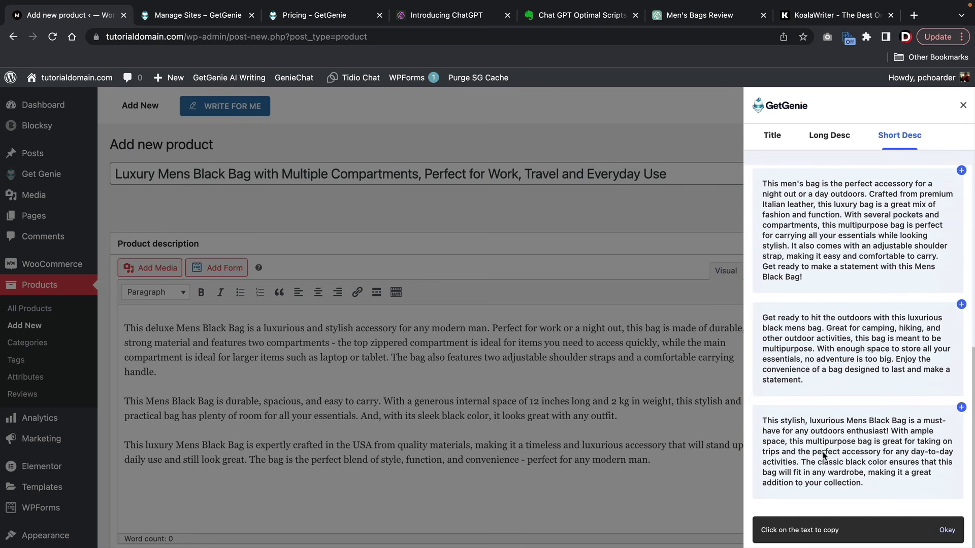
pyautogui.click(845, 431)
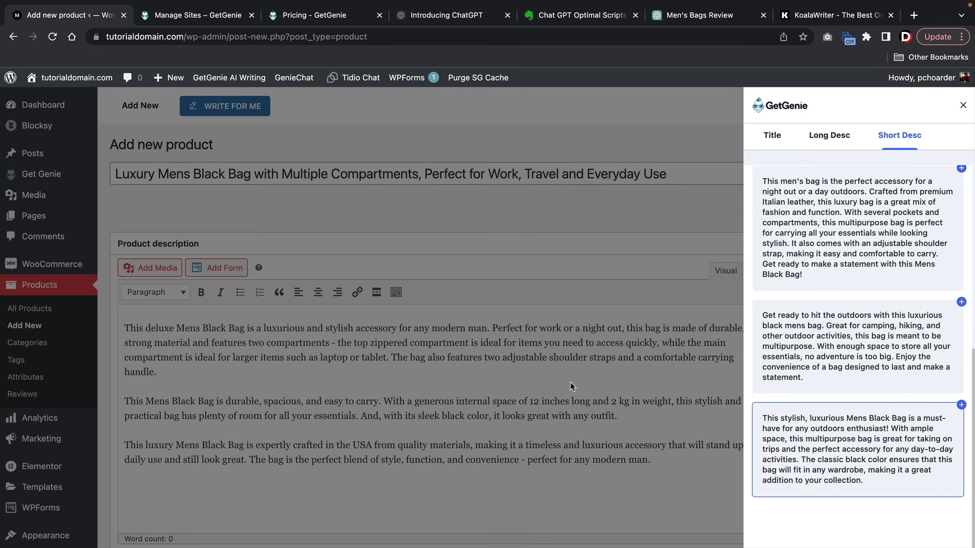
pyautogui.click(962, 107)
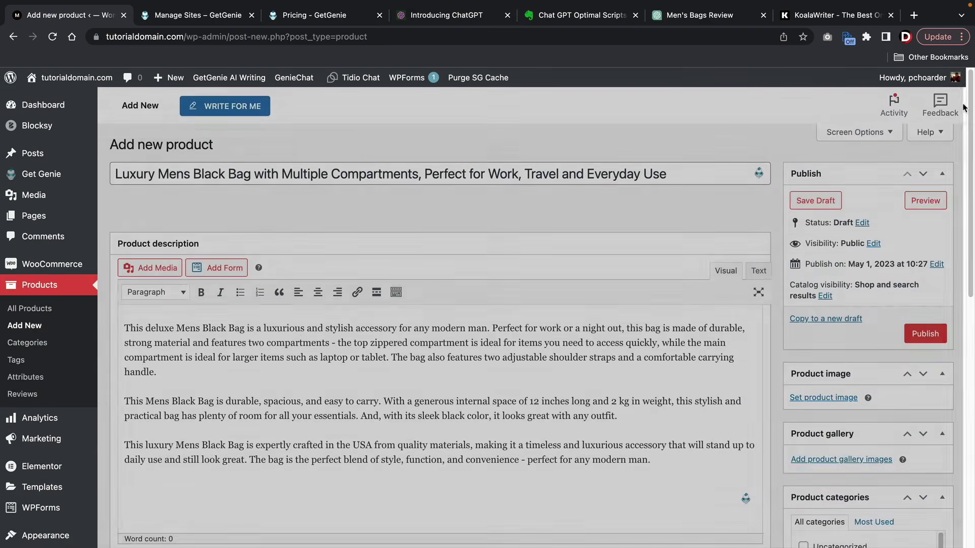
# - Check the outdoors-enthusiast text in the Product short description box
pyautogui.scroll(-4, 548, 284)
pyautogui.scroll(-8, 550, 264)
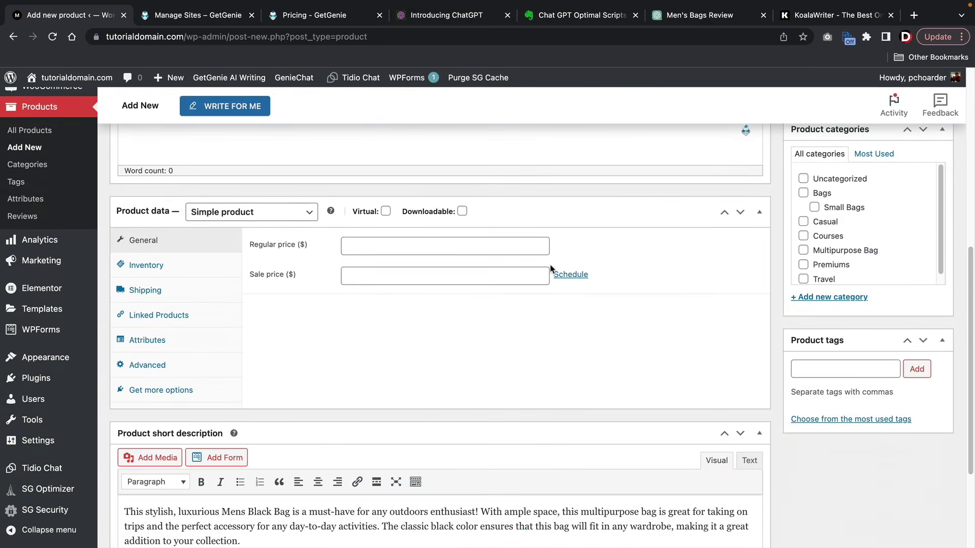
pyautogui.moveTo(370, 392); pyautogui.dragTo(93, 364)
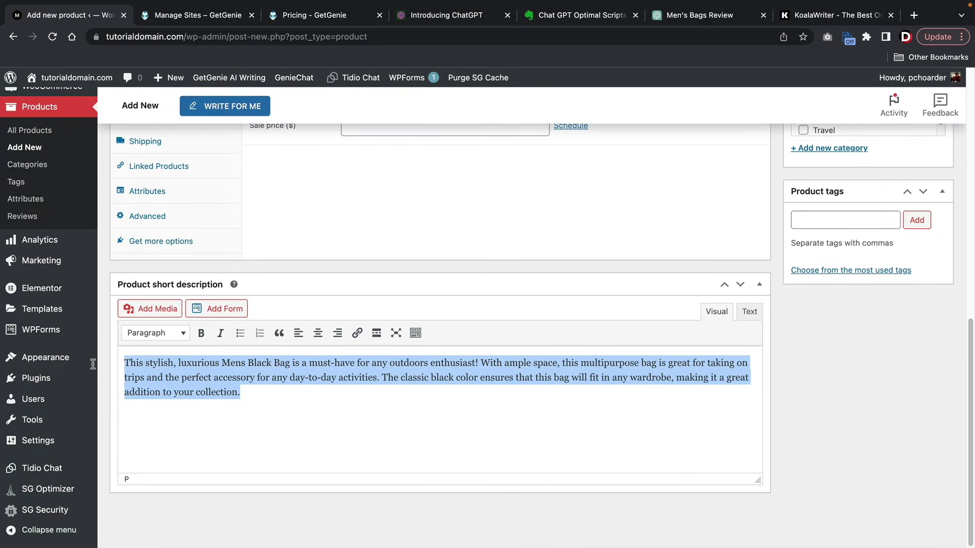
pyautogui.scroll(12, 380, 401)
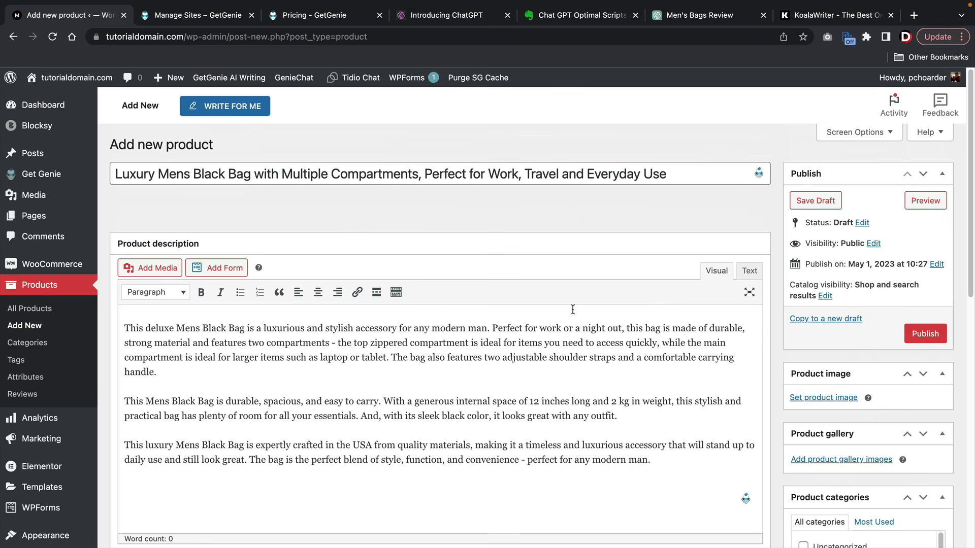
pyautogui.click(695, 173)
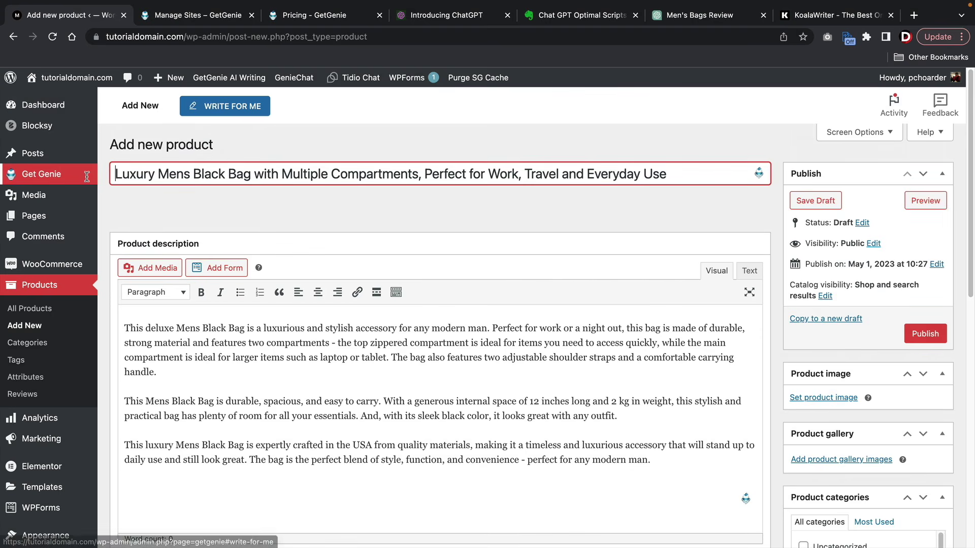
pyautogui.scroll(-7, 406, 274)
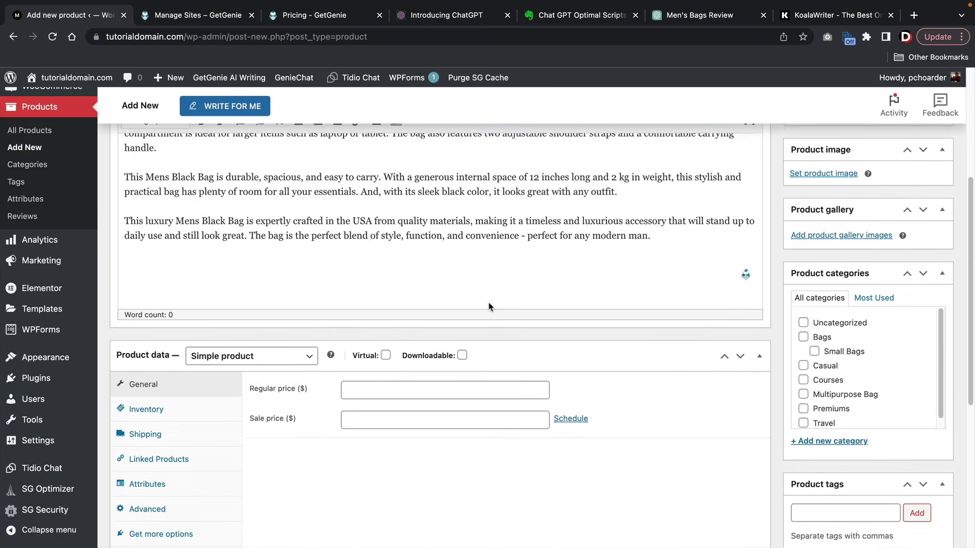
# - Set the product's regular price to 50
pyautogui.click(414, 277)
pyautogui.write('50')
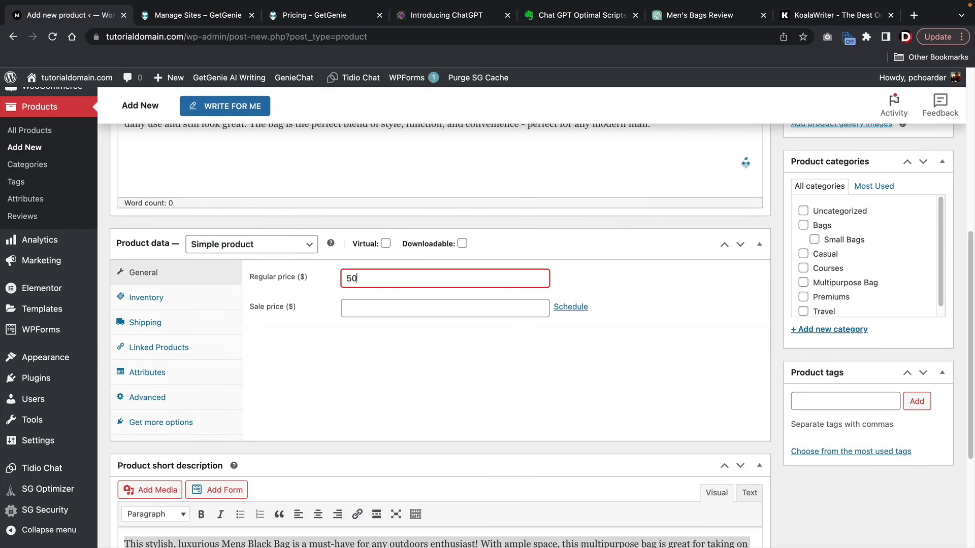
pyautogui.scroll(5, 616, 359)
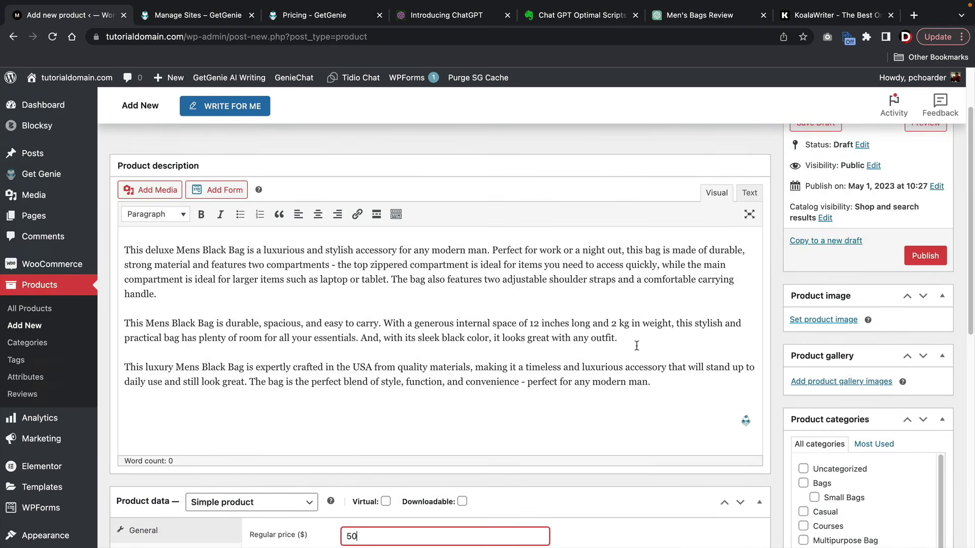
pyautogui.click(824, 320)
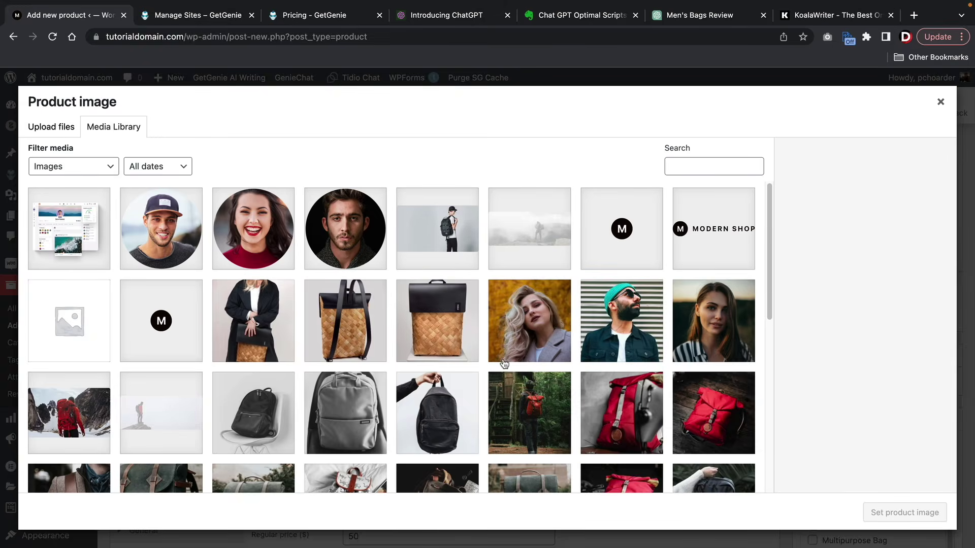
# - Set the dark backpack photo as the product image and publish the product
pyautogui.scroll(-5, 496, 363)
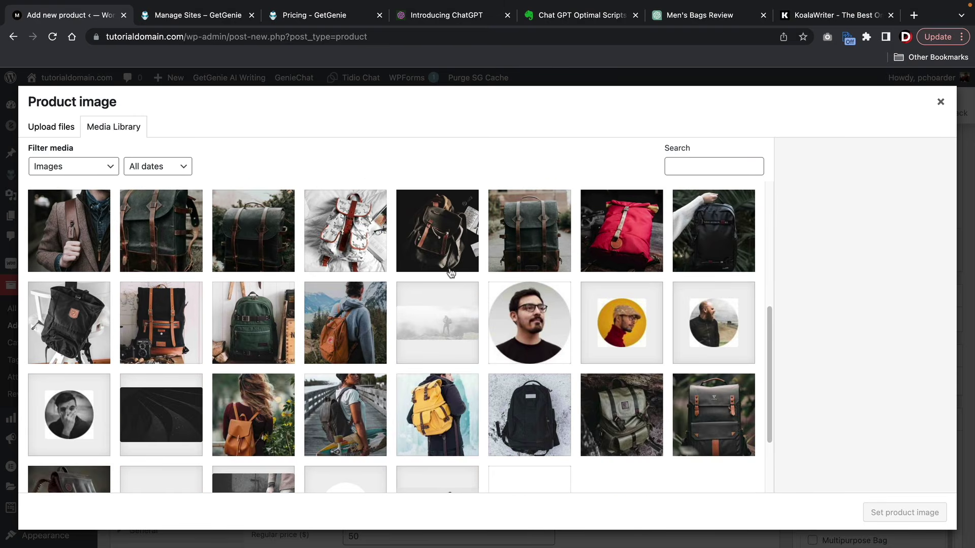
pyautogui.click(446, 238)
pyautogui.click(914, 510)
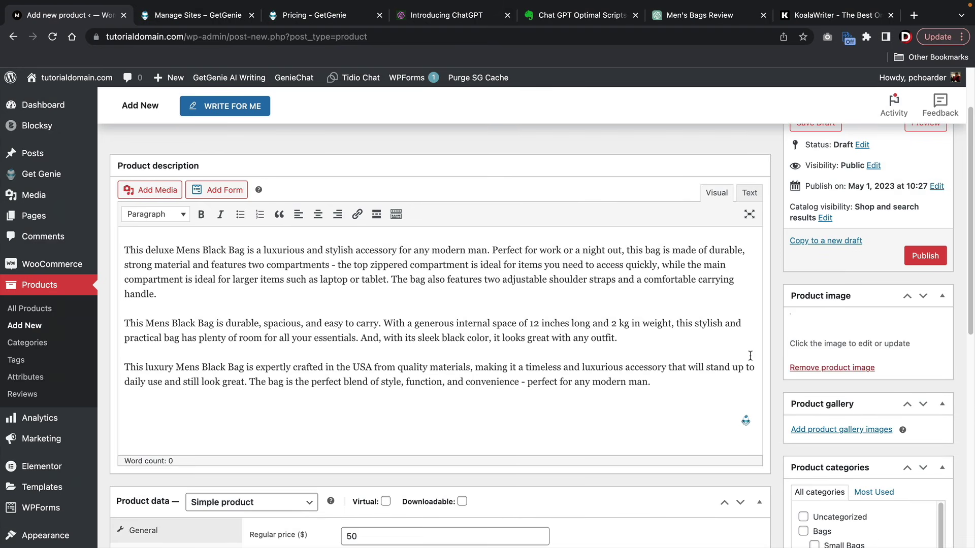
pyautogui.scroll(2, 914, 285)
pyautogui.click(928, 333)
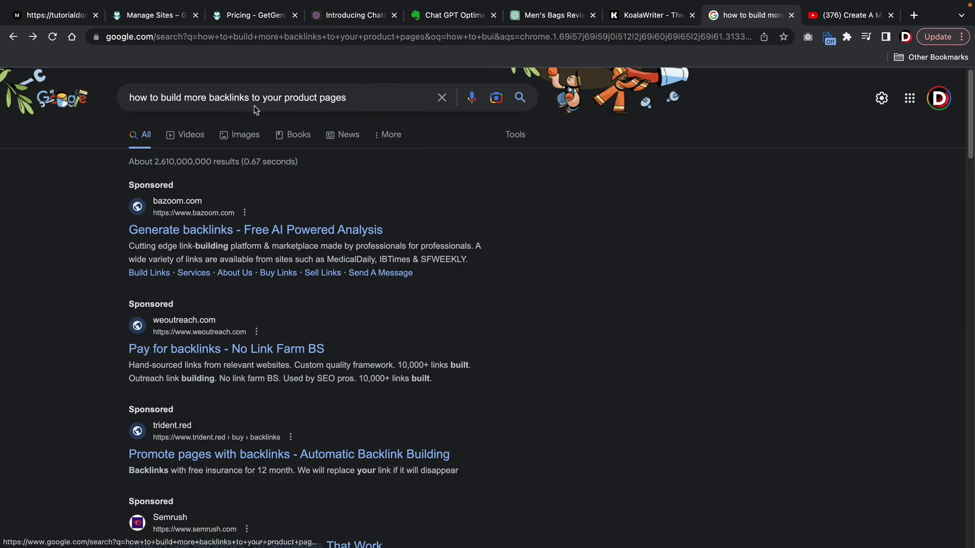
# - Open the 'How to Build More Backlinks to Your Product Pages' result from the search results
pyautogui.moveTo(355, 96); pyautogui.dragTo(116, 98)
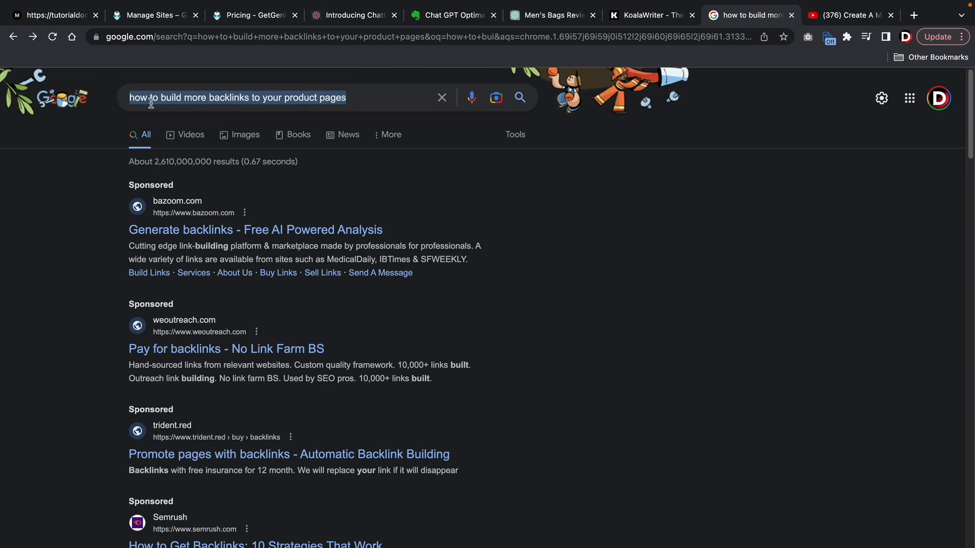
pyautogui.click(540, 229)
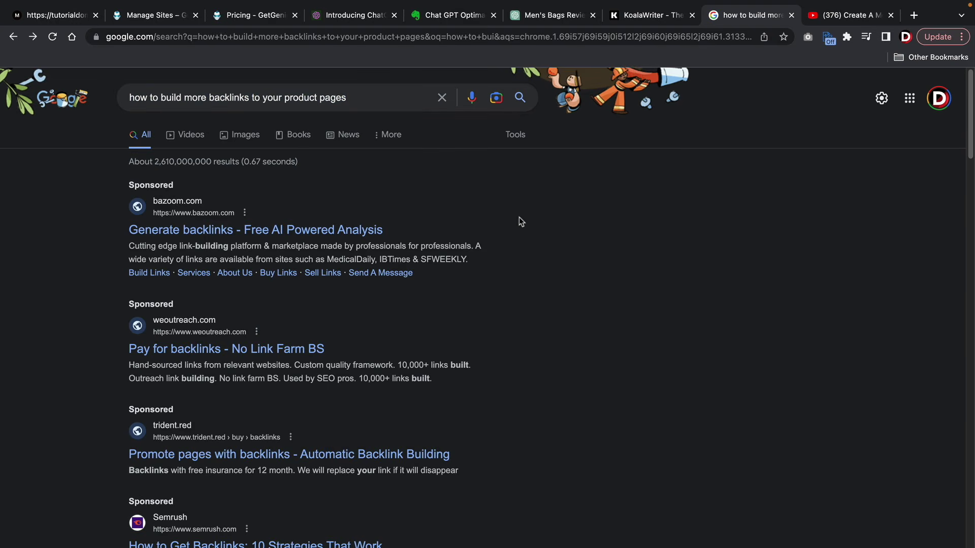
pyautogui.scroll(-10, 519, 221)
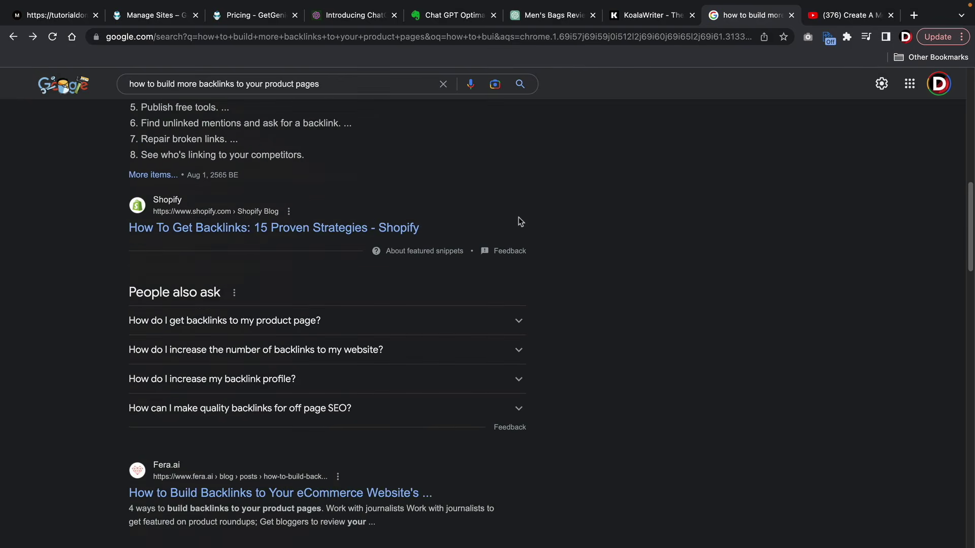
pyautogui.scroll(-5, 519, 222)
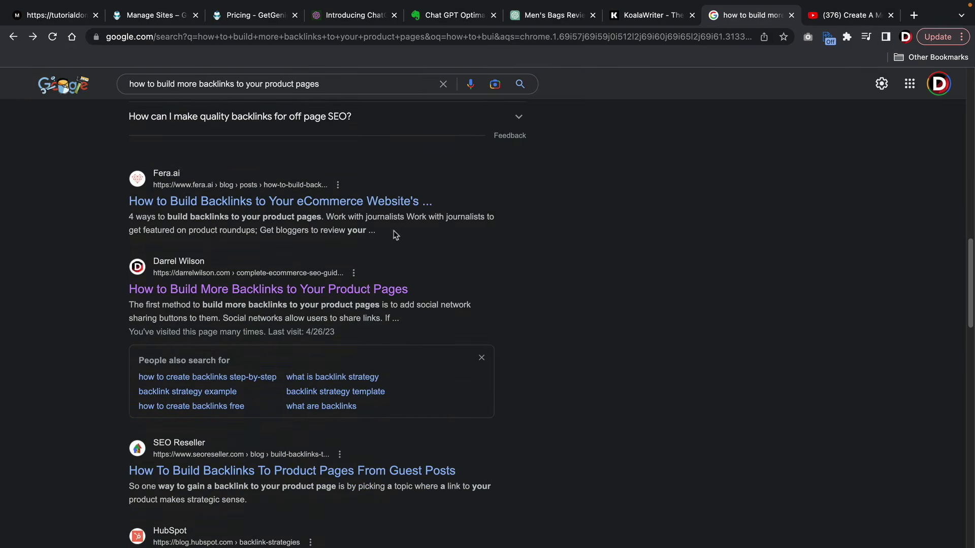
pyautogui.click(268, 290)
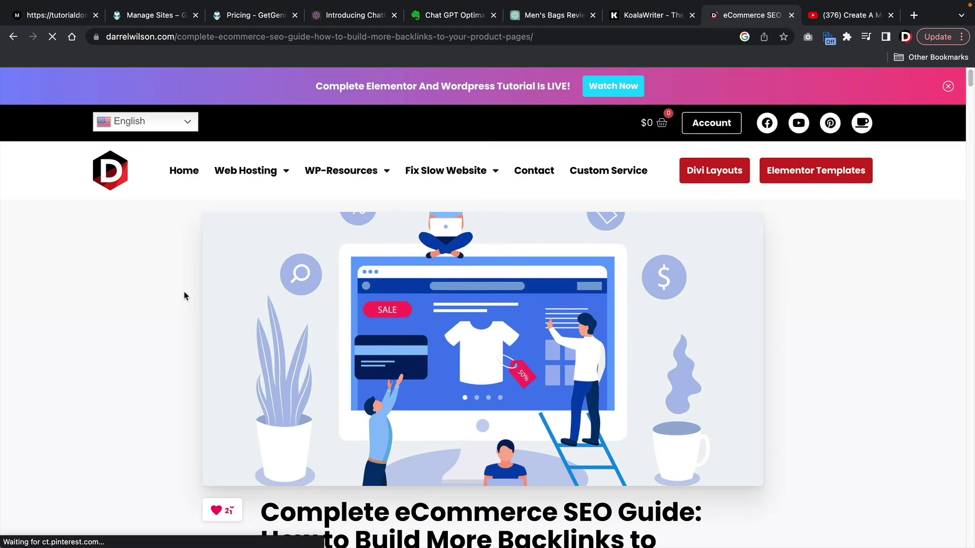
# - Skim the backlinks article down to Start Guest Blogging, return to the top, and switch tabs
pyautogui.scroll(-3, 152, 292)
pyautogui.scroll(-15, 152, 293)
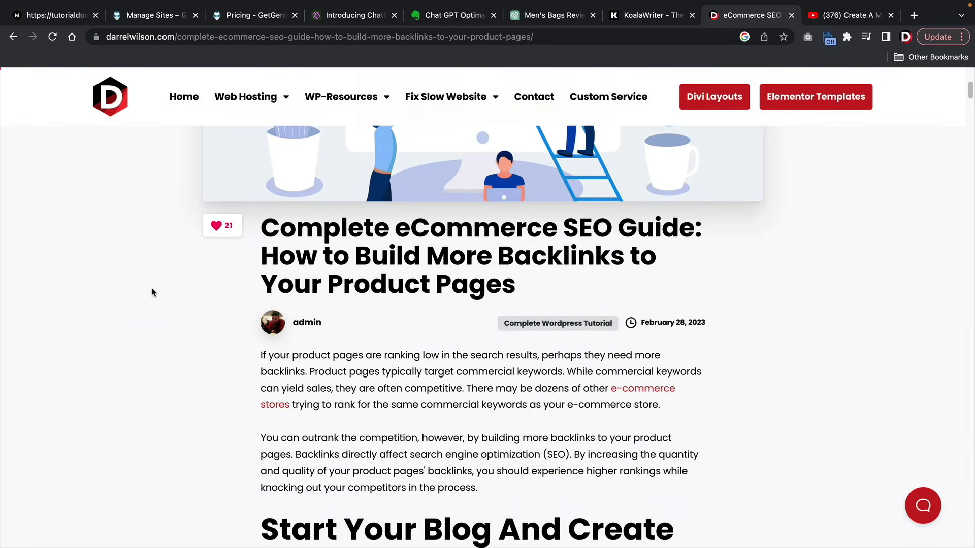
pyautogui.scroll(-15, 152, 293)
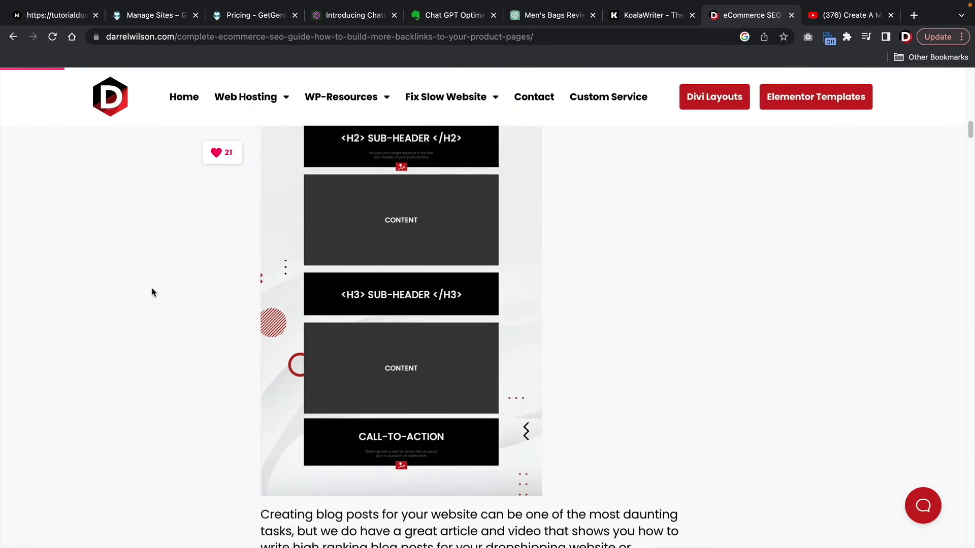
pyautogui.scroll(-12, 152, 292)
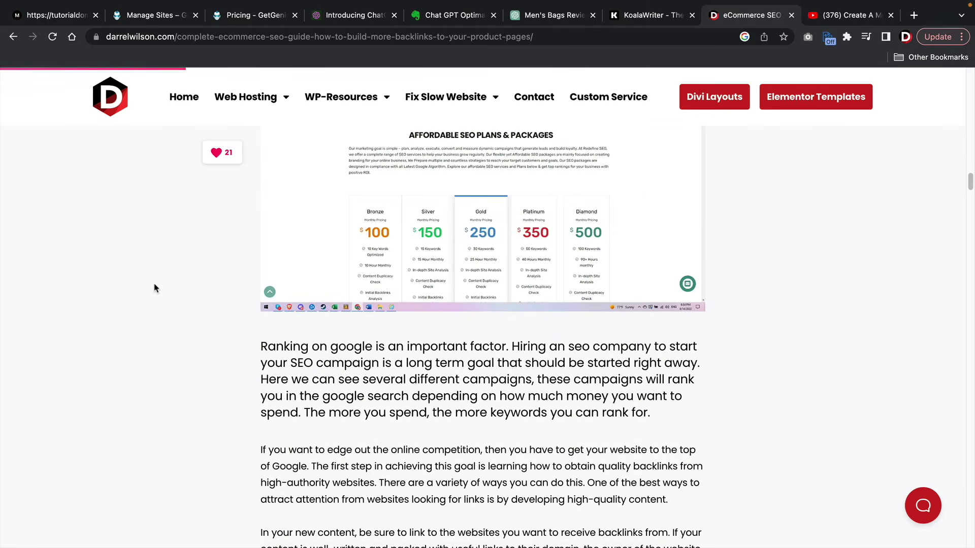
pyautogui.scroll(-9, 152, 292)
pyautogui.scroll(-10, 156, 284)
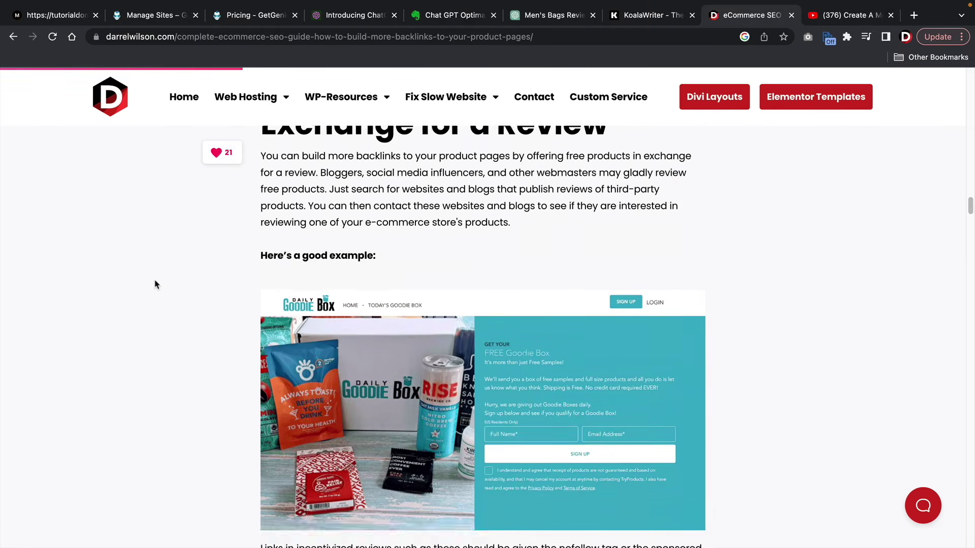
pyautogui.scroll(-10, 155, 285)
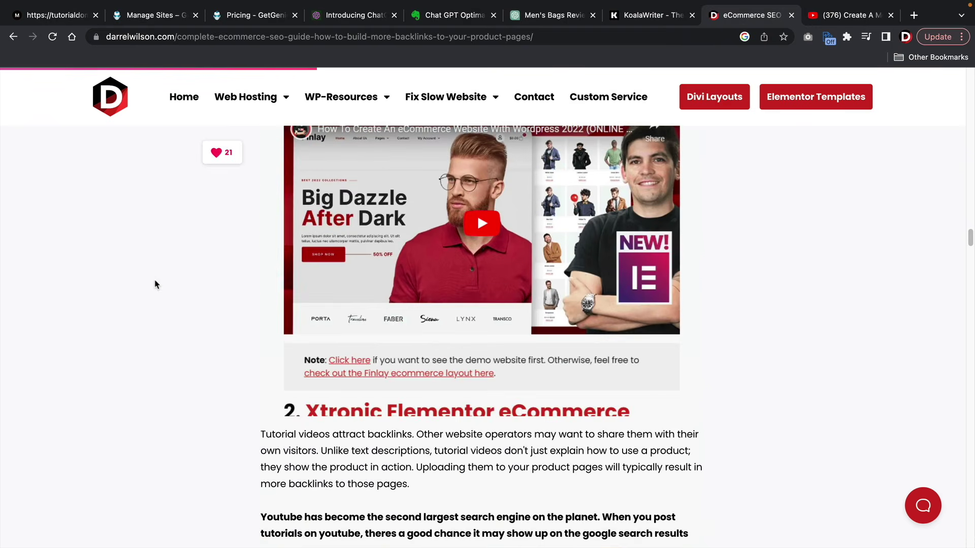
pyautogui.scroll(-4, 159, 304)
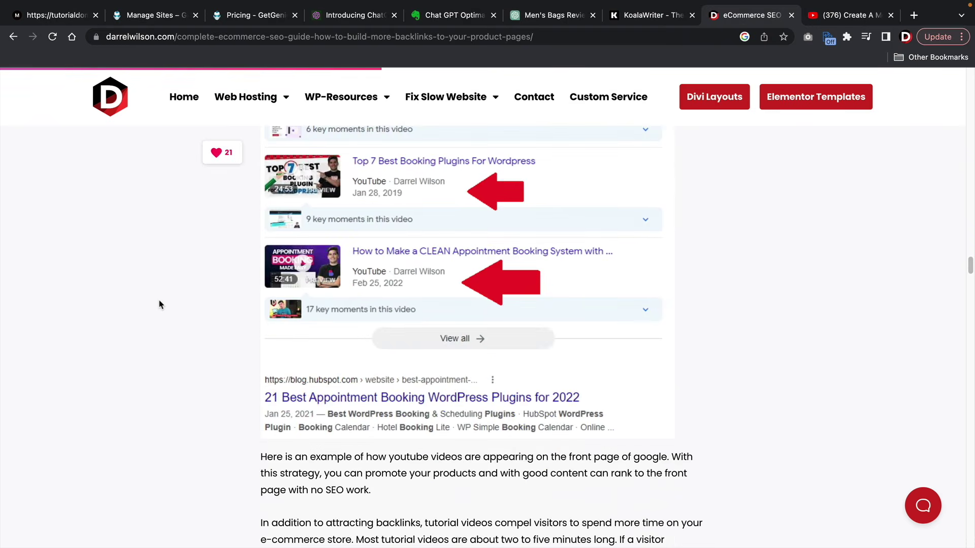
pyautogui.scroll(-7, 158, 305)
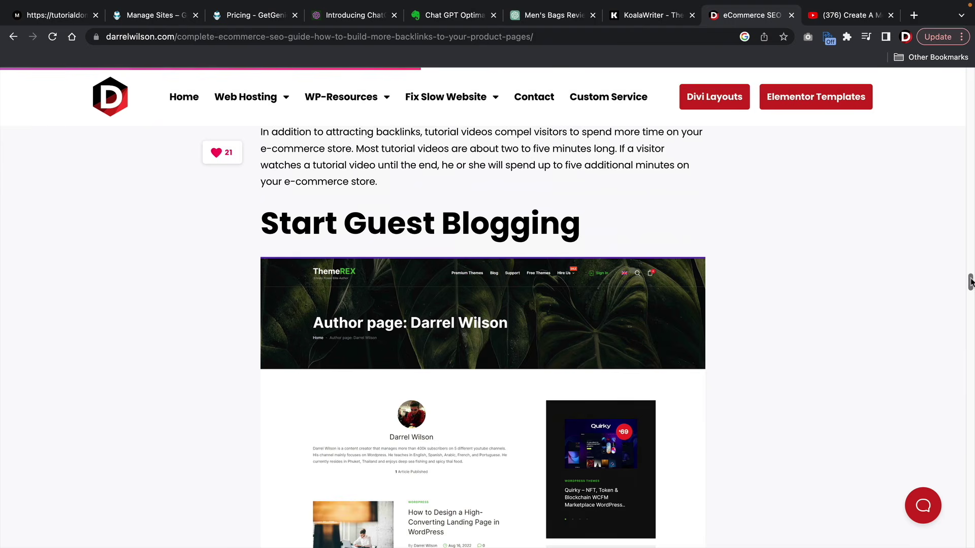
pyautogui.moveTo(971, 282); pyautogui.dragTo(971, 71)
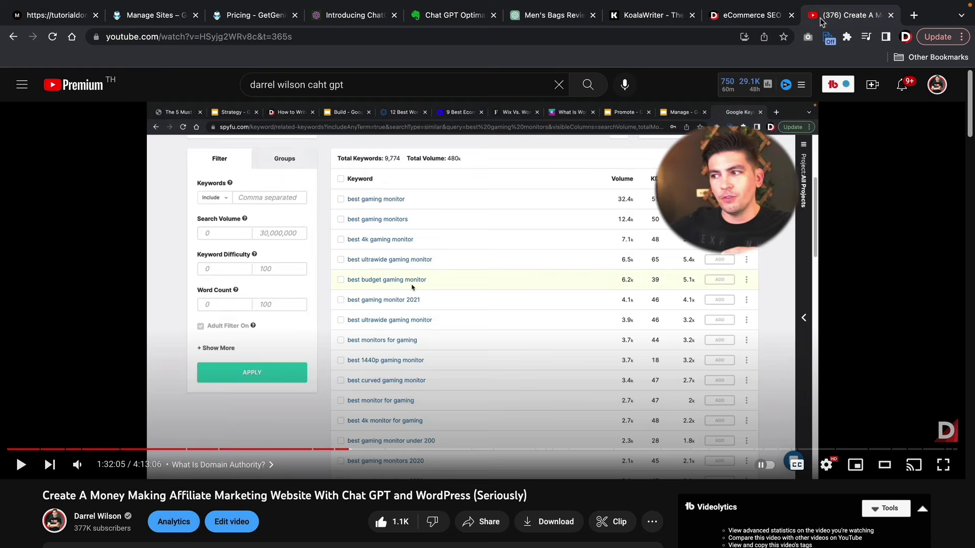
pyautogui.click(820, 18)
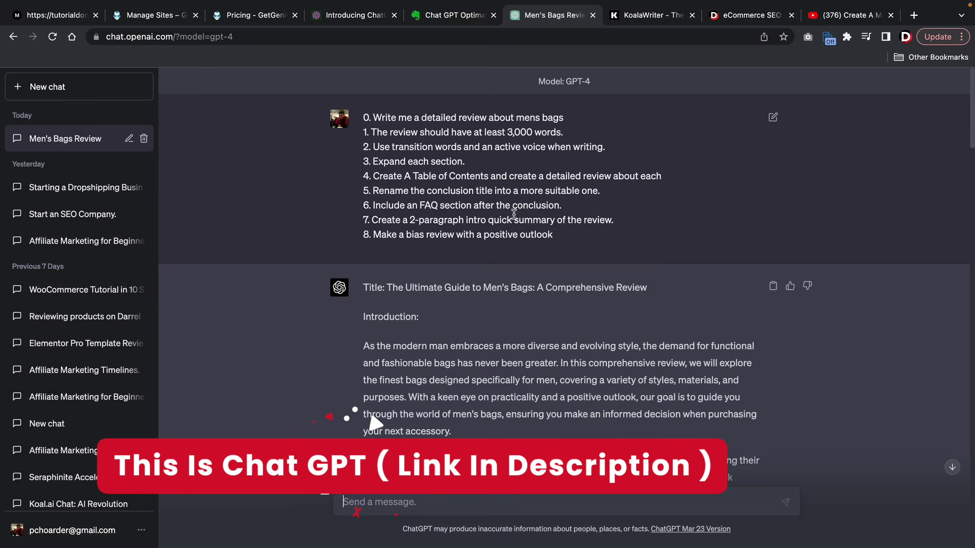
# - Start a new ChatGPT chat and switch its model from Default (GPT-3.5) to GPT-4
pyautogui.click(90, 93)
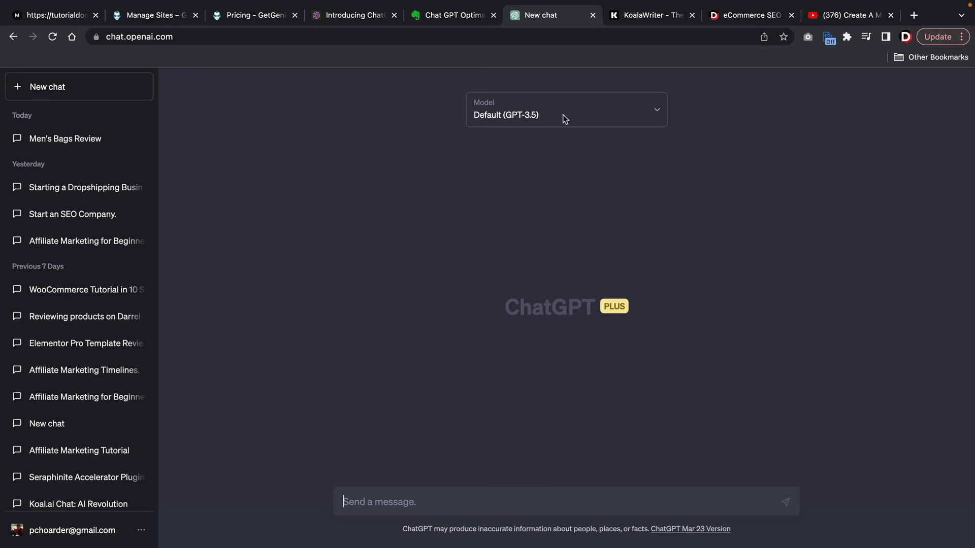
pyautogui.click(626, 114)
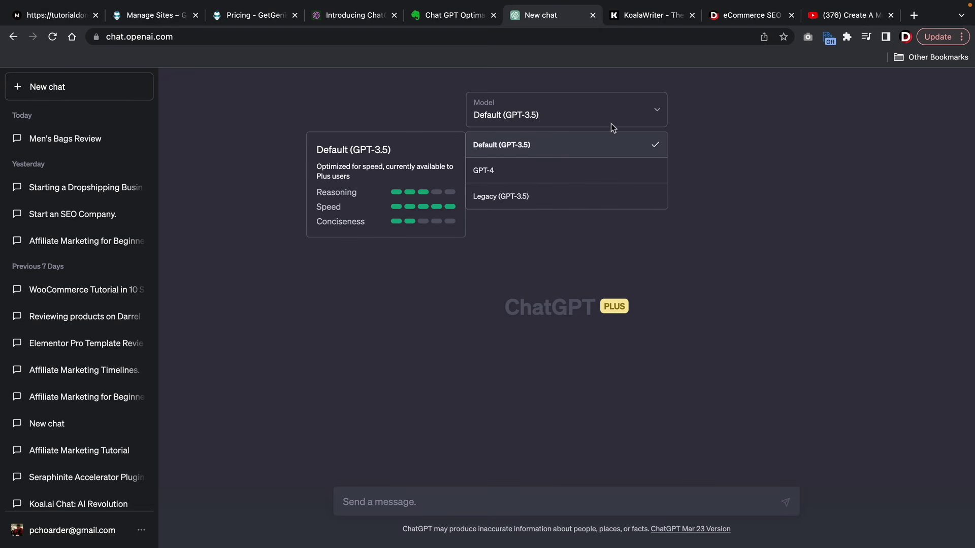
pyautogui.click(564, 178)
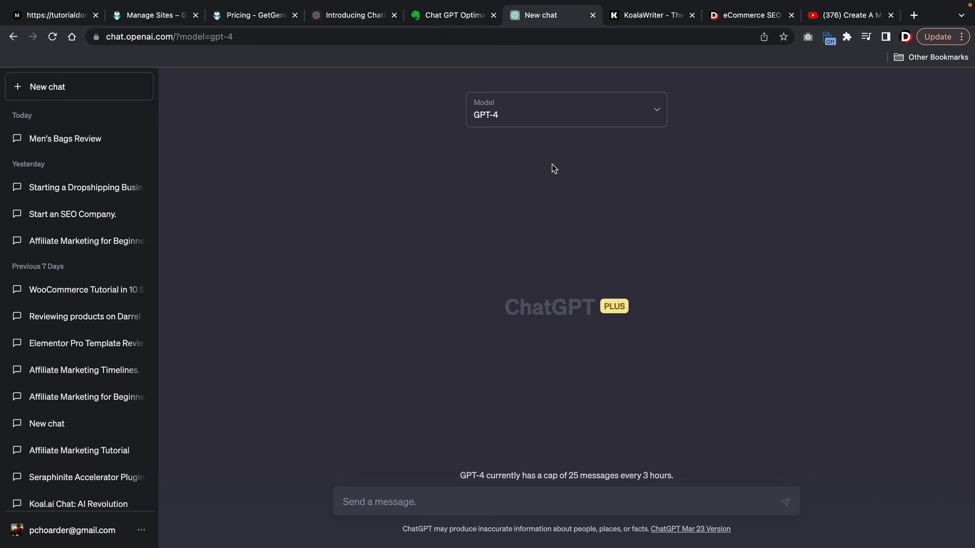
# - Copy Method B prompt lines 0–8 from the Chat GPT Optimal Scripts note, then return to ChatGPT
pyautogui.click(457, 17)
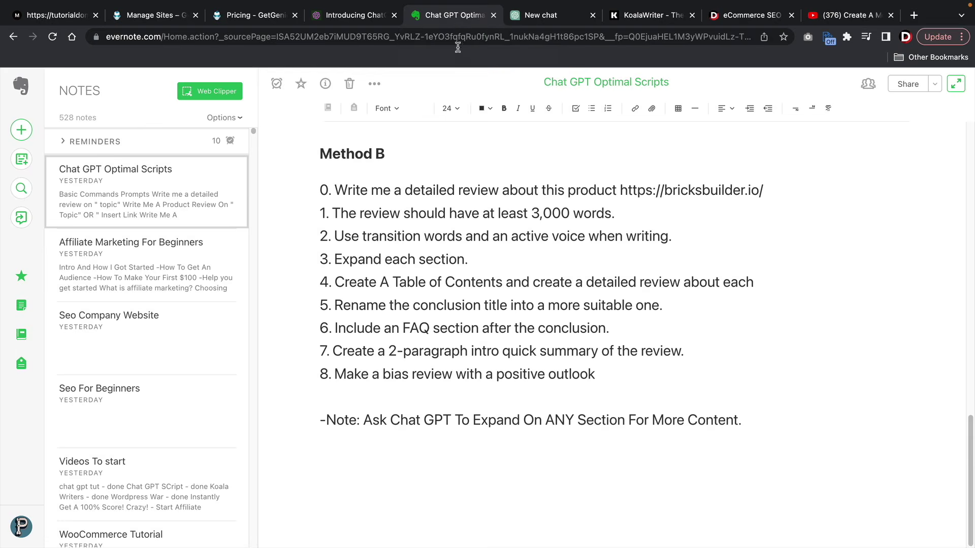
pyautogui.moveTo(628, 376); pyautogui.dragTo(334, 204)
pyautogui.rightClick(335, 204)
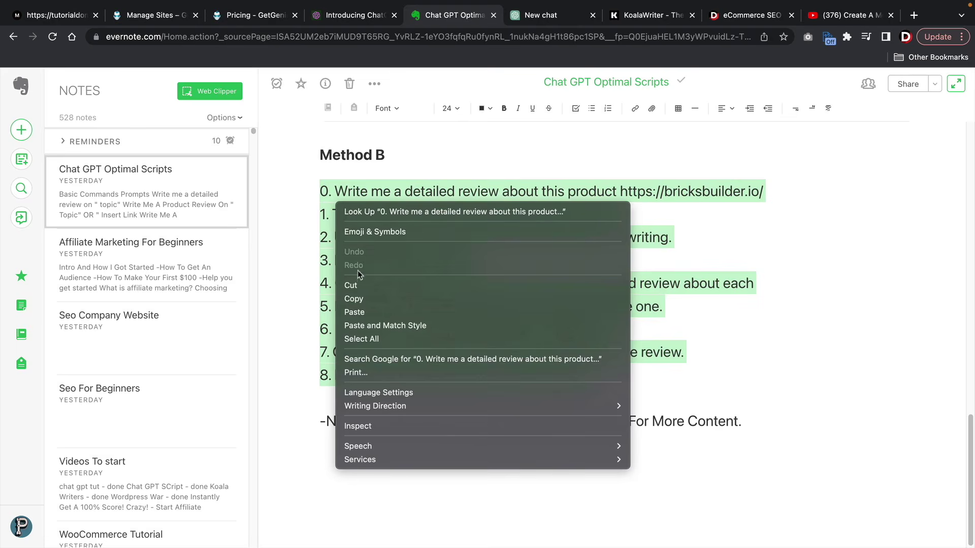
pyautogui.click(359, 300)
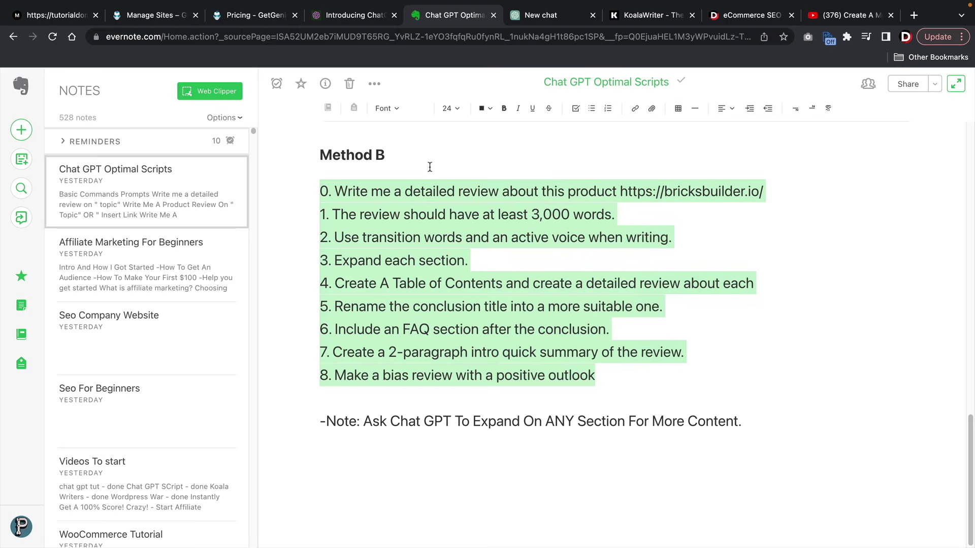
pyautogui.click(538, 16)
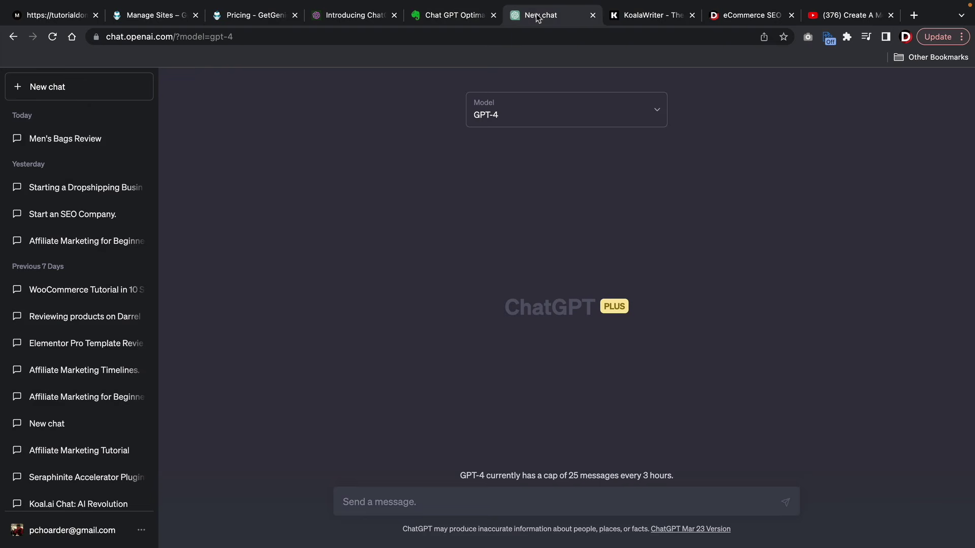
# - Paste the review prompt and replace the product URL with 'menns fashion bags and why they should buy them'
pyautogui.rightClick(361, 494)
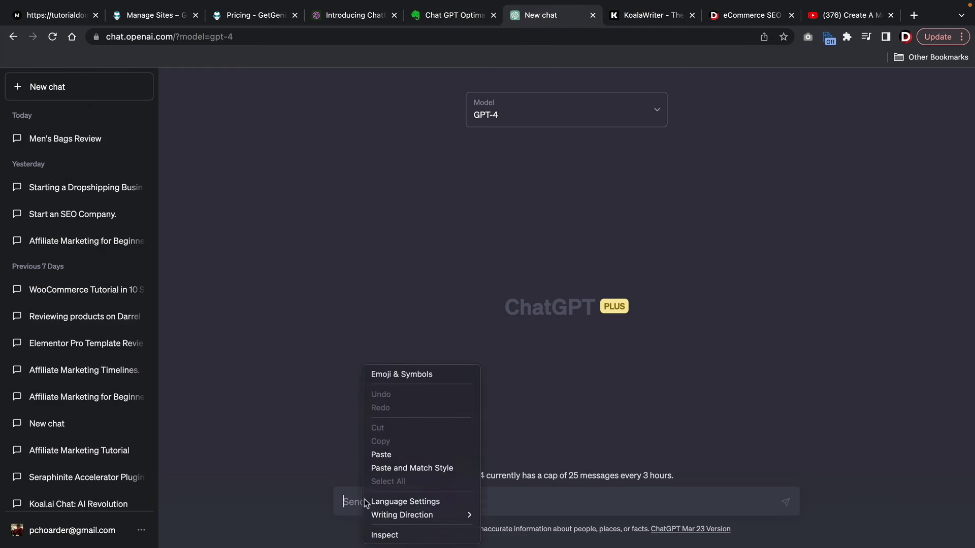
pyautogui.click(400, 454)
pyautogui.scroll(1, 465, 441)
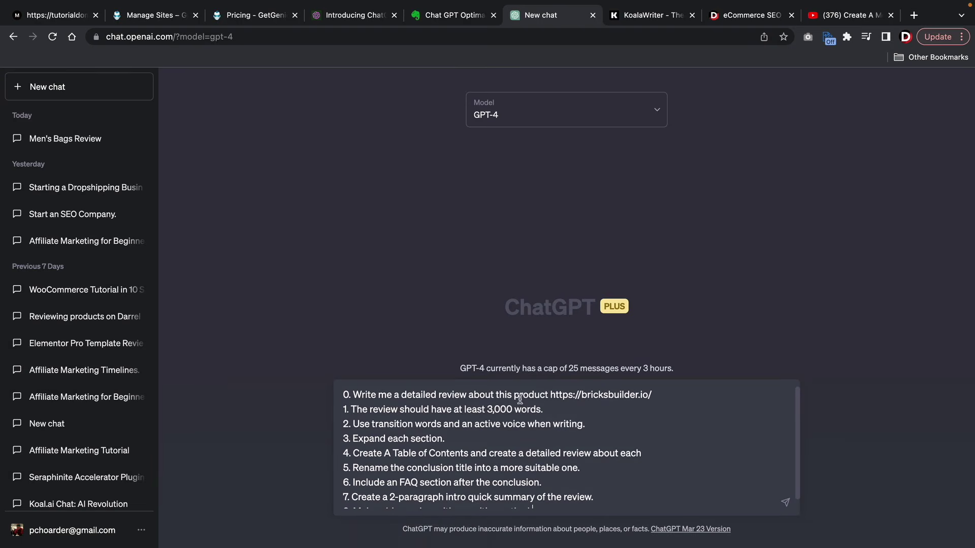
pyautogui.moveTo(514, 394); pyautogui.dragTo(669, 394)
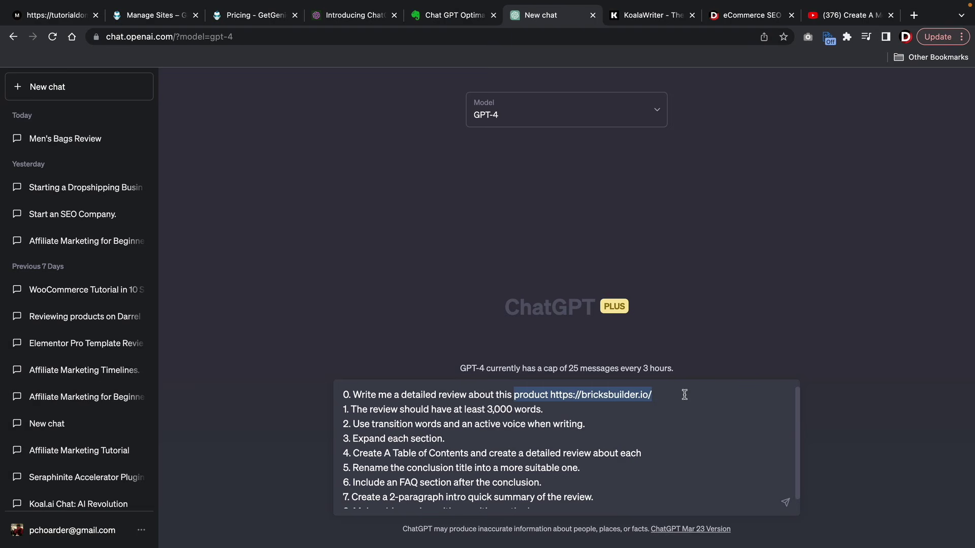
pyautogui.write('me')
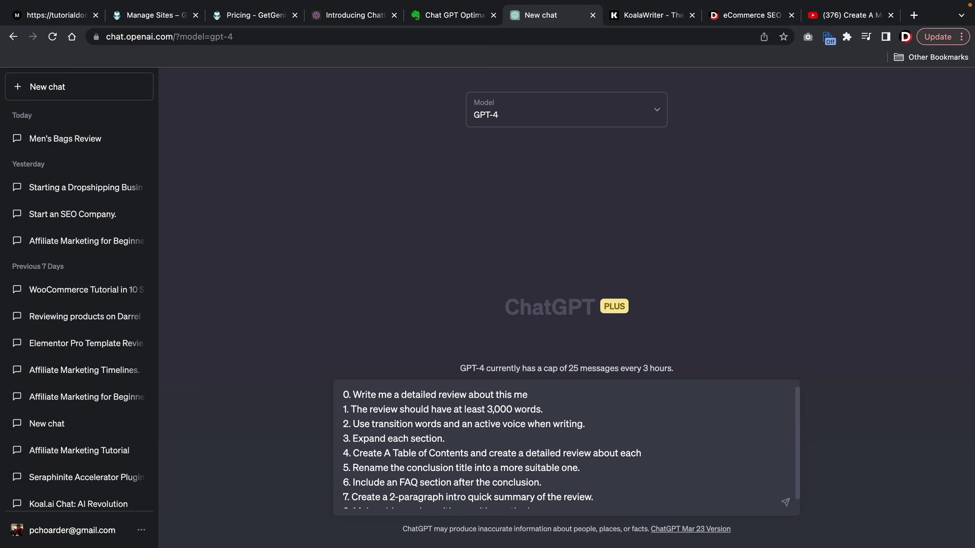
pyautogui.write('nns fashion bags and why they shoukd buy them')
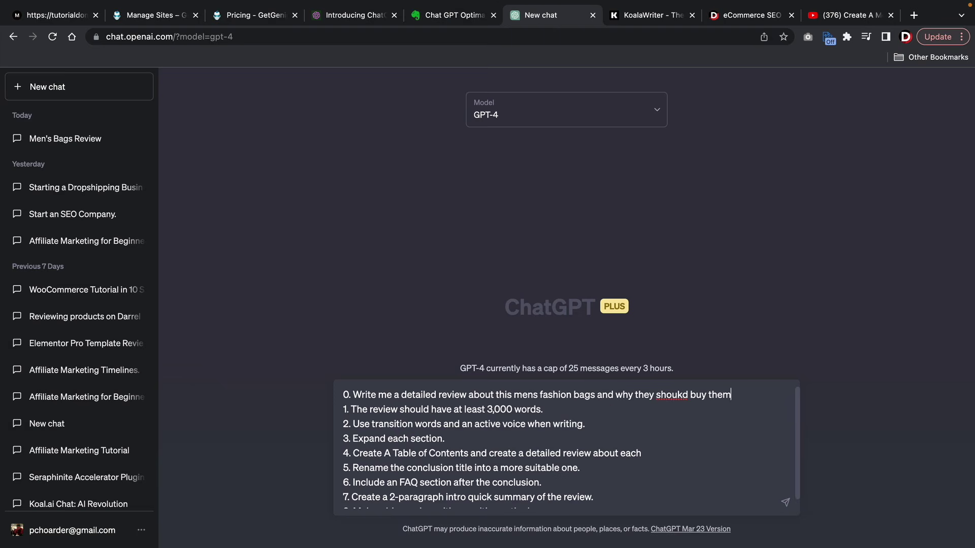
pyautogui.click(680, 395)
pyautogui.press('BackSpace')
pyautogui.write('l')
# - Send the reworded men's fashion bags review prompt to GPT-4
pyautogui.click(69, 21)
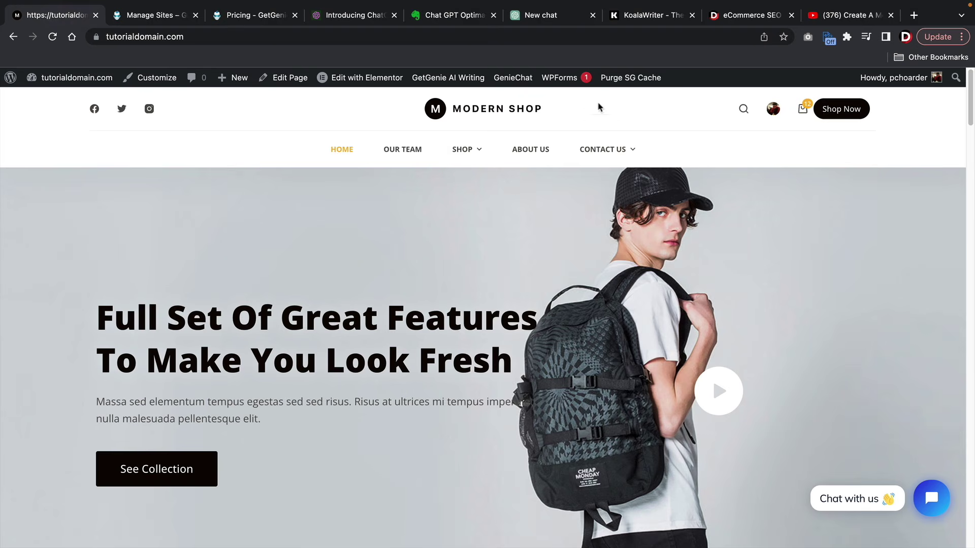
pyautogui.click(553, 17)
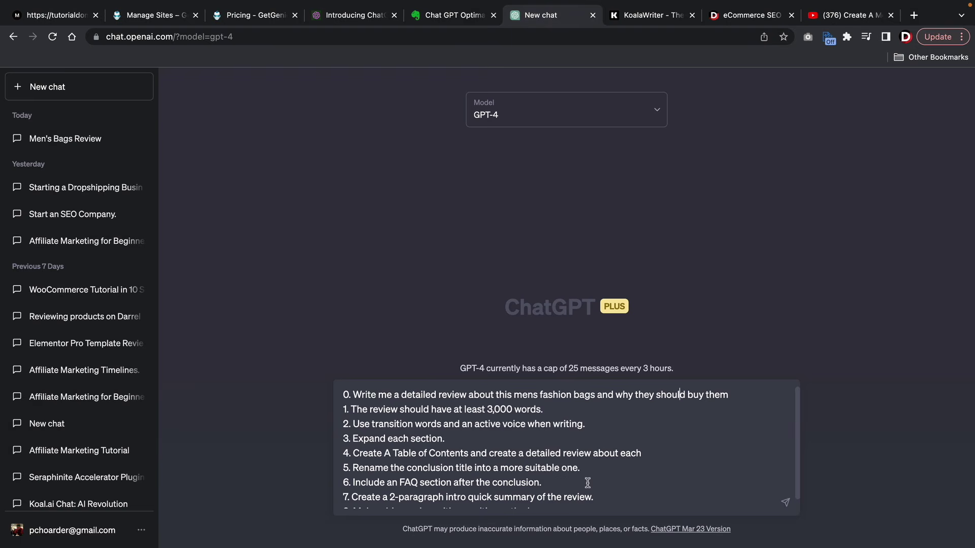
pyautogui.press('Return')
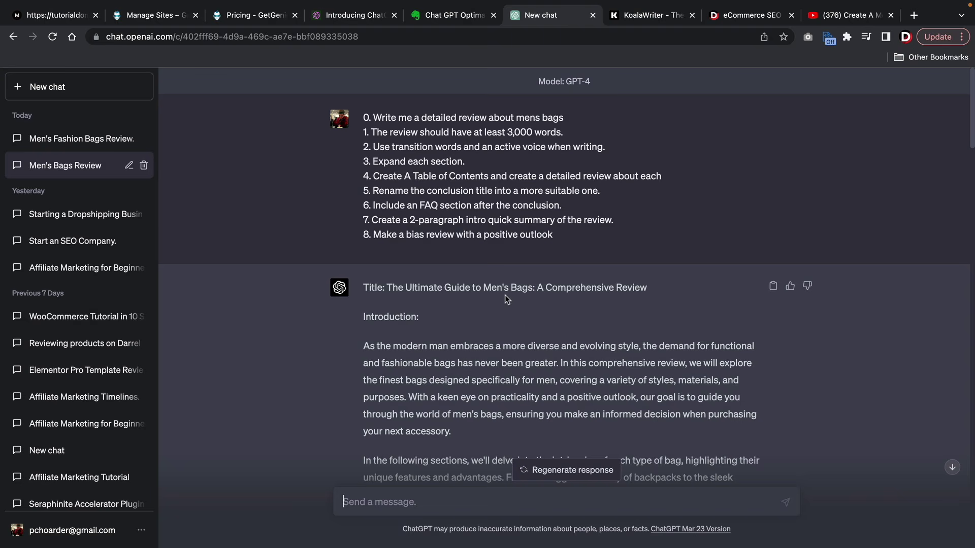
# - Read the introduction of the earlier Men's Bags Review answer
pyautogui.scroll(-5, 504, 294)
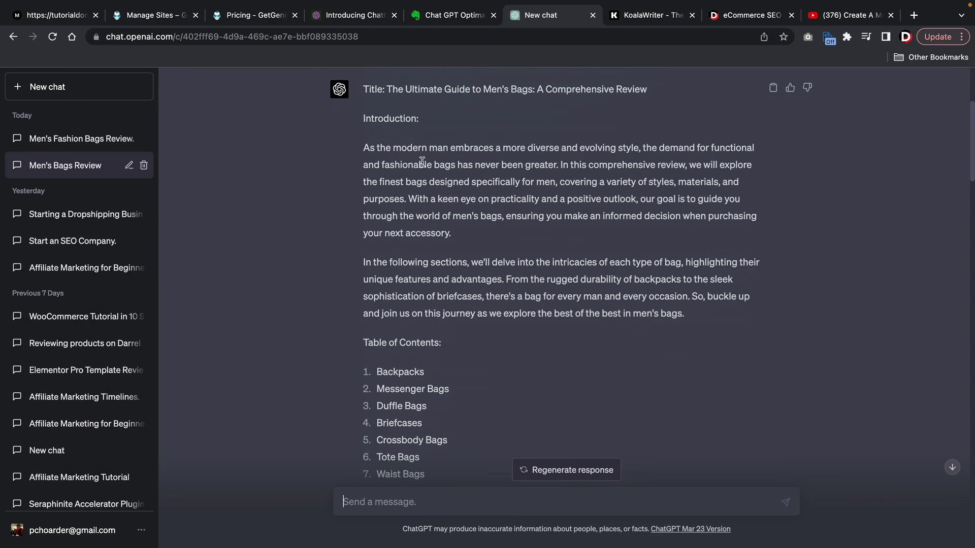
pyautogui.moveTo(412, 148); pyautogui.dragTo(445, 227)
pyautogui.click(445, 227)
pyautogui.scroll(-9, 452, 236)
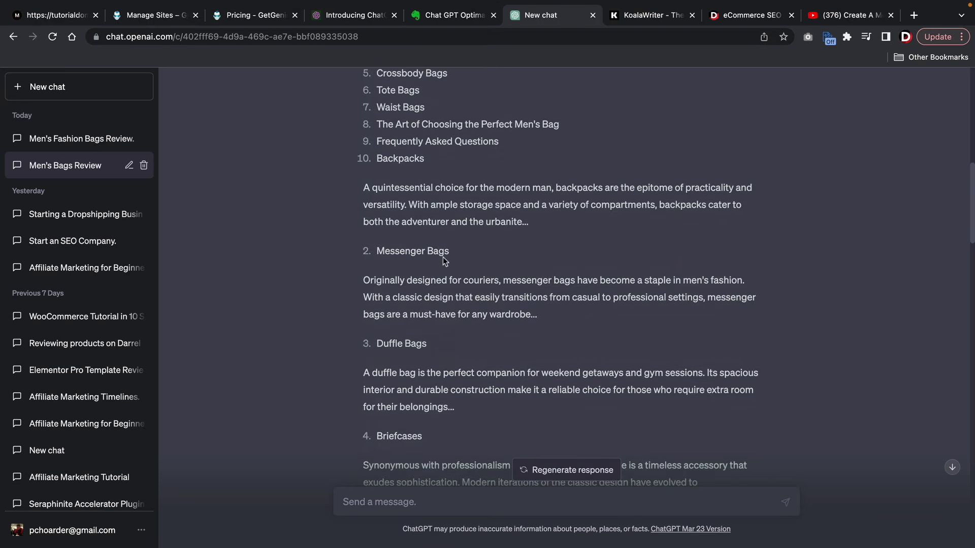
pyautogui.moveTo(364, 184); pyautogui.dragTo(521, 253)
# - Scroll through the bag-type sections and stop at the Briefcases heading
pyautogui.scroll(-2, 521, 253)
pyautogui.scroll(-4, 522, 252)
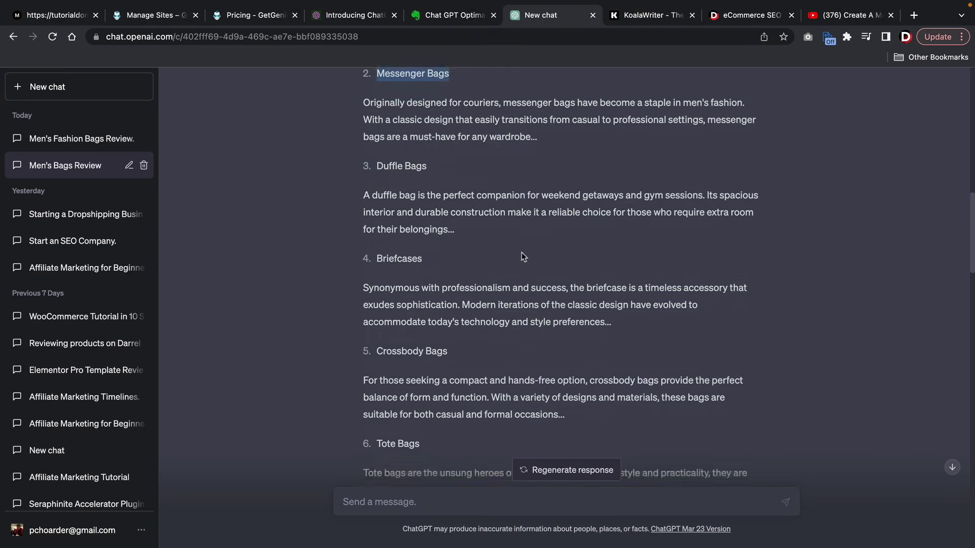
pyautogui.scroll(-2, 402, 255)
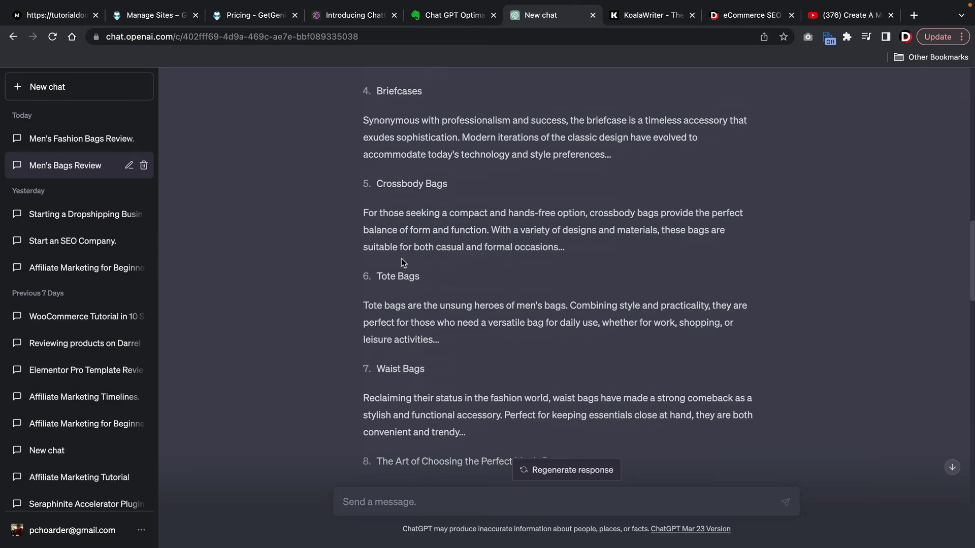
pyautogui.scroll(-7, 401, 259)
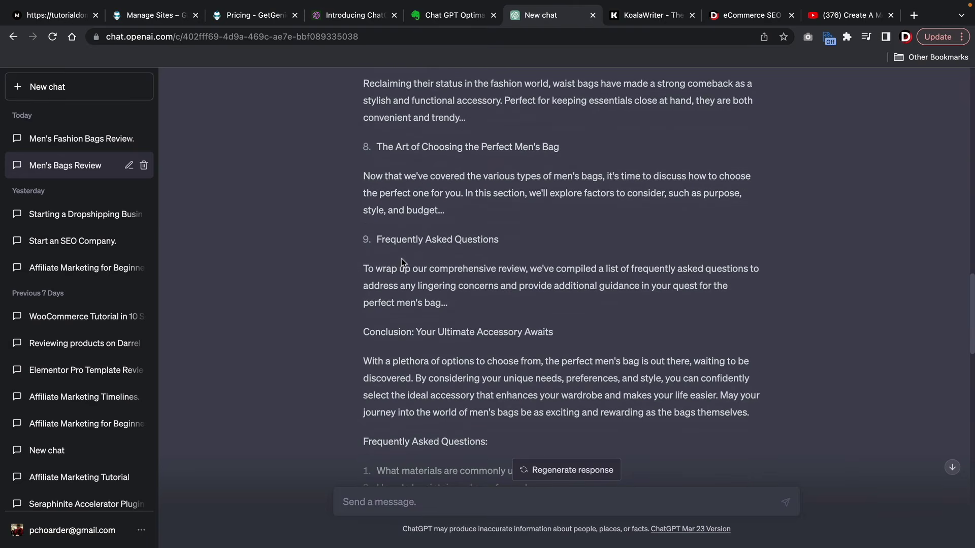
pyautogui.scroll(-5, 400, 260)
pyautogui.scroll(-4, 400, 259)
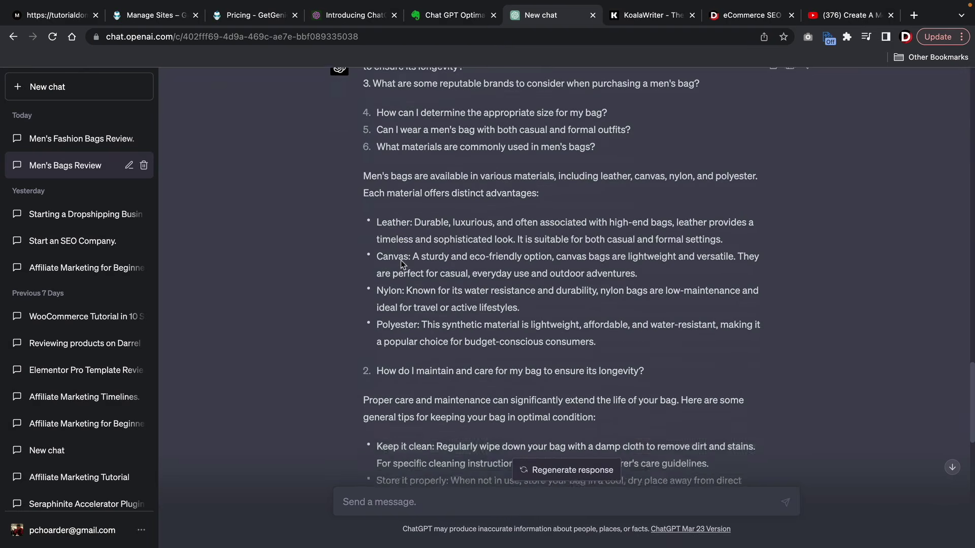
pyautogui.scroll(15, 401, 260)
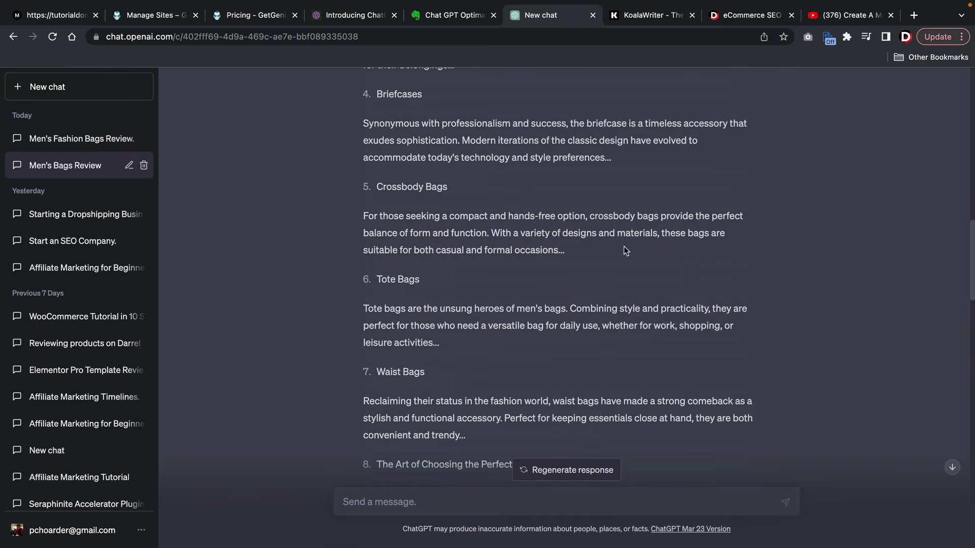
pyautogui.moveTo(625, 251); pyautogui.dragTo(355, 209)
pyautogui.click(577, 160)
pyautogui.moveTo(440, 97); pyautogui.dragTo(354, 95)
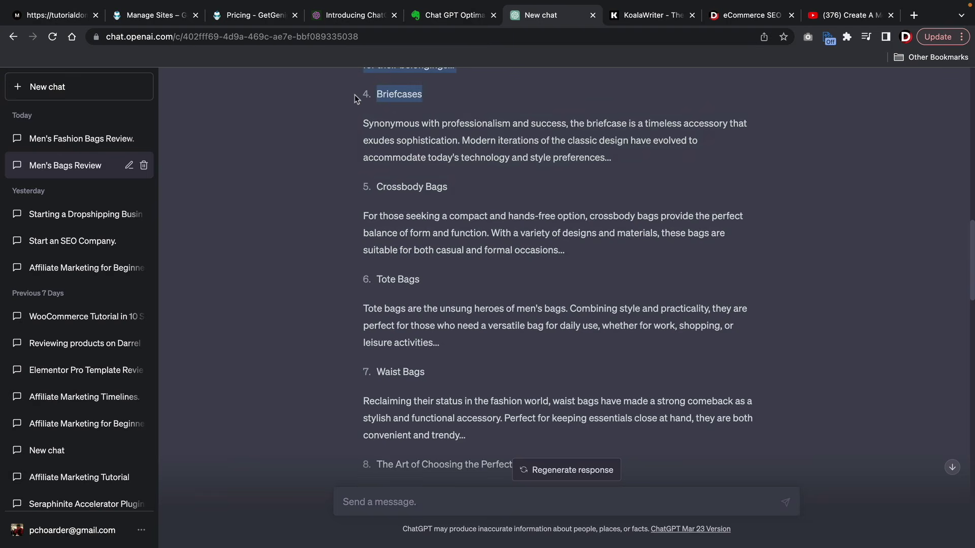
pyautogui.click(354, 95)
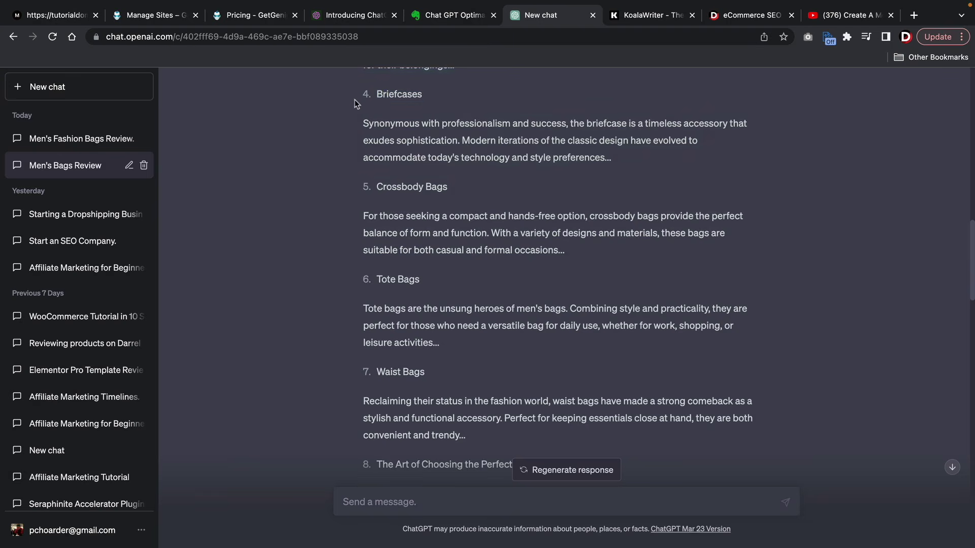
# - Ask 'expand on briefcases' and review the reply's Features, Materials and Styles subsections
pyautogui.click(442, 497)
pyautogui.write('expand on briefcases')
pyautogui.press('Return')
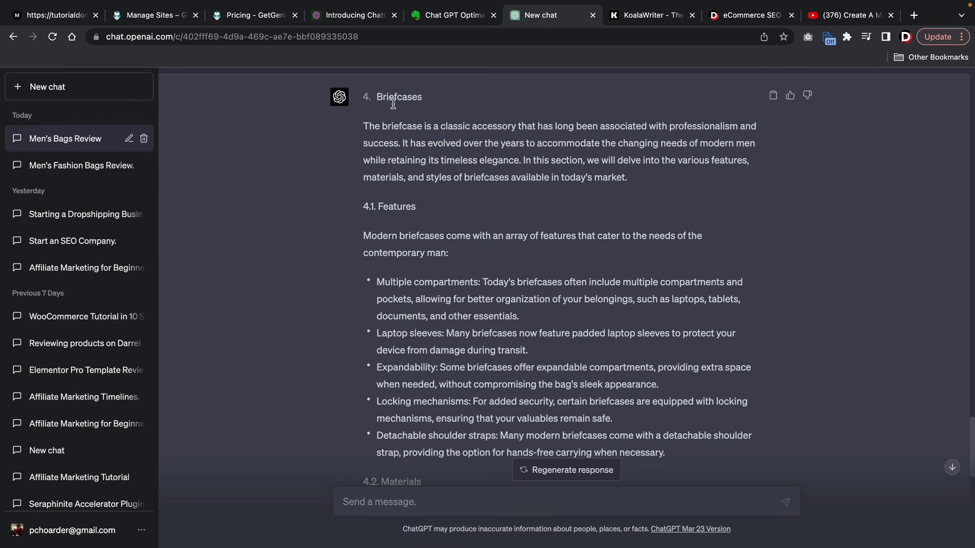
pyautogui.scroll(-5, 400, 182)
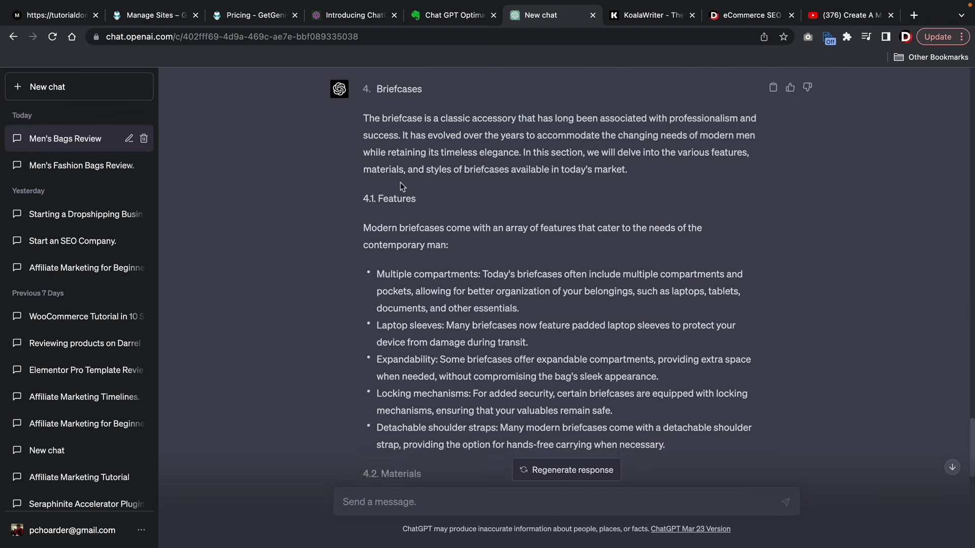
pyautogui.scroll(-4, 400, 181)
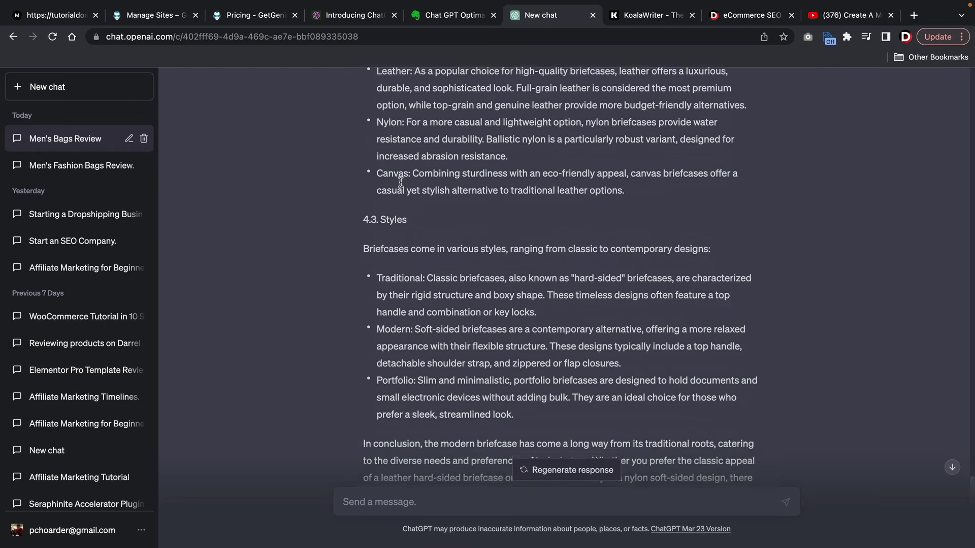
pyautogui.scroll(-2, 438, 217)
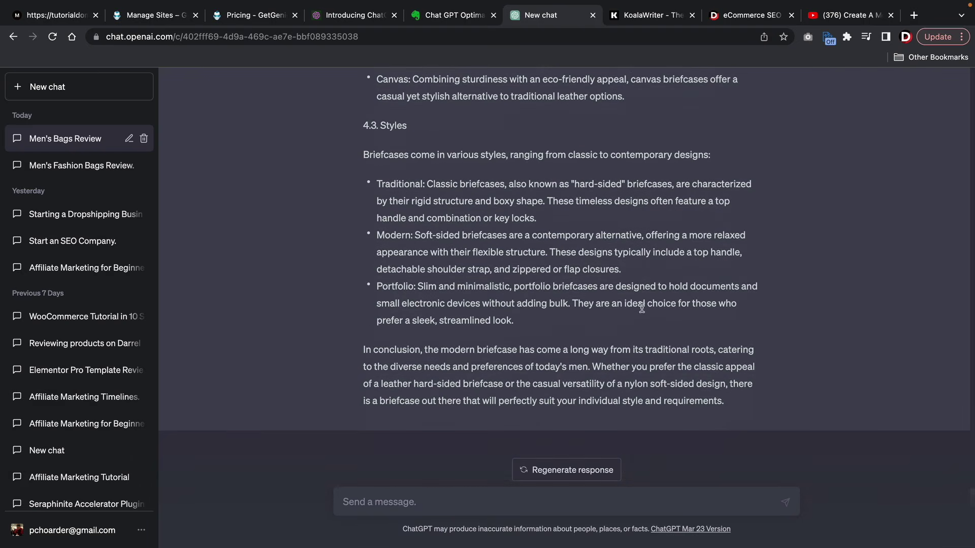
pyautogui.scroll(7, 537, 229)
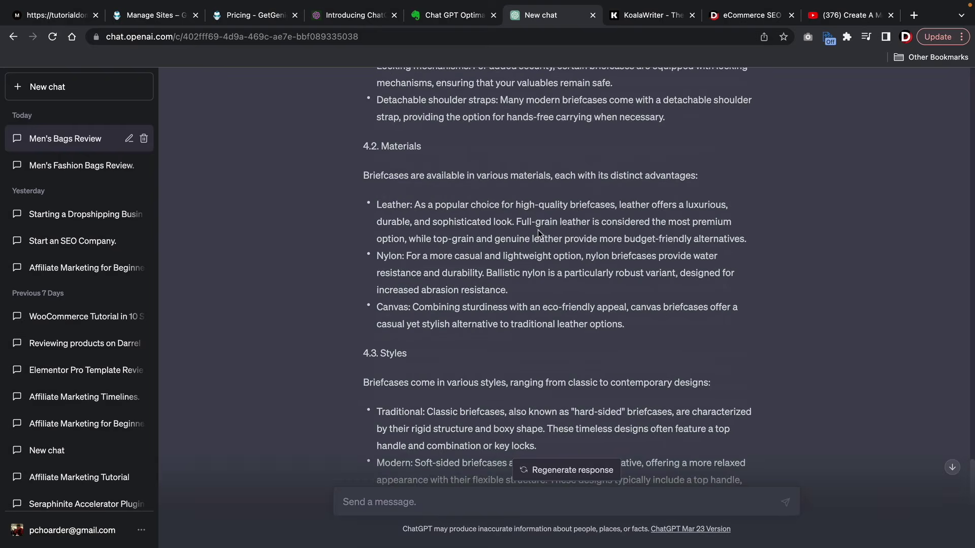
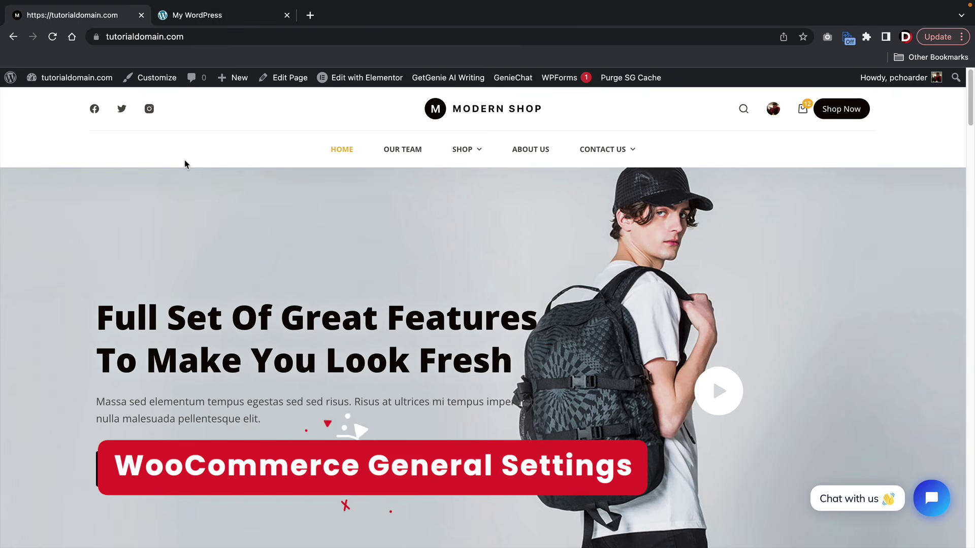
# - Go from the storefront's admin bar to the Dashboard, then to WooCommerce Settings
pyautogui.moveTo(76, 79)
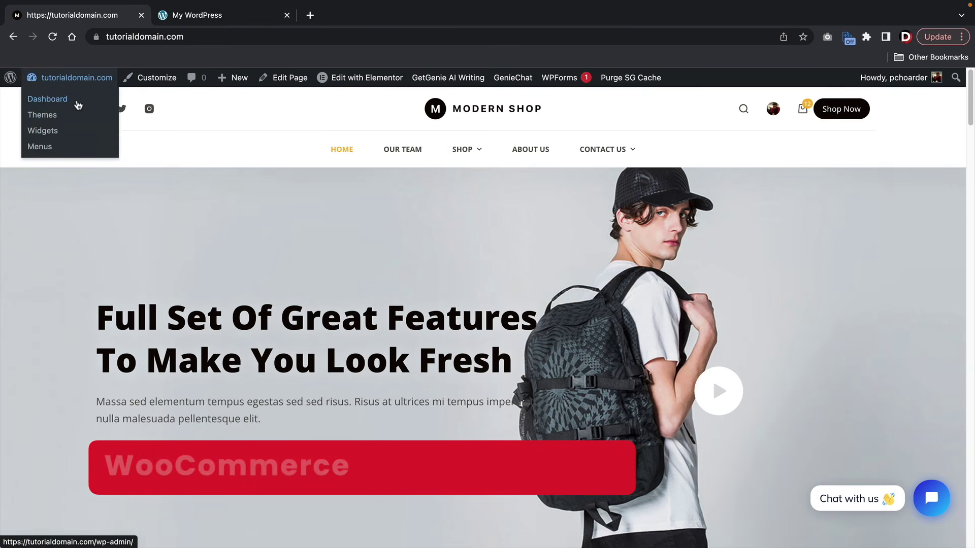
pyautogui.click(78, 99)
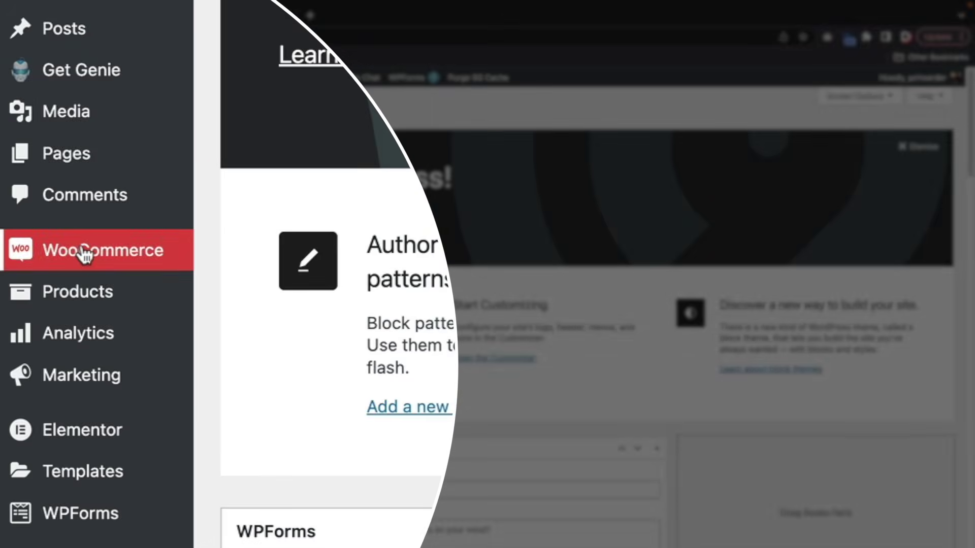
pyautogui.moveTo(41, 309)
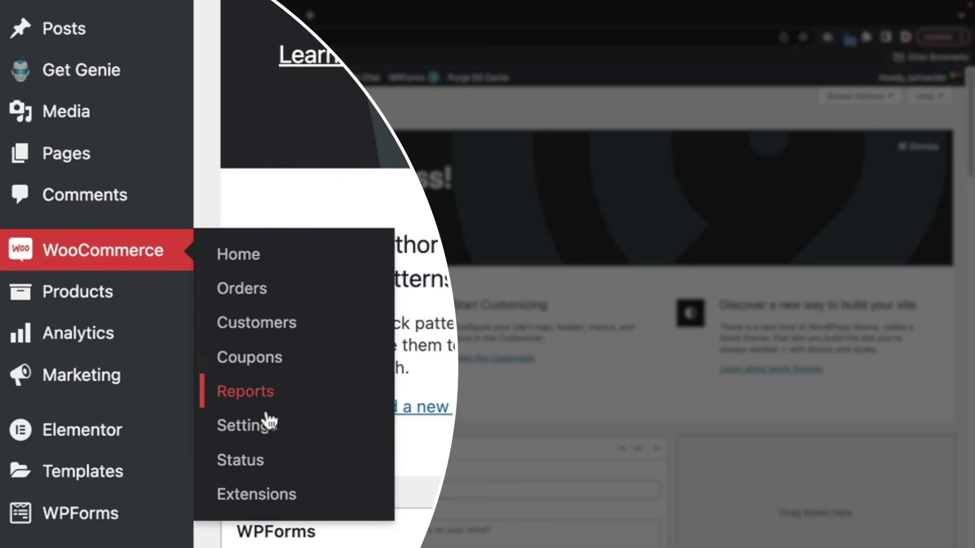
pyautogui.click(265, 440)
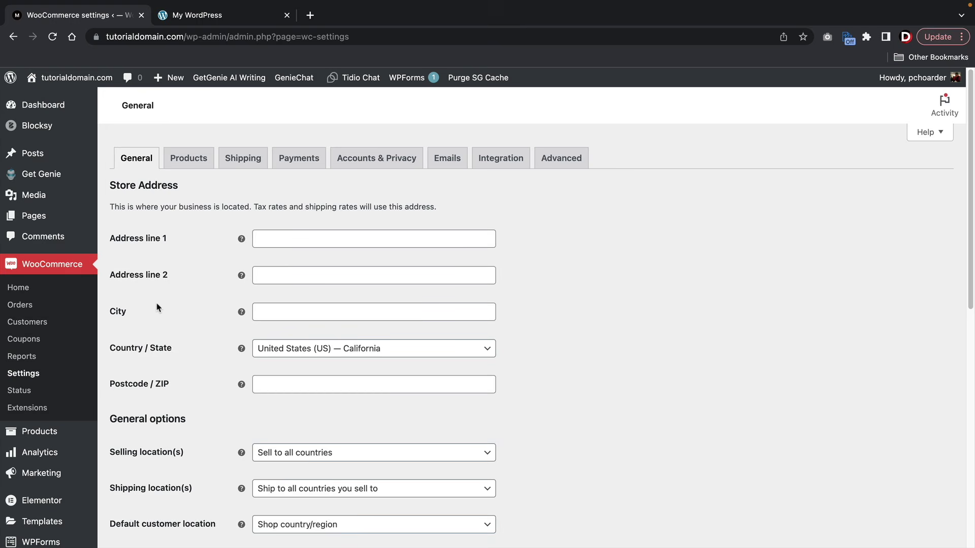
# - Enter the store's street address in Address line 1 and Las Vegas as the city
pyautogui.scroll(-3, 159, 306)
pyautogui.scroll(1, 159, 304)
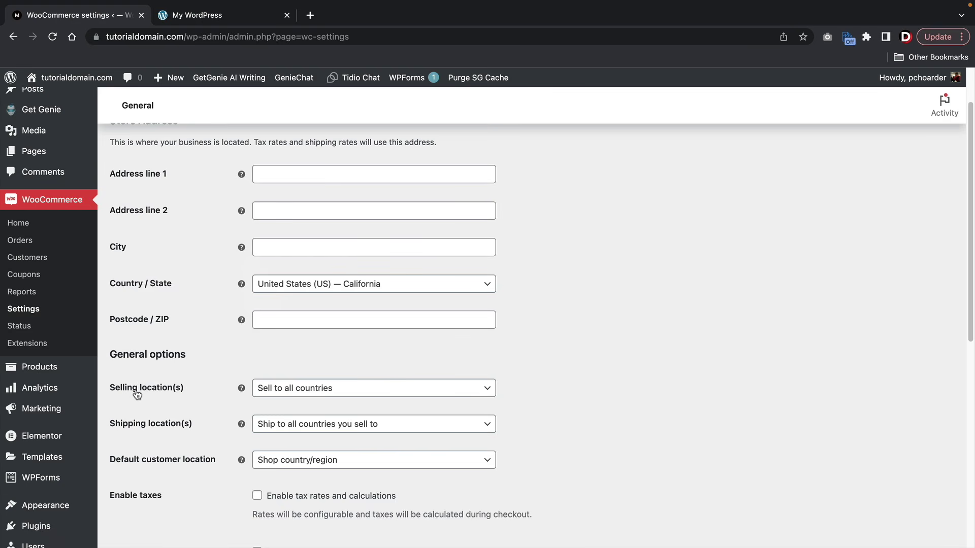
pyautogui.click(316, 177)
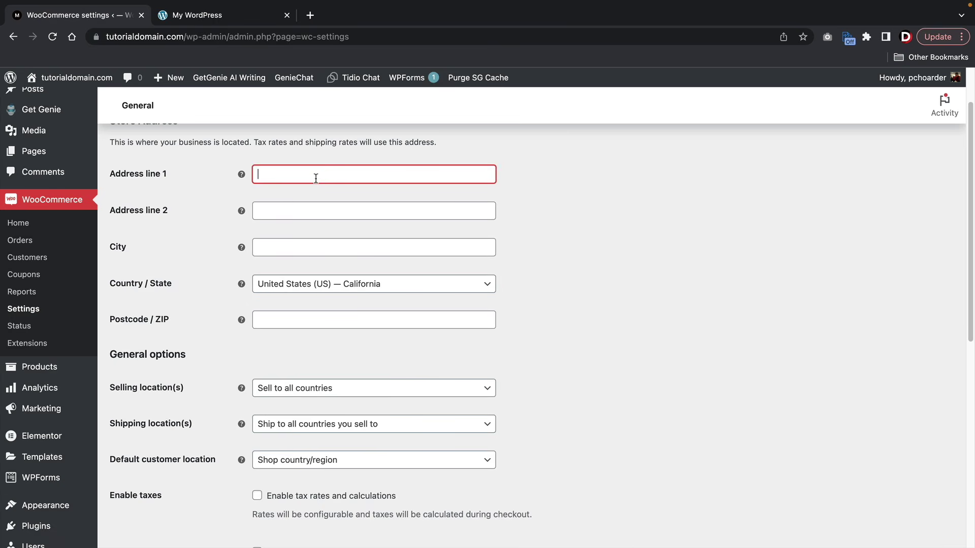
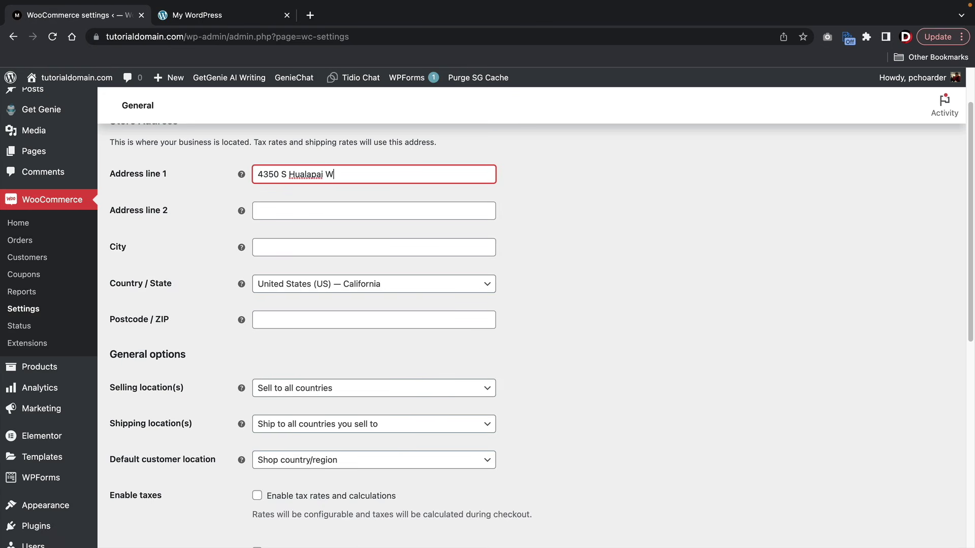
pyautogui.press('Tab')
pyautogui.press('Tab')
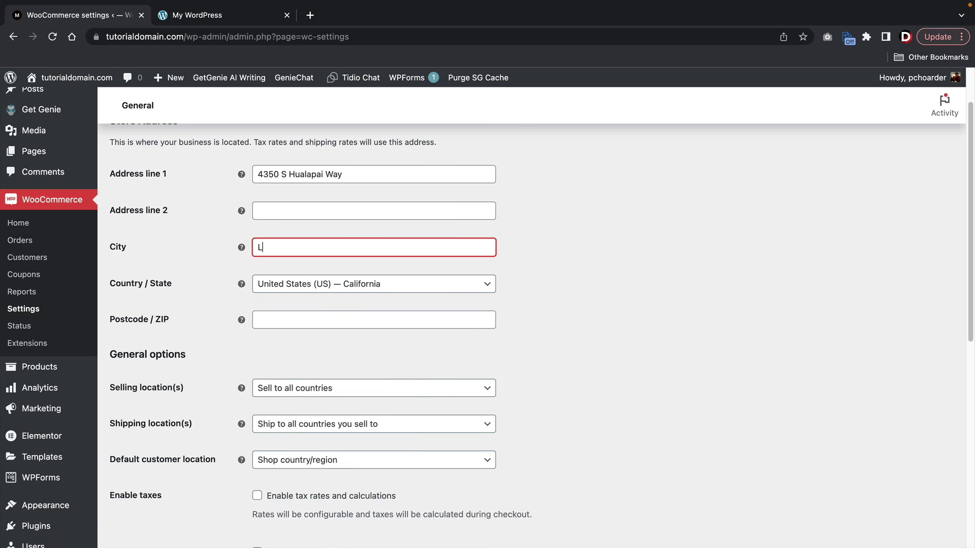
pyautogui.write('Las Vegas')
# - Set Country / State to United States (US) — Nevada and fill in the postcode
pyautogui.press('Tab')
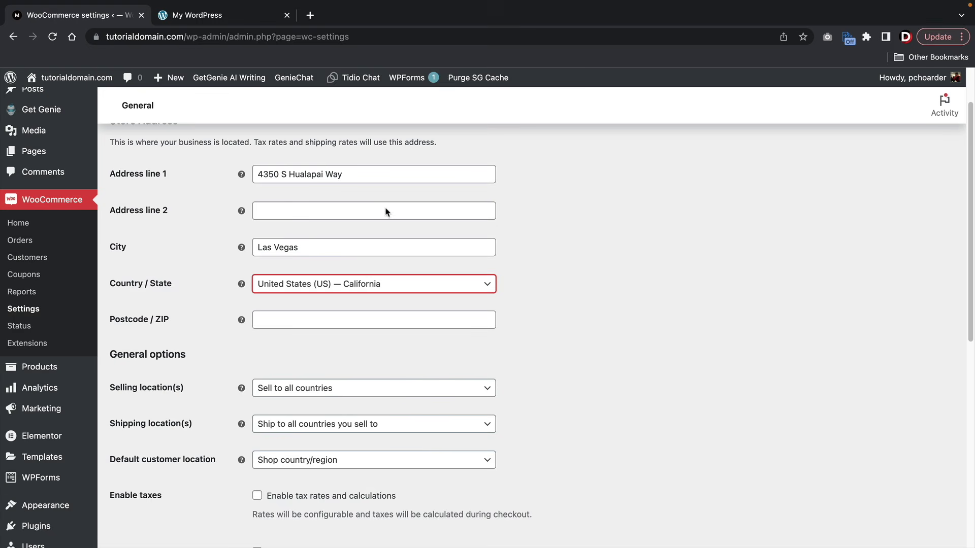
pyautogui.click(322, 287)
pyautogui.write('nevada')
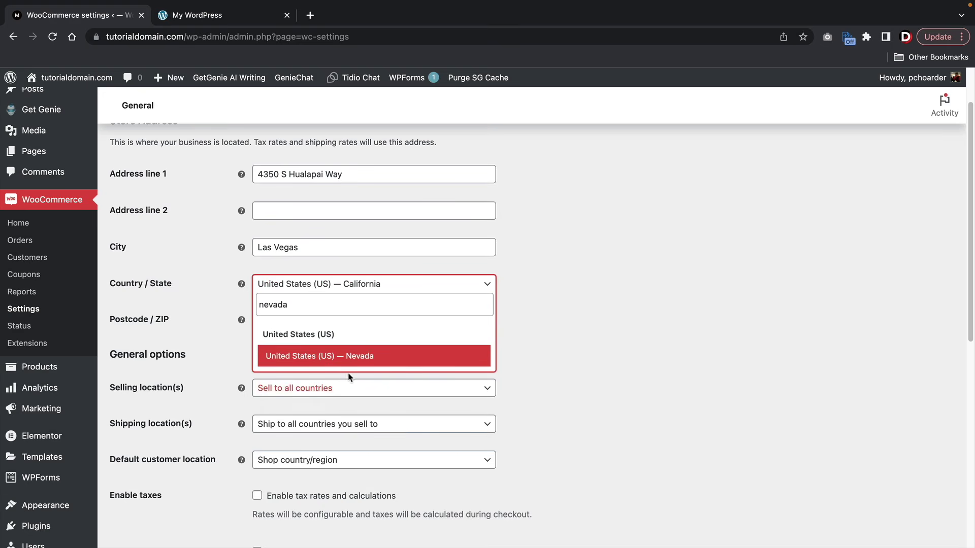
pyautogui.click(353, 364)
pyautogui.click(348, 316)
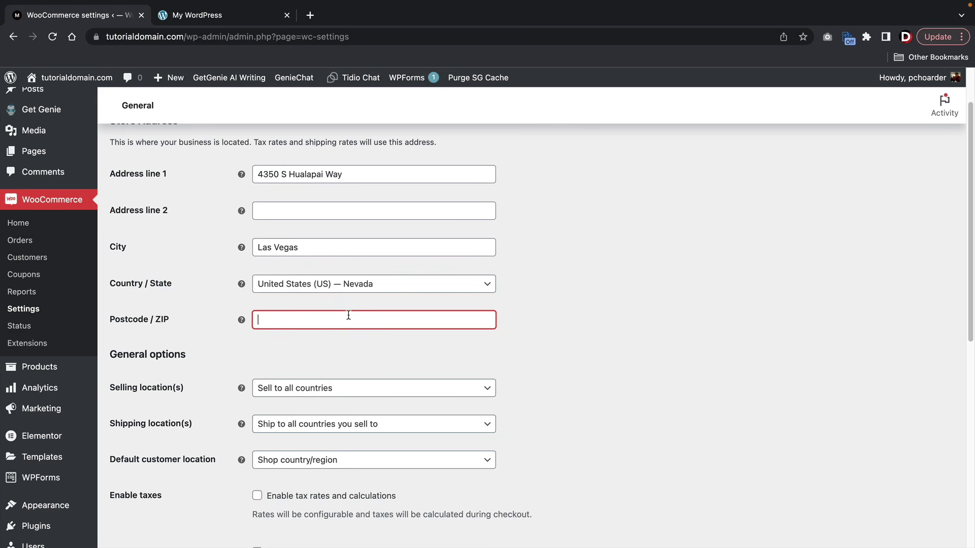
pyautogui.write('89147')
pyautogui.press('Tab')
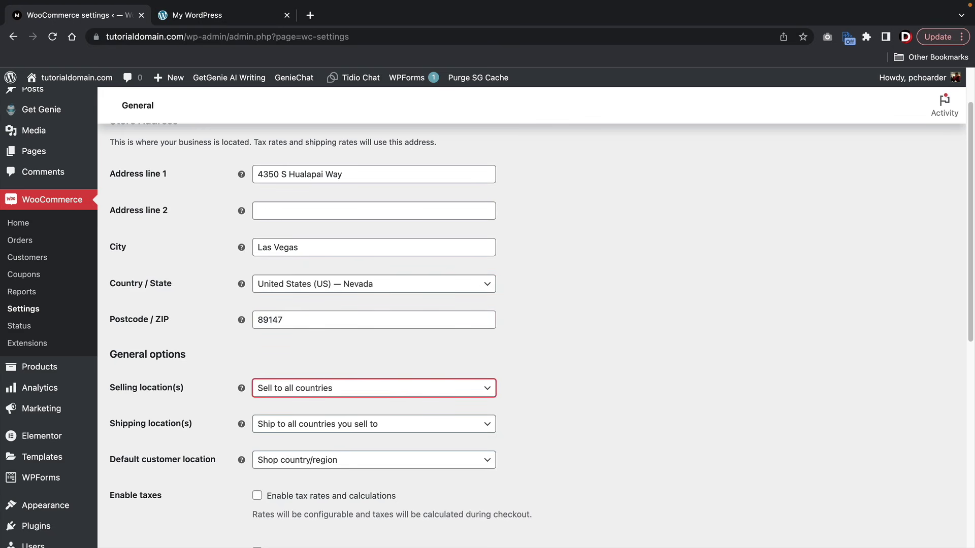
pyautogui.scroll(-3, 242, 274)
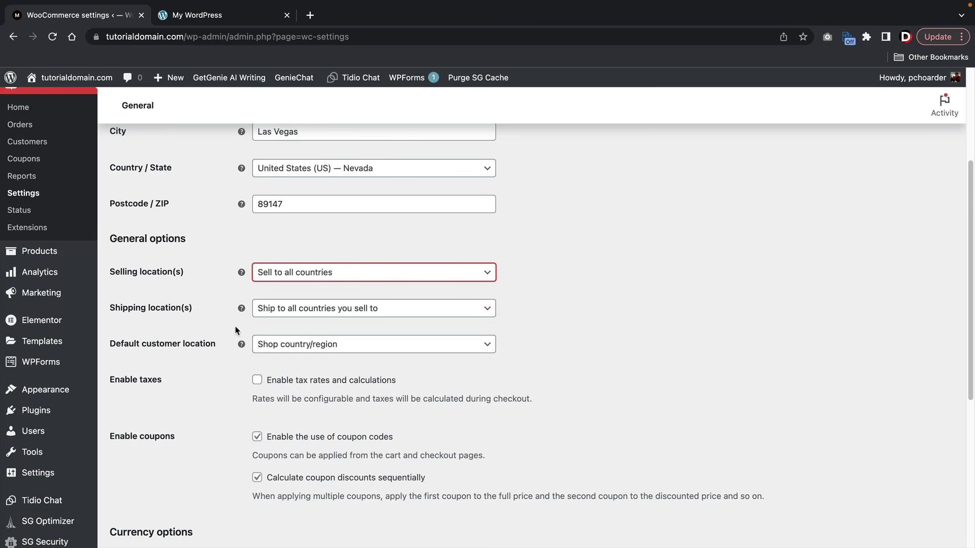
# - Restrict selling to specific countries: United States (US), Mexico, Canada and Thailand
pyautogui.click(276, 273)
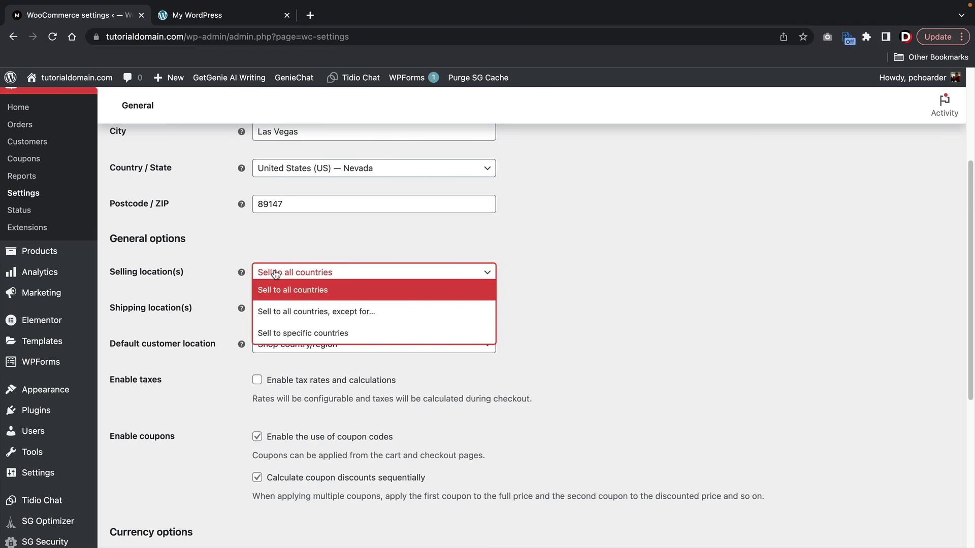
pyautogui.click(287, 333)
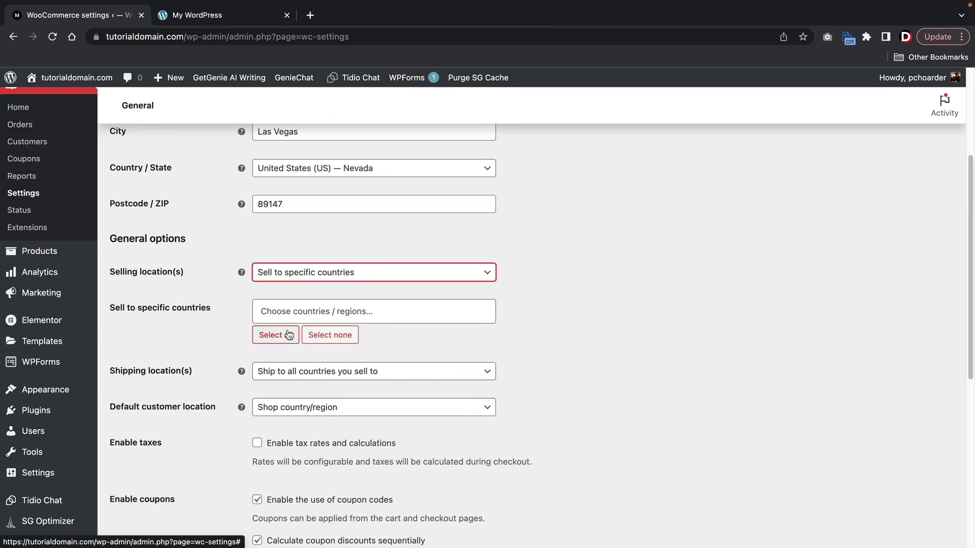
pyautogui.click(314, 311)
pyautogui.write('united')
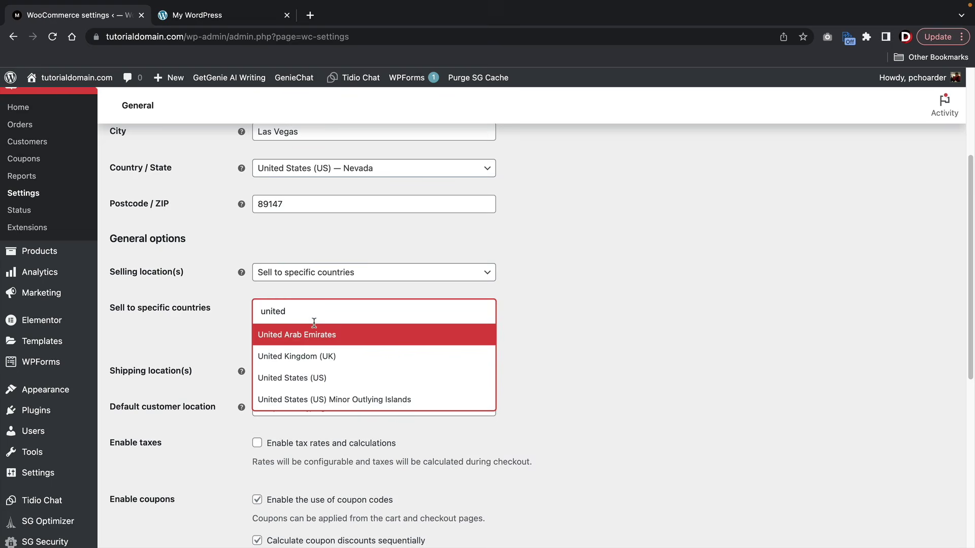
pyautogui.click(320, 377)
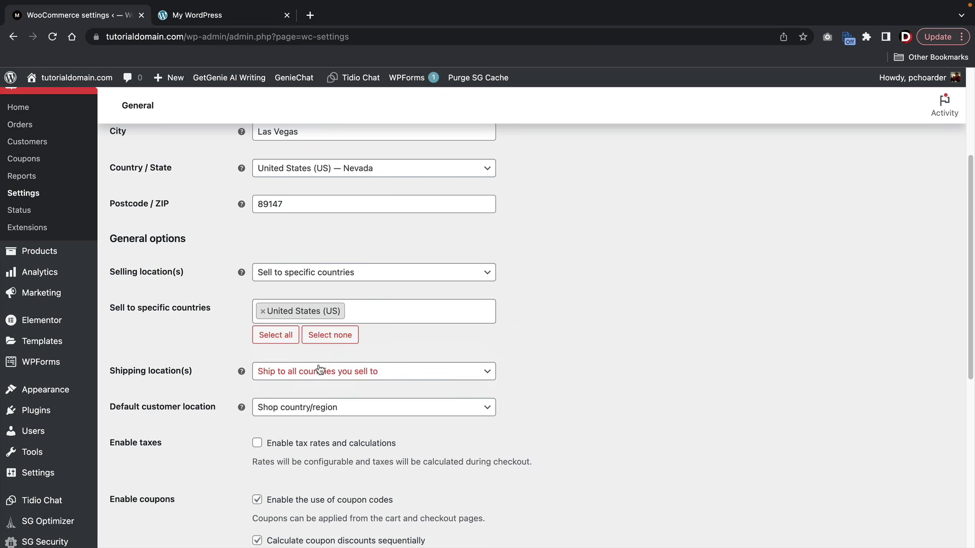
pyautogui.write('mexico')
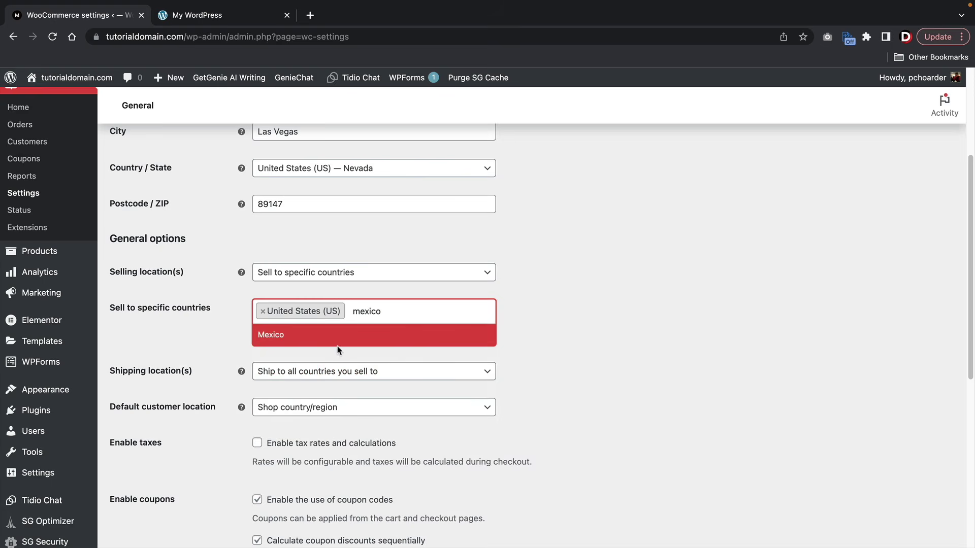
pyautogui.click(338, 335)
pyautogui.write('canad')
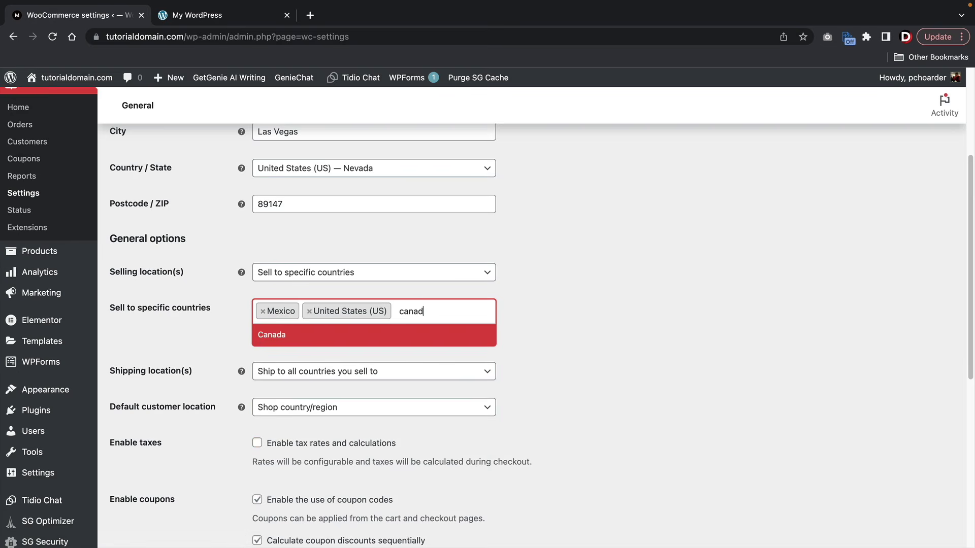
pyautogui.write('a')
pyautogui.press('Return')
pyautogui.write('tha')
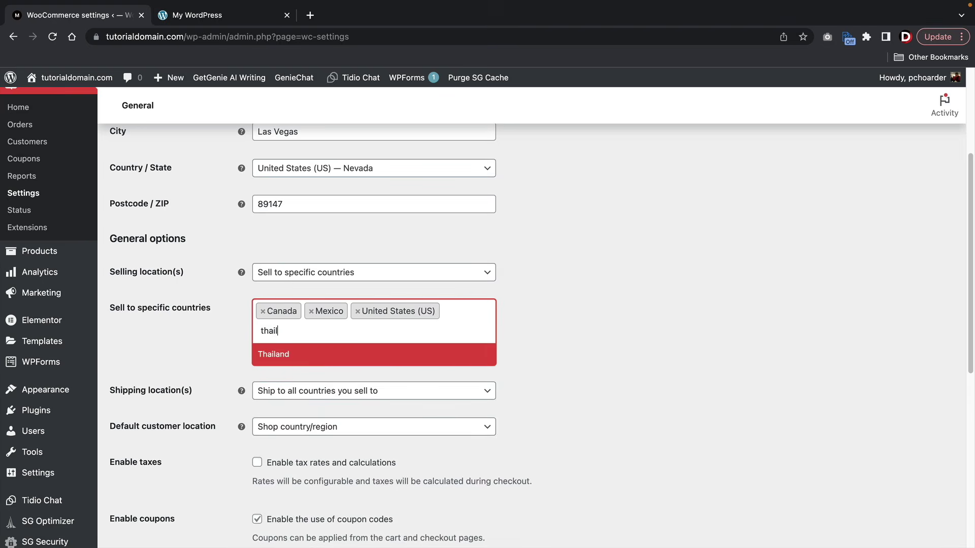
pyautogui.click(334, 354)
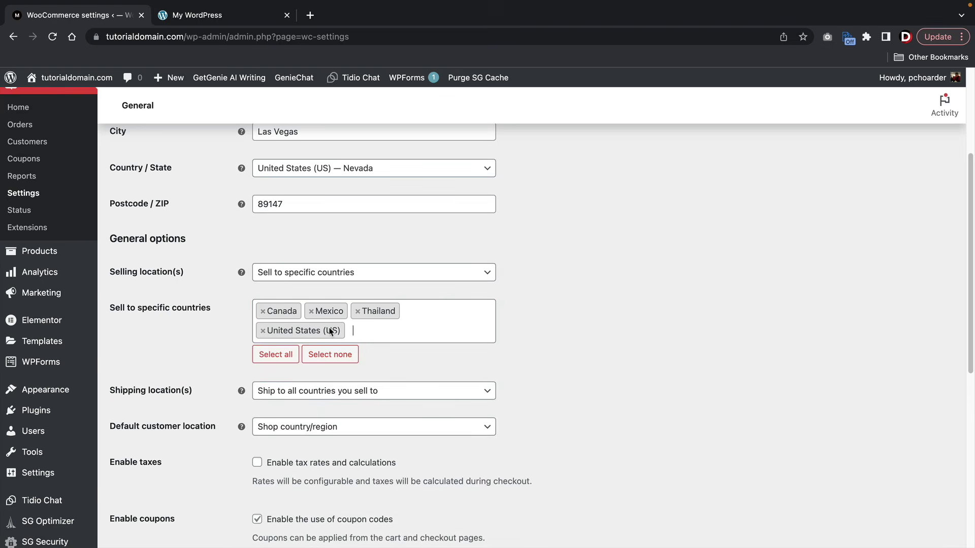
# - Add Poland to the selling countries and keep shipping to all countries sold to
pyautogui.click(378, 333)
pyautogui.click(382, 330)
pyautogui.click(383, 329)
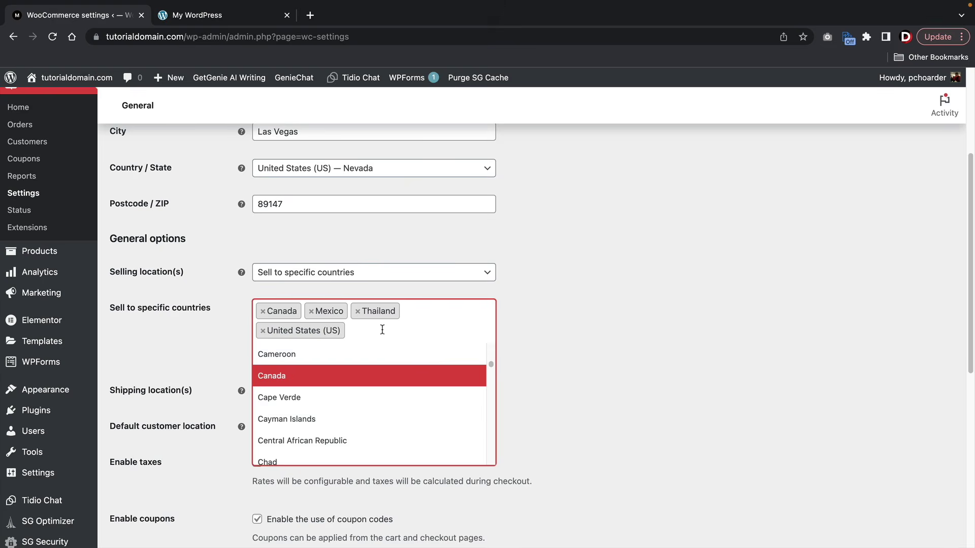
pyautogui.write('poland')
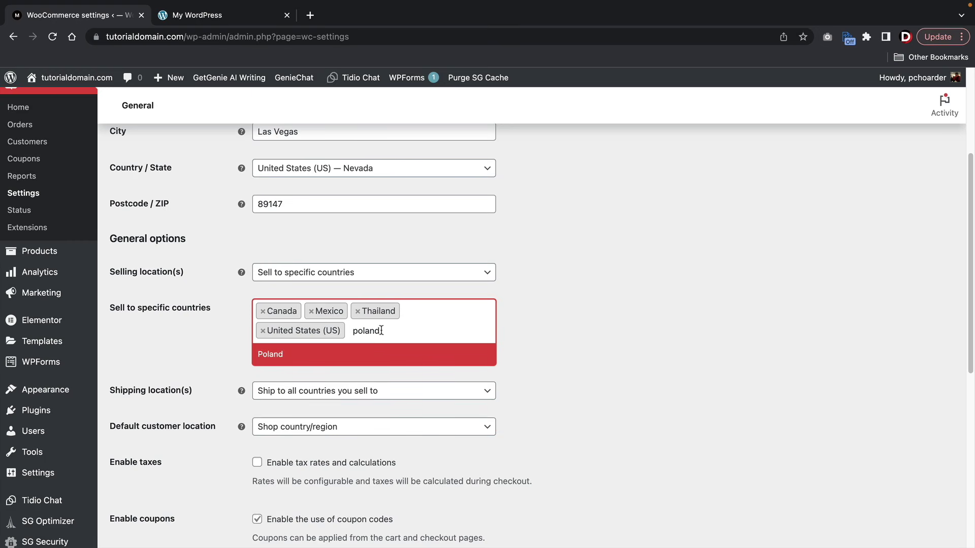
pyautogui.click(339, 359)
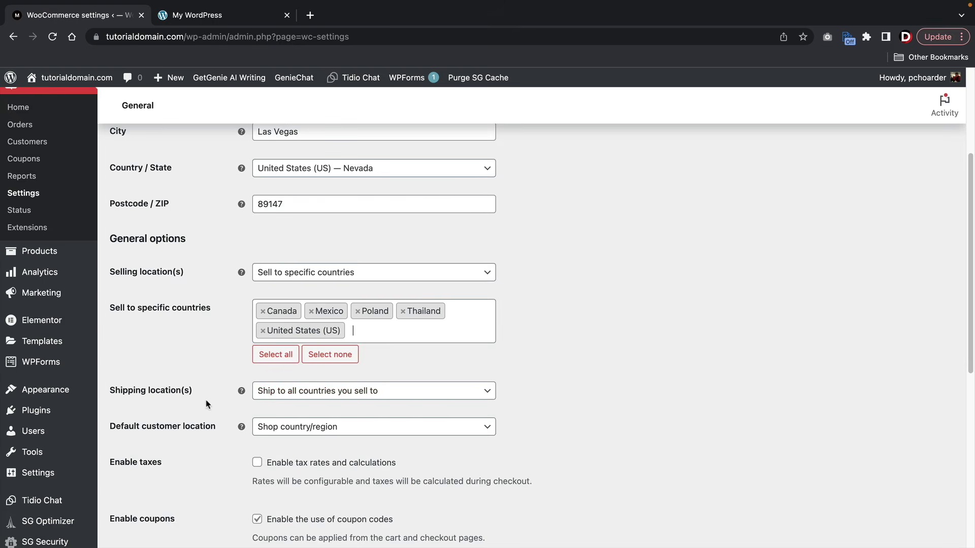
pyautogui.click(317, 394)
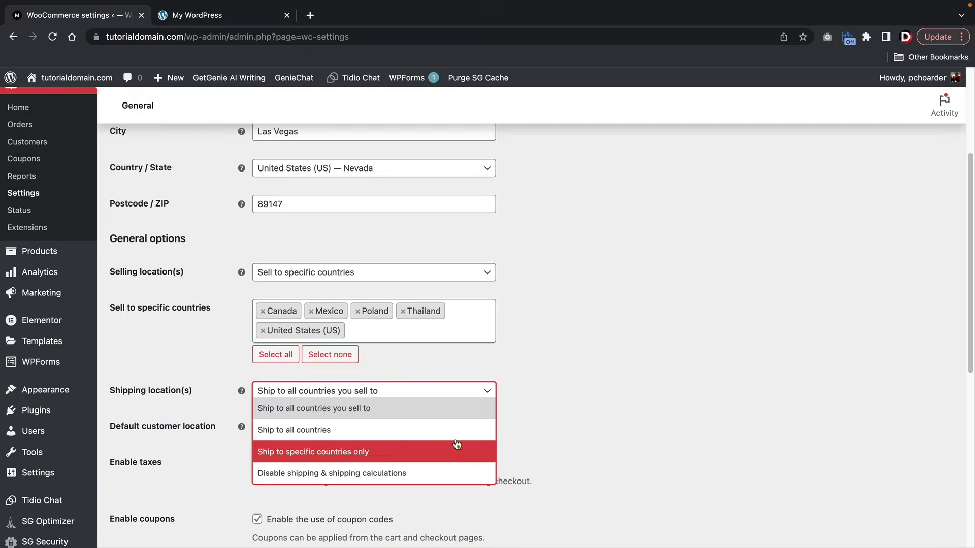
pyautogui.click(604, 371)
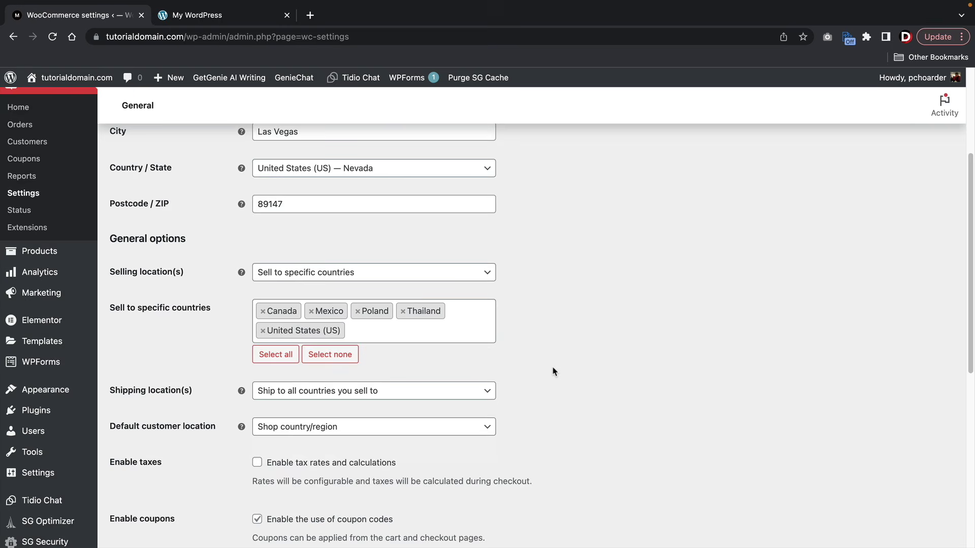
pyautogui.scroll(-3, 553, 371)
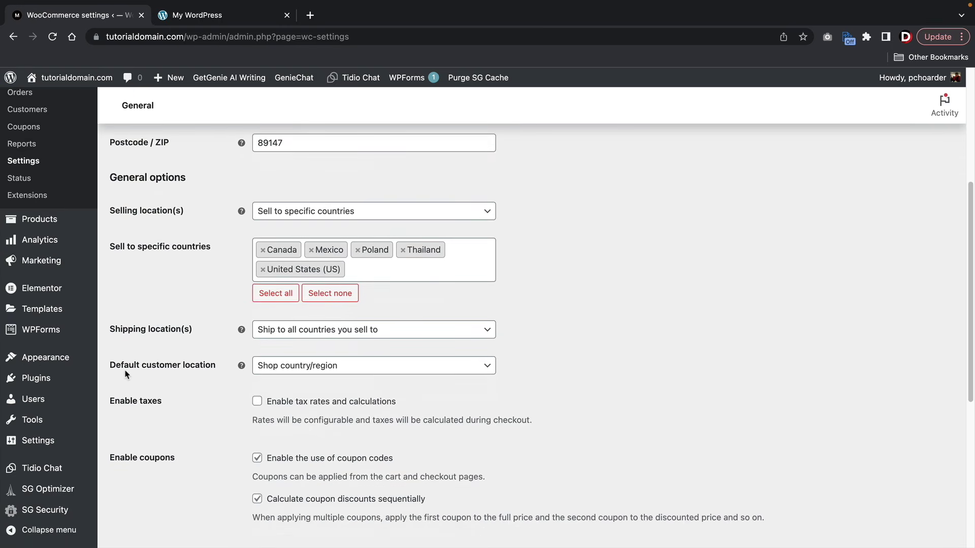
# - Keep shop country/region as the default customer location and enable tax rates and calculations
pyautogui.click(274, 368)
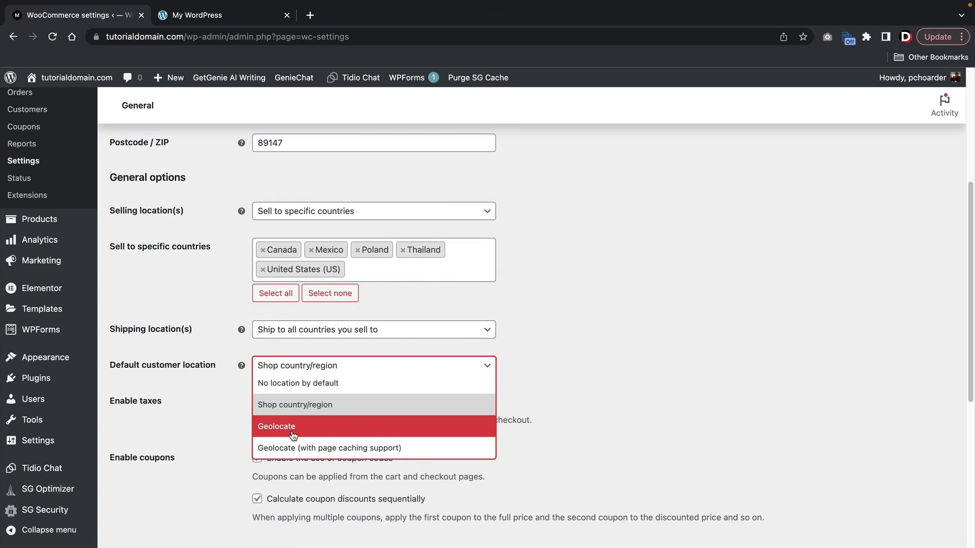
pyautogui.click(291, 413)
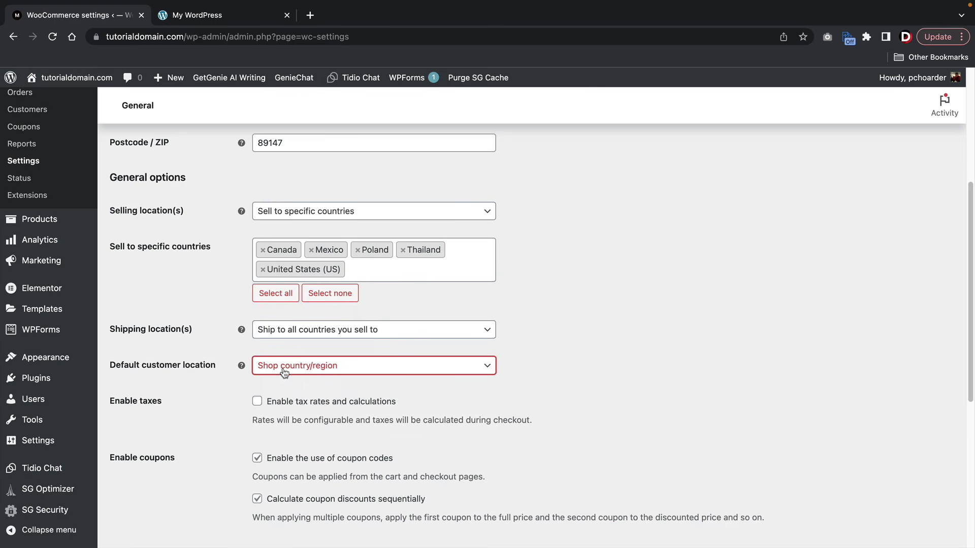
pyautogui.scroll(-3, 138, 332)
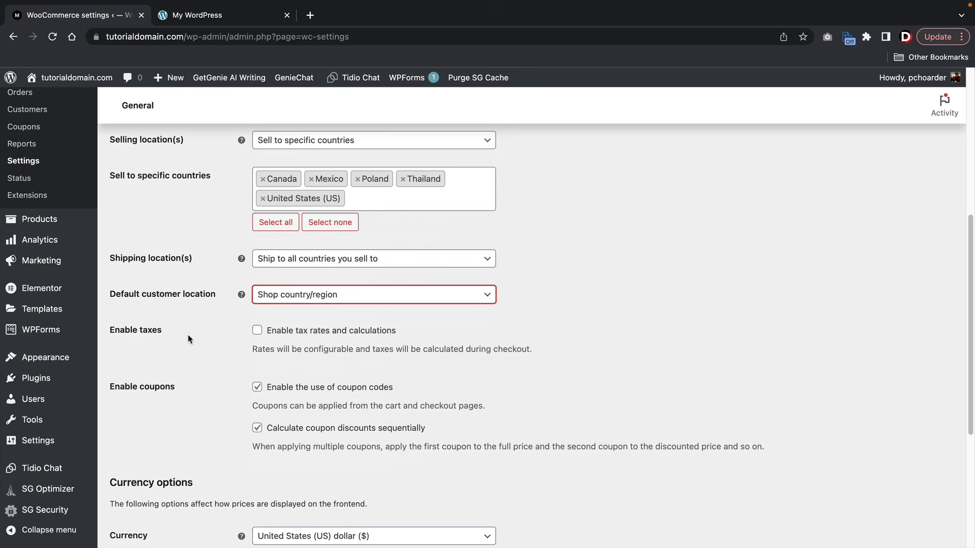
pyautogui.click(253, 331)
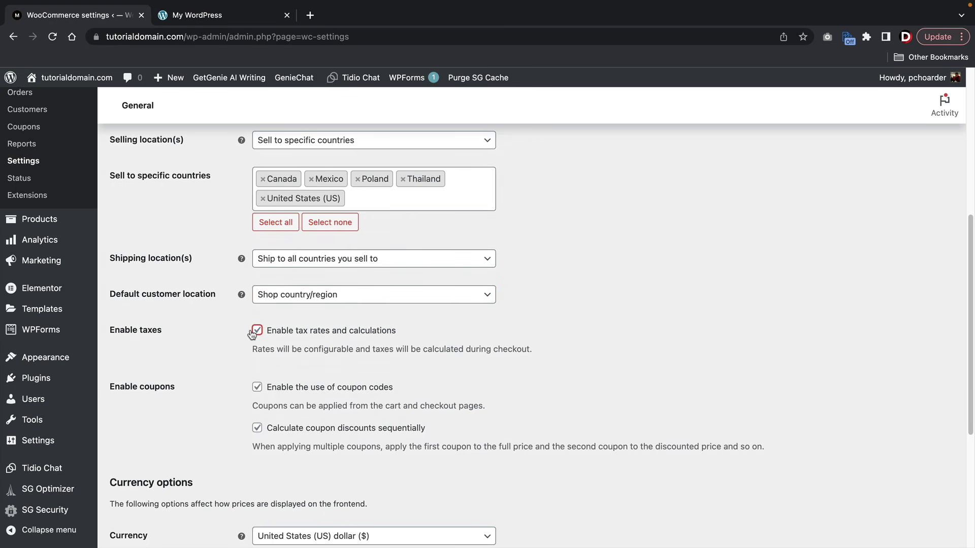
# - Leave the currency as US dollar and save the general settings
pyautogui.scroll(-3, 253, 333)
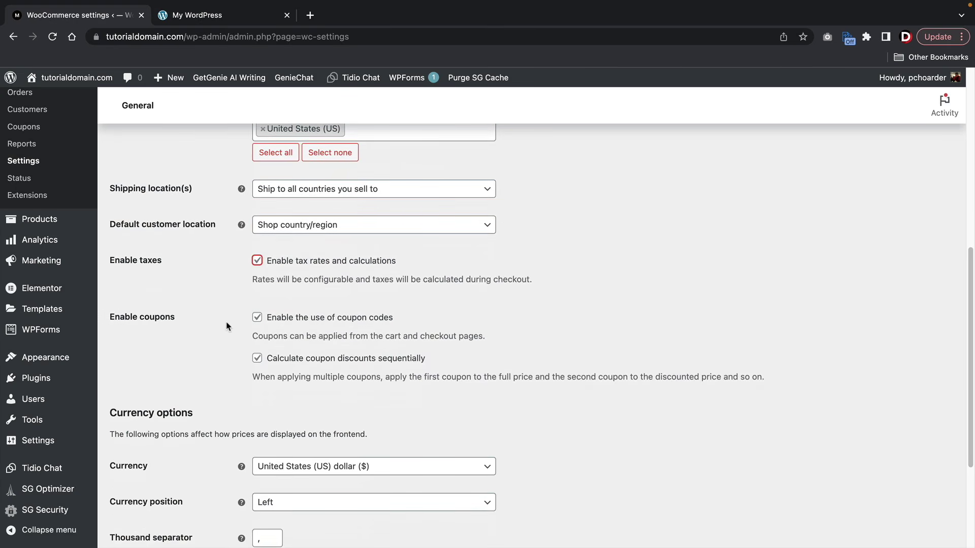
pyautogui.scroll(-5, 257, 318)
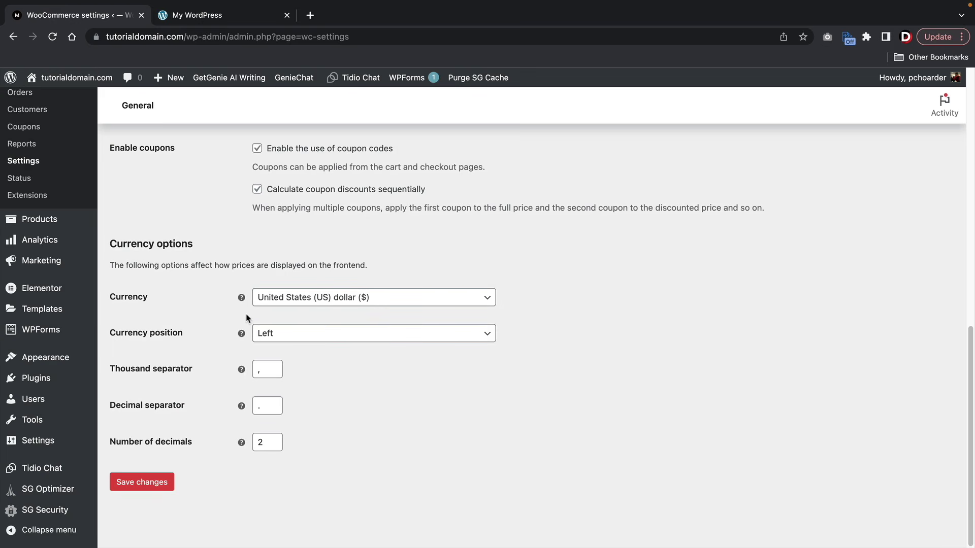
pyautogui.click(279, 299)
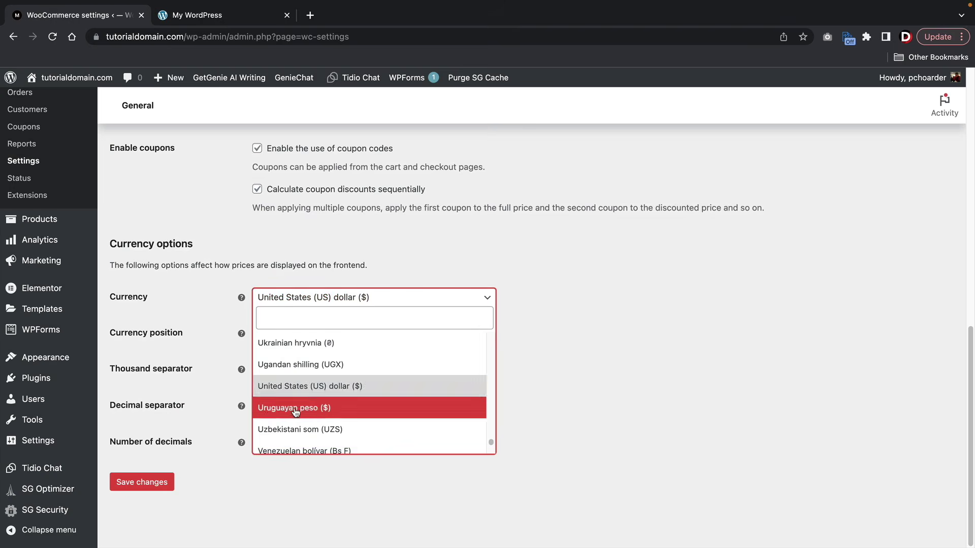
pyautogui.scroll(-5, 318, 404)
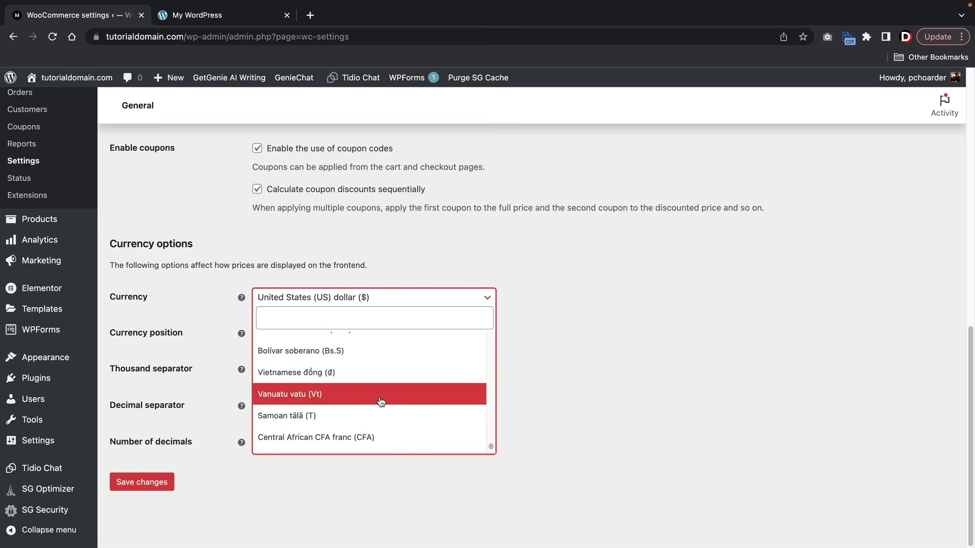
pyautogui.scroll(-1, 366, 405)
pyautogui.scroll(5, 342, 409)
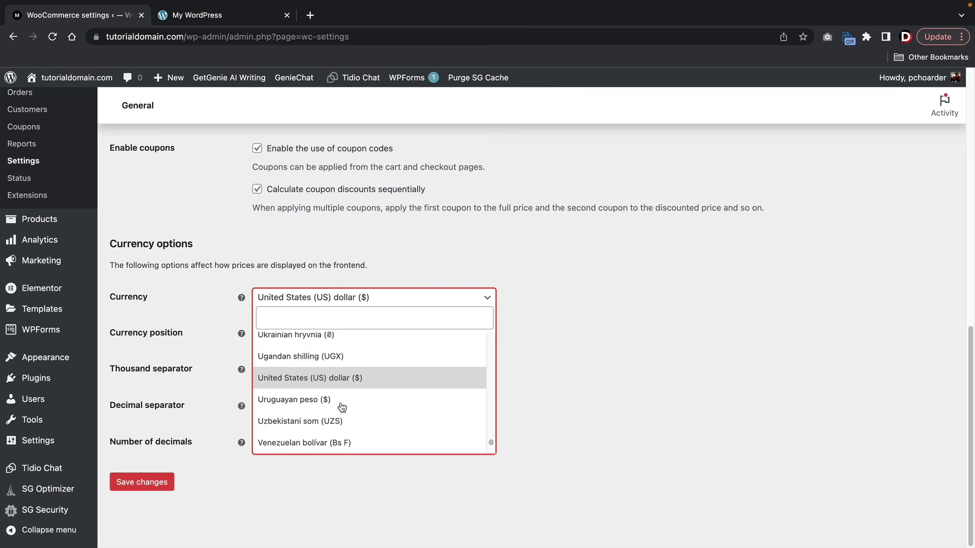
pyautogui.scroll(15, 341, 408)
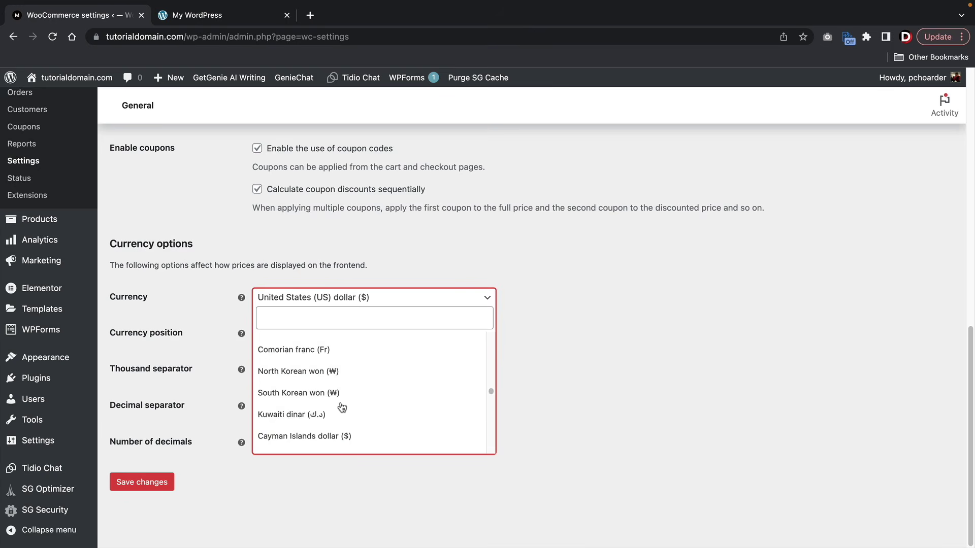
pyautogui.click(599, 350)
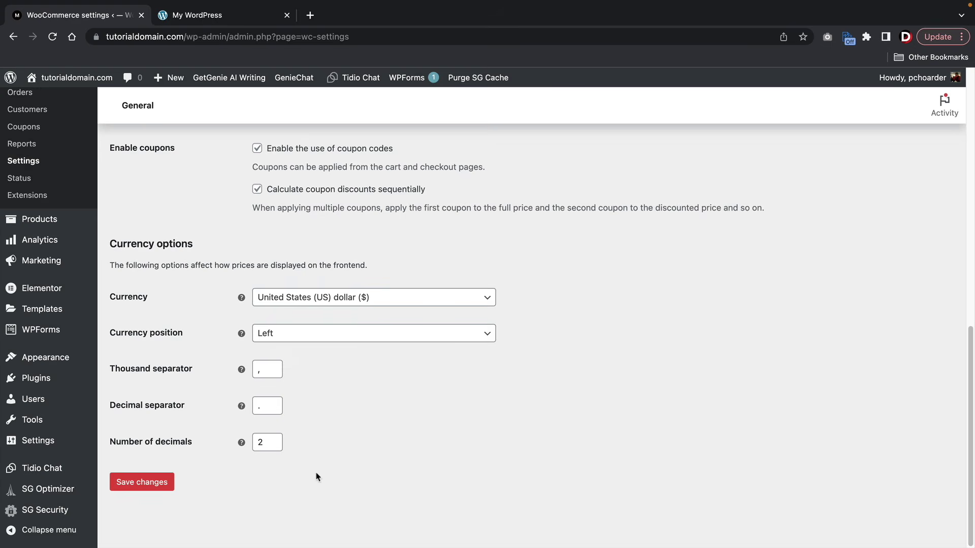
pyautogui.click(158, 485)
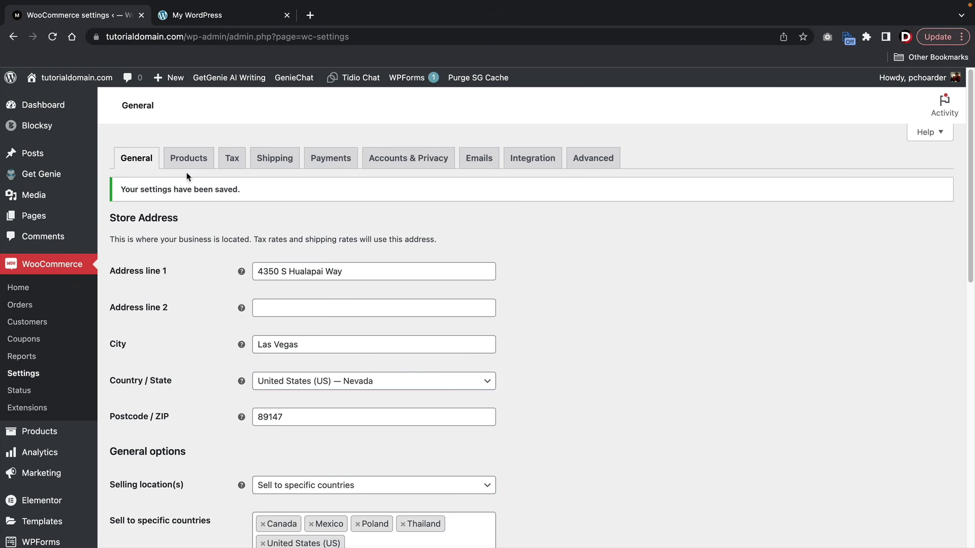
# - In Products settings, keep Cool Shop Page as the shop page and set units to oz and in
pyautogui.click(184, 161)
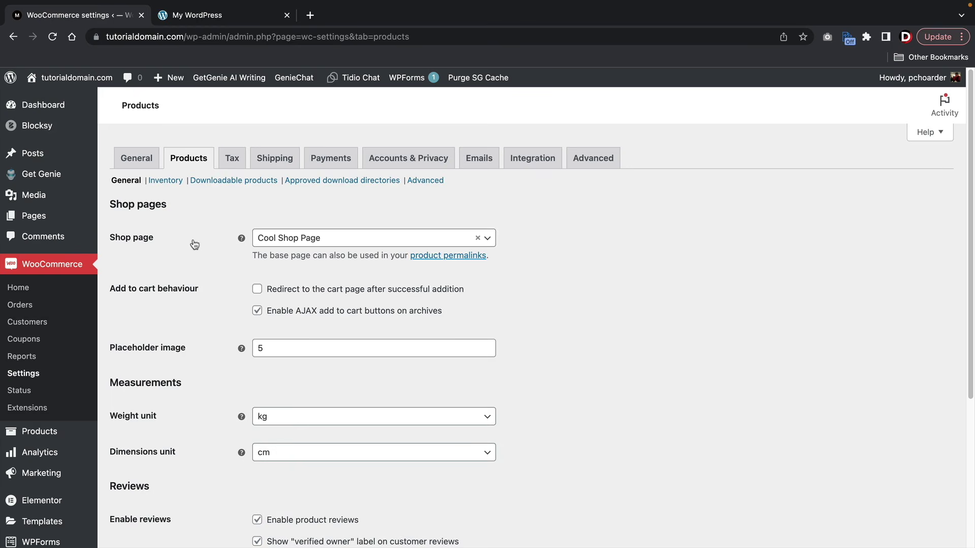
pyautogui.click(318, 246)
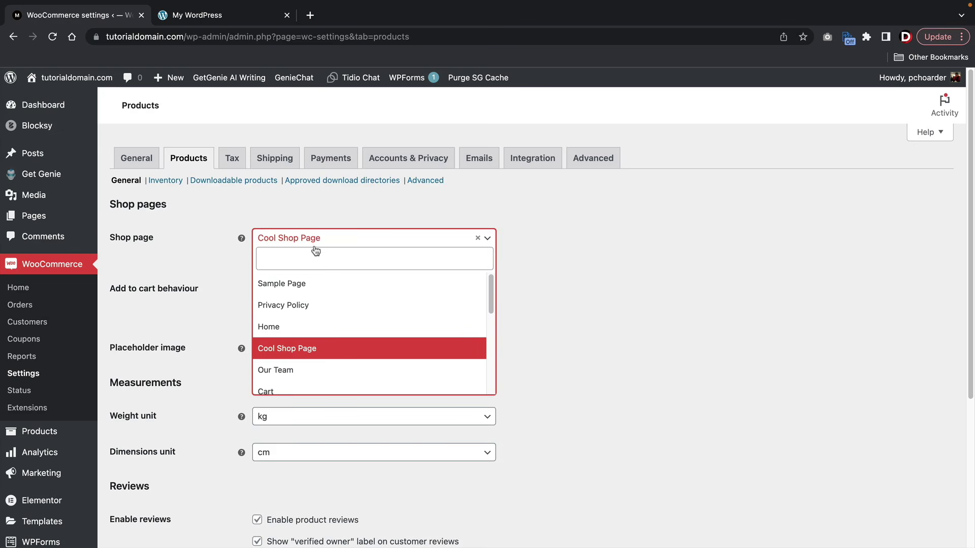
pyautogui.click(303, 352)
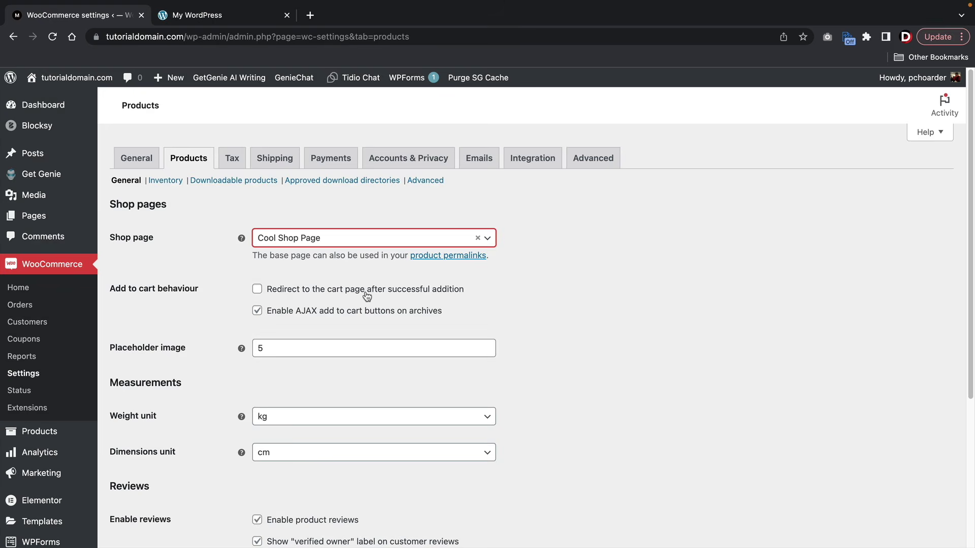
pyautogui.click(258, 291)
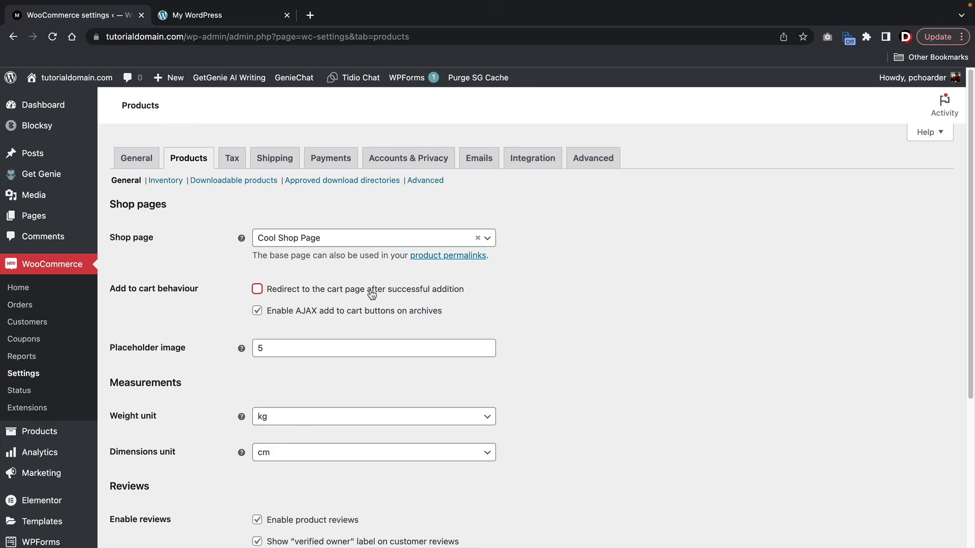
pyautogui.scroll(-5, 371, 295)
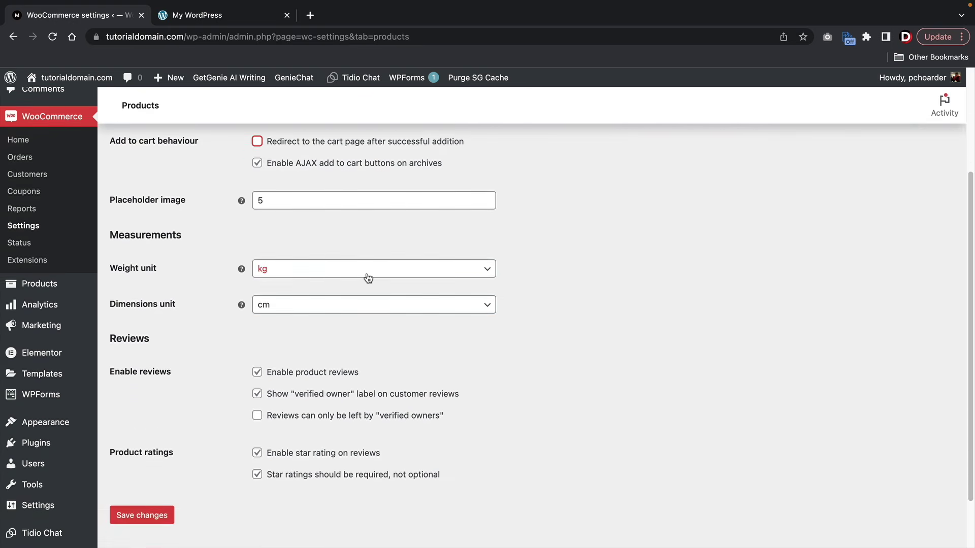
pyautogui.click(315, 273)
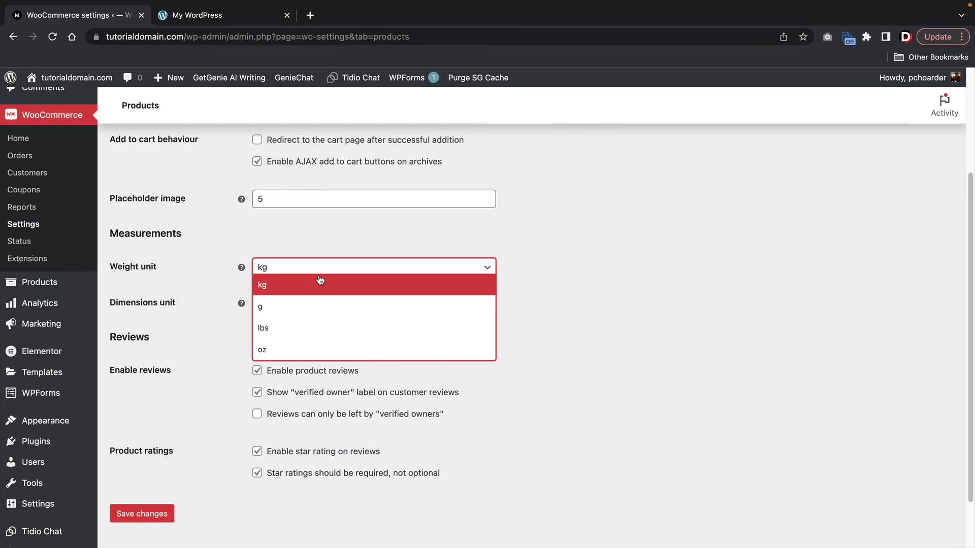
pyautogui.click(307, 349)
pyautogui.click(316, 307)
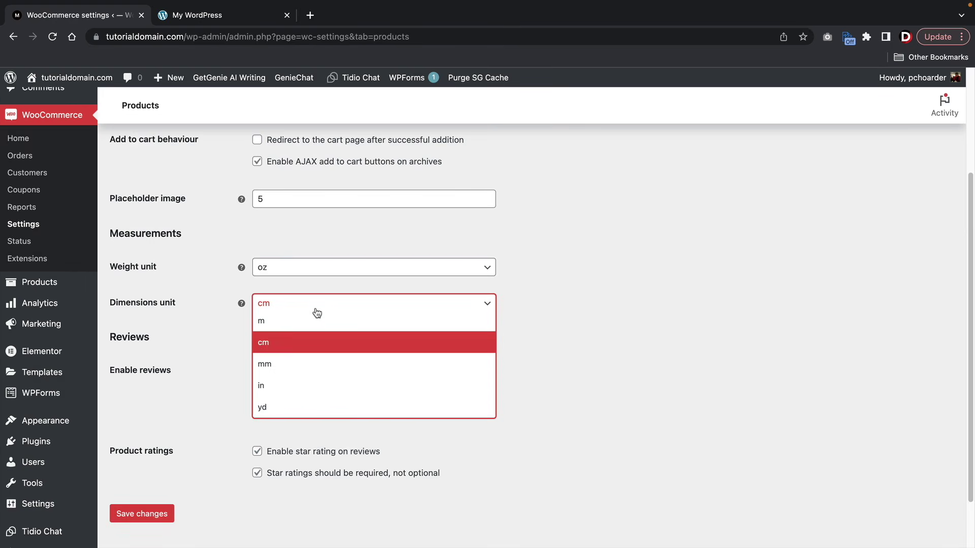
pyautogui.click(307, 385)
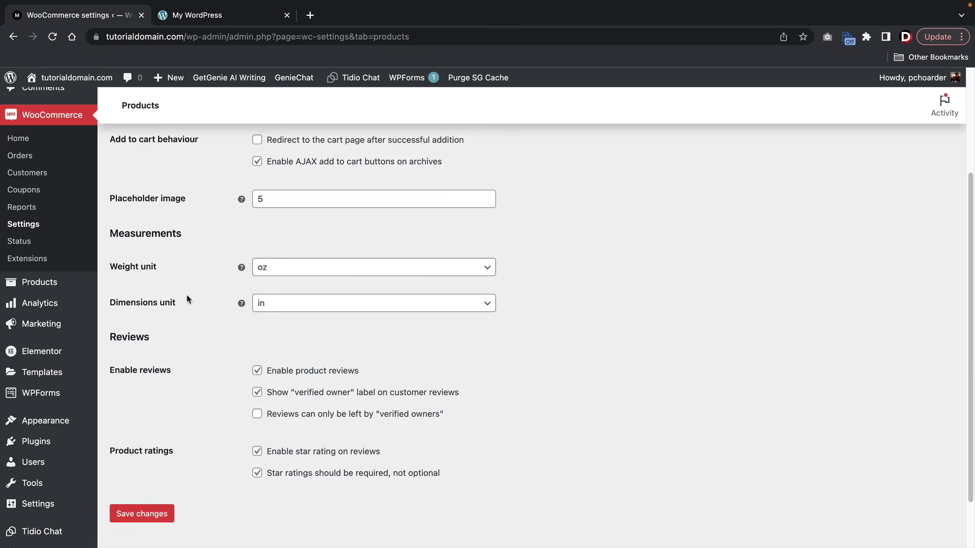
# - Allow reviews only from verified owners and save the product settings
pyautogui.scroll(-1, 203, 344)
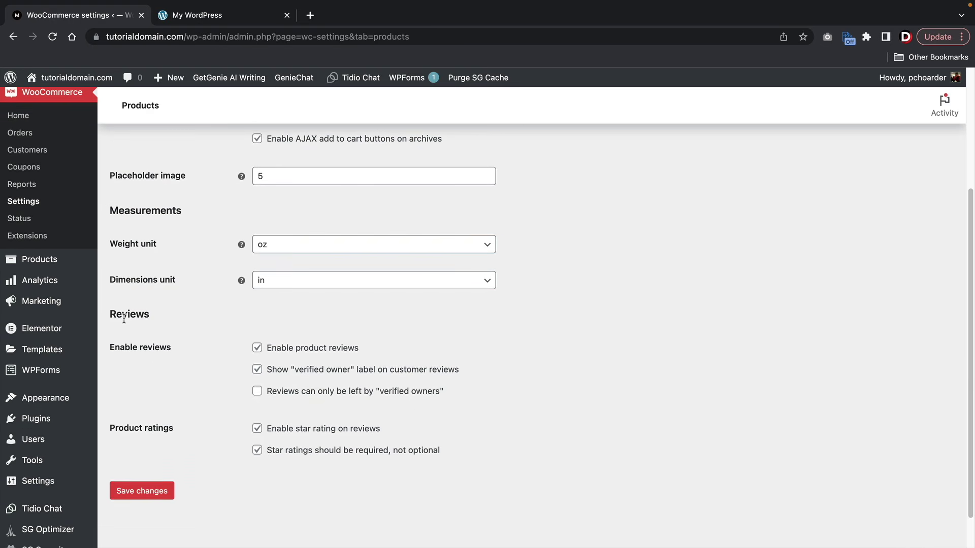
pyautogui.moveTo(123, 318); pyautogui.dragTo(143, 316)
pyautogui.click(257, 392)
pyautogui.click(214, 378)
pyautogui.scroll(4, 235, 438)
pyautogui.scroll(-5, 235, 437)
pyautogui.click(158, 453)
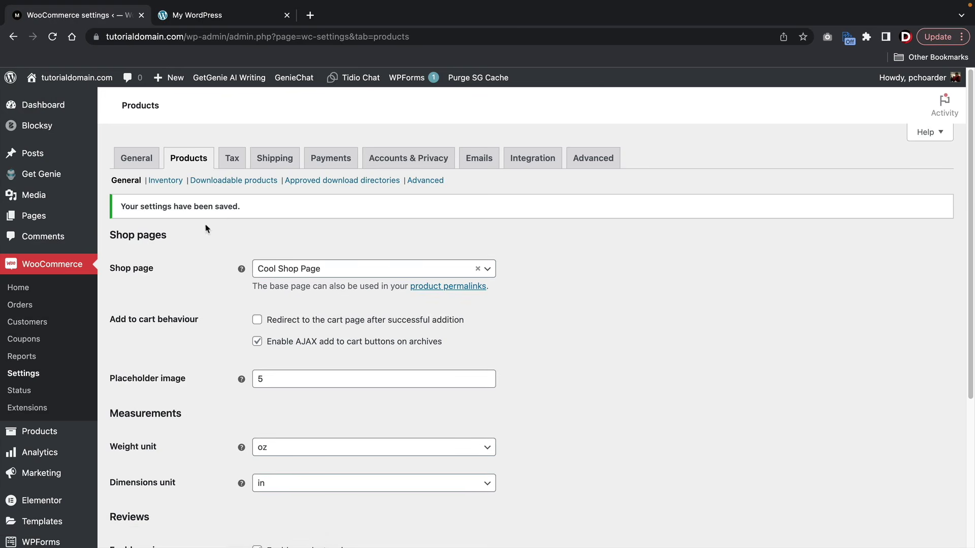
pyautogui.click(166, 181)
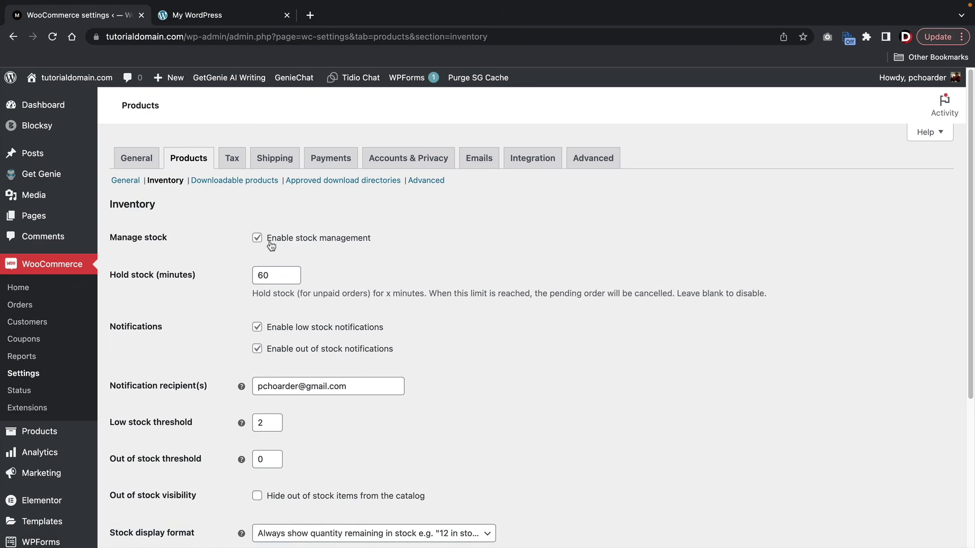
# - Set the low stock threshold to 10 and out of stock threshold to 5, and save
pyautogui.scroll(-1, 258, 244)
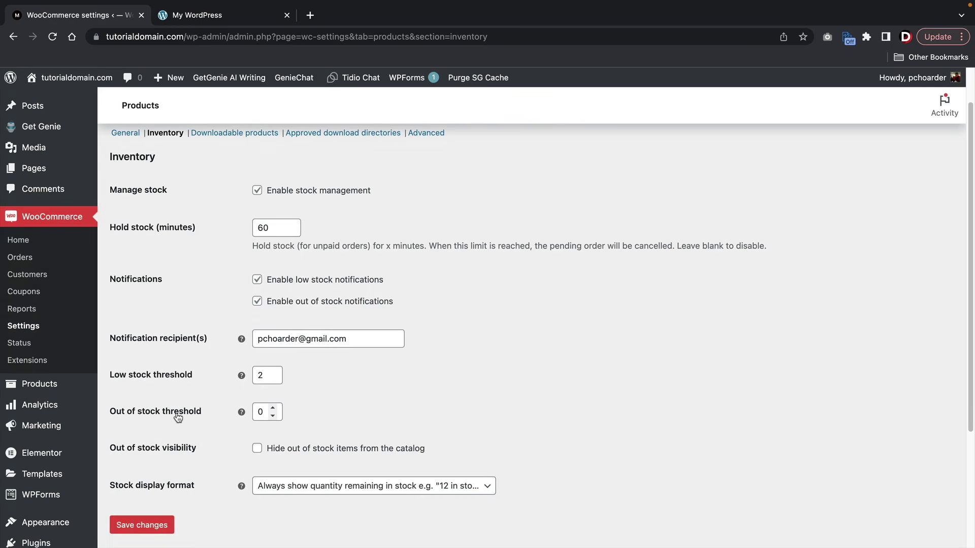
pyautogui.doubleClick(261, 375)
pyautogui.moveTo(245, 373)
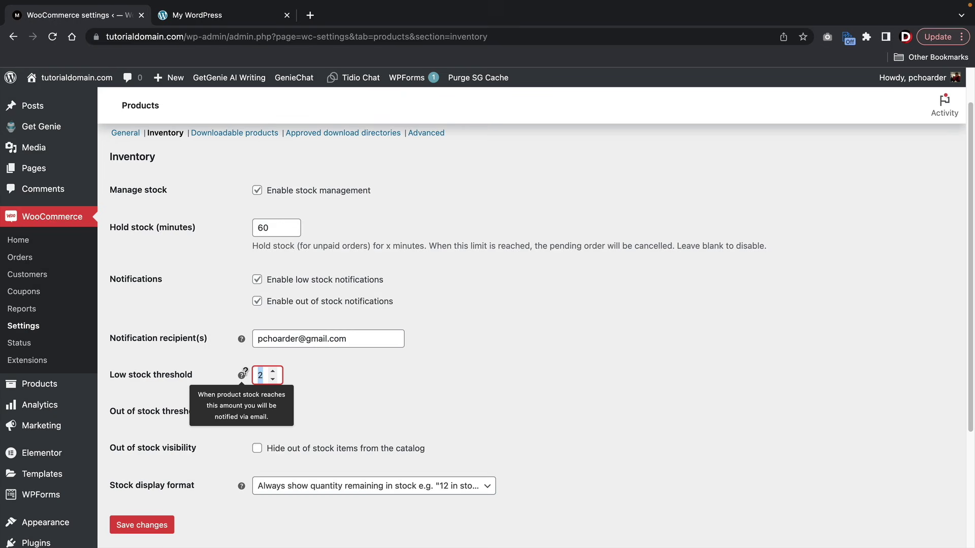
pyautogui.write('10')
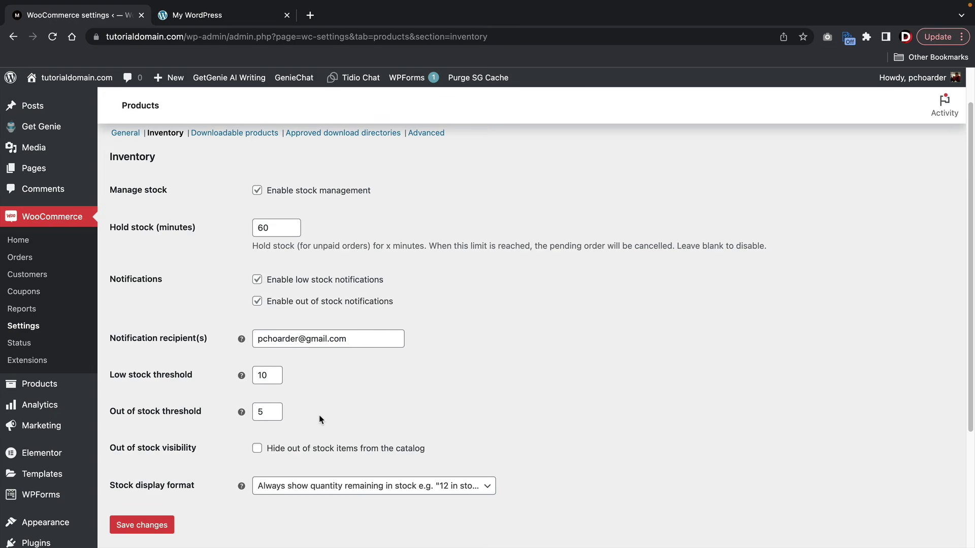
pyautogui.doubleClick(266, 414)
pyautogui.scroll(1, 276, 388)
pyautogui.scroll(-3, 204, 406)
pyautogui.click(151, 435)
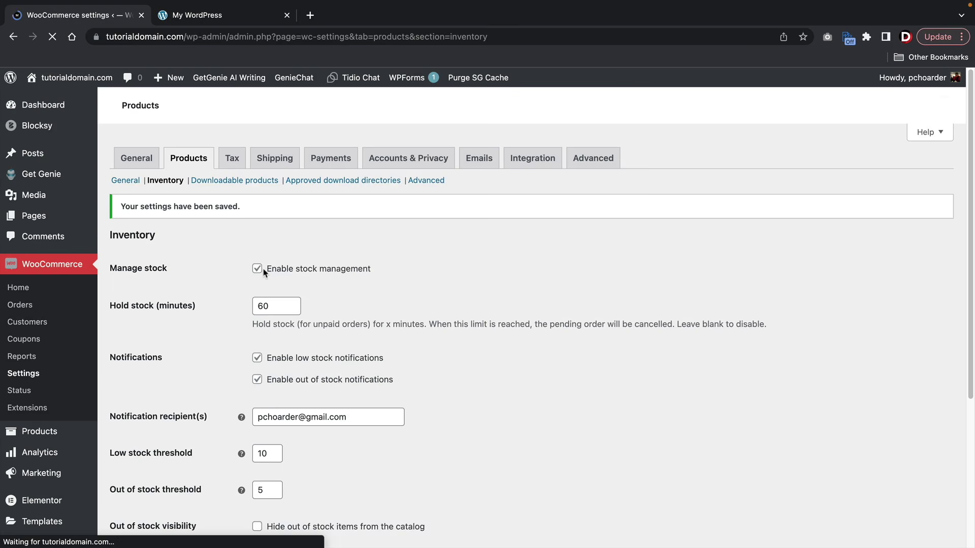
pyautogui.click(259, 182)
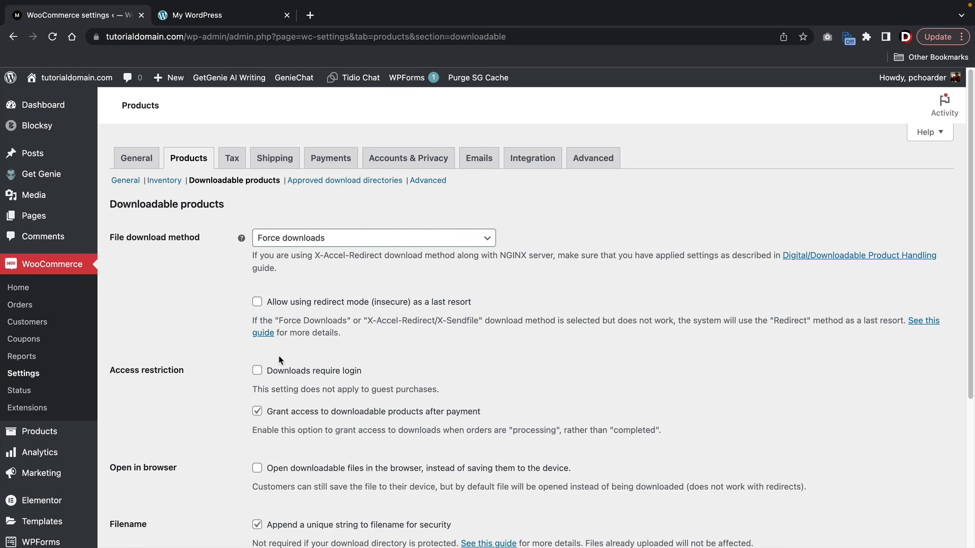
# - Read the Access restriction and guest-purchase notes, then view the approved download directories
pyautogui.scroll(-3, 363, 345)
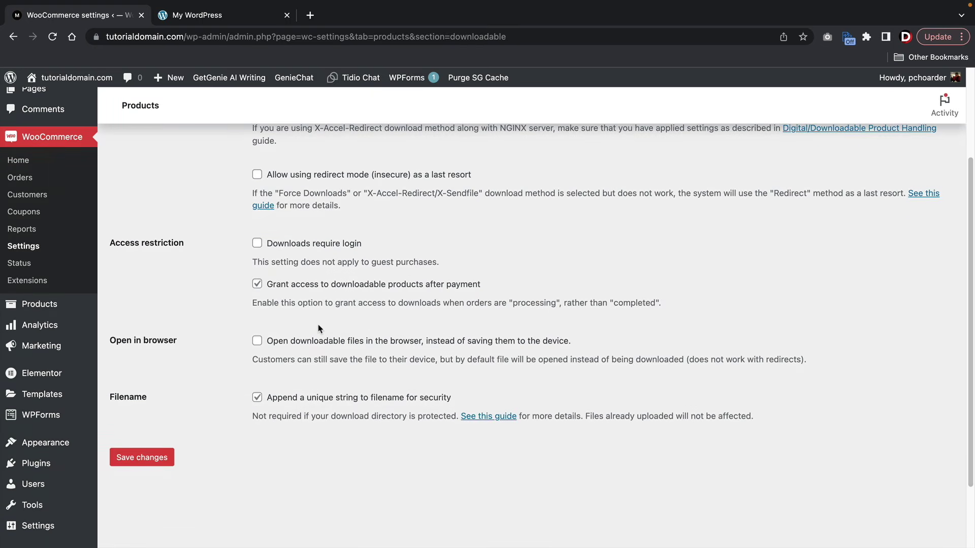
pyautogui.scroll(2, 320, 329)
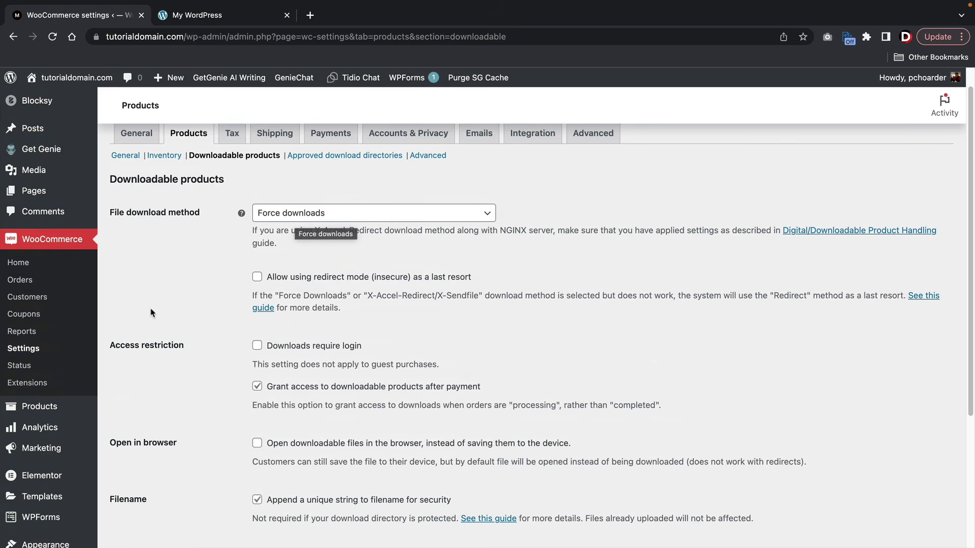
pyautogui.moveTo(111, 346); pyautogui.dragTo(212, 350)
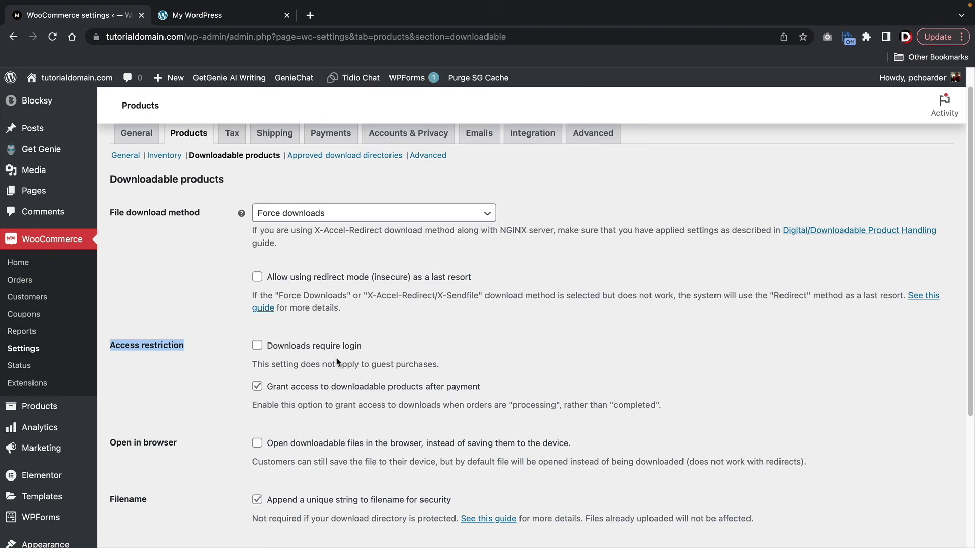
pyautogui.moveTo(306, 365); pyautogui.dragTo(450, 365)
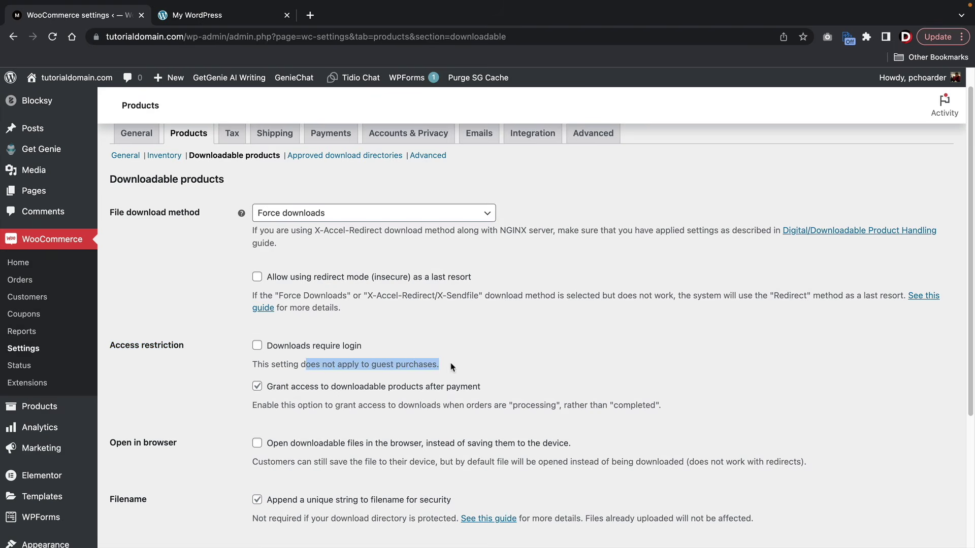
pyautogui.click(447, 366)
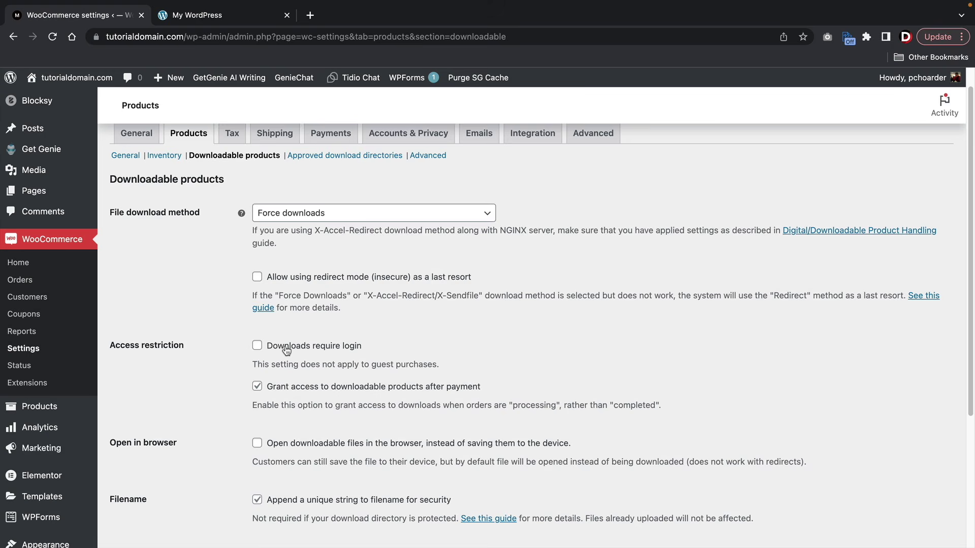
pyautogui.click(354, 156)
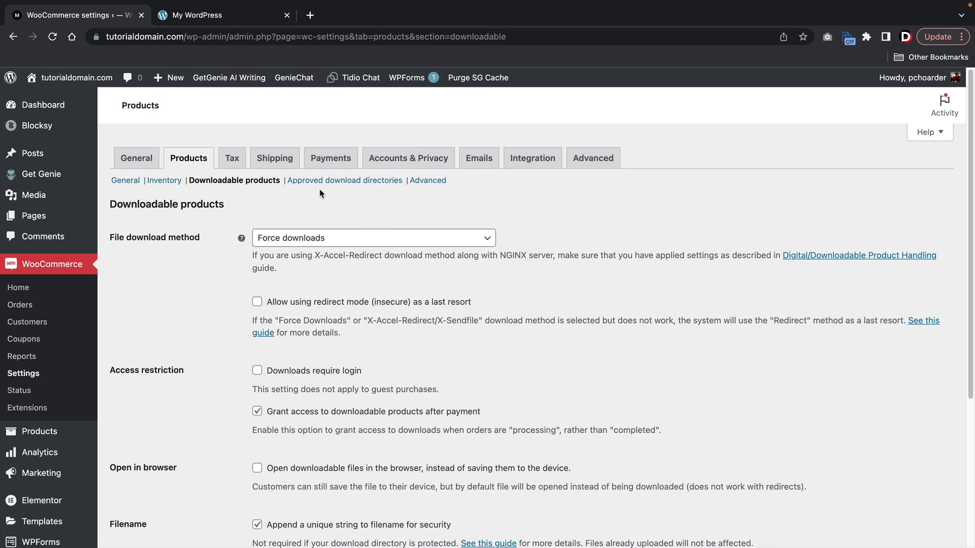
# - Save the Advanced product settings and move on to the Tax settings
pyautogui.click(329, 186)
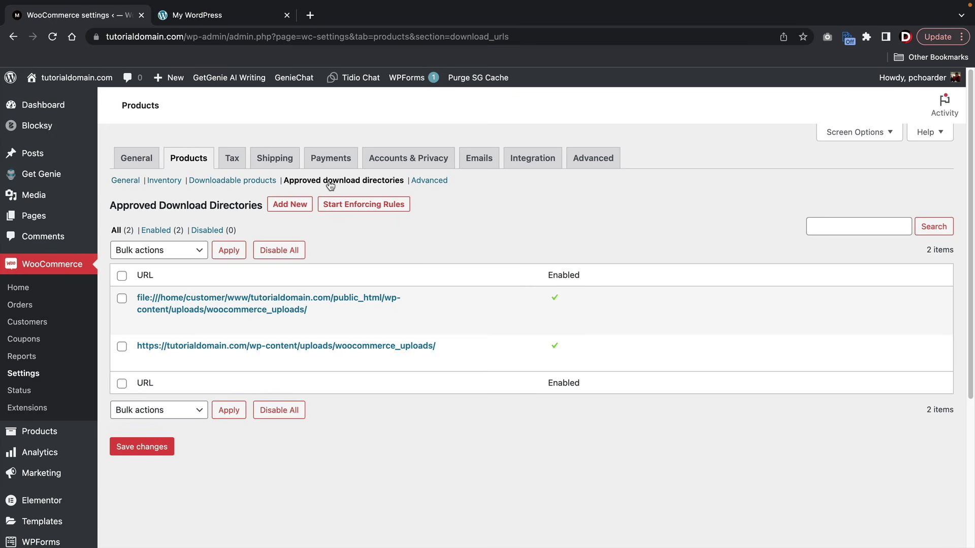
pyautogui.click(427, 182)
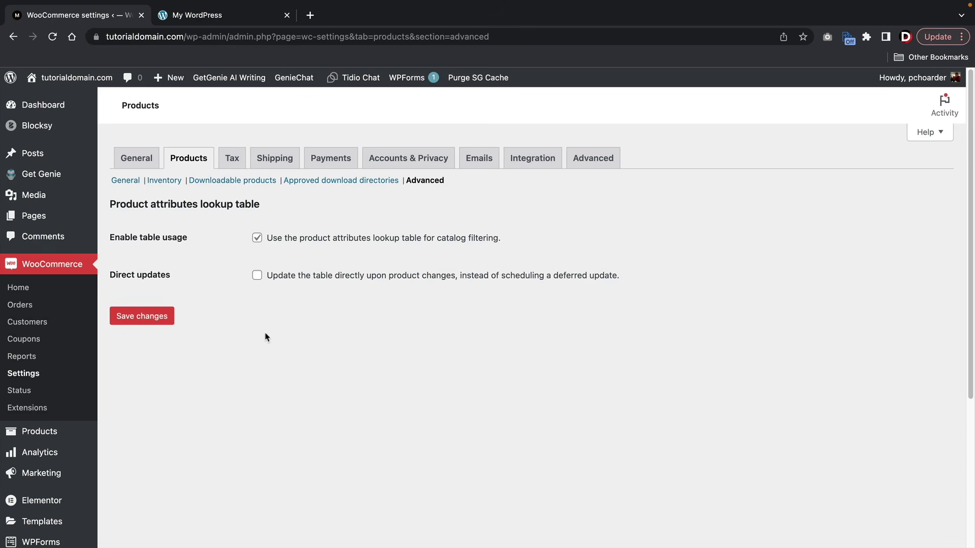
pyautogui.click(149, 319)
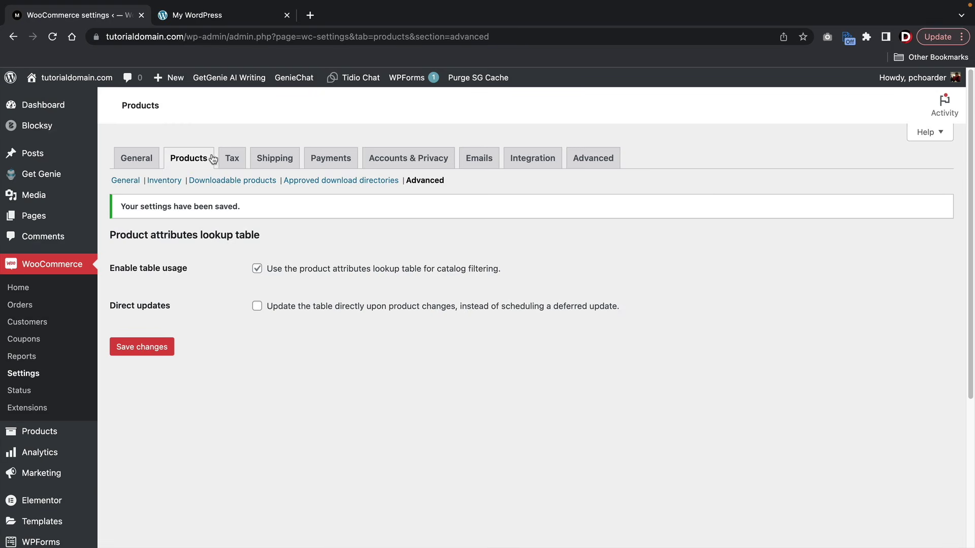
pyautogui.click(239, 160)
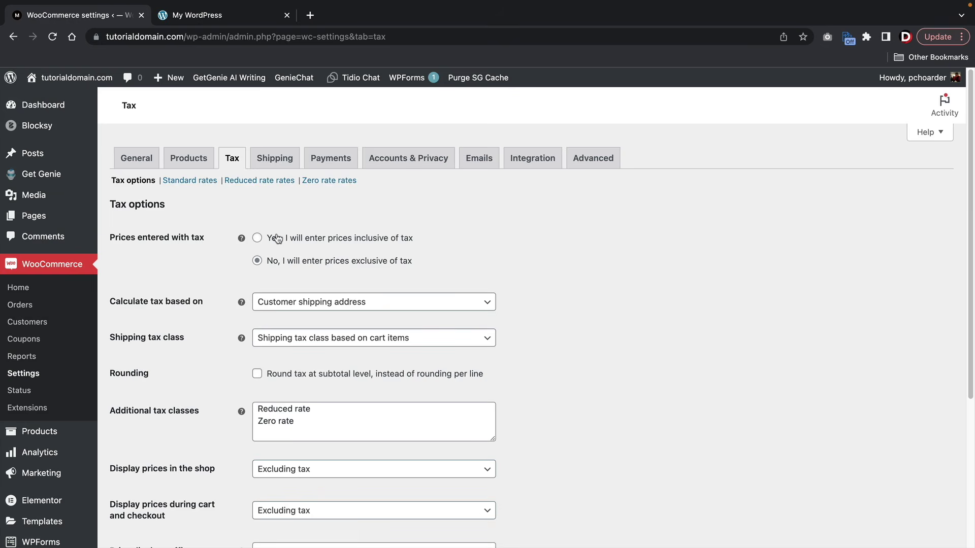
# - Keep prices exclusive of tax and base tax on the customer shipping address
pyautogui.click(276, 239)
pyautogui.click(266, 262)
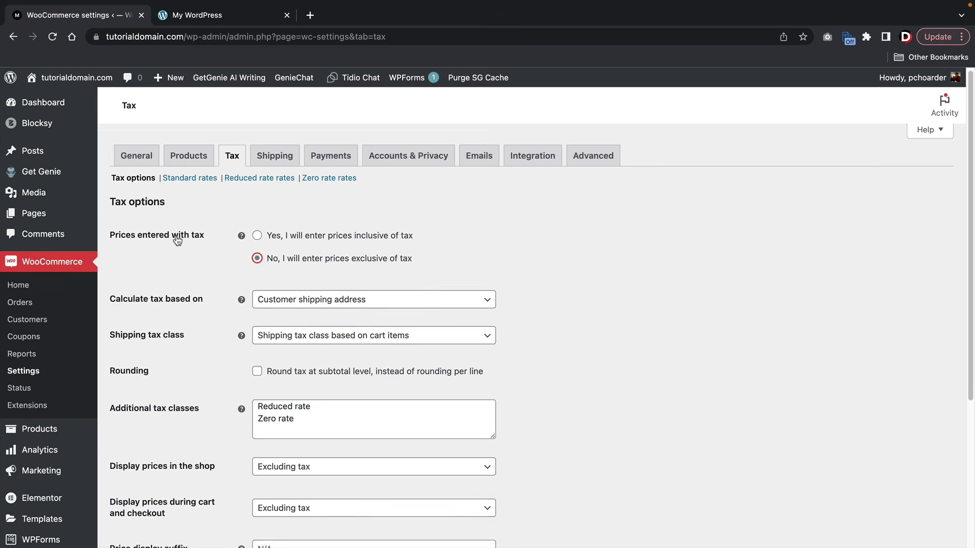
pyautogui.scroll(-1, 173, 254)
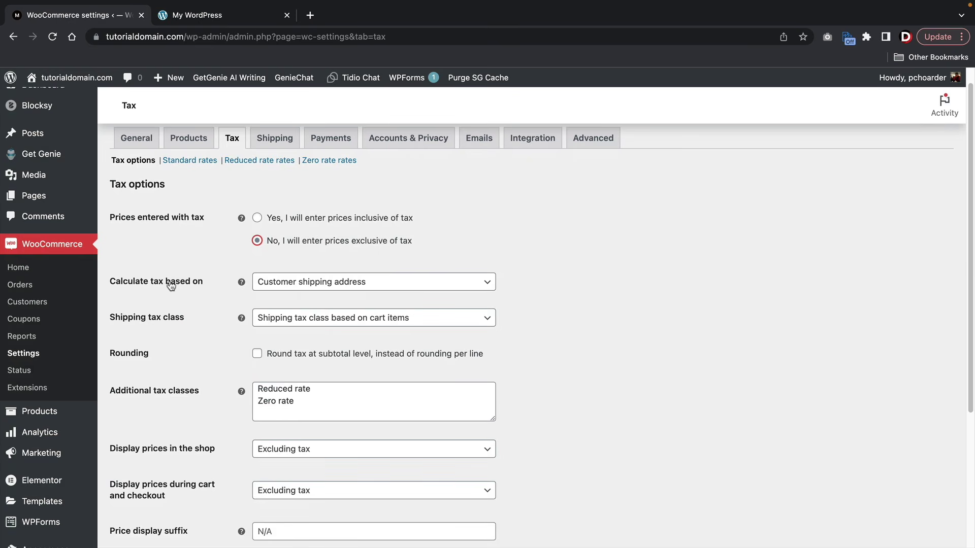
pyautogui.click(292, 288)
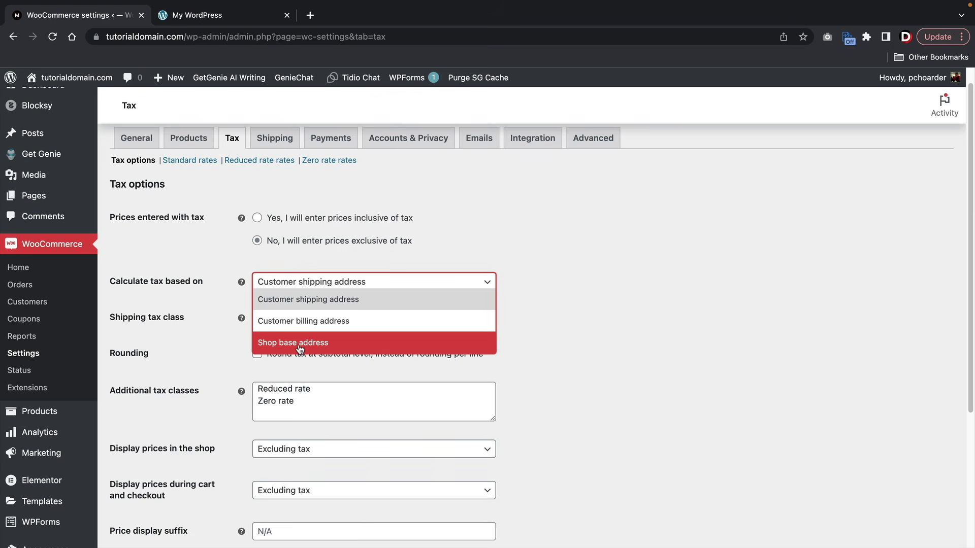
pyautogui.click(313, 301)
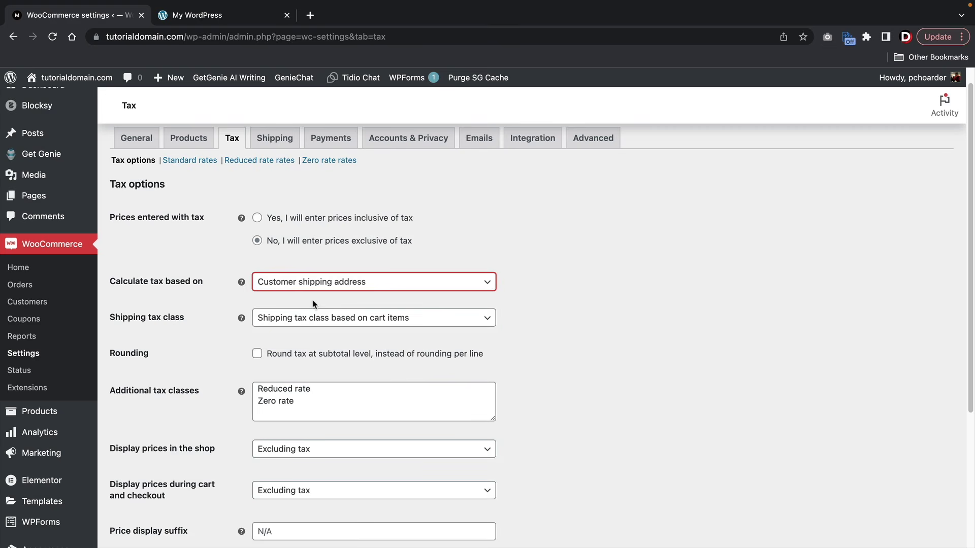
pyautogui.click(231, 302)
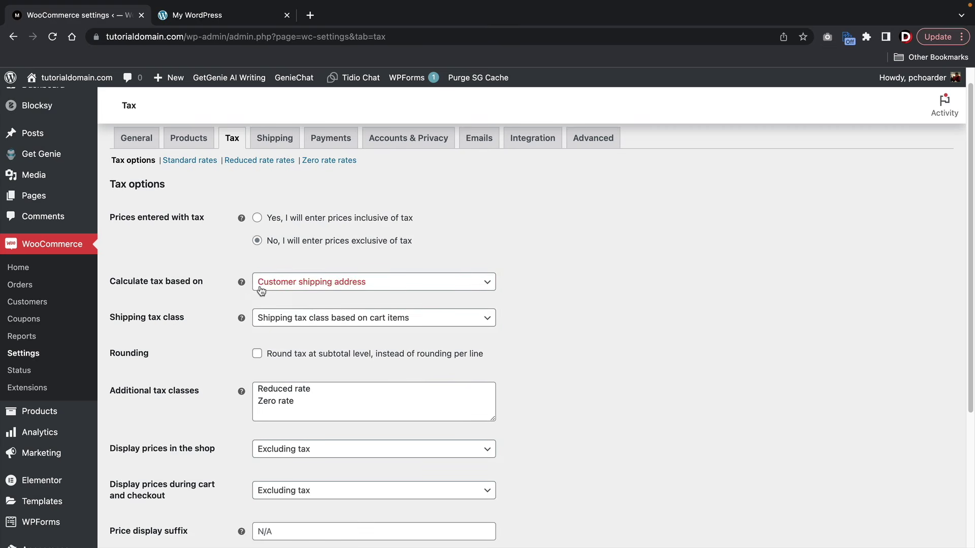
pyautogui.click(358, 289)
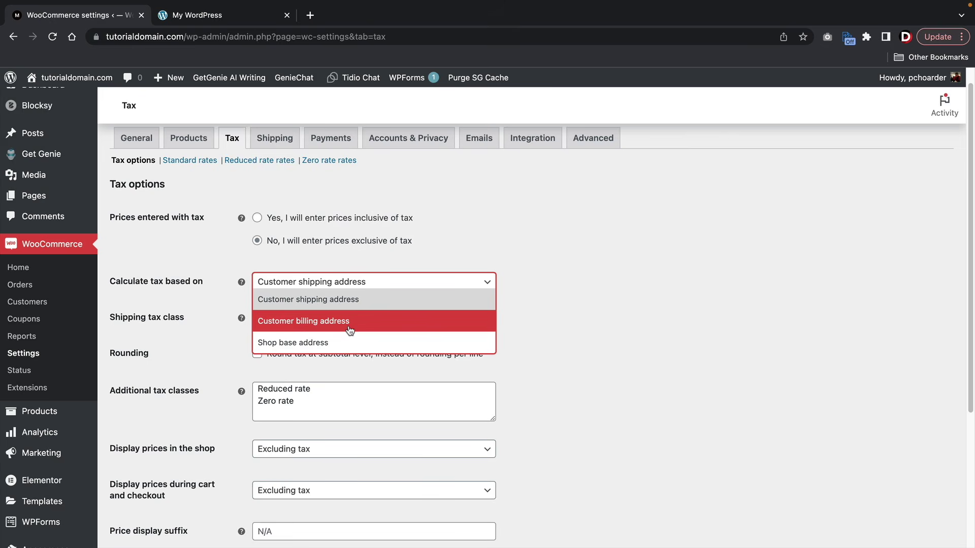
pyautogui.click(350, 330)
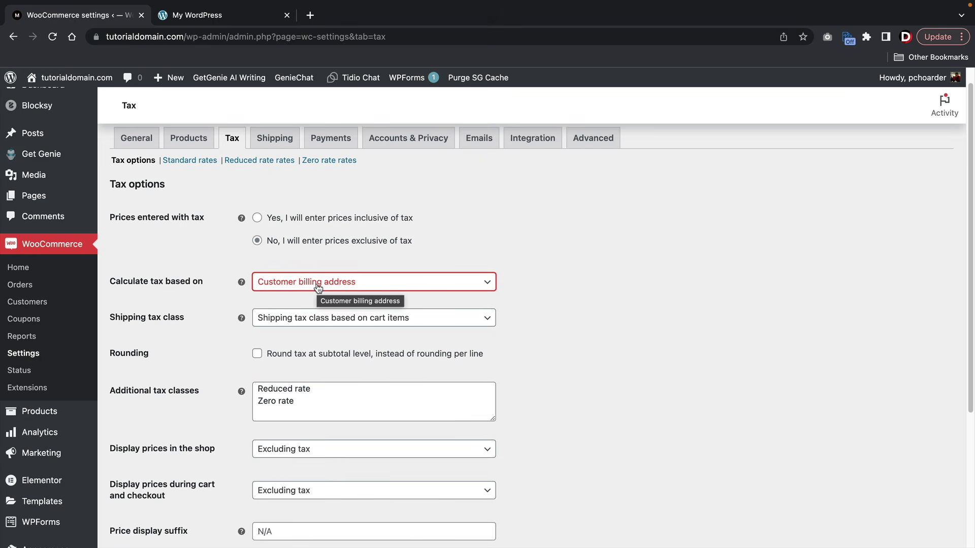
pyautogui.click(319, 288)
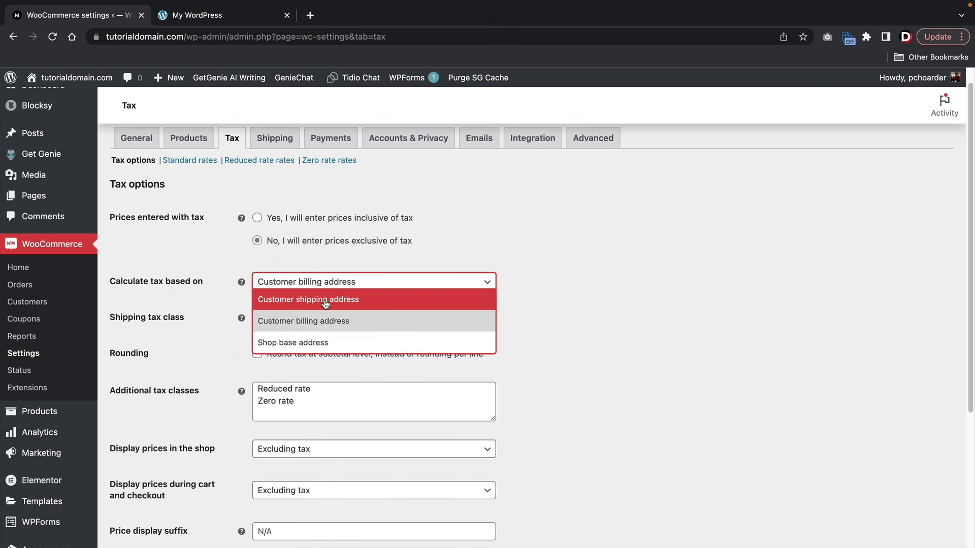
pyautogui.click(325, 303)
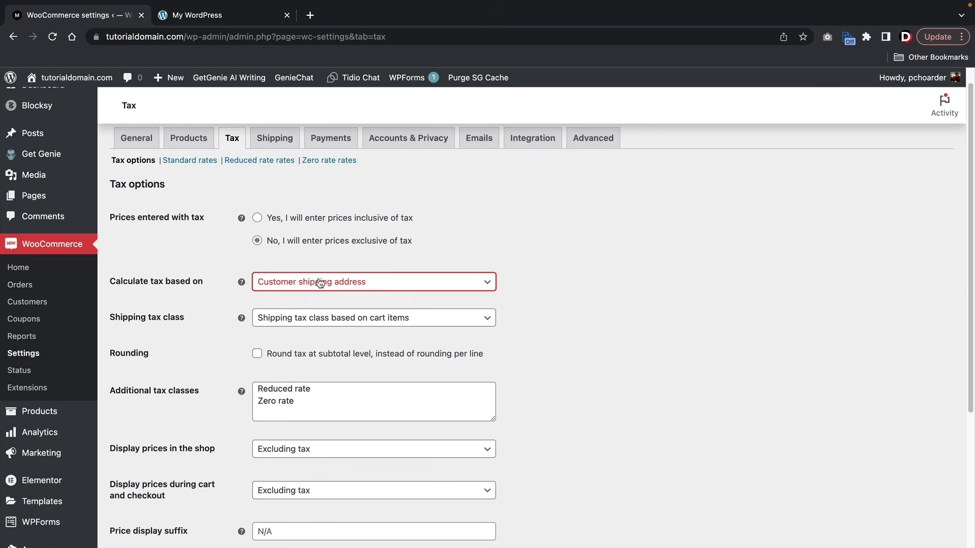
# - Save the tax options and go to the Standard tax rates
pyautogui.scroll(-2, 335, 284)
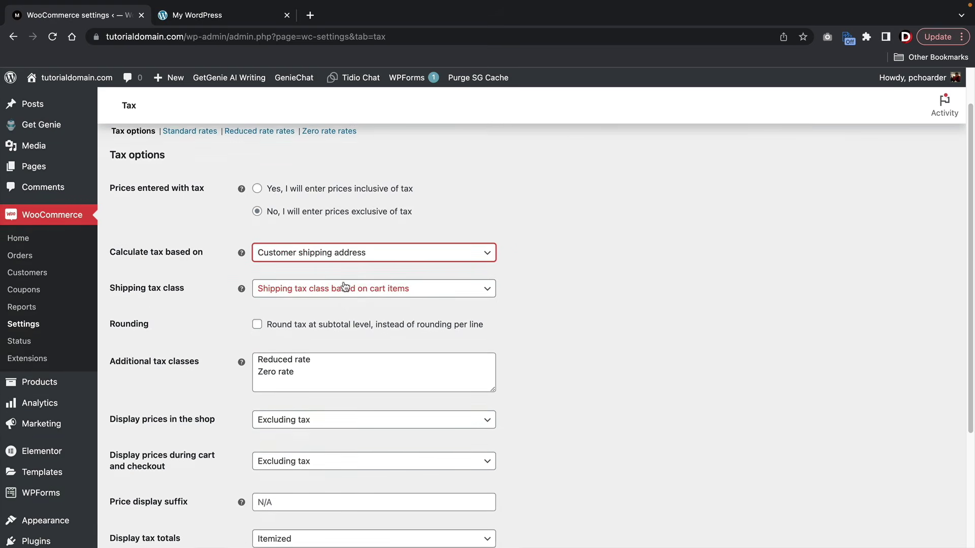
pyautogui.scroll(-3, 344, 286)
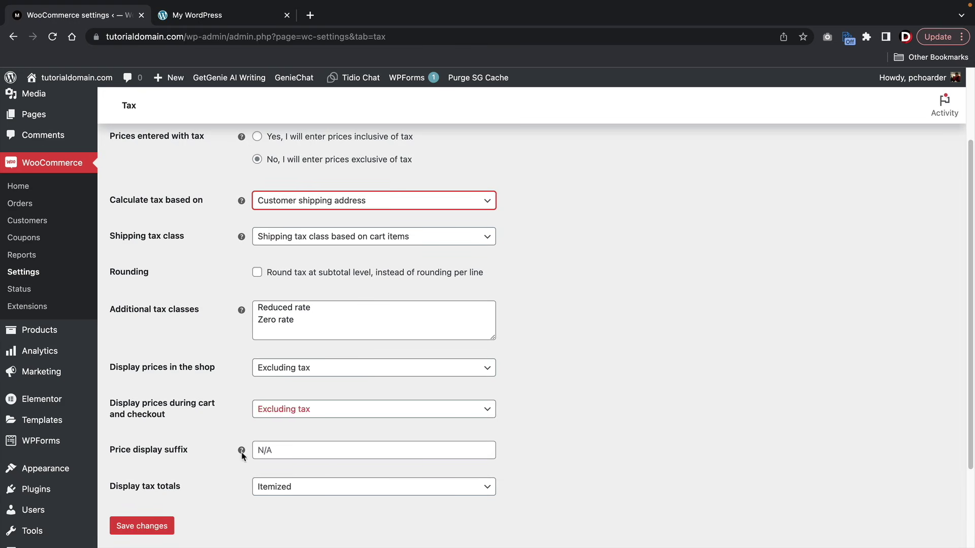
pyautogui.scroll(-3, 224, 440)
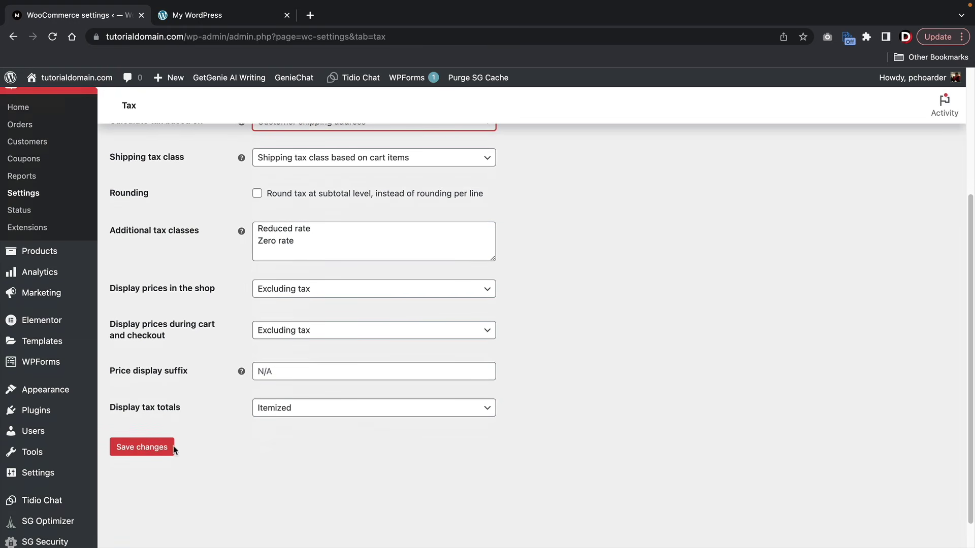
pyautogui.click(160, 453)
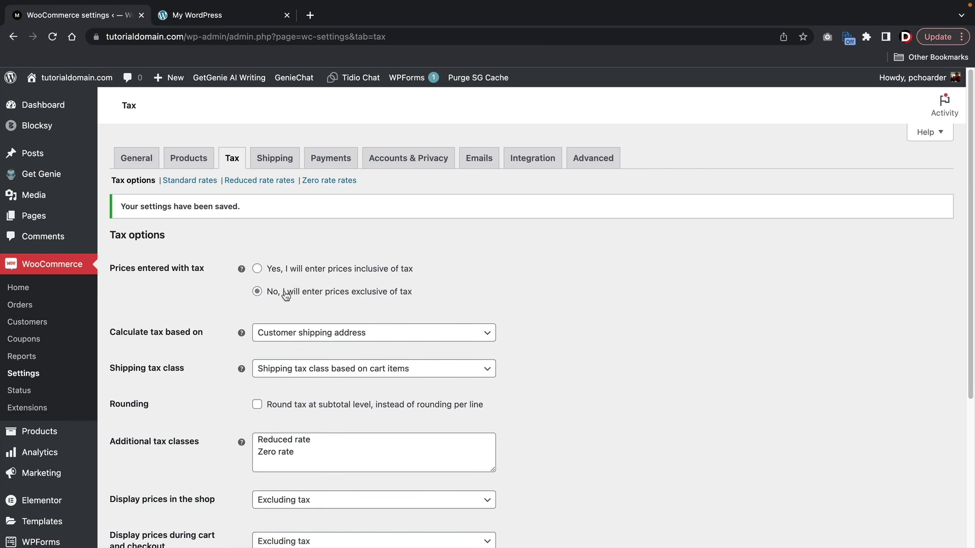
pyautogui.scroll(-4, 286, 296)
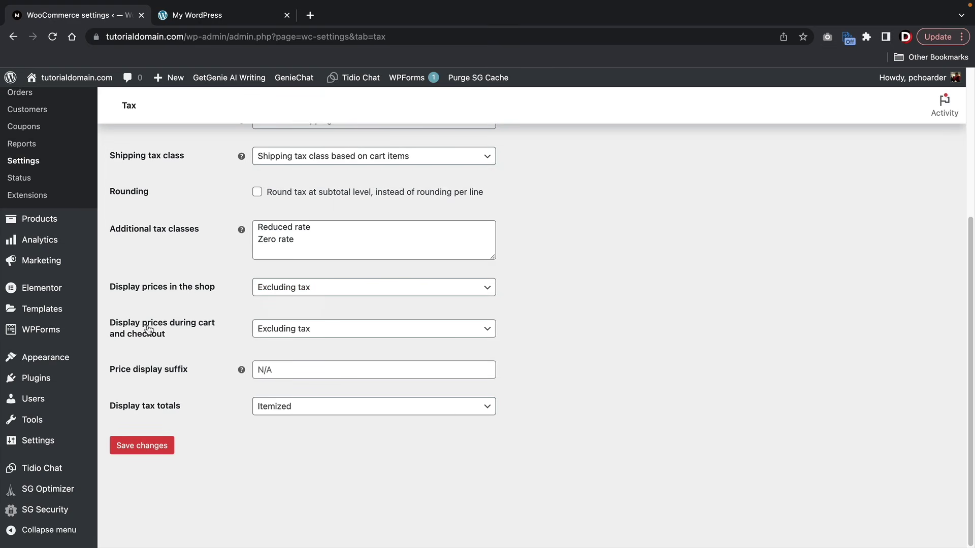
pyautogui.scroll(1, 181, 324)
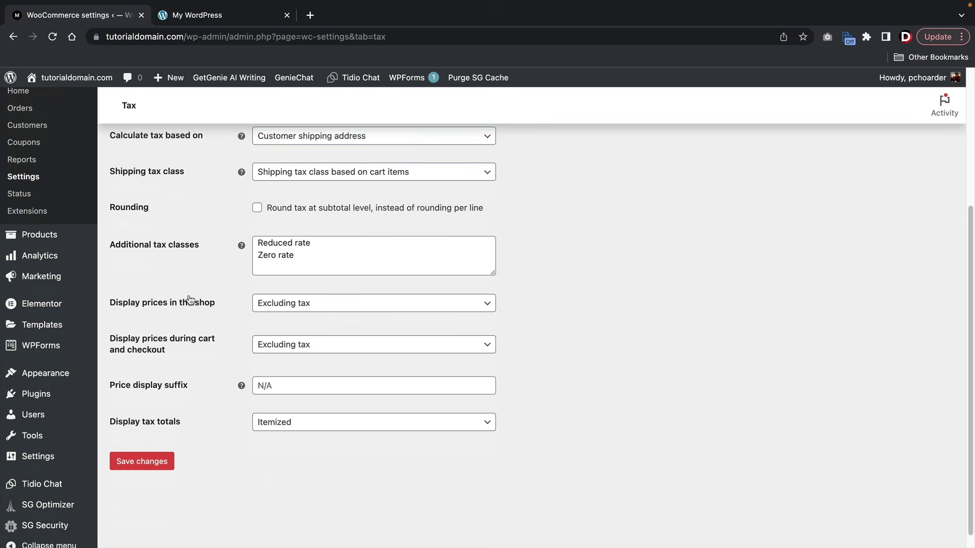
pyautogui.scroll(5, 187, 292)
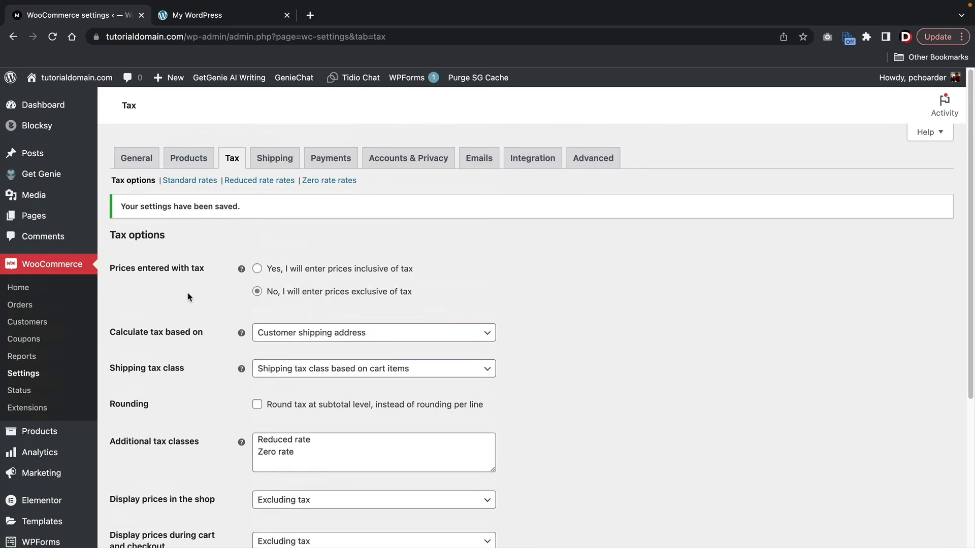
pyautogui.click(203, 182)
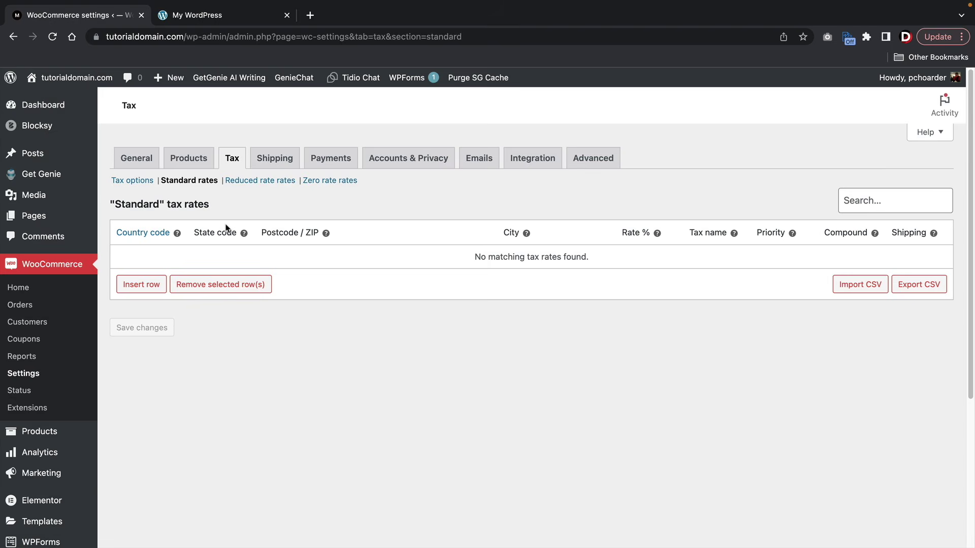
# - Insert a new Standard tax rate row and open the ISO 3166-1 country code reference
pyautogui.click(148, 284)
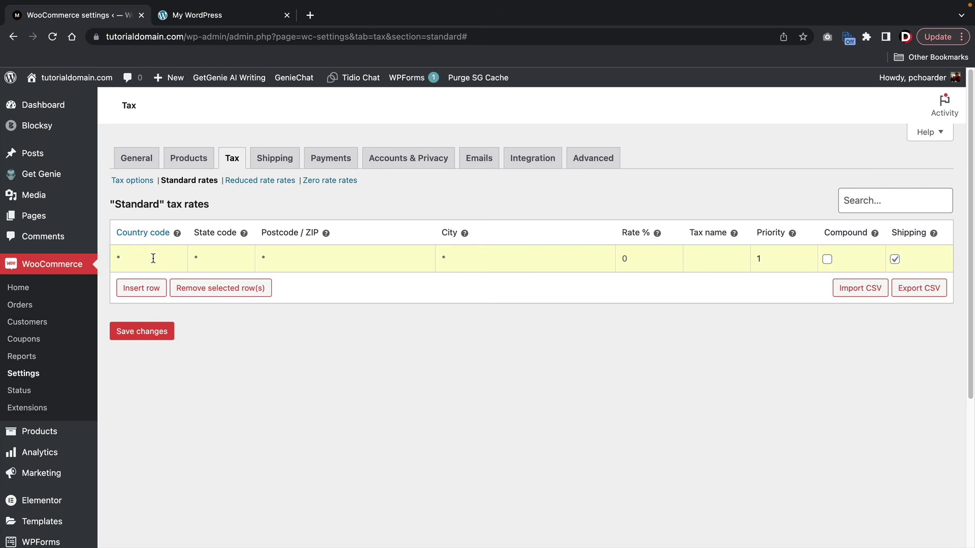
pyautogui.write('U')
pyautogui.click(157, 233)
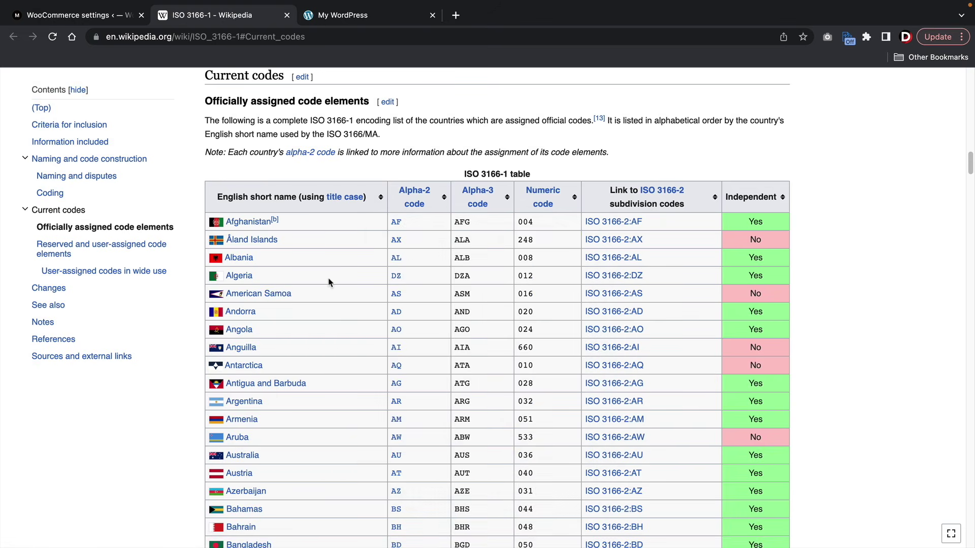
# - Find United States of America's code US in the ISO 3166-1 list, then go back to the WooCommerce tax rates
pyautogui.scroll(-20, 329, 283)
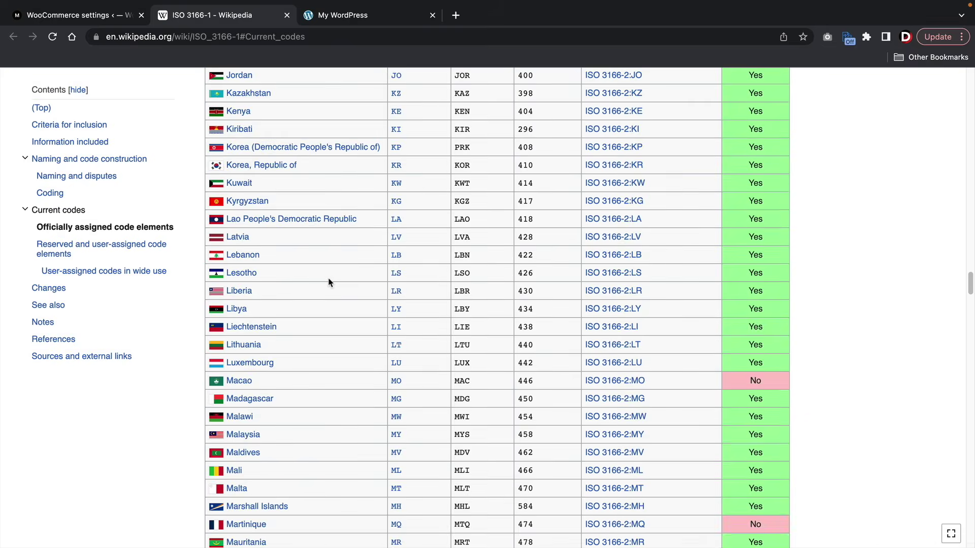
pyautogui.scroll(-20, 329, 283)
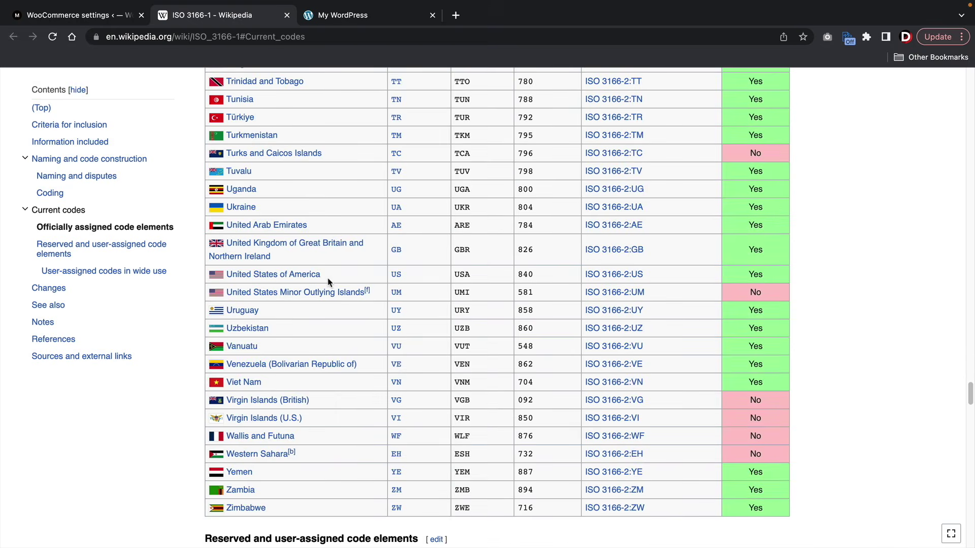
pyautogui.click(101, 19)
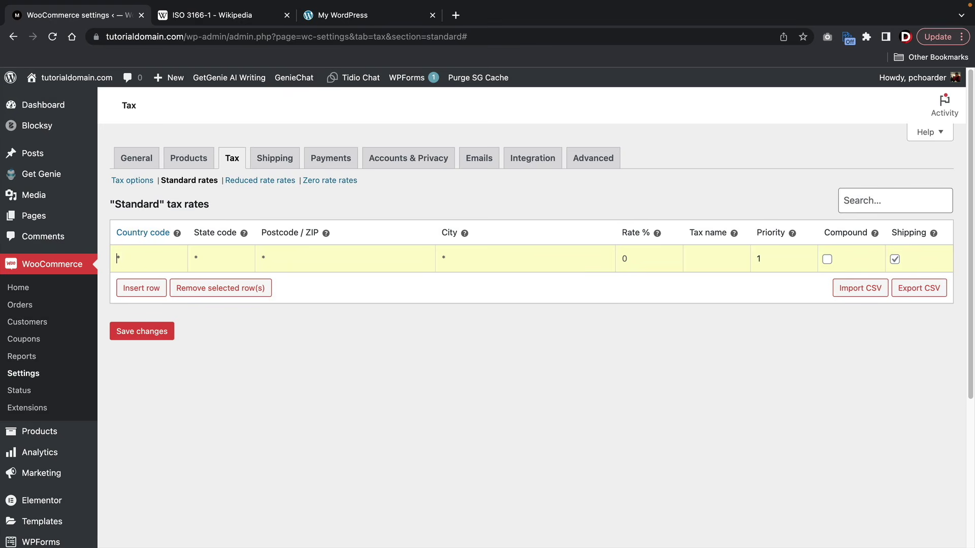
# - Set the new tax row's country code to US, then read state sales tax rates on TaxJar's map
pyautogui.write('US')
pyautogui.press('Tab')
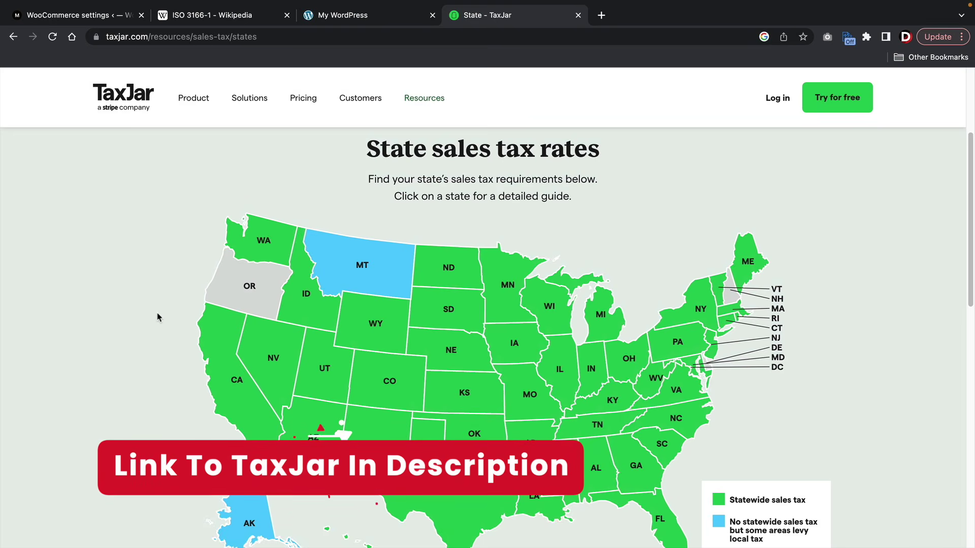
pyautogui.moveTo(222, 358)
pyautogui.moveTo(239, 317)
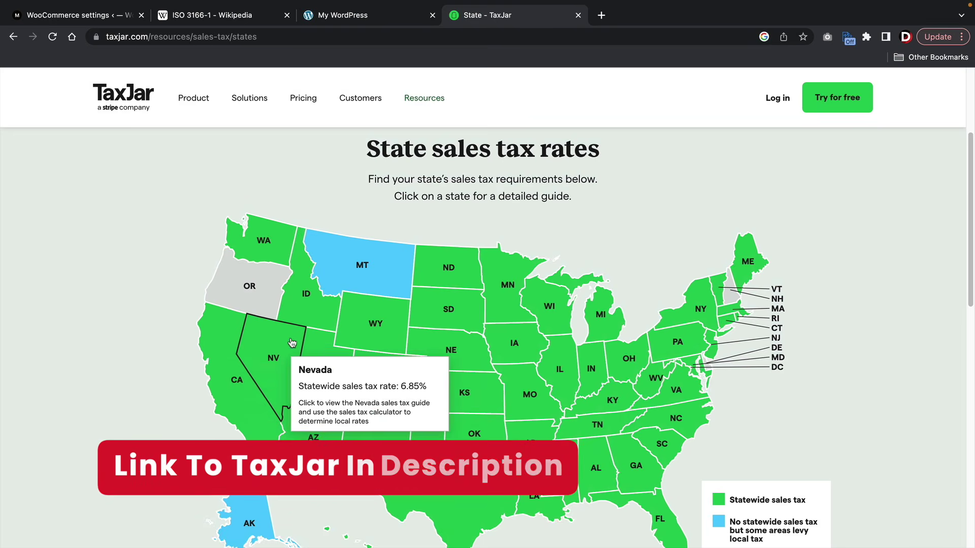
pyautogui.moveTo(308, 295)
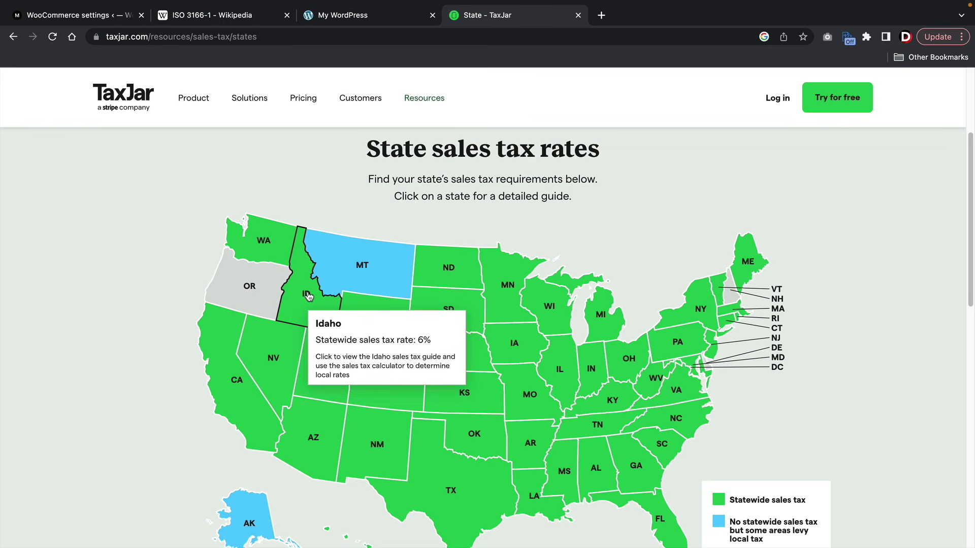
pyautogui.moveTo(264, 233)
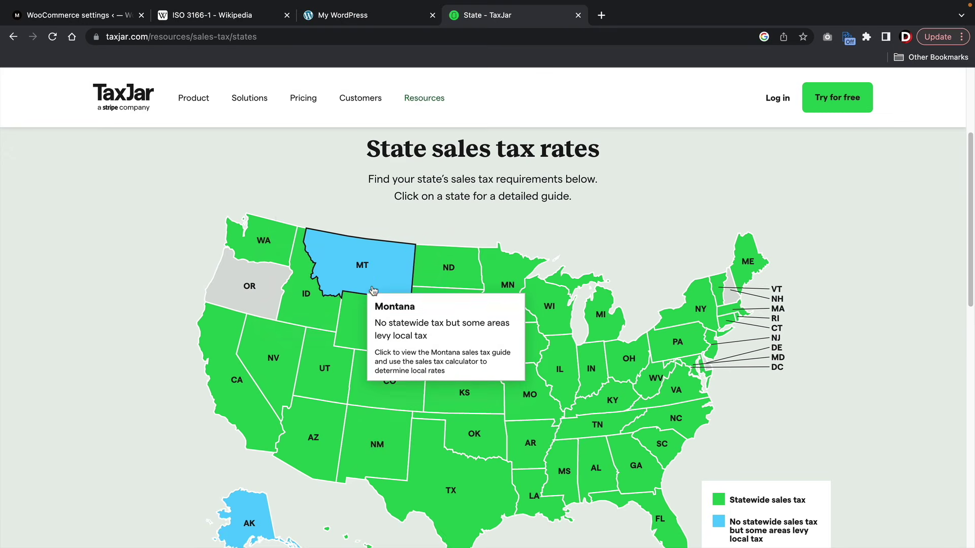
pyautogui.moveTo(482, 317)
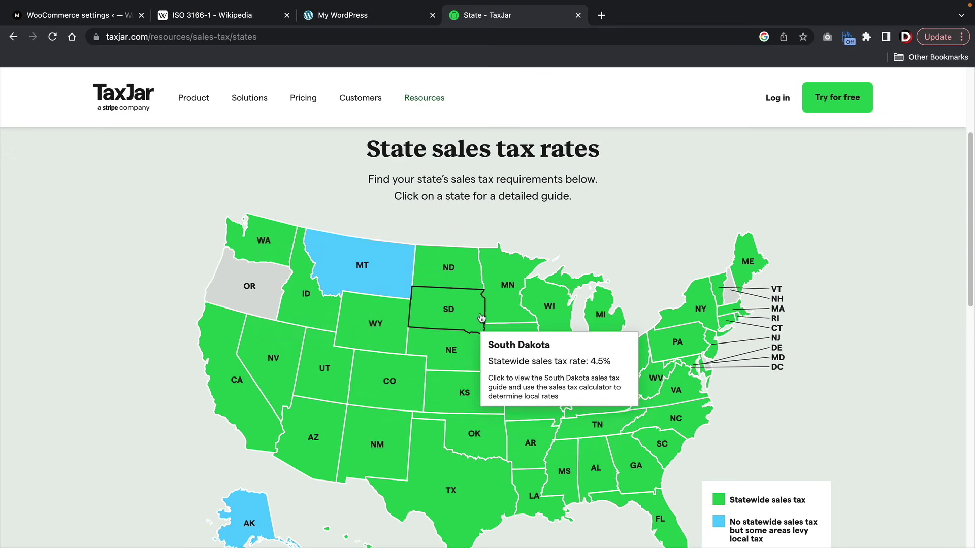
pyautogui.moveTo(387, 361)
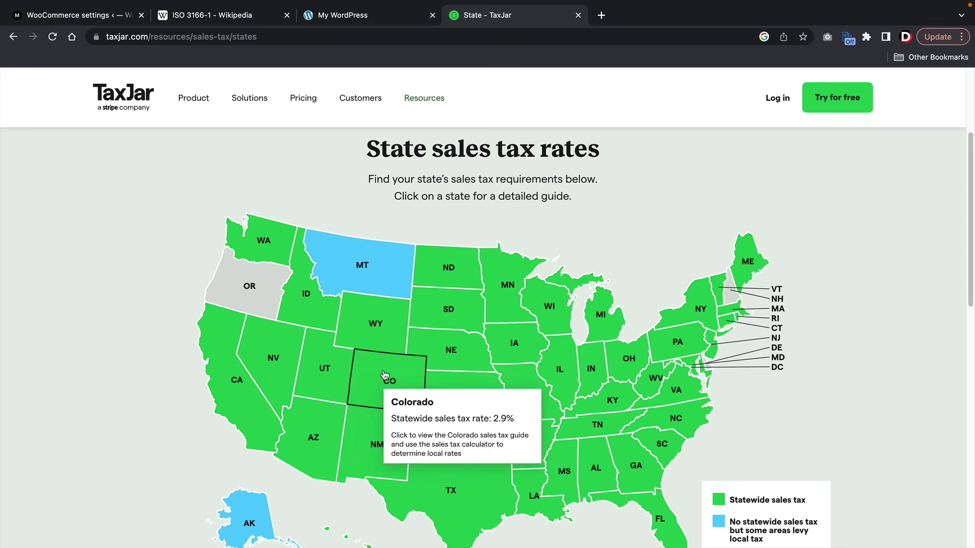
pyautogui.moveTo(219, 379)
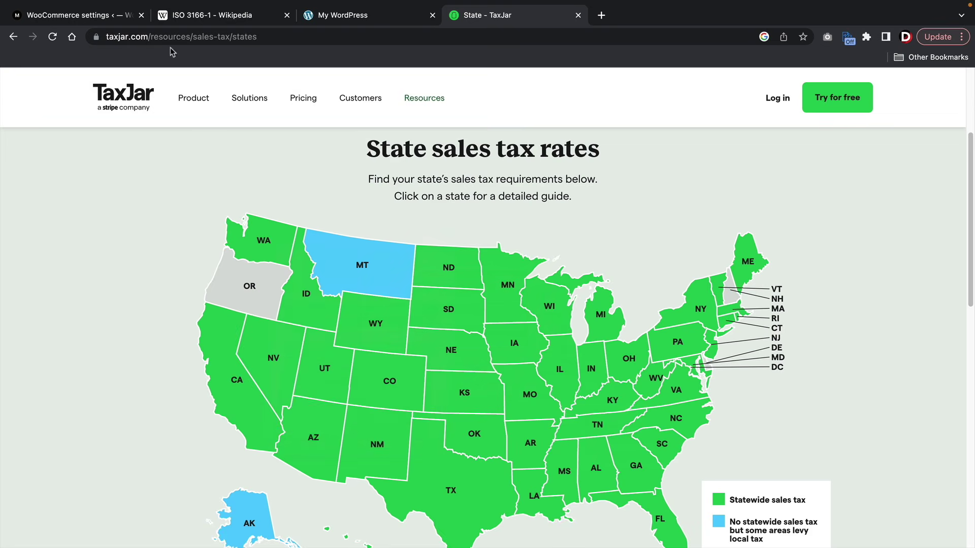
# - Give the US standard tax row state code NV and a 6.85% rate
pyautogui.click(105, 19)
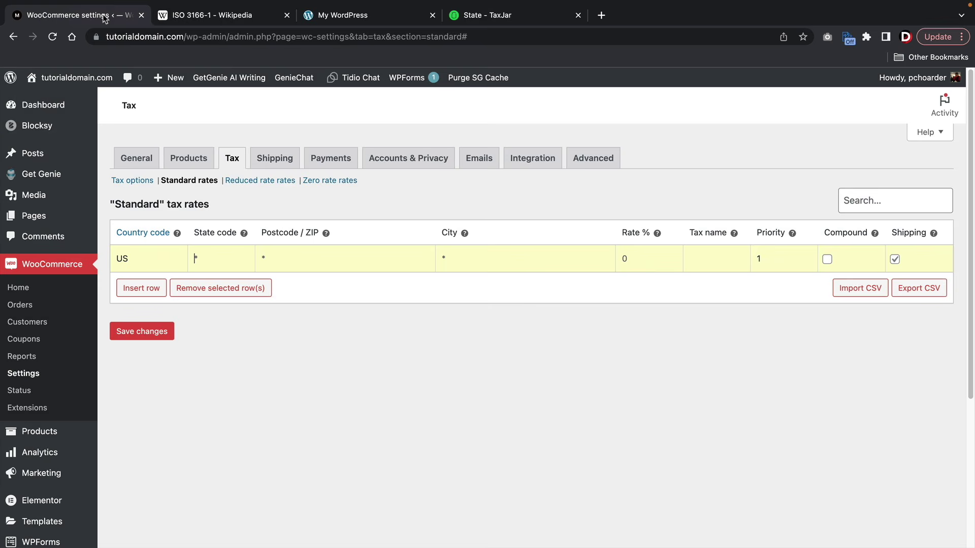
pyautogui.click(205, 257)
pyautogui.write('NV')
pyautogui.click(626, 257)
pyautogui.write('6.85')
pyautogui.click(470, 17)
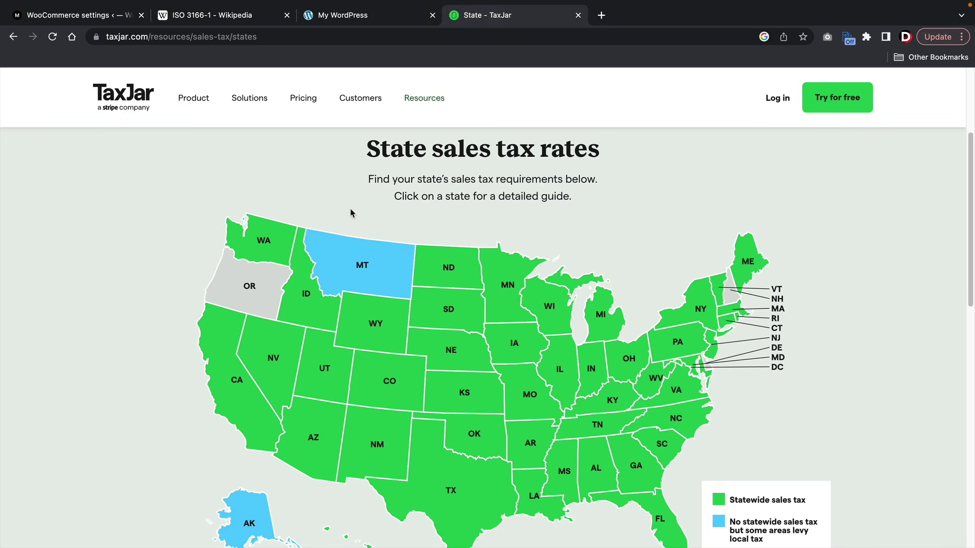
pyautogui.click(277, 365)
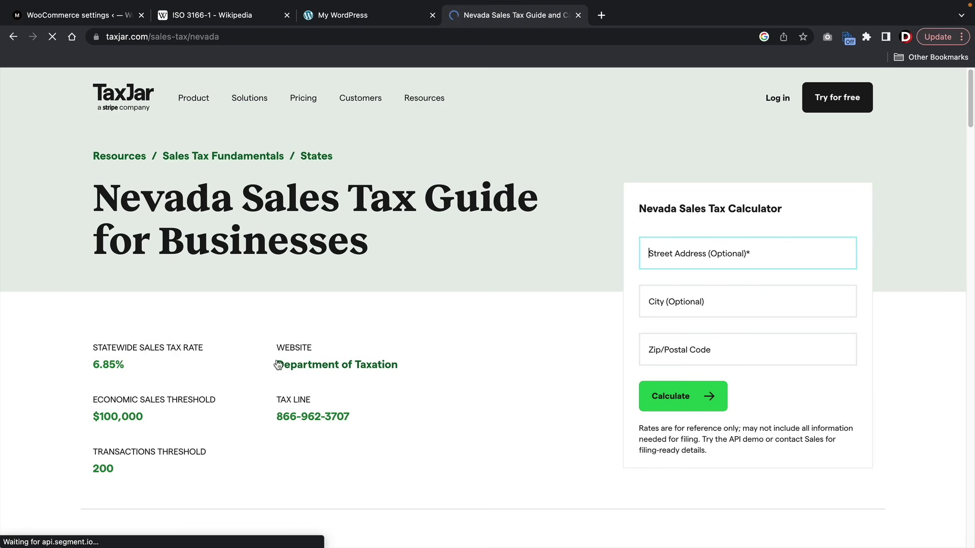
pyautogui.scroll(-10, 510, 249)
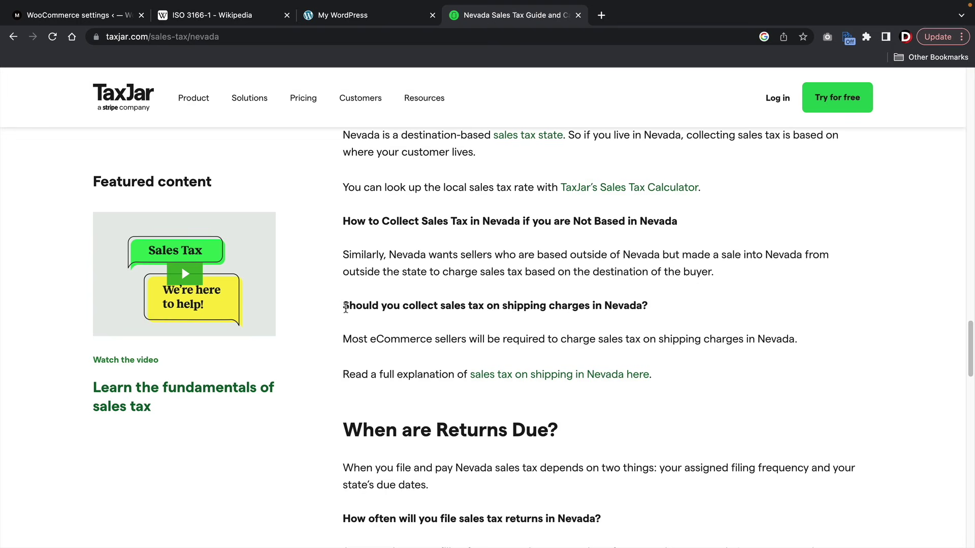
pyautogui.moveTo(343, 305); pyautogui.dragTo(664, 309)
pyautogui.click(664, 310)
pyautogui.moveTo(352, 339); pyautogui.dragTo(804, 342)
pyautogui.click(804, 342)
pyautogui.click(88, 20)
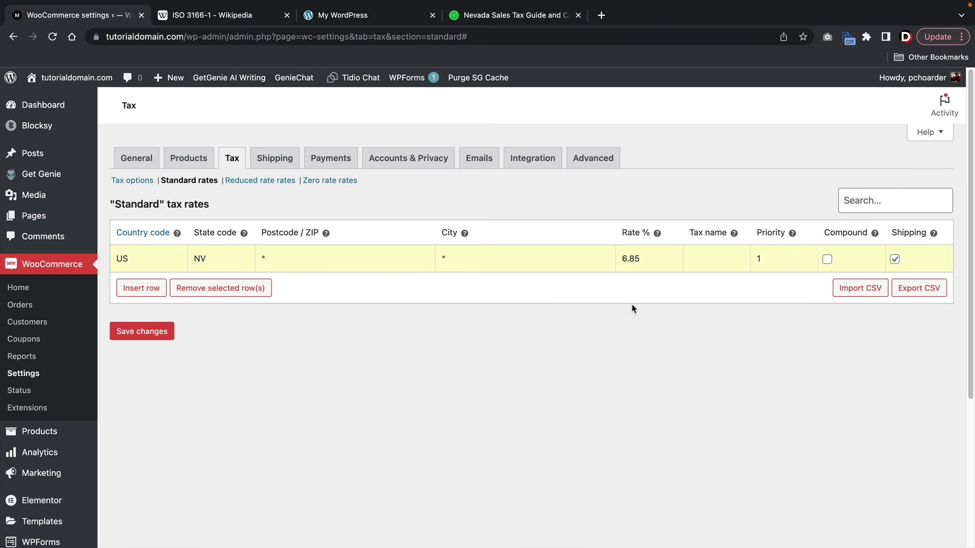
# - Save the US–NV 6.85% rate and insert a blank second tax row
pyautogui.click(144, 339)
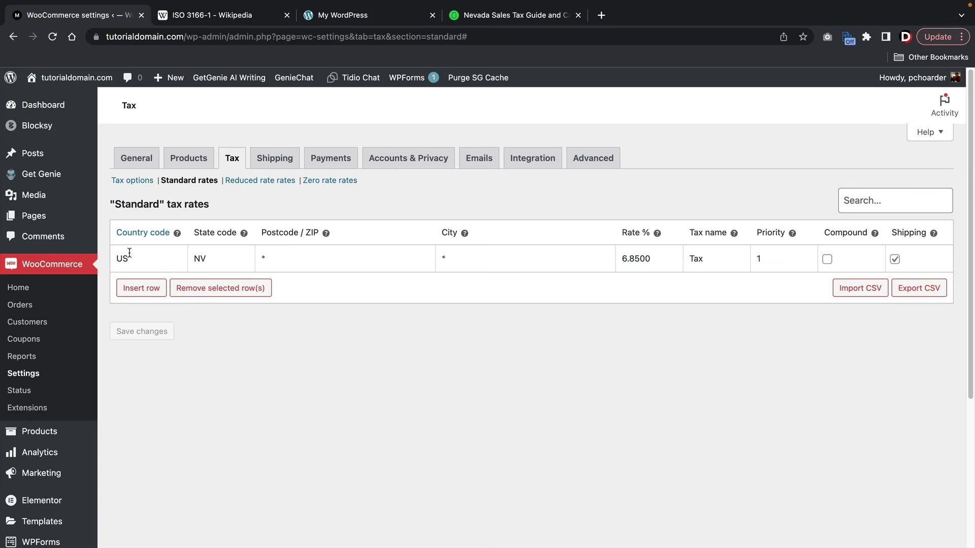
pyautogui.click(143, 289)
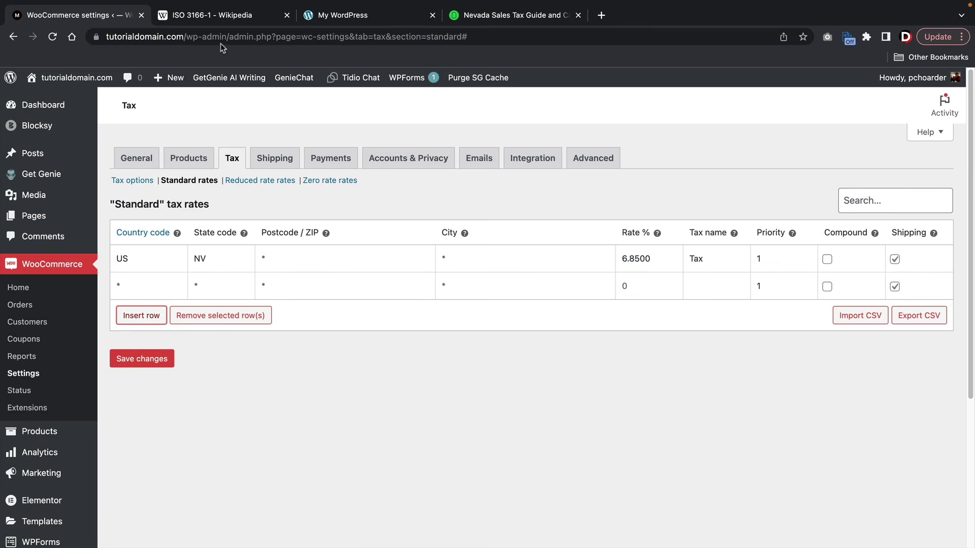
pyautogui.click(170, 14)
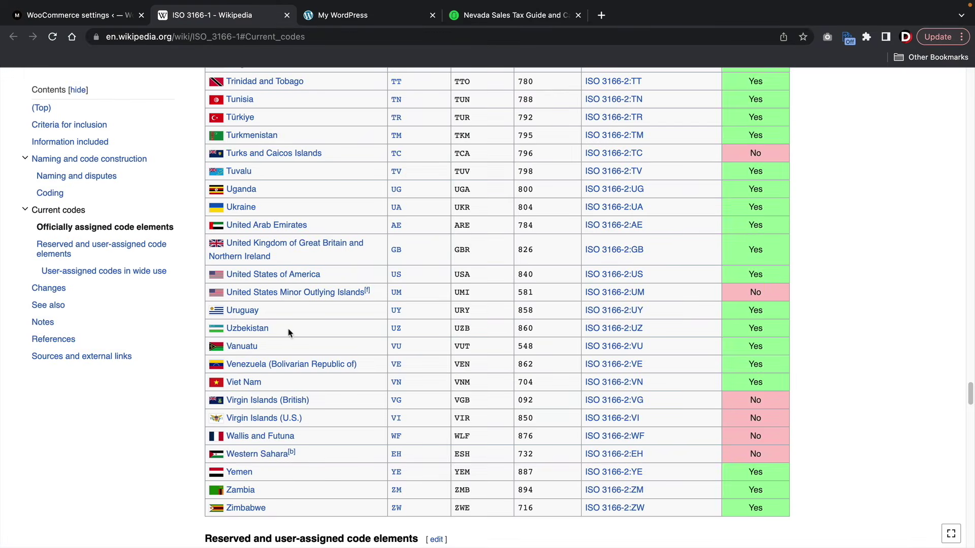
pyautogui.scroll(-2, 288, 333)
pyautogui.scroll(6, 288, 333)
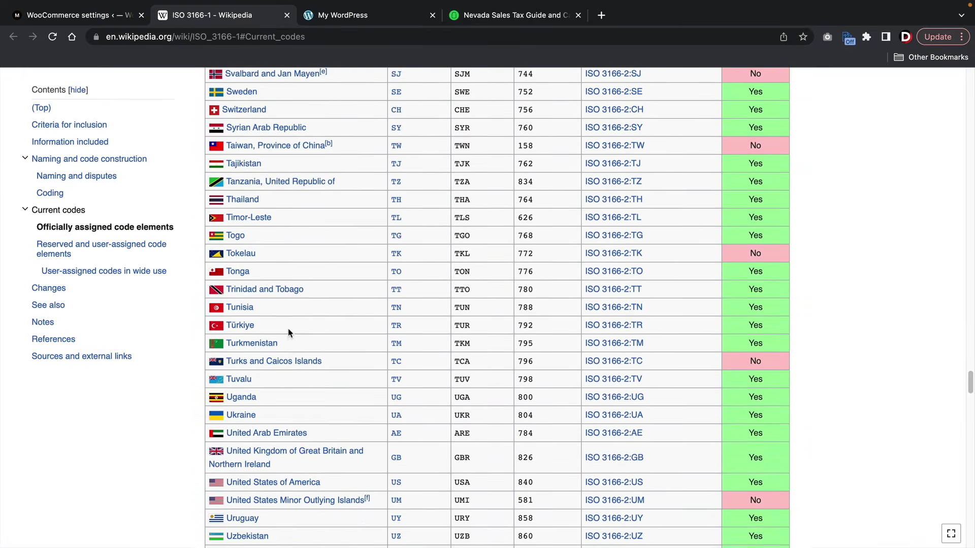
pyautogui.scroll(12, 287, 332)
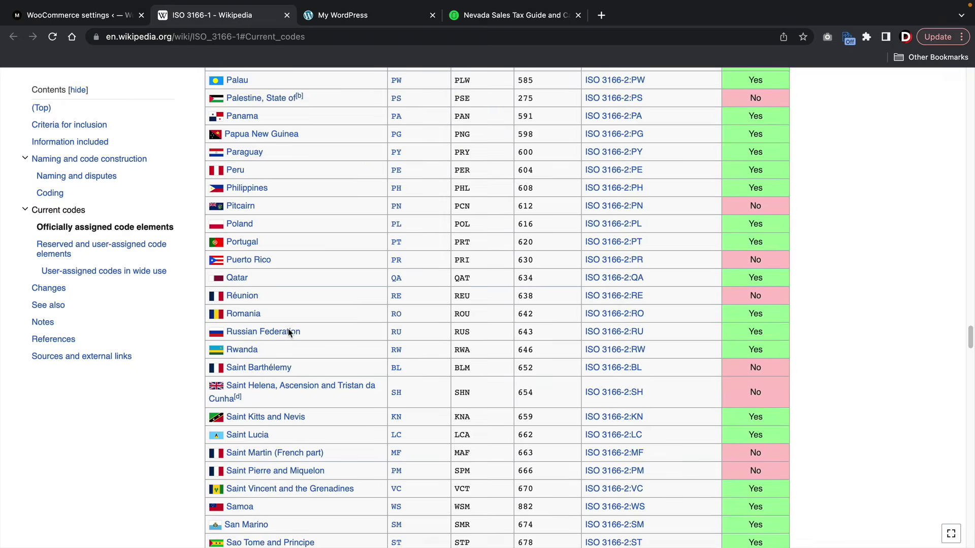
pyautogui.scroll(10, 288, 333)
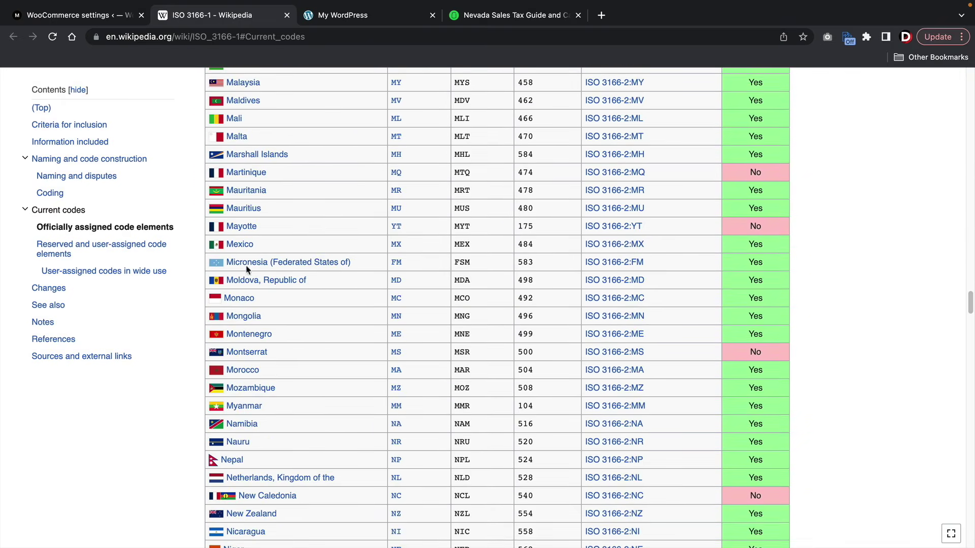
pyautogui.moveTo(386, 247)
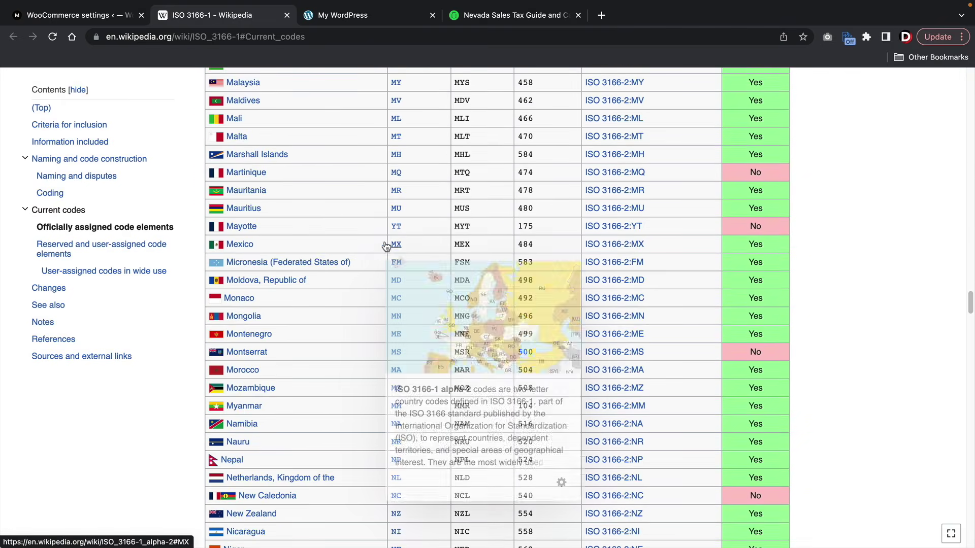
pyautogui.click(82, 15)
pyautogui.click(141, 283)
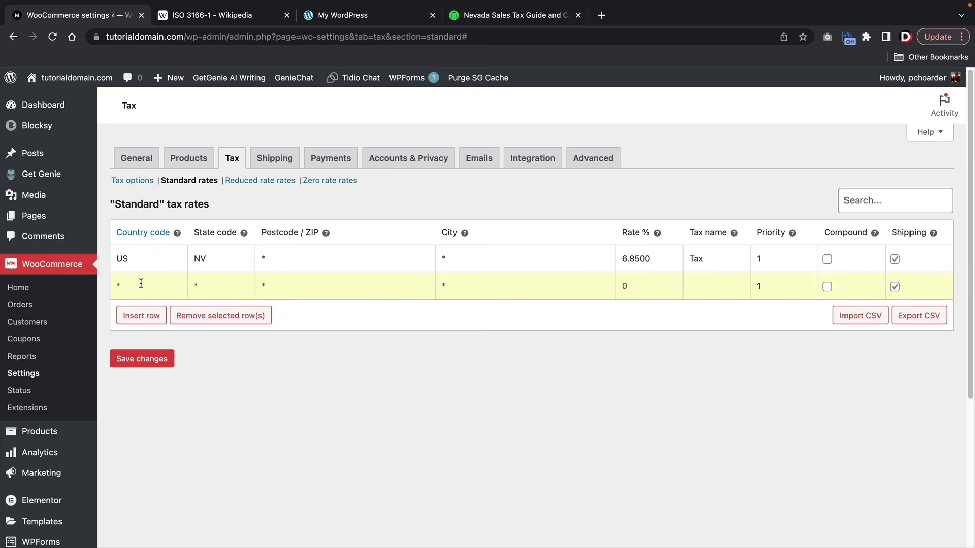
# - Give the new row country code MX and a 10% rate, replacing earlier tries of 5 and 6.85, and save
pyautogui.write('MX')
pyautogui.click(623, 286)
pyautogui.click(648, 282)
pyautogui.write('5')
pyautogui.click(150, 285)
pyautogui.click(154, 280)
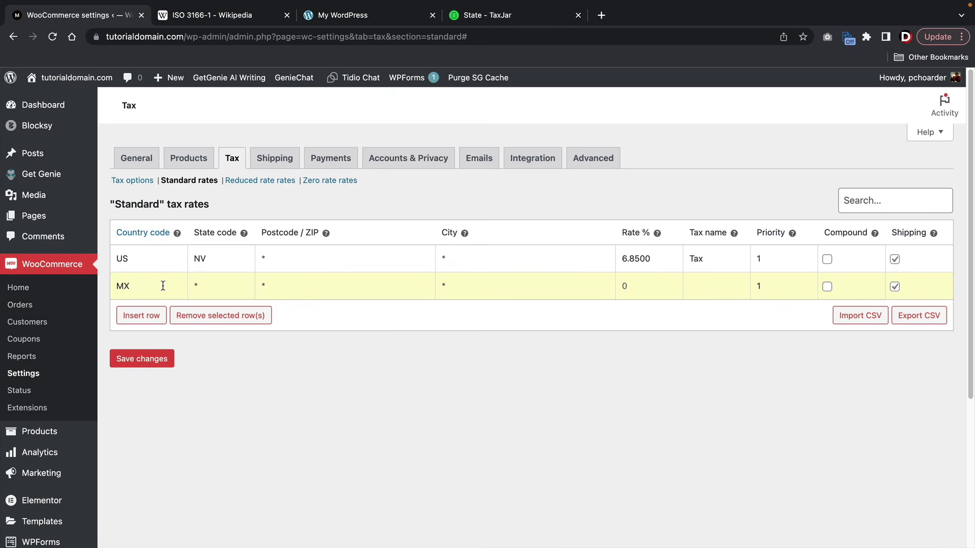
pyautogui.click(639, 283)
pyautogui.write('6.85')
pyautogui.click(143, 285)
pyautogui.doubleClick(633, 287)
pyautogui.write('10')
pyautogui.click(161, 356)
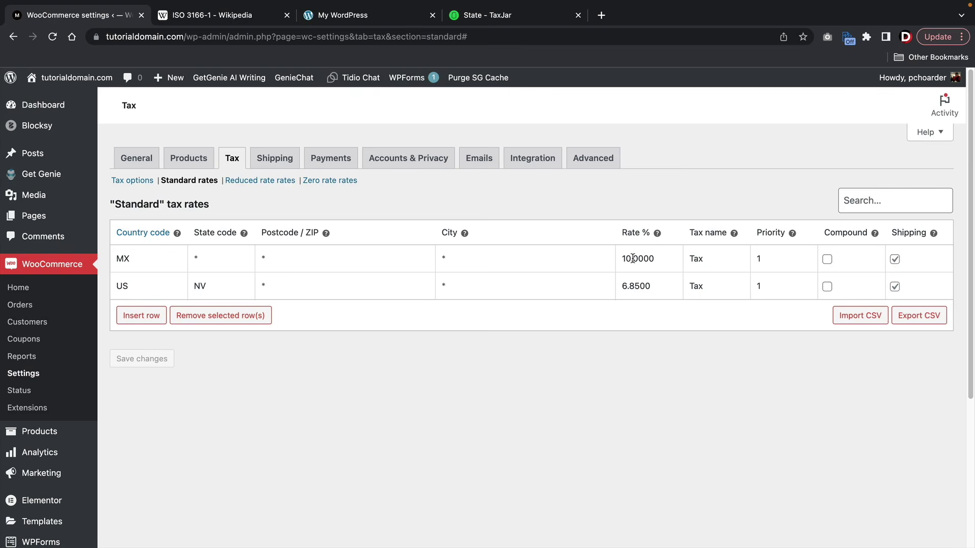
# - Delete the Mexico tax row so only the US–NV 6.85% rate remains
pyautogui.click(633, 259)
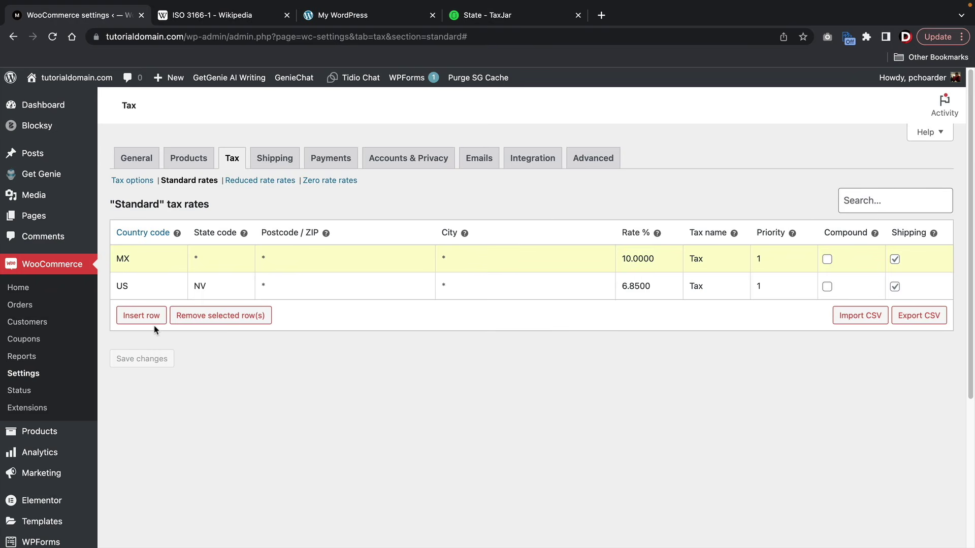
pyautogui.click(236, 315)
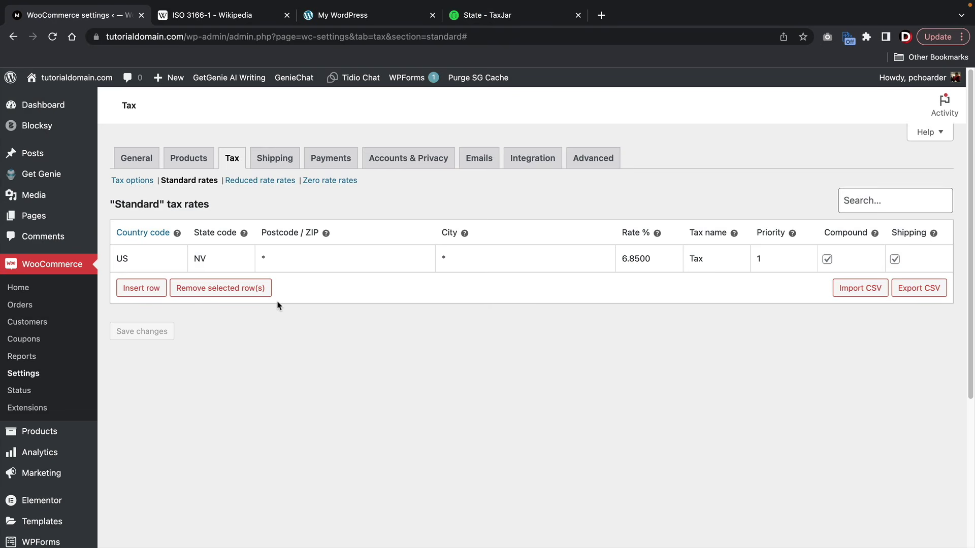
pyautogui.moveTo(213, 261); pyautogui.dragTo(191, 258)
pyautogui.moveTo(655, 255); pyautogui.dragTo(624, 255)
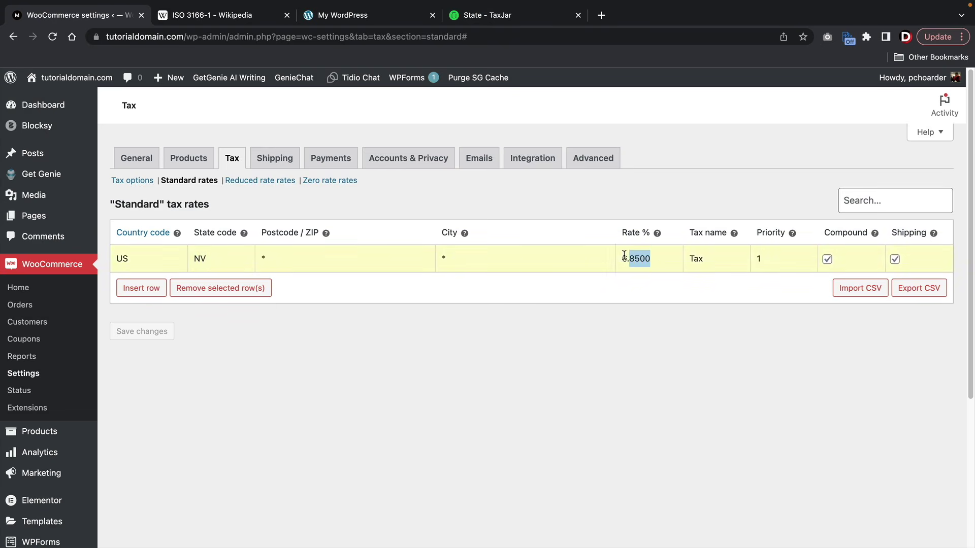
pyautogui.click(613, 317)
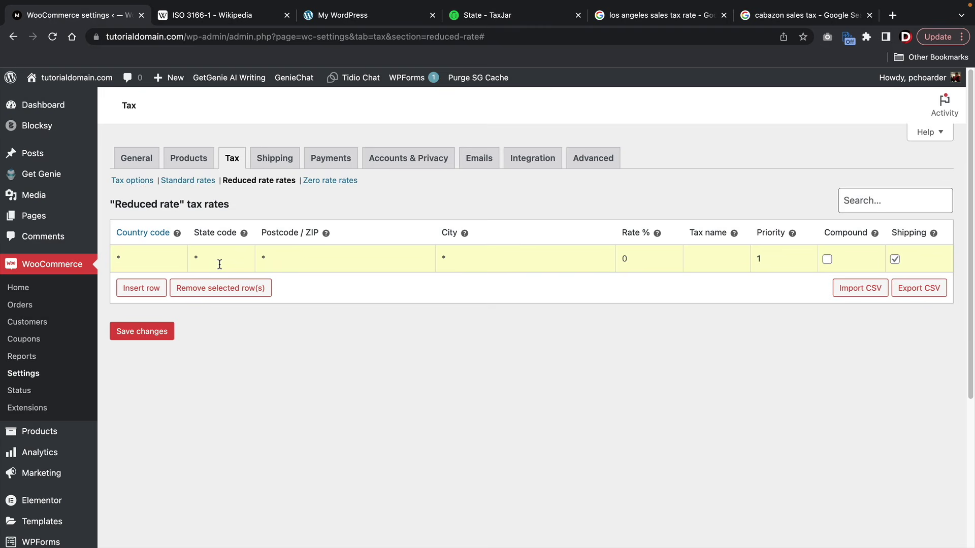
pyautogui.click(624, 17)
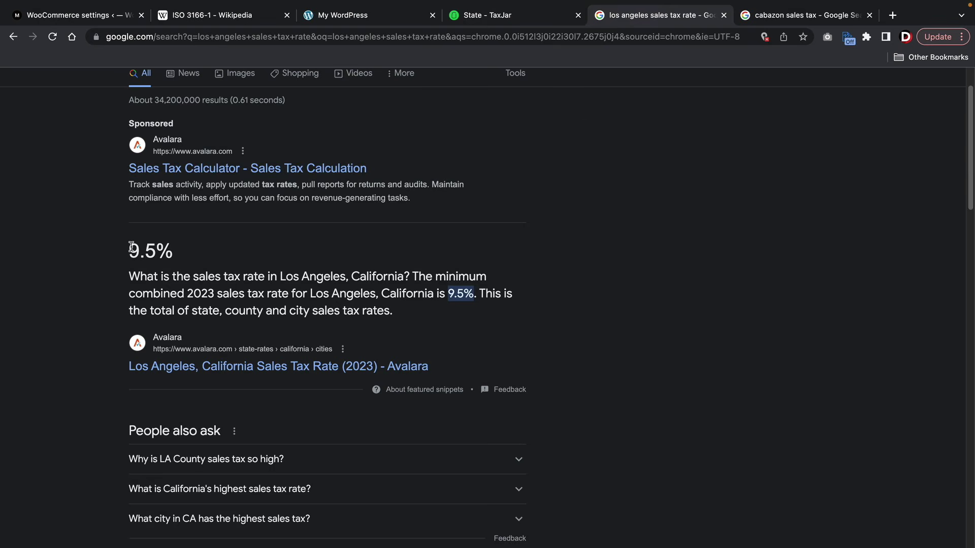
pyautogui.moveTo(127, 250); pyautogui.dragTo(416, 309)
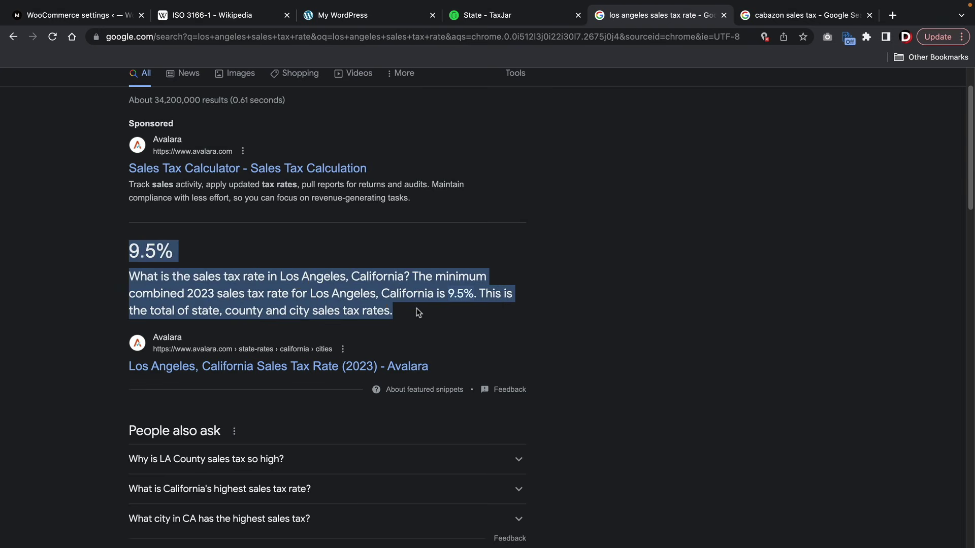
pyautogui.click(418, 309)
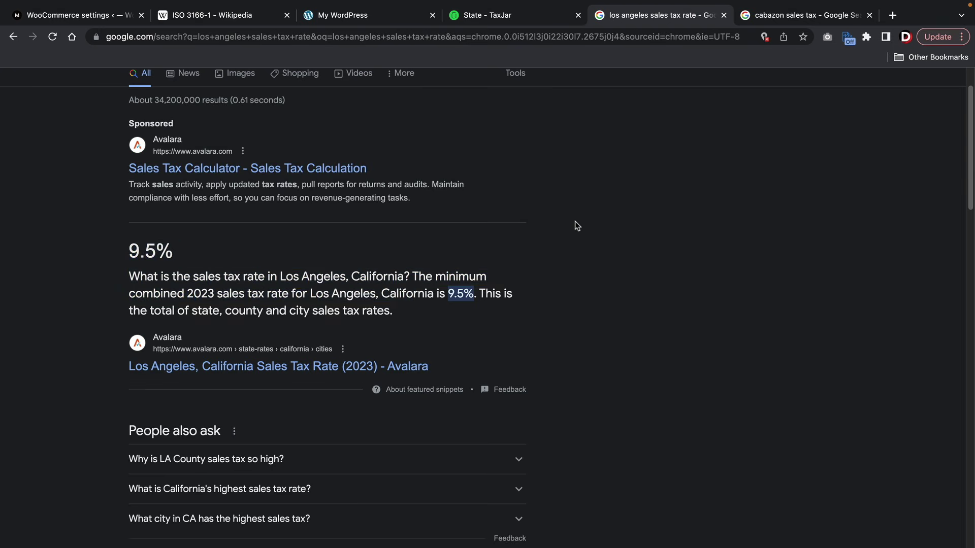
pyautogui.click(775, 18)
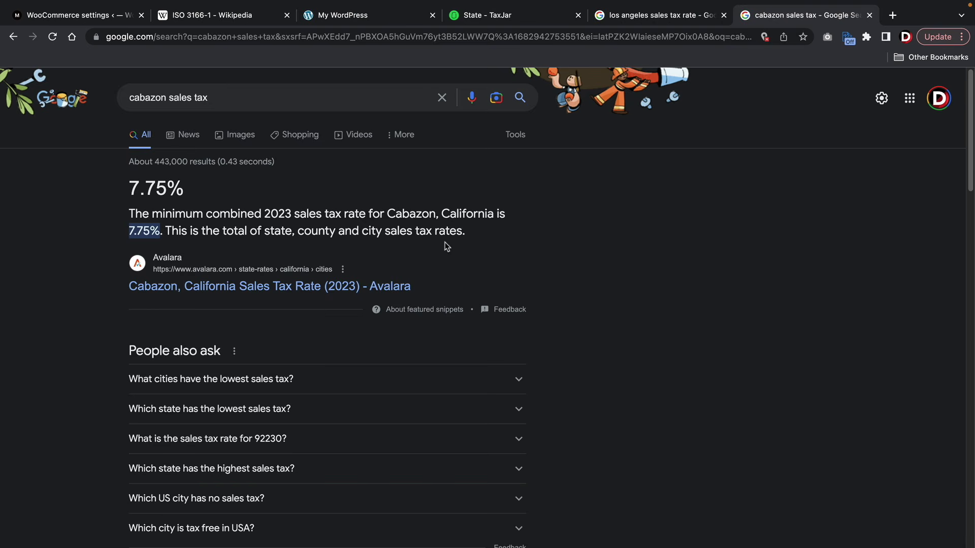
pyautogui.moveTo(440, 213); pyautogui.dragTo(389, 210)
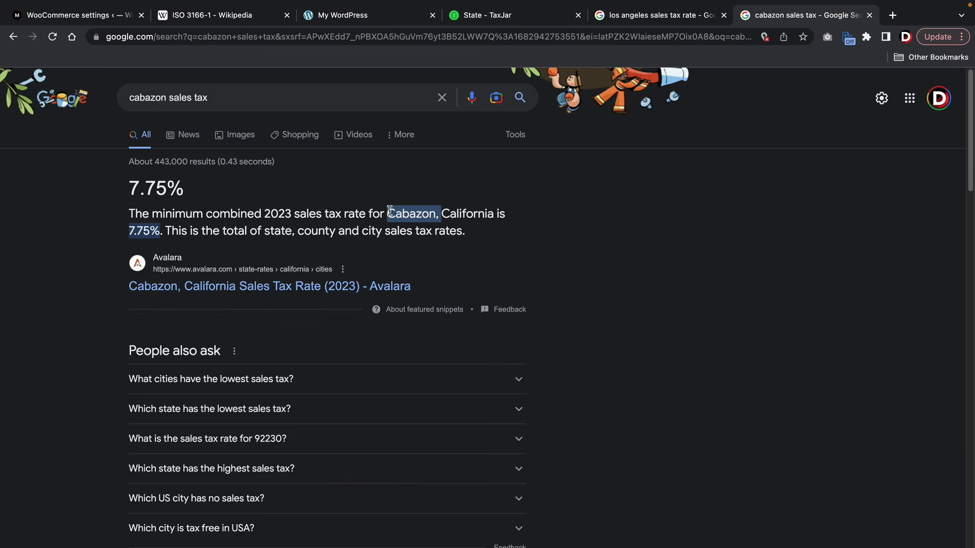
pyautogui.click(390, 210)
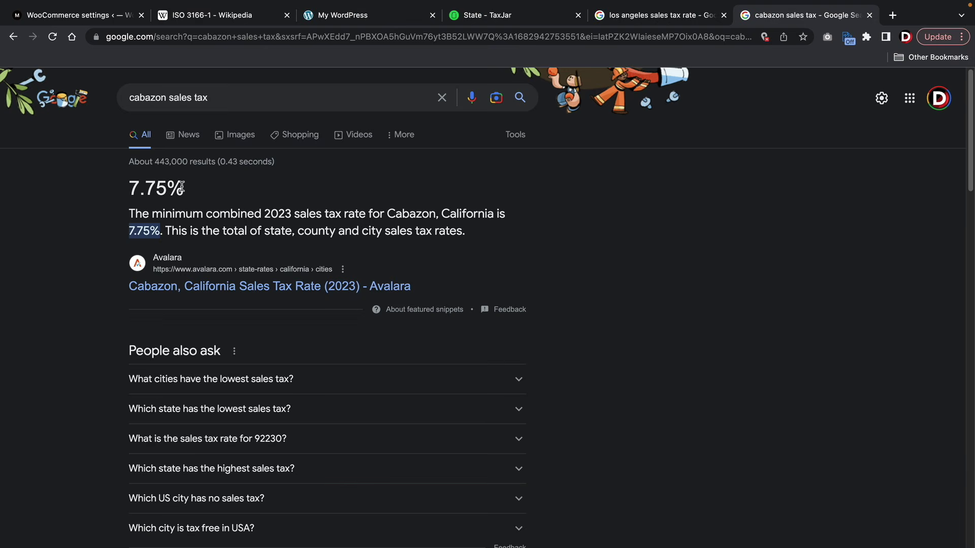
pyautogui.click(103, 18)
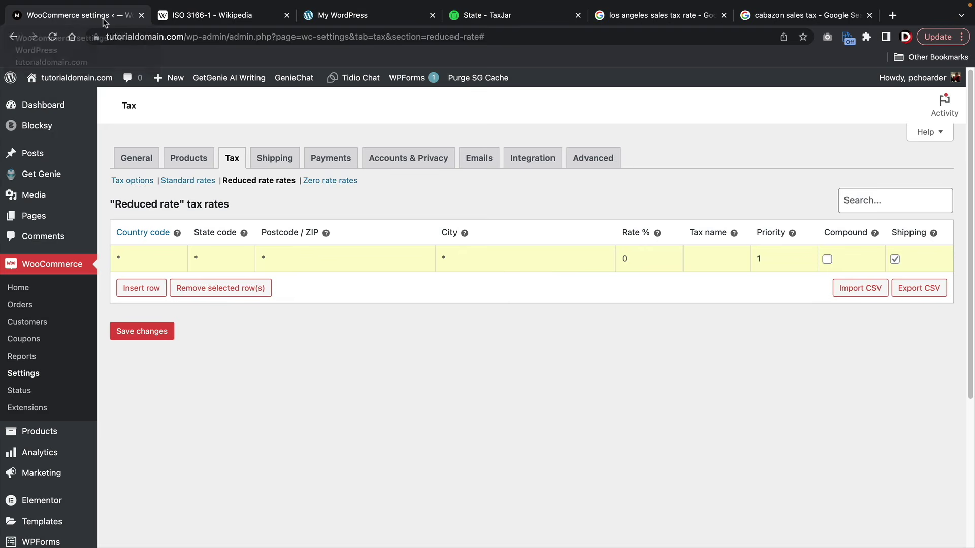
# - Fill the first reduced-rate row with US, CA, postcode 93483, Cabazon, and rate 7.75
pyautogui.click(146, 265)
pyautogui.write('CA')
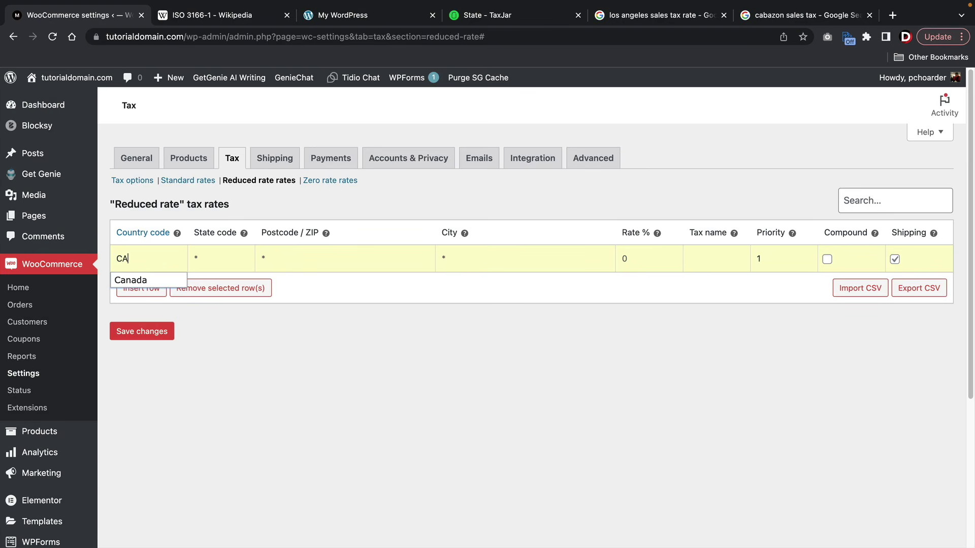
pyautogui.press('BackSpace')
pyautogui.press('BackSpace')
pyautogui.write('US')
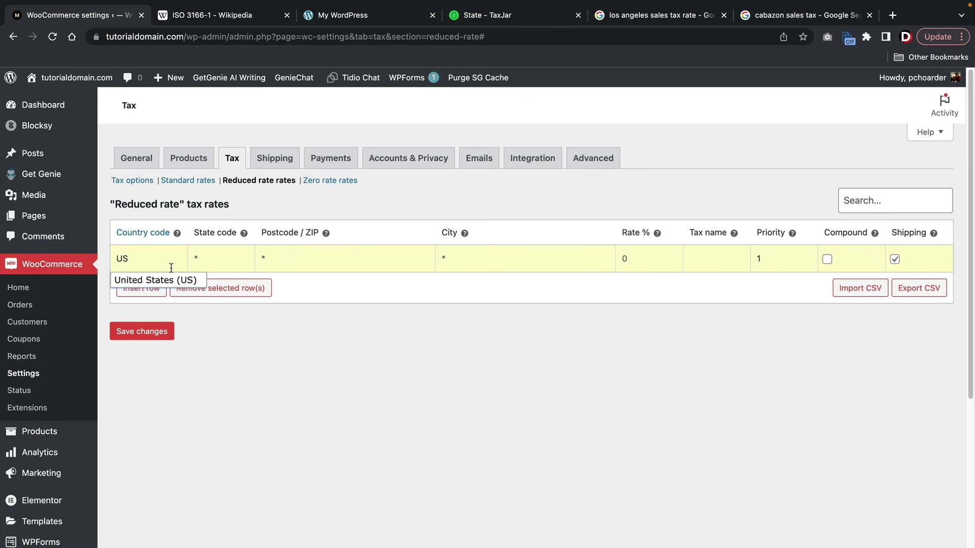
pyautogui.press('Tab')
pyautogui.write('CA')
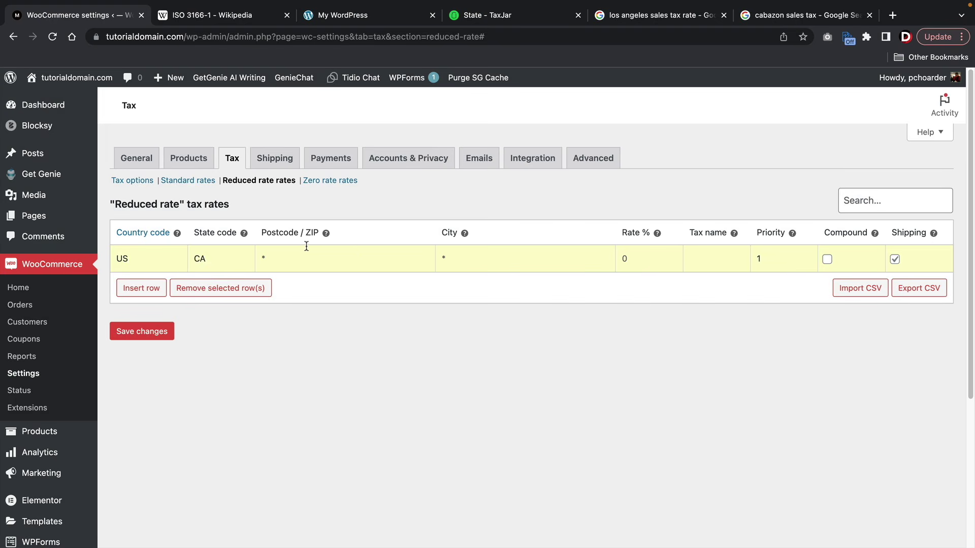
pyautogui.click(785, 15)
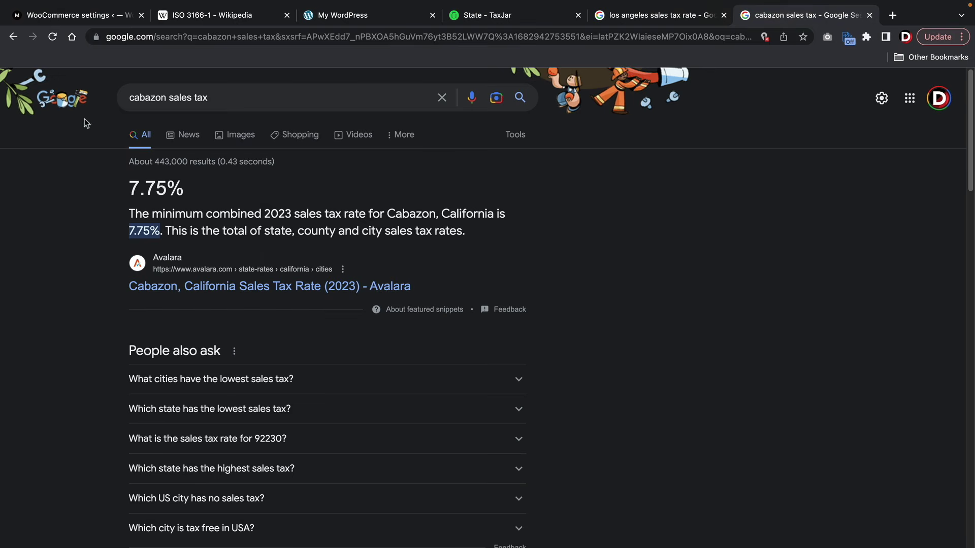
pyautogui.click(49, 17)
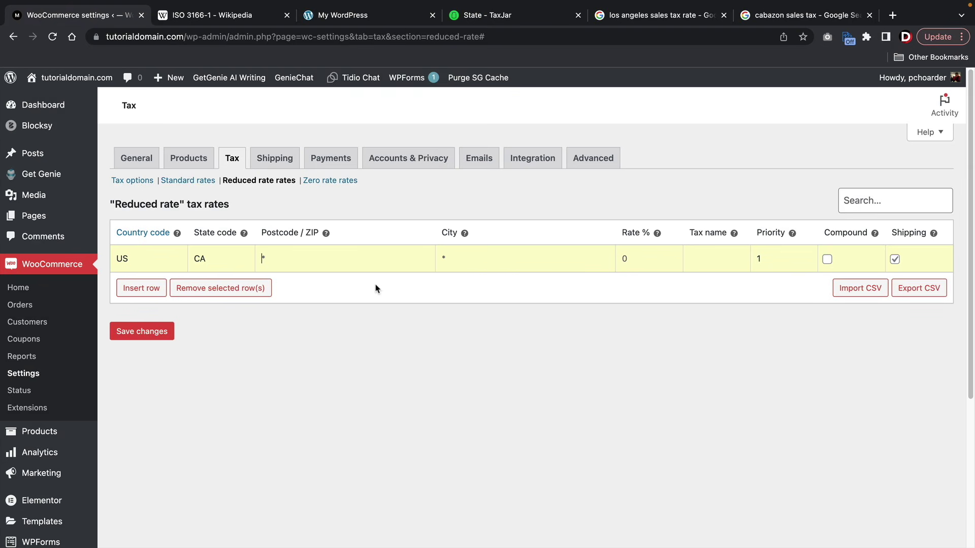
pyautogui.write('93483')
pyautogui.press('Tab')
pyautogui.write('Cabazon')
pyautogui.write('7.75')
# - Add a second reduced-rate row with US, CA, postcode 91311, and Los Angeles
pyautogui.click(142, 289)
pyautogui.write('US')
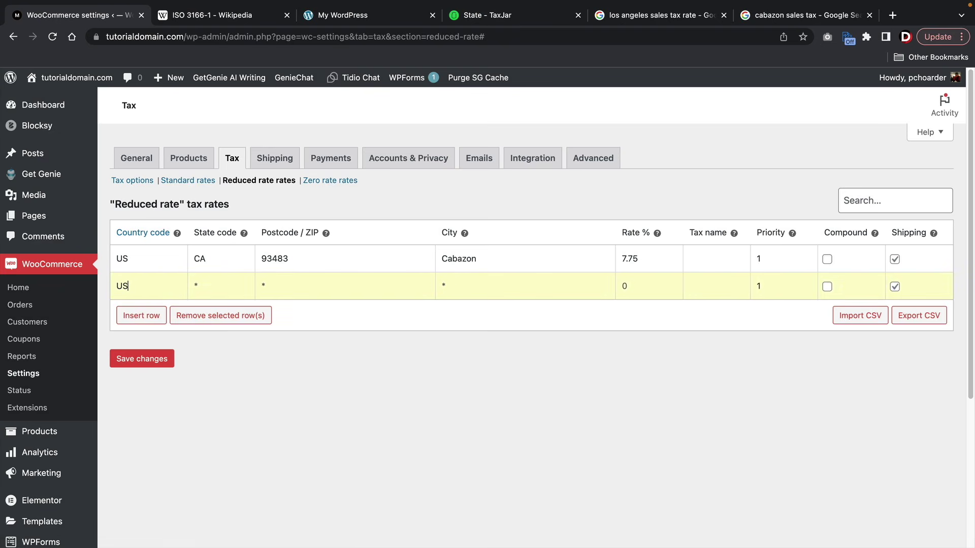
pyautogui.press('Tab')
pyautogui.write('CA')
pyautogui.press('Tab')
pyautogui.write('91311Los Angeles')
pyautogui.press('Tab')
# - Enter 9.5% as the Los Angeles reduced rate after confirming it in the search results
pyautogui.write('9')
pyautogui.click(642, 15)
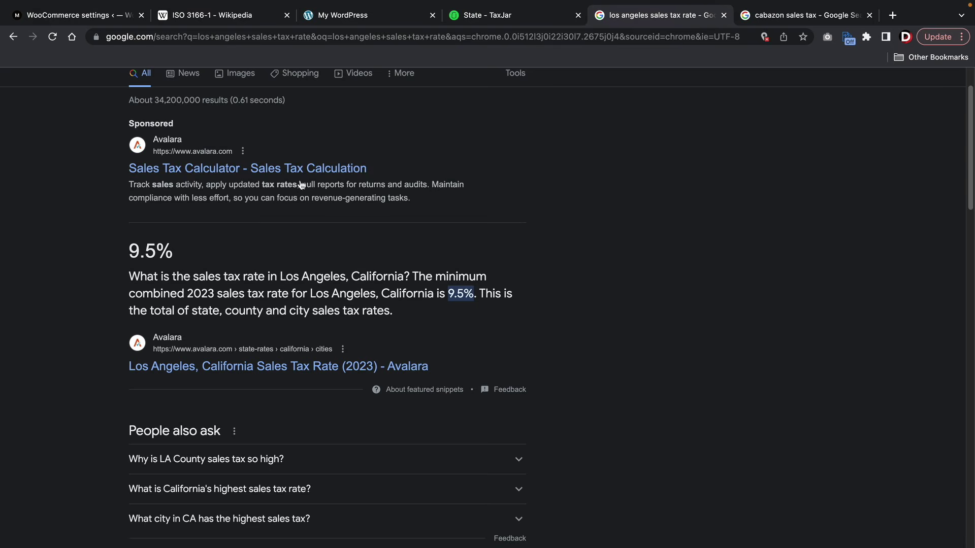
pyautogui.click(96, 15)
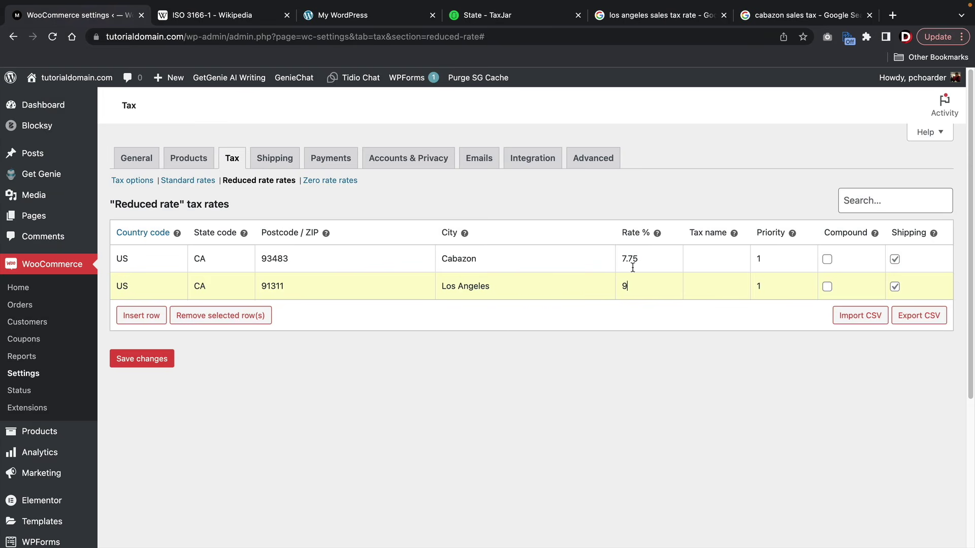
pyautogui.write('.5')
# - Save the reduced-rate tax rows and open the Luxury Bag product for editing
pyautogui.click(154, 362)
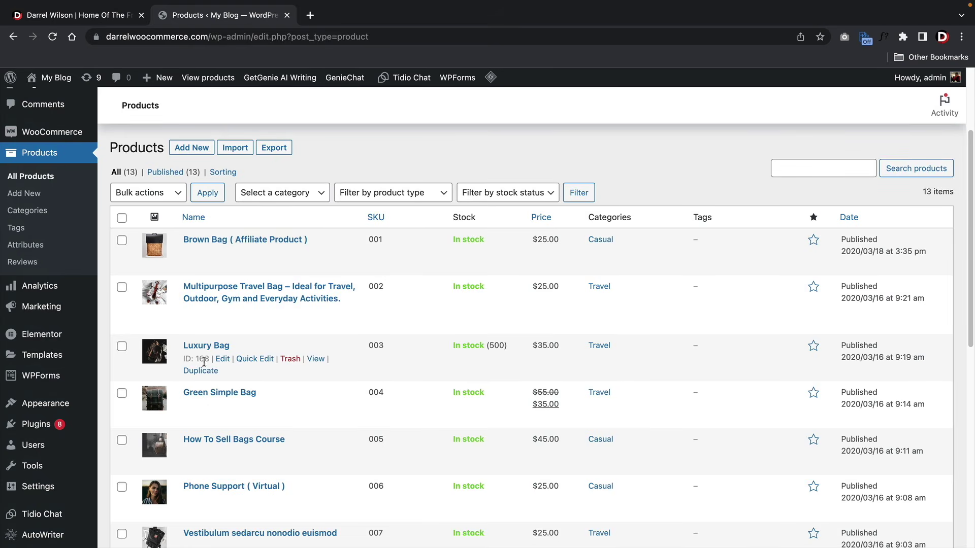
pyautogui.click(223, 360)
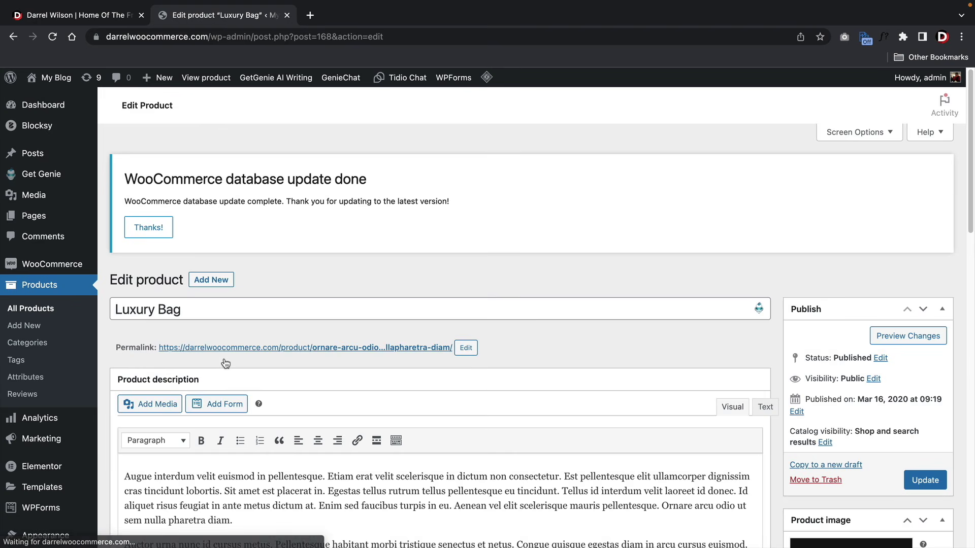
# - Change the Luxury Bag product's tax class from Standard to Reduced rate
pyautogui.scroll(-3, 225, 363)
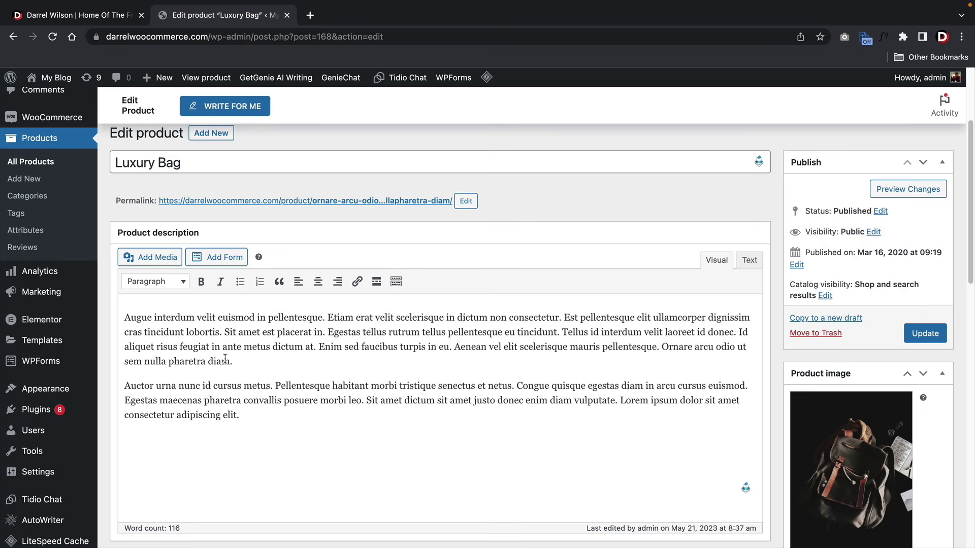
pyautogui.scroll(-1, 225, 360)
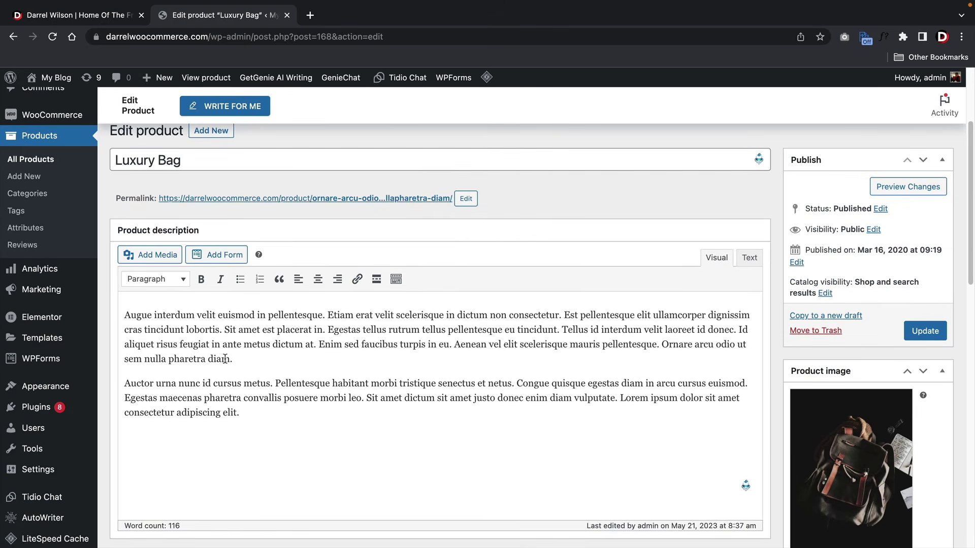
pyautogui.scroll(-5, 225, 360)
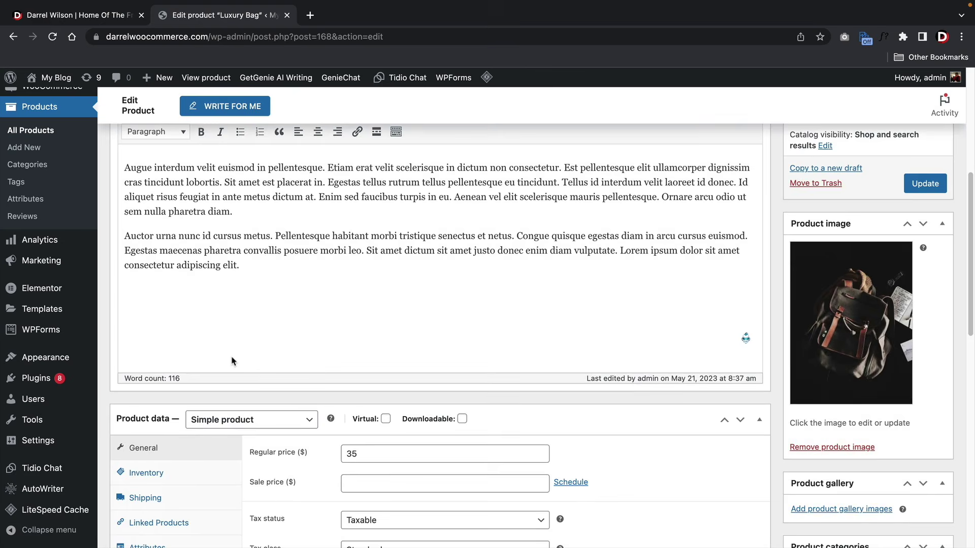
pyautogui.scroll(-3, 232, 361)
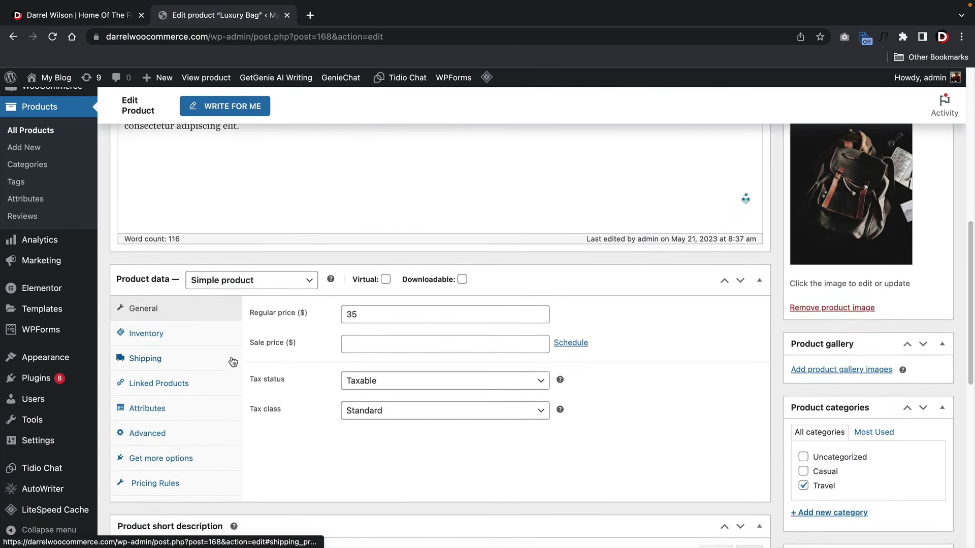
pyautogui.scroll(-1, 232, 361)
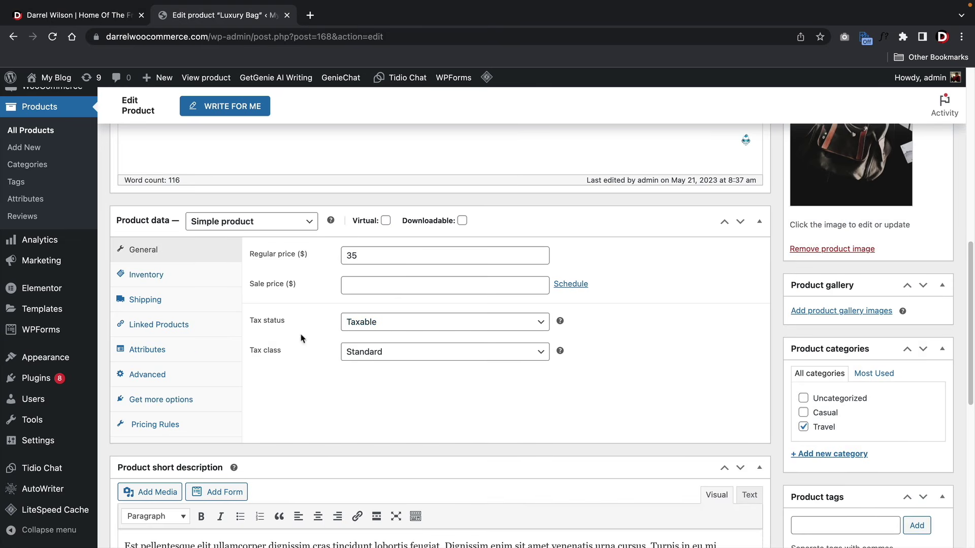
pyautogui.click(350, 351)
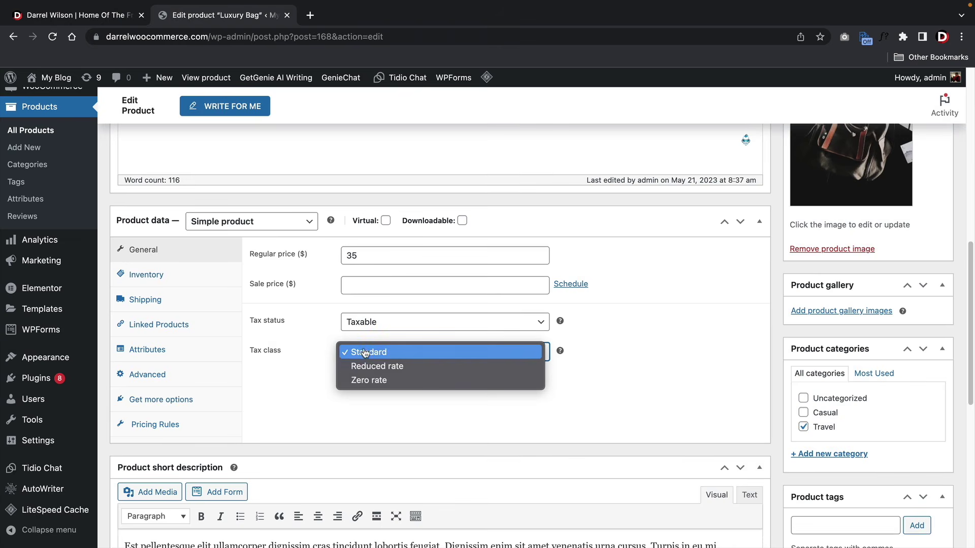
pyautogui.click(367, 366)
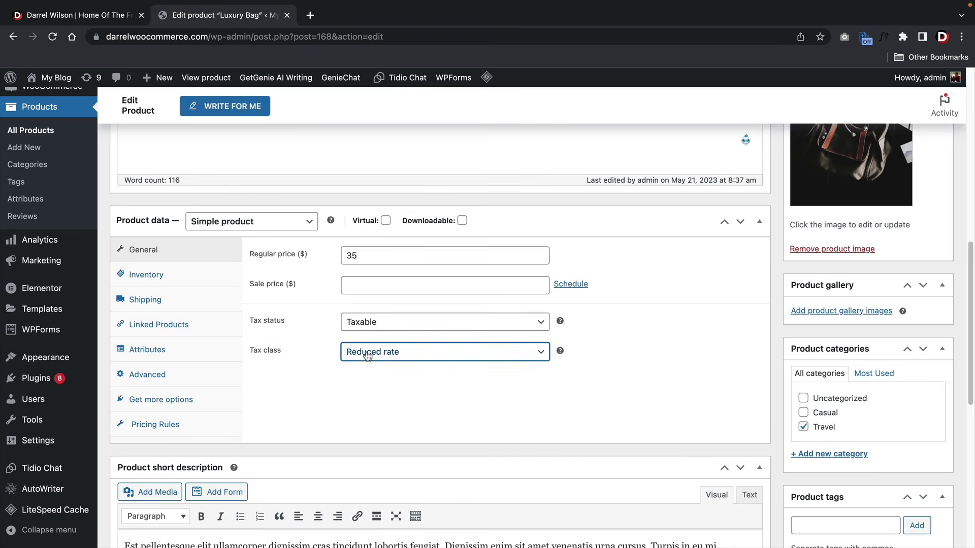
pyautogui.click(367, 366)
pyautogui.click(368, 366)
pyautogui.click(364, 352)
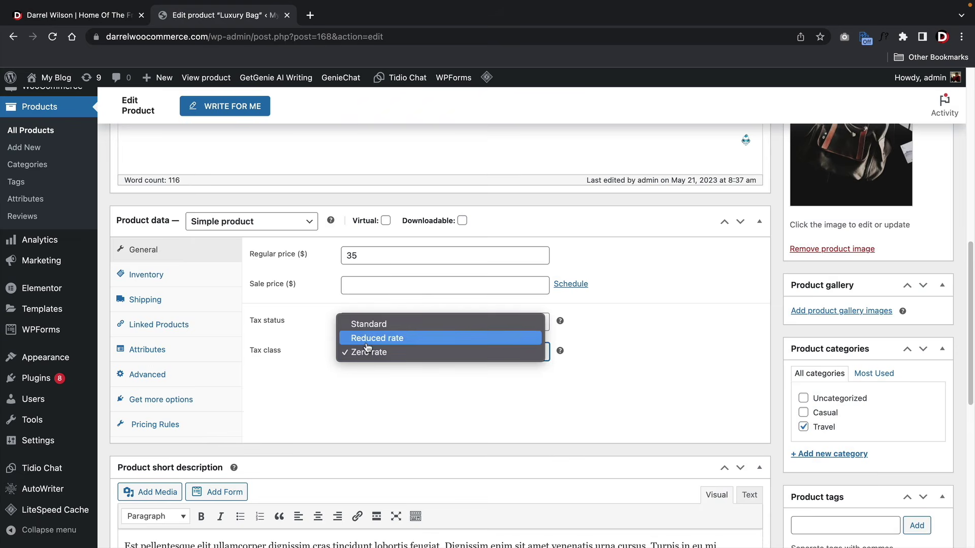
pyautogui.click(369, 338)
pyautogui.scroll(6, 323, 356)
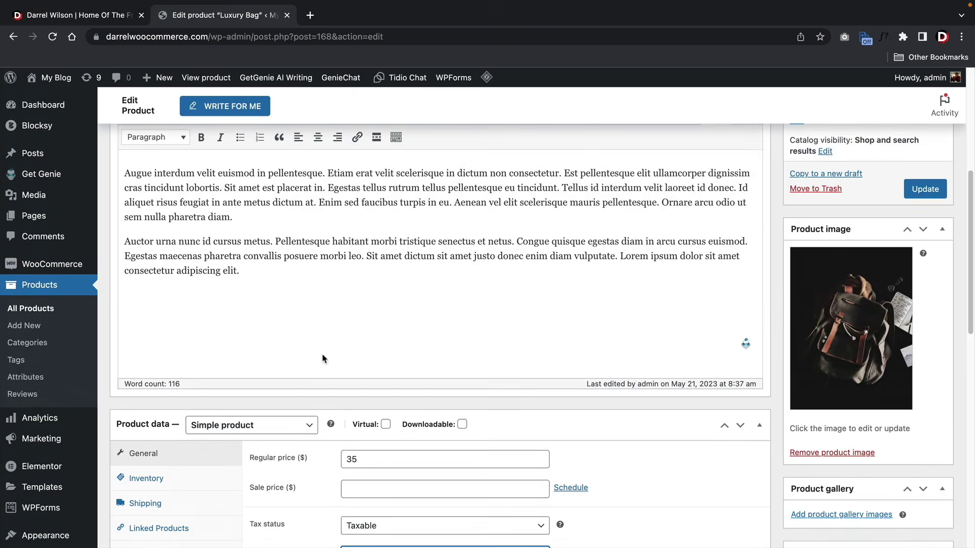
pyautogui.scroll(2, 323, 354)
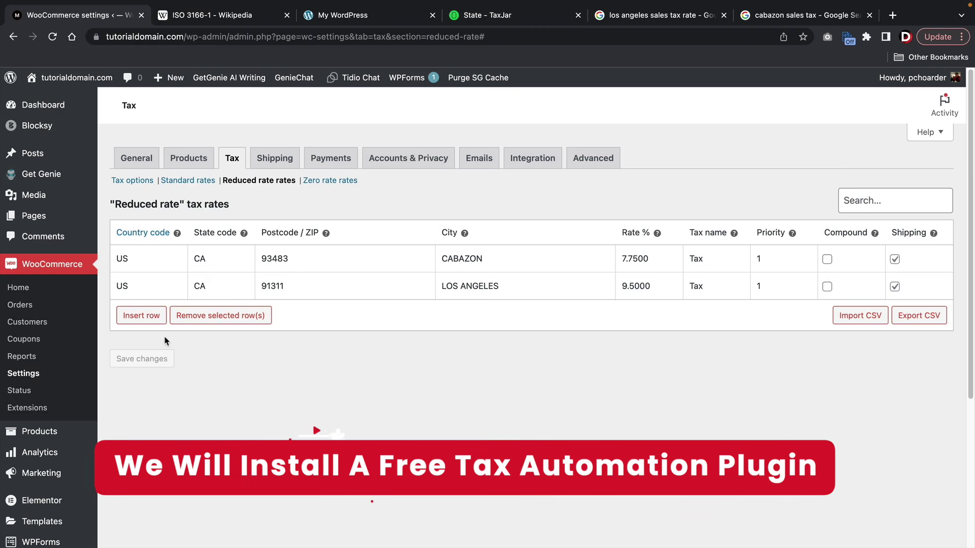
# - Add and save a Zero rate tax row: US, CA, postcode 38474, Kings County, rate 0
pyautogui.click(333, 183)
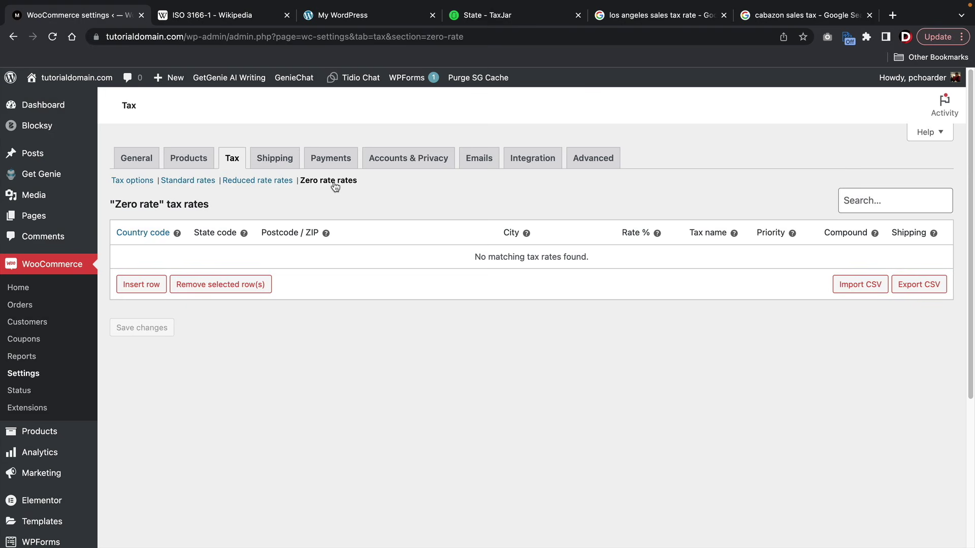
pyautogui.click(150, 285)
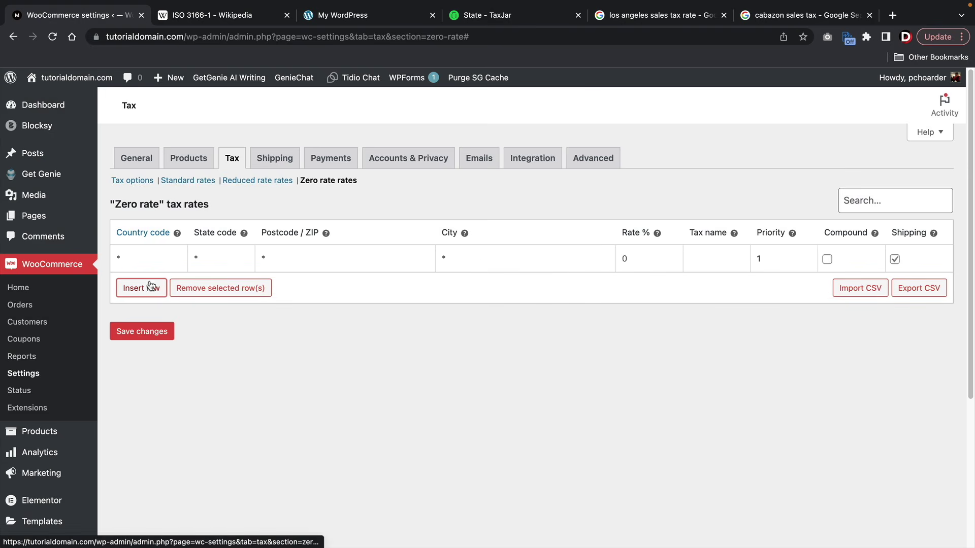
pyautogui.click(158, 257)
pyautogui.click(310, 262)
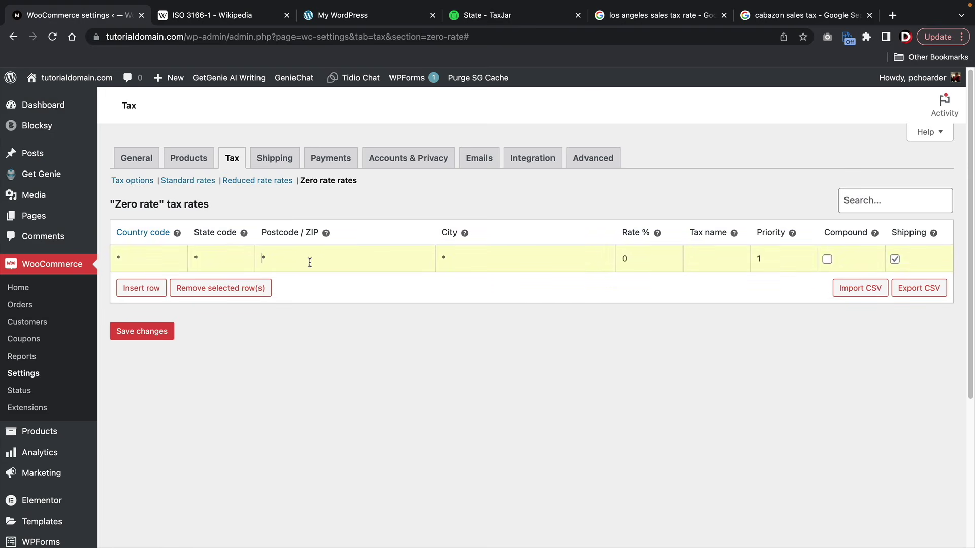
pyautogui.click(471, 265)
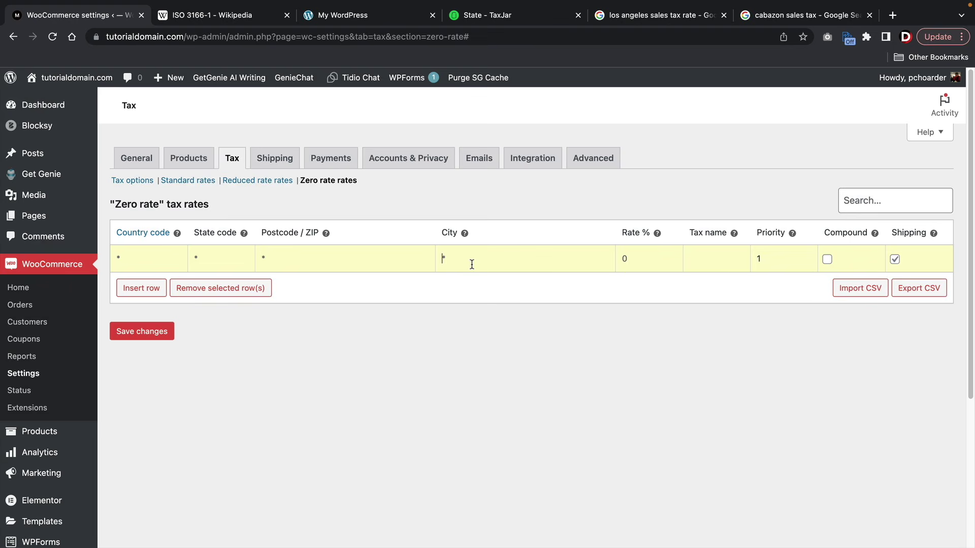
pyautogui.click(167, 261)
pyautogui.write('US')
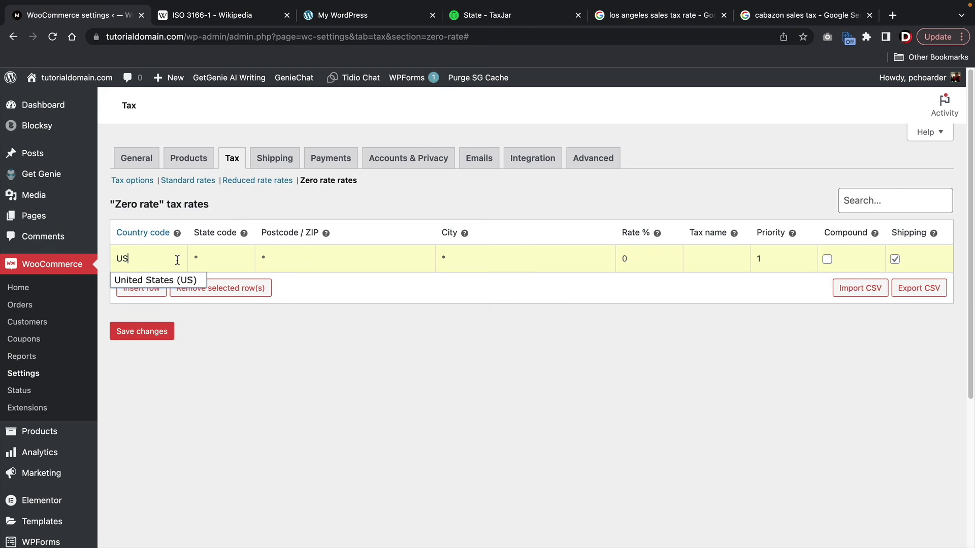
pyautogui.click(206, 257)
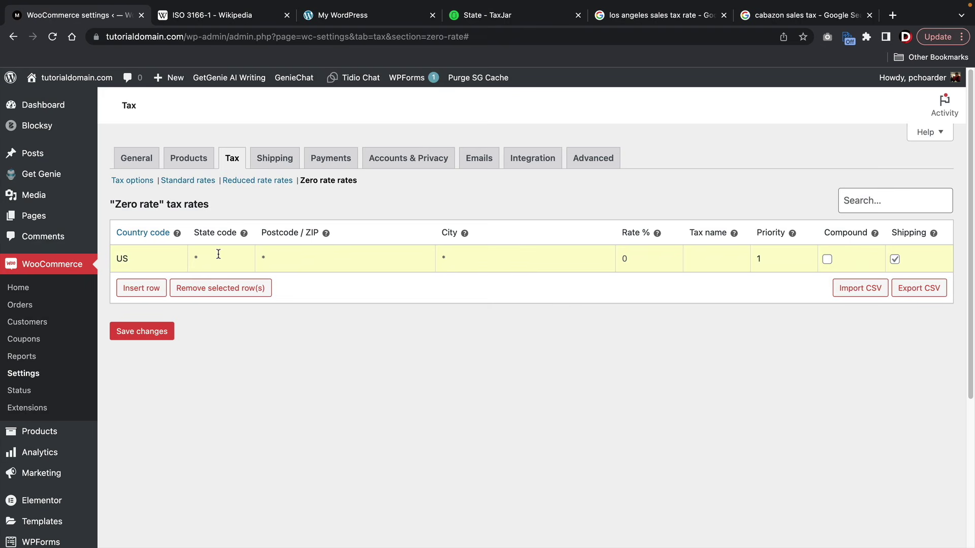
pyautogui.write('CA')
pyautogui.press('Tab')
pyautogui.write('38474 ')
pyautogui.write('Kings Cou')
pyautogui.write('nty ')
pyautogui.write('0')
pyautogui.click(157, 333)
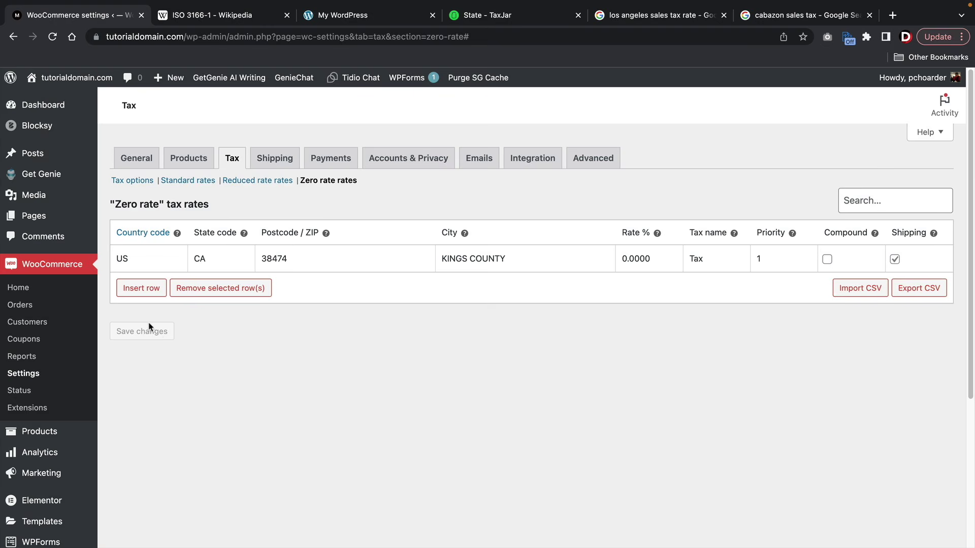
# - Review the Reduced rate and Standard rate tables, then scroll through the general Tax options
pyautogui.click(259, 181)
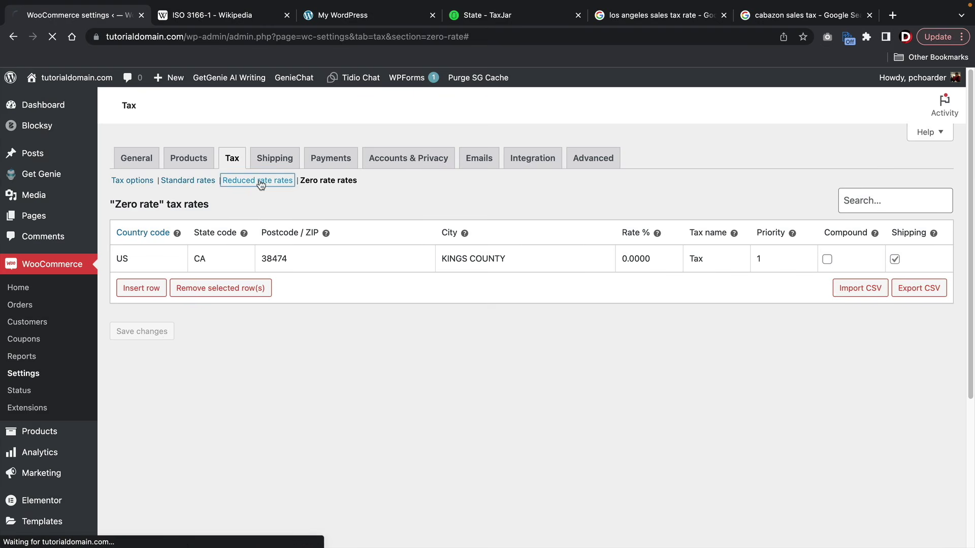
pyautogui.click(186, 182)
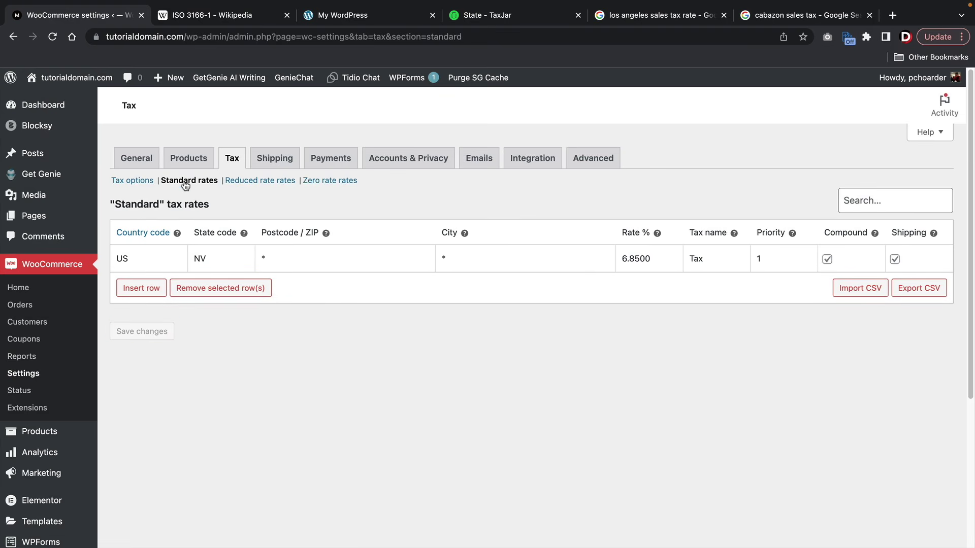
pyautogui.click(185, 181)
pyautogui.click(144, 184)
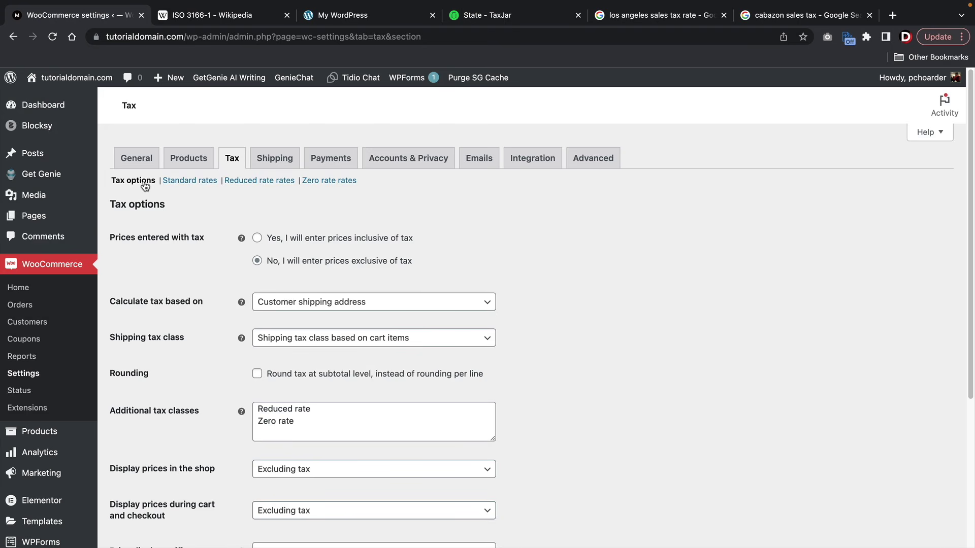
pyautogui.scroll(-5, 57, 299)
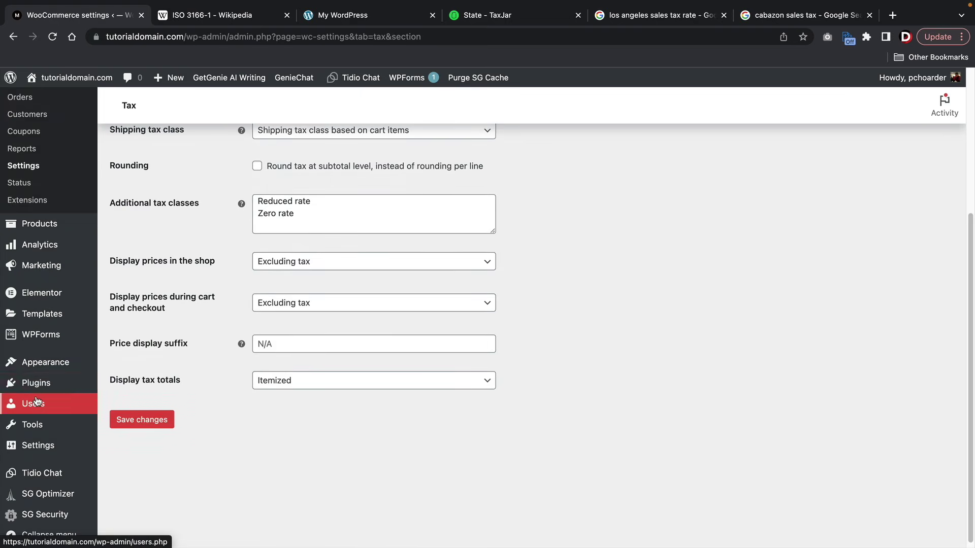
# - Search for 'woocommerce shipping', then install and activate the WooCommerce Shipping & Tax plugin
pyautogui.moveTo(48, 386)
pyautogui.click(125, 402)
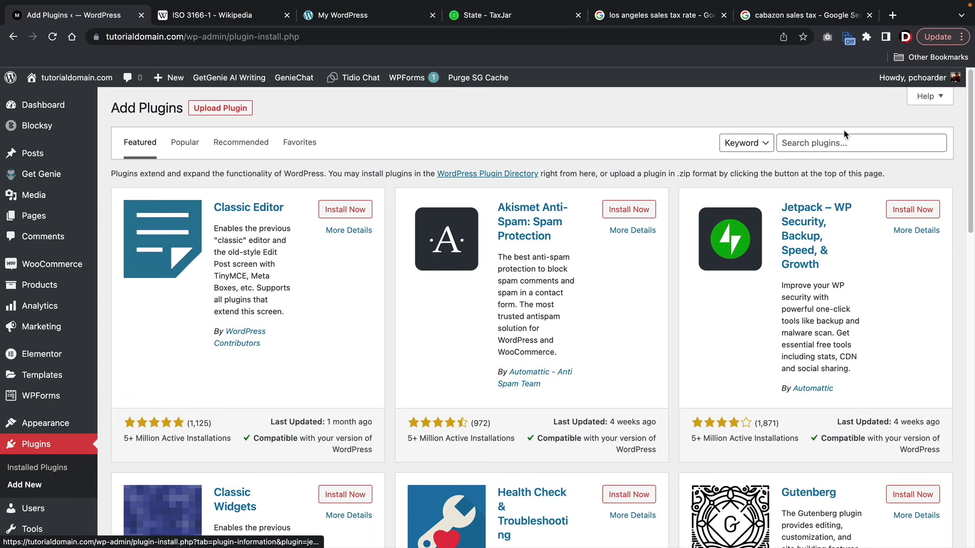
pyautogui.click(845, 147)
pyautogui.write('woocommerc')
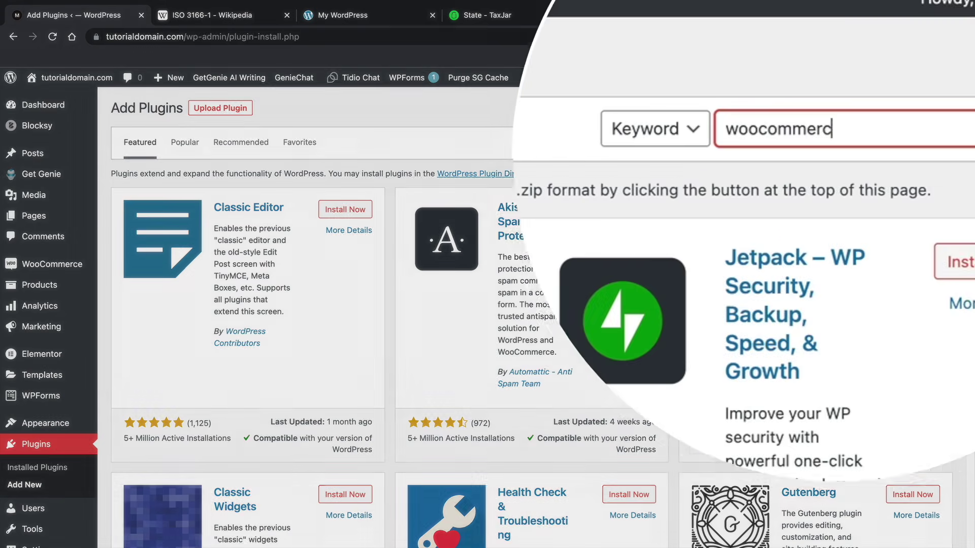
pyautogui.write('e shippintg')
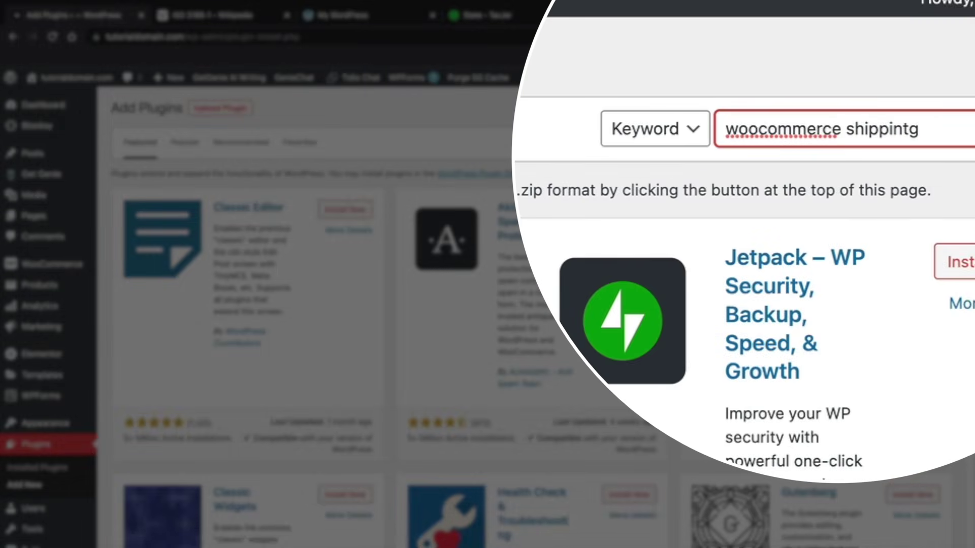
pyautogui.press('BackSpace')
pyautogui.press('BackSpace')
pyautogui.write('g')
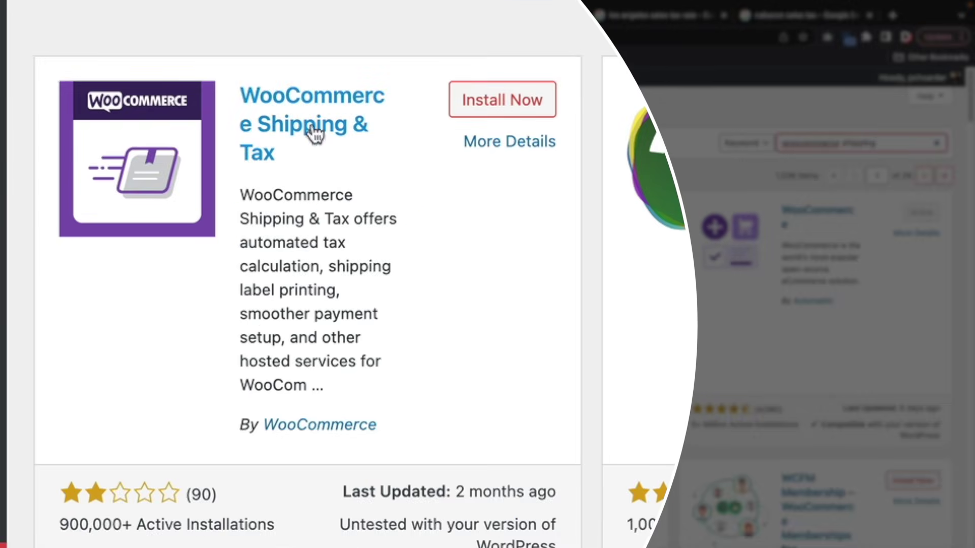
pyautogui.click(509, 112)
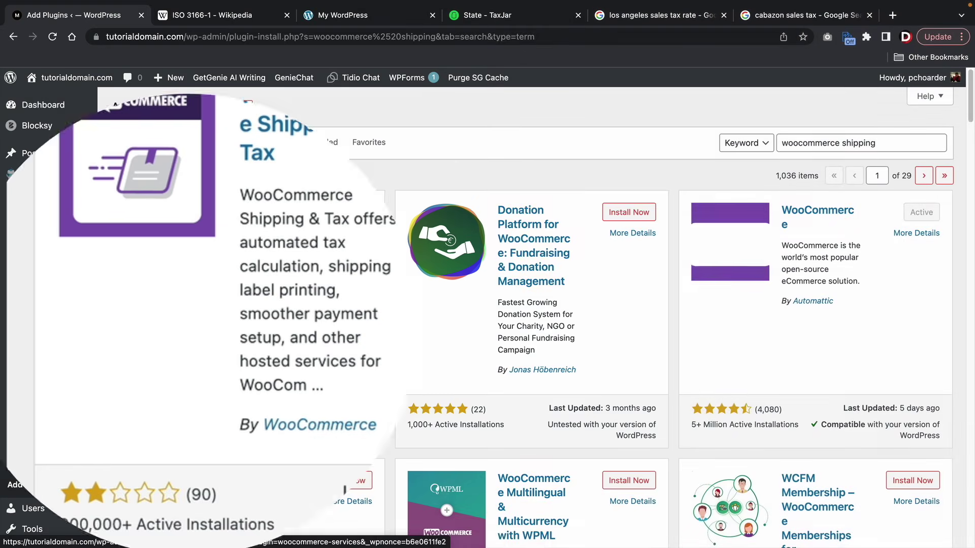
pyautogui.click(509, 112)
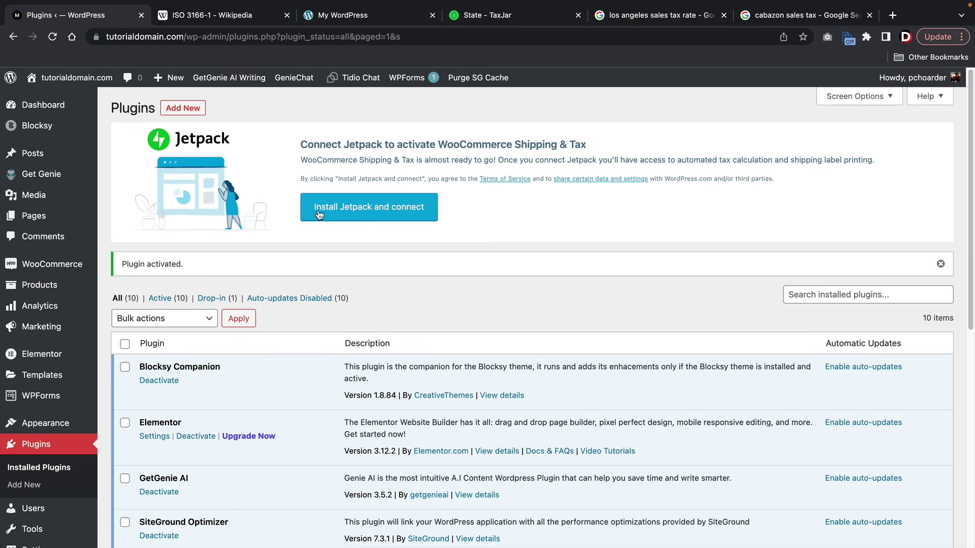
# - Connect Jetpack for the plugin, dismiss the setup notice, and go to WooCommerce's General settings
pyautogui.click(318, 212)
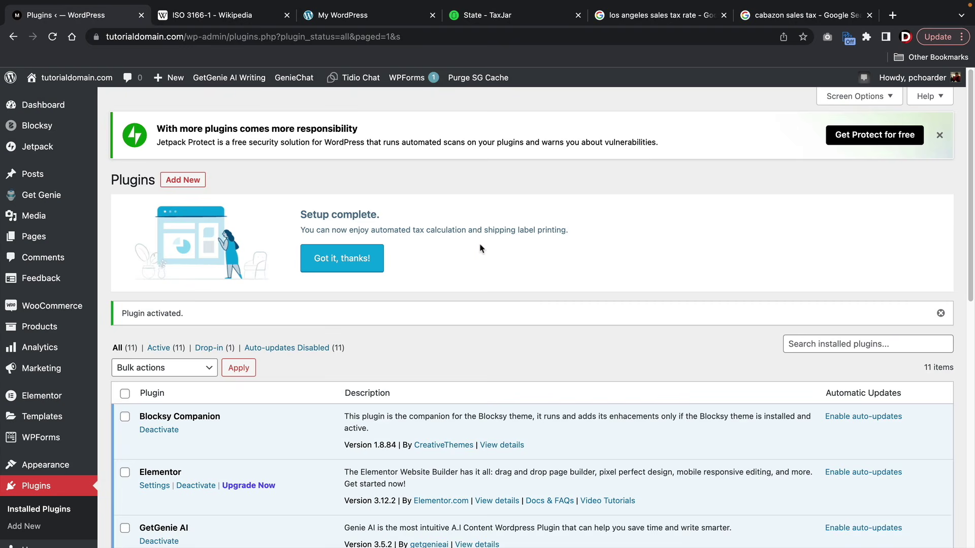
pyautogui.click(358, 259)
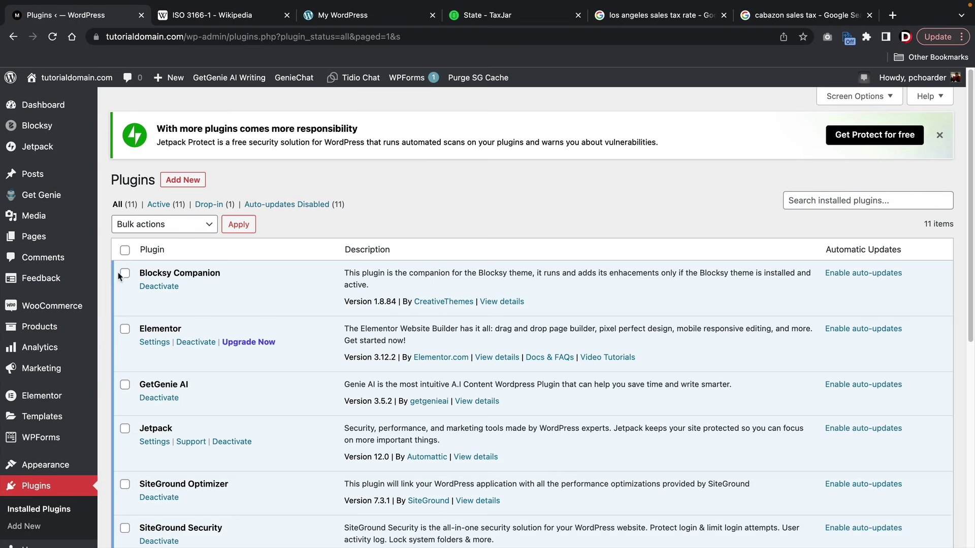
pyautogui.moveTo(71, 307)
pyautogui.click(158, 403)
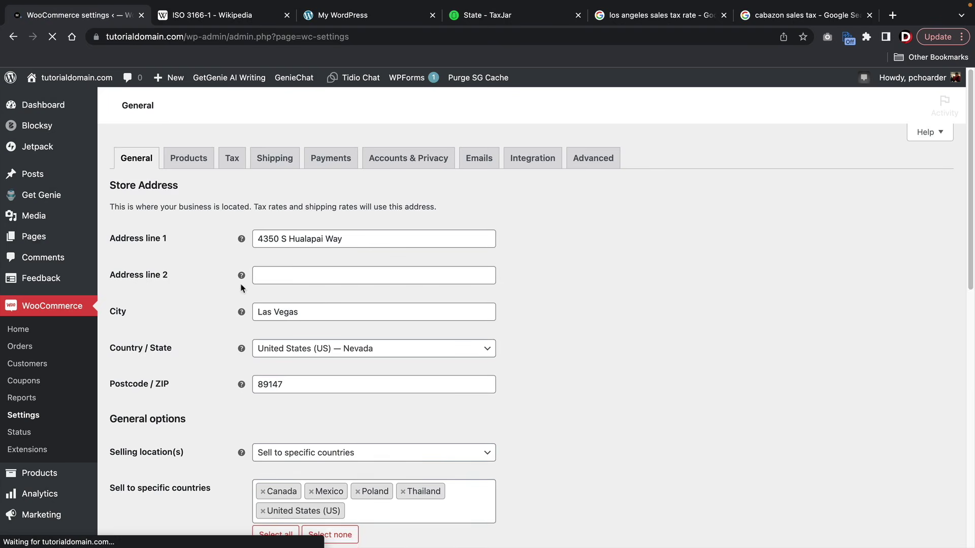
# - On the Tax tab, choose Enable automated taxes and save the settings
pyautogui.click(238, 165)
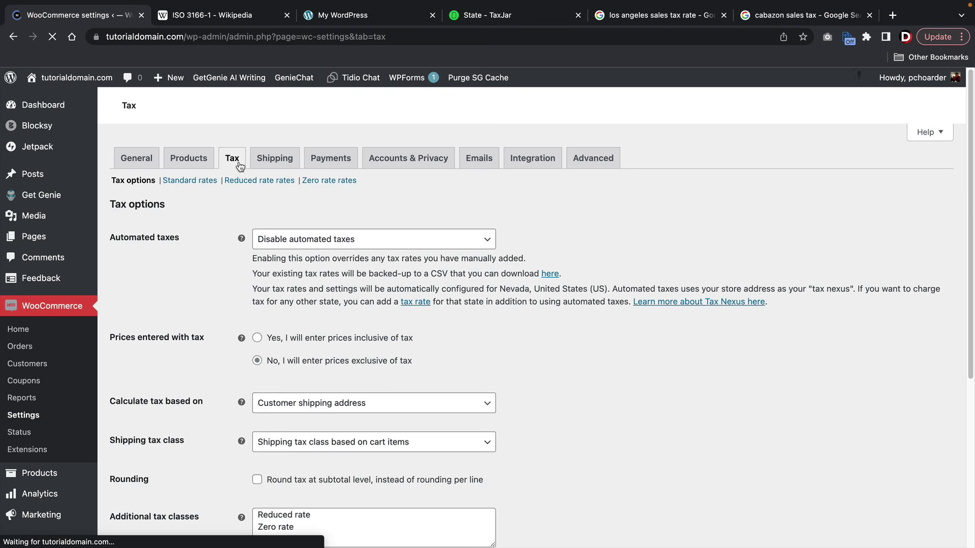
pyautogui.click(300, 242)
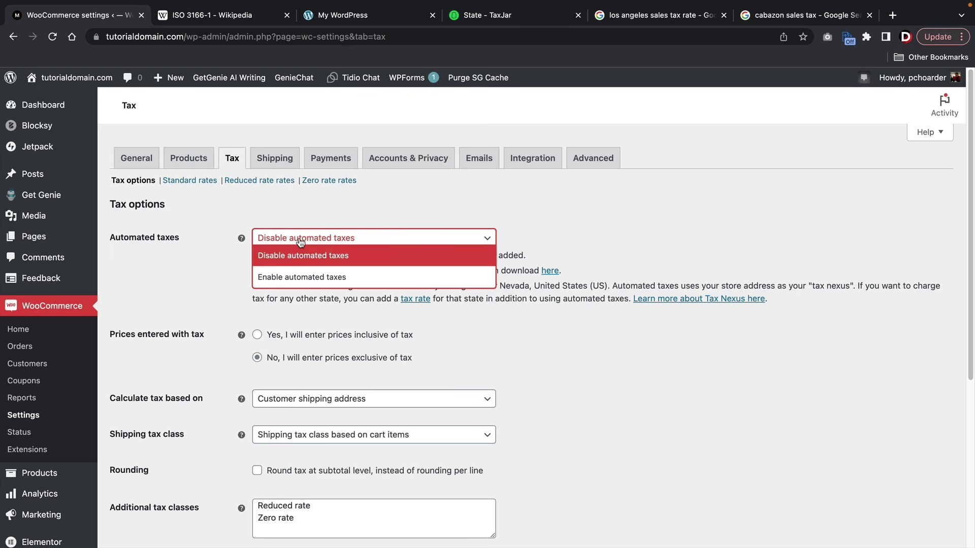
pyautogui.click(294, 277)
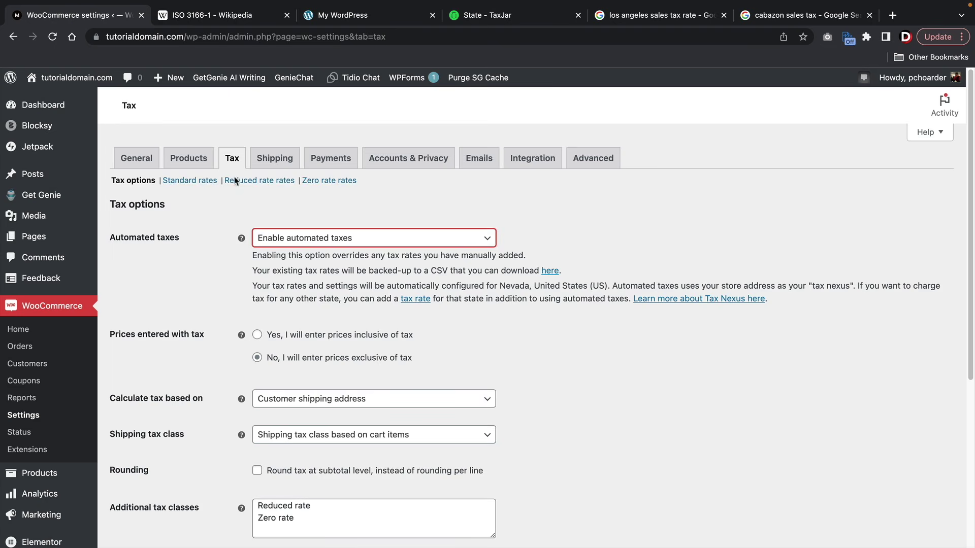
pyautogui.click(491, 19)
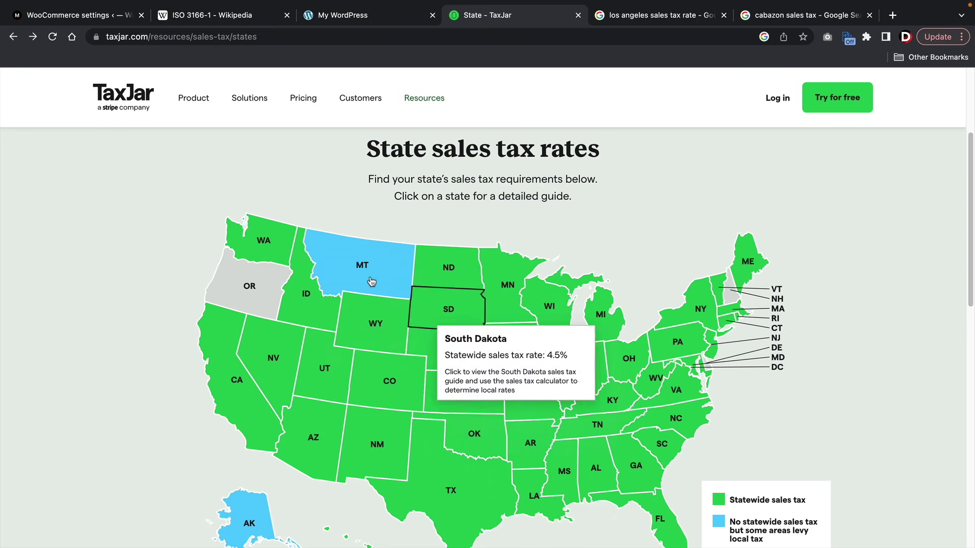
pyautogui.click(73, 17)
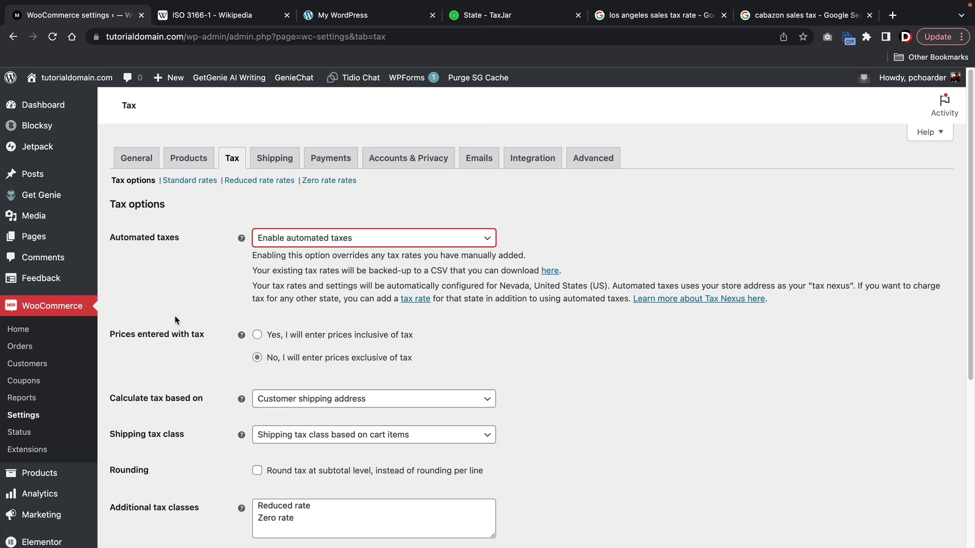
pyautogui.scroll(-5, 181, 320)
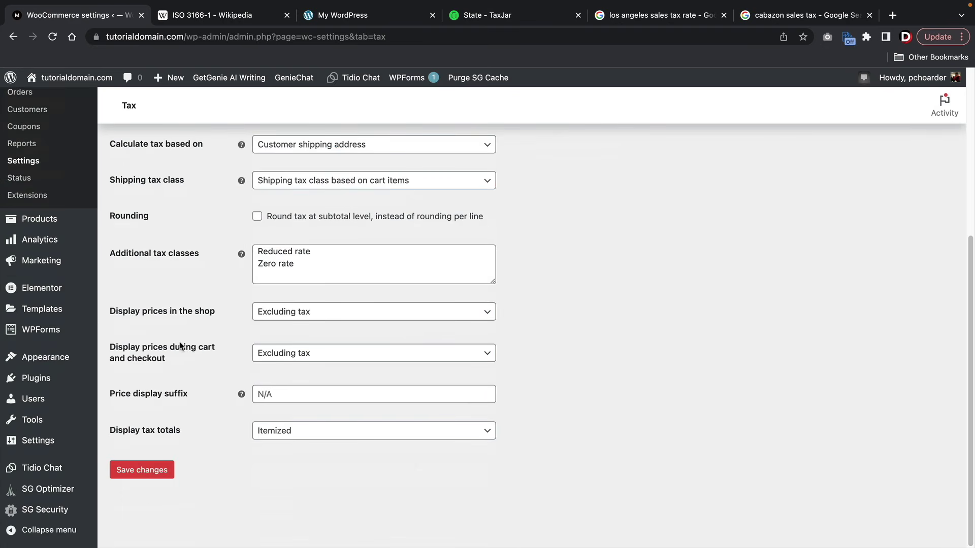
pyautogui.click(142, 473)
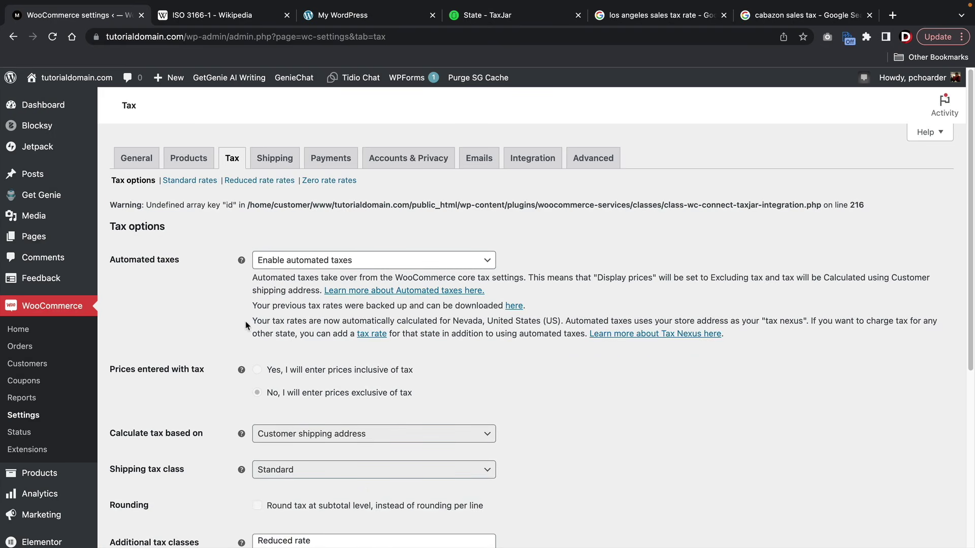
# - Highlight the automated-tax explanation and the Nevada tax nexus note, then move to Shipping settings
pyautogui.moveTo(246, 325); pyautogui.dragTo(269, 322)
pyautogui.click(274, 322)
pyautogui.moveTo(805, 320); pyautogui.dragTo(482, 320)
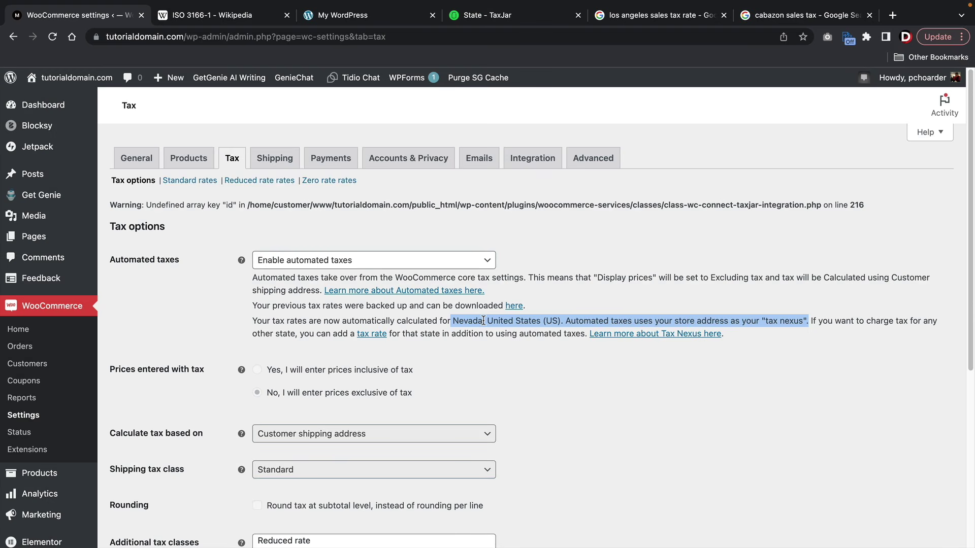
pyautogui.click(282, 160)
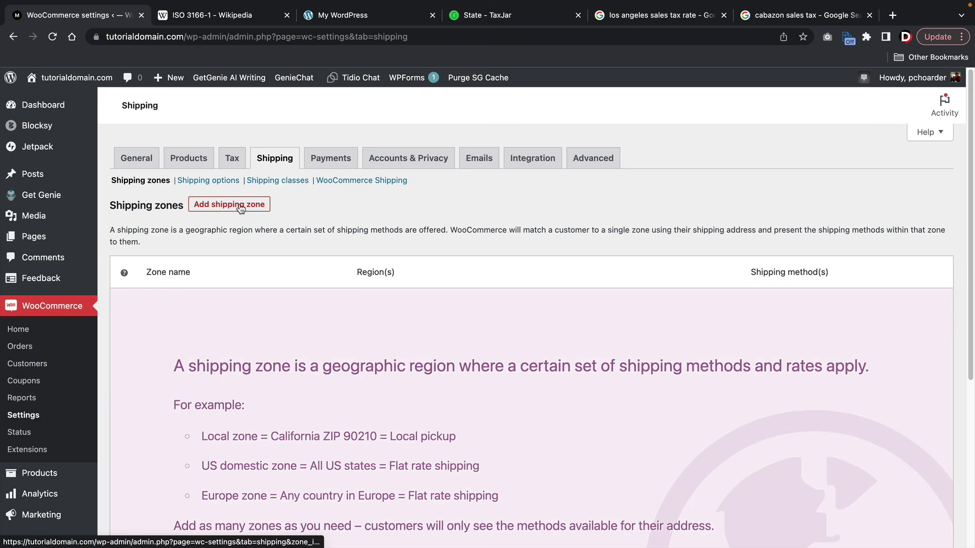
# - Add a shipping zone named 'United States' with United States (US) as its zone region
pyautogui.click(241, 209)
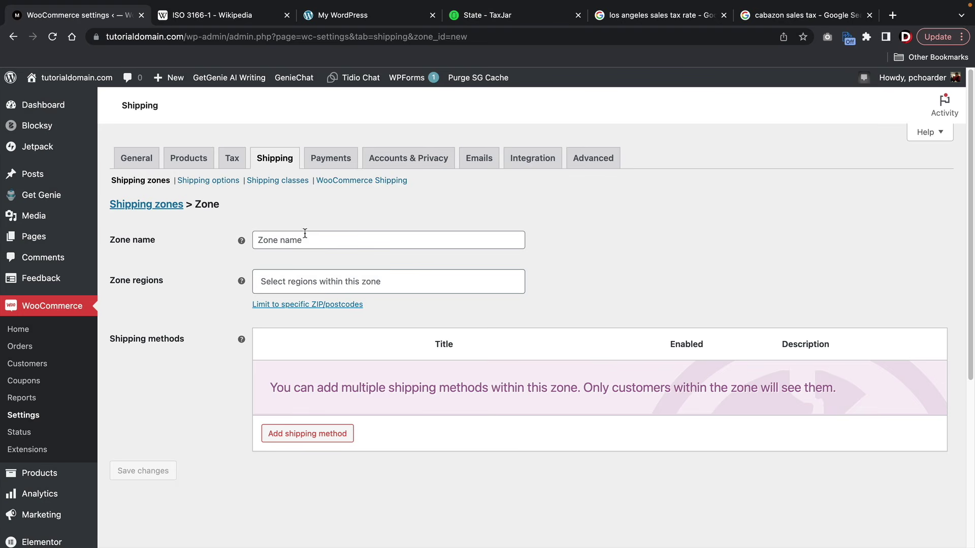
pyautogui.click(304, 244)
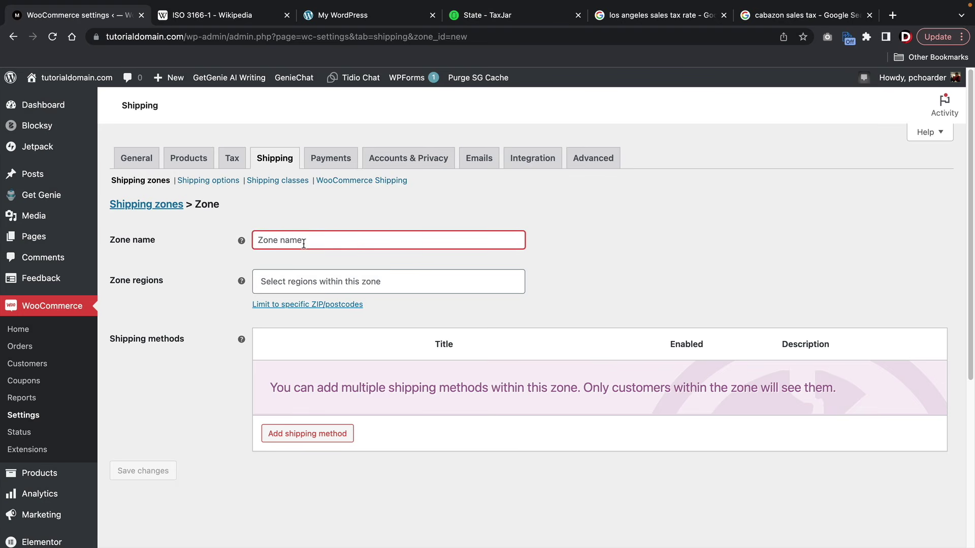
pyautogui.write('Uni')
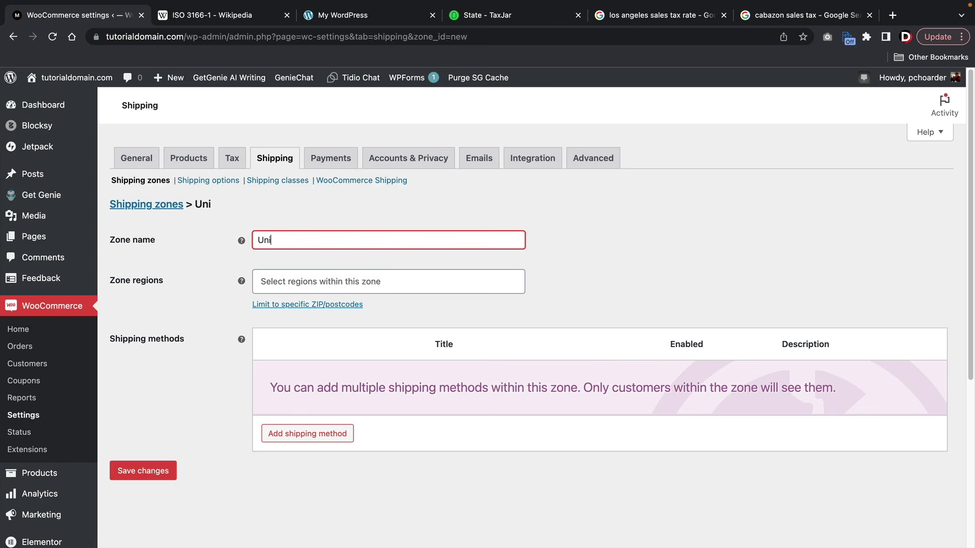
pyautogui.write('ted States')
pyautogui.press('Tab')
pyautogui.write('u')
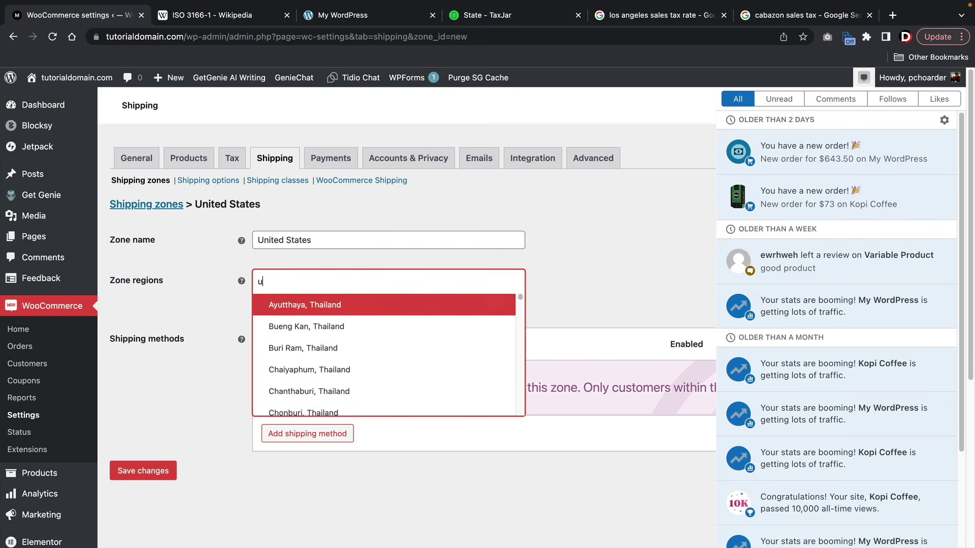
pyautogui.write('nit')
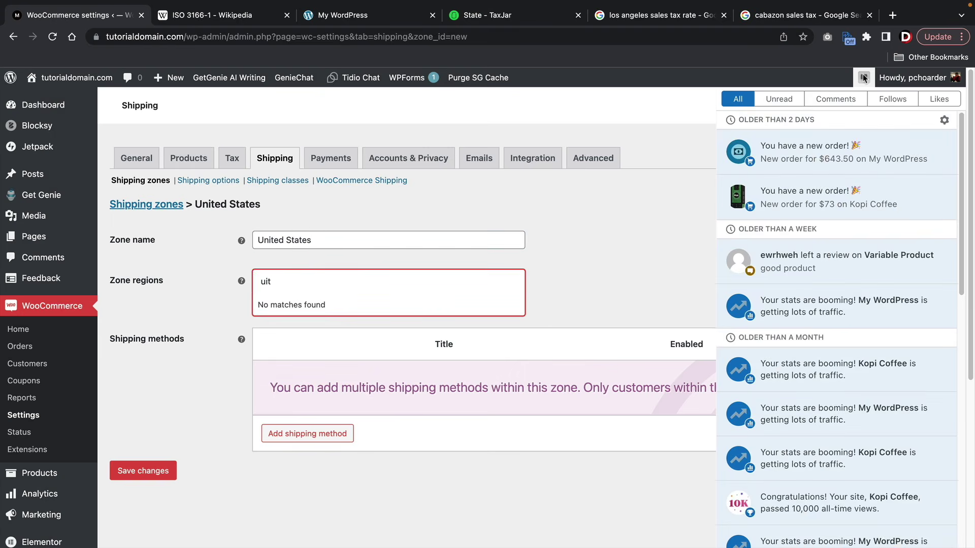
pyautogui.click(864, 77)
pyautogui.click(418, 286)
pyautogui.write('uni')
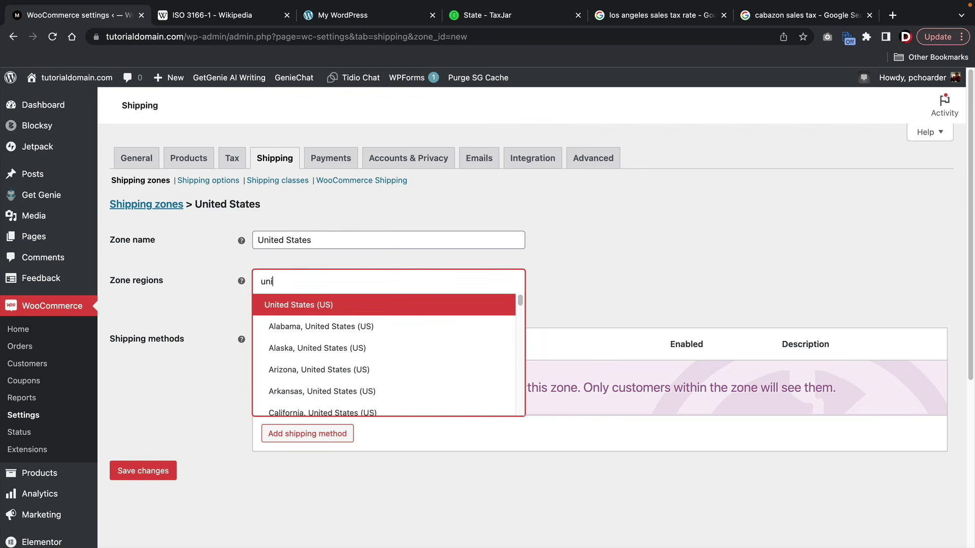
pyautogui.click(389, 311)
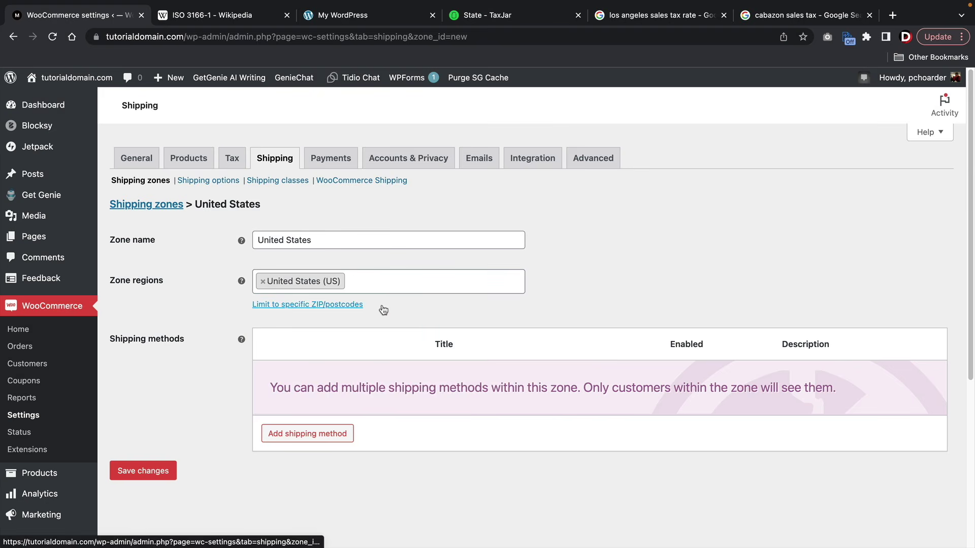
# - Add a Flat rate shipping method to the United States zone
pyautogui.click(297, 435)
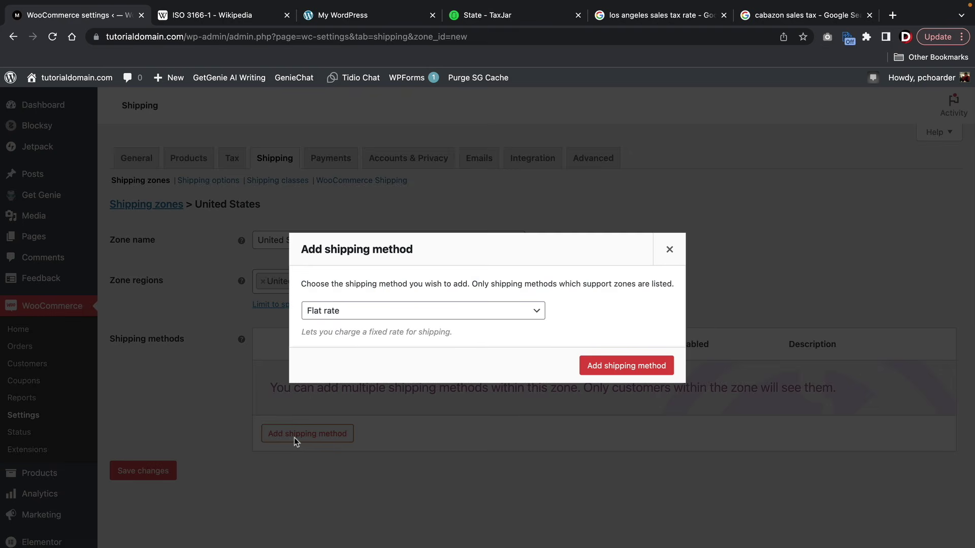
pyautogui.click(408, 312)
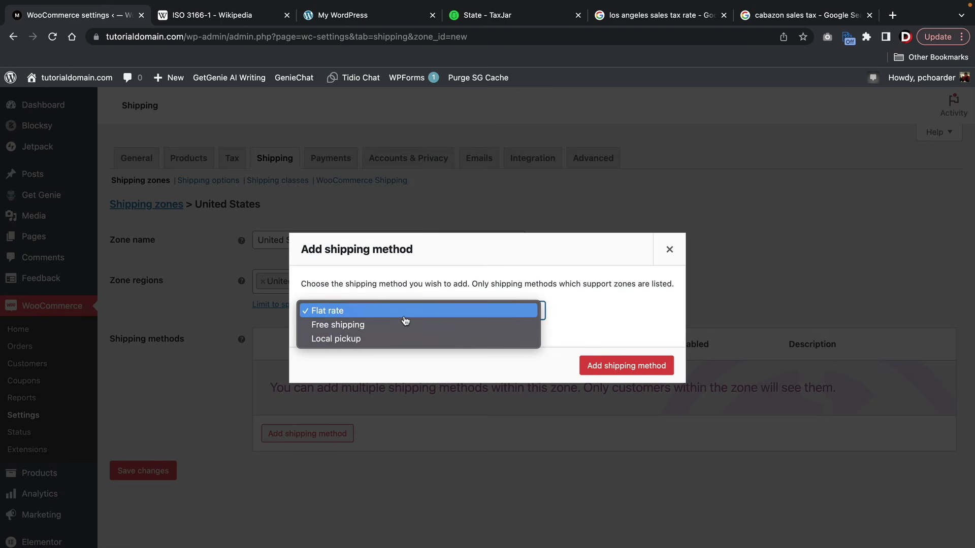
pyautogui.click(404, 316)
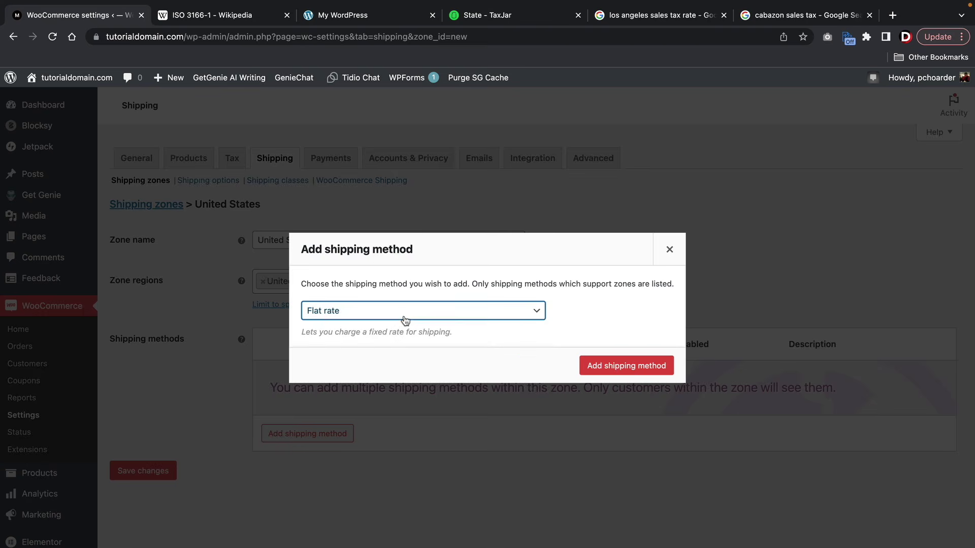
pyautogui.click(617, 366)
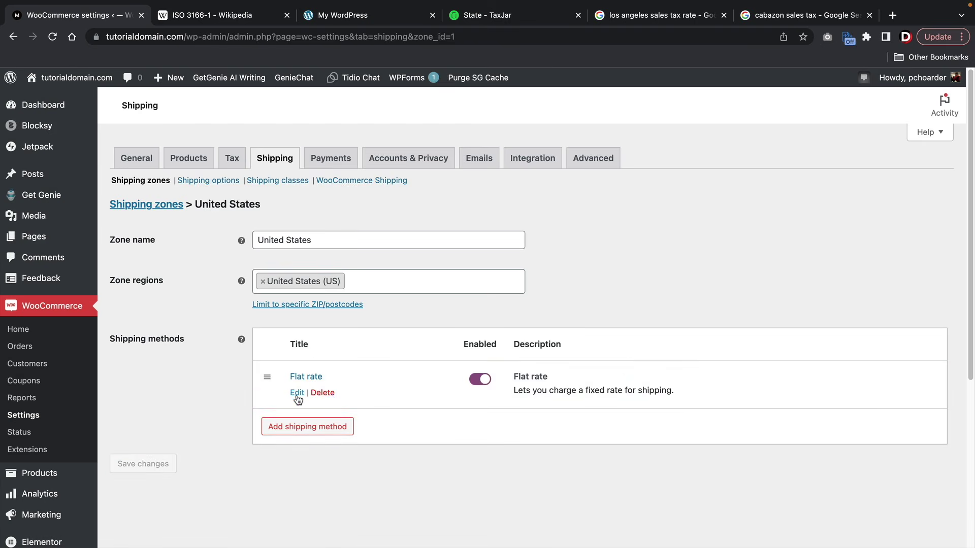
# - Set the flat rate cost to 4.95, save it, and return to the shipping zones list
pyautogui.click(295, 391)
pyautogui.click(419, 272)
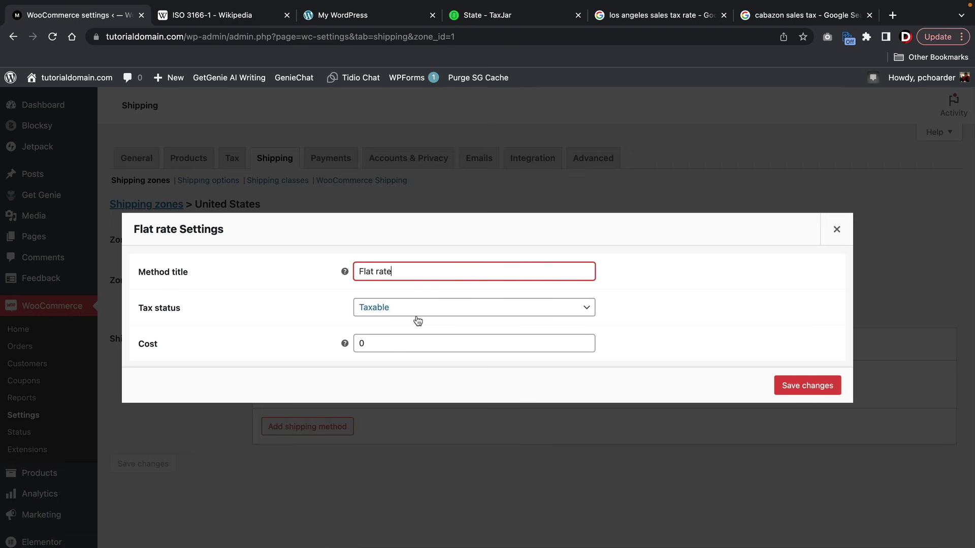
pyautogui.click(412, 337)
pyautogui.doubleClick(412, 337)
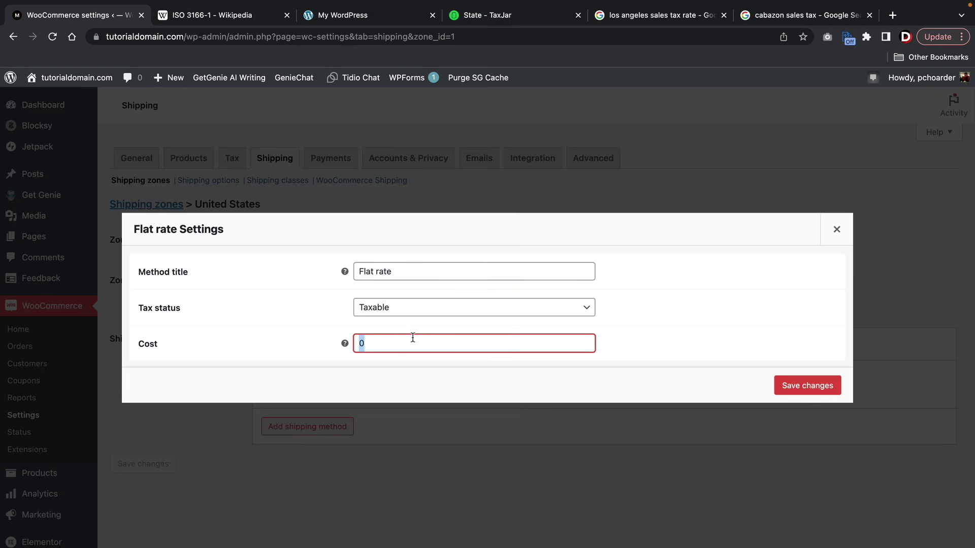
pyautogui.write('4.95')
pyautogui.click(807, 386)
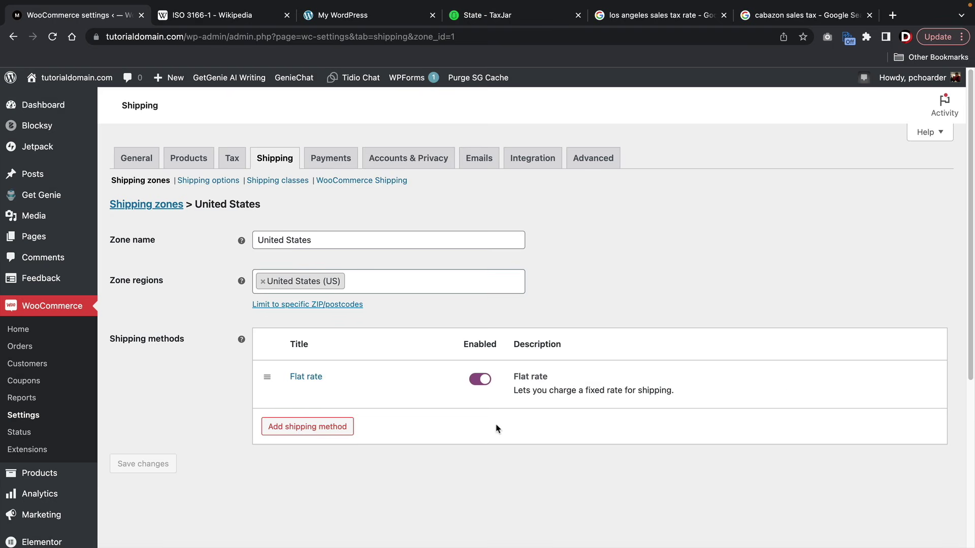
pyautogui.click(168, 208)
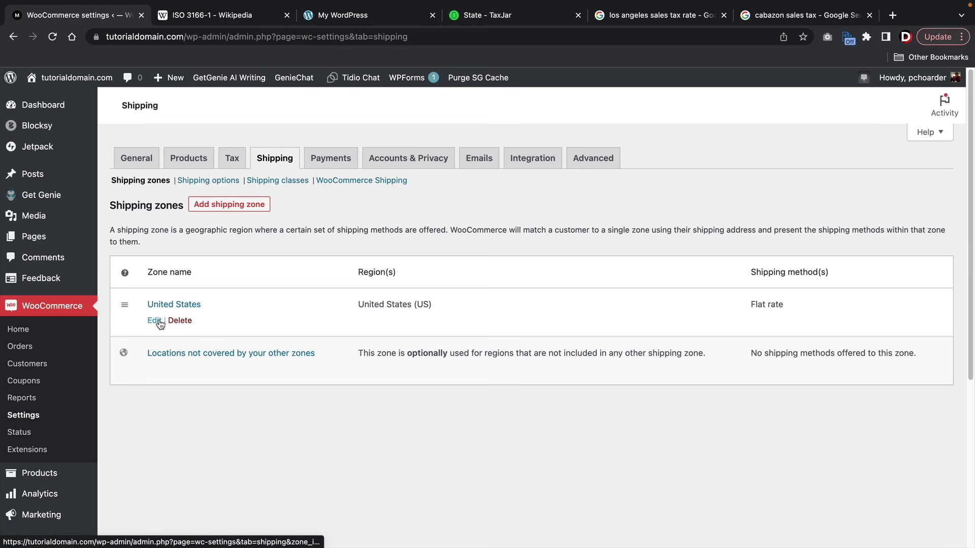
# - Add a shipping zone named 'Florida' with Florida, United States (US) as its region
pyautogui.click(237, 206)
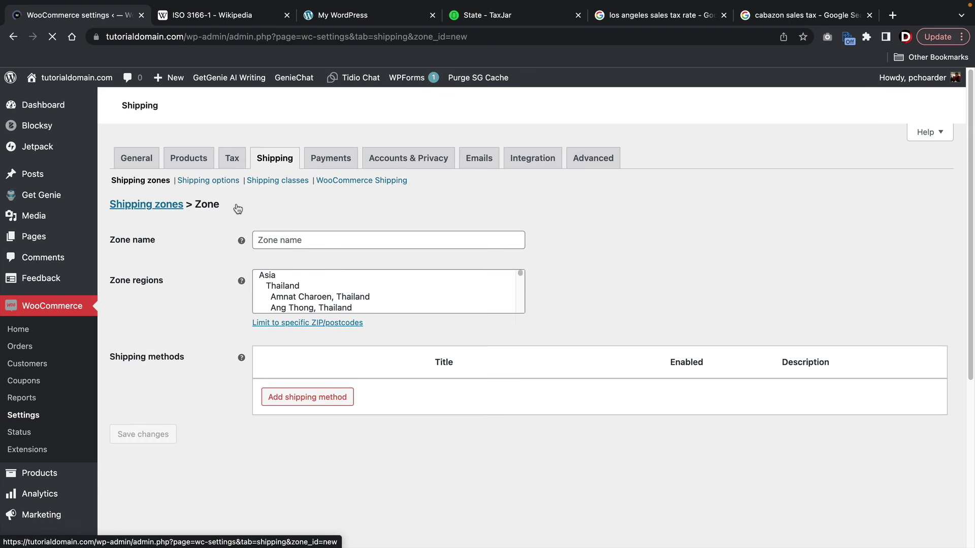
pyautogui.click(295, 240)
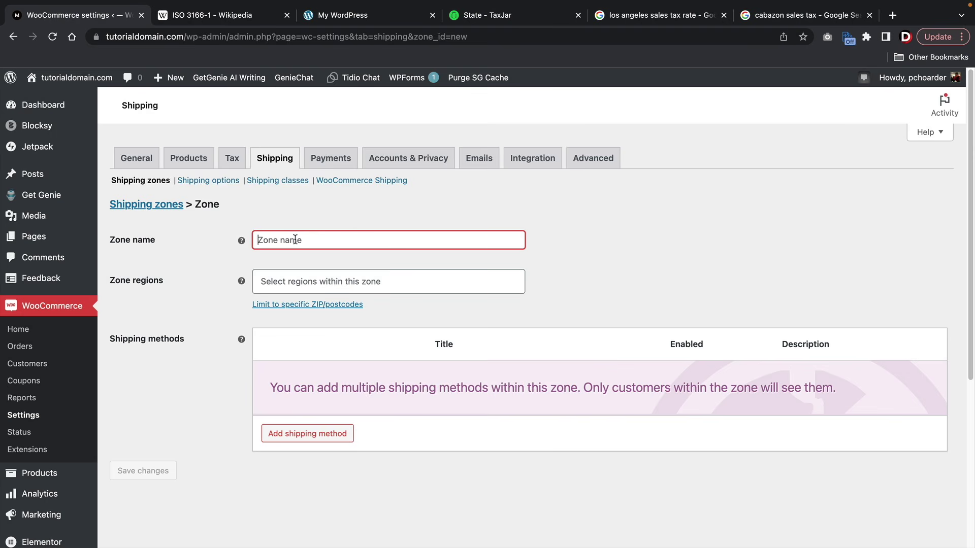
pyautogui.write('Unnnite')
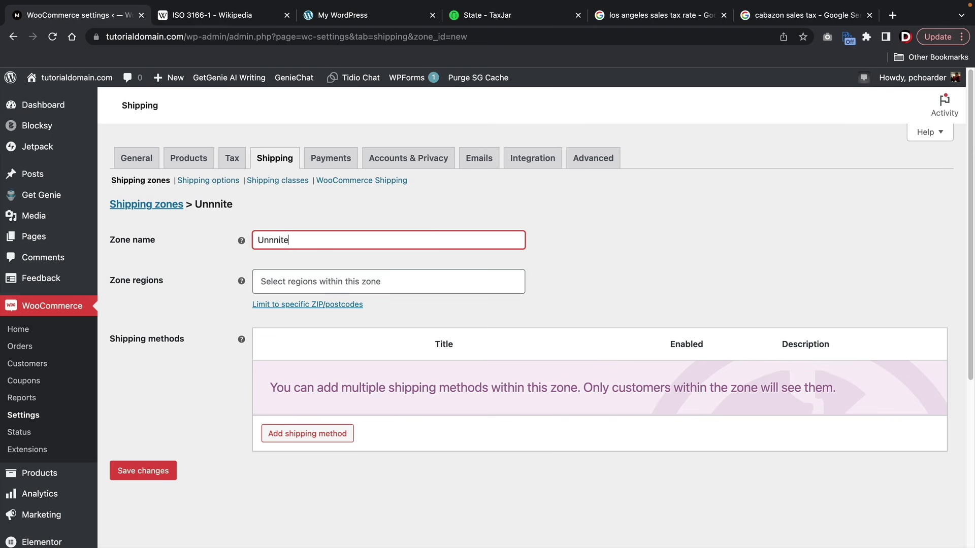
pyautogui.press('BackSpace')
pyautogui.press('BackSpace')
pyautogui.press('BackSpace')
pyautogui.press('BackSpace')
pyautogui.press('BackSpace')
pyautogui.press('BackSpace')
pyautogui.press('BackSpace')
pyautogui.write('Florida')
pyautogui.press('BackSpace')
pyautogui.press('BackSpace')
pyautogui.press('BackSpace')
pyautogui.write('ida')
pyautogui.press('Tab')
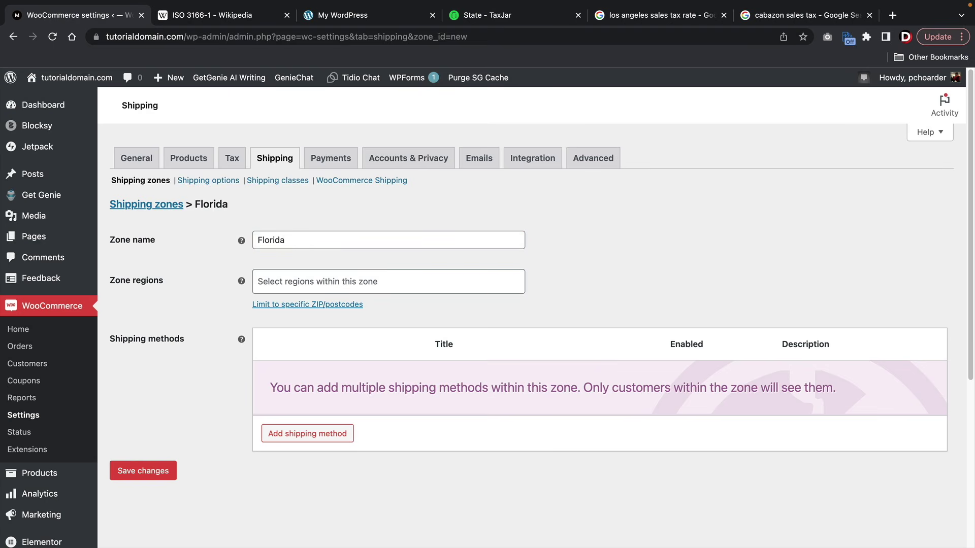
pyautogui.write('flori')
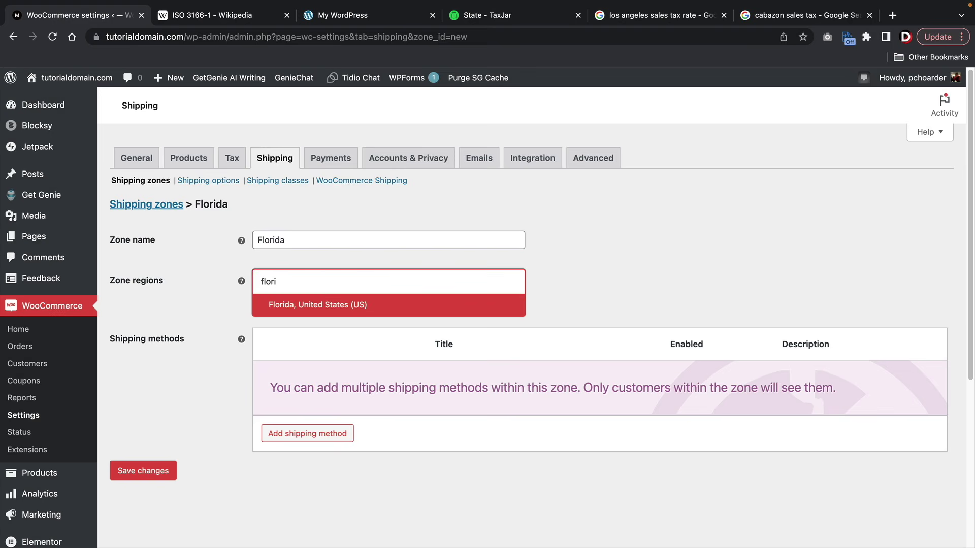
pyautogui.click(324, 303)
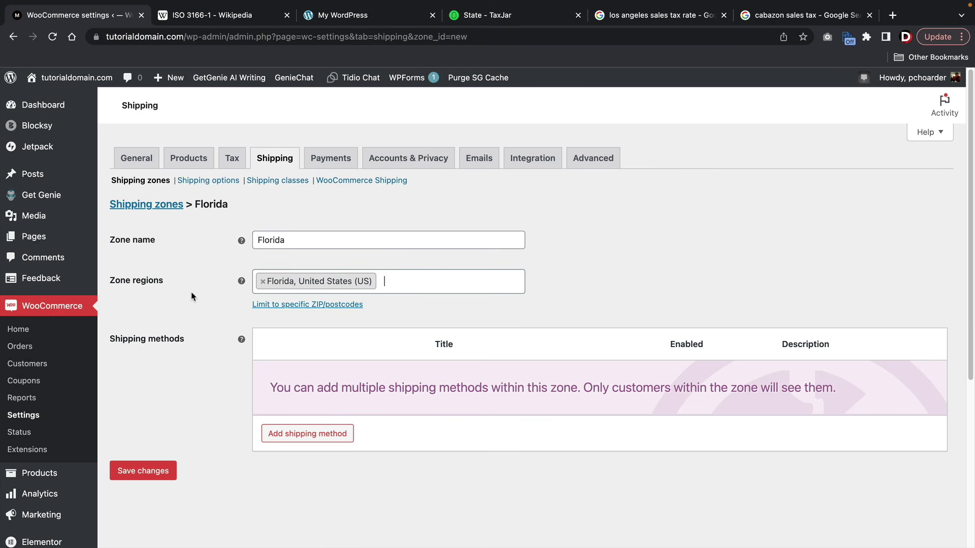
pyautogui.click(327, 435)
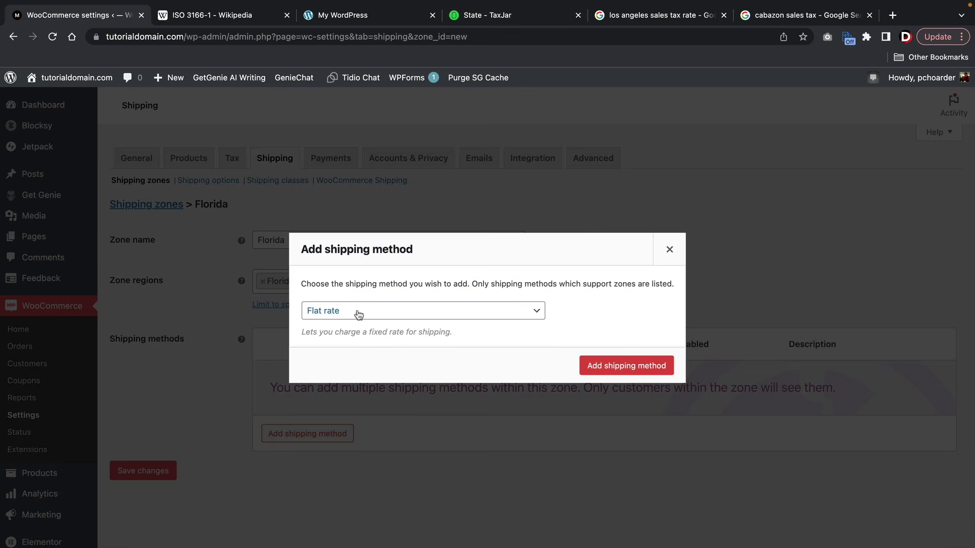
# - Add Flat rate to the Florida zone, set its cost to 9.99, and save
pyautogui.click(611, 371)
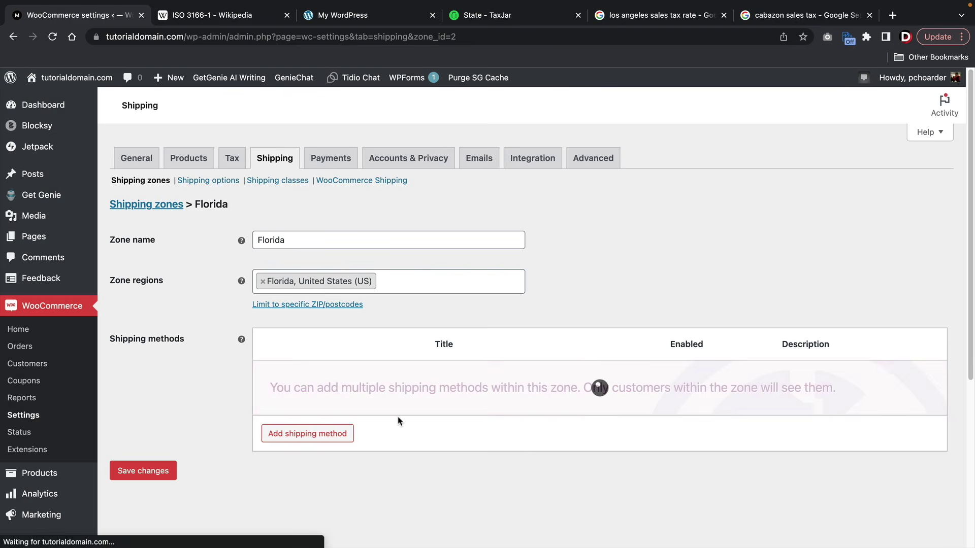
pyautogui.click(299, 394)
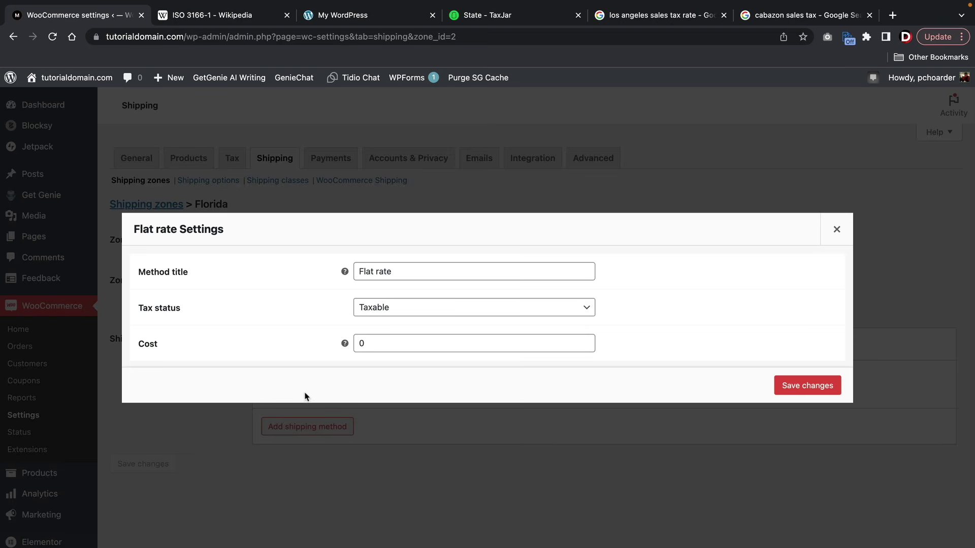
pyautogui.doubleClick(389, 343)
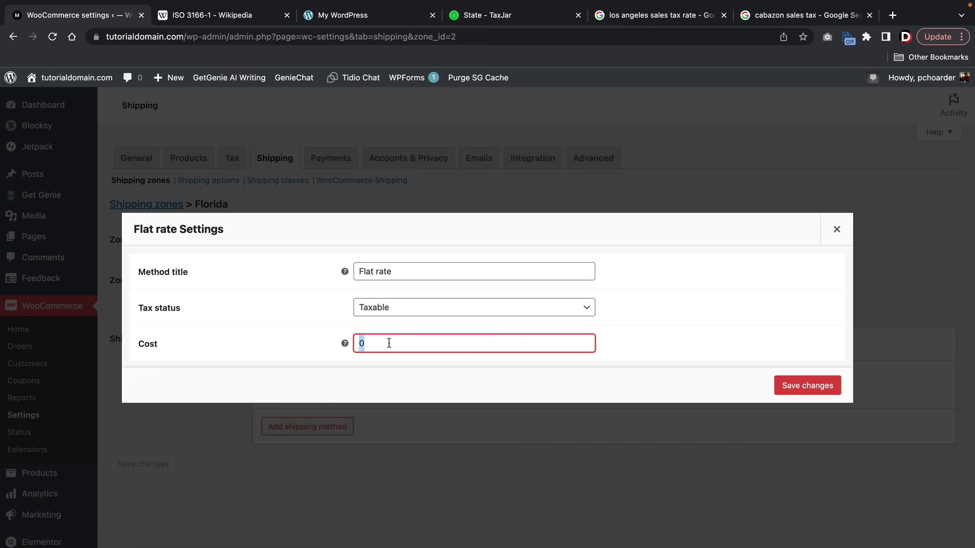
pyautogui.write('9.99')
pyautogui.click(791, 386)
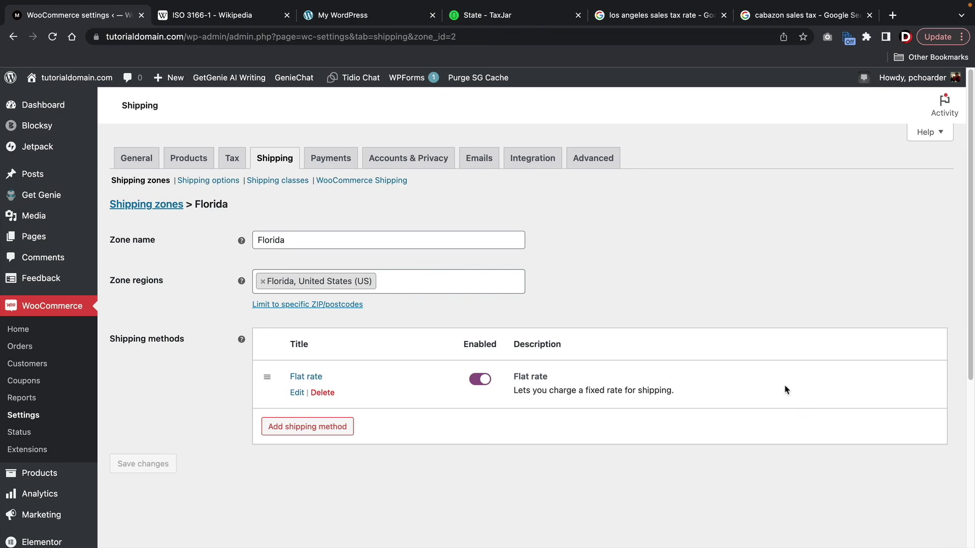
pyautogui.click(275, 161)
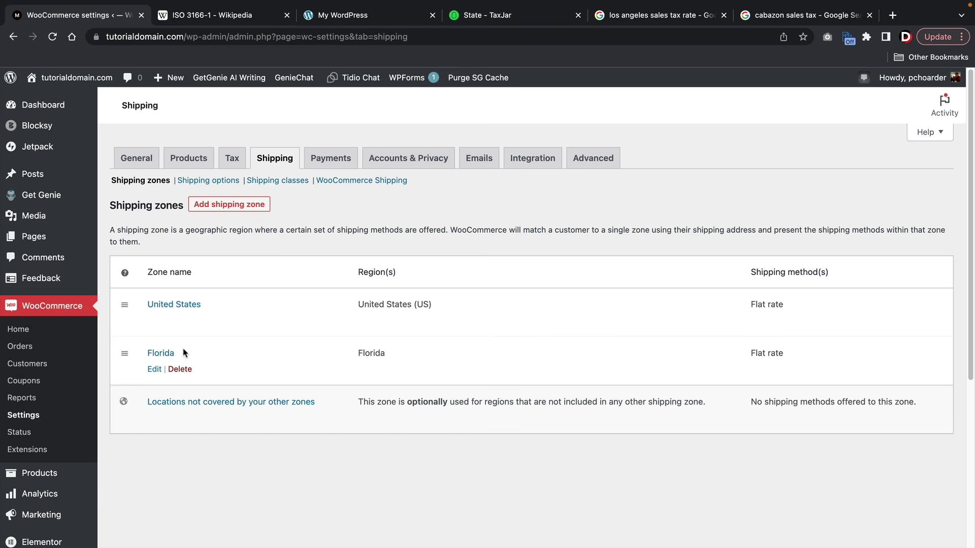
# - Add Georgia and Idaho to the Florida zone's regions and save the zone
pyautogui.click(155, 370)
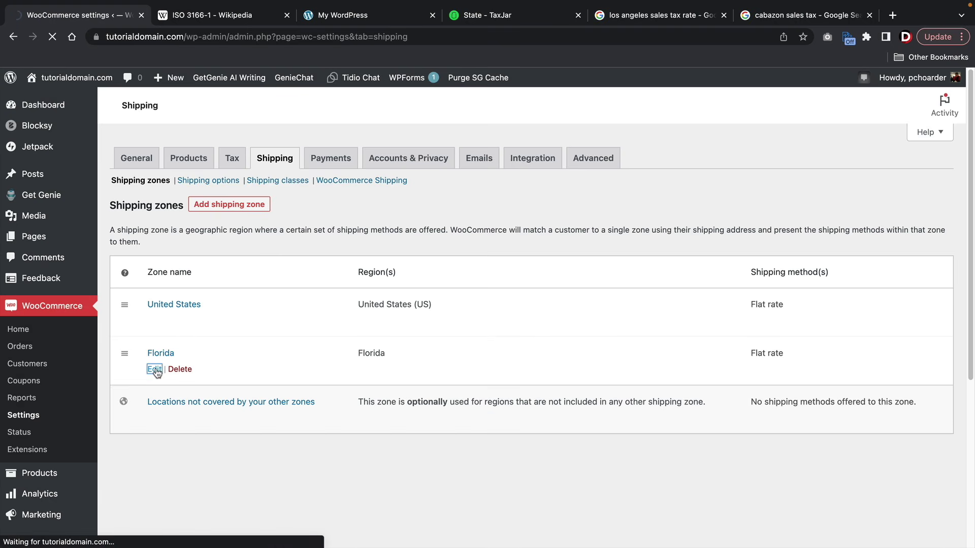
pyautogui.click(427, 285)
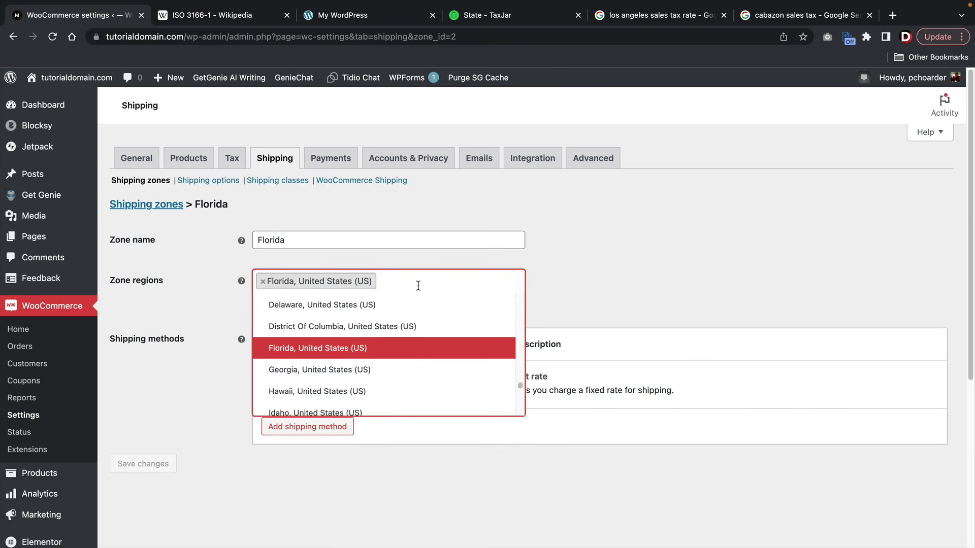
pyautogui.click(418, 286)
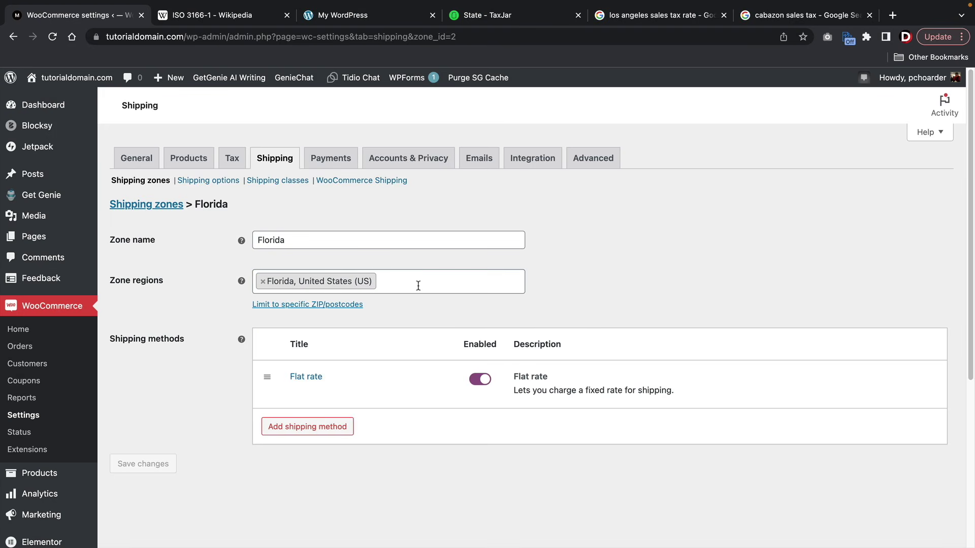
pyautogui.write('g')
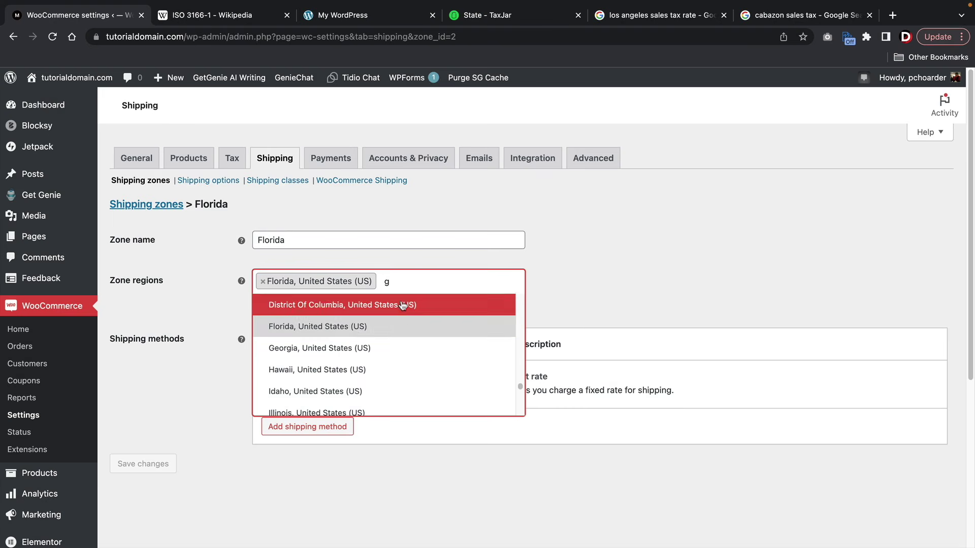
pyautogui.click(402, 346)
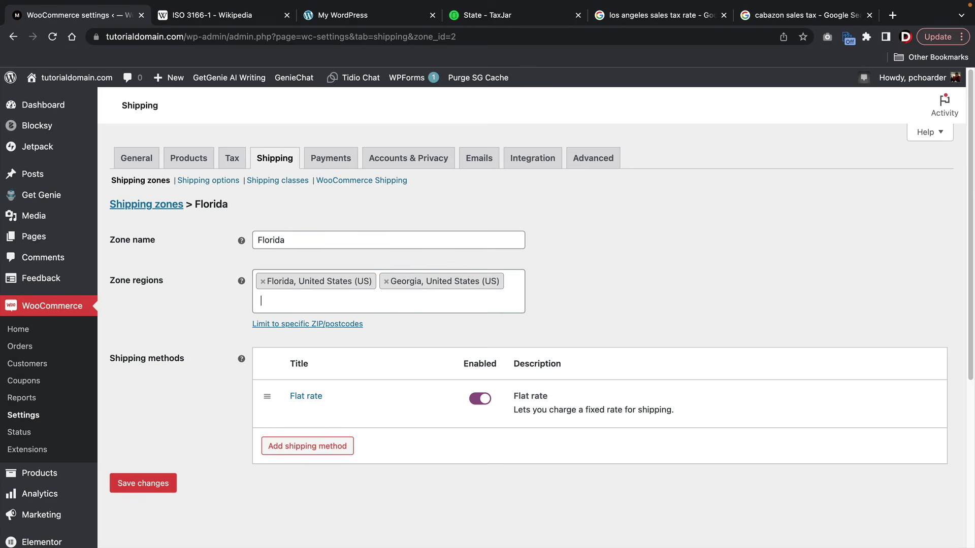
pyautogui.write('ha')
pyautogui.press('BackSpace')
pyautogui.press('BackSpace')
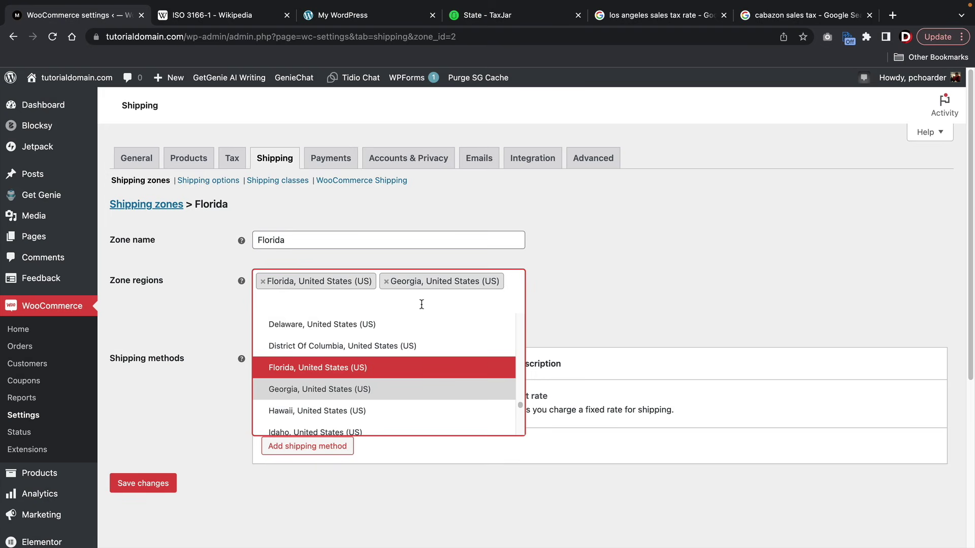
pyautogui.click(382, 431)
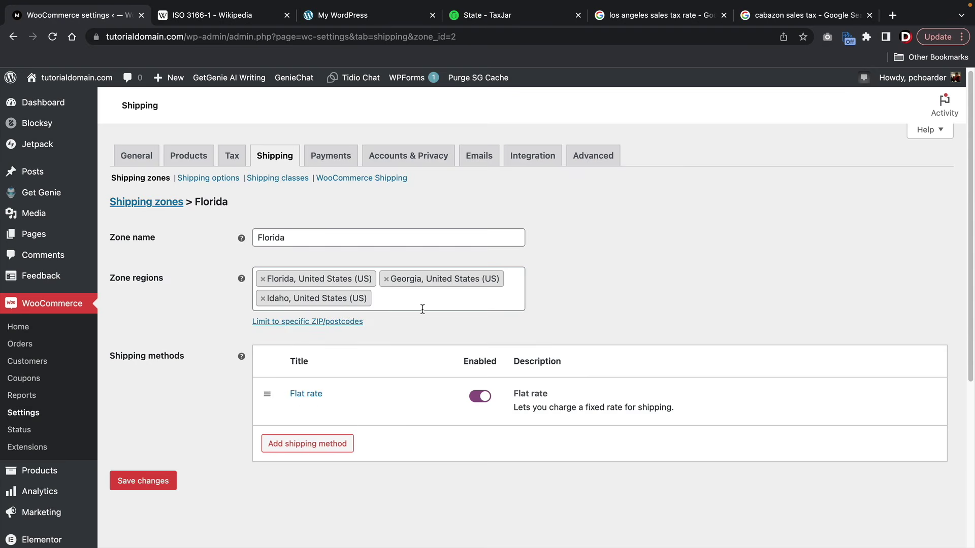
pyautogui.scroll(-1, 435, 301)
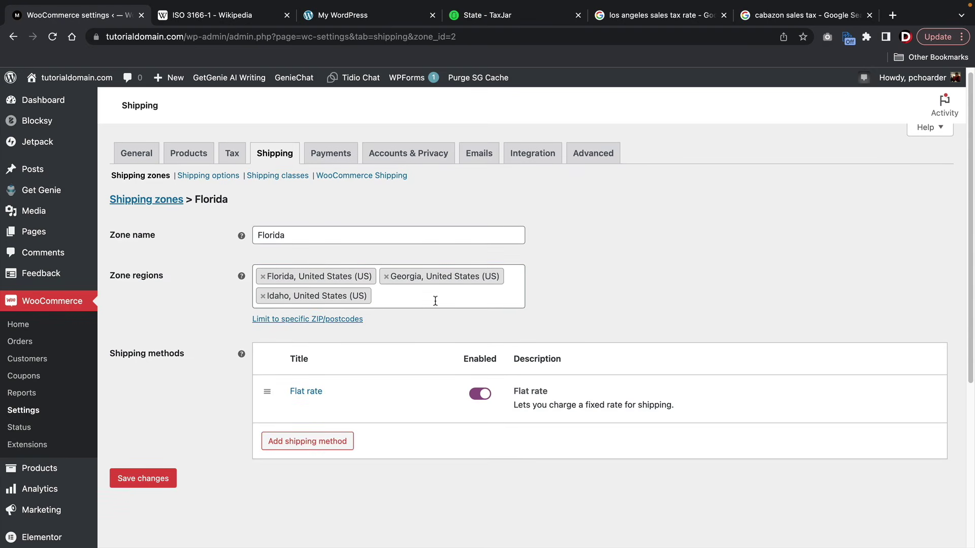
pyautogui.click(435, 301)
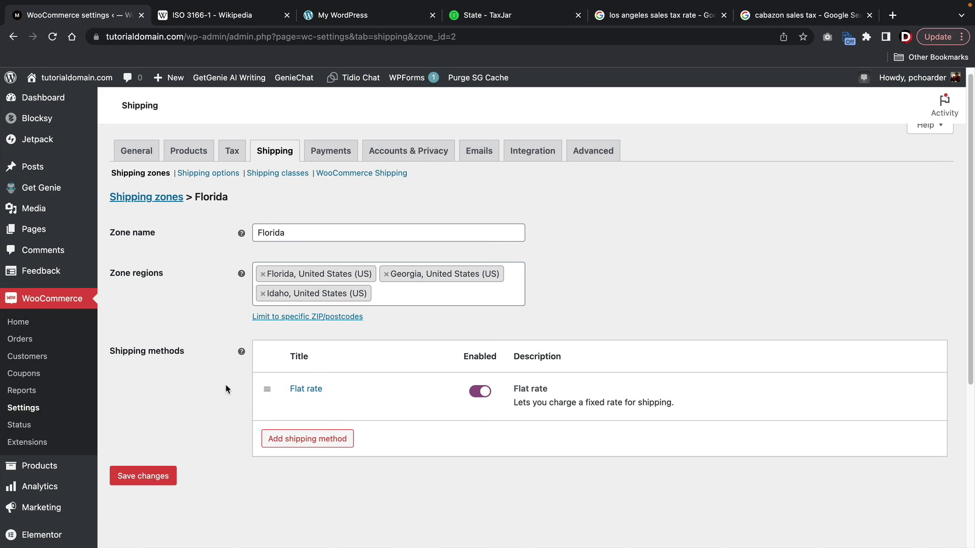
pyautogui.click(155, 476)
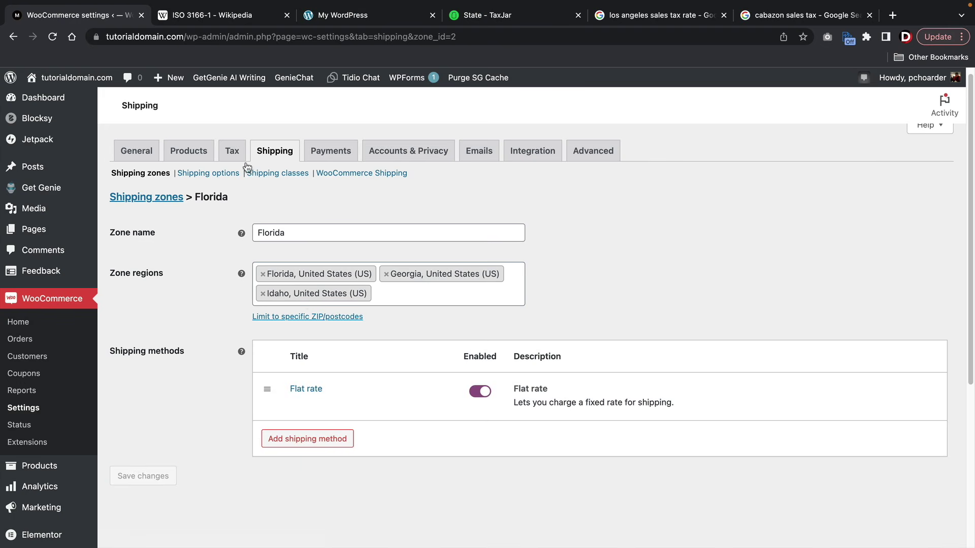
pyautogui.click(280, 152)
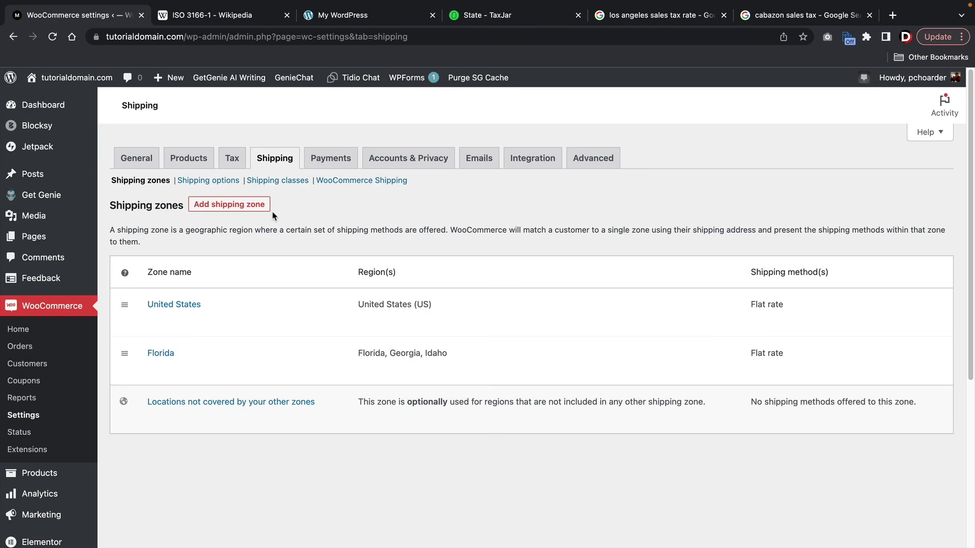
# - Add a shipping zone named 'Mexico' with the country Mexico as its region
pyautogui.click(248, 208)
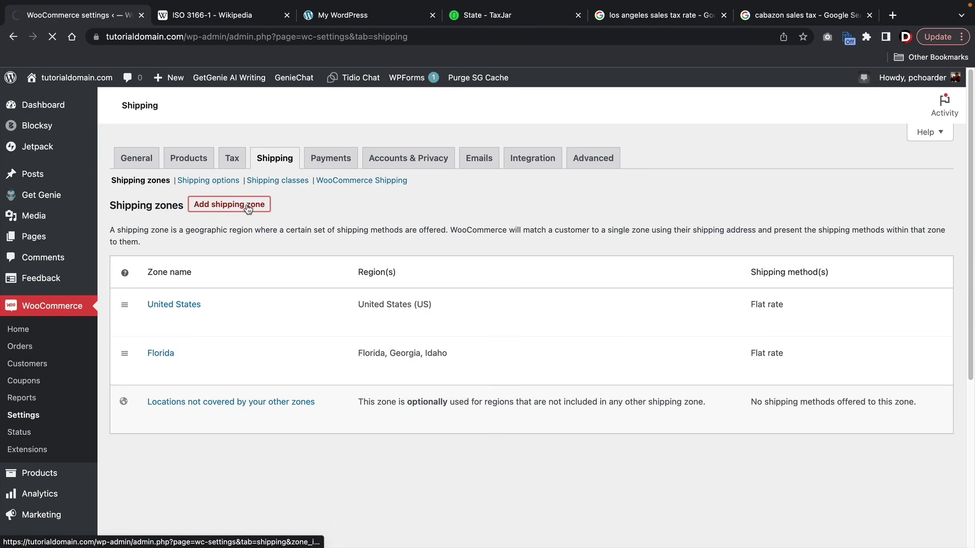
pyautogui.click(300, 241)
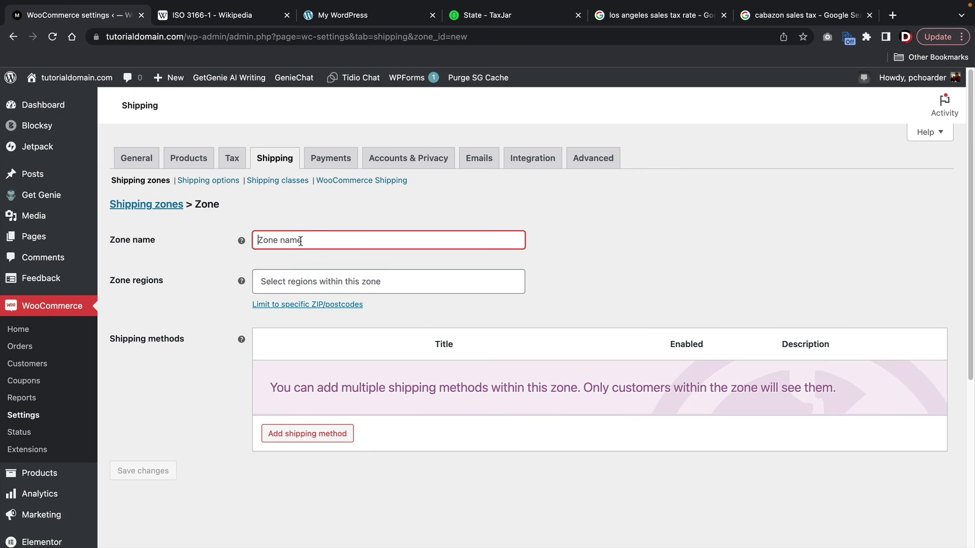
pyautogui.write('Mexico')
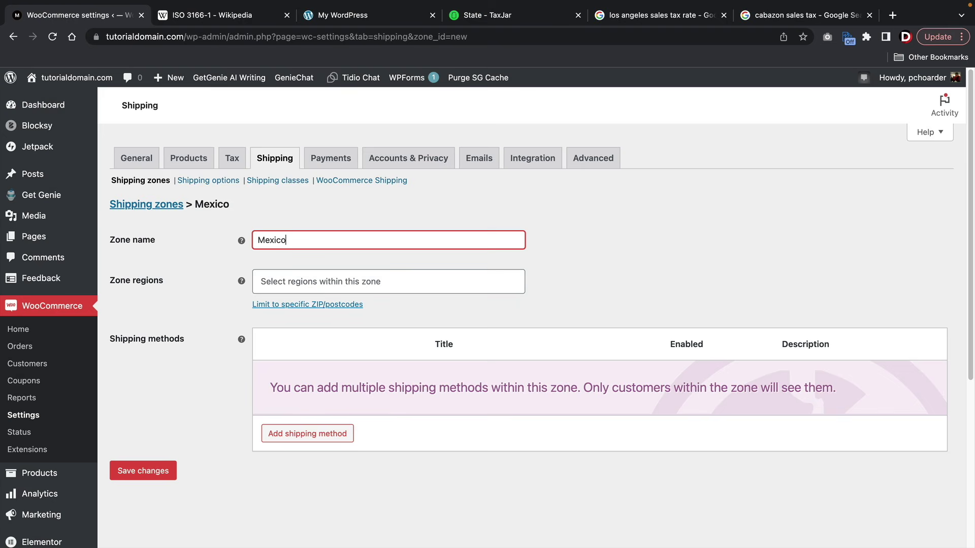
pyautogui.press('Tab')
pyautogui.write('mex')
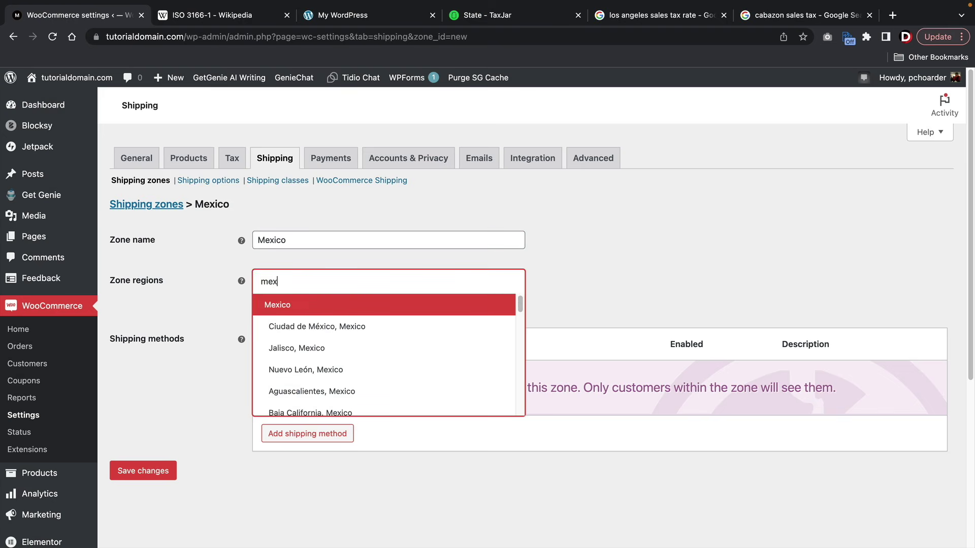
pyautogui.write('ico')
pyautogui.click(278, 309)
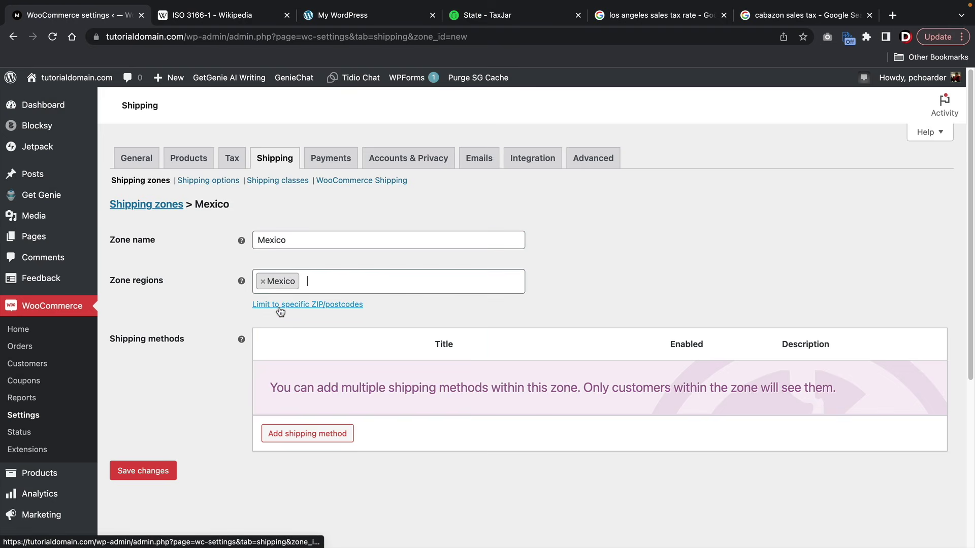
# - Add a Flat rate shipping method to the Mexico zone
pyautogui.click(307, 433)
pyautogui.click(378, 311)
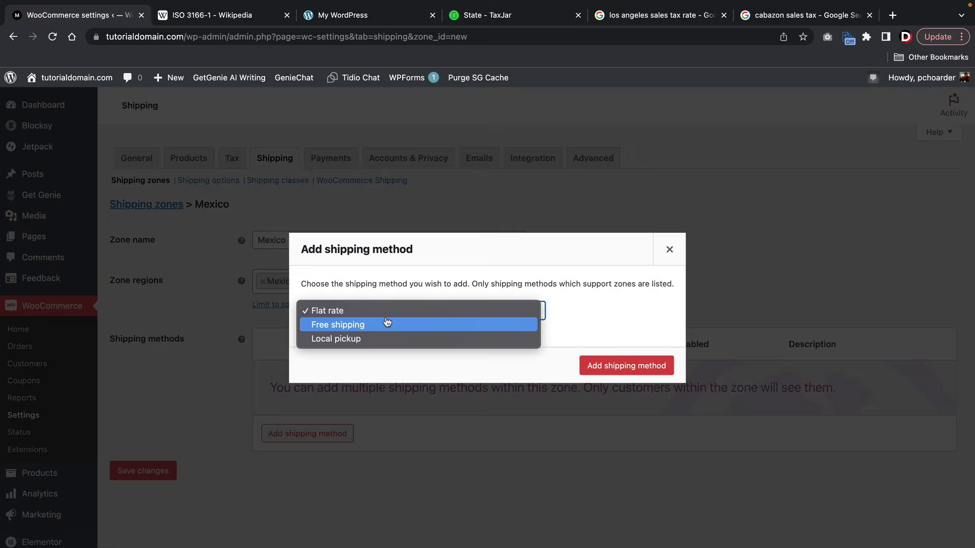
pyautogui.click(626, 365)
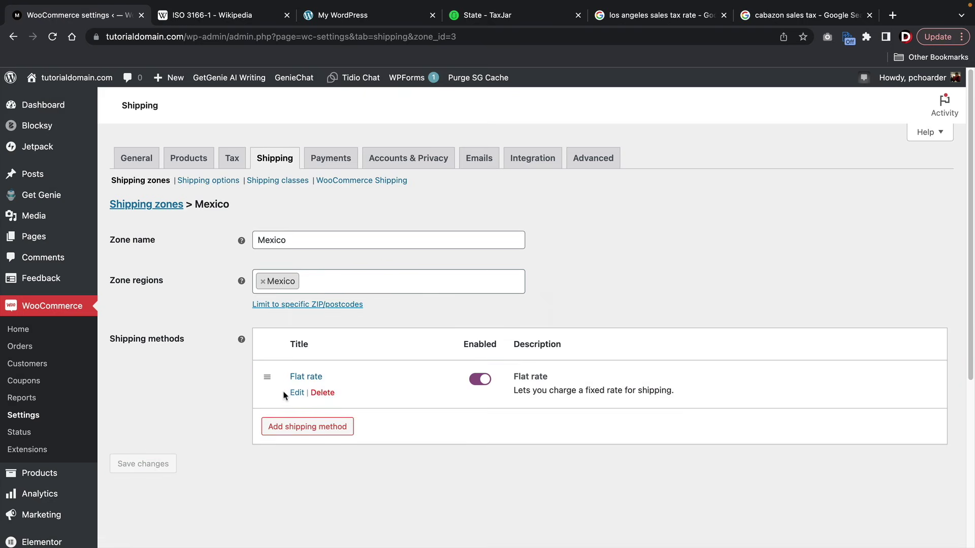
# - Set the Flat rate cost to 12, save it, and go back to the shipping zones list
pyautogui.click(297, 395)
pyautogui.doubleClick(407, 345)
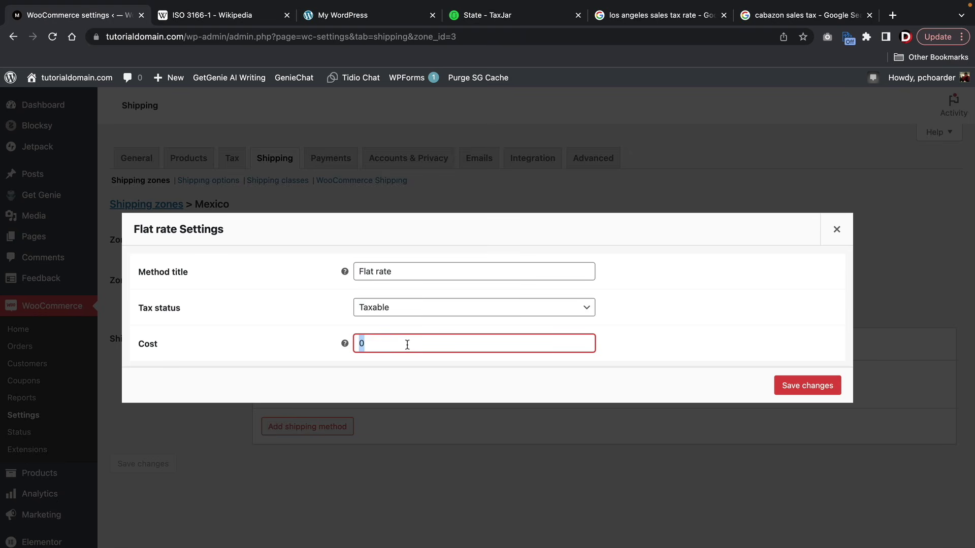
pyautogui.write('12.99')
pyautogui.click(807, 385)
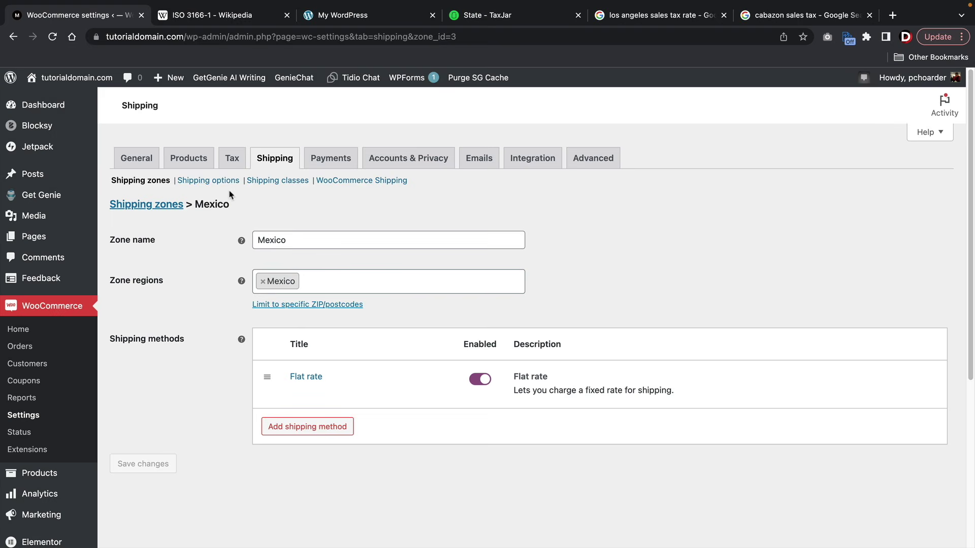
pyautogui.click(278, 161)
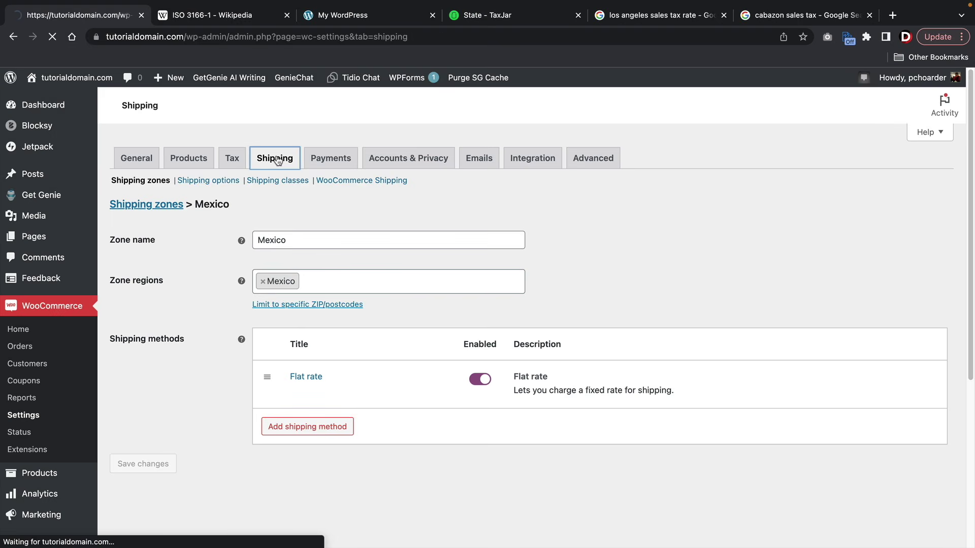
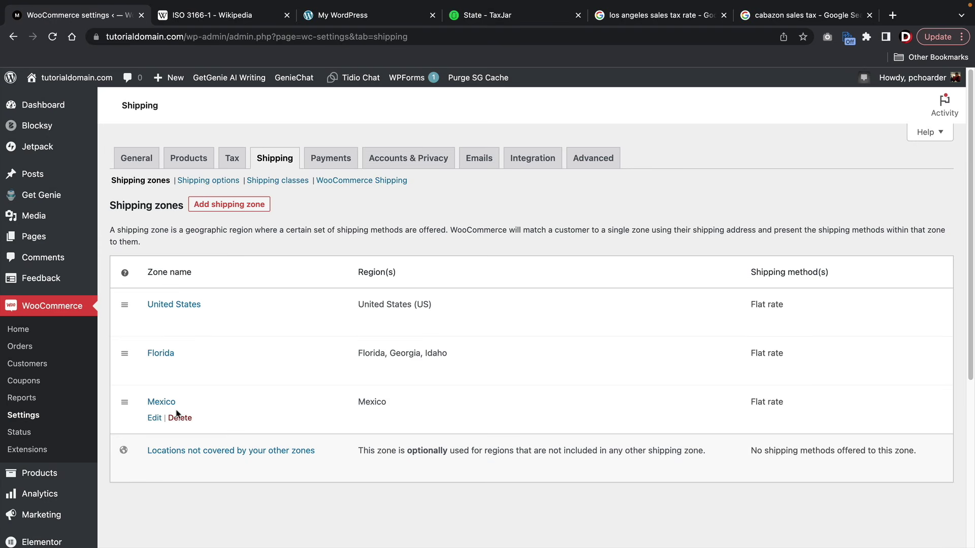
# - Add a shipping zone named 'Canada' with Canada as its region
pyautogui.click(237, 203)
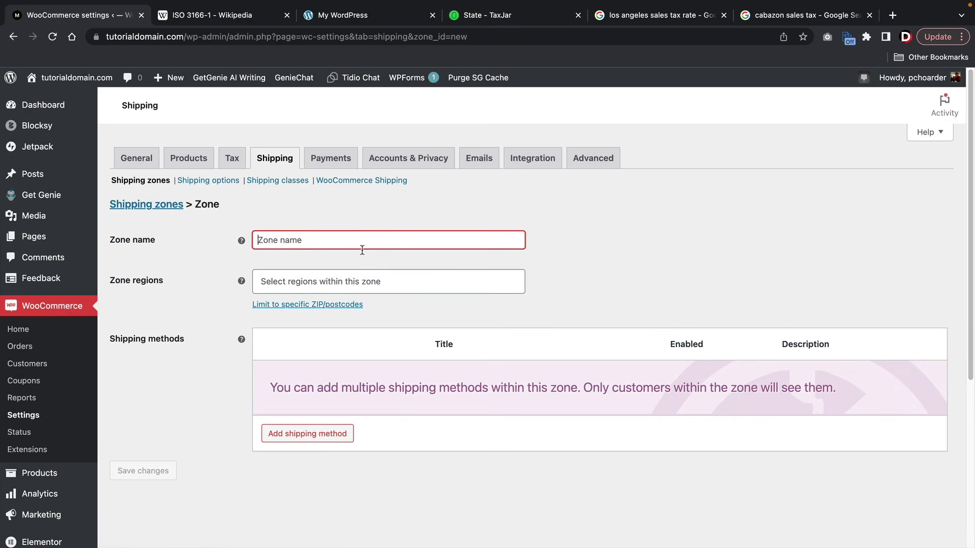
pyautogui.write('Canada')
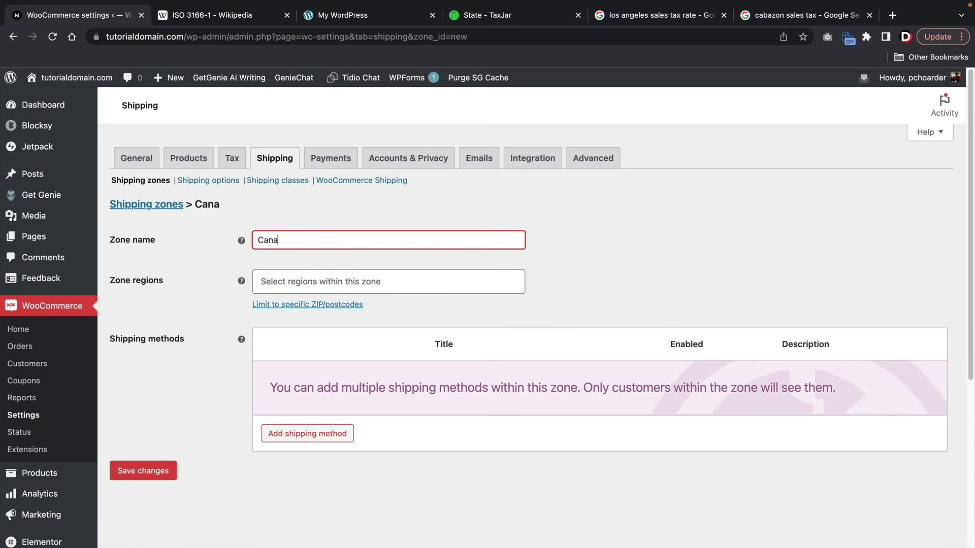
pyautogui.press('Tab')
pyautogui.write('can')
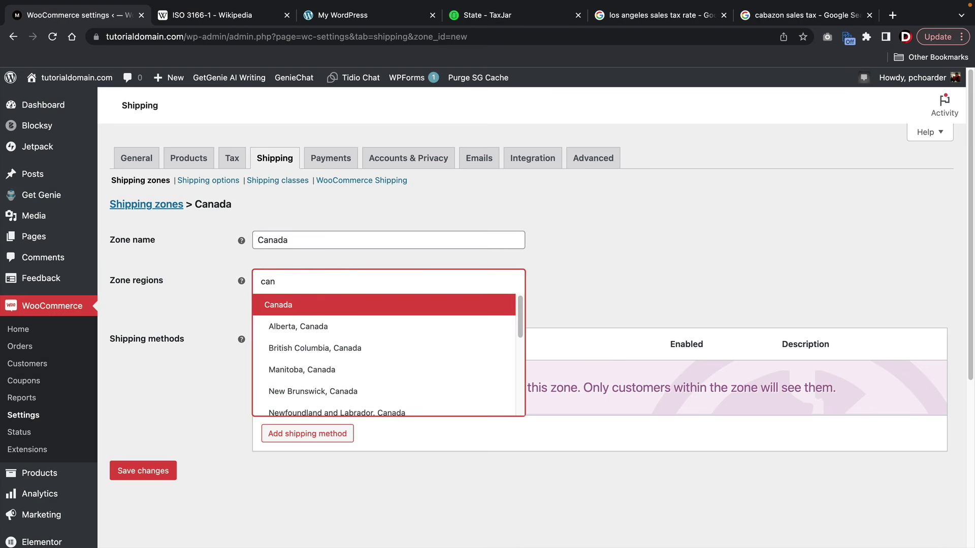
pyautogui.click(355, 304)
# - Add a Flat rate method costing 1, save it, and return to the shipping zones list
pyautogui.click(320, 426)
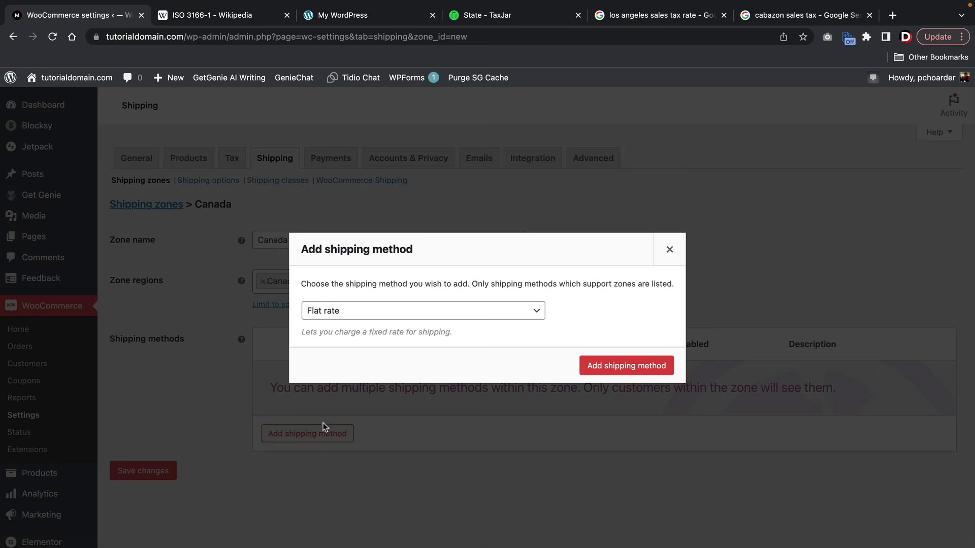
pyautogui.click(604, 367)
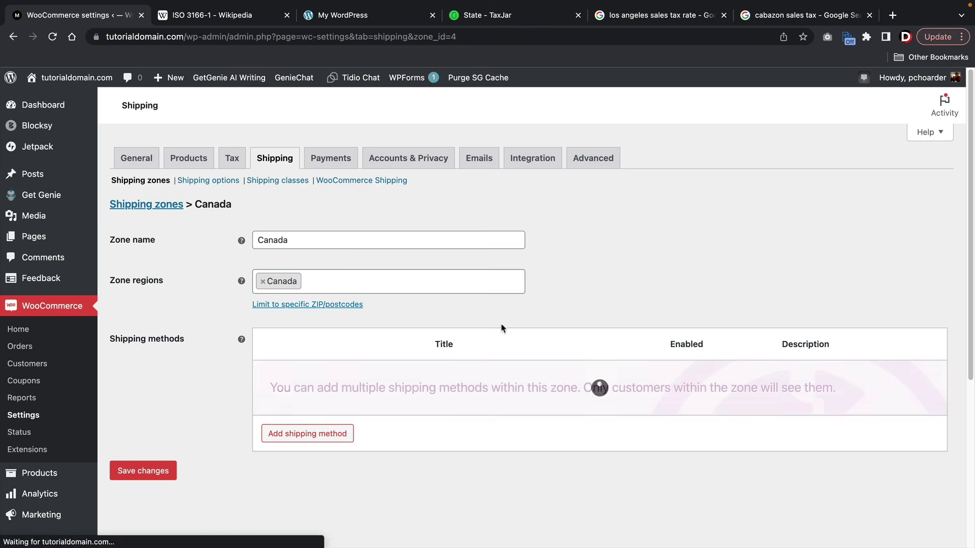
pyautogui.click(295, 395)
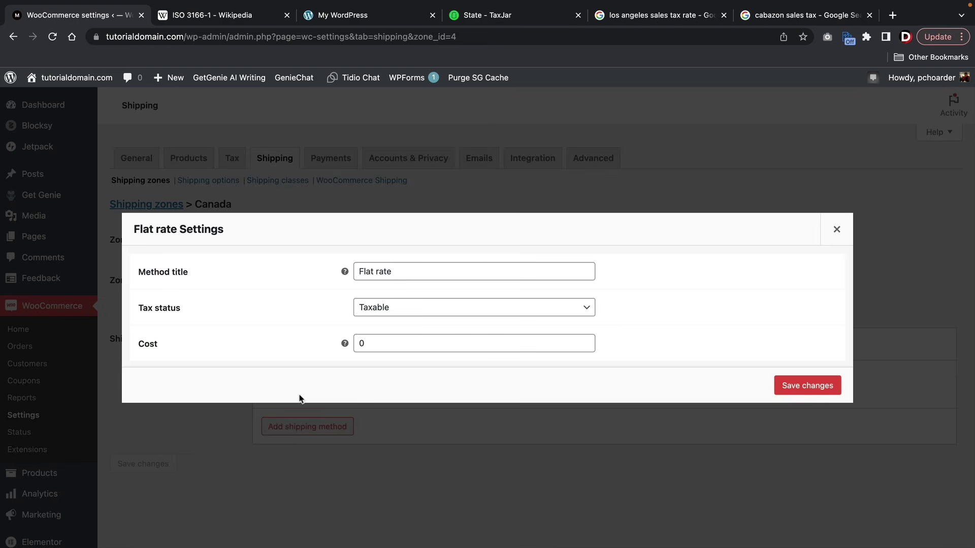
pyautogui.click(399, 341)
pyautogui.doubleClick(401, 342)
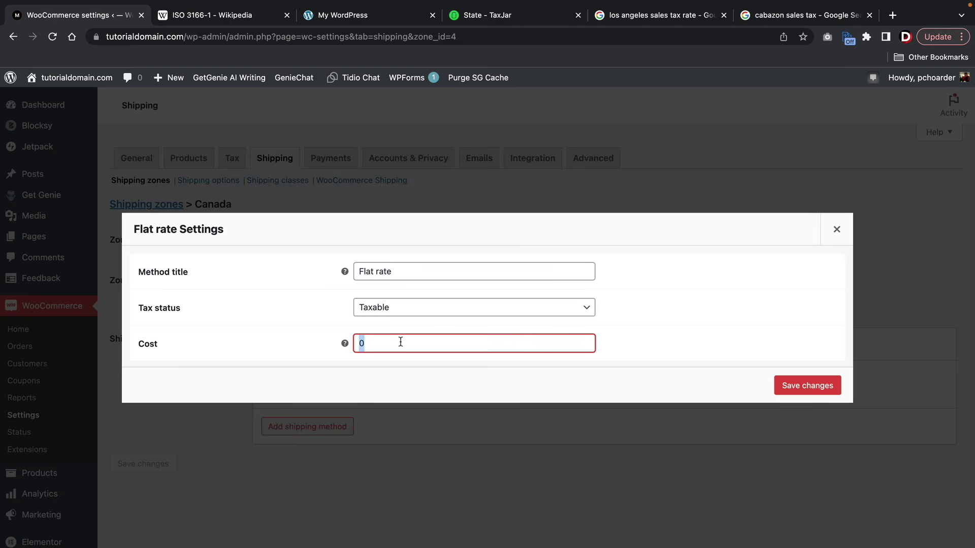
pyautogui.write('12.99')
pyautogui.click(810, 385)
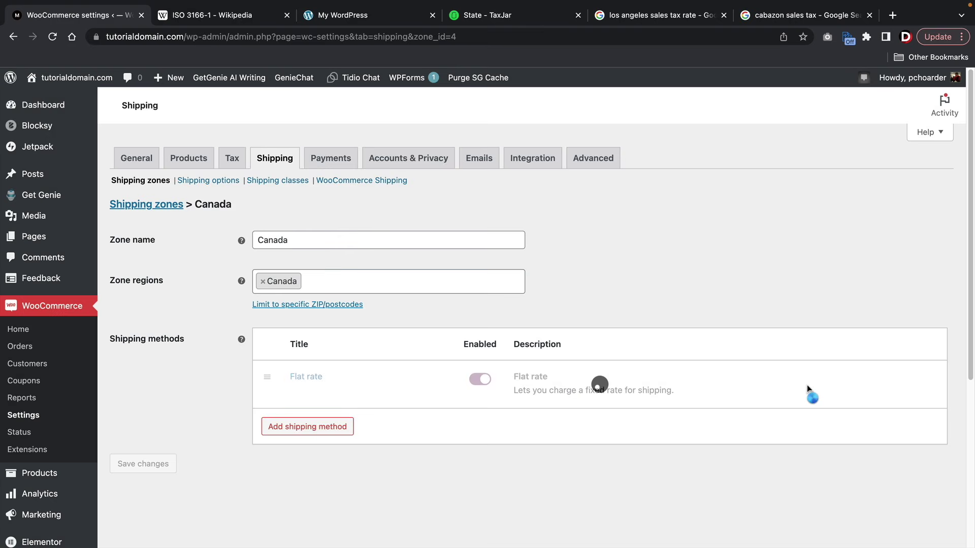
pyautogui.click(279, 158)
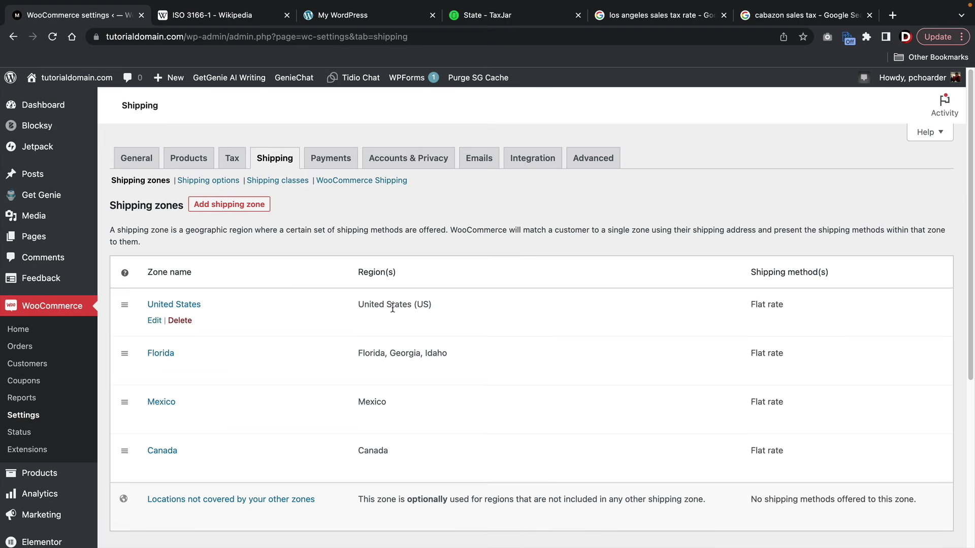
# - Add a shipping zone named 'Nevada' with Nevada, United States as its region
pyautogui.click(241, 207)
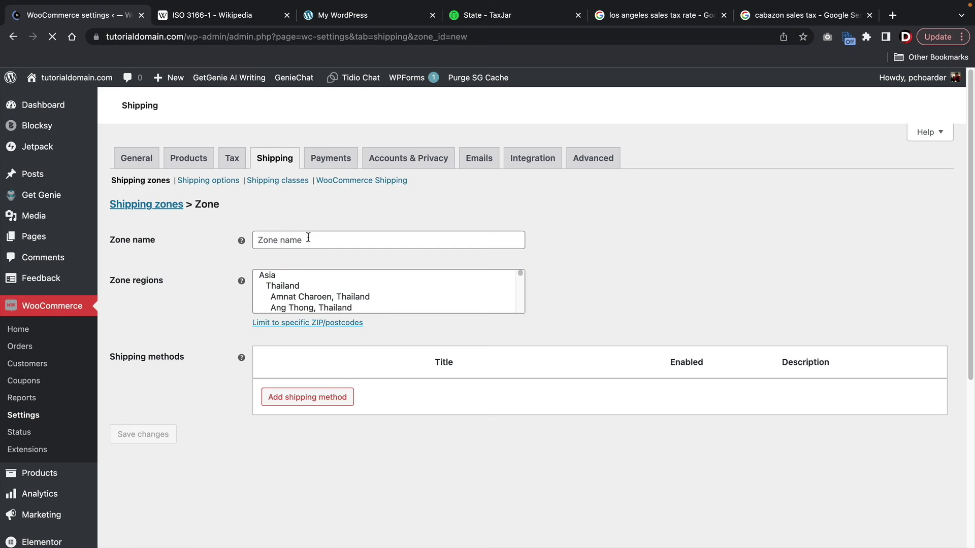
pyautogui.click(313, 240)
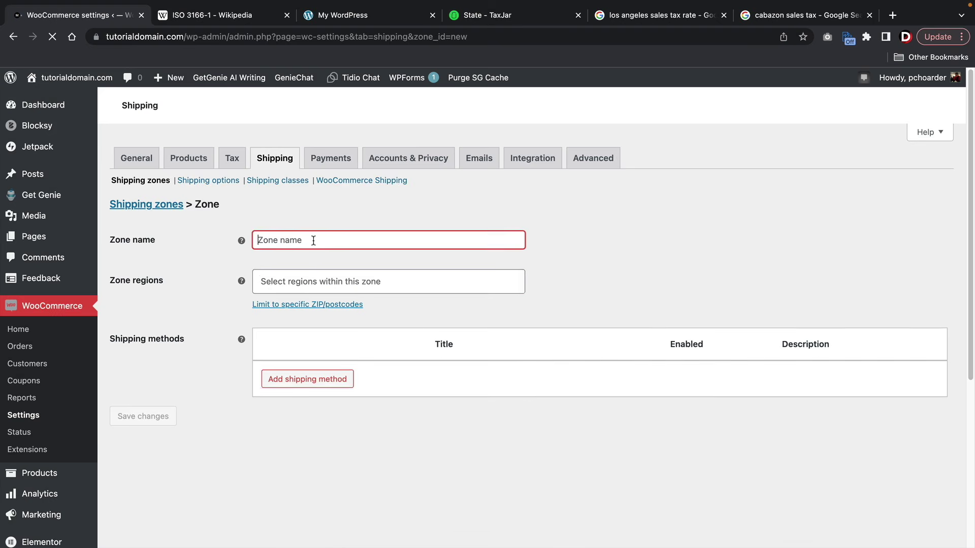
pyautogui.write('Nevada')
pyautogui.press('Tab')
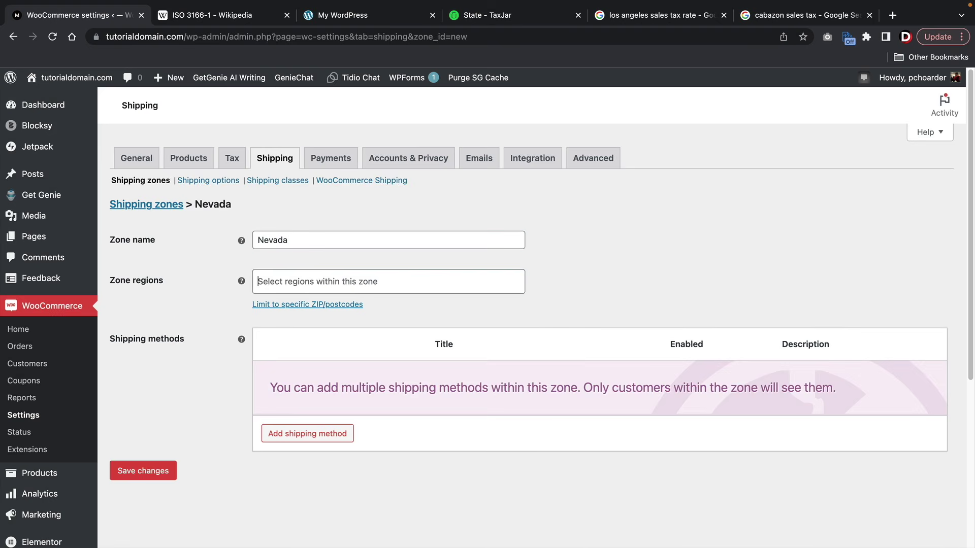
pyautogui.write('nevada')
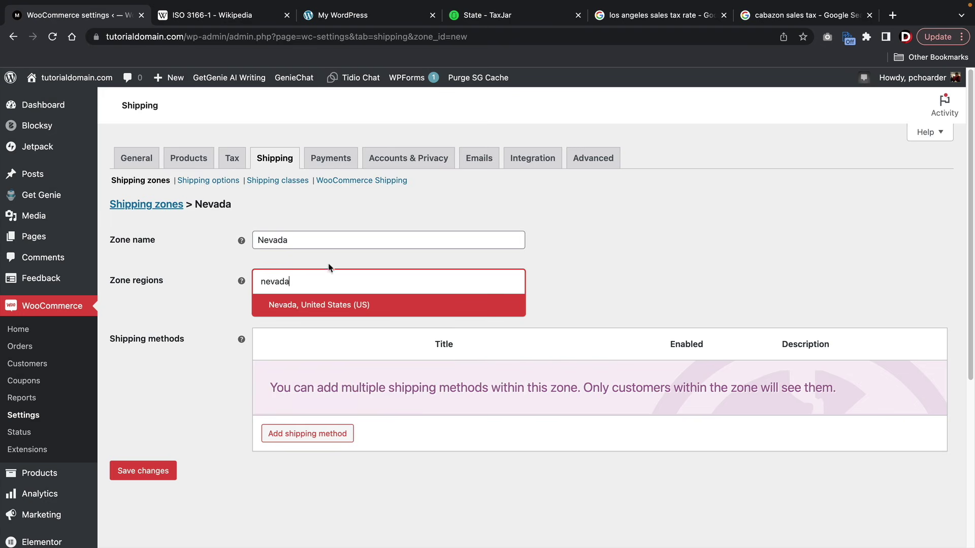
pyautogui.click(332, 305)
# - Add Free shipping with requirement N/A, save it, and return to the zones list
pyautogui.click(310, 434)
pyautogui.click(404, 315)
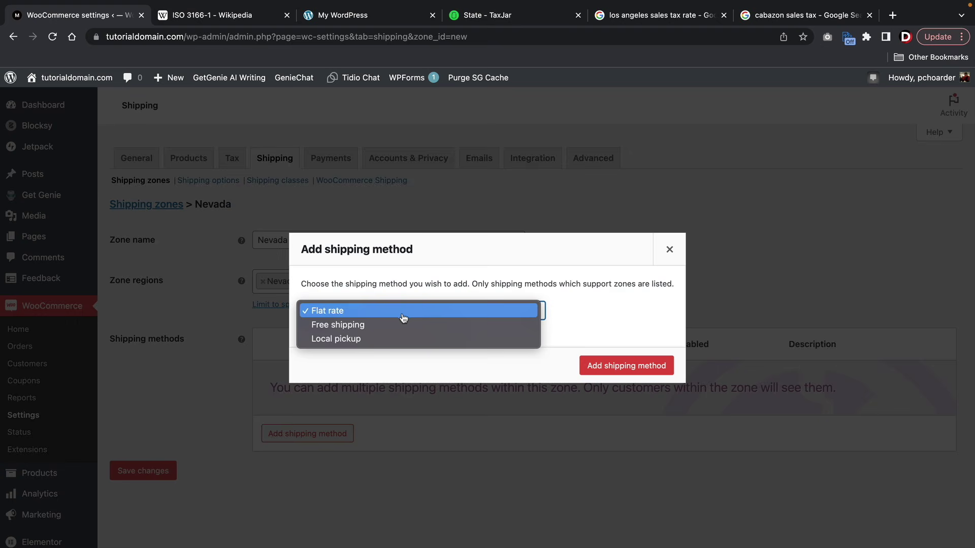
pyautogui.click(389, 326)
pyautogui.click(612, 367)
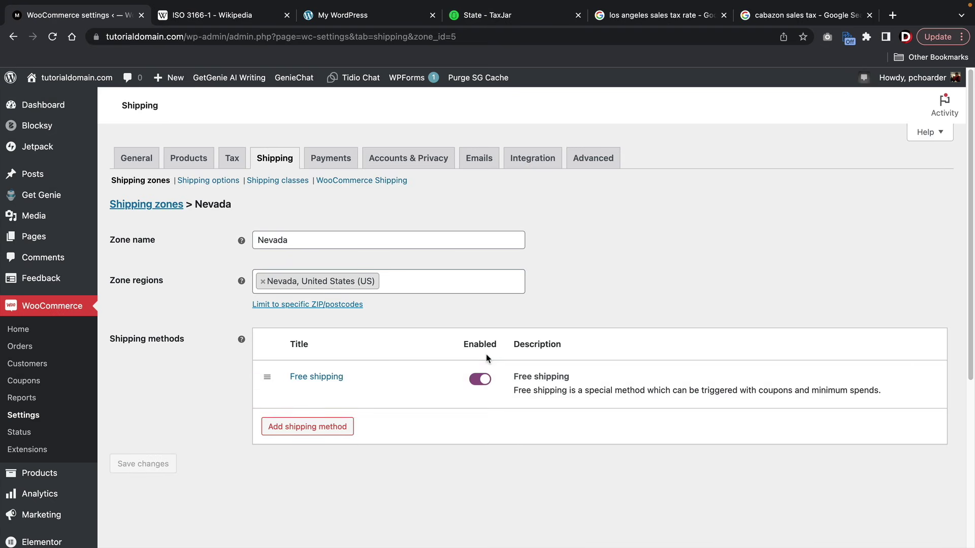
pyautogui.moveTo(387, 403)
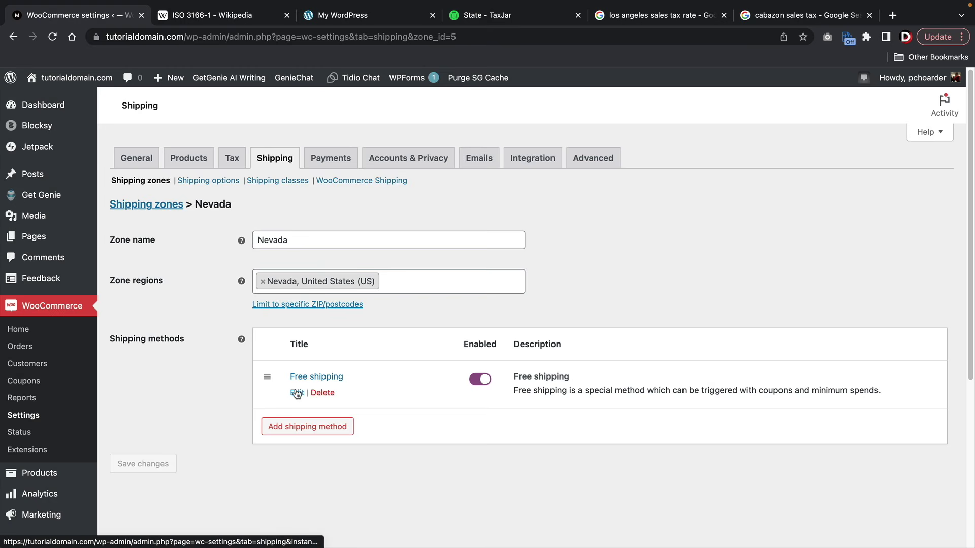
pyautogui.click(296, 393)
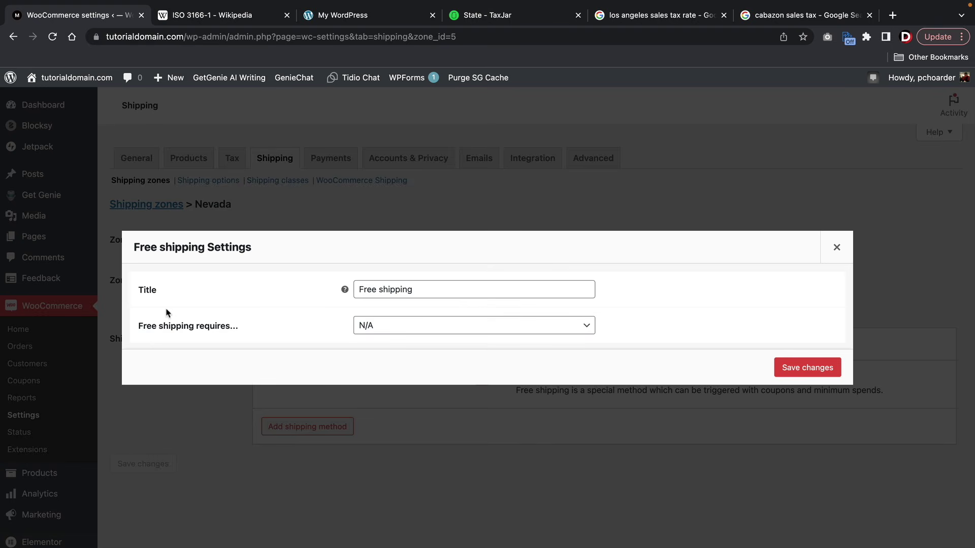
pyautogui.click(384, 329)
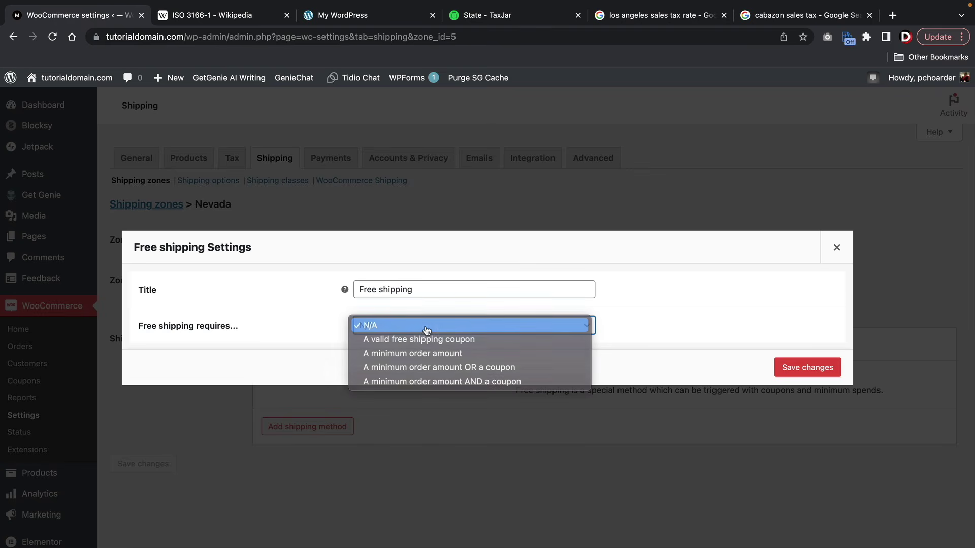
pyautogui.click(422, 330)
pyautogui.click(821, 368)
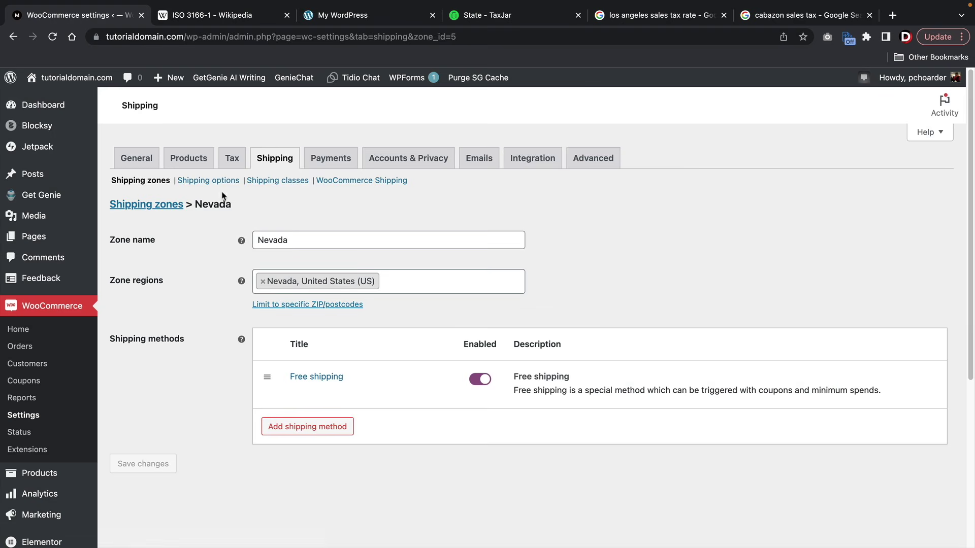
pyautogui.click(265, 166)
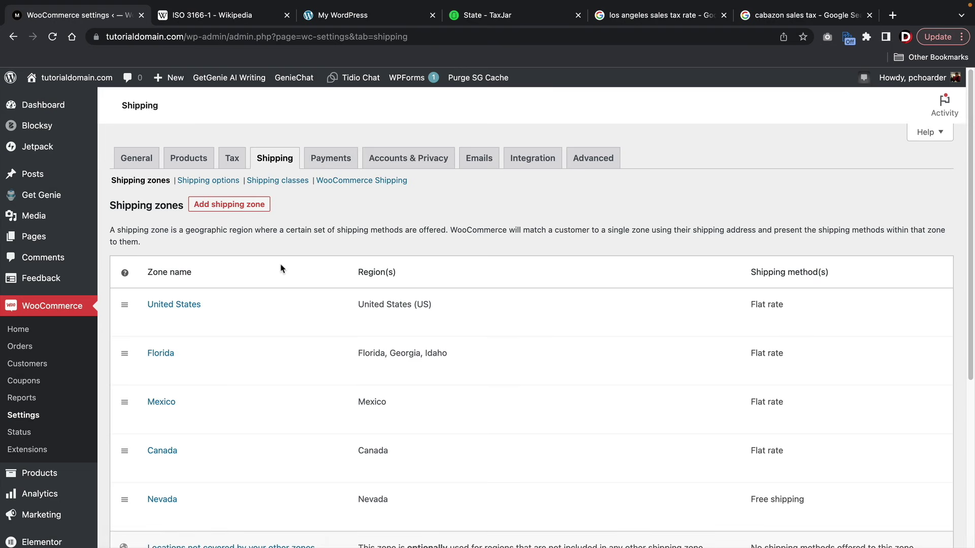
# - Add a new zone named 'Free Shipping' with United States (US) as its region
pyautogui.scroll(-1, 283, 267)
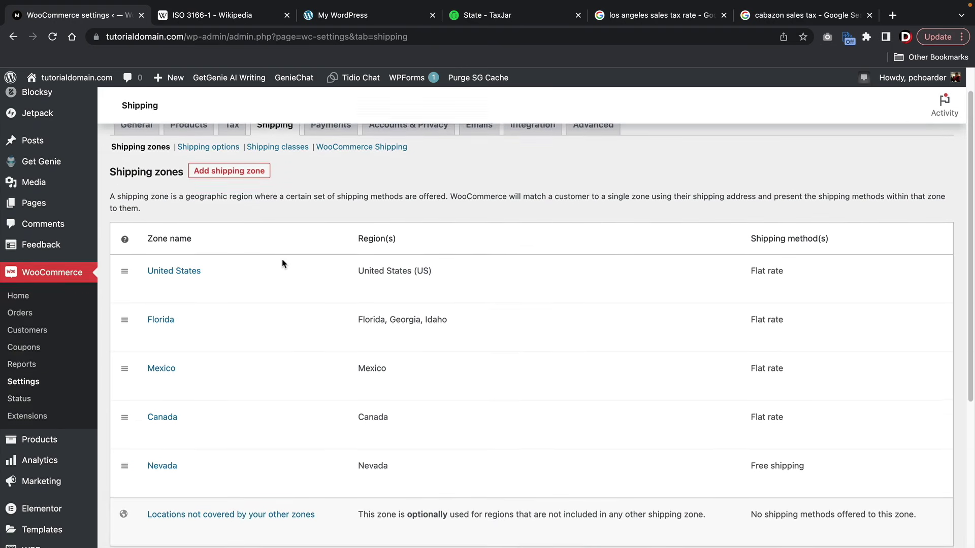
pyautogui.scroll(1, 283, 264)
pyautogui.click(260, 209)
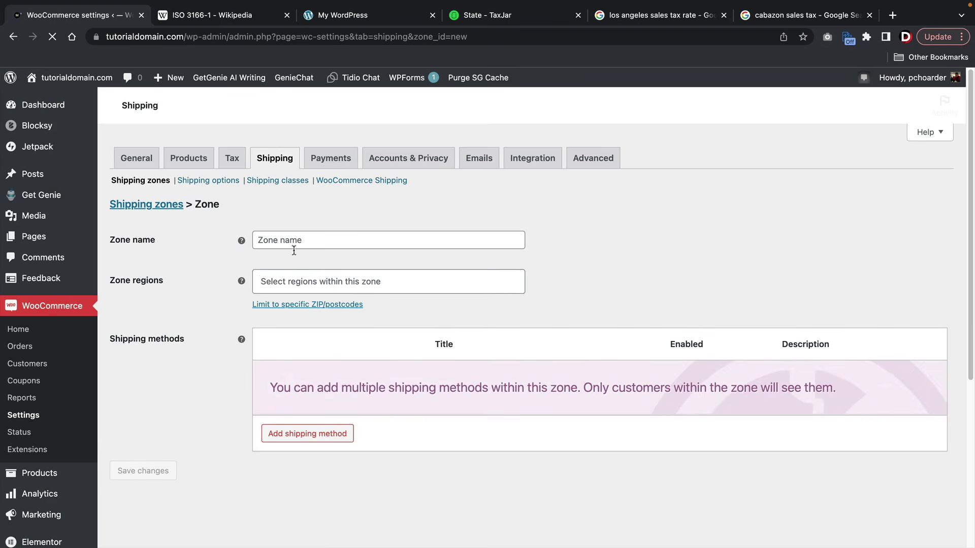
pyautogui.click(297, 235)
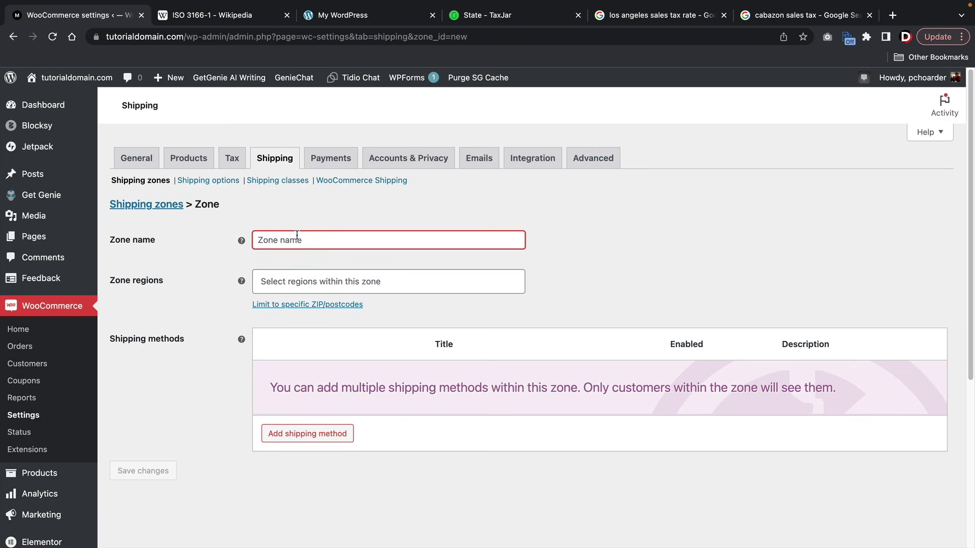
pyautogui.write('Free Shhhhhhhhhhi')
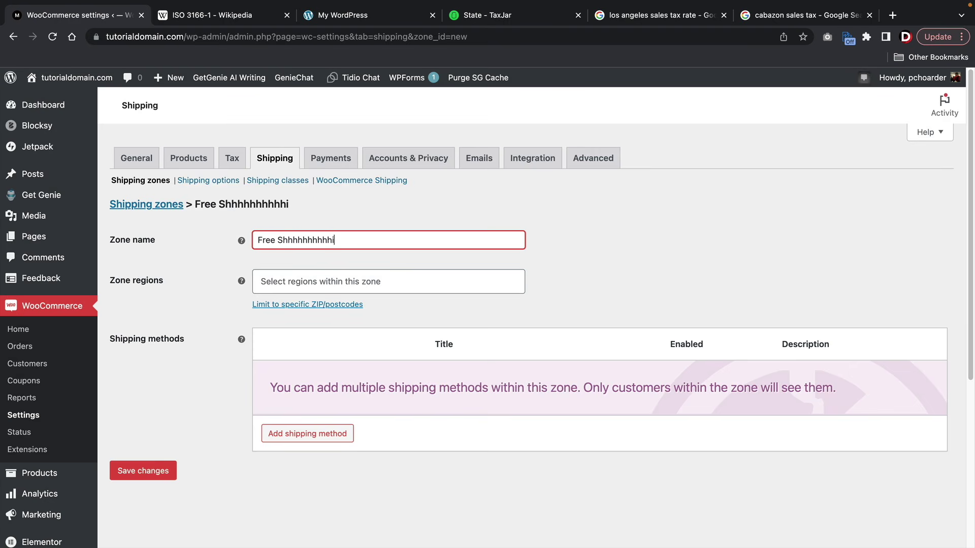
pyautogui.press('BackSpace')
pyautogui.press('BackSpace')
pyautogui.press('BackSpace')
pyautogui.press('BackSpace')
pyautogui.press('BackSpace')
pyautogui.press('BackSpace')
pyautogui.press('BackSpace')
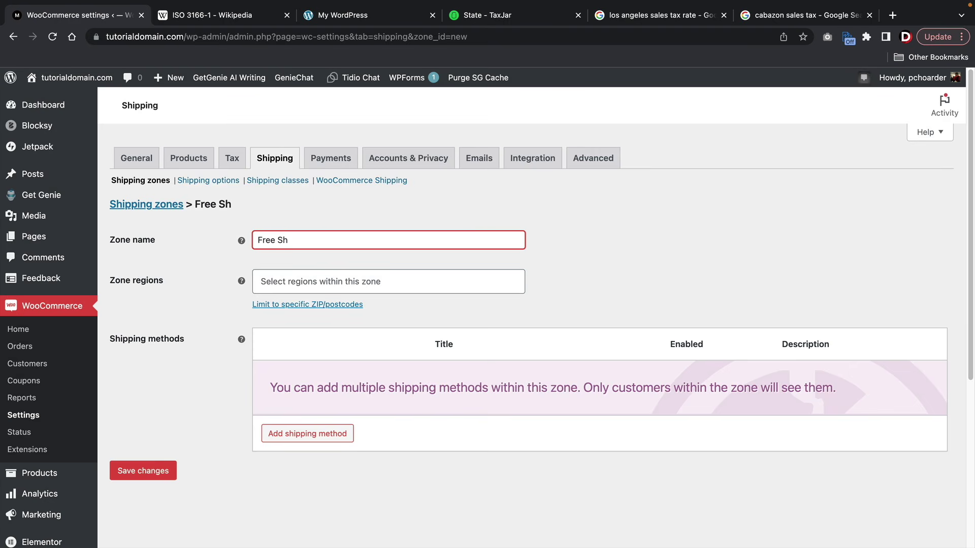
pyautogui.write('ipping')
pyautogui.press('Tab')
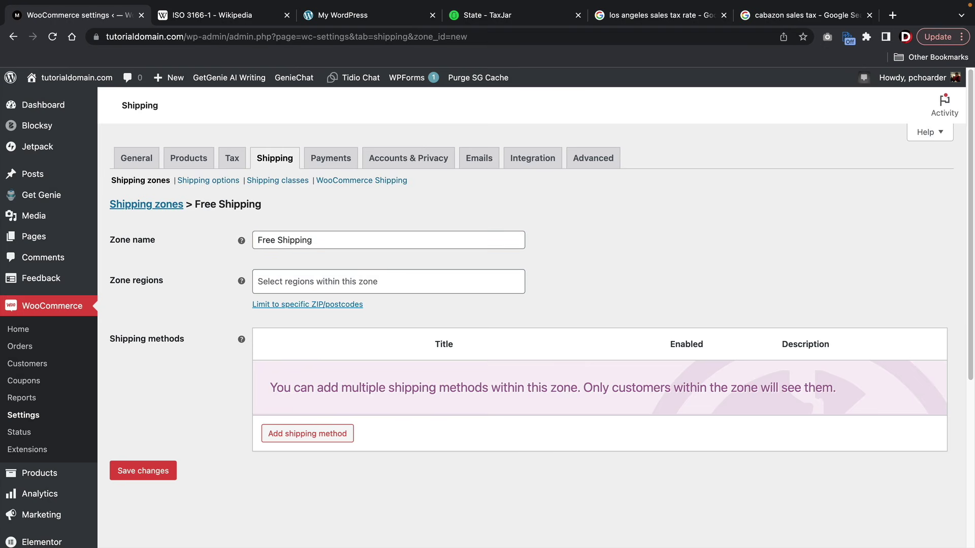
pyautogui.write('u')
pyautogui.write('nit')
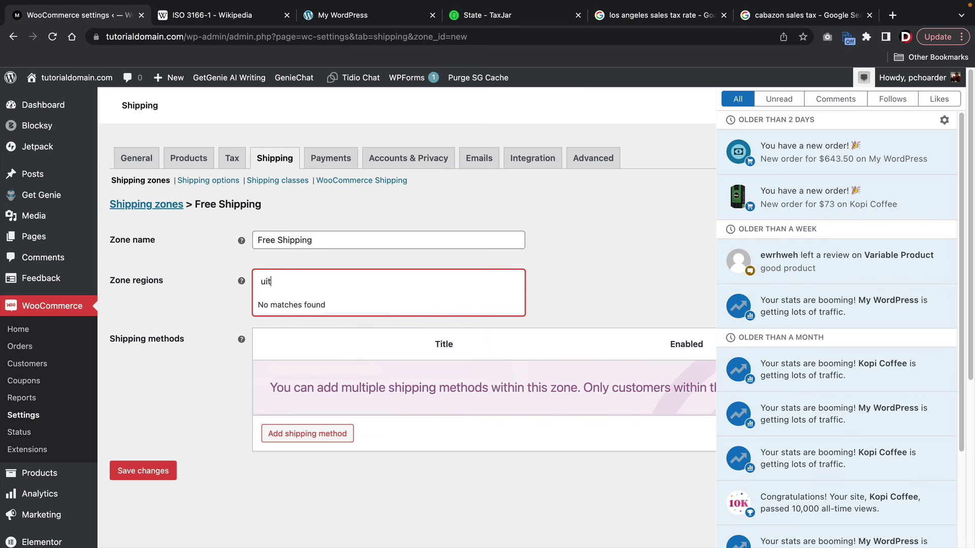
pyautogui.press('BackSpace')
pyautogui.press('BackSpace')
pyautogui.press('BackSpace')
pyautogui.write('uni')
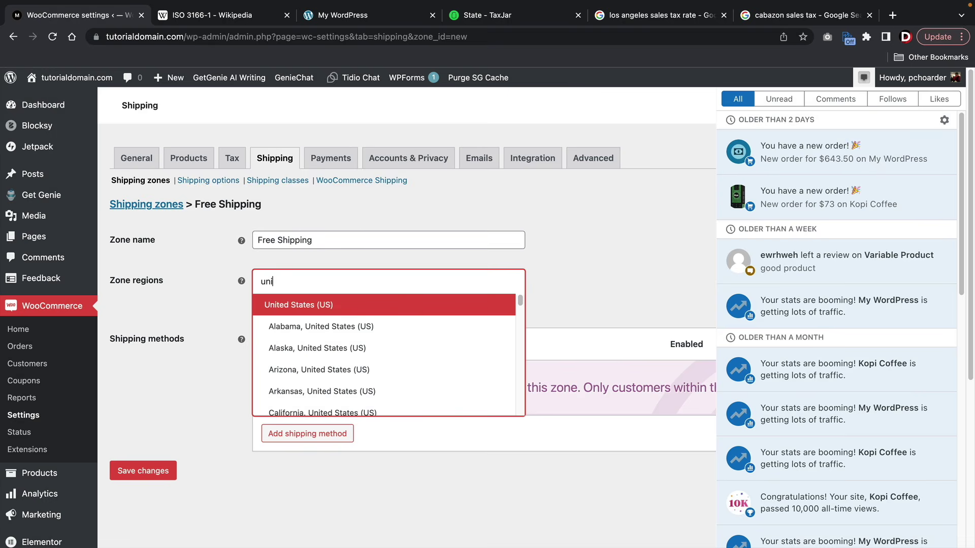
pyautogui.click(299, 306)
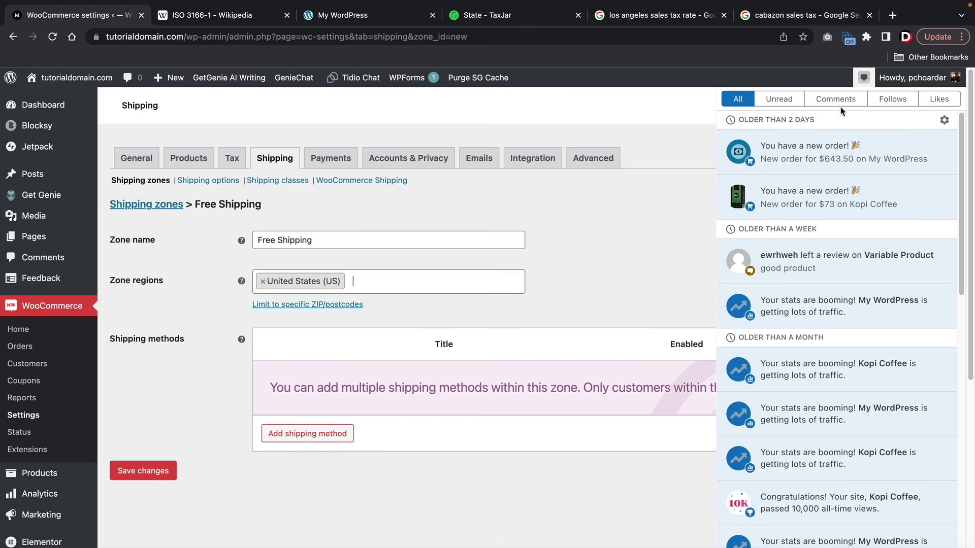
# - Add Mexico and Canada to the Free Shipping zone's regions
pyautogui.click(871, 79)
pyautogui.click(392, 287)
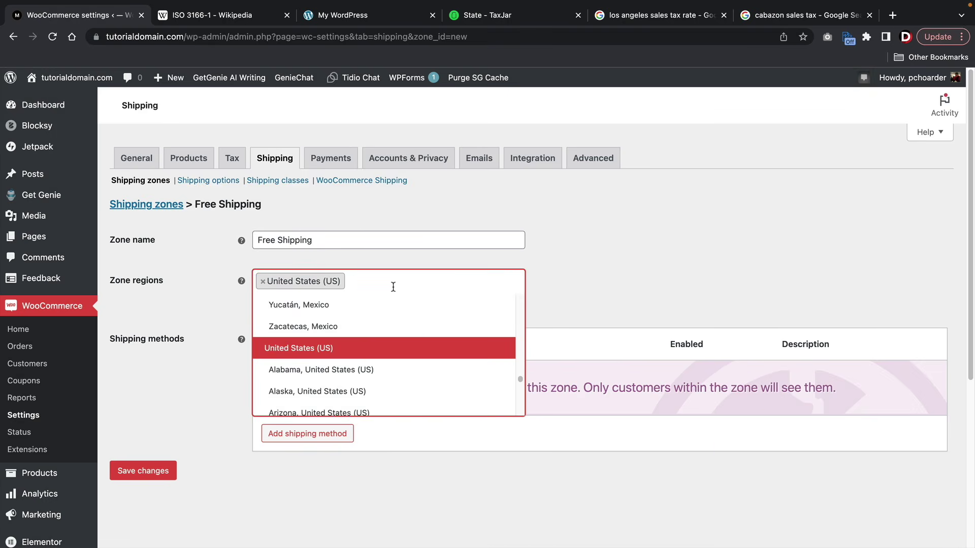
pyautogui.write('mexico')
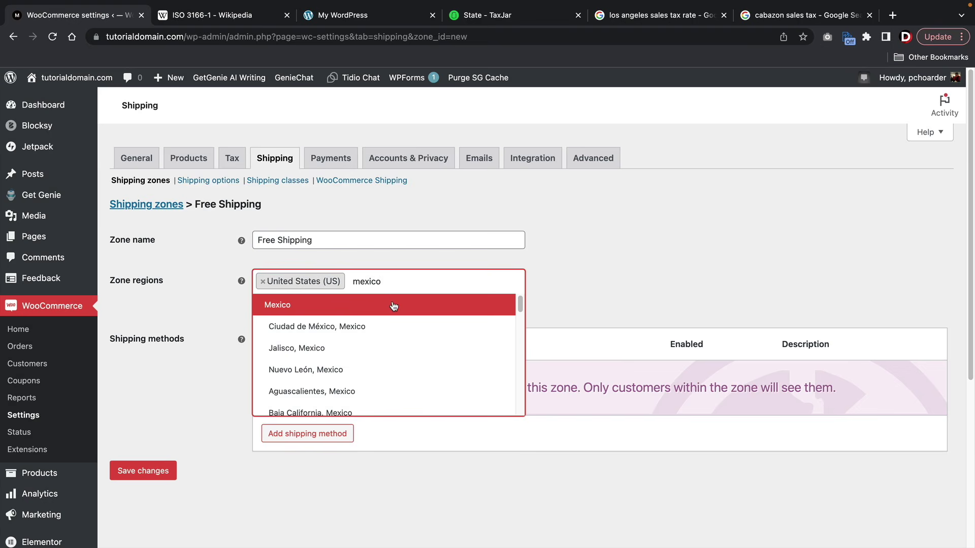
pyautogui.click(394, 304)
pyautogui.write('cand')
pyautogui.press('BackSpace')
pyautogui.write('ada')
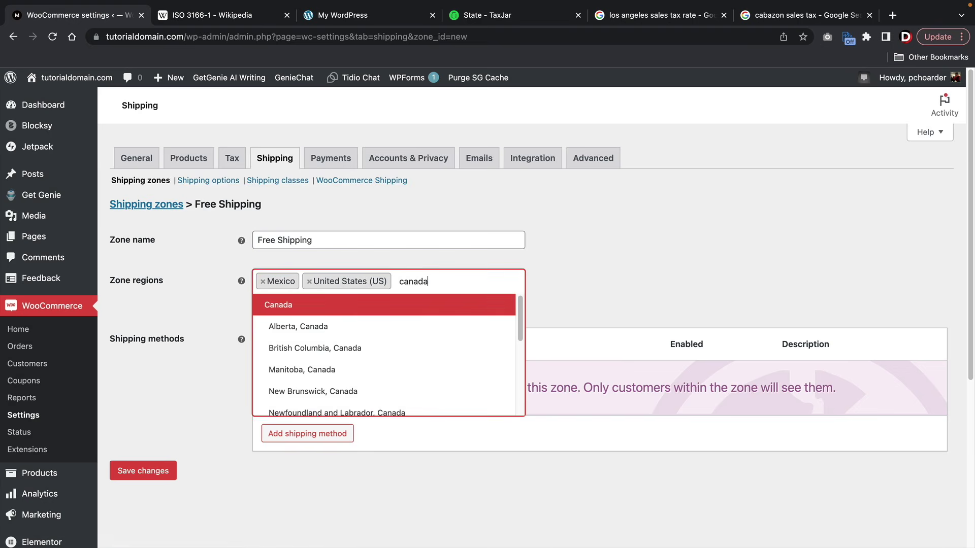
pyautogui.click(358, 307)
# - Add Free shipping requiring a minimum order amount of 15, then return to the zones list
pyautogui.click(322, 455)
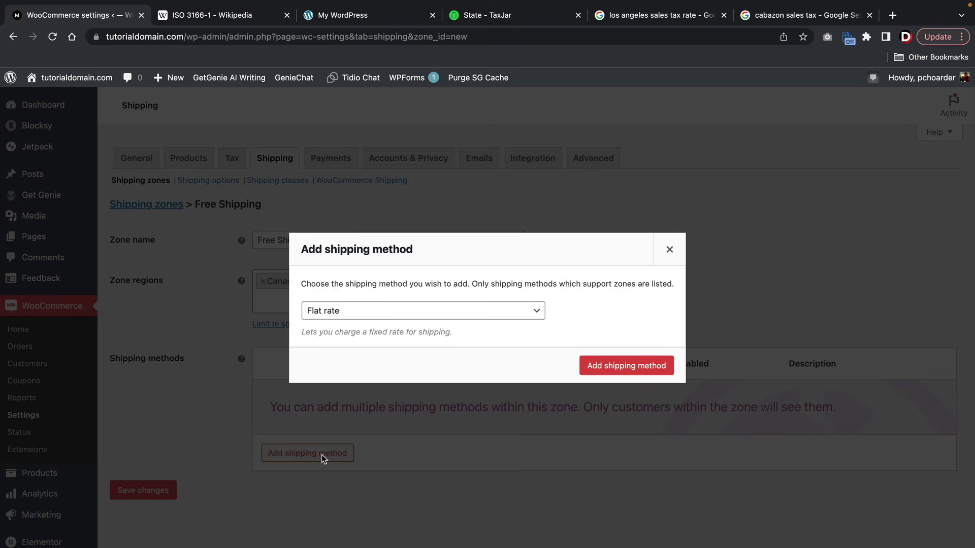
pyautogui.click(387, 318)
pyautogui.click(387, 322)
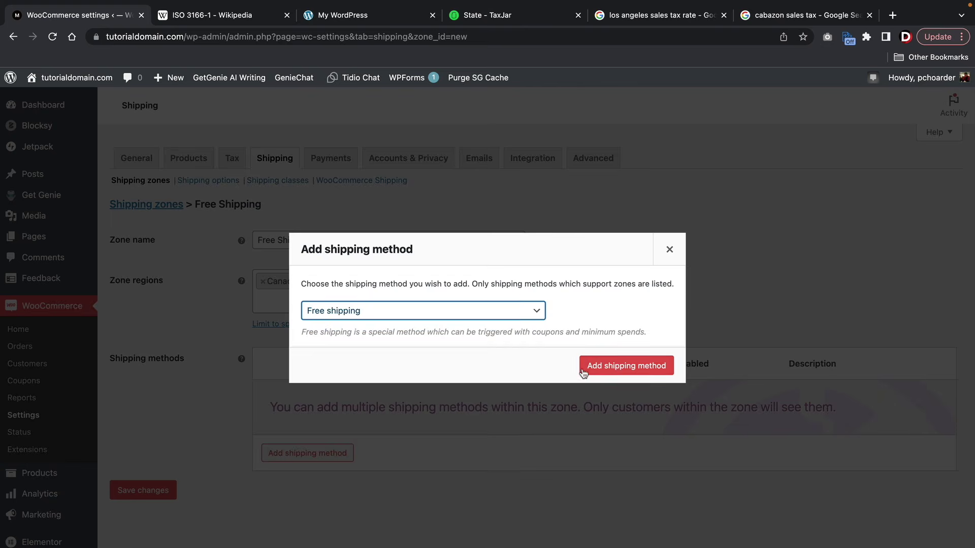
pyautogui.click(629, 365)
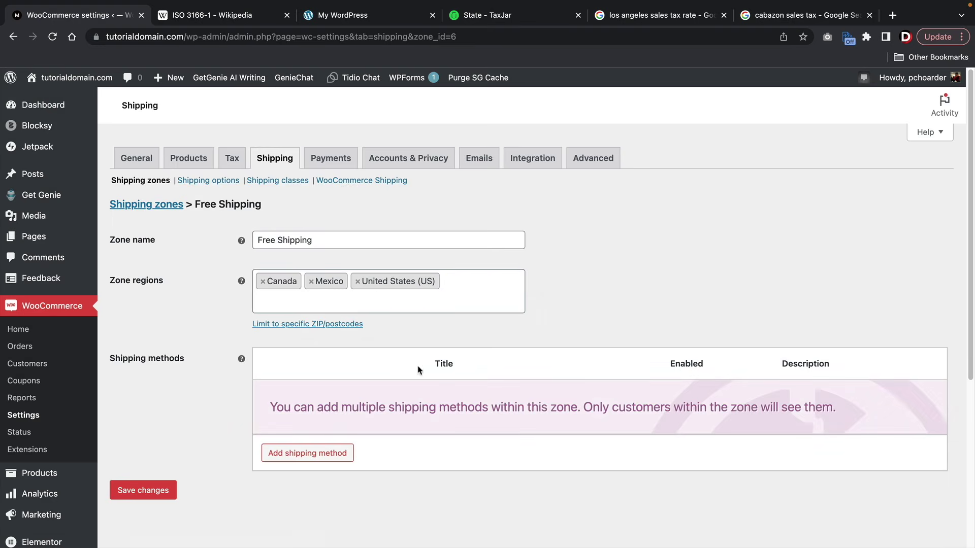
pyautogui.click(299, 410)
pyautogui.click(394, 325)
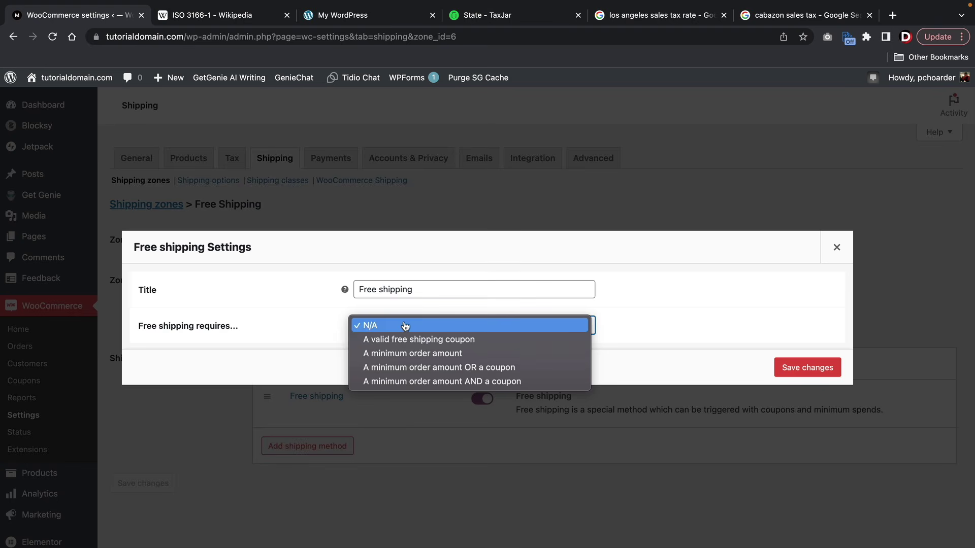
pyautogui.click(399, 353)
pyautogui.click(404, 328)
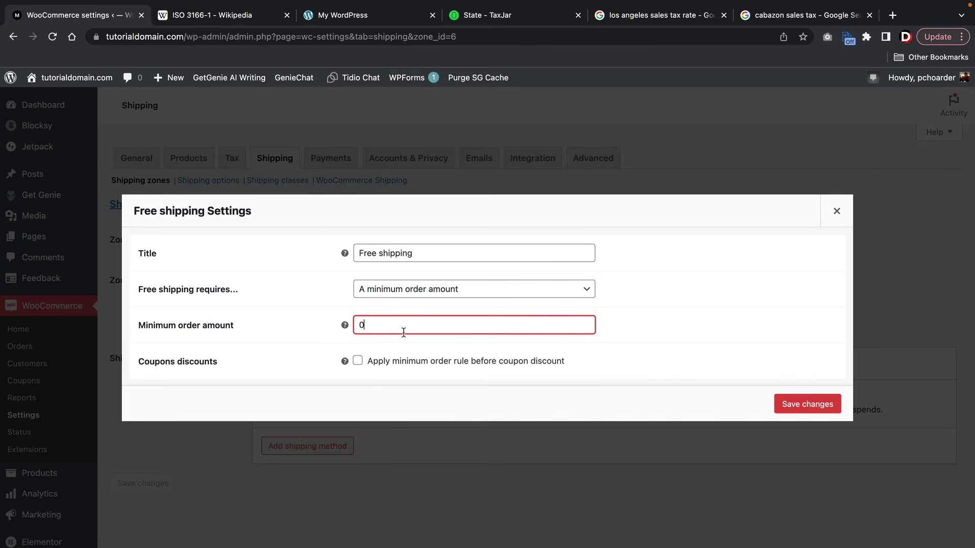
pyautogui.write('15')
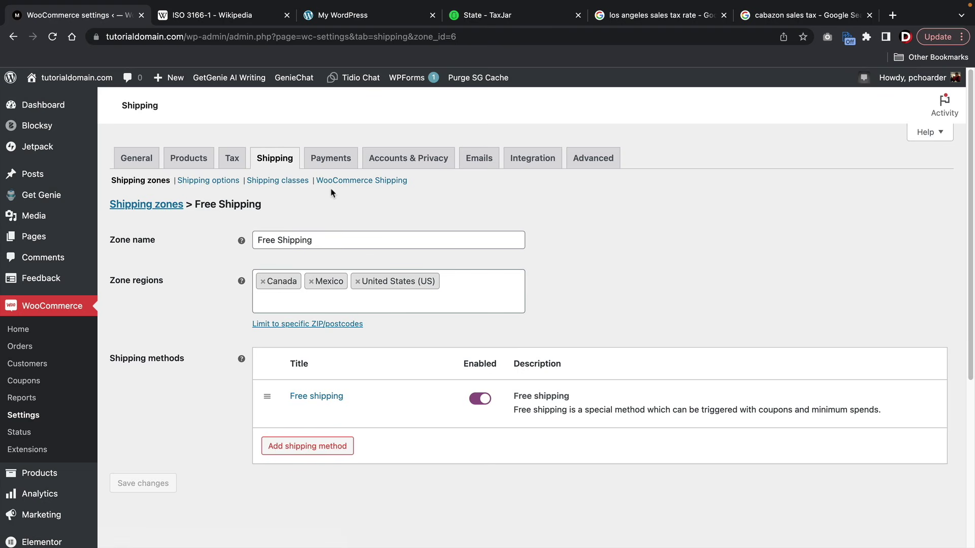
pyautogui.click(273, 162)
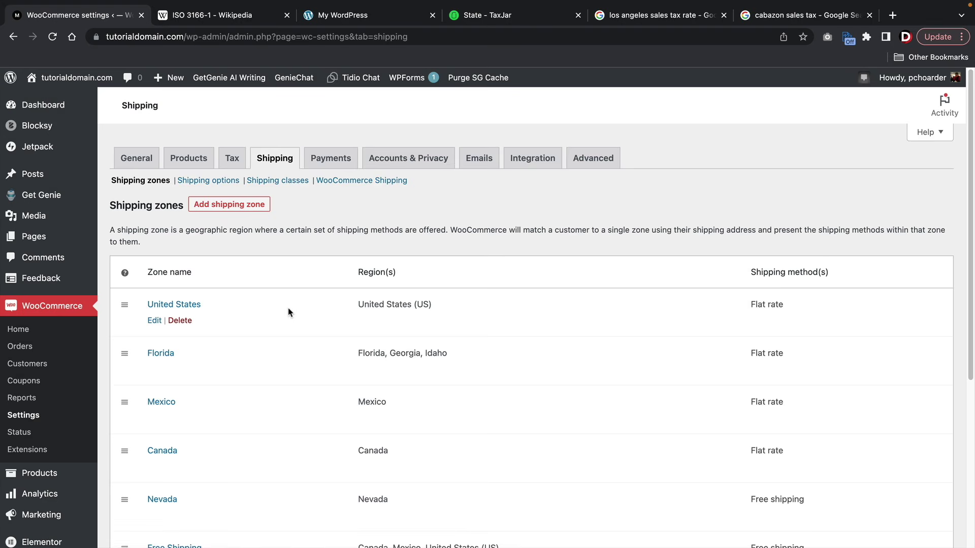
# - For locations not covered by other zones, add a Flat rate costing 15 and save it
pyautogui.scroll(-4, 288, 313)
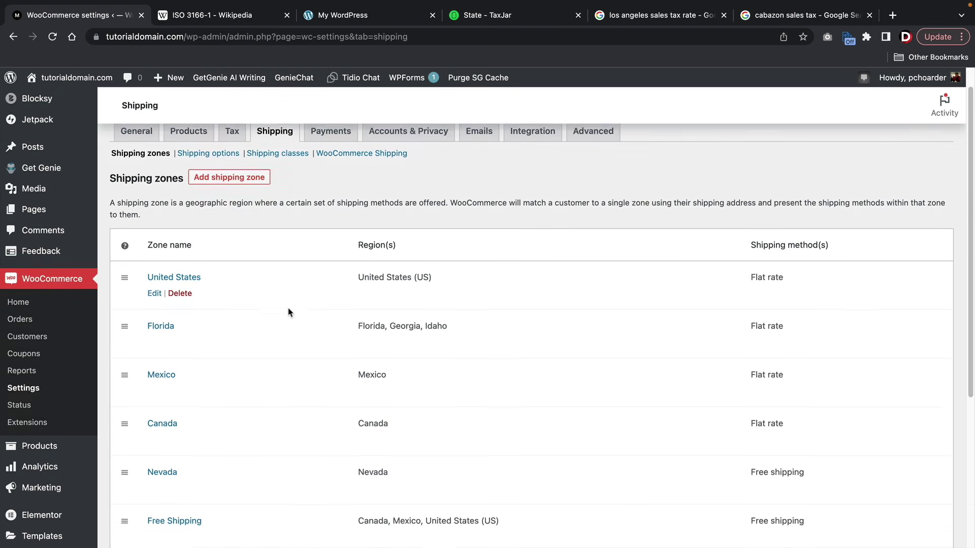
pyautogui.moveTo(288, 312)
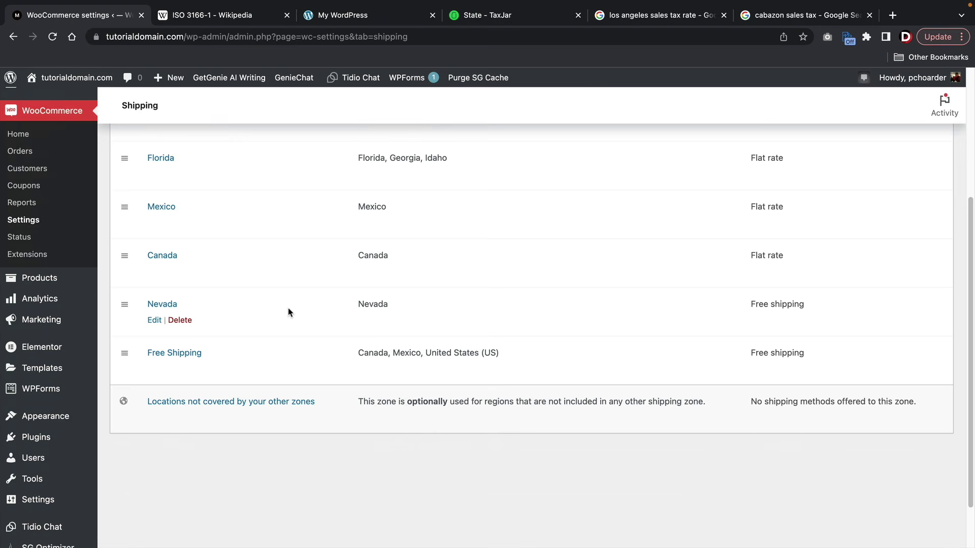
pyautogui.moveTo(264, 353)
pyautogui.click(166, 405)
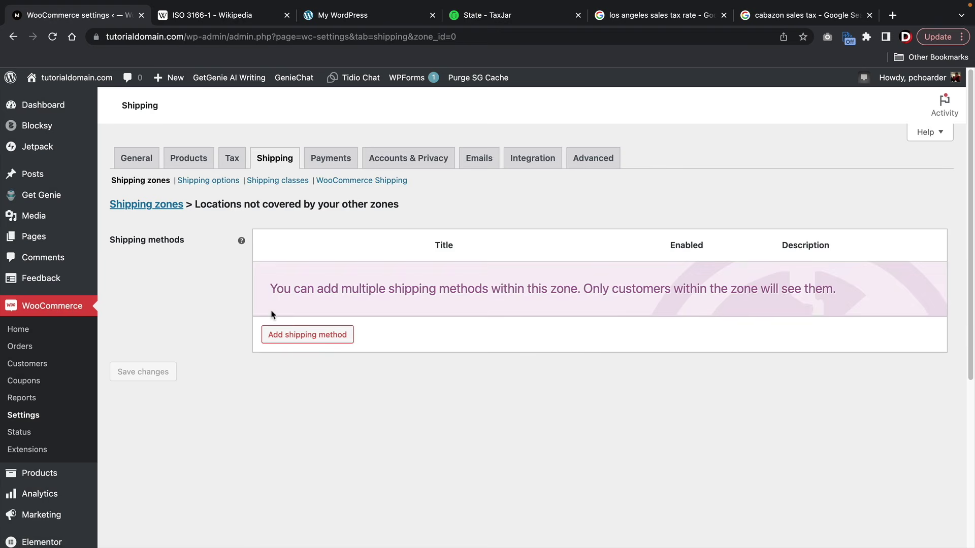
pyautogui.click(305, 334)
pyautogui.click(626, 365)
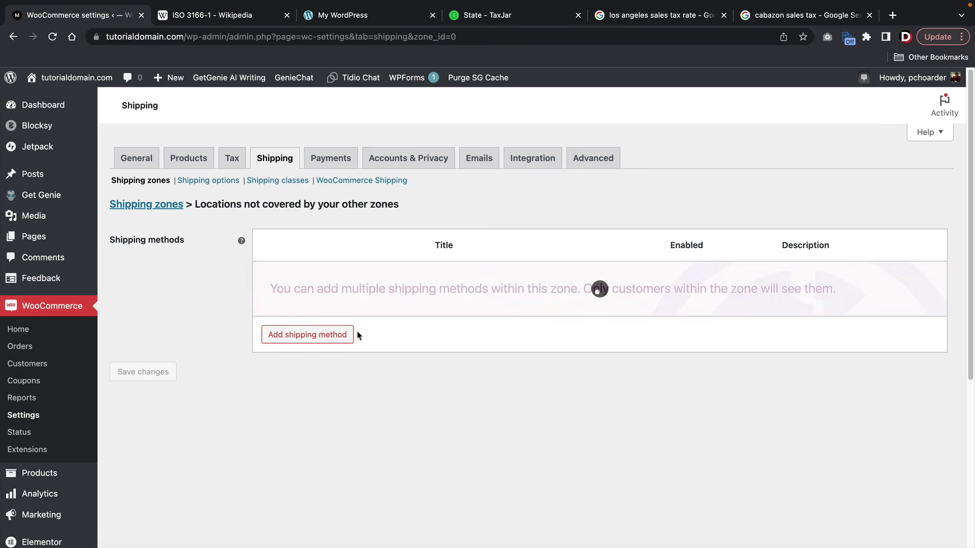
pyautogui.click(297, 294)
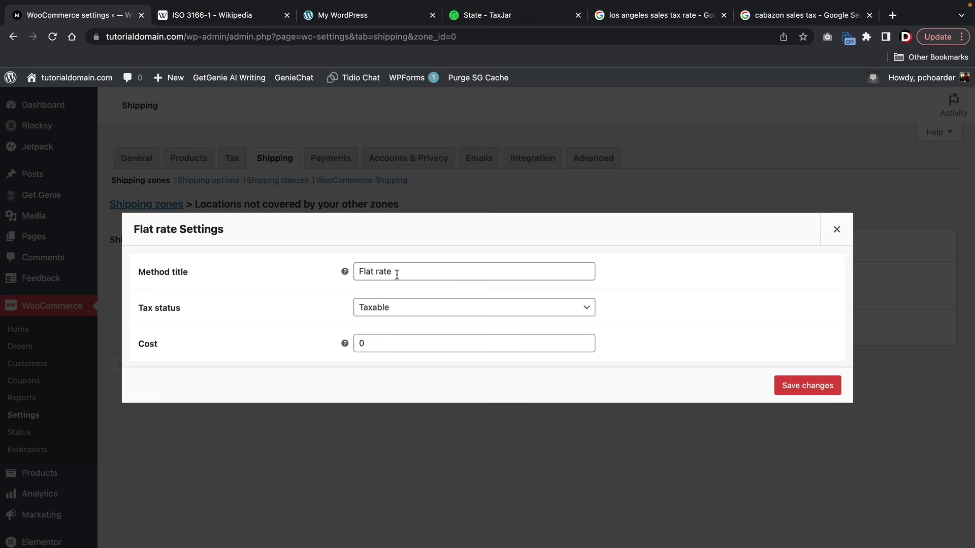
pyautogui.click(414, 342)
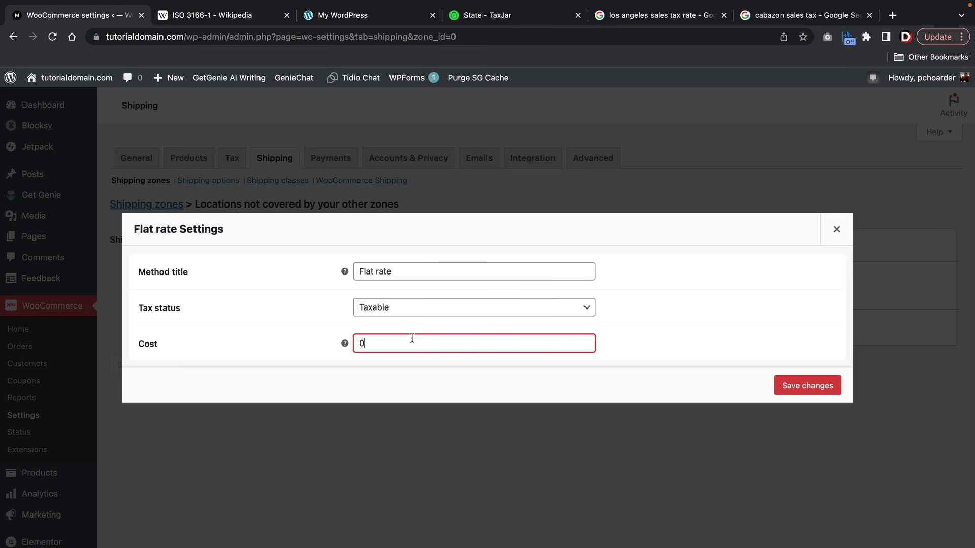
pyautogui.doubleClick(412, 339)
pyautogui.write('15')
pyautogui.click(790, 387)
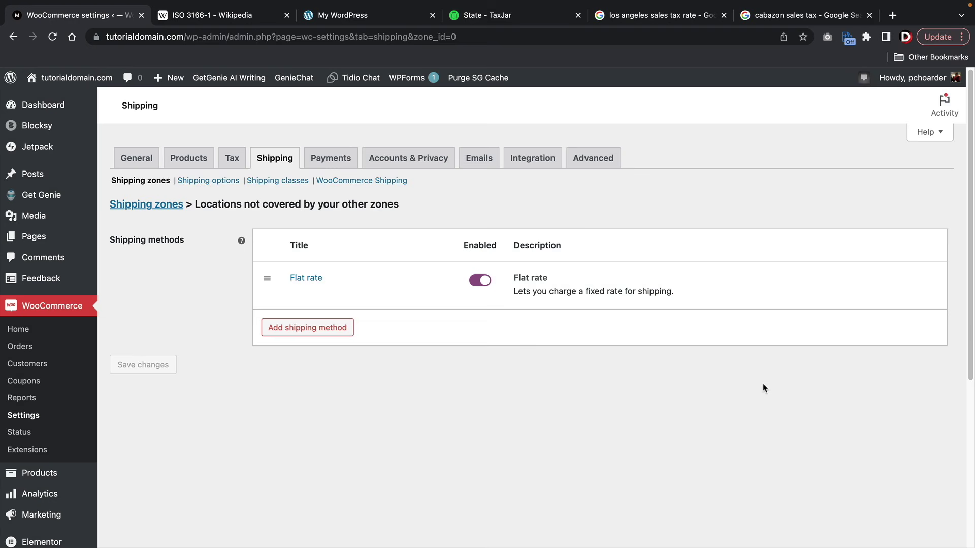
pyautogui.click(267, 163)
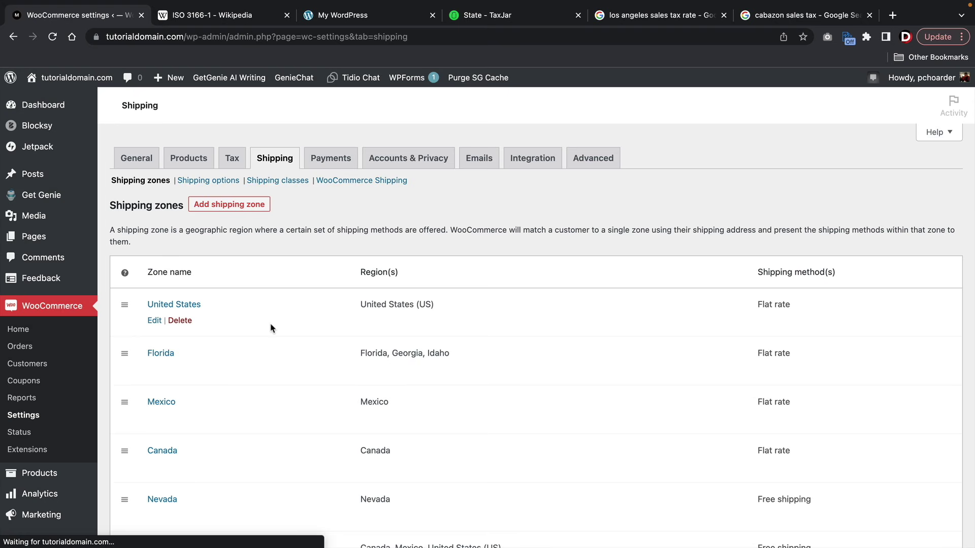
# - Open the Shipping options settings page
pyautogui.scroll(-5, 270, 328)
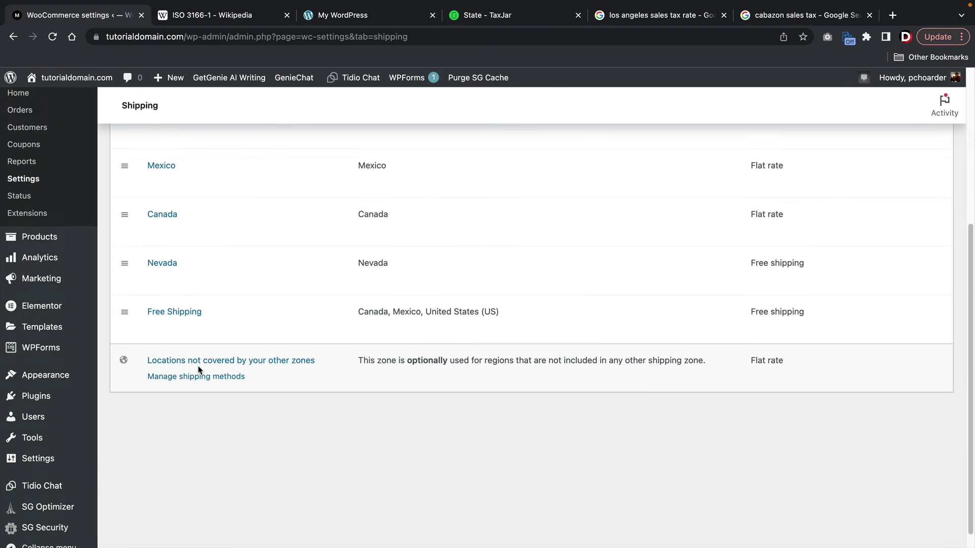
pyautogui.scroll(3, 243, 364)
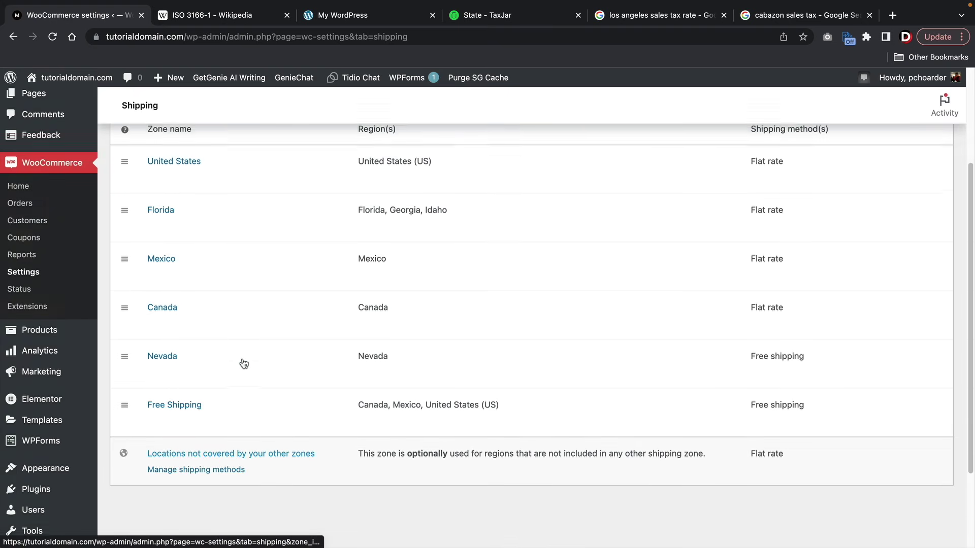
pyautogui.scroll(3, 243, 364)
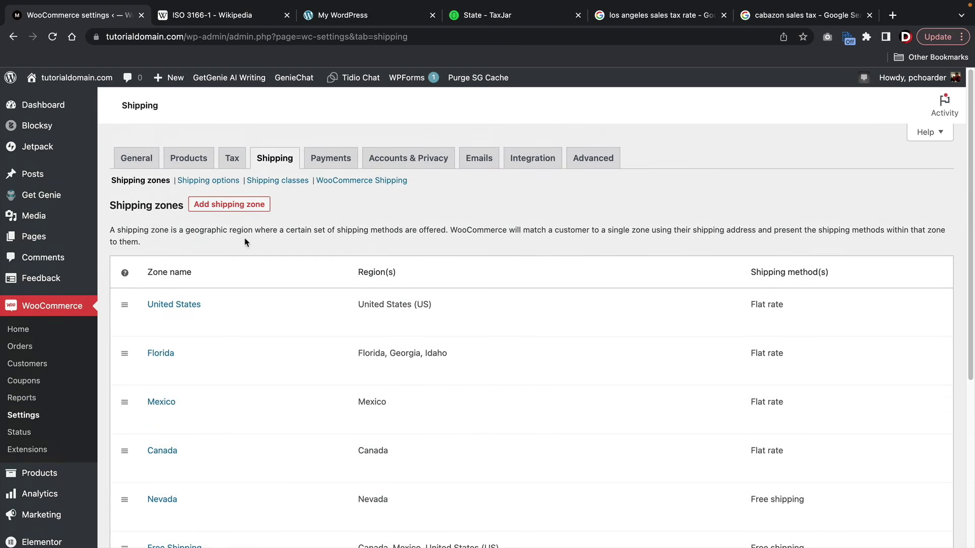
pyautogui.click(224, 183)
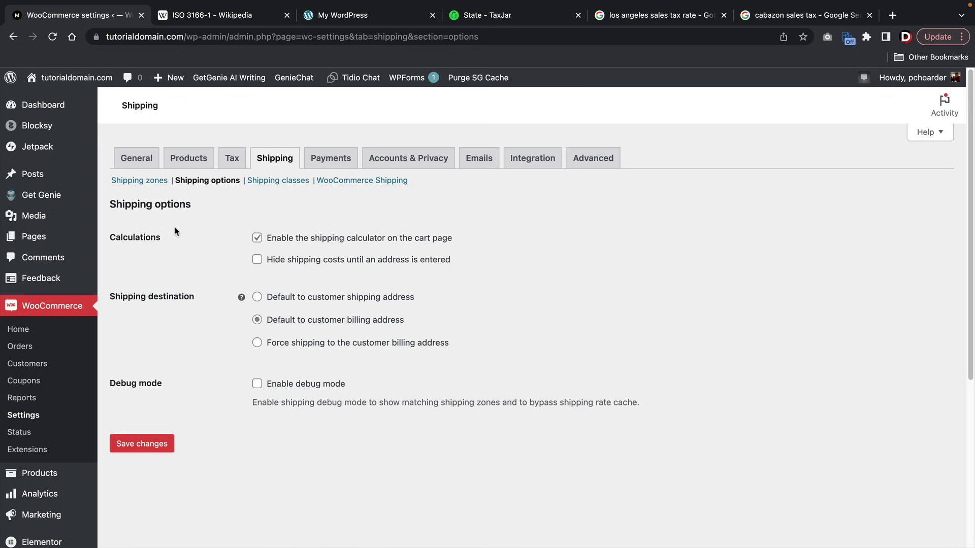
# - Check the empty Shipping classes page, then switch to the storefront tab
pyautogui.click(261, 182)
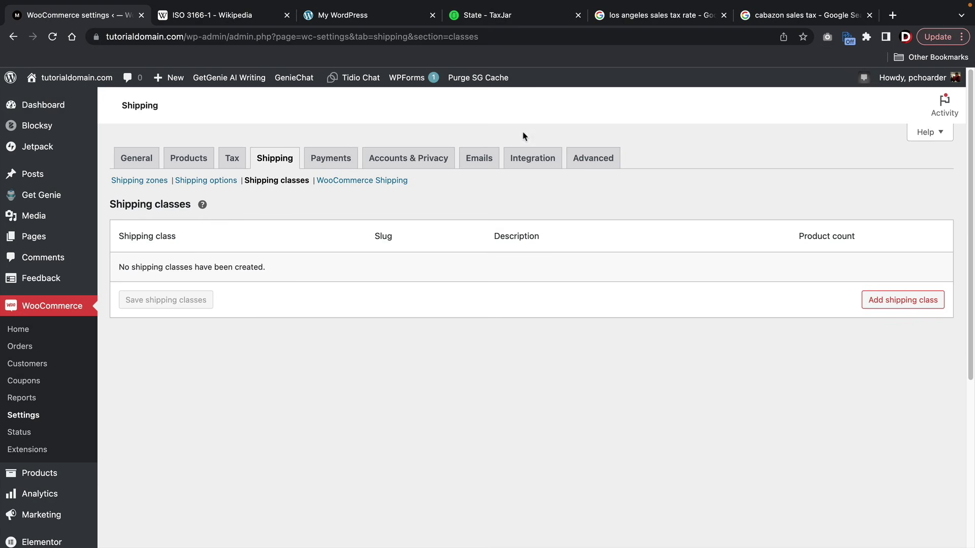
pyautogui.click(345, 15)
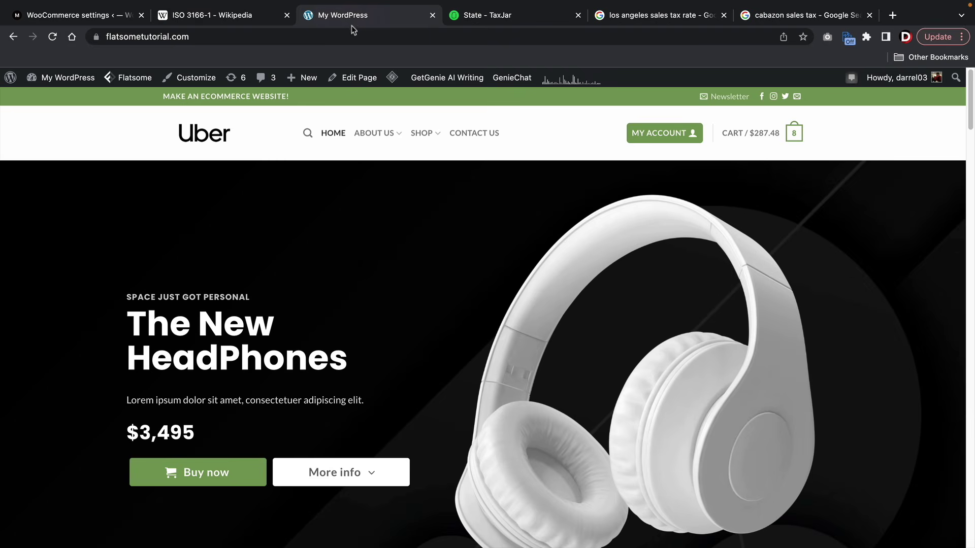
# - Open the storefront's SHOP page and scroll through the products like Electric Watch and Galaxy Laptop
pyautogui.click(424, 134)
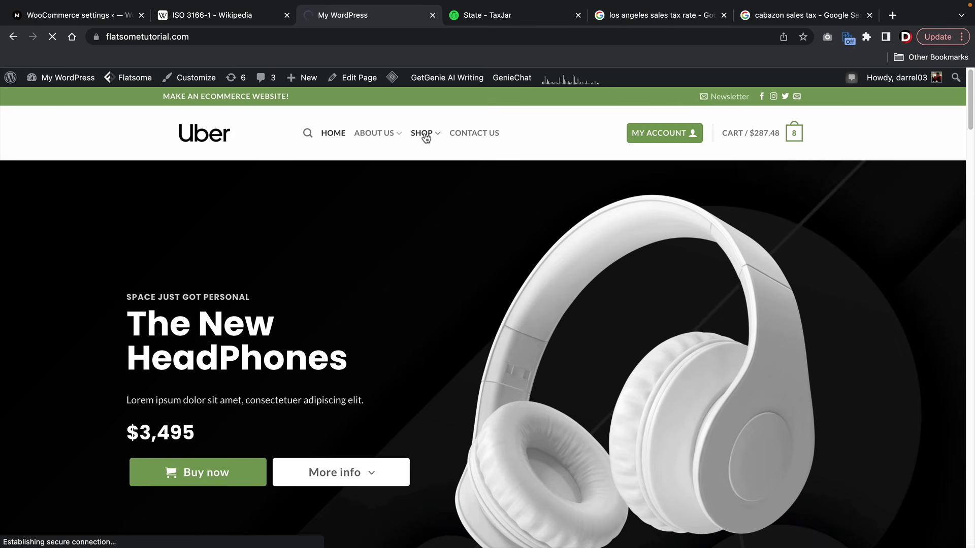
pyautogui.scroll(-8, 426, 137)
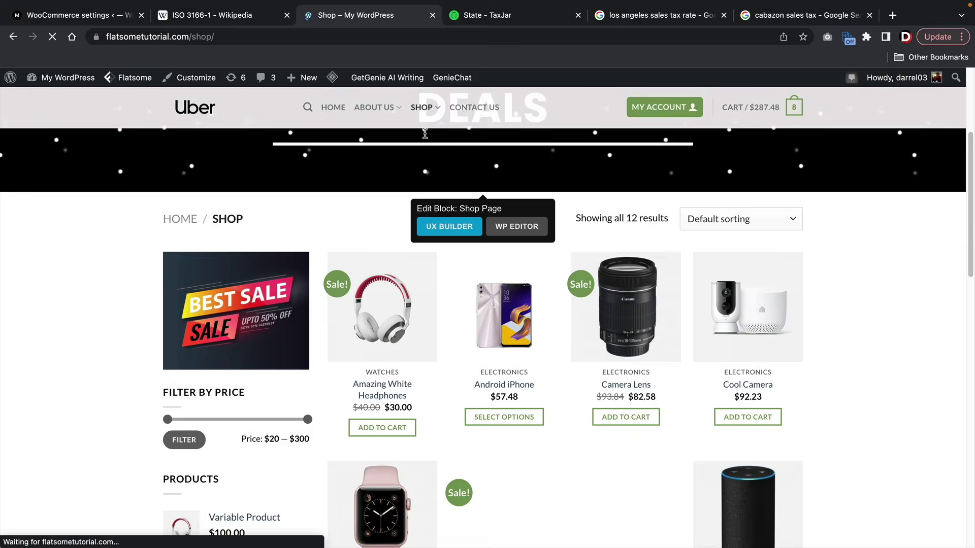
pyautogui.scroll(-5, 425, 138)
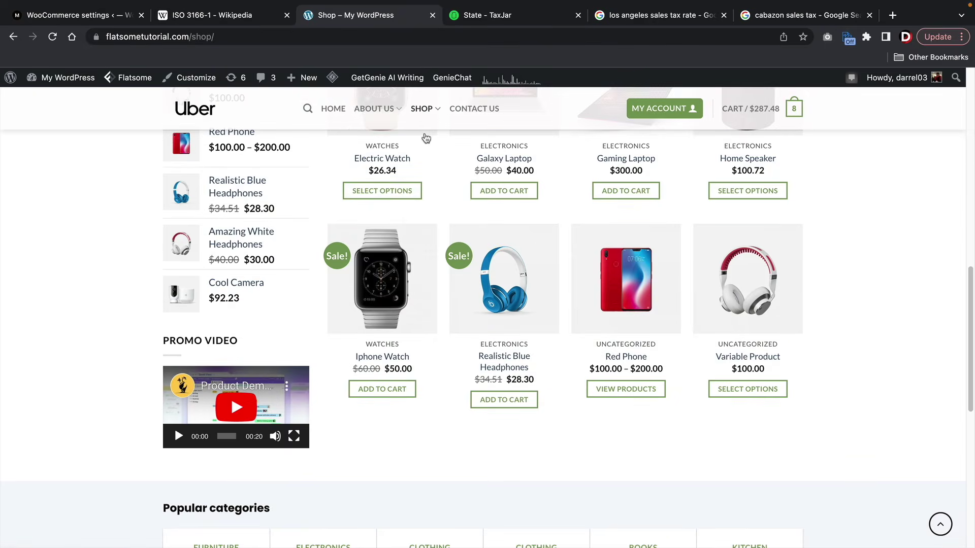
pyautogui.scroll(1, 425, 138)
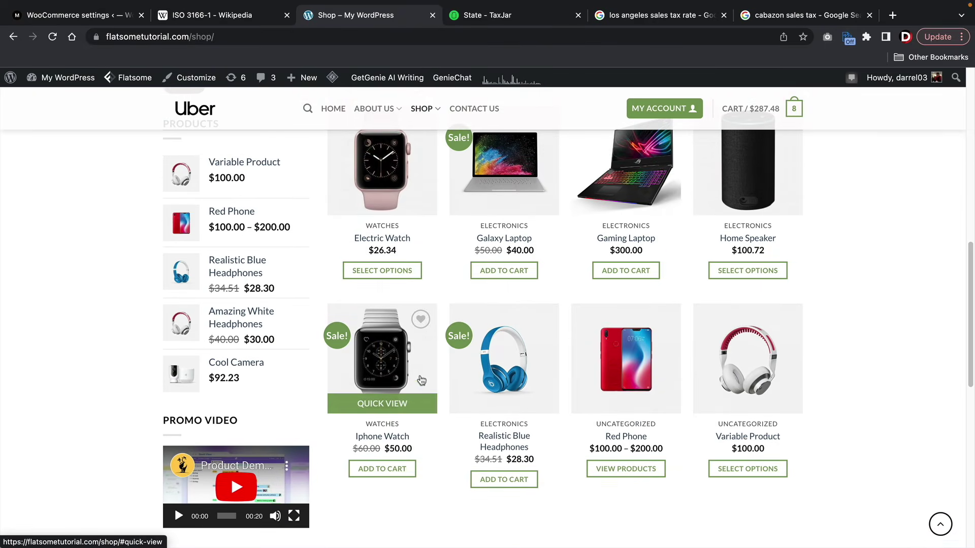
pyautogui.scroll(1, 377, 374)
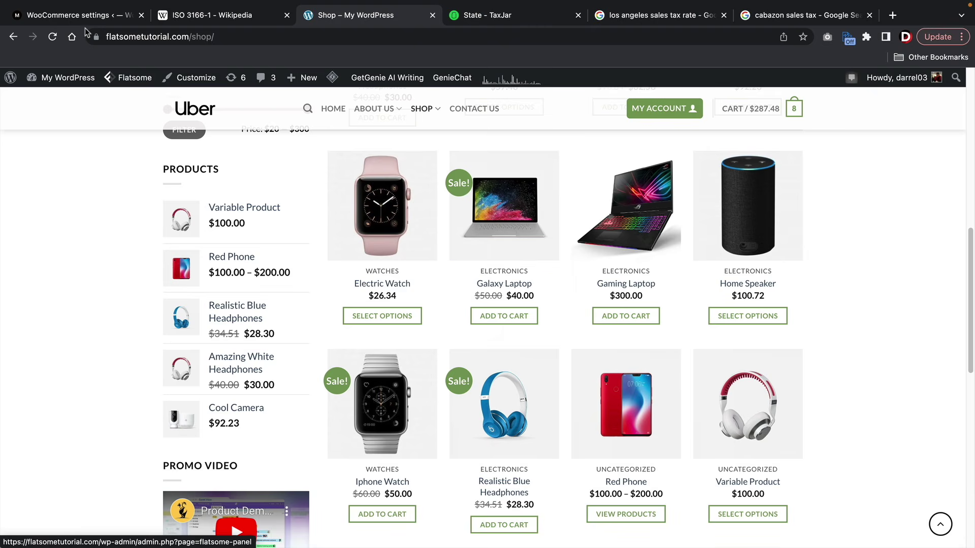
# - Back in WooCommerce, add a shipping class named 'Small Bags'
pyautogui.click(76, 15)
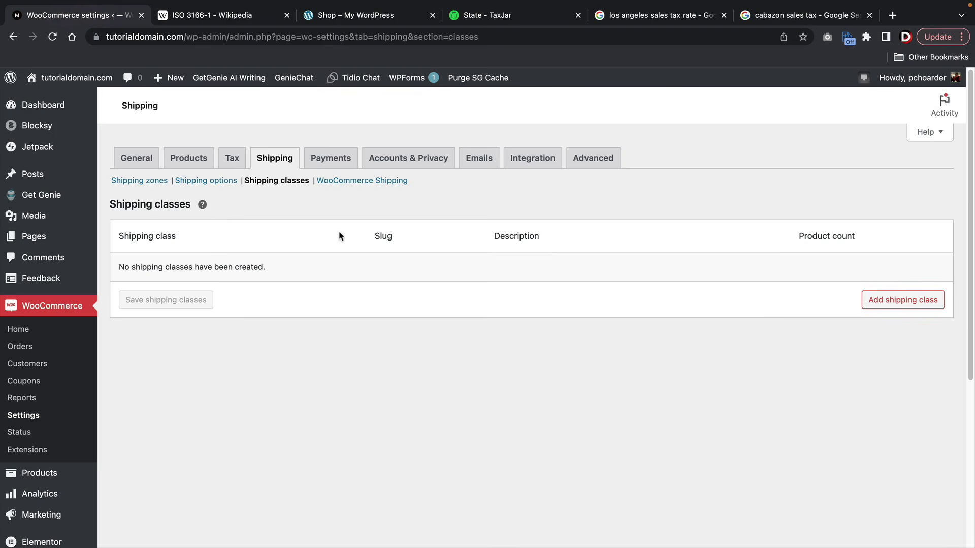
pyautogui.click(912, 306)
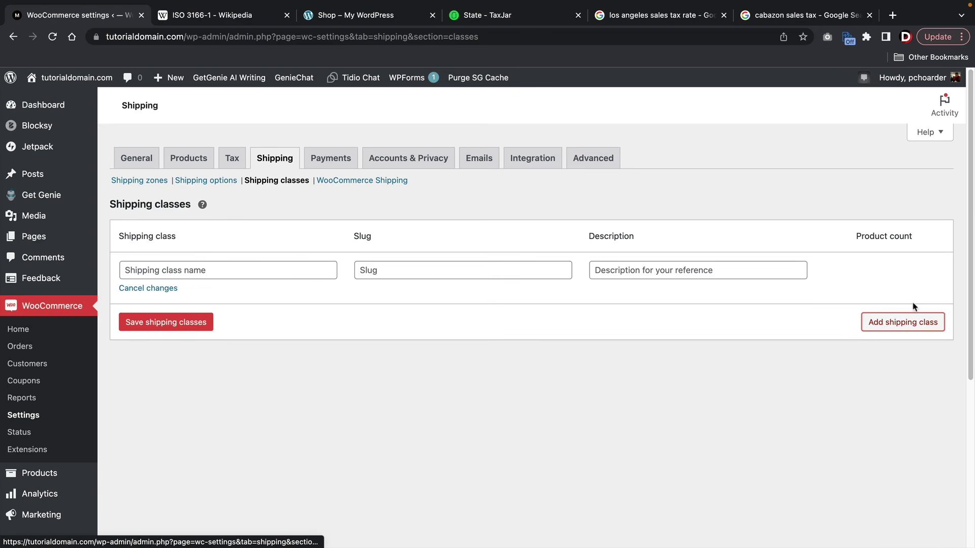
pyautogui.click(301, 273)
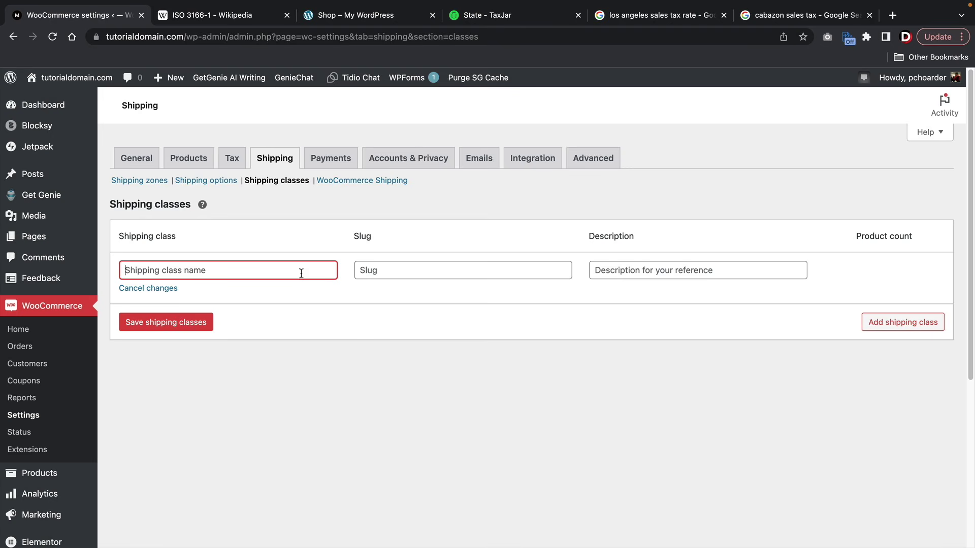
pyautogui.write('Small Bags')
pyautogui.press('Tab')
pyautogui.press('Tab')
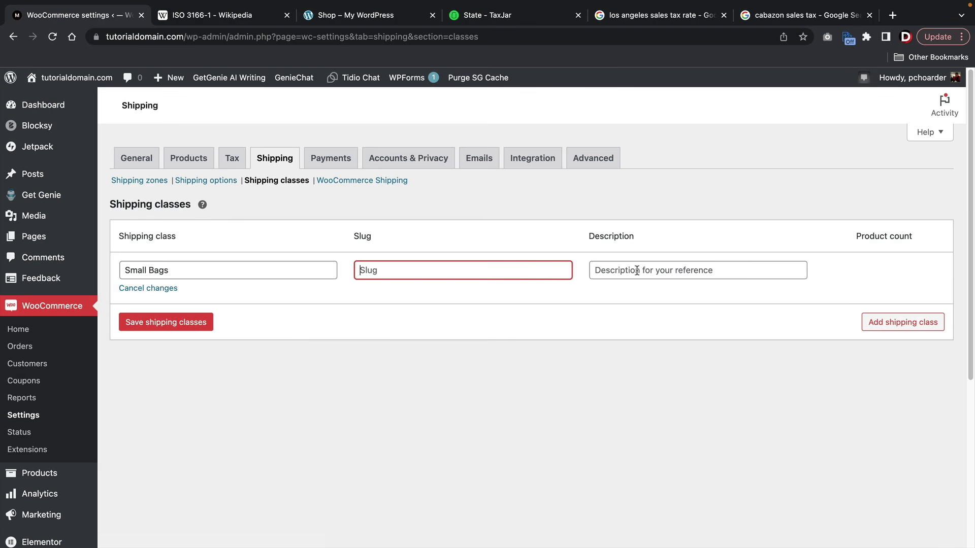
# - Add a 'Large Bags' shipping class, save both classes, and return to Shipping zones
pyautogui.click(895, 324)
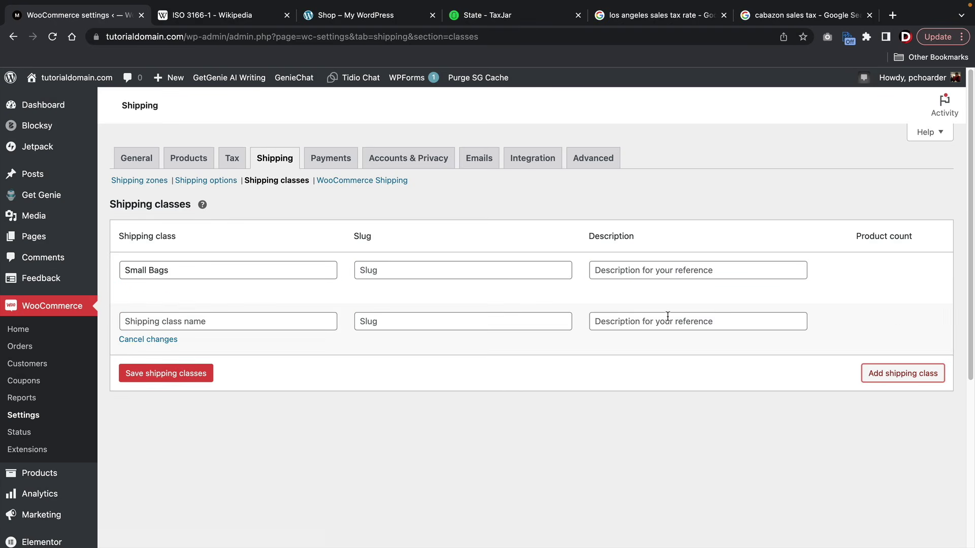
pyautogui.click(274, 319)
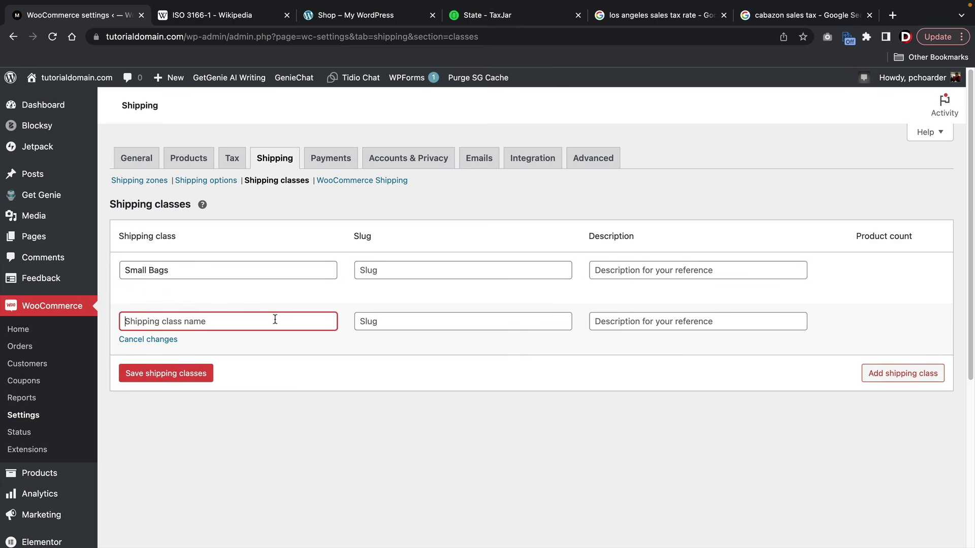
pyautogui.write('Large Bags')
pyautogui.click(204, 379)
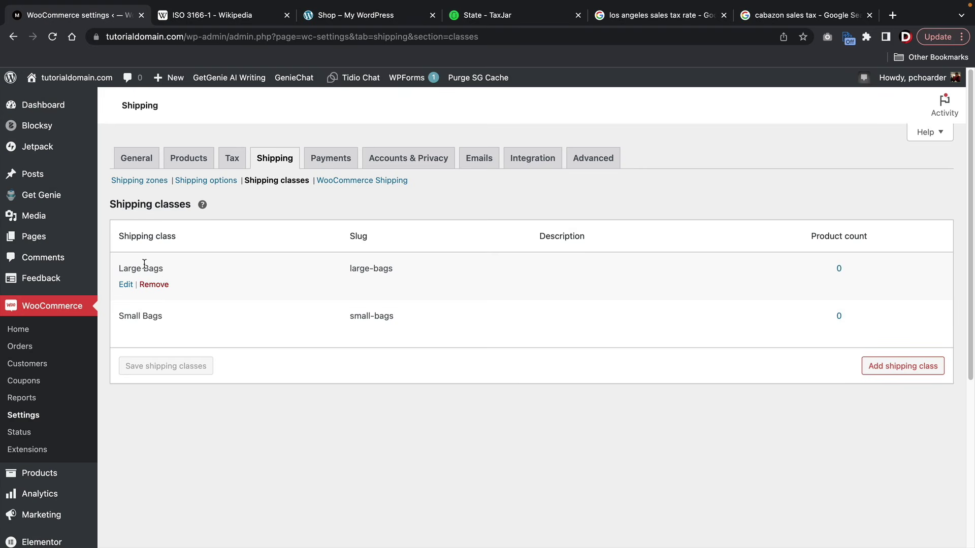
pyautogui.click(141, 182)
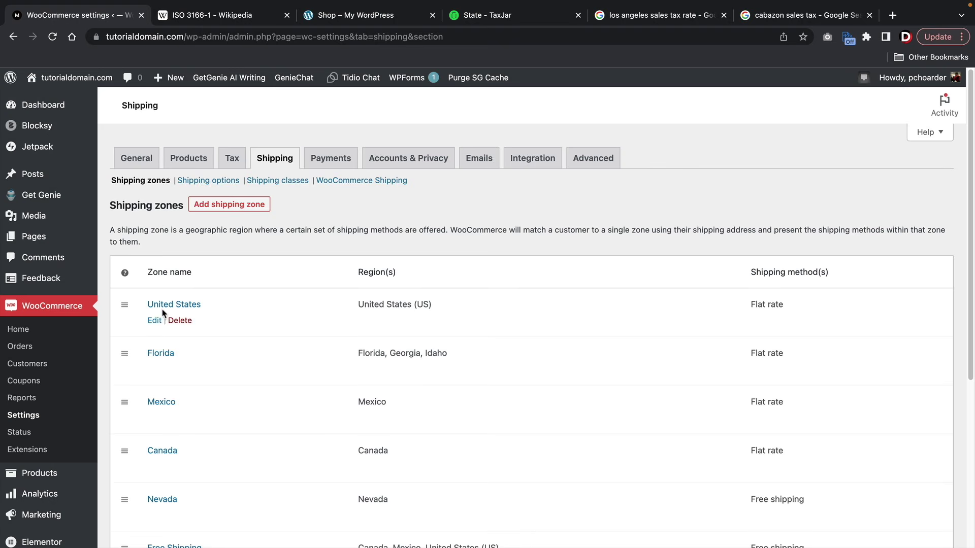
# - In the United States zone's Flat rate, charge 15 for Large Bags and 5 for Small Bags, then save
pyautogui.click(155, 321)
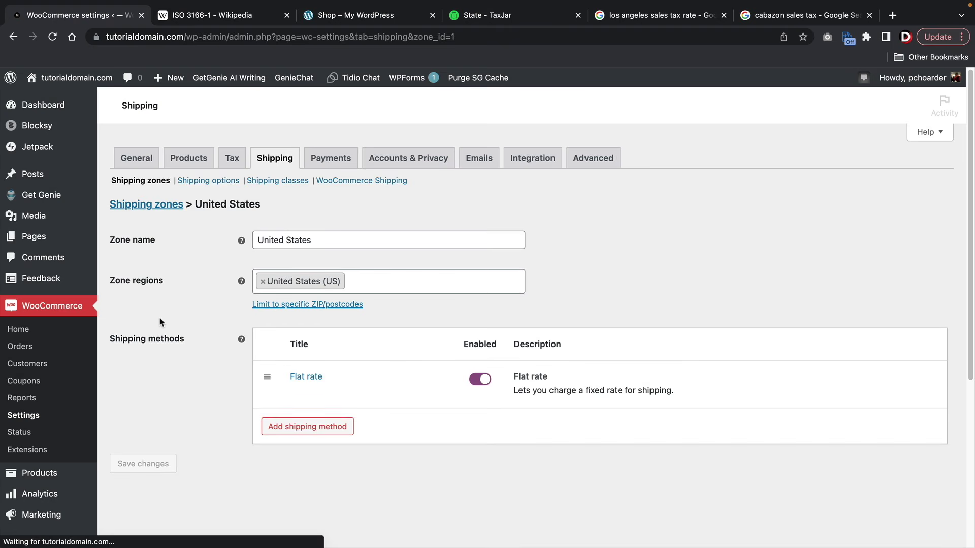
pyautogui.click(297, 394)
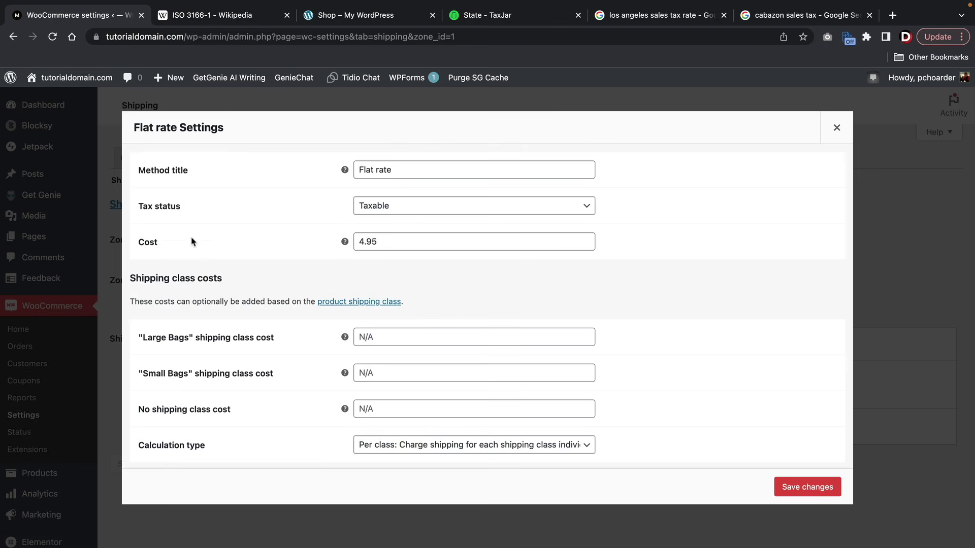
pyautogui.moveTo(223, 279); pyautogui.dragTo(145, 270)
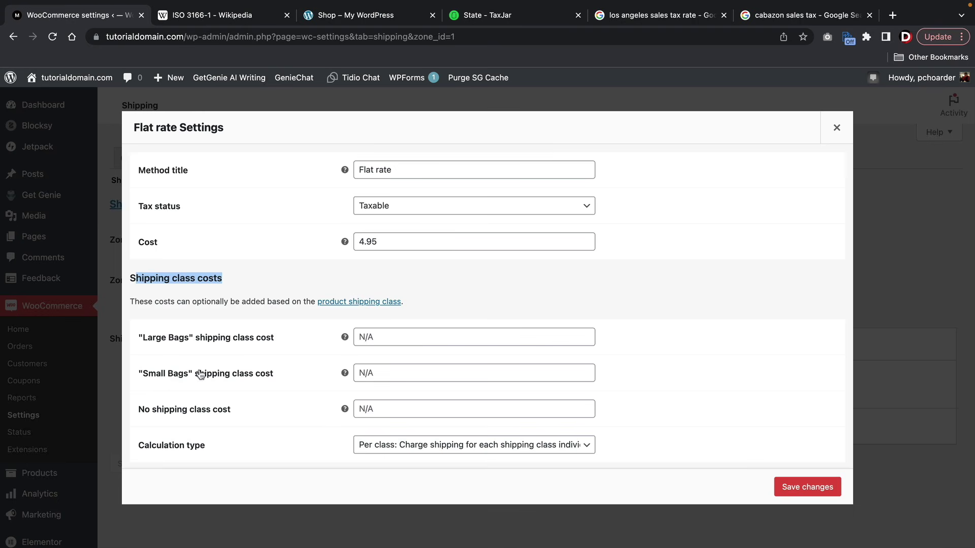
pyautogui.click(389, 333)
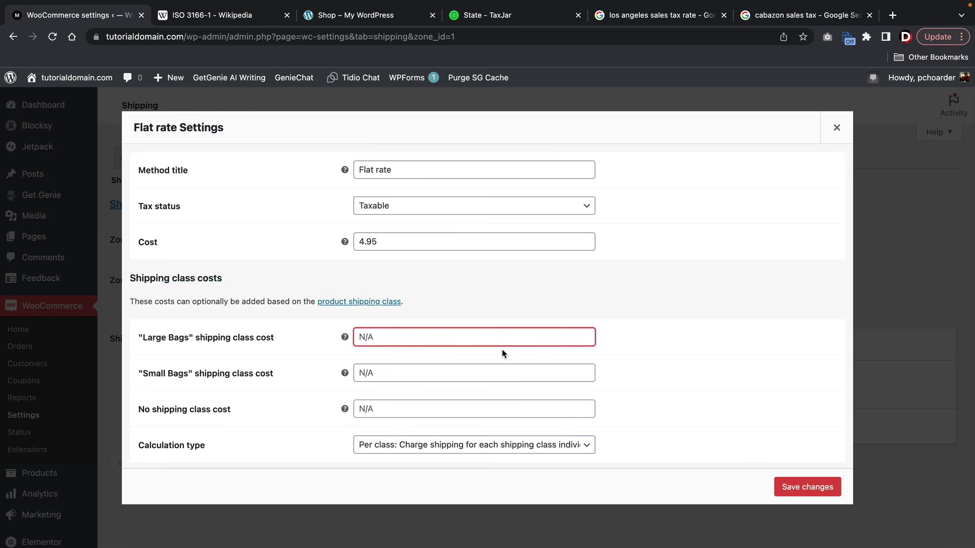
pyautogui.write('15')
pyautogui.click(383, 372)
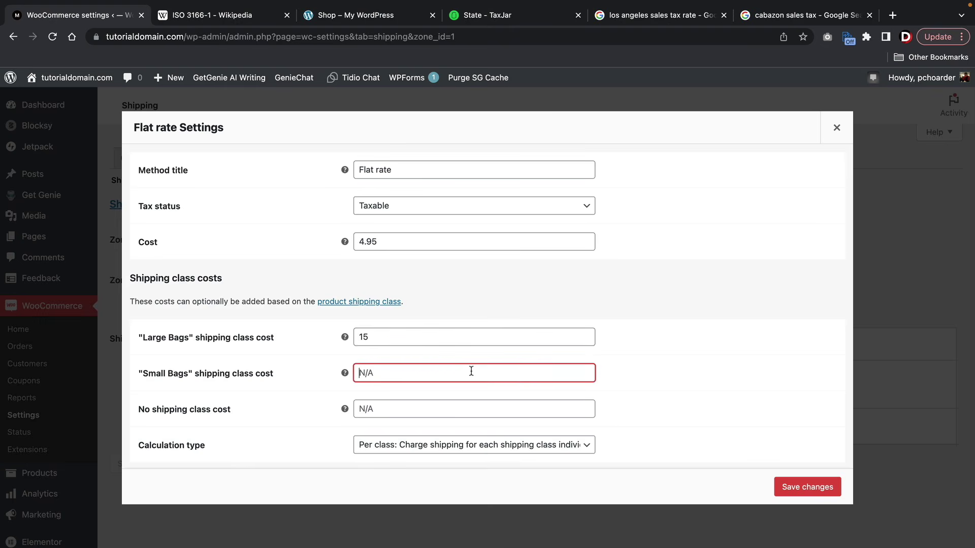
pyautogui.write('5')
pyautogui.click(808, 488)
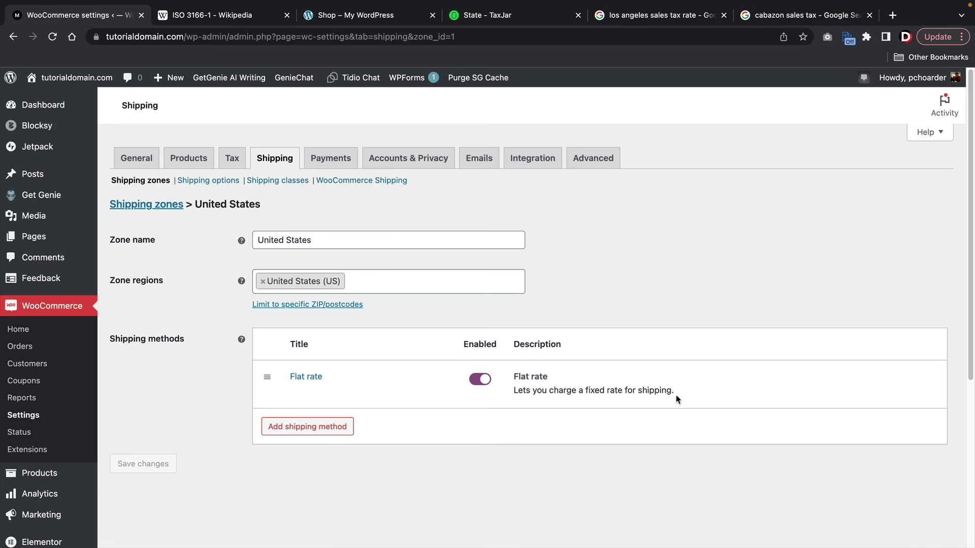
pyautogui.moveTo(315, 399)
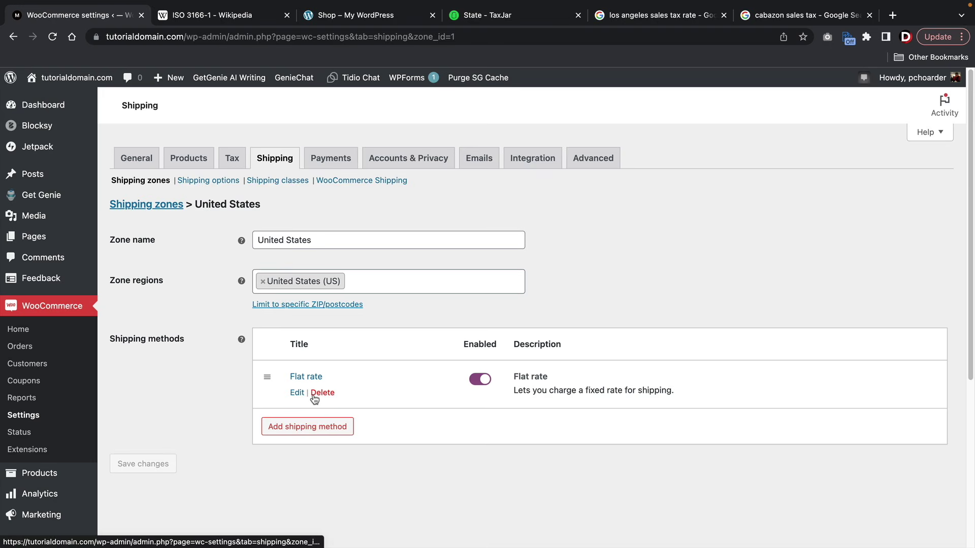
# - Assign the Large Bags shipping class to the Luxury Mens Black Bag product
pyautogui.moveTo(55, 473)
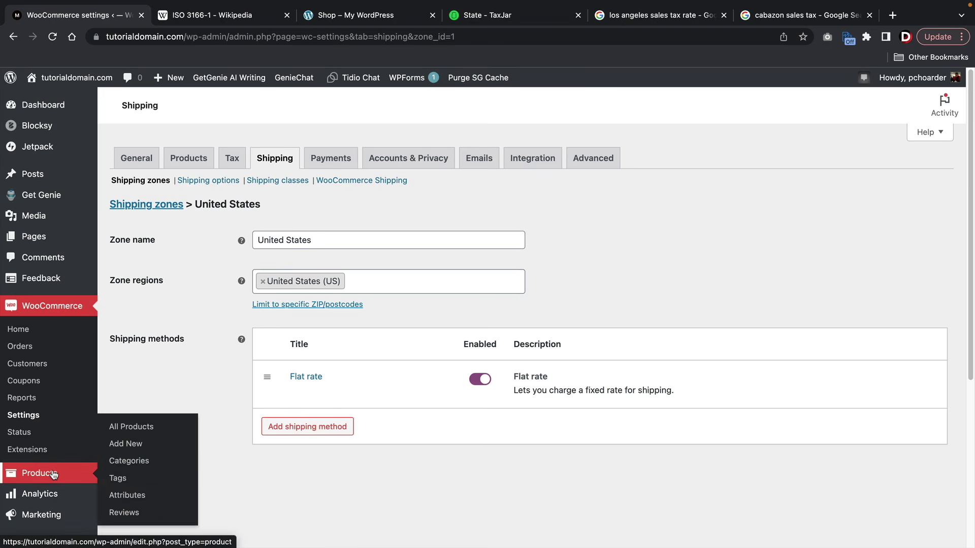
pyautogui.click(147, 428)
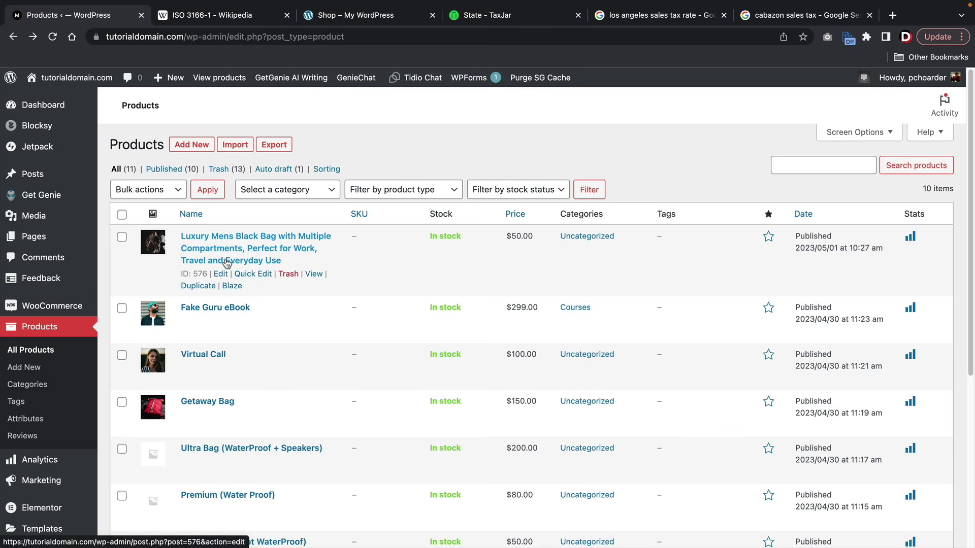
pyautogui.click(222, 274)
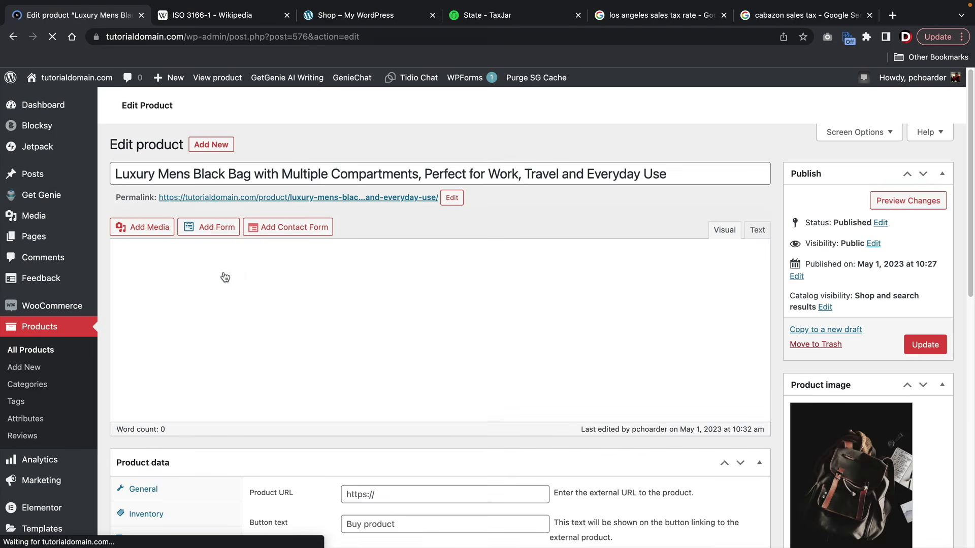
pyautogui.scroll(-7, 294, 214)
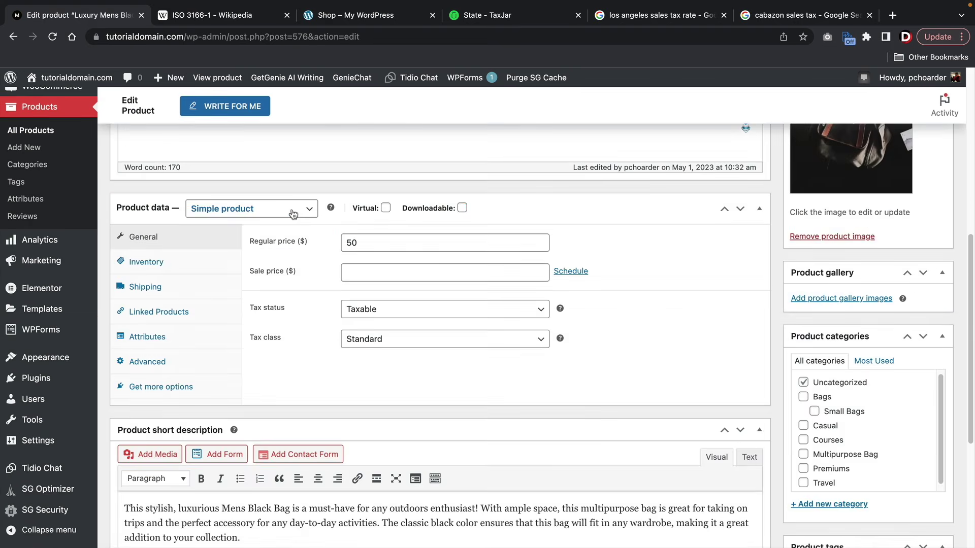
pyautogui.scroll(-1, 293, 214)
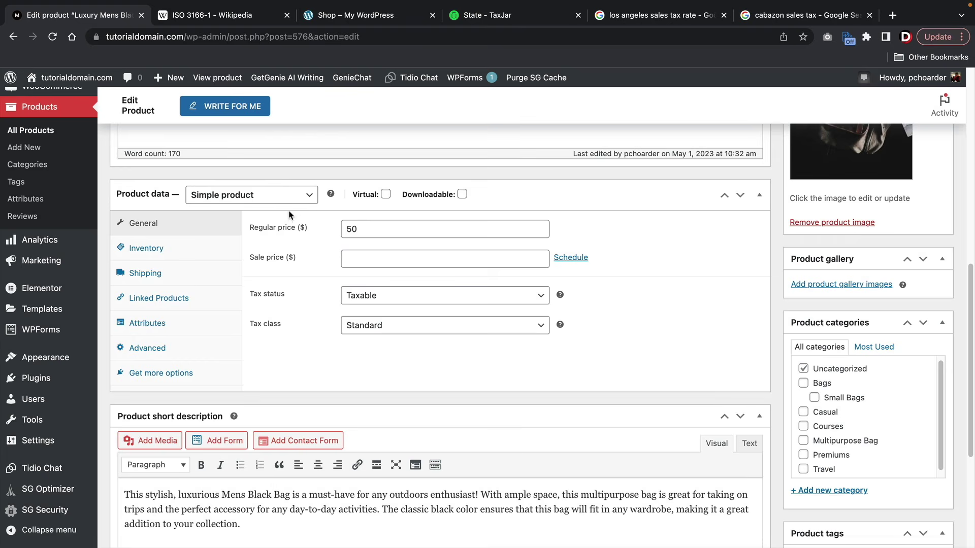
pyautogui.click(160, 274)
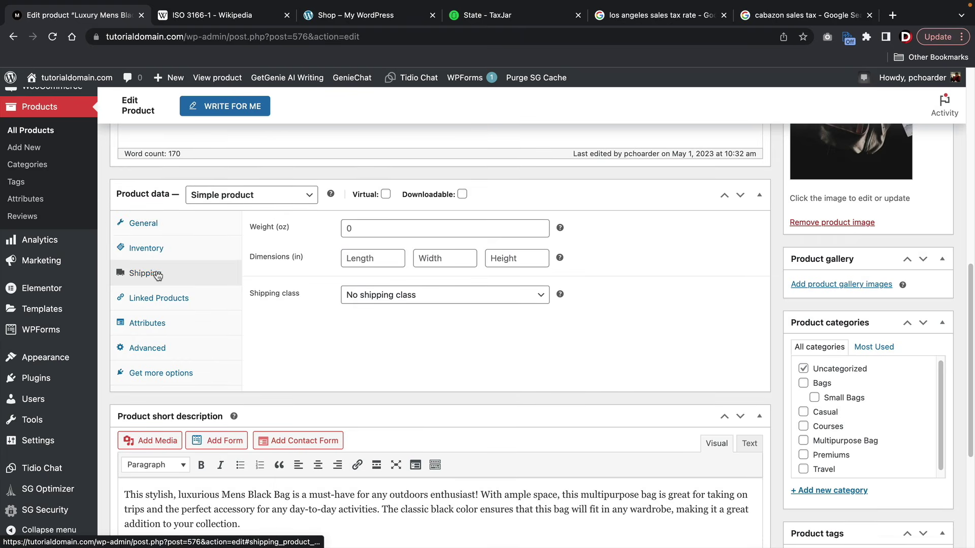
pyautogui.click(369, 301)
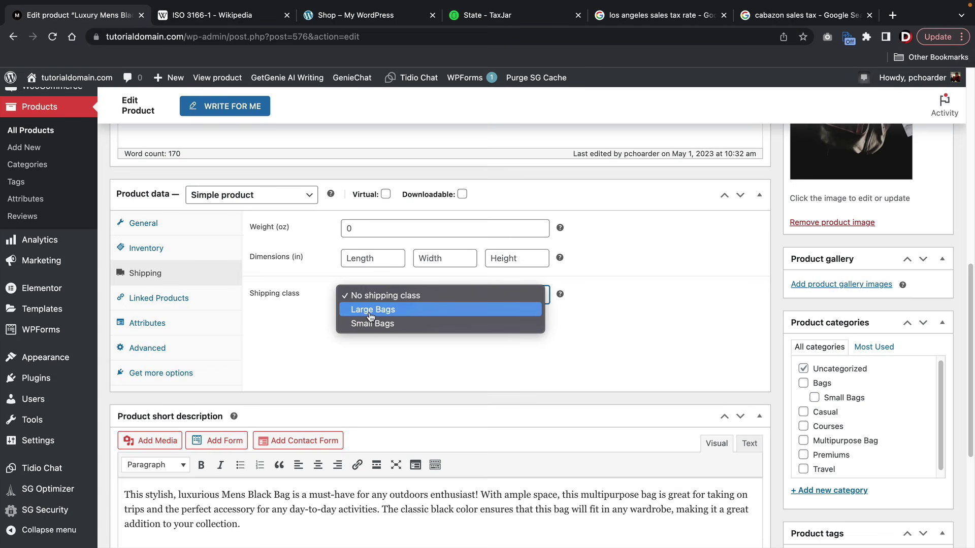
pyautogui.click(369, 310)
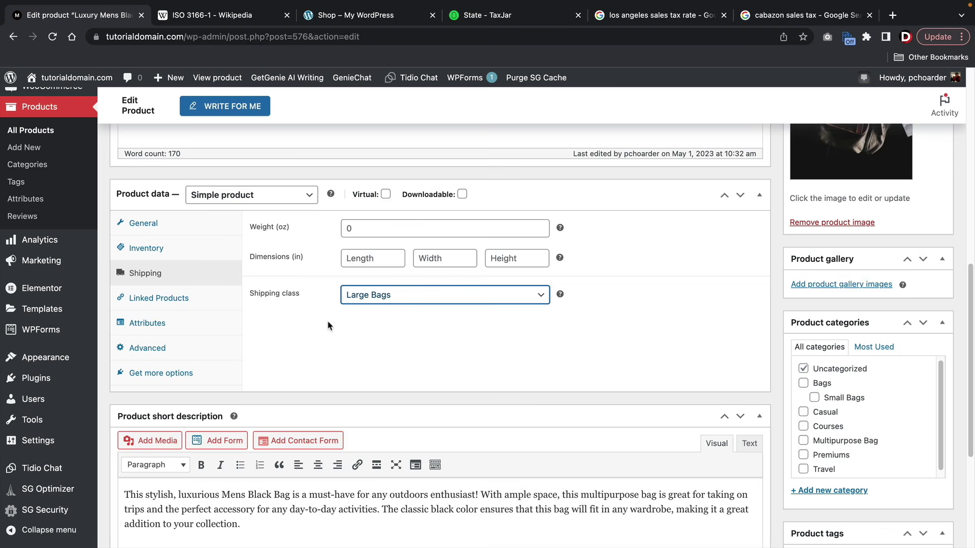
# - Keep the Standard tax class, update the product, and return to All Products
pyautogui.click(149, 224)
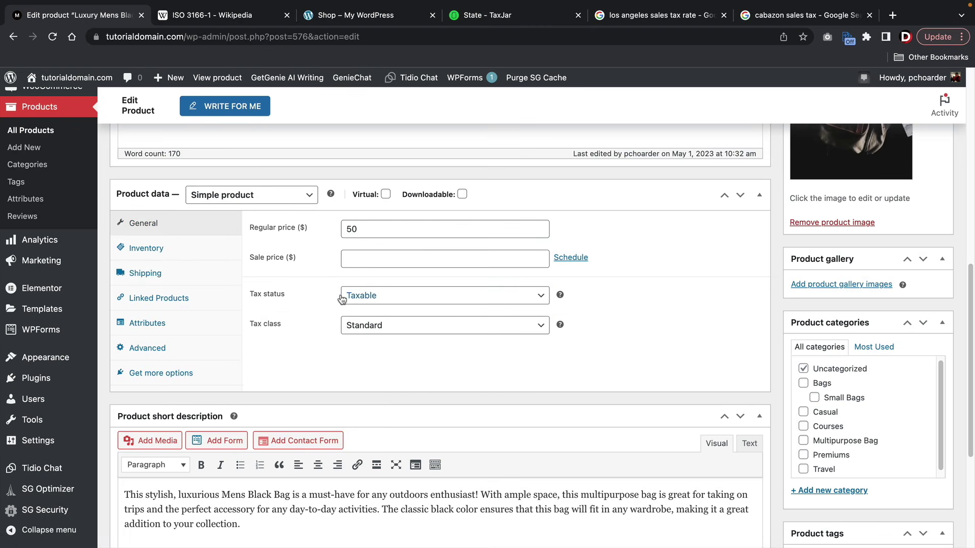
pyautogui.click(376, 328)
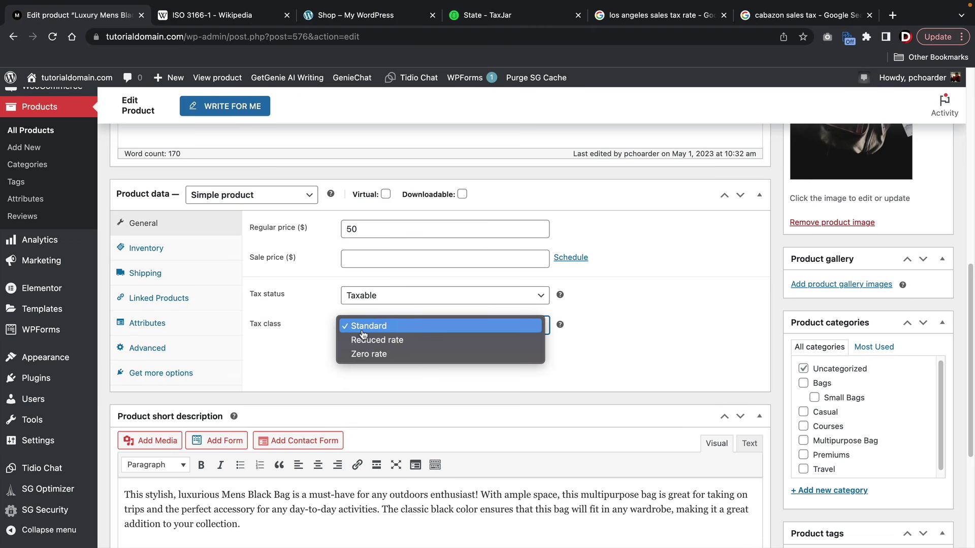
pyautogui.click(362, 331)
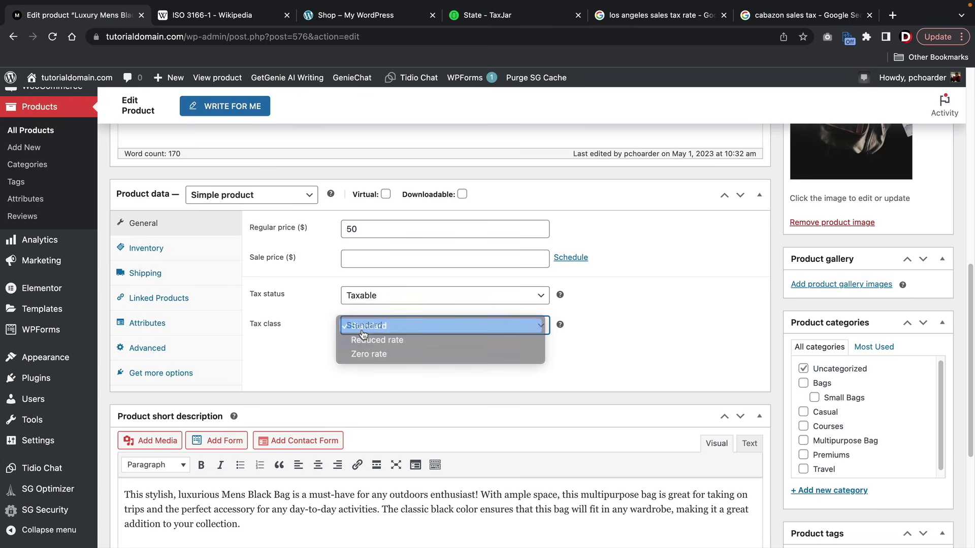
pyautogui.click(363, 332)
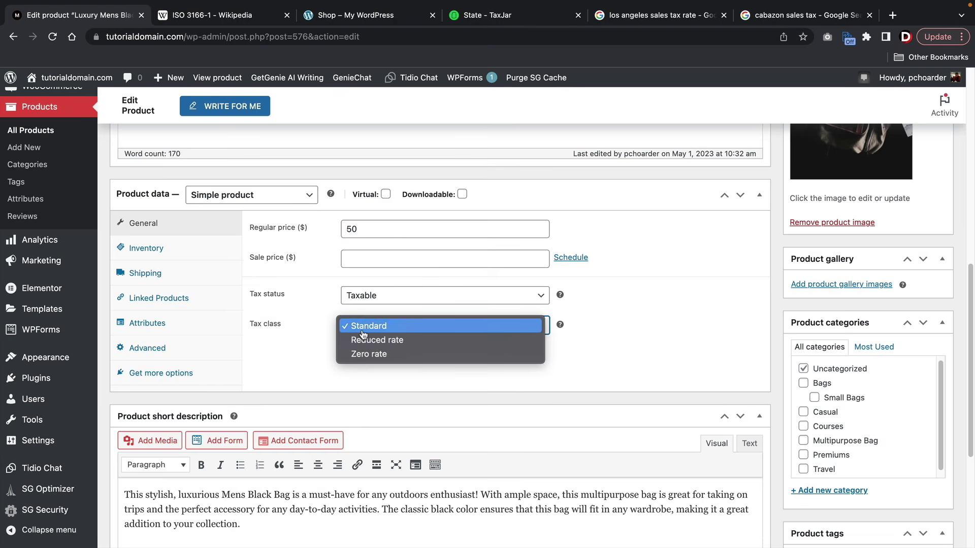
pyautogui.click(373, 329)
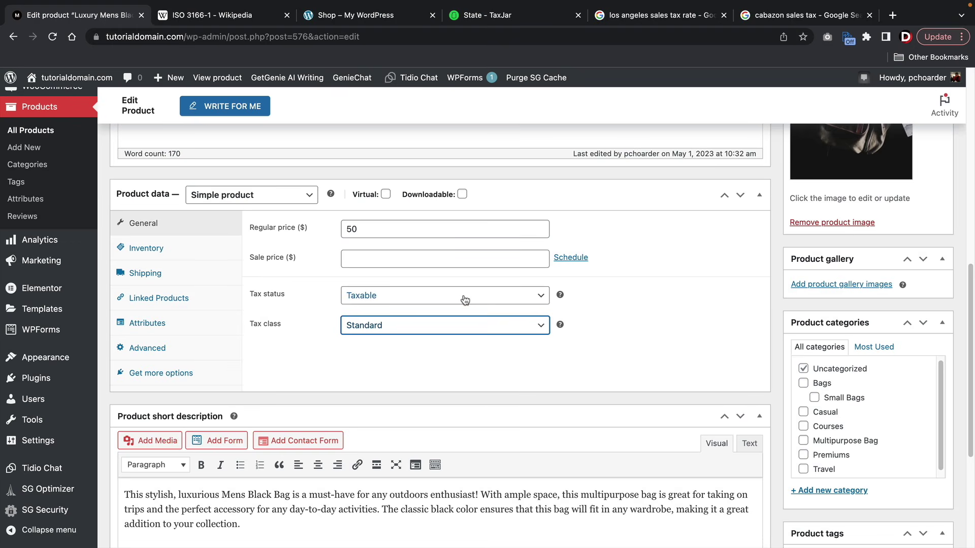
pyautogui.scroll(10, 791, 365)
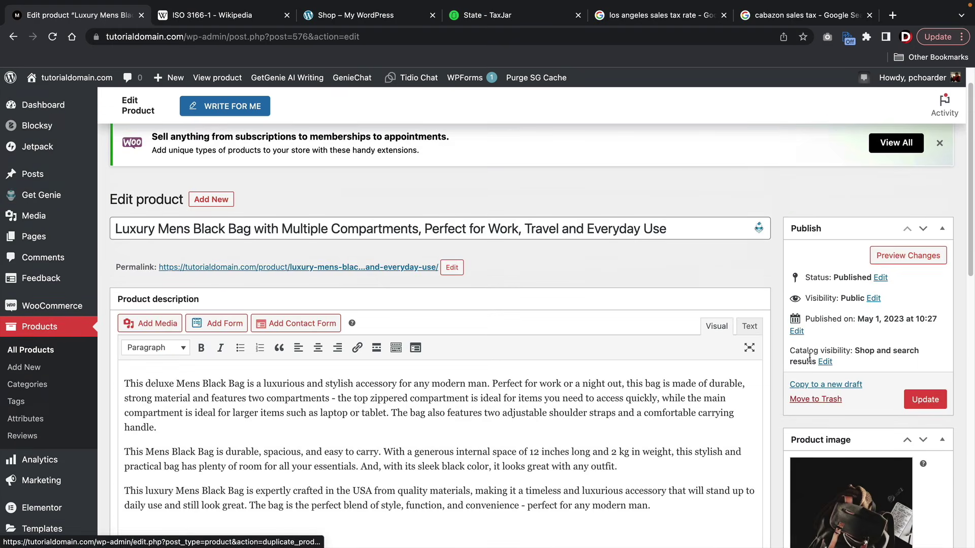
pyautogui.click(925, 400)
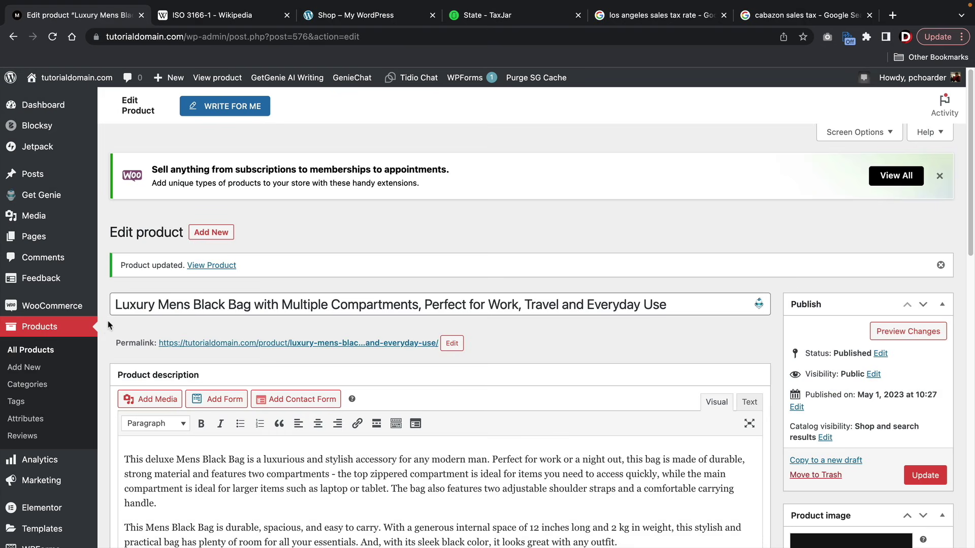
pyautogui.click(49, 349)
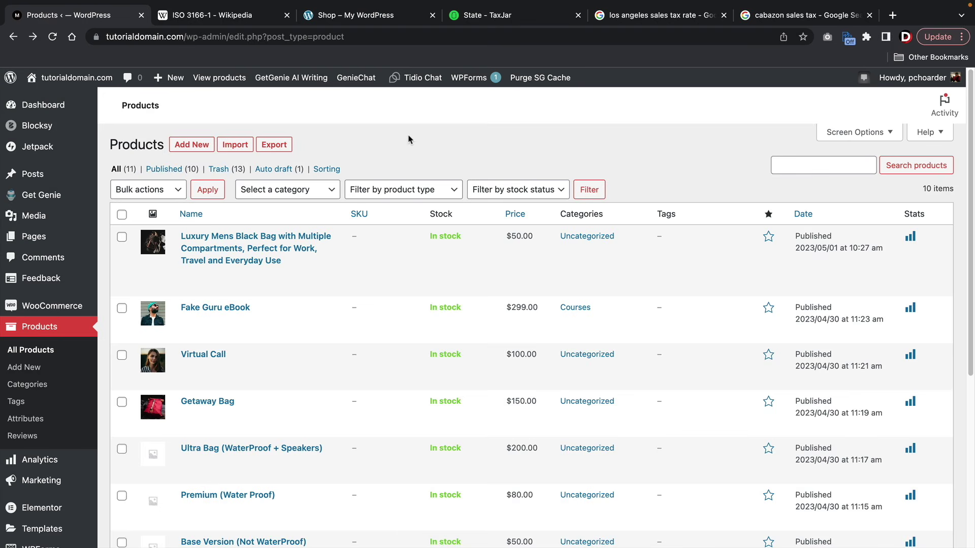
# - Set Mens Cool Bag's shipping class to Small Bags and update the product
pyautogui.moveTo(199, 256)
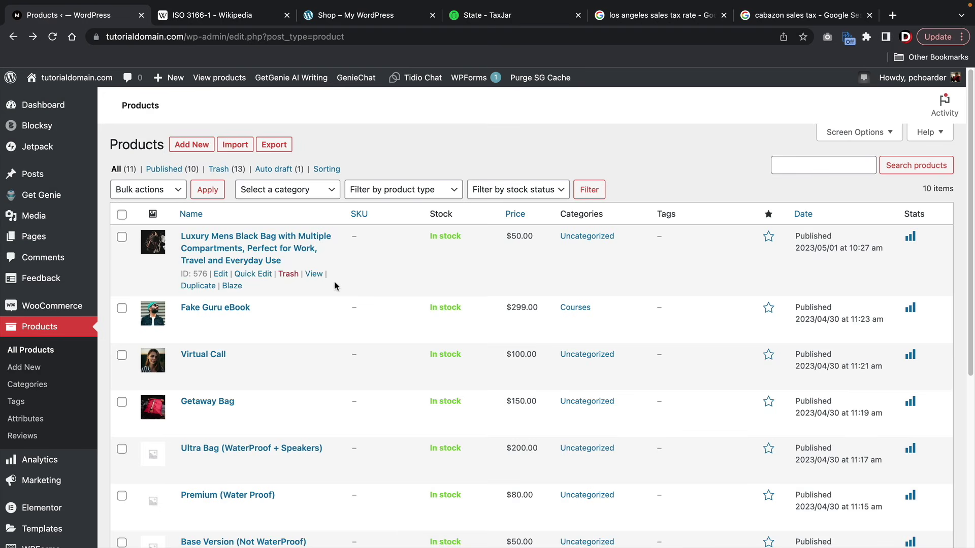
pyautogui.scroll(-5, 334, 286)
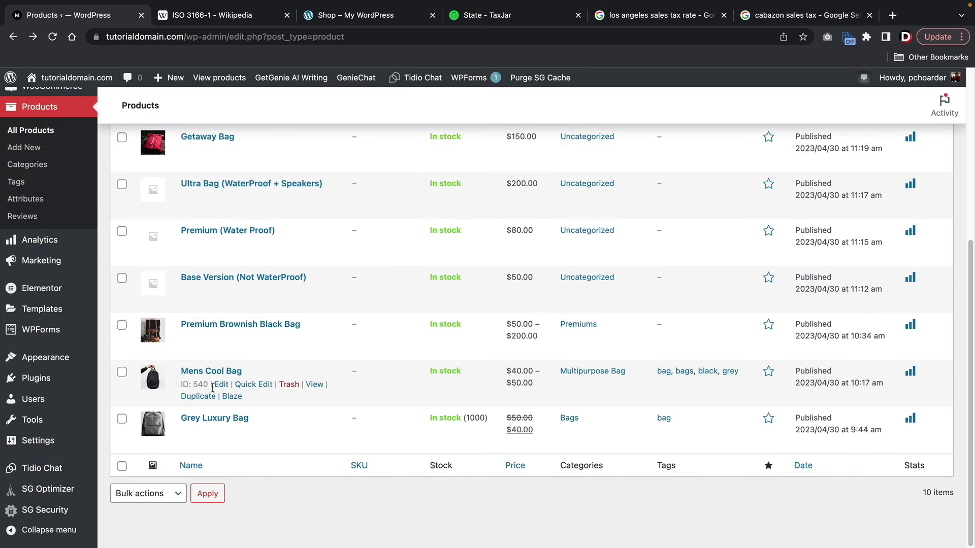
pyautogui.click(220, 385)
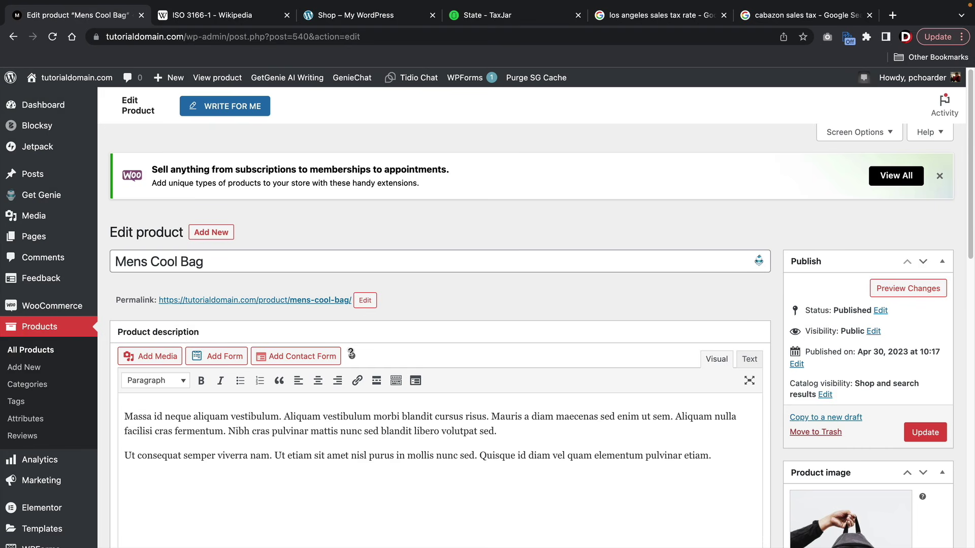
pyautogui.scroll(-4, 400, 261)
pyautogui.scroll(-5, 400, 262)
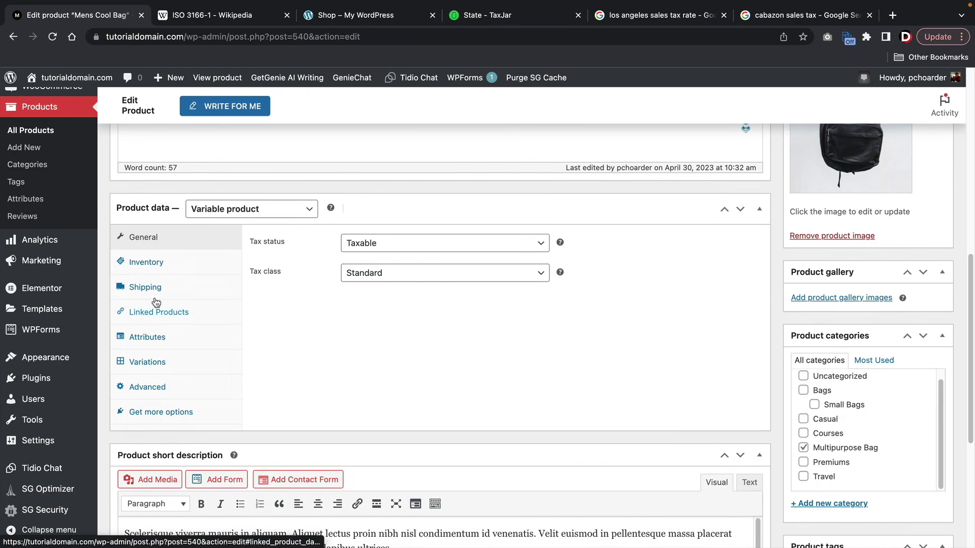
pyautogui.click(160, 295)
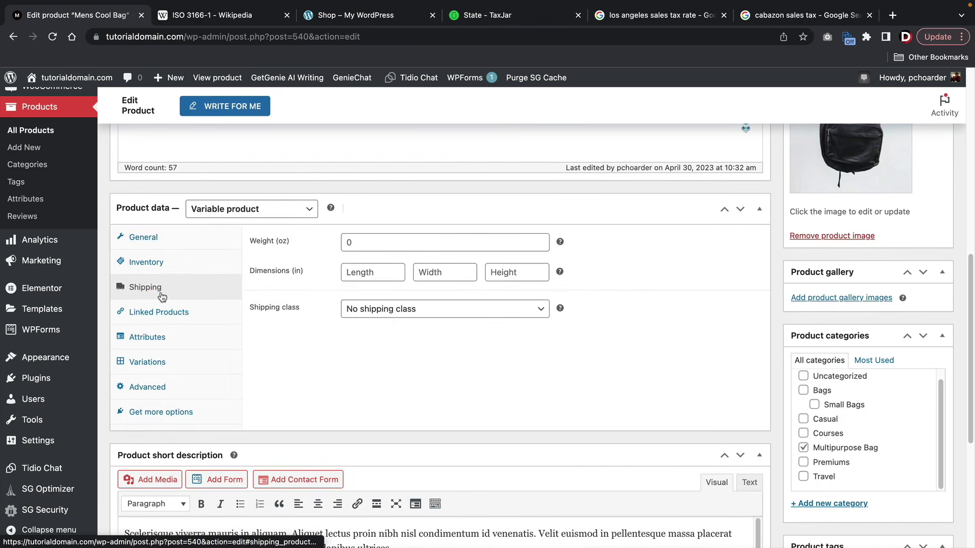
pyautogui.click(376, 310)
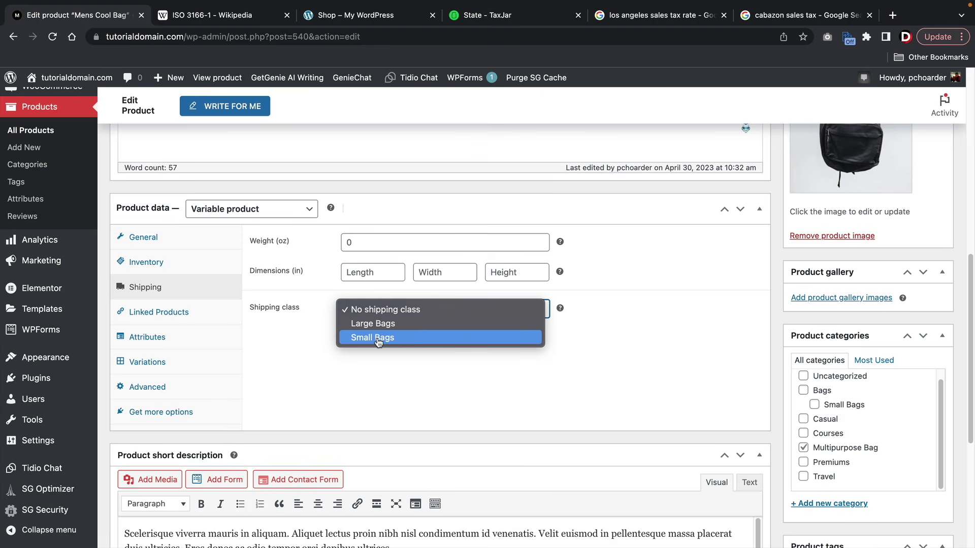
pyautogui.click(378, 338)
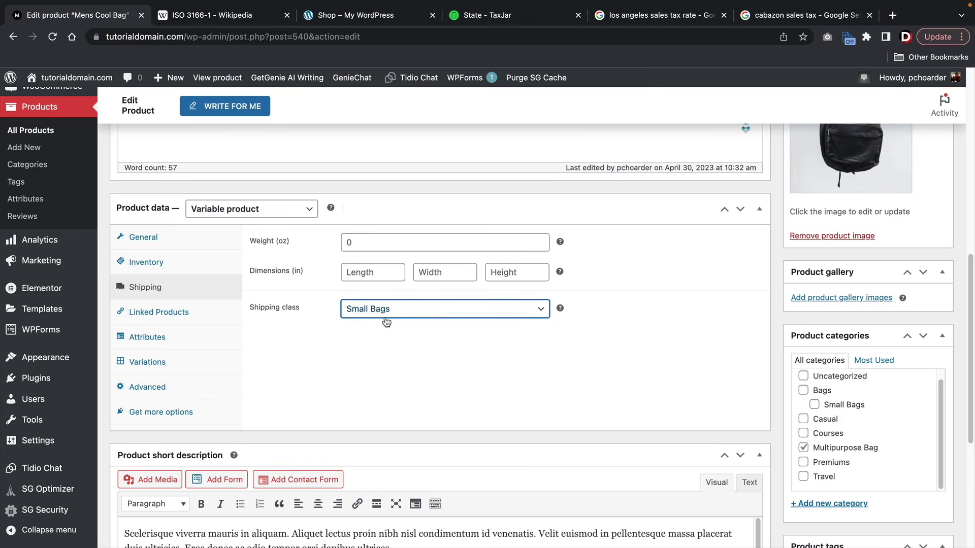
pyautogui.scroll(2, 696, 430)
pyautogui.scroll(4, 697, 432)
pyautogui.click(913, 273)
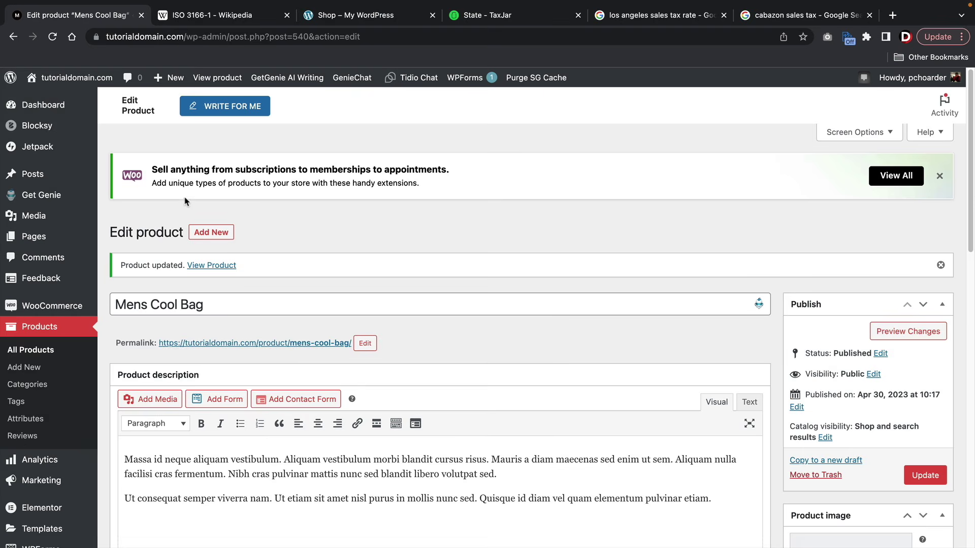
# - Go to WooCommerce Settings > Shipping > WooCommerce Shipping to reach the shipping label settings
pyautogui.moveTo(51, 305)
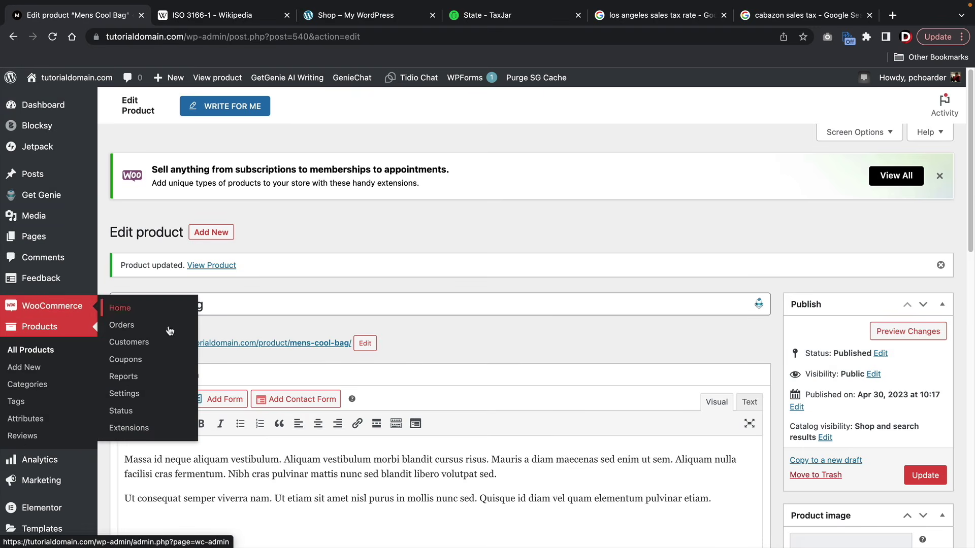
pyautogui.click(150, 400)
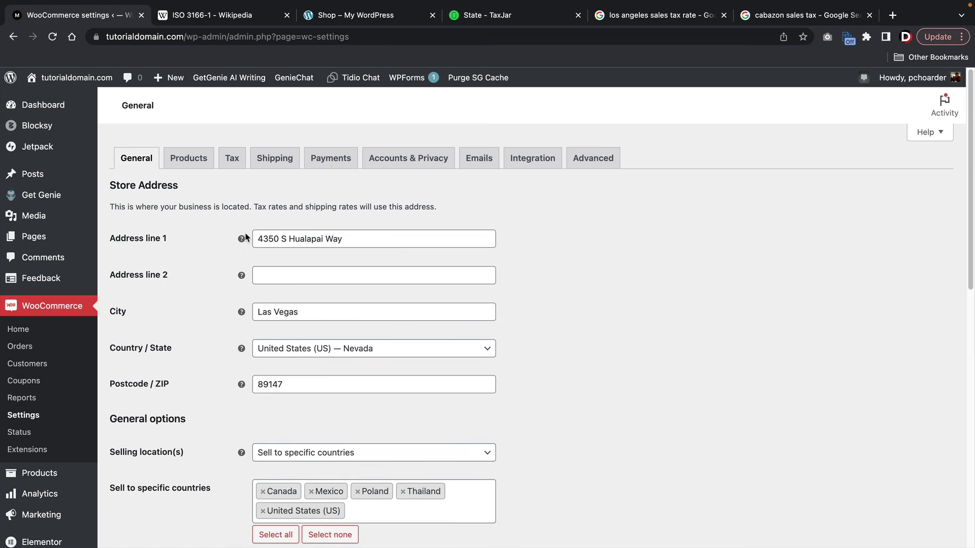
pyautogui.click(274, 161)
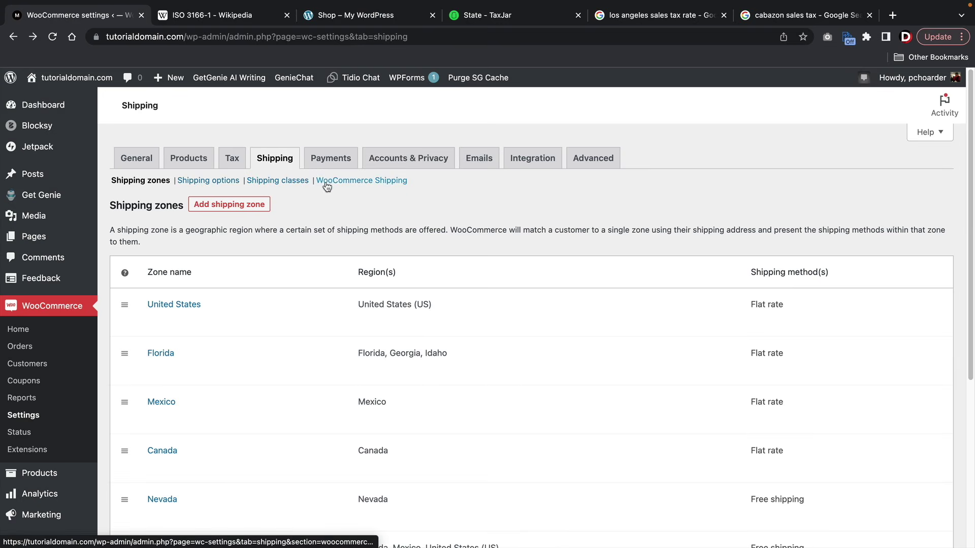
pyautogui.click(366, 188)
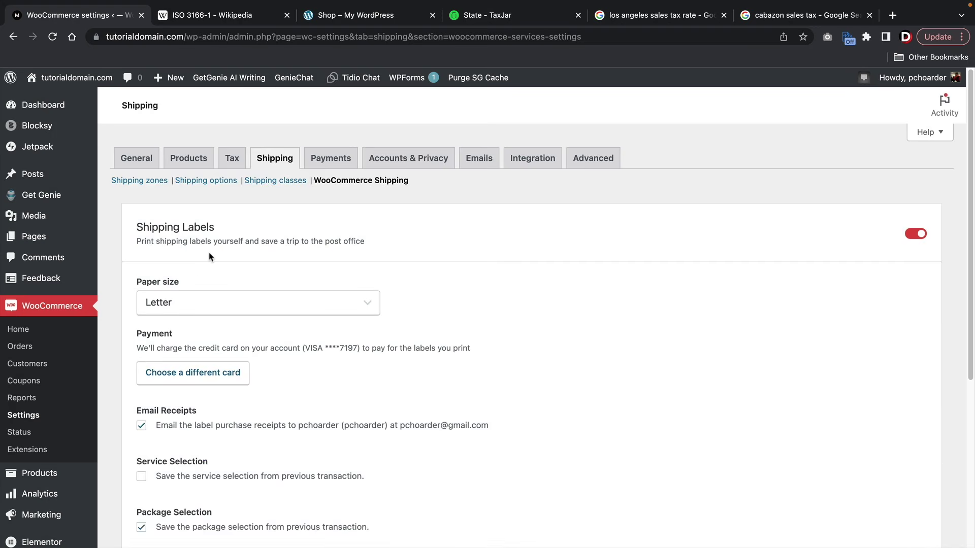
# - Keep Letter as the shipping label paper size and save the shipping label settings
pyautogui.scroll(-2, 208, 257)
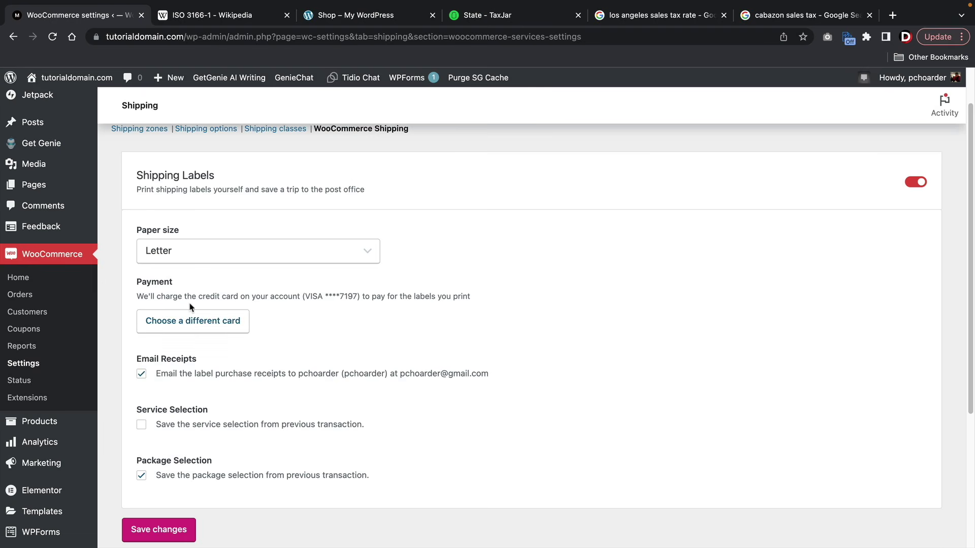
pyautogui.click(213, 257)
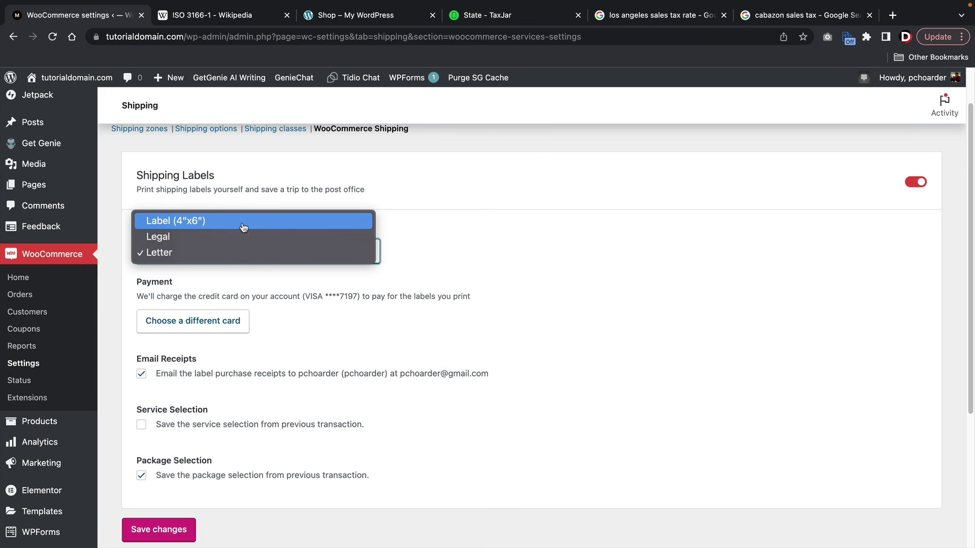
pyautogui.click(230, 248)
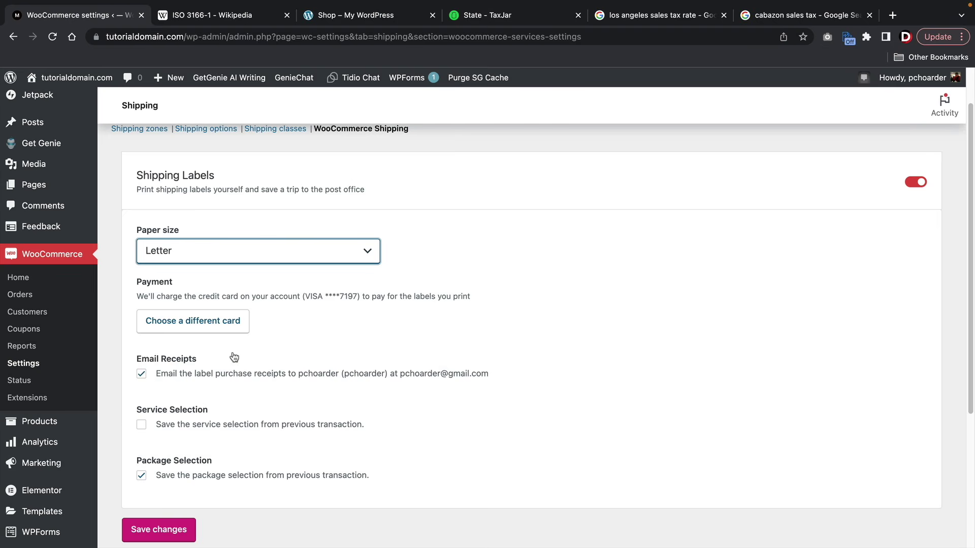
pyautogui.scroll(-1, 244, 406)
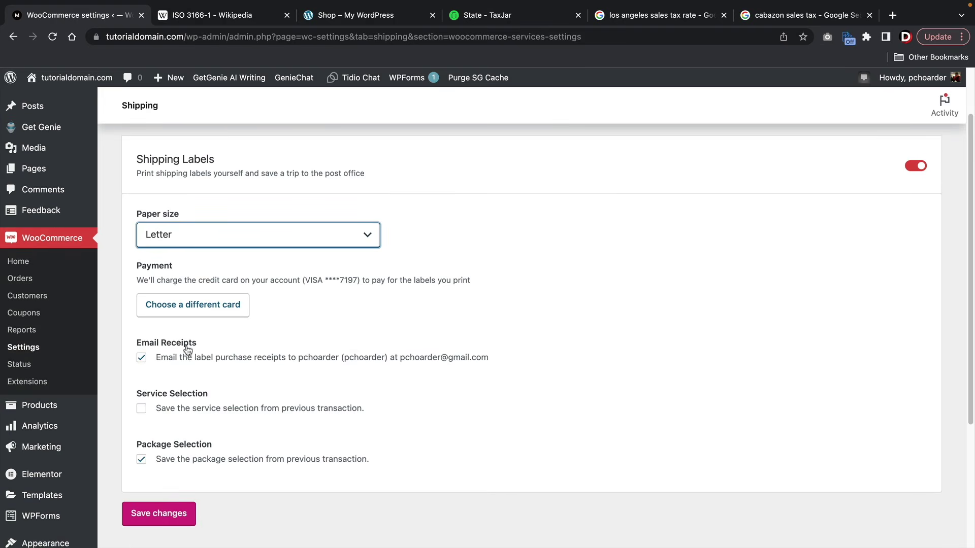
pyautogui.scroll(3, 254, 284)
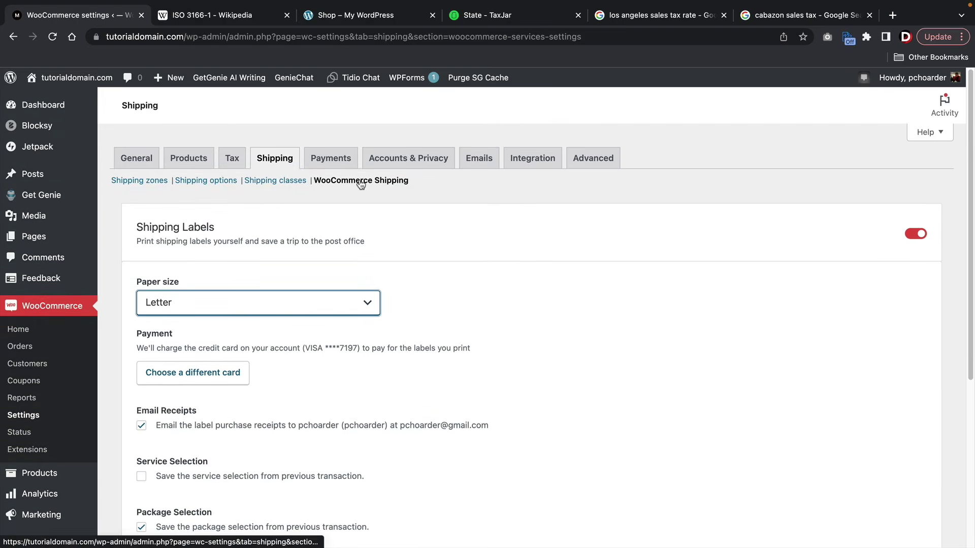
pyautogui.scroll(-3, 325, 195)
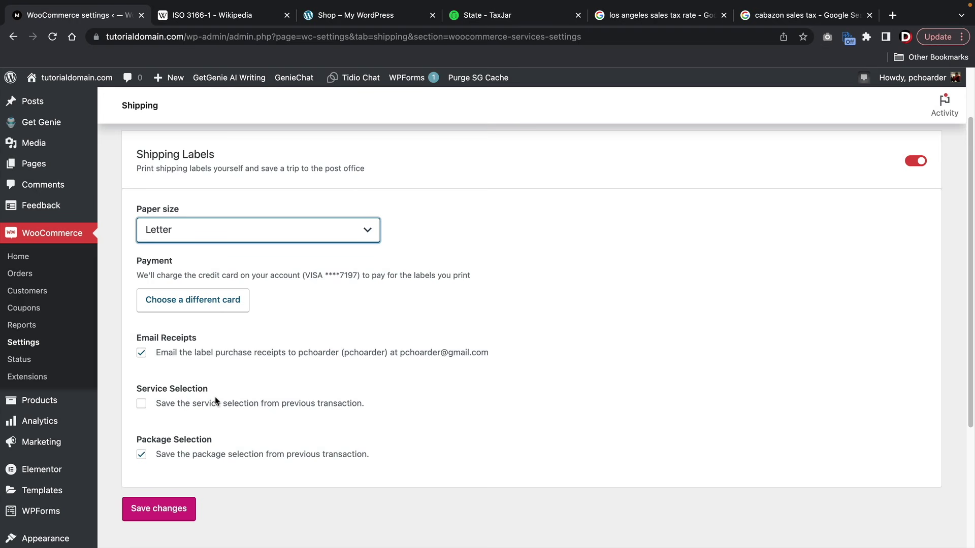
pyautogui.click(173, 508)
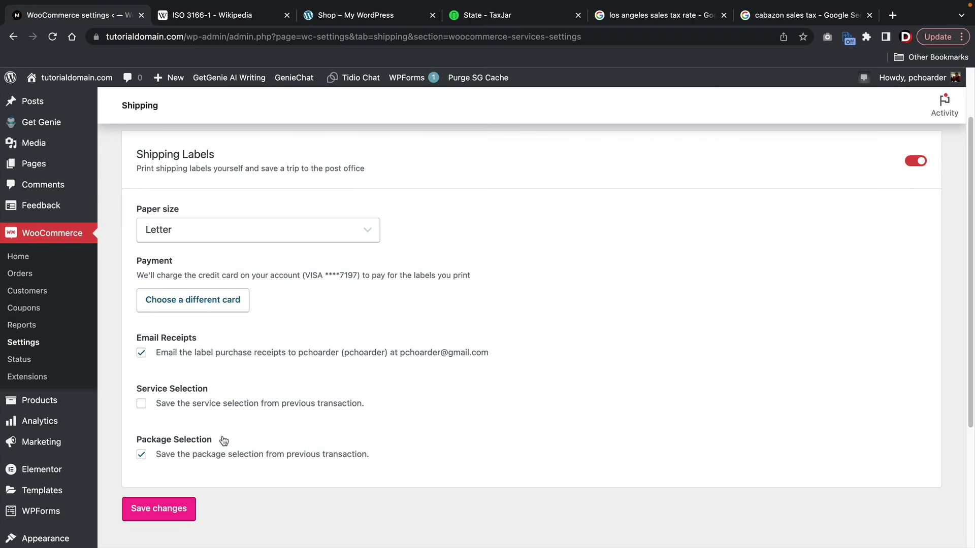
pyautogui.scroll(2, 223, 440)
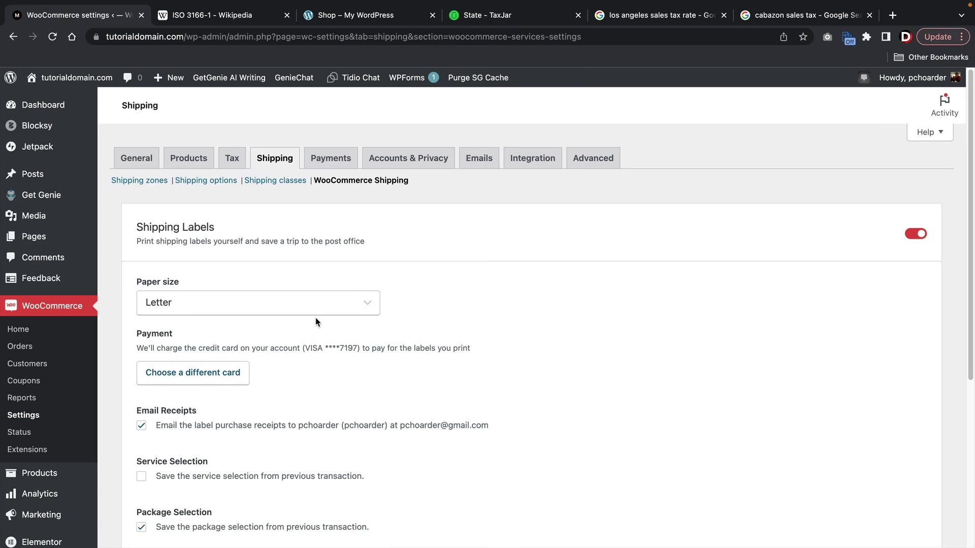
# - In Accounts & Privacy, allow account creation during checkout and on the My account page, then save
pyautogui.click(406, 161)
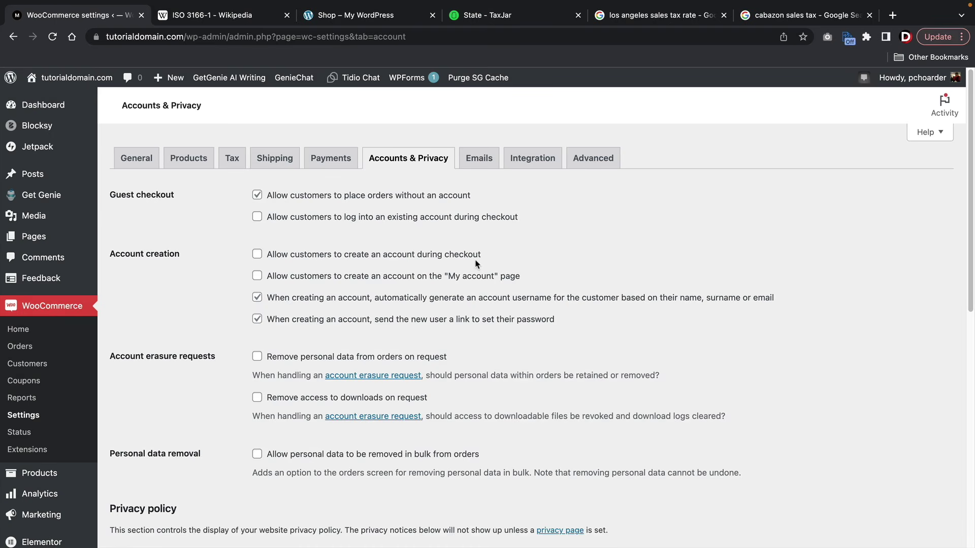
pyautogui.click(262, 255)
pyautogui.click(276, 279)
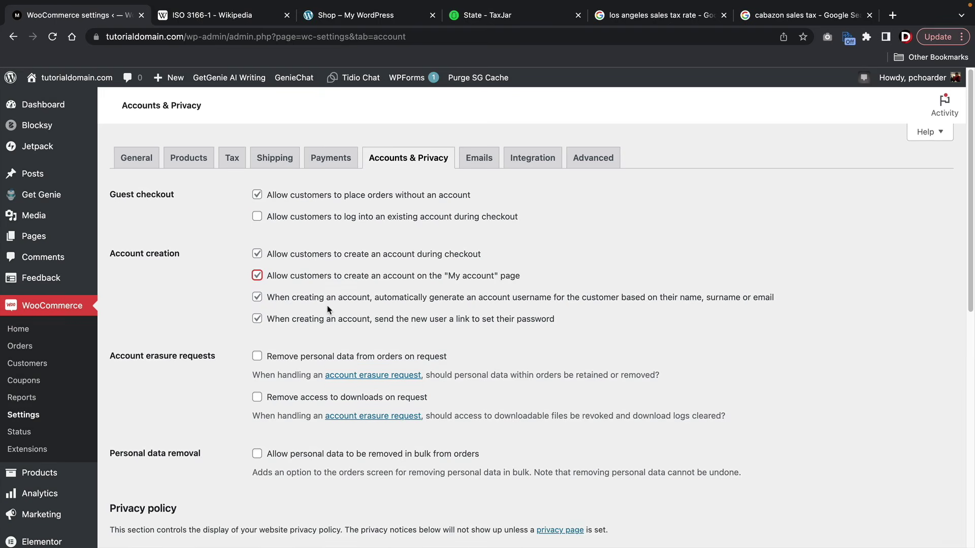
pyautogui.scroll(-2, 328, 309)
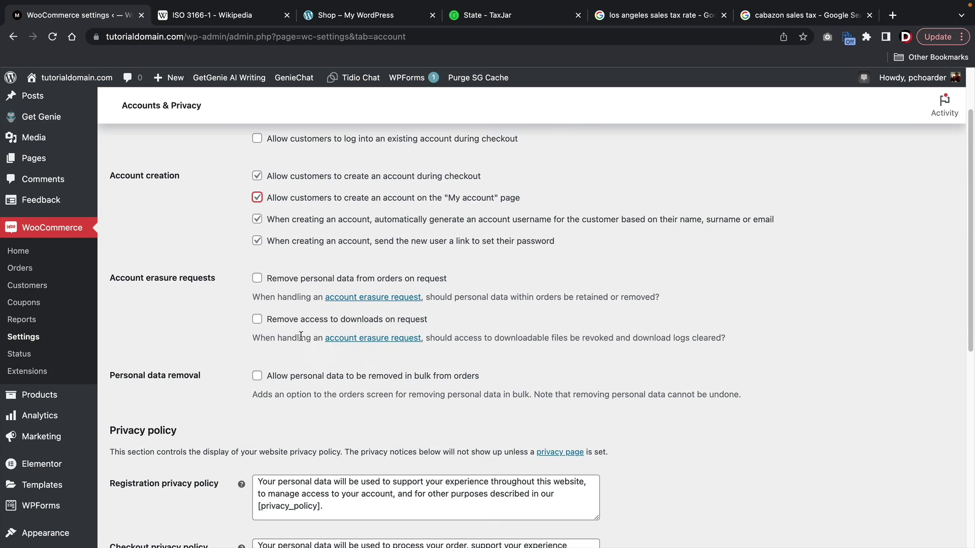
pyautogui.scroll(-7, 239, 337)
pyautogui.click(142, 507)
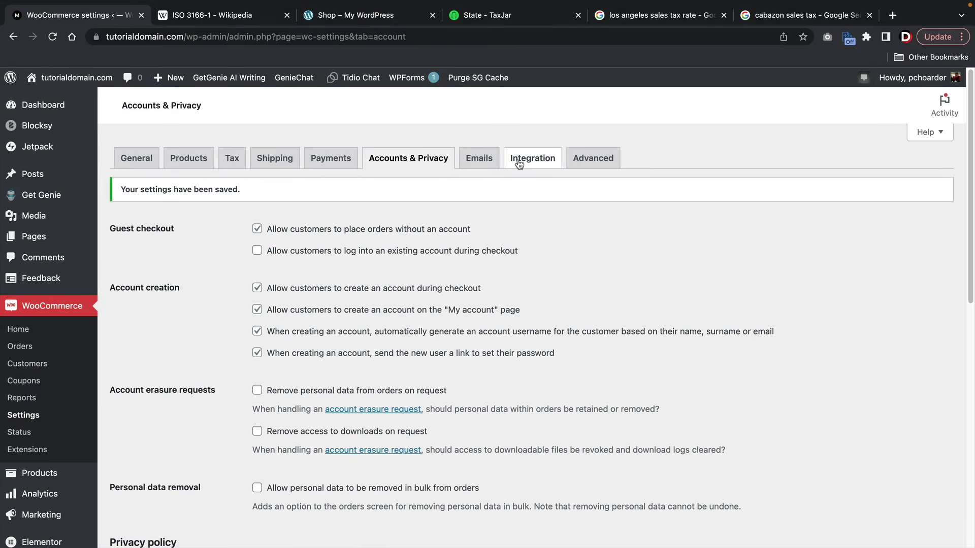
# - Review the New order email's recipient, subject and additional content, then save it
pyautogui.click(496, 161)
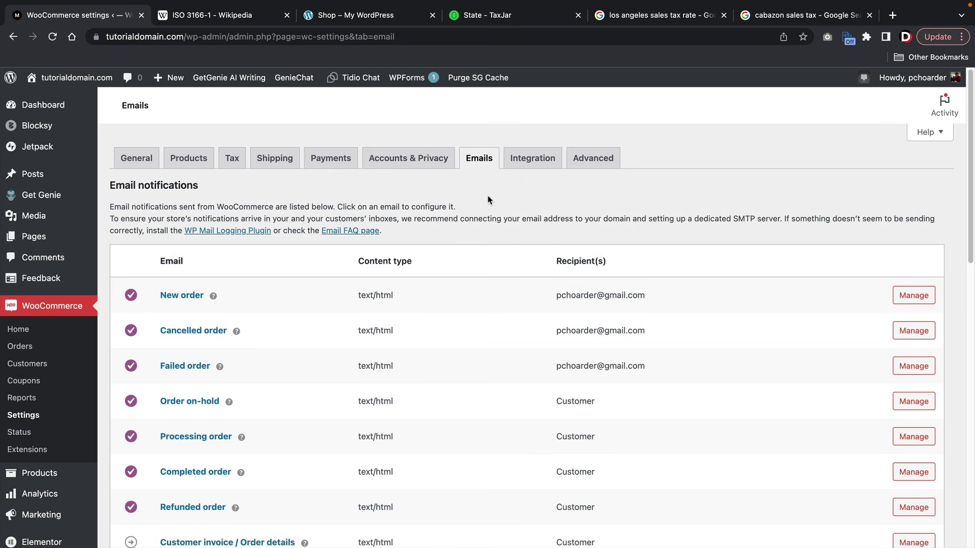
pyautogui.scroll(-1, 487, 199)
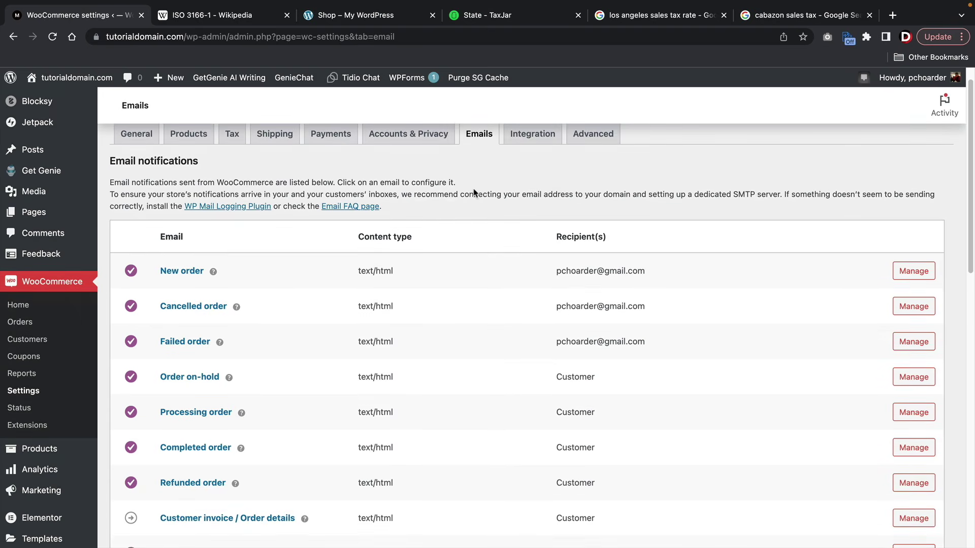
pyautogui.click(913, 277)
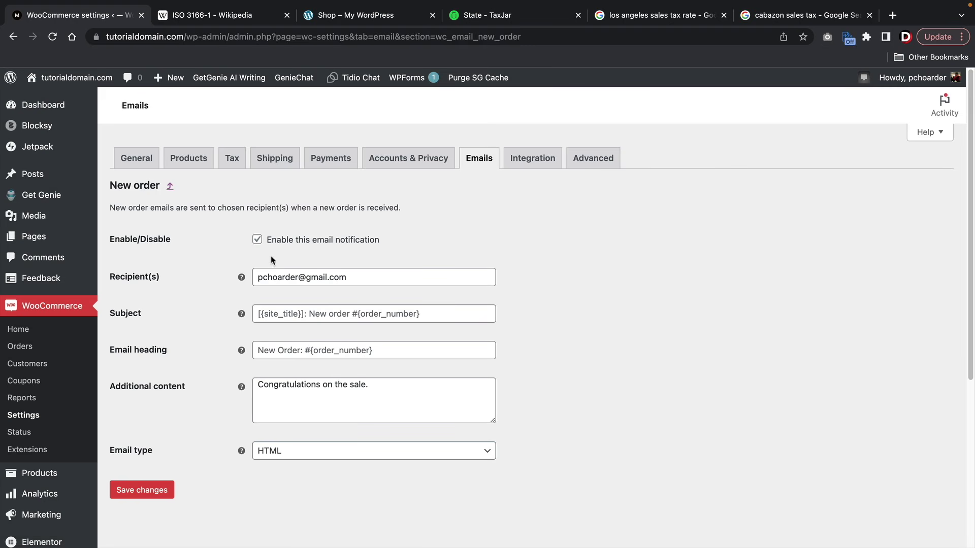
pyautogui.moveTo(357, 276); pyautogui.dragTo(257, 277)
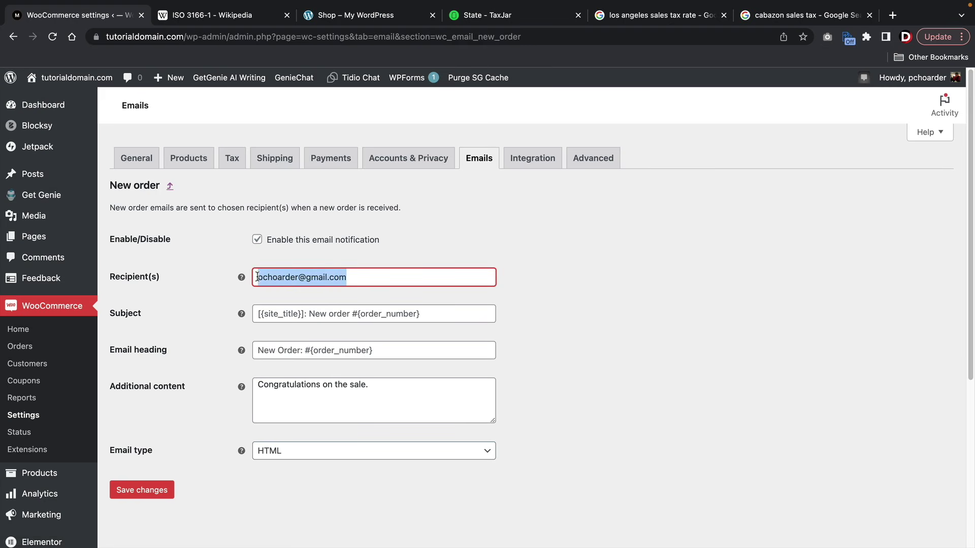
pyautogui.click(316, 315)
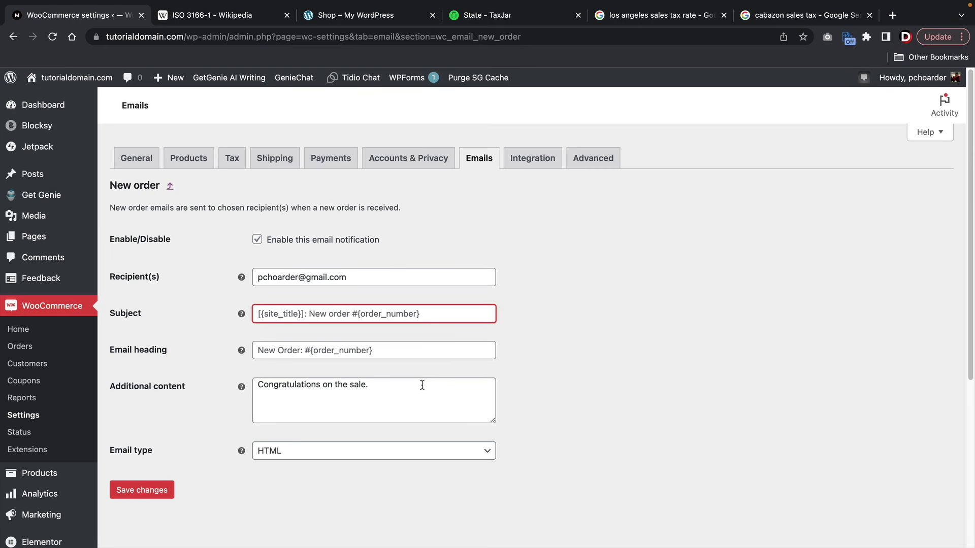
pyautogui.moveTo(422, 385); pyautogui.dragTo(252, 390)
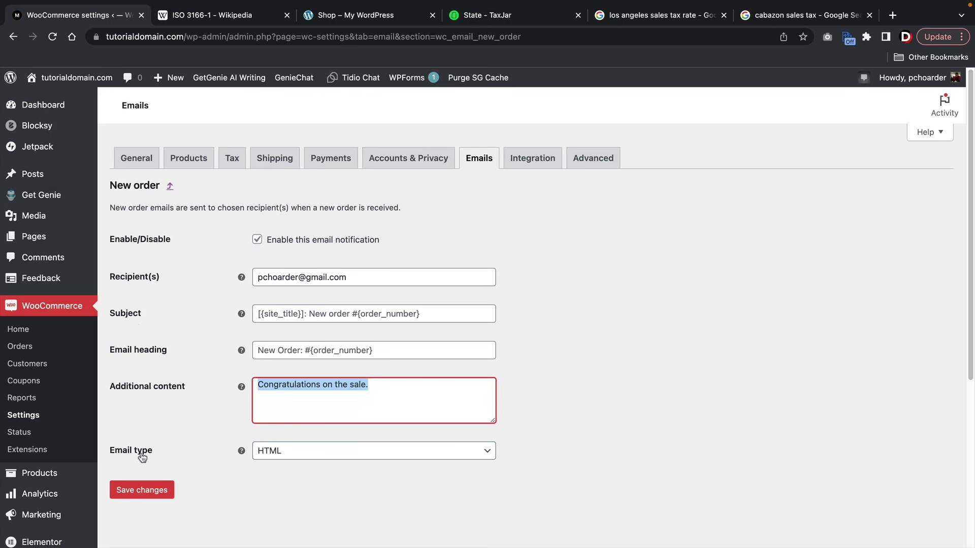
pyautogui.click(143, 487)
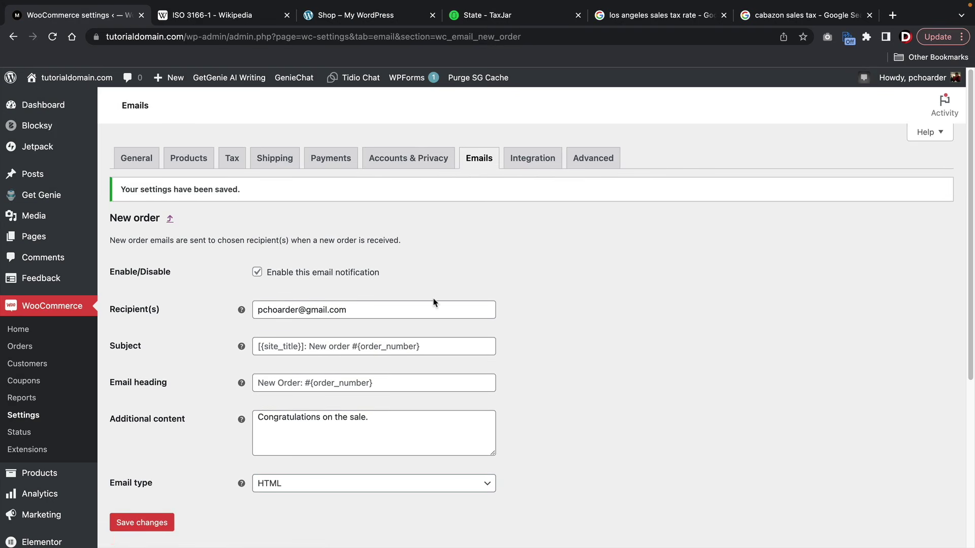
# - Return to the Emails list and scroll through the store's notification emails
pyautogui.click(475, 160)
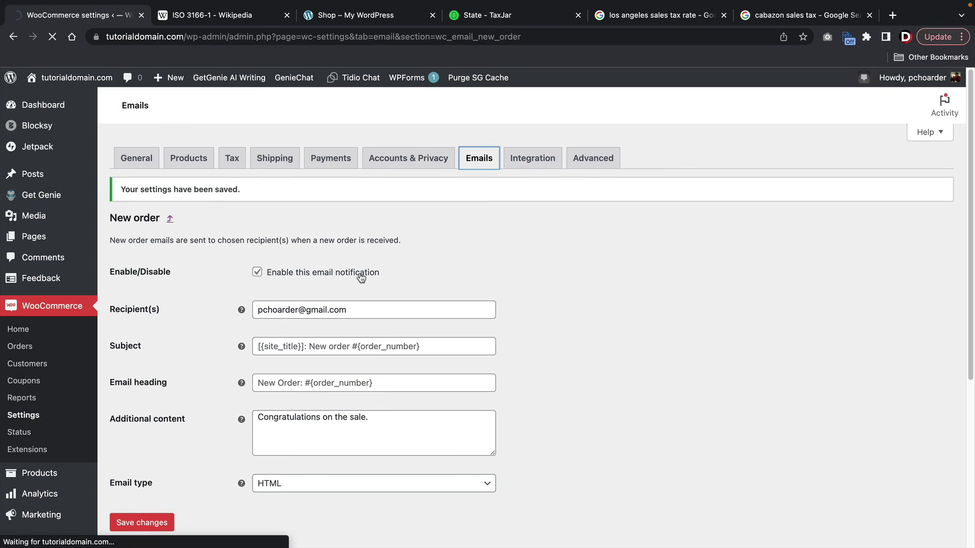
pyautogui.scroll(-1, 250, 310)
pyautogui.scroll(-4, 250, 311)
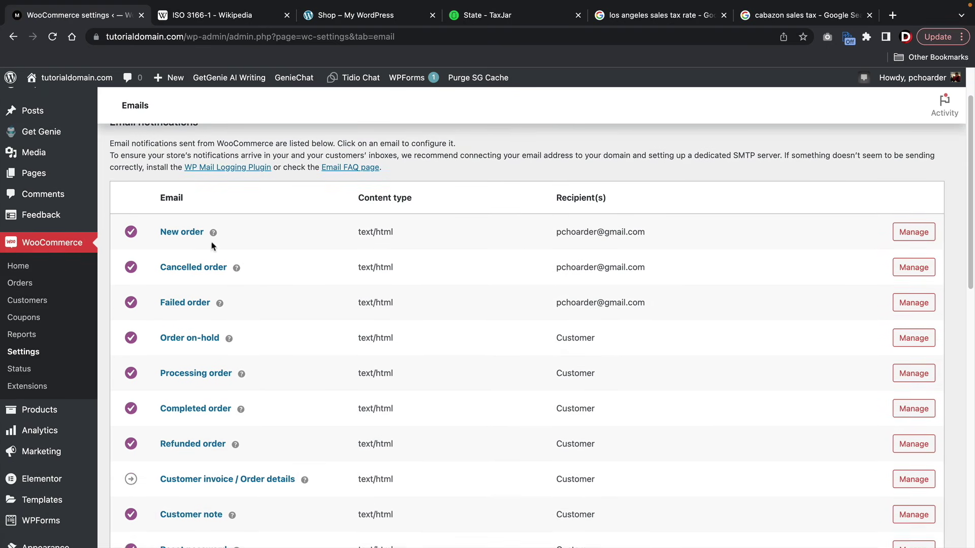
pyautogui.scroll(-1, 193, 172)
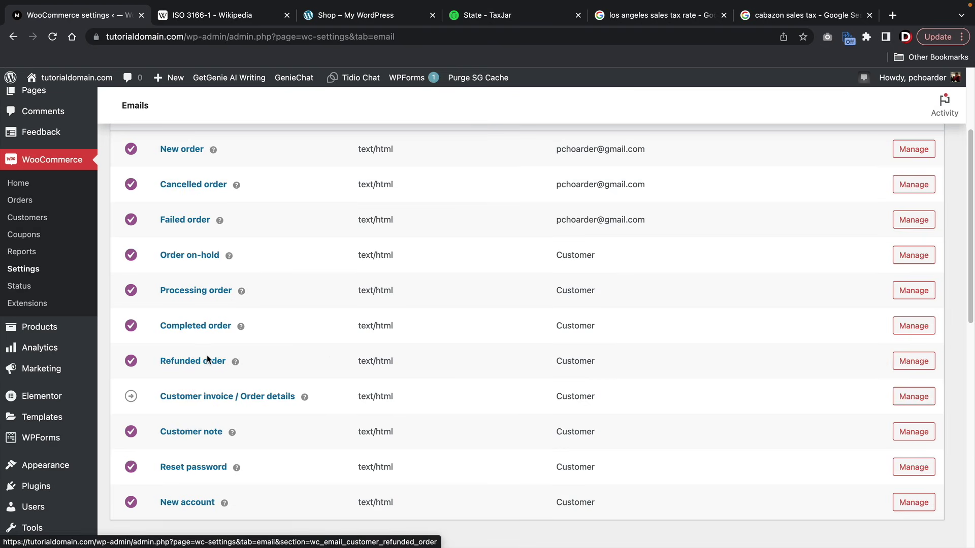
pyautogui.scroll(3, 335, 362)
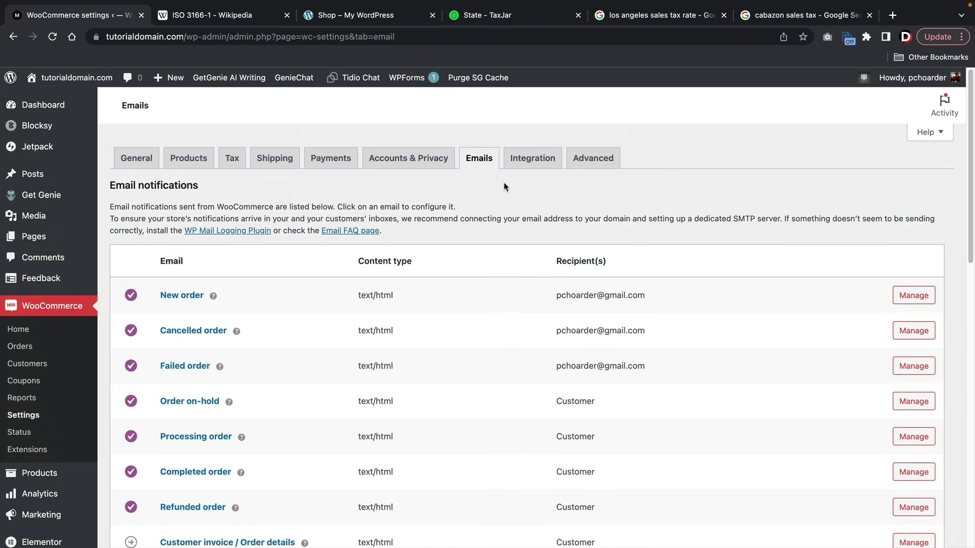
# - Glance at the Integration settings, then save the Advanced page setup unchanged
pyautogui.click(531, 162)
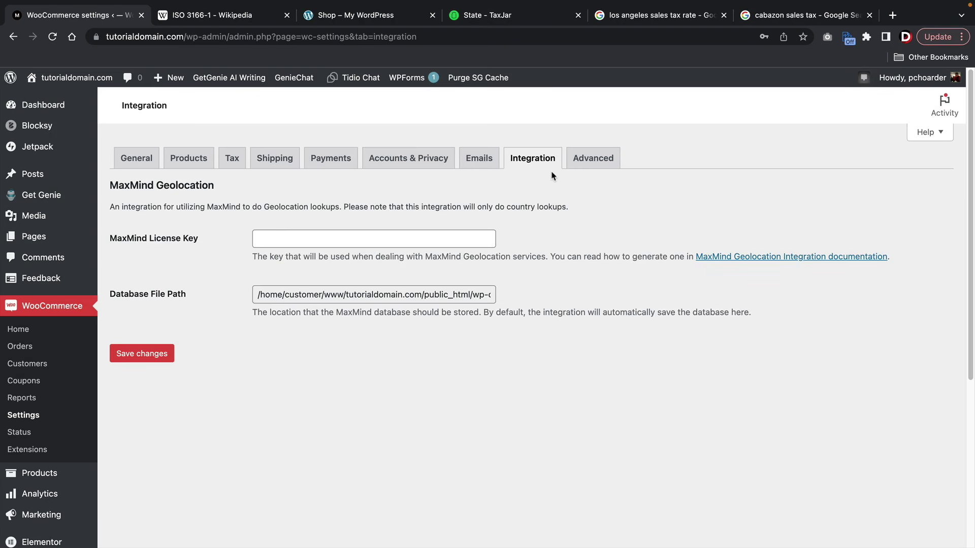
pyautogui.click(584, 166)
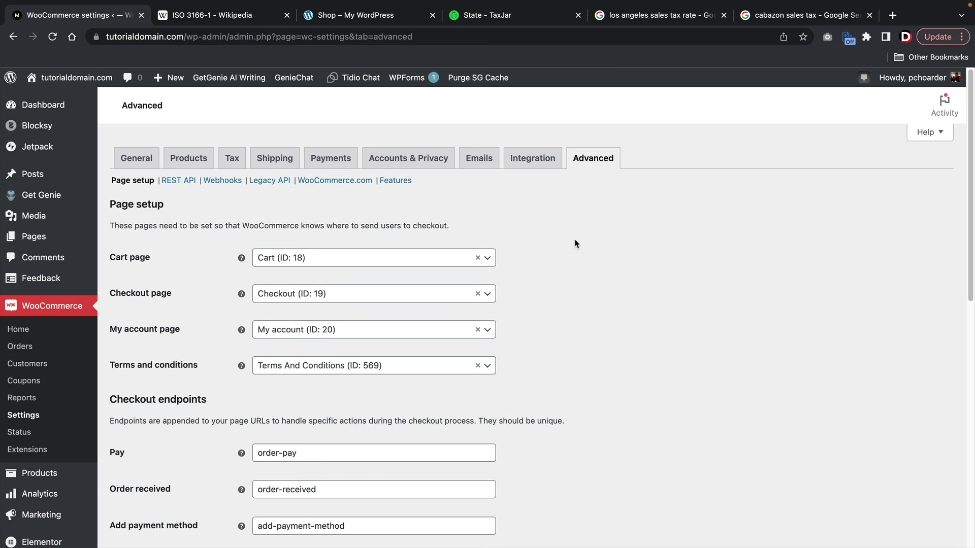
pyautogui.scroll(-1, 620, 328)
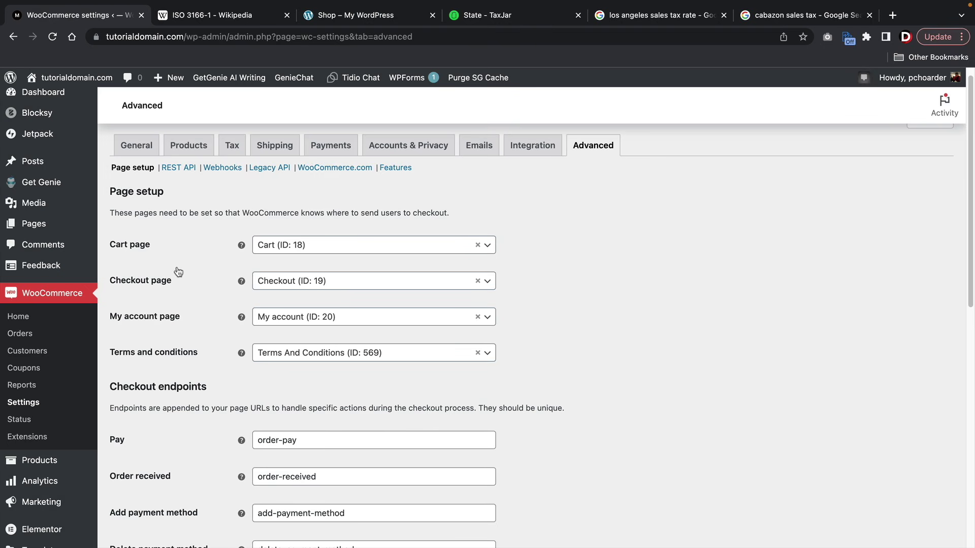
pyautogui.scroll(-7, 134, 330)
pyautogui.scroll(-4, 134, 327)
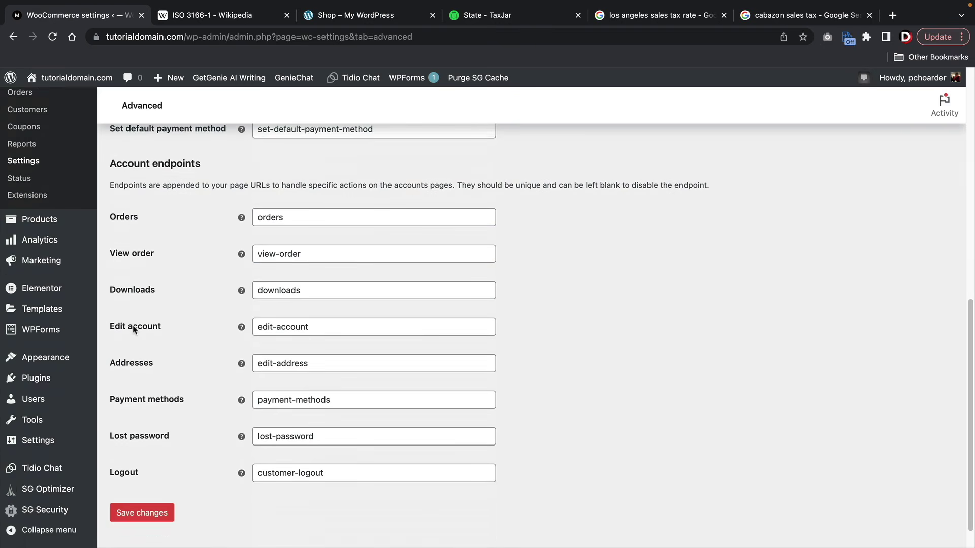
pyautogui.scroll(10, 187, 344)
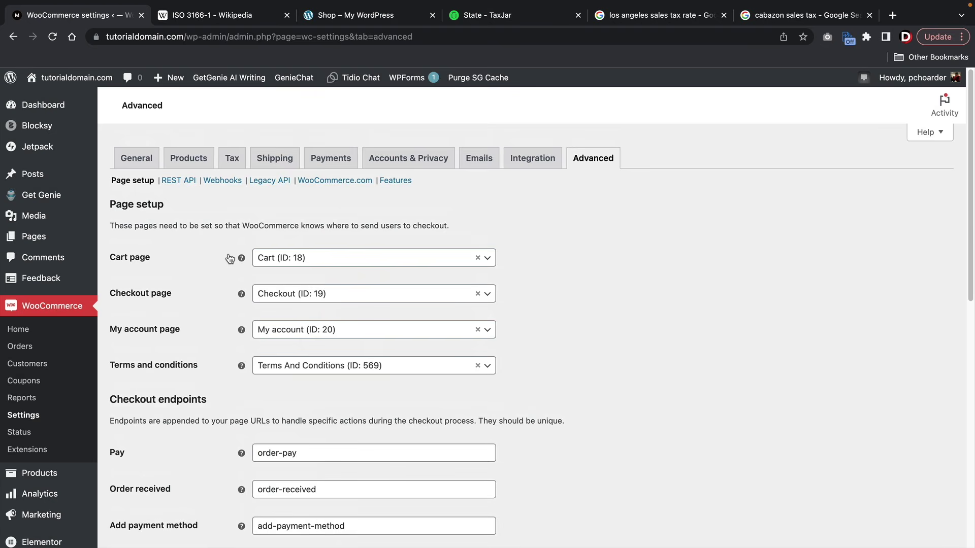
pyautogui.scroll(-5, 197, 339)
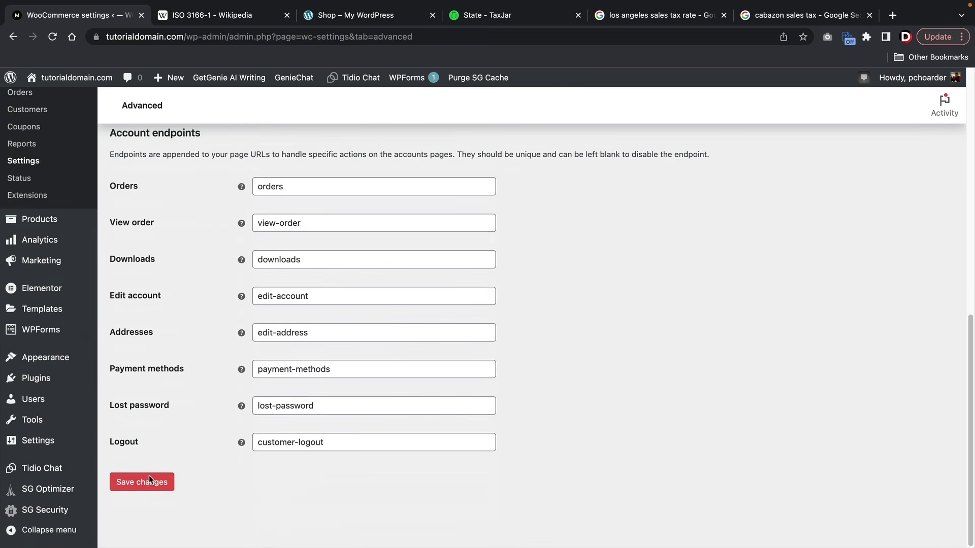
pyautogui.click(149, 484)
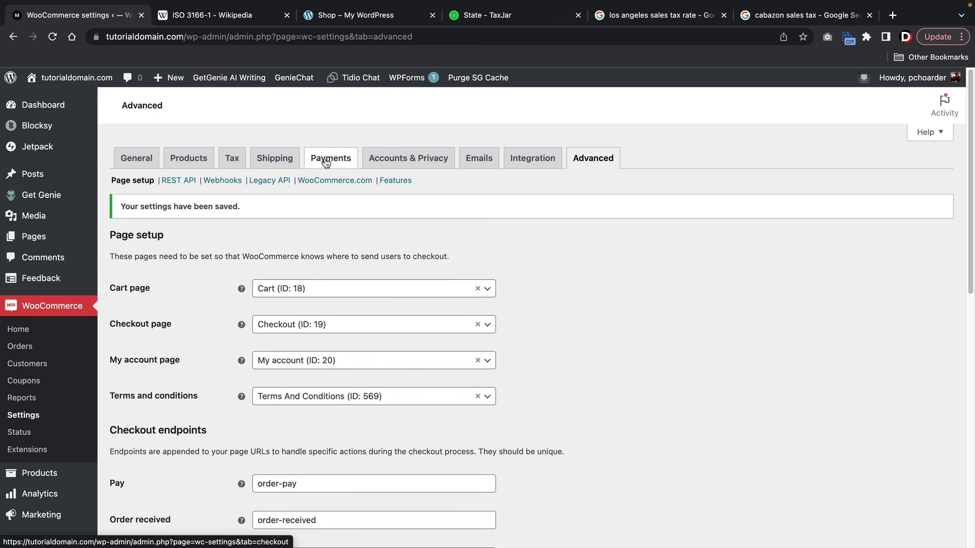
# - Review the Advanced page setup text and save the Advanced settings a second time
pyautogui.click(326, 163)
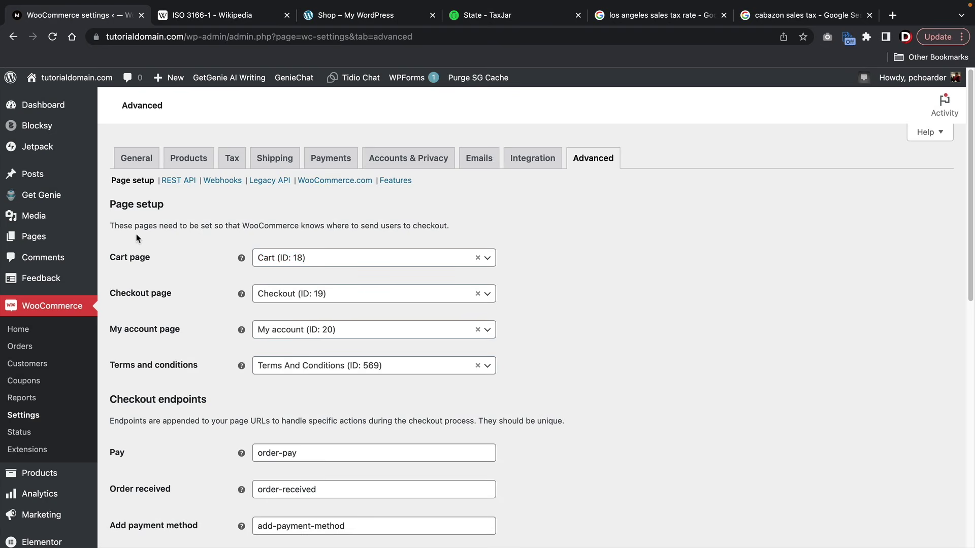
pyautogui.moveTo(148, 225); pyautogui.dragTo(442, 226)
pyautogui.click(439, 224)
pyautogui.scroll(-2, 440, 225)
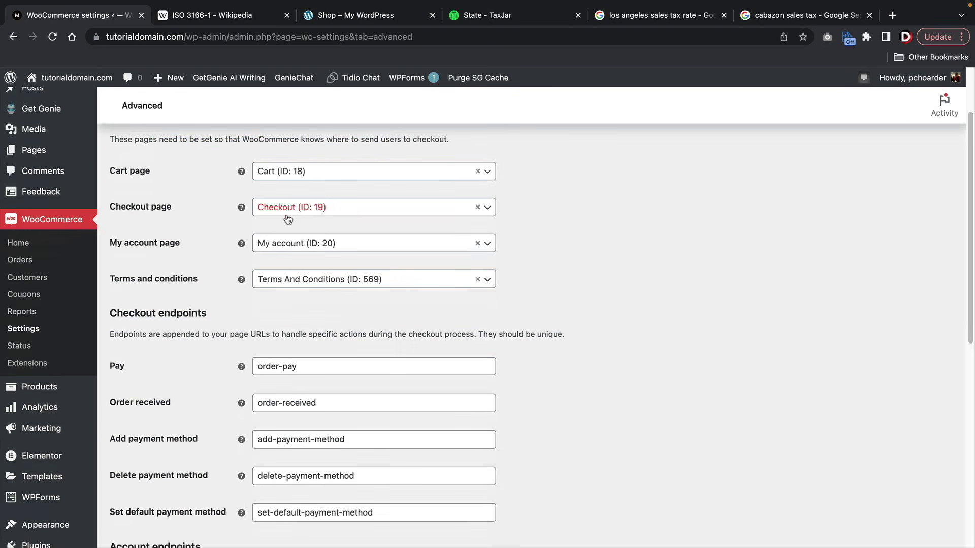
pyautogui.moveTo(129, 313); pyautogui.dragTo(217, 315)
pyautogui.scroll(-2, 217, 315)
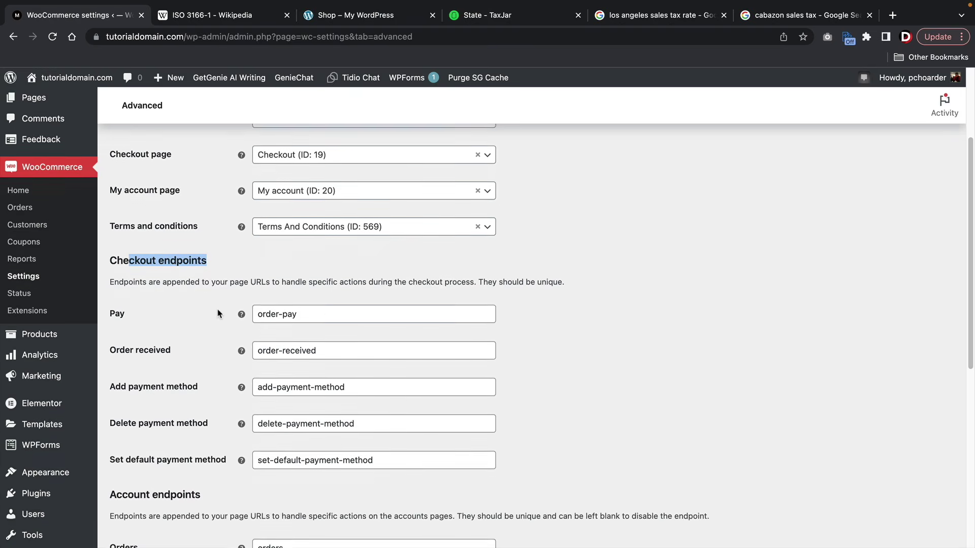
pyautogui.scroll(-8, 219, 386)
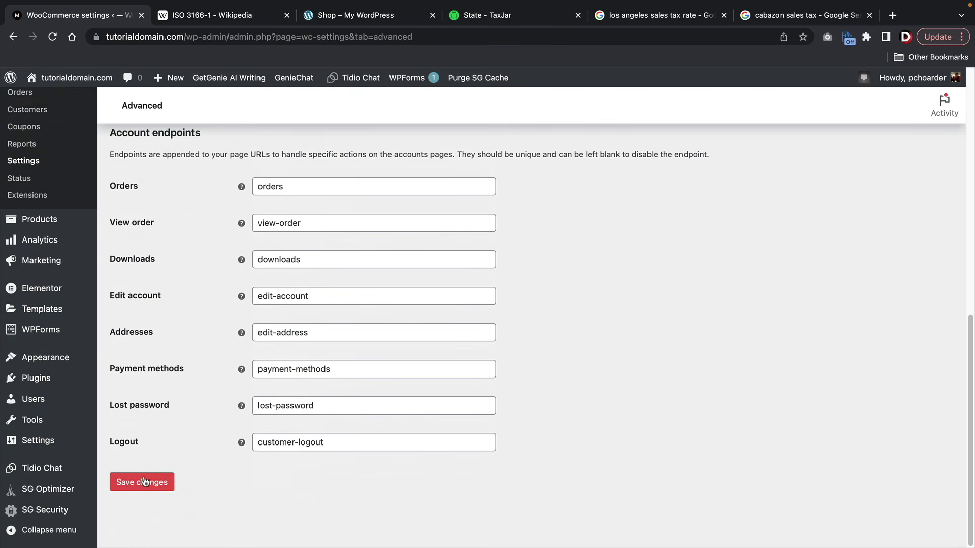
pyautogui.click(142, 482)
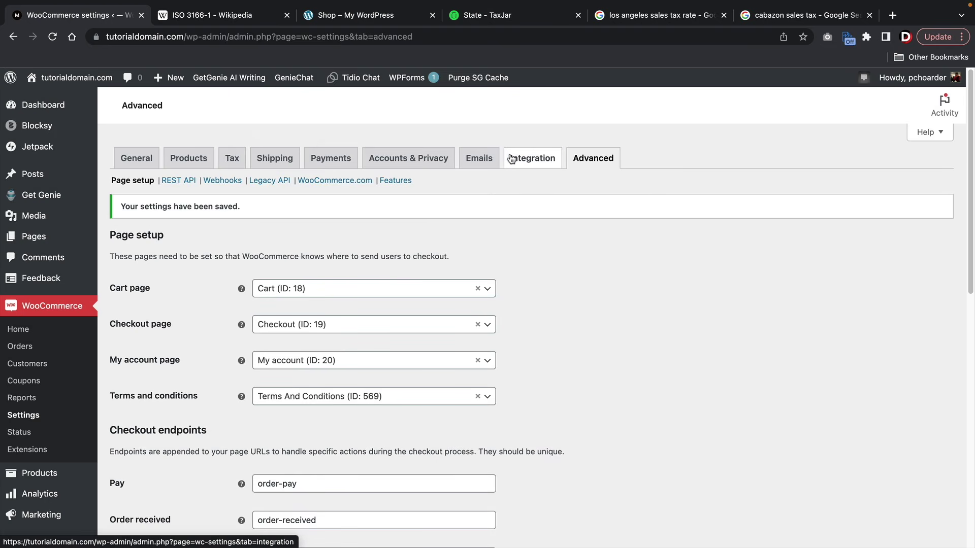
# - Review the store's payment methods list, then switch over to the Stripe website
pyautogui.click(328, 162)
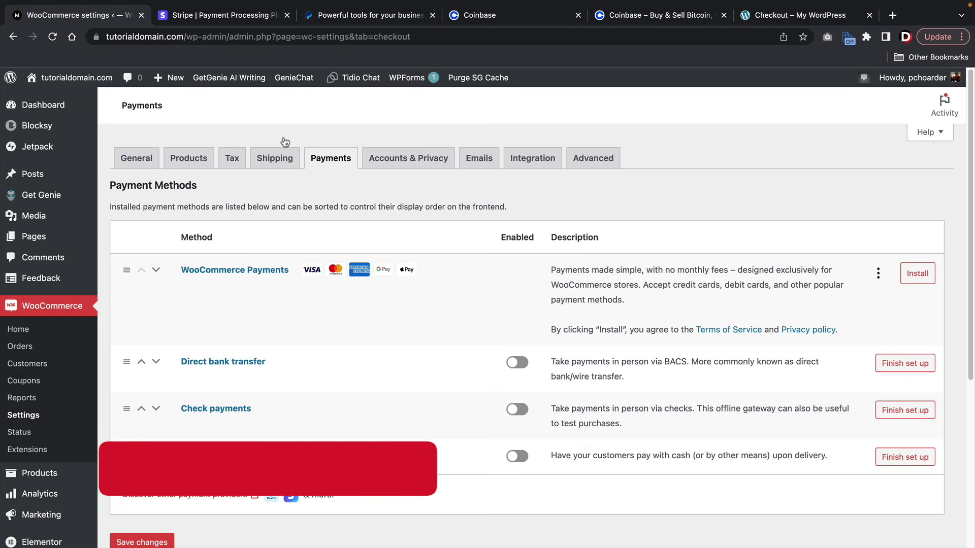
pyautogui.click(230, 17)
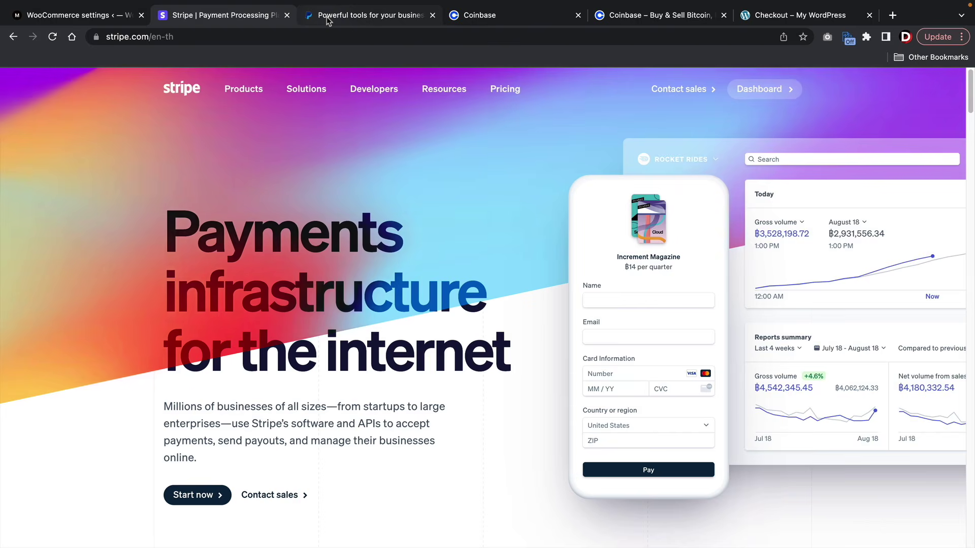
# - Browse the PayPal and Coinbase sites, then return to the WooCommerce Payments settings
pyautogui.click(327, 17)
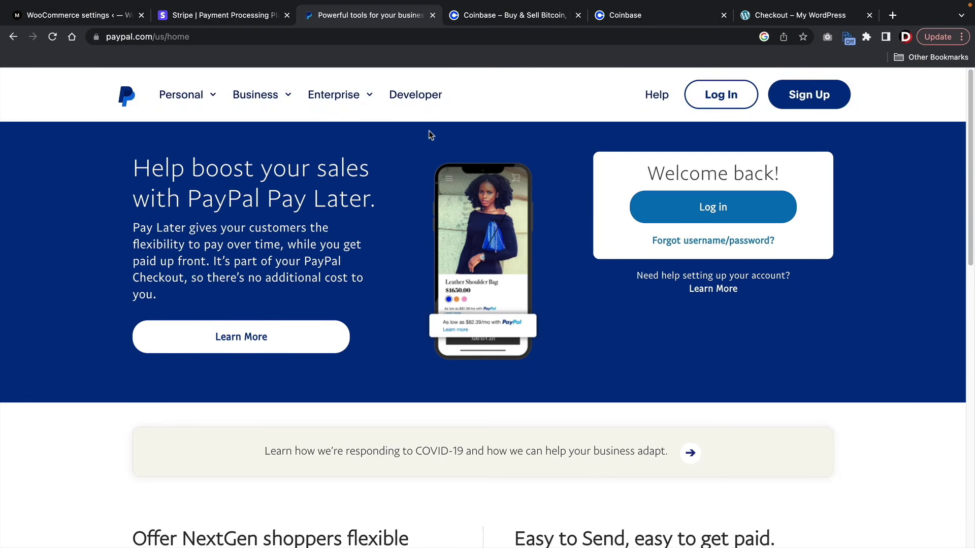
pyautogui.click(503, 19)
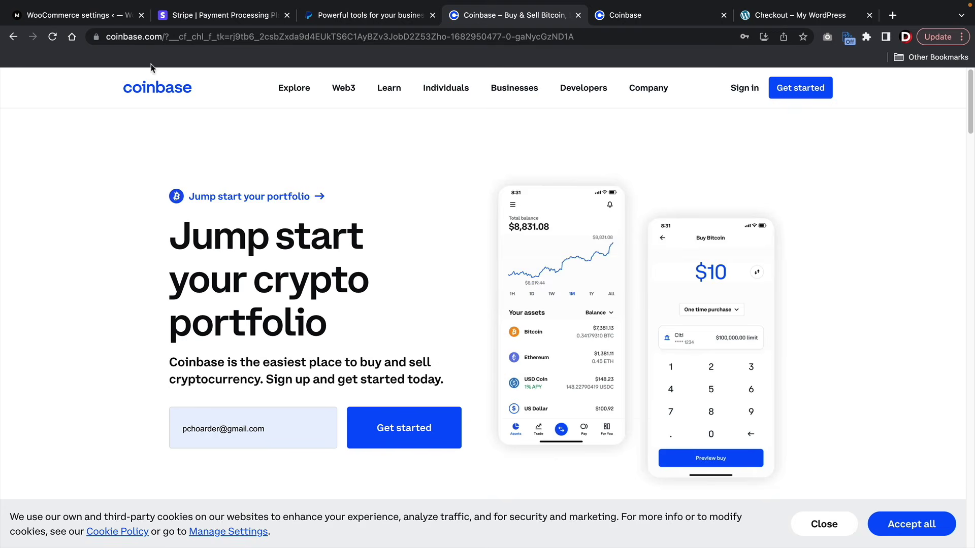
pyautogui.click(95, 18)
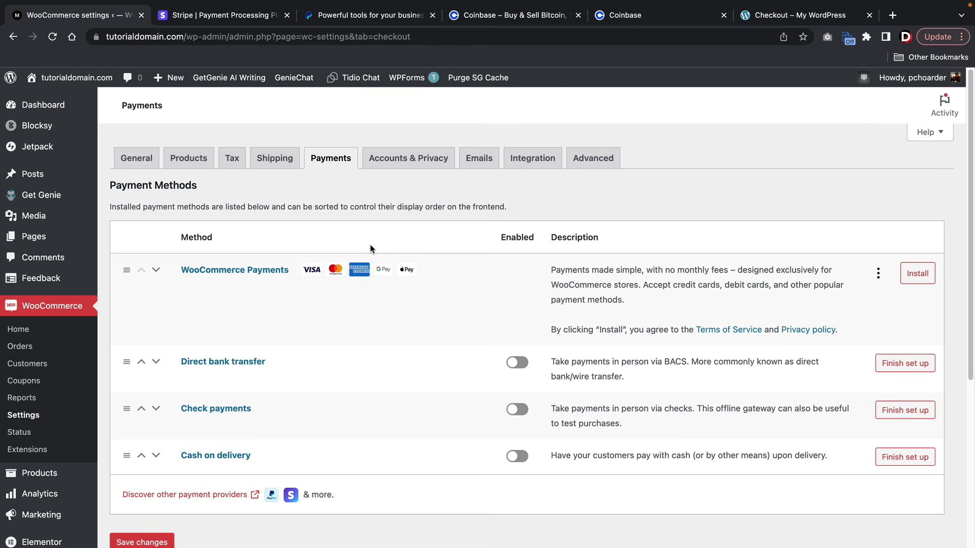
# - Search plugins for 'stripe', then install and activate WooCommerce Stripe Payment Gateway
pyautogui.scroll(-4, 23, 347)
pyautogui.moveTo(44, 422)
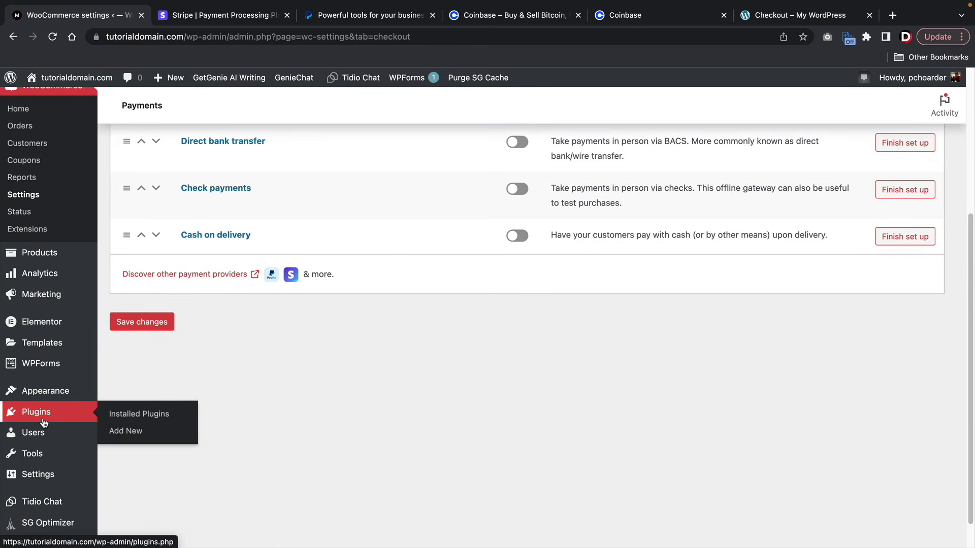
pyautogui.click(130, 433)
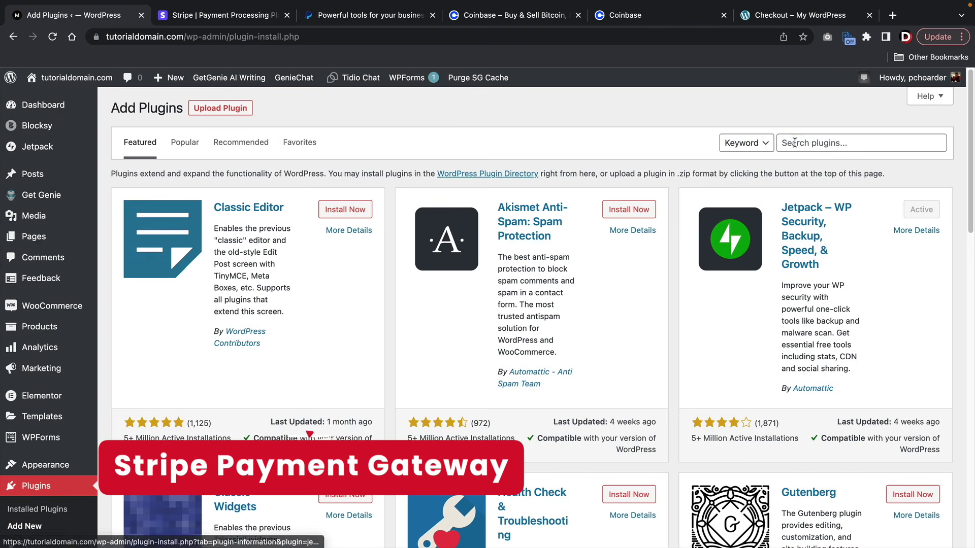
pyautogui.click(796, 145)
pyautogui.write('stripe')
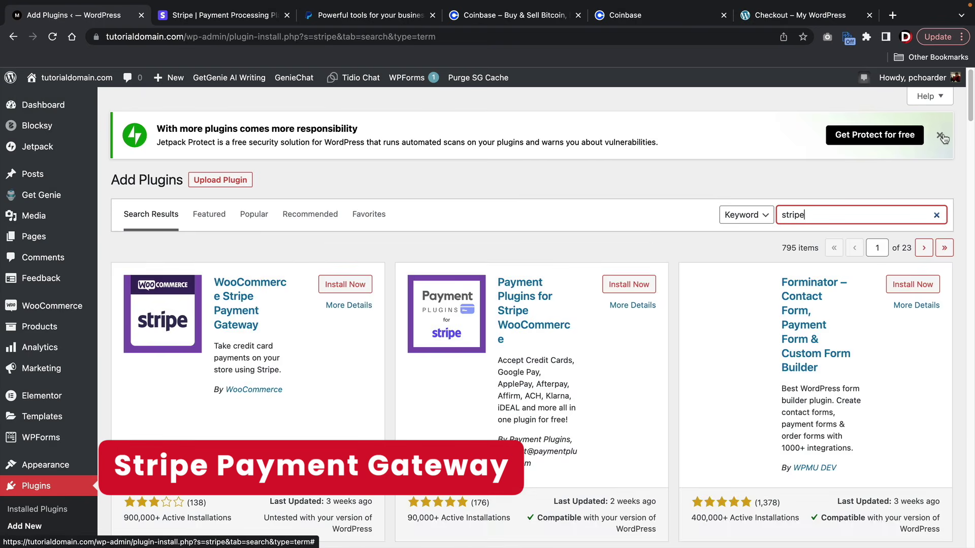
pyautogui.click(939, 135)
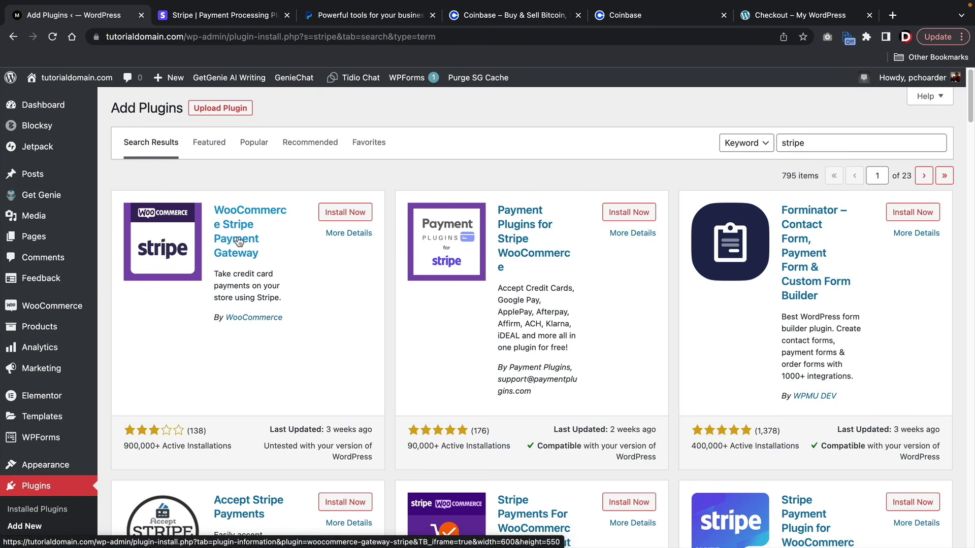
pyautogui.click(350, 218)
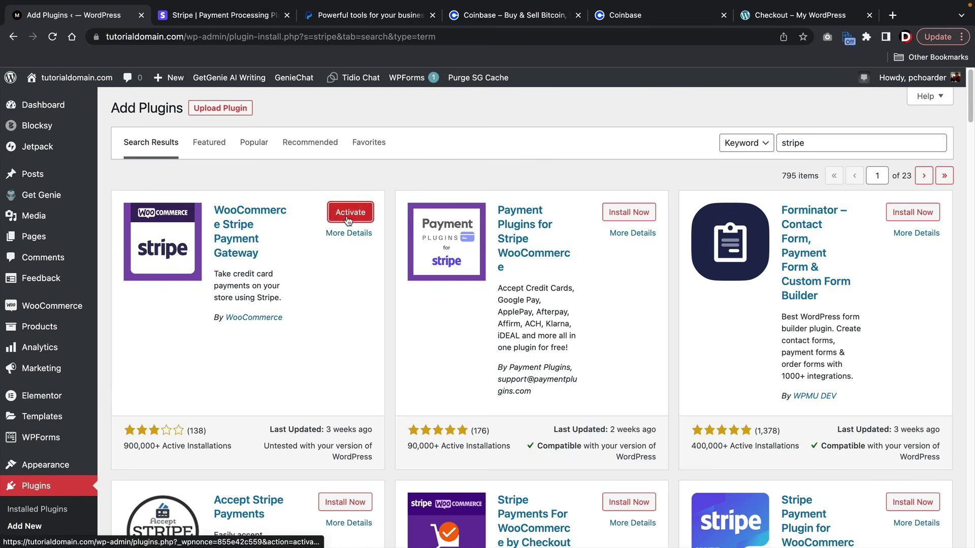
pyautogui.click(349, 217)
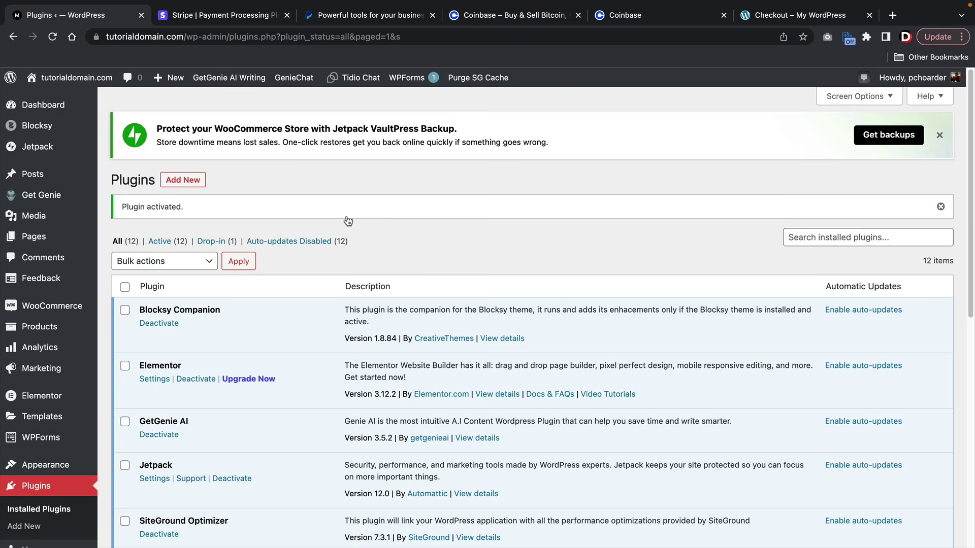
# - Open the Stripe Dashboard, switch to the Demo Business account, then return to WordPress Plugins
pyautogui.click(229, 14)
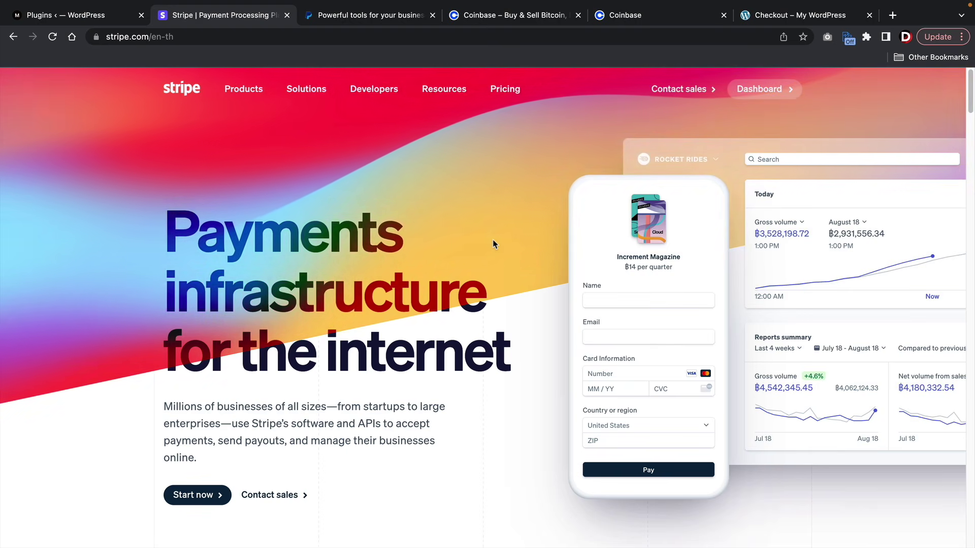
pyautogui.click(767, 95)
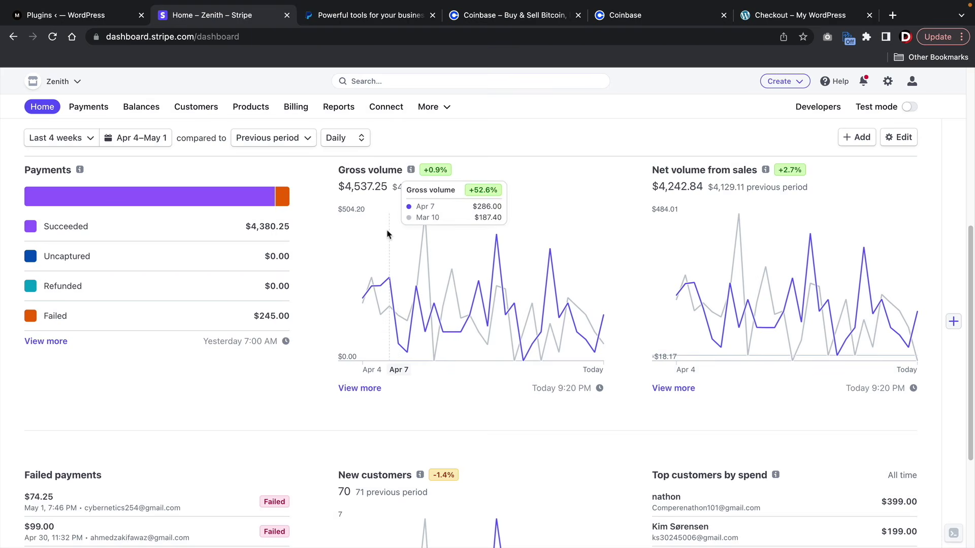
pyautogui.click(78, 83)
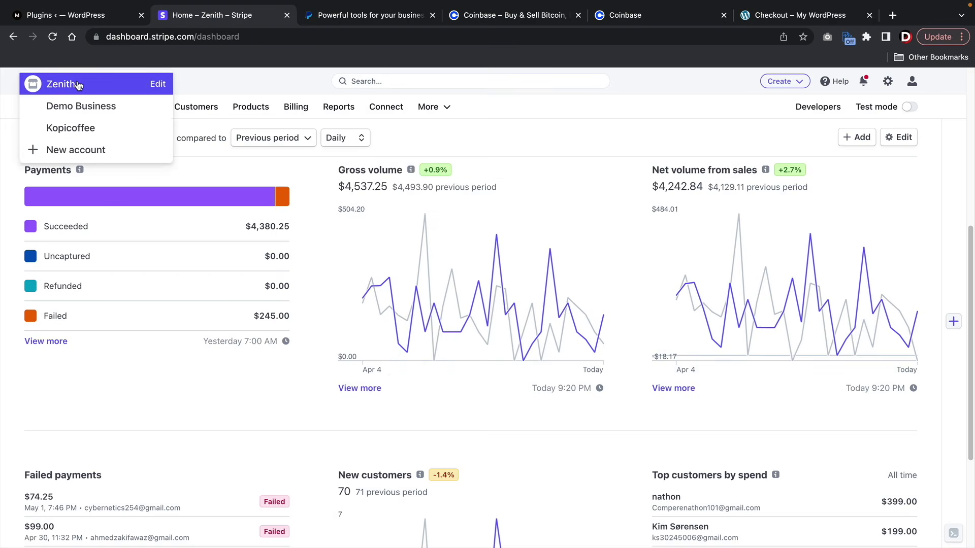
pyautogui.click(83, 110)
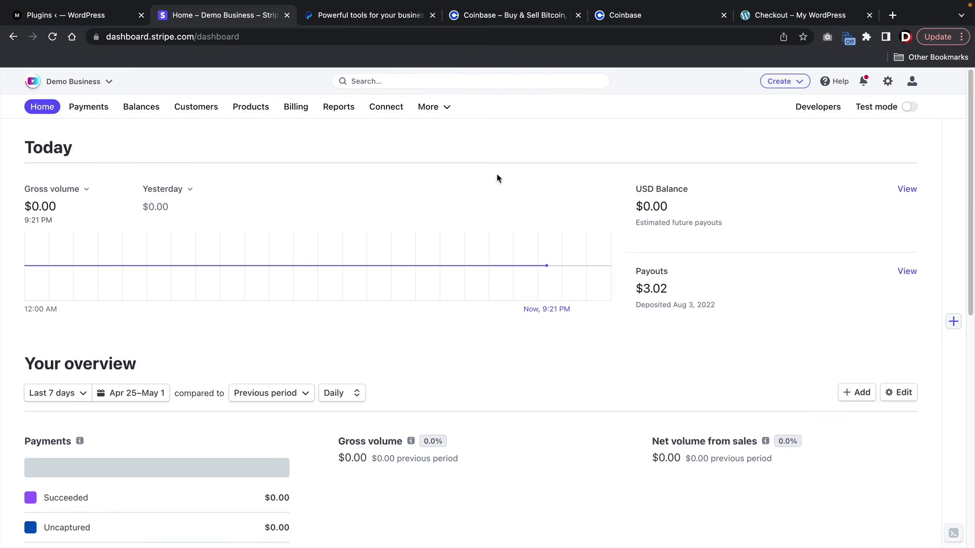
pyautogui.click(911, 83)
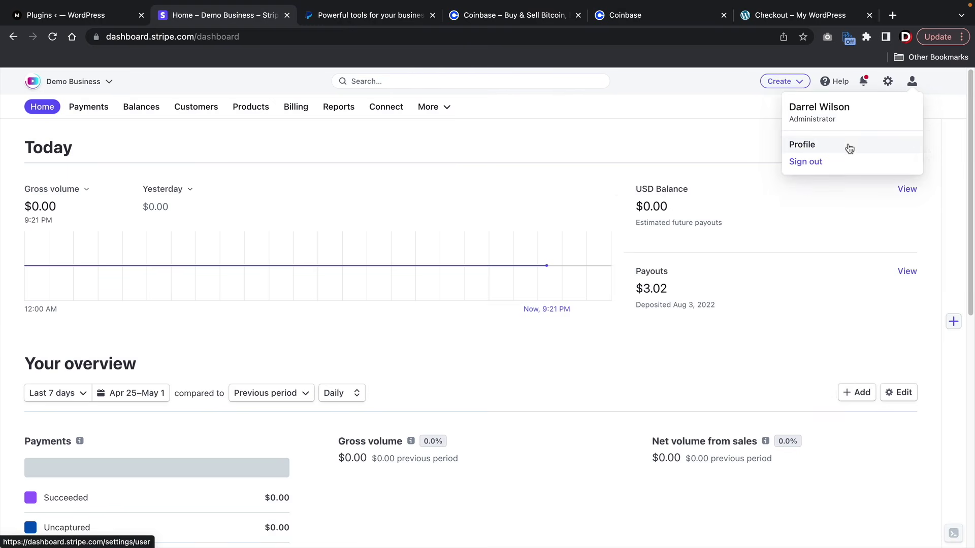
pyautogui.click(523, 154)
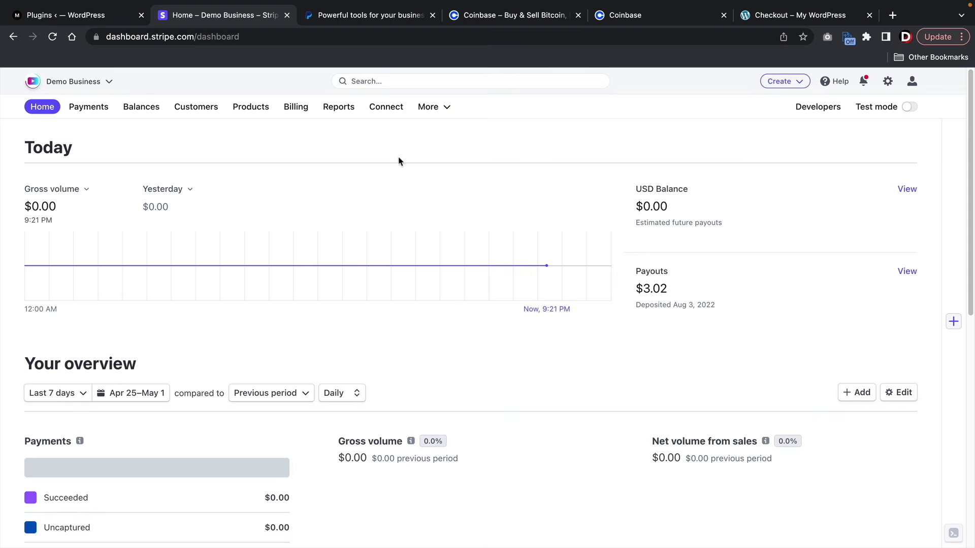
pyautogui.click(116, 16)
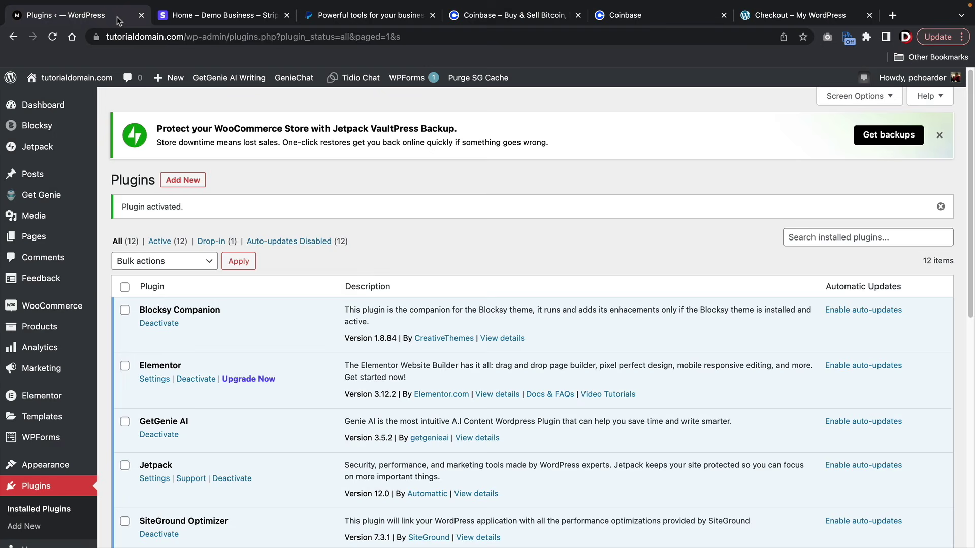
# - Dismiss the Jetpack and plugin-activated notices and go to WooCommerce Payments settings
pyautogui.click(939, 135)
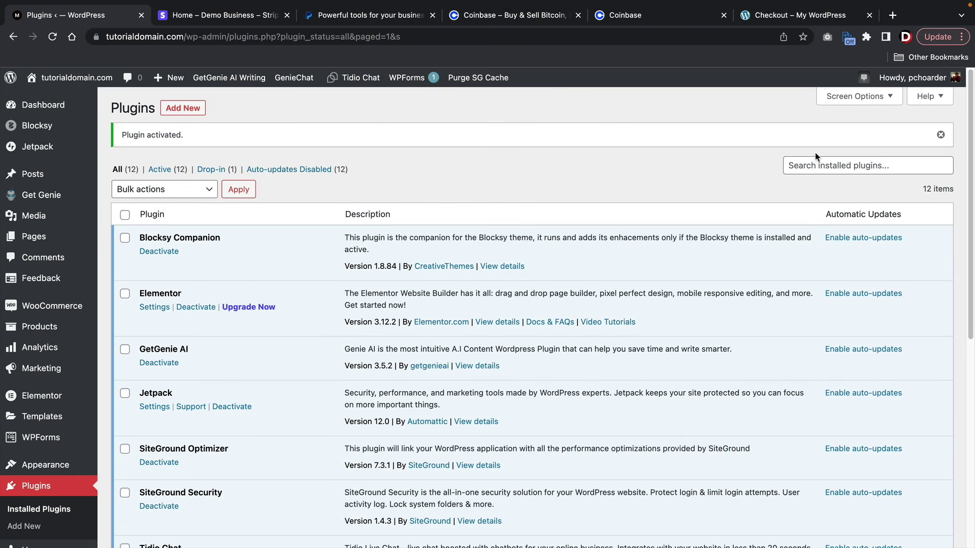
pyautogui.click(940, 134)
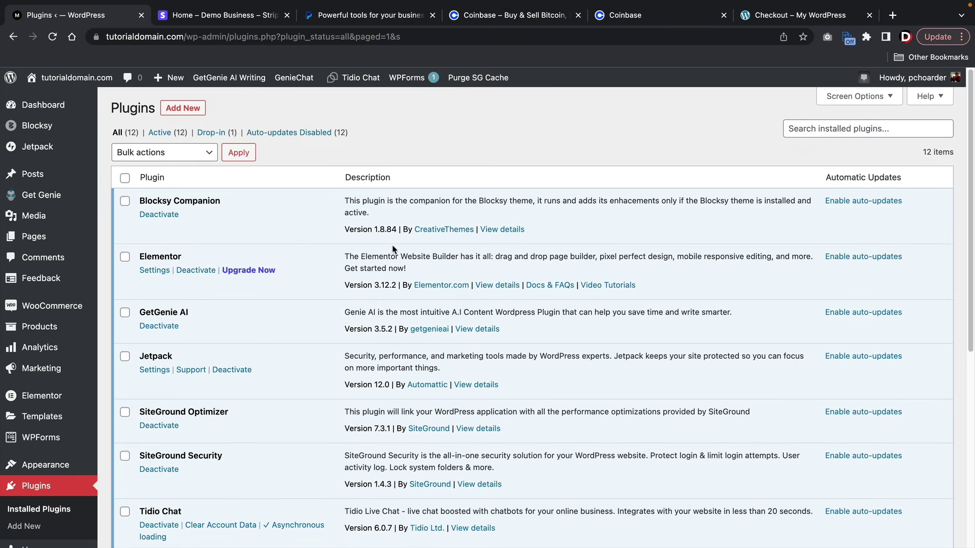
pyautogui.scroll(-4, 376, 244)
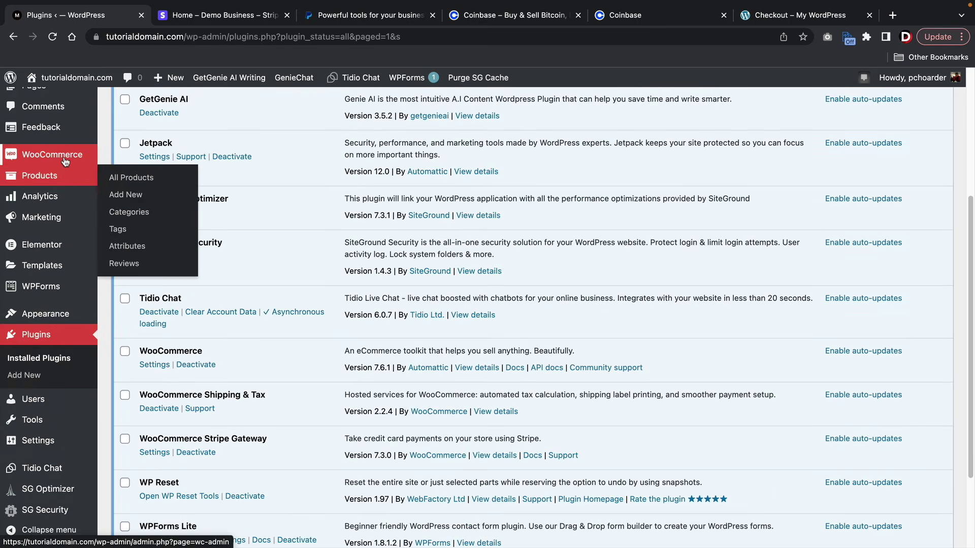
pyautogui.click(140, 243)
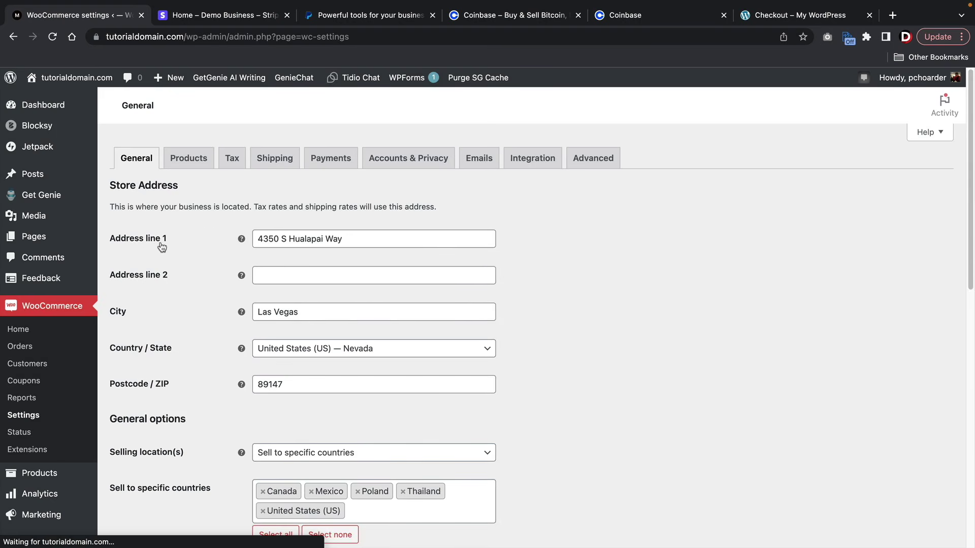
pyautogui.click(344, 162)
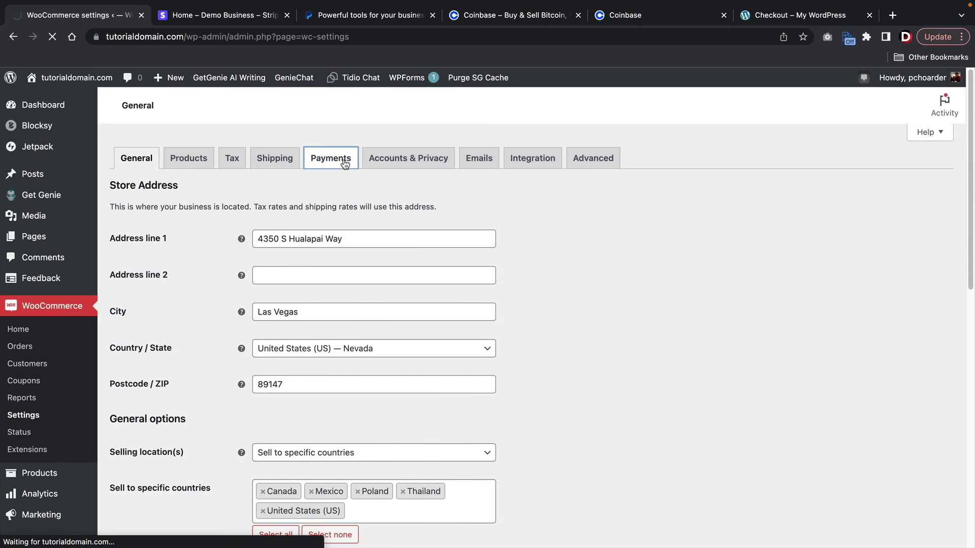
# - Open the setup page for the Stripe – Credit Card payment method
pyautogui.scroll(-2, 435, 221)
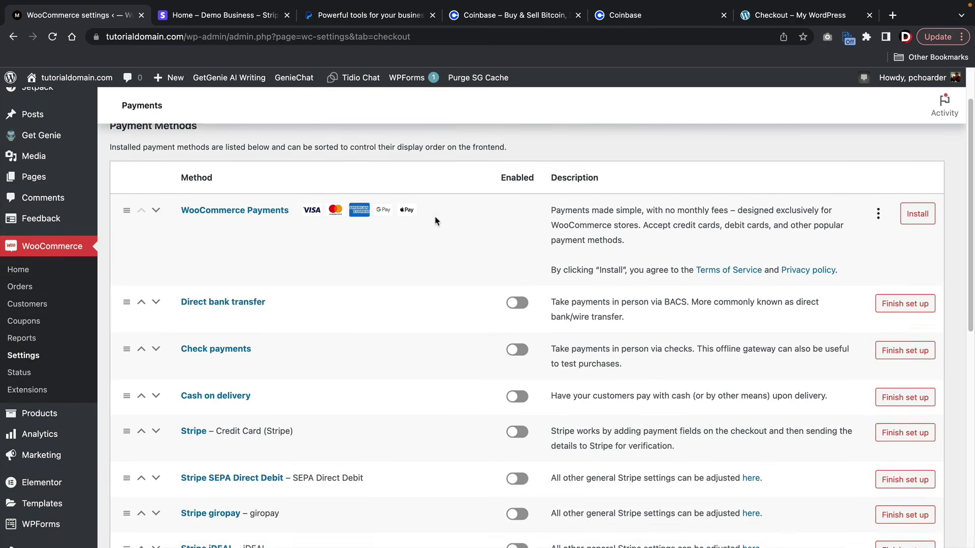
pyautogui.scroll(-4, 435, 221)
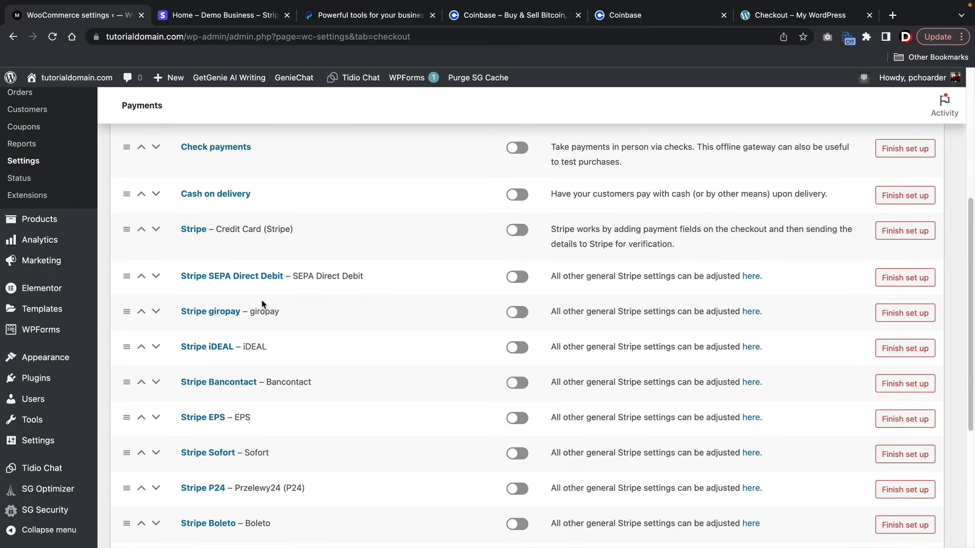
pyautogui.scroll(-2, 303, 445)
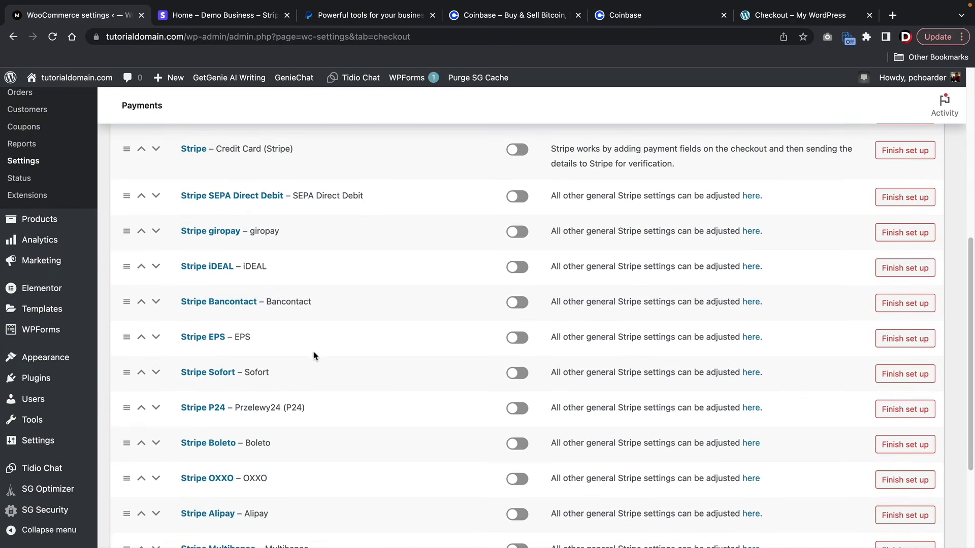
pyautogui.scroll(3, 310, 363)
pyautogui.tripleClick(239, 254)
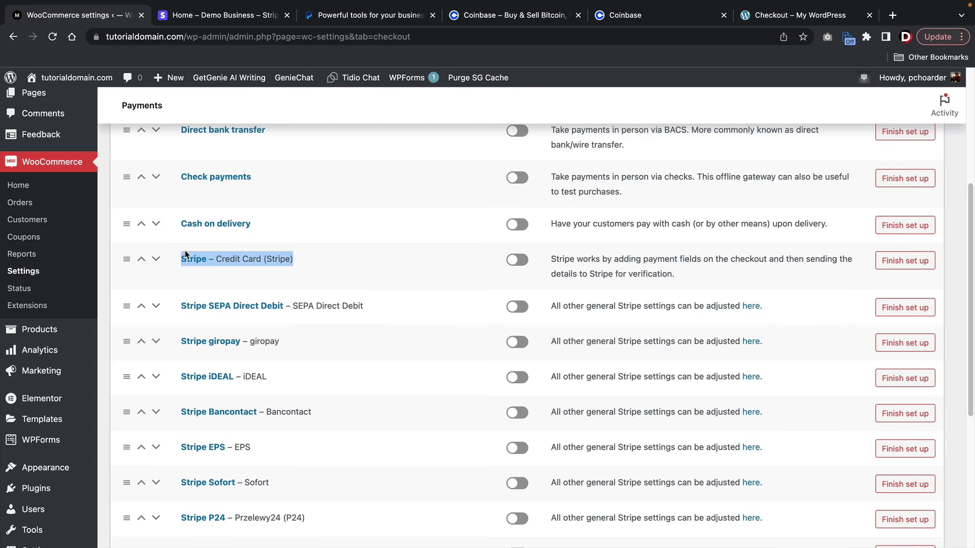
pyautogui.click(271, 262)
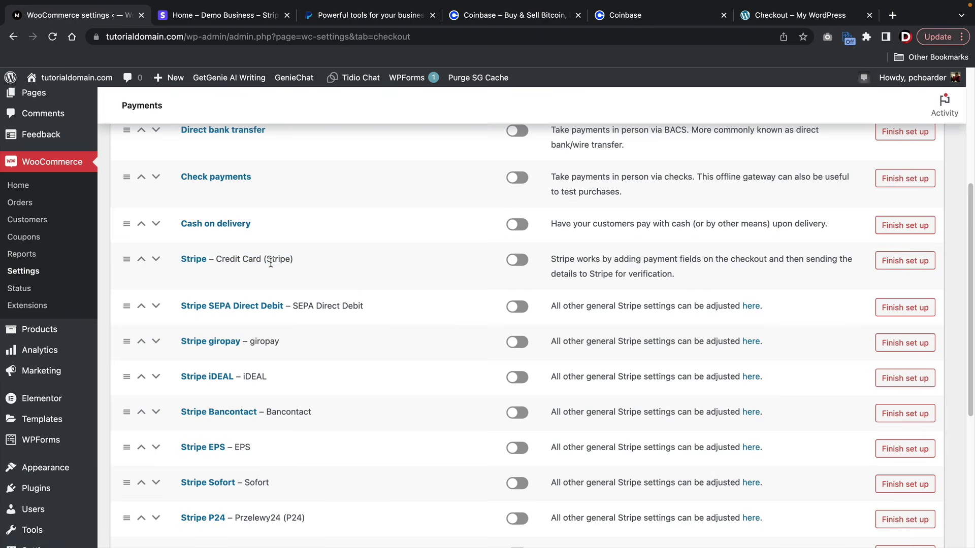
pyautogui.click(519, 260)
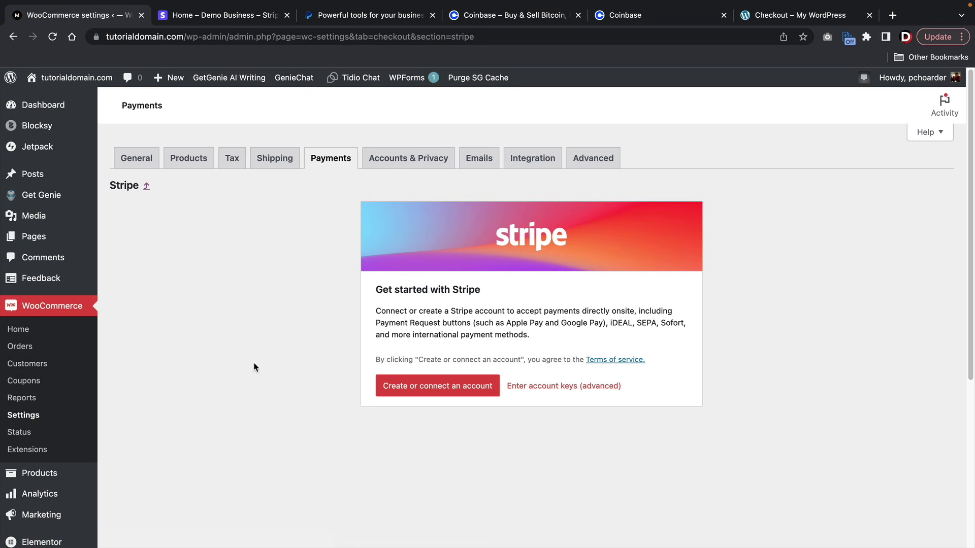
# - Link the Demo Business Stripe account to WooCommerce through Stripe Connect
pyautogui.click(426, 390)
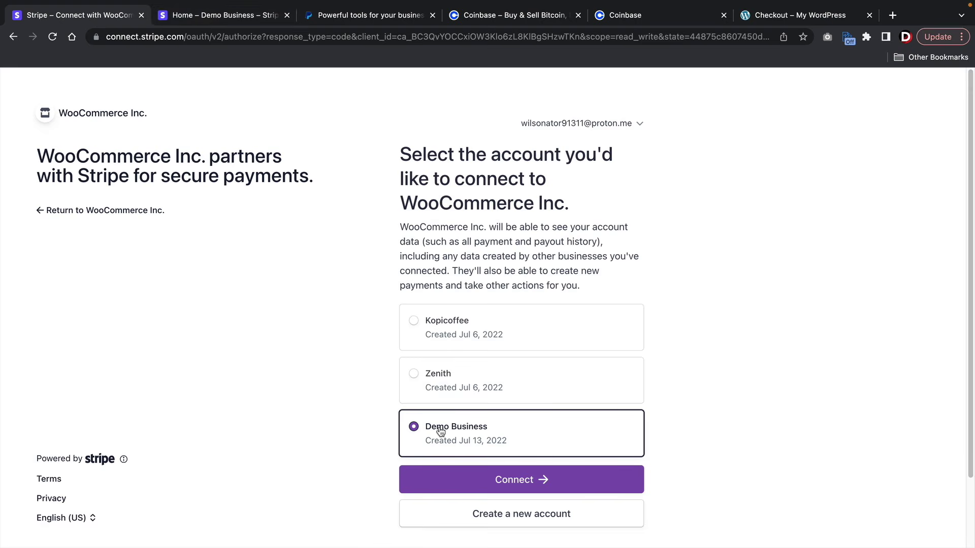
pyautogui.click(527, 485)
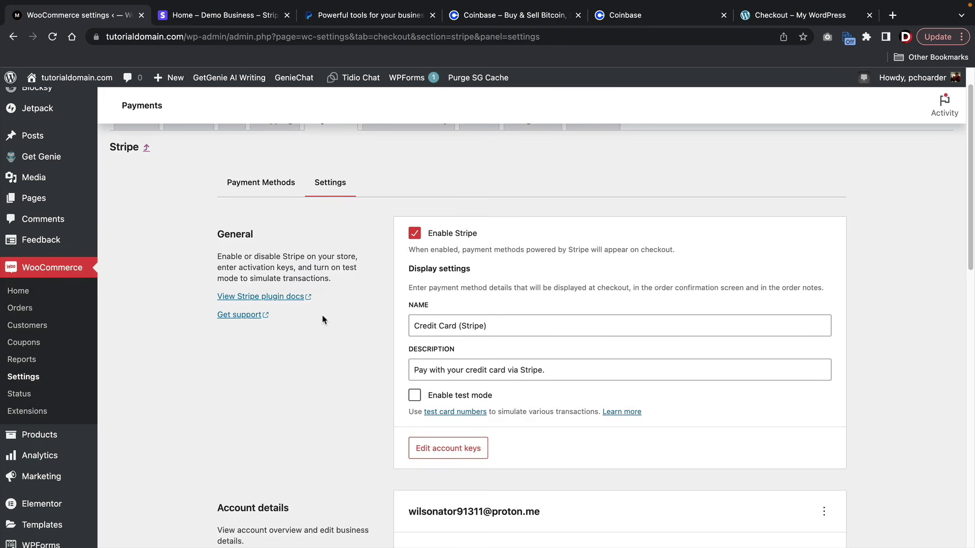
# - Tick Enable test mode, save the Stripe settings, and return to the Stripe dashboard
pyautogui.scroll(-5, 323, 318)
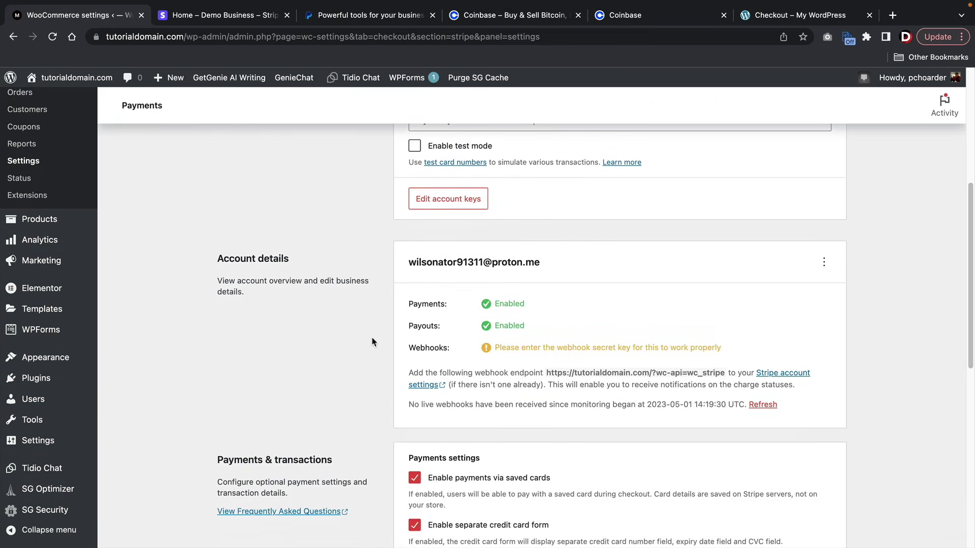
pyautogui.doubleClick(449, 350)
pyautogui.click(396, 343)
pyautogui.scroll(3, 397, 345)
pyautogui.scroll(1, 397, 344)
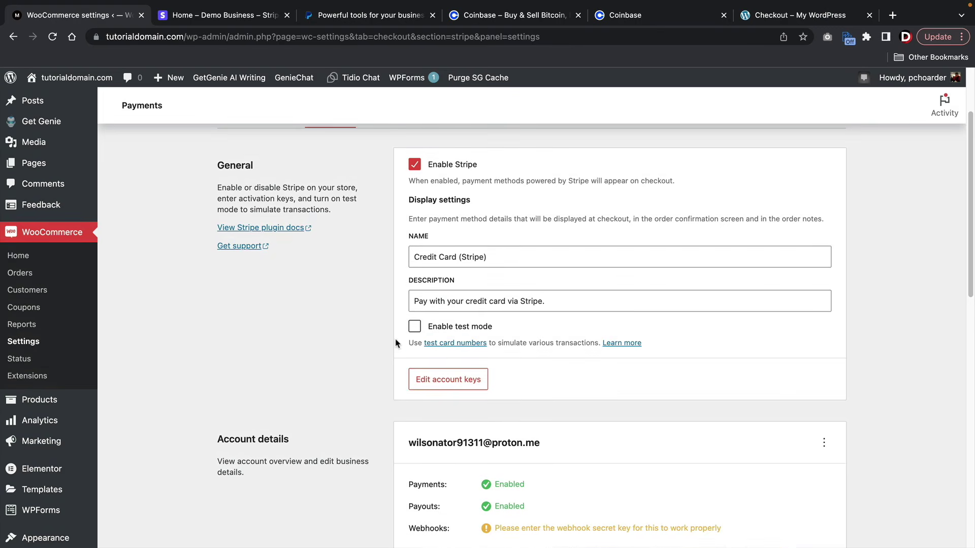
pyautogui.scroll(1, 396, 344)
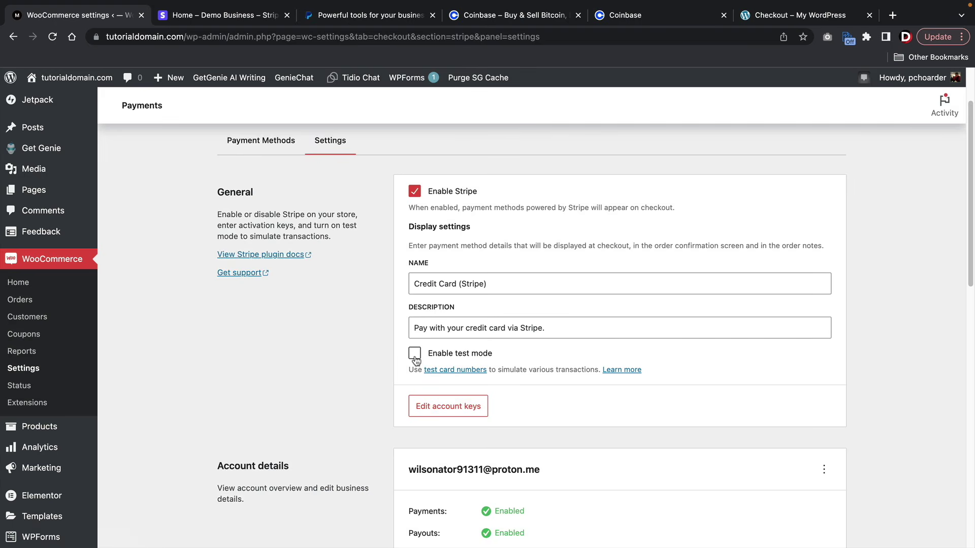
pyautogui.click(415, 356)
pyautogui.scroll(-15, 567, 375)
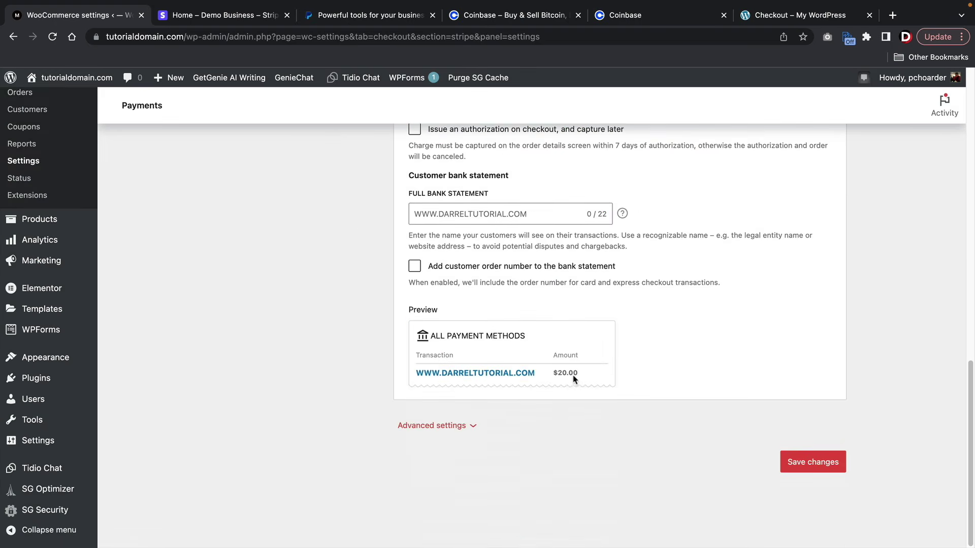
pyautogui.click(805, 464)
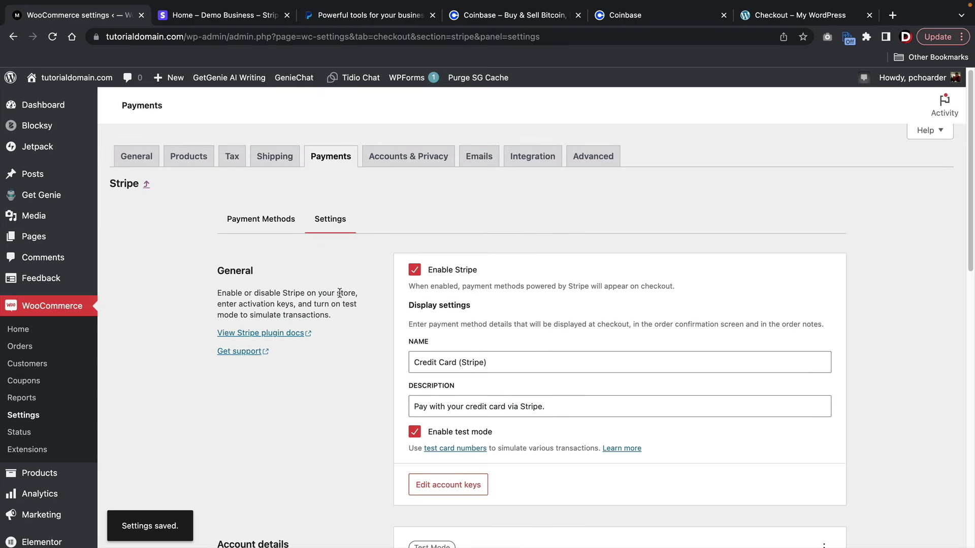
pyautogui.click(239, 18)
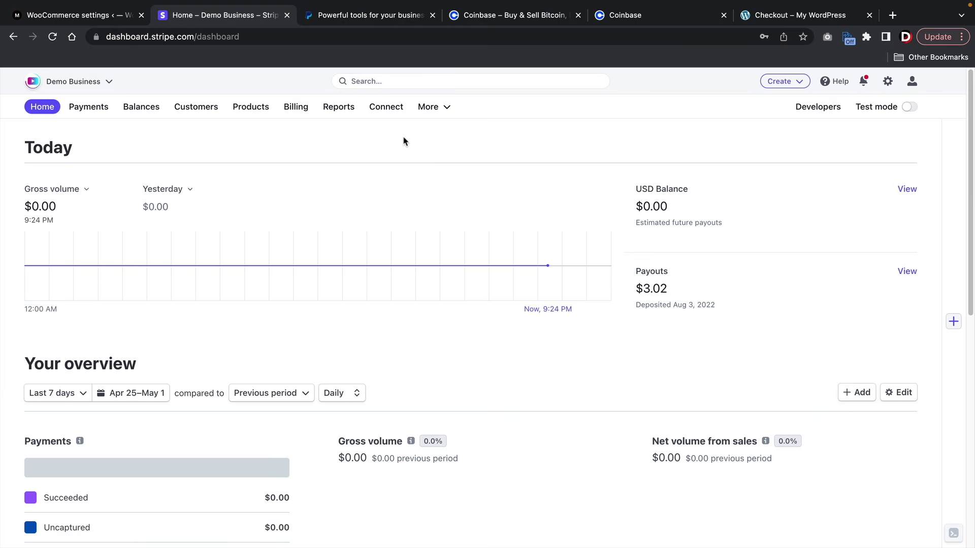
# - Switch Stripe to test data and open WooCommerce's test account keys editor
pyautogui.click(910, 109)
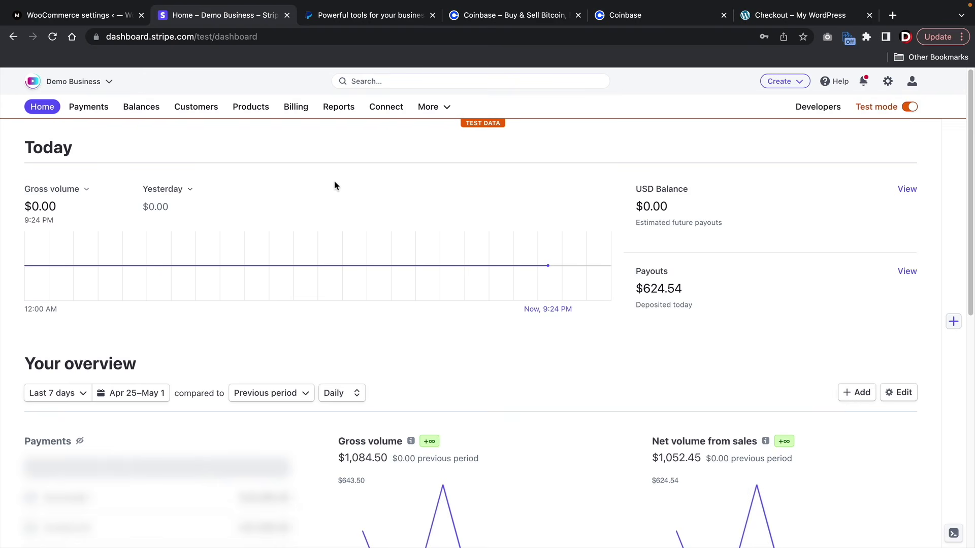
pyautogui.click(111, 20)
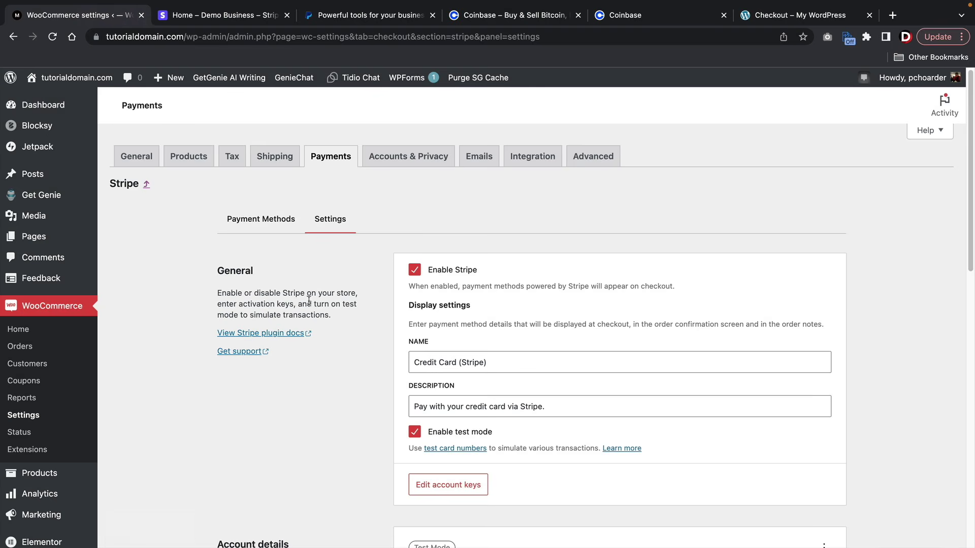
pyautogui.scroll(-1, 315, 309)
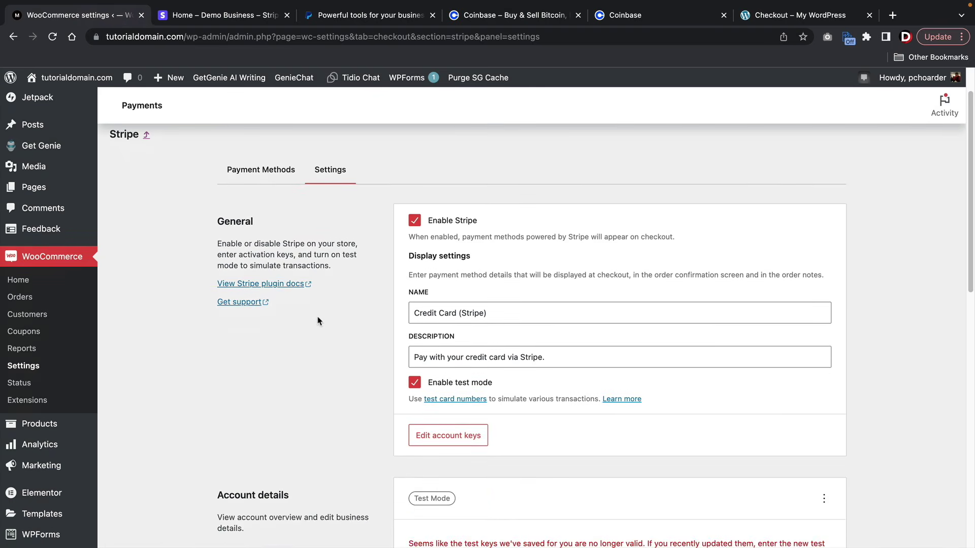
pyautogui.click(433, 439)
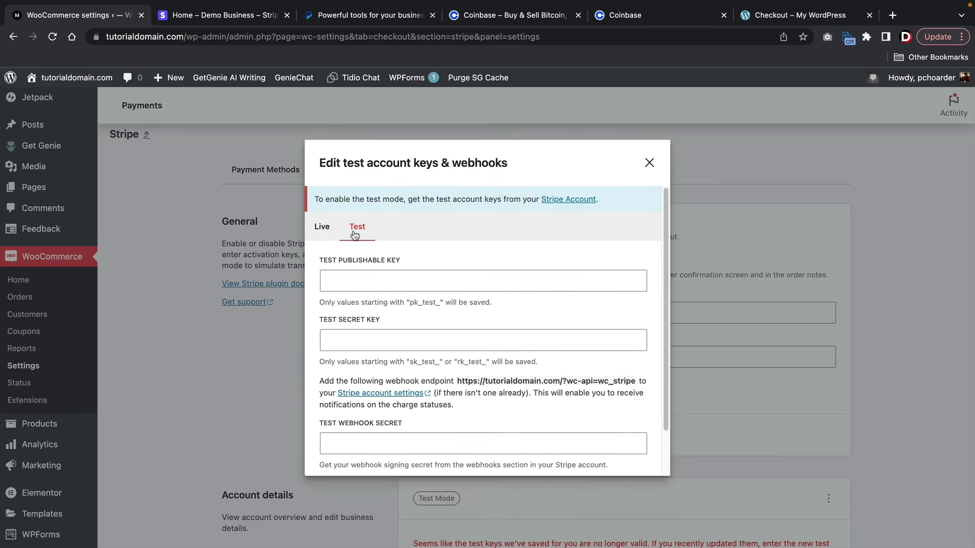
pyautogui.click(353, 271)
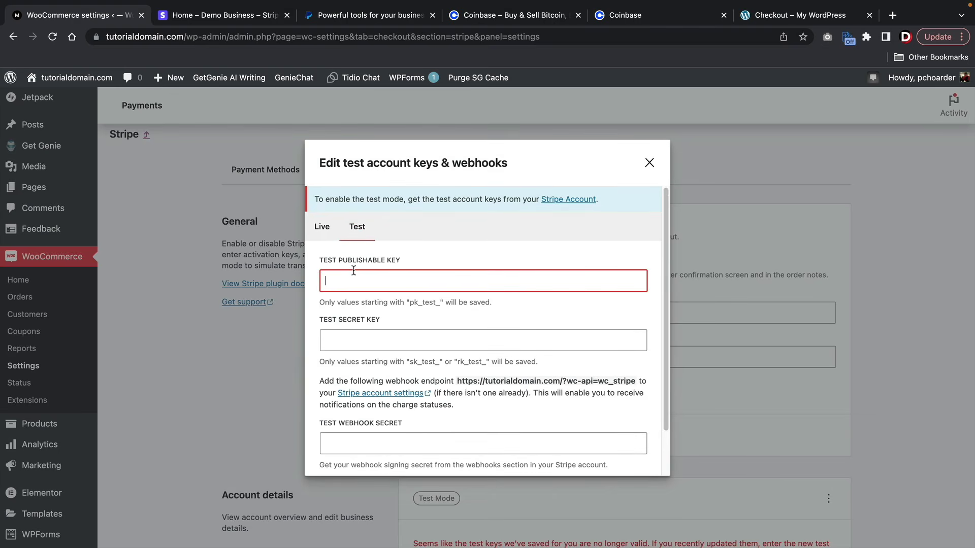
pyautogui.click(355, 330)
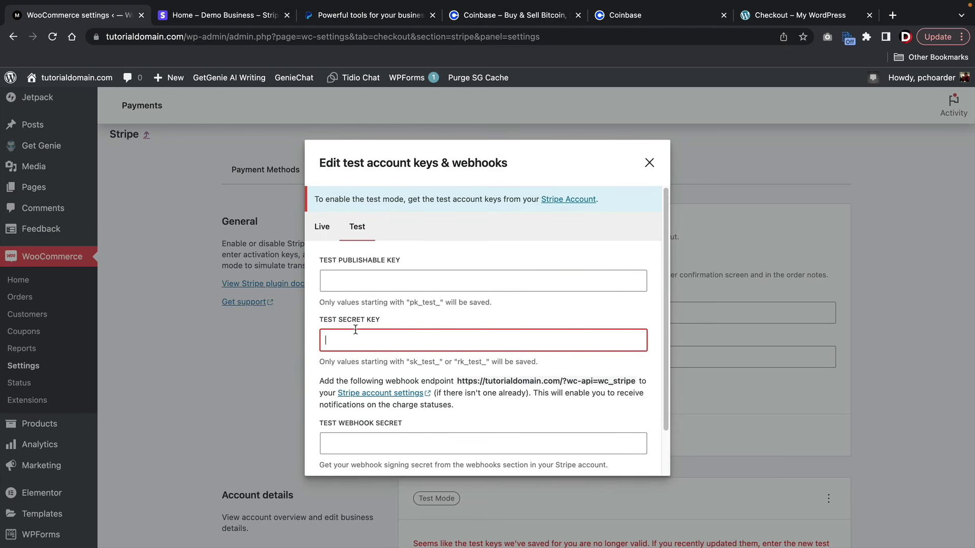
pyautogui.click(355, 443)
# - Copy the test publishable key from Developers > API keys into Test Publishable Key
pyautogui.click(237, 19)
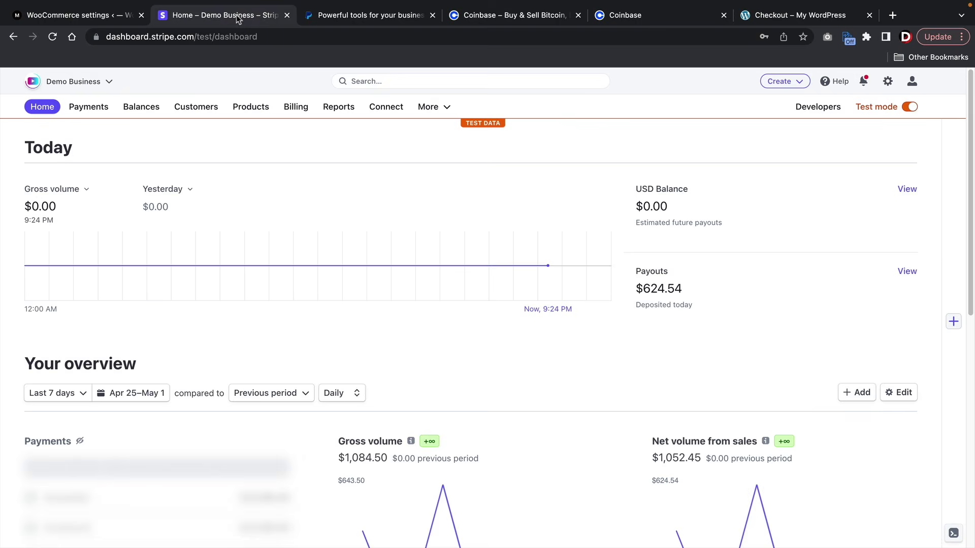
pyautogui.click(799, 108)
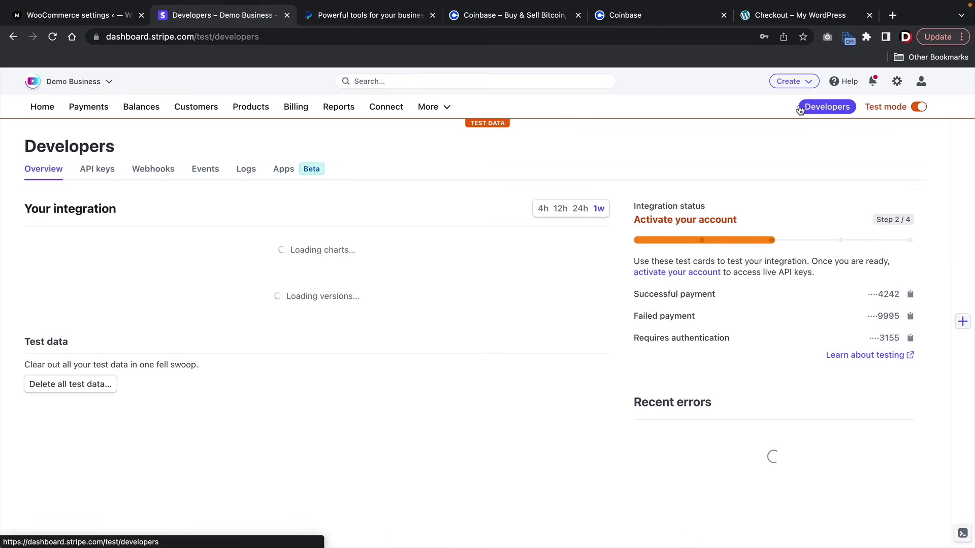
pyautogui.click(103, 169)
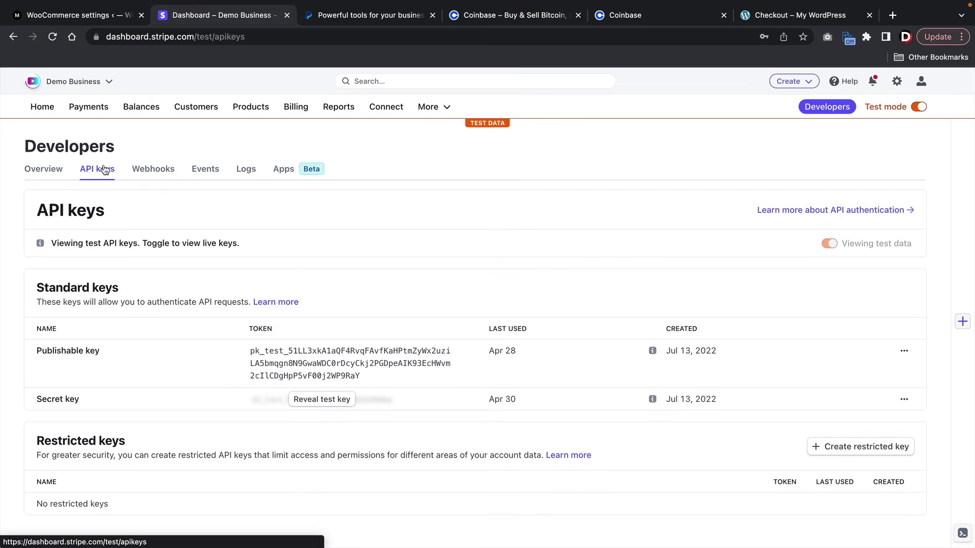
pyautogui.click(322, 369)
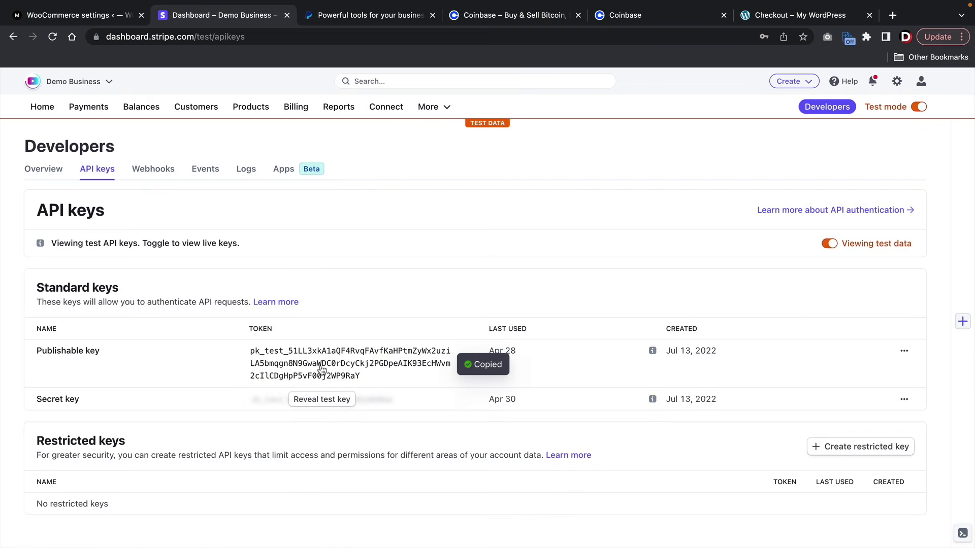
pyautogui.click(96, 19)
pyautogui.click(330, 279)
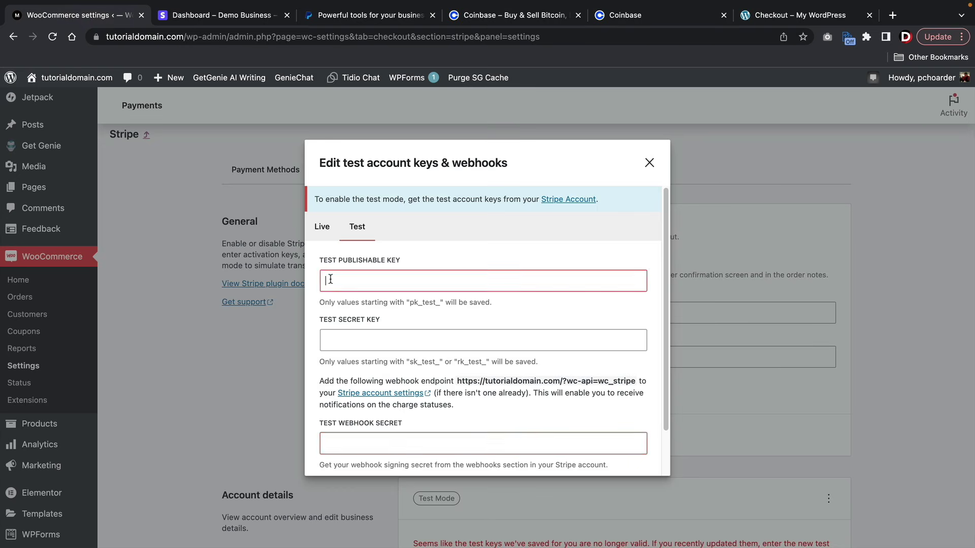
pyautogui.rightClick(330, 279)
pyautogui.click(356, 365)
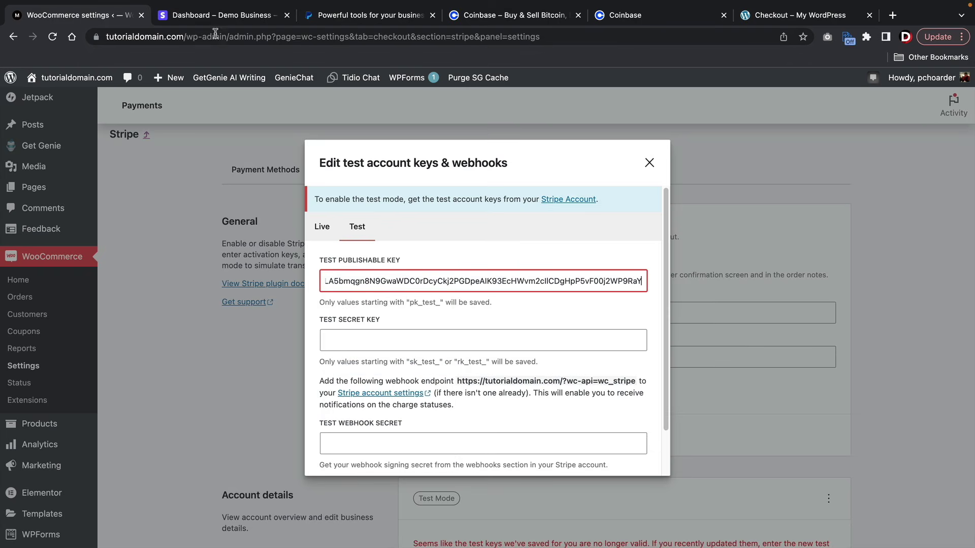
# - Reveal the test secret key and paste it into the Test Secret Key field
pyautogui.click(216, 15)
pyautogui.click(308, 398)
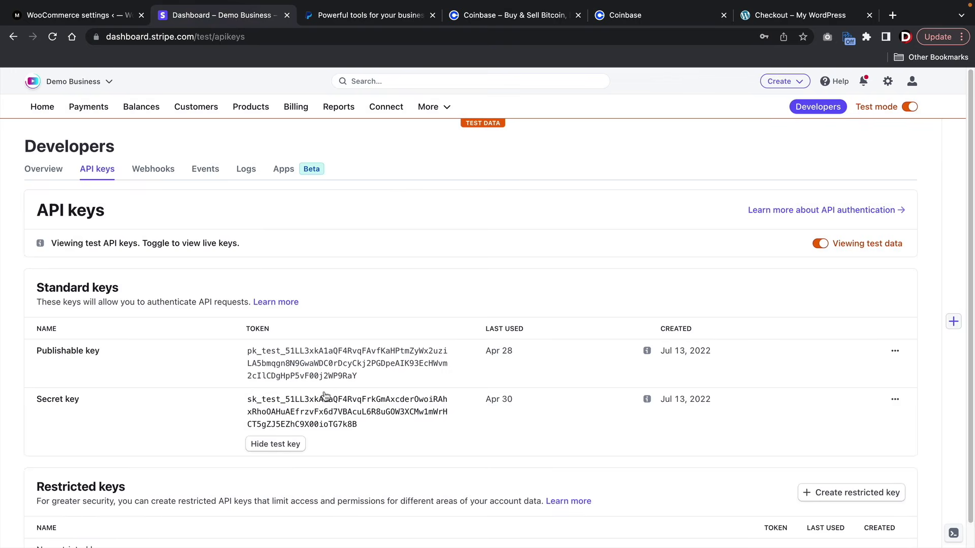
pyautogui.click(325, 398)
pyautogui.click(76, 19)
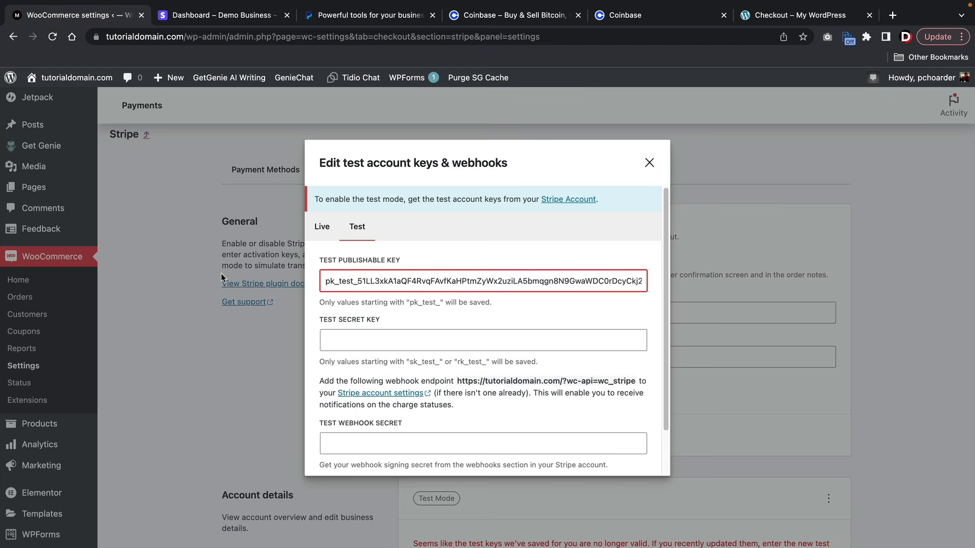
pyautogui.click(325, 335)
pyautogui.rightClick(372, 342)
pyautogui.click(401, 429)
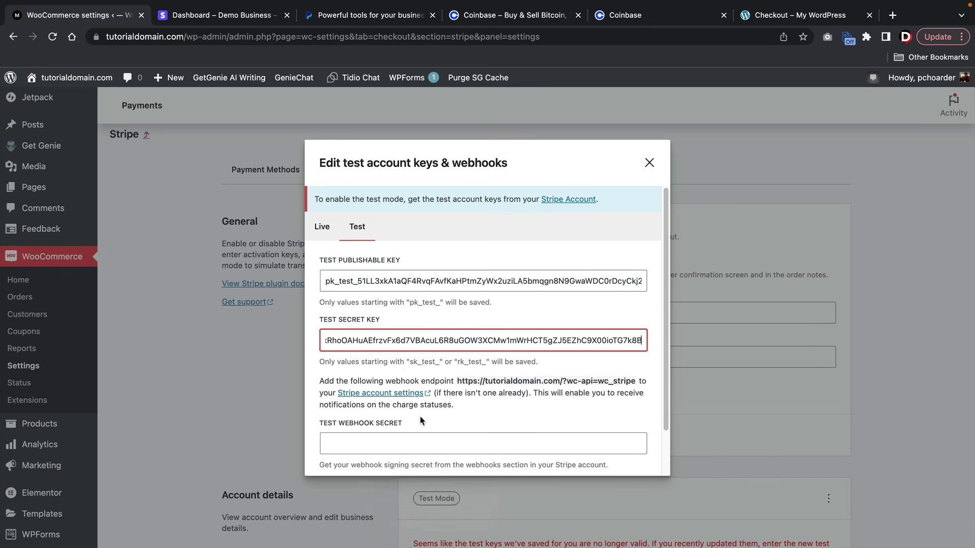
# - Copy the store's webhook endpoint URL from the keys dialog
pyautogui.moveTo(457, 378); pyautogui.dragTo(634, 383)
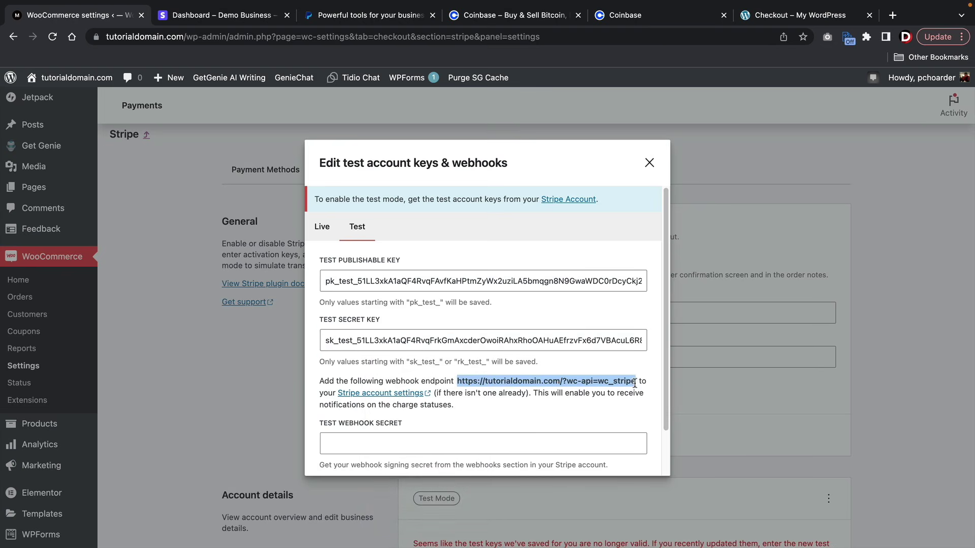
pyautogui.rightClick(605, 381)
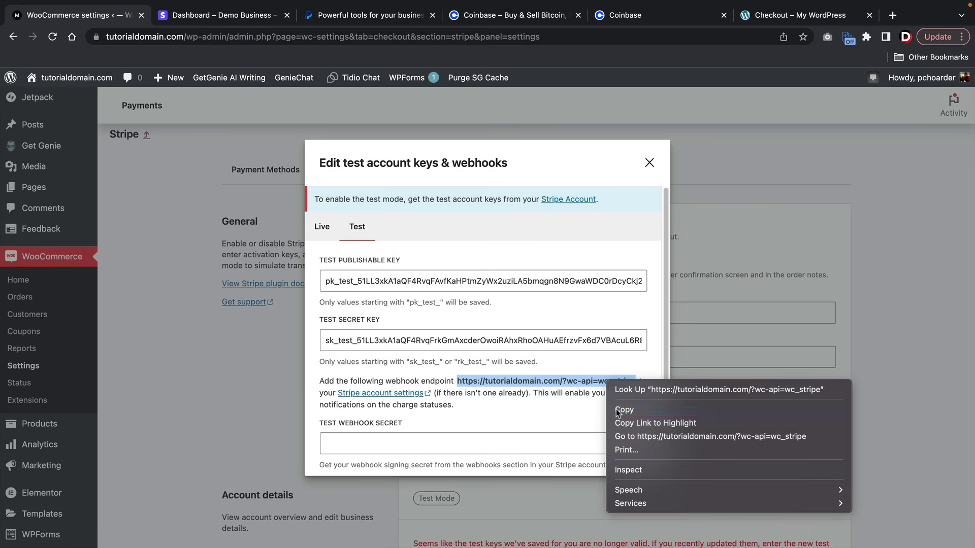
pyautogui.click(616, 406)
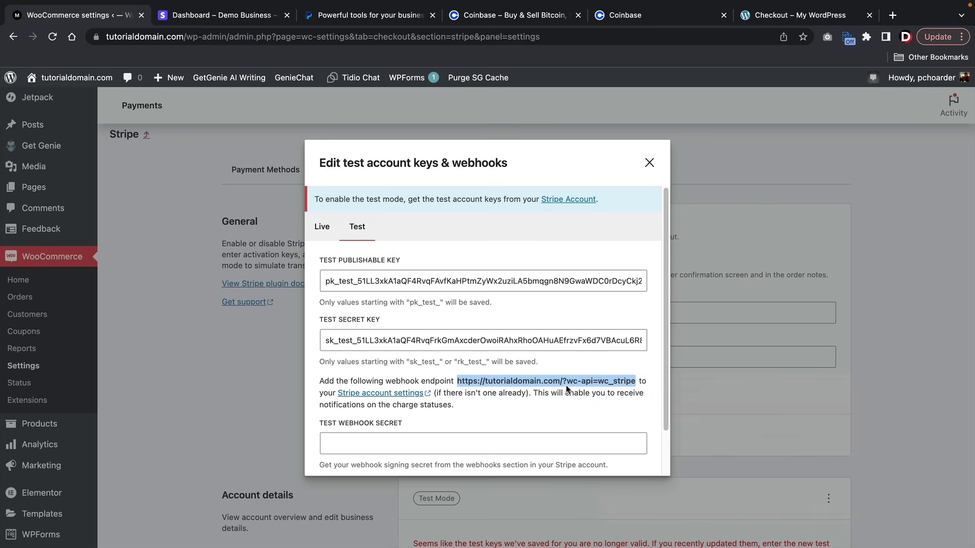
pyautogui.click(243, 16)
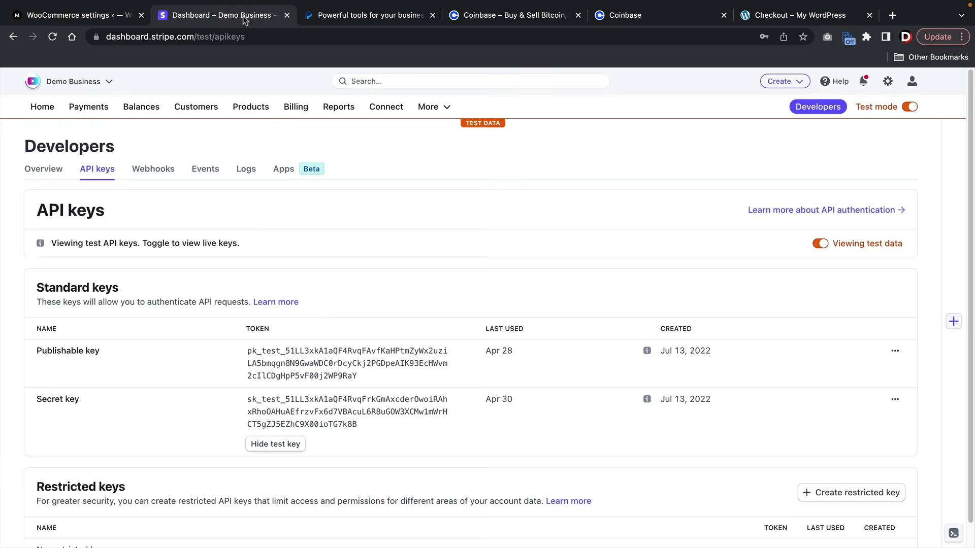
# - Start a new webhook endpoint with the store URL and description 'accept payments on woocom'
pyautogui.click(153, 170)
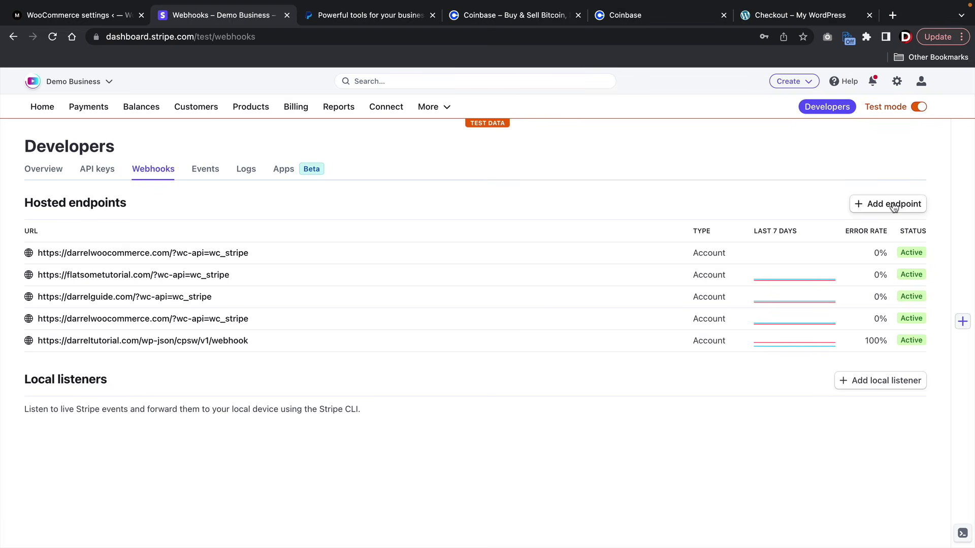
pyautogui.click(894, 206)
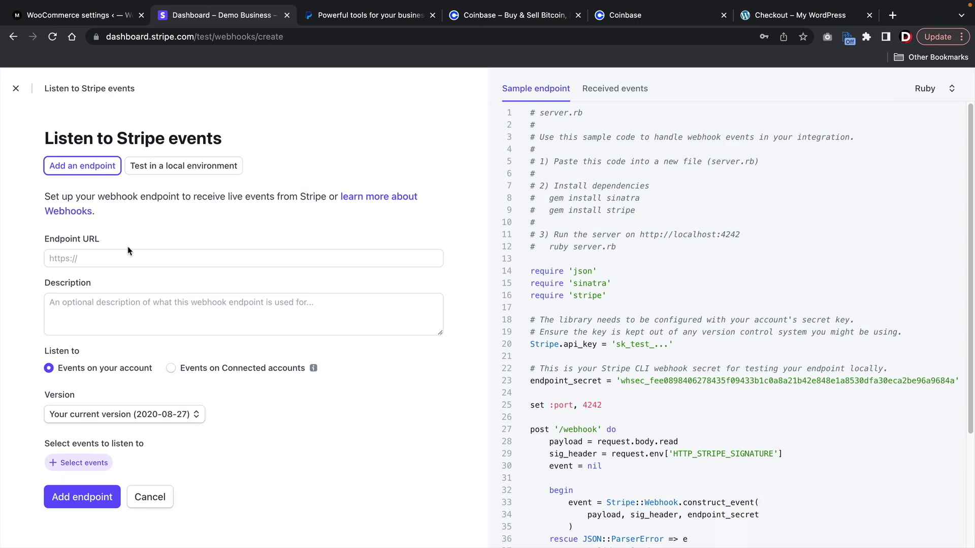
pyautogui.rightClick(103, 257)
pyautogui.click(123, 341)
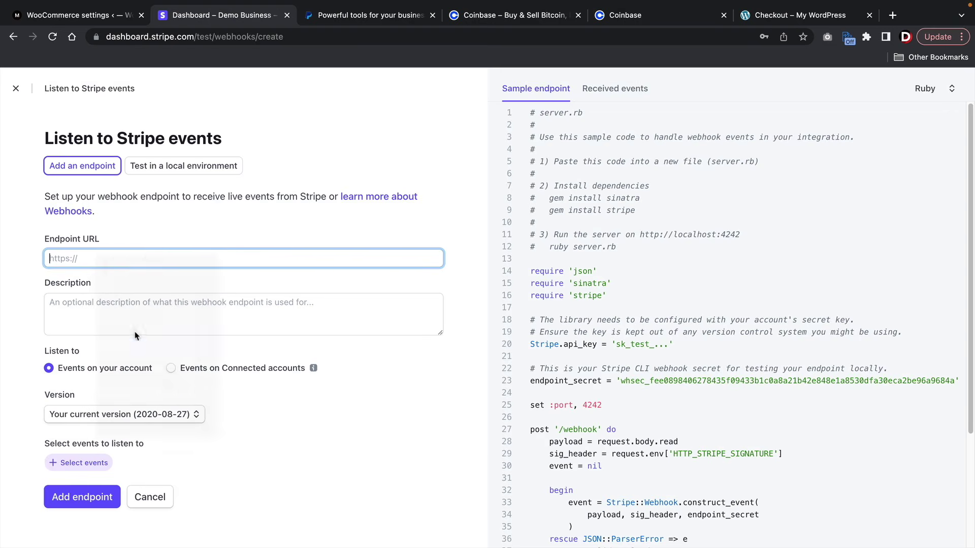
pyautogui.click(136, 322)
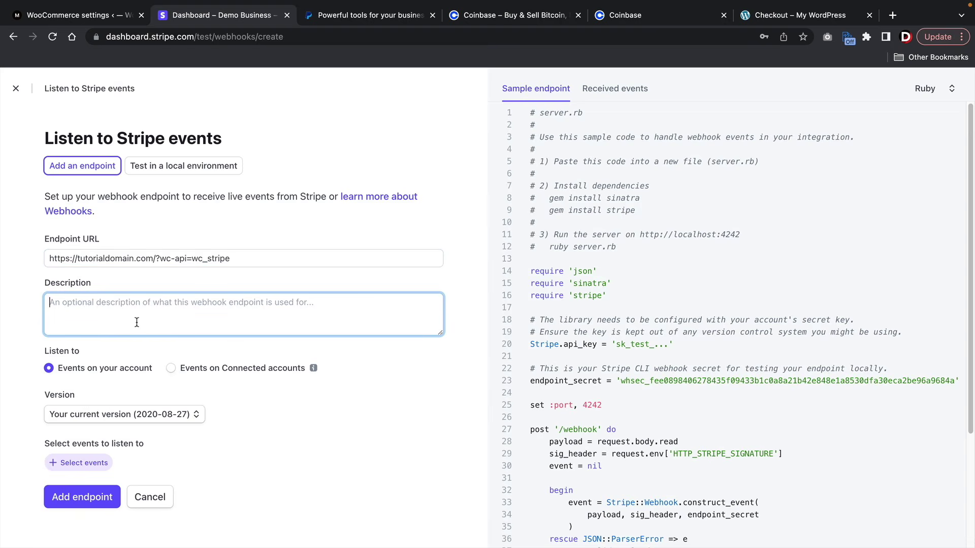
pyautogui.write('accept pa')
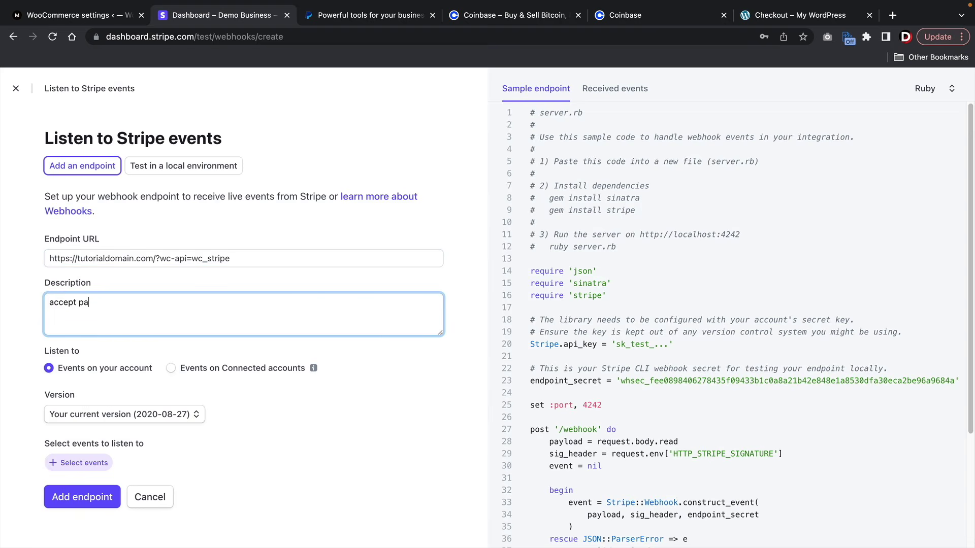
pyautogui.write('yments on woocommerce')
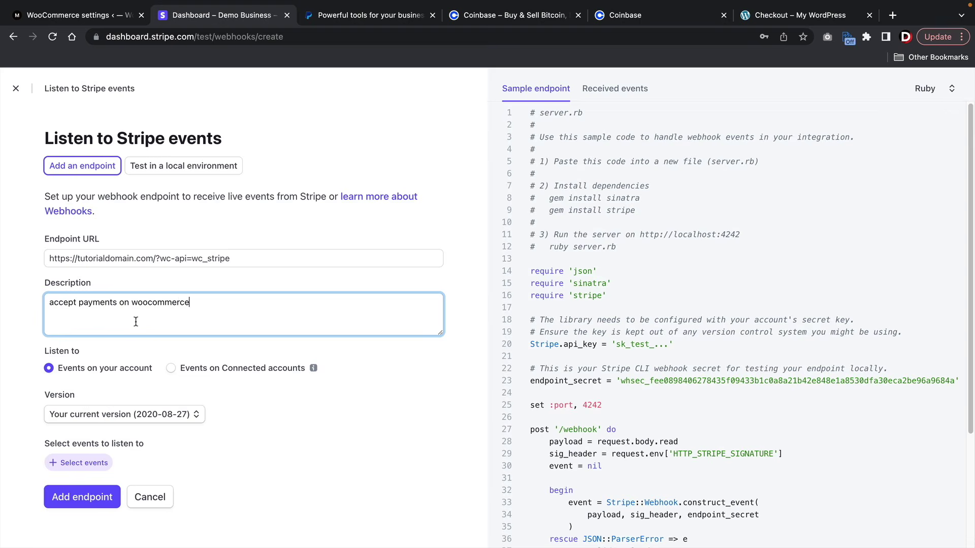
# - Select all 13 Charge events and create the webhook endpoint
pyautogui.click(71, 463)
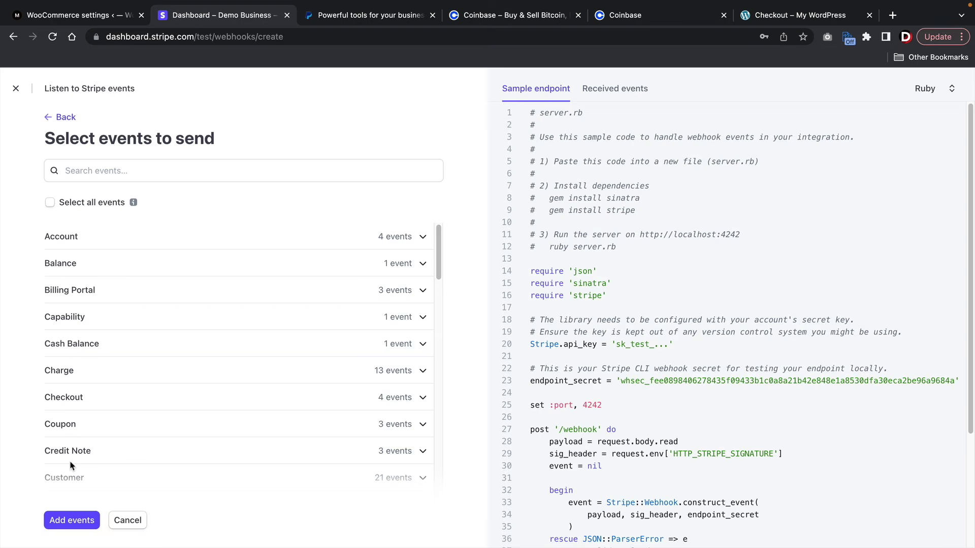
pyautogui.click(82, 373)
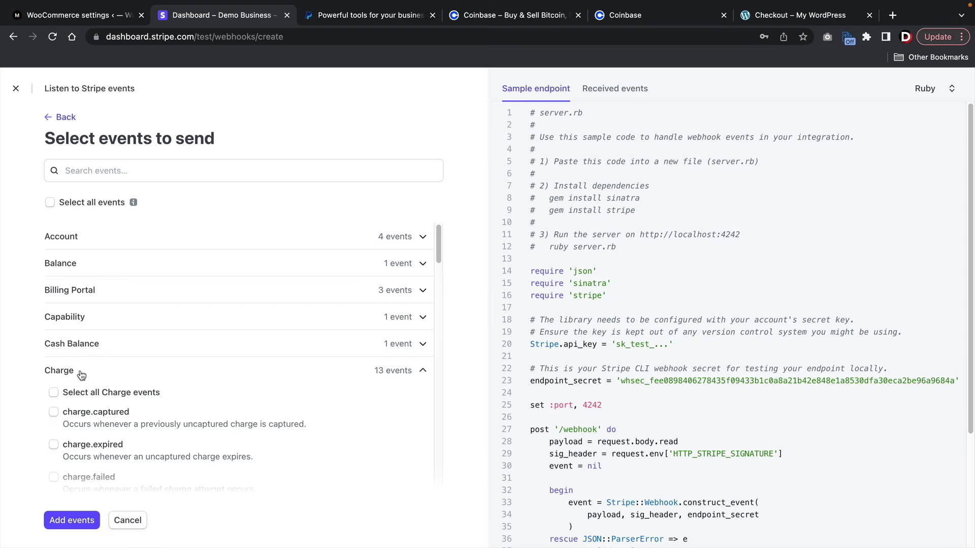
pyautogui.click(55, 394)
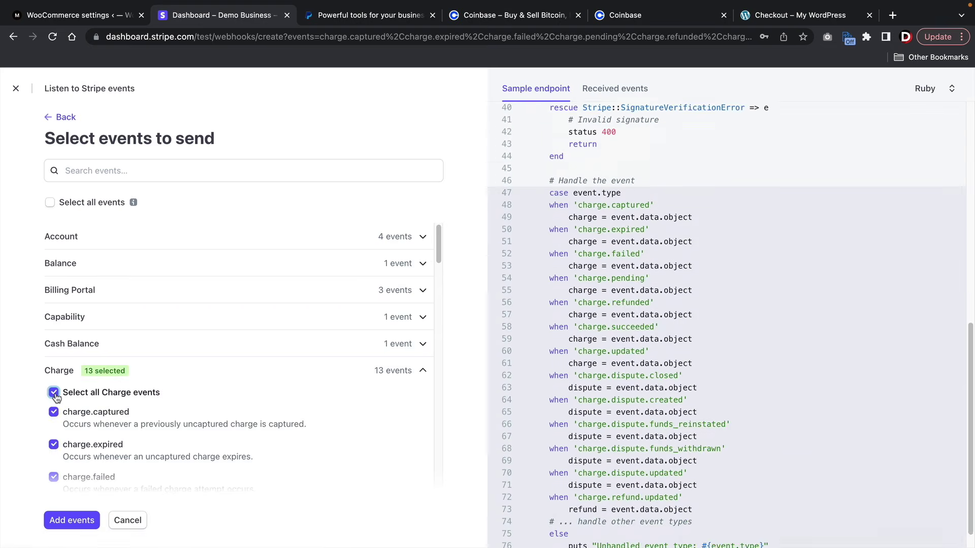
pyautogui.click(65, 516)
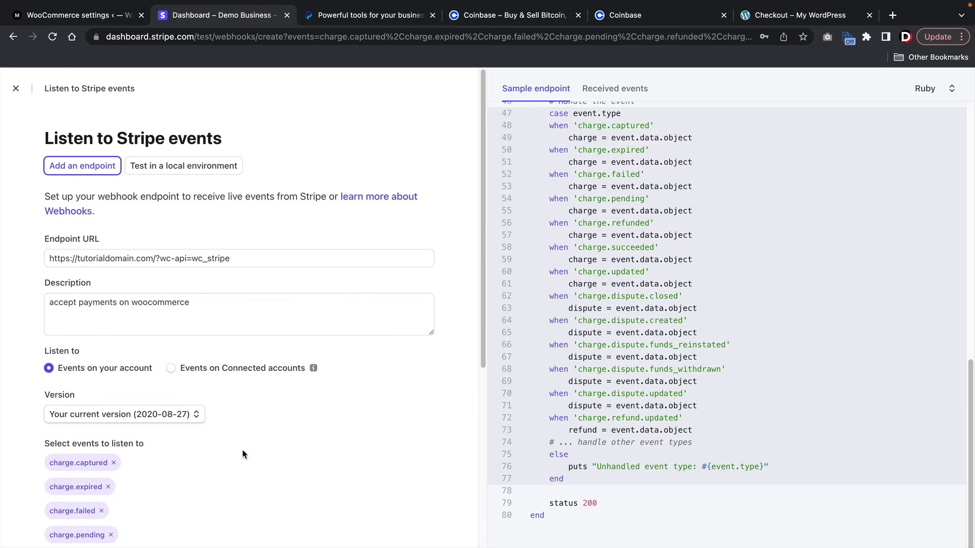
pyautogui.scroll(-5, 243, 454)
pyautogui.click(77, 522)
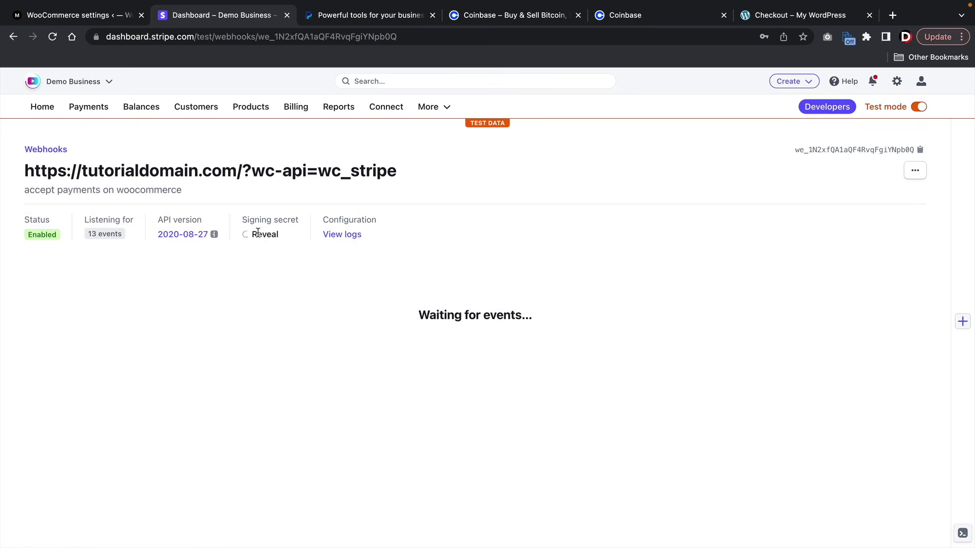
# - Reveal and copy the endpoint's signing secret
pyautogui.click(256, 235)
pyautogui.doubleClick(259, 235)
pyautogui.rightClick(260, 234)
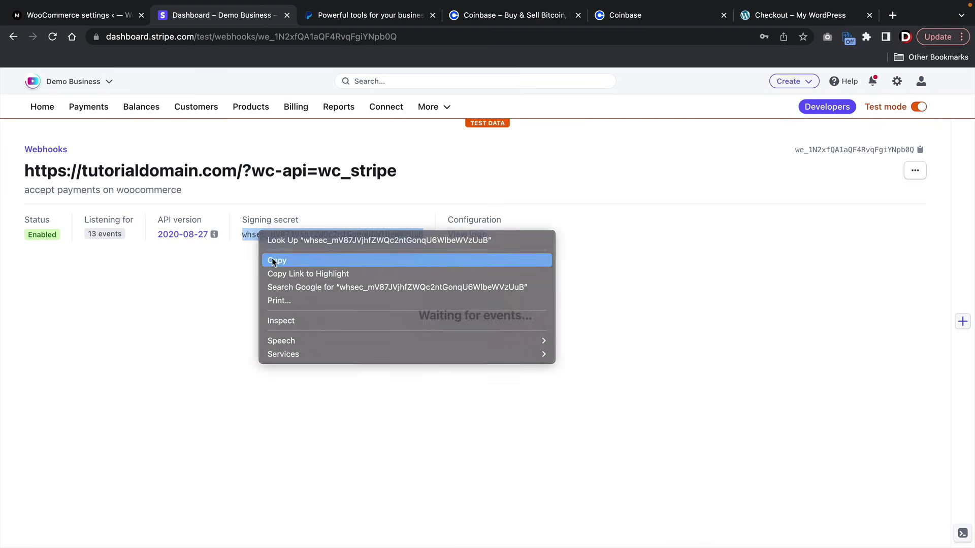
pyautogui.click(276, 260)
pyautogui.click(96, 16)
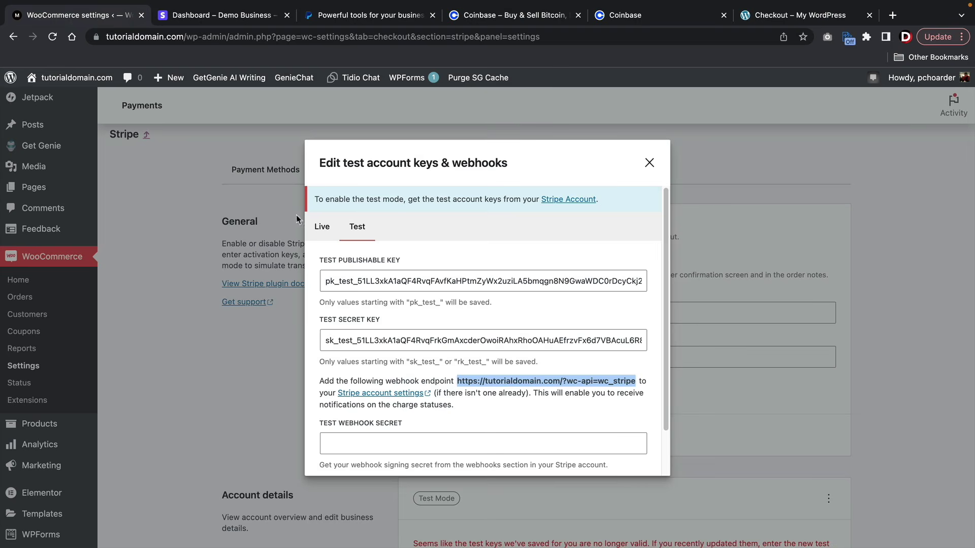
# - Paste the whsec_ signing secret into Test Webhook Secret and save the test keys
pyautogui.rightClick(349, 437)
pyautogui.click(368, 454)
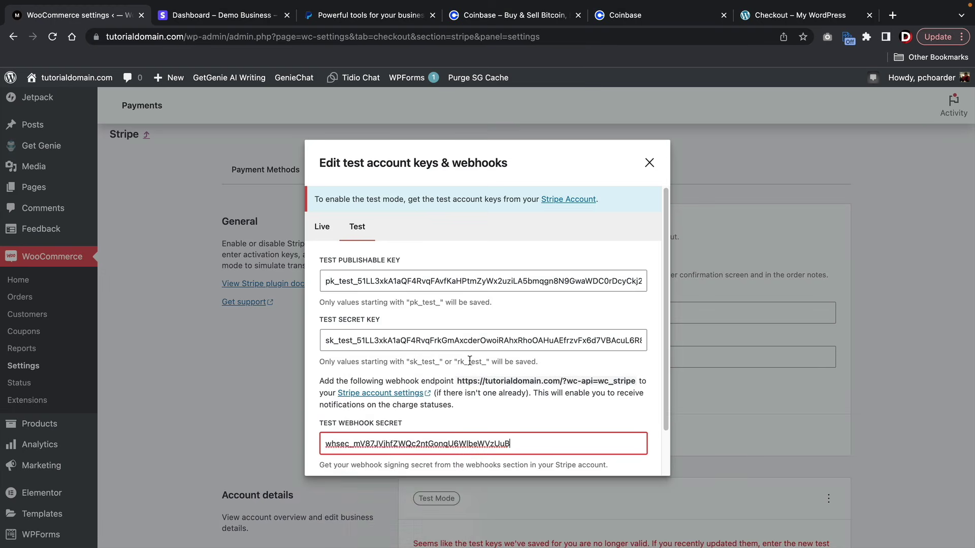
pyautogui.scroll(-2, 469, 361)
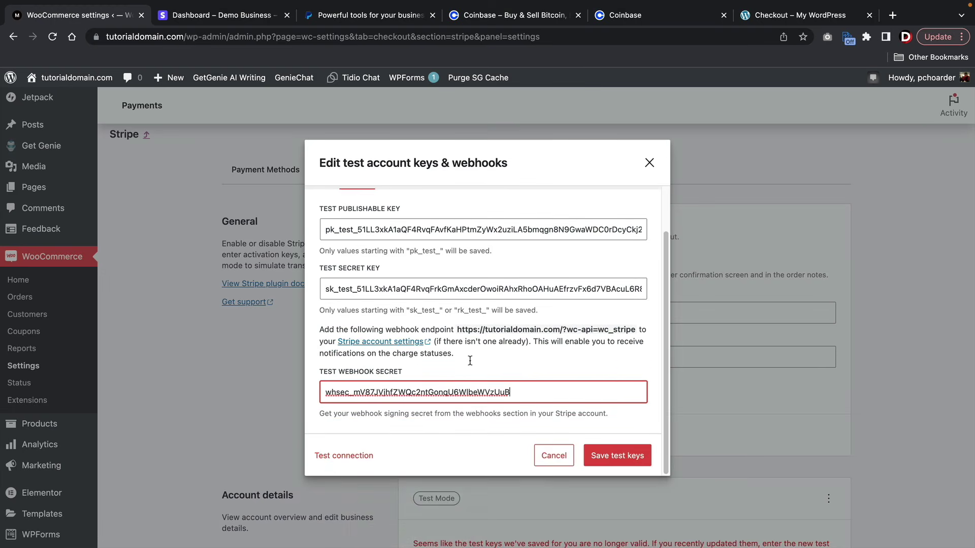
pyautogui.click(625, 458)
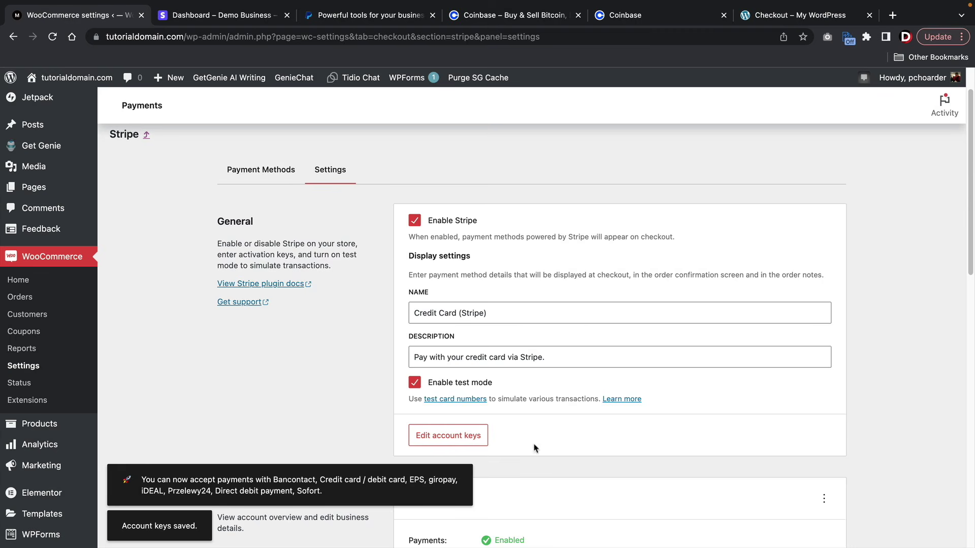
# - Set the Full Bank Statement name to the store's eCommerce name and save the Stripe settings
pyautogui.scroll(-5, 428, 379)
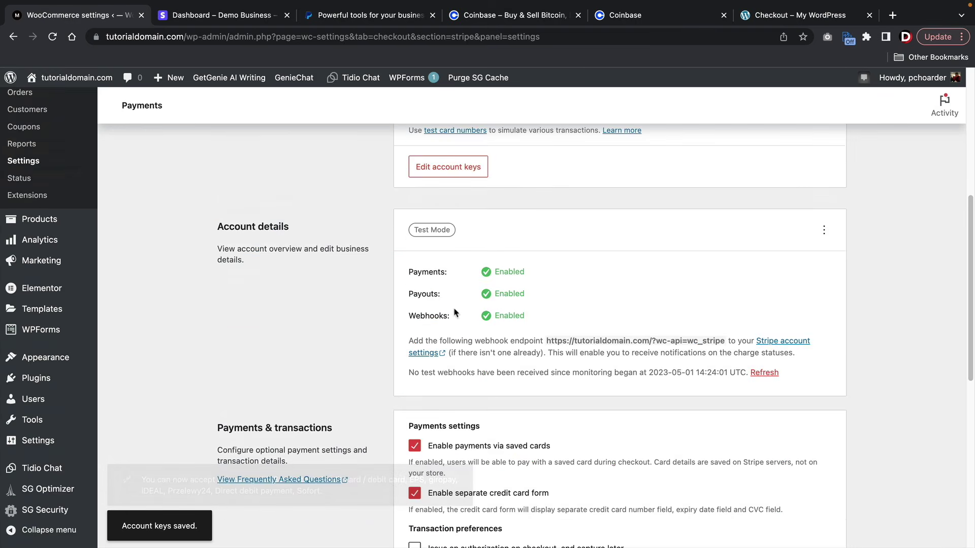
pyautogui.moveTo(499, 271); pyautogui.dragTo(551, 270)
pyautogui.moveTo(499, 294); pyautogui.dragTo(550, 315)
pyautogui.scroll(-4, 522, 337)
pyautogui.scroll(-4, 471, 344)
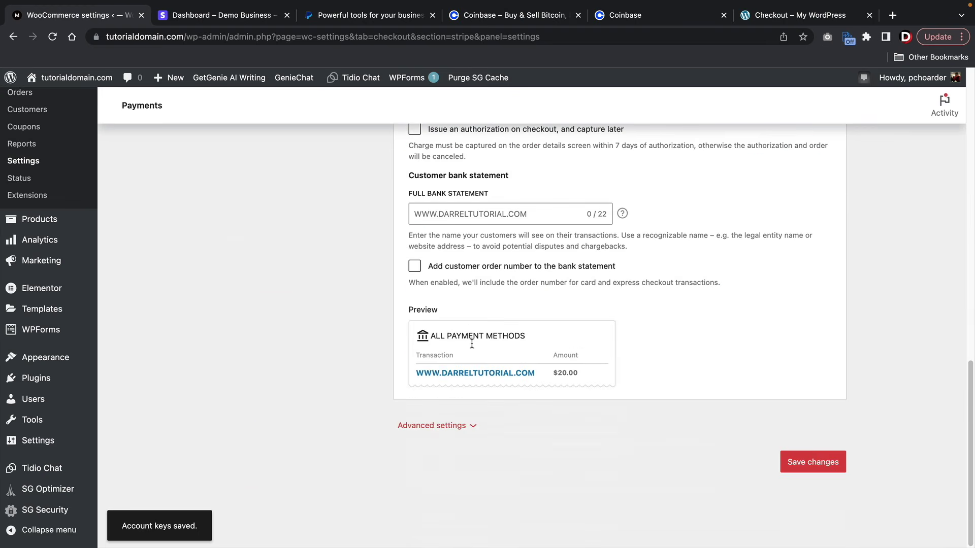
pyautogui.scroll(3, 472, 344)
pyautogui.scroll(1, 471, 343)
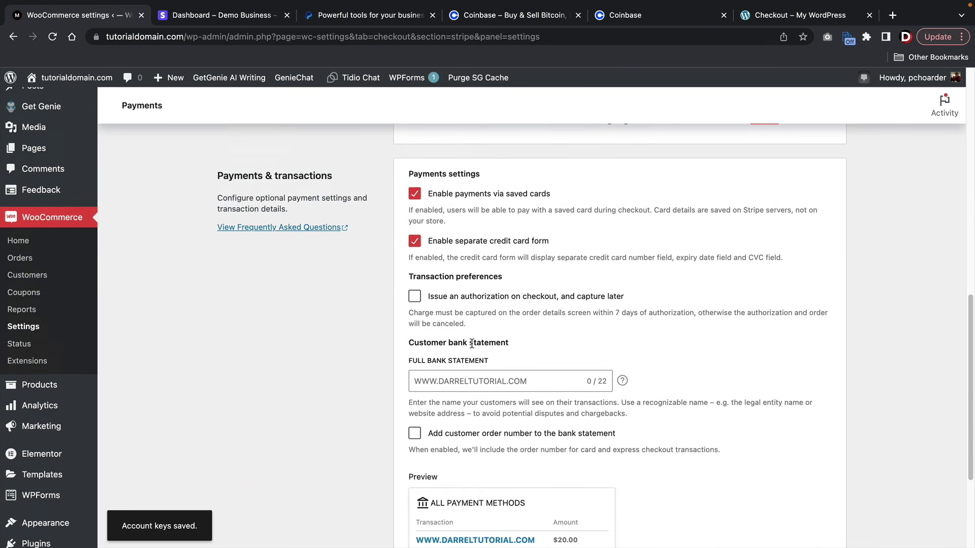
pyautogui.click(451, 388)
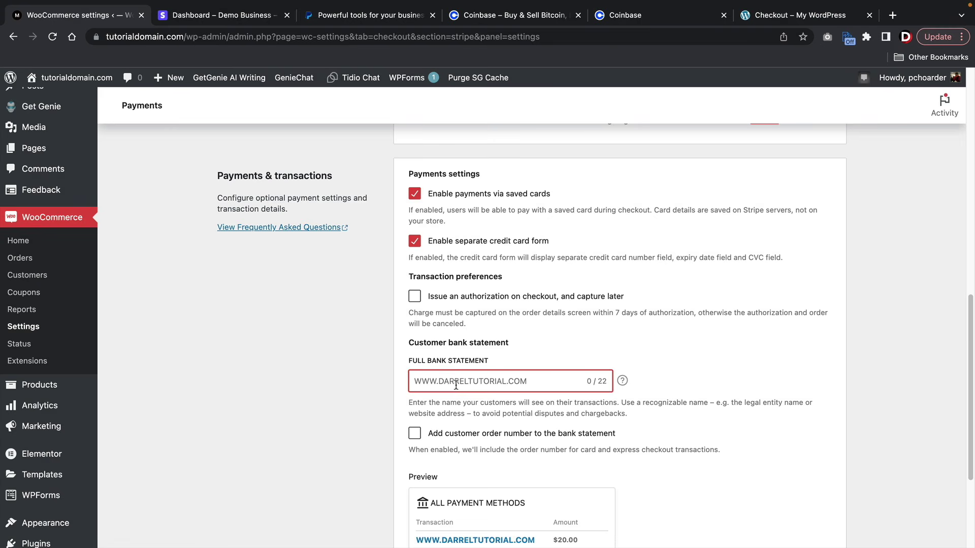
pyautogui.write('DArrel')
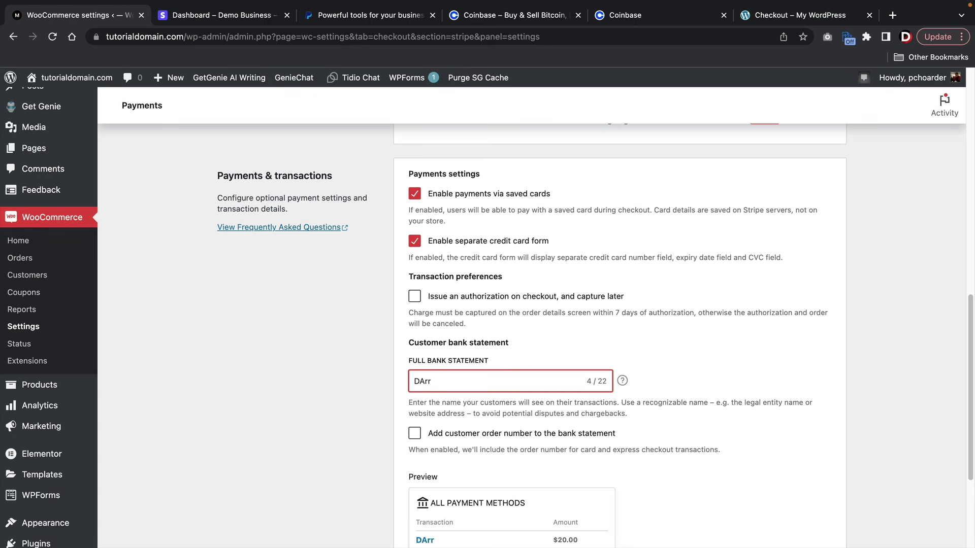
pyautogui.press('BackSpace')
pyautogui.press('BackSpace')
pyautogui.press('BackSpace')
pyautogui.press('BackSpace')
pyautogui.write('Darrel eCommerce')
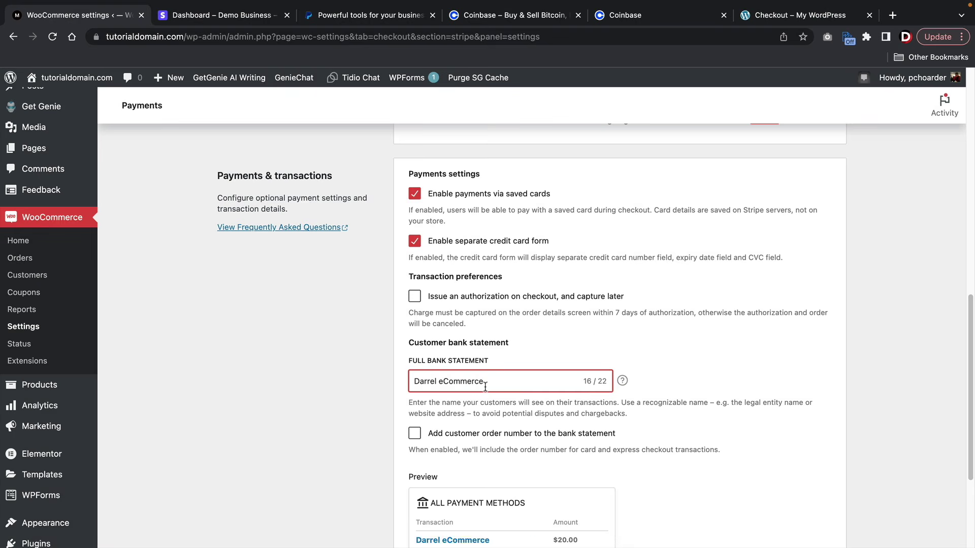
pyautogui.scroll(-3, 485, 387)
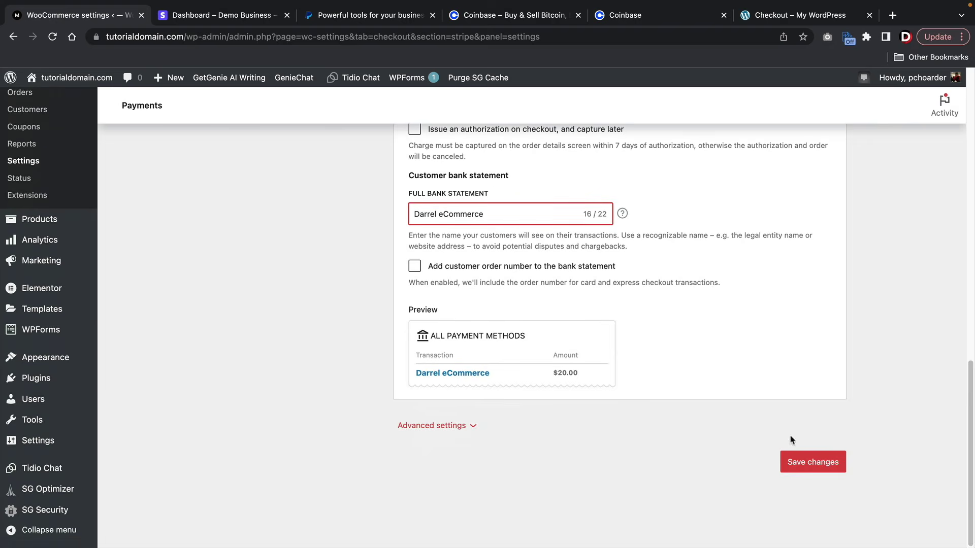
pyautogui.click(809, 461)
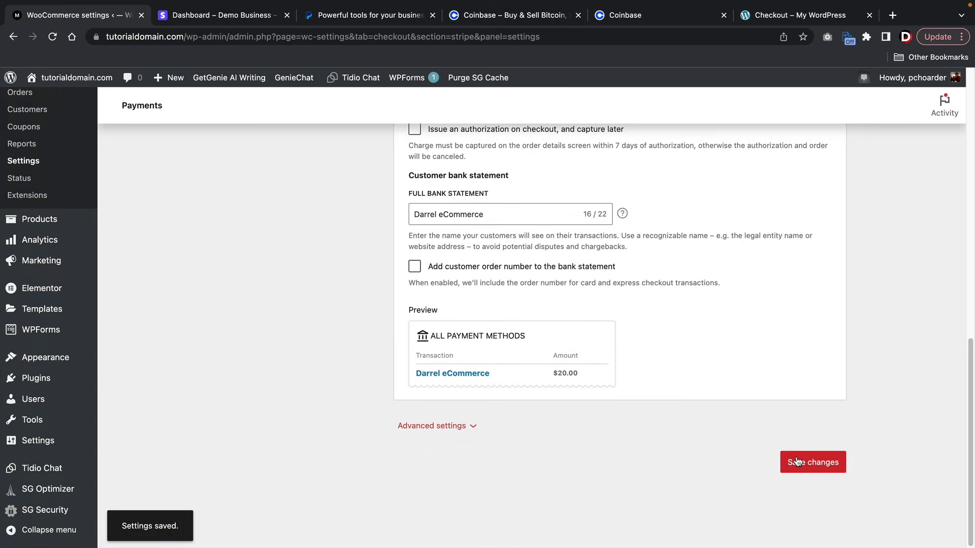
# - Visit the live storefront from the admin bar
pyautogui.scroll(15, 382, 314)
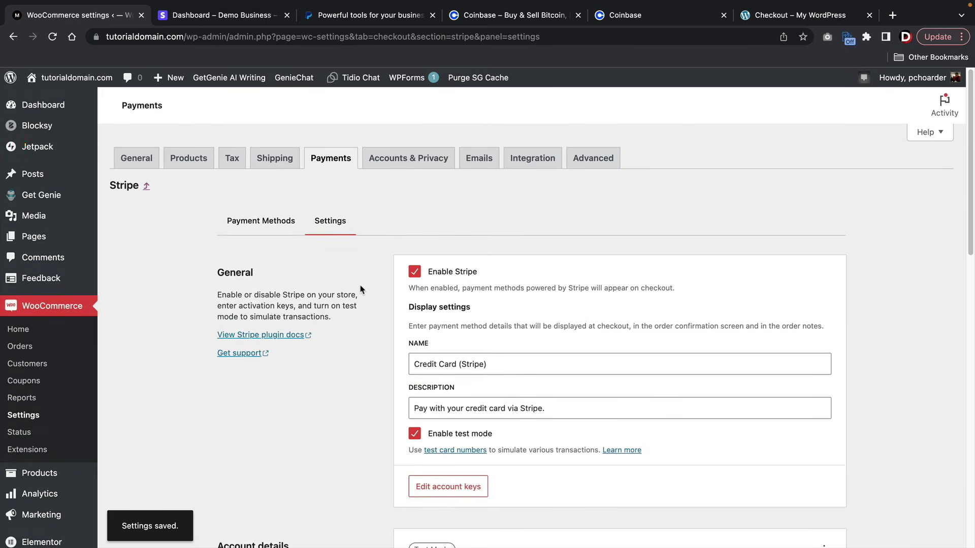
pyautogui.moveTo(71, 77)
pyautogui.click(67, 99)
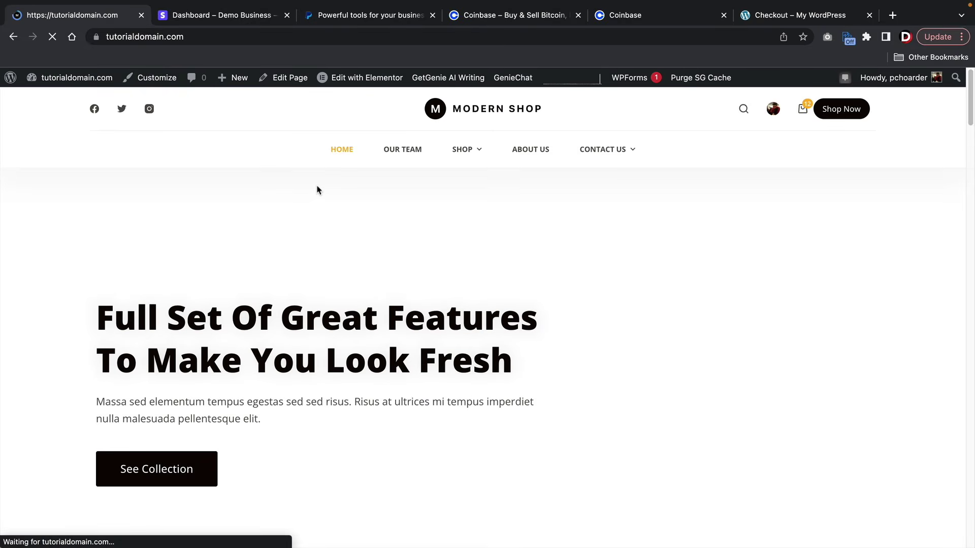
# - Add the Grey Luxury Bag to the cart and go to checkout from the mini-cart
pyautogui.moveTo(454, 152)
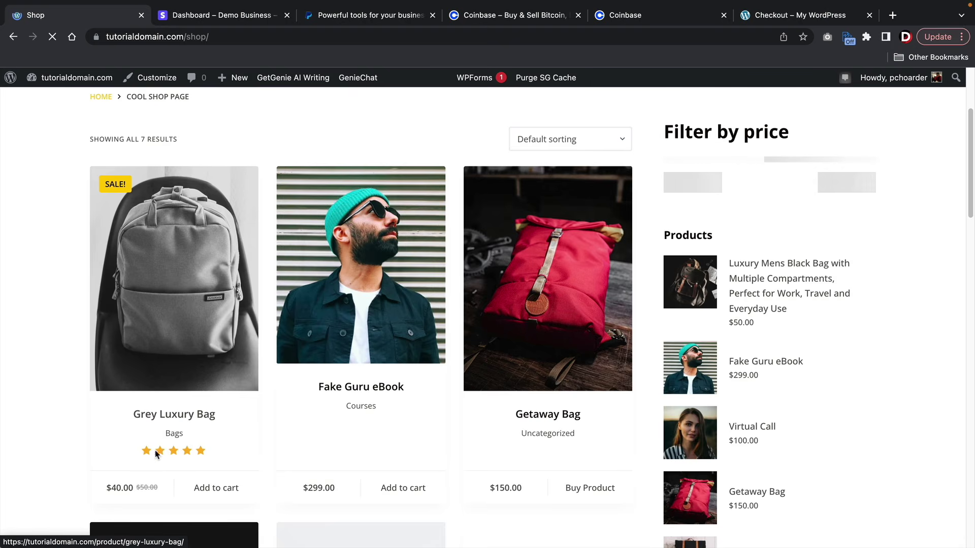
pyautogui.click(216, 488)
pyautogui.scroll(-2, 285, 340)
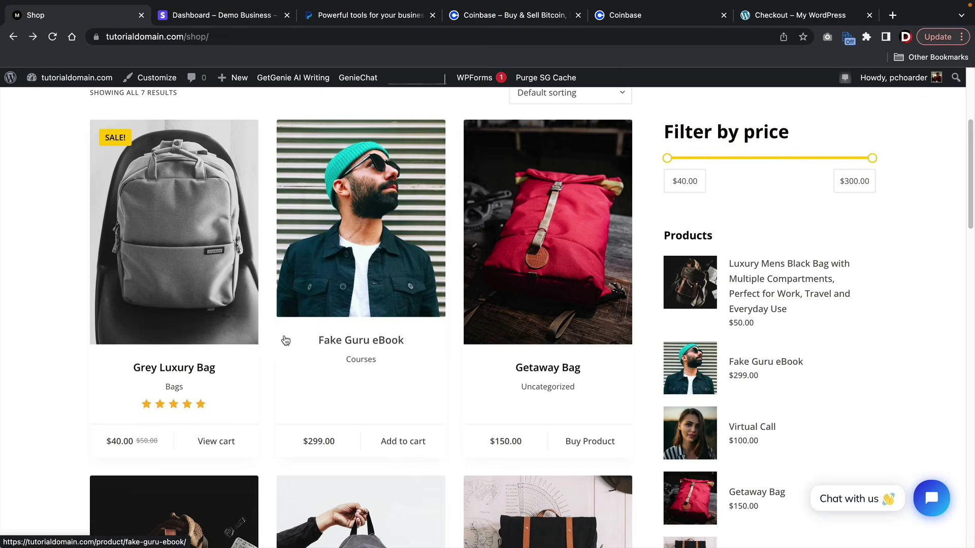
pyautogui.scroll(4, 837, 315)
pyautogui.moveTo(802, 108)
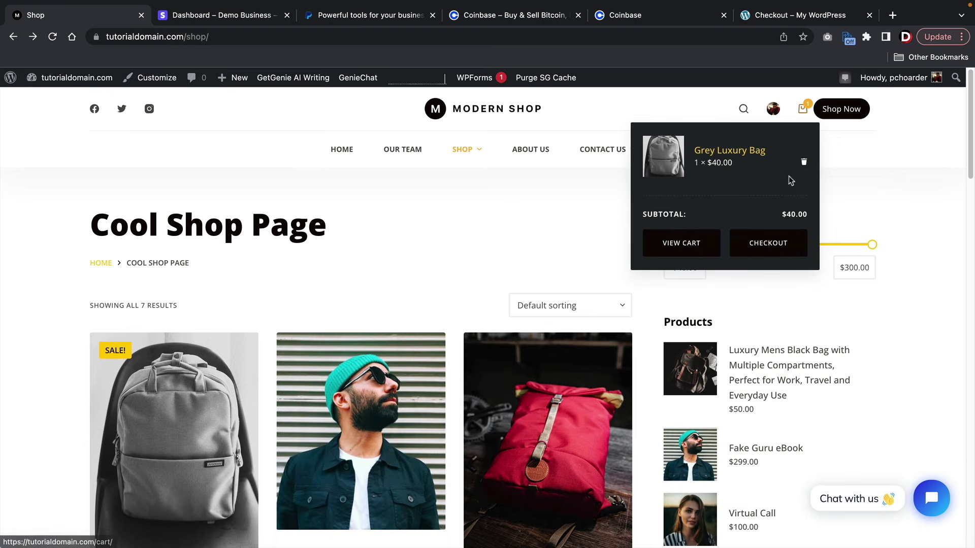
pyautogui.click(768, 244)
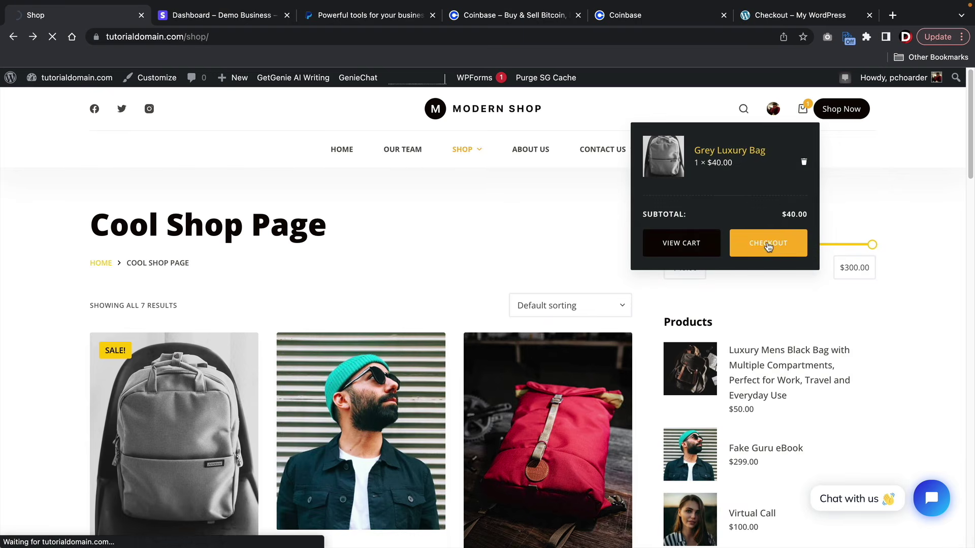
pyautogui.scroll(-4, 626, 239)
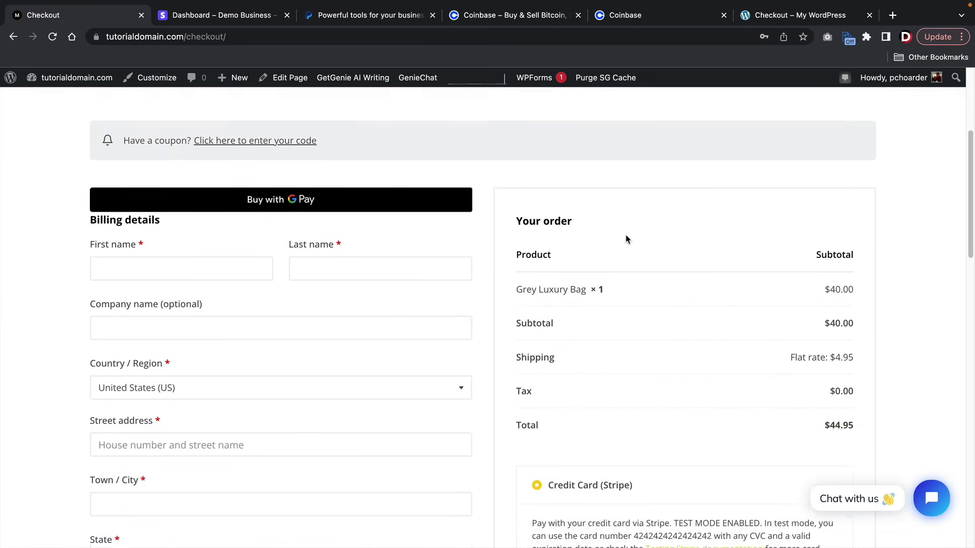
# - Fill in the checkout billing details, starting with the customer's first name
pyautogui.scroll(-3, 626, 240)
pyautogui.scroll(1, 614, 240)
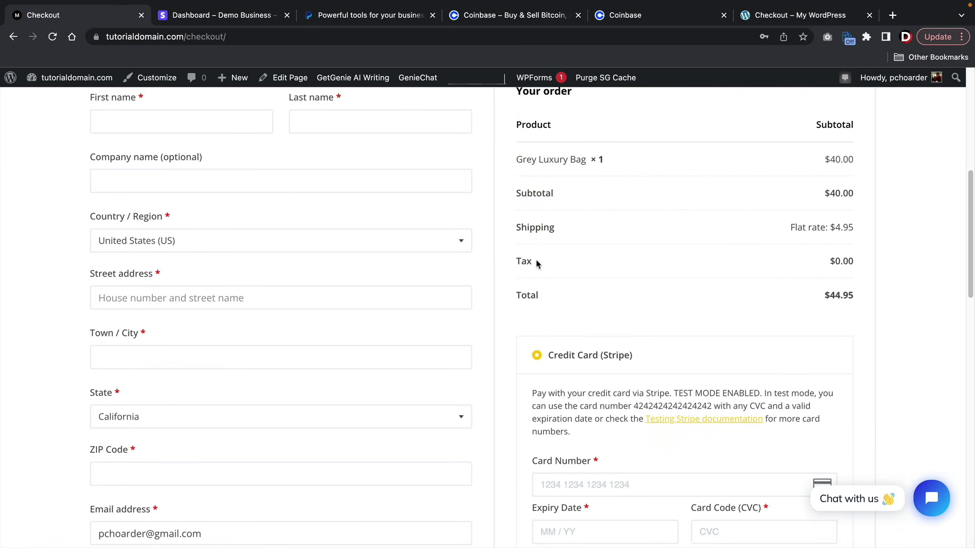
pyautogui.scroll(-2, 532, 263)
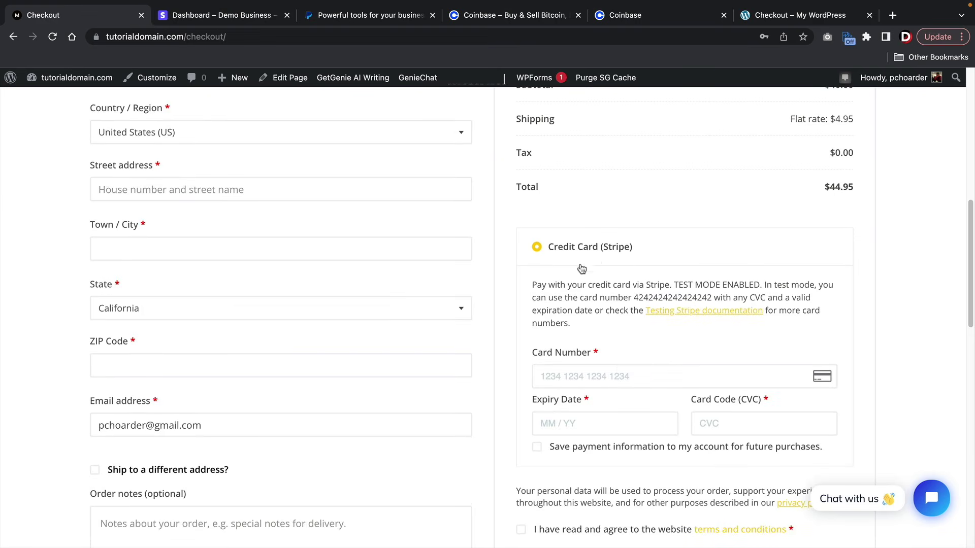
pyautogui.scroll(5, 578, 269)
pyautogui.click(210, 261)
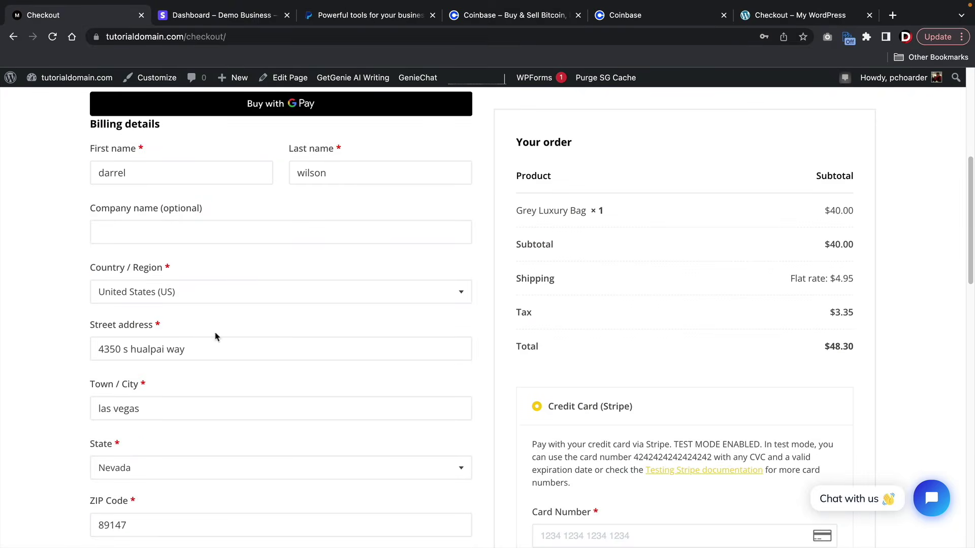
pyautogui.scroll(-5, 567, 297)
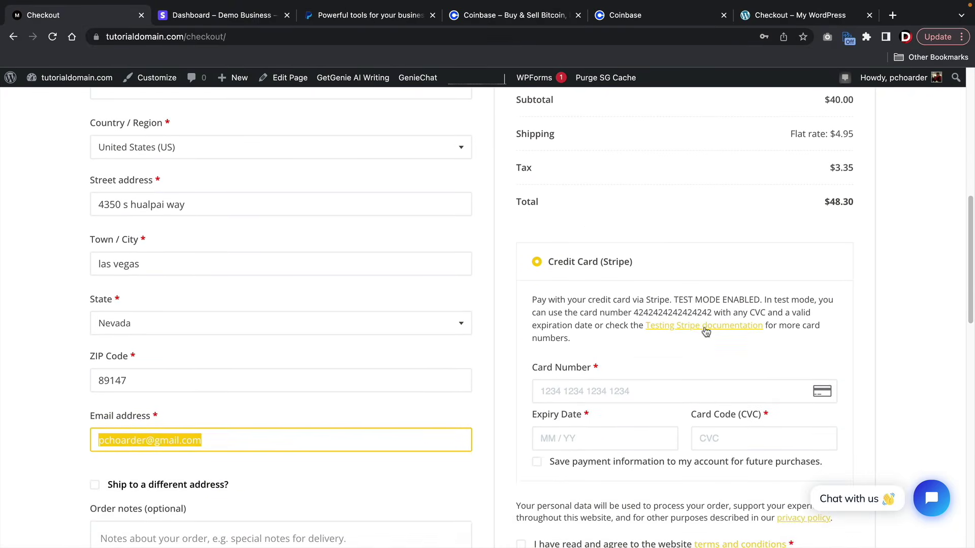
pyautogui.moveTo(688, 301); pyautogui.dragTo(749, 300)
pyautogui.scroll(-1, 626, 350)
pyautogui.click(584, 368)
pyautogui.write('42')
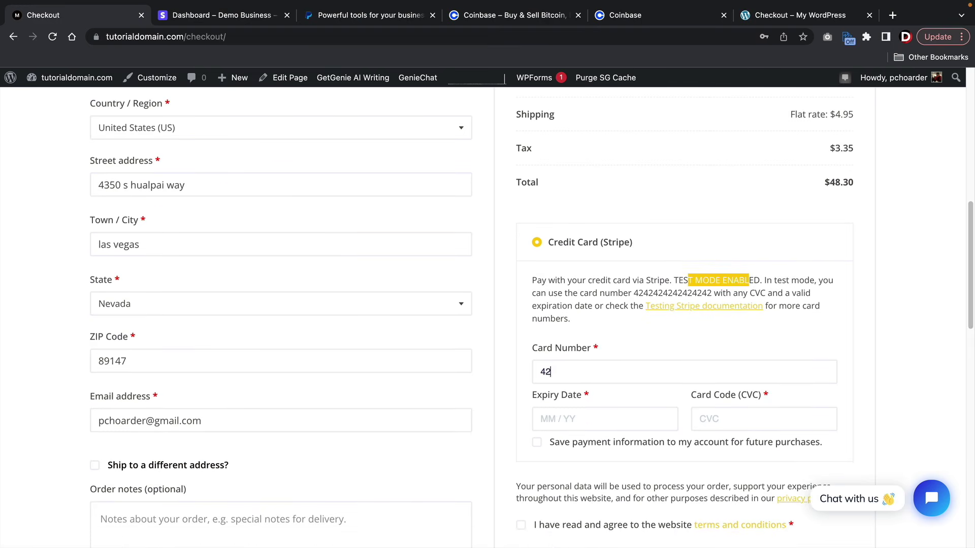
pyautogui.write('42 4242 4242 4242')
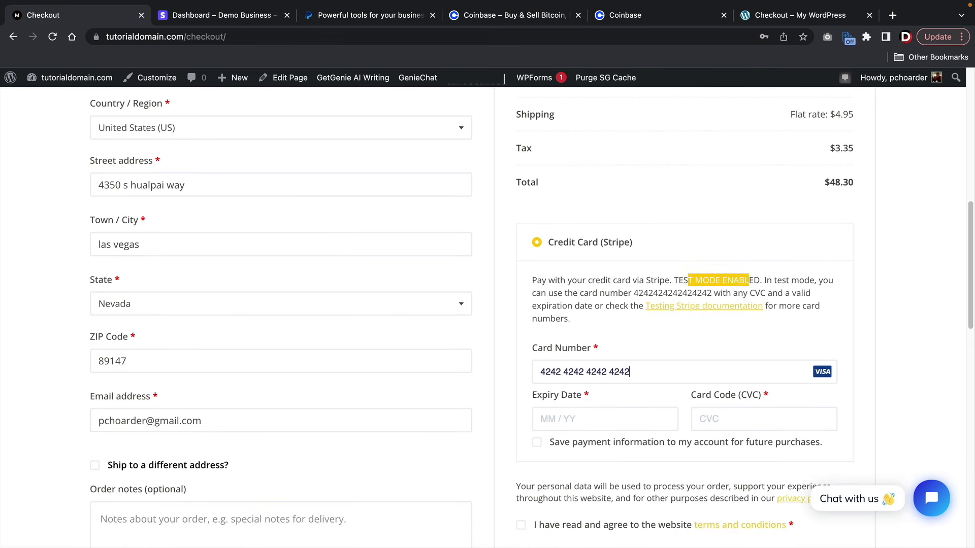
pyautogui.click(611, 419)
pyautogui.write('03 / 33')
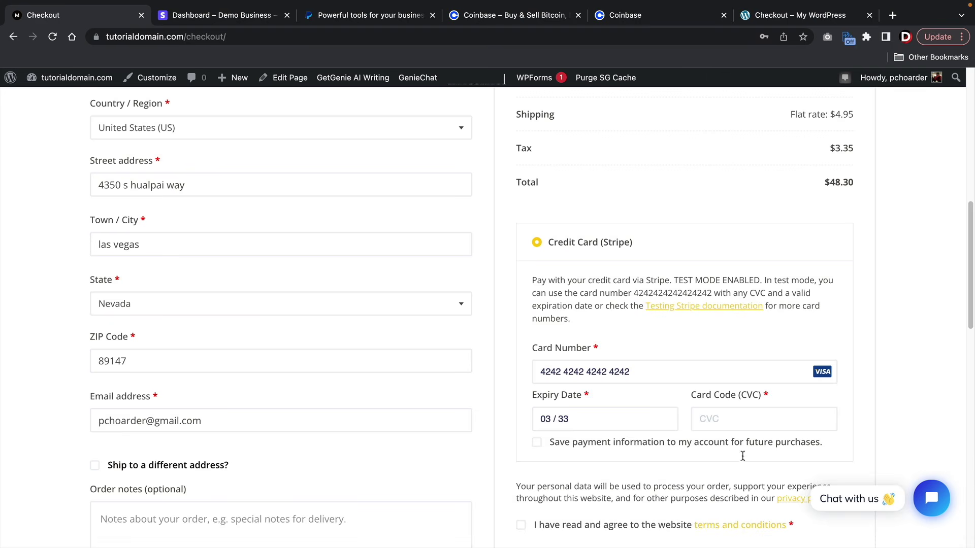
pyautogui.click(741, 414)
pyautogui.write('456')
pyautogui.scroll(-2, 505, 418)
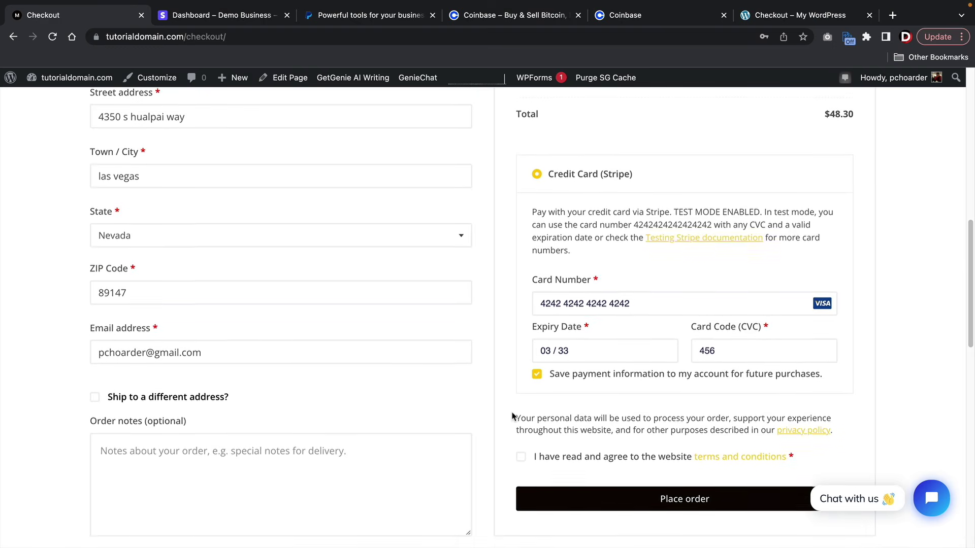
pyautogui.scroll(-1, 513, 416)
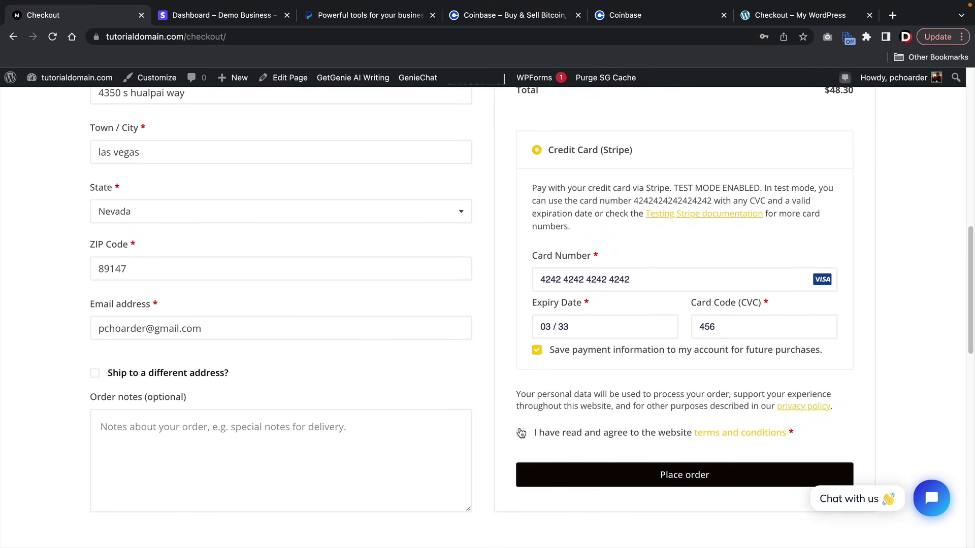
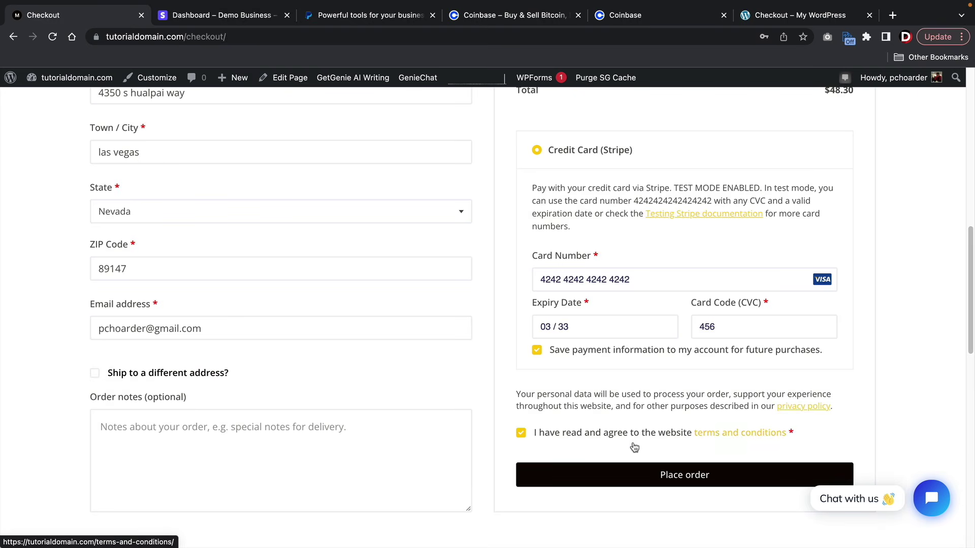
# - Place the test order and check order 588's $48.30 total, Stripe payment and addresses
pyautogui.click(685, 479)
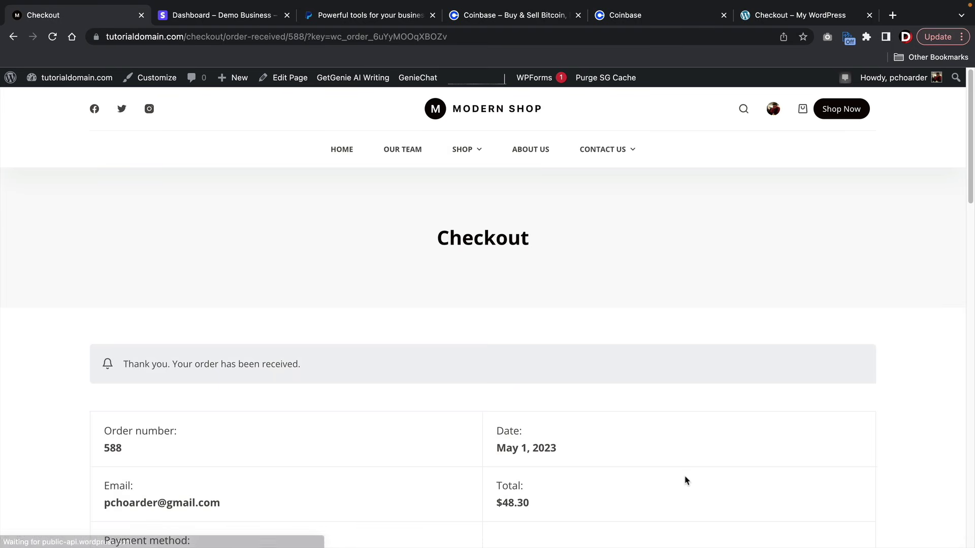
pyautogui.scroll(-3, 543, 367)
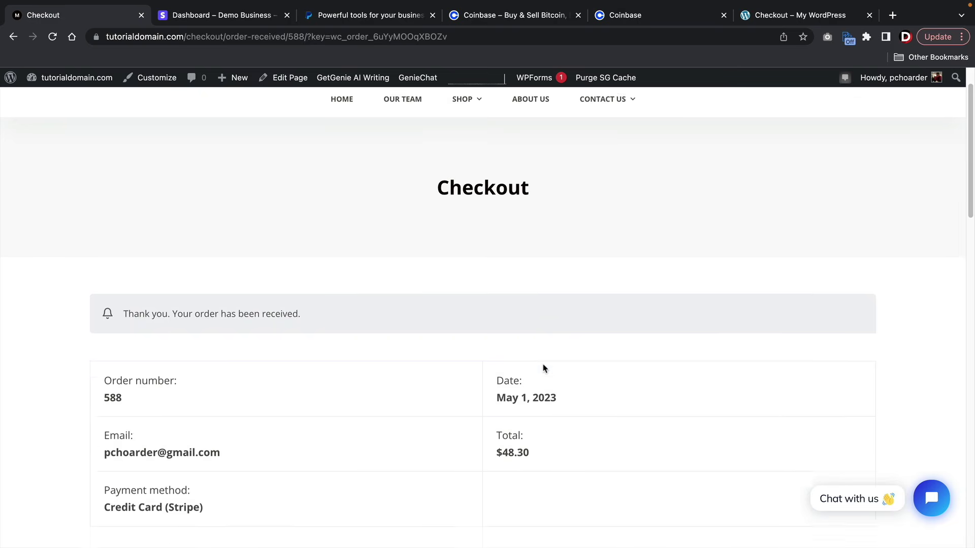
pyautogui.scroll(-2, 543, 367)
pyautogui.scroll(-3, 543, 368)
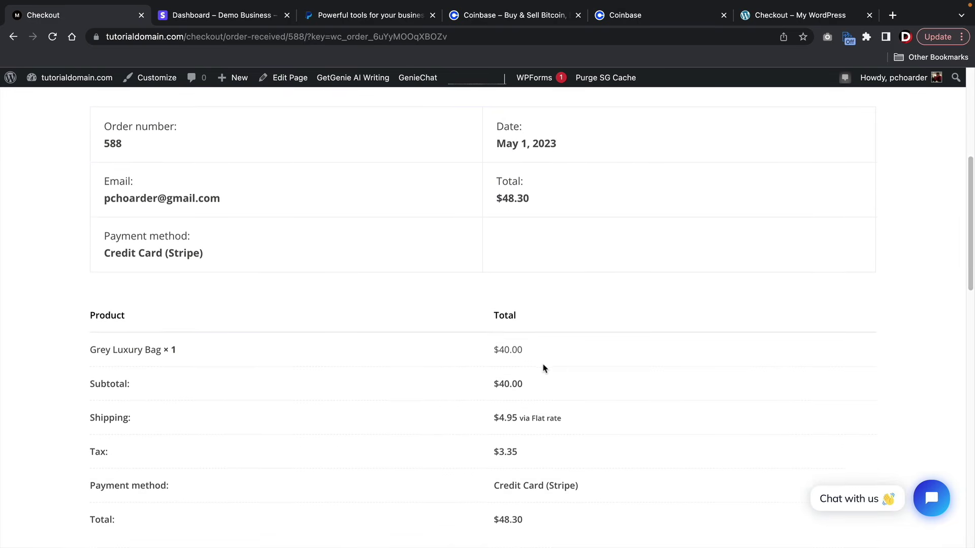
pyautogui.scroll(-3, 543, 368)
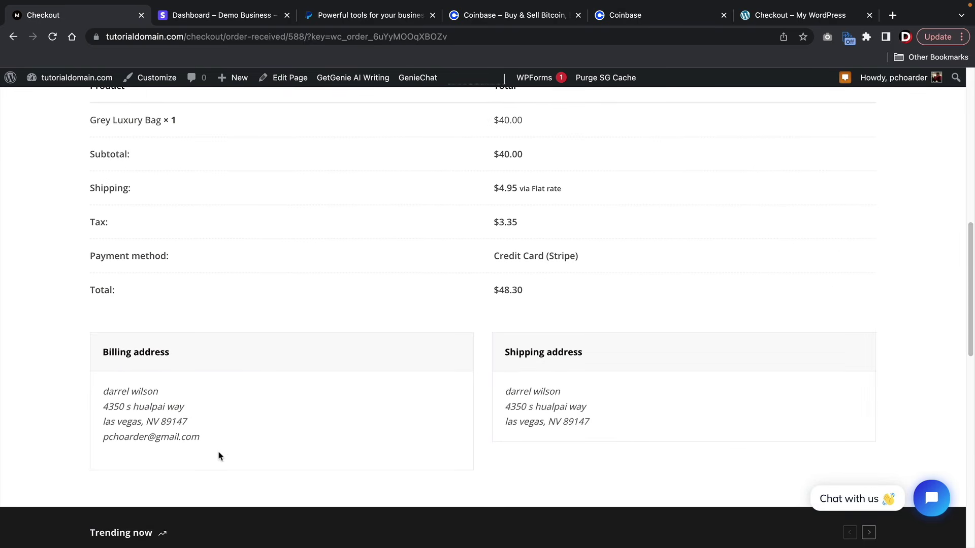
pyautogui.scroll(5, 400, 448)
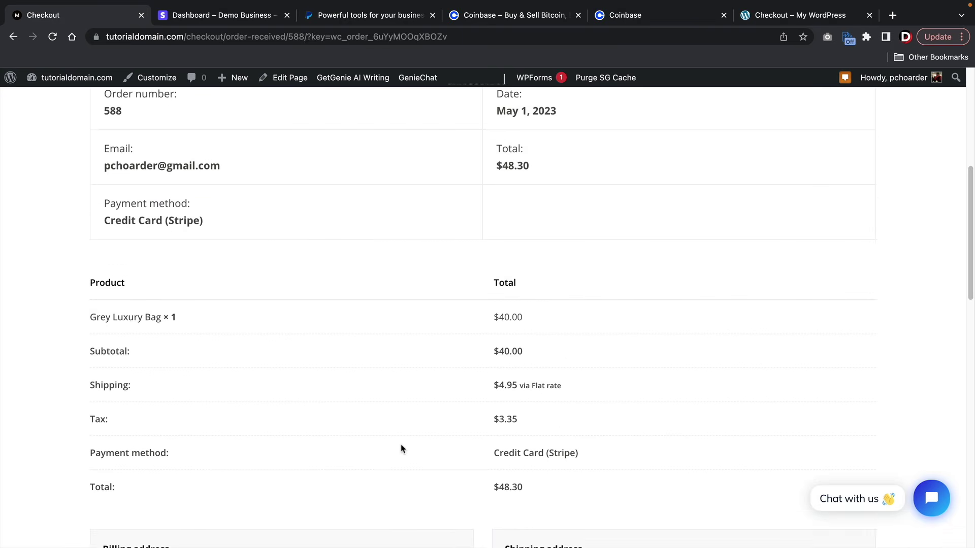
pyautogui.scroll(6, 400, 448)
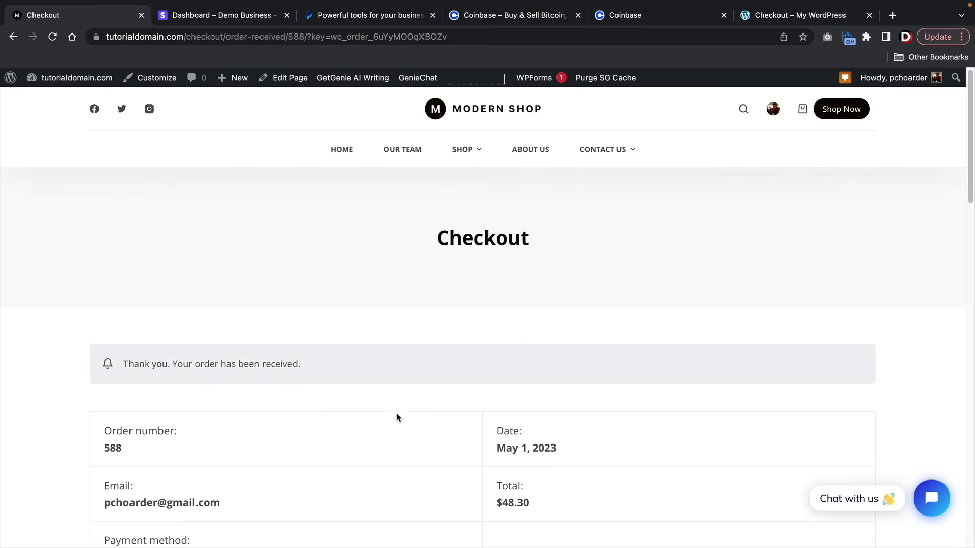
pyautogui.moveTo(231, 510); pyautogui.dragTo(105, 513)
# - Read the 'New order #588' notification email in Gmail, then return to the inbox
pyautogui.click(105, 514)
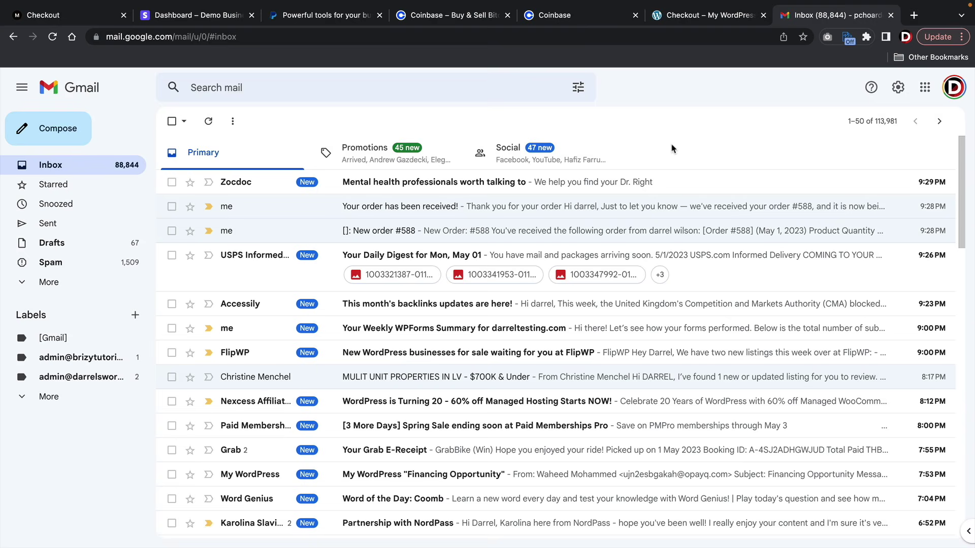
pyautogui.click(406, 237)
pyautogui.scroll(-5, 406, 237)
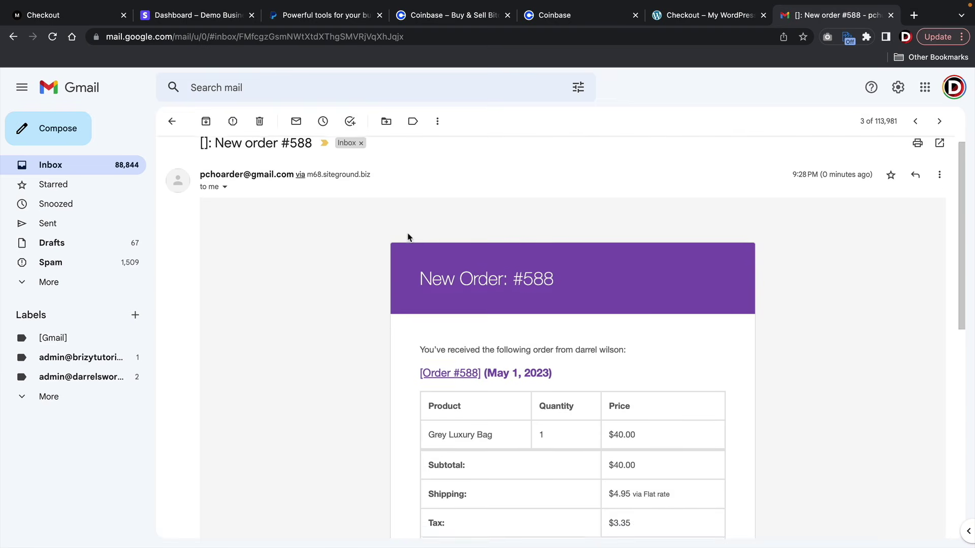
pyautogui.scroll(-3, 410, 237)
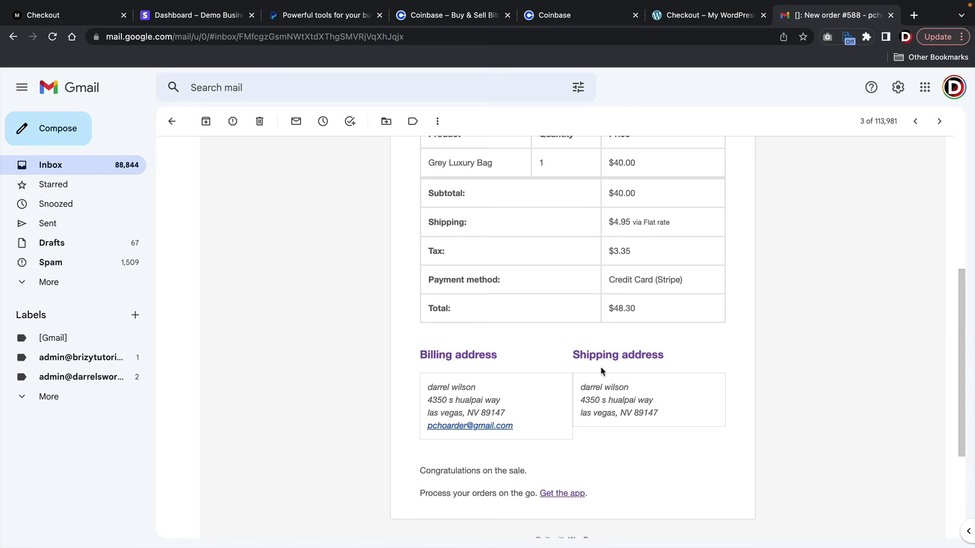
pyautogui.moveTo(520, 471); pyautogui.dragTo(408, 469)
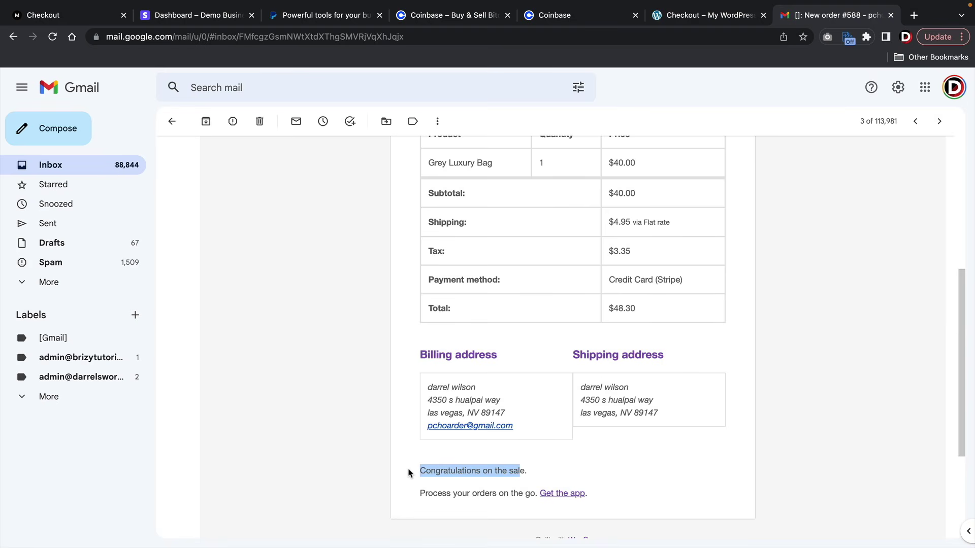
pyautogui.click(408, 463)
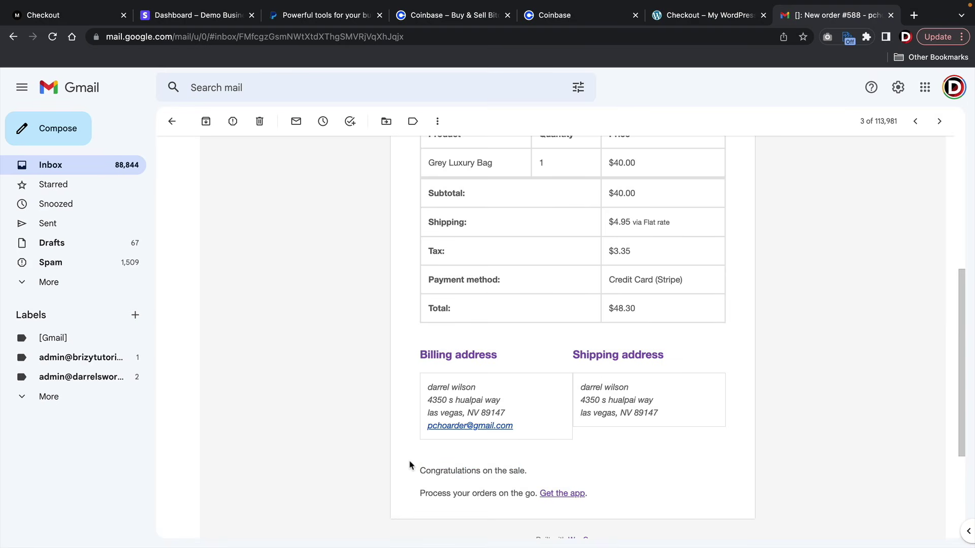
pyautogui.click(171, 121)
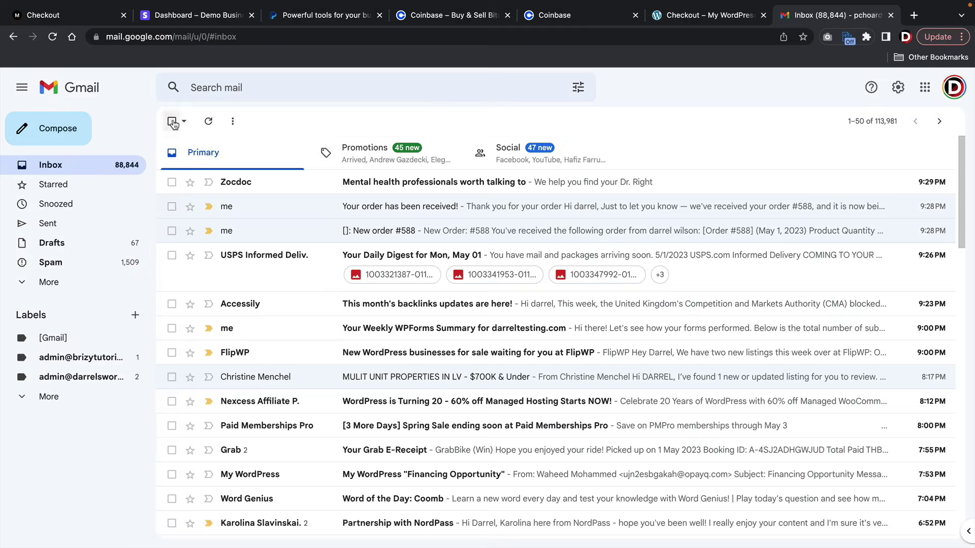
# - Review the 'Your order has been received!' email, then return to the store's order confirmation
pyautogui.click(384, 211)
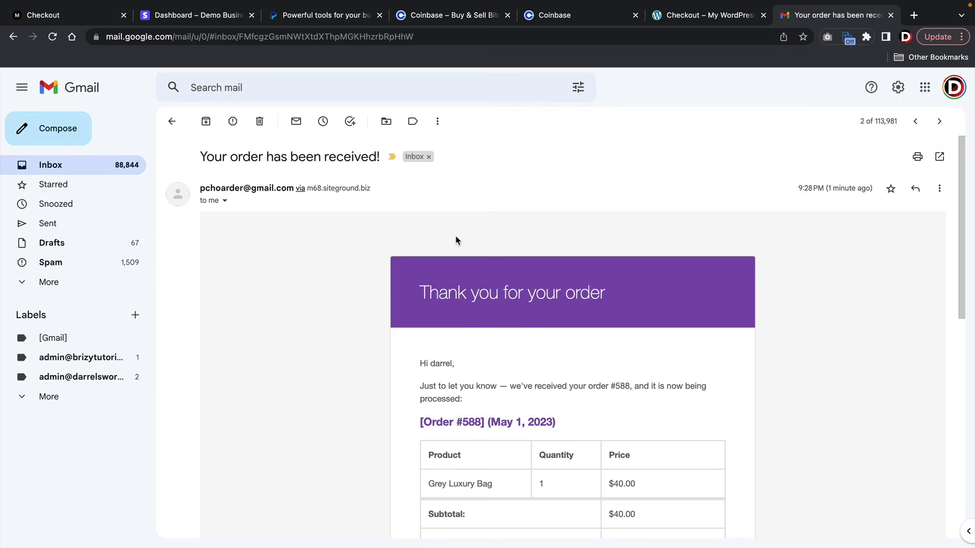
pyautogui.scroll(-5, 456, 240)
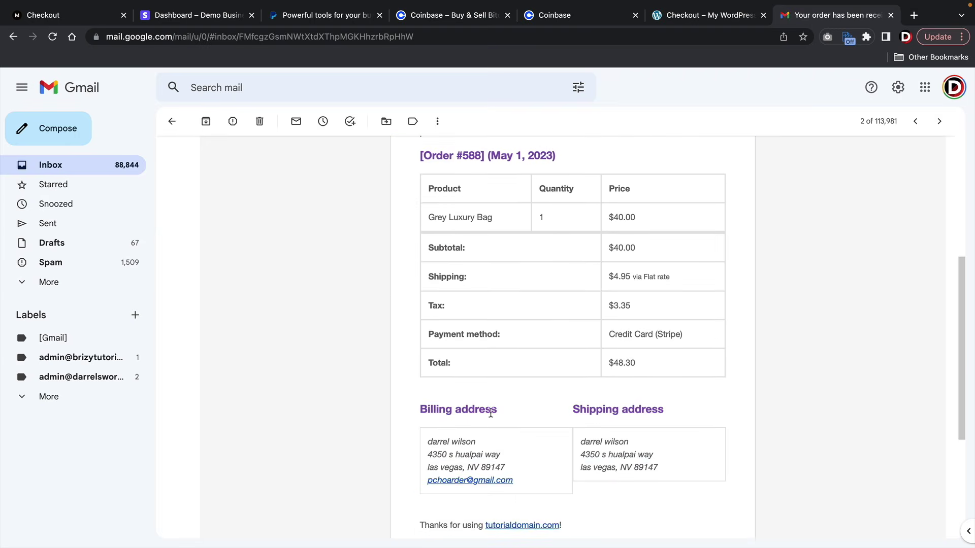
pyautogui.scroll(-2, 505, 422)
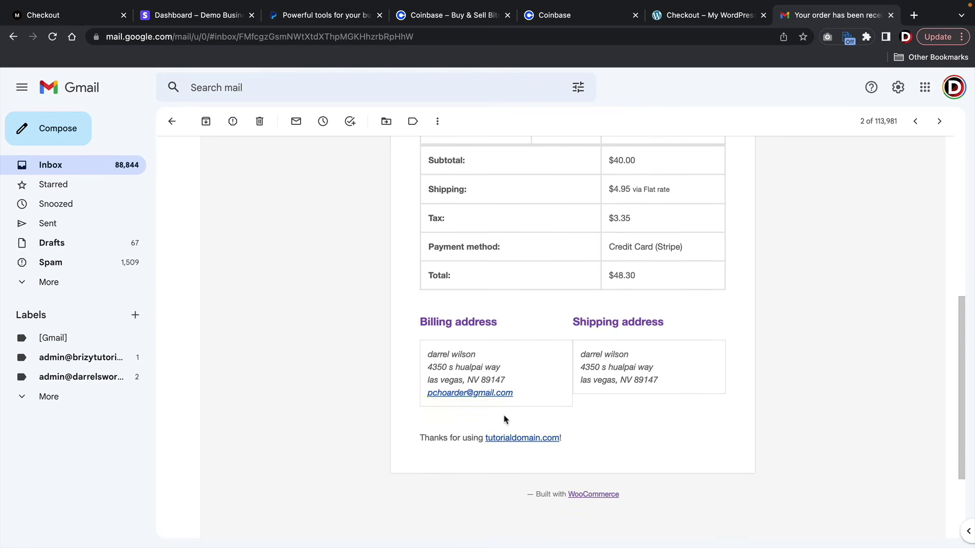
pyautogui.scroll(7, 504, 419)
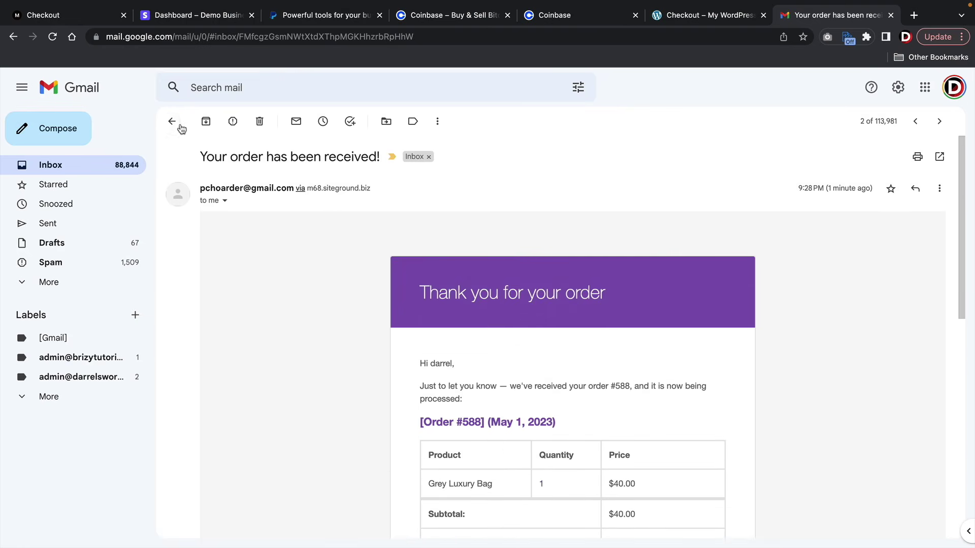
pyautogui.click(173, 122)
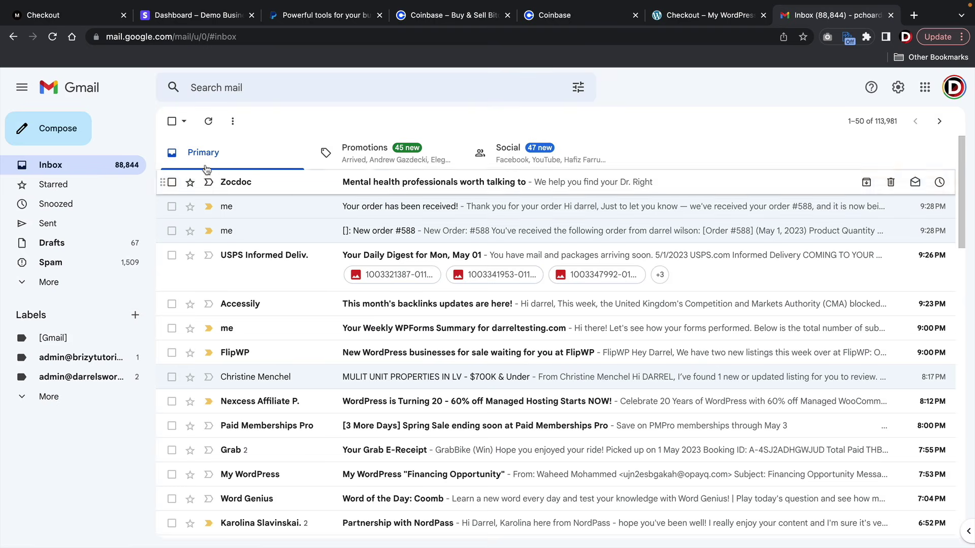
pyautogui.click(84, 13)
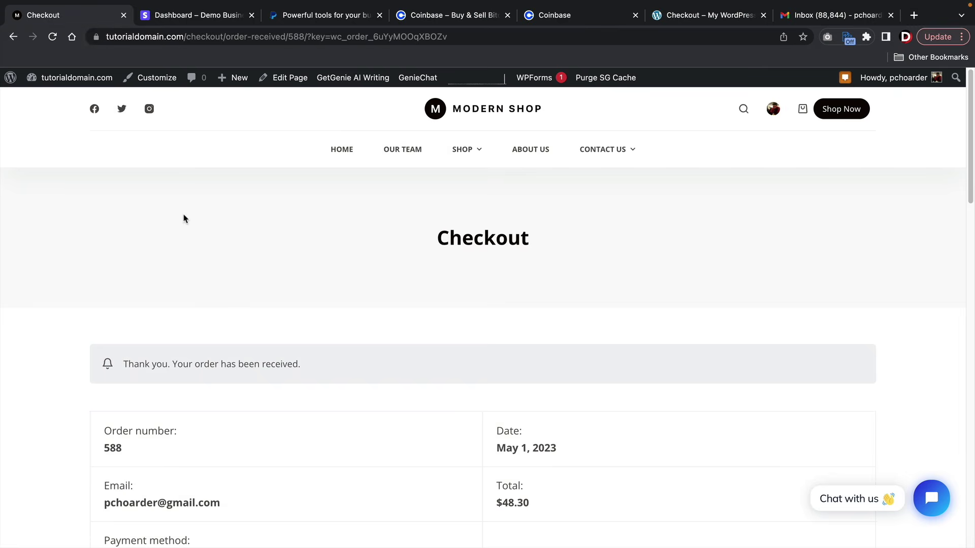
# - From the admin dashboard, open WooCommerce Settings > Payments and manage the enabled Stripe gateway
pyautogui.moveTo(51, 77)
pyautogui.click(56, 100)
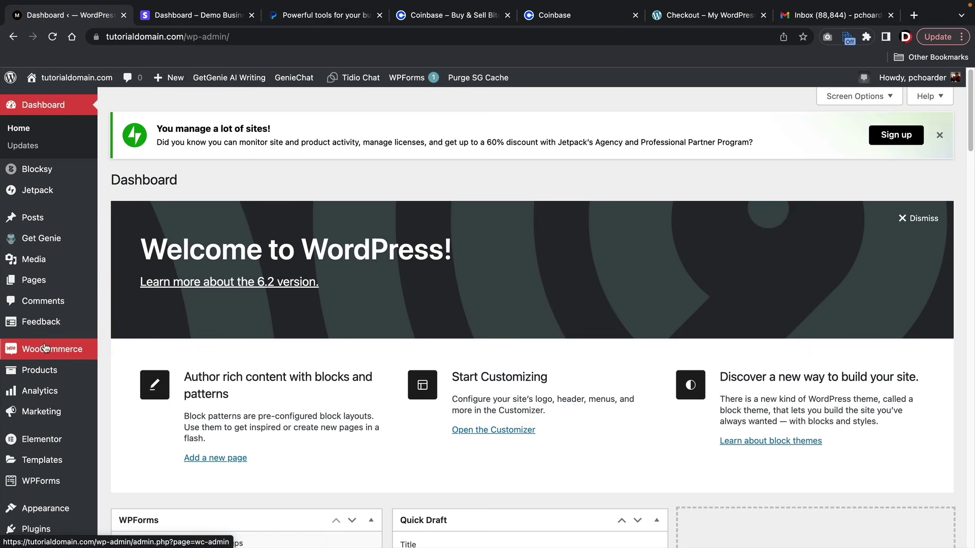
pyautogui.moveTo(46, 351)
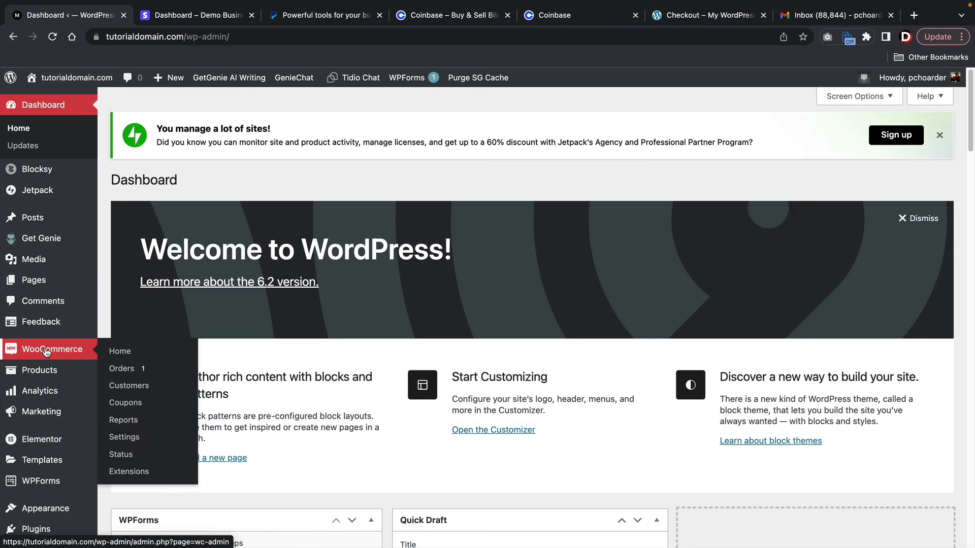
pyautogui.click(126, 439)
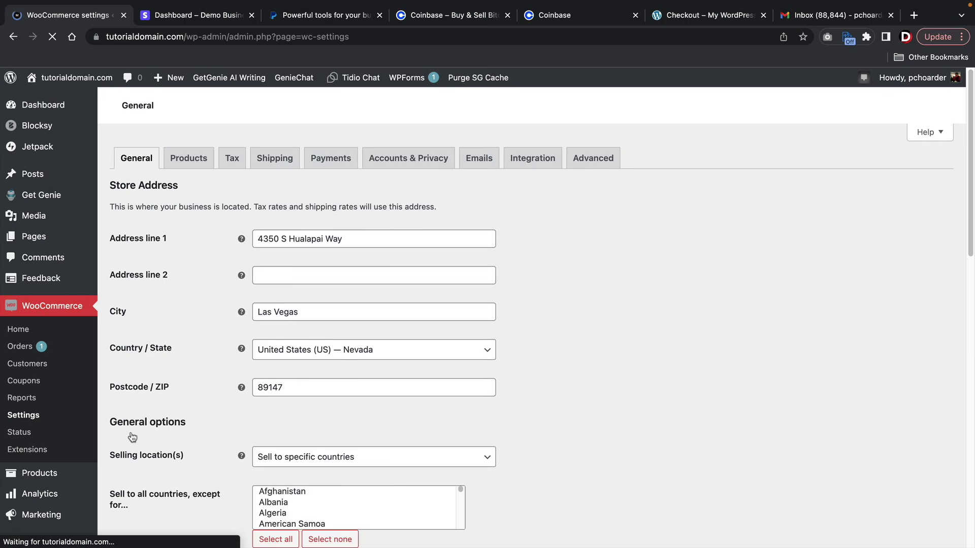
pyautogui.click(311, 158)
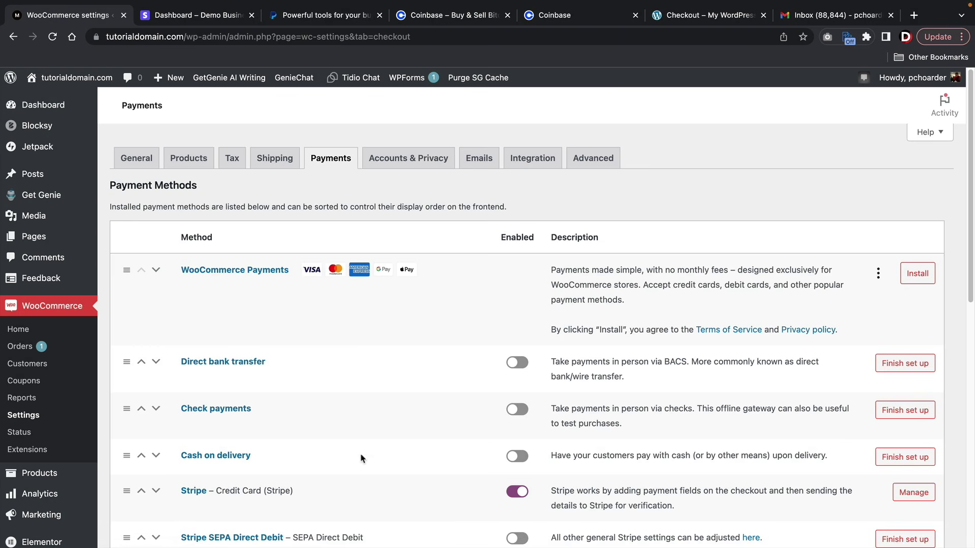
pyautogui.scroll(-2, 883, 482)
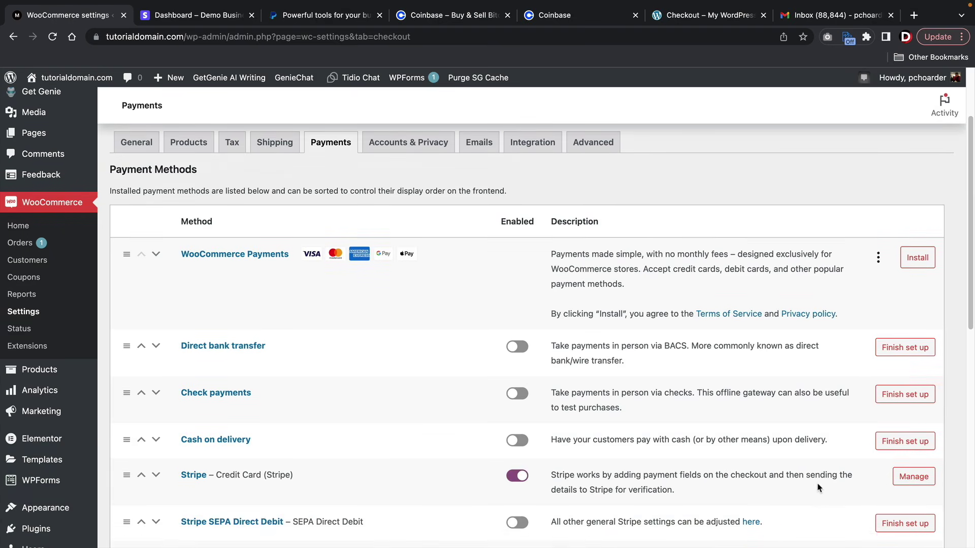
pyautogui.click(931, 482)
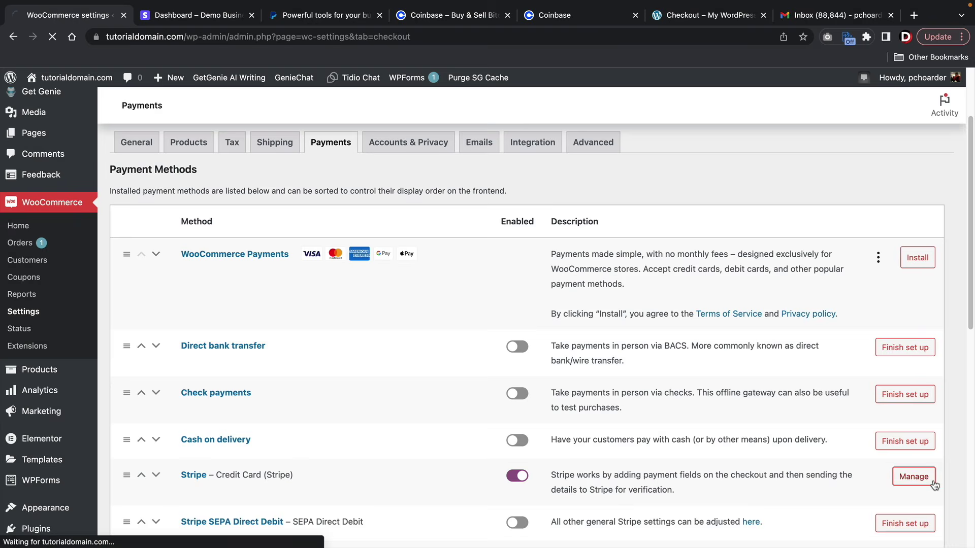
pyautogui.click(175, 15)
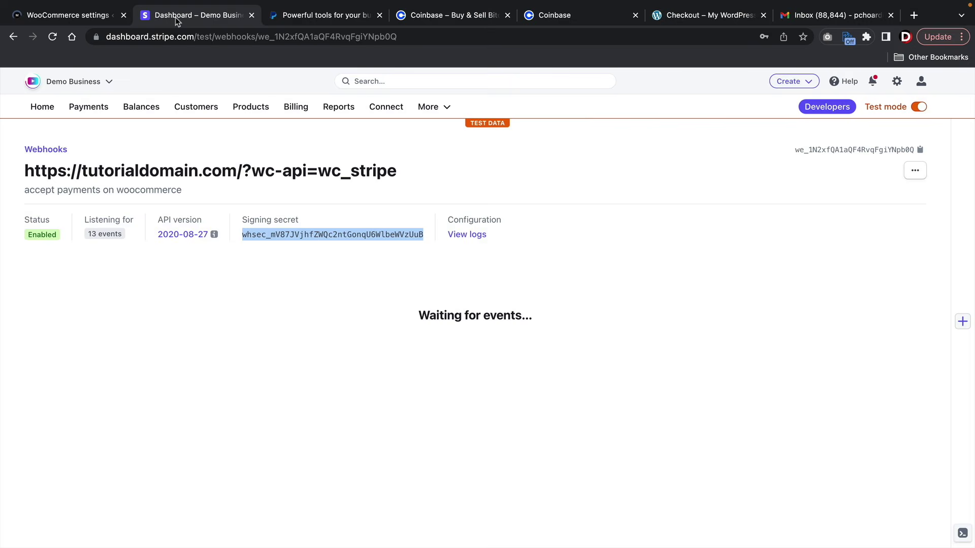
# - Check the $48.30 payment in Today's gross volume on Stripe Home, then turn test mode off
pyautogui.click(40, 106)
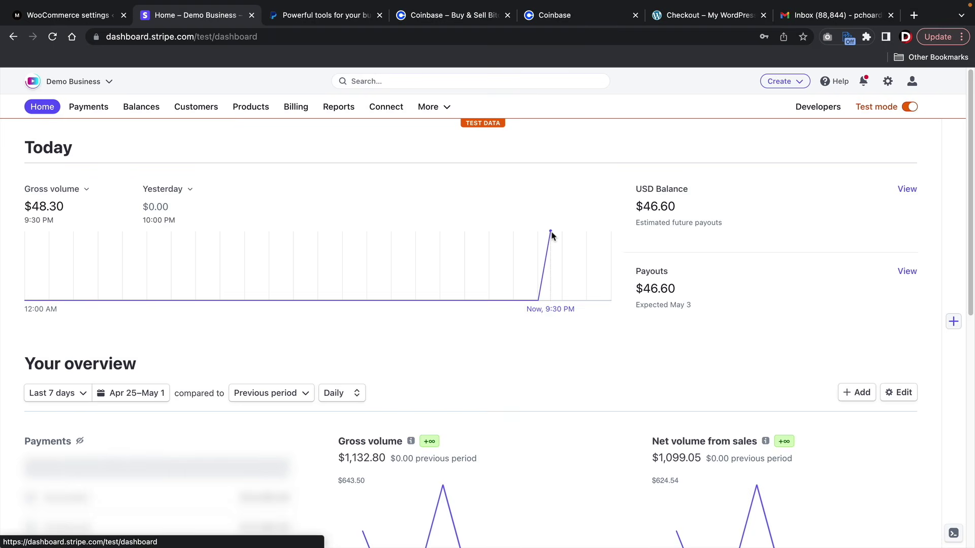
pyautogui.click(908, 108)
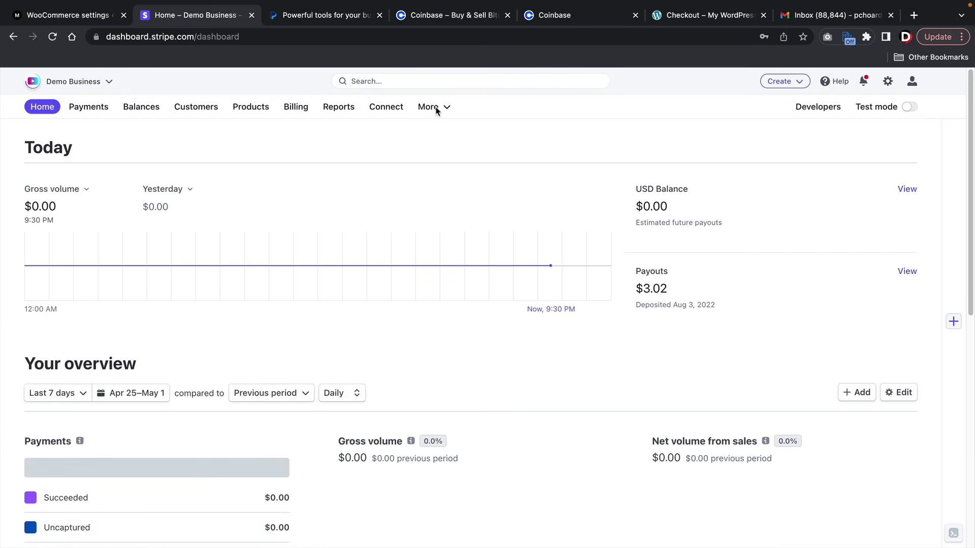
pyautogui.click(91, 16)
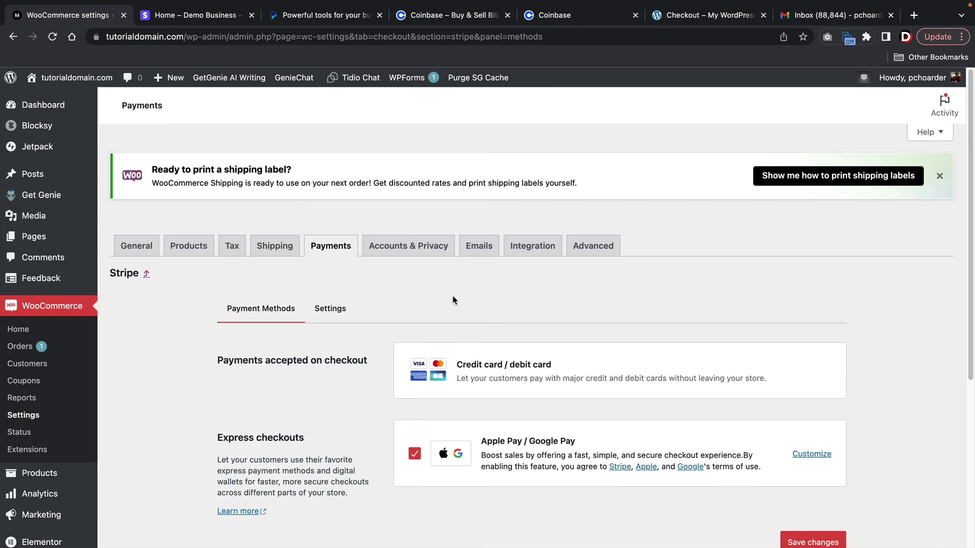
# - Uncheck Enable test mode in WooCommerce's Stripe general settings
pyautogui.scroll(-3, 436, 292)
pyautogui.click(331, 212)
pyautogui.scroll(-1, 333, 217)
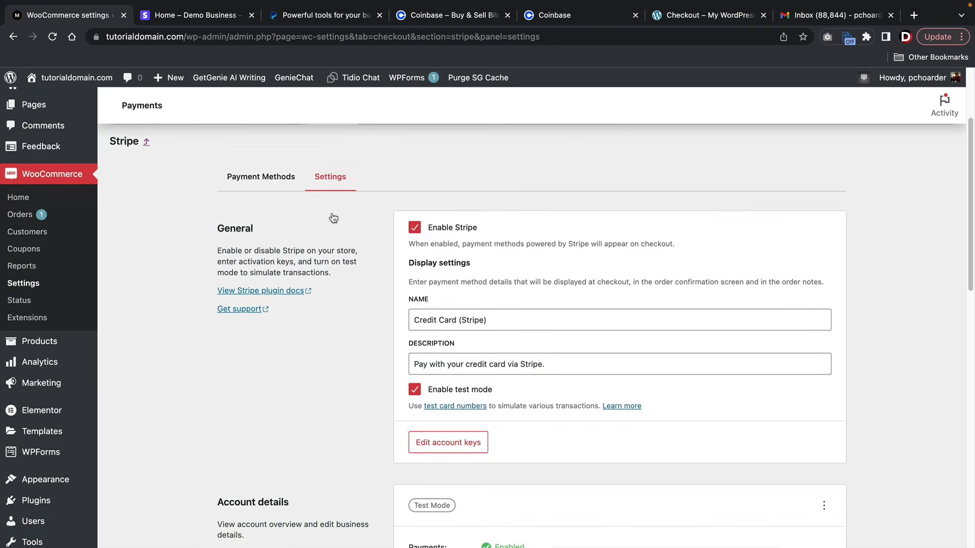
pyautogui.scroll(-1, 333, 218)
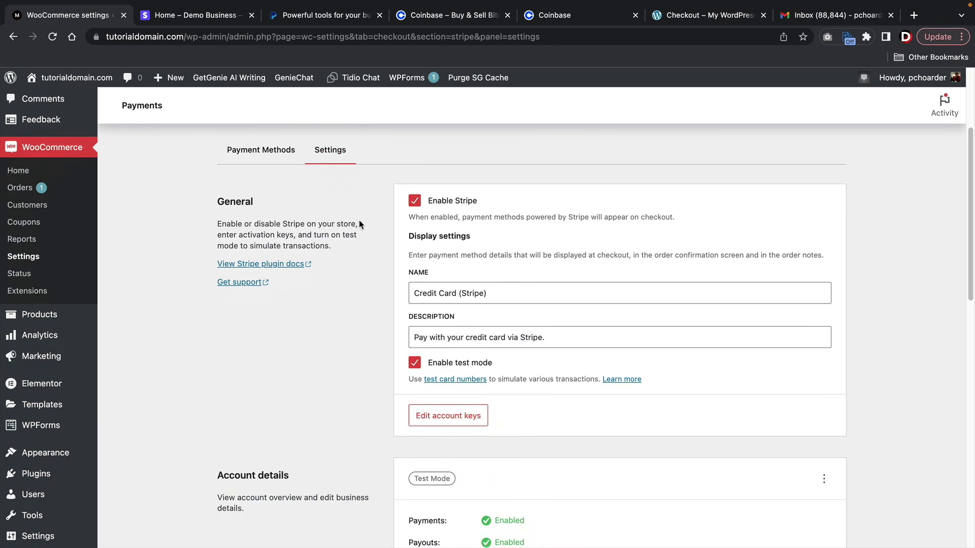
pyautogui.rightClick(415, 366)
pyautogui.click(415, 366)
pyautogui.click(415, 363)
# - Open the live account keys and webhooks dialog and copy the webhook endpoint URL
pyautogui.click(437, 412)
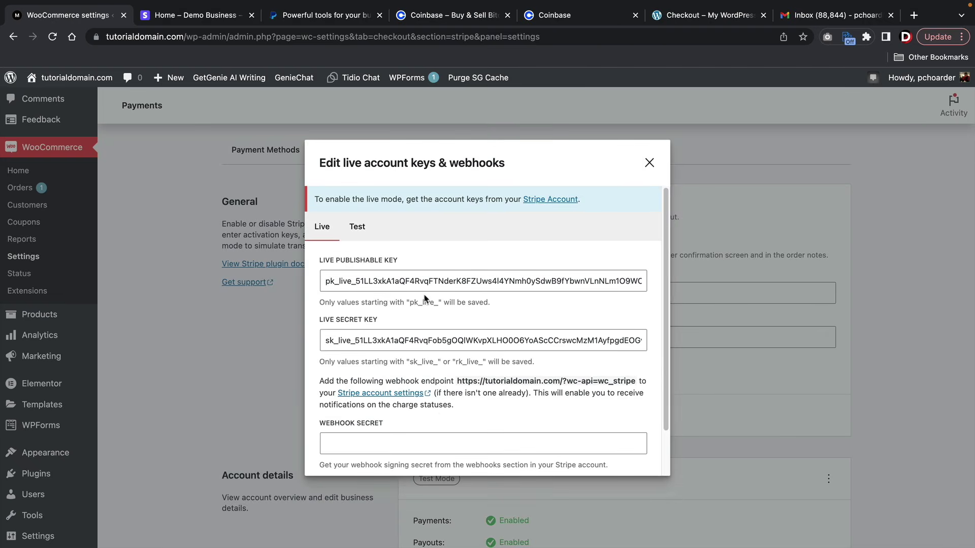
pyautogui.scroll(-1, 390, 291)
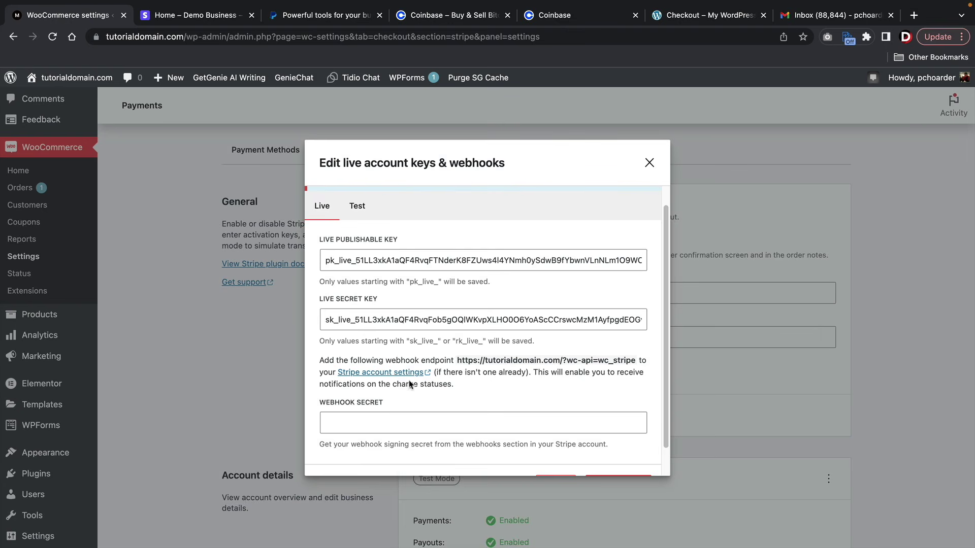
pyautogui.scroll(-1, 433, 406)
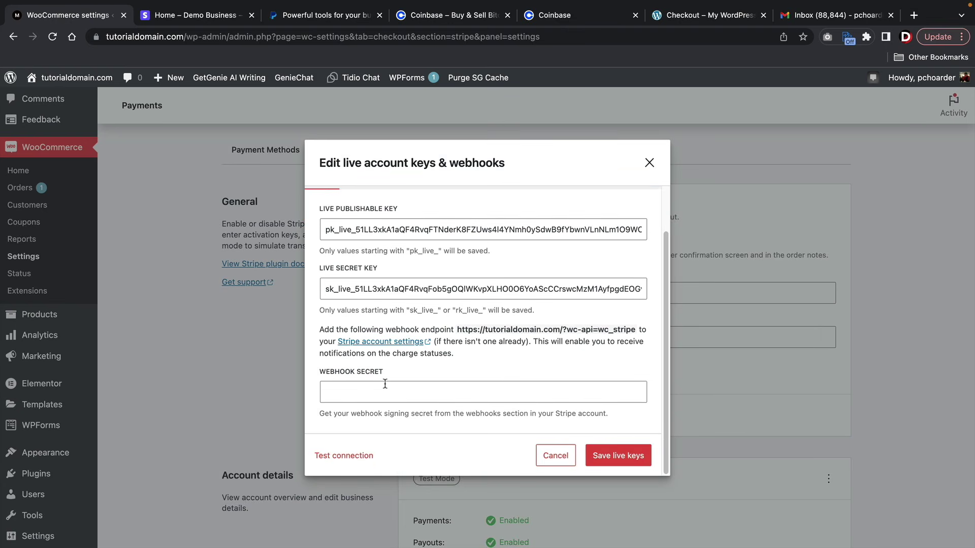
pyautogui.moveTo(458, 327); pyautogui.dragTo(632, 332)
pyautogui.rightClick(637, 337)
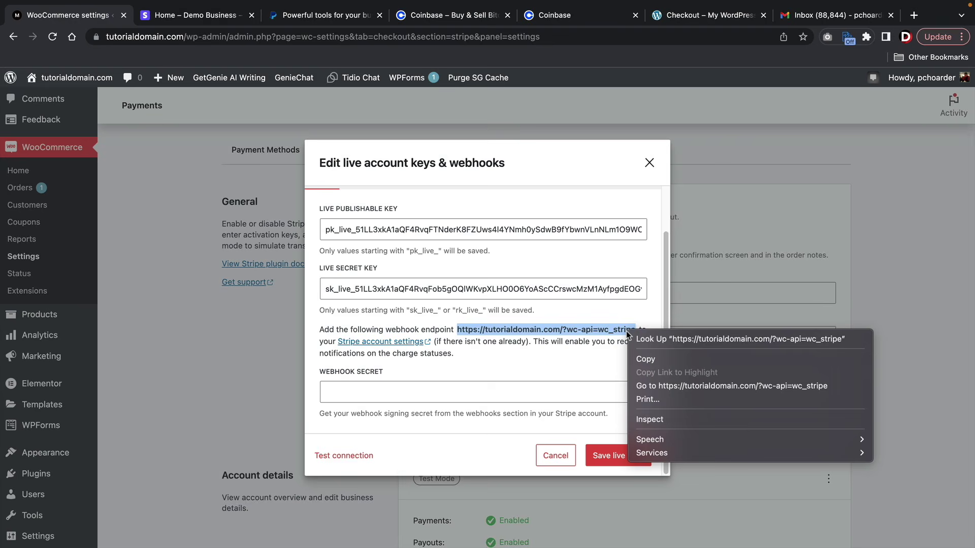
pyautogui.click(646, 358)
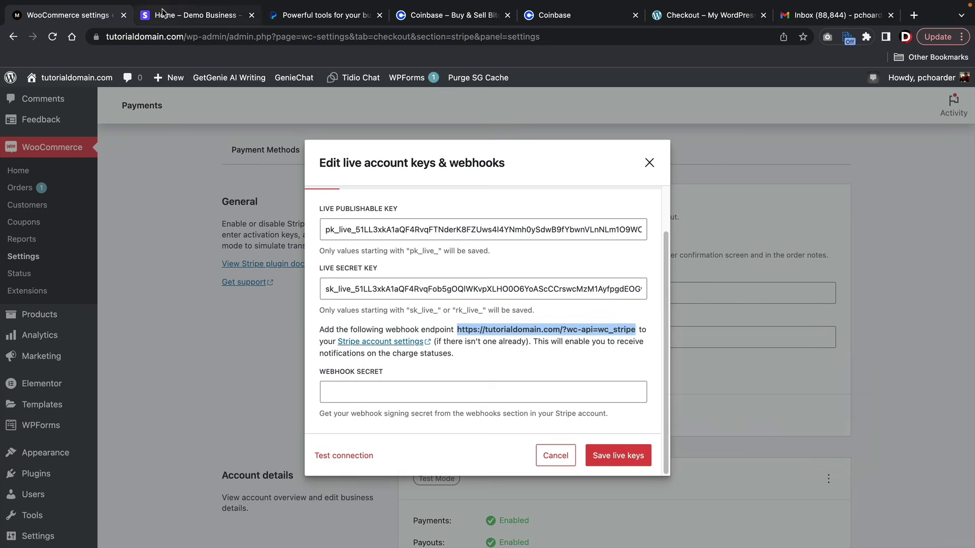
# - Start a new Stripe webhook endpoint with the pasted URL and description 'get rich with ecommerce'
pyautogui.click(177, 16)
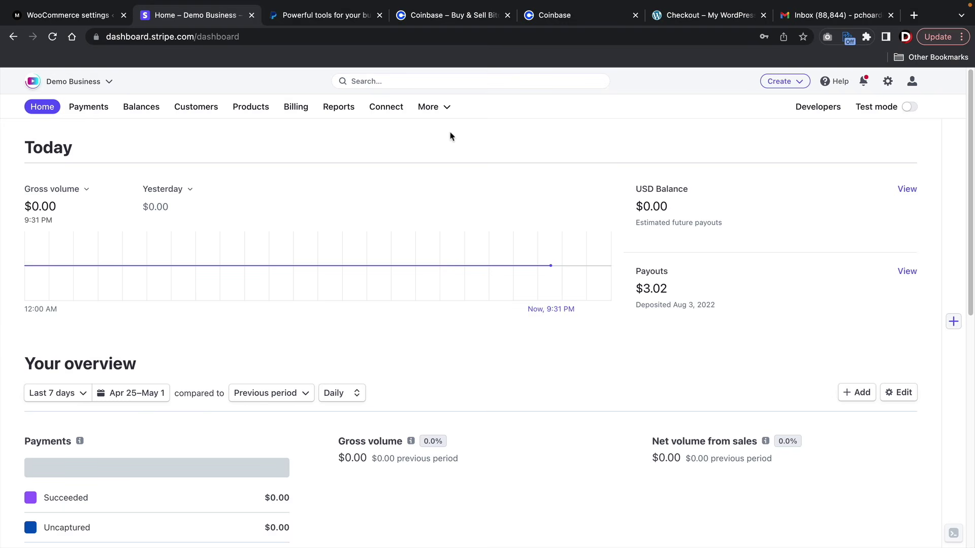
pyautogui.click(801, 106)
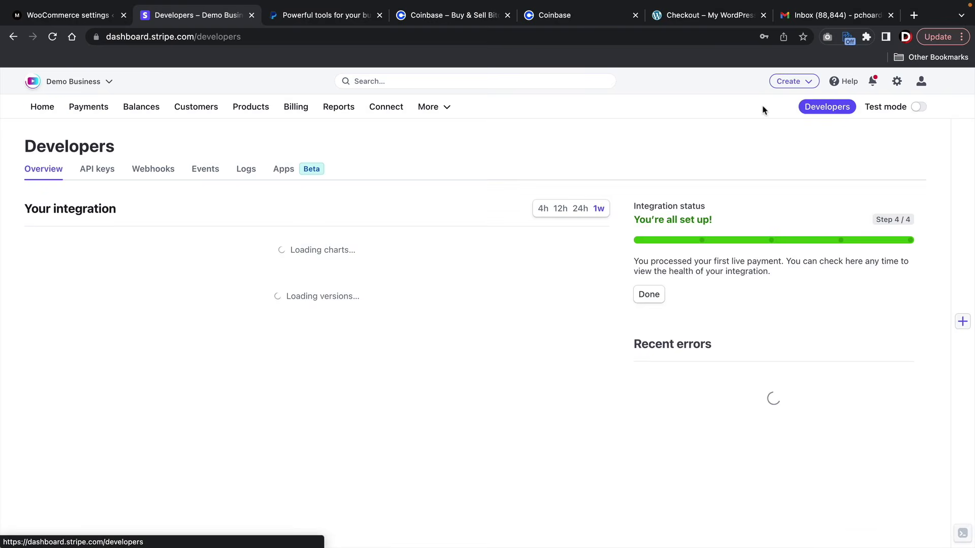
pyautogui.click(165, 170)
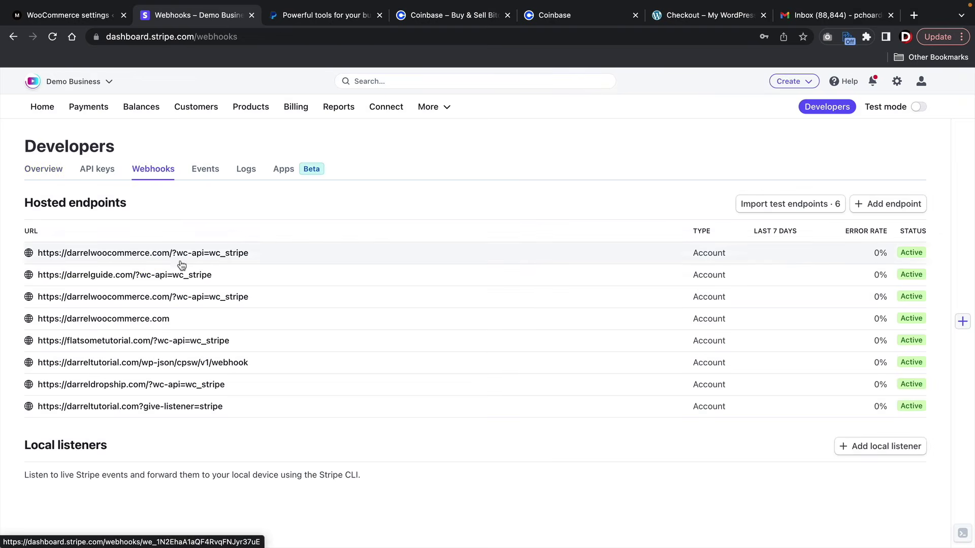
pyautogui.click(901, 203)
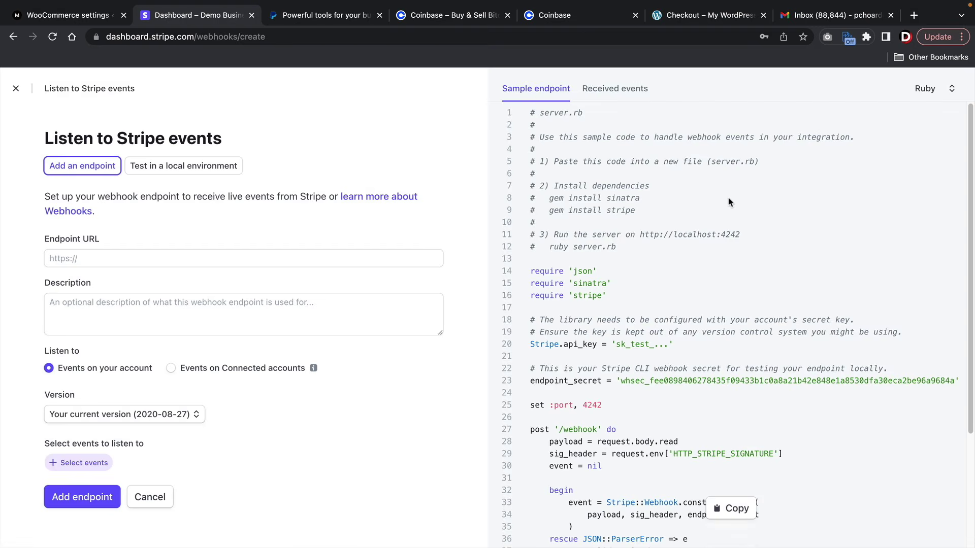
pyautogui.click(96, 259)
pyautogui.rightClick(97, 258)
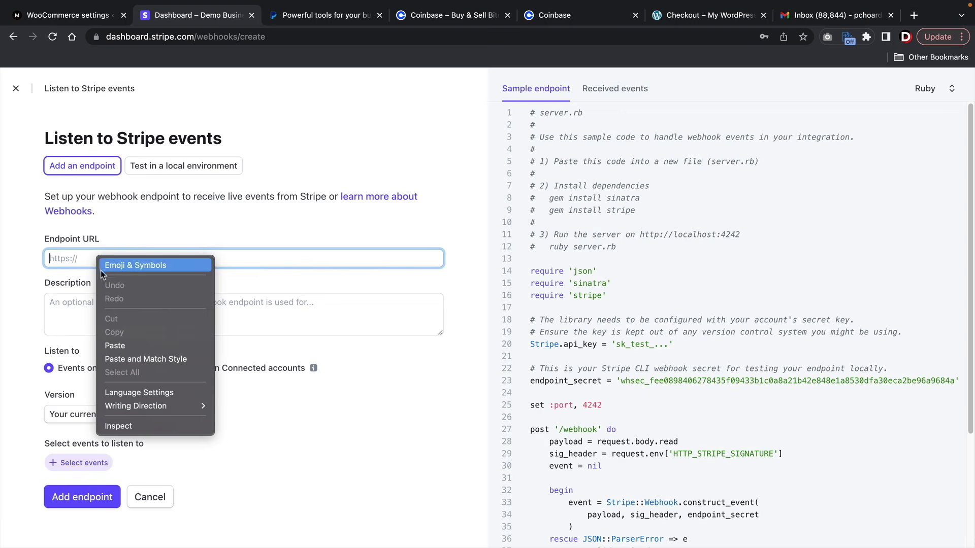
pyautogui.click(123, 345)
pyautogui.click(133, 327)
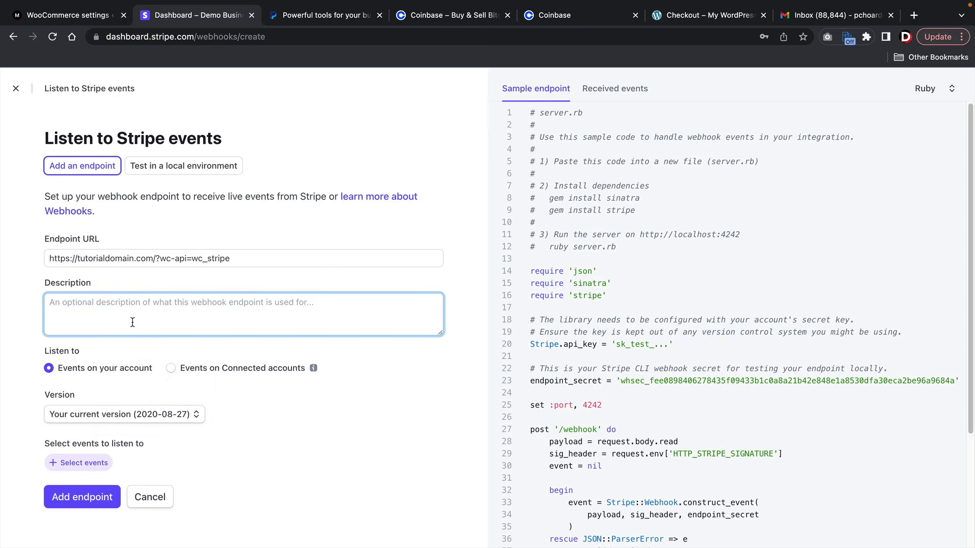
pyautogui.write('get rich with')
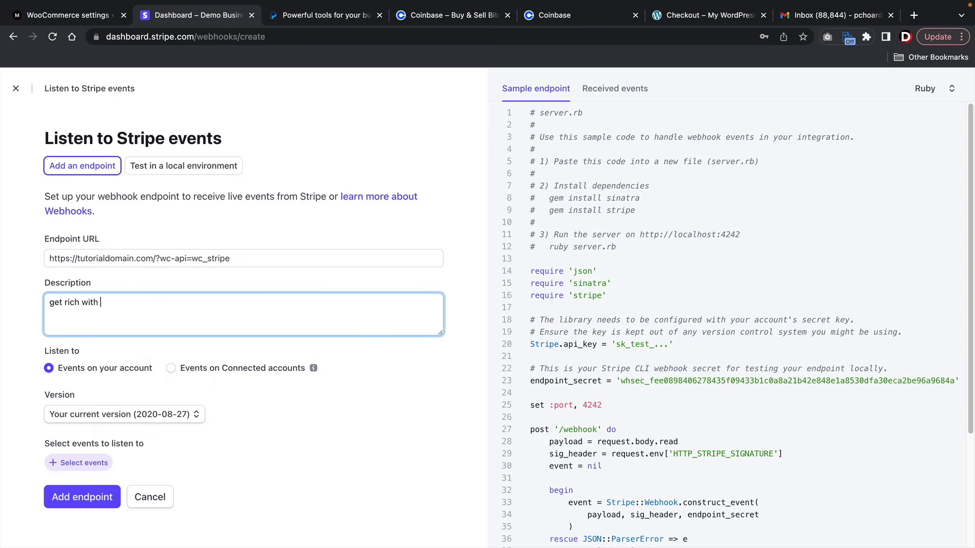
pyautogui.write(' ecommerce')
pyautogui.press('Tab')
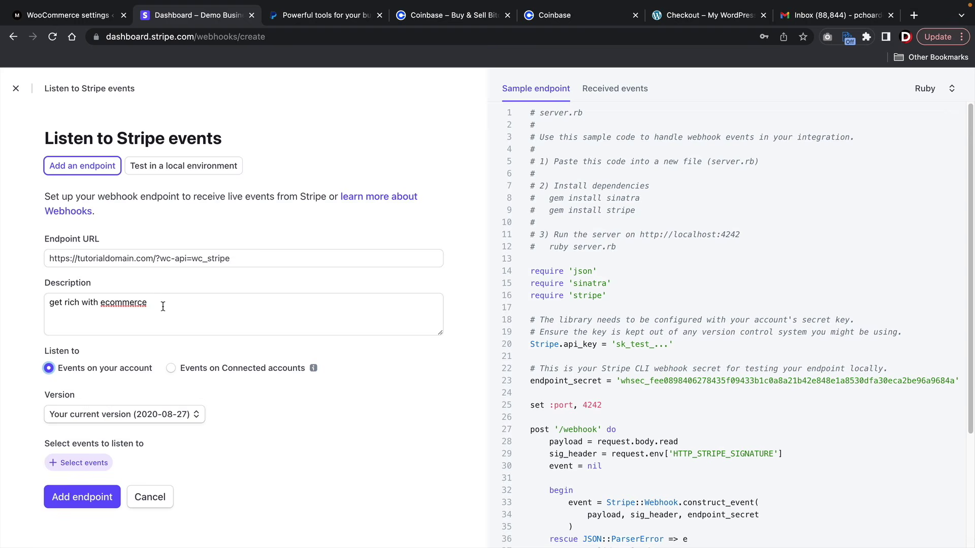
# - Select all 13 Charge events and create the webhook endpoint
pyautogui.click(89, 463)
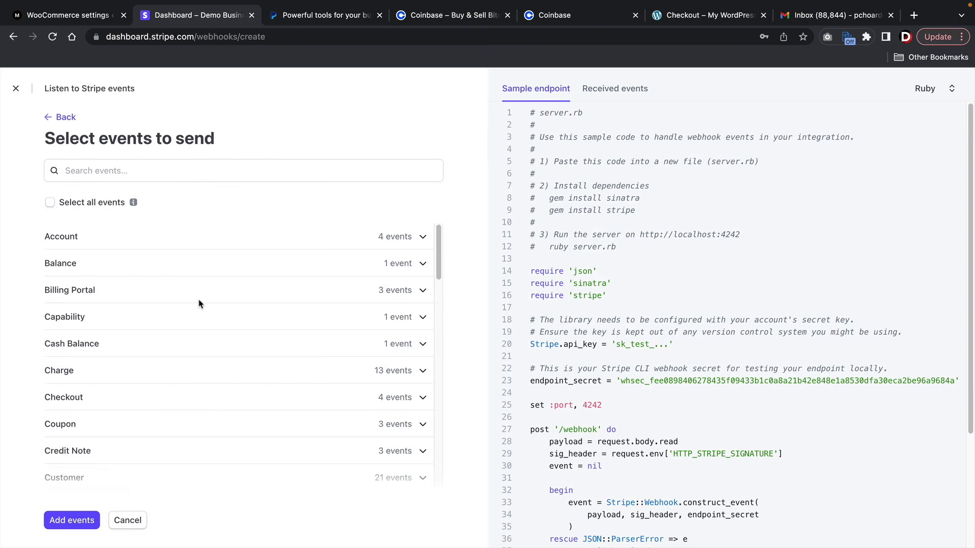
pyautogui.click(95, 377)
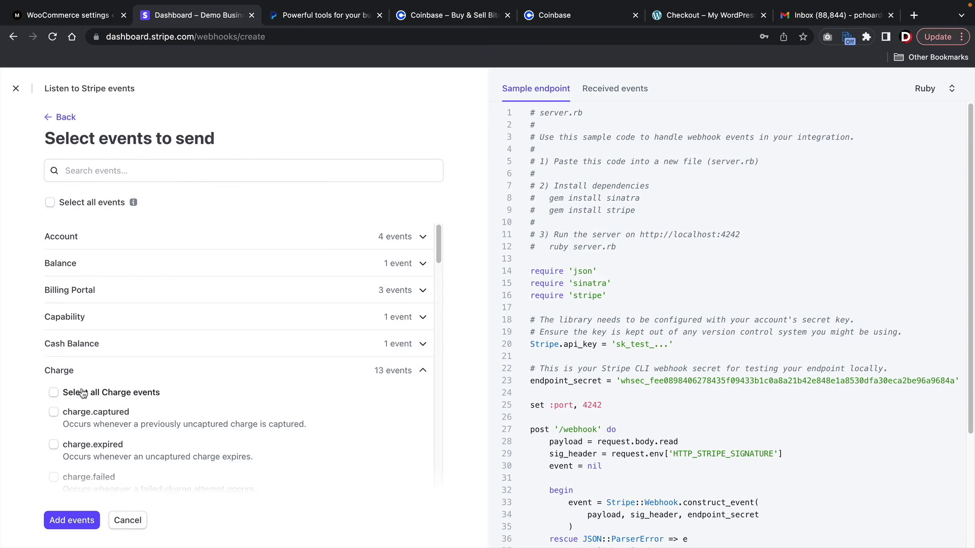
pyautogui.click(54, 394)
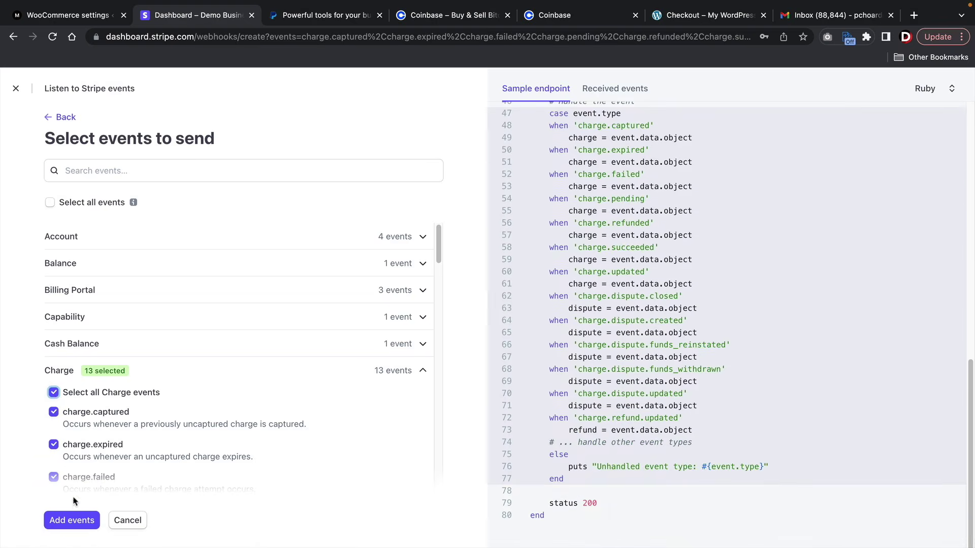
pyautogui.click(70, 528)
pyautogui.scroll(-5, 213, 431)
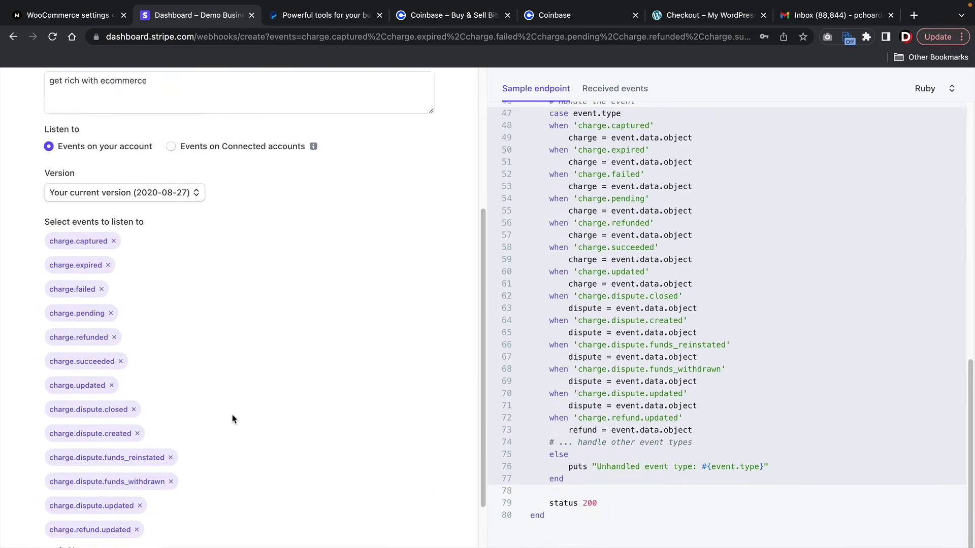
pyautogui.click(92, 522)
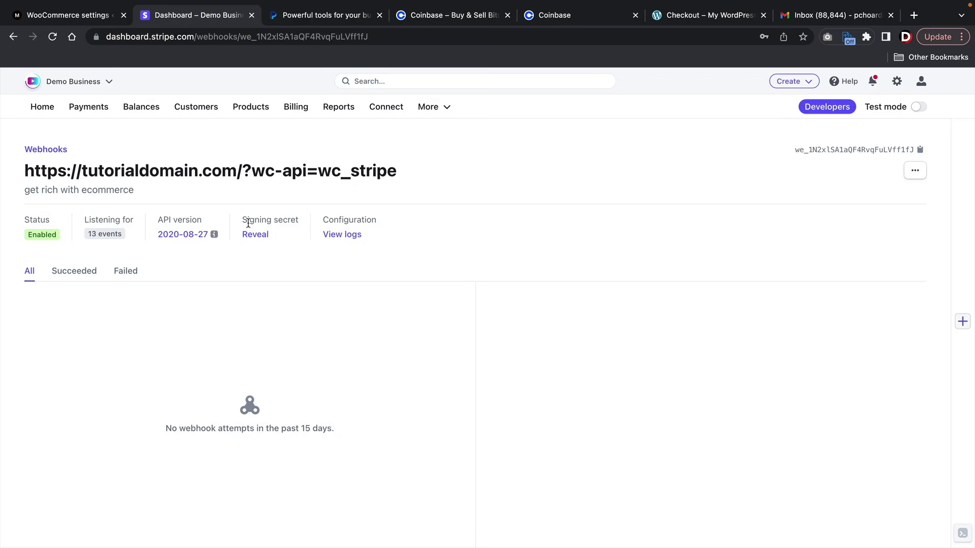
# - Reveal and copy the new endpoint's signing secret
pyautogui.moveTo(247, 220); pyautogui.dragTo(287, 220)
pyautogui.click(263, 239)
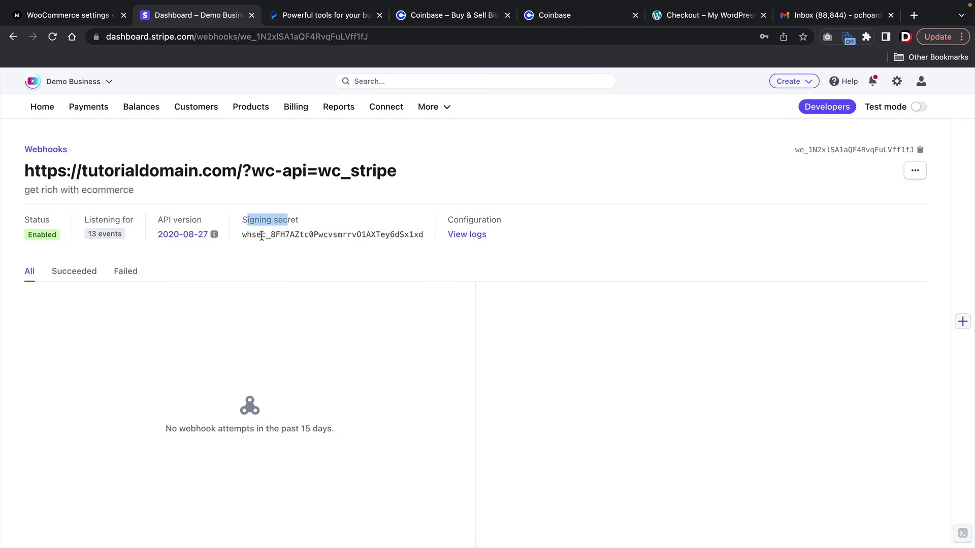
pyautogui.doubleClick(263, 235)
pyautogui.rightClick(263, 234)
pyautogui.click(269, 263)
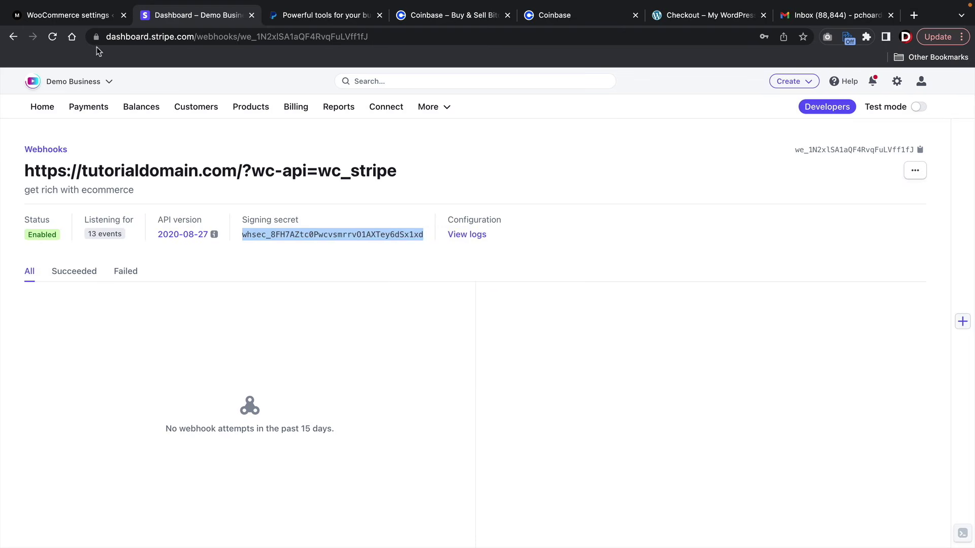
pyautogui.click(75, 19)
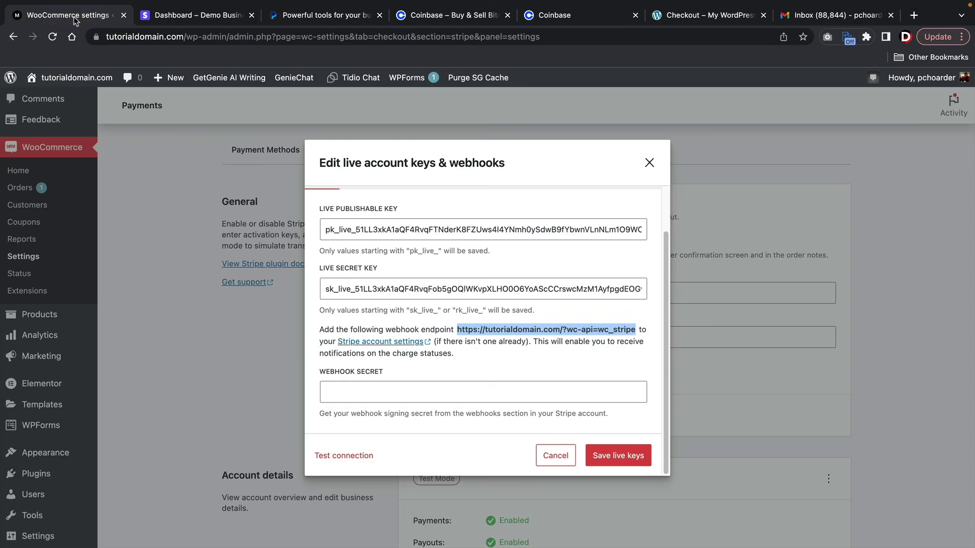
# - Paste the signing secret into the Webhook Secret field and save the live keys
pyautogui.click(353, 388)
pyautogui.rightClick(353, 389)
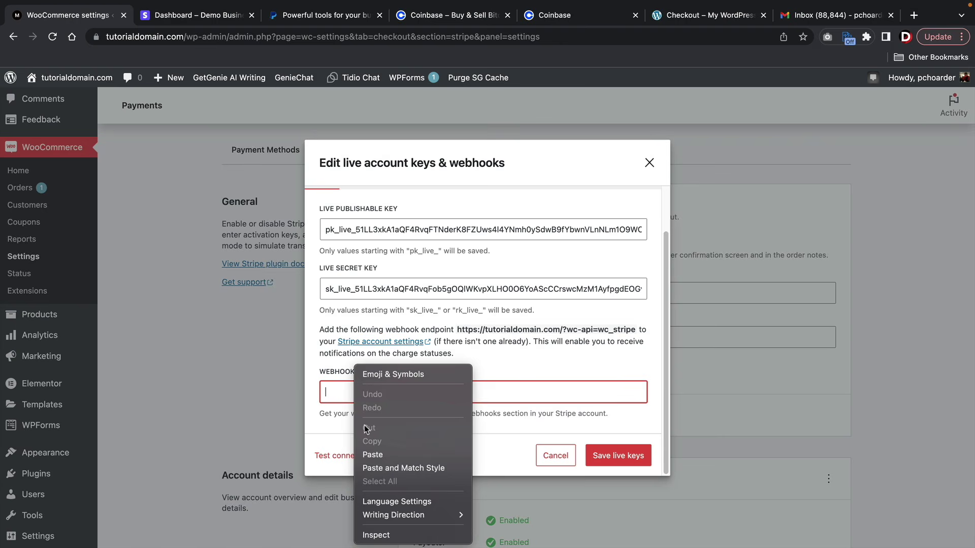
pyautogui.click(374, 455)
pyautogui.click(616, 461)
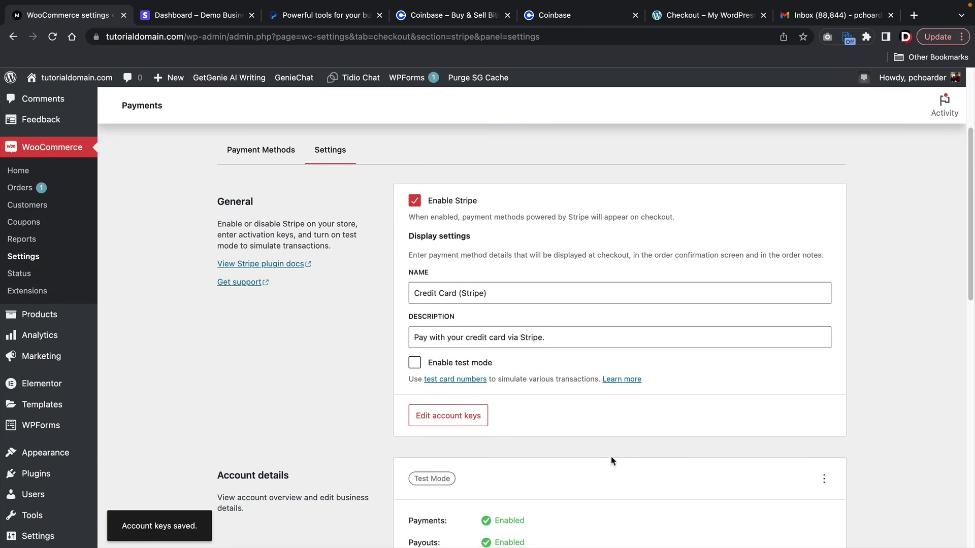
# - Dismiss the shipping-label banner and return to the Payments methods list
pyautogui.scroll(-5, 592, 431)
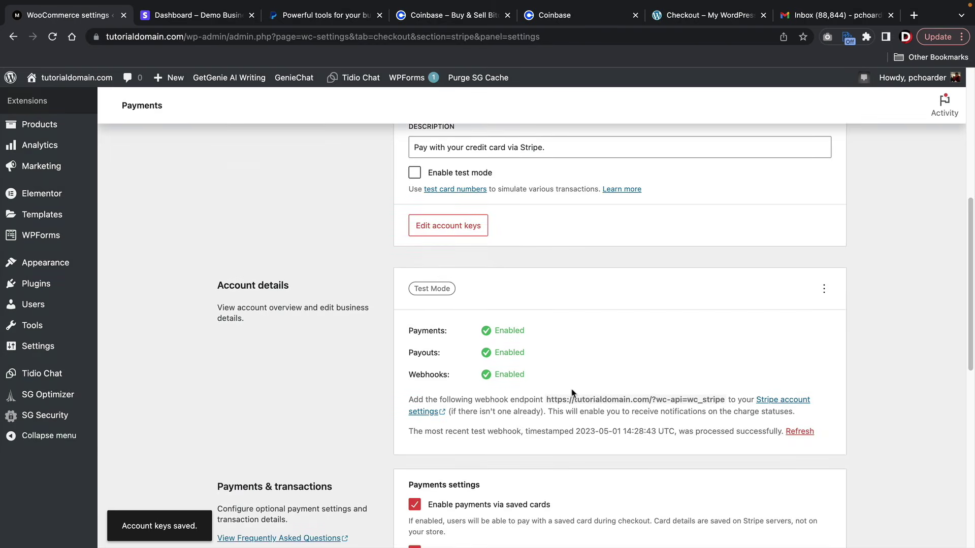
pyautogui.scroll(-8, 564, 389)
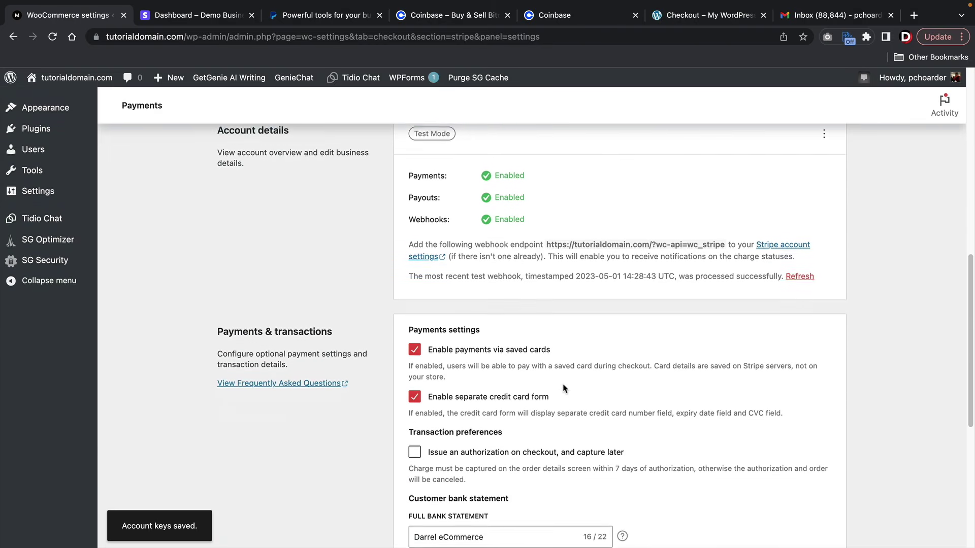
pyautogui.scroll(-4, 562, 384)
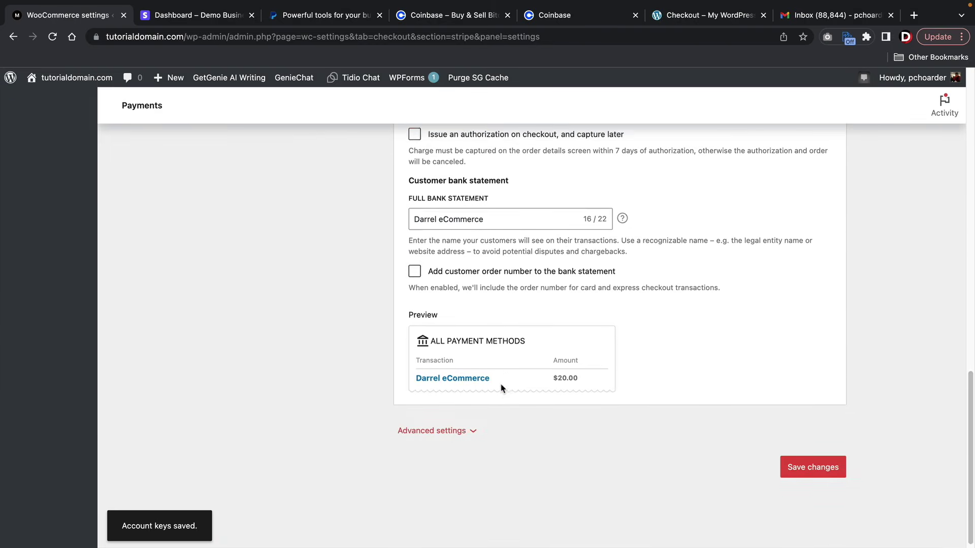
pyautogui.scroll(15, 501, 387)
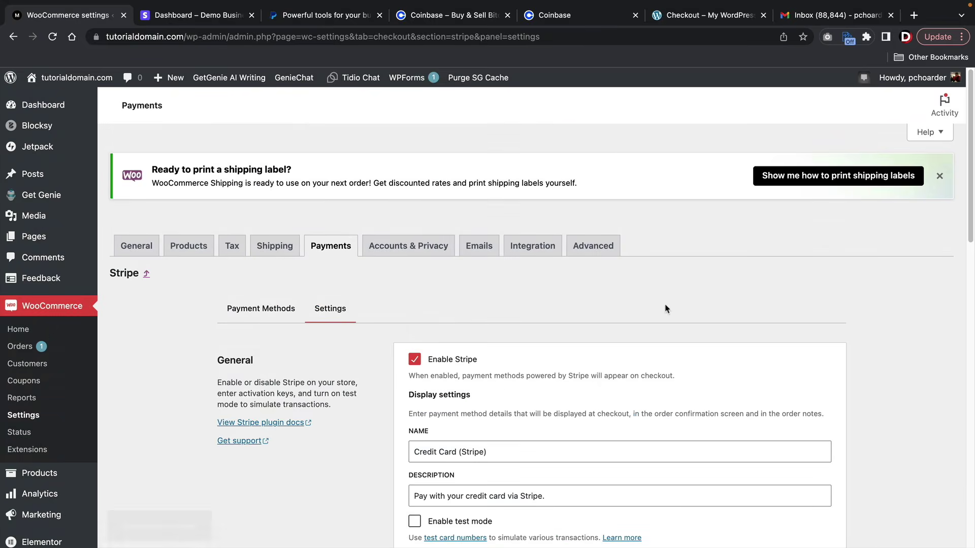
pyautogui.click(939, 175)
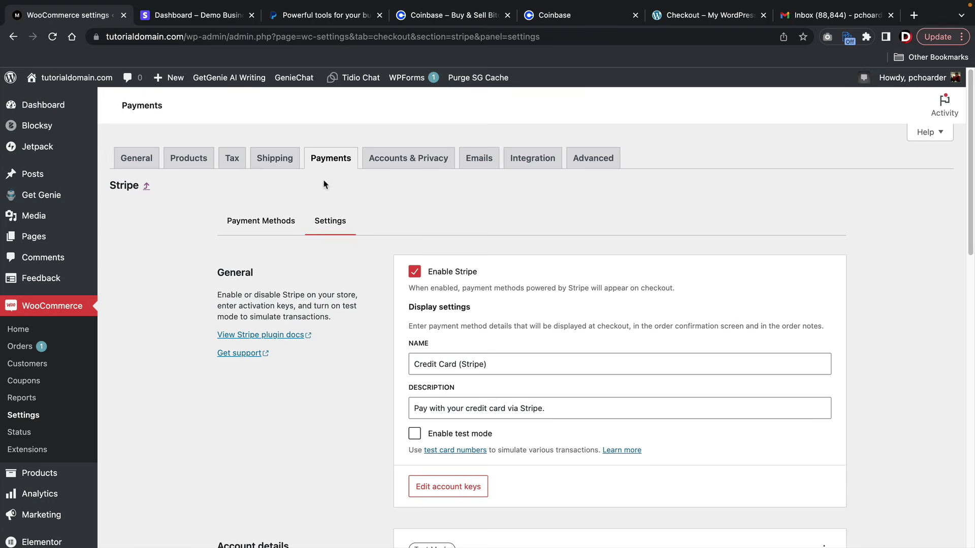
pyautogui.click(333, 150)
# - Leave the Stripe settings page and go to Plugins > Add New
pyautogui.click(538, 215)
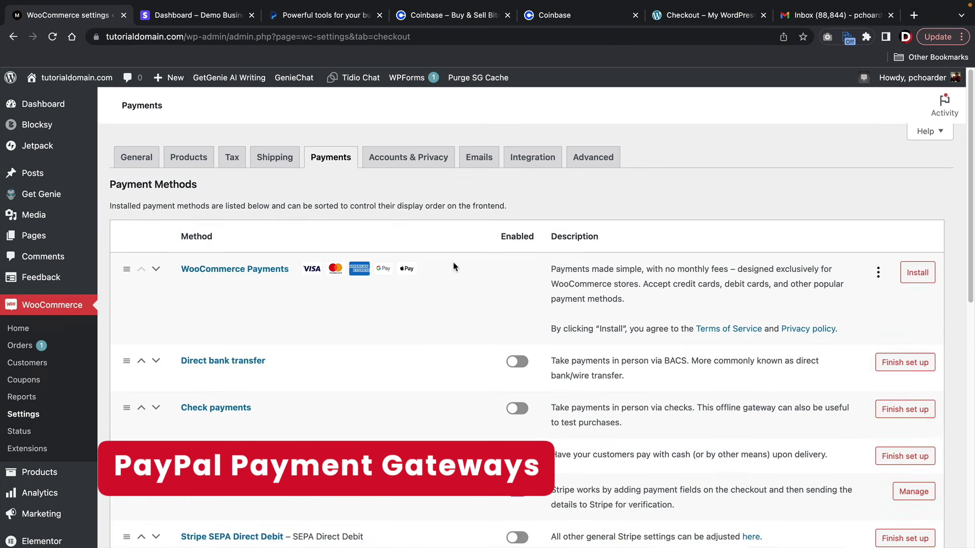
pyautogui.scroll(-3, 455, 266)
pyautogui.scroll(-8, 454, 266)
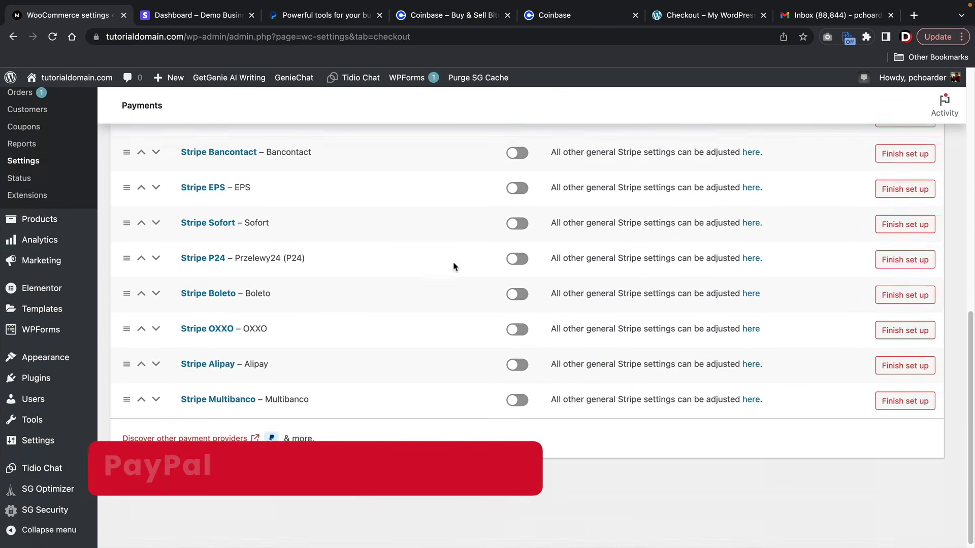
pyautogui.scroll(4, 455, 266)
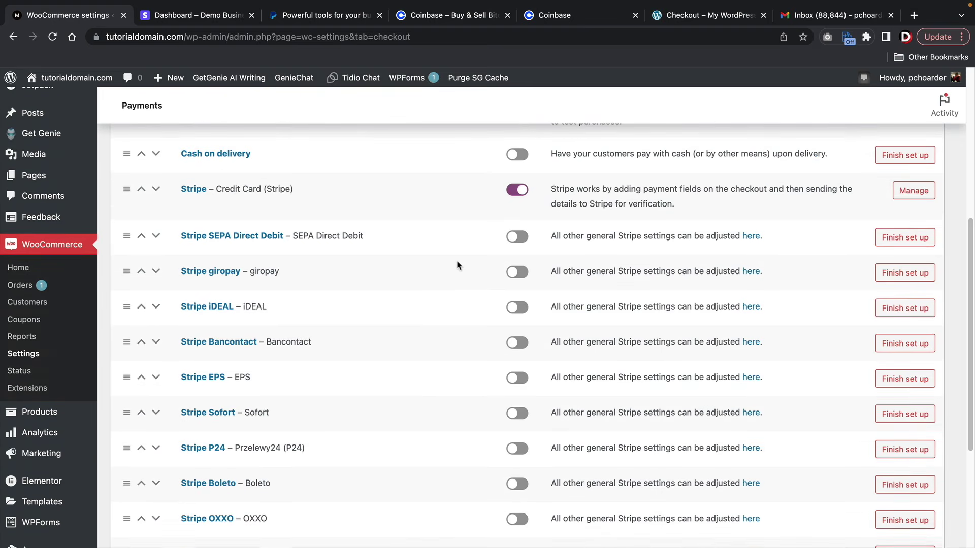
pyautogui.scroll(-4, 98, 374)
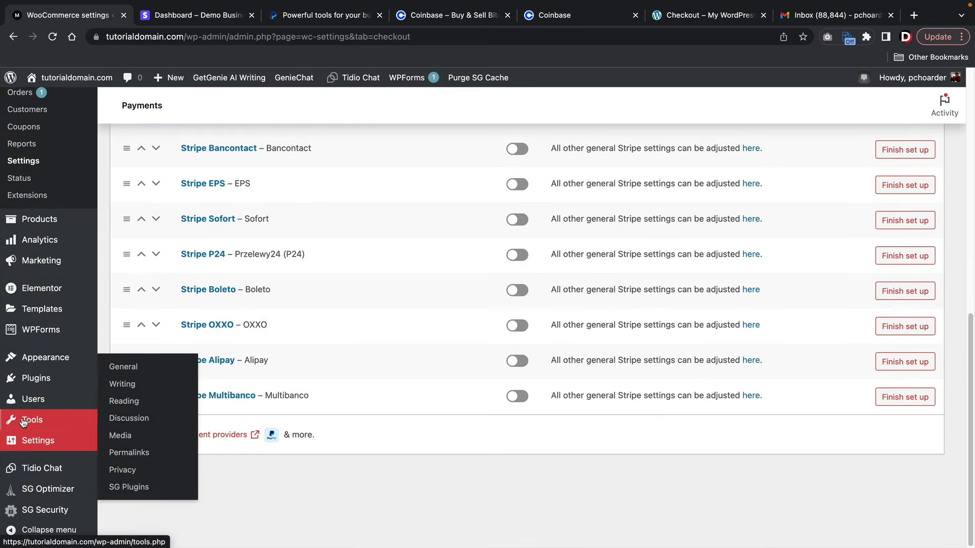
pyautogui.moveTo(39, 381)
pyautogui.click(127, 399)
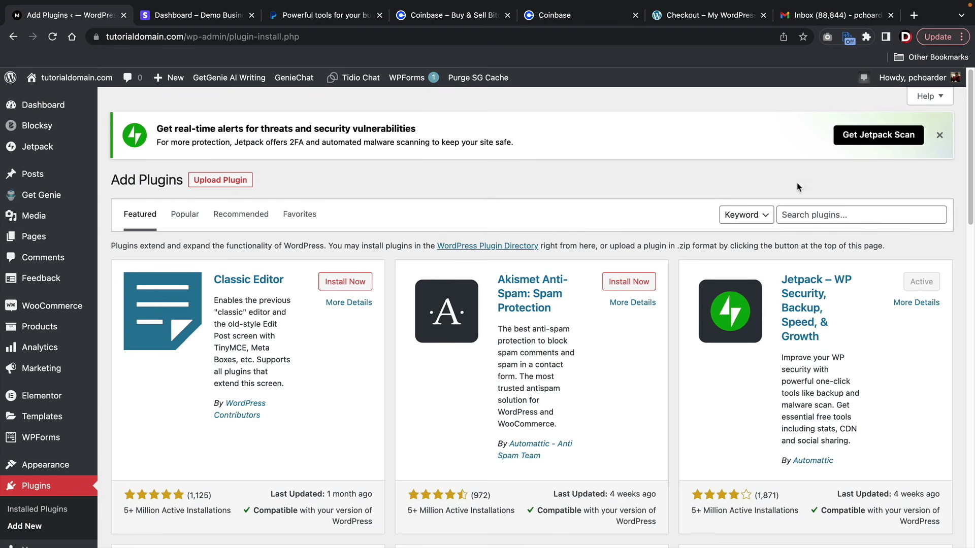
# - Search the plugin directory for PayPal, then install and activate WooCommerce PayPal Payments
pyautogui.click(797, 209)
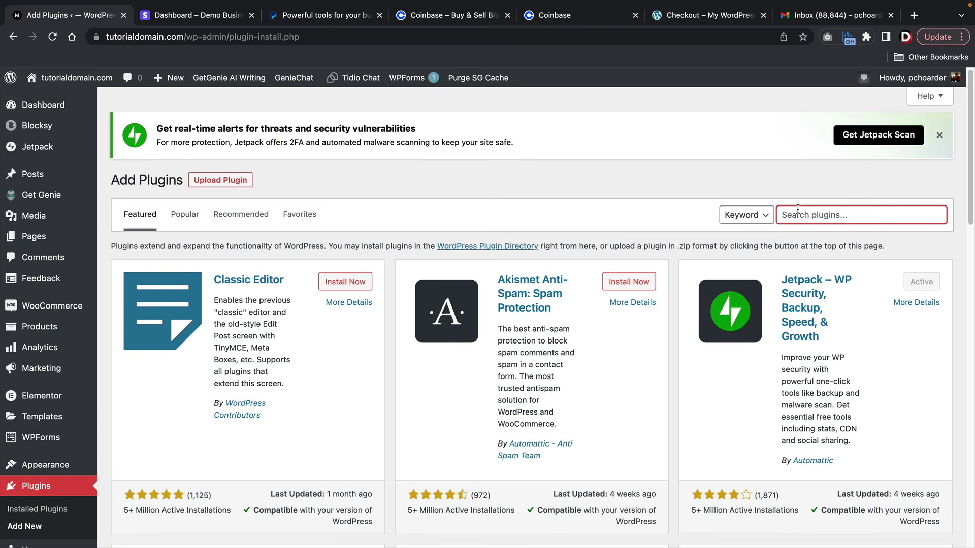
pyautogui.write('paypal')
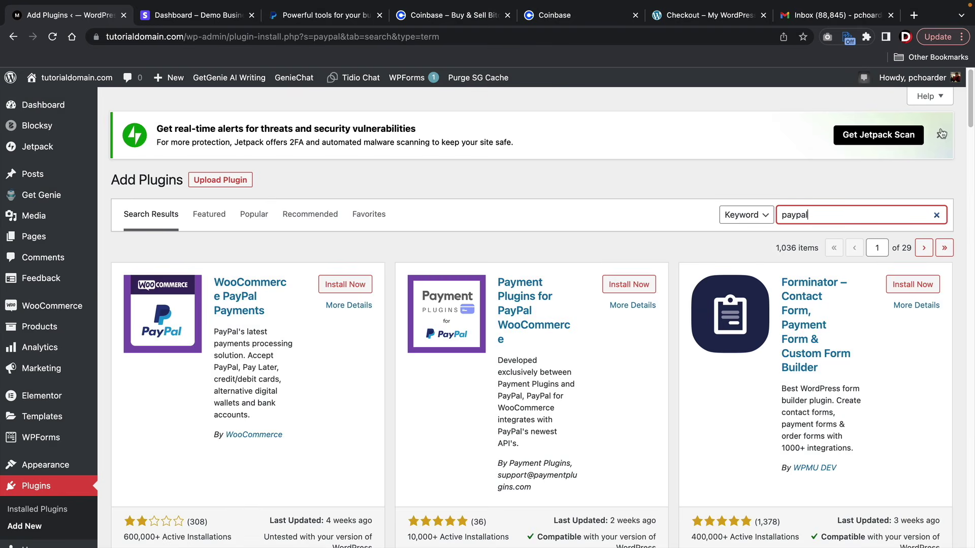
pyautogui.click(939, 135)
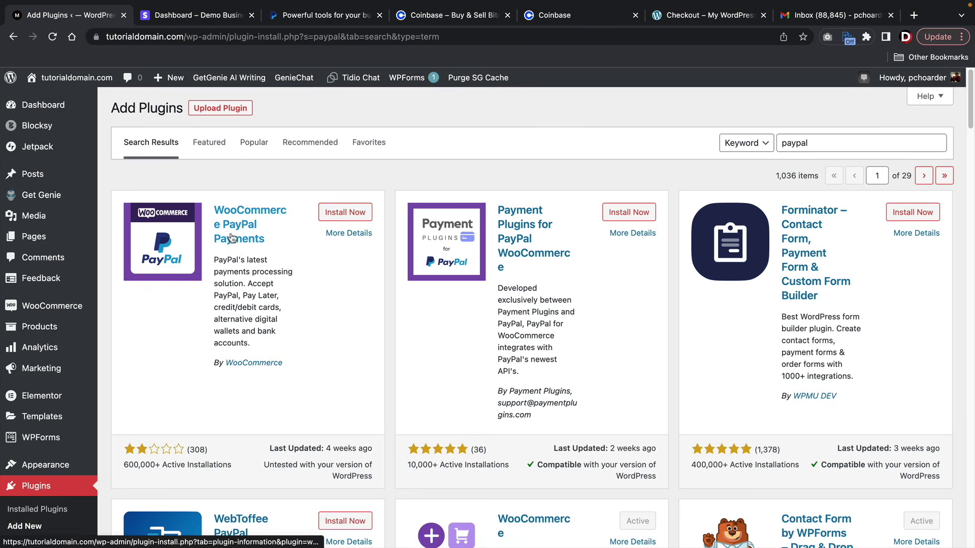
pyautogui.click(355, 218)
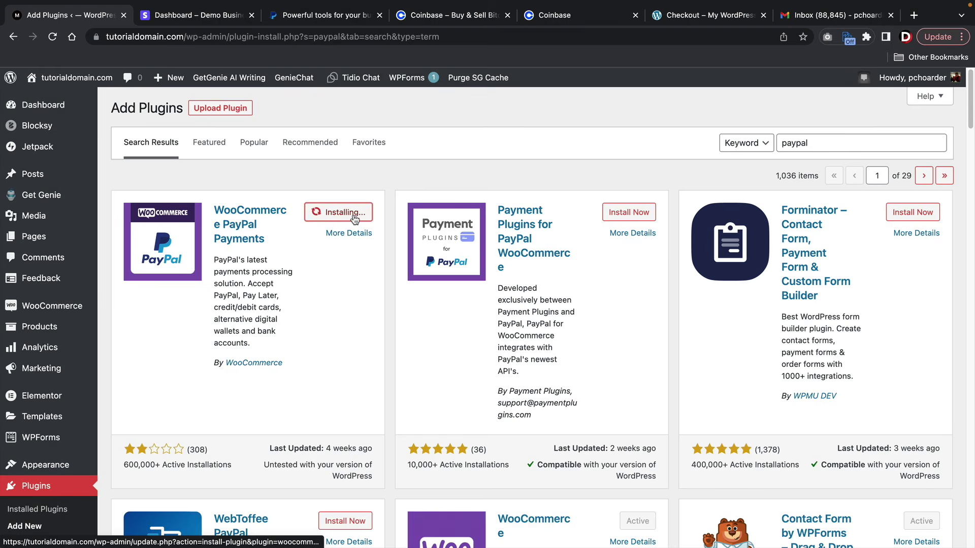
pyautogui.click(350, 213)
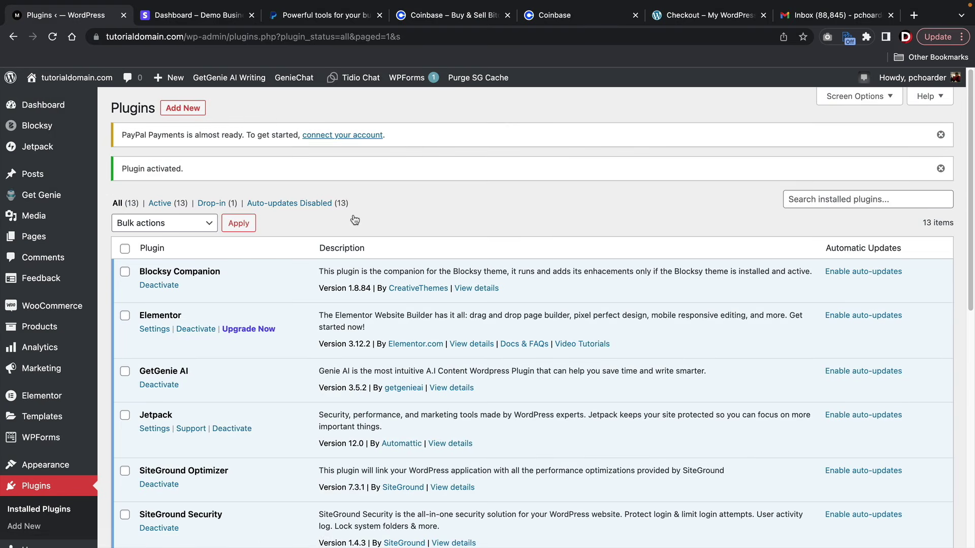
# - In WooCommerce Settings > Payments, switch on the PayPal row's Enabled toggle
pyautogui.moveTo(63, 307)
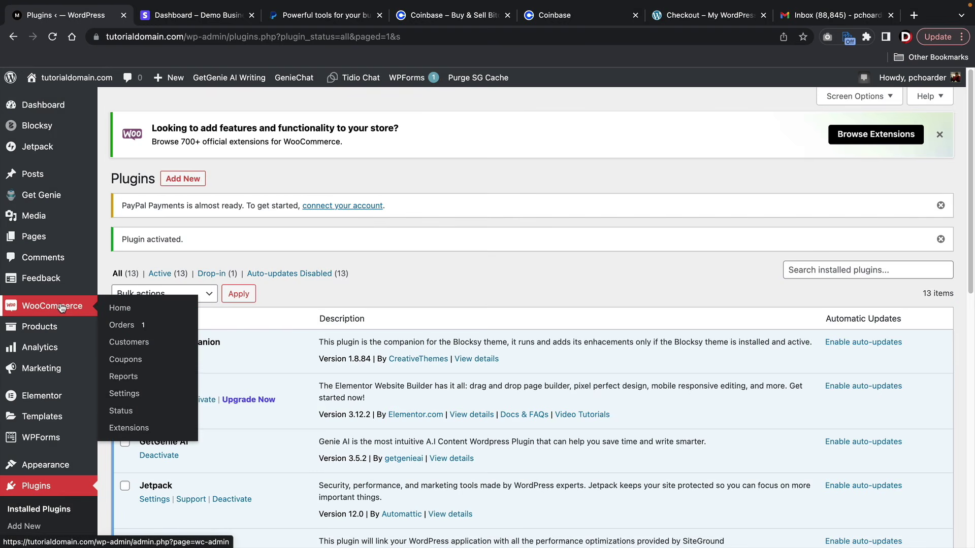
pyautogui.click(128, 394)
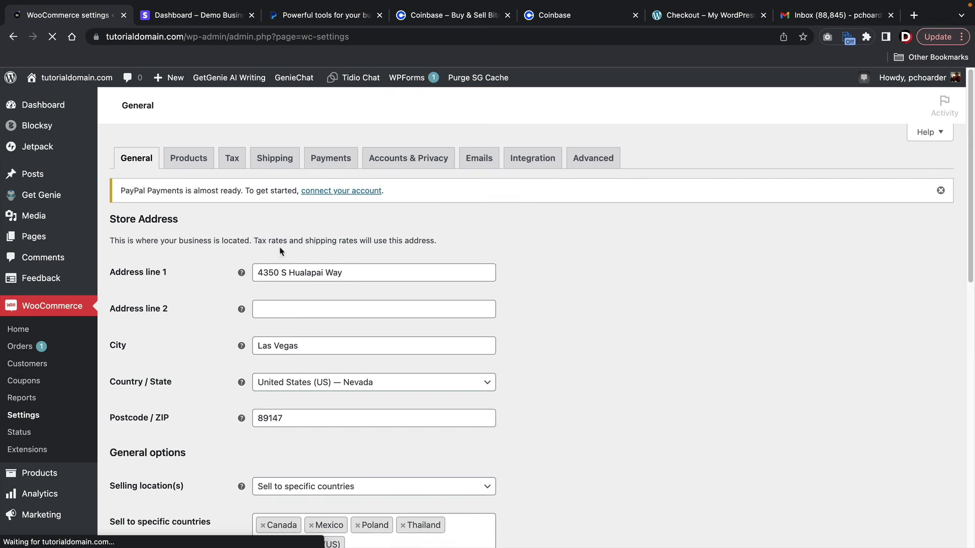
pyautogui.click(338, 159)
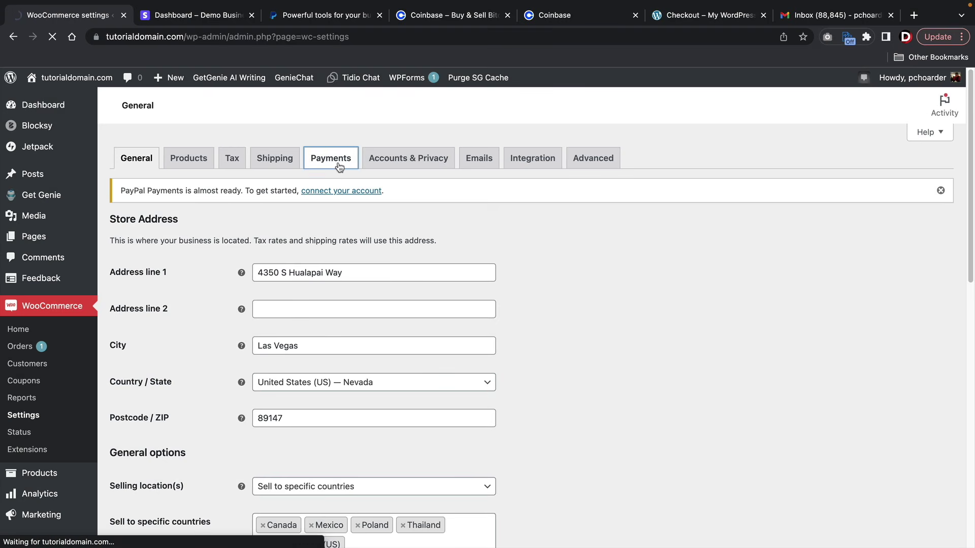
pyautogui.scroll(-3, 364, 285)
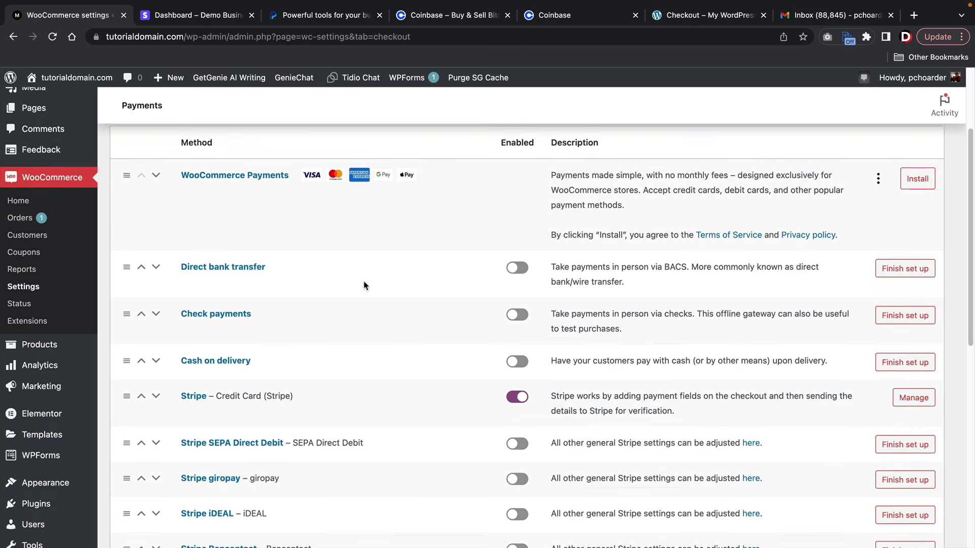
pyautogui.scroll(-9, 365, 285)
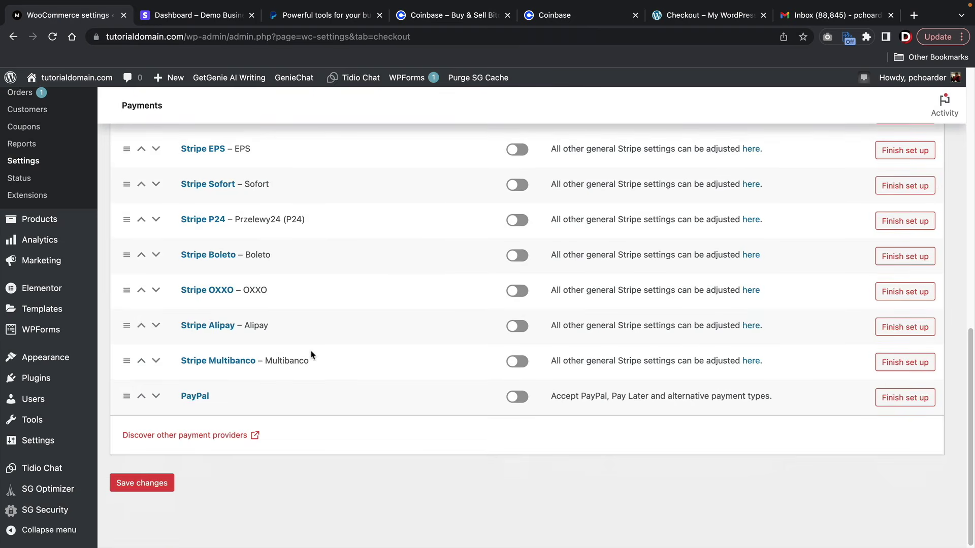
pyautogui.click(516, 402)
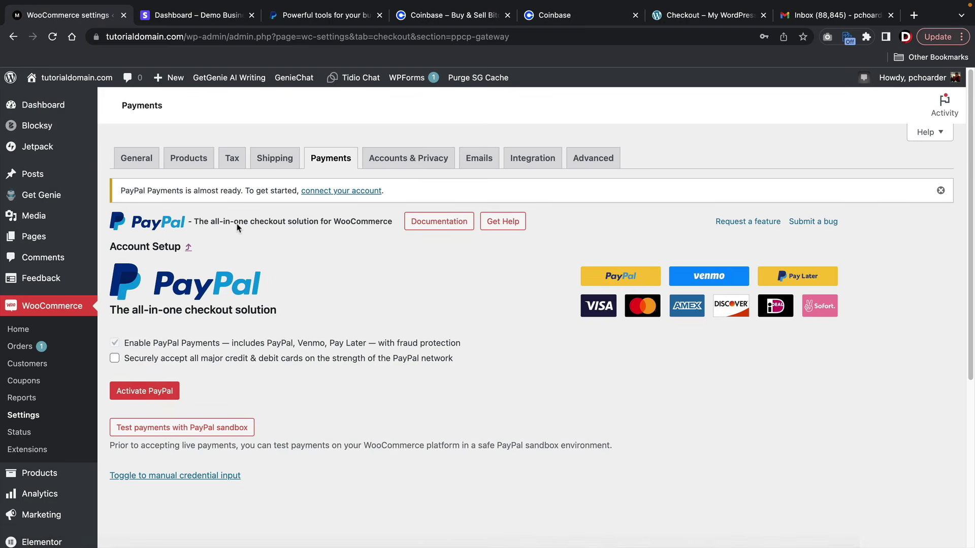
# - Begin a PayPal Business account sign-up and reach the legal name and email form
pyautogui.click(309, 17)
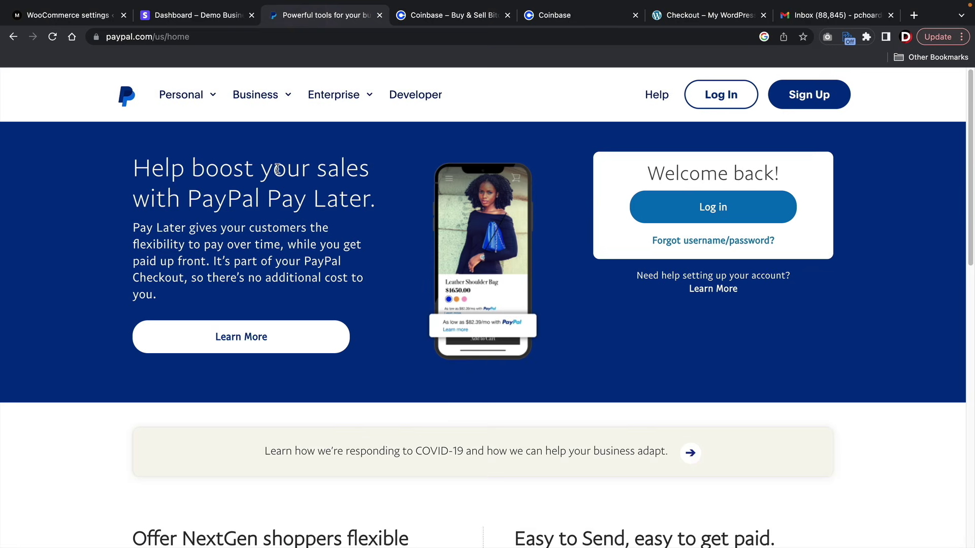
pyautogui.click(809, 97)
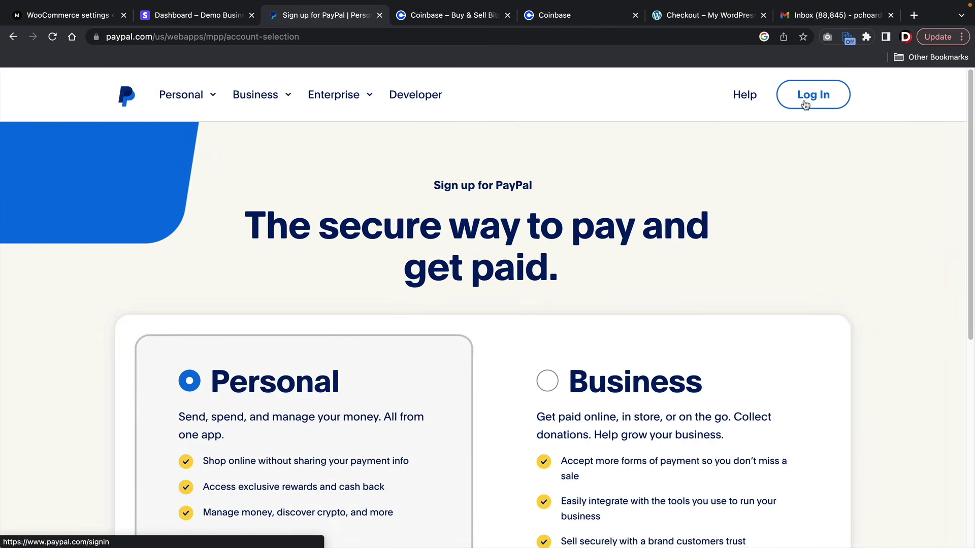
pyautogui.scroll(-5, 655, 190)
pyautogui.click(547, 252)
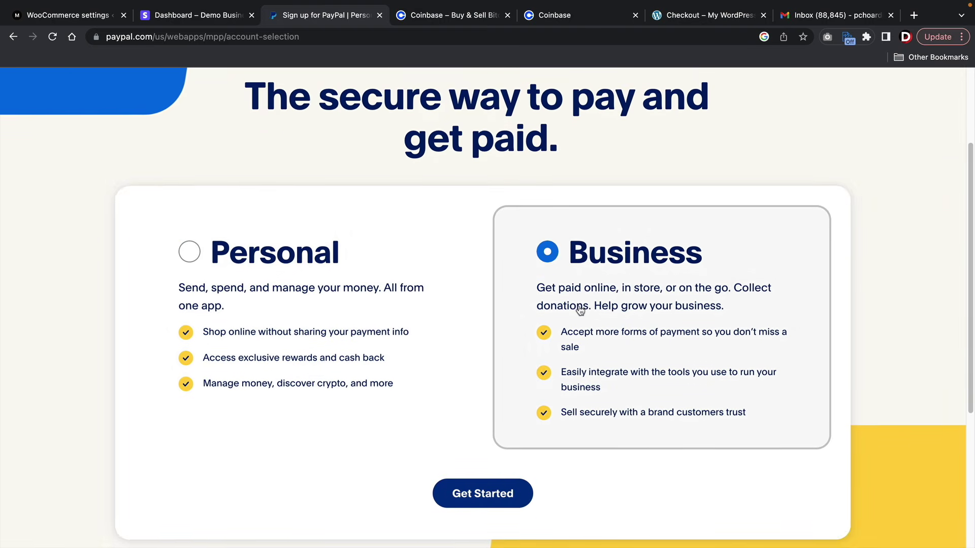
pyautogui.scroll(-1, 580, 310)
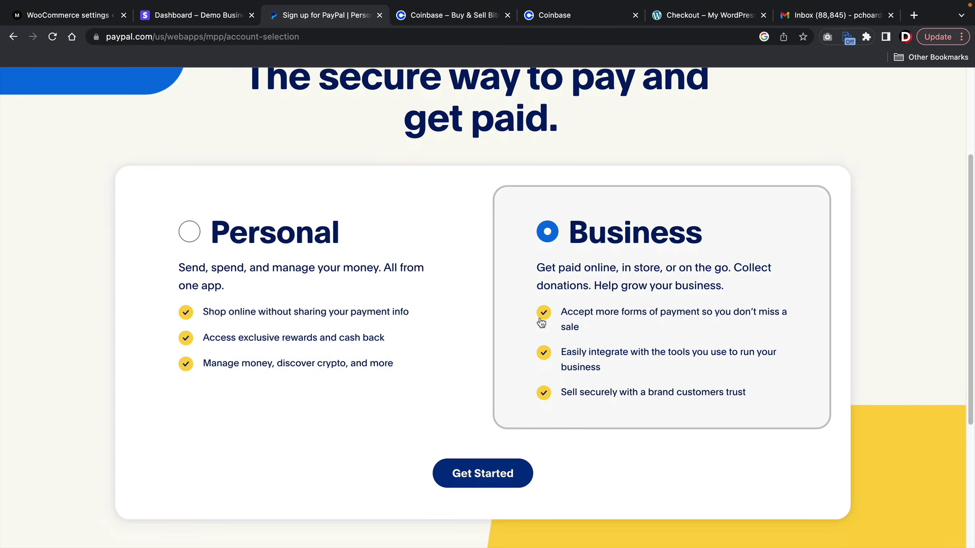
pyautogui.click(495, 473)
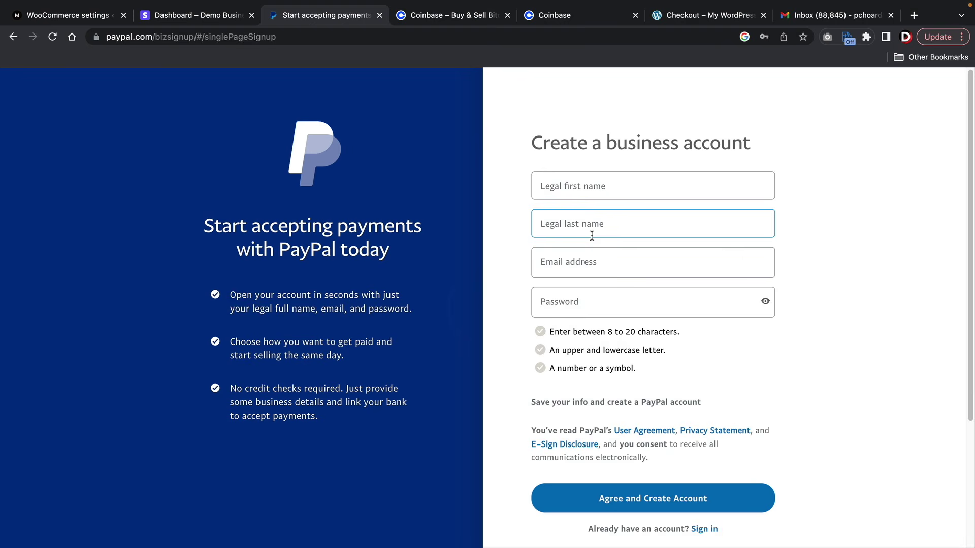
pyautogui.click(599, 193)
pyautogui.click(582, 221)
pyautogui.click(556, 269)
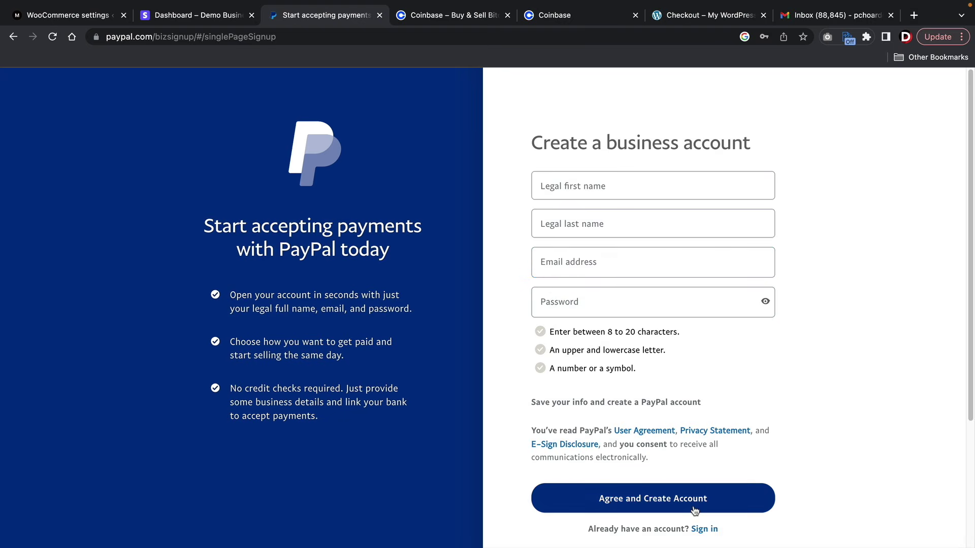
# - Sign in to the existing account instead and check the balance on the dashboard
pyautogui.click(704, 530)
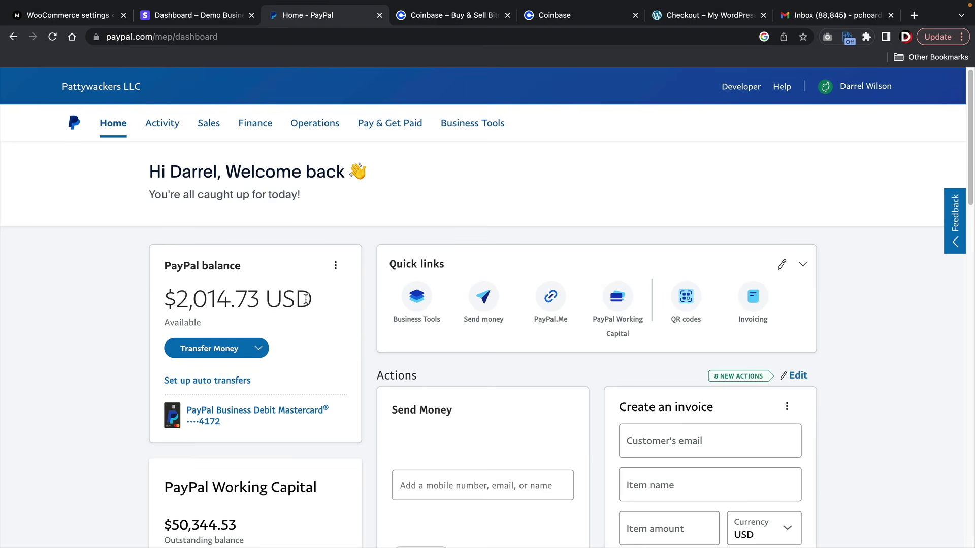
pyautogui.moveTo(307, 299); pyautogui.dragTo(160, 300)
pyautogui.click(160, 299)
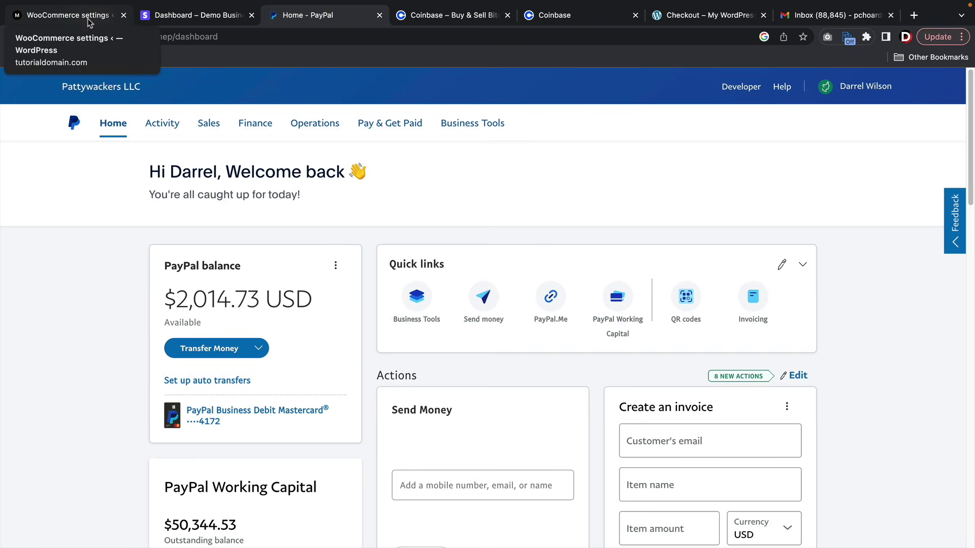
# - Turn on PayPal credit and debit card acceptance and review Standard card pricing of 3.49% + $0.49
pyautogui.click(89, 22)
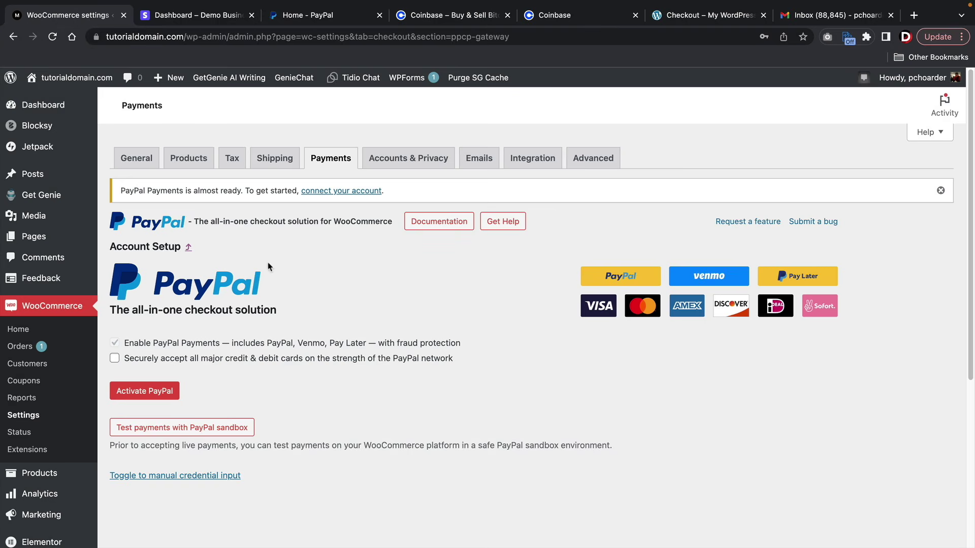
pyautogui.scroll(-3, 267, 262)
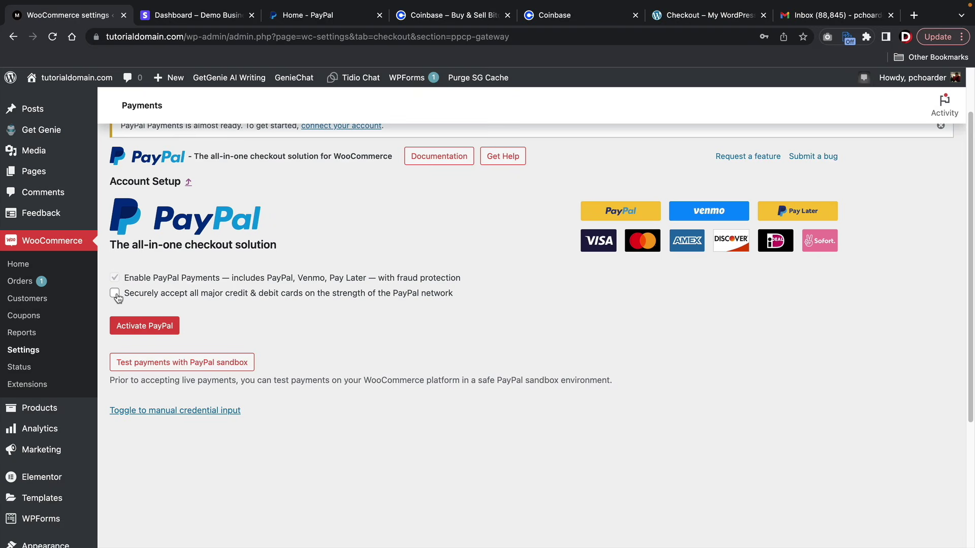
pyautogui.click(114, 293)
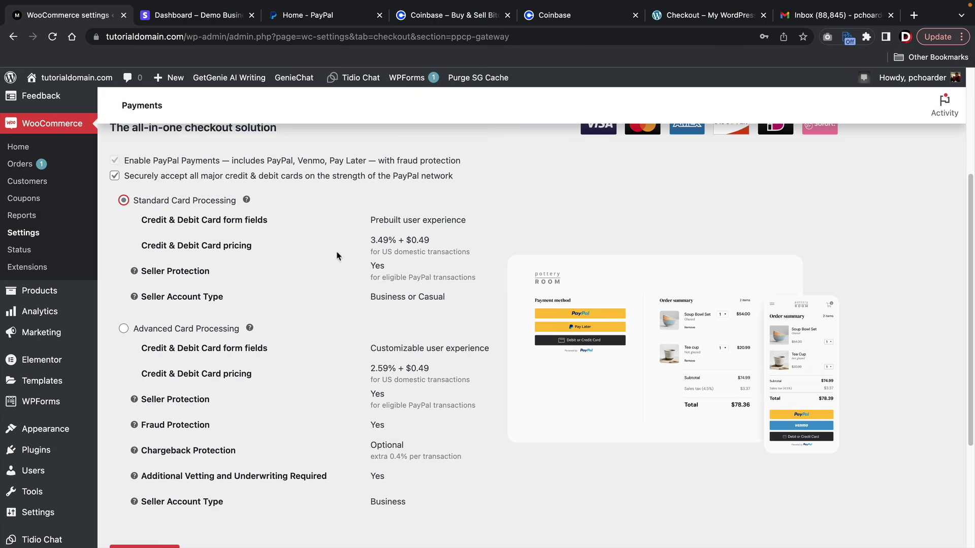
pyautogui.moveTo(369, 244); pyautogui.dragTo(431, 241)
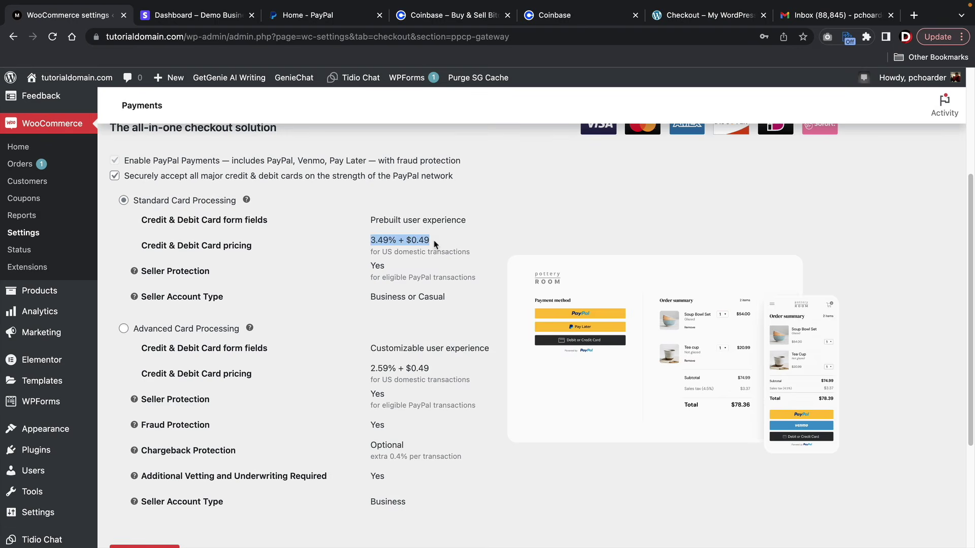
pyautogui.click(379, 240)
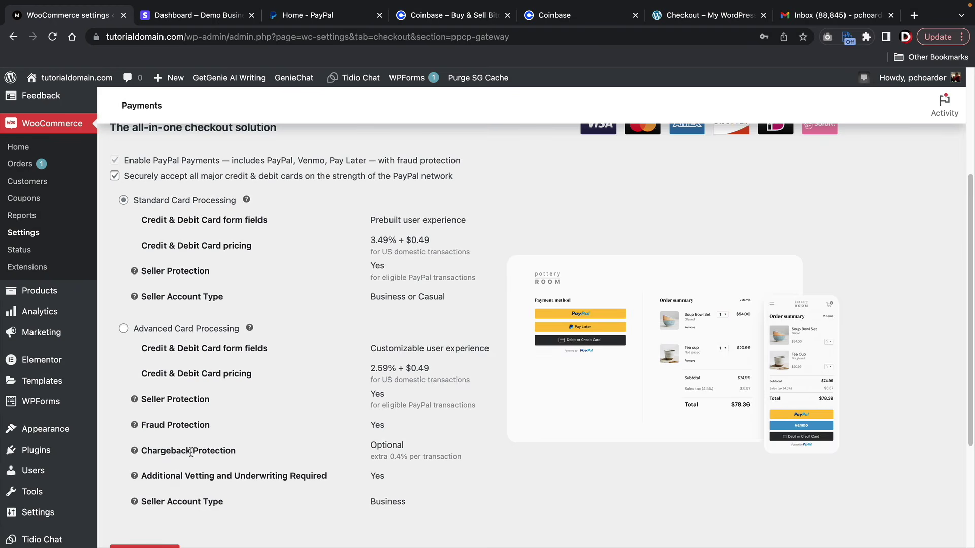
pyautogui.moveTo(134, 475)
# - Choose Advanced Card Processing at 2.59% + $0.49 and review its Fraud and Chargeback Protection
pyautogui.click(124, 329)
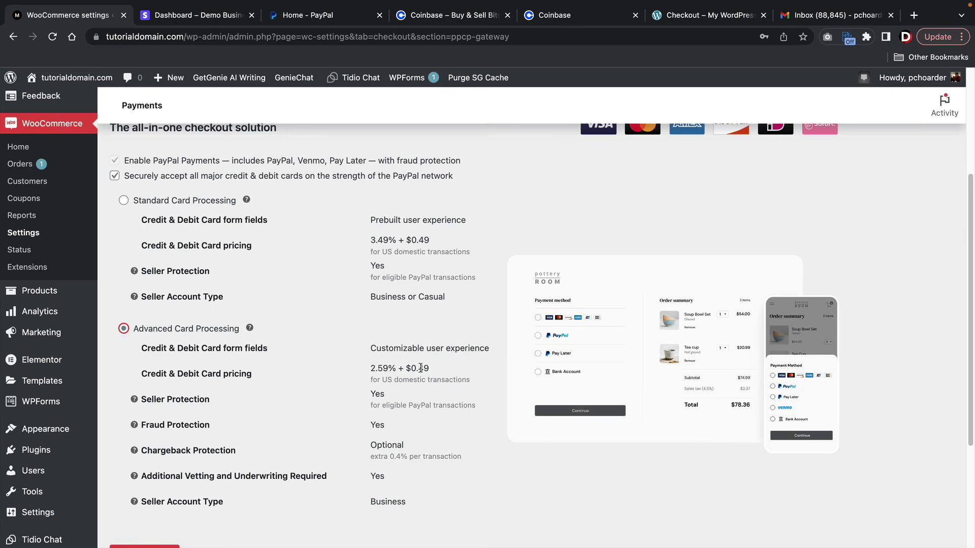
pyautogui.moveTo(433, 369); pyautogui.dragTo(368, 369)
pyautogui.click(369, 369)
pyautogui.moveTo(233, 448); pyautogui.dragTo(158, 447)
pyautogui.moveTo(214, 429); pyautogui.dragTo(141, 424)
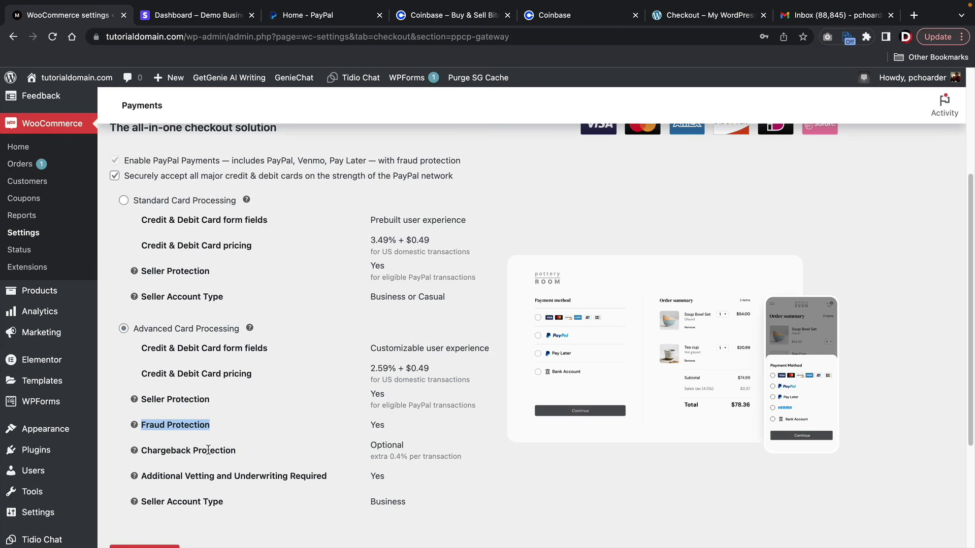
# - Copy the word 'Chargeback' from the card processing description
pyautogui.doubleClick(184, 451)
pyautogui.rightClick(187, 450)
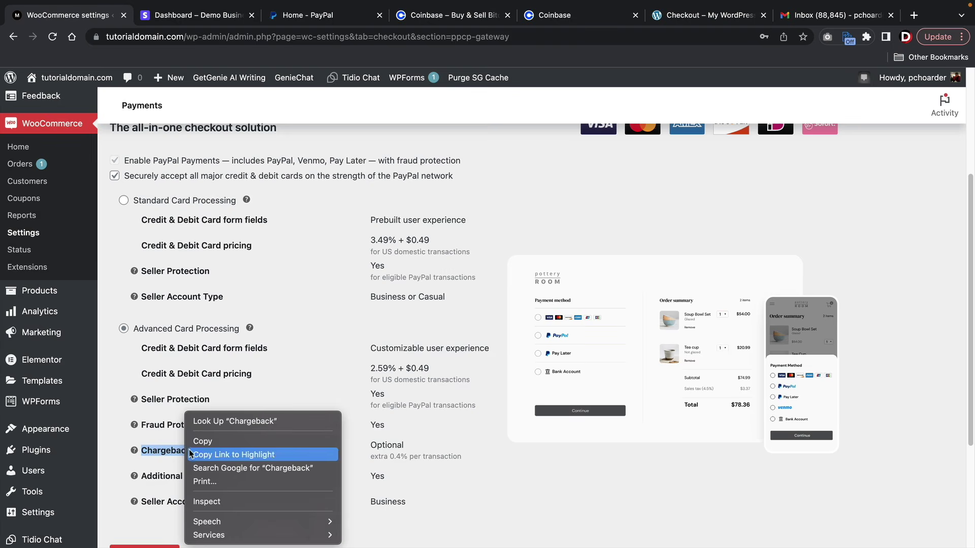
pyautogui.click(196, 441)
pyautogui.click(237, 441)
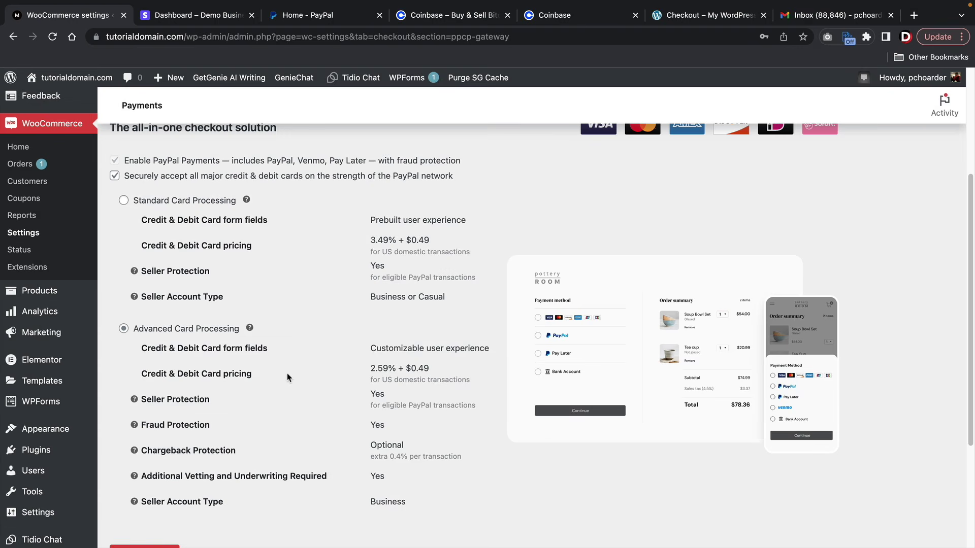
# - Scroll down the PayPal Payments page and start activating PayPal
pyautogui.scroll(-1, 287, 378)
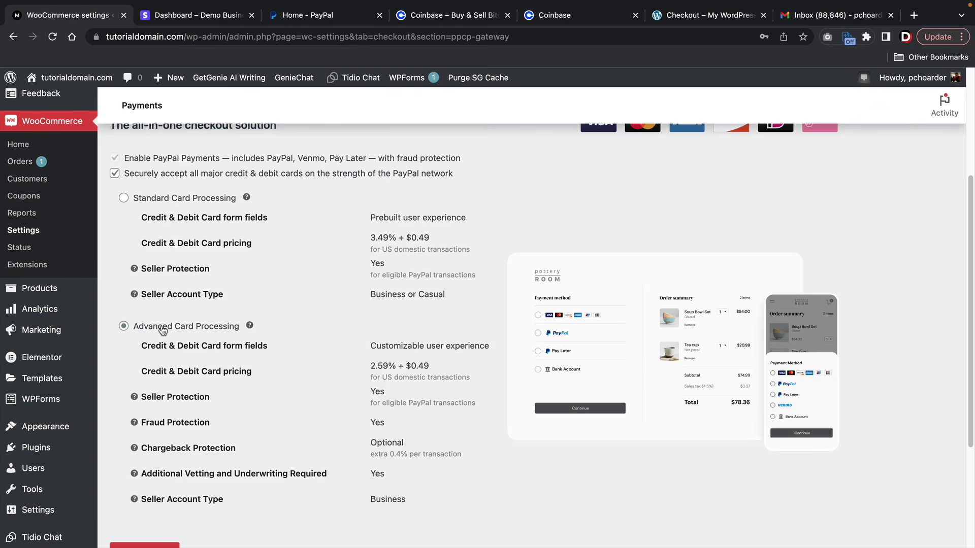
pyautogui.scroll(-3, 178, 389)
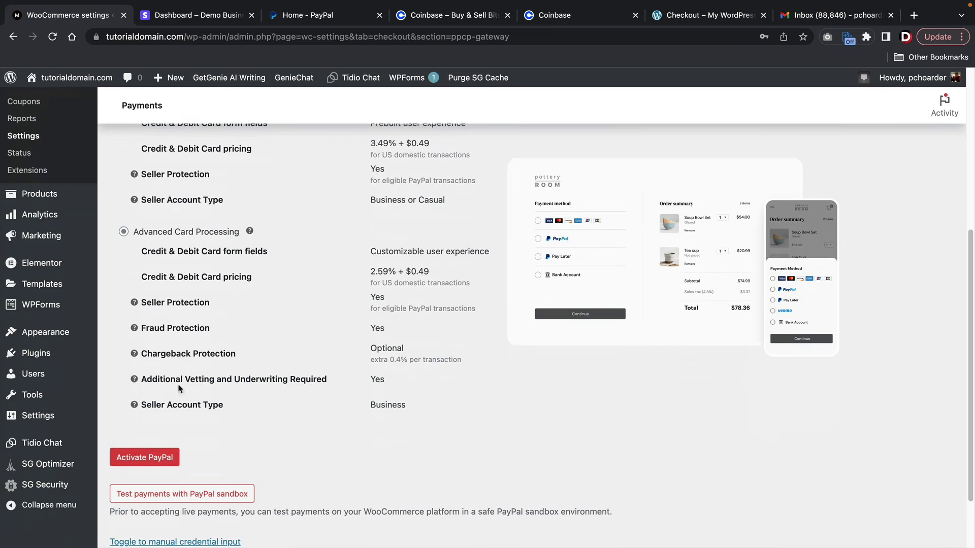
pyautogui.click(148, 459)
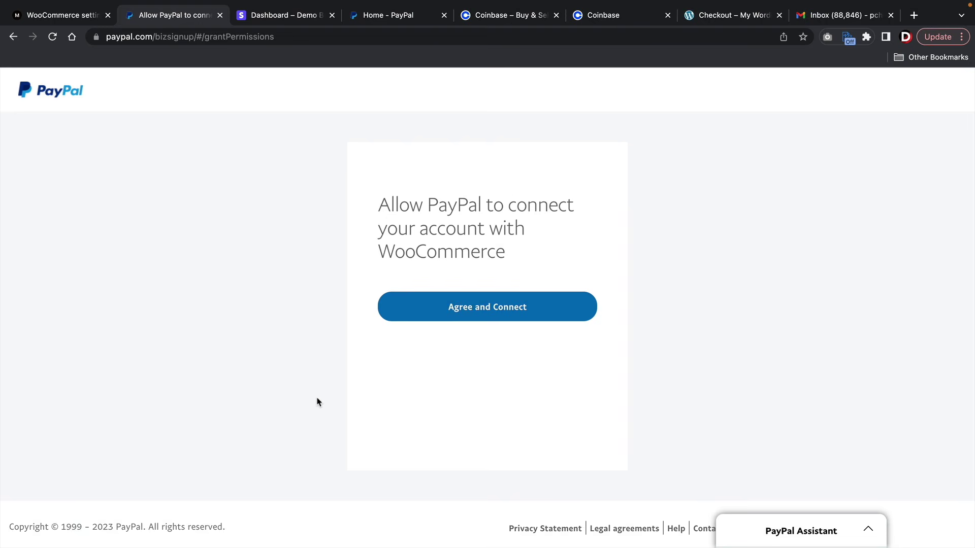
# - Agree to connect the PayPal account with WooCommerce and go back to the store's PayPal settings
pyautogui.click(505, 314)
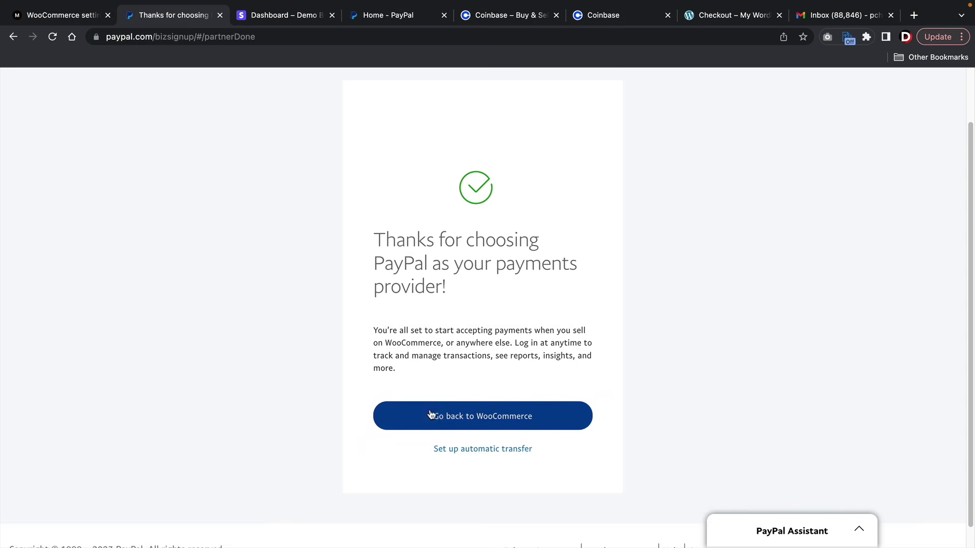
pyautogui.click(457, 419)
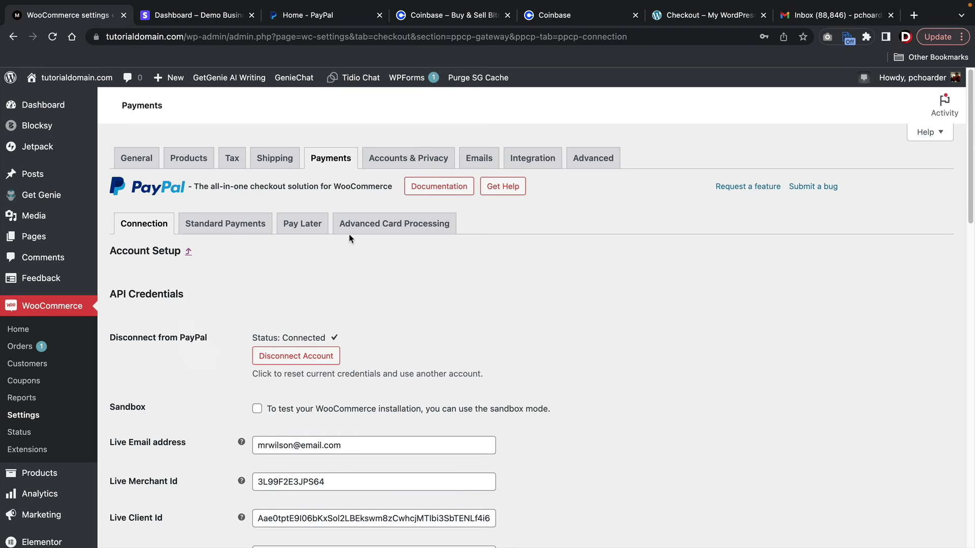
# - Check the Advanced Card Processing settings, then save the Payments list with PayPal enabled
pyautogui.click(370, 232)
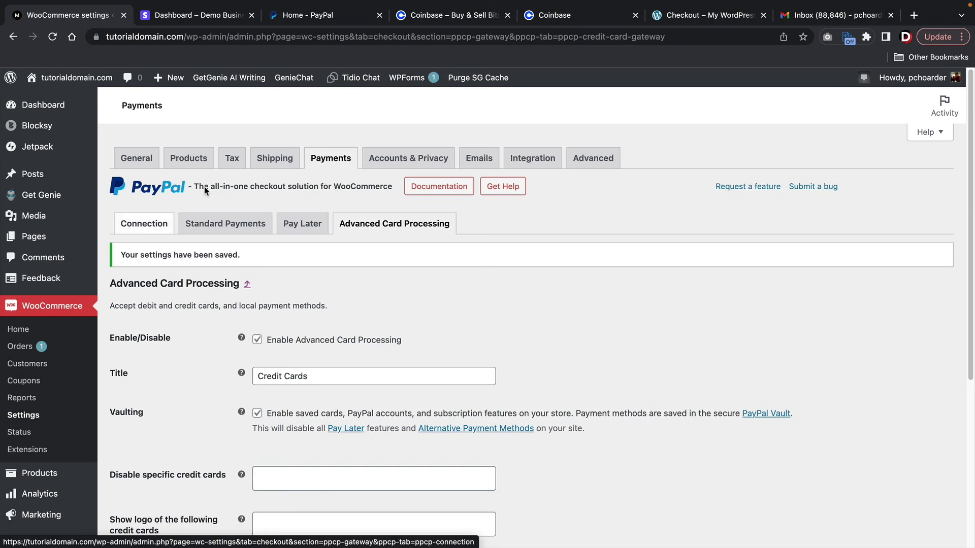
pyautogui.click(323, 160)
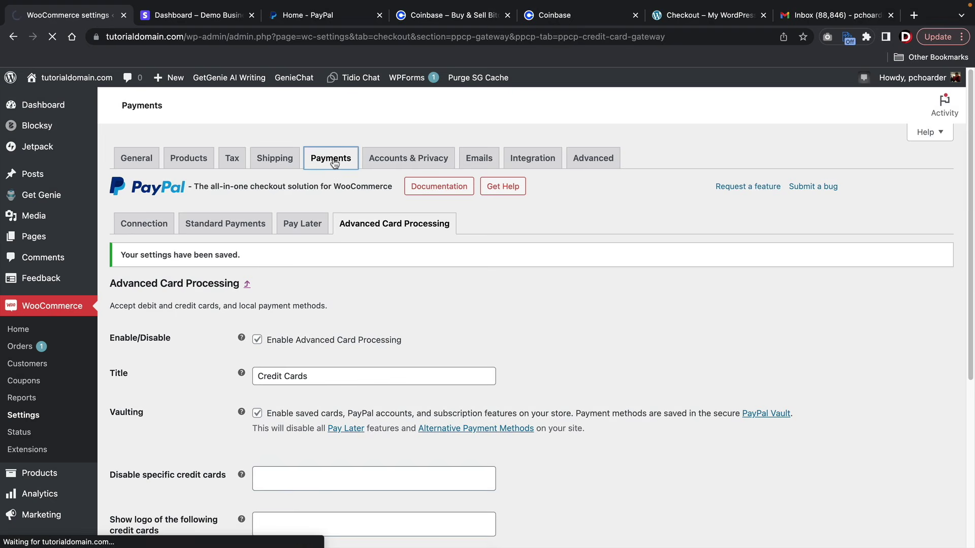
pyautogui.scroll(-10, 478, 288)
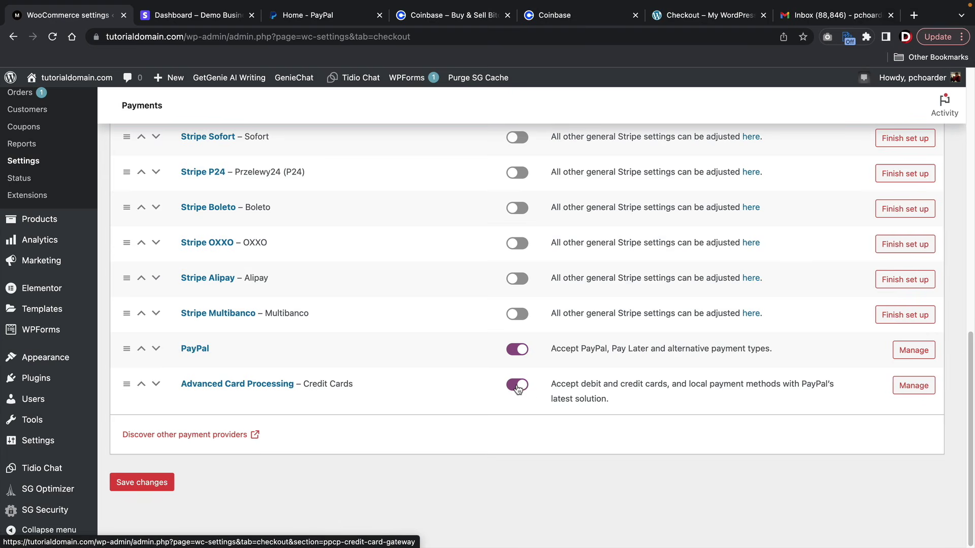
pyautogui.click(165, 484)
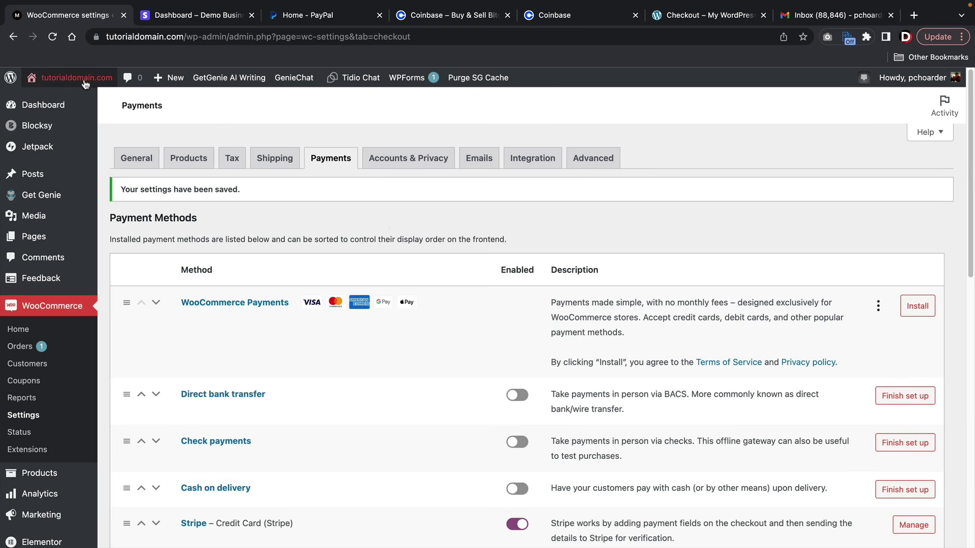
# - On the storefront Checkout page, try the Credit Cards, Credit Card (Stripe) and PayPal payment options
pyautogui.click(76, 101)
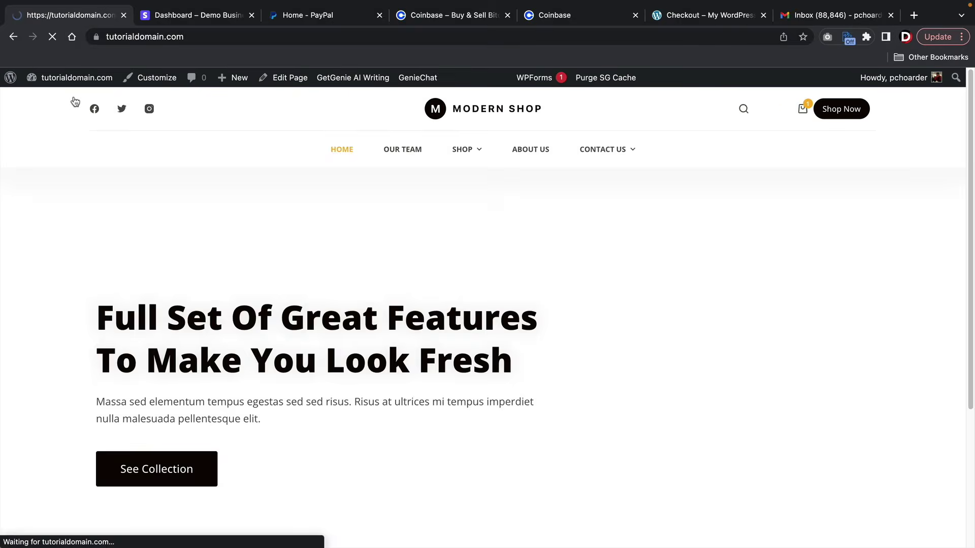
pyautogui.scroll(-6, 677, 258)
pyautogui.scroll(-5, 677, 258)
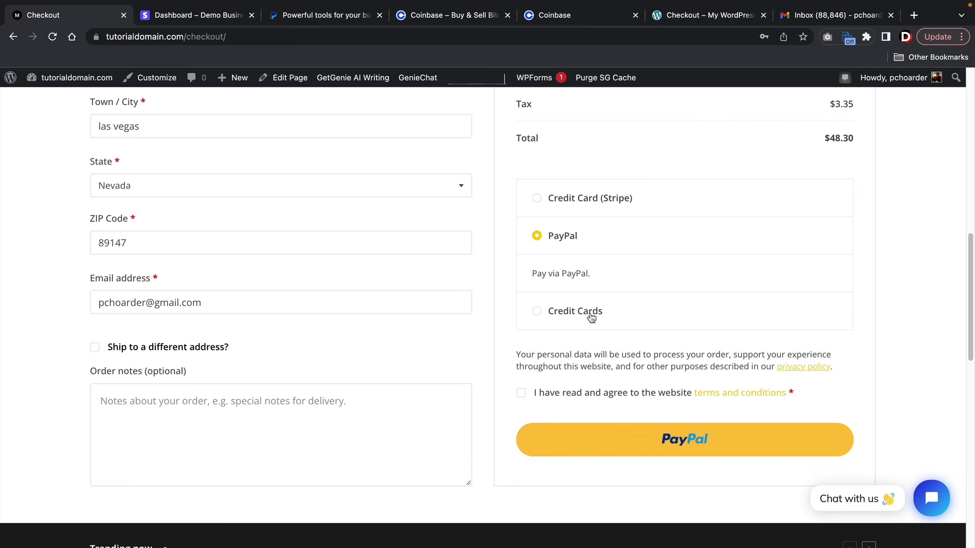
pyautogui.click(537, 310)
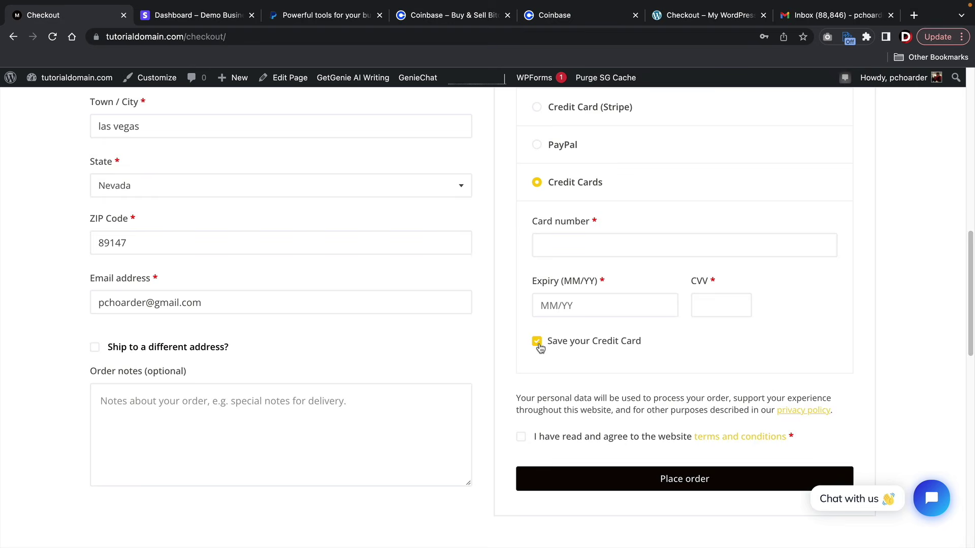
pyautogui.scroll(3, 539, 348)
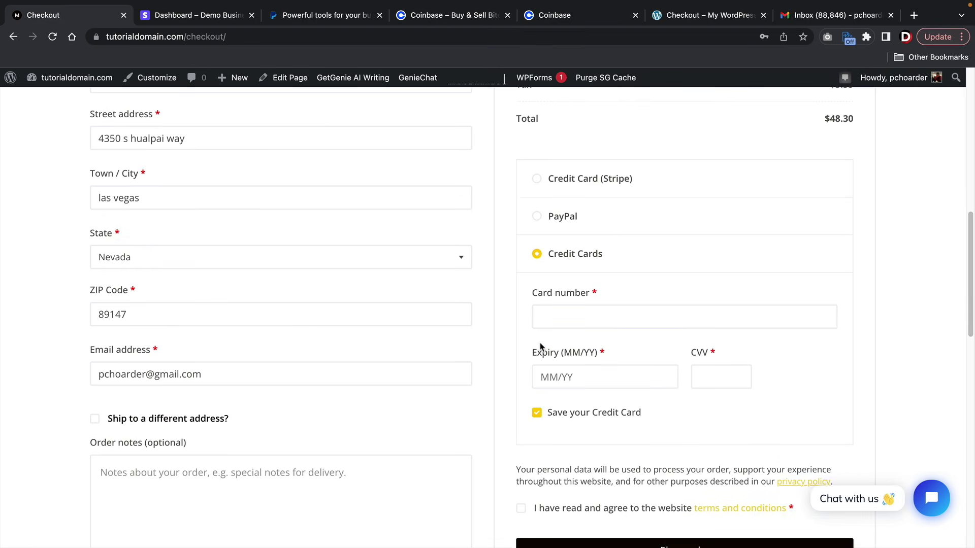
pyautogui.click(537, 180)
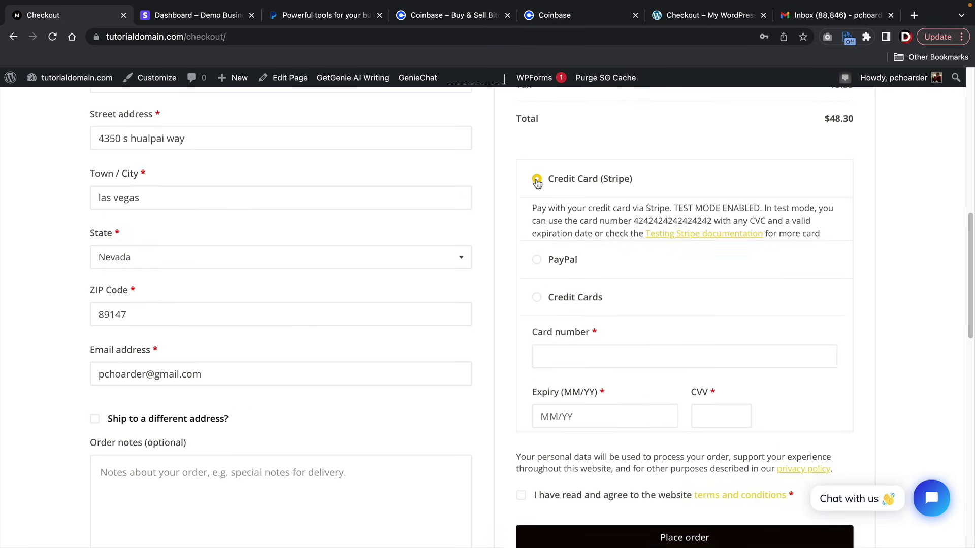
pyautogui.click(537, 360)
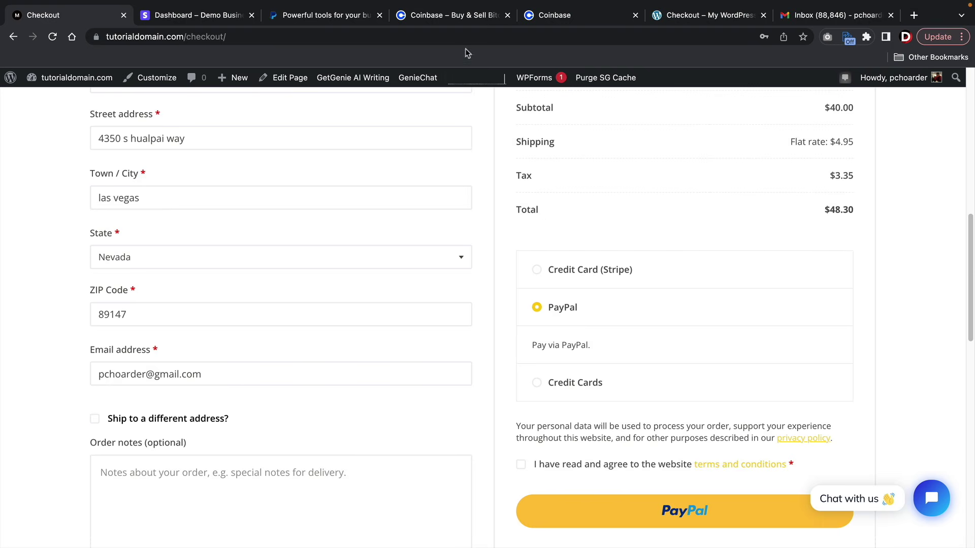
# - Glance at the Coinbase site, then return to the WordPress admin Dashboard
pyautogui.scroll(10, 553, 331)
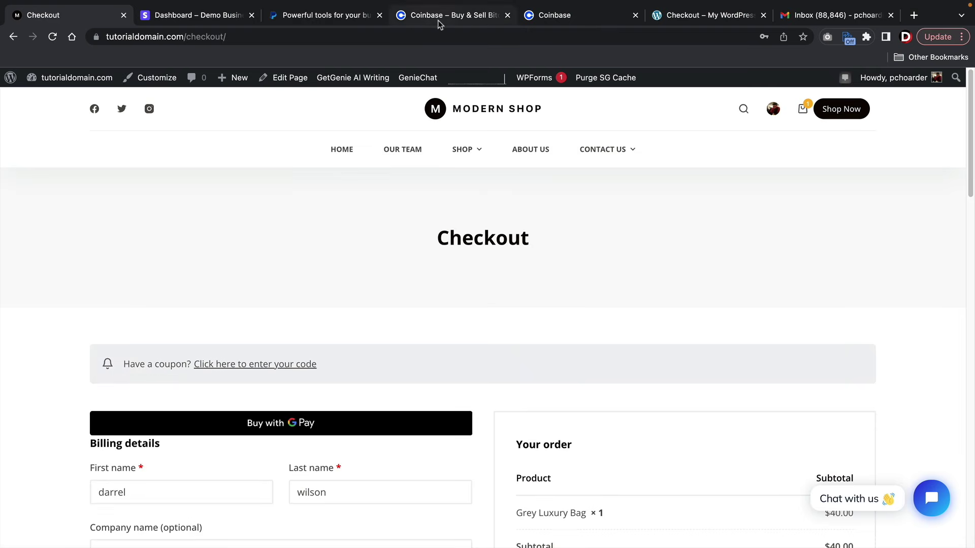
pyautogui.click(439, 16)
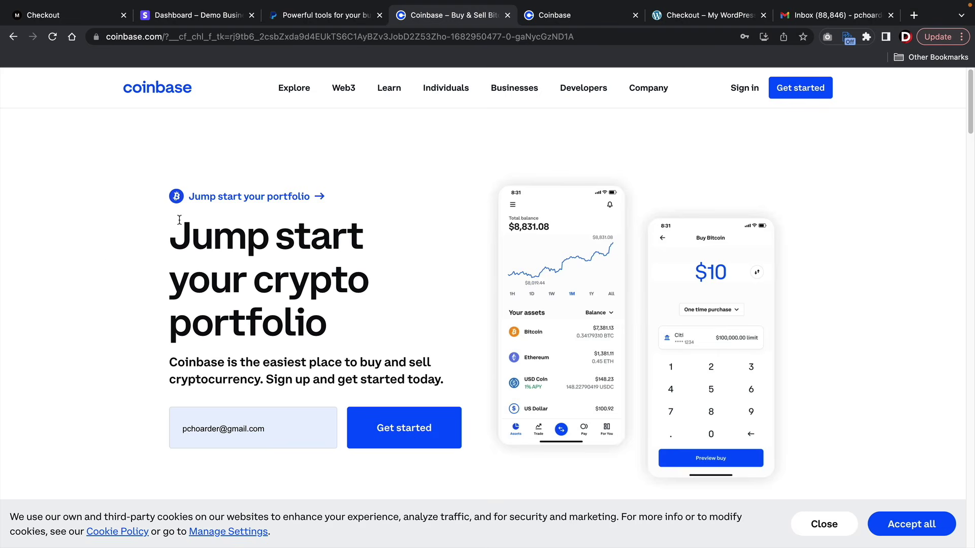
pyautogui.click(67, 19)
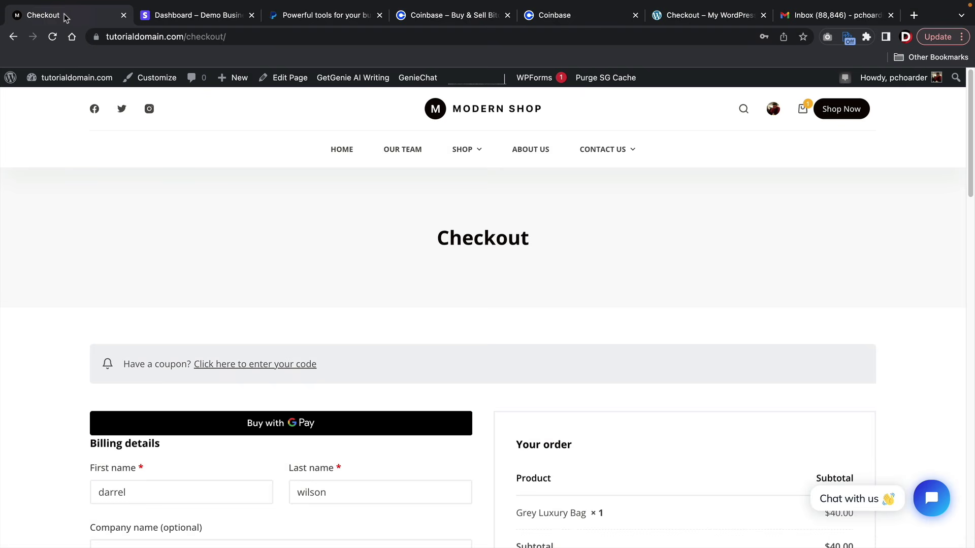
pyautogui.moveTo(57, 81)
pyautogui.click(59, 100)
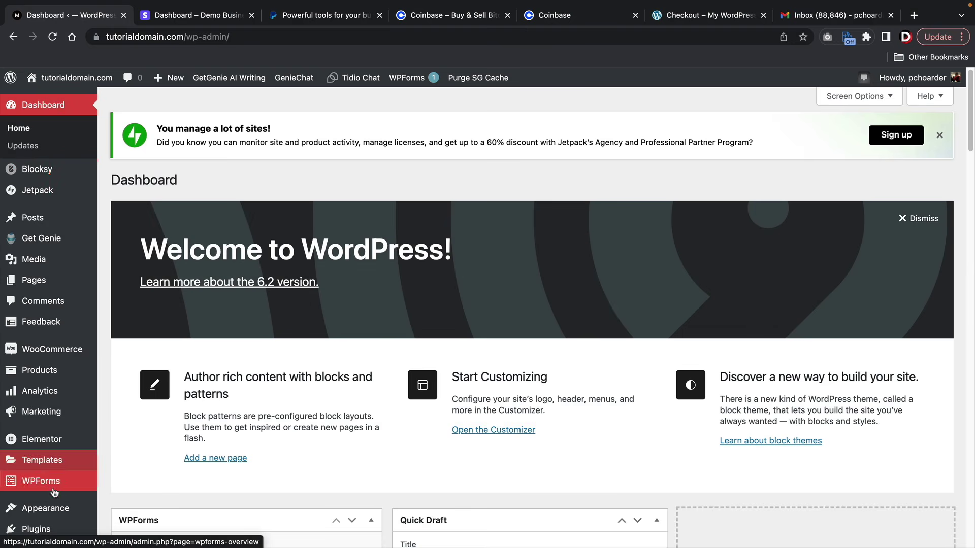
# - Search plugins for 'coinbase', then install and activate Coinbase Commerce Payment Gateway
pyautogui.moveTo(55, 530)
pyautogui.click(120, 514)
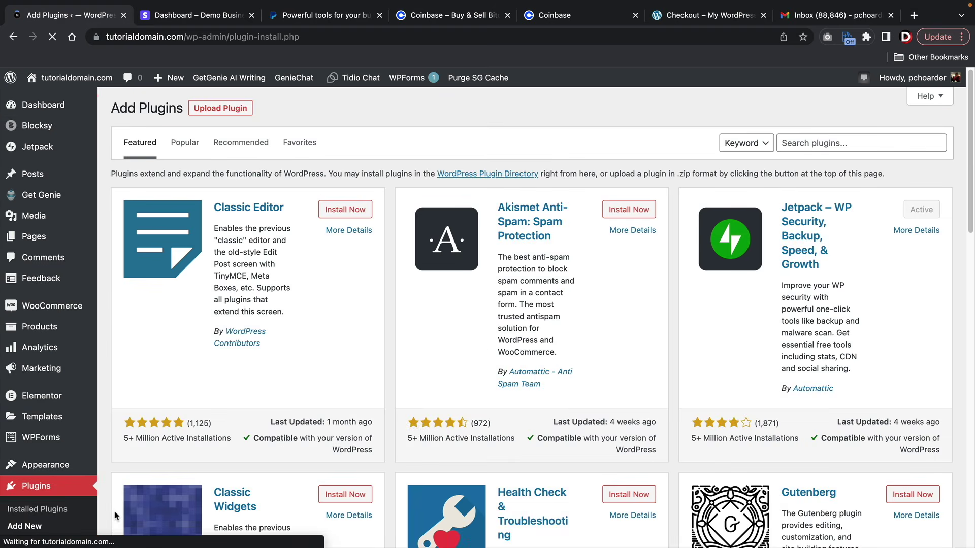
pyautogui.click(807, 147)
pyautogui.write('c')
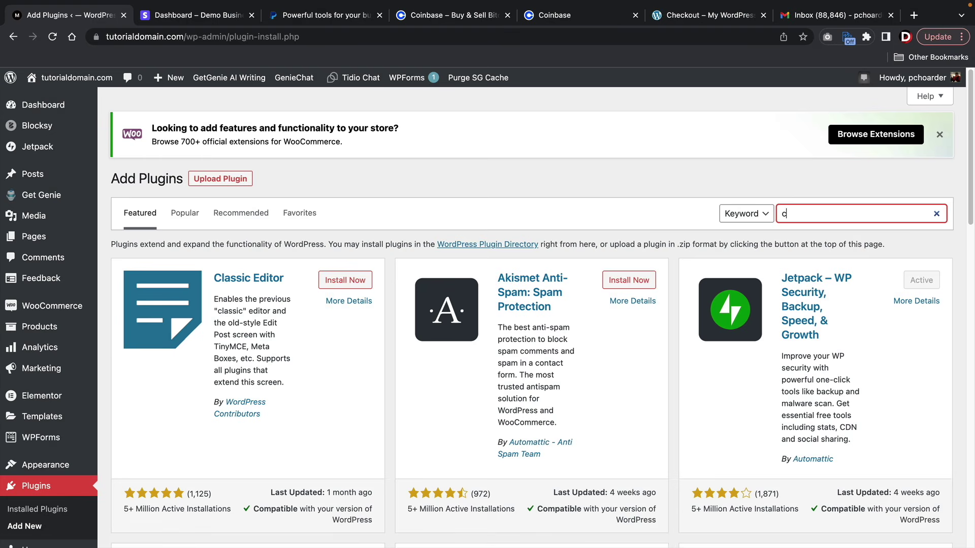
pyautogui.write('oinbase')
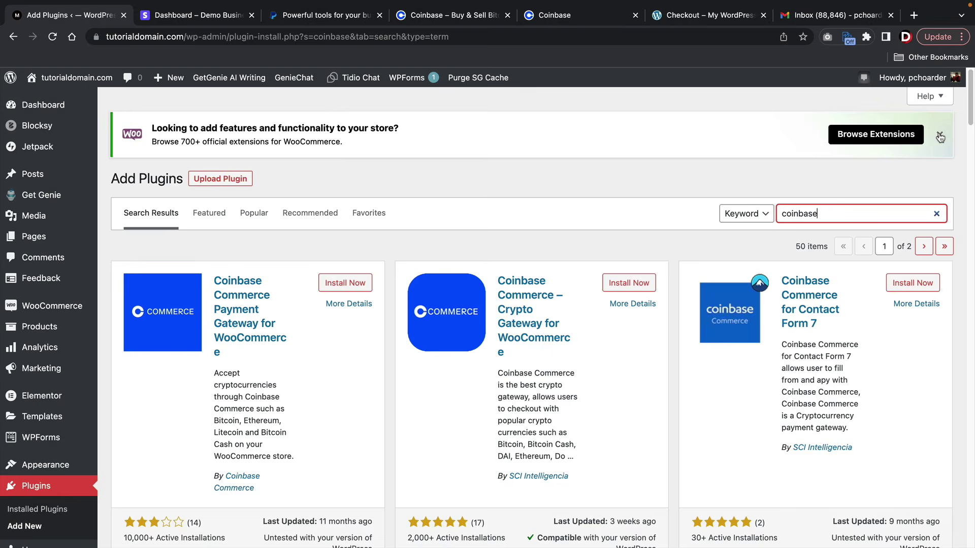
pyautogui.click(939, 135)
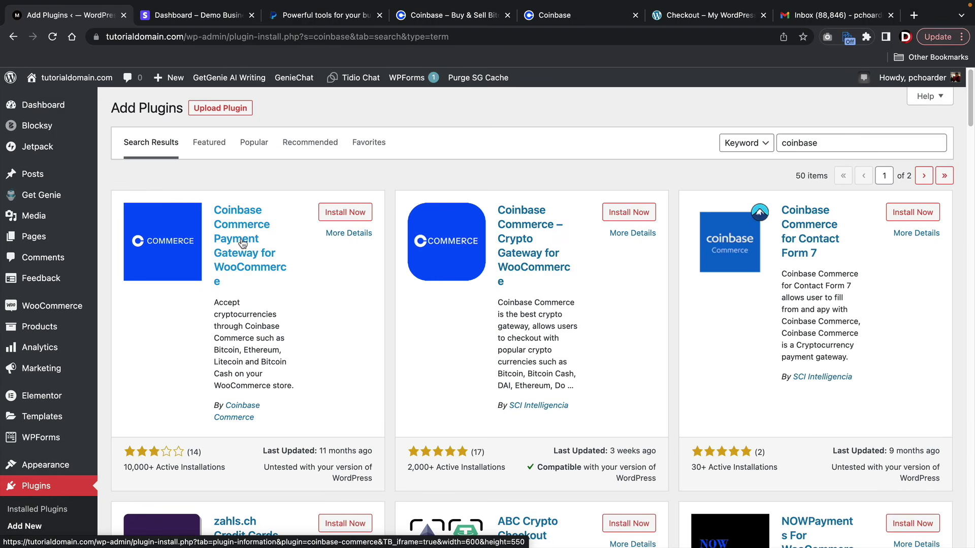
pyautogui.click(335, 213)
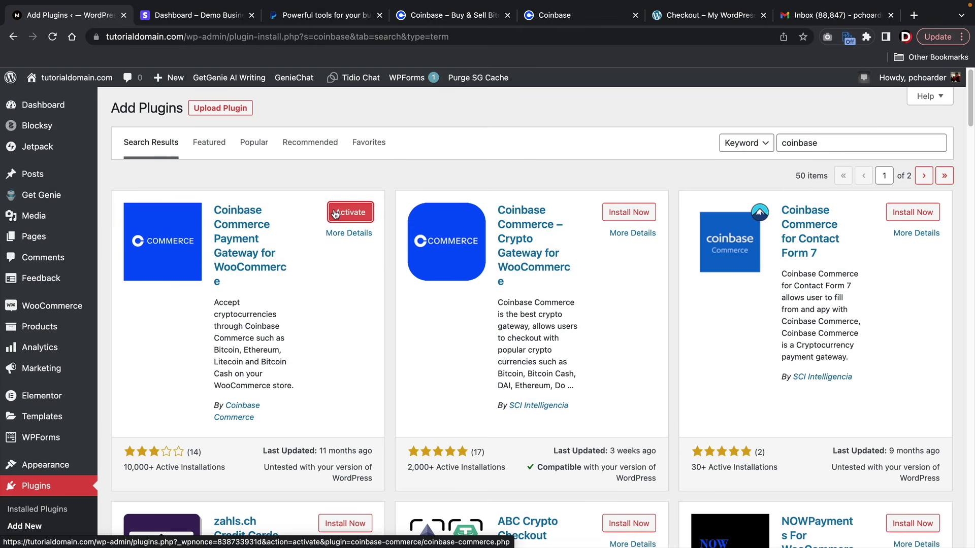
pyautogui.click(334, 212)
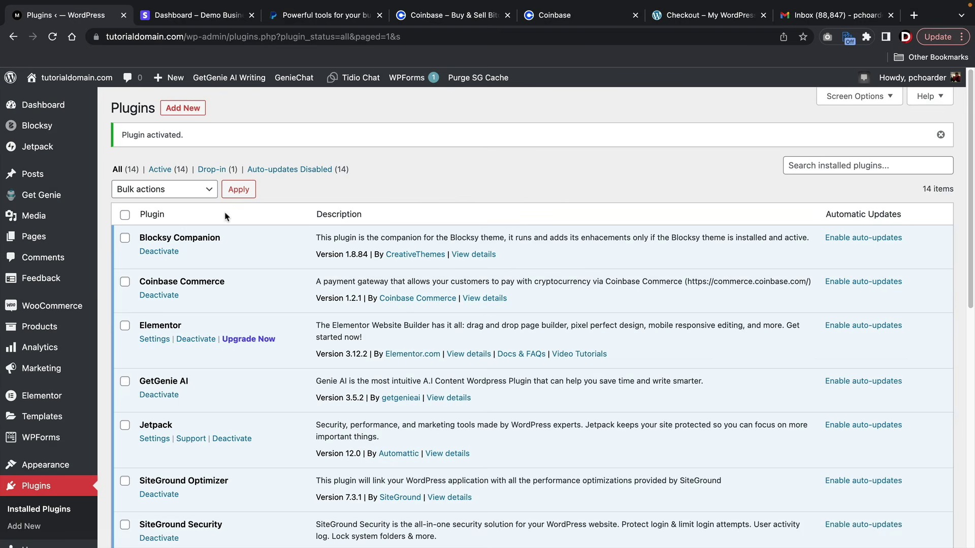
# - Open the Coinbase Commerce gateway's settings under WooCommerce Payments and close unneeded Coinbase tabs
pyautogui.moveTo(62, 308)
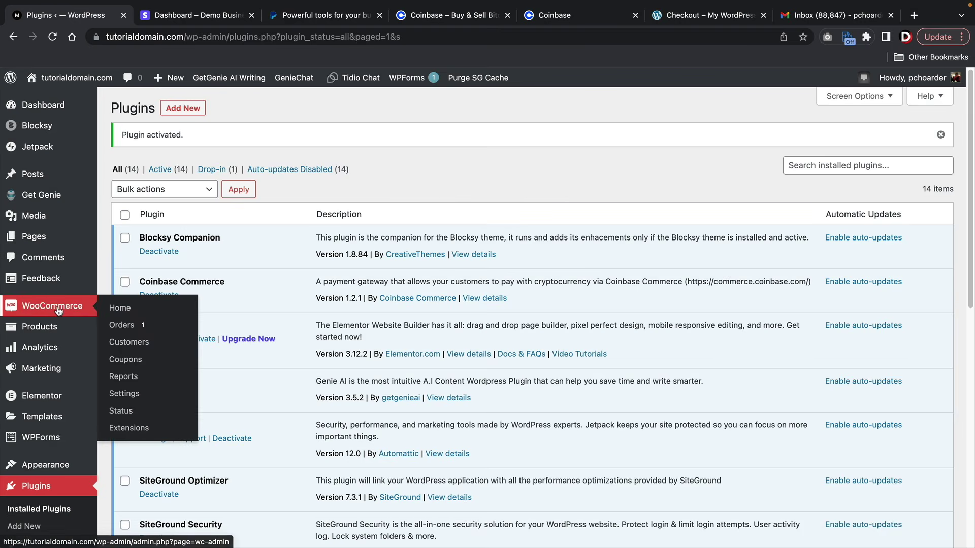
pyautogui.click(142, 398)
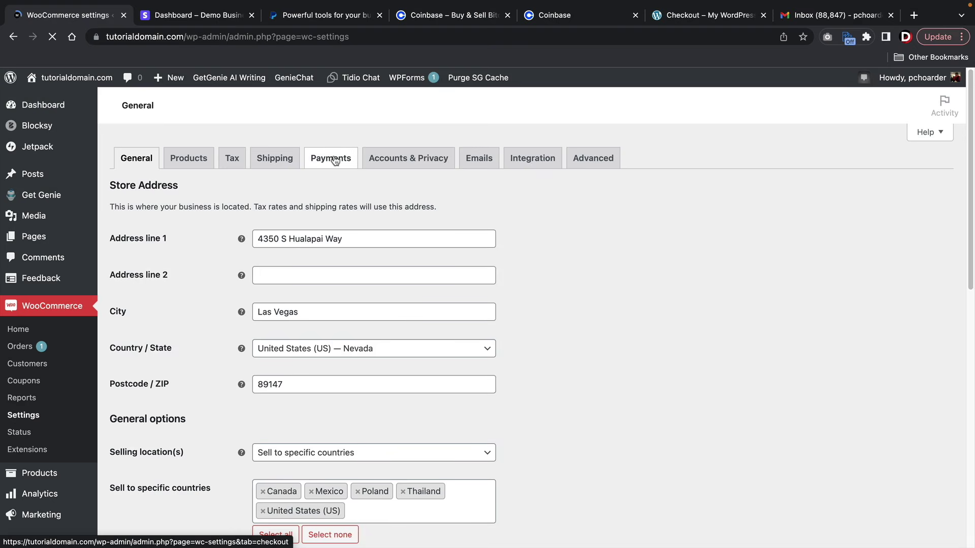
pyautogui.scroll(-5, 324, 242)
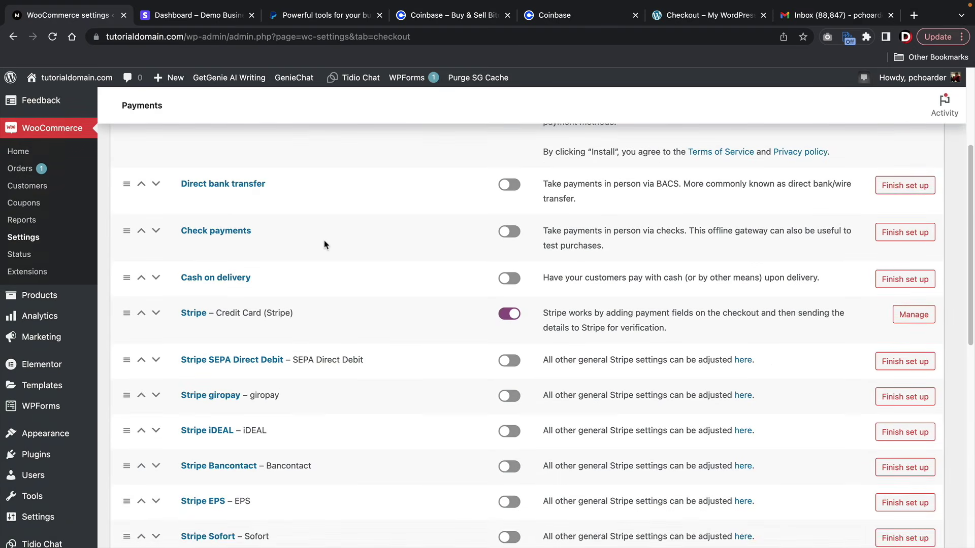
pyautogui.scroll(-6, 326, 245)
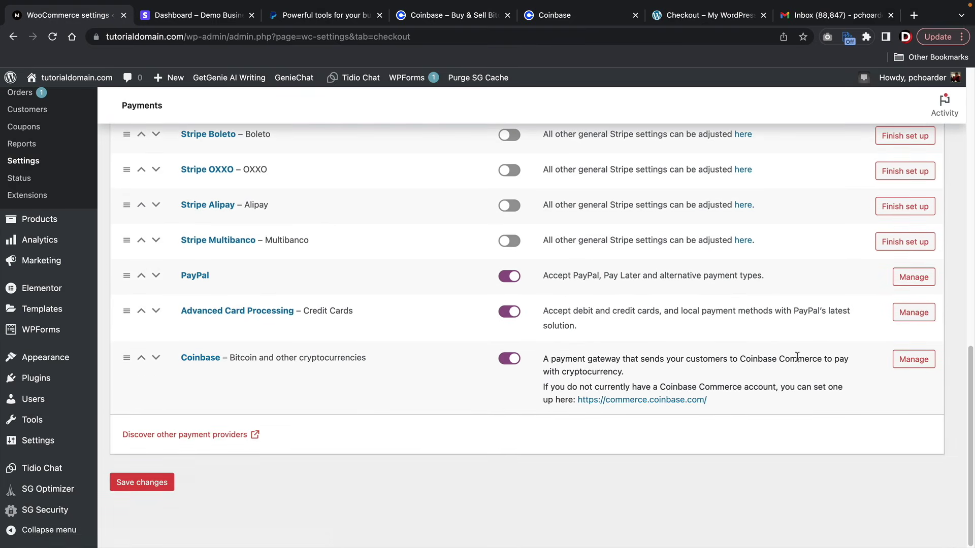
pyautogui.click(906, 365)
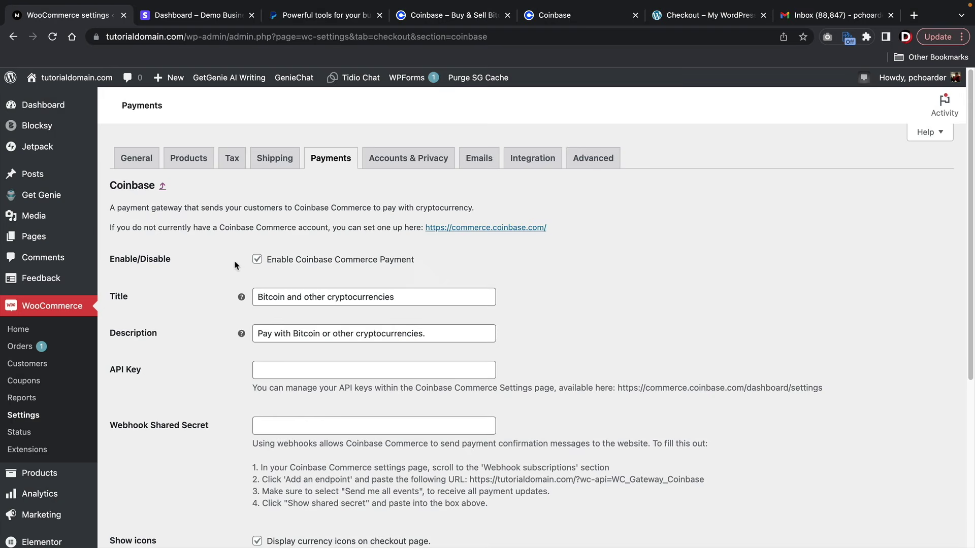
pyautogui.scroll(-4, 203, 268)
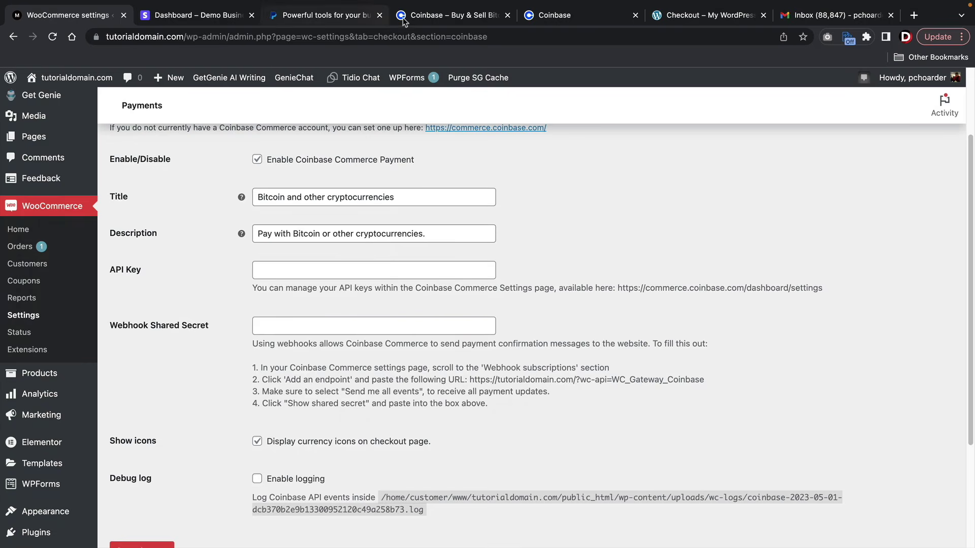
pyautogui.click(439, 14)
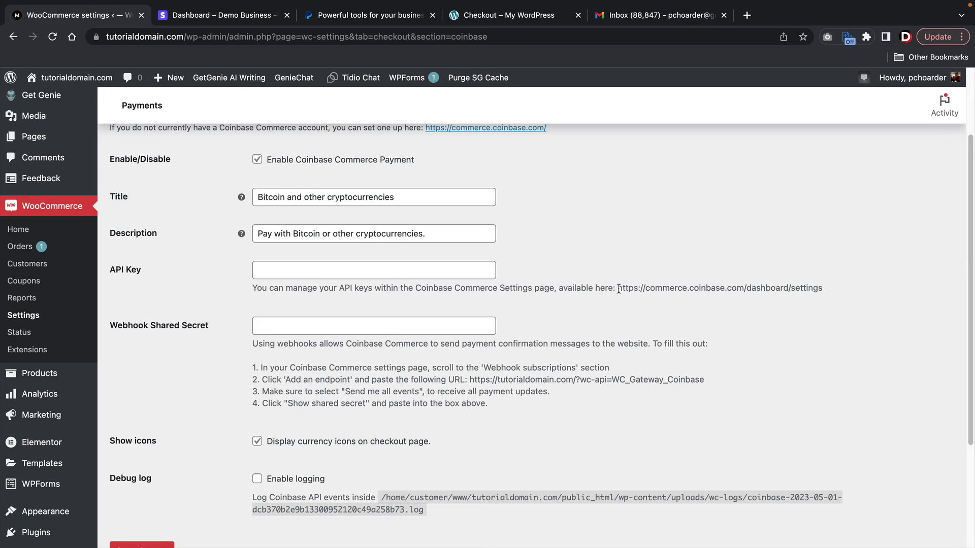
# - Open the Coinbase Commerce dashboard settings link from the API Key help text in a new tab
pyautogui.moveTo(618, 288); pyautogui.dragTo(833, 292)
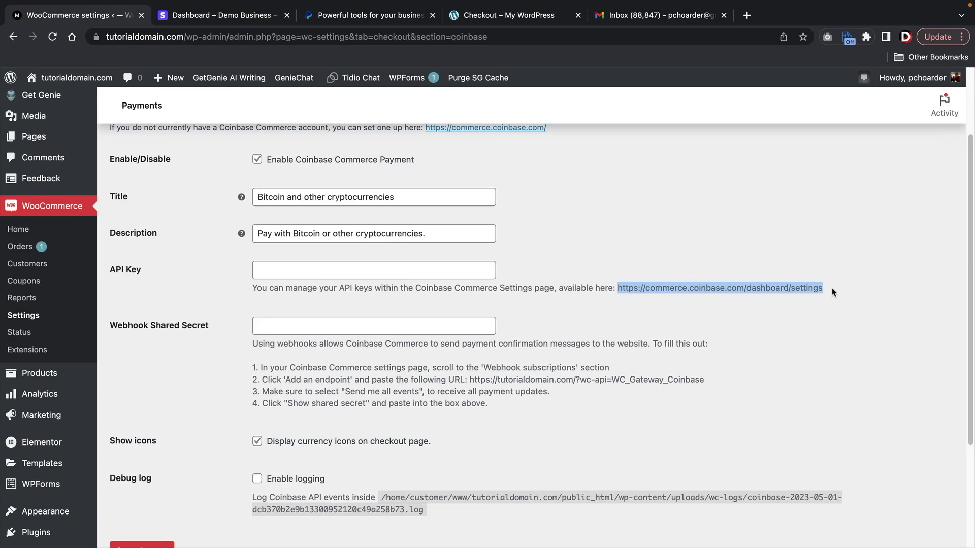
pyautogui.rightClick(791, 288)
pyautogui.click(741, 342)
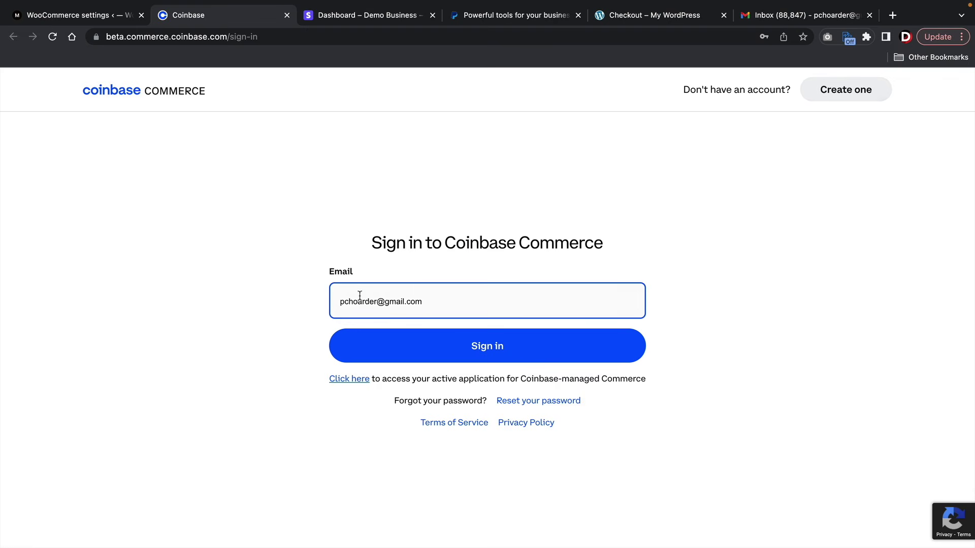
# - Sign in to Coinbase Commerce and look over its balances page and withdrawal destination choices
pyautogui.click(438, 339)
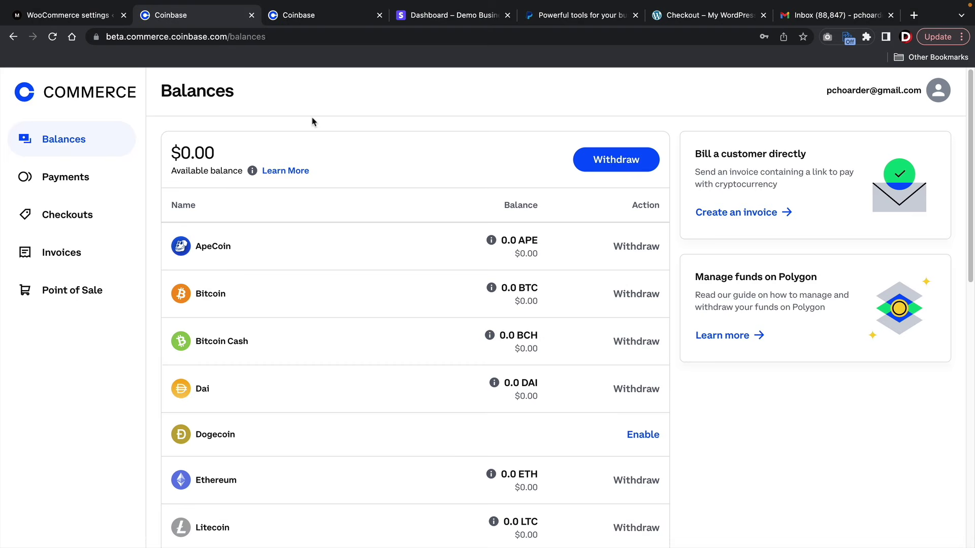
pyautogui.moveTo(125, 36); pyautogui.dragTo(220, 36)
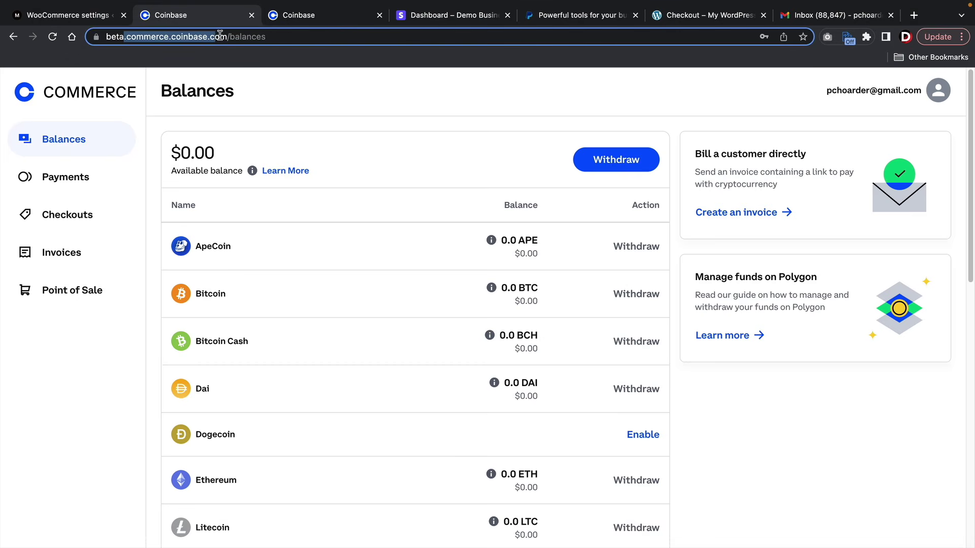
pyautogui.click(315, 21)
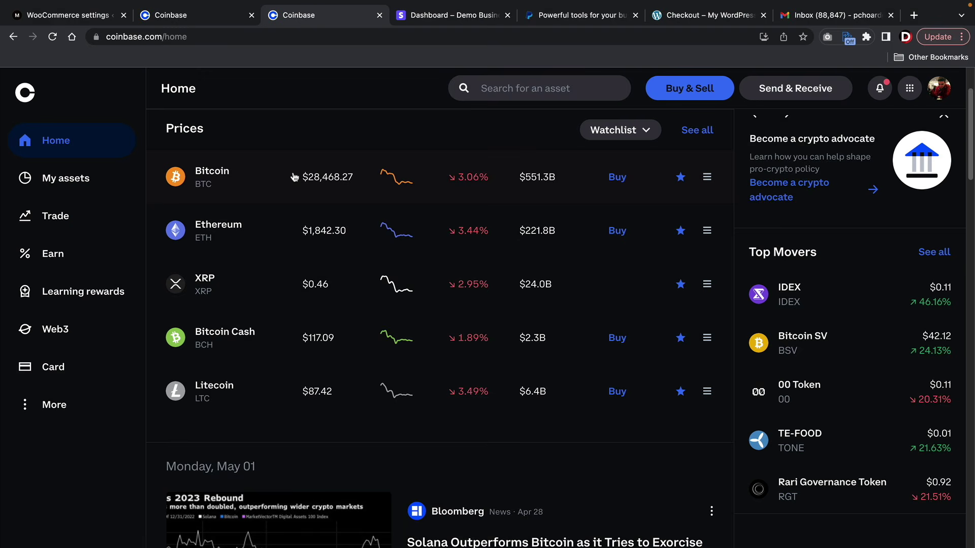
pyautogui.click(206, 21)
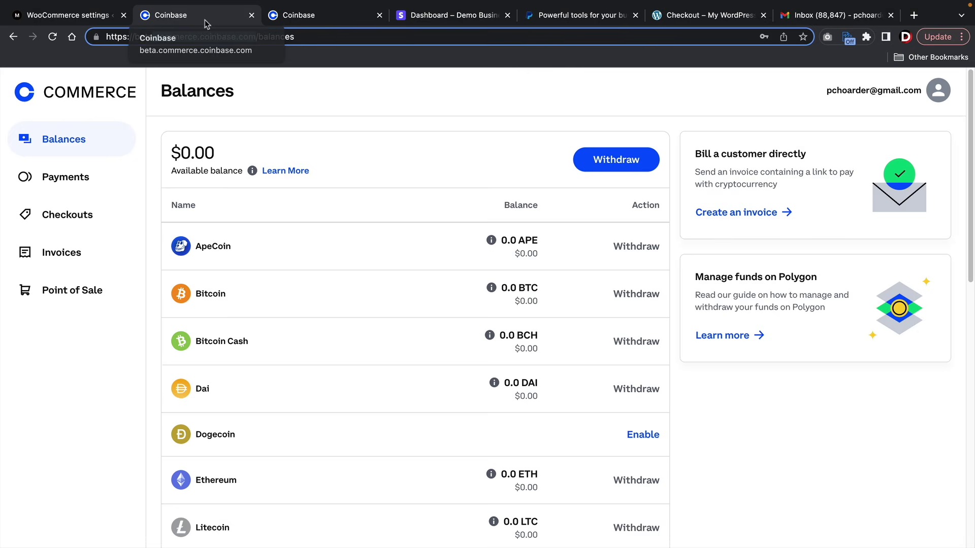
pyautogui.click(590, 169)
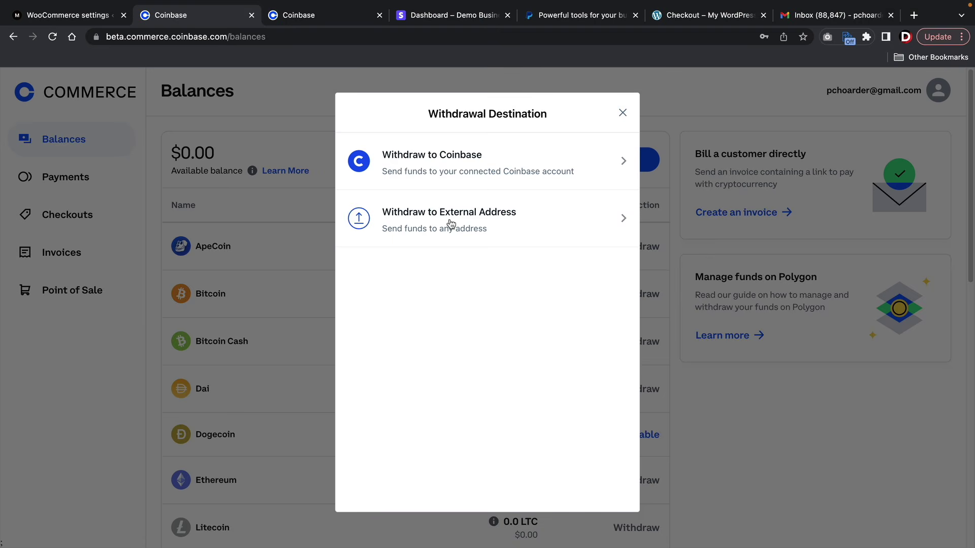
pyautogui.click(622, 113)
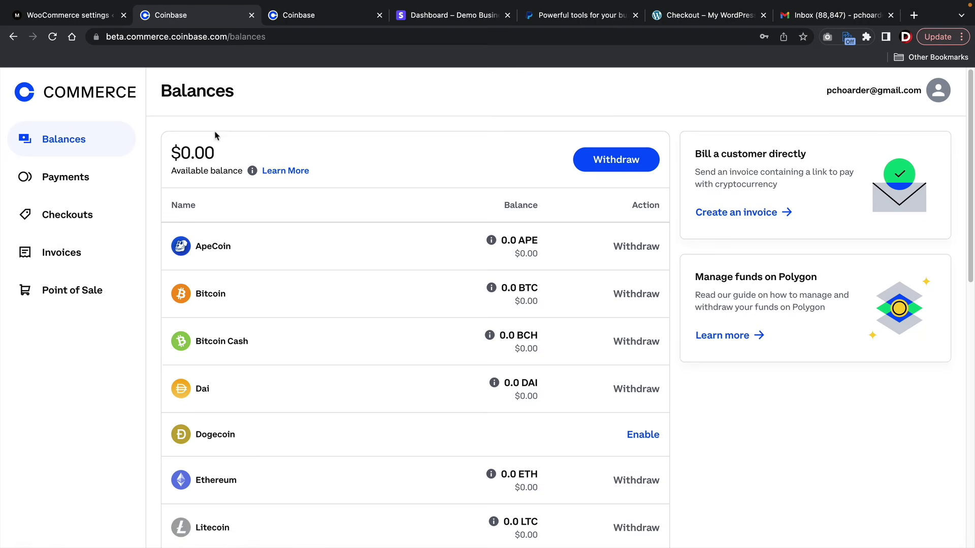
pyautogui.click(313, 22)
pyautogui.click(211, 21)
# - Go to Settings > Security, create a new API key, and copy the first key
pyautogui.click(936, 93)
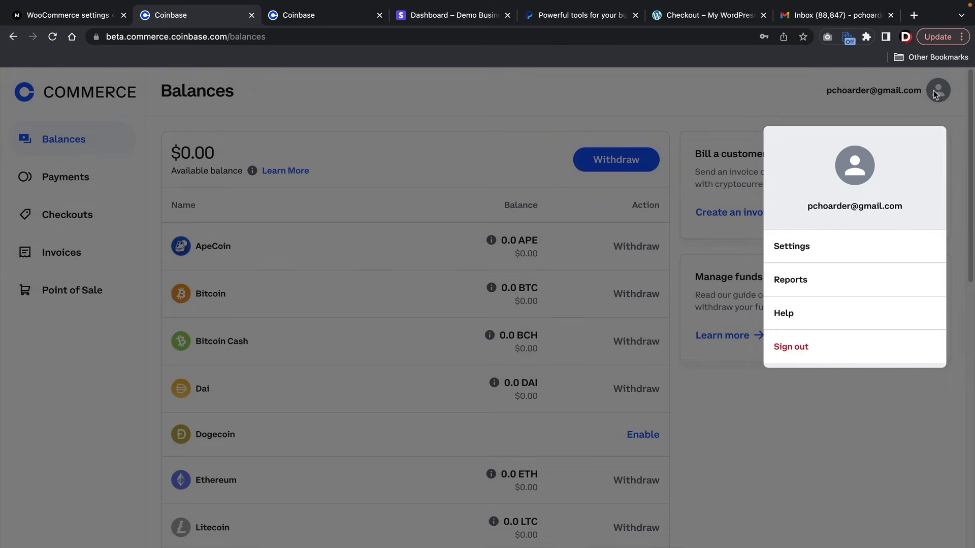
pyautogui.click(792, 247)
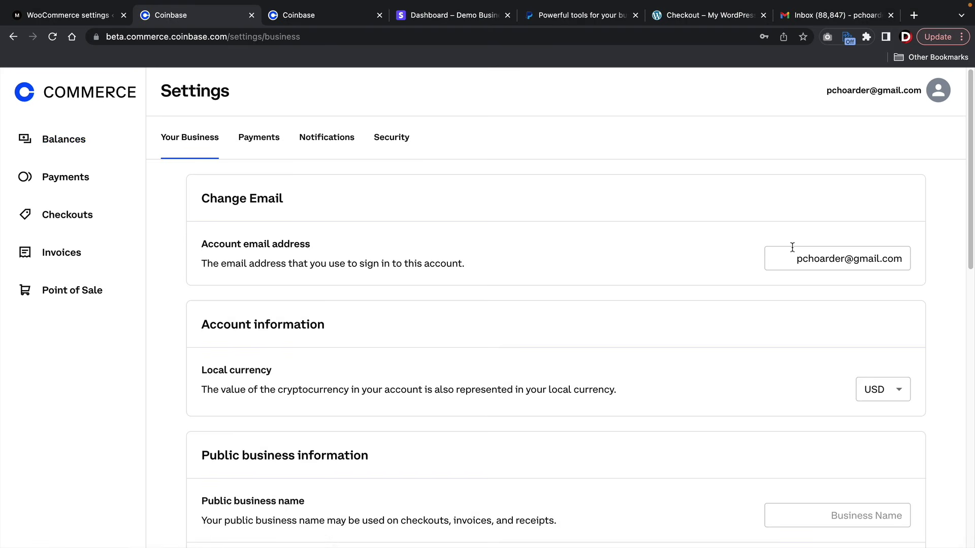
pyautogui.click(391, 142)
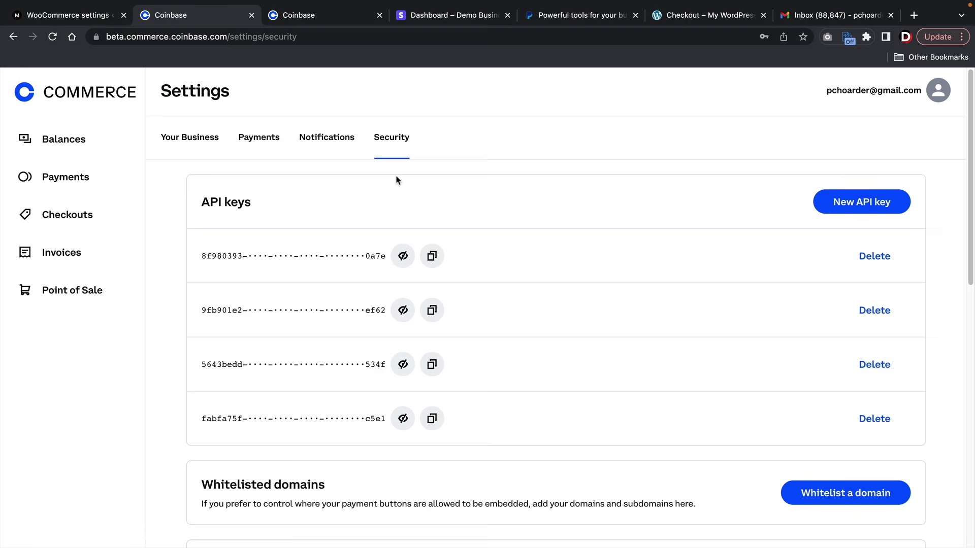
pyautogui.click(857, 208)
pyautogui.click(432, 257)
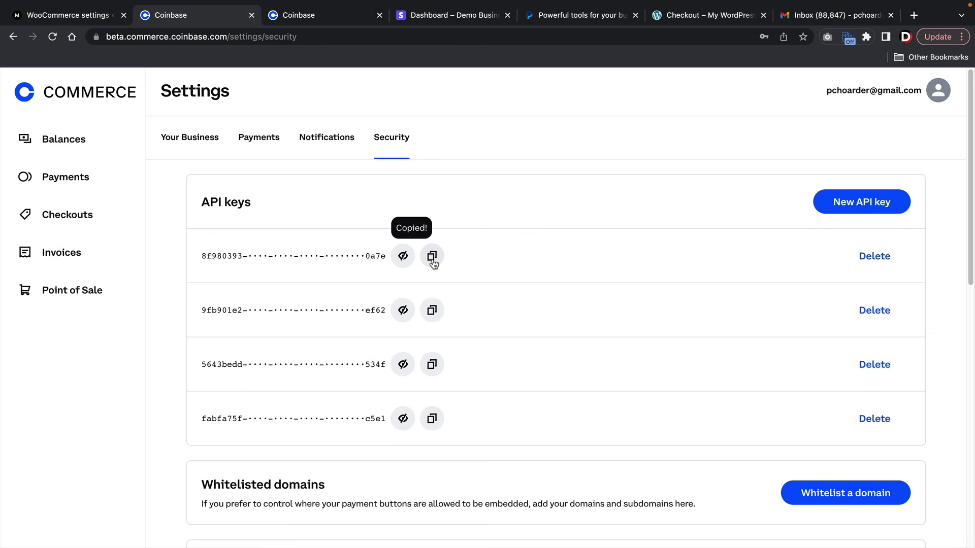
# - Paste the copied Coinbase key into WooCommerce's API Key field
pyautogui.click(79, 15)
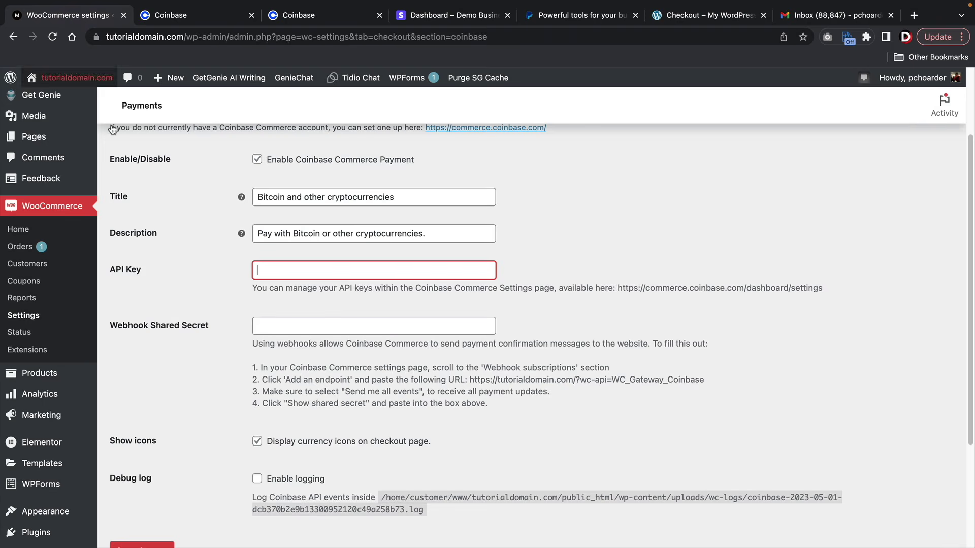
pyautogui.rightClick(272, 274)
pyautogui.click(300, 361)
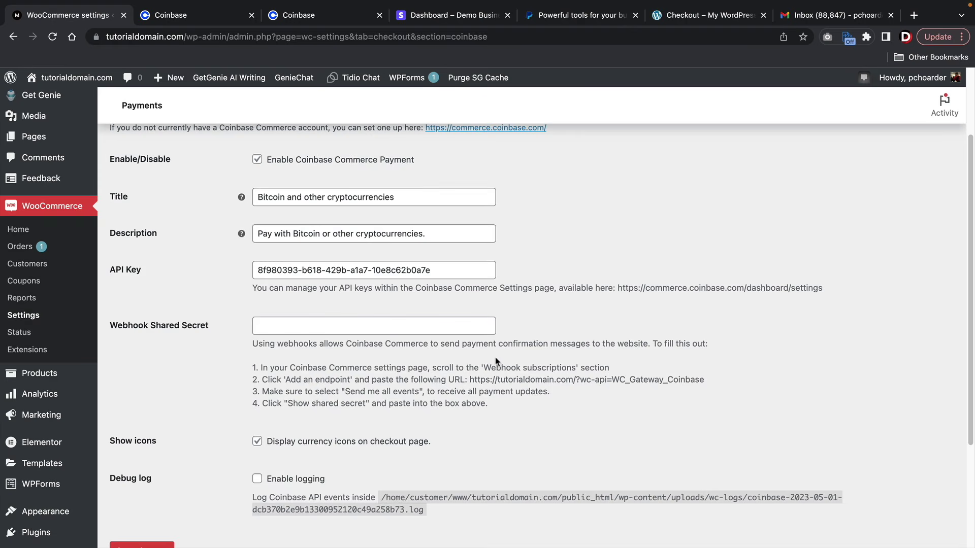
# - Copy the store's webhook URL from the setup instructions and return to Coinbase Commerce
pyautogui.moveTo(470, 379); pyautogui.dragTo(711, 385)
pyautogui.rightClick(672, 378)
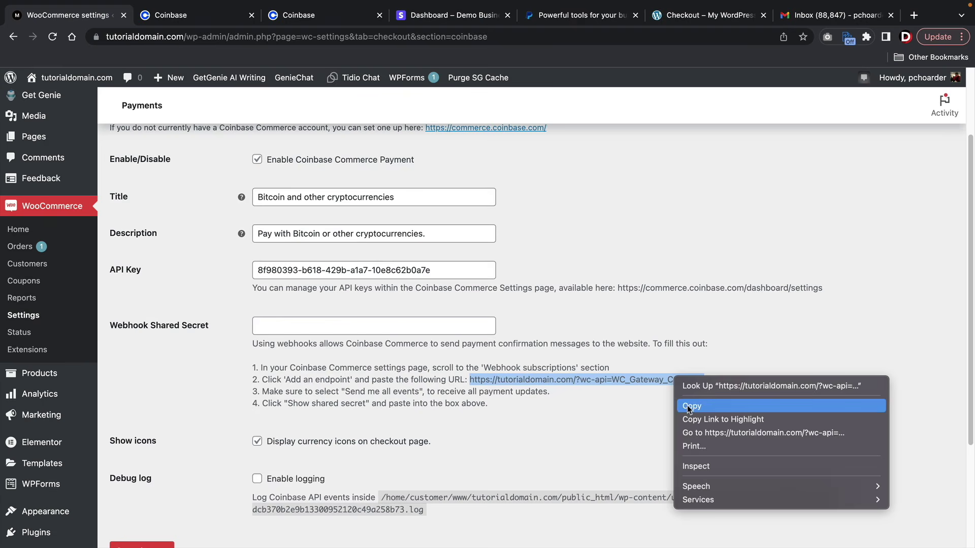
pyautogui.click(687, 406)
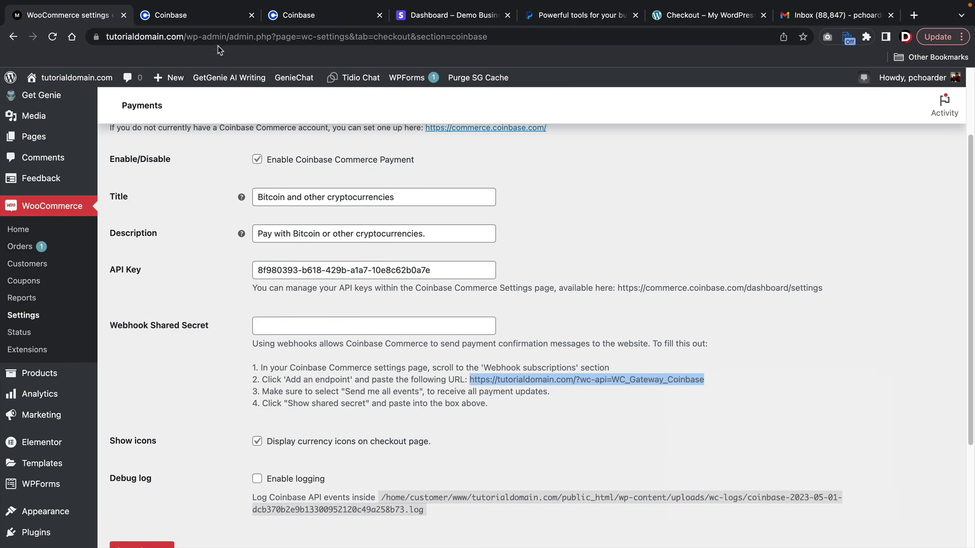
pyautogui.click(175, 15)
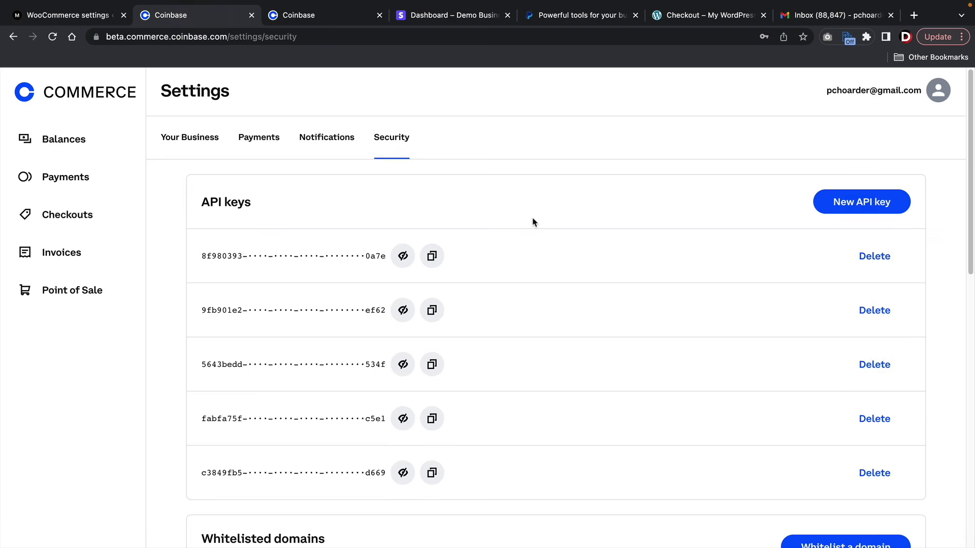
pyautogui.click(335, 138)
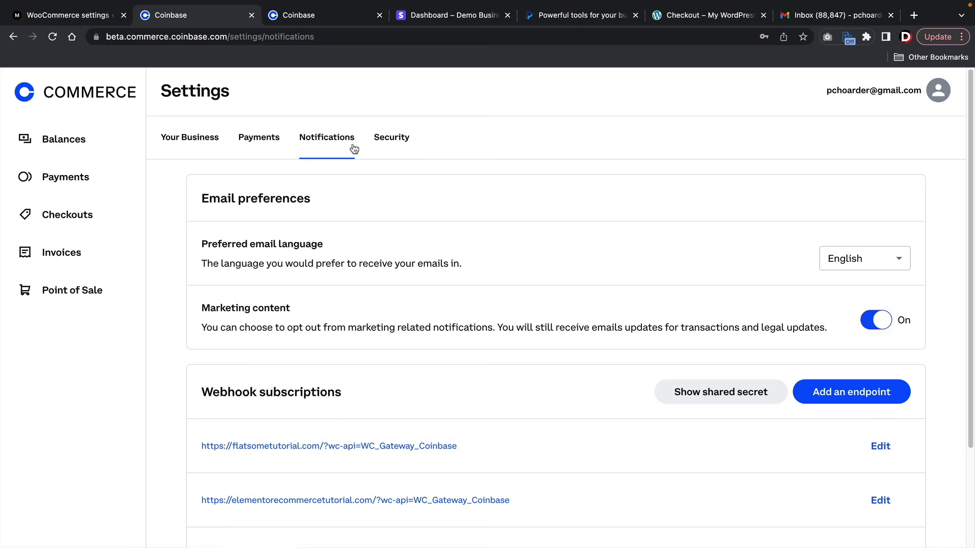
pyautogui.click(845, 399)
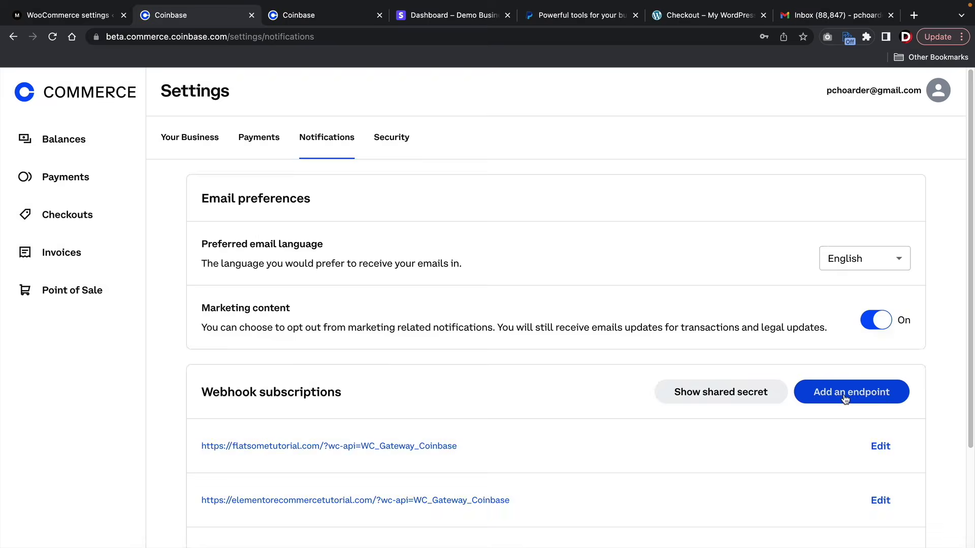
pyautogui.rightClick(407, 189)
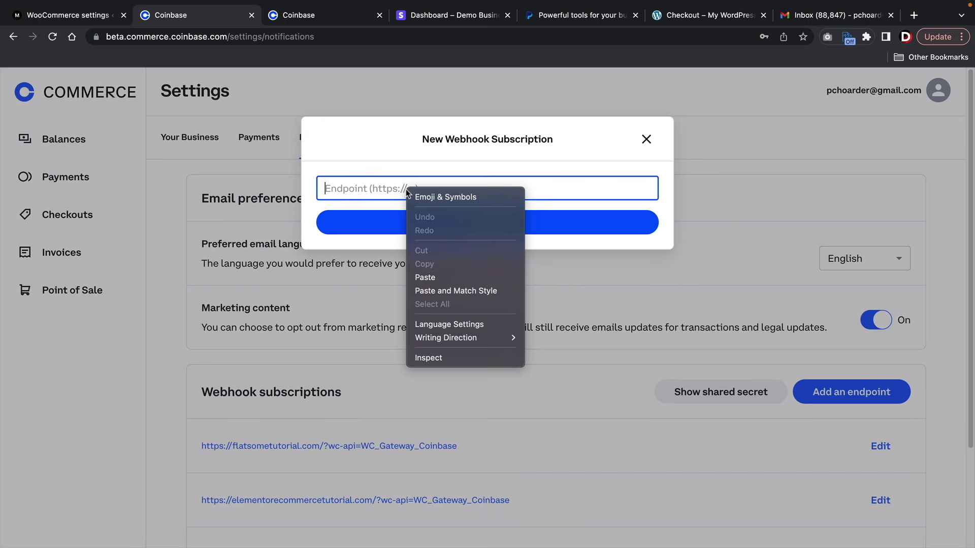
pyautogui.click(431, 276)
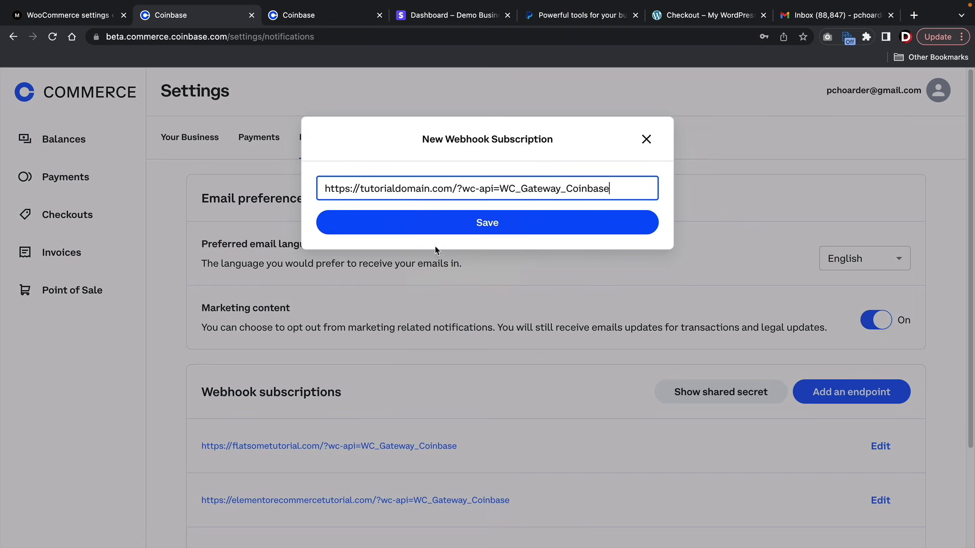
pyautogui.click(455, 224)
# - Reveal and copy the webhook shared secret, then return to the store's Coinbase settings
pyautogui.scroll(-5, 178, 370)
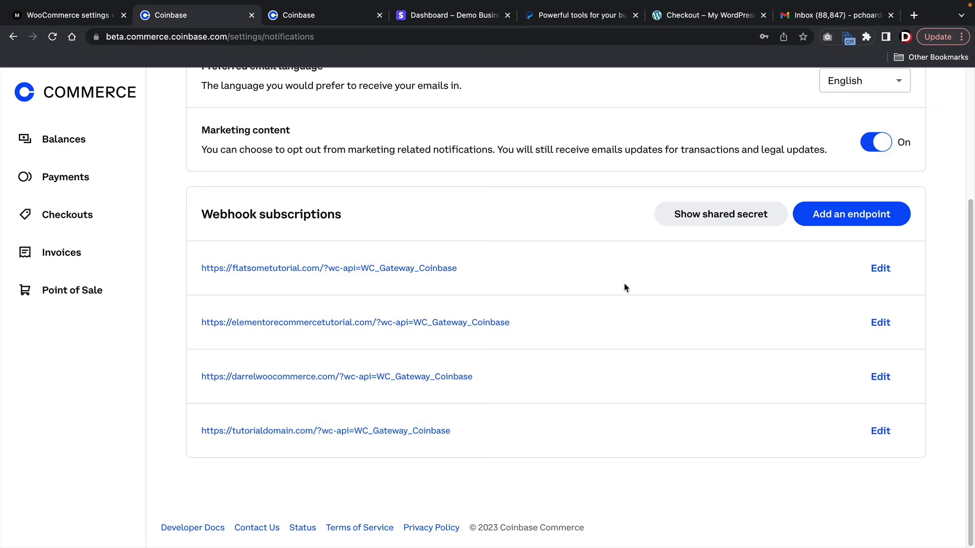
pyautogui.click(719, 220)
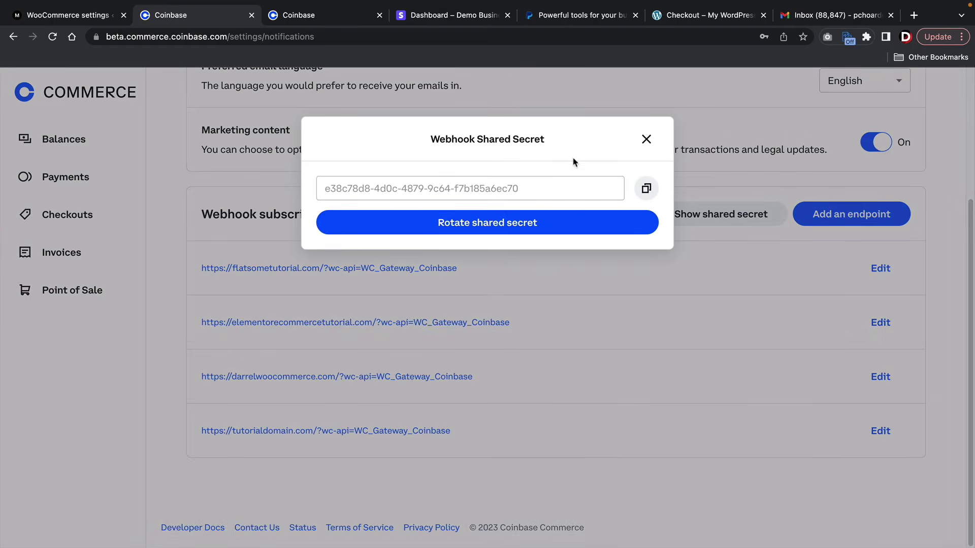
pyautogui.click(646, 189)
pyautogui.click(96, 20)
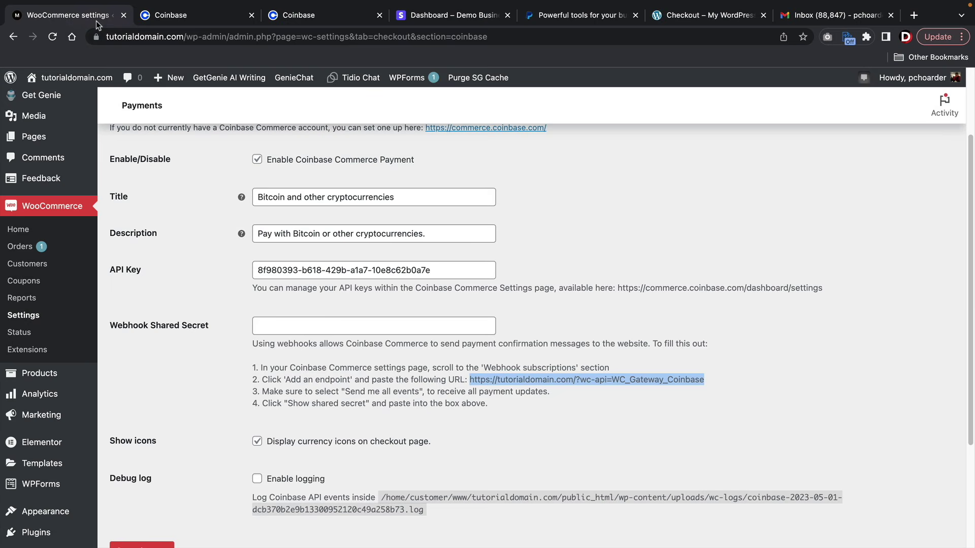
# - Paste the webhook shared secret into the Coinbase gateway and save its settings
pyautogui.click(267, 330)
pyautogui.rightClick(268, 330)
pyautogui.click(293, 415)
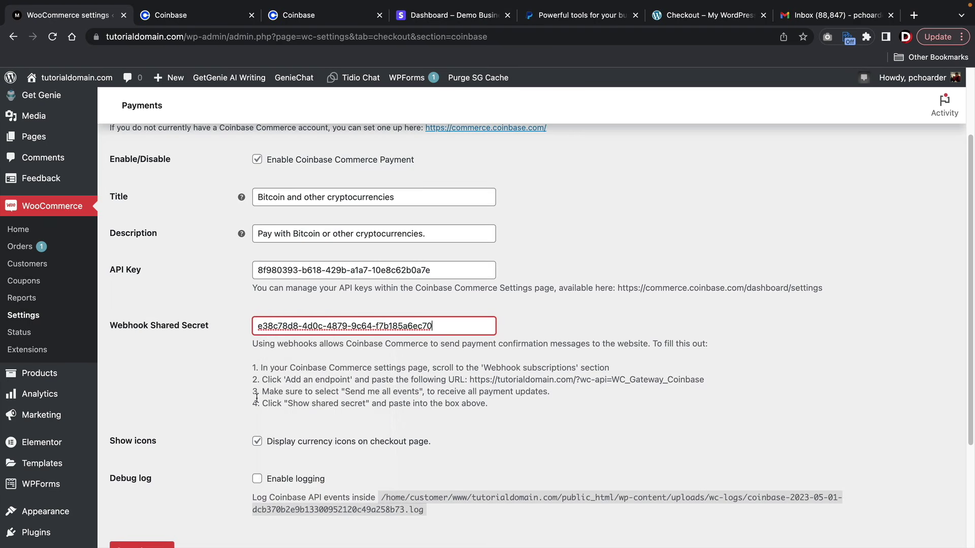
pyautogui.scroll(-3, 256, 398)
pyautogui.click(147, 398)
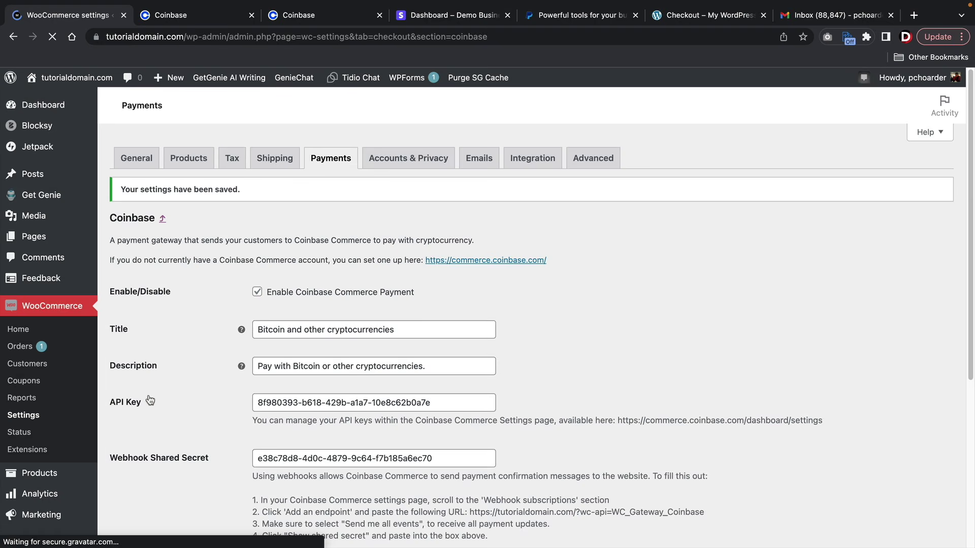
# - Confirm Coinbase is enabled in the payment methods list and save the payment settings
pyautogui.click(324, 159)
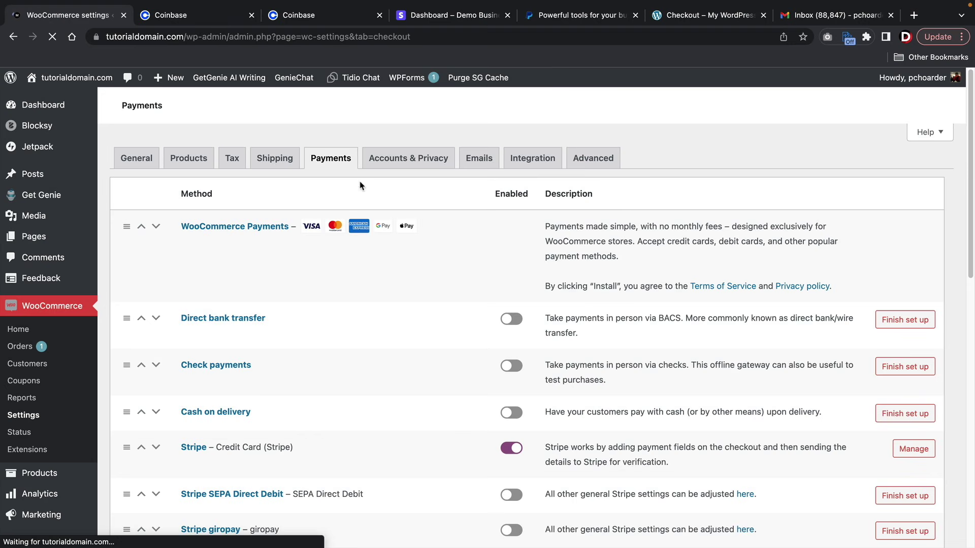
pyautogui.scroll(-12, 446, 241)
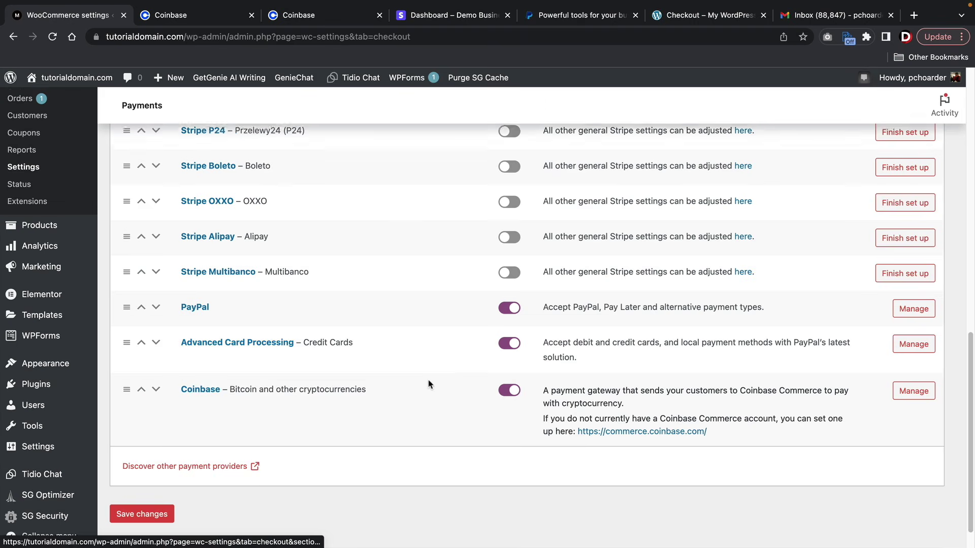
pyautogui.scroll(9, 428, 384)
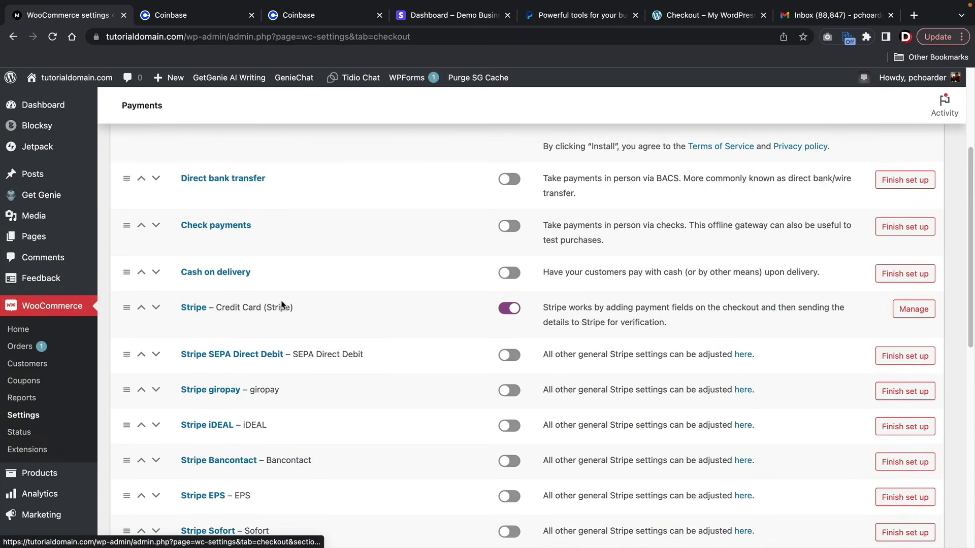
pyautogui.scroll(-9, 282, 304)
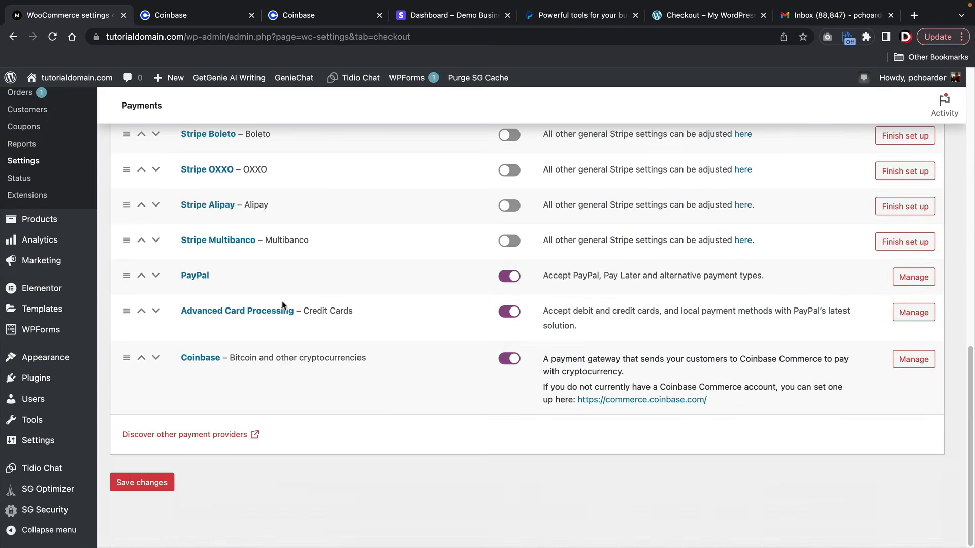
pyautogui.click(150, 482)
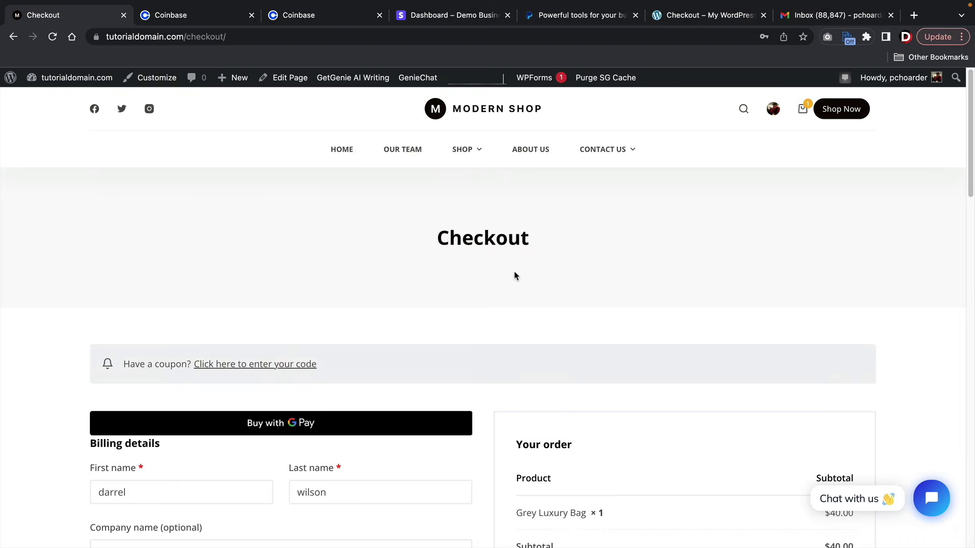
# - Accept the terms and place the $48.30 order using Bitcoin and other cryptocurrencies
pyautogui.scroll(-10, 515, 276)
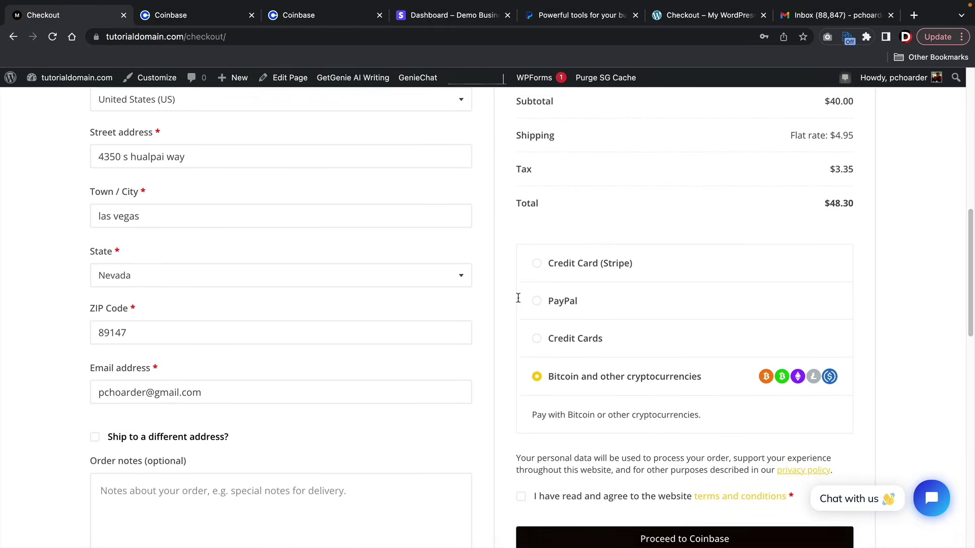
pyautogui.scroll(-1, 518, 298)
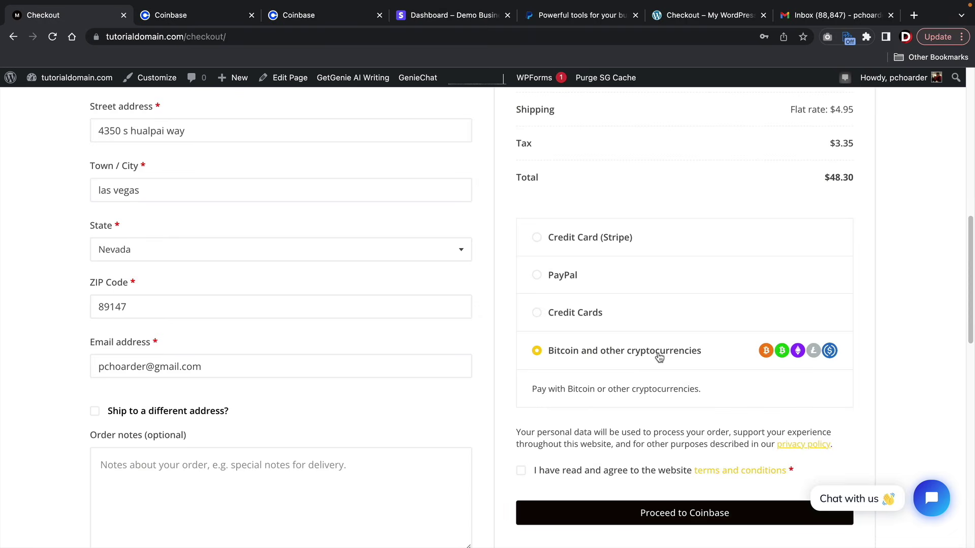
pyautogui.click(521, 471)
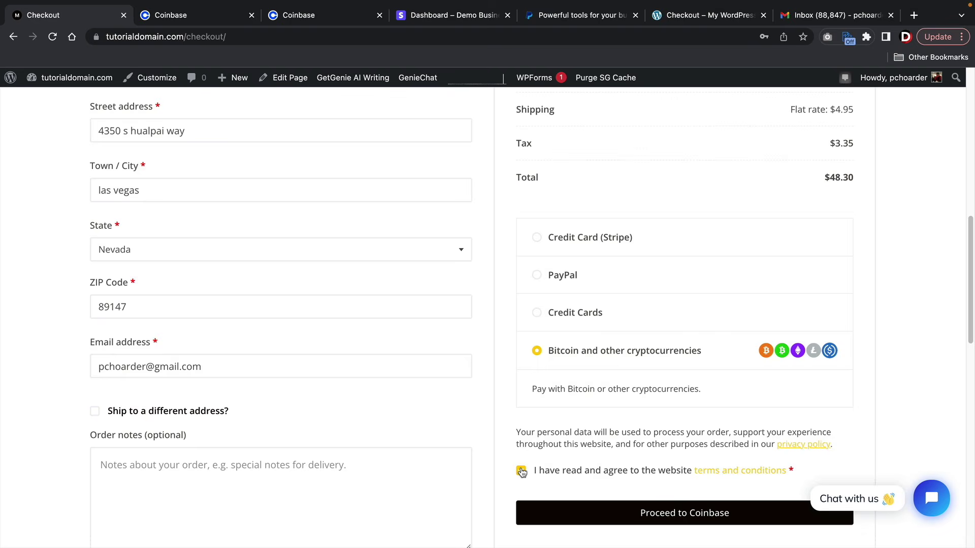
pyautogui.click(642, 516)
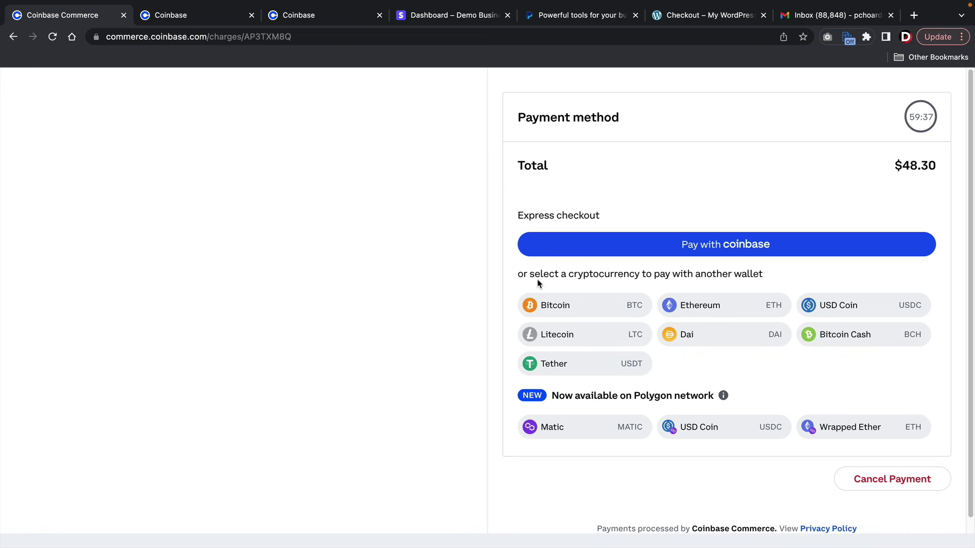
# - Preview the Bitcoin payment screen showing 0.001697 BTC, then return to the cryptocurrency list
pyautogui.scroll(-1, 538, 283)
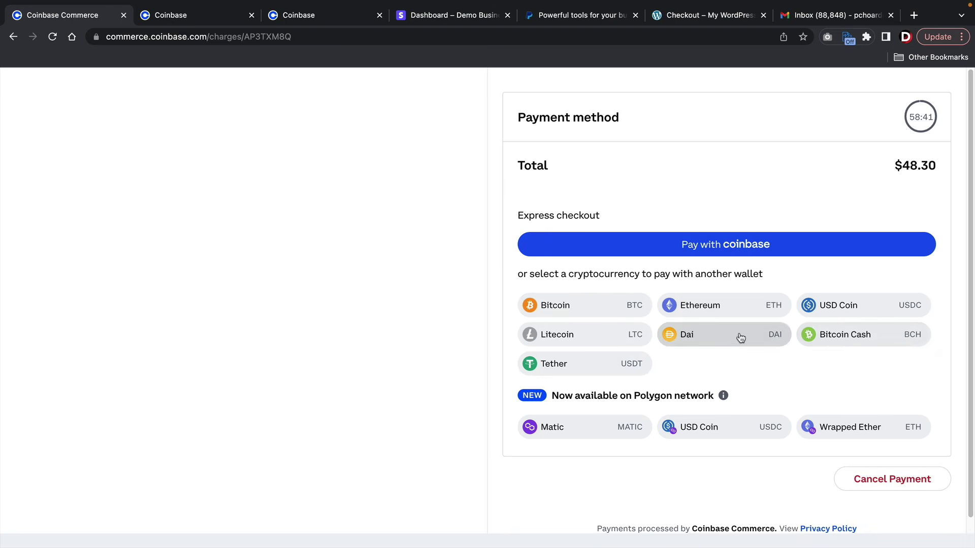
pyautogui.click(598, 309)
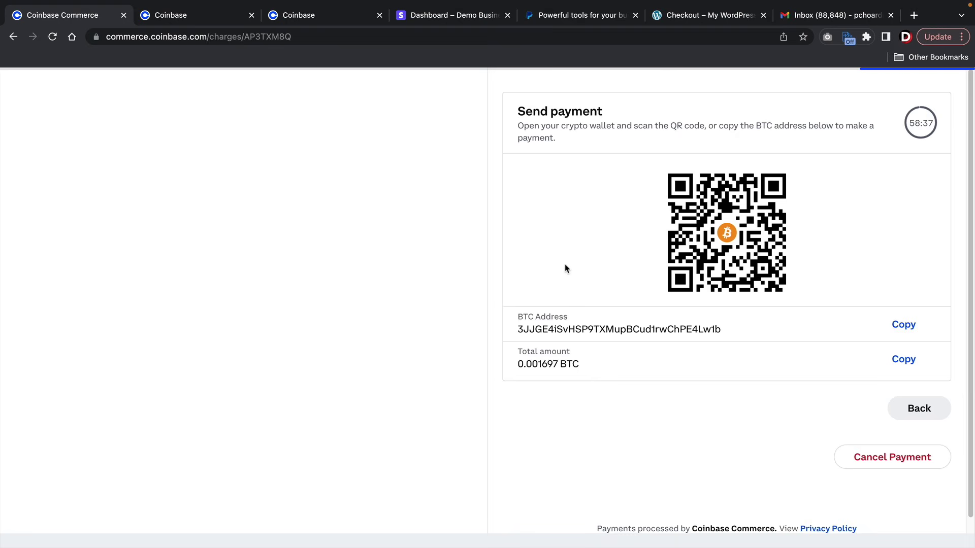
pyautogui.moveTo(541, 125); pyautogui.dragTo(760, 125)
pyautogui.click(760, 125)
pyautogui.click(891, 409)
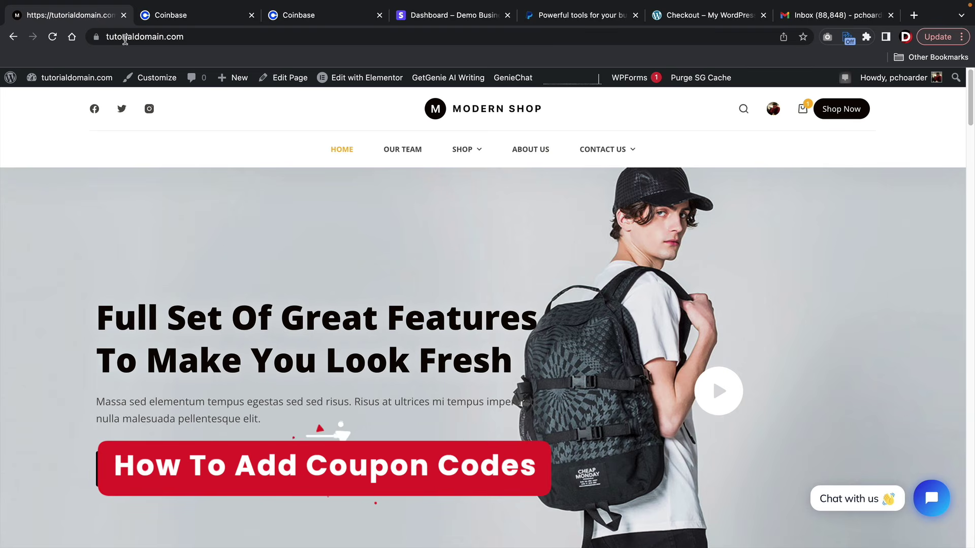
# - Start a new coupon from Marketing > Coupons and enter its coupon code
pyautogui.moveTo(86, 76)
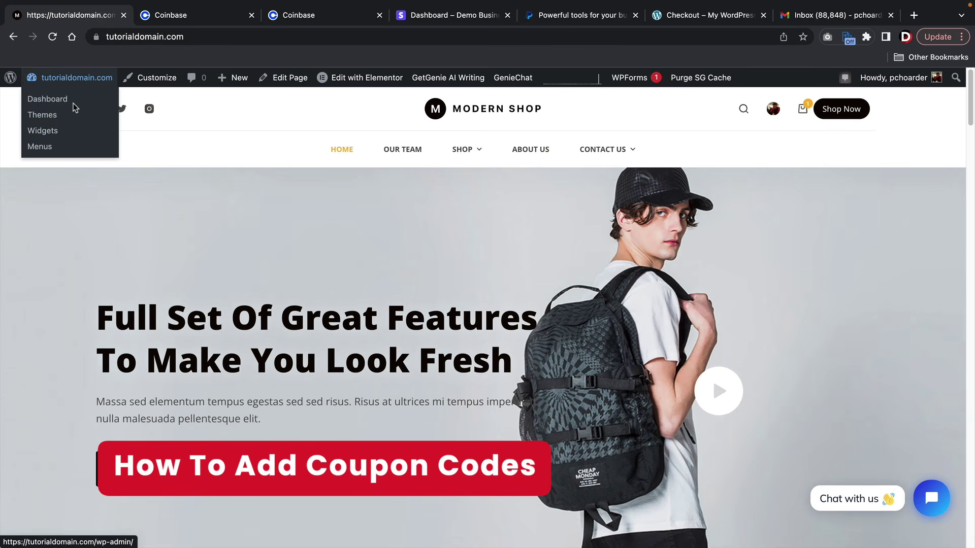
pyautogui.click(47, 99)
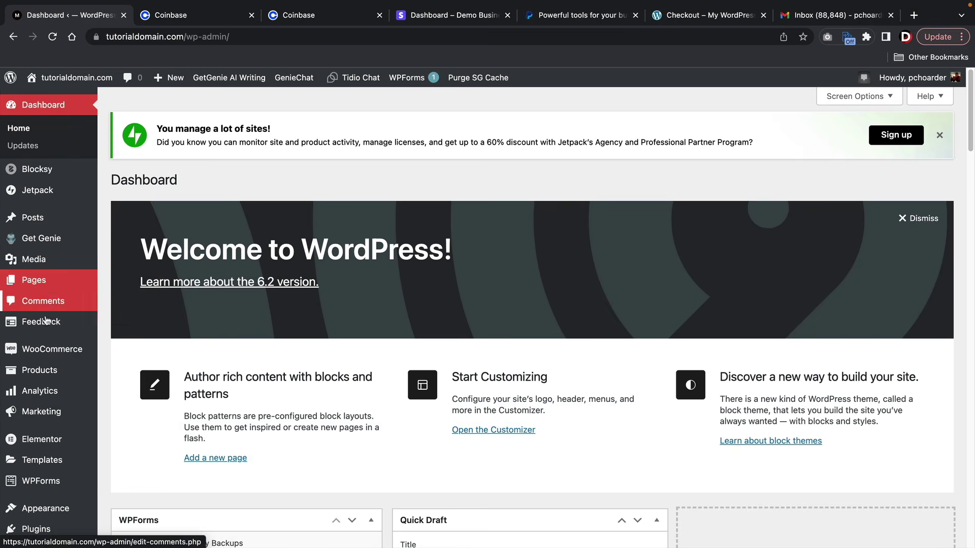
pyautogui.moveTo(45, 413)
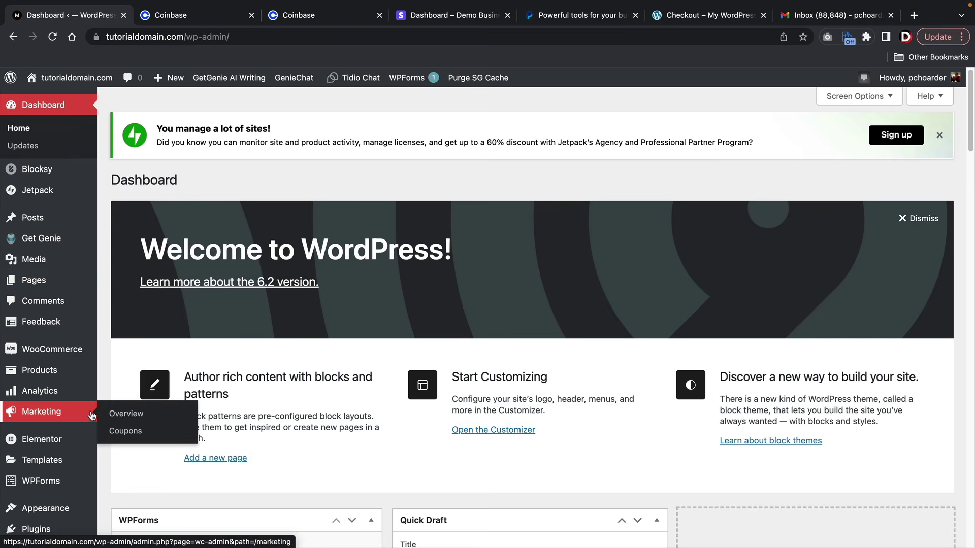
pyautogui.click(131, 431)
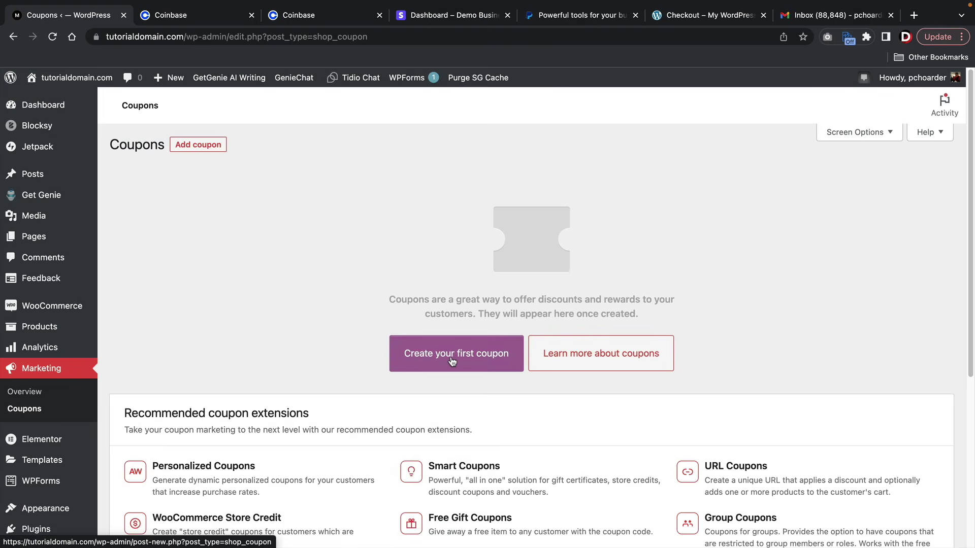
pyautogui.click(456, 358)
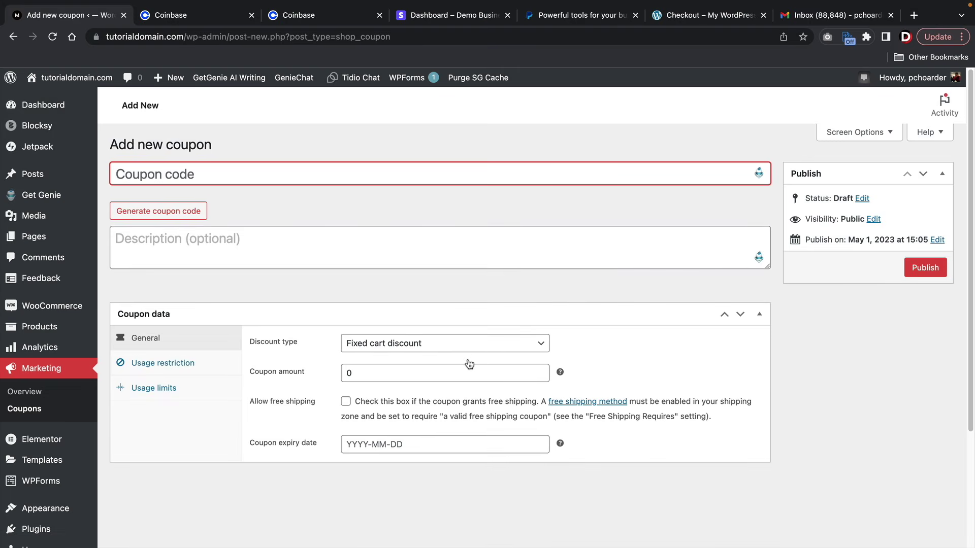
pyautogui.write('darrel')
pyautogui.press('Tab')
# - Make the coupon a 10% percentage discount with free shipping, expiring 2023-05-10
pyautogui.scroll(-1, 279, 220)
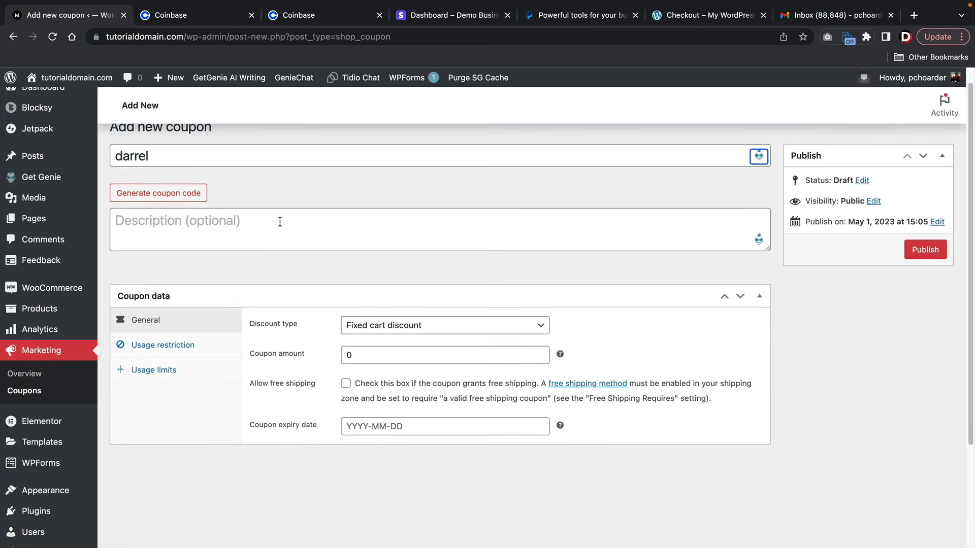
pyautogui.click(362, 331)
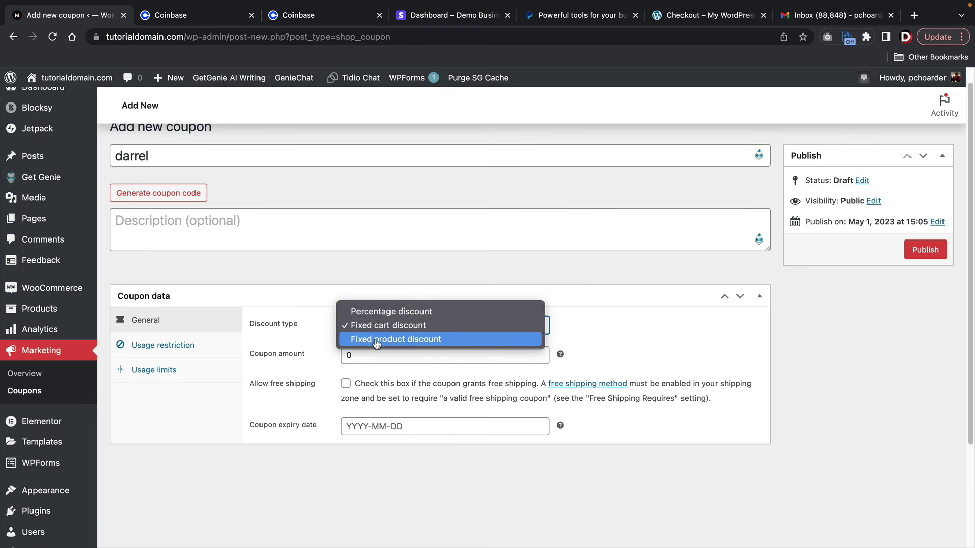
pyautogui.click(385, 315)
pyautogui.moveTo(366, 355); pyautogui.dragTo(323, 351)
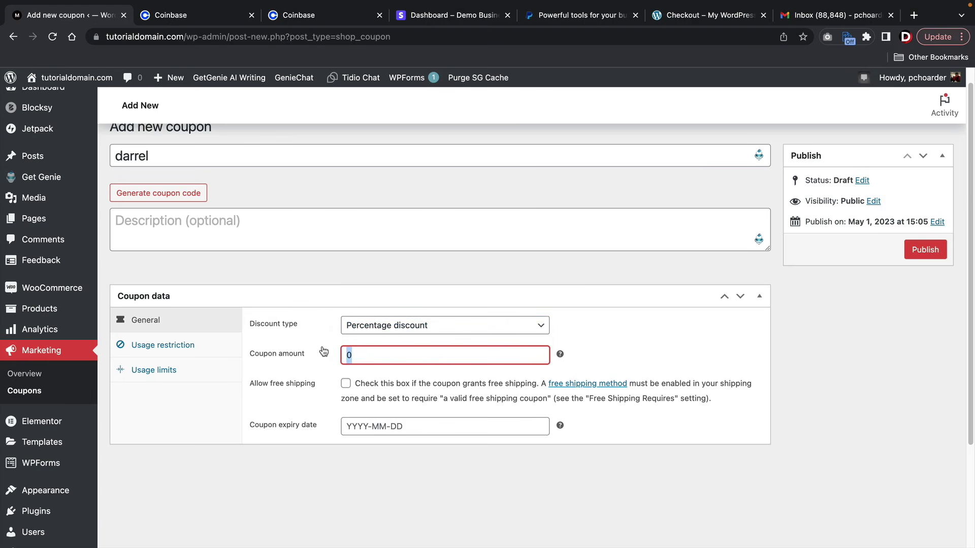
pyautogui.write('10')
pyautogui.click(345, 383)
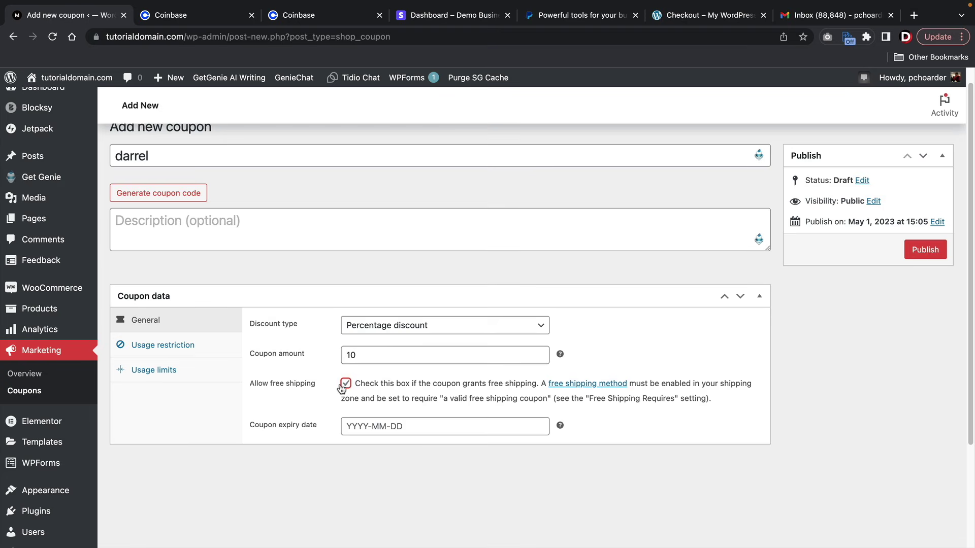
pyautogui.click(390, 426)
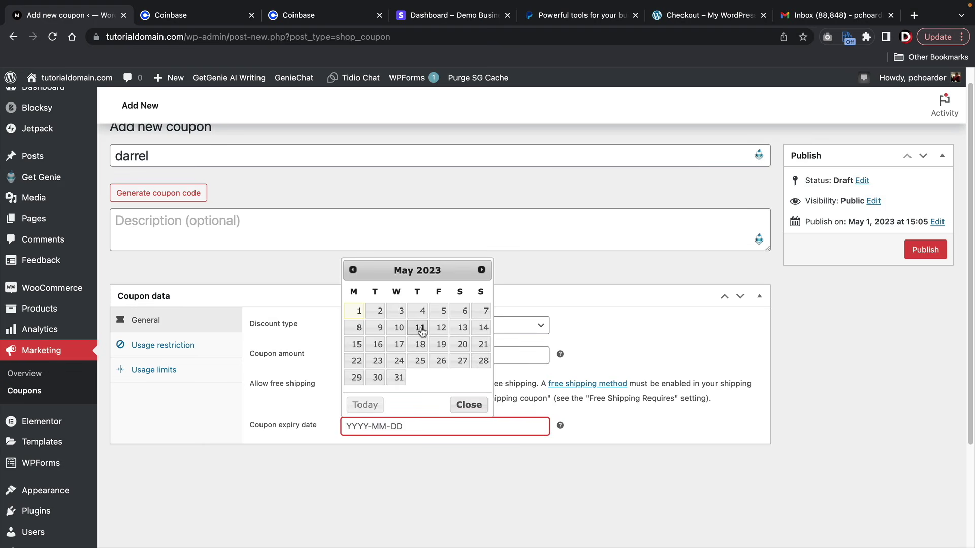
pyautogui.click(399, 327)
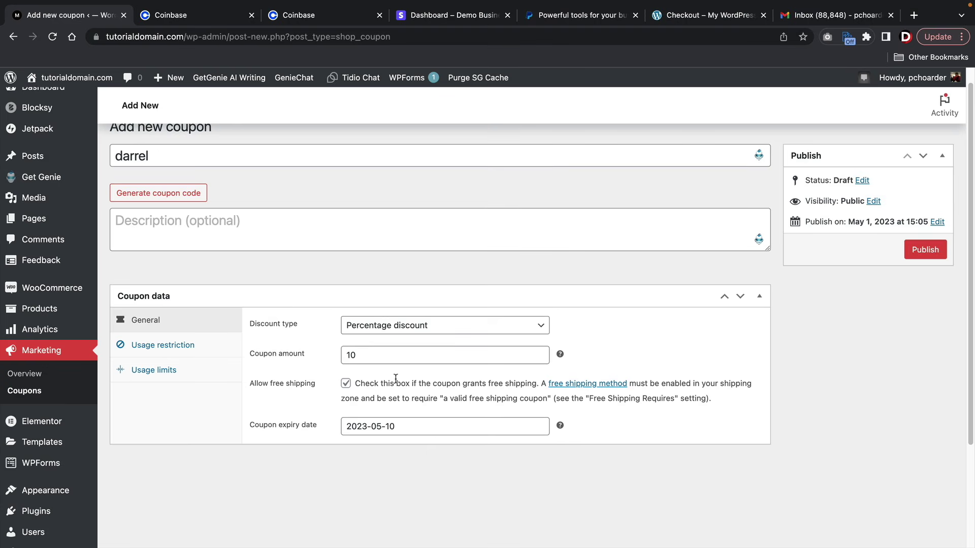
pyautogui.click(190, 347)
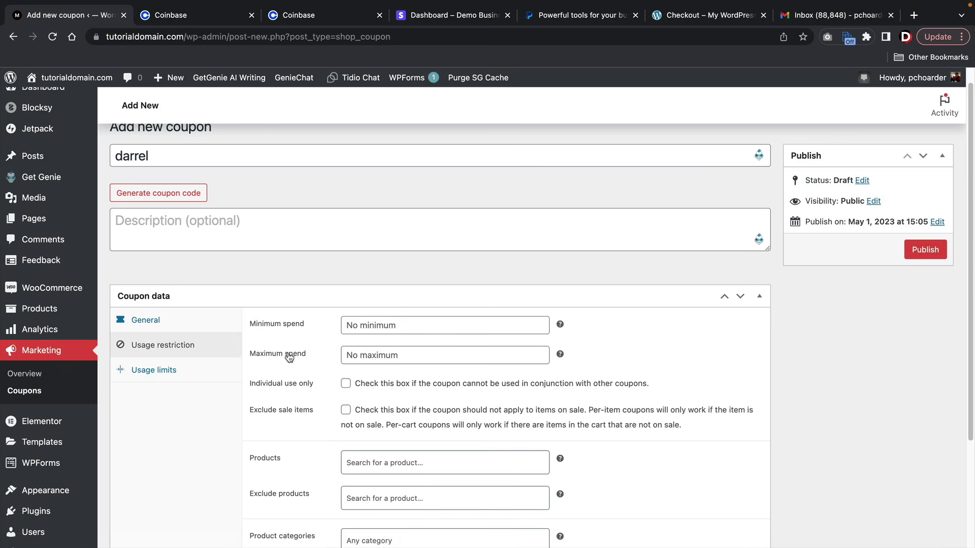
# - Set minimum spend 60, maximum spend 1000, and restrict the coupon to individual use
pyautogui.click(475, 328)
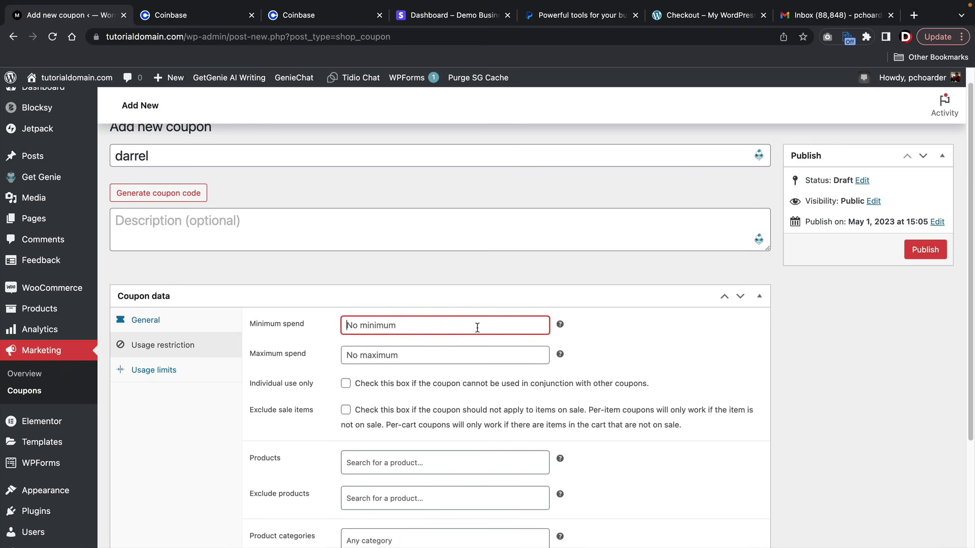
pyautogui.write('60')
pyautogui.scroll(-3, 355, 325)
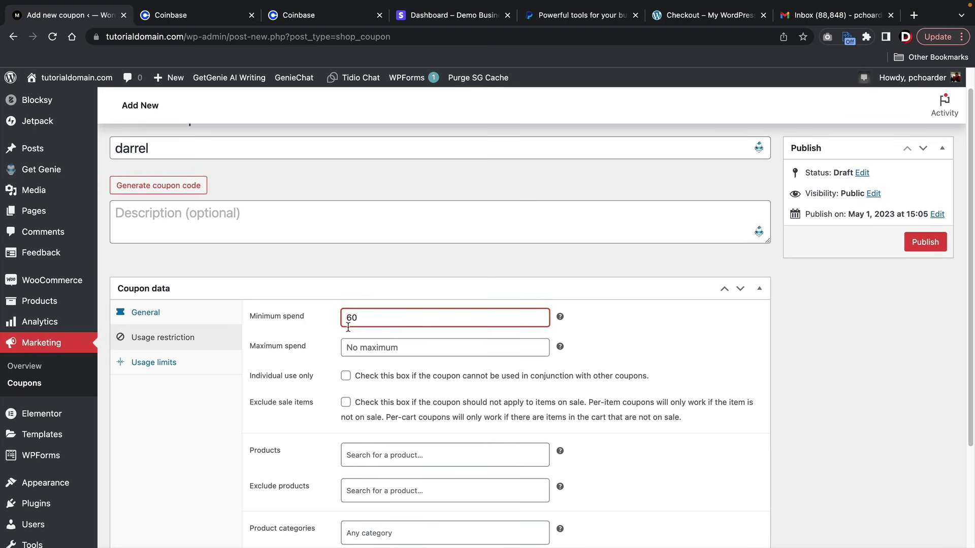
pyautogui.click(362, 248)
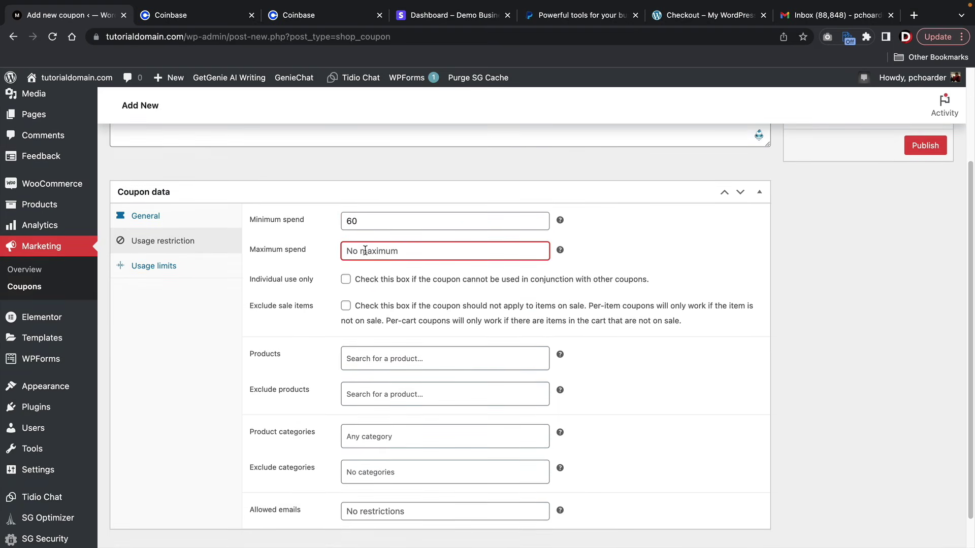
pyautogui.write('1000')
pyautogui.click(346, 281)
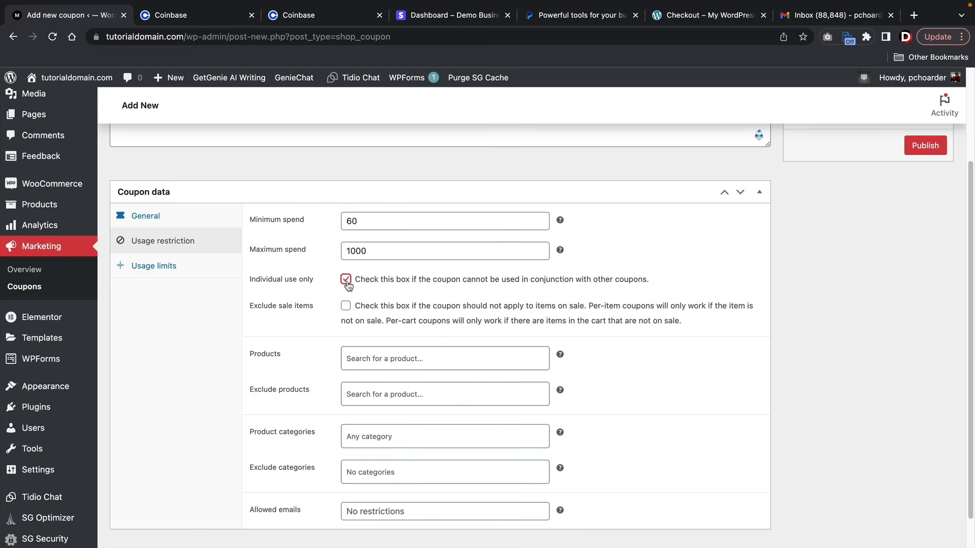
# - Exclude the Grey Luxury Bag product and the Multipurpose Bag category from the coupon
pyautogui.scroll(-2, 347, 286)
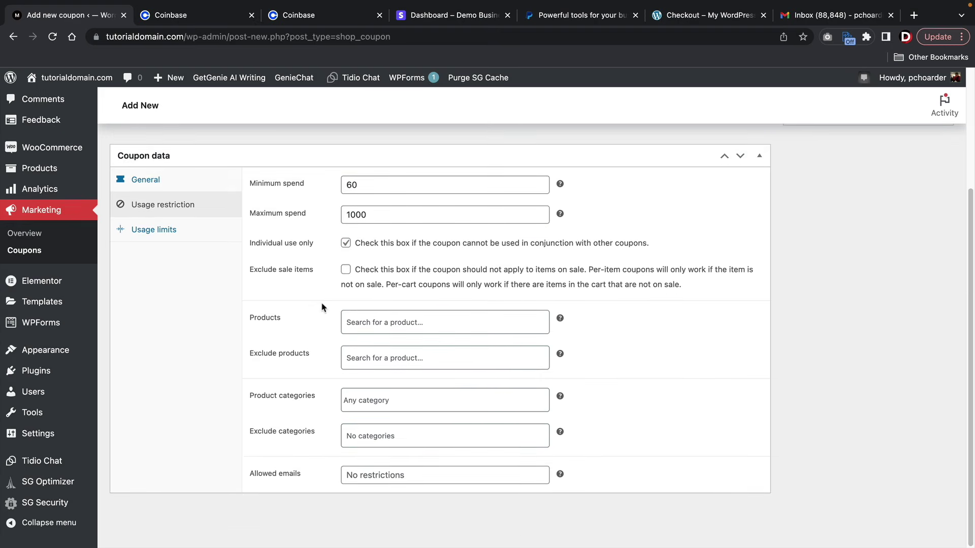
pyautogui.click(369, 323)
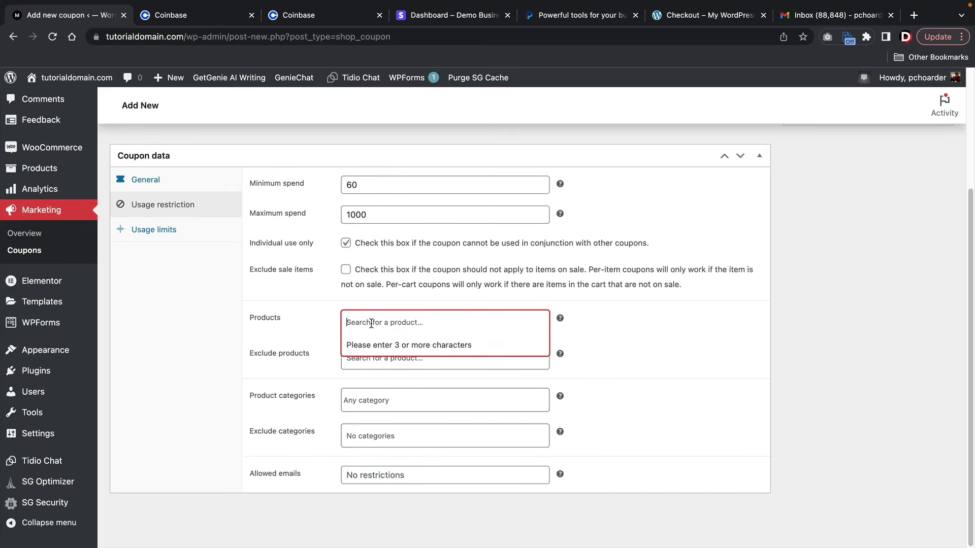
pyautogui.click(371, 359)
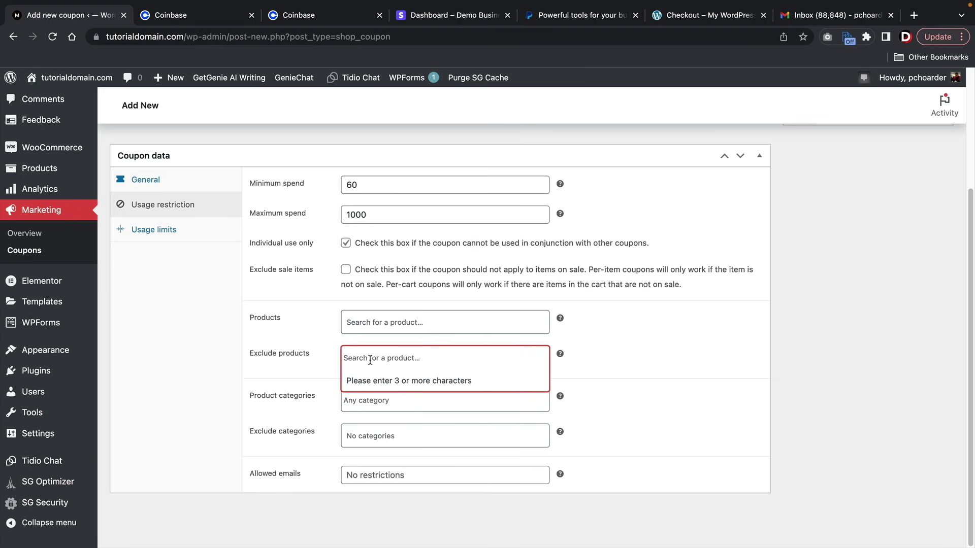
pyautogui.write('grey')
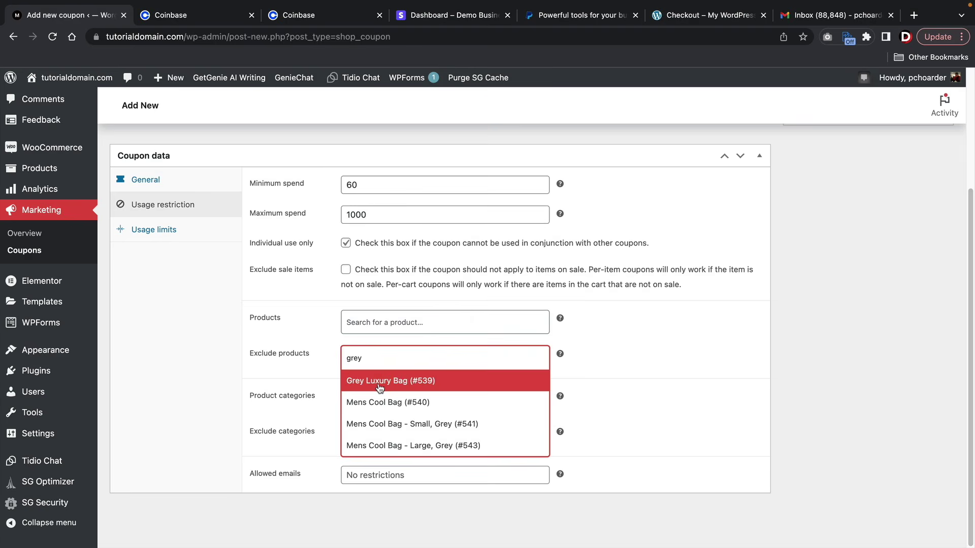
pyautogui.click(373, 378)
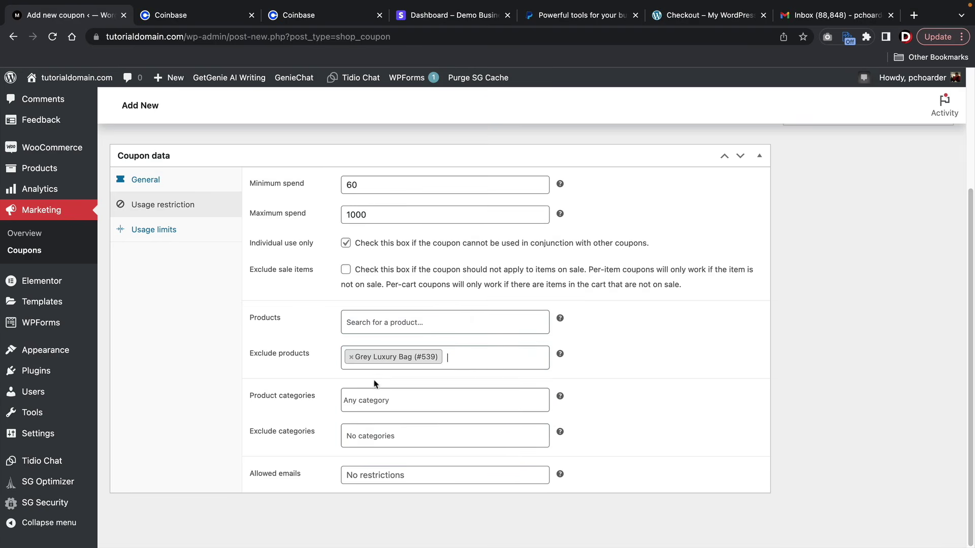
pyautogui.click(379, 440)
pyautogui.write('mul')
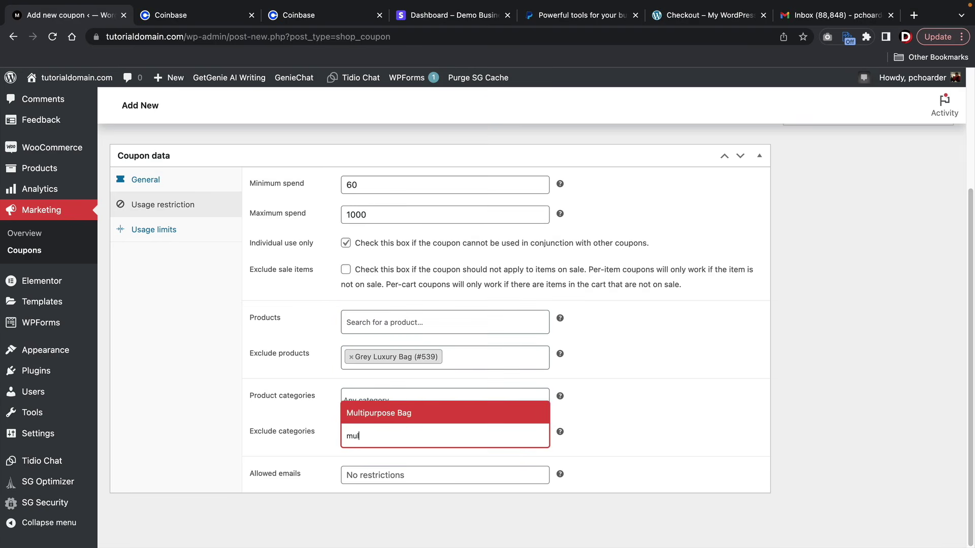
pyautogui.click(396, 418)
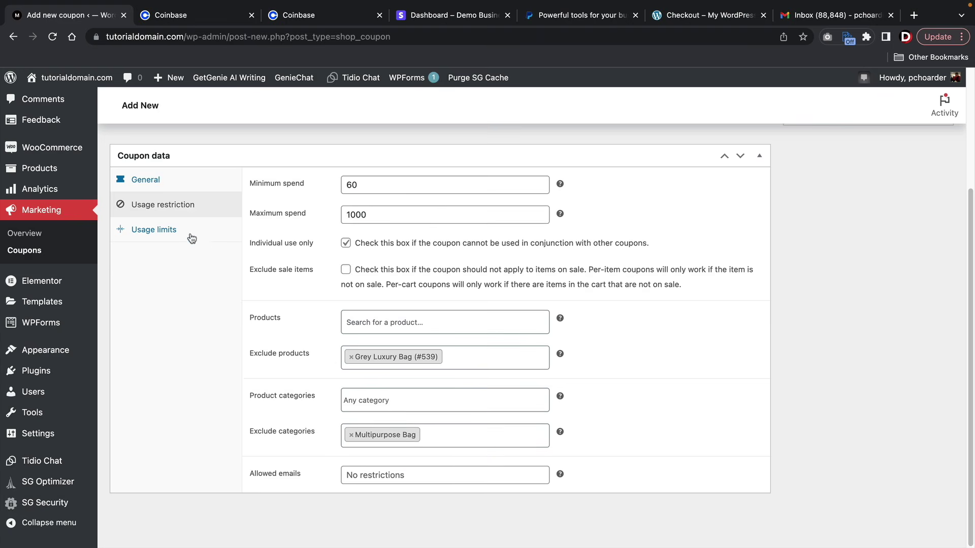
pyautogui.click(160, 230)
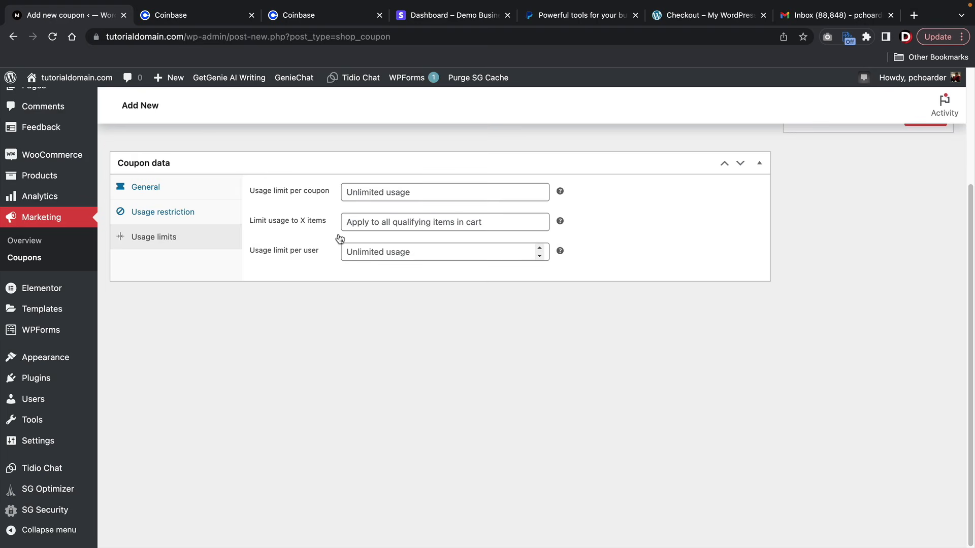
# - Set the per-coupon usage limit to 200, publish the coupon, and visit the storefront
pyautogui.click(426, 190)
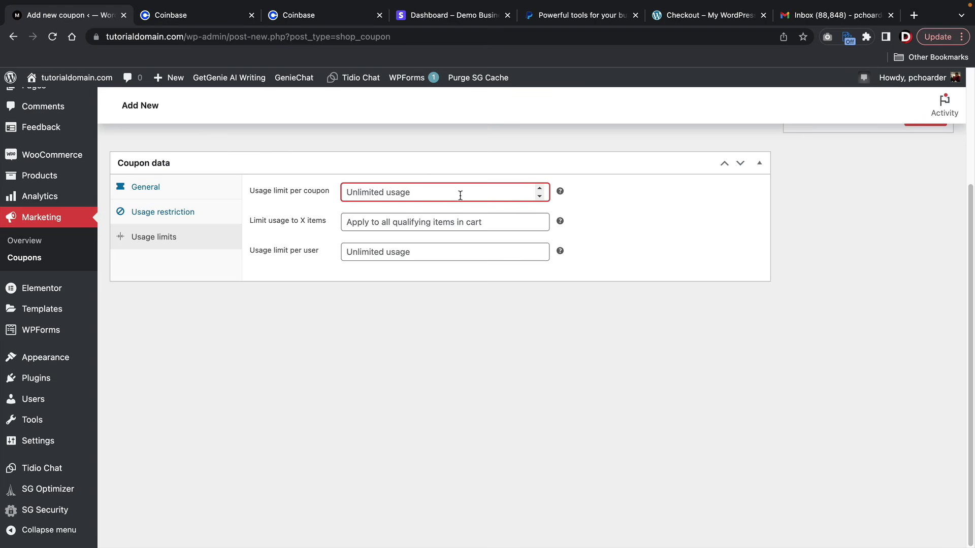
pyautogui.write('200')
pyautogui.scroll(5, 460, 196)
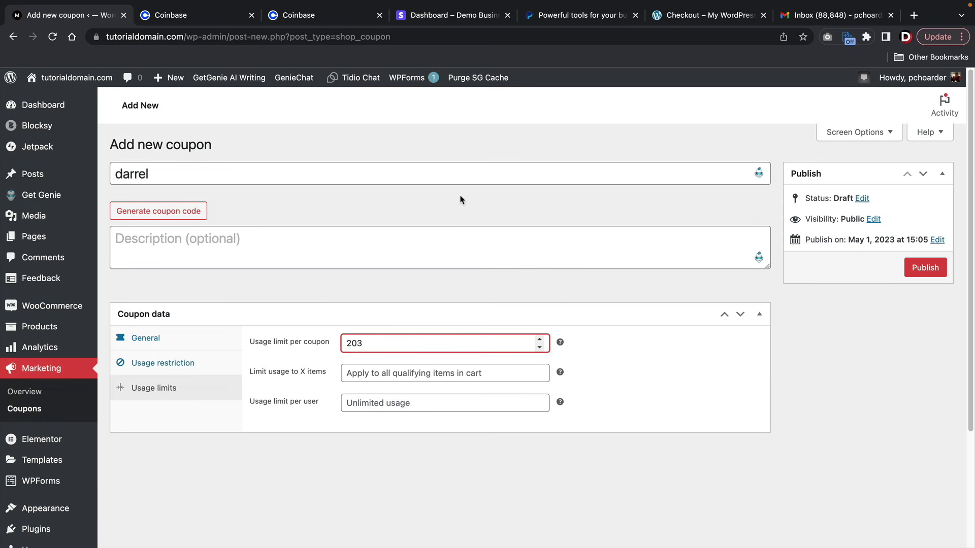
pyautogui.press('BackSpace')
pyautogui.write('0')
pyautogui.click(932, 266)
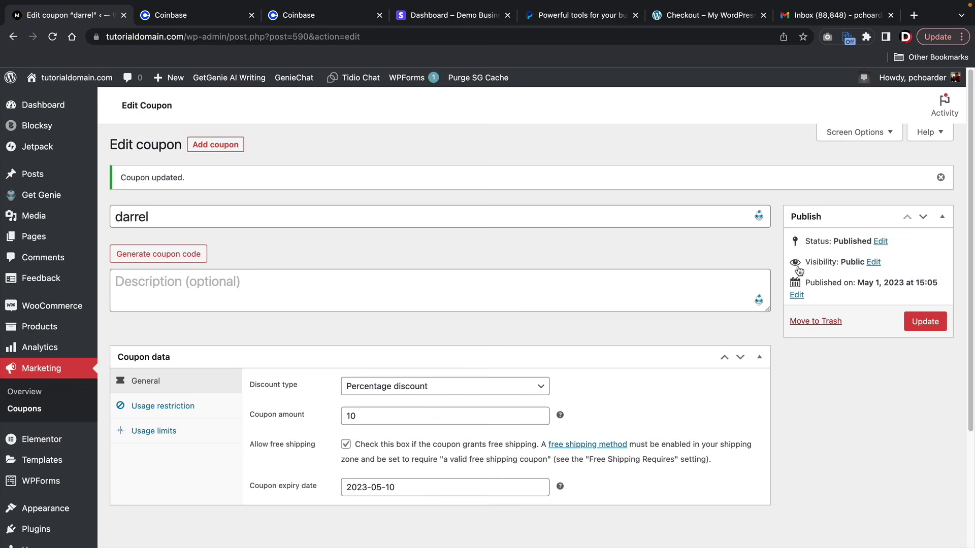
pyautogui.moveTo(91, 82)
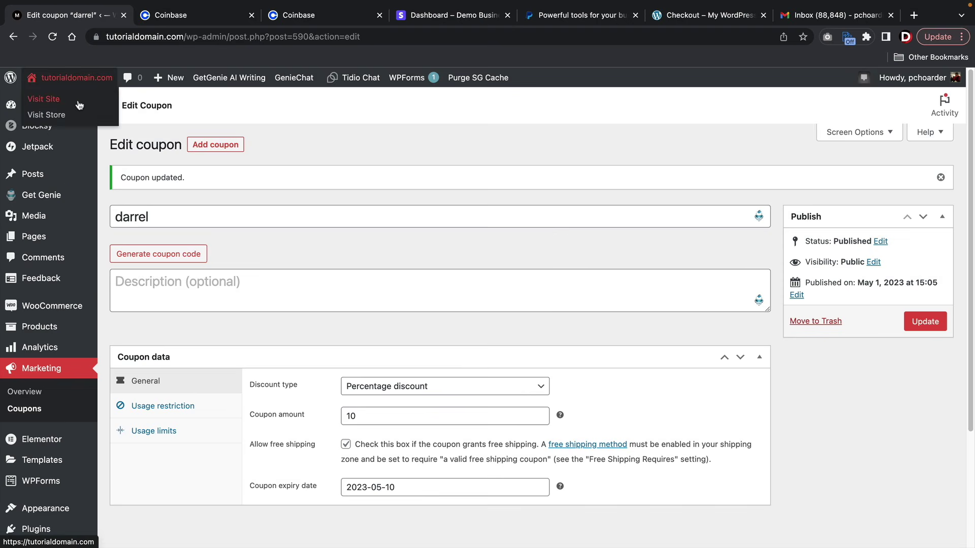
pyautogui.click(79, 105)
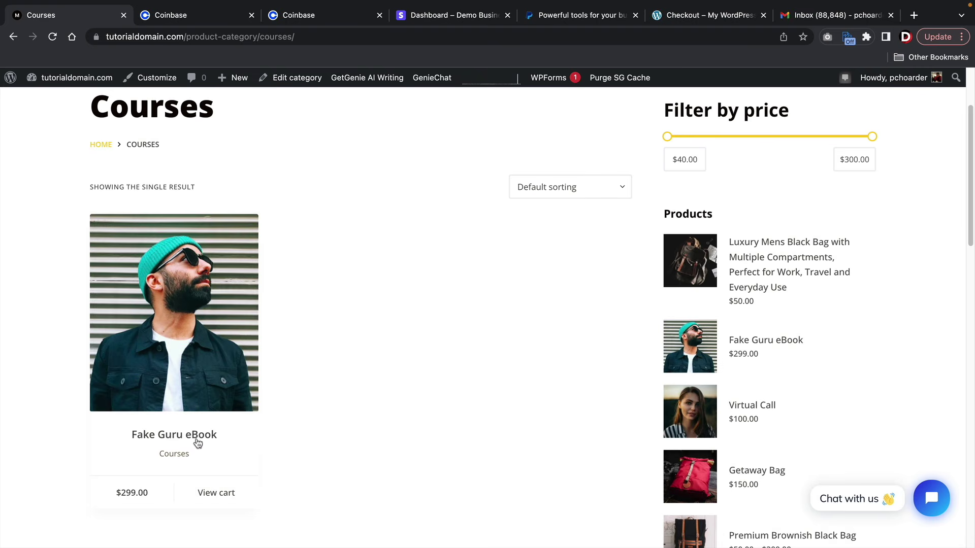
# - Remove the extra bag from the mini-cart and proceed to checkout with the eBook
pyautogui.scroll(2, 553, 325)
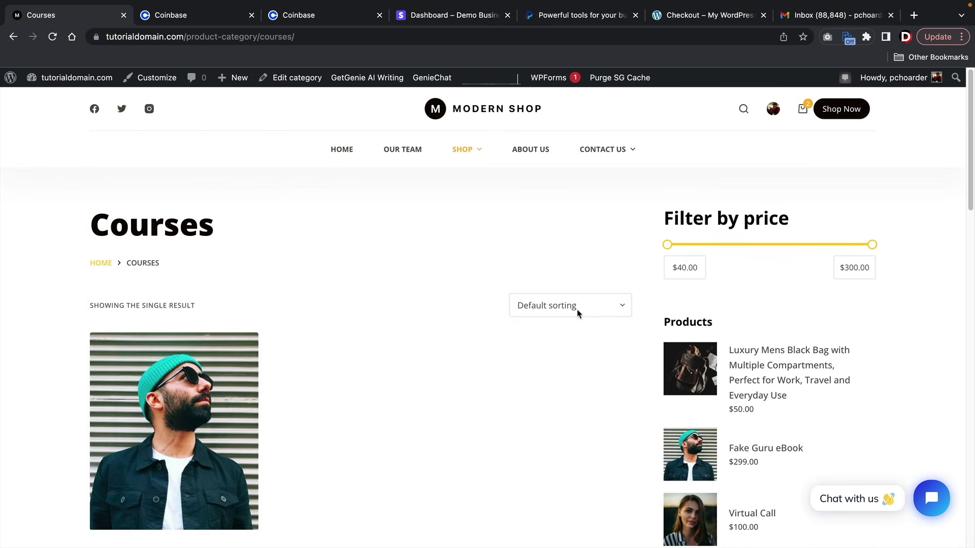
pyautogui.moveTo(807, 113)
pyautogui.click(803, 164)
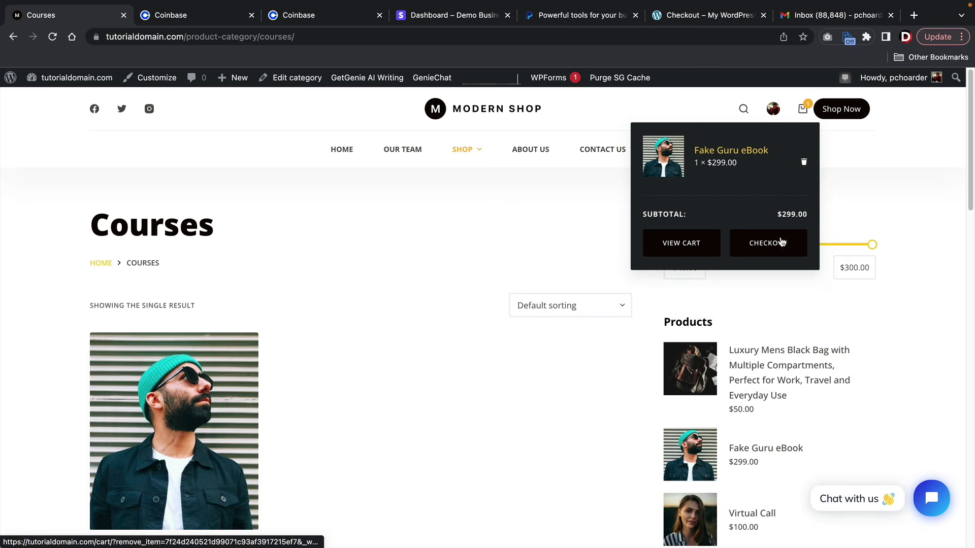
pyautogui.click(780, 246)
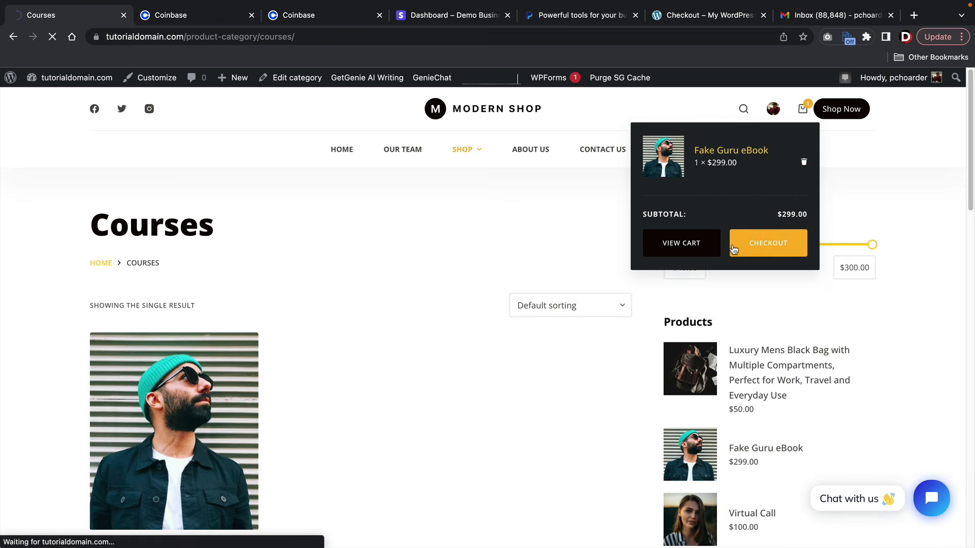
# - Enter and apply the coupon code, taking $29.90 off the Fake Guru eBook
pyautogui.scroll(-3, 305, 269)
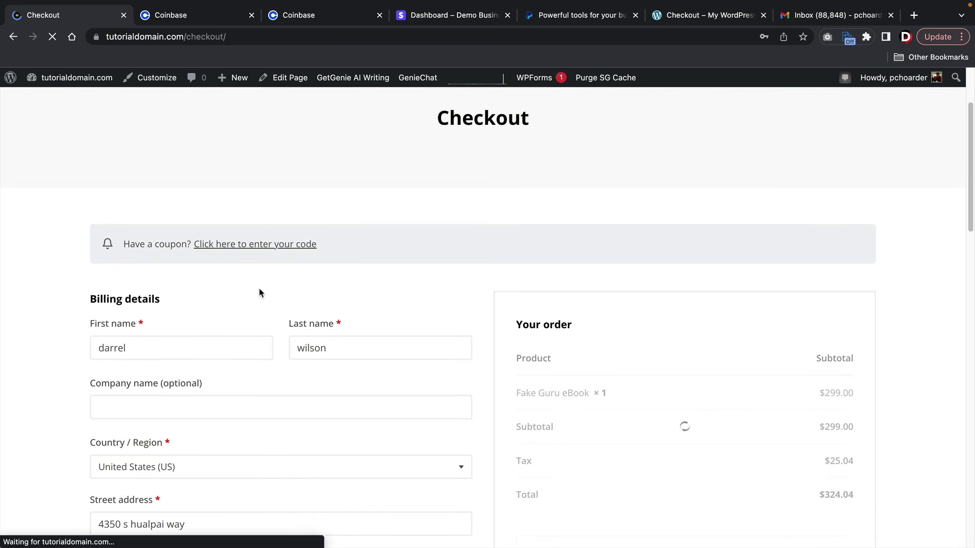
pyautogui.scroll(-2, 624, 349)
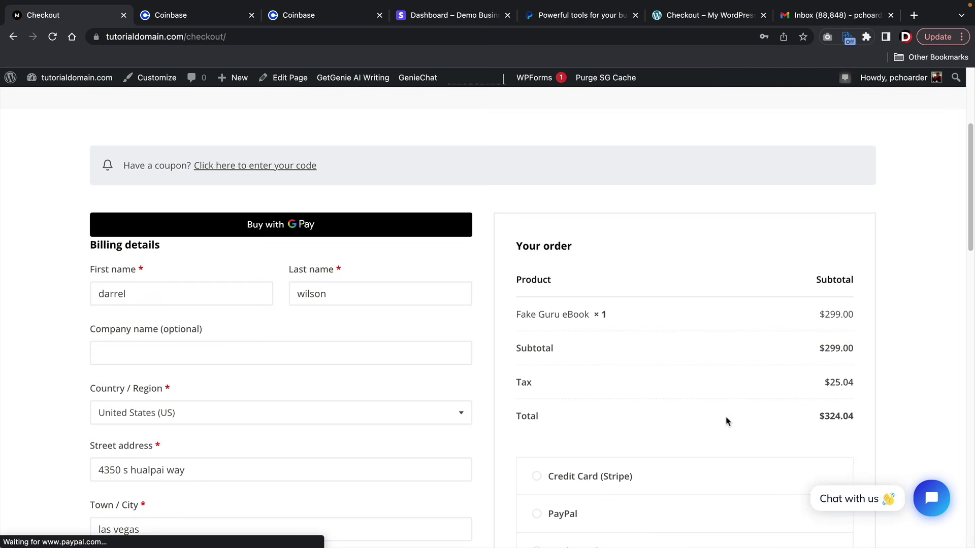
pyautogui.click(260, 169)
pyautogui.click(237, 222)
pyautogui.write('darrel')
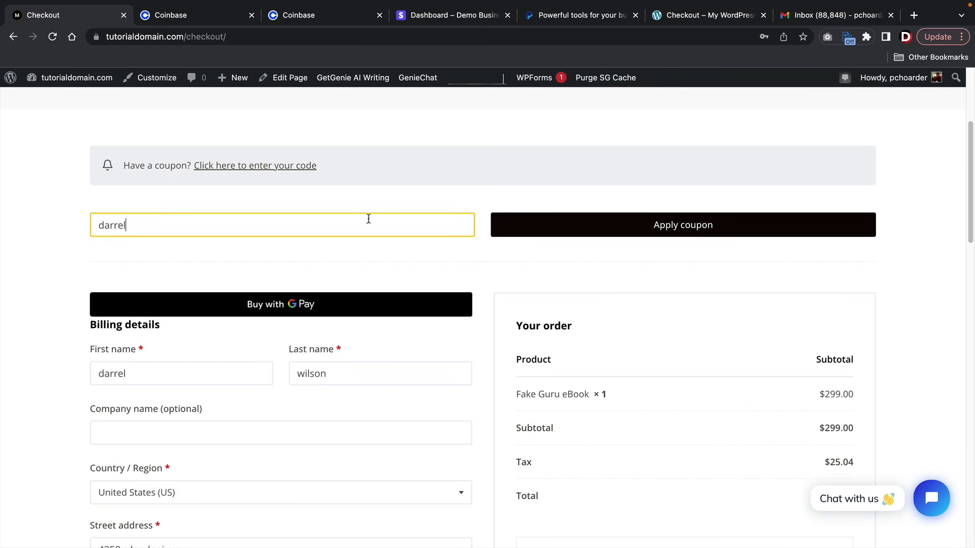
pyautogui.click(527, 219)
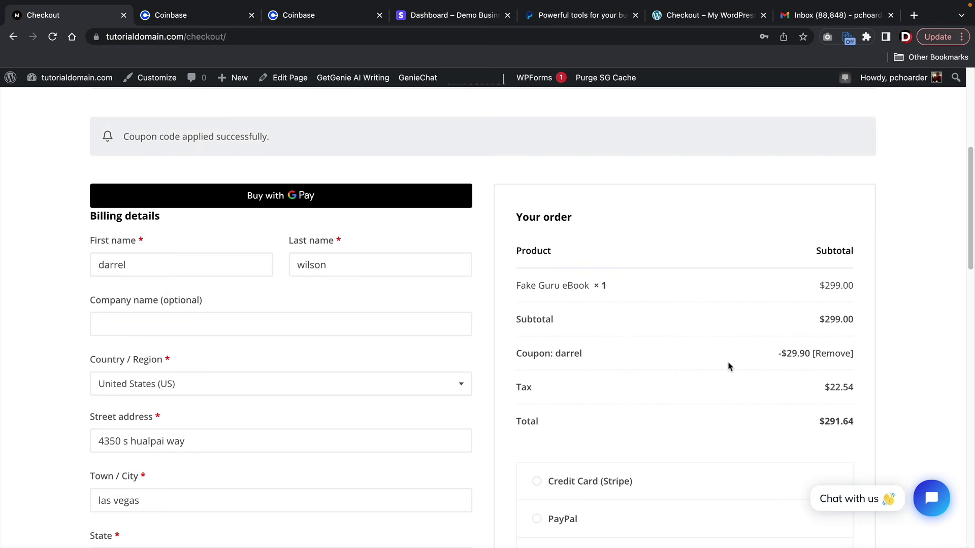
pyautogui.scroll(-1, 730, 367)
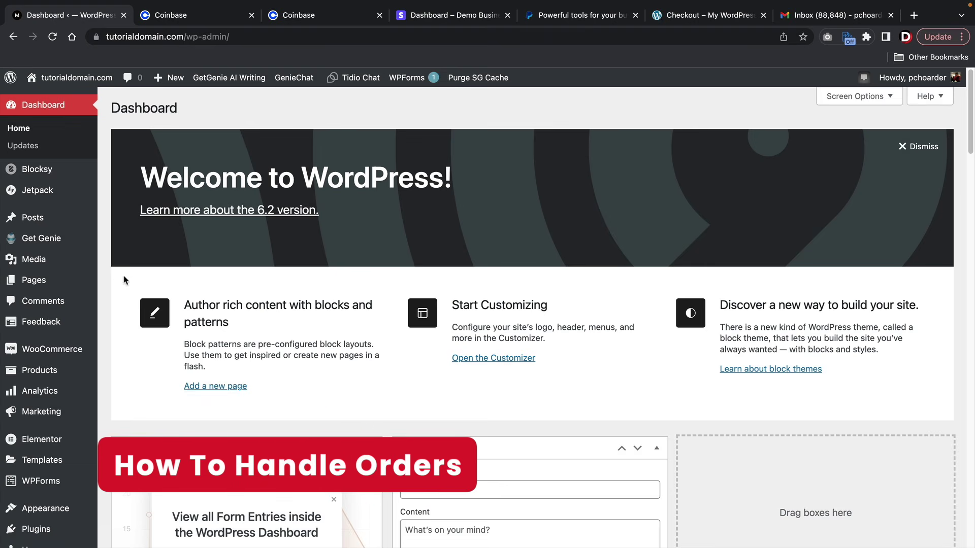
# - Open order #588 and review its details, including the Las Vegas tax and Stripe fee lines
pyautogui.moveTo(39, 353)
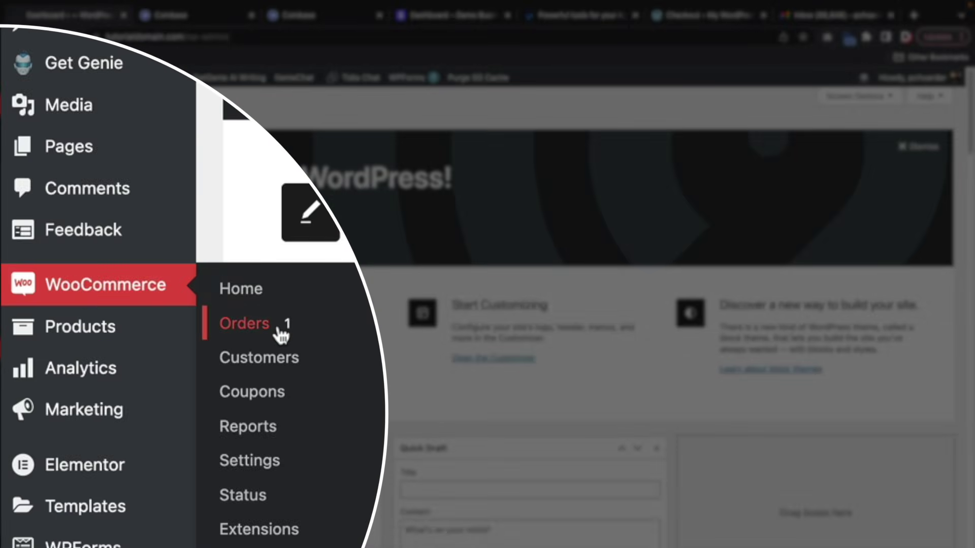
pyautogui.click(279, 333)
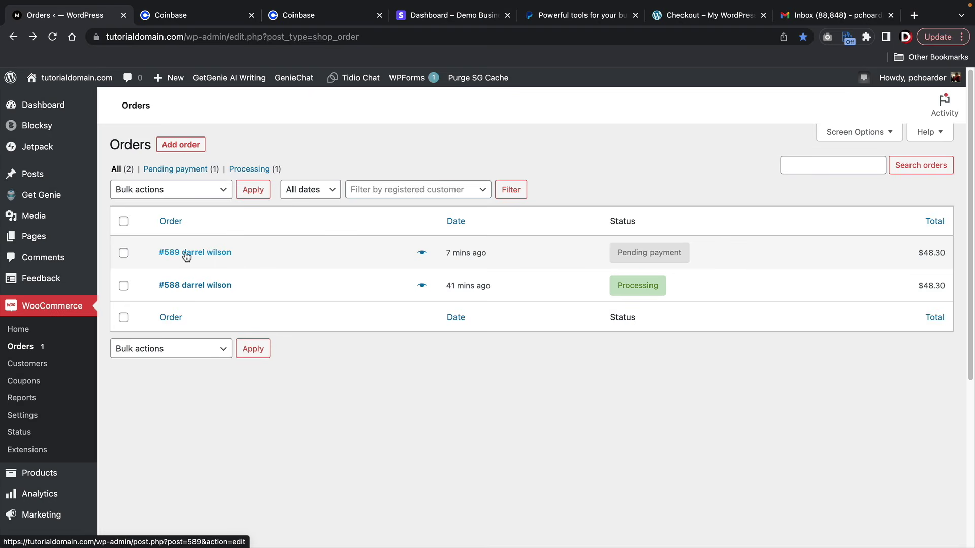
pyautogui.click(205, 288)
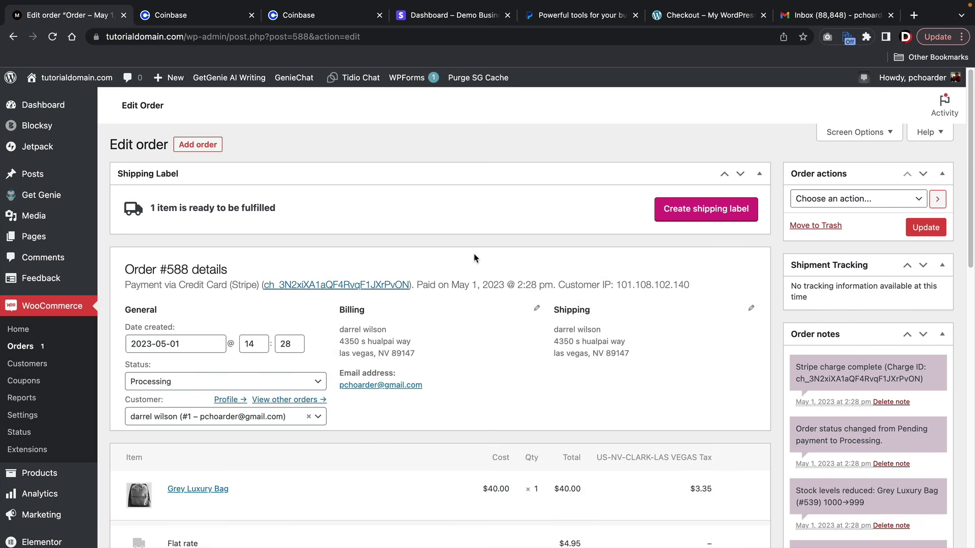
pyautogui.scroll(-3, 474, 257)
pyautogui.scroll(-2, 474, 257)
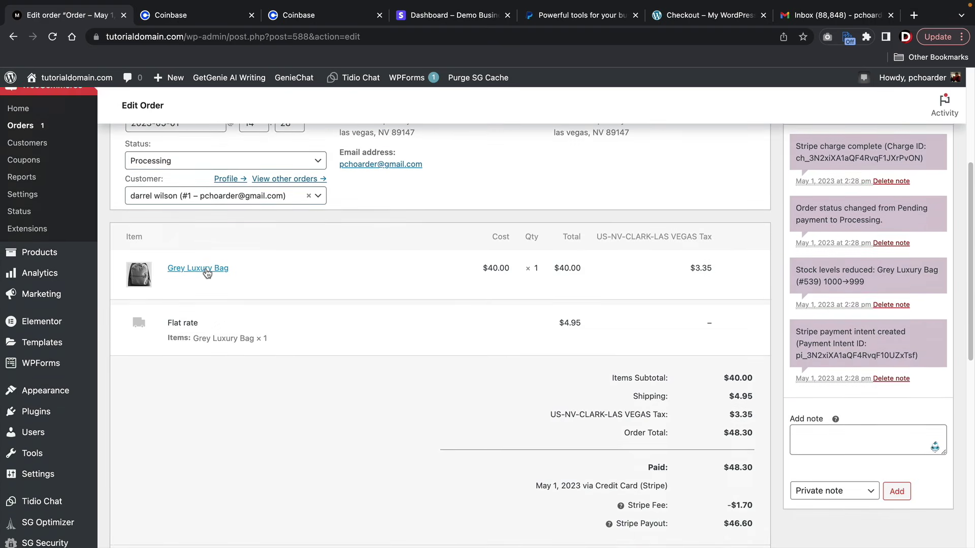
pyautogui.moveTo(179, 324); pyautogui.dragTo(355, 349)
pyautogui.click(355, 350)
pyautogui.scroll(-2, 357, 352)
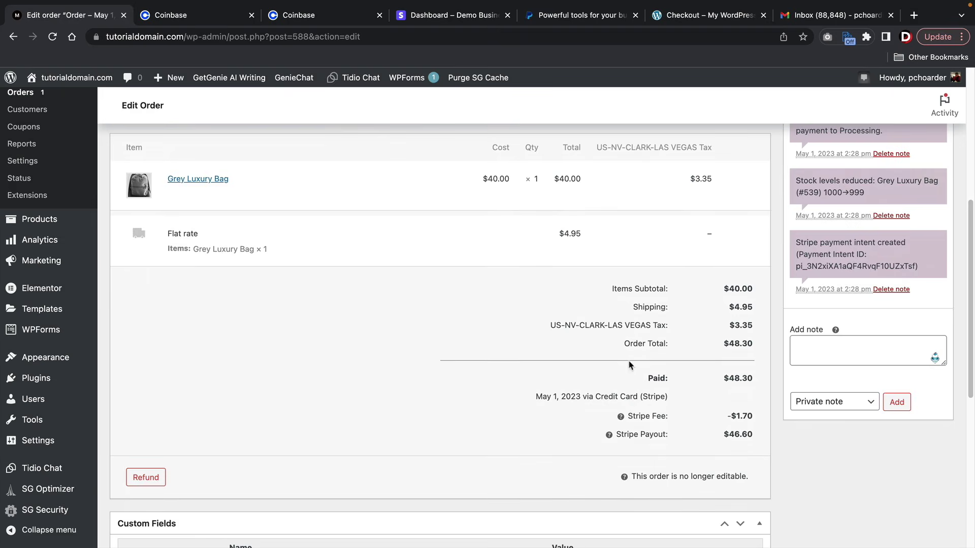
pyautogui.moveTo(662, 325); pyautogui.dragTo(604, 325)
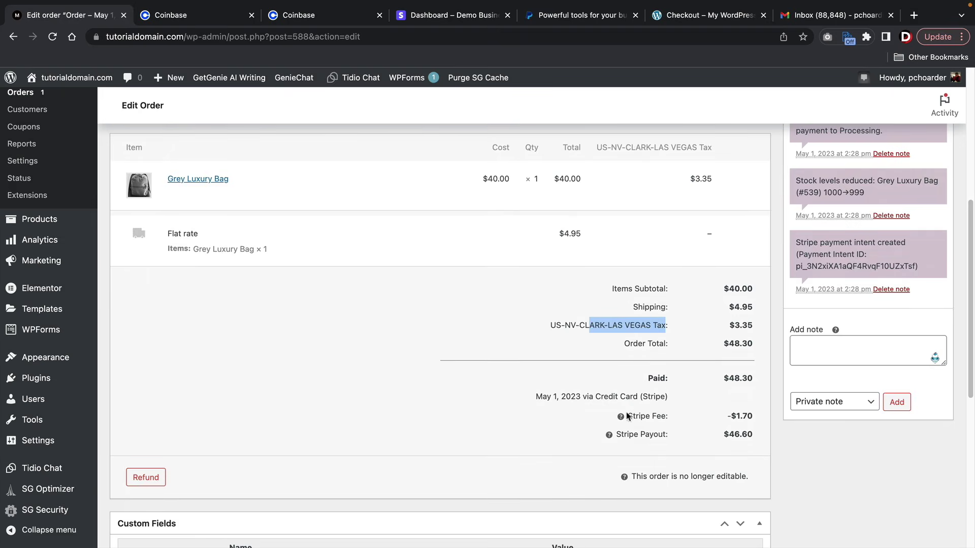
pyautogui.moveTo(666, 417); pyautogui.dragTo(620, 414)
pyautogui.scroll(-4, 571, 399)
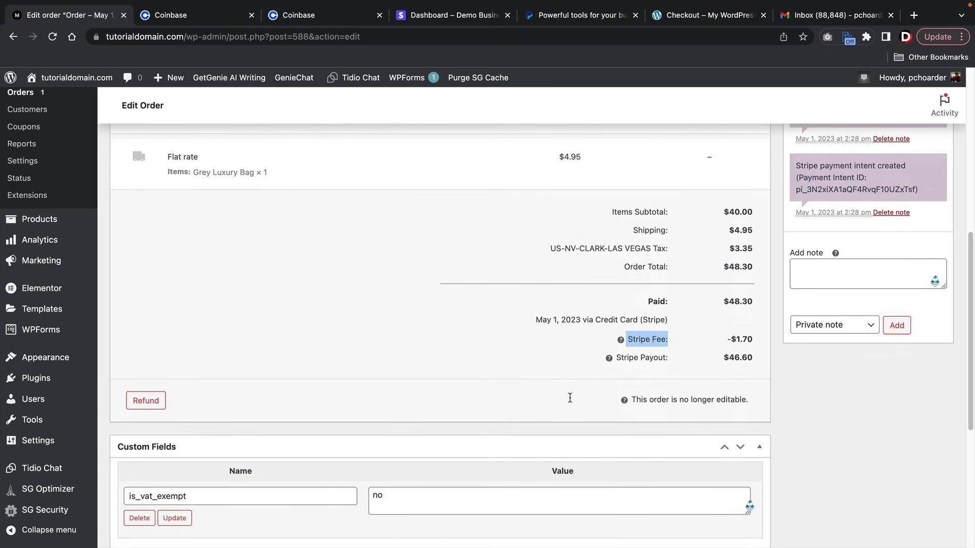
pyautogui.scroll(11, 571, 399)
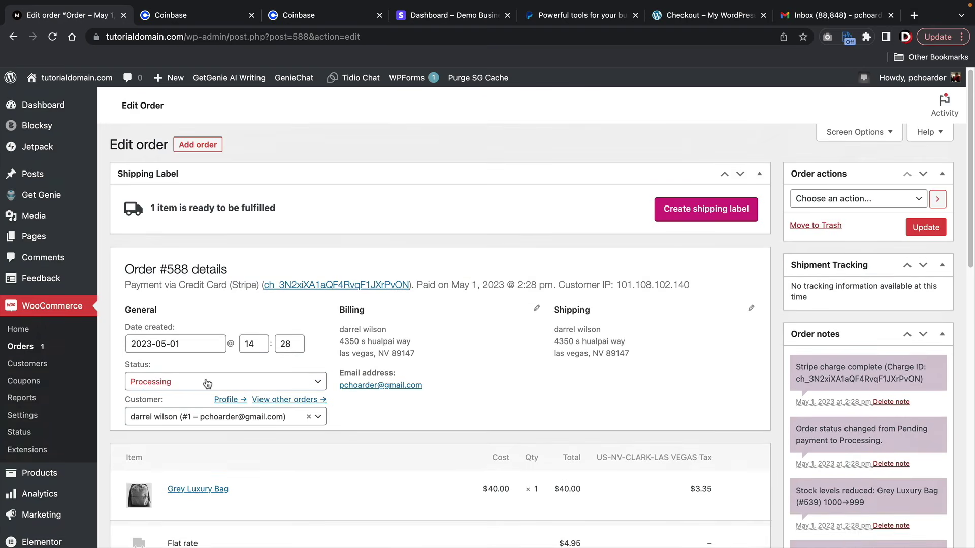
# - Set order #588's status to Completed and update the order
pyautogui.click(194, 382)
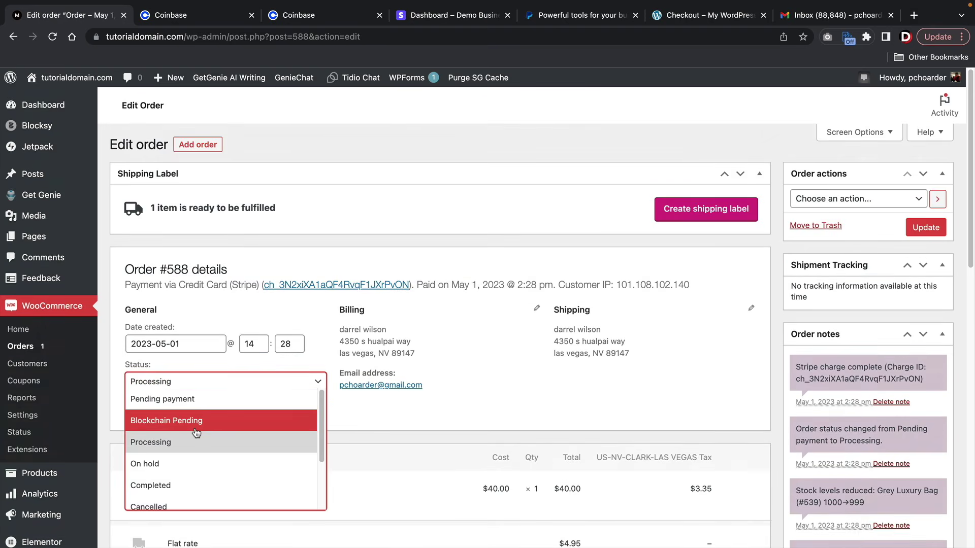
pyautogui.scroll(-1, 198, 439)
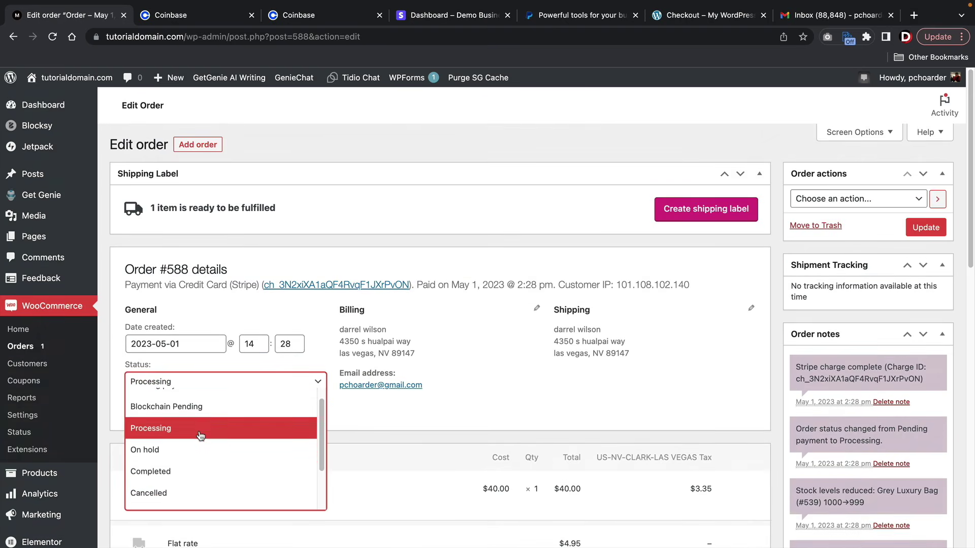
pyautogui.click(165, 474)
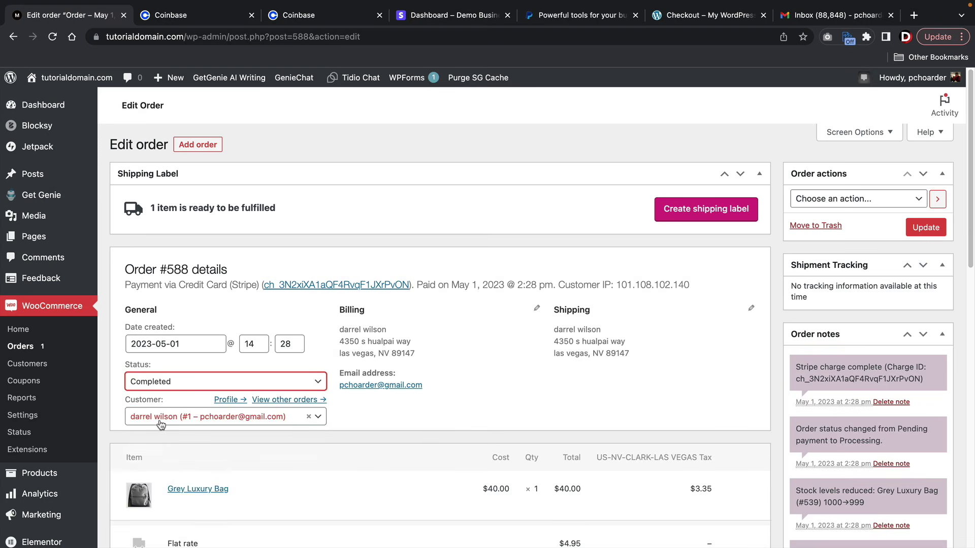
pyautogui.click(925, 227)
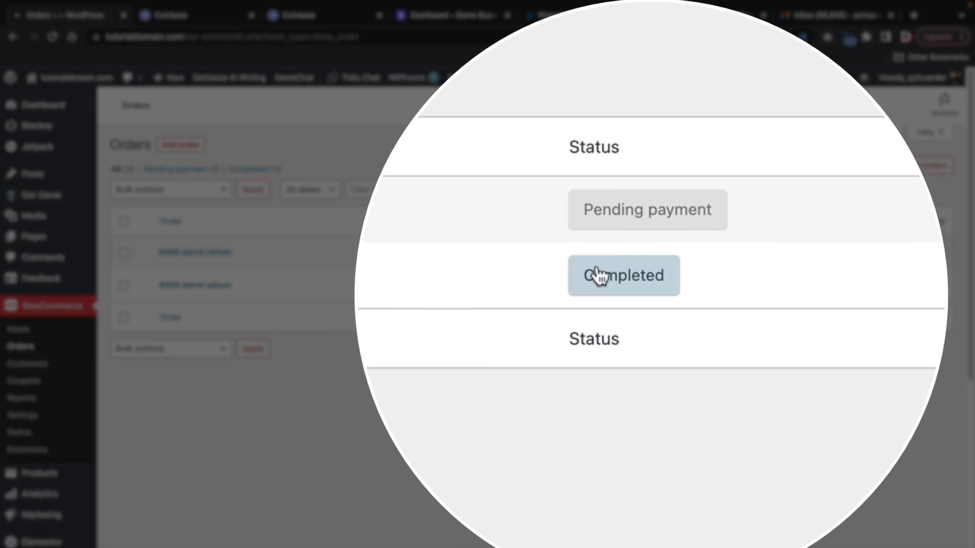
pyautogui.moveTo(630, 290)
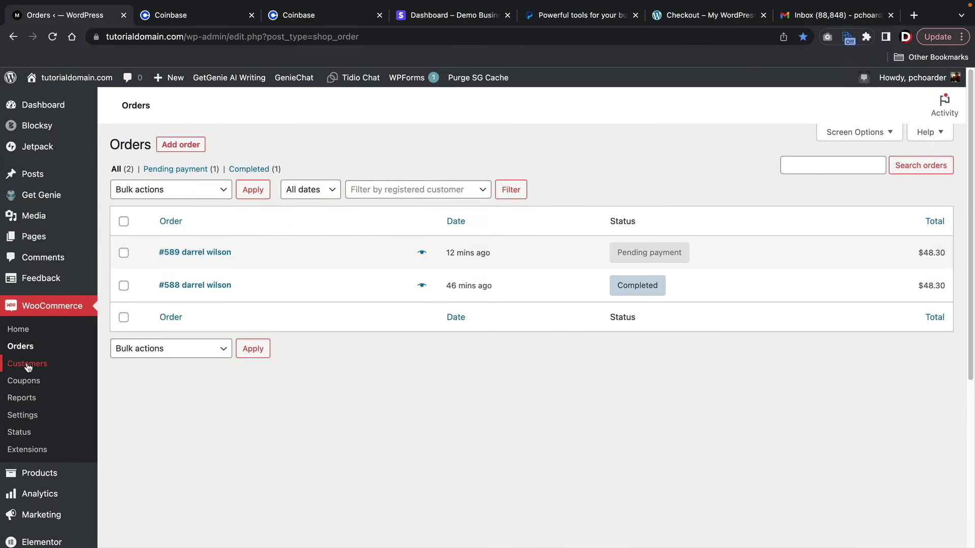
pyautogui.click(28, 401)
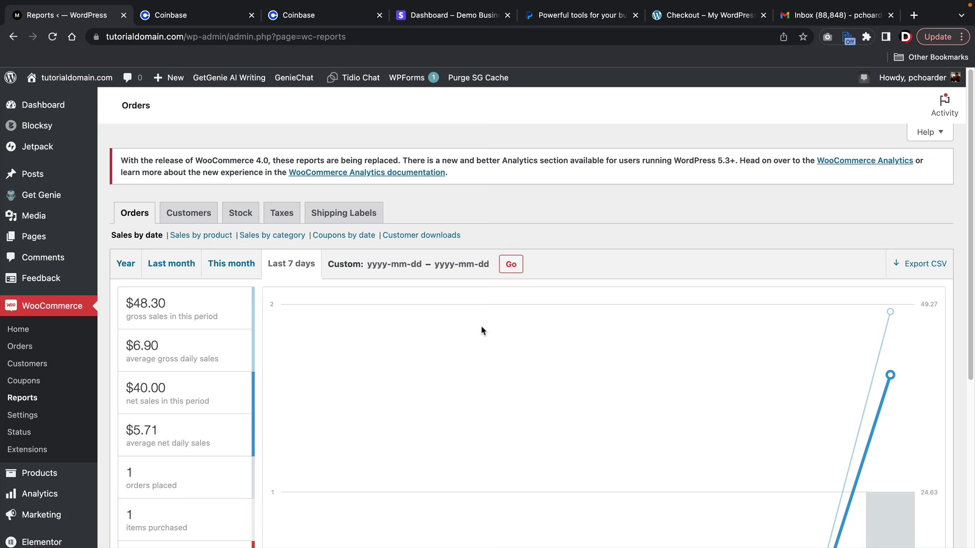
# - Review the sales report, then scroll through the Analytics overview
pyautogui.moveTo(211, 322)
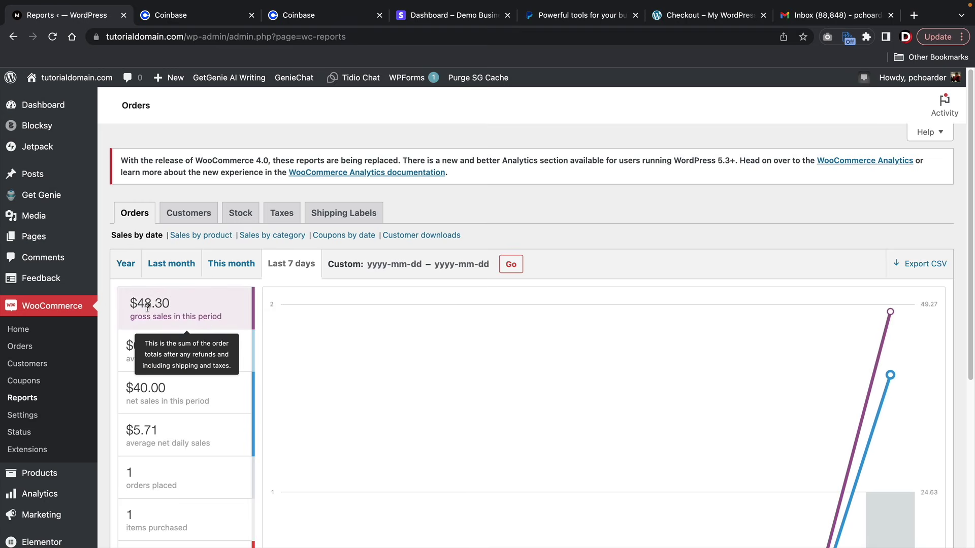
pyautogui.scroll(-3, 76, 315)
pyautogui.moveTo(29, 424)
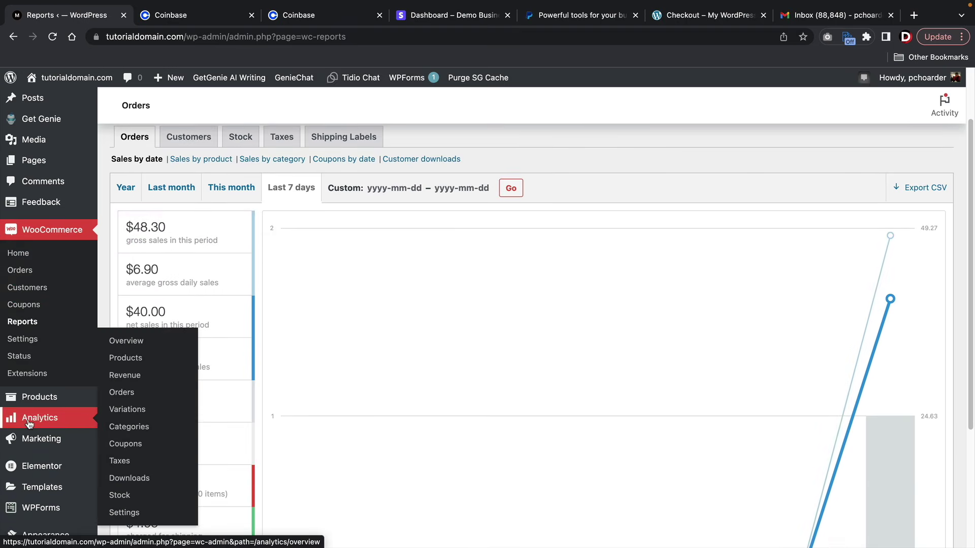
pyautogui.click(158, 345)
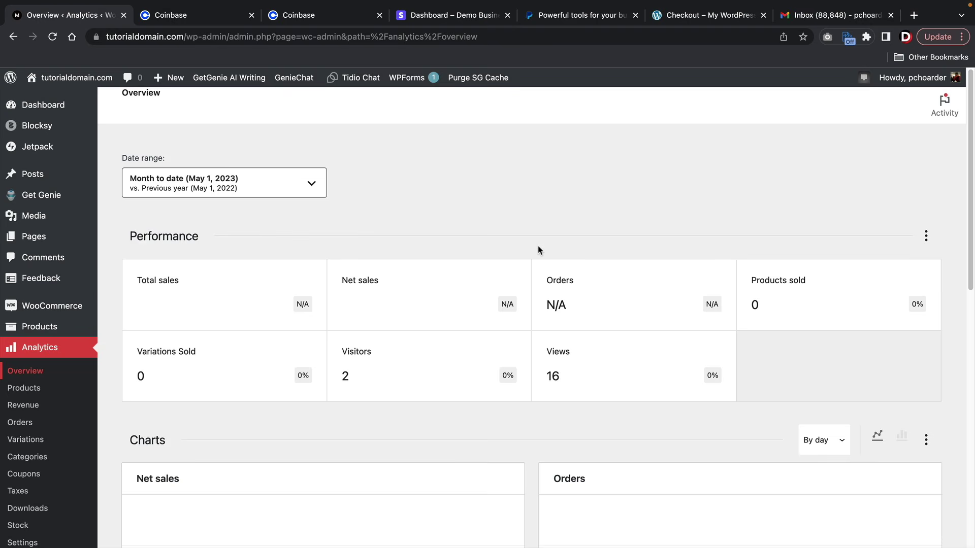
pyautogui.scroll(-4, 539, 250)
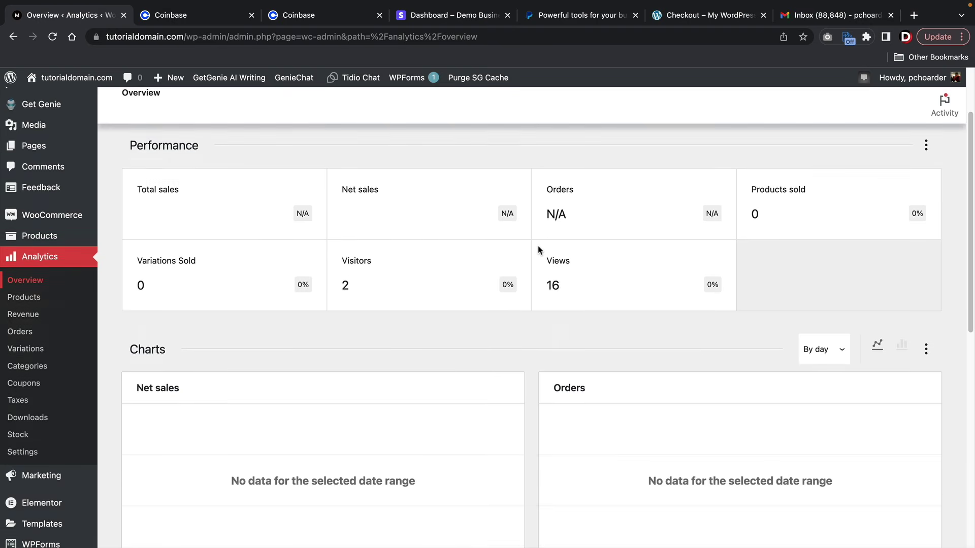
pyautogui.scroll(-7, 539, 250)
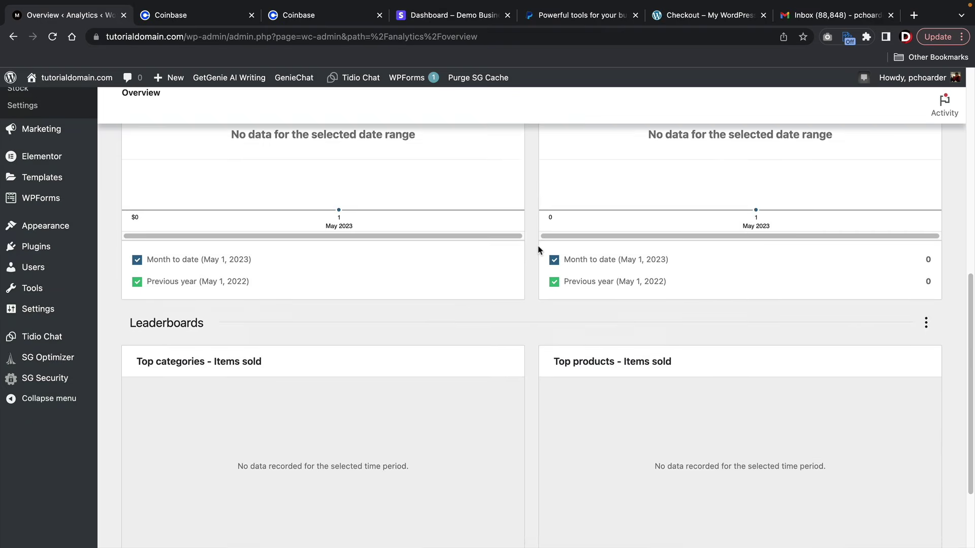
pyautogui.scroll(-1, 539, 250)
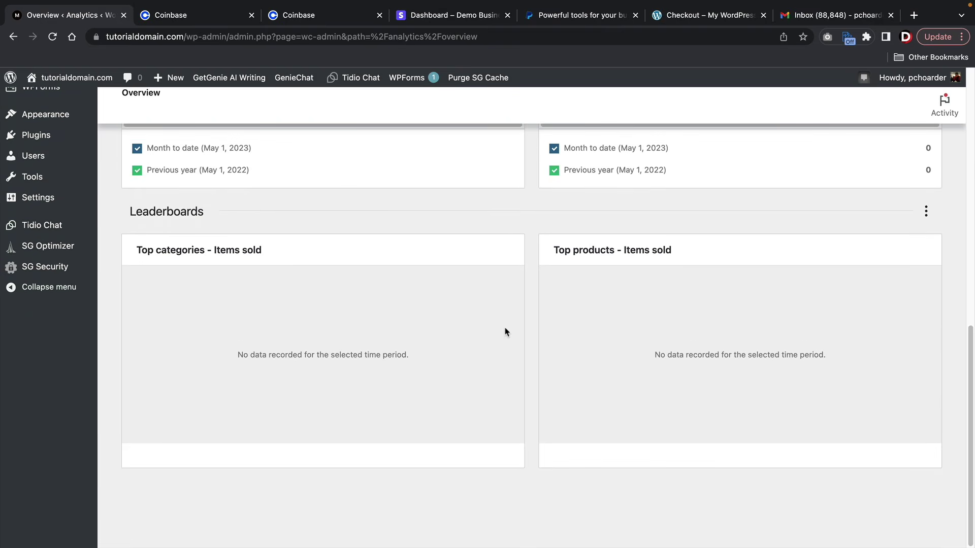
pyautogui.scroll(9, 505, 332)
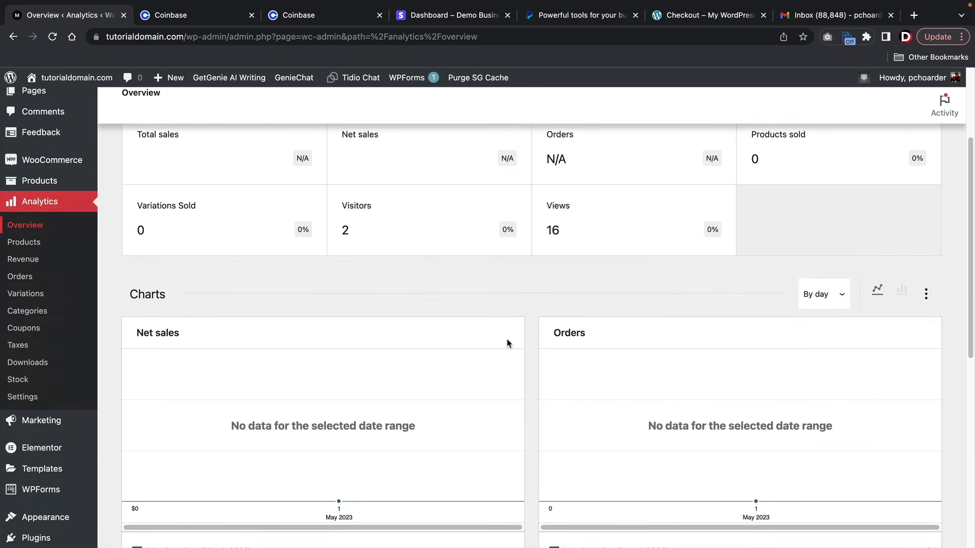
pyautogui.scroll(3, 507, 343)
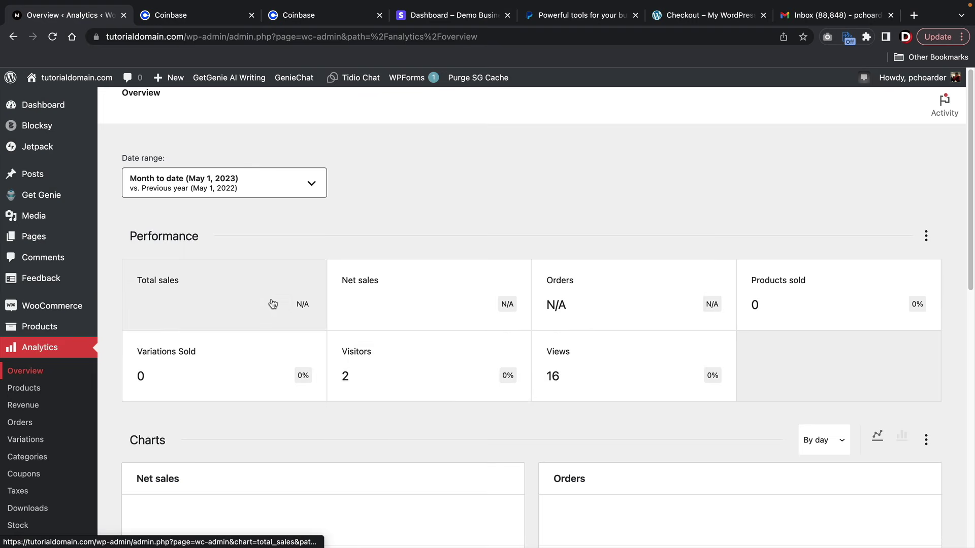
# - Look through the Products, Revenue, Orders and Variations analytics reports
pyautogui.click(22, 389)
pyautogui.click(23, 412)
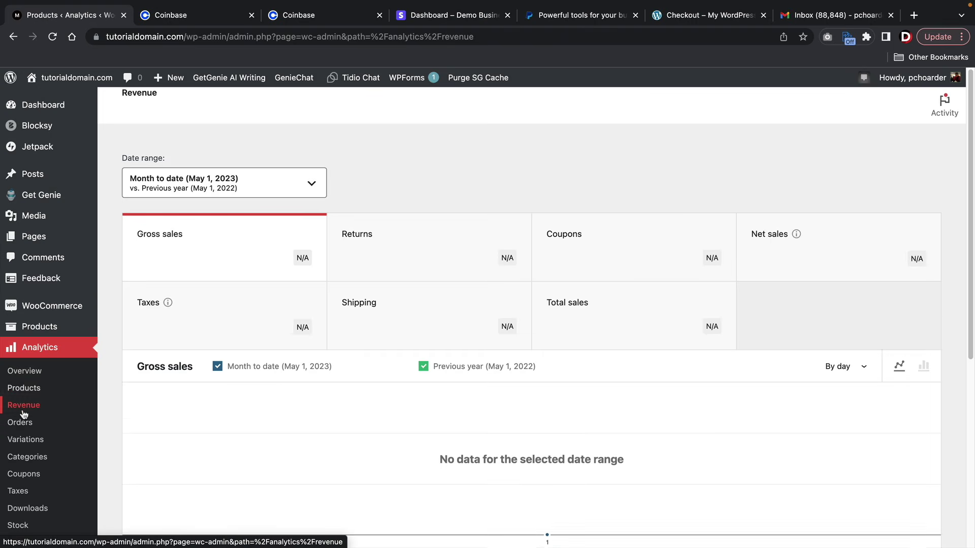
pyautogui.click(22, 422)
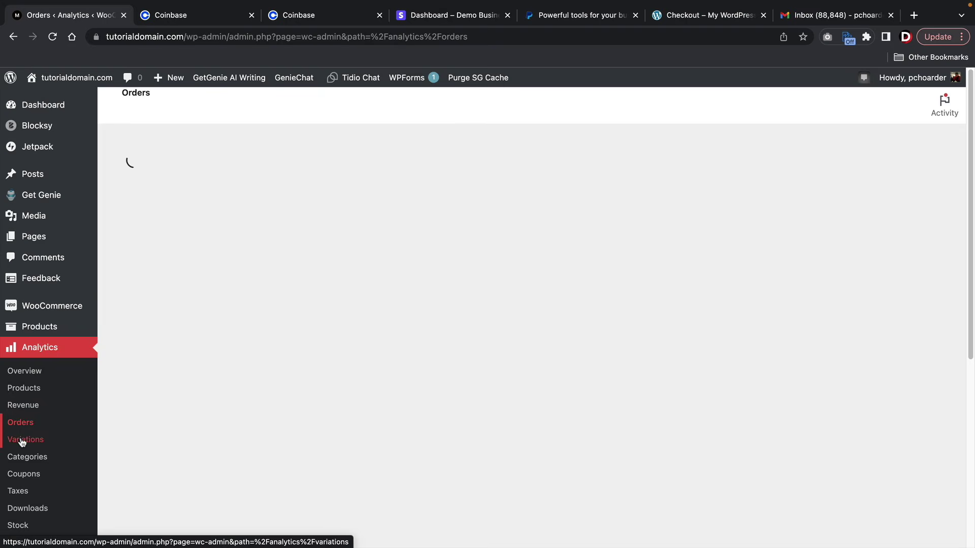
pyautogui.click(24, 445)
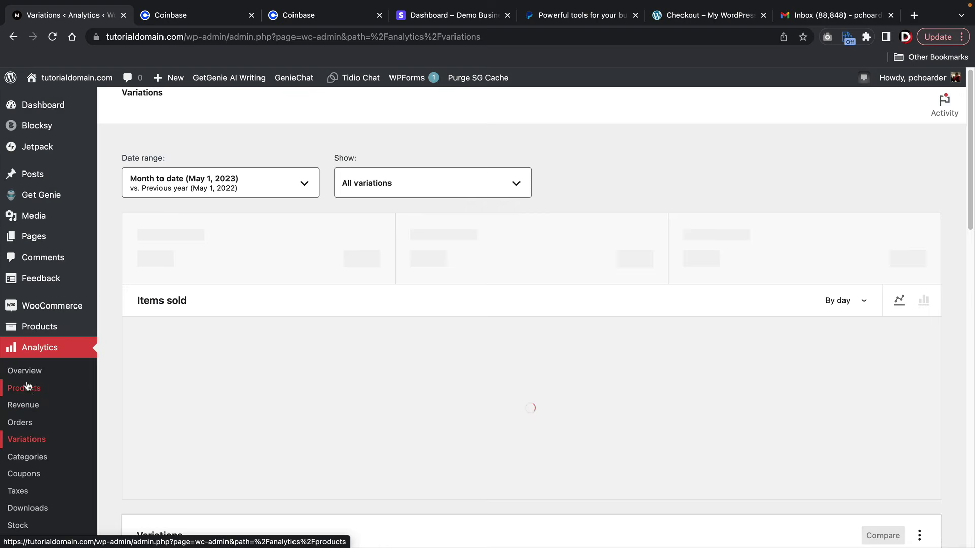
pyautogui.click(20, 372)
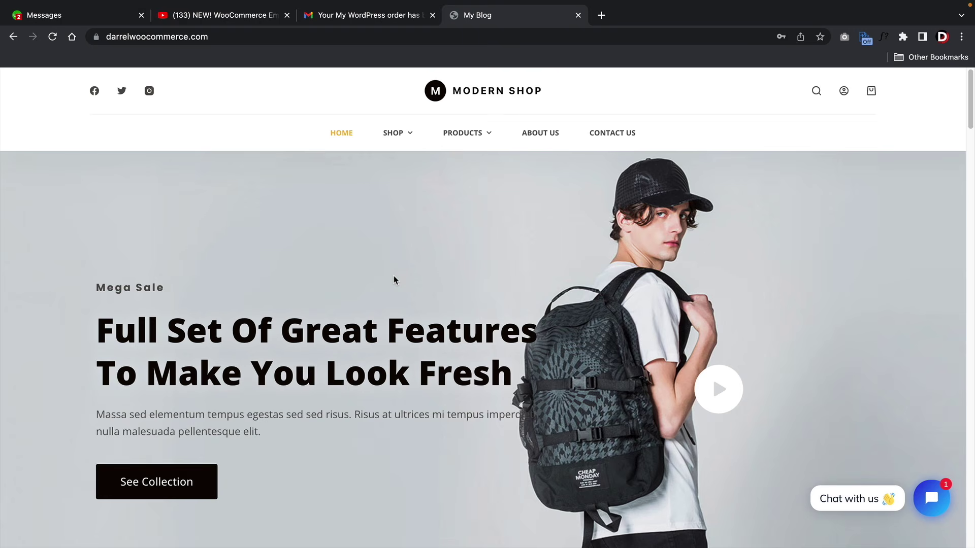
# - Read through the order #416 received email's items, totals and addresses in Gmail
pyautogui.click(372, 17)
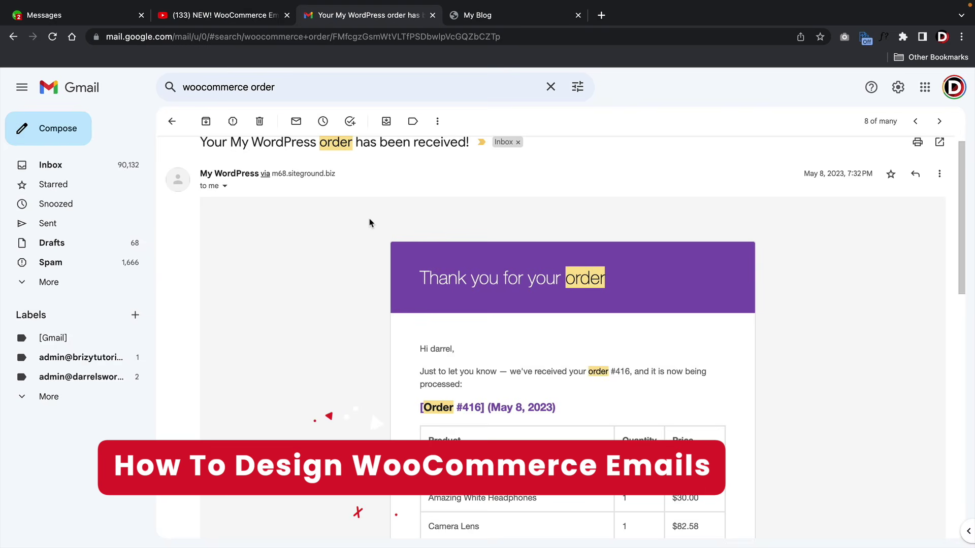
pyautogui.scroll(1, 370, 222)
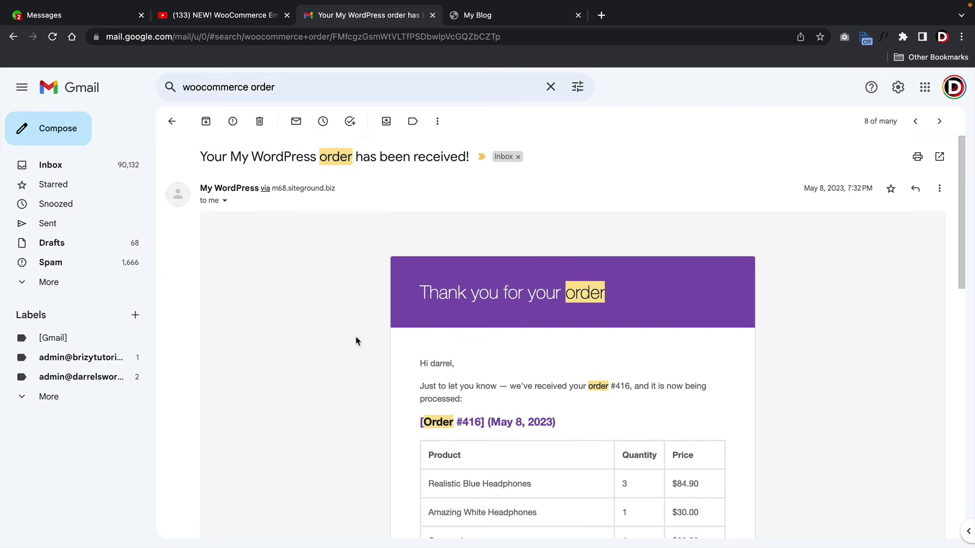
pyautogui.scroll(-1, 357, 340)
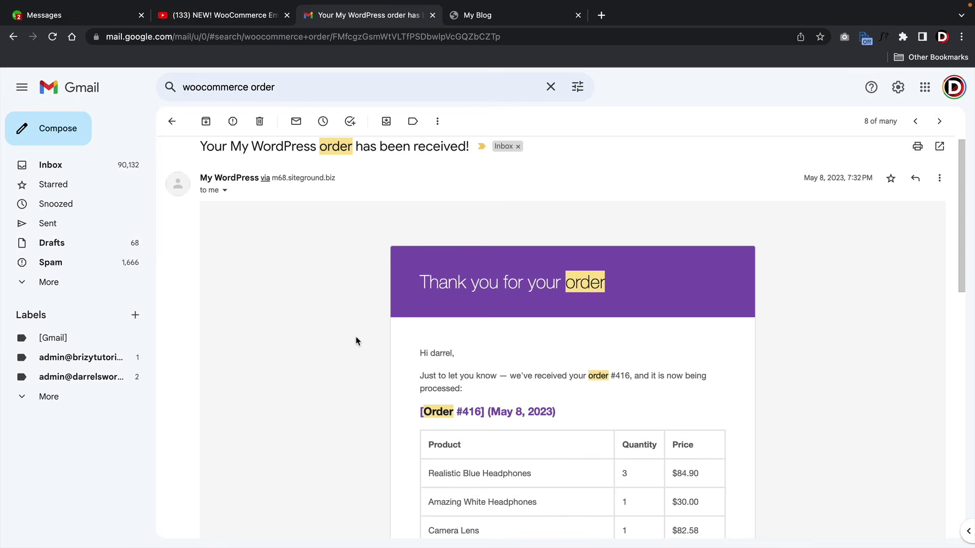
pyautogui.scroll(-5, 357, 341)
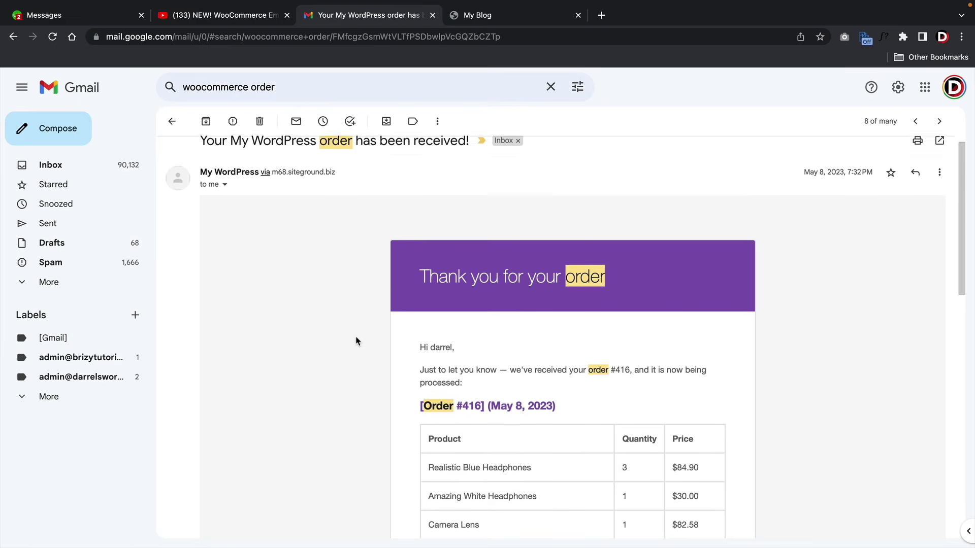
pyautogui.scroll(-10, 357, 341)
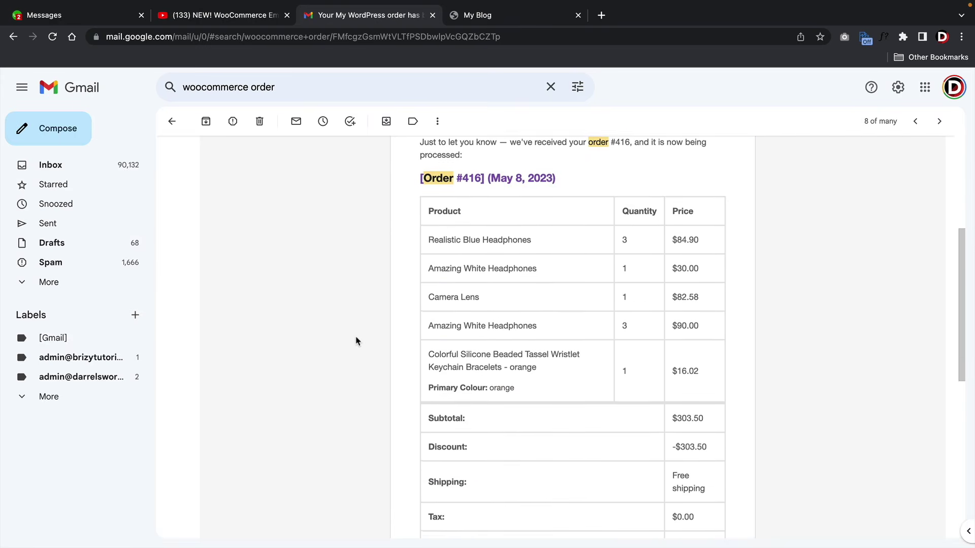
pyautogui.scroll(15, 356, 341)
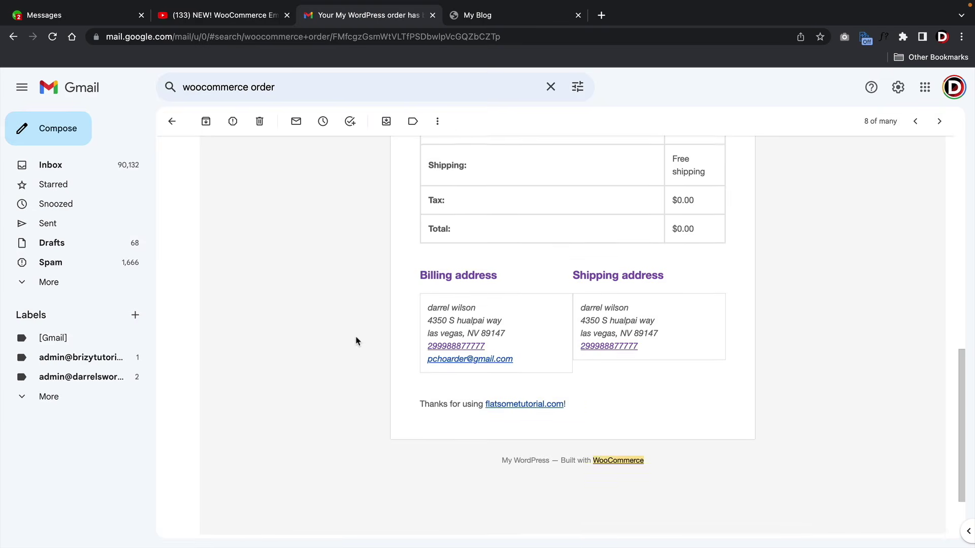
pyautogui.scroll(1, 357, 341)
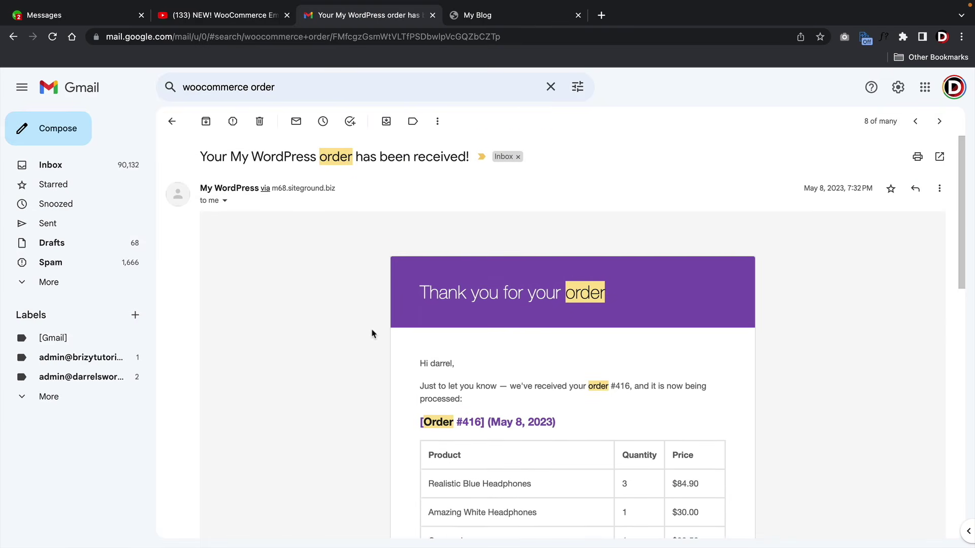
# - Resume the 'NEW! WooCommerce Email Customizer' video on YouTube from 7:16
pyautogui.click(250, 18)
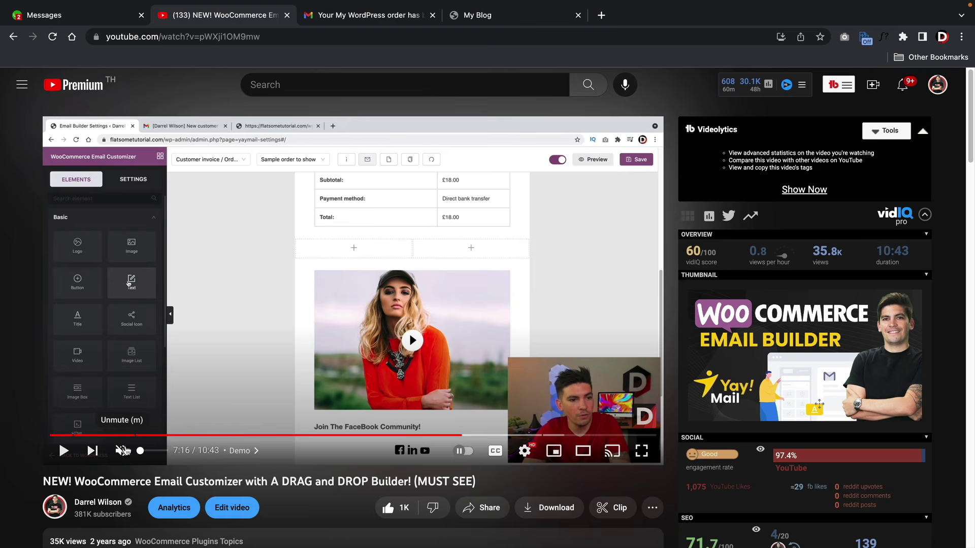
pyautogui.click(63, 450)
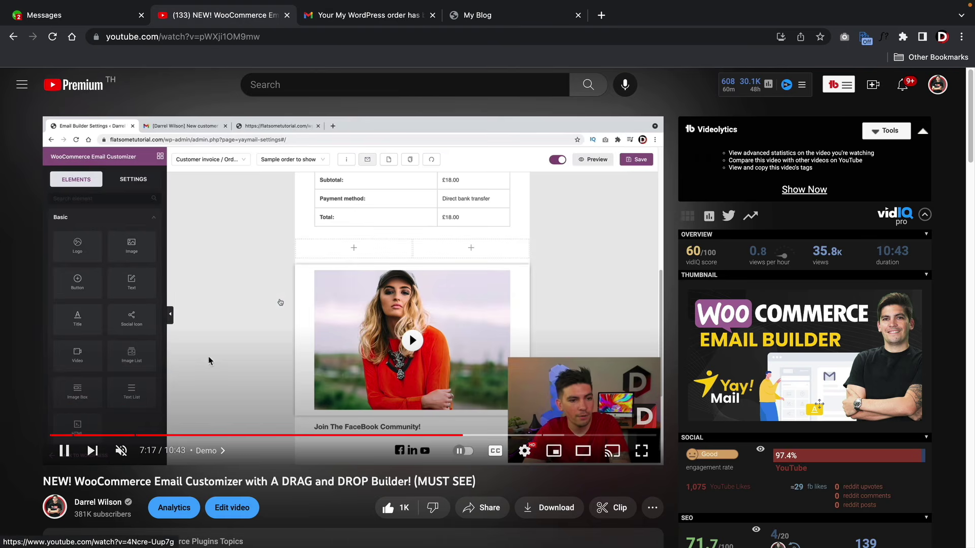
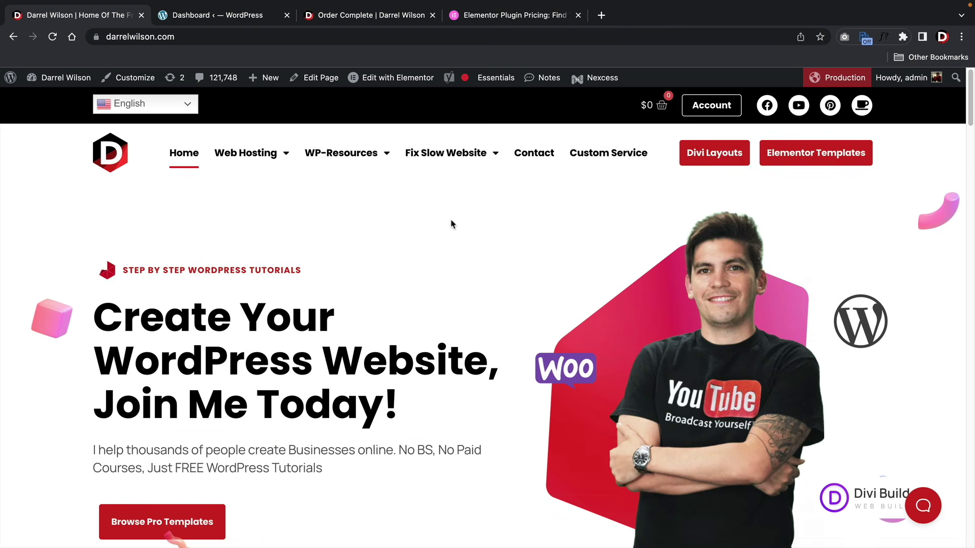
# - Open the Elementor Pro Templates catalogue and browse down the list
pyautogui.click(804, 160)
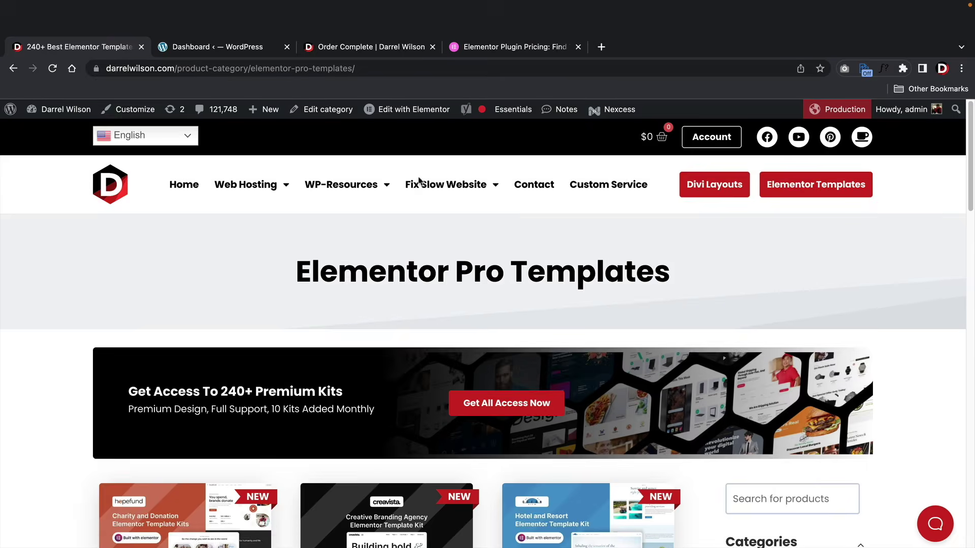
pyautogui.scroll(-2, 382, 248)
pyautogui.scroll(-3, 383, 247)
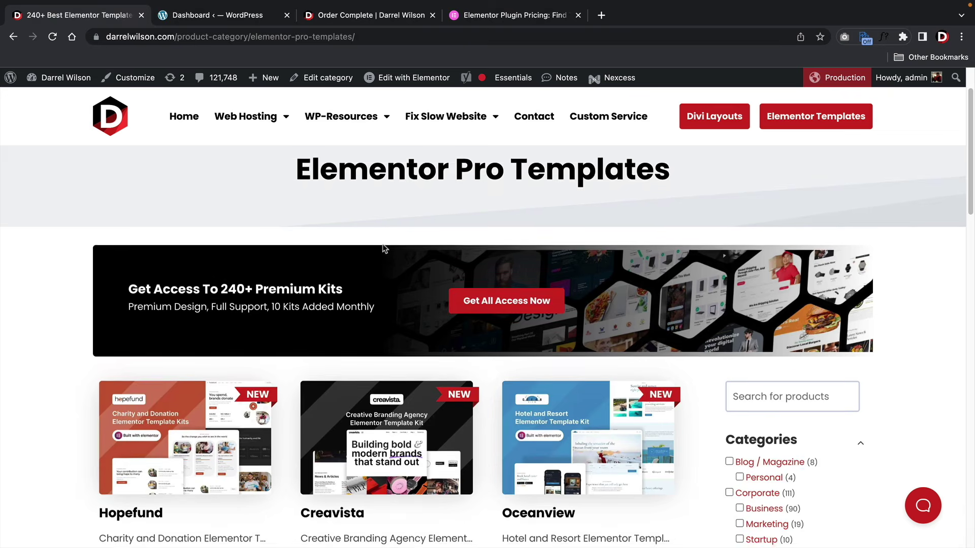
pyautogui.scroll(-2, 382, 244)
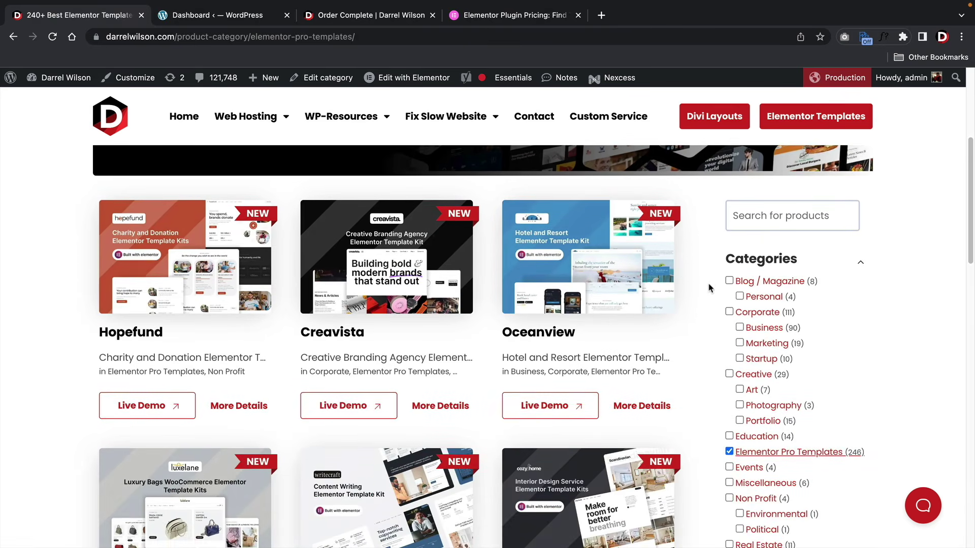
pyautogui.scroll(-2, 707, 284)
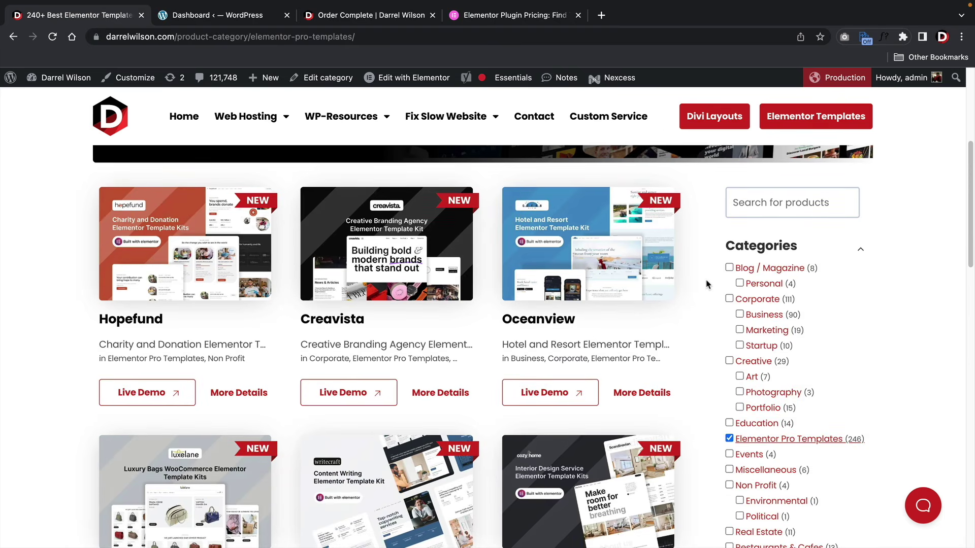
pyautogui.scroll(-5, 707, 283)
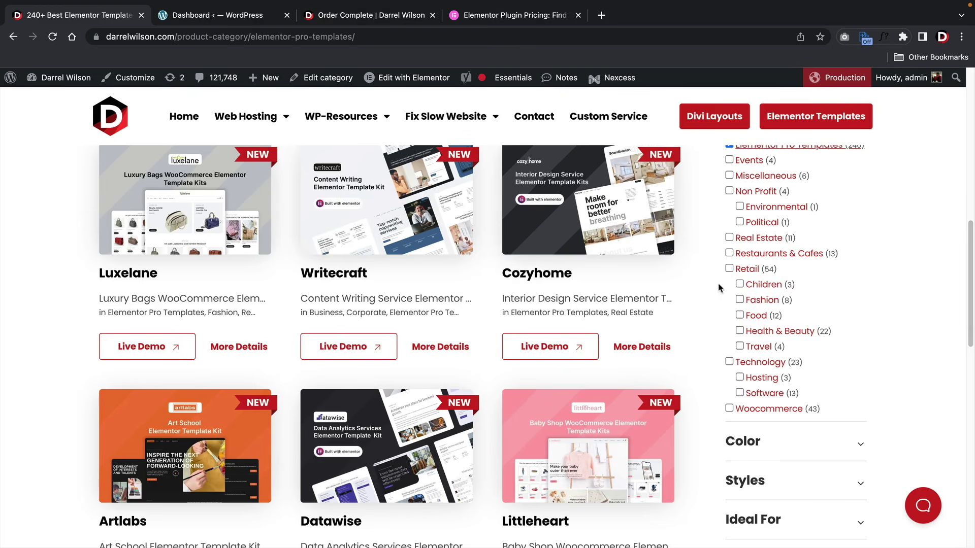
# - Filter the catalogue to the Woocommerce category and browse the results
pyautogui.click(729, 409)
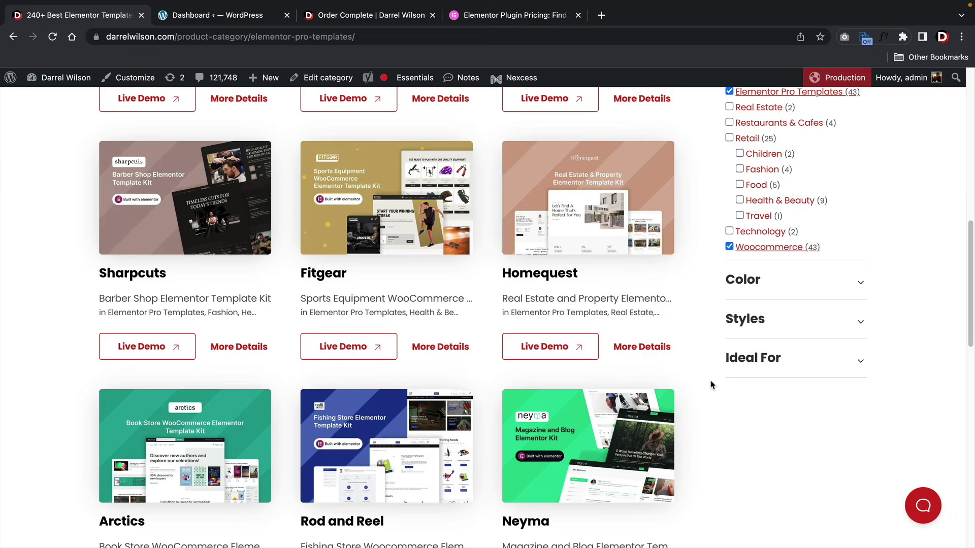
pyautogui.scroll(7, 711, 384)
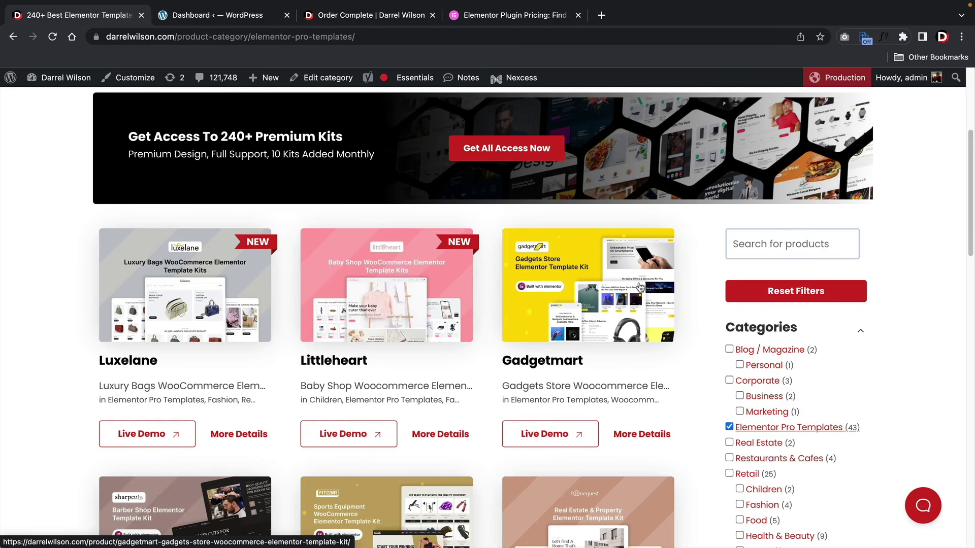
pyautogui.scroll(-2, 567, 287)
pyautogui.scroll(-2, 568, 287)
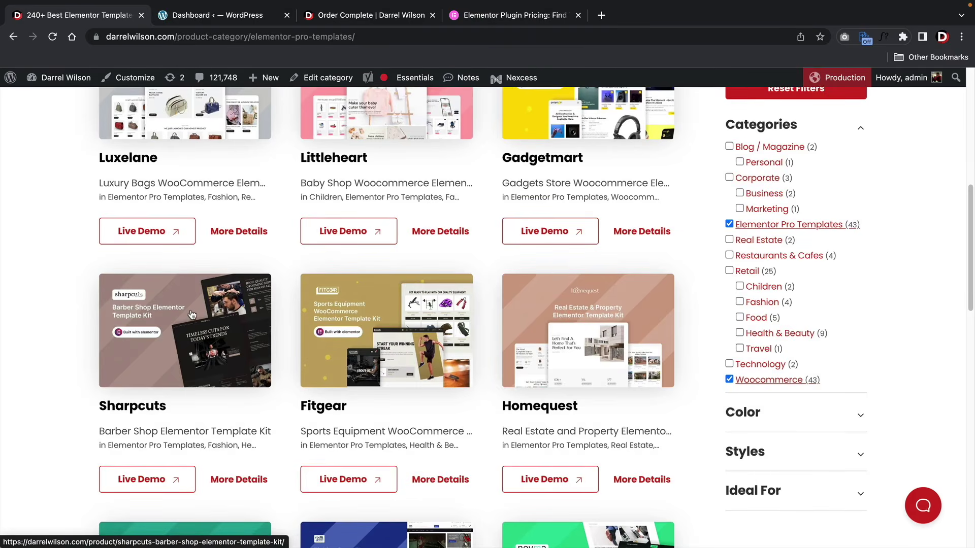
pyautogui.scroll(-3, 193, 310)
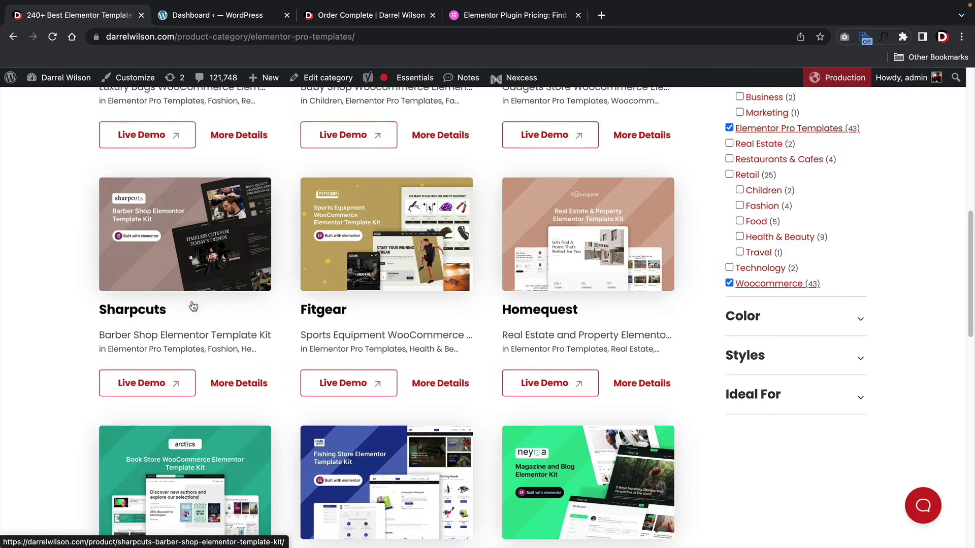
pyautogui.scroll(-3, 192, 300)
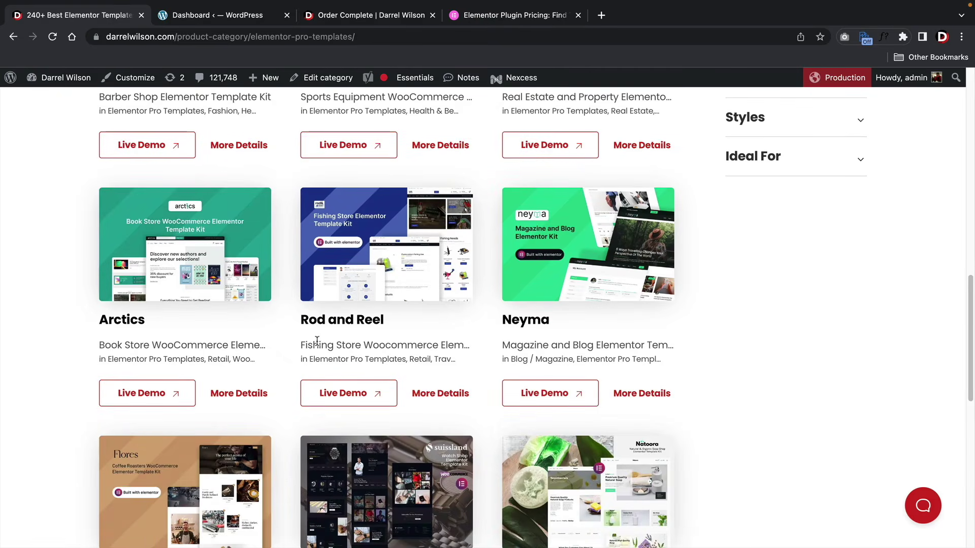
pyautogui.scroll(-5, 246, 283)
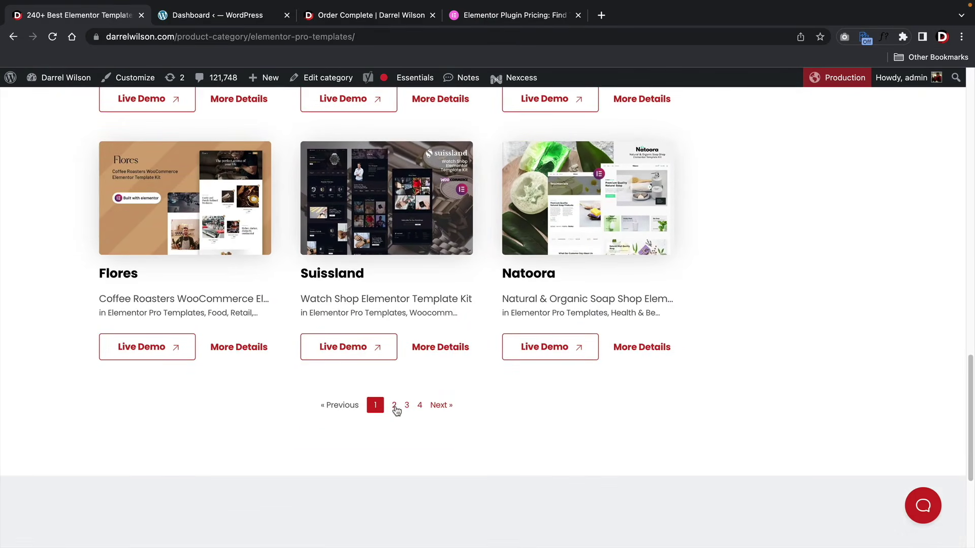
# - Go to page 2 of the Woocommerce kits and browse it
pyautogui.click(395, 406)
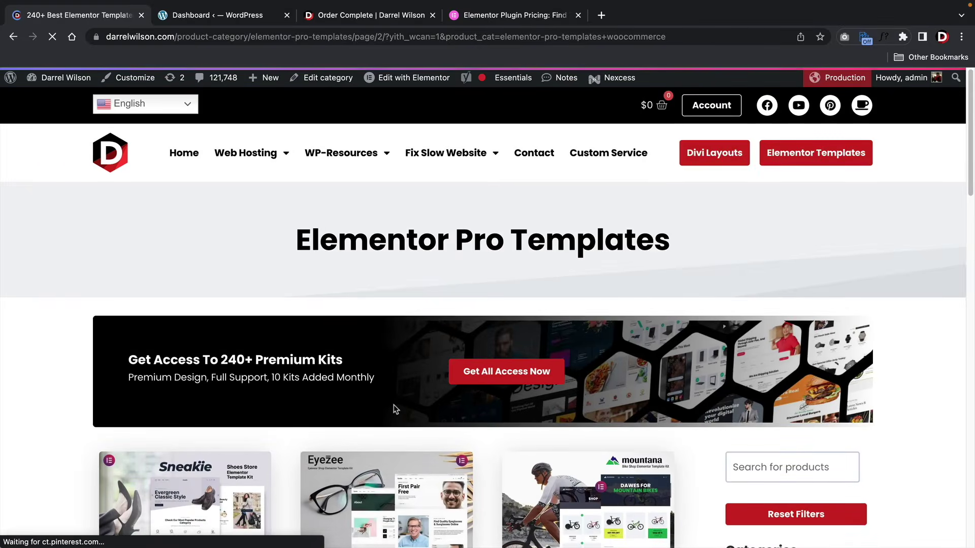
pyautogui.scroll(-2, 313, 330)
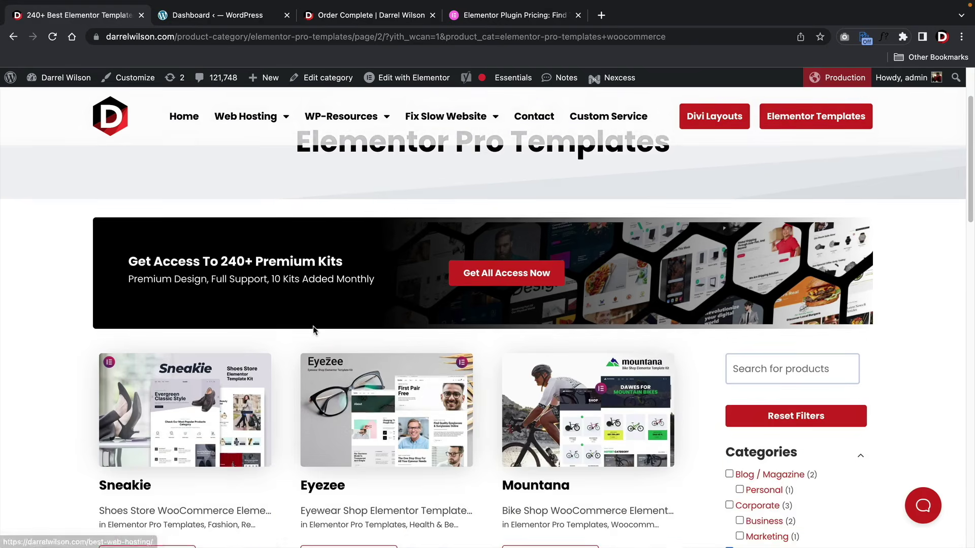
pyautogui.scroll(-2, 313, 330)
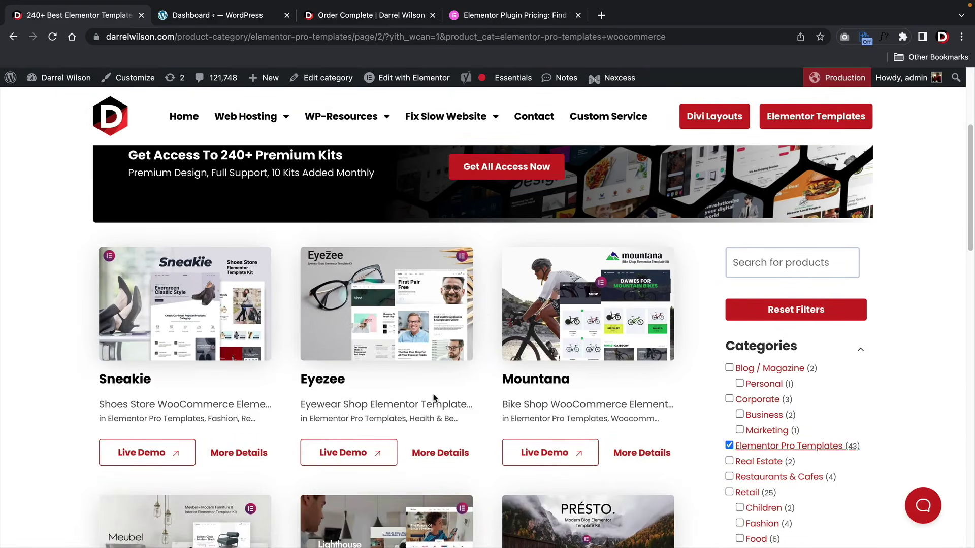
pyautogui.scroll(-1, 434, 398)
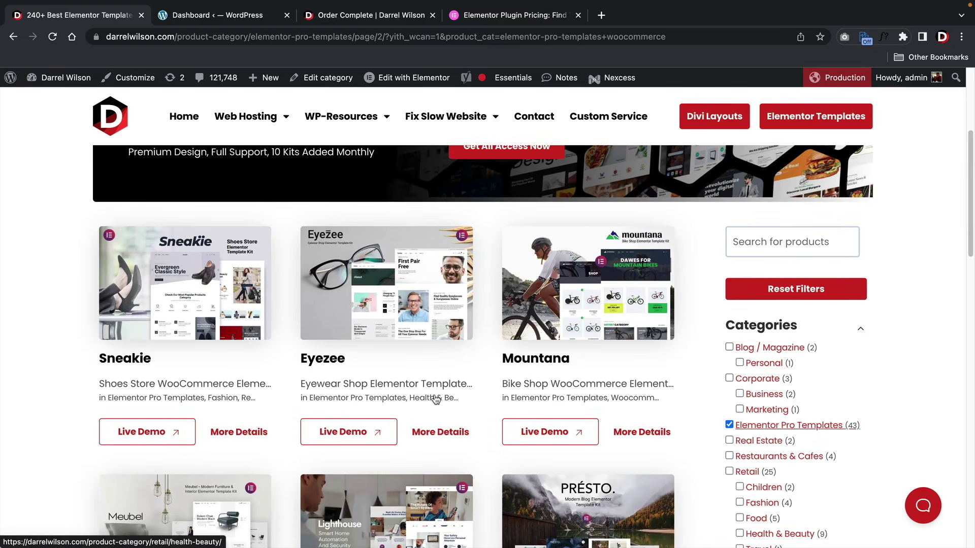
pyautogui.scroll(-6, 438, 401)
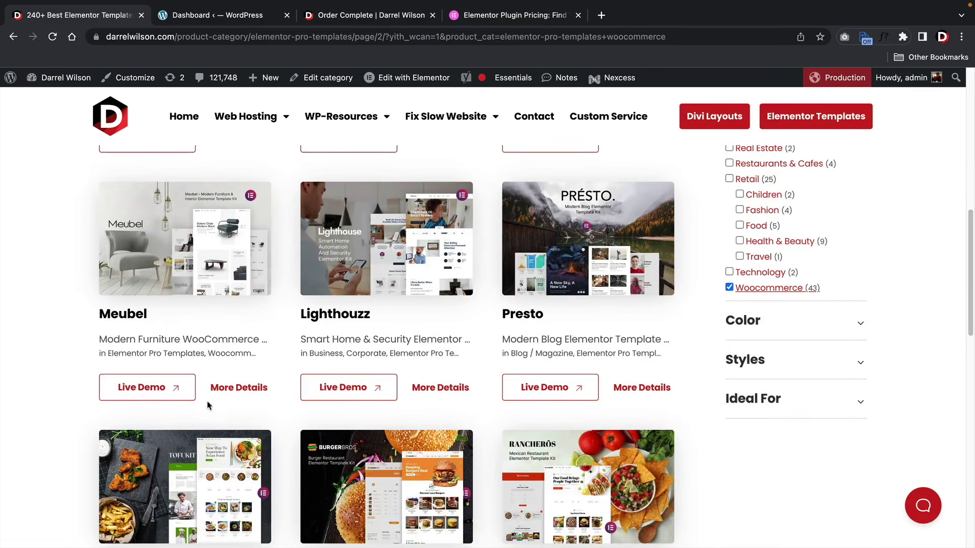
# - Open the Meubel kit's live demo and scroll down through it
pyautogui.click(152, 388)
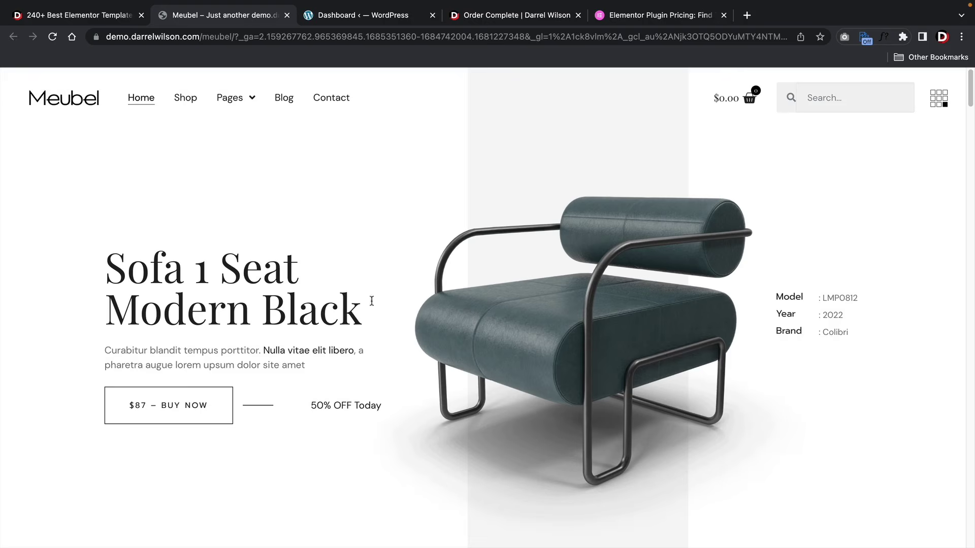
pyautogui.scroll(-10, 391, 307)
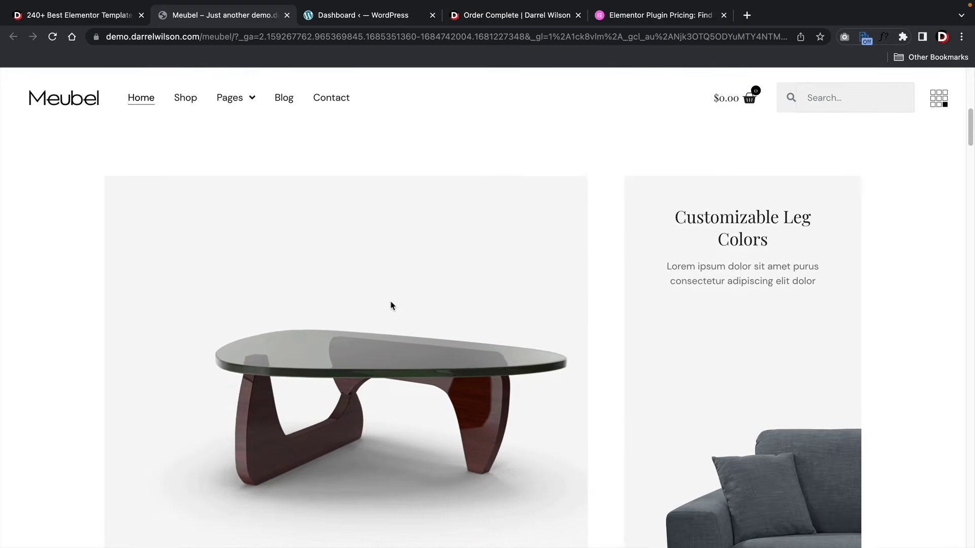
pyautogui.scroll(-8, 392, 304)
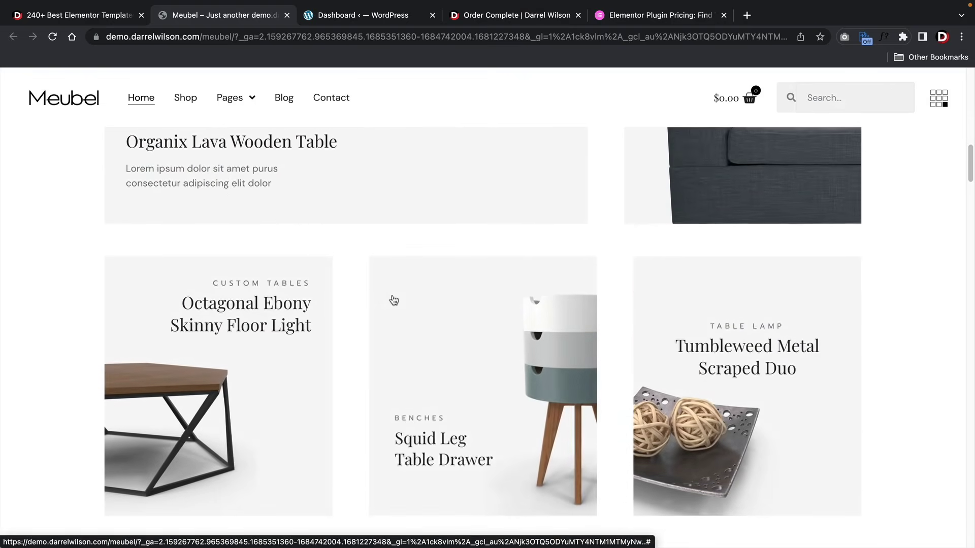
pyautogui.scroll(-8, 394, 298)
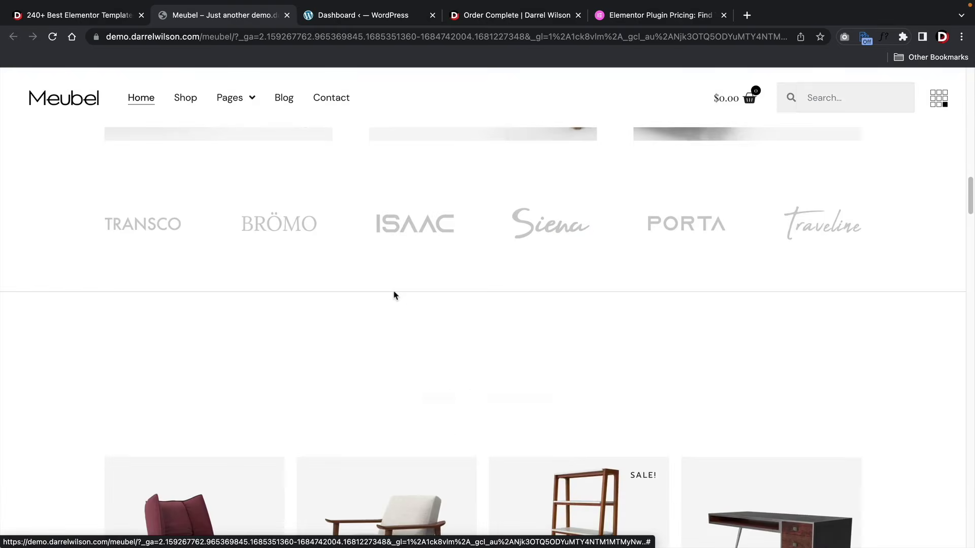
pyautogui.scroll(-3, 395, 296)
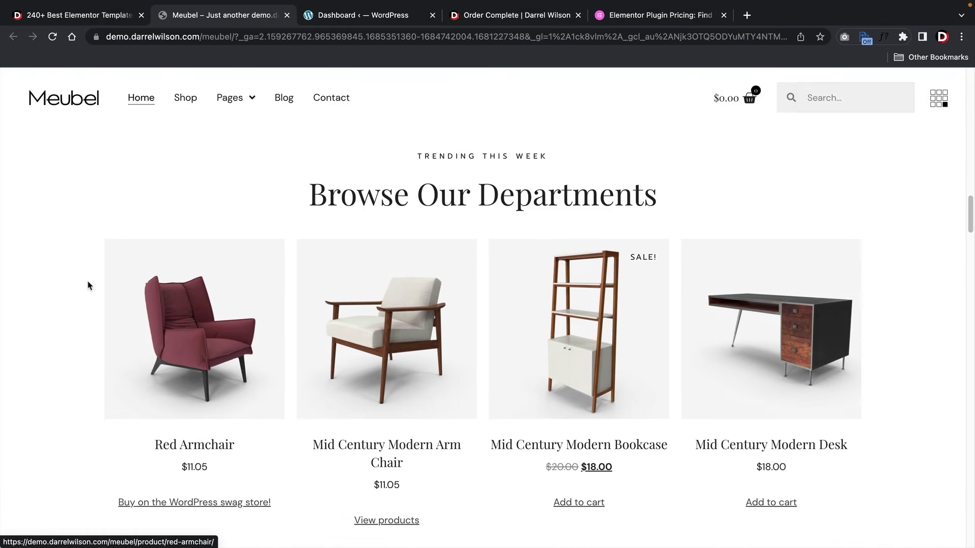
pyautogui.scroll(-8, 88, 286)
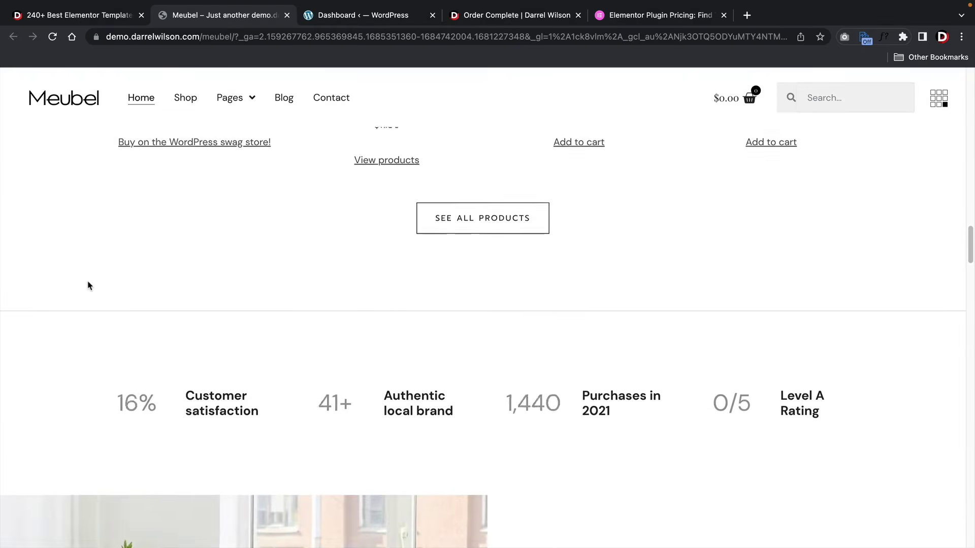
pyautogui.scroll(-10, 88, 286)
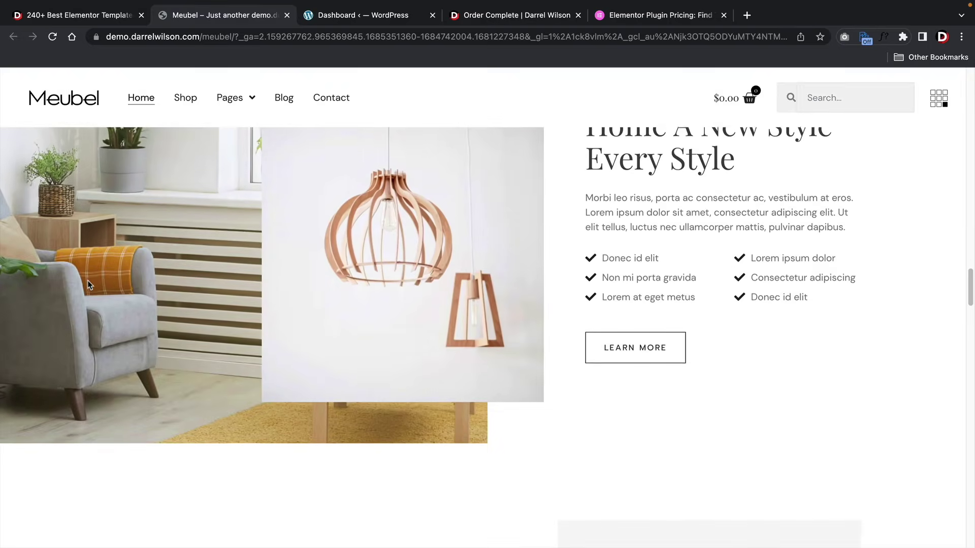
pyautogui.scroll(-2, 87, 285)
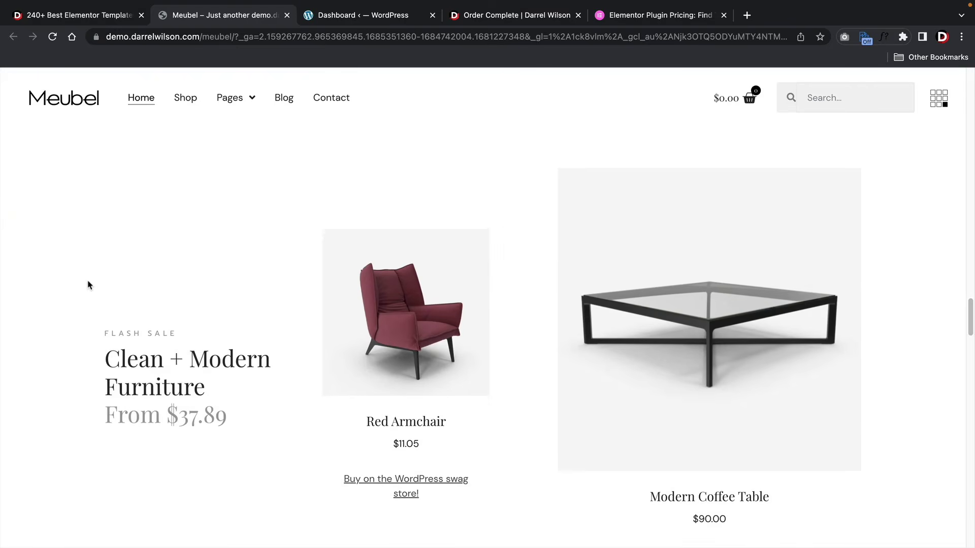
pyautogui.scroll(-7, 87, 286)
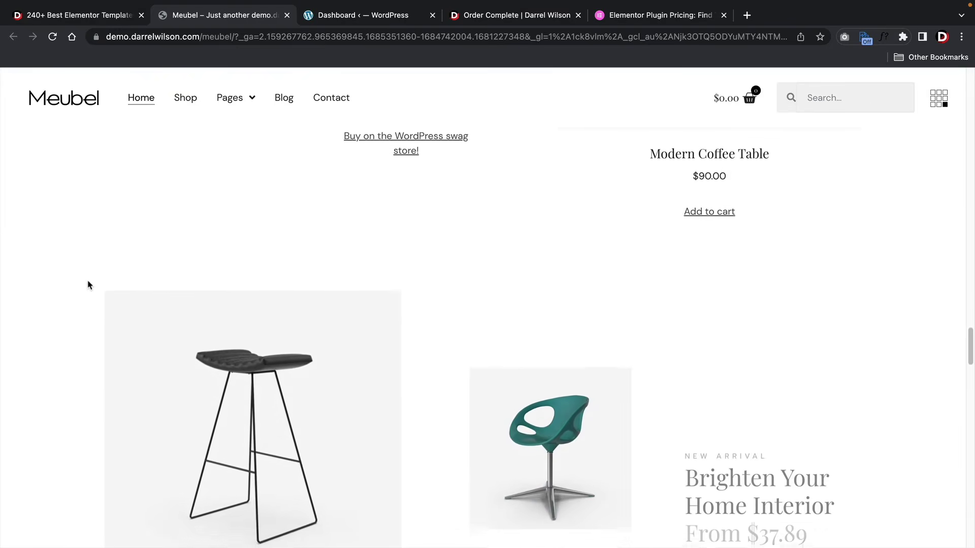
pyautogui.scroll(-3, 88, 286)
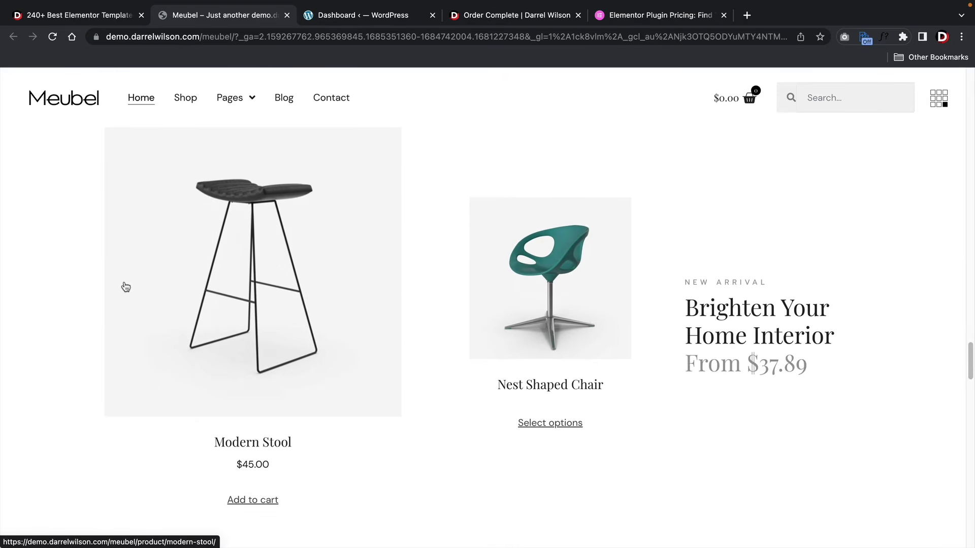
pyautogui.scroll(-4, 122, 289)
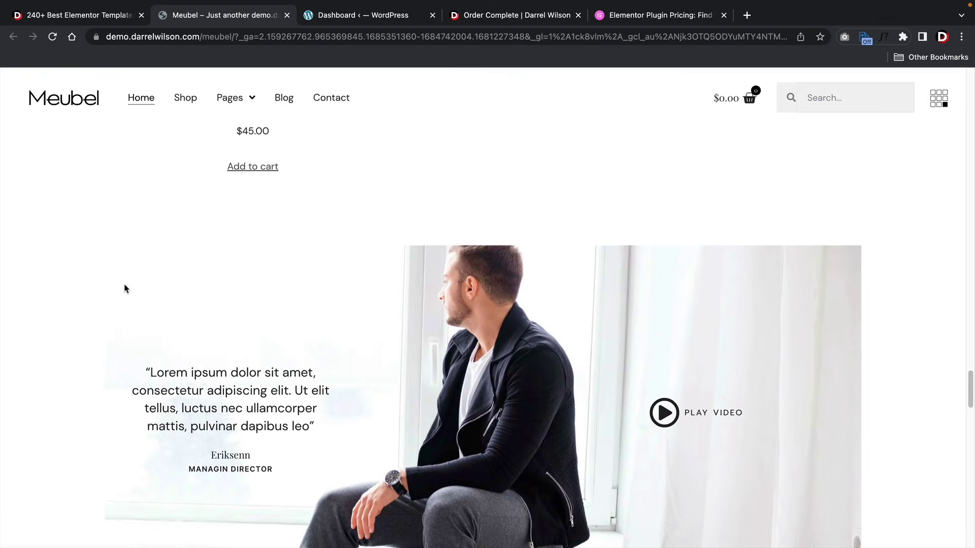
# - Scroll back to the top of the Meubel demo and return to the templates catalogue tab
pyautogui.scroll(8, 126, 287)
pyautogui.scroll(10, 127, 286)
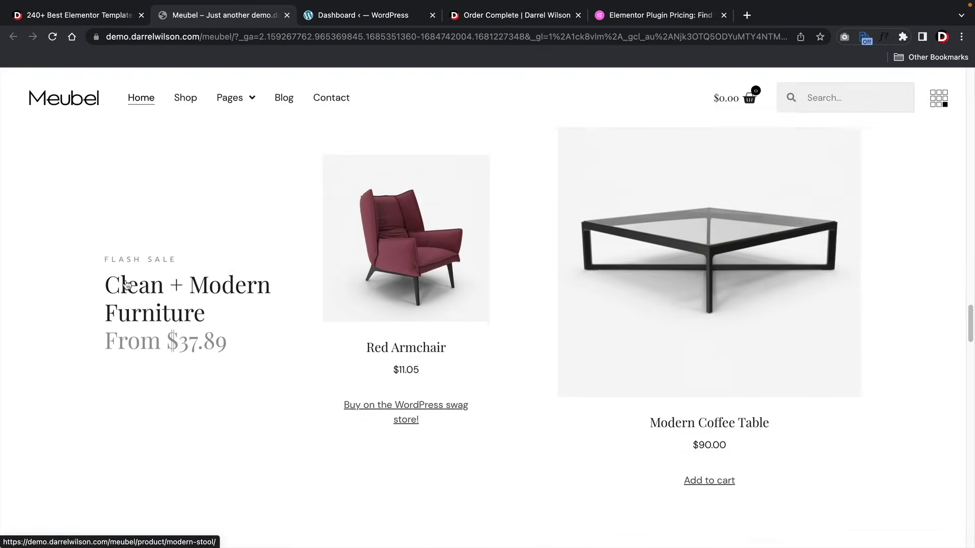
pyautogui.scroll(10, 126, 281)
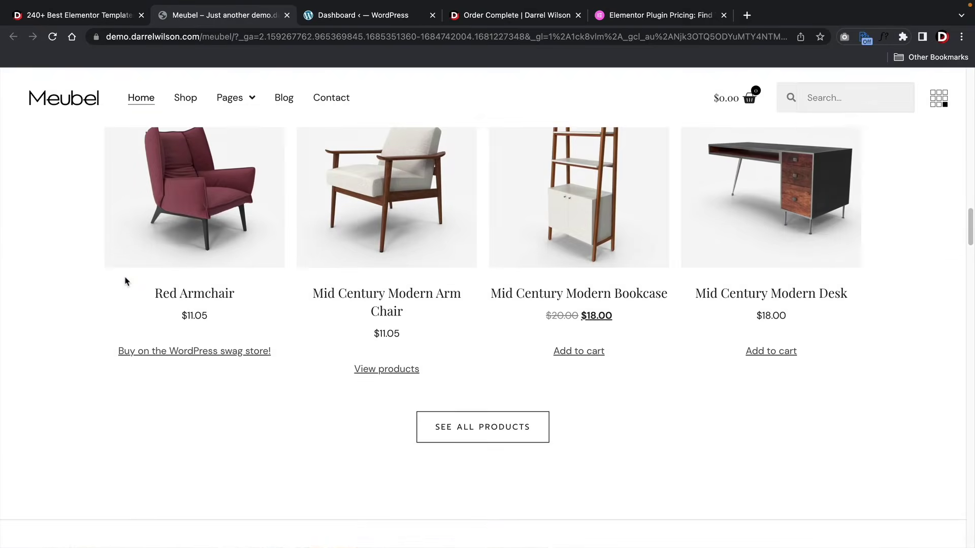
pyautogui.scroll(8, 126, 279)
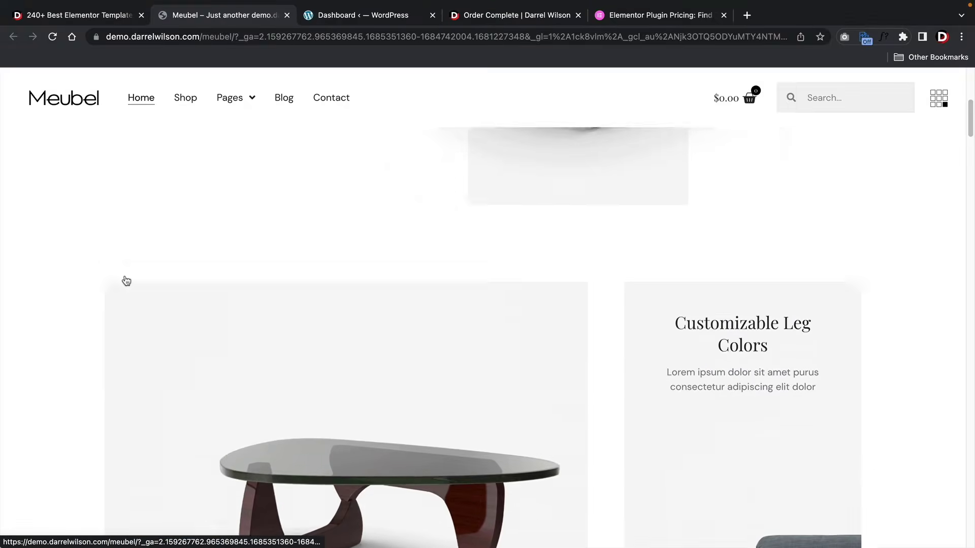
pyautogui.click(95, 16)
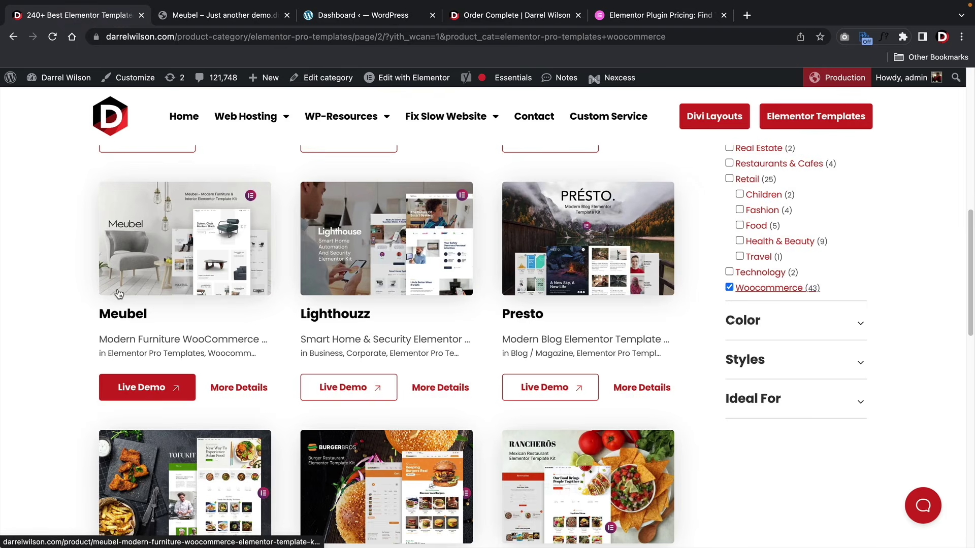
# - Go back to the templates list and open the Get All Access premium kits offer
pyautogui.click(13, 37)
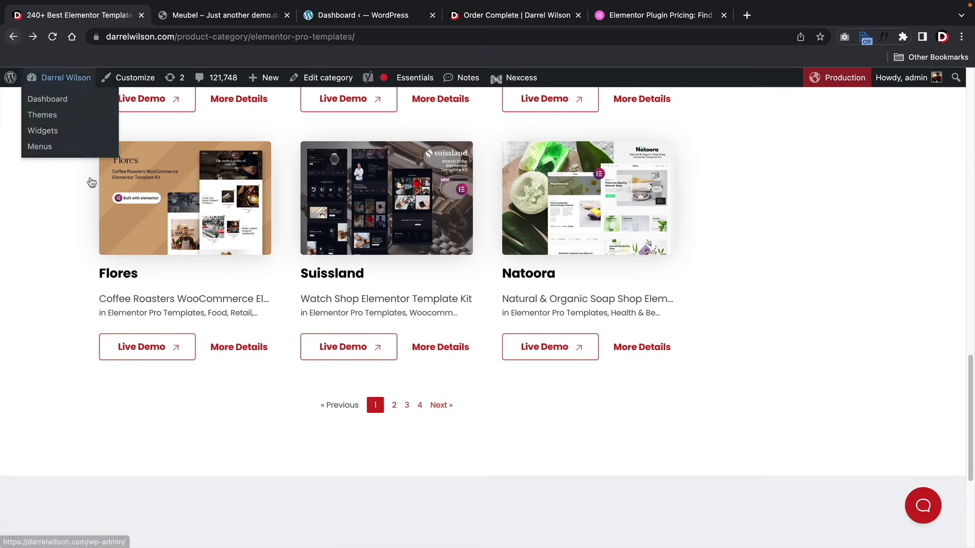
pyautogui.scroll(7, 244, 389)
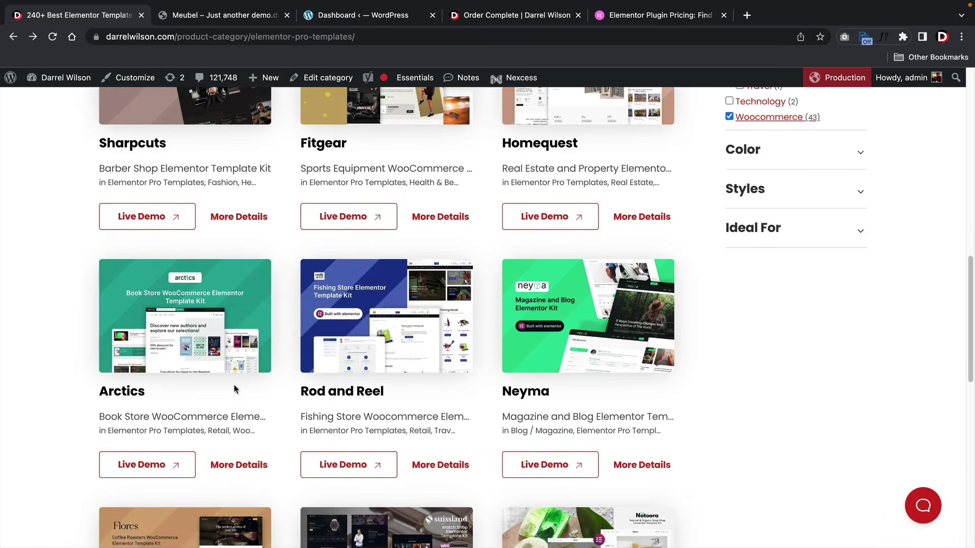
pyautogui.scroll(10, 239, 381)
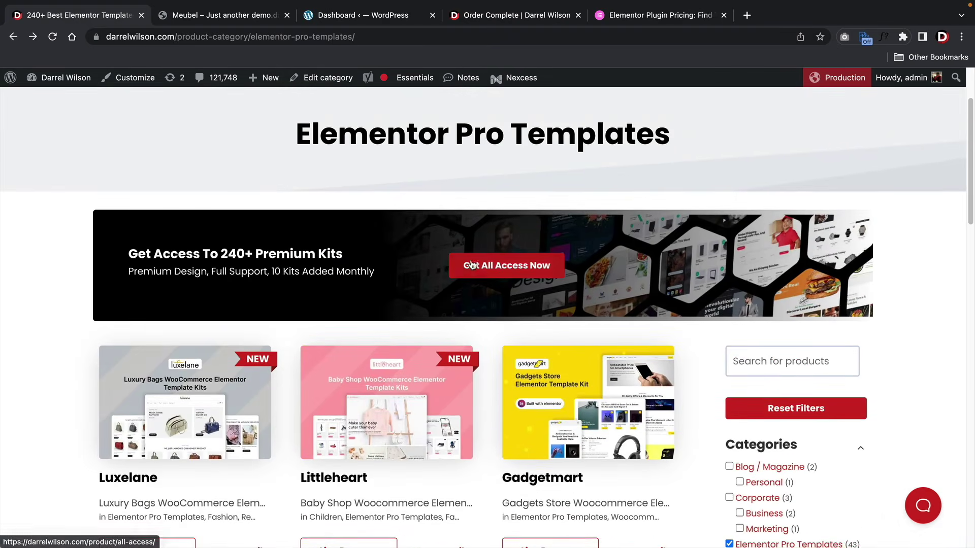
pyautogui.click(489, 272)
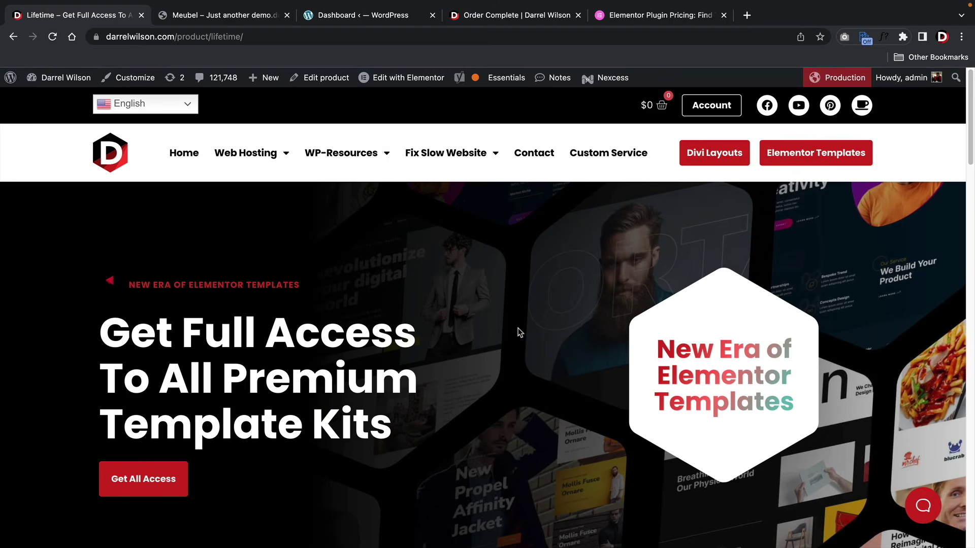
# - Review the plan comparison: Single $29, All Access $59/year, Lifetime $99
pyautogui.click(148, 491)
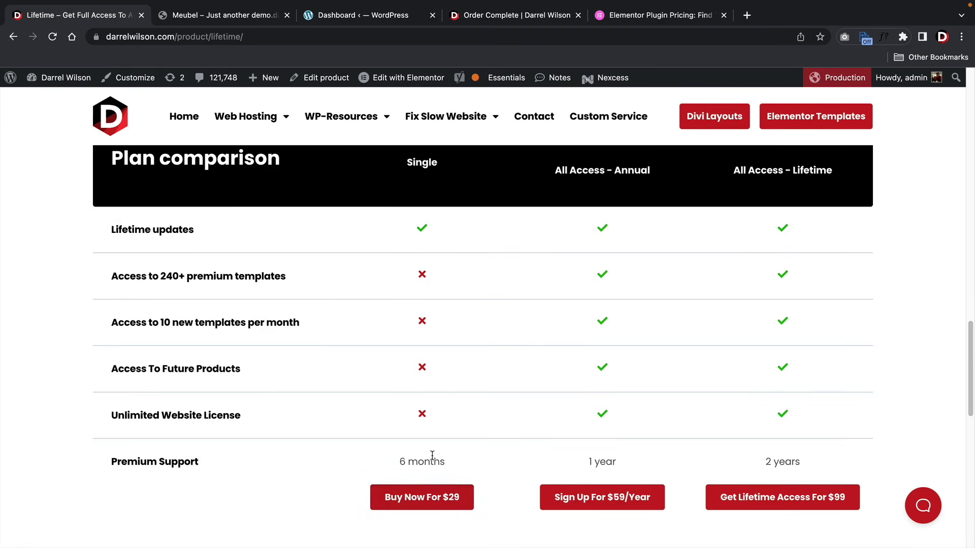
pyautogui.moveTo(555, 176); pyautogui.dragTo(644, 172)
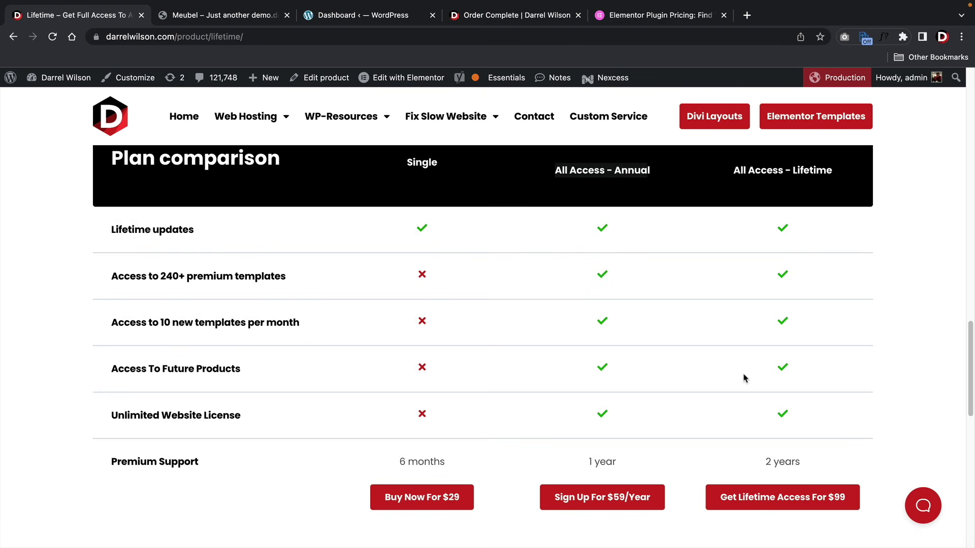
pyautogui.moveTo(262, 380); pyautogui.dragTo(113, 369)
pyautogui.click(114, 369)
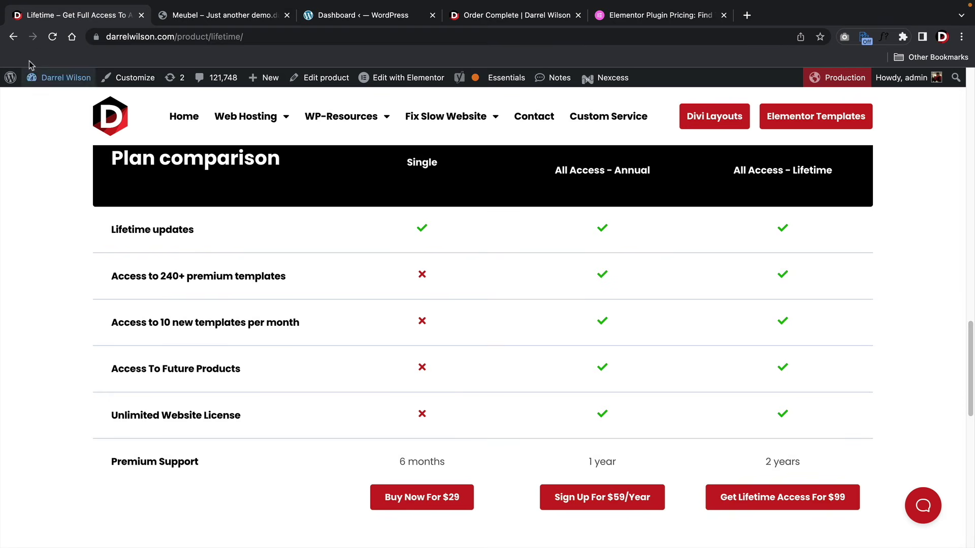
# - Go back to the templates list and open the Arctics kit's details page
pyautogui.click(14, 37)
pyautogui.scroll(-10, 111, 248)
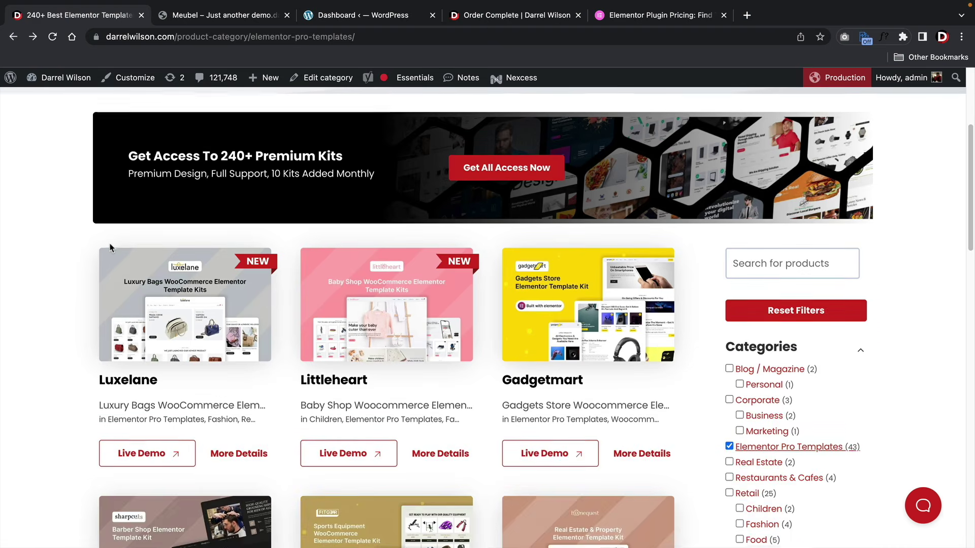
pyautogui.scroll(-2, 111, 247)
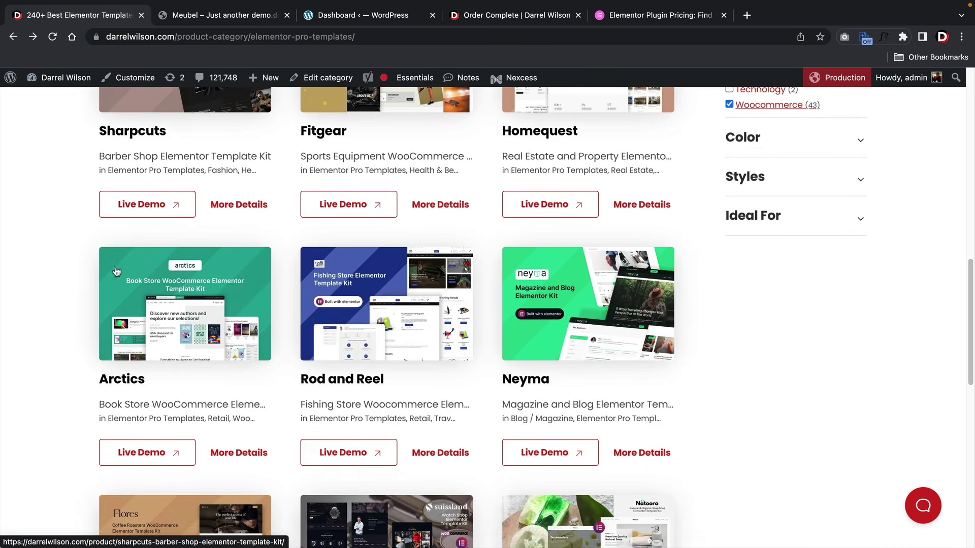
pyautogui.click(229, 454)
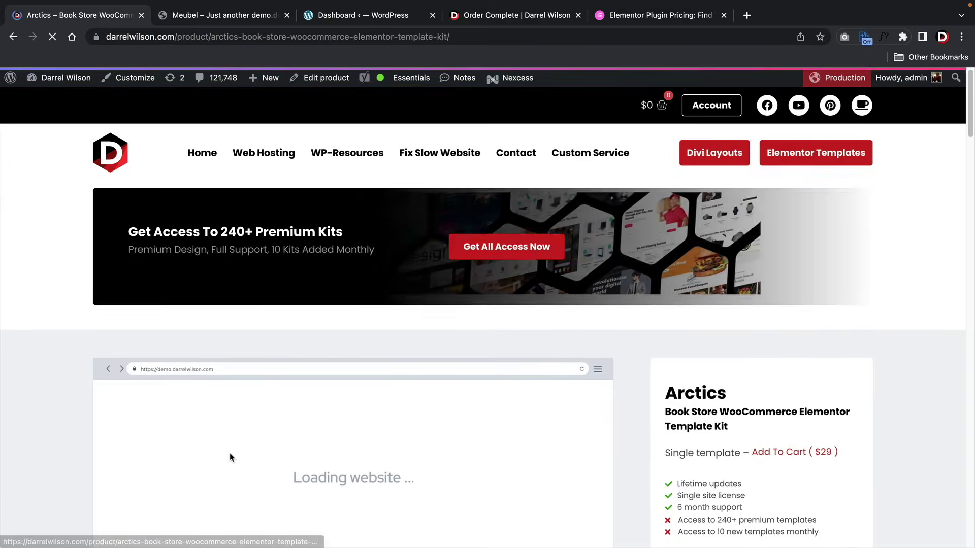
pyautogui.scroll(-3, 643, 343)
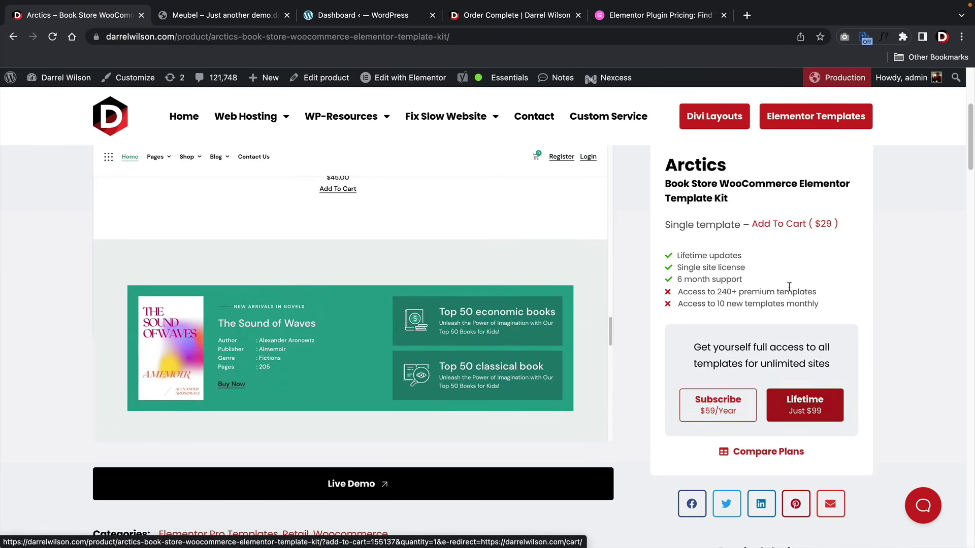
# - Add the $29 Arctics template to the cart, view the cart and proceed to checkout
pyautogui.click(776, 227)
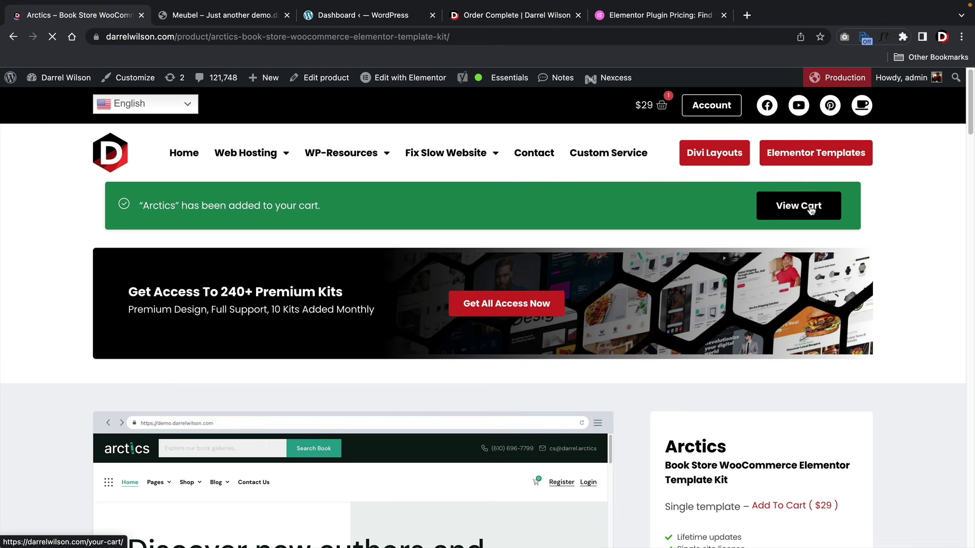
pyautogui.click(811, 210)
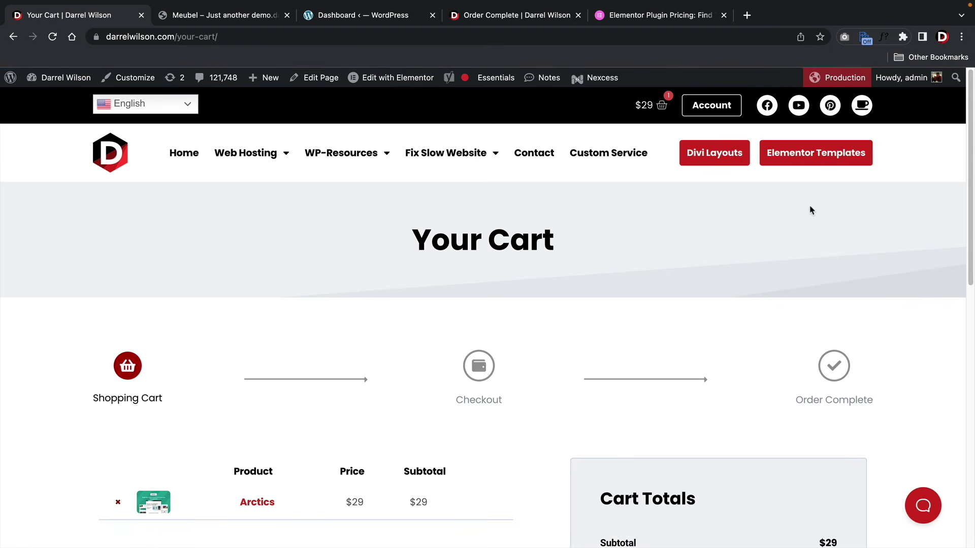
pyautogui.scroll(-7, 705, 251)
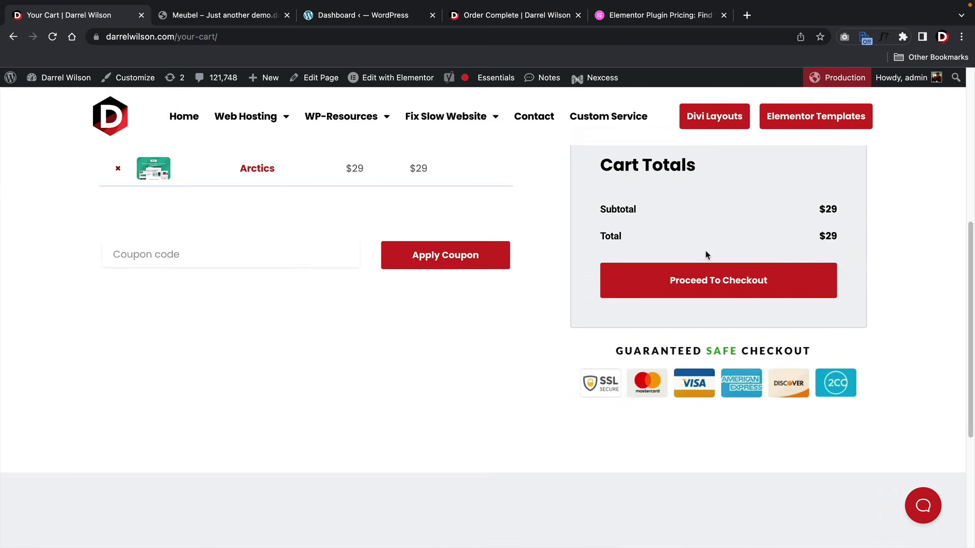
pyautogui.scroll(1, 705, 251)
pyautogui.click(694, 304)
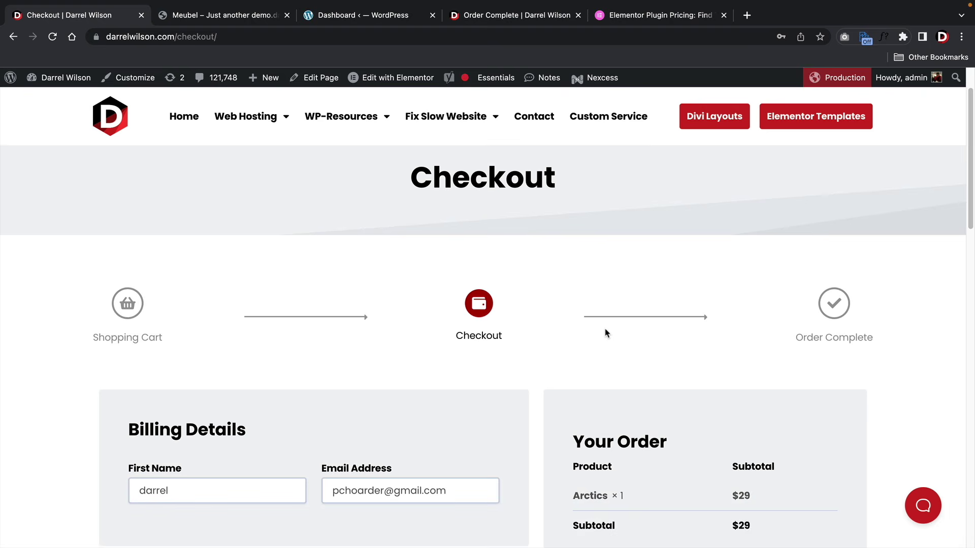
# - Review the checkout's billing and payment details for the $29 Arctics order
pyautogui.scroll(-3, 605, 333)
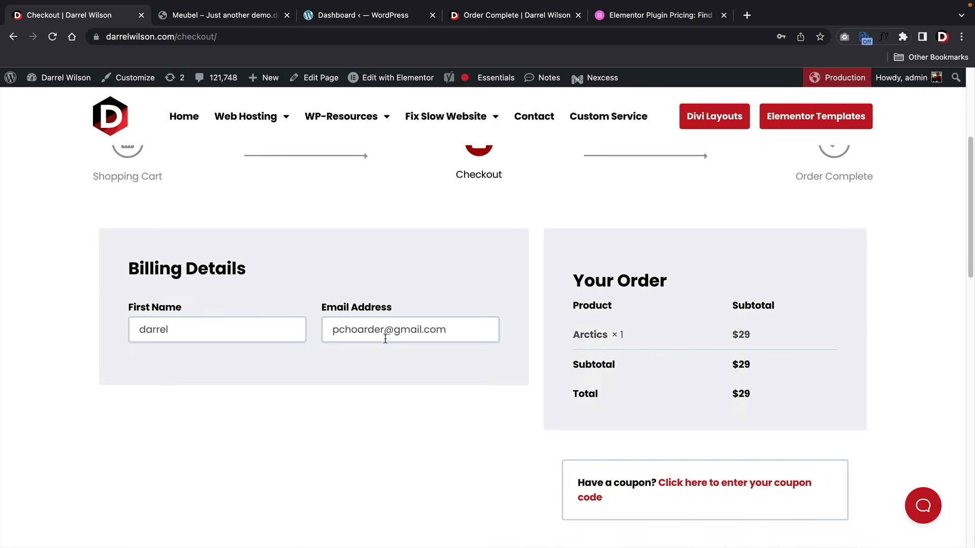
pyautogui.scroll(-4, 396, 328)
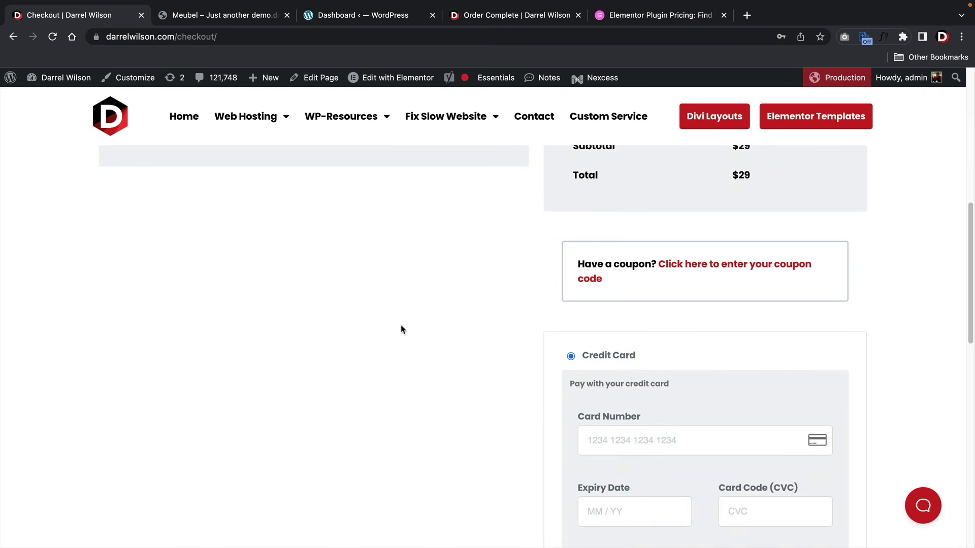
pyautogui.scroll(-8, 401, 330)
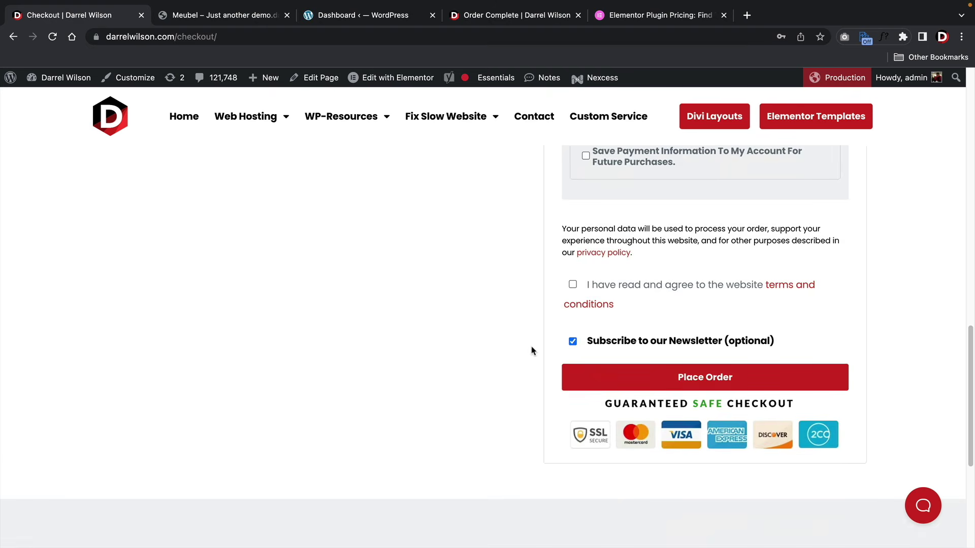
pyautogui.scroll(1, 503, 343)
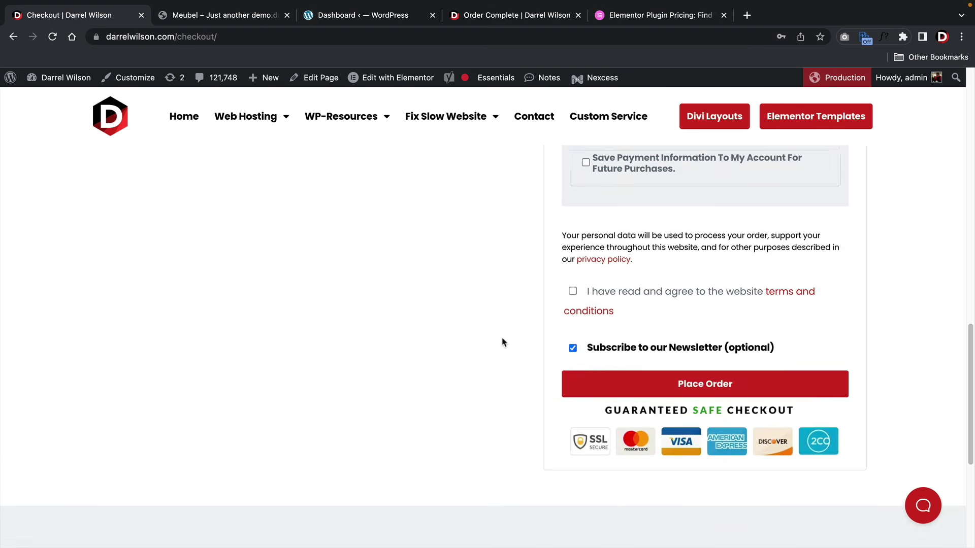
pyautogui.scroll(10, 504, 343)
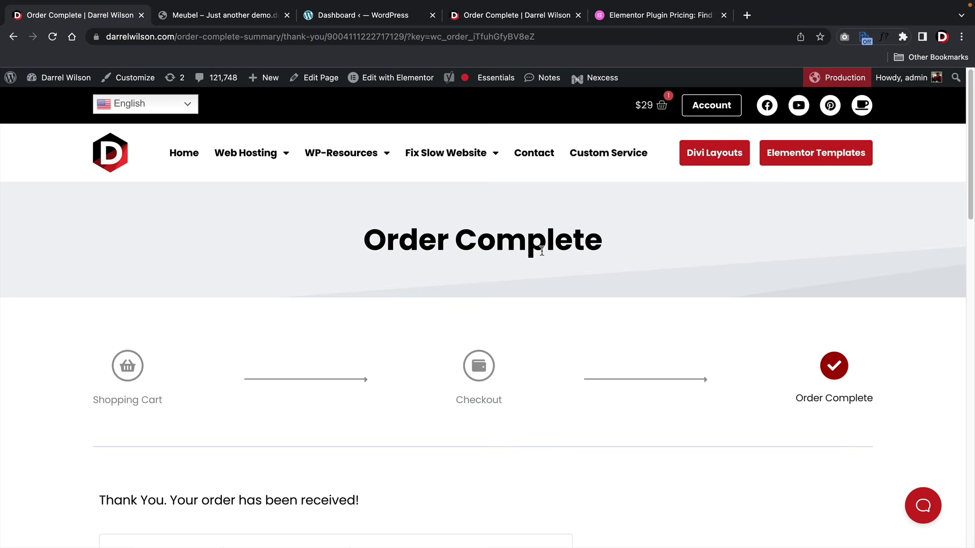
# - Download arctics-elementor-kit.zip from the order's Downloads, then switch to the WordPress dashboard
pyautogui.scroll(-9, 541, 250)
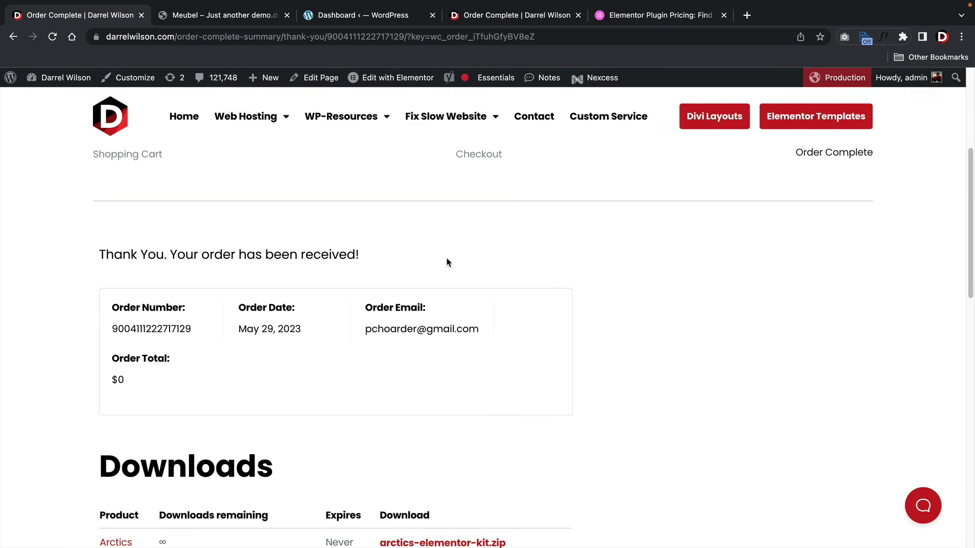
pyautogui.scroll(-1, 449, 256)
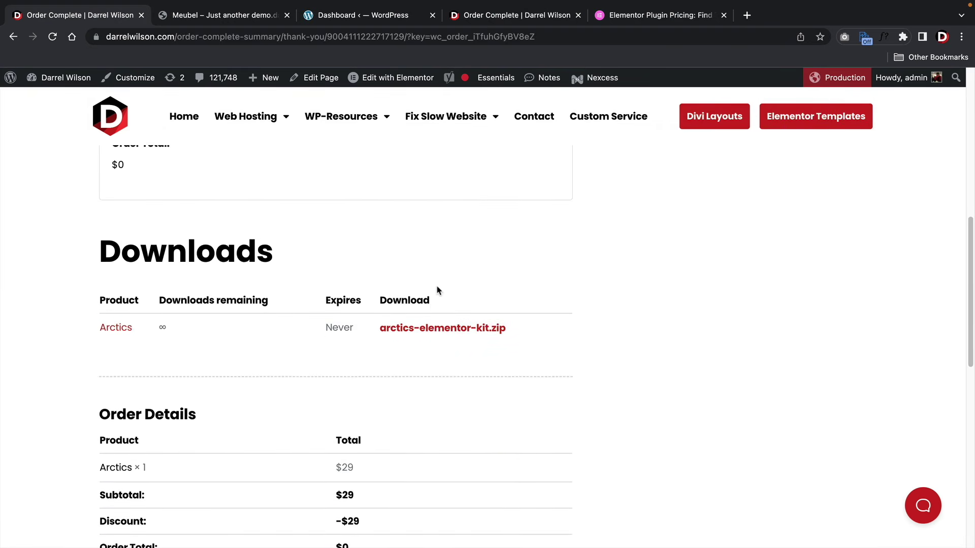
pyautogui.click(425, 333)
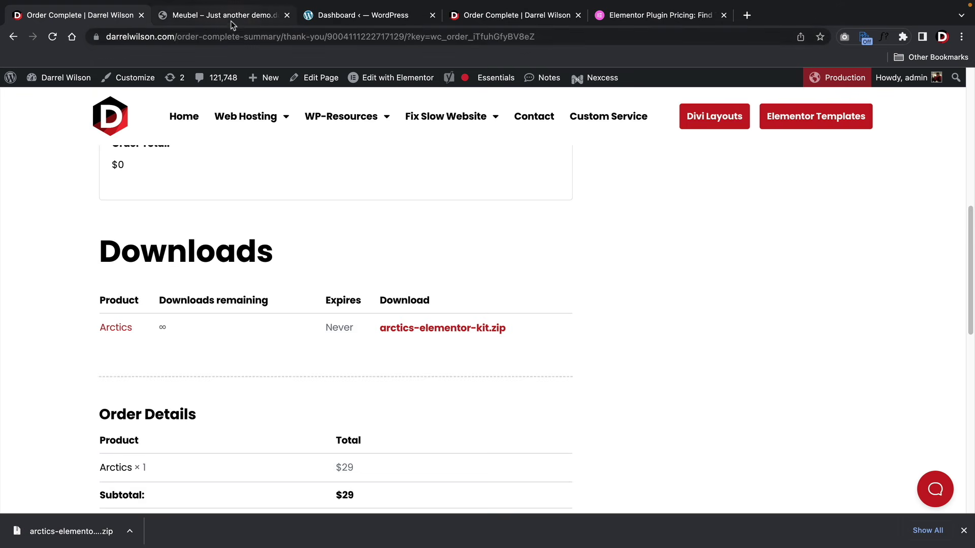
pyautogui.click(370, 19)
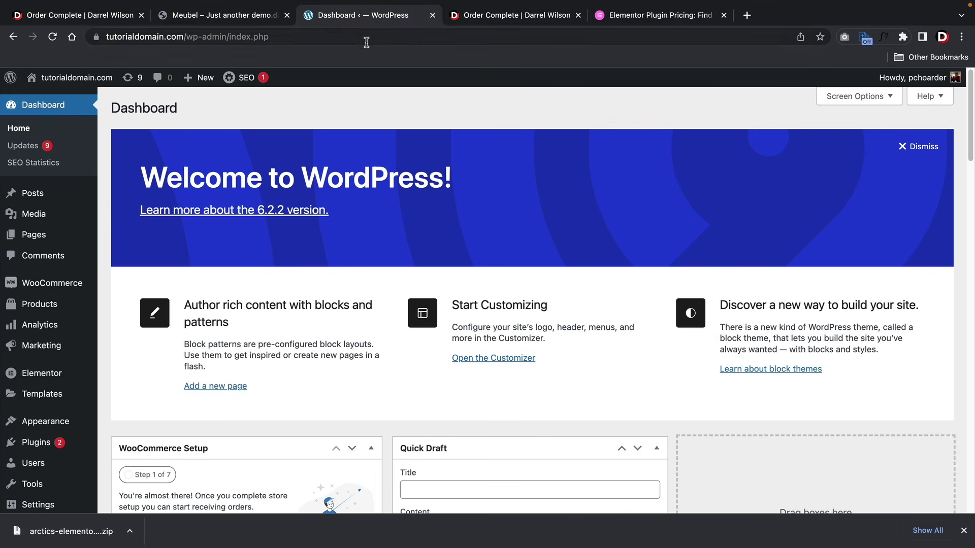
# - Dismiss the download notice and open Plugins > Installed Plugins
pyautogui.click(963, 530)
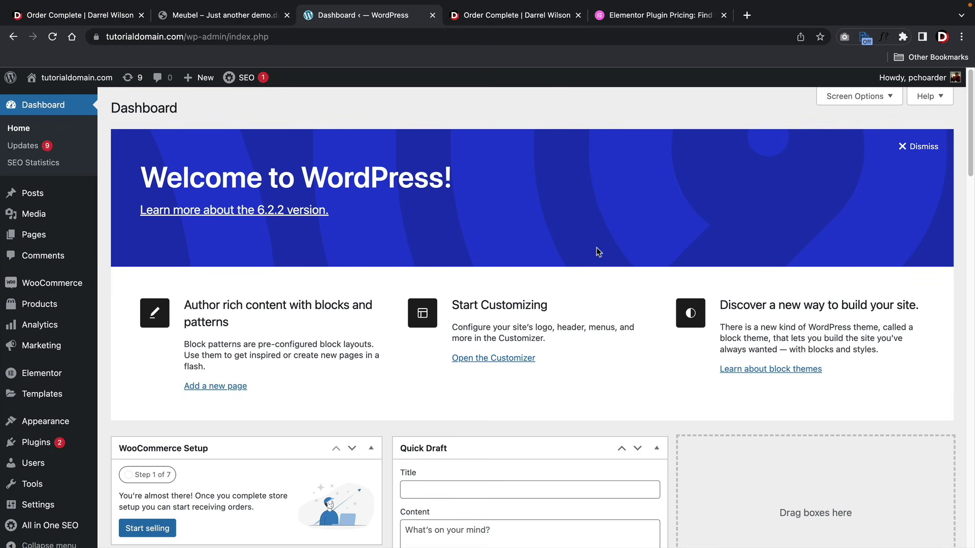
pyautogui.moveTo(58, 283)
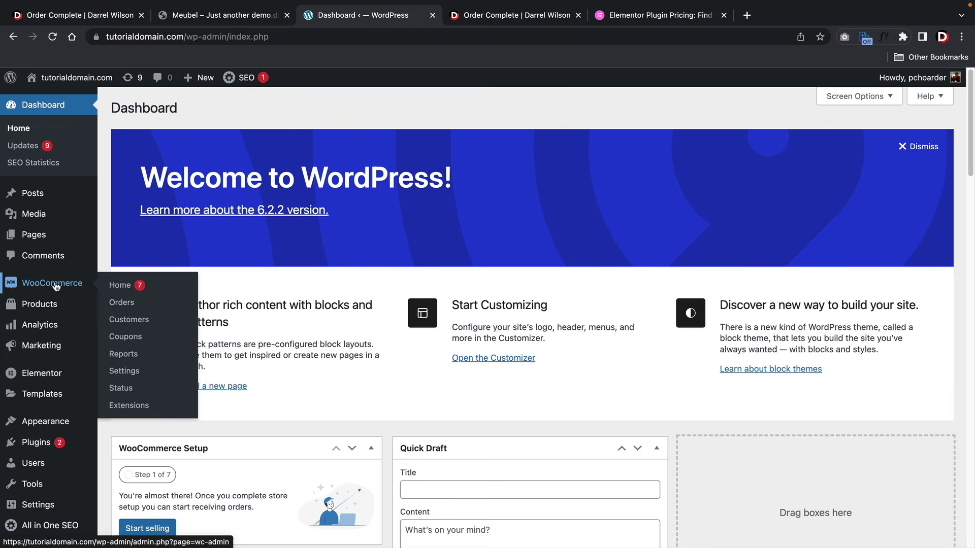
pyautogui.moveTo(40, 442)
pyautogui.click(120, 446)
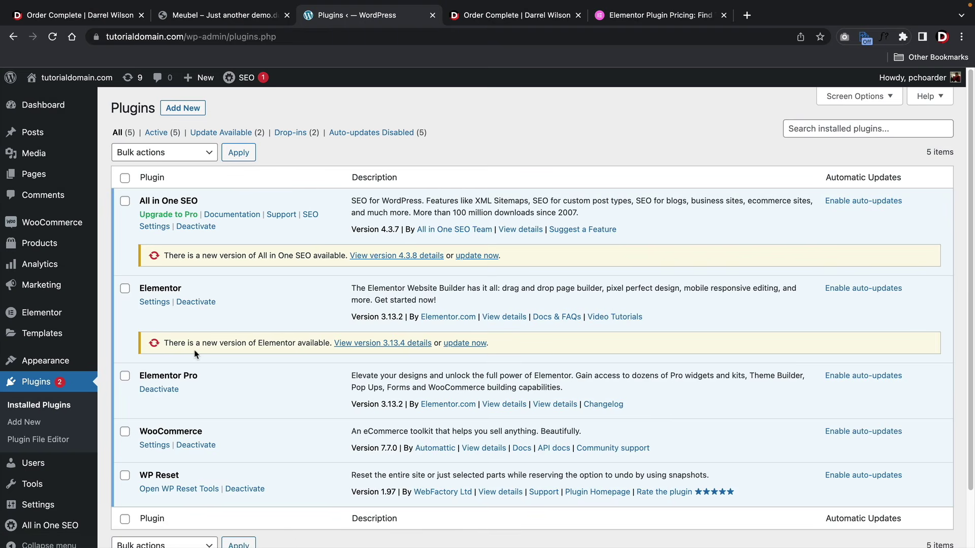
# - Check the WooCommerce and Elementor Pro 3.13.2 rows in the plugins list
pyautogui.scroll(-2, 190, 333)
pyautogui.moveTo(147, 368); pyautogui.dragTo(205, 366)
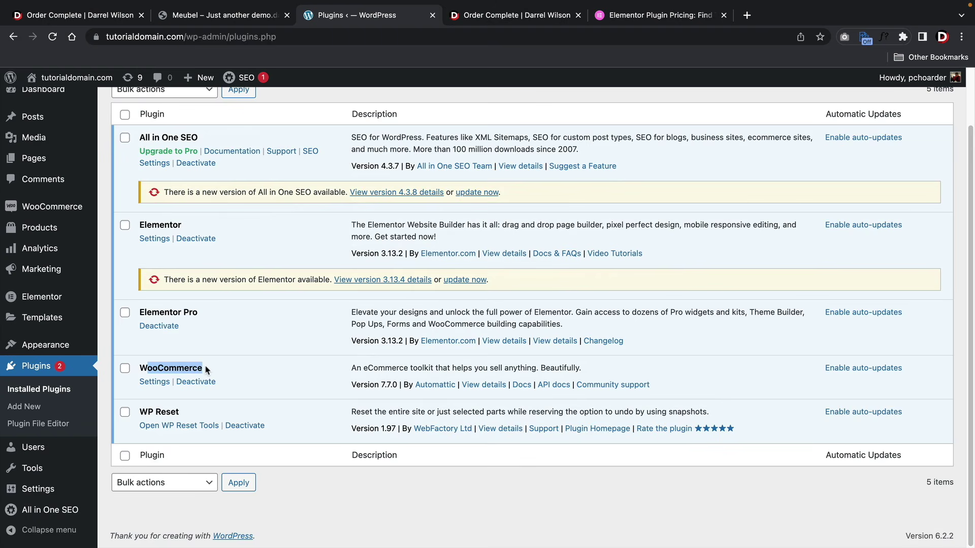
pyautogui.click(145, 225)
pyautogui.moveTo(151, 312); pyautogui.dragTo(207, 315)
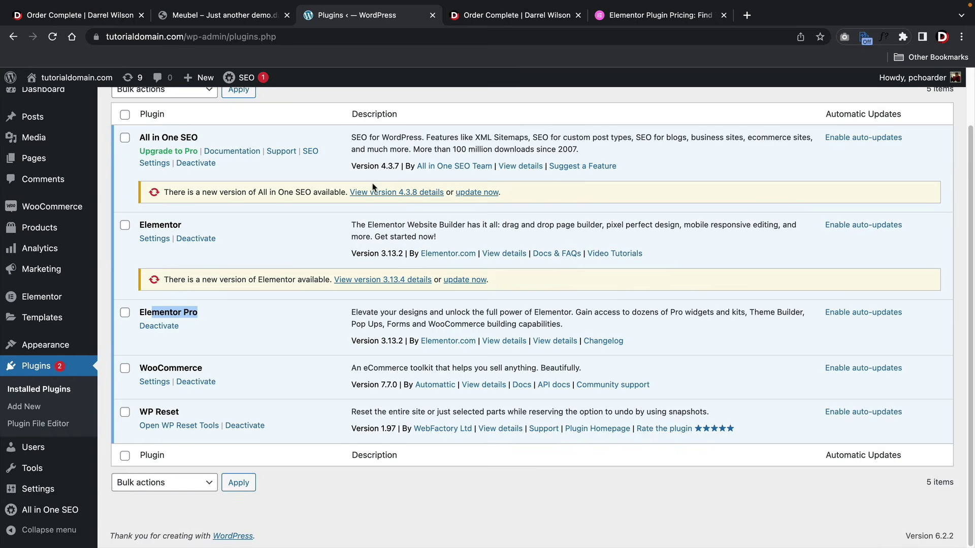
pyautogui.click(269, 317)
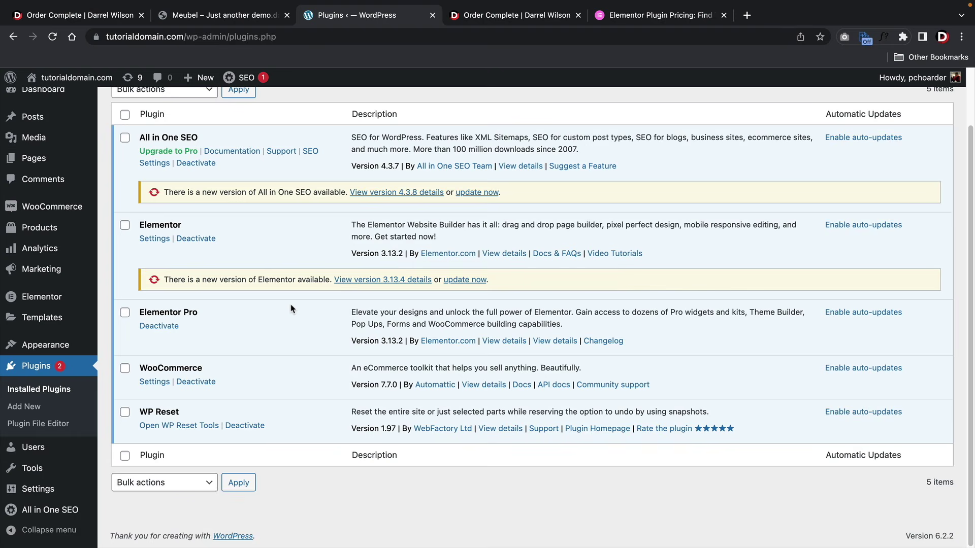
pyautogui.moveTo(140, 311); pyautogui.dragTo(218, 312)
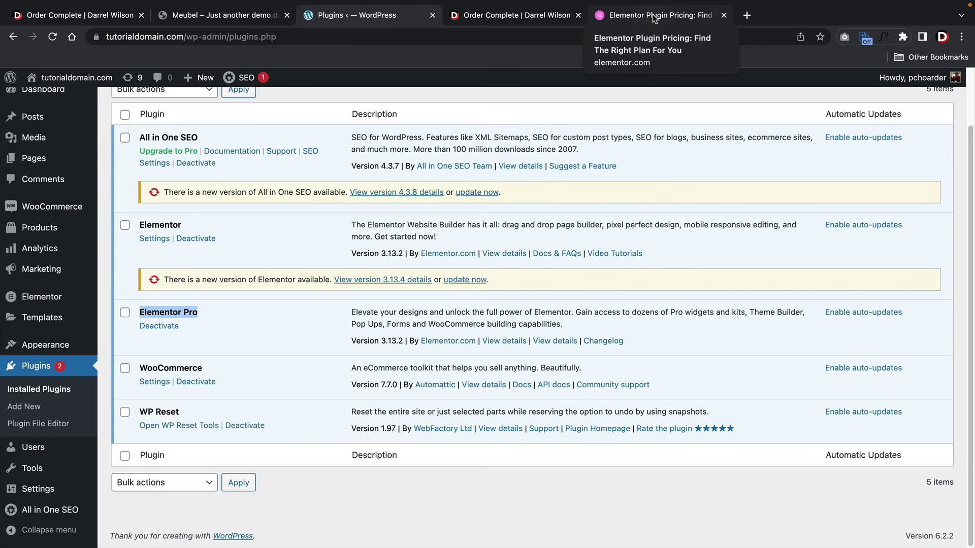
pyautogui.click(652, 14)
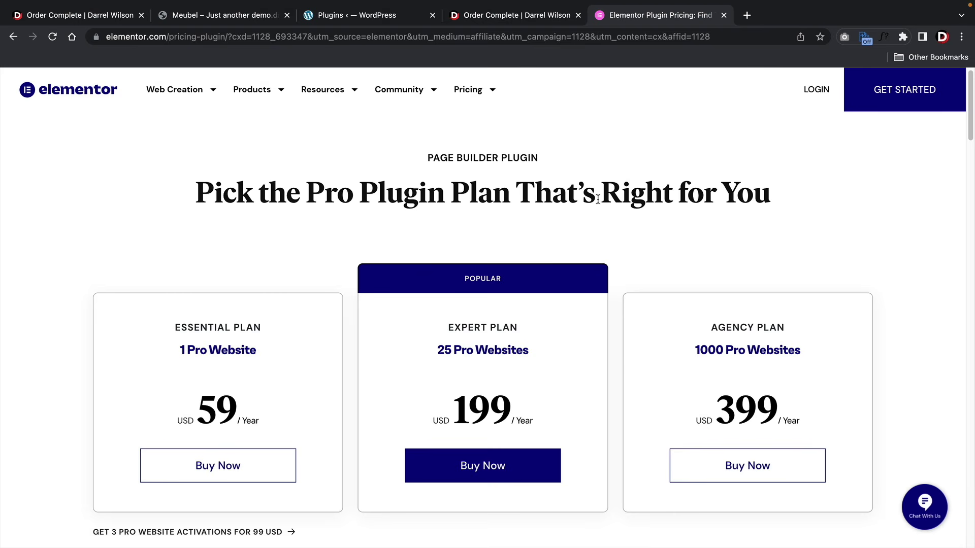
pyautogui.moveTo(268, 332); pyautogui.dragTo(174, 335)
pyautogui.scroll(-3, 183, 336)
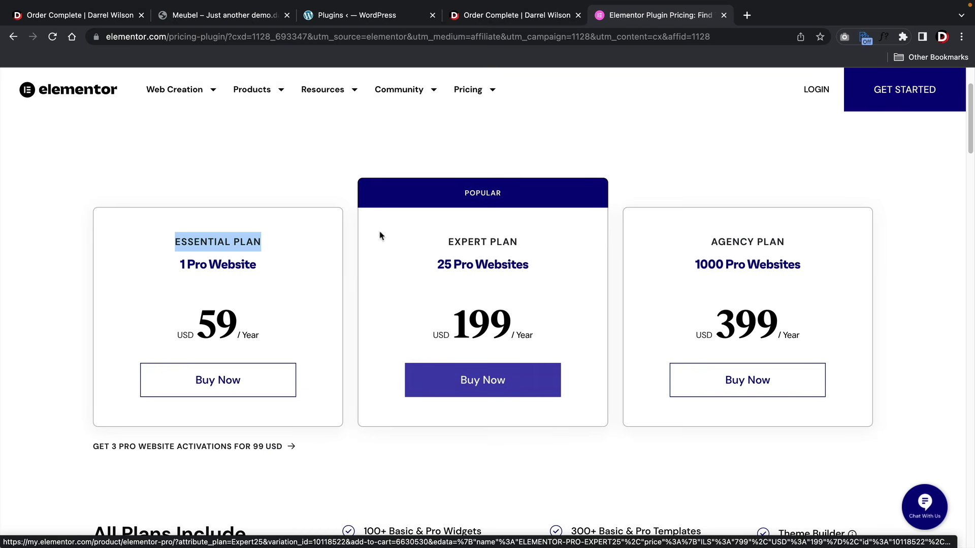
pyautogui.click(347, 19)
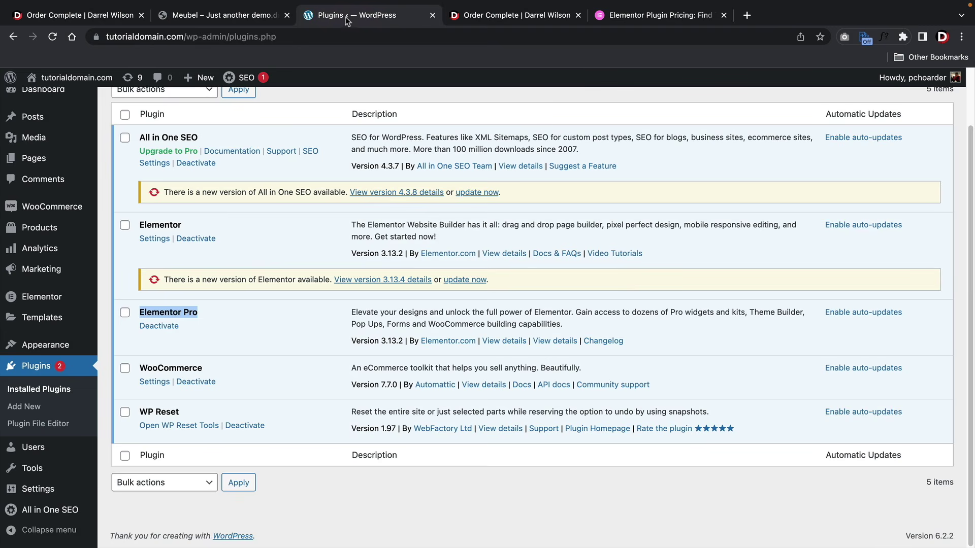
pyautogui.scroll(2, 386, 239)
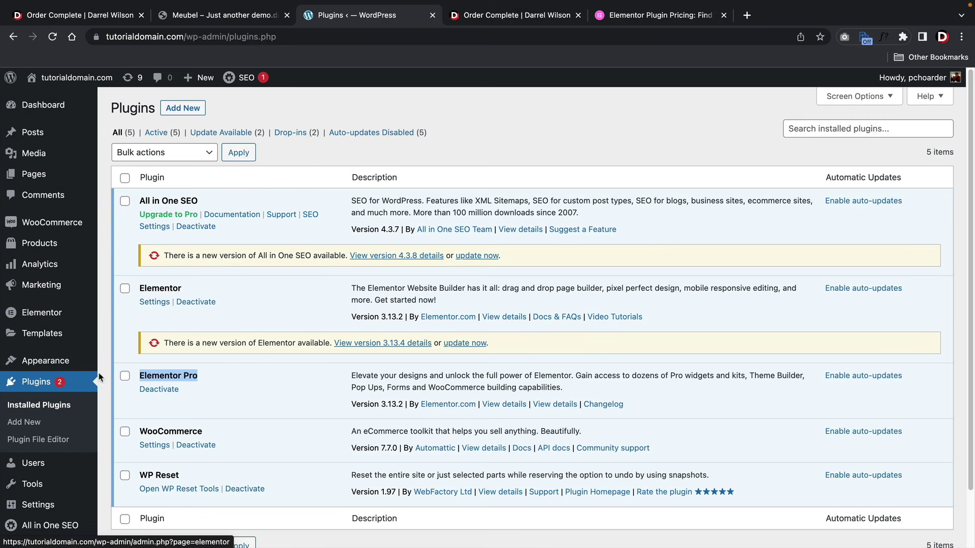
pyautogui.click(24, 422)
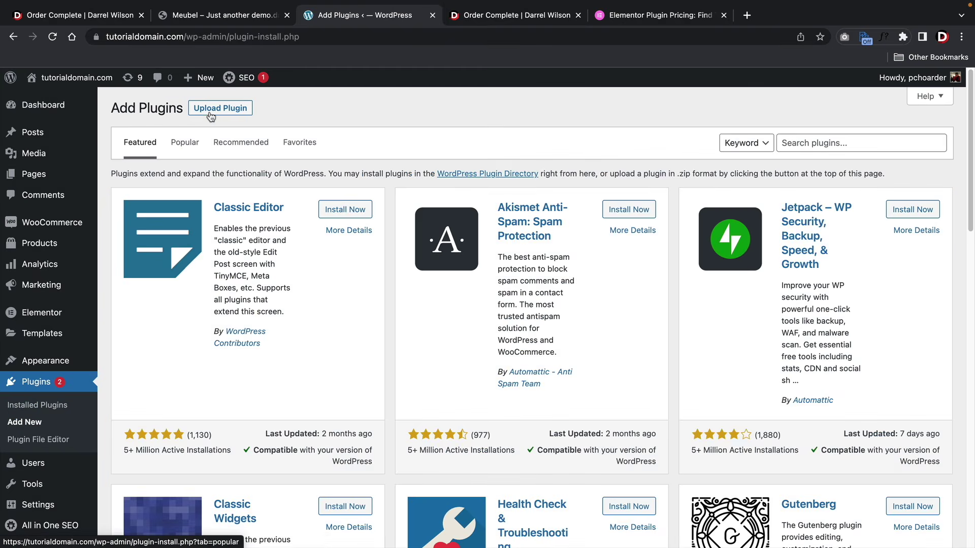
pyautogui.click(214, 110)
pyautogui.click(428, 218)
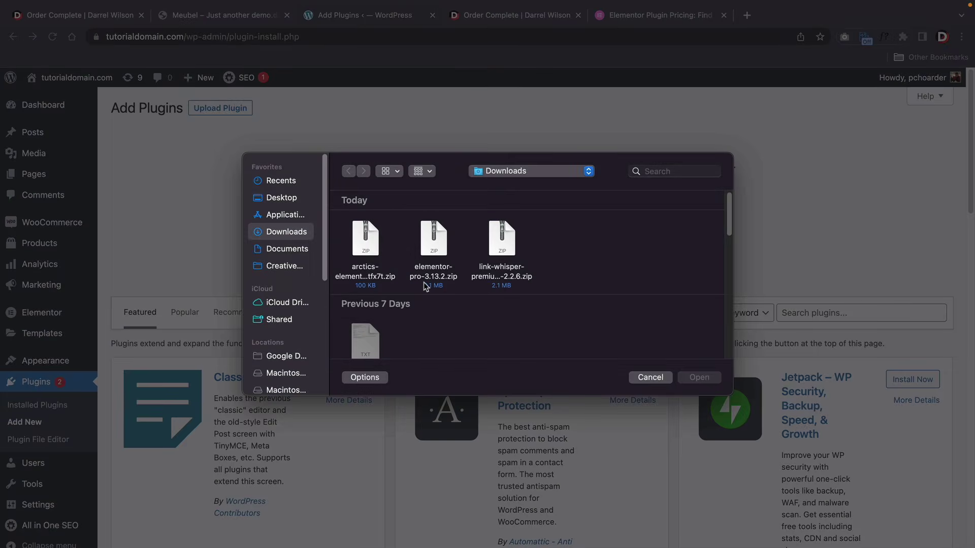
pyautogui.click(429, 280)
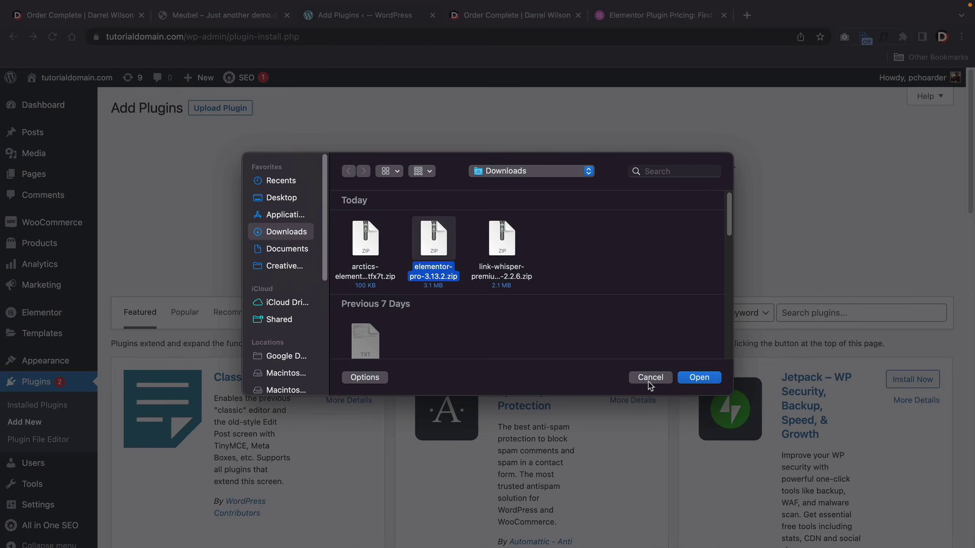
pyautogui.click(649, 377)
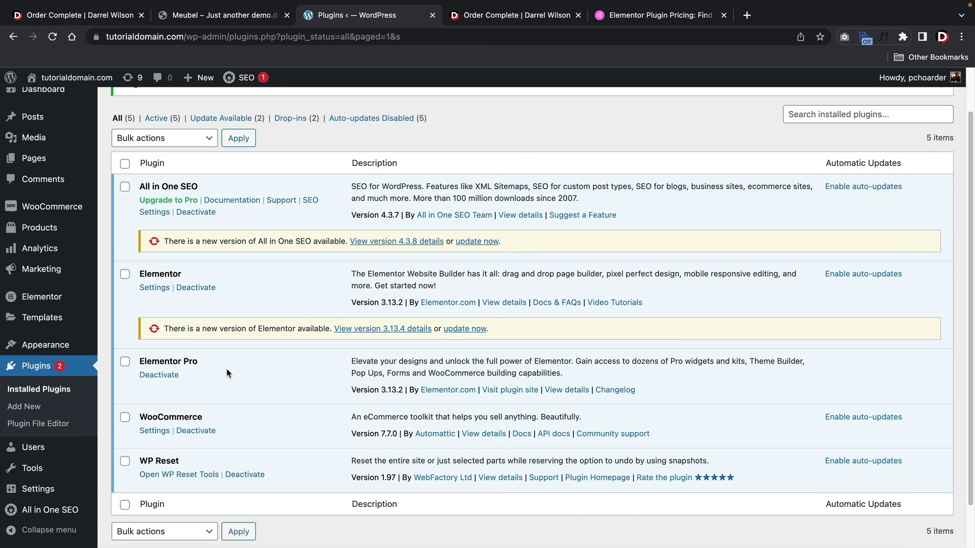
pyautogui.moveTo(50, 299)
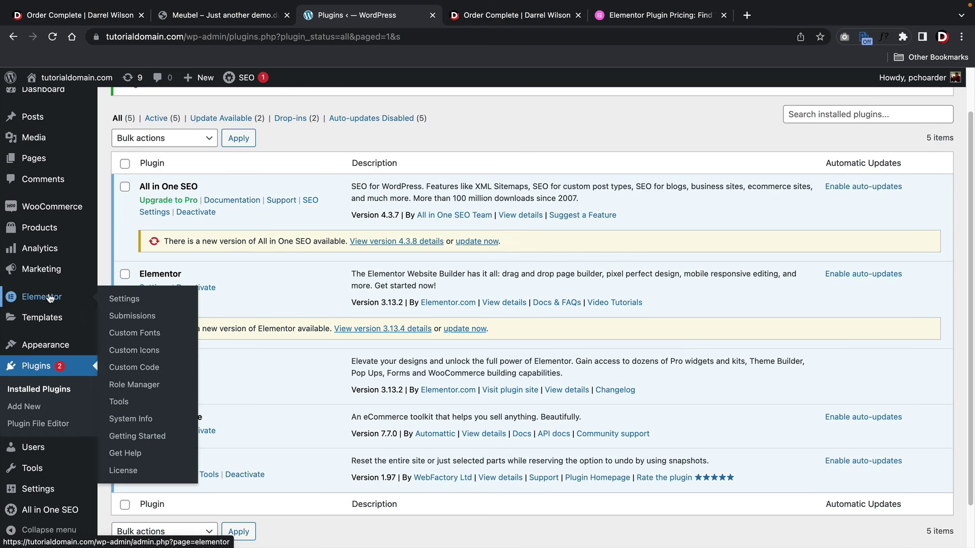
# - In Elementor Settings > Advanced, keep Enable Unfiltered File Uploads on Enable and save changes
pyautogui.click(127, 300)
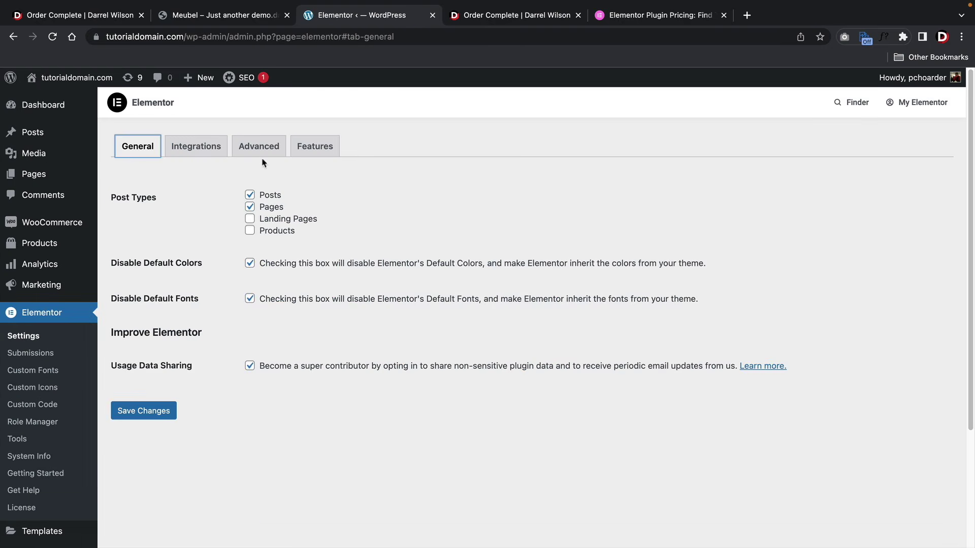
pyautogui.click(260, 146)
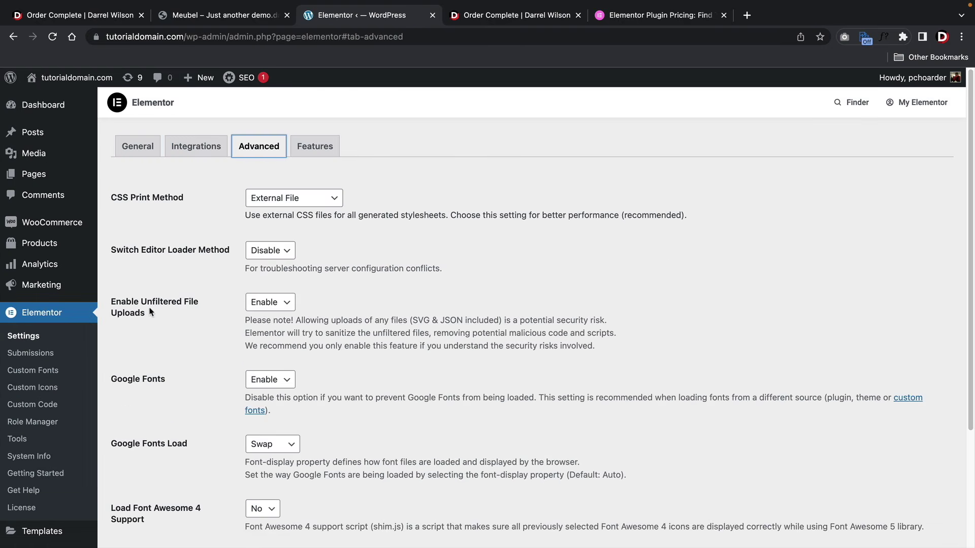
pyautogui.moveTo(145, 313); pyautogui.dragTo(110, 297)
pyautogui.click(125, 308)
pyautogui.click(265, 303)
pyautogui.click(271, 303)
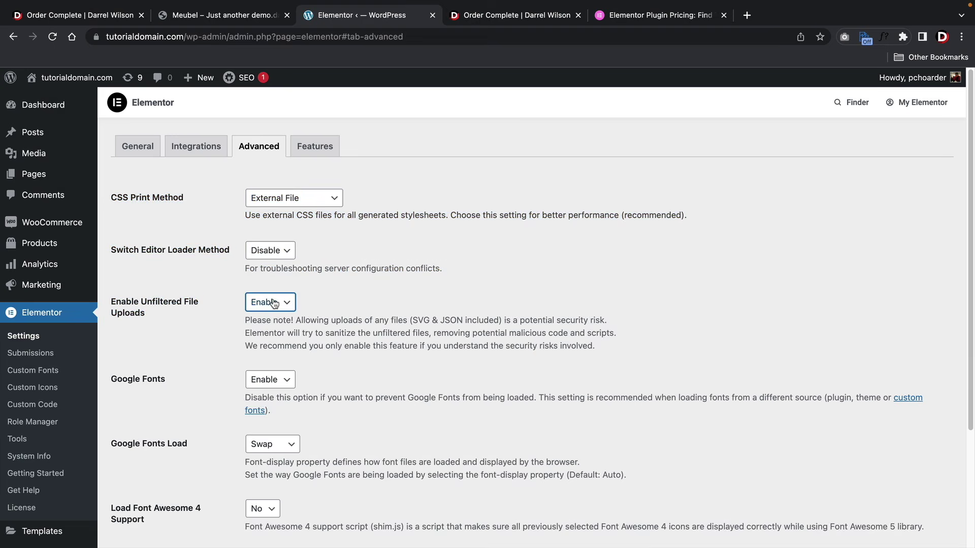
pyautogui.scroll(-3, 274, 303)
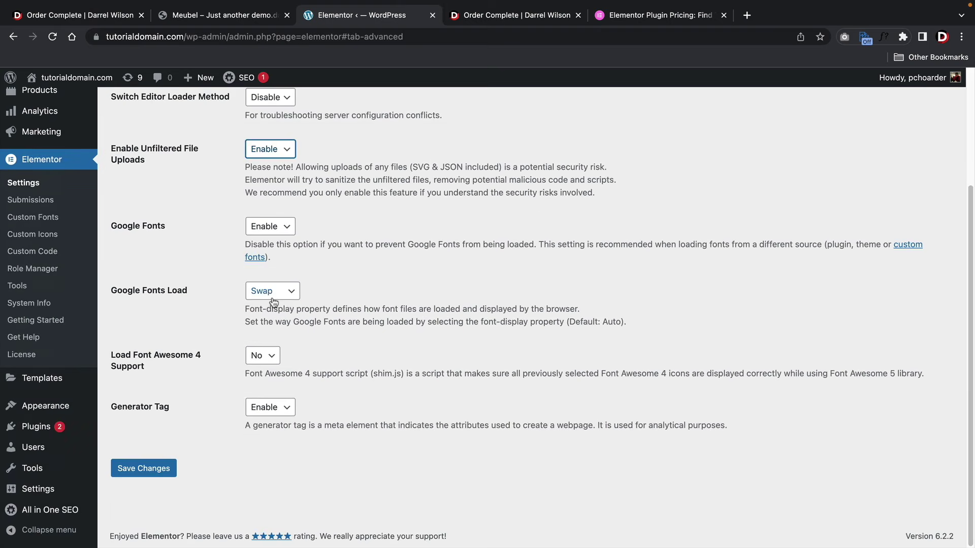
pyautogui.click(159, 470)
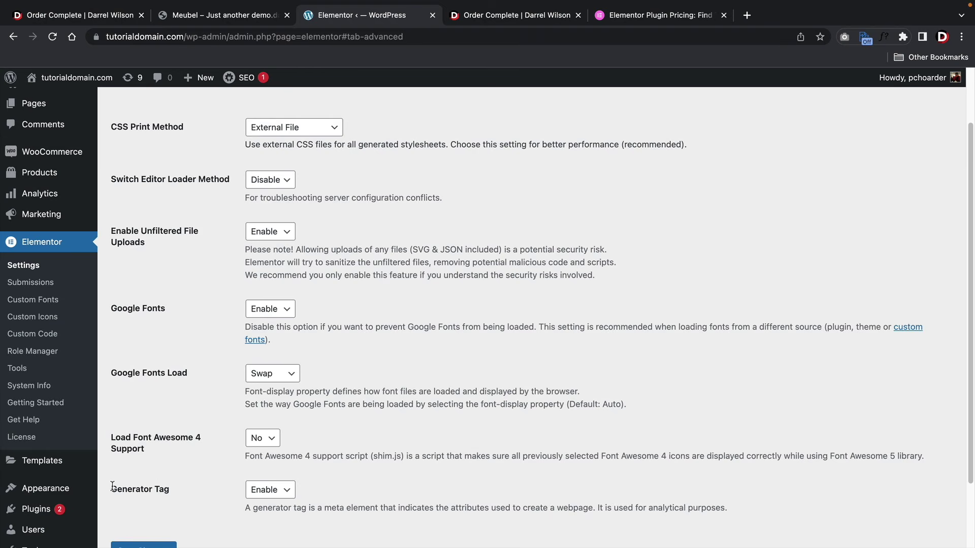
# - Check on the Themes page that Hello Elementor is the active theme
pyautogui.moveTo(60, 489)
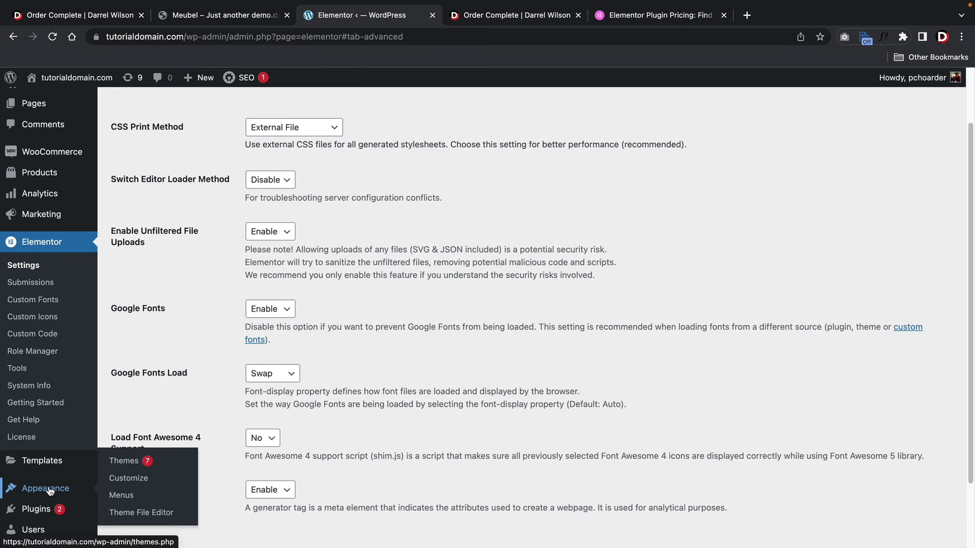
pyautogui.click(134, 468)
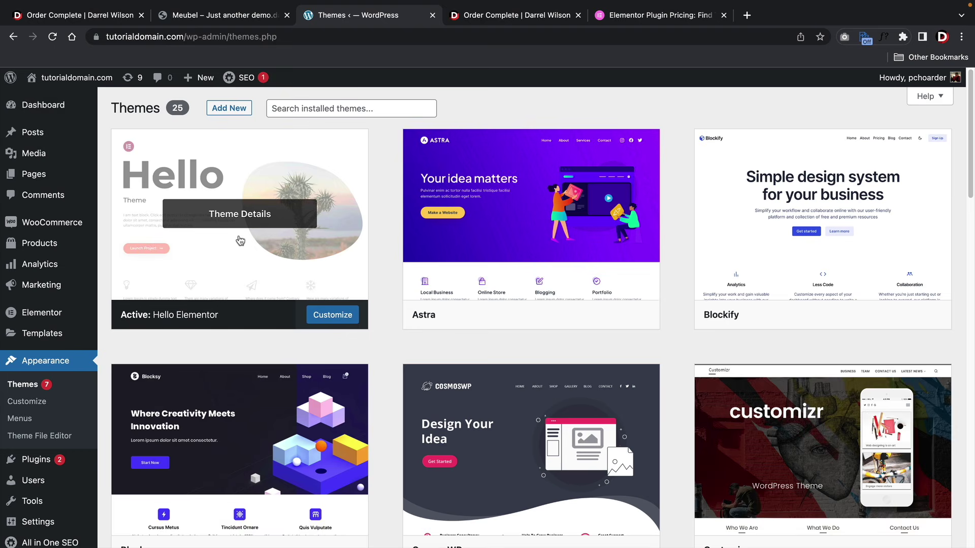
pyautogui.scroll(-3, 183, 389)
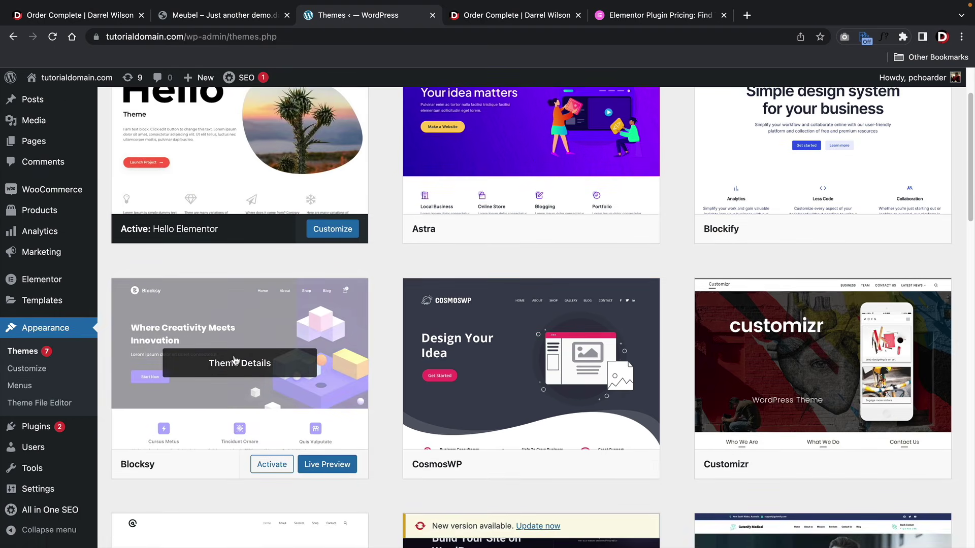
pyautogui.scroll(3, 234, 361)
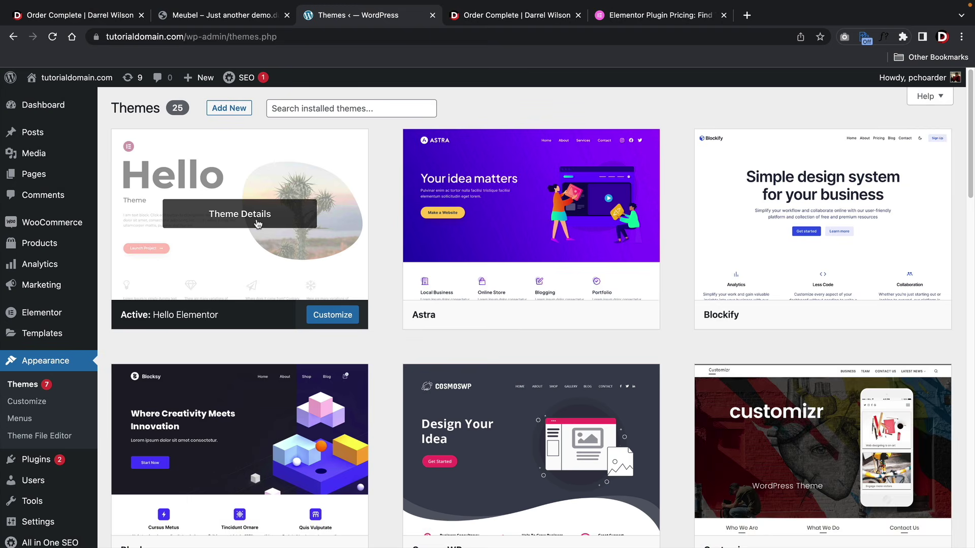
pyautogui.scroll(-1, 258, 224)
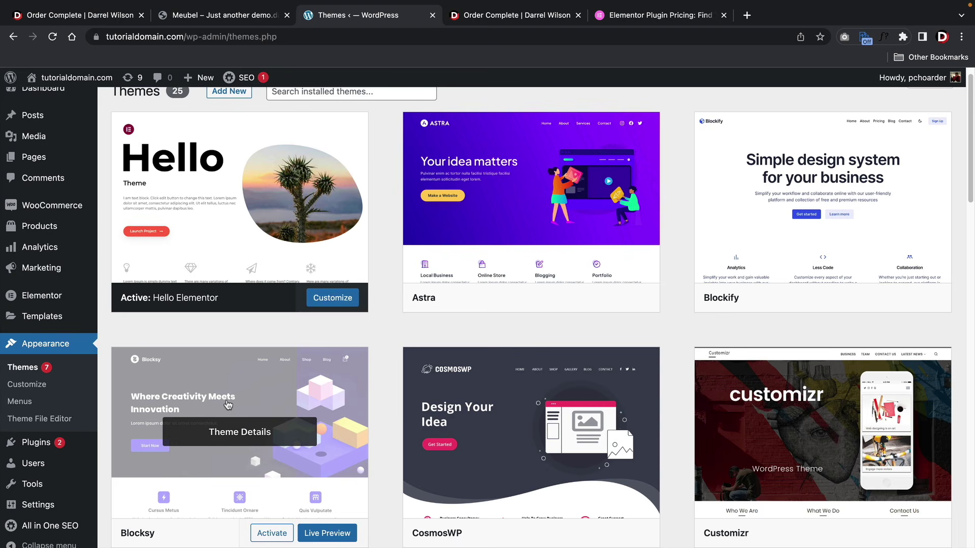
pyautogui.scroll(1, 251, 348)
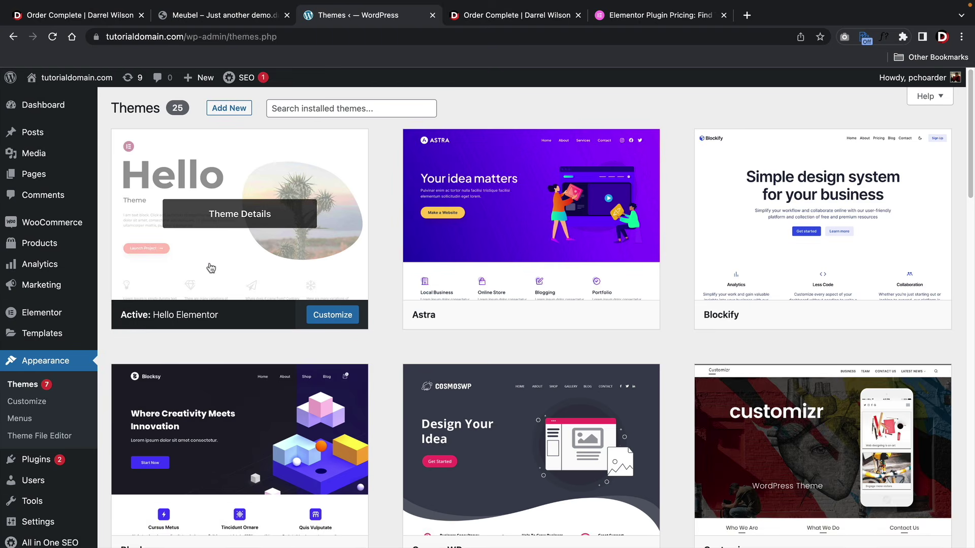
# - Visit the live site showing the Hello world! post, then return to the Dashboard
pyautogui.moveTo(76, 77)
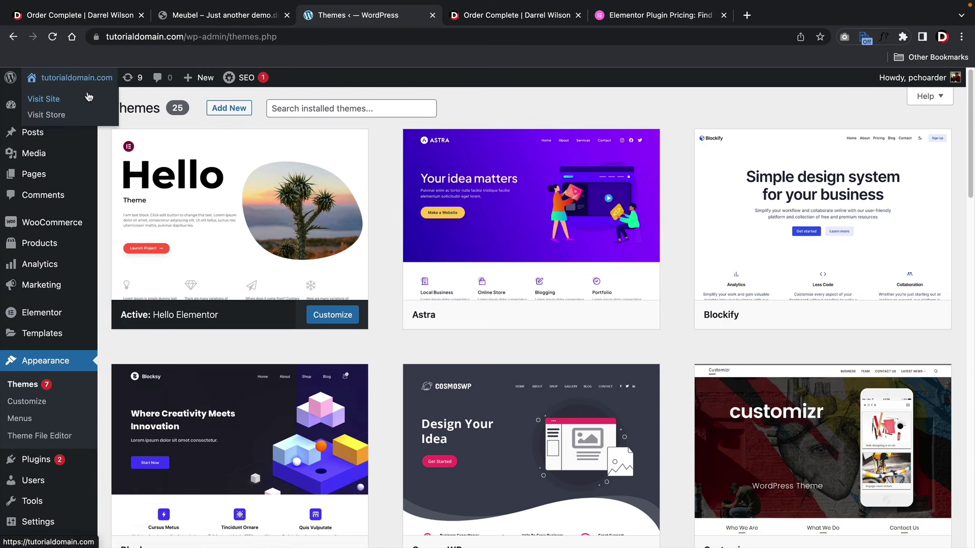
pyautogui.click(86, 100)
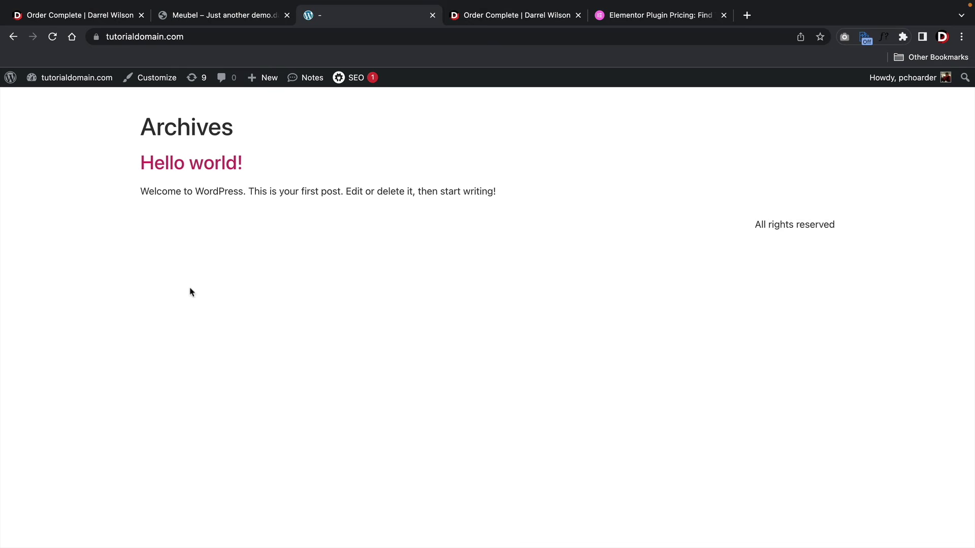
pyautogui.moveTo(71, 83)
pyautogui.click(69, 101)
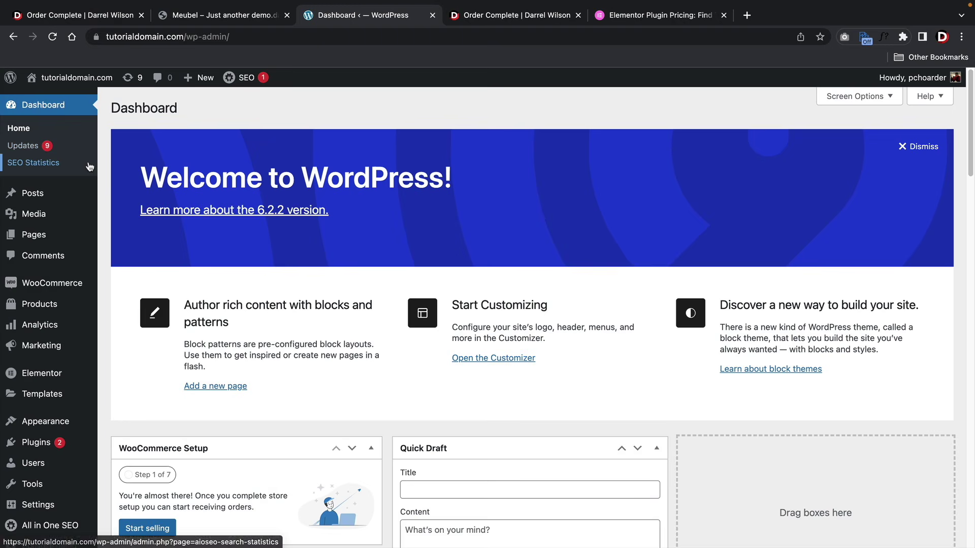
# - Open Elementor > Tools > Import / Export Kit and start Import a Template Kit
pyautogui.moveTo(83, 244)
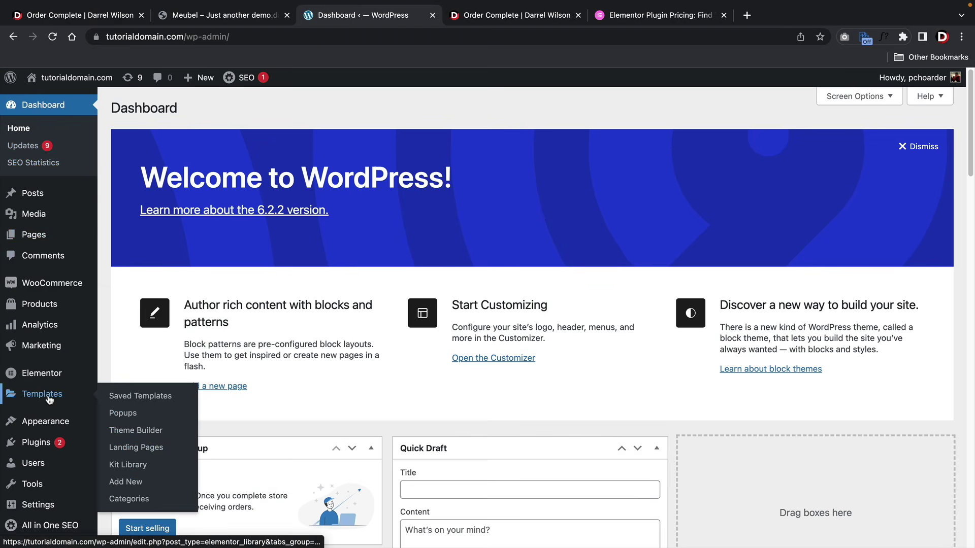
pyautogui.moveTo(51, 375)
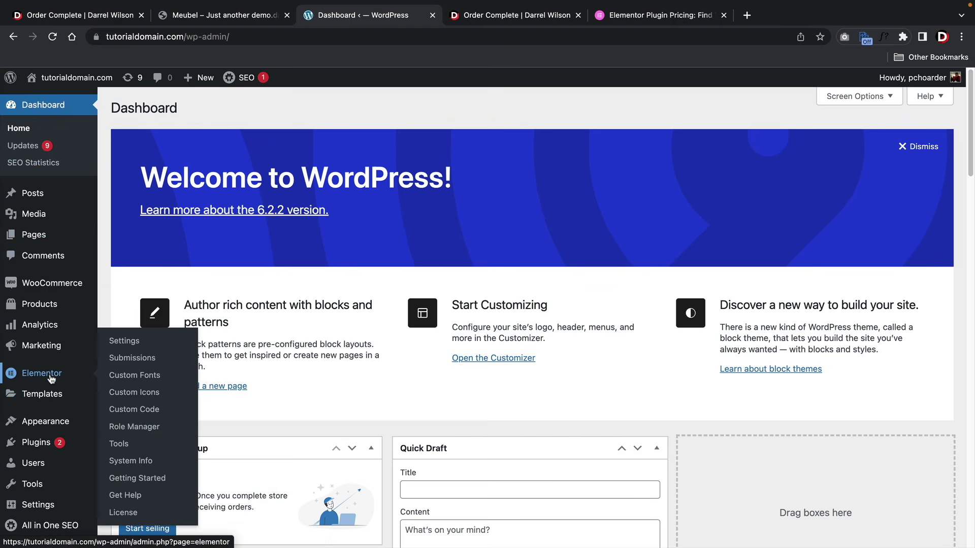
pyautogui.click(119, 444)
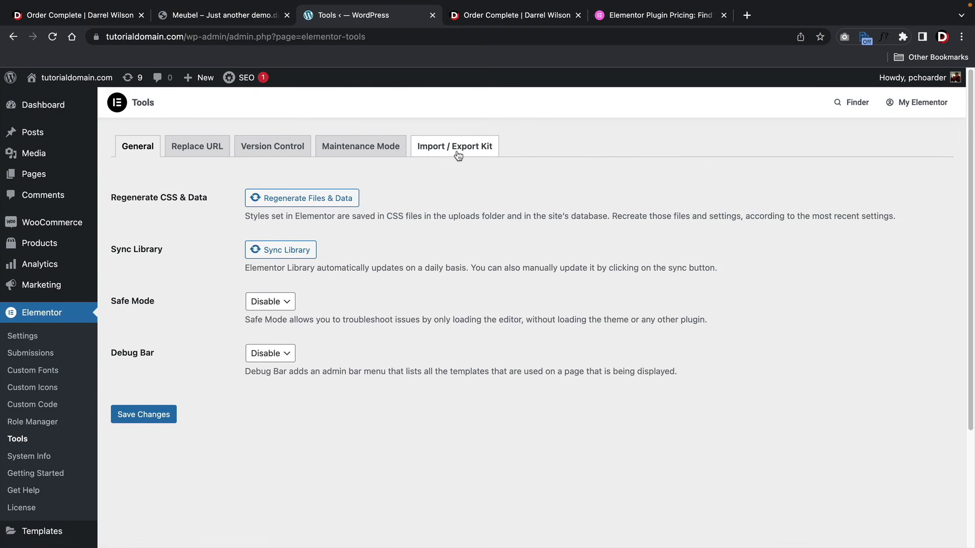
pyautogui.click(458, 152)
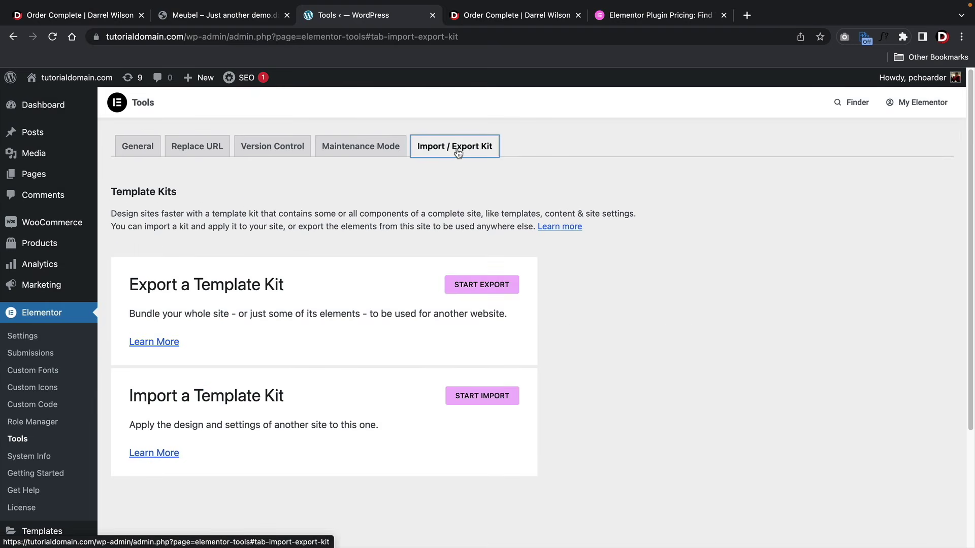
pyautogui.moveTo(129, 396); pyautogui.dragTo(288, 396)
pyautogui.click(464, 400)
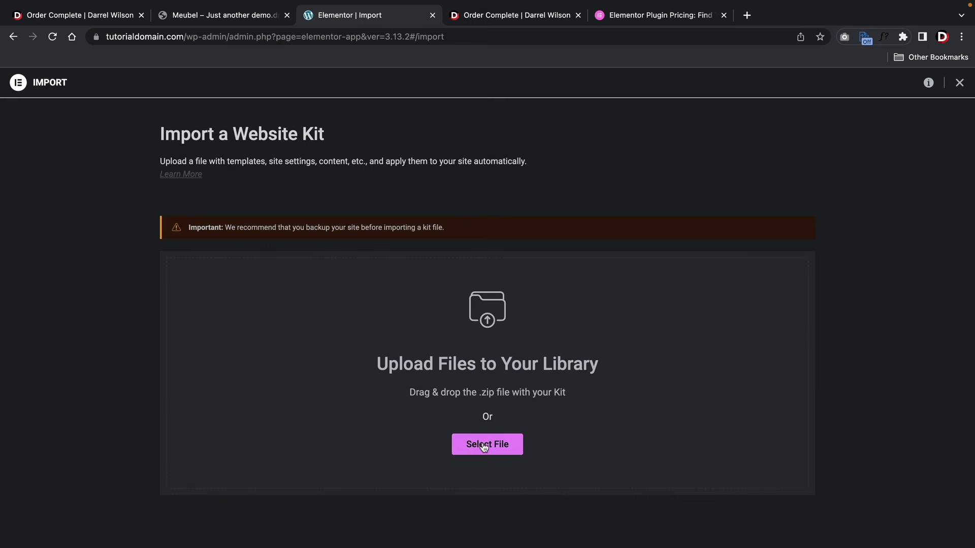
# - Upload the arctics kit zip from Downloads into the Elementor kit importer
pyautogui.click(484, 446)
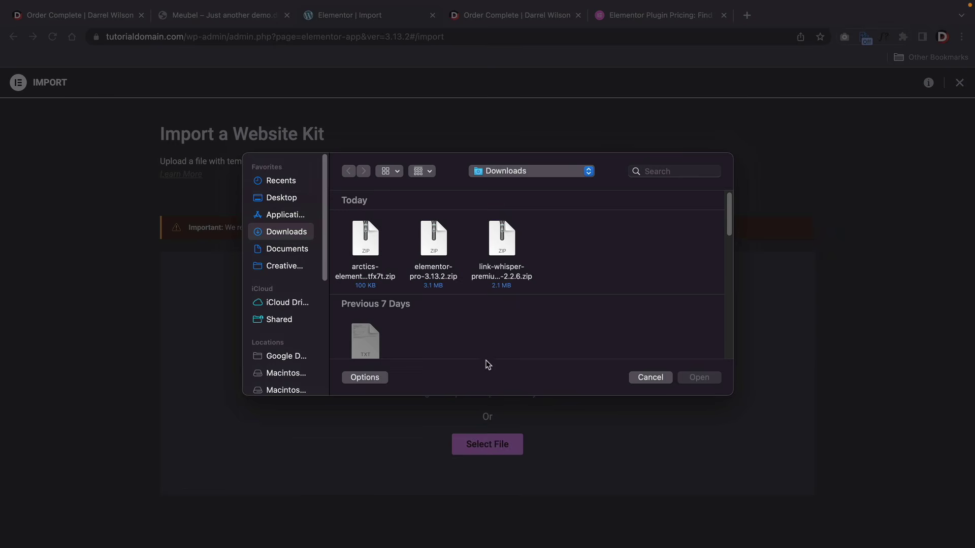
pyautogui.click(372, 273)
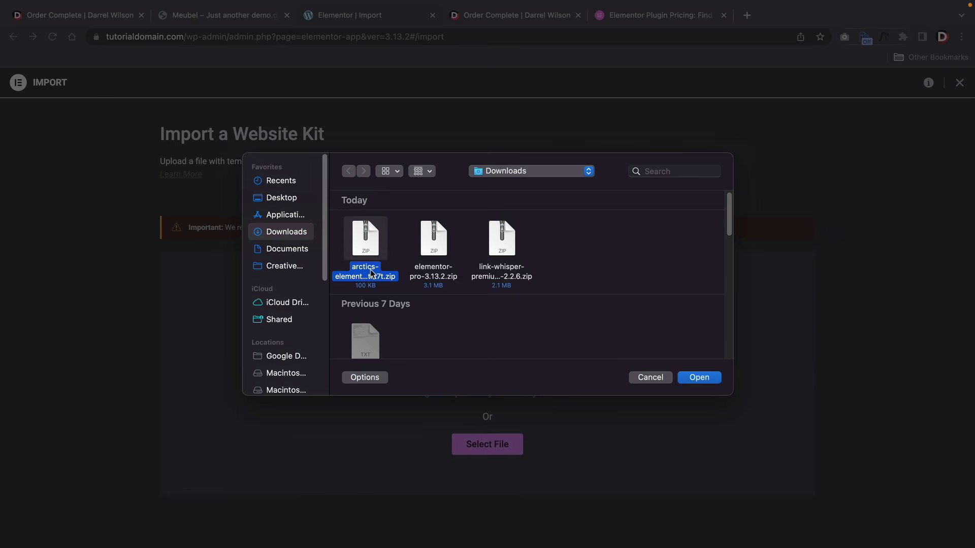
pyautogui.click(710, 377)
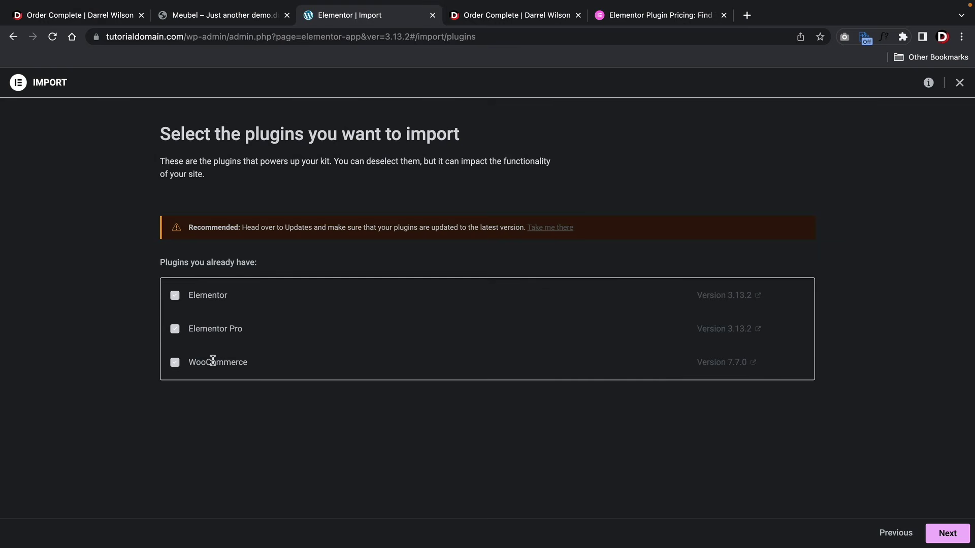
# - Import the kit's templates, content and Site Settings, then return to the Dashboard
pyautogui.click(957, 535)
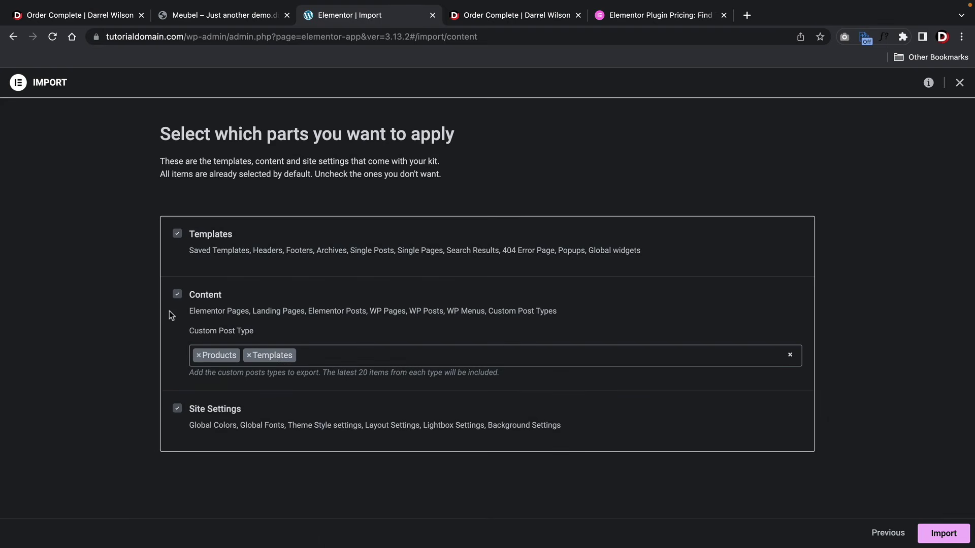
pyautogui.click(177, 409)
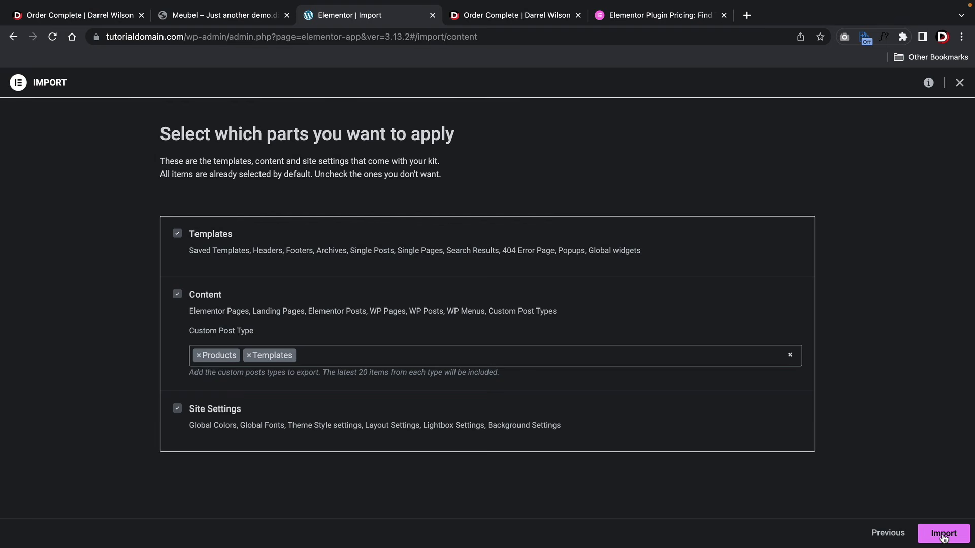
pyautogui.click(943, 535)
pyautogui.click(946, 539)
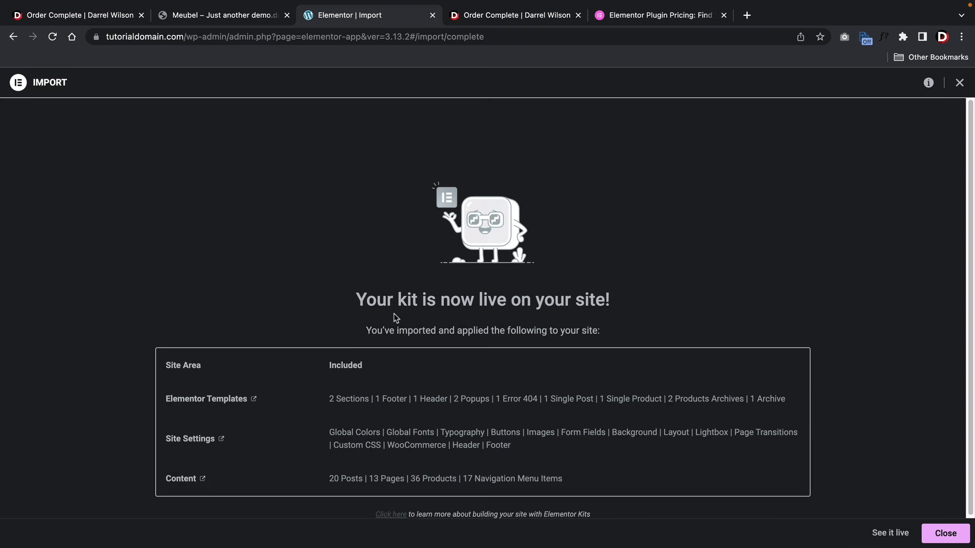
pyautogui.moveTo(394, 300); pyautogui.dragTo(635, 311)
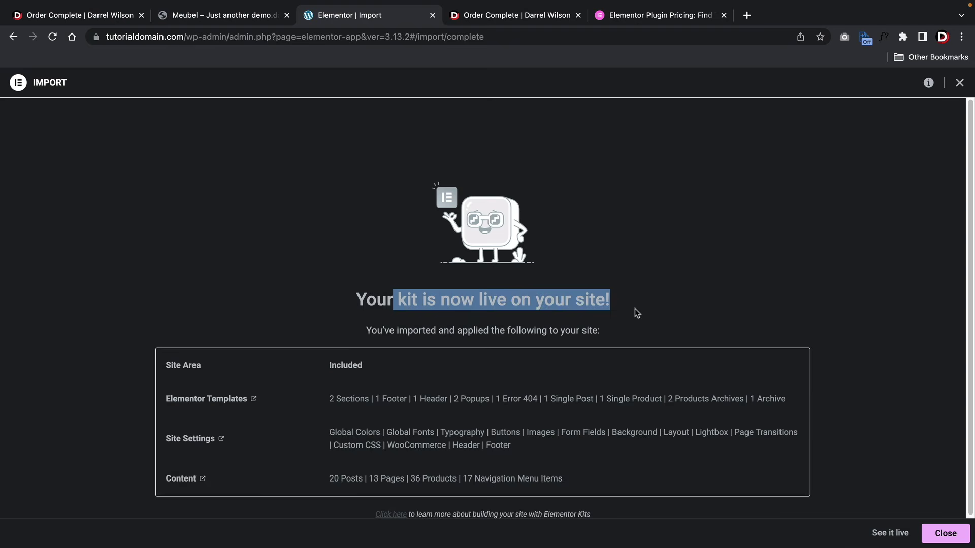
pyautogui.click(948, 536)
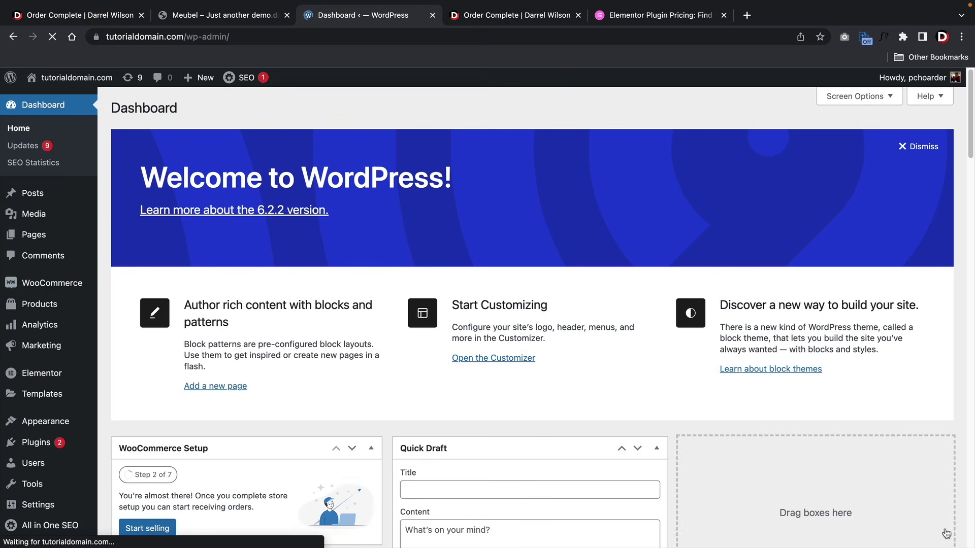
# - Visit the live site from the admin bar and dismiss the newsletter discount popup
pyautogui.moveTo(71, 77)
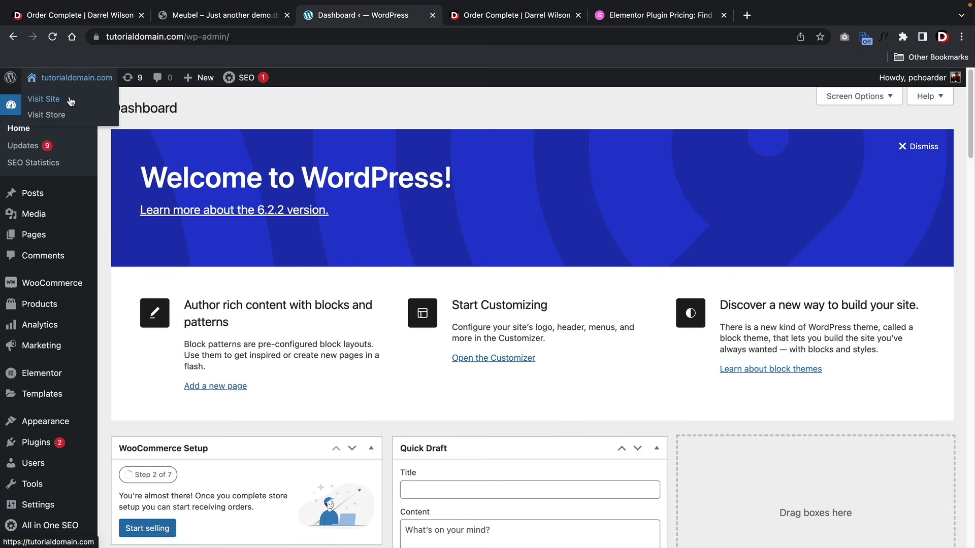
pyautogui.click(71, 101)
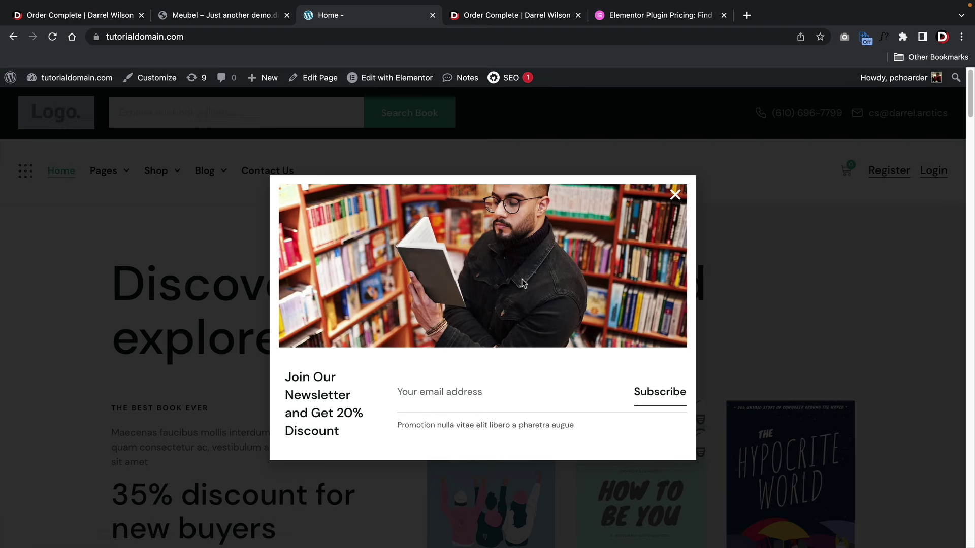
pyautogui.click(675, 195)
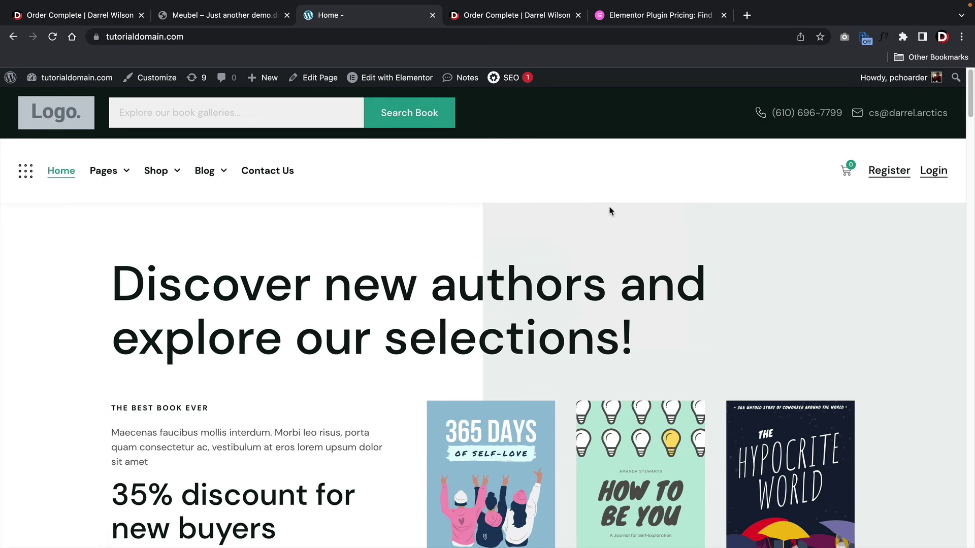
# - Scroll through the Arctics bookstore homepage from top to bottom and back up
pyautogui.scroll(-5, 600, 207)
pyautogui.scroll(-15, 600, 207)
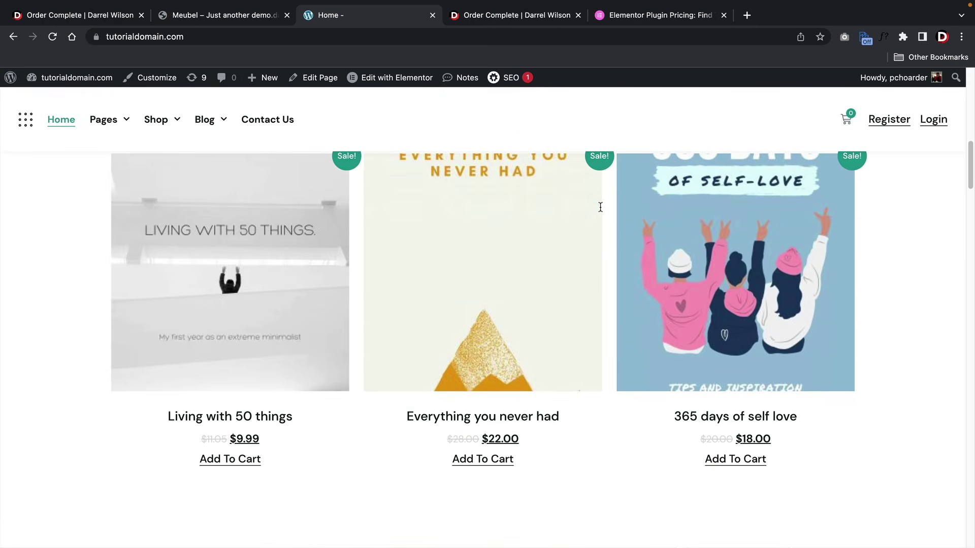
pyautogui.scroll(-15, 601, 211)
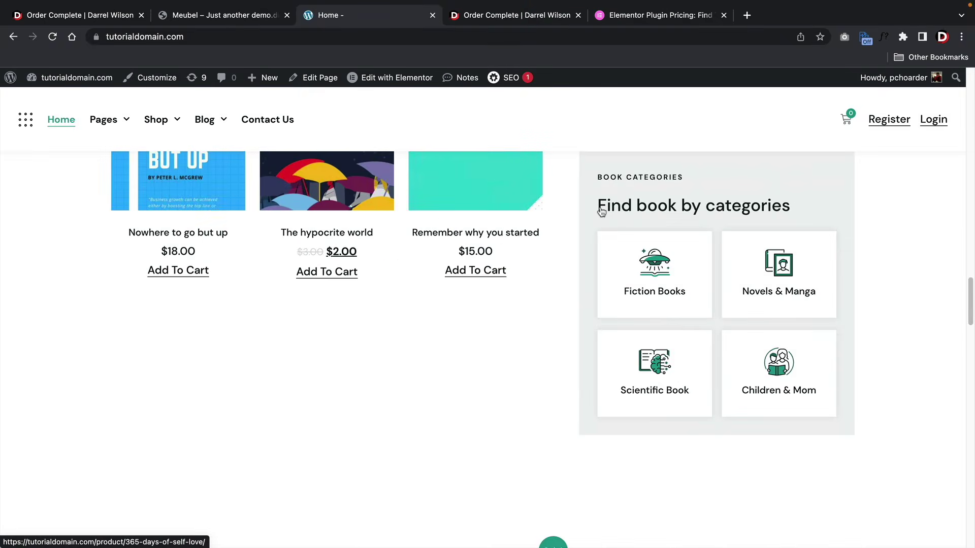
pyautogui.scroll(-15, 601, 212)
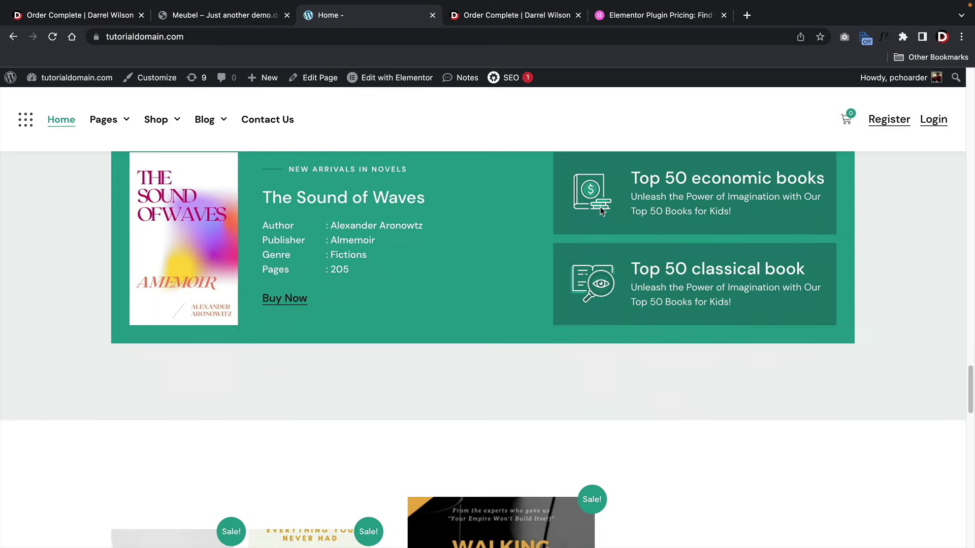
pyautogui.scroll(-4, 601, 211)
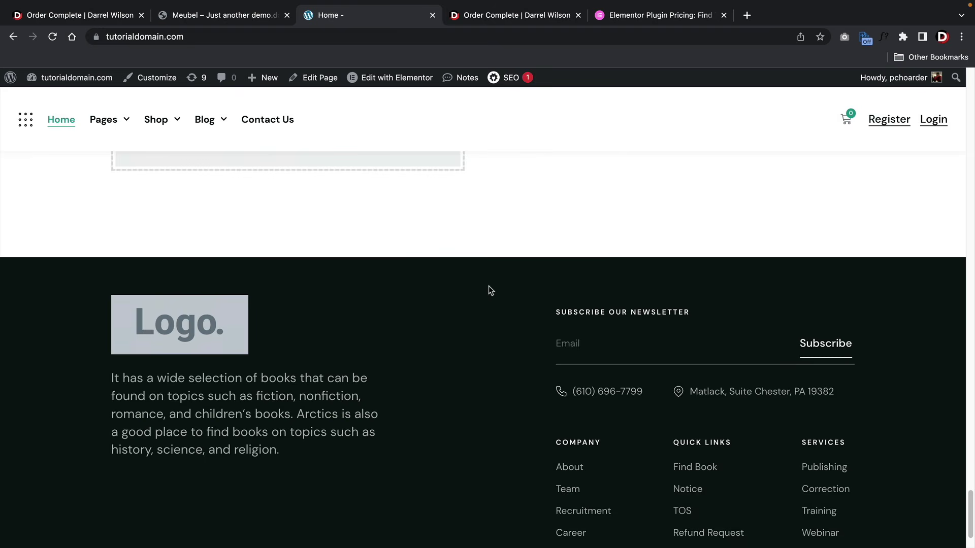
pyautogui.scroll(18, 489, 289)
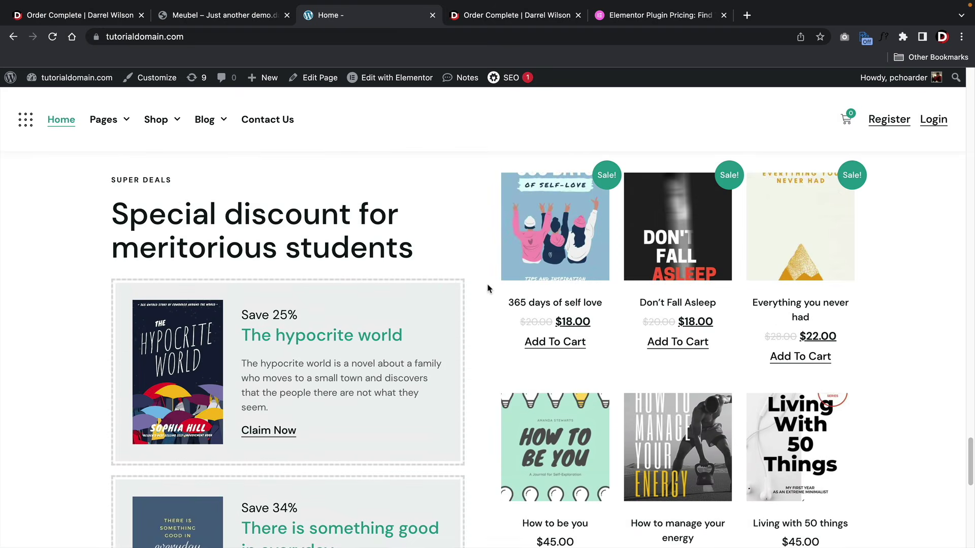
pyautogui.scroll(10, 489, 288)
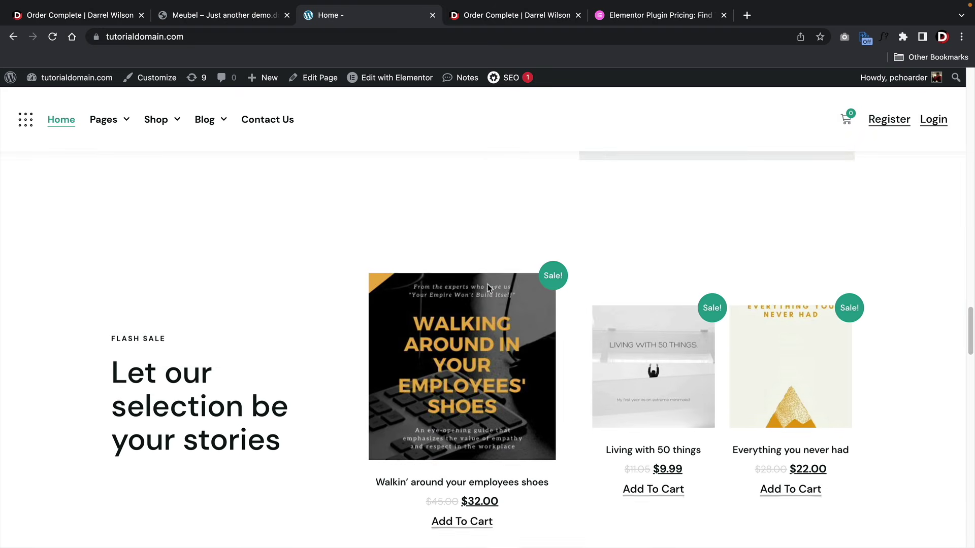
pyautogui.scroll(10, 489, 288)
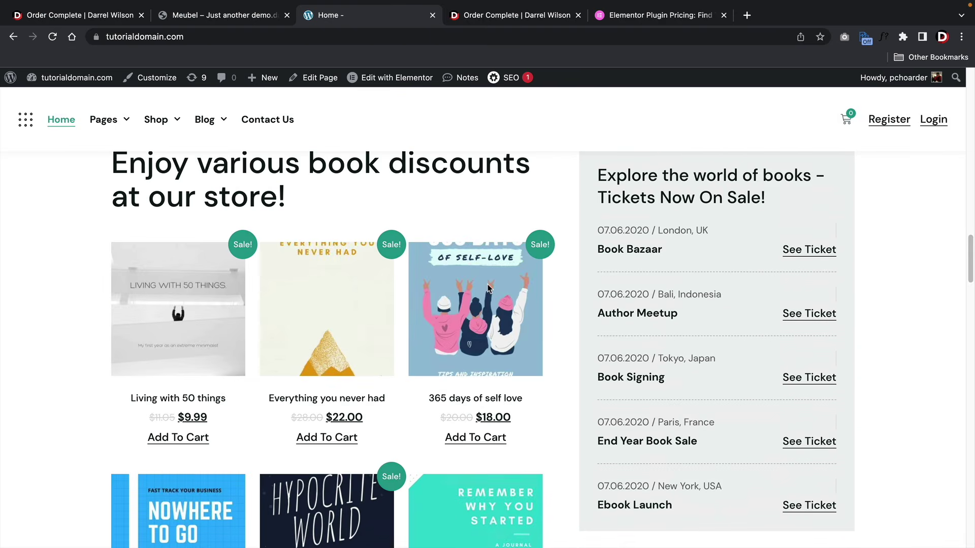
pyautogui.scroll(10, 488, 289)
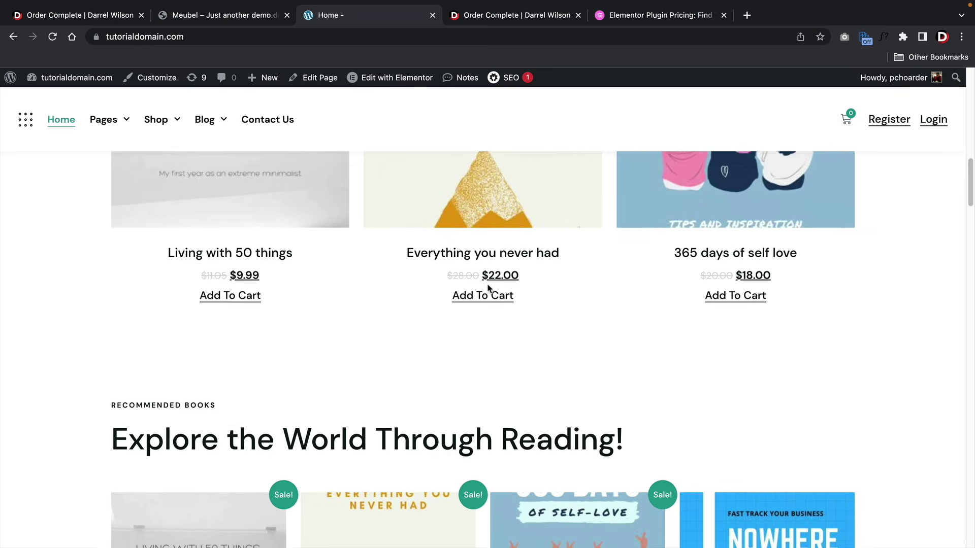
pyautogui.scroll(8, 488, 288)
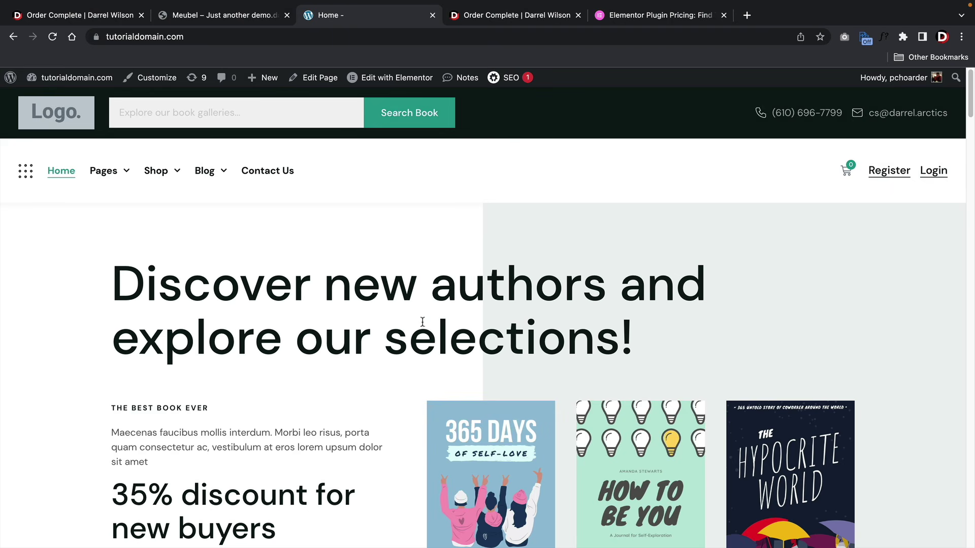
pyautogui.scroll(-4, 453, 288)
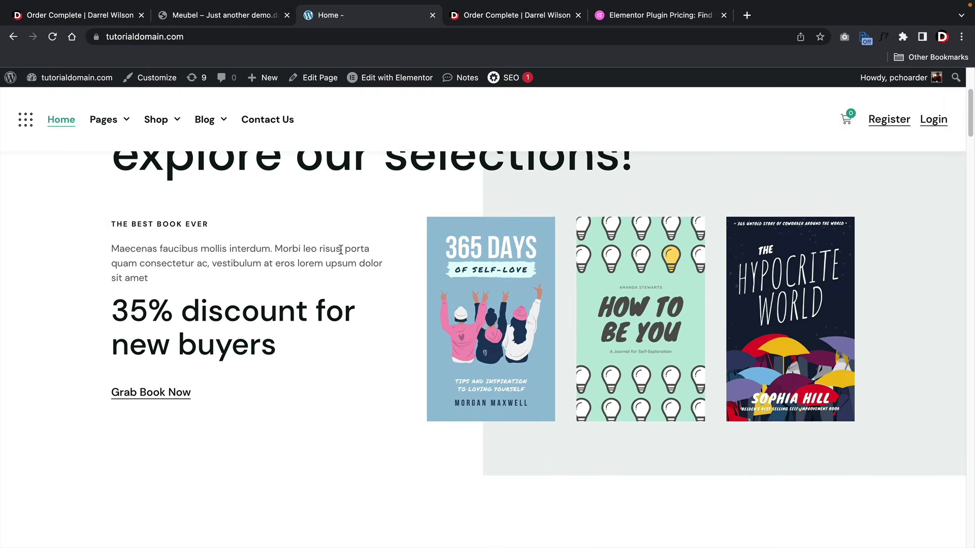
pyautogui.scroll(4, 342, 247)
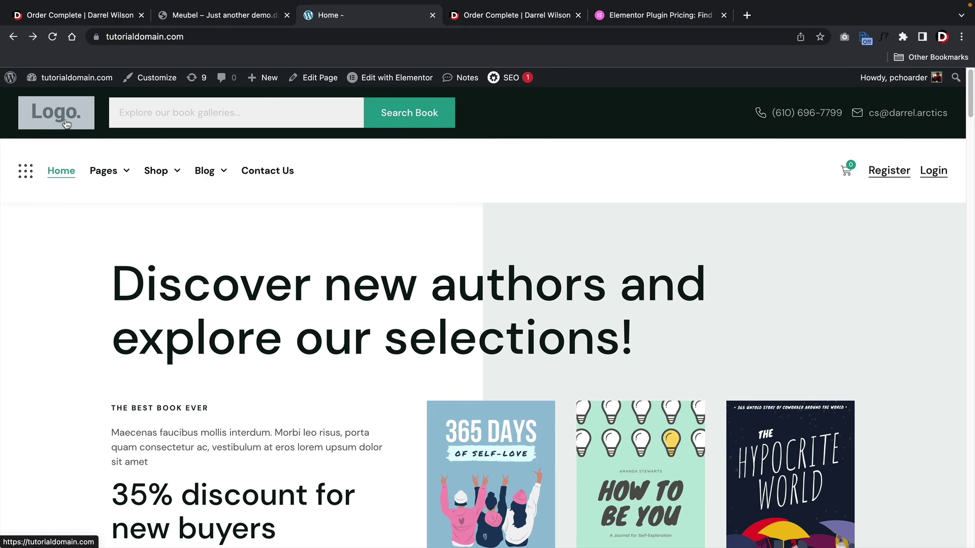
# - In the Customizer's Site Identity, select the arctics image as the site logo
pyautogui.click(140, 77)
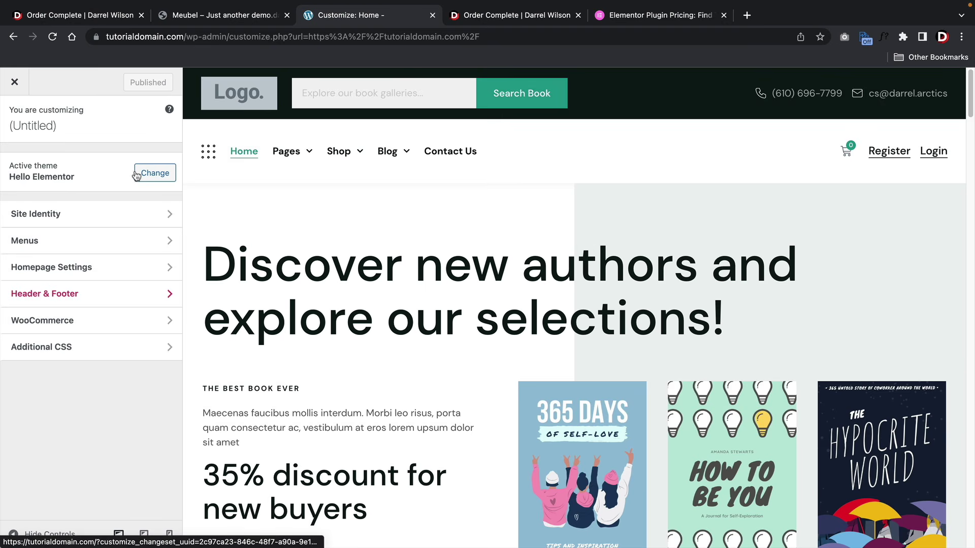
pyautogui.click(76, 215)
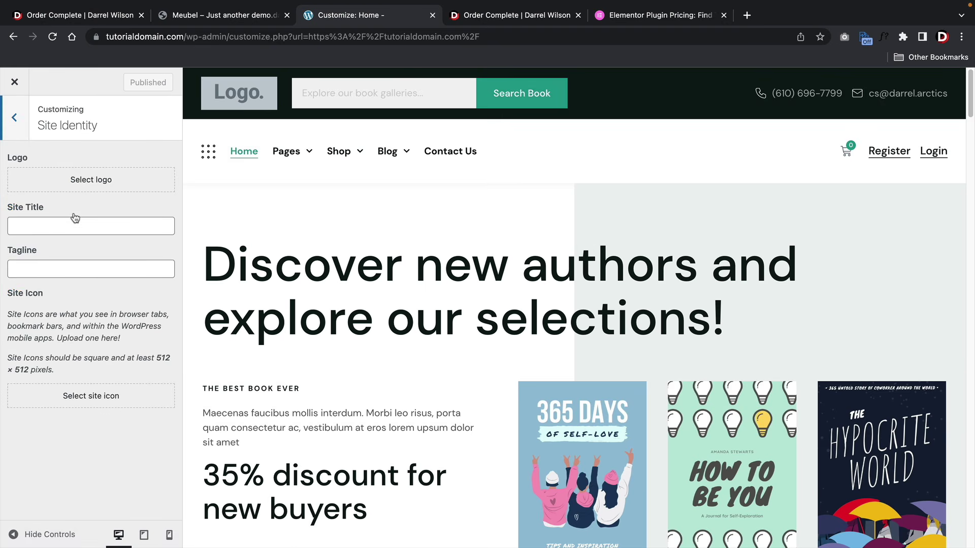
pyautogui.click(84, 178)
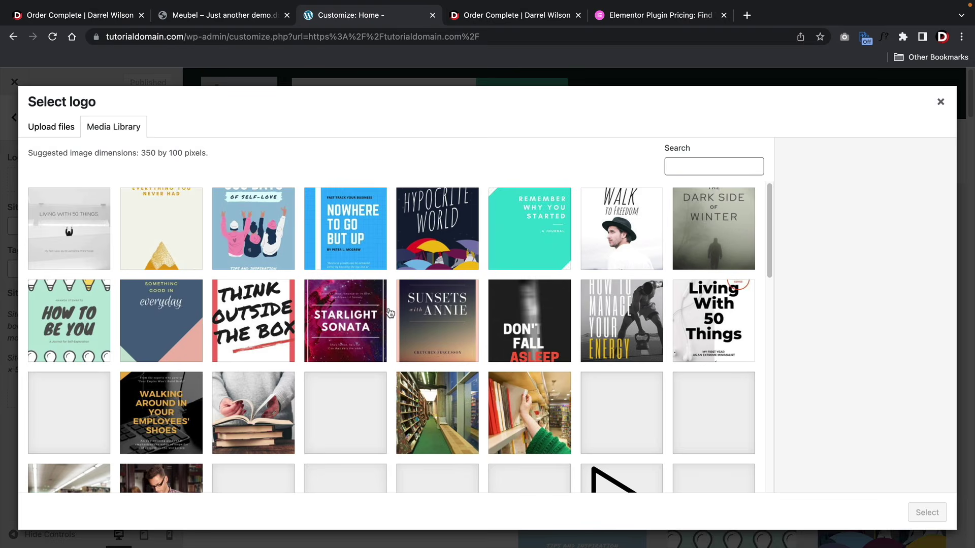
pyautogui.scroll(-5, 390, 312)
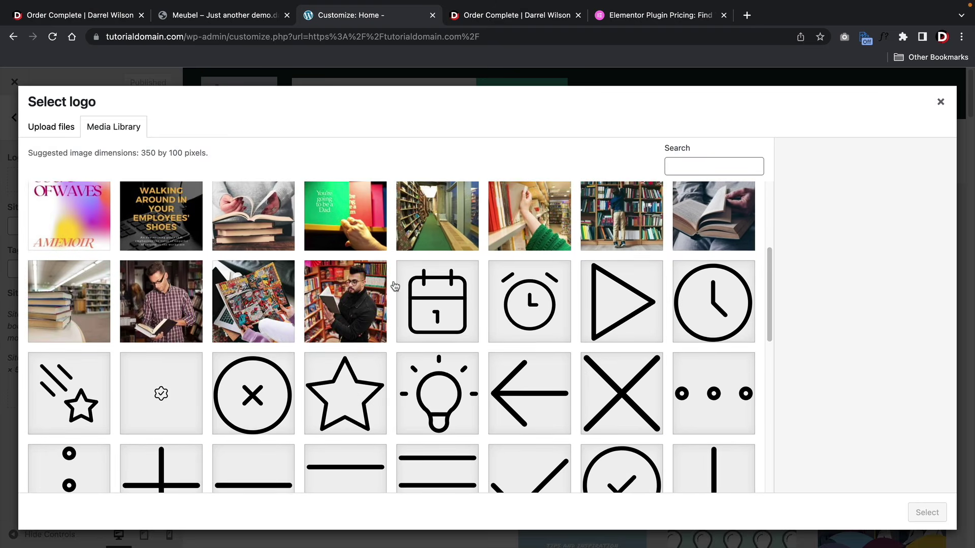
pyautogui.scroll(5, 395, 287)
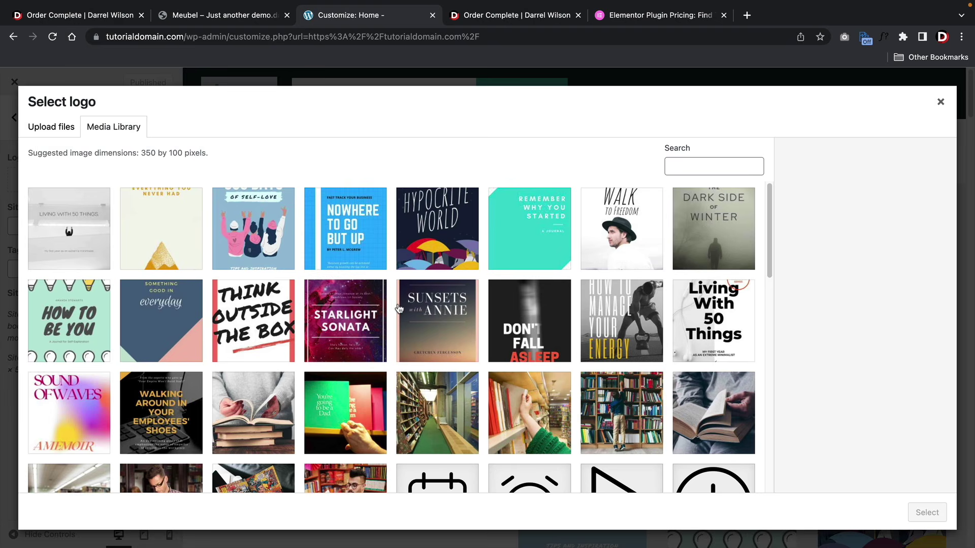
pyautogui.scroll(-15, 398, 309)
pyautogui.scroll(3, 409, 300)
pyautogui.click(522, 308)
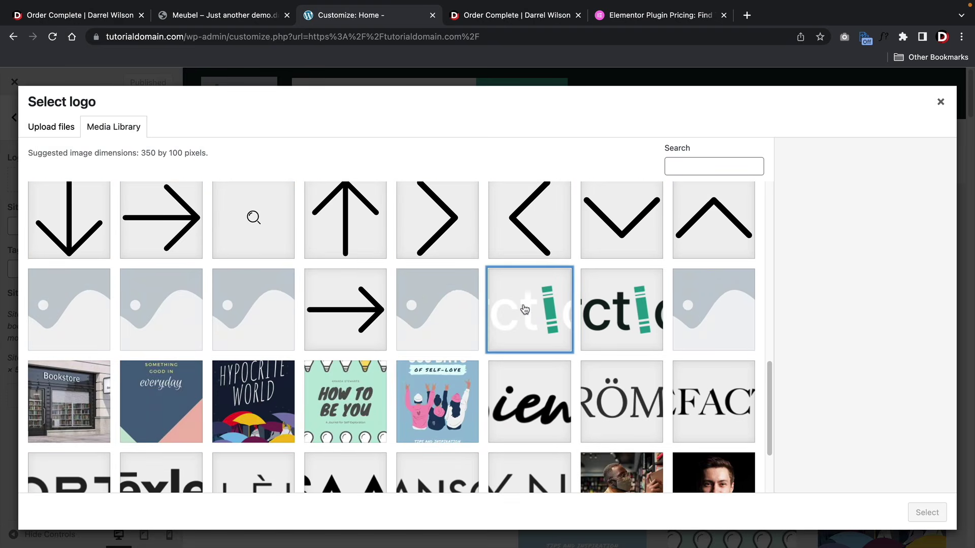
pyautogui.click(926, 516)
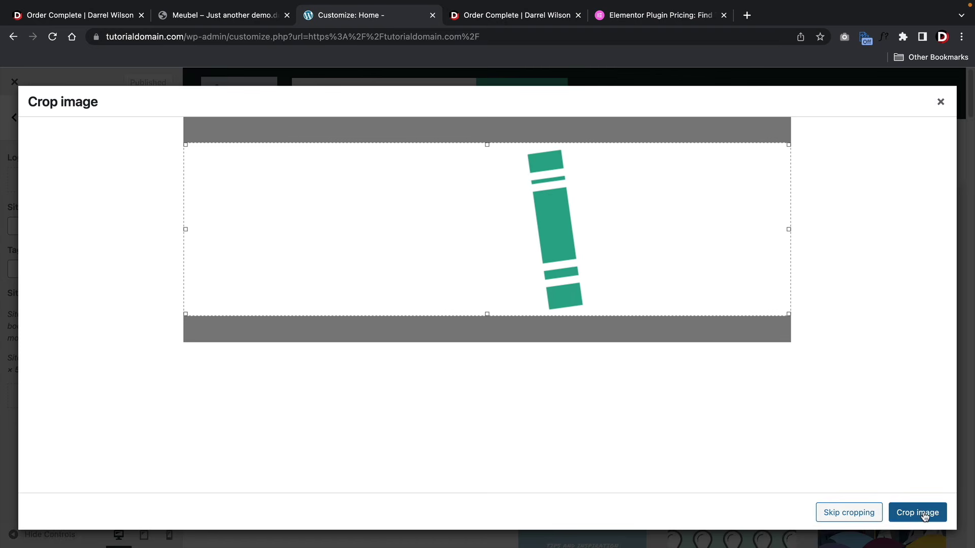
# - Crop the logo to the full image height, publish, and close the Customizer
pyautogui.moveTo(487, 312); pyautogui.dragTo(488, 363)
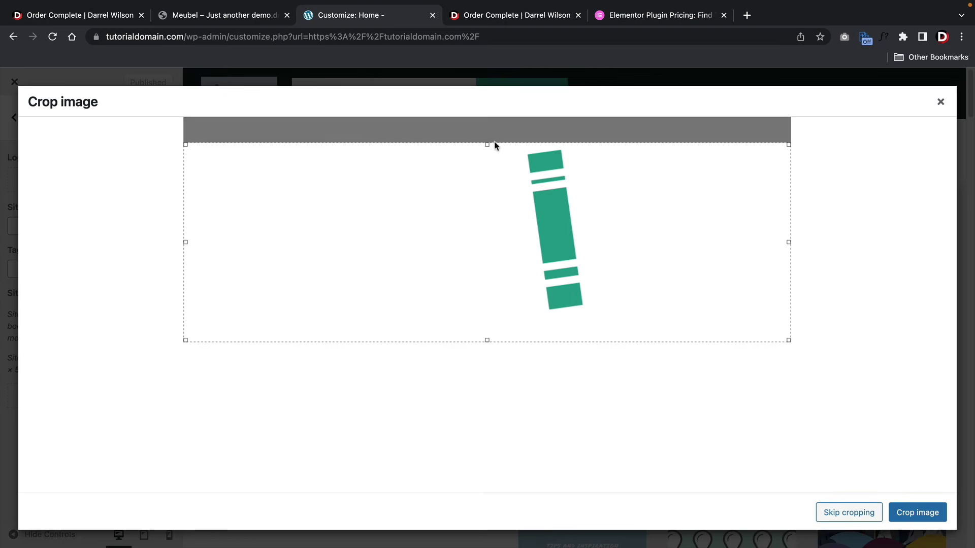
pyautogui.moveTo(493, 146); pyautogui.dragTo(485, 118)
pyautogui.click(909, 513)
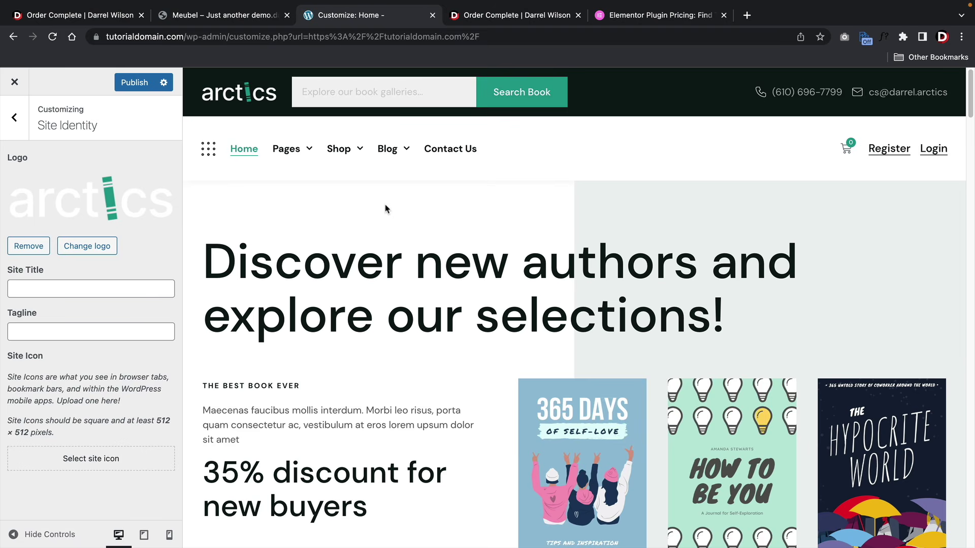
pyautogui.click(140, 86)
pyautogui.click(15, 82)
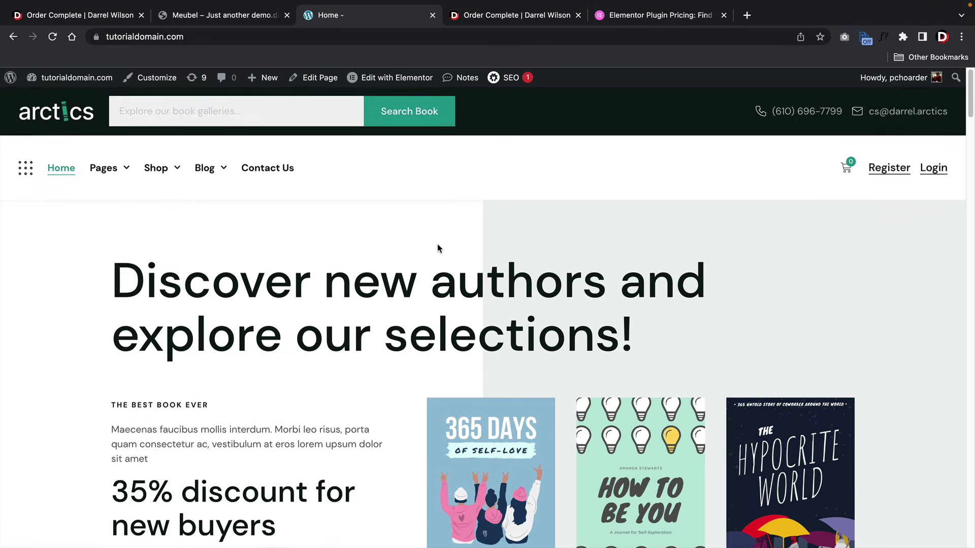
# - Scroll through the Shop page's grid of imported books with prices and price filter
pyautogui.scroll(-5, 439, 243)
pyautogui.scroll(5, 438, 238)
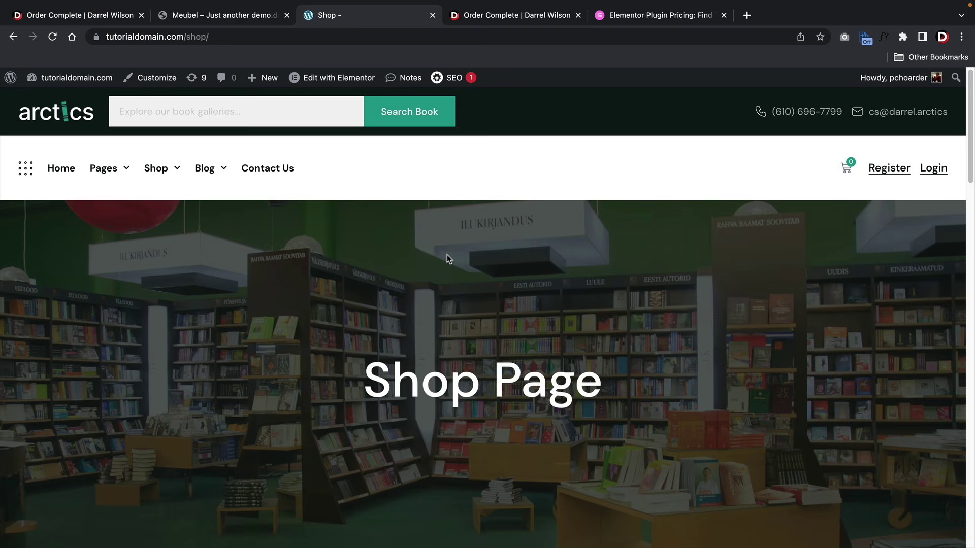
pyautogui.scroll(-6, 457, 263)
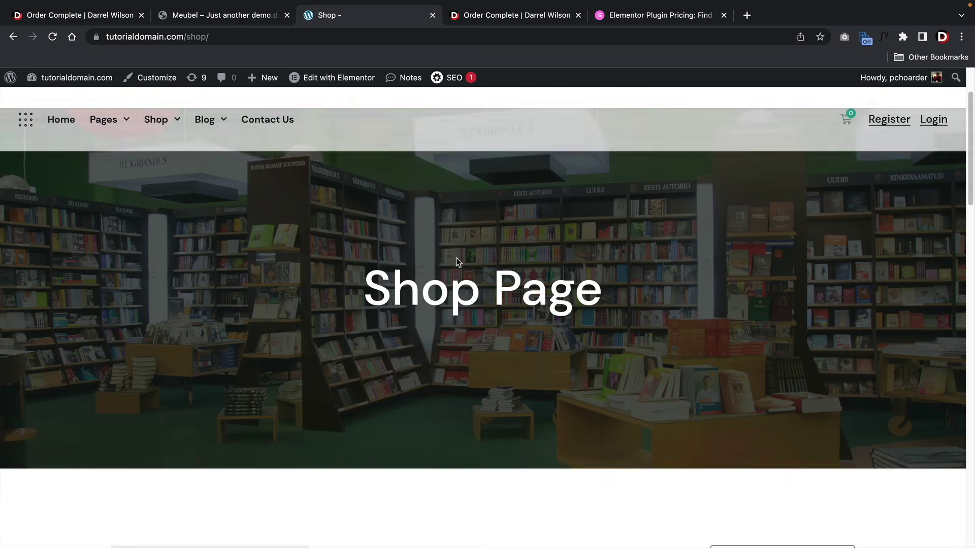
pyautogui.scroll(-3, 461, 276)
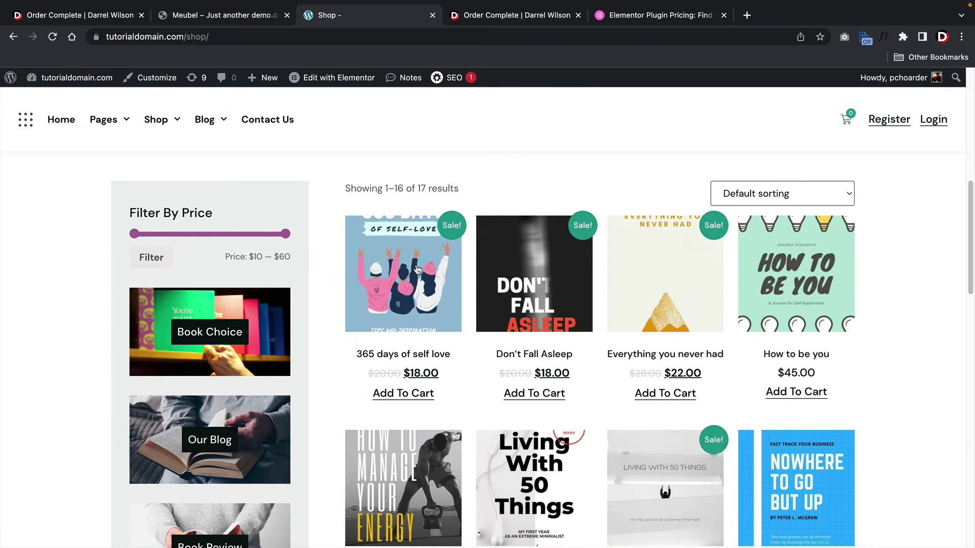
pyautogui.scroll(-2, 311, 266)
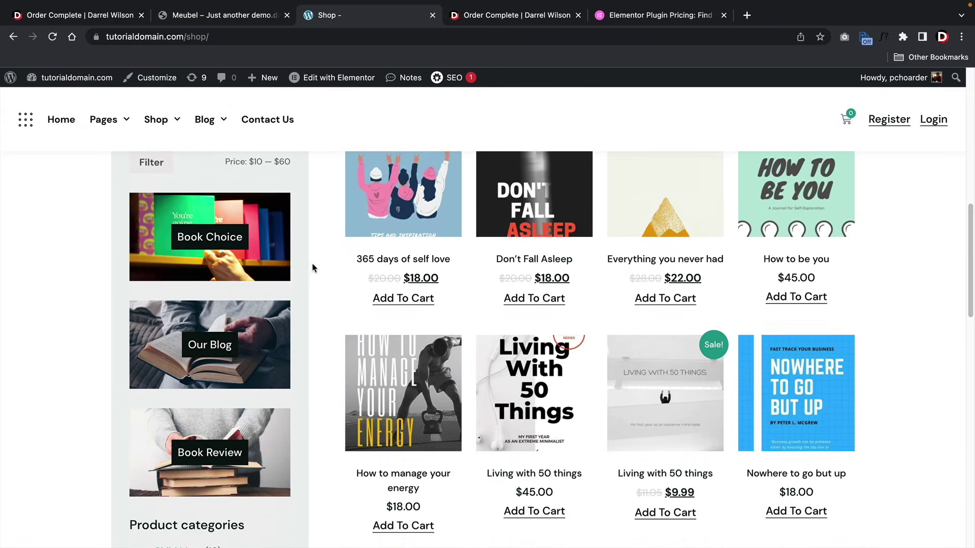
pyautogui.scroll(-6, 314, 265)
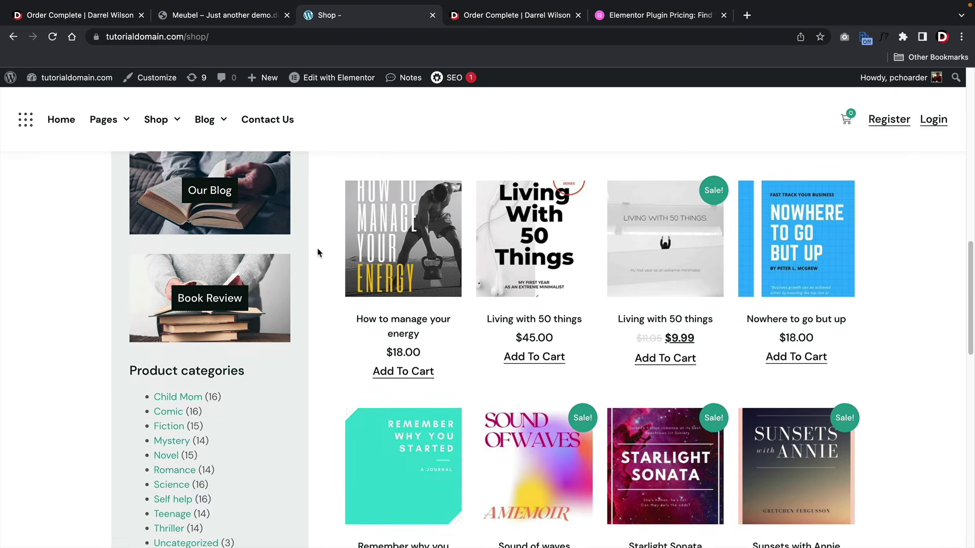
pyautogui.scroll(-9, 310, 254)
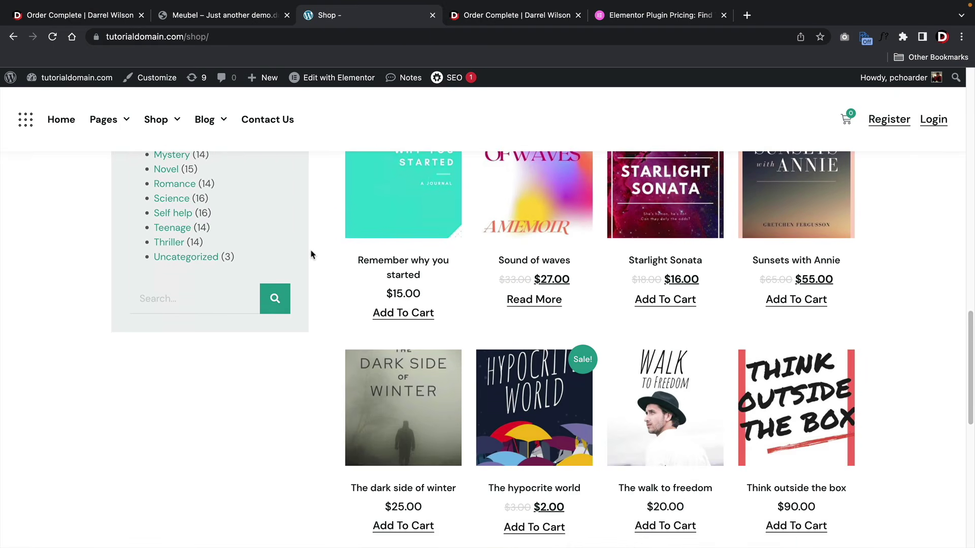
pyautogui.scroll(7, 306, 271)
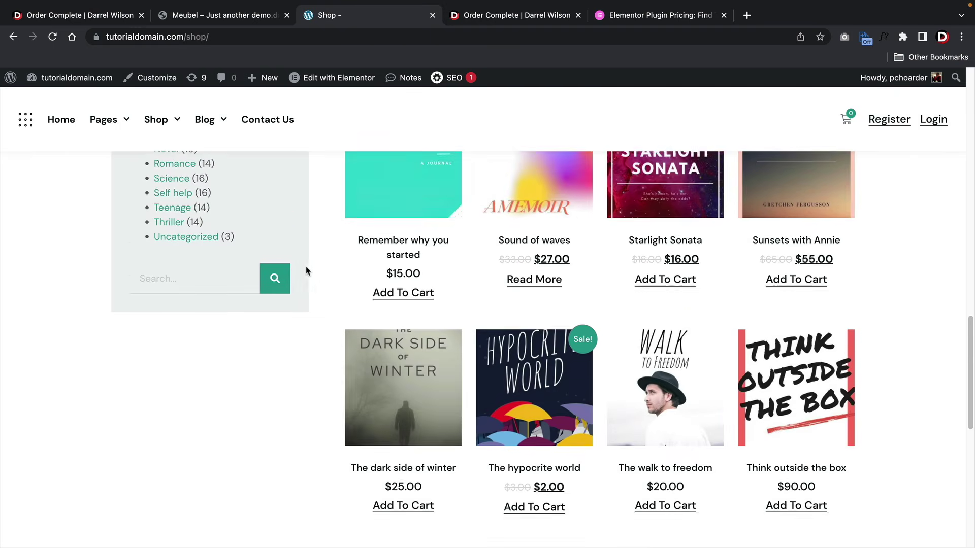
# - Review the 'Remember why you started' product page ($15.00) and related books, then go Home
pyautogui.click(420, 240)
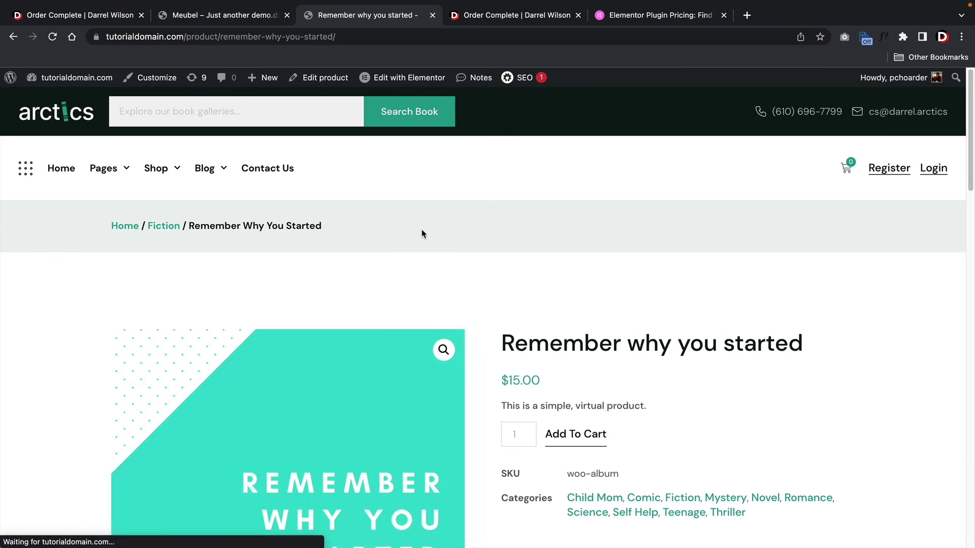
pyautogui.scroll(-1, 481, 258)
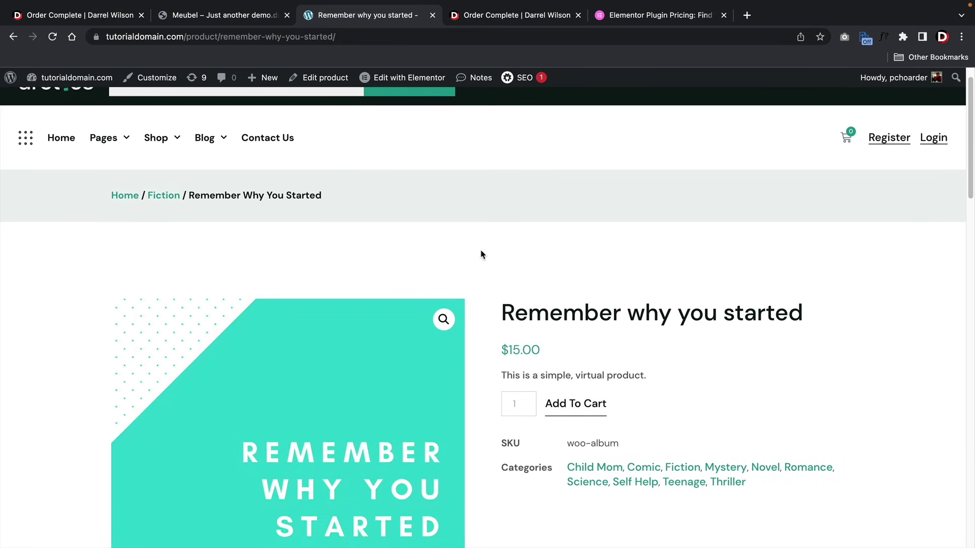
pyautogui.scroll(-4, 482, 253)
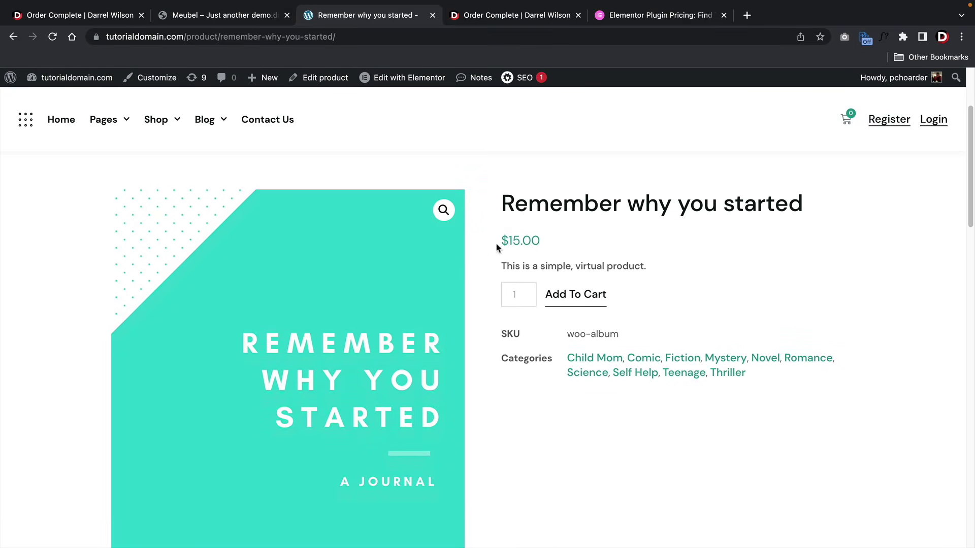
pyautogui.scroll(-10, 497, 282)
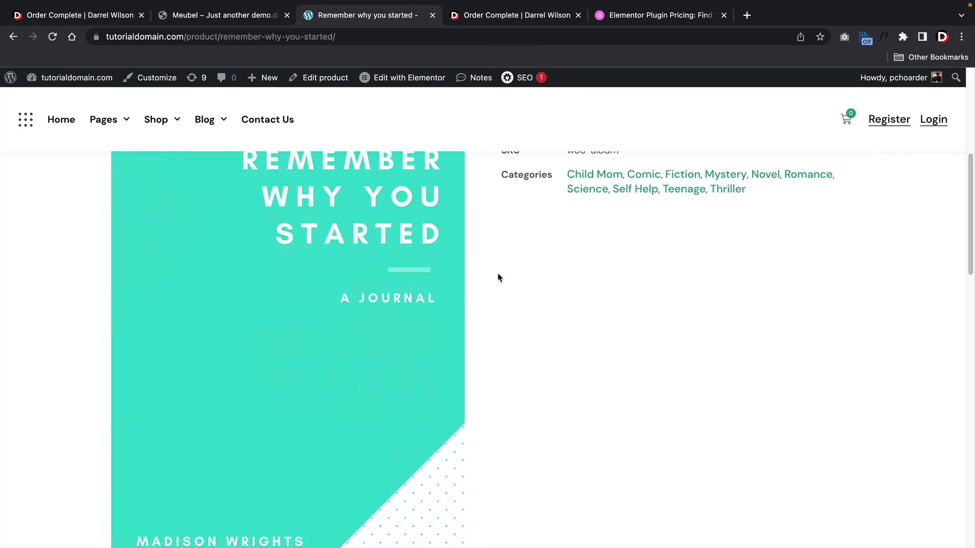
pyautogui.scroll(-15, 462, 257)
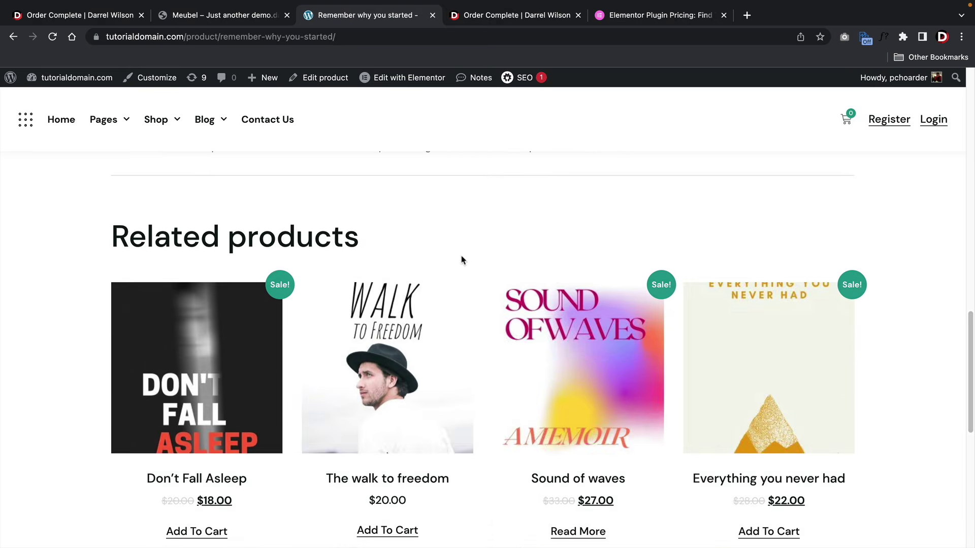
pyautogui.scroll(20, 457, 304)
pyautogui.scroll(8, 528, 330)
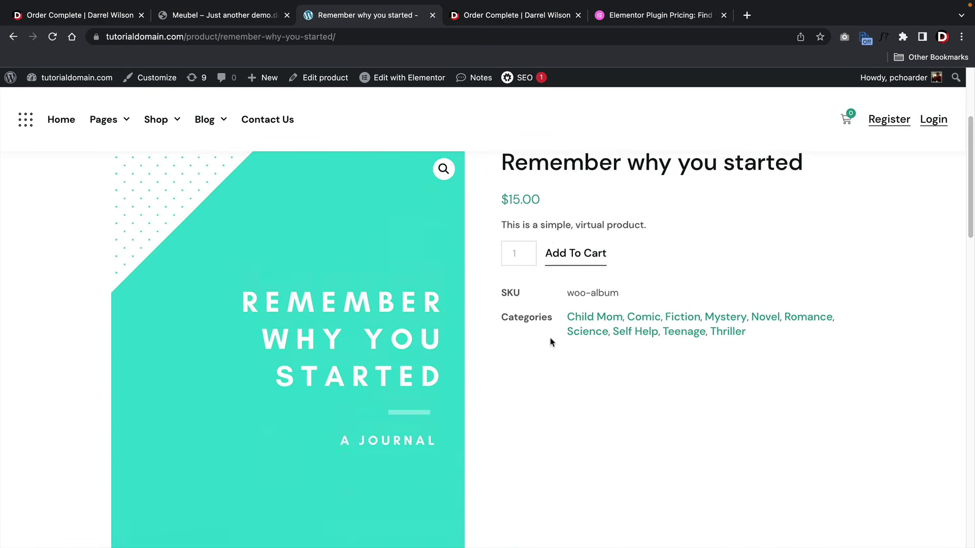
pyautogui.click(66, 169)
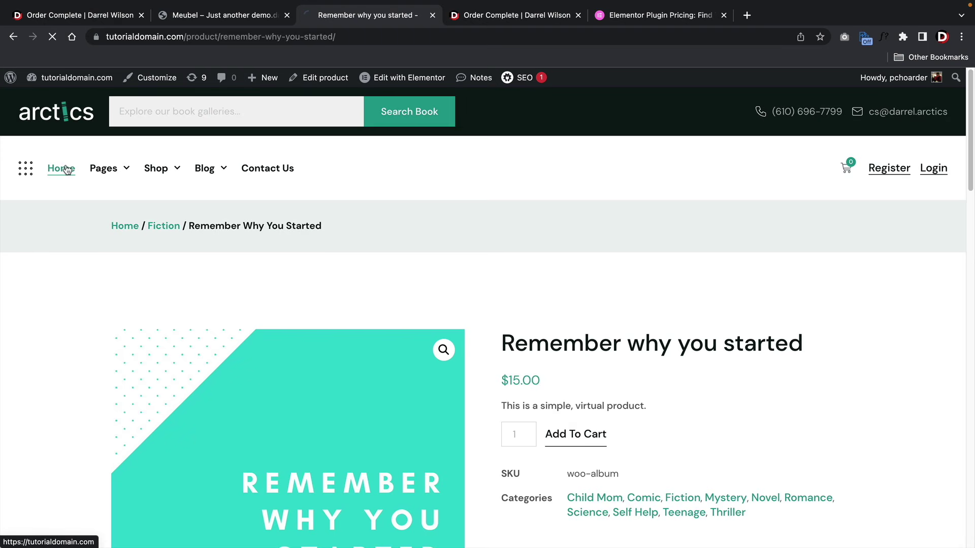